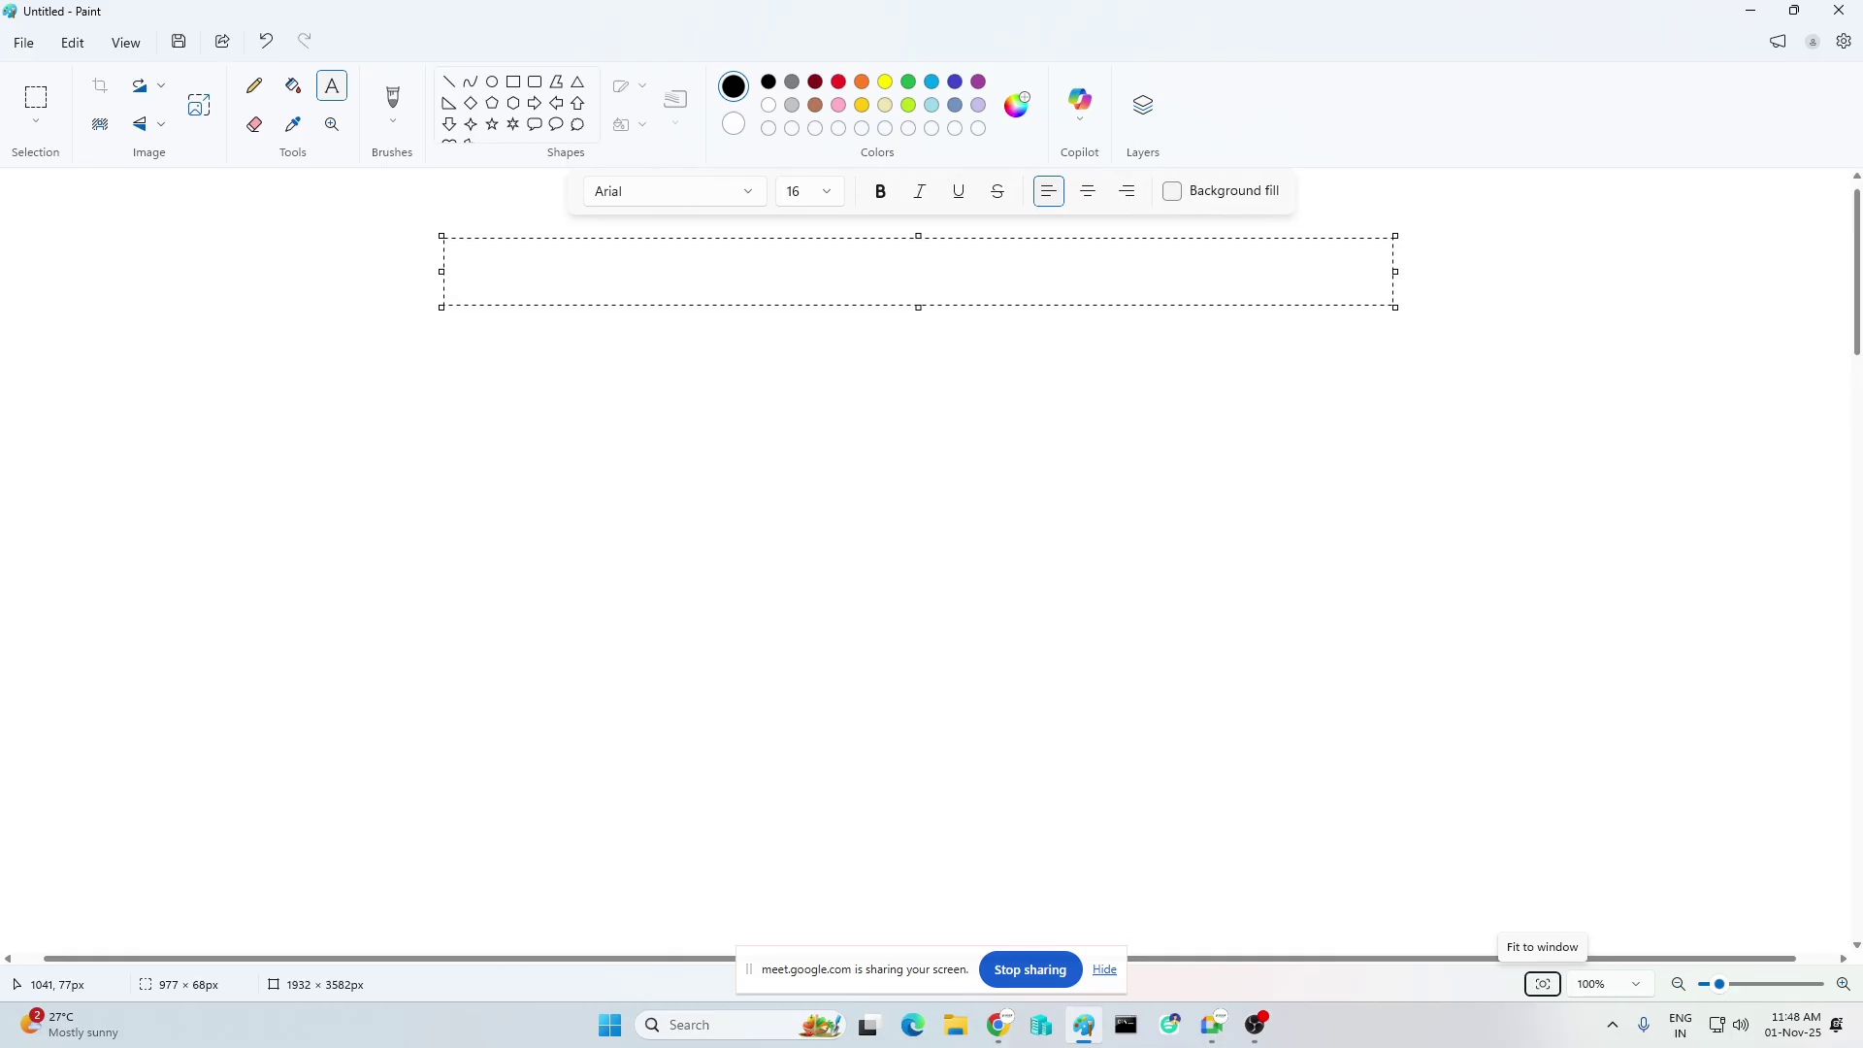
Step: Write the heading 'Deploy Multizone Webservers' in an enlarged text box near the top of the page
click(1010, 241)
key(space)
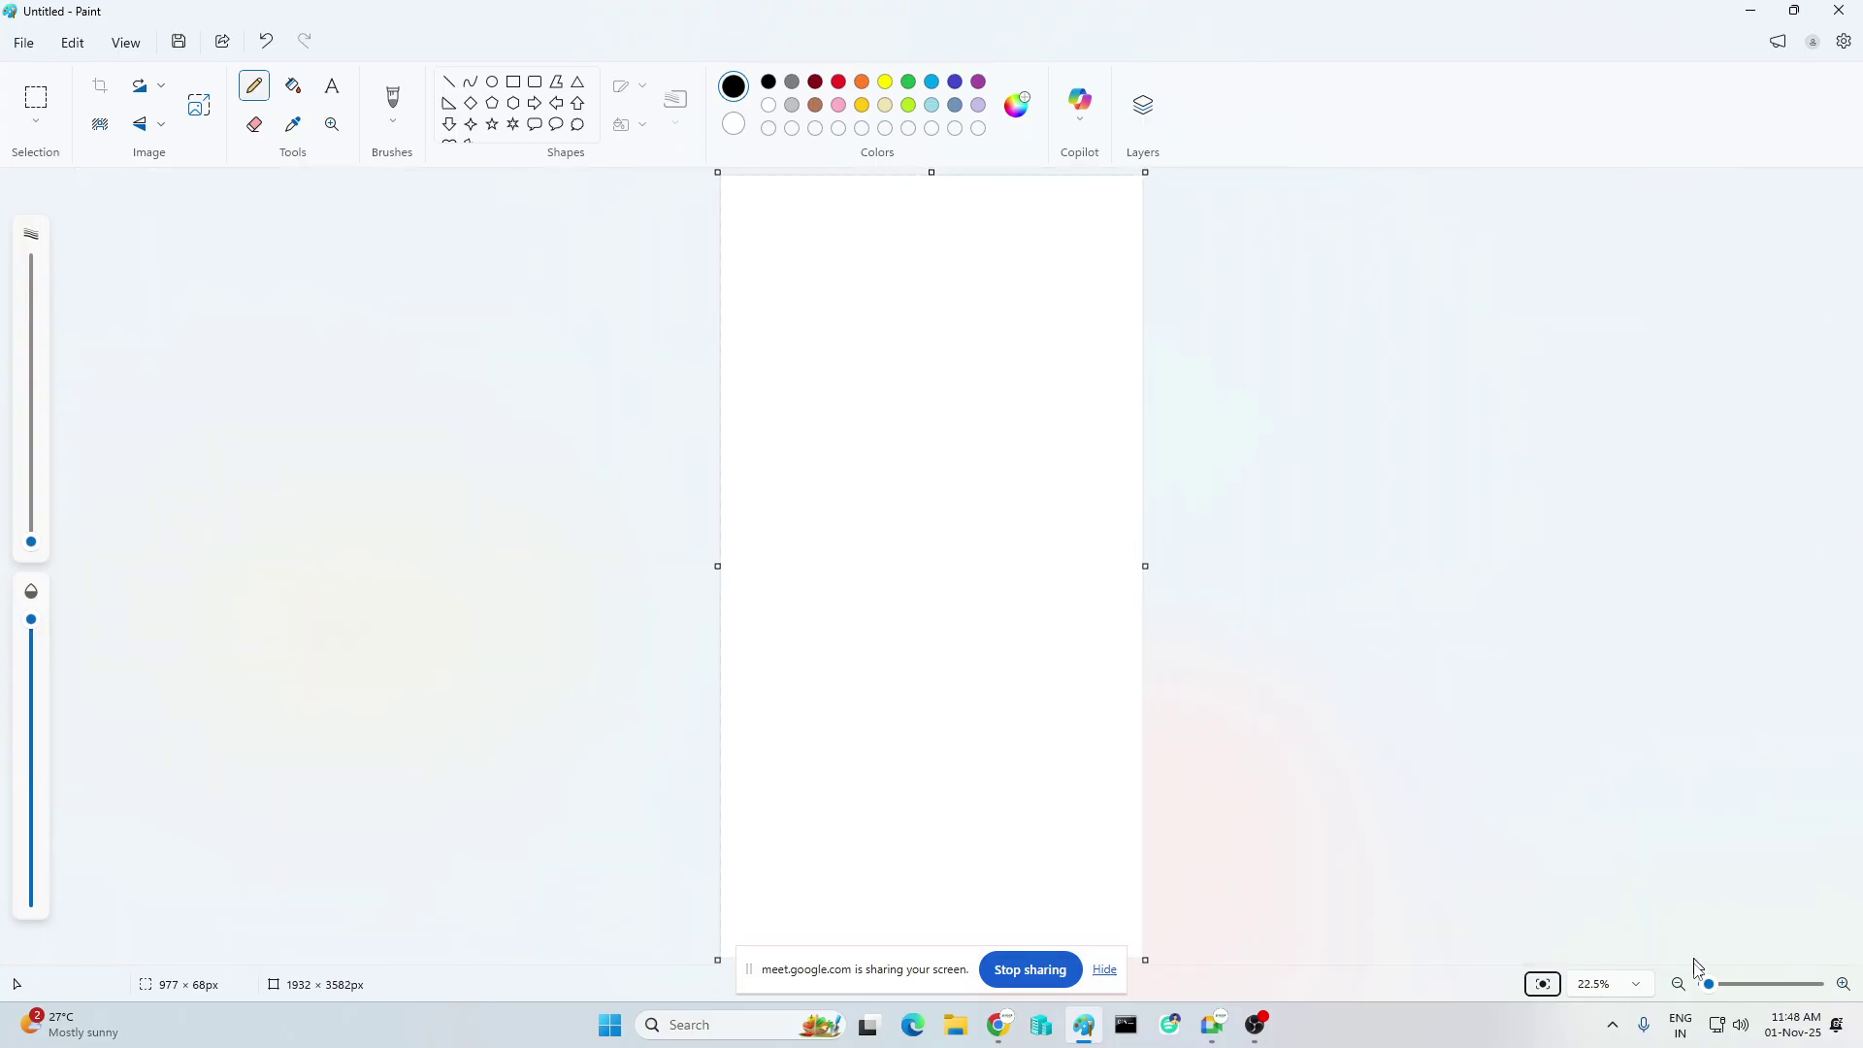
click(1843, 986)
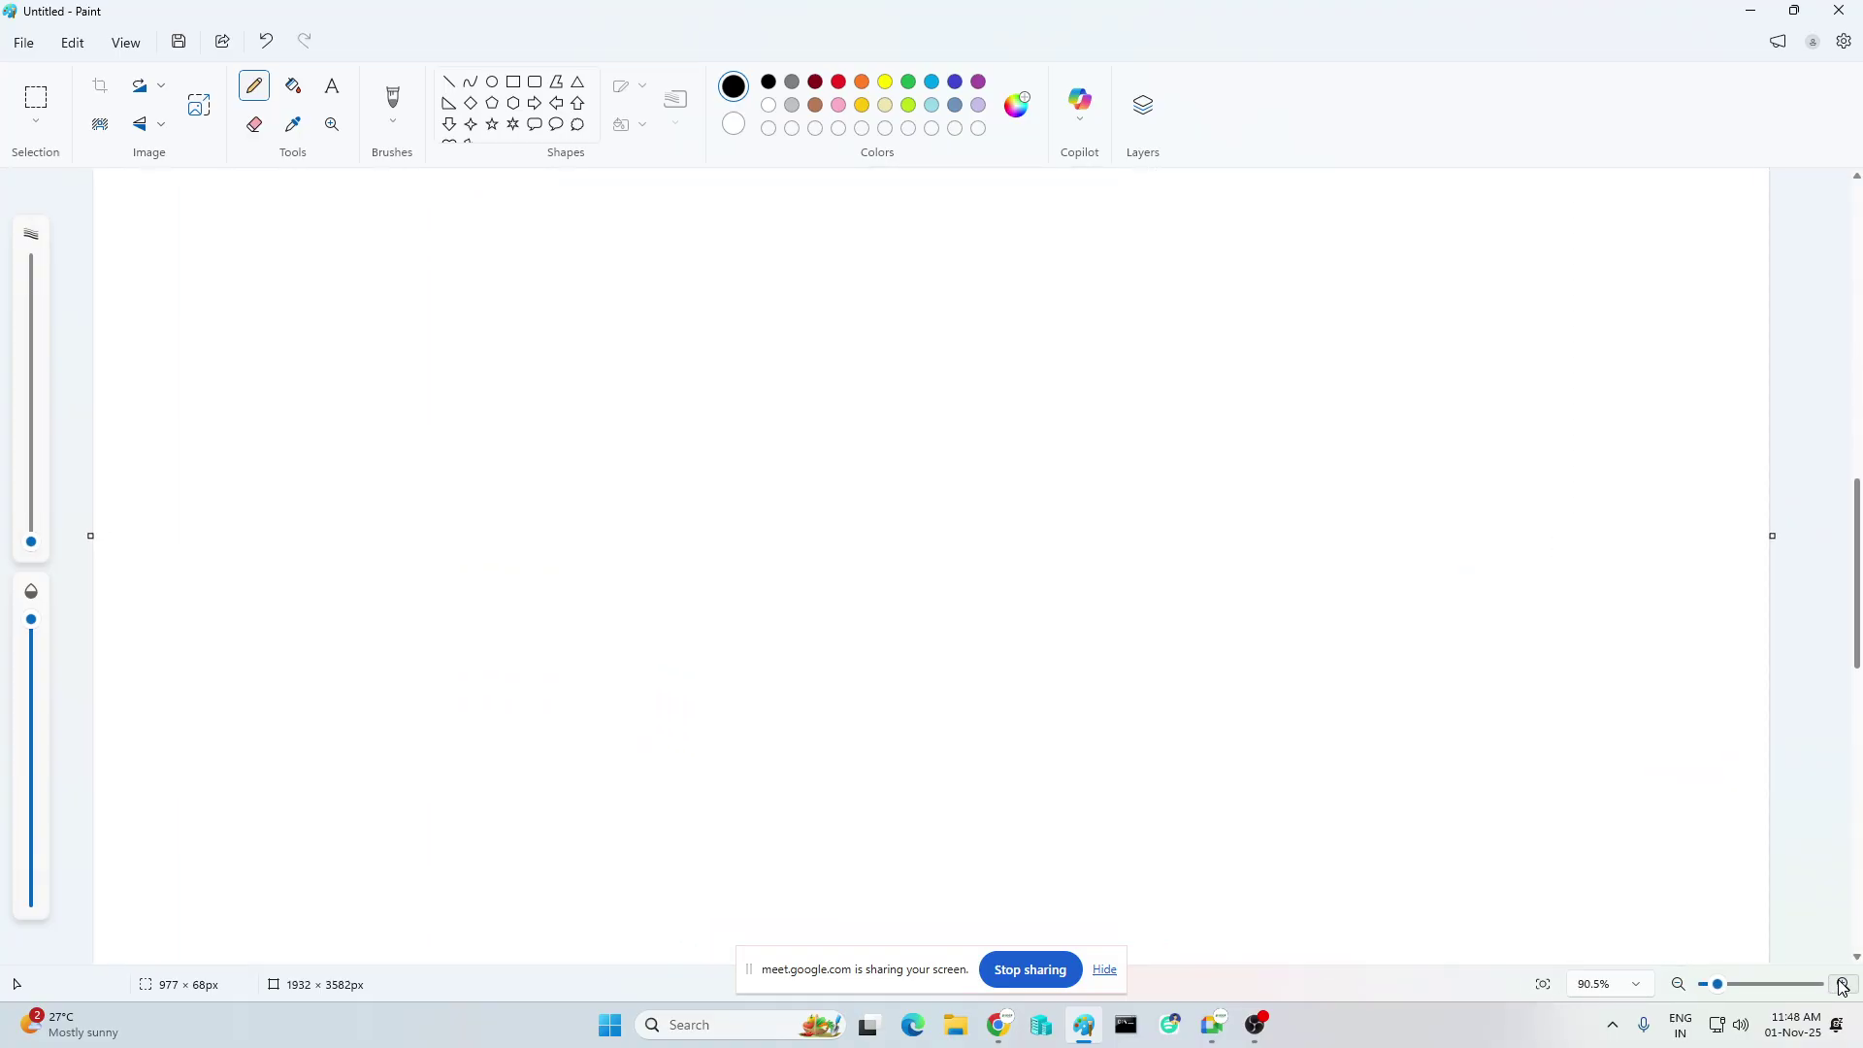
click(342, 89)
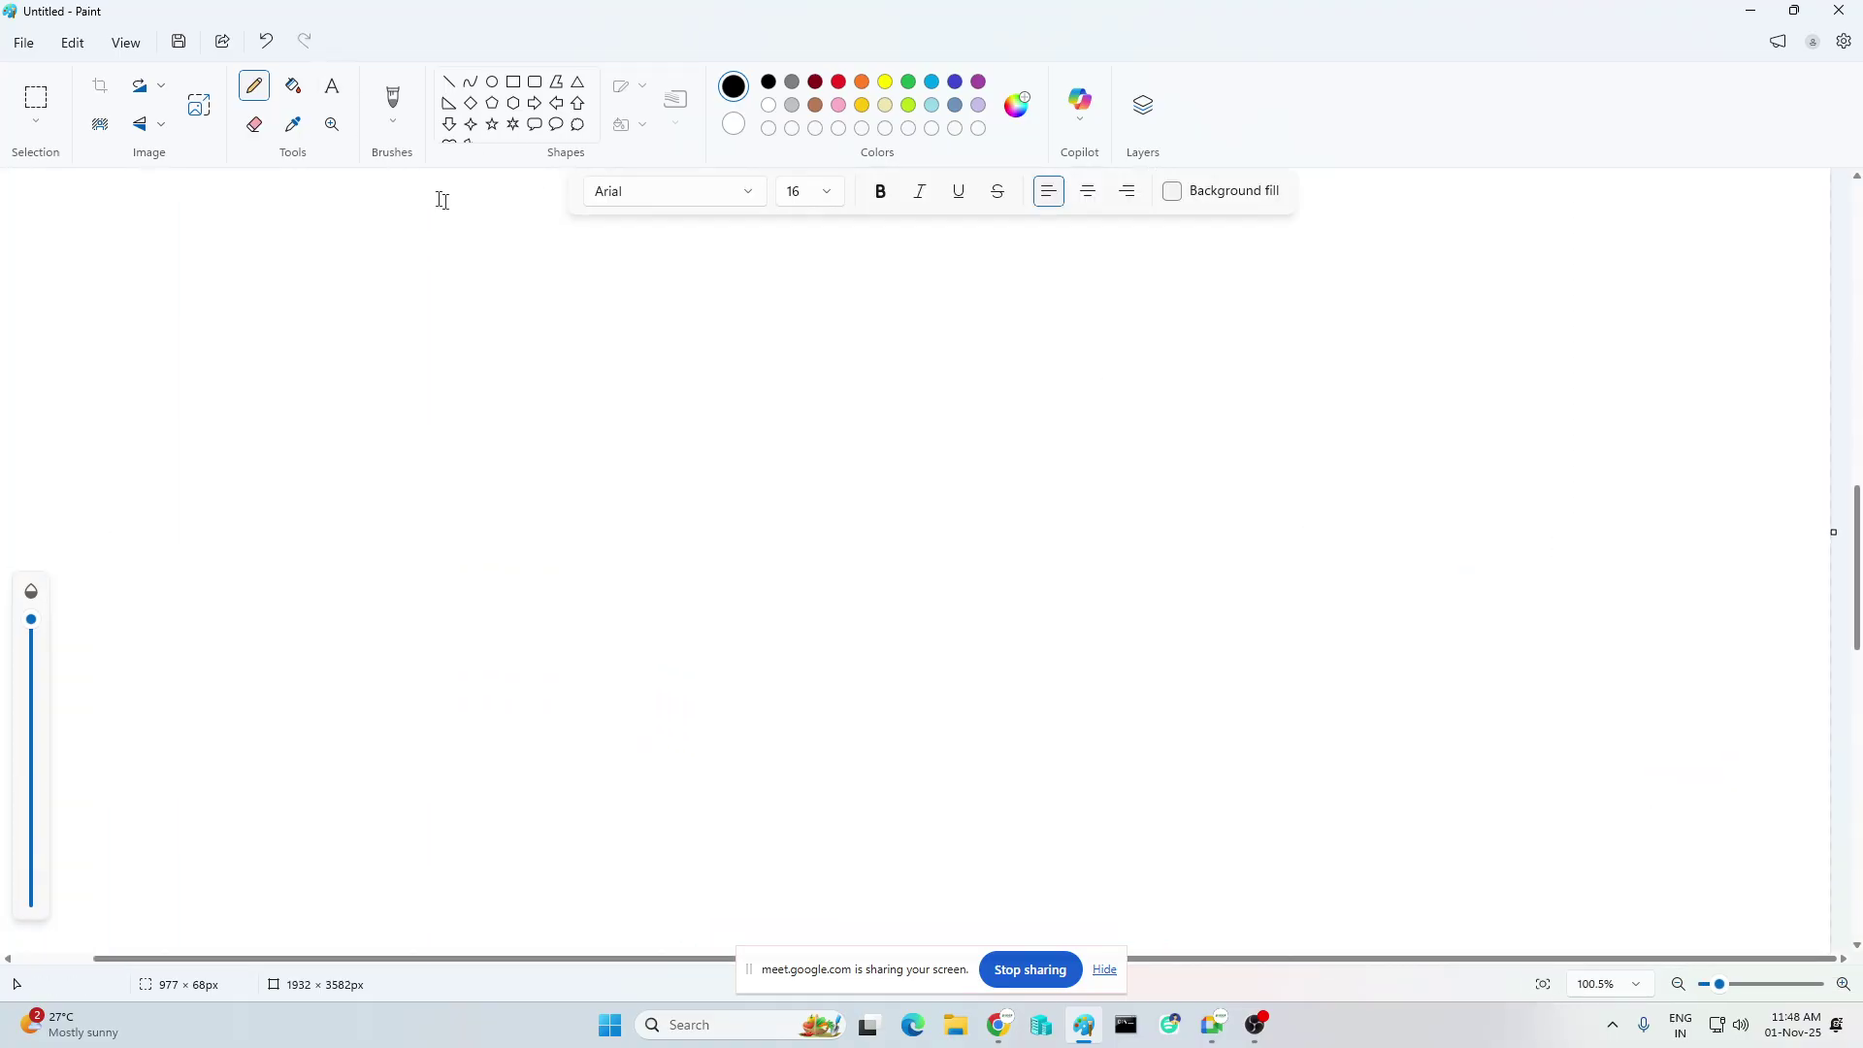
drag(470, 195, 562, 257)
click(715, 276)
click(672, 252)
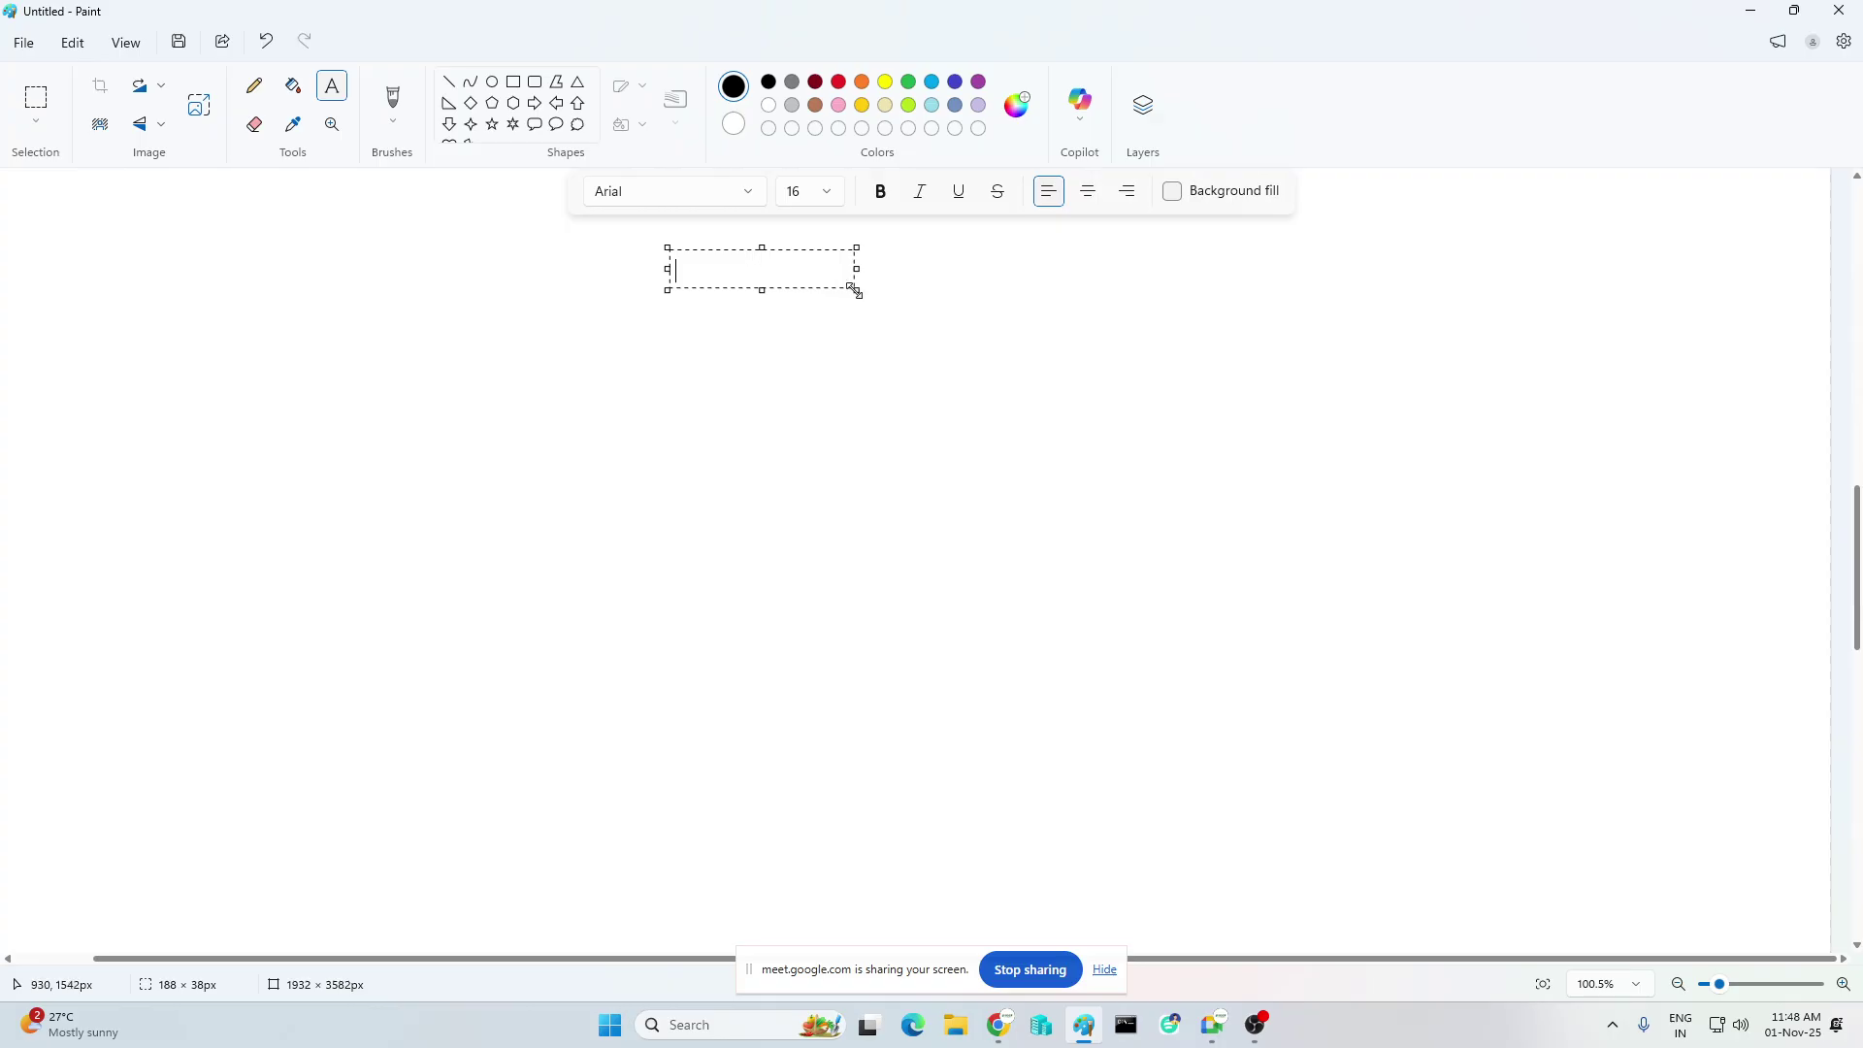
click(853, 287)
click(649, 262)
drag(837, 301, 1531, 416)
text(Deep)
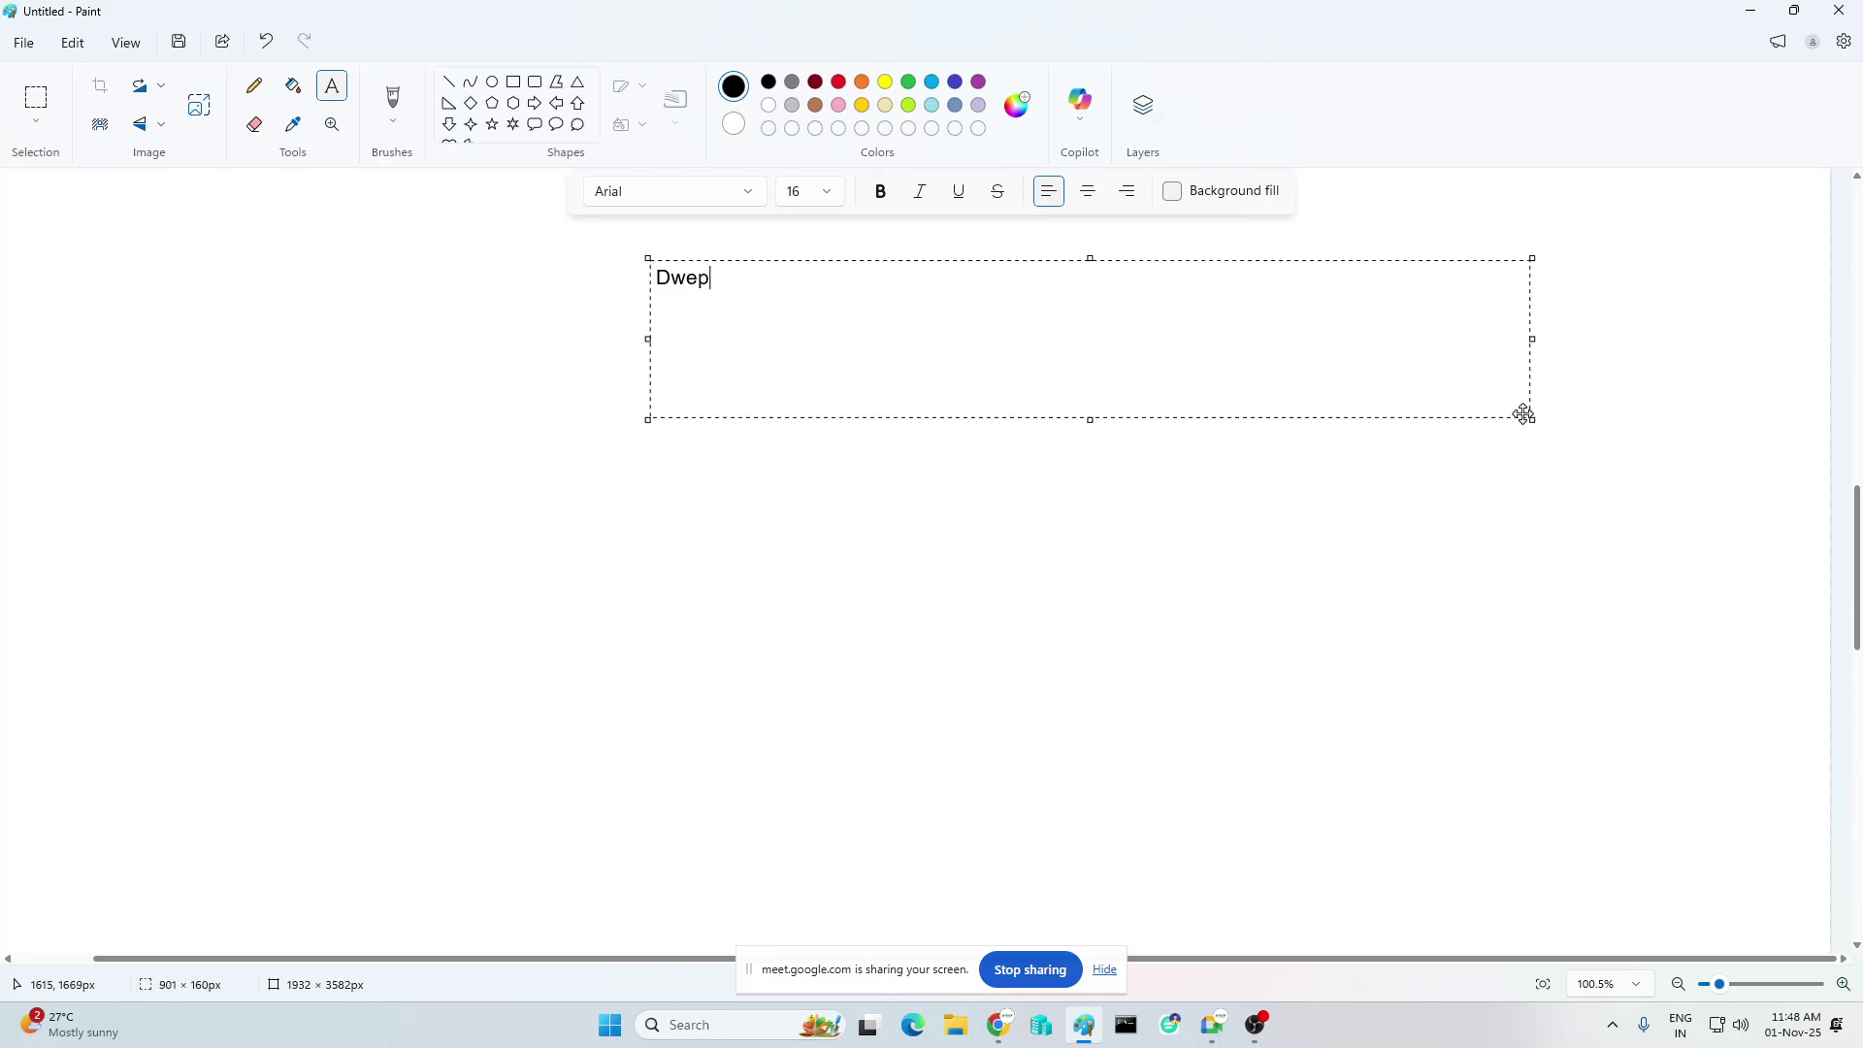
key(BackSpace)
key(BackSpace)
key(BackSpace)
text(eploy Multizone We)
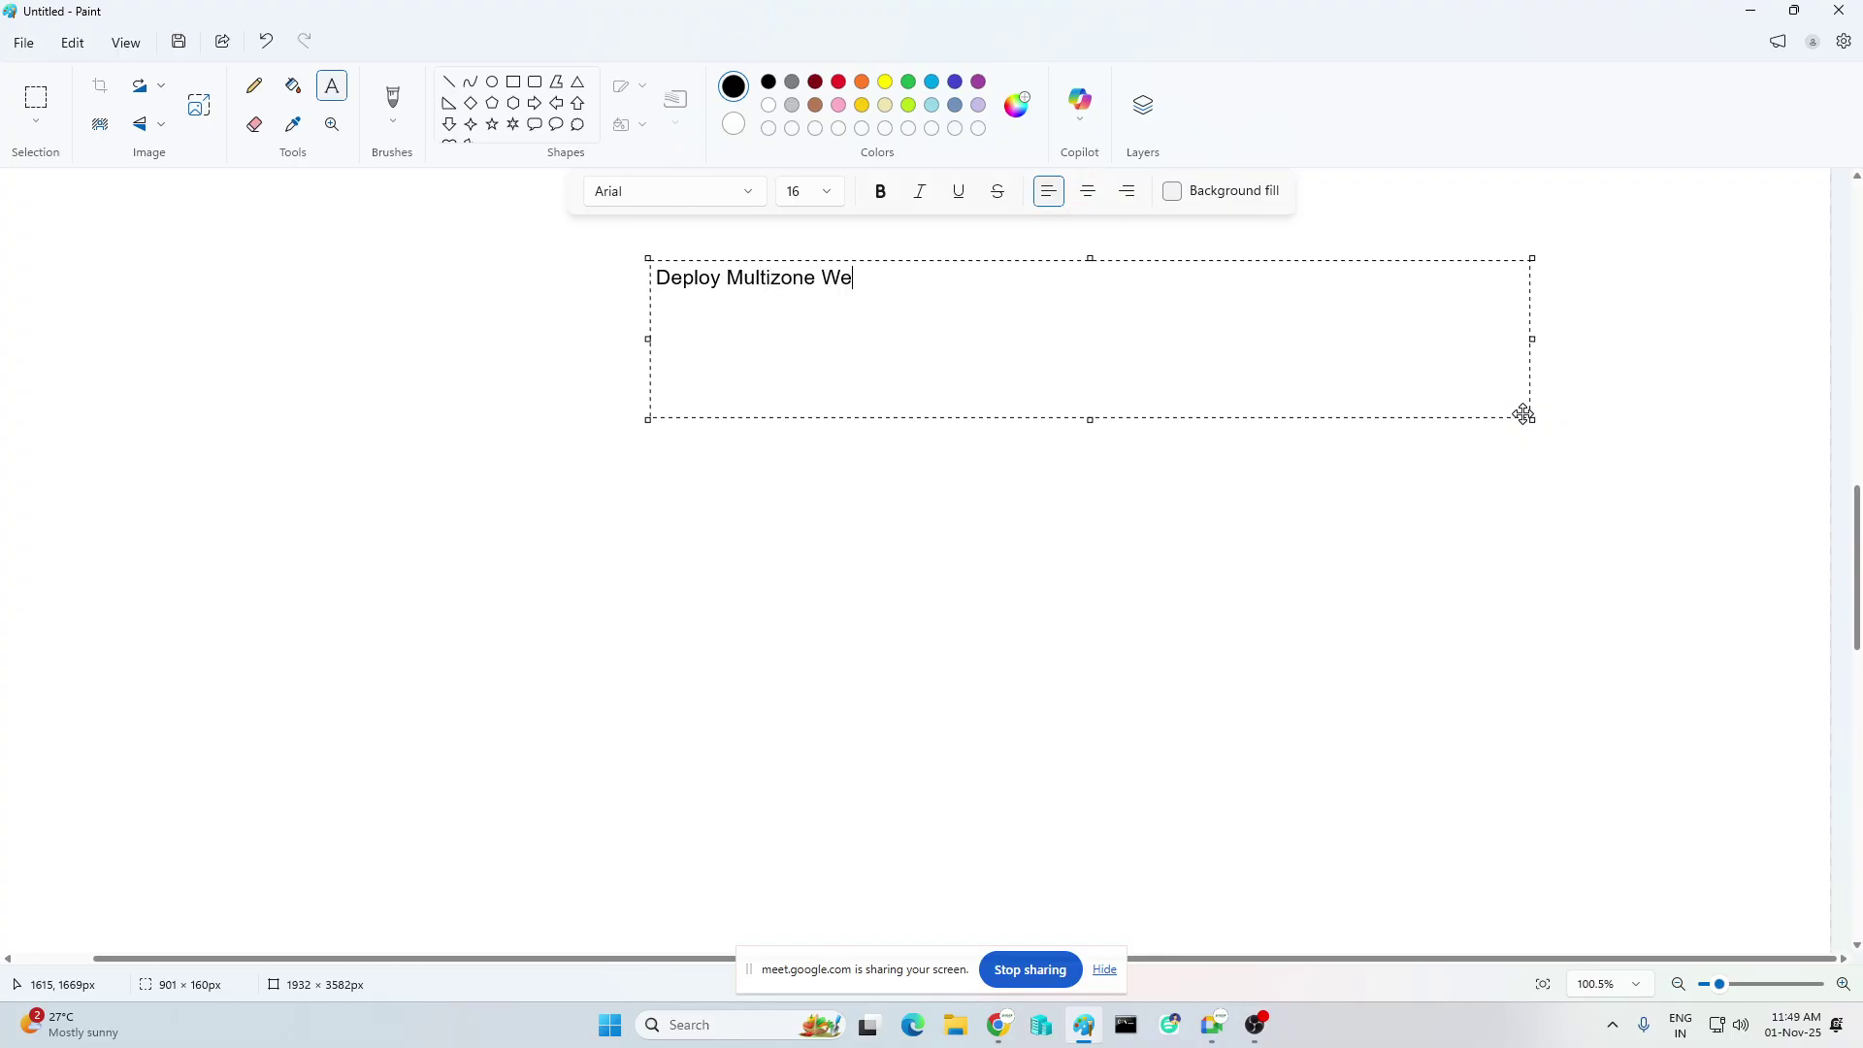
text(bservers)
Step: In Google Meet, mute a participant for everyone, then minimize the meeting
mouse_move(1212, 1025)
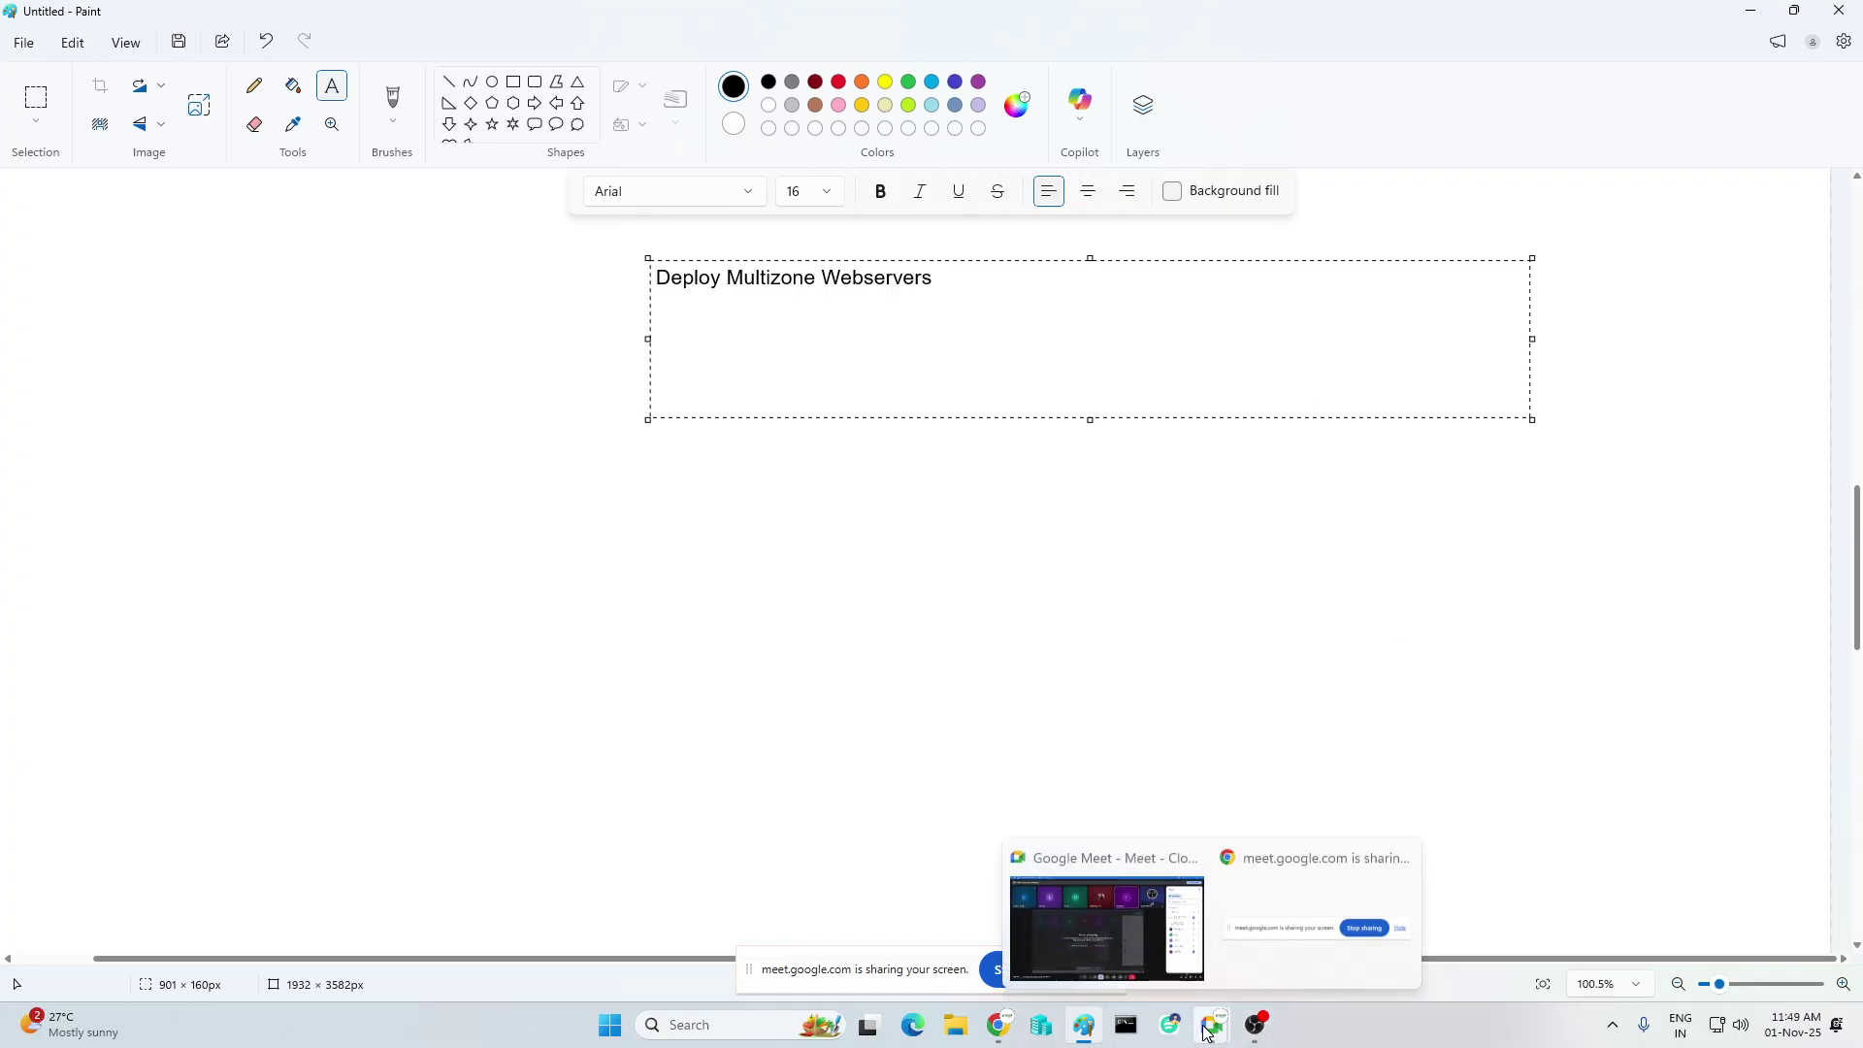
click(1131, 953)
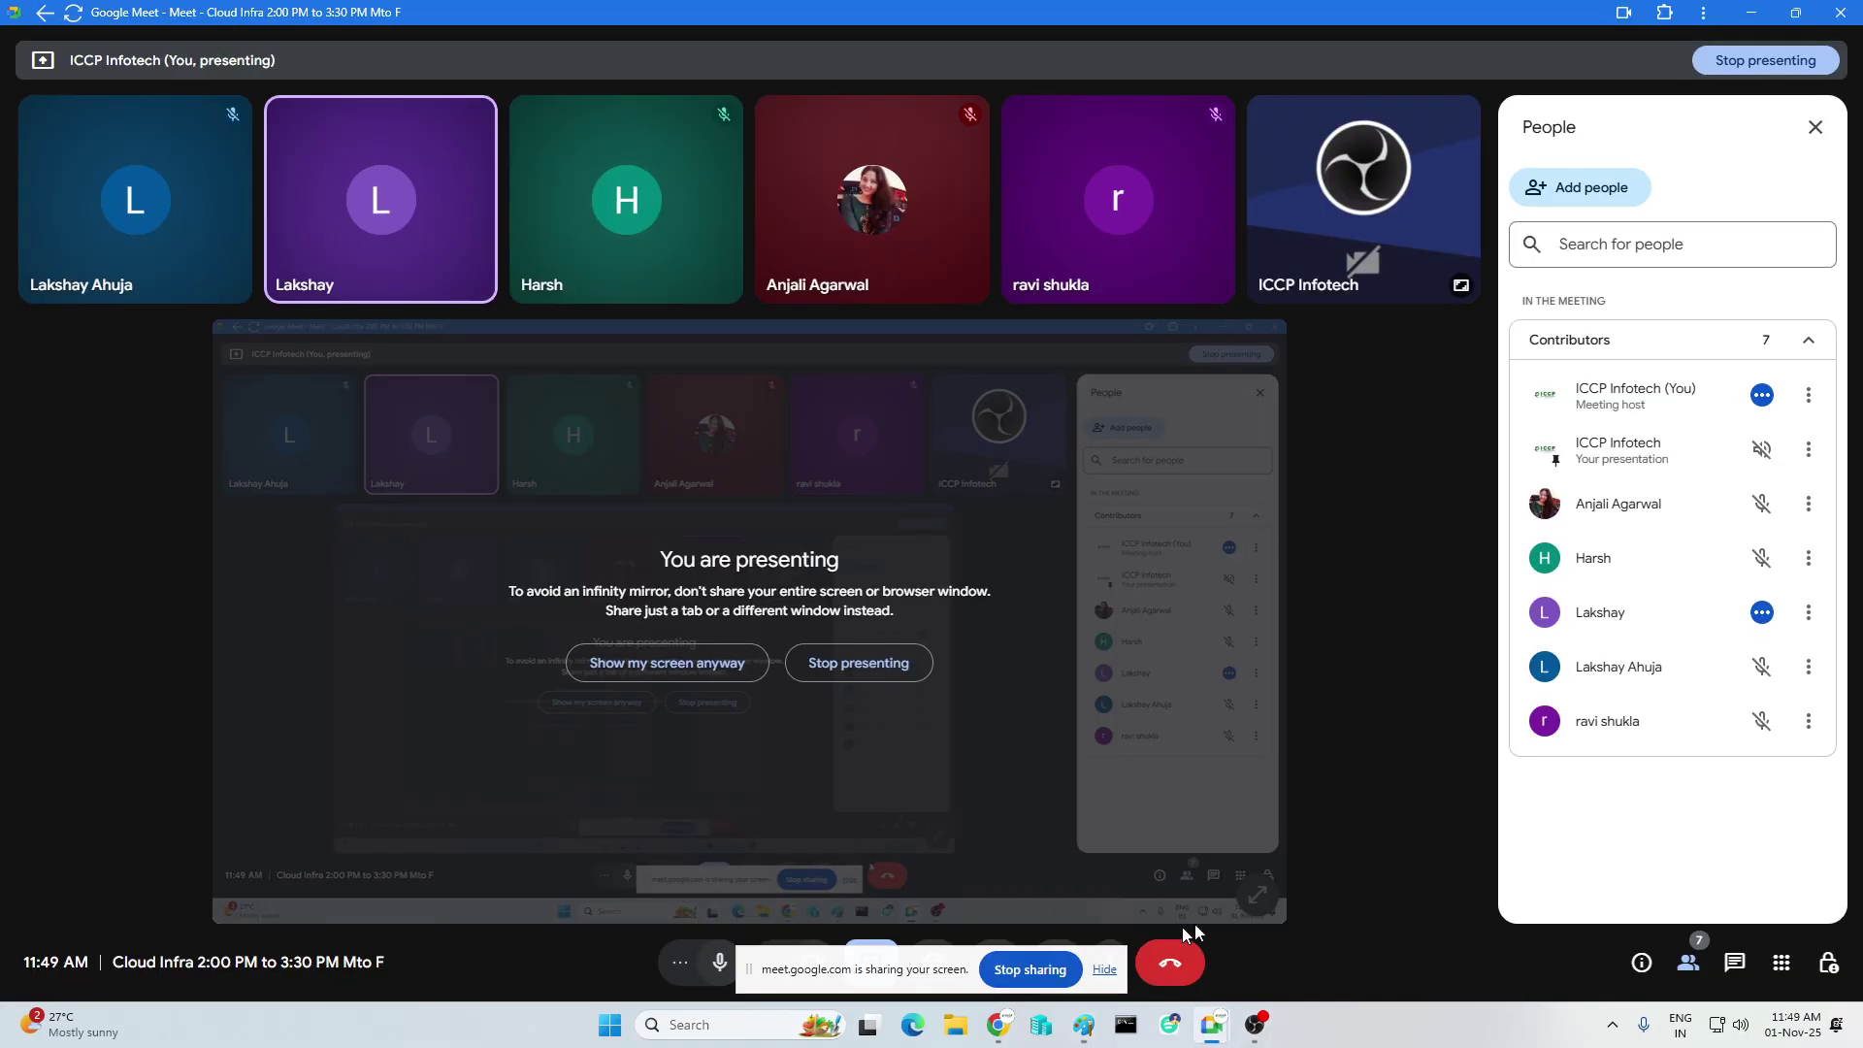
click(1761, 613)
click(1131, 561)
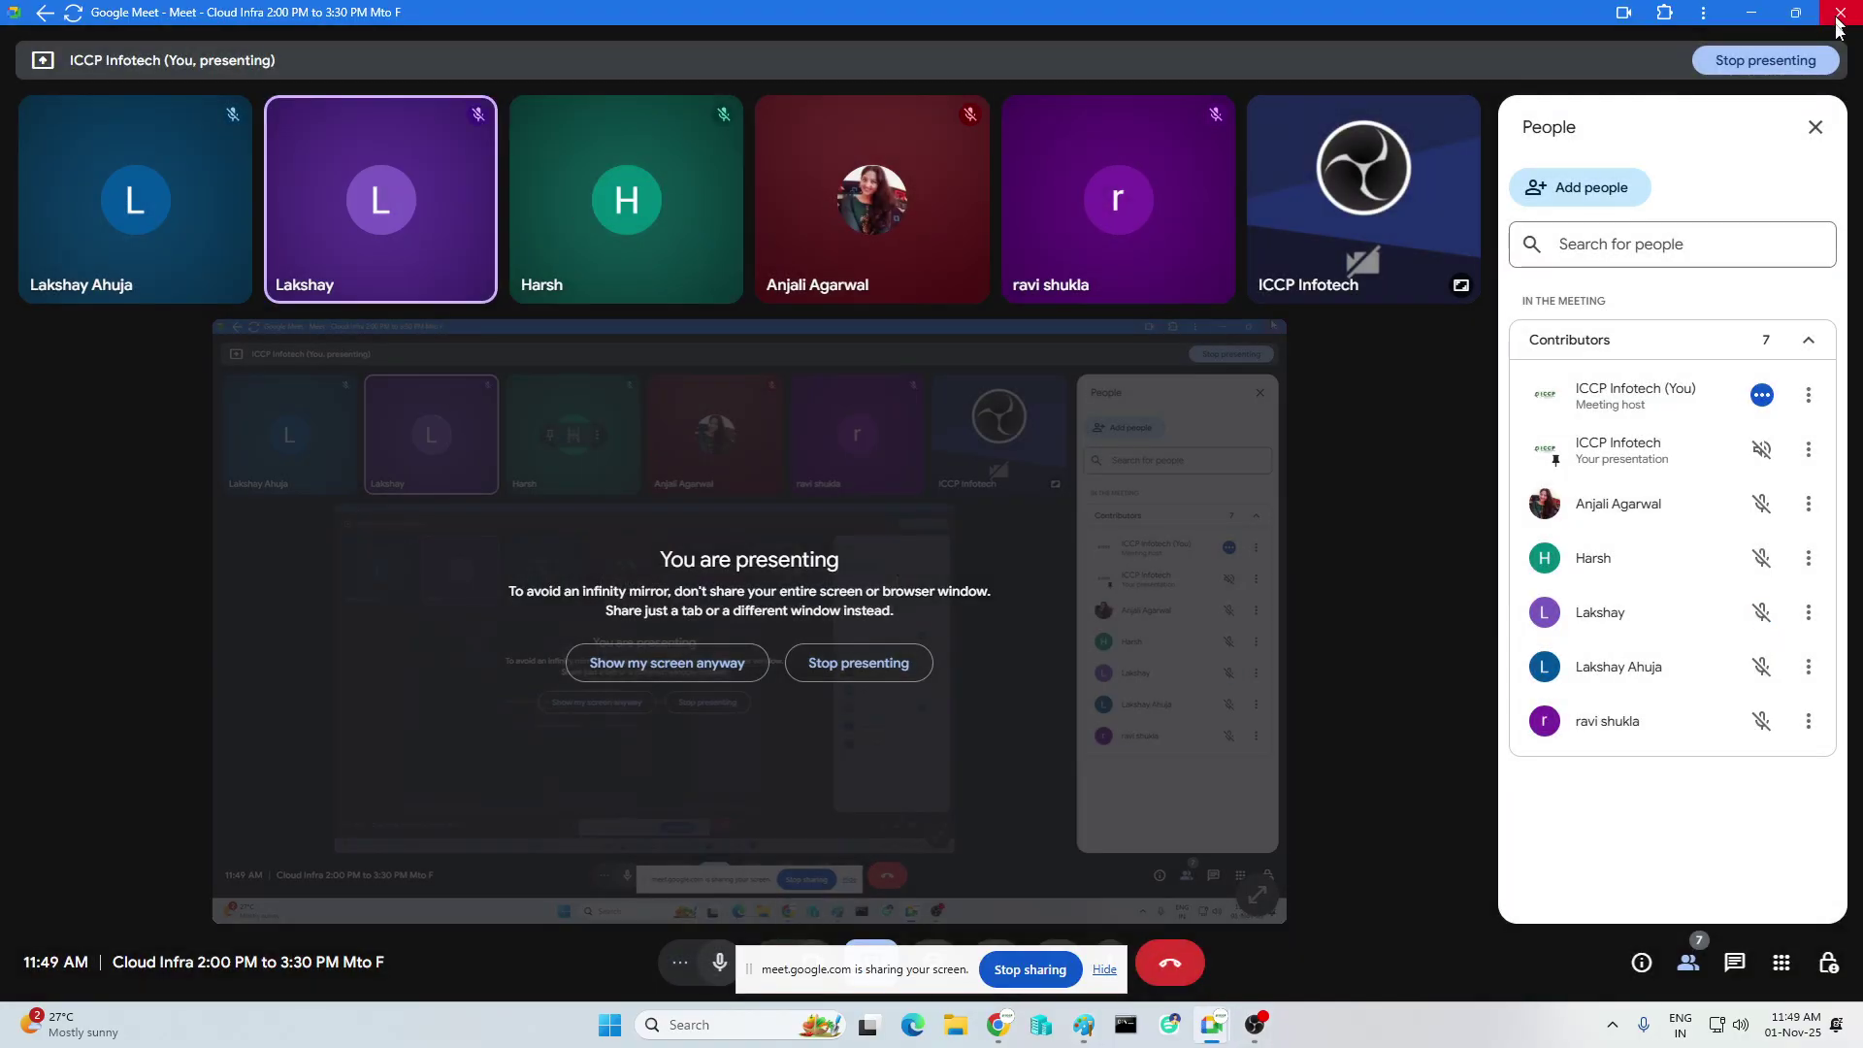
click(1751, 14)
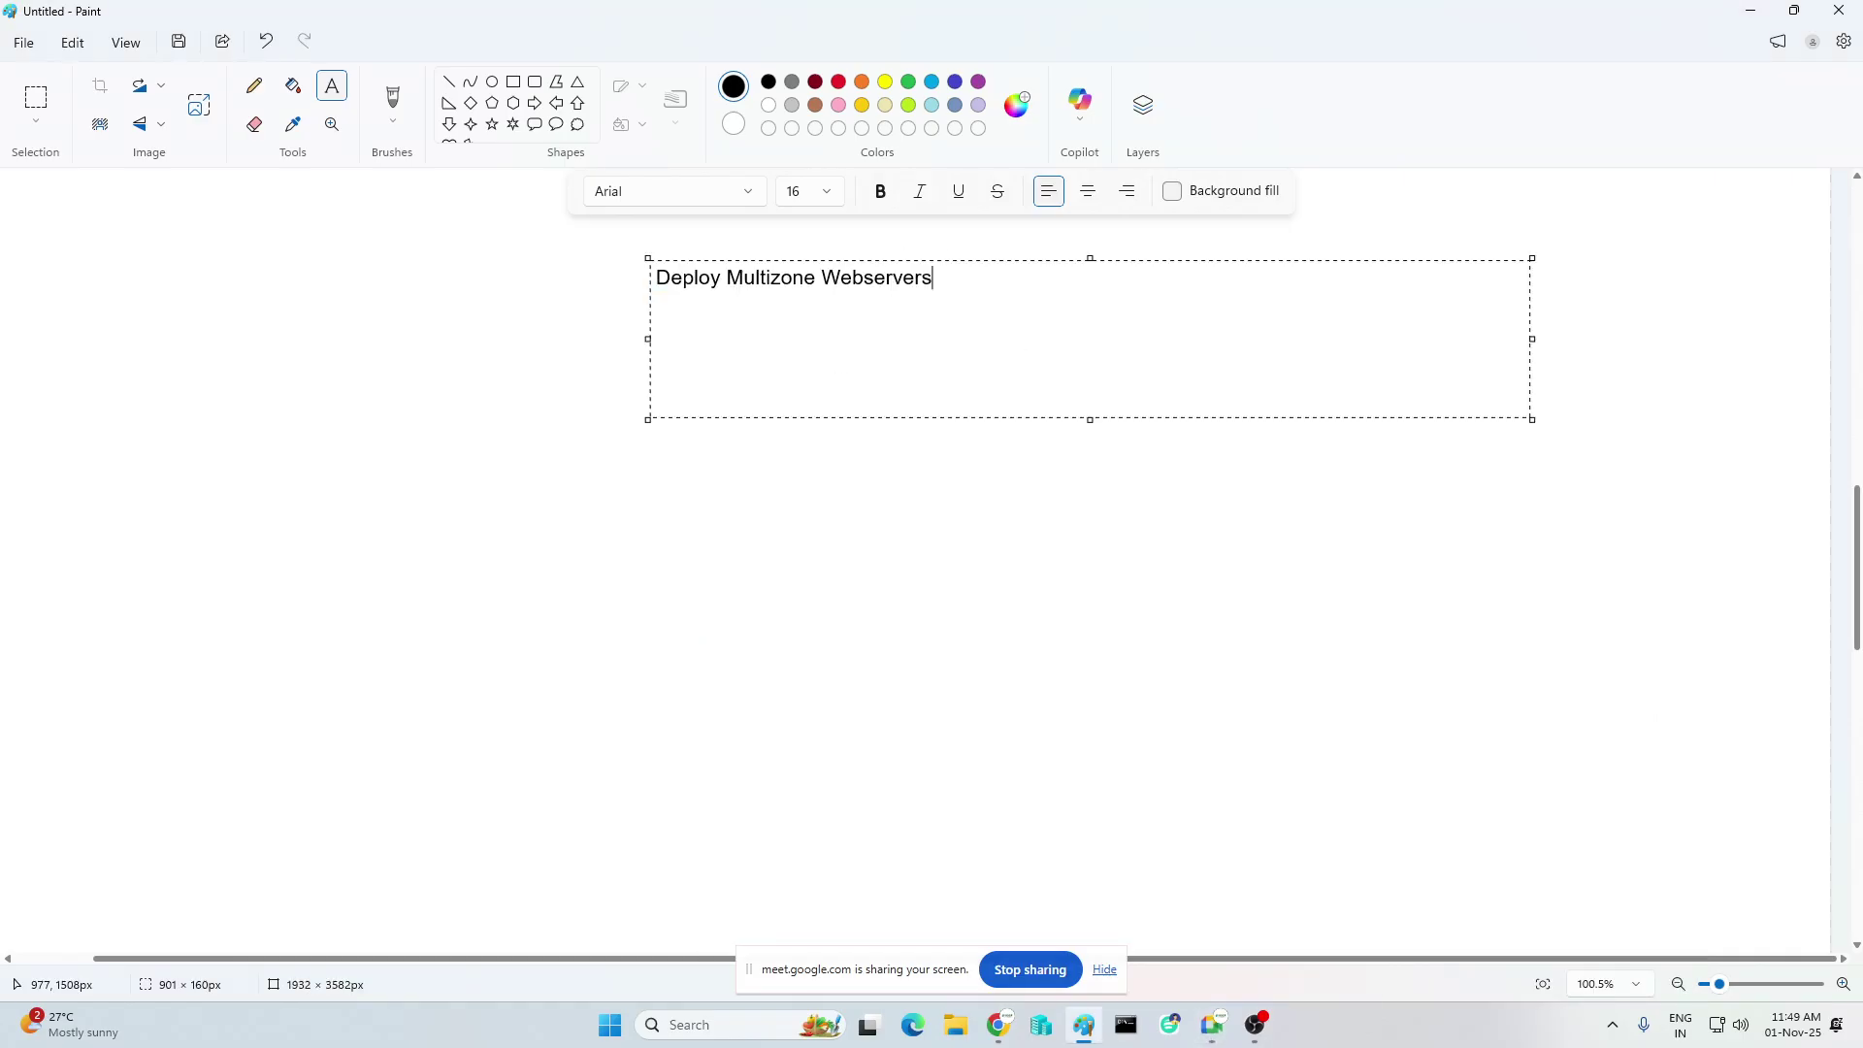
Step: Append 'in Cloud' to the heading and discard the stray empty text boxes
text(in Cloud)
click(750, 450)
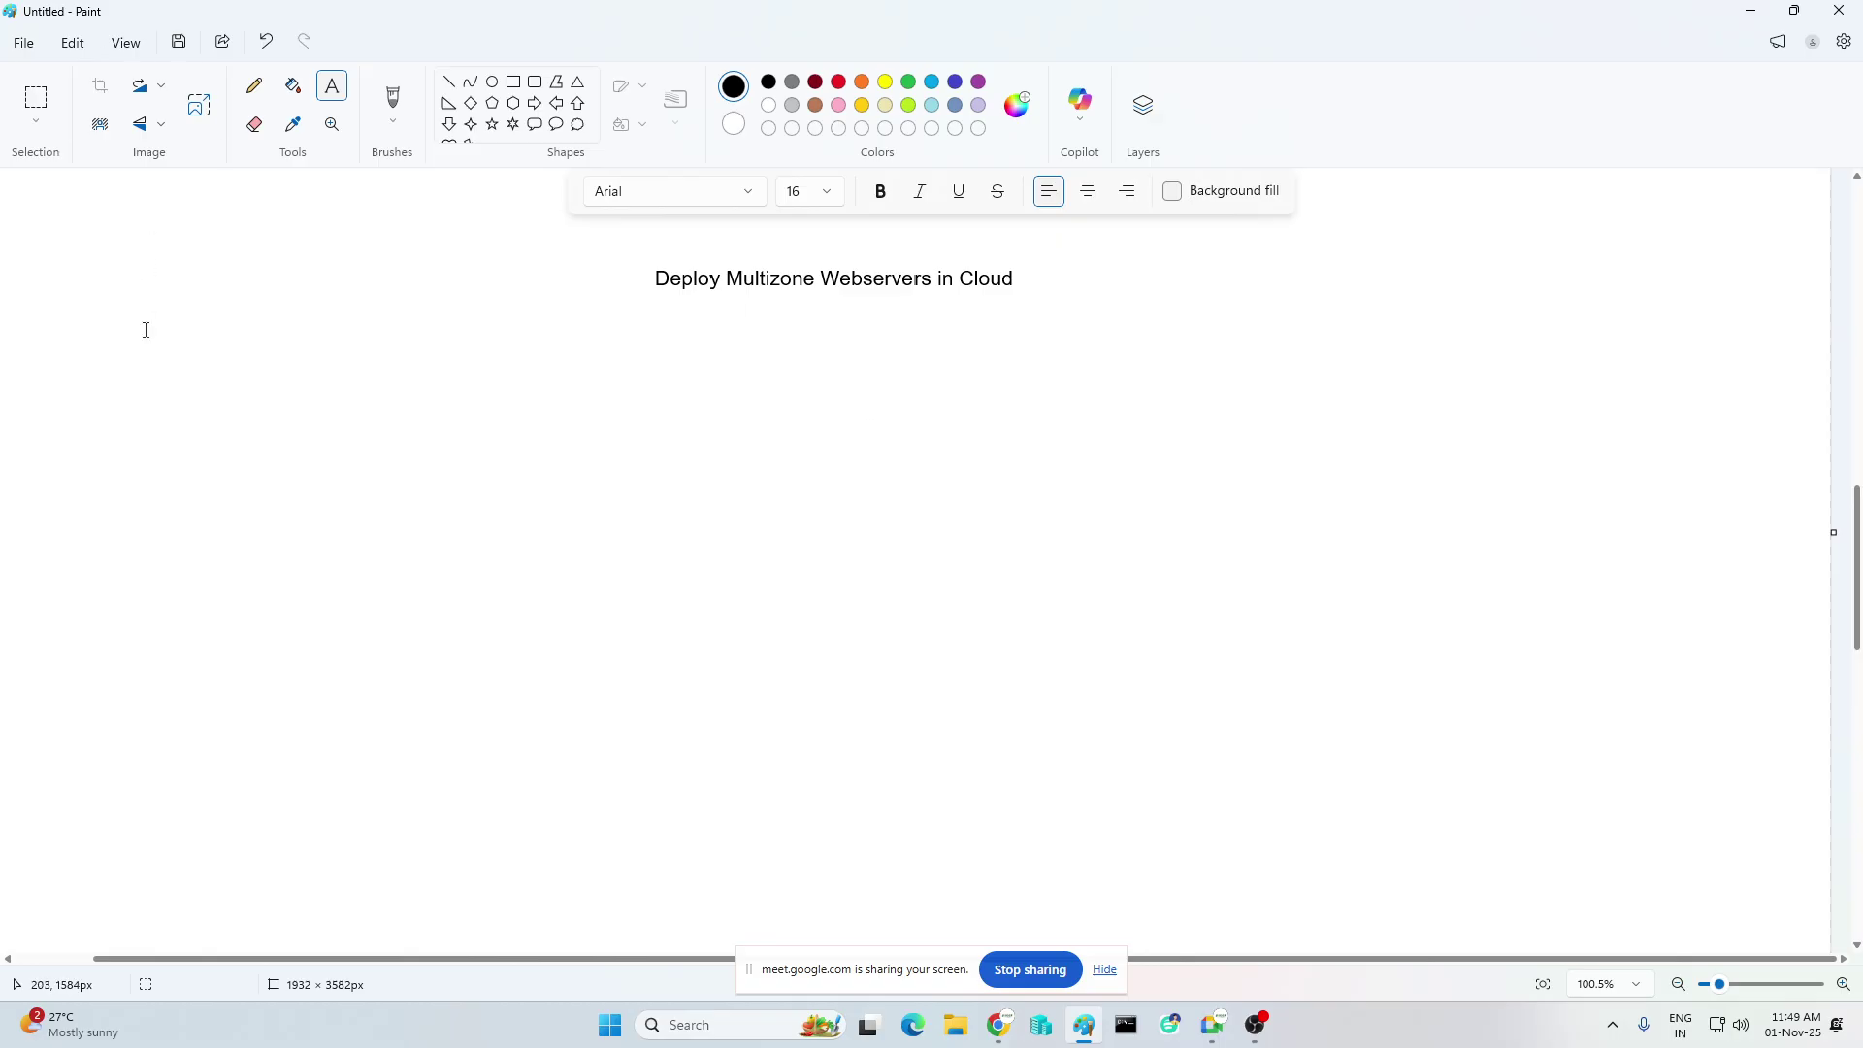
click(104, 307)
click(124, 274)
click(124, 275)
drag(308, 312, 453, 407)
click(85, 257)
Step: Draw a right arrow below the heading pointing to 'Access in World Wide With the Help of Domain name'
click(535, 103)
mouse_move(1012, 306)
mouse_down()
mouse_move(1068, 335)
mouse_move(1274, 346)
mouse_up()
click(331, 85)
click(1089, 312)
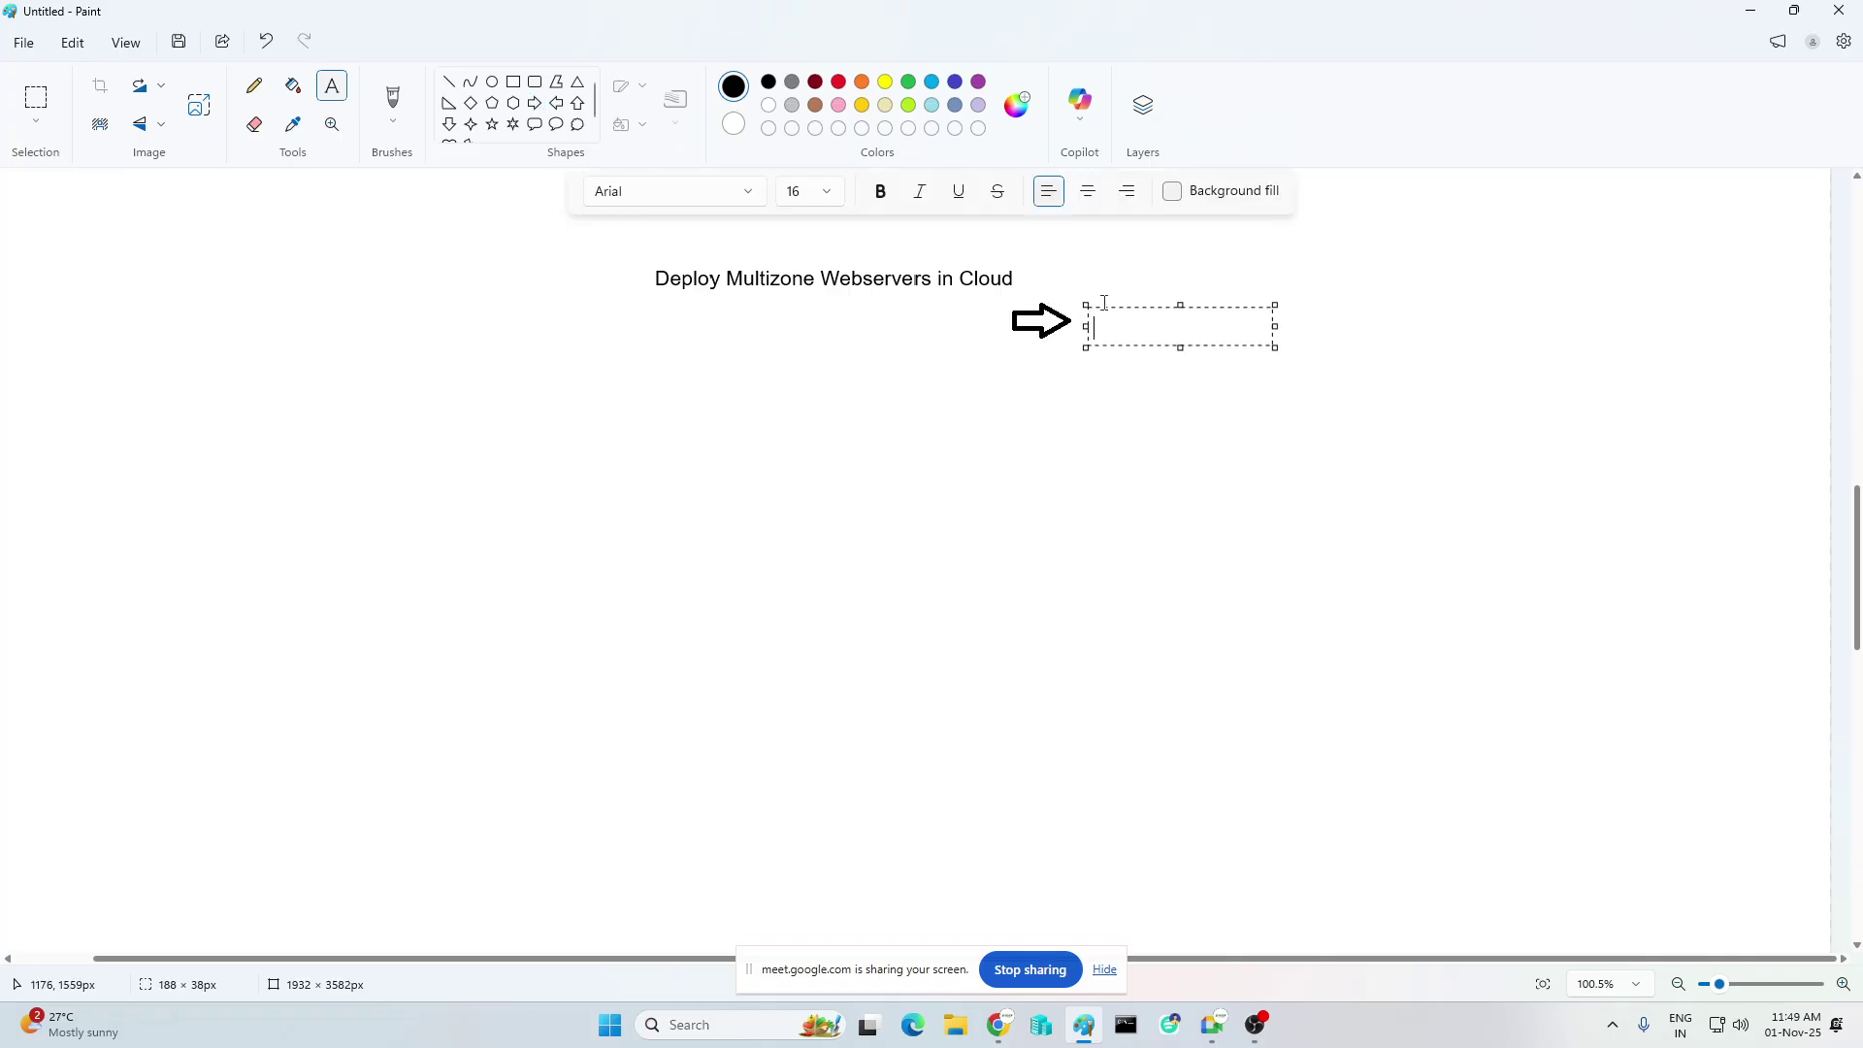
text(Access in World Wide )
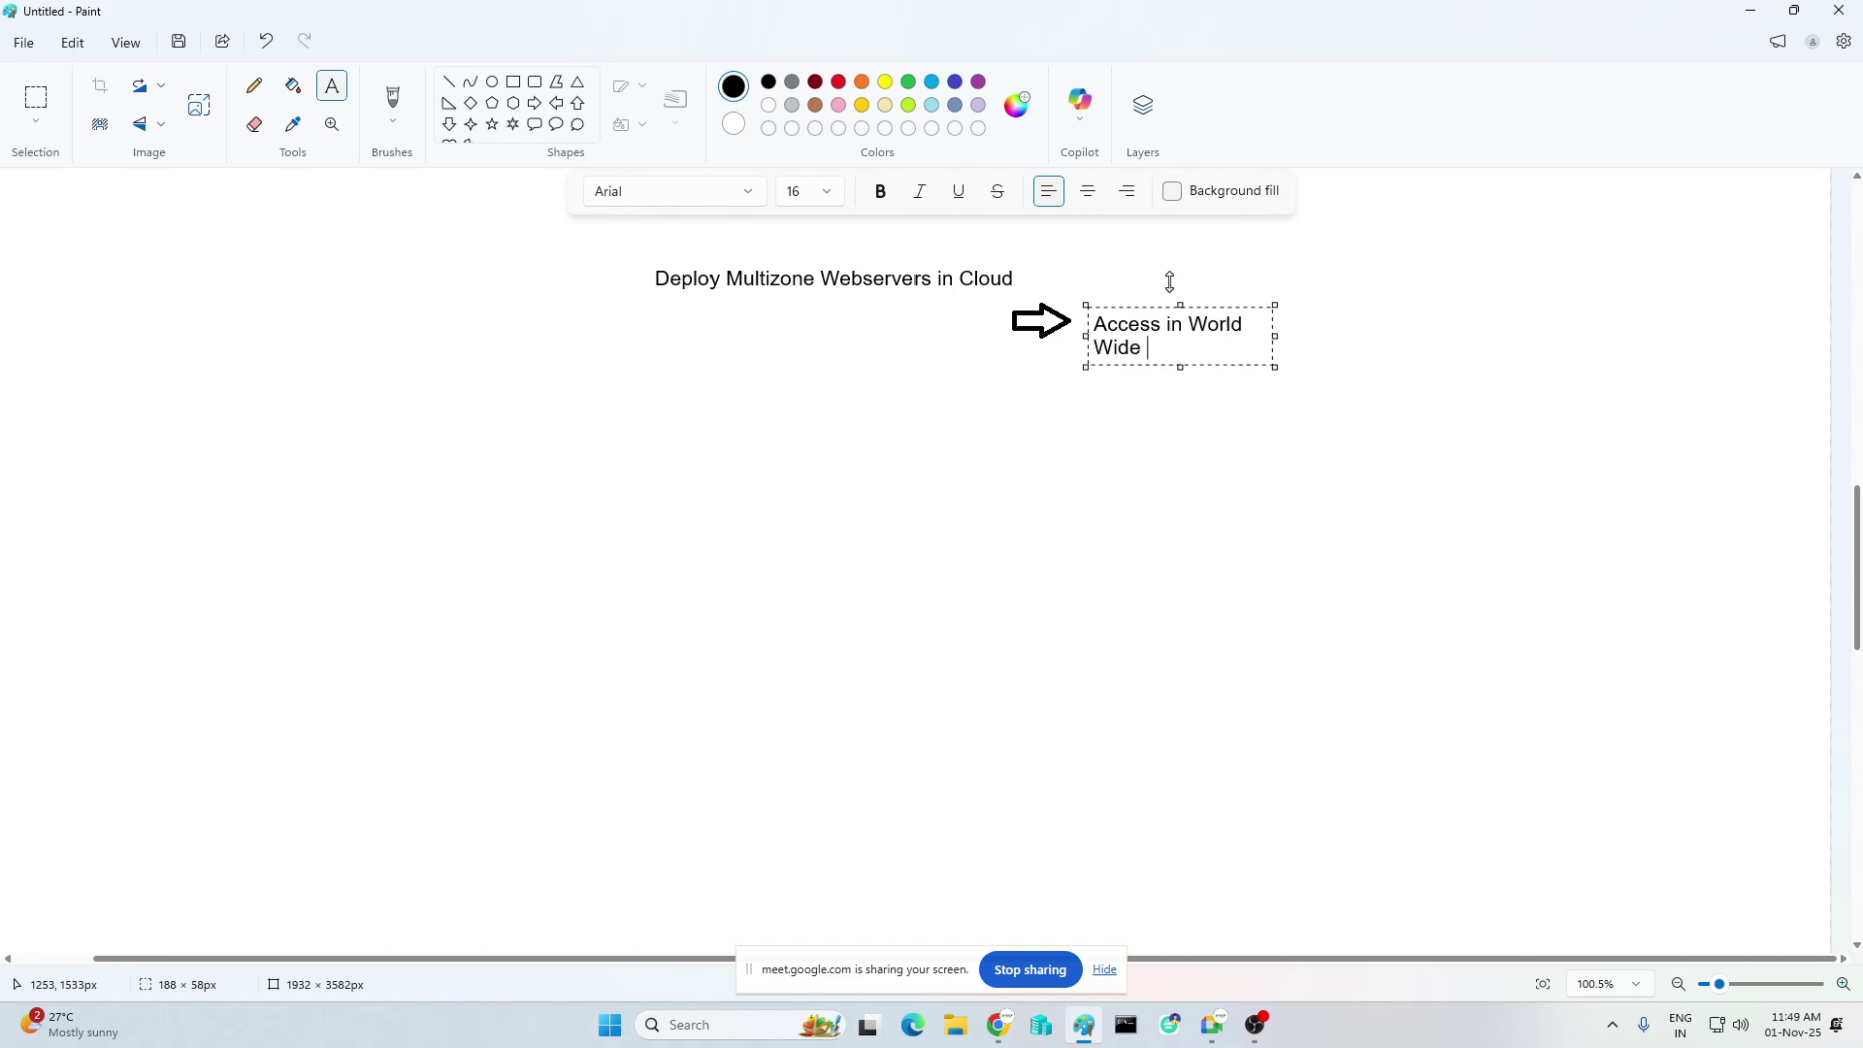
text(With the Help of D)
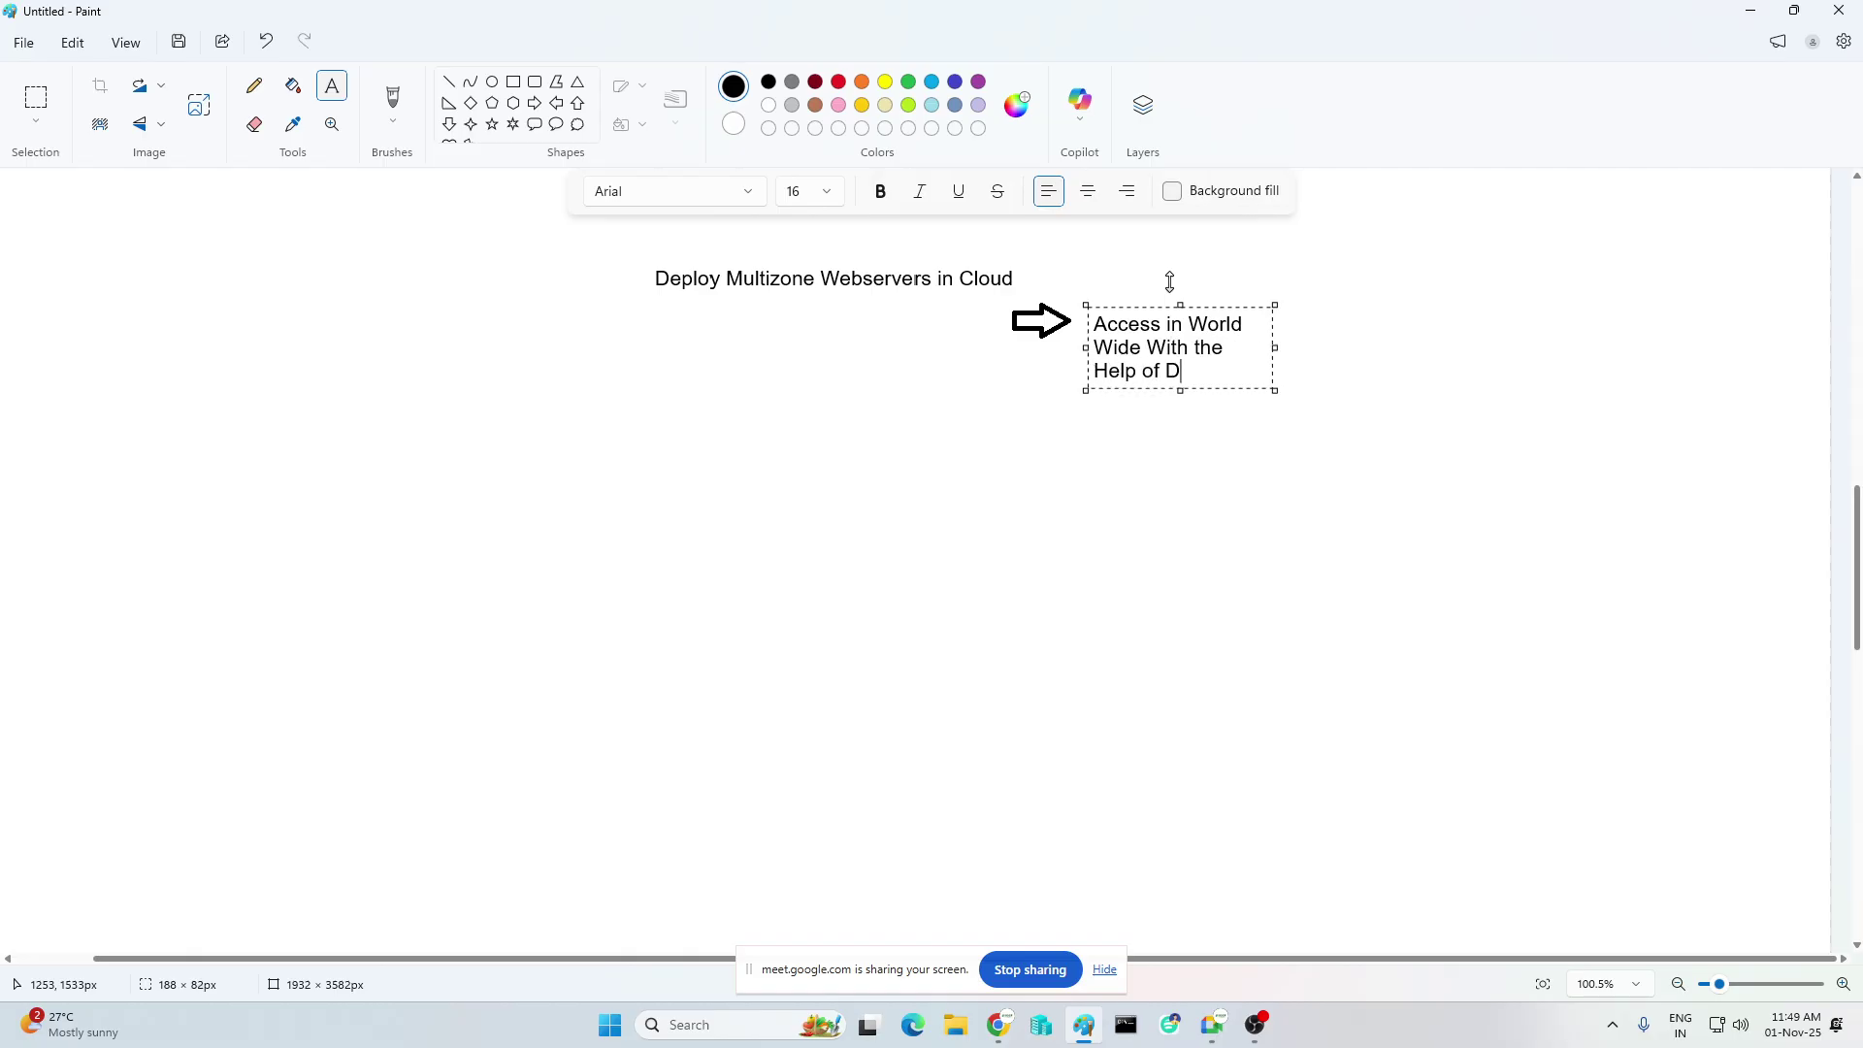
text(omain name)
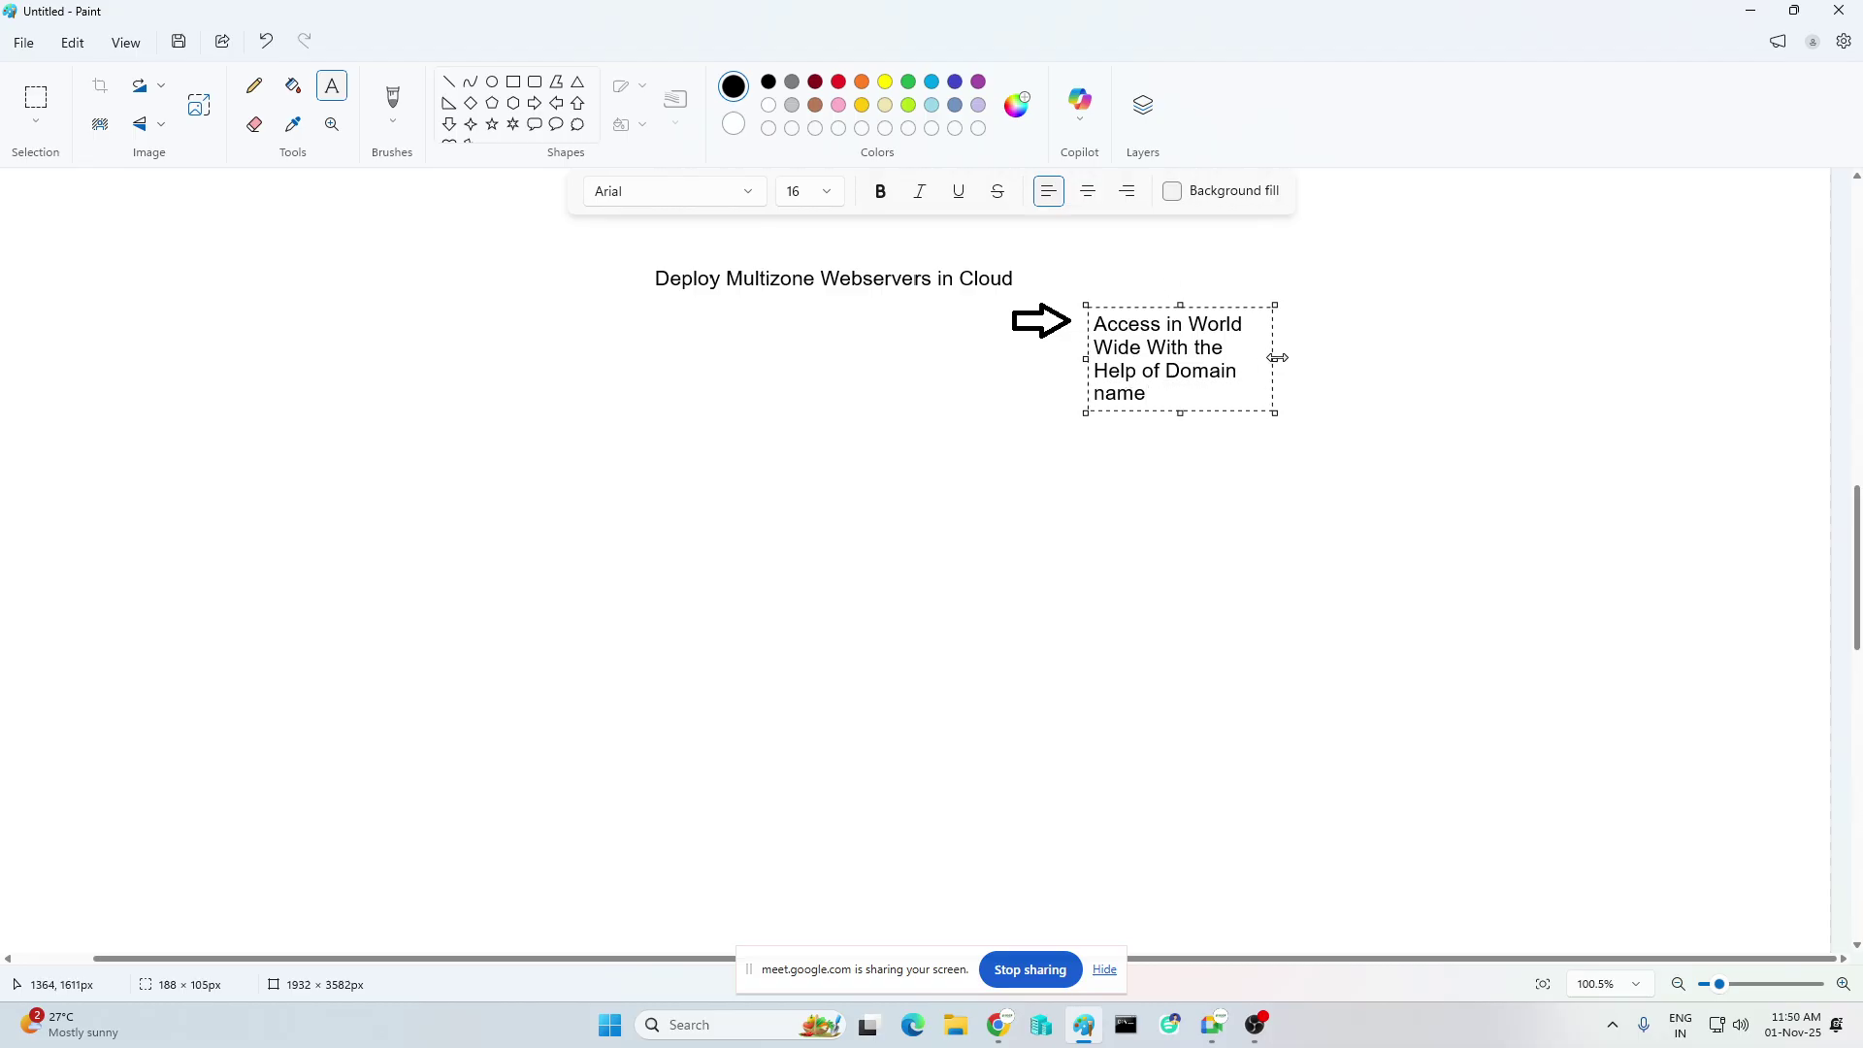
drag(1281, 368, 1809, 291)
click(1482, 447)
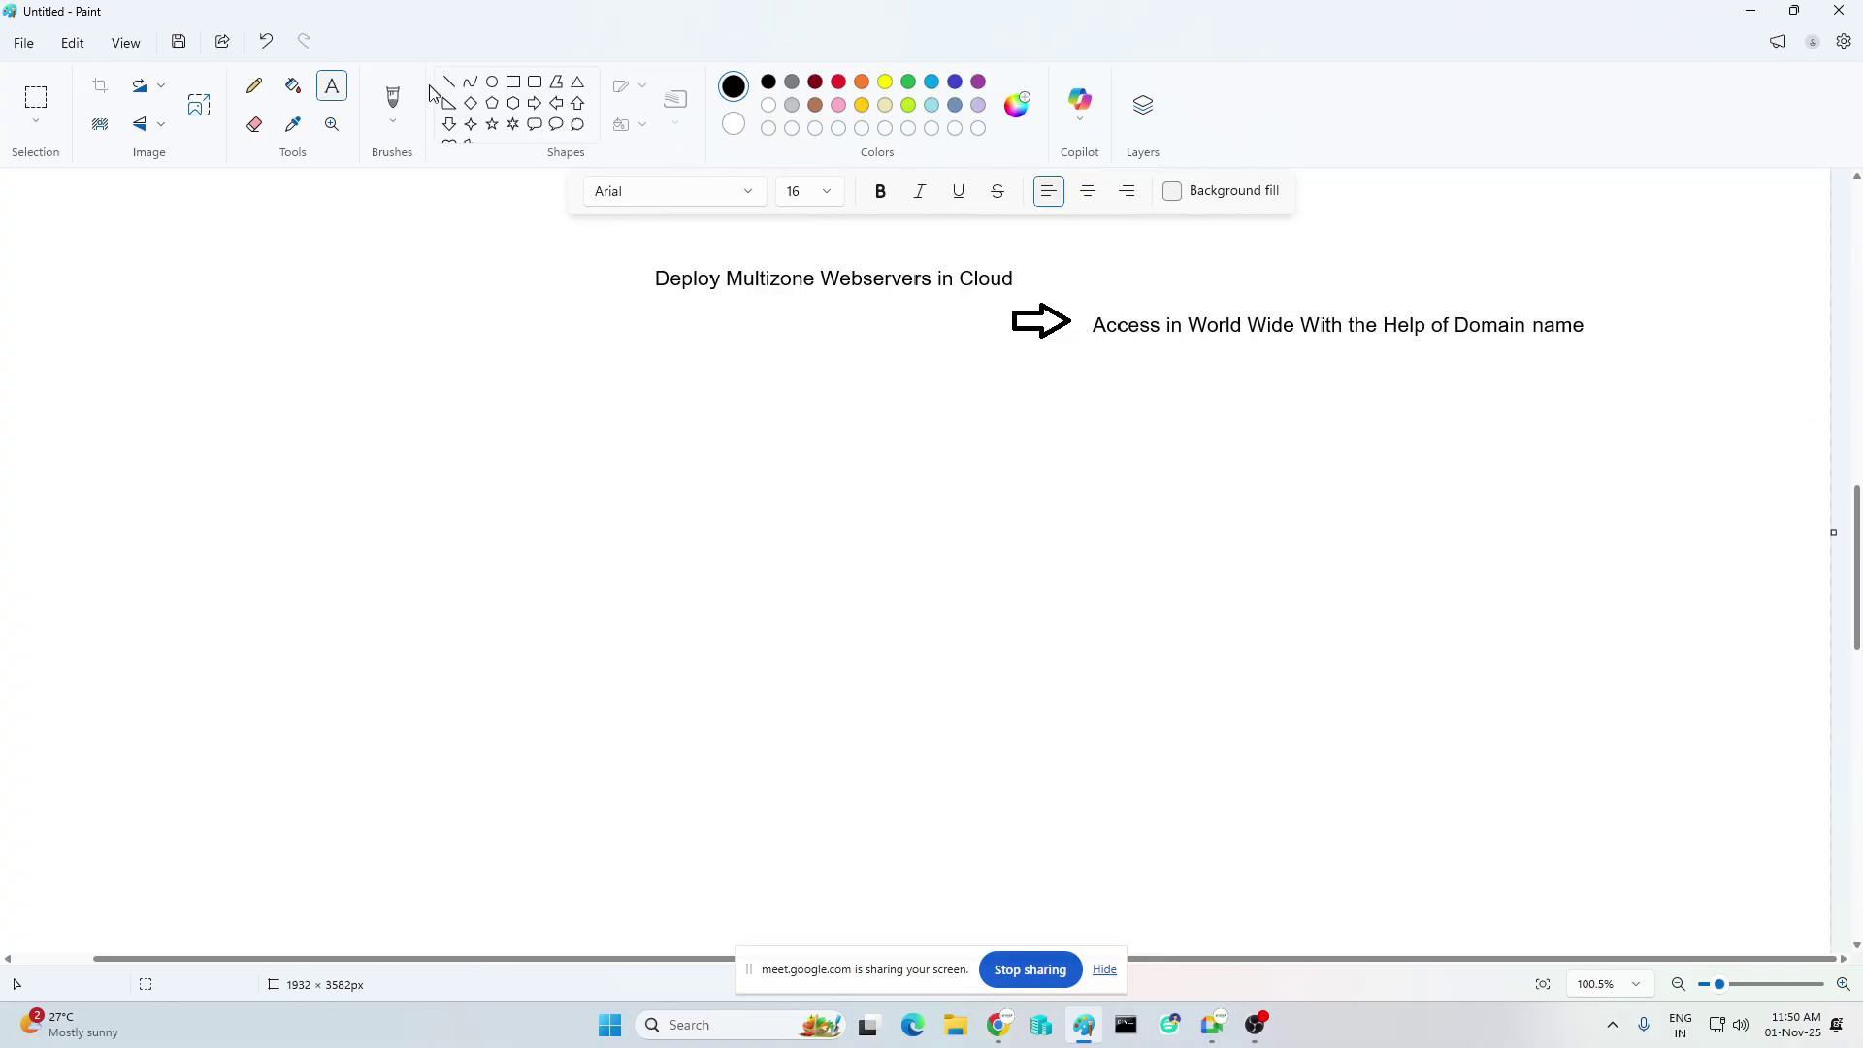
Step: Draw a second right arrow labelled 'Buy Domain Name ---'
click(535, 103)
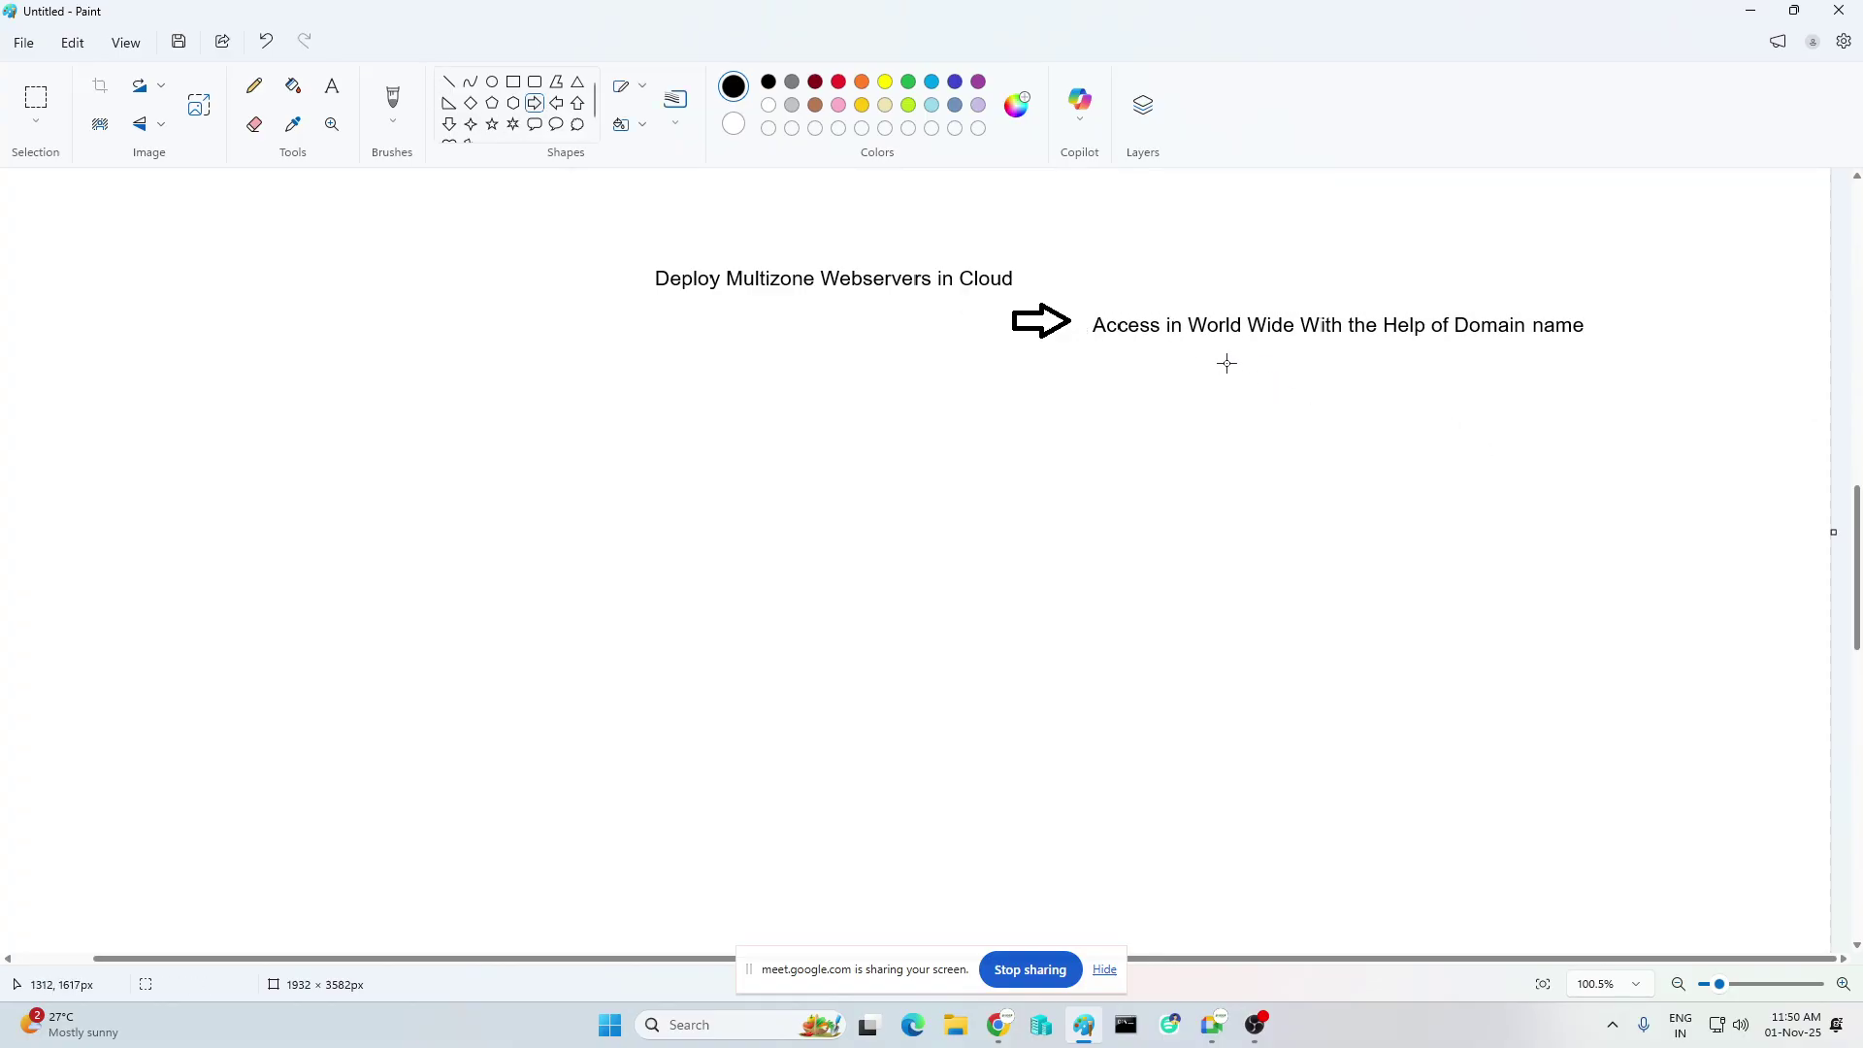
drag(1224, 362, 1275, 389)
click(1269, 440)
click(332, 87)
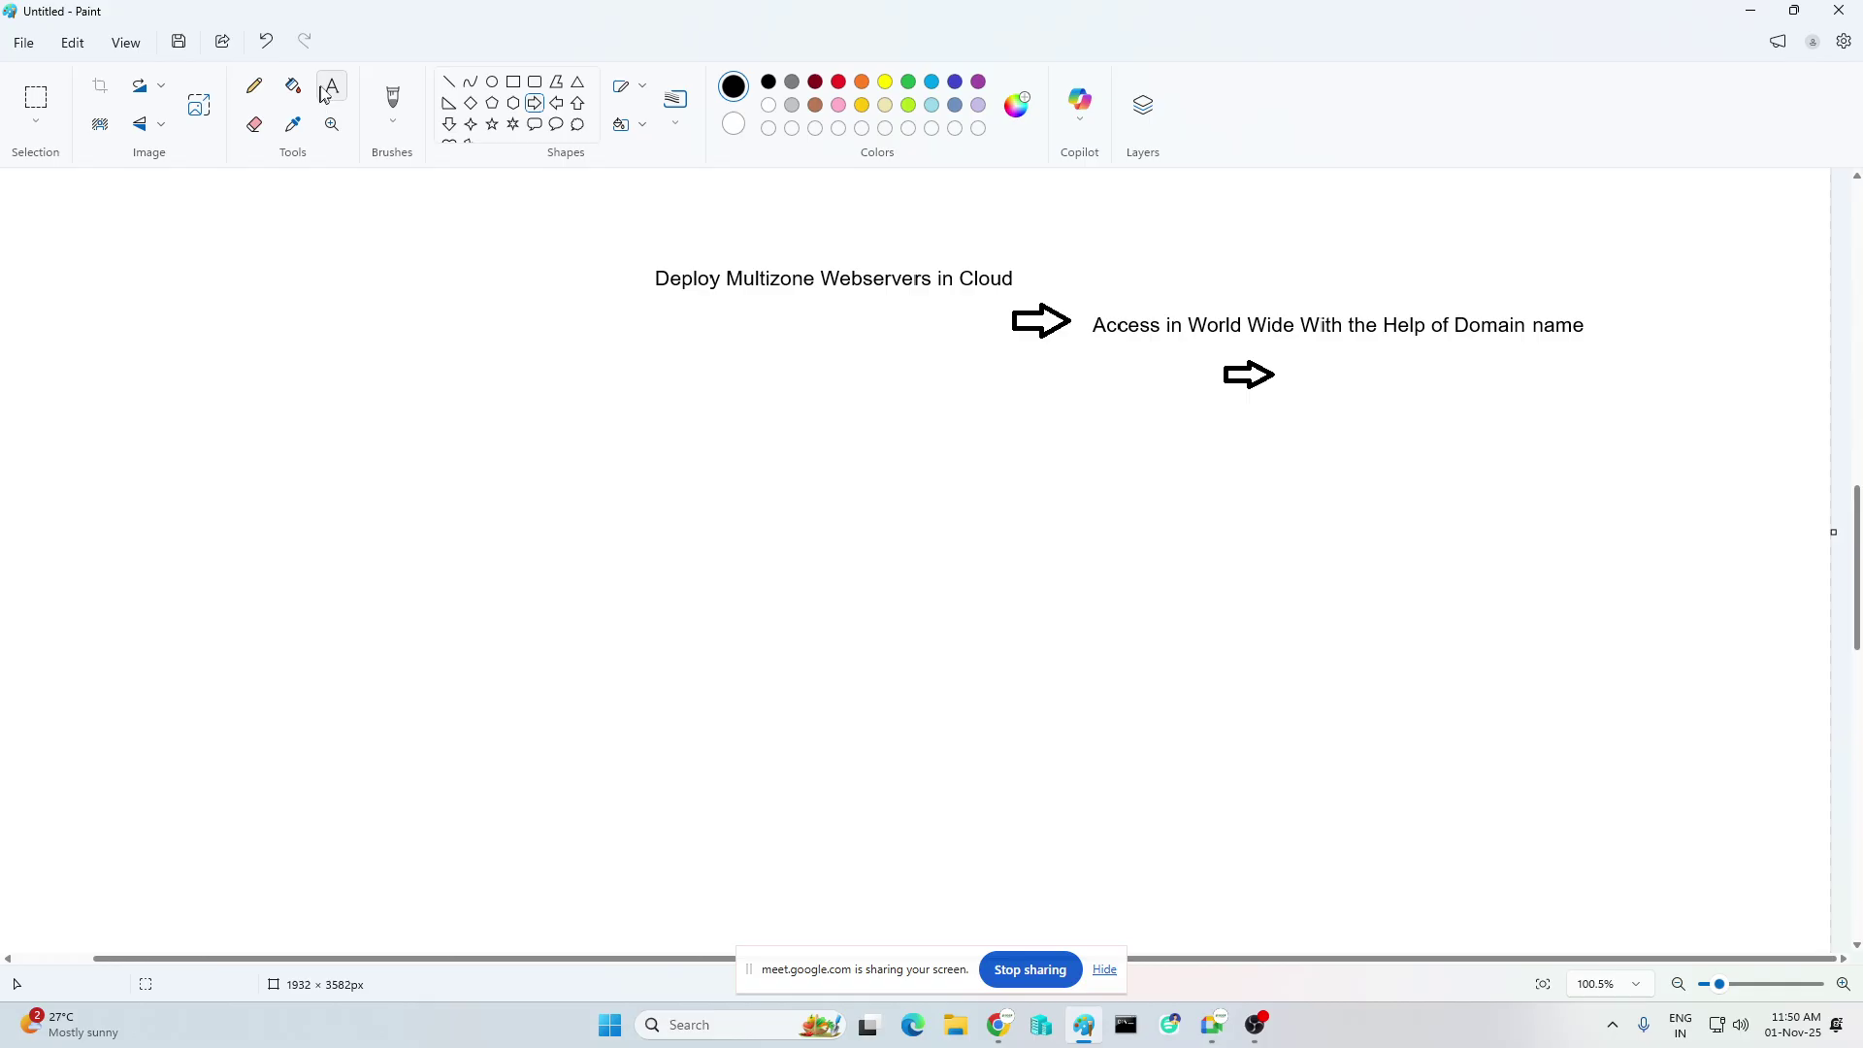
click(1283, 362)
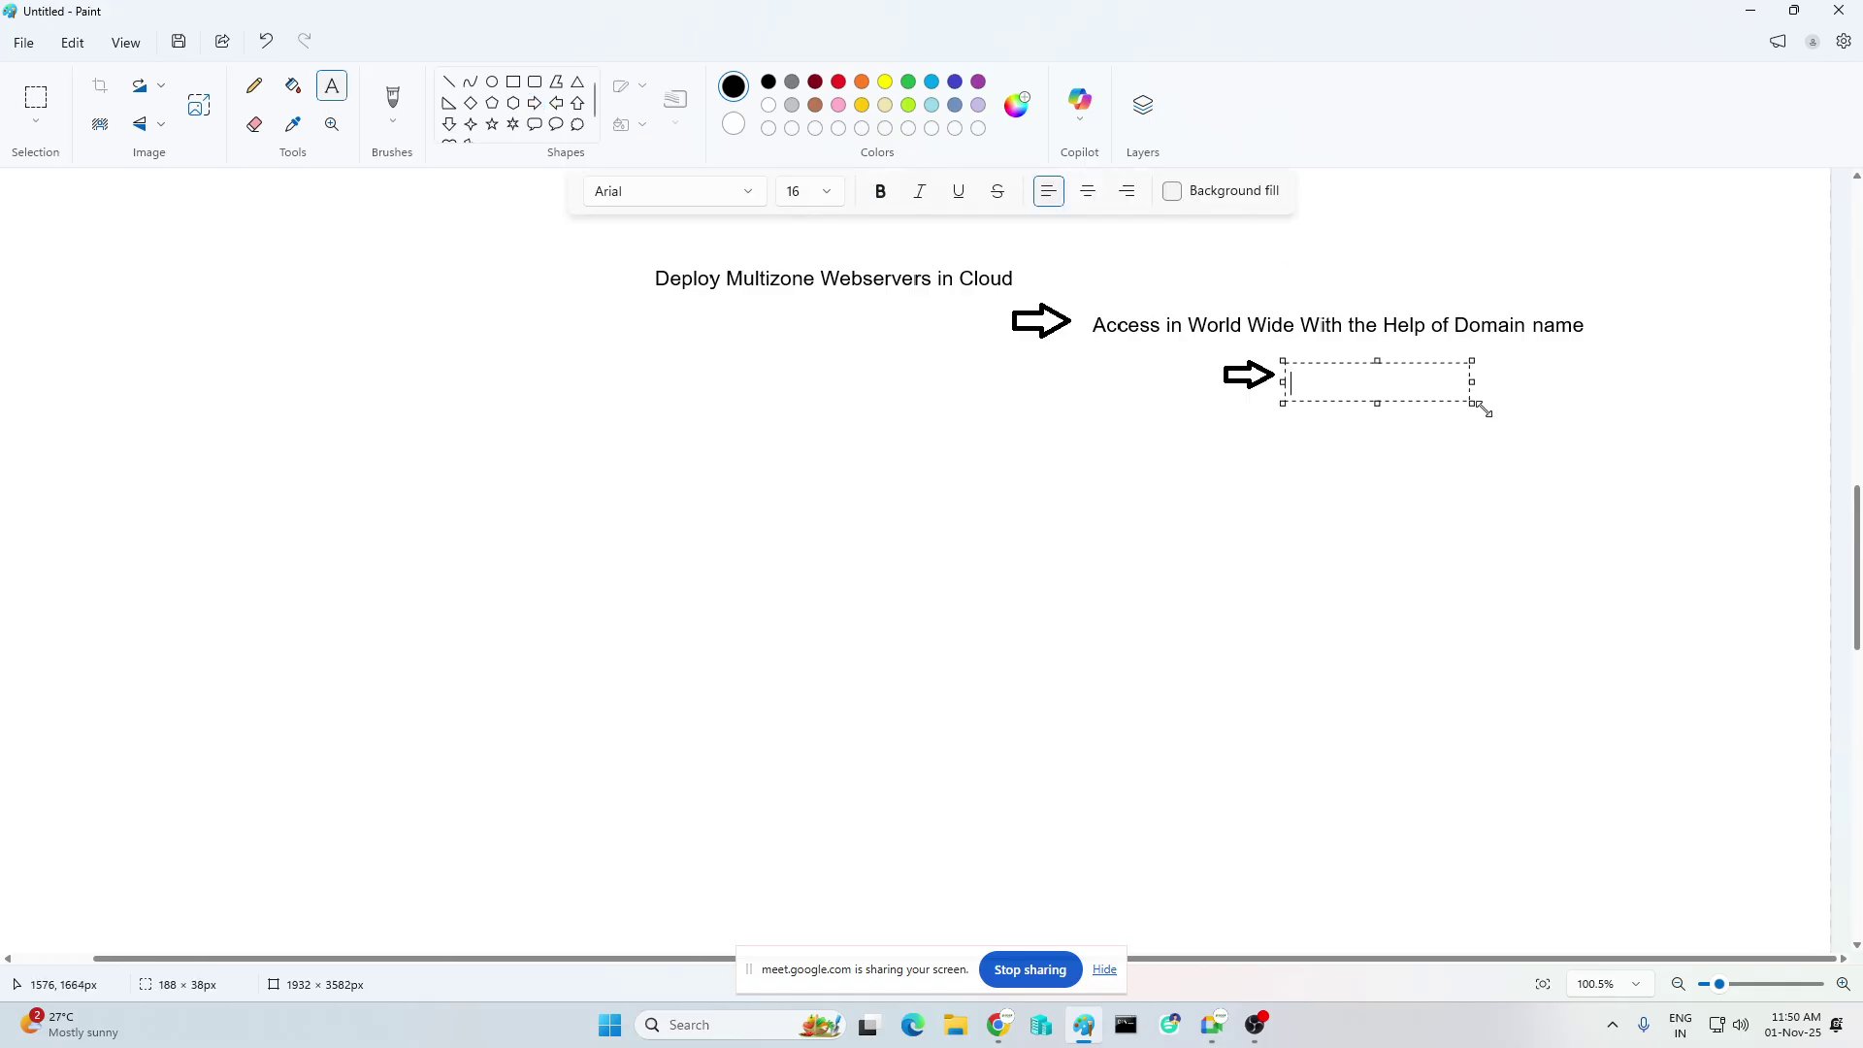
click(1470, 406)
click(1465, 404)
click(1289, 364)
click(1288, 364)
drag(1481, 404, 1676, 456)
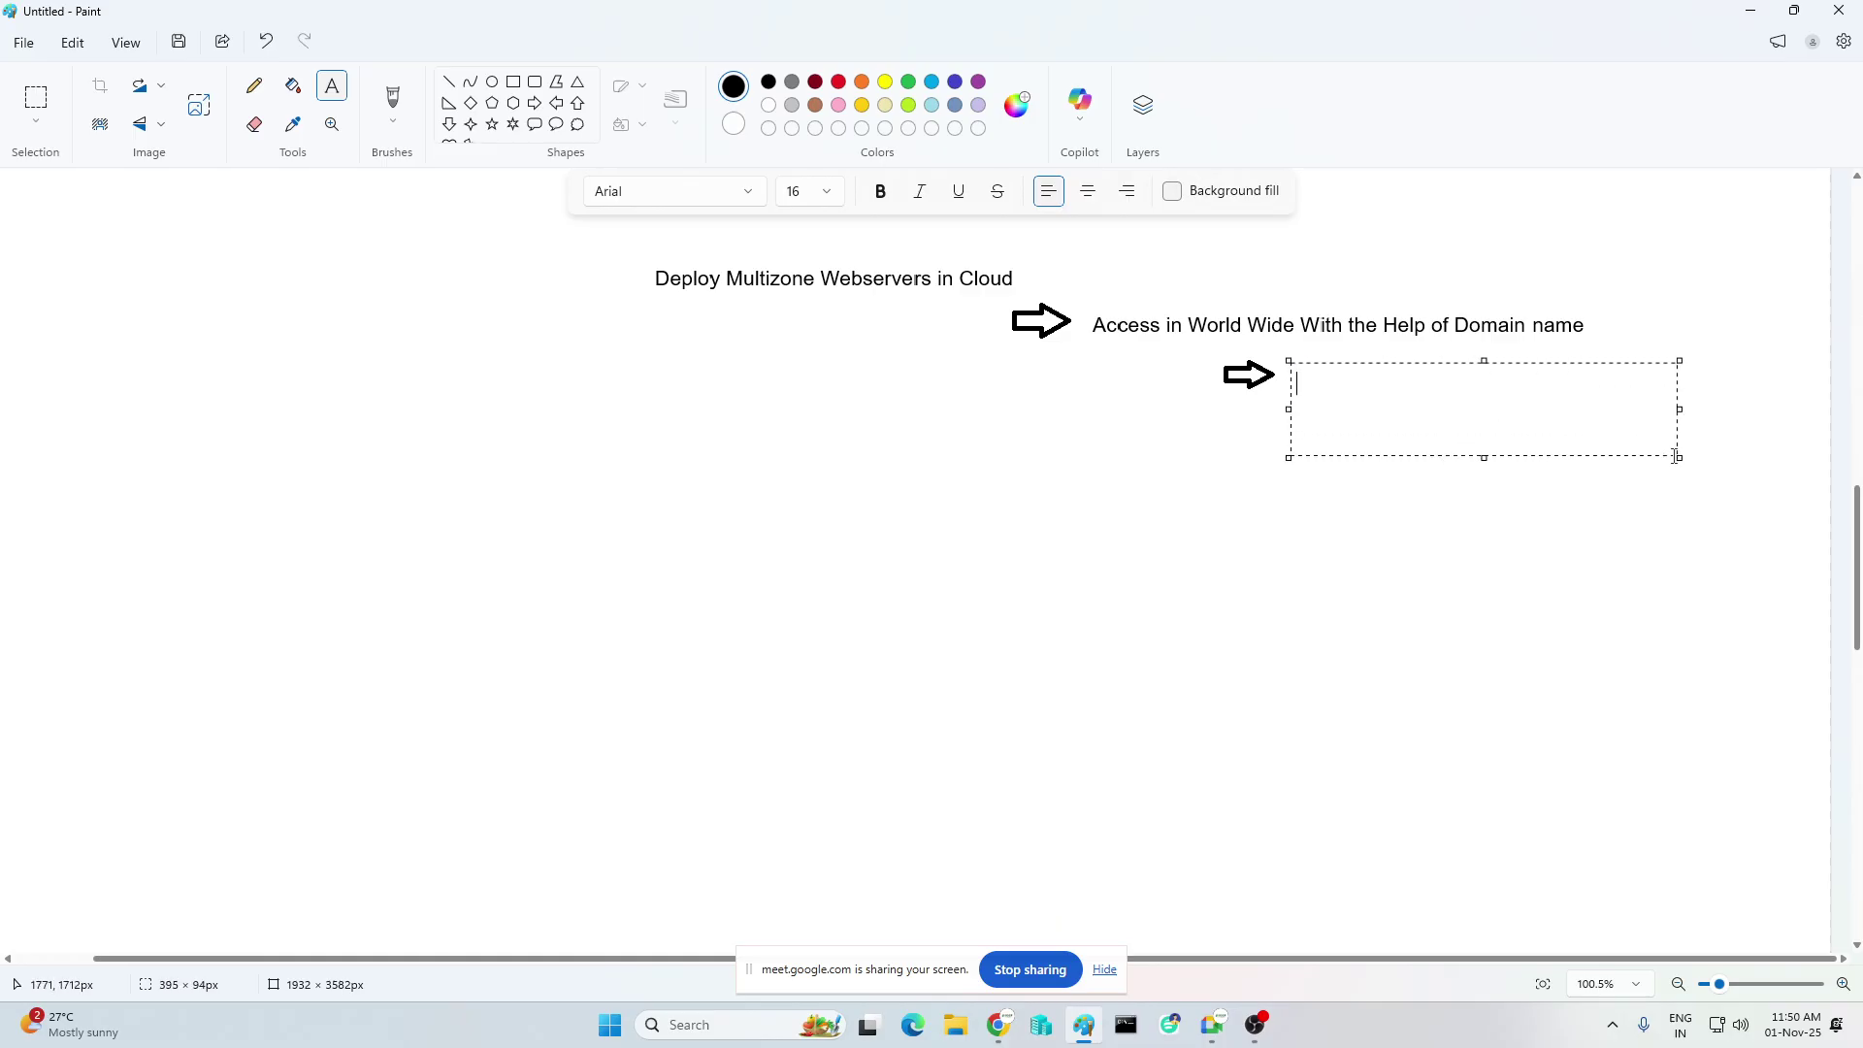
text(Buy Domain Name ---)
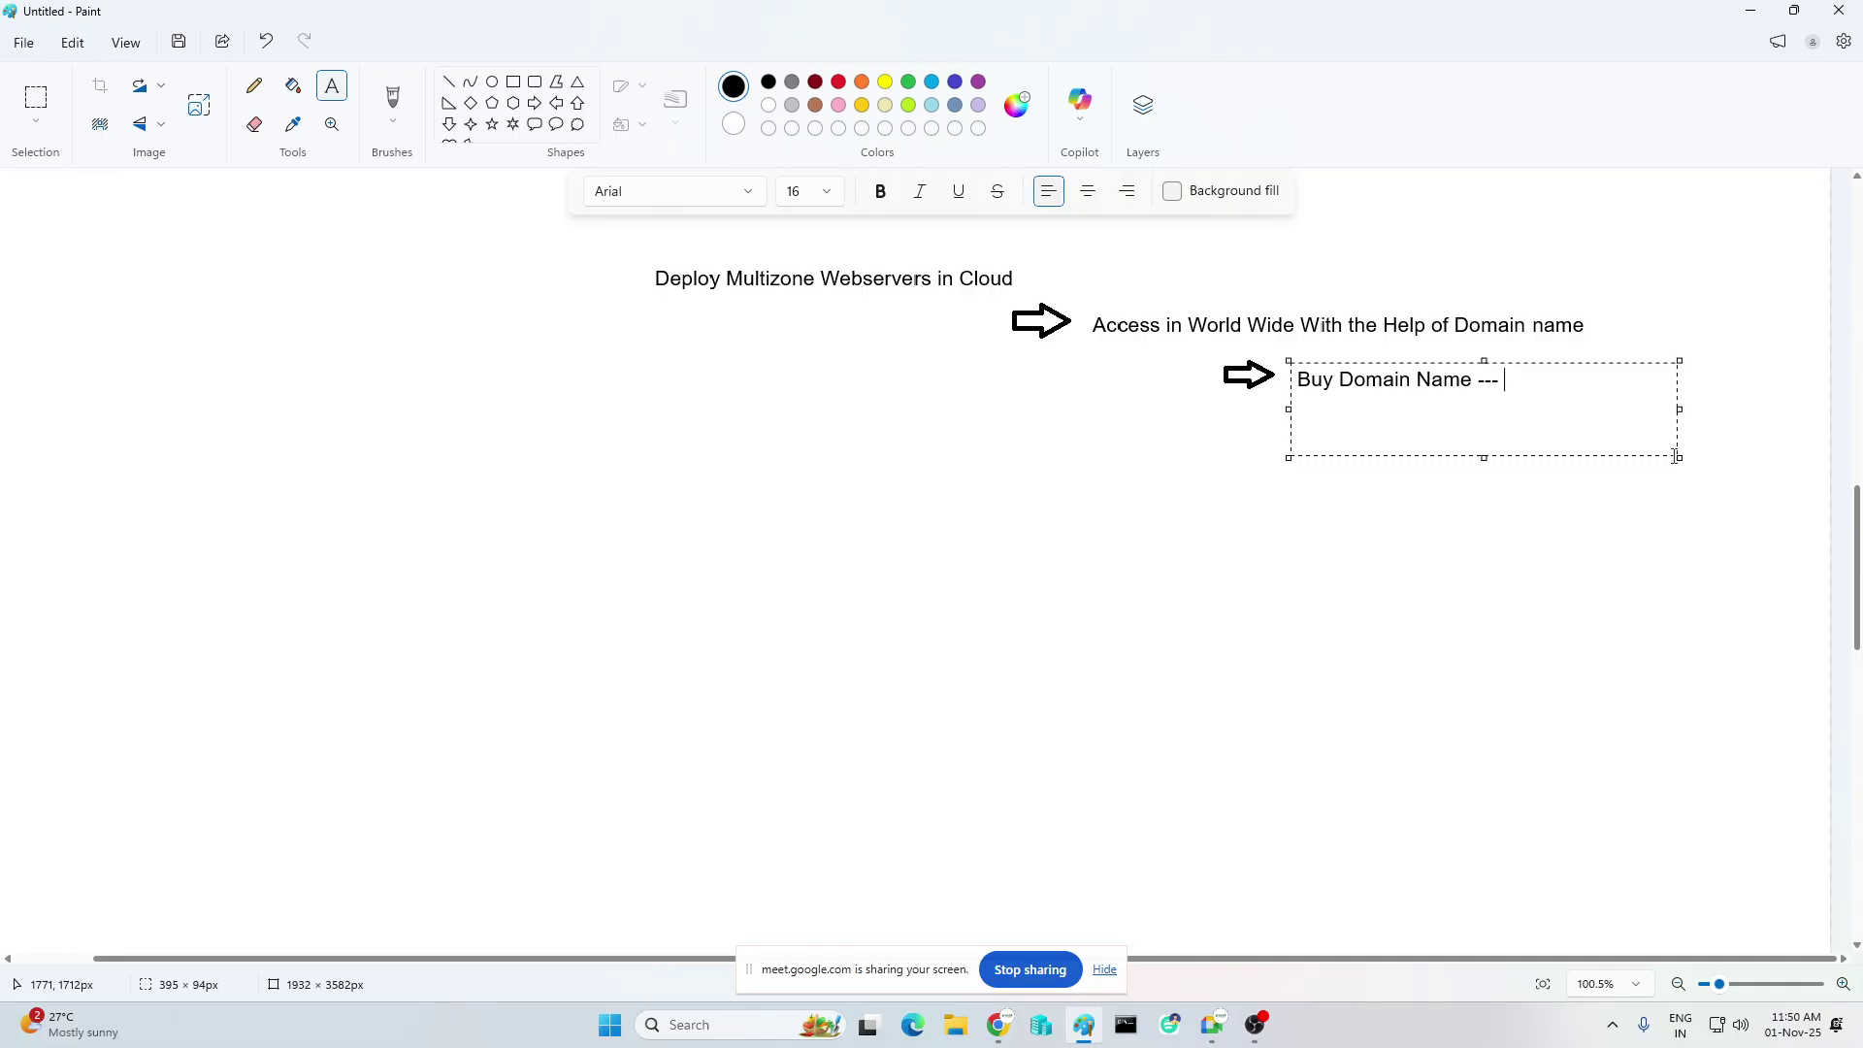
click(1479, 508)
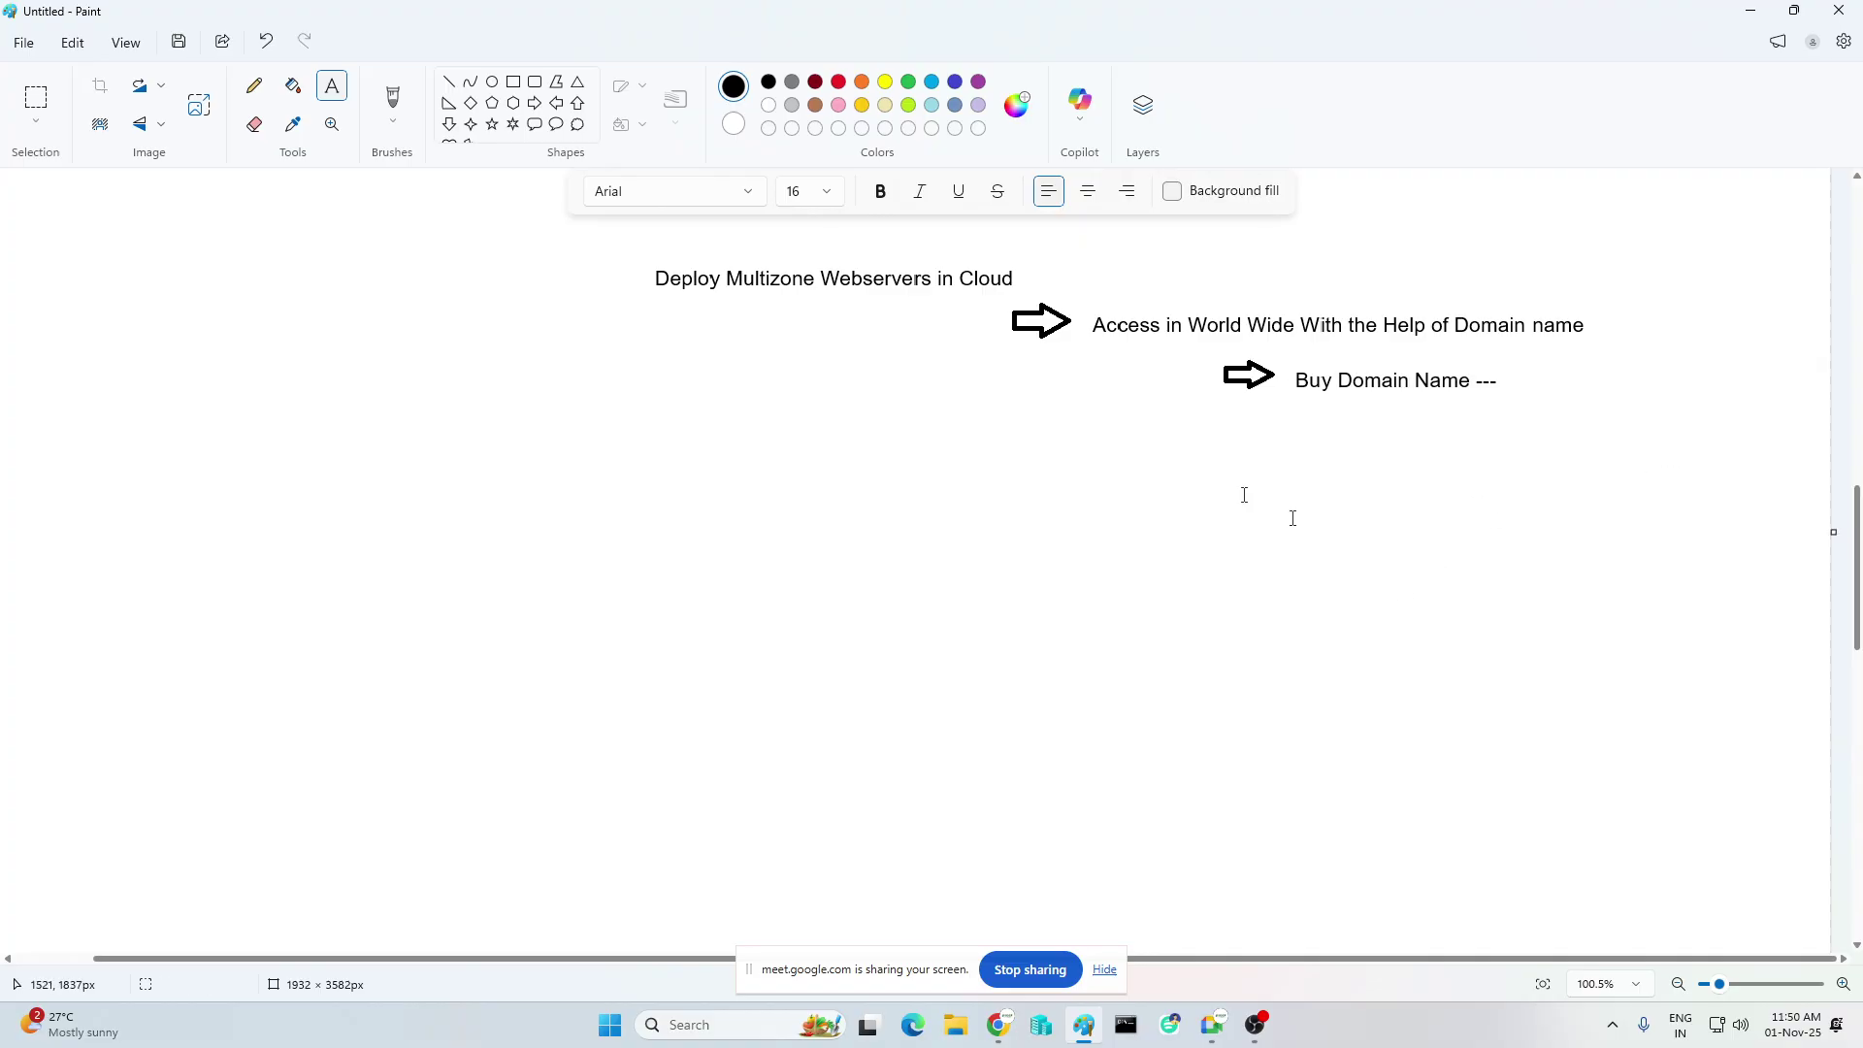
Step: Draw a third right arrow below it labelled 'iccpss.com'
click(534, 104)
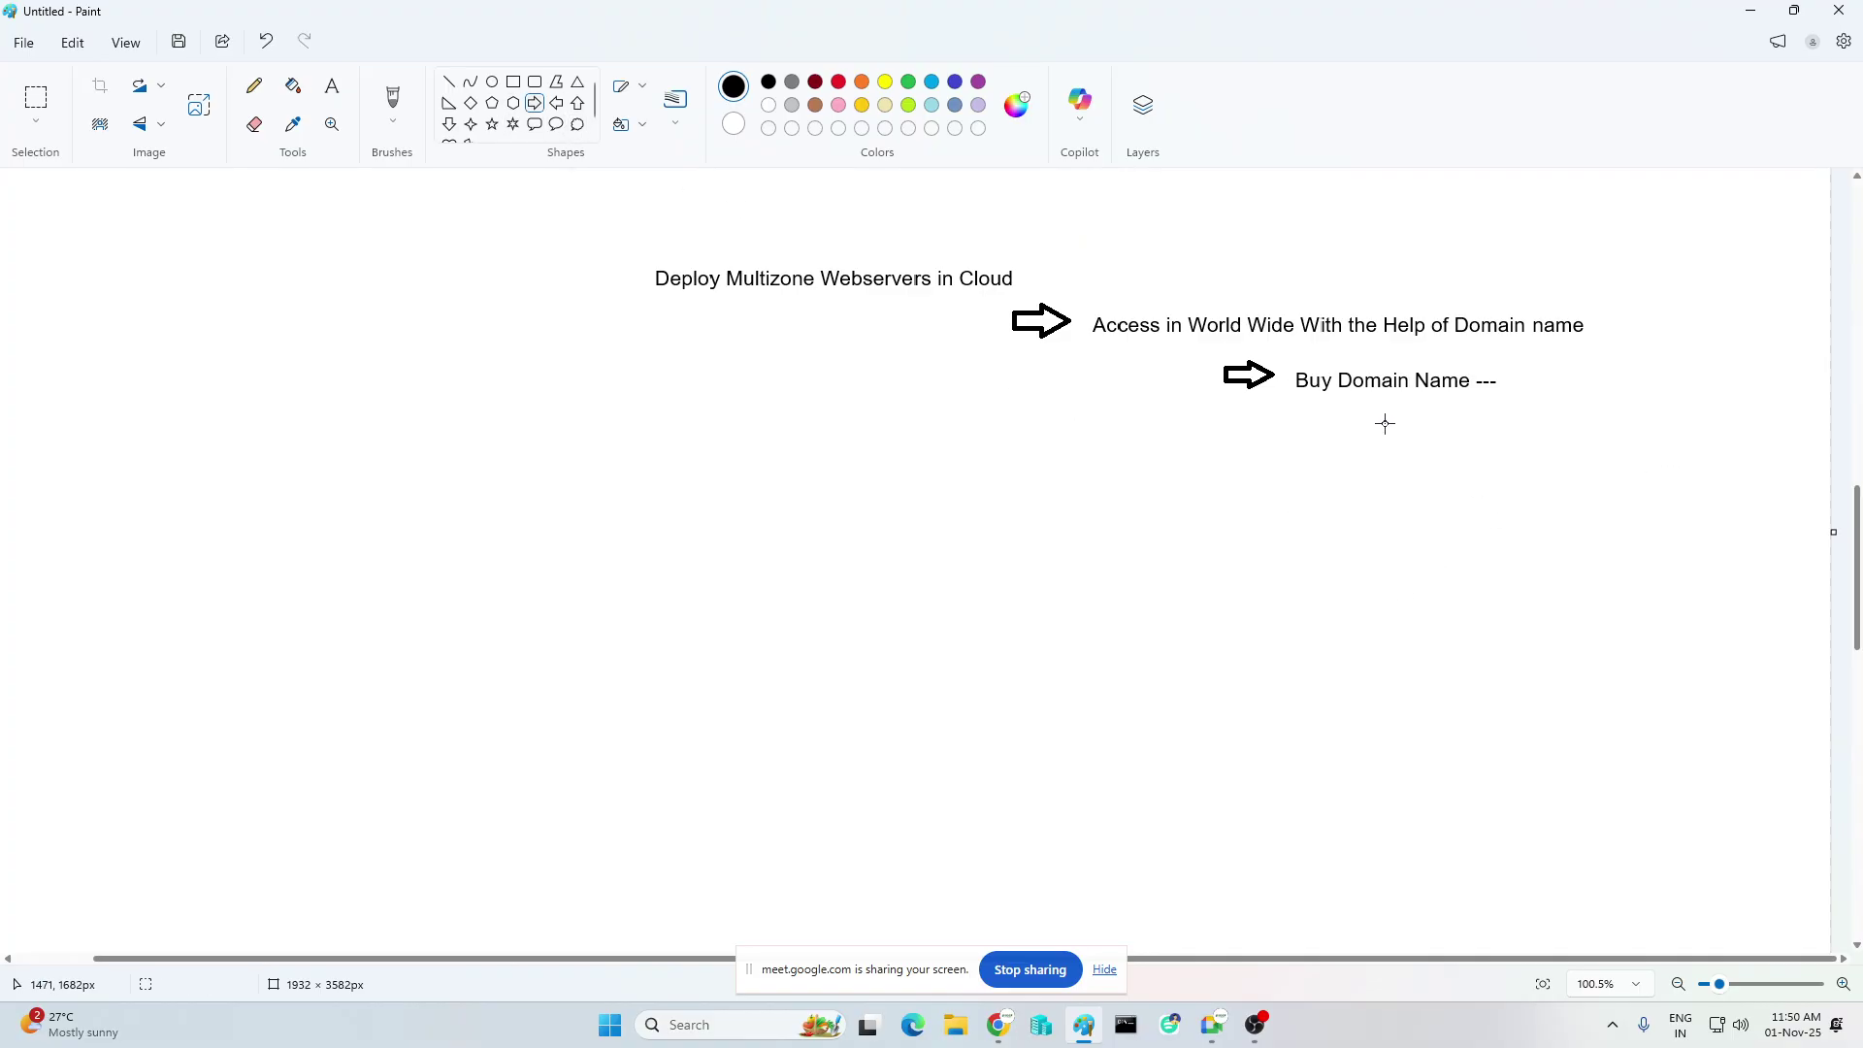
drag(1385, 420, 1432, 449)
click(332, 86)
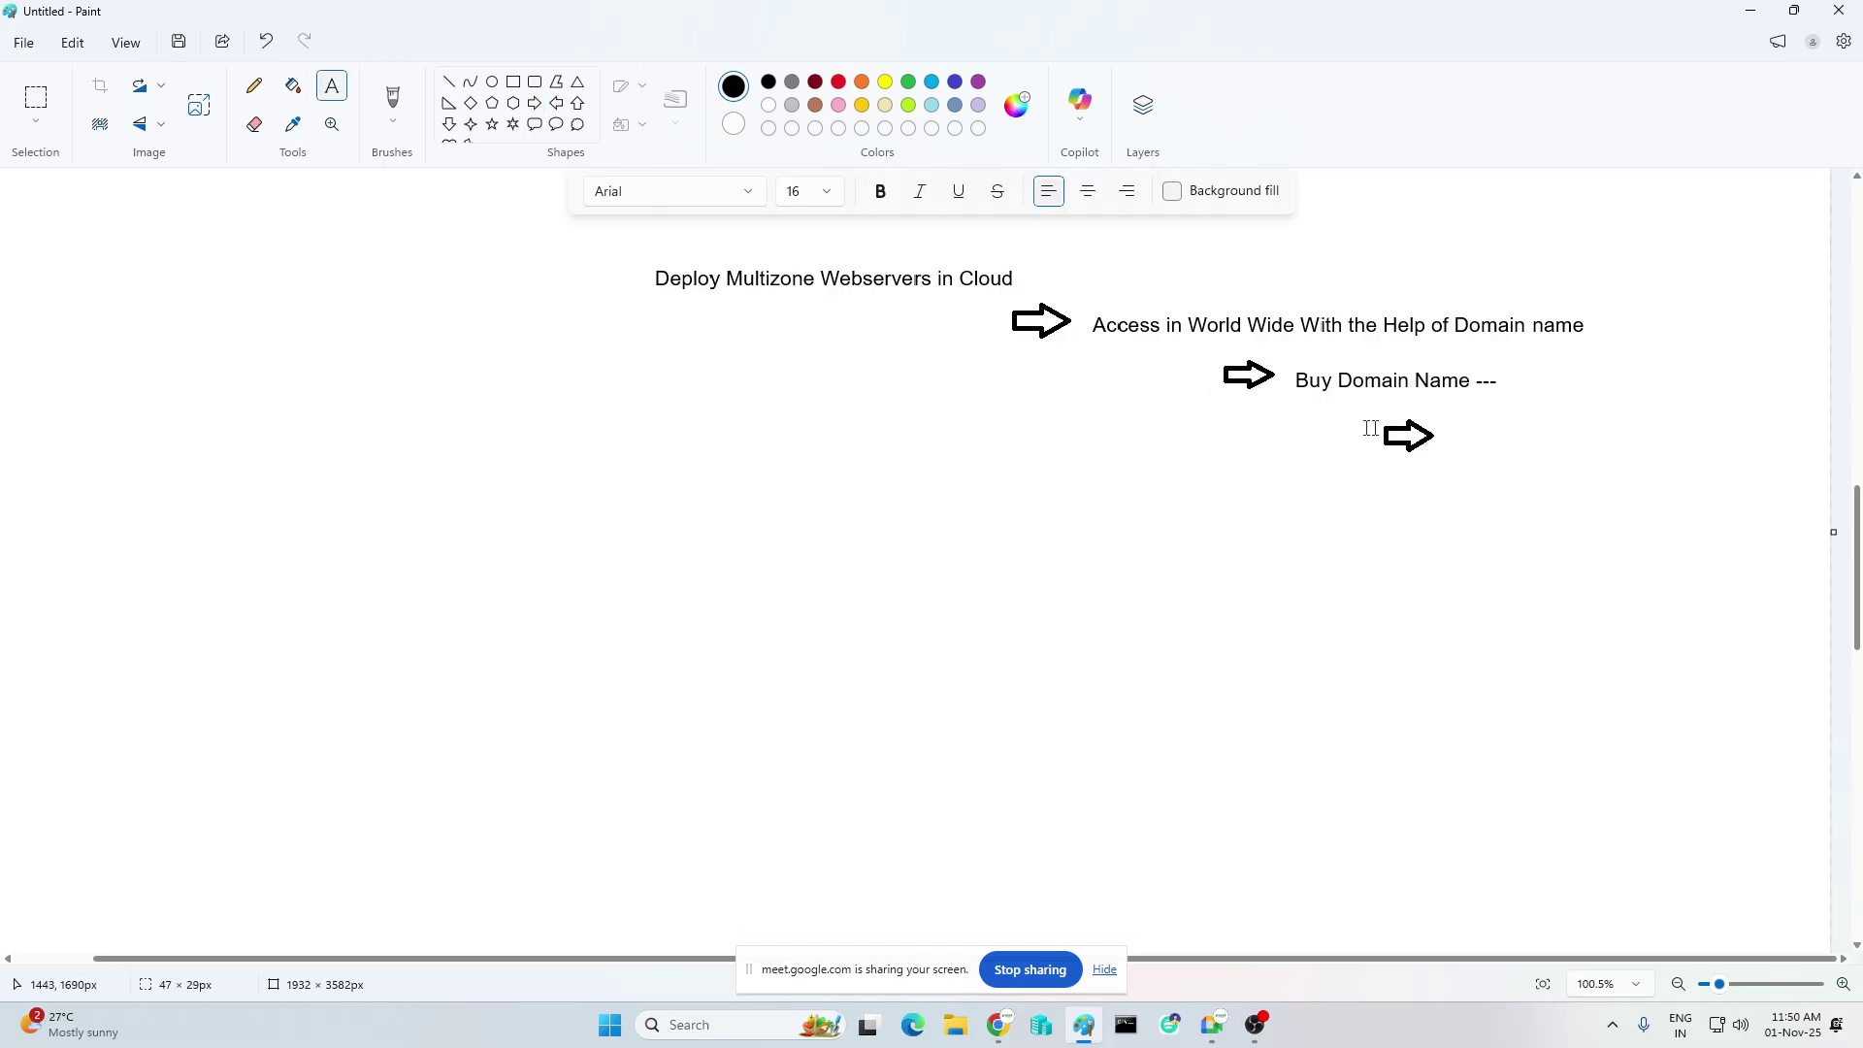
click(1446, 418)
text(iccp)
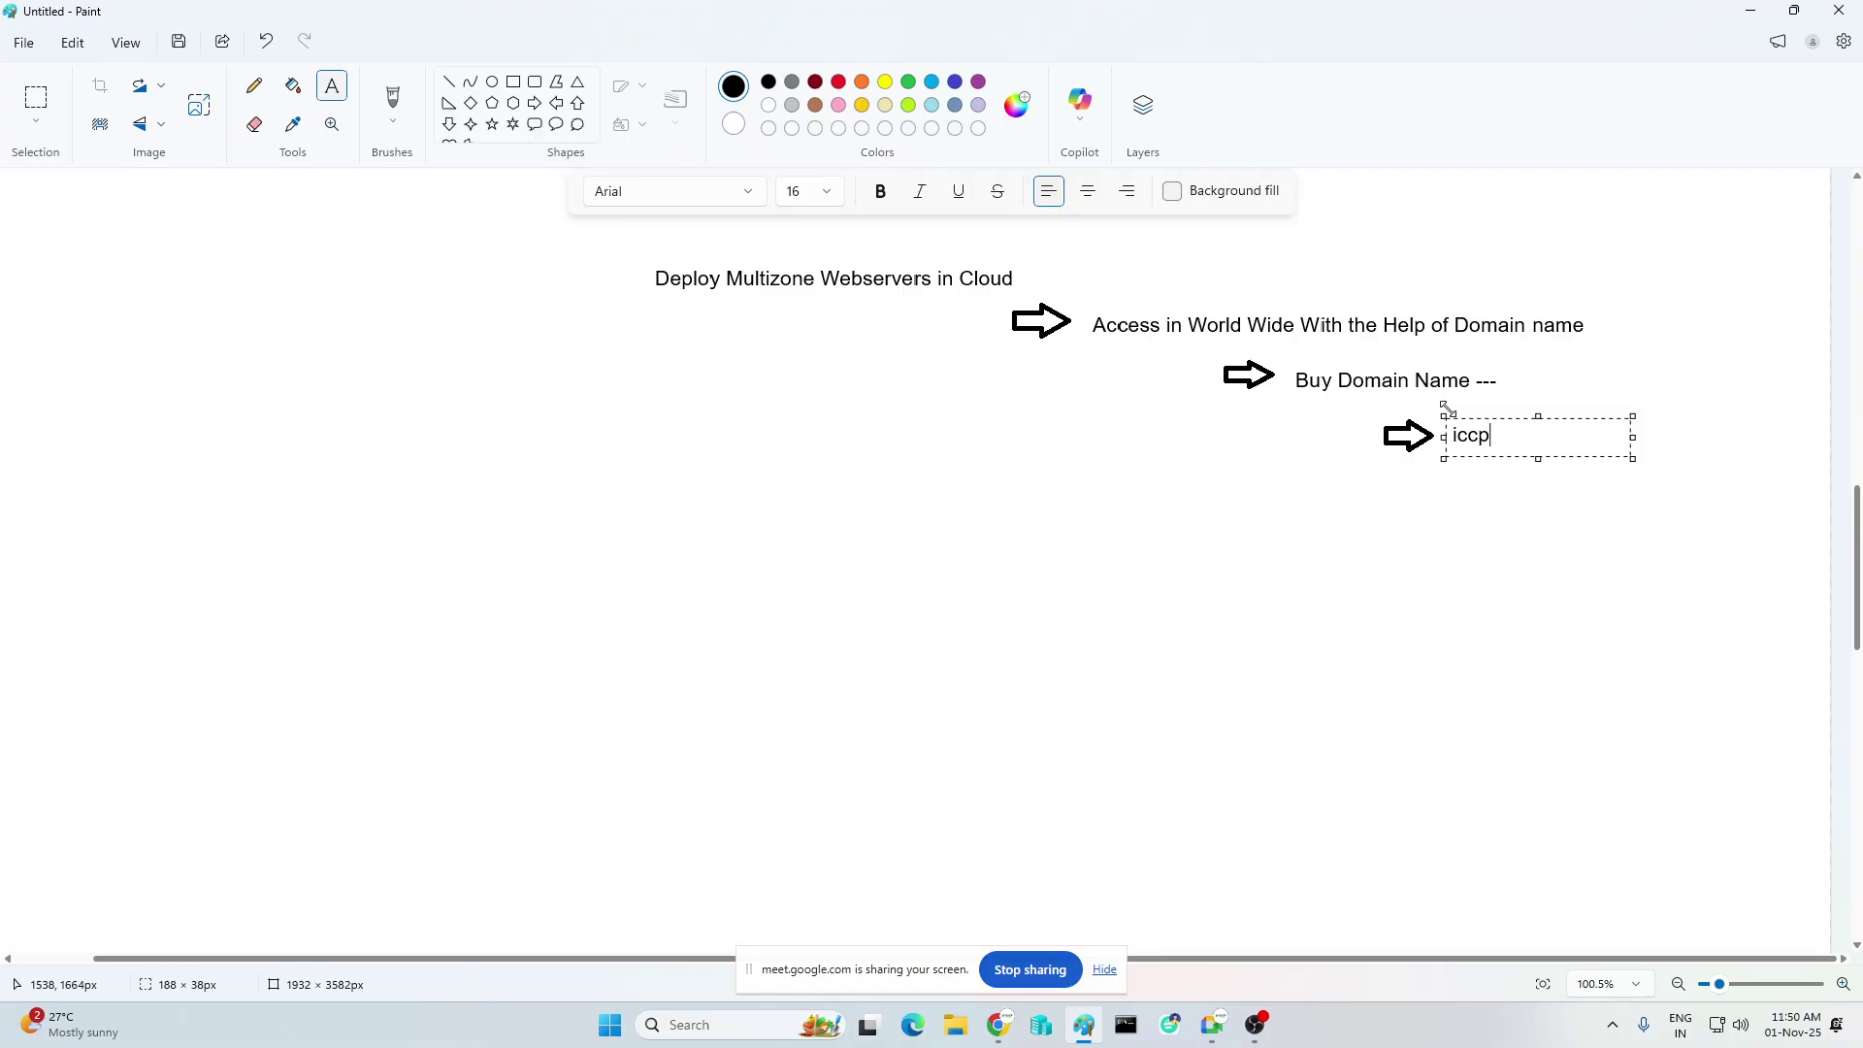
text(ss.com)
click(1564, 524)
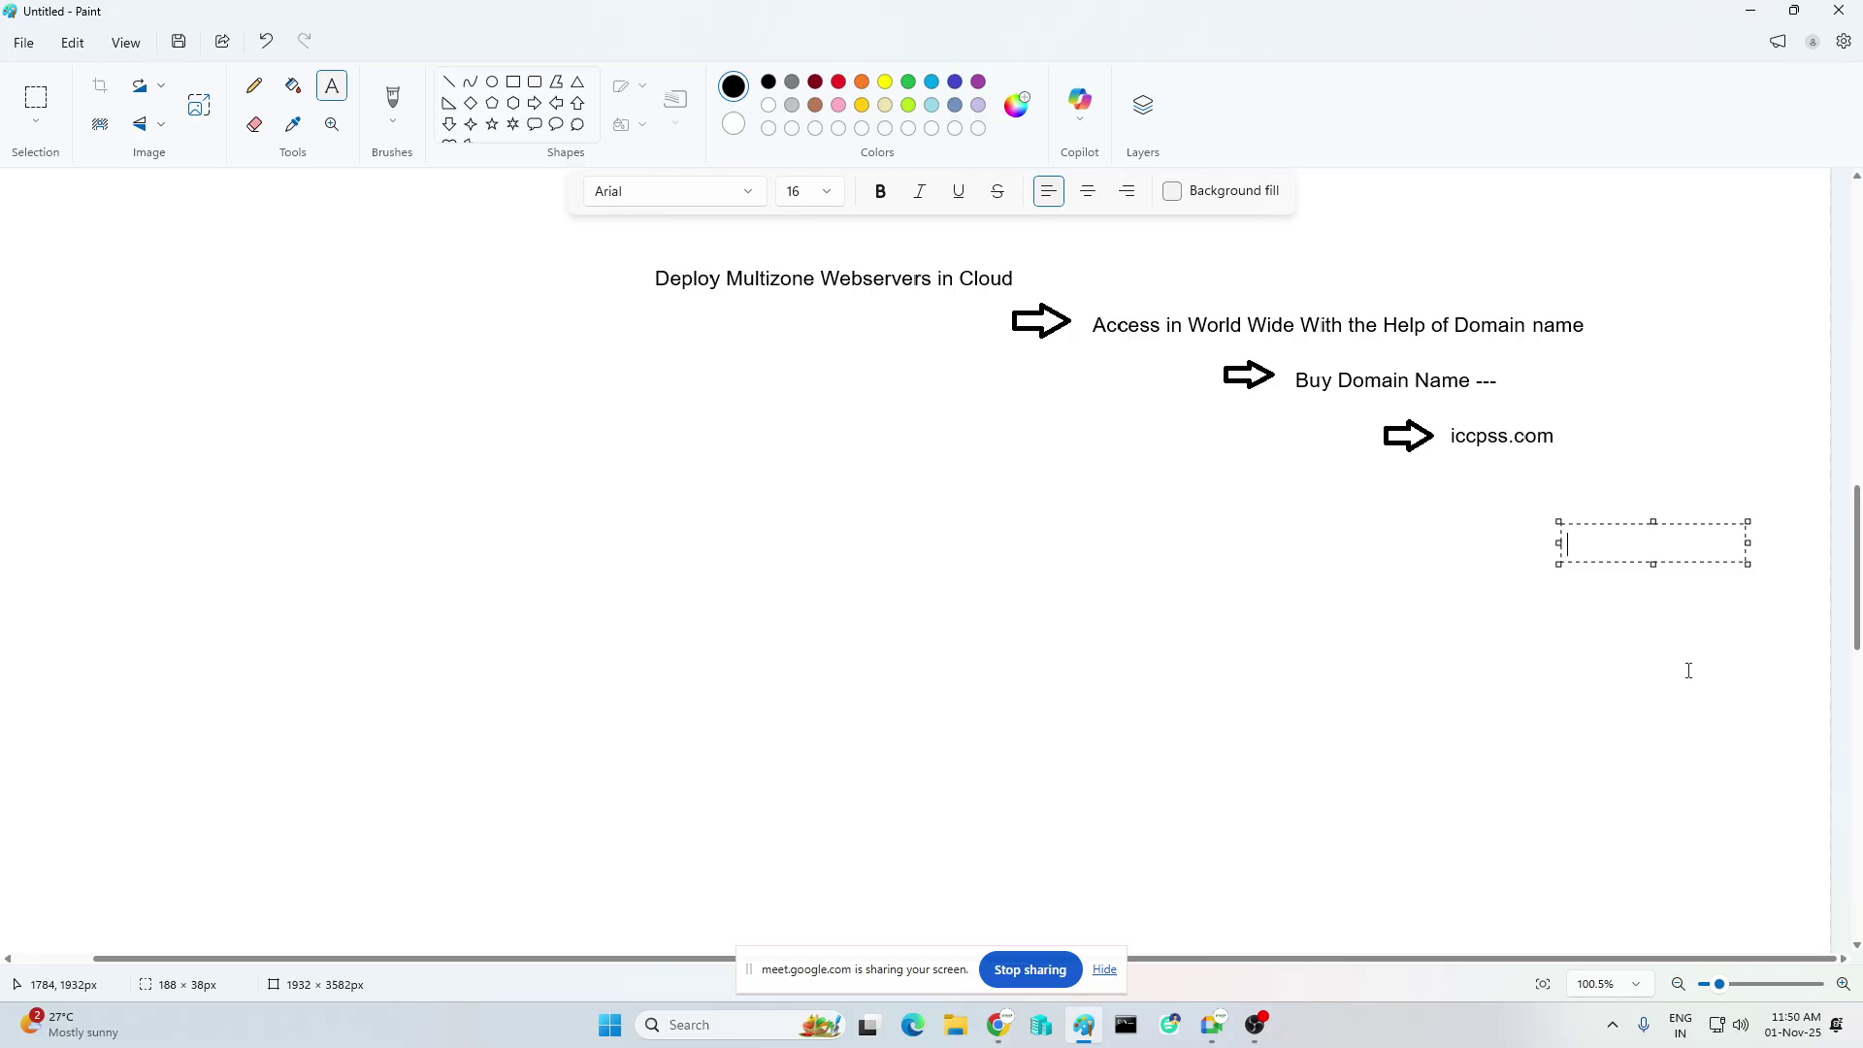
click(1476, 553)
Step: Draw a fourth arrow labelled 'Register Domain Name in AWs Cloud Route 53 (DNS)' on one line
click(534, 103)
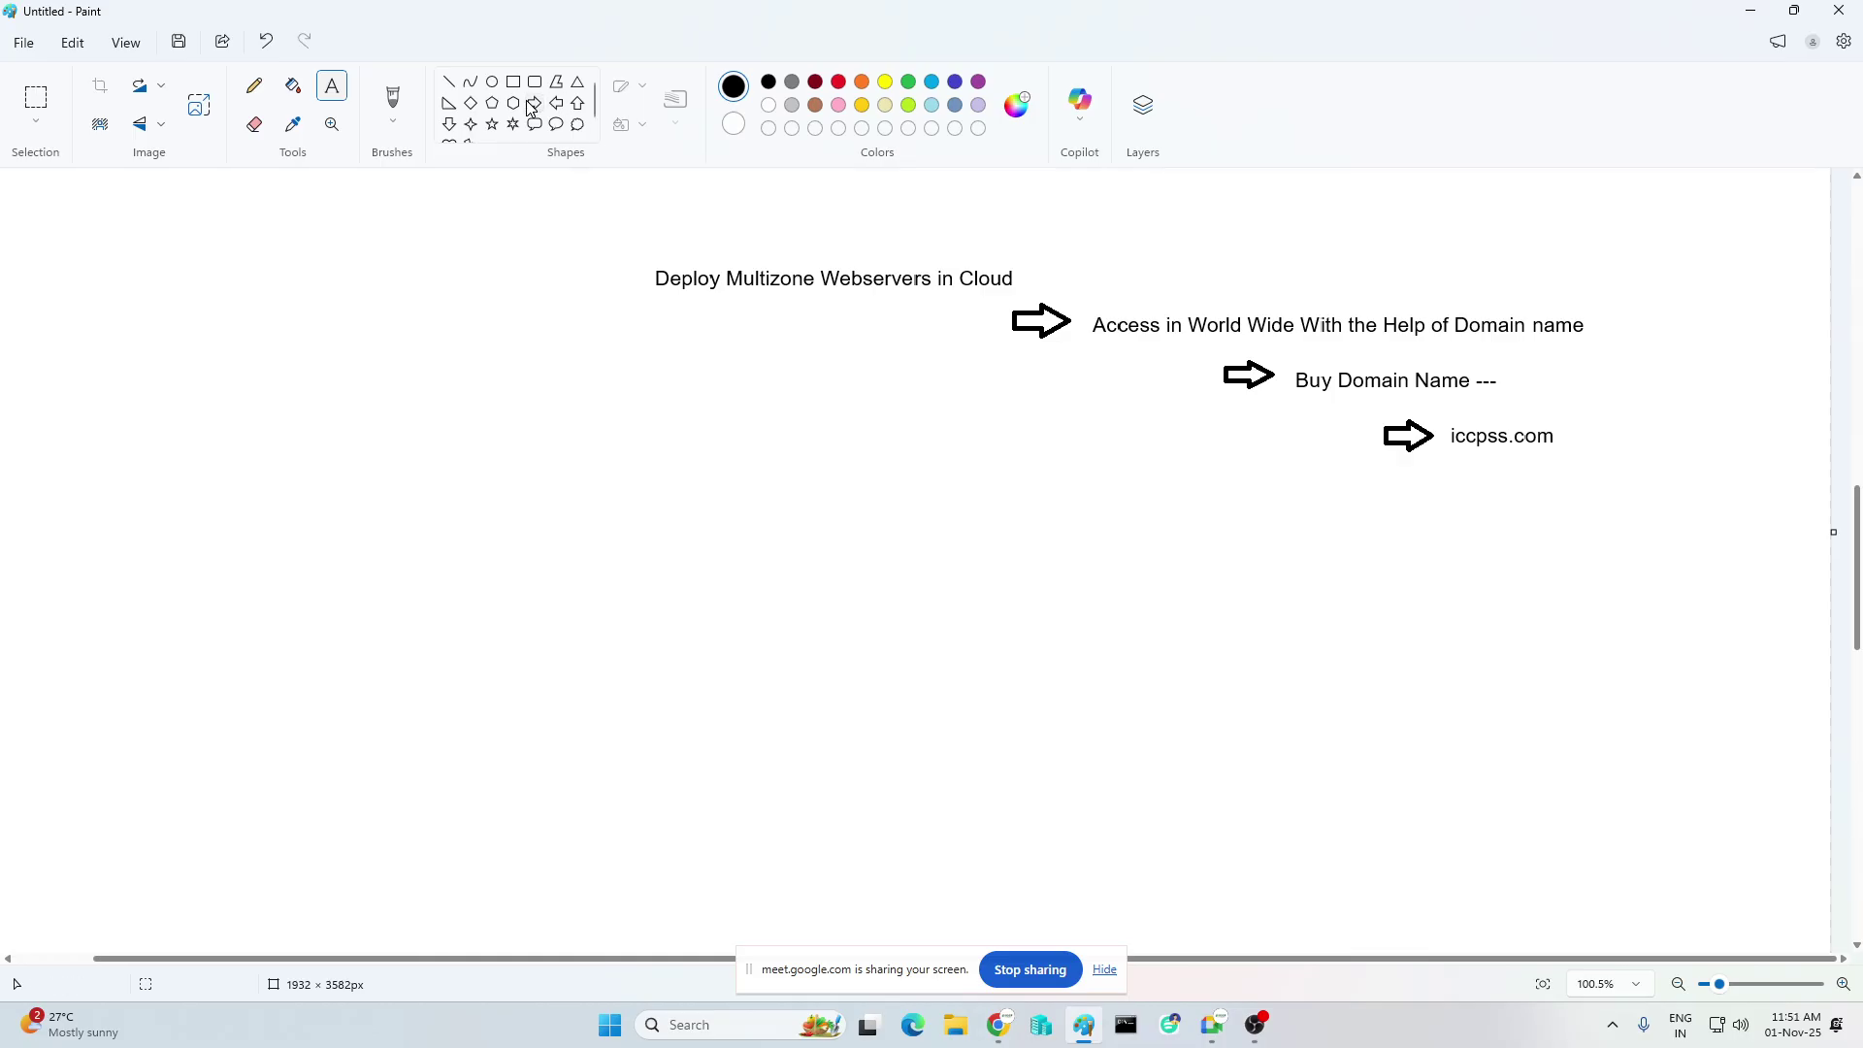
drag(1014, 505, 1063, 544)
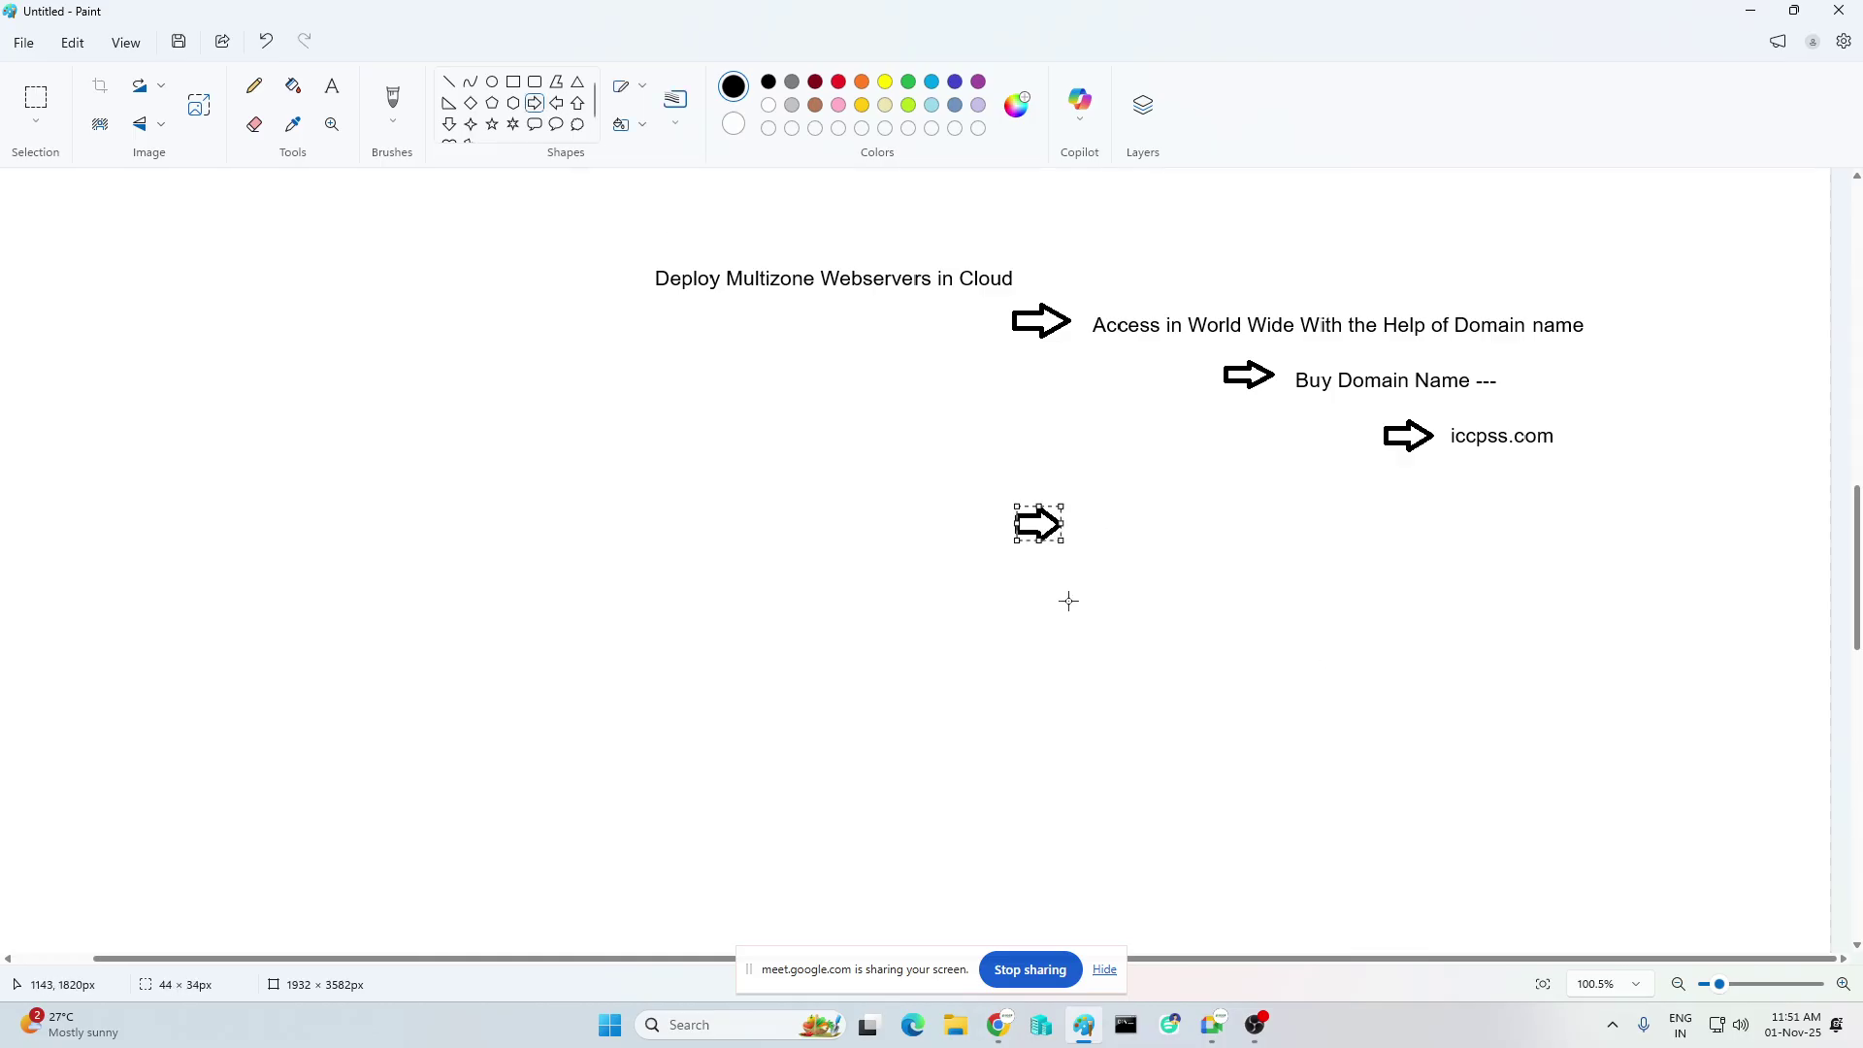
click(331, 85)
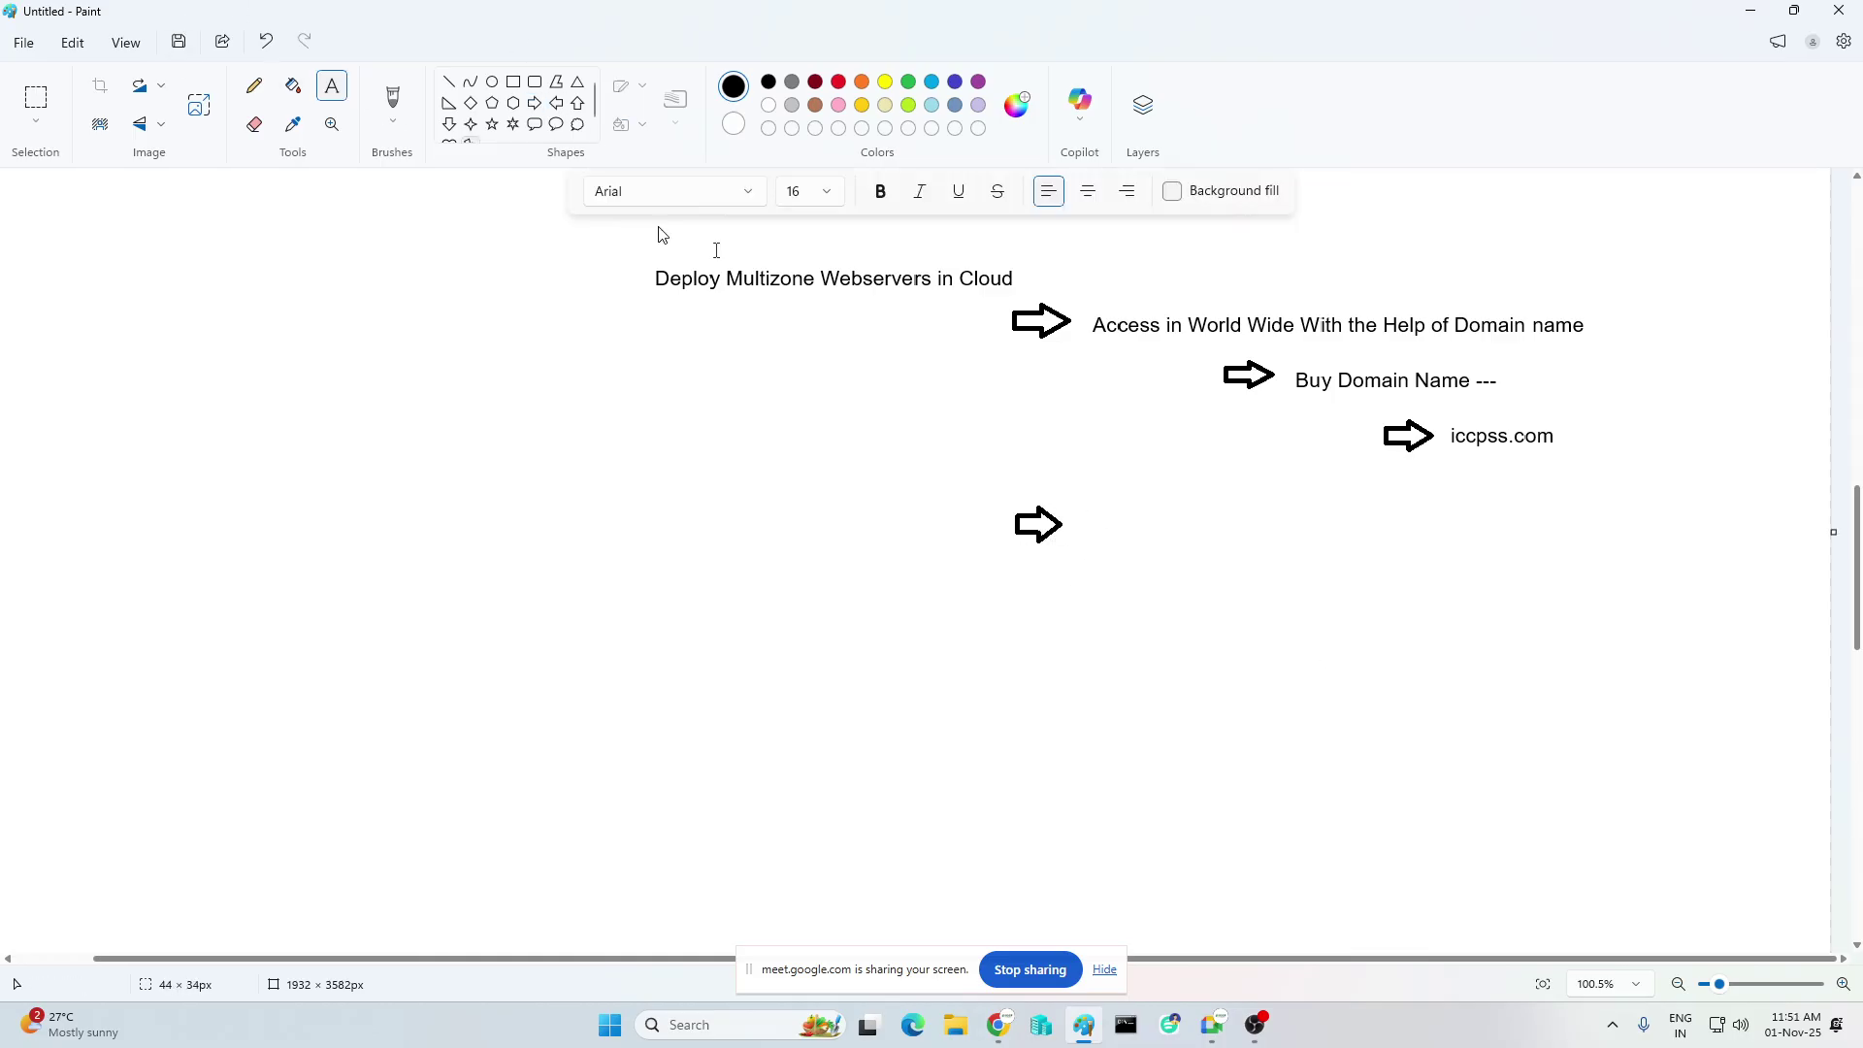
click(1096, 504)
text(Register Domain Name)
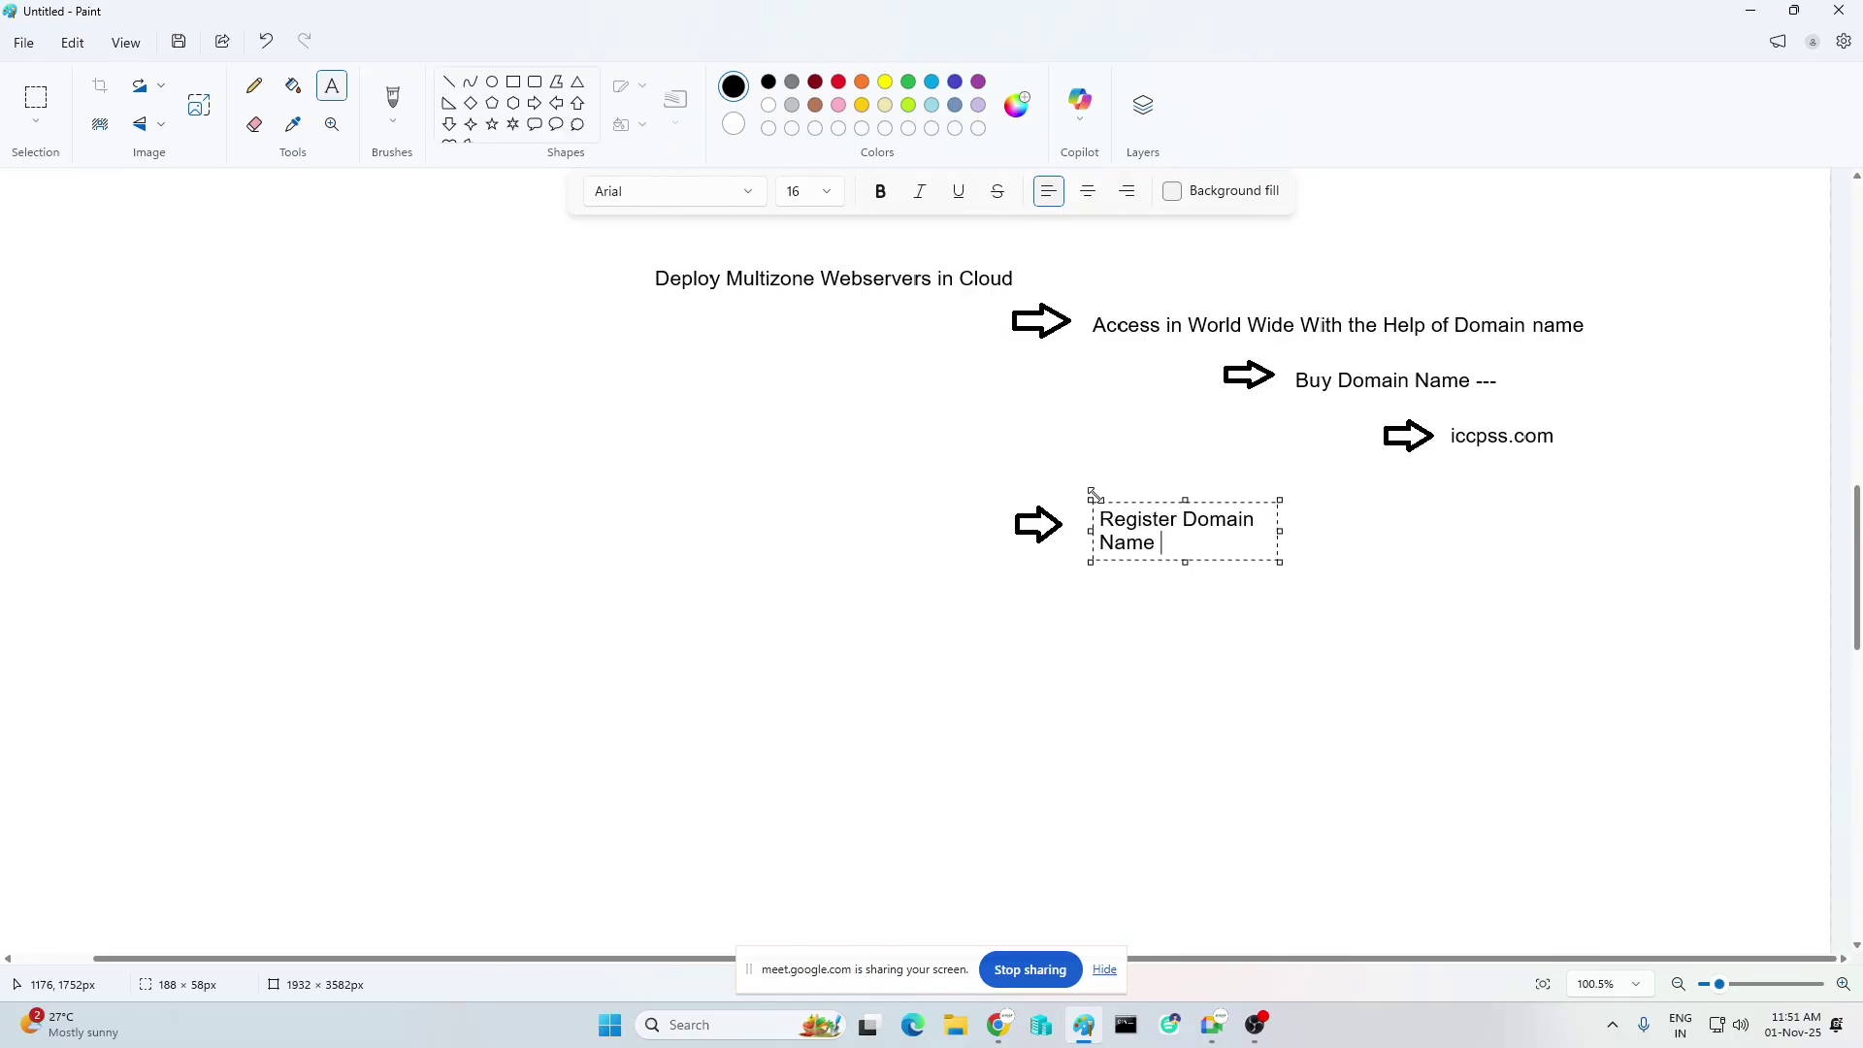
drag(1281, 531, 1601, 549)
text(in )
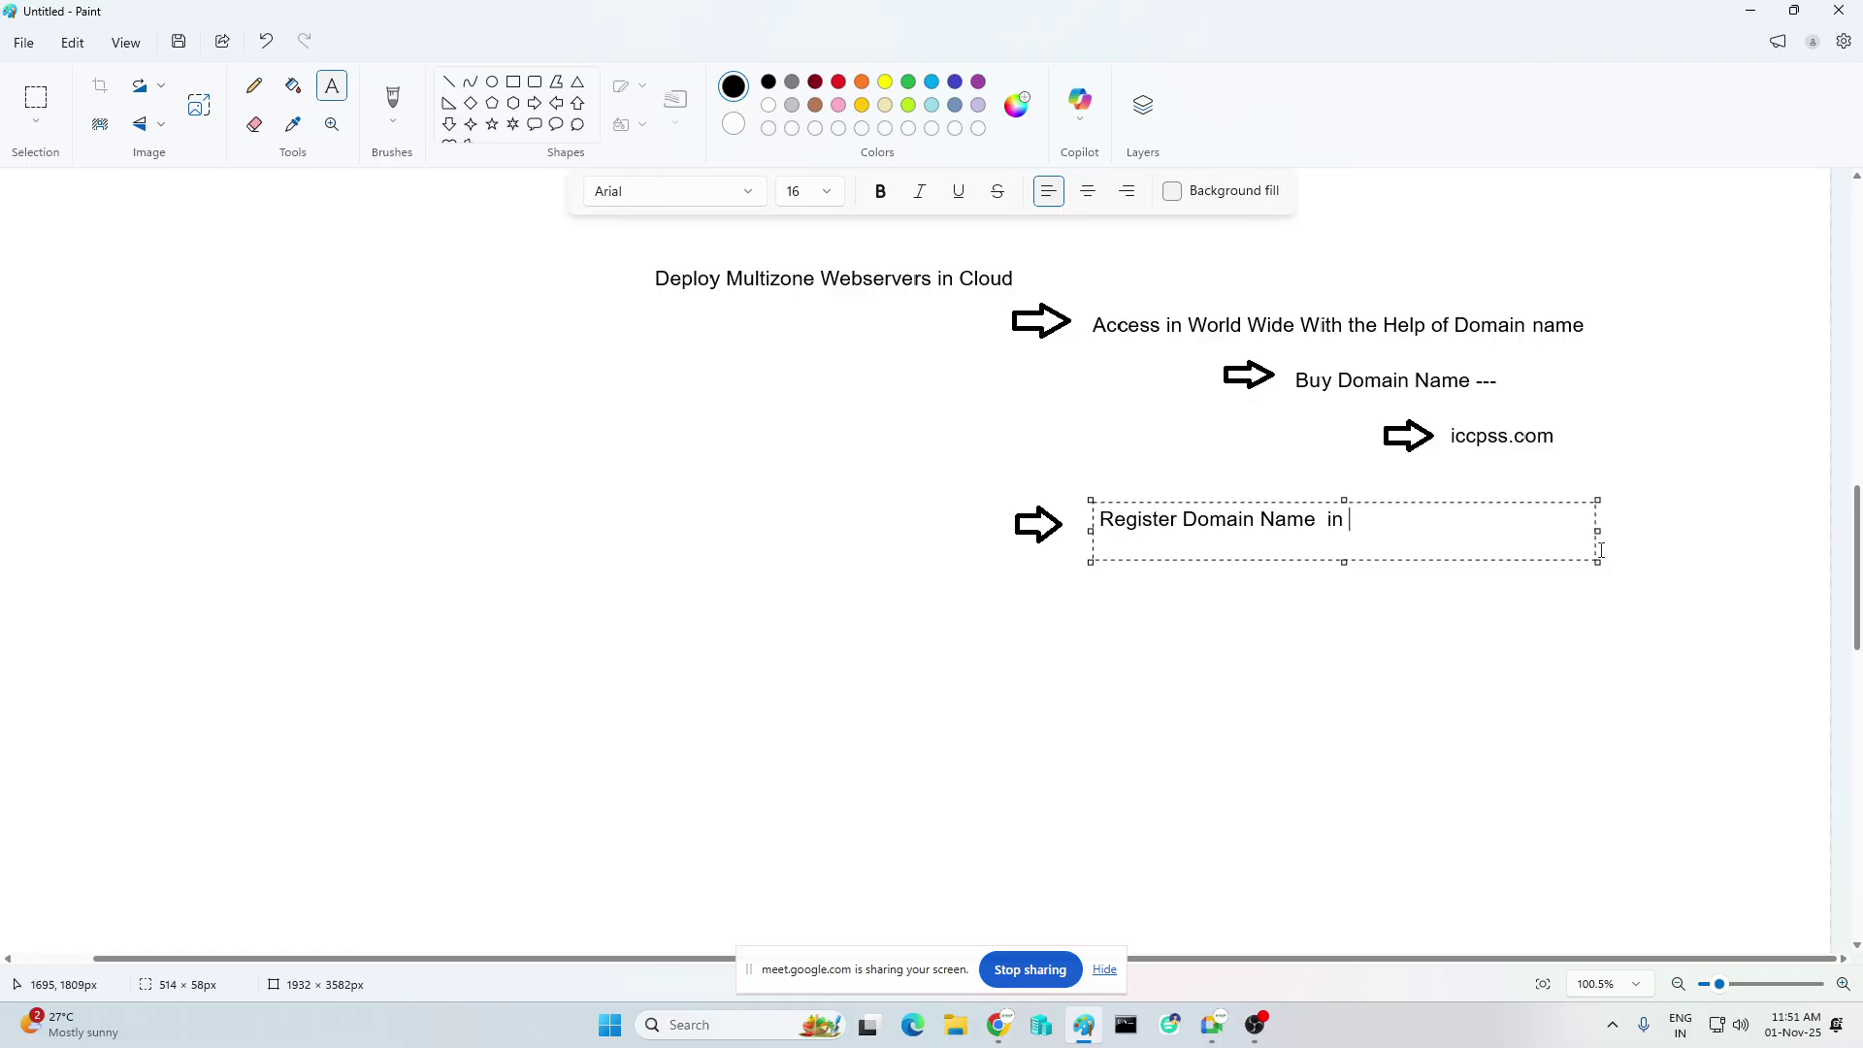
text(AWs Cloud Route 53)
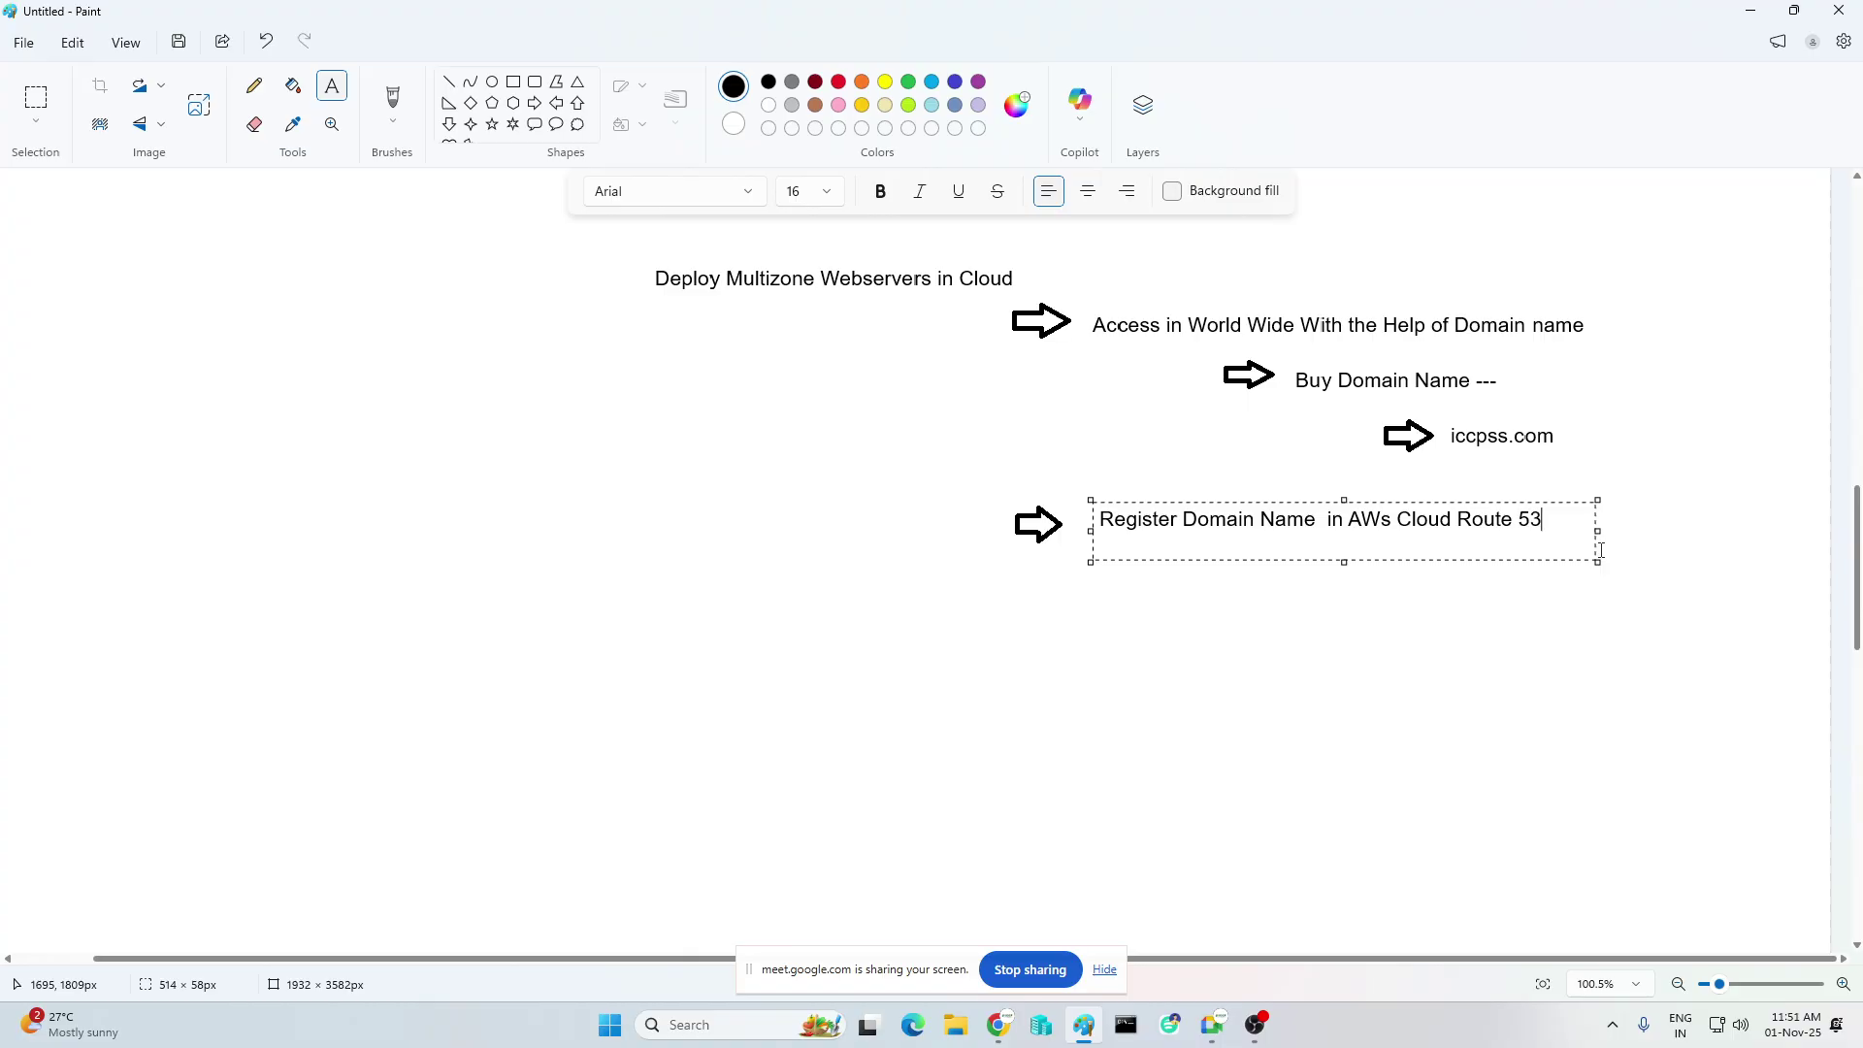
text( ())
text( DNS)
text((DNS)
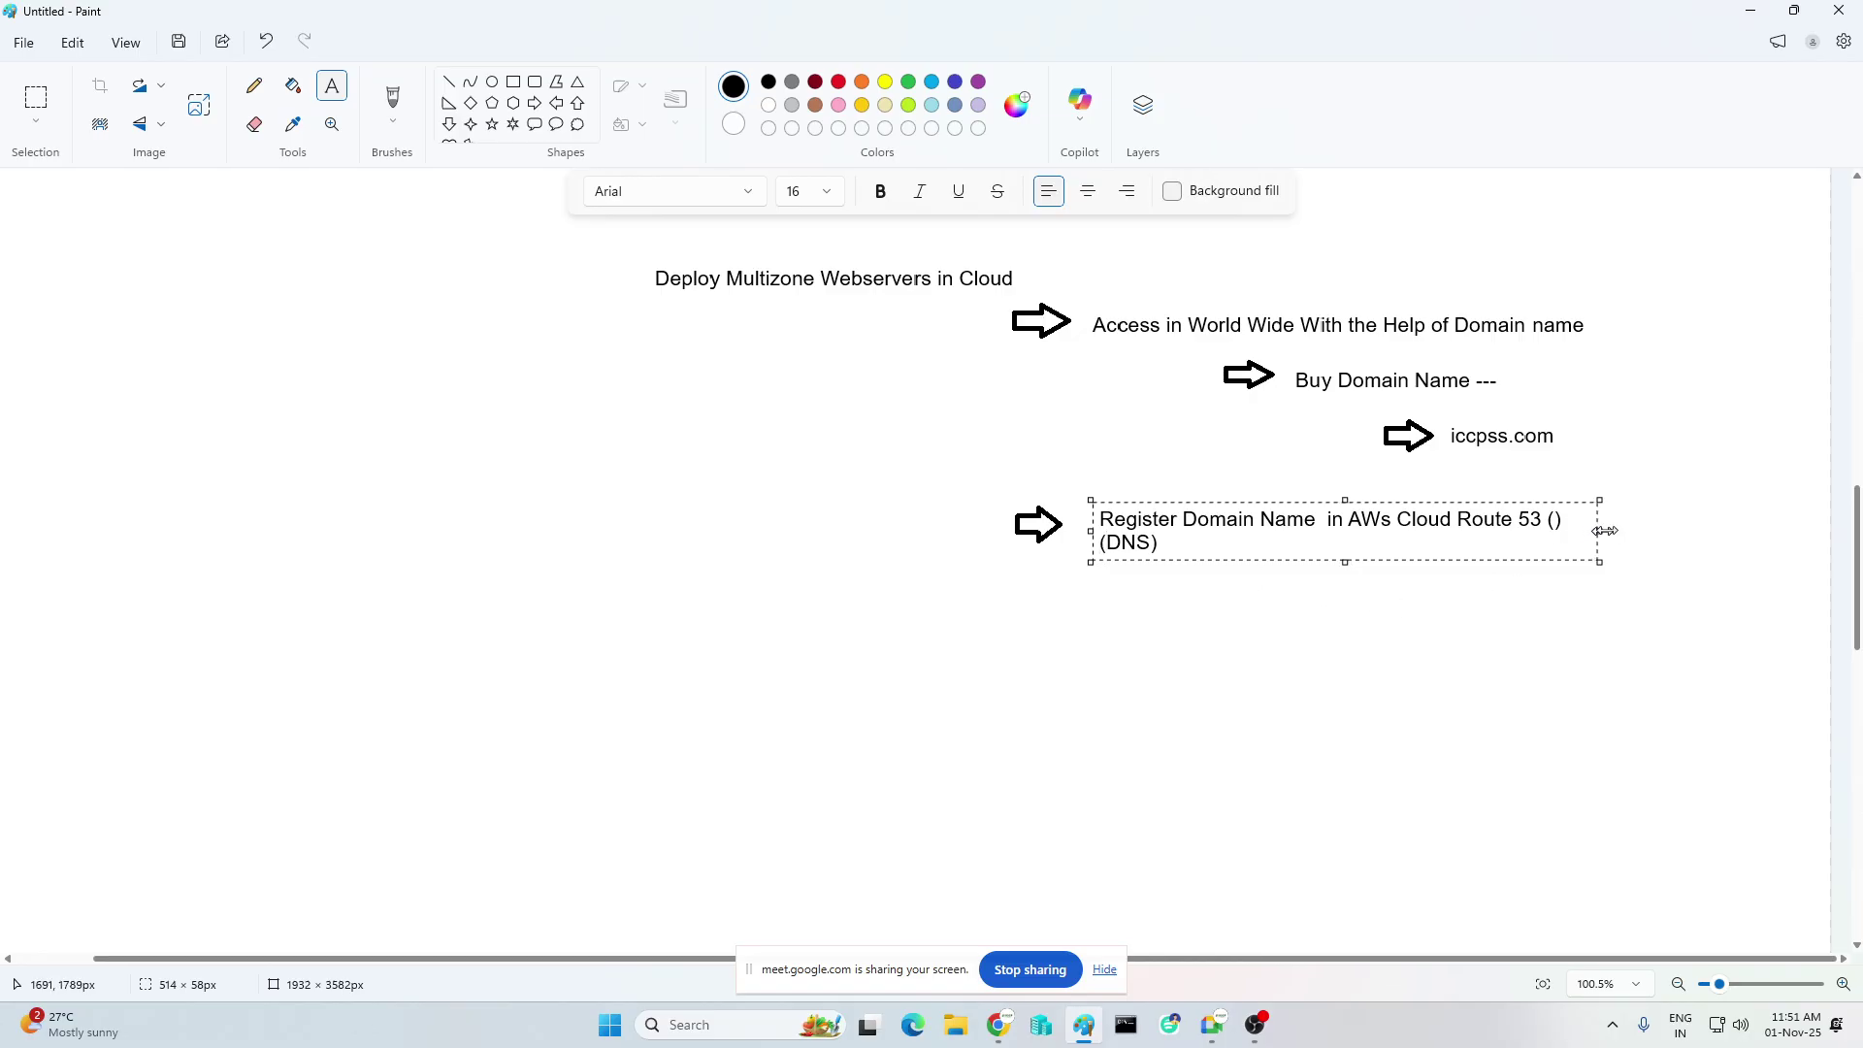
drag(1598, 531, 1810, 531)
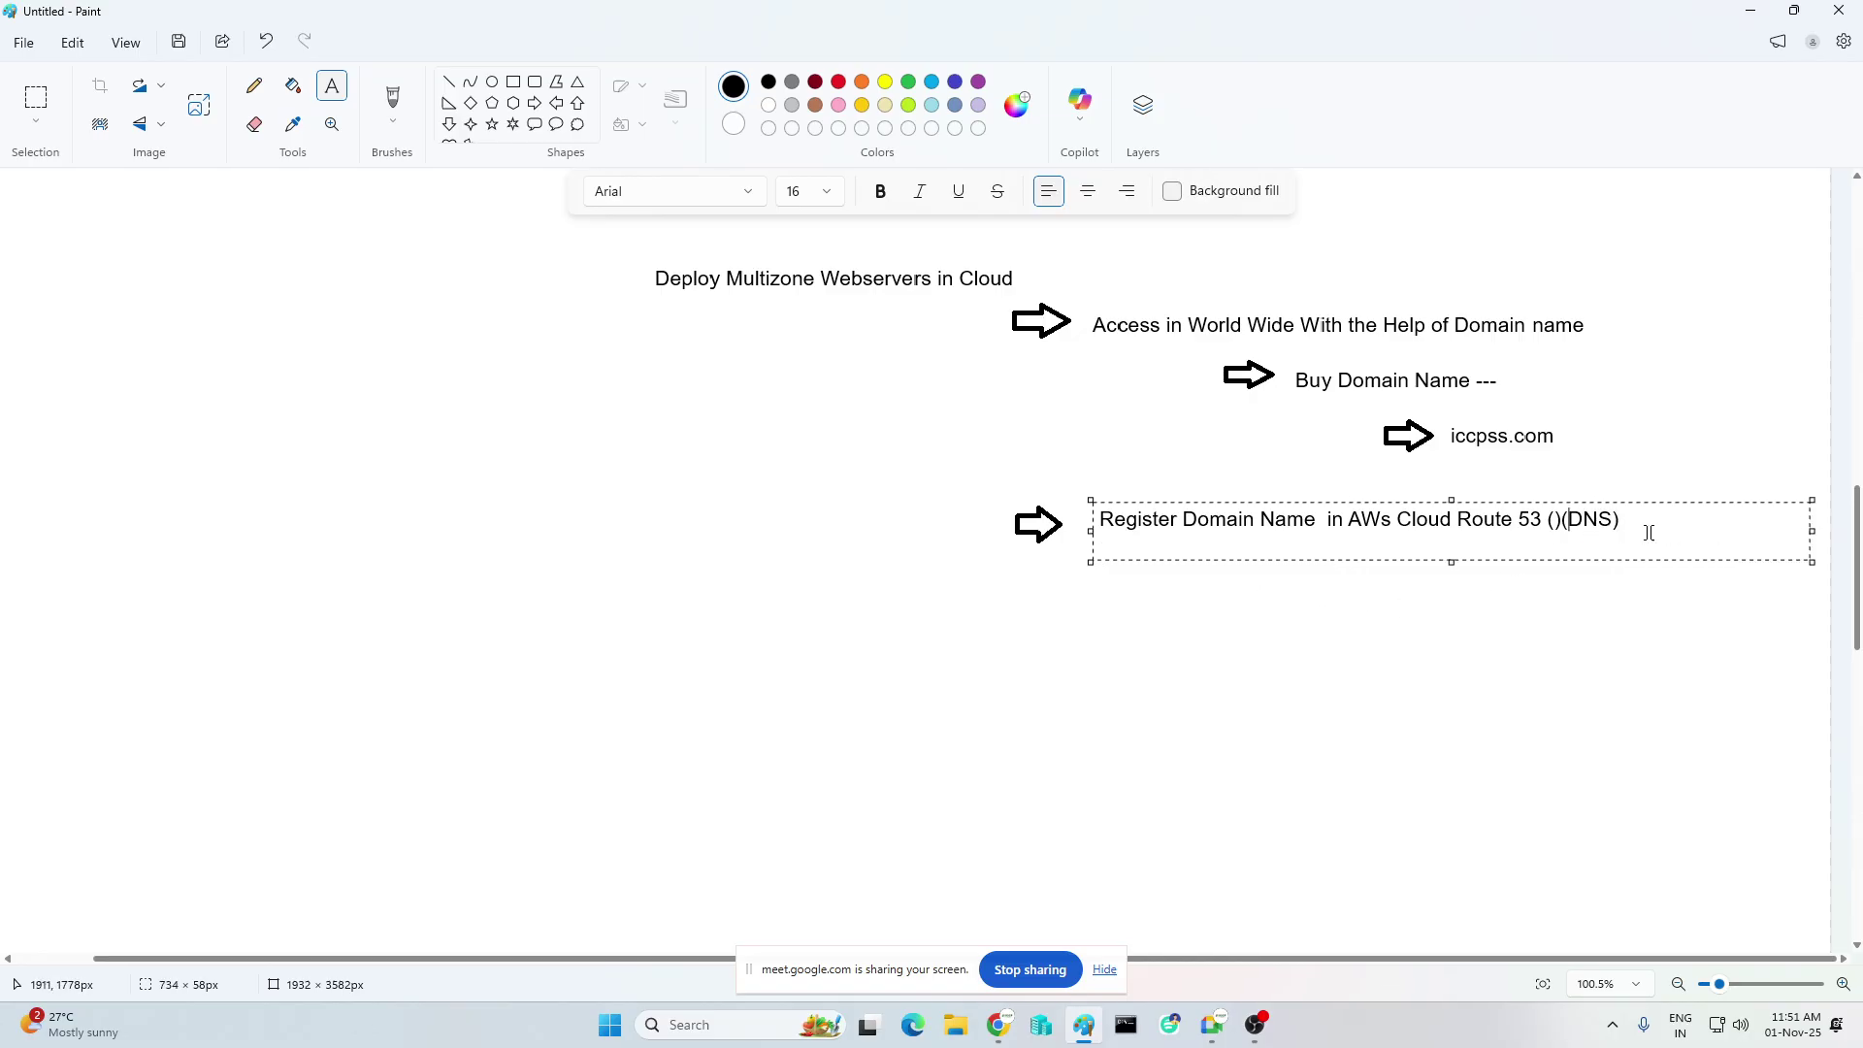
click(1560, 520)
key(BackSpace)
key(BackSpace)
click(1125, 669)
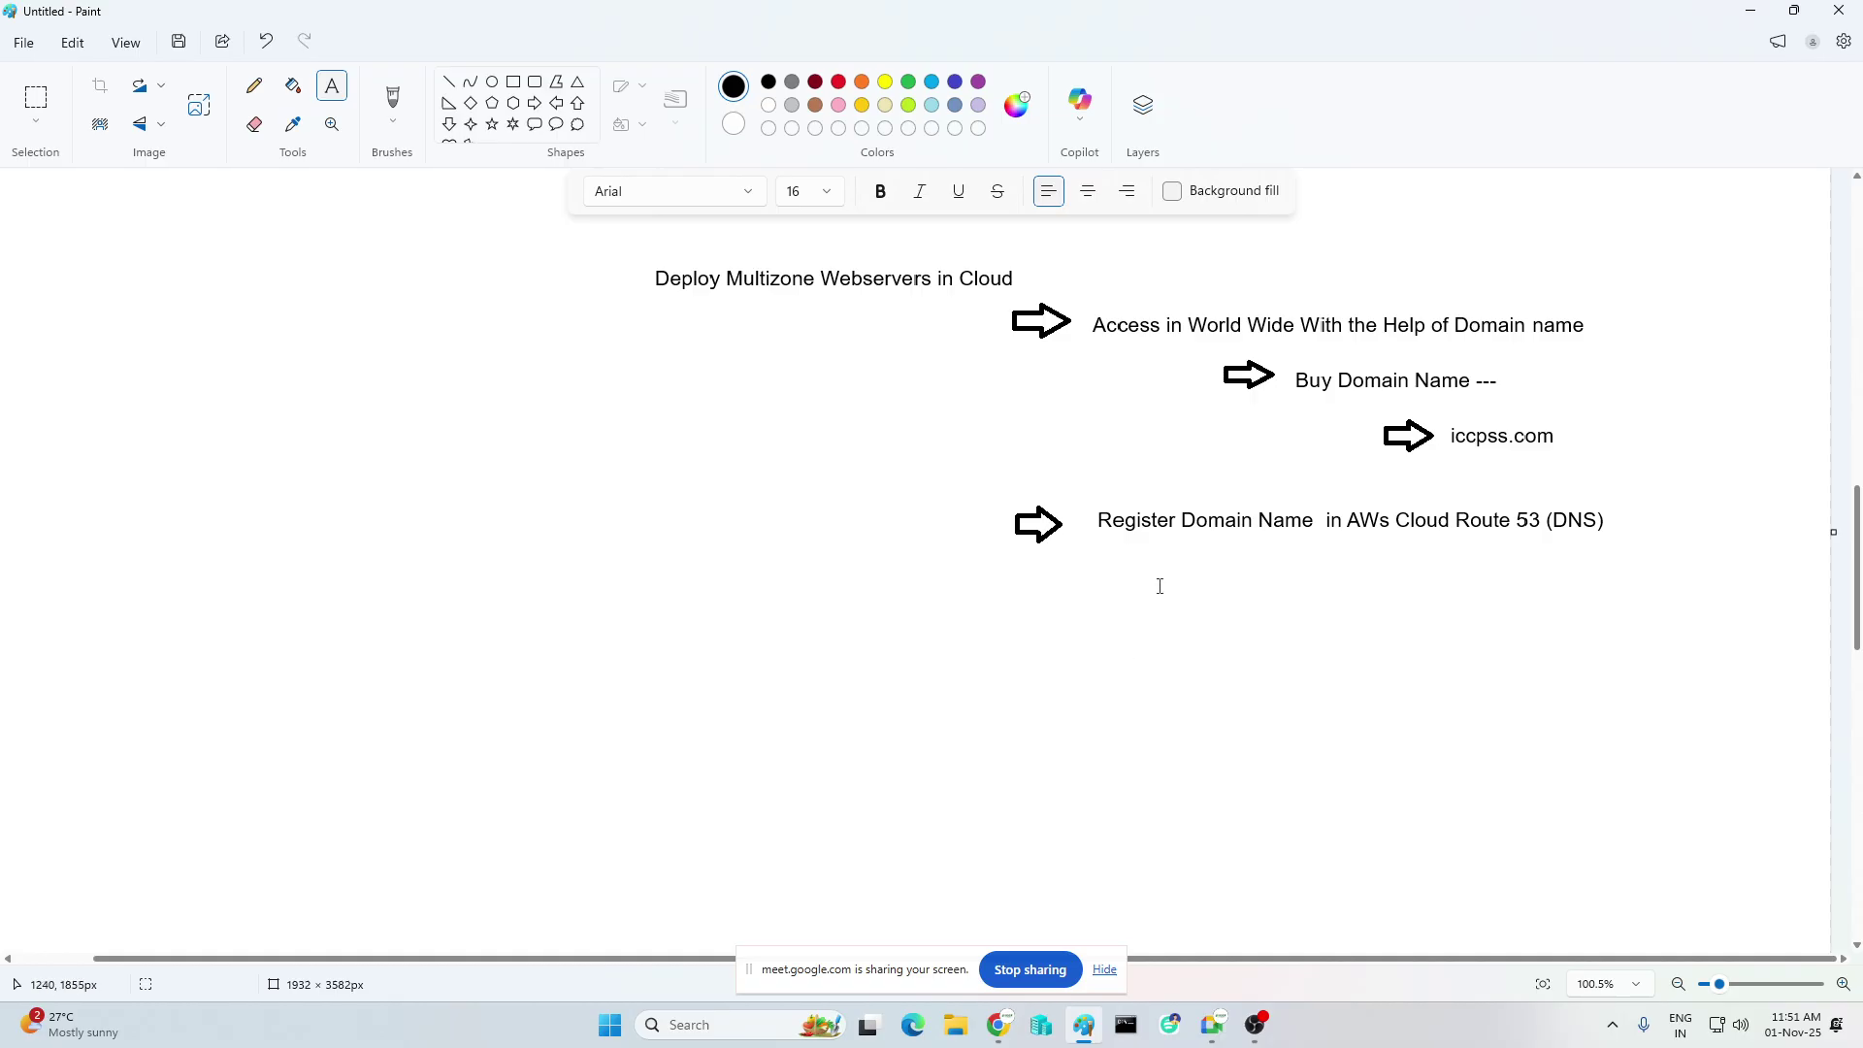
Step: Add a small arrow below with the note 'DNS resolve ip address to host name Host name to ip address'
click(536, 103)
mouse_move(1133, 557)
mouse_down()
mouse_move(1177, 591)
mouse_move(1372, 601)
mouse_up()
click(331, 85)
drag(1446, 614, 1555, 631)
text(DNS resolve i)
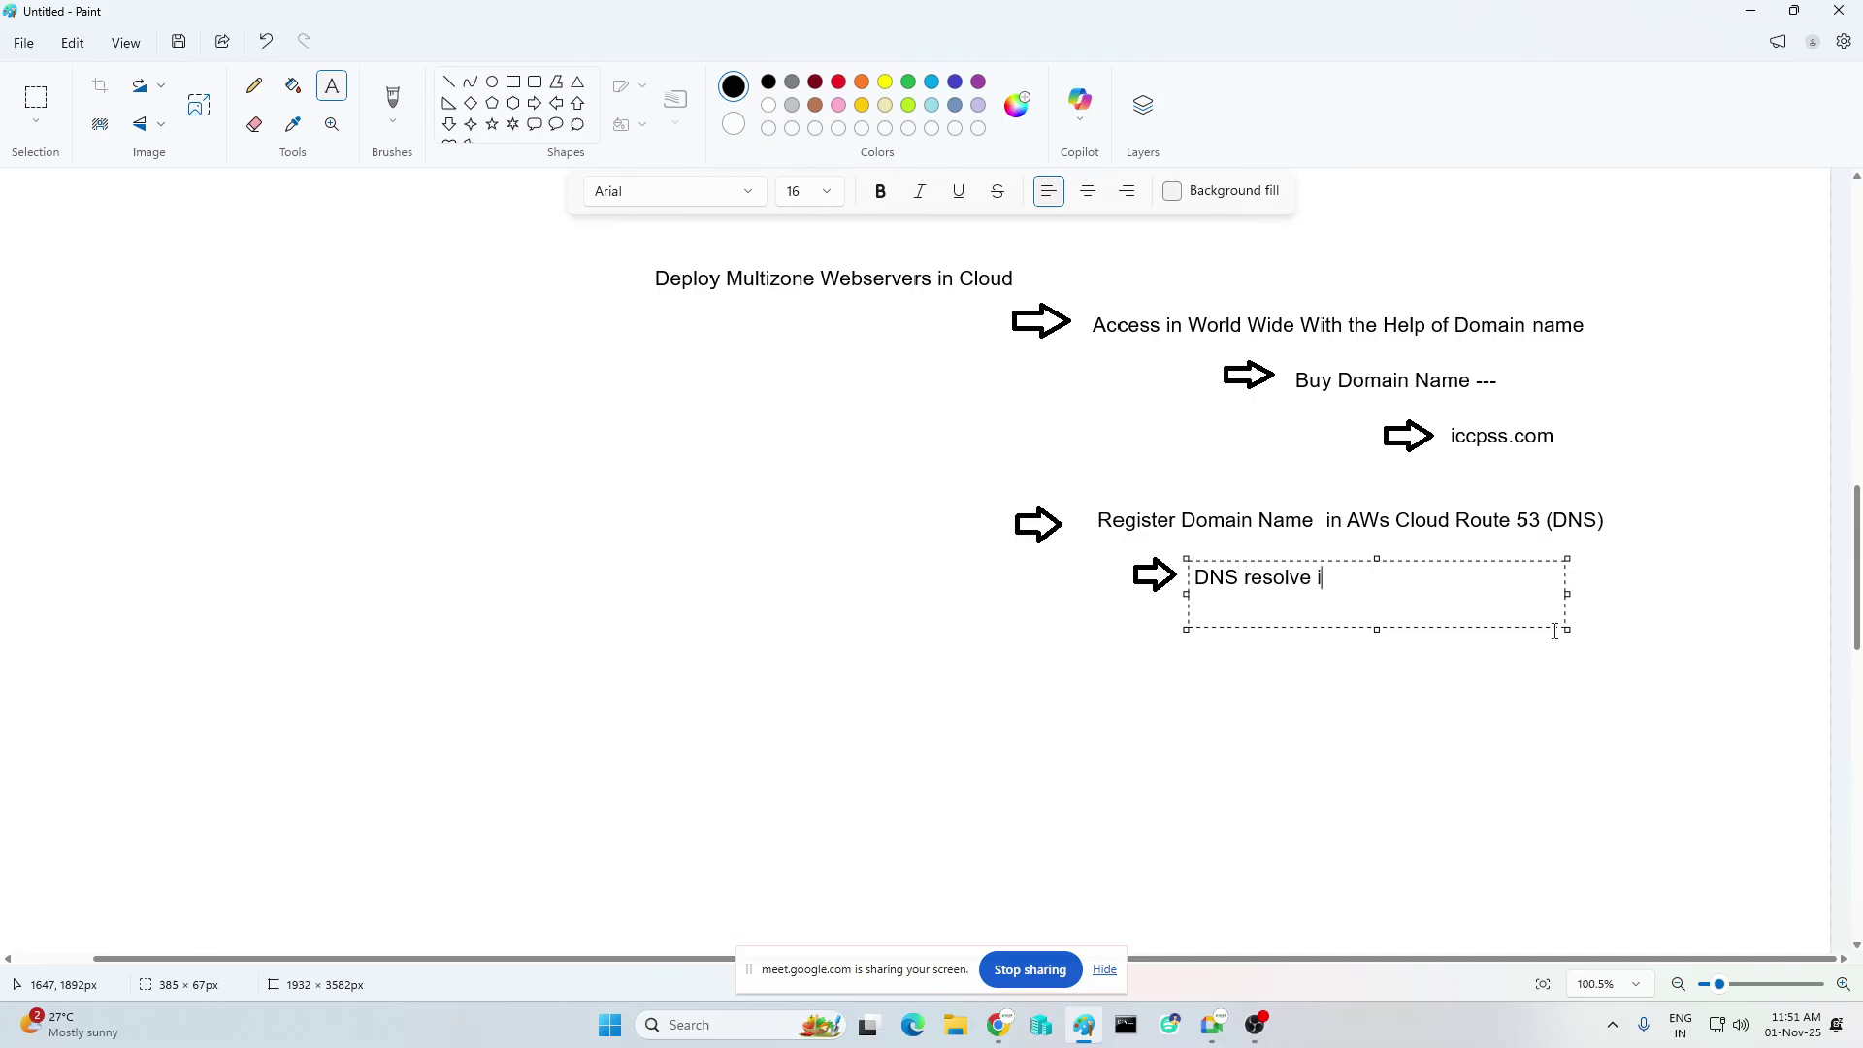
text(p address to host name )
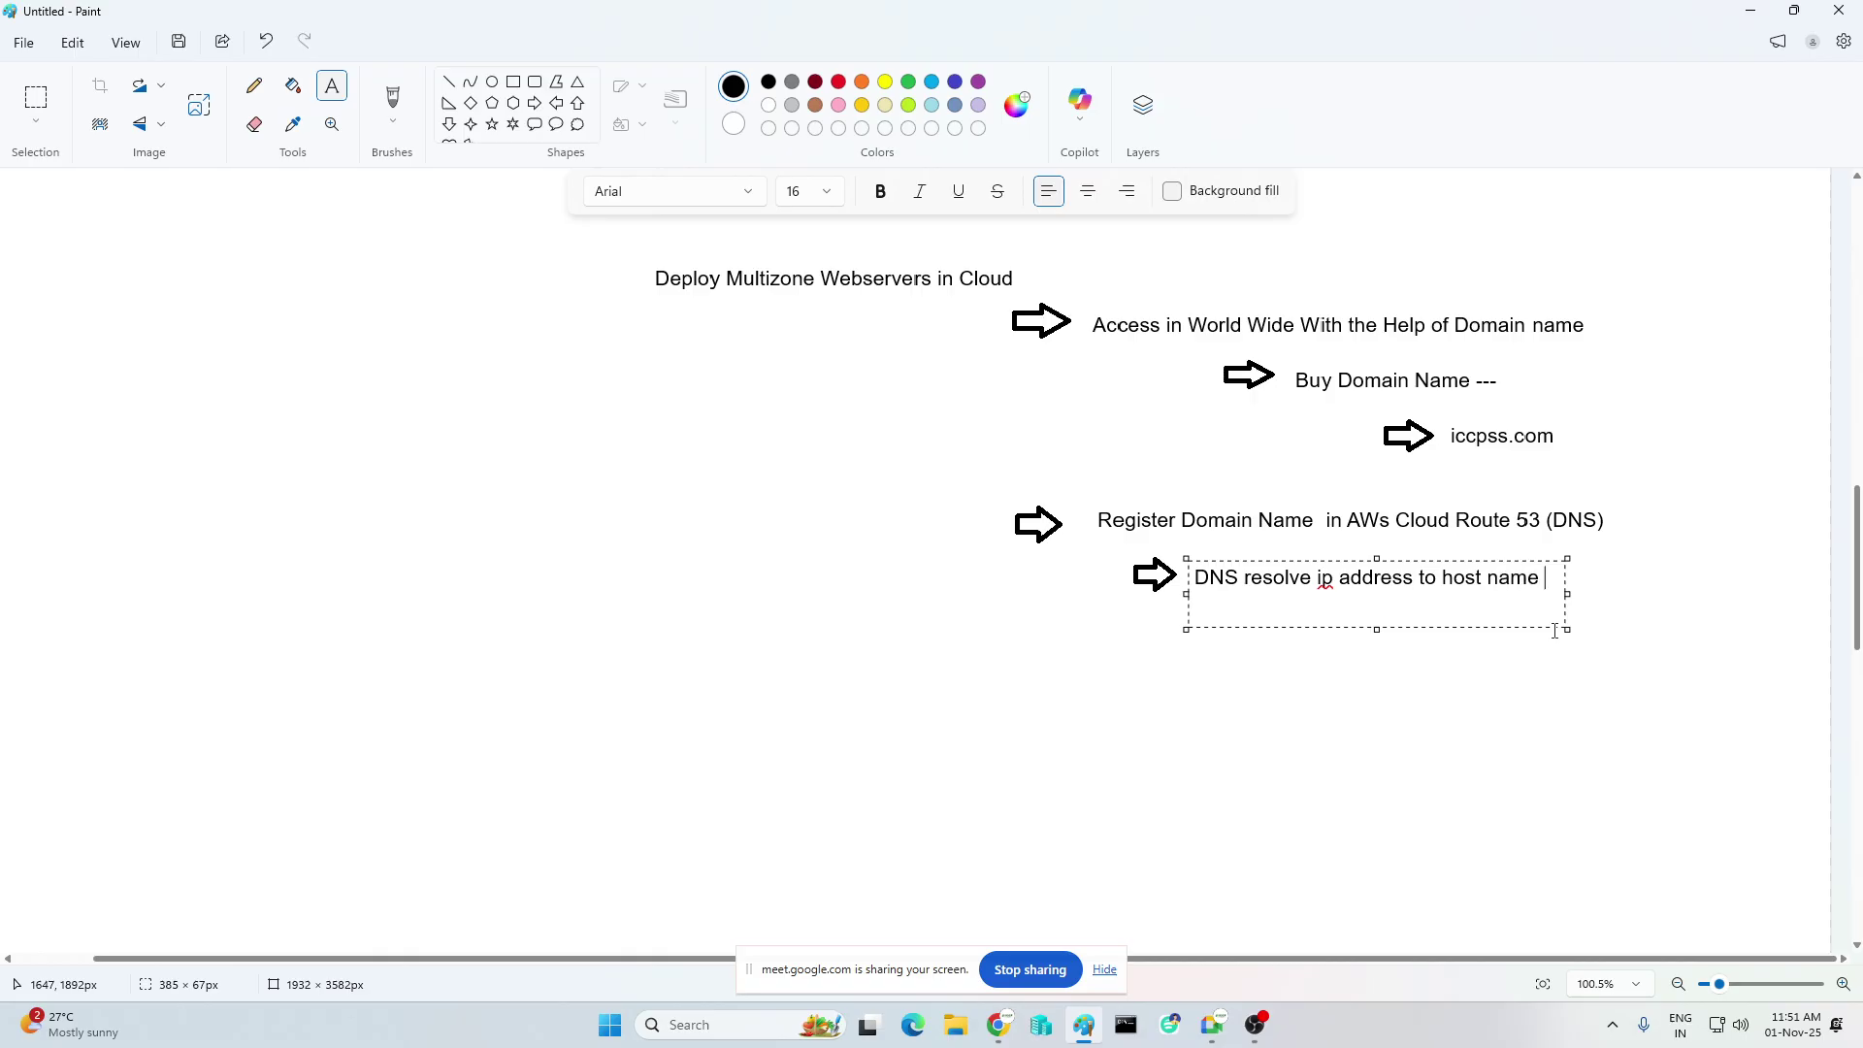
text(Hos)
text(t name to ip addr)
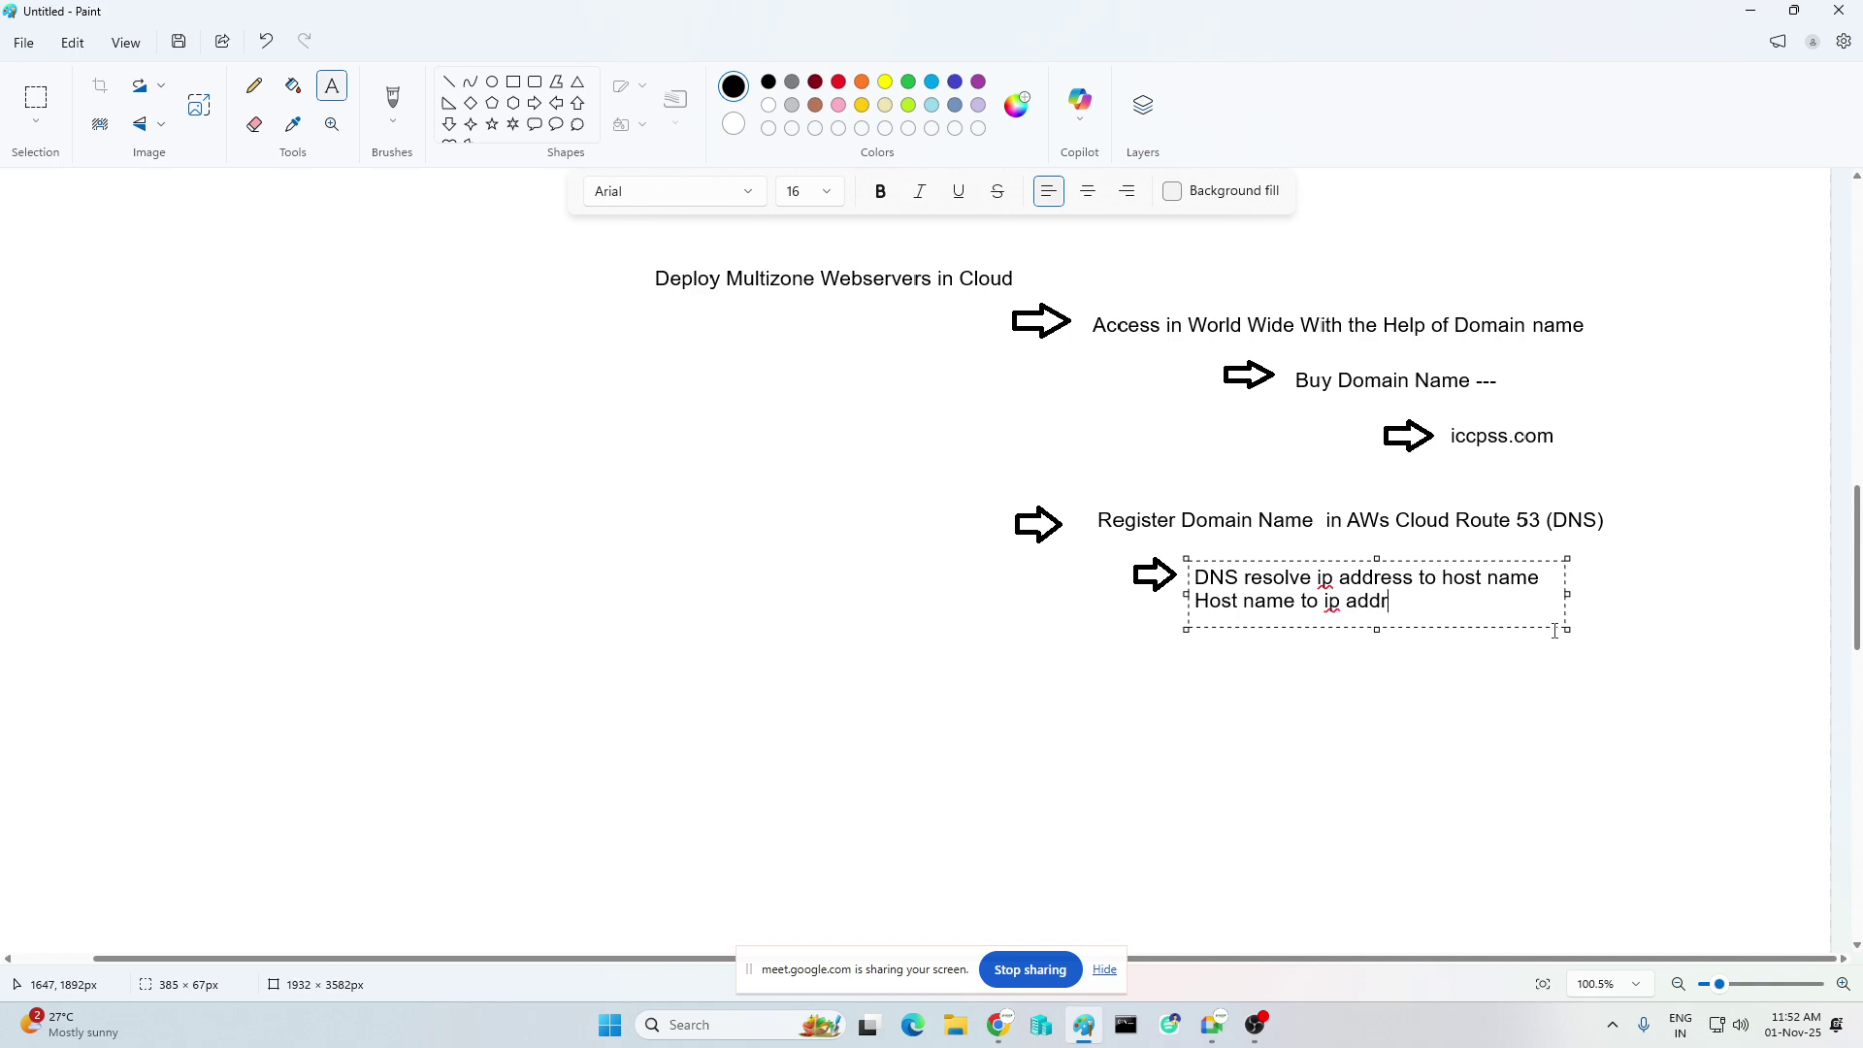
text(ess)
click(1091, 694)
Step: Draw a rounded callout labelled 'Website' below the DNS notes
click(535, 129)
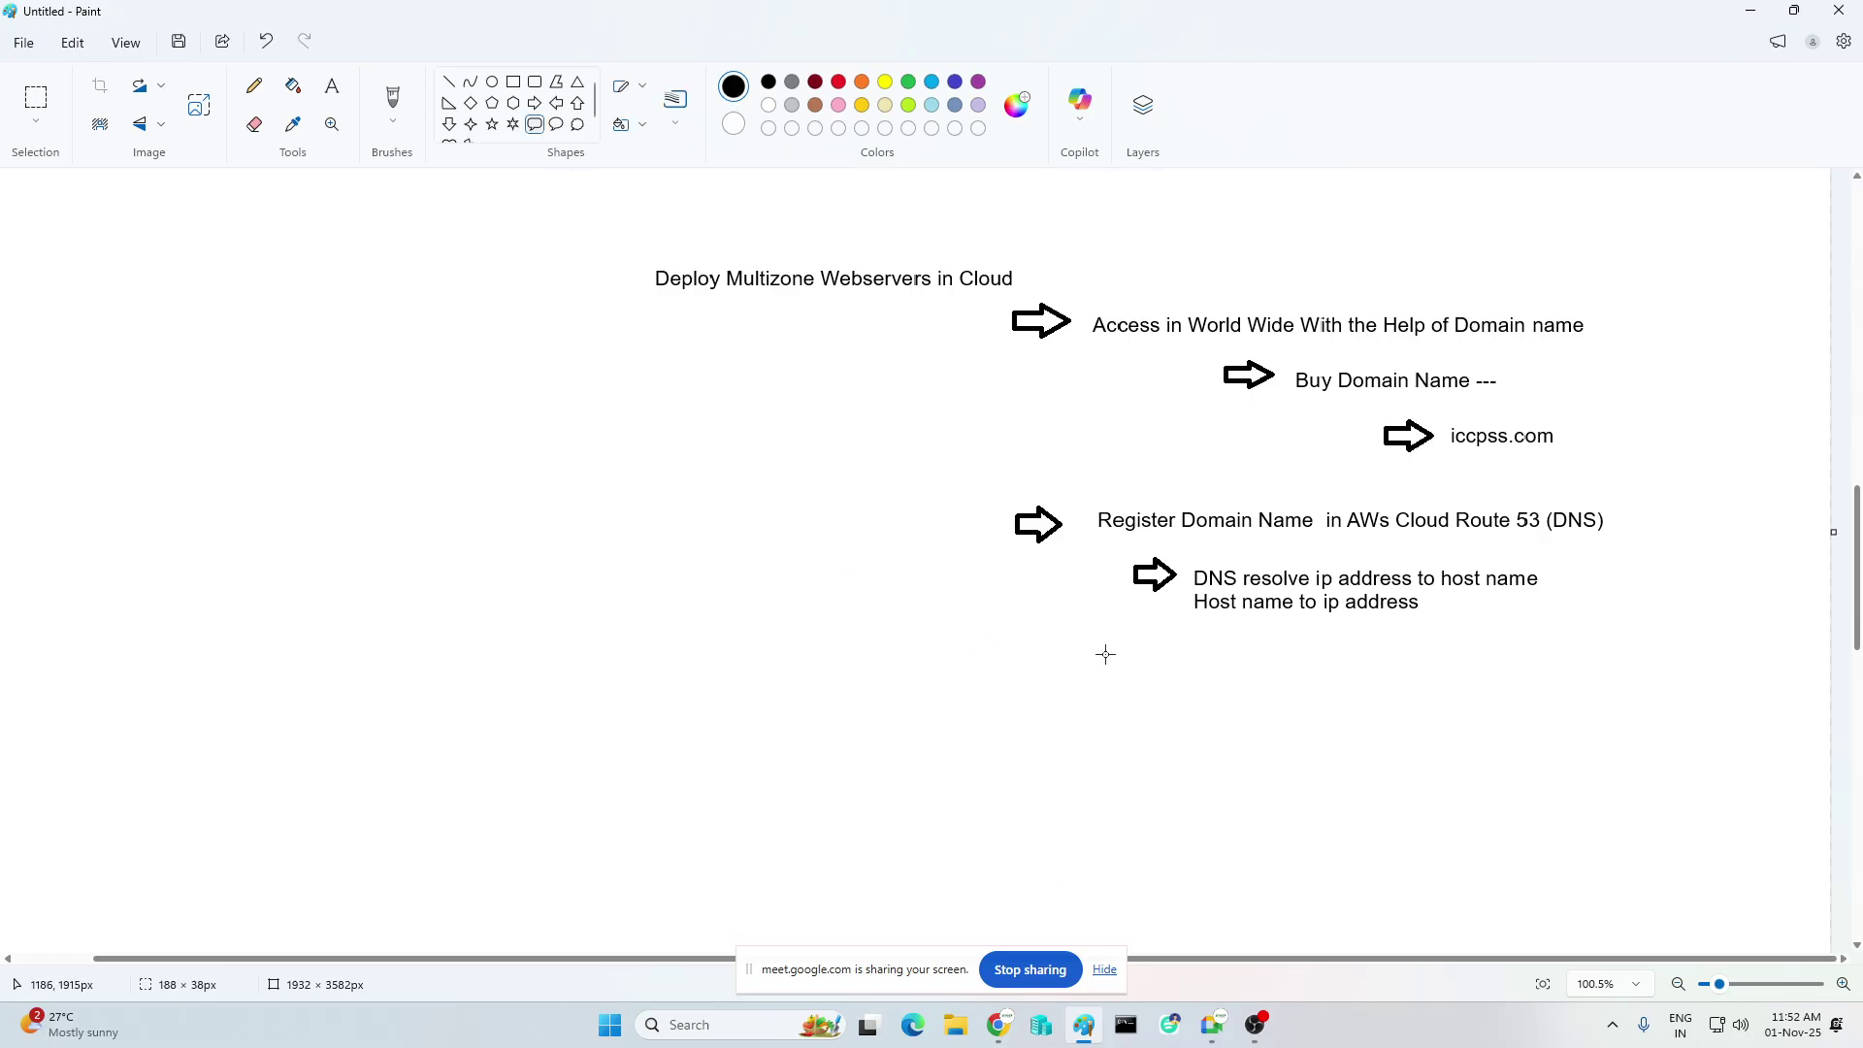
mouse_move(1100, 649)
mouse_down()
mouse_move(1110, 873)
mouse_move(1256, 850)
mouse_up()
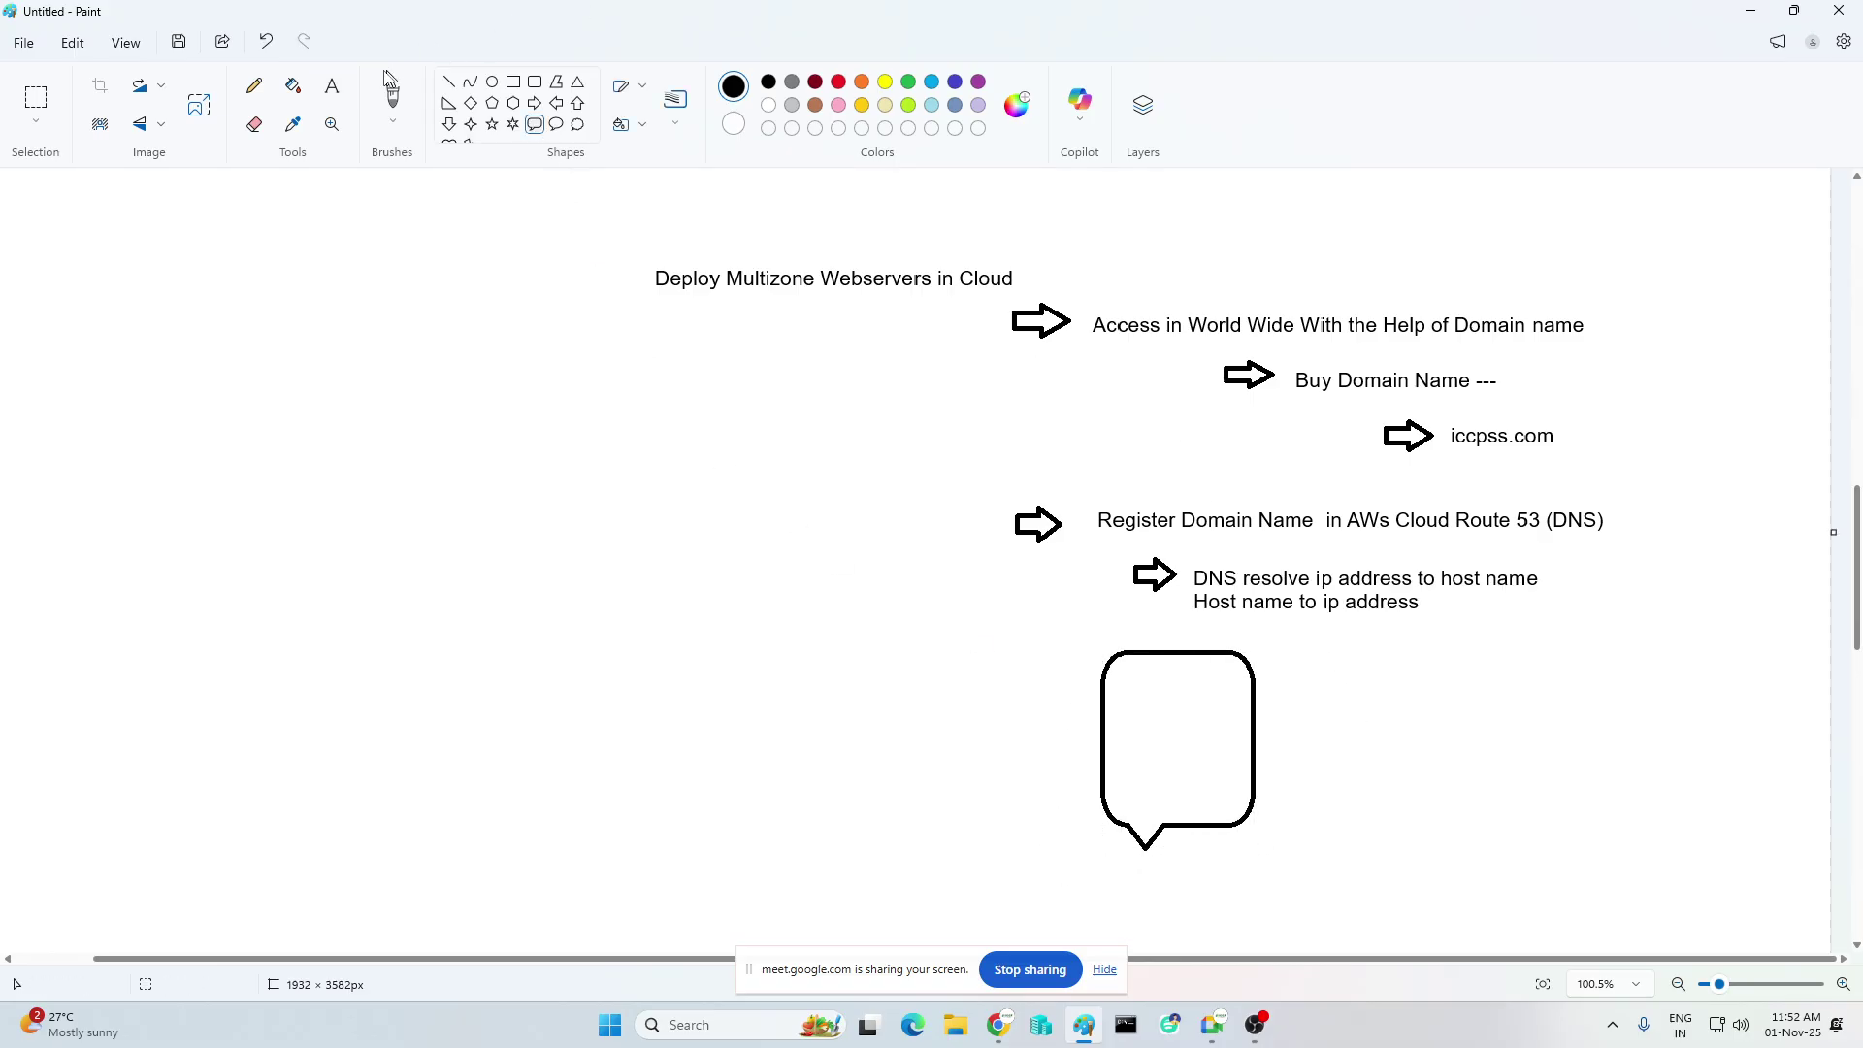
click(331, 86)
click(1131, 684)
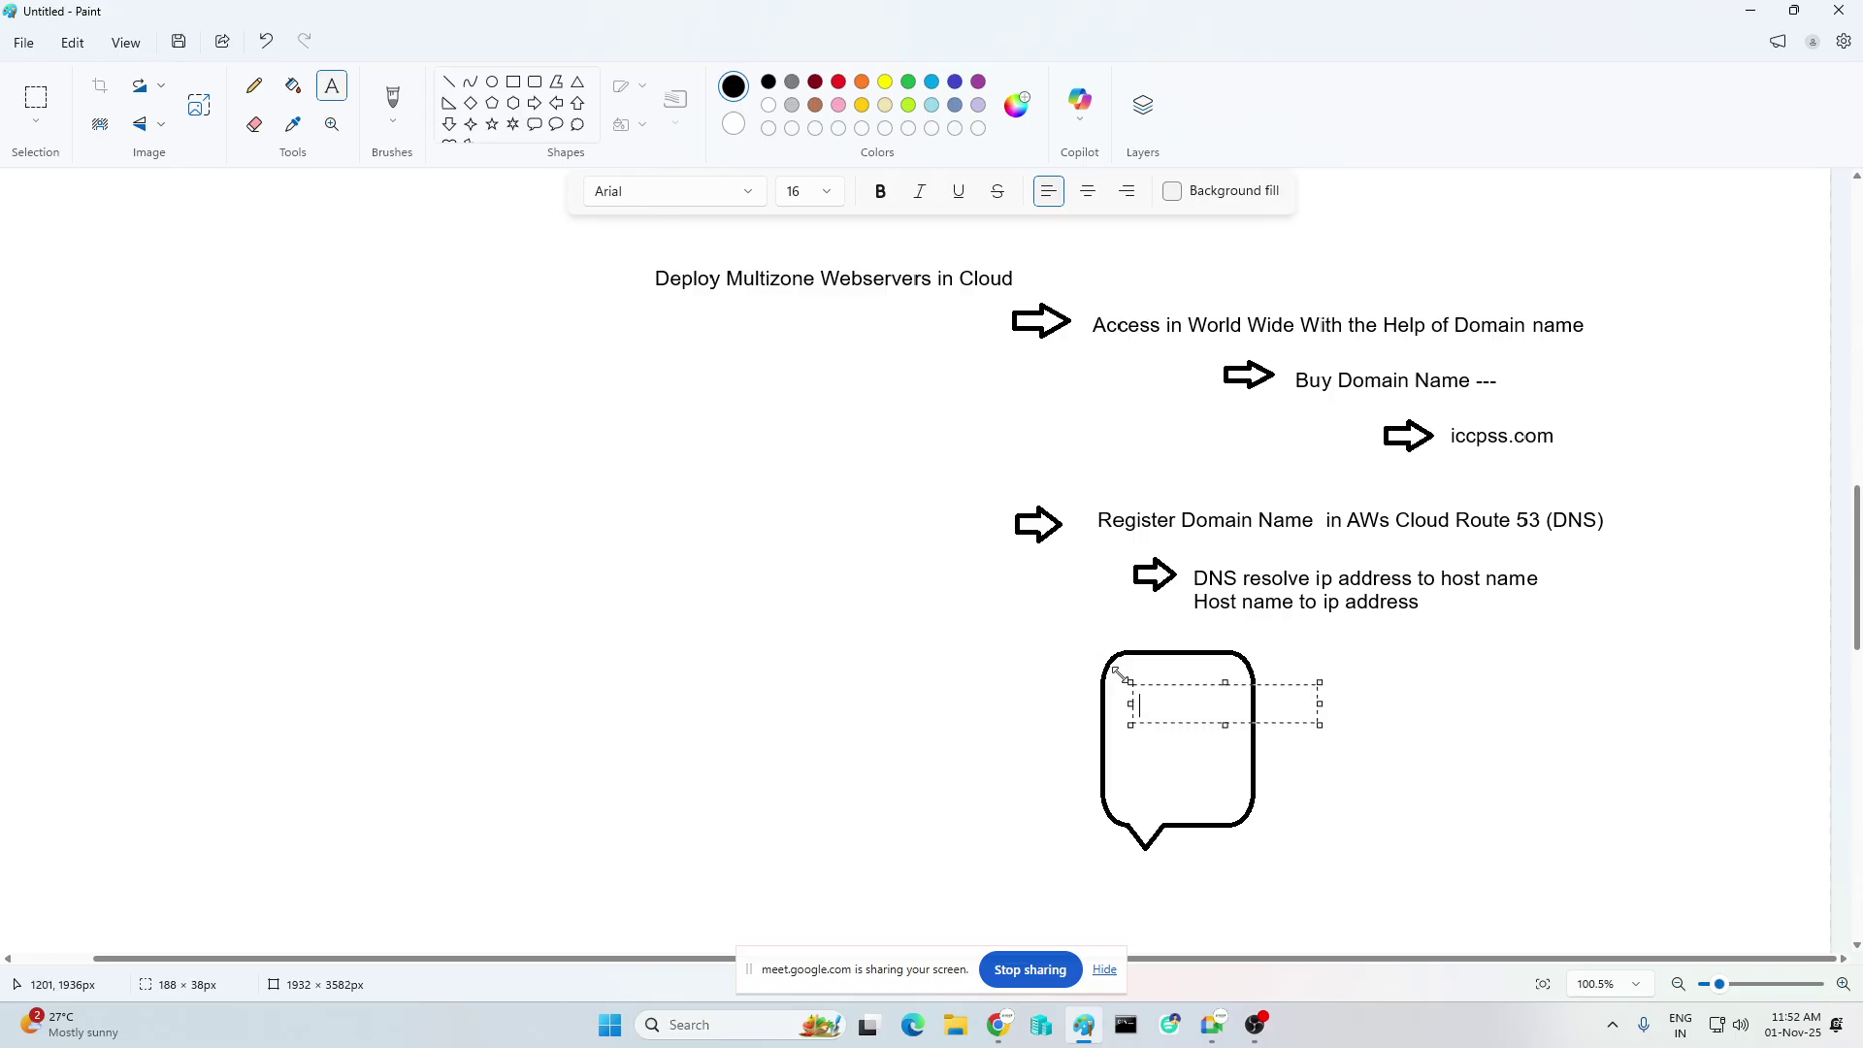
text(Website)
click(1163, 844)
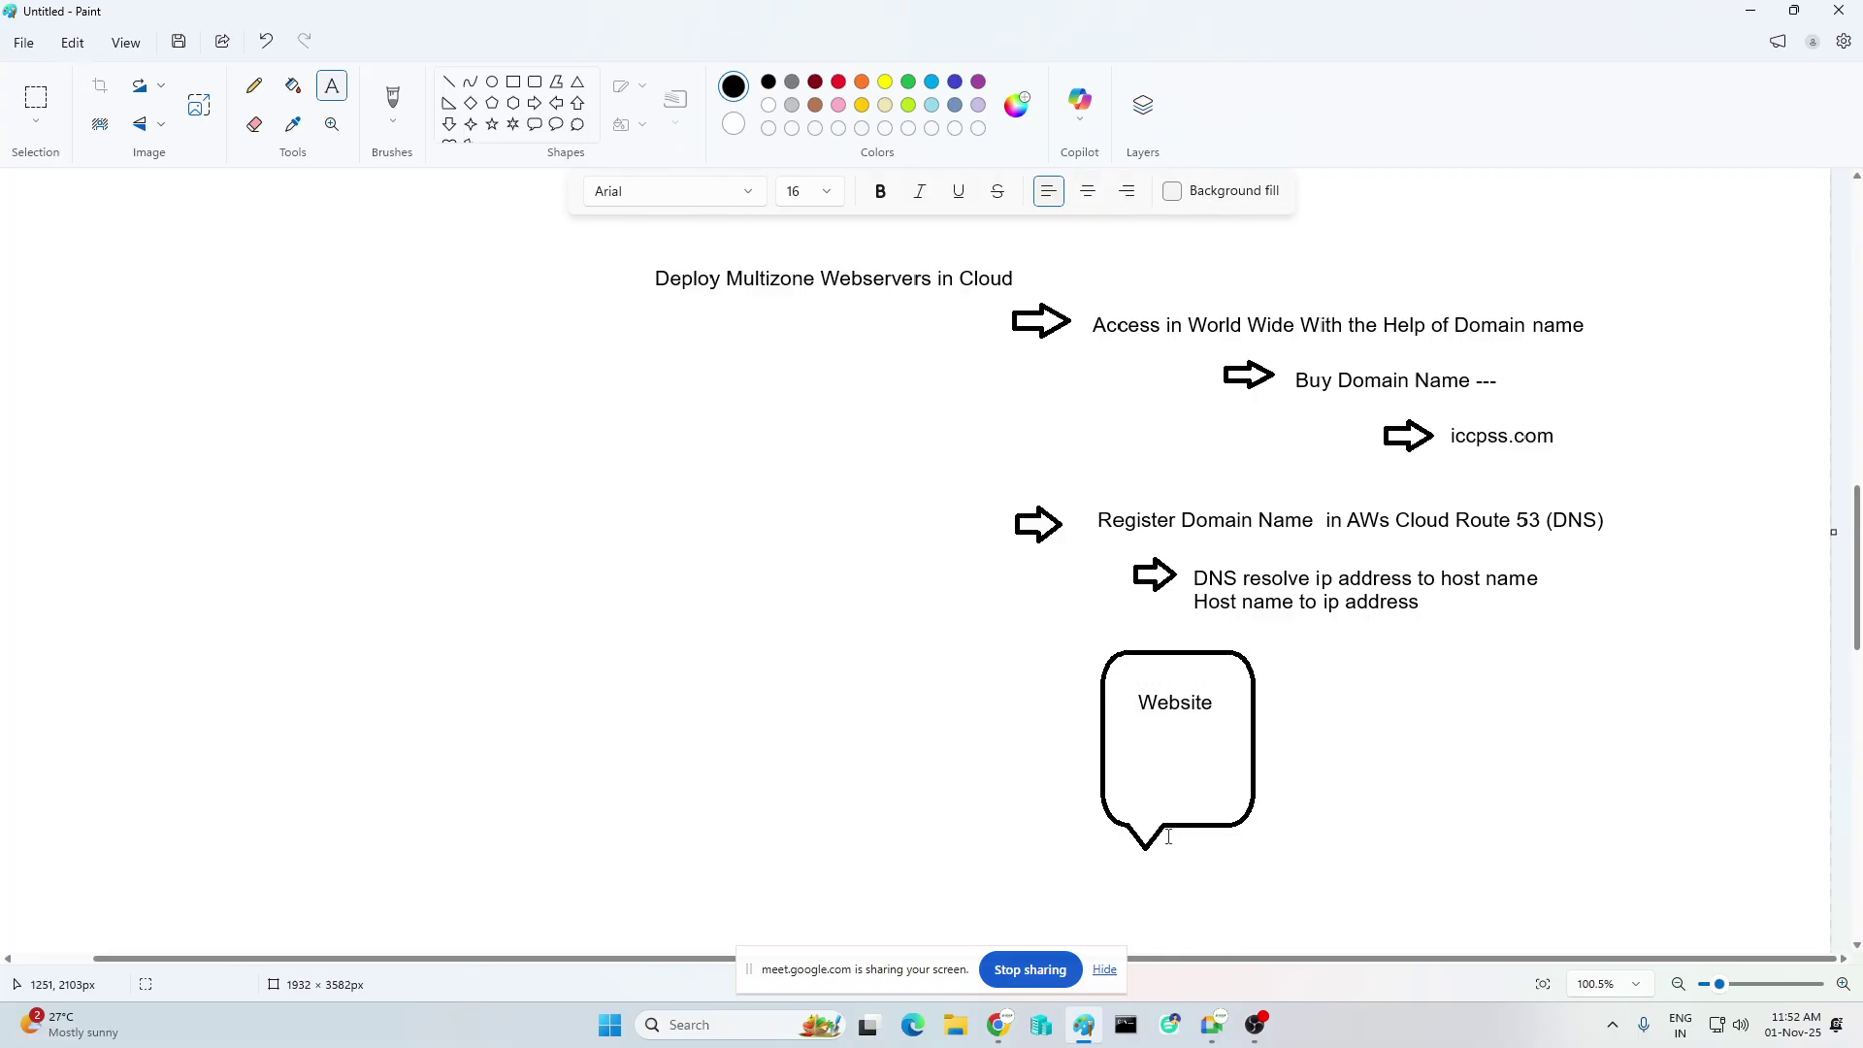
Step: Add '2.2.2.2' under the callout and draw a right arrow beside it
click(1167, 837)
text(2..2.2)
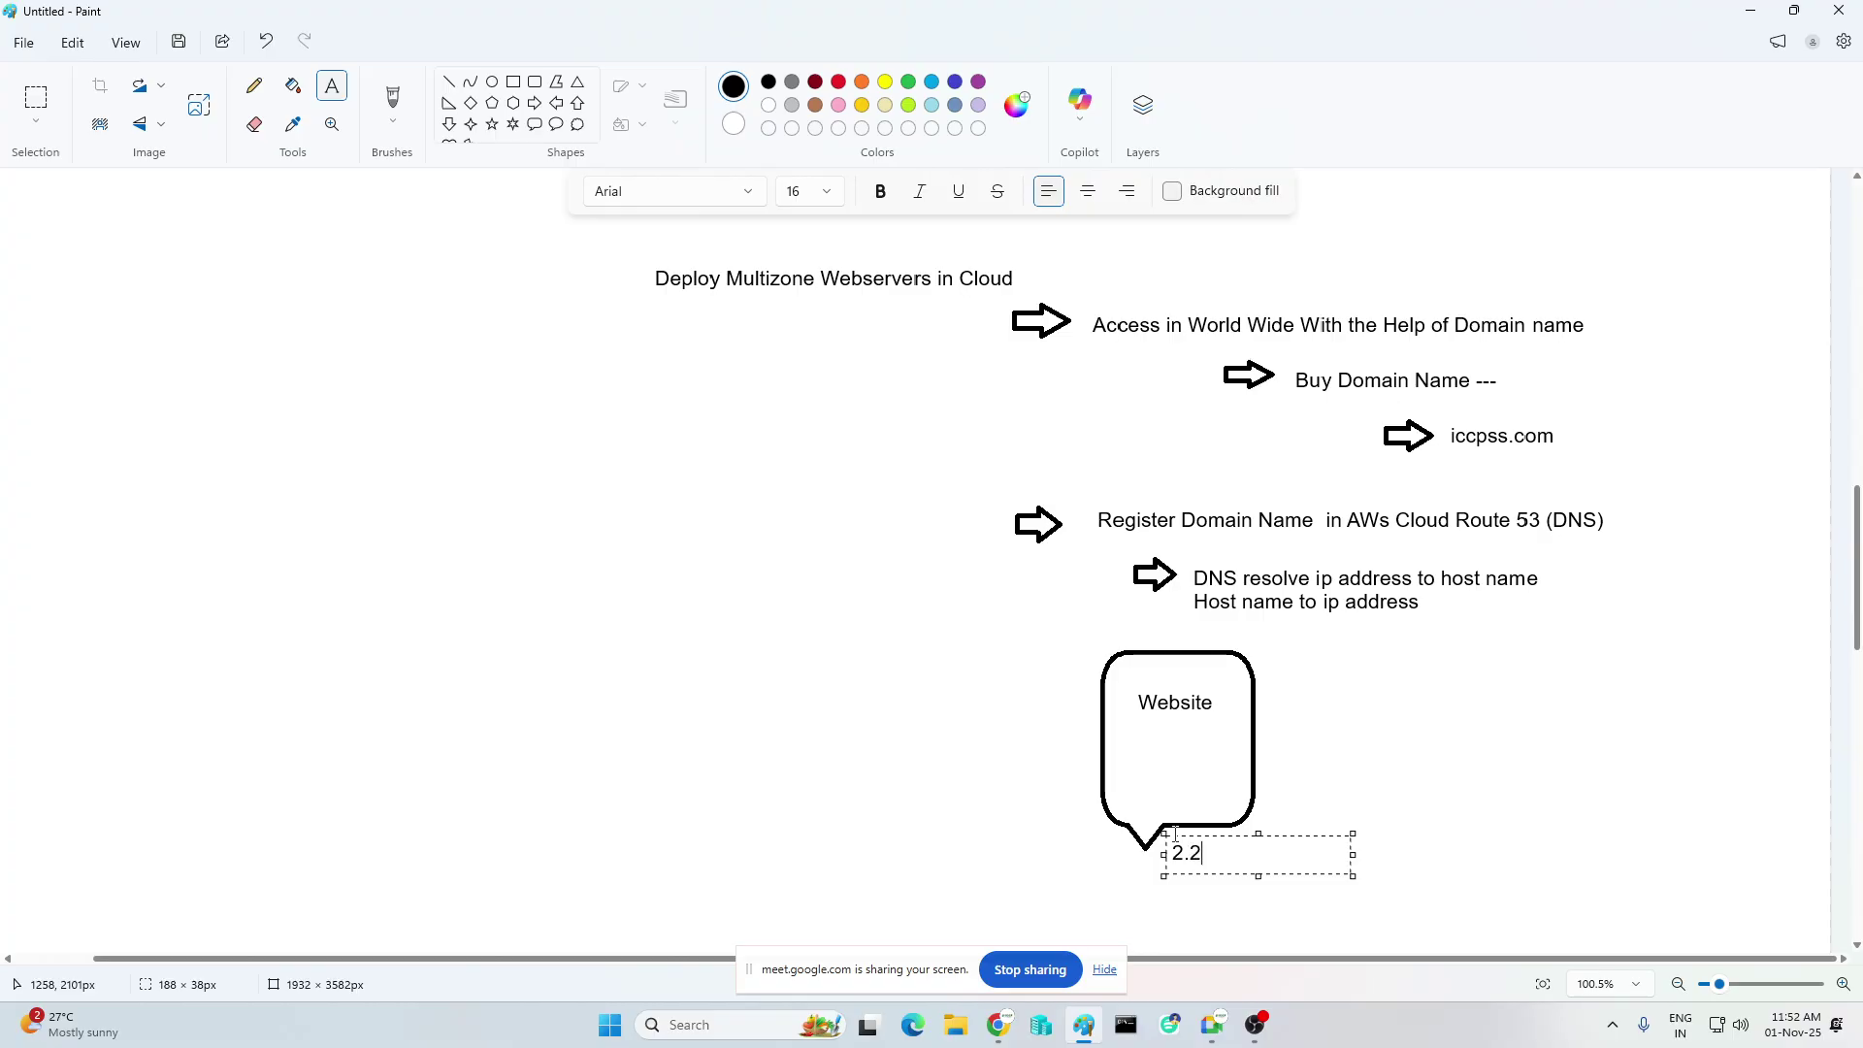
text(.2.2)
click(966, 728)
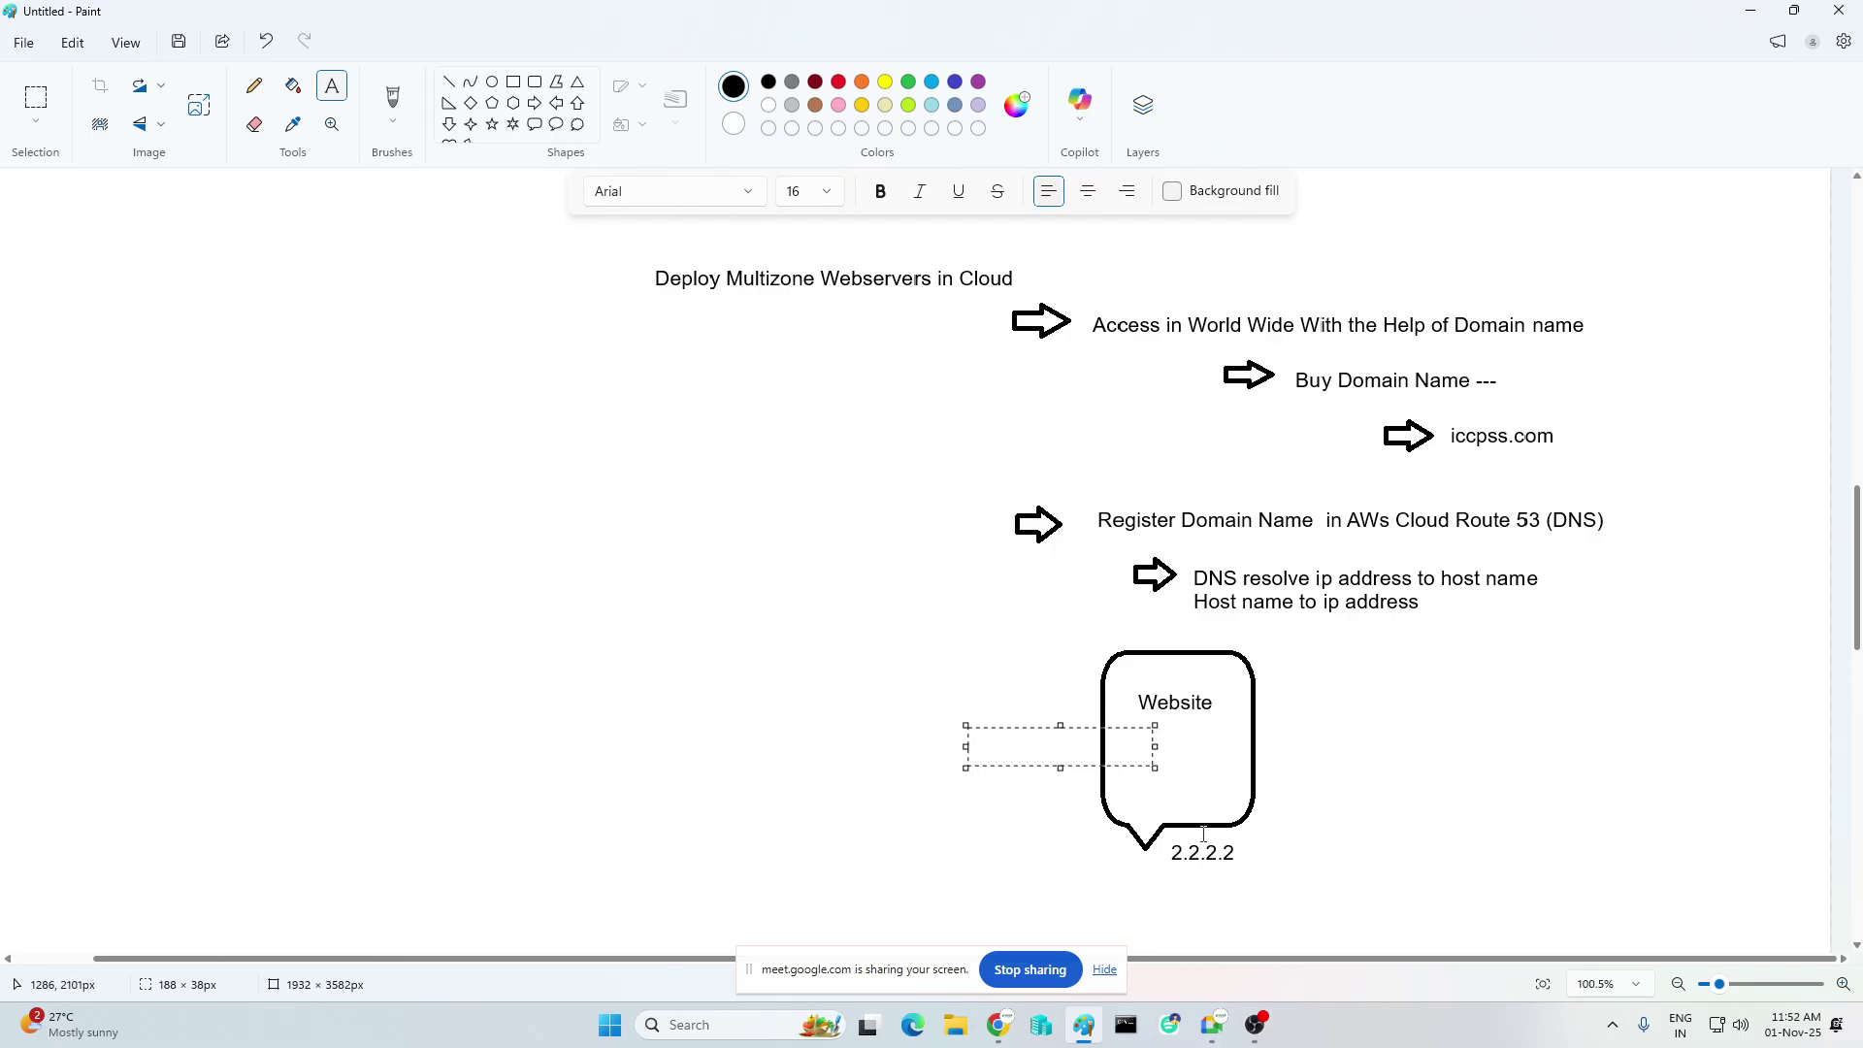
click(535, 103)
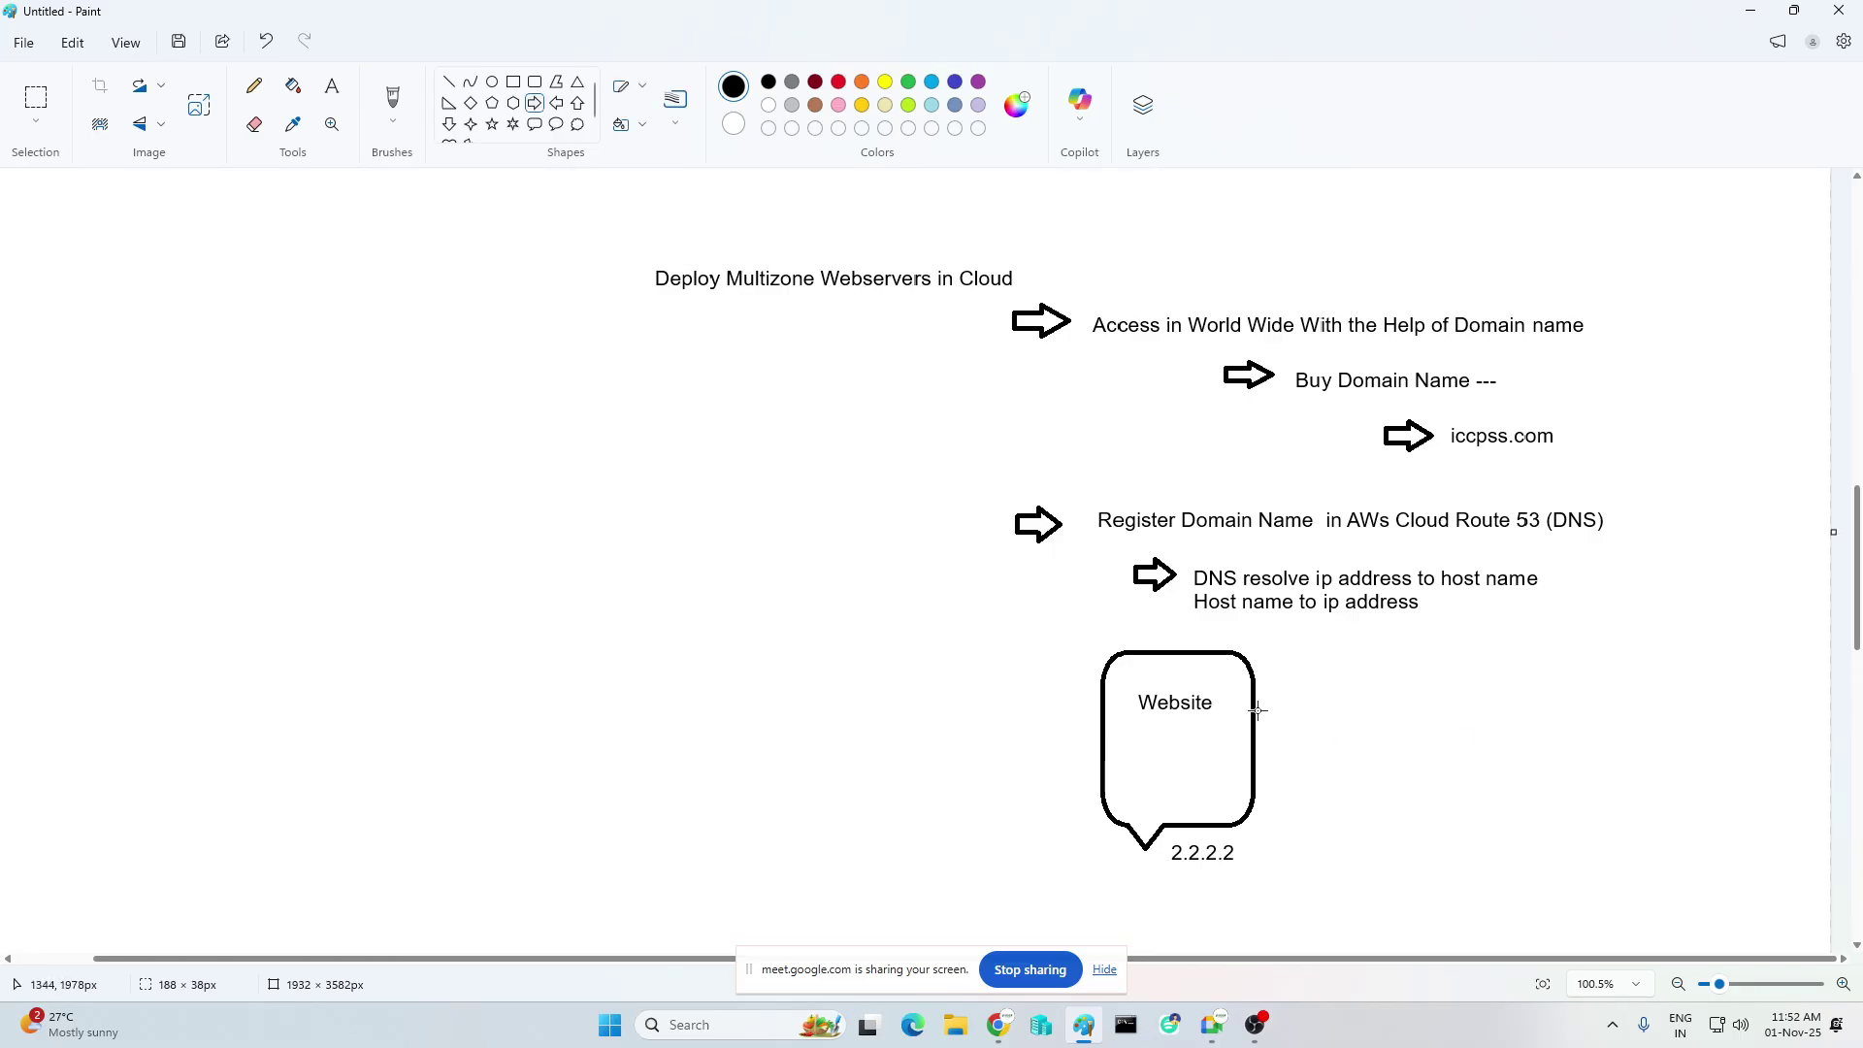
drag(1257, 709, 1406, 747)
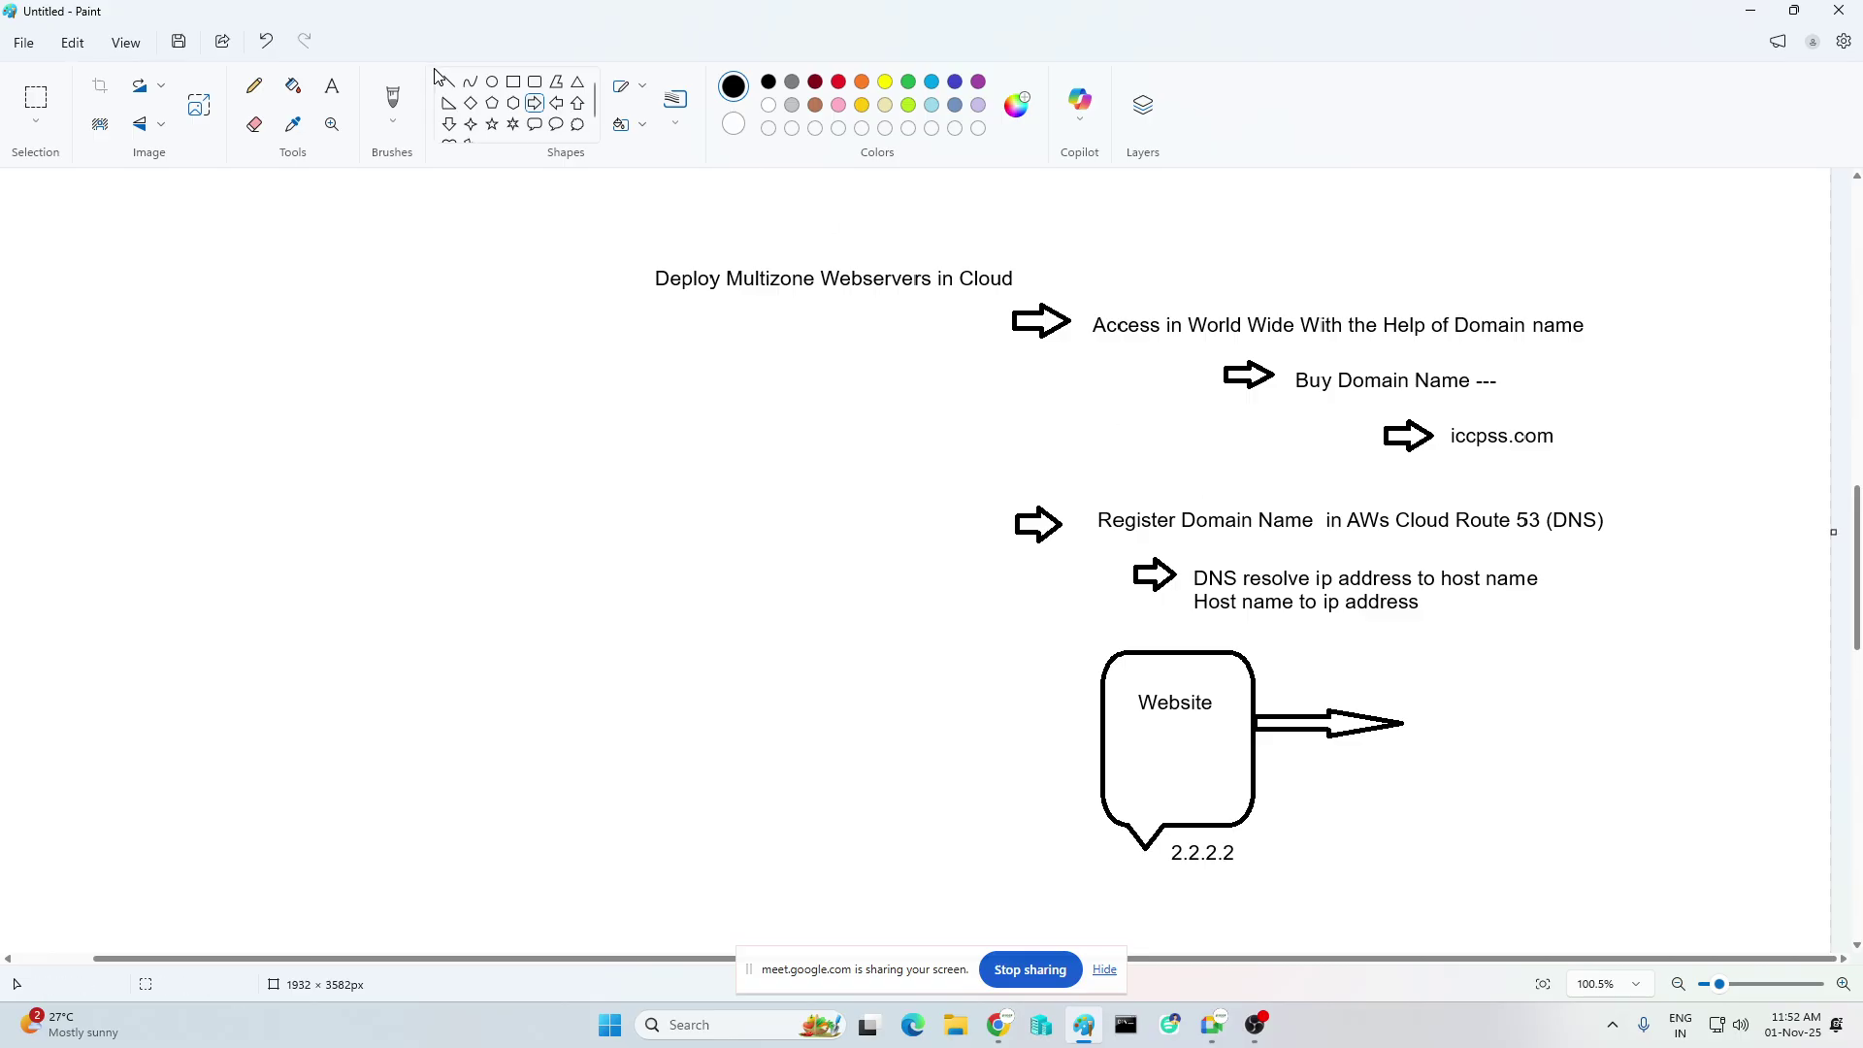
Step: Draw a light-blue cloud at the arrow's tip with a light-blue line extending right
click(577, 124)
click(931, 105)
drag(1408, 691, 1494, 791)
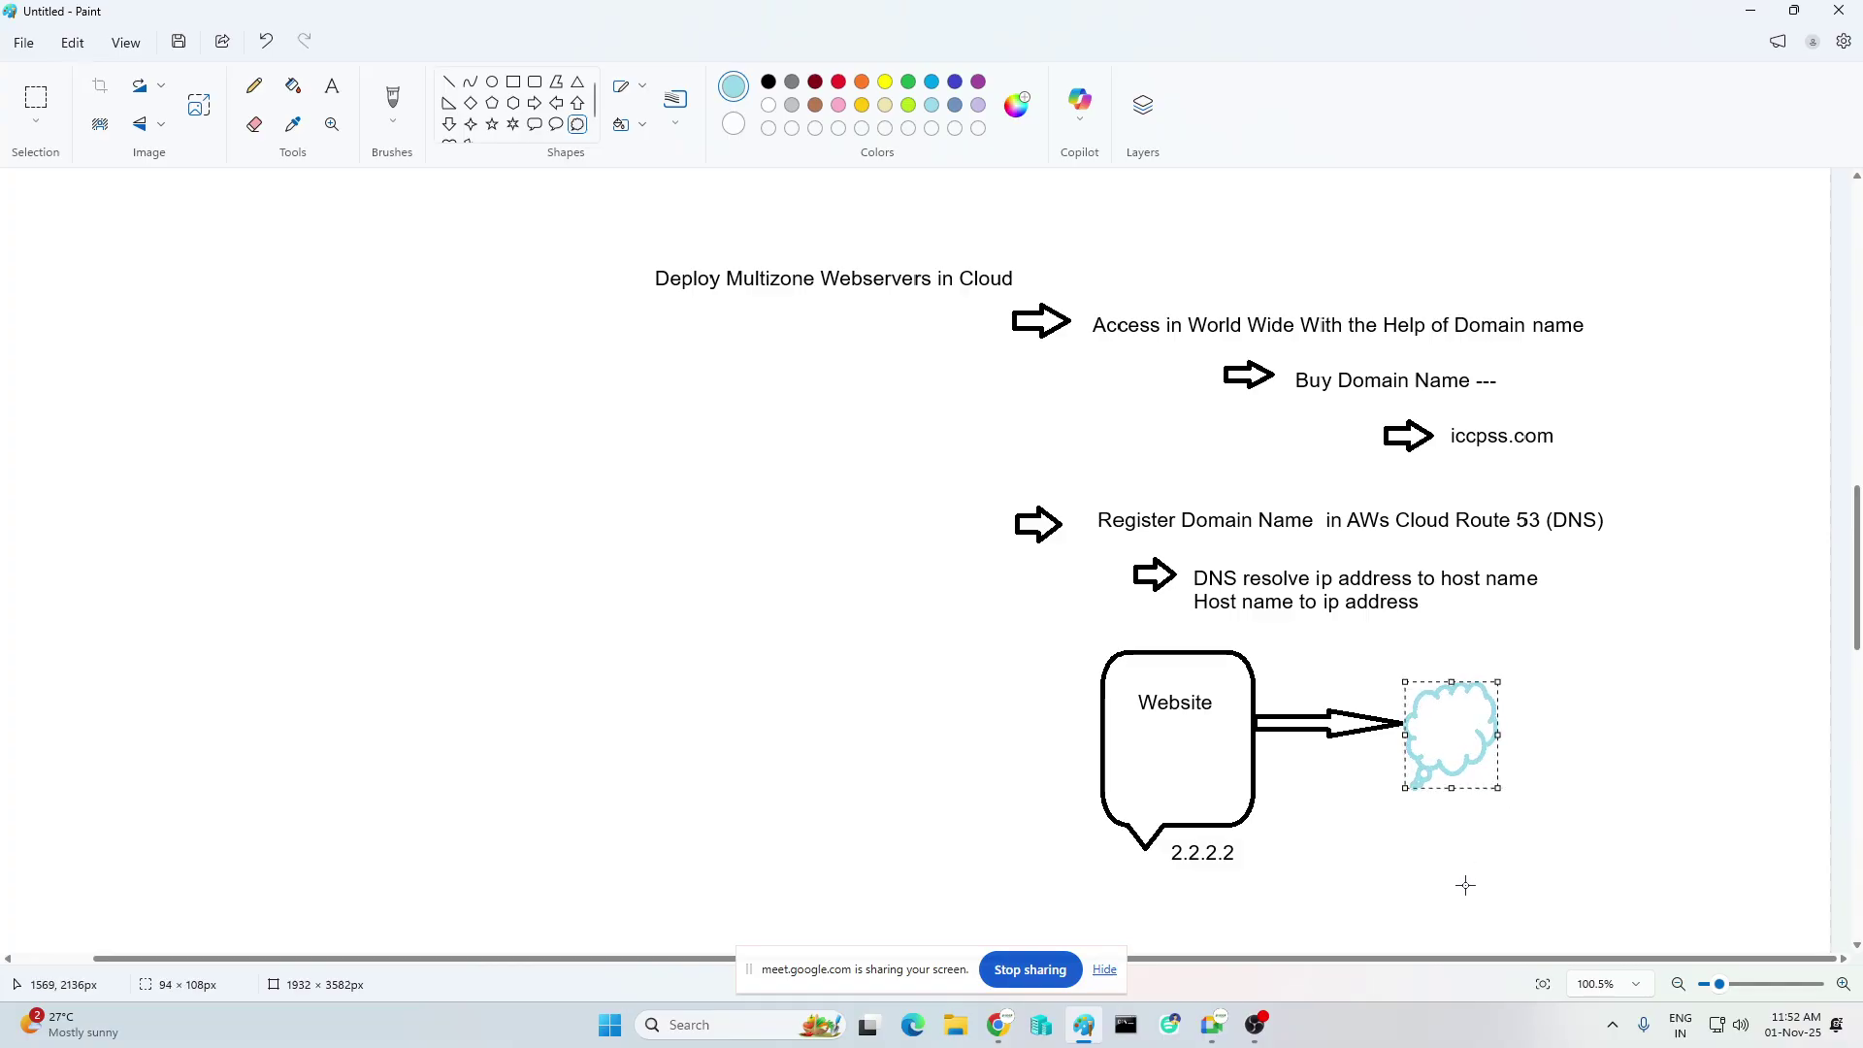
click(1457, 868)
click(448, 82)
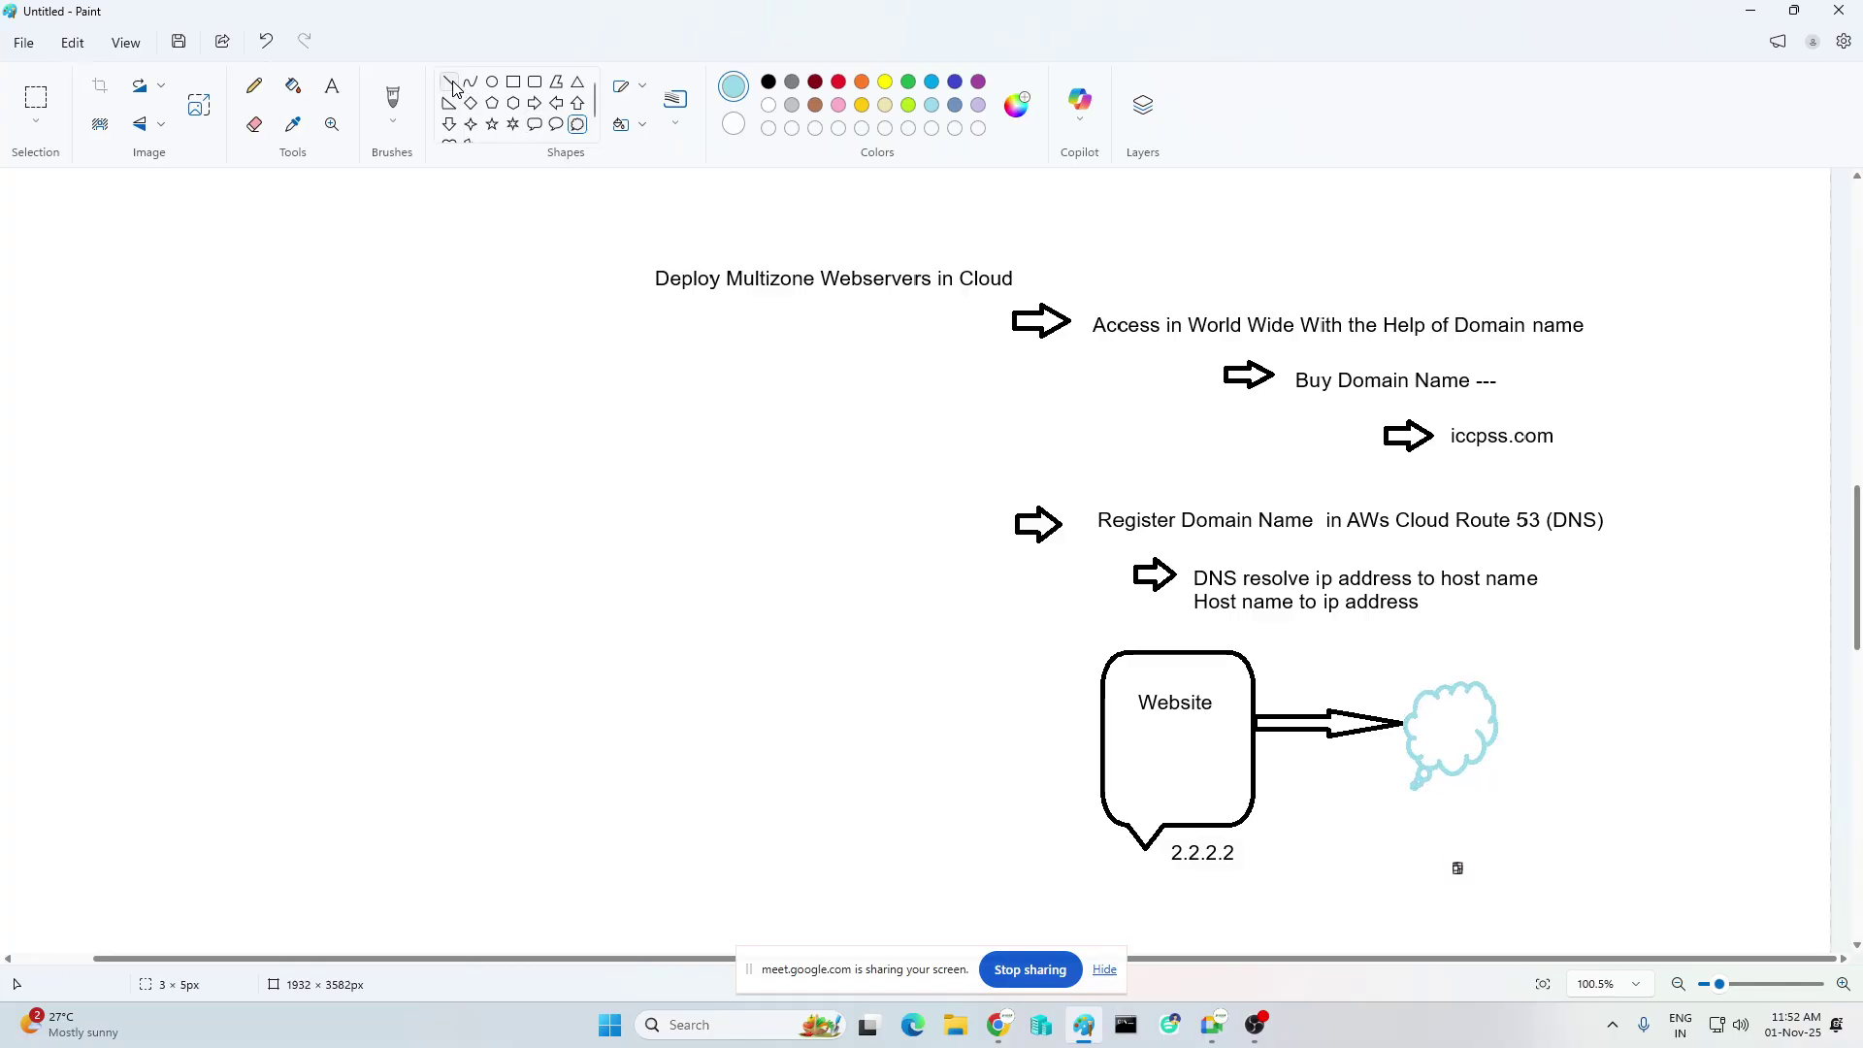
mouse_move(1494, 717)
mouse_down()
mouse_move(1680, 686)
mouse_move(1646, 718)
mouse_up()
click(1619, 785)
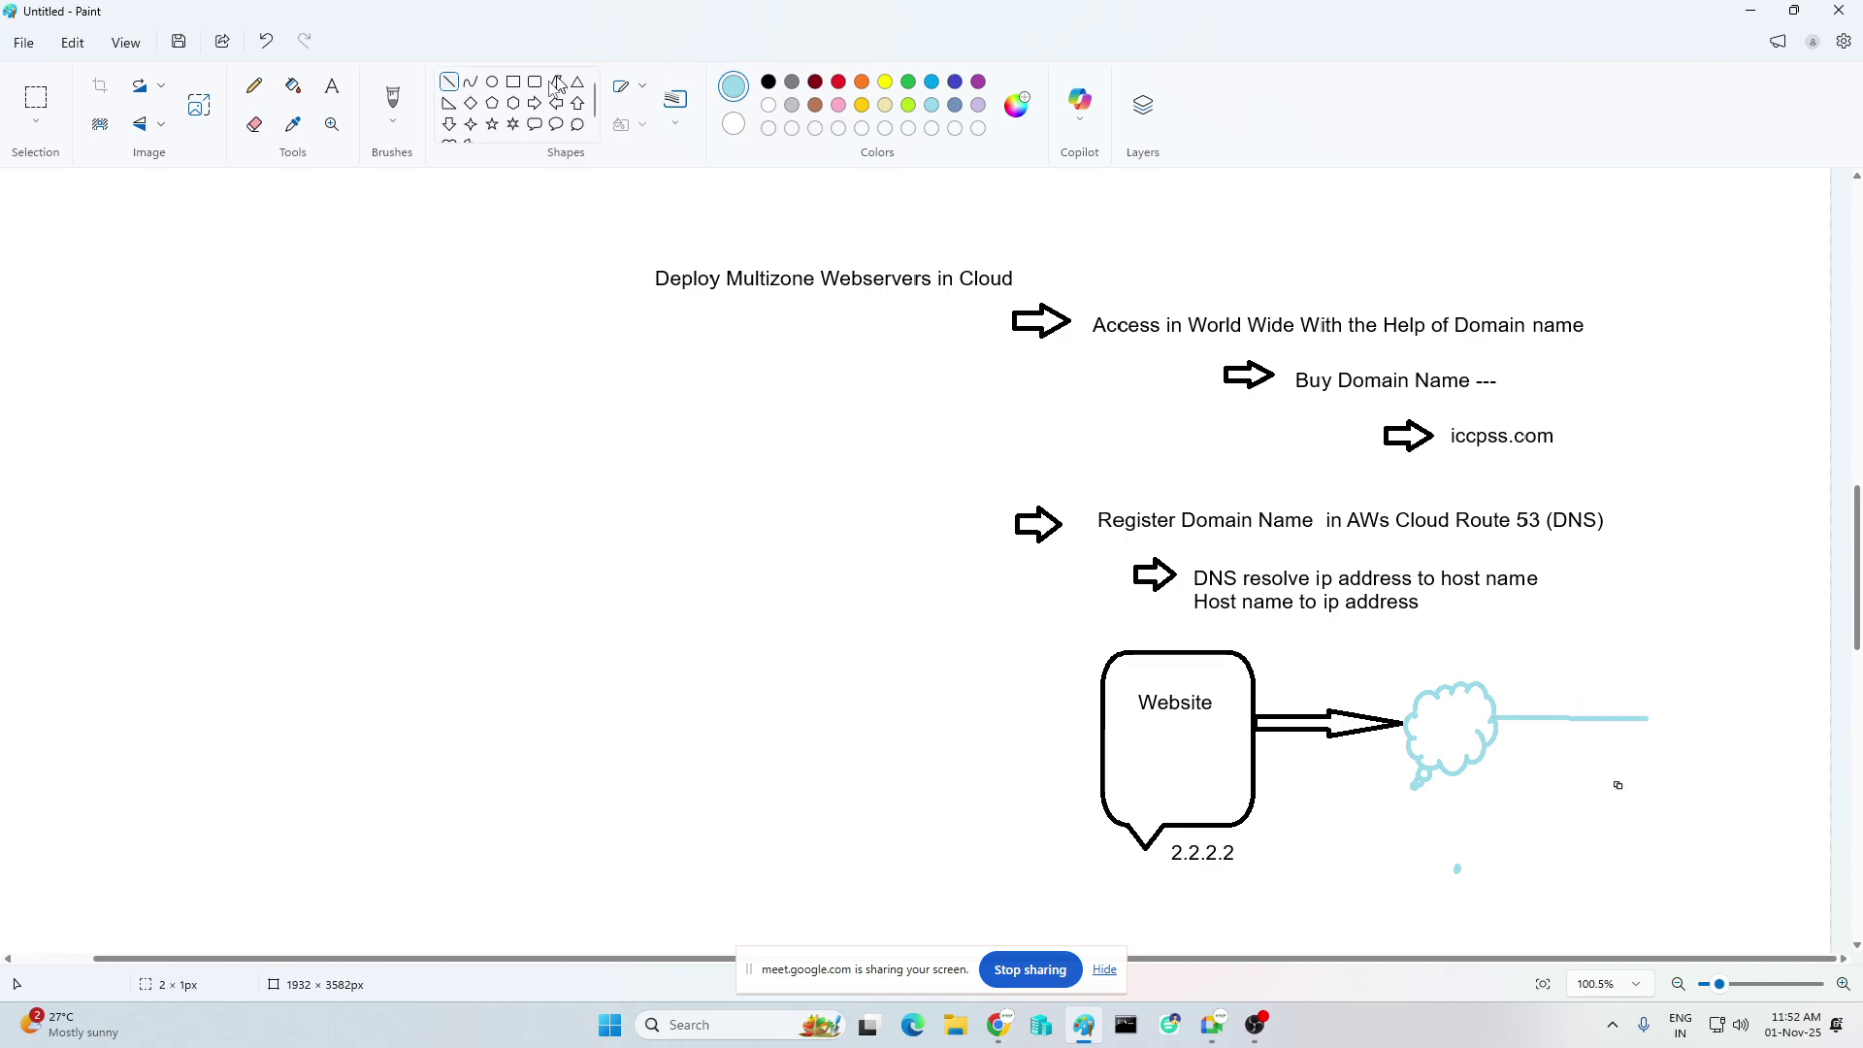
Step: Draw a black speech-bubble callout at the line's end labelled '2.2.2.2'
click(535, 124)
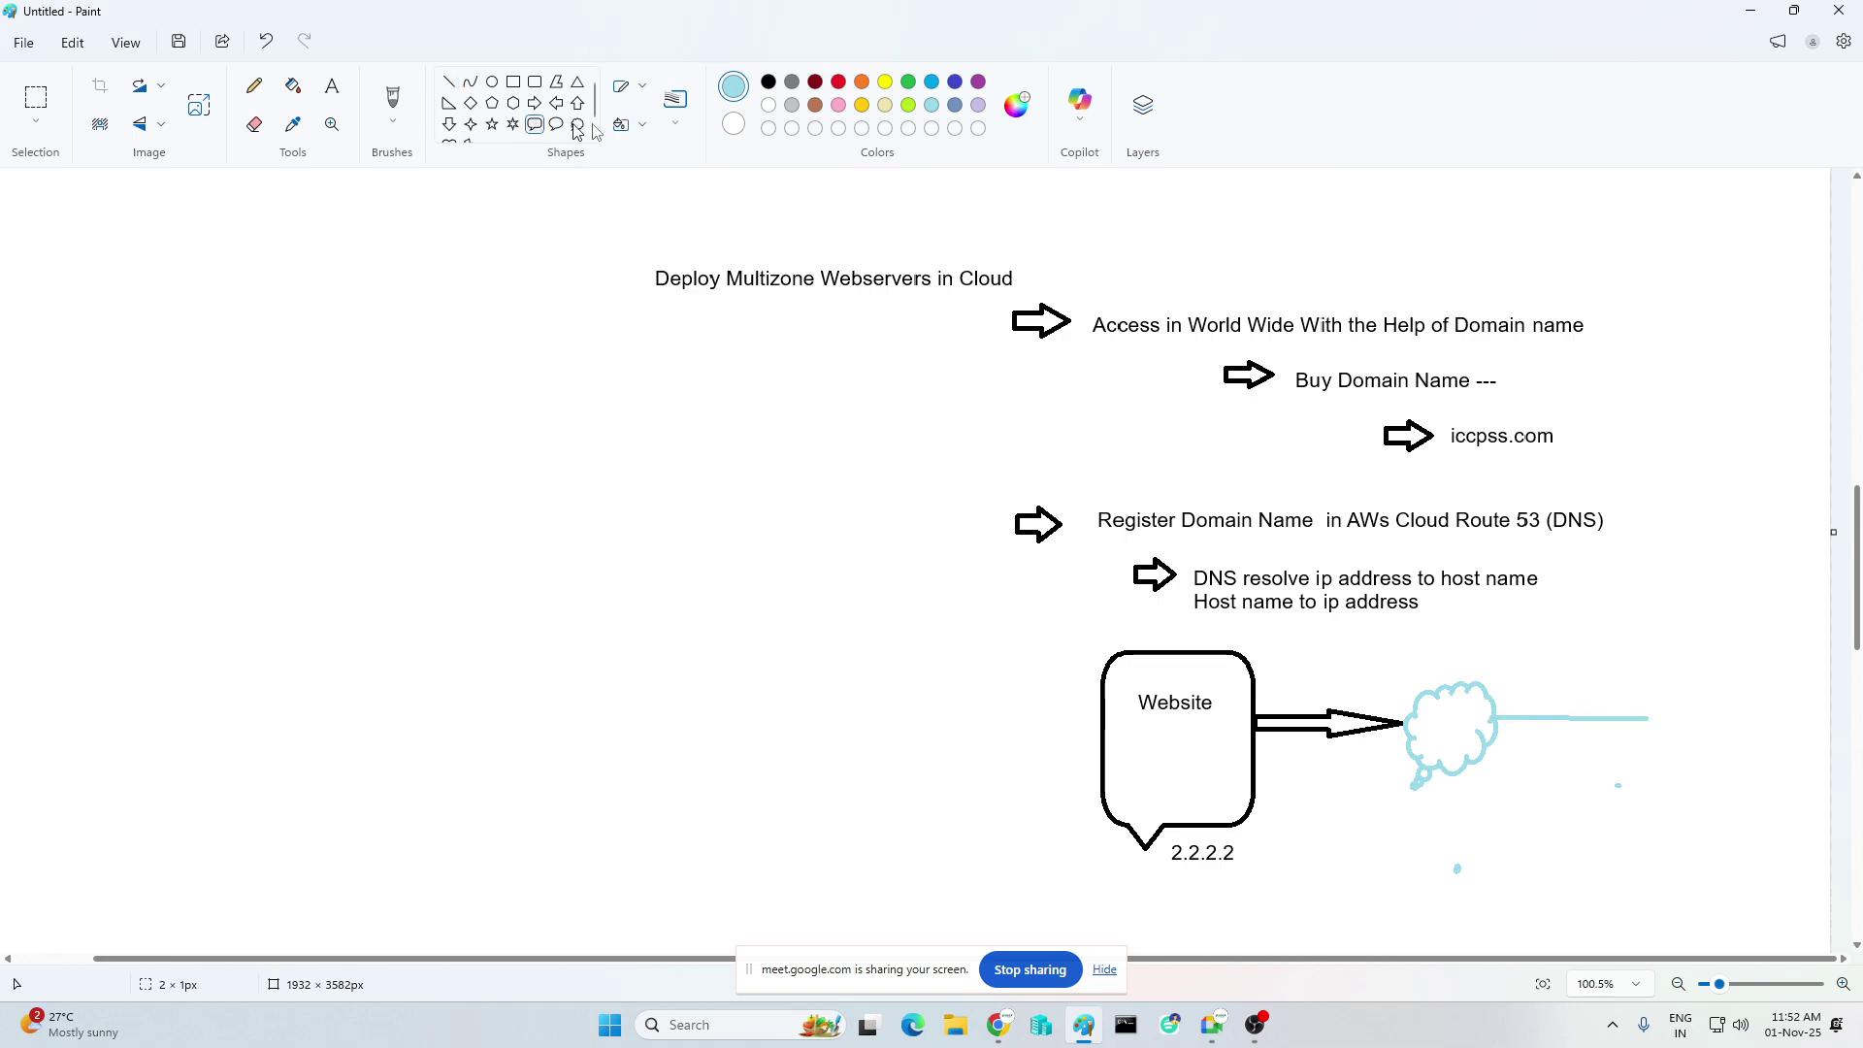
click(768, 82)
mouse_move(1642, 667)
mouse_down()
mouse_move(1693, 796)
mouse_move(1749, 825)
mouse_up()
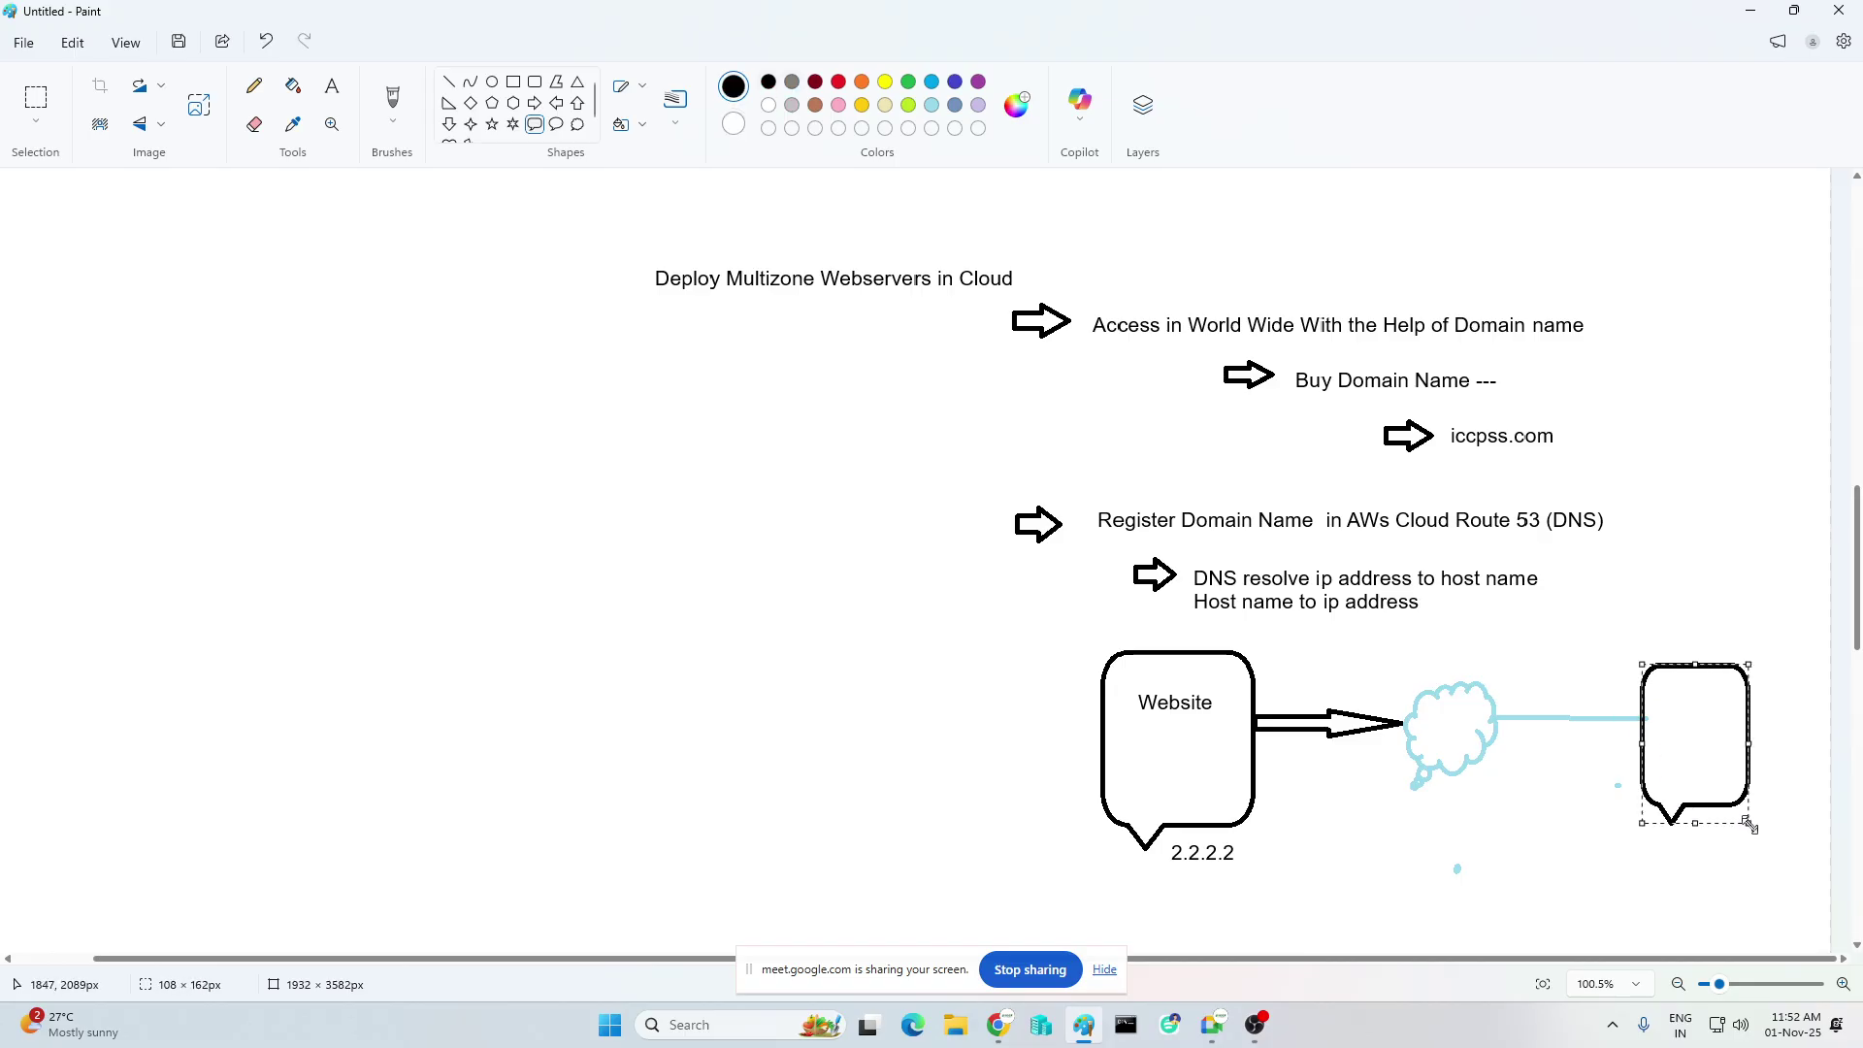
click(331, 86)
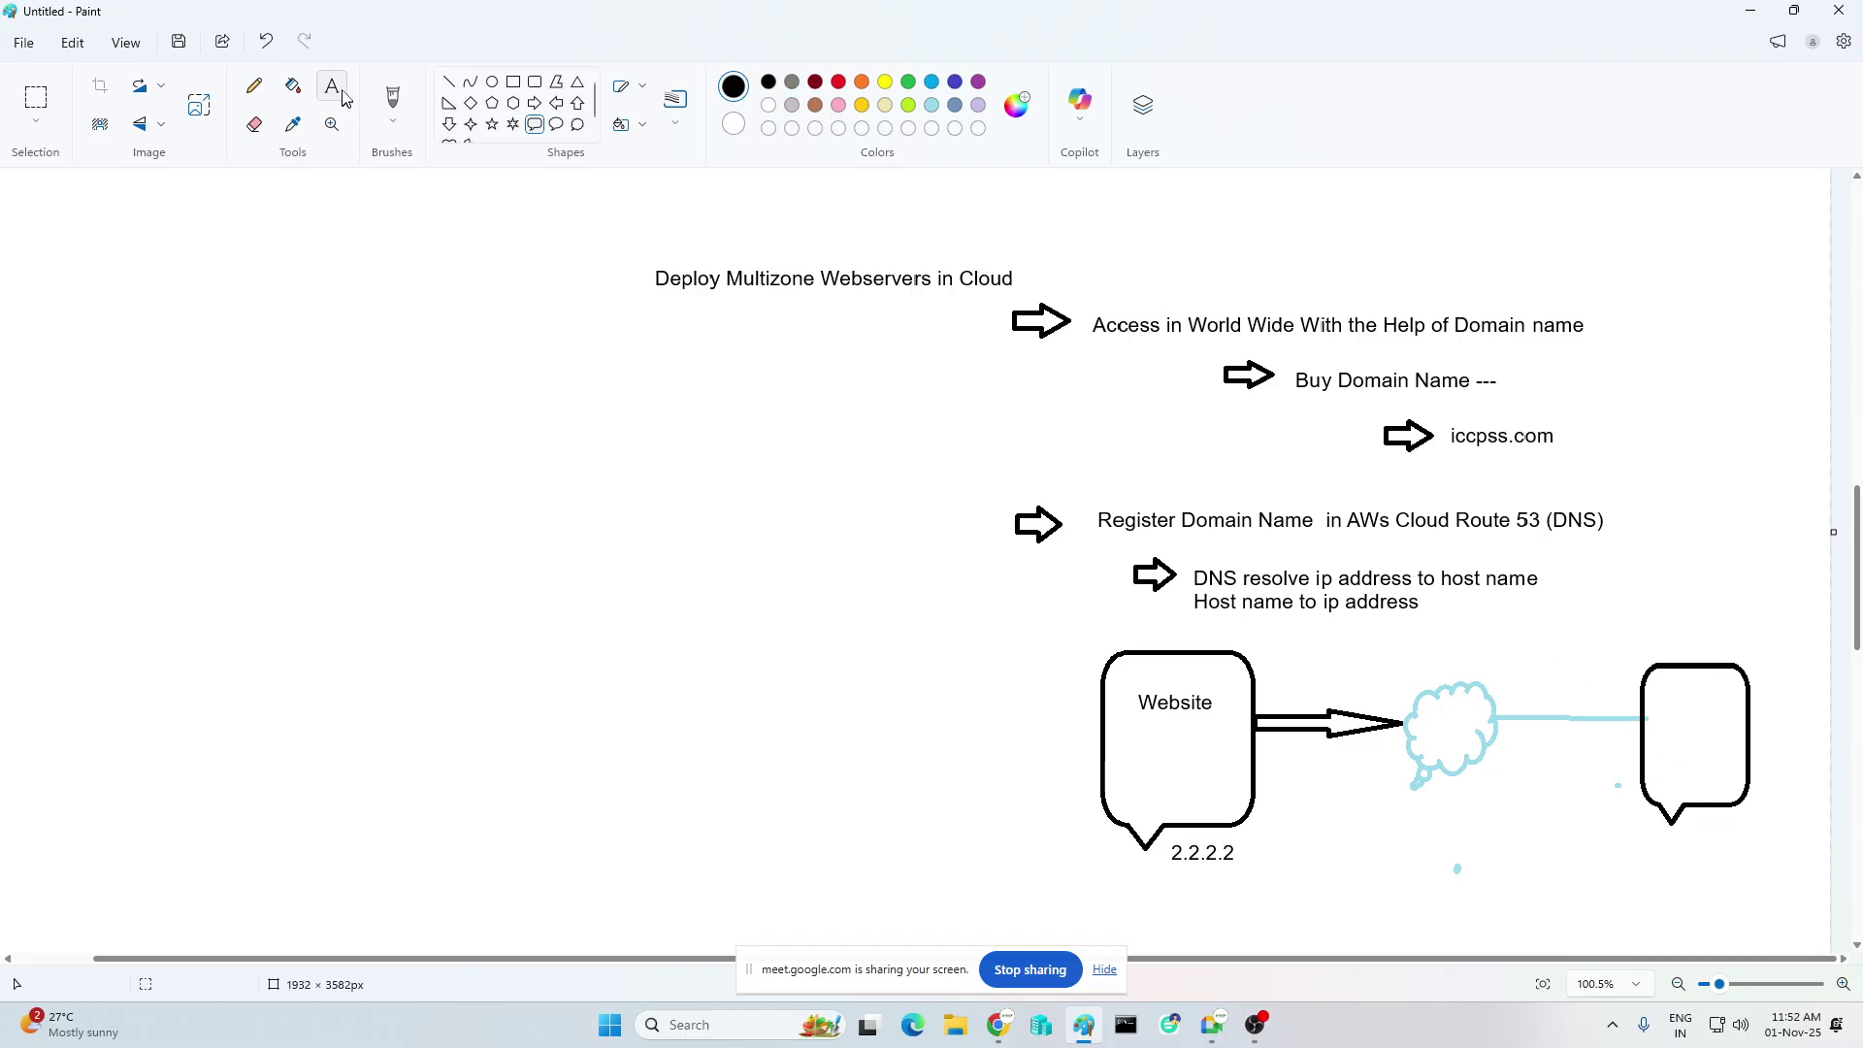
click(1651, 708)
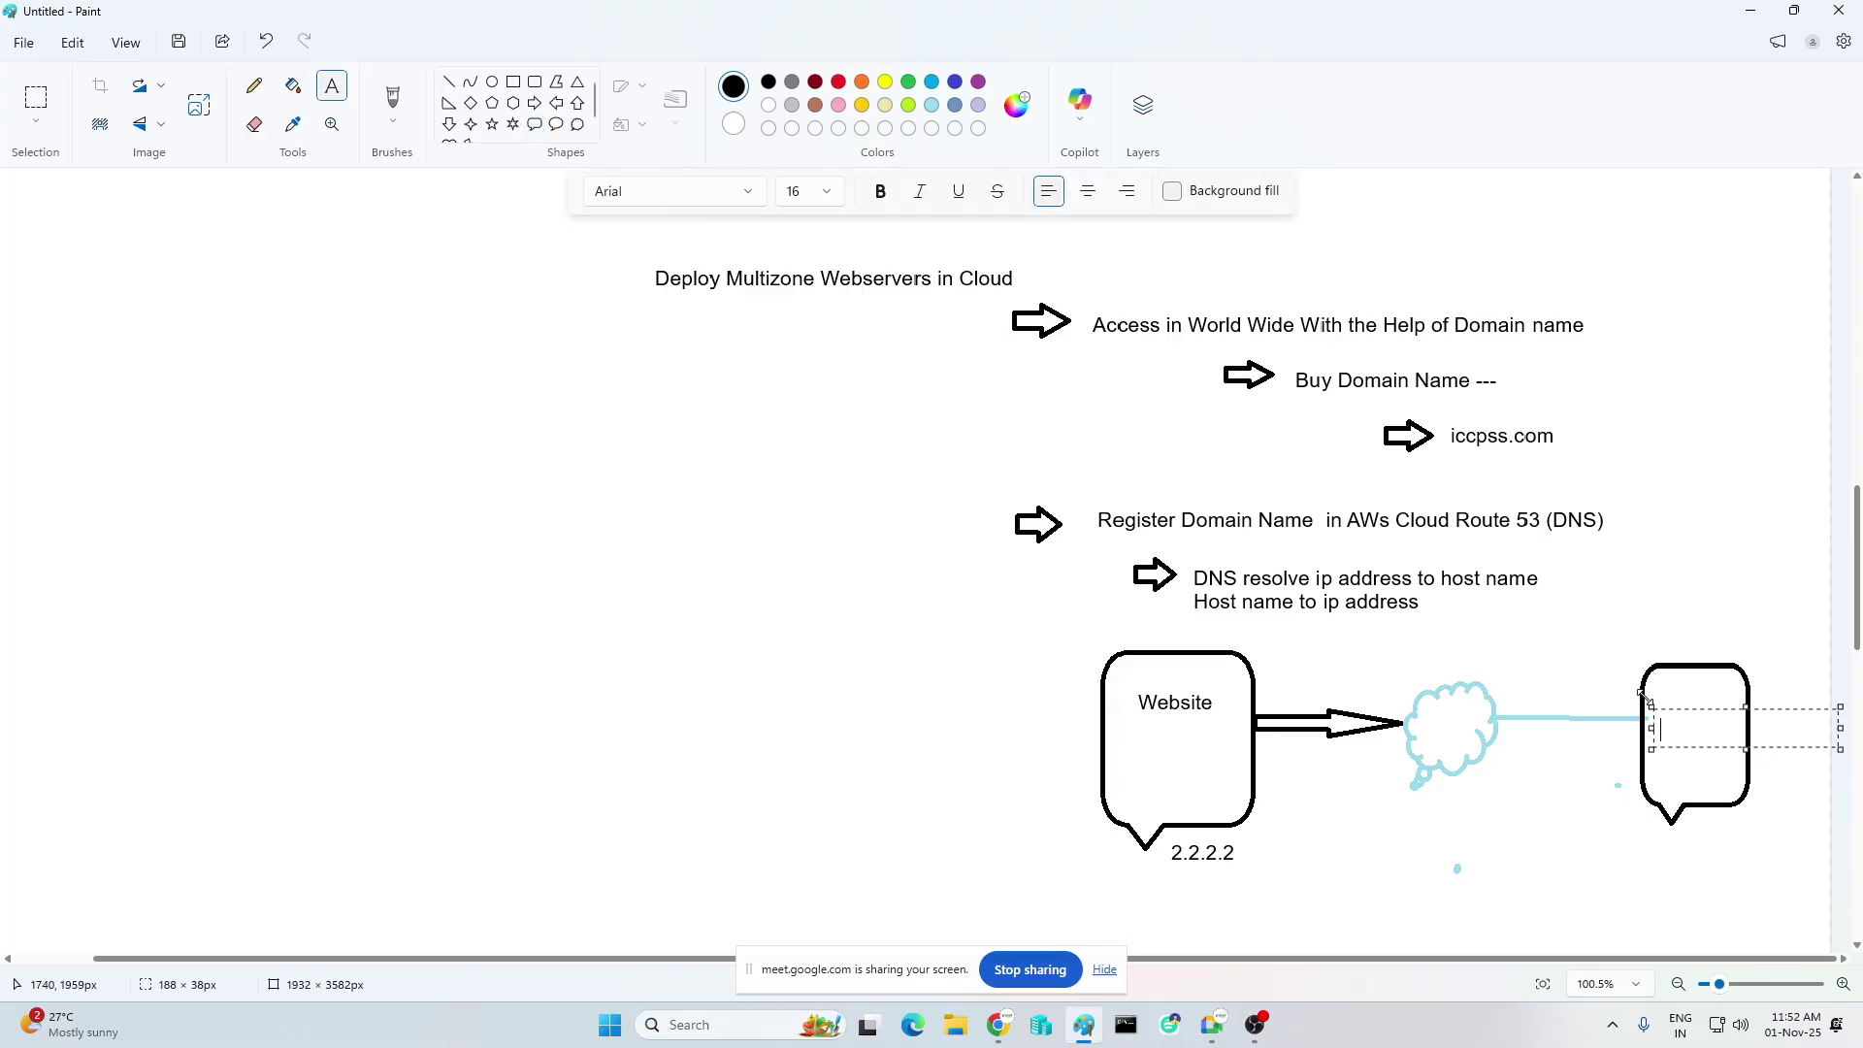
text(2.2.2.2)
click(1449, 841)
click(1447, 833)
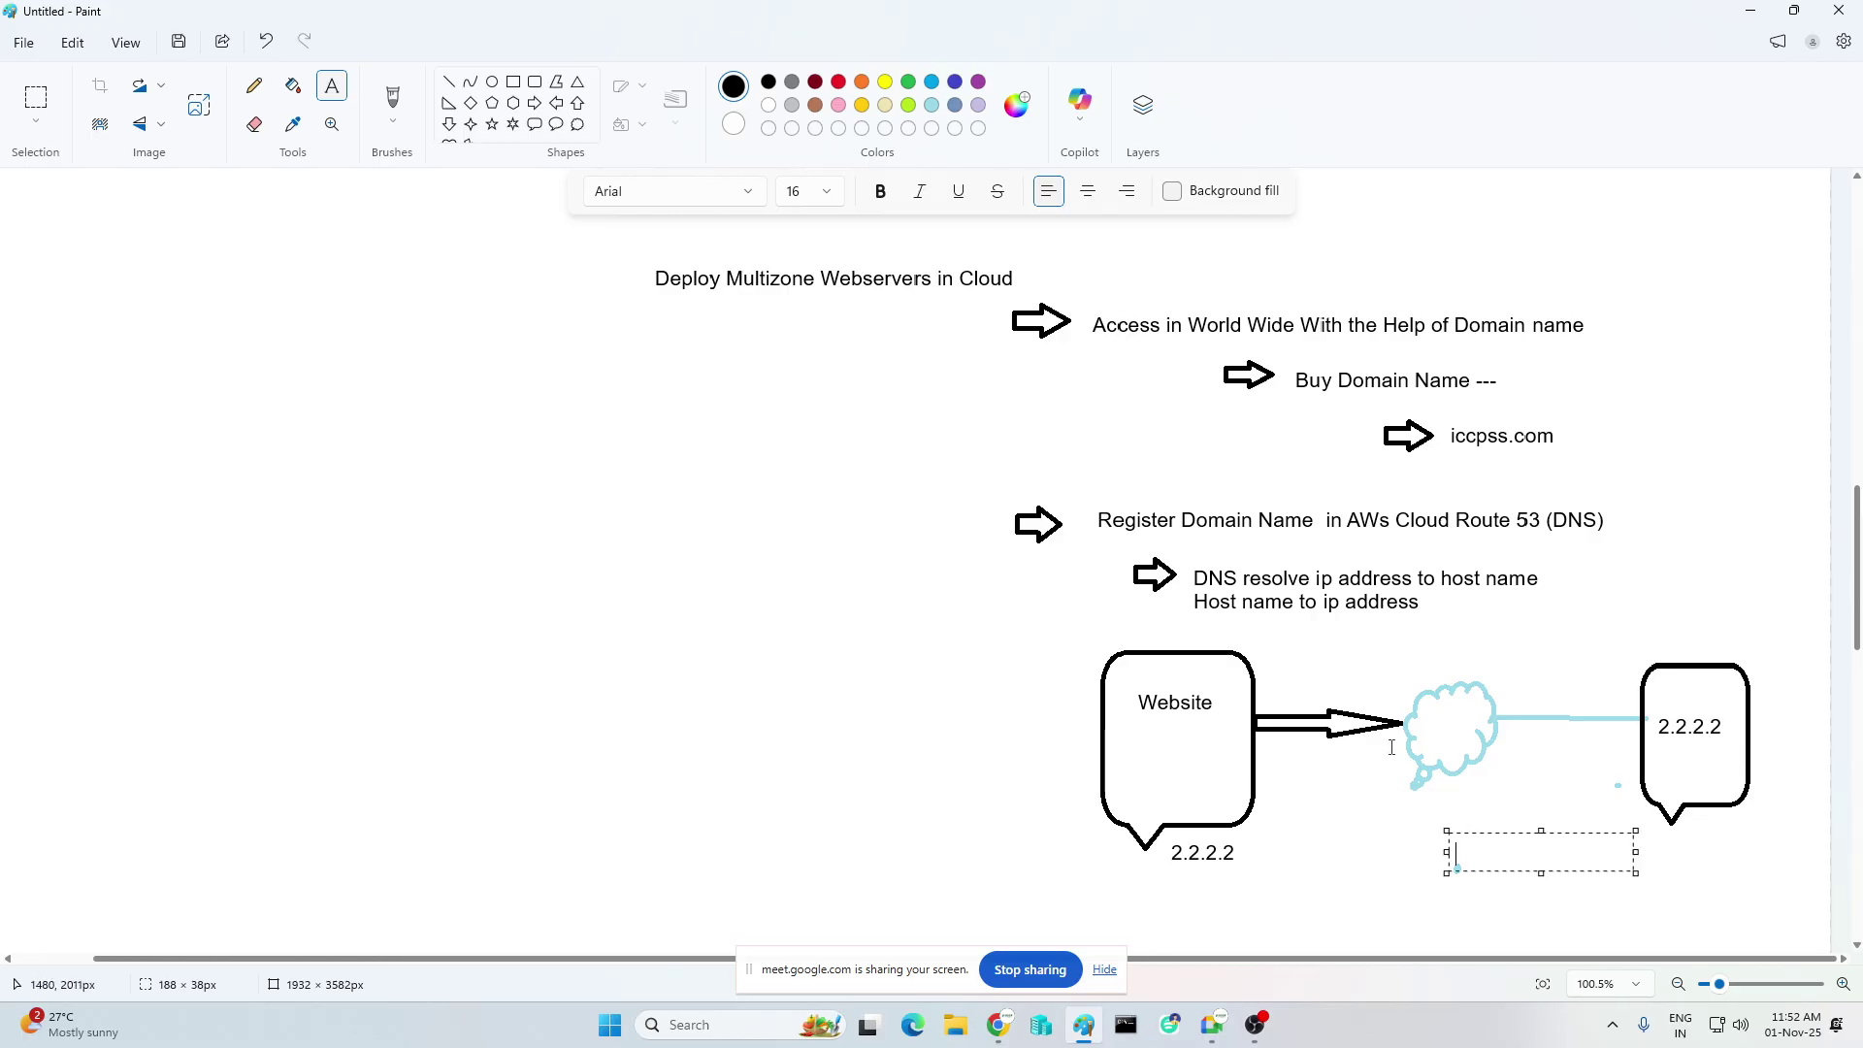
click(1558, 759)
Step: Cross out the Website and right 2.2.2.2 callouts in dark red, then undo
click(448, 82)
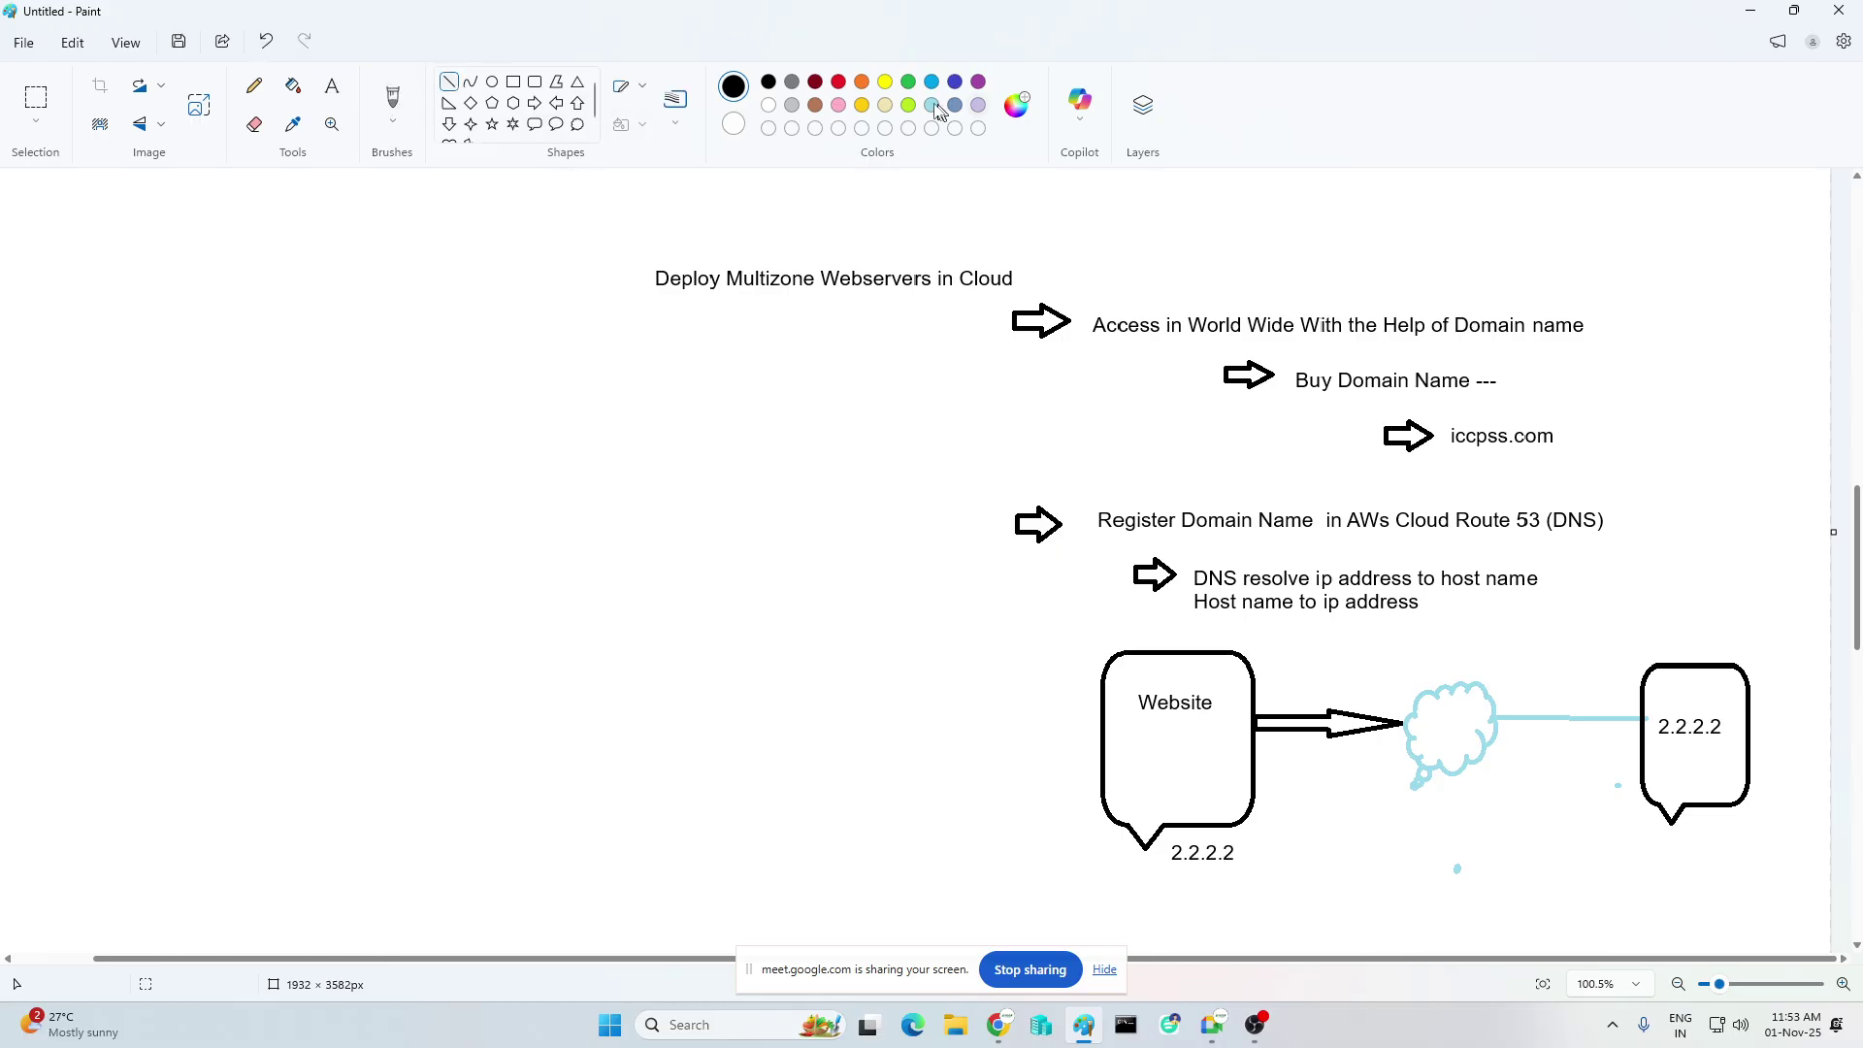
click(815, 82)
drag(1158, 665, 1267, 833)
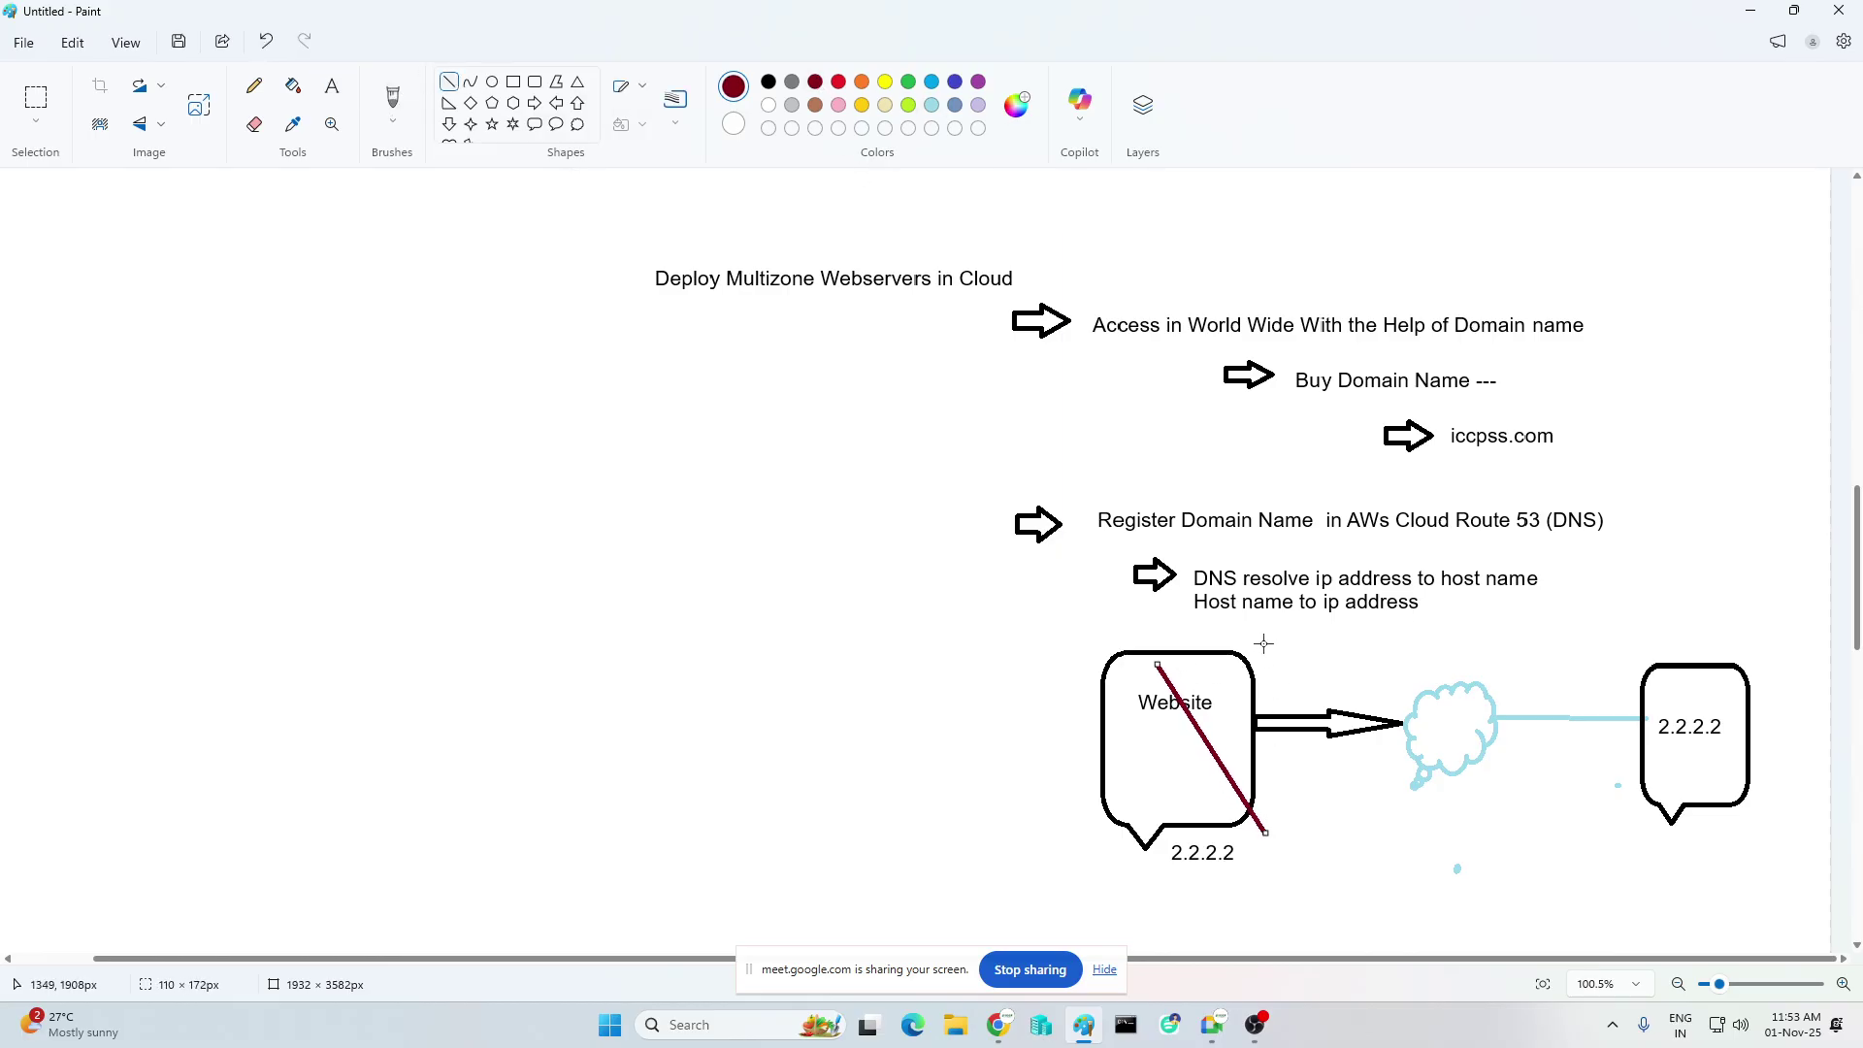
drag(1246, 661, 1174, 850)
drag(1709, 671, 1648, 820)
drag(1649, 665, 1715, 797)
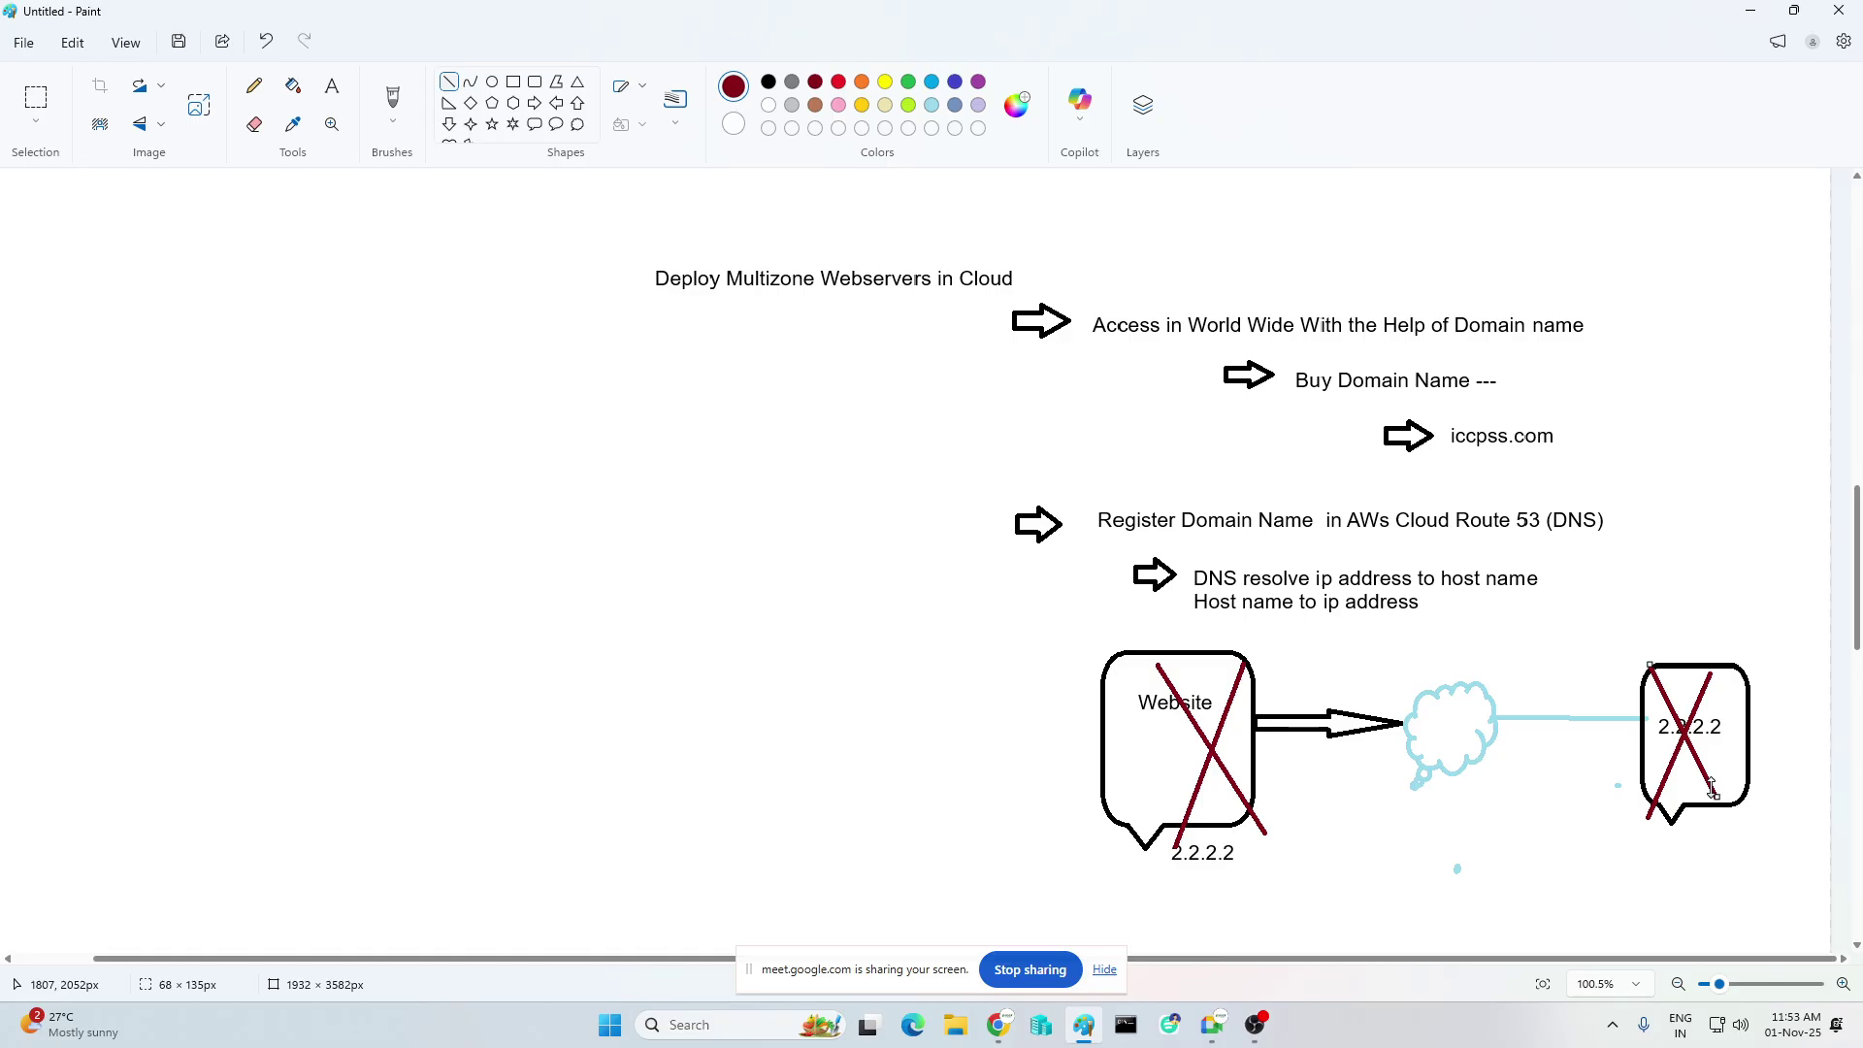
key(ctrl+z)
key(ctrl+z)
key(ctrl+z)
key(ctrl+z)
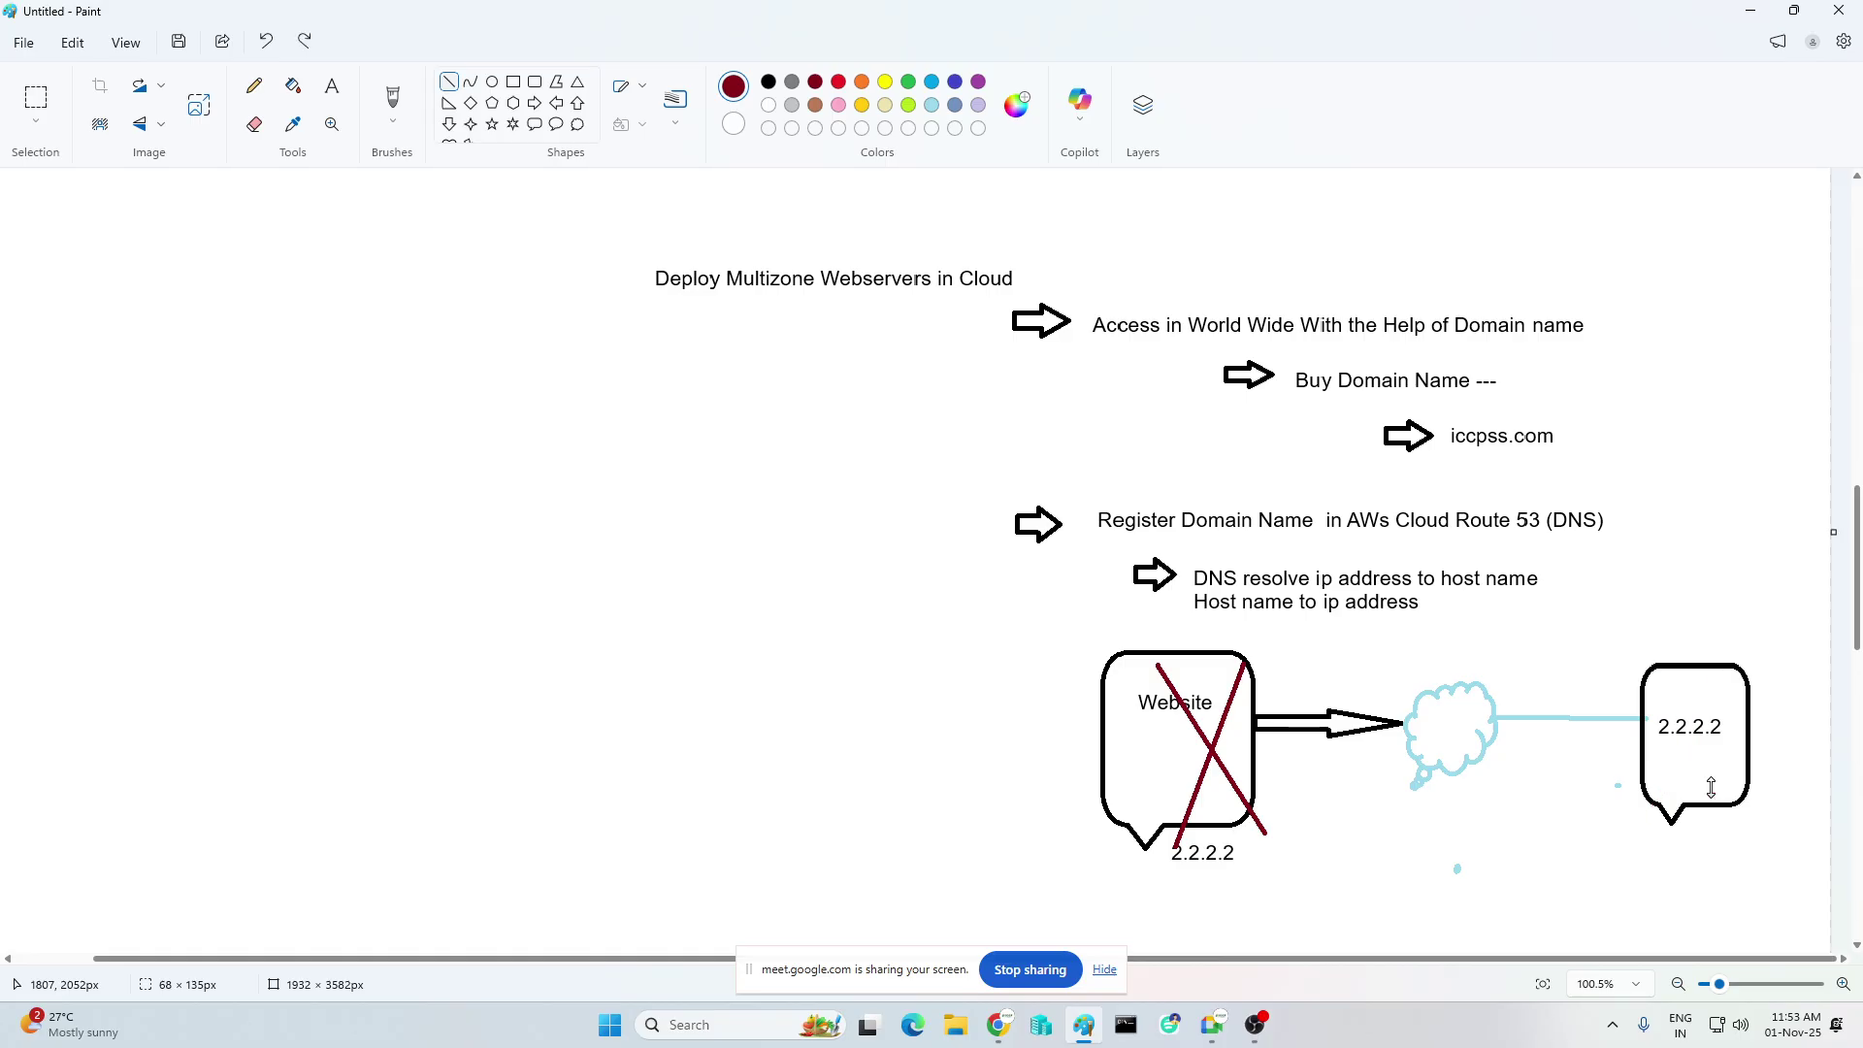
Step: Write '10 lac' inside the Website callout and strike a dark-red X over it
click(332, 85)
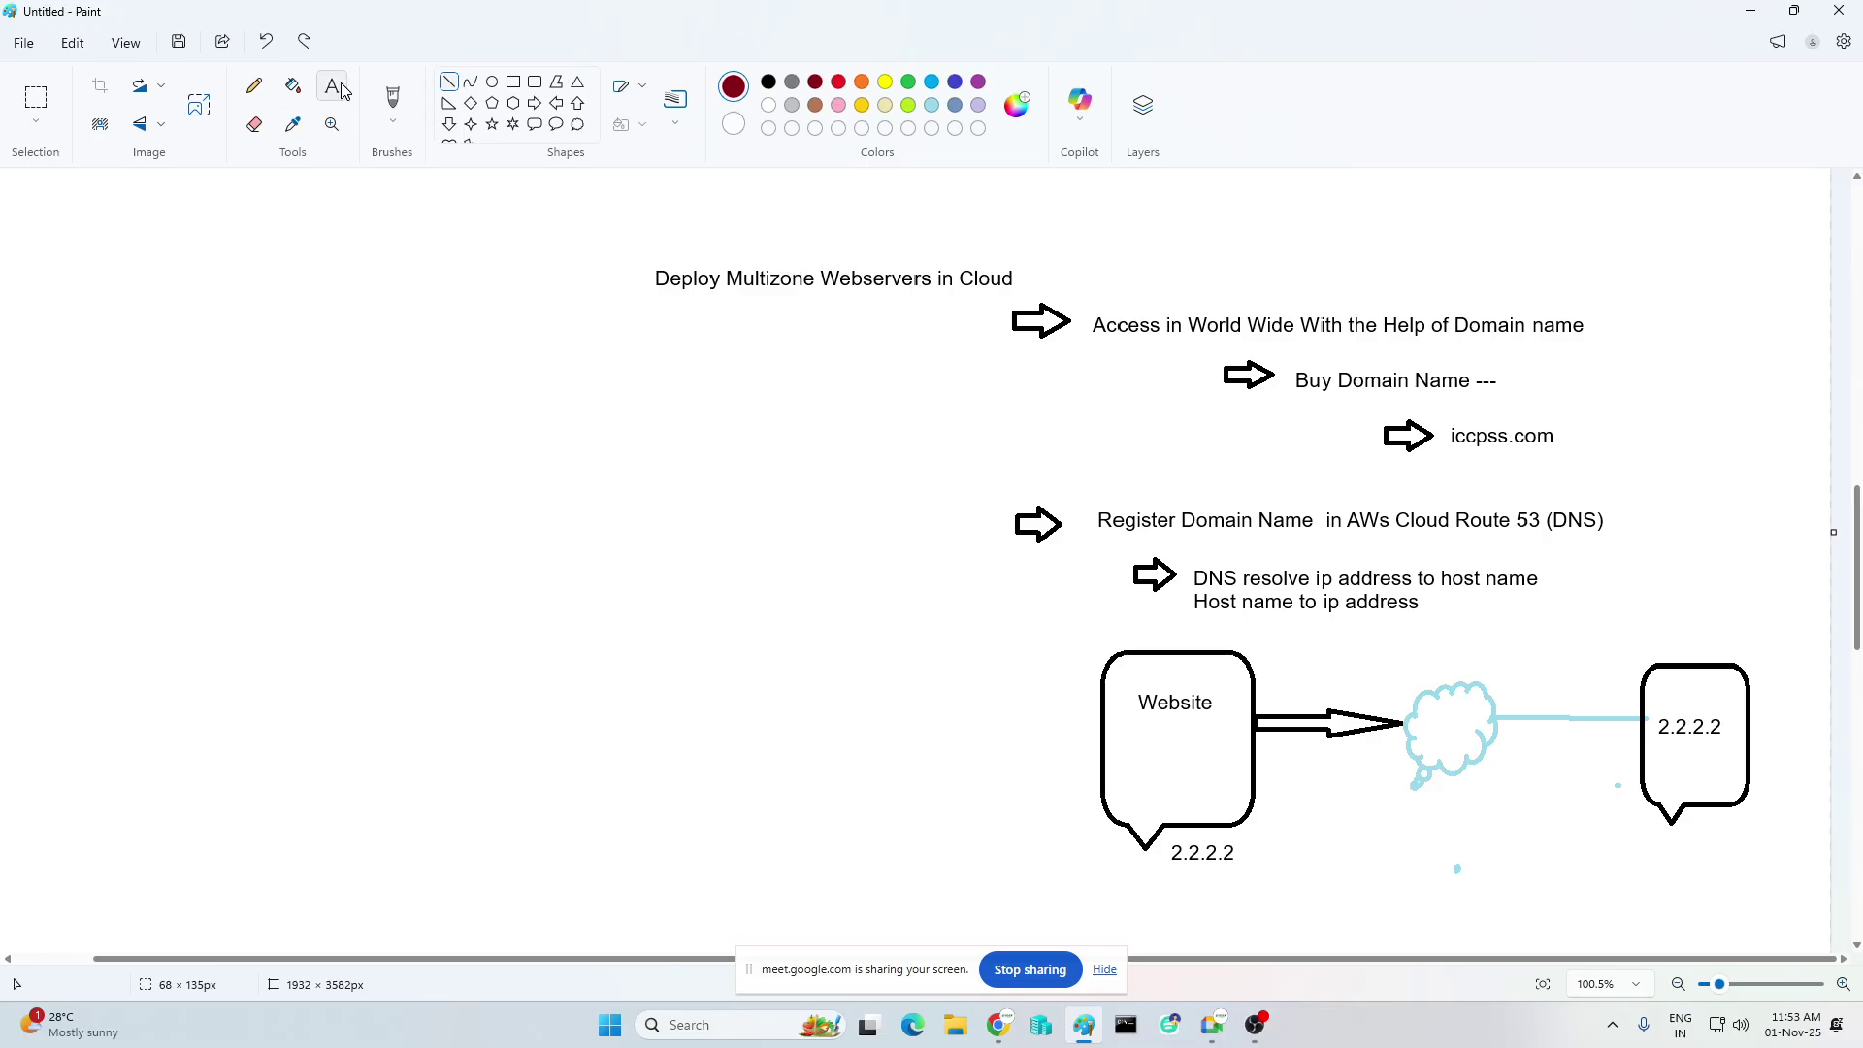
click(1141, 741)
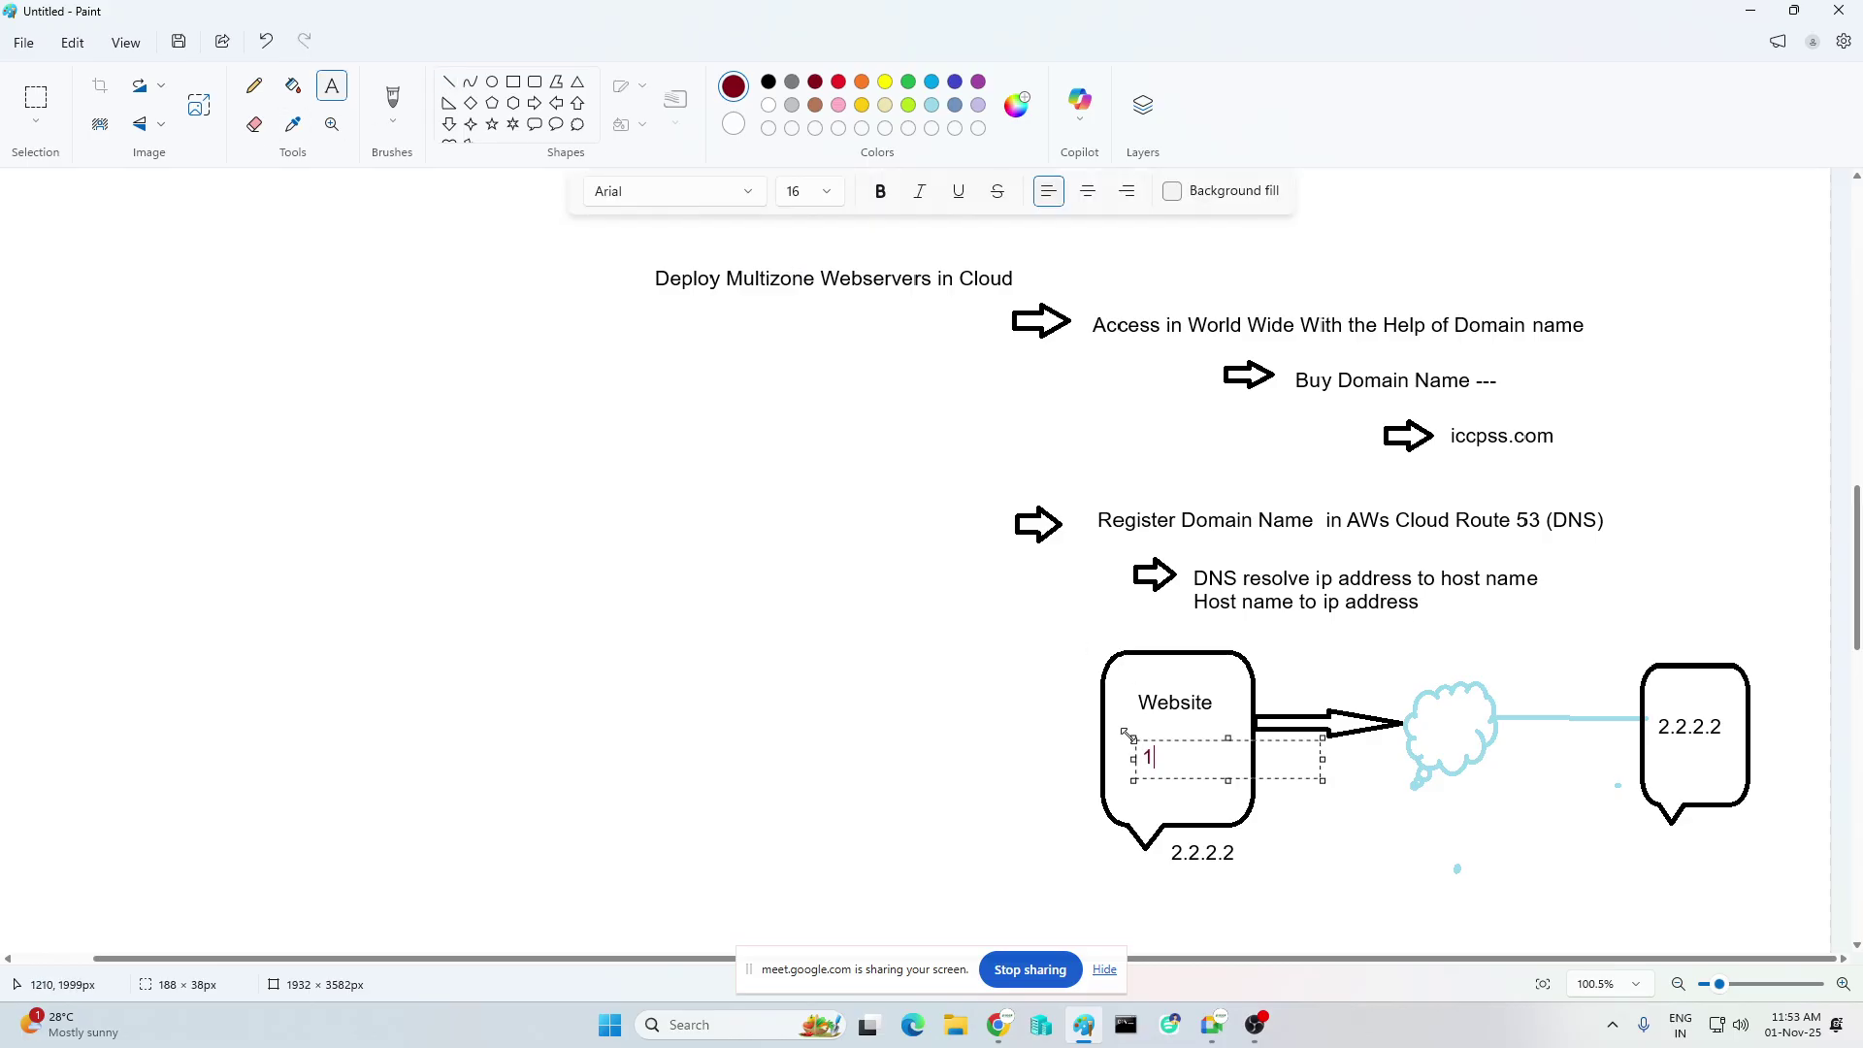
text(10 lavc)
click(449, 85)
drag(1162, 695, 1258, 852)
drag(1250, 713, 1147, 846)
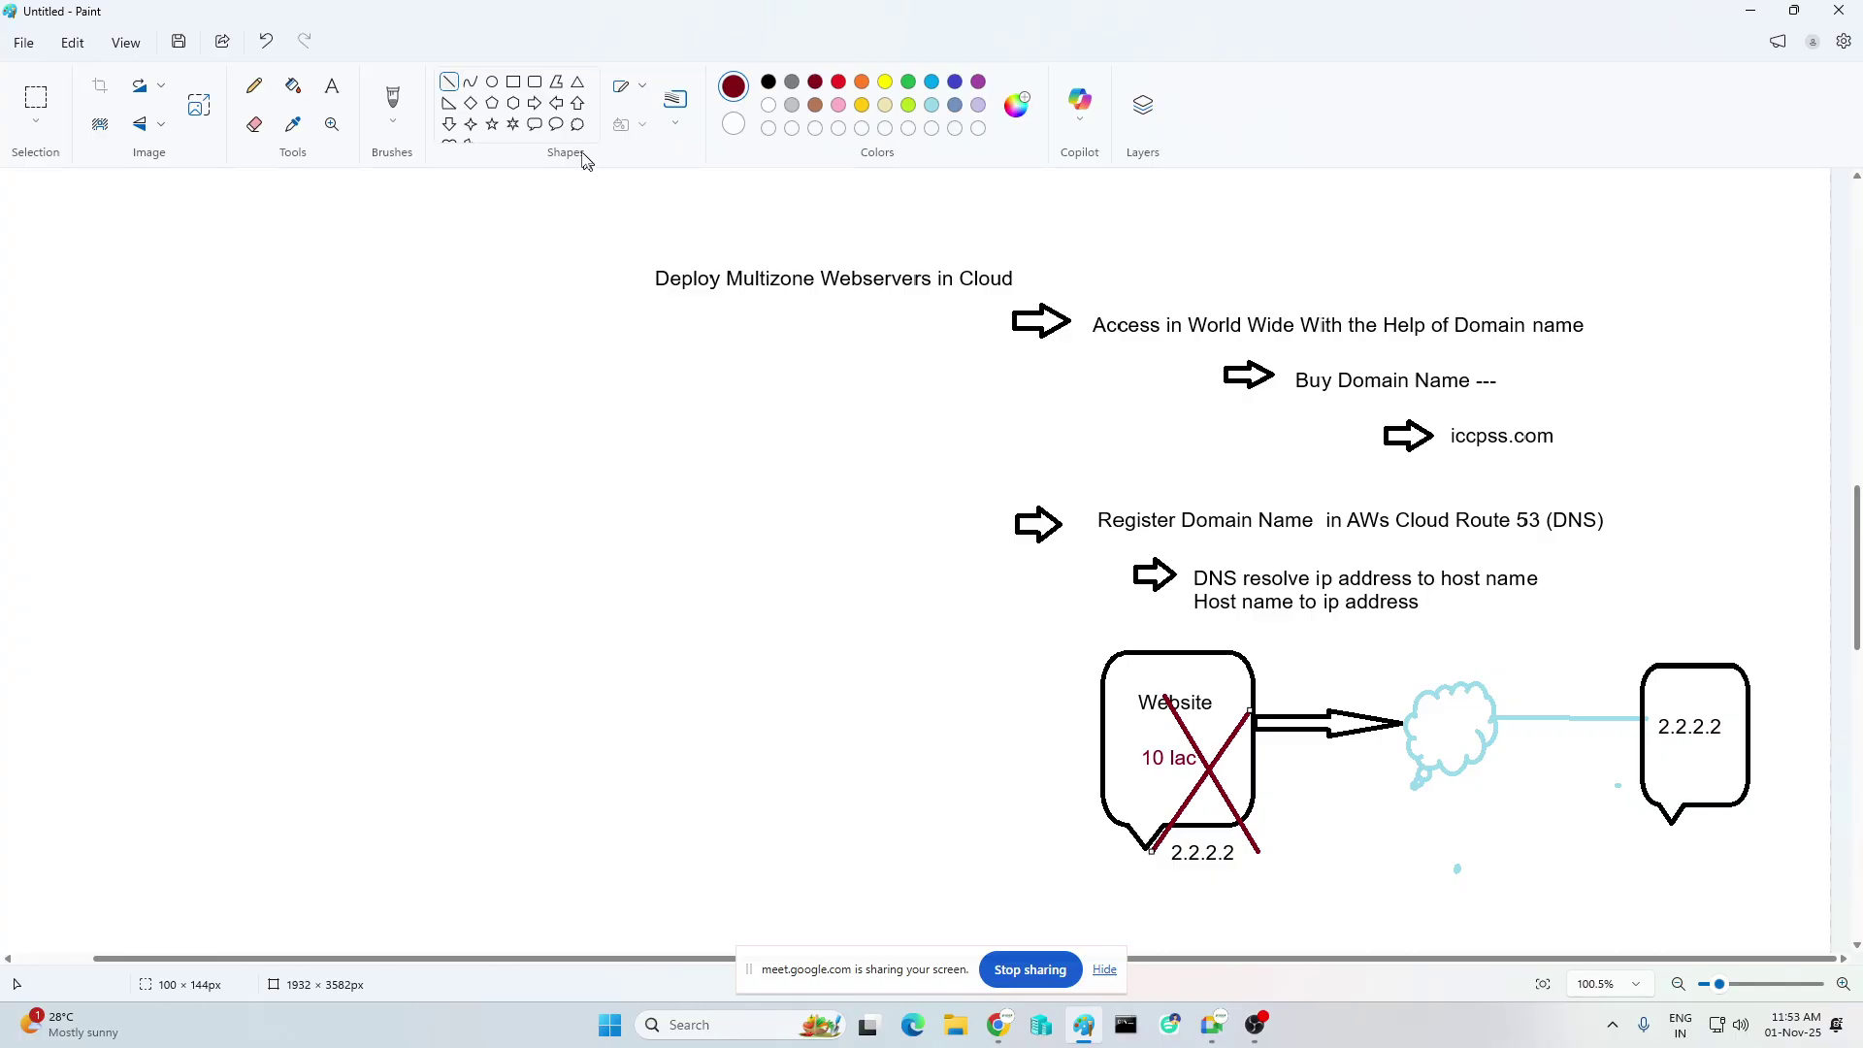
Step: Draw dark-red callouts down the left side of the canvas
click(535, 124)
drag(90, 393, 171, 815)
click(101, 691)
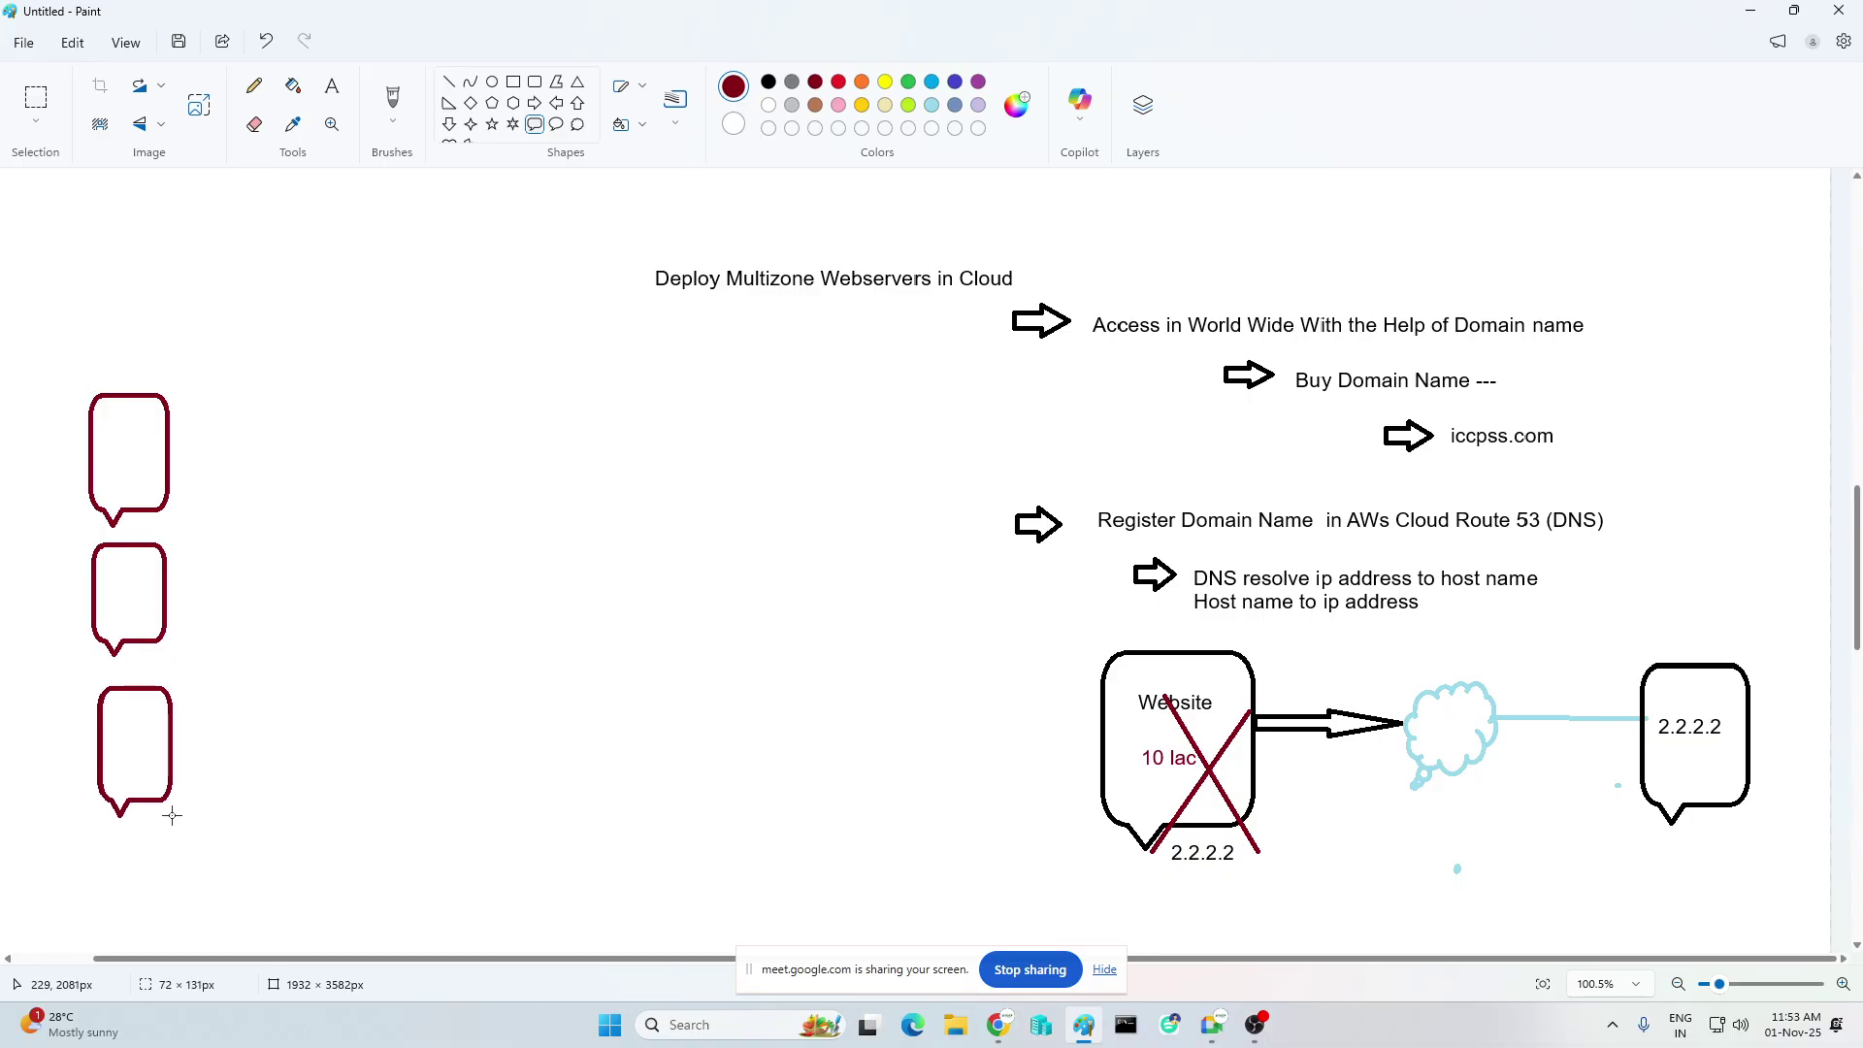
Step: Finish the third dark-red callout and select the Text tool
click(1379, 755)
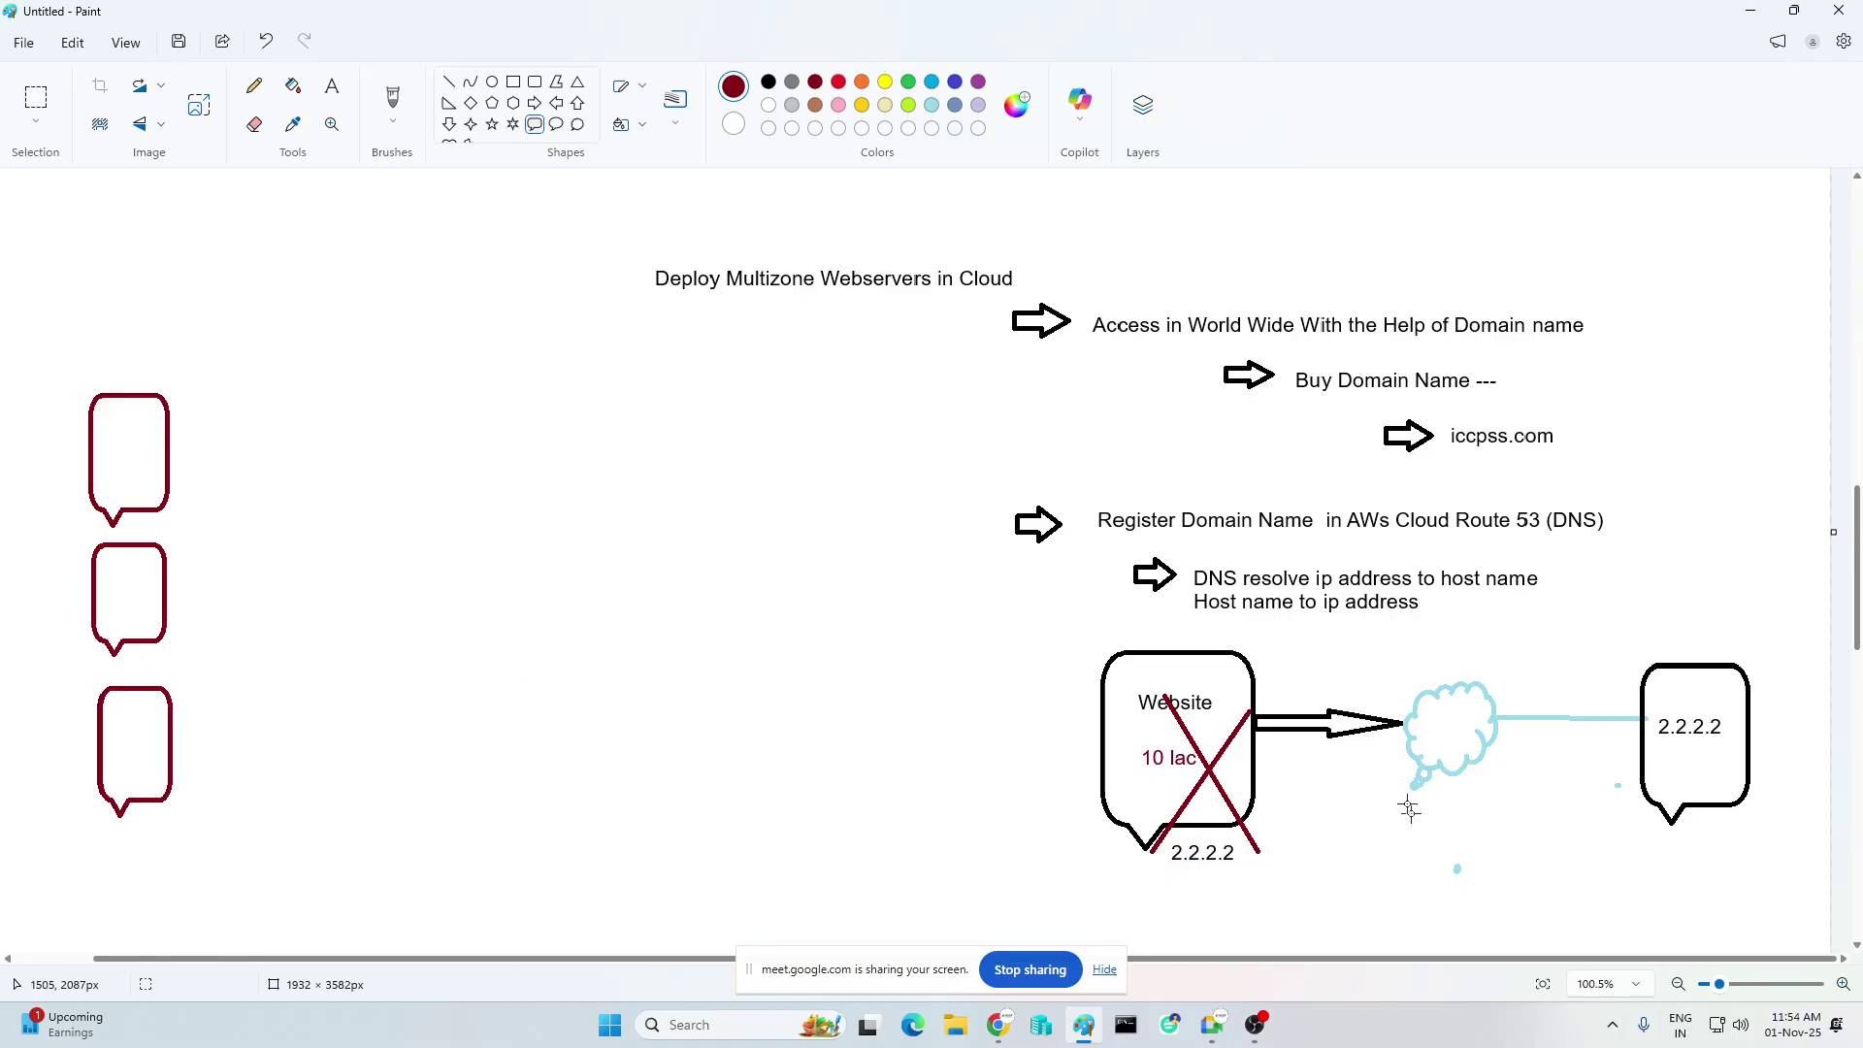
click(332, 85)
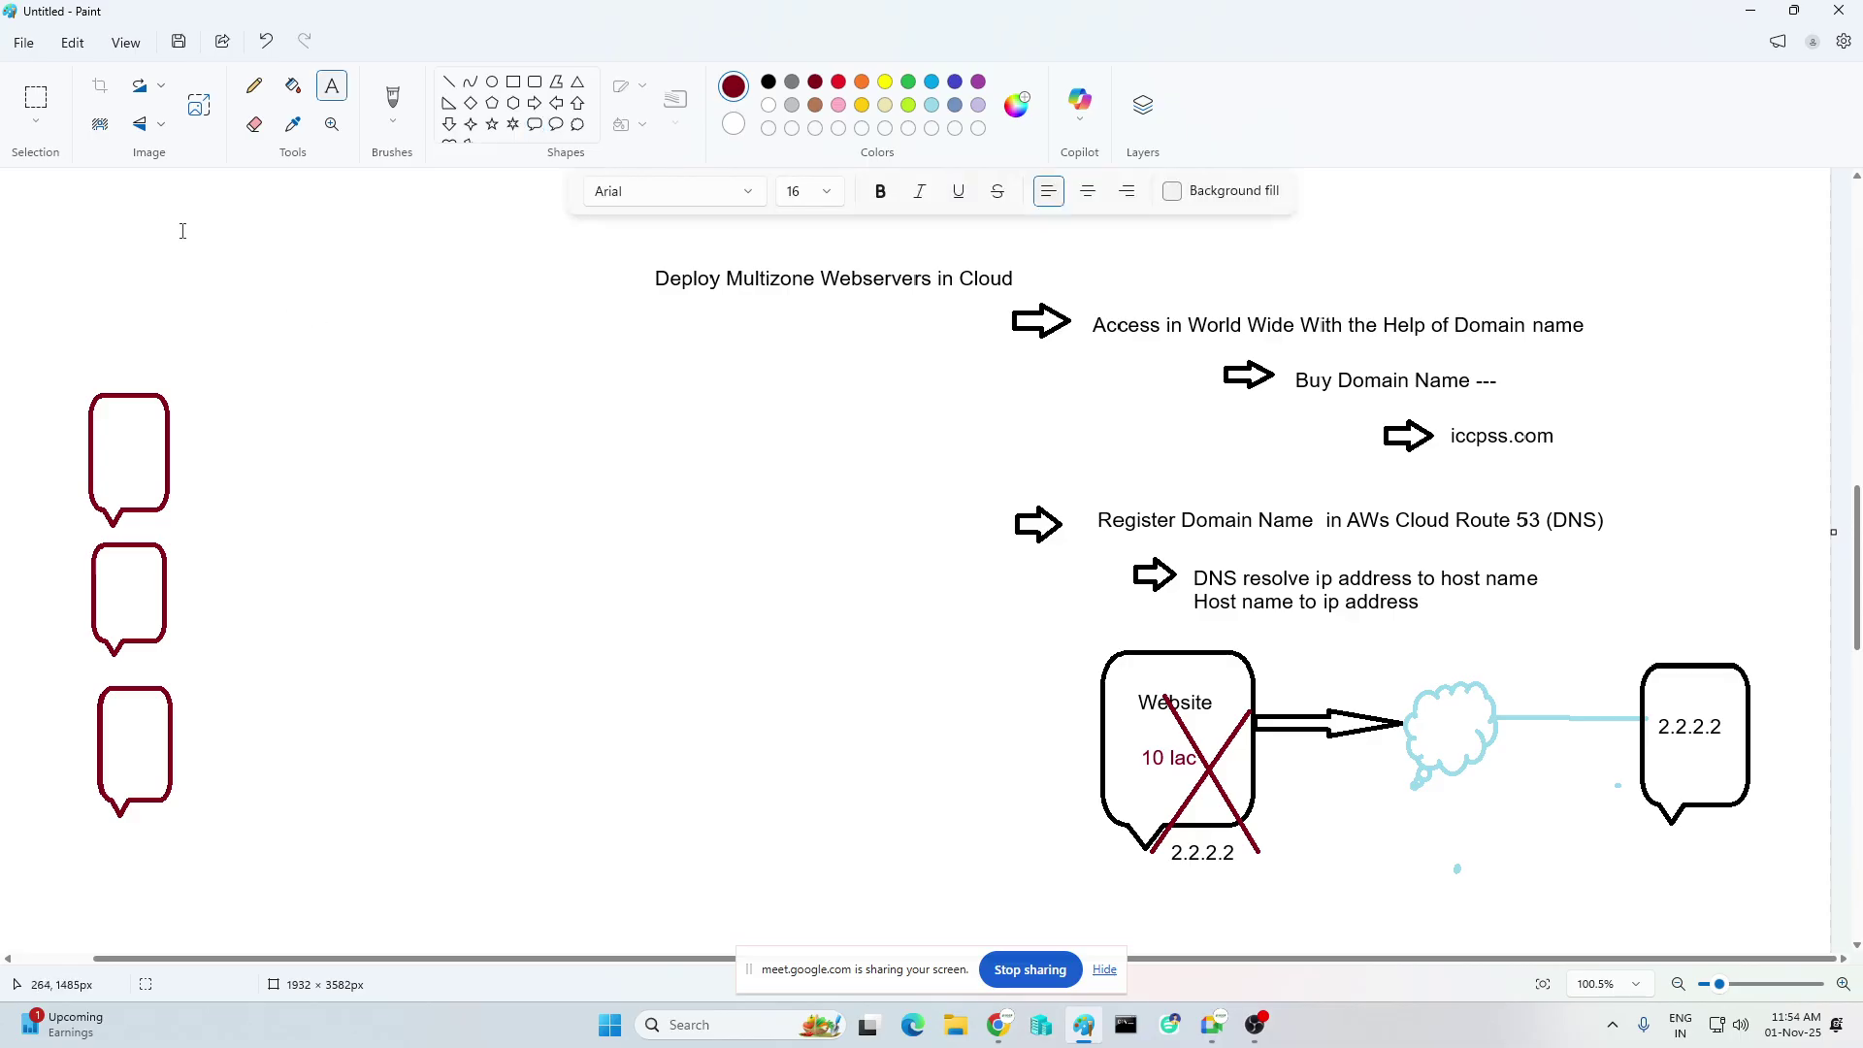
Step: Label the canvas top-left 'Launch Templets'
click(141, 208)
text(Launch Templets)
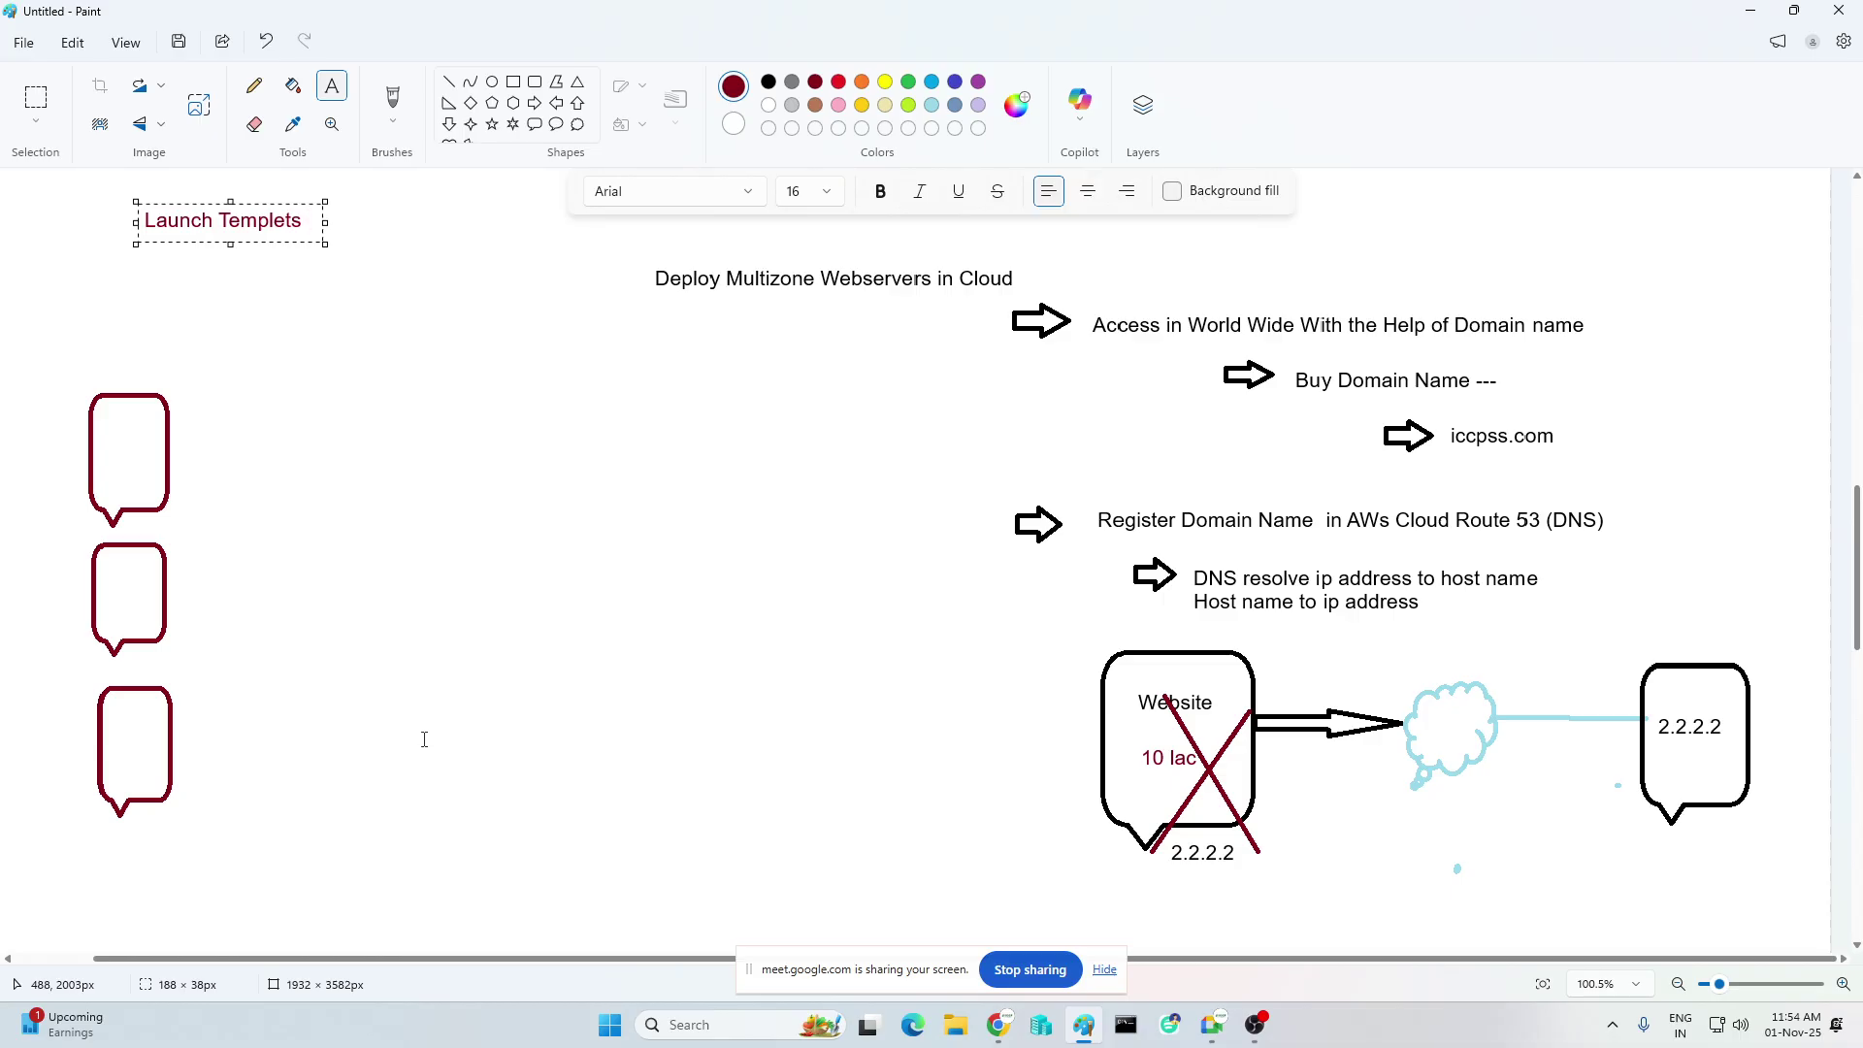
click(415, 300)
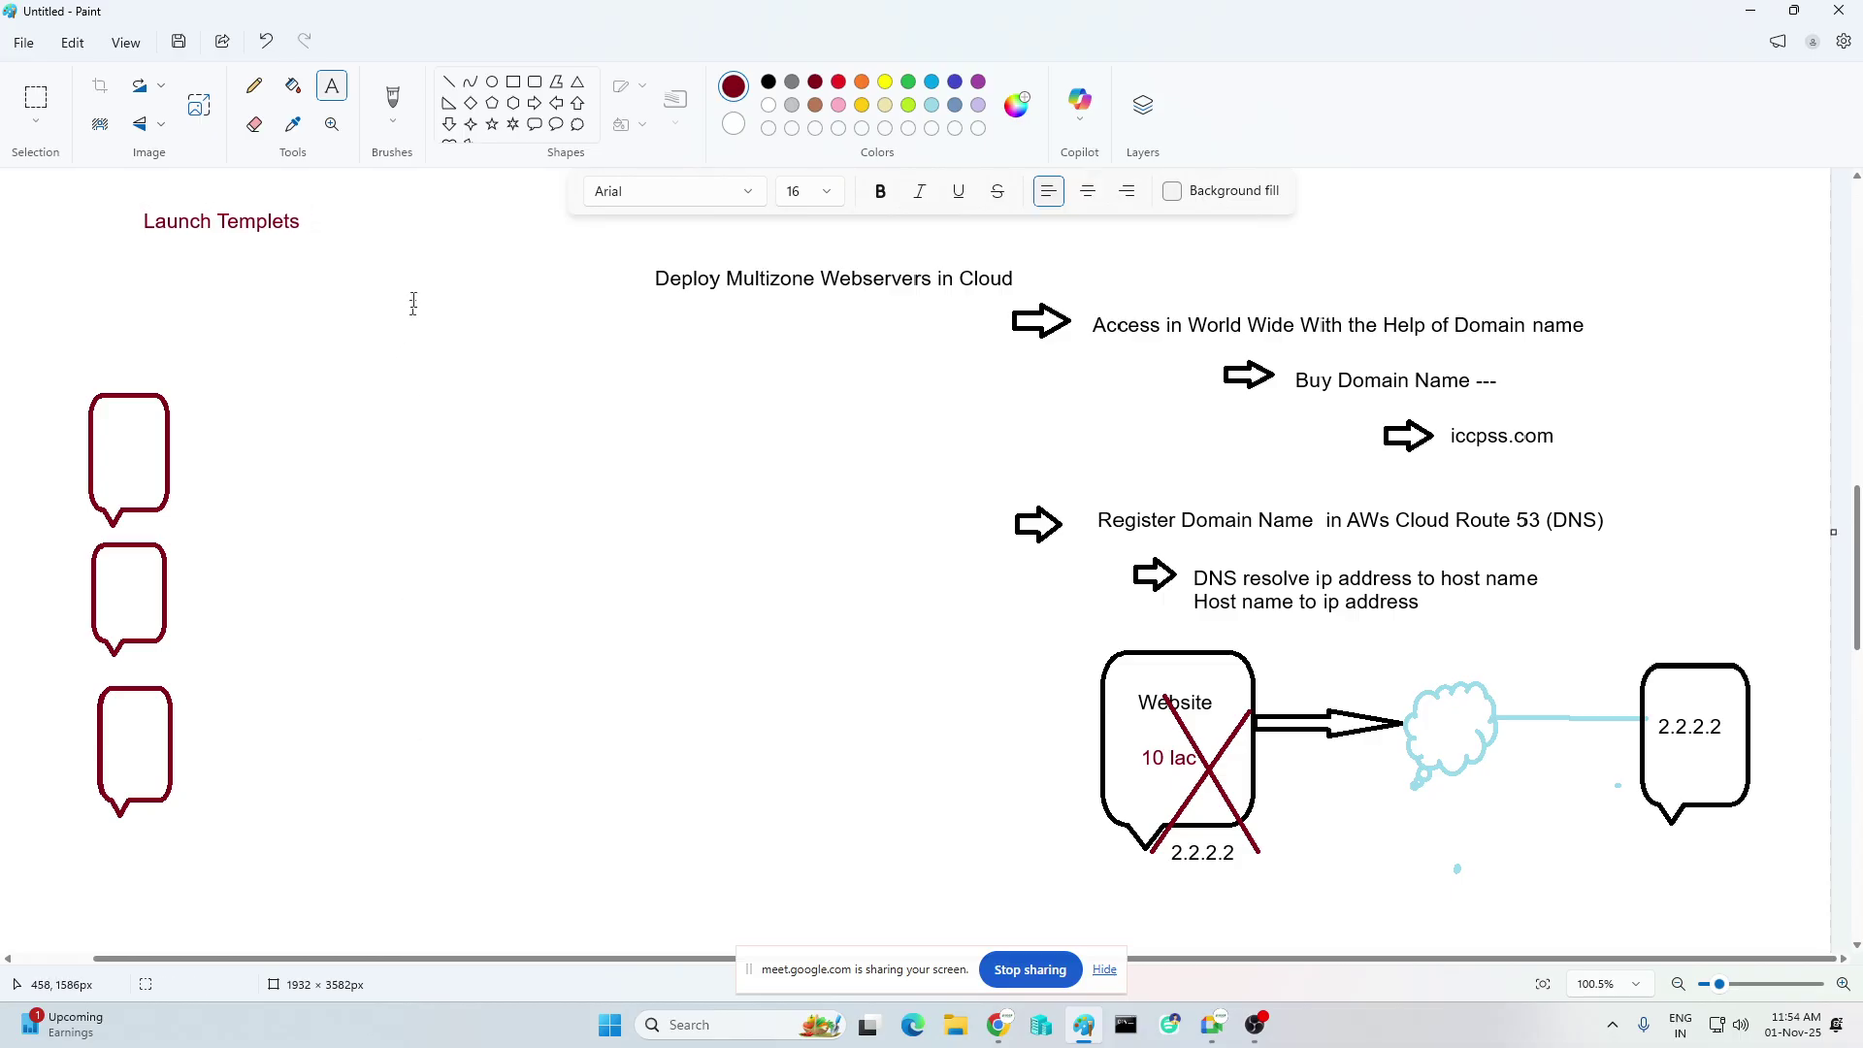
Step: Draw a black arrow beneath it pointing to the text 'Server Setting'
click(533, 103)
click(770, 84)
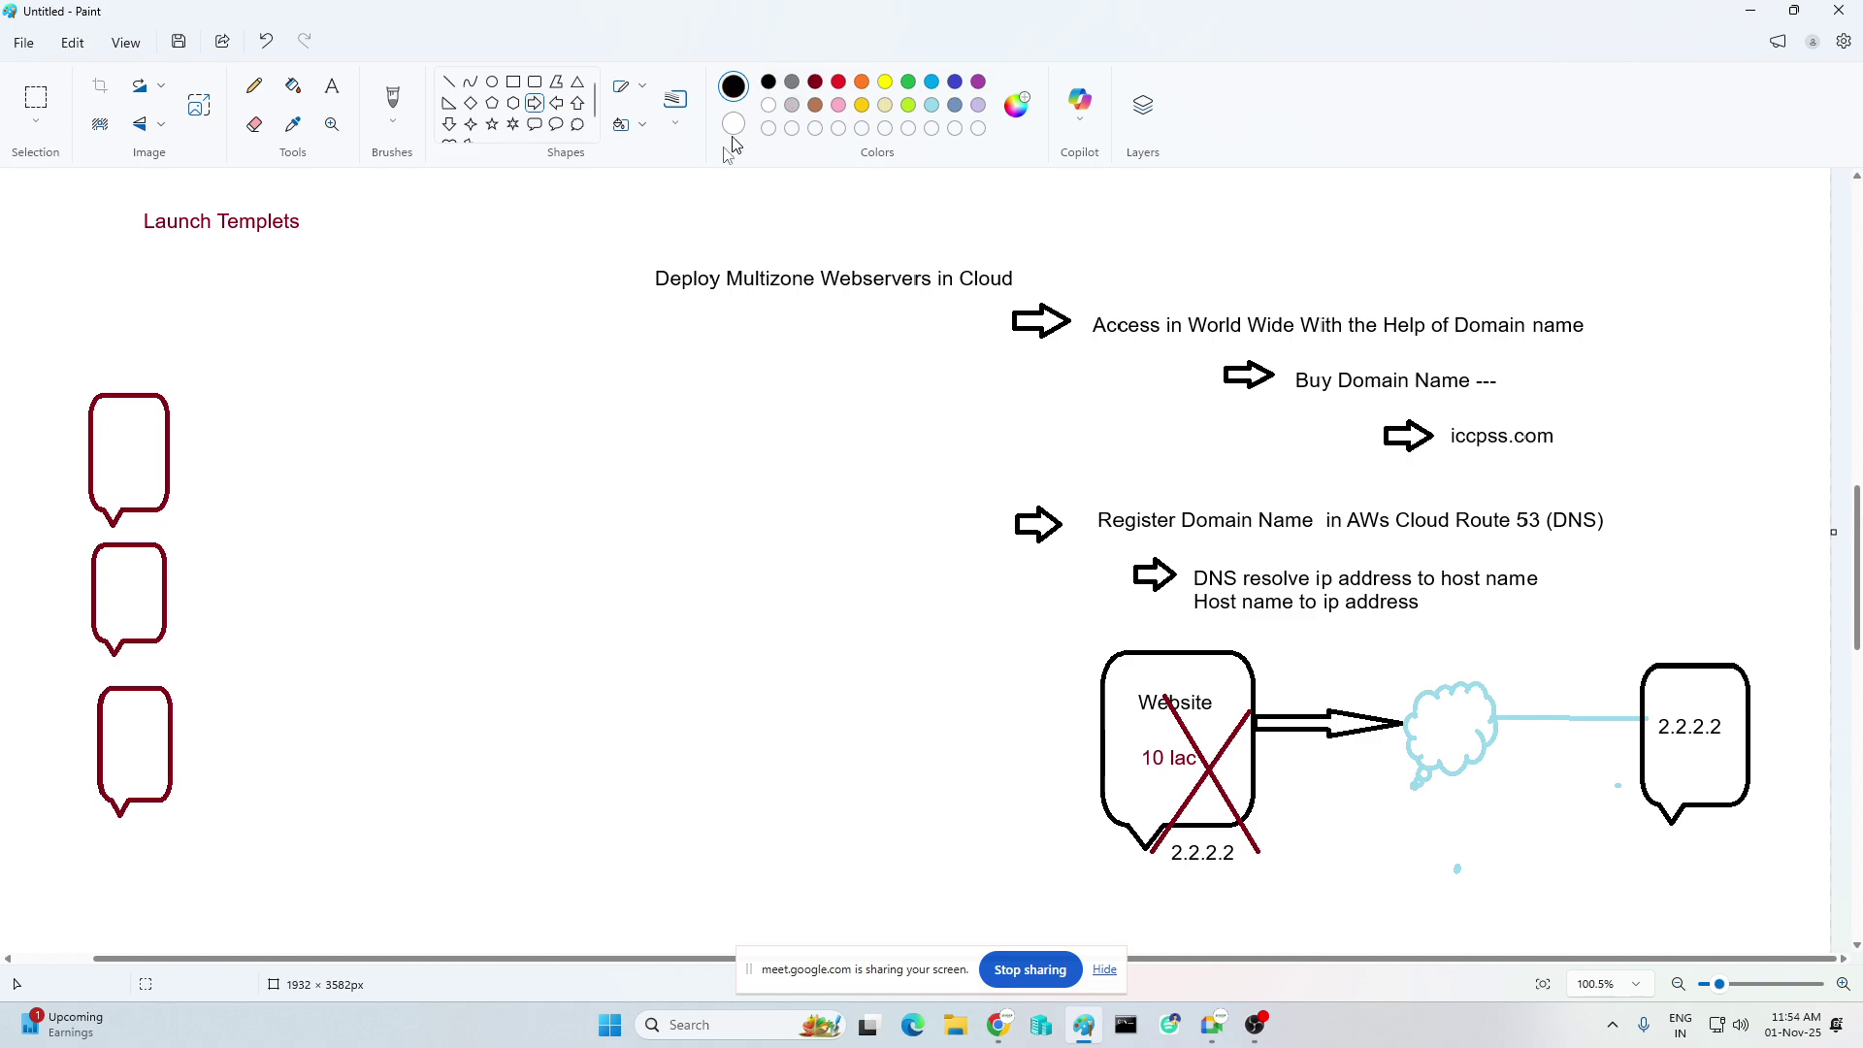
drag(244, 249, 304, 276)
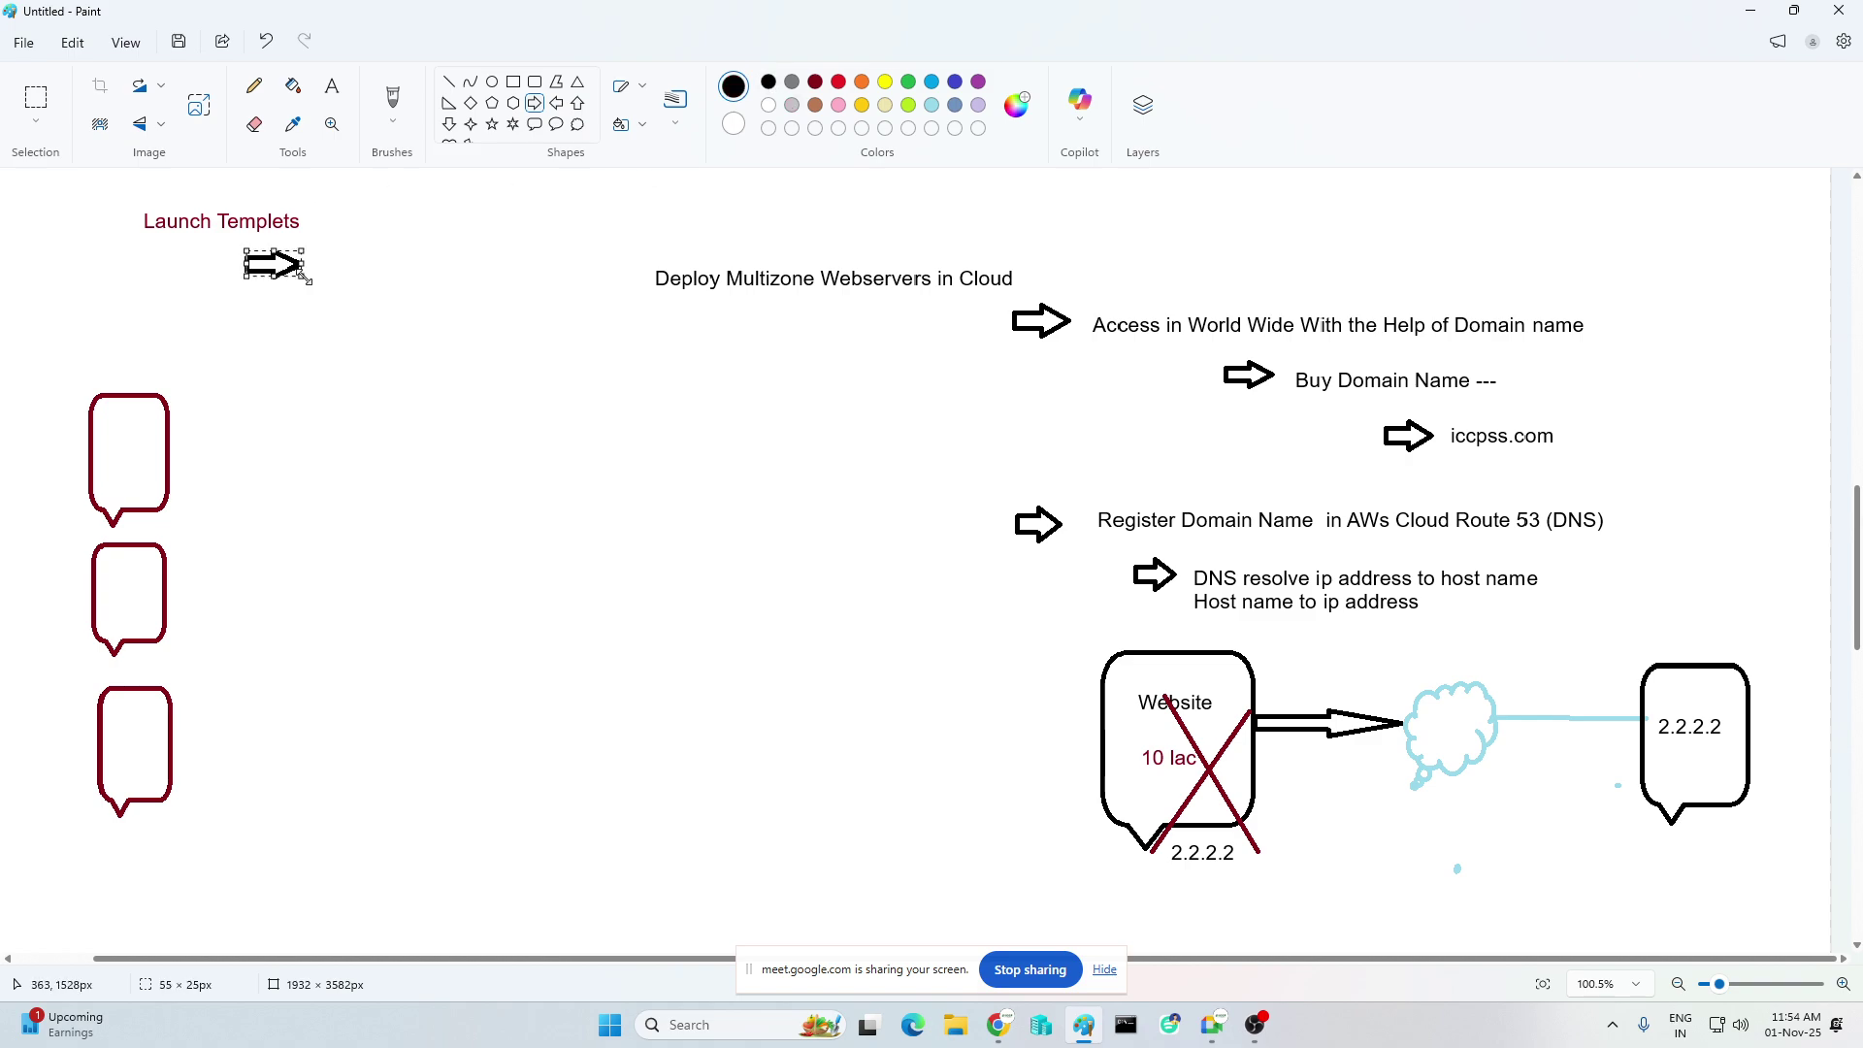
click(332, 85)
click(323, 242)
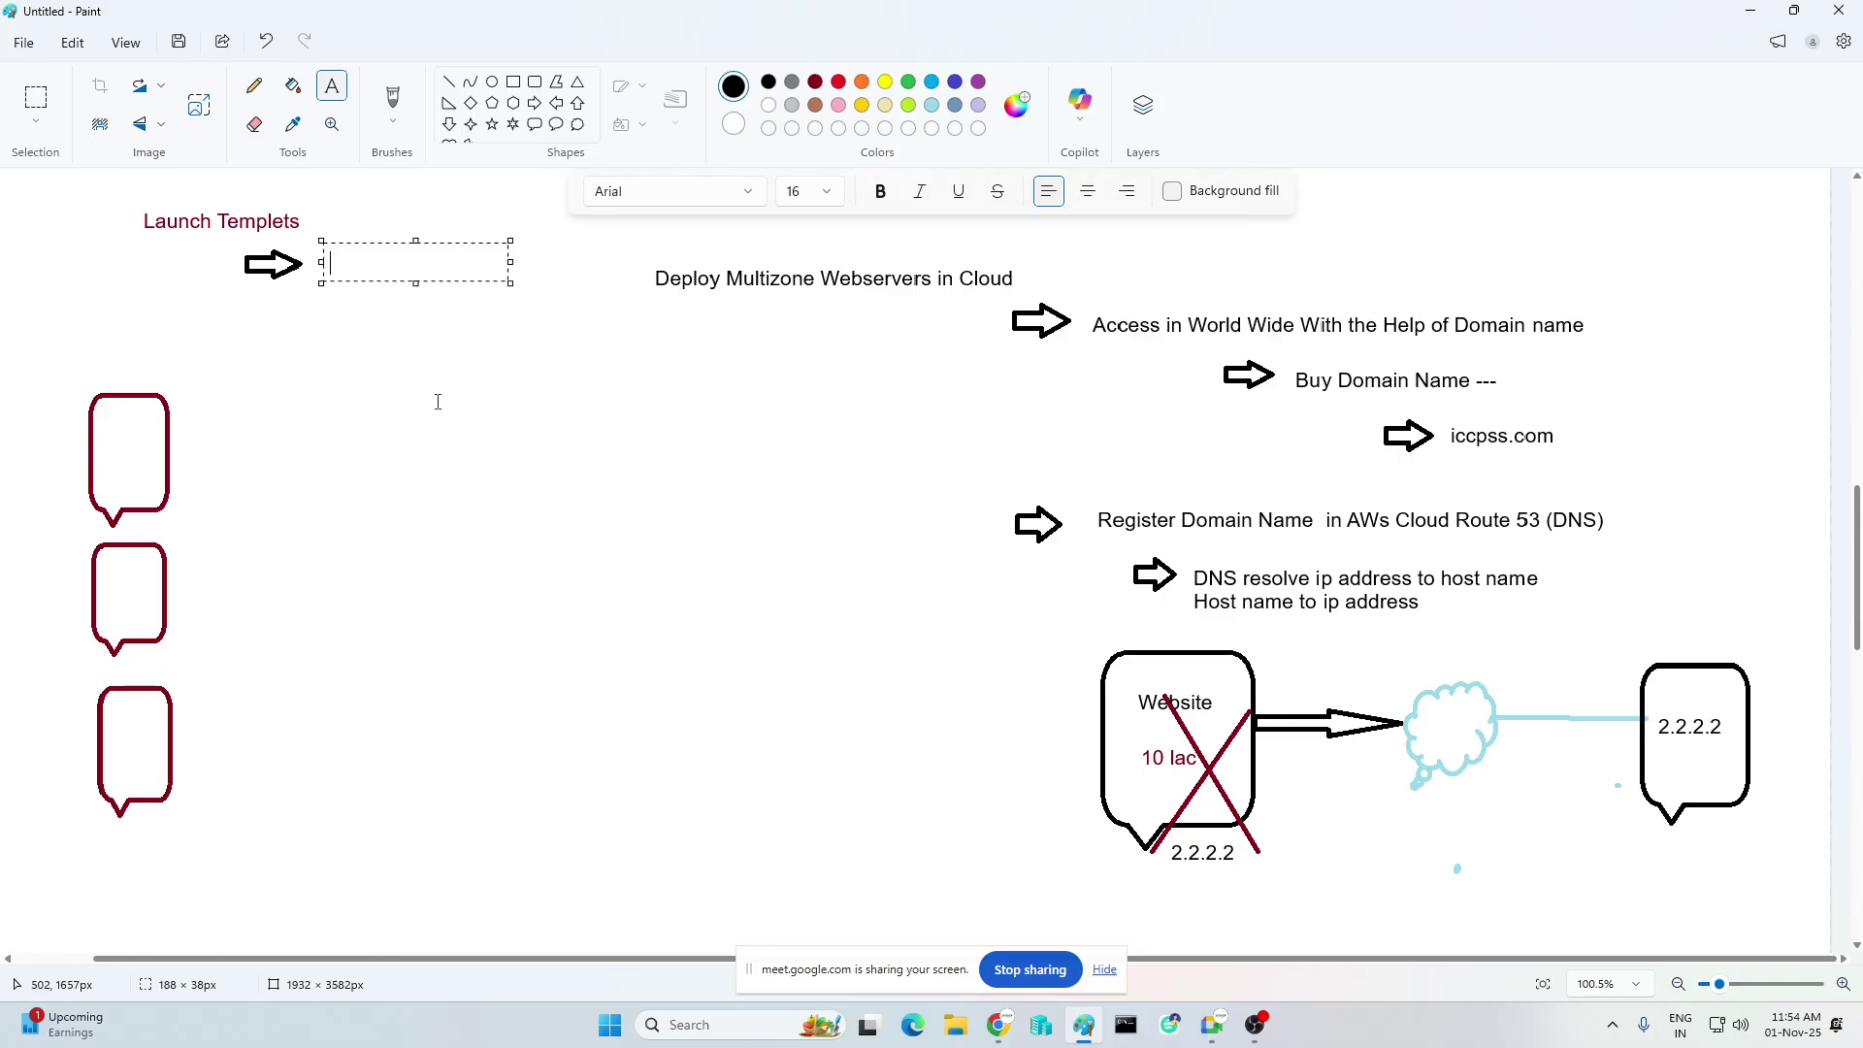
text(Server Settings)
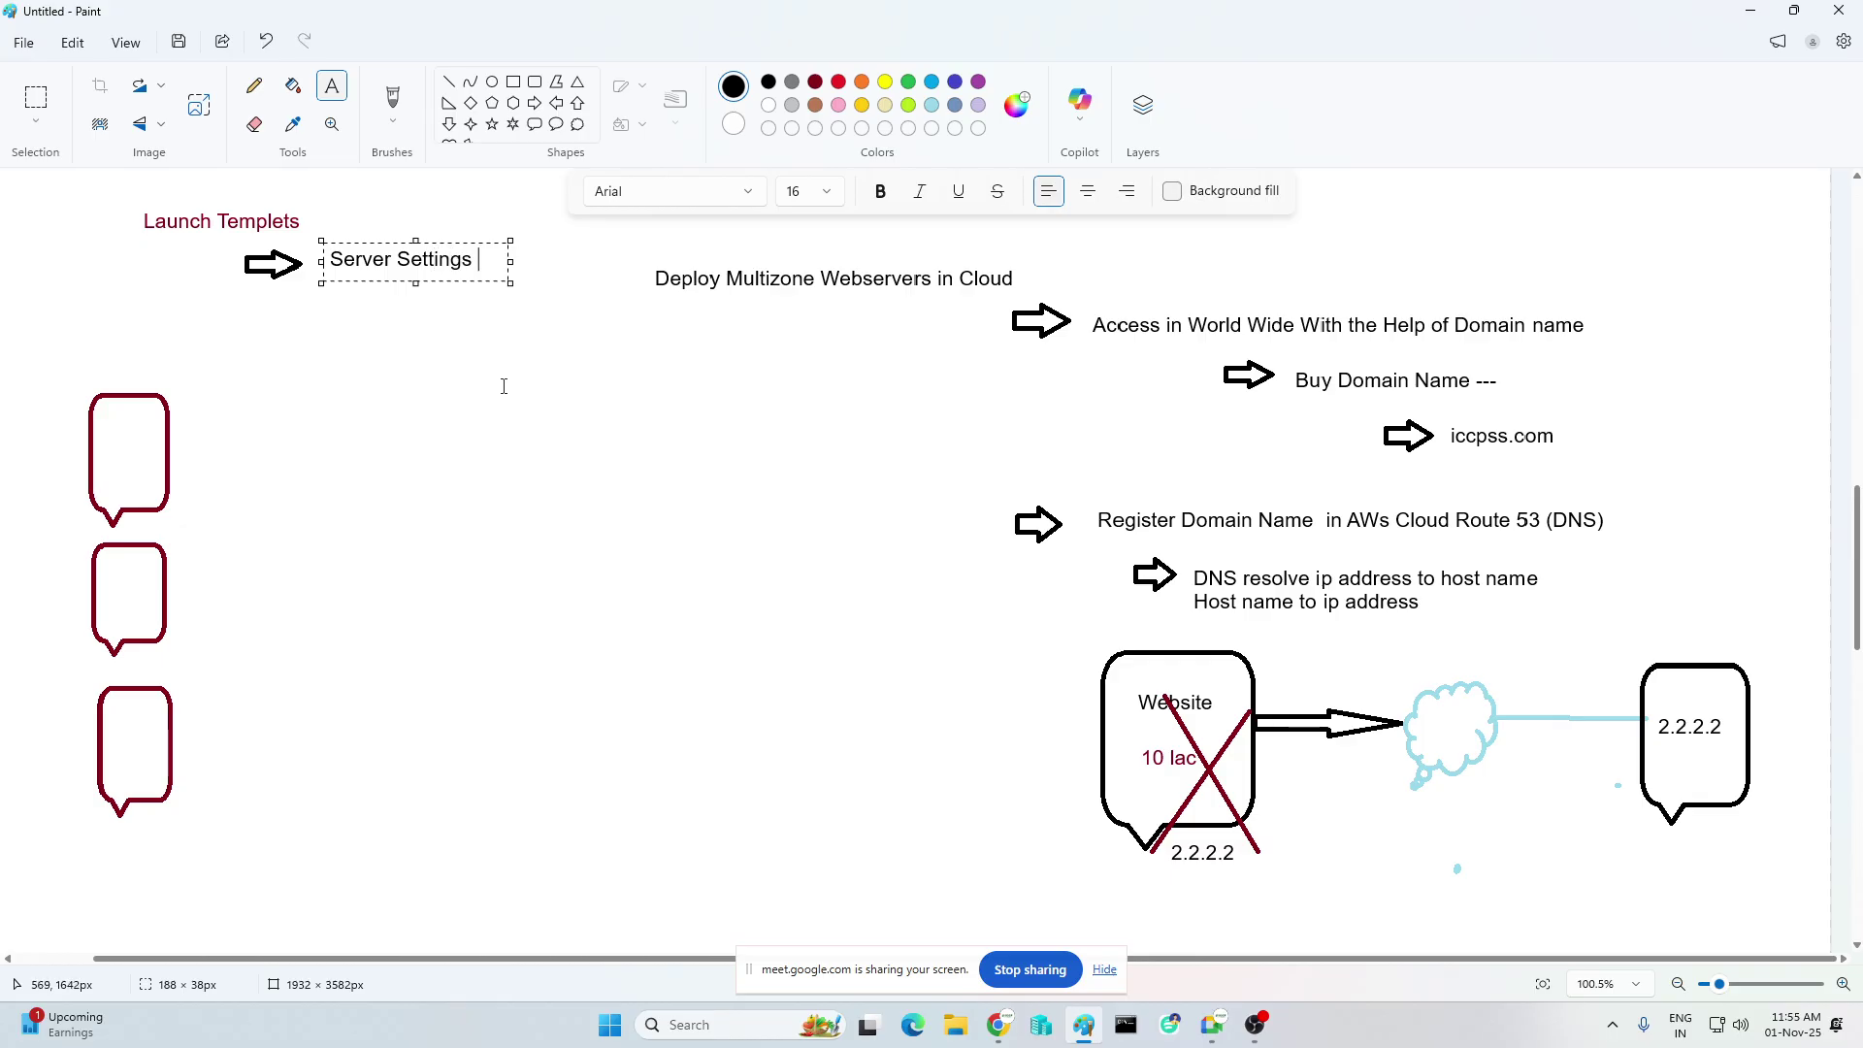
click(503, 382)
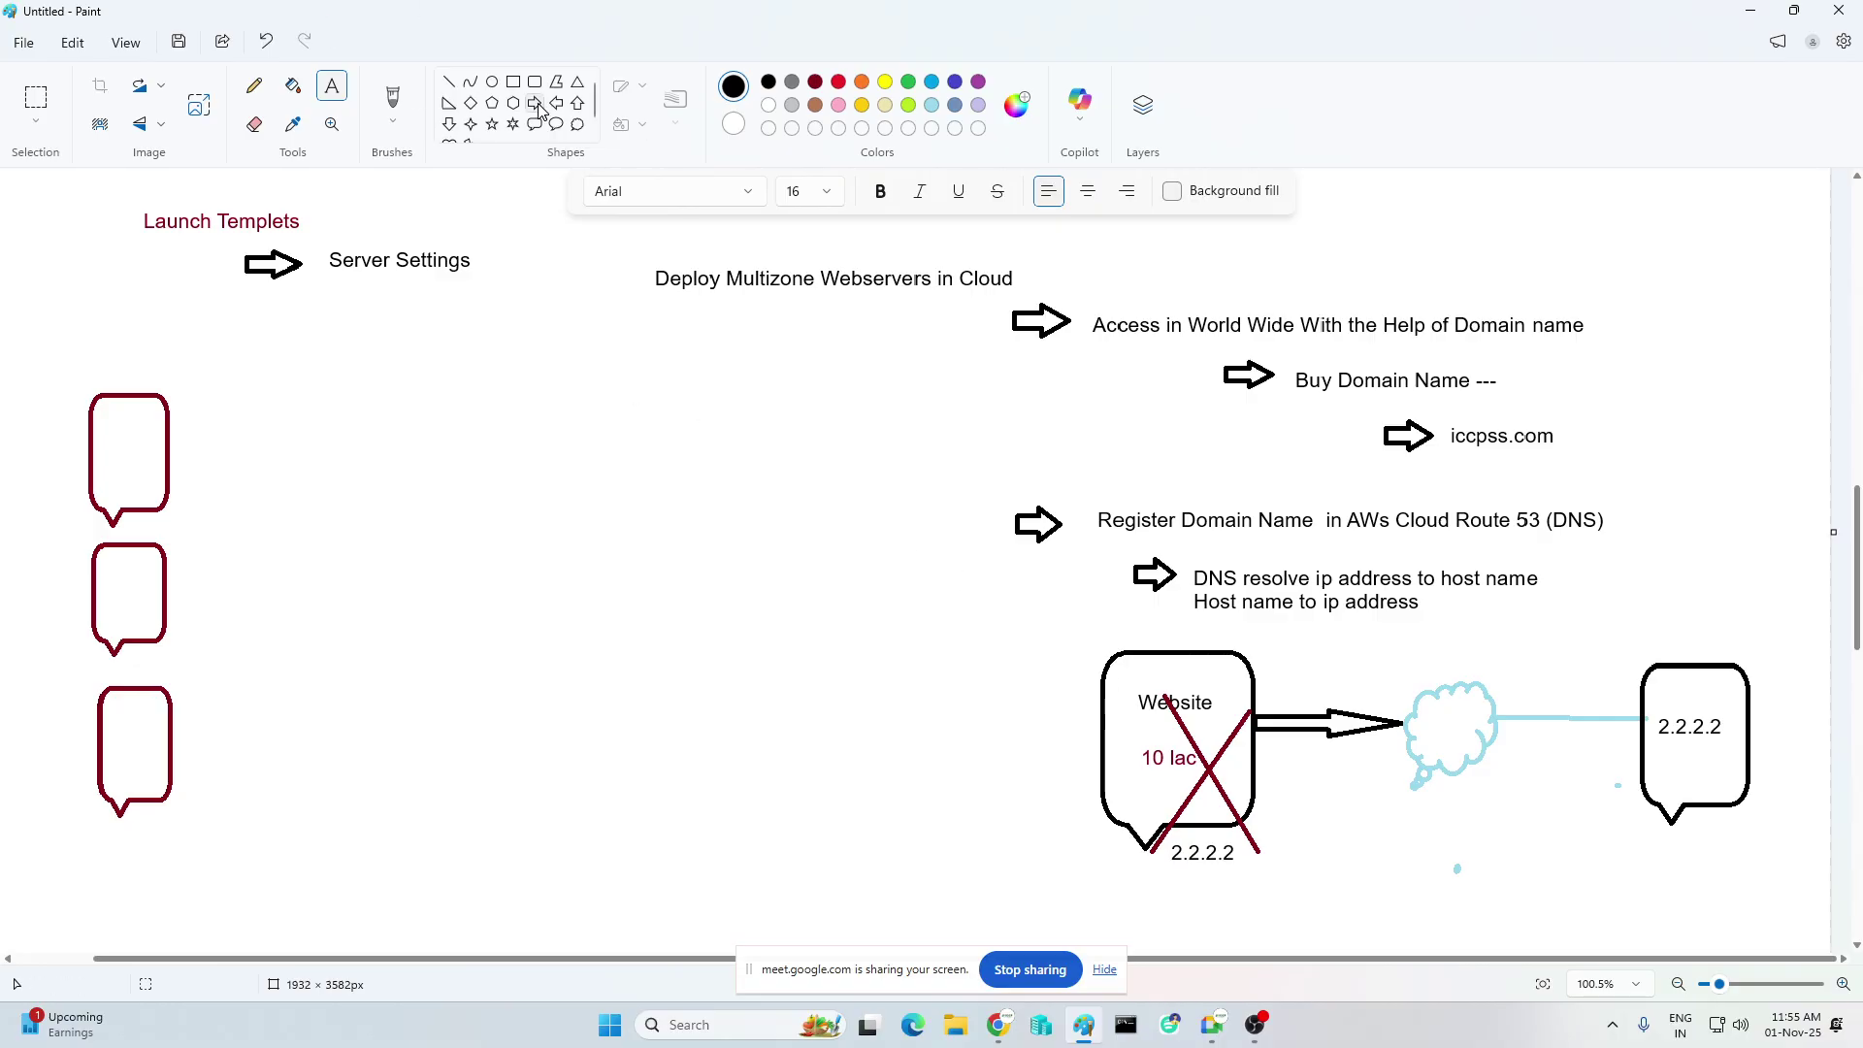
click(535, 103)
Step: Draw the remaining right-arrow shapes stacked below Server Settings
drag(374, 318, 414, 392)
click(408, 395)
drag(370, 401, 417, 428)
click(479, 427)
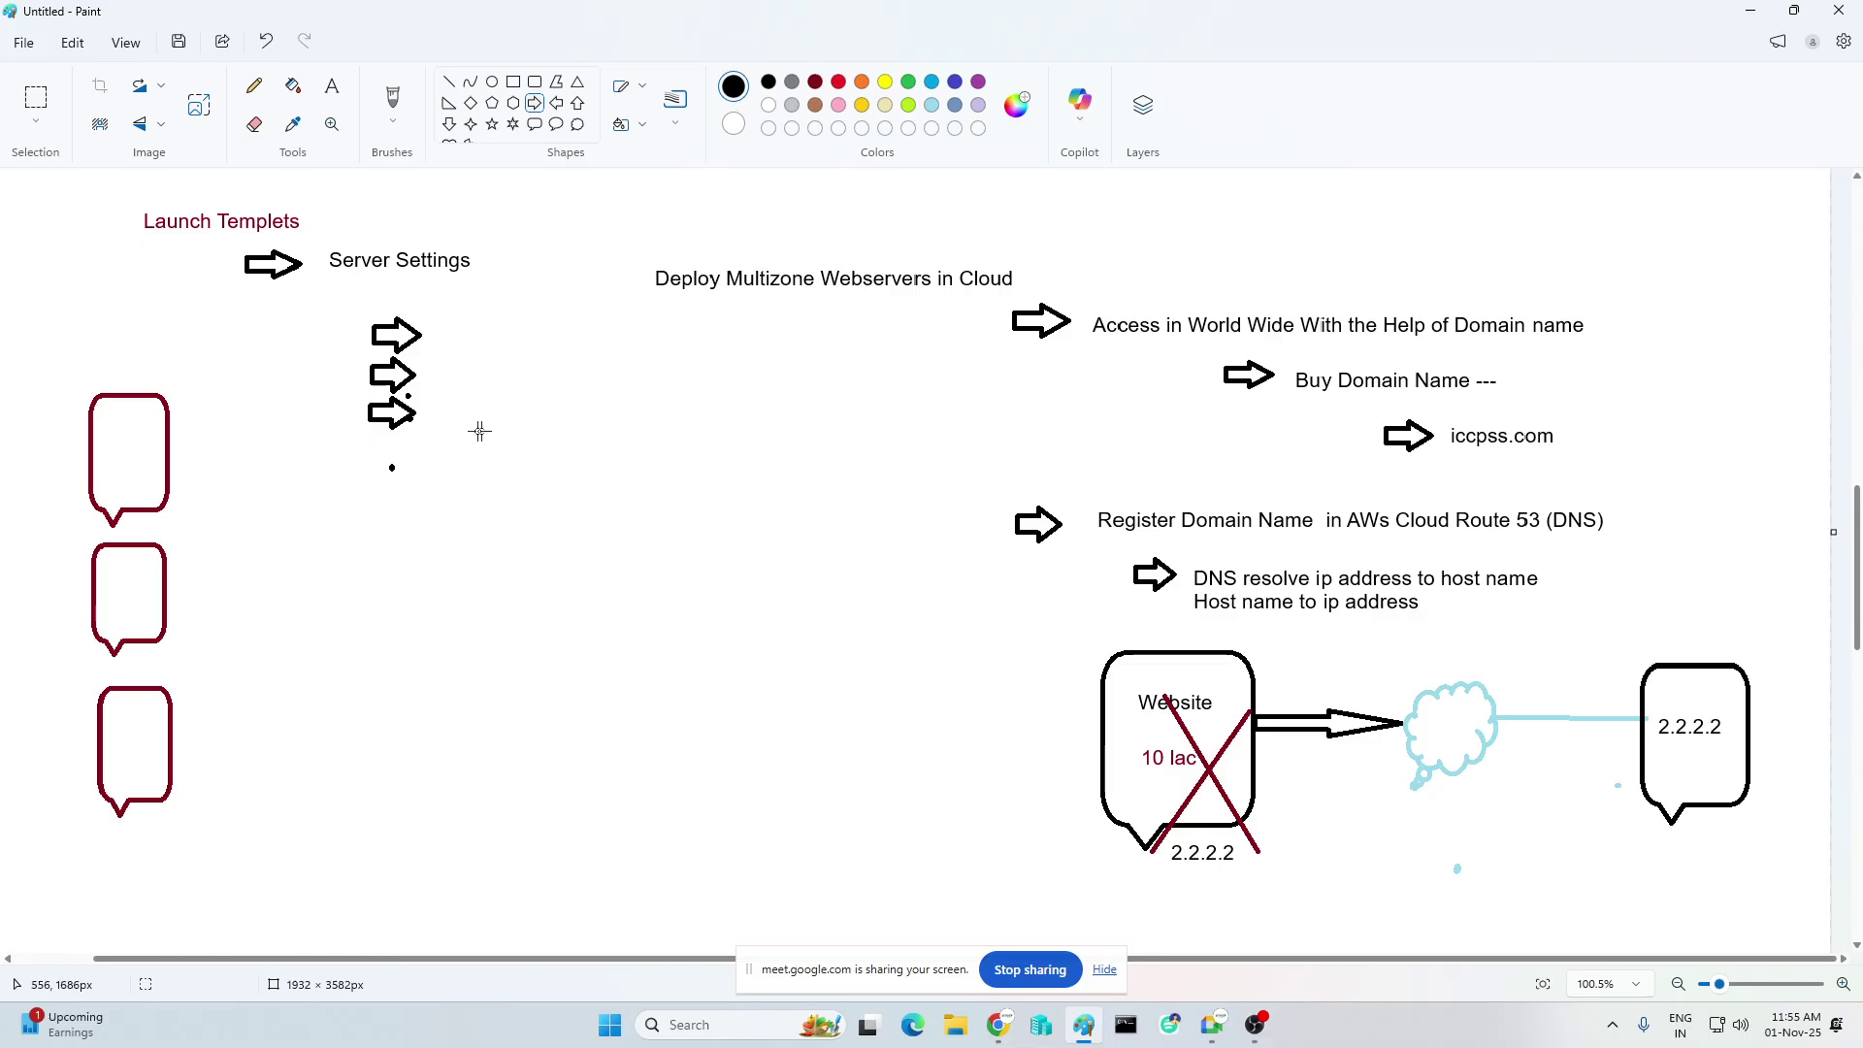
drag(369, 431, 418, 468)
Step: Label the top arrow 'Custom AMI' with the Text tool
click(333, 88)
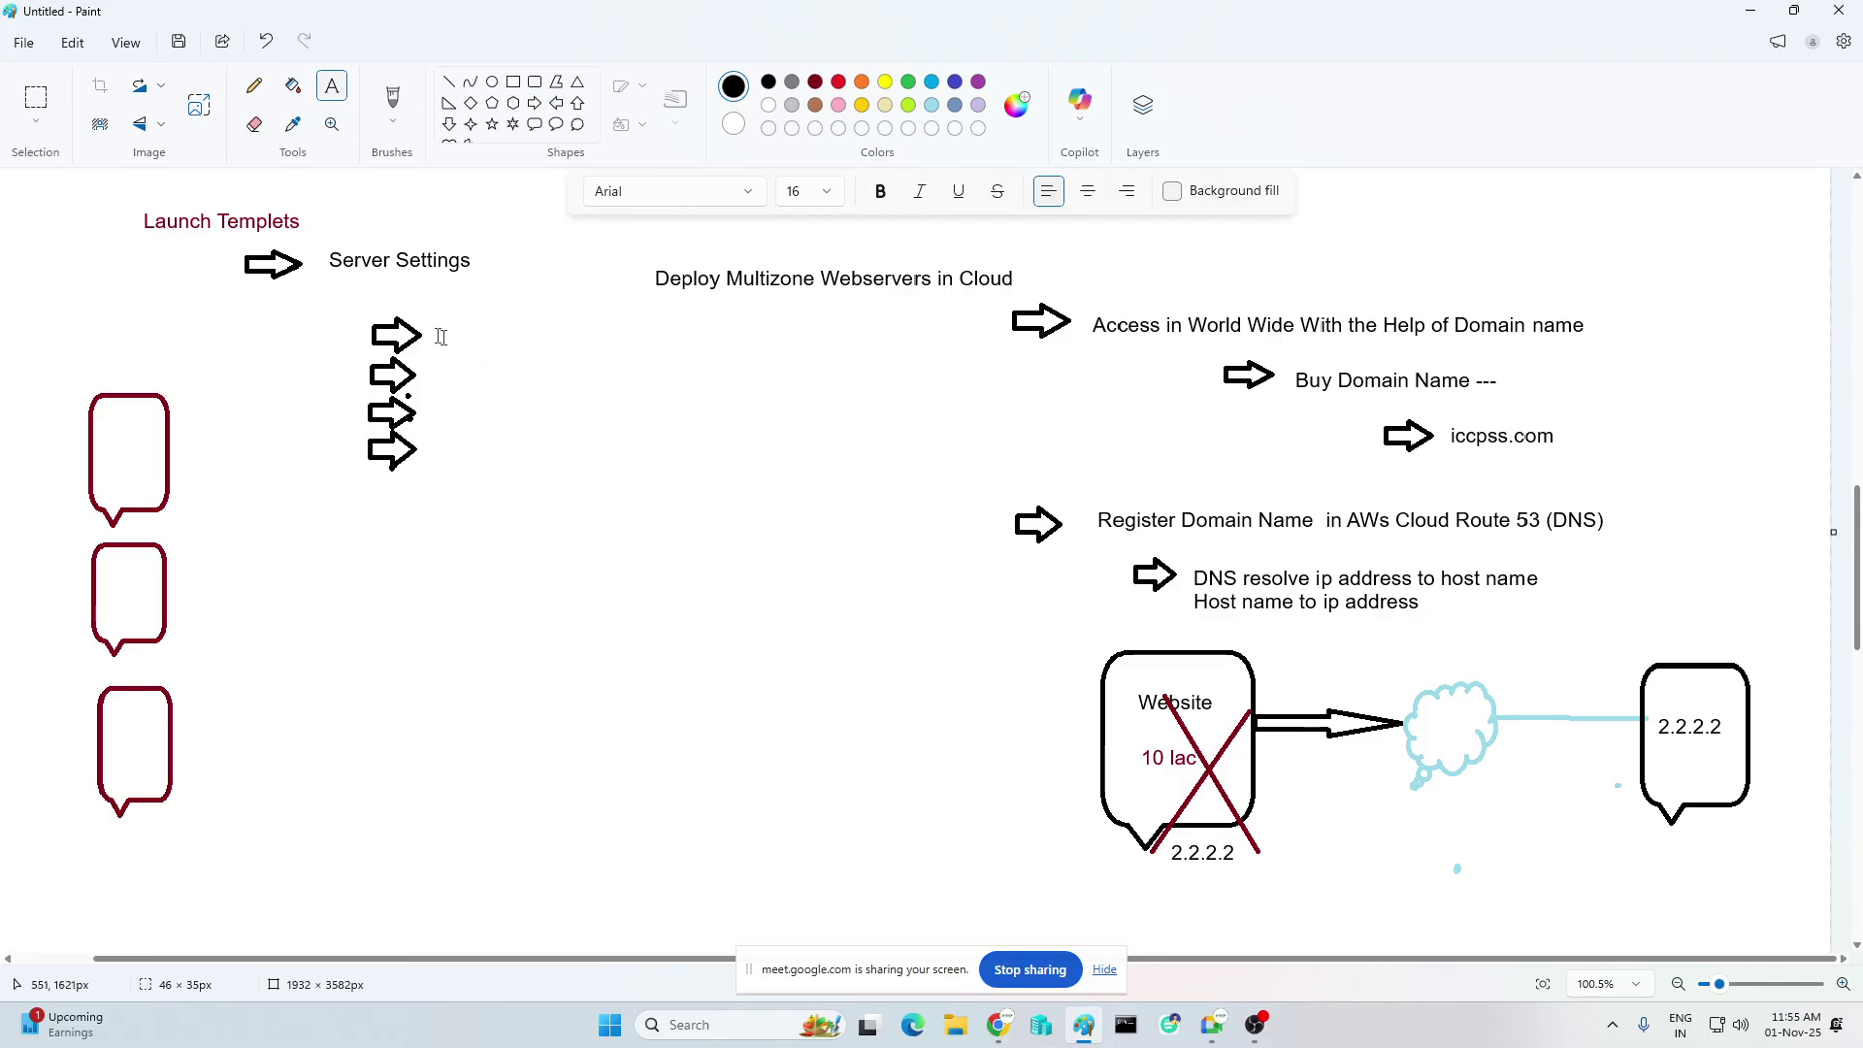
click(432, 319)
text(Custom AMI)
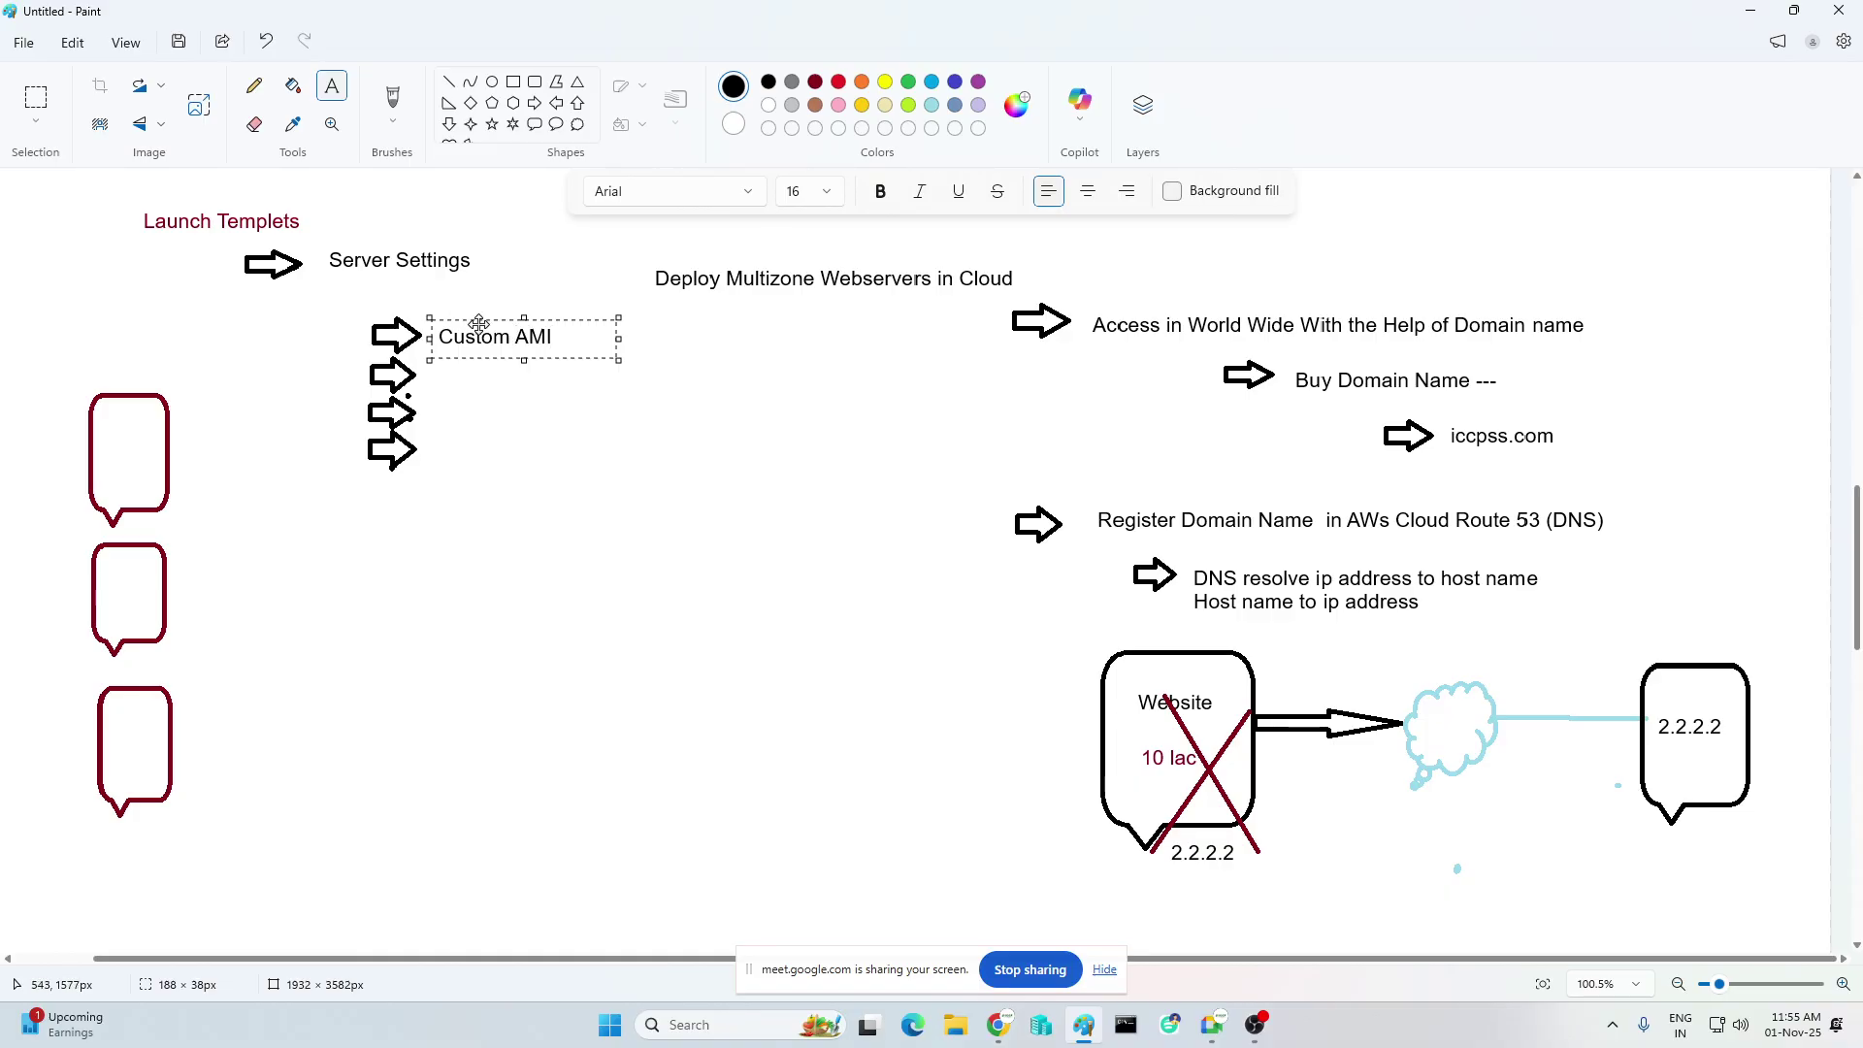
drag(482, 321, 481, 315)
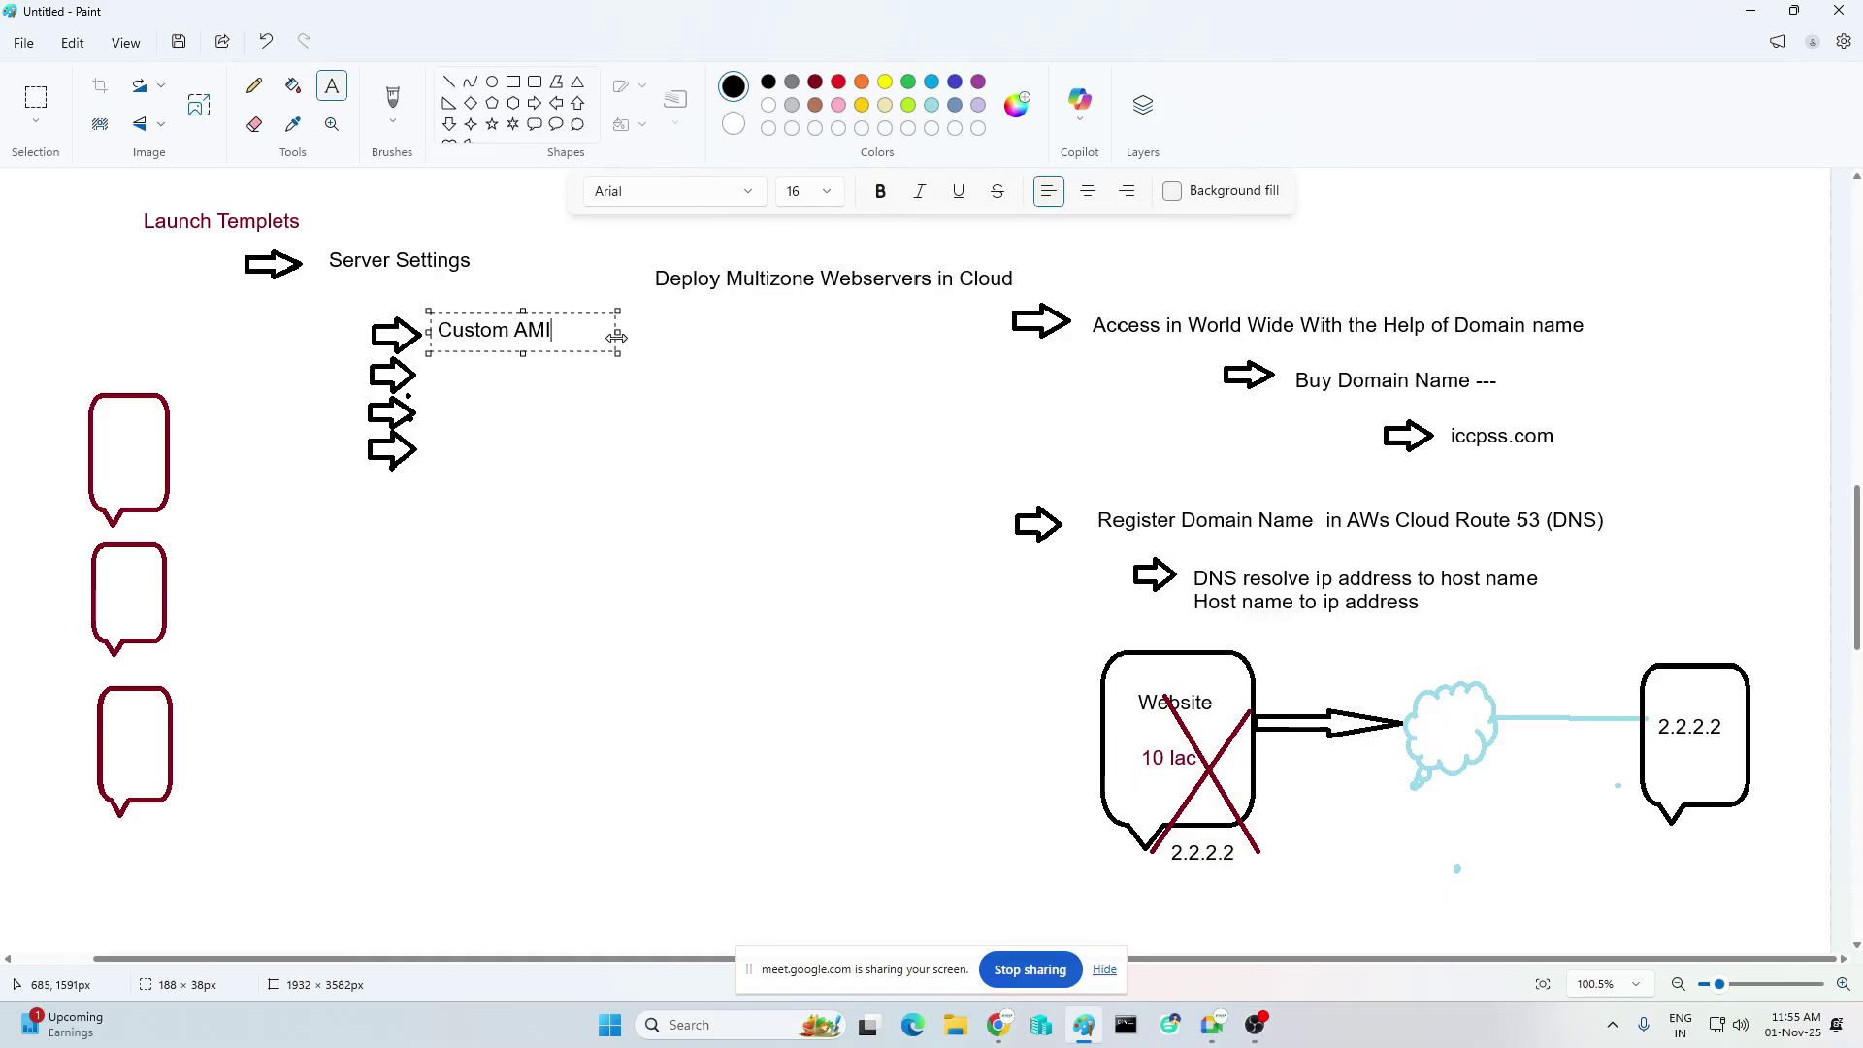
click(460, 369)
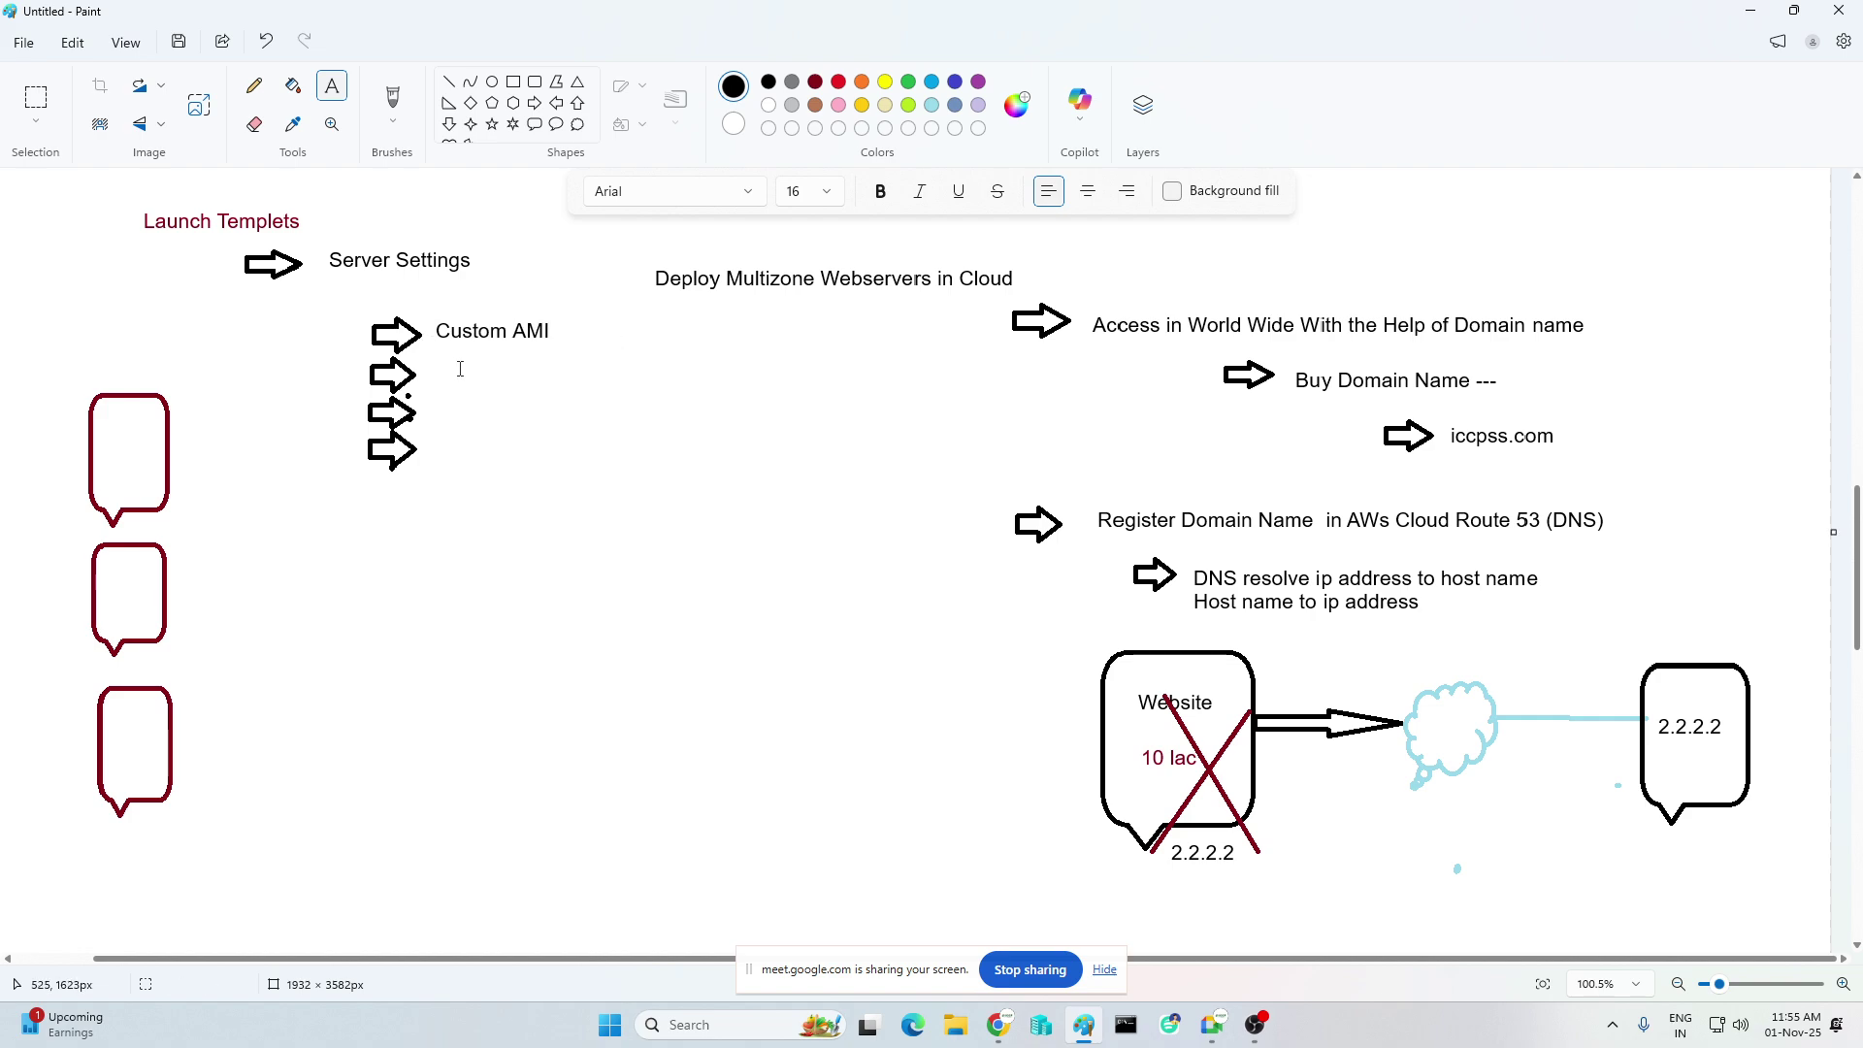
Step: Add a text list 'SG', 'VPC', 'Instance type' beside the lower arrows
click(432, 362)
text(SG)
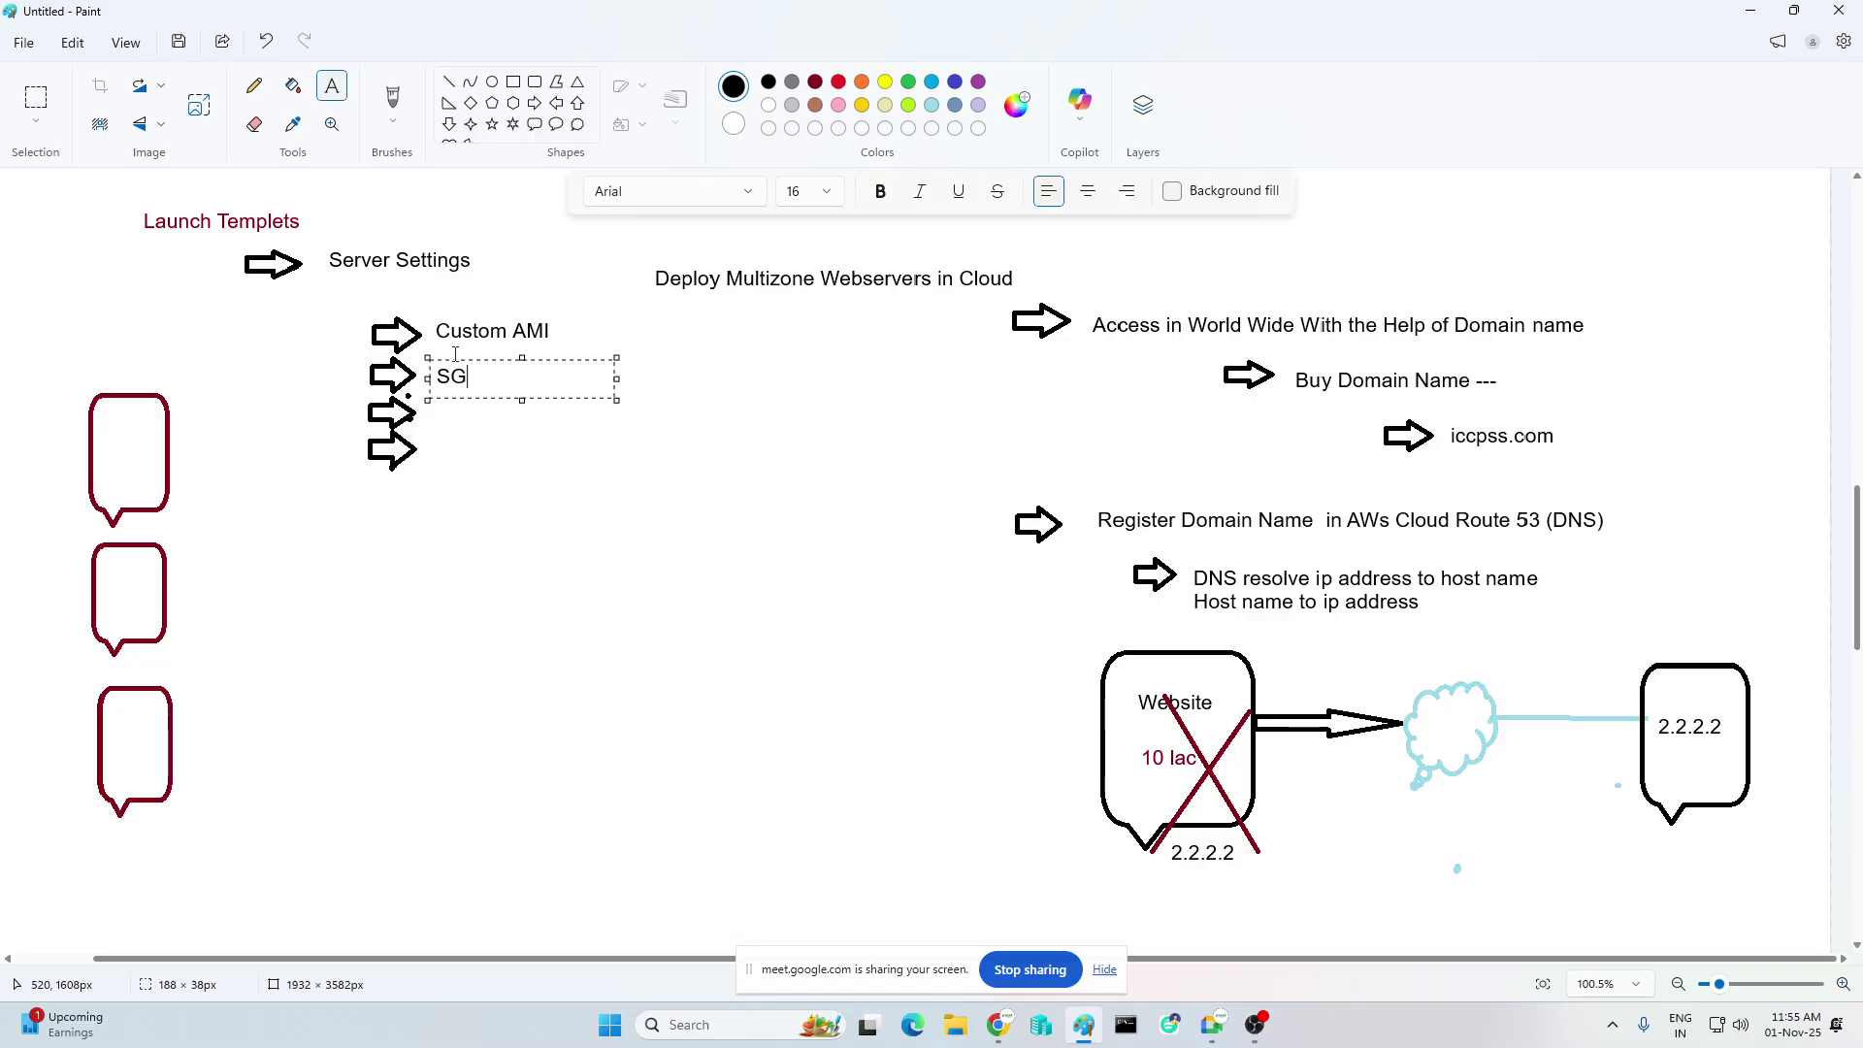
key(Return)
text(VPC)
key(Return)
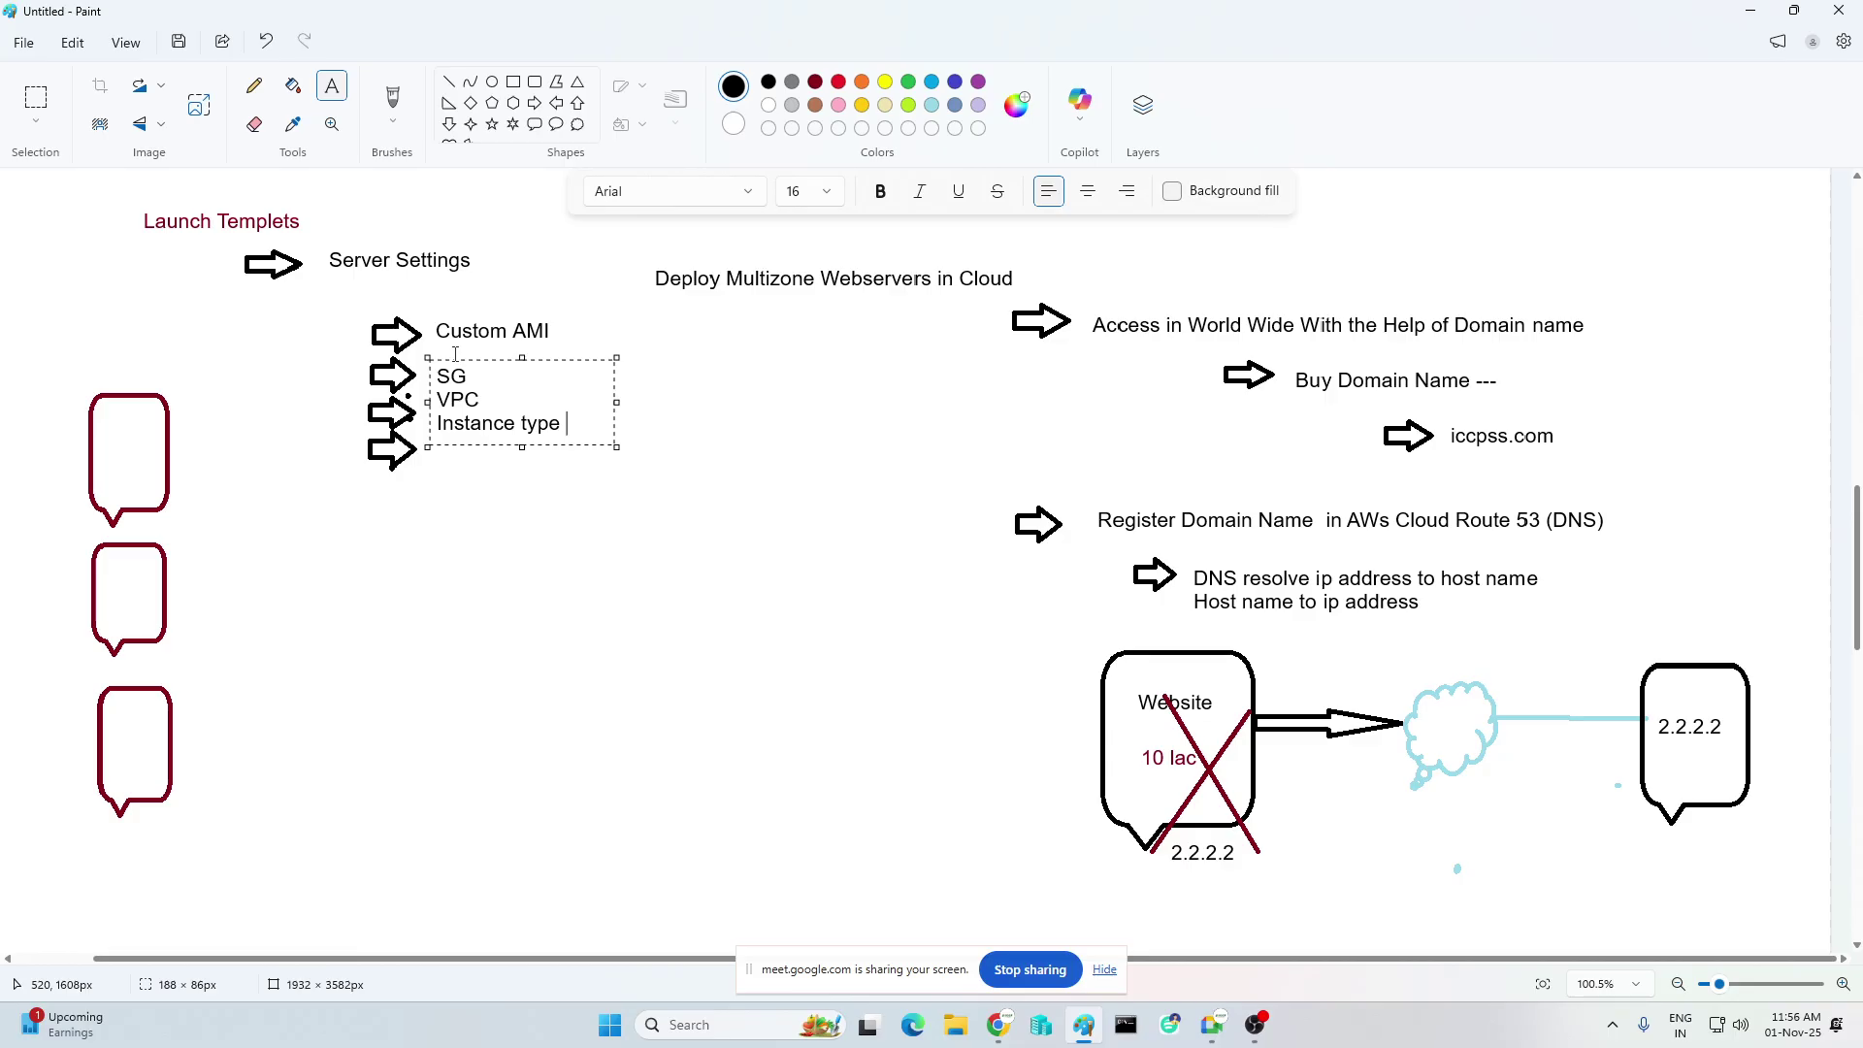
click(533, 507)
Step: Replace the WhatsApp tab with a blank New Tab in Chrome, then minimize Chrome and Paint
mouse_move(999, 1026)
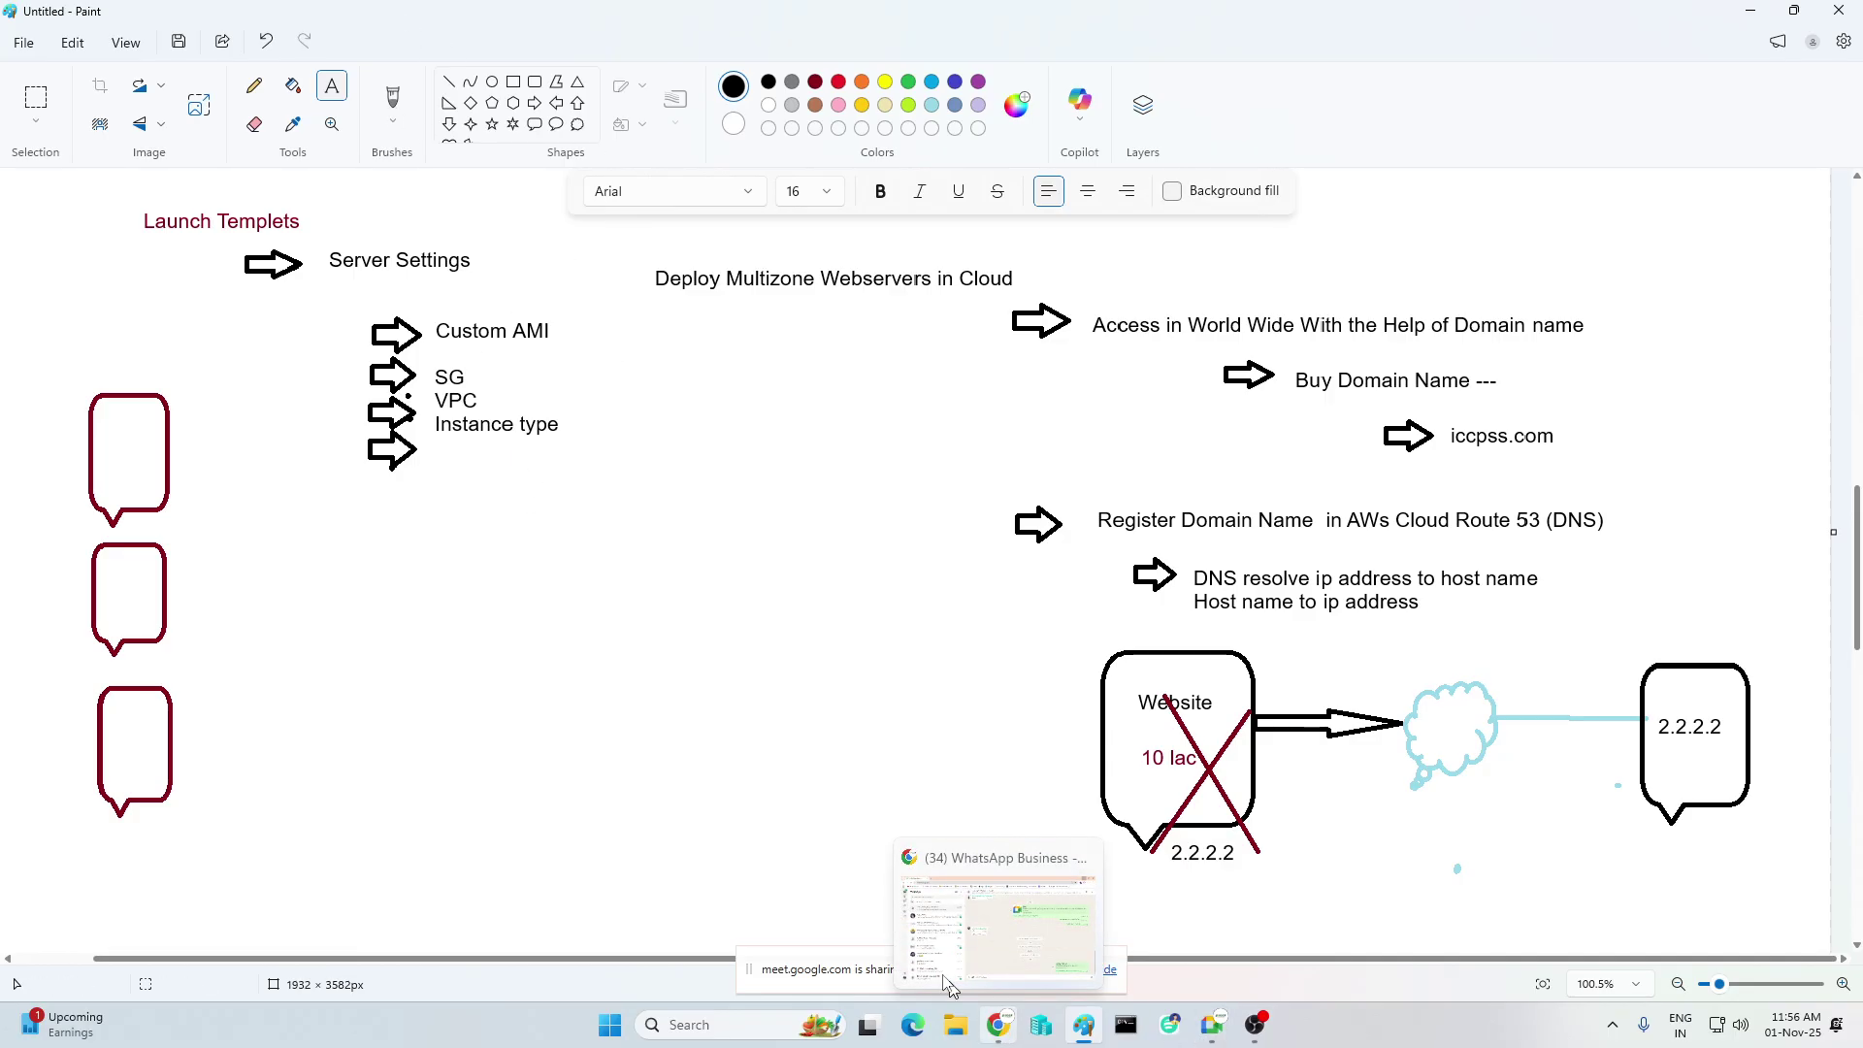
click(931, 936)
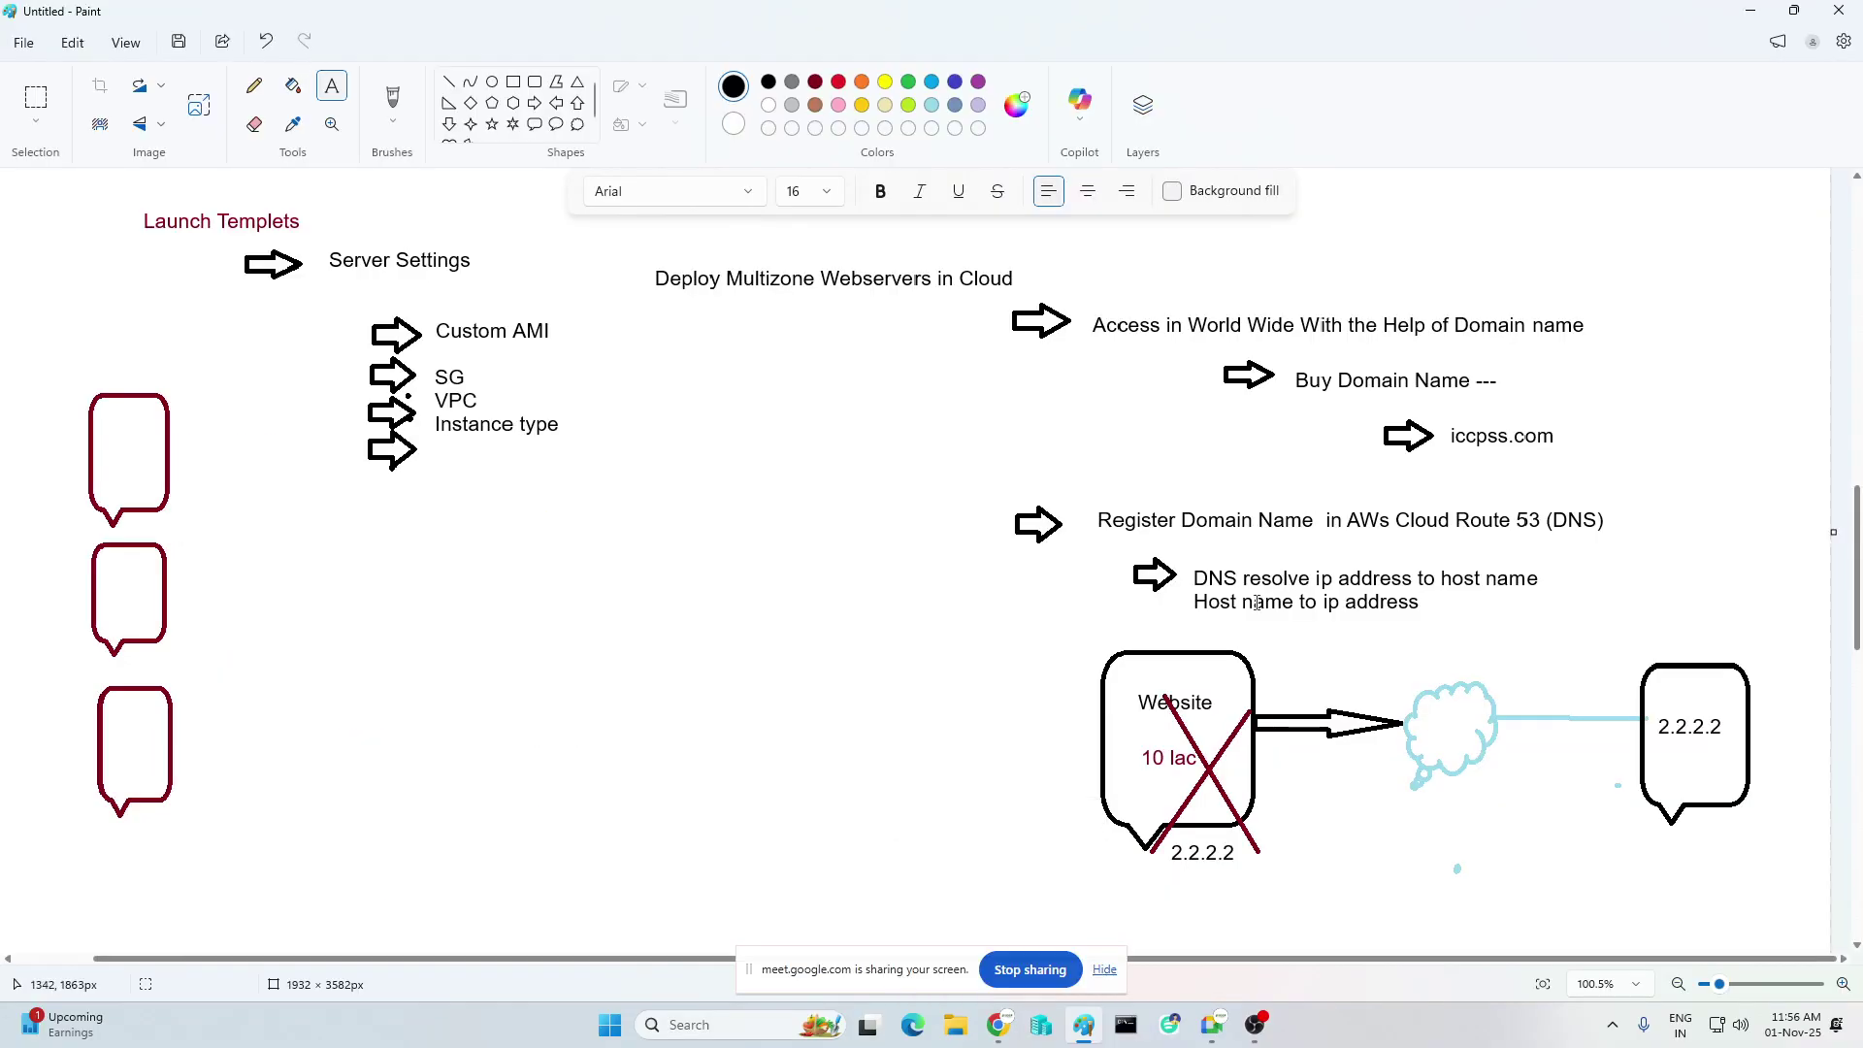
click(996, 1036)
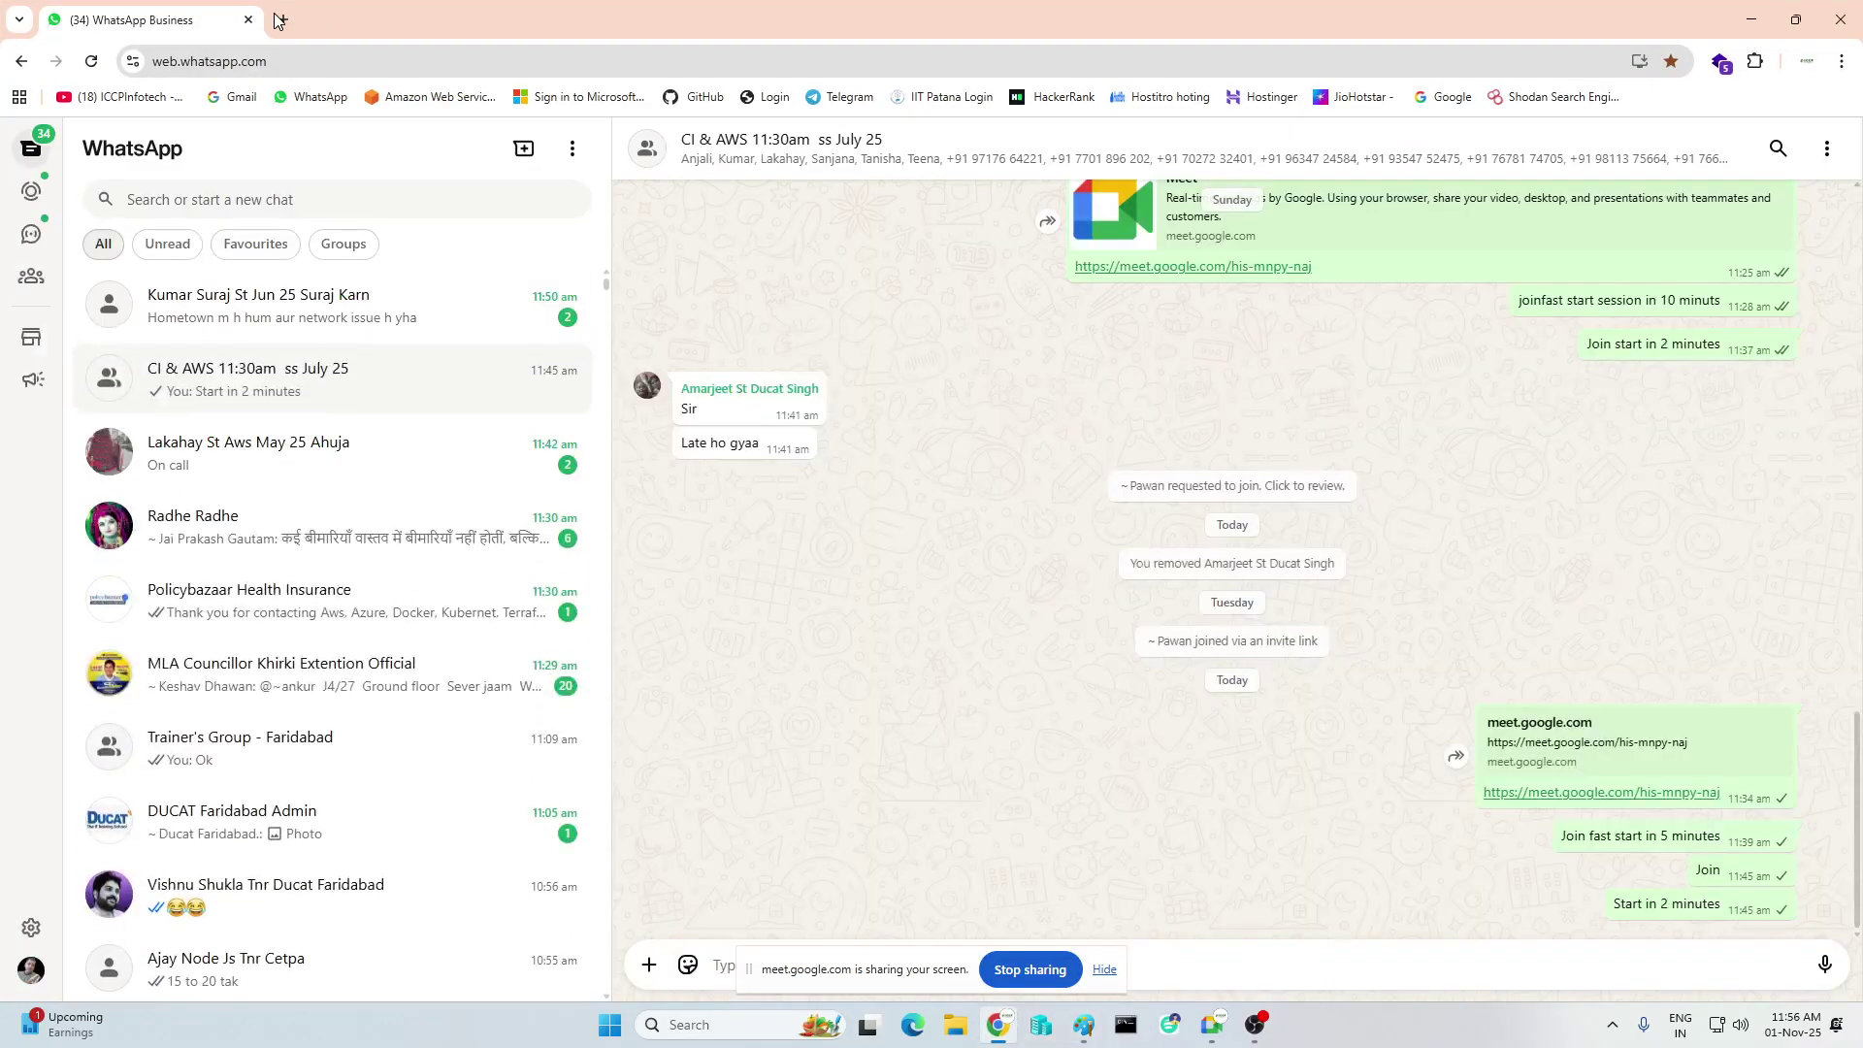
click(282, 21)
click(248, 19)
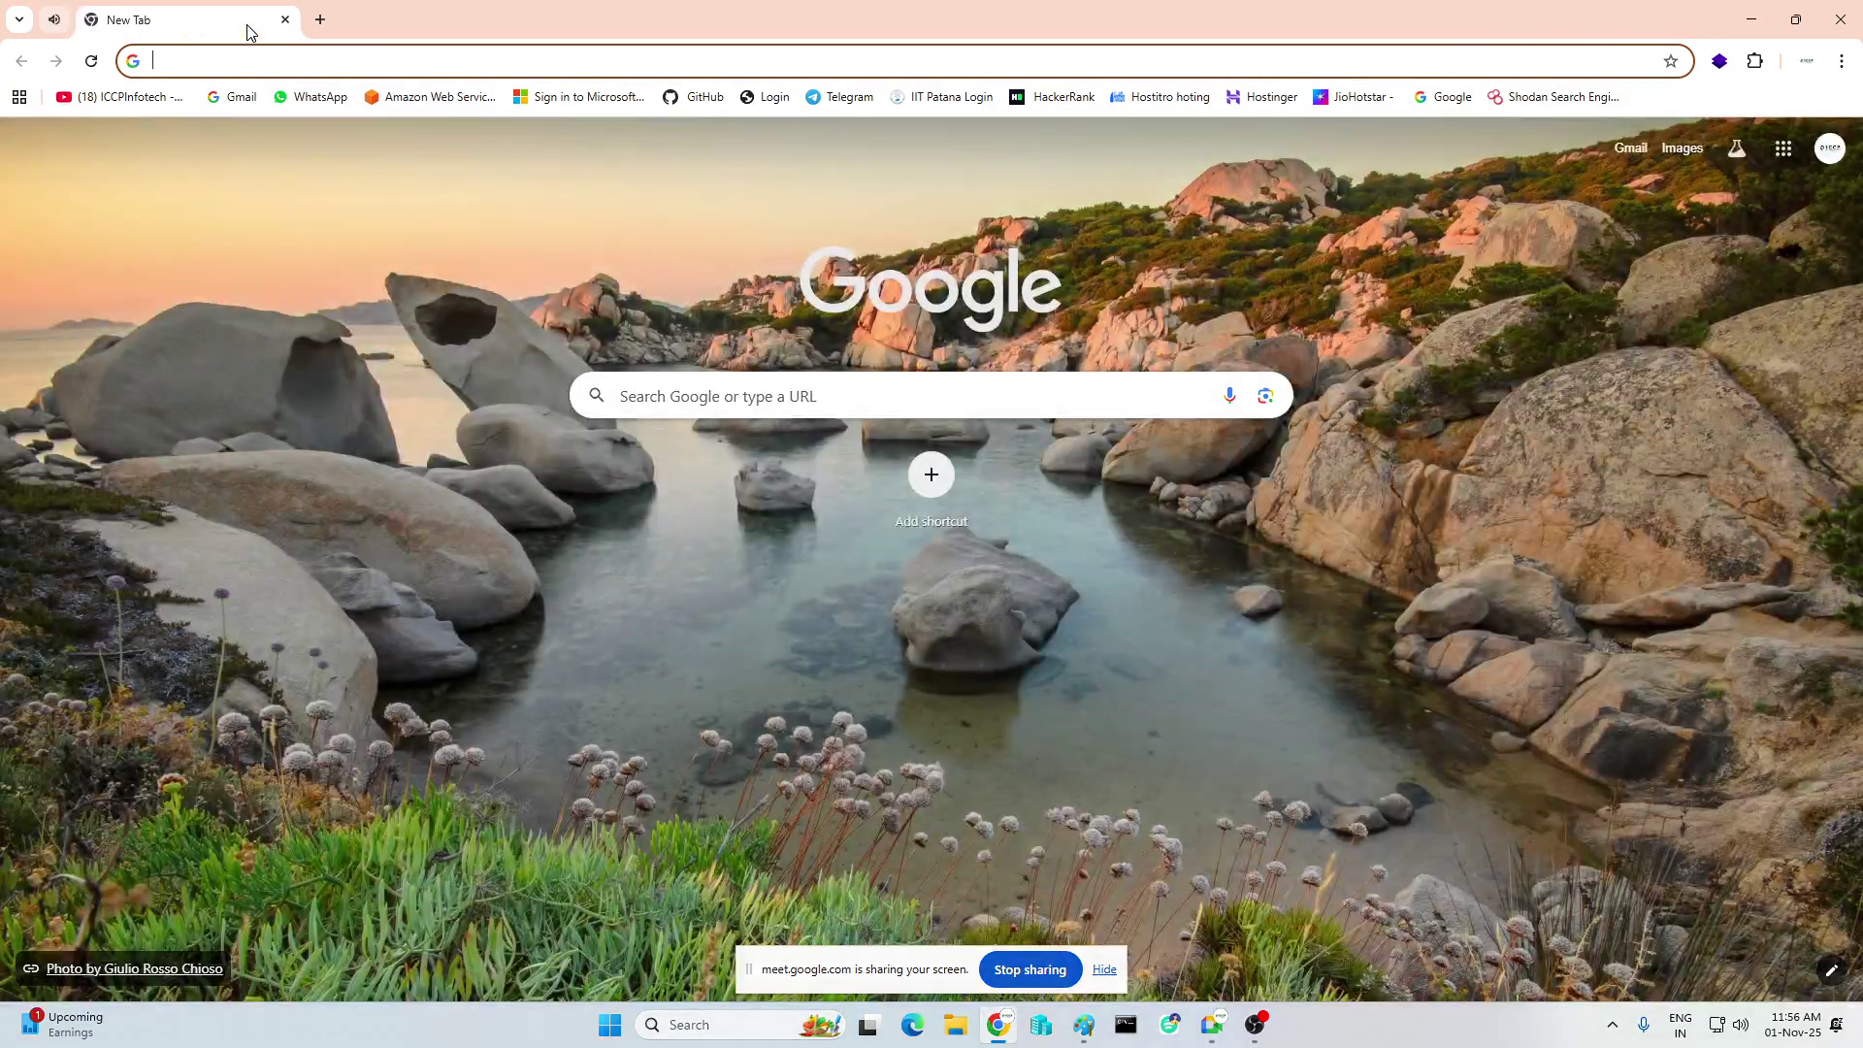
click(1752, 20)
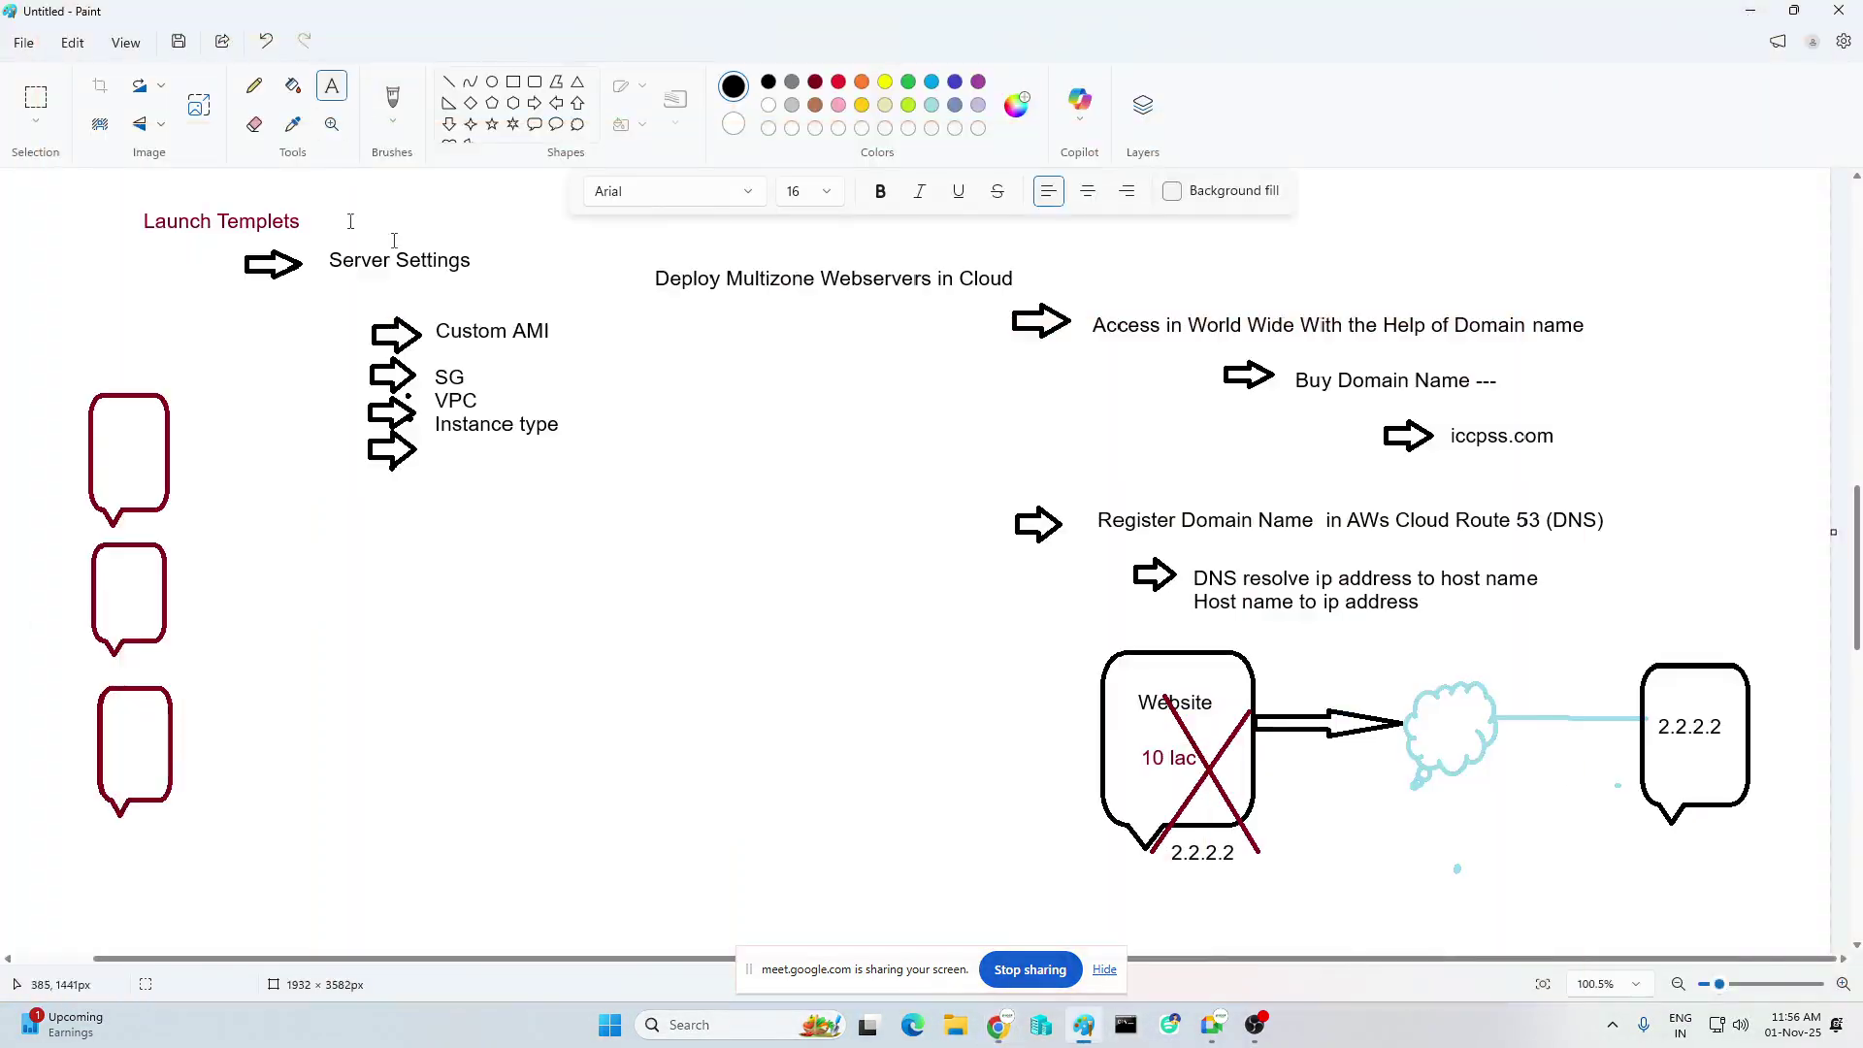
click(1750, 16)
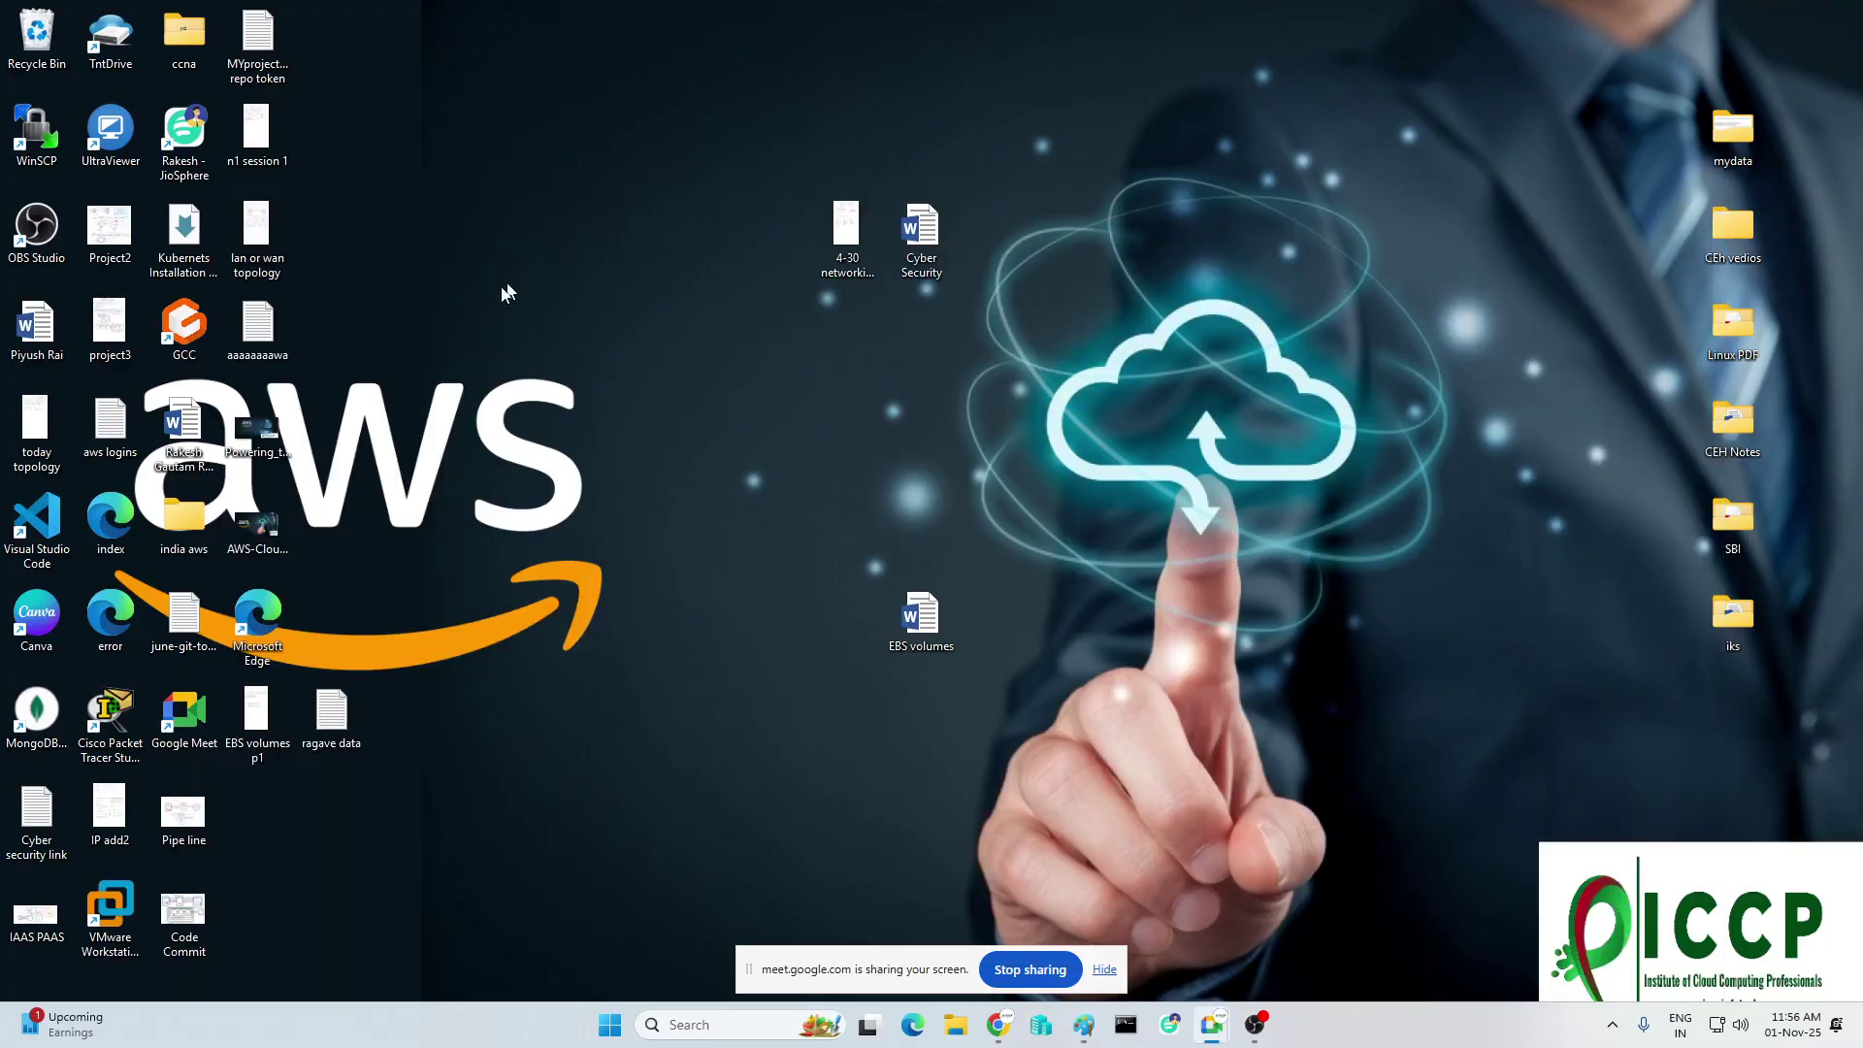
Step: Open the aaaaaaaawa.txt notes to copy the console sign-in URL, then minimize Notepad
double_click(248, 334)
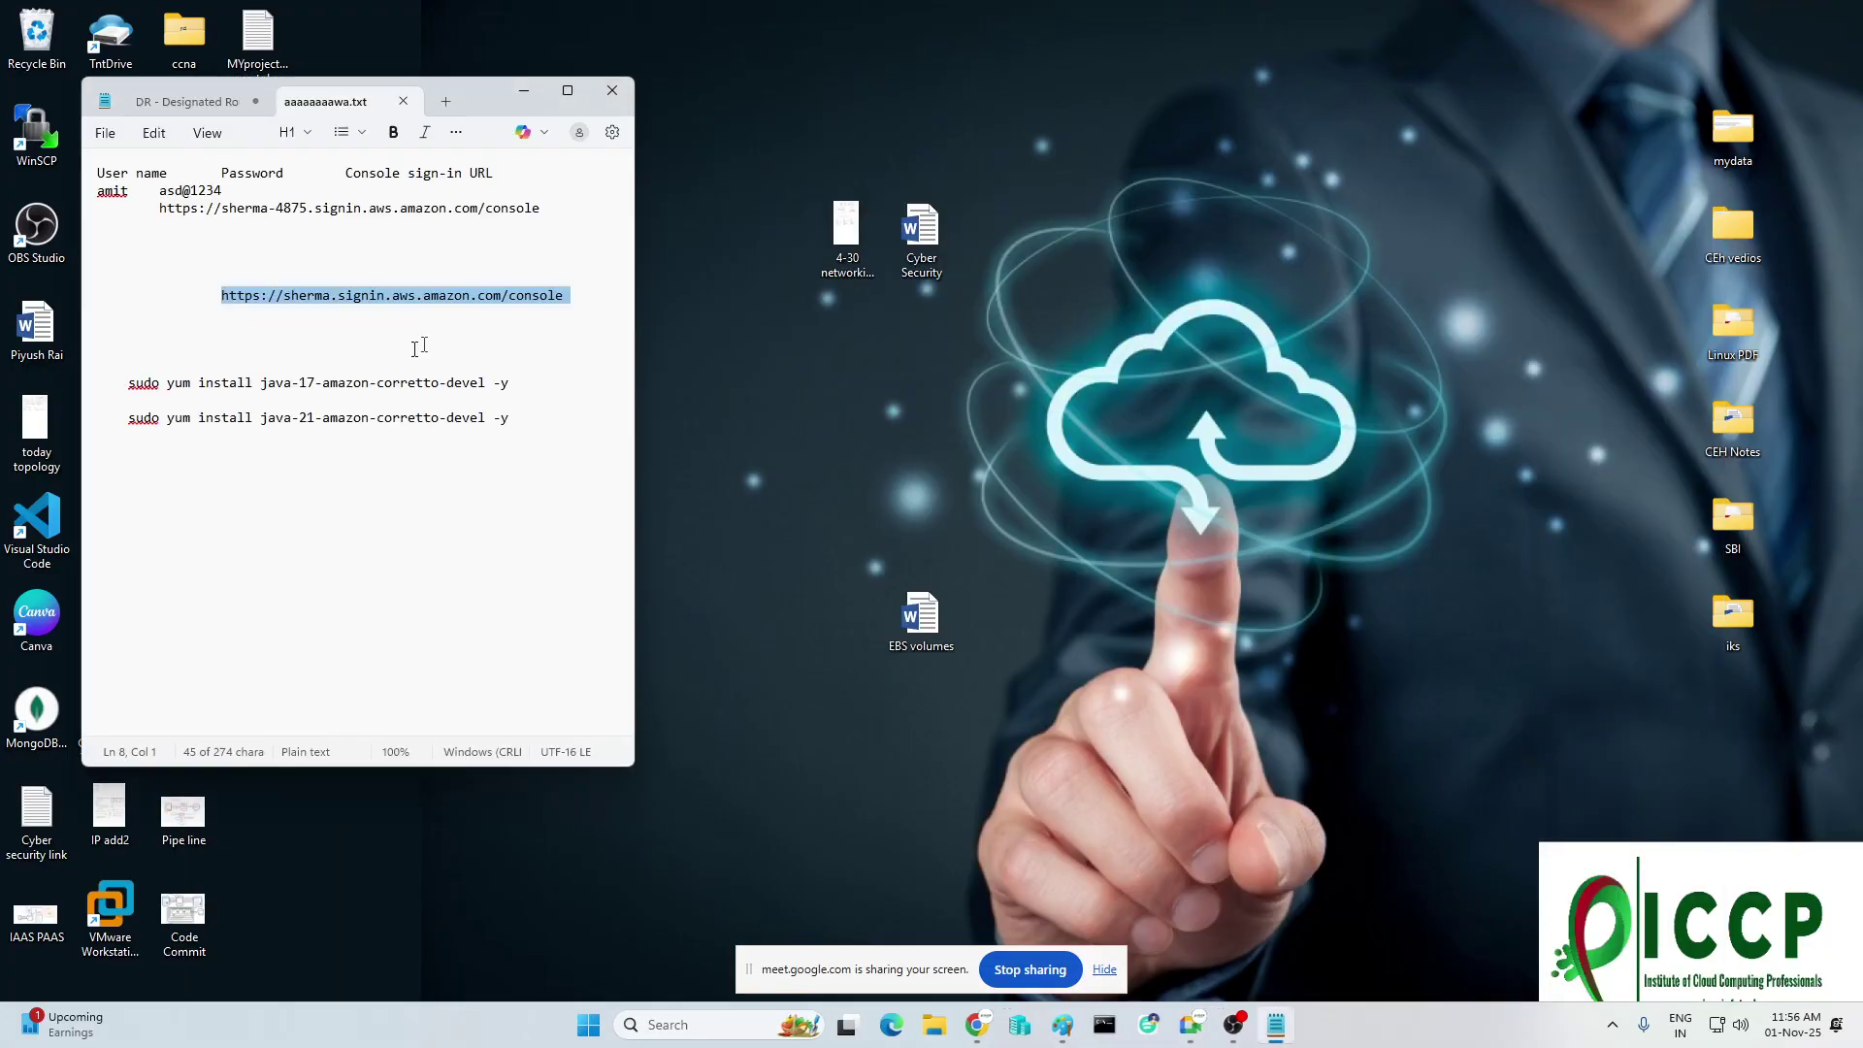
click(524, 90)
mouse_move(1183, 1030)
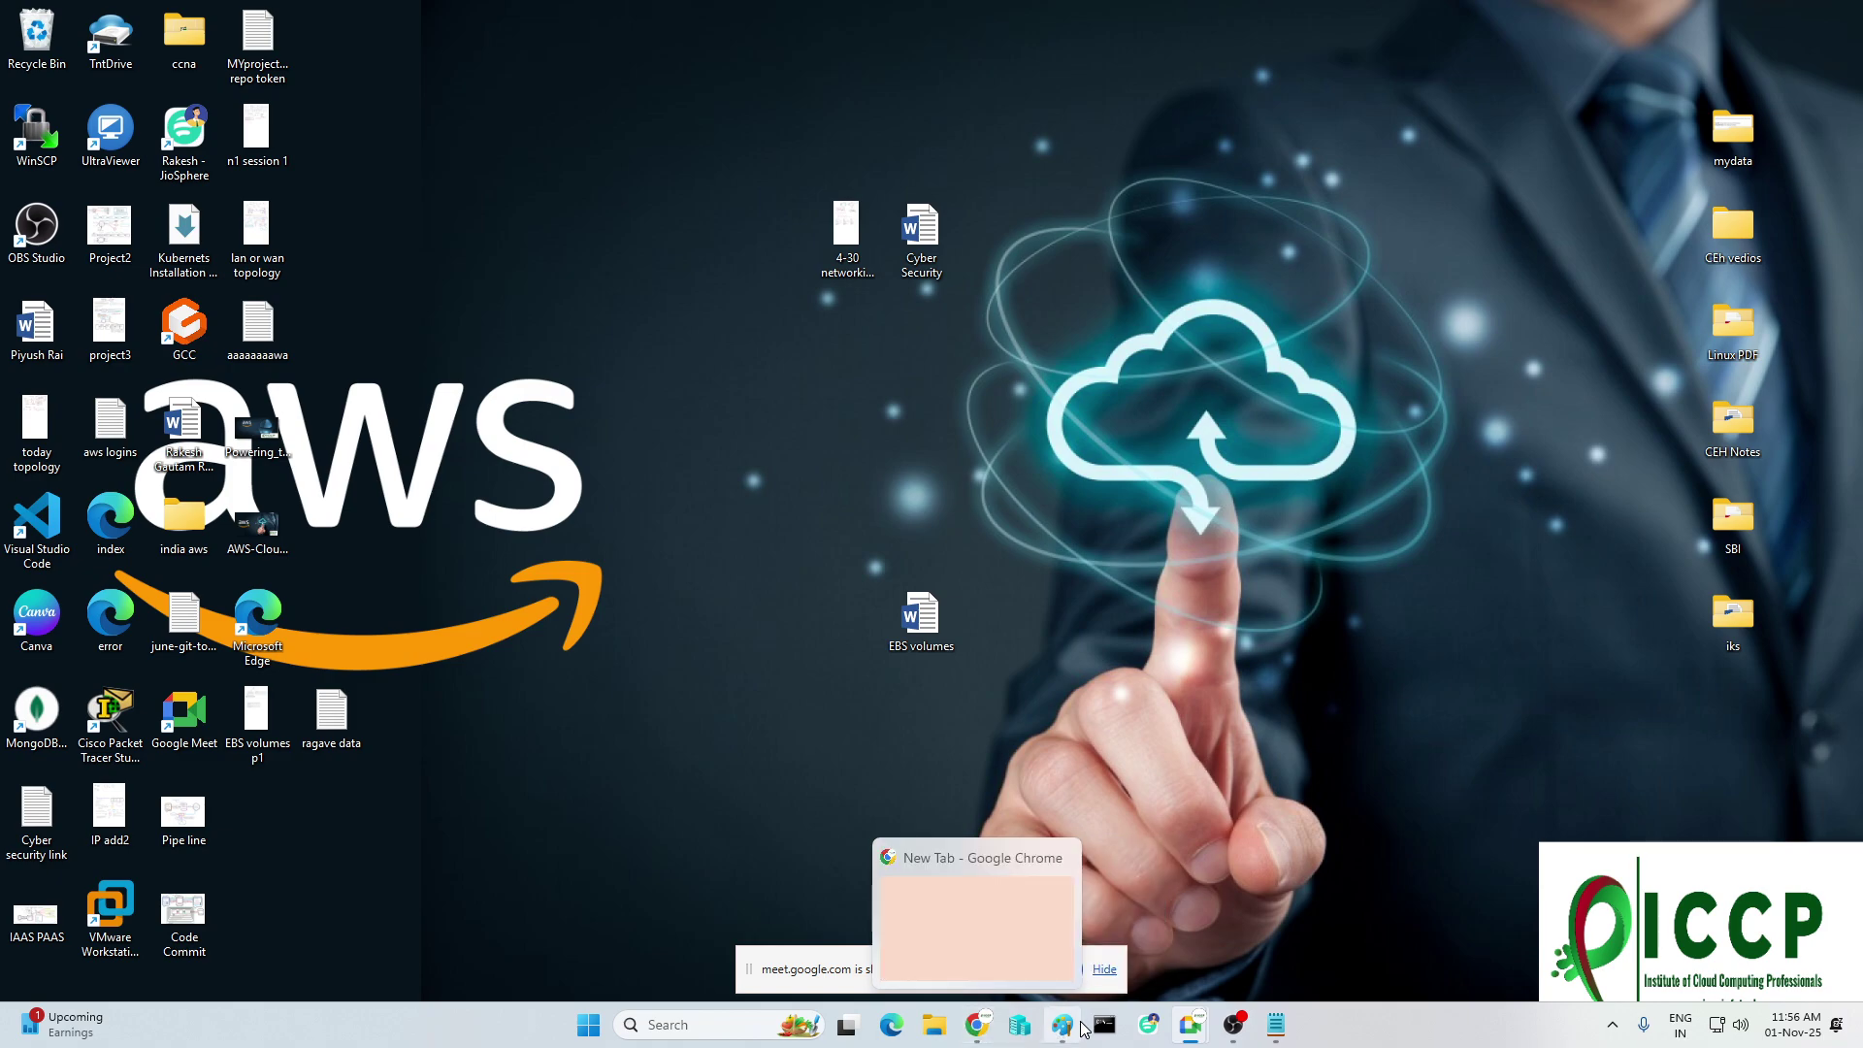
Step: Paste the sign-in URL, sign in with the IAM username and password, and open EC2
click(980, 1027)
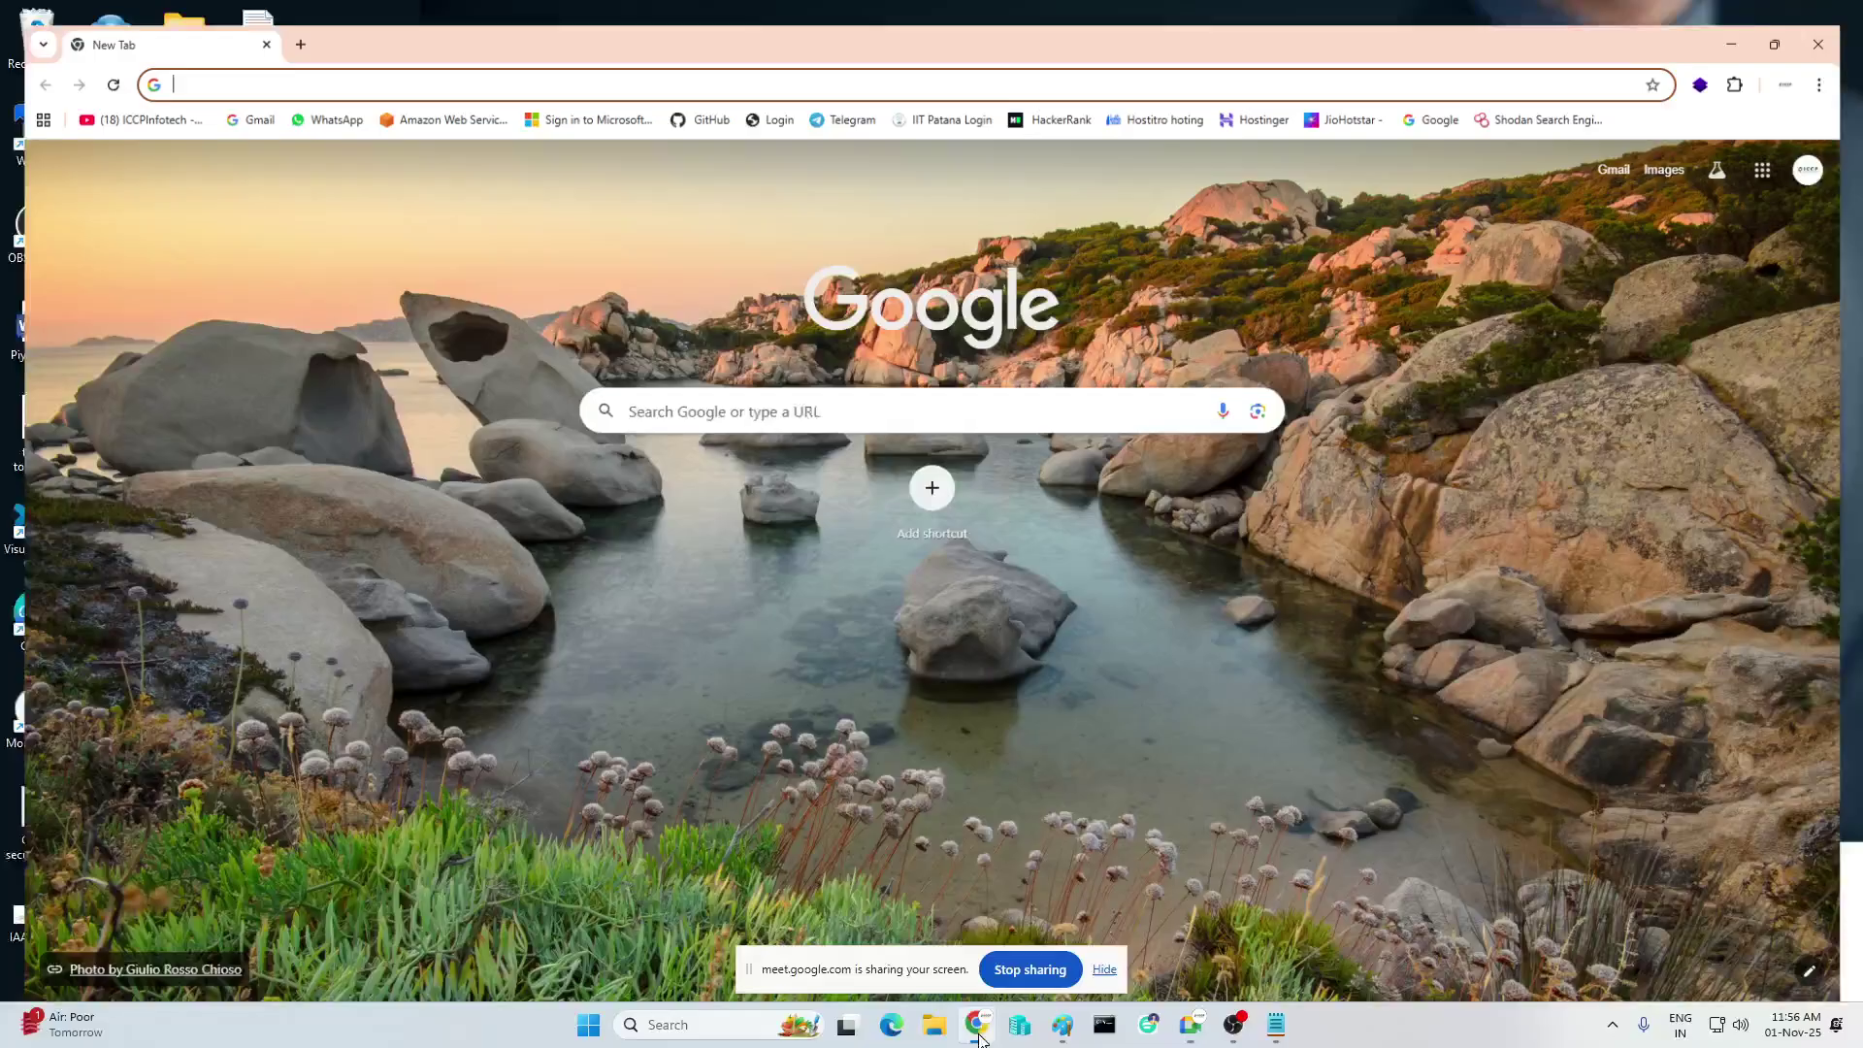
text(https://sherma.signin.aws.amazon.com/console)
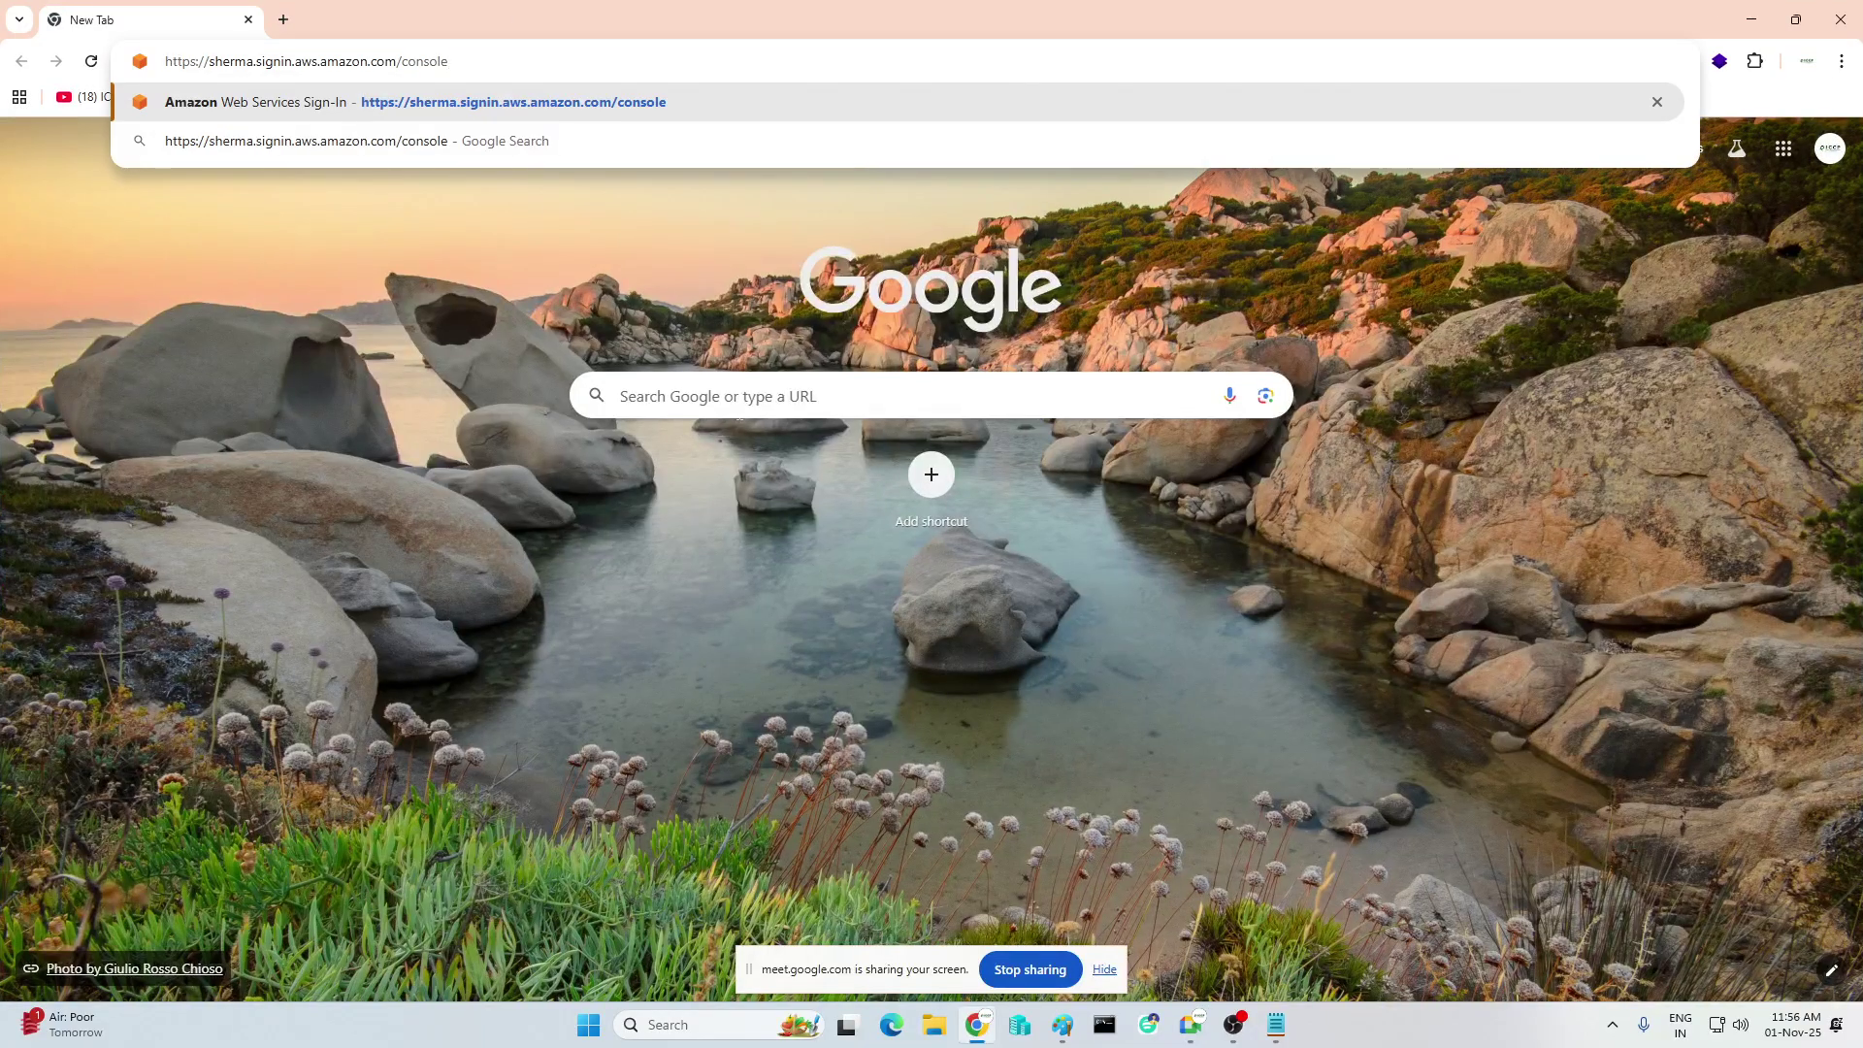
key(Return)
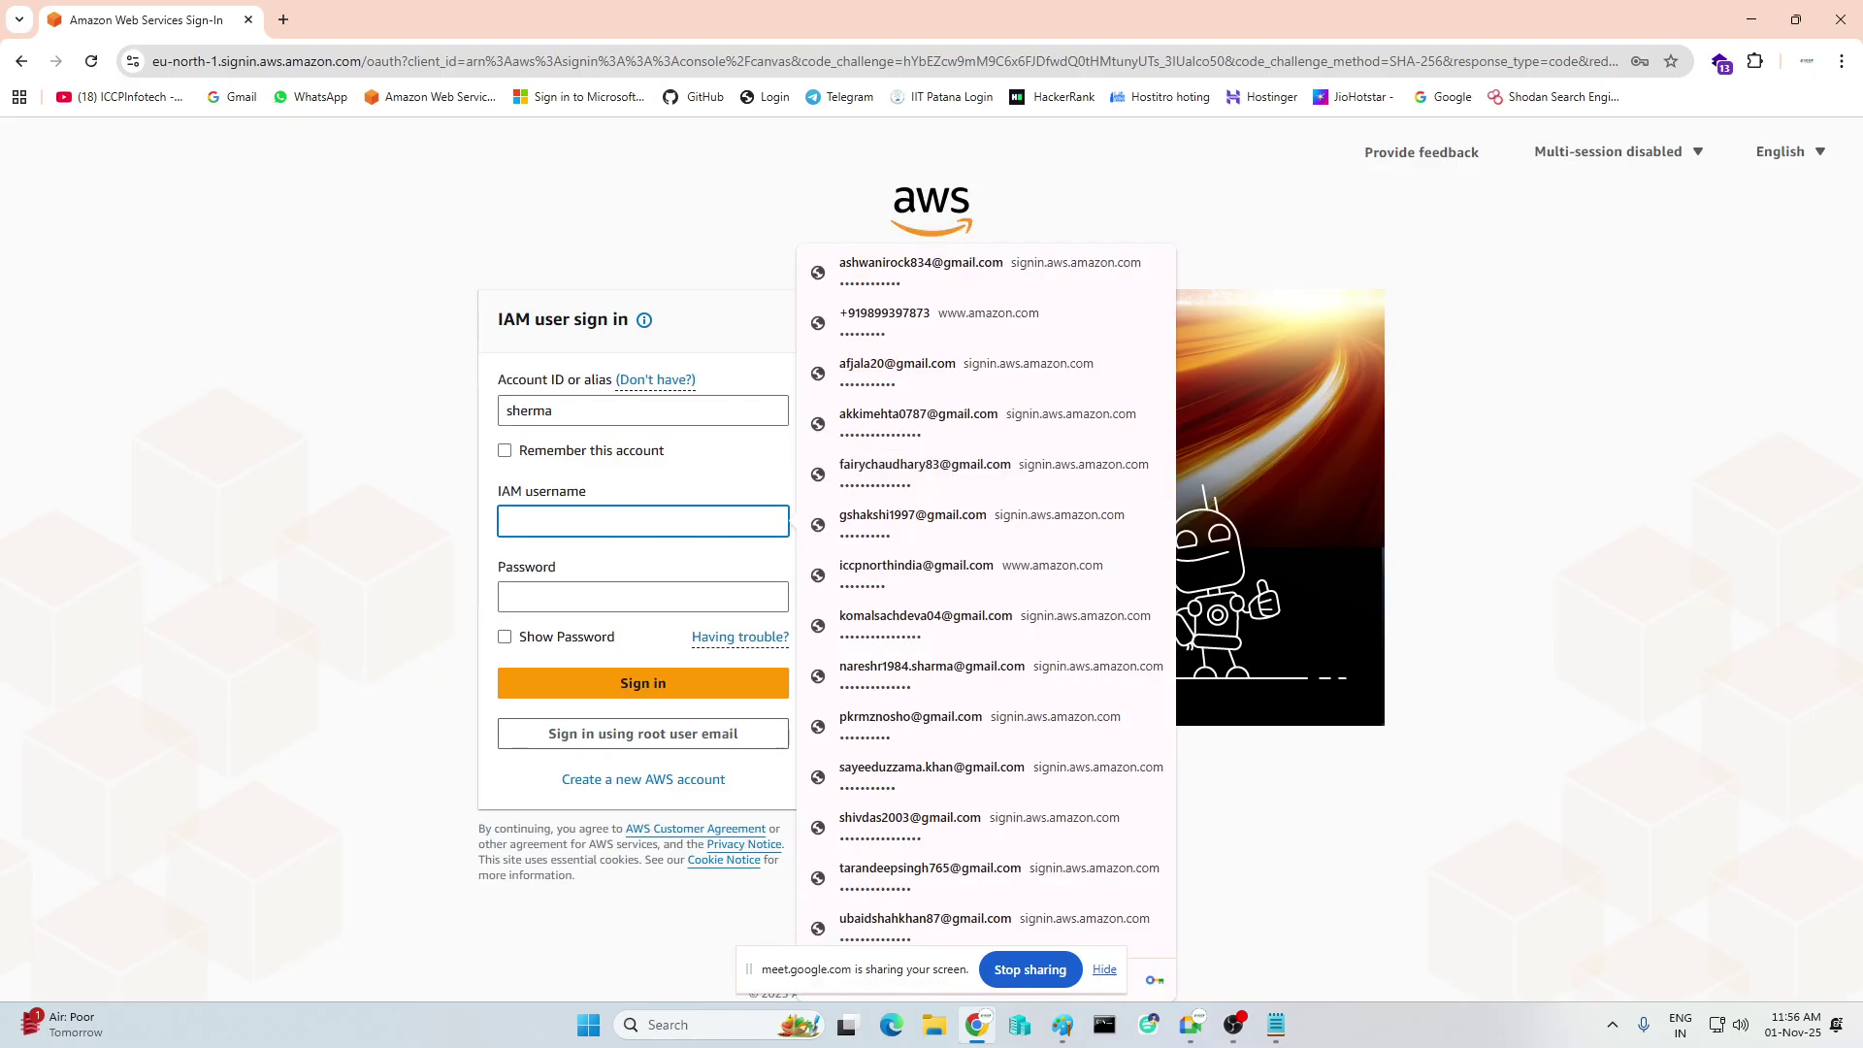
text(amit)
key(Tab)
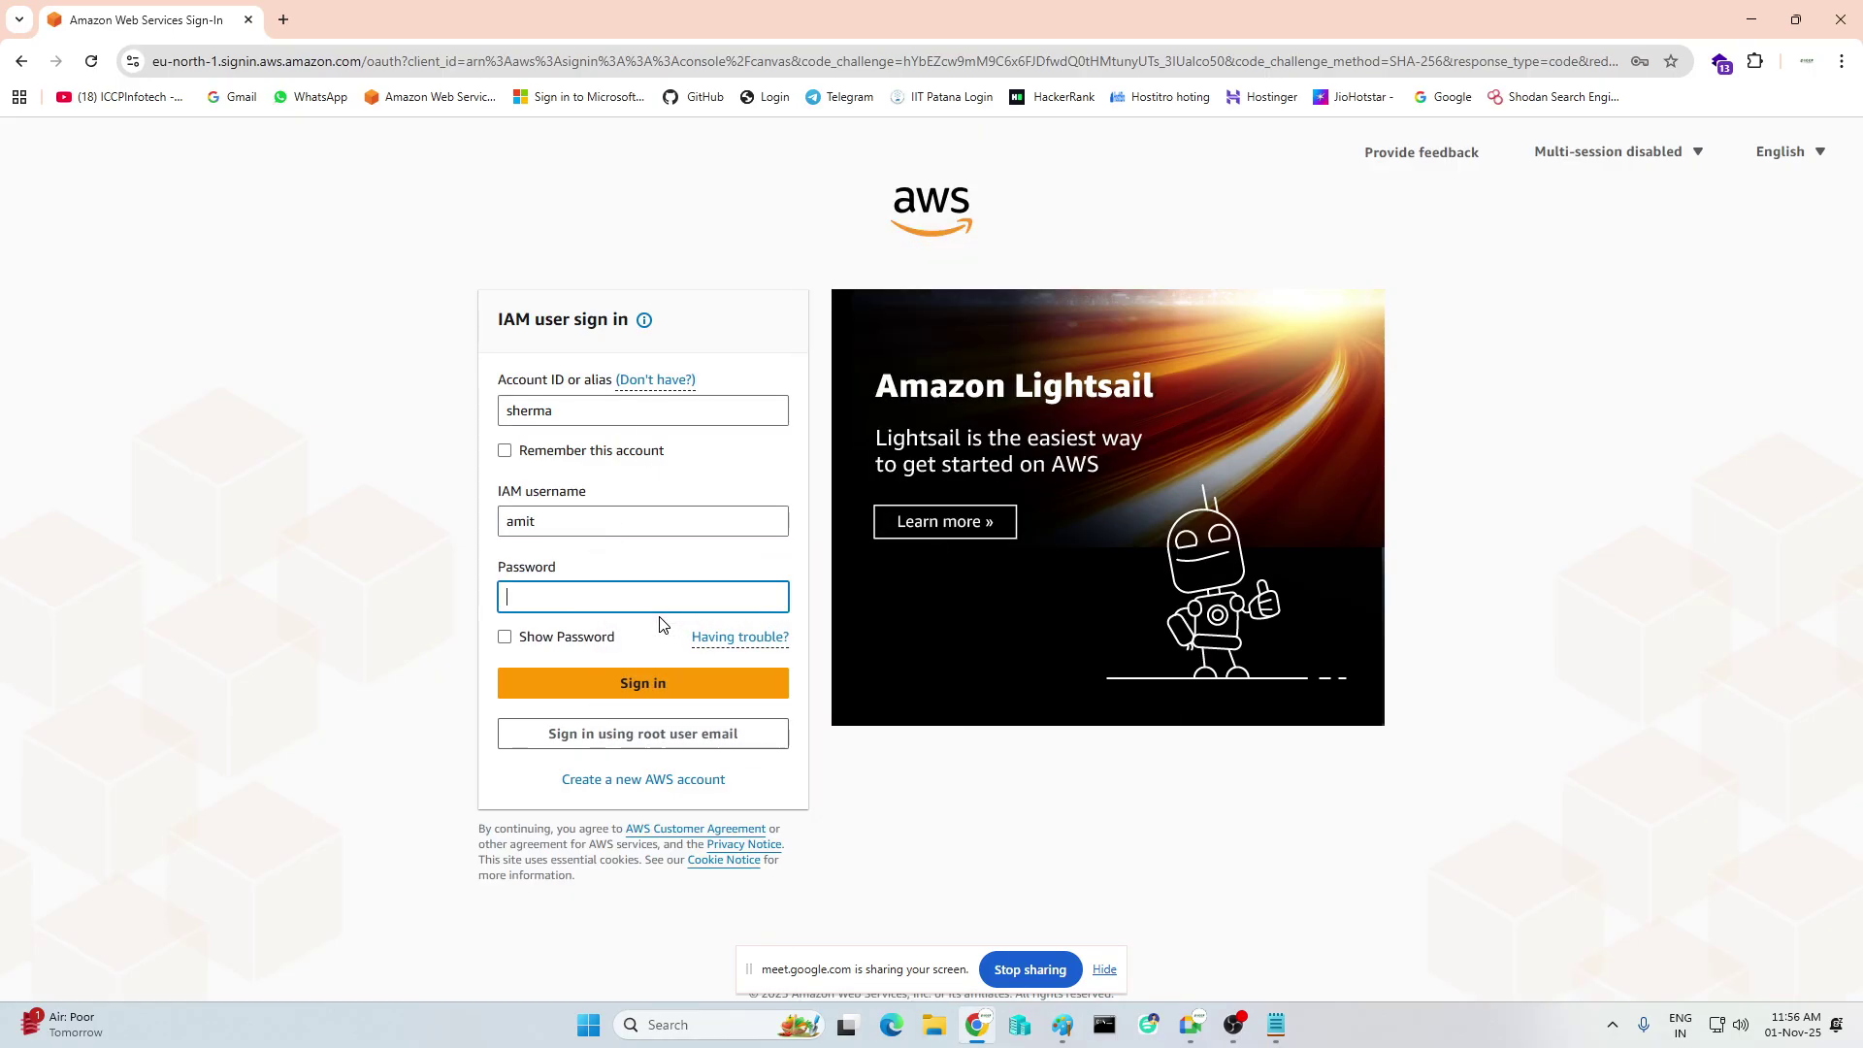
text(•••••••)
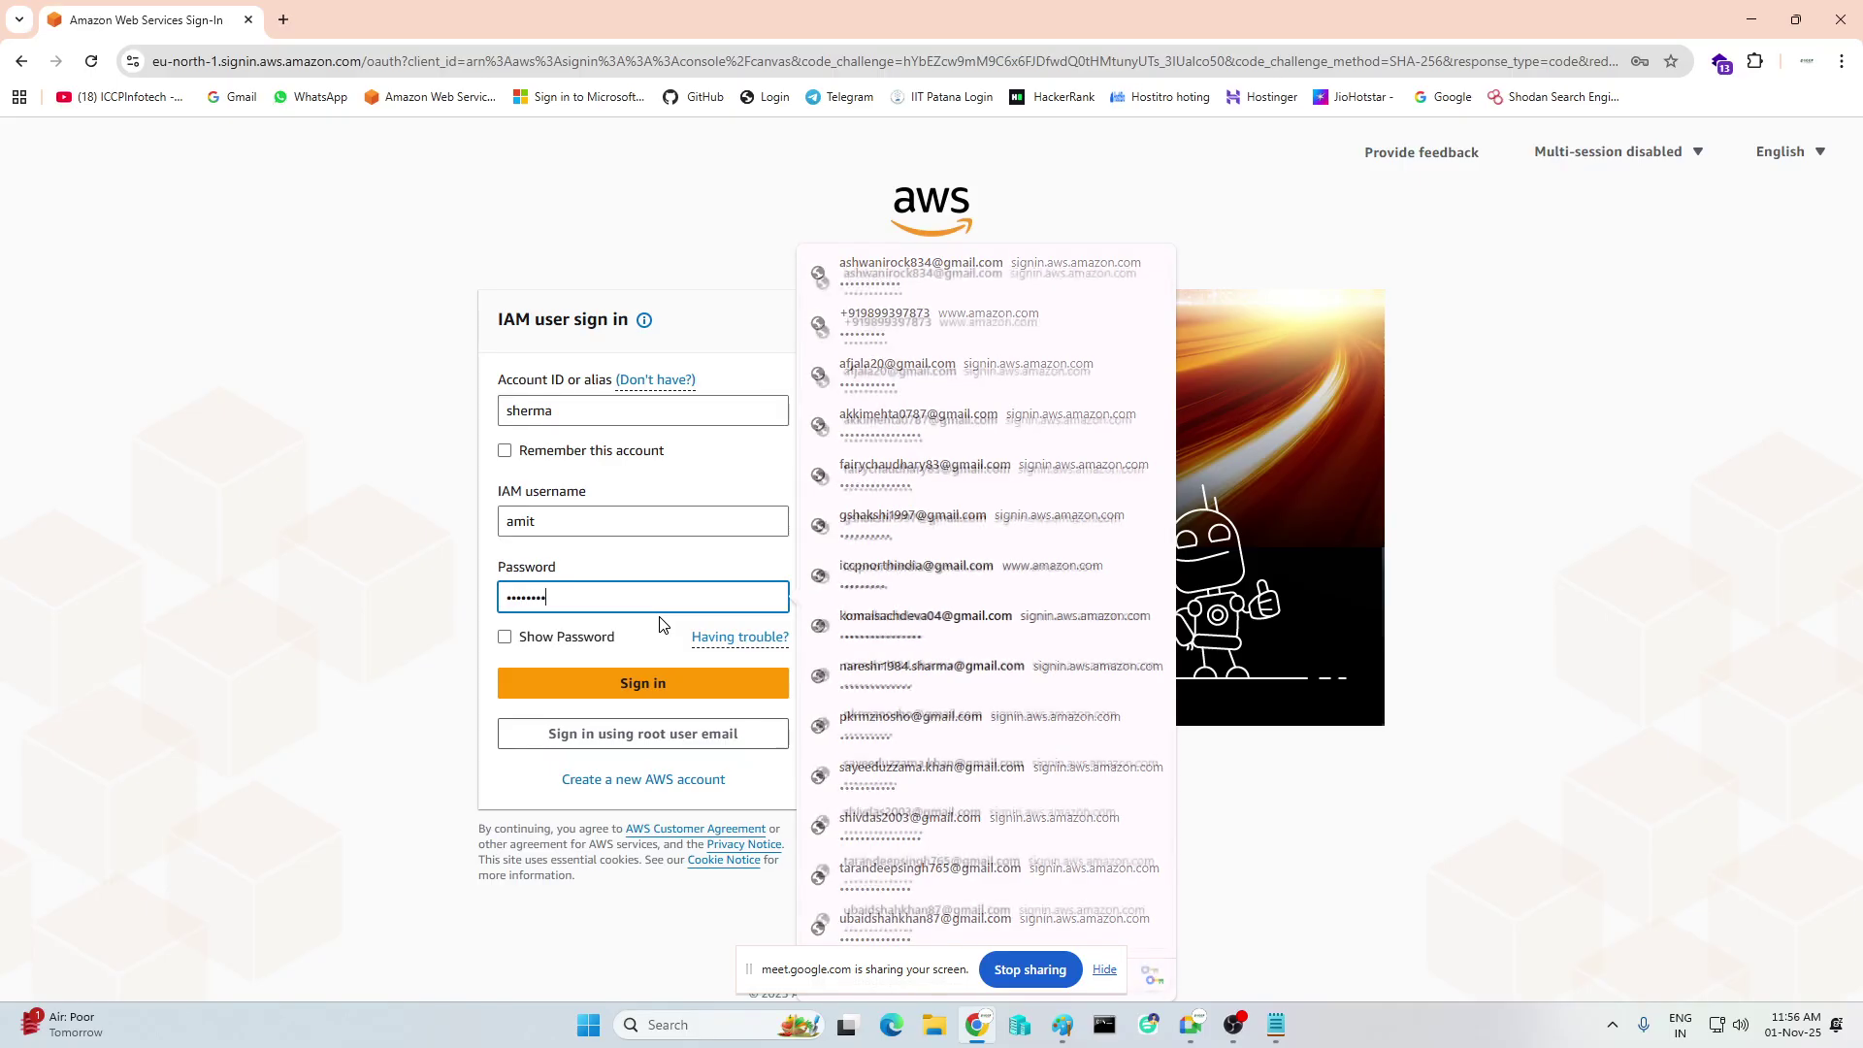
key(Return)
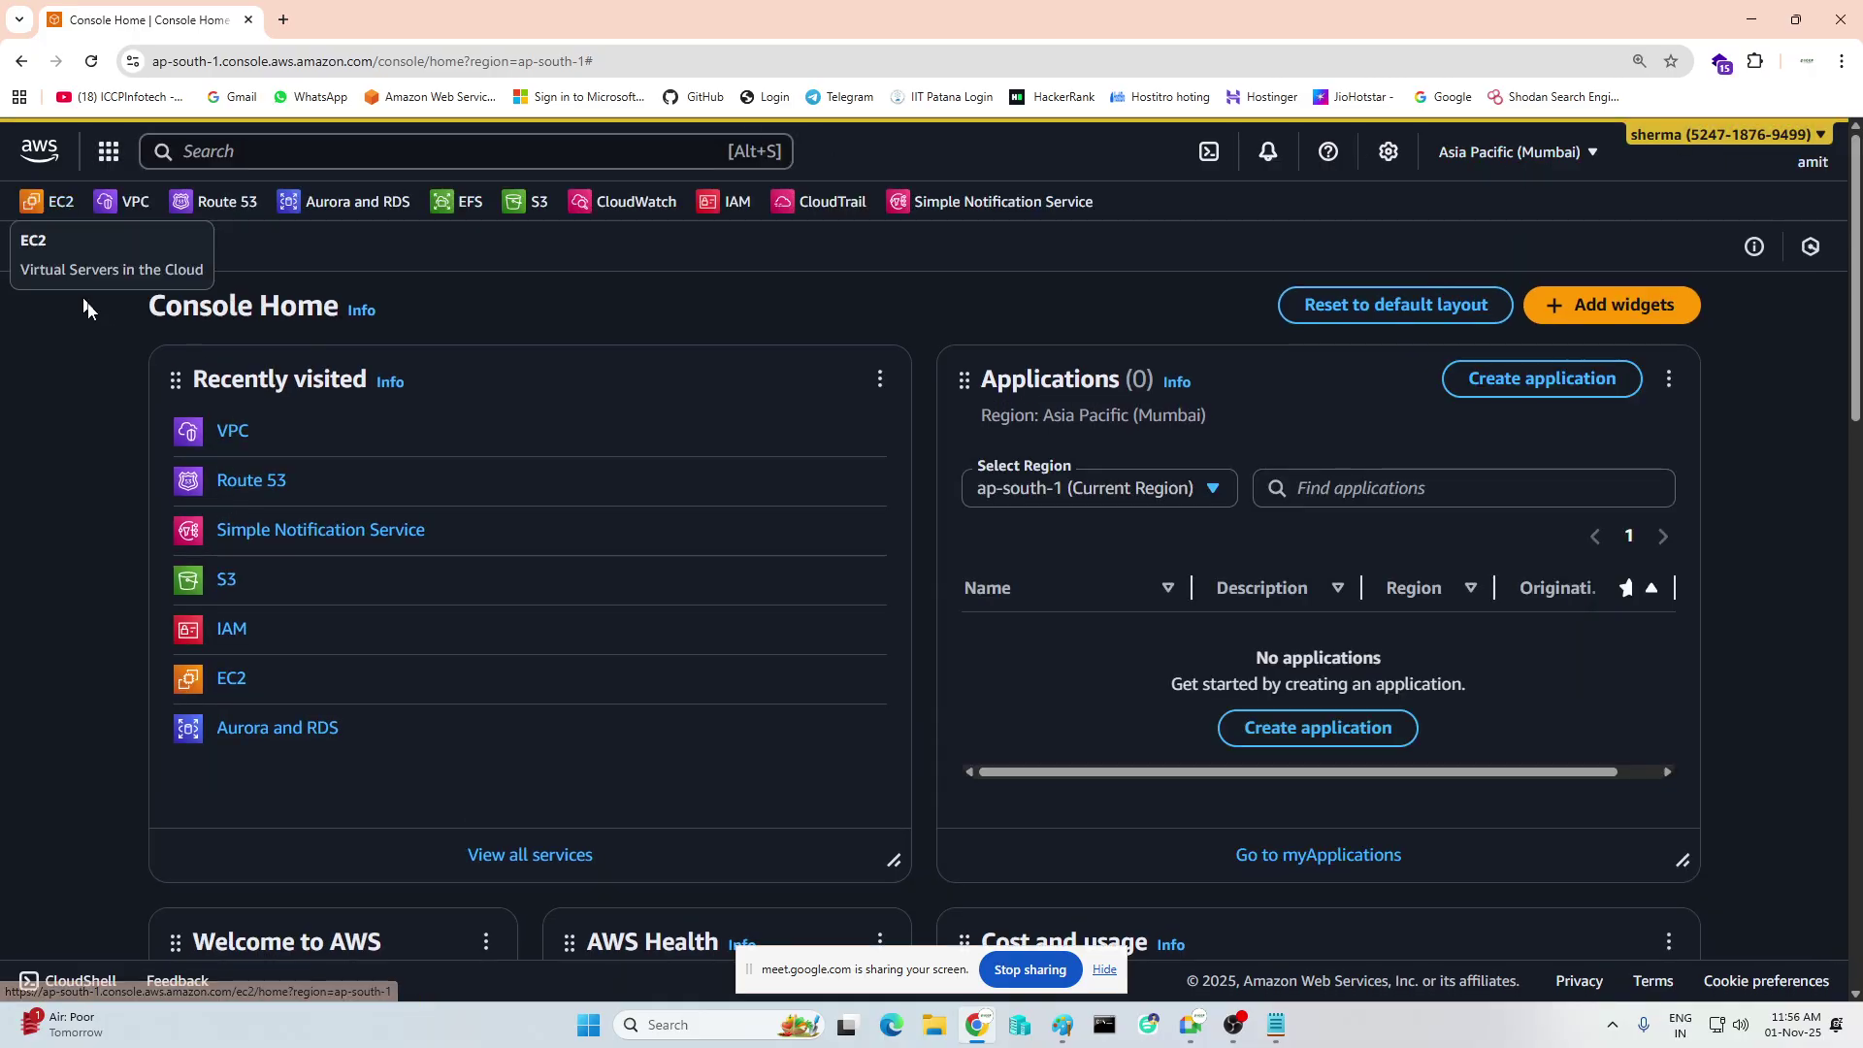
click(233, 677)
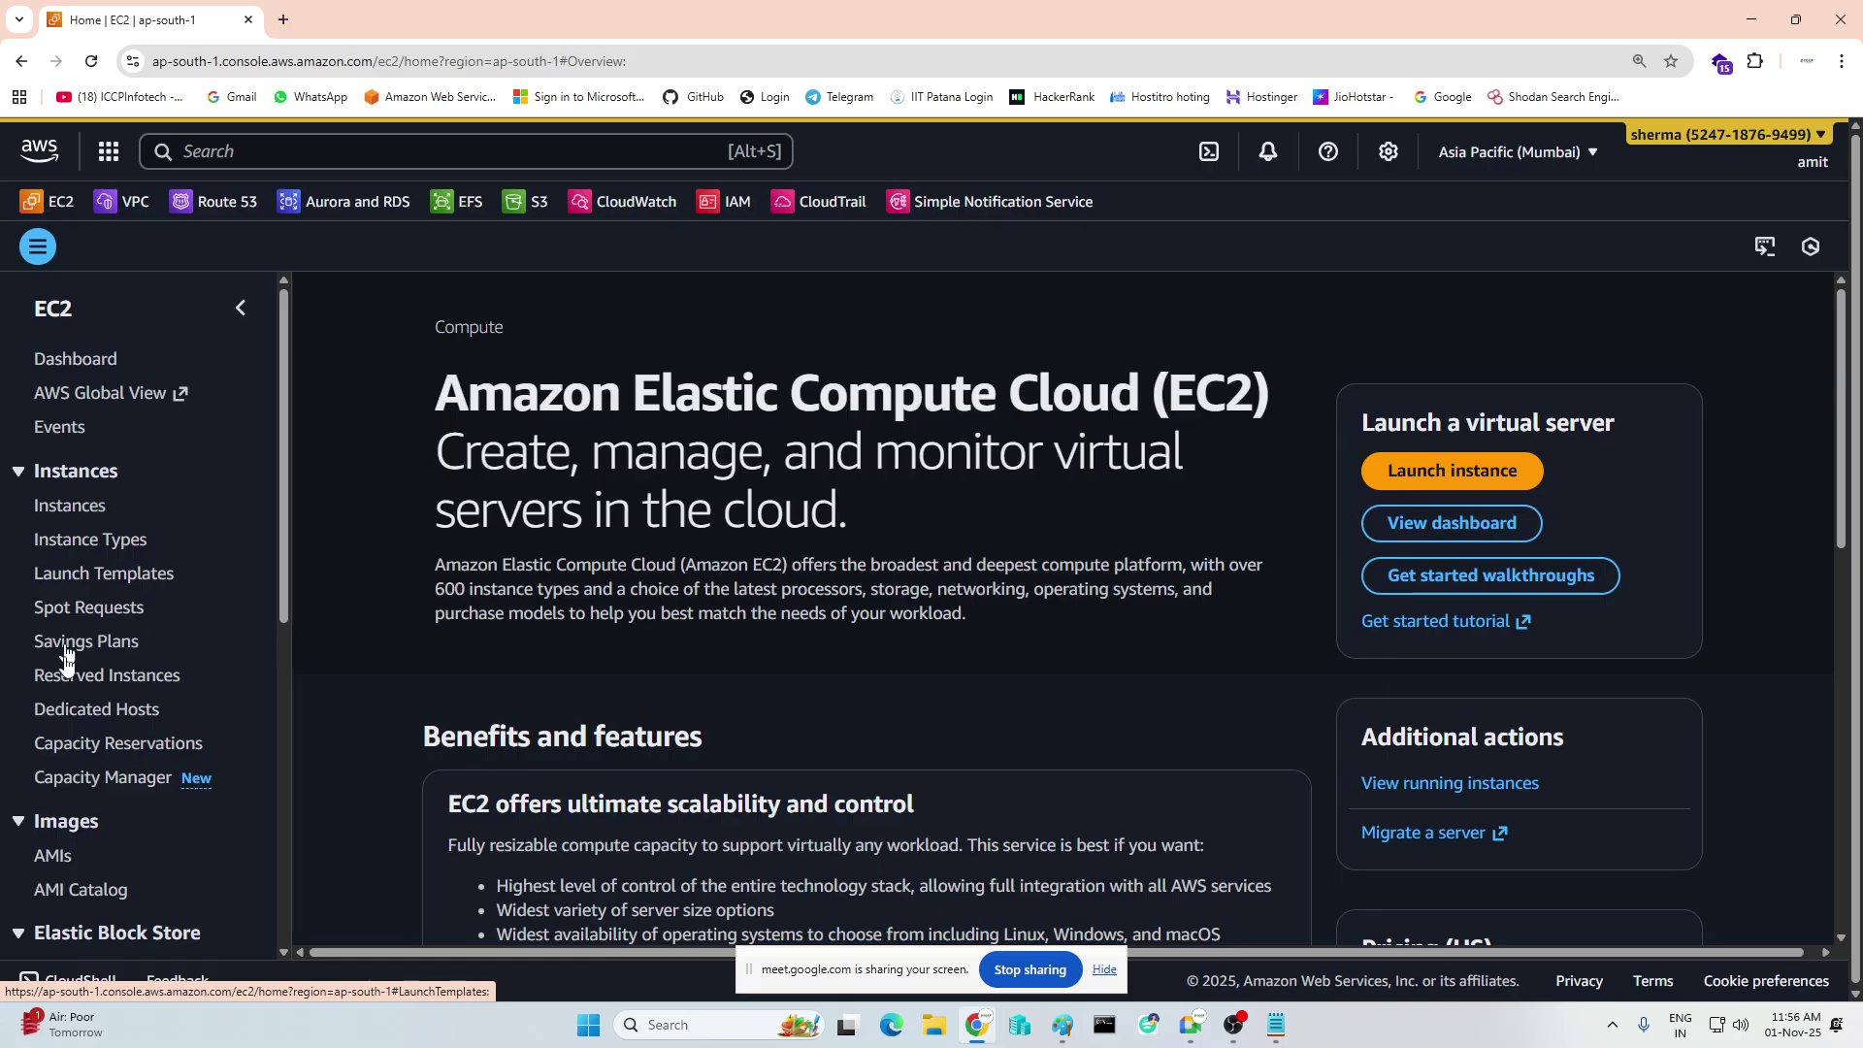
Step: Terminate both stopped instances, jenkins and webserver 1, from the EC2 Instances list
click(44, 854)
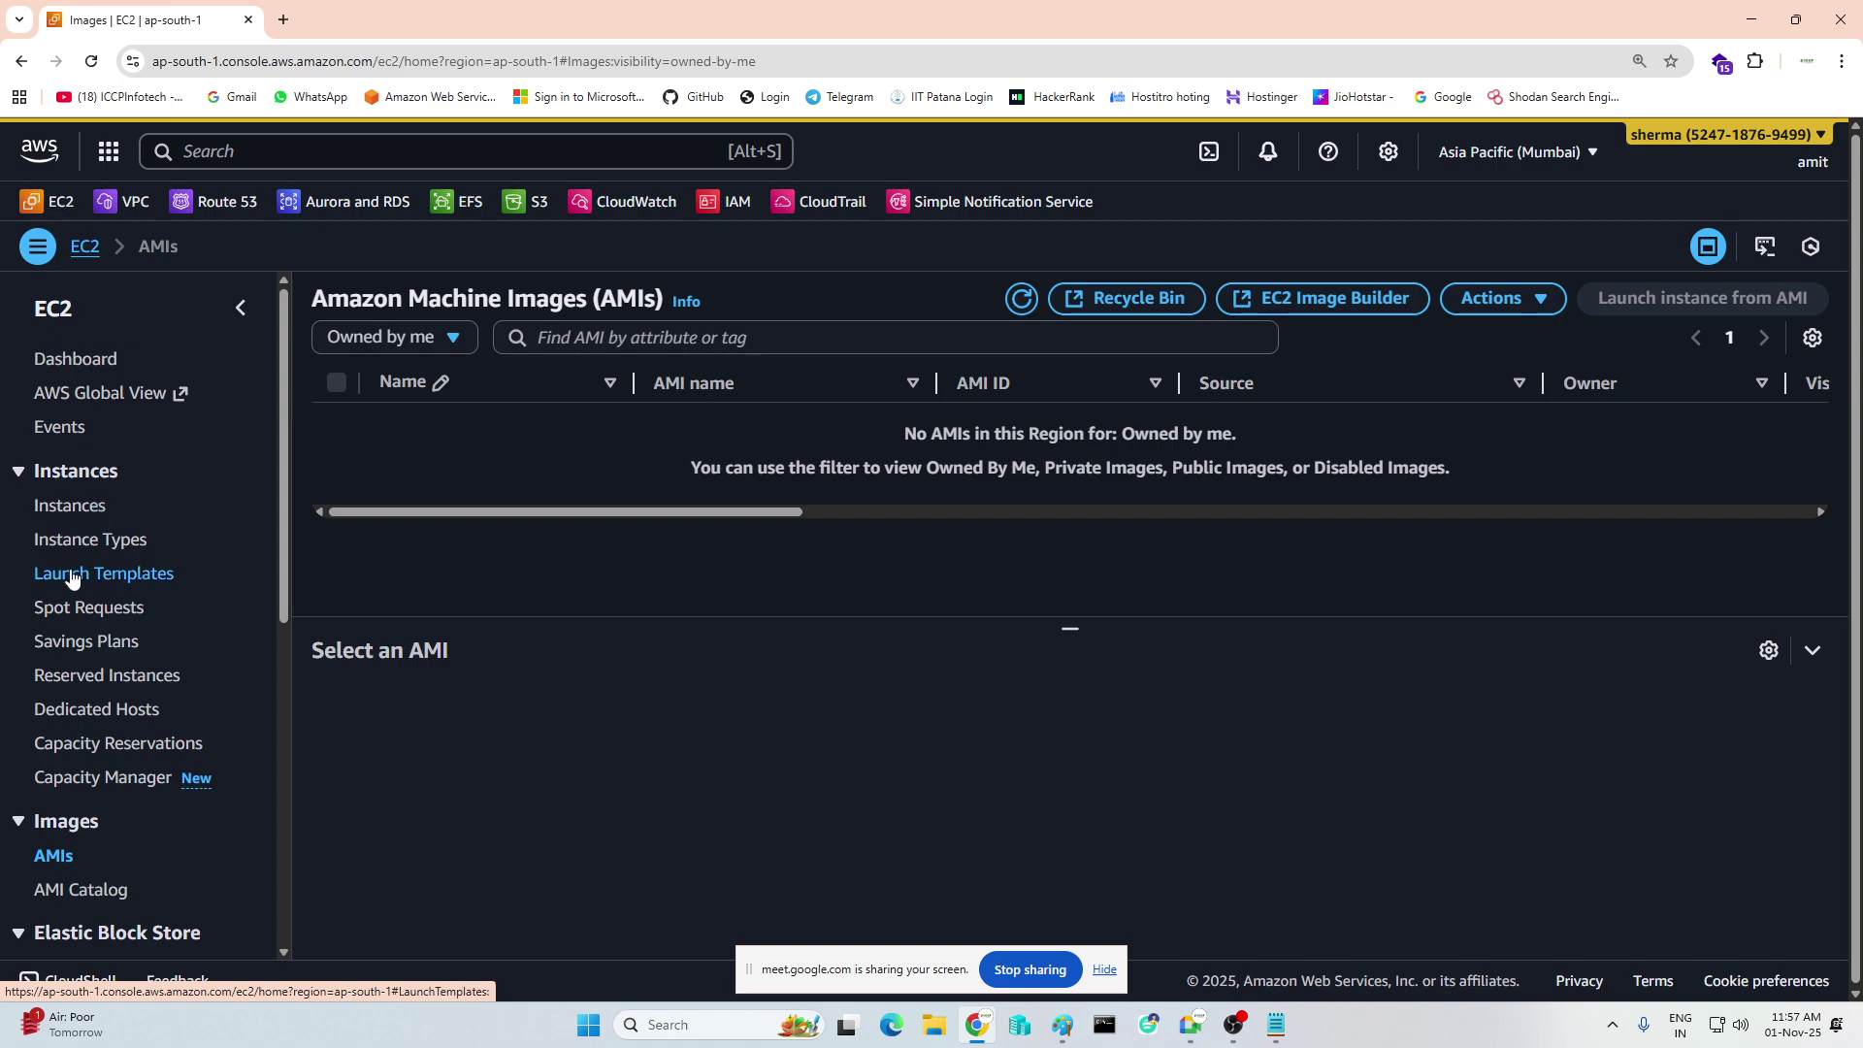
click(68, 505)
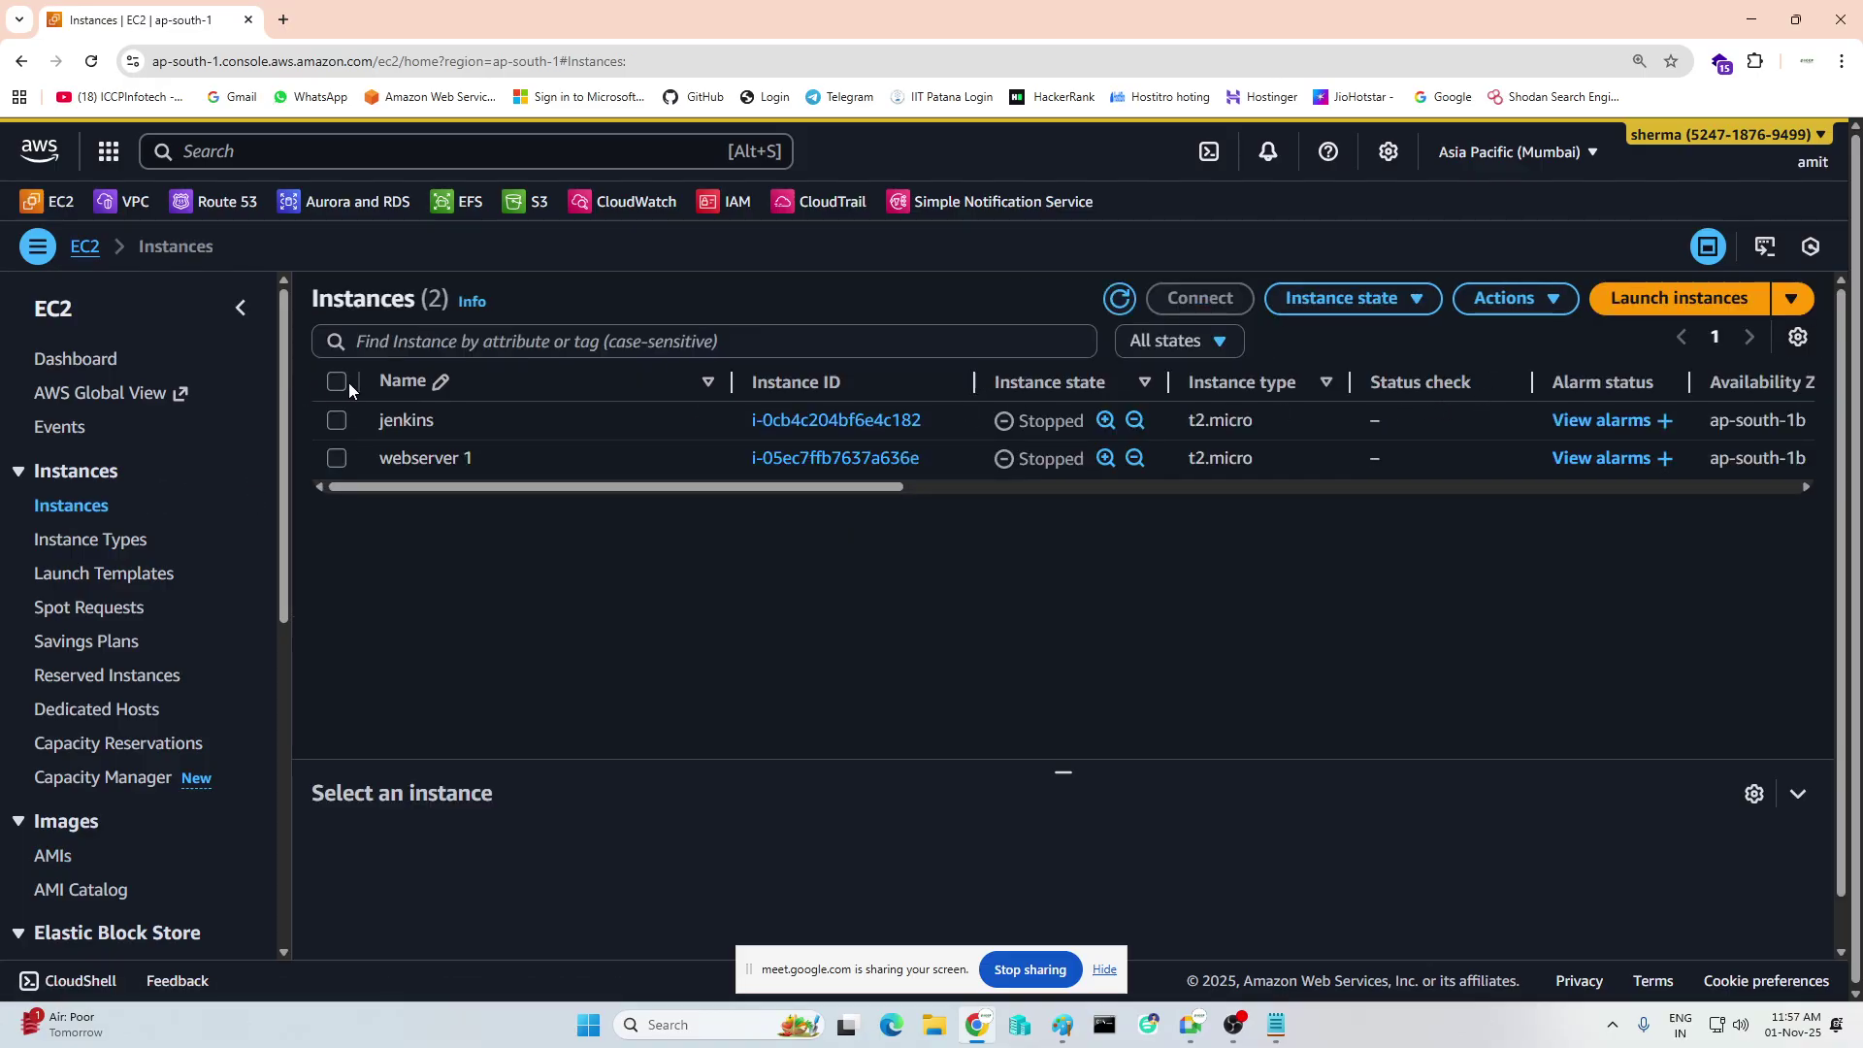
click(336, 381)
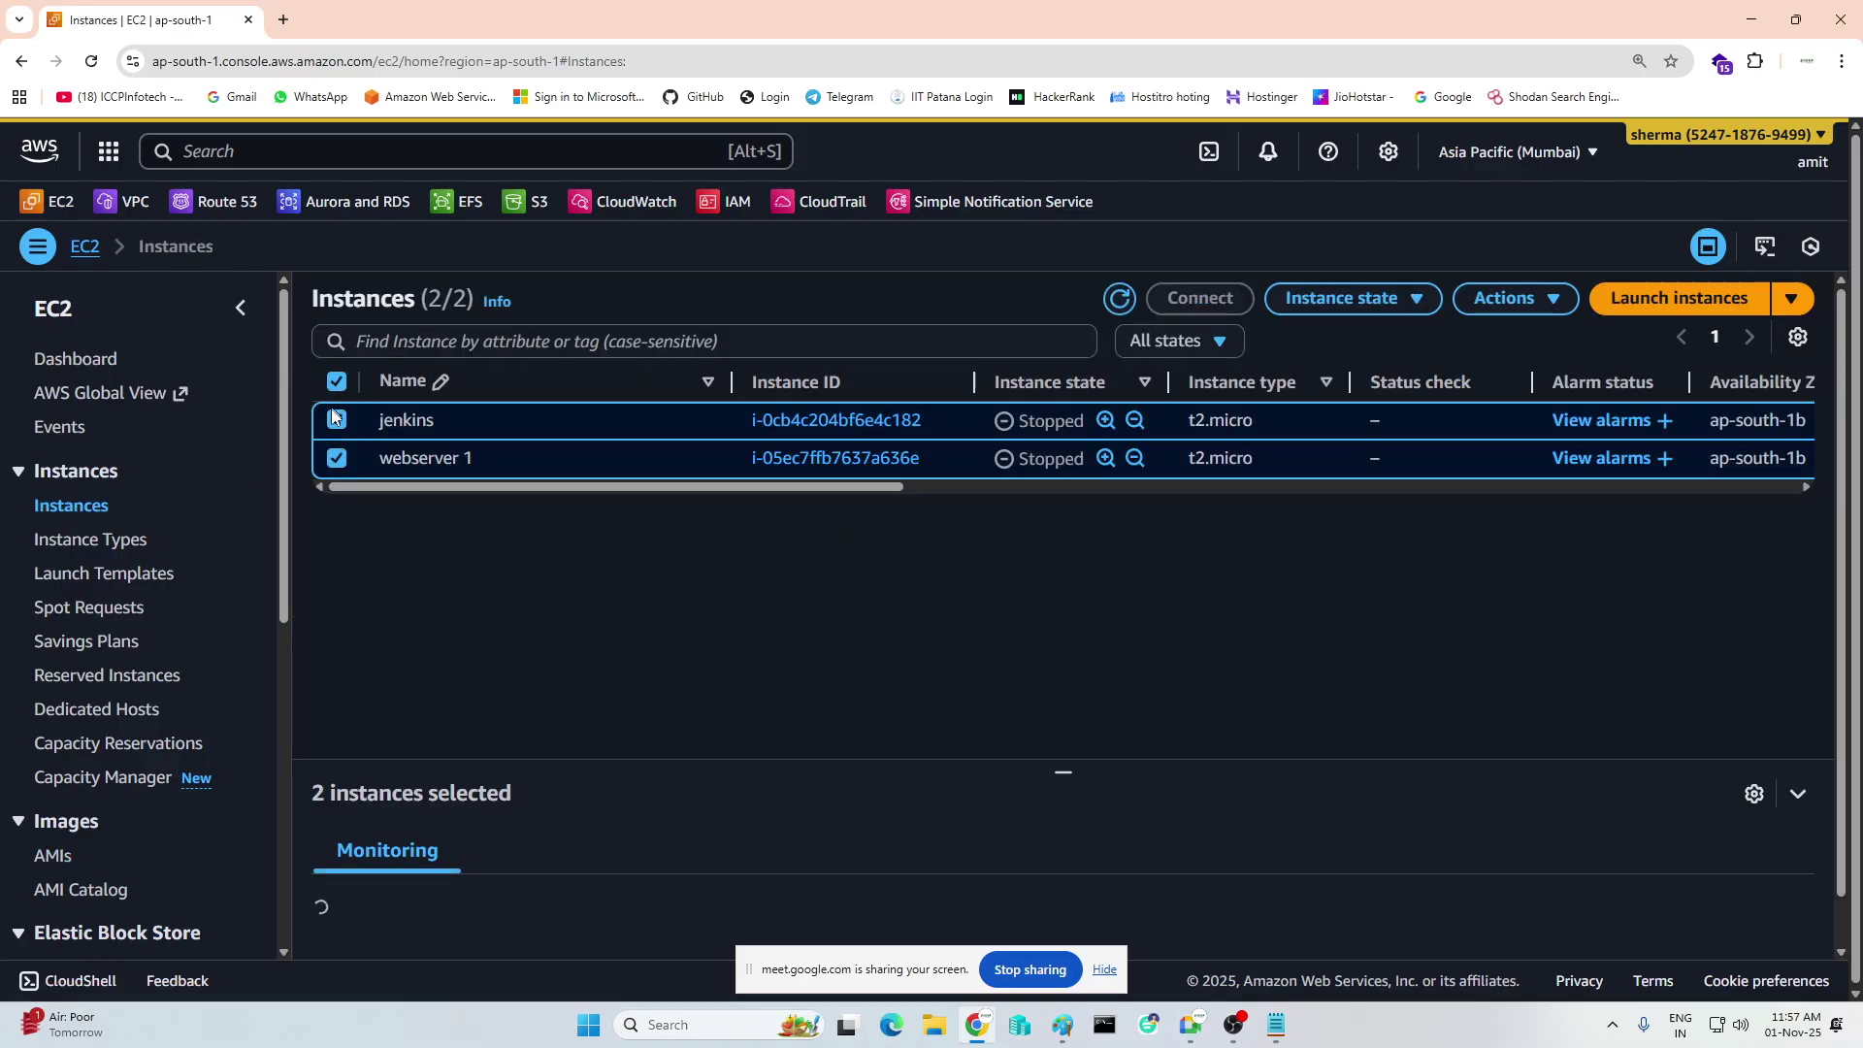
click(1528, 301)
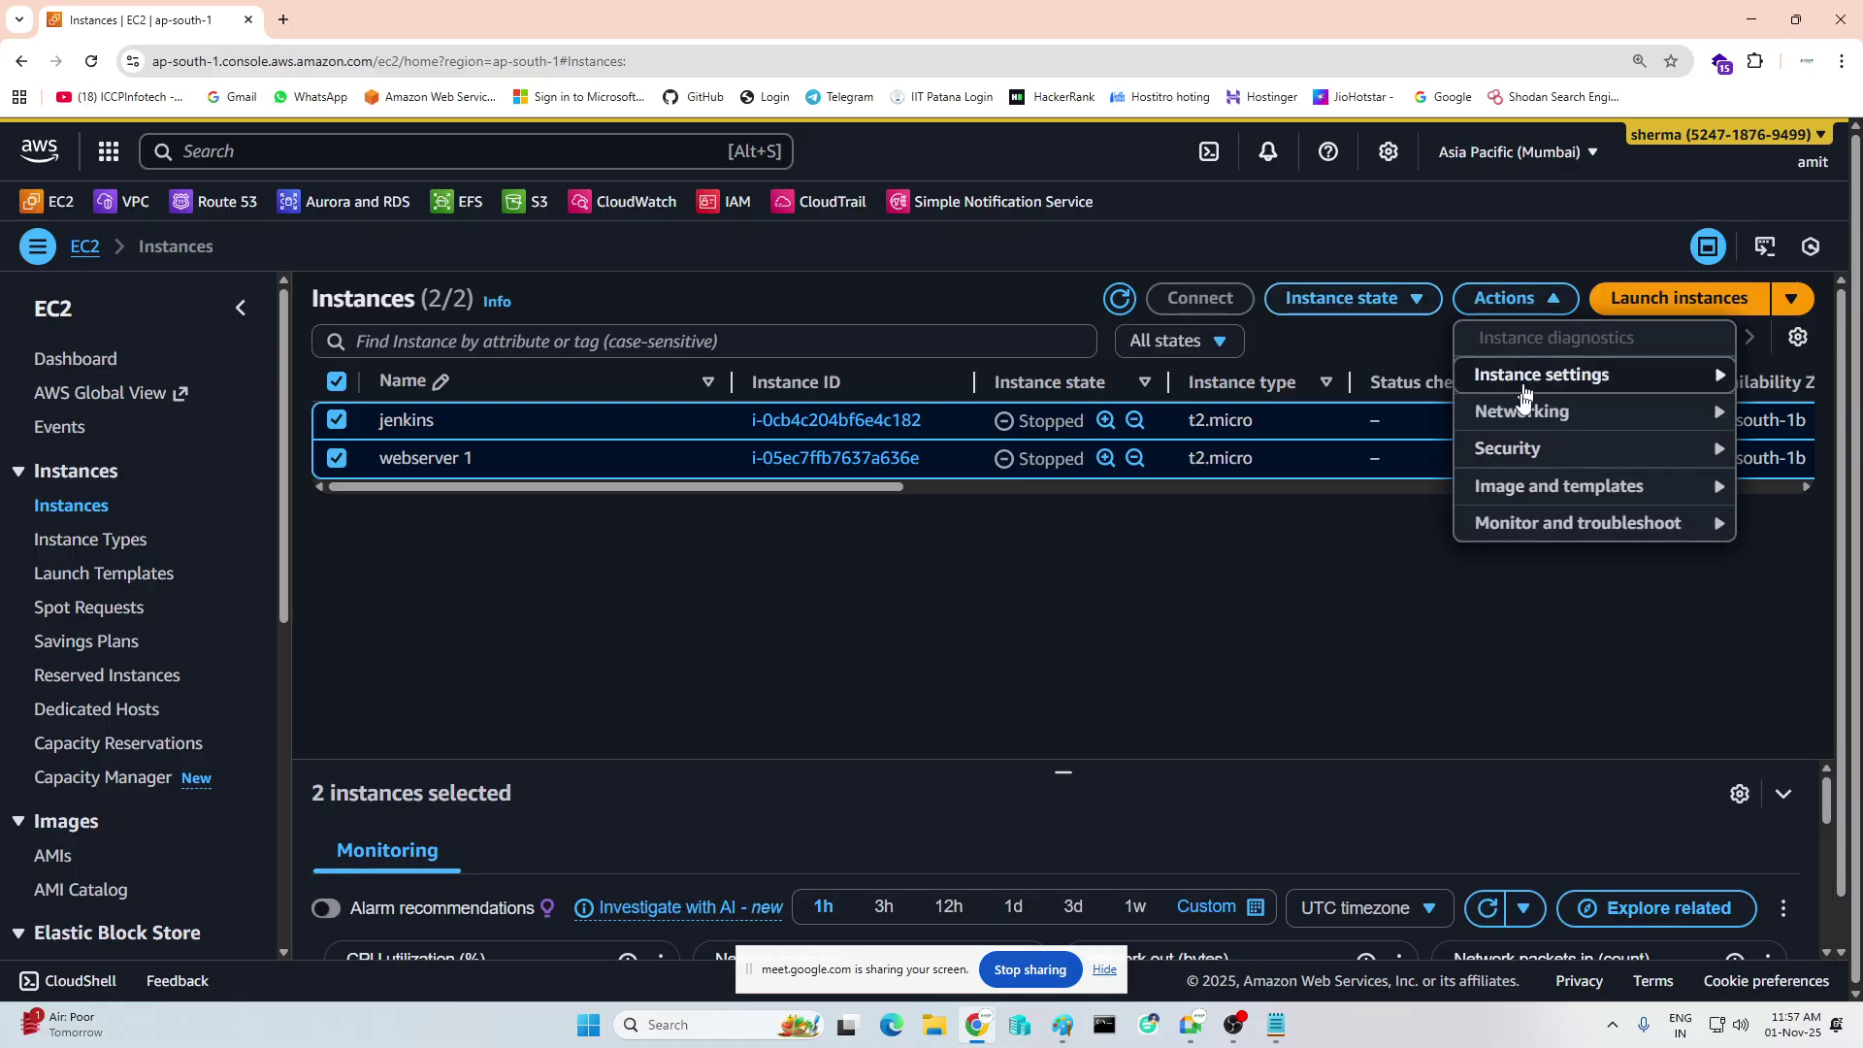
click(1351, 299)
click(1333, 479)
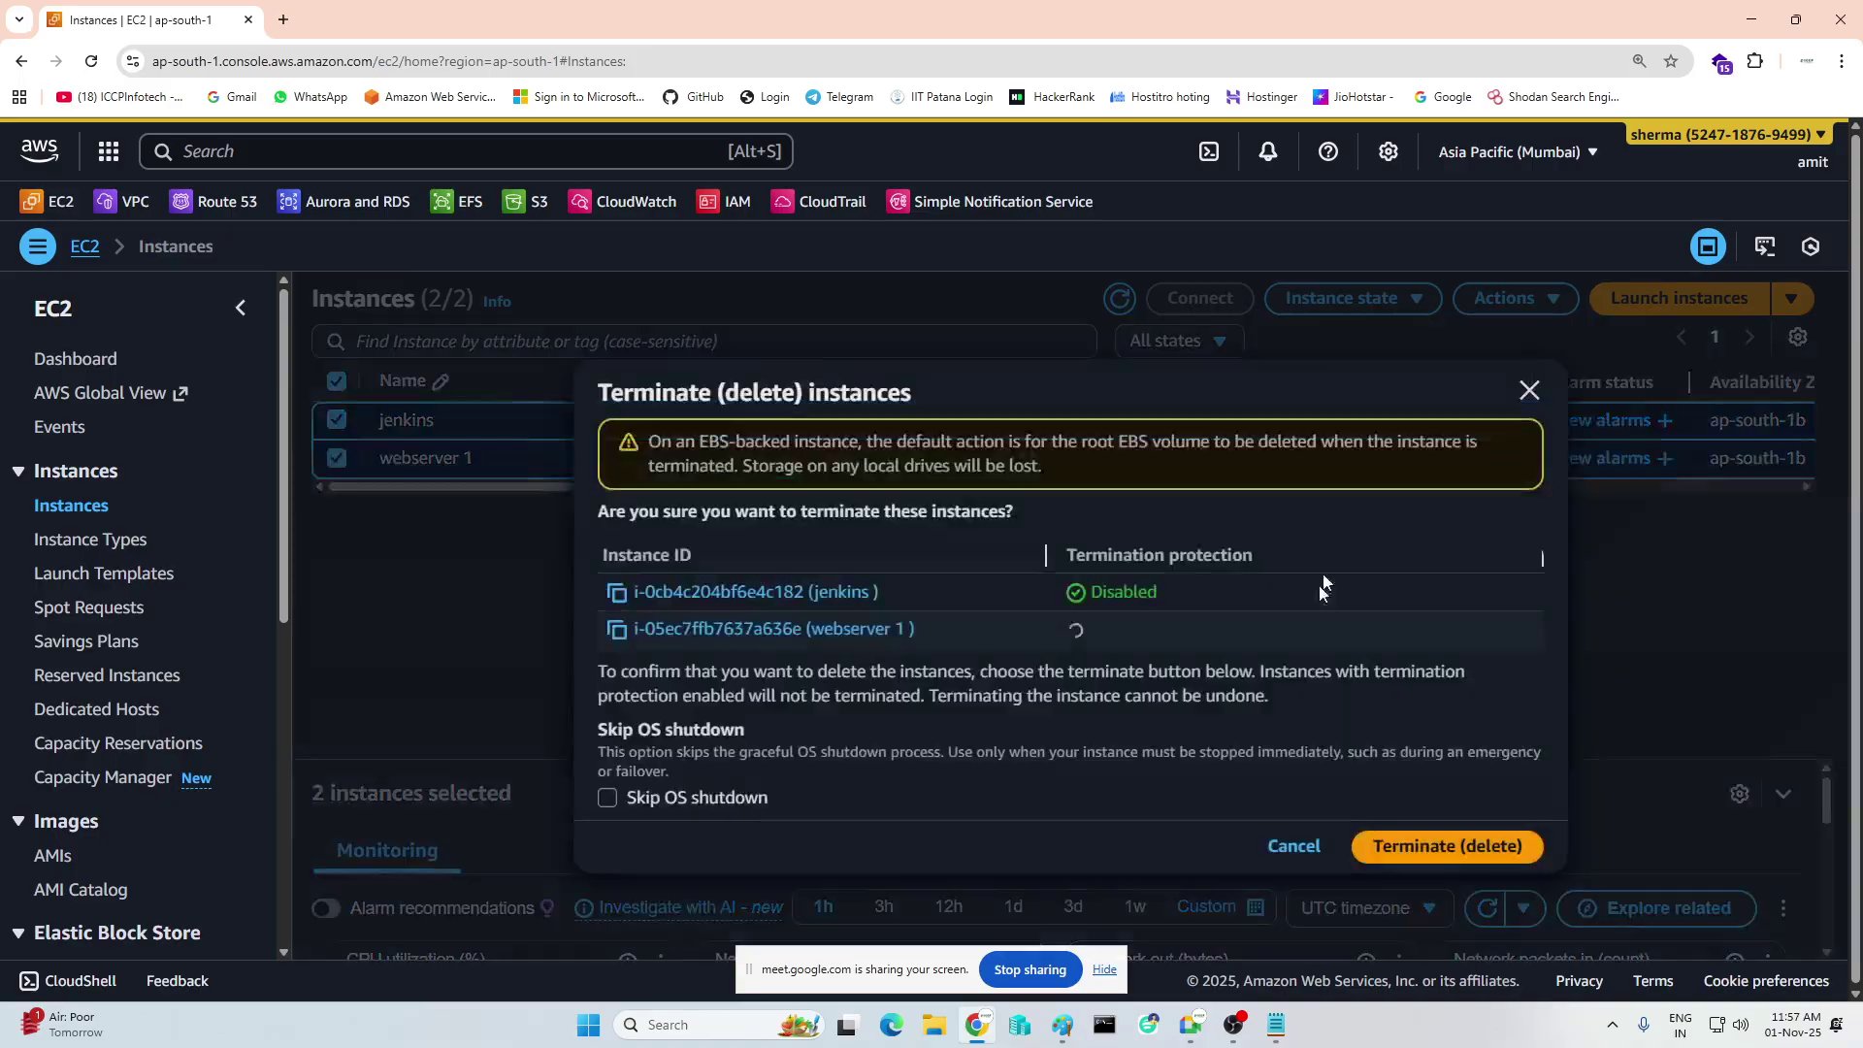
click(1446, 846)
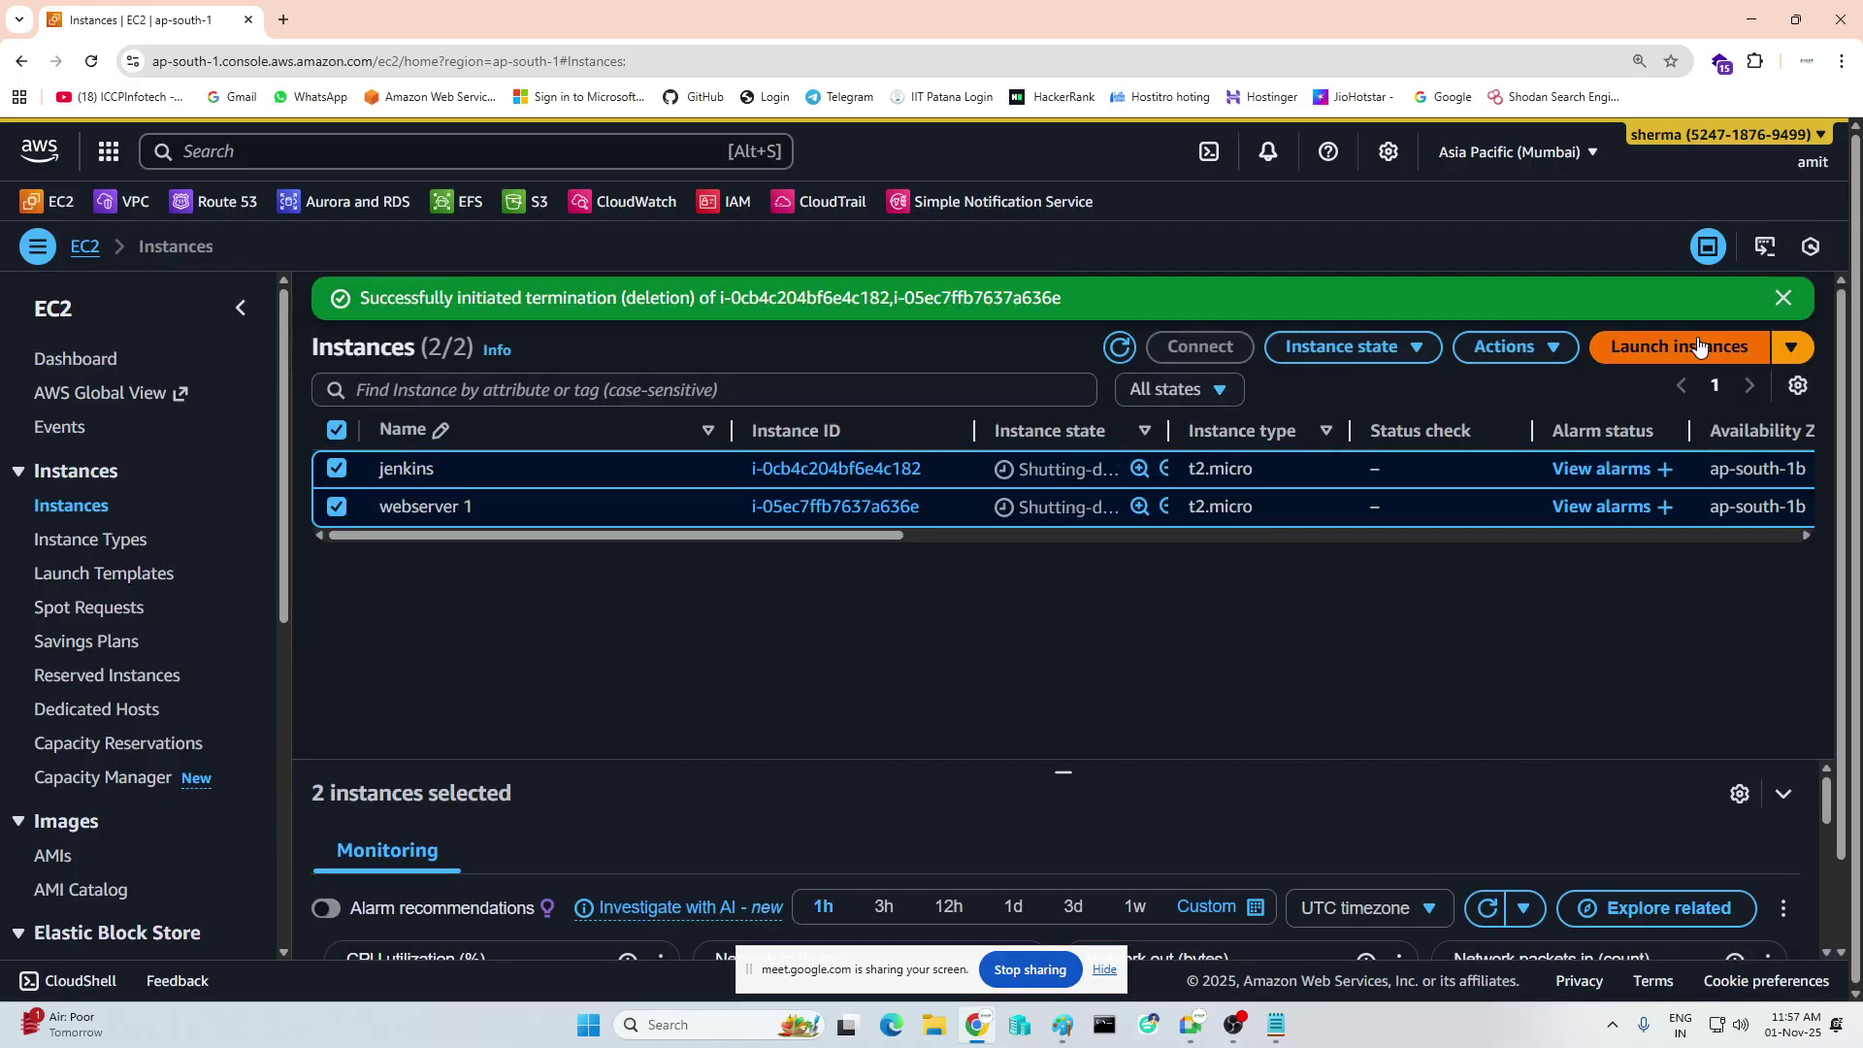
click(1694, 346)
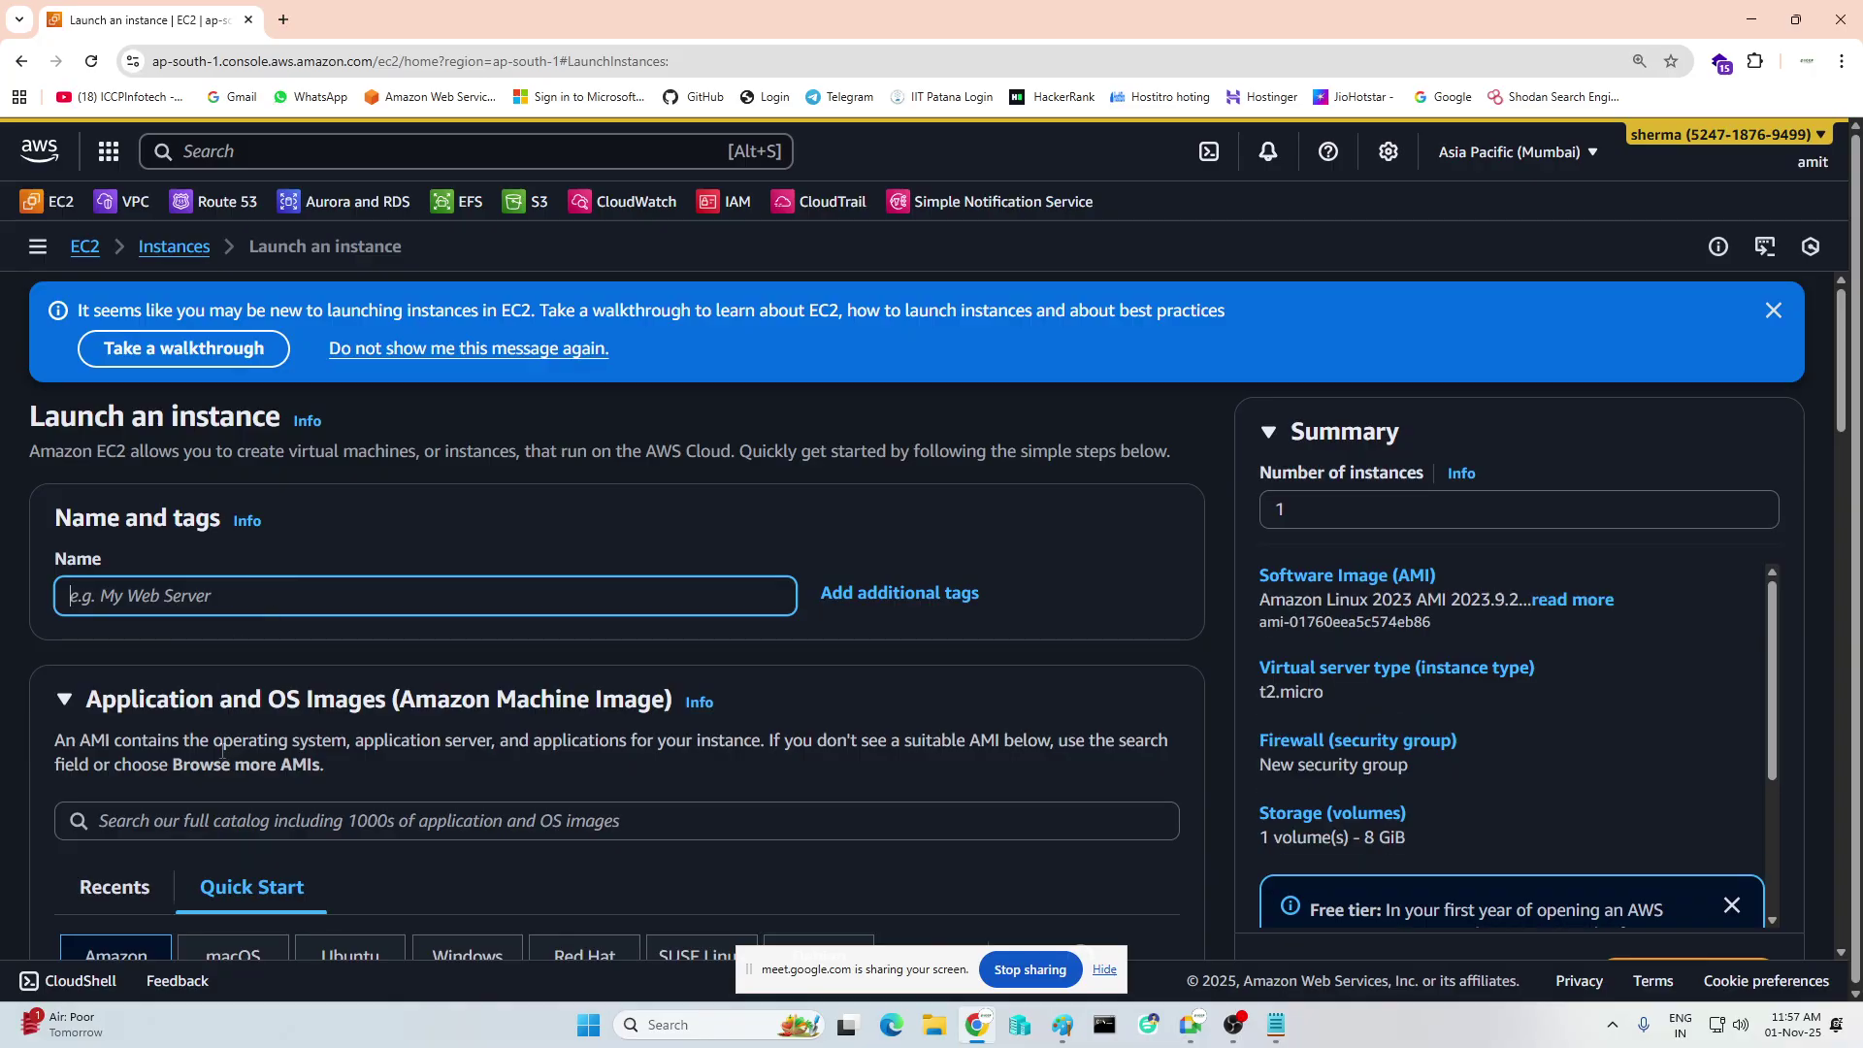
Step: Name the instance 'myserver' and choose the Windows Server 2016 Base AMI
text(myserver)
scroll(495, 570, down, 4)
click(475, 658)
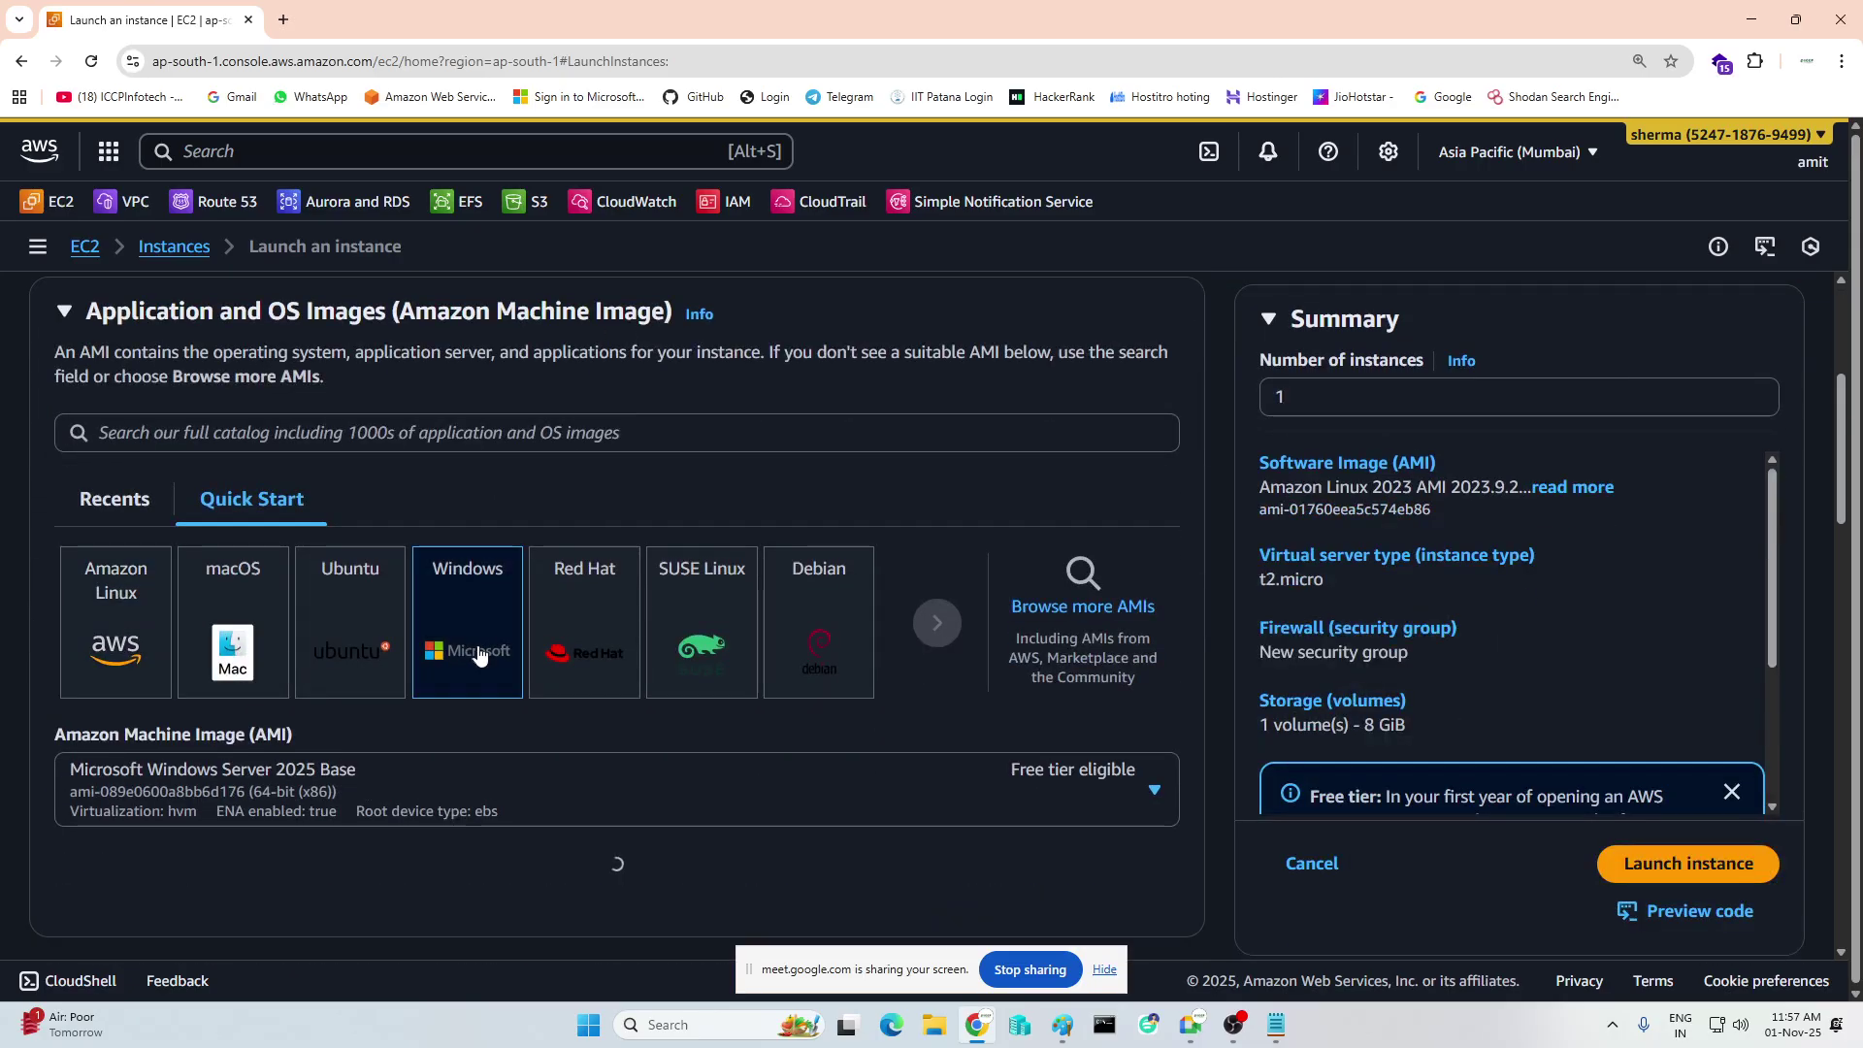
click(571, 788)
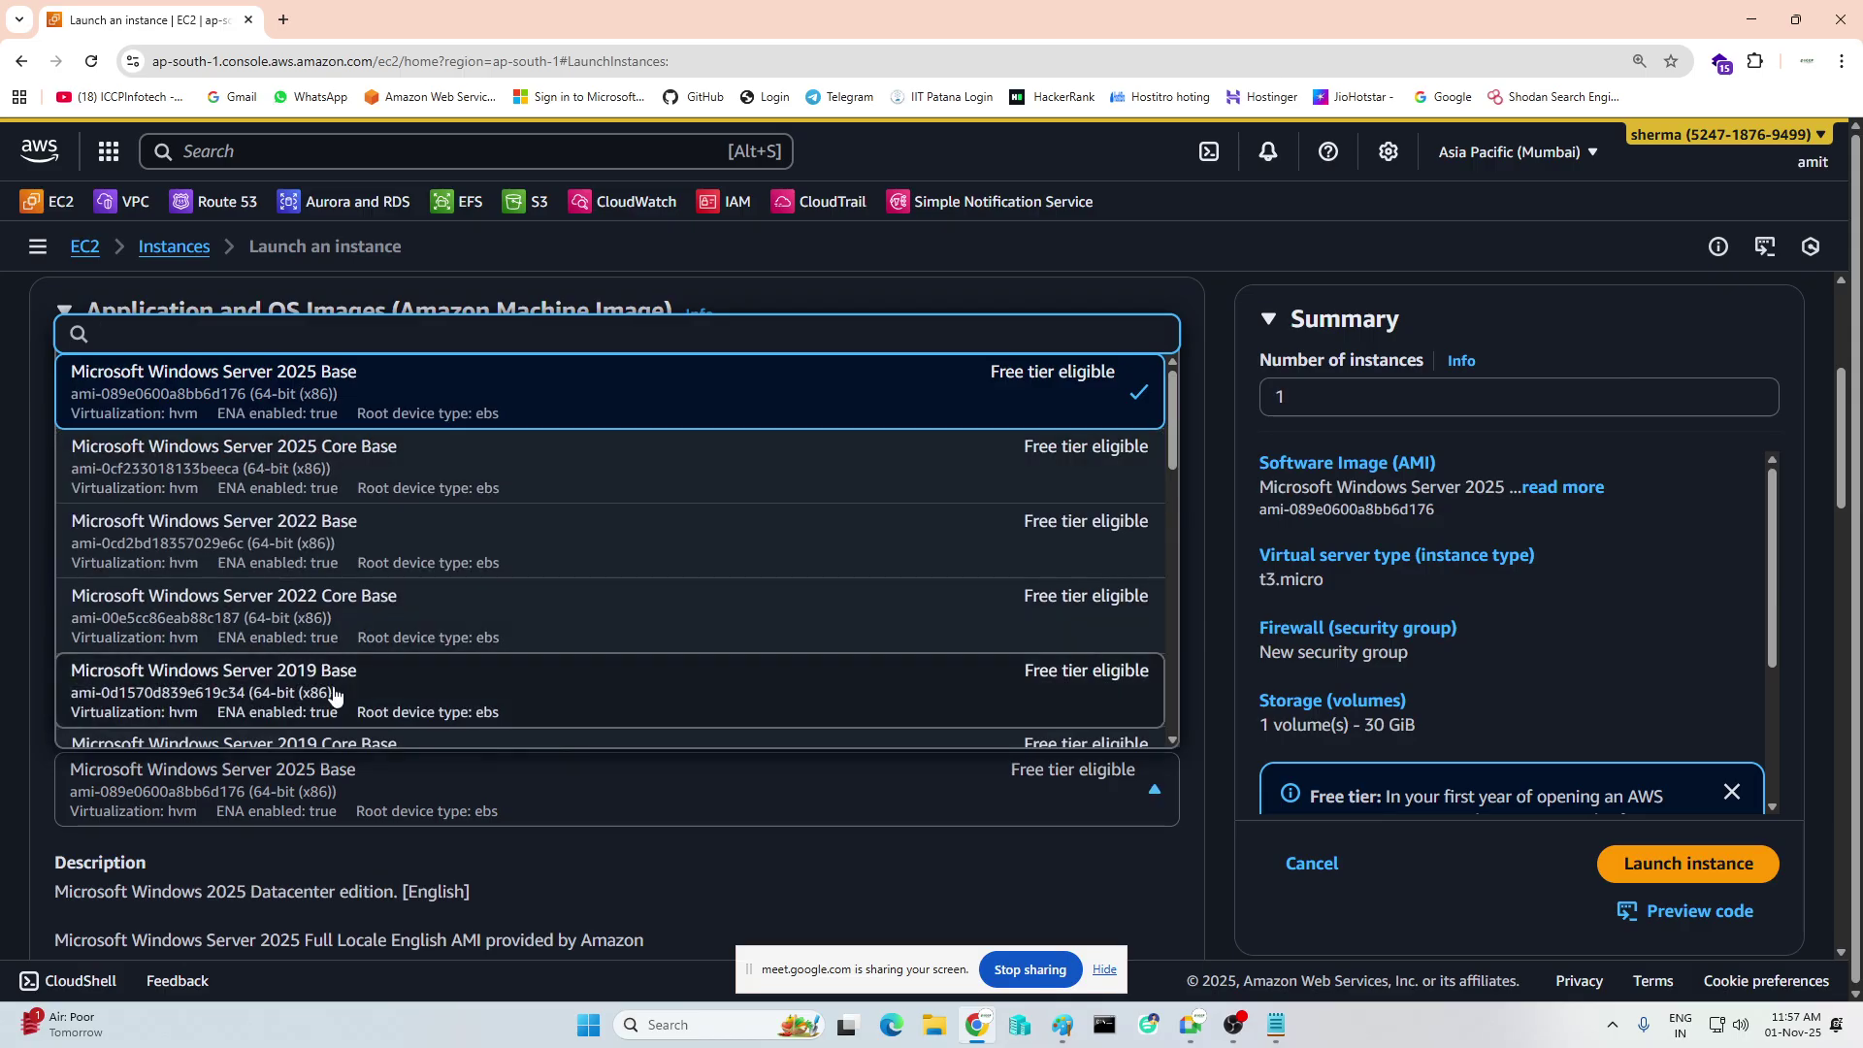
scroll(335, 695, down, 3)
click(315, 663)
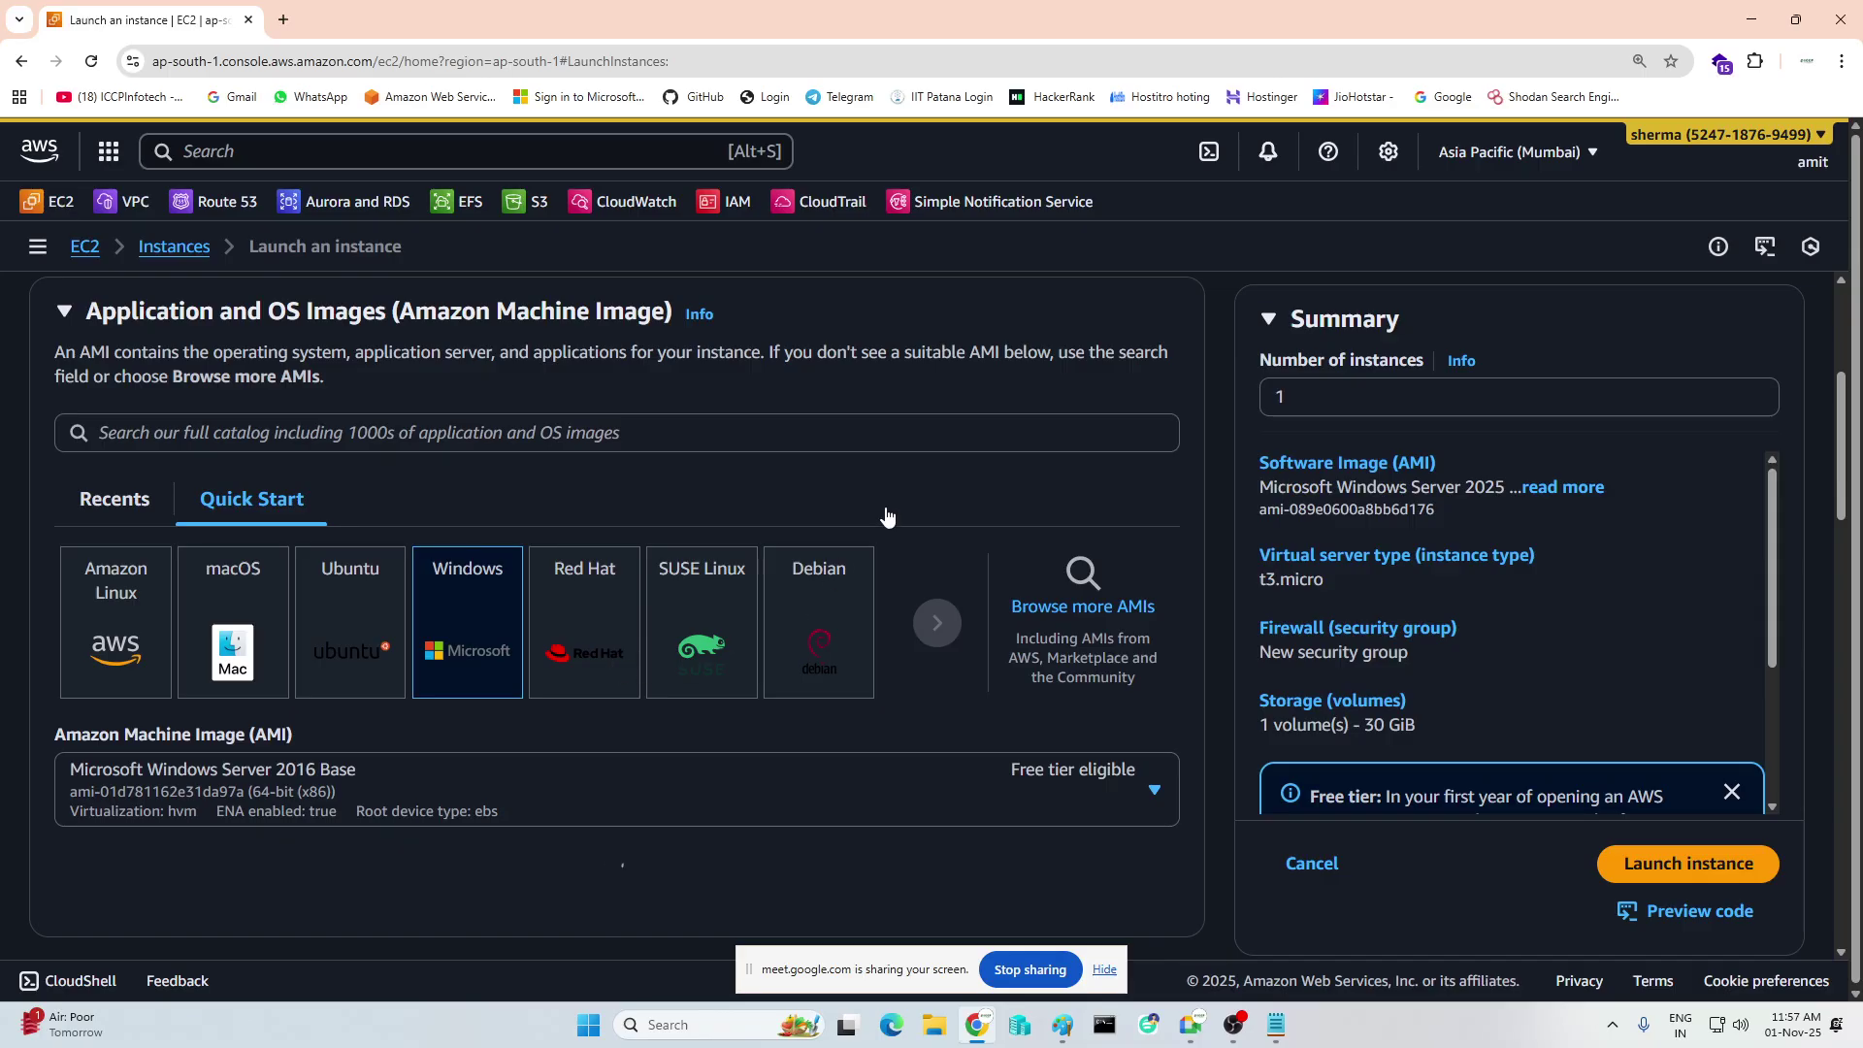
Step: Select the vpc1-ig key pair for the instance
scroll(885, 506, down, 3)
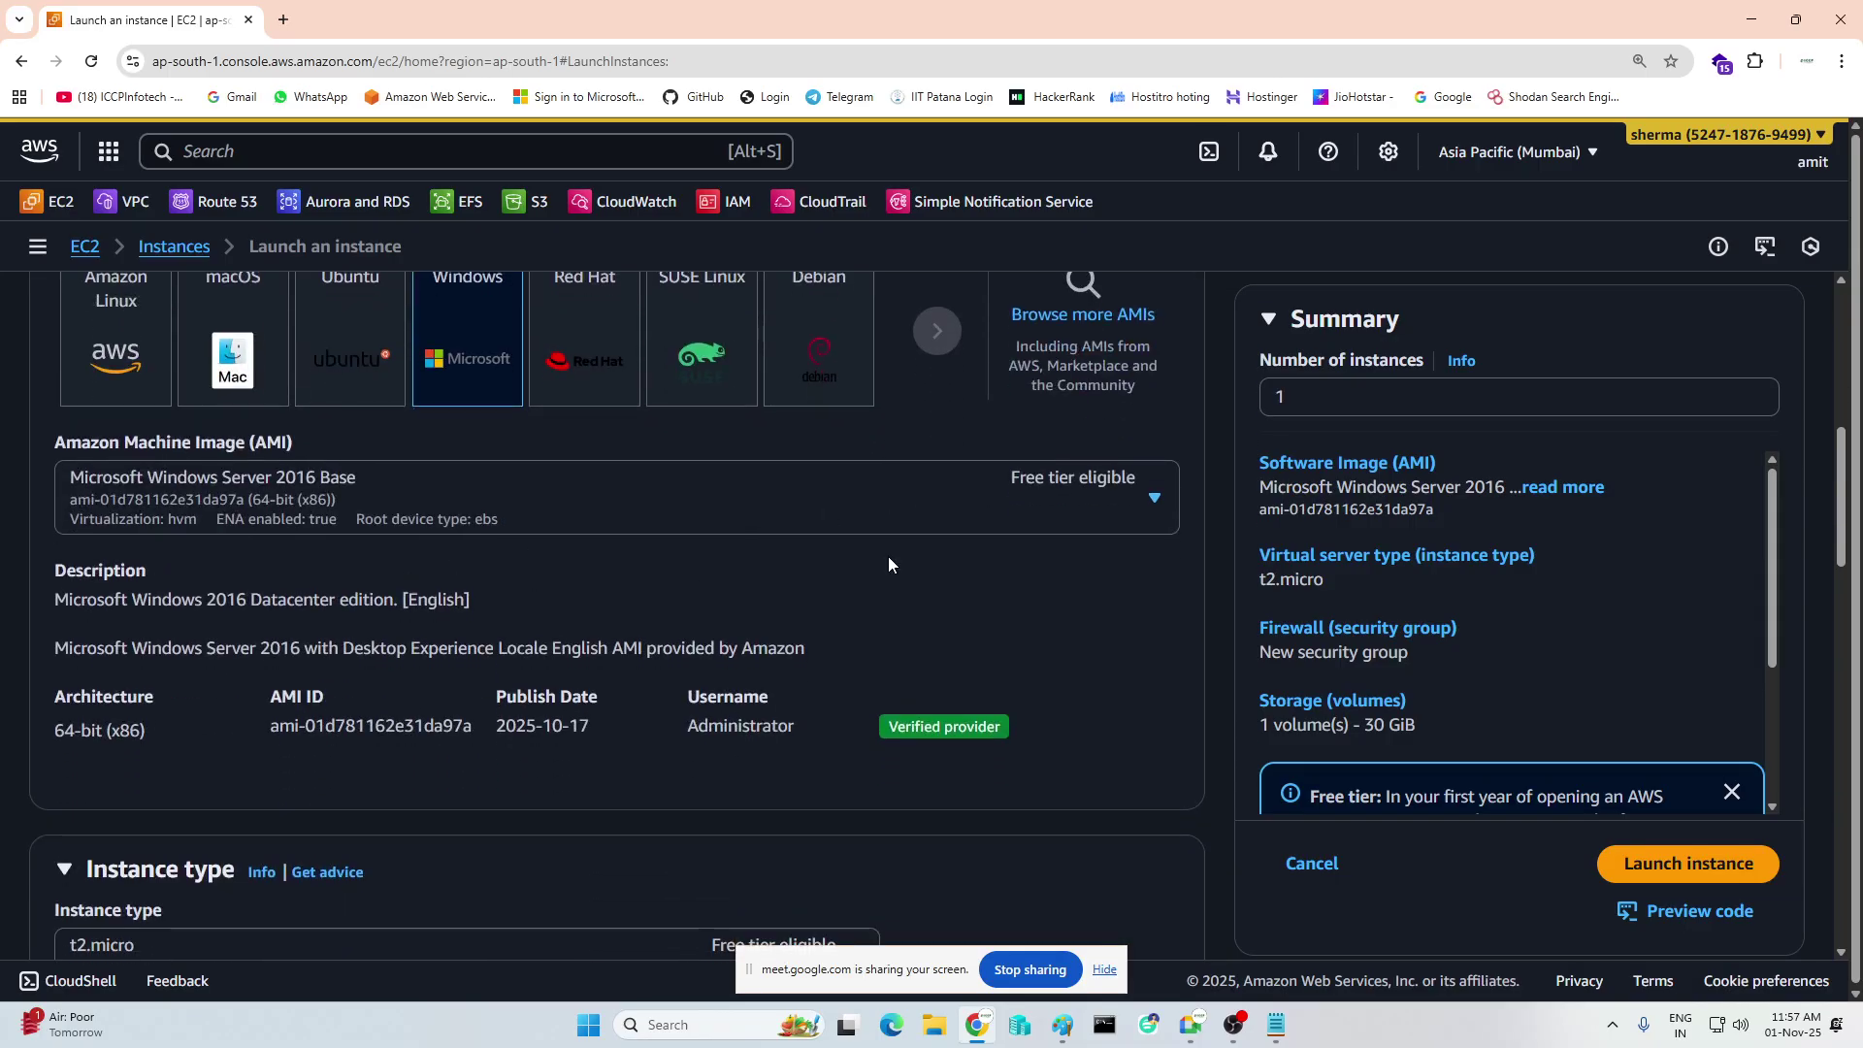
scroll(887, 561, down, 8)
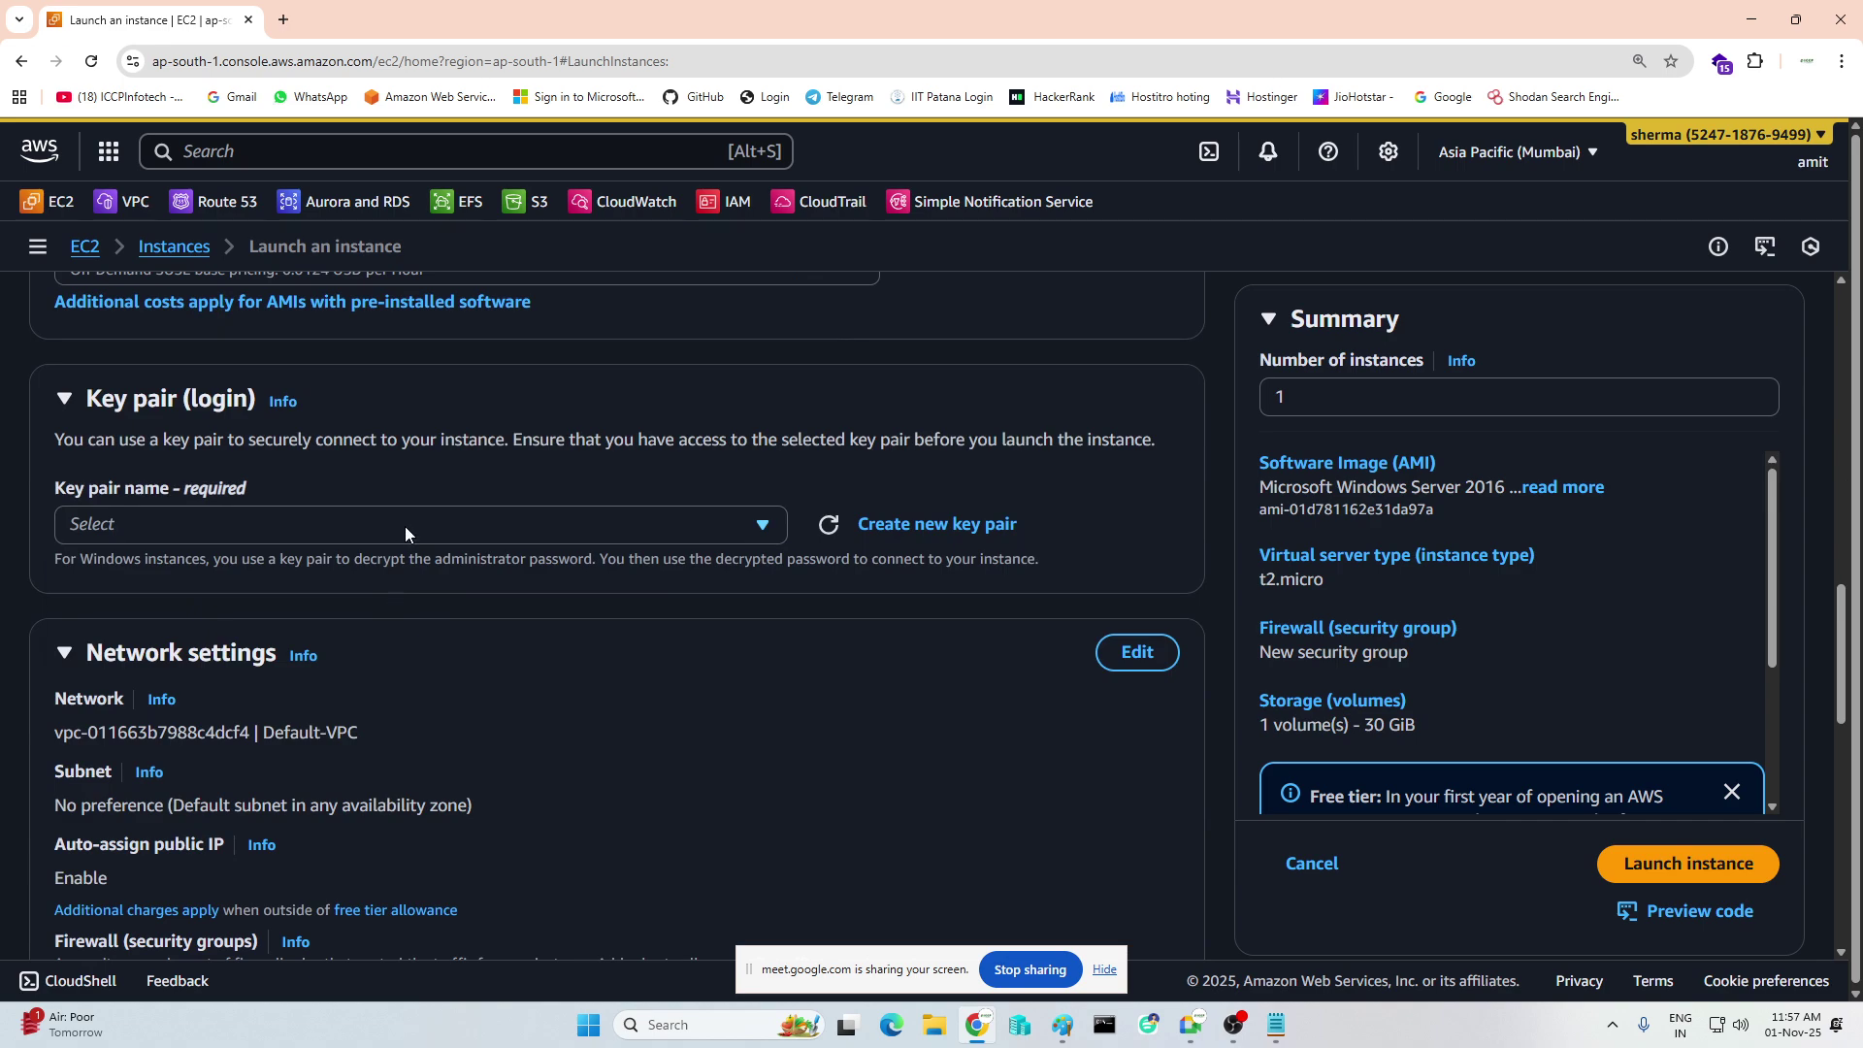
click(404, 526)
scroll(212, 733, down, 1)
click(155, 715)
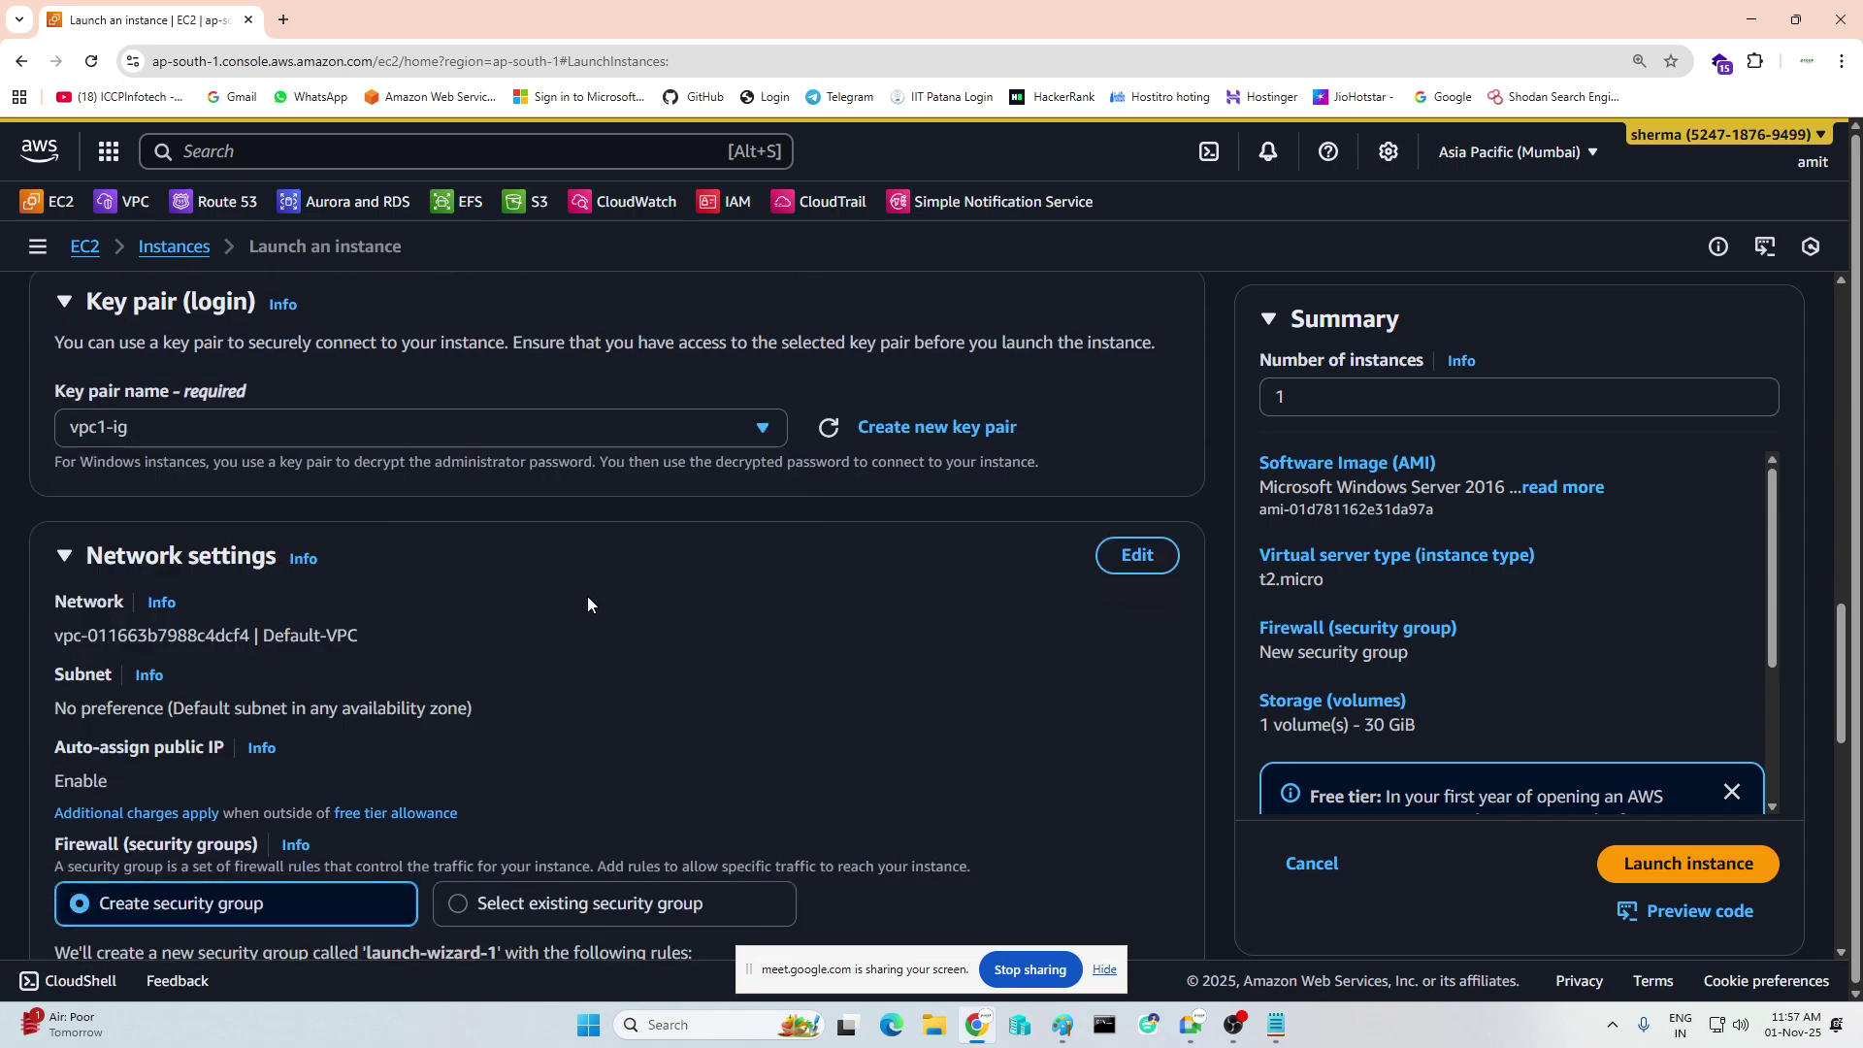
Step: Attach the existing security group lb-sg and launch the instance
scroll(587, 604, down, 4)
click(555, 524)
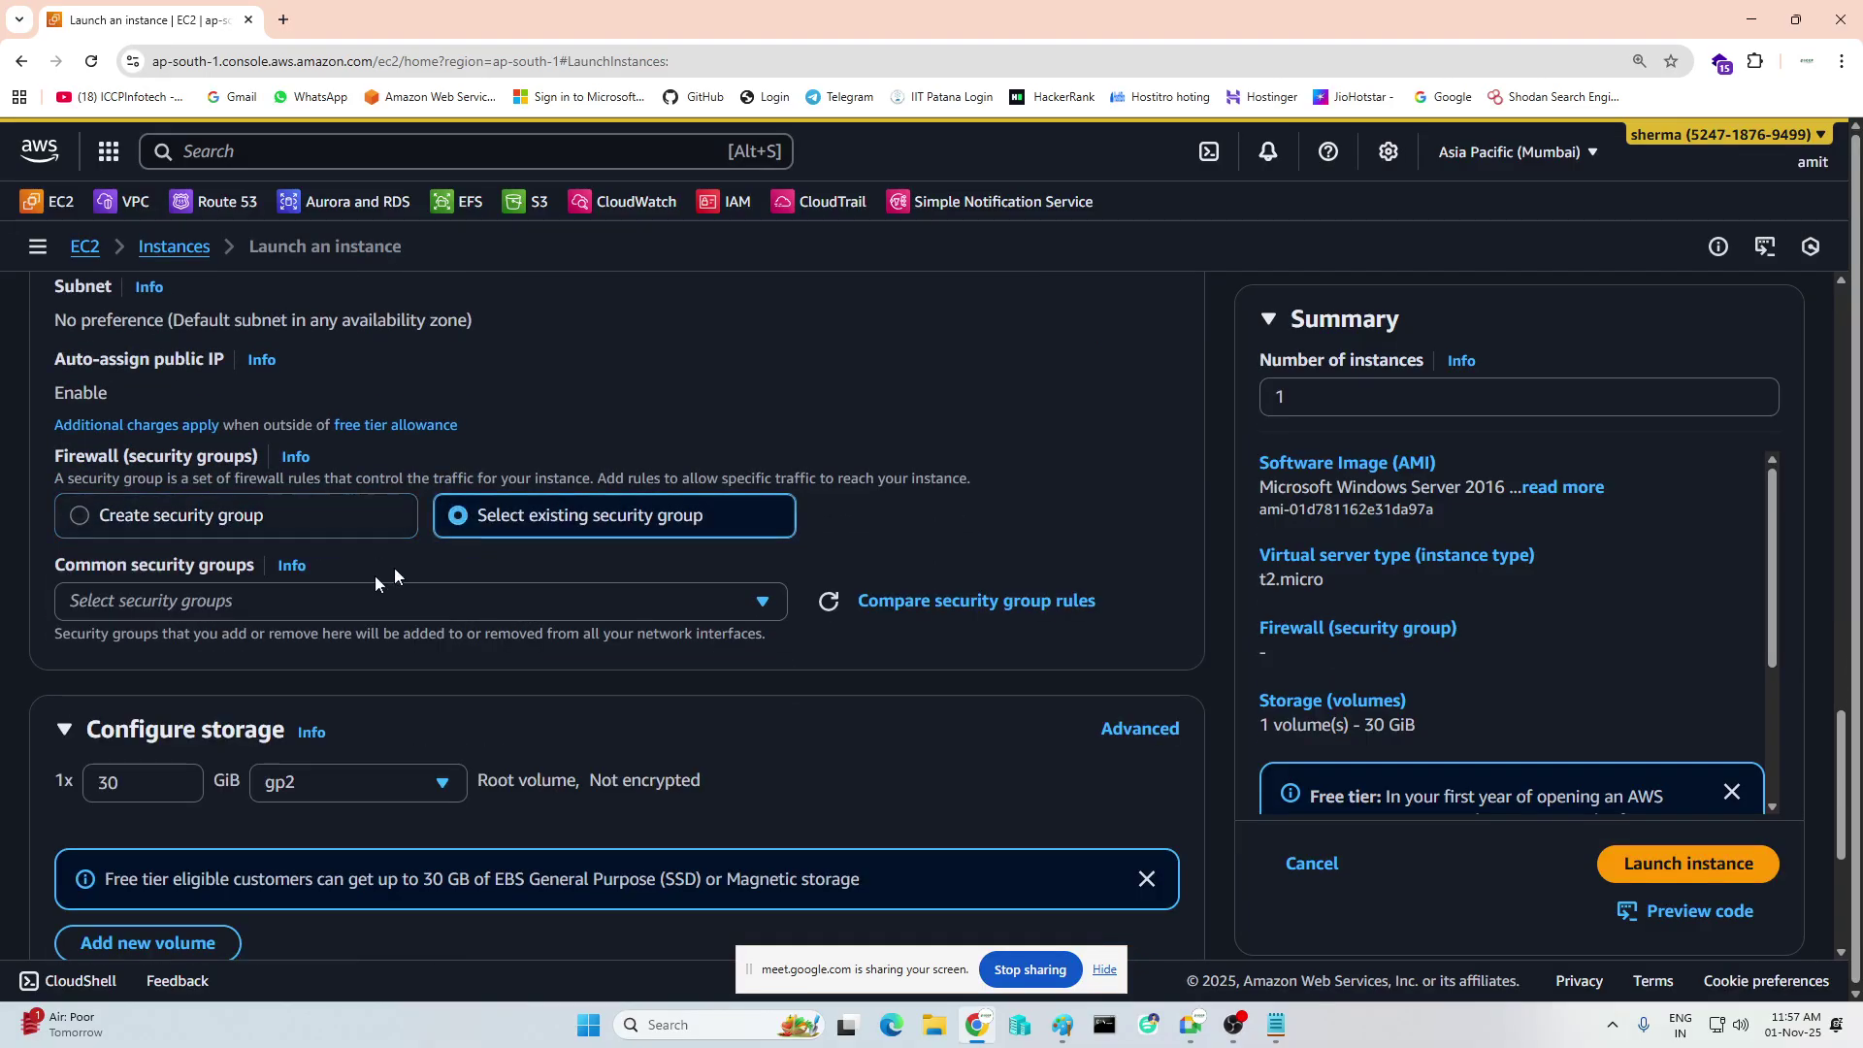
click(235, 600)
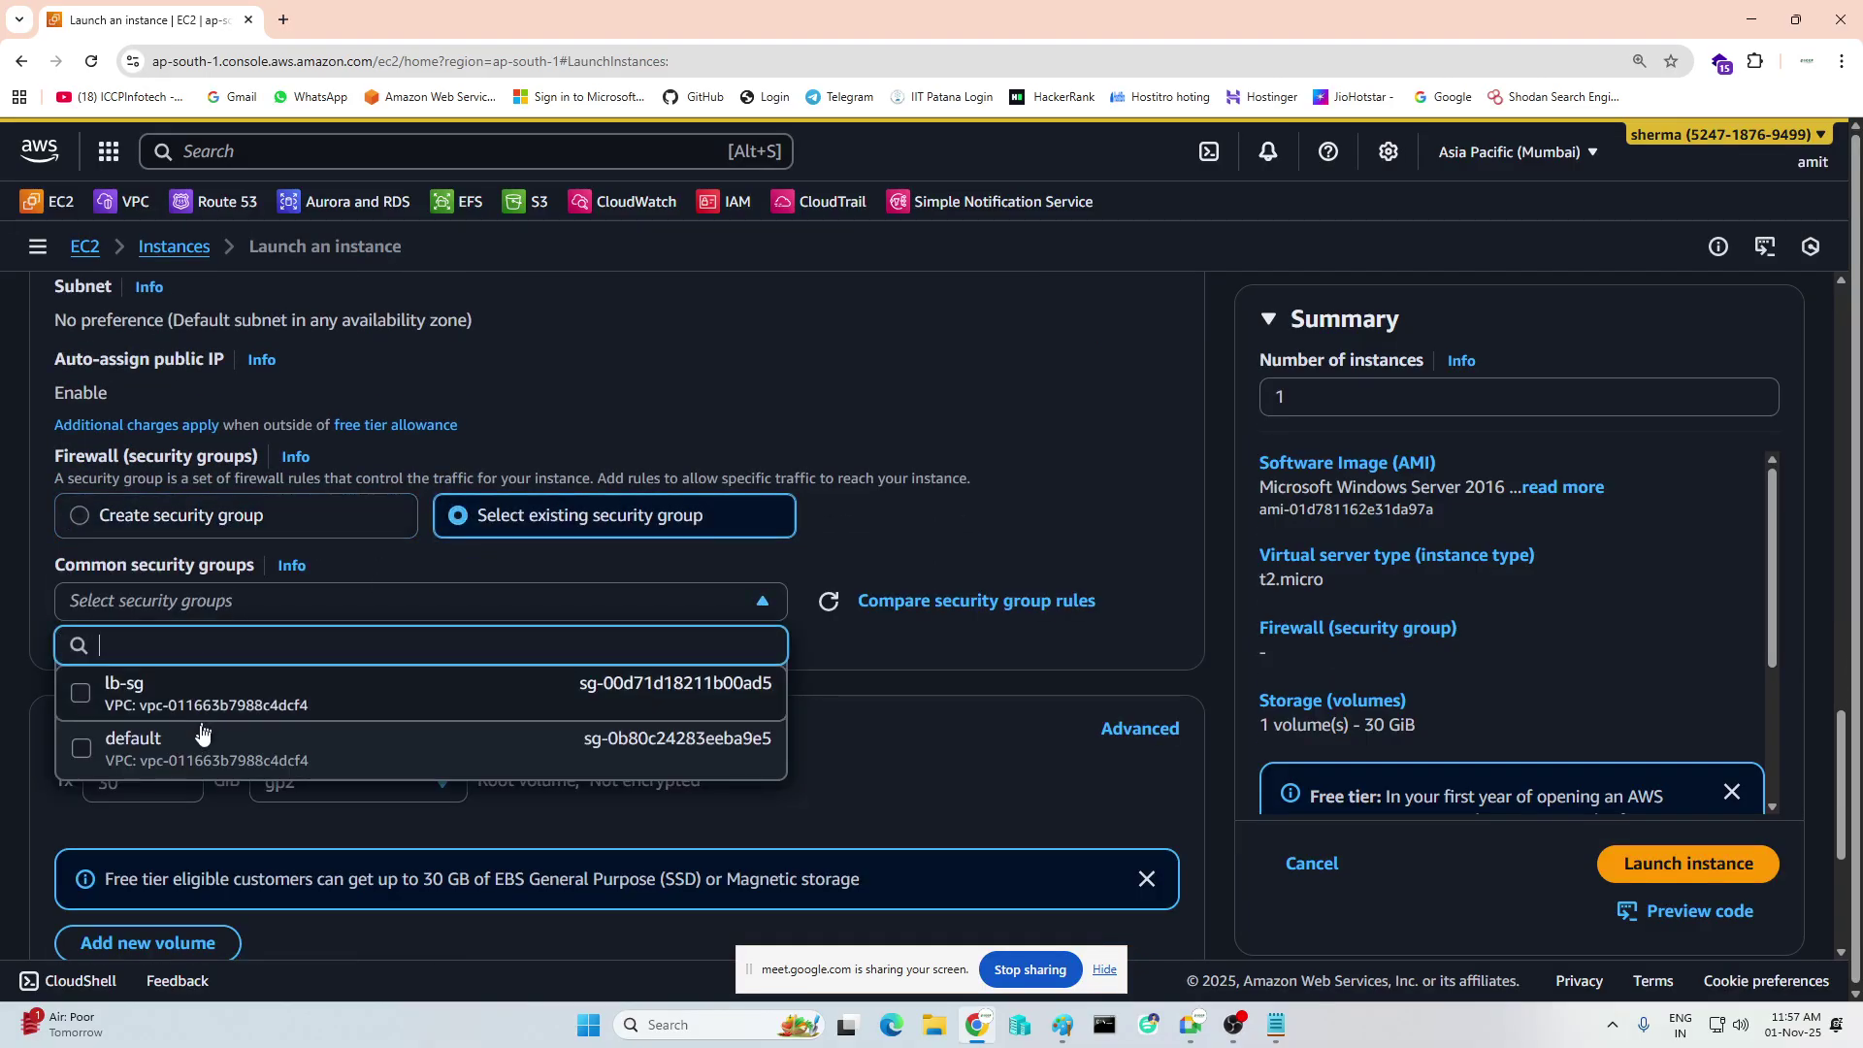
click(75, 691)
scroll(421, 563, down, 5)
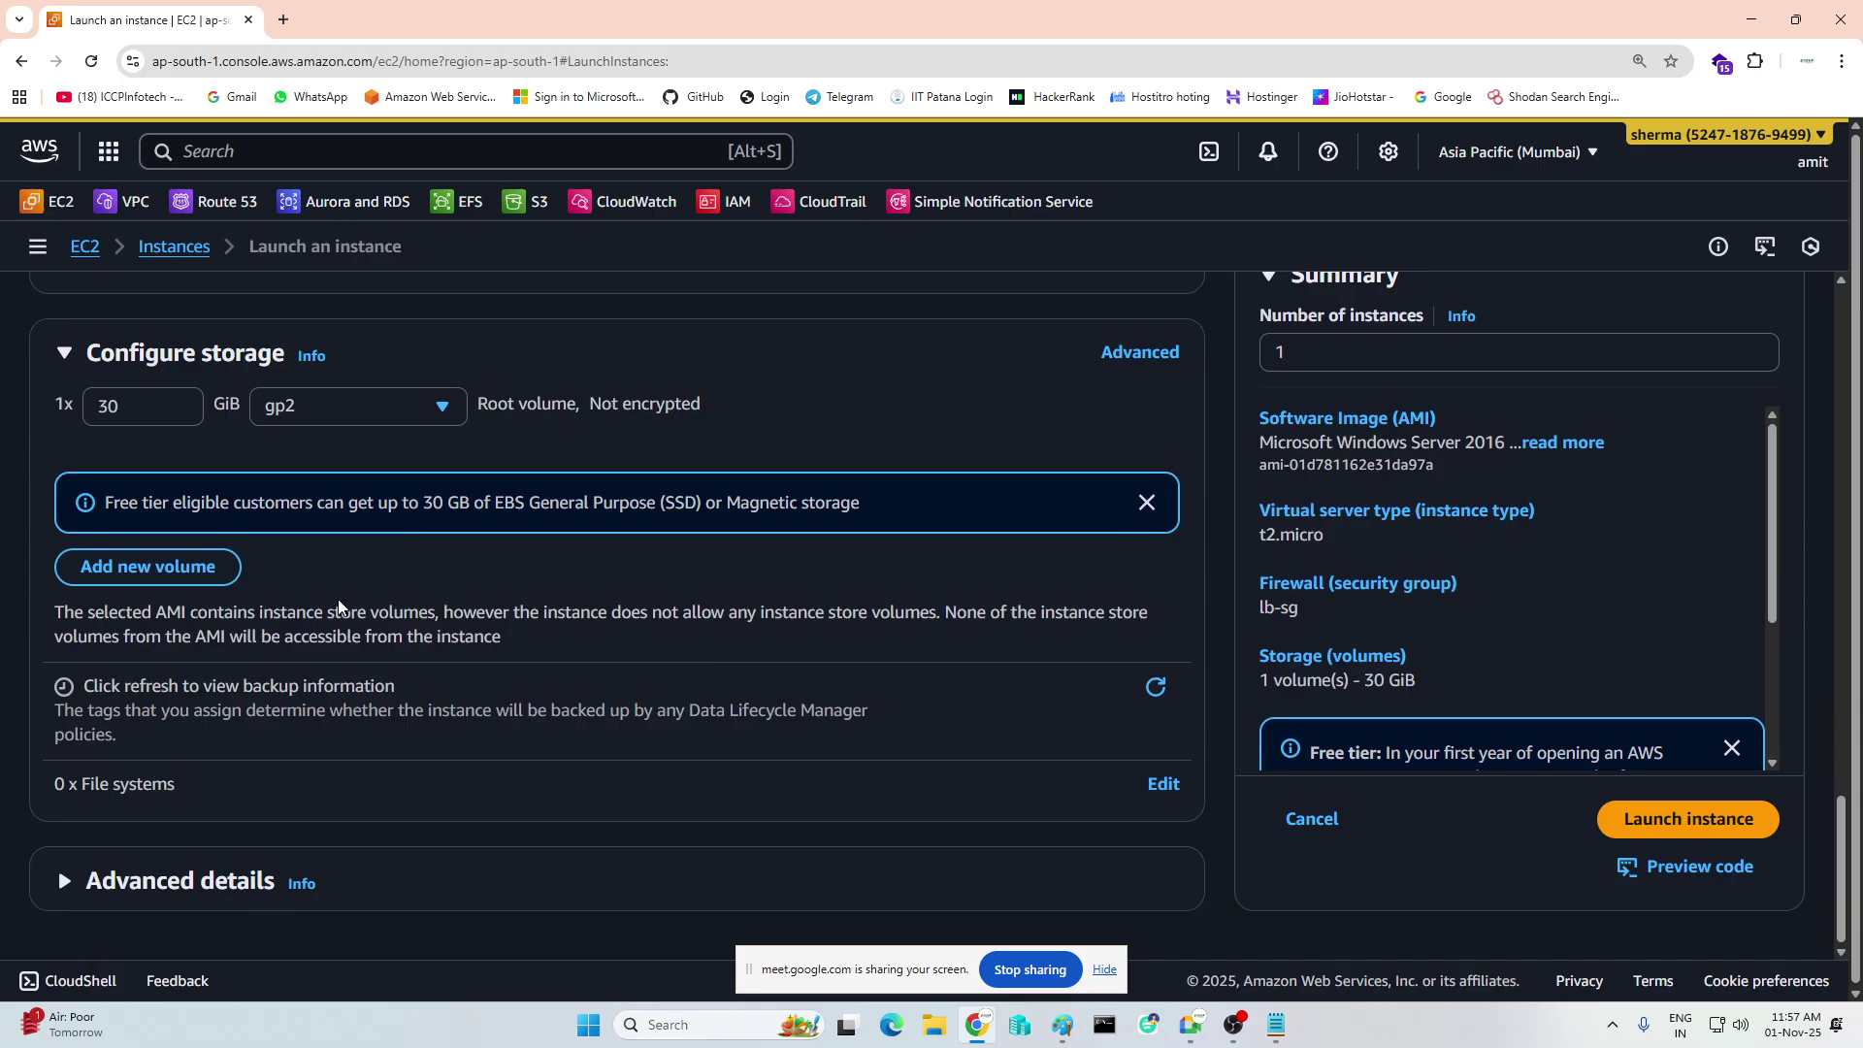
click(1647, 834)
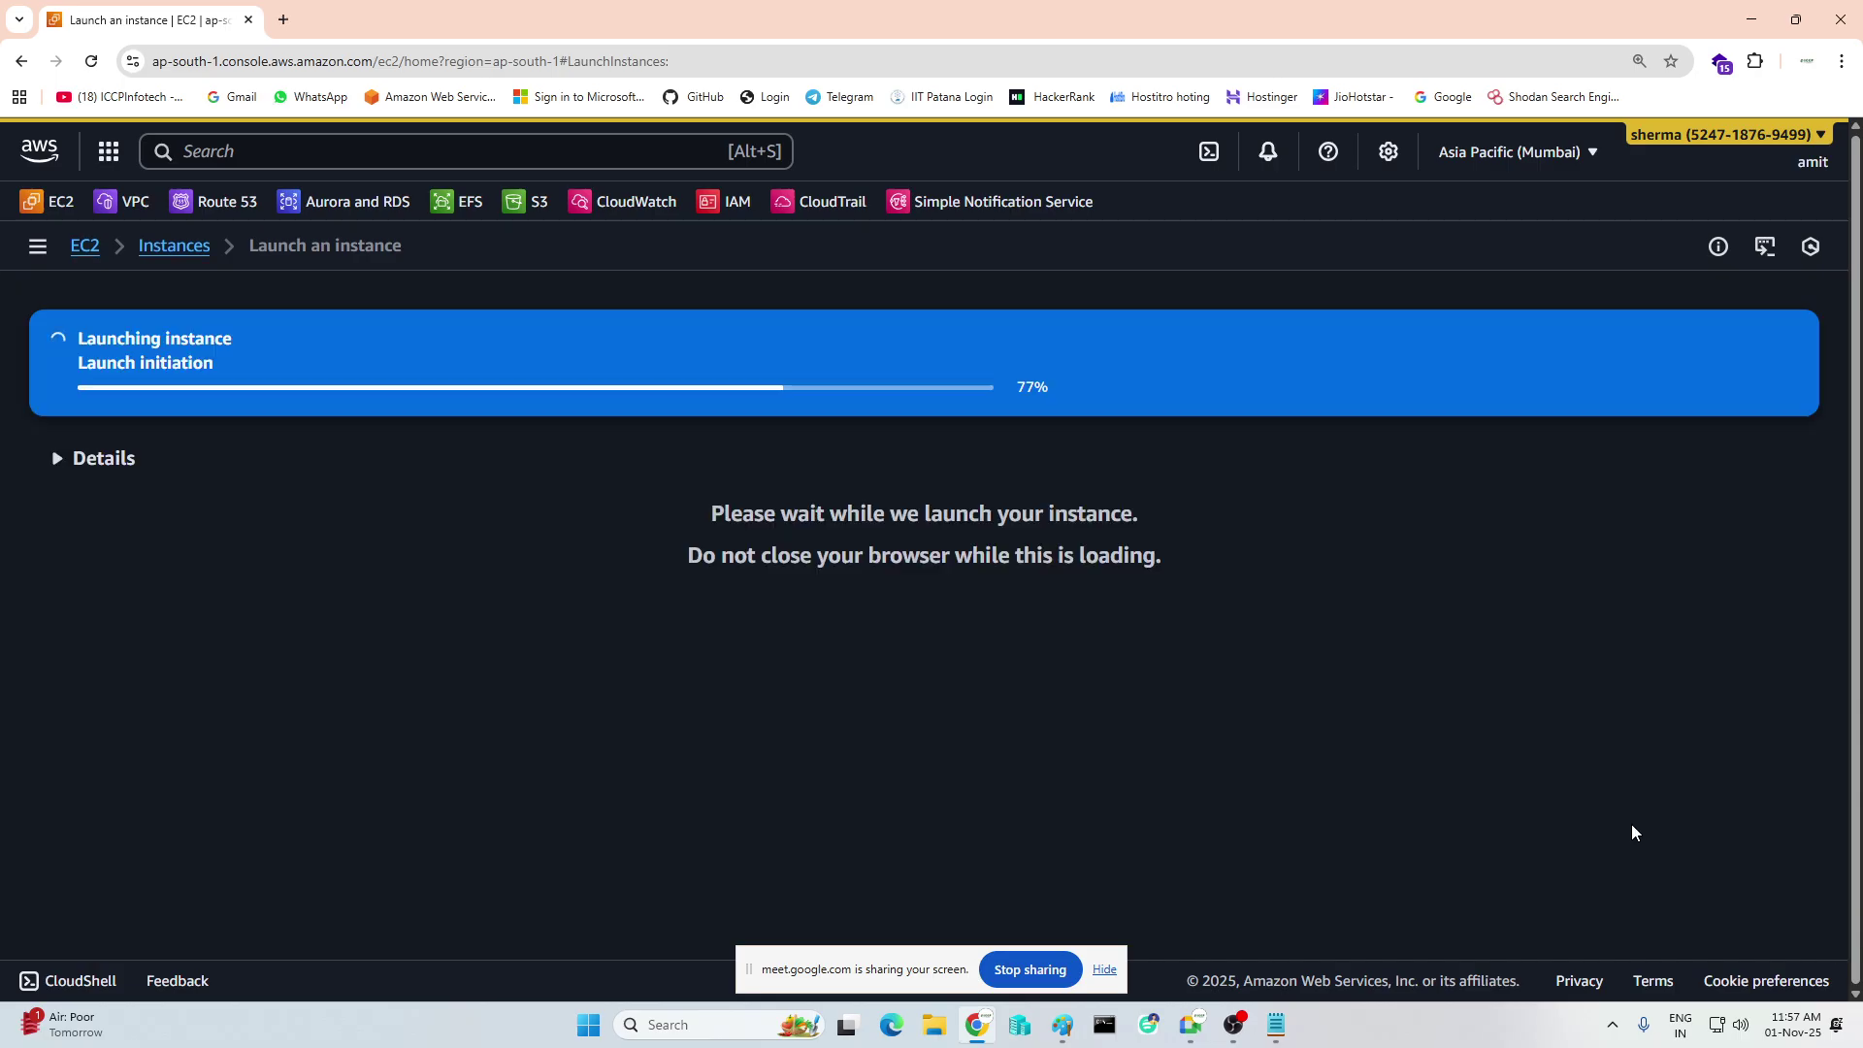
click(186, 249)
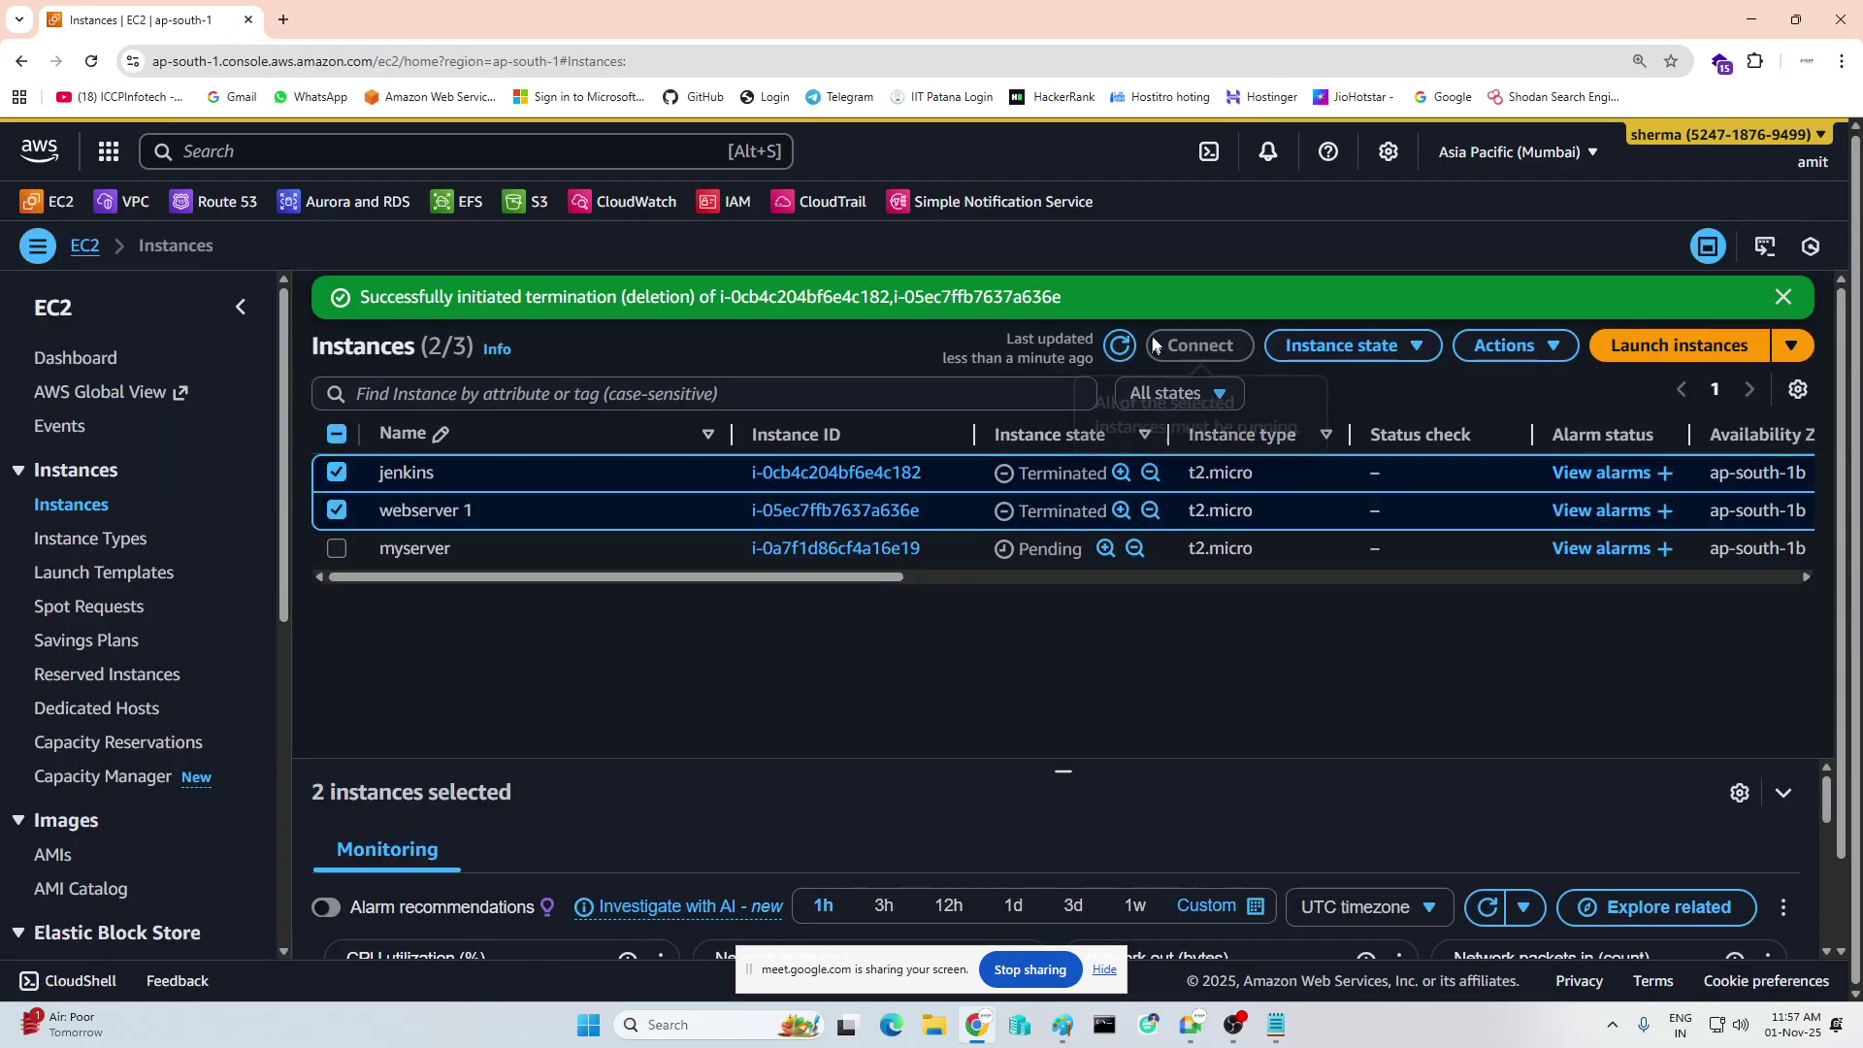
Step: Refresh the Instances list until myserver shows Running, leaving no instances selected
click(1120, 345)
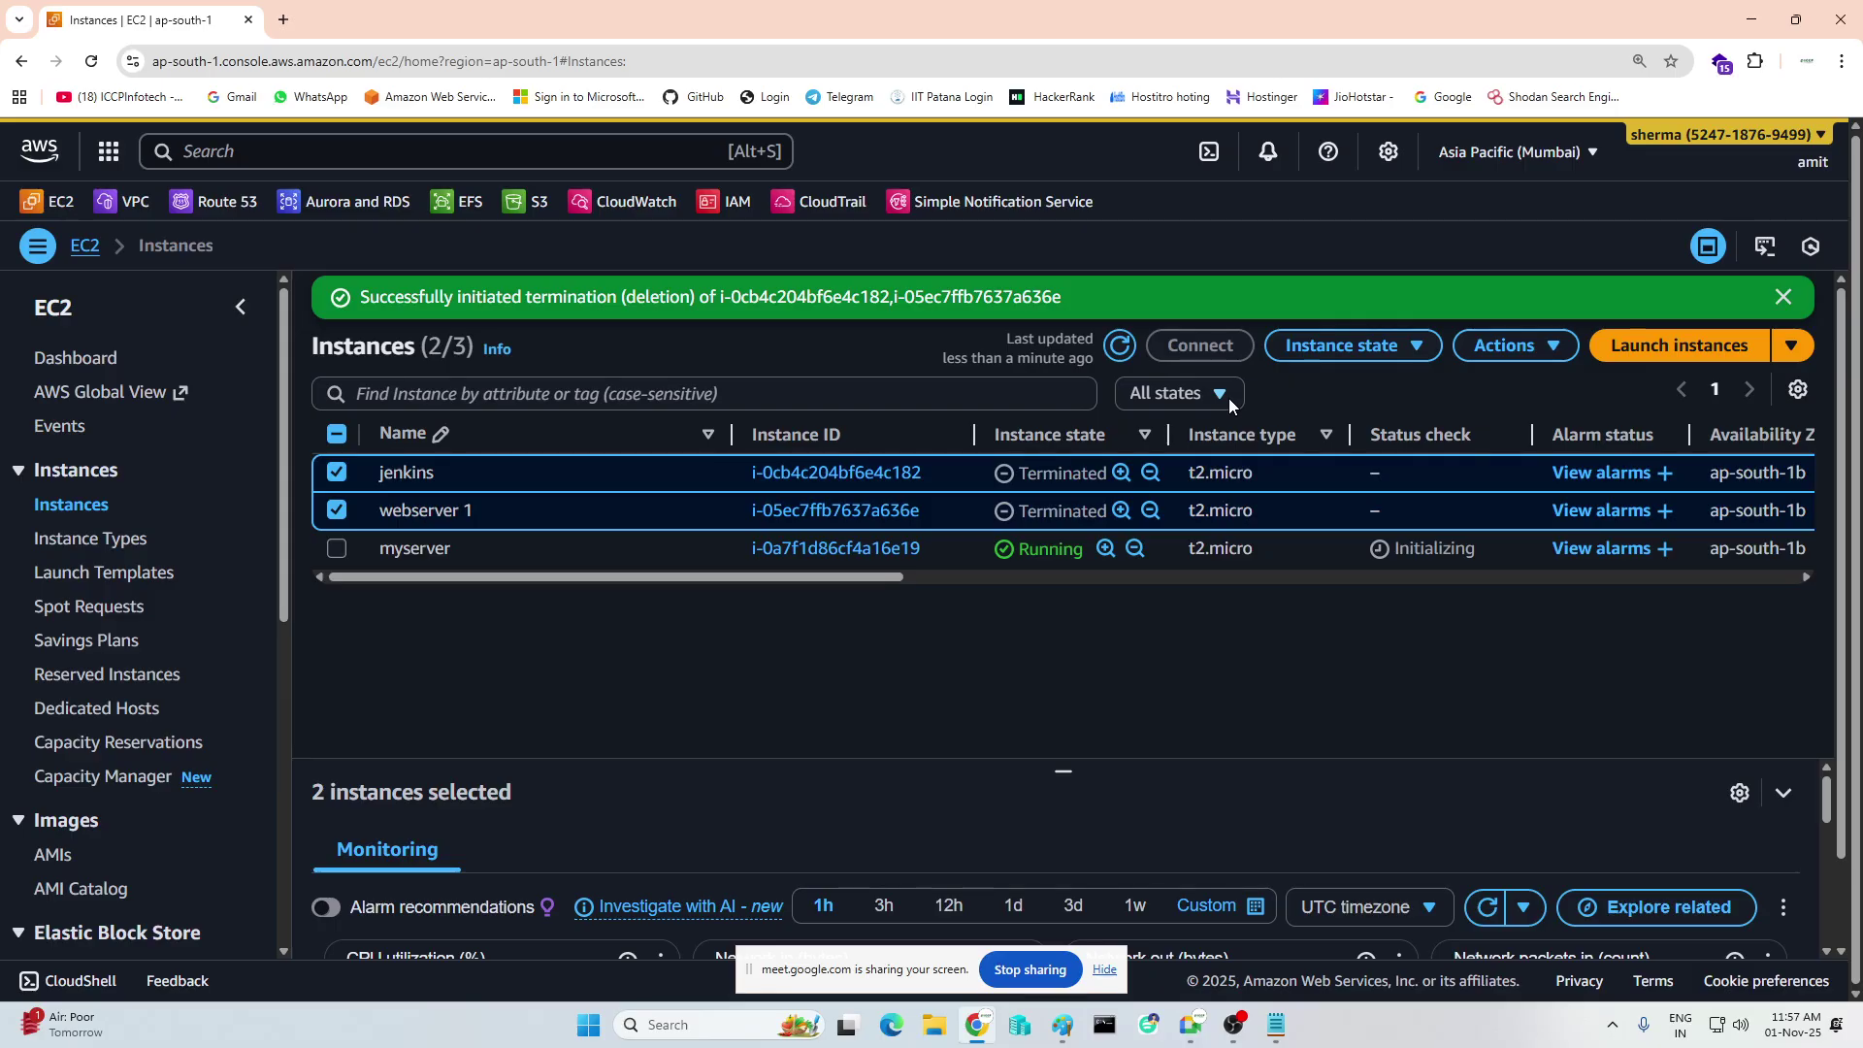
click(1117, 347)
click(335, 434)
click(336, 435)
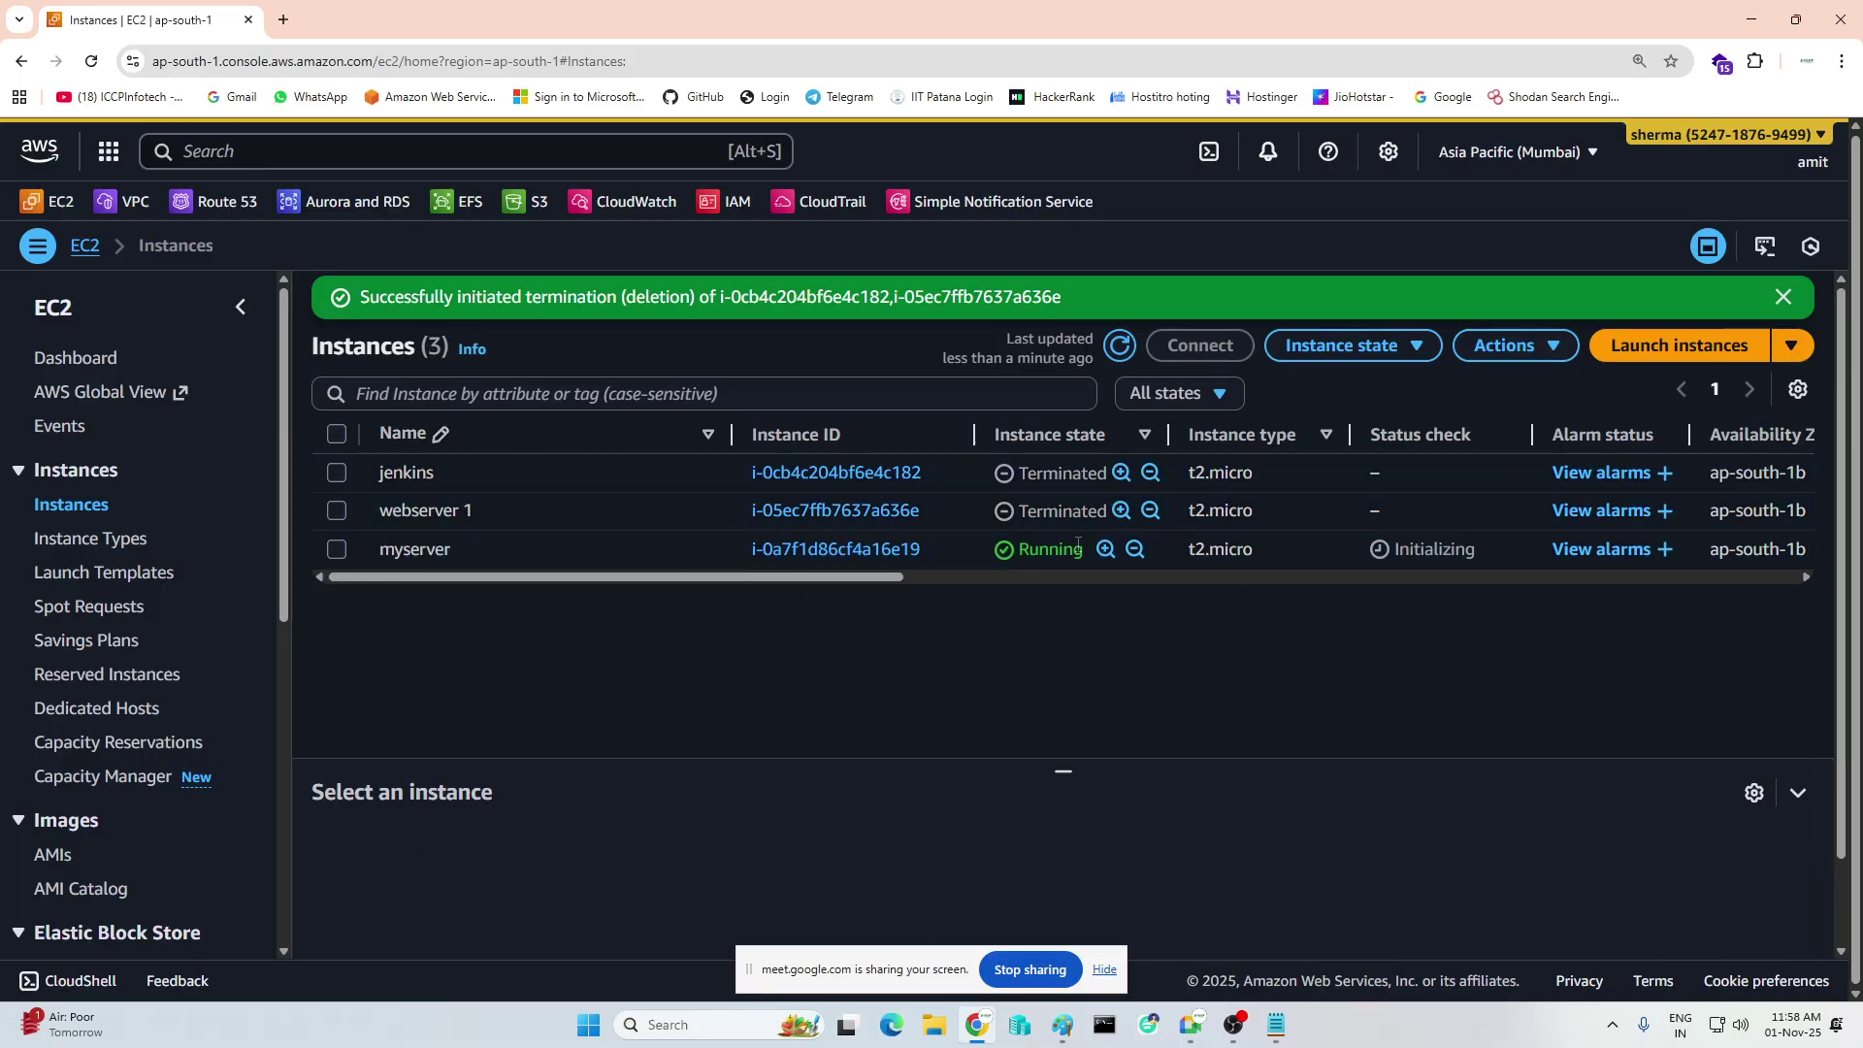
click(1122, 349)
right_click(130, 202)
Step: Open the VPC console in a new tab and start a new VPC from Your VPCs
click(194, 231)
click(381, 29)
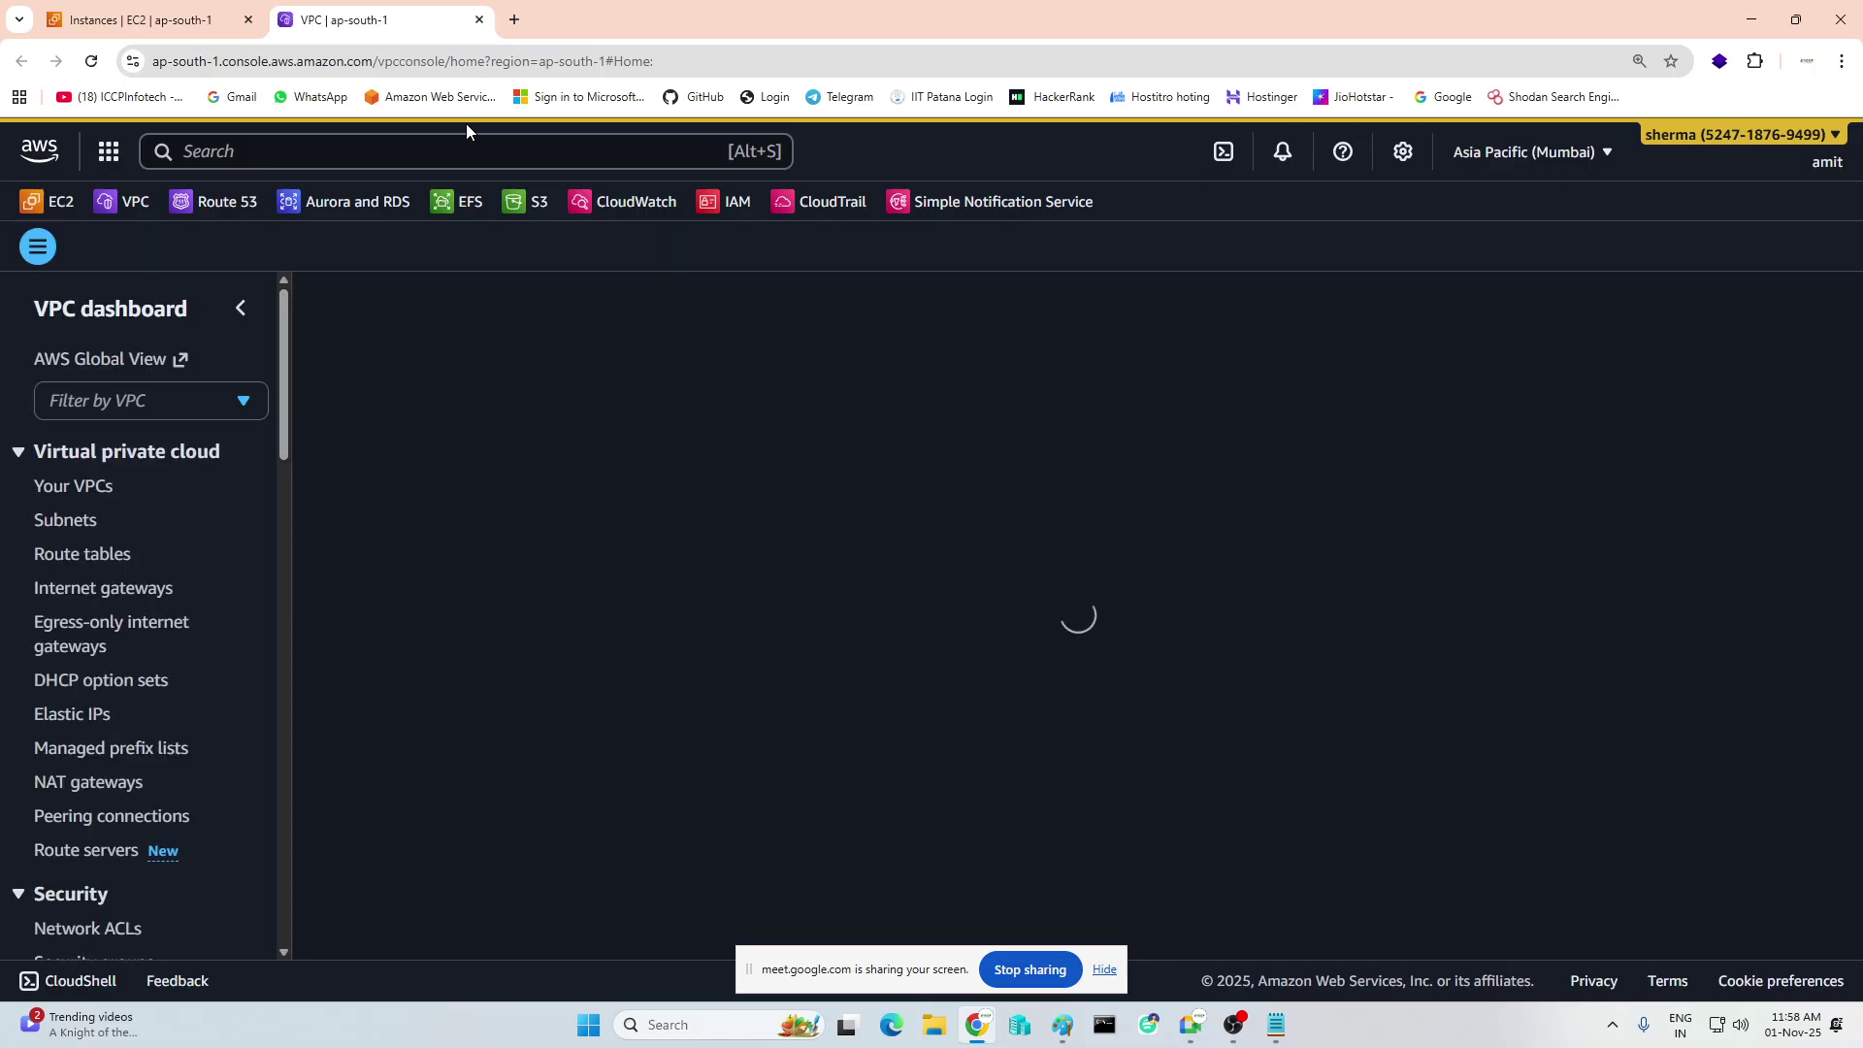
click(86, 493)
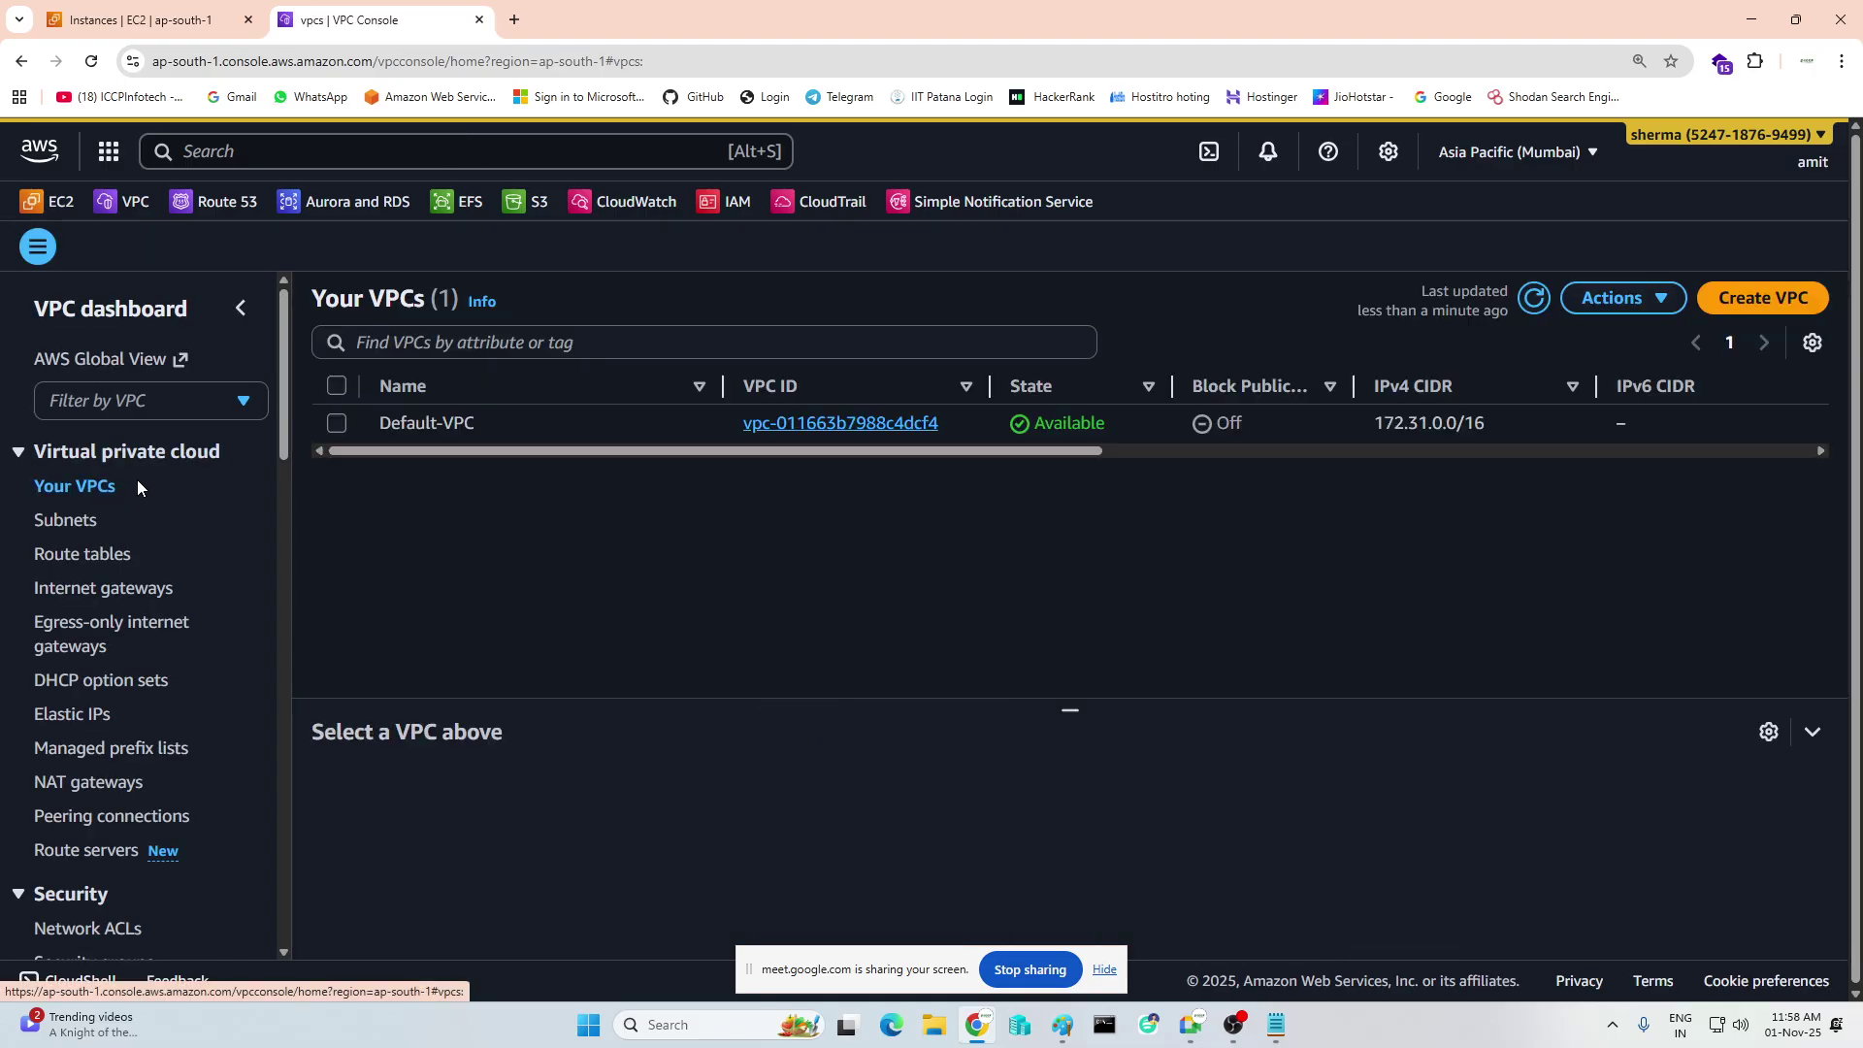
click(1723, 306)
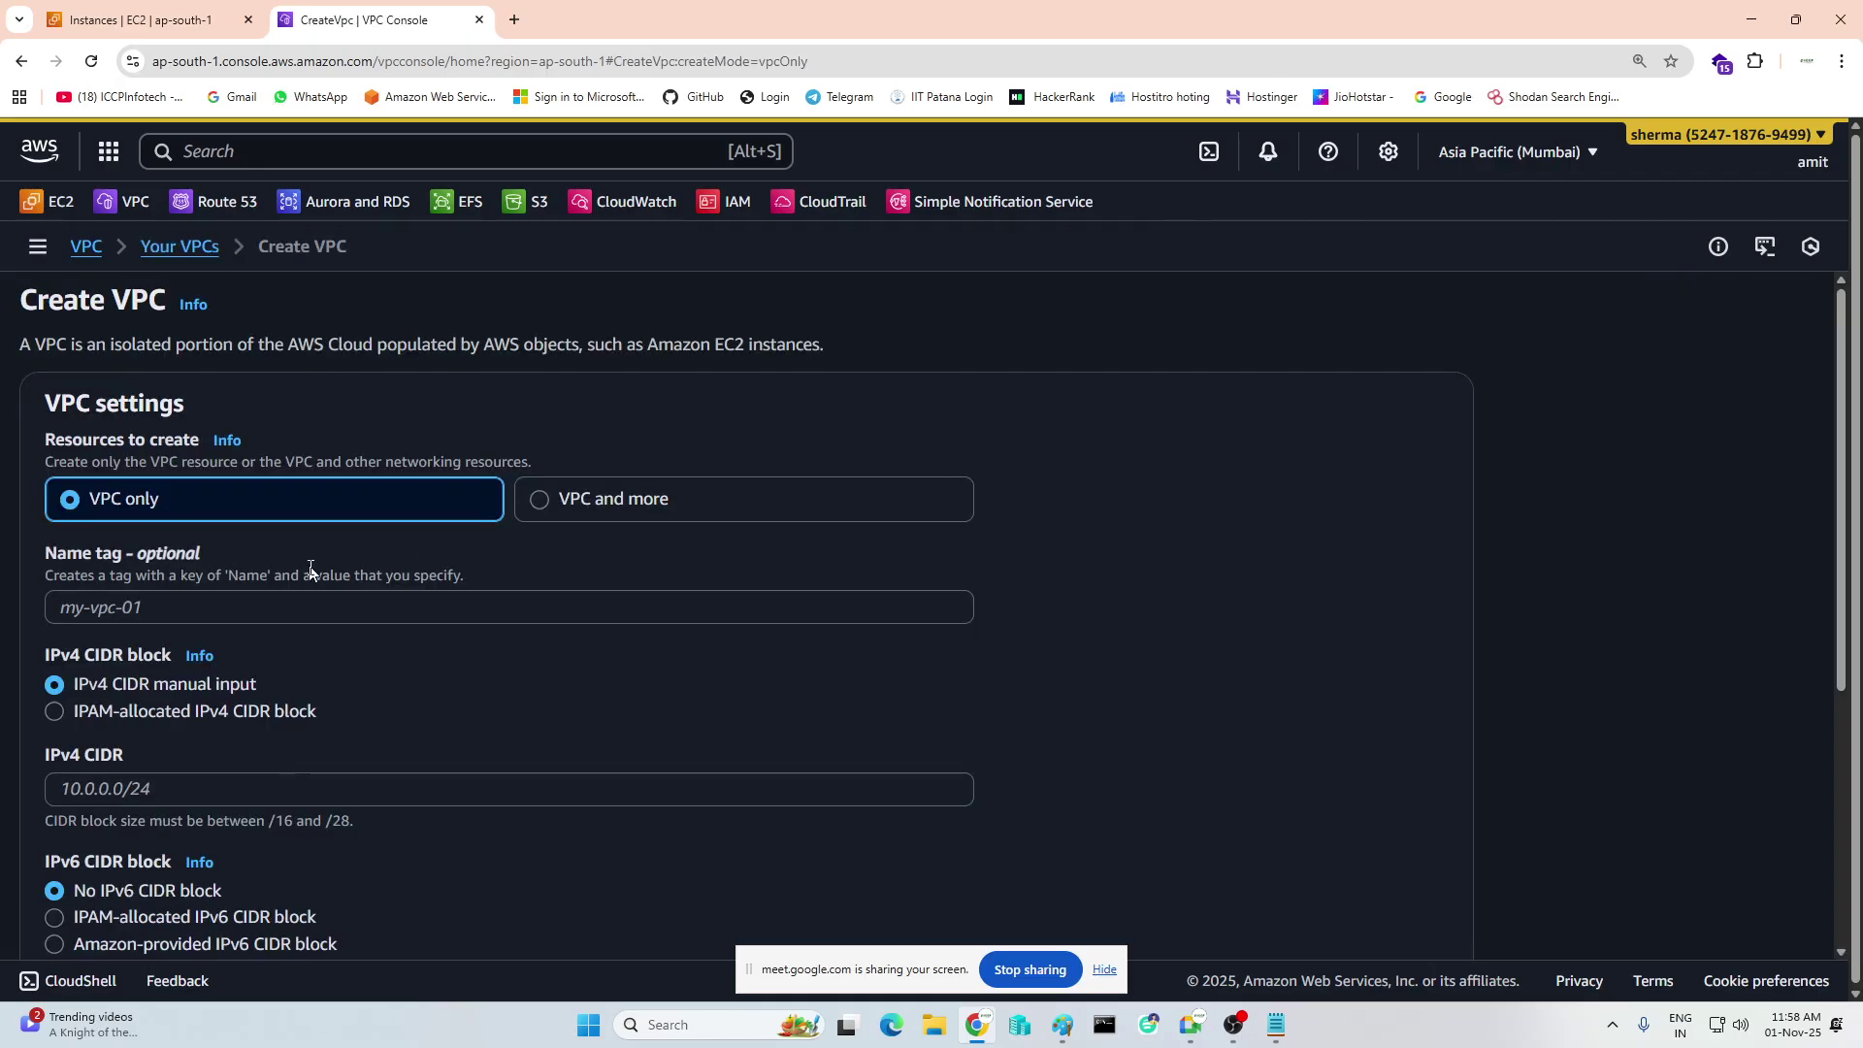
Step: Create VPC project-vpc1 with IPv4 CIDR 10.0.0.0/24
click(267, 605)
text(project-vpc1)
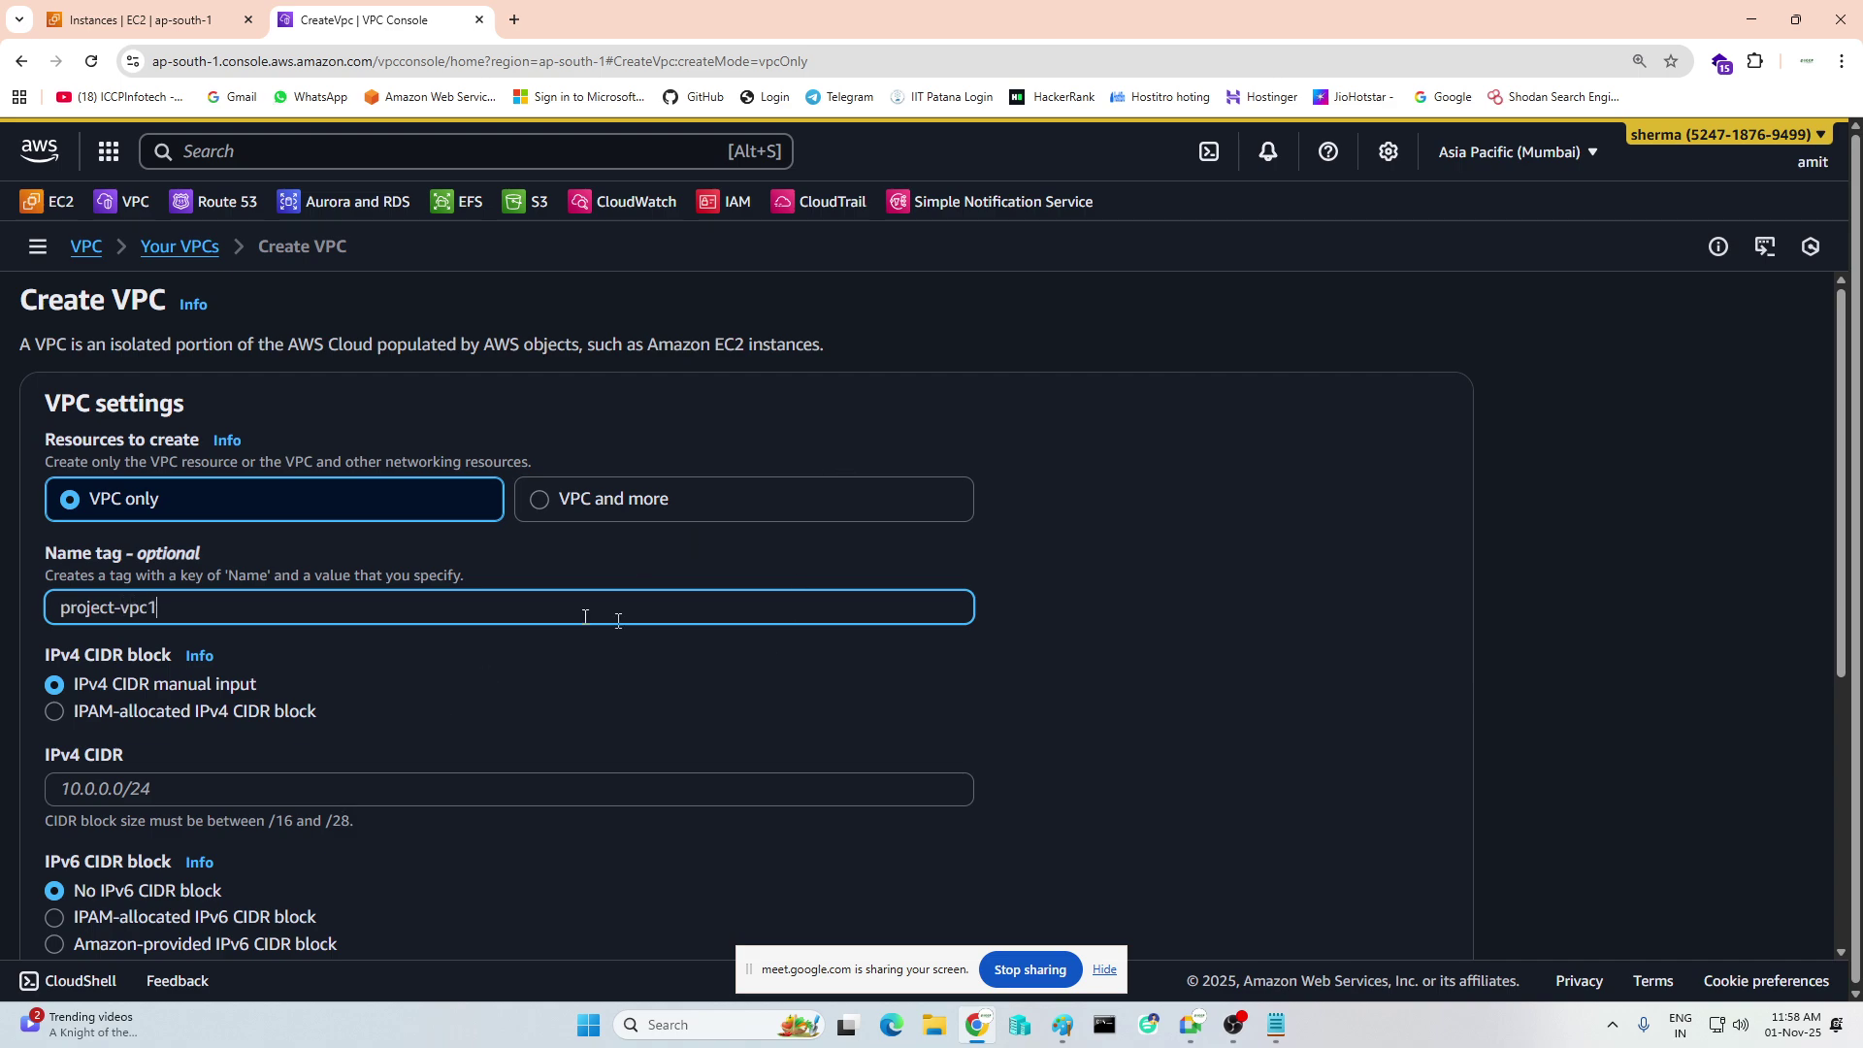
scroll(618, 621, down, 1)
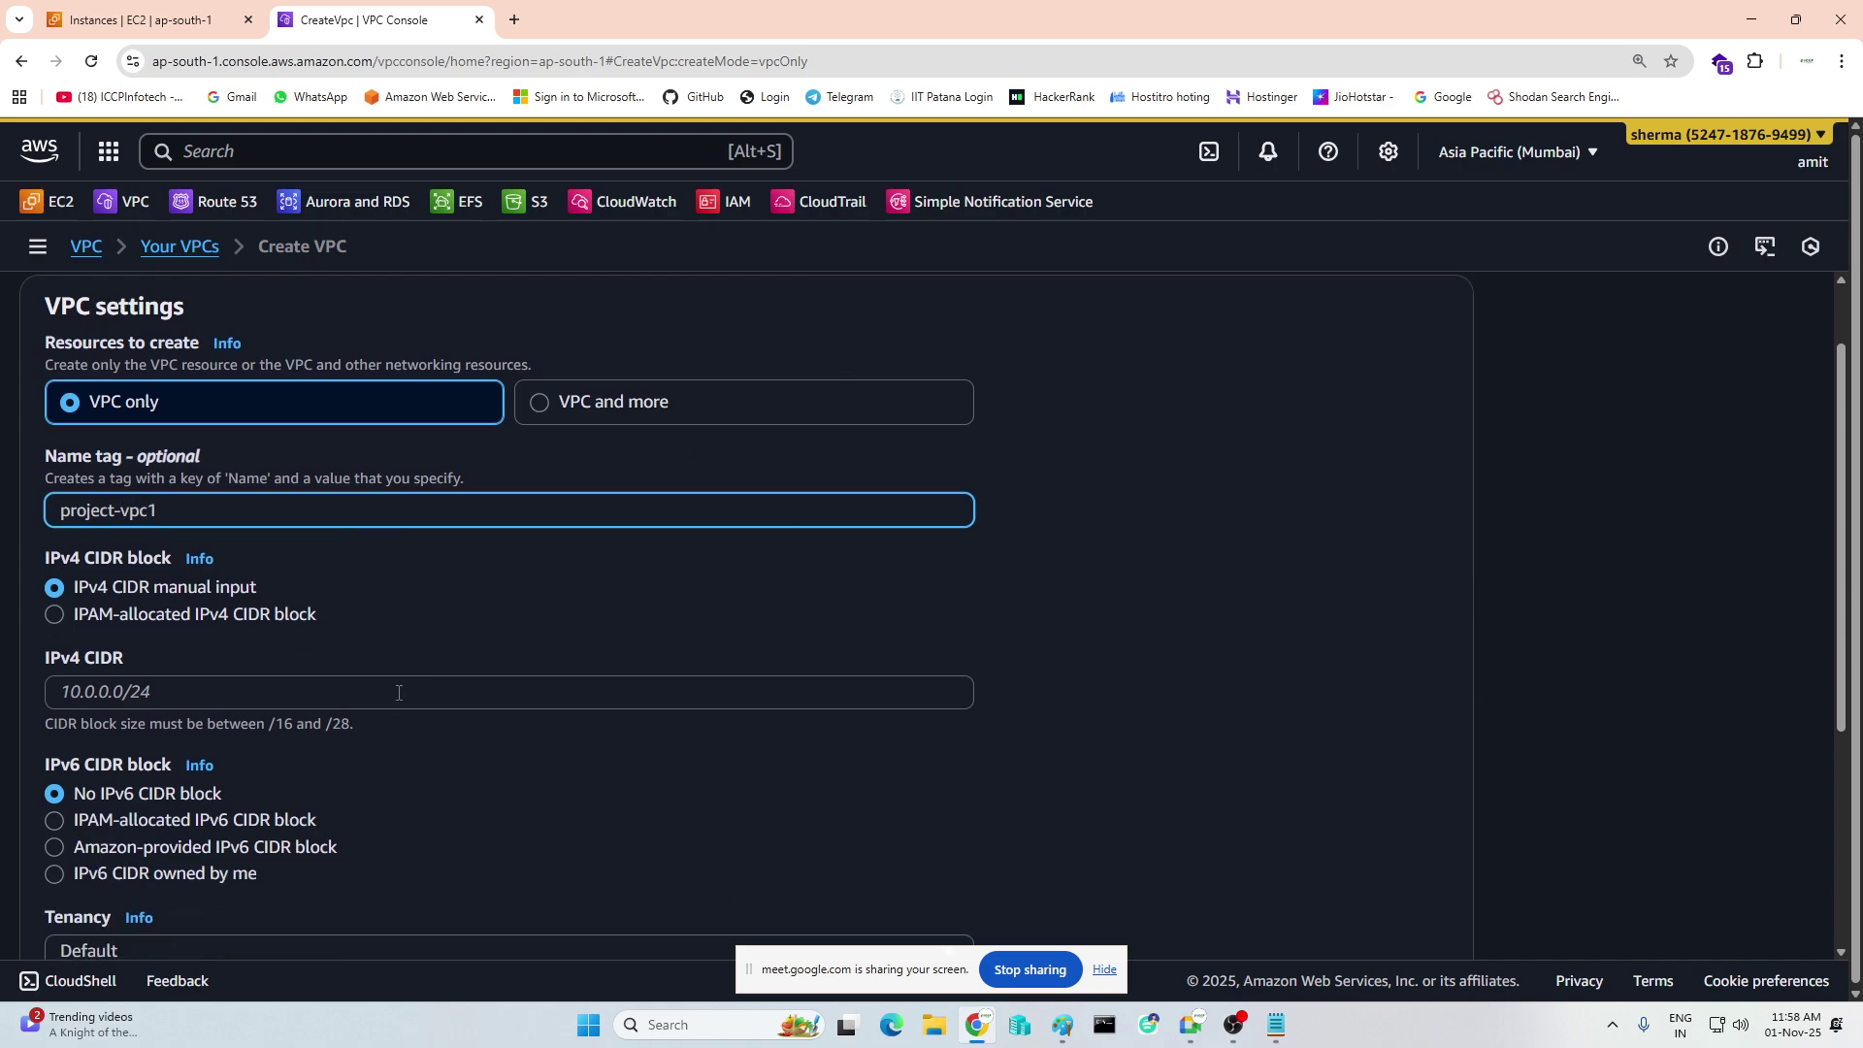
click(618, 691)
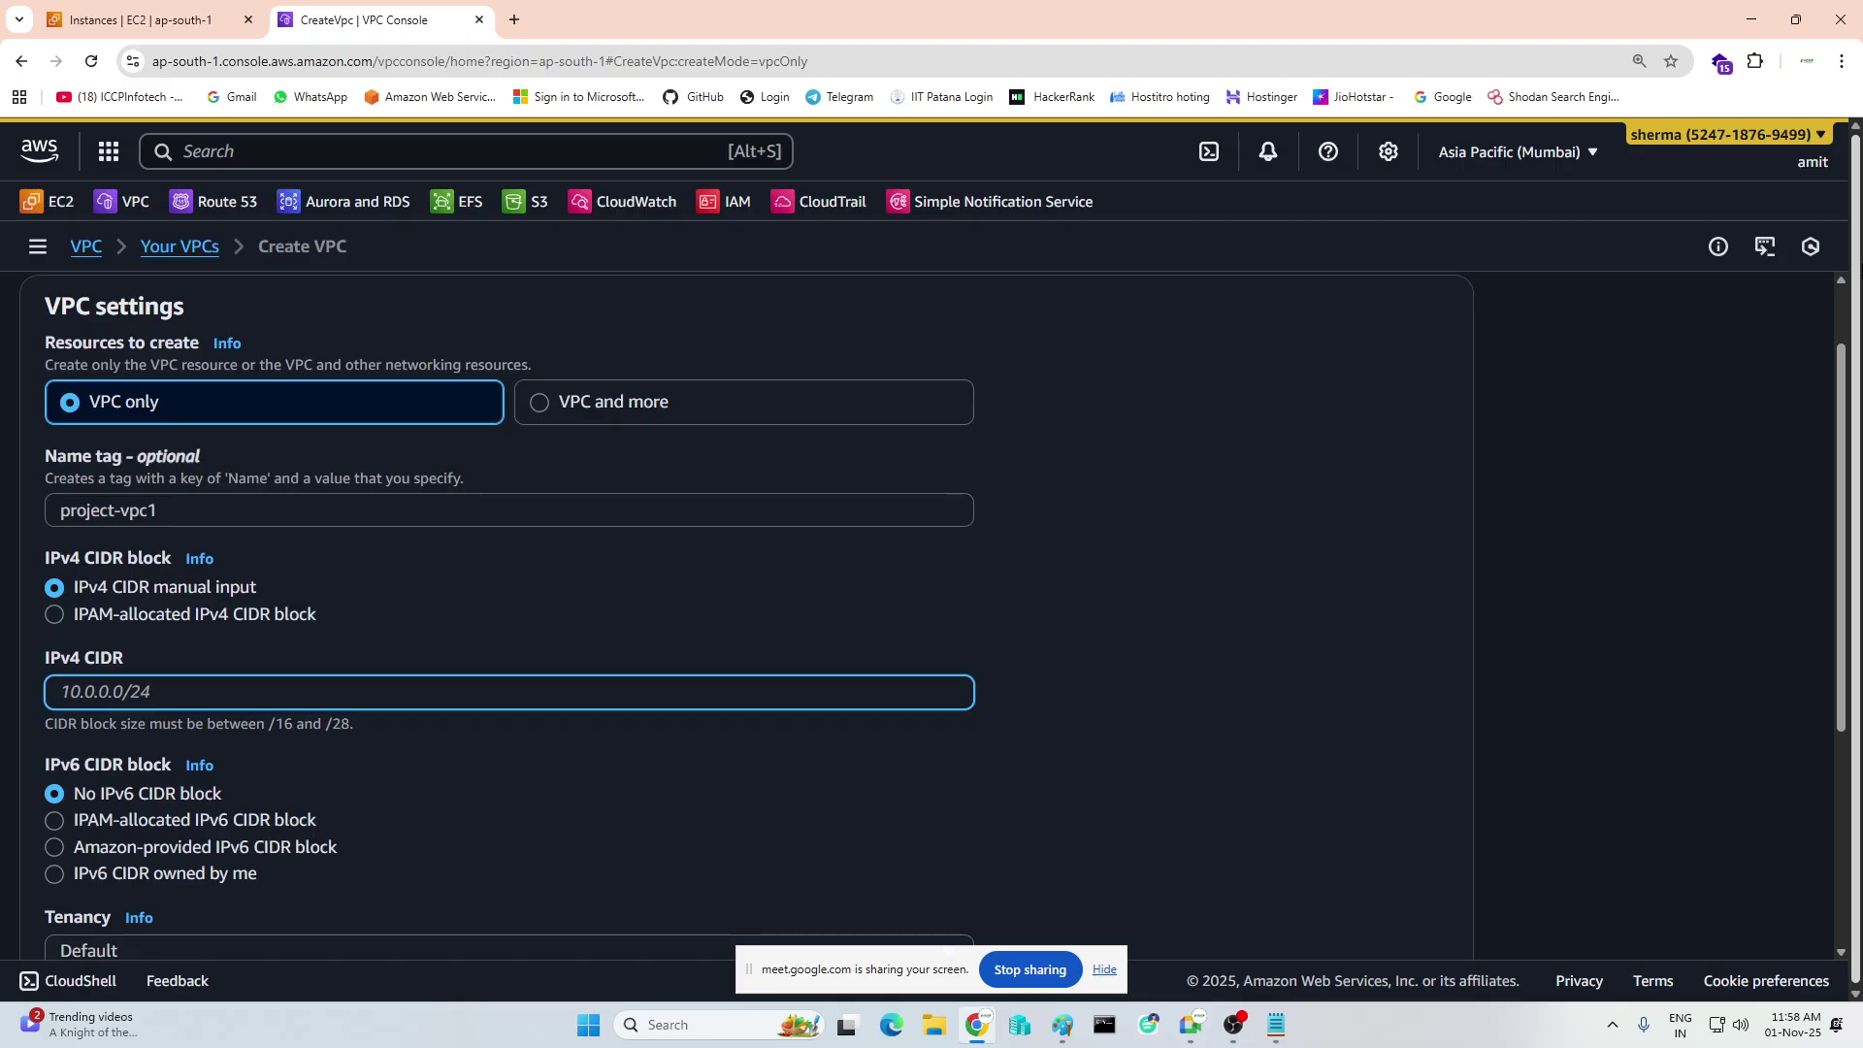
text(10.0.0.0/24)
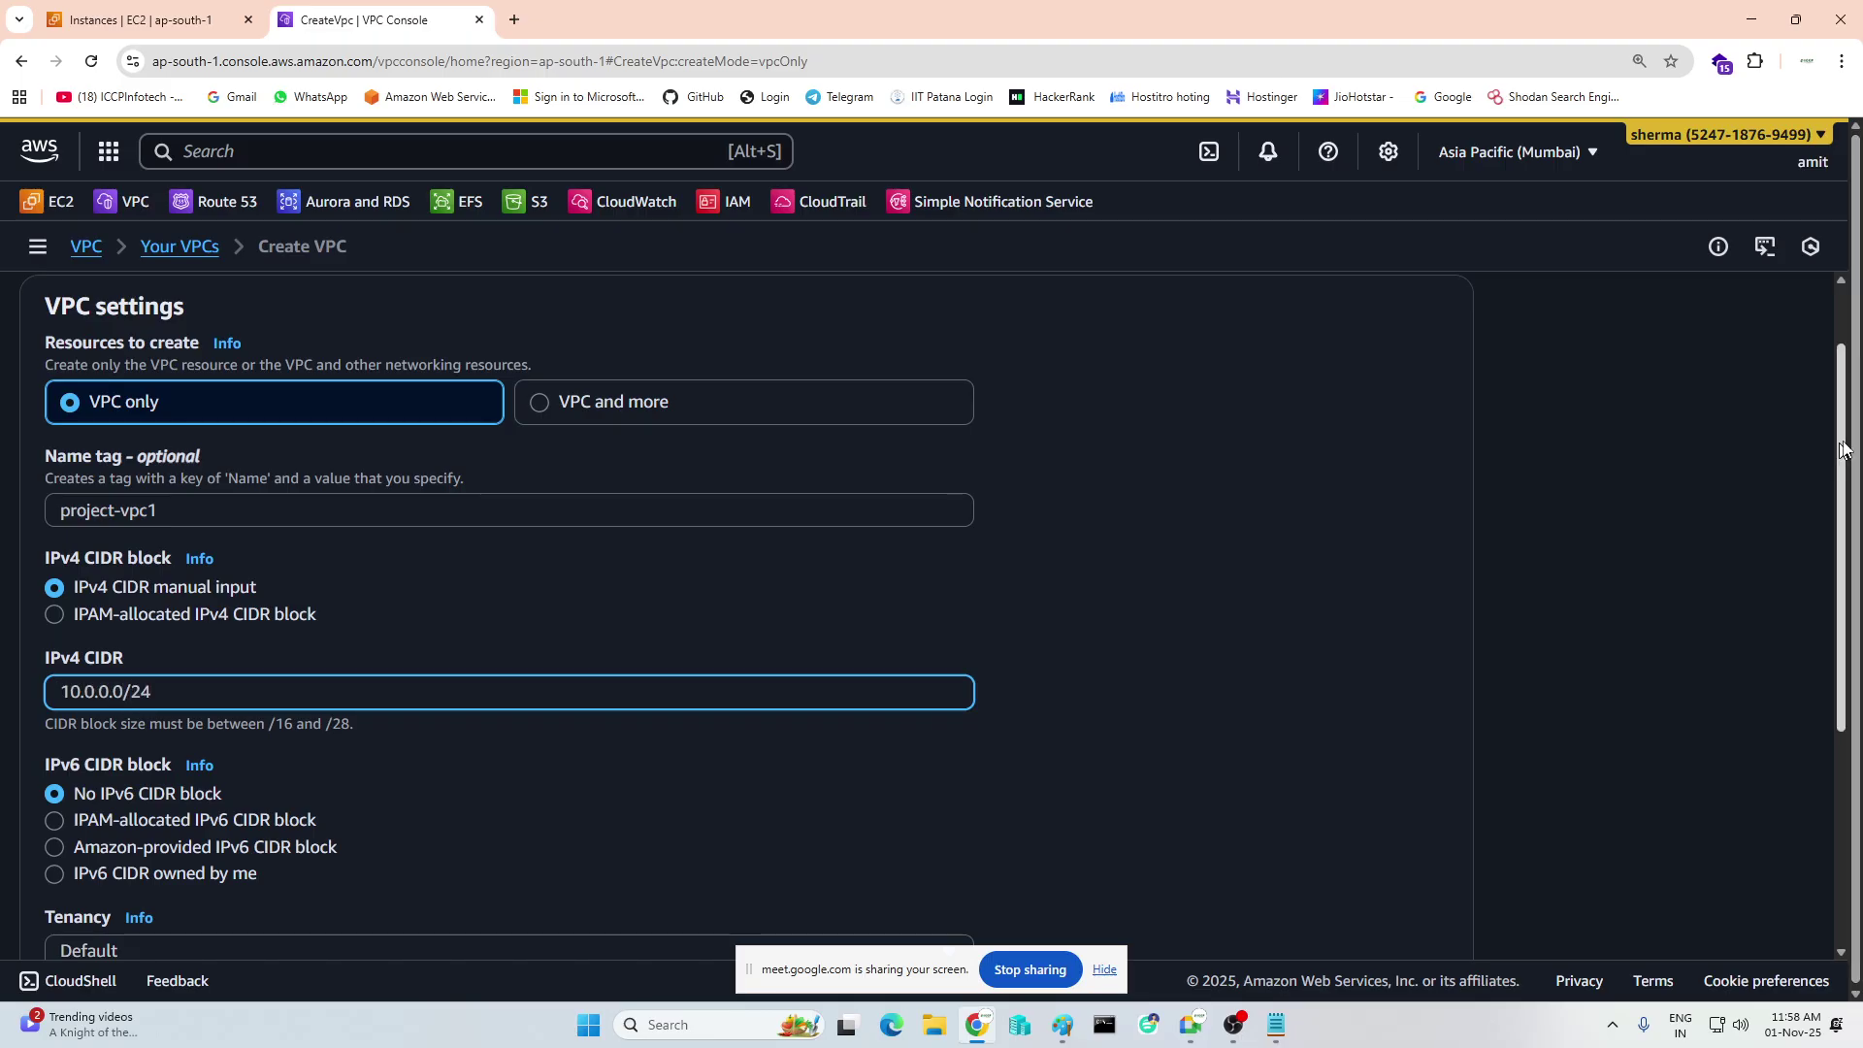
scroll(1459, 469, down, 4)
click(1388, 913)
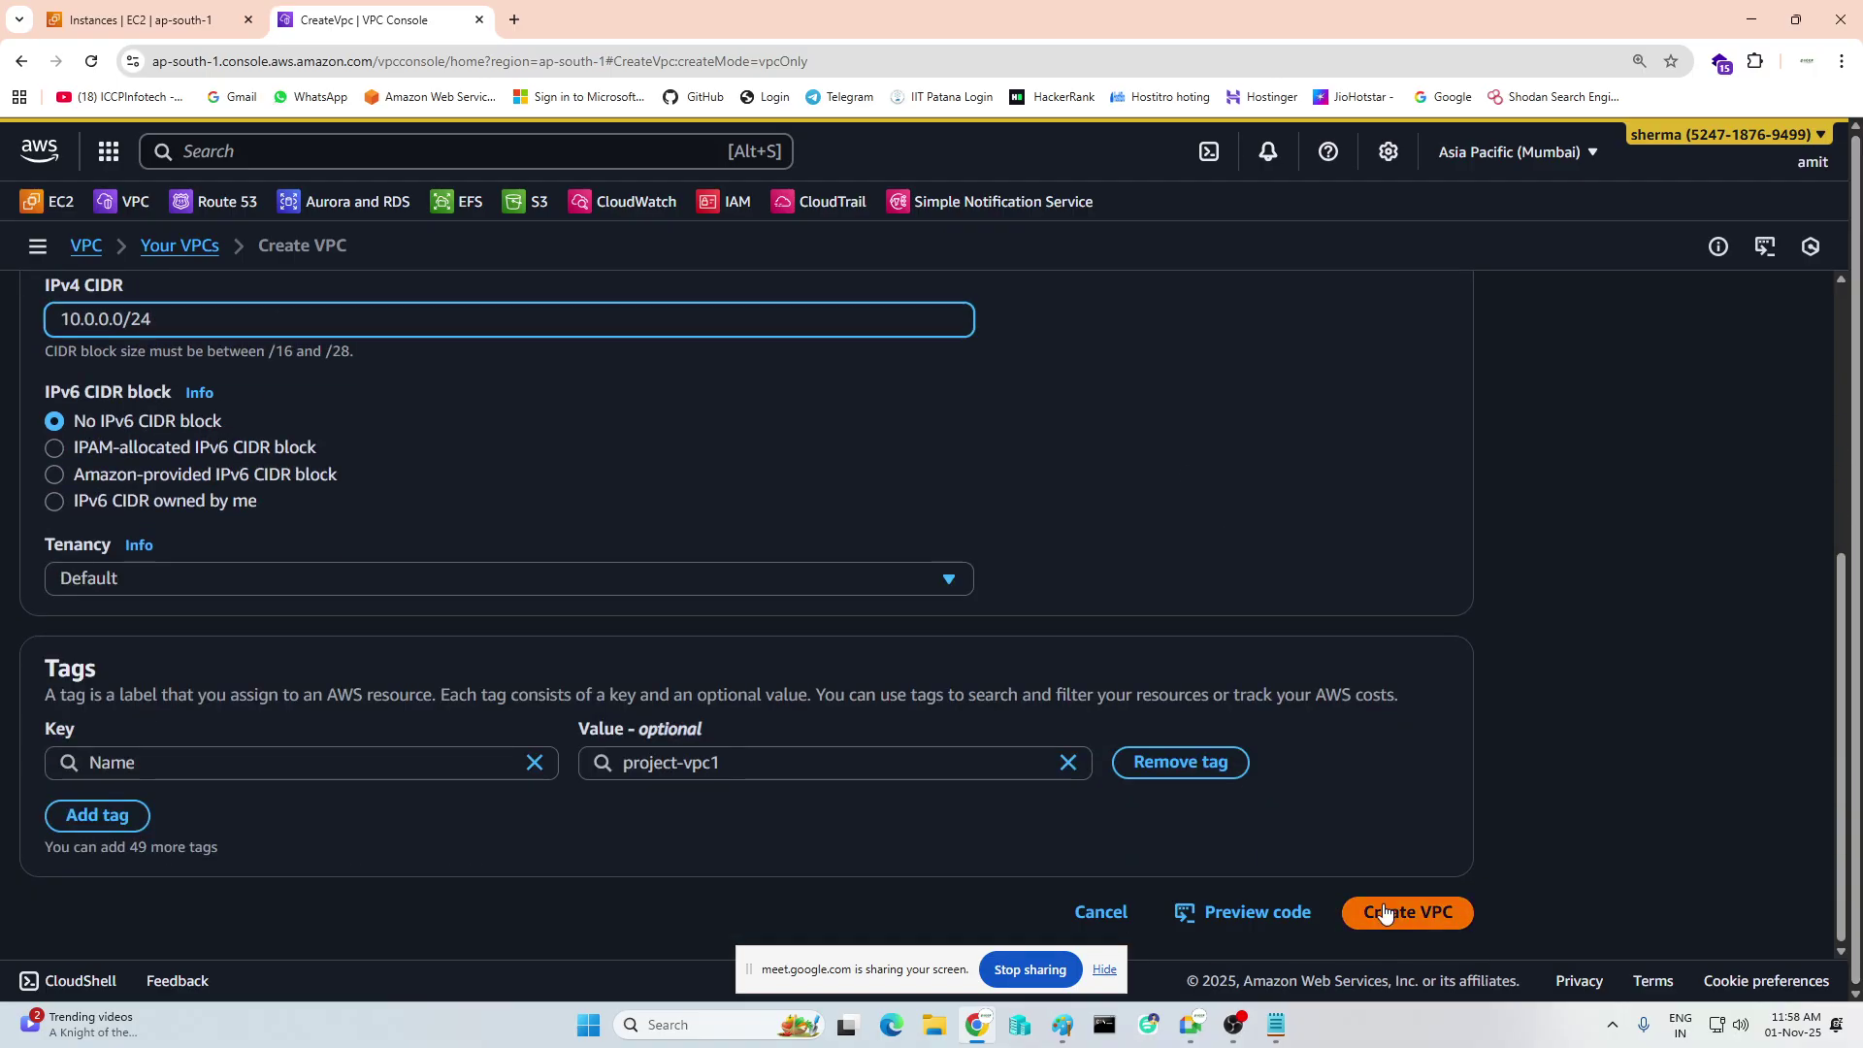
click(69, 519)
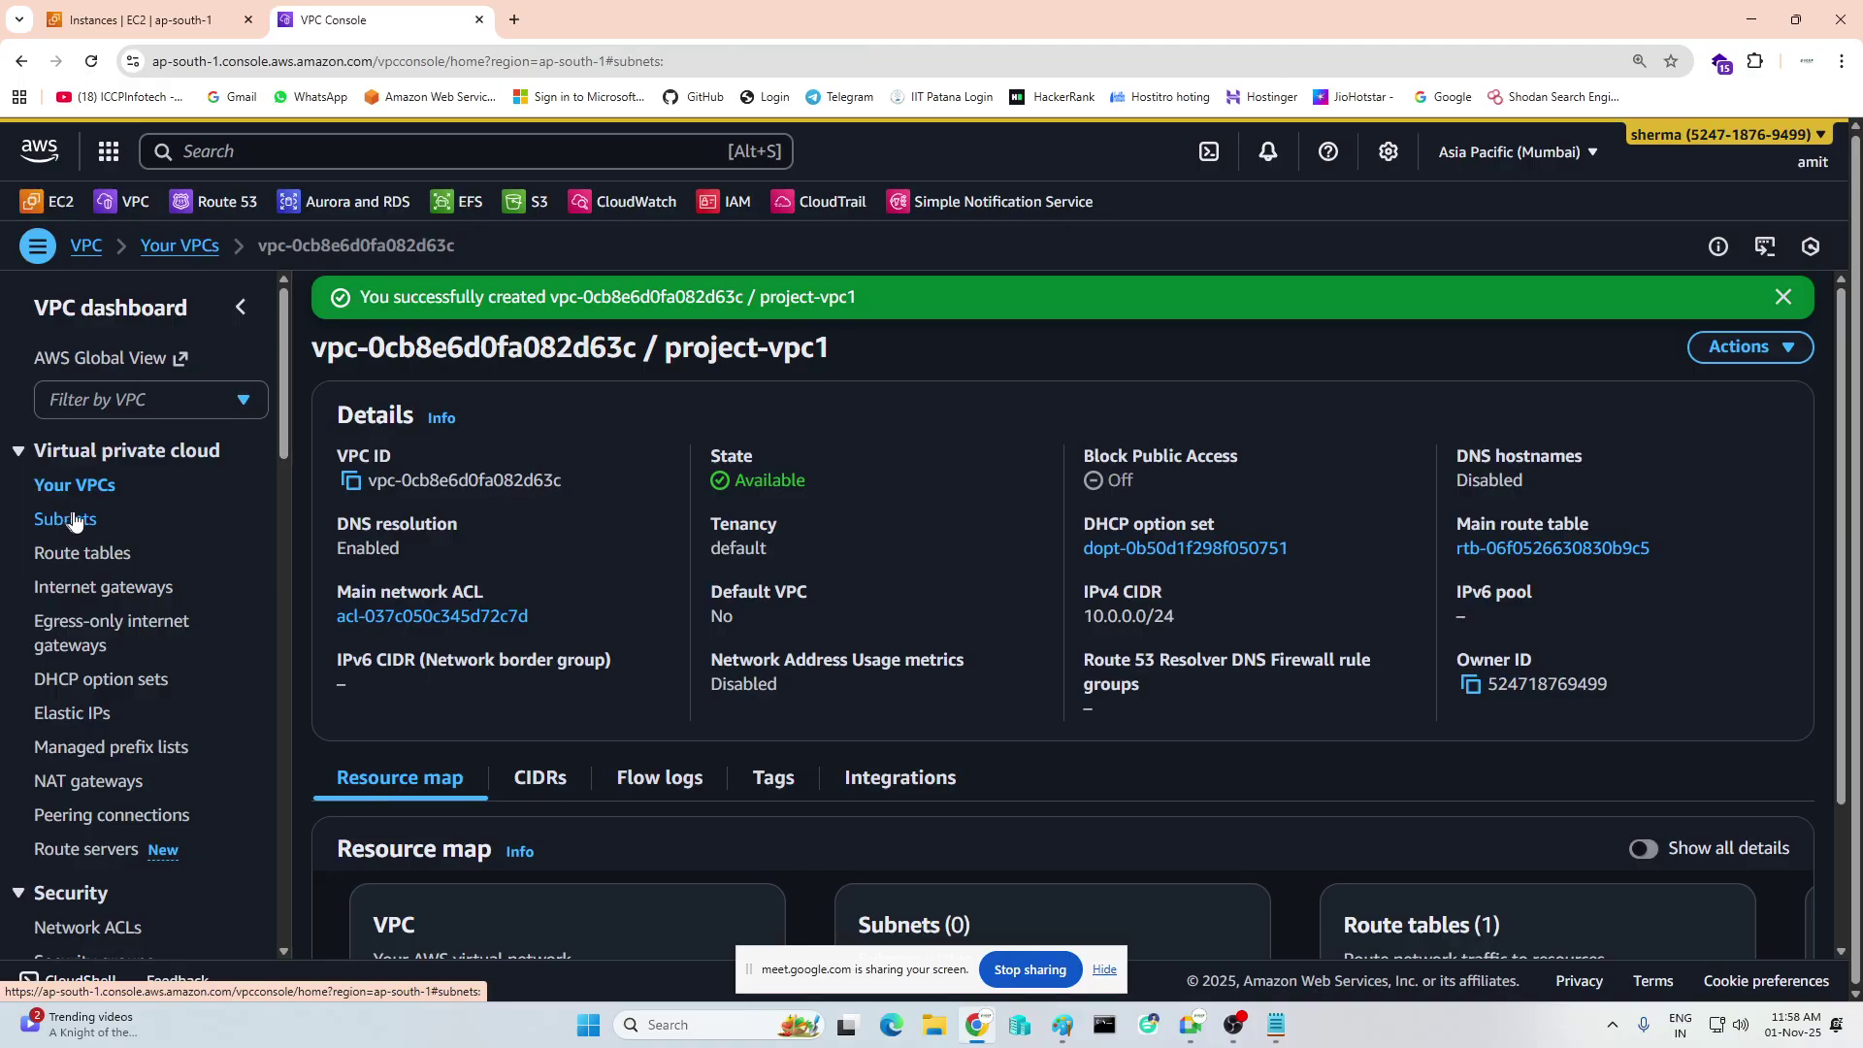
Step: Start a new subnet form targeting project-vpc1
click(1752, 296)
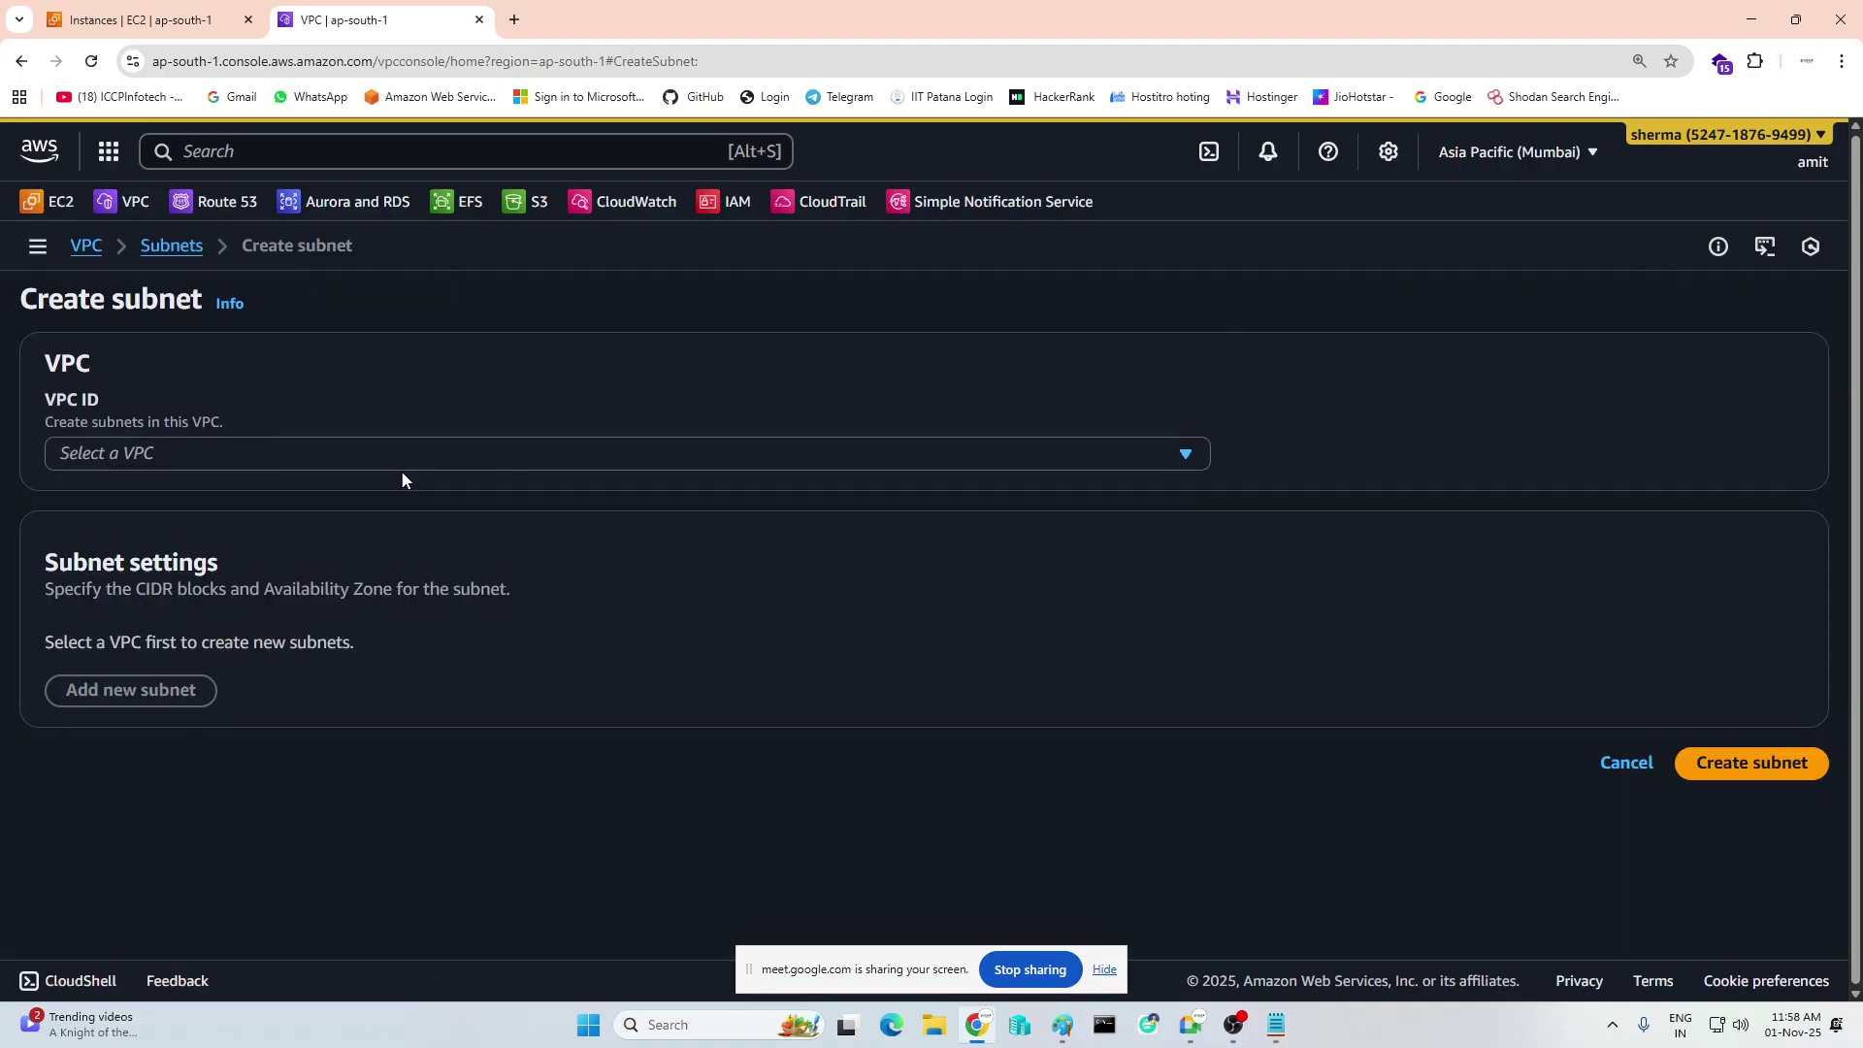
click(432, 462)
click(370, 586)
scroll(149, 719, down, 2)
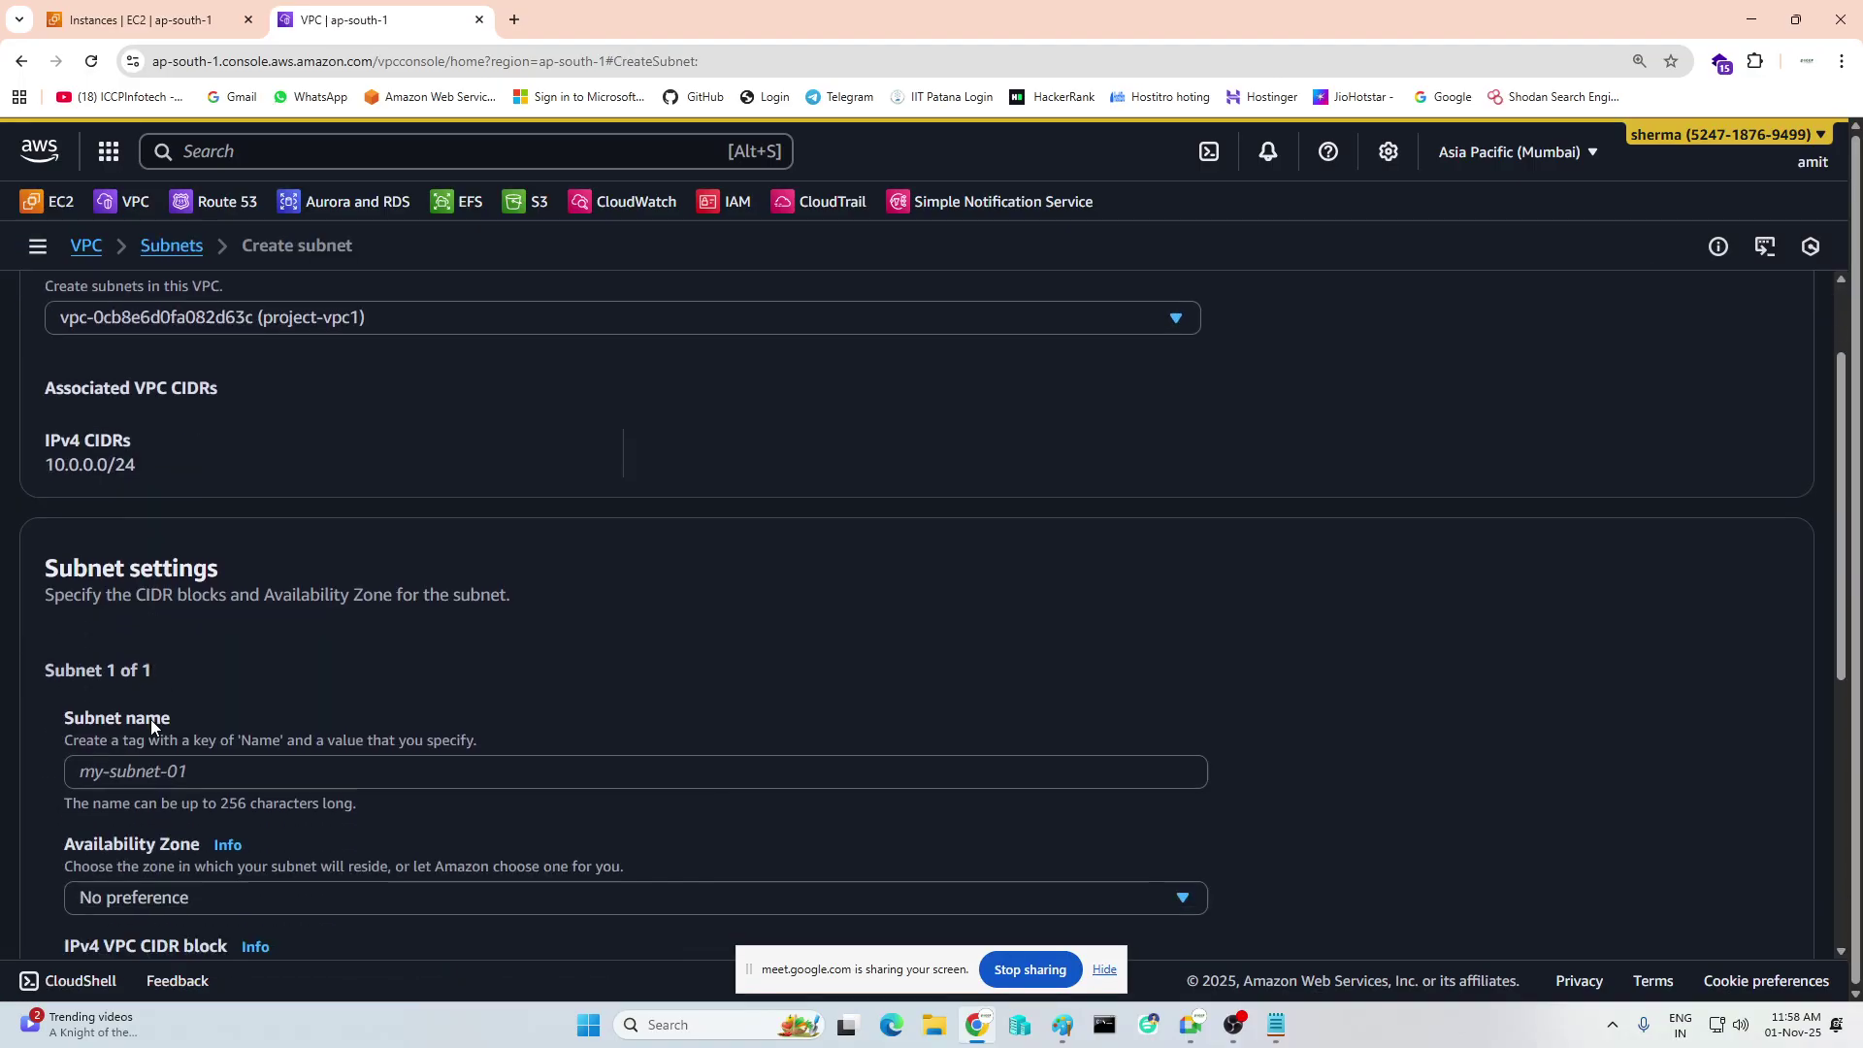
scroll(149, 719, down, 2)
Step: Define subnet Project-vpc1-Sub1-ZoneA in ap-south-1a with CIDR 10.0.0.0/25
click(208, 612)
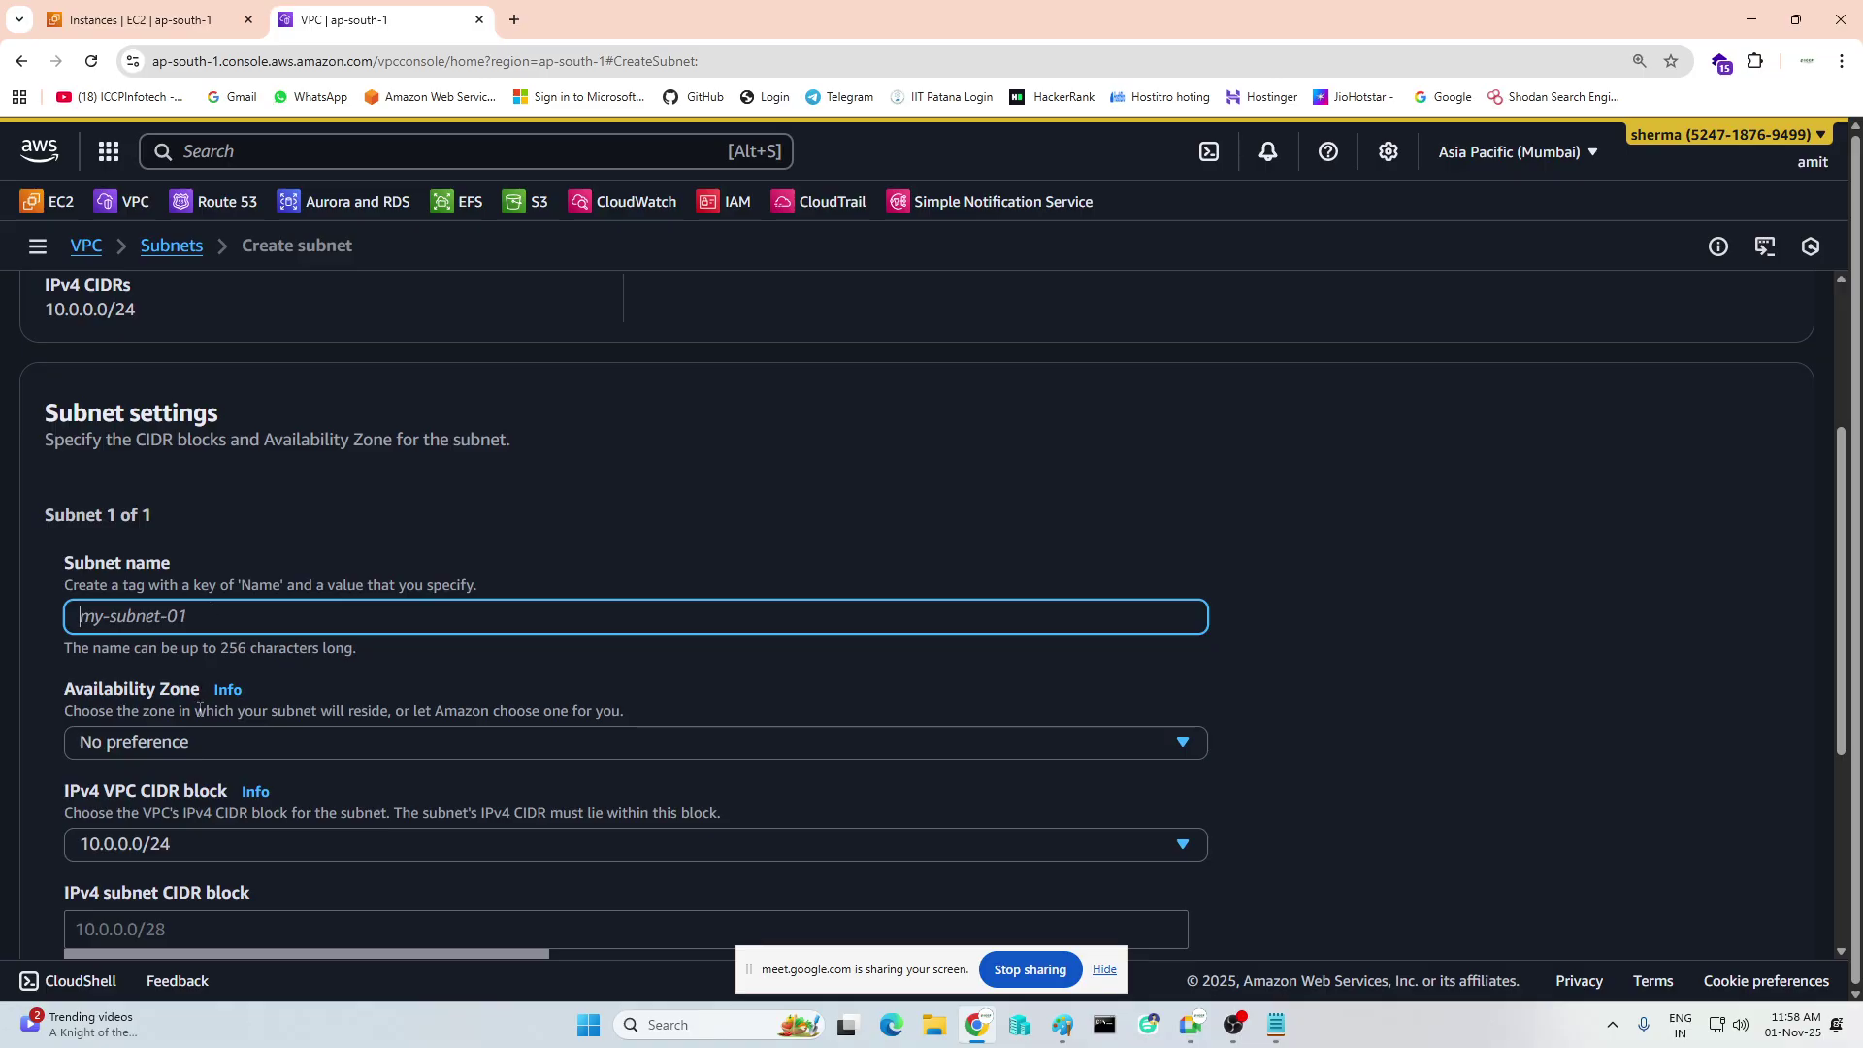
text(Project-vpc1-Sub1-Zone)
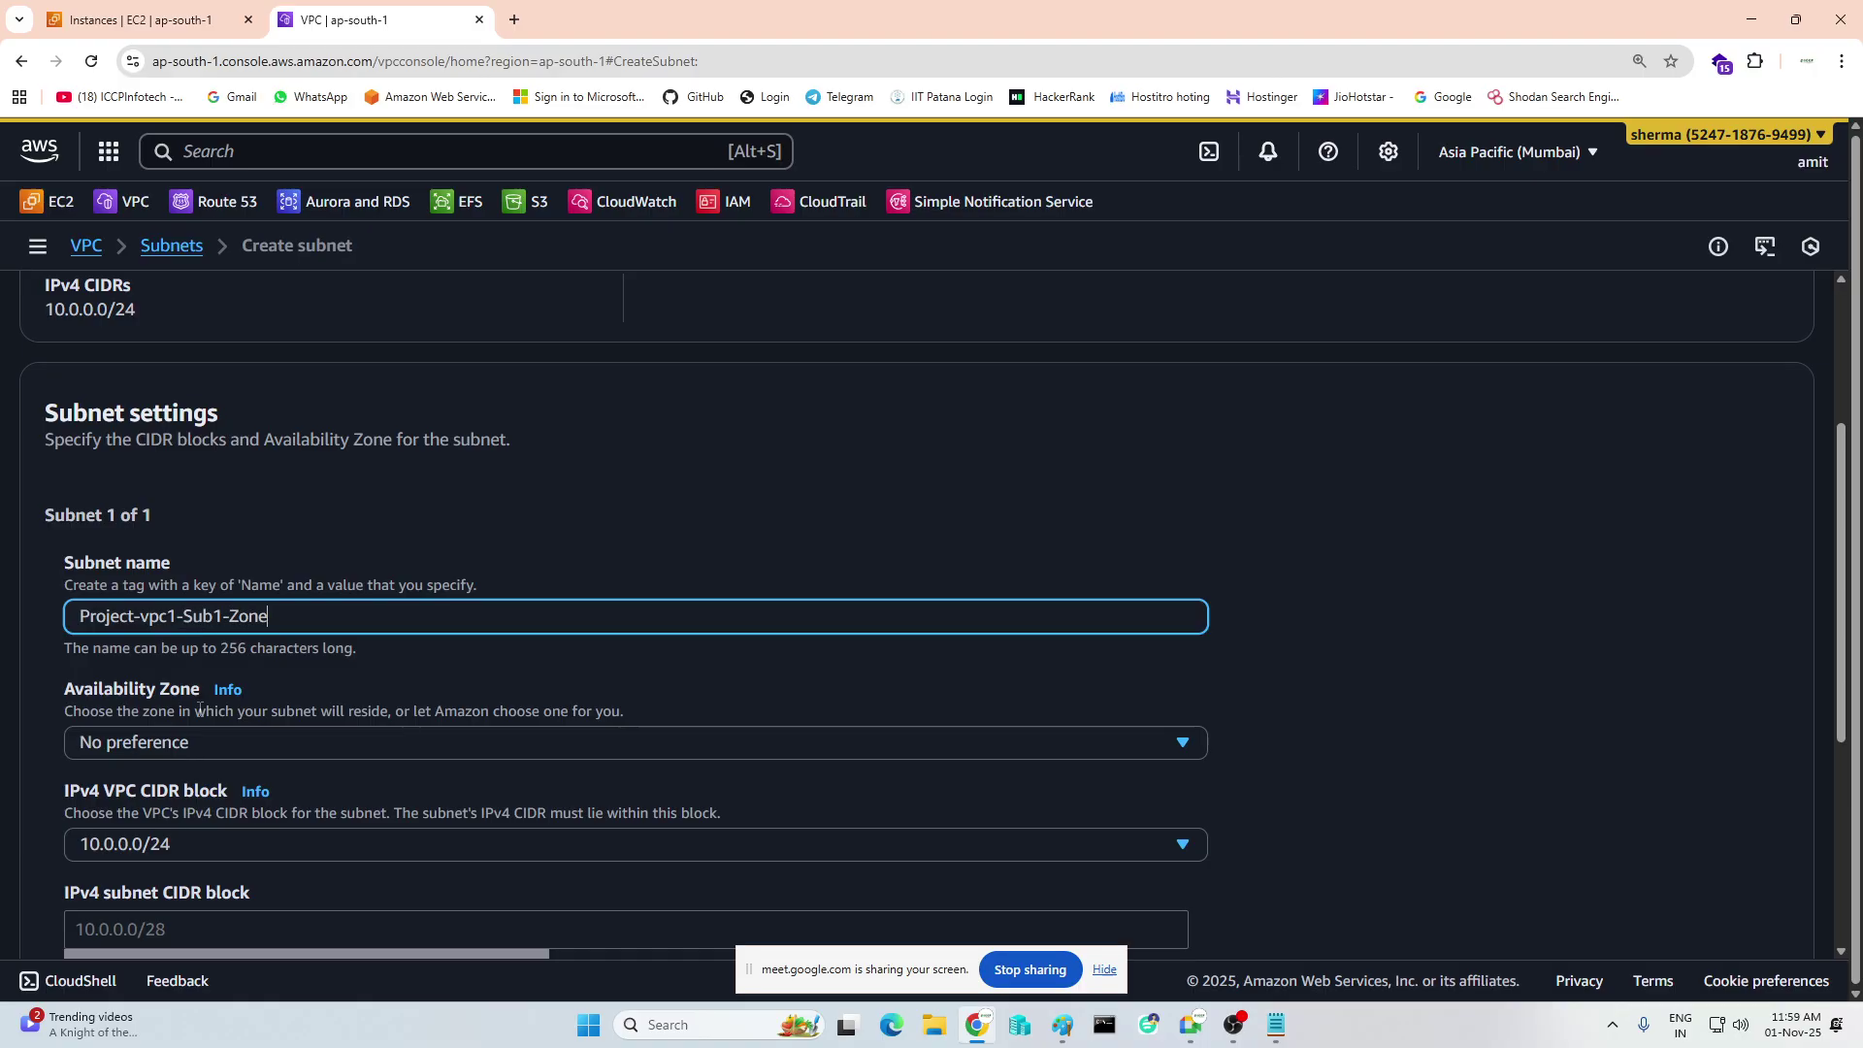
text(aq)
scroll(645, 411, down, 3)
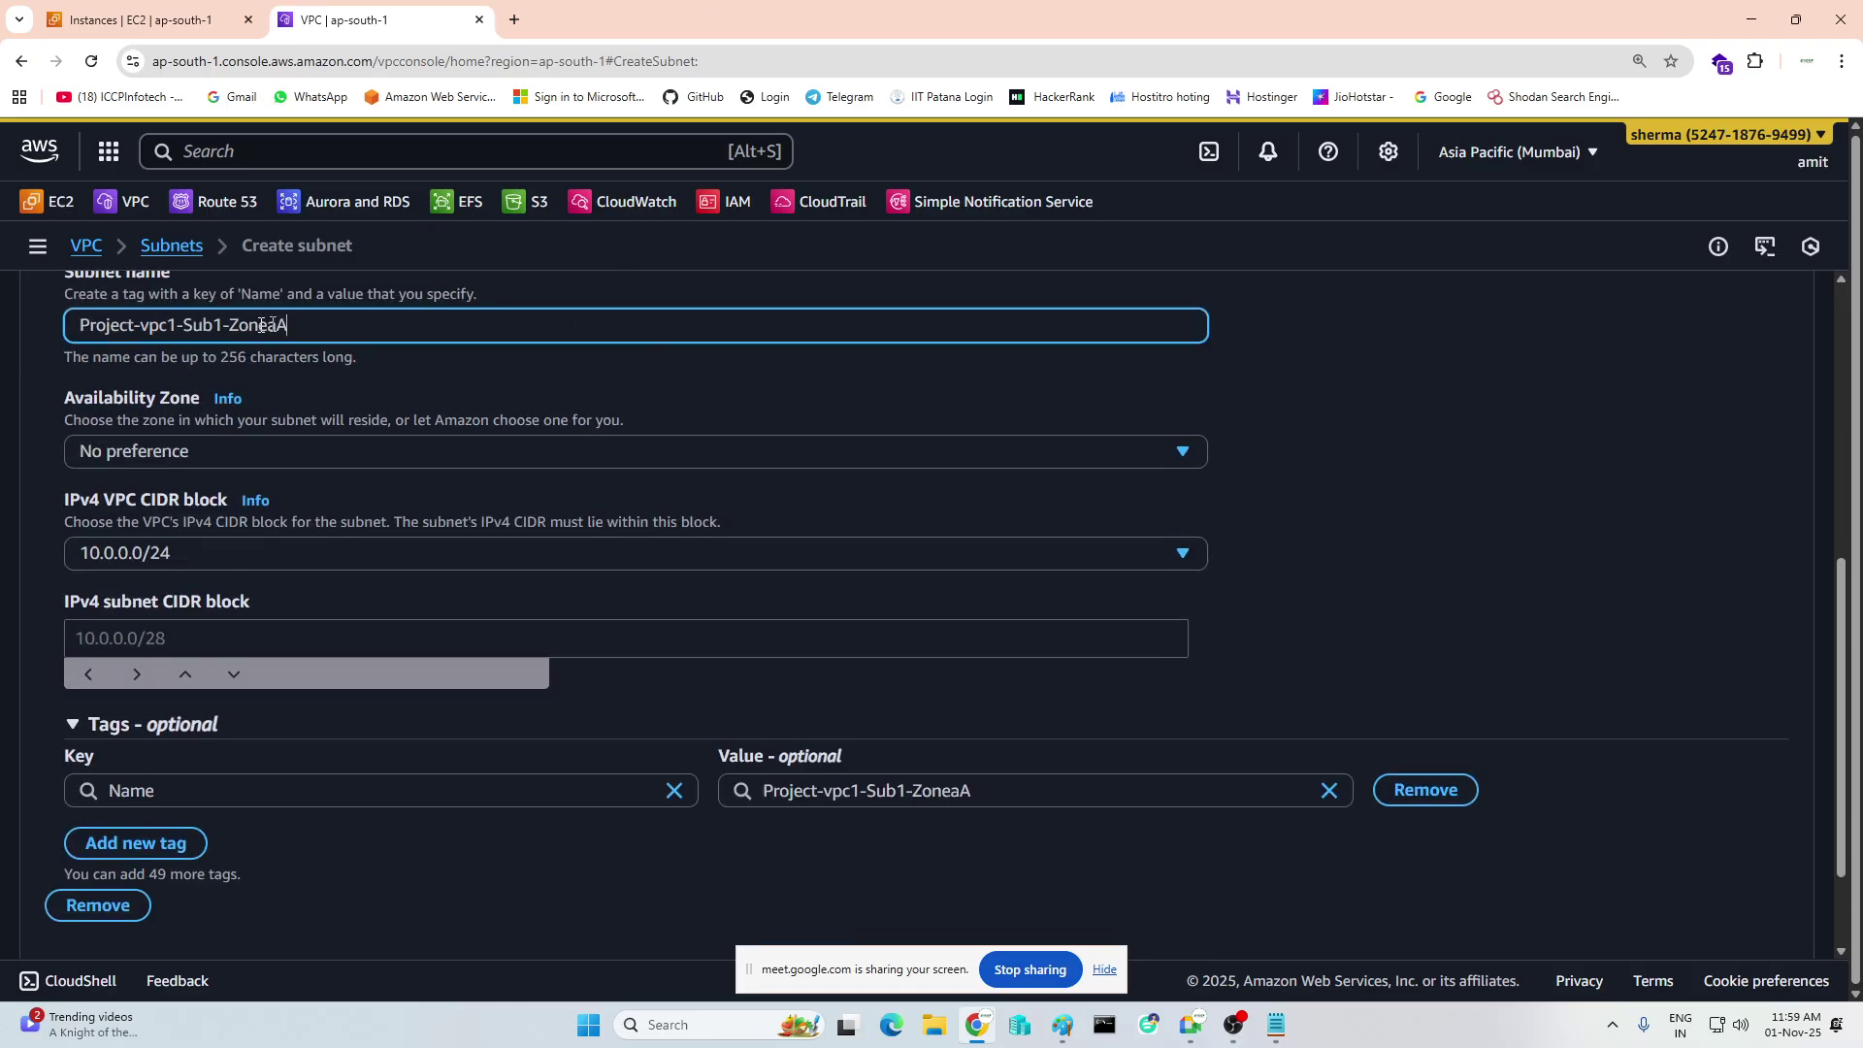
key(BackSpace)
click(388, 452)
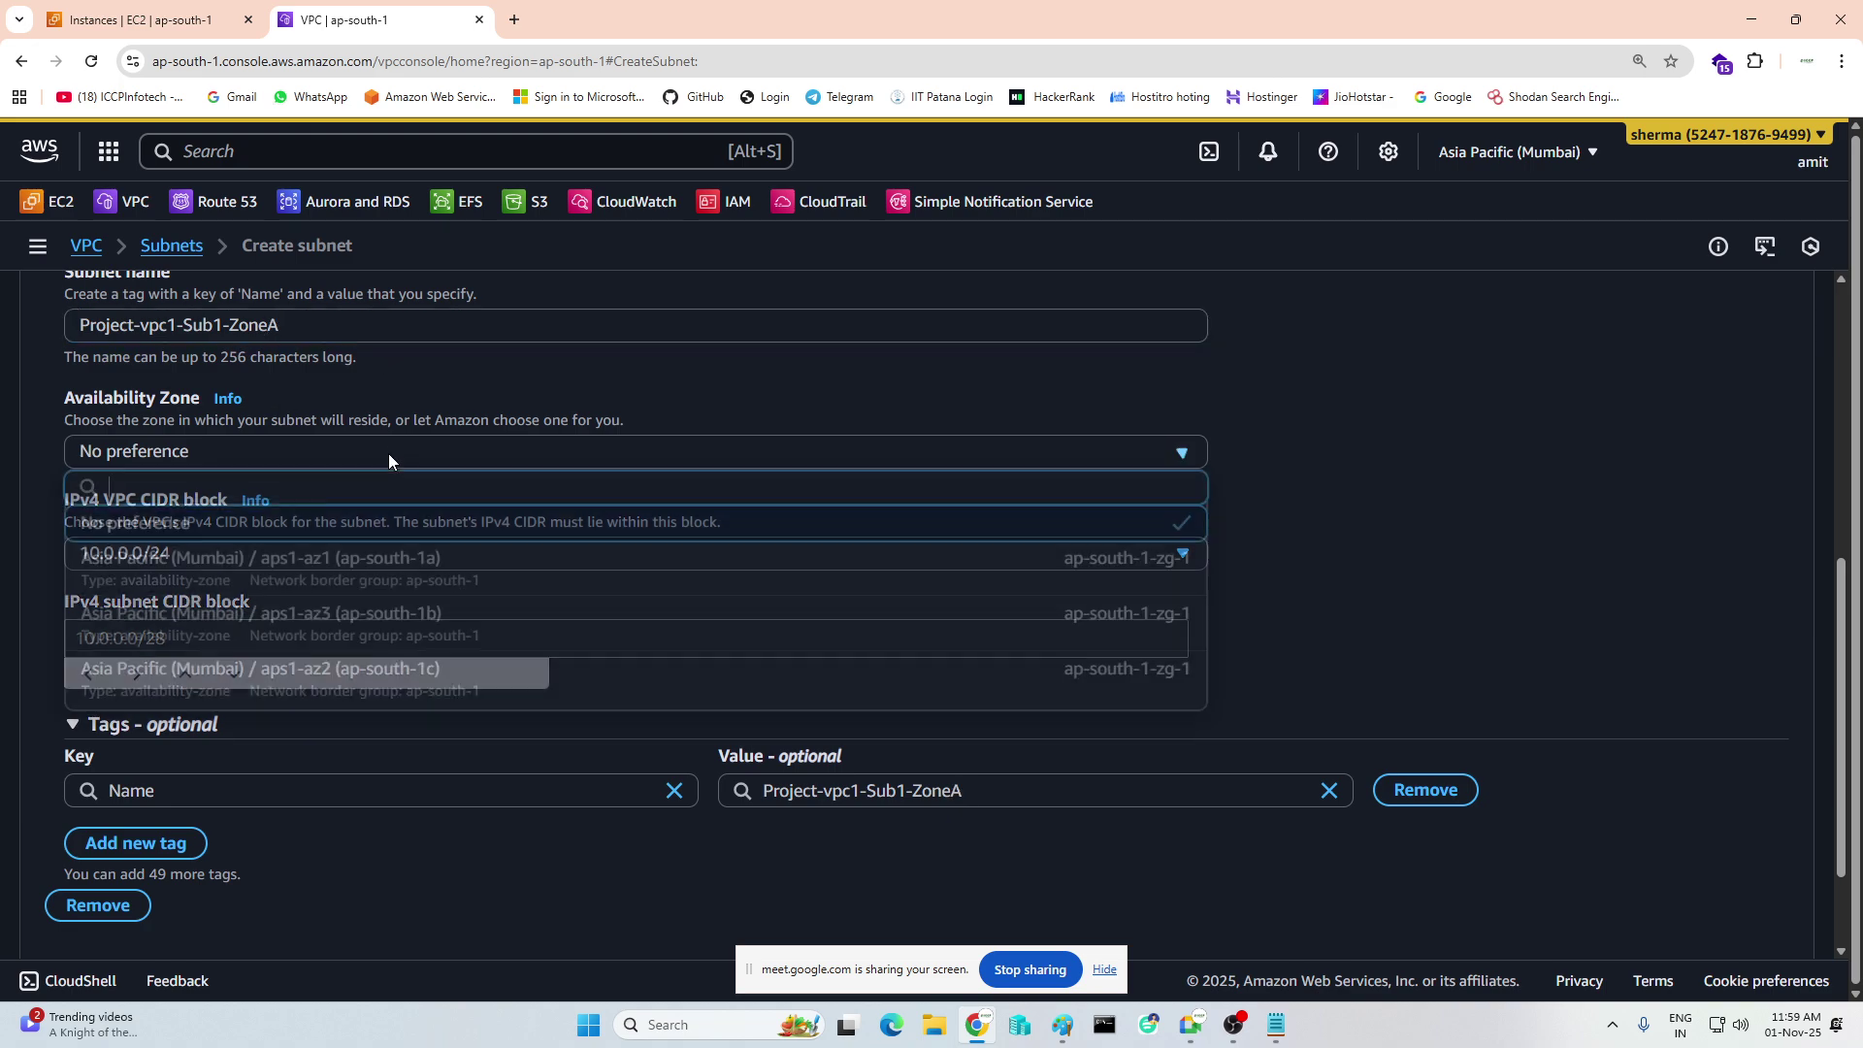
click(369, 563)
scroll(368, 570, down, 2)
click(145, 500)
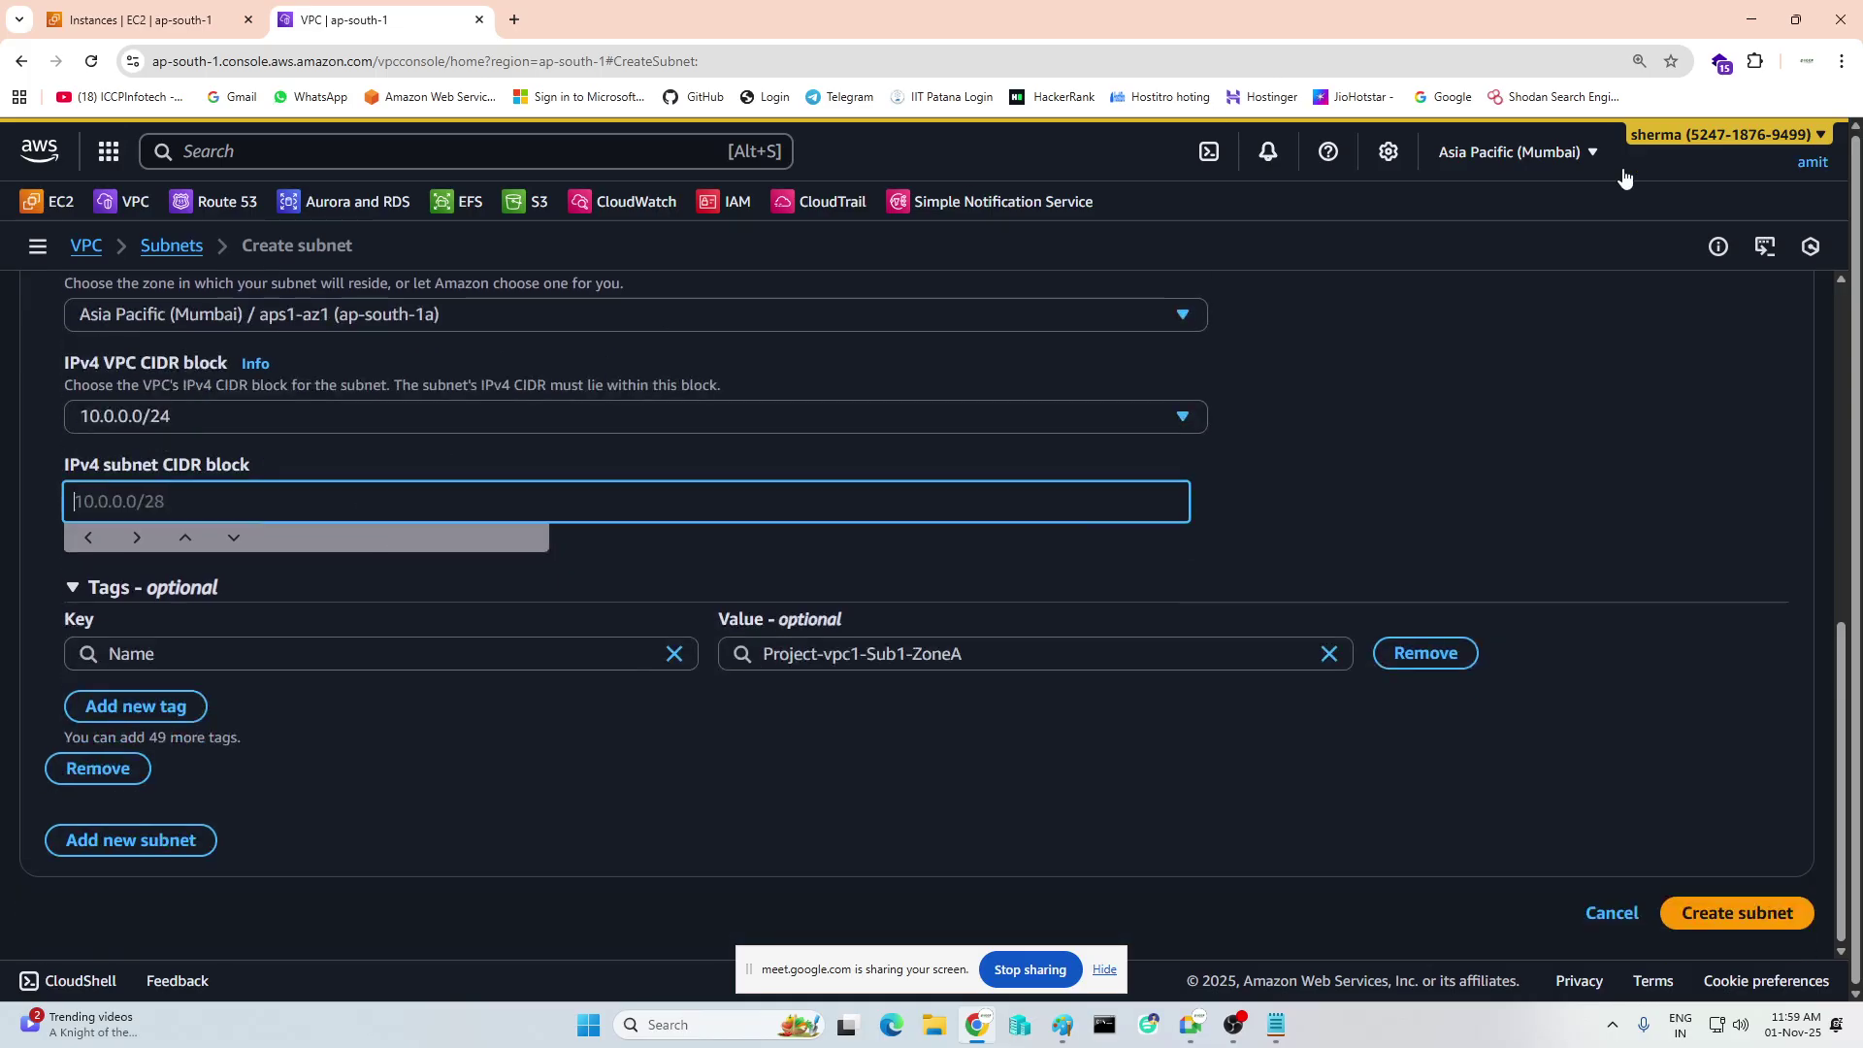
text(10.0.0.0/25)
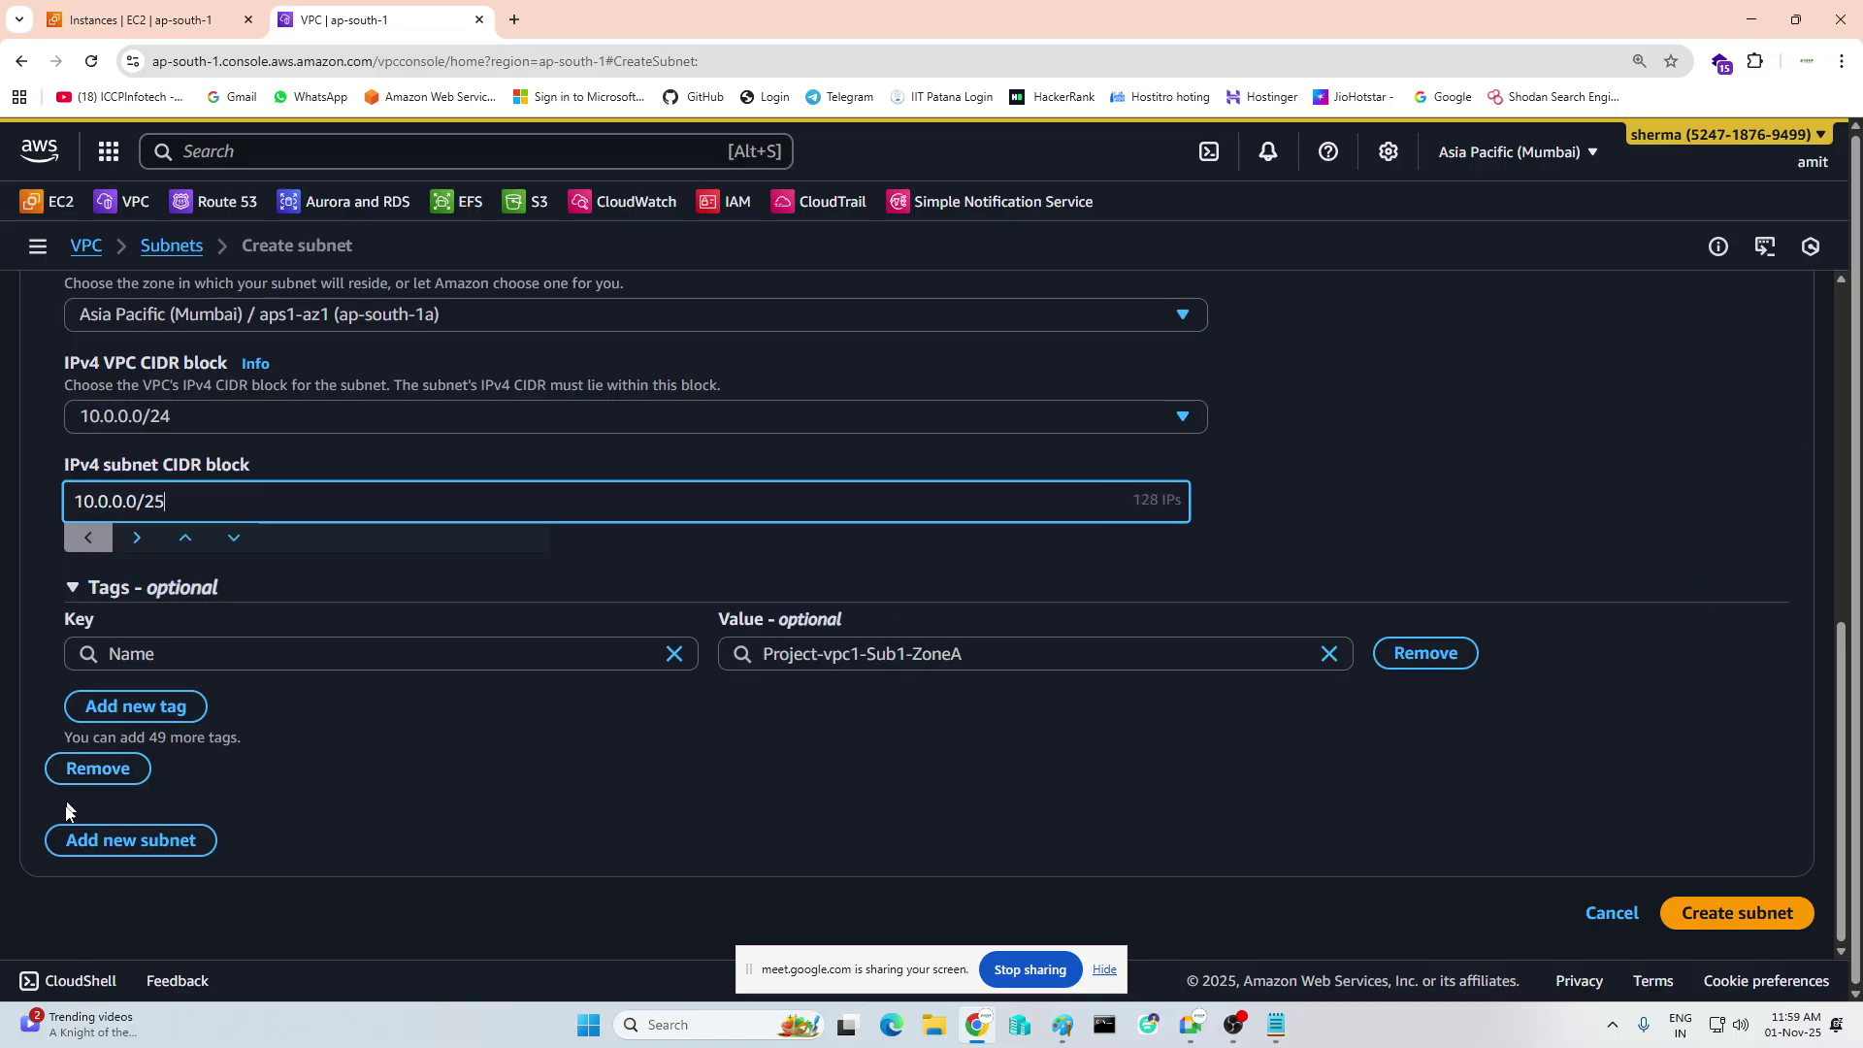
Step: Add a second subnet Project-vpc1-sub2-ZoneB in ap-south-1b with CIDR 10.0.0.128/25
click(83, 839)
scroll(405, 637, down, 3)
click(242, 663)
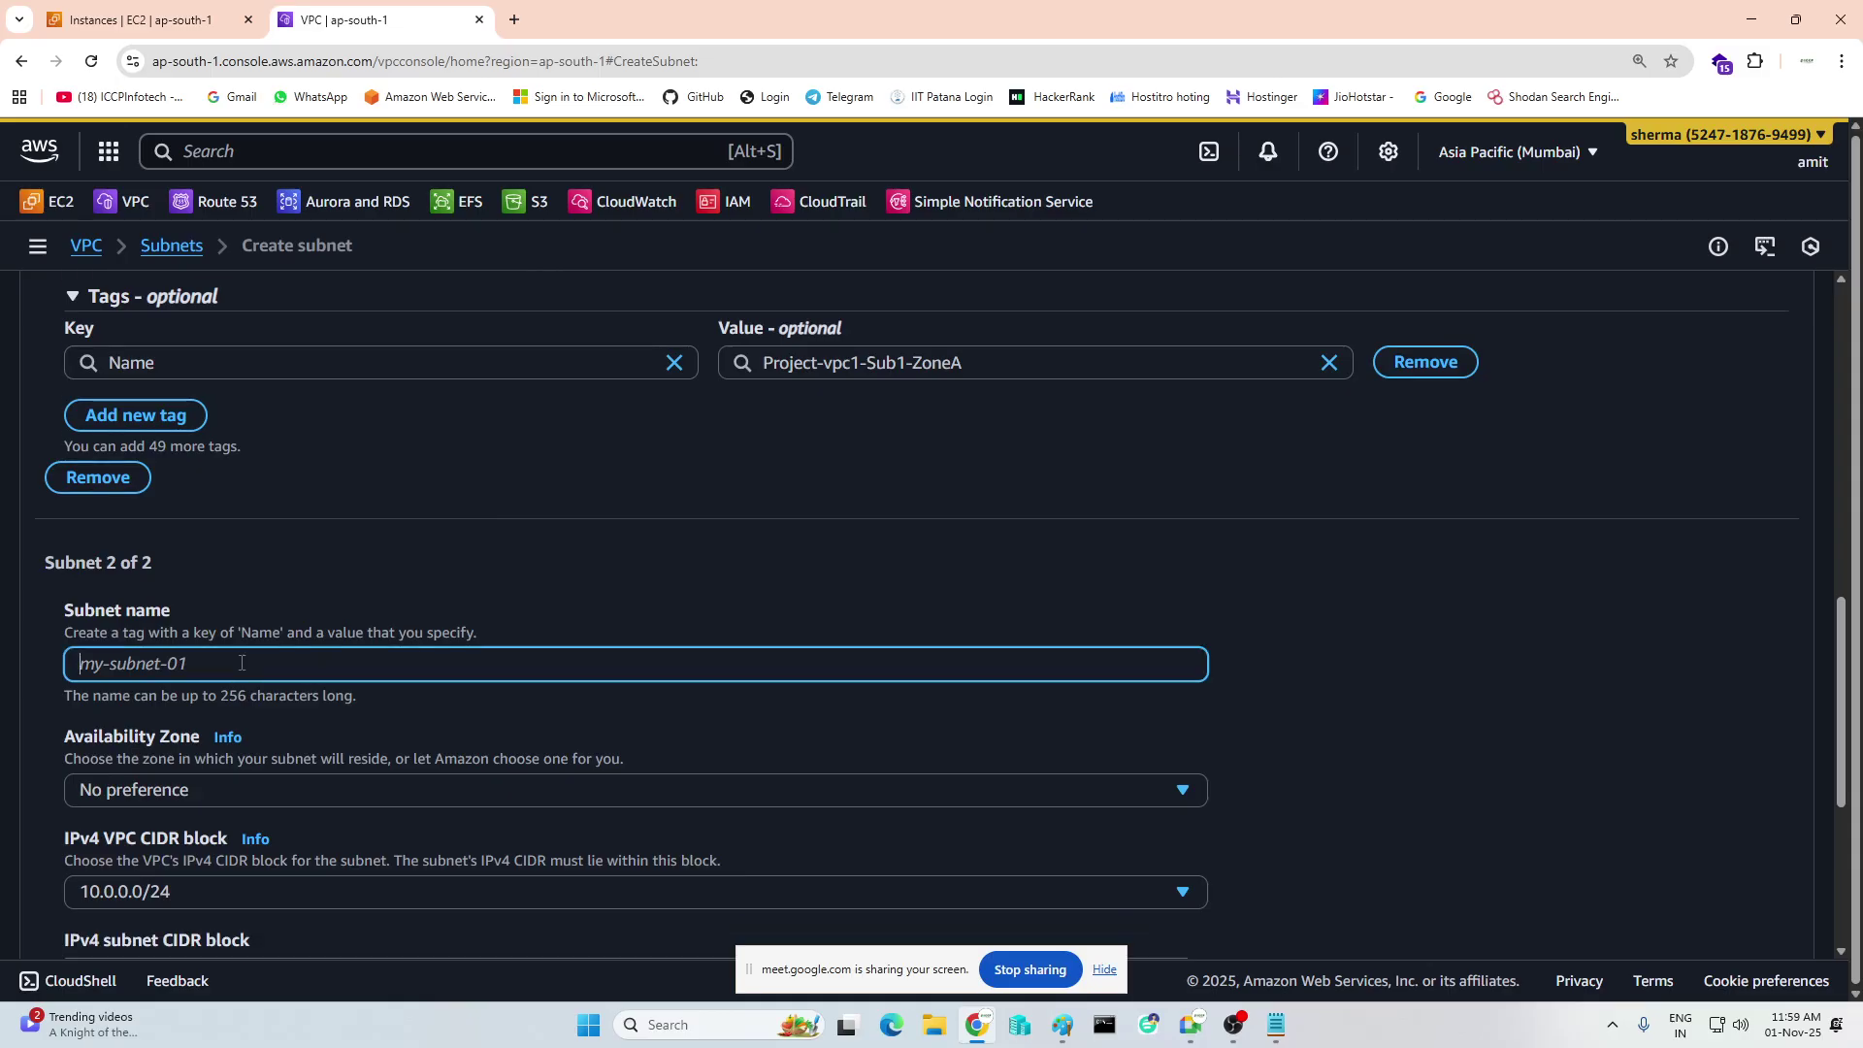
text(Pr)
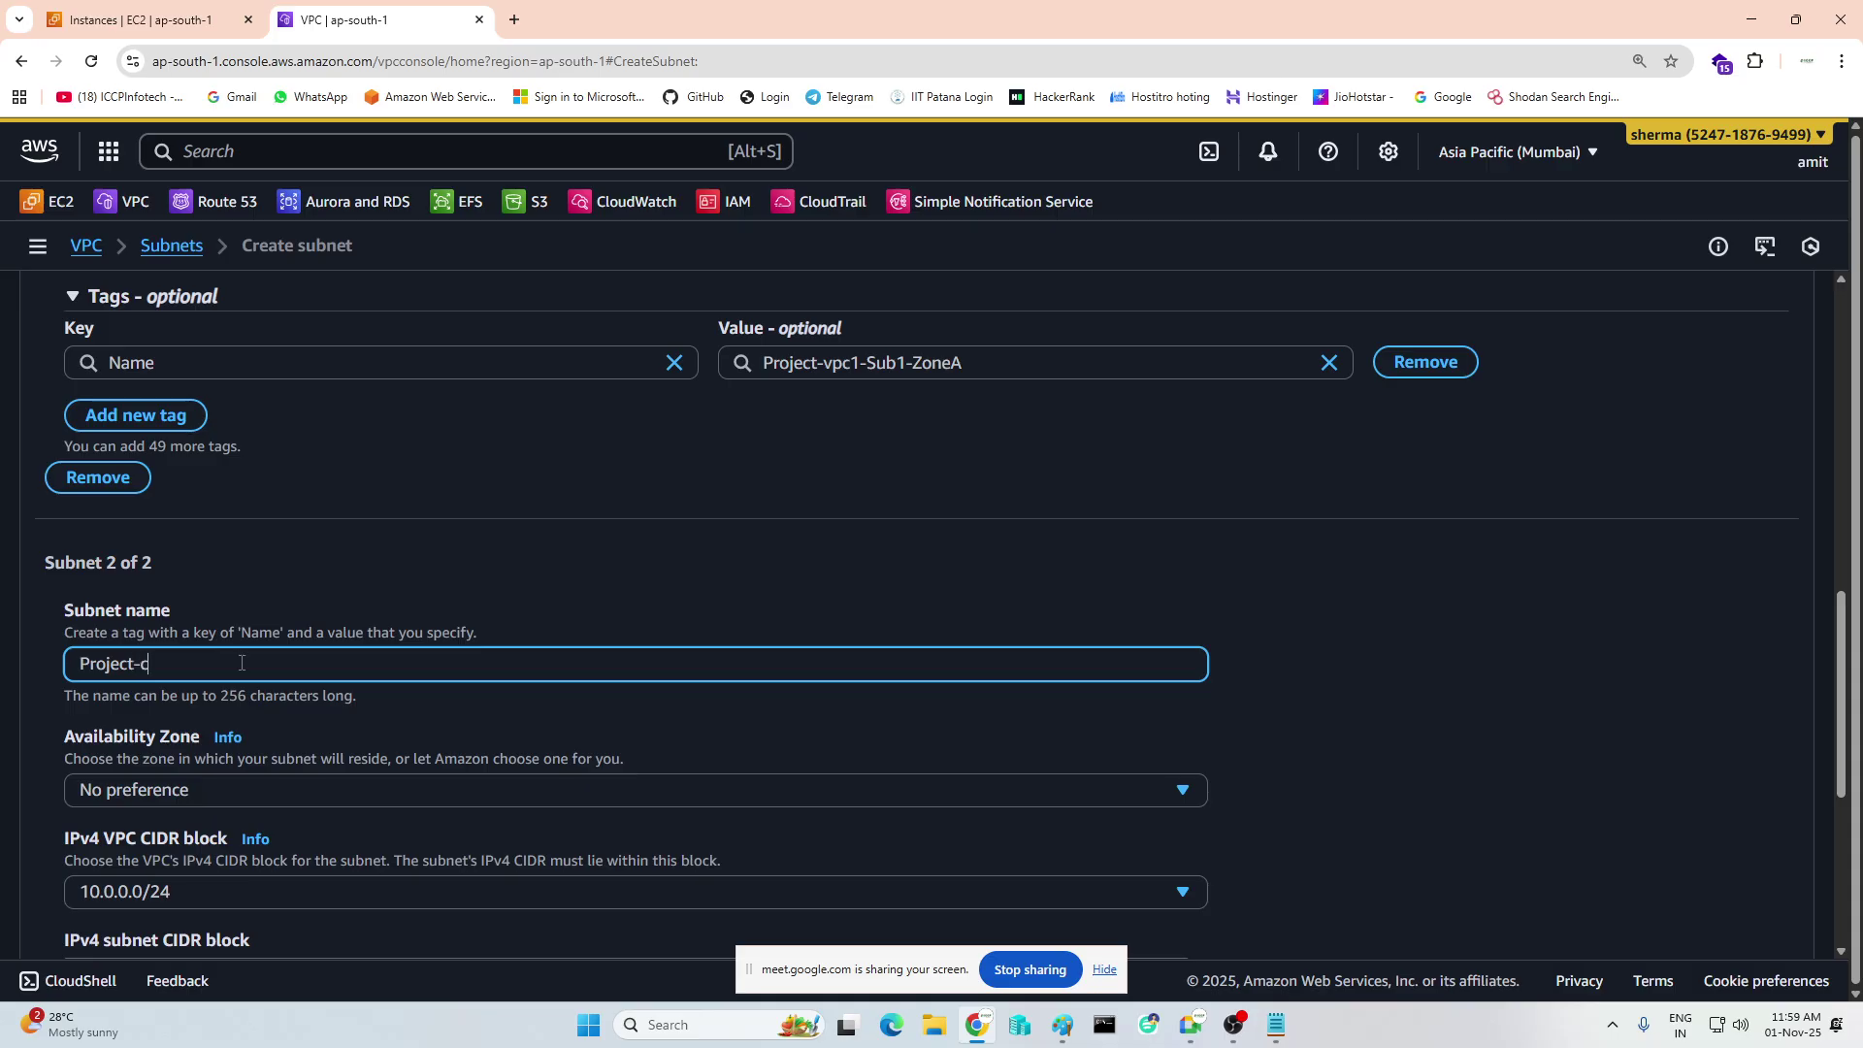
text(oject-vpc1-sub2-ZoneB)
click(417, 798)
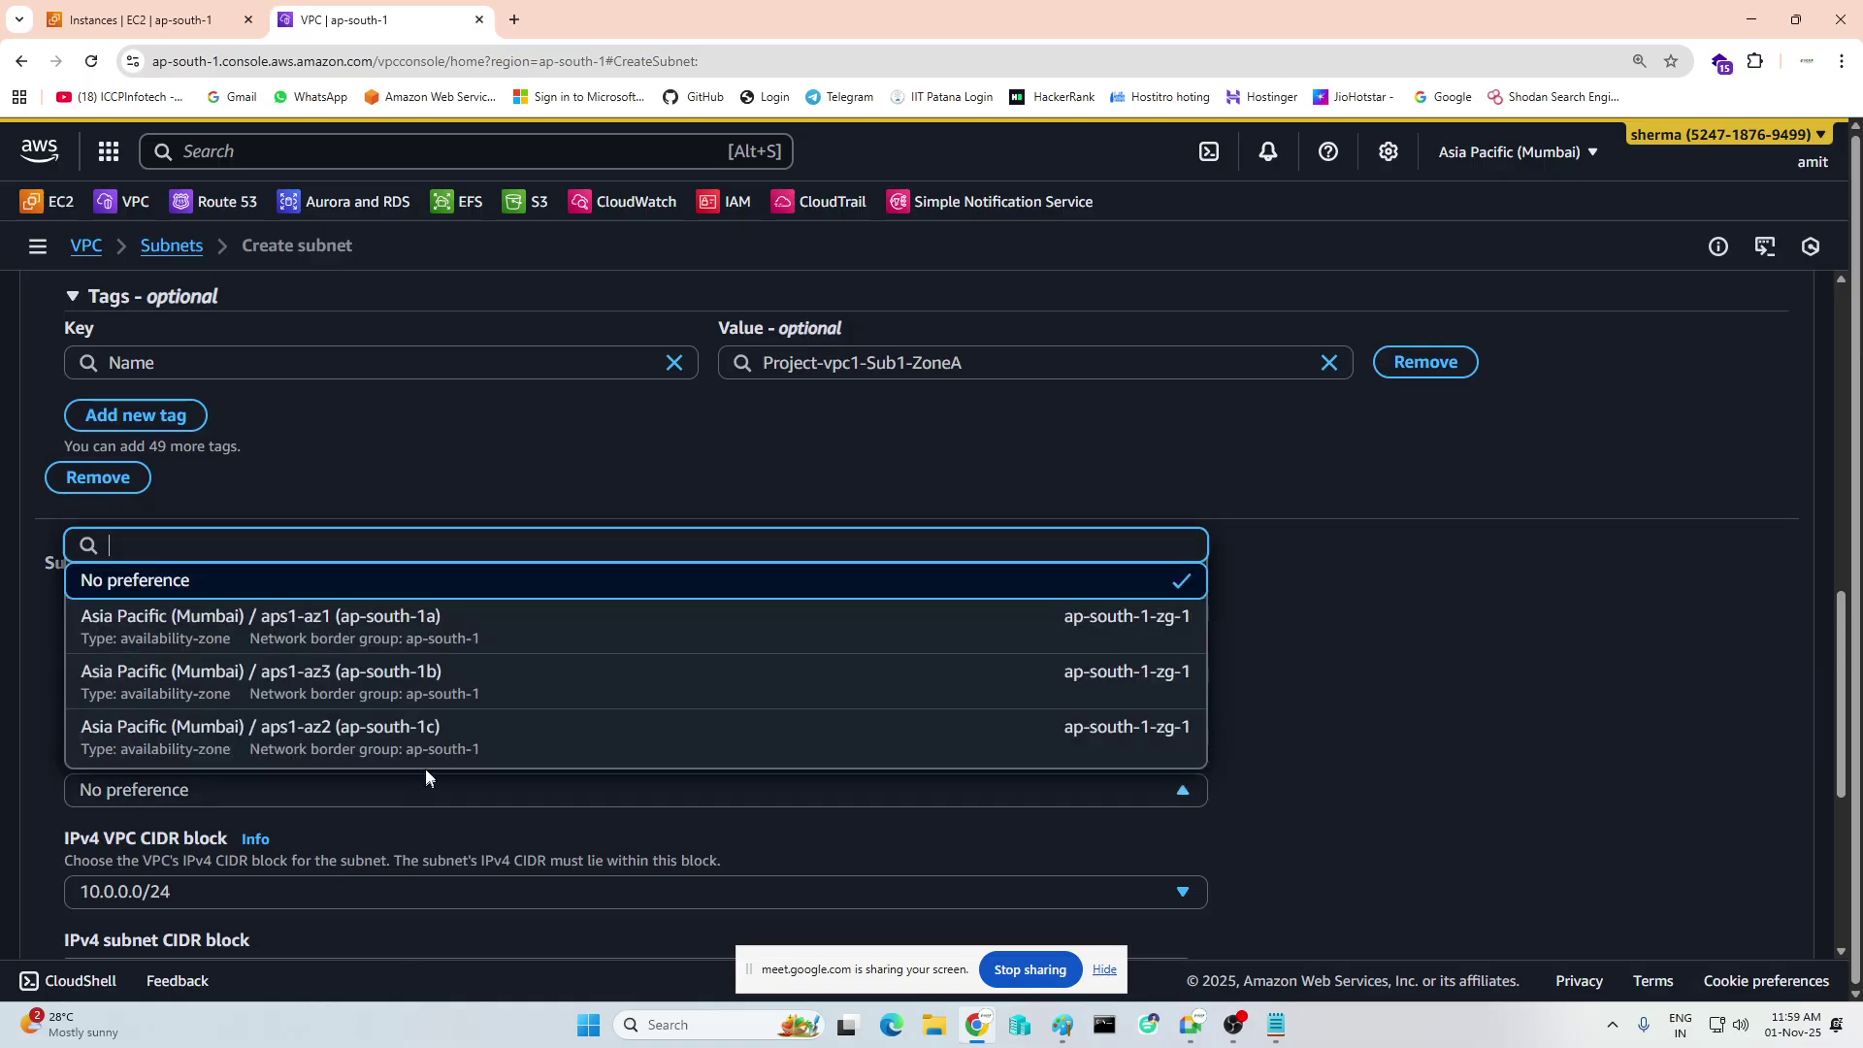
click(429, 687)
scroll(408, 660, down, 3)
click(361, 694)
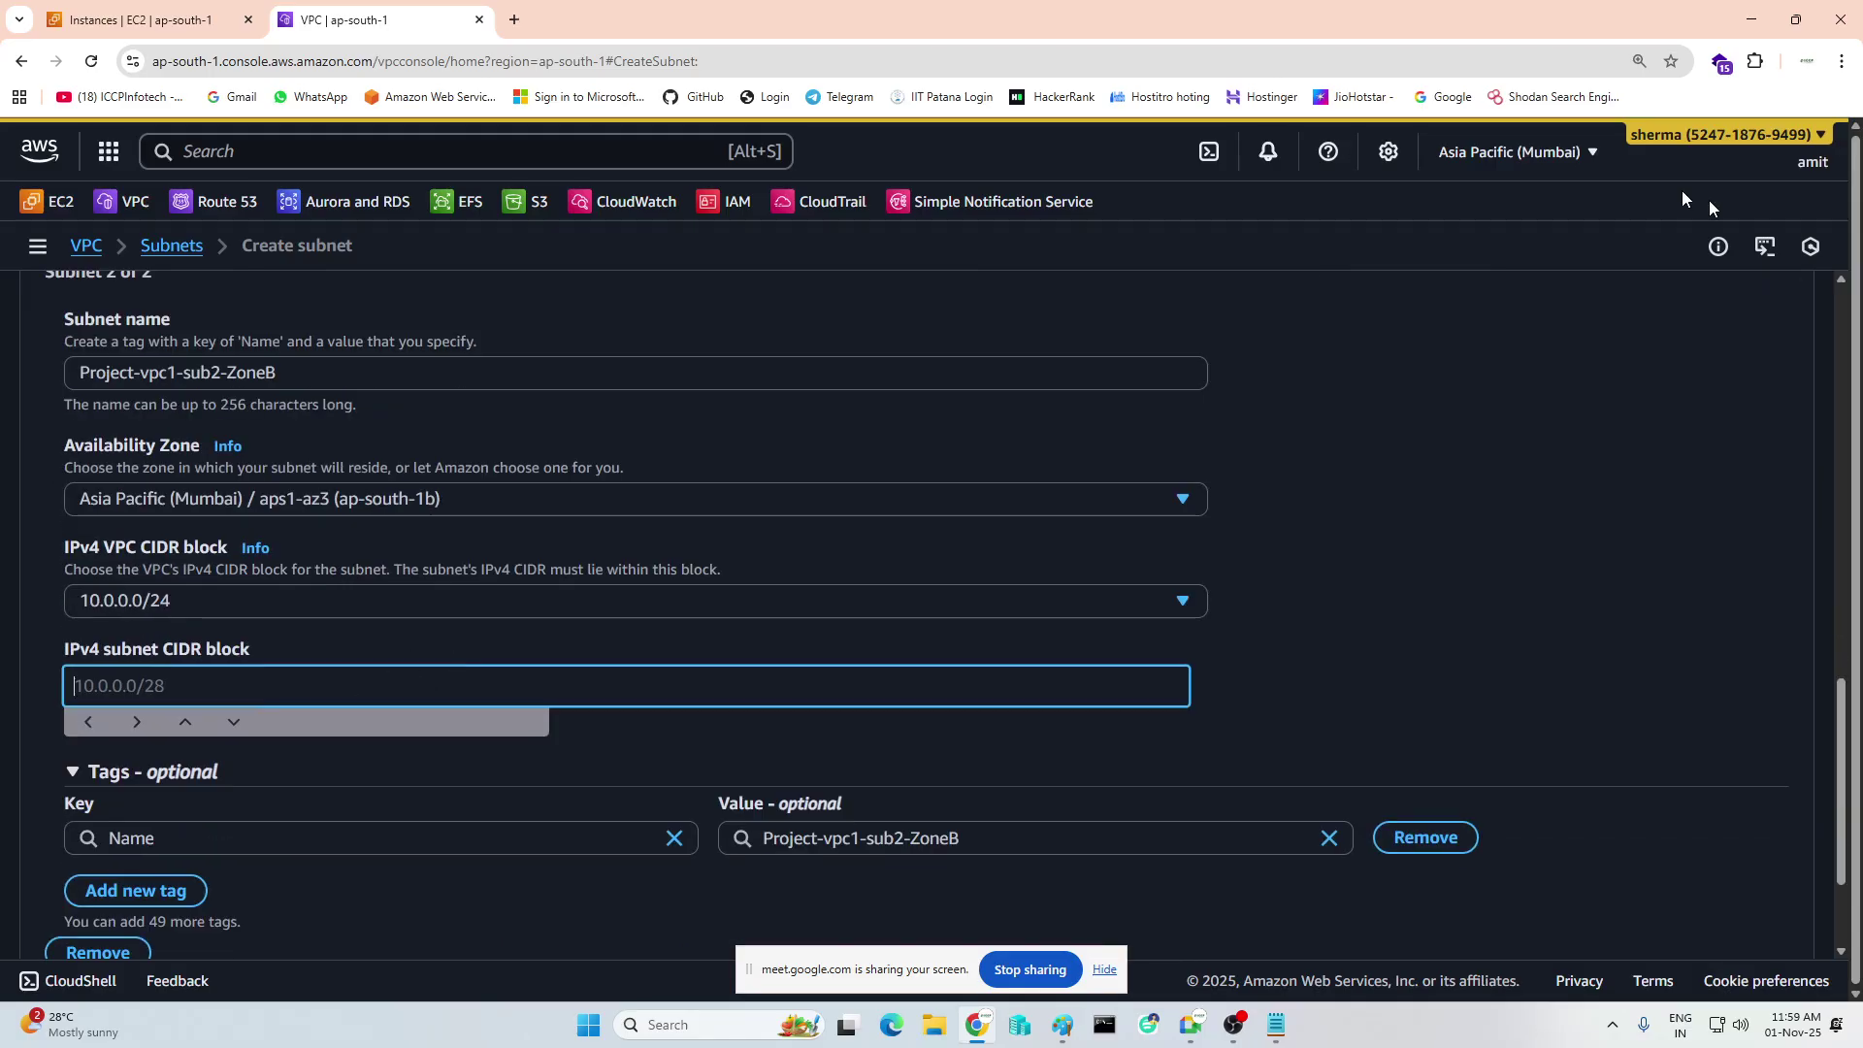
text(10.0.0.128/25)
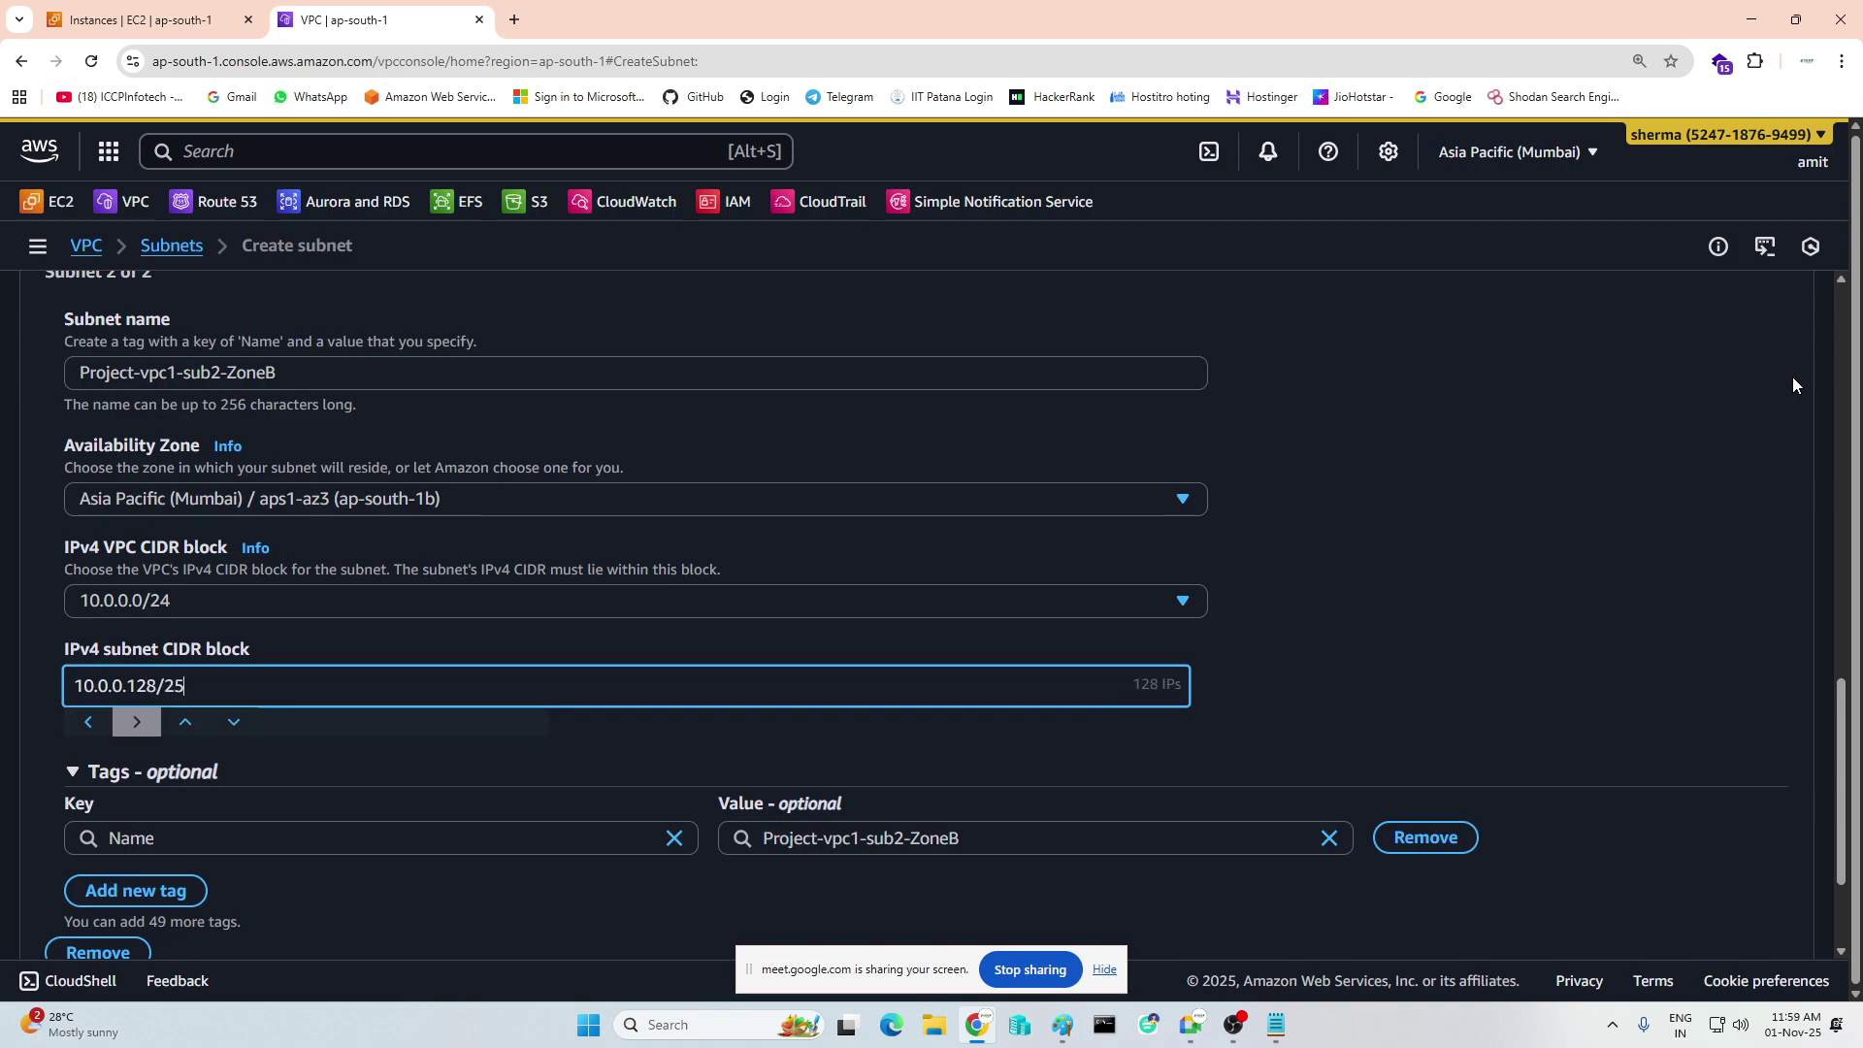
Step: Discard the extra subnet entry and create both subnets
scroll(126, 859, down, 2)
click(144, 839)
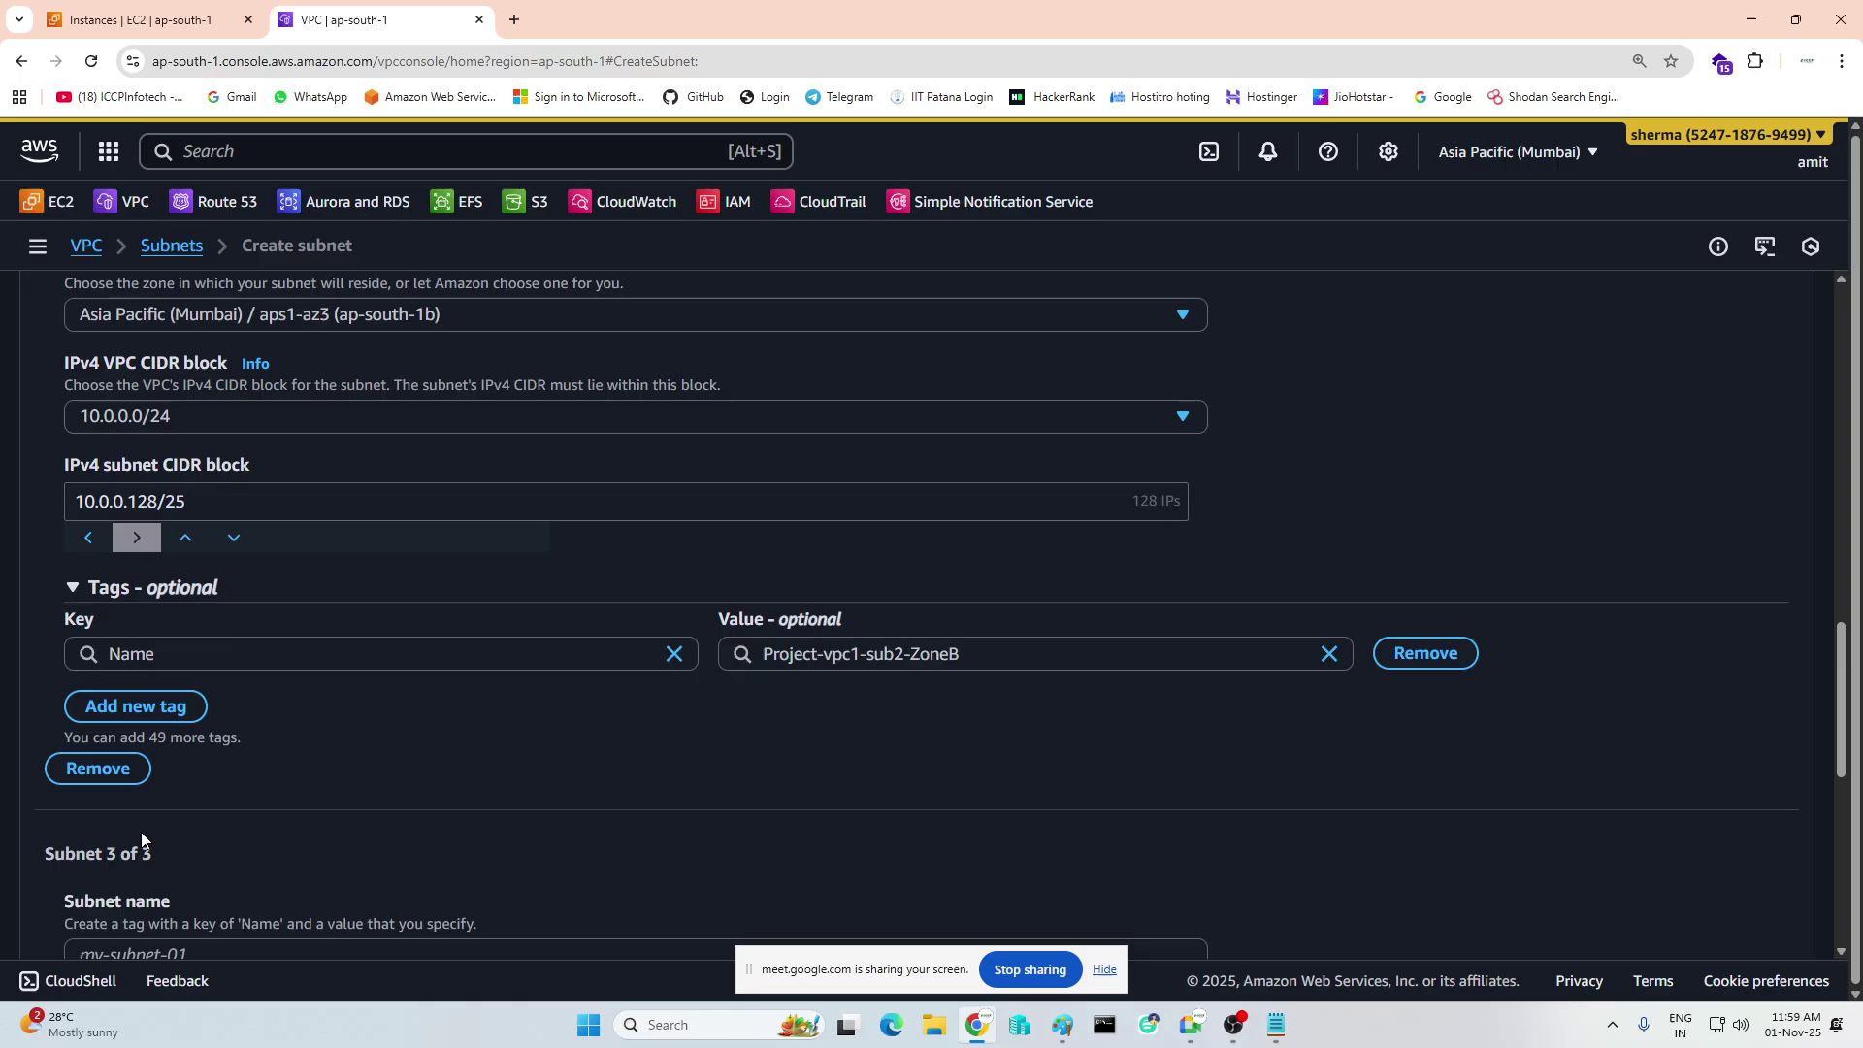
scroll(256, 631, down, 6)
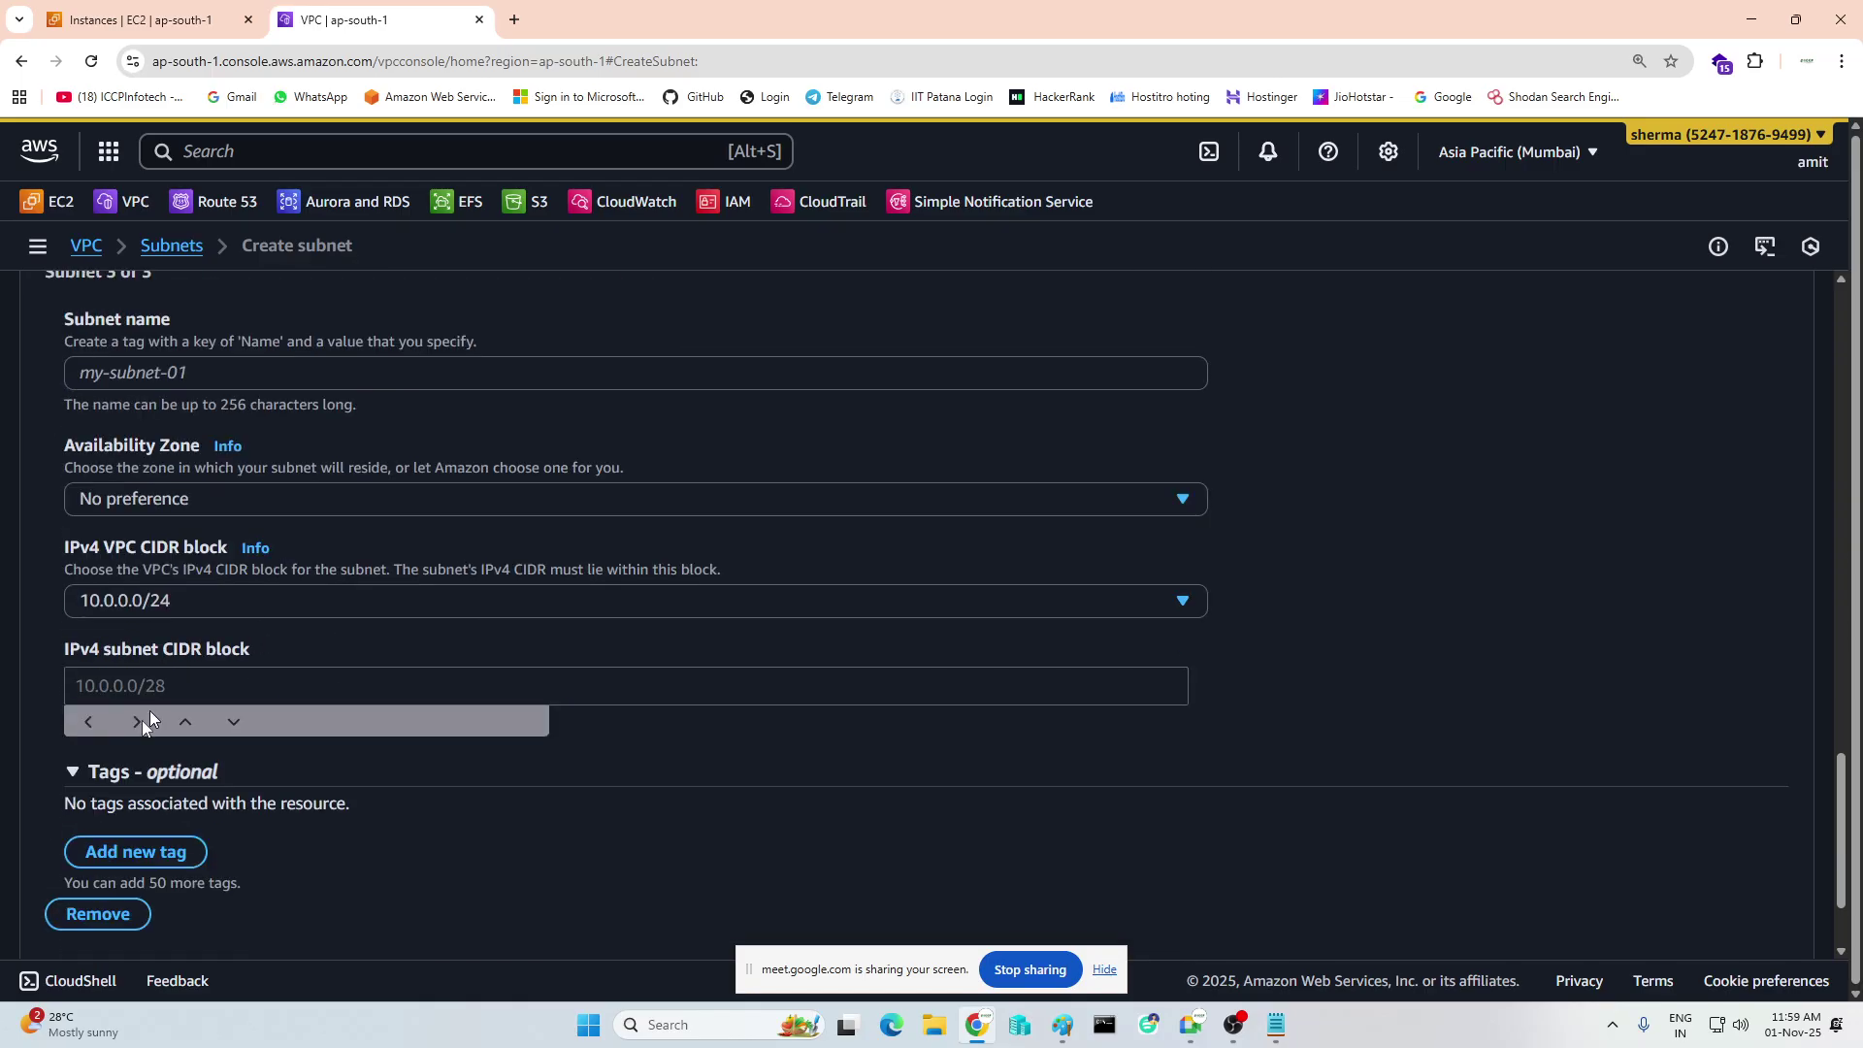
click(82, 915)
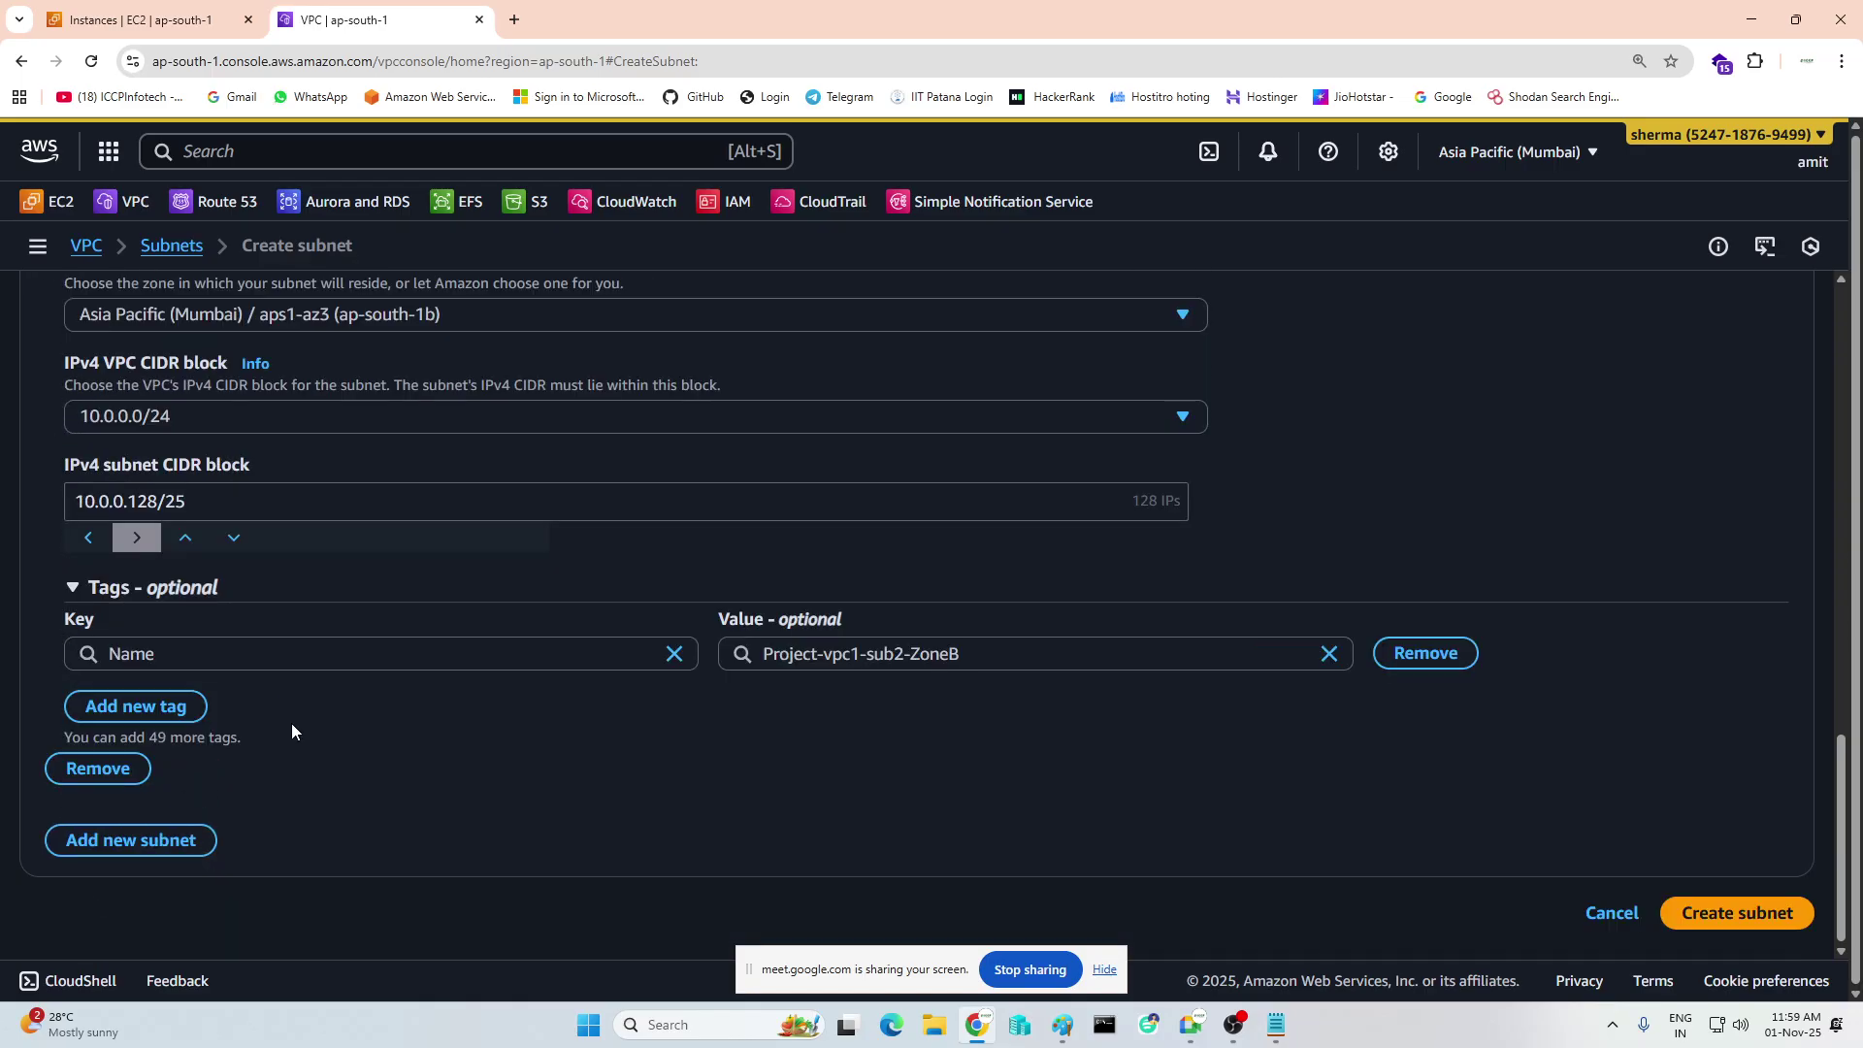
click(1770, 919)
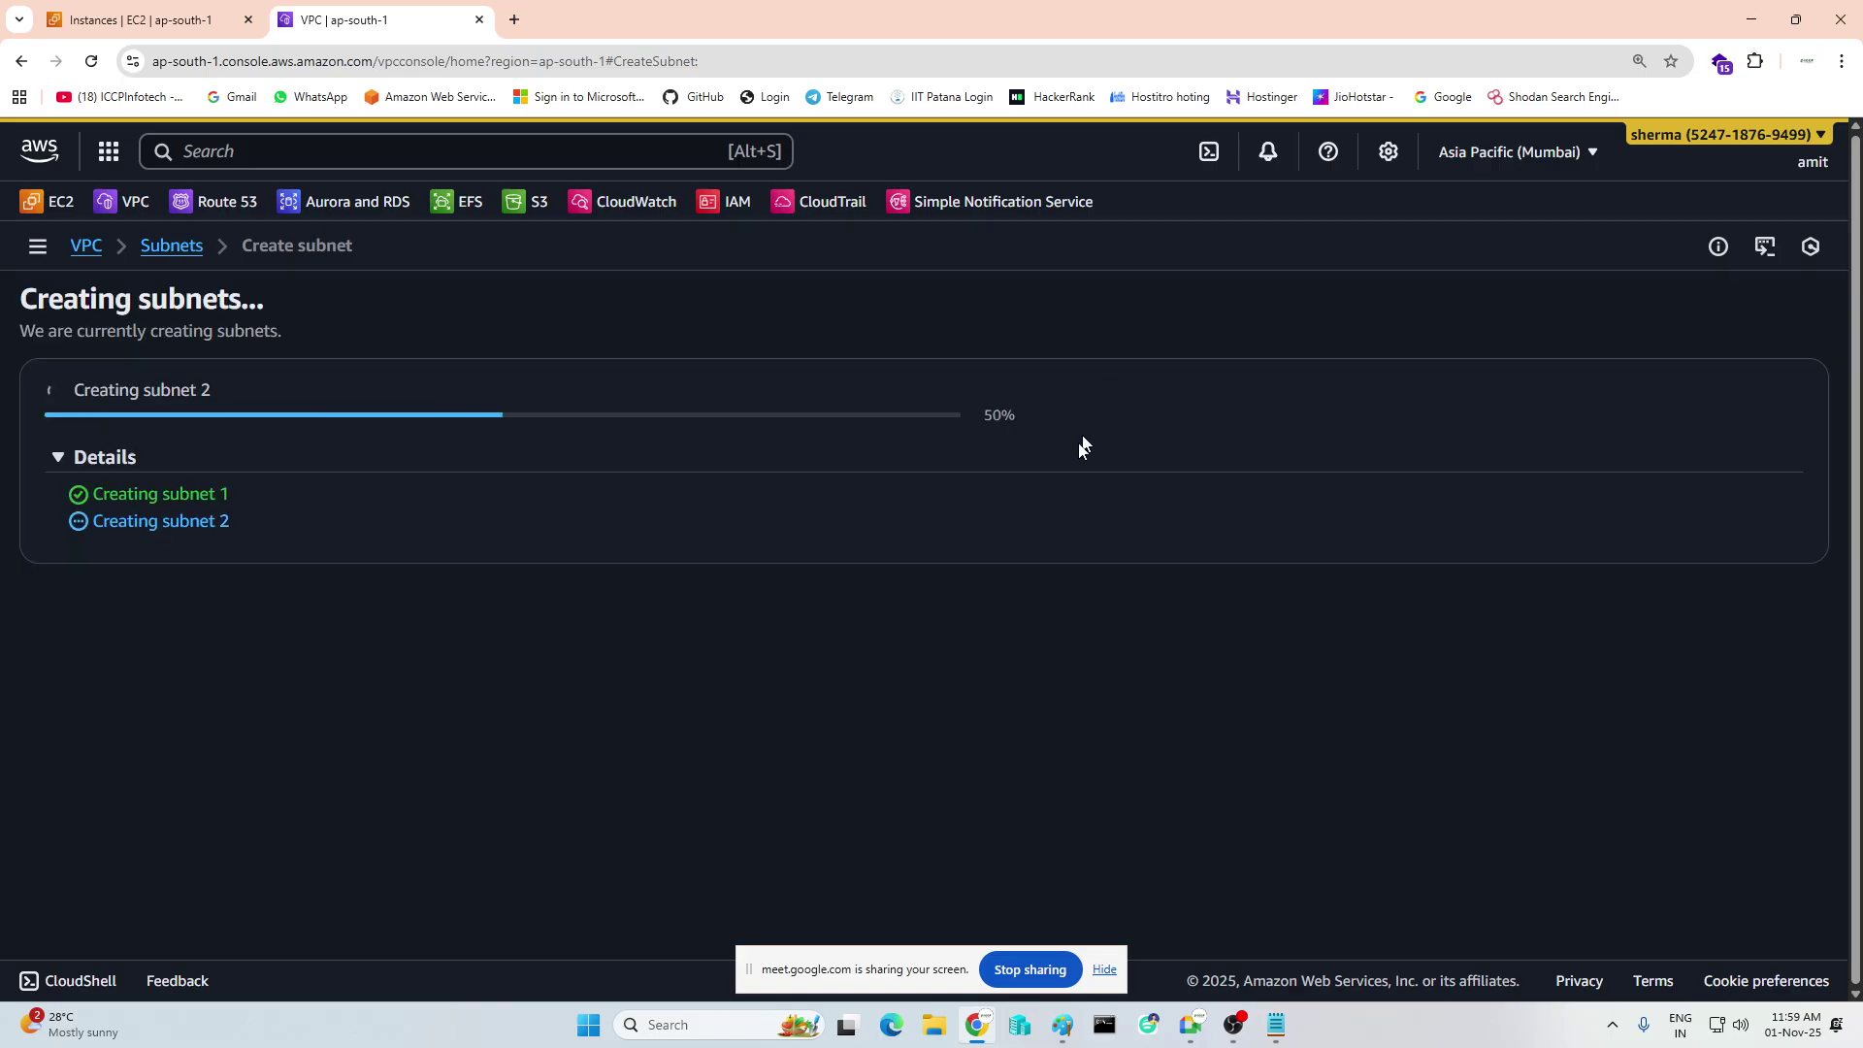
click(77, 553)
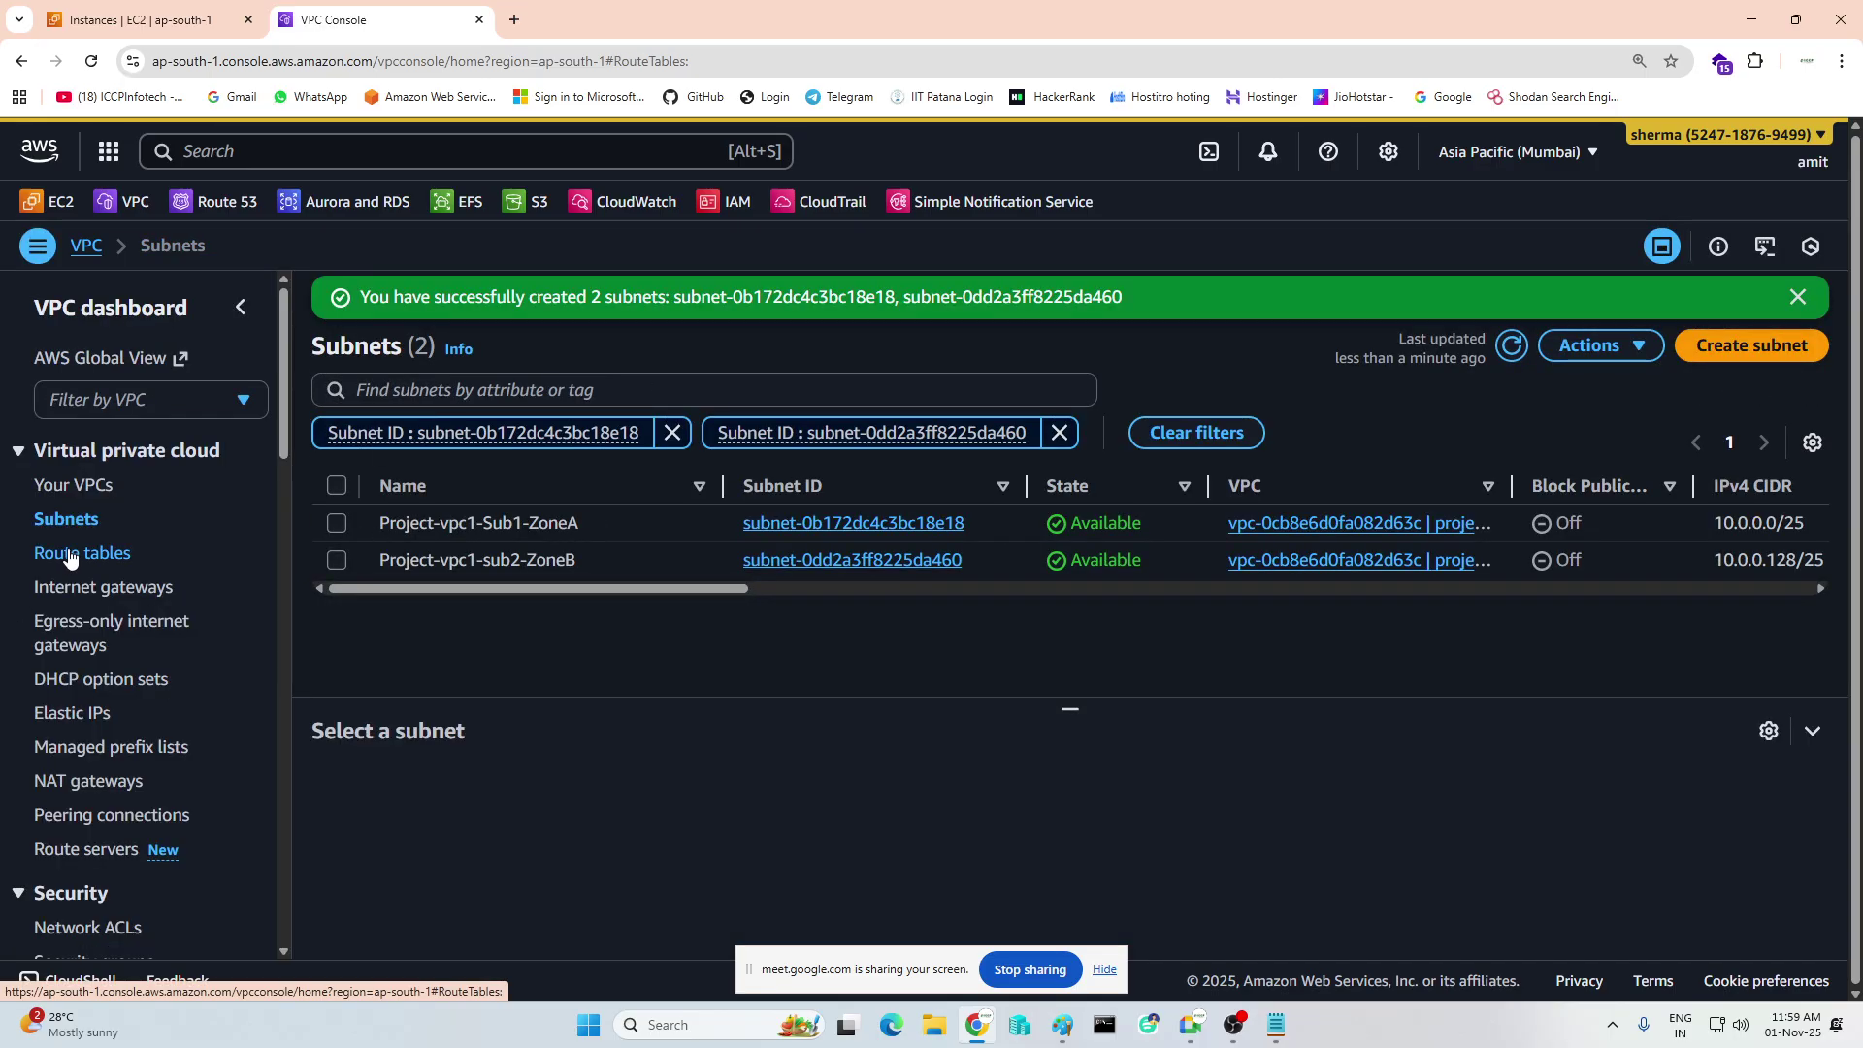
click(1746, 298)
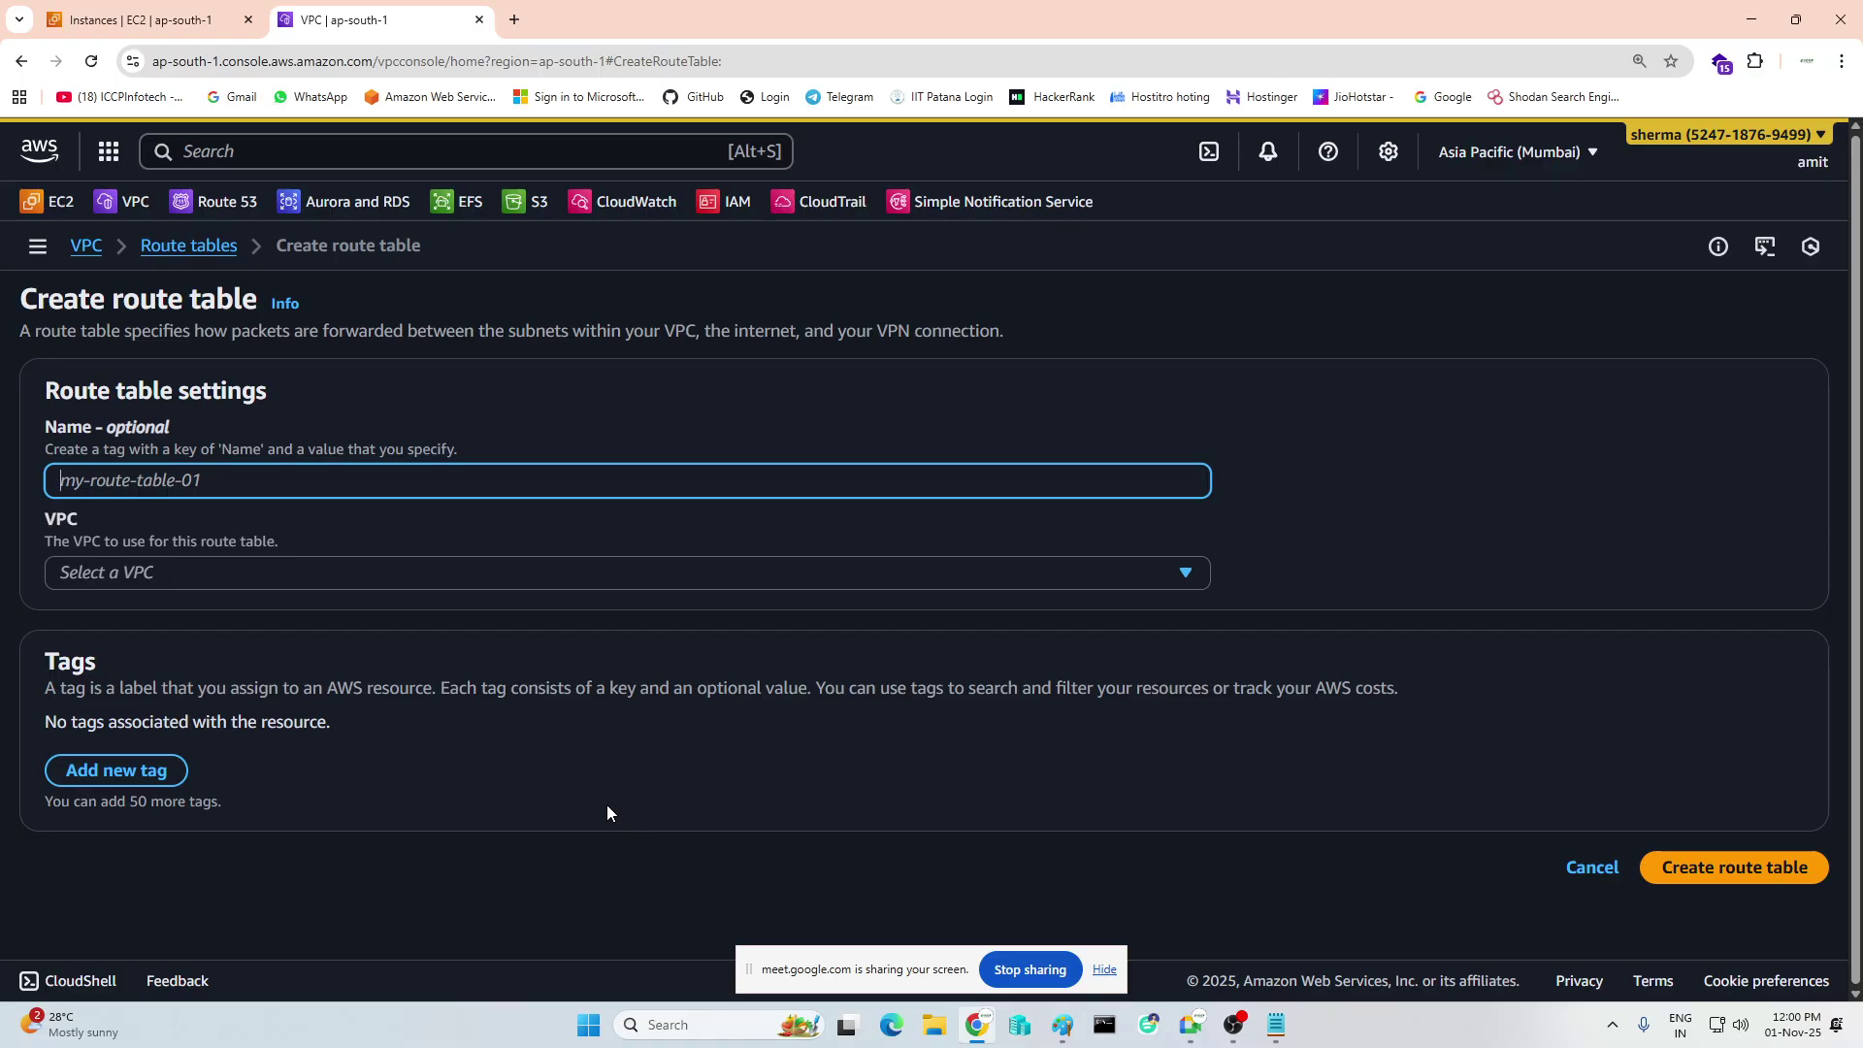
Step: Create route table internetaccess-rt in project-vpc1
text(intw)
key(BackSpace)
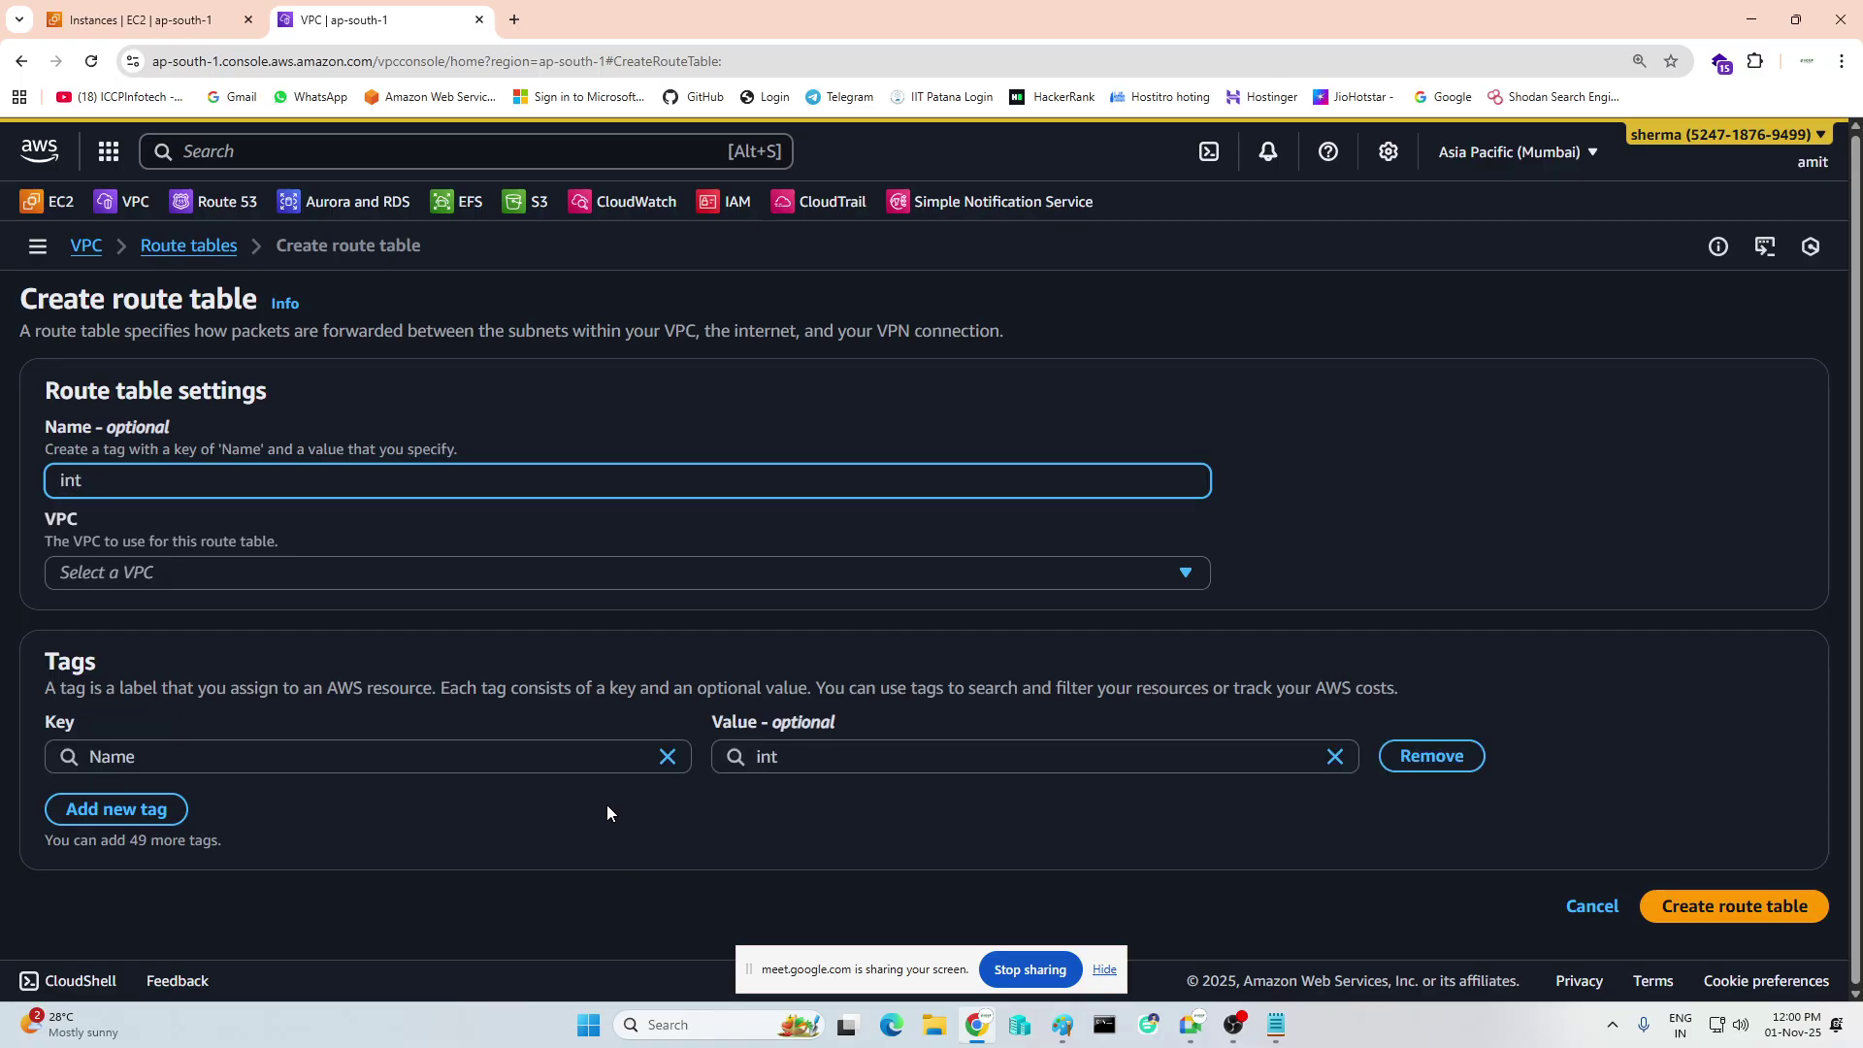
text(ernetacce)
key(BackSpace)
key(BackSpace)
text(ess-rt)
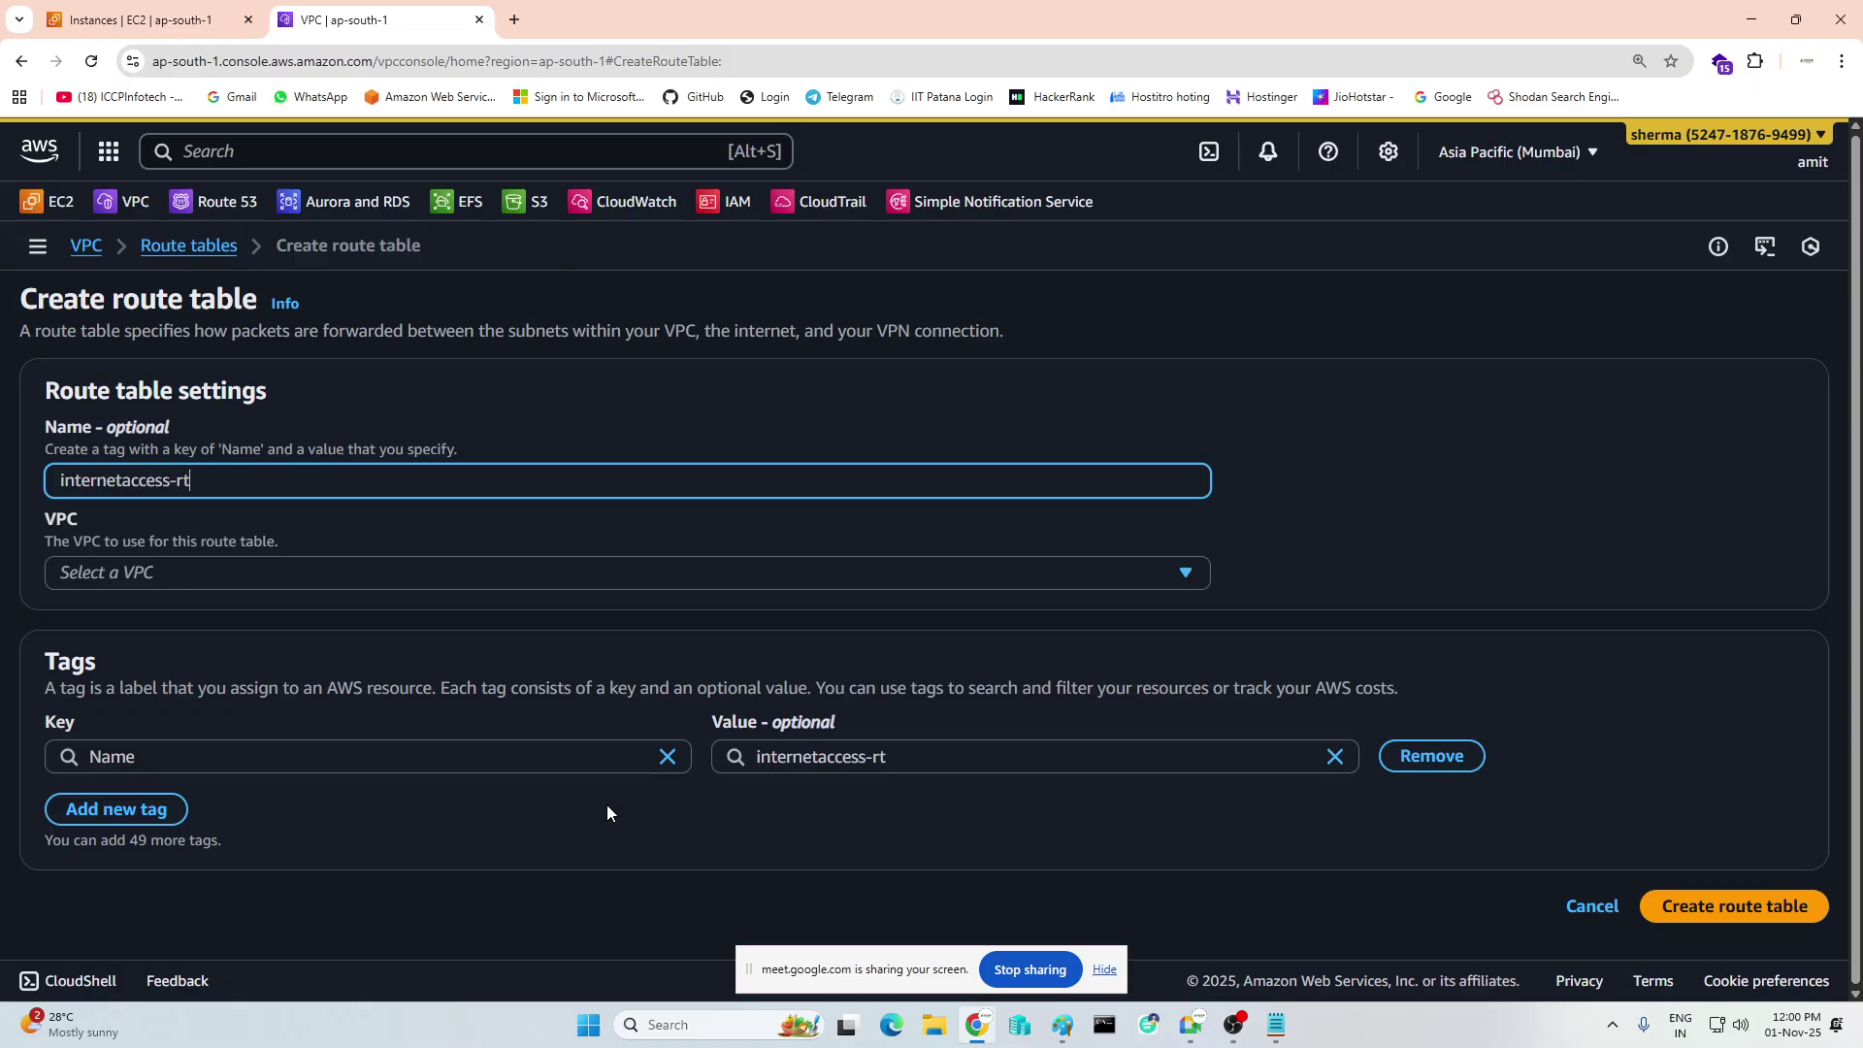
click(337, 568)
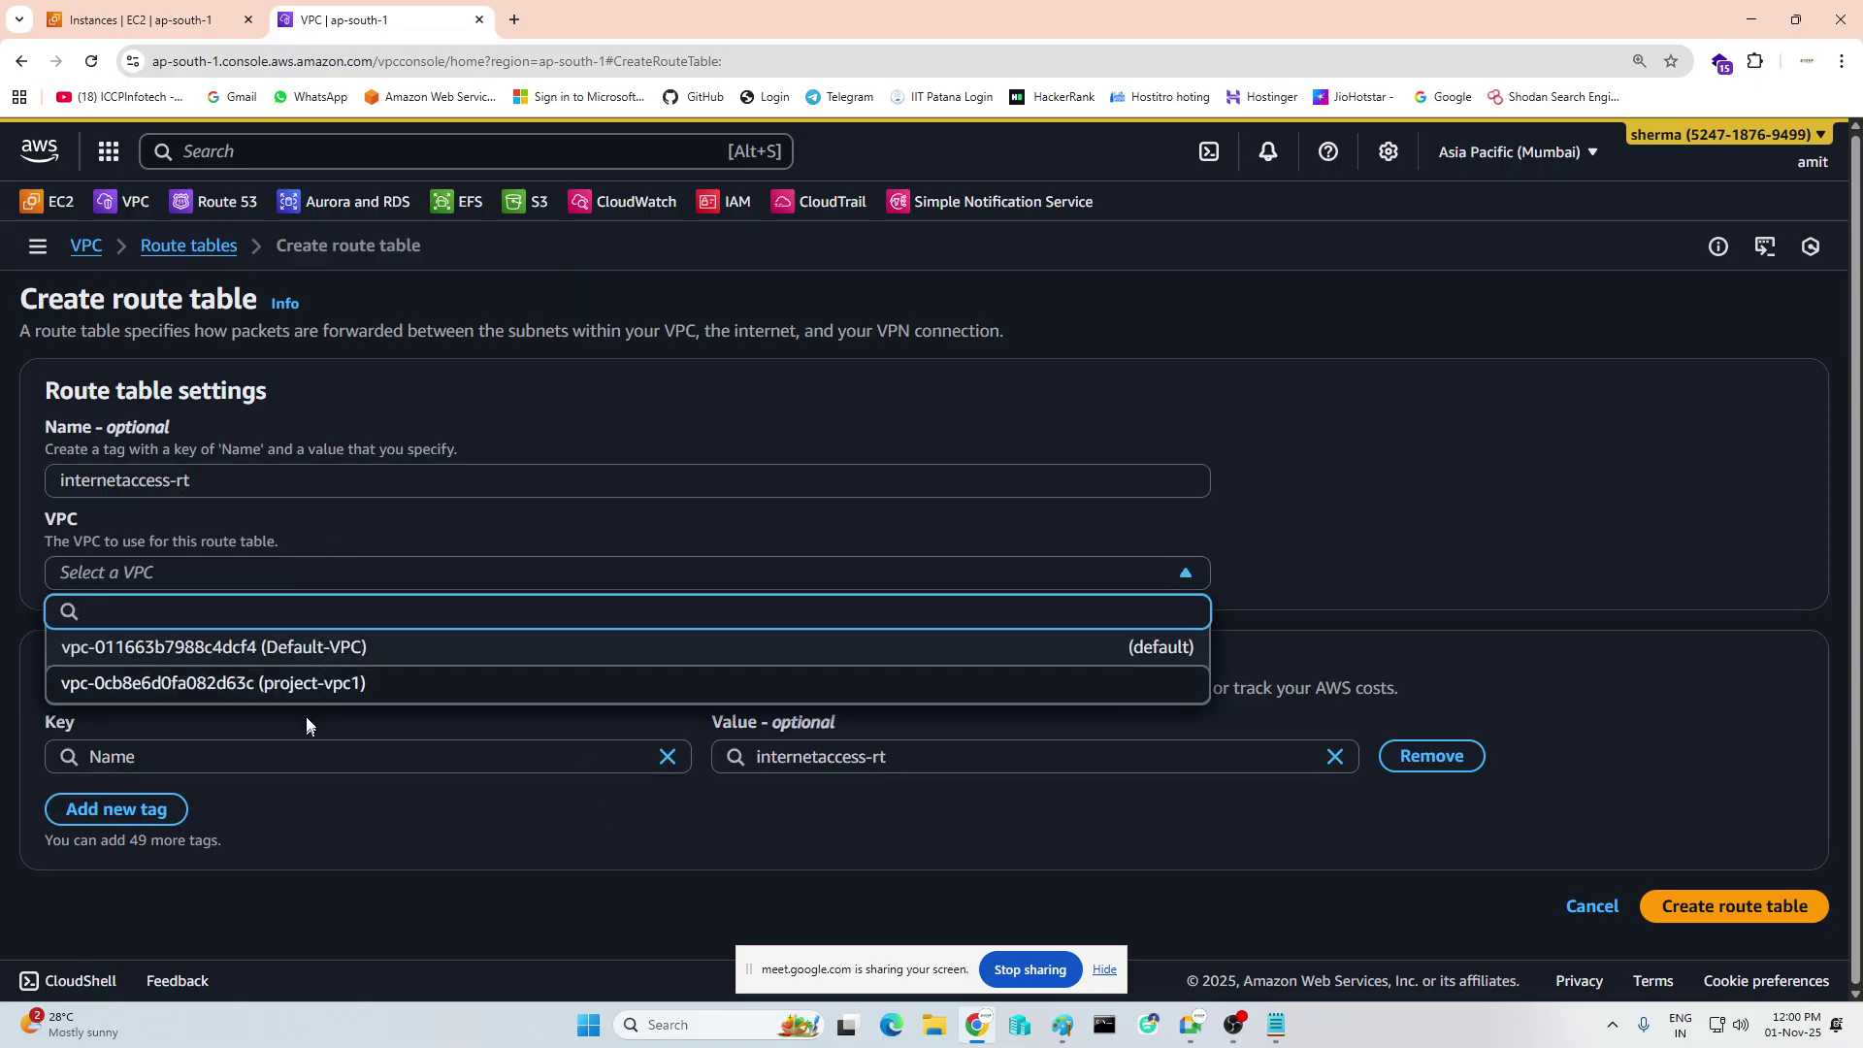
click(291, 680)
click(1761, 912)
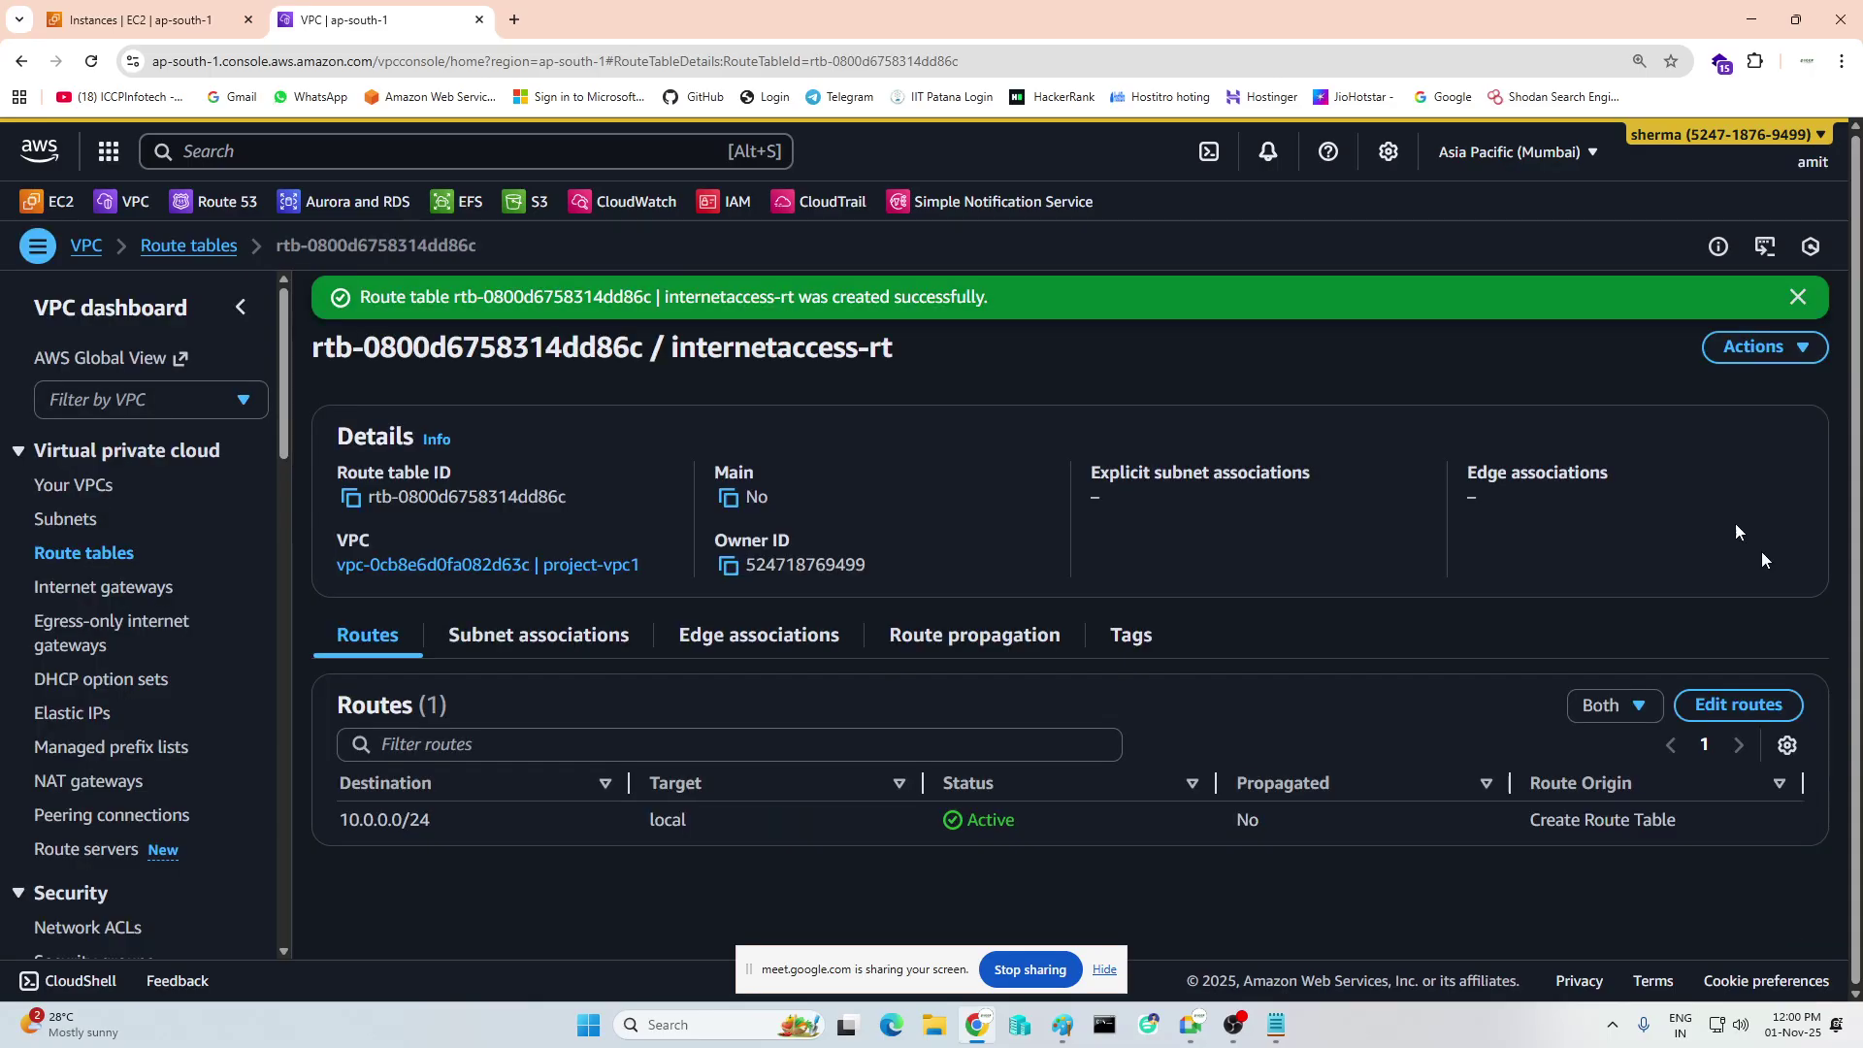
Step: Associate both project subnets with internetaccess-rt and save
click(1752, 347)
click(1696, 421)
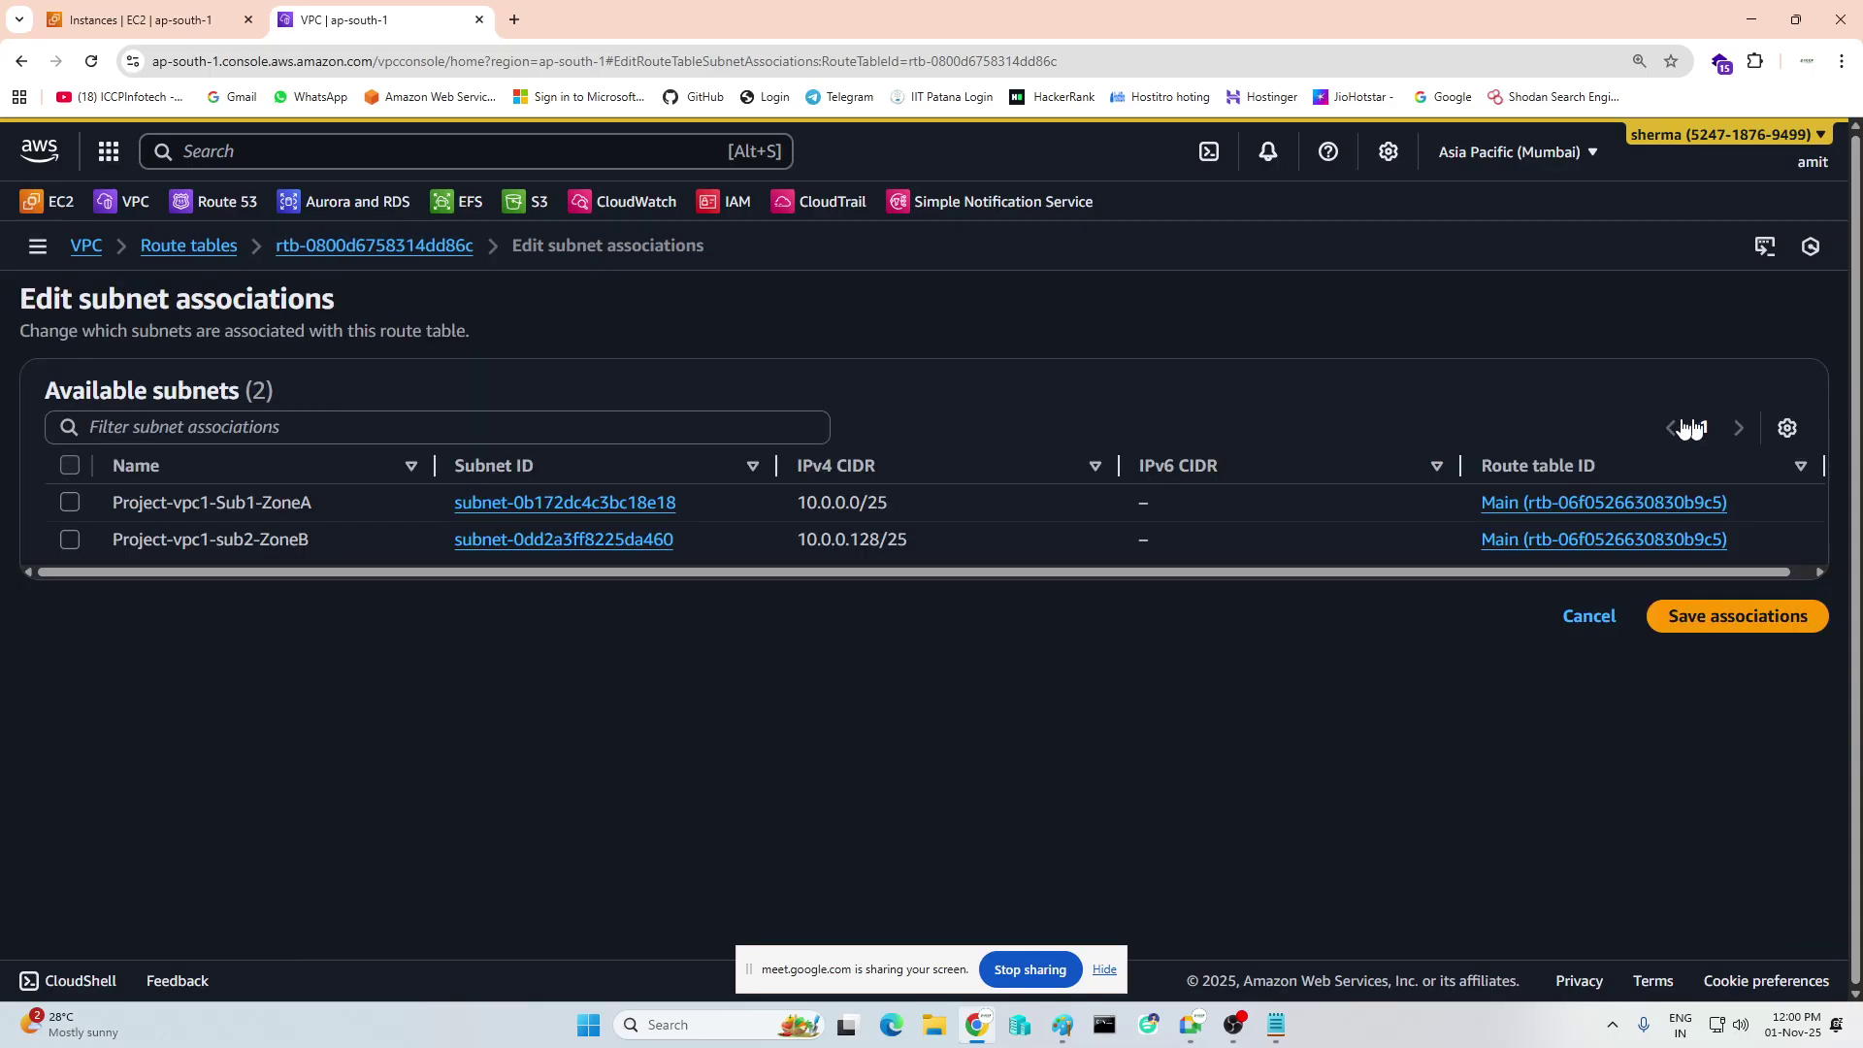
click(69, 464)
click(1785, 756)
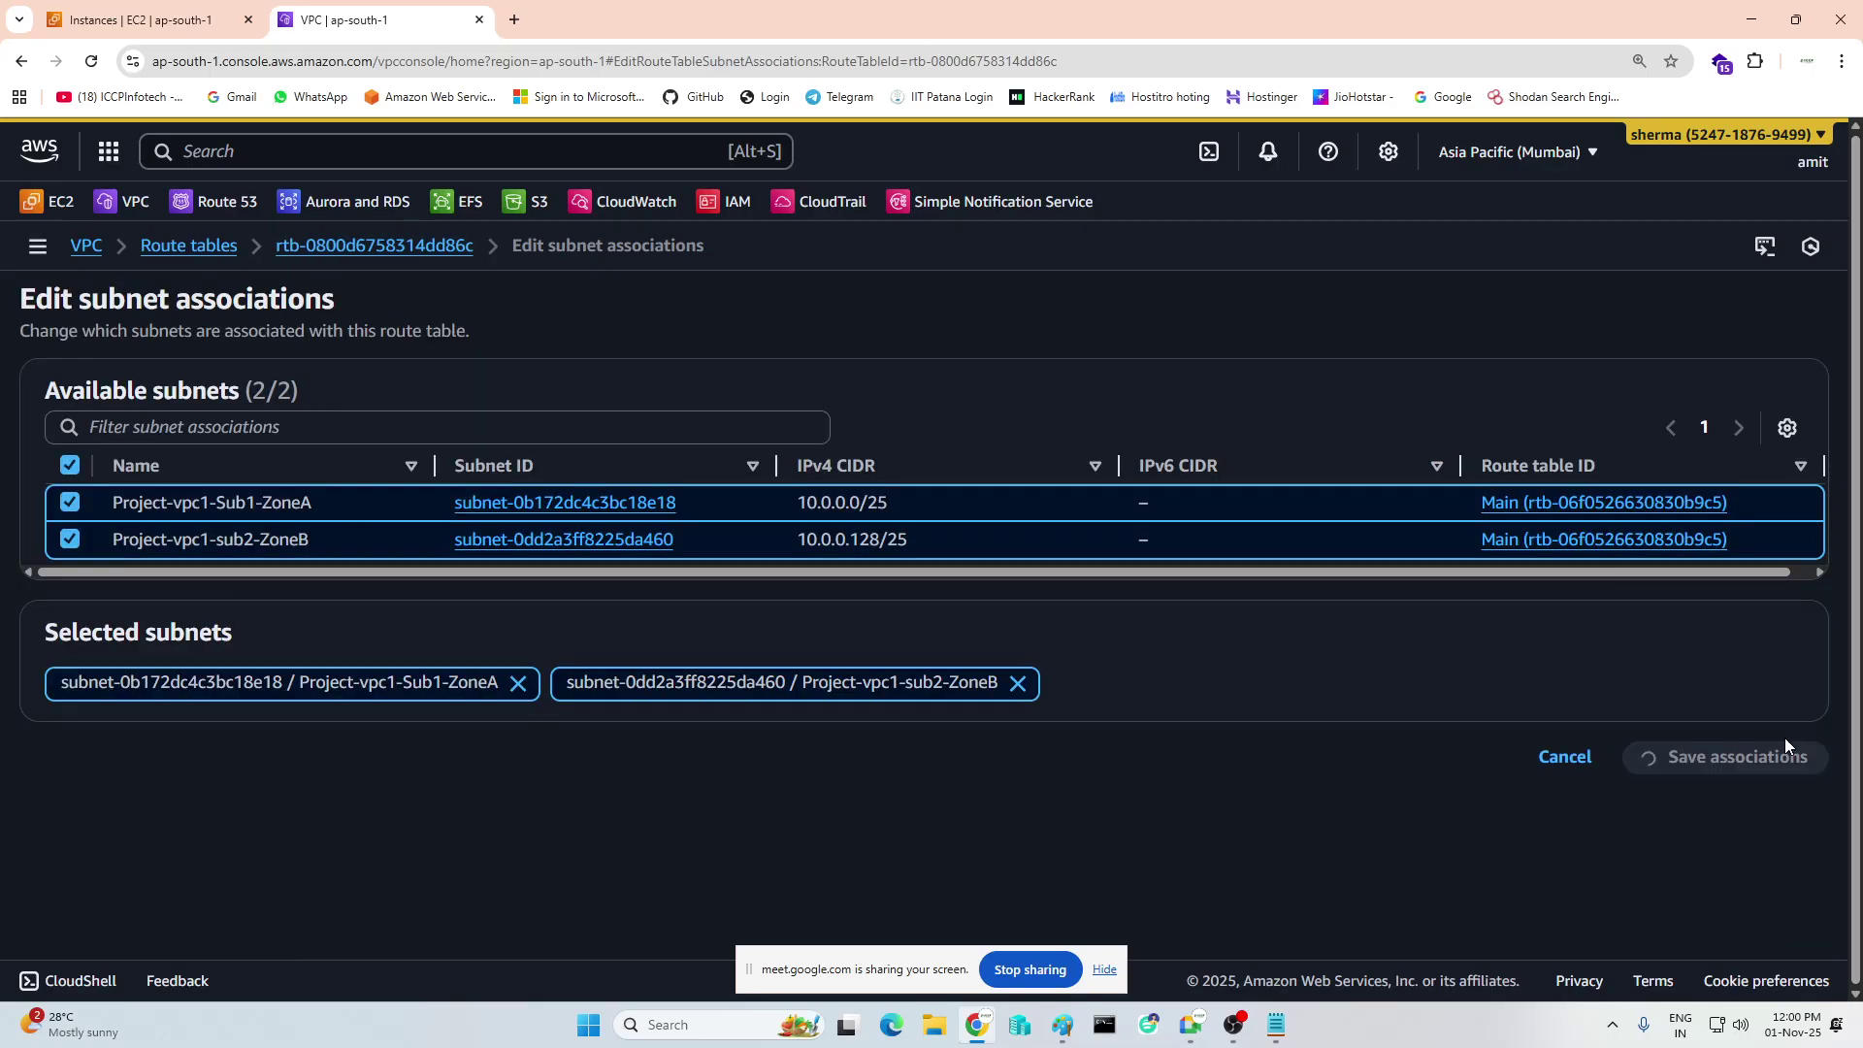
Step: Create a new internet gateway named myig
click(67, 588)
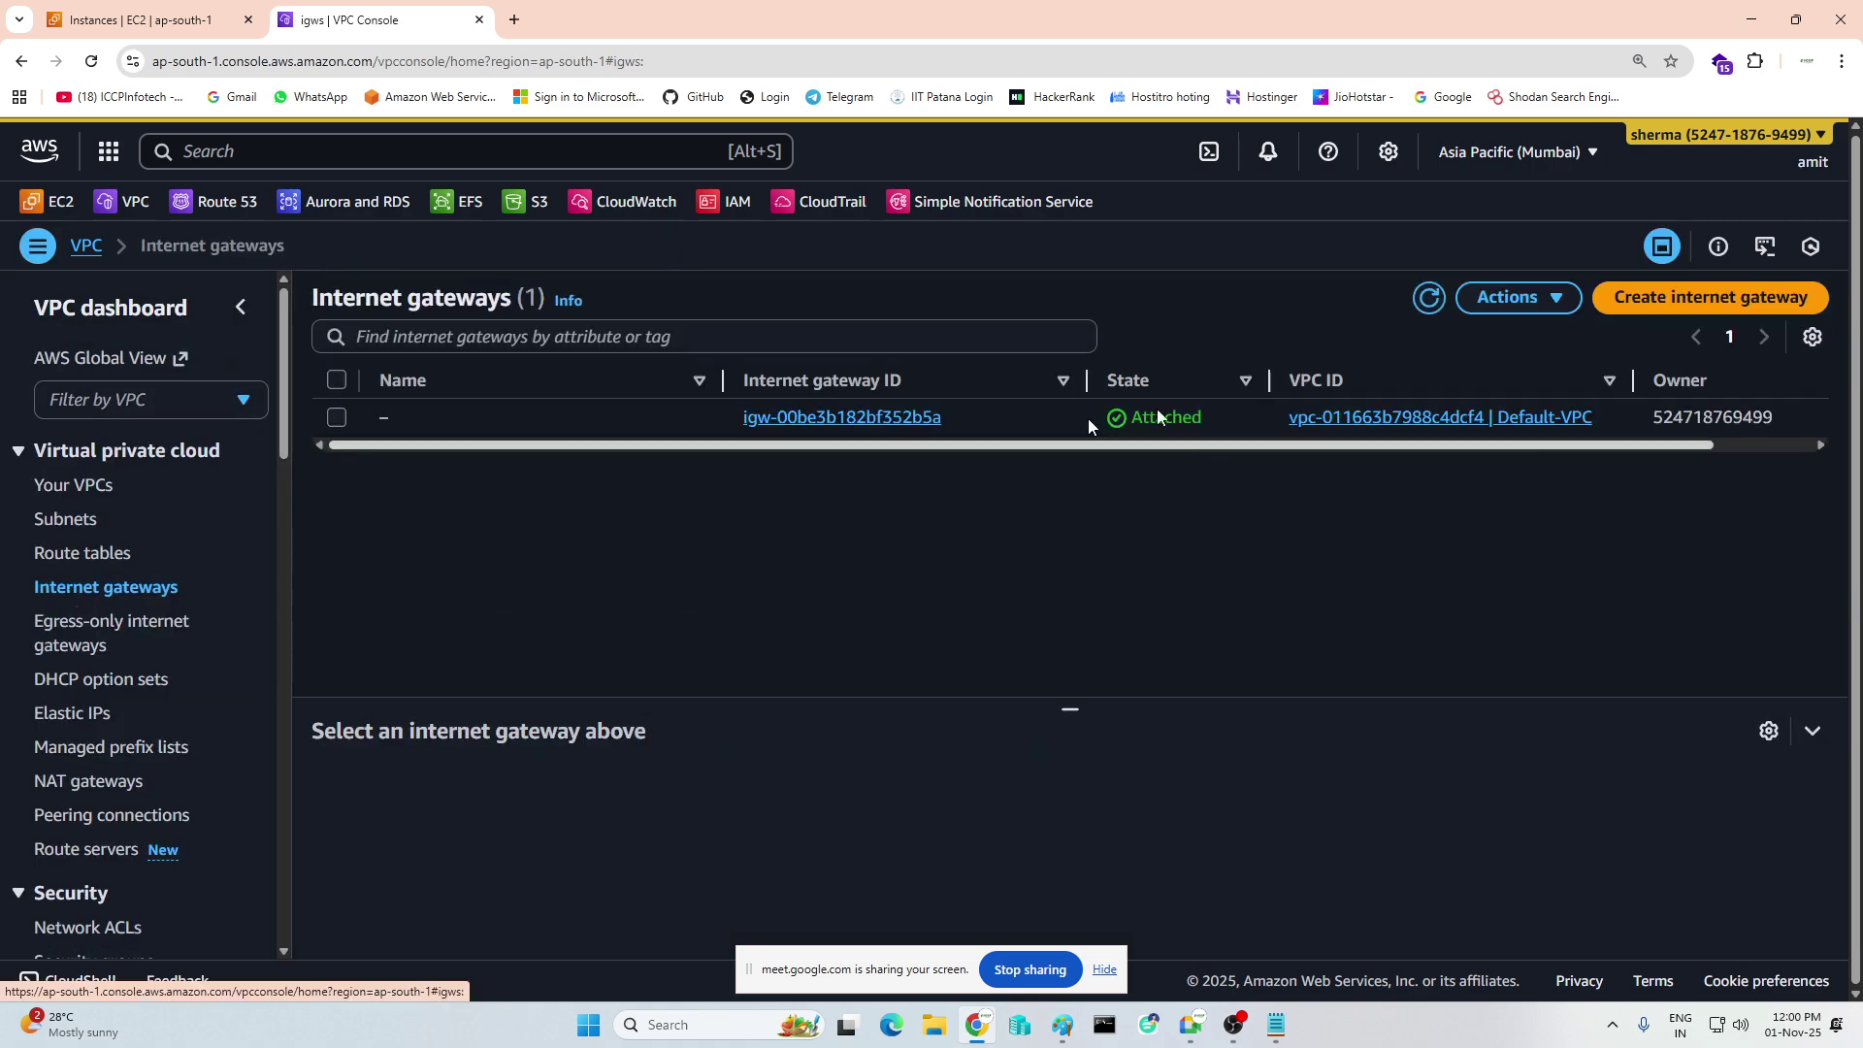
click(1649, 304)
click(409, 480)
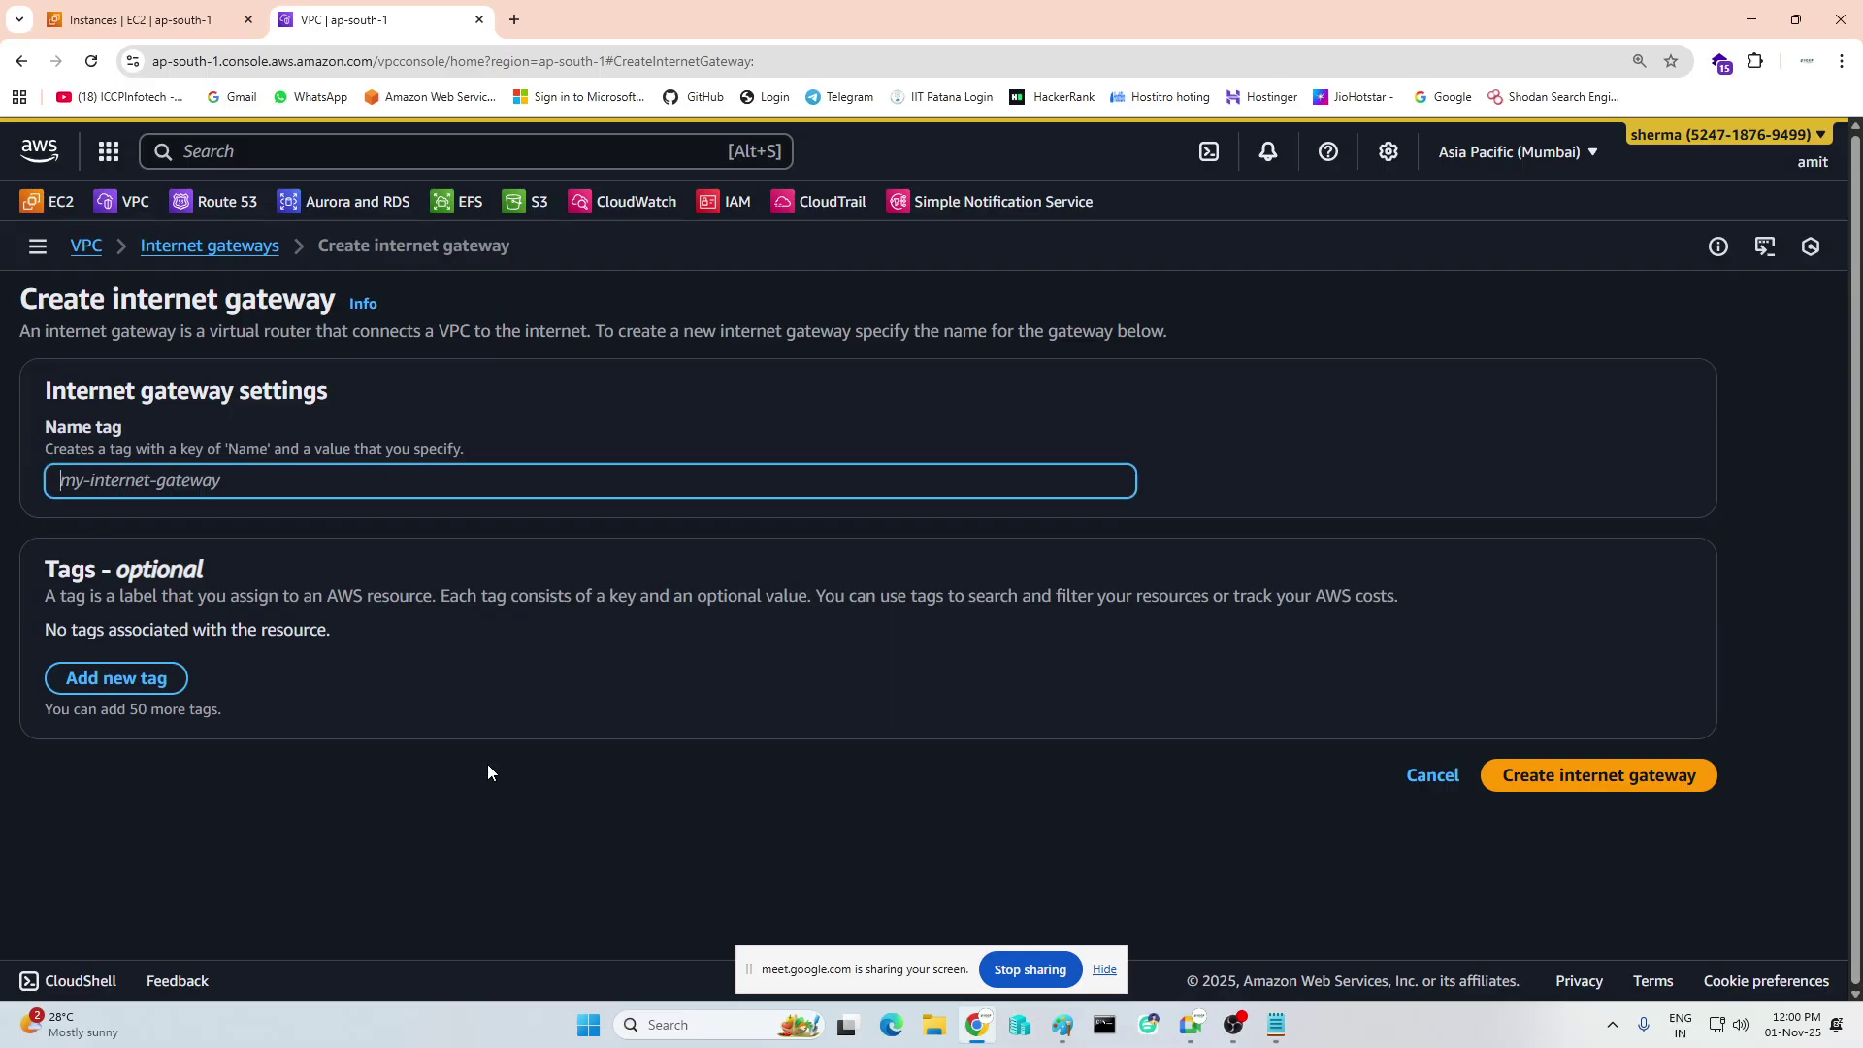
text(myig)
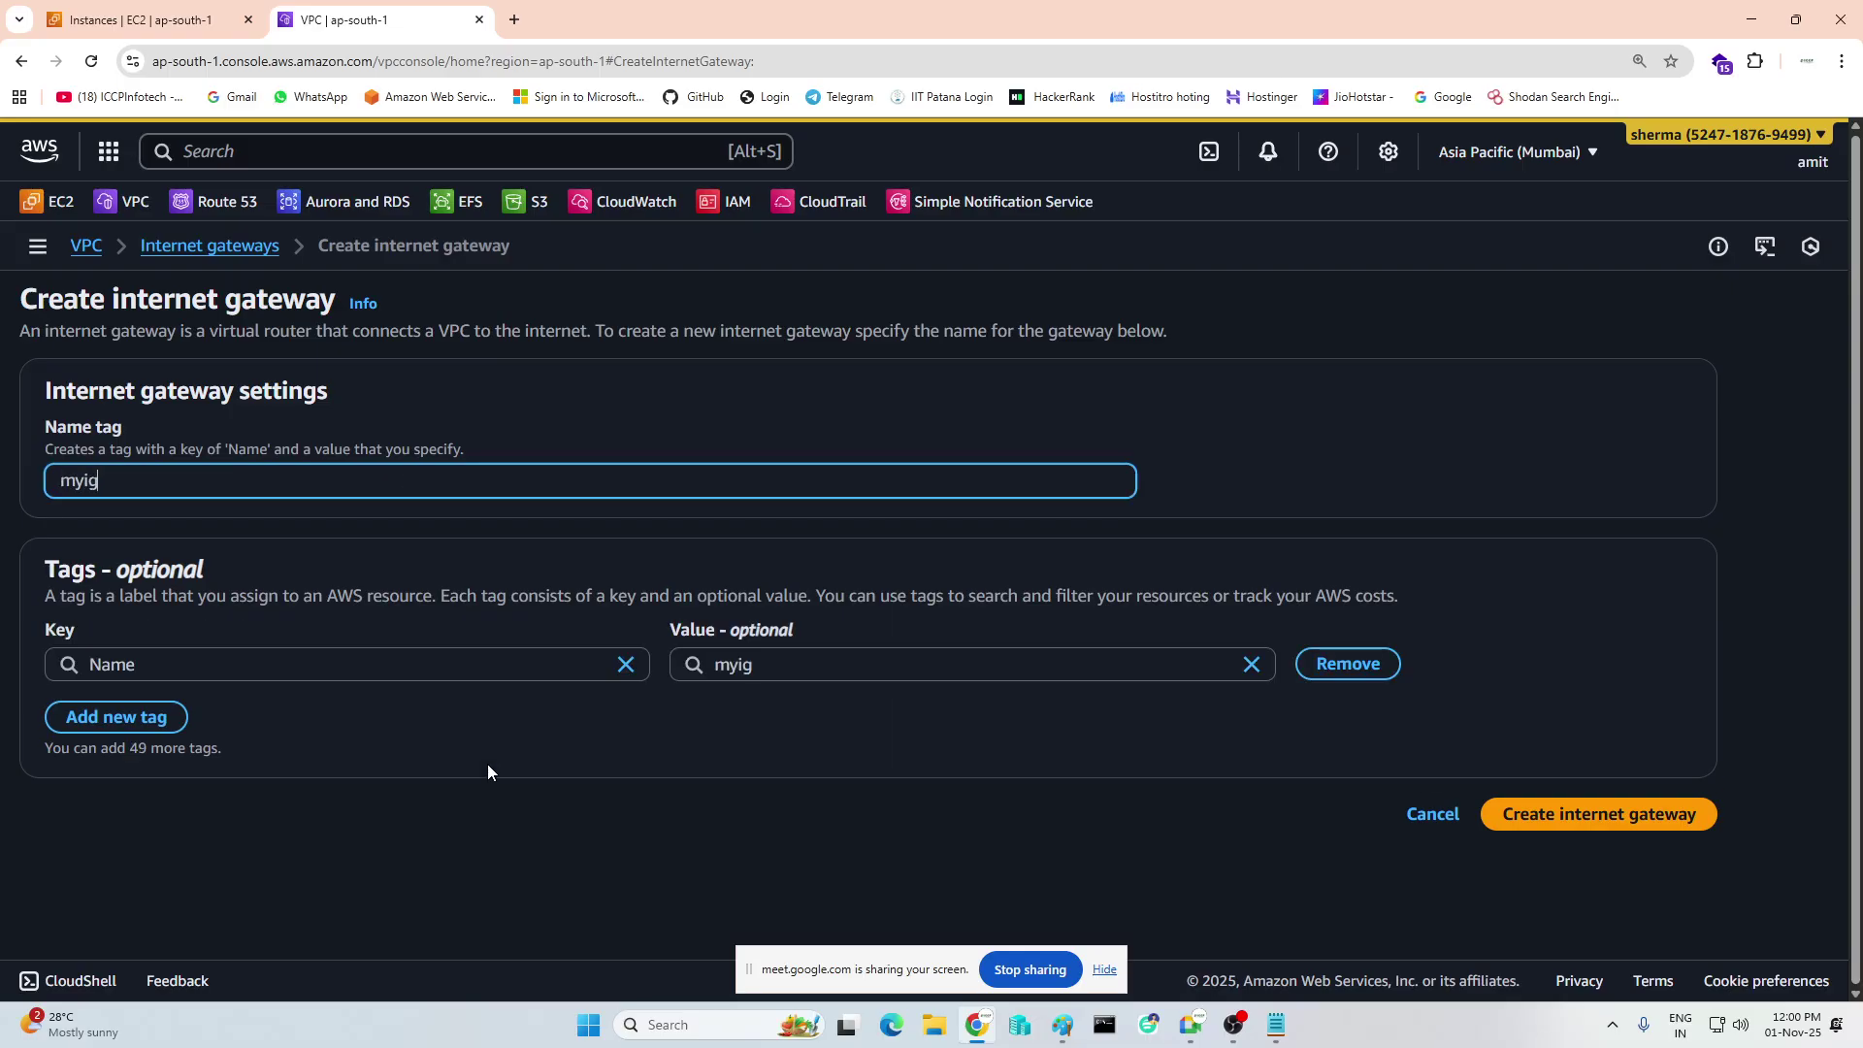
click(1621, 813)
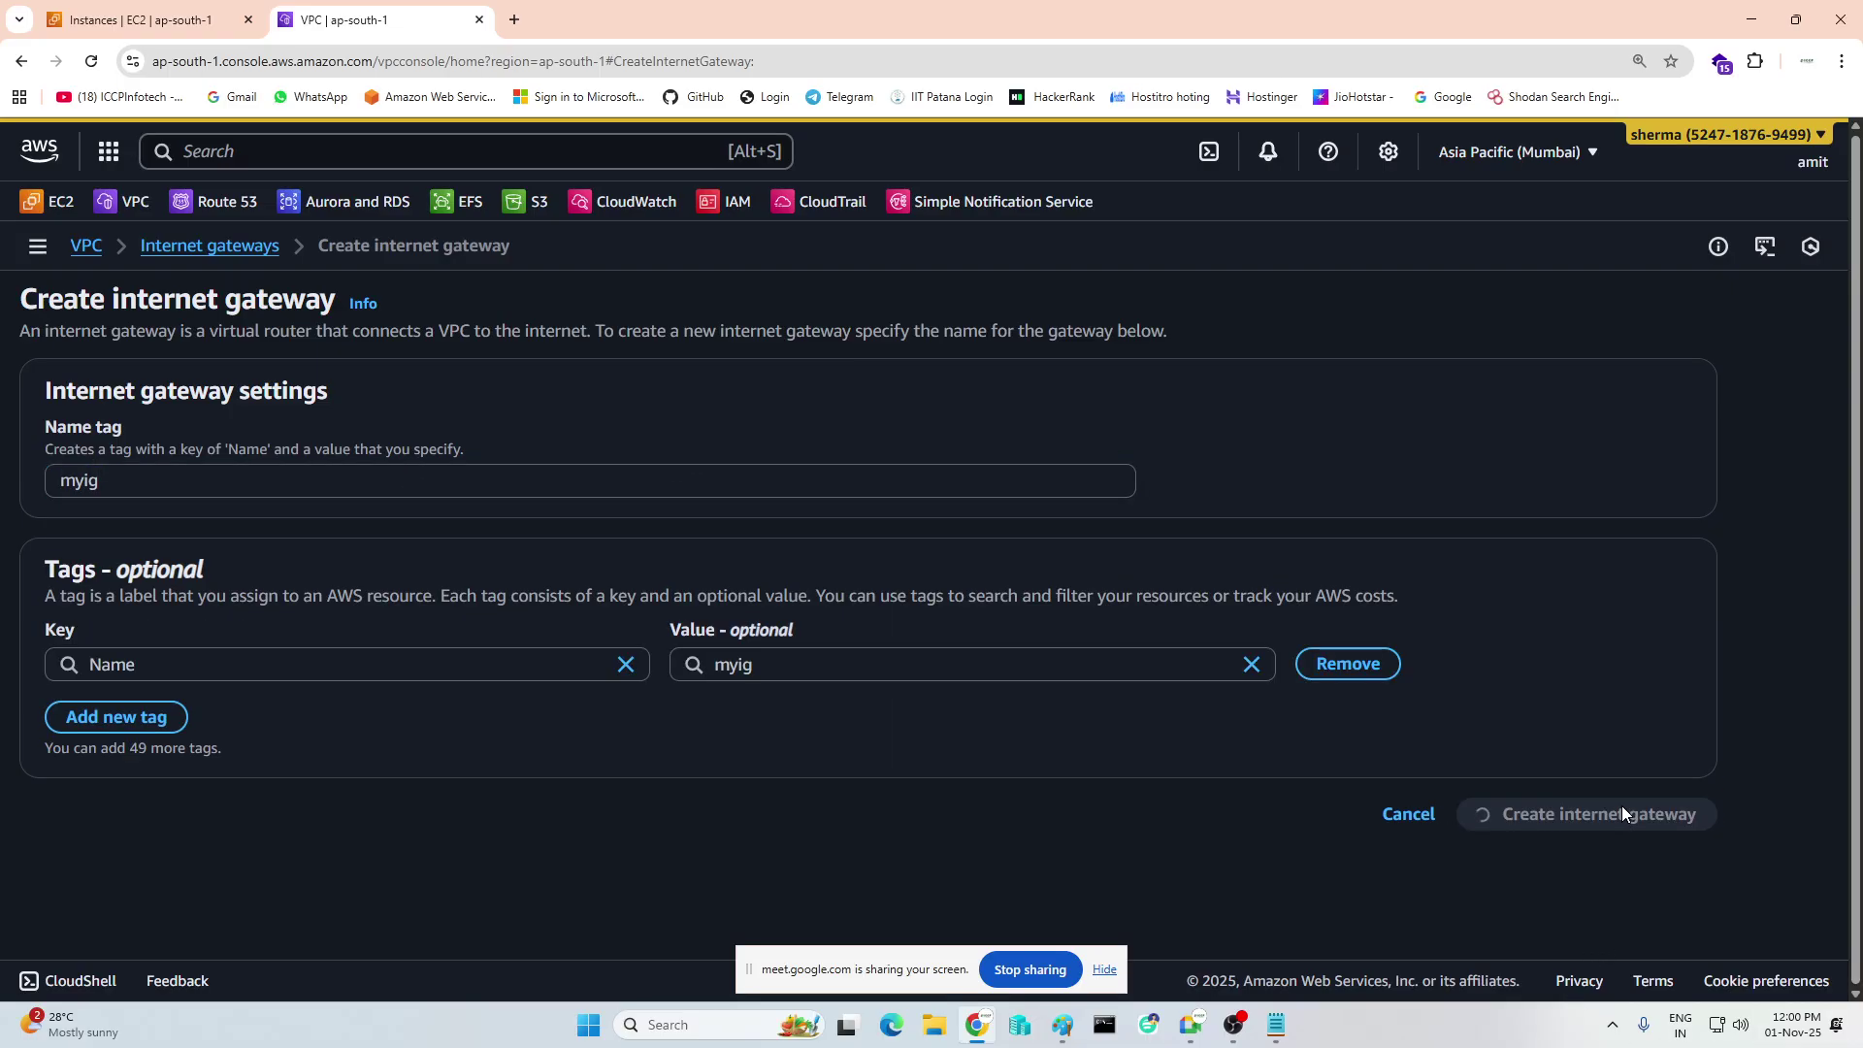
Step: Attach myig to project-vpc1, then return to the route tables list
click(1659, 297)
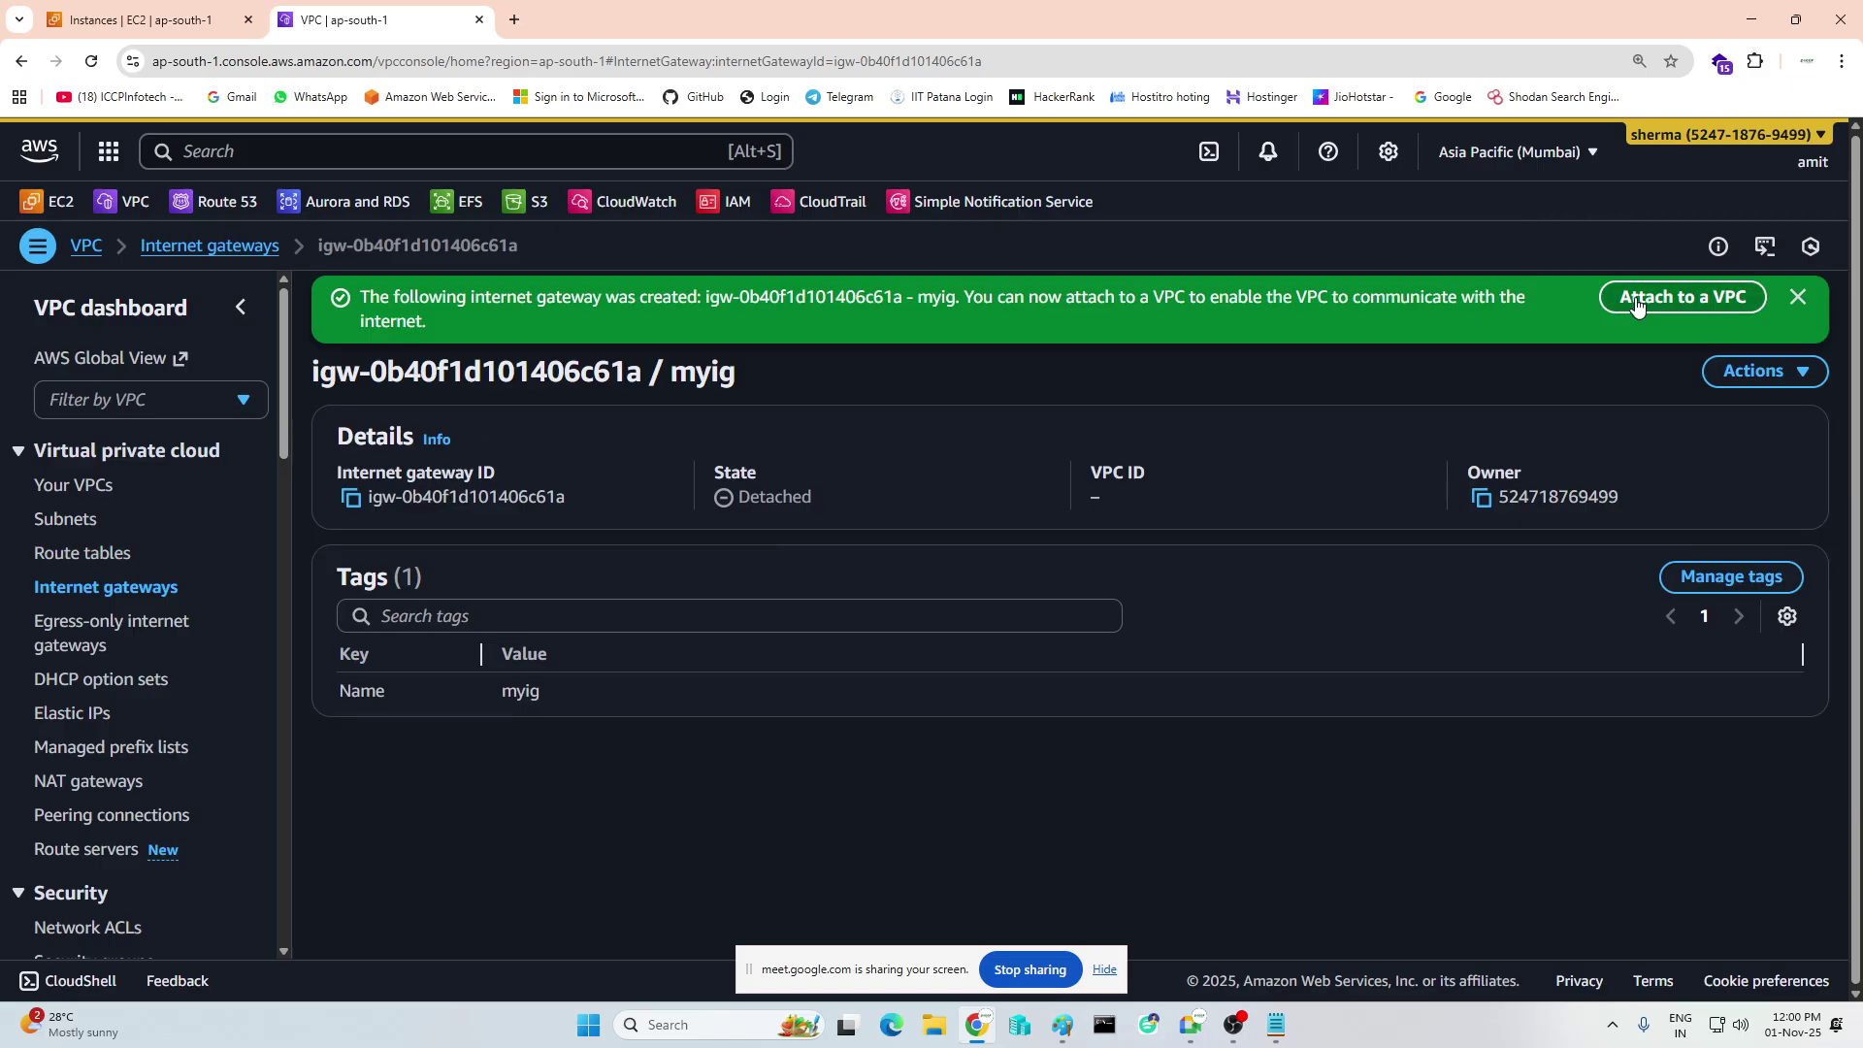
click(524, 526)
click(408, 562)
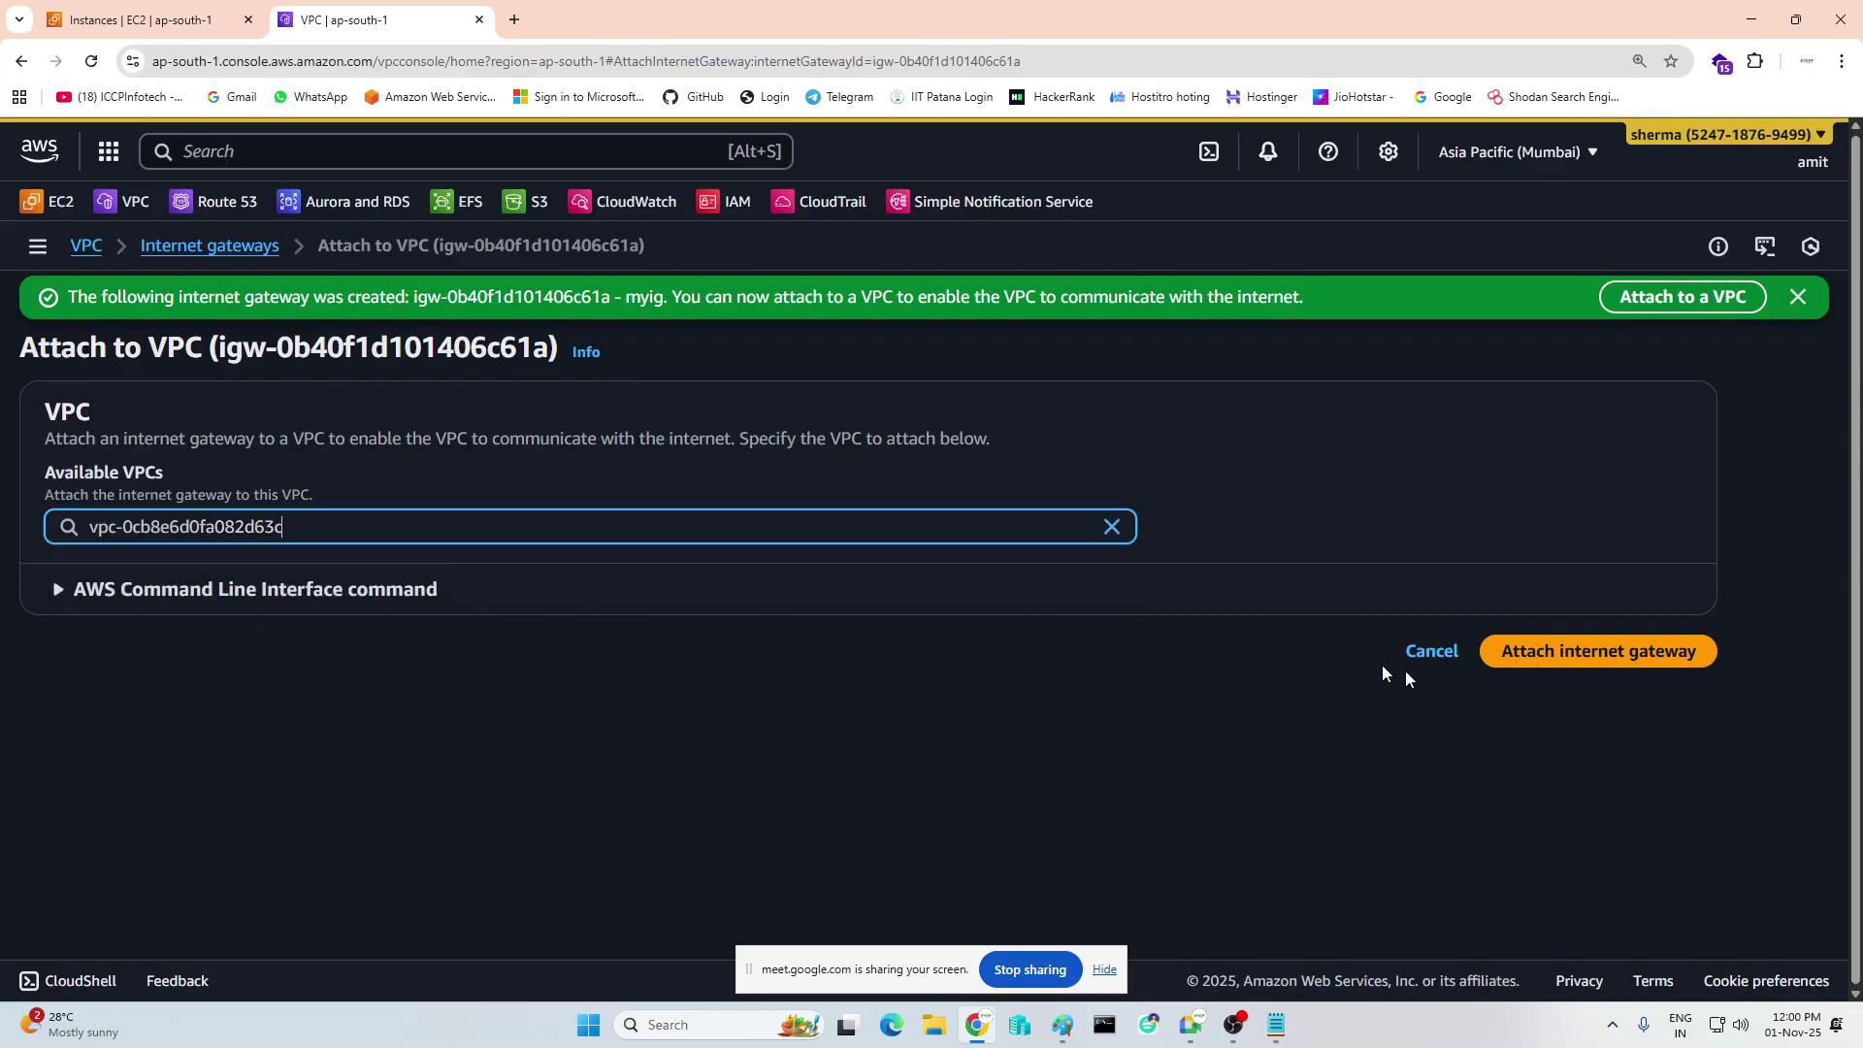
click(1690, 671)
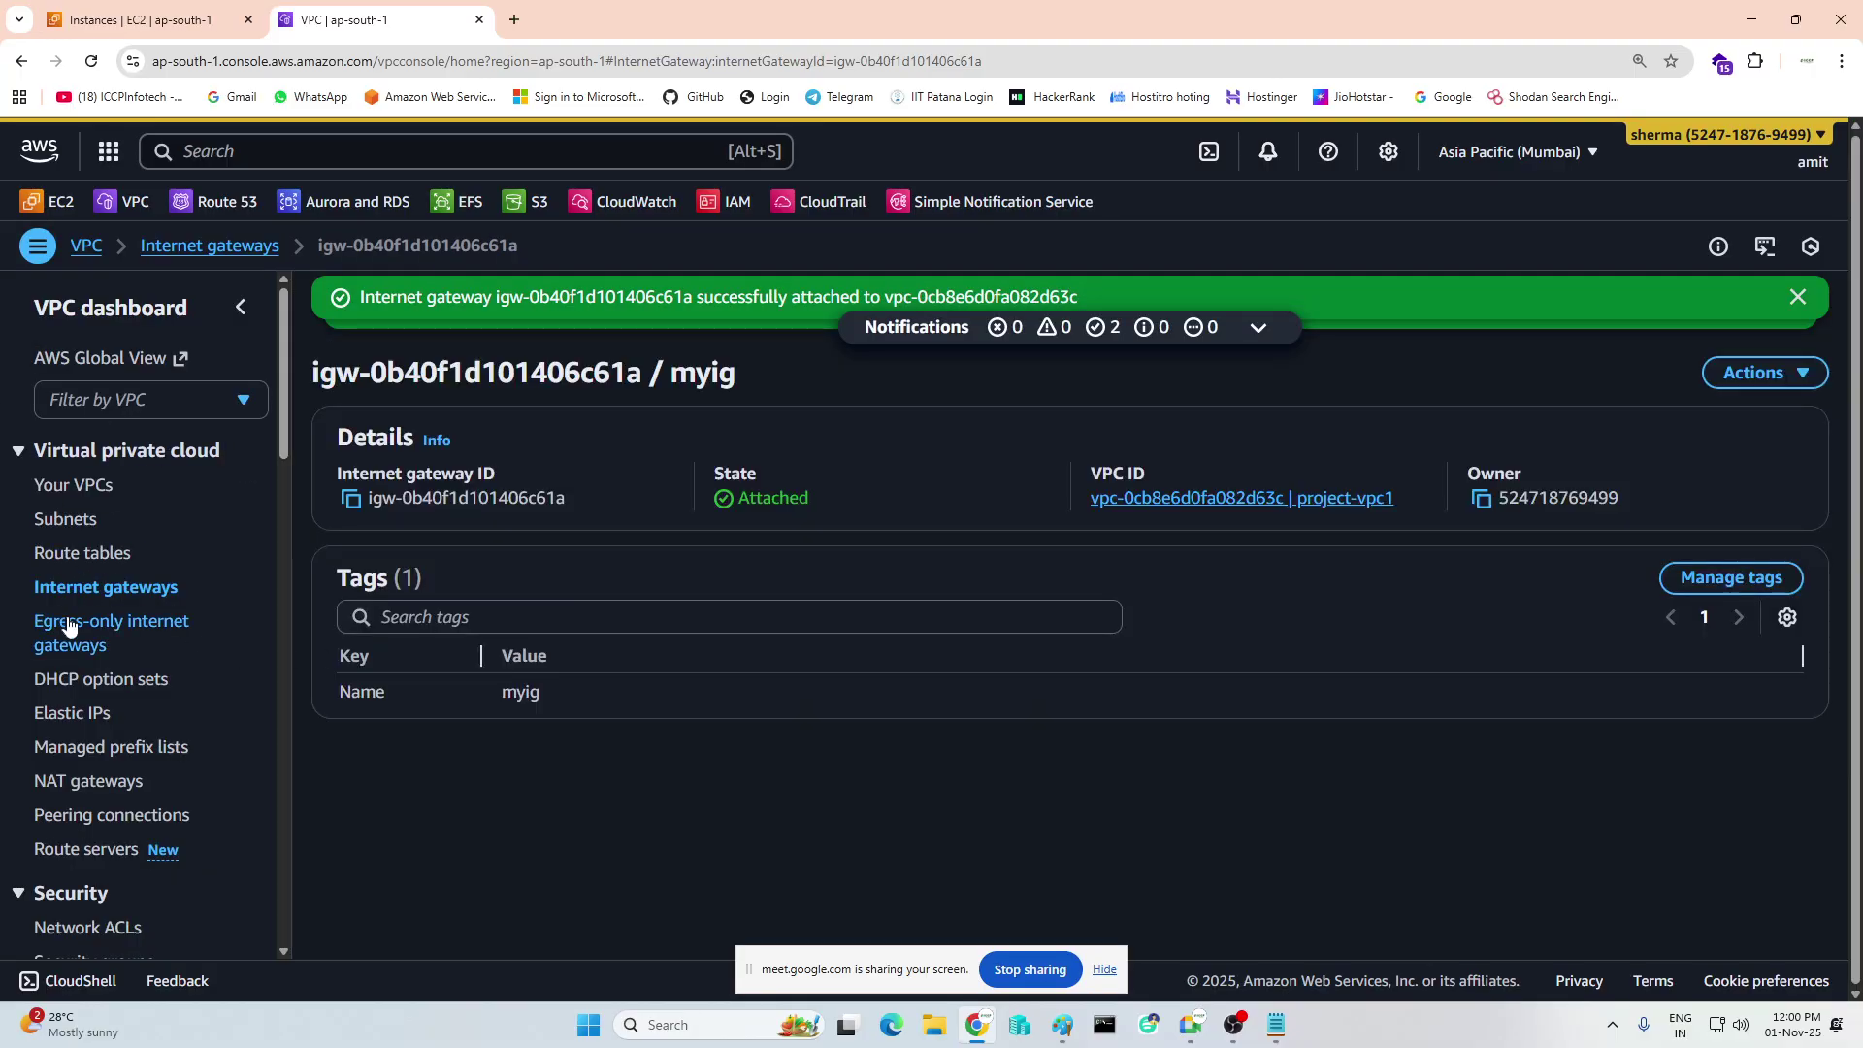
click(78, 561)
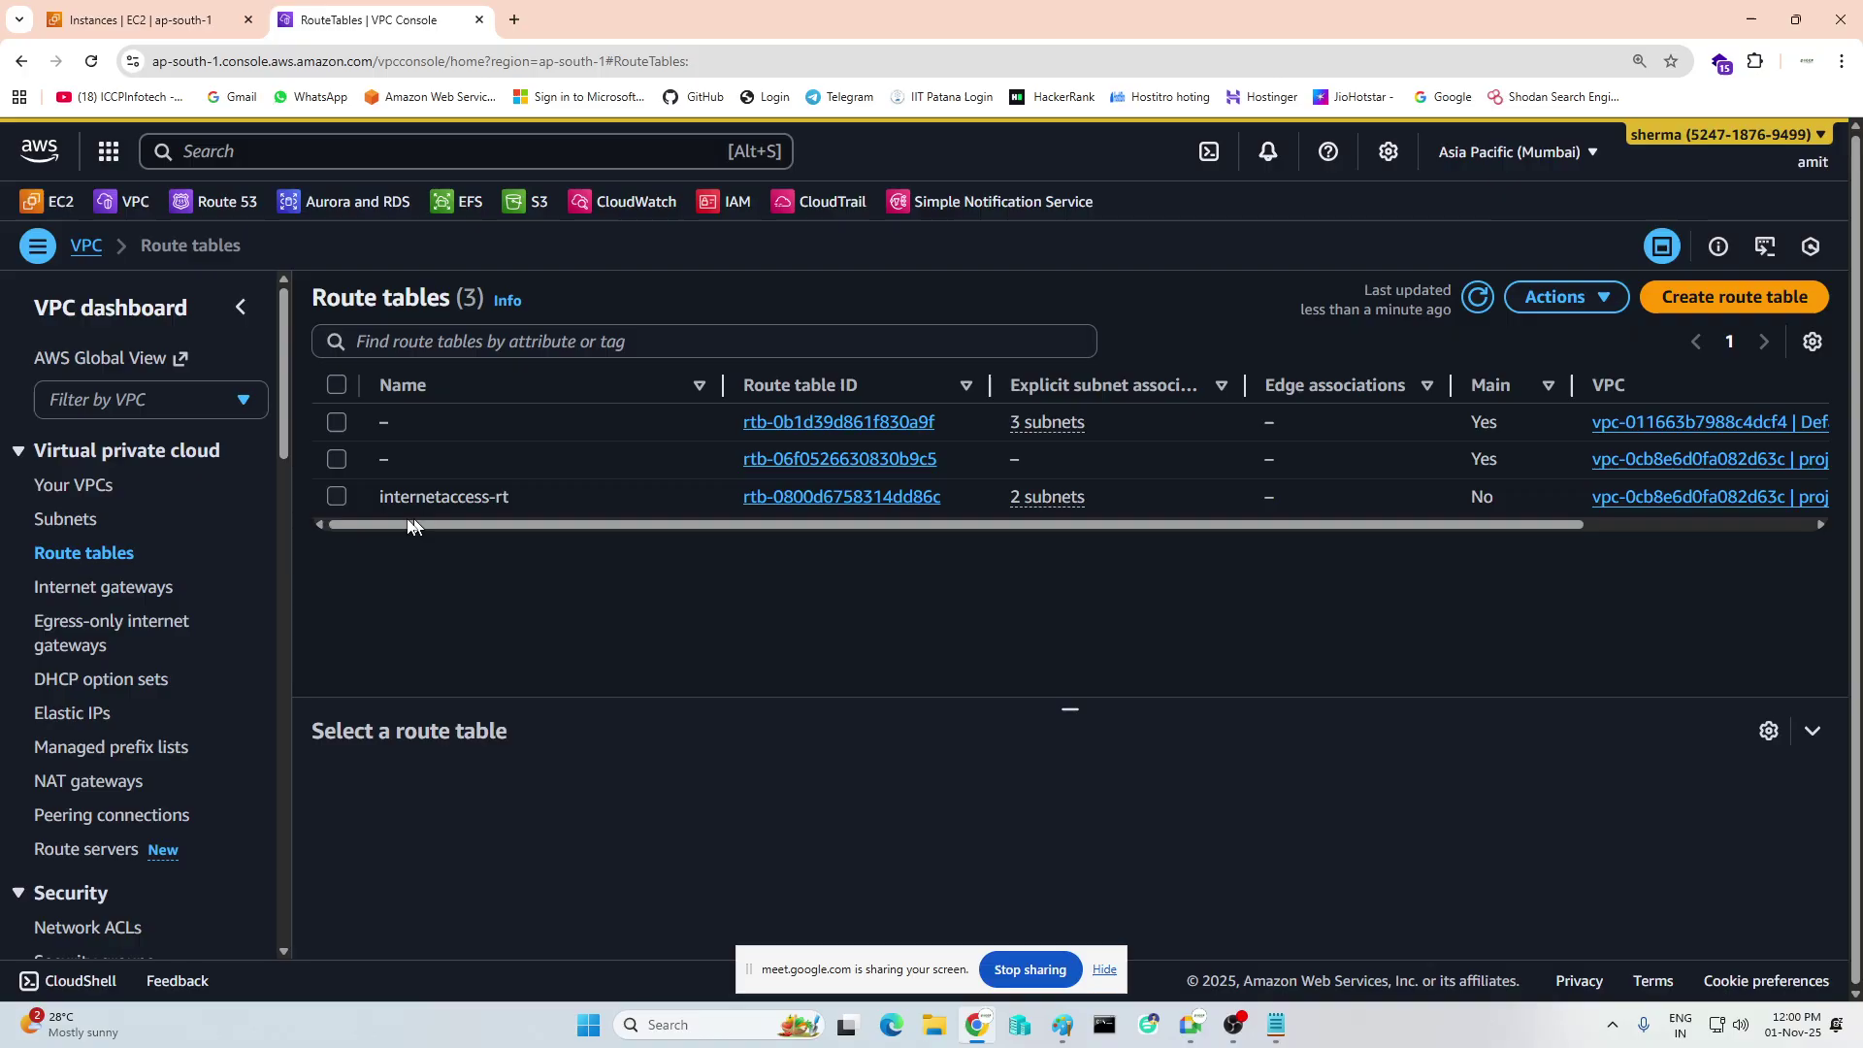
Step: Add a 0.0.0.0/0 route to internetaccess-rt targeting internet gateway igw-0b40f1d101406c61a (myig), then close the VPC tab
click(338, 498)
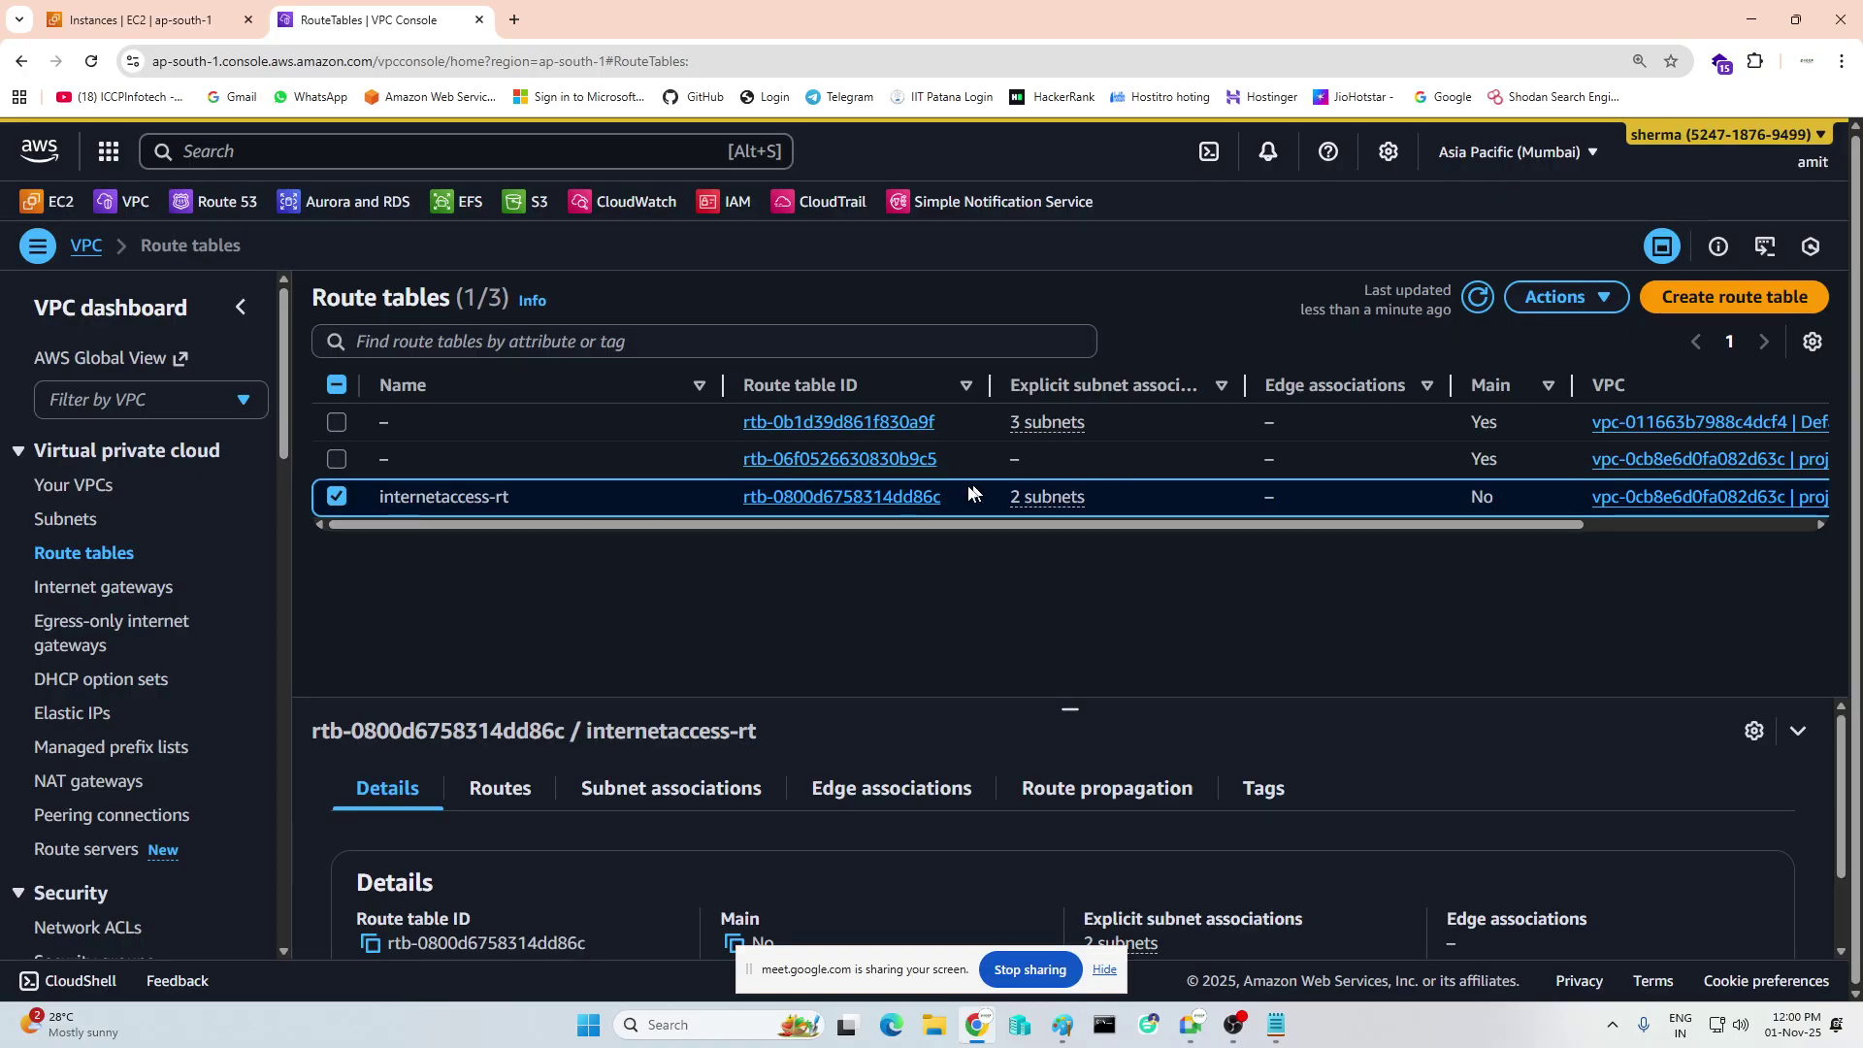
click(820, 497)
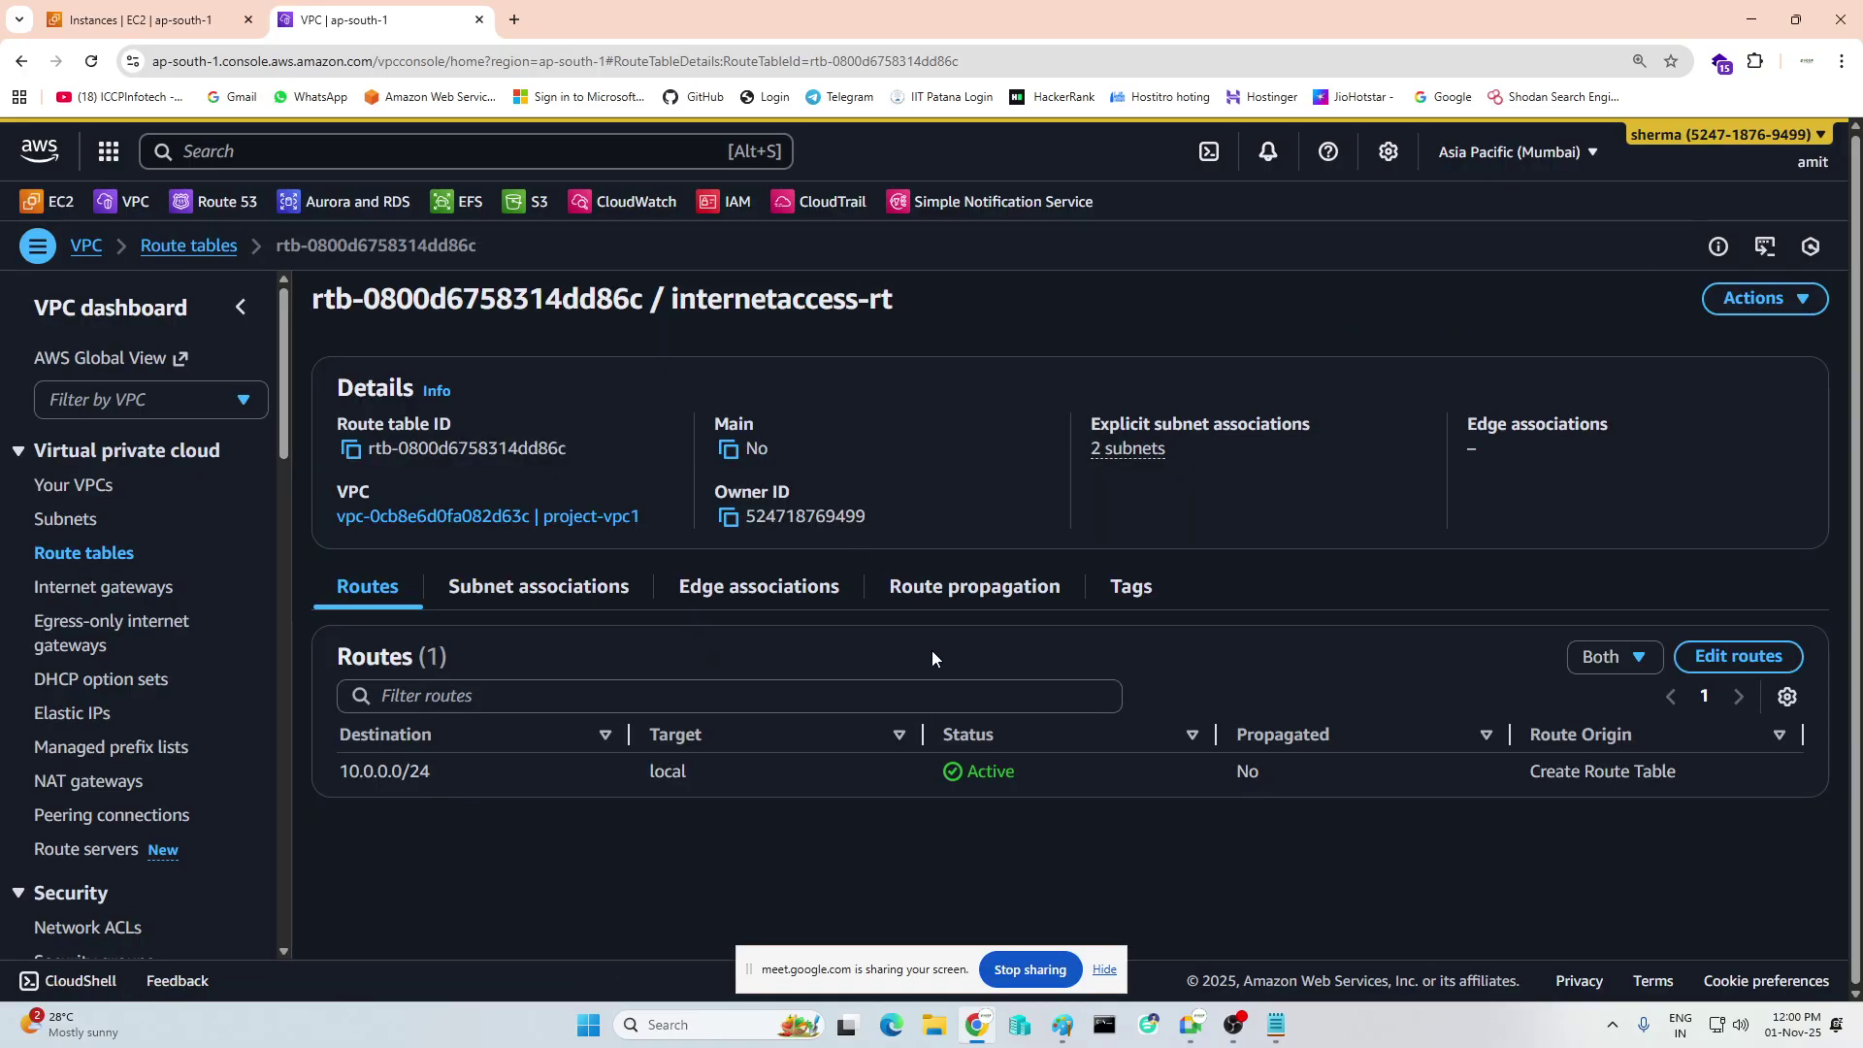
click(1738, 656)
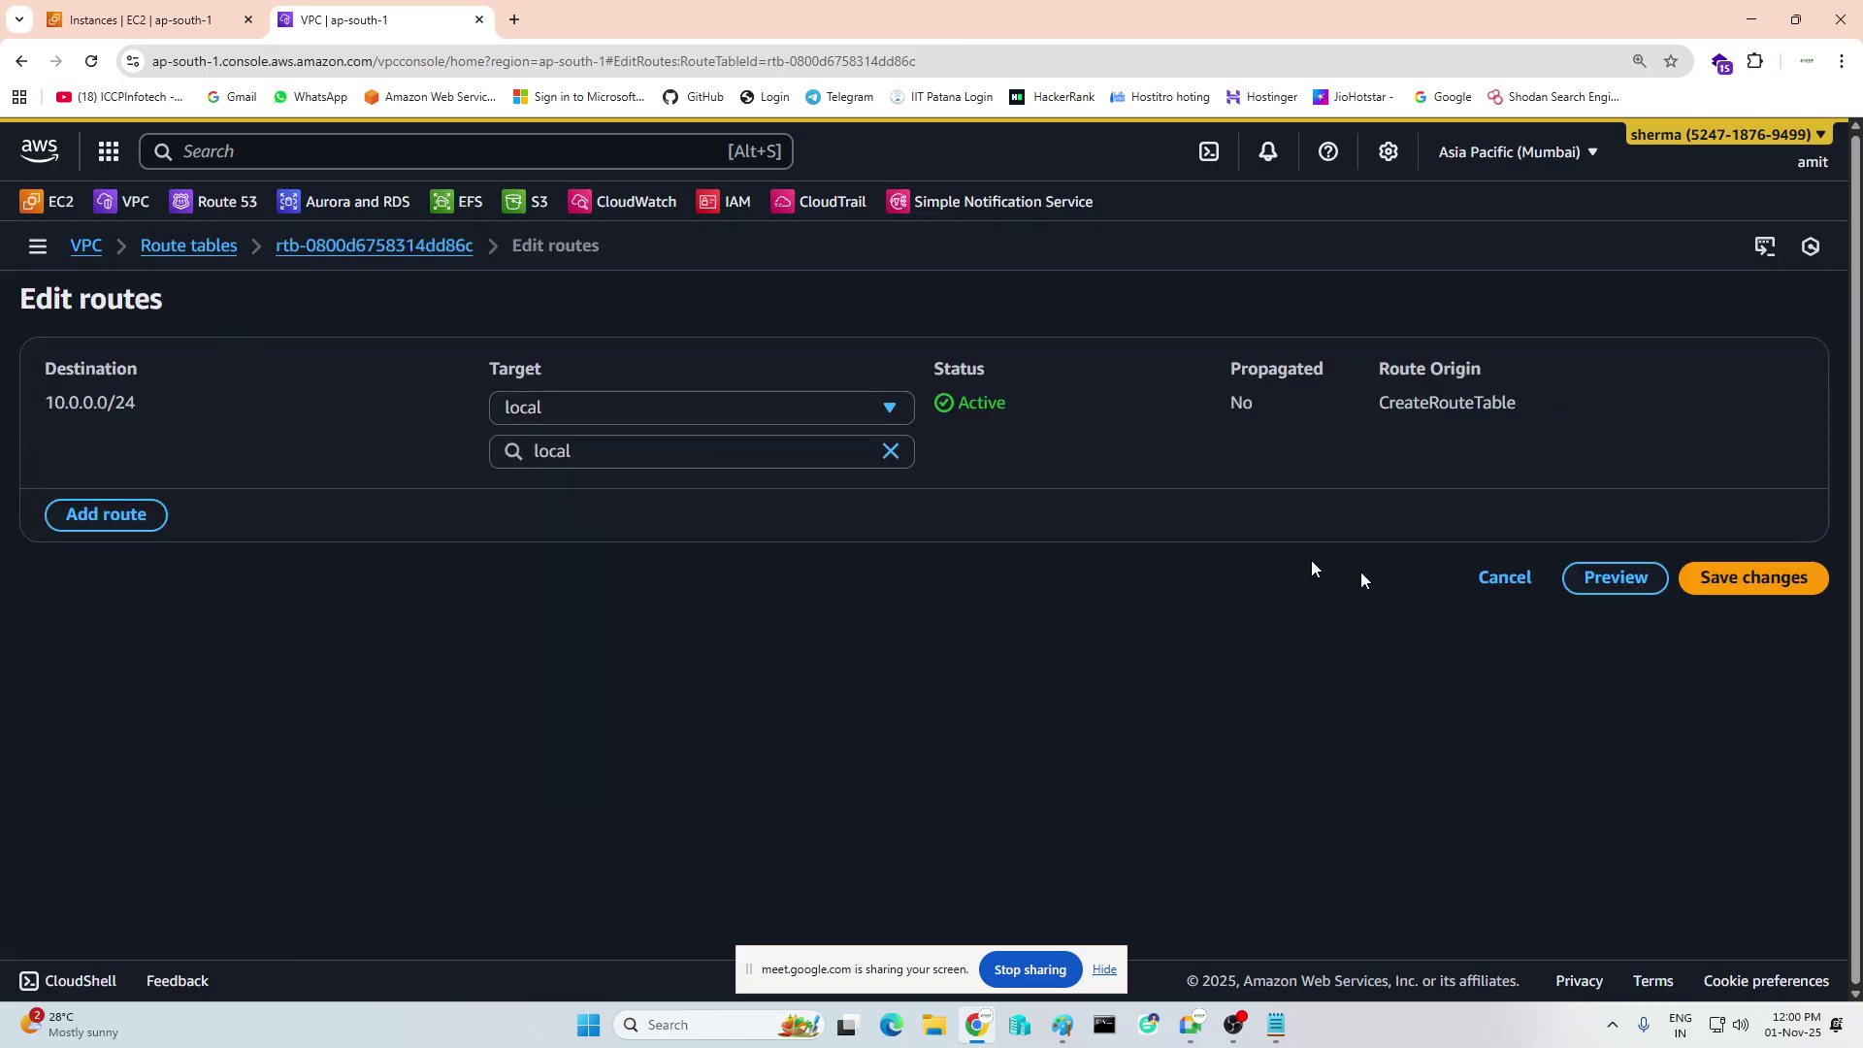
click(106, 523)
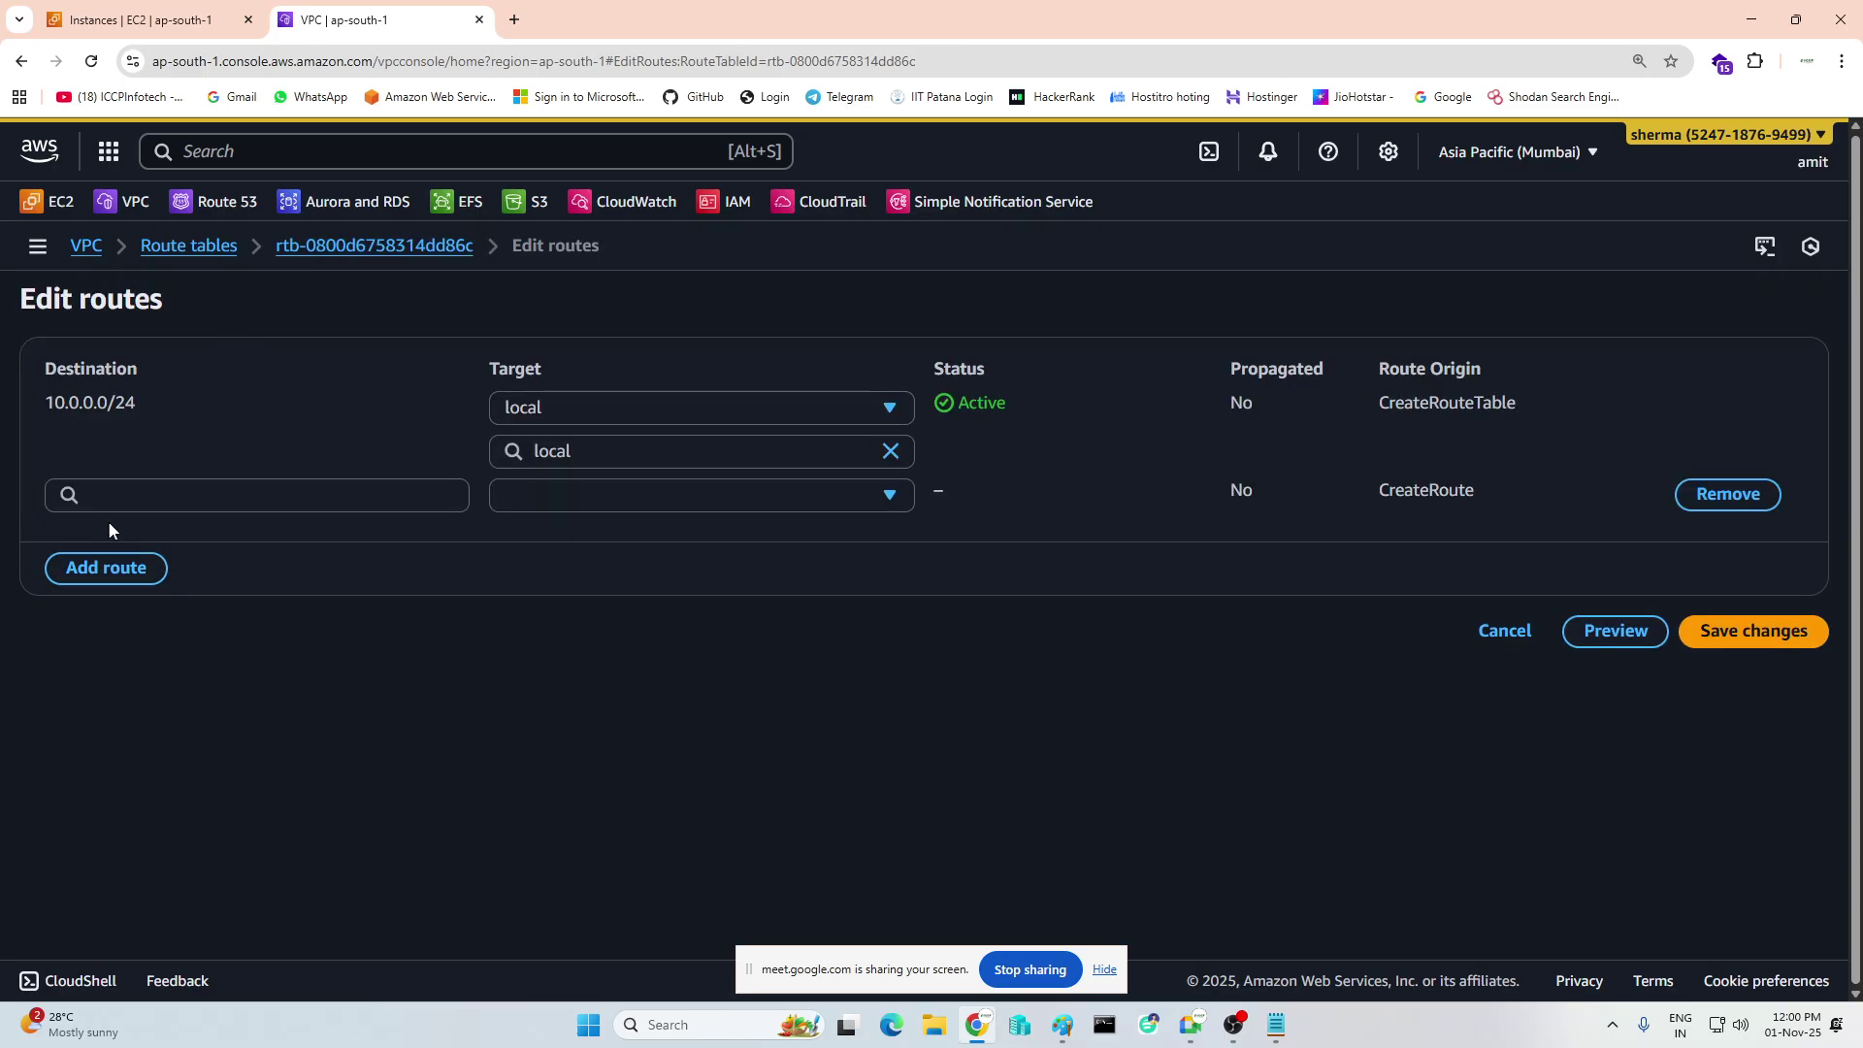
click(107, 497)
click(133, 533)
click(550, 496)
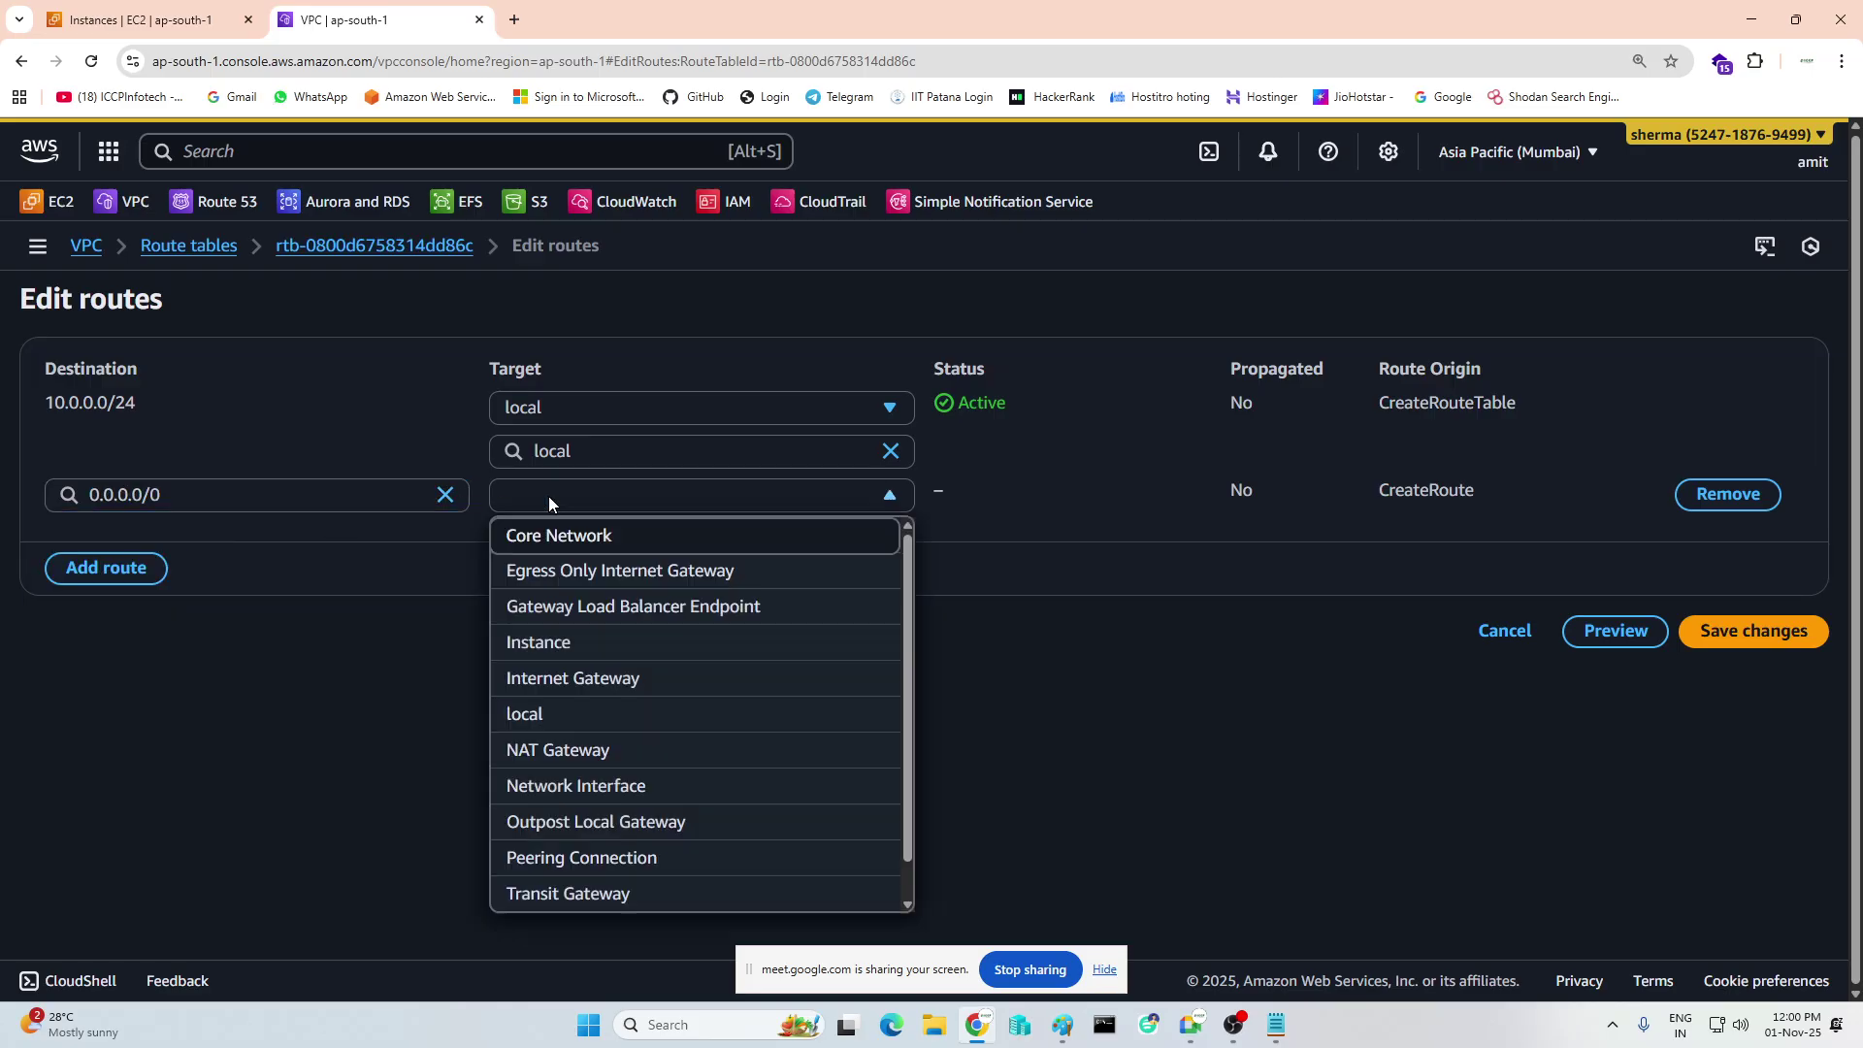
click(602, 679)
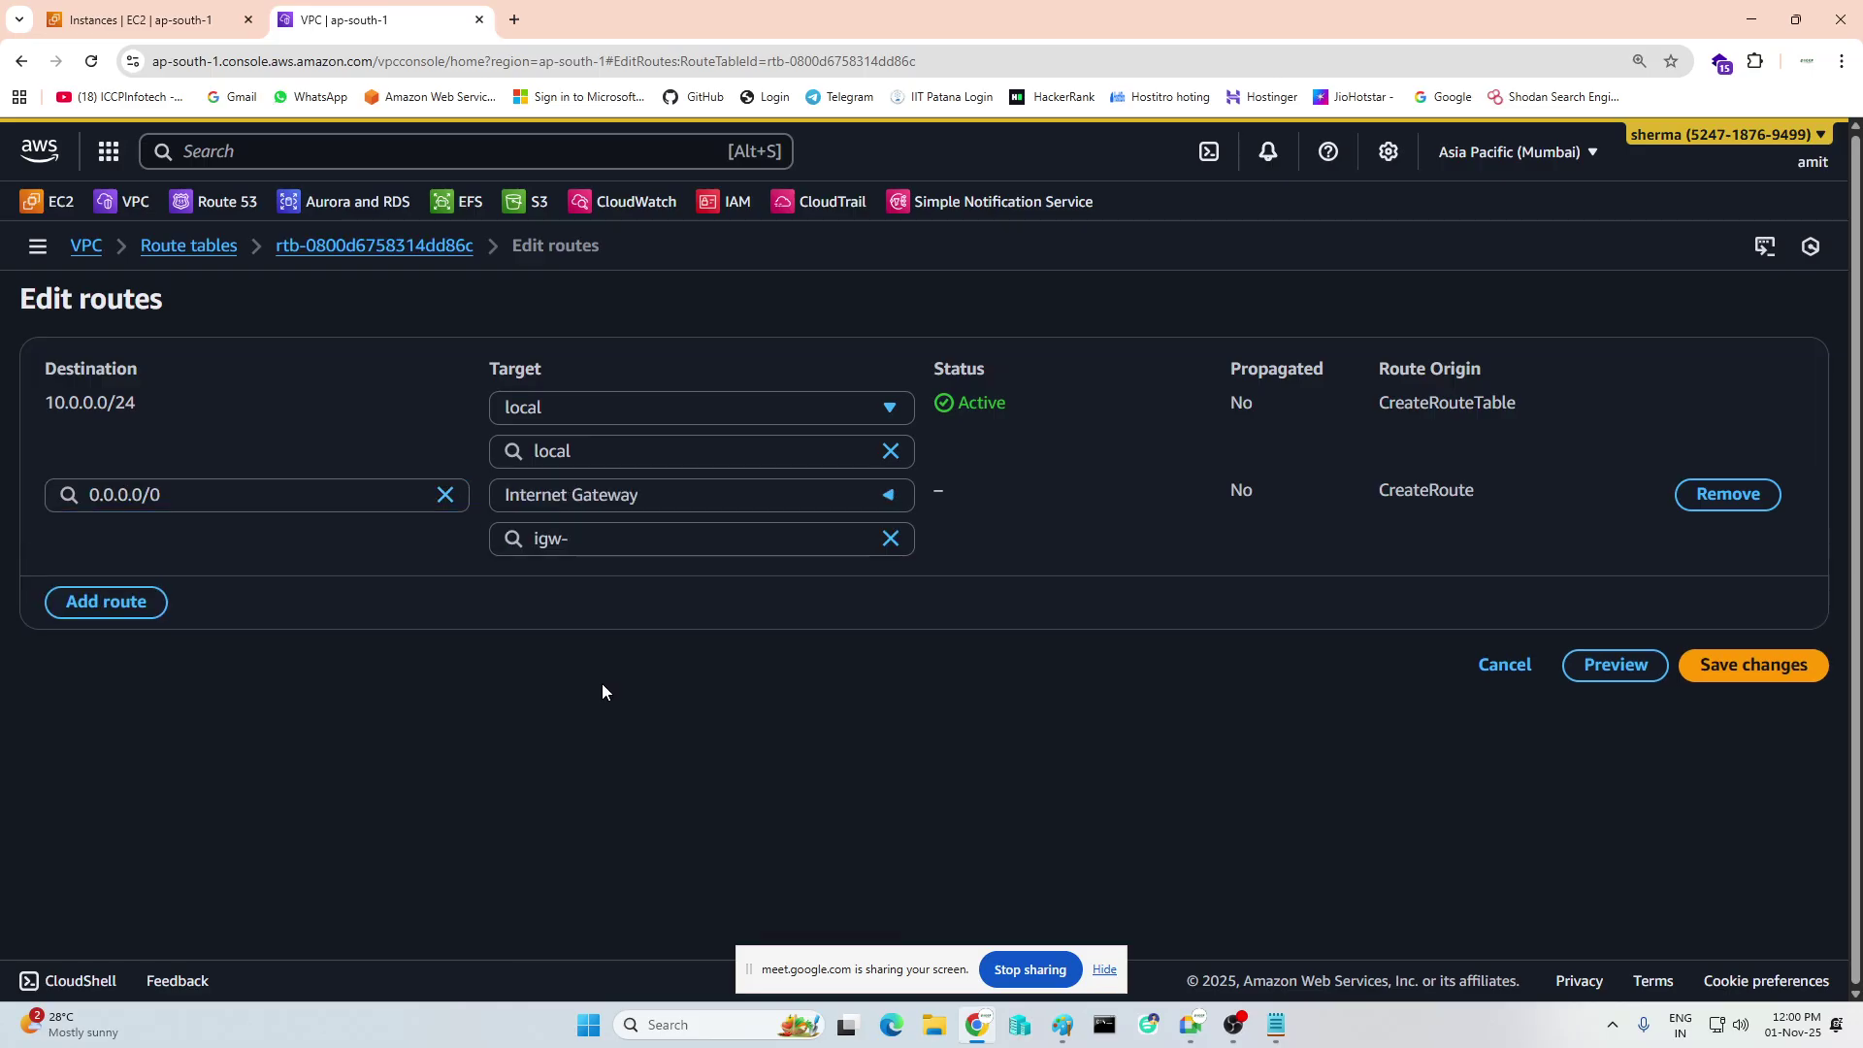
click(732, 549)
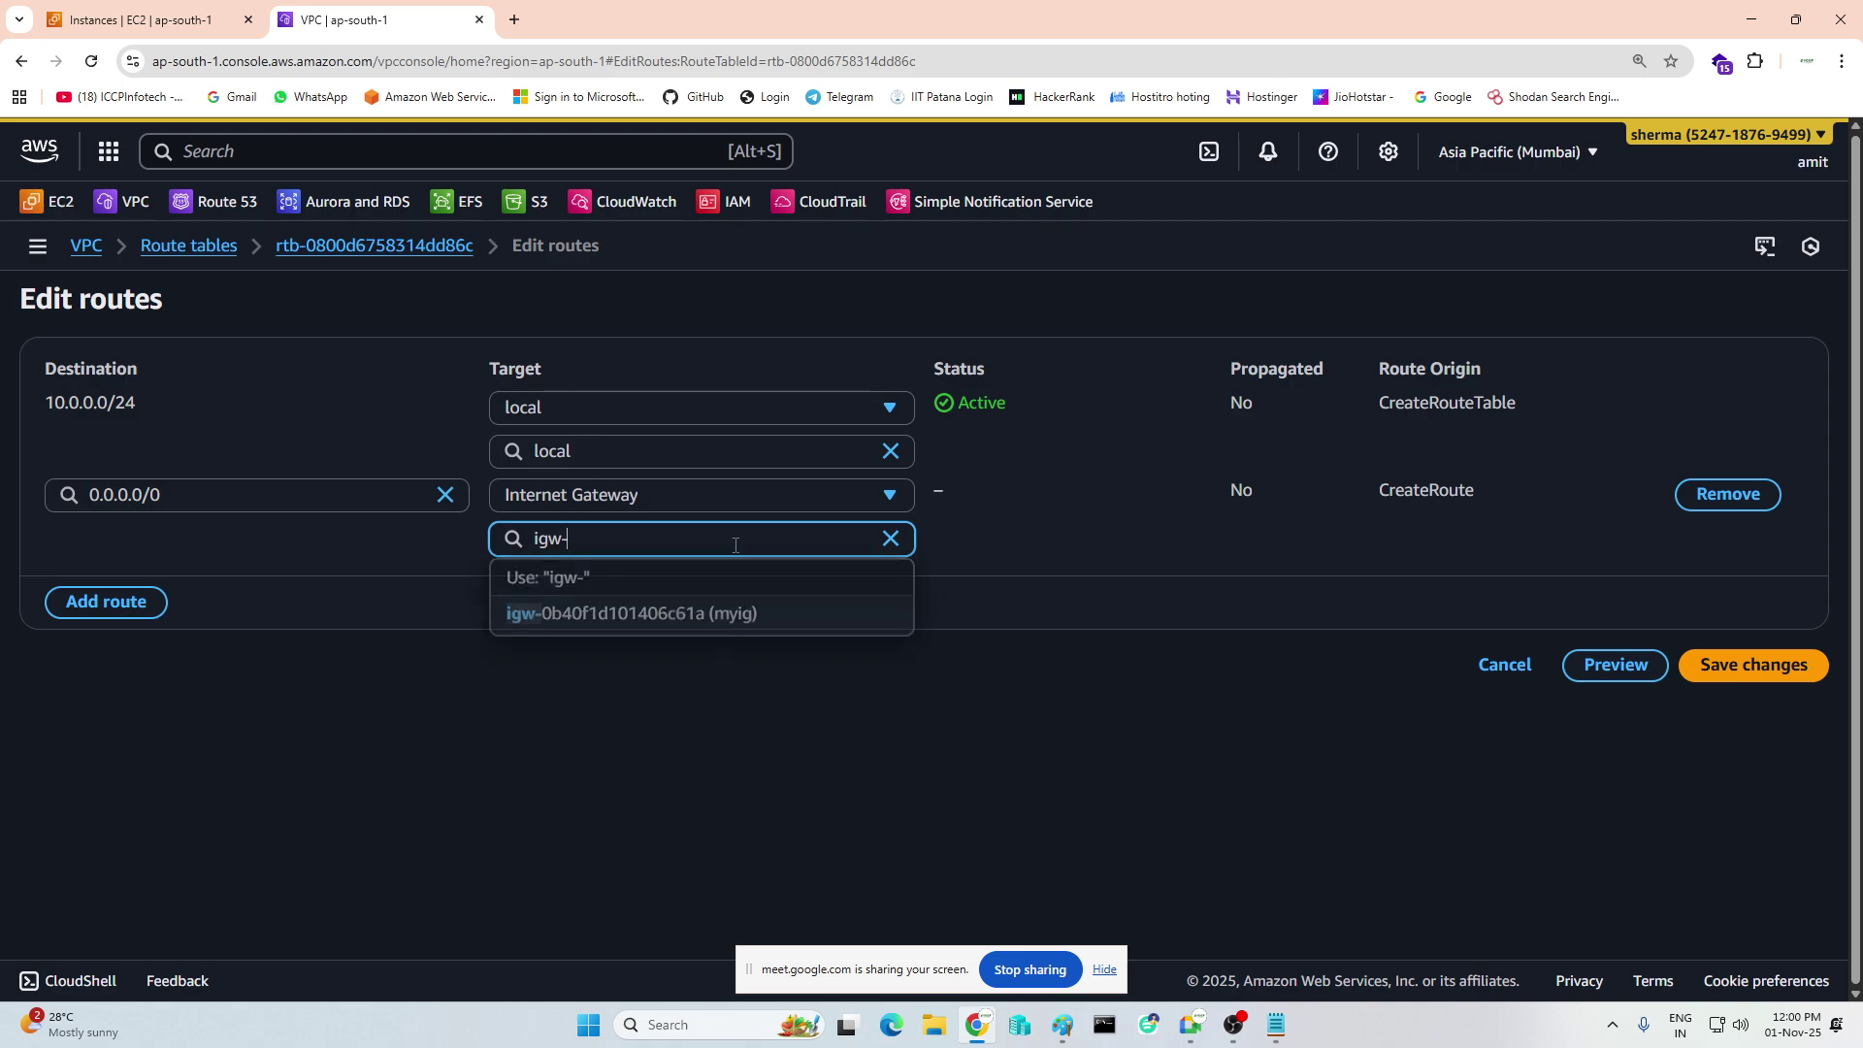
click(695, 612)
click(1775, 668)
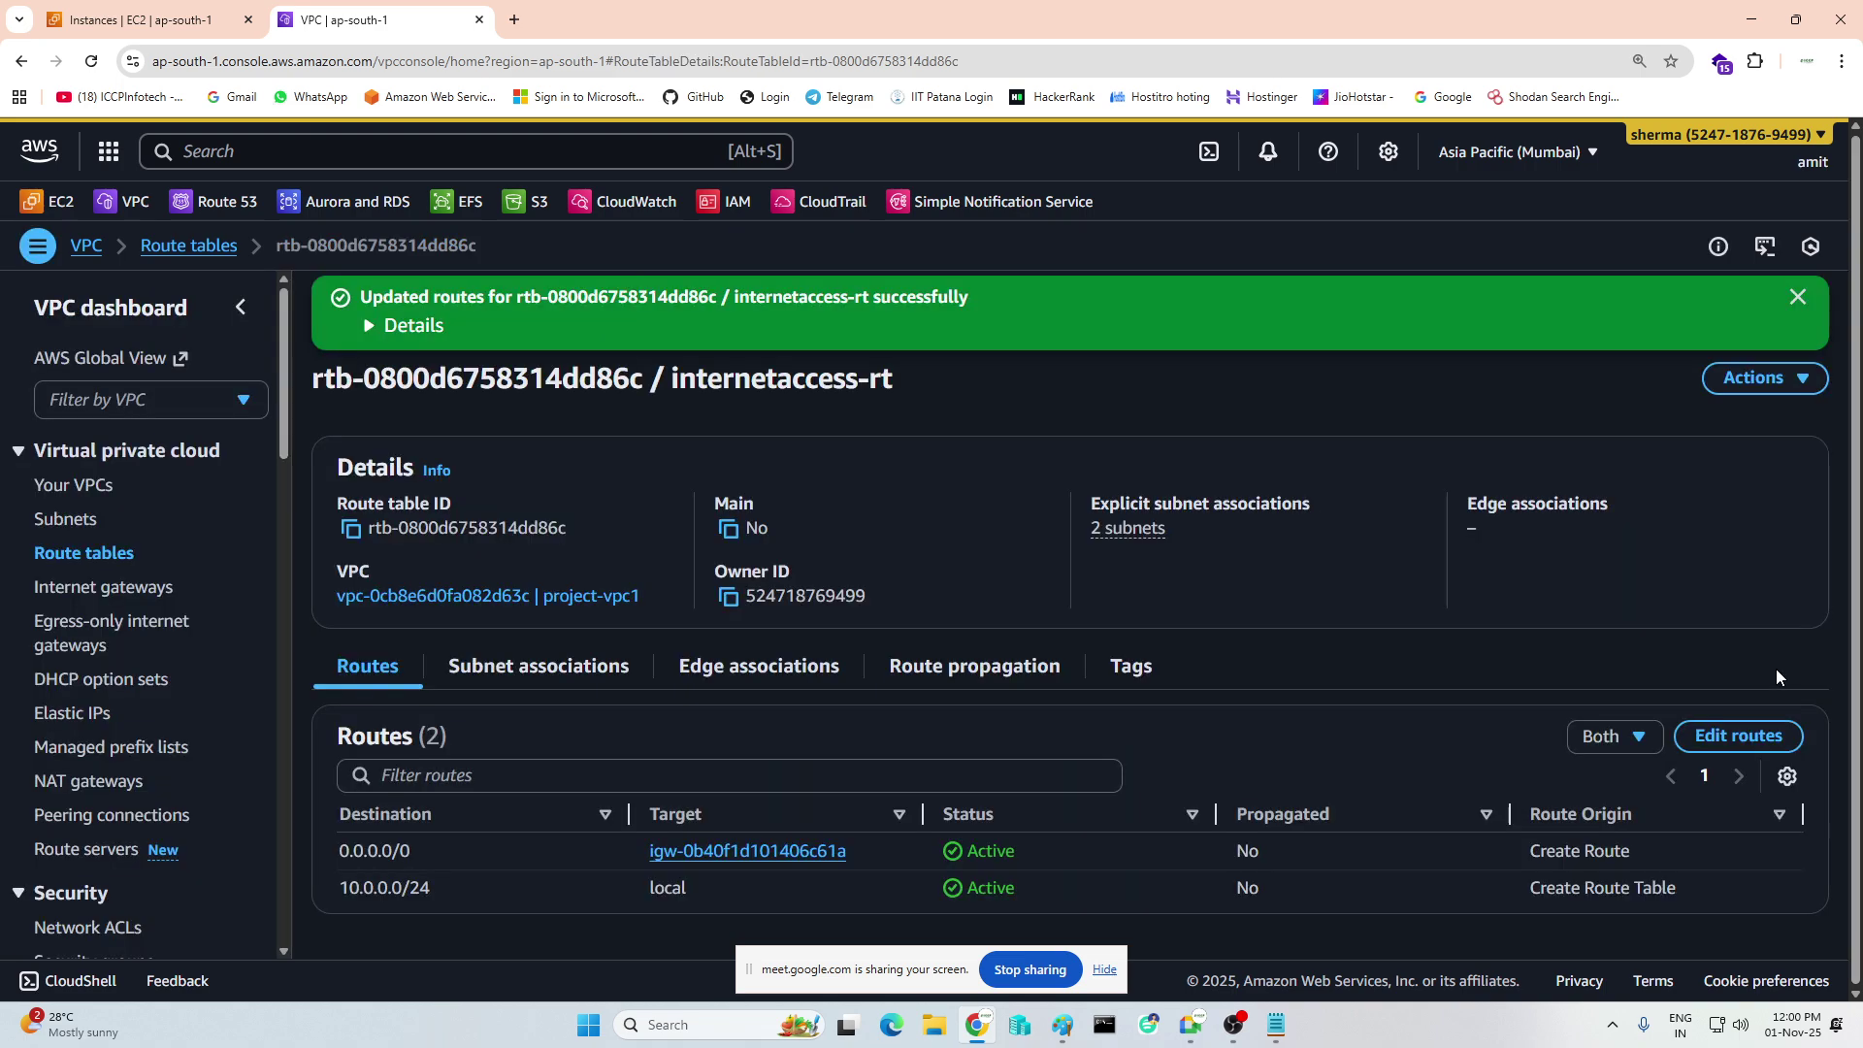
click(479, 20)
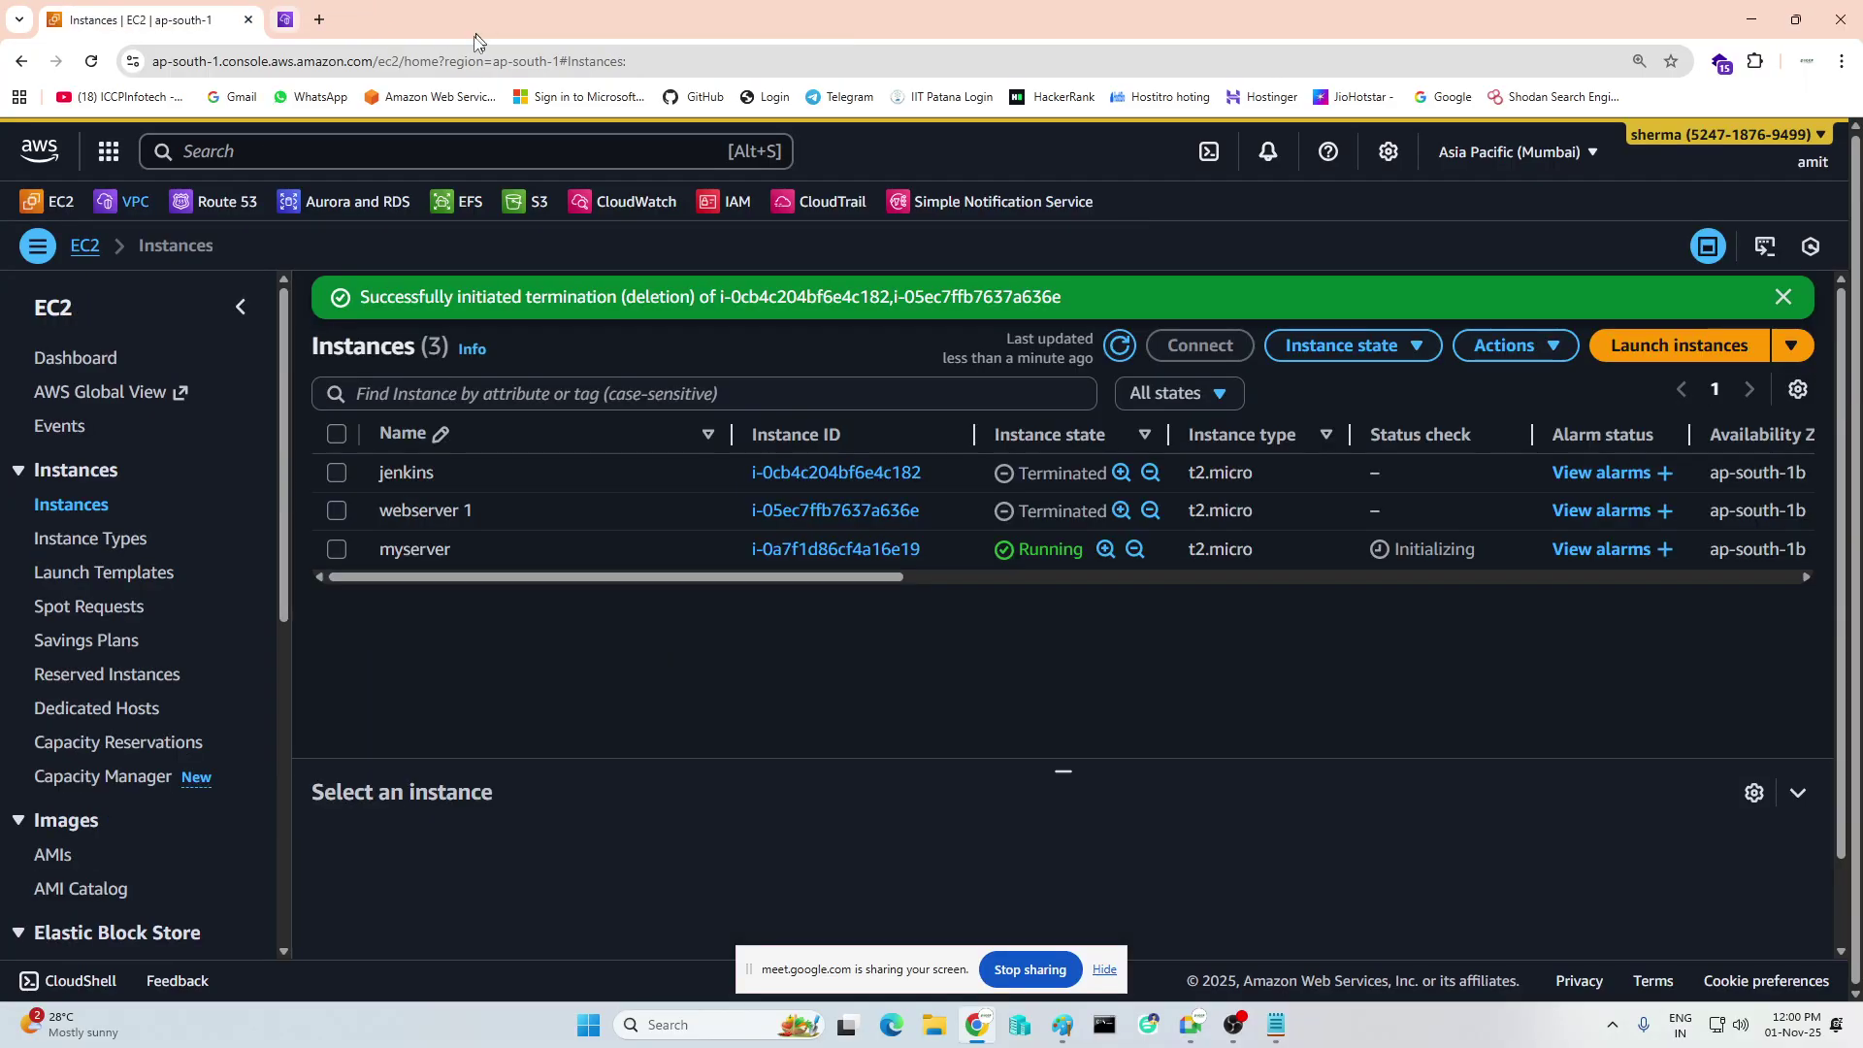
Step: Open myserver's RDP client connection details and go to Get password
click(334, 555)
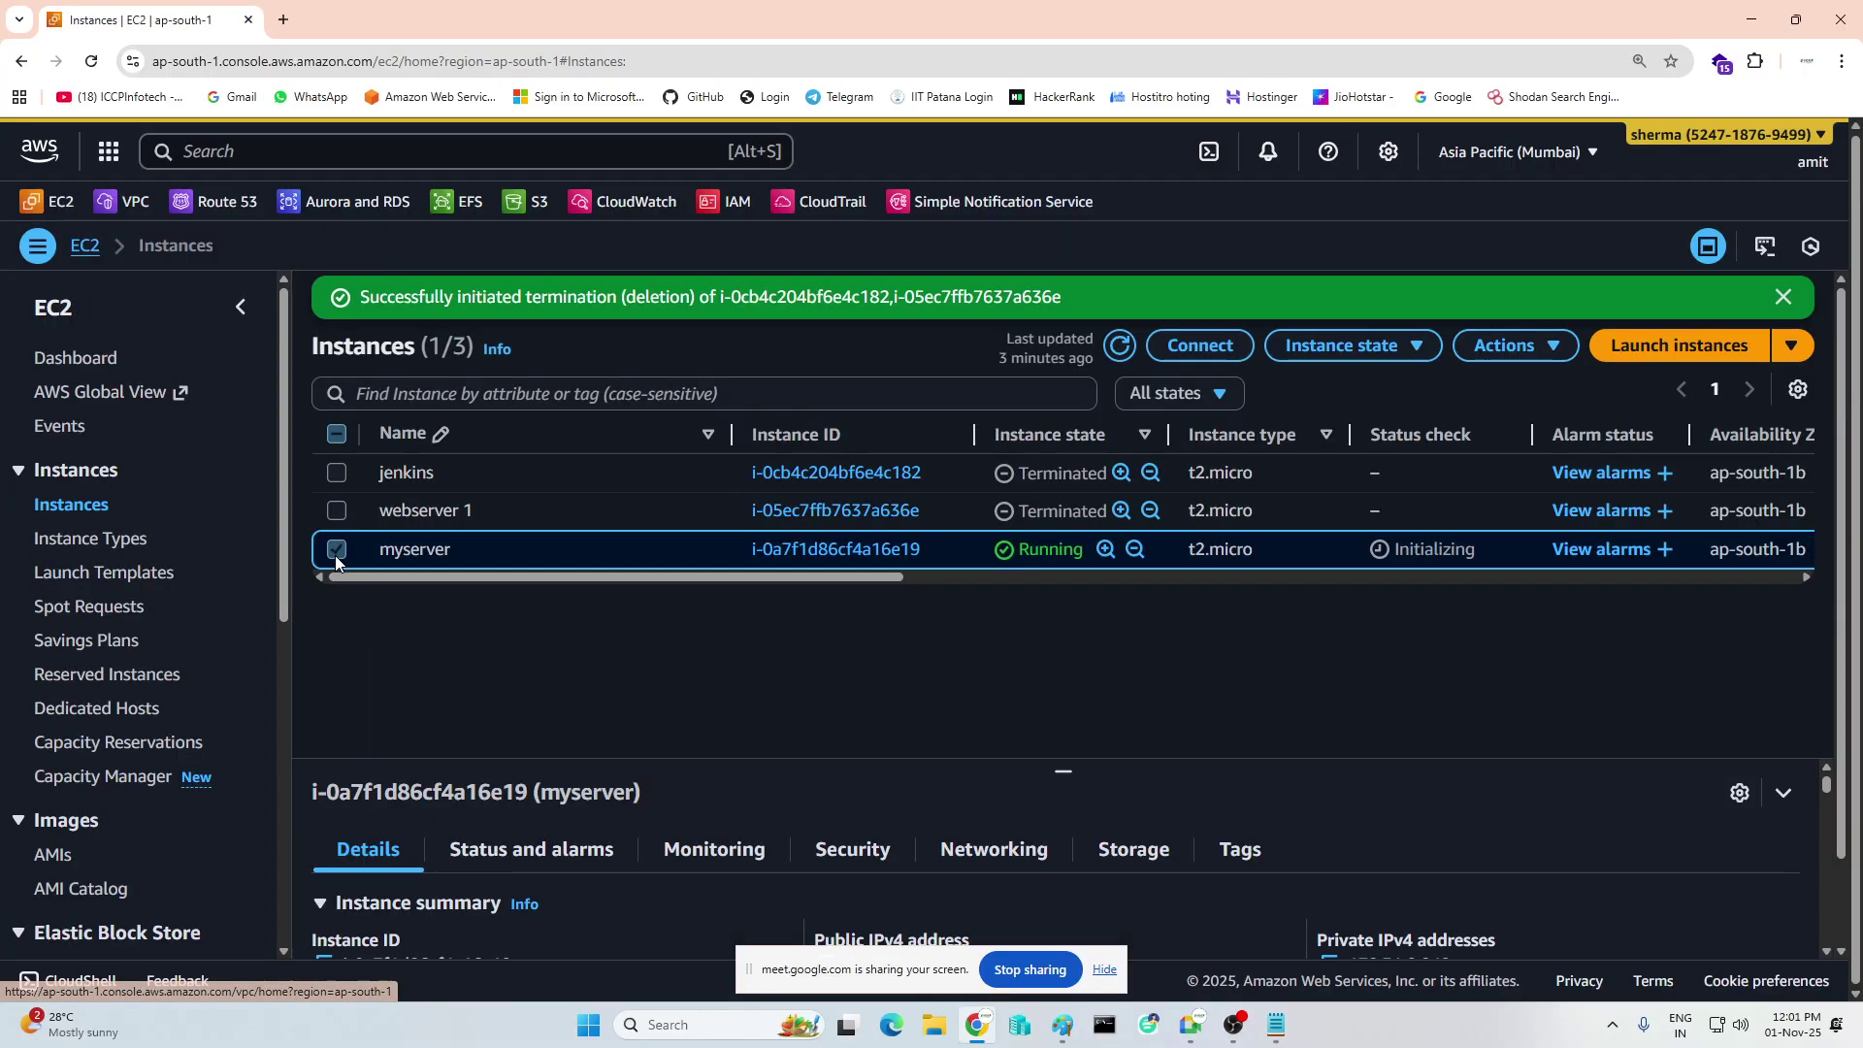
click(1201, 345)
click(281, 396)
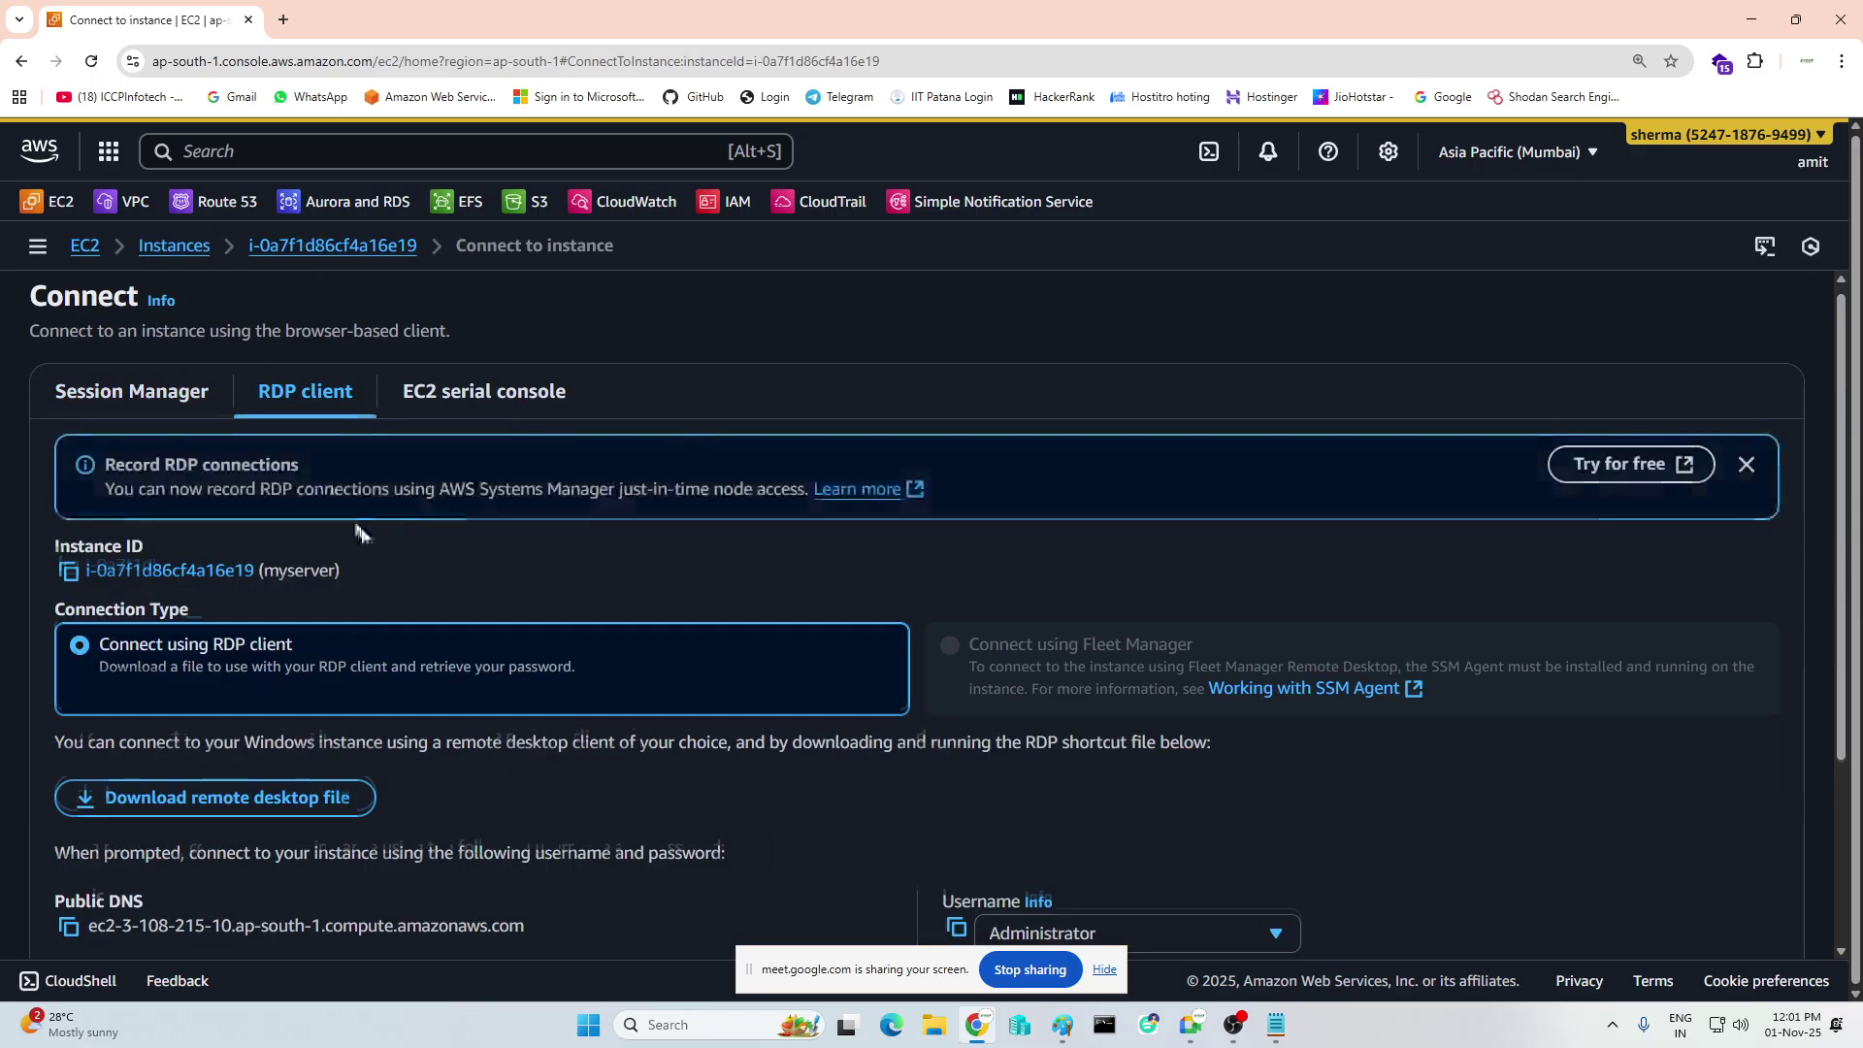
scroll(265, 840, down, 3)
click(209, 728)
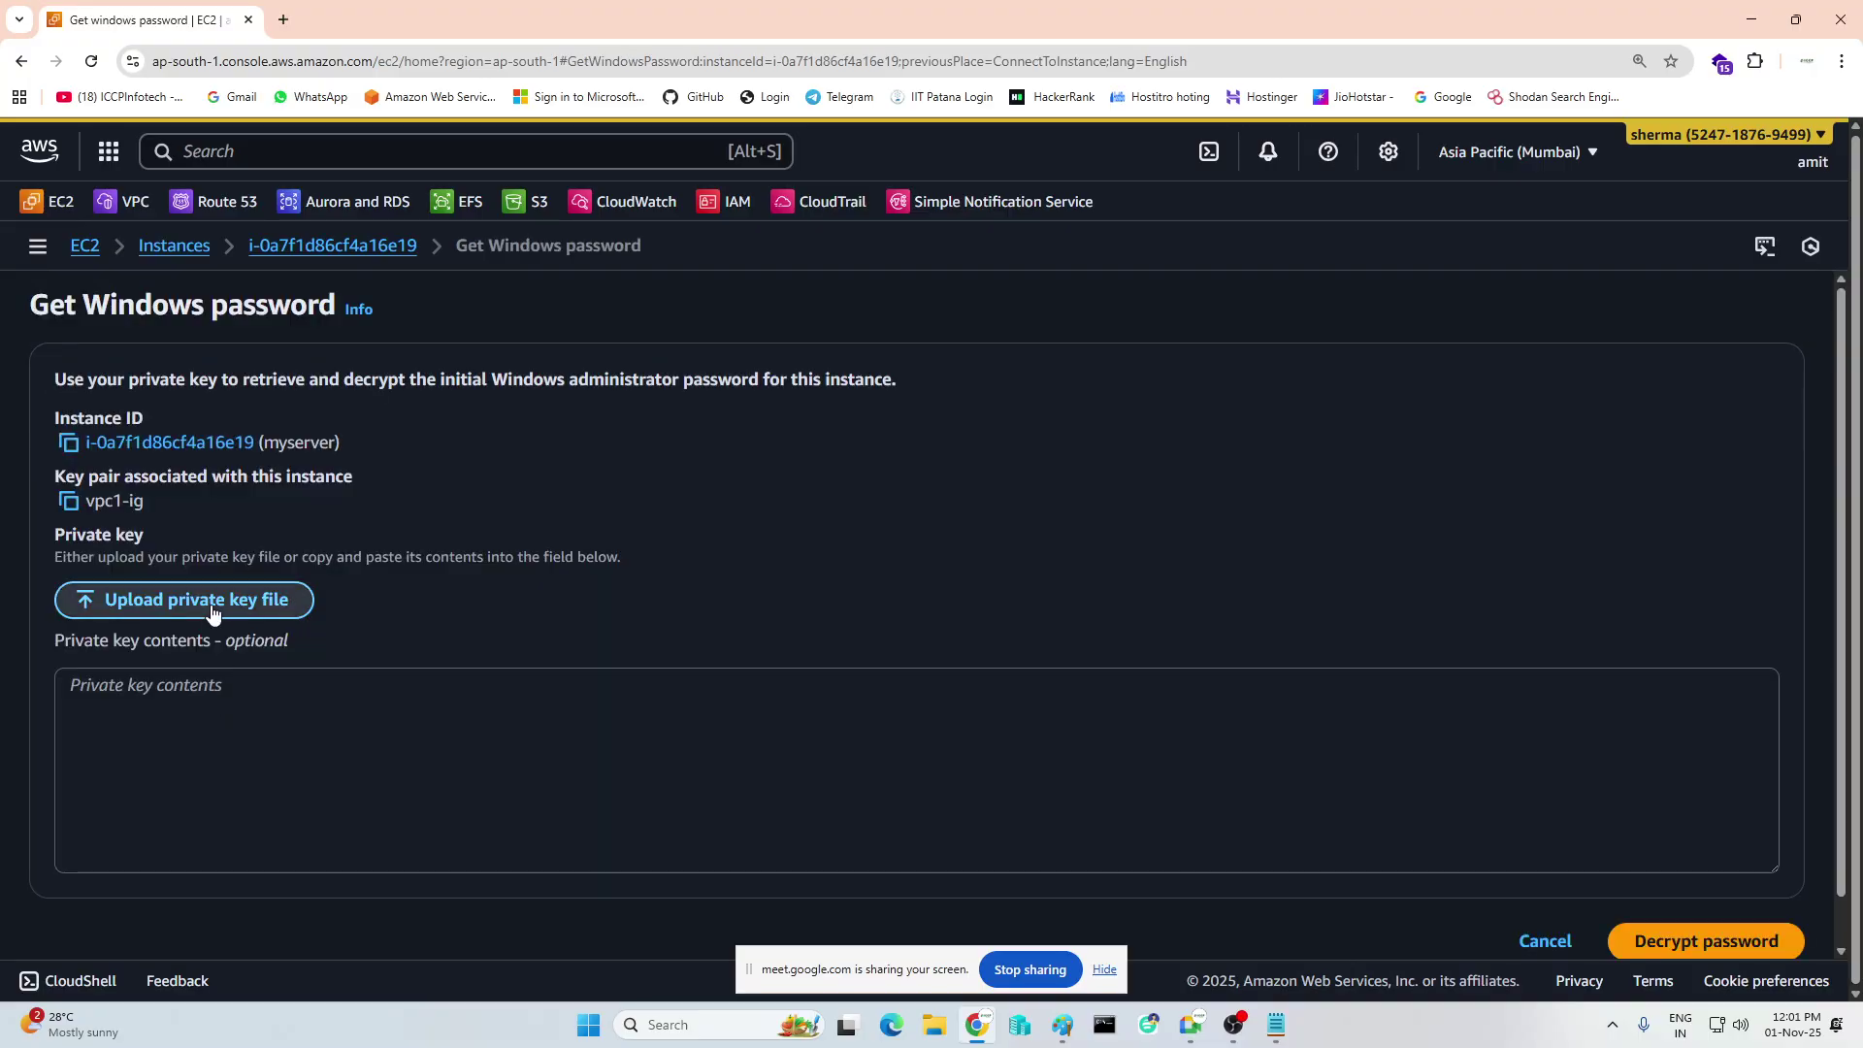
Step: Upload the vpc1-ig.pem key file and decrypt the Administrator password
click(222, 601)
click(820, 685)
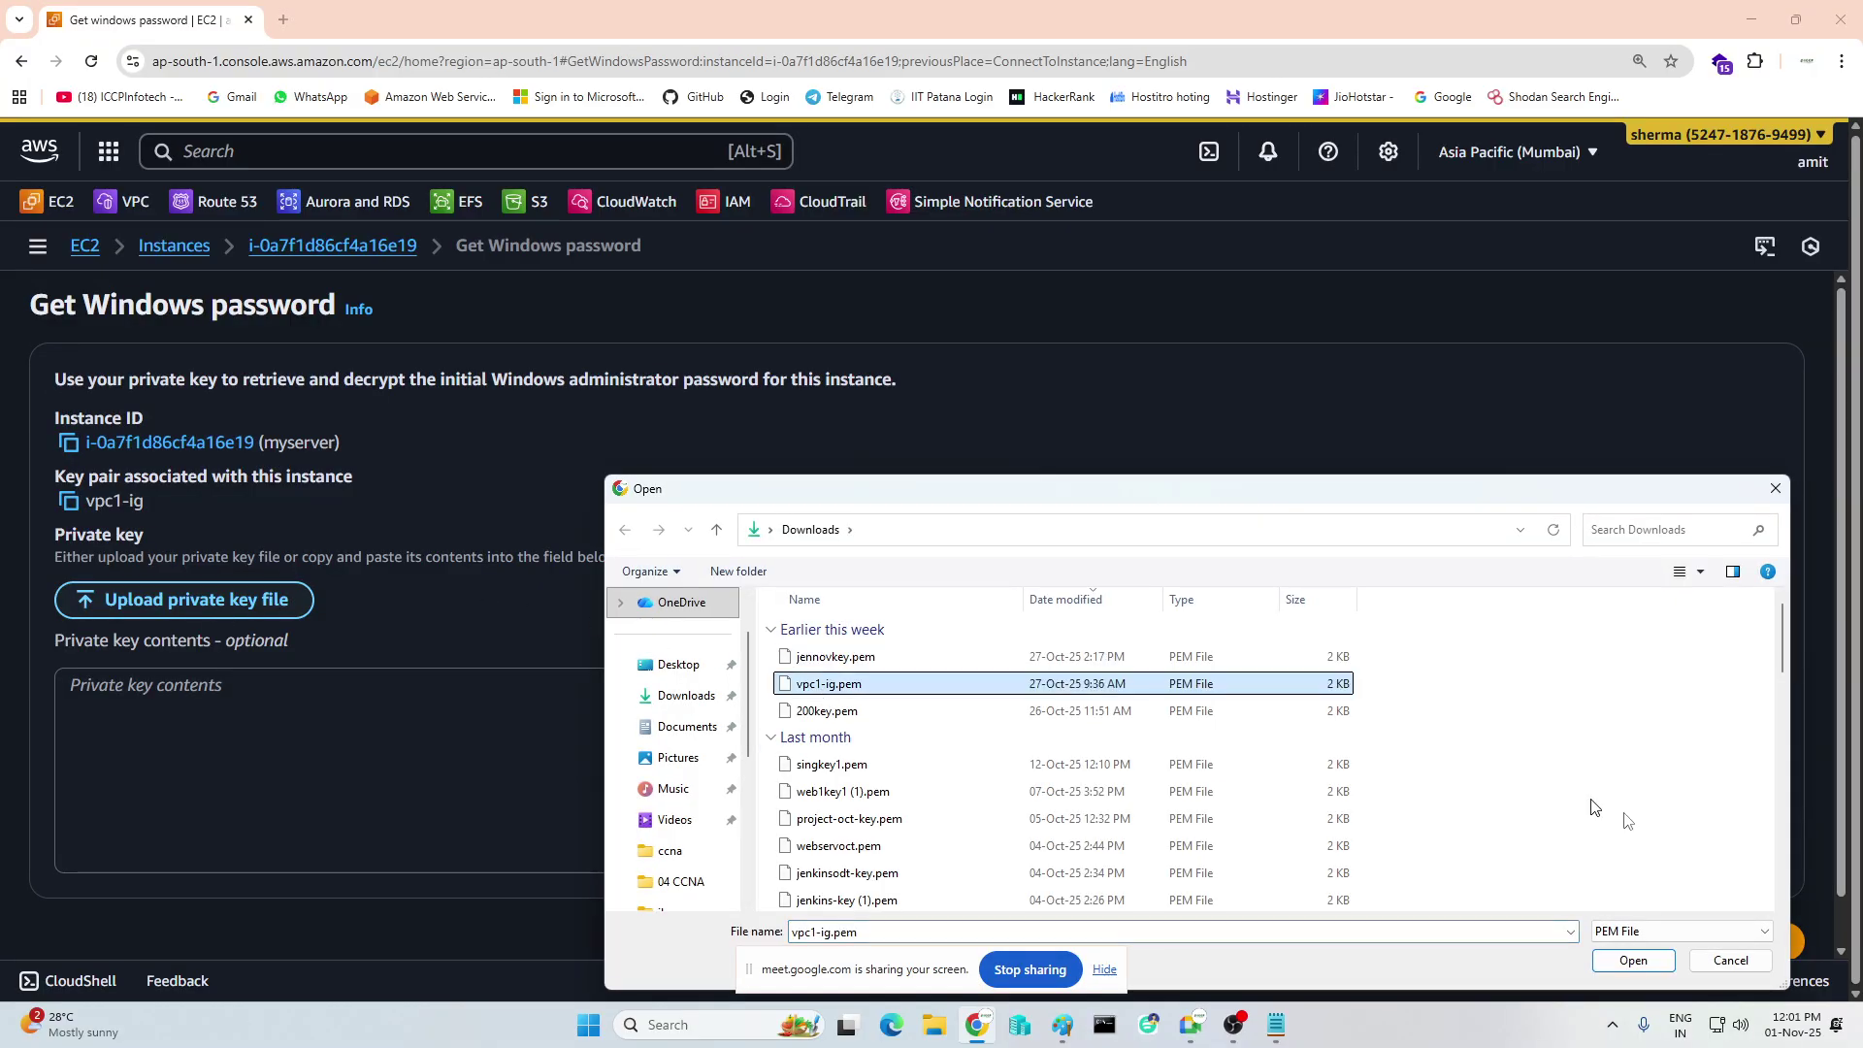
click(1661, 960)
scroll(1766, 897, down, 1)
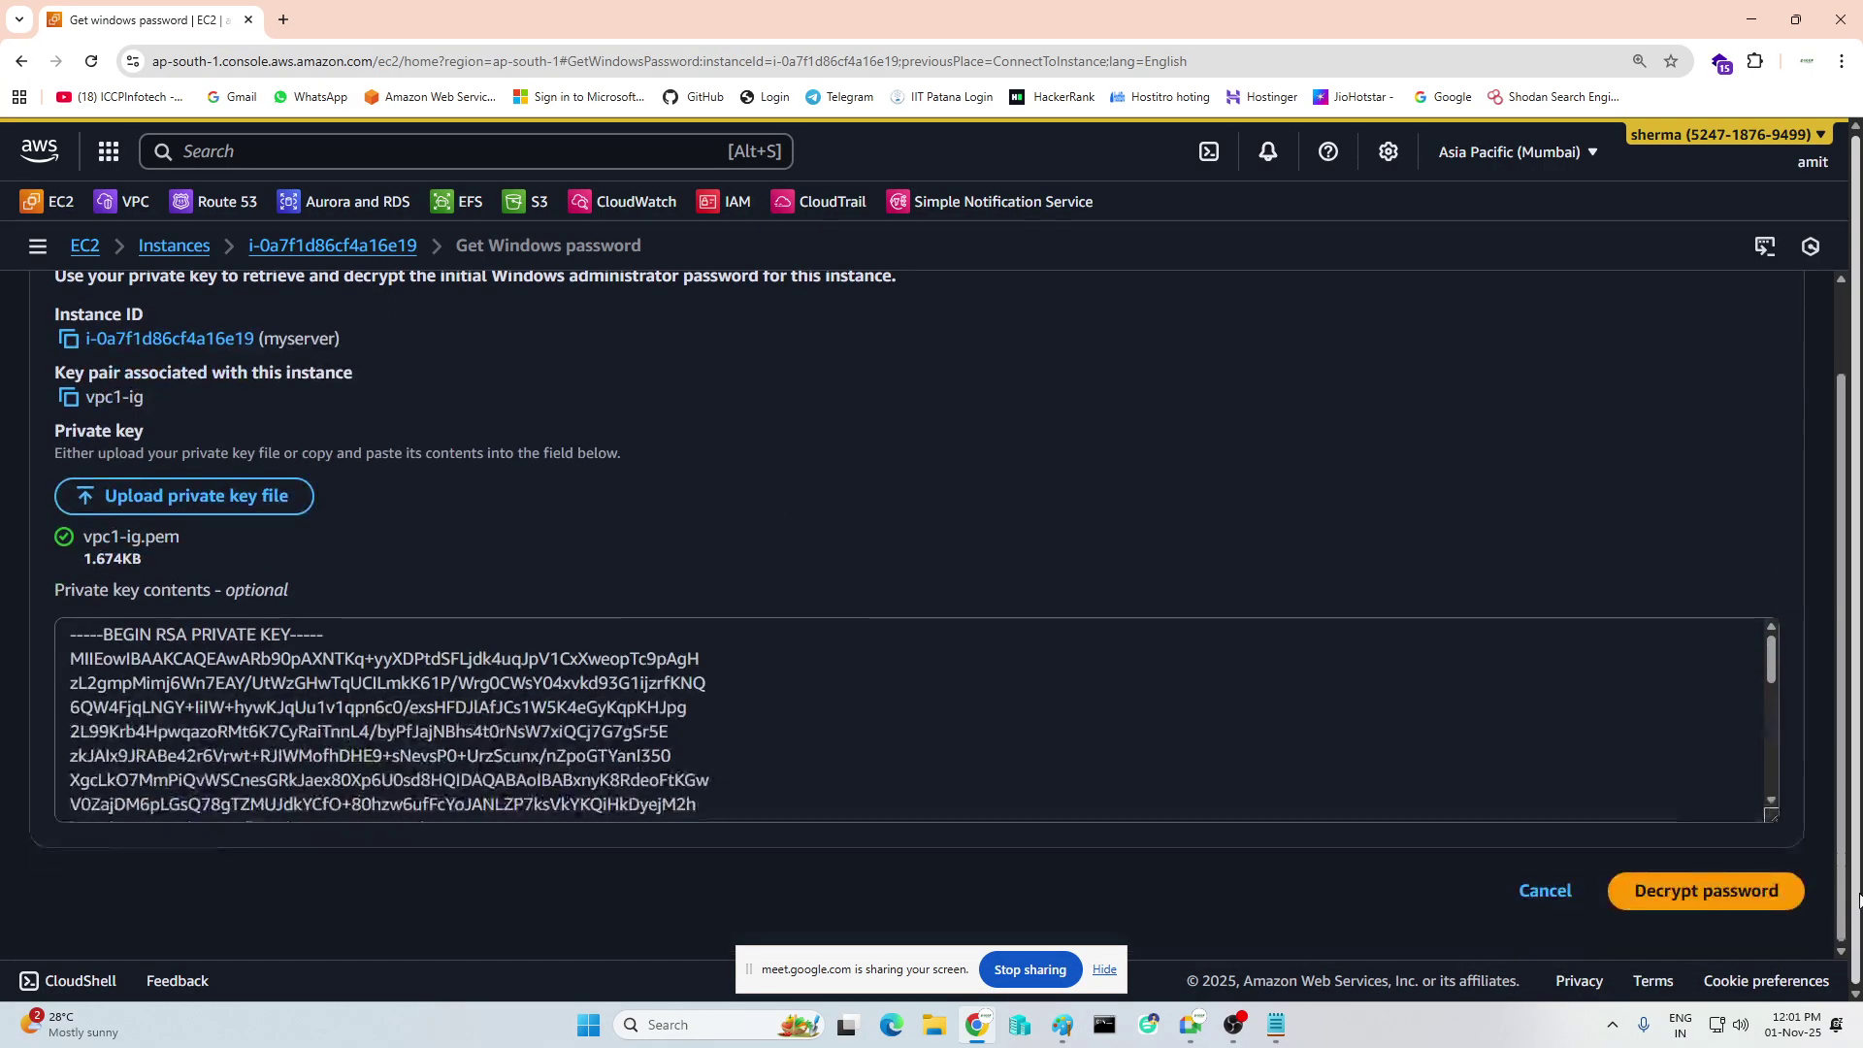
click(1766, 897)
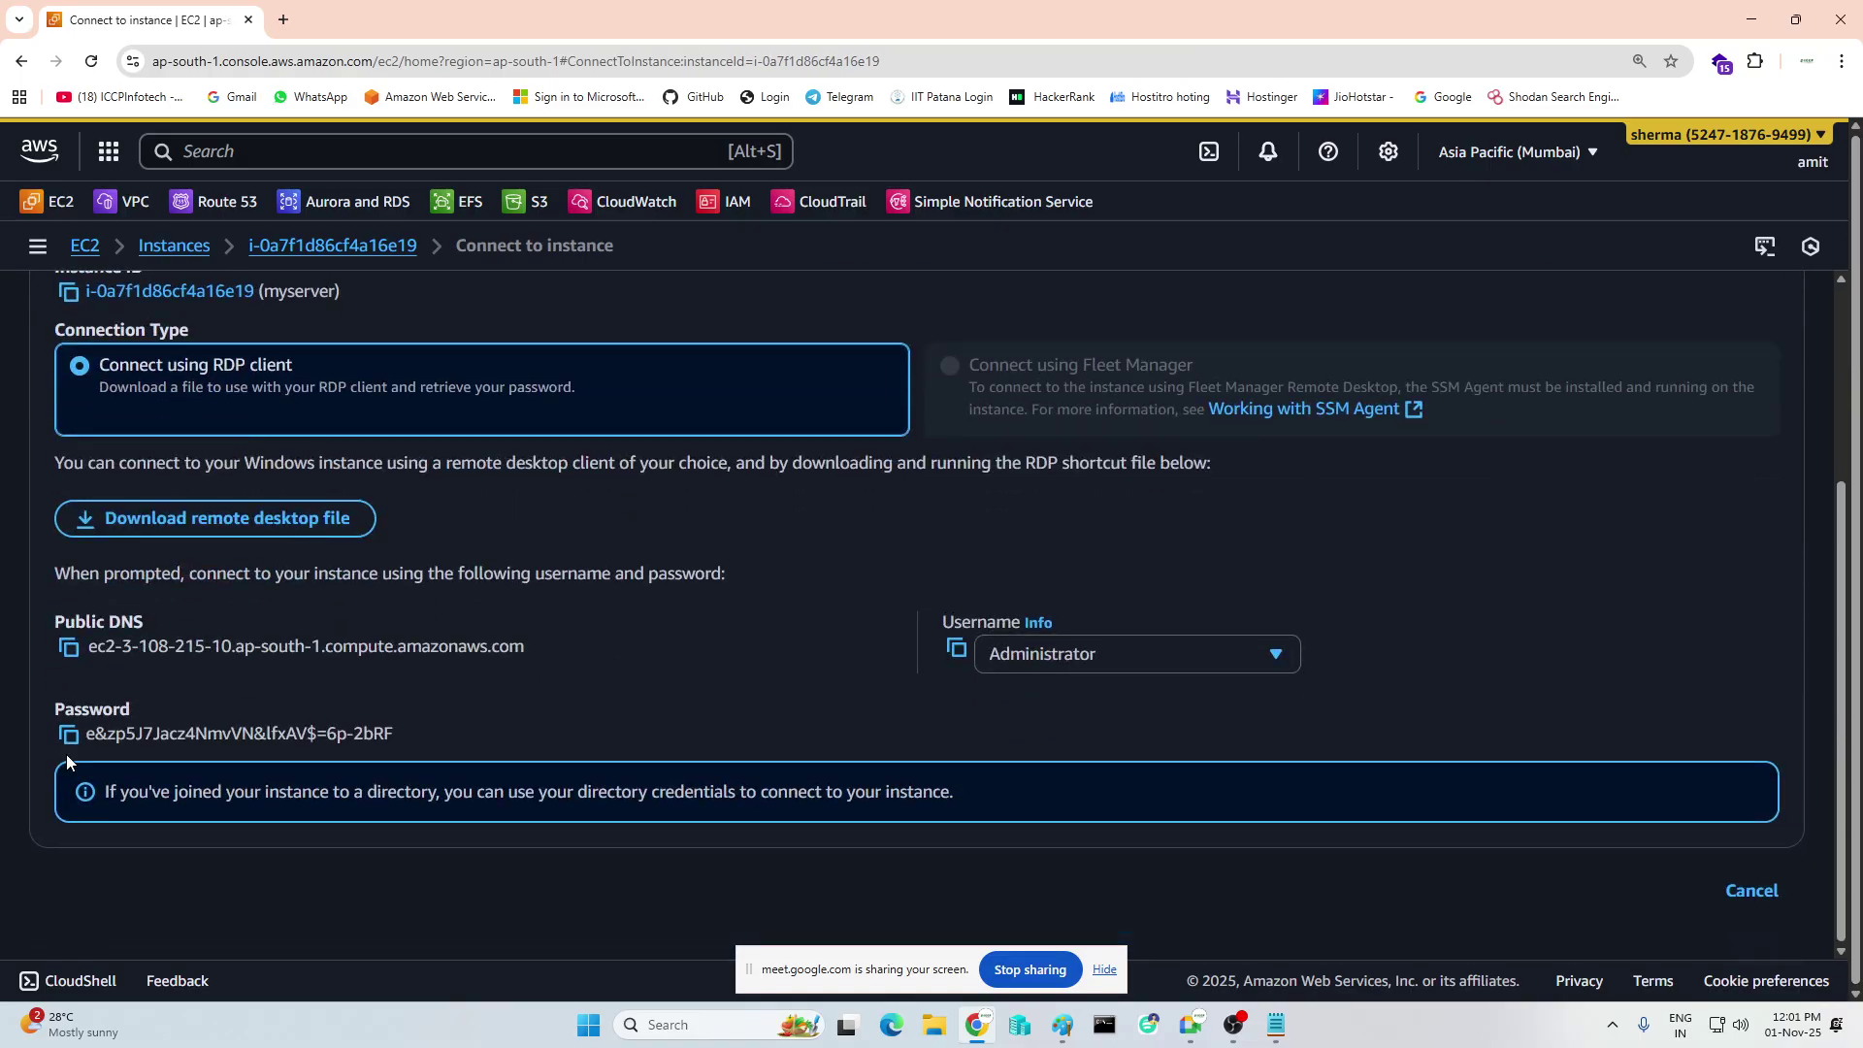
Step: Copy the decrypted password, then download and open the remote desktop file
click(68, 735)
click(215, 520)
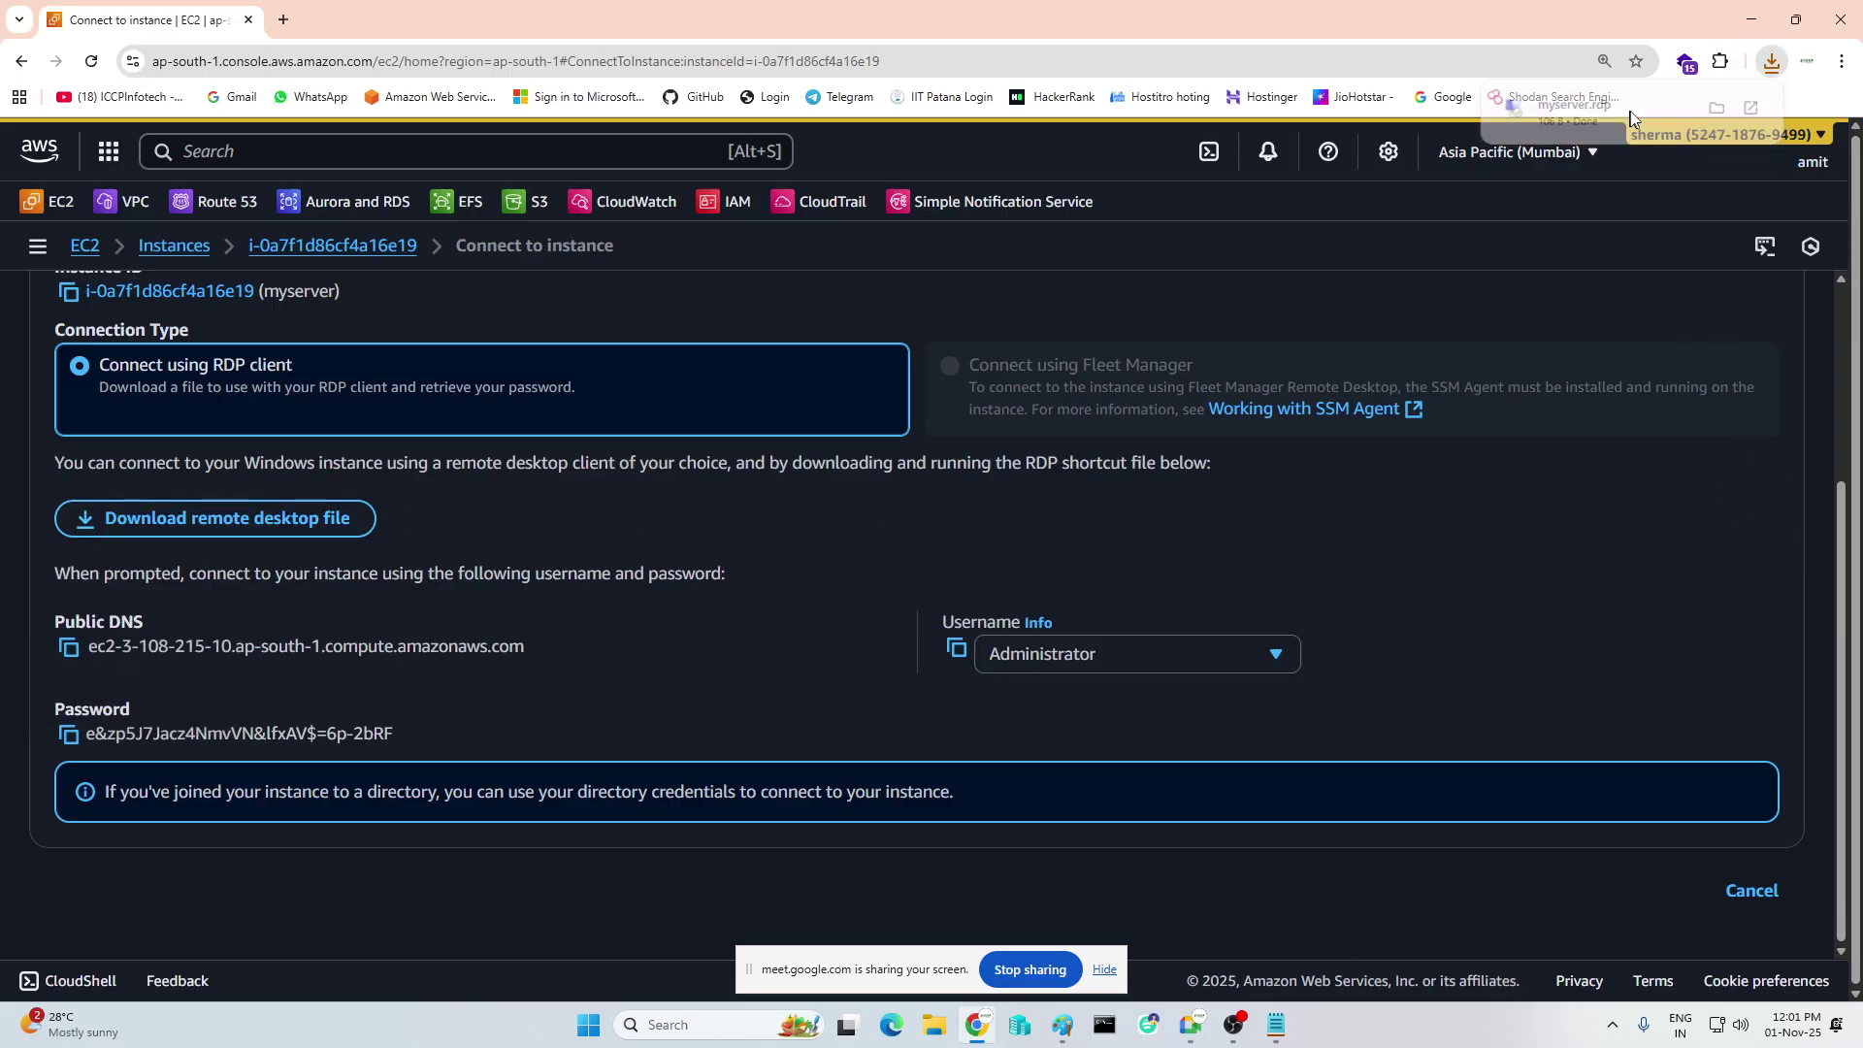
click(1630, 118)
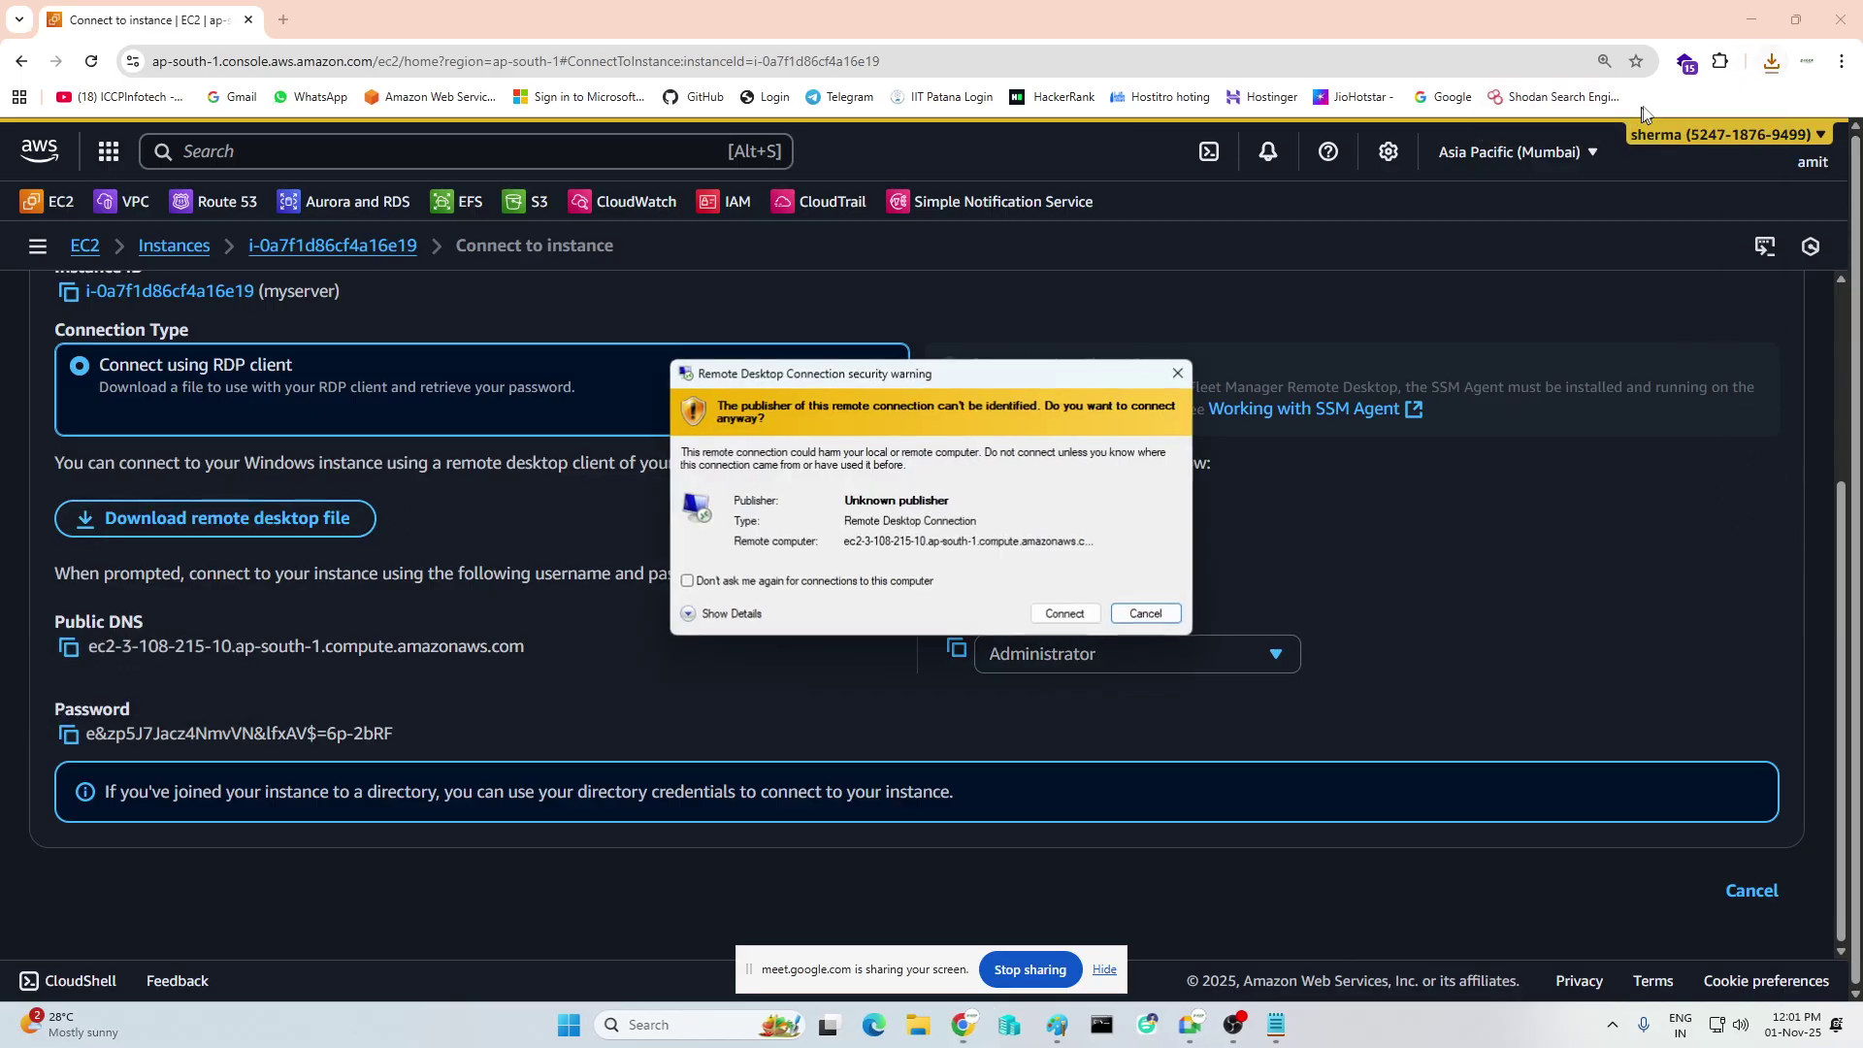
Step: Connect to myserver via Remote Desktop with the pasted Administrator password, accepting the certificate warning
click(1061, 614)
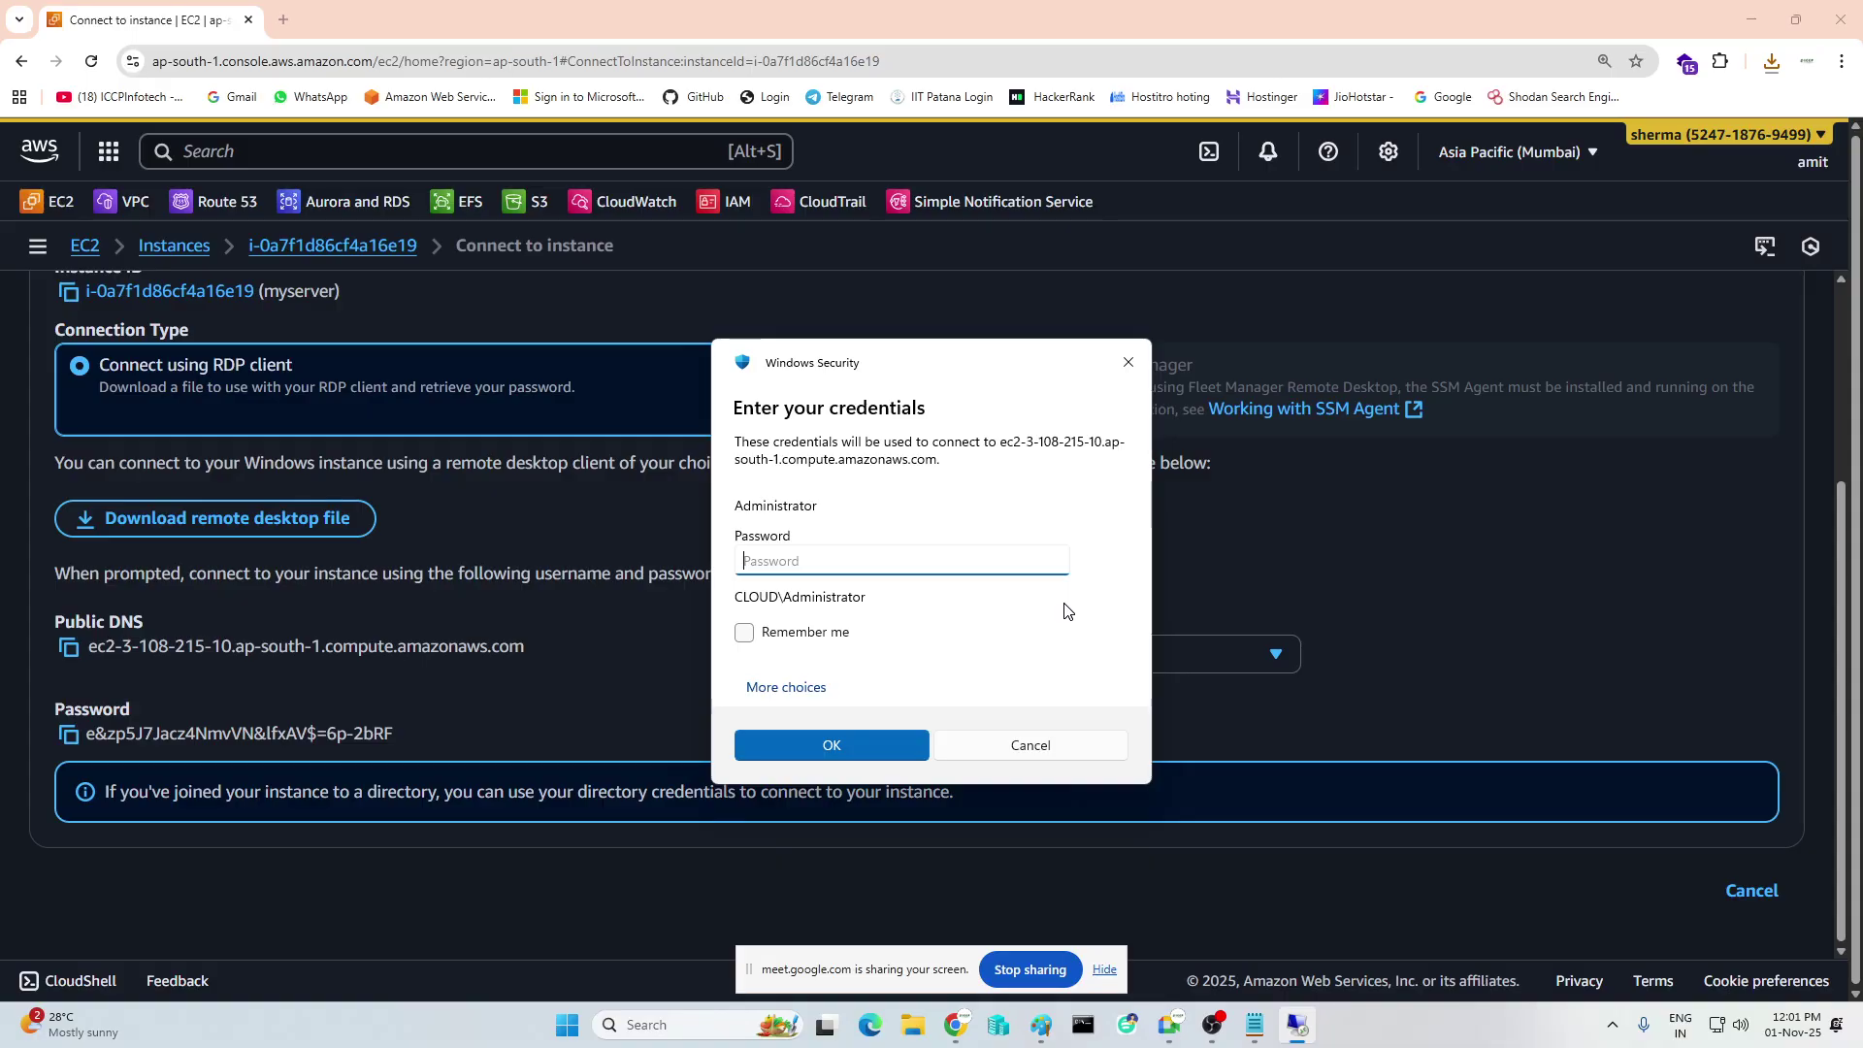
key(ctrl+v)
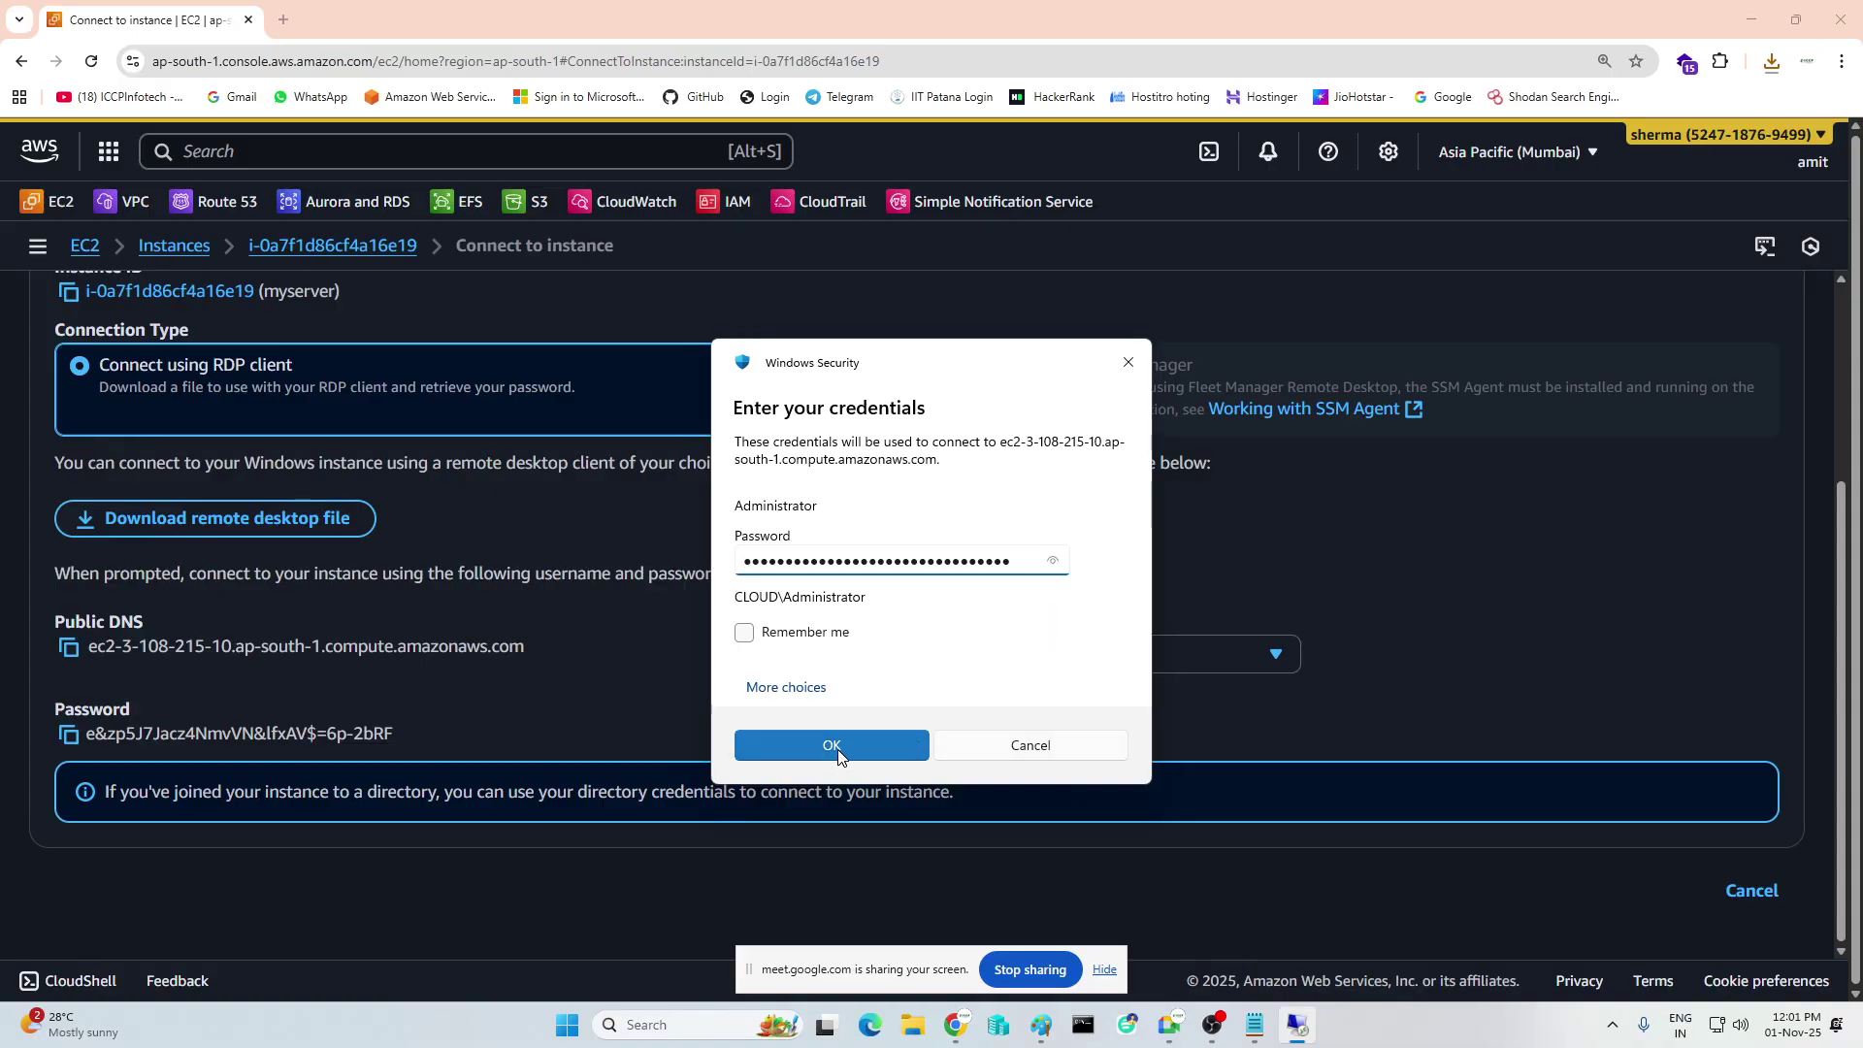
click(837, 747)
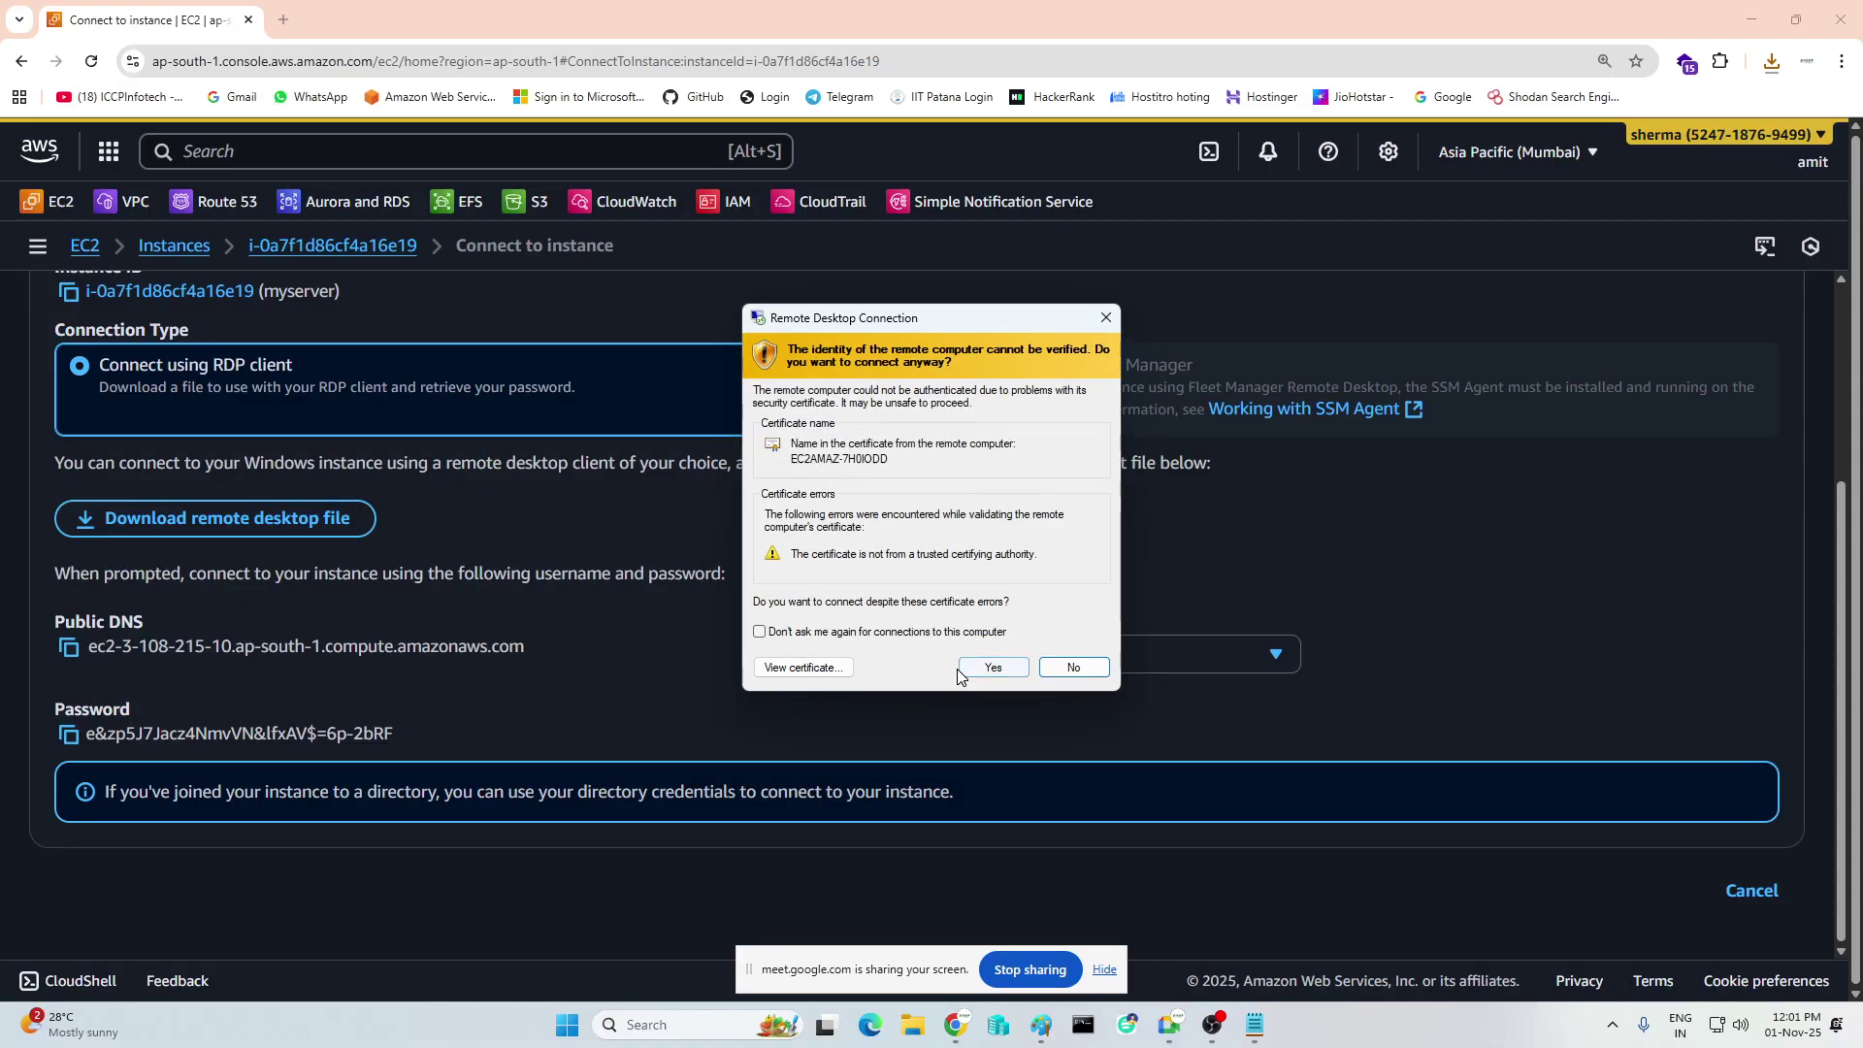
click(976, 668)
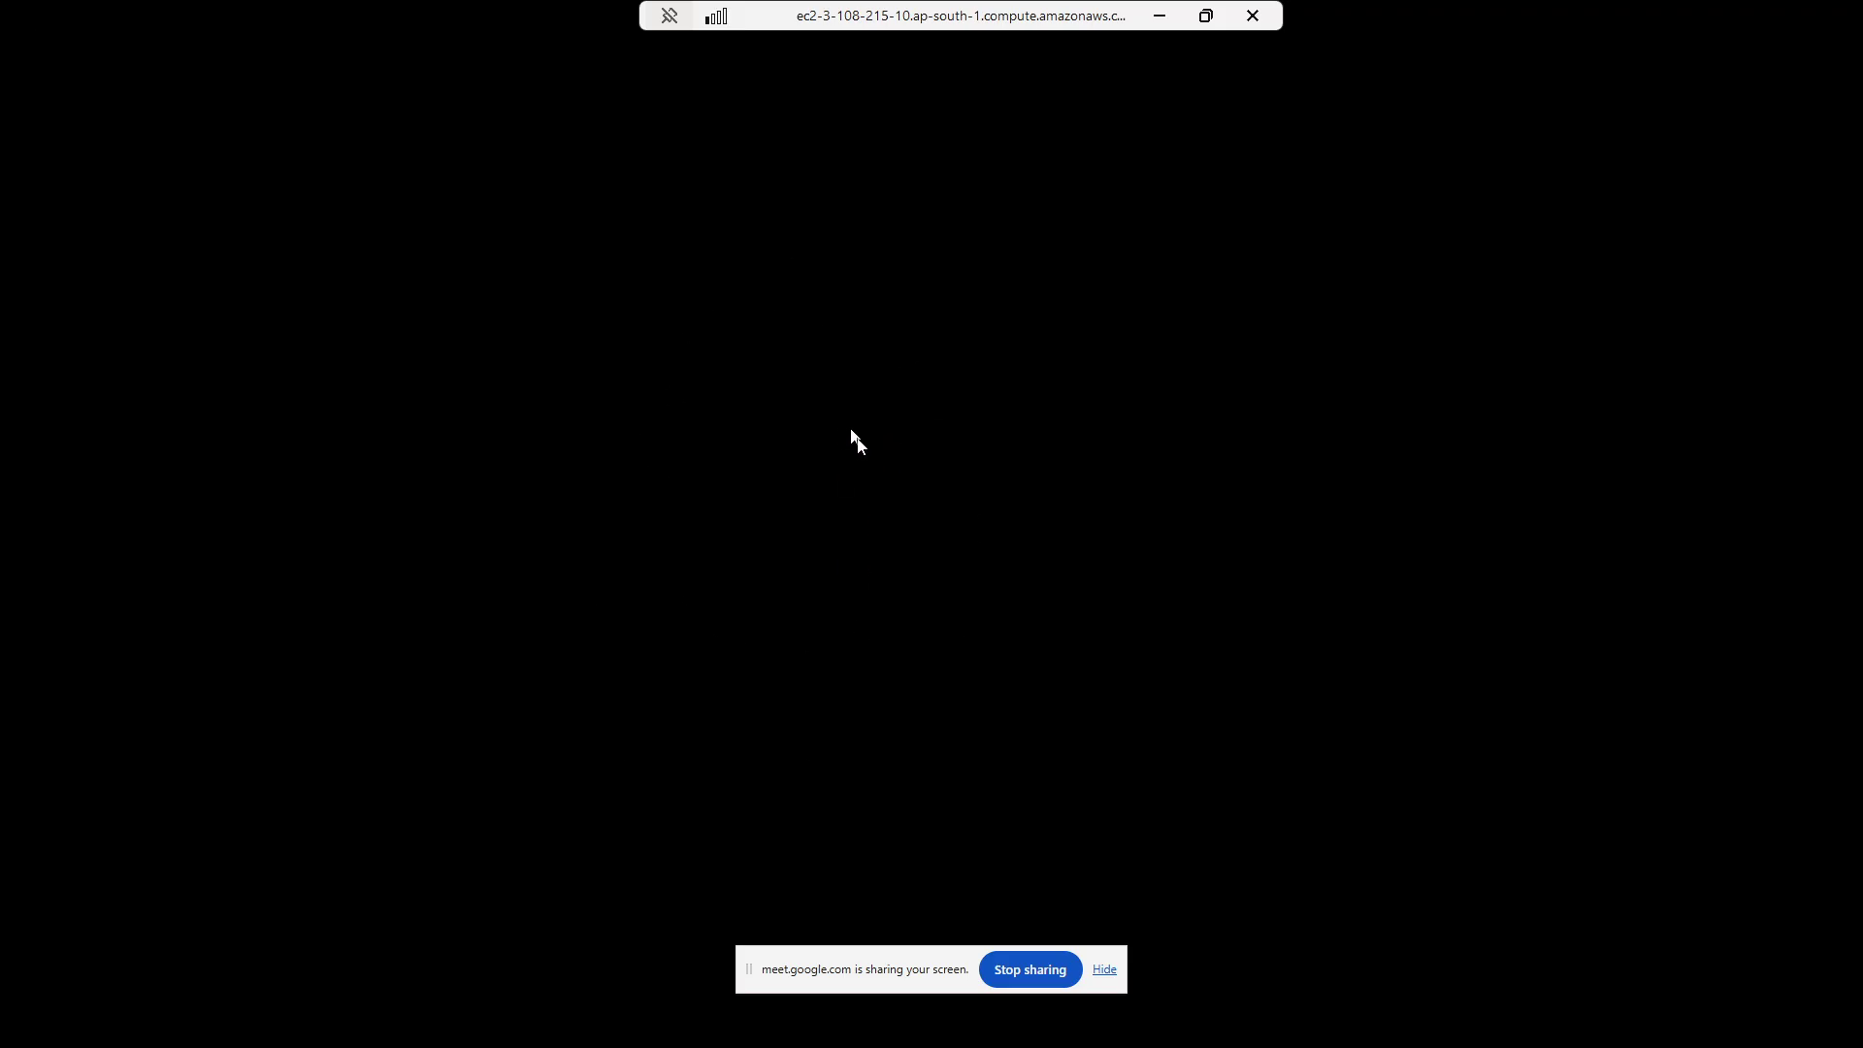
Step: Launch Server Manager from the Start menu and dismiss the network discoverability prompt
click(1105, 970)
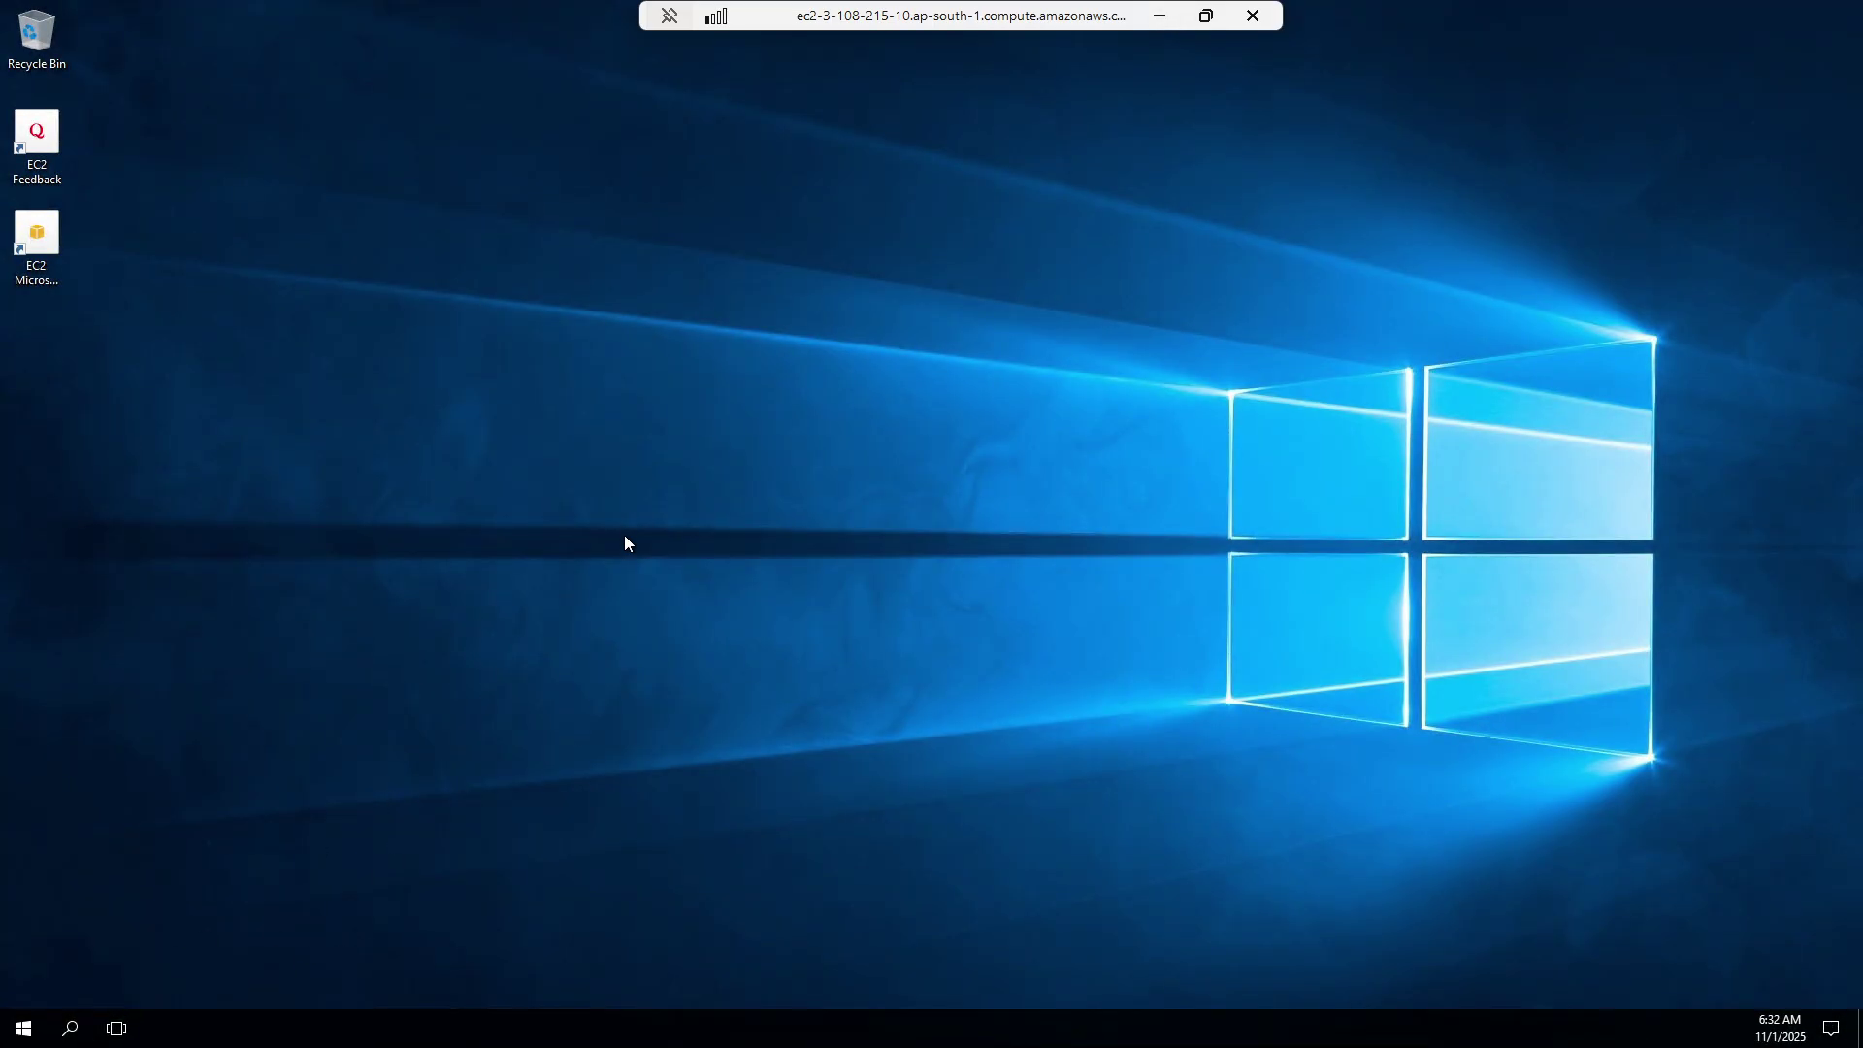
key(super)
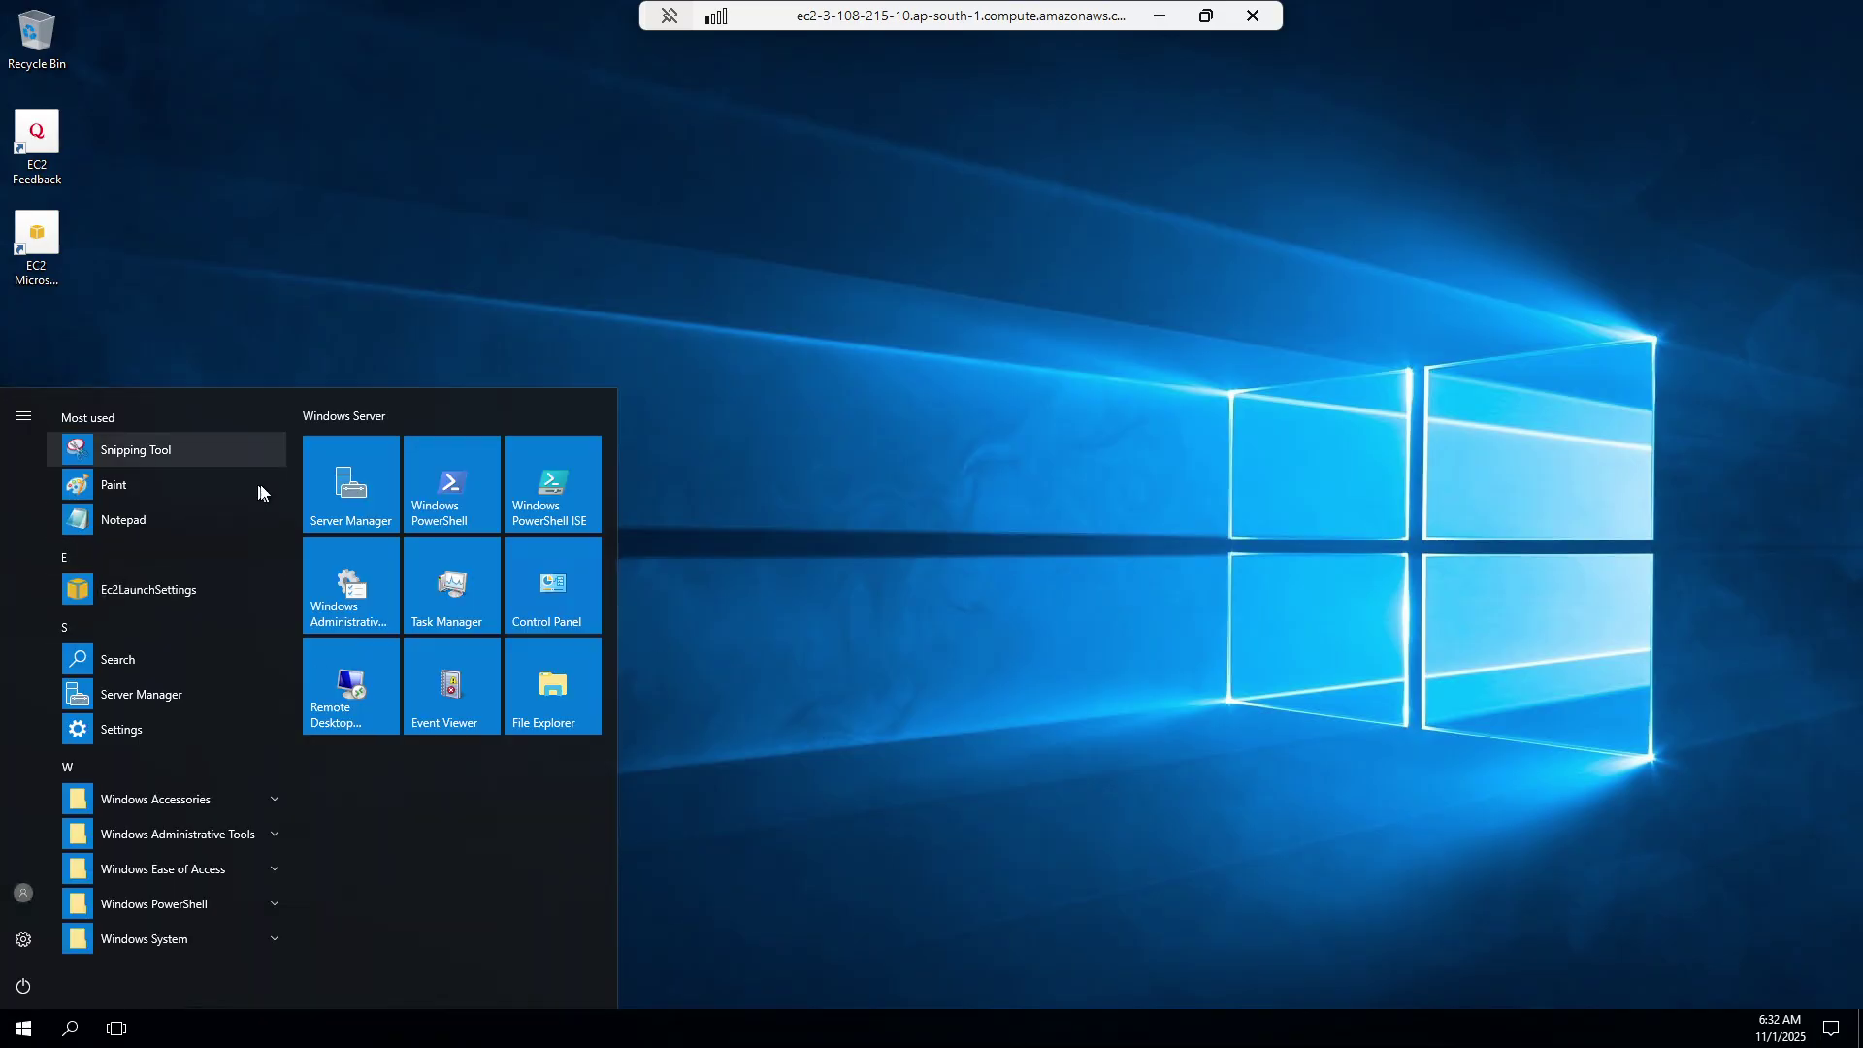
click(367, 493)
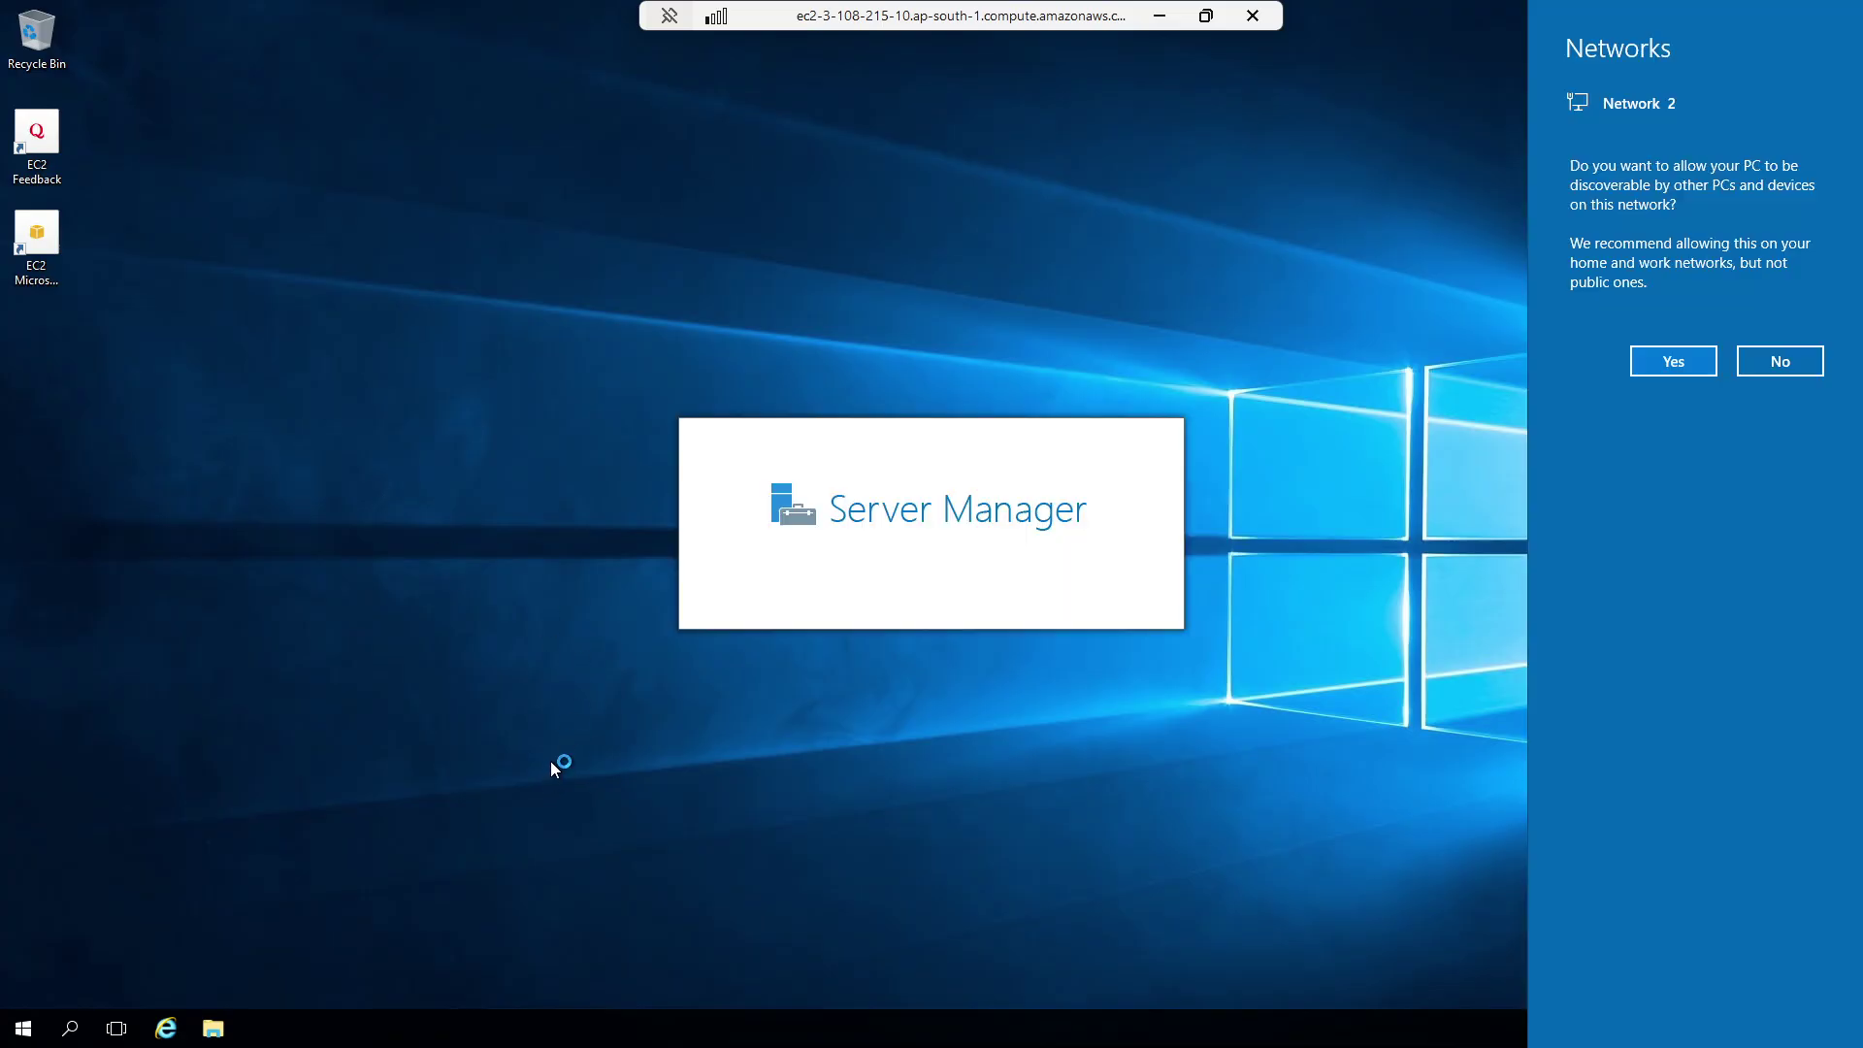
click(550, 761)
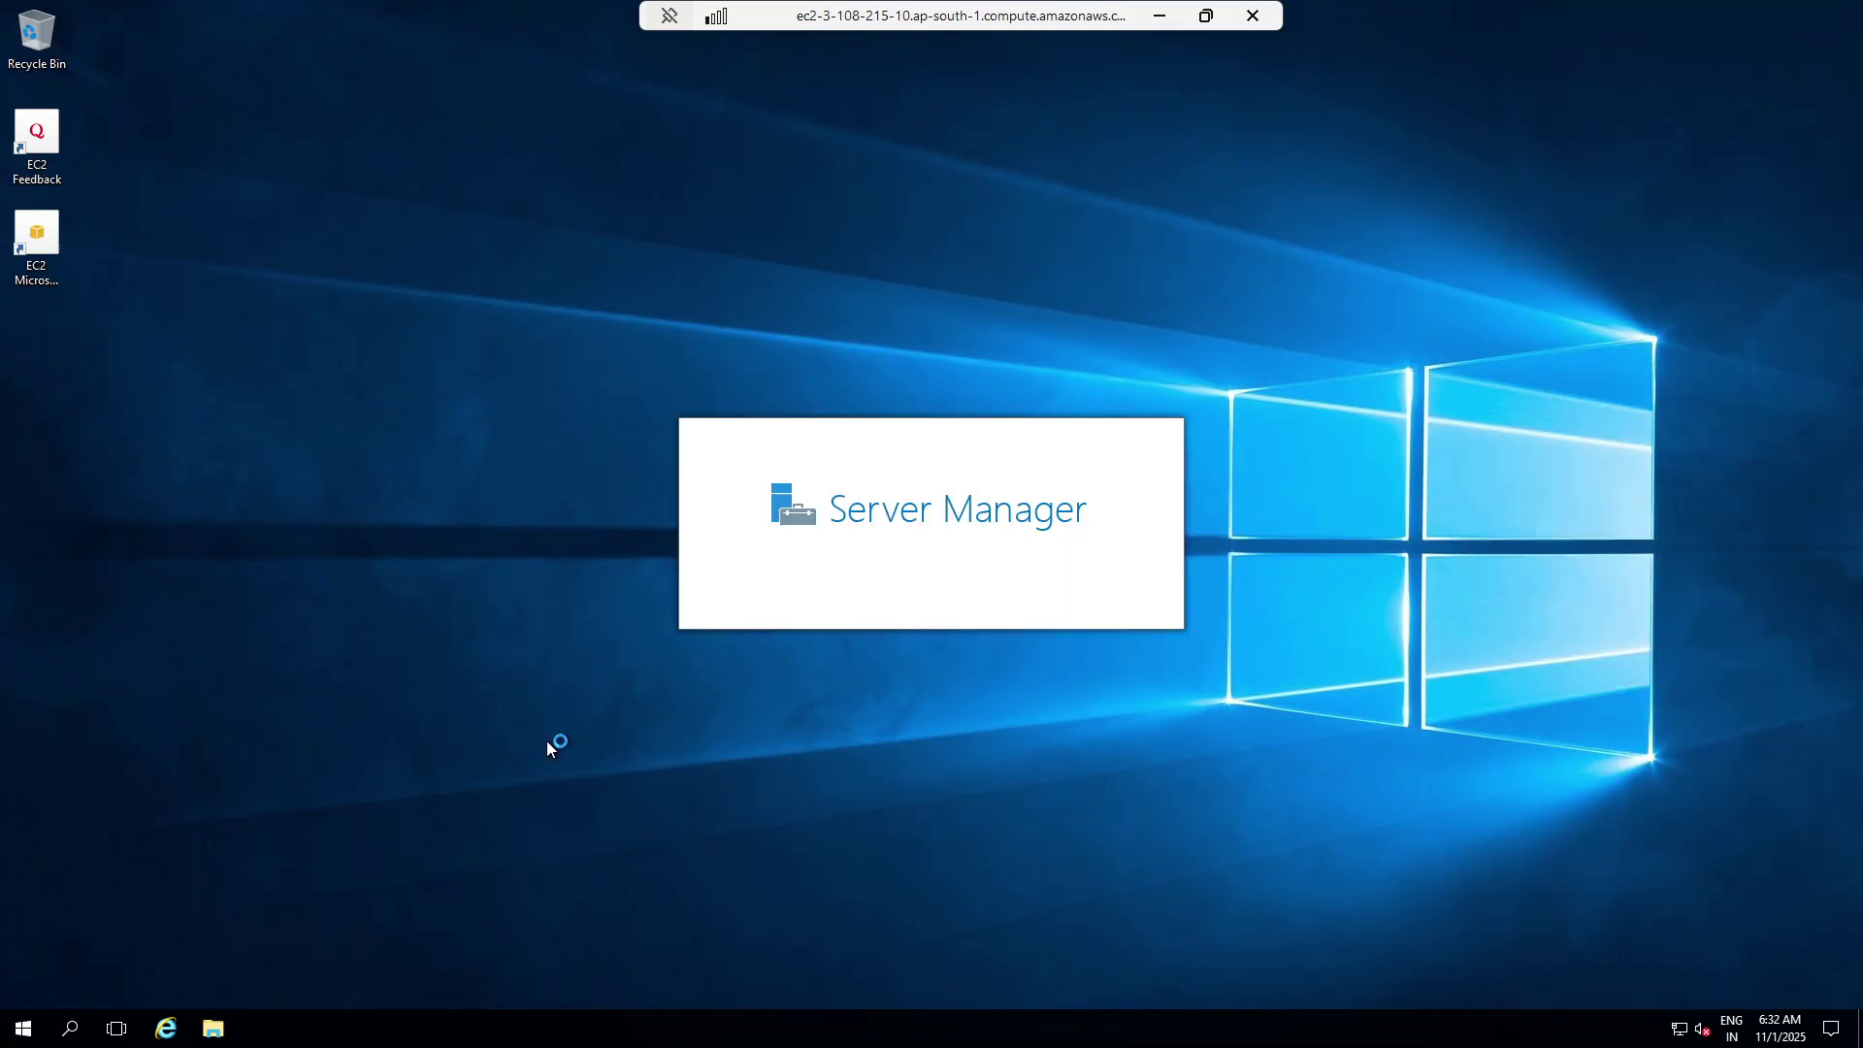
Step: Open a command prompt via Run (cmd) and type 'net user administrato'
key(super+r)
text(cmd)
key(Return)
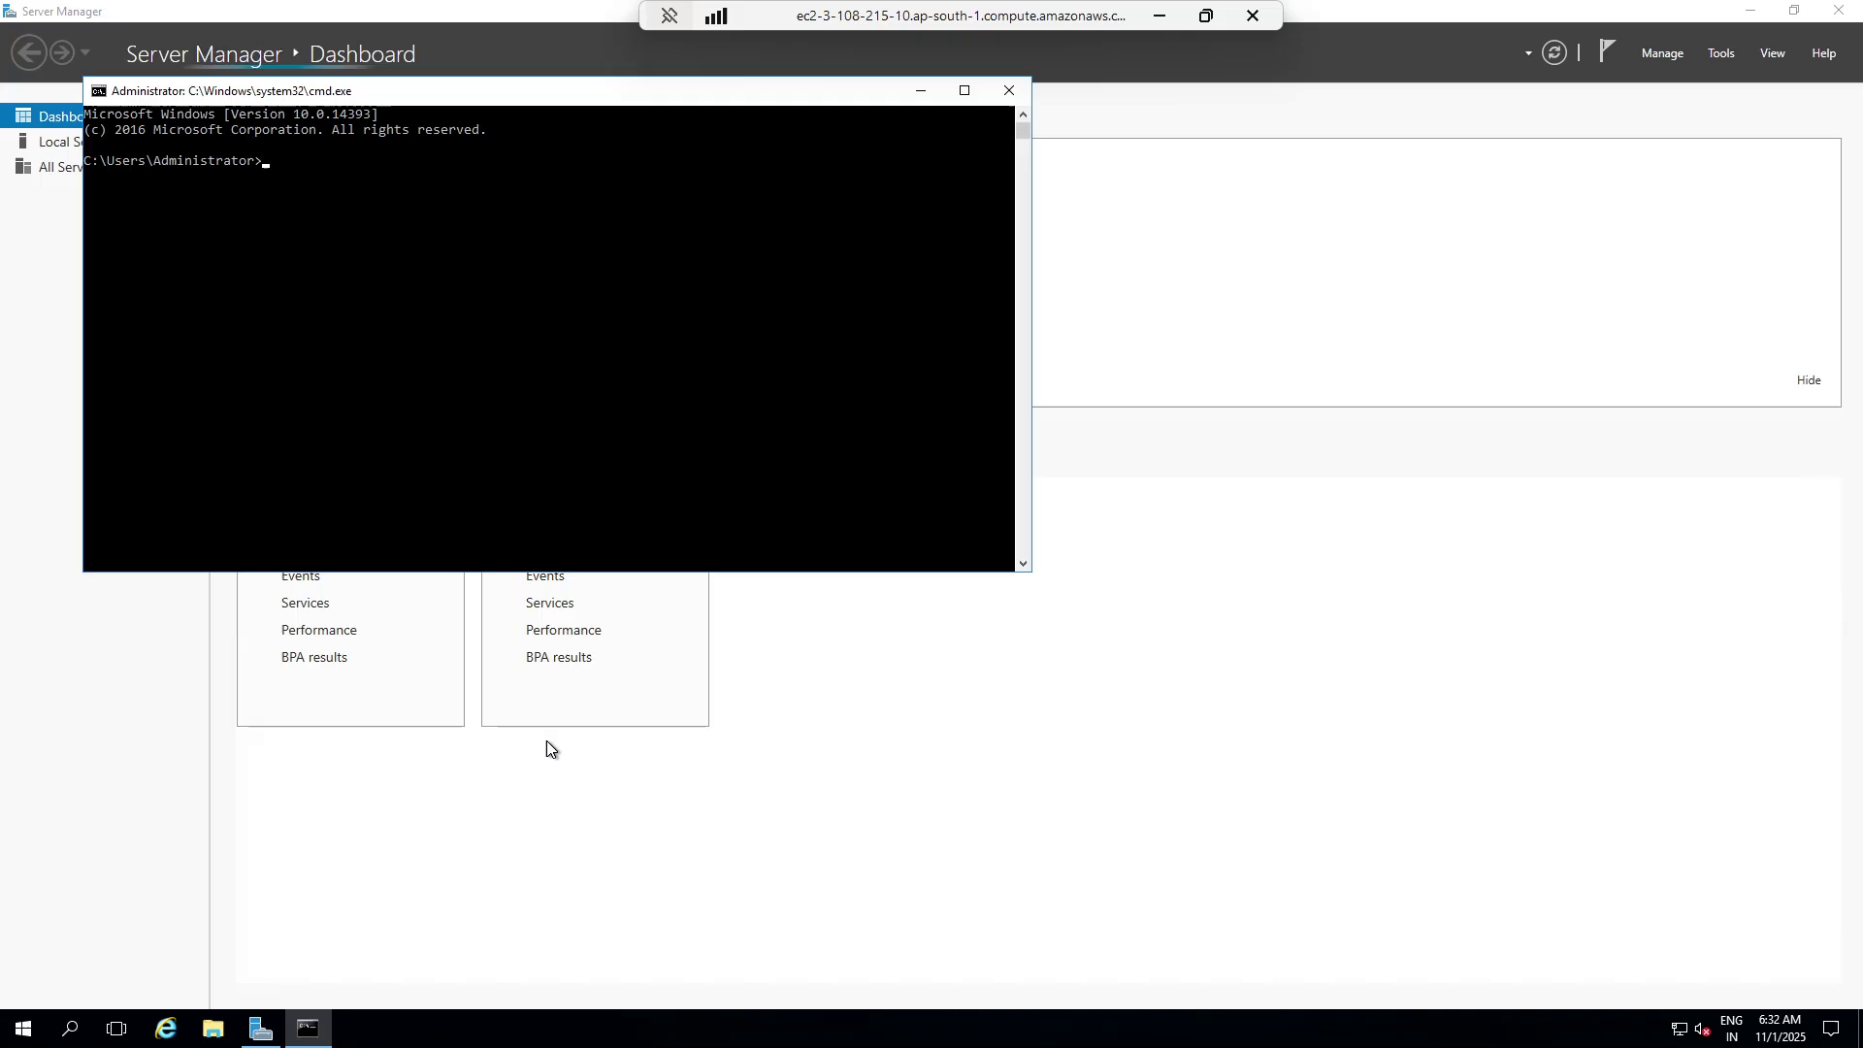
text(net user)
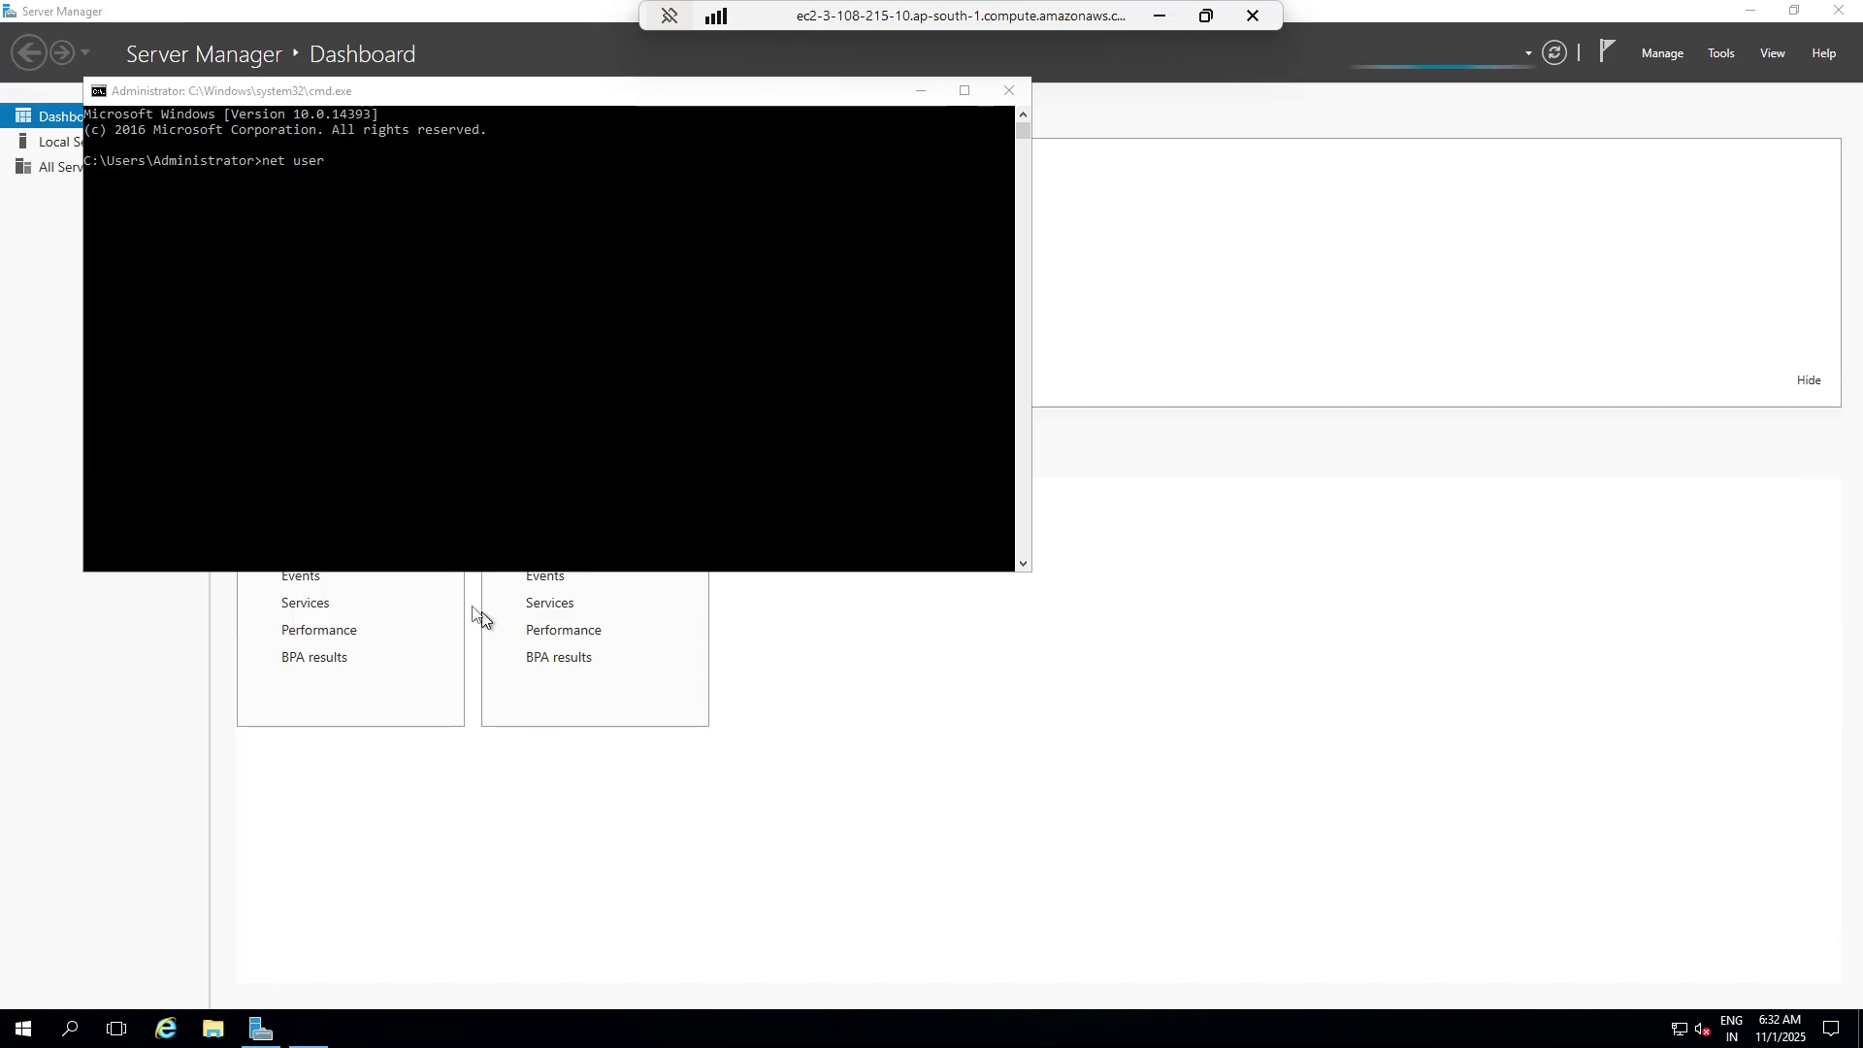
click(682, 336)
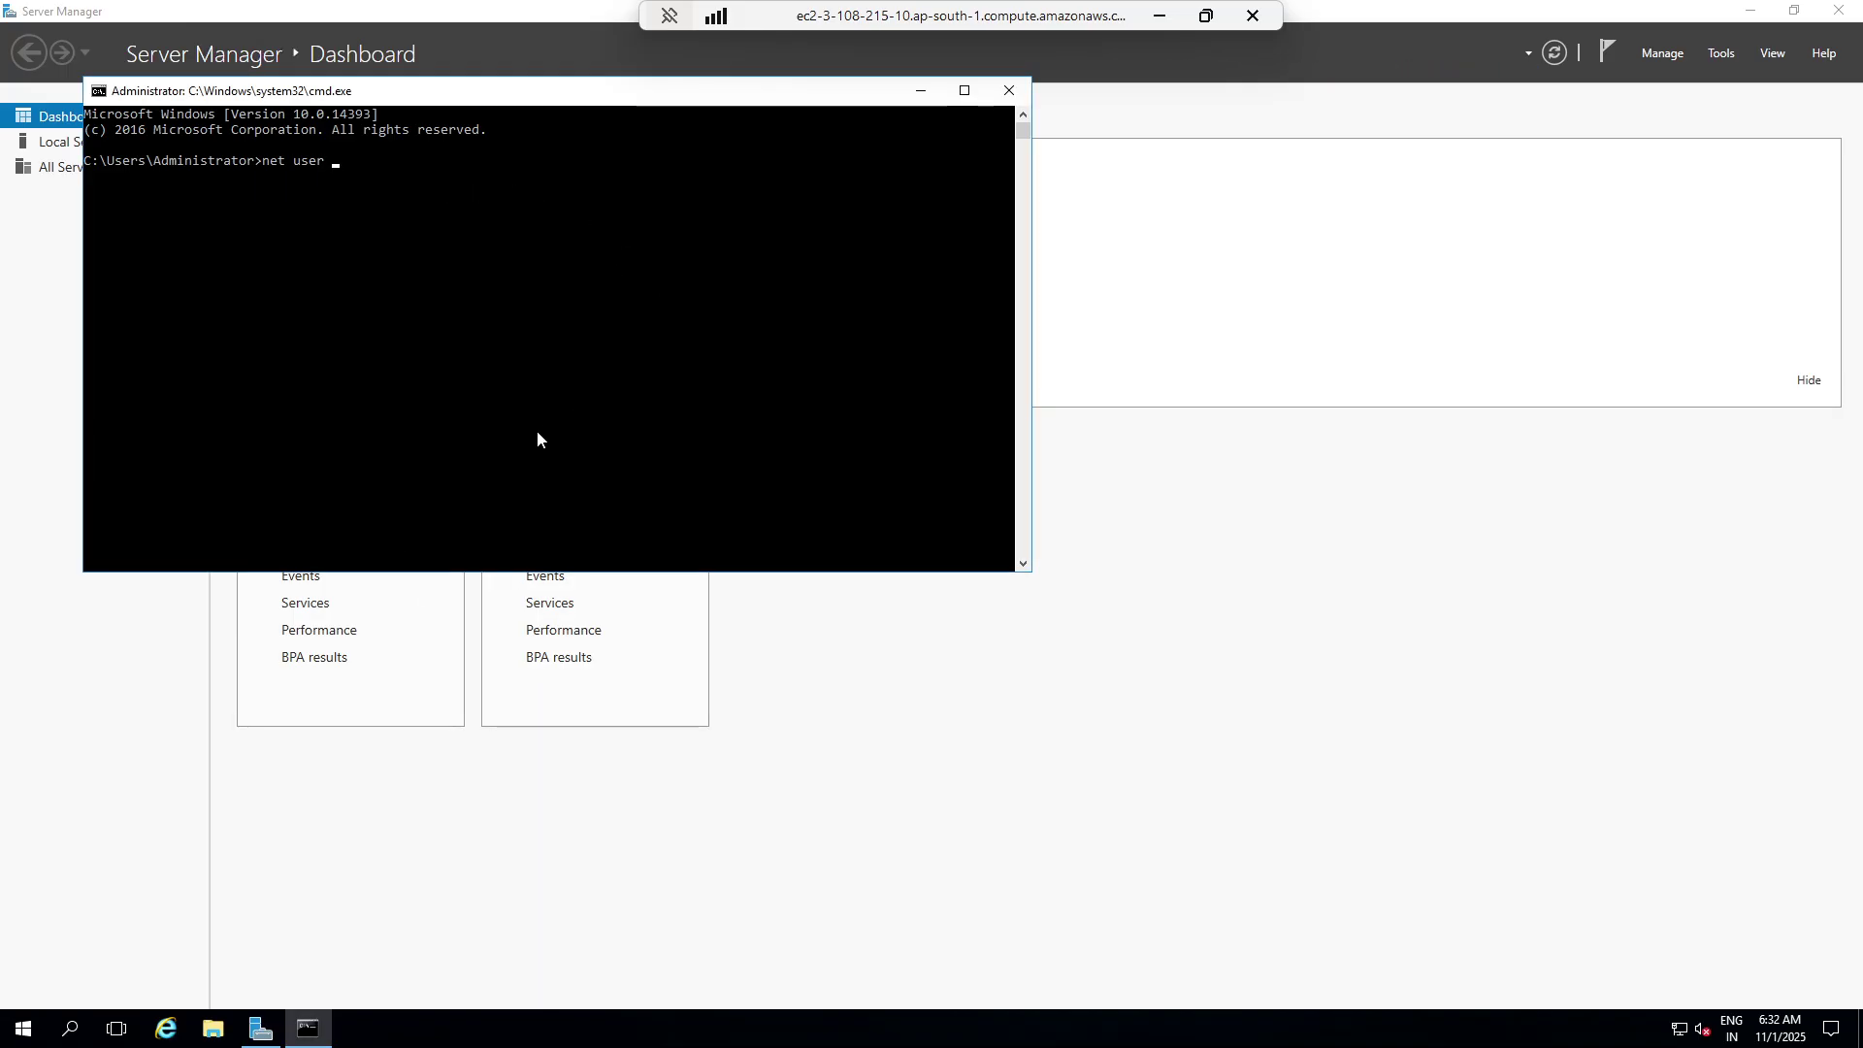
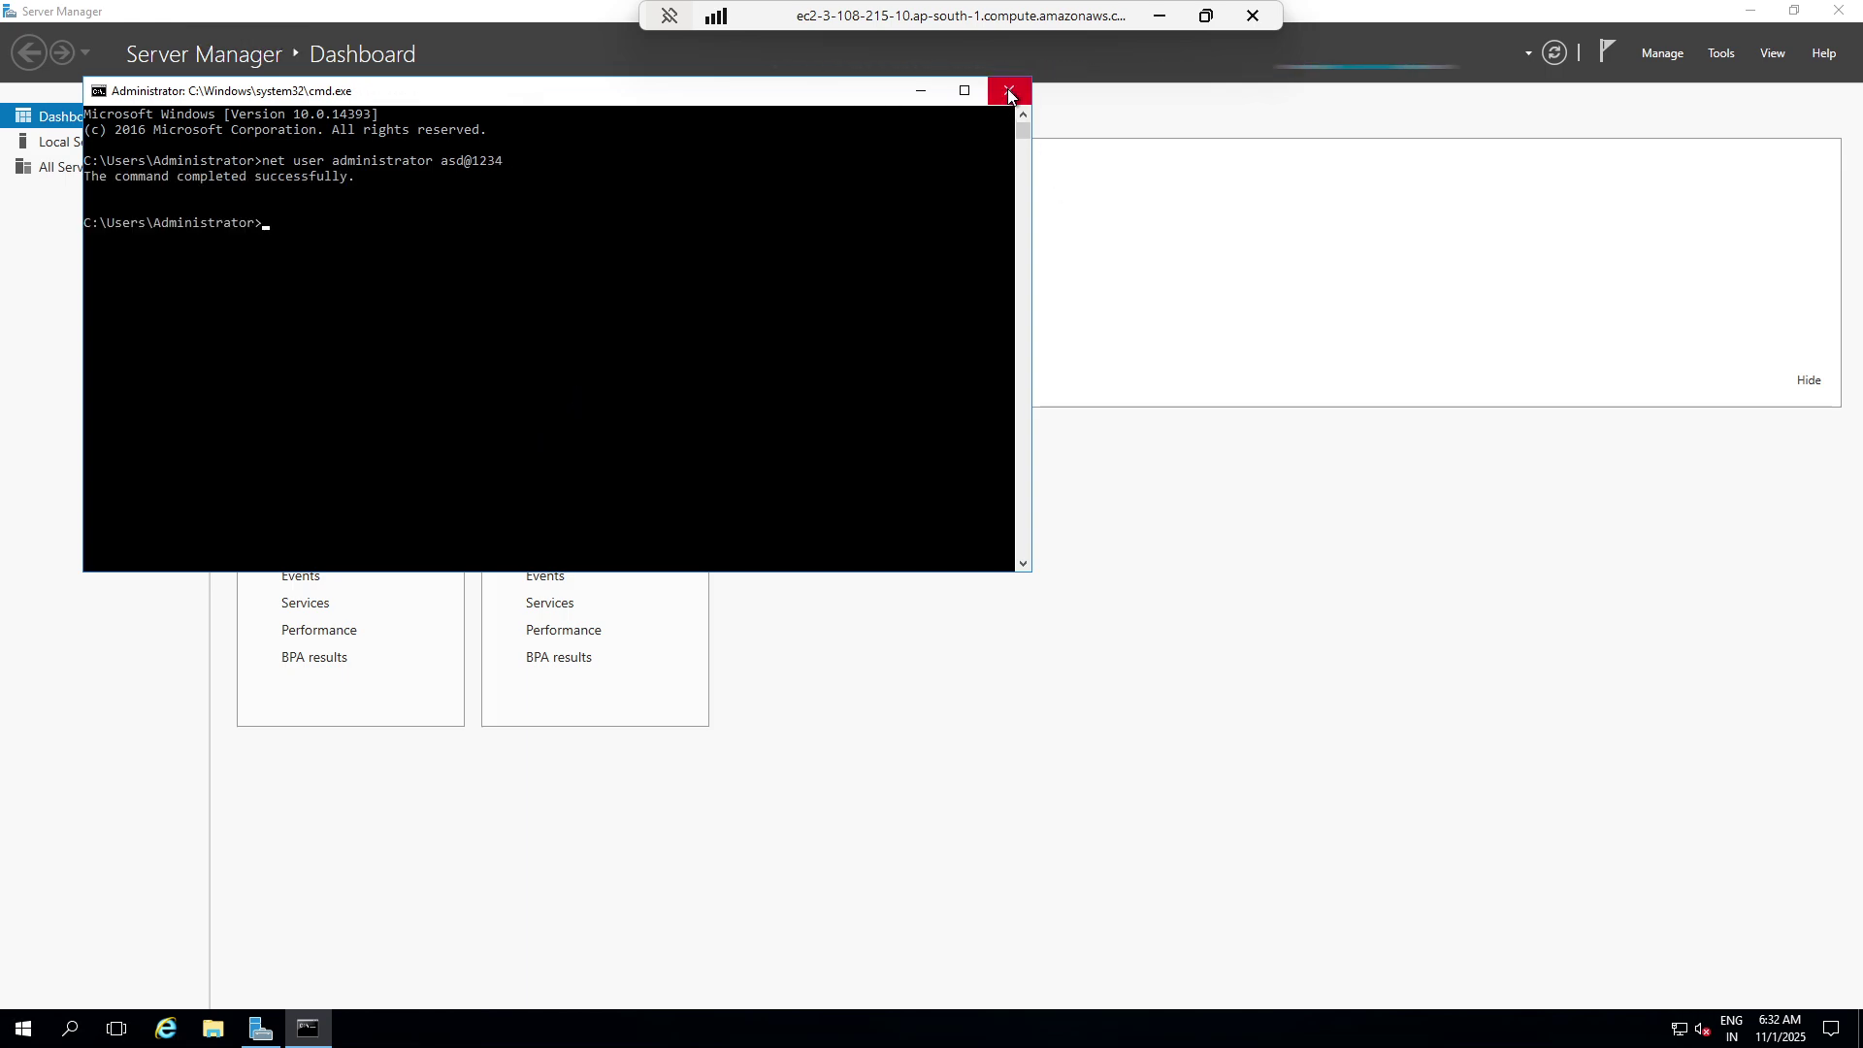
Step: Close the command prompt and create a desktop folder named 'java app'
click(1009, 90)
click(1750, 10)
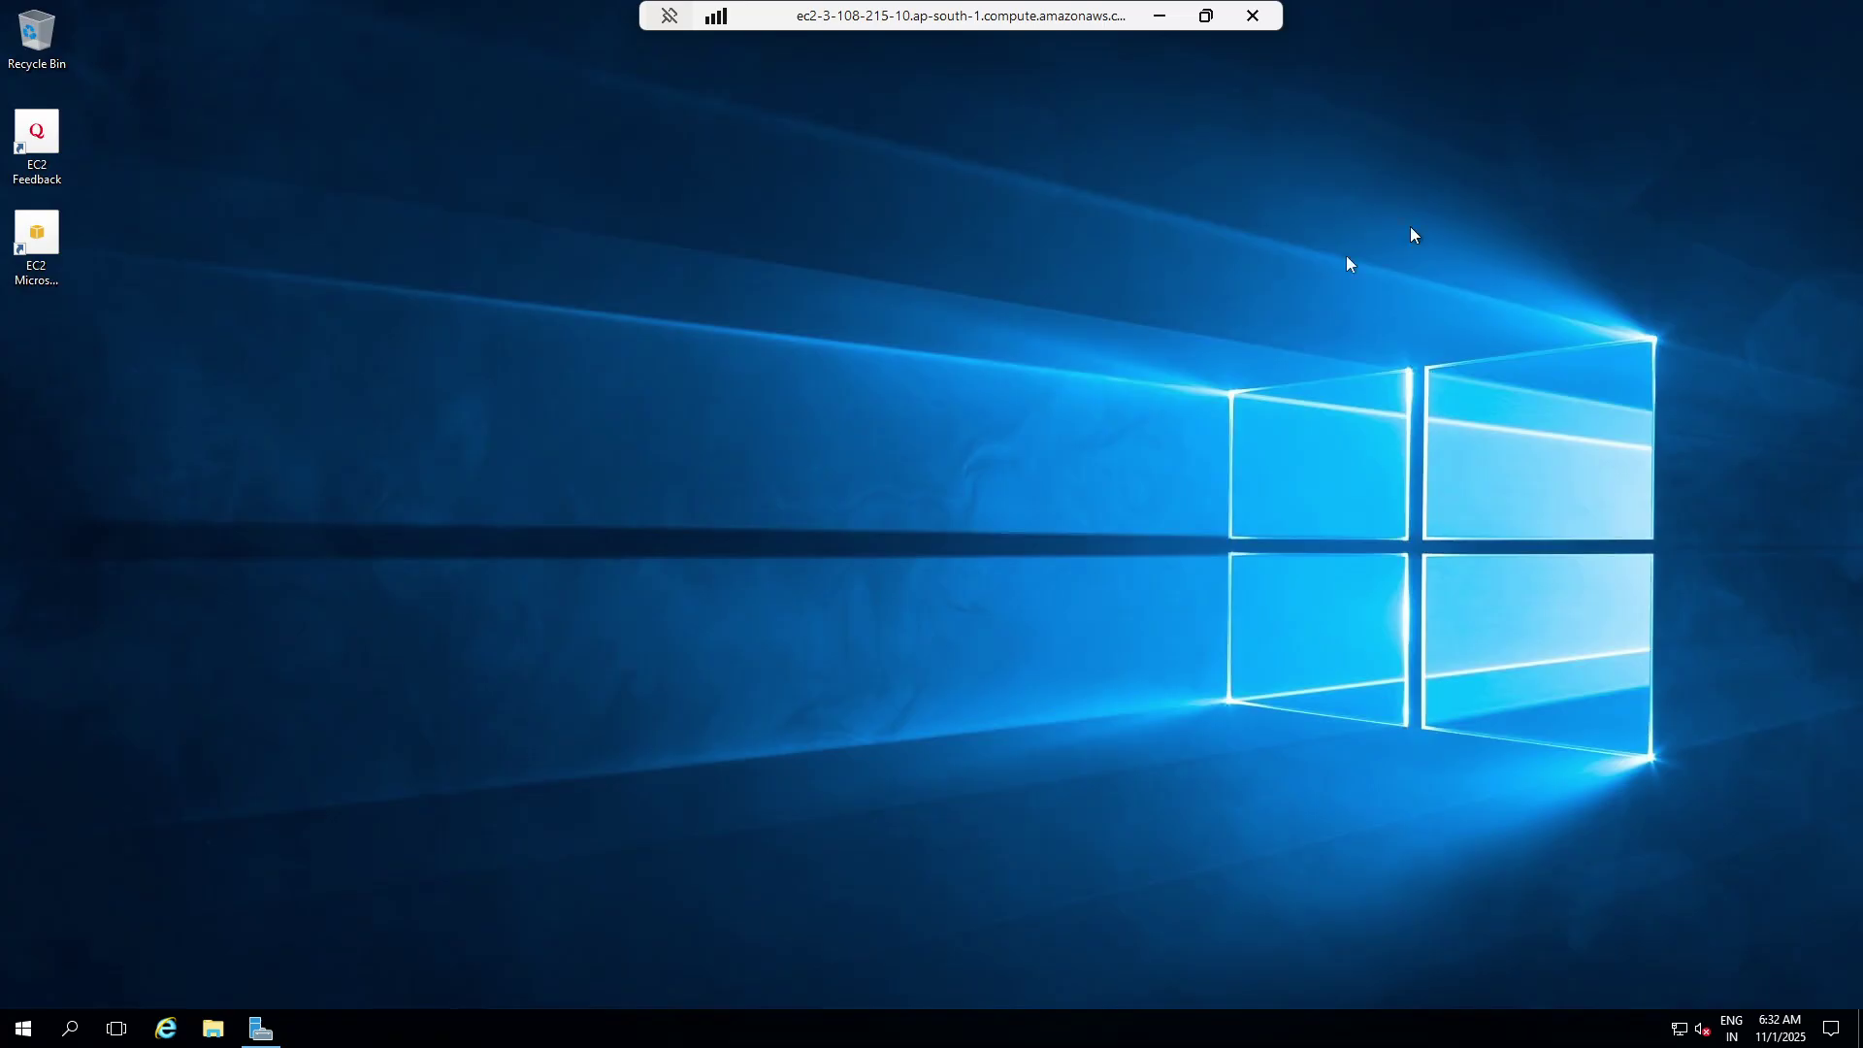
right_click(820, 525)
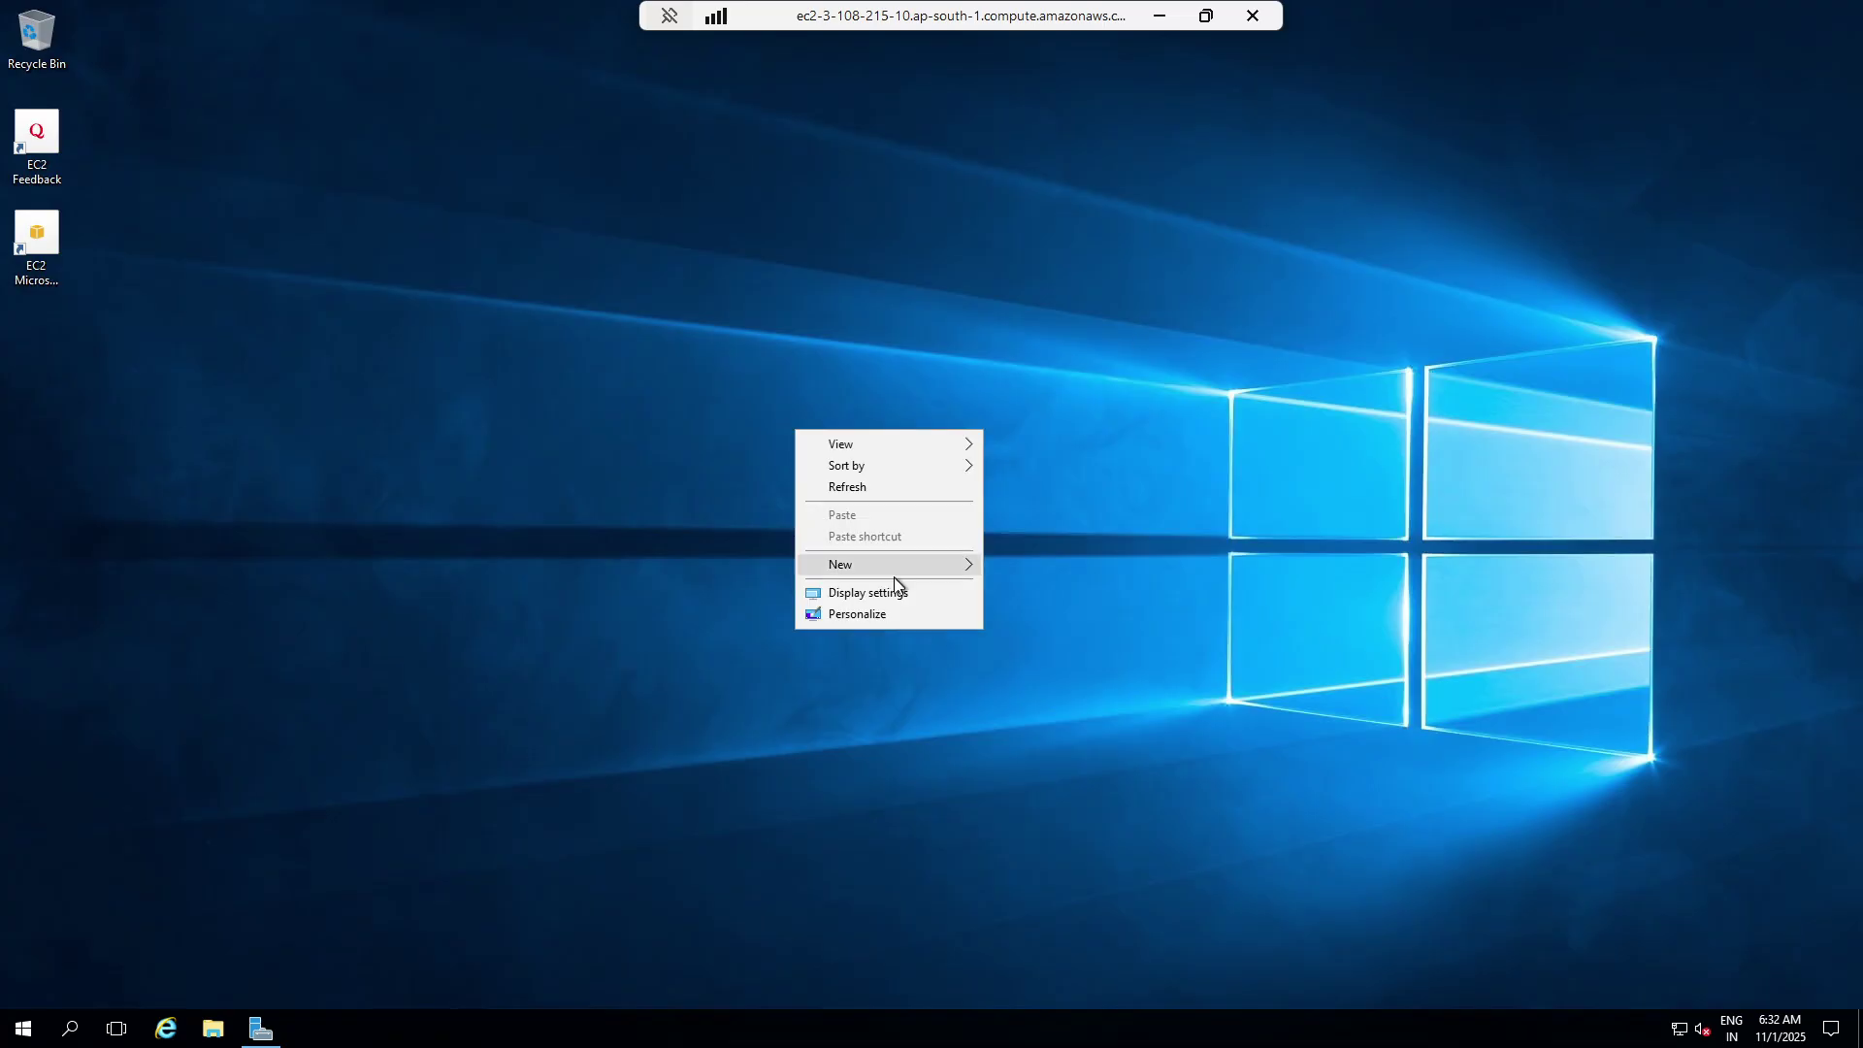
mouse_move(902, 565)
click(1022, 570)
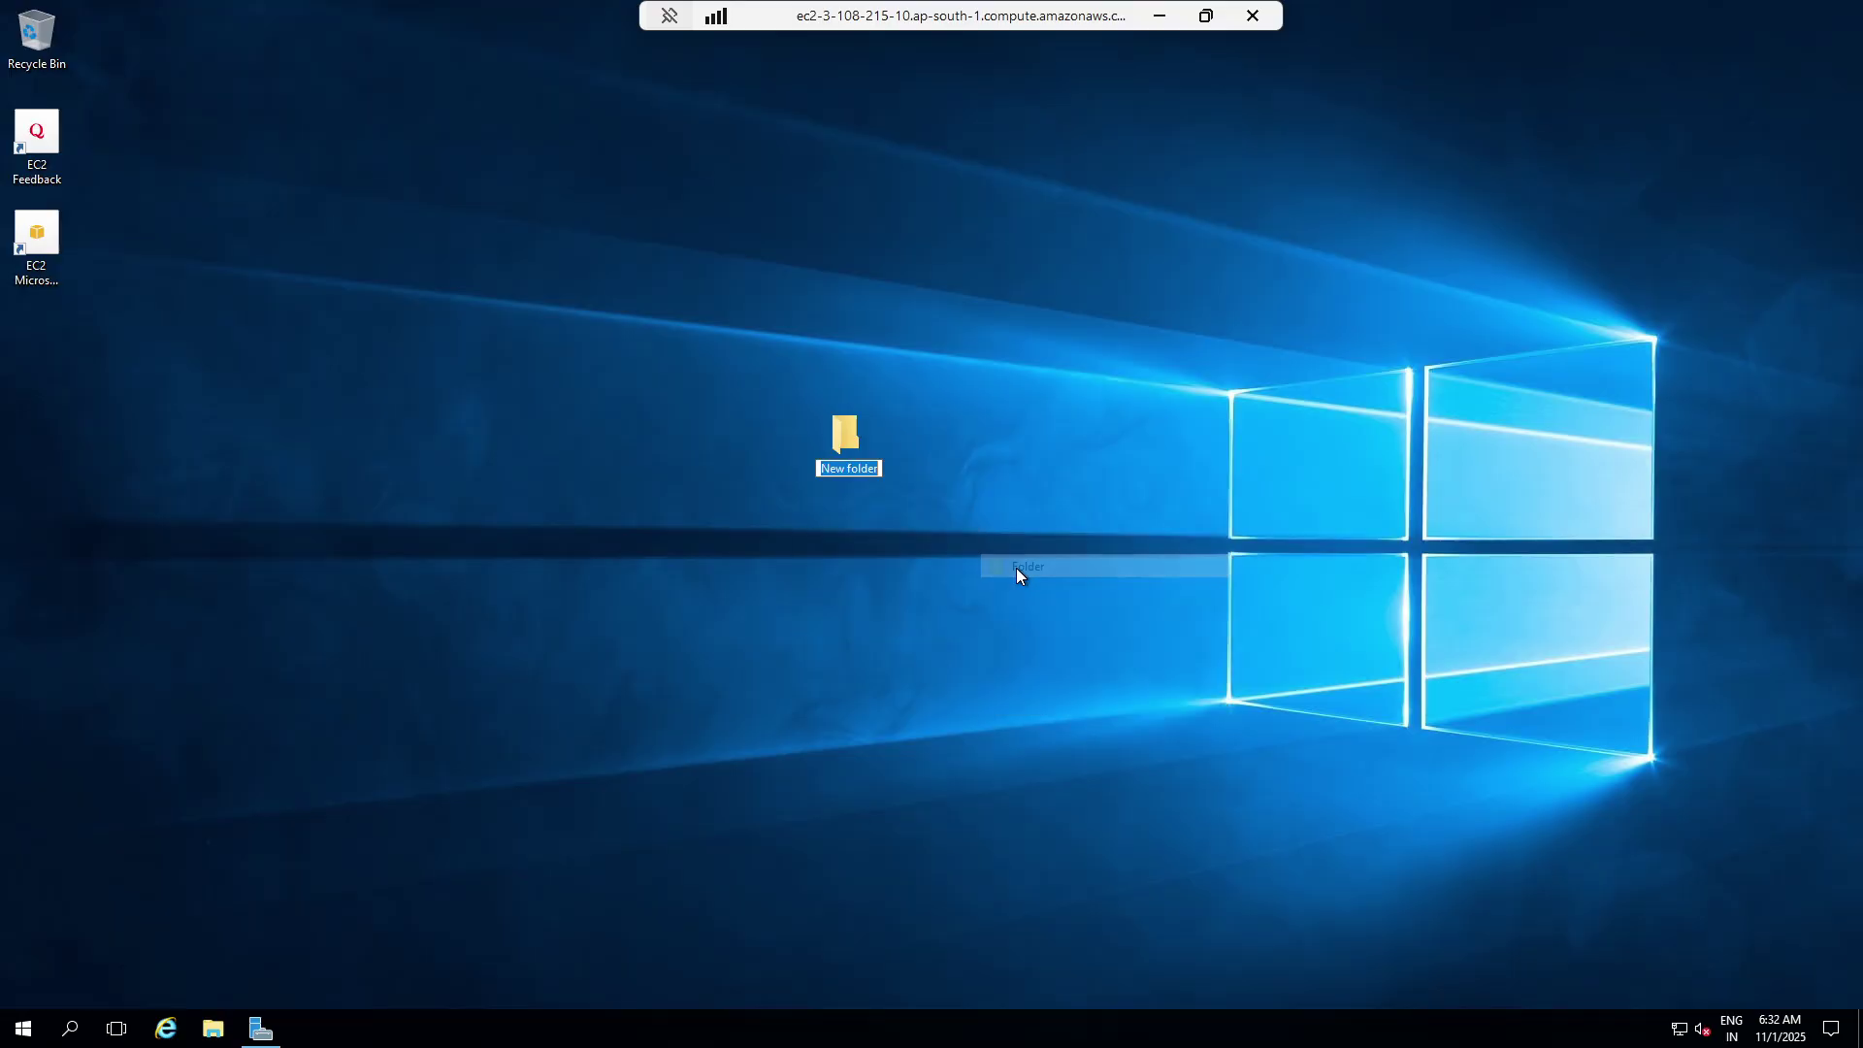
text(java a)
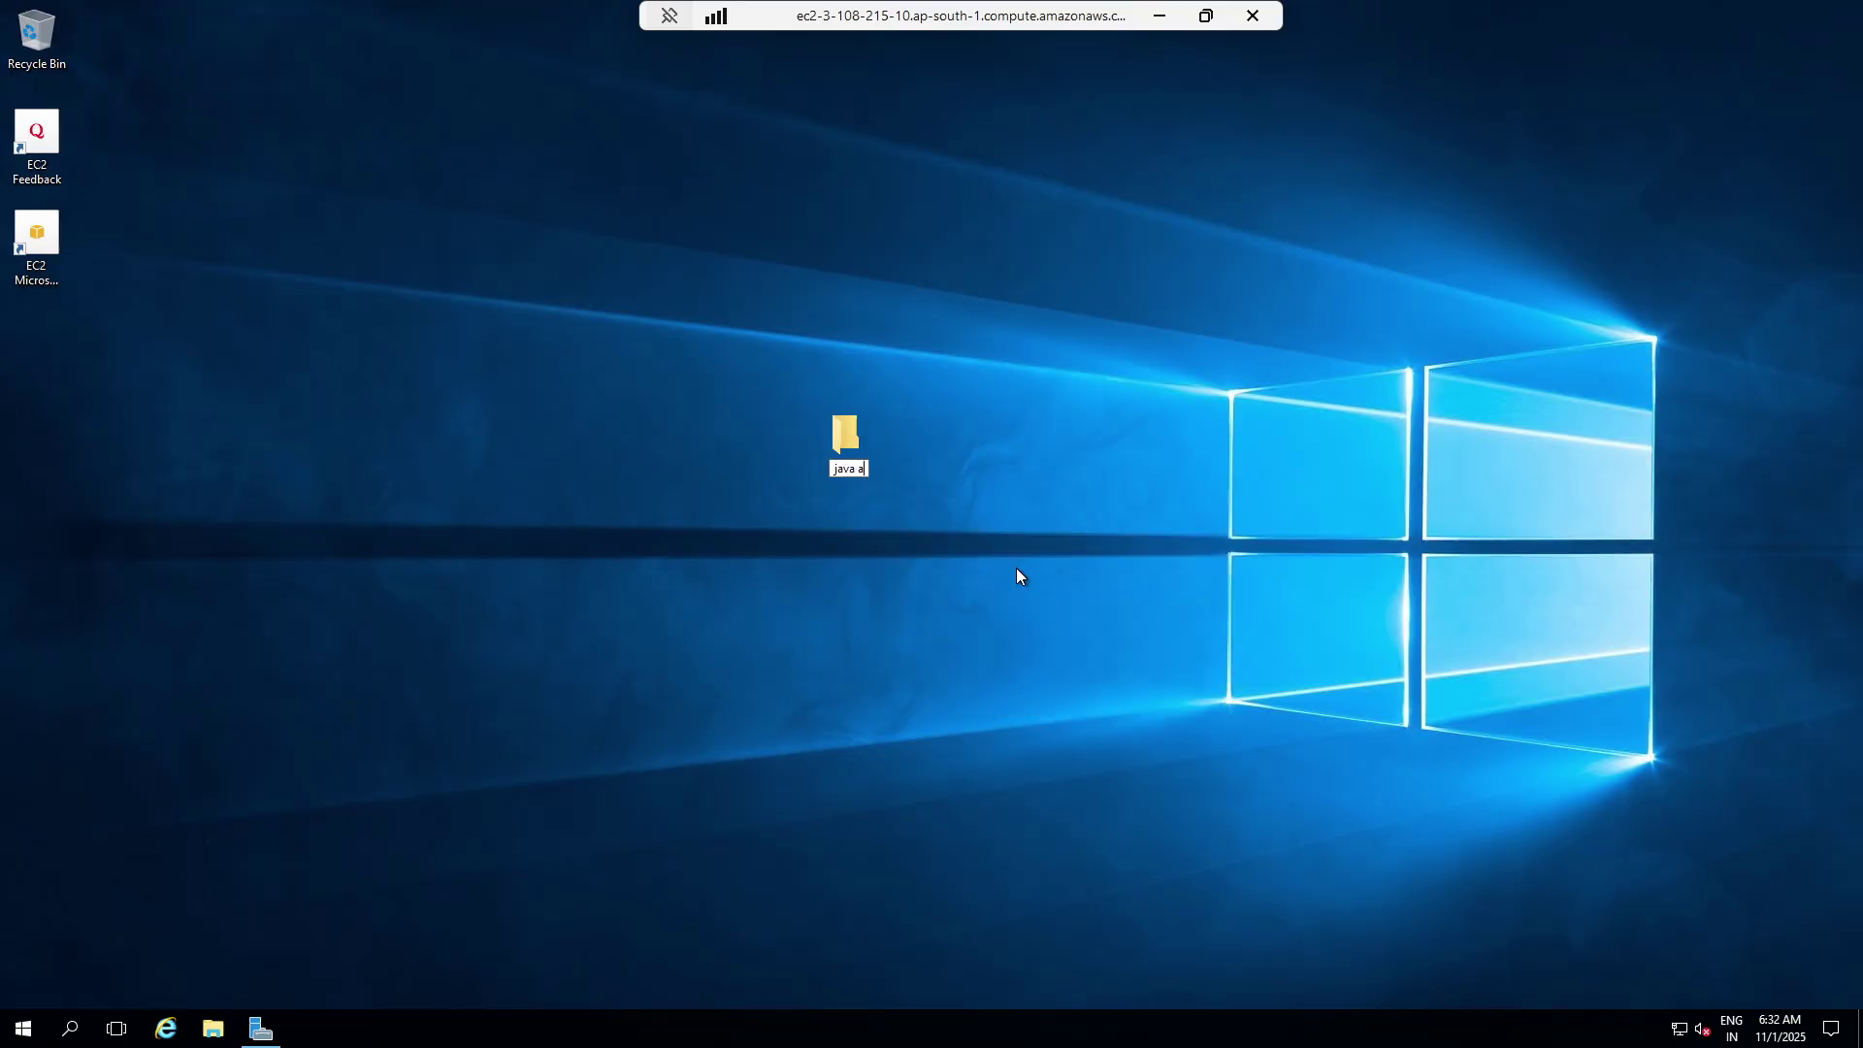
text(pp)
click(1154, 492)
Step: Create a second desktop folder named 'python app' and restore Server Manager
right_click(1155, 492)
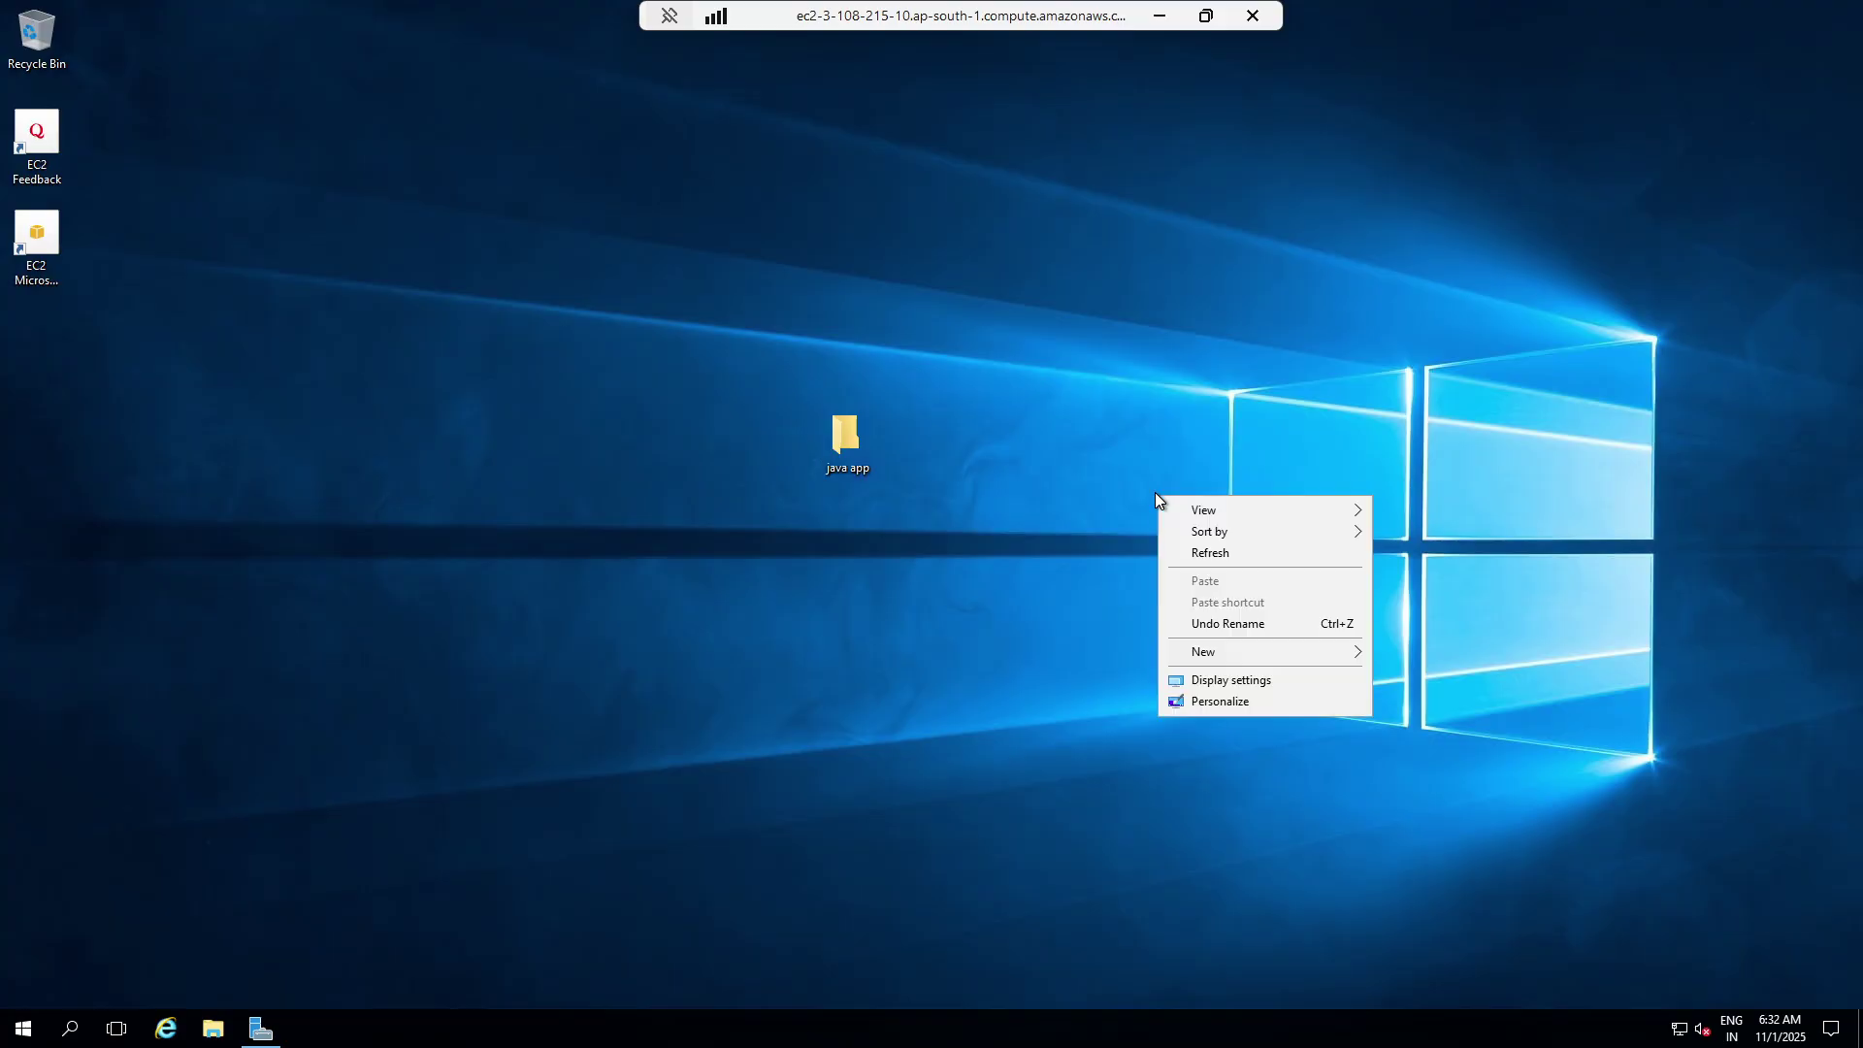
mouse_move(1359, 654)
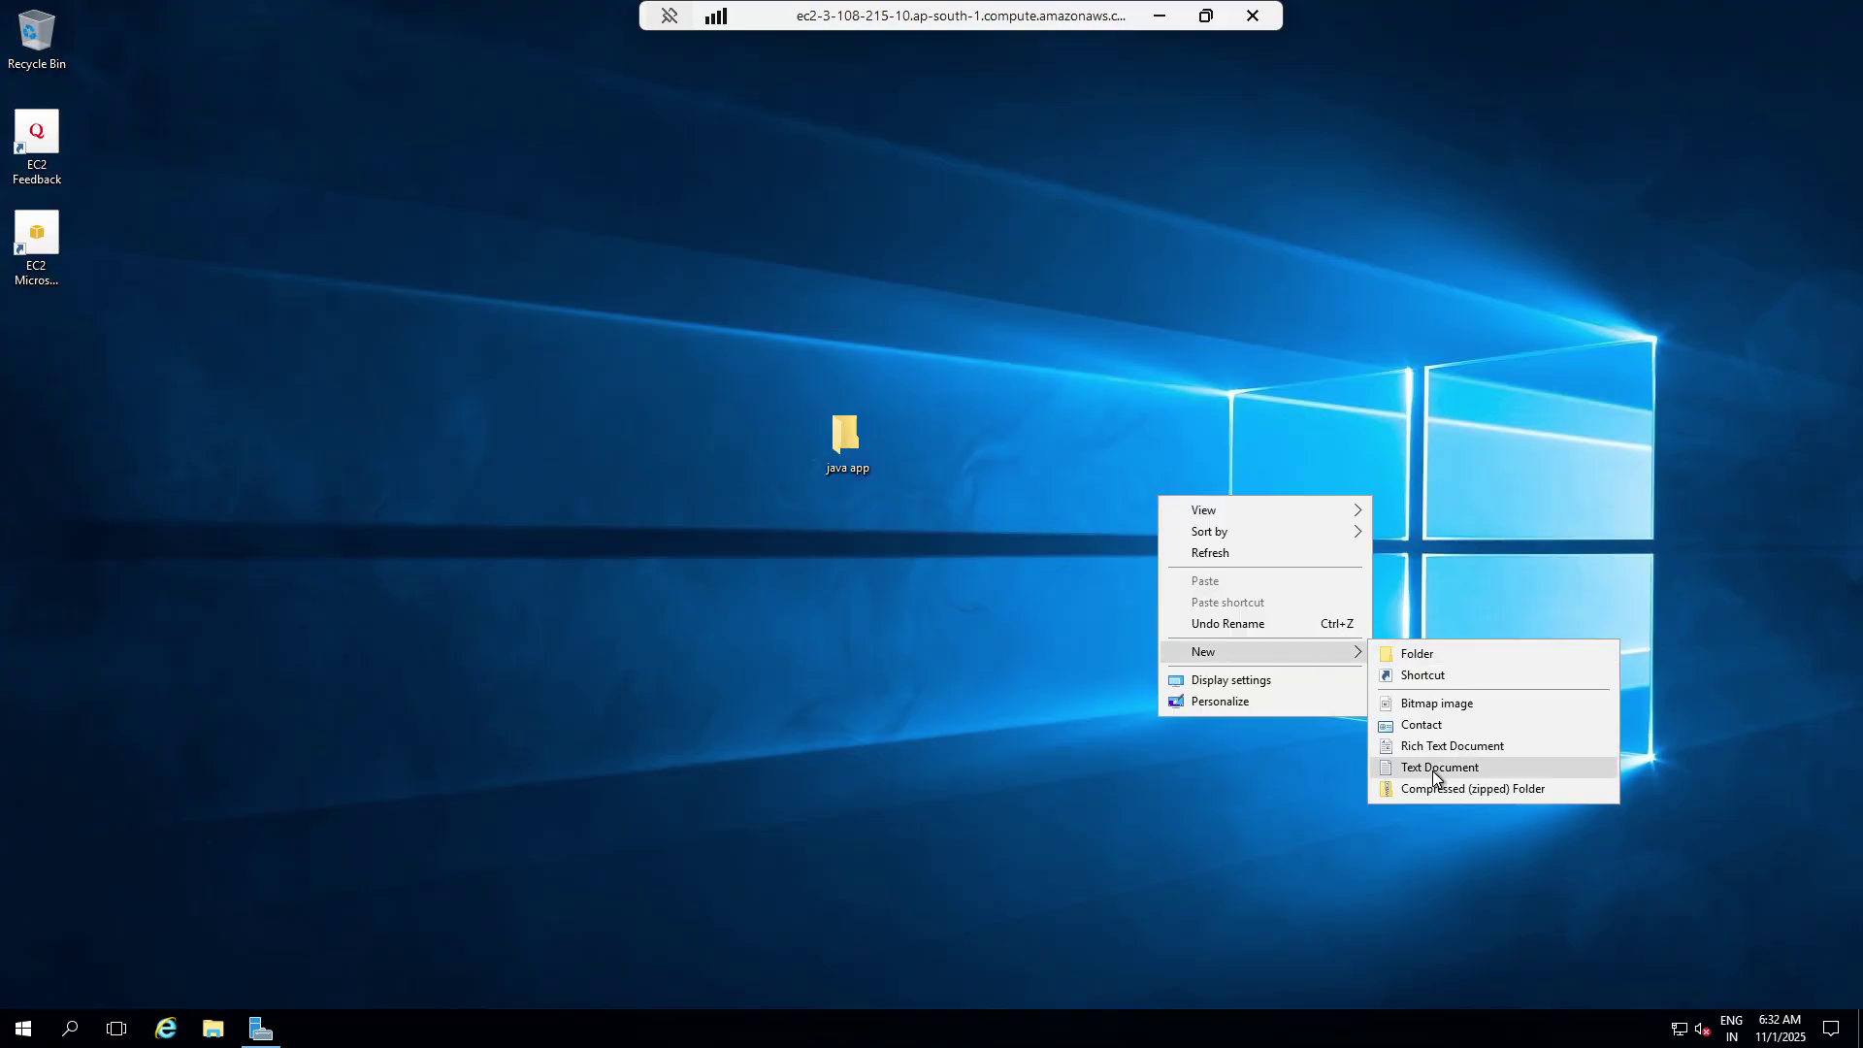
click(1430, 658)
text(p)
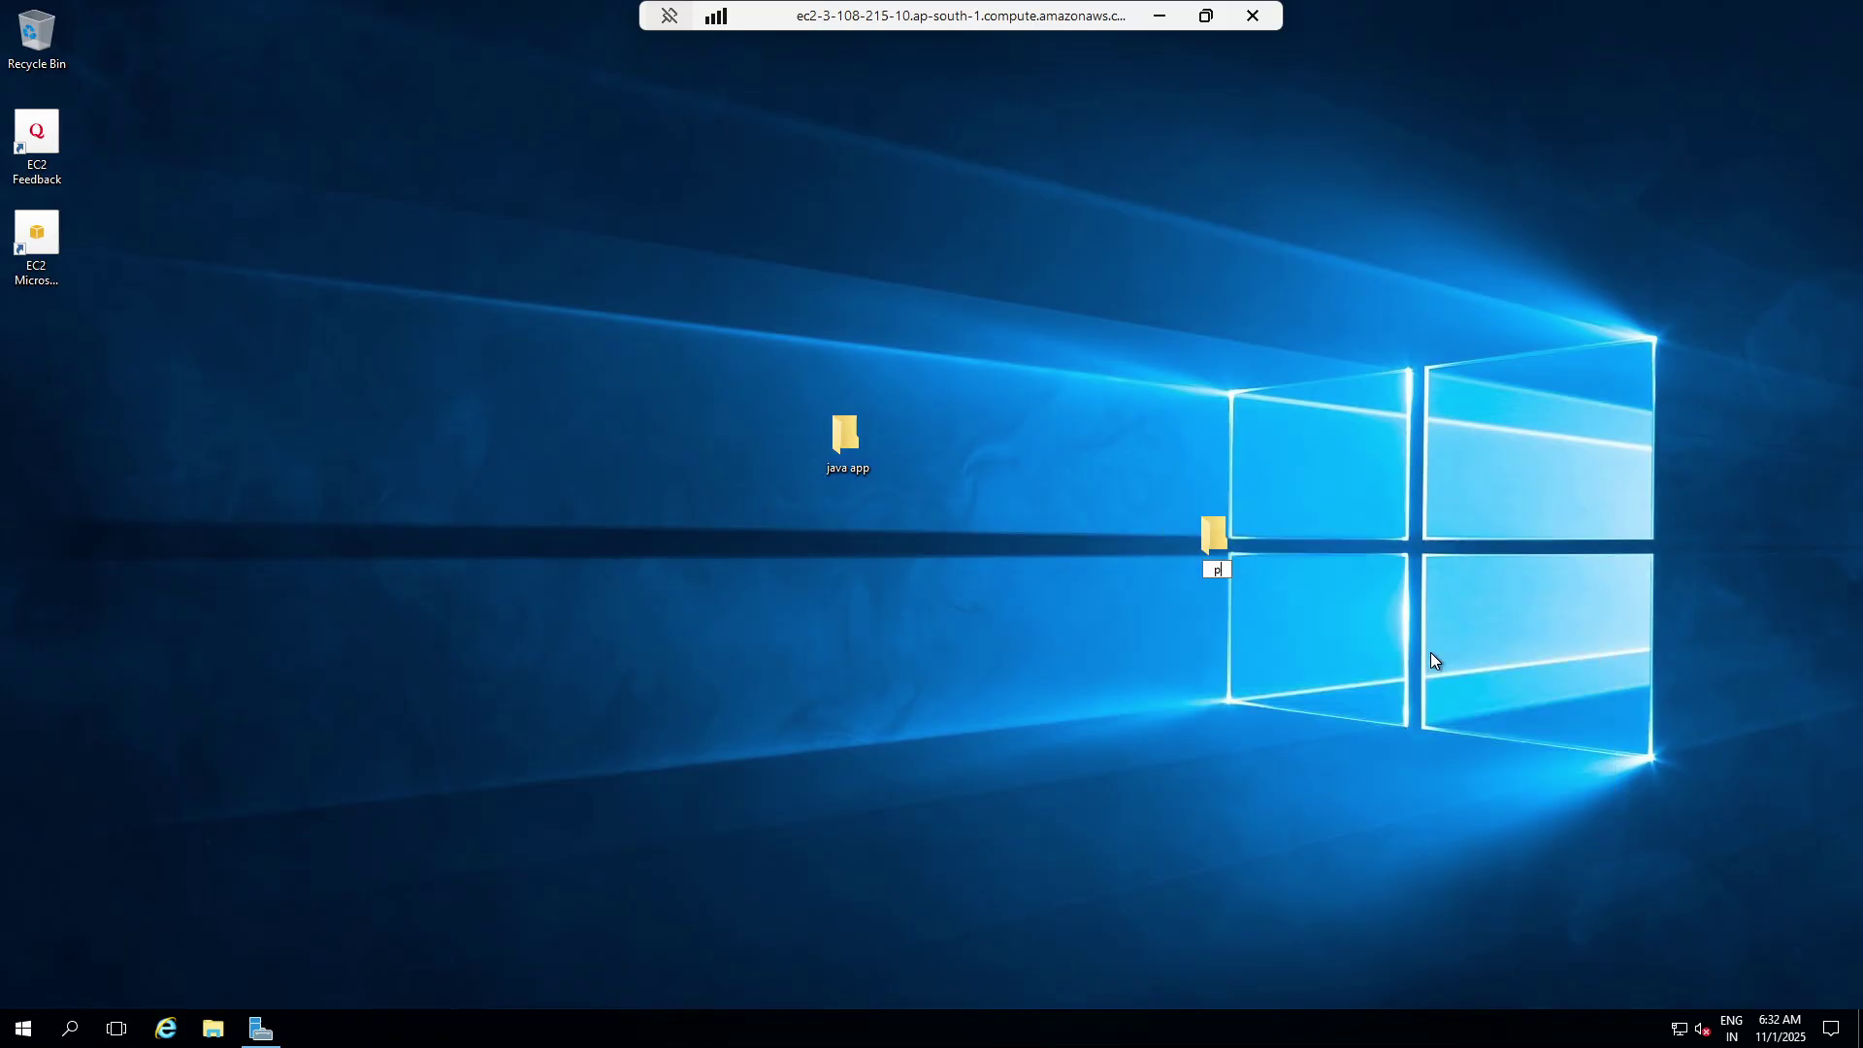
text(ython app)
click(1054, 713)
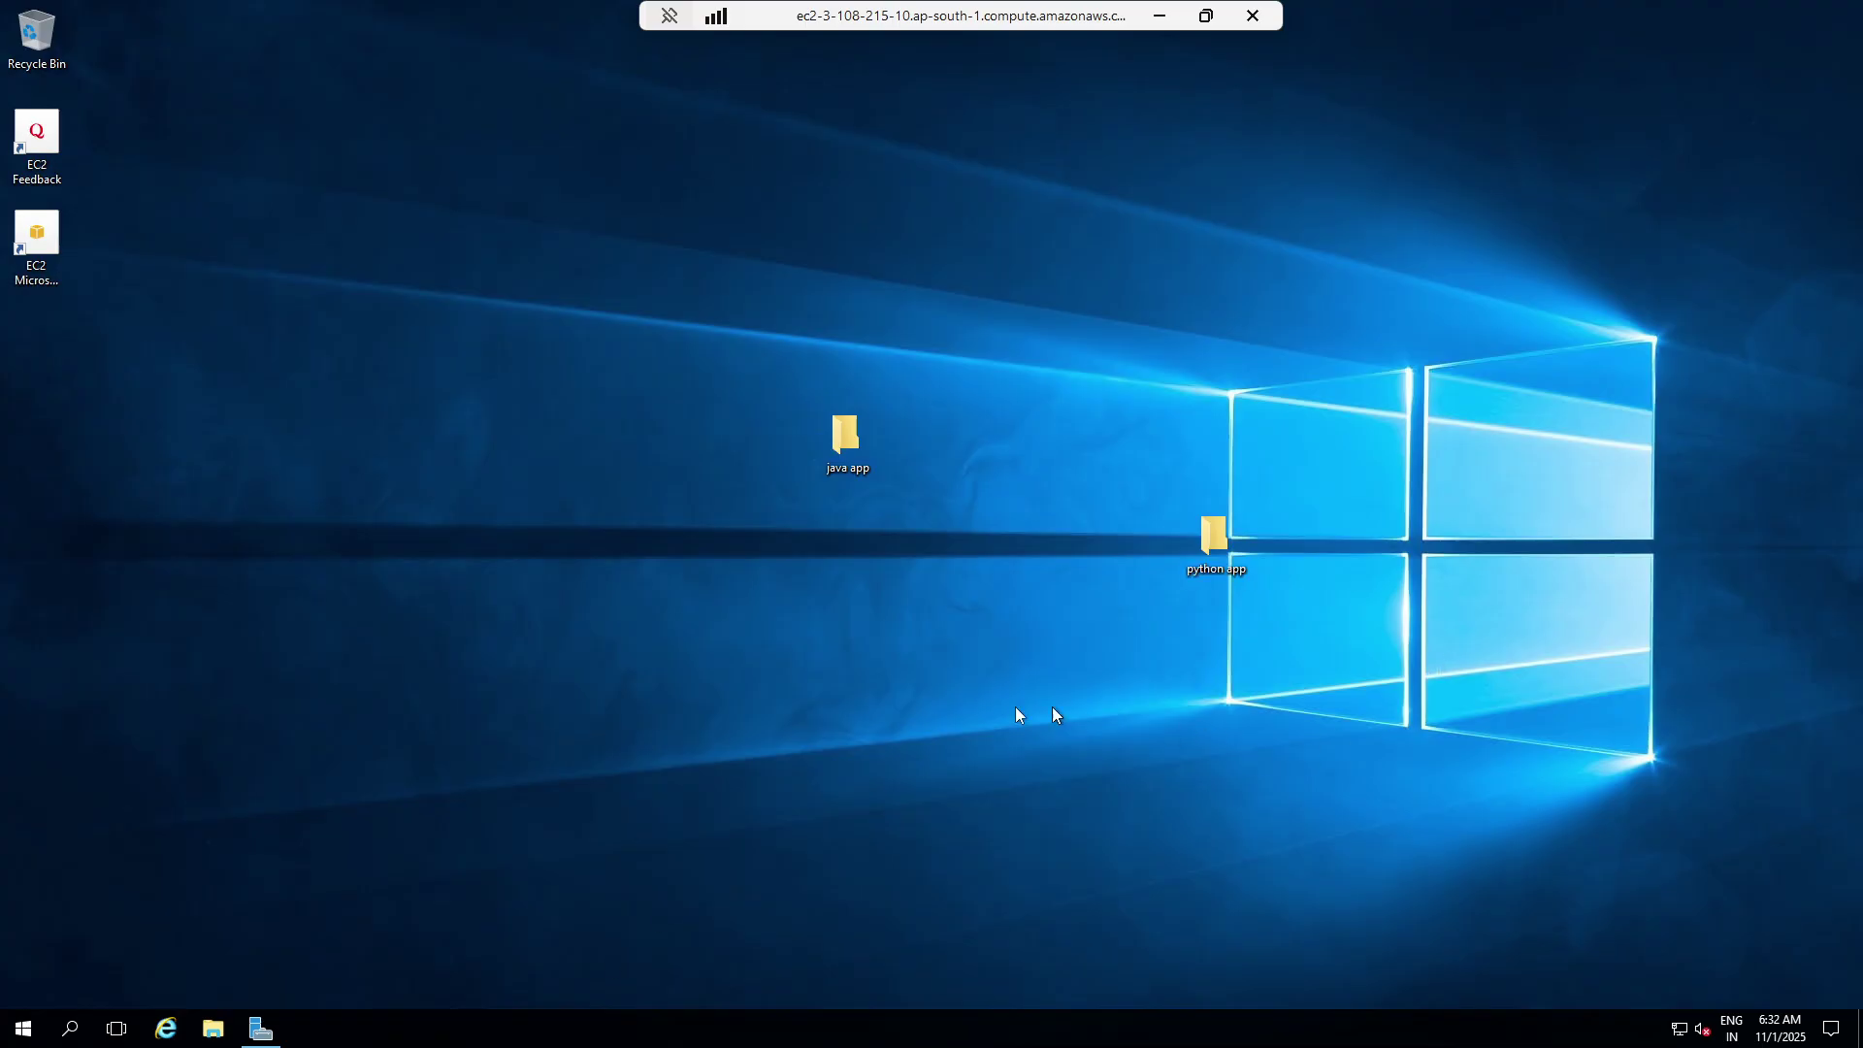
click(260, 1027)
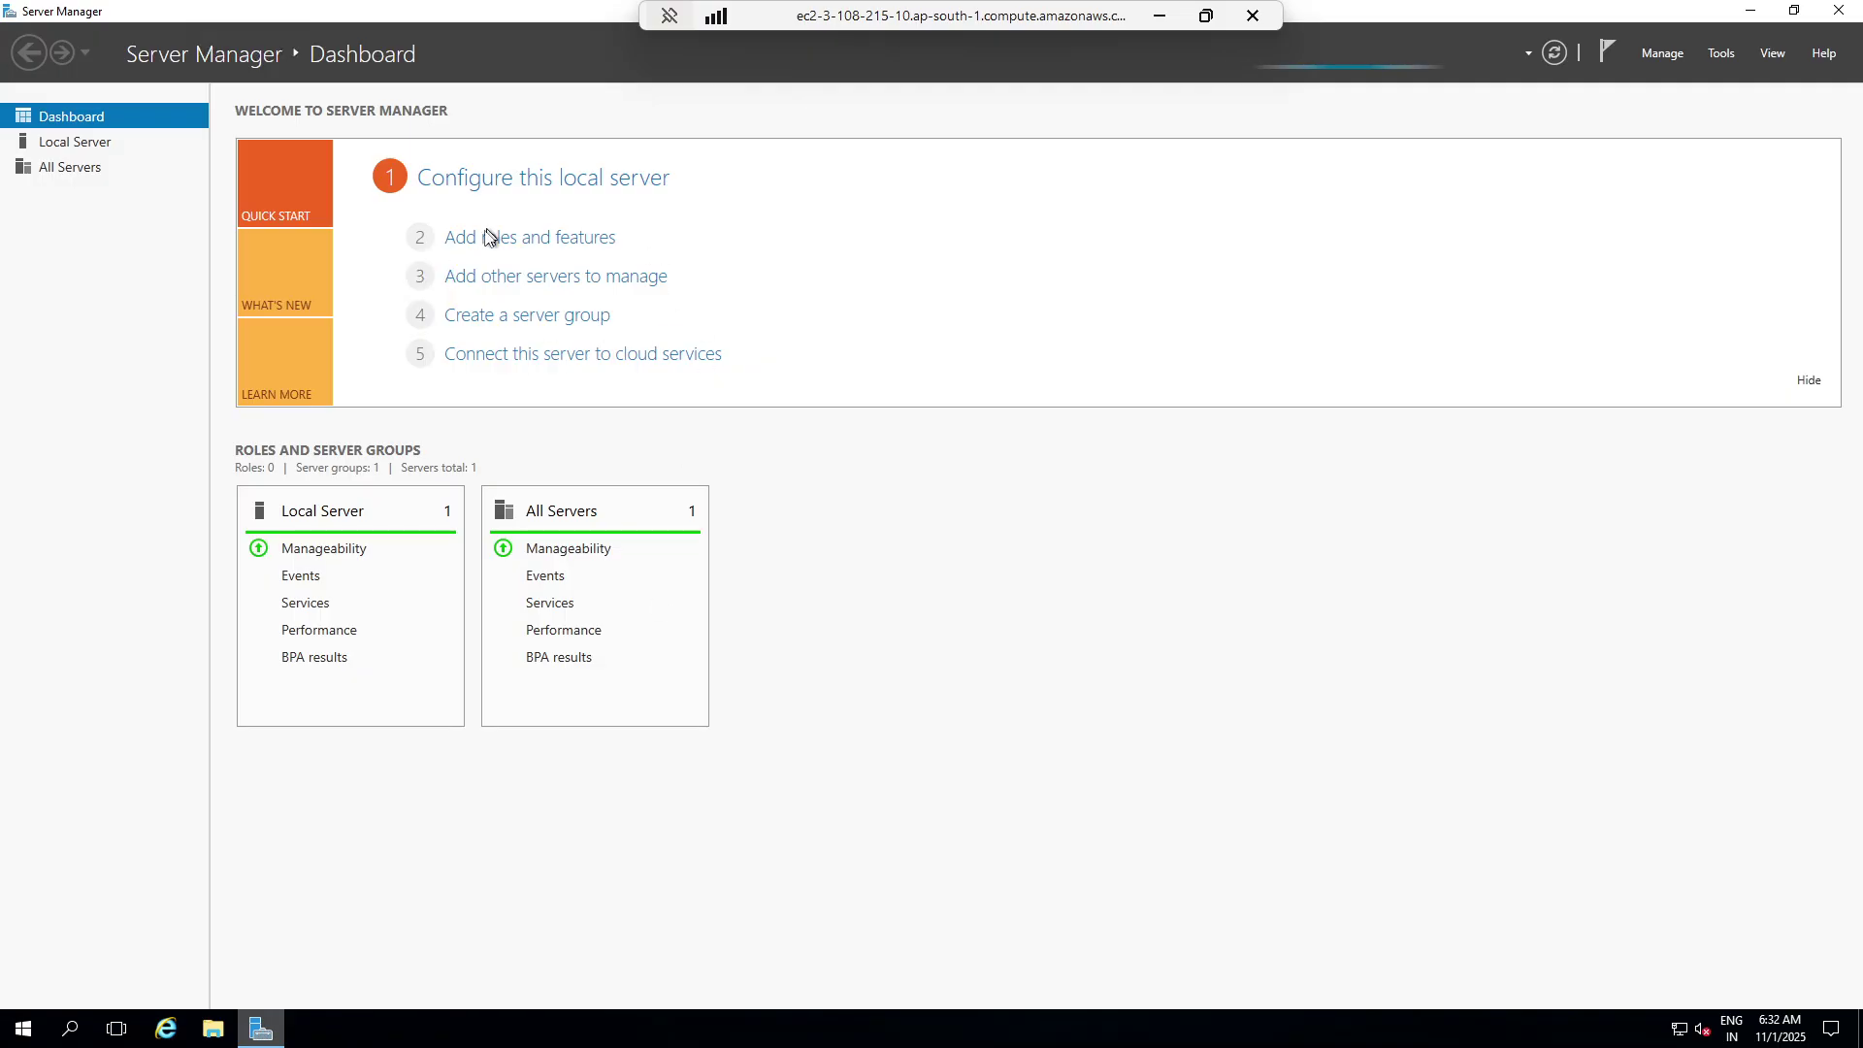
Step: Launch the Add Roles and Features wizard and advance to role selection on this server
click(549, 241)
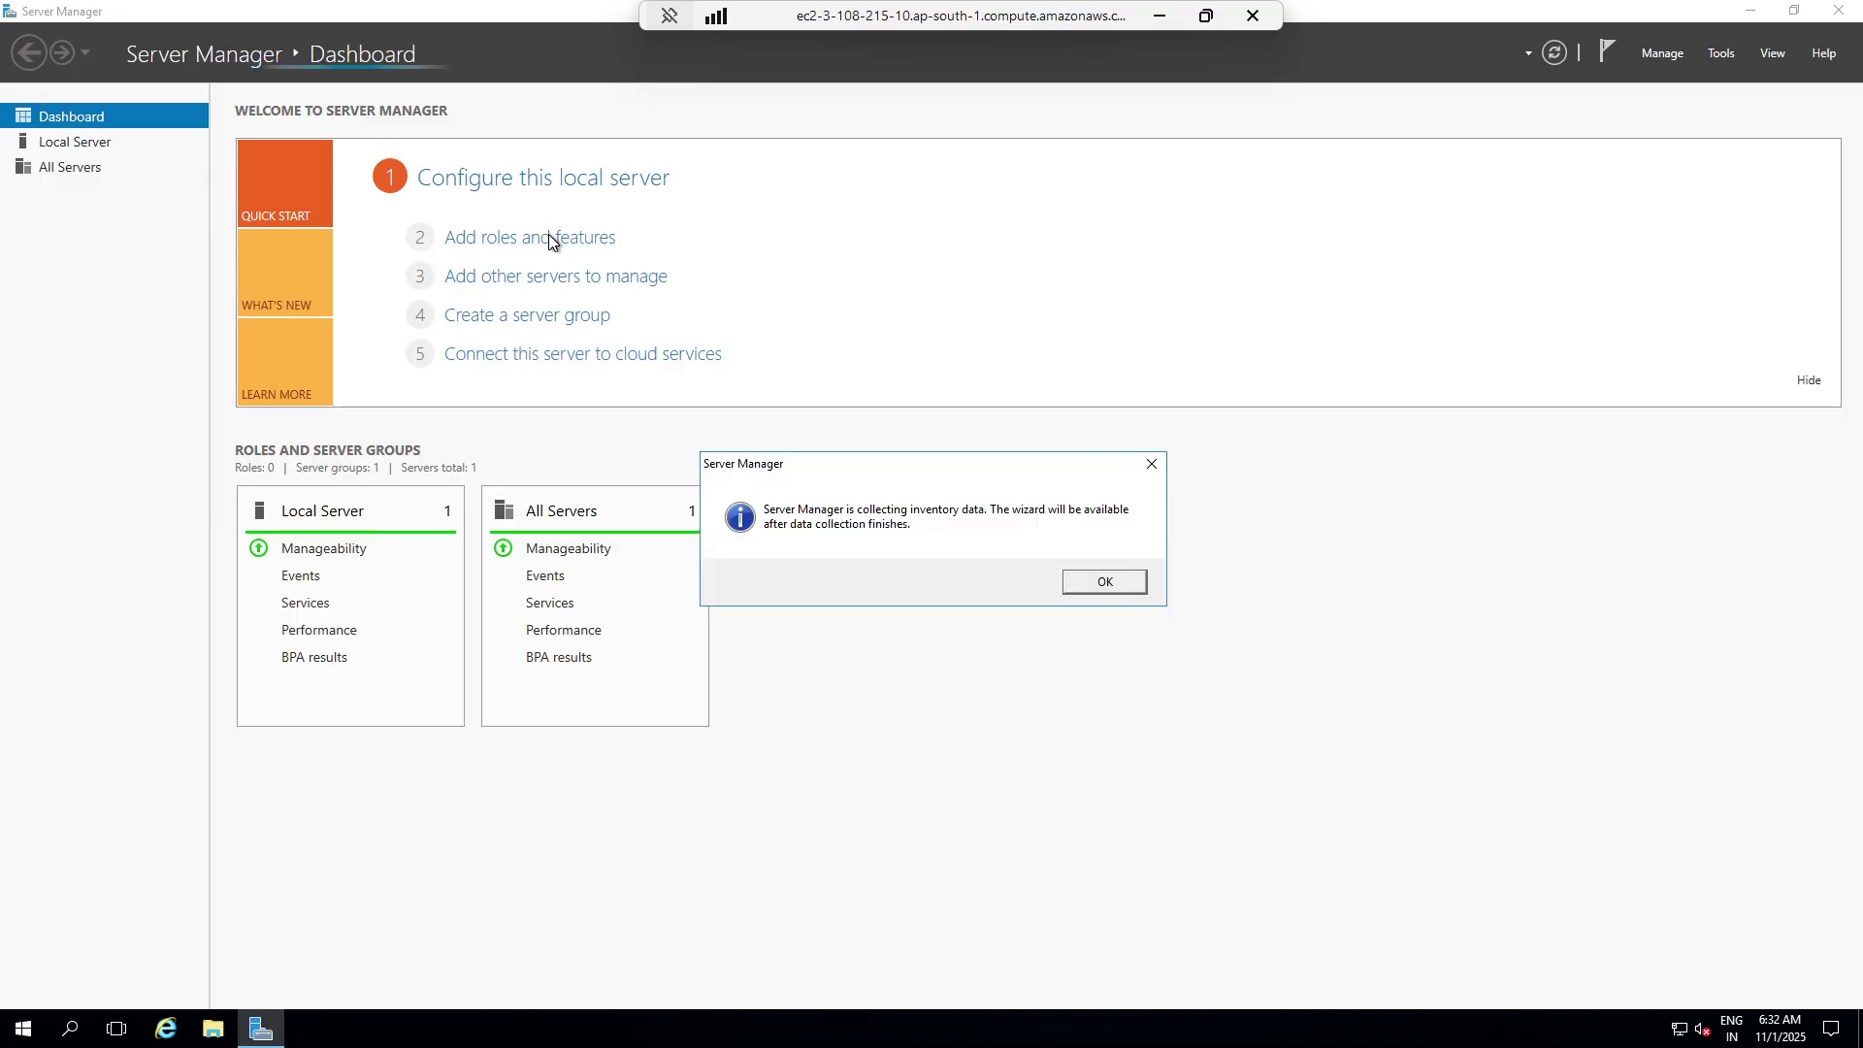
click(1093, 579)
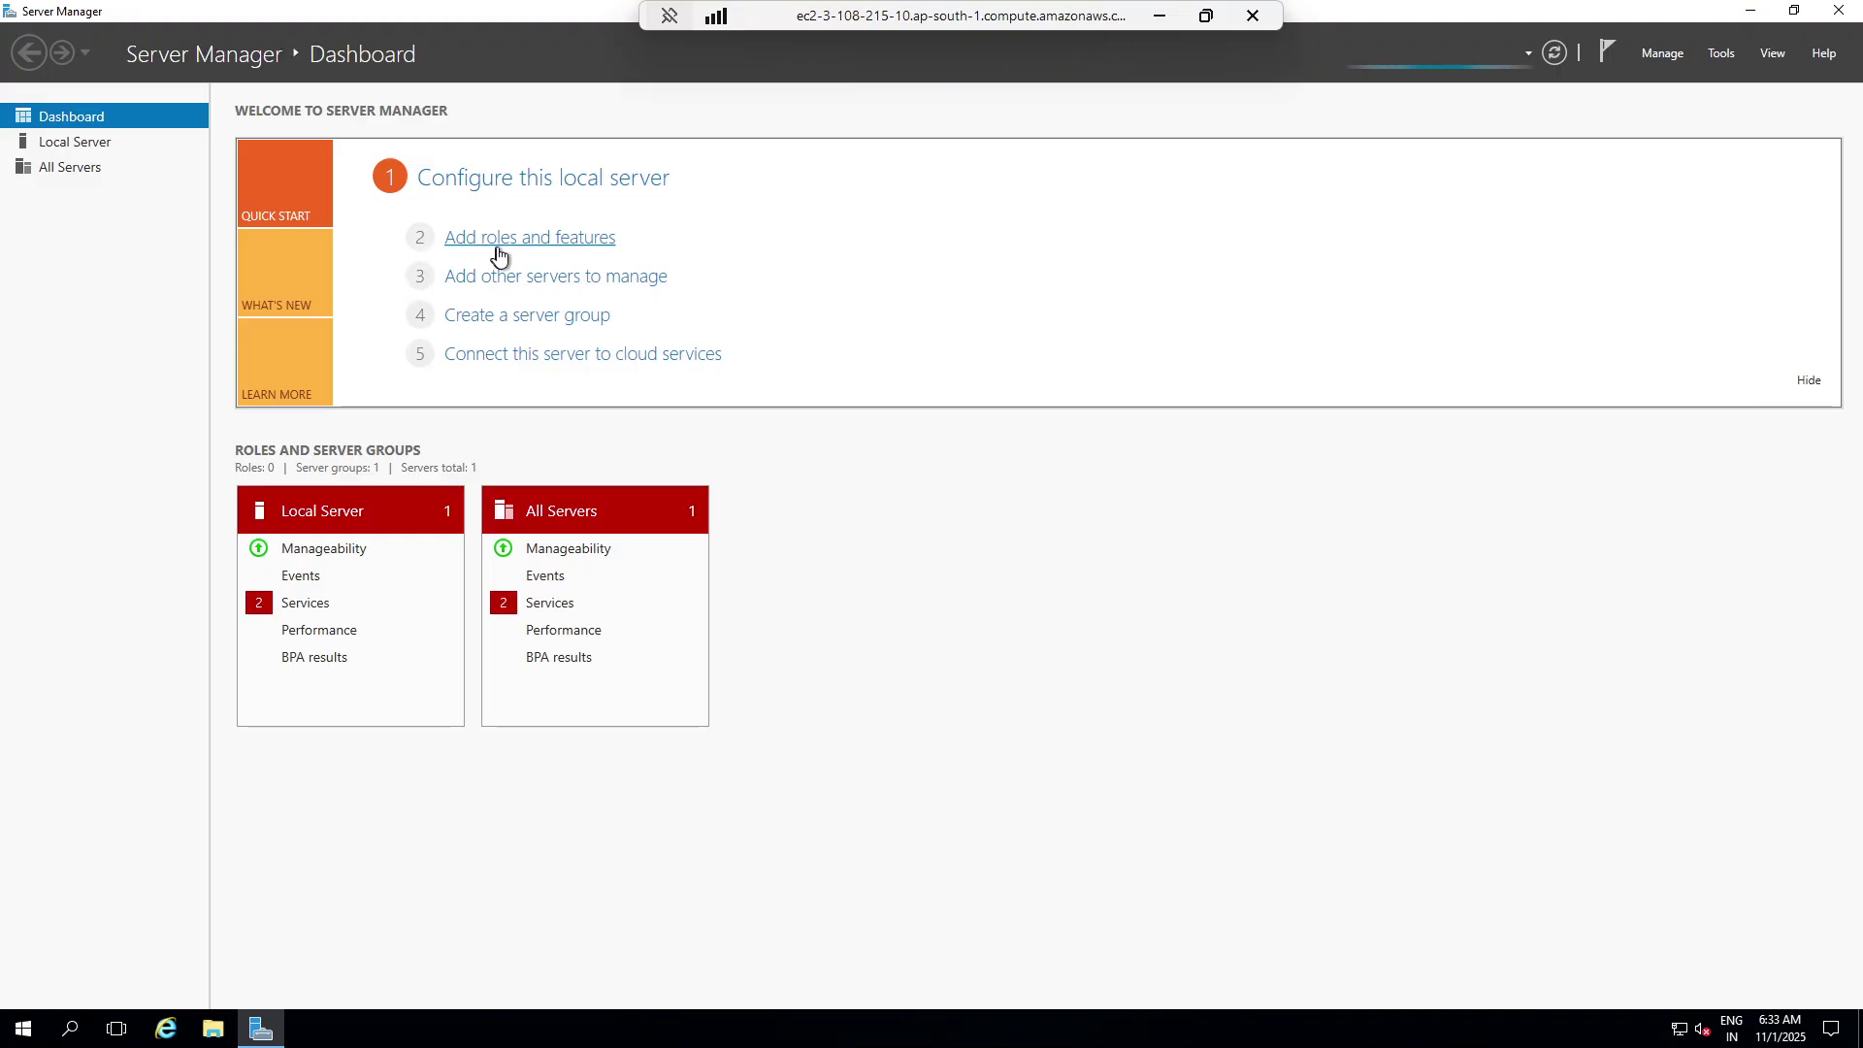
click(503, 245)
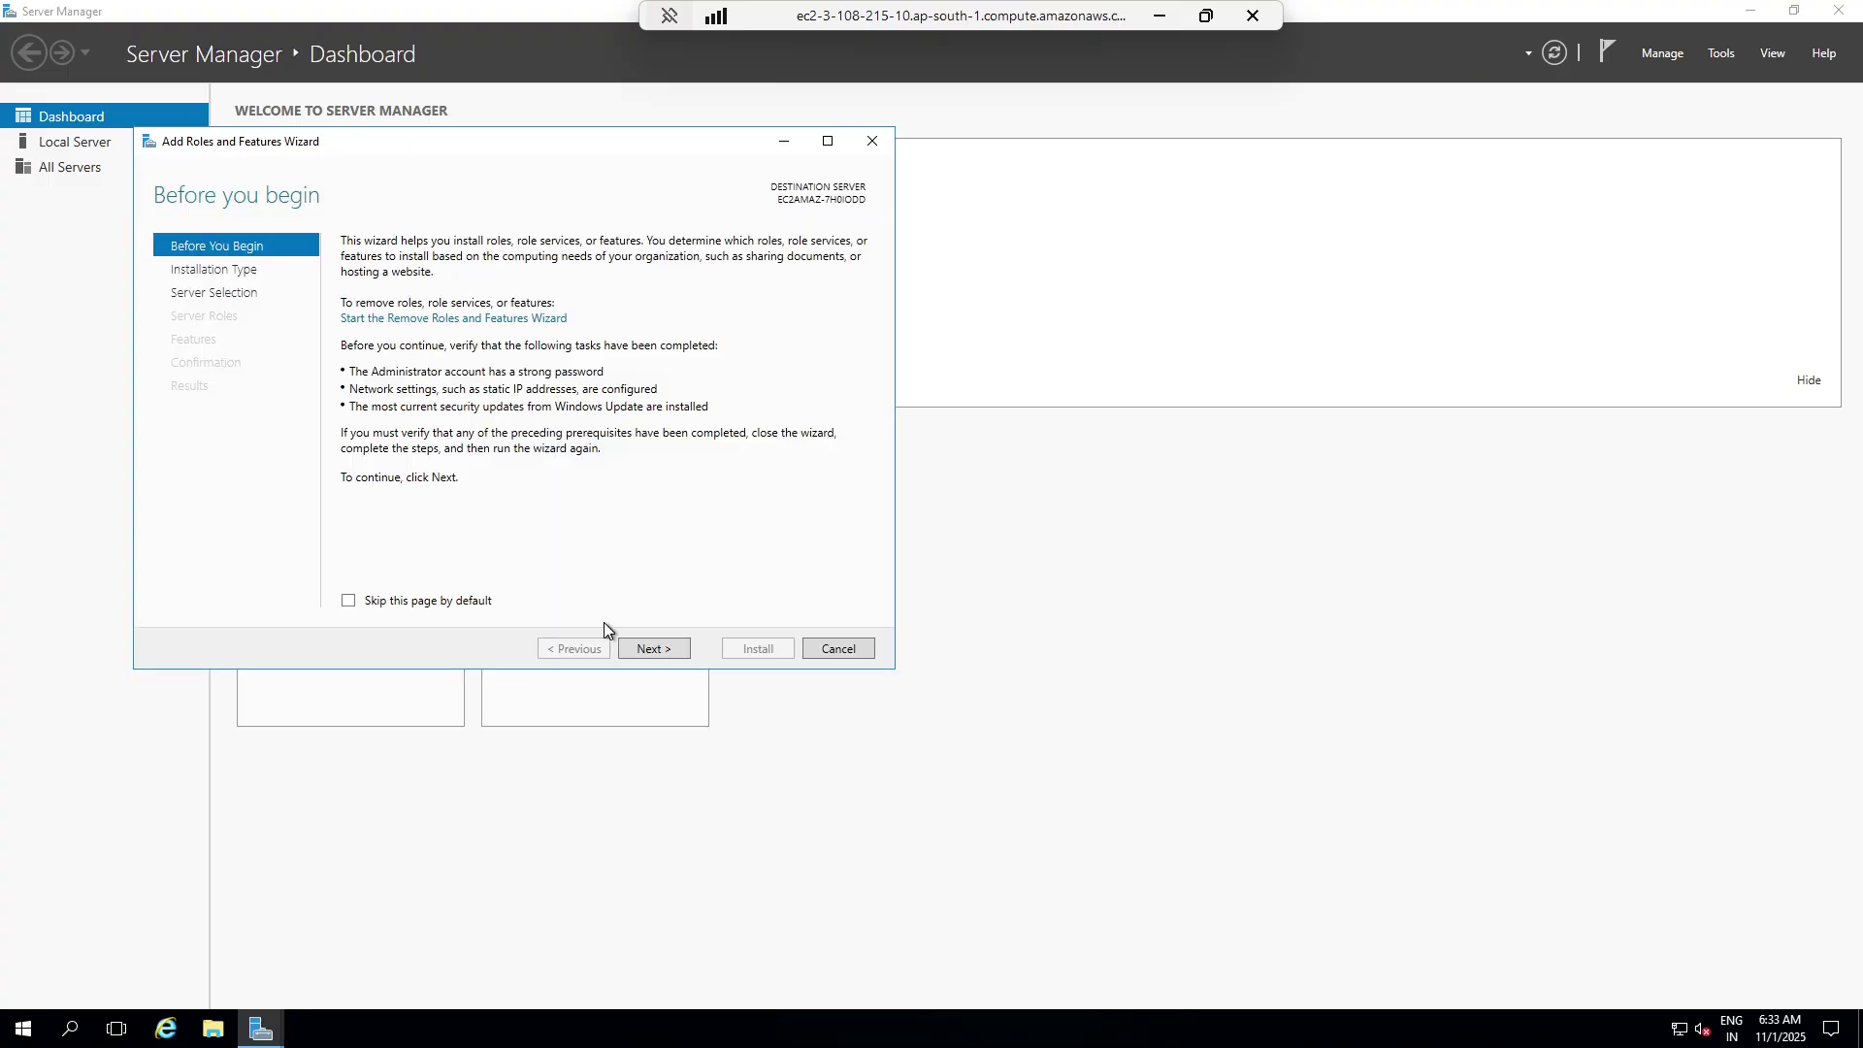
click(656, 651)
click(655, 649)
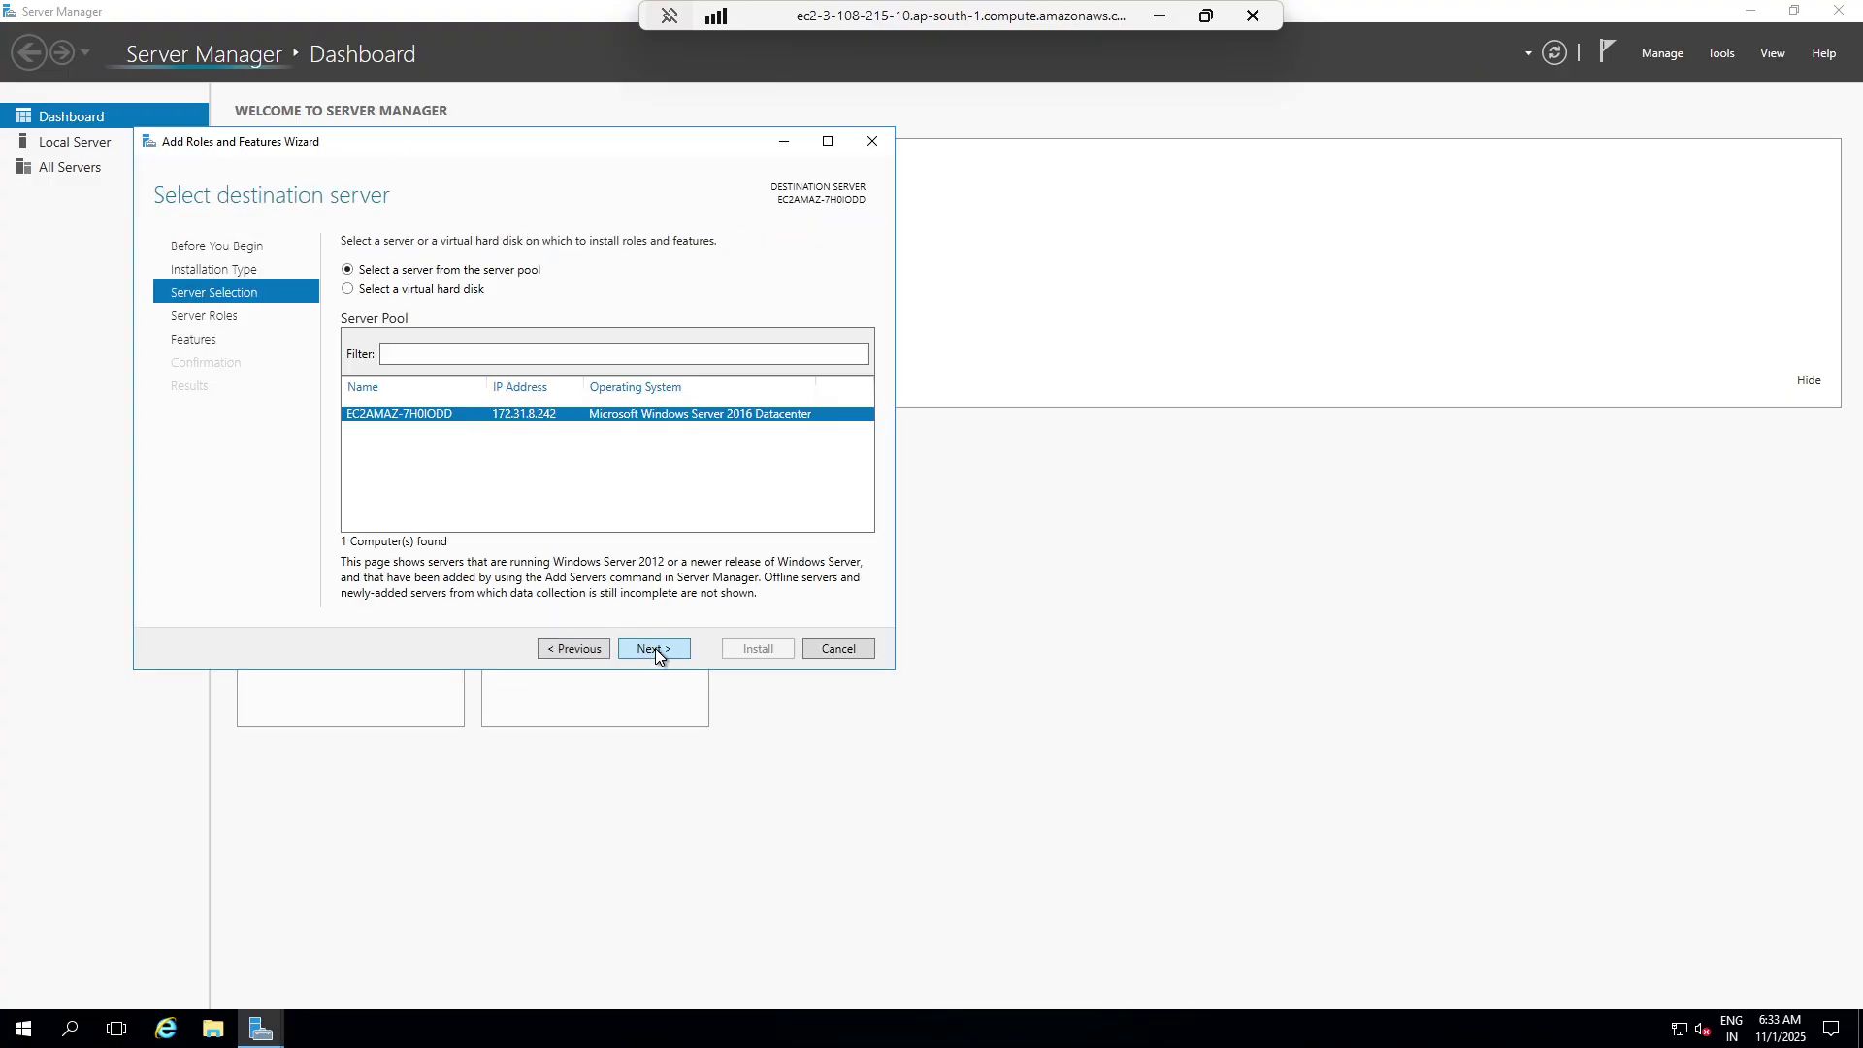
click(655, 648)
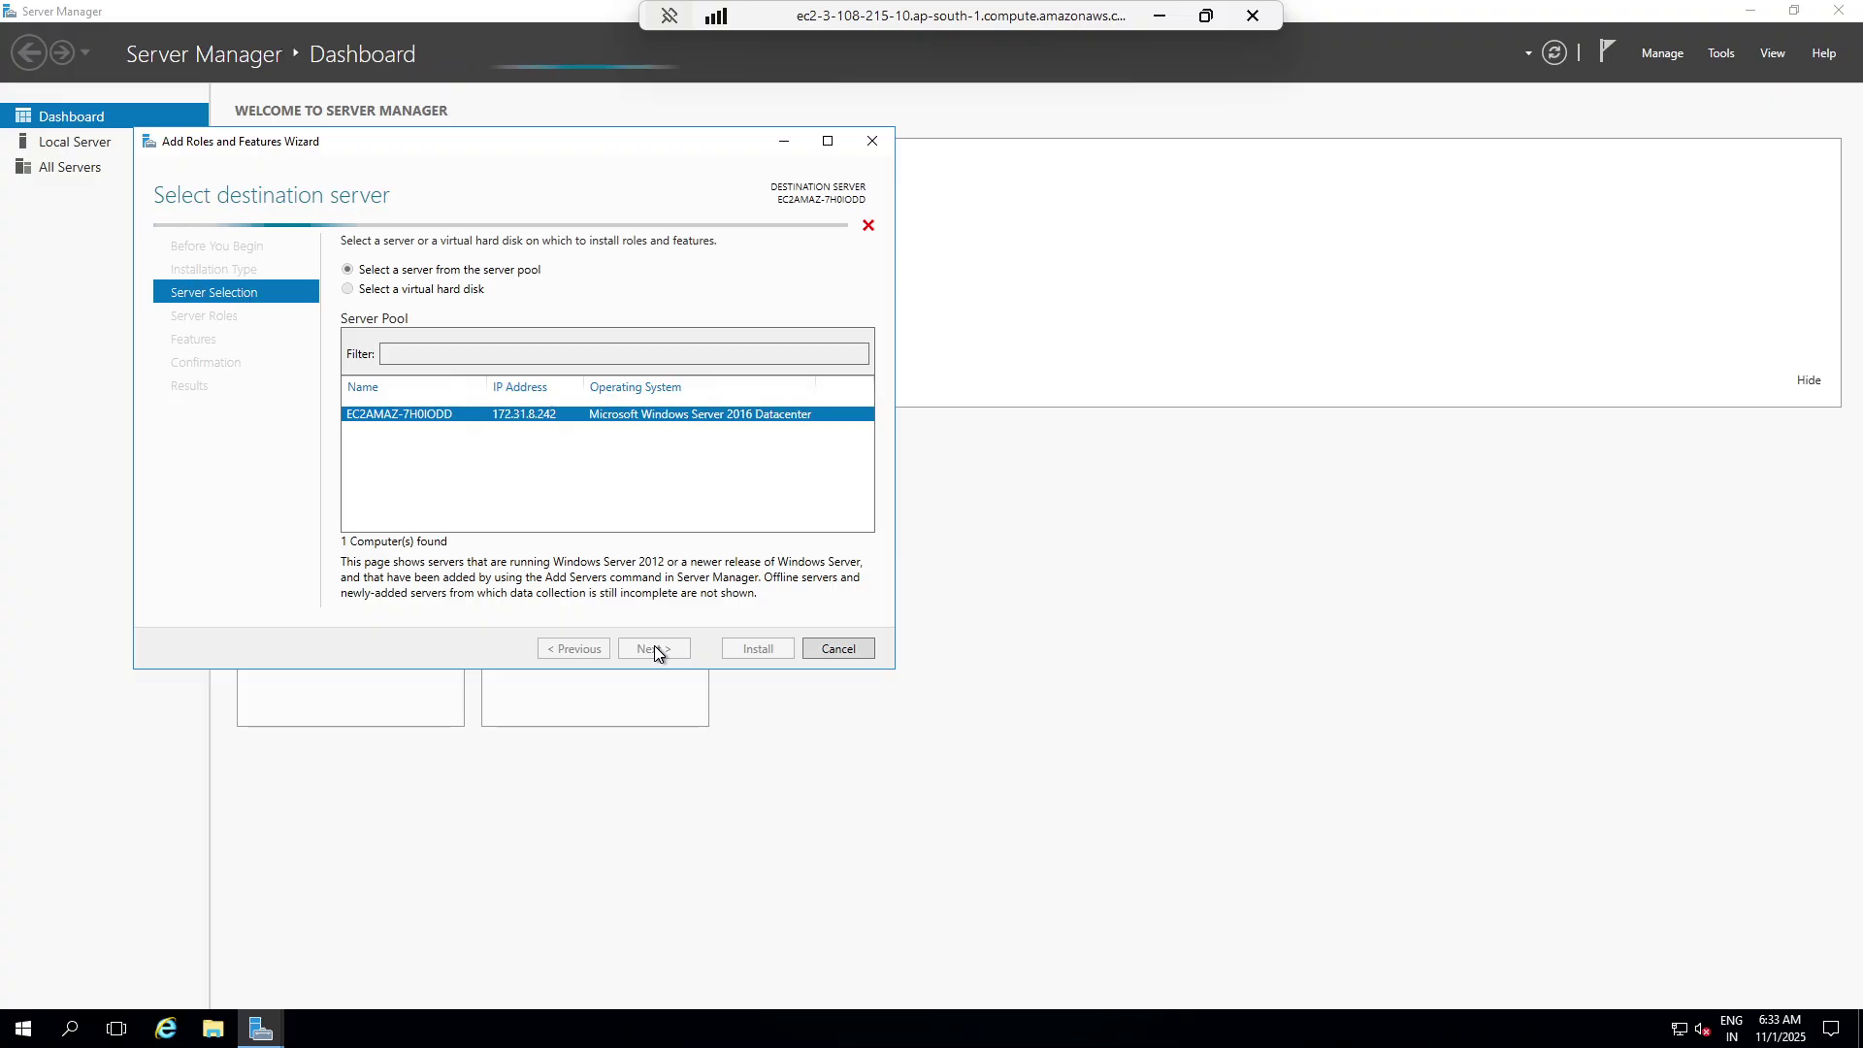
Step: Install Web Server (IIS) with its required features, then minimize the remote session
click(376, 596)
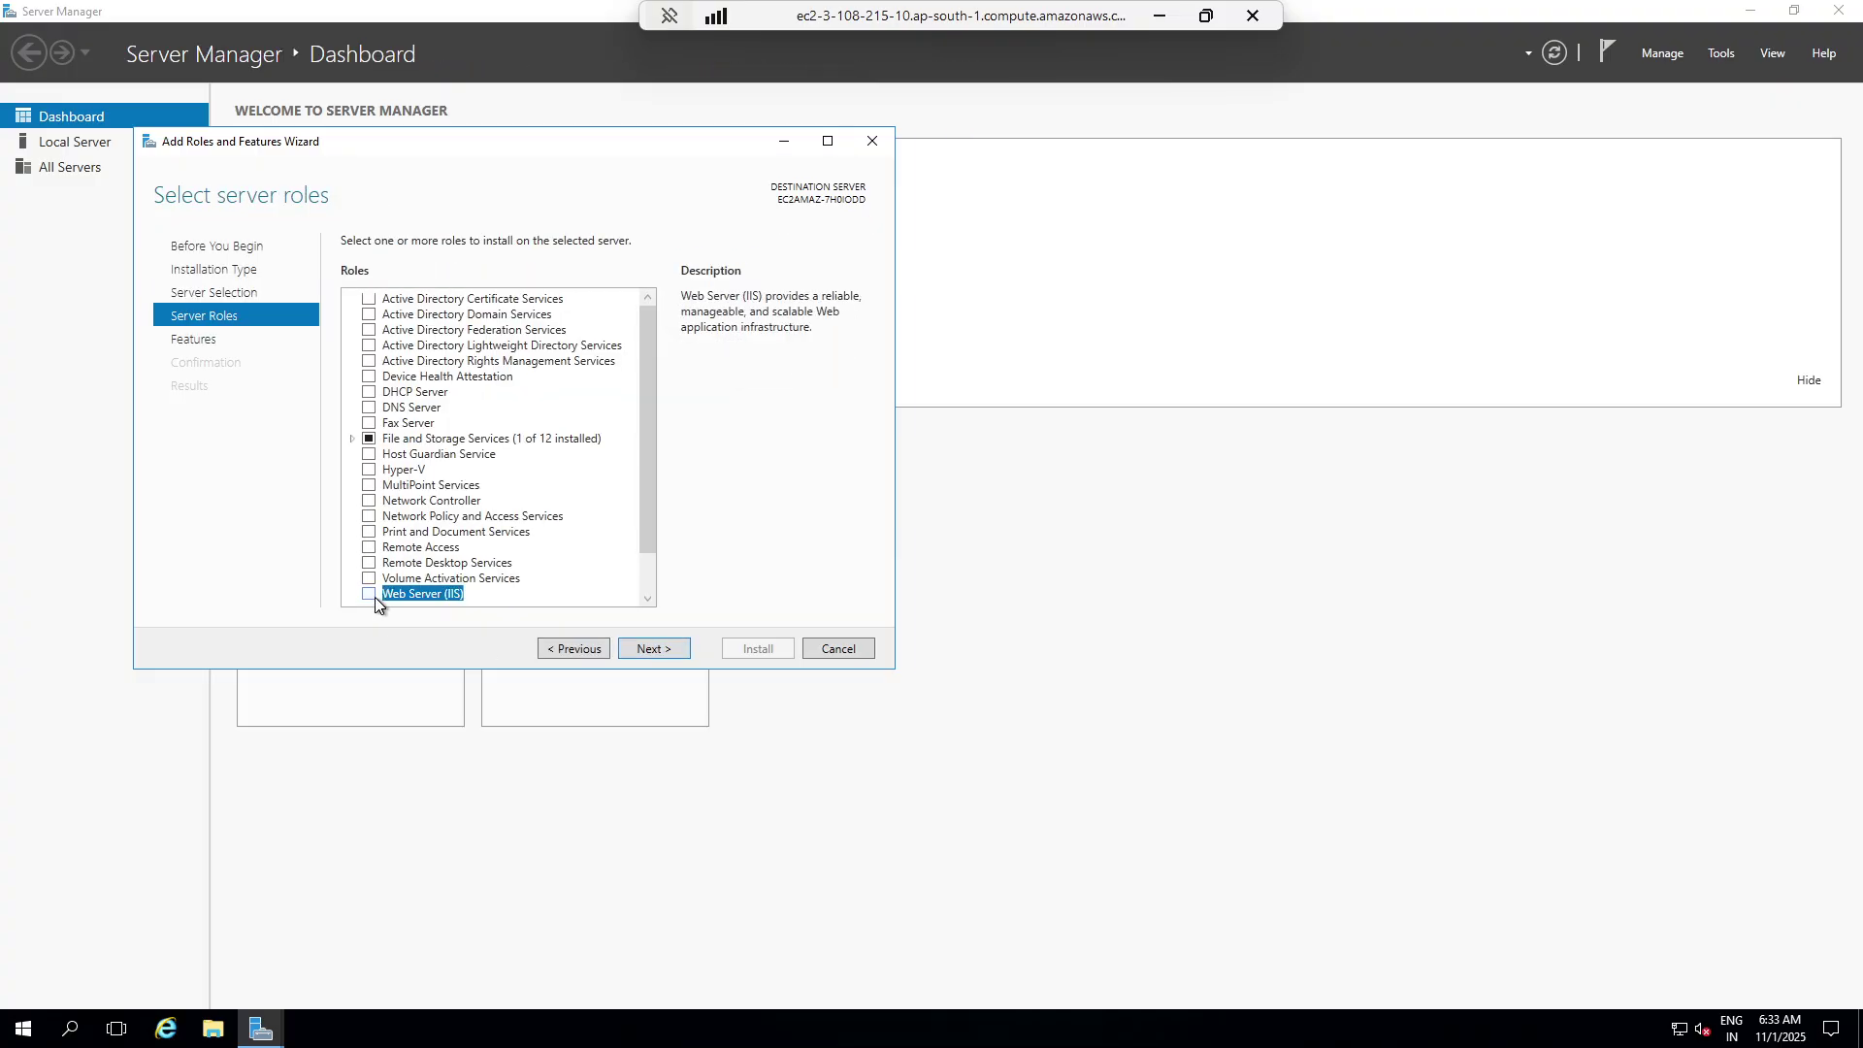
click(584, 562)
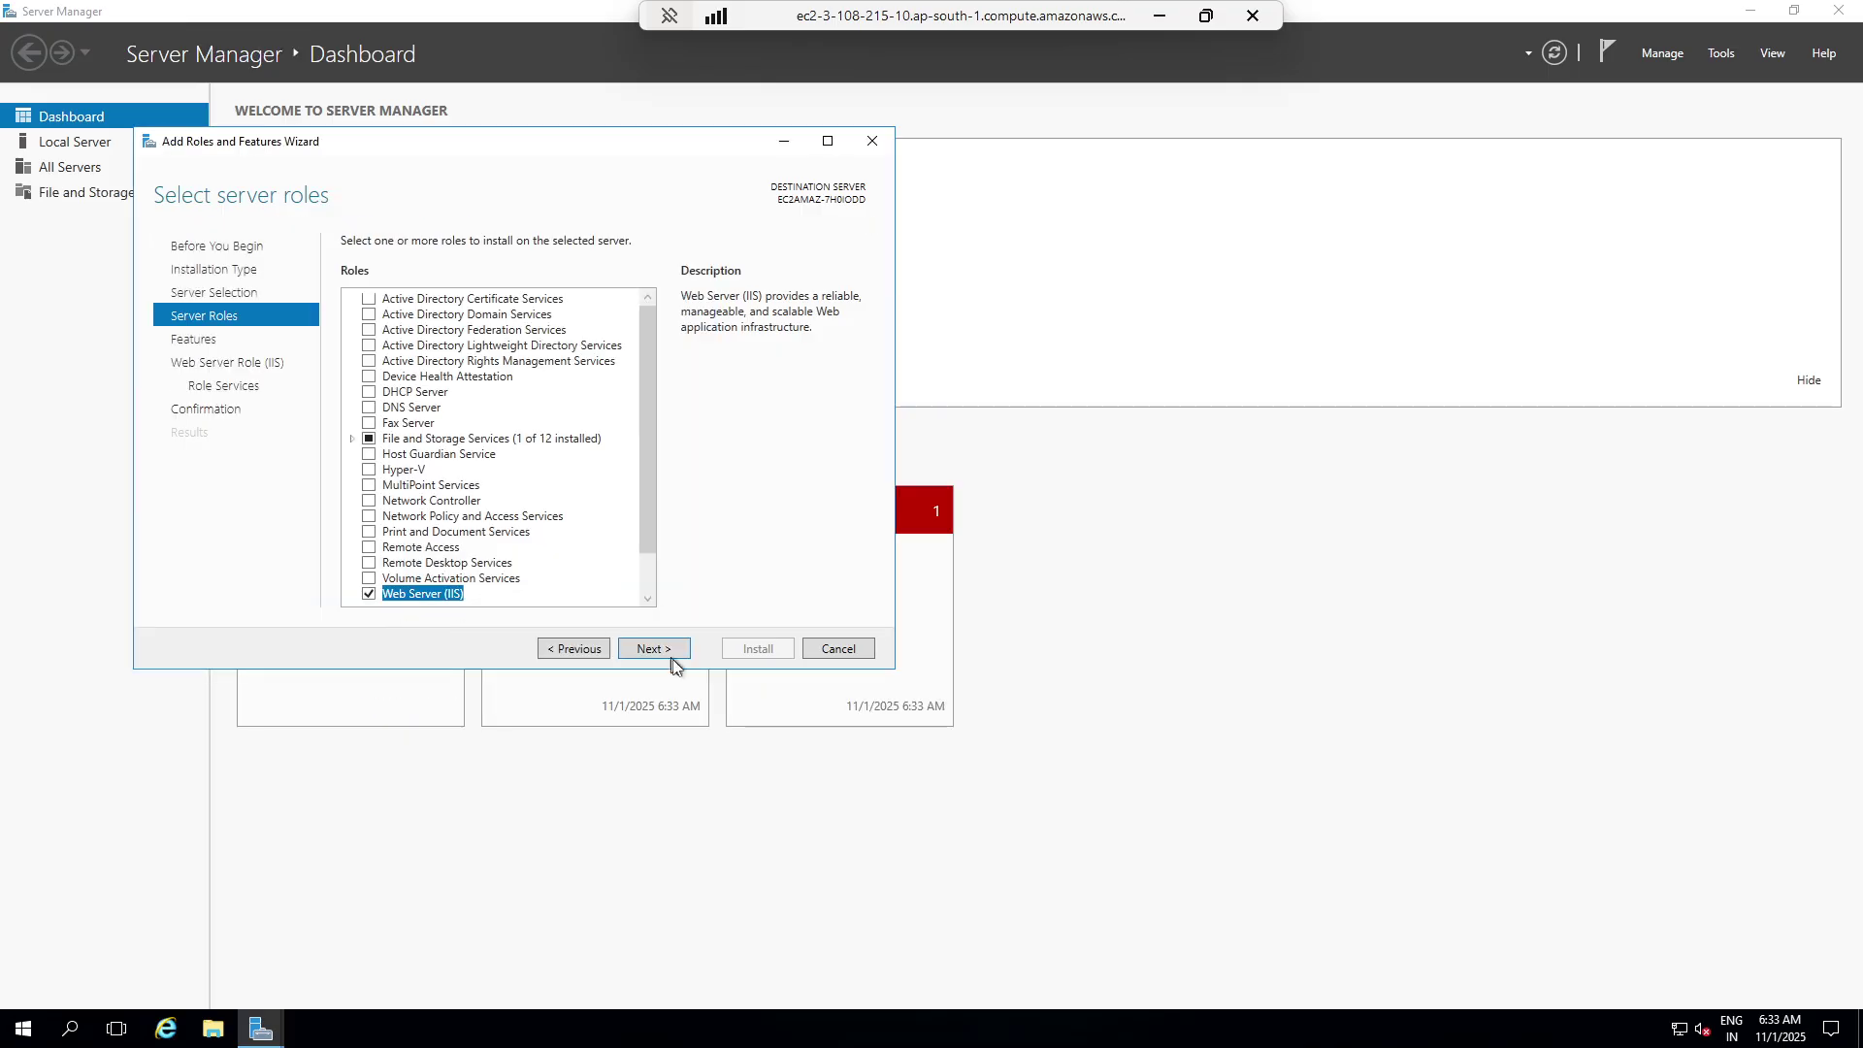
click(666, 648)
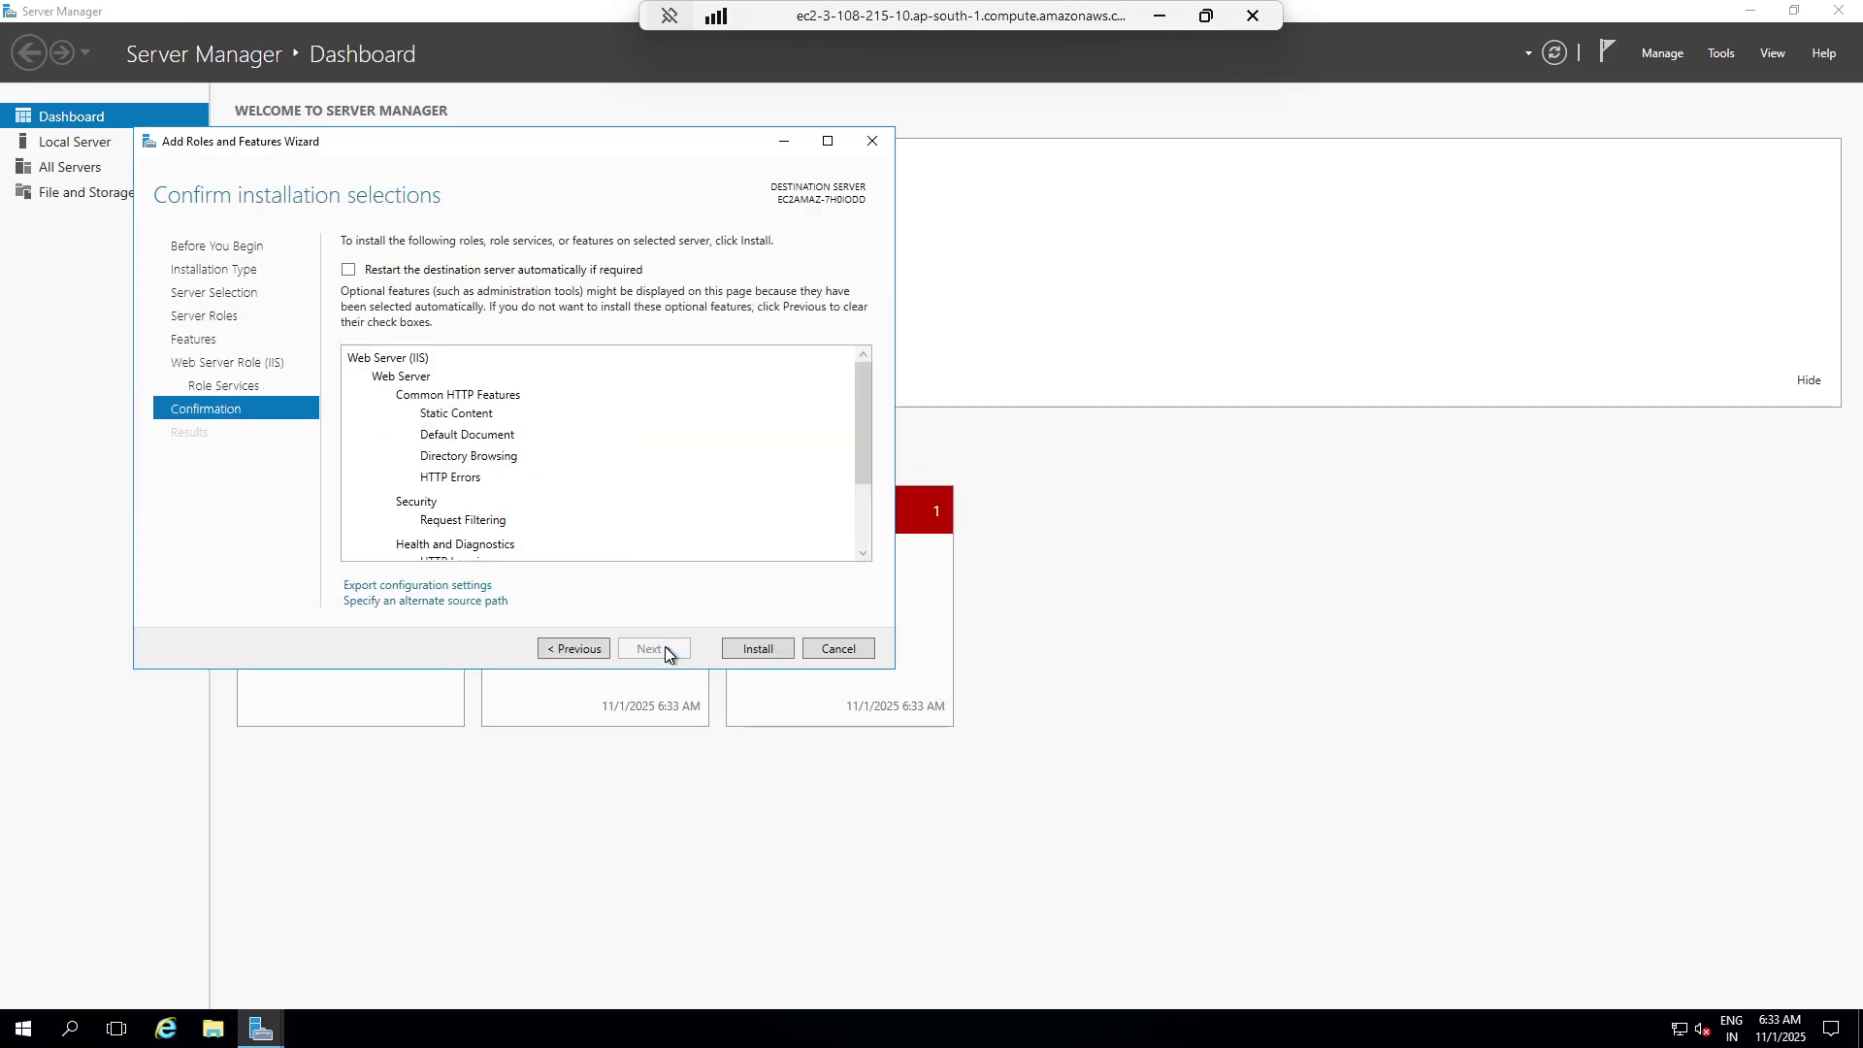
click(755, 648)
click(1160, 15)
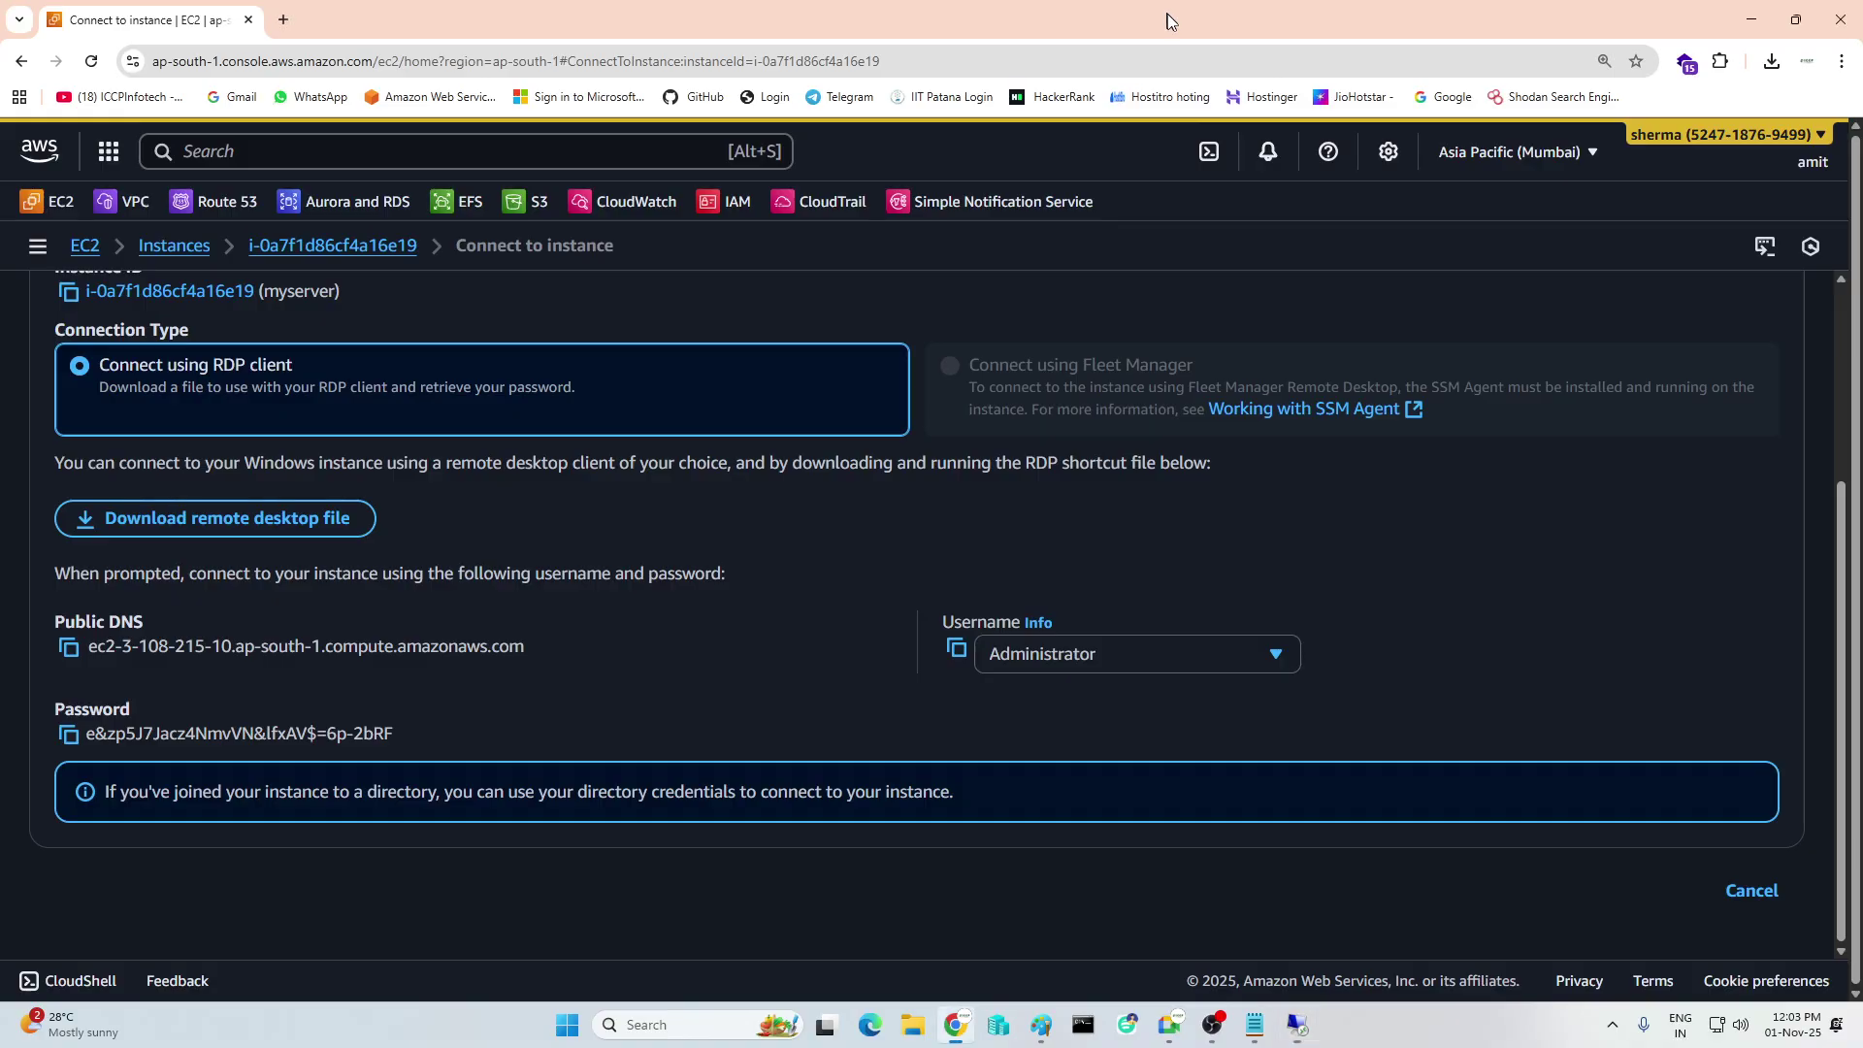
Step: In Paint, add a text box listing Create Multi Zone Vpc, Webserver Custom AMI, Launch Templets
click(1041, 1025)
scroll(1323, 518, up, 1)
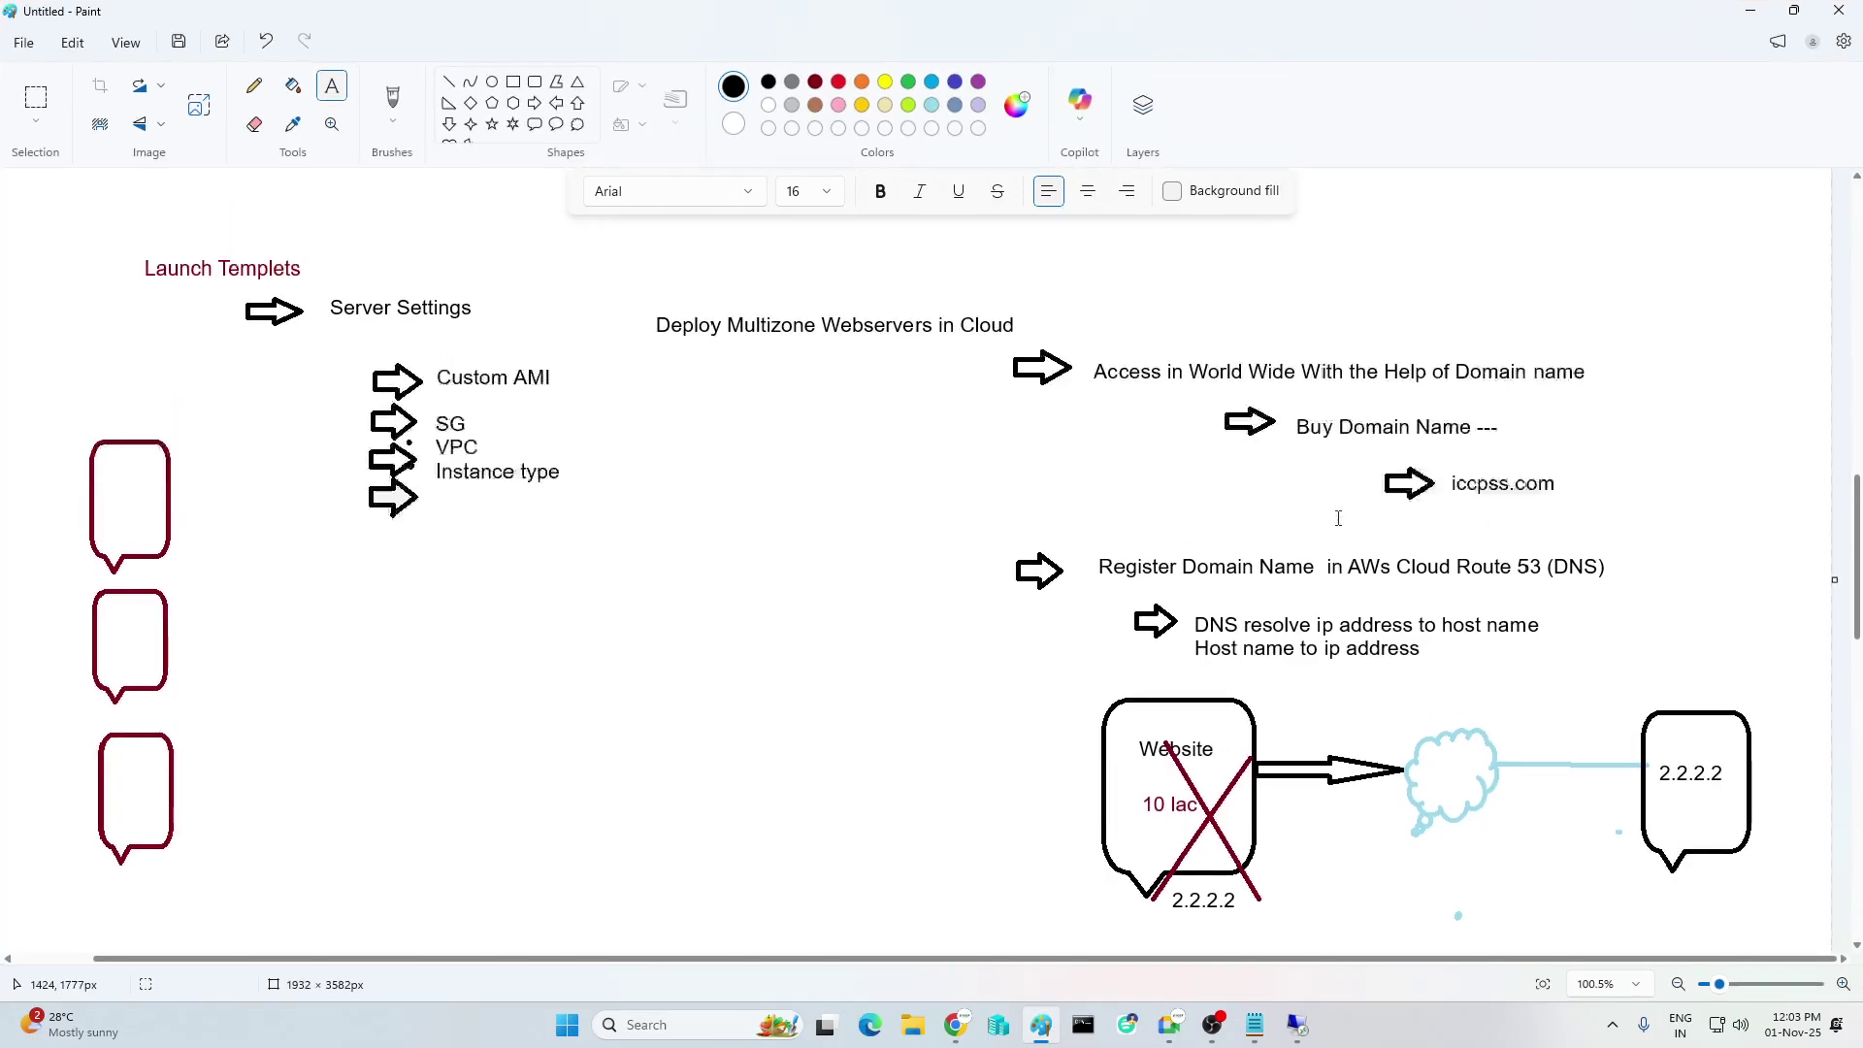
scroll(1322, 518, down, 5)
scroll(1414, 433, down, 1)
scroll(1218, 457, up, 1)
drag(1216, 454, 1642, 563)
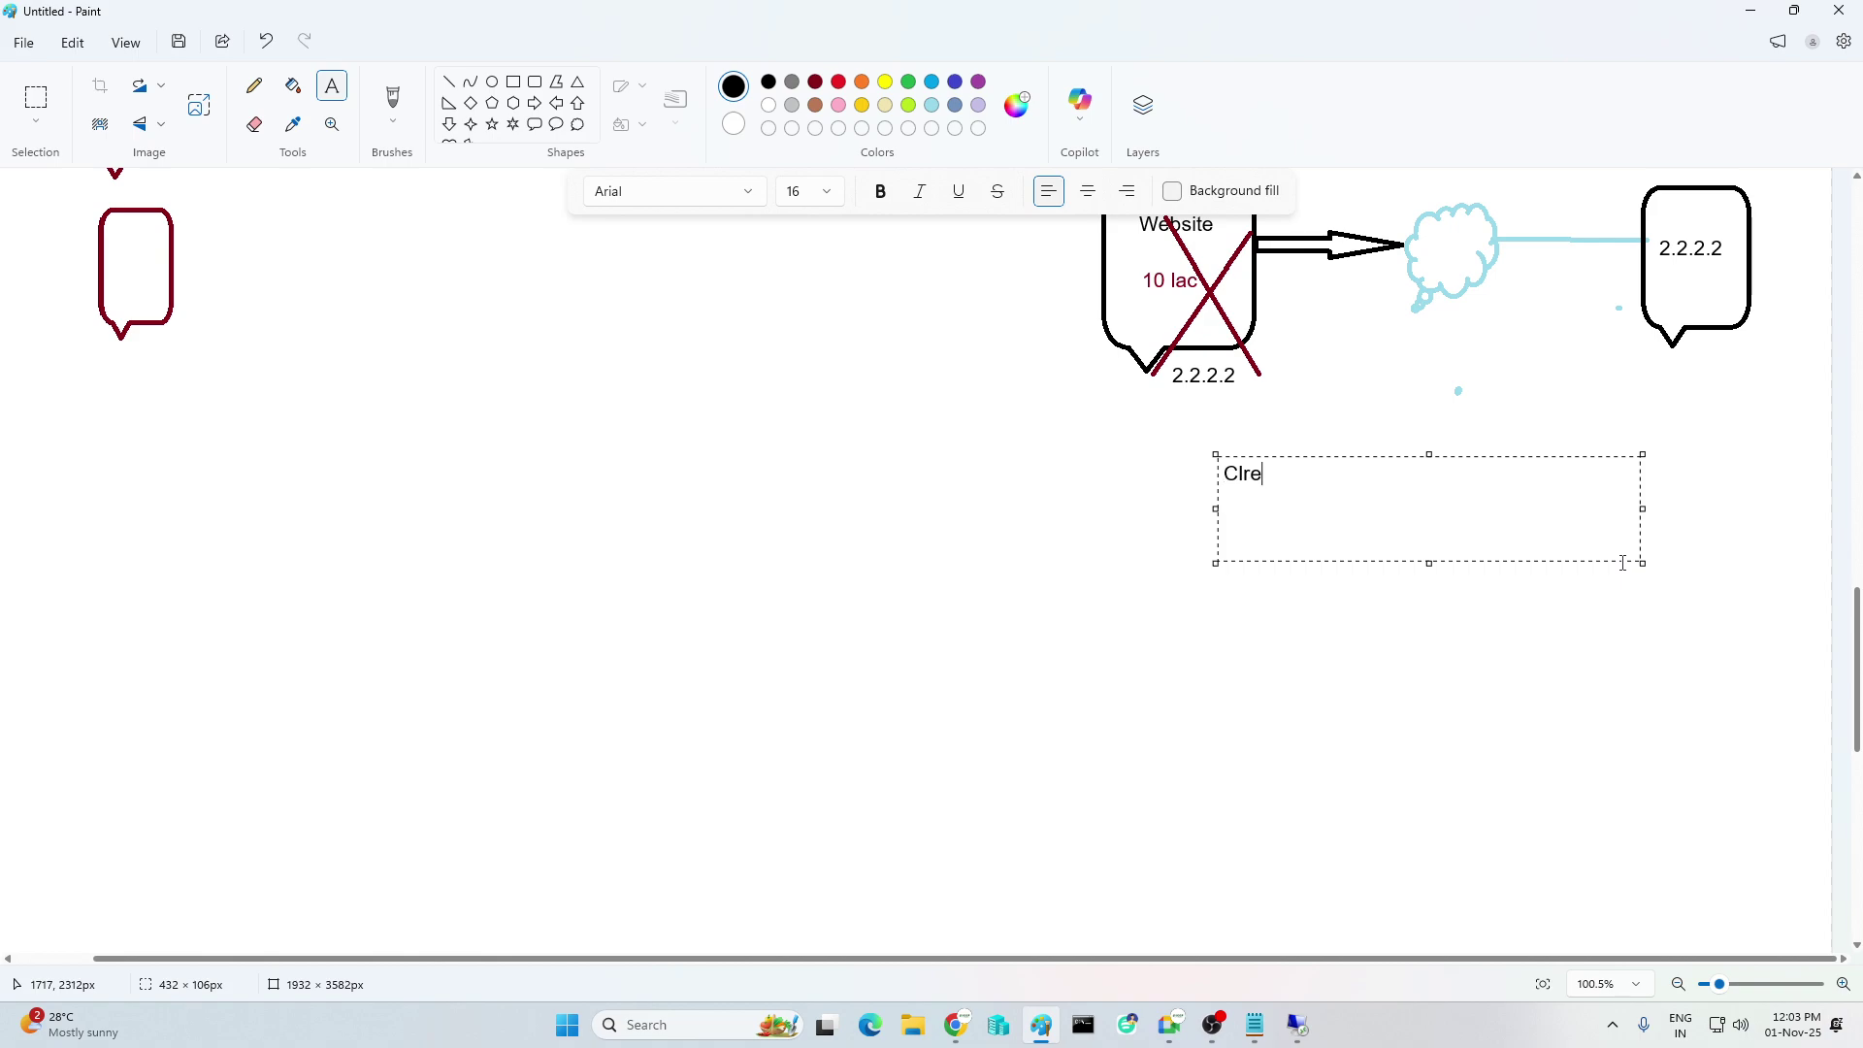
text(Clreate)
key(BackSpace)
key(BackSpace)
key(BackSpace)
text(eate Multi Zone Vpc)
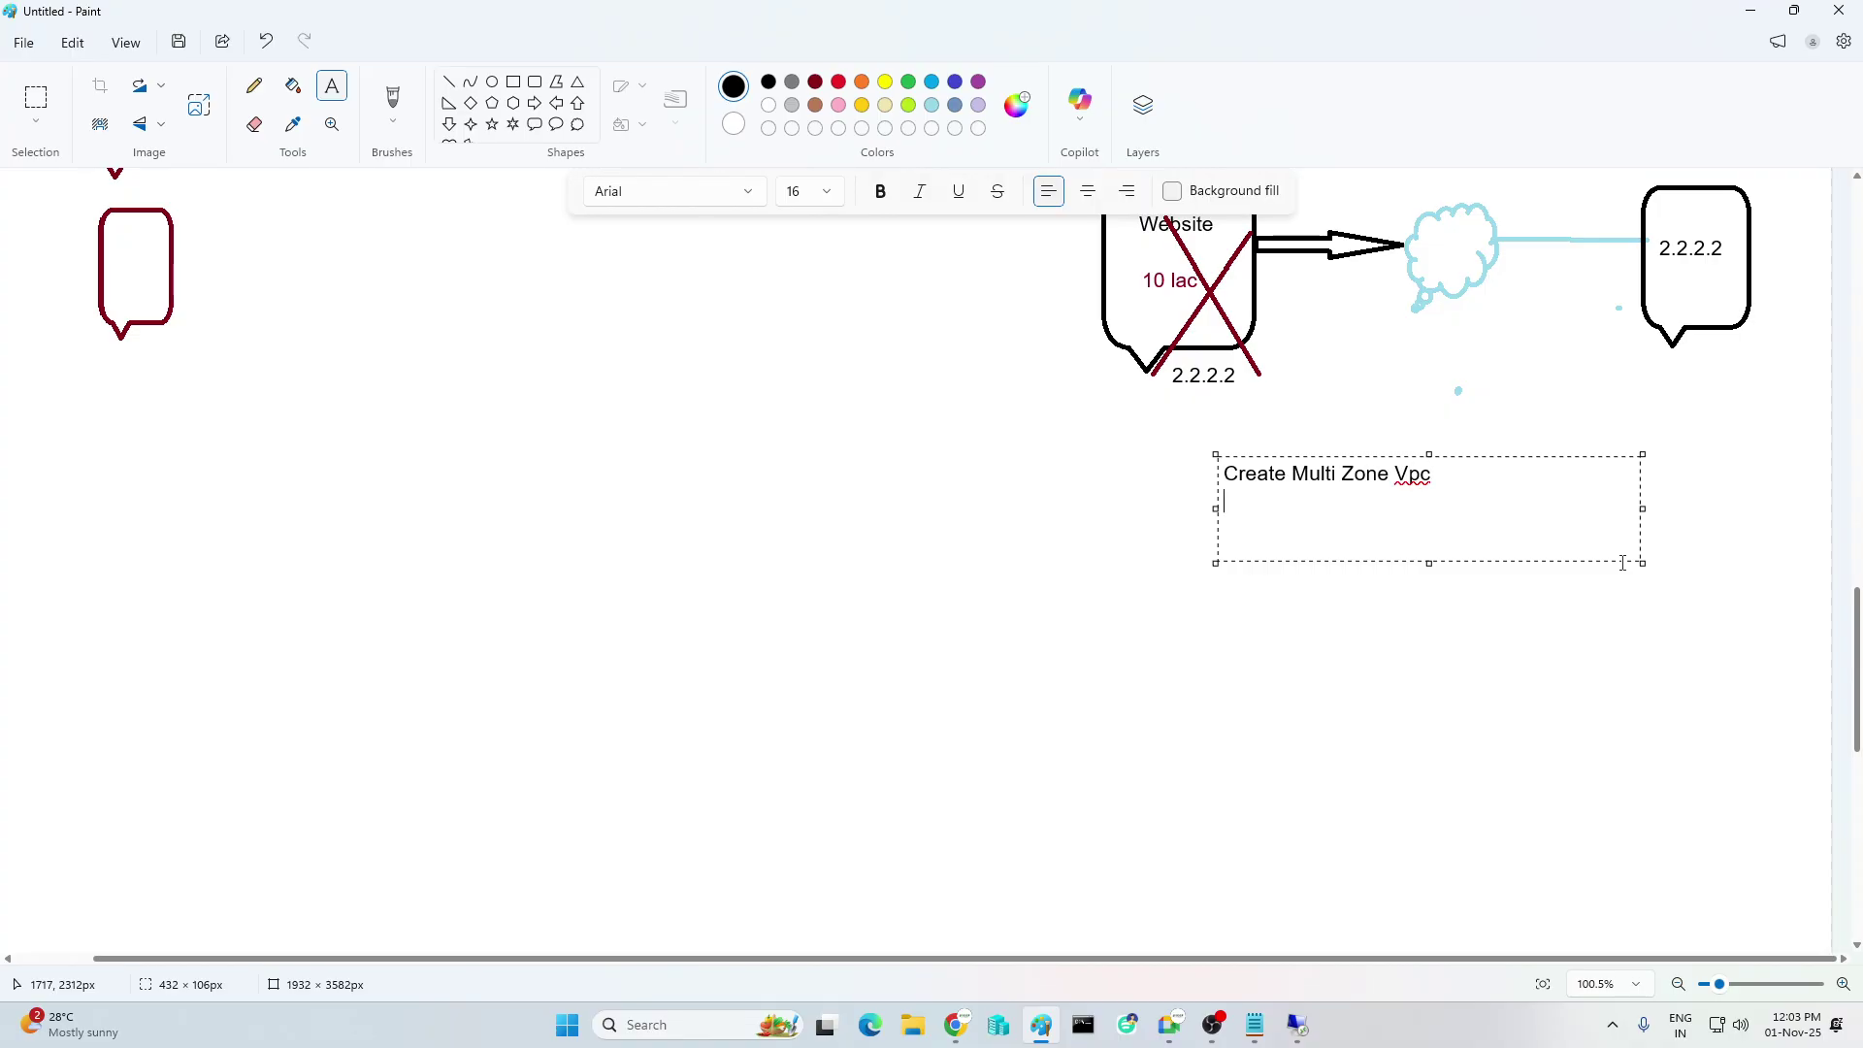
text(eate Webserver C)
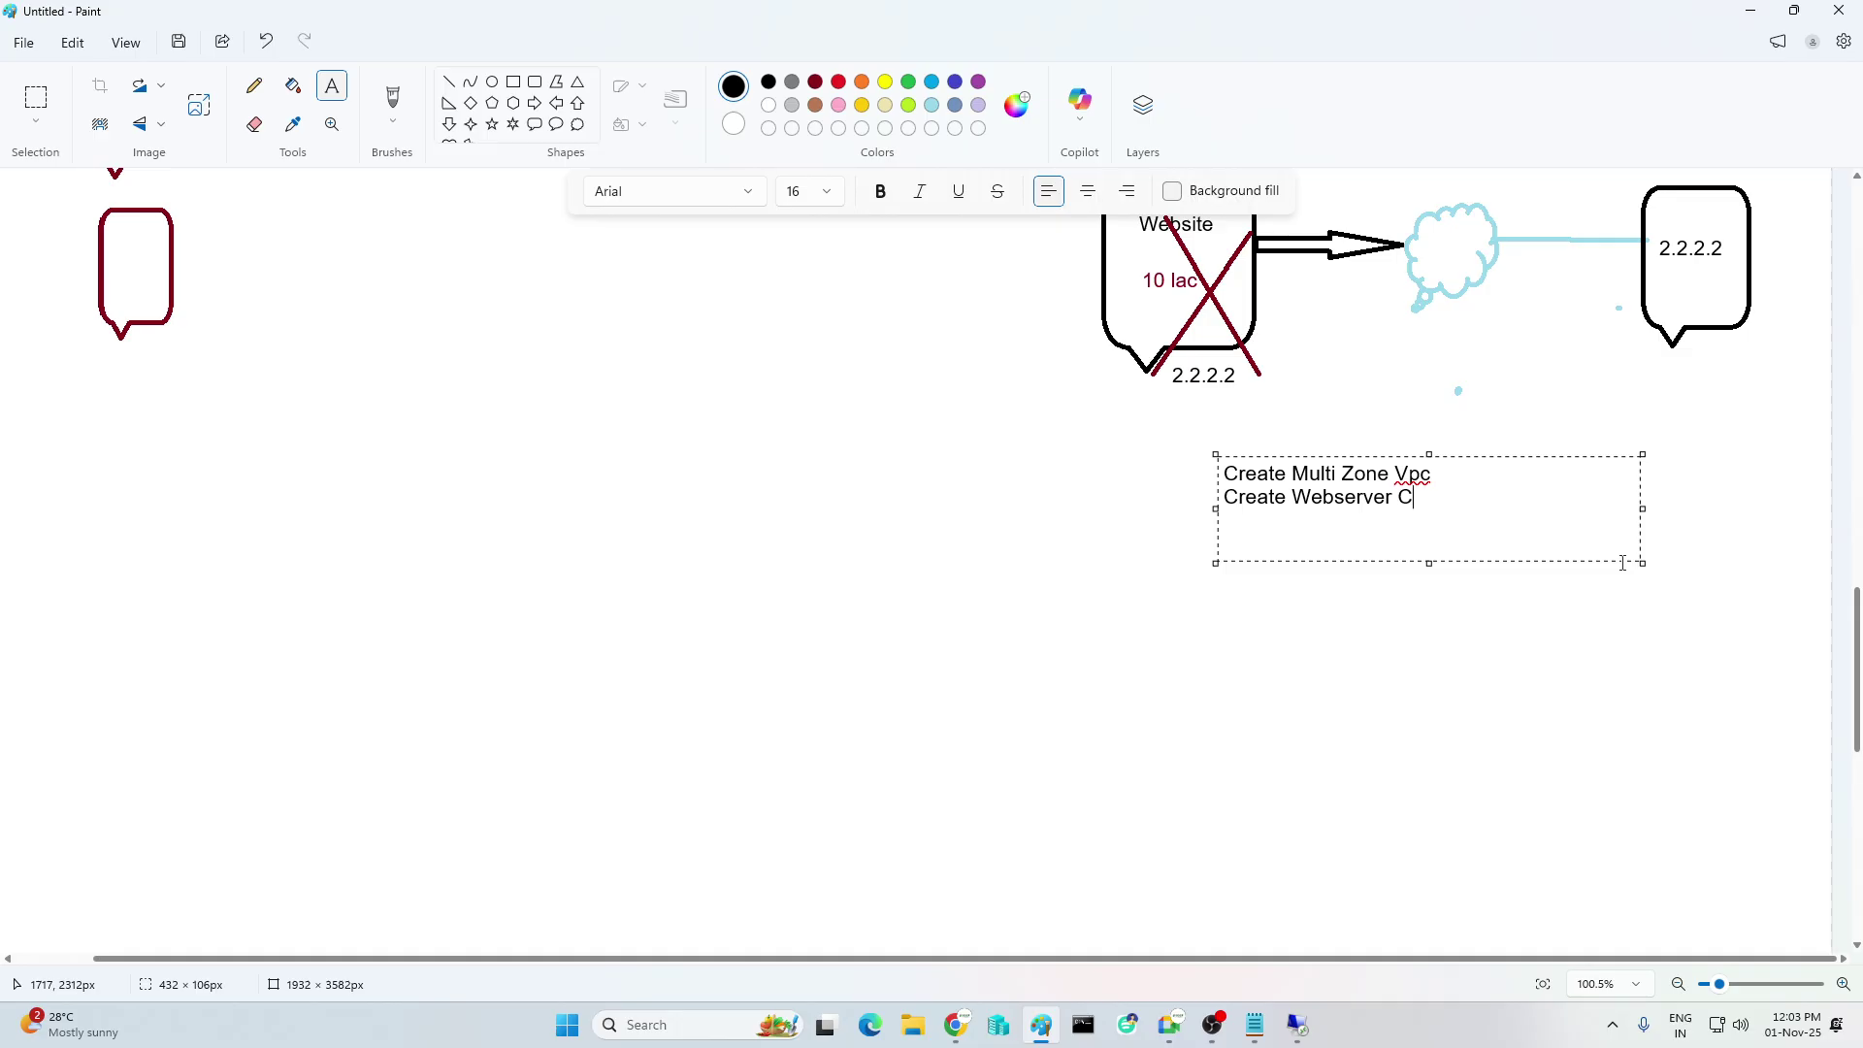
text(ostom AM)
text(eate )
text(Launch Tem)
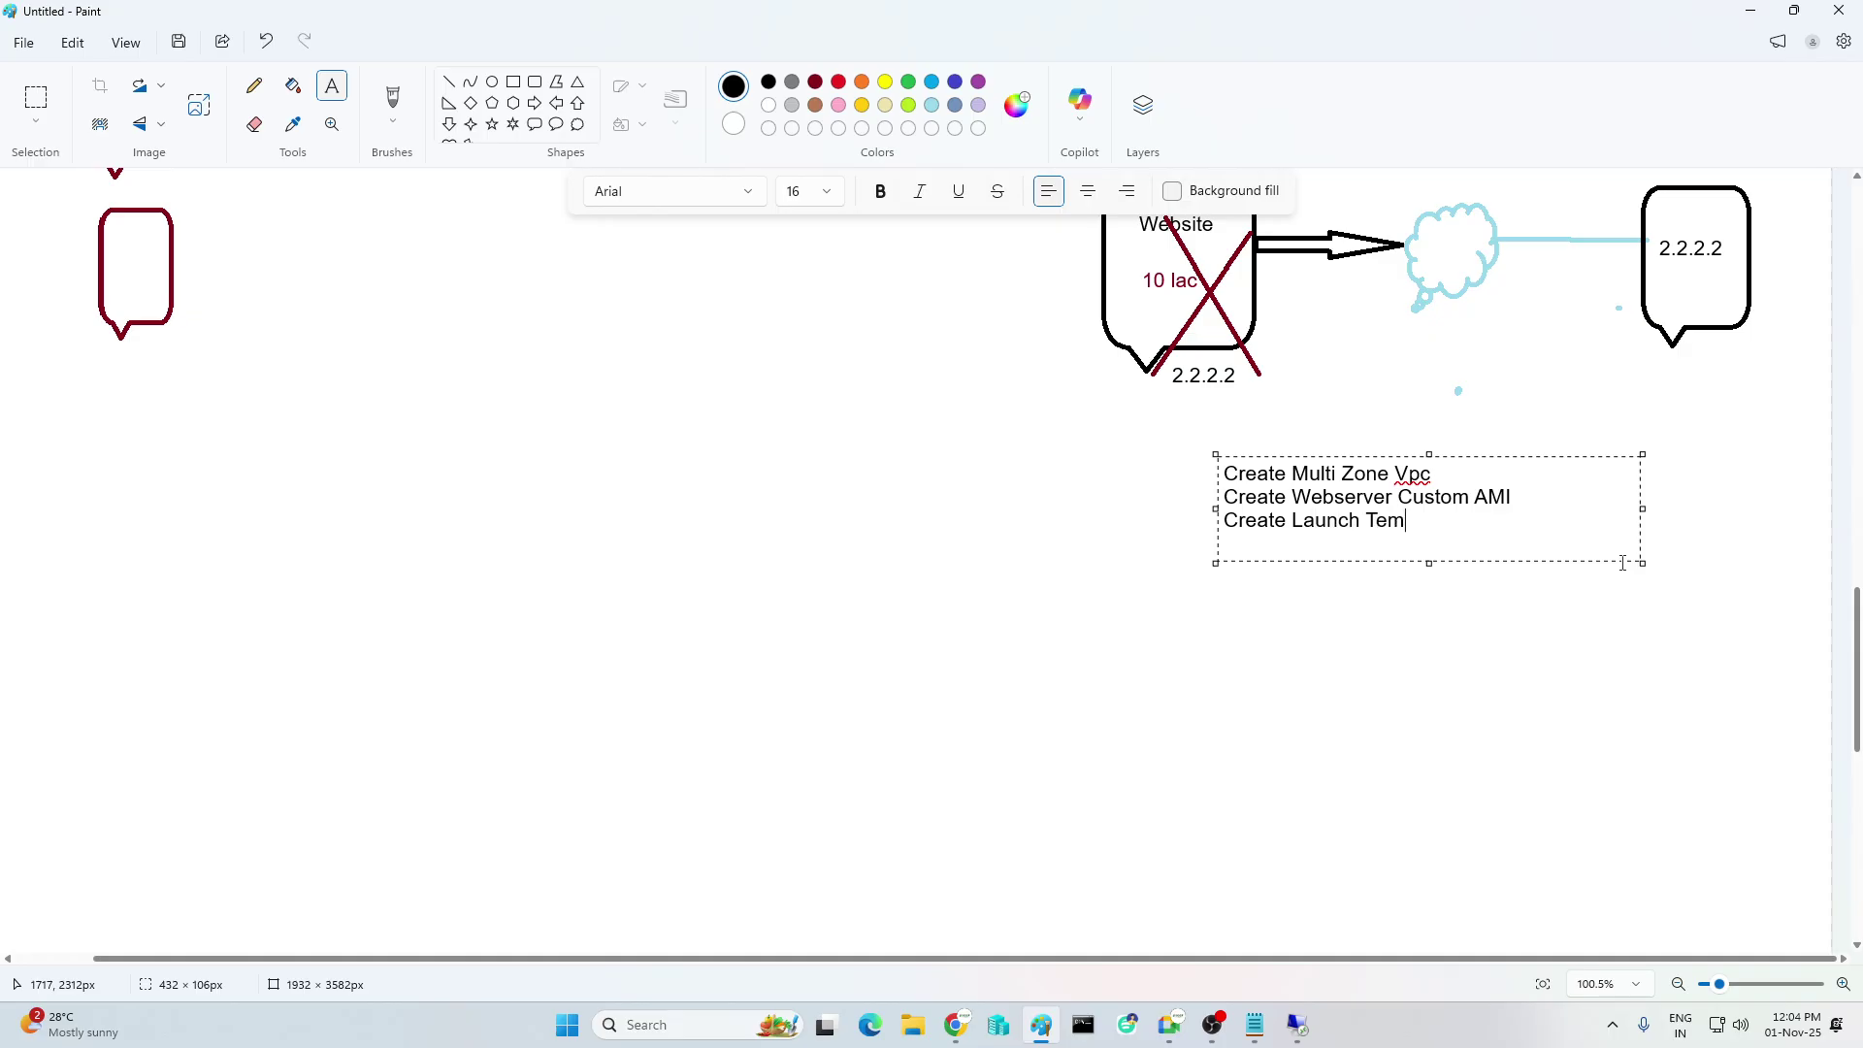
text(plets)
Step: Add Create SNS Service, Target Group, Load balancer and Auto scaling Group lines, then open File Explorer
key(Return)
text(Create )
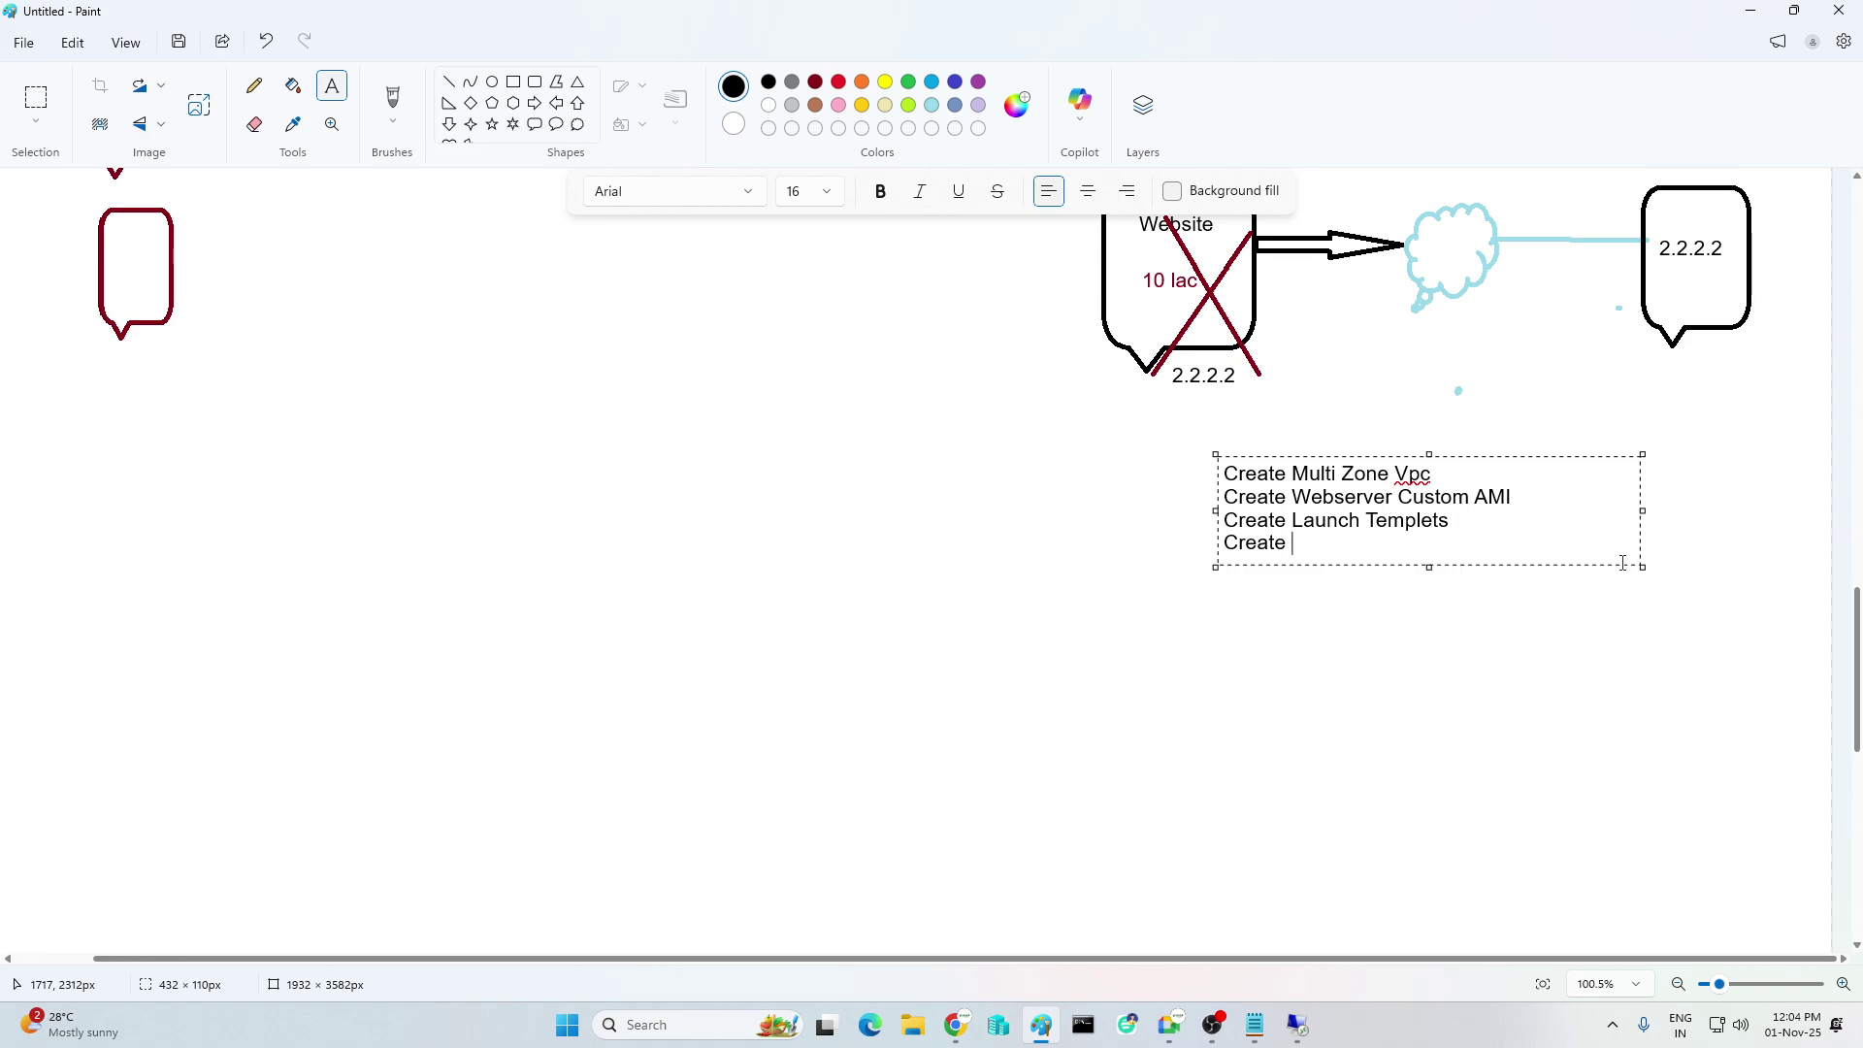
text(SNS Service)
key(Return)
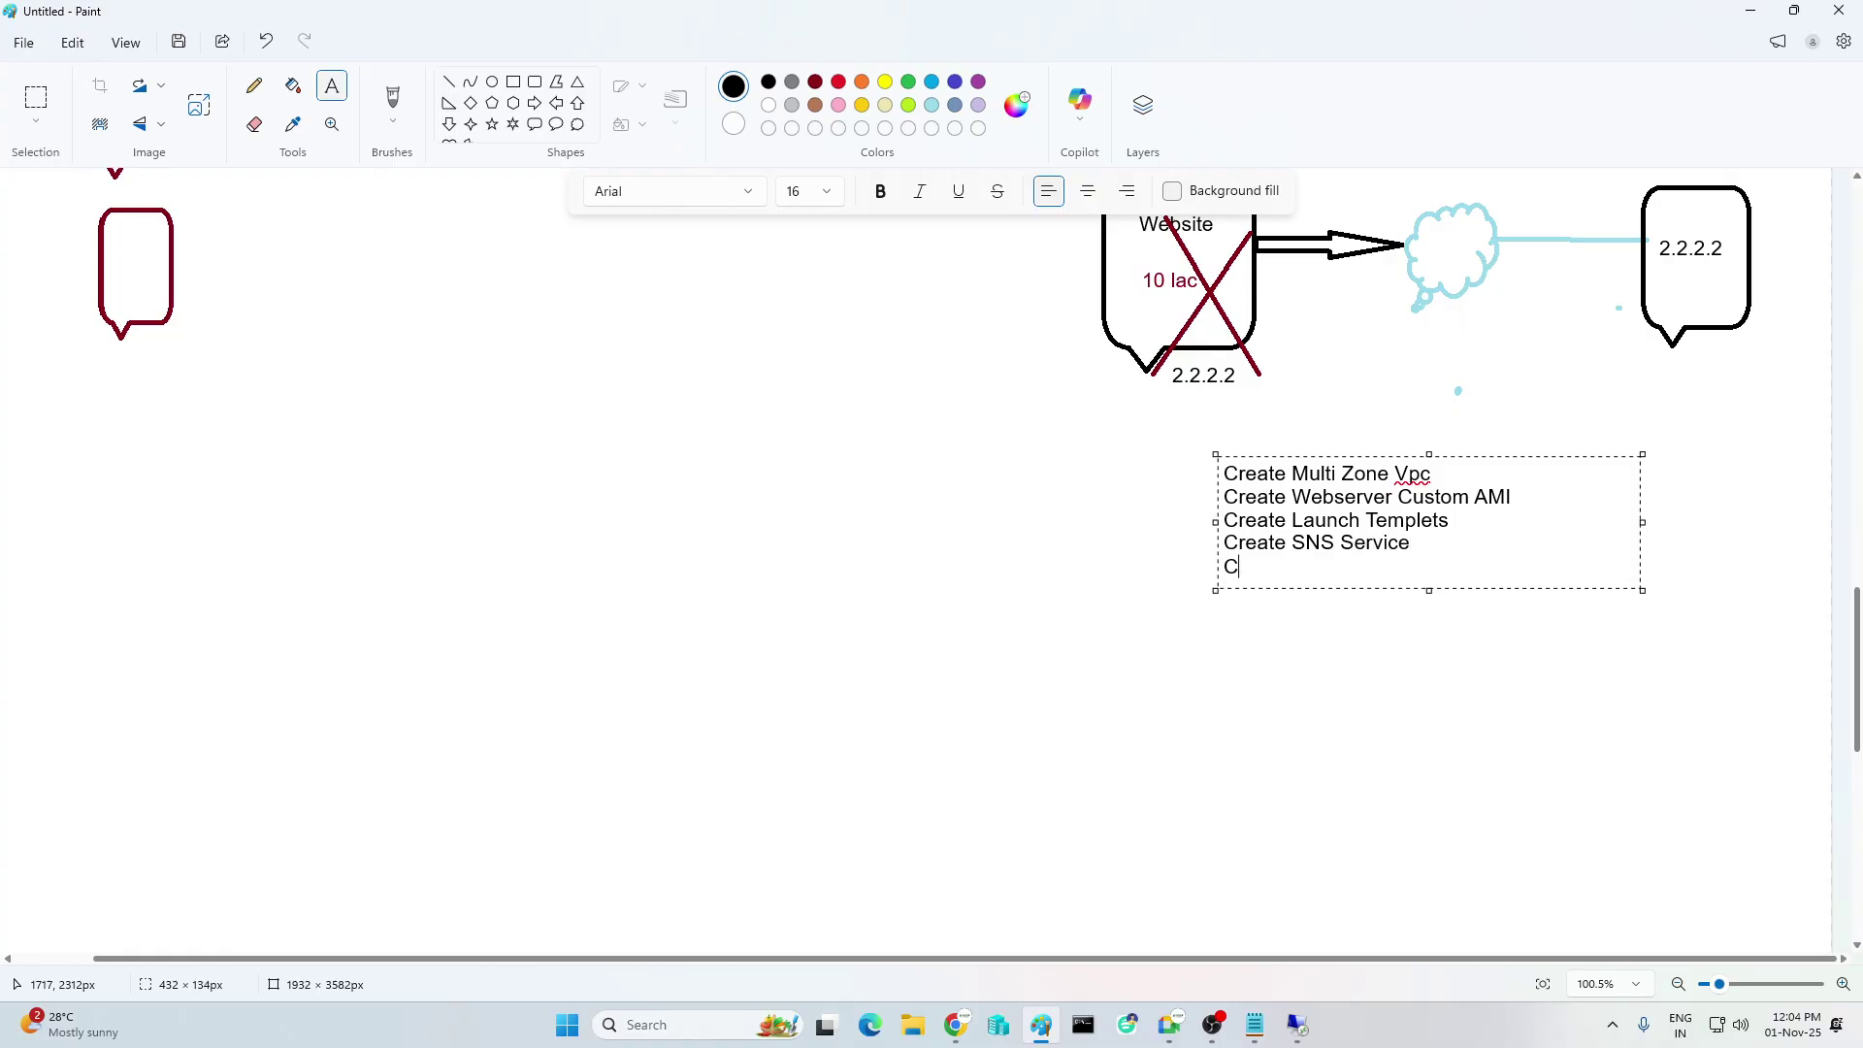
text(Create Target Group)
key(Return)
text(Creat)
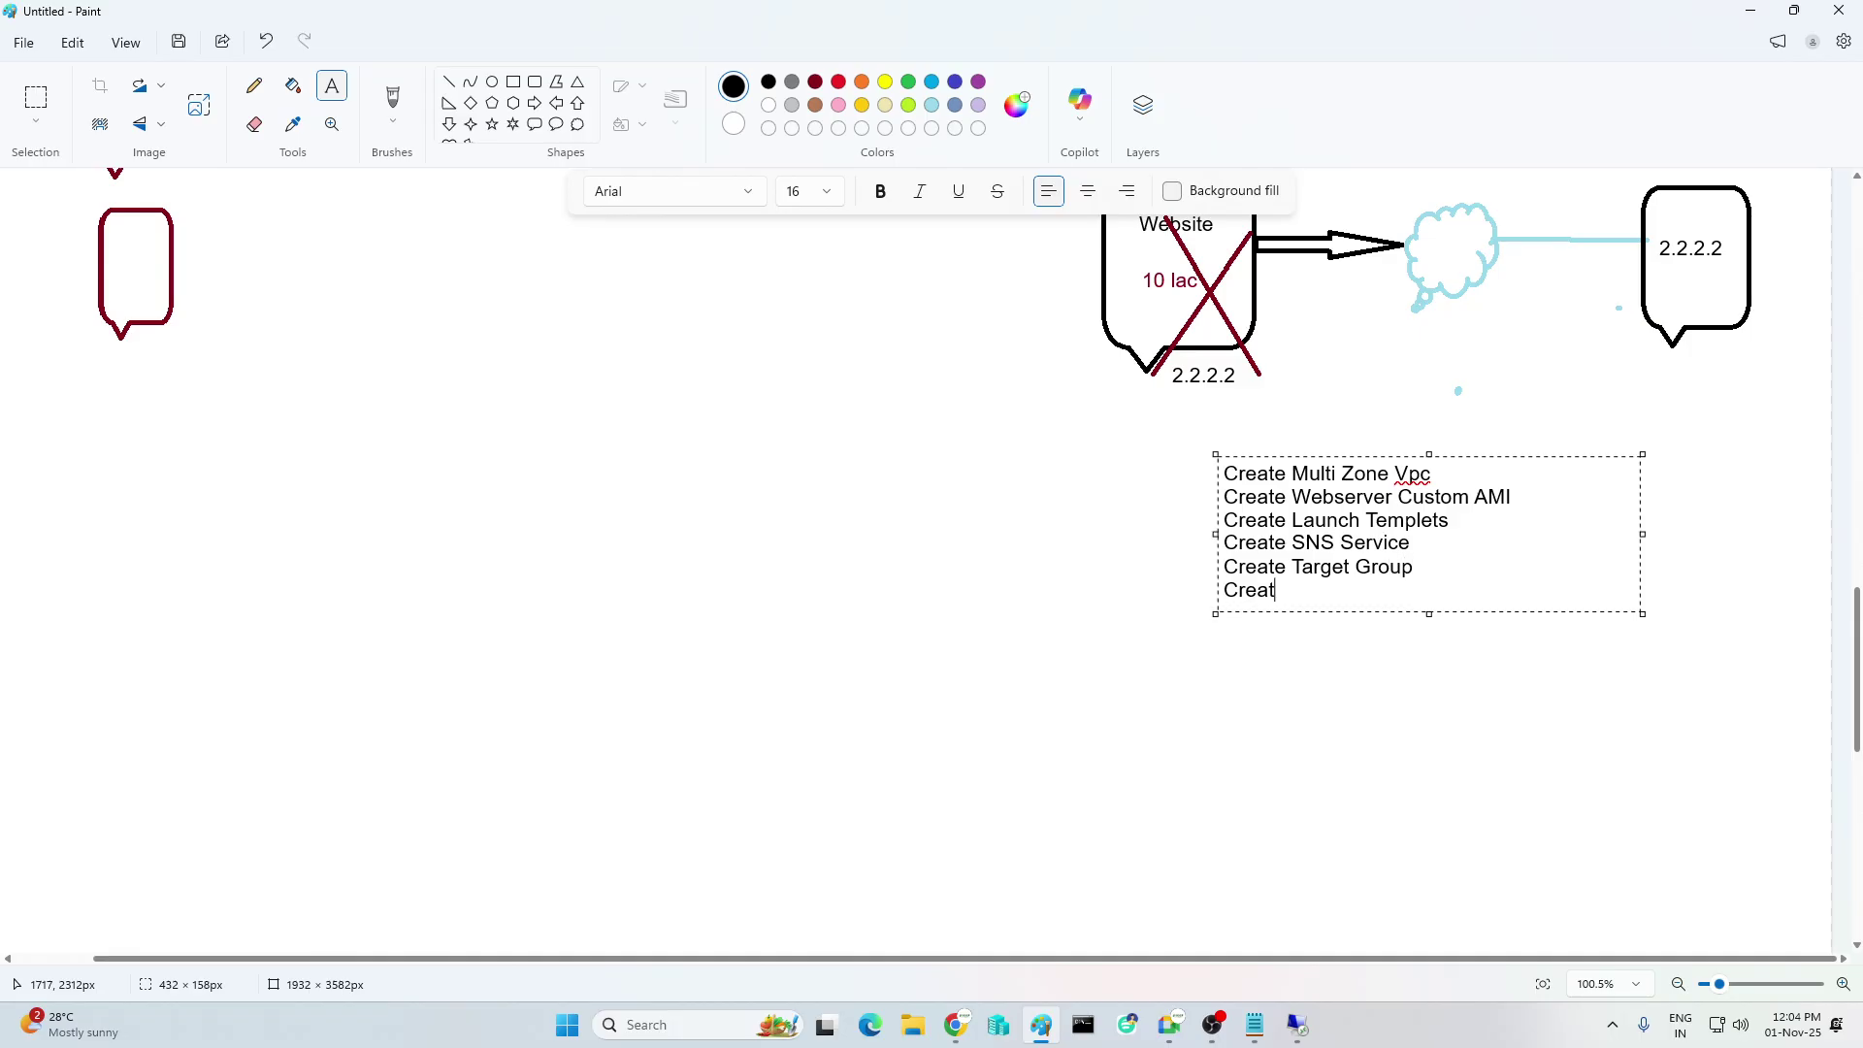
text(e Load balancer)
key(Return)
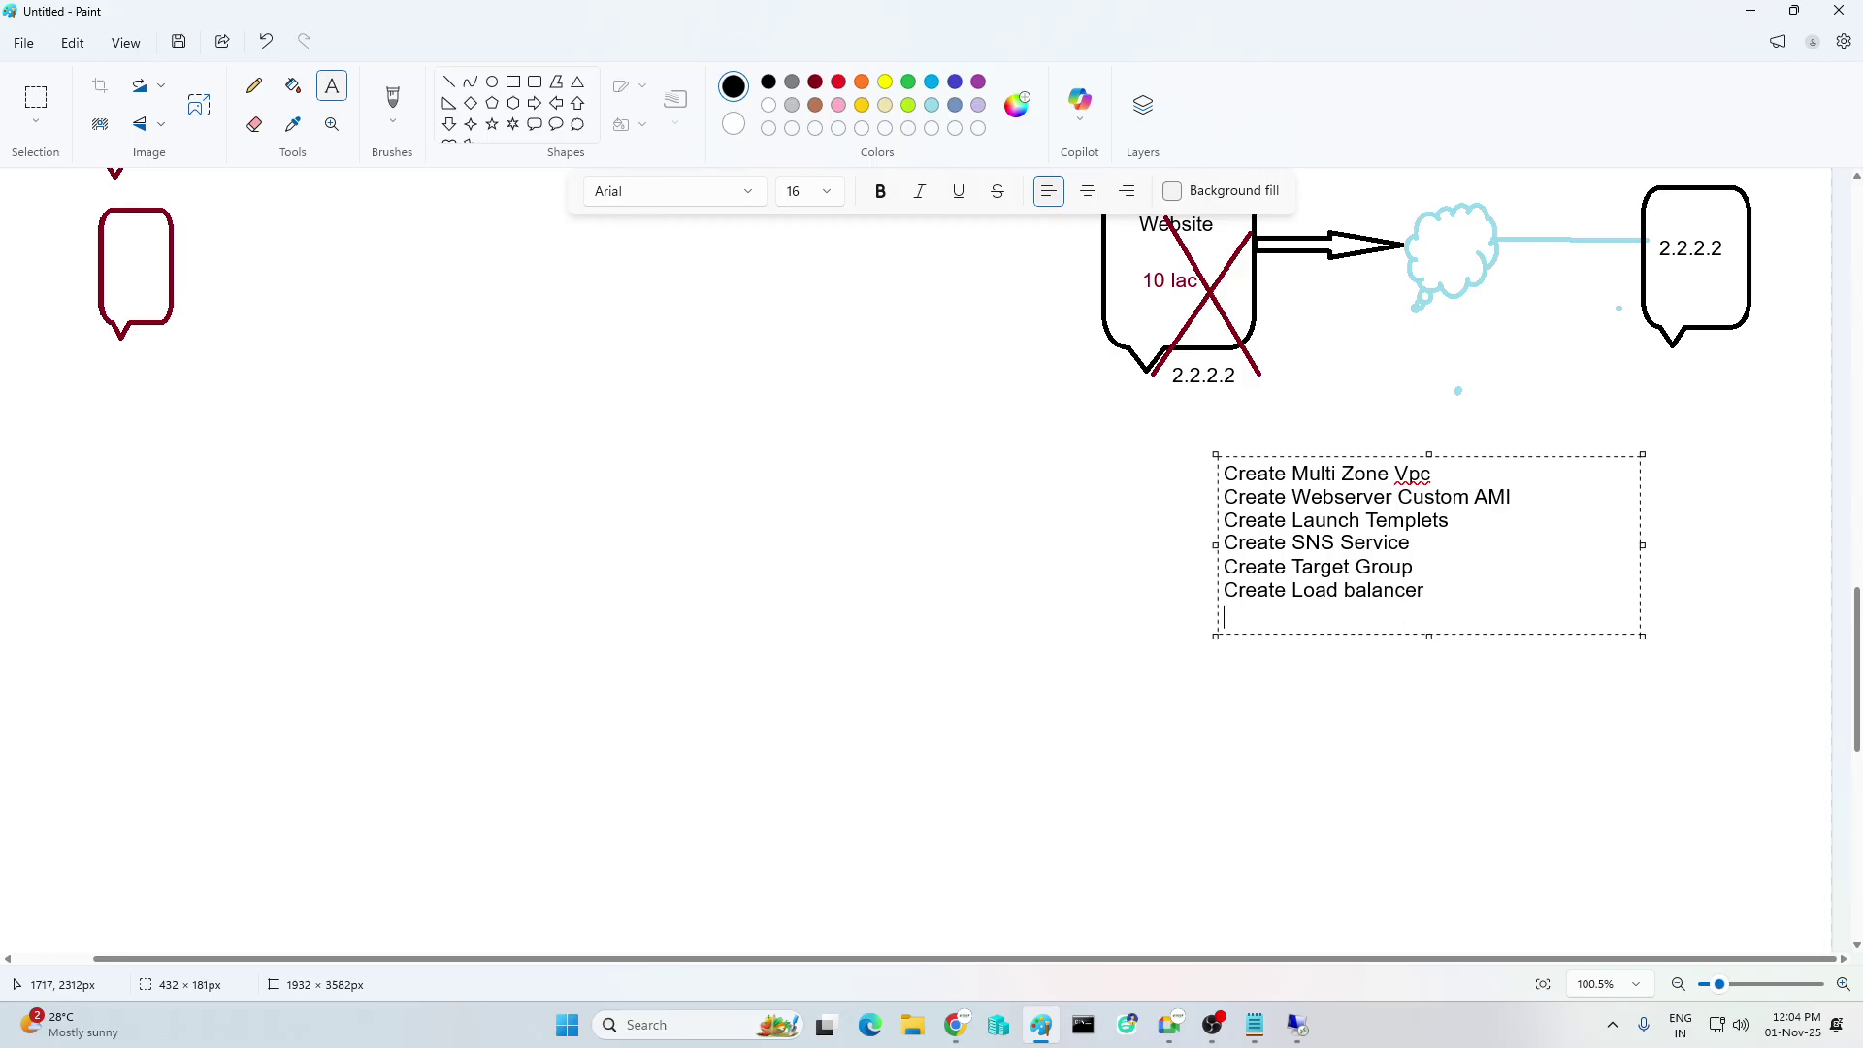
text(Create Auto scaling Group)
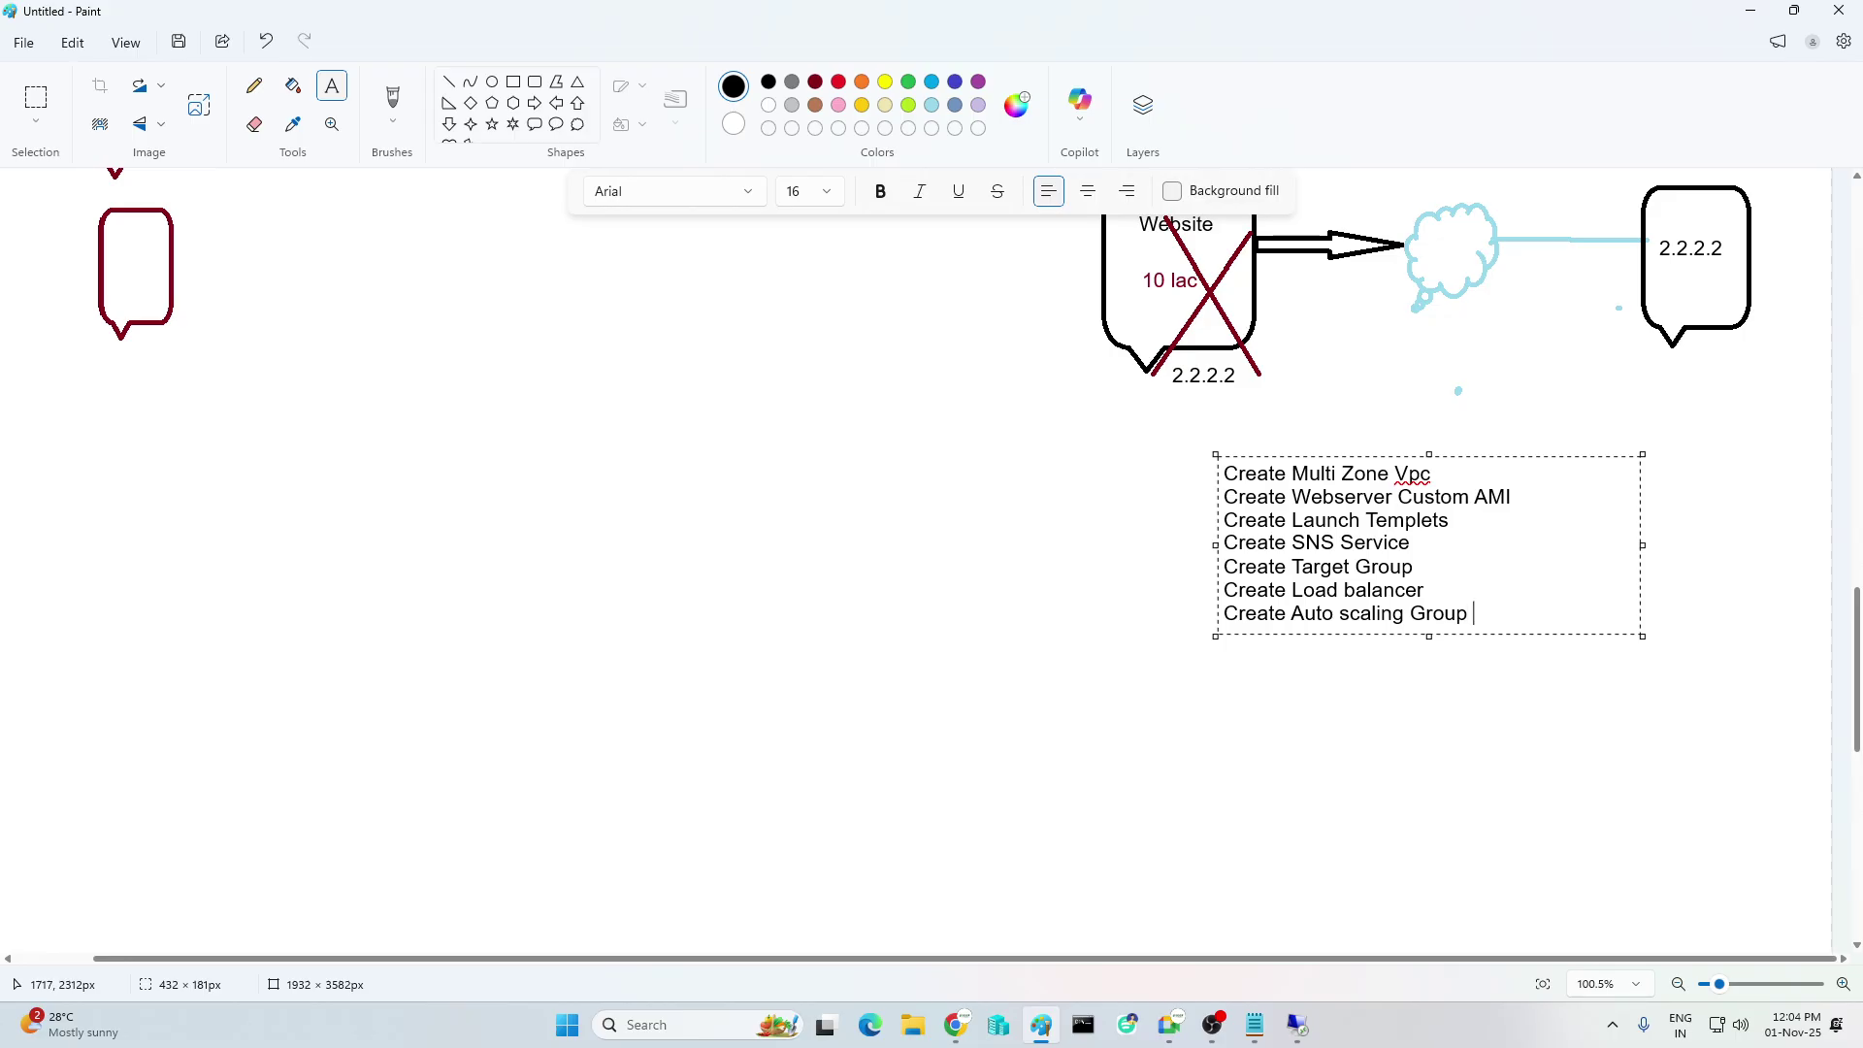
click(1564, 652)
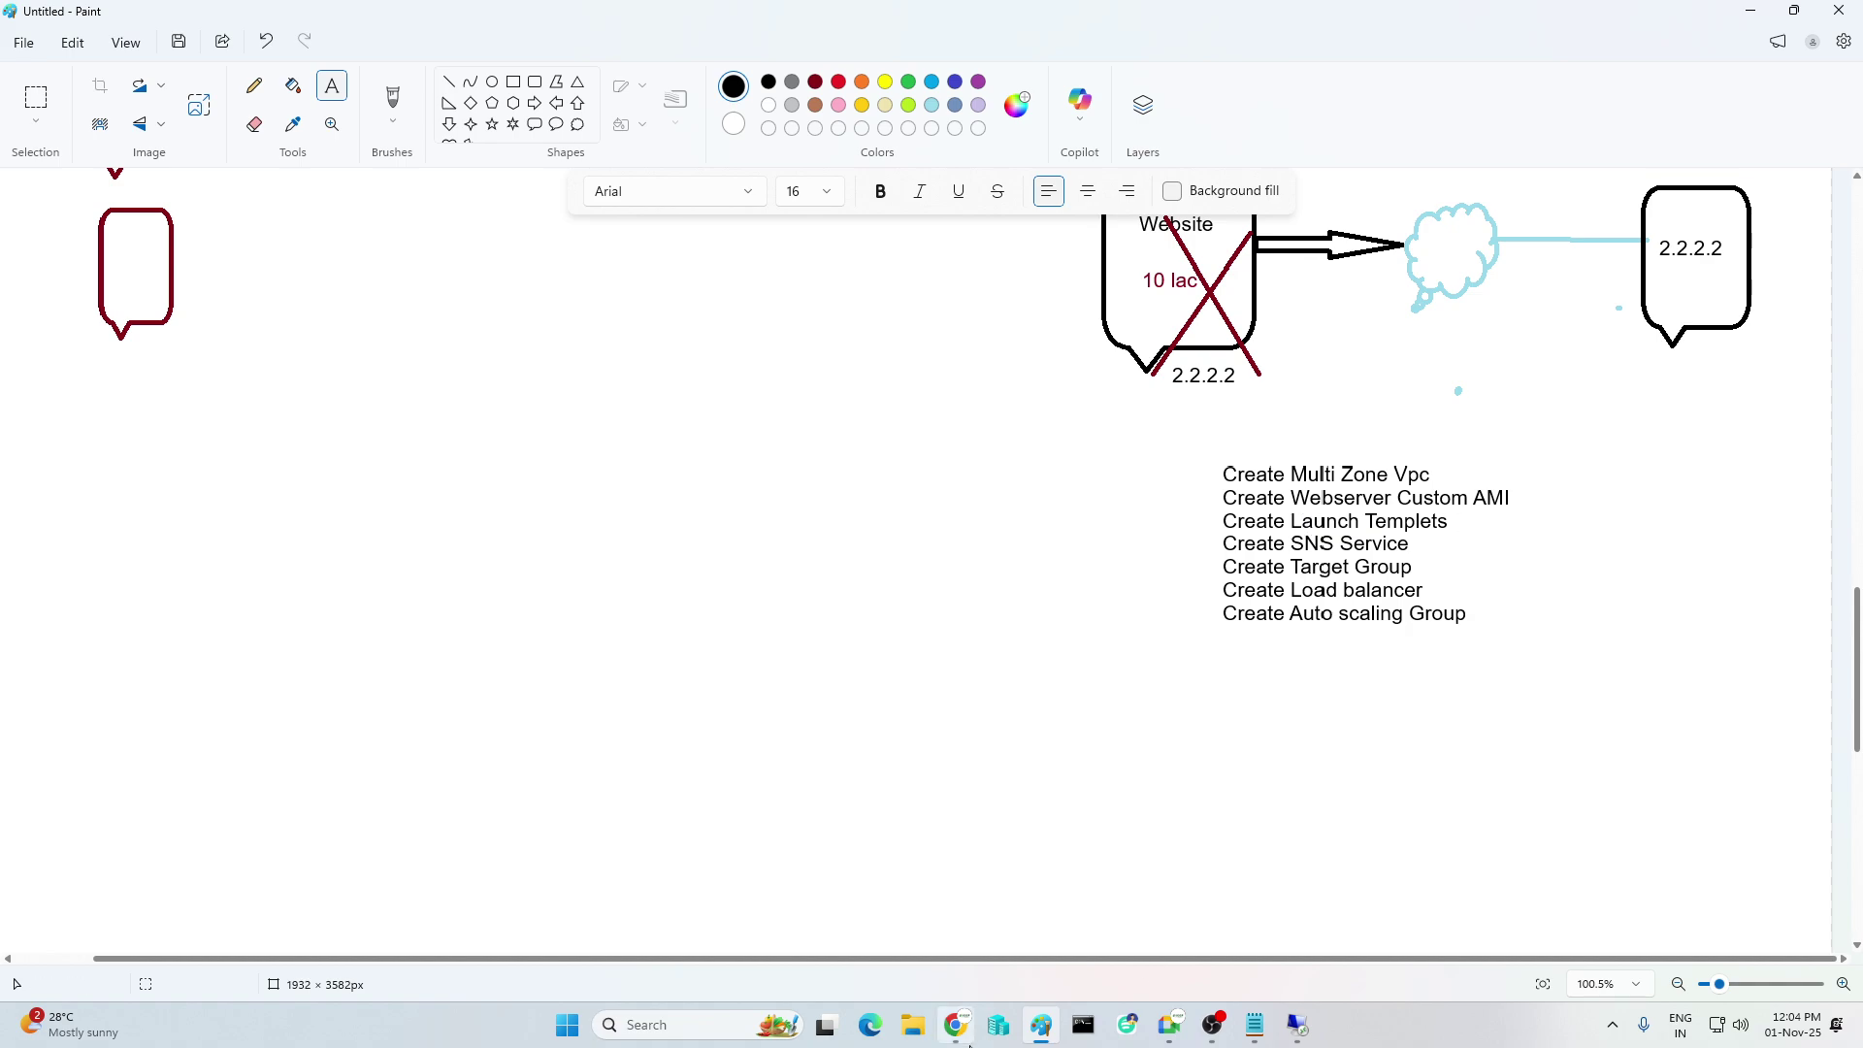
click(913, 1027)
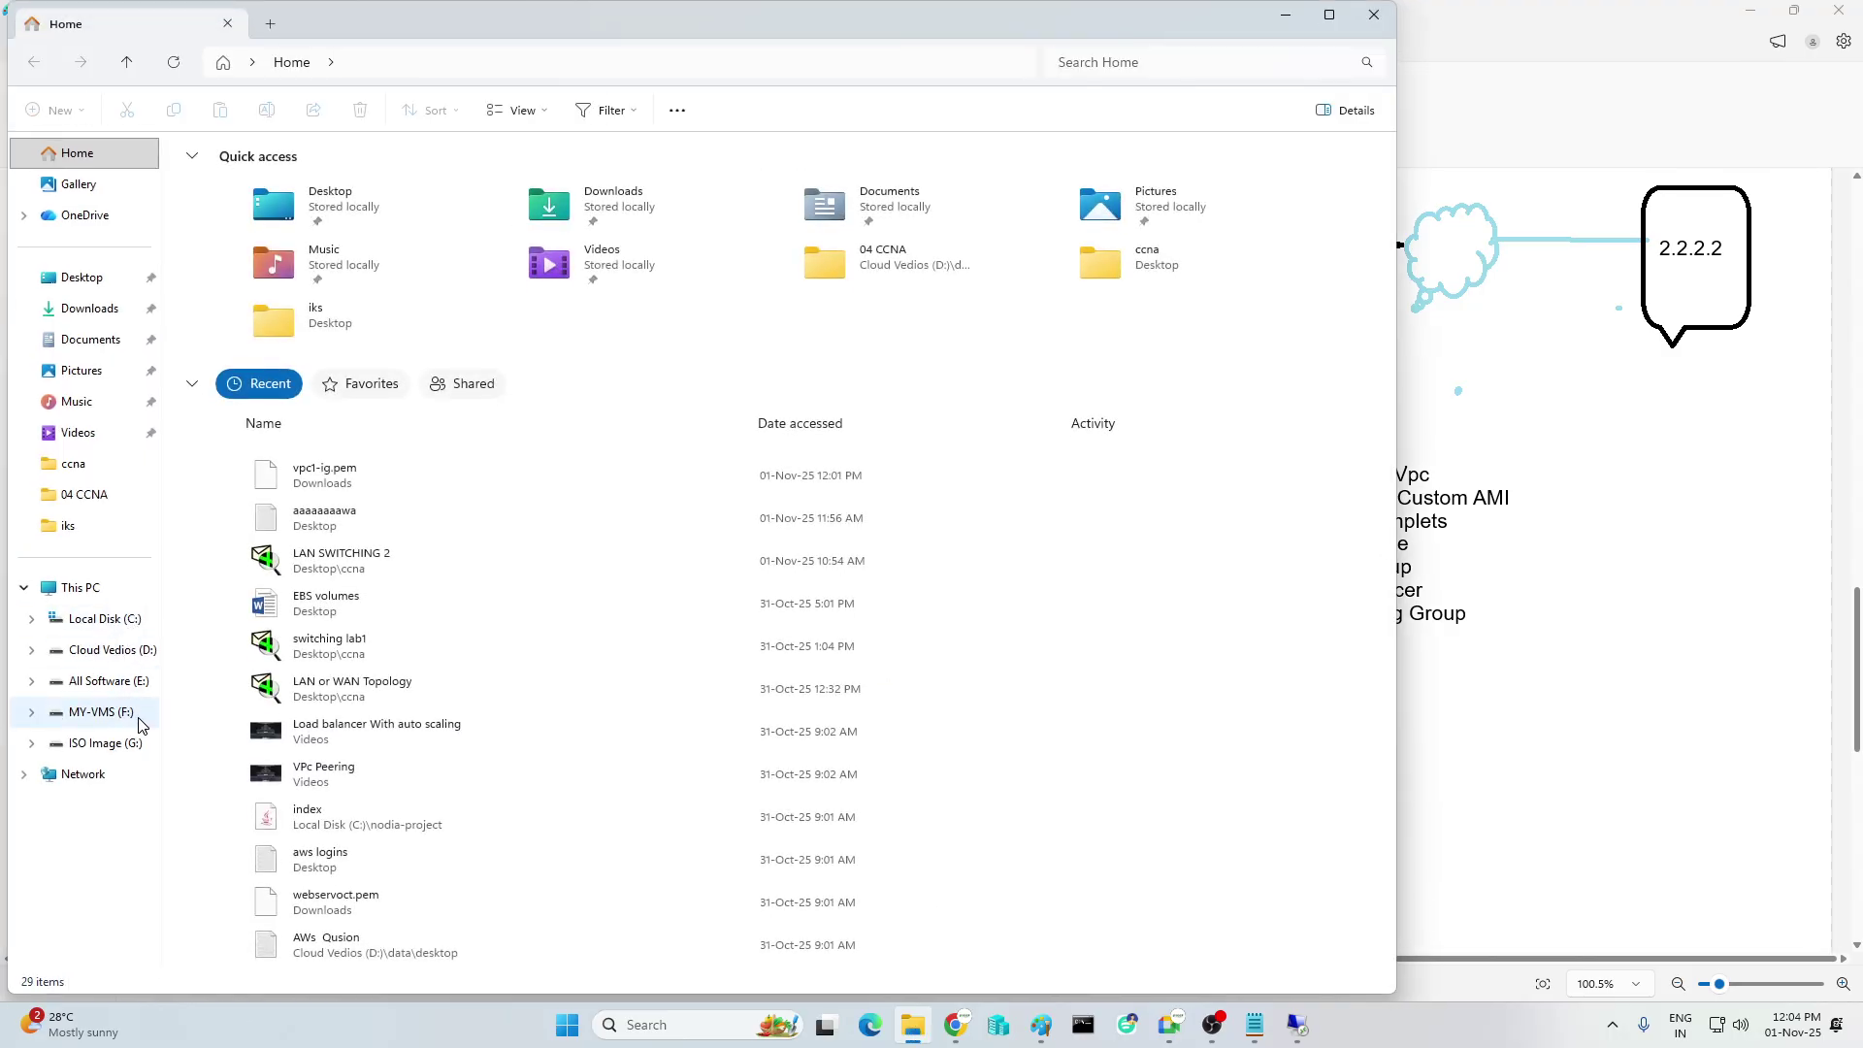
Step: Copy the assets, index and readme from D:\my website\carvilla-v1.0, then minimize Explorer
click(124, 650)
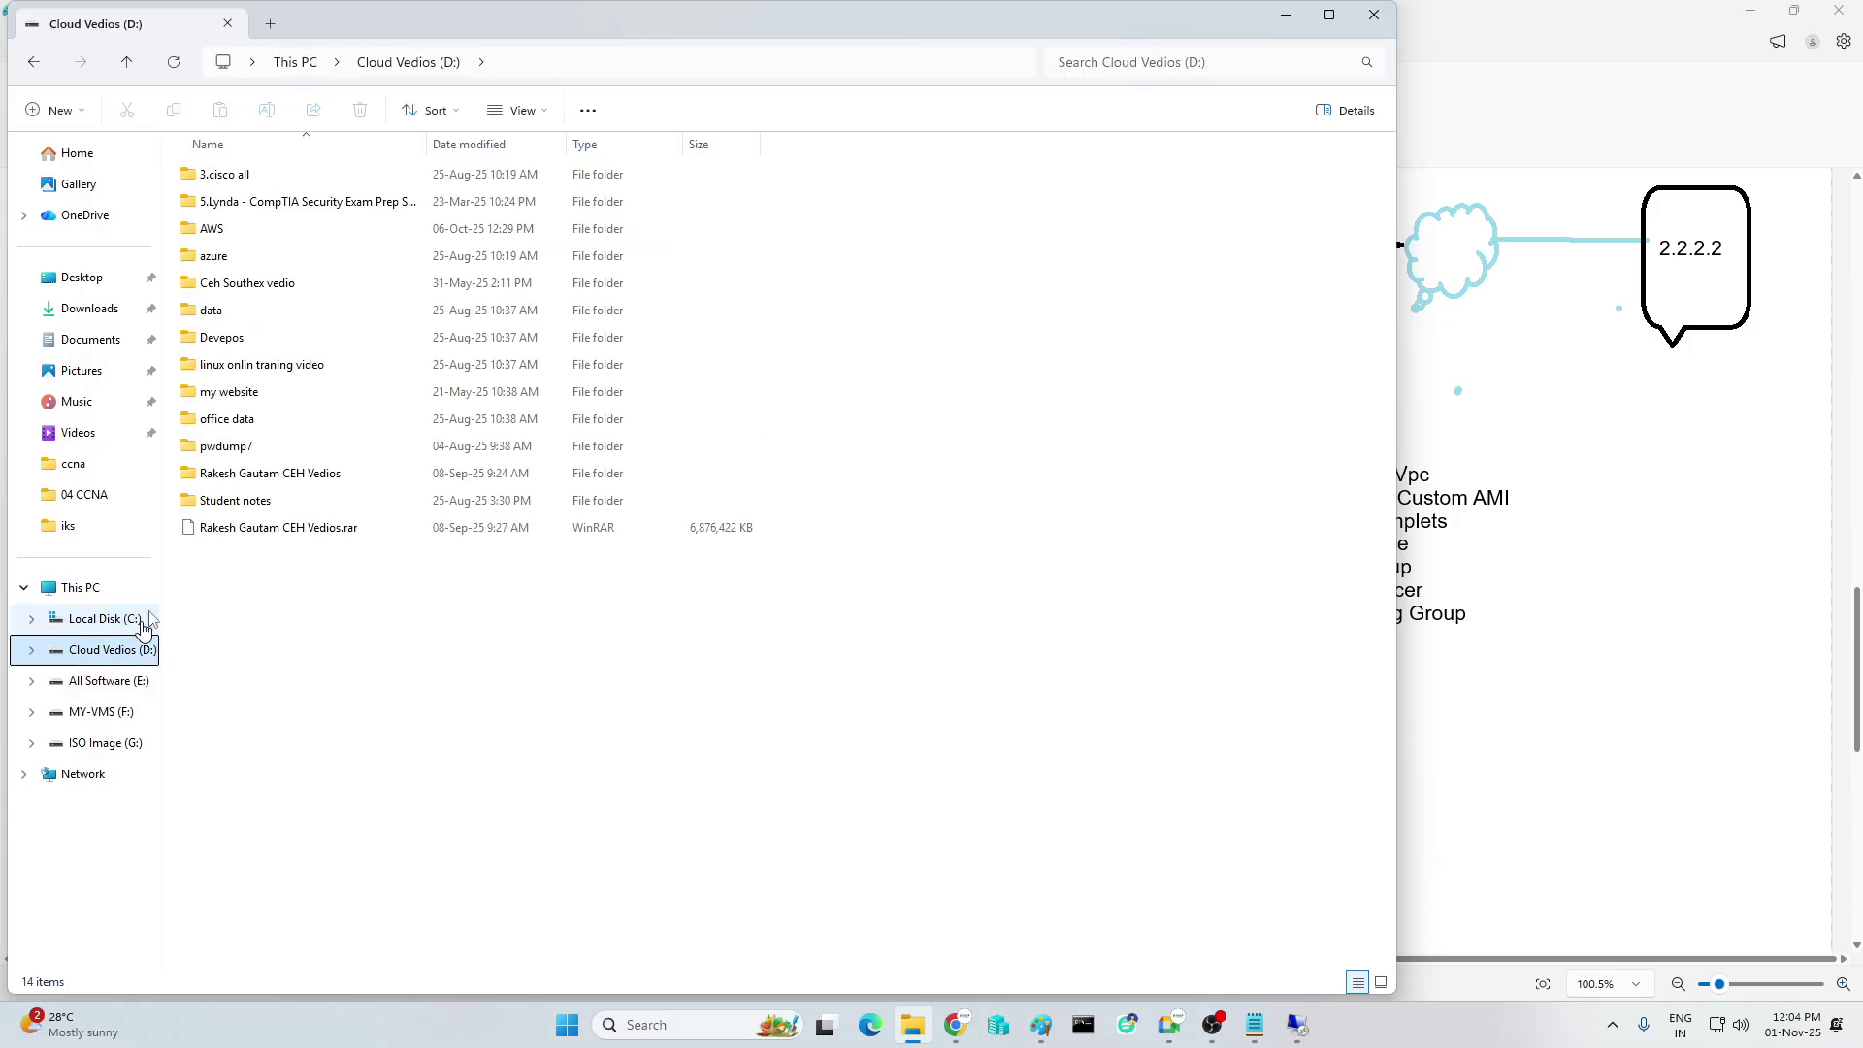
double_click(221, 392)
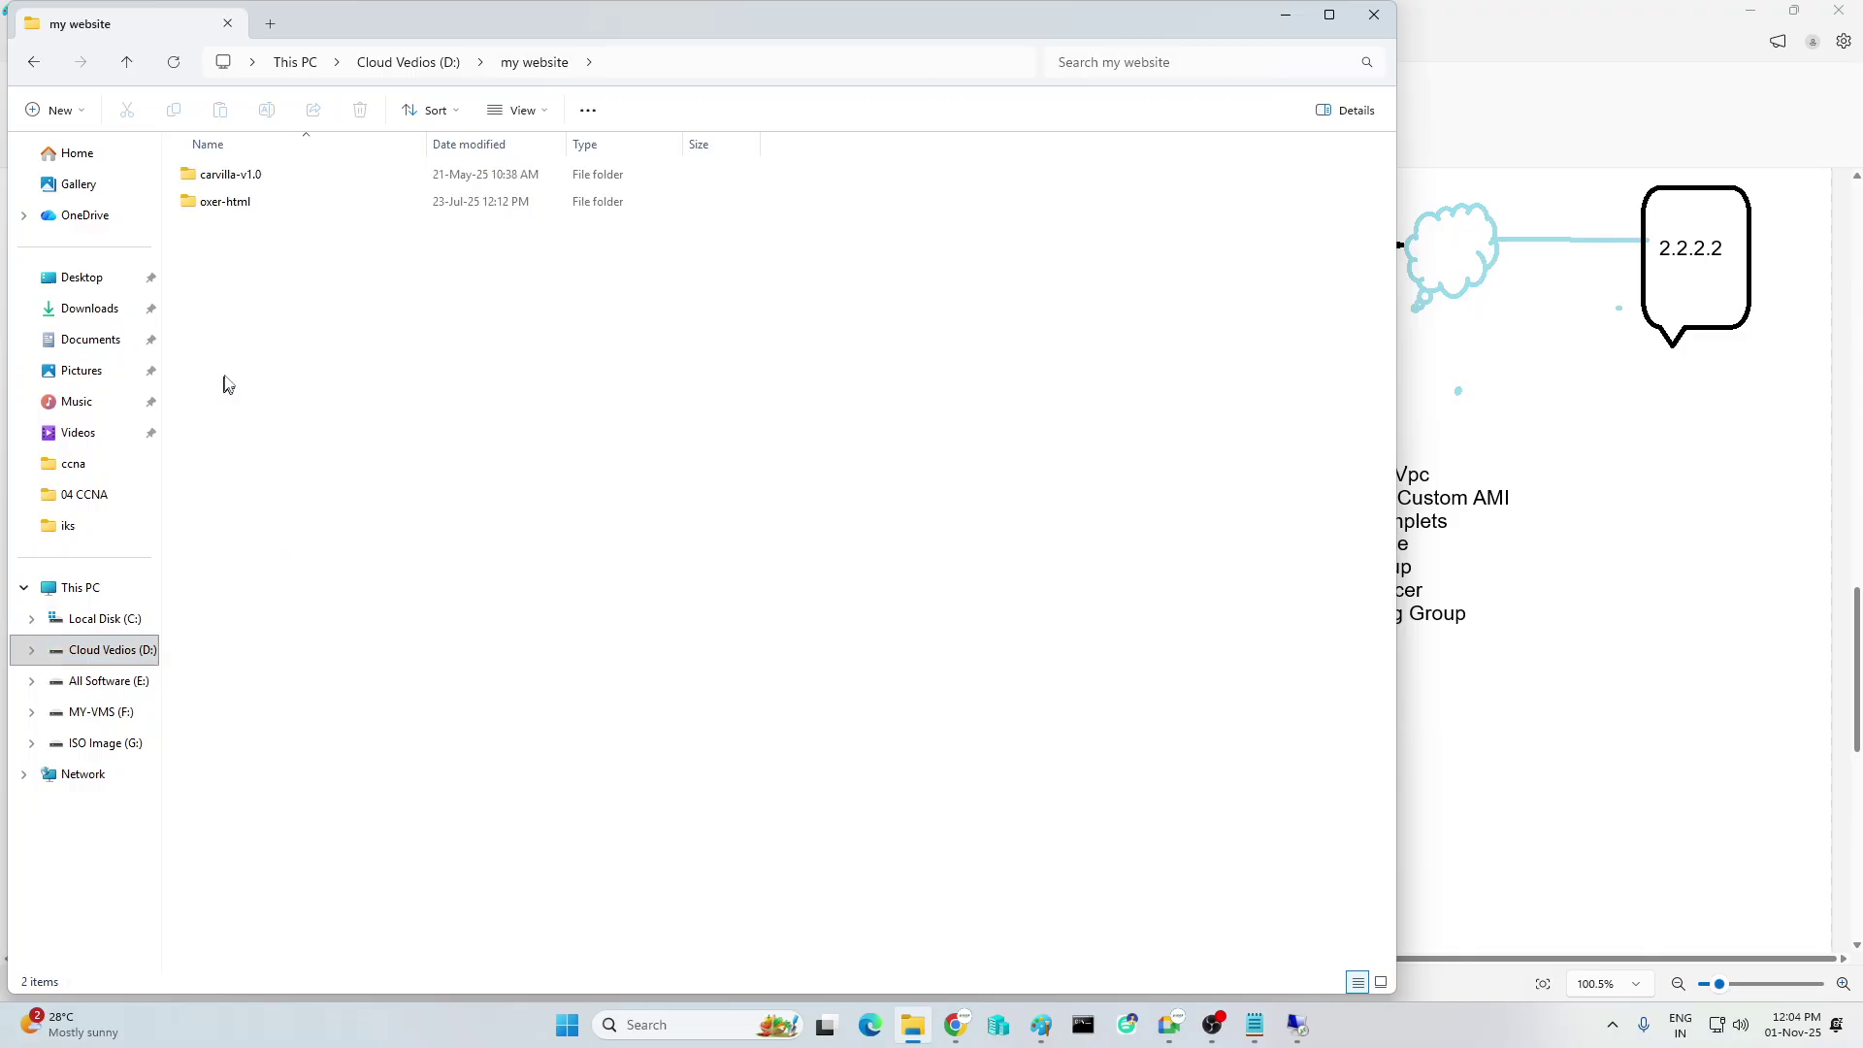
double_click(241, 181)
drag(227, 408, 272, 174)
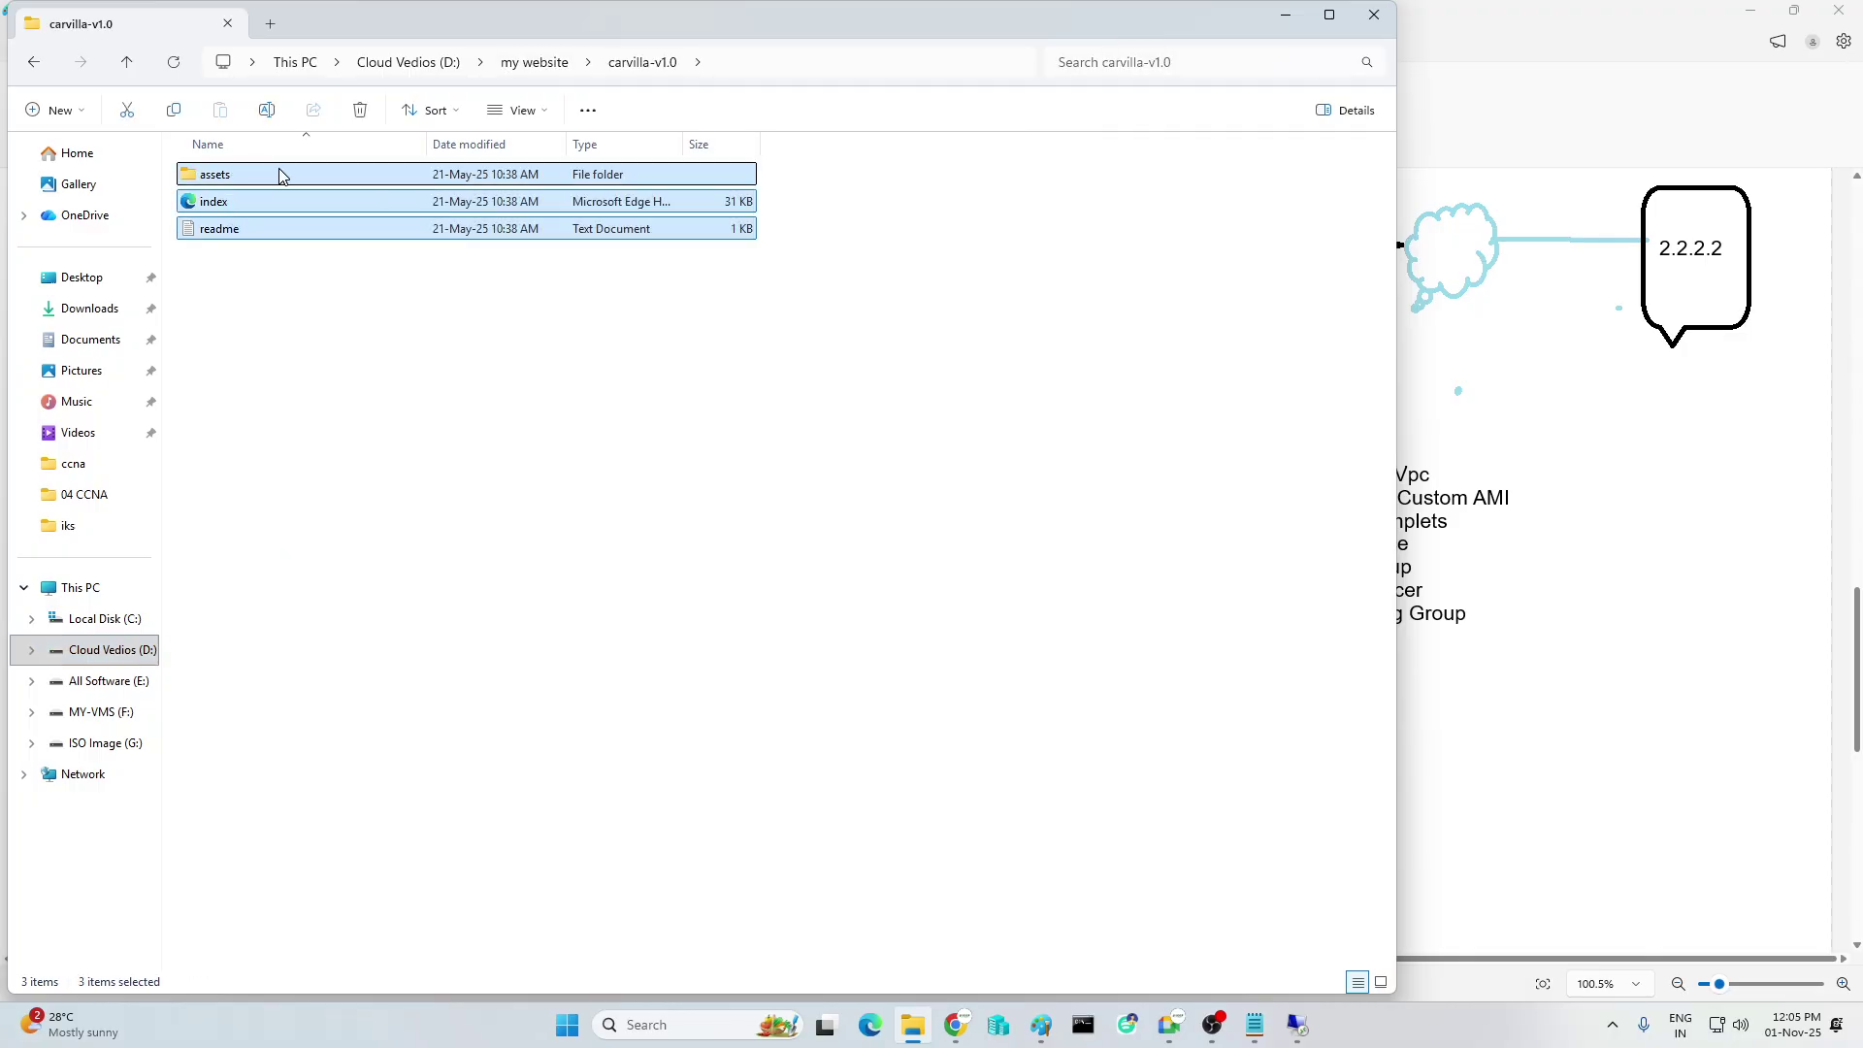
key(ctrl+c)
click(1282, 15)
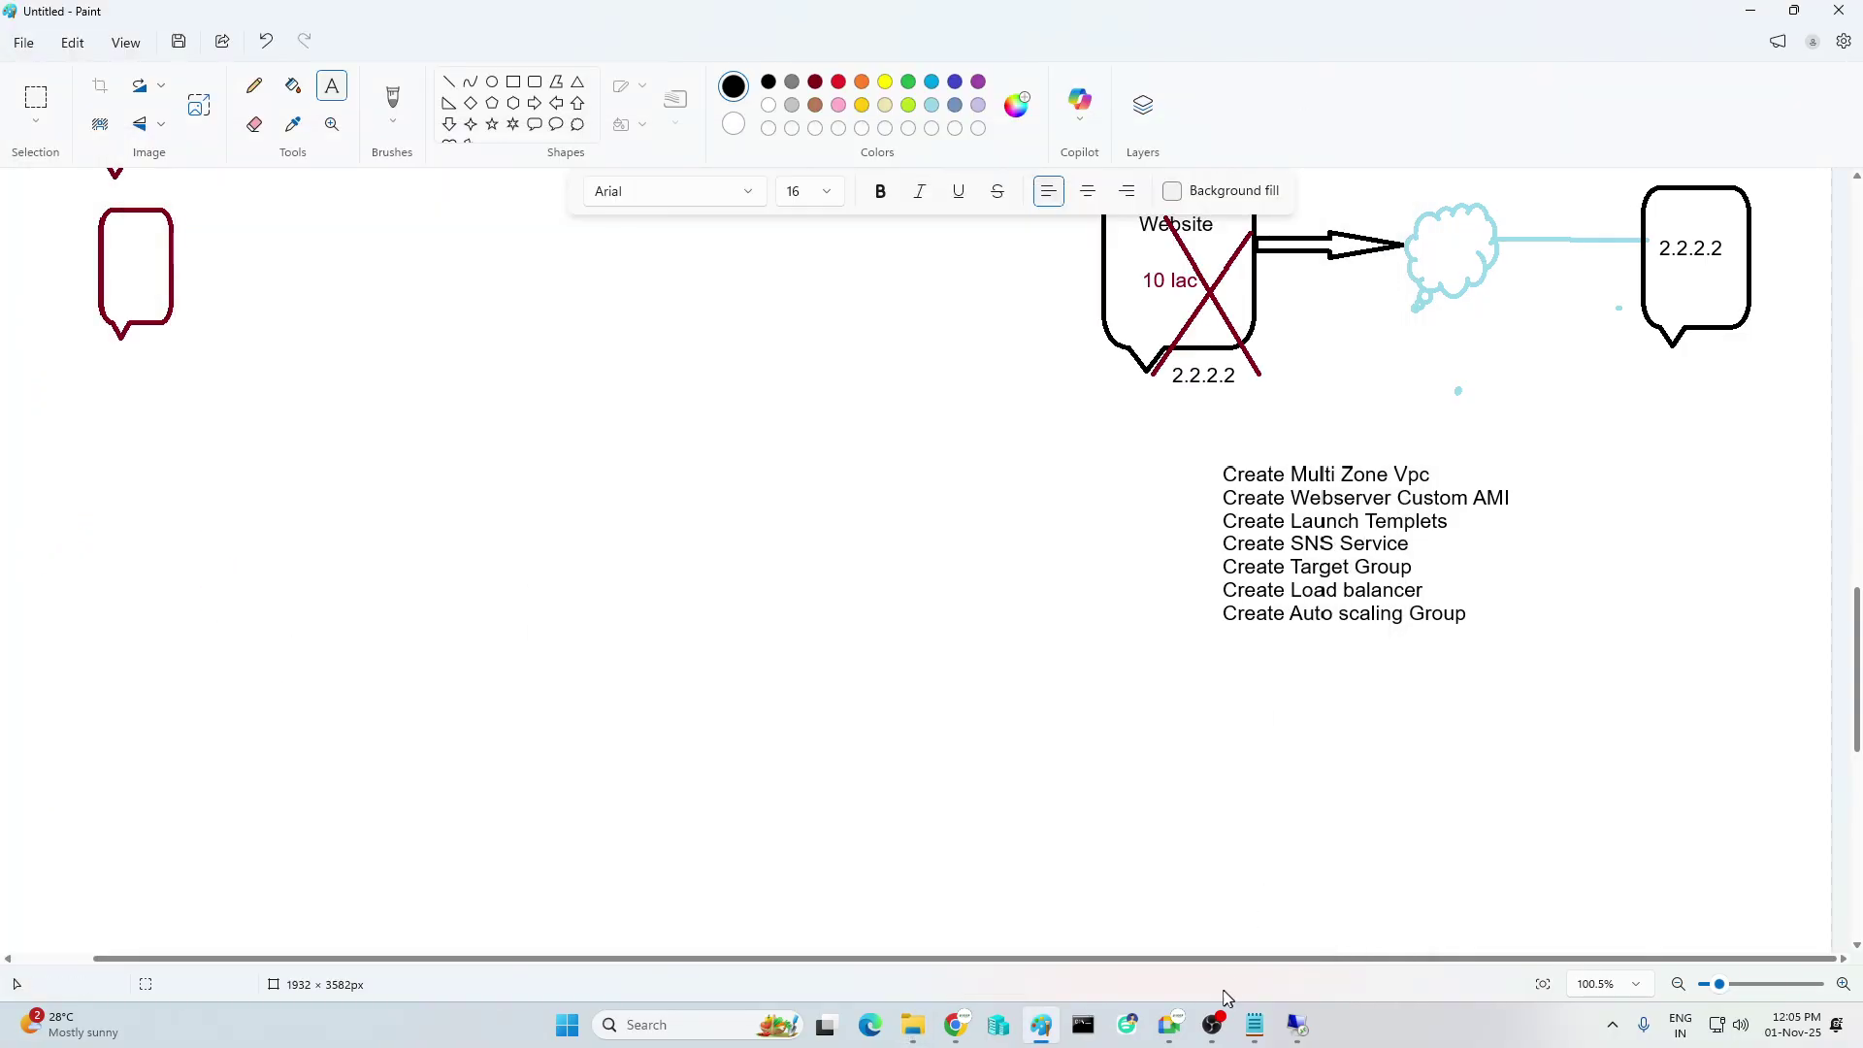
Step: Return to the myserver session, close the wizard and Server Manager, and open File Explorer
click(1299, 1026)
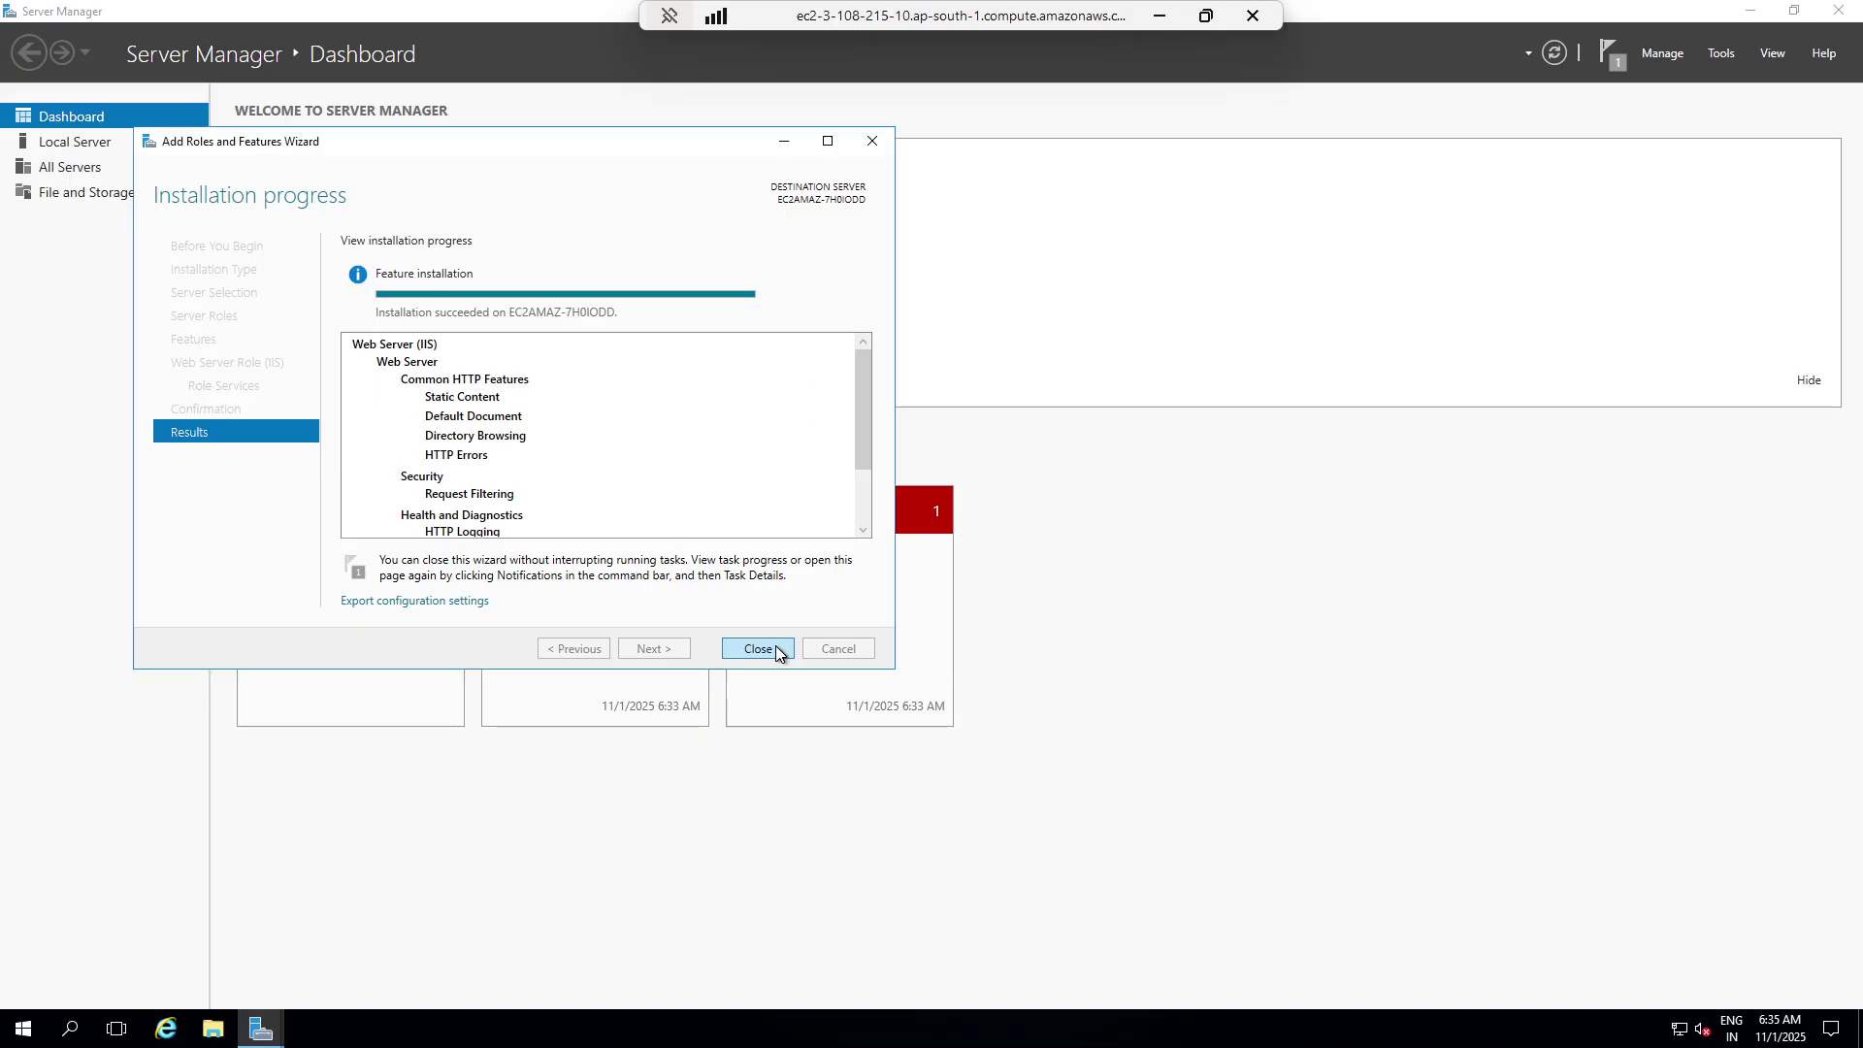
click(776, 648)
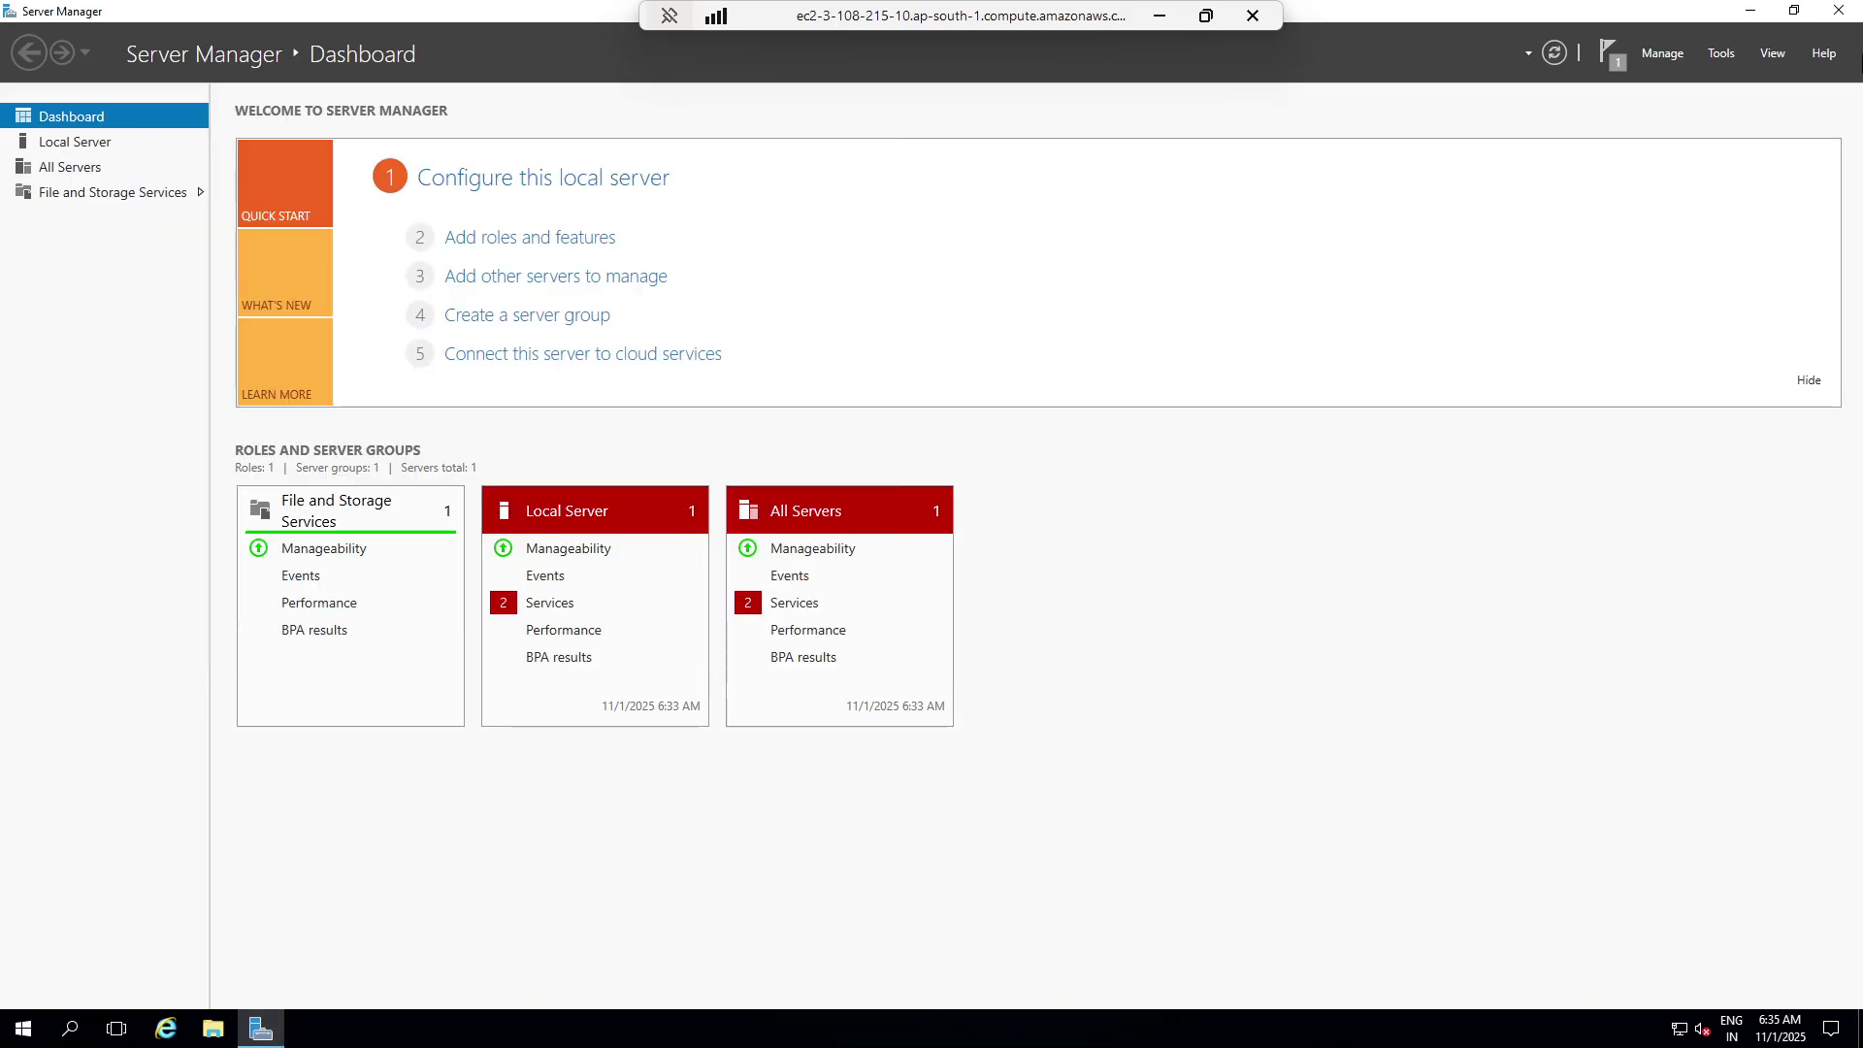
click(1839, 12)
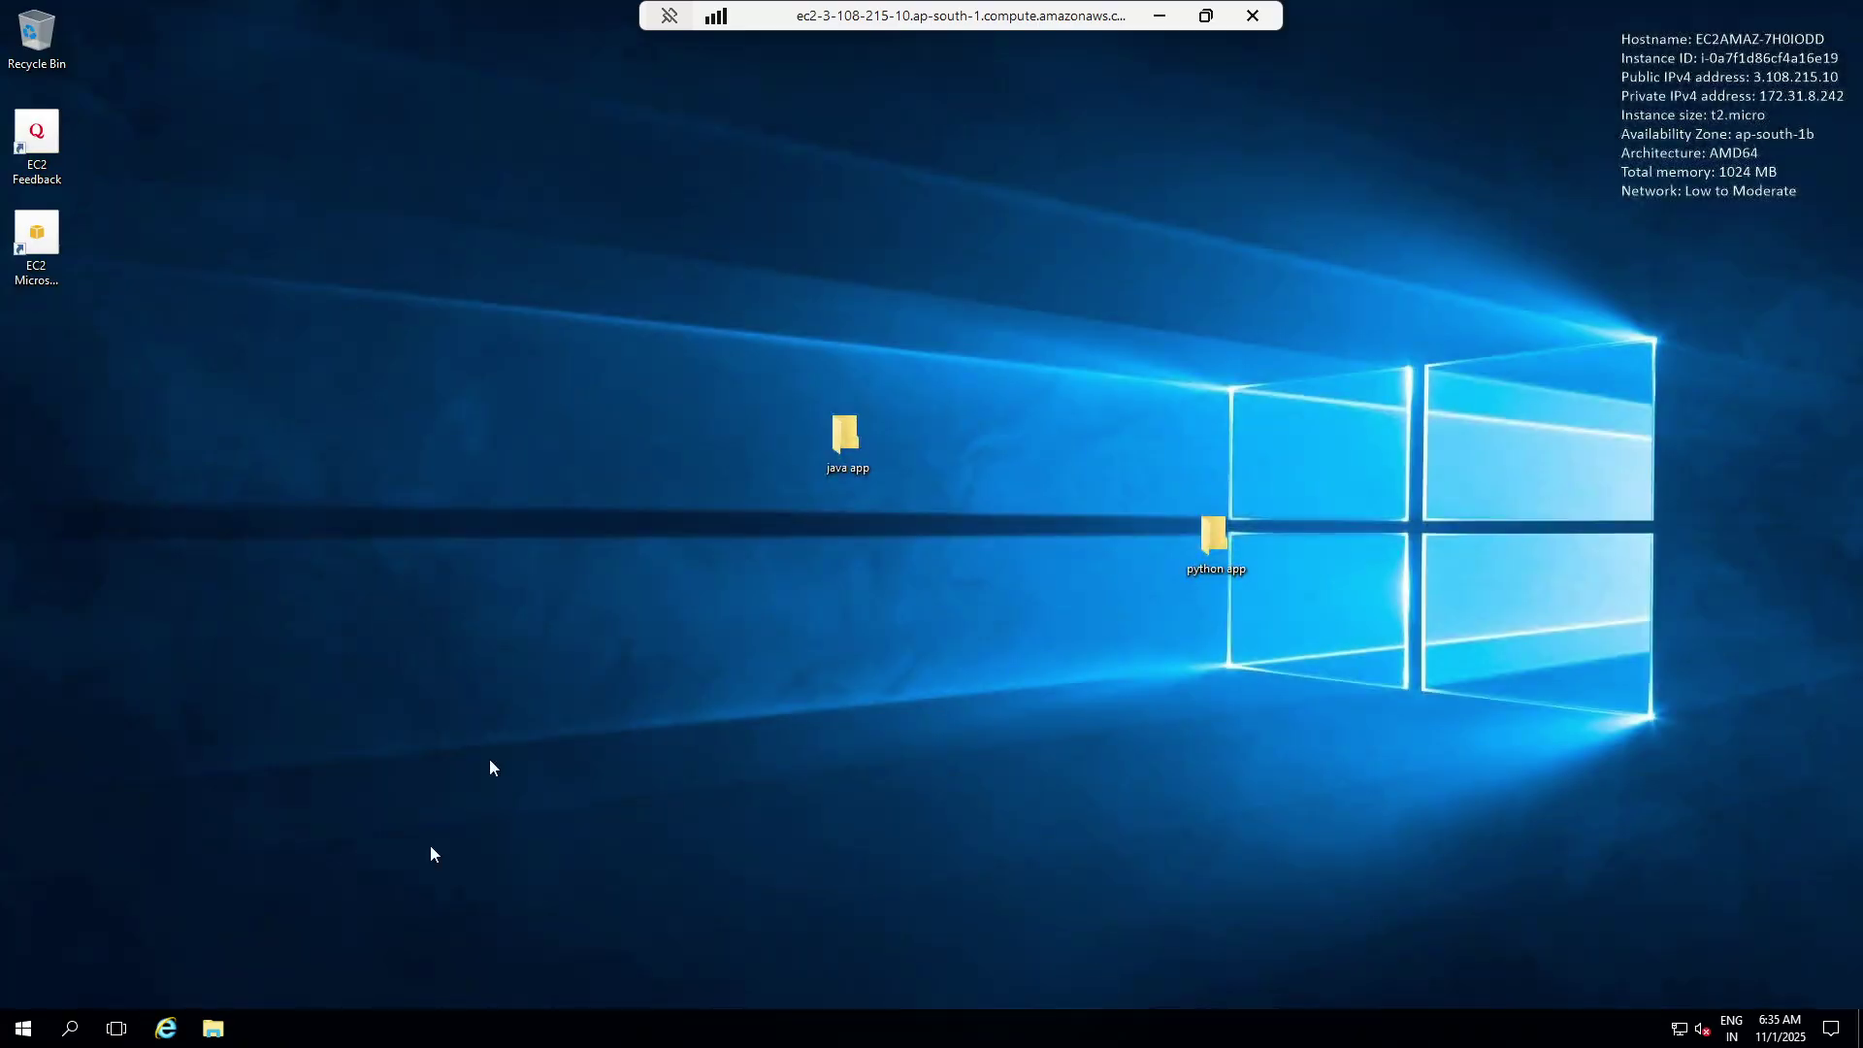
click(215, 1029)
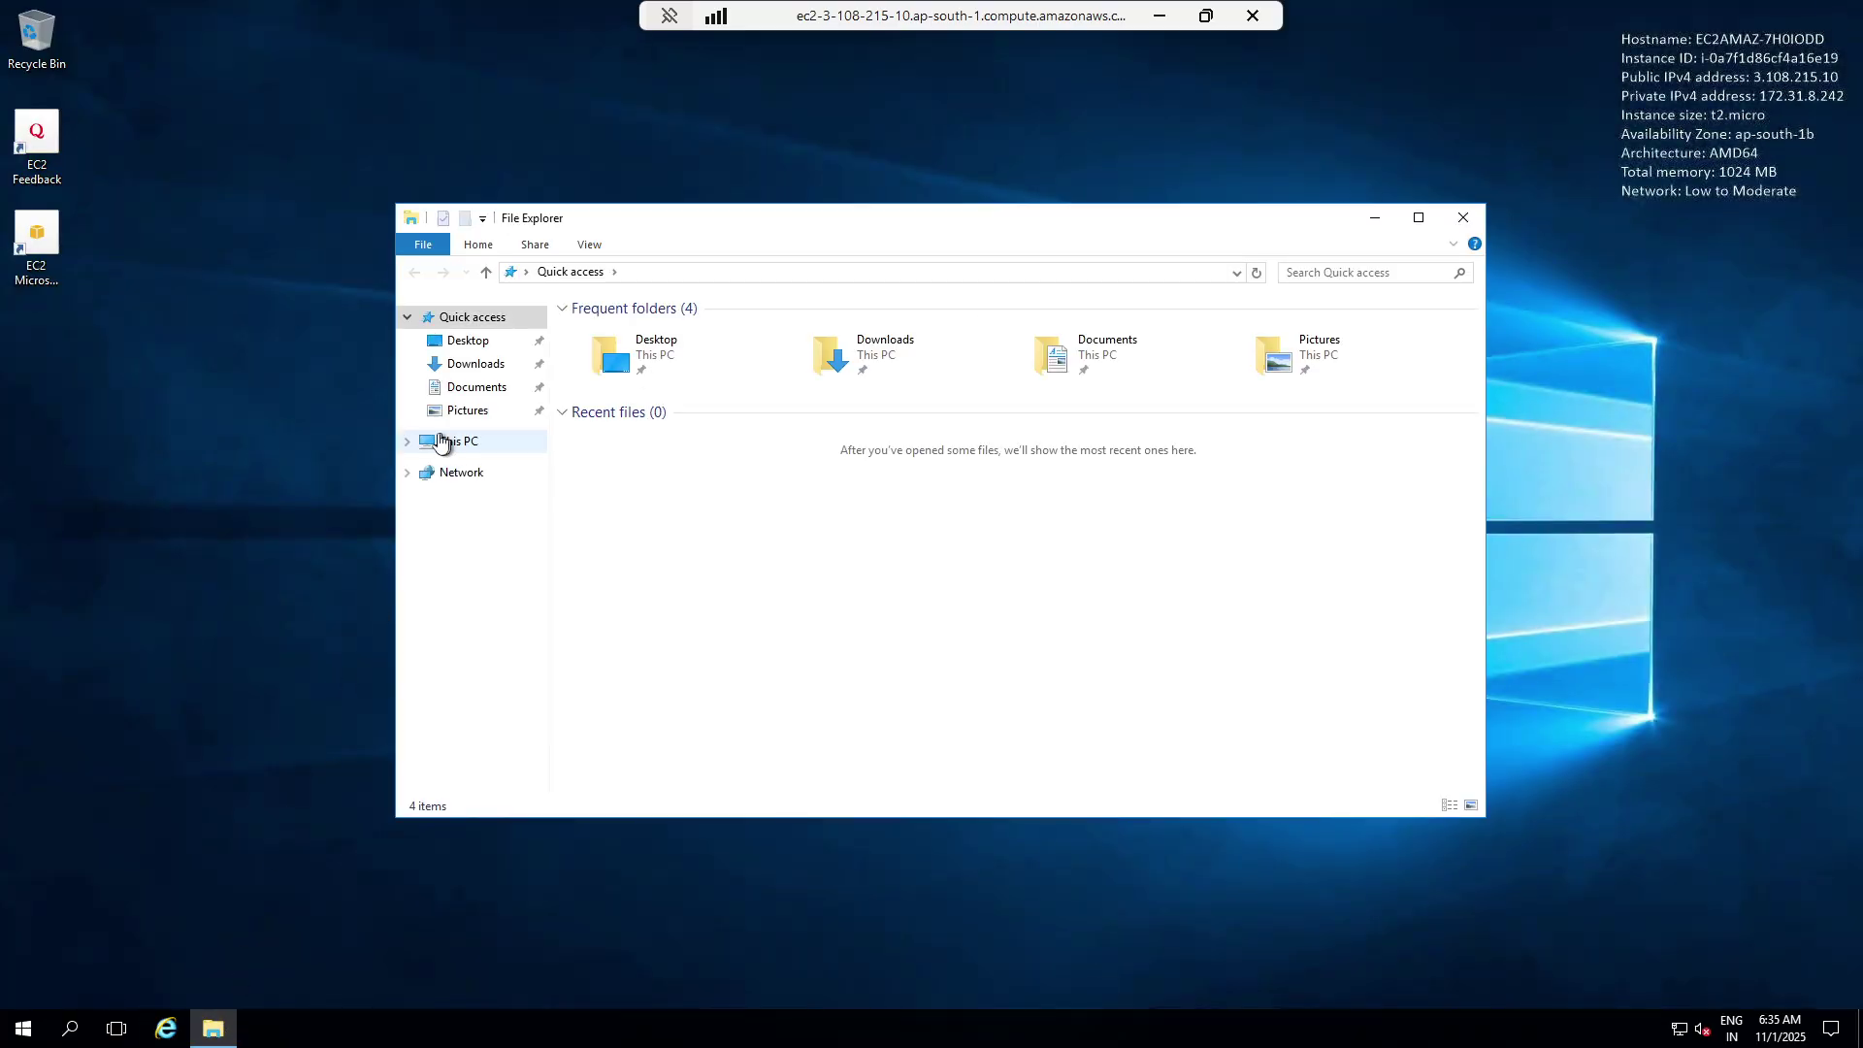
Step: Replace the iisstart files in C:\inetpub\wwwroot with the copied website files, then minimize the session
click(406, 442)
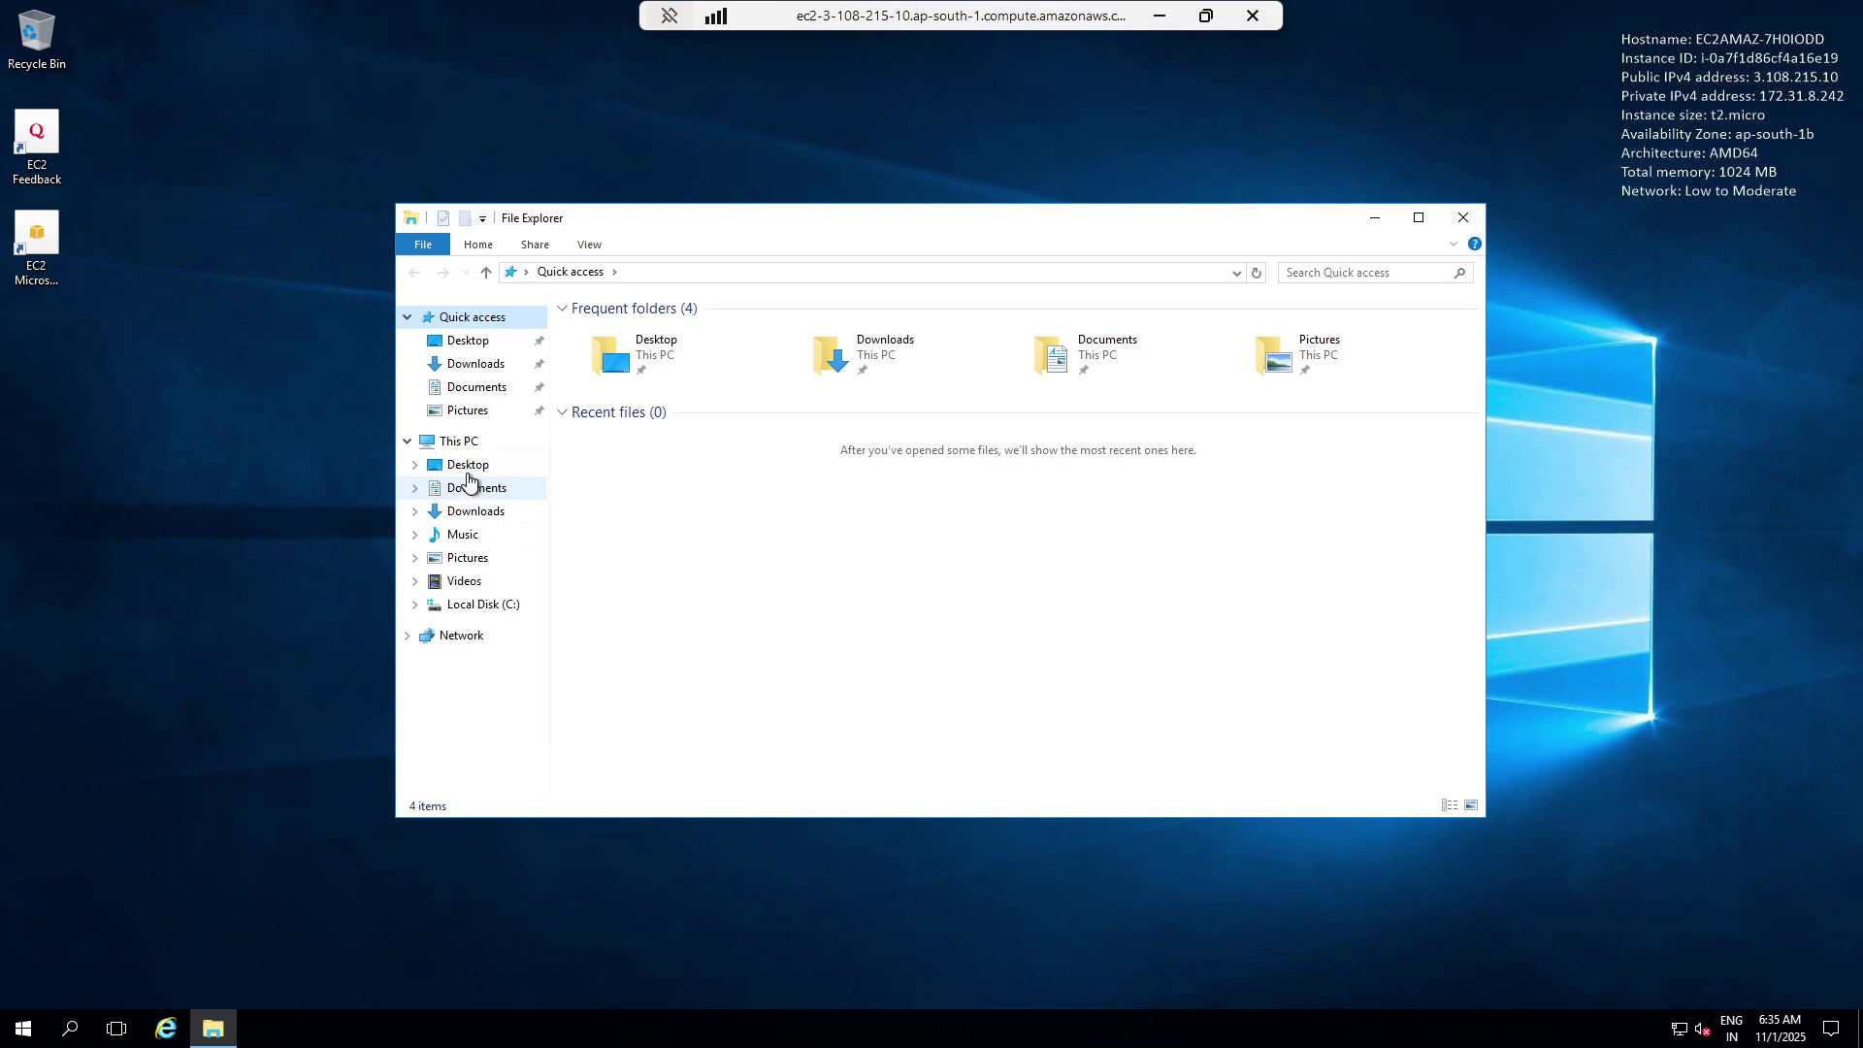
click(469, 608)
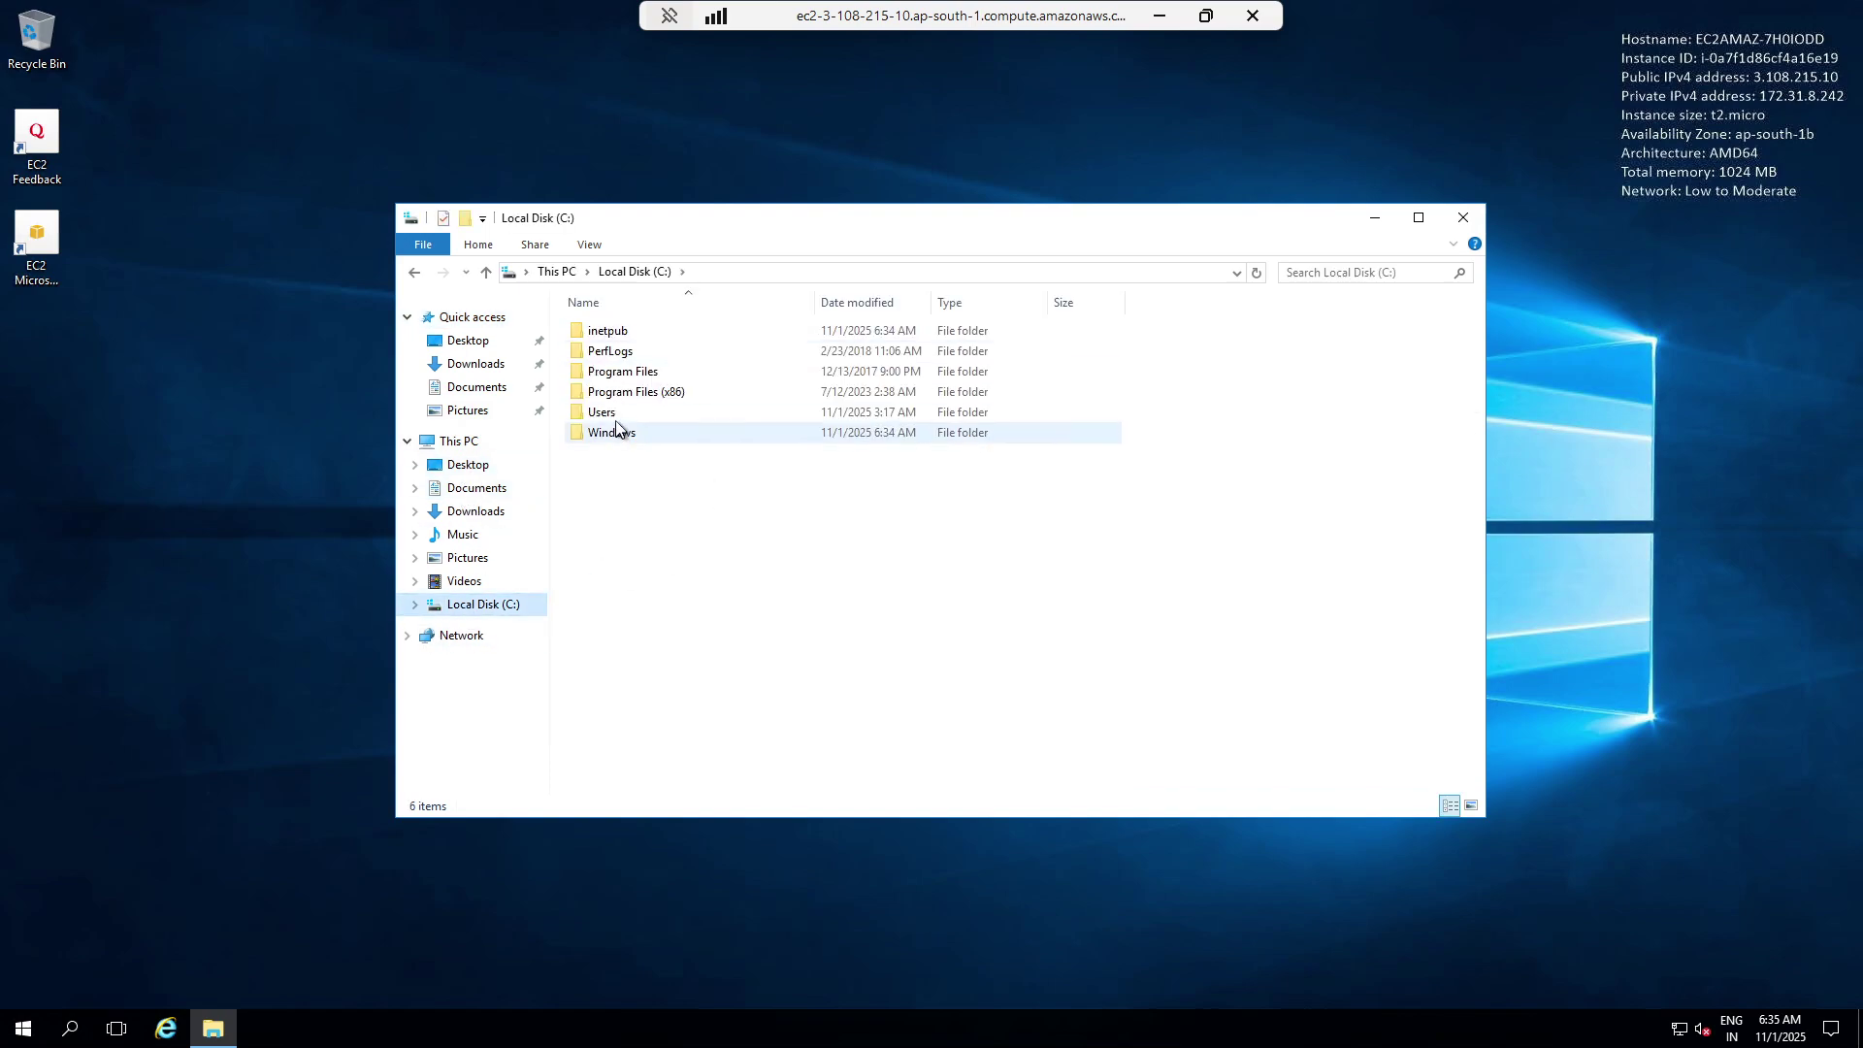
double_click(625, 332)
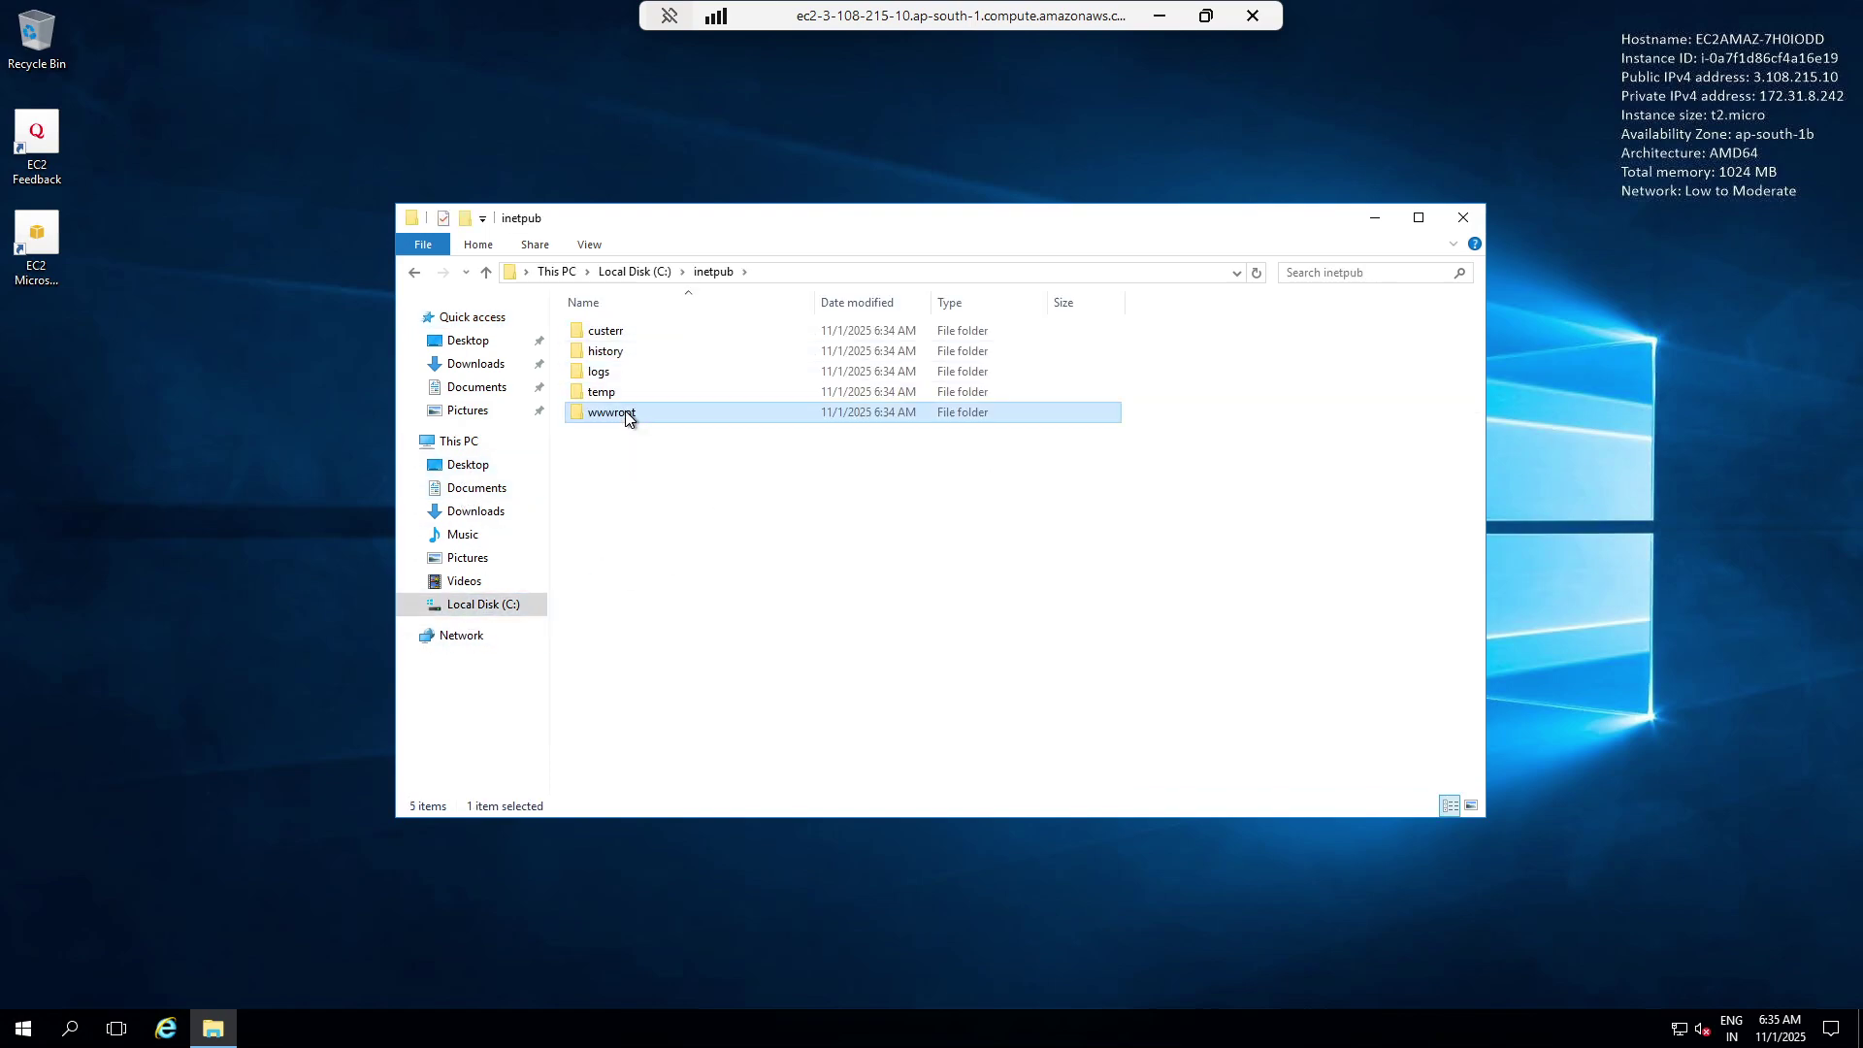
double_click(625, 411)
drag(622, 460, 663, 325)
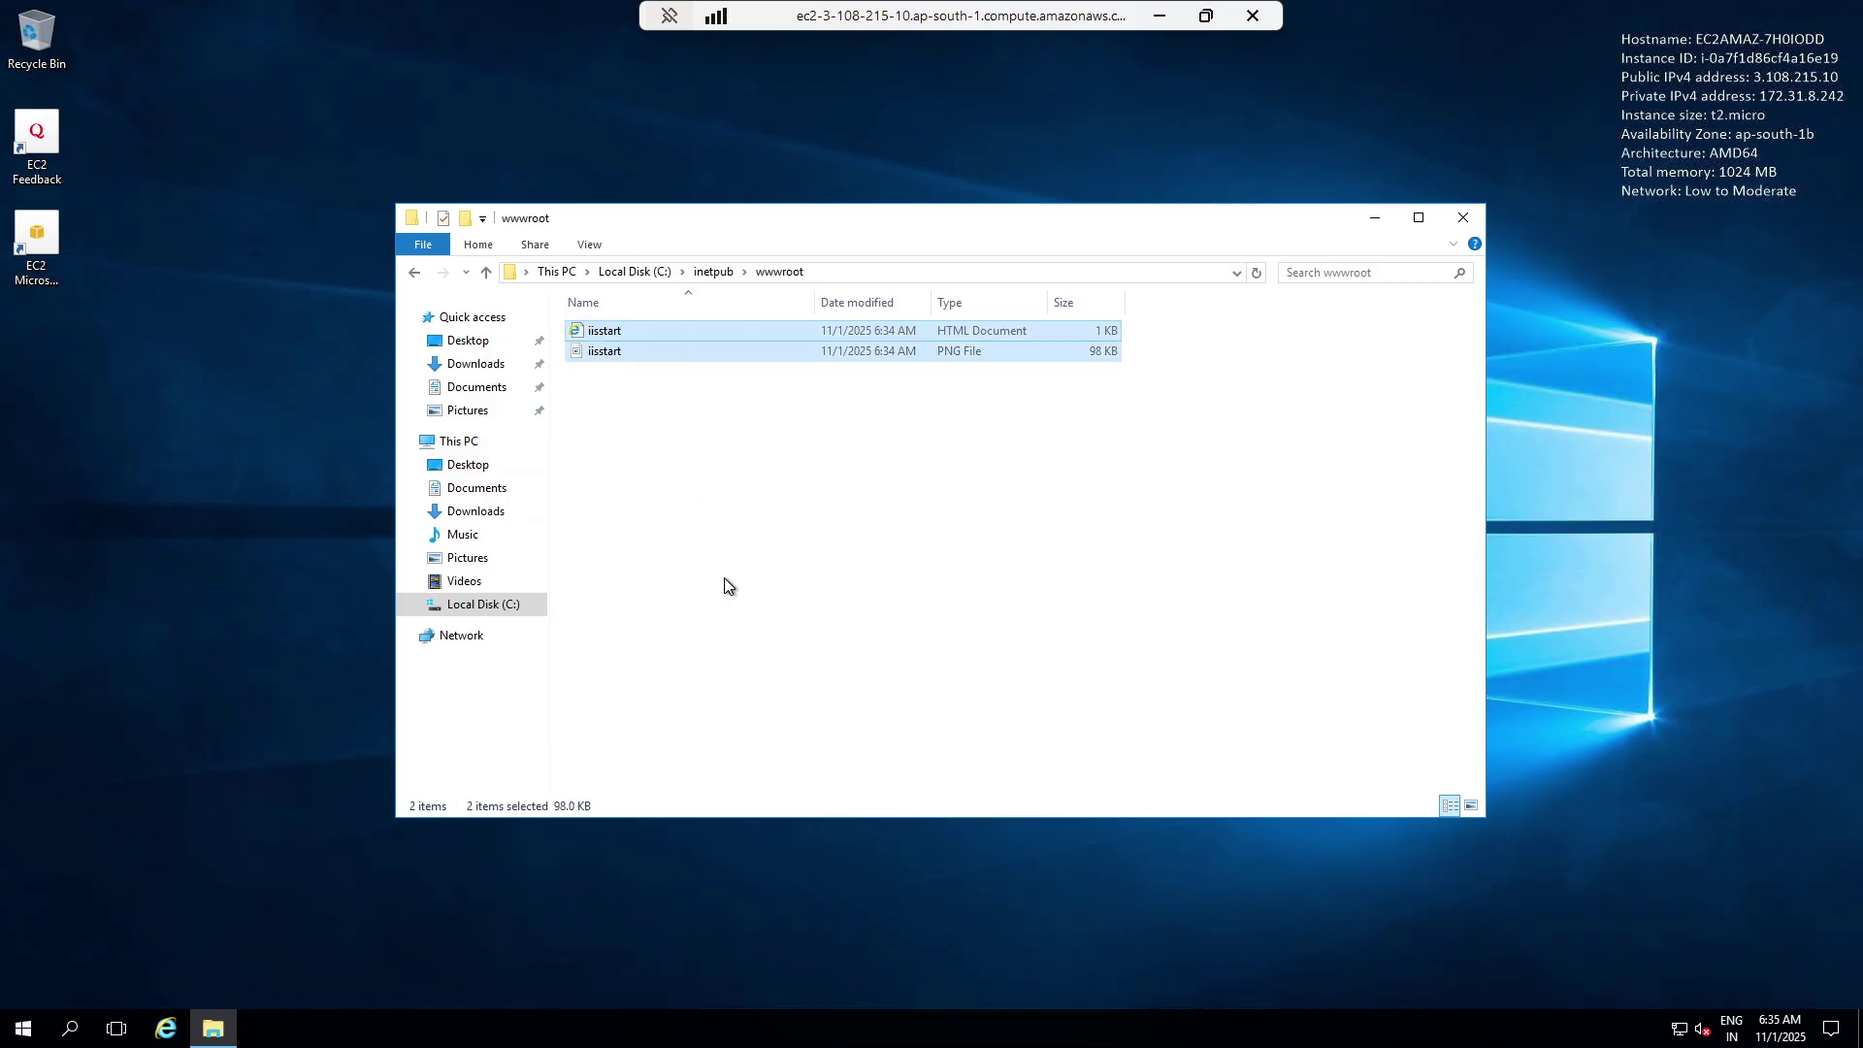
key(Delete)
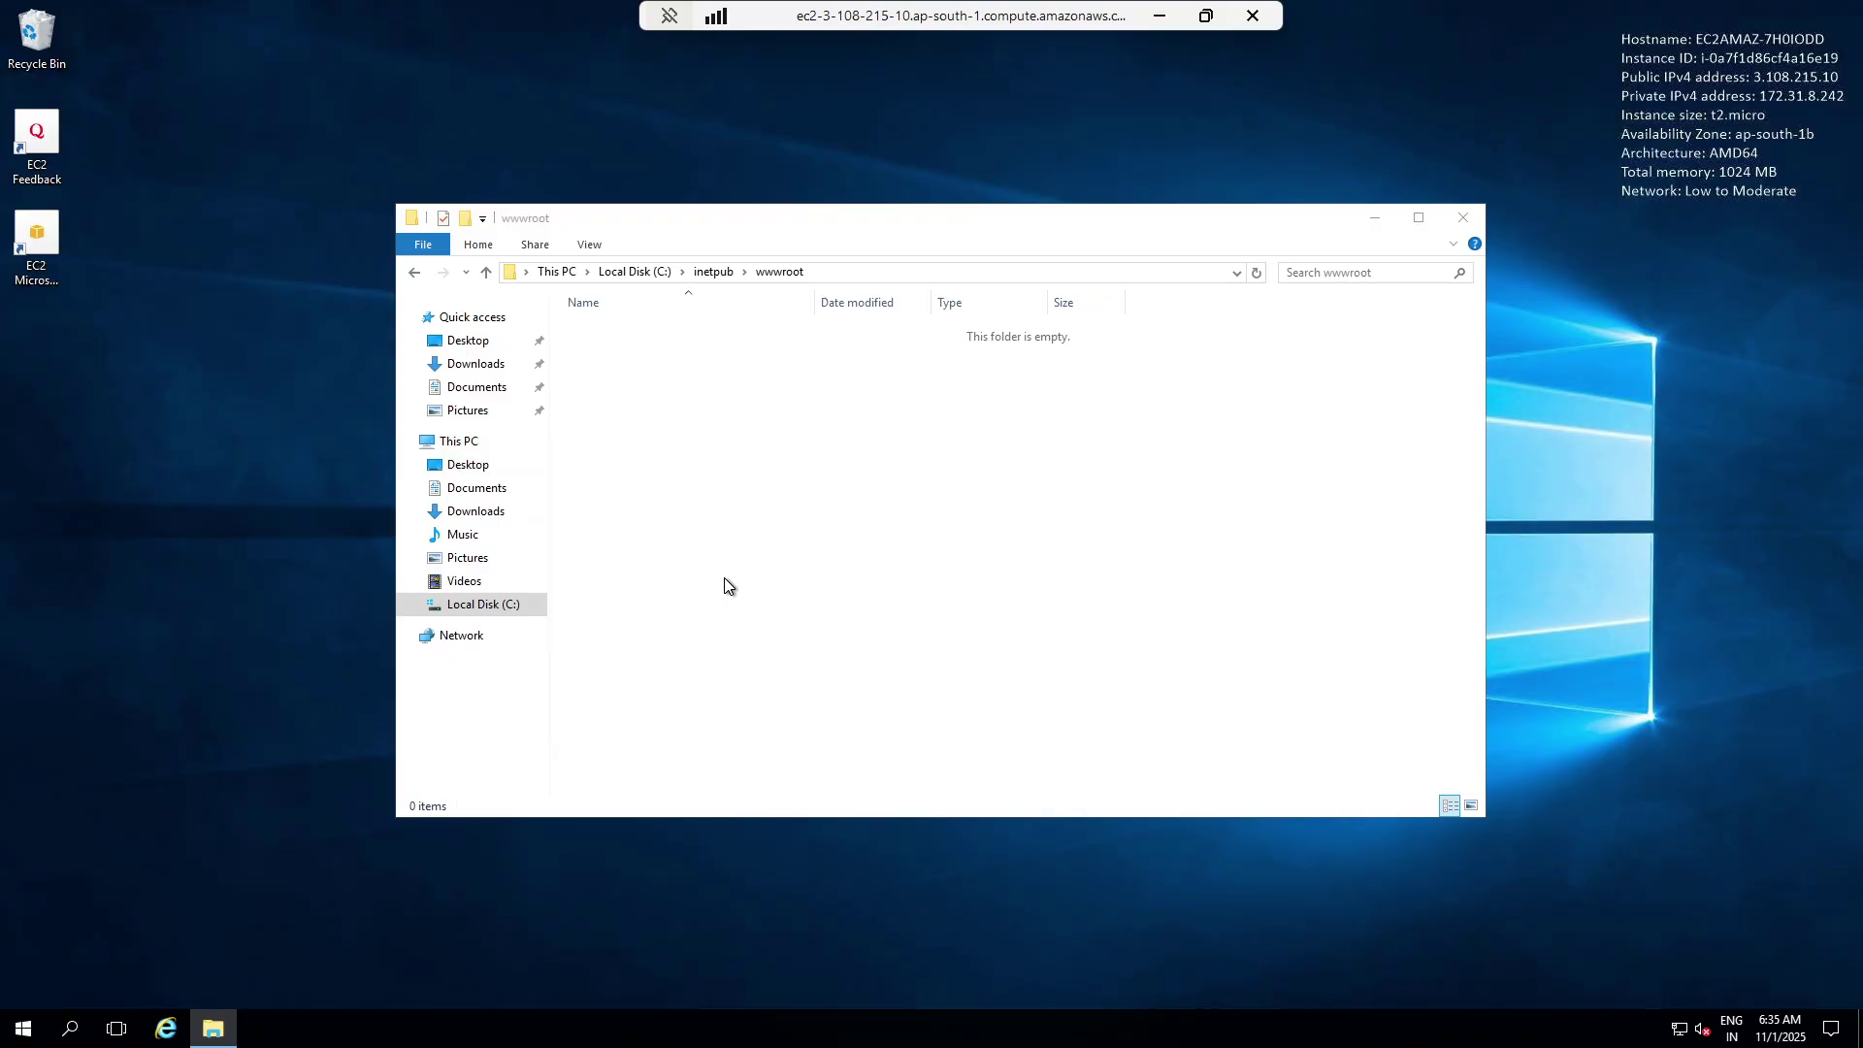
right_click(734, 408)
click(785, 541)
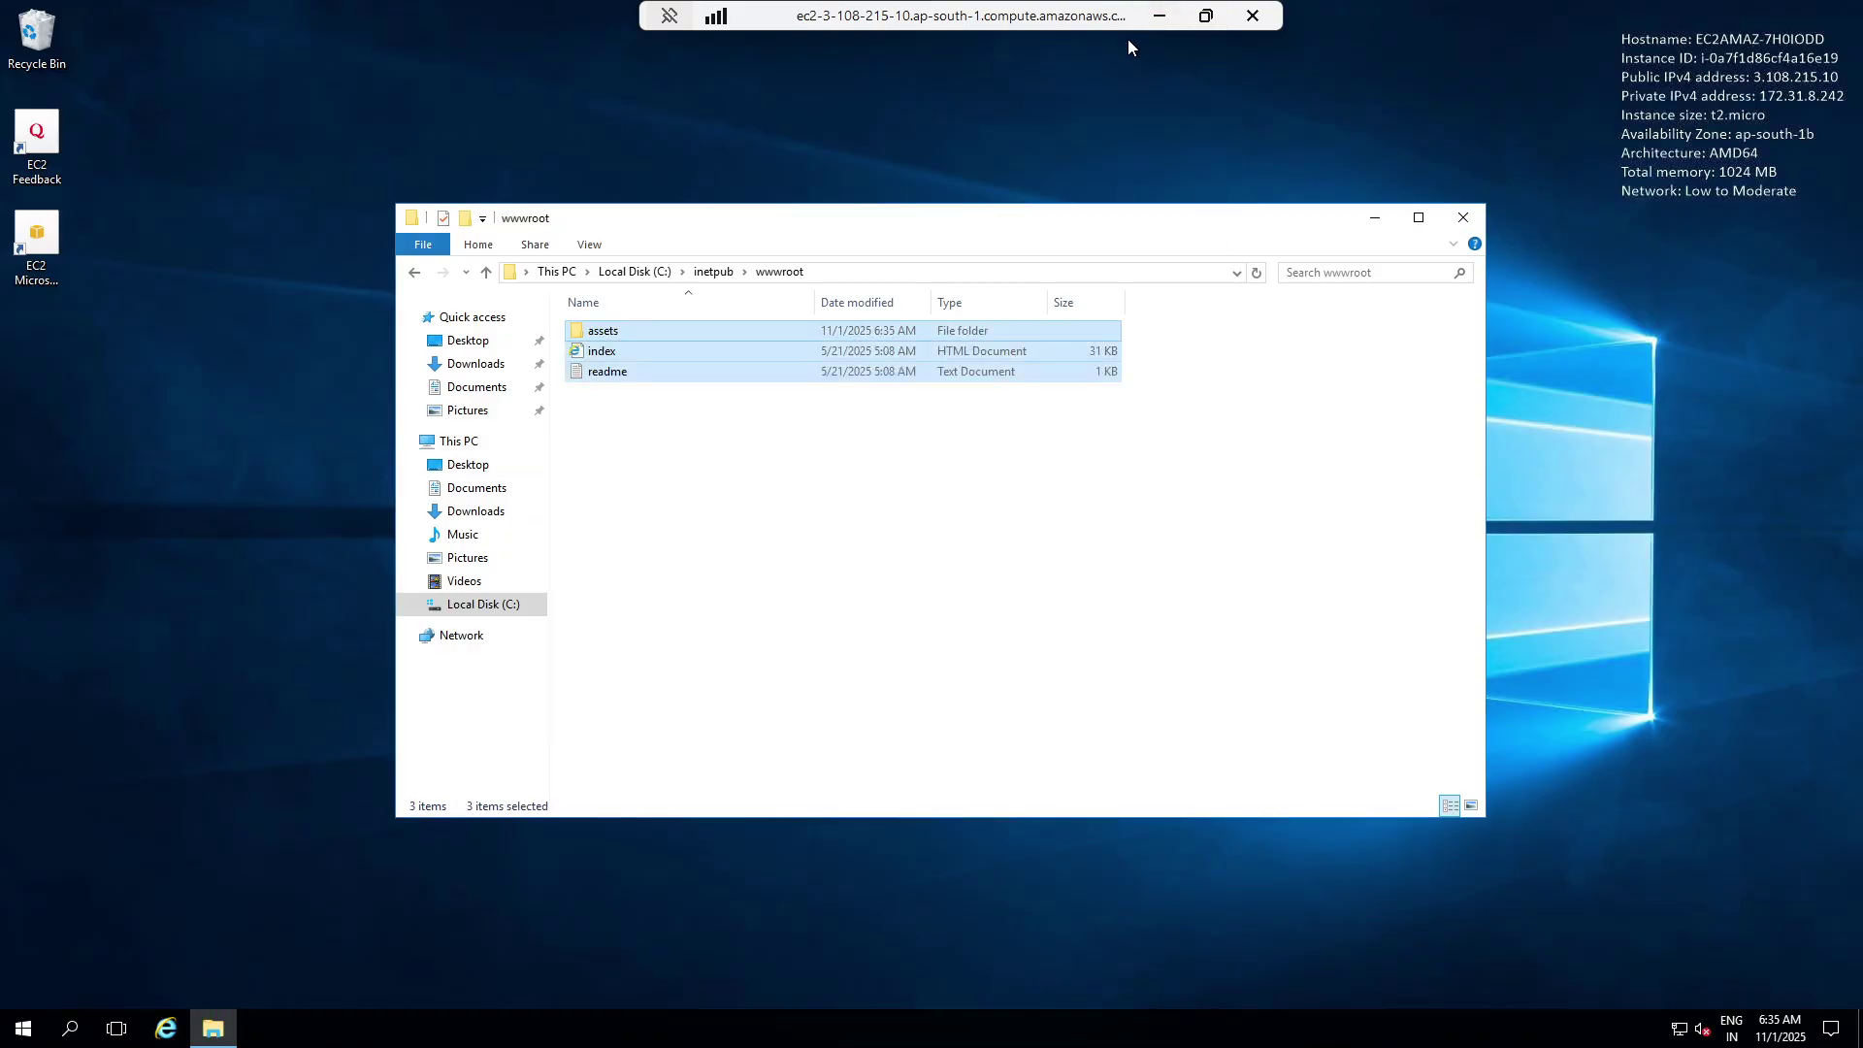
click(1160, 15)
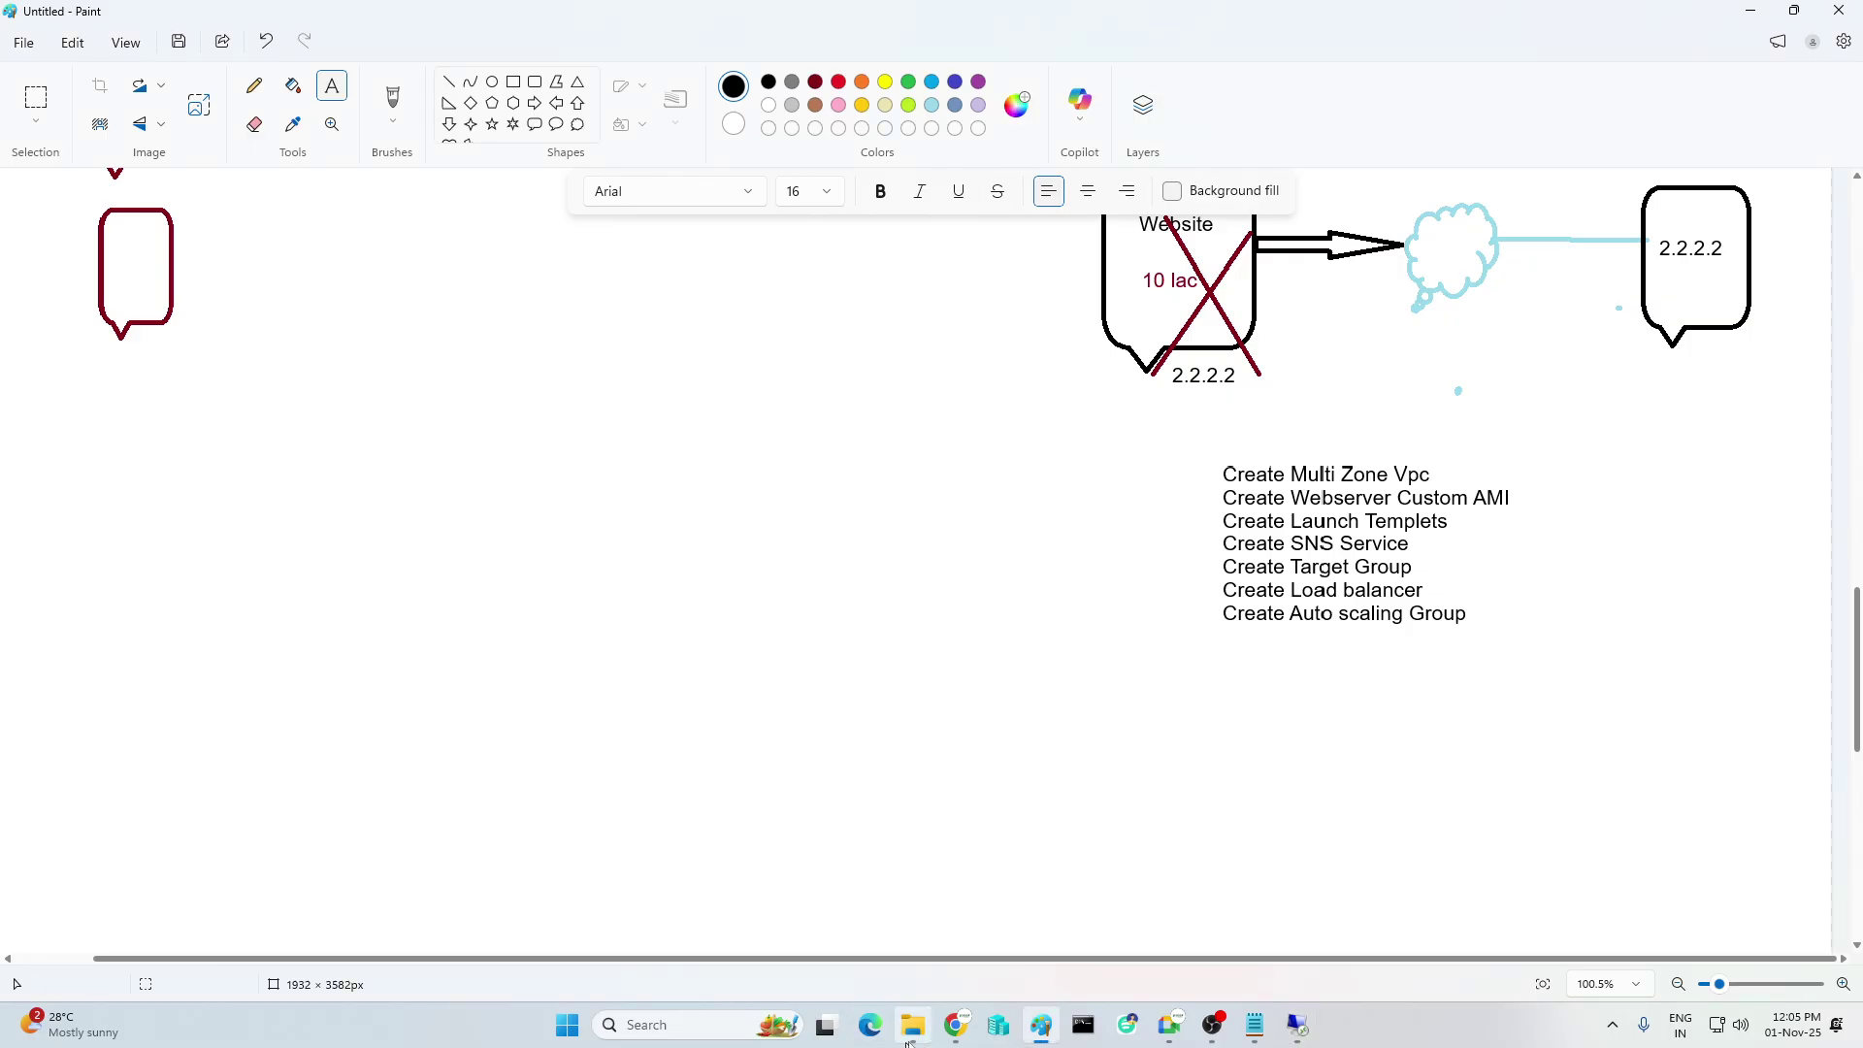
Step: Create an image named Flipcart-AMI from the myserver EC2 instance
click(956, 1025)
click(153, 243)
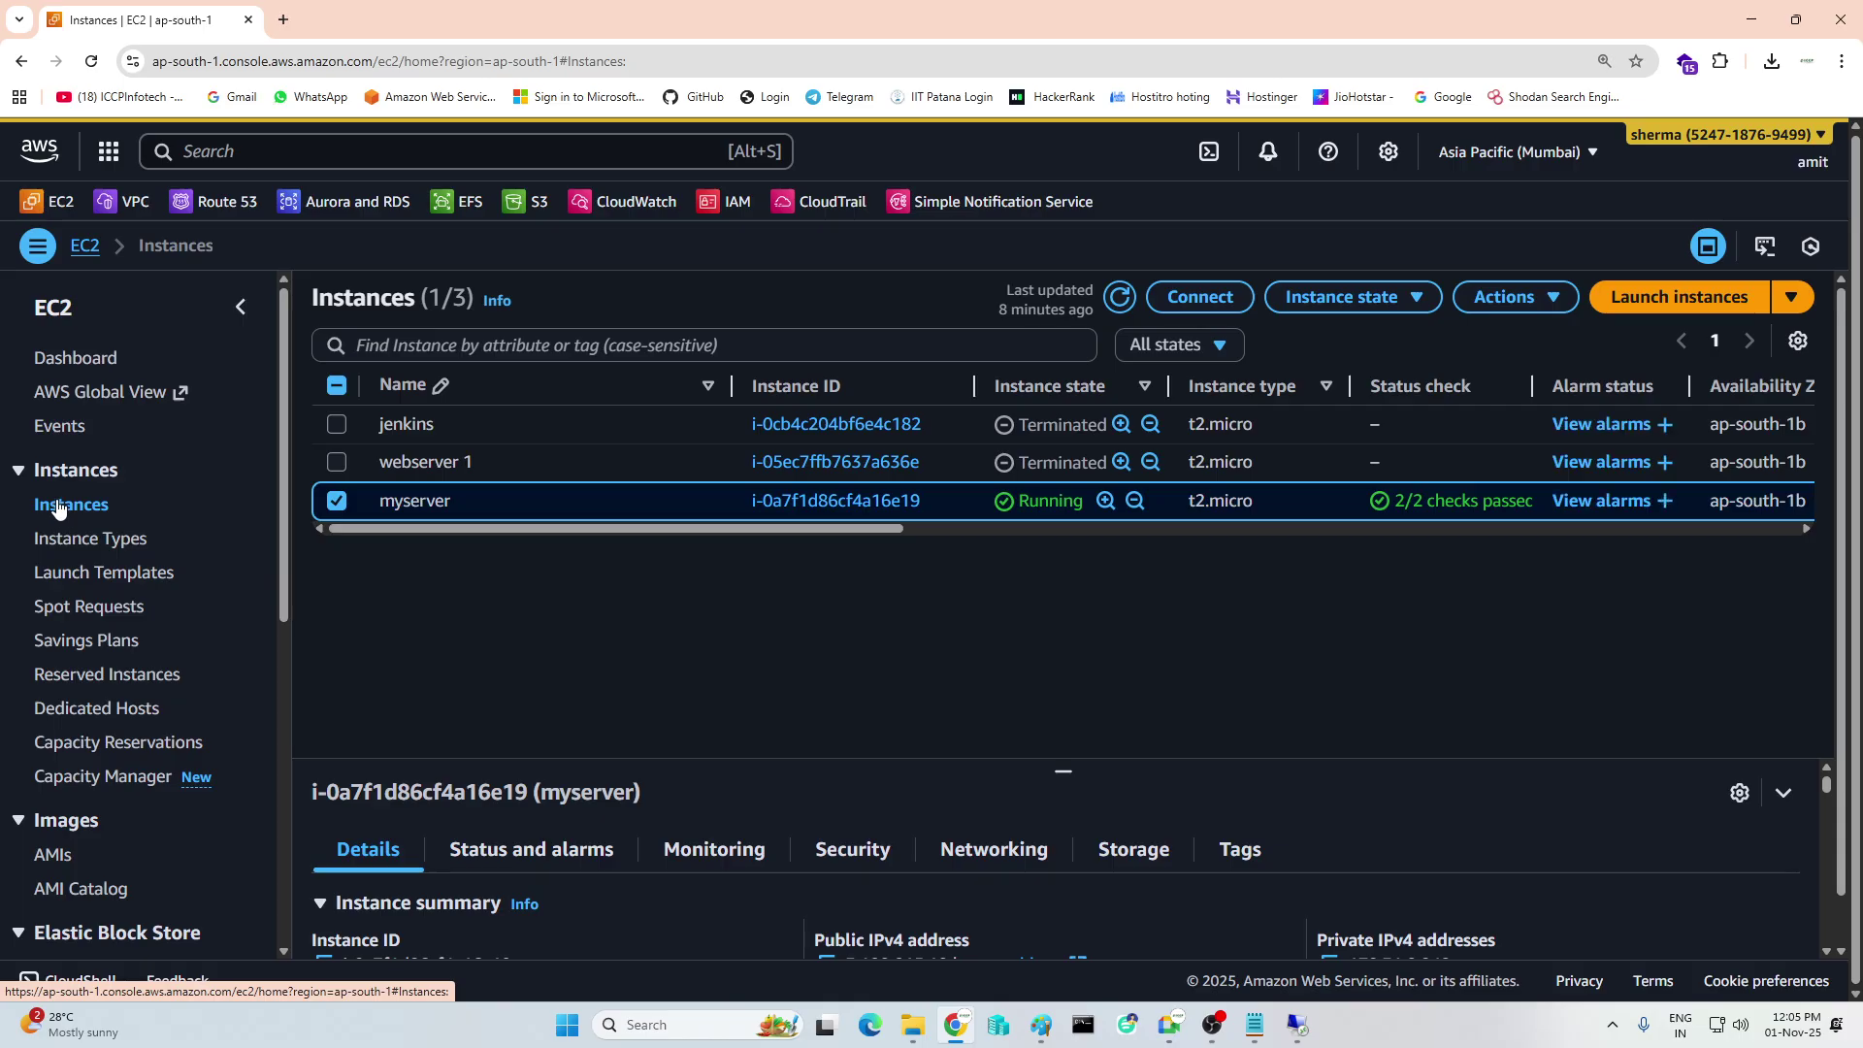
click(1490, 299)
mouse_move(1559, 487)
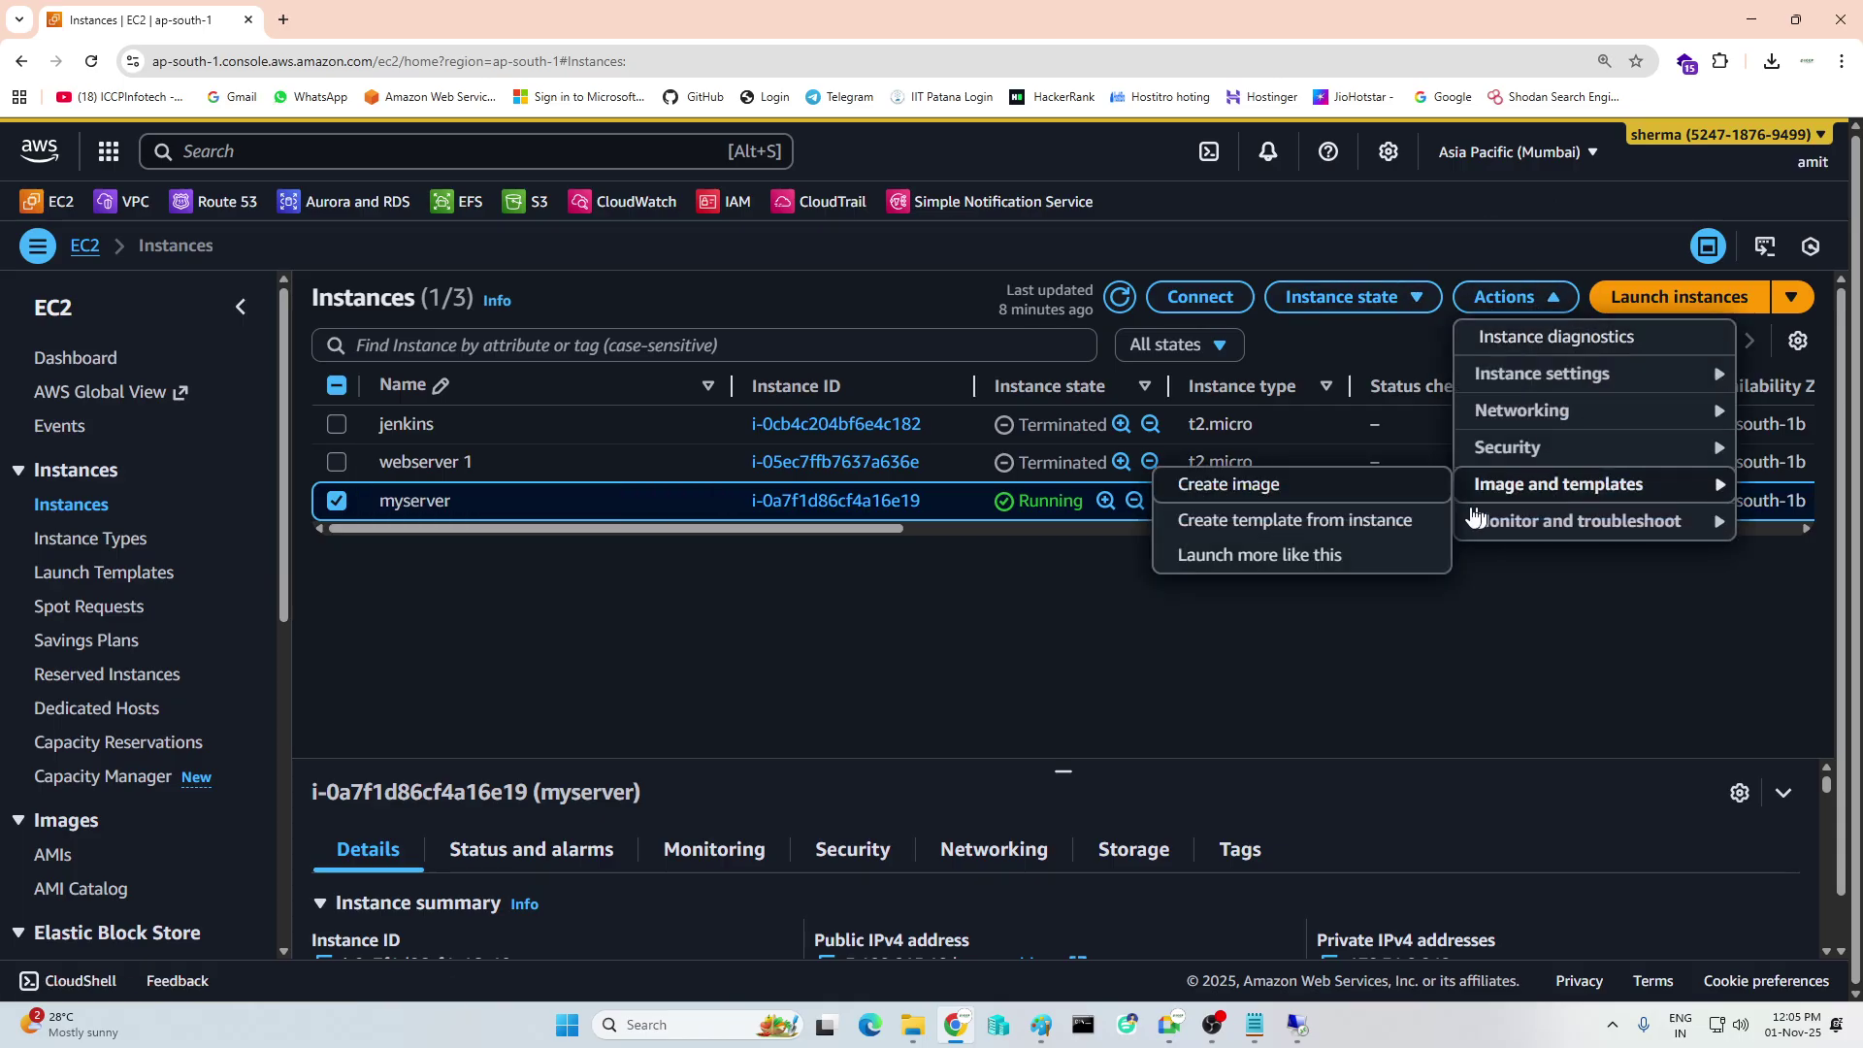
click(1248, 489)
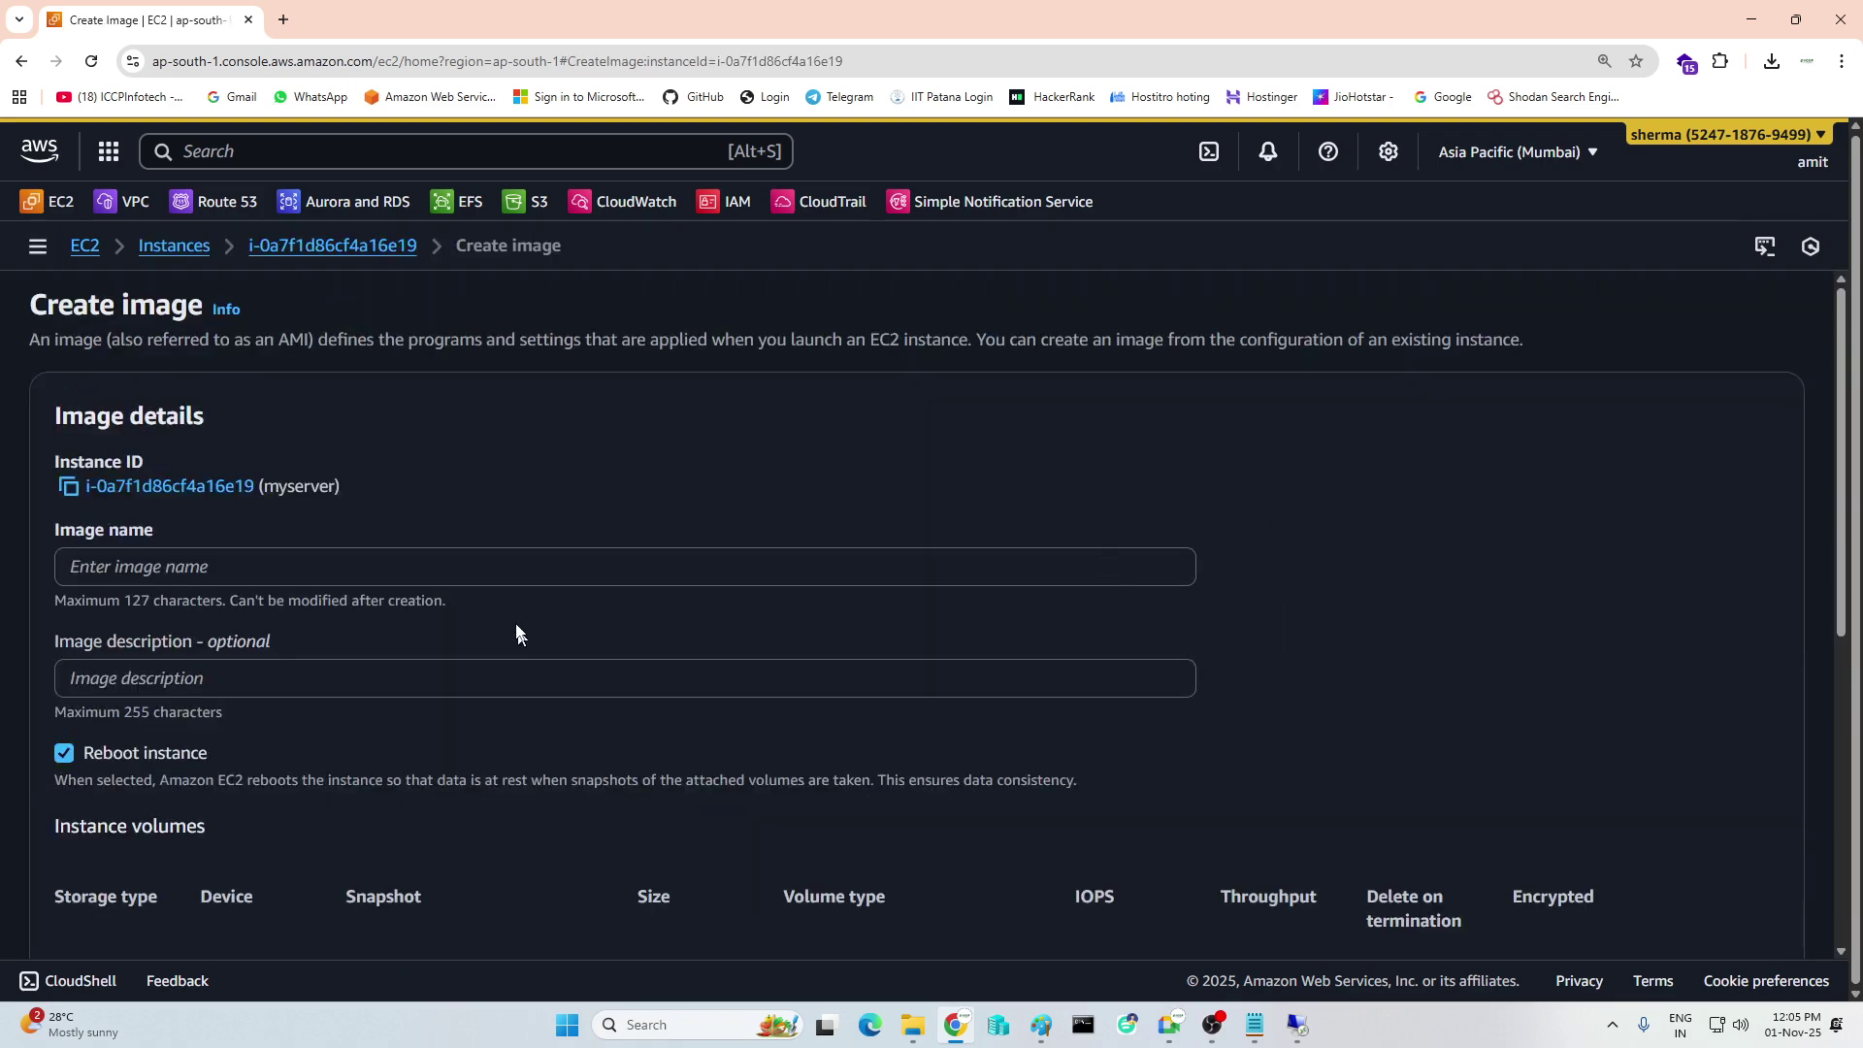
text(Flipcart)
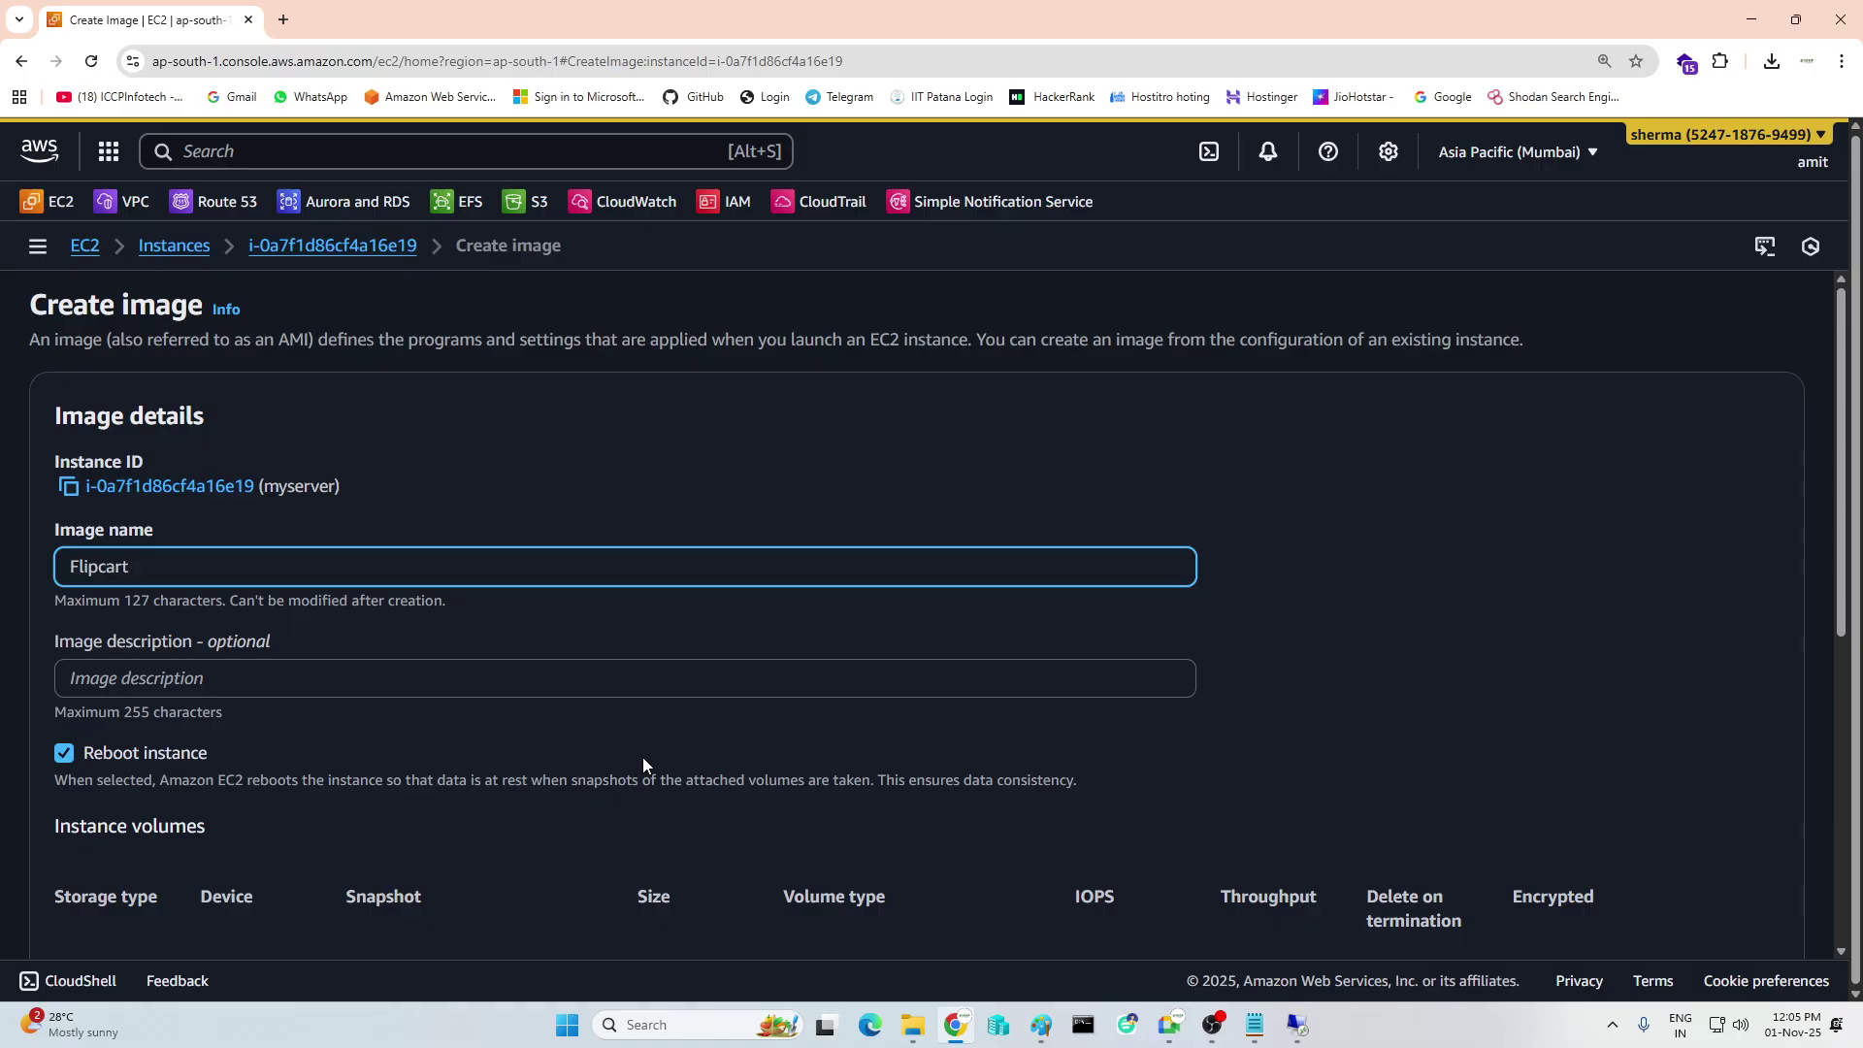
text(-AMI)
scroll(583, 698, down, 2)
drag(192, 372, 26, 364)
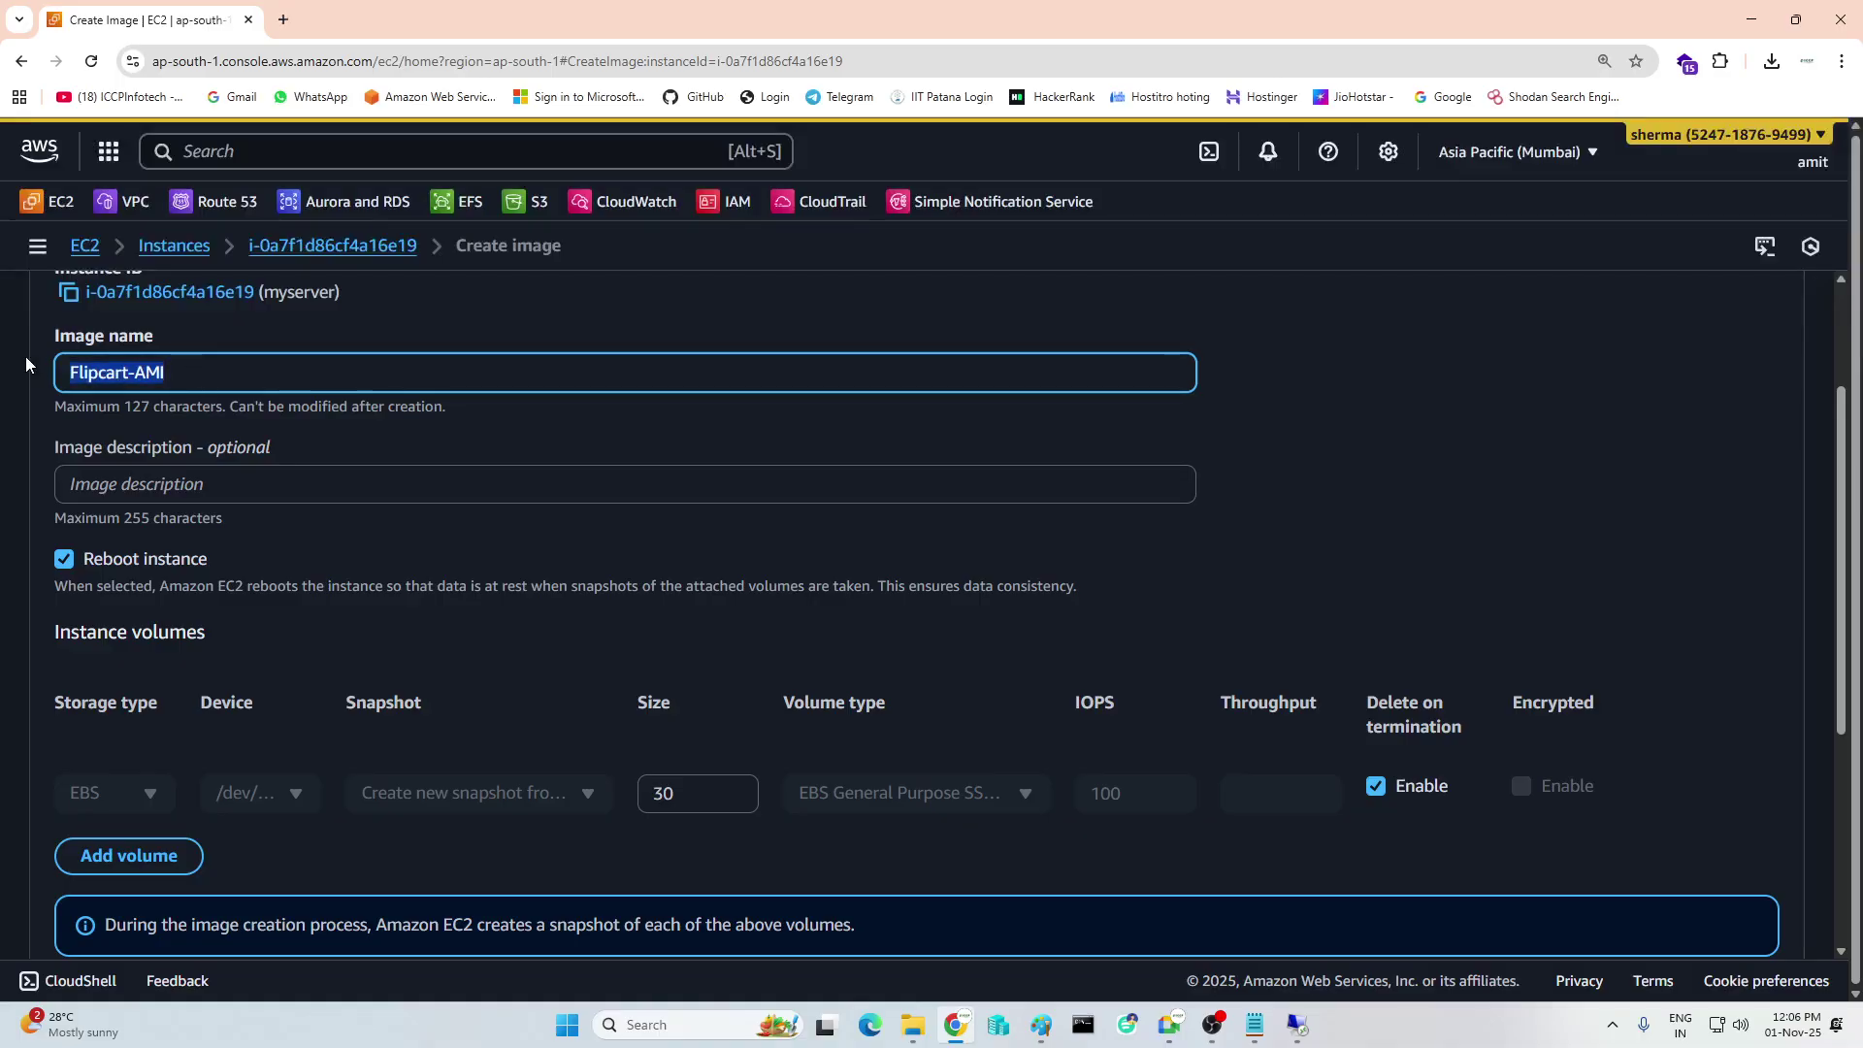
scroll(968, 728, down, 4)
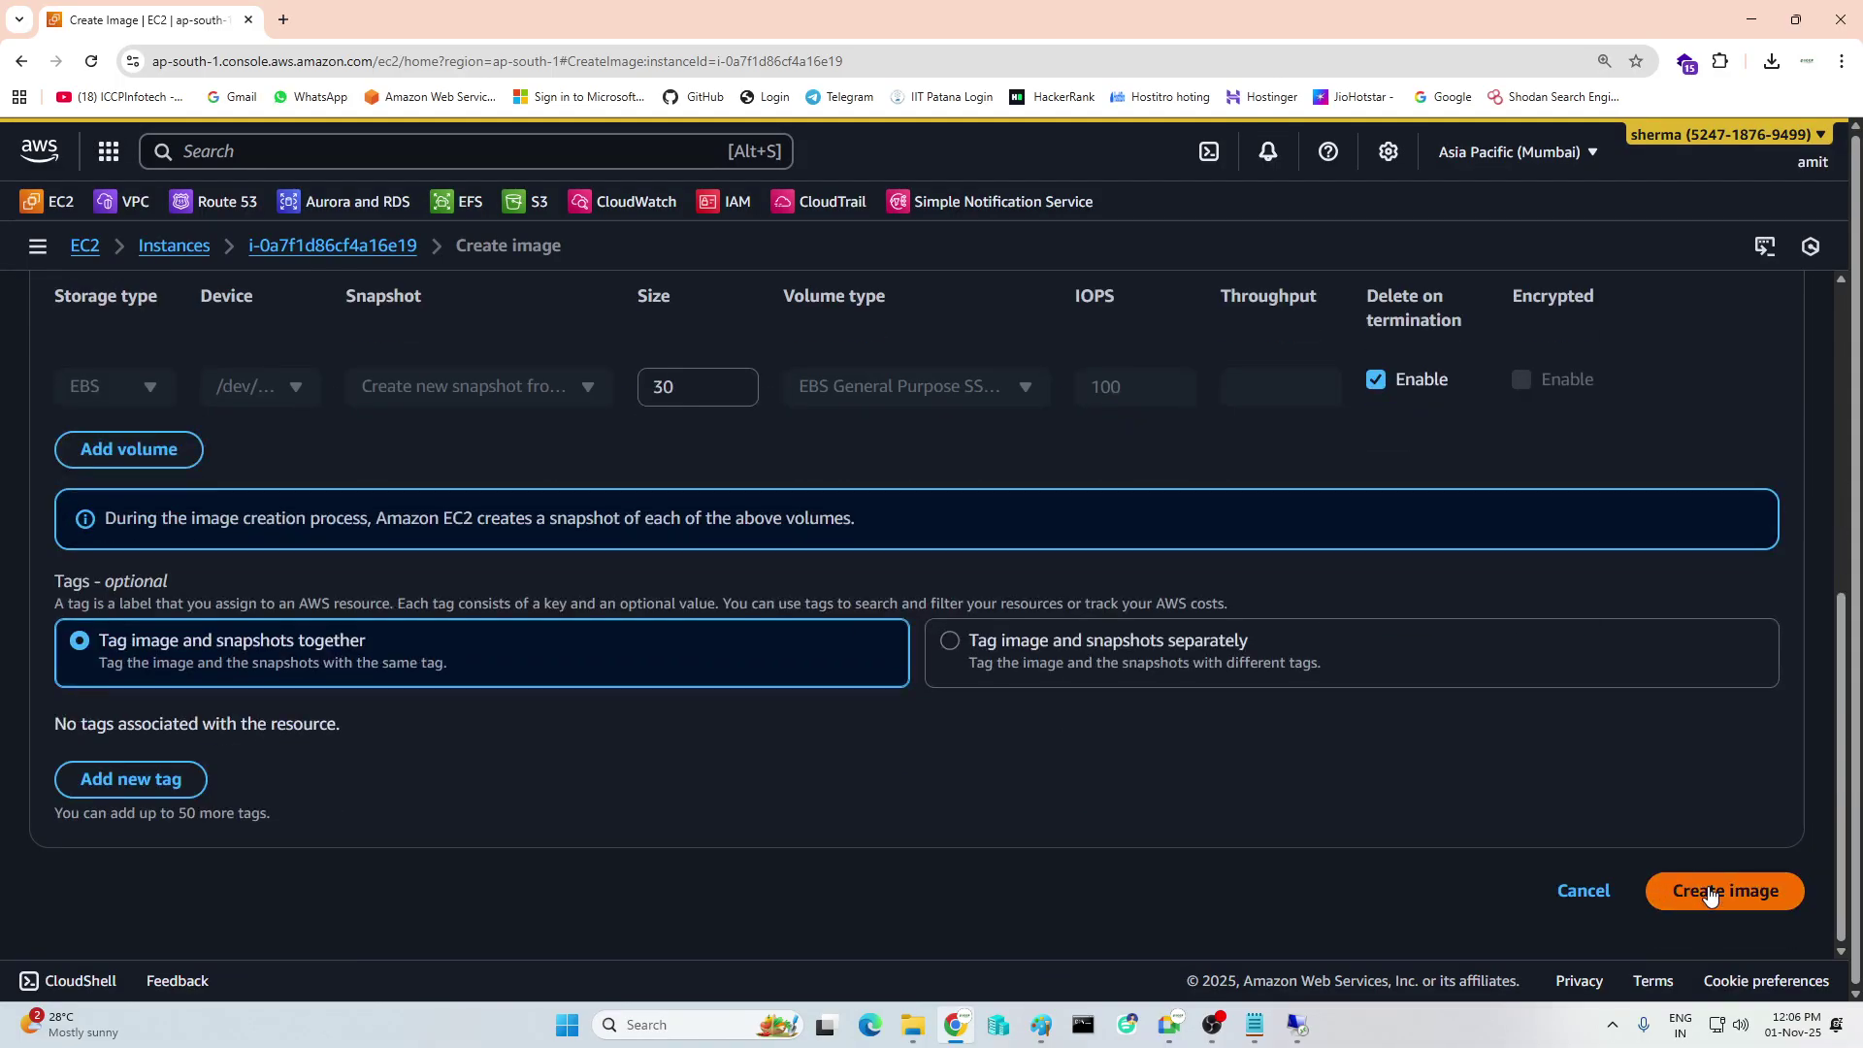
click(1710, 890)
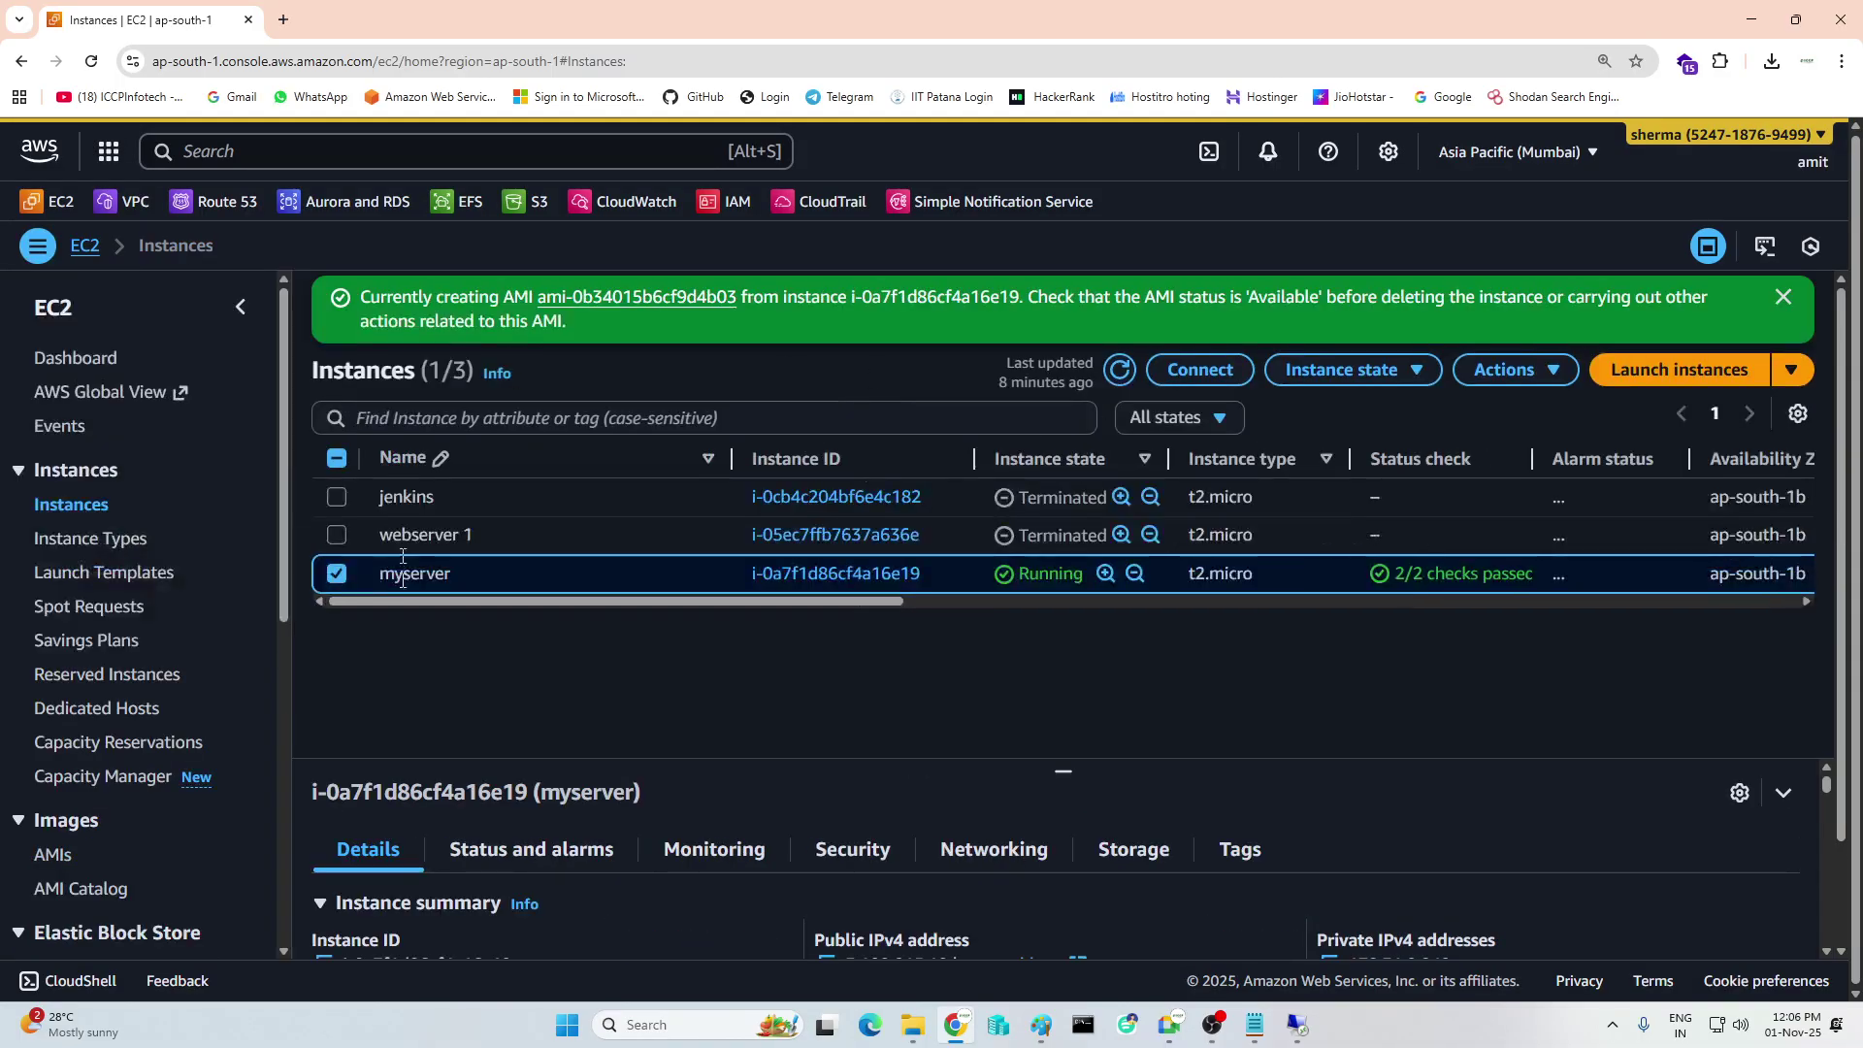
Step: Set the new AMI's Name to Flipcart-AMI in the AMIs list, then go to Simple Notification Service
click(61, 852)
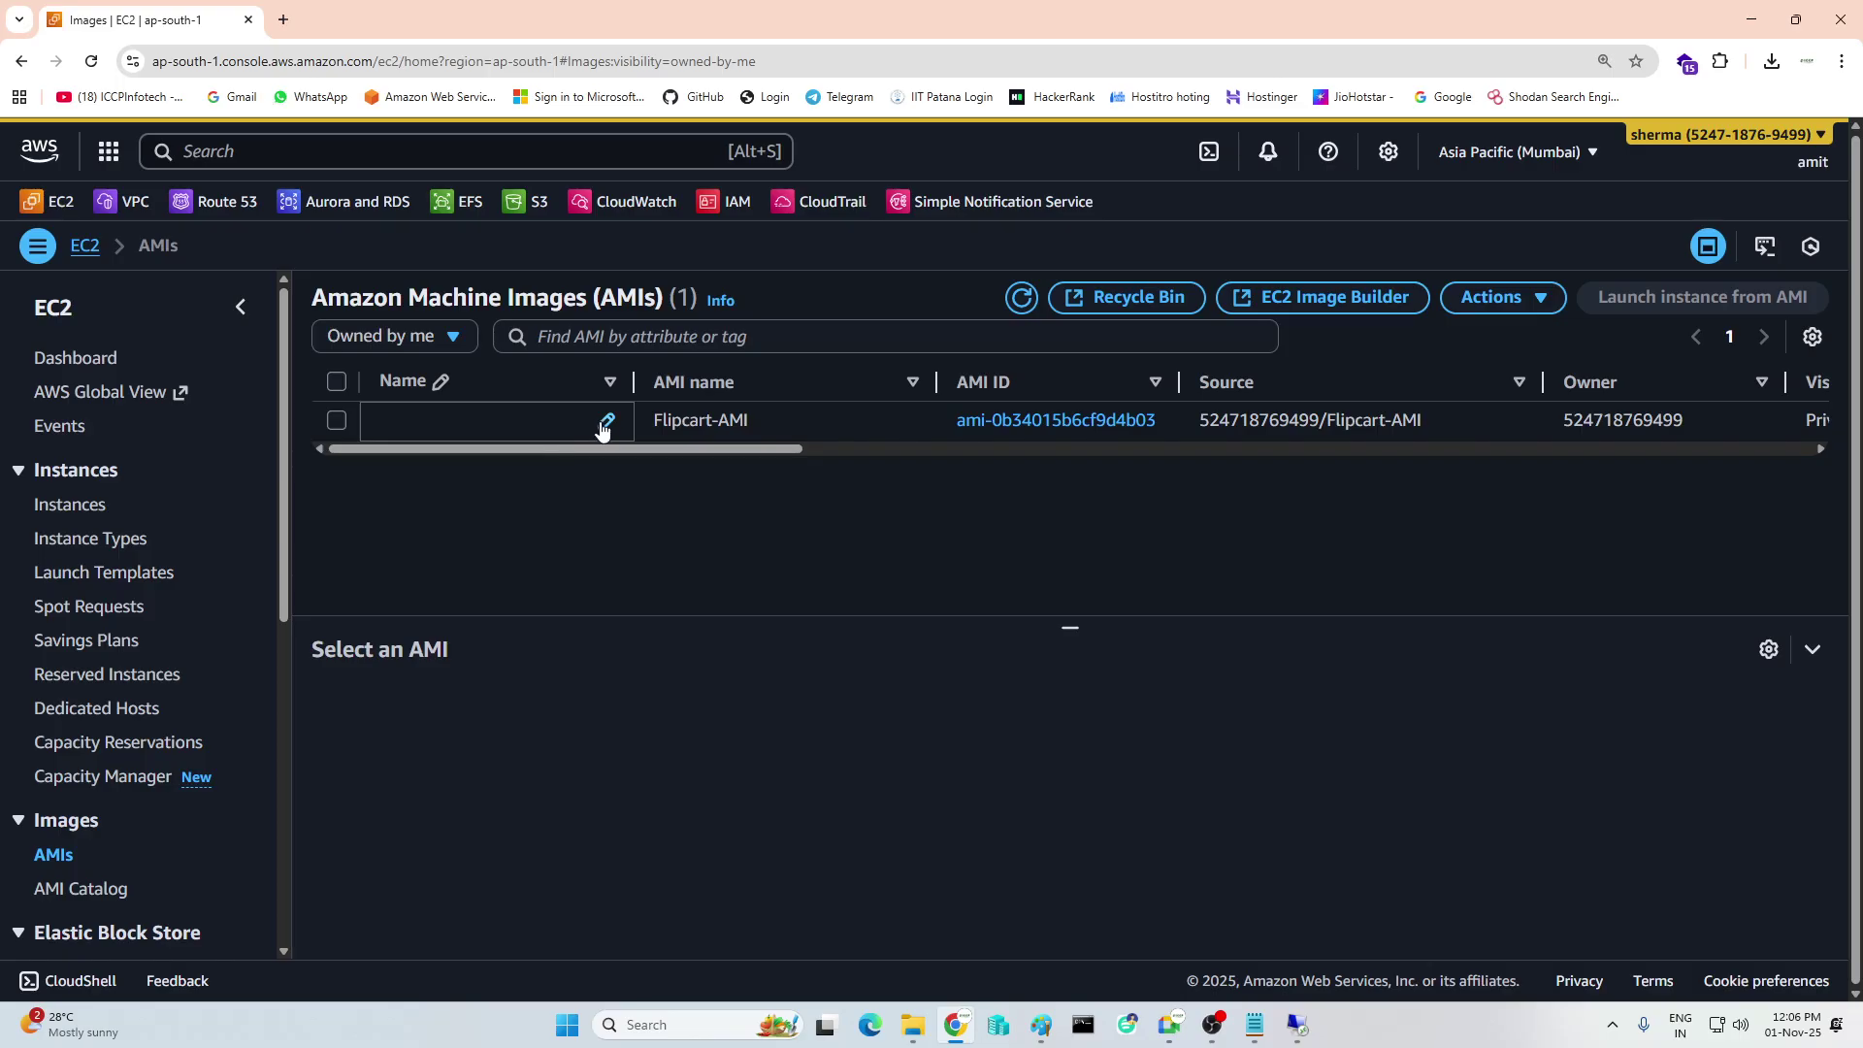
click(605, 421)
key(ctrl+v)
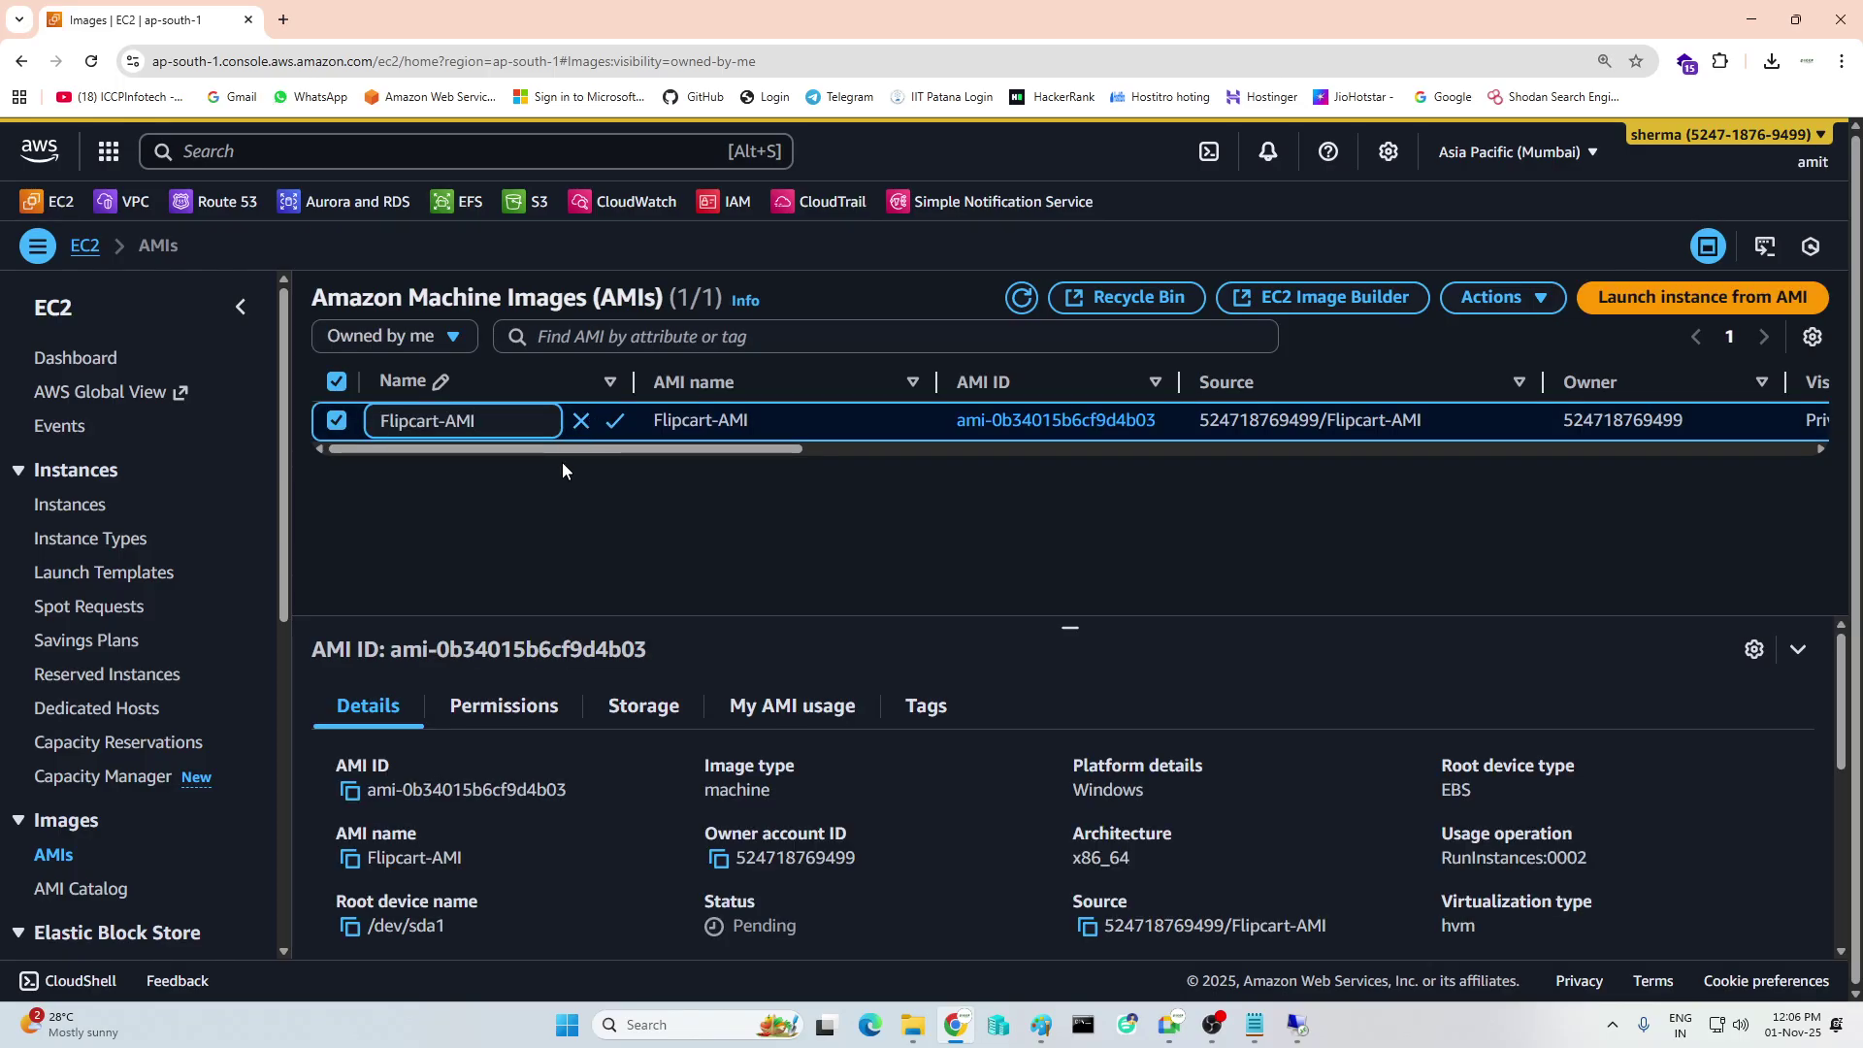
click(615, 421)
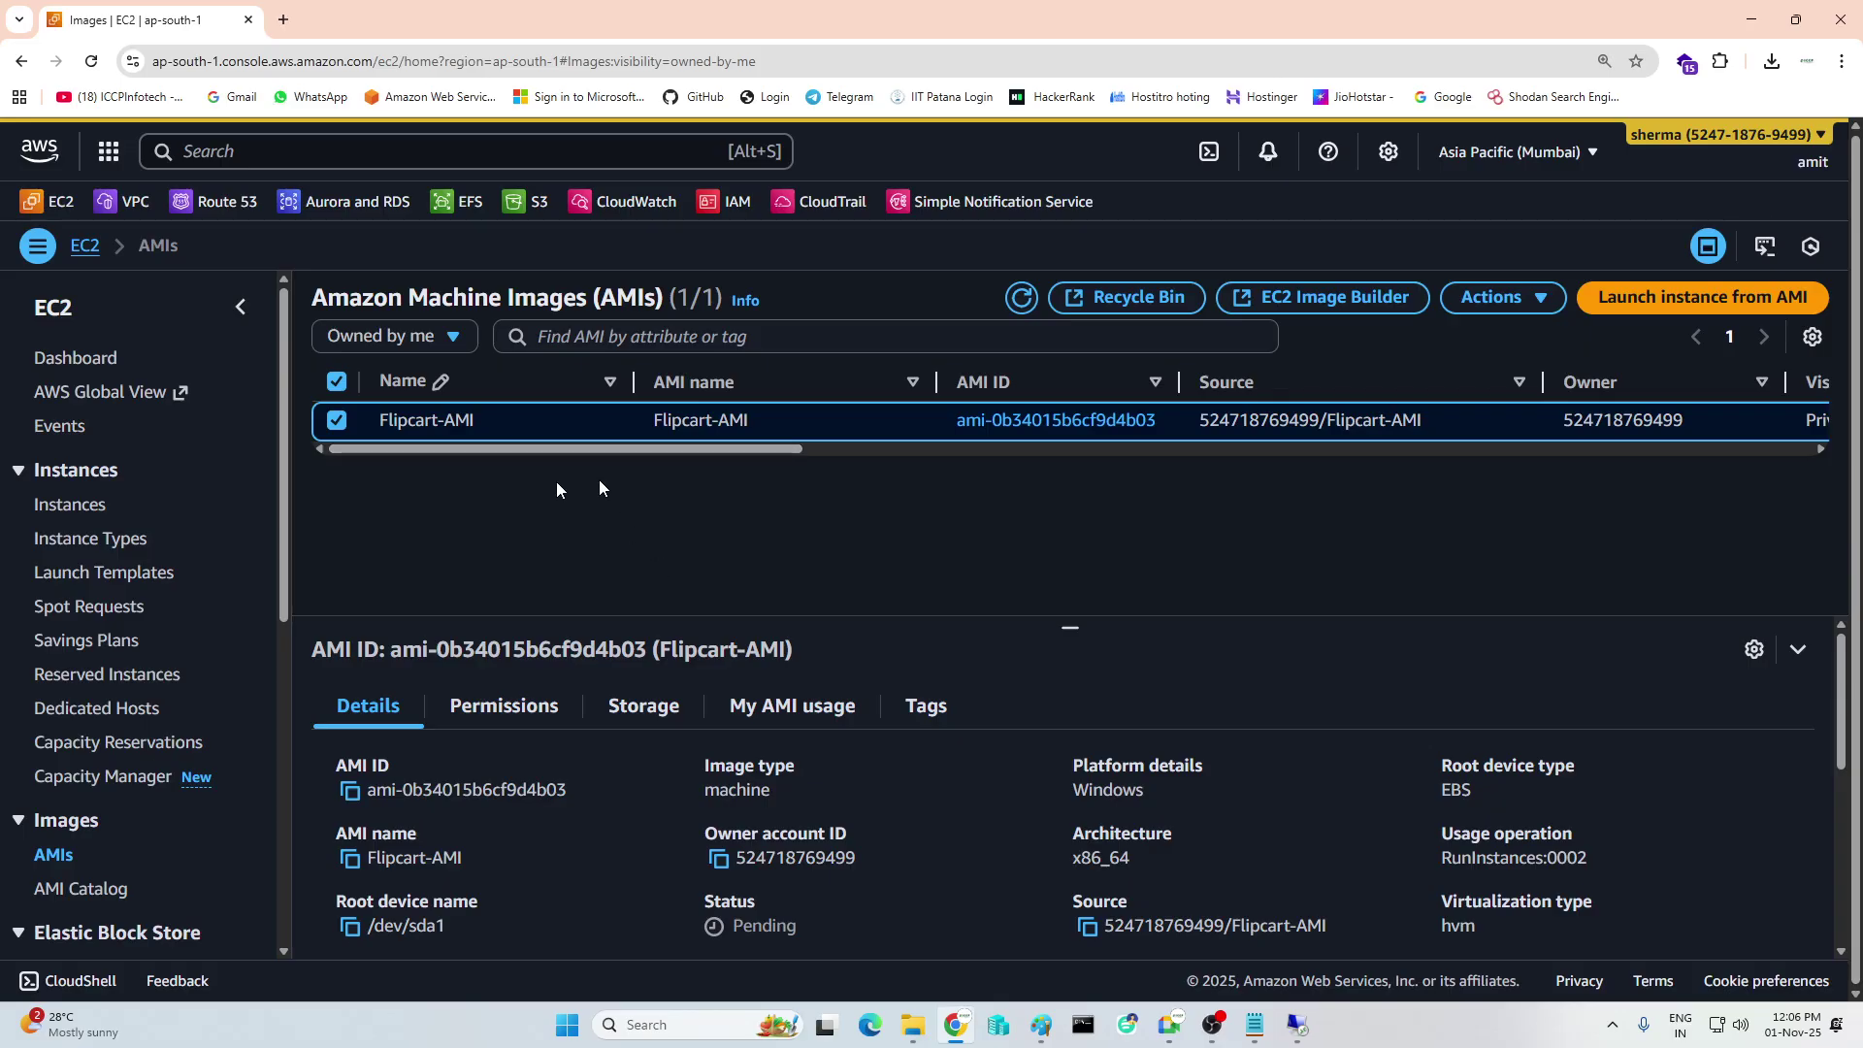
click(1001, 230)
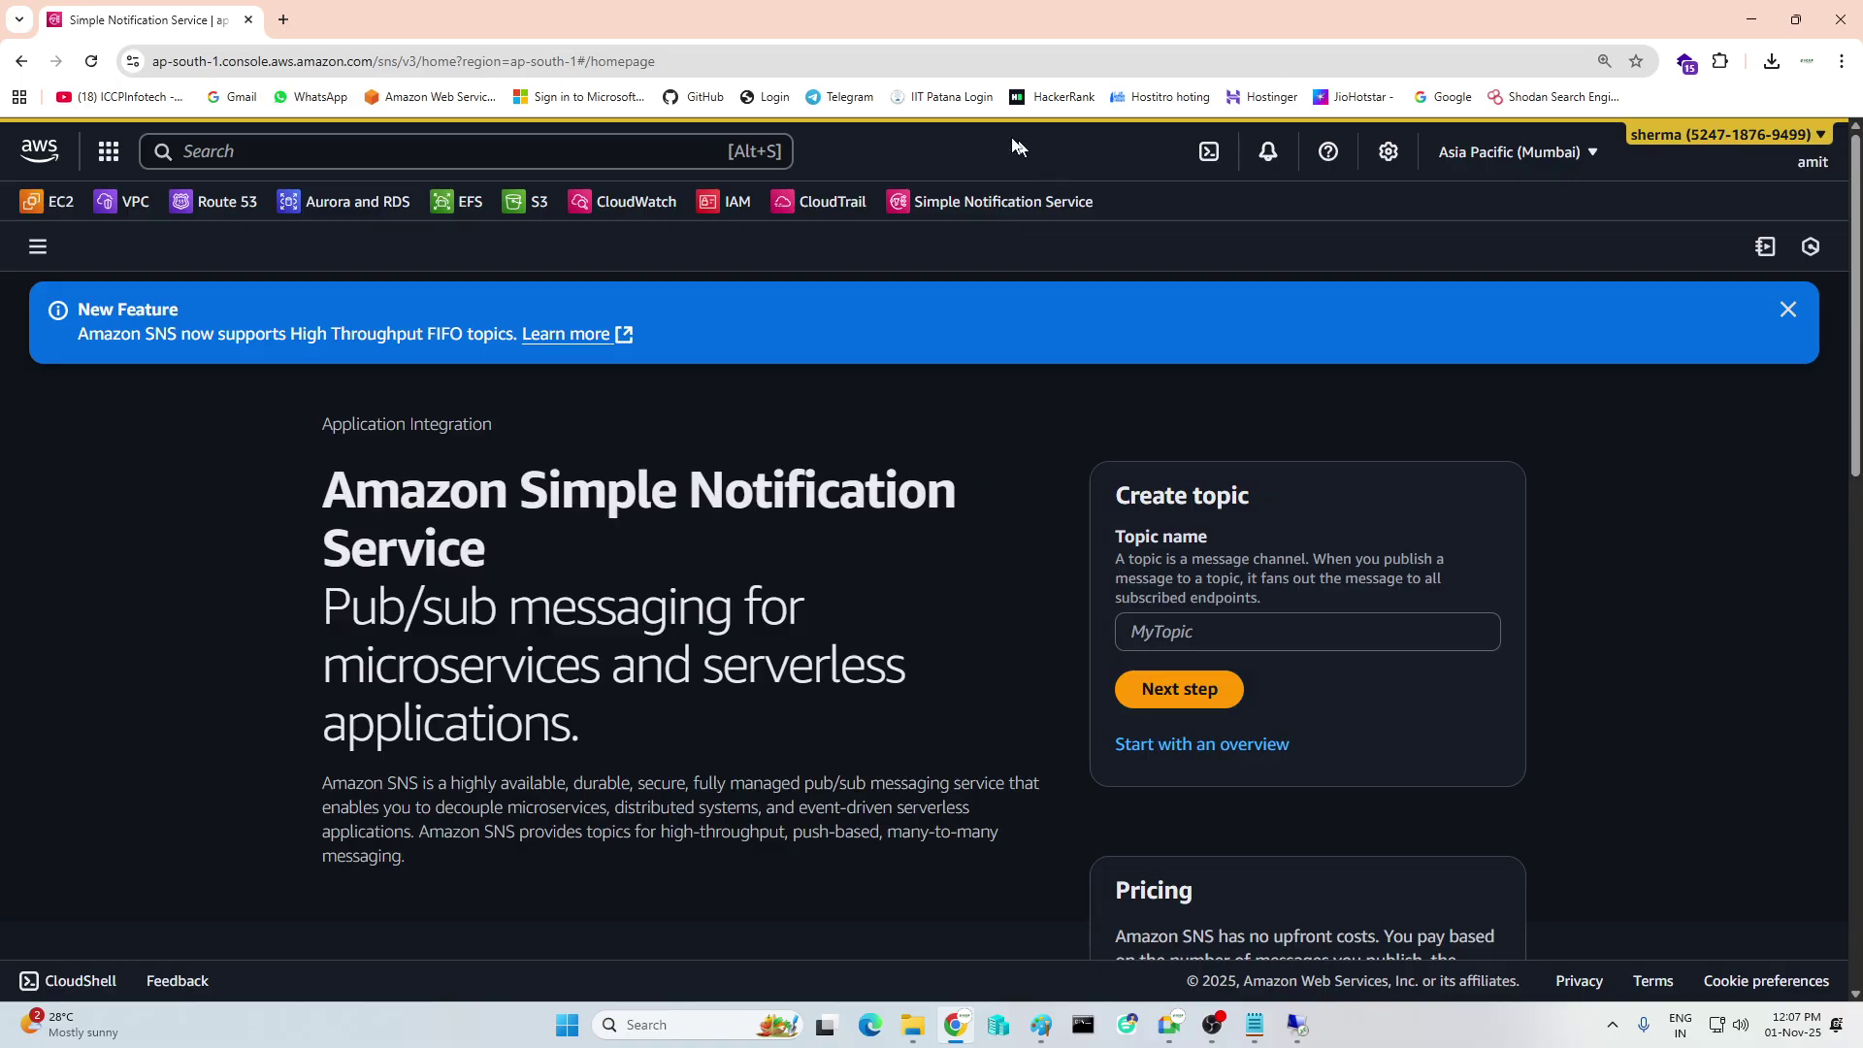
Step: Start a Standard SNS topic named myec2-alart, with display name also myec2-alart
click(38, 247)
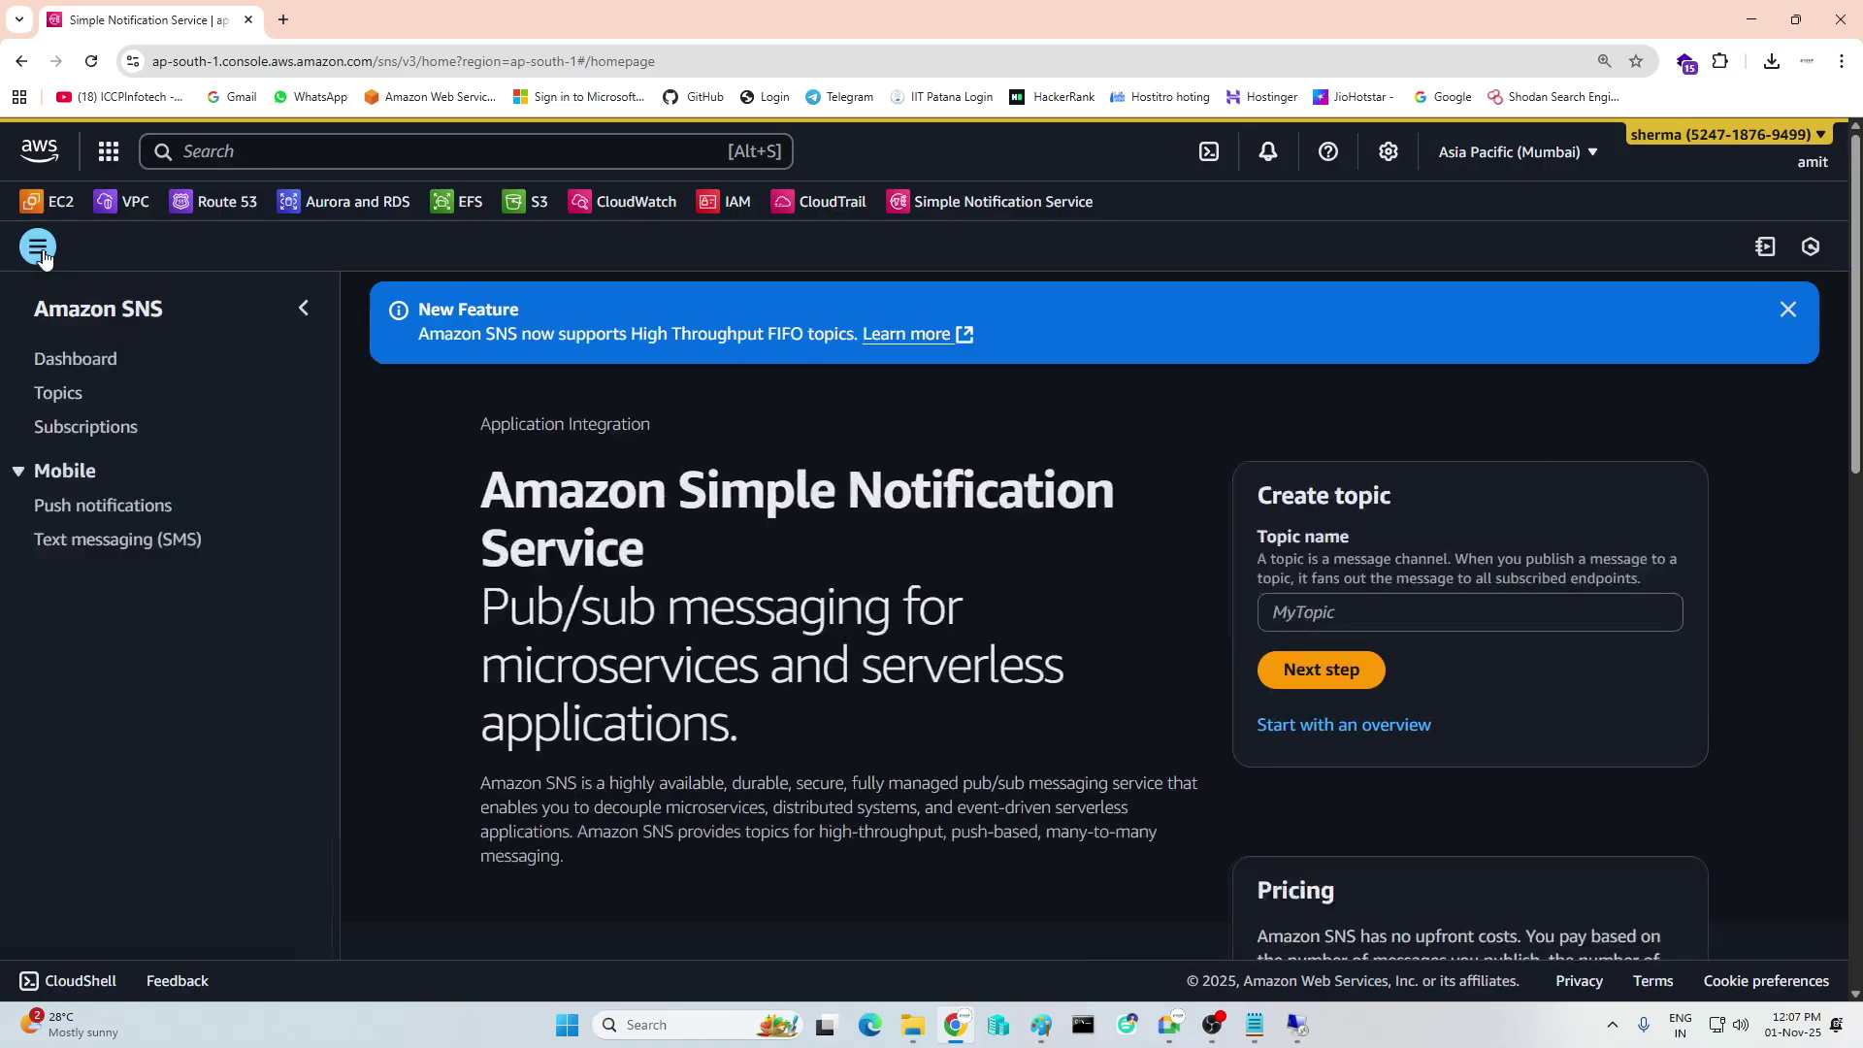
click(58, 359)
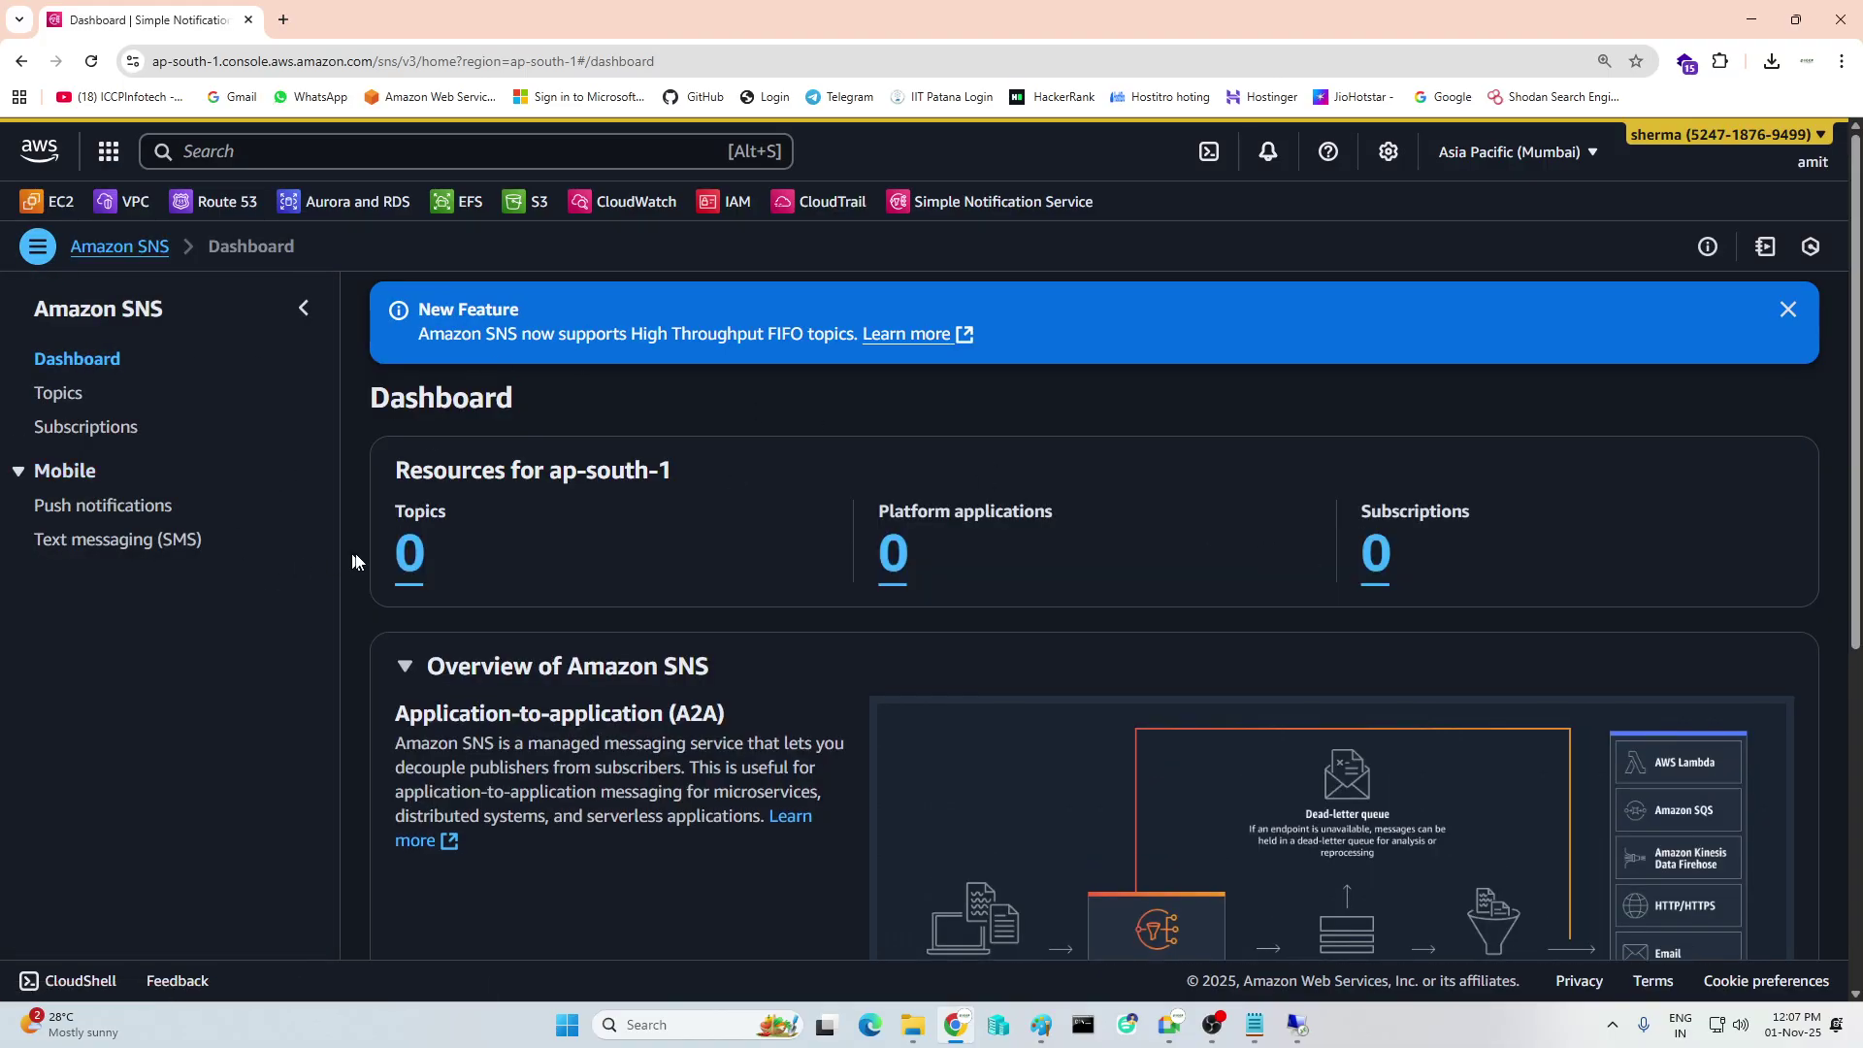
click(410, 558)
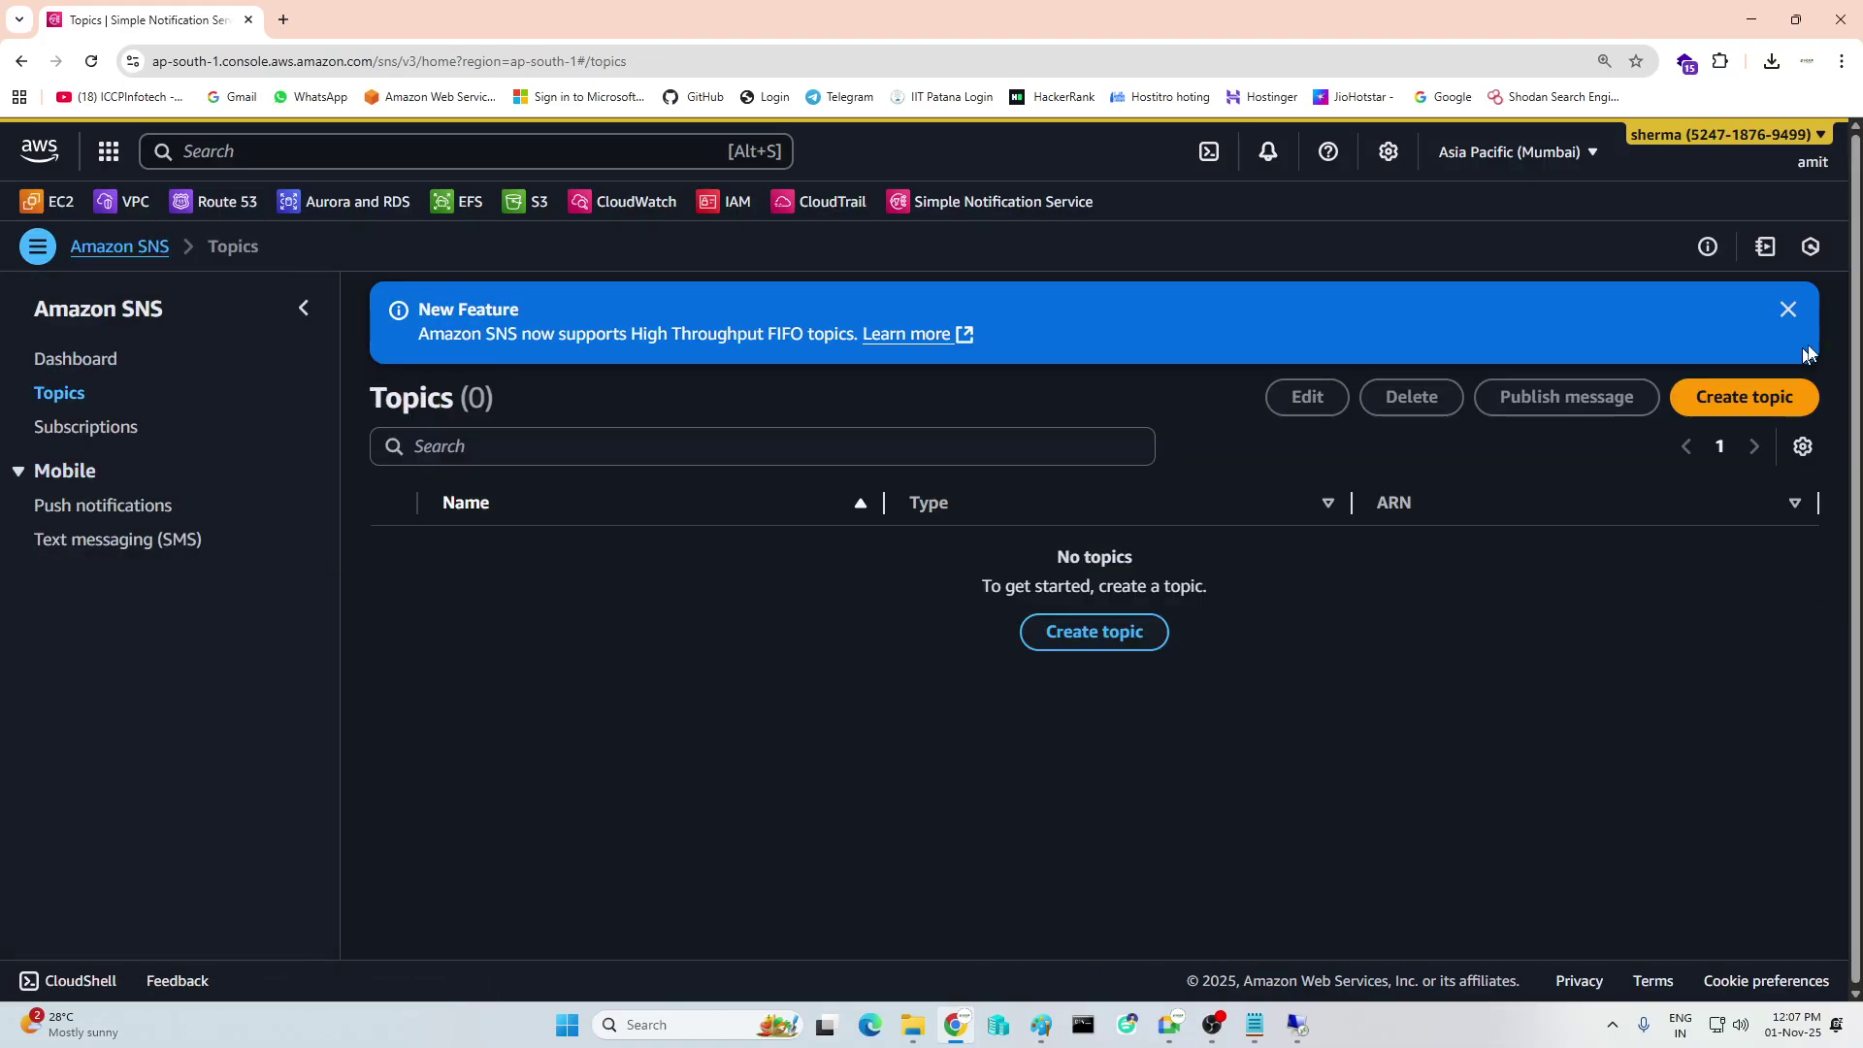
click(1772, 406)
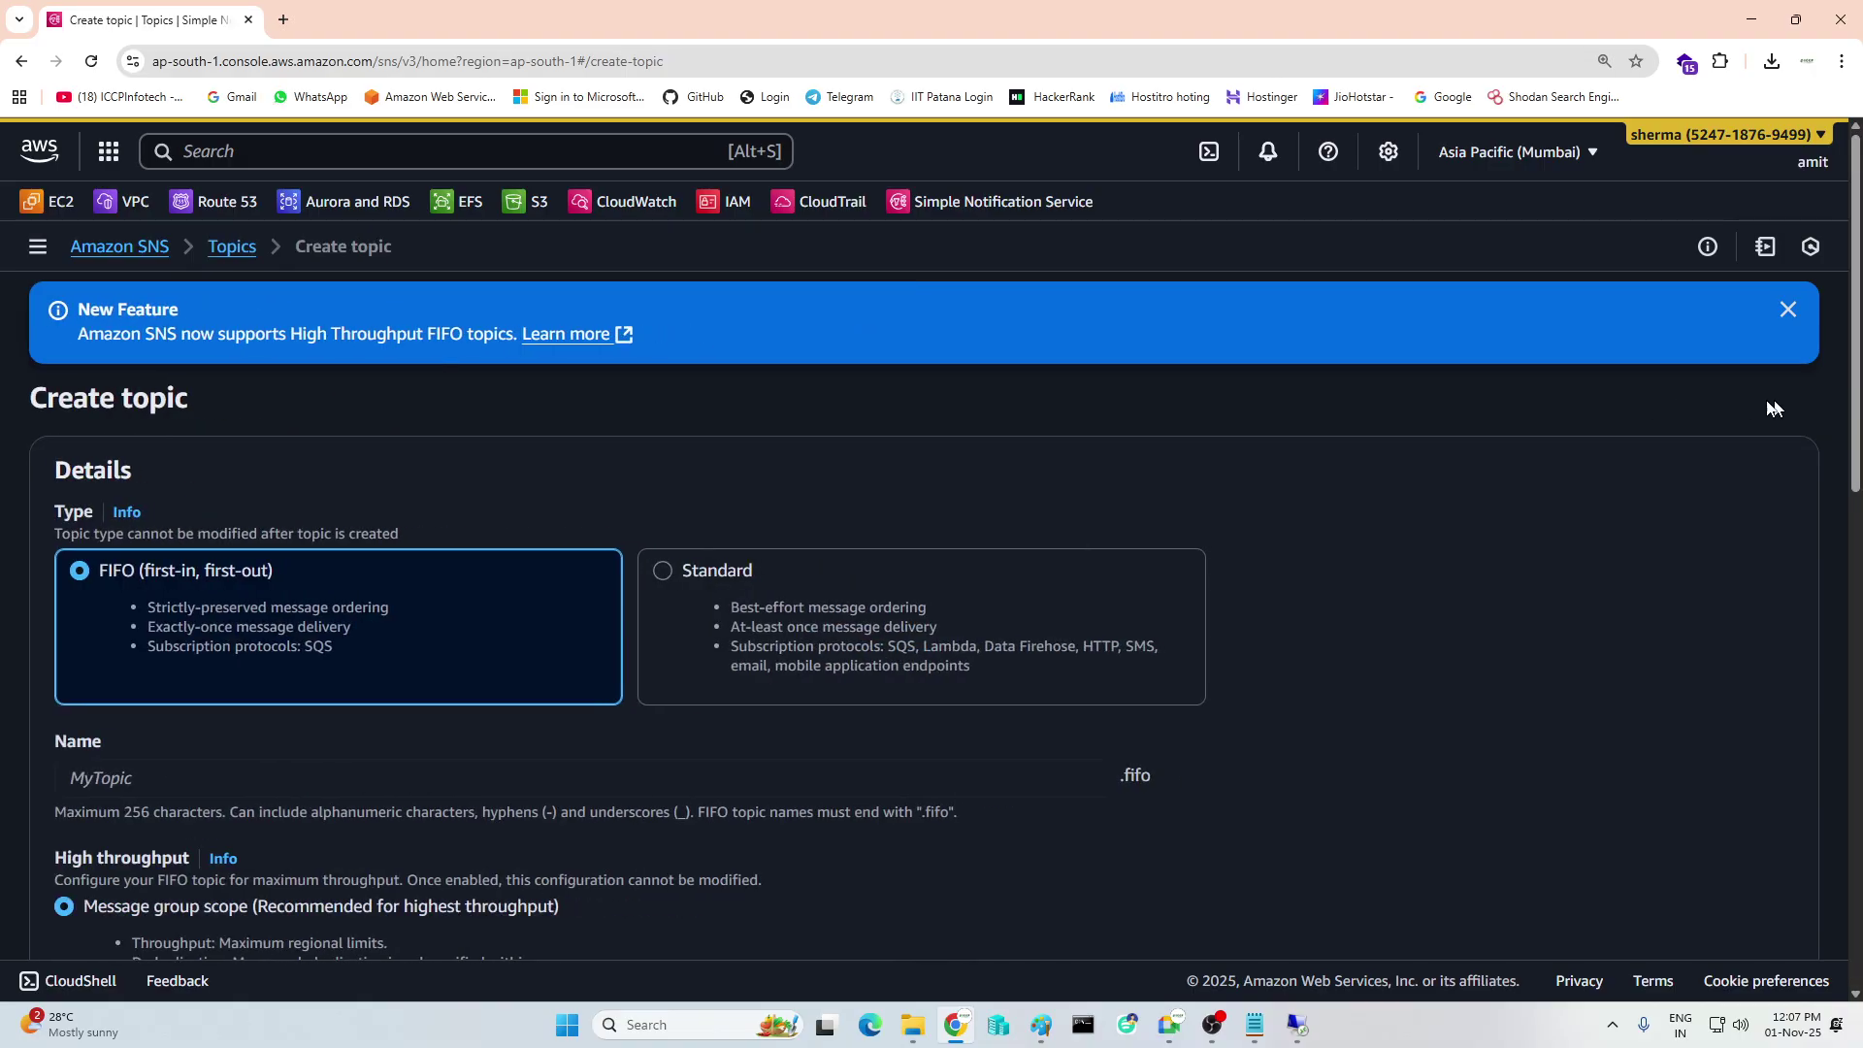
click(731, 573)
click(588, 796)
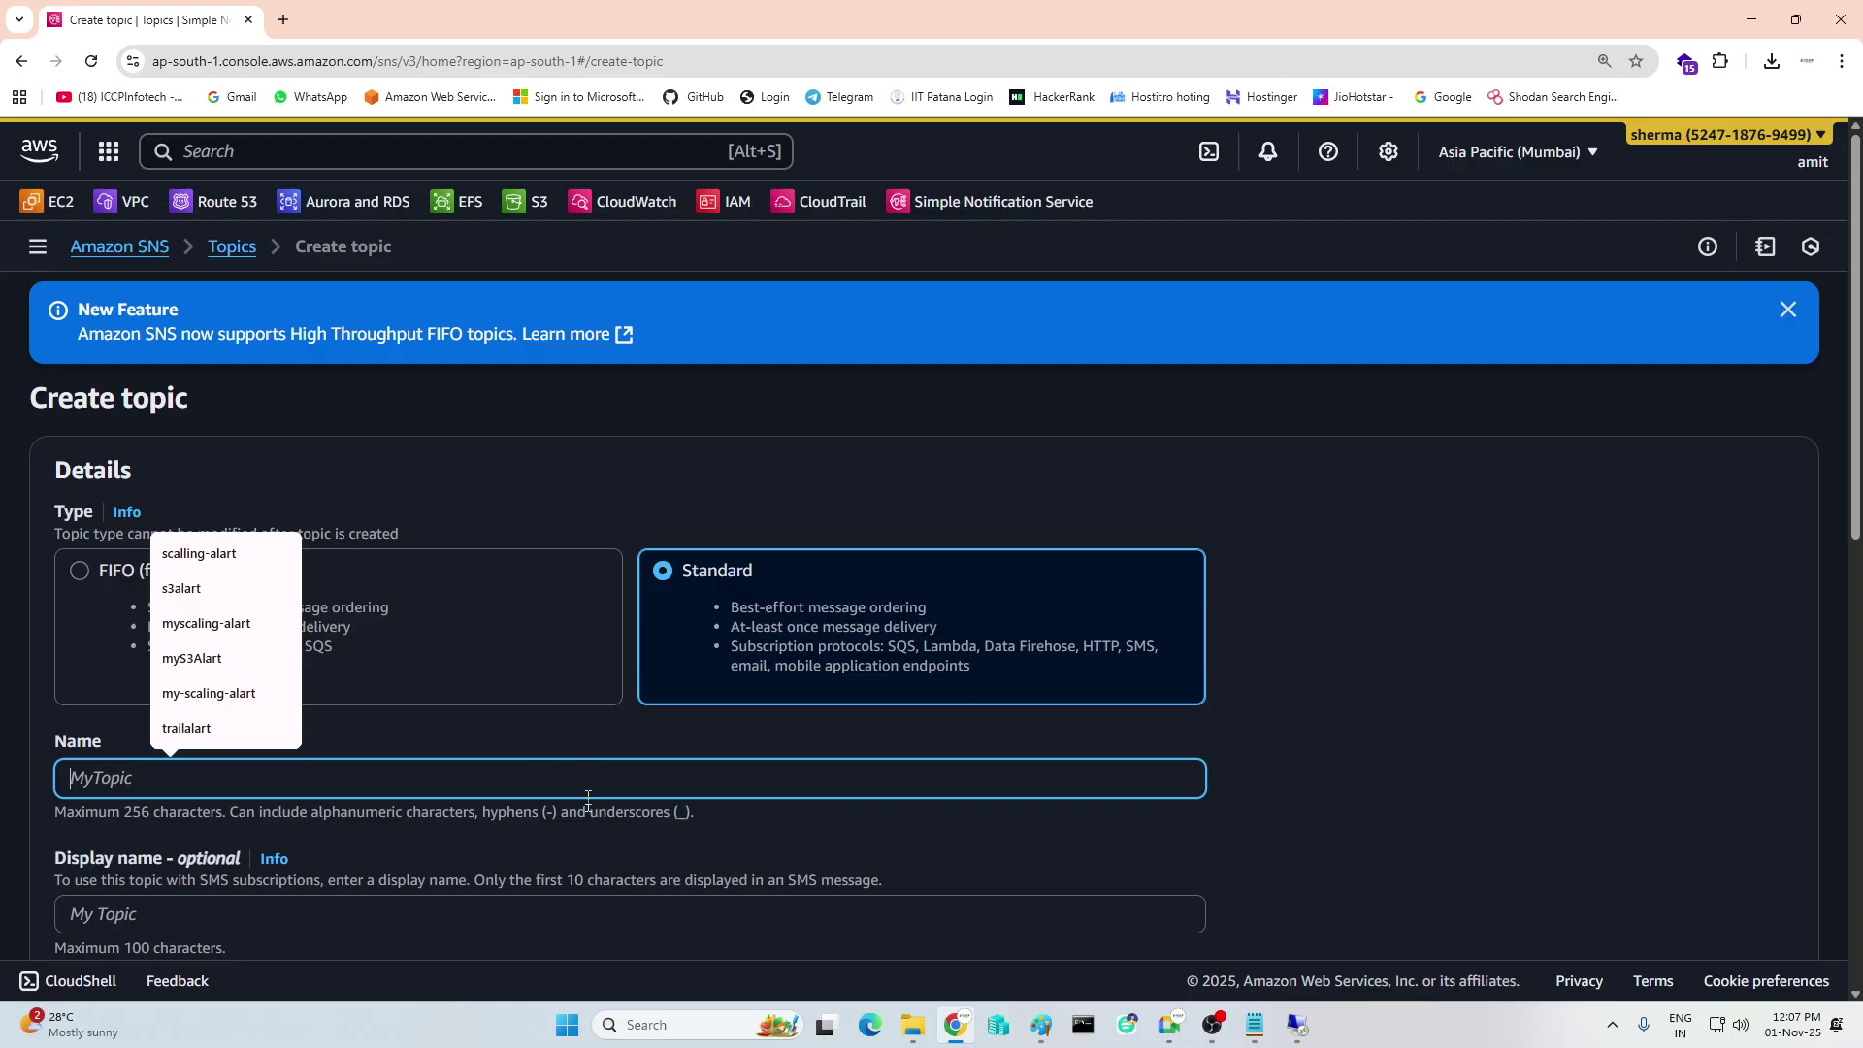
text(my)
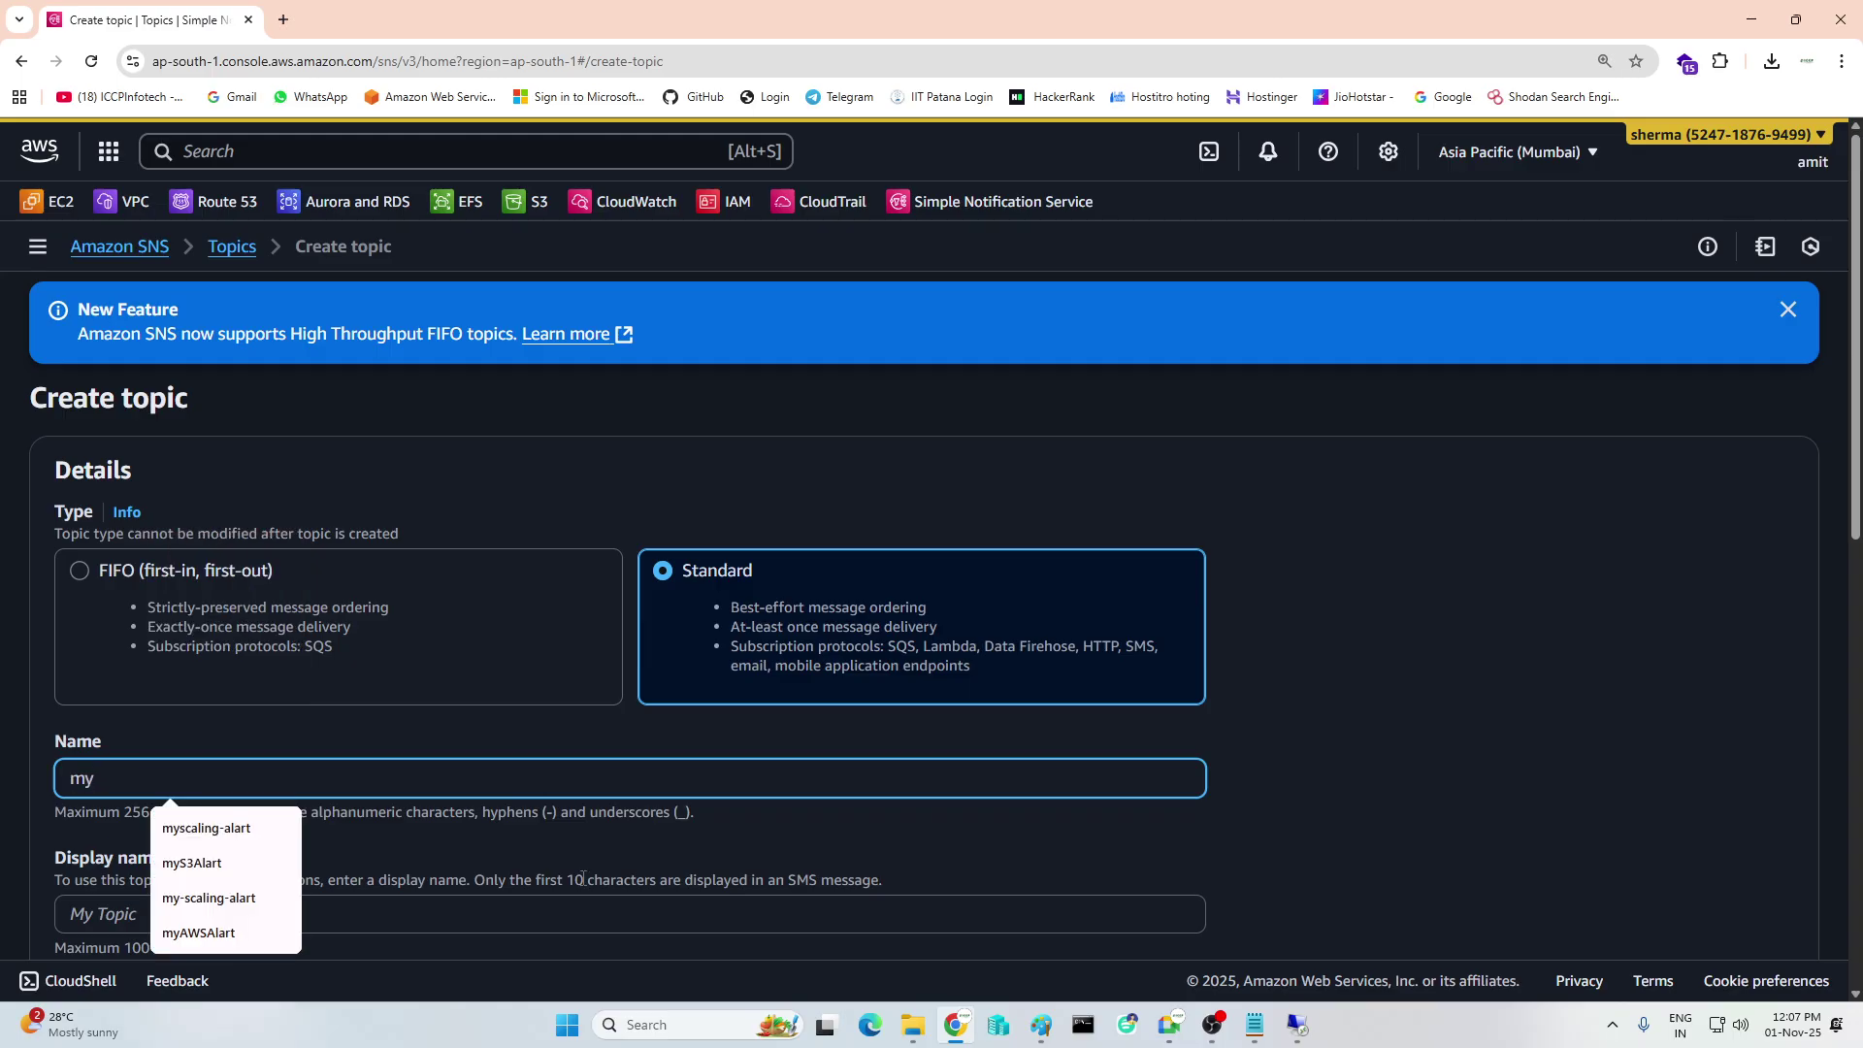
text(ec2-)
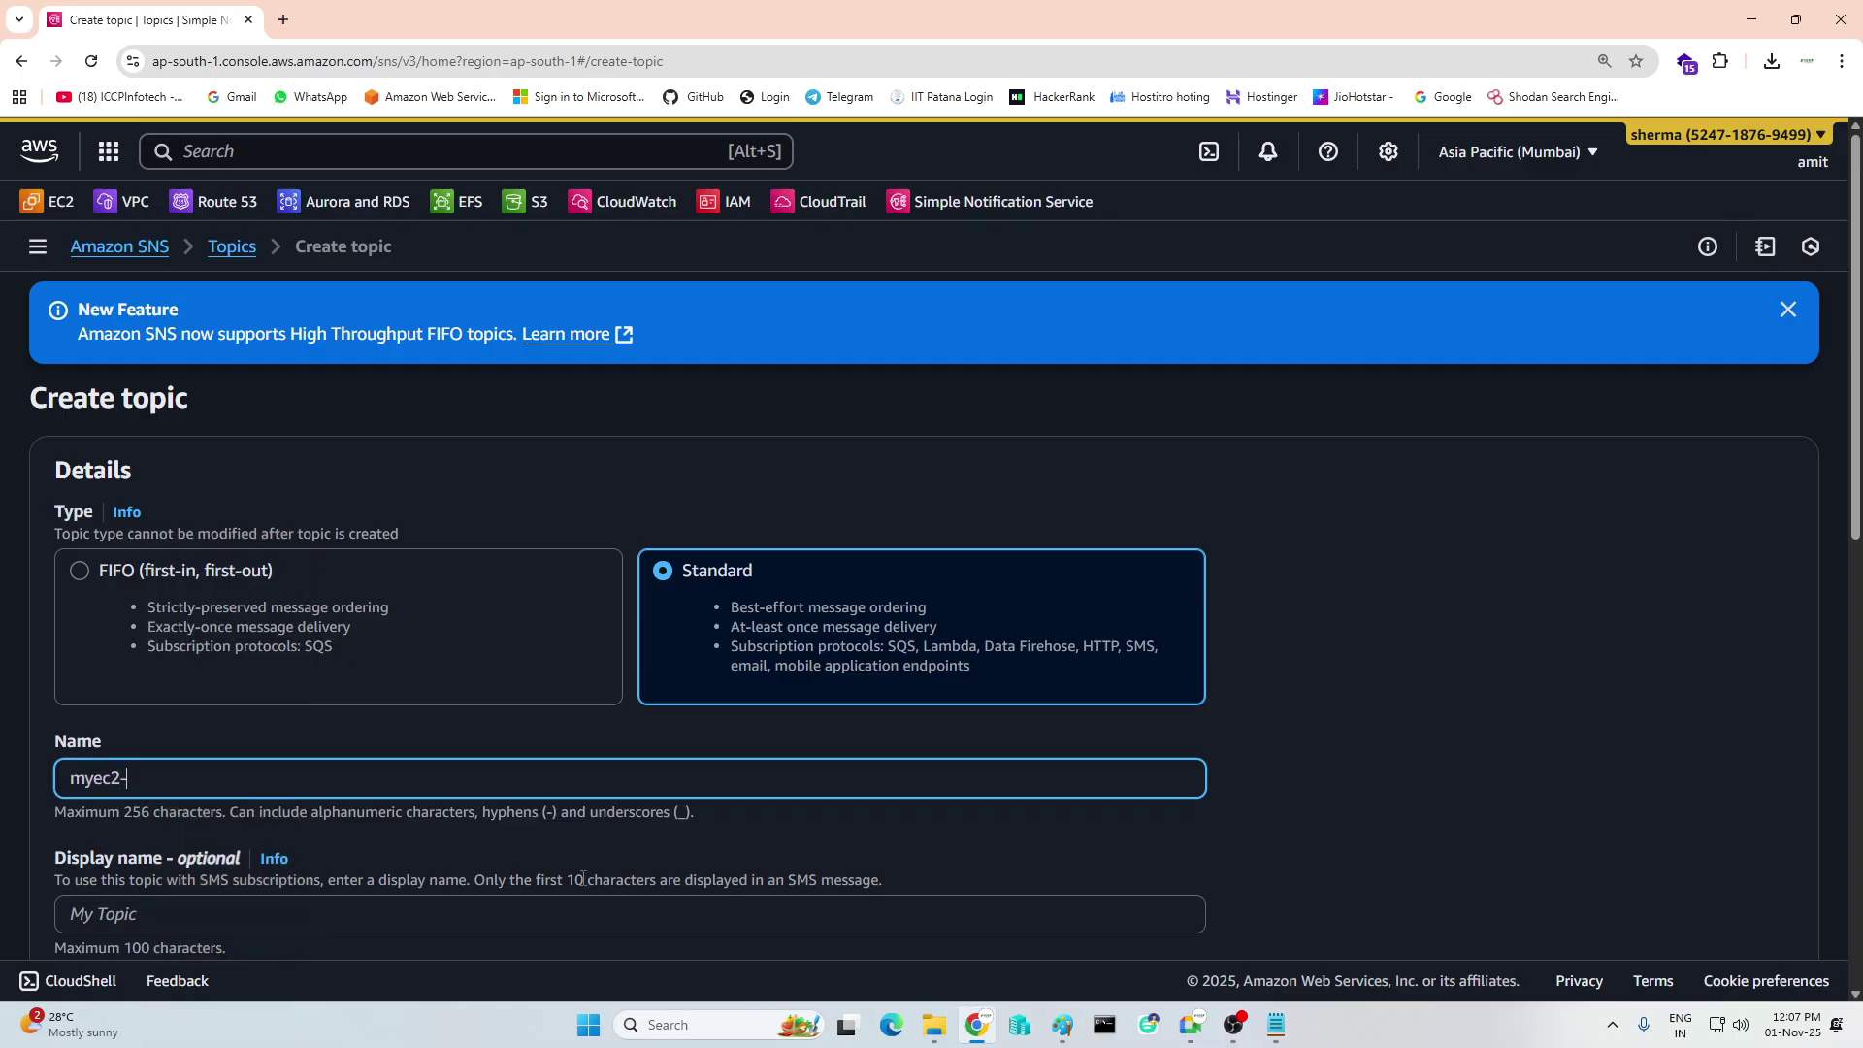
text(alart)
drag(180, 766, 2, 784)
key(ctrl+c)
click(154, 912)
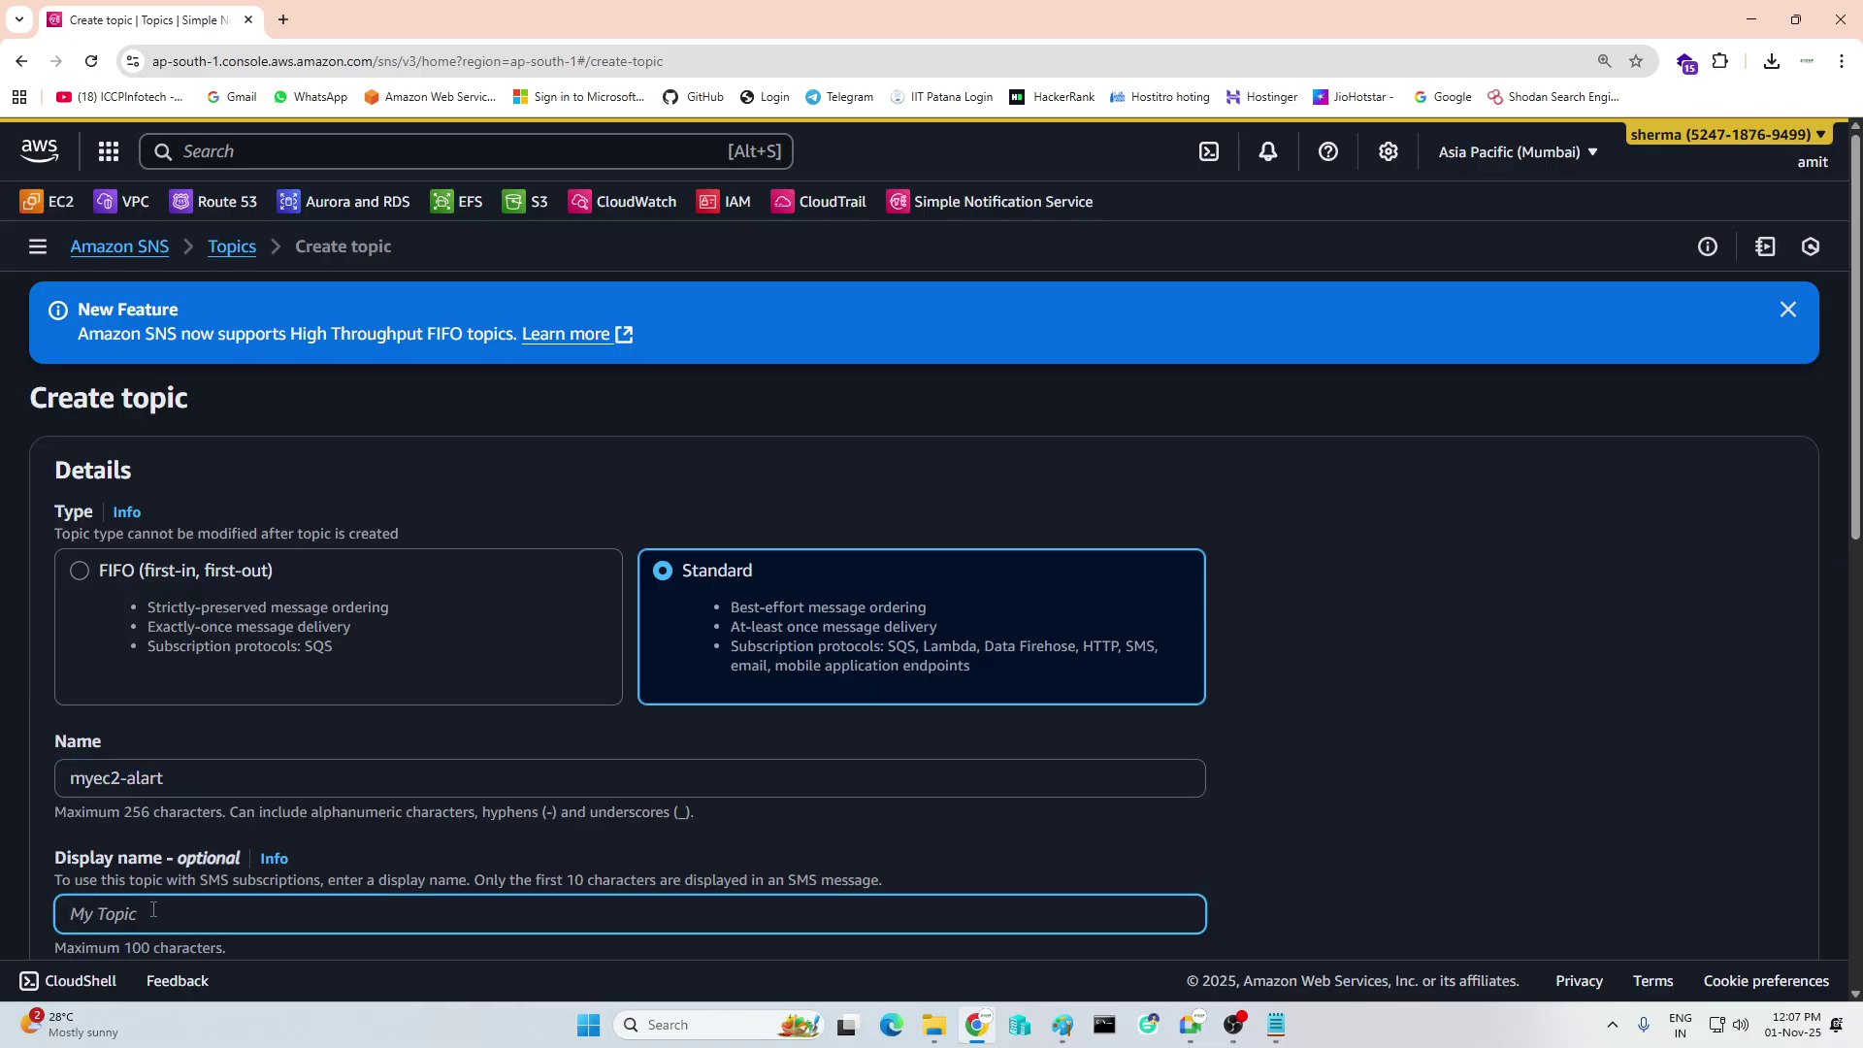
key(ctrl+v)
Step: Allow Everyone to publish and subscribe in the access policy, and create the topic
scroll(387, 731, down, 3)
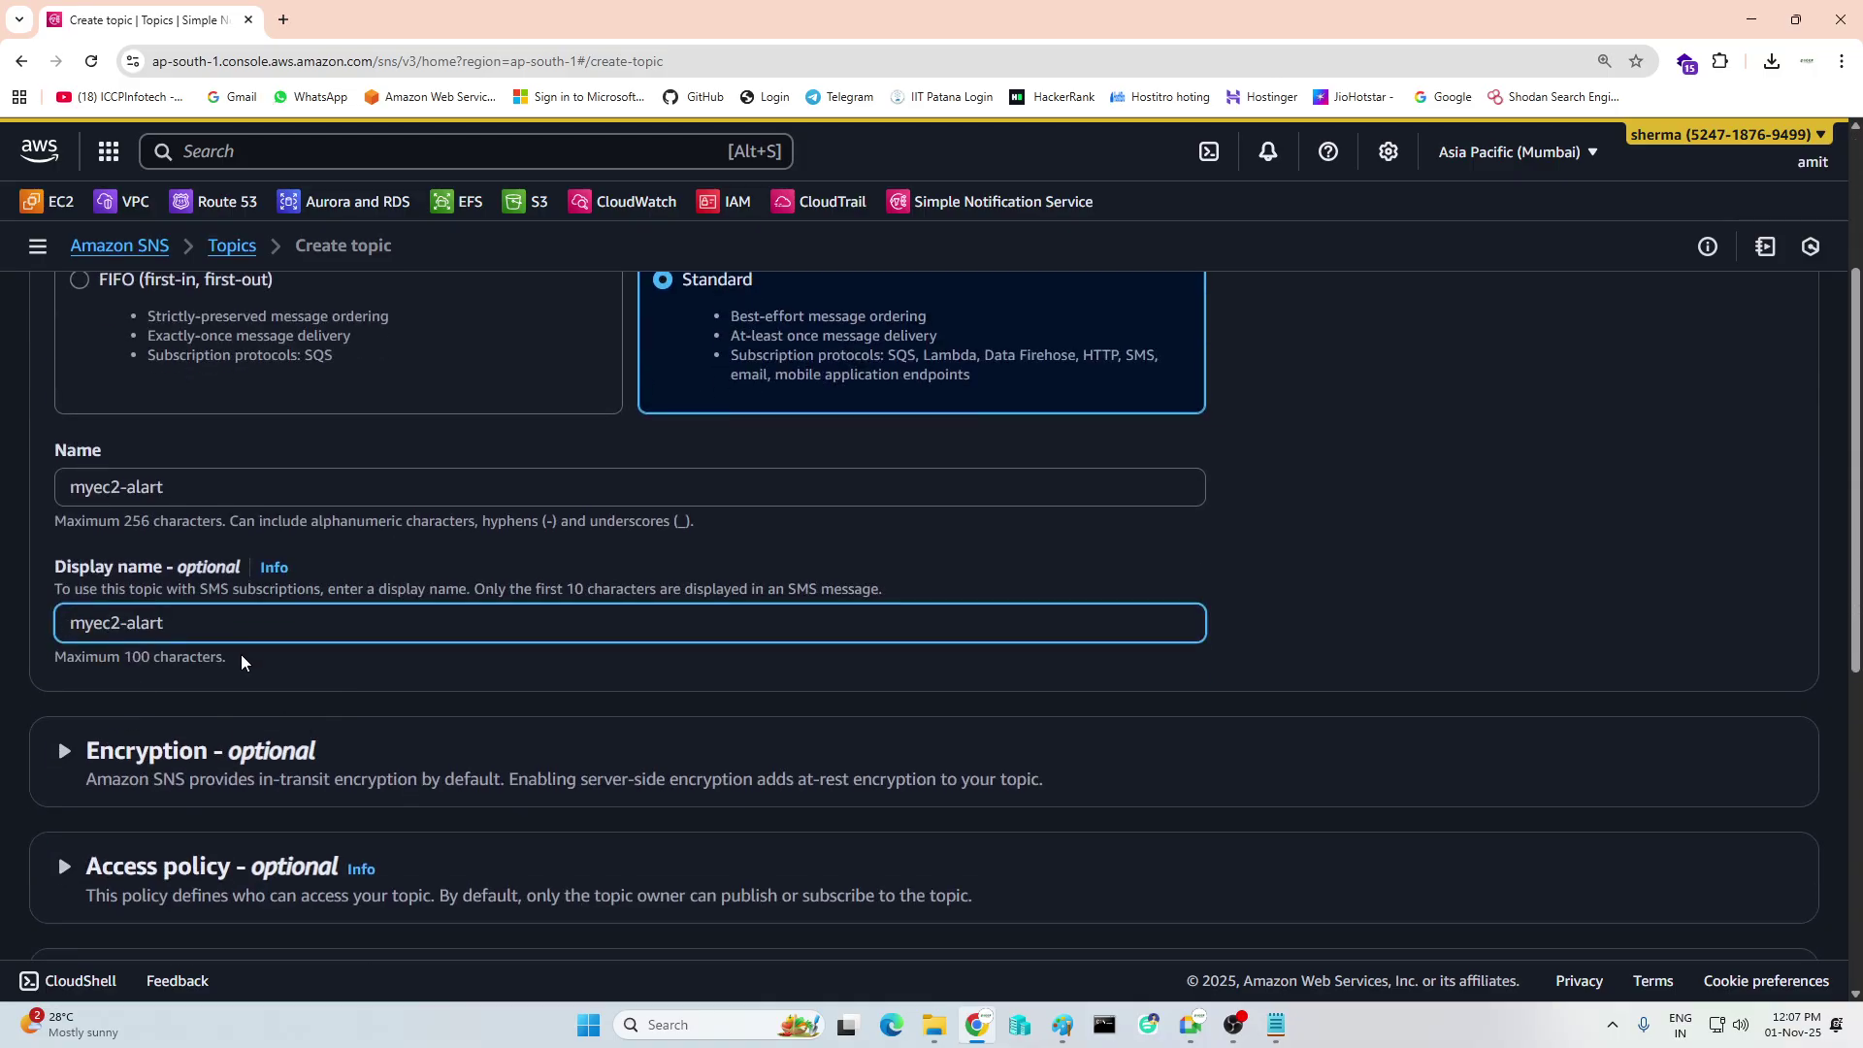
click(62, 878)
scroll(373, 738, down, 4)
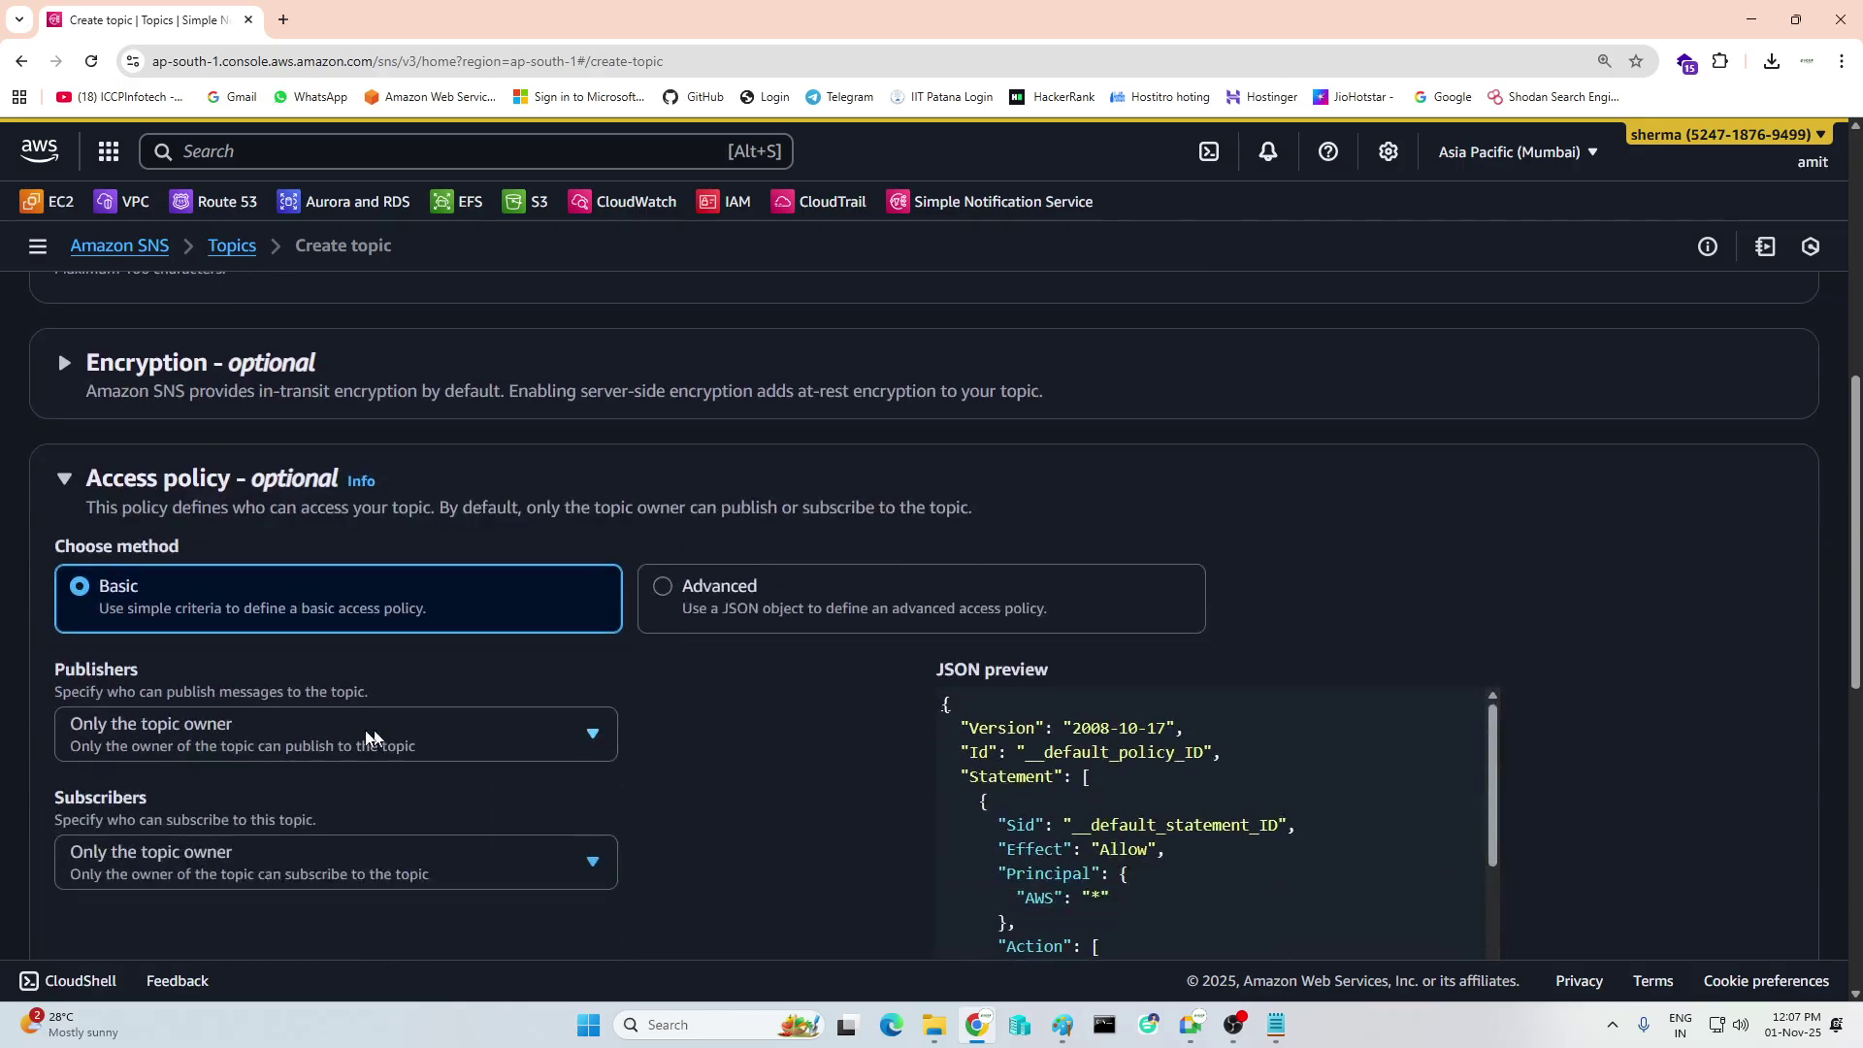
click(261, 743)
click(155, 609)
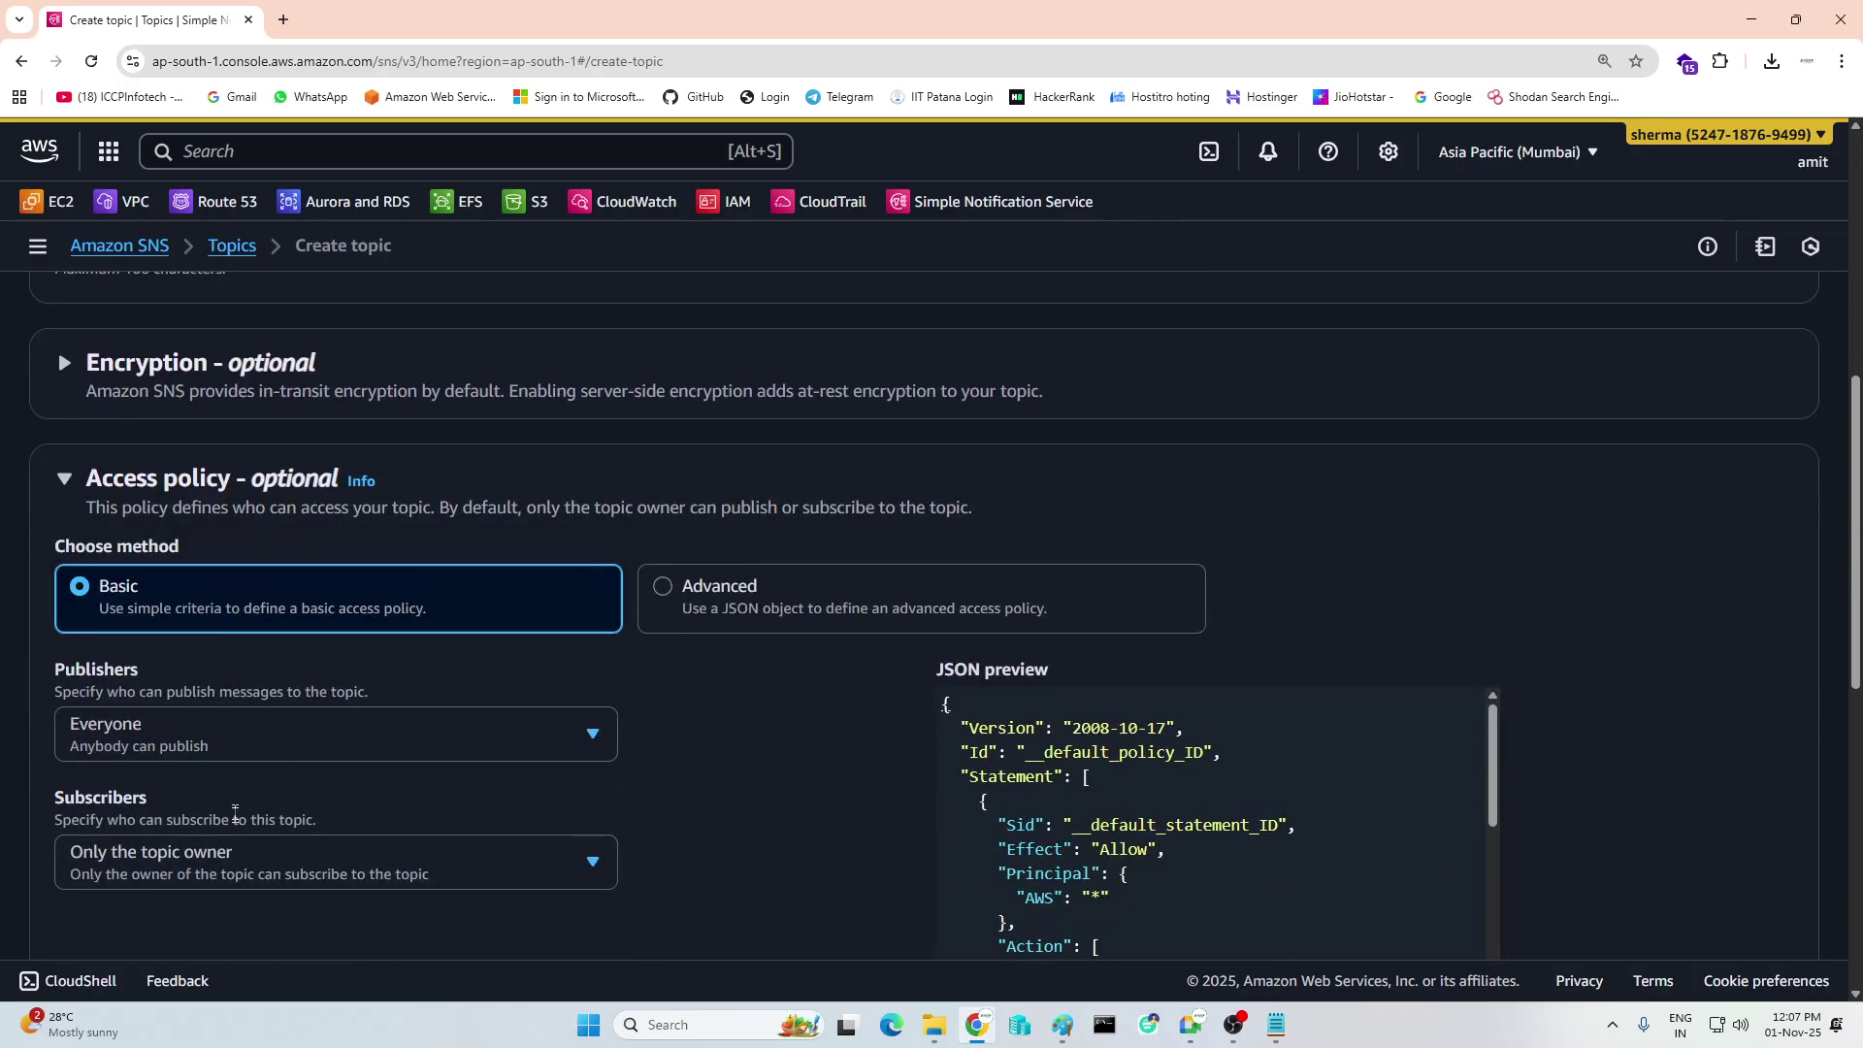
click(225, 862)
click(281, 706)
scroll(1743, 870, down, 5)
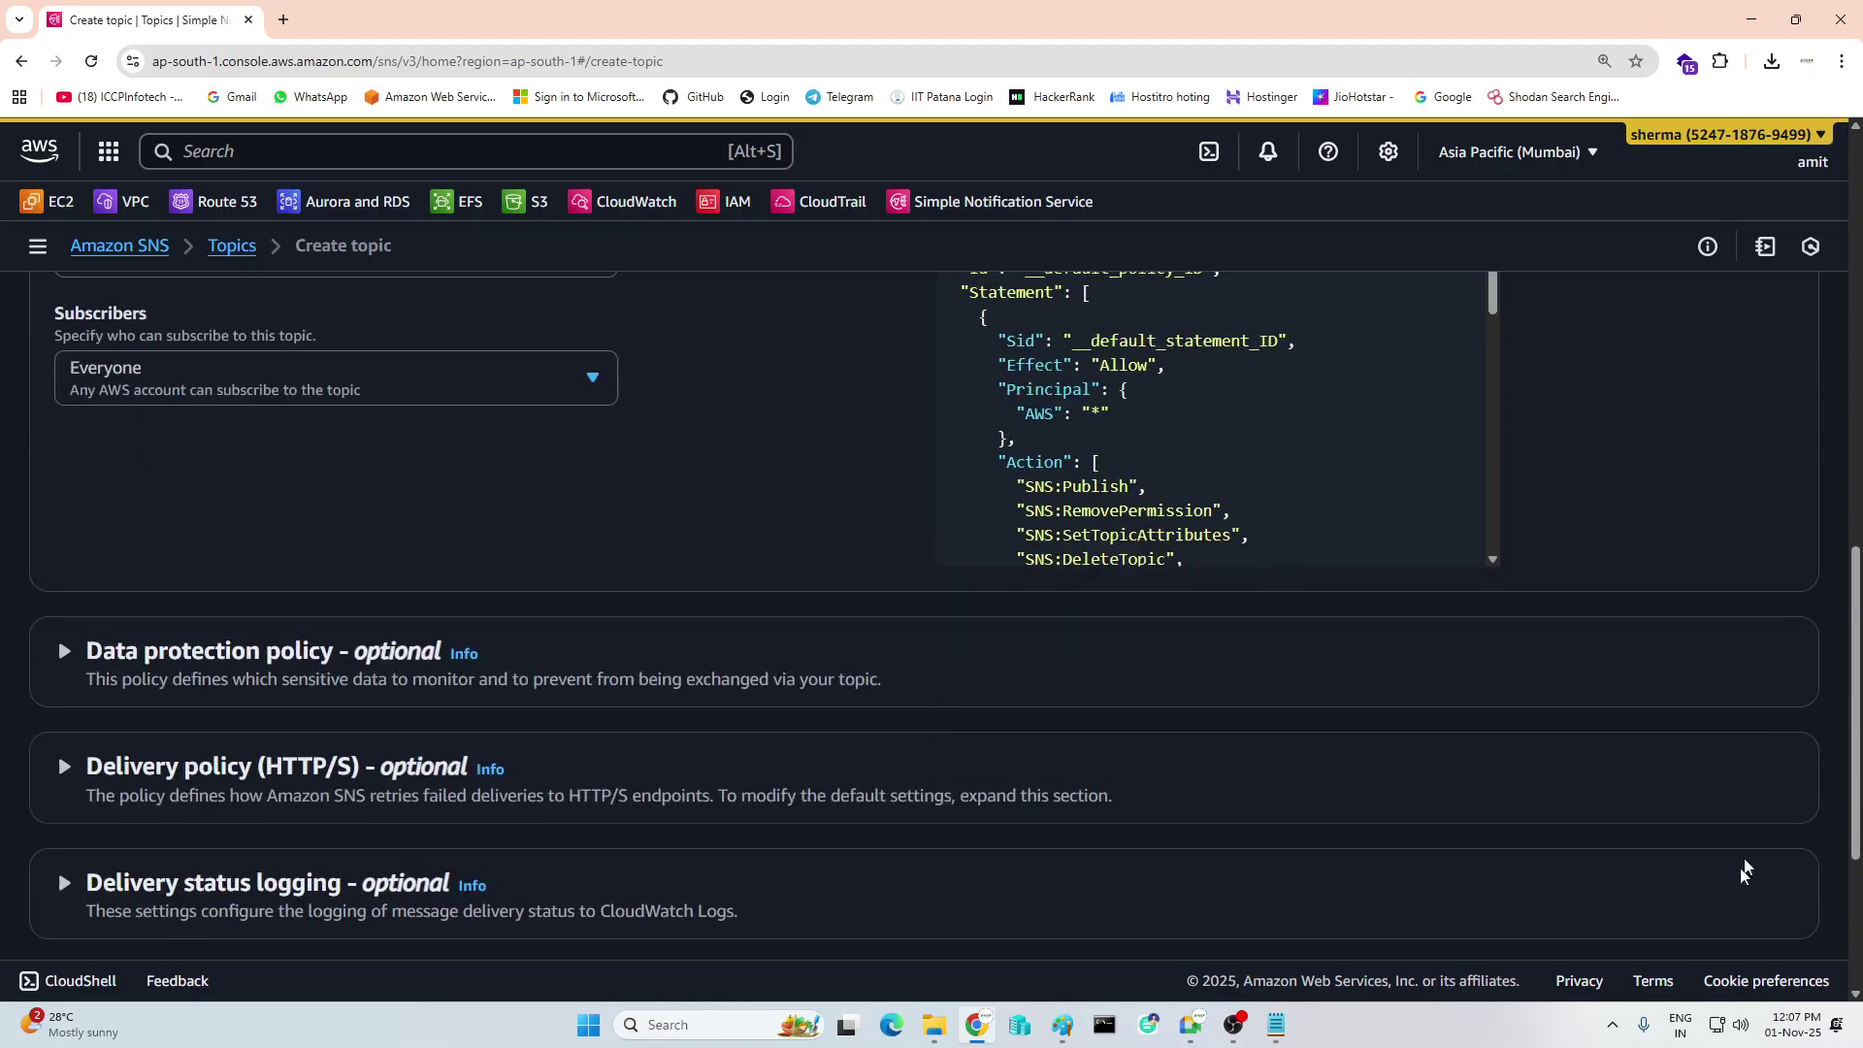
scroll(1743, 870, down, 3)
click(1742, 888)
scroll(1741, 888, down, 3)
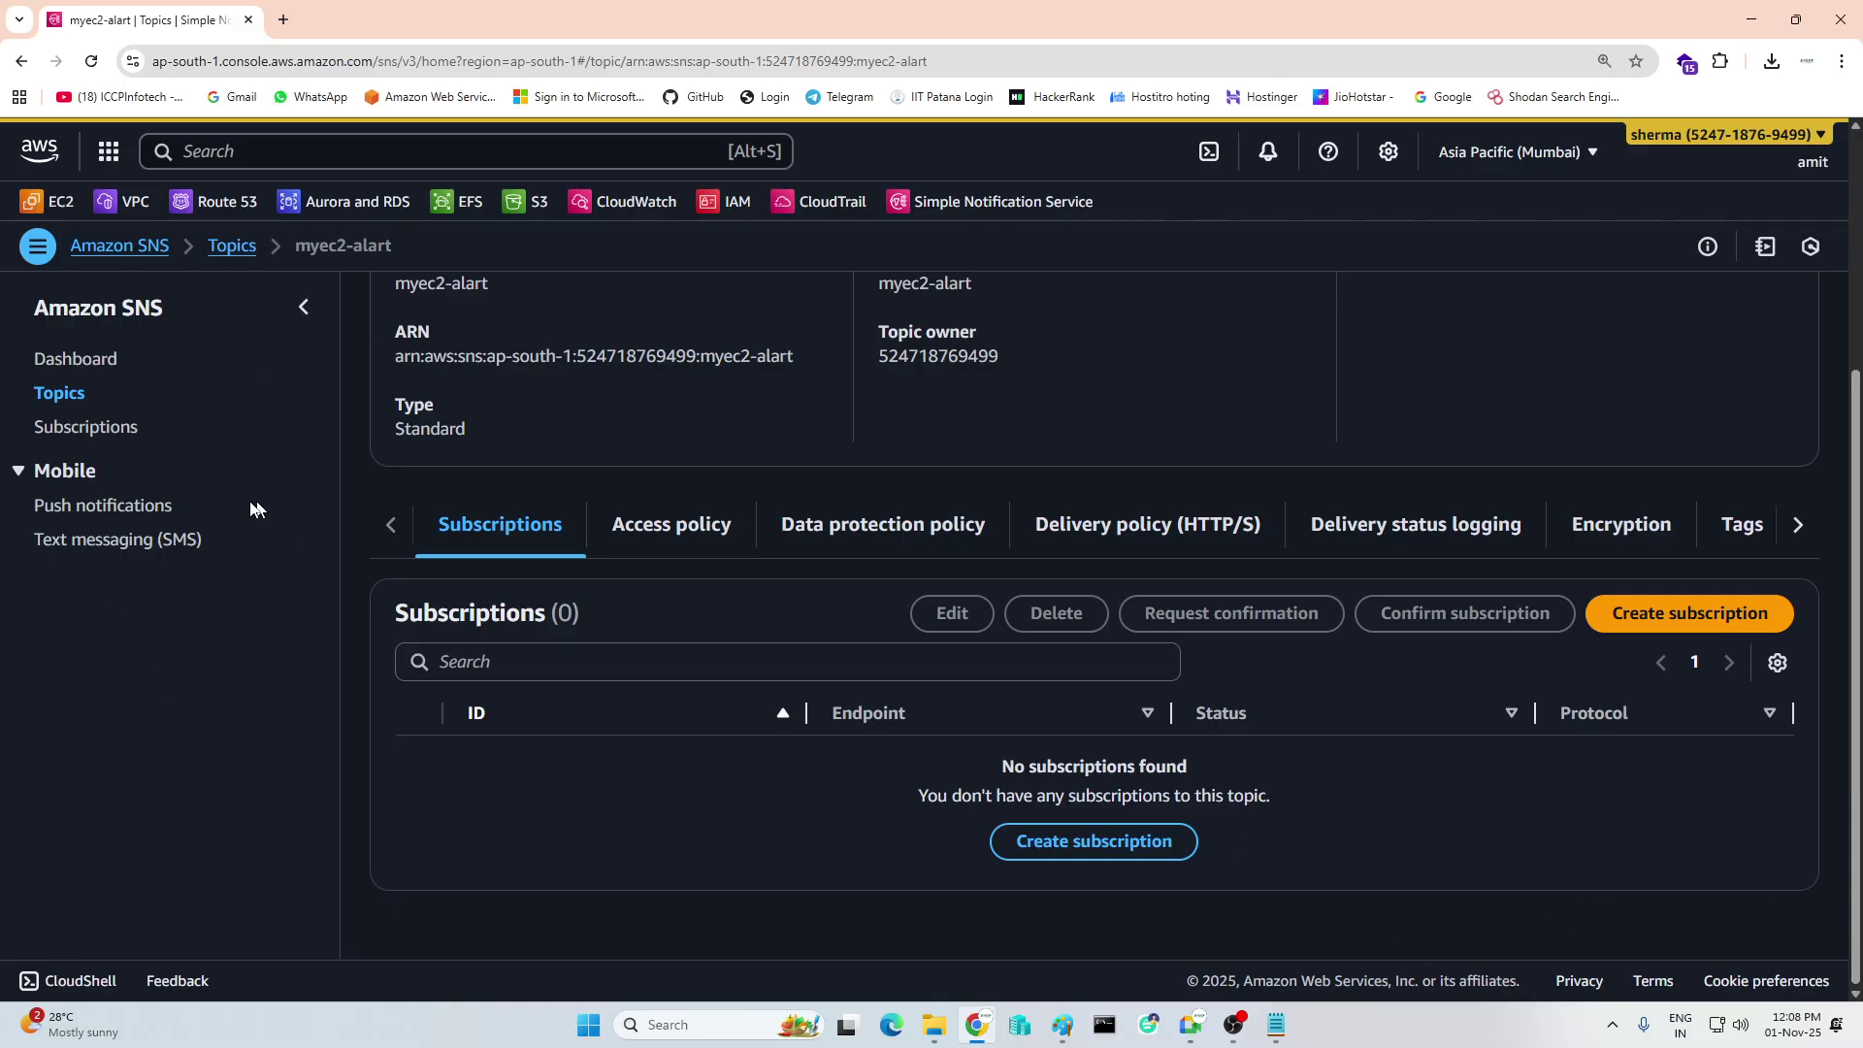
Step: Start a new subscription to the myec2-alart topic ARN using the Email protocol
click(116, 428)
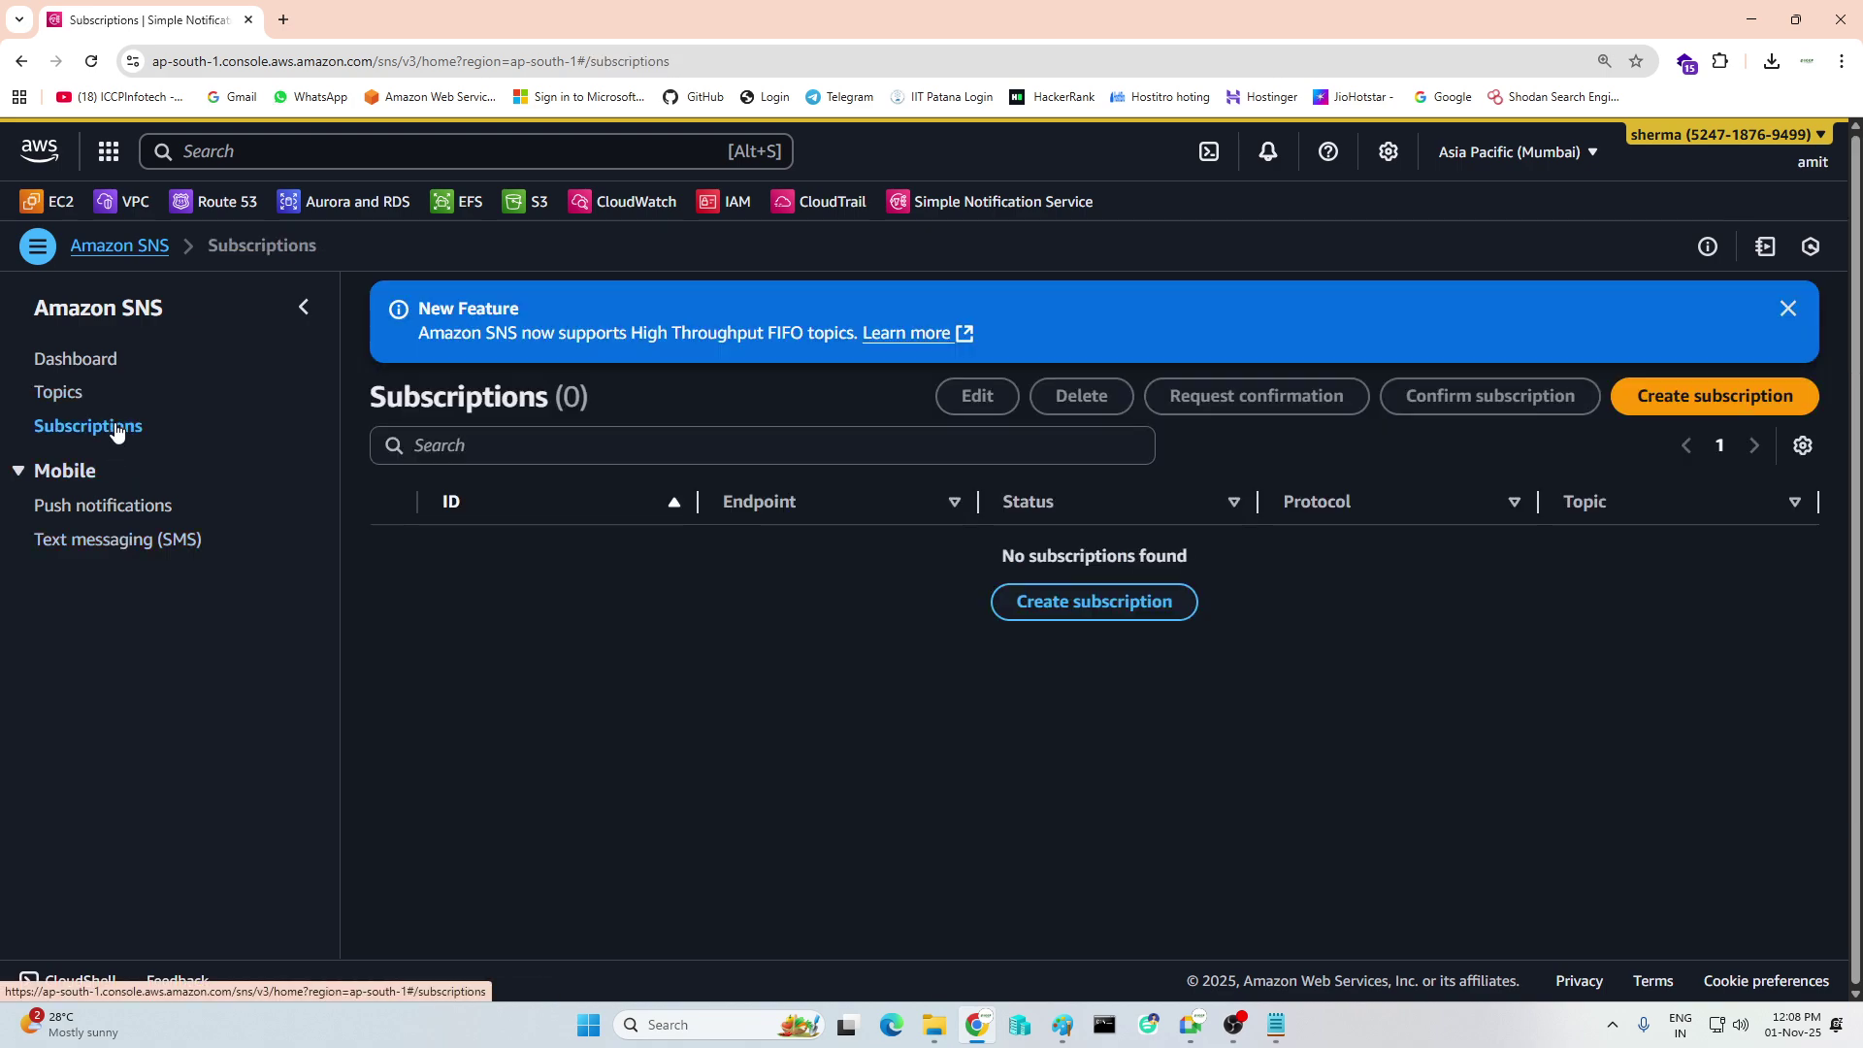
click(1068, 604)
click(549, 550)
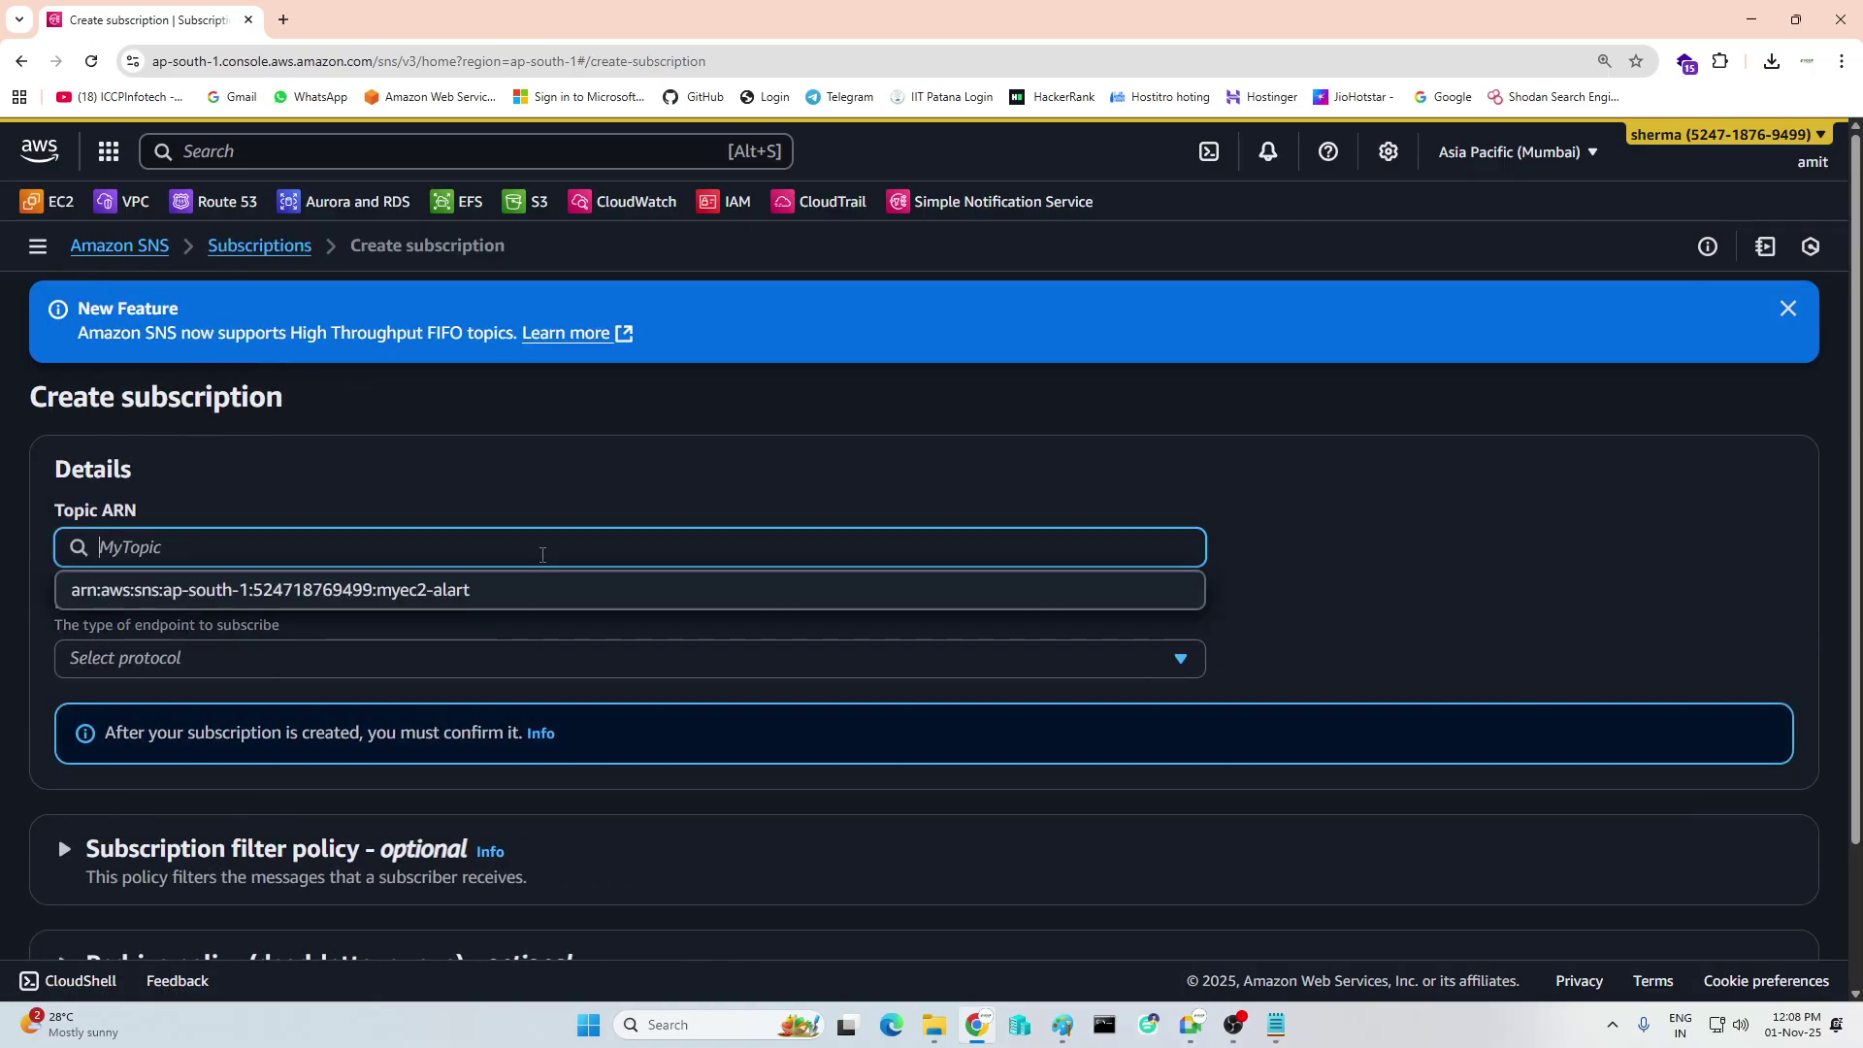
click(456, 592)
click(469, 662)
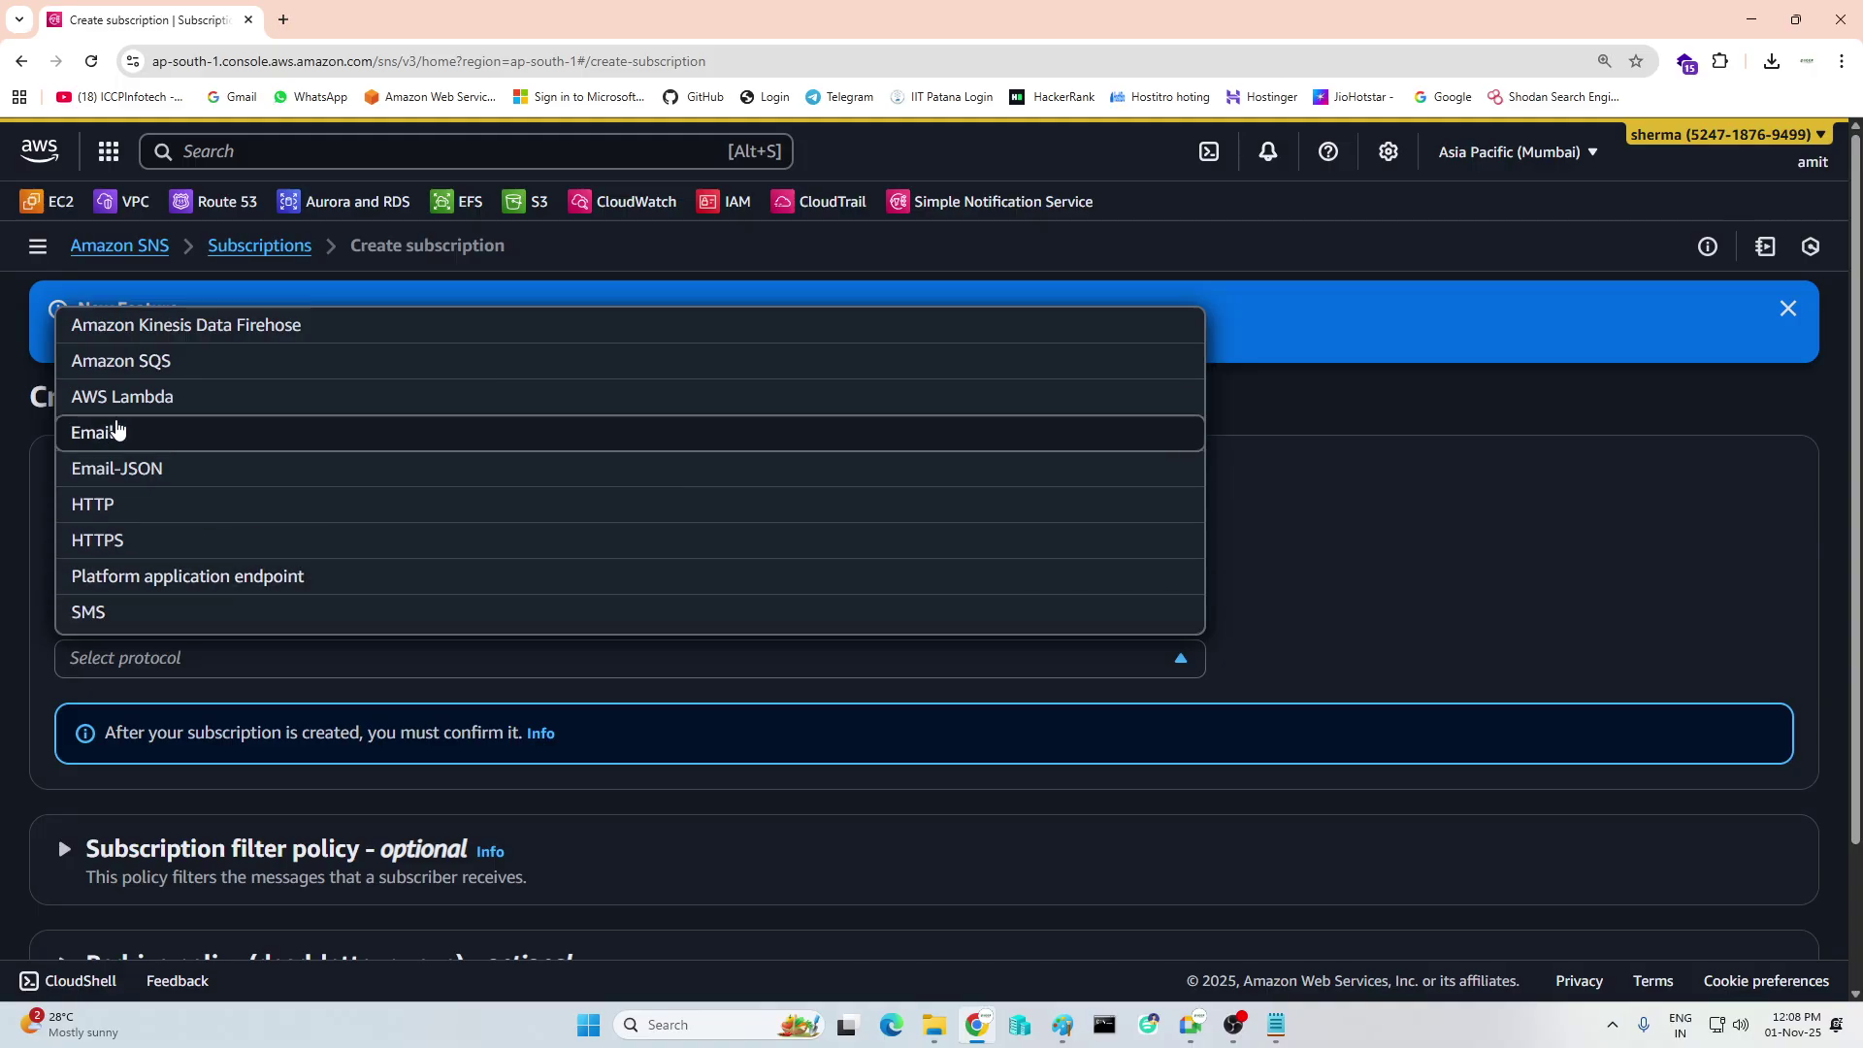
click(113, 428)
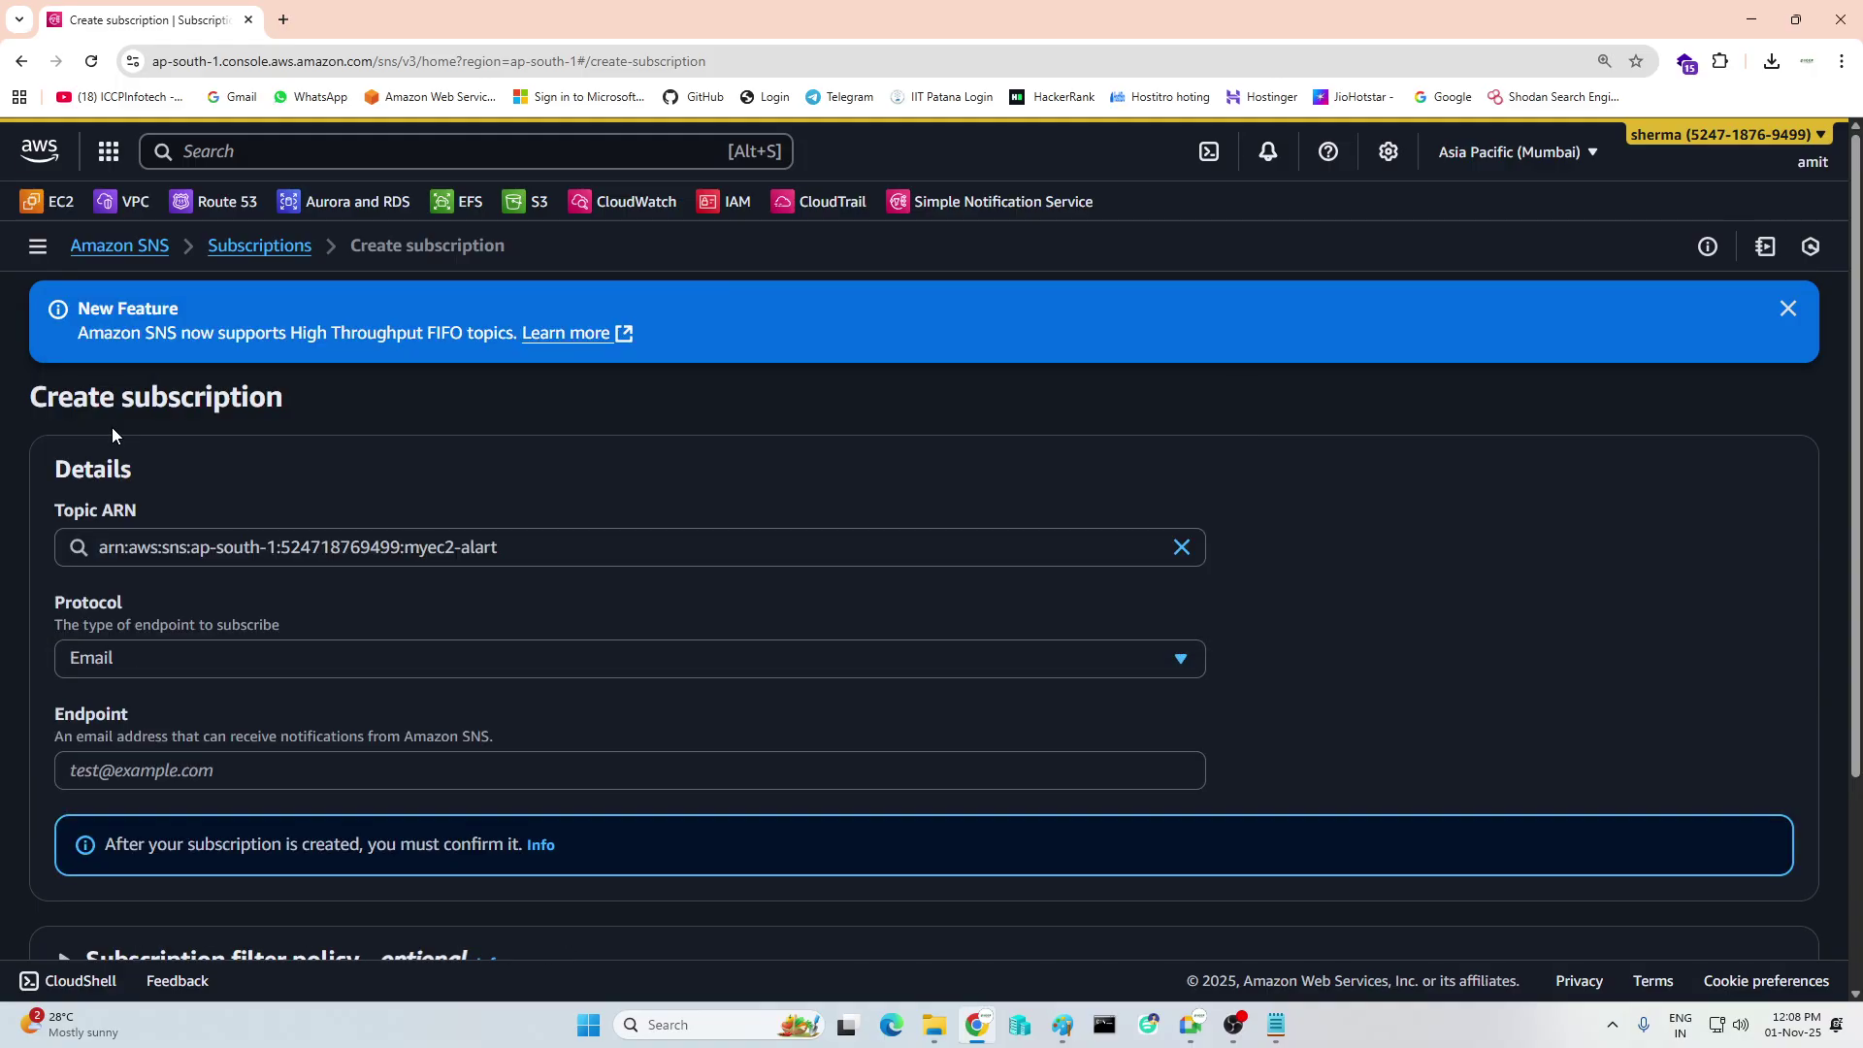
Step: Set the suggested email address as endpoint, create the subscription, and open Gmail
click(192, 763)
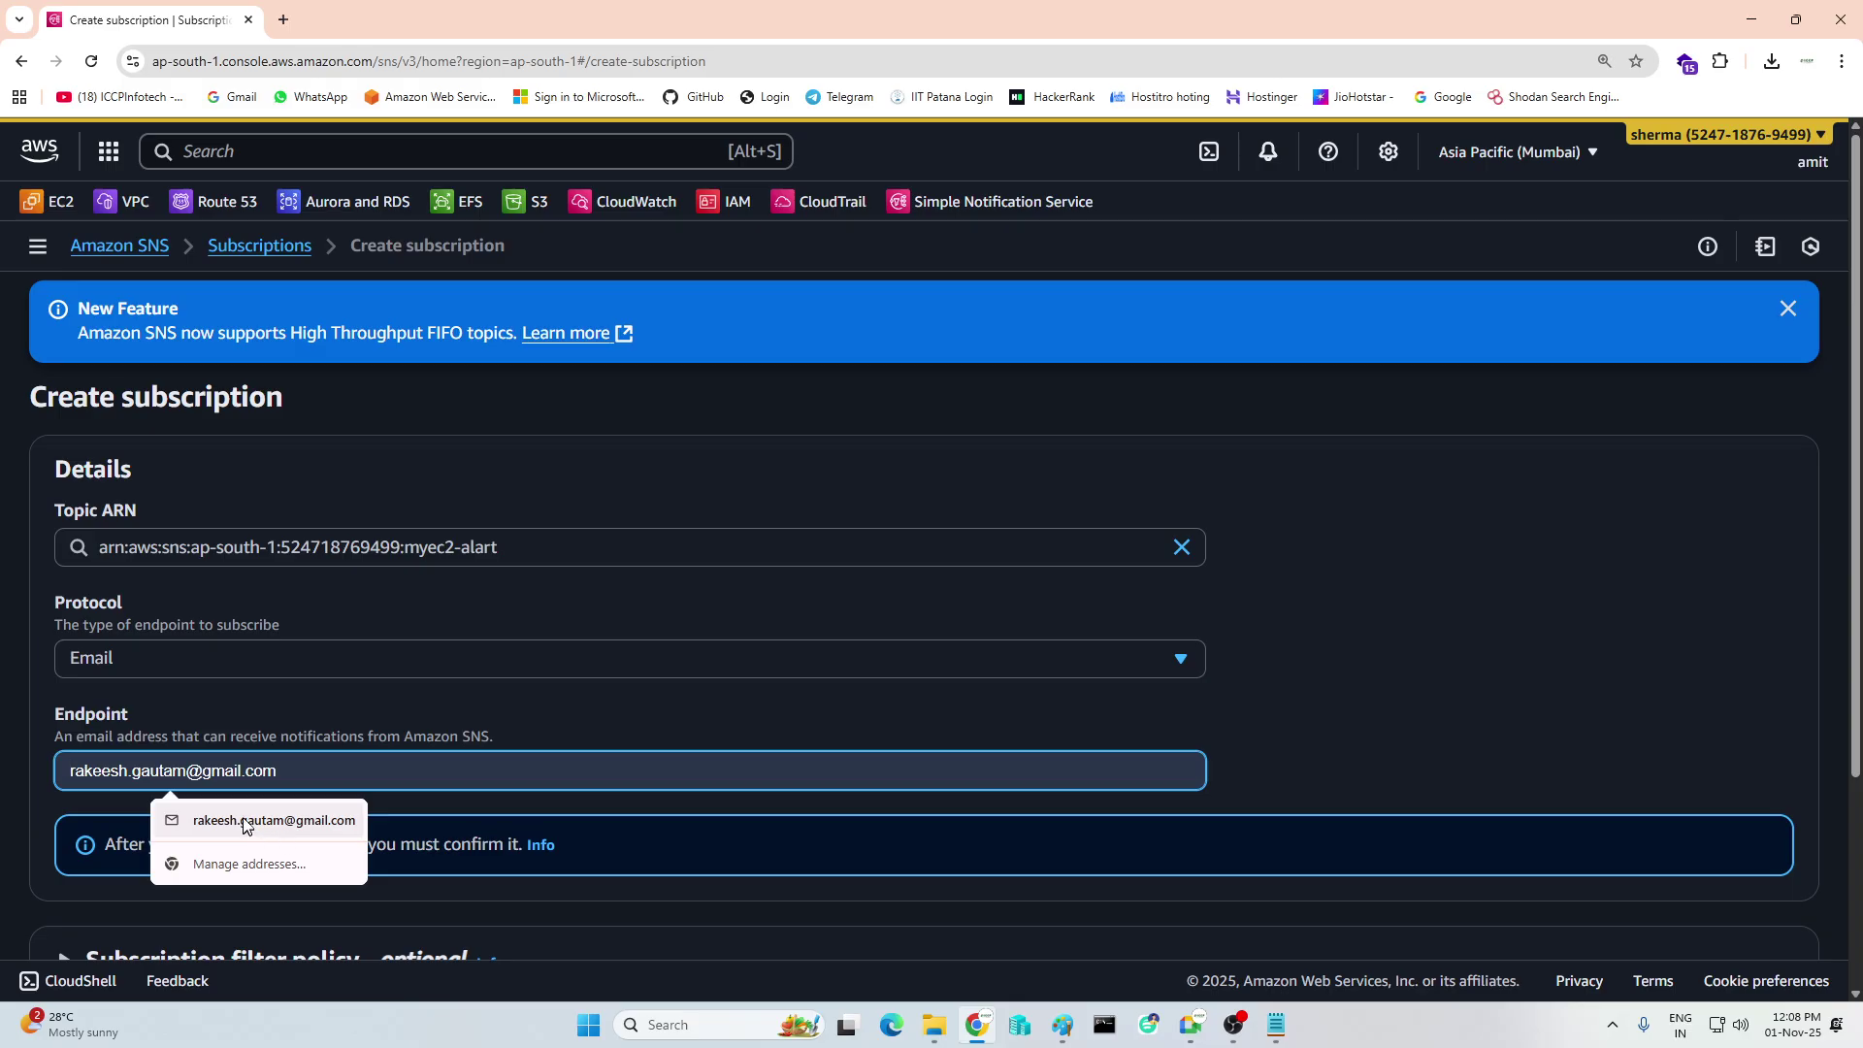
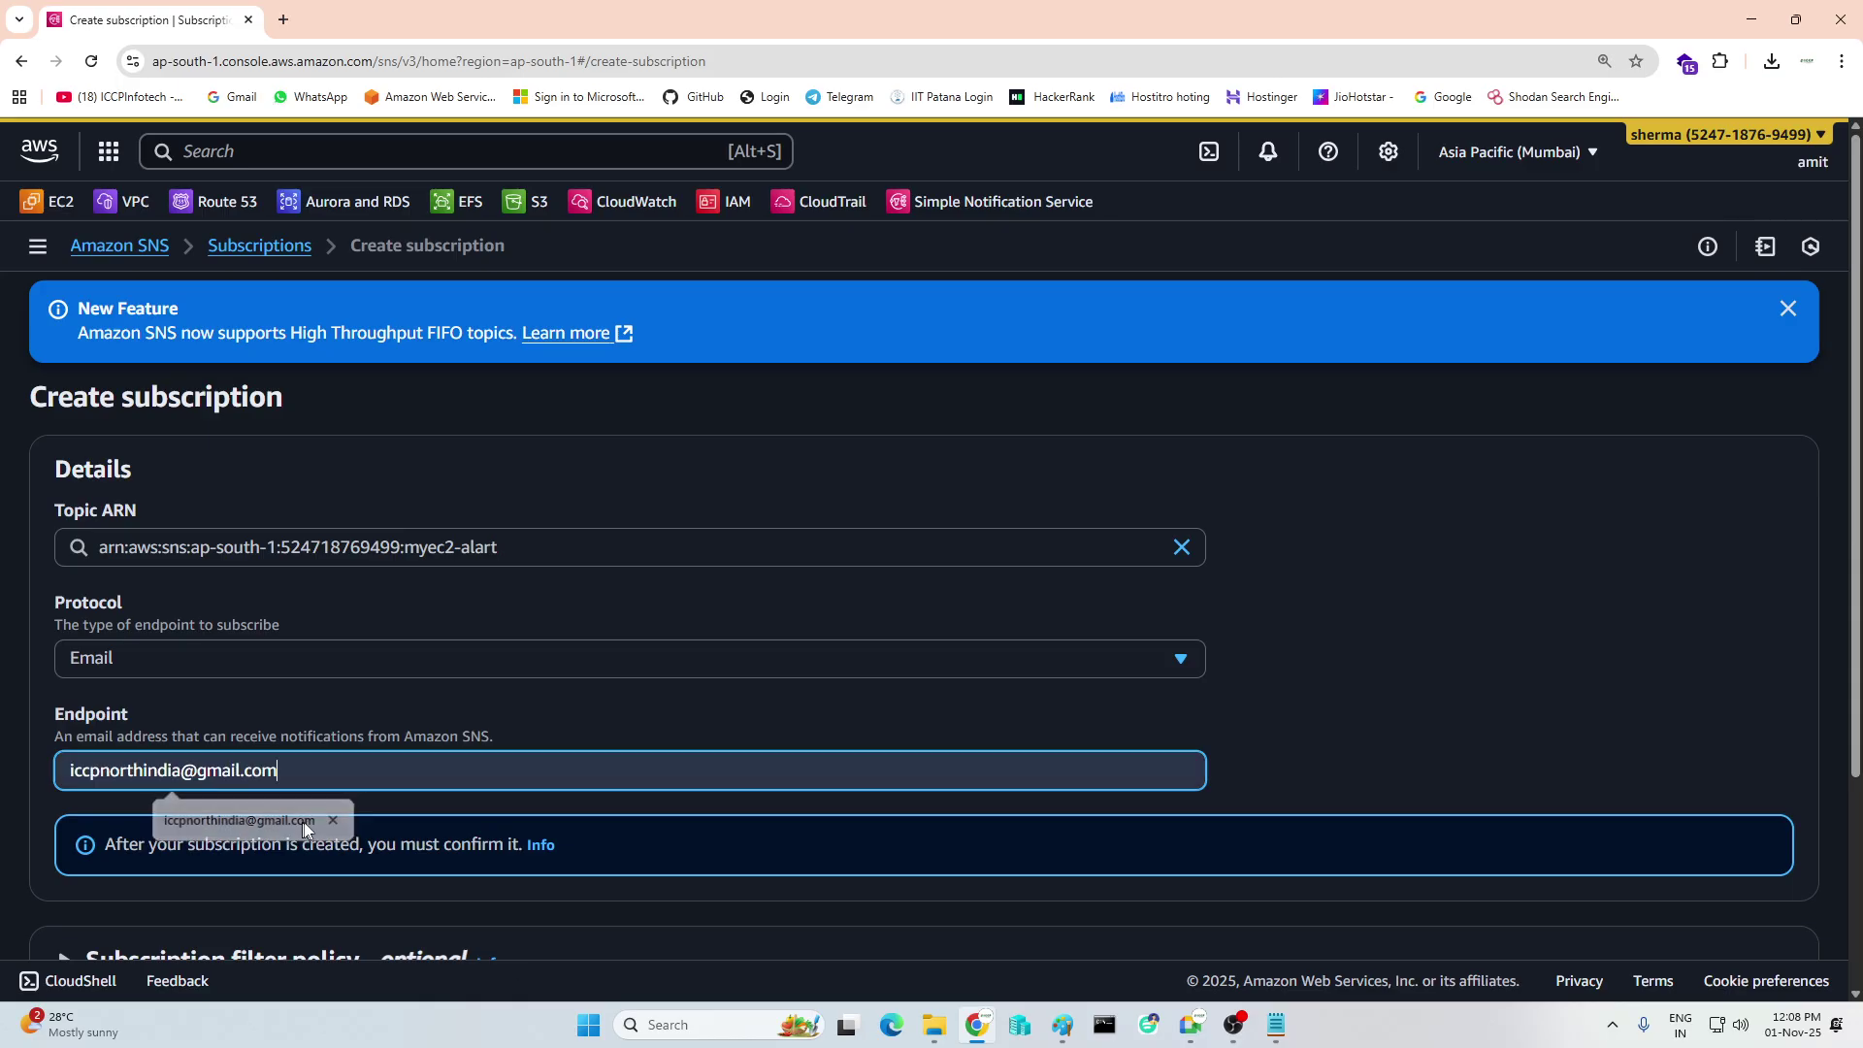
click(239, 820)
scroll(815, 741, down, 3)
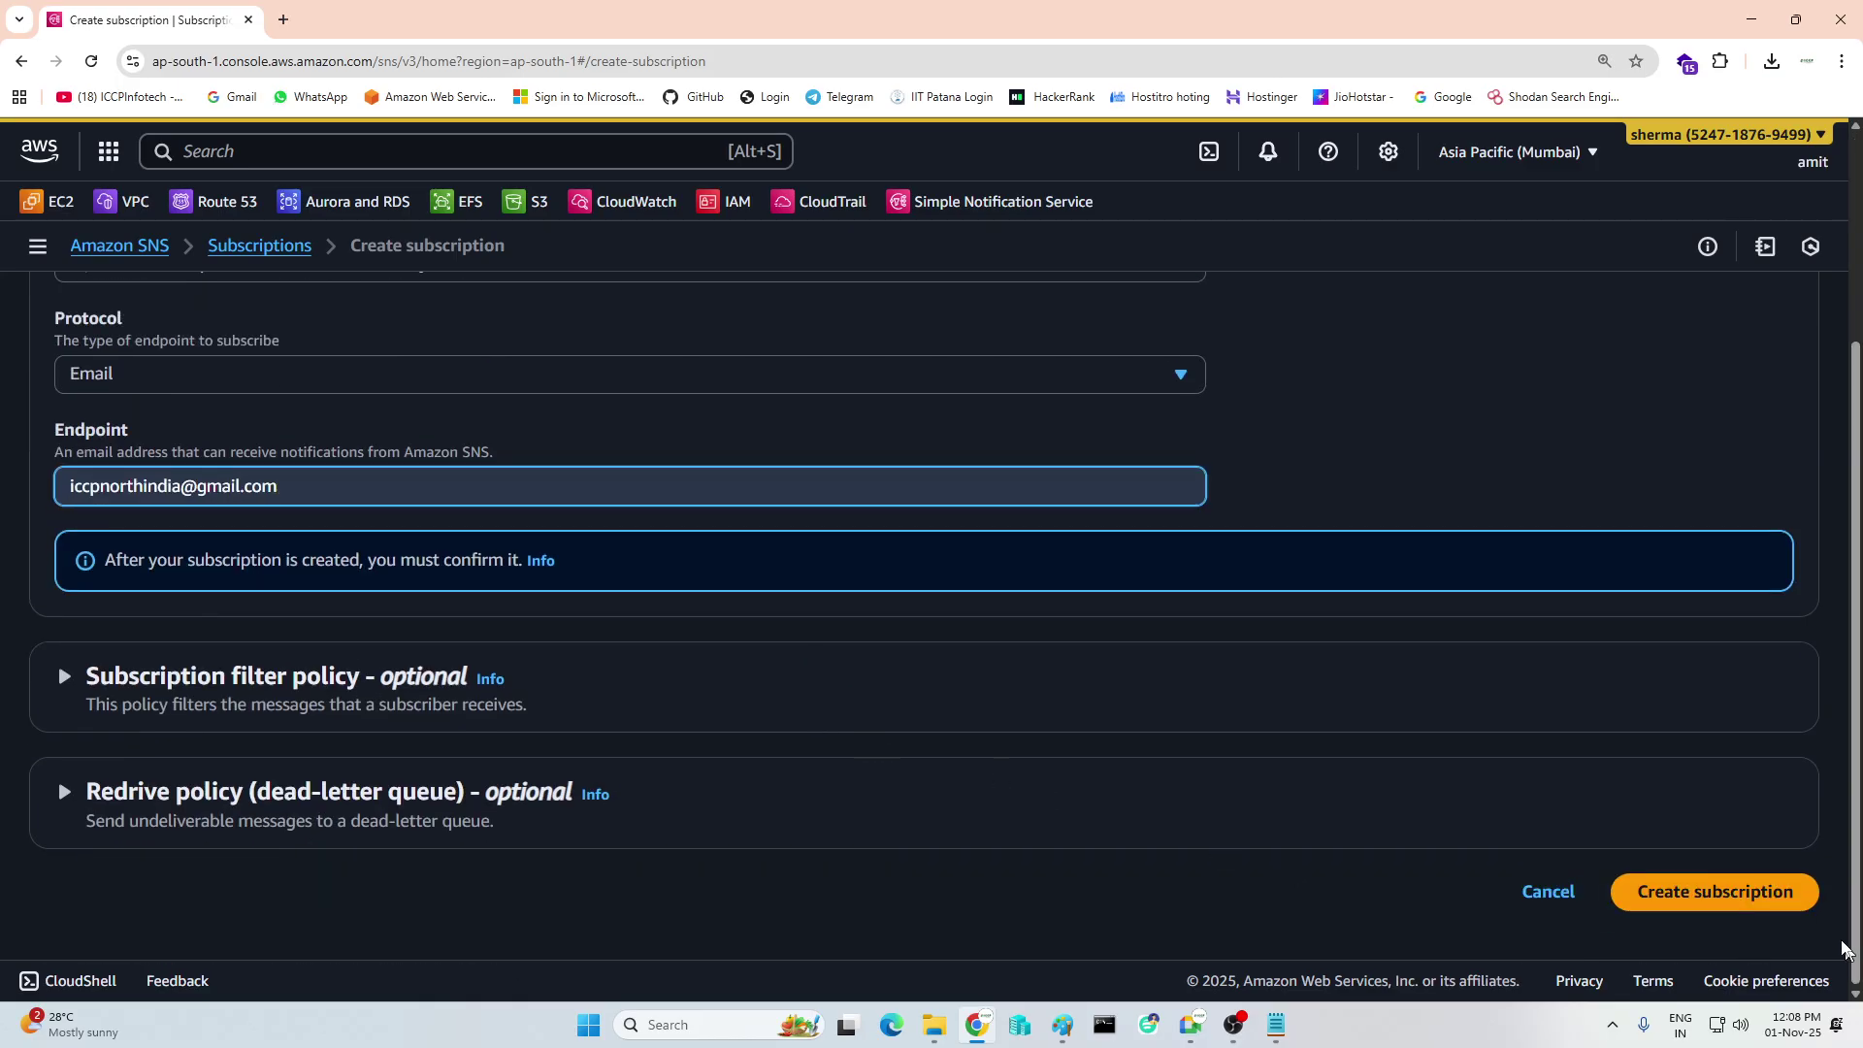
click(1756, 892)
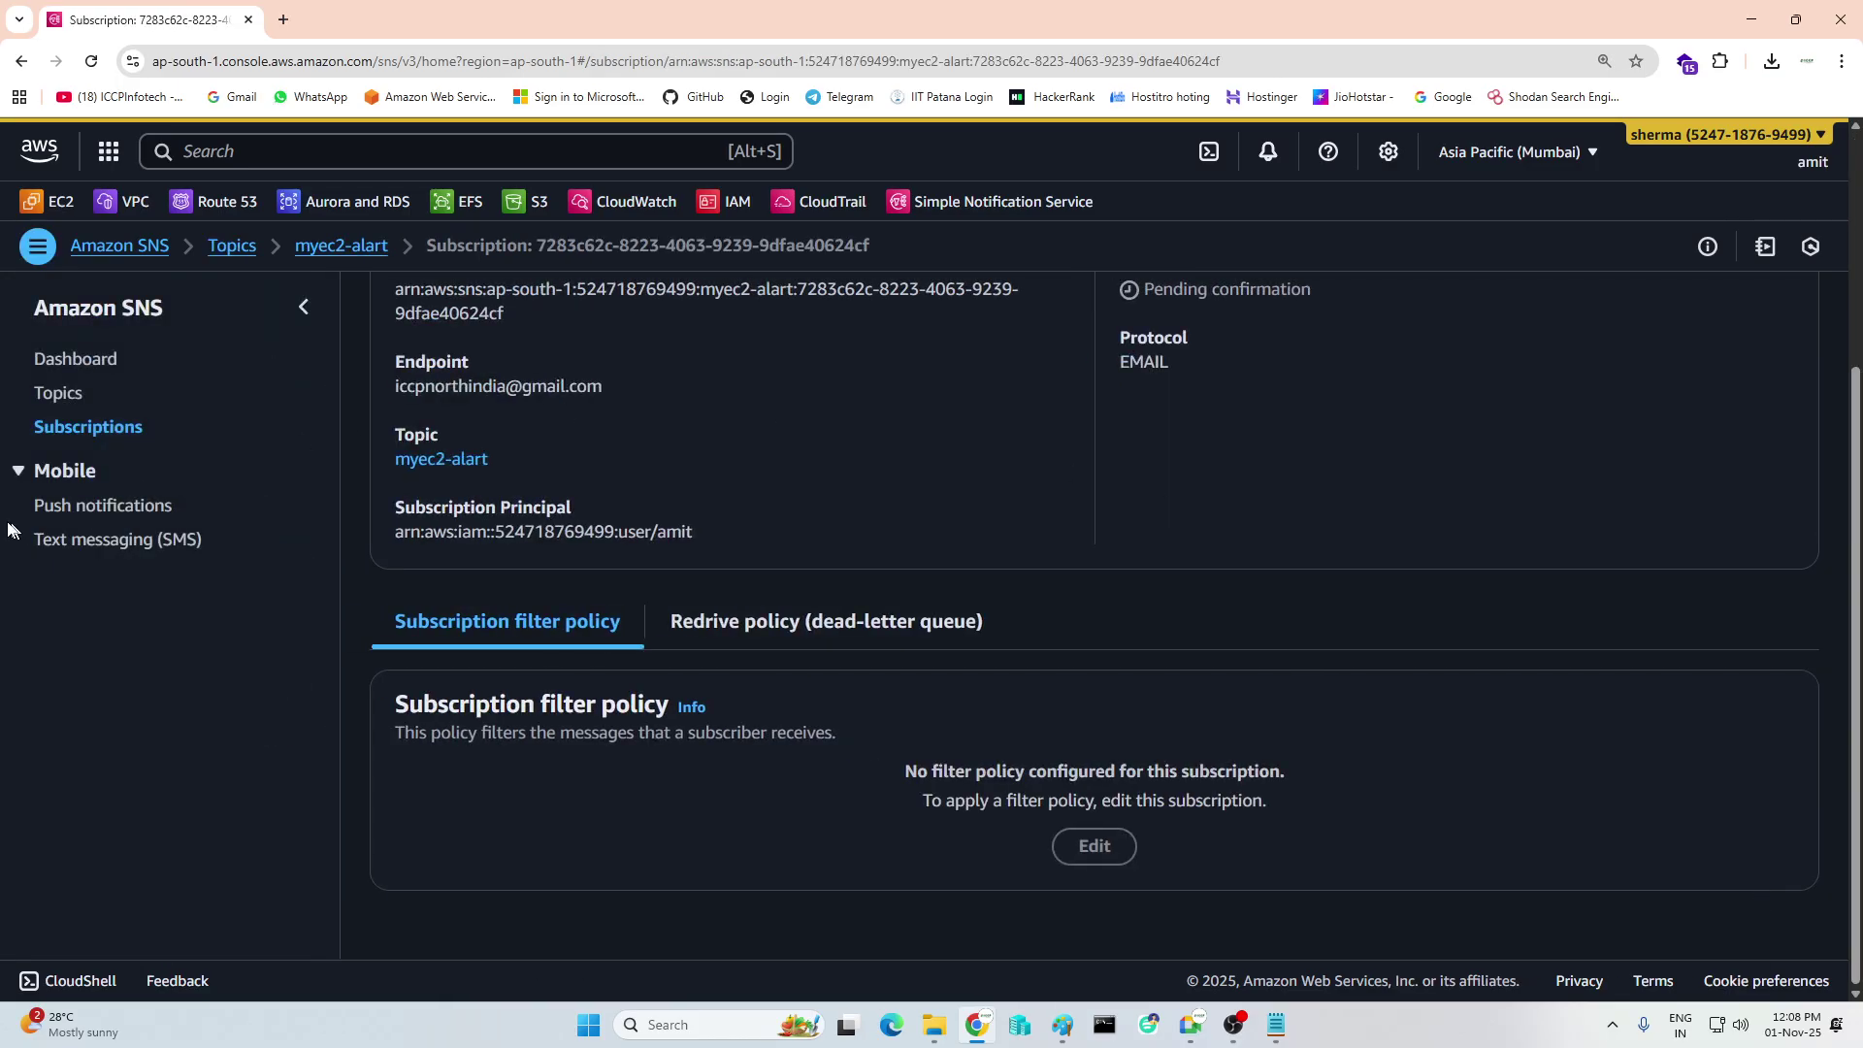
click(88, 427)
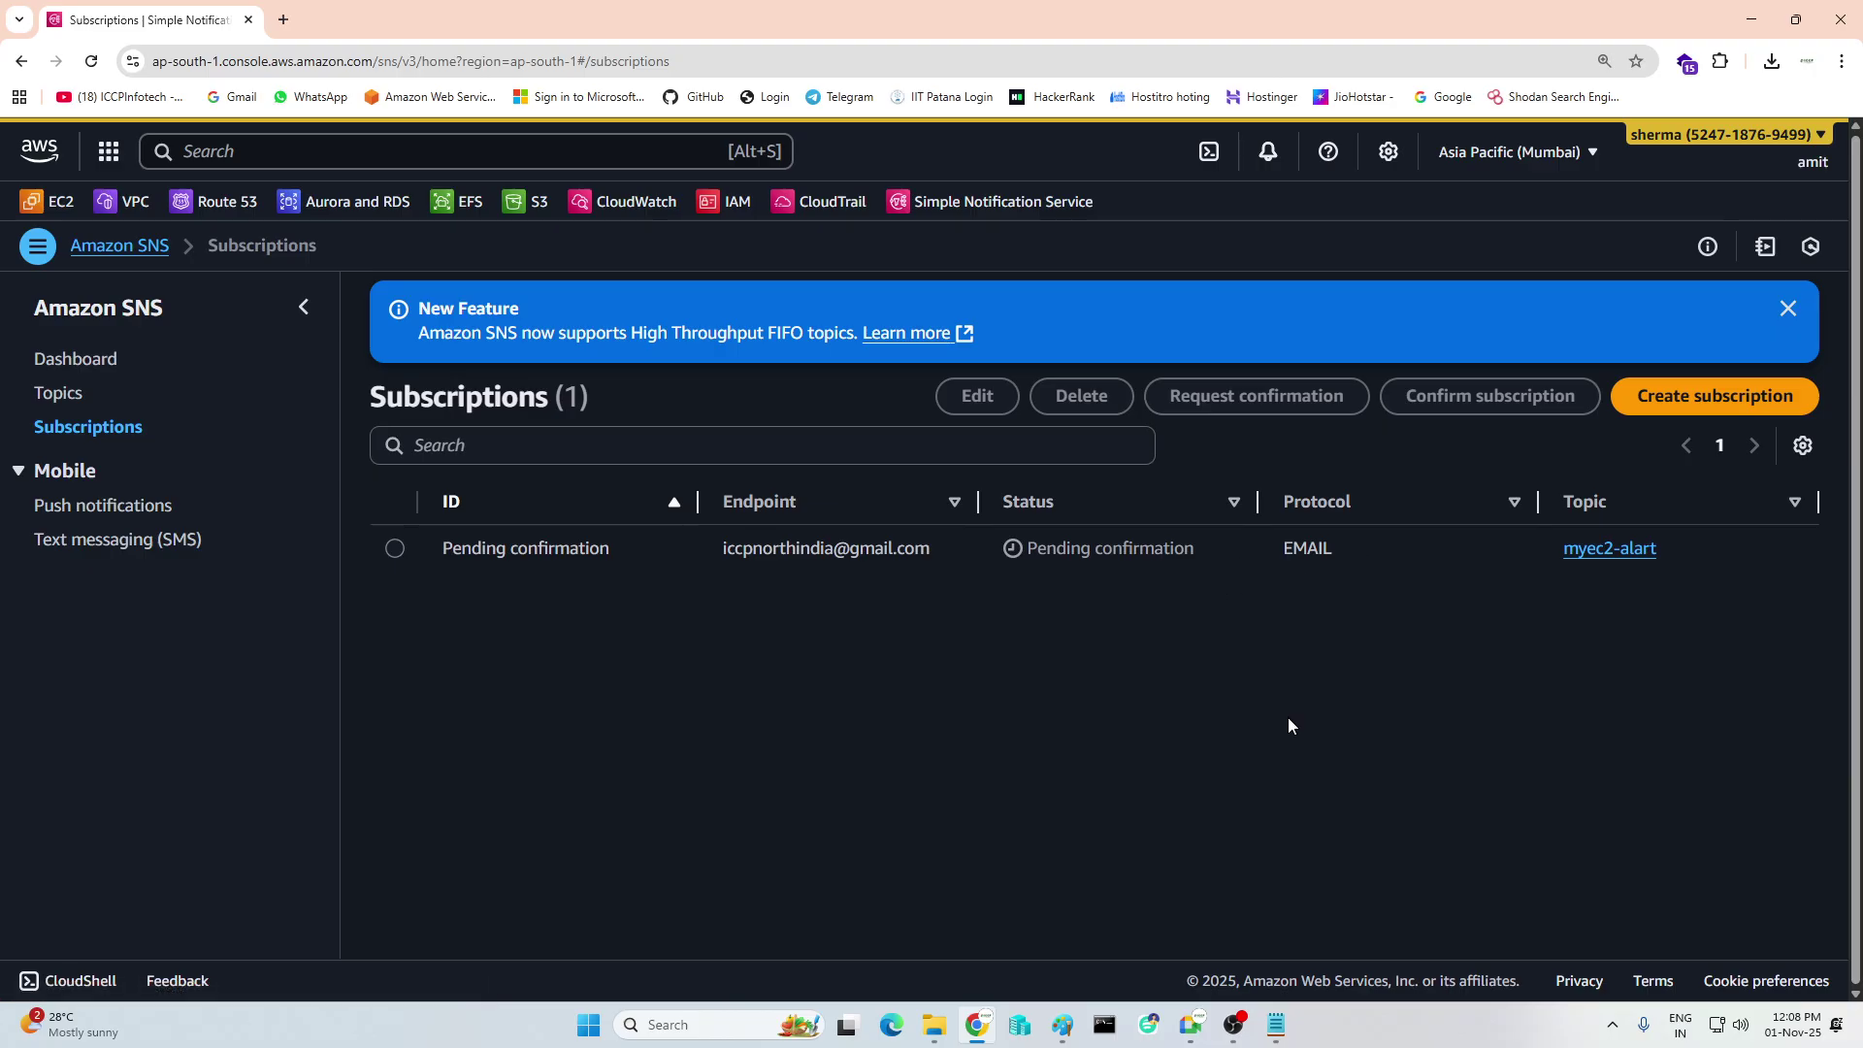
click(239, 98)
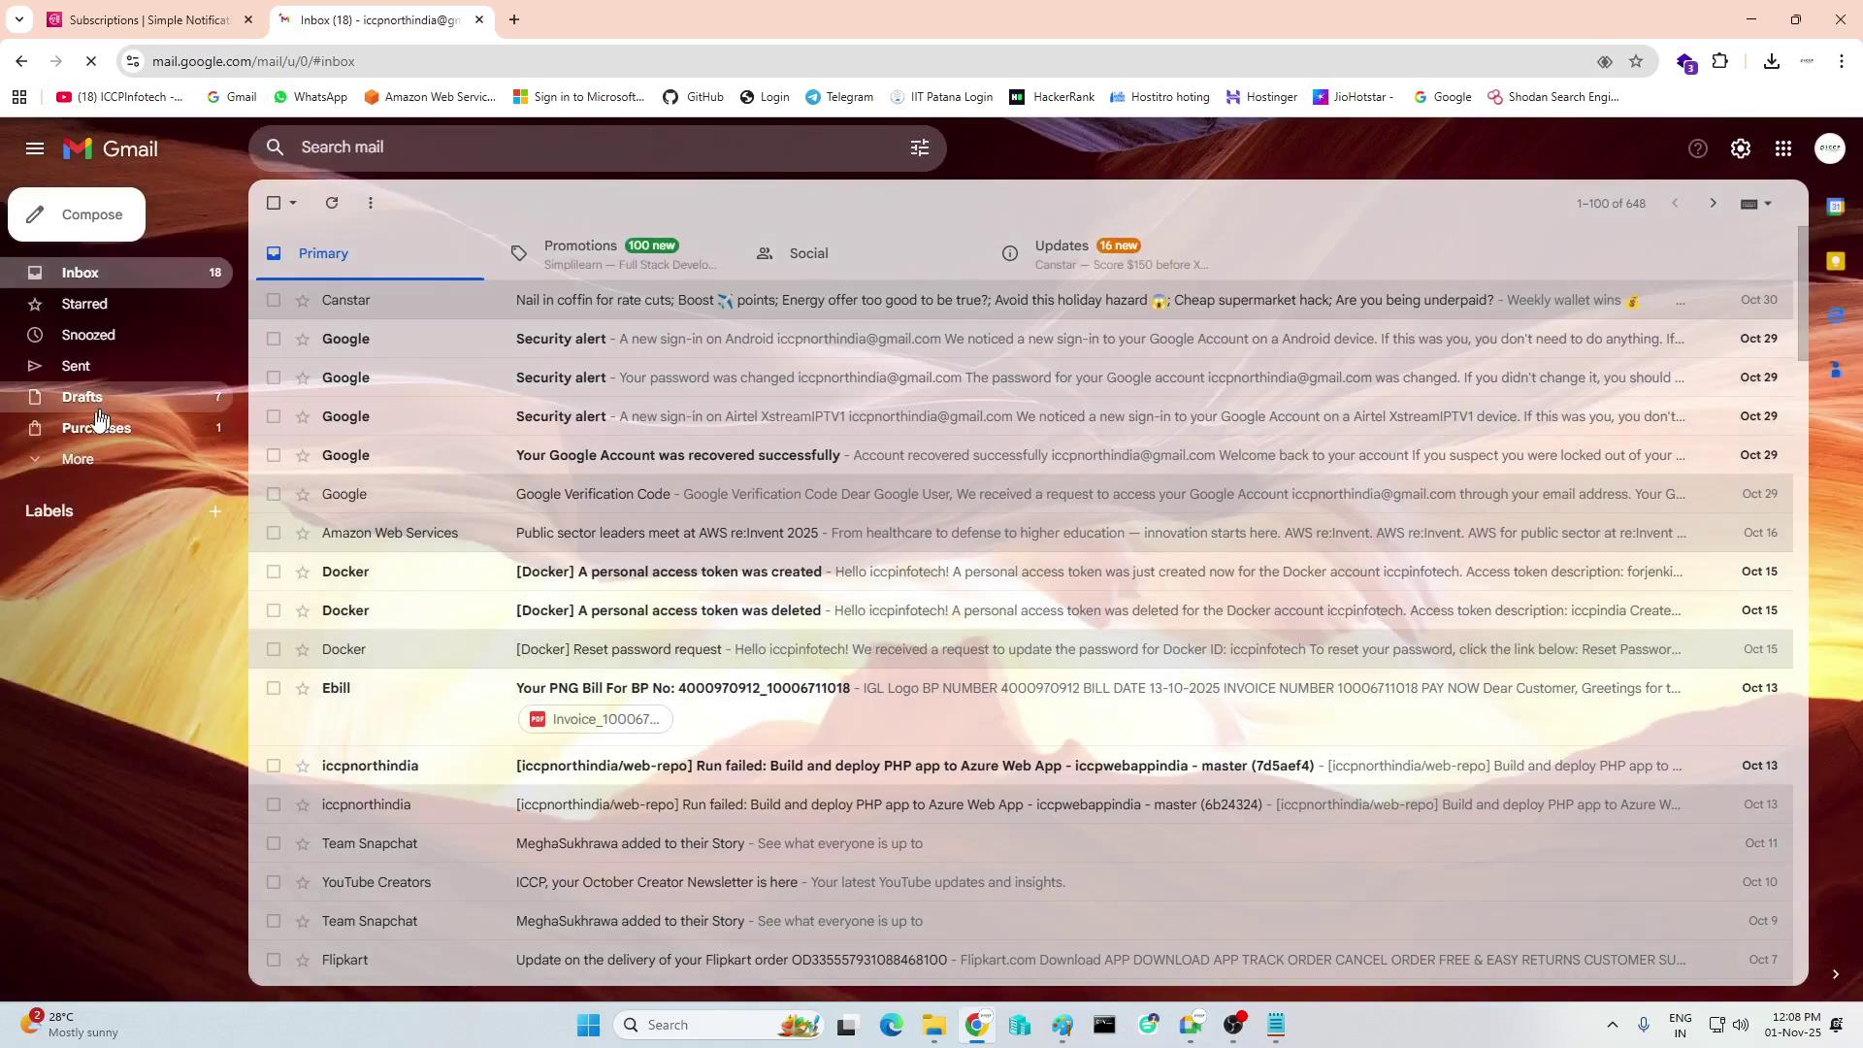
Step: Confirm the myec2-alart subscription via the AWS confirmation email in Gmail's Spam folder
click(78, 459)
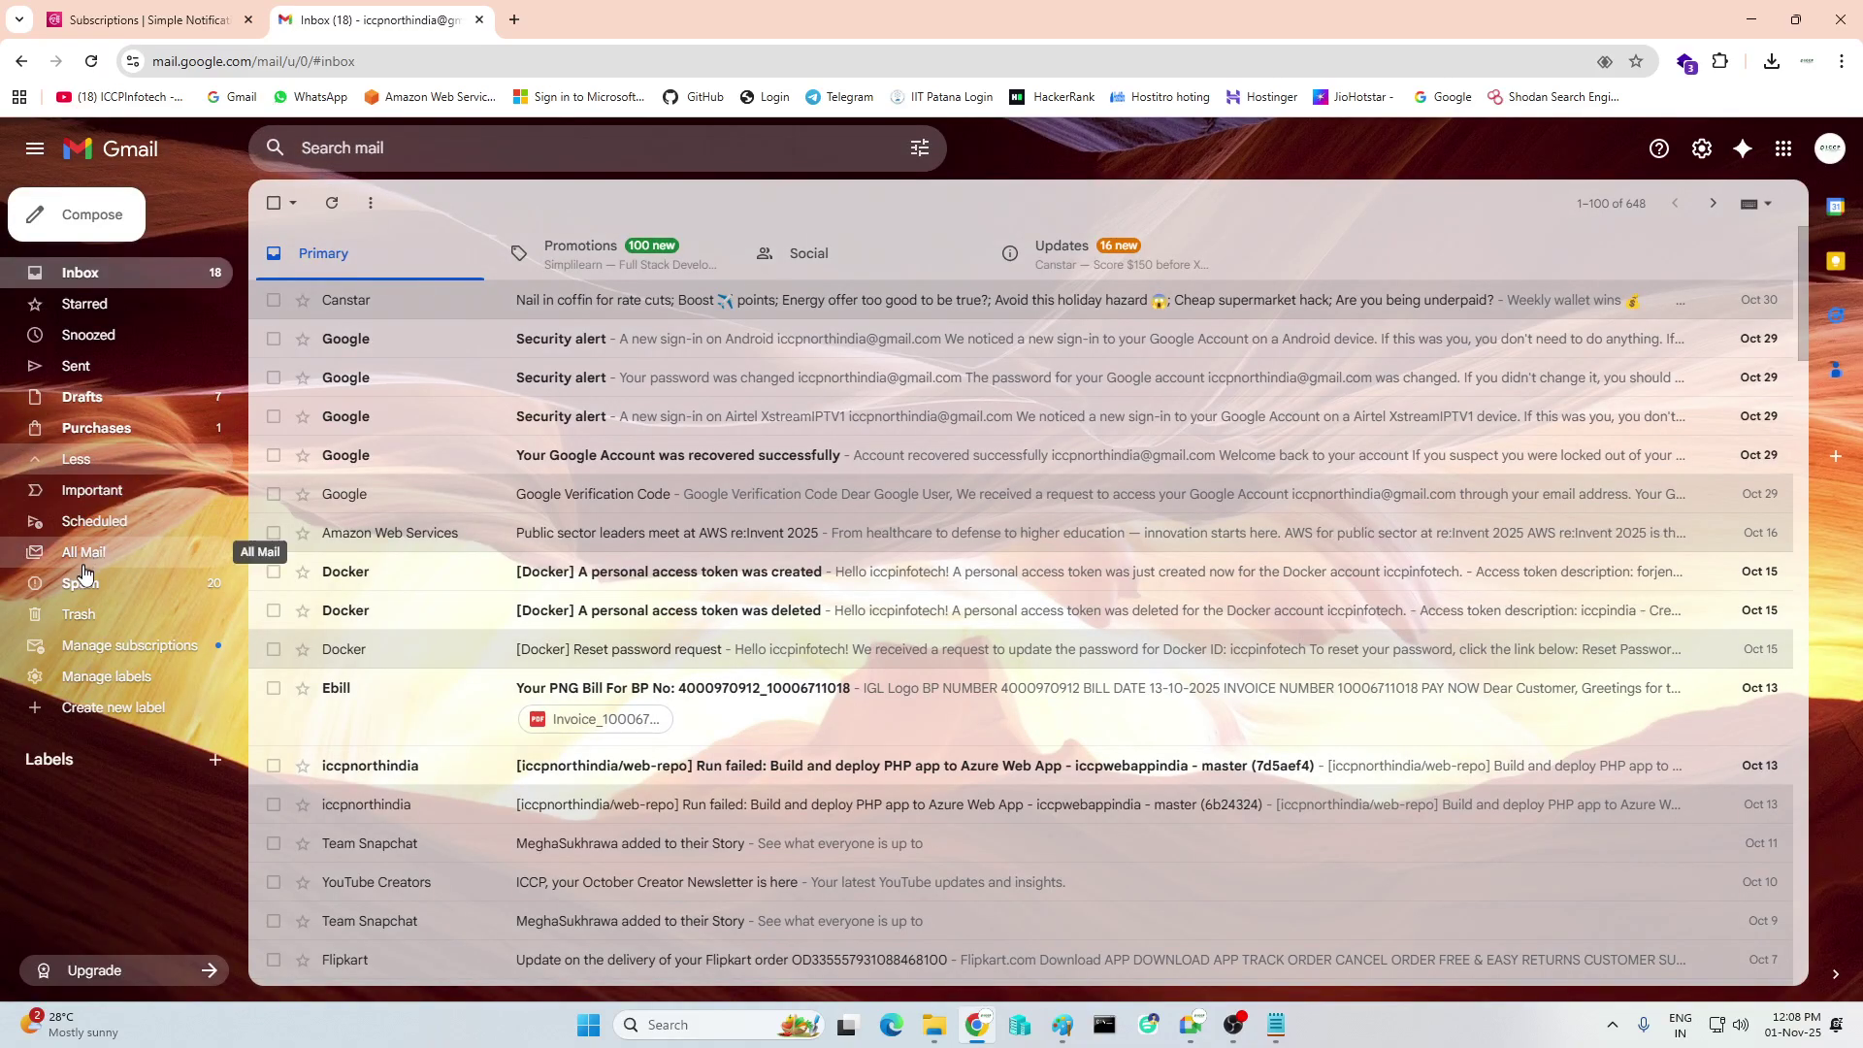
click(123, 579)
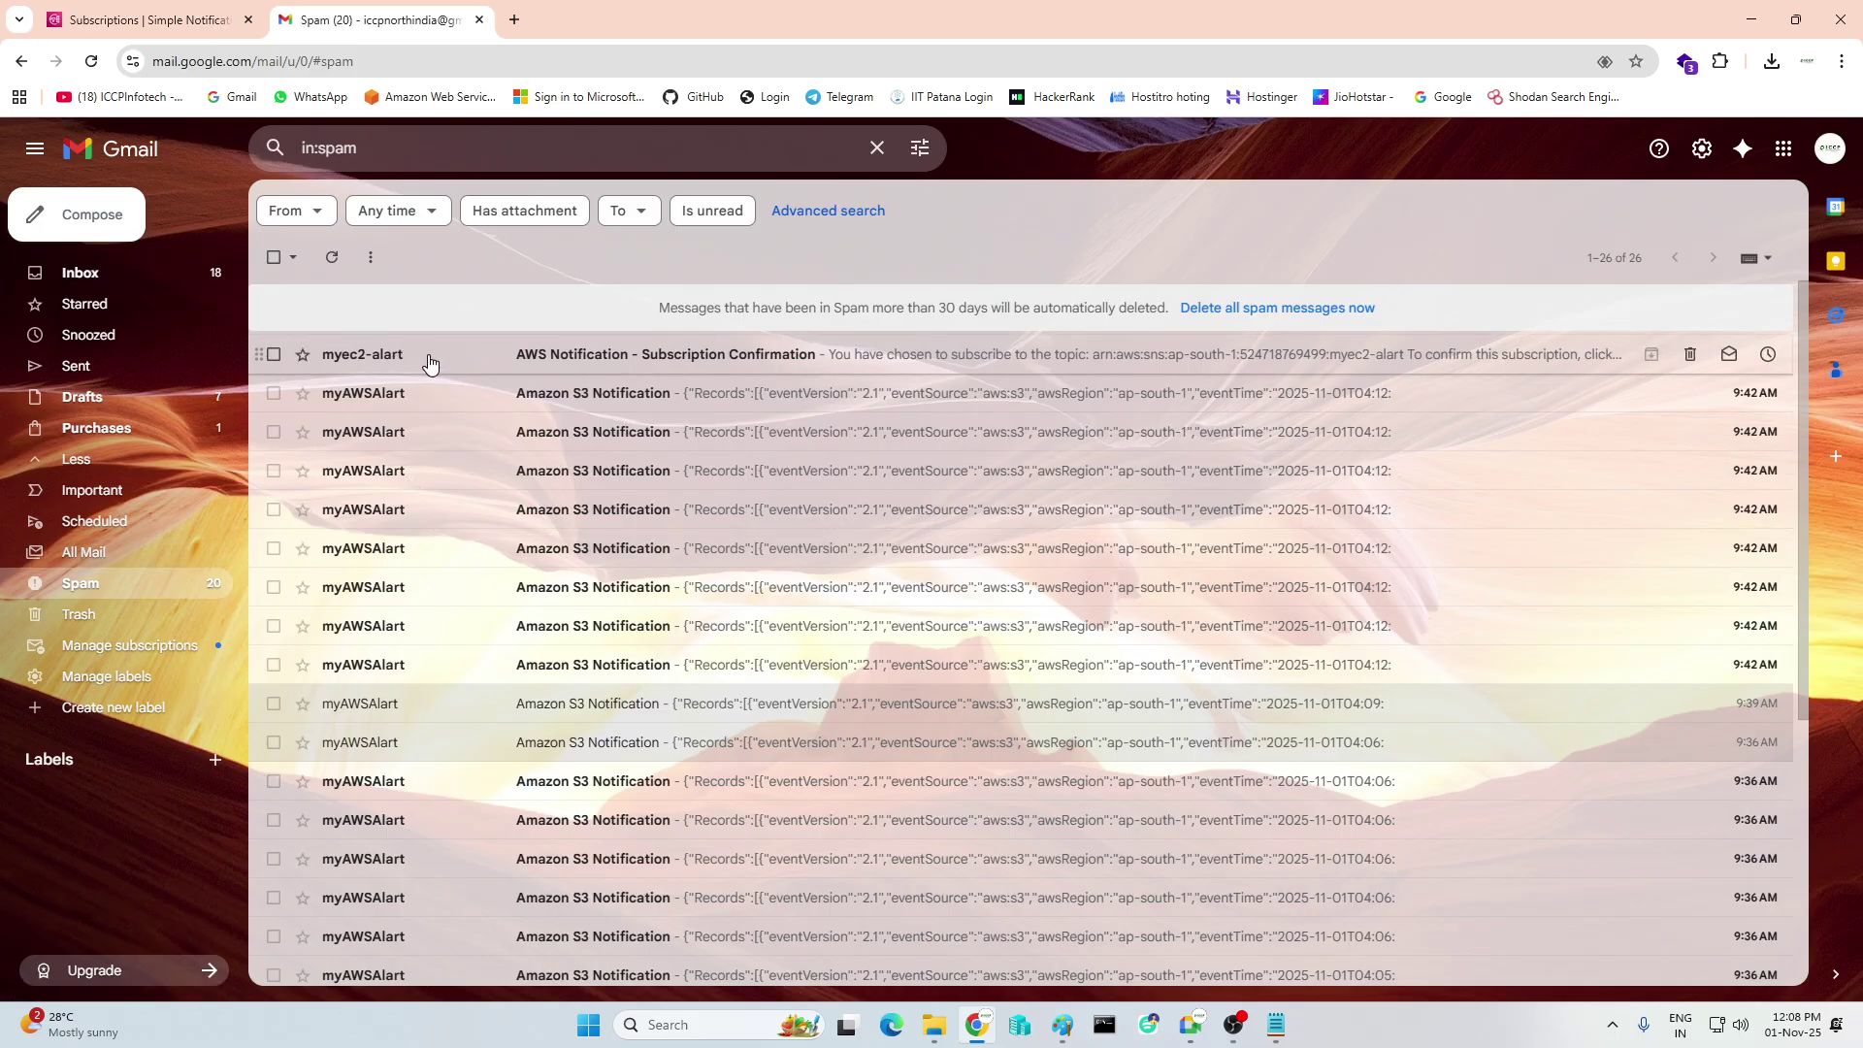
click(604, 360)
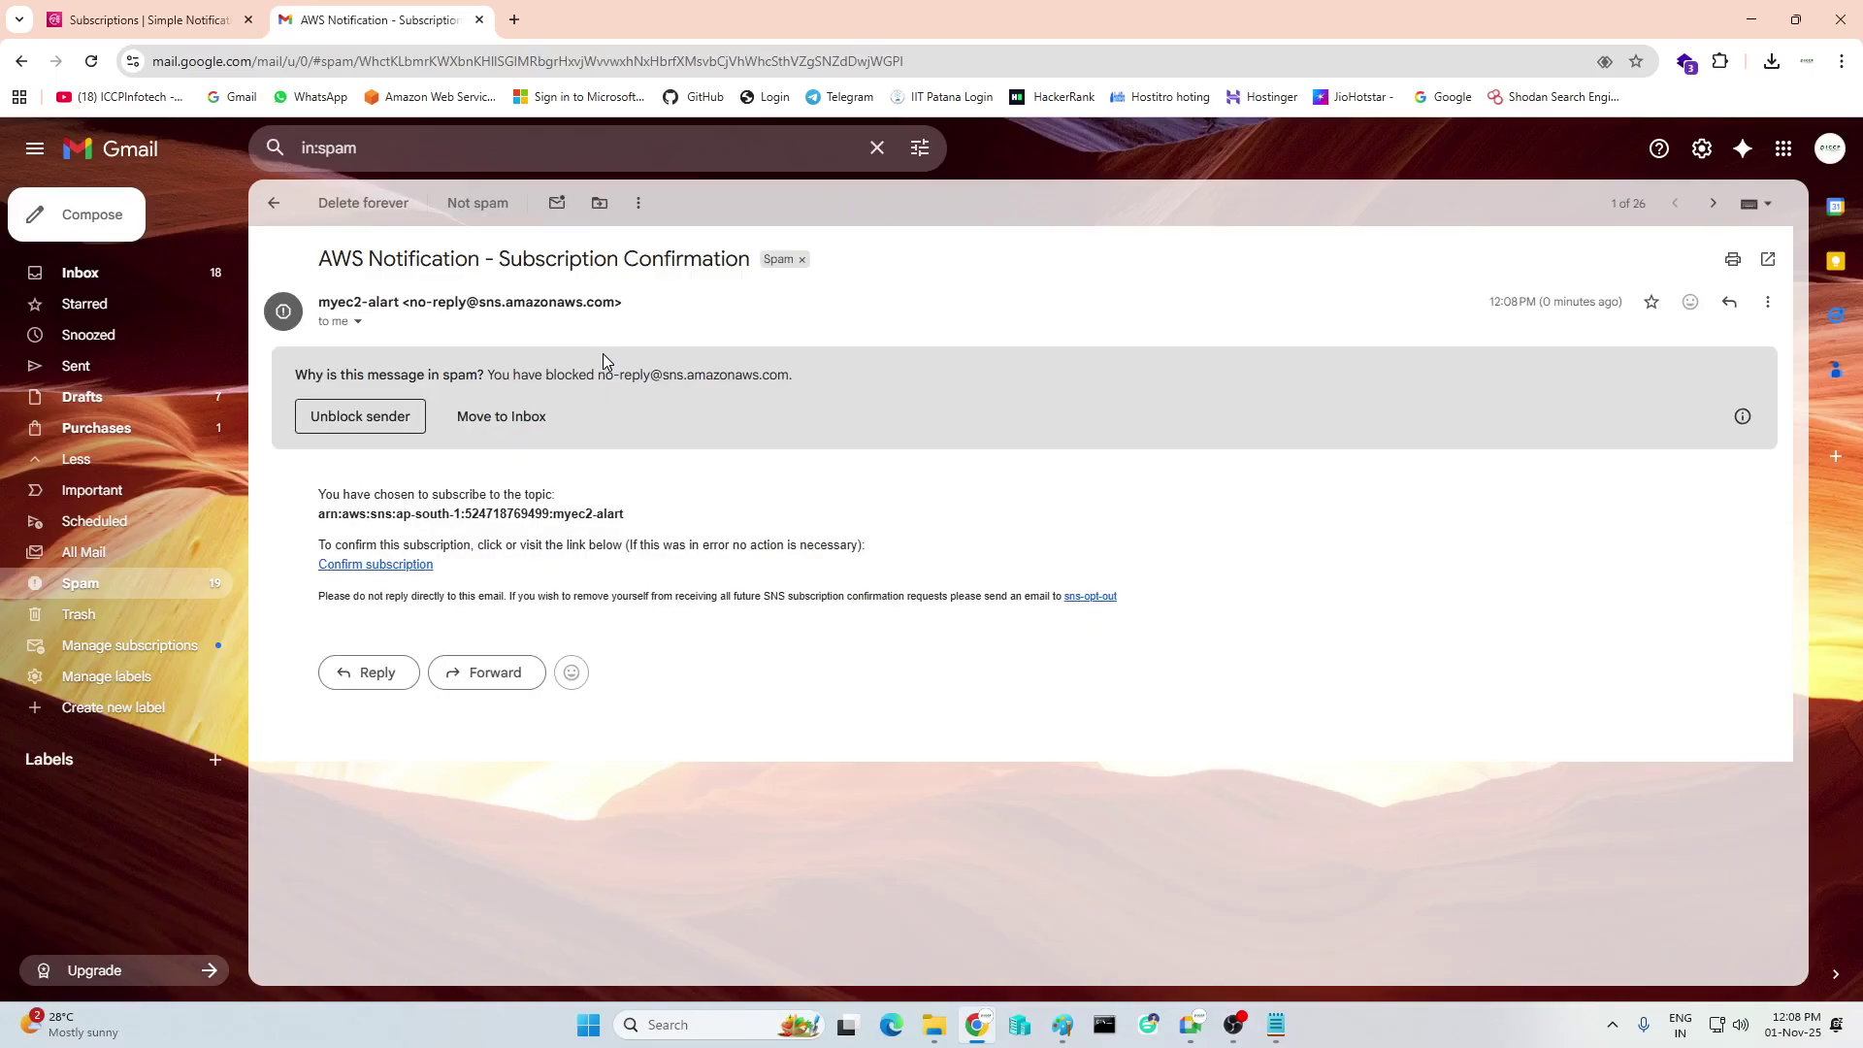
click(351, 569)
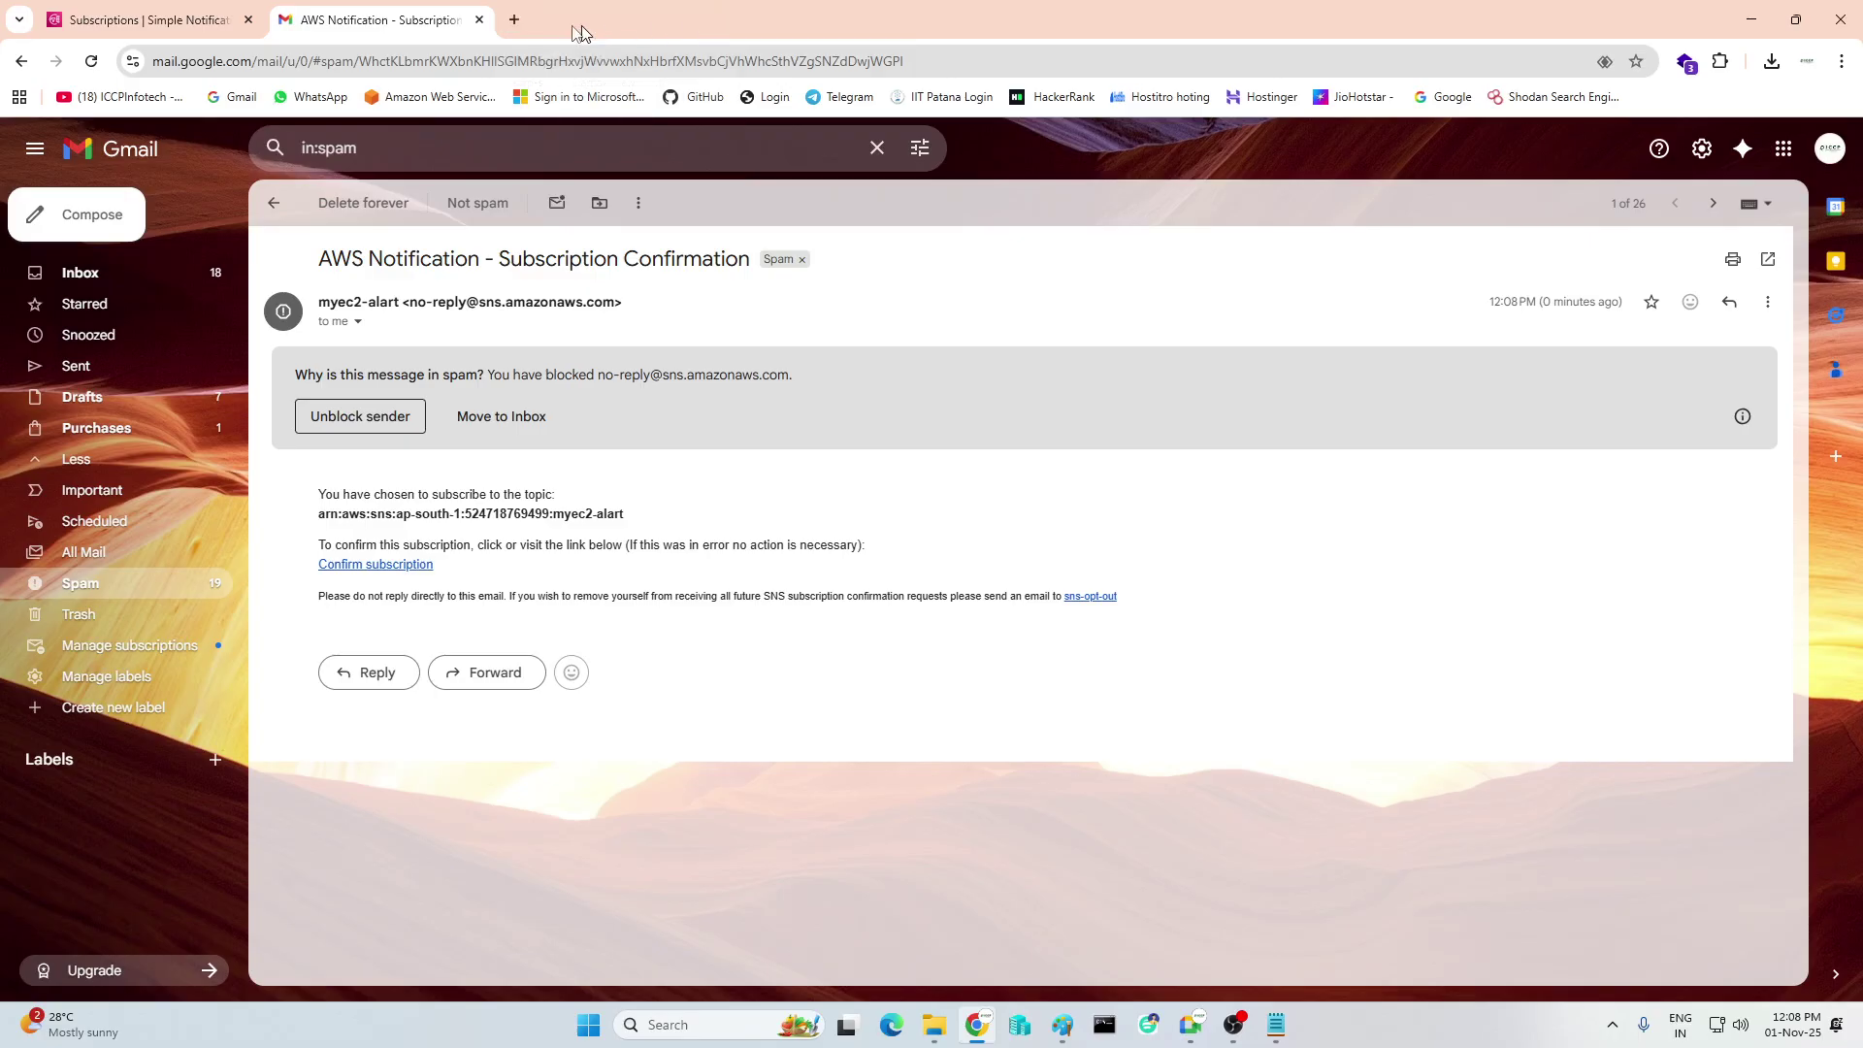
click(711, 21)
Step: Open the EC2 home in the AWS console, then bring the Paint diagram back to the front
click(146, 18)
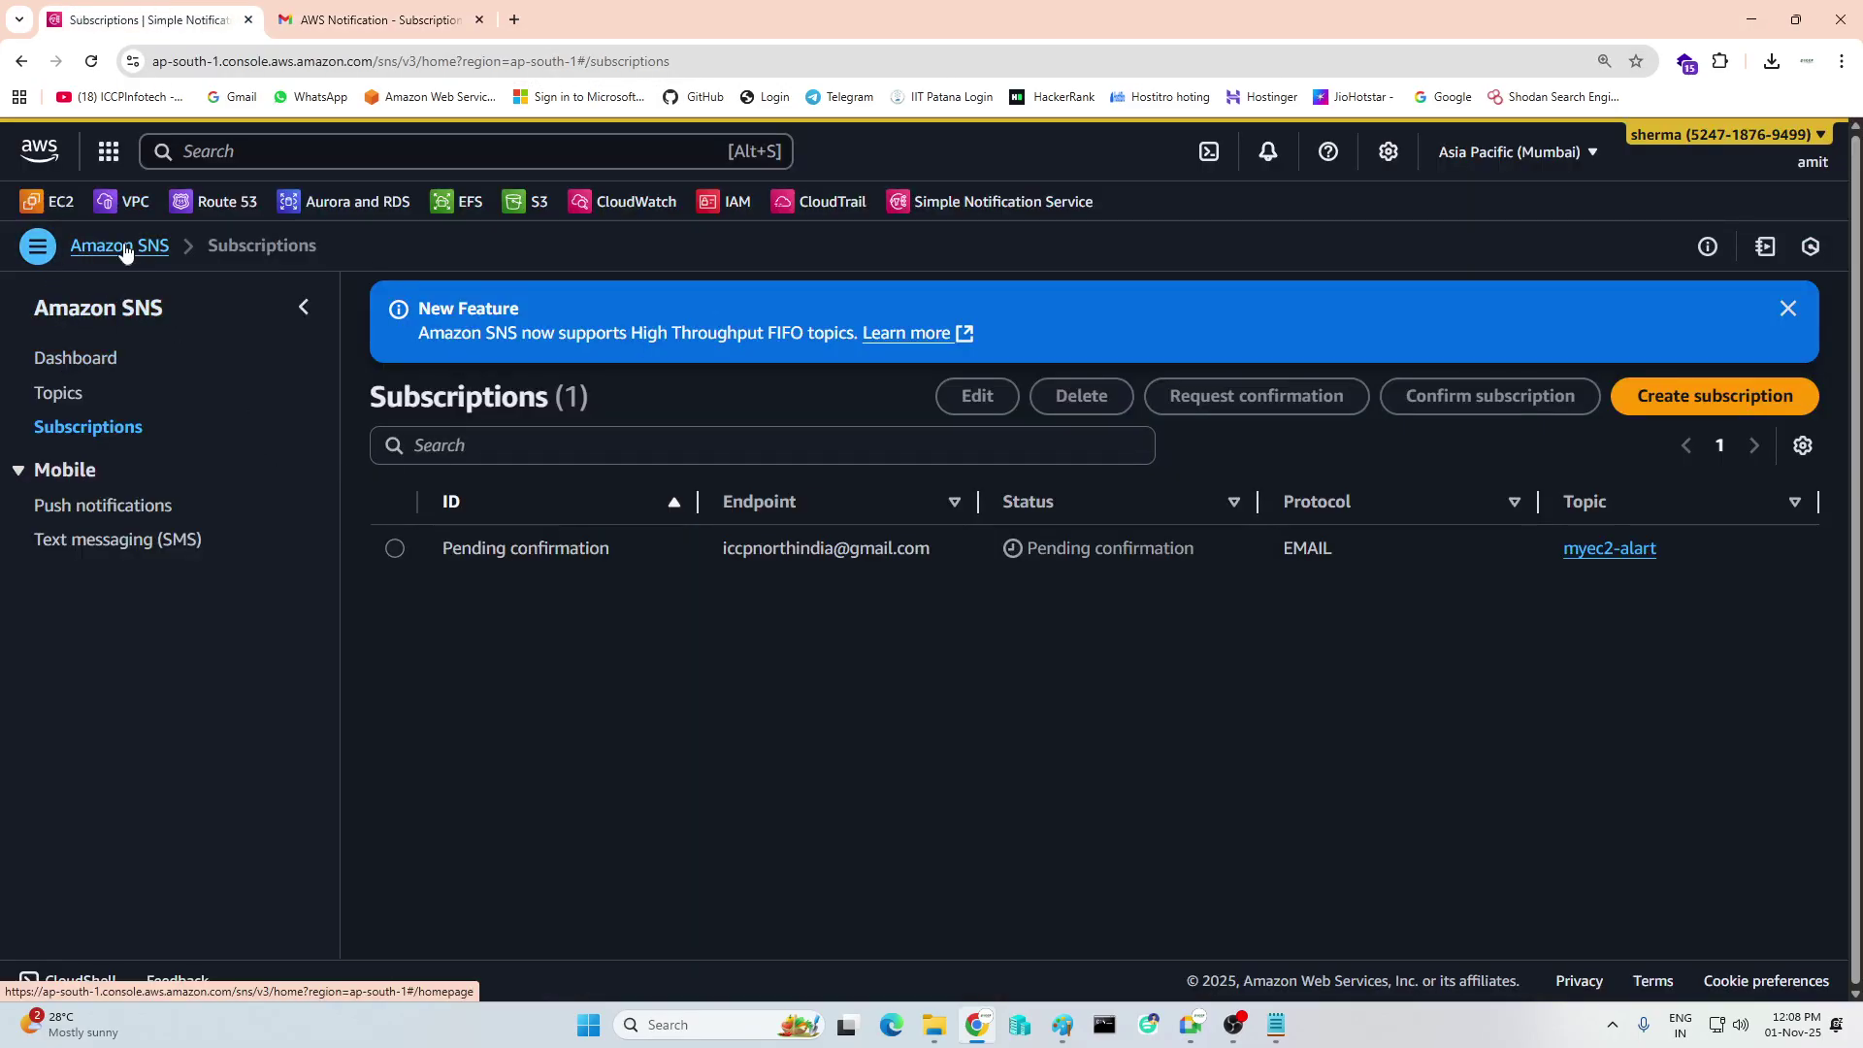
click(60, 203)
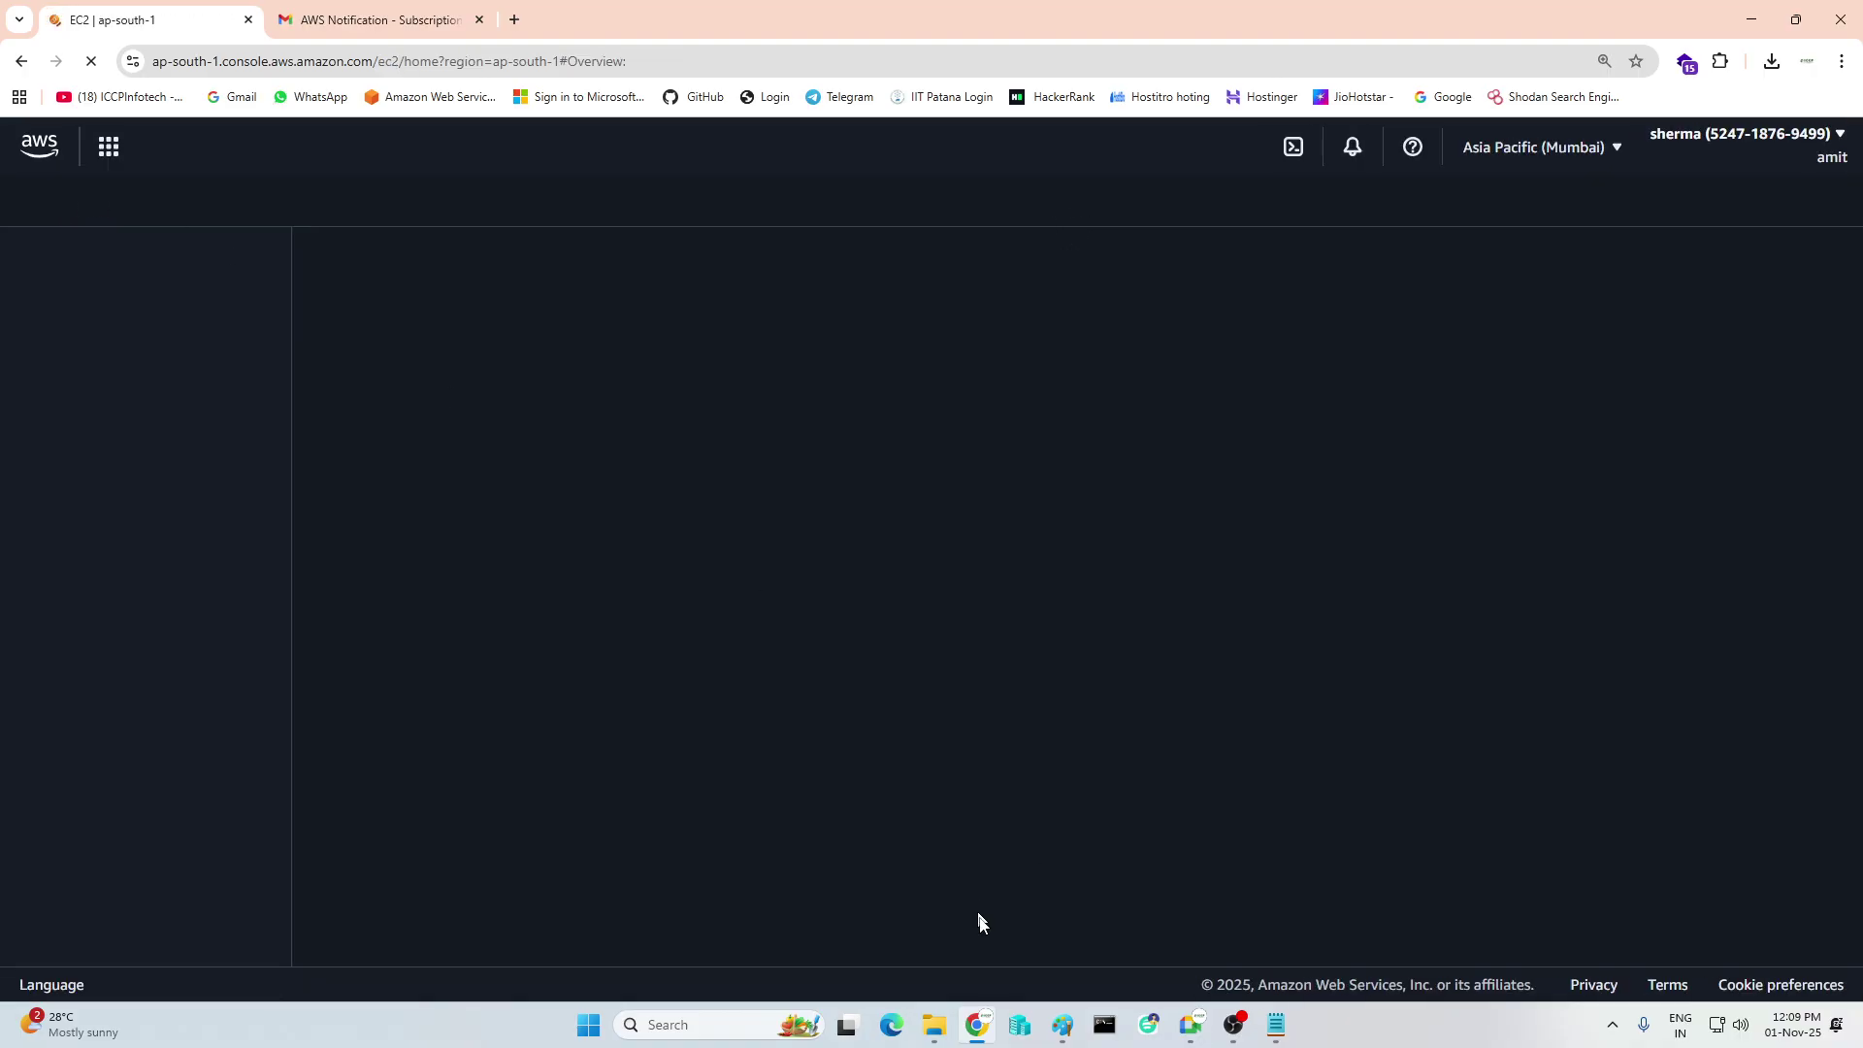
click(1061, 1026)
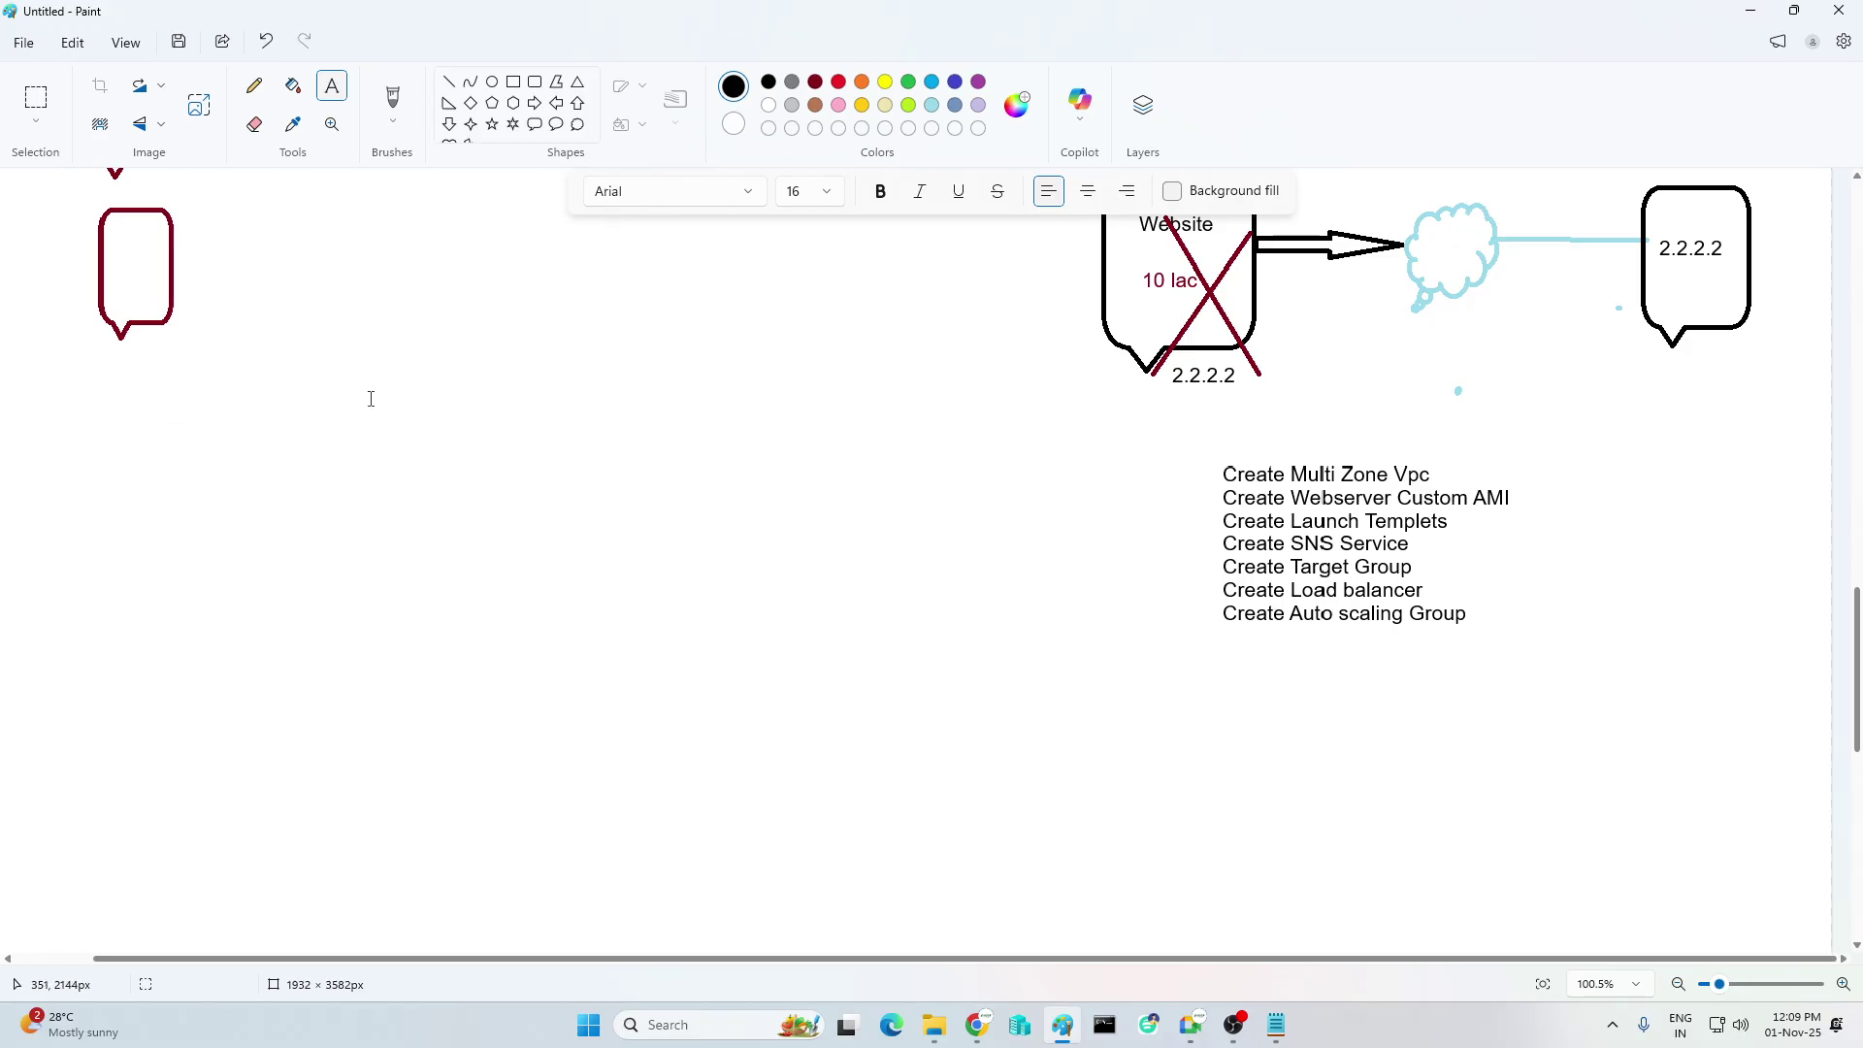
Step: Draw a curve below the Deploy Multizone Webservers heading and label its end H/A
scroll(371, 398, up, 5)
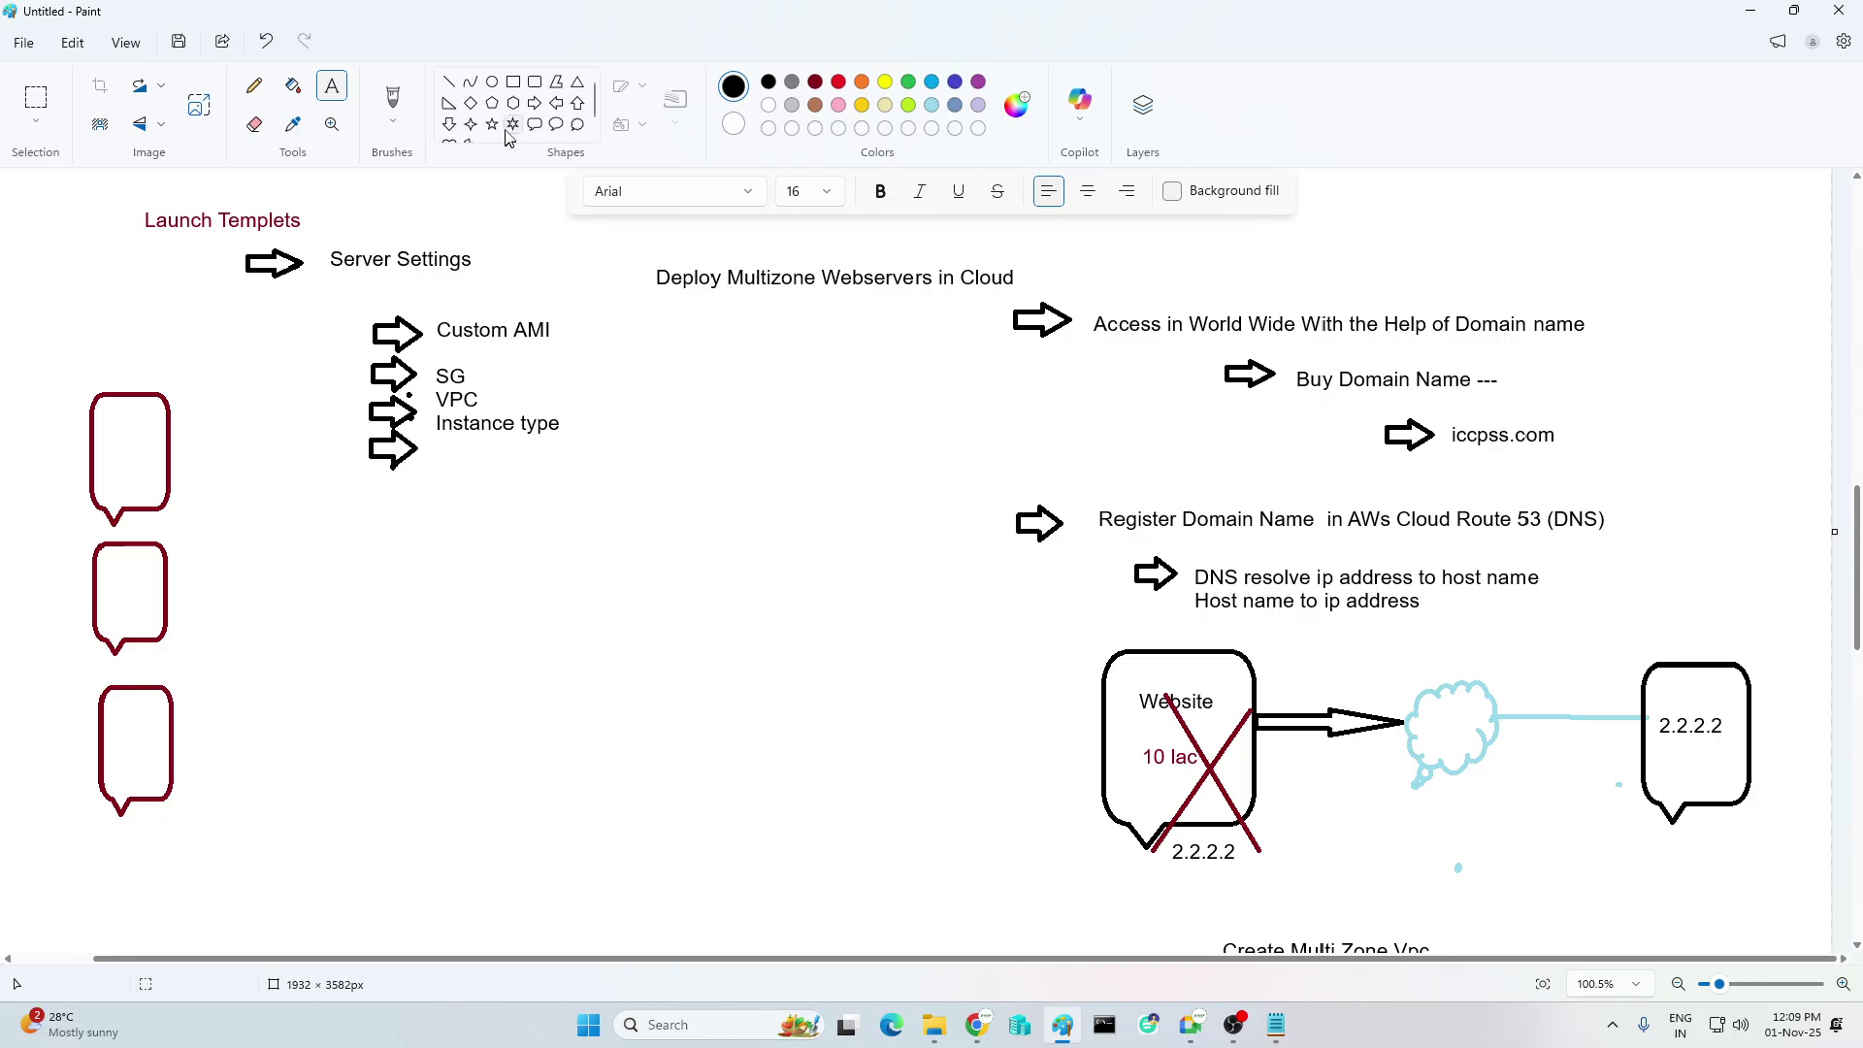
click(471, 81)
drag(744, 295, 723, 342)
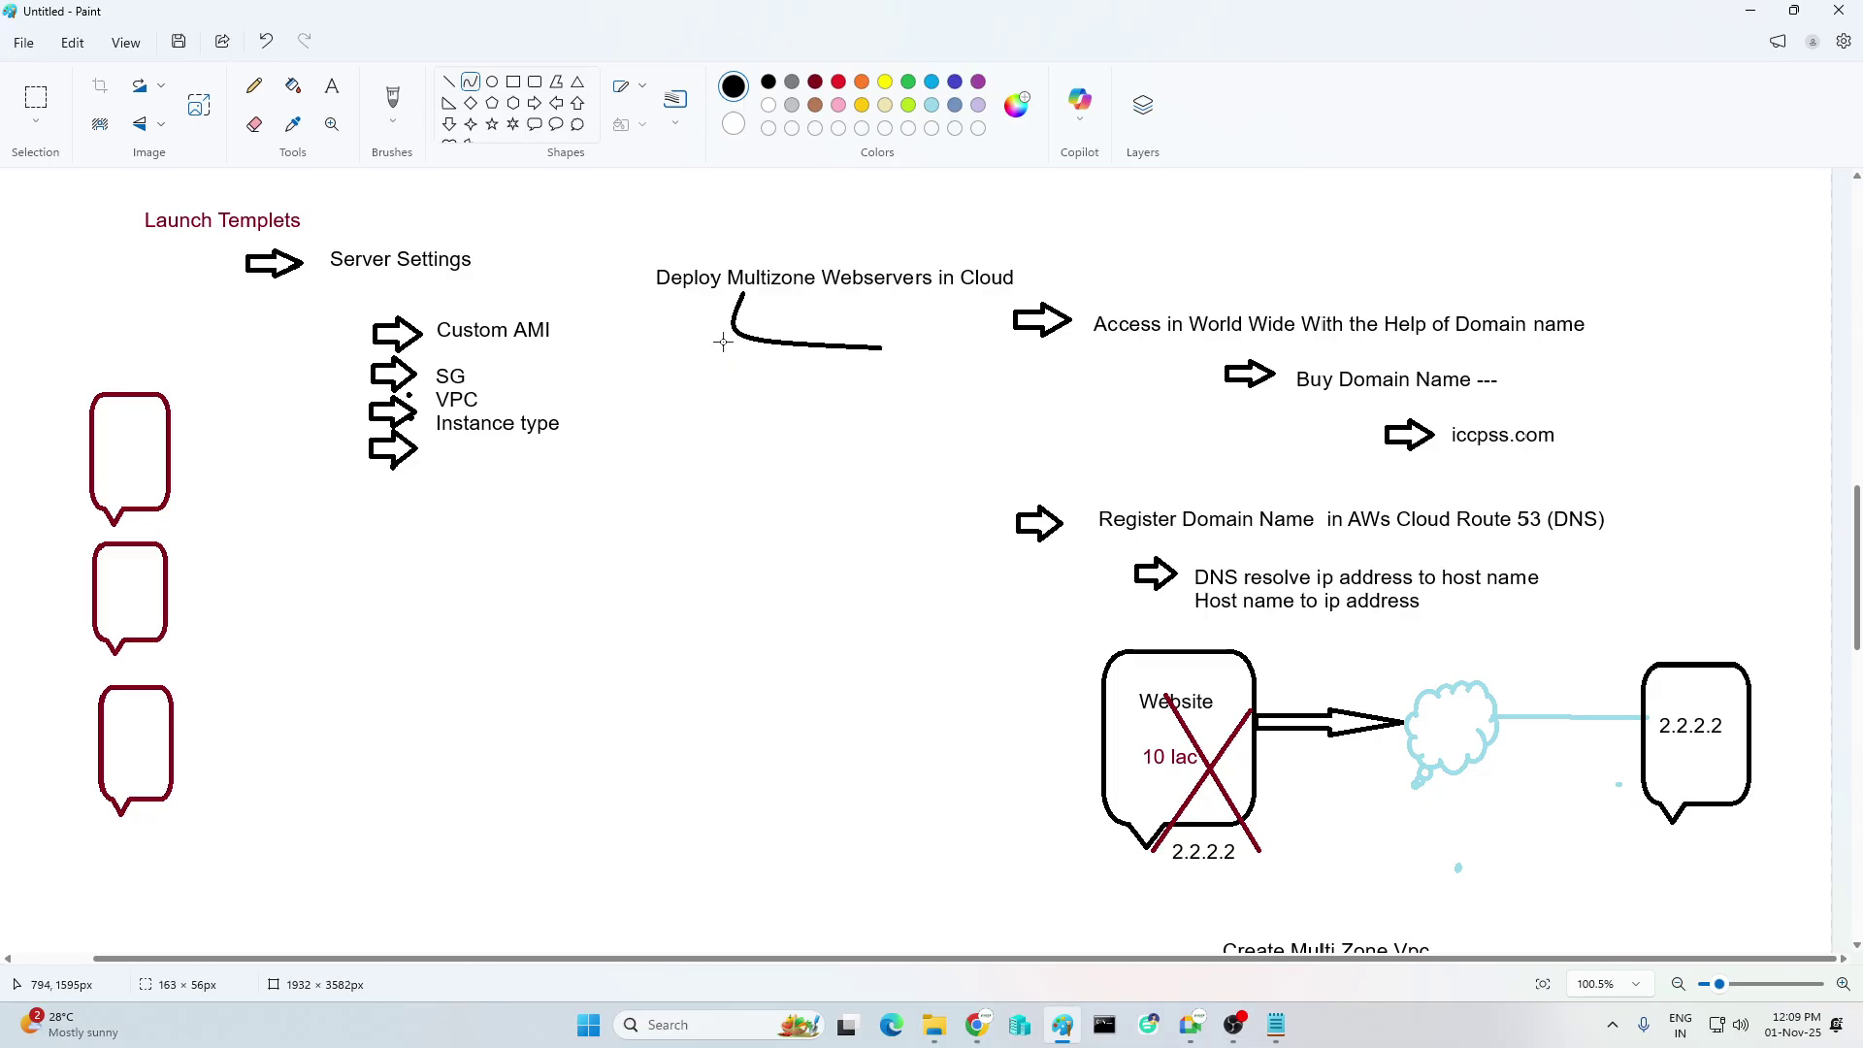
click(331, 87)
click(888, 328)
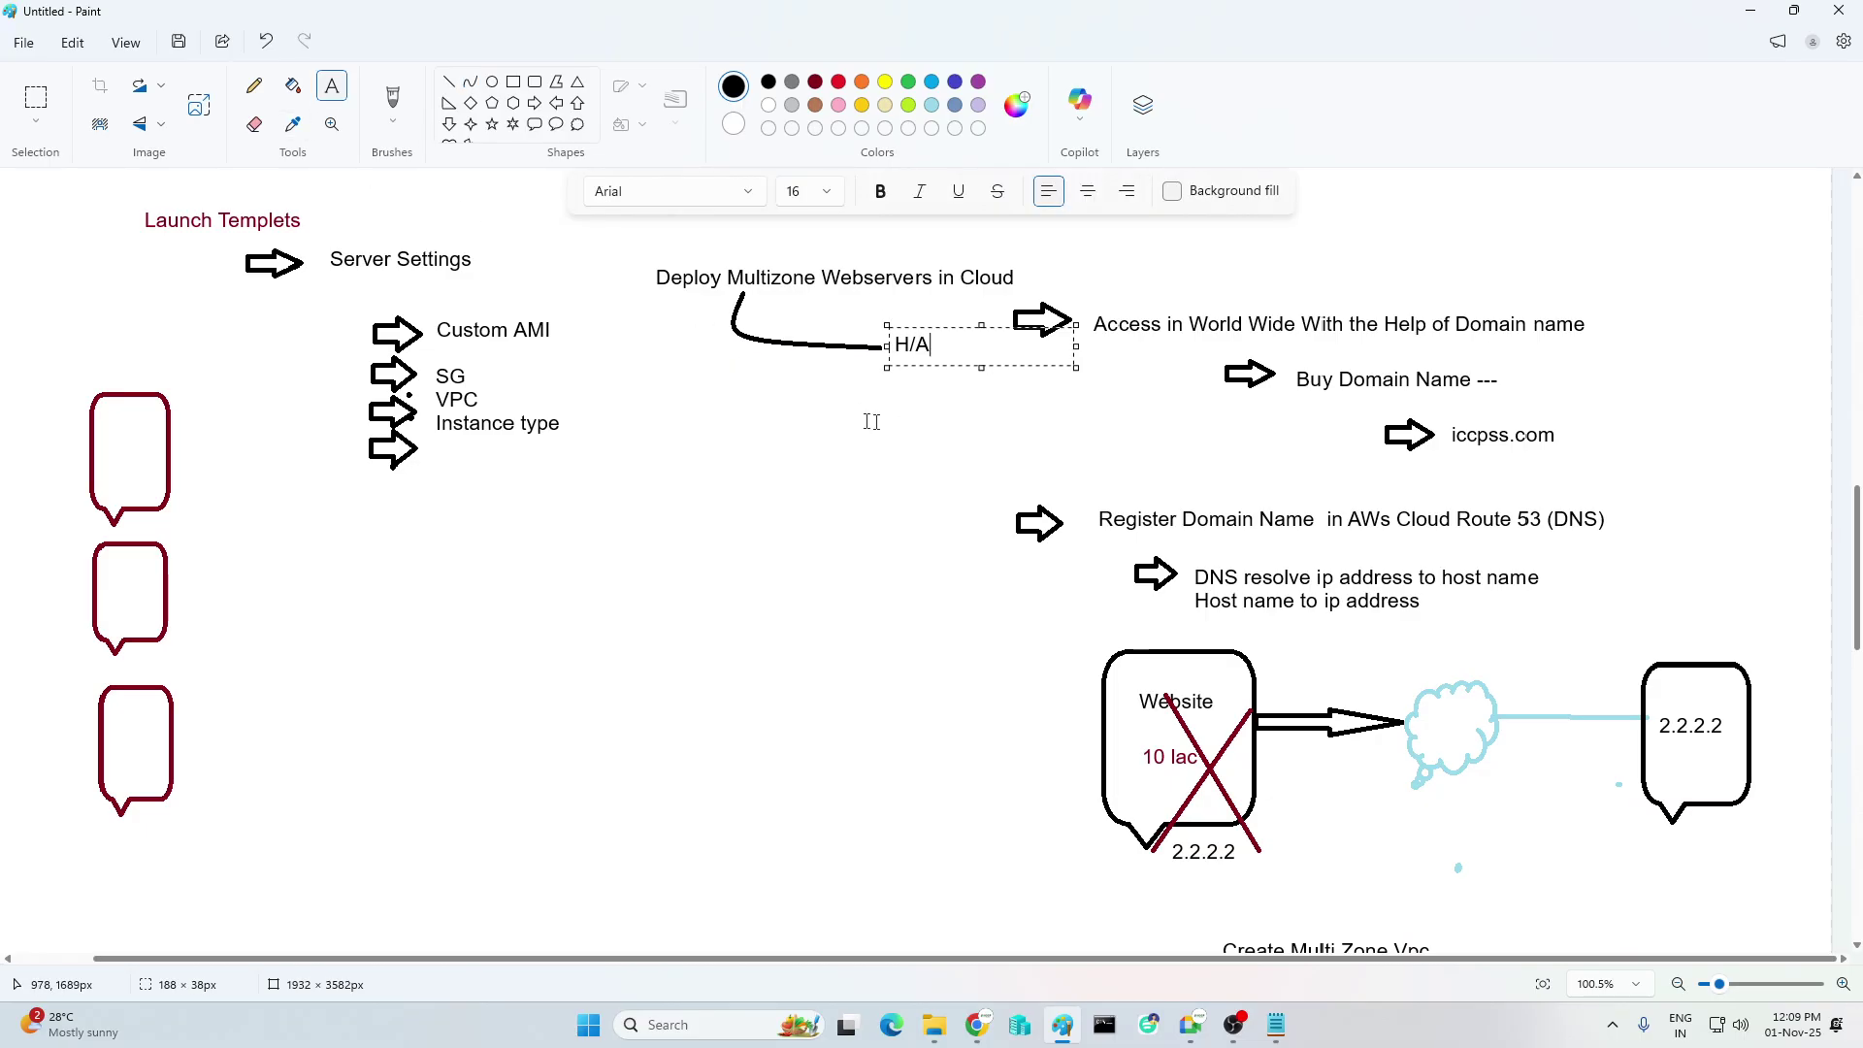
click(723, 467)
scroll(417, 701, down, 6)
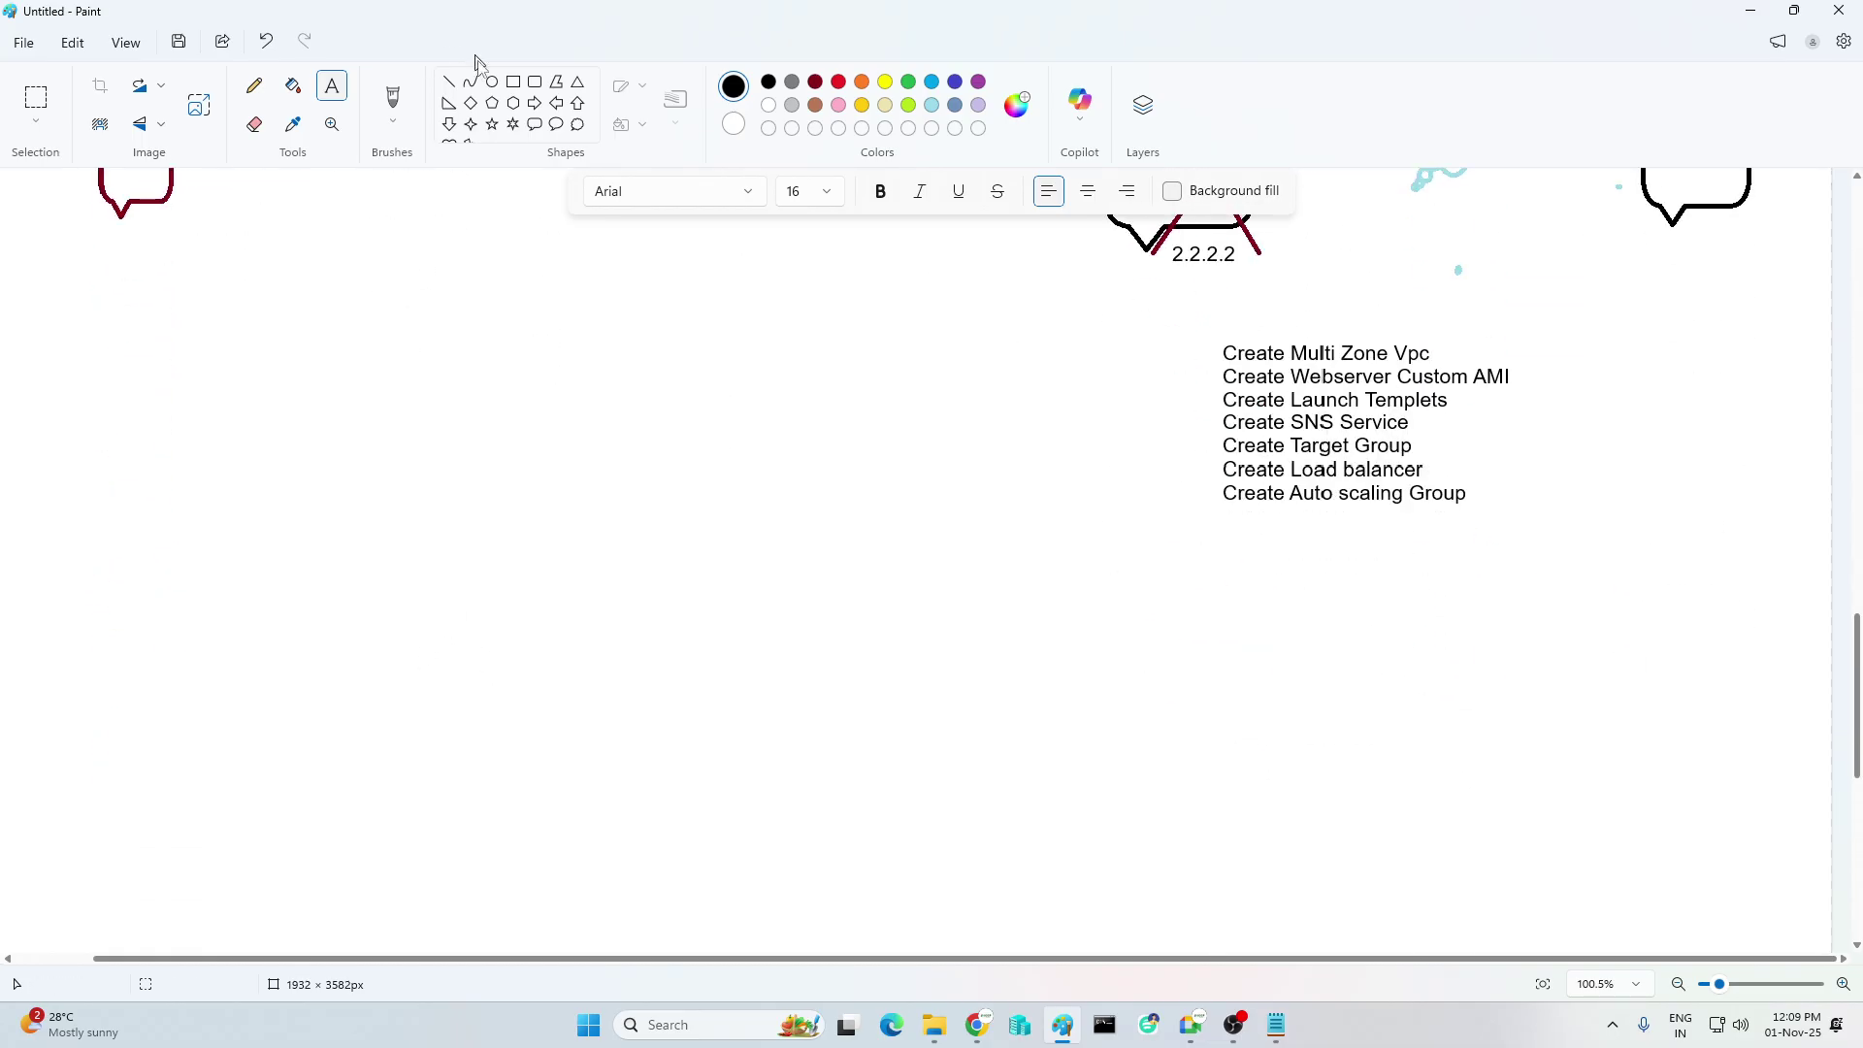
Step: Draw a tall rounded rectangle at the left of the canvas
click(534, 82)
drag(139, 393, 161, 506)
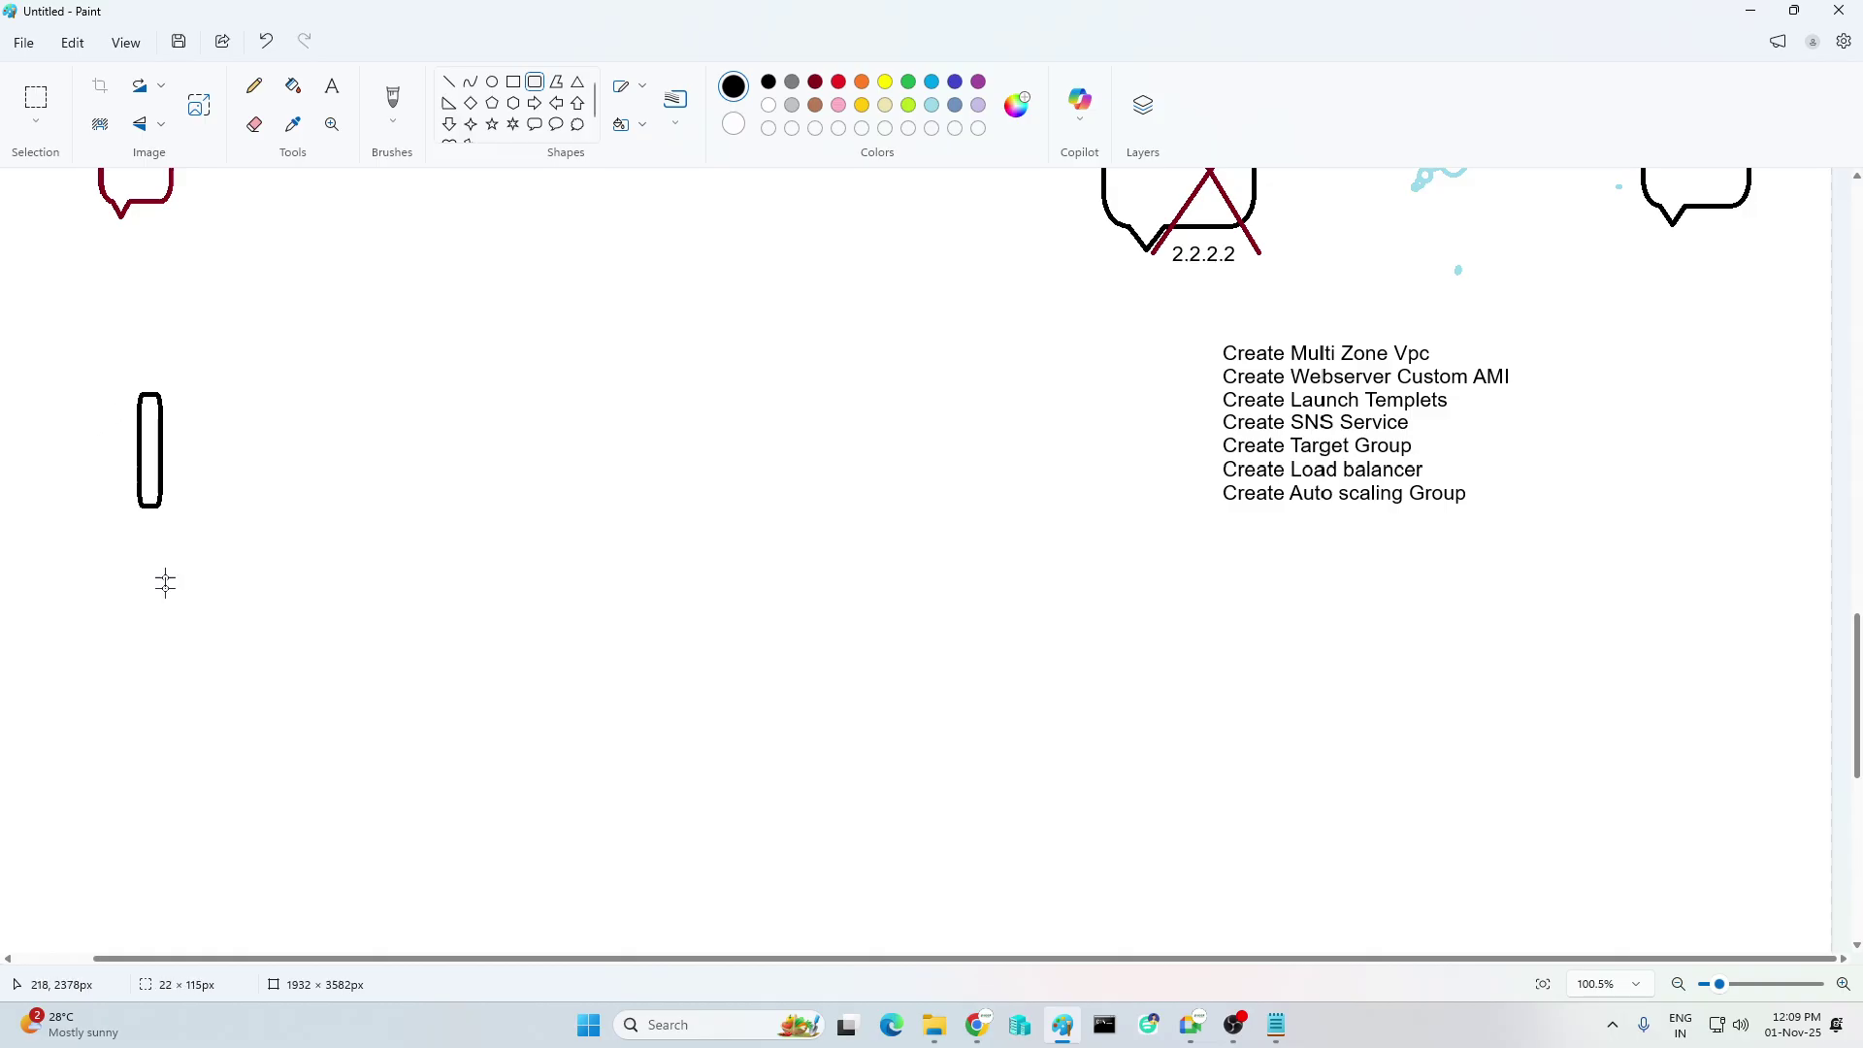
mouse_move(165, 582)
mouse_down()
mouse_move(295, 773)
mouse_move(317, 773)
mouse_move(311, 745)
mouse_move(324, 846)
mouse_up()
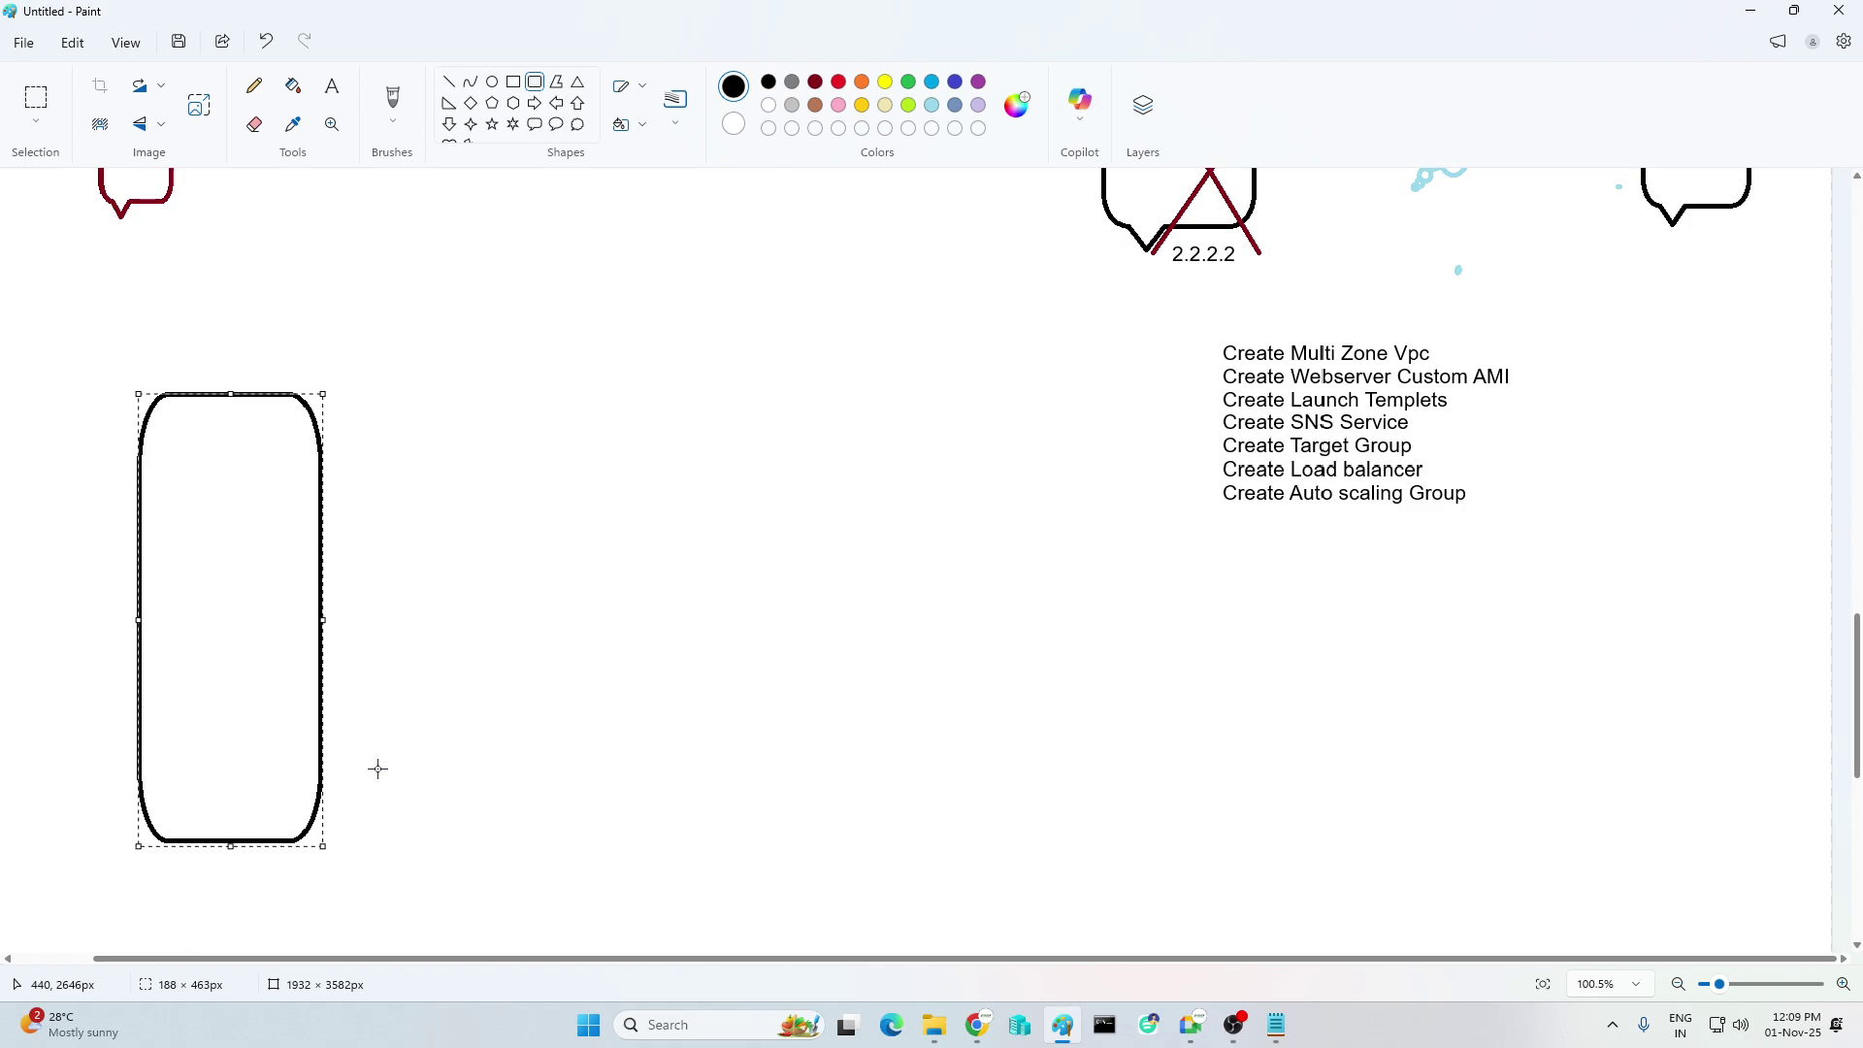
click(672, 614)
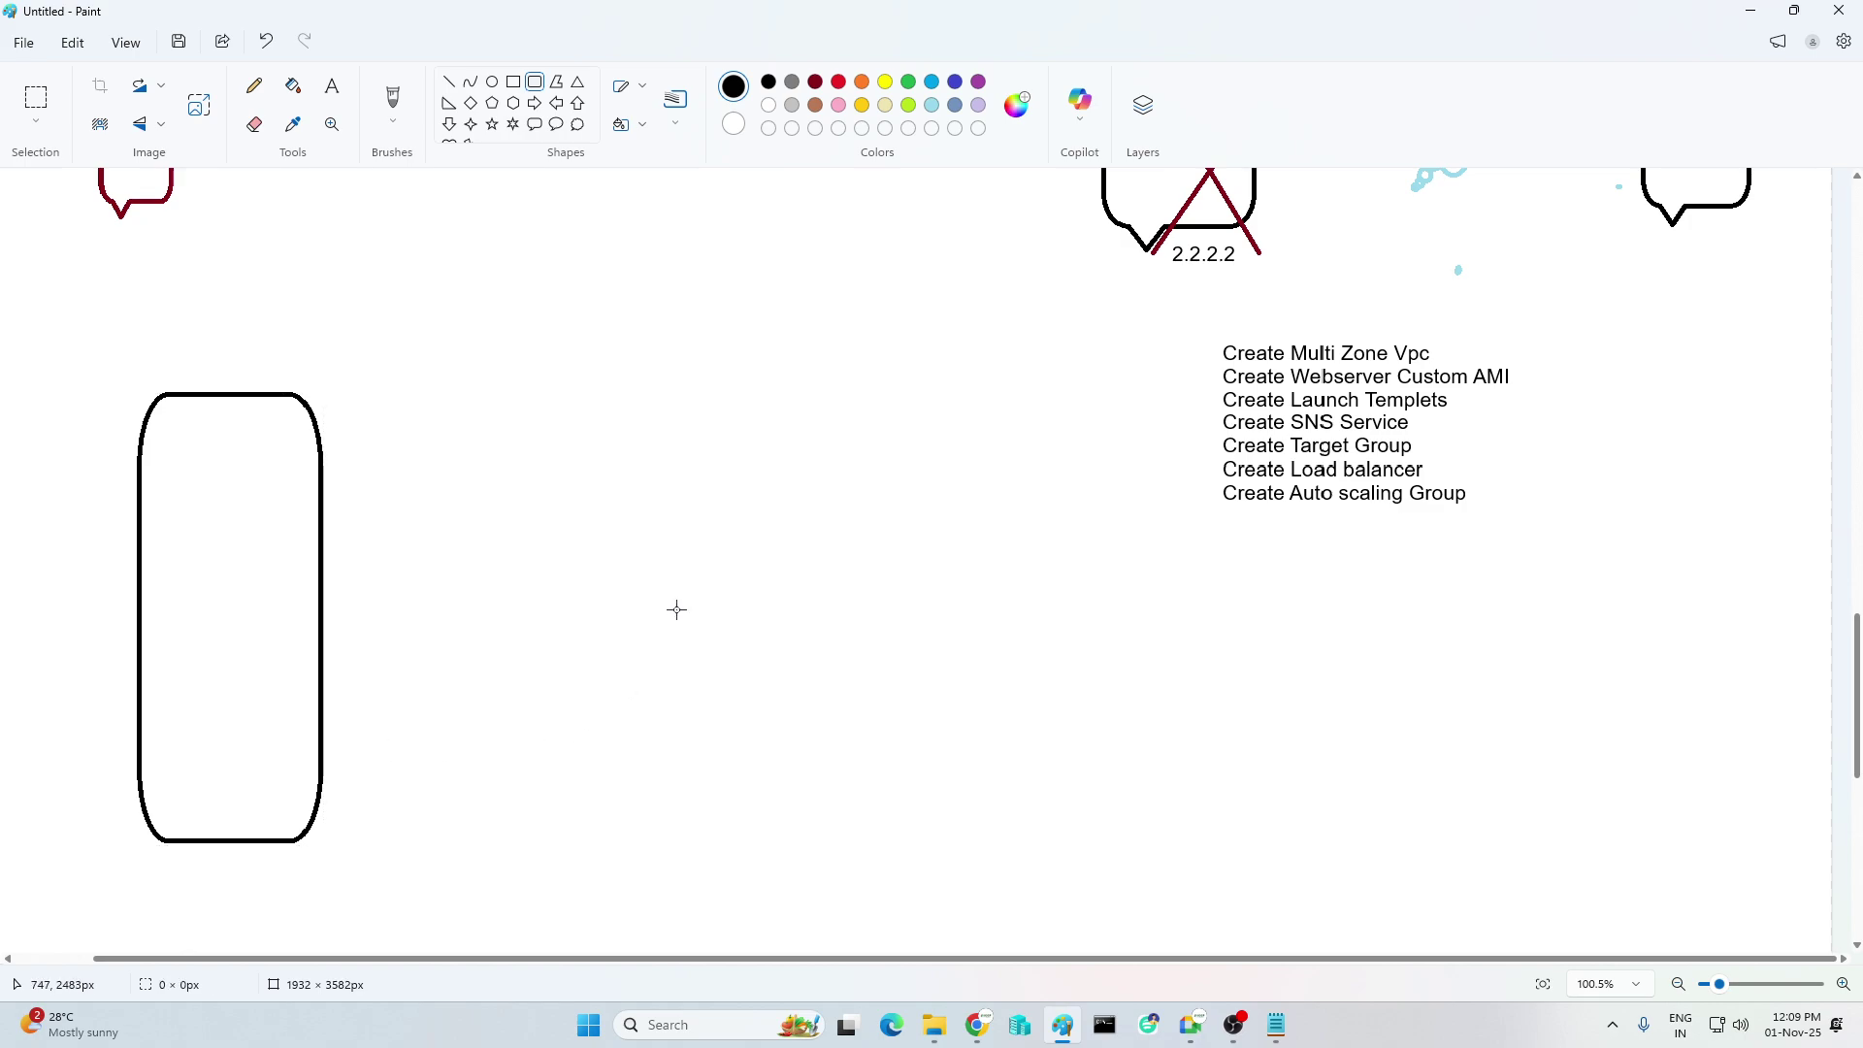
Step: Label the rounded box 'TG (Backend pool)' above it on one line
click(335, 86)
drag(184, 328, 375, 370)
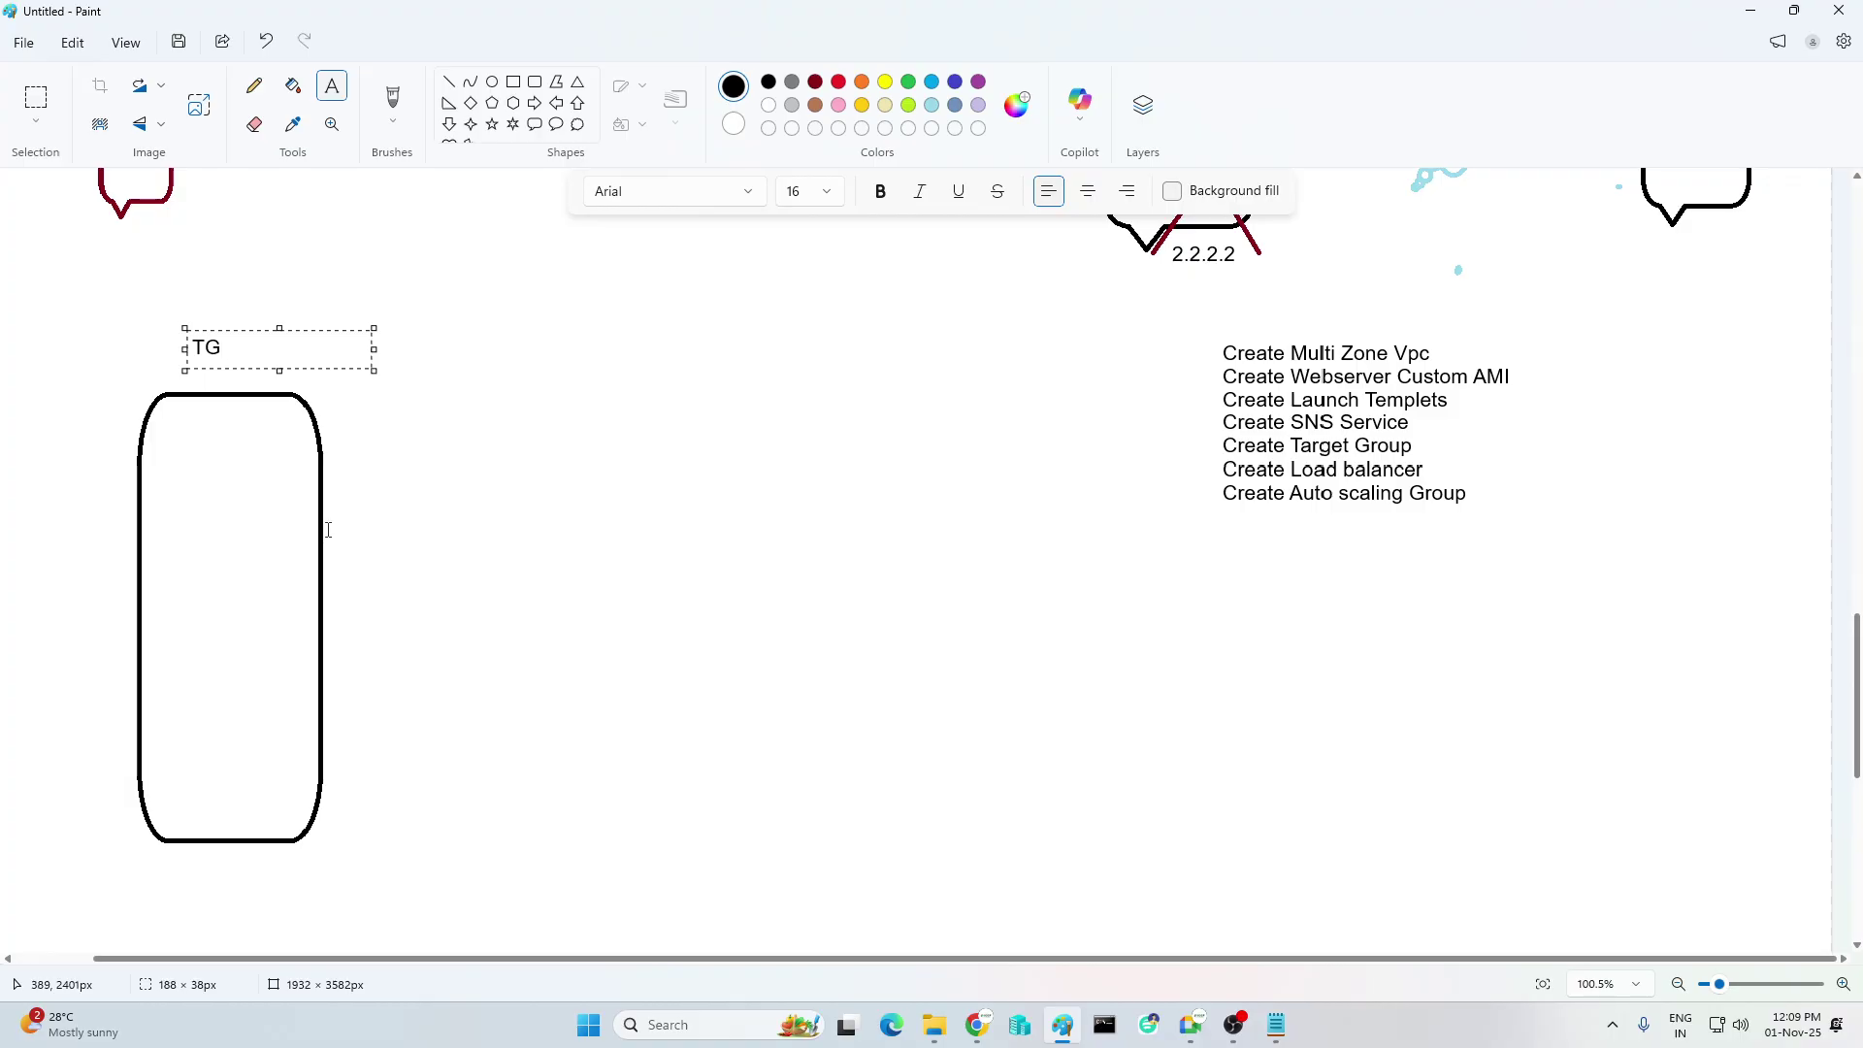
text(TG ())
key(Left)
text(Backe)
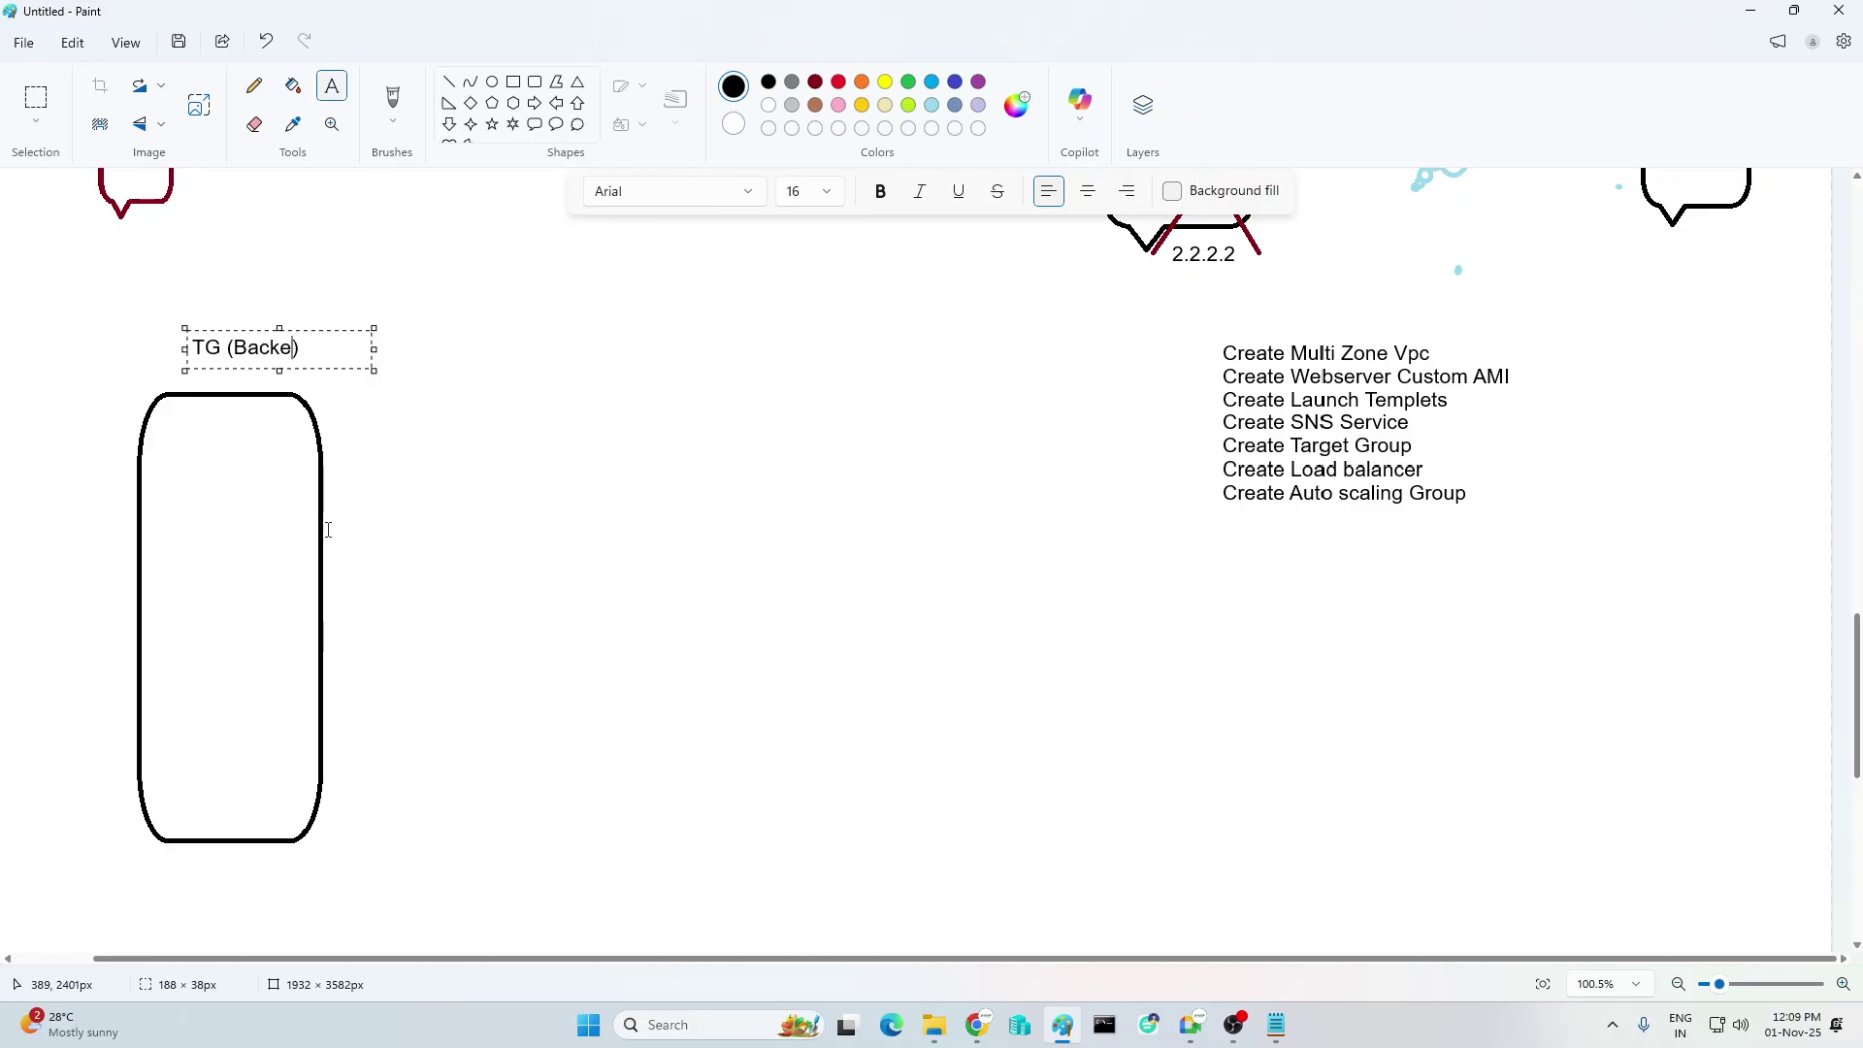
text(nd pool)
drag(379, 360, 457, 355)
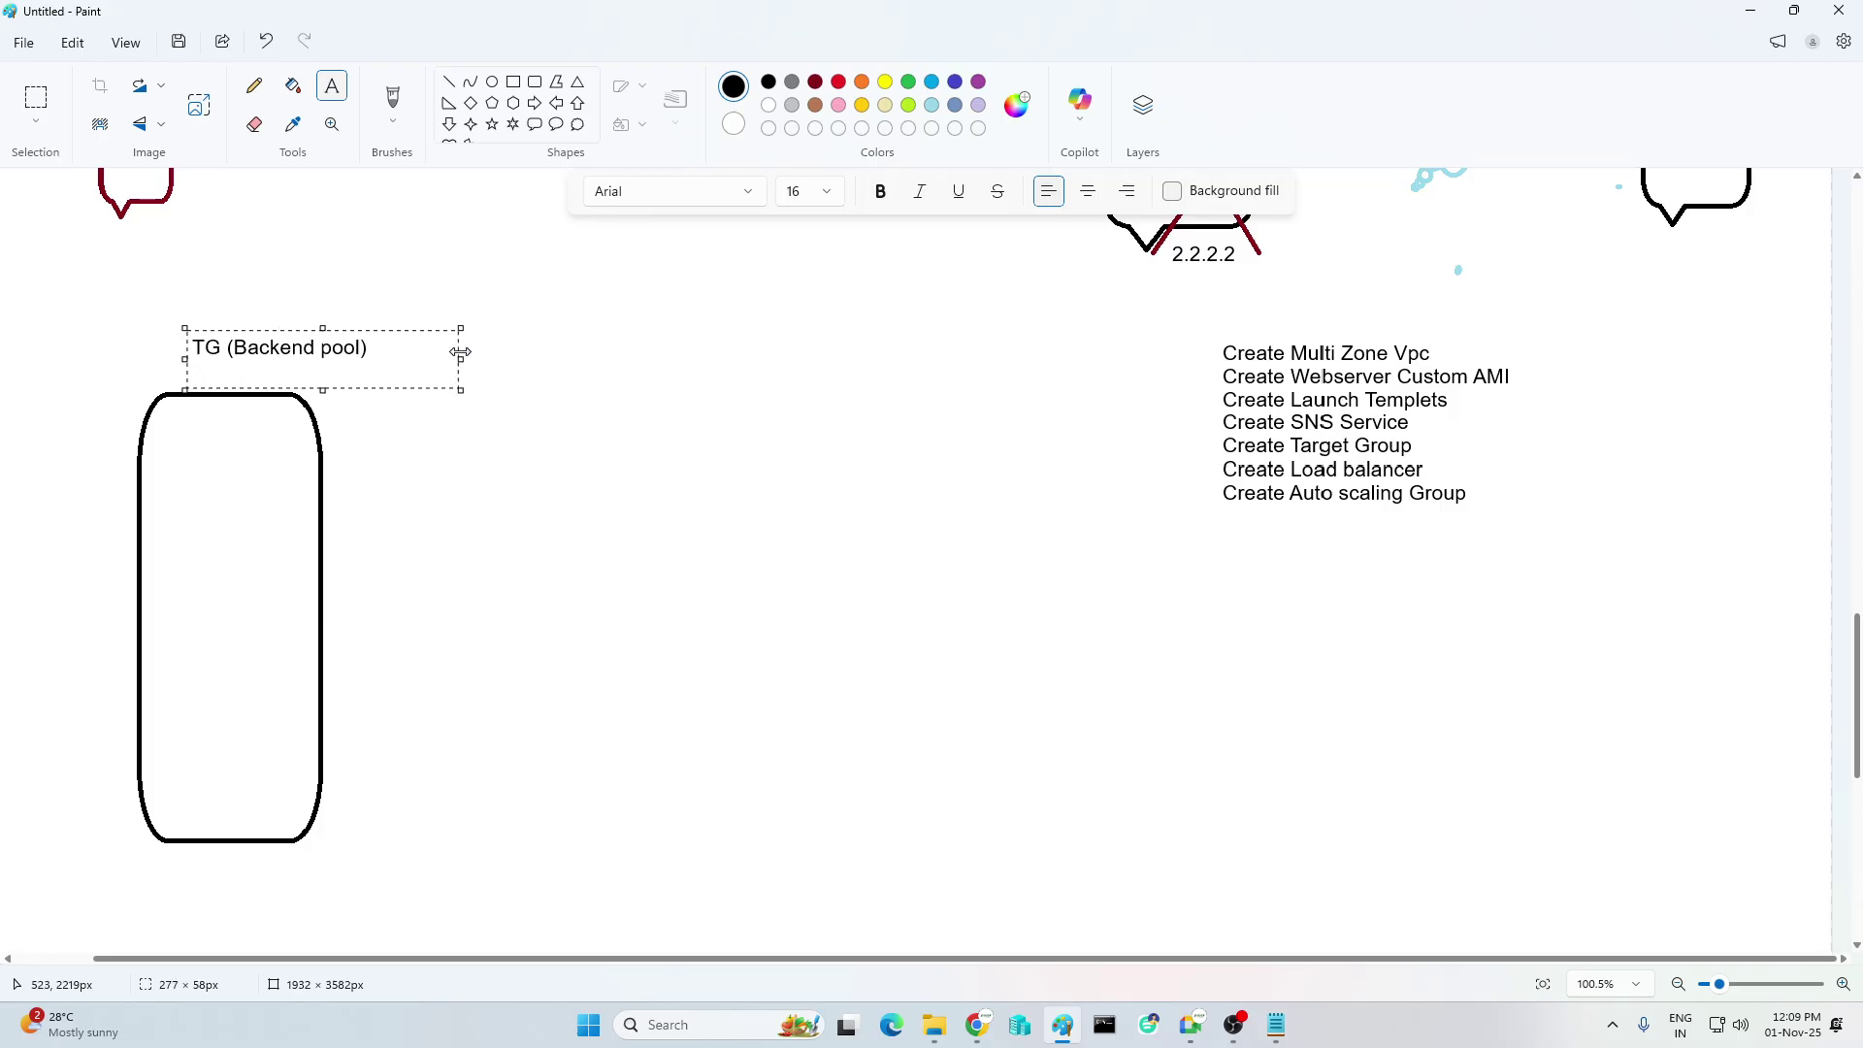
click(452, 507)
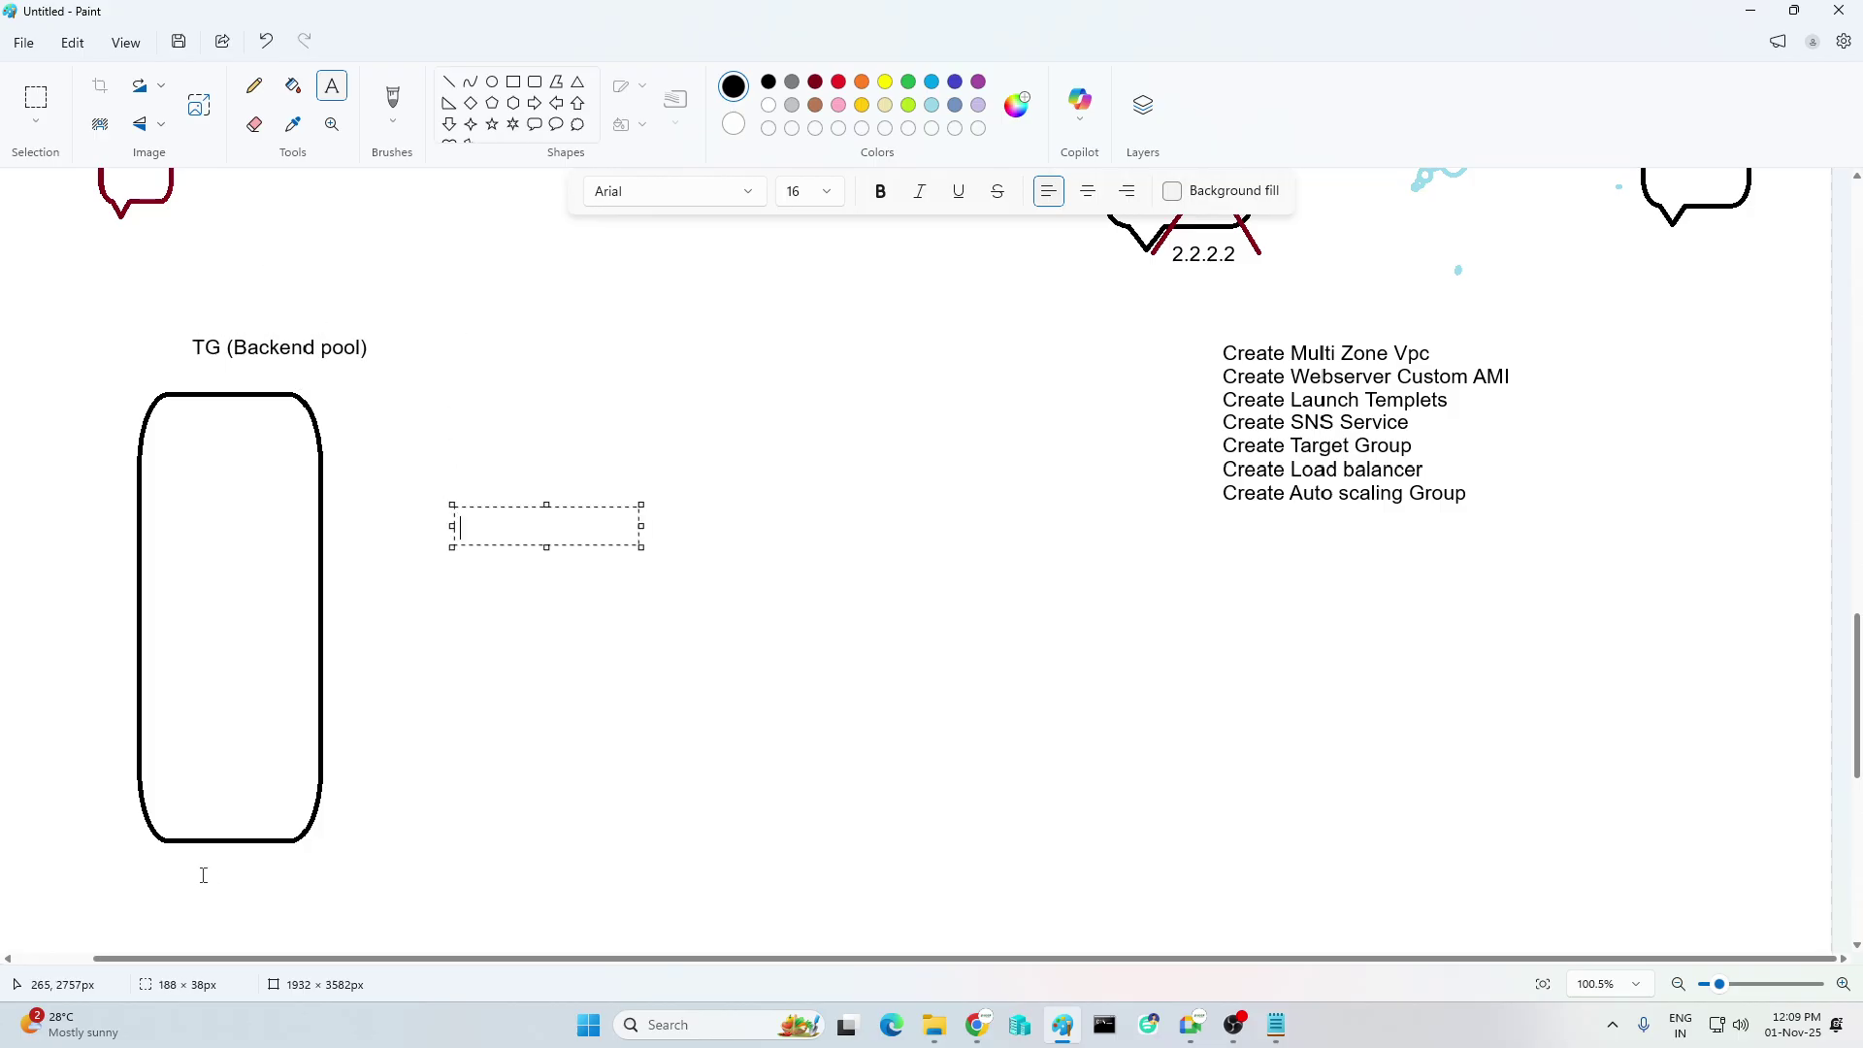
Step: Write 'connect Servers' beneath the rounded box
click(157, 850)
click(157, 850)
text(co)
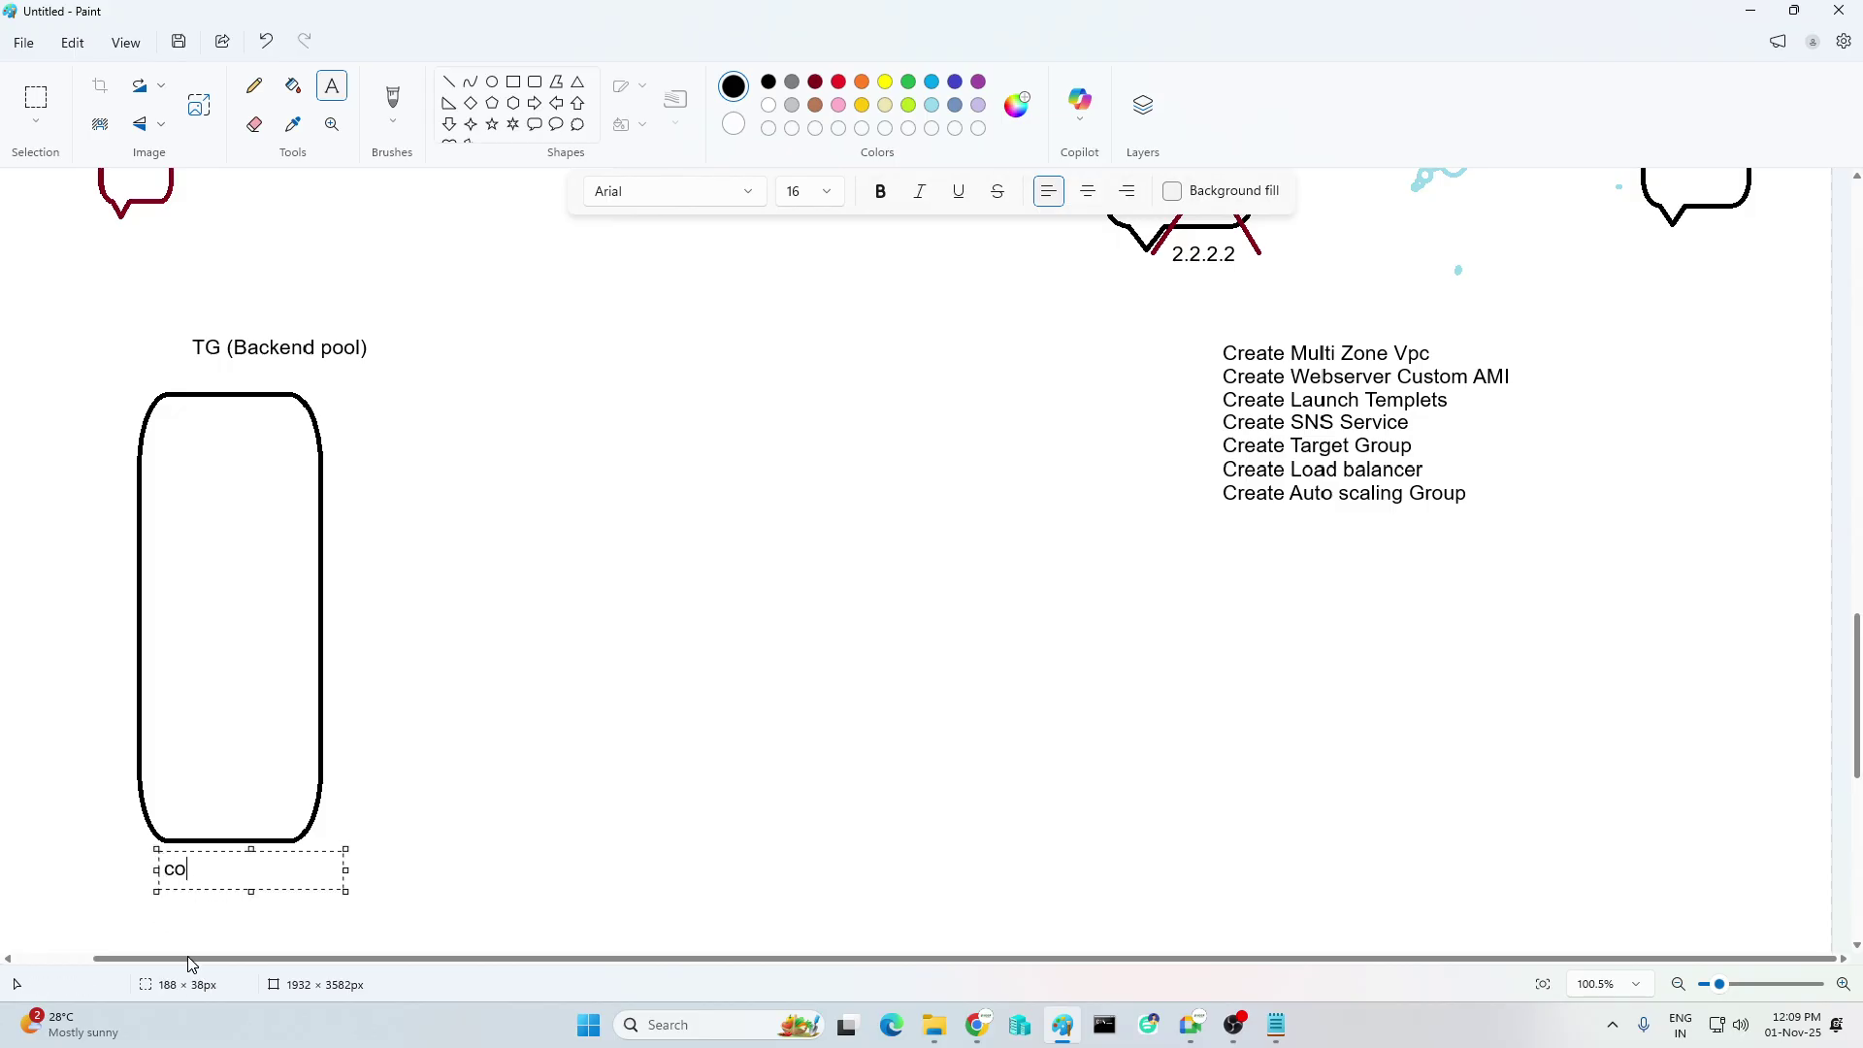
text(nnect Swer)
key(BackSpace)
key(BackSpace)
key(BackSpace)
key(BackSpace)
key(BackSpace)
key(BackSpace)
text(ervers)
click(502, 527)
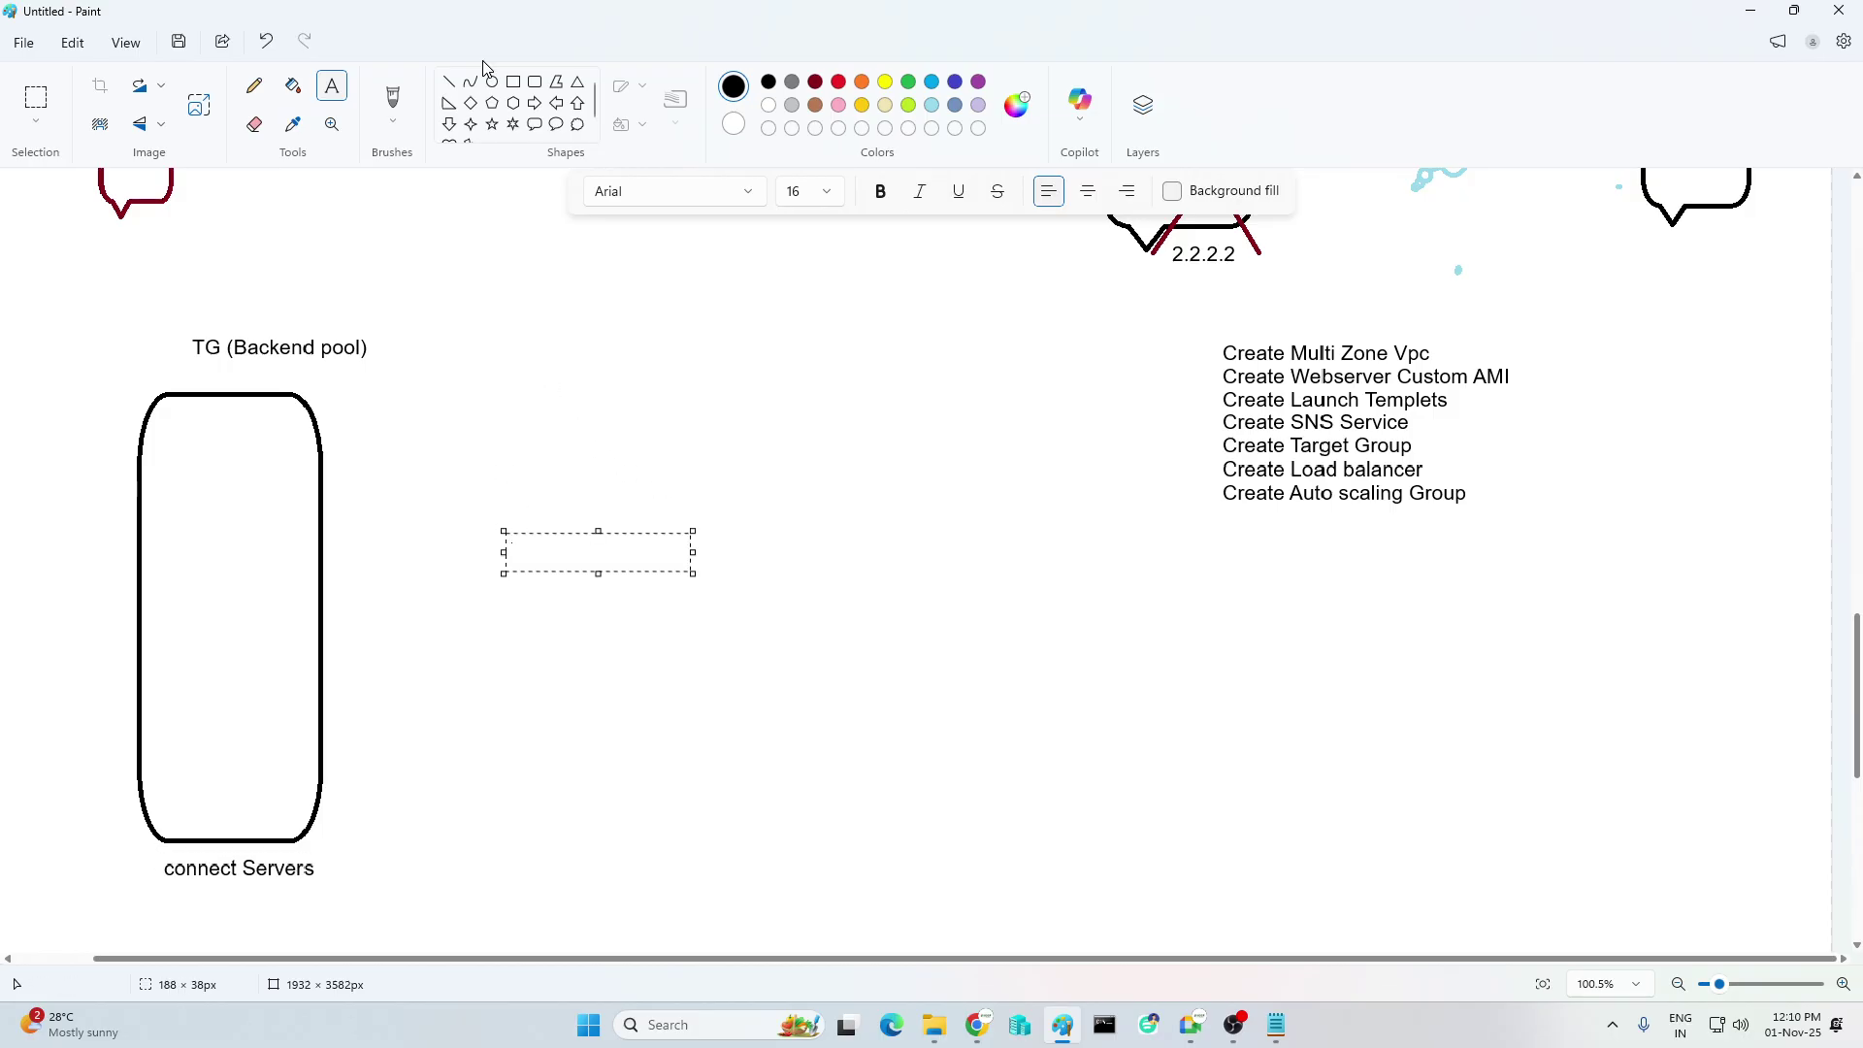
click(535, 124)
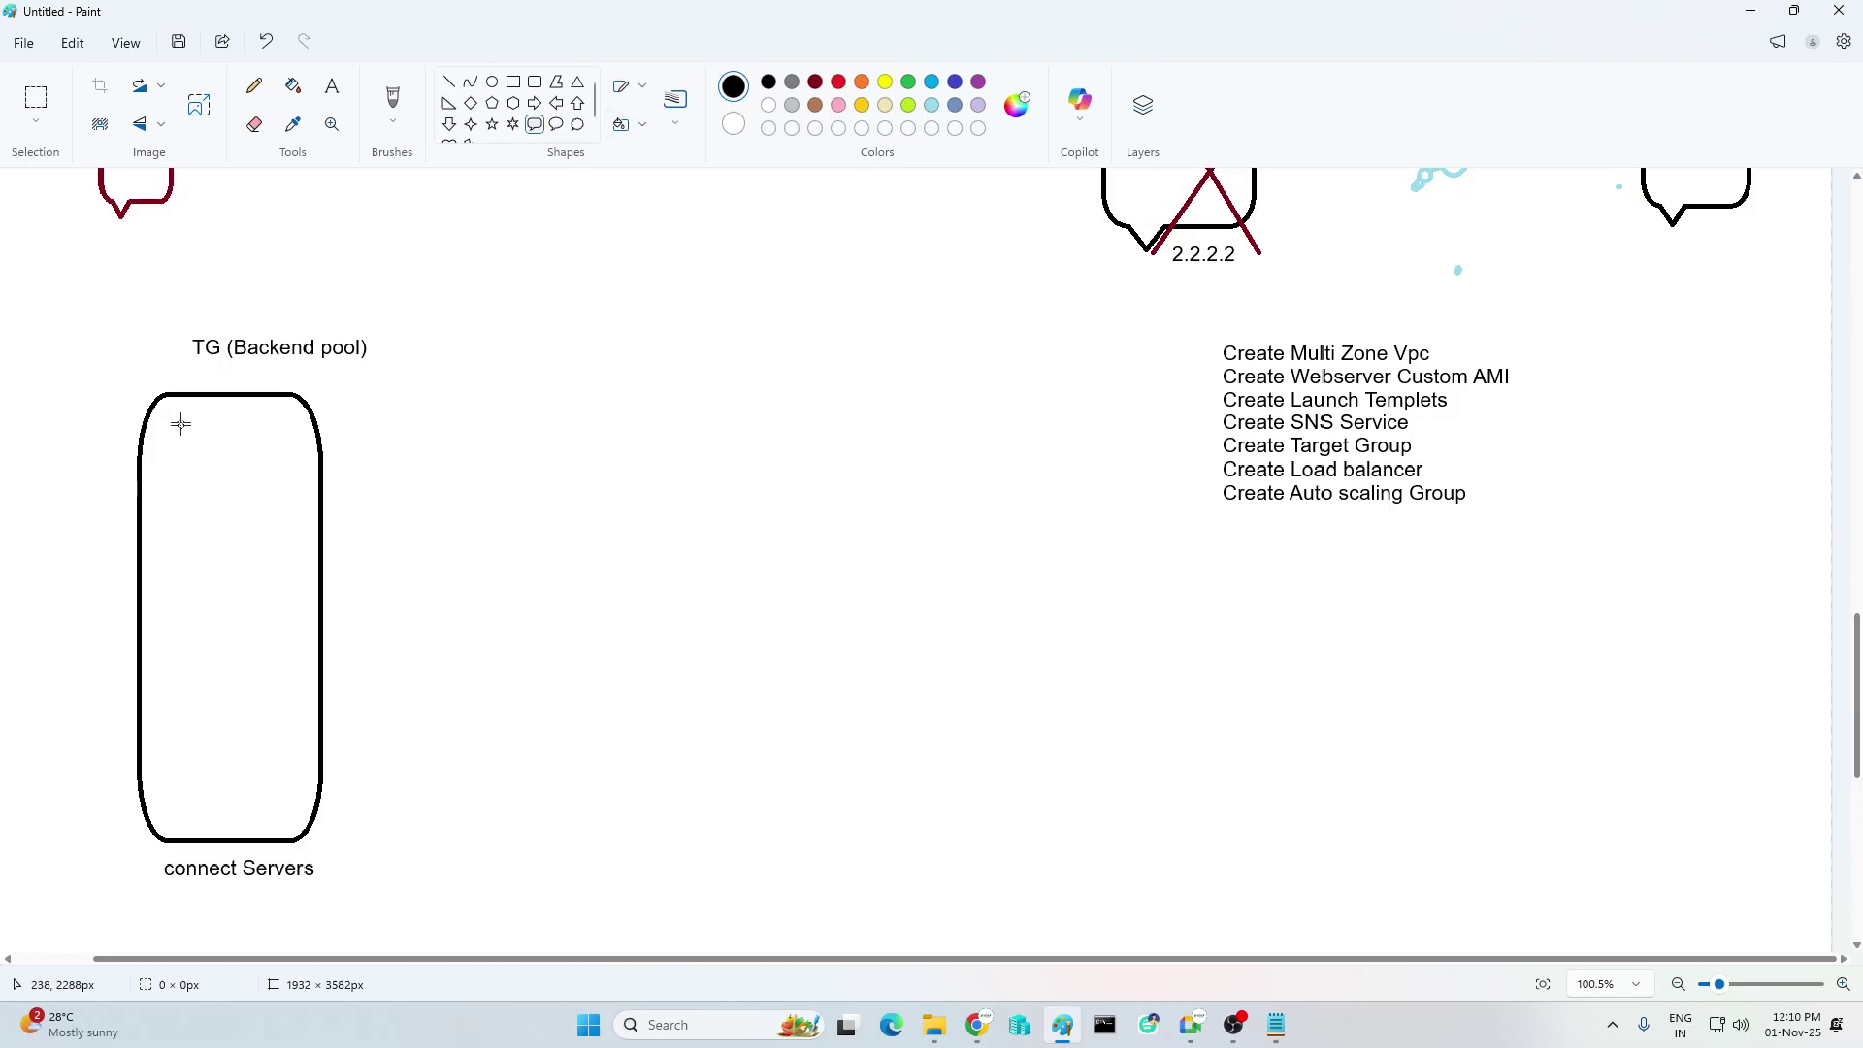
Step: Draw two light-grey callouts inside the TG box, numbered 1 and 2 in black
mouse_move(179, 418)
mouse_down()
mouse_move(249, 515)
mouse_move(194, 599)
mouse_move(249, 627)
mouse_move(209, 715)
mouse_move(206, 692)
mouse_up()
click(791, 104)
click(470, 491)
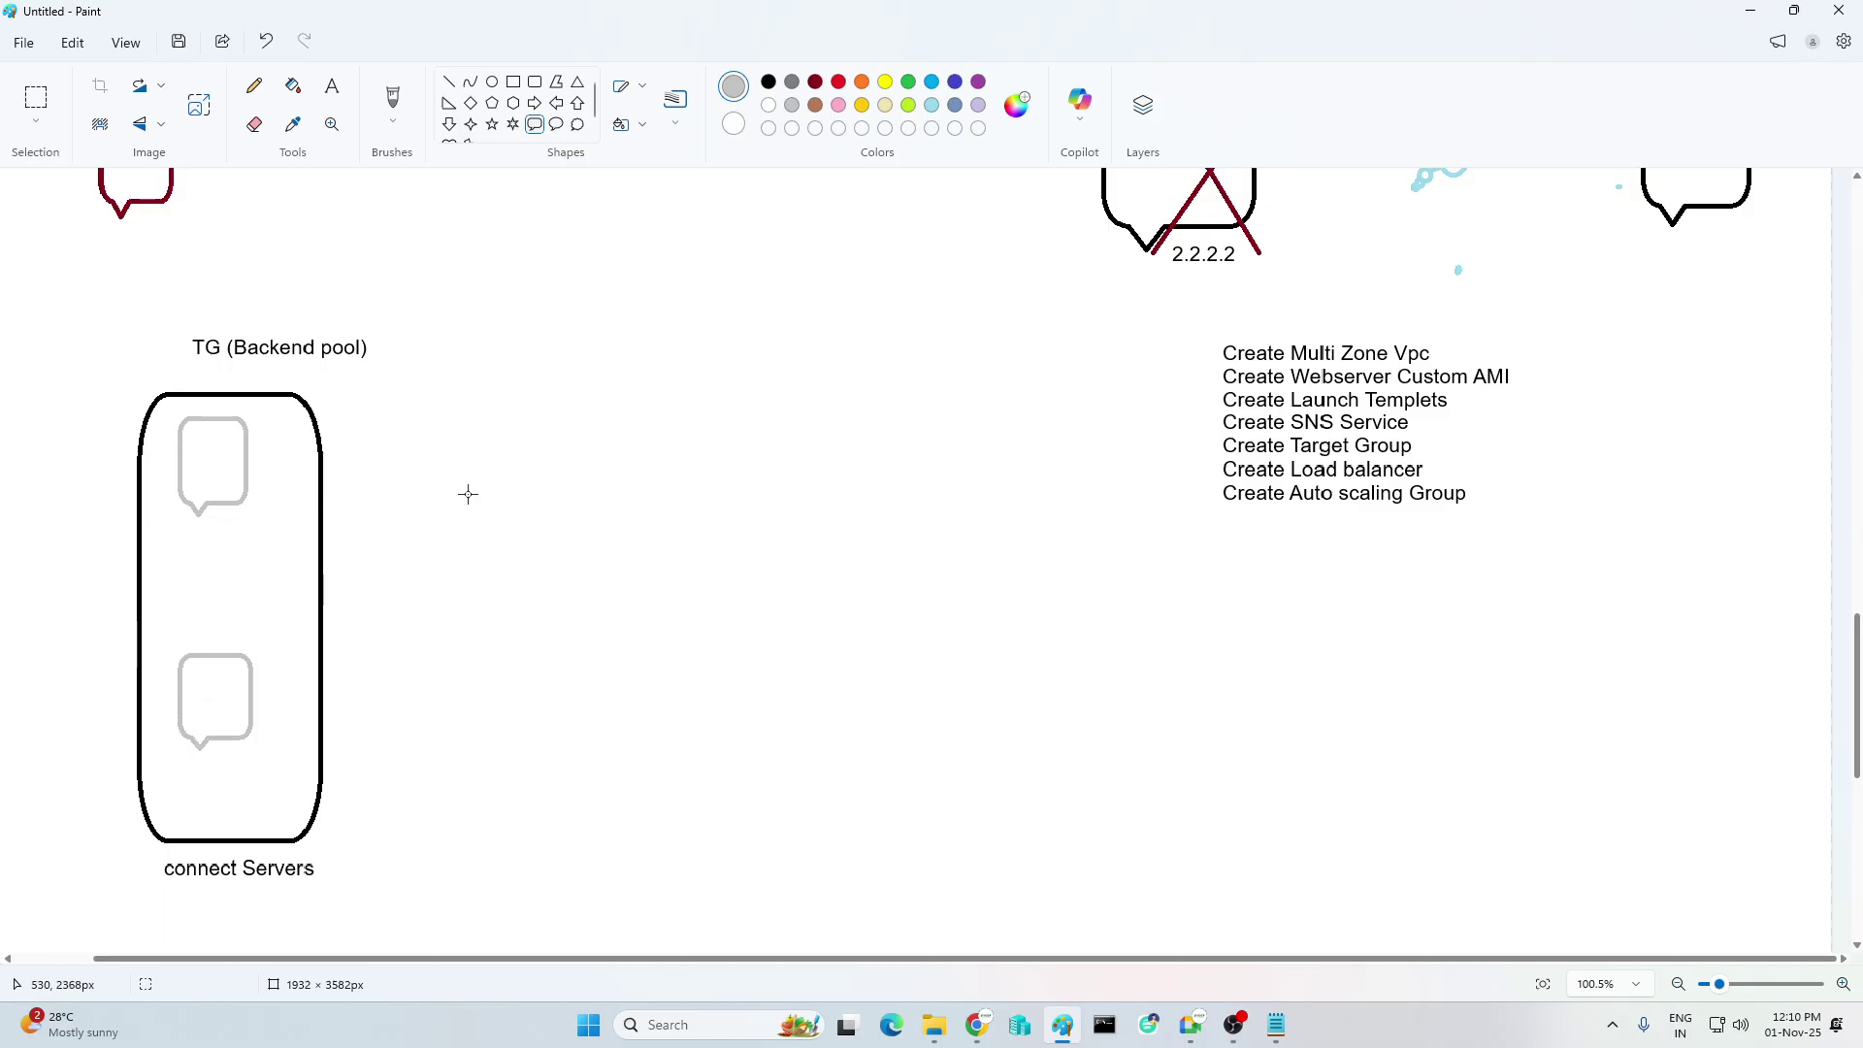
click(331, 86)
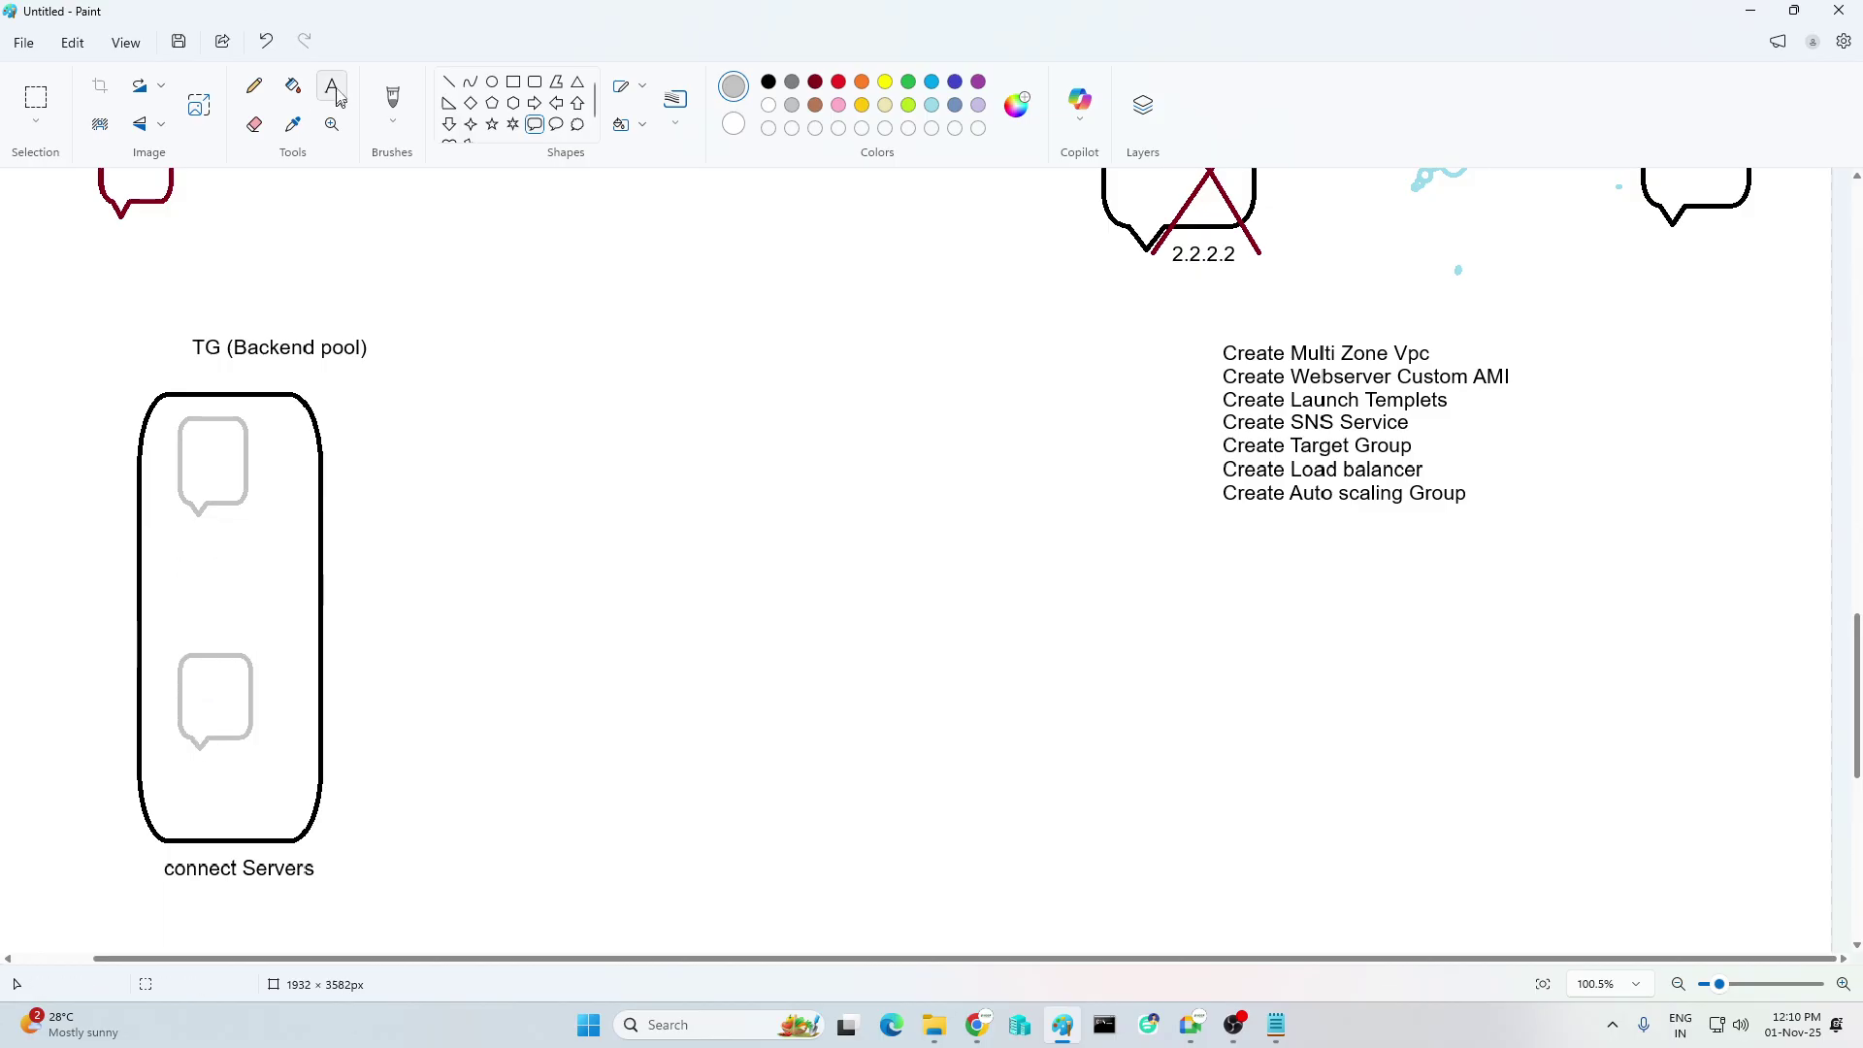
click(196, 438)
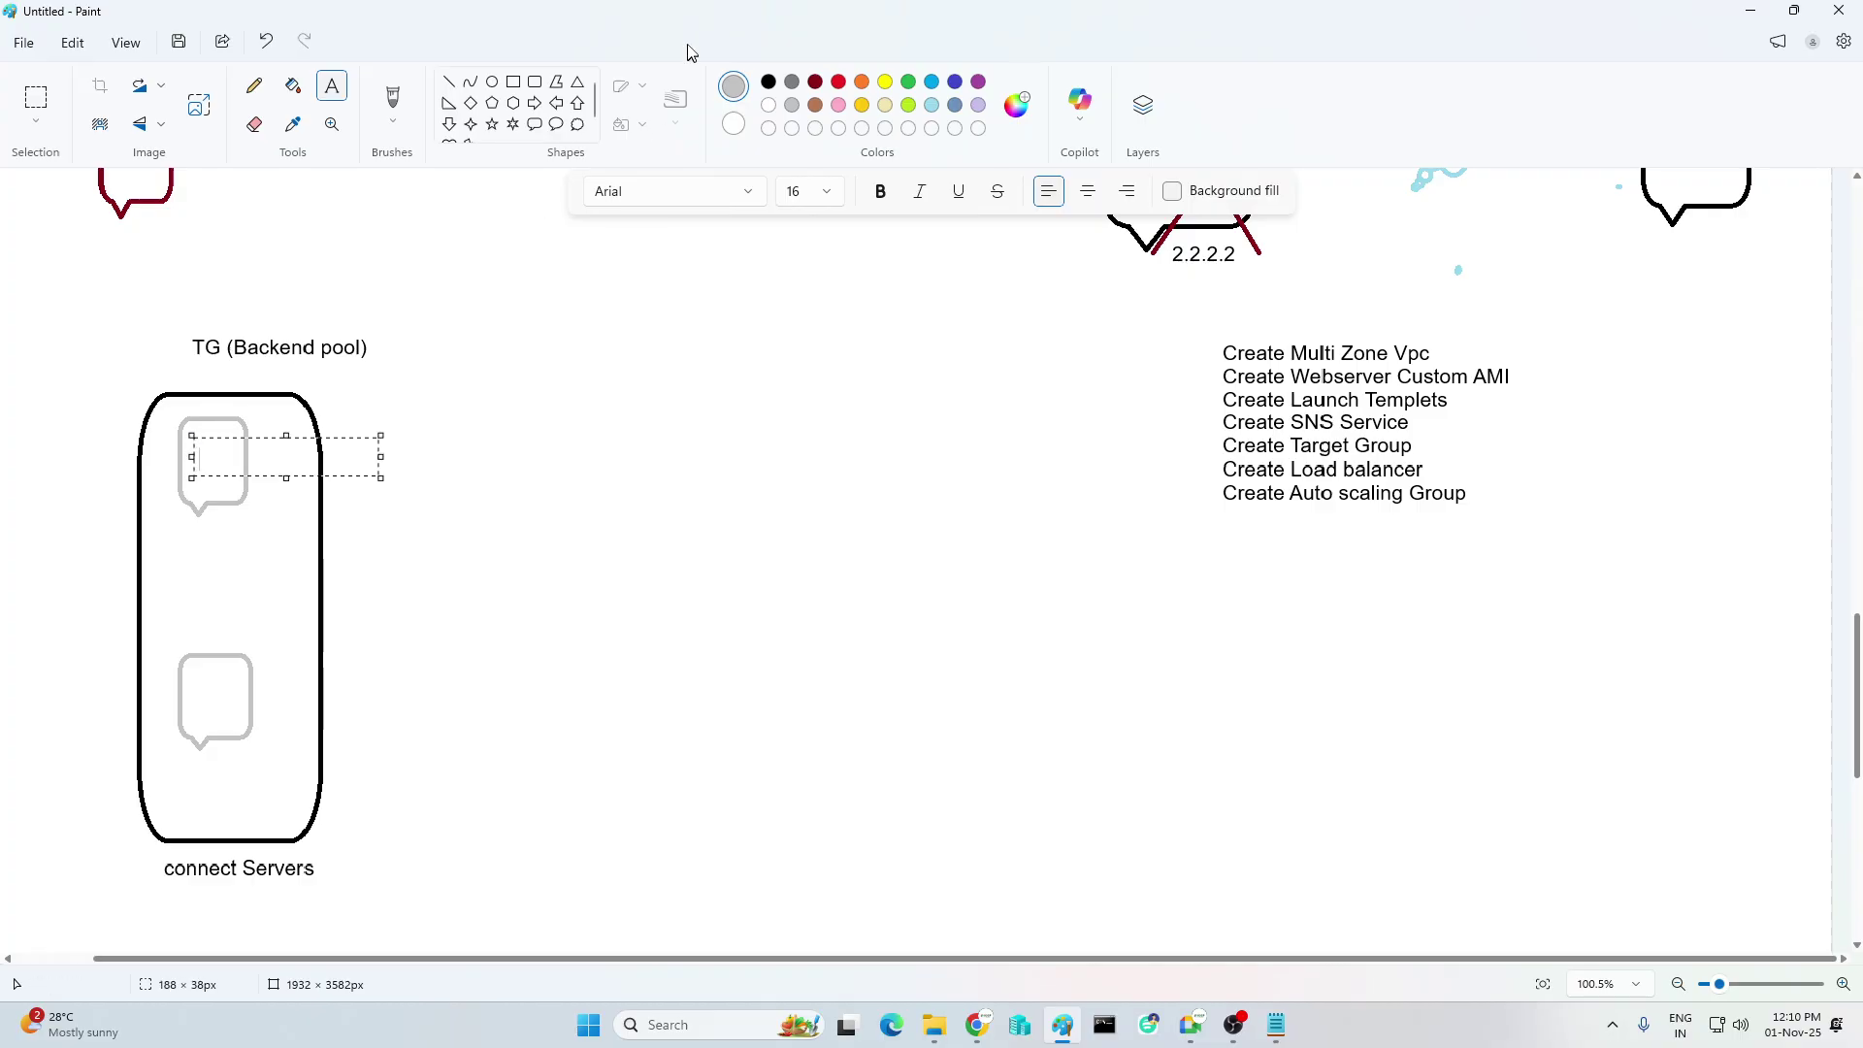
click(769, 83)
text(1)
click(185, 624)
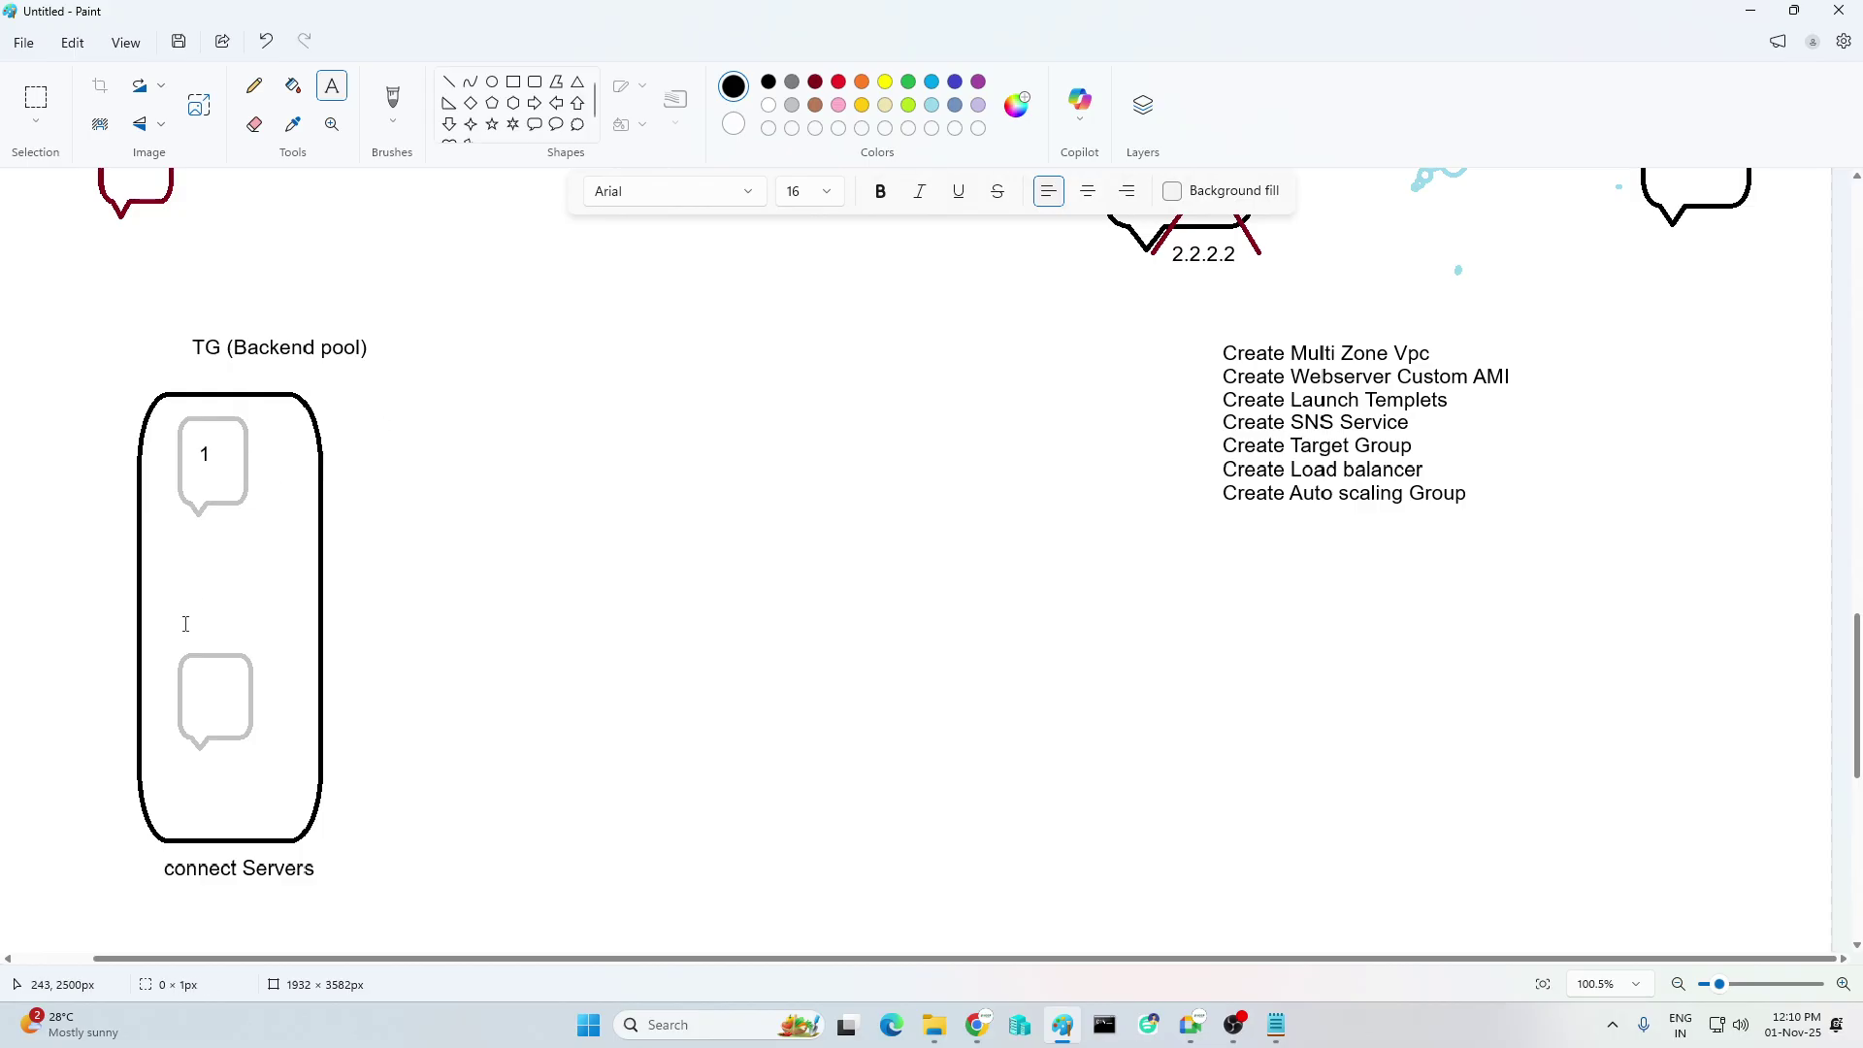
click(197, 684)
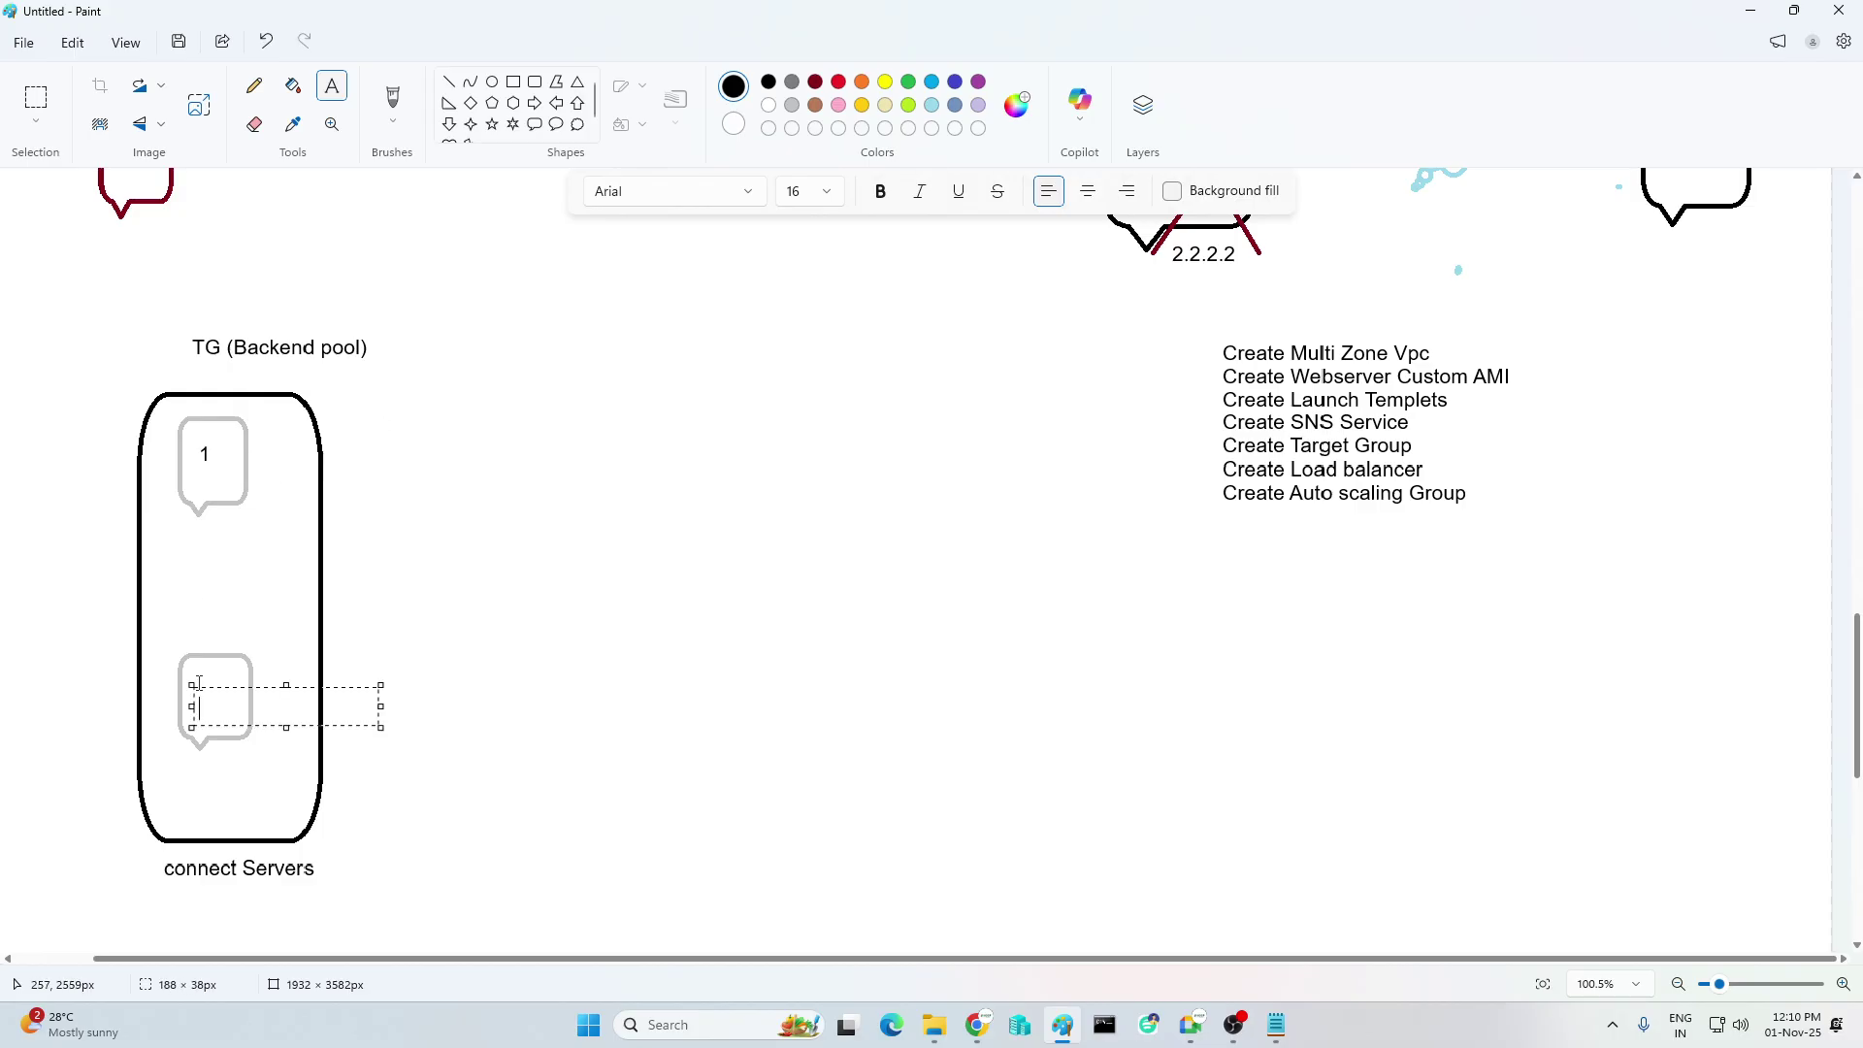
text(2)
click(602, 488)
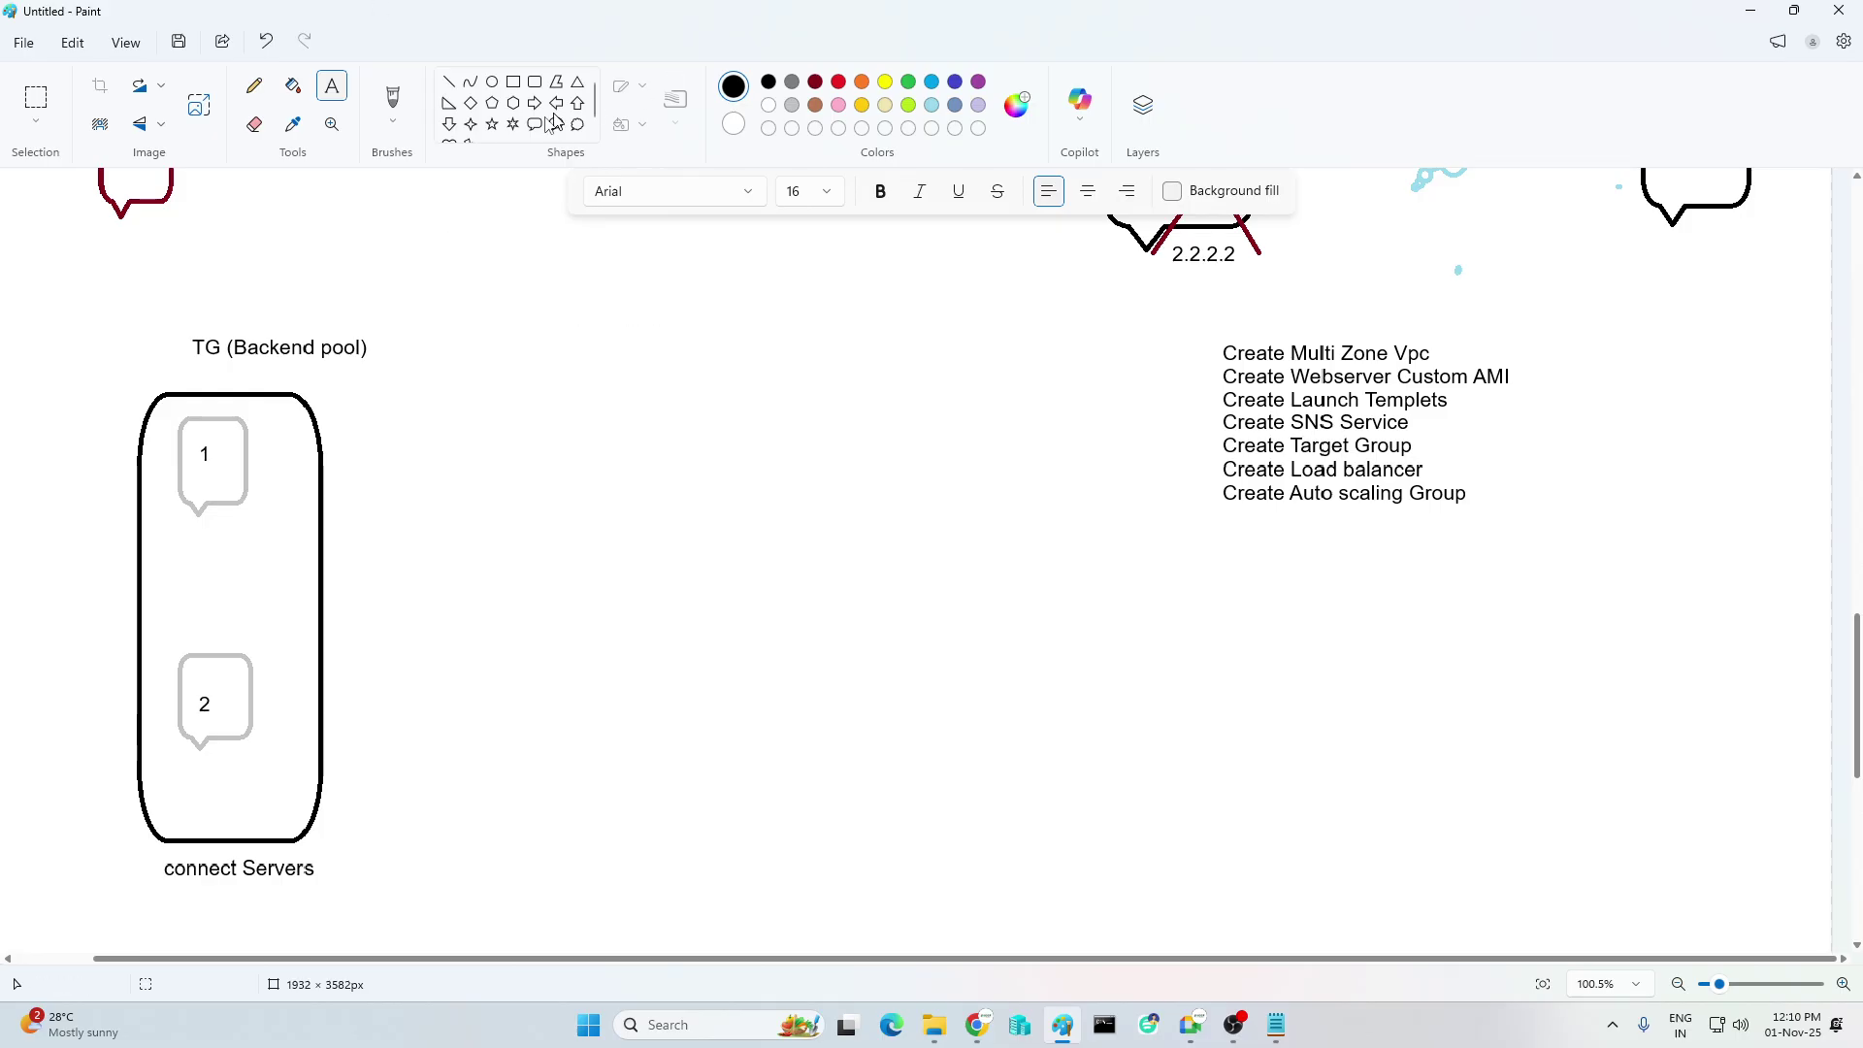
Step: Add a blue ellipse on the TG box's right edge labelled http/80 in brown
click(492, 81)
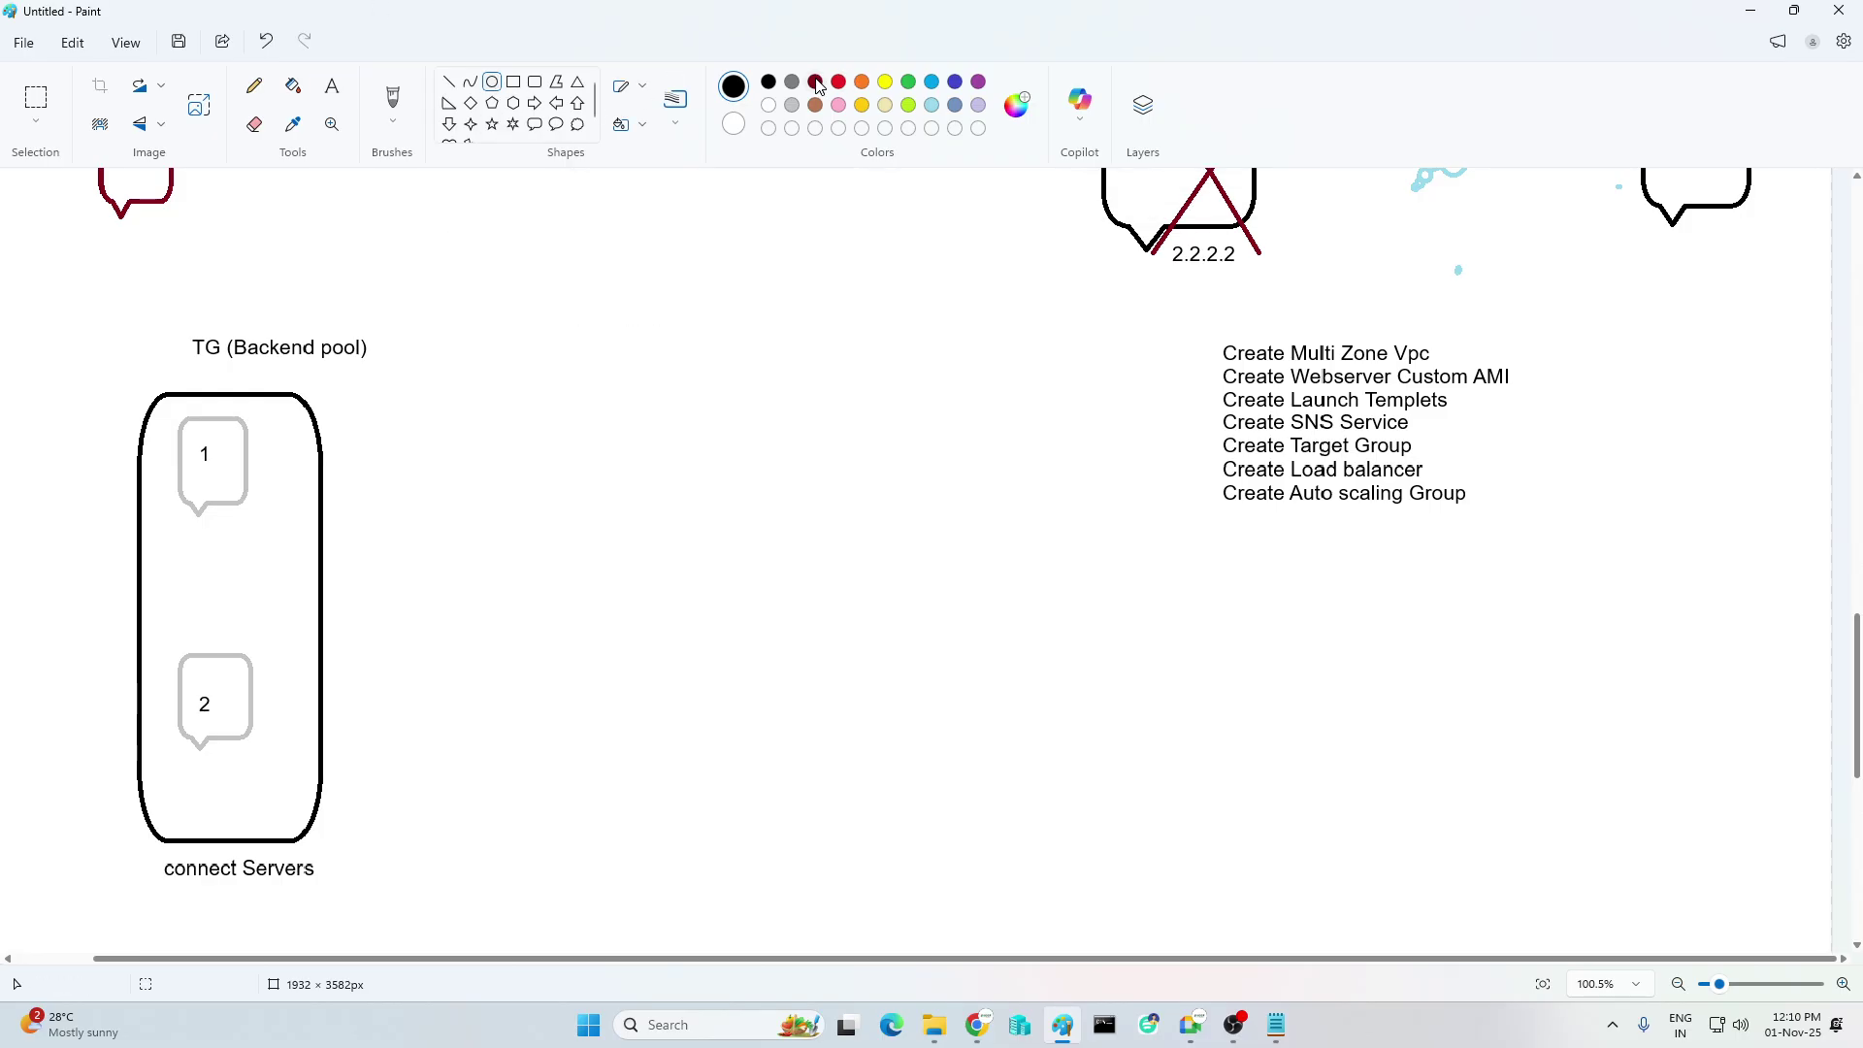
click(908, 86)
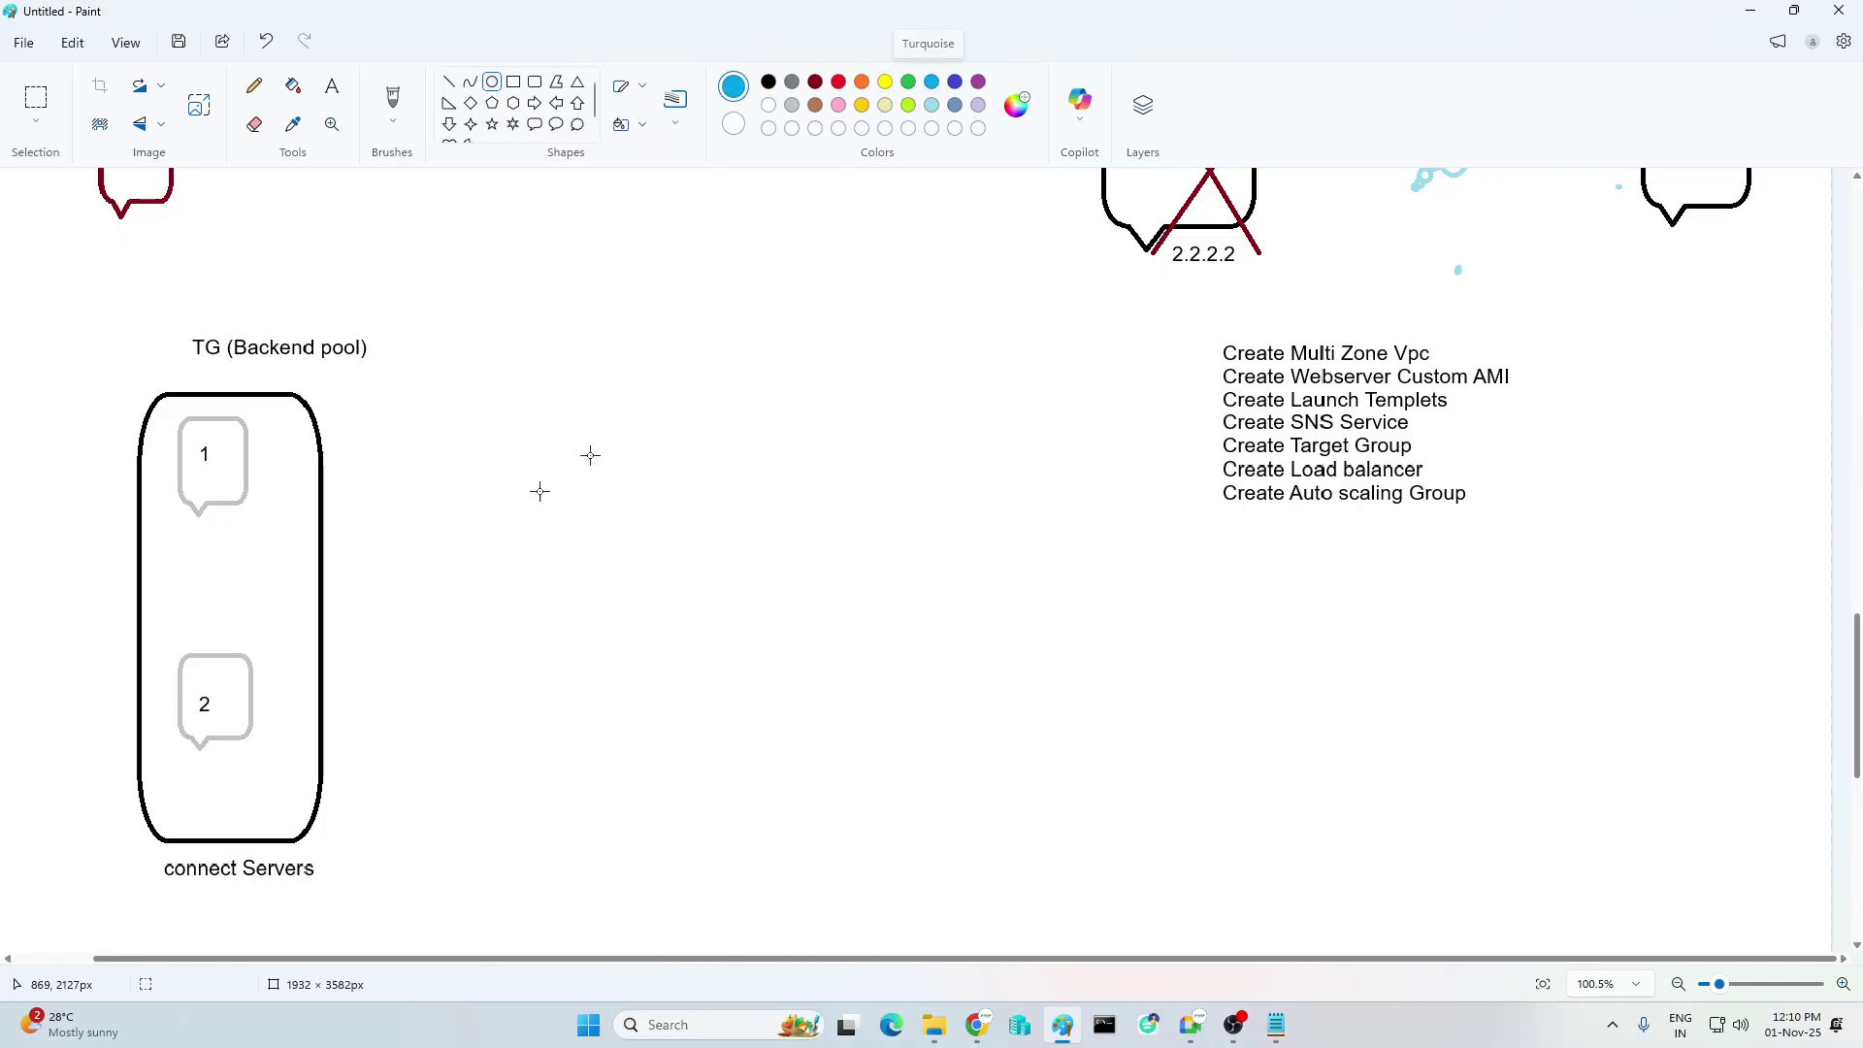
drag(285, 541, 369, 647)
click(62, 528)
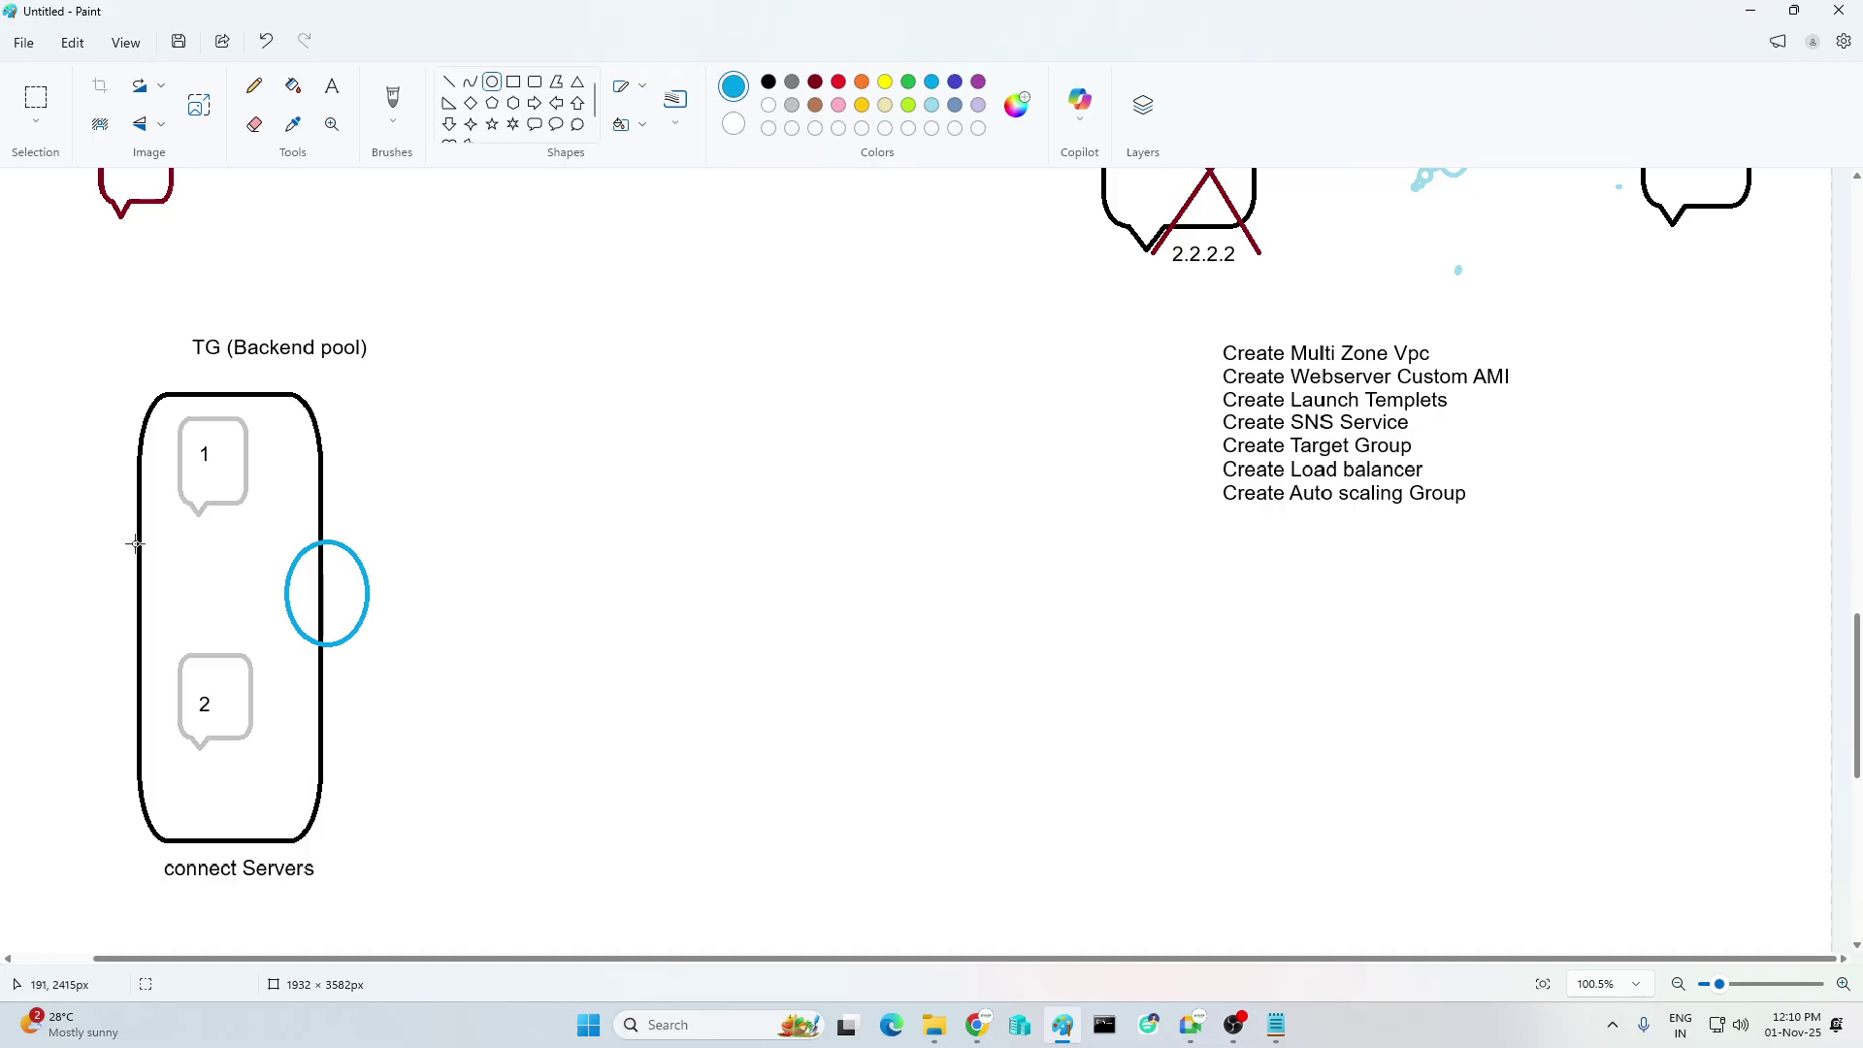
click(331, 86)
click(396, 634)
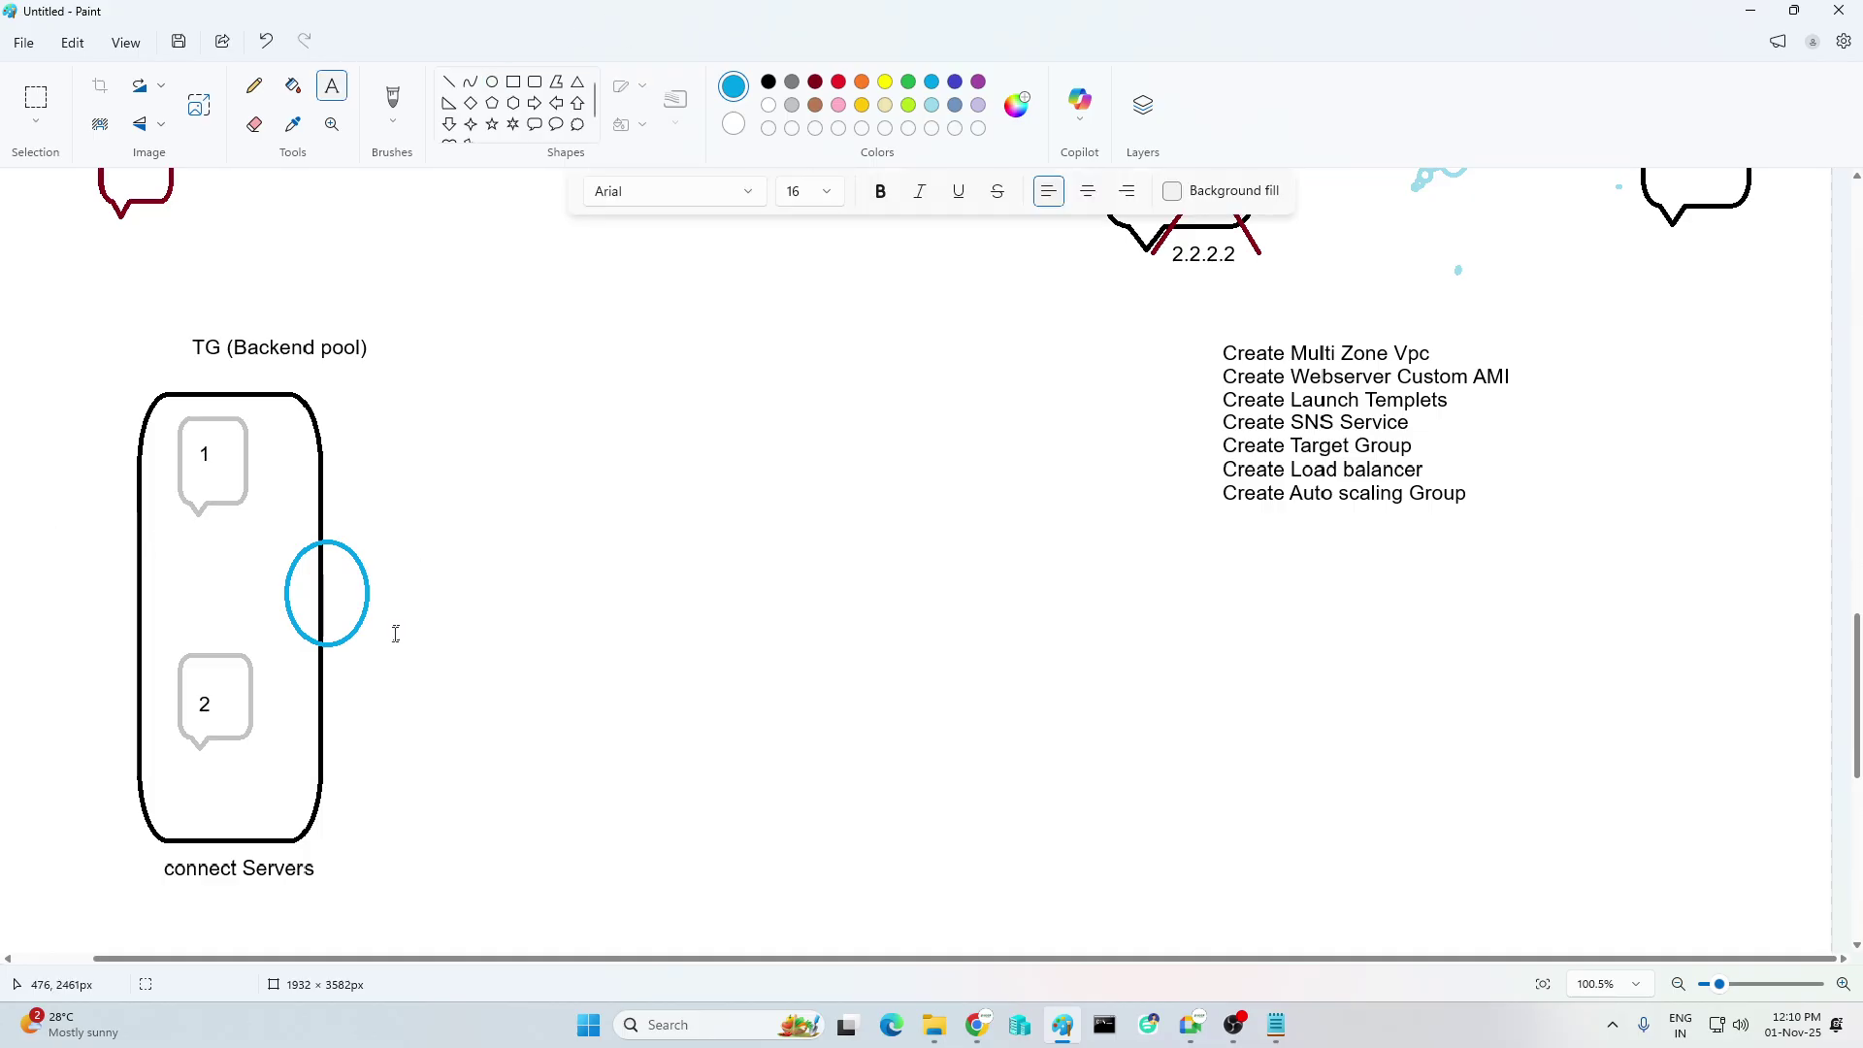
click(299, 576)
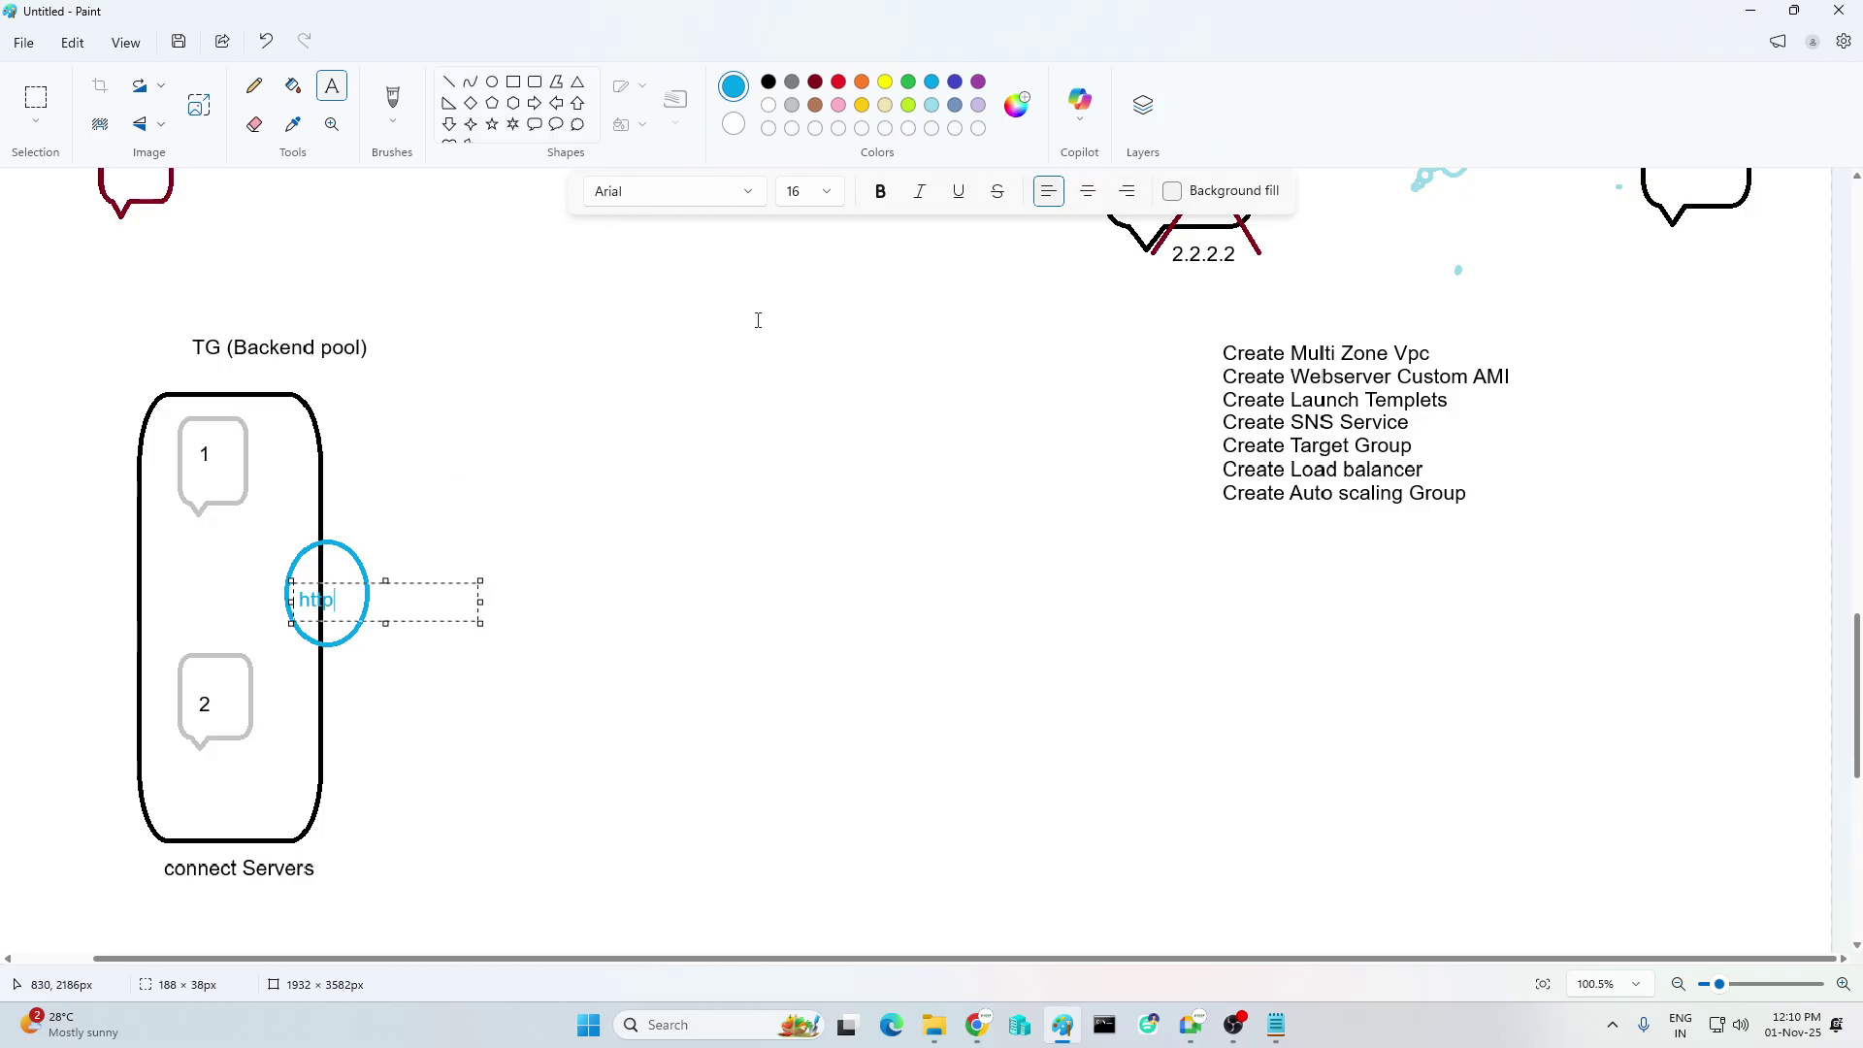
text(http/80)
key(ctrl+a)
click(816, 105)
click(805, 451)
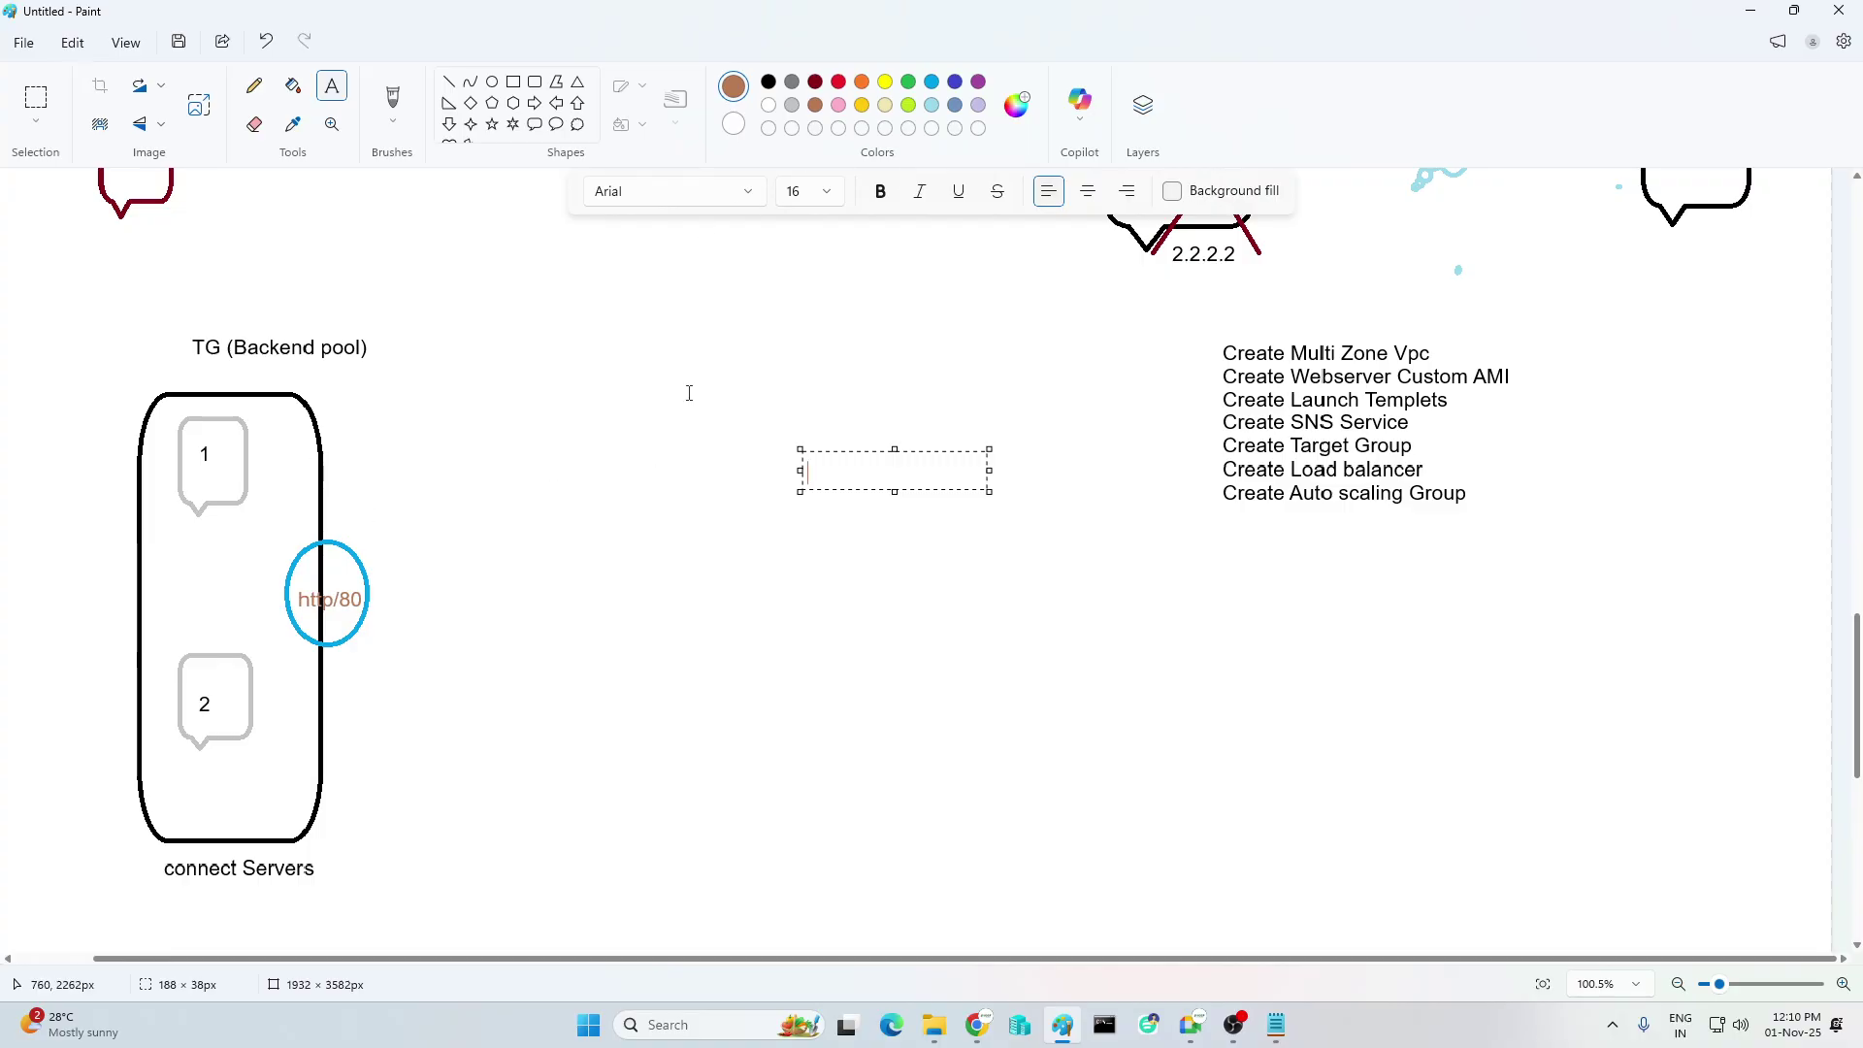
Step: Draw straight lines from the http/80 circle to callouts 1 and 2
click(448, 83)
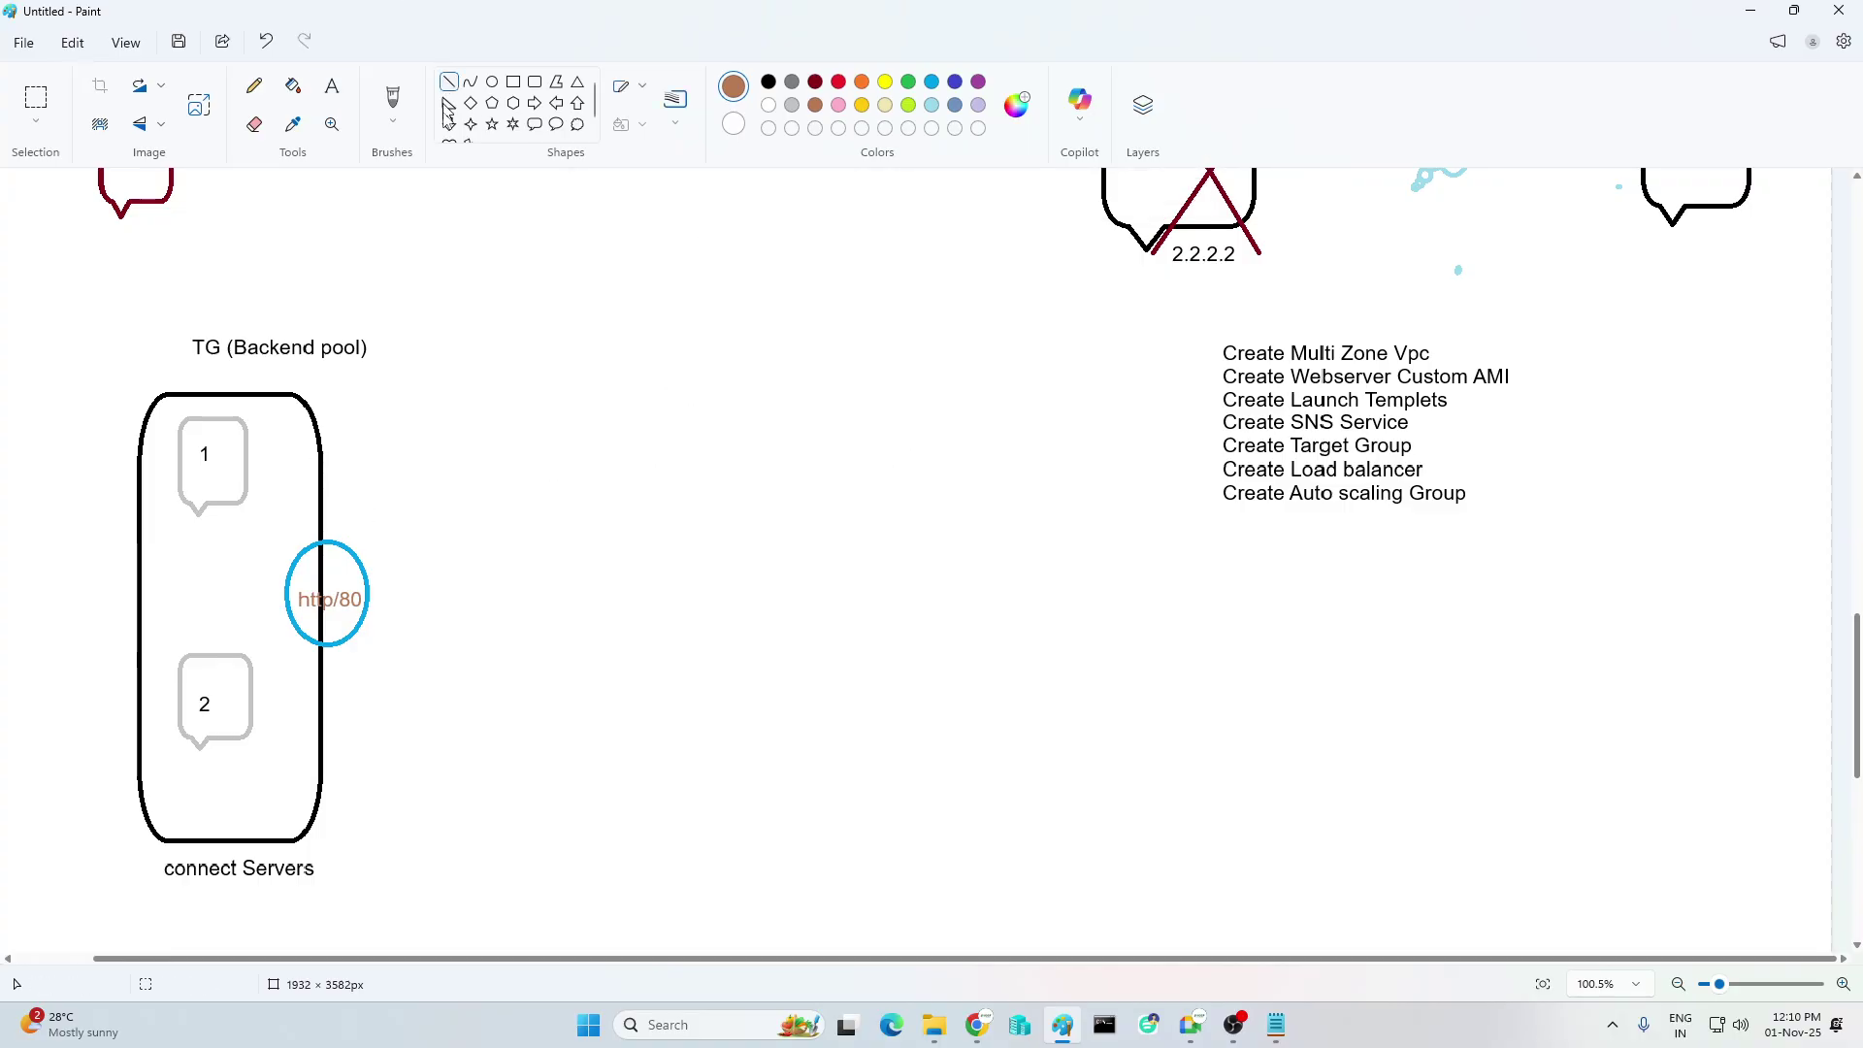
drag(298, 557, 215, 504)
drag(293, 612, 250, 704)
Step: Finish the line to callout 2, then return to the AWS EC2 console and scroll its sidebar
click(736, 430)
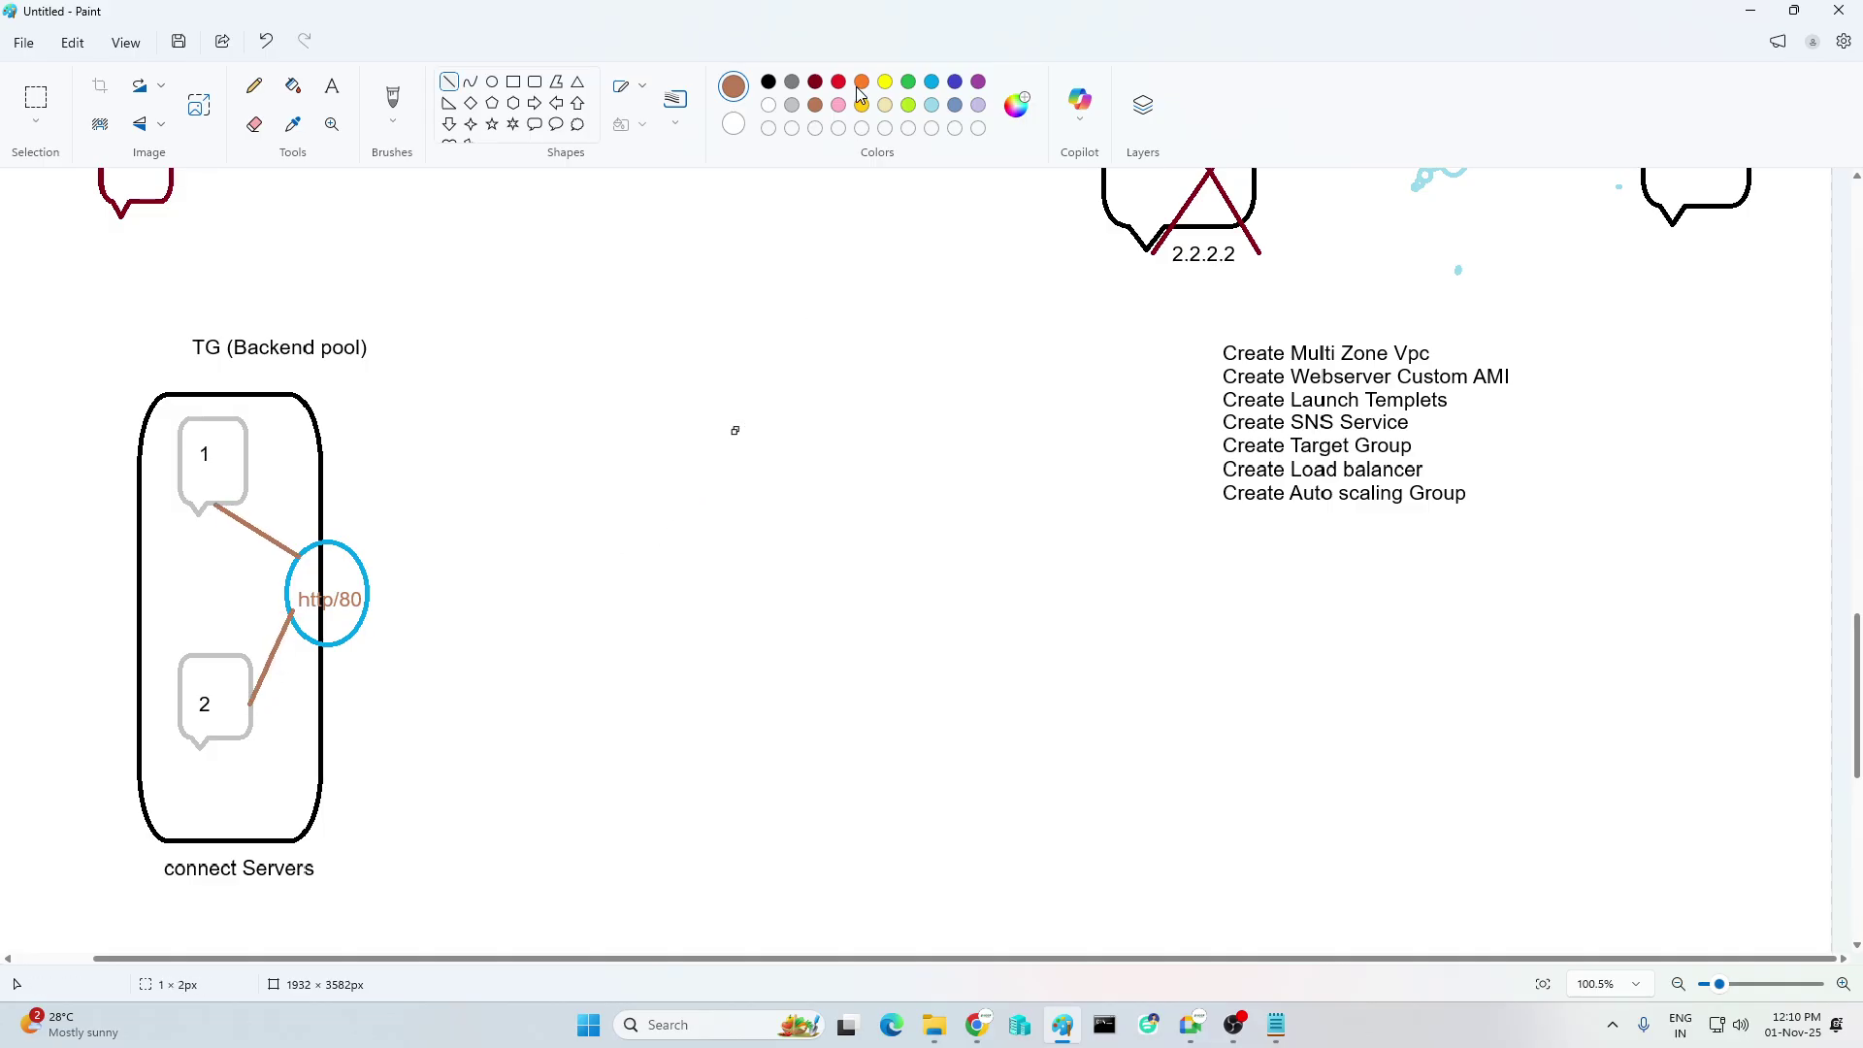
mouse_move(977, 1025)
click(972, 961)
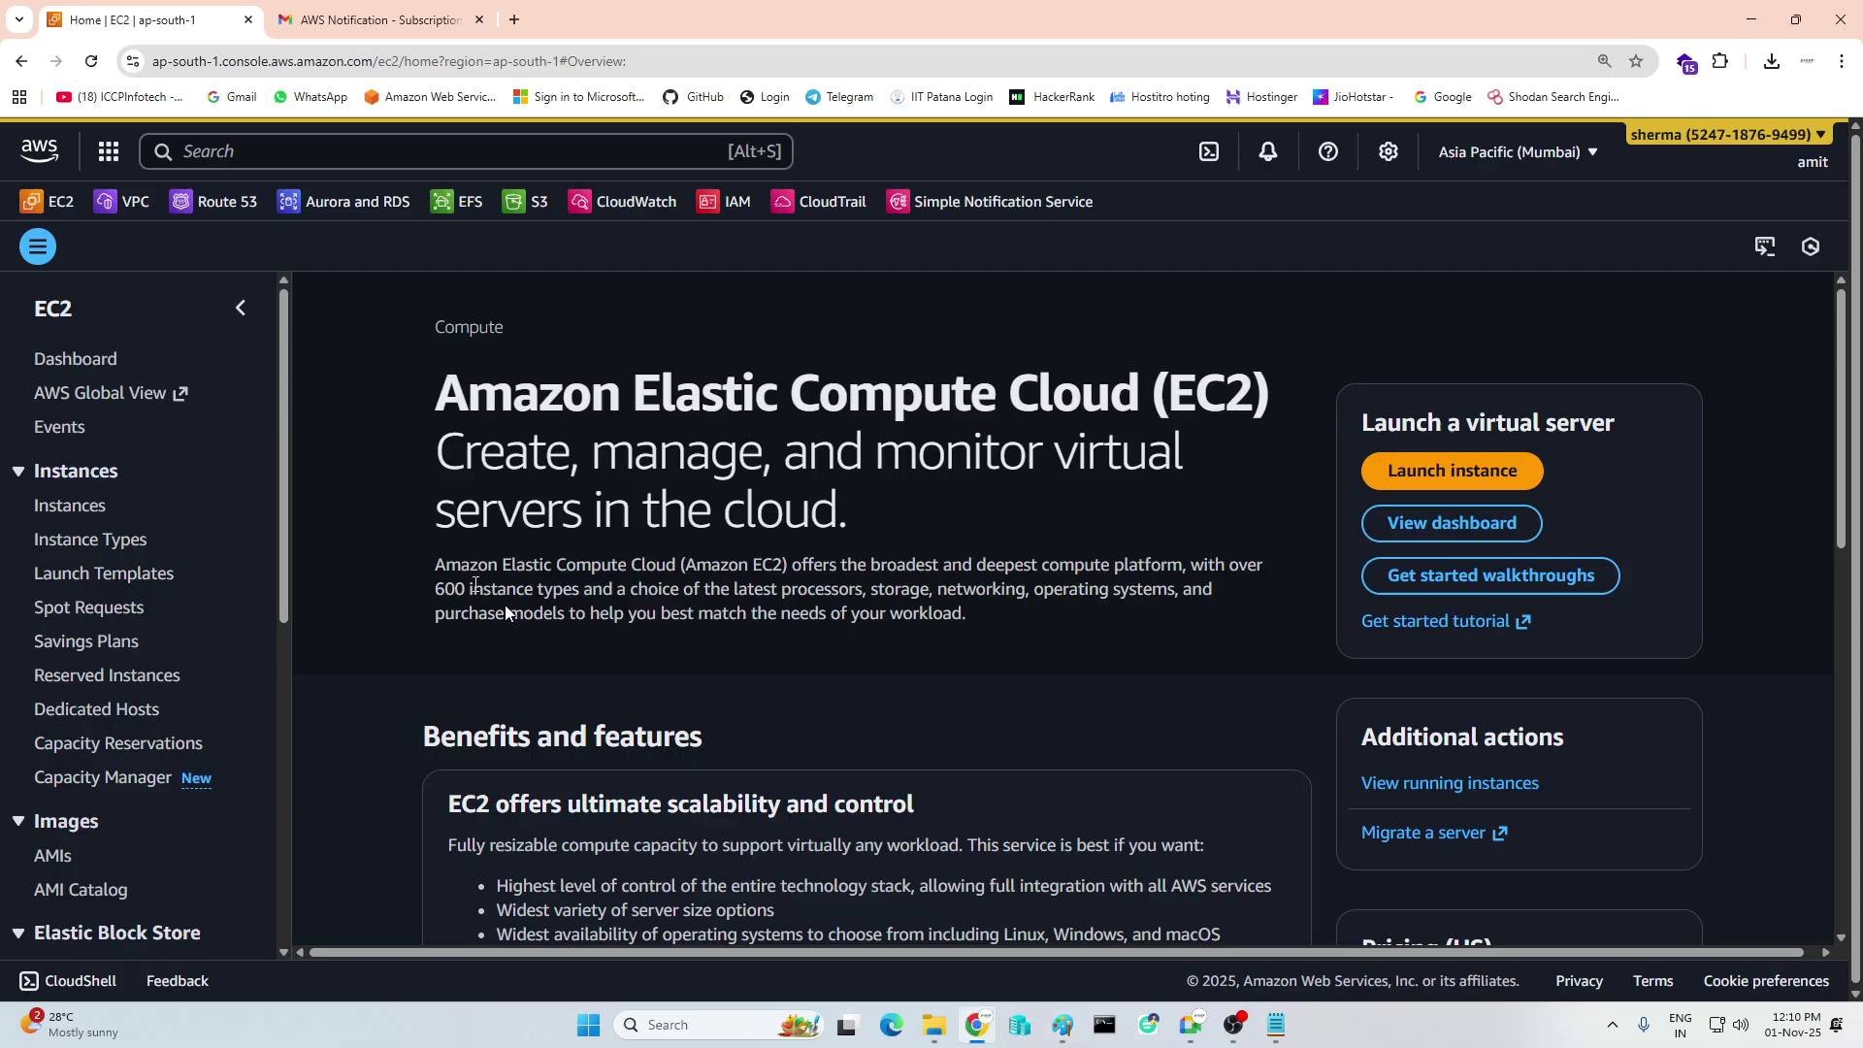
scroll(86, 774, down, 1)
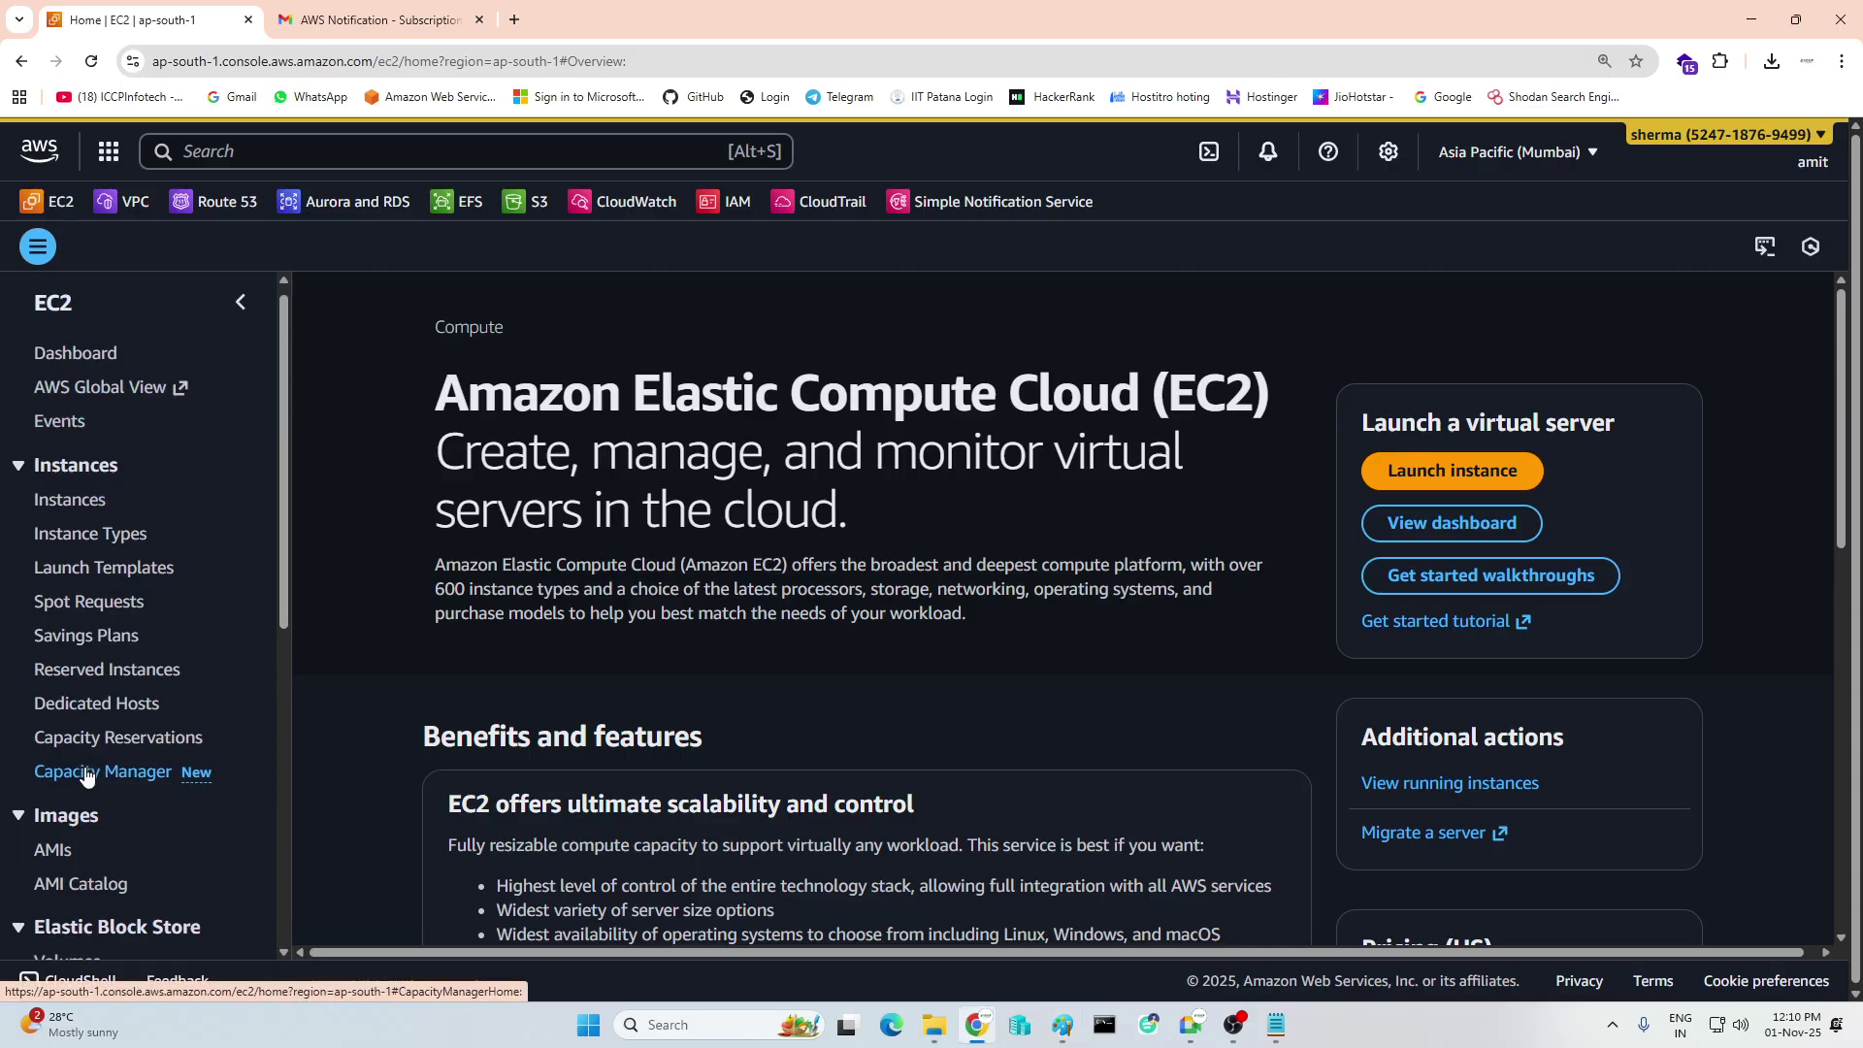
scroll(86, 774, down, 6)
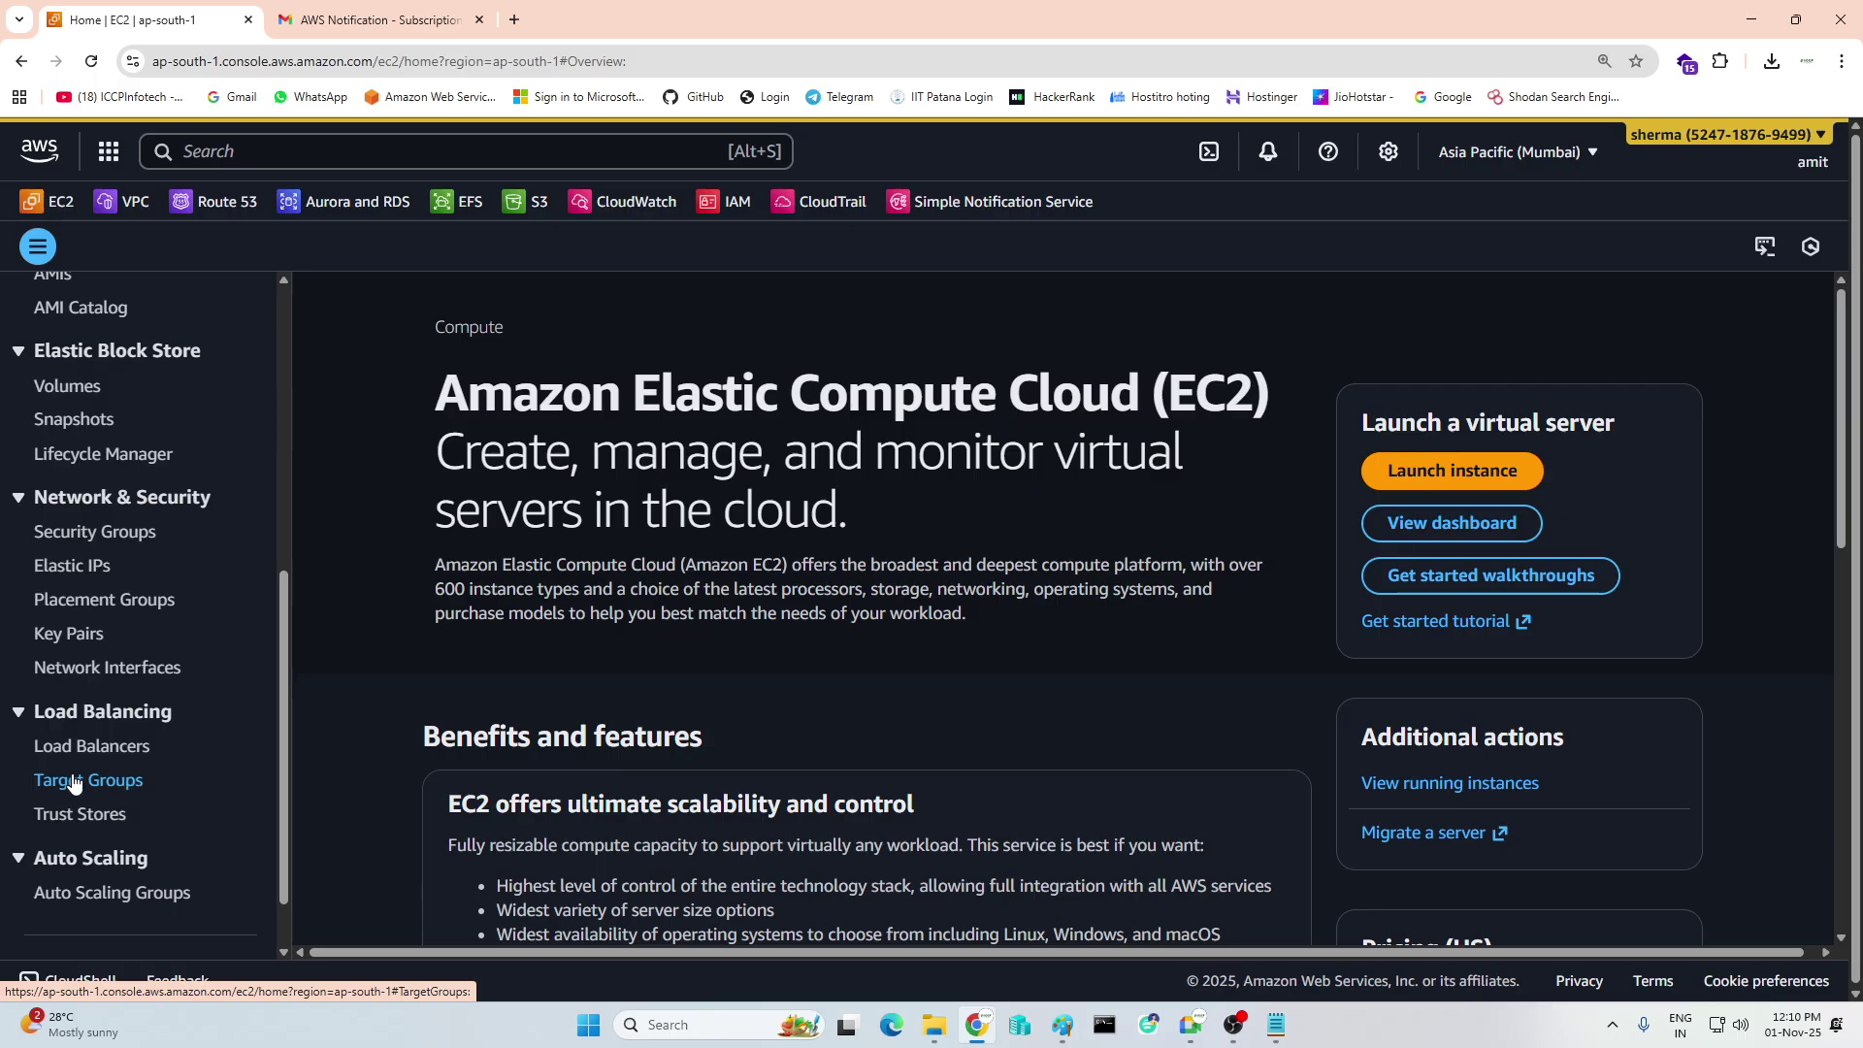
Step: Start a new target group from Target Groups and name it my-backend-tg
click(73, 782)
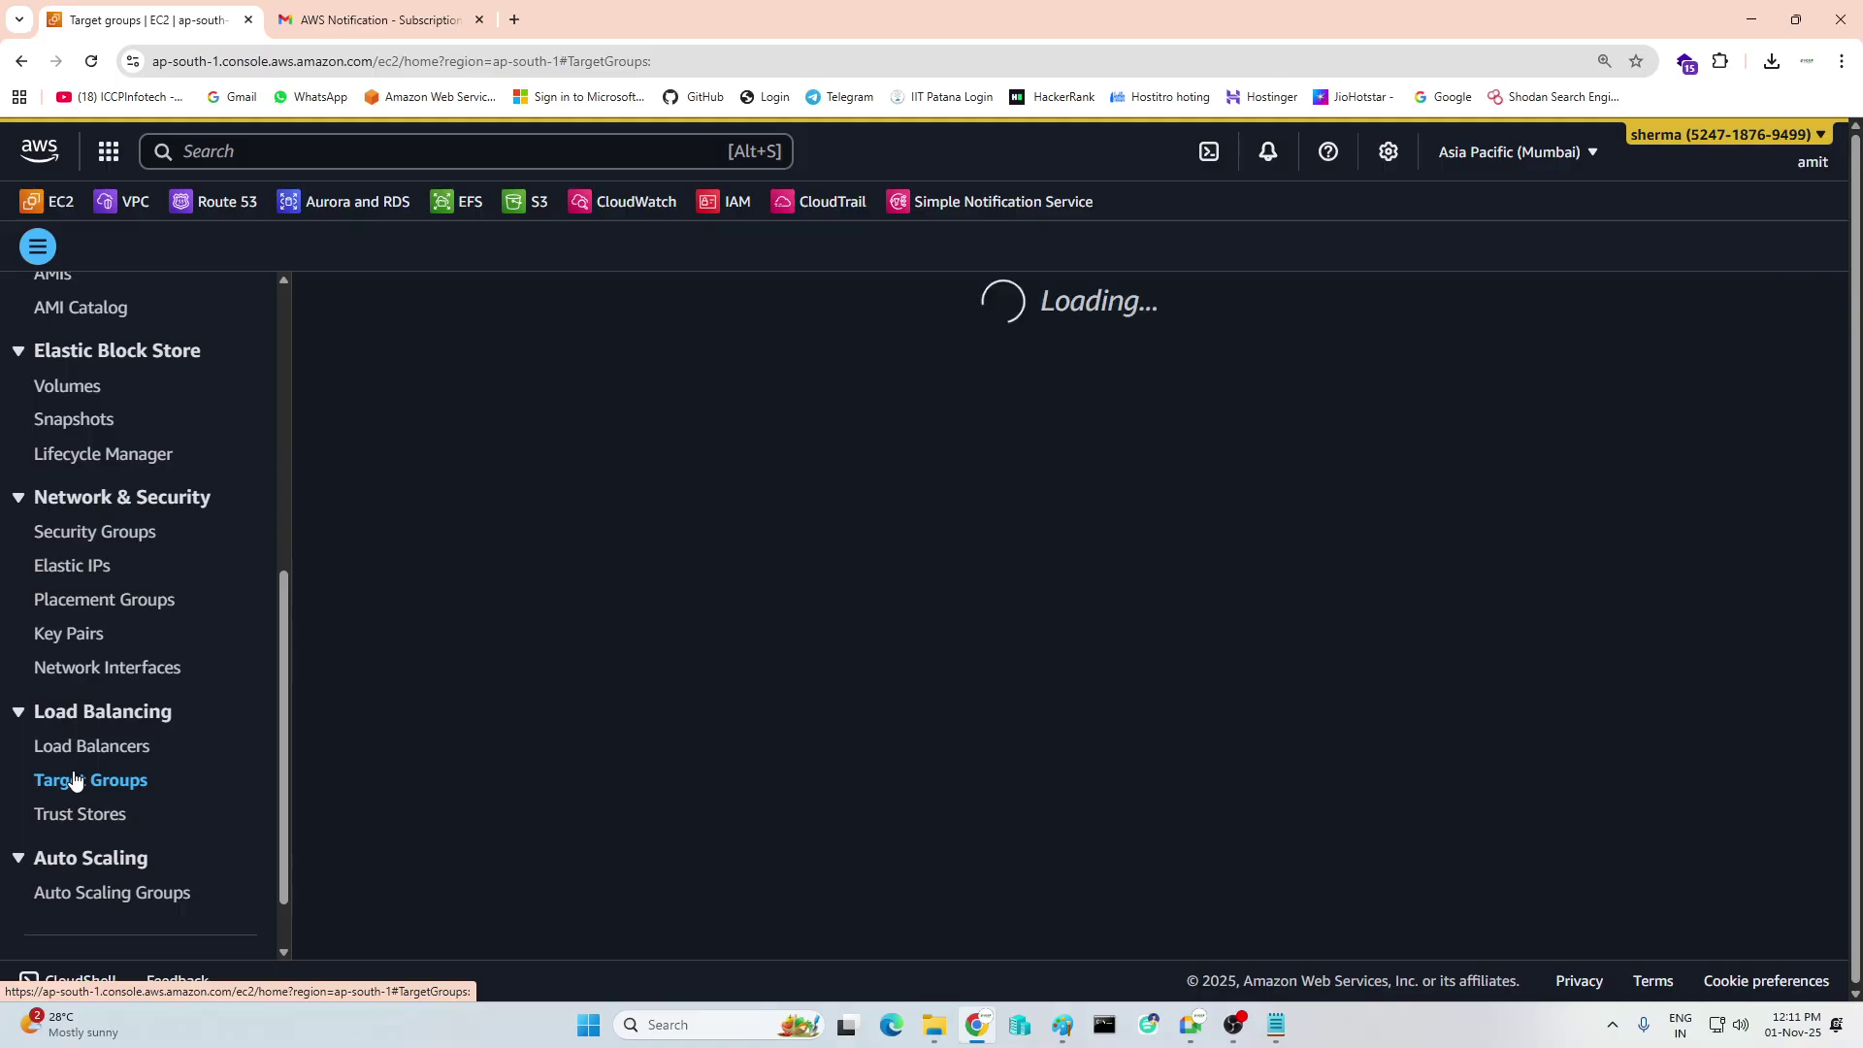
click(1712, 305)
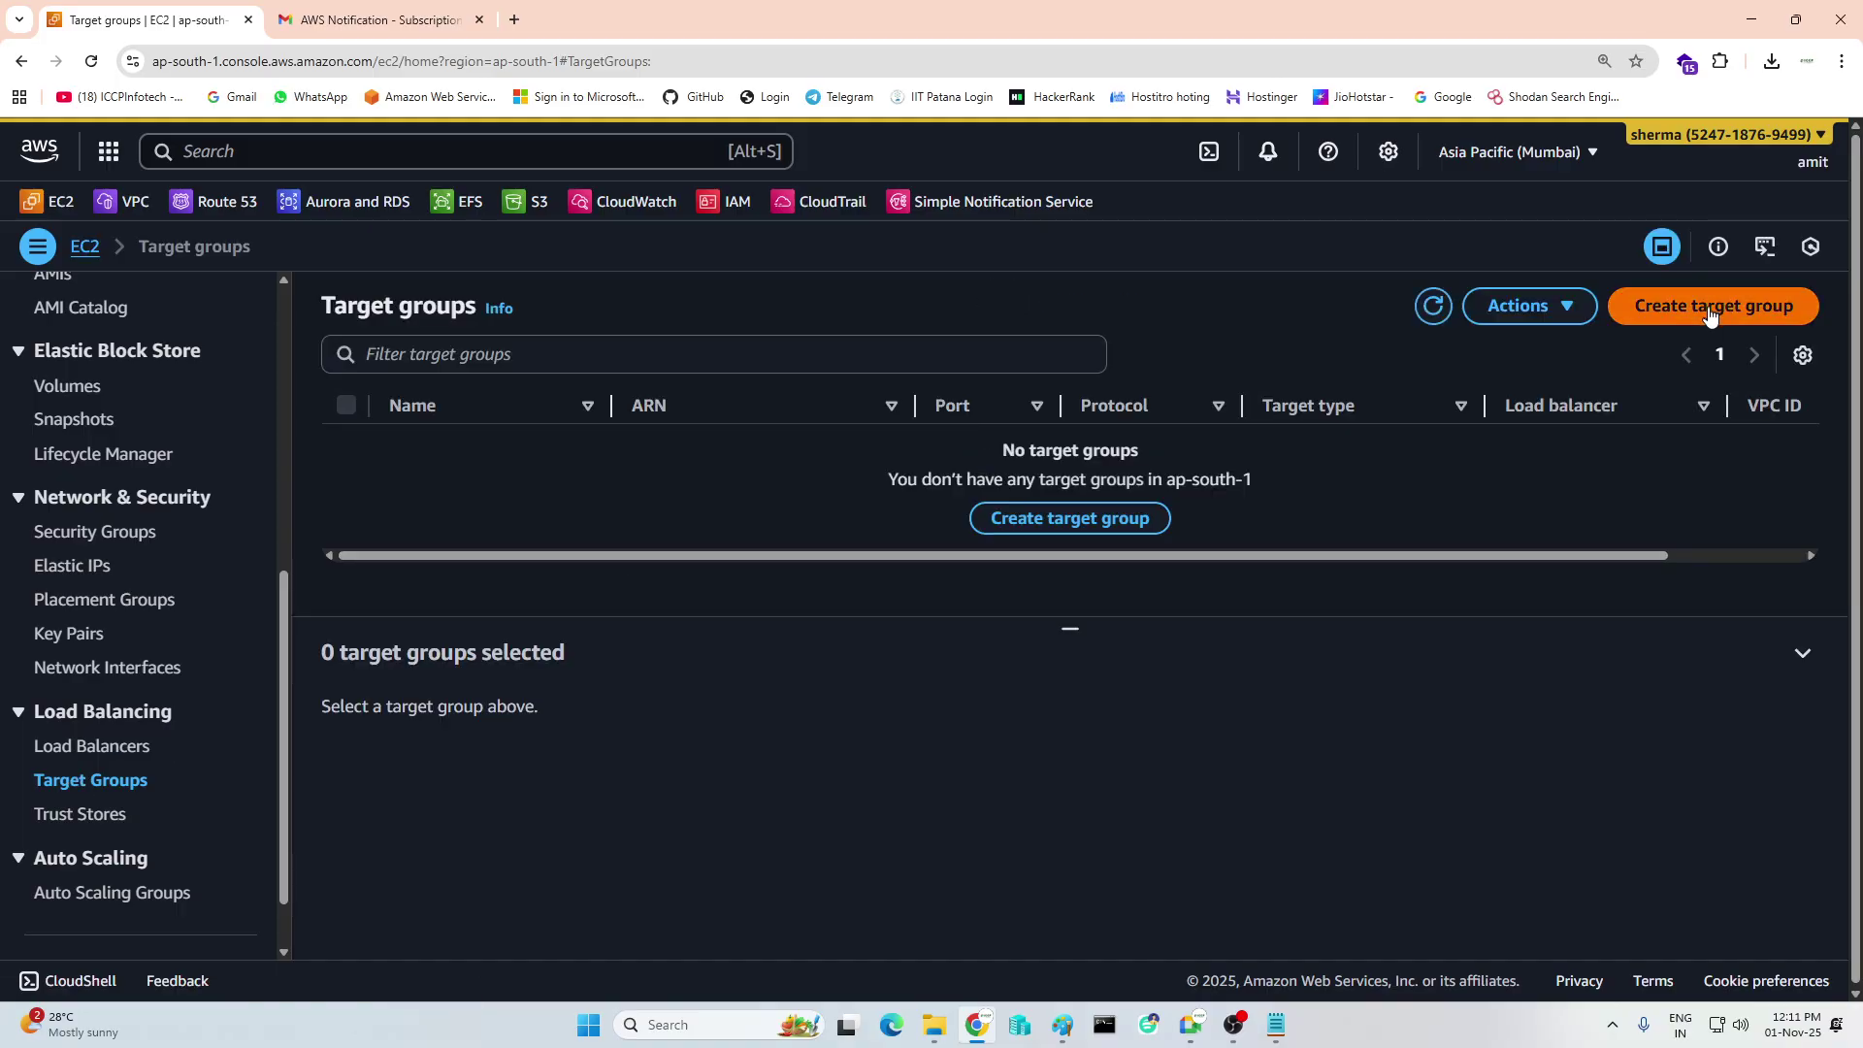
scroll(561, 709, down, 1)
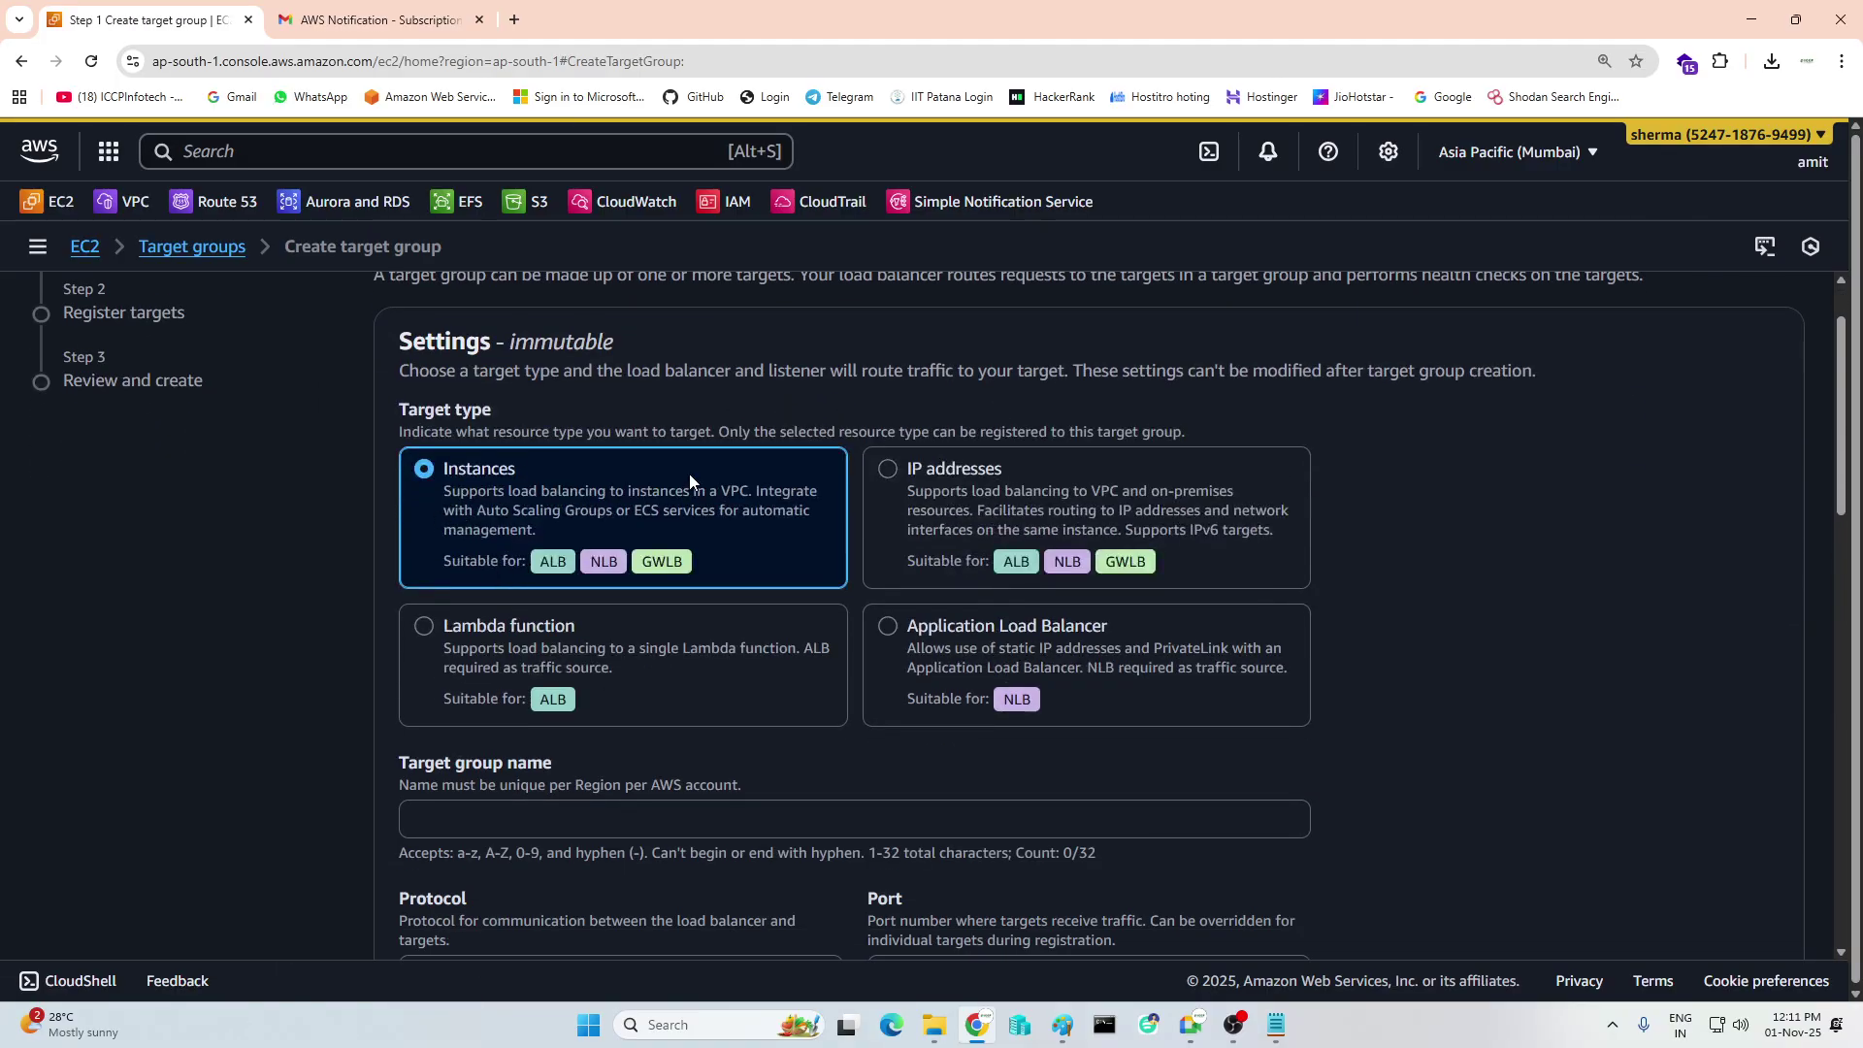
scroll(511, 486, down, 3)
click(514, 527)
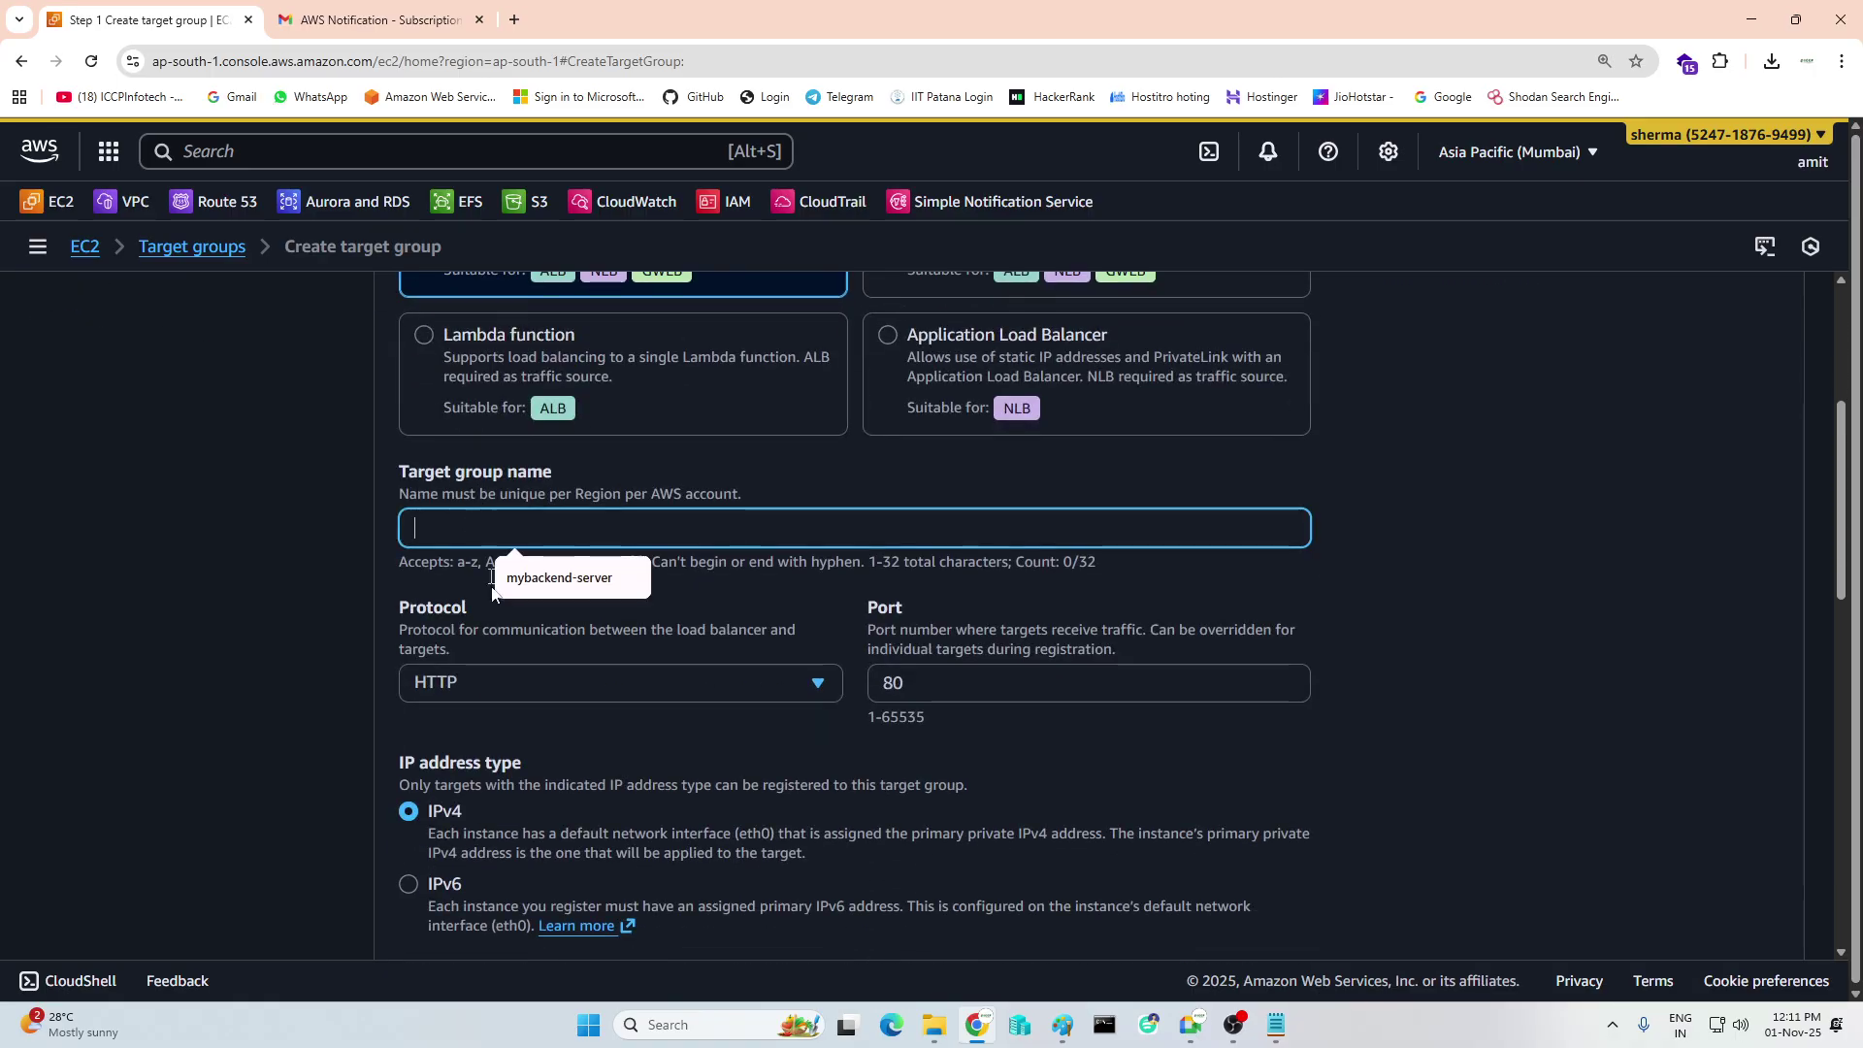
text(my-)
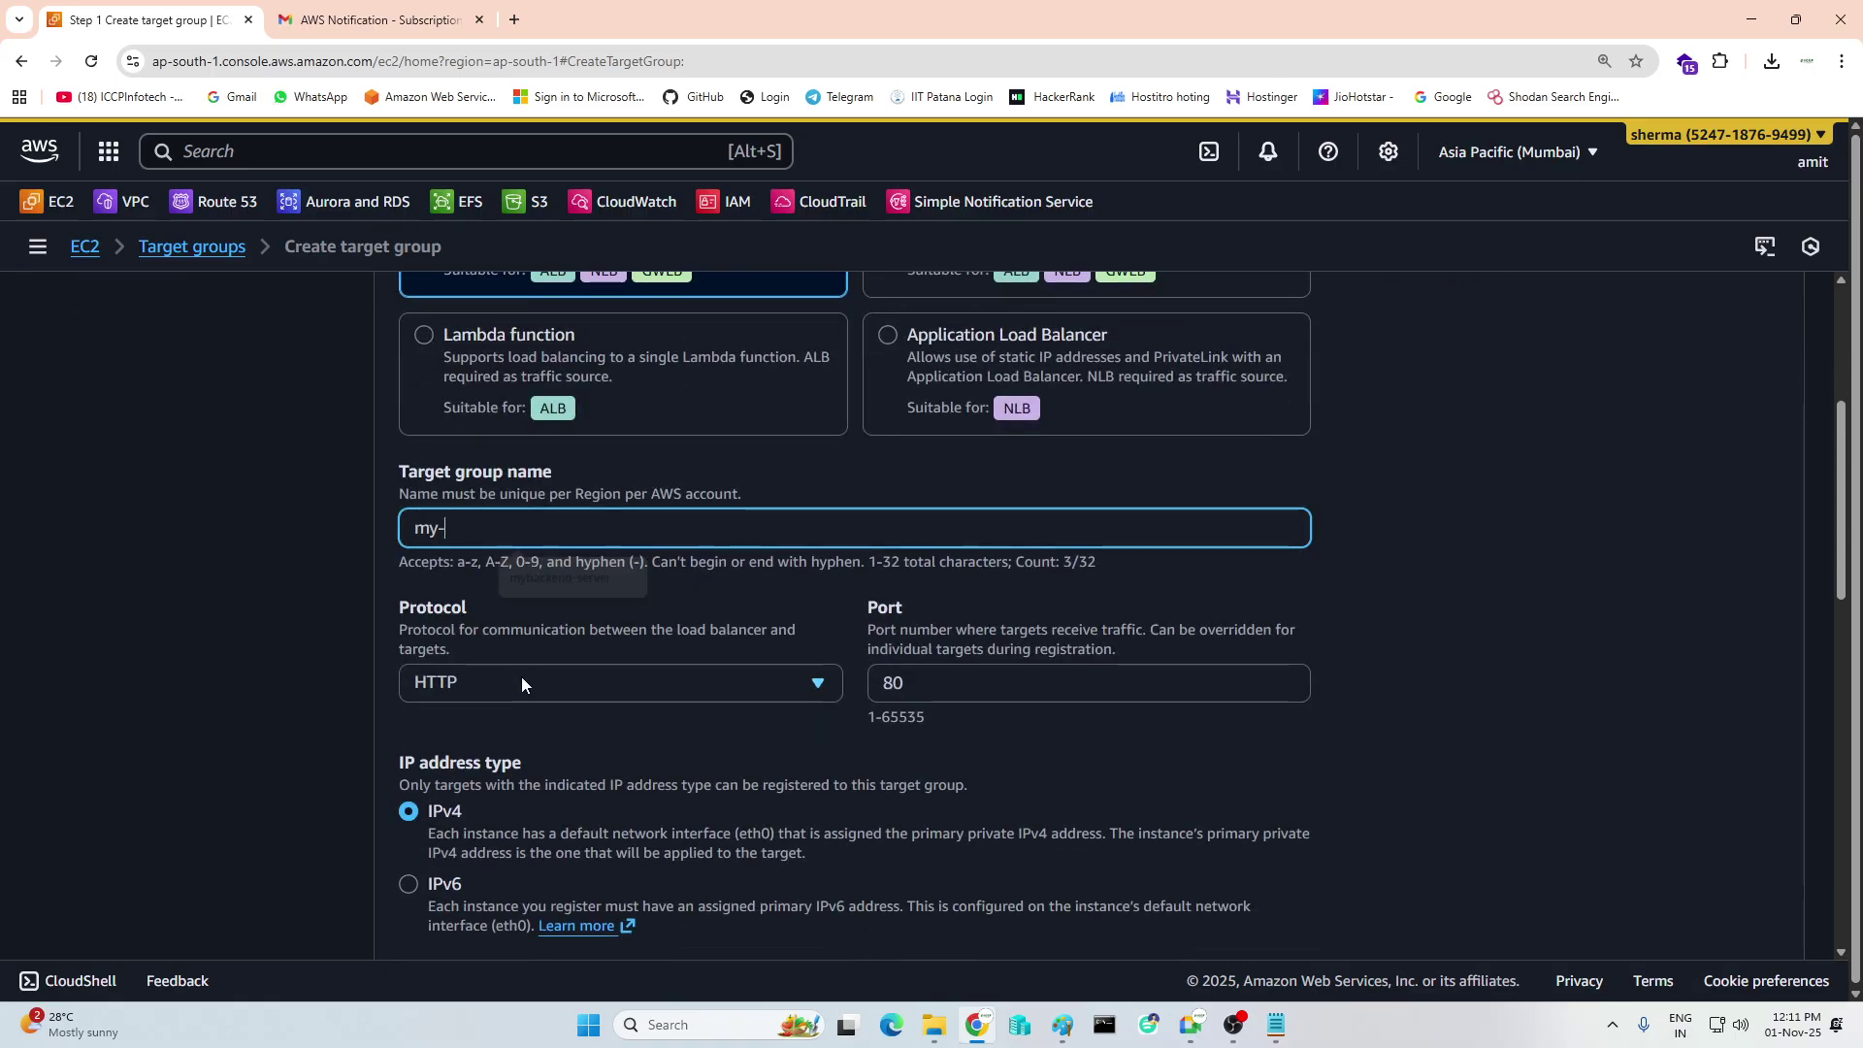
text(backen)
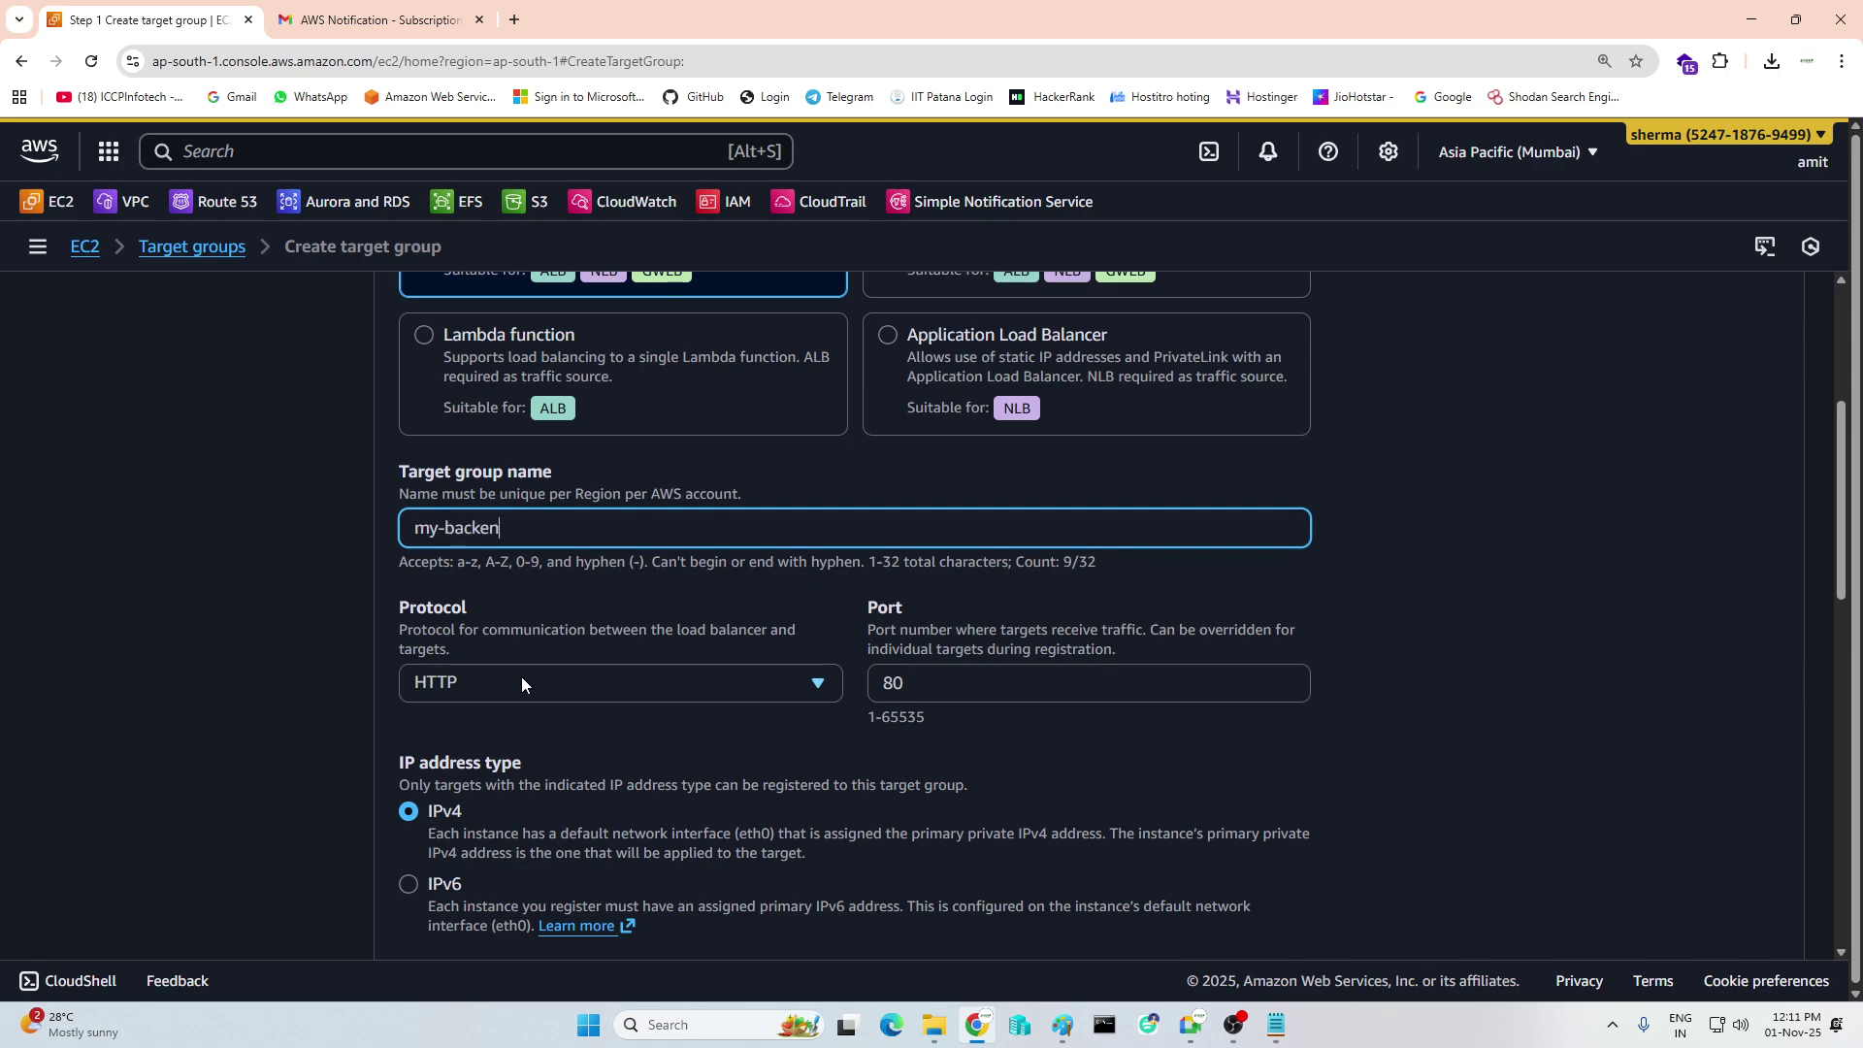
text(d-tg)
Step: Select the project-vpc1 VPC and create the target group with no targets registered
scroll(781, 594, down, 3)
scroll(781, 594, down, 2)
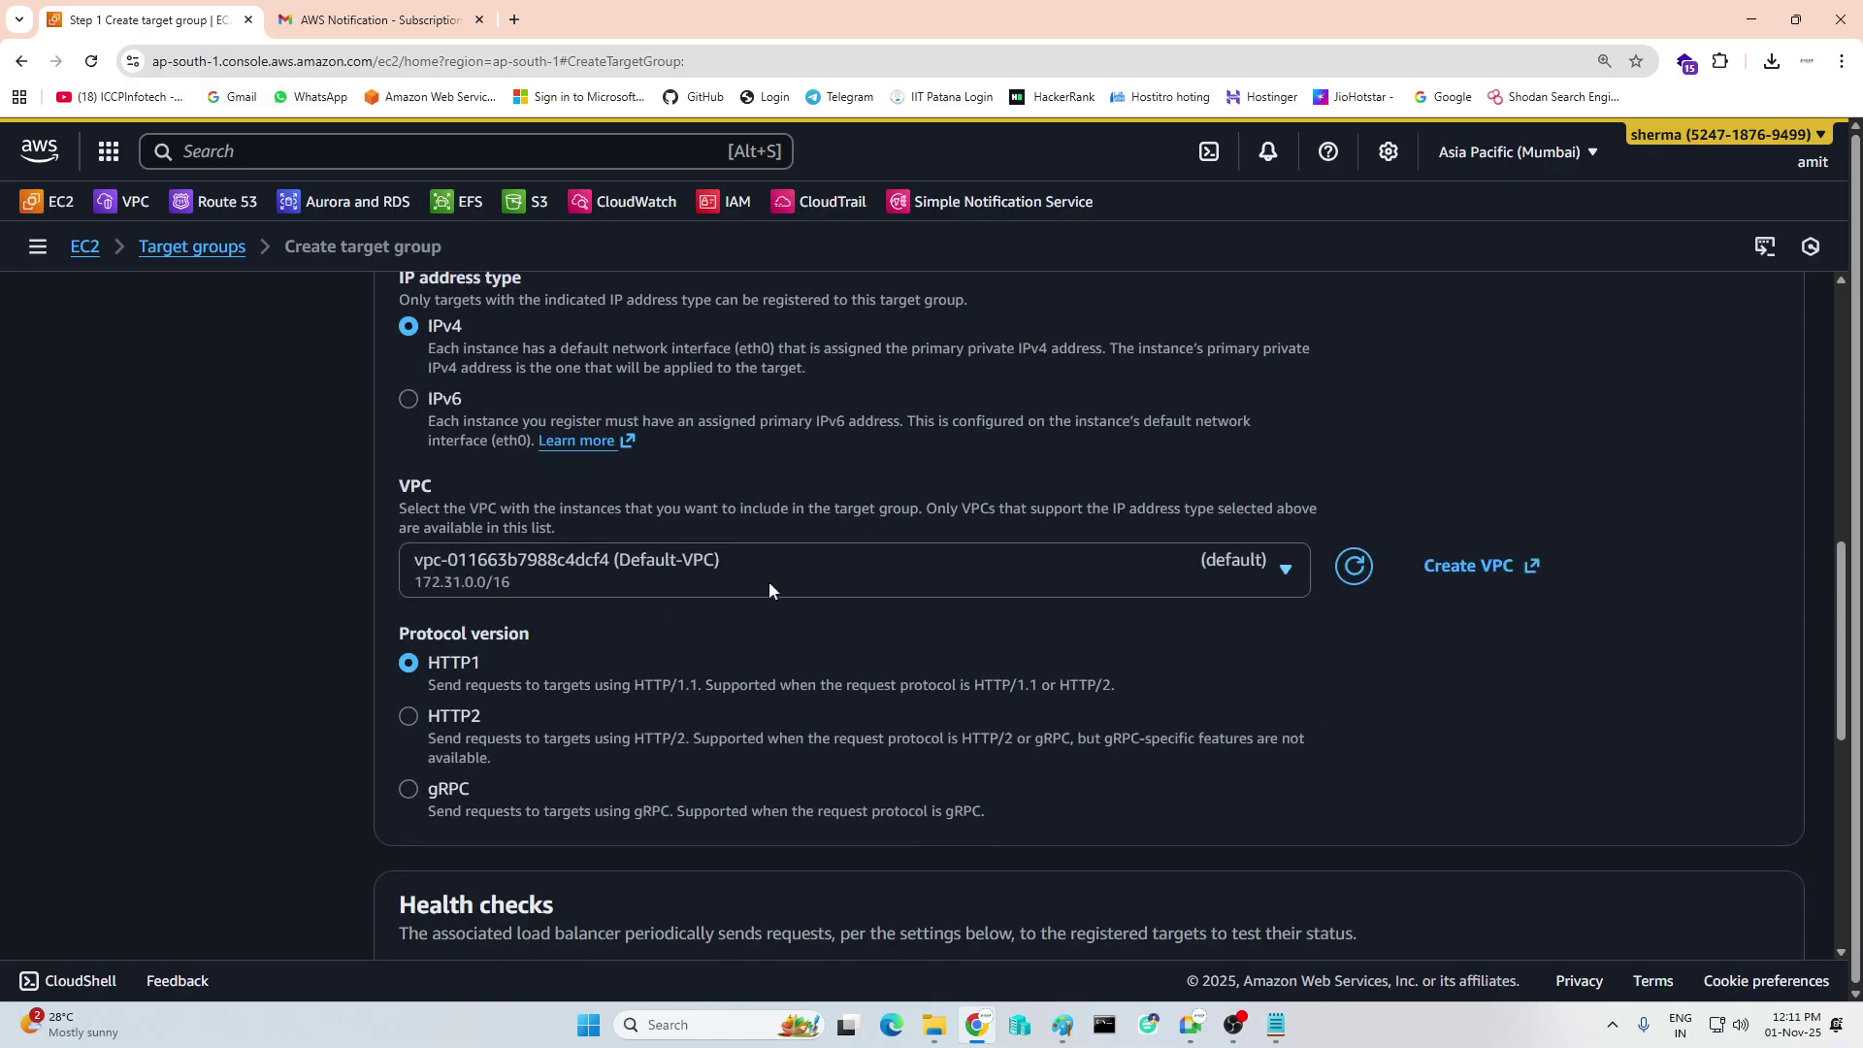
click(906, 555)
click(547, 725)
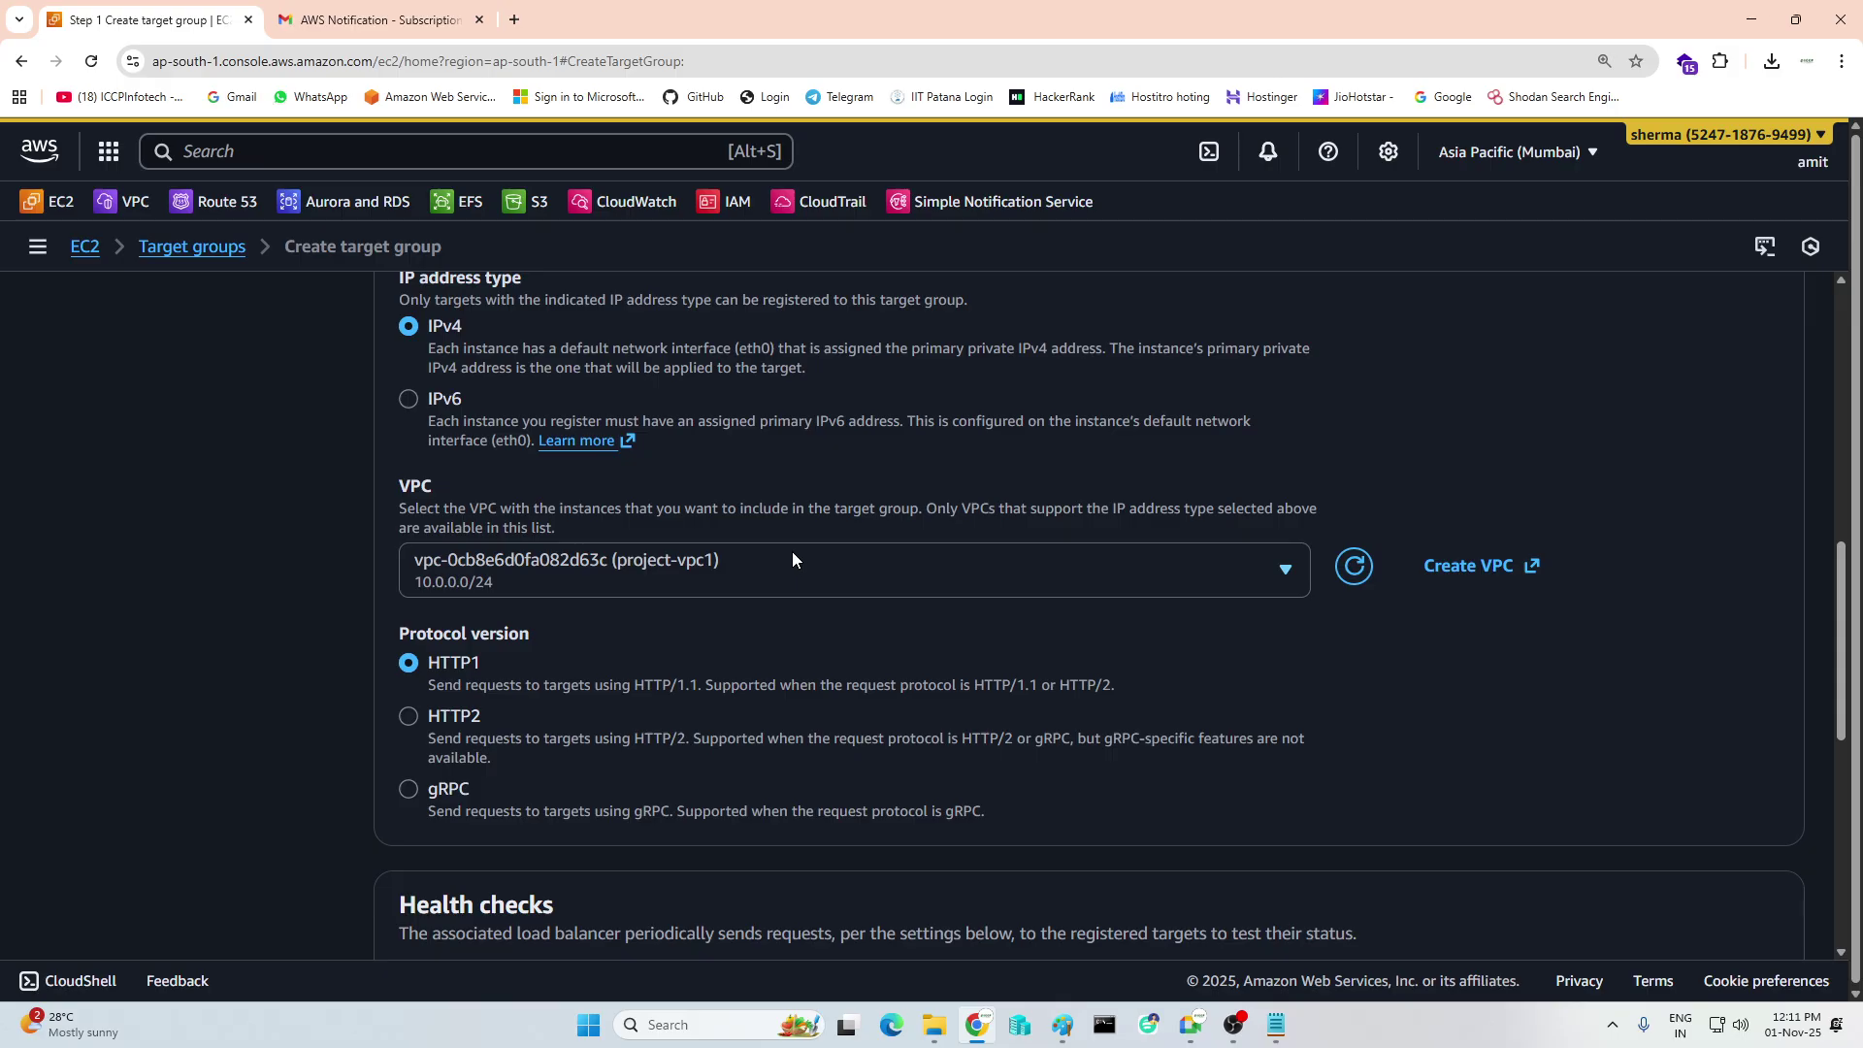
scroll(791, 551, down, 7)
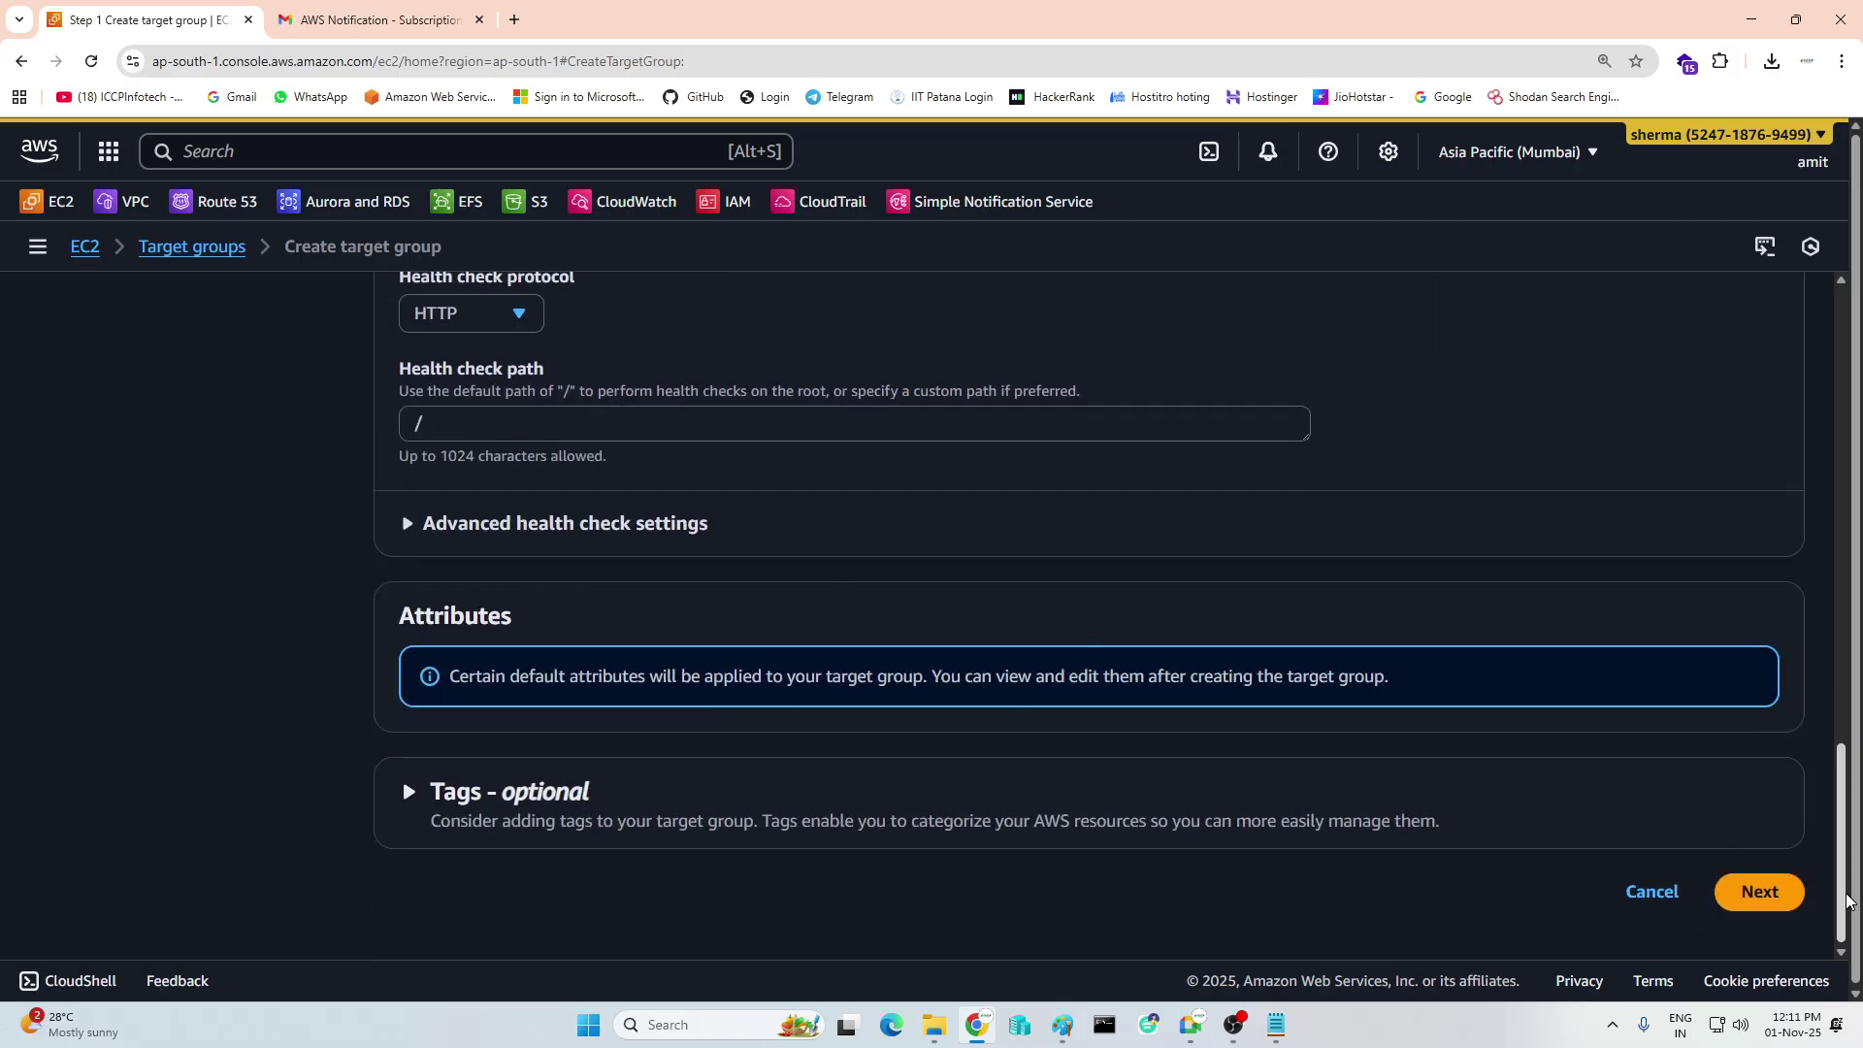
click(1770, 893)
scroll(1420, 737, down, 5)
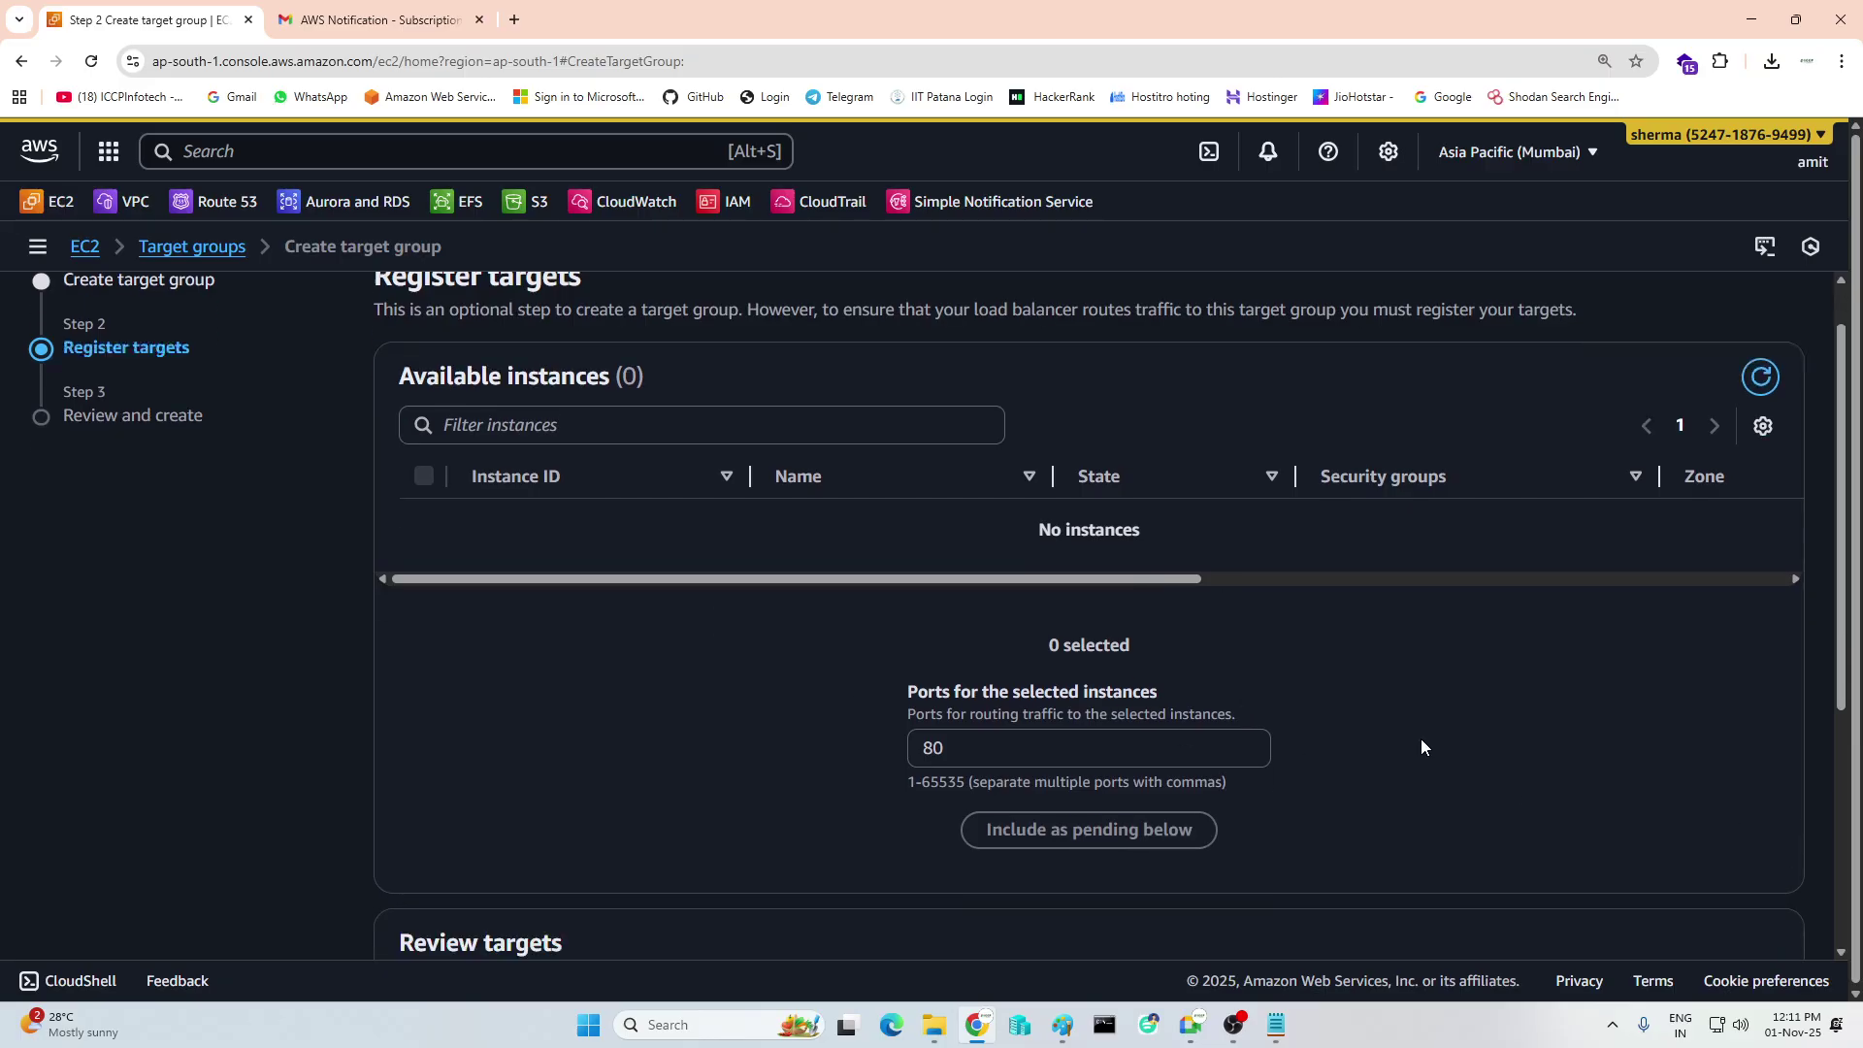
click(1751, 893)
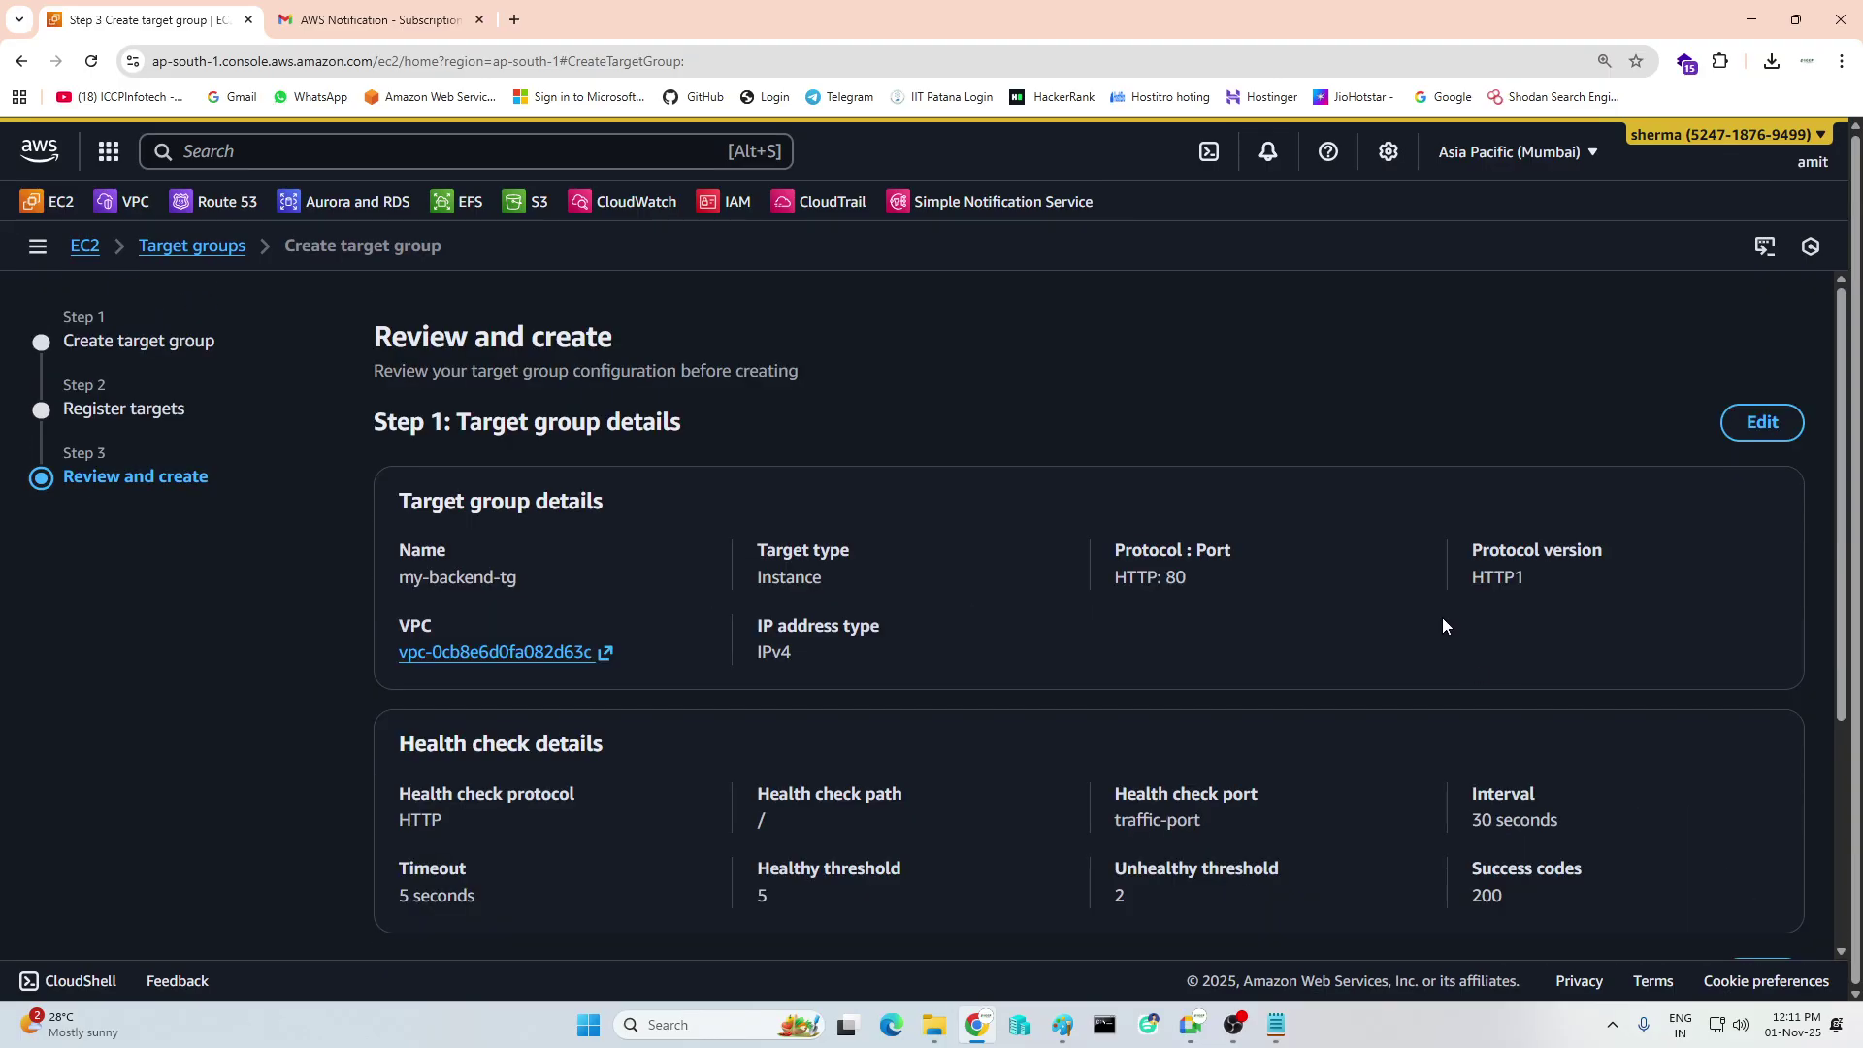
scroll(1443, 617, down, 4)
click(1649, 891)
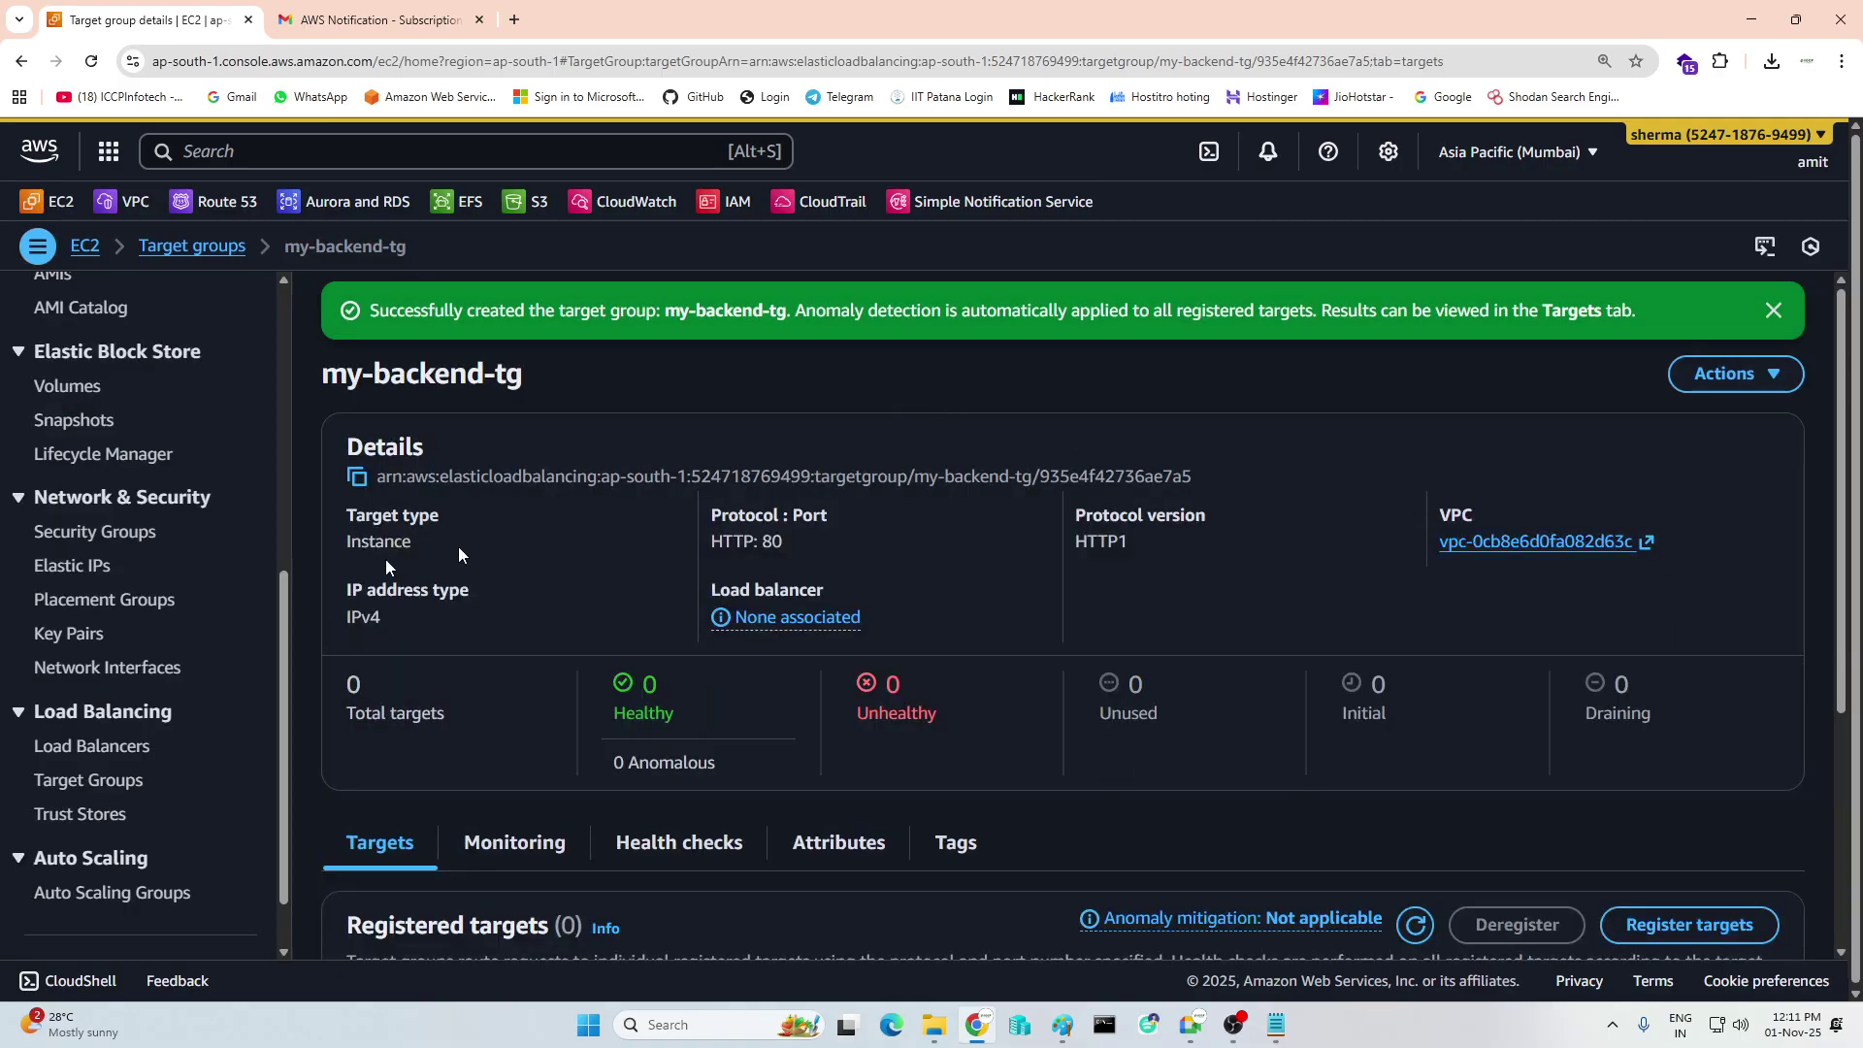
click(1752, 19)
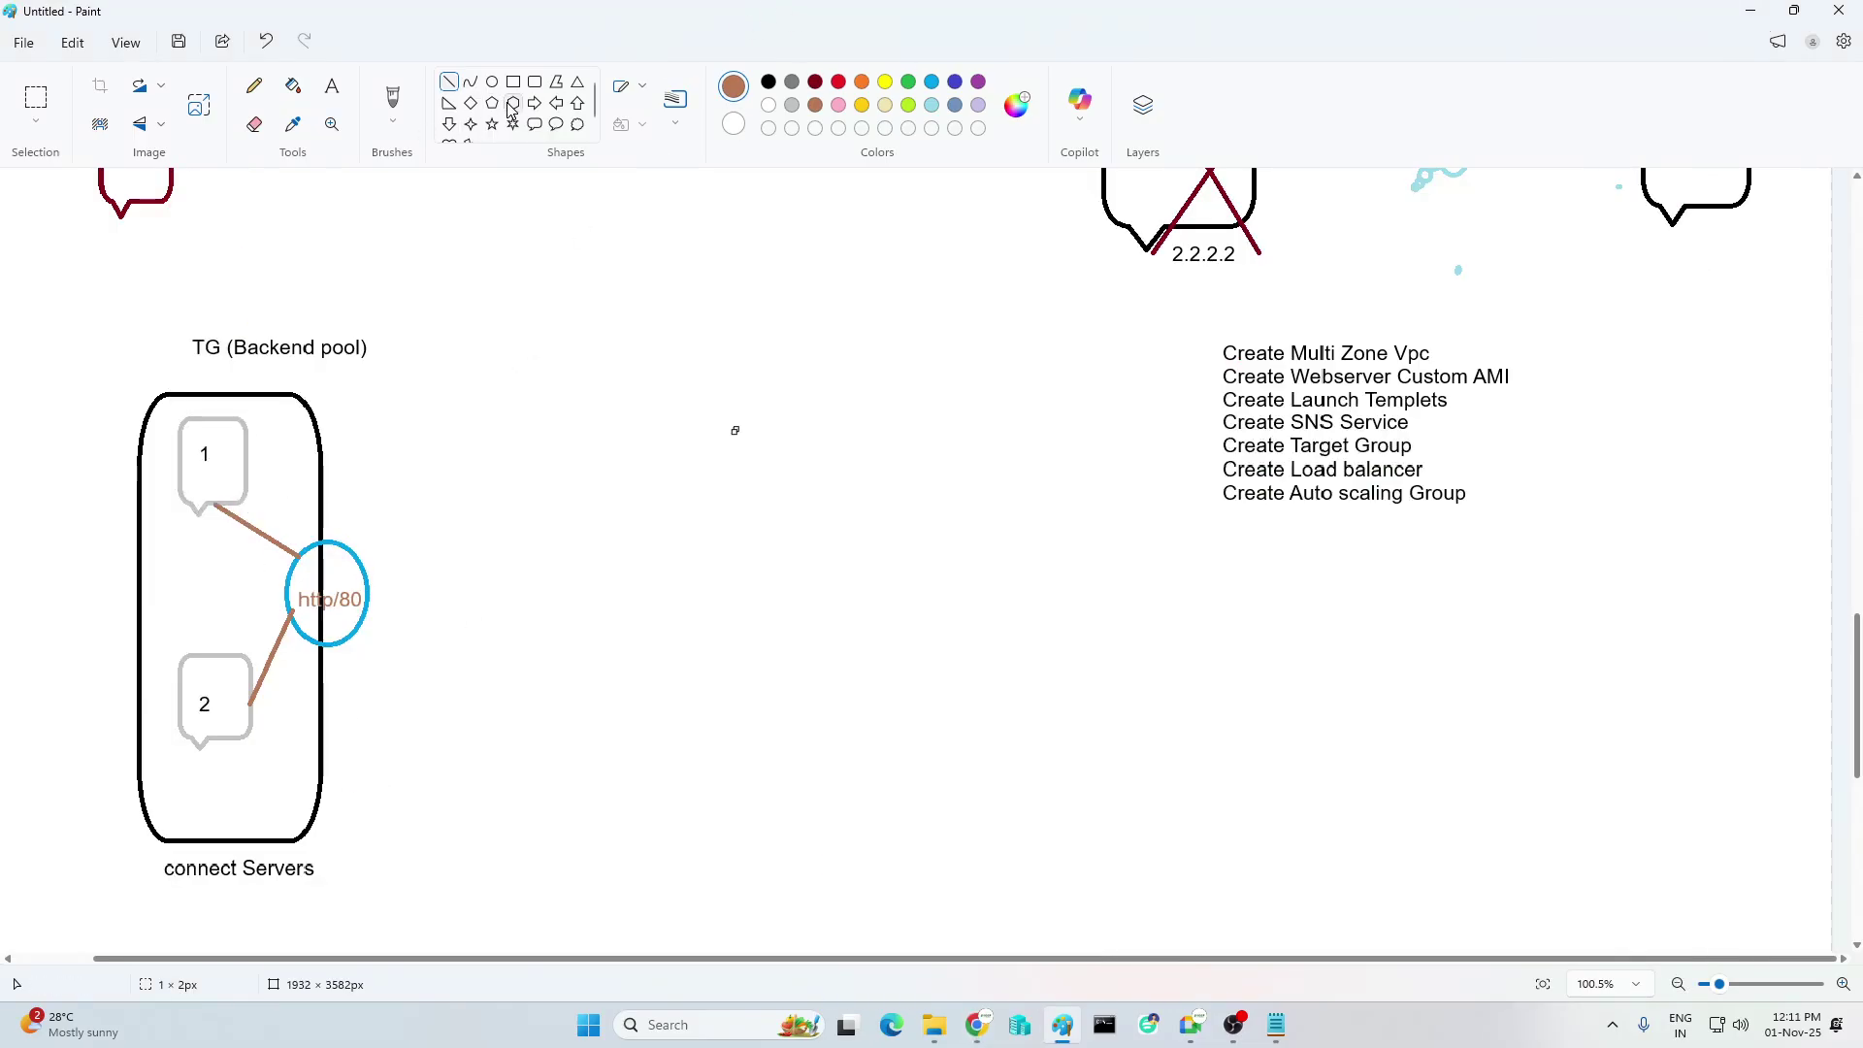
Step: Draw a gold diamond to the right of the TG (Backend pool) box
click(472, 104)
click(862, 106)
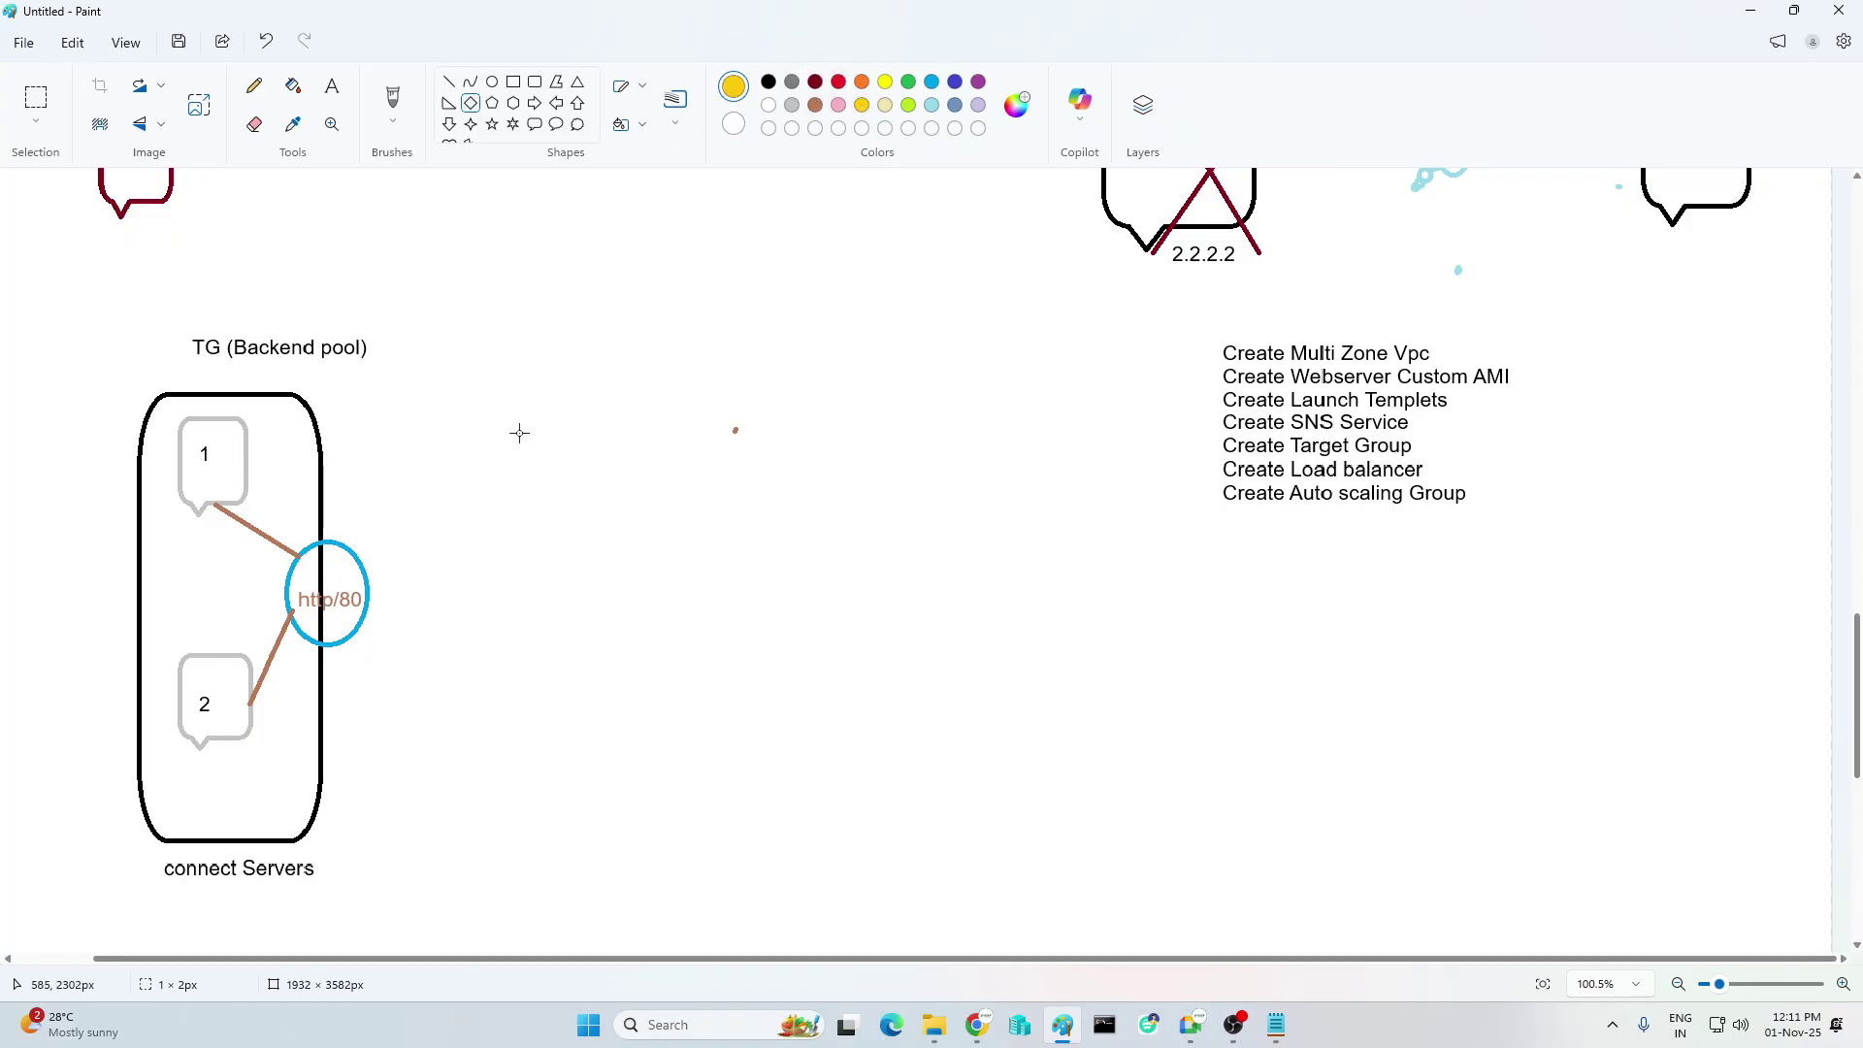
drag(519, 433, 774, 767)
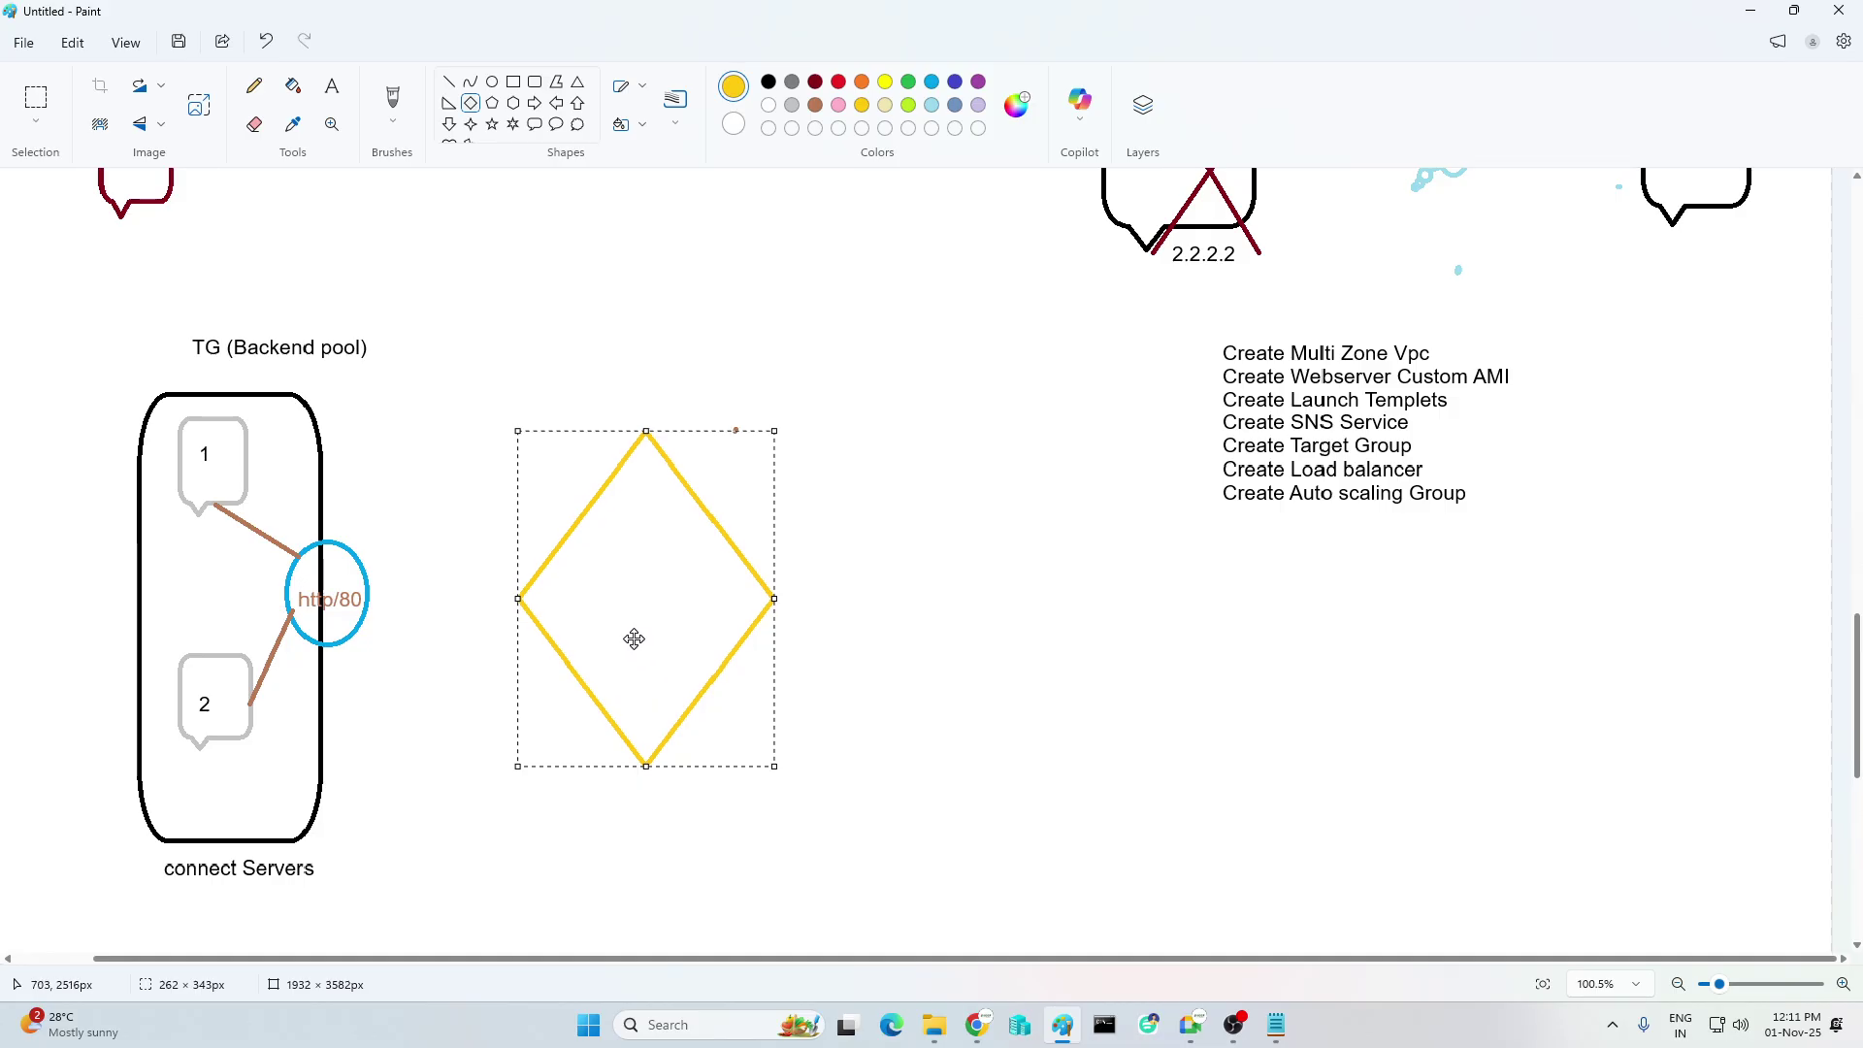
click(1002, 511)
Step: Type 'Load Balancer' in black inside the diamond
click(331, 85)
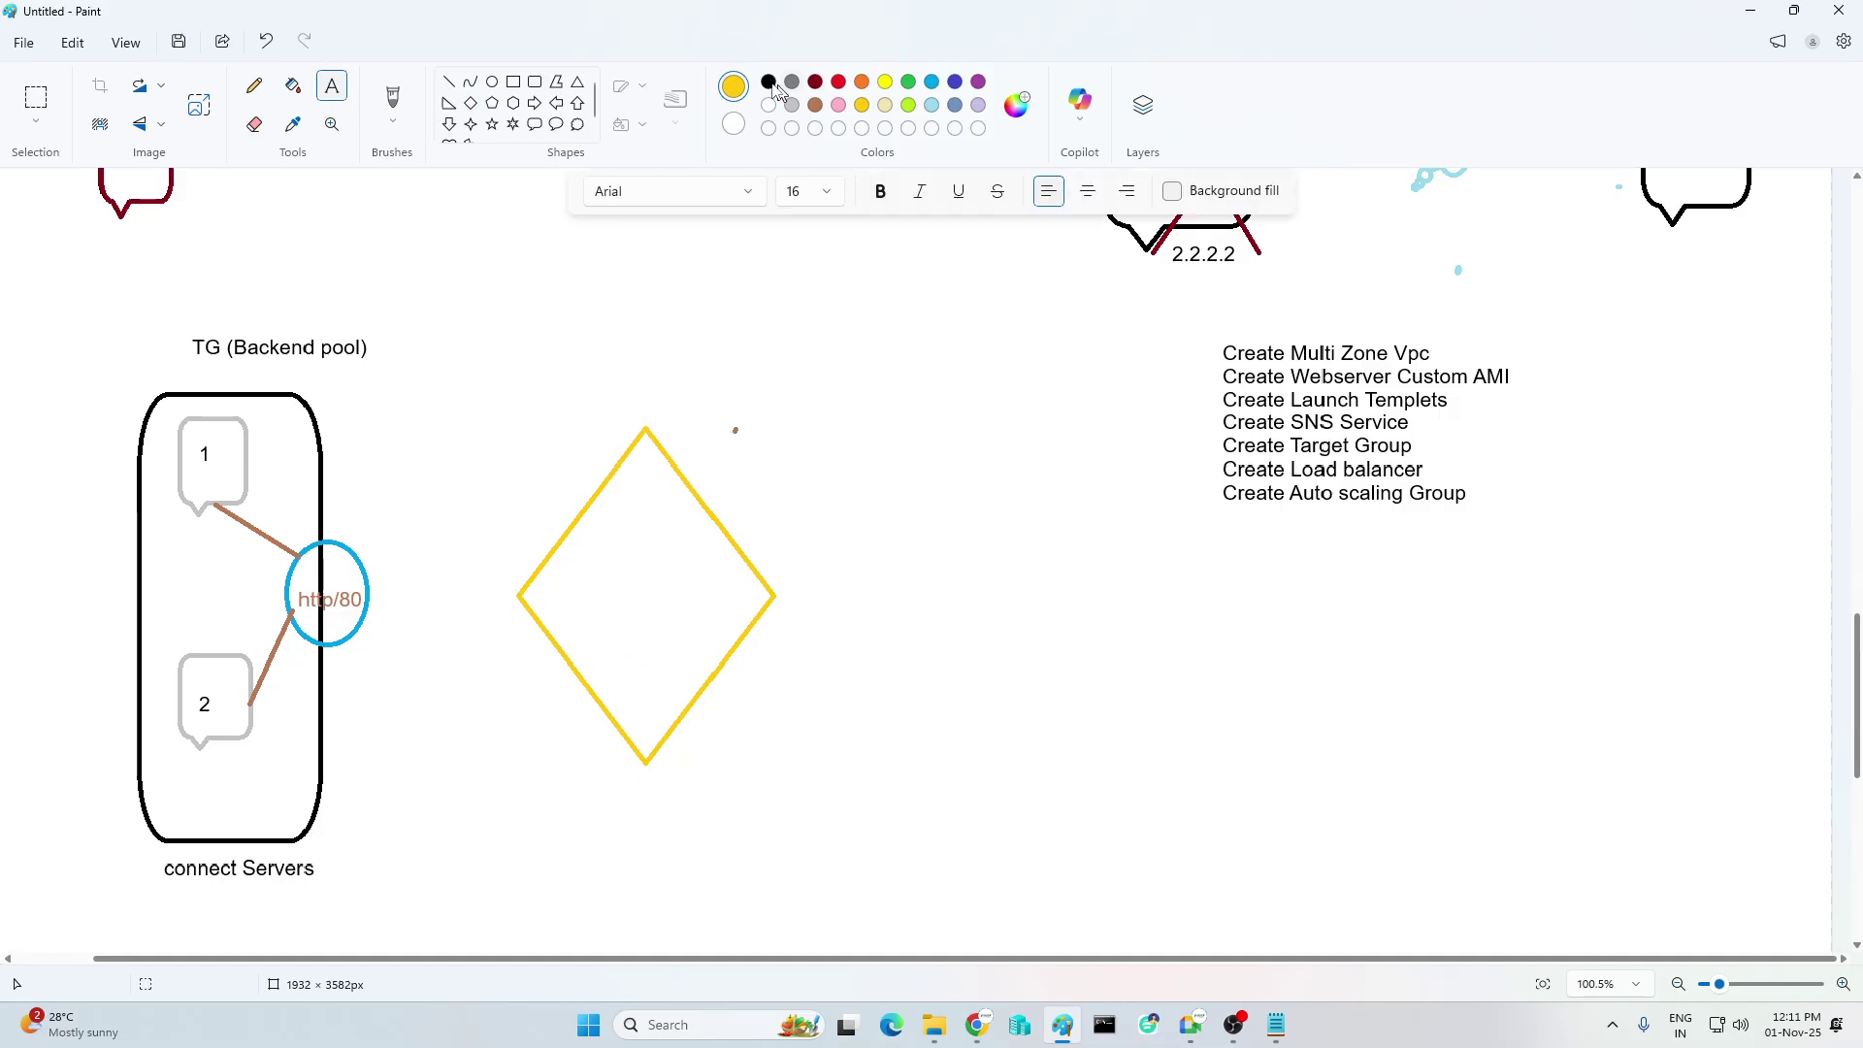
click(769, 81)
click(569, 552)
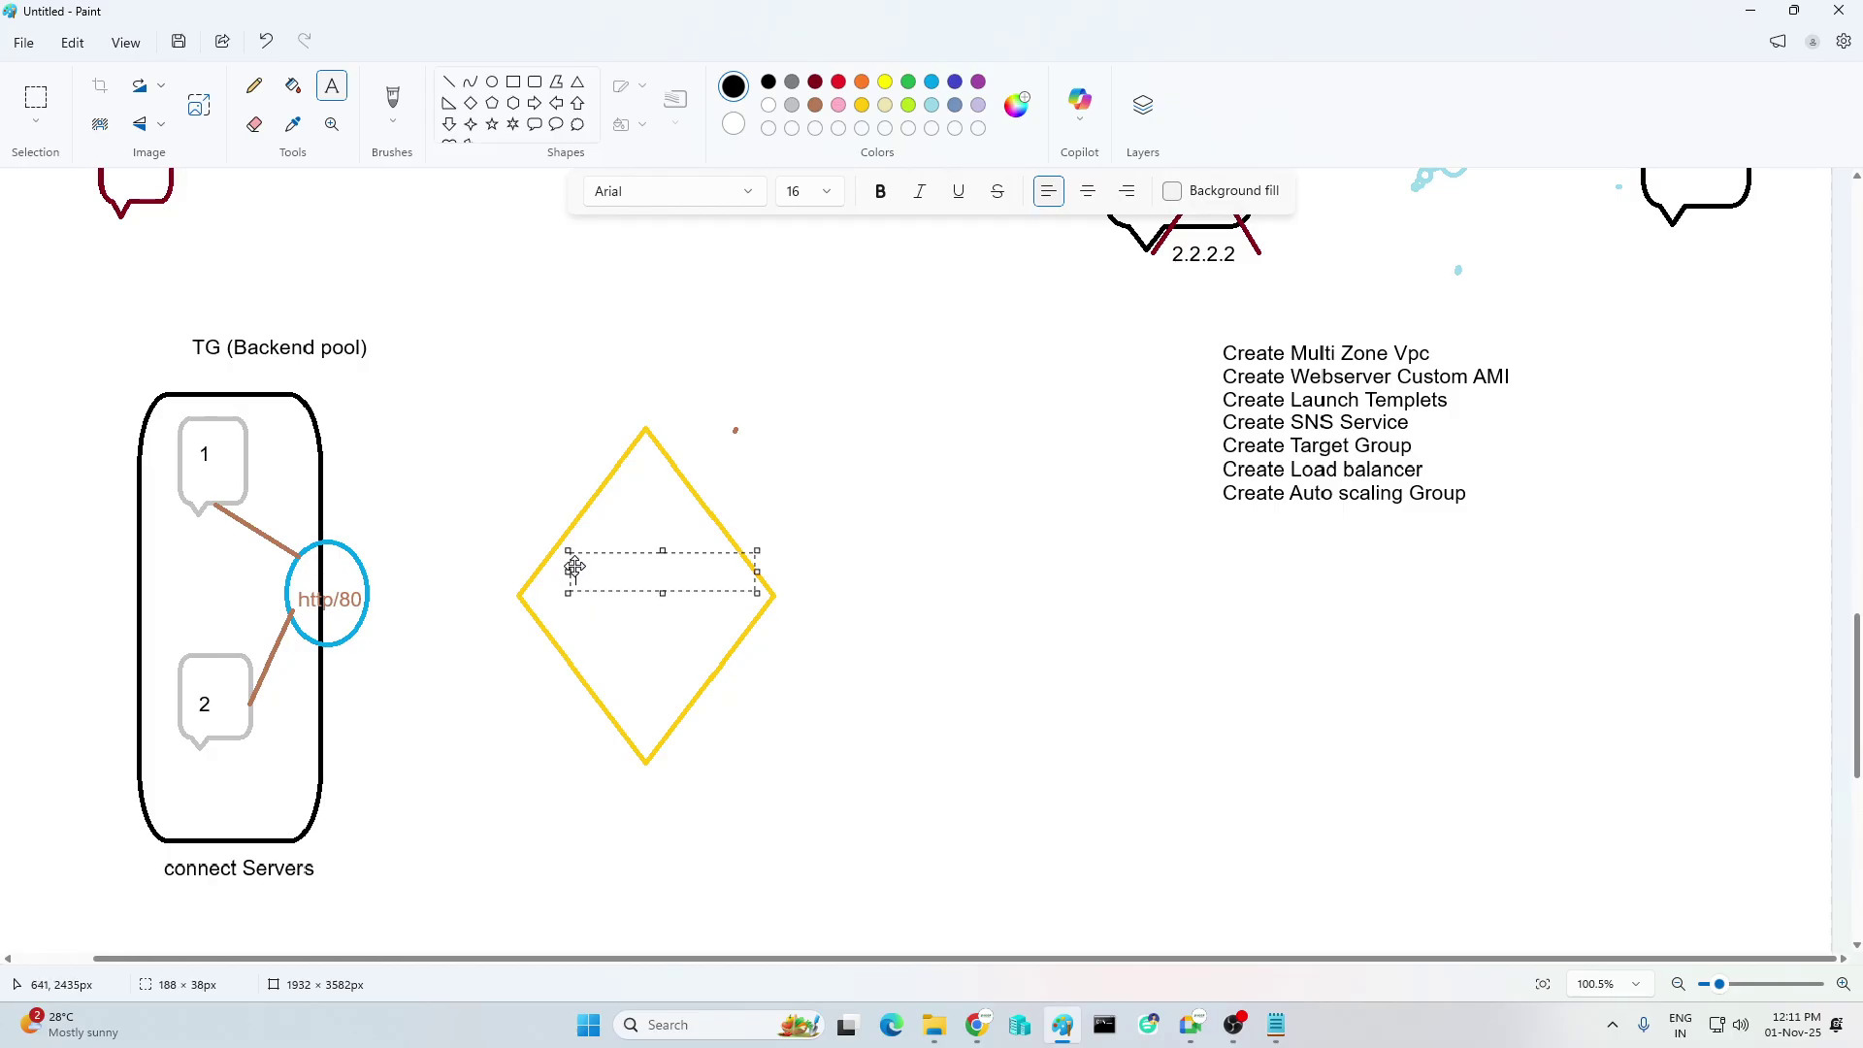
text(Load Balancer)
scroll(934, 495, up, 6)
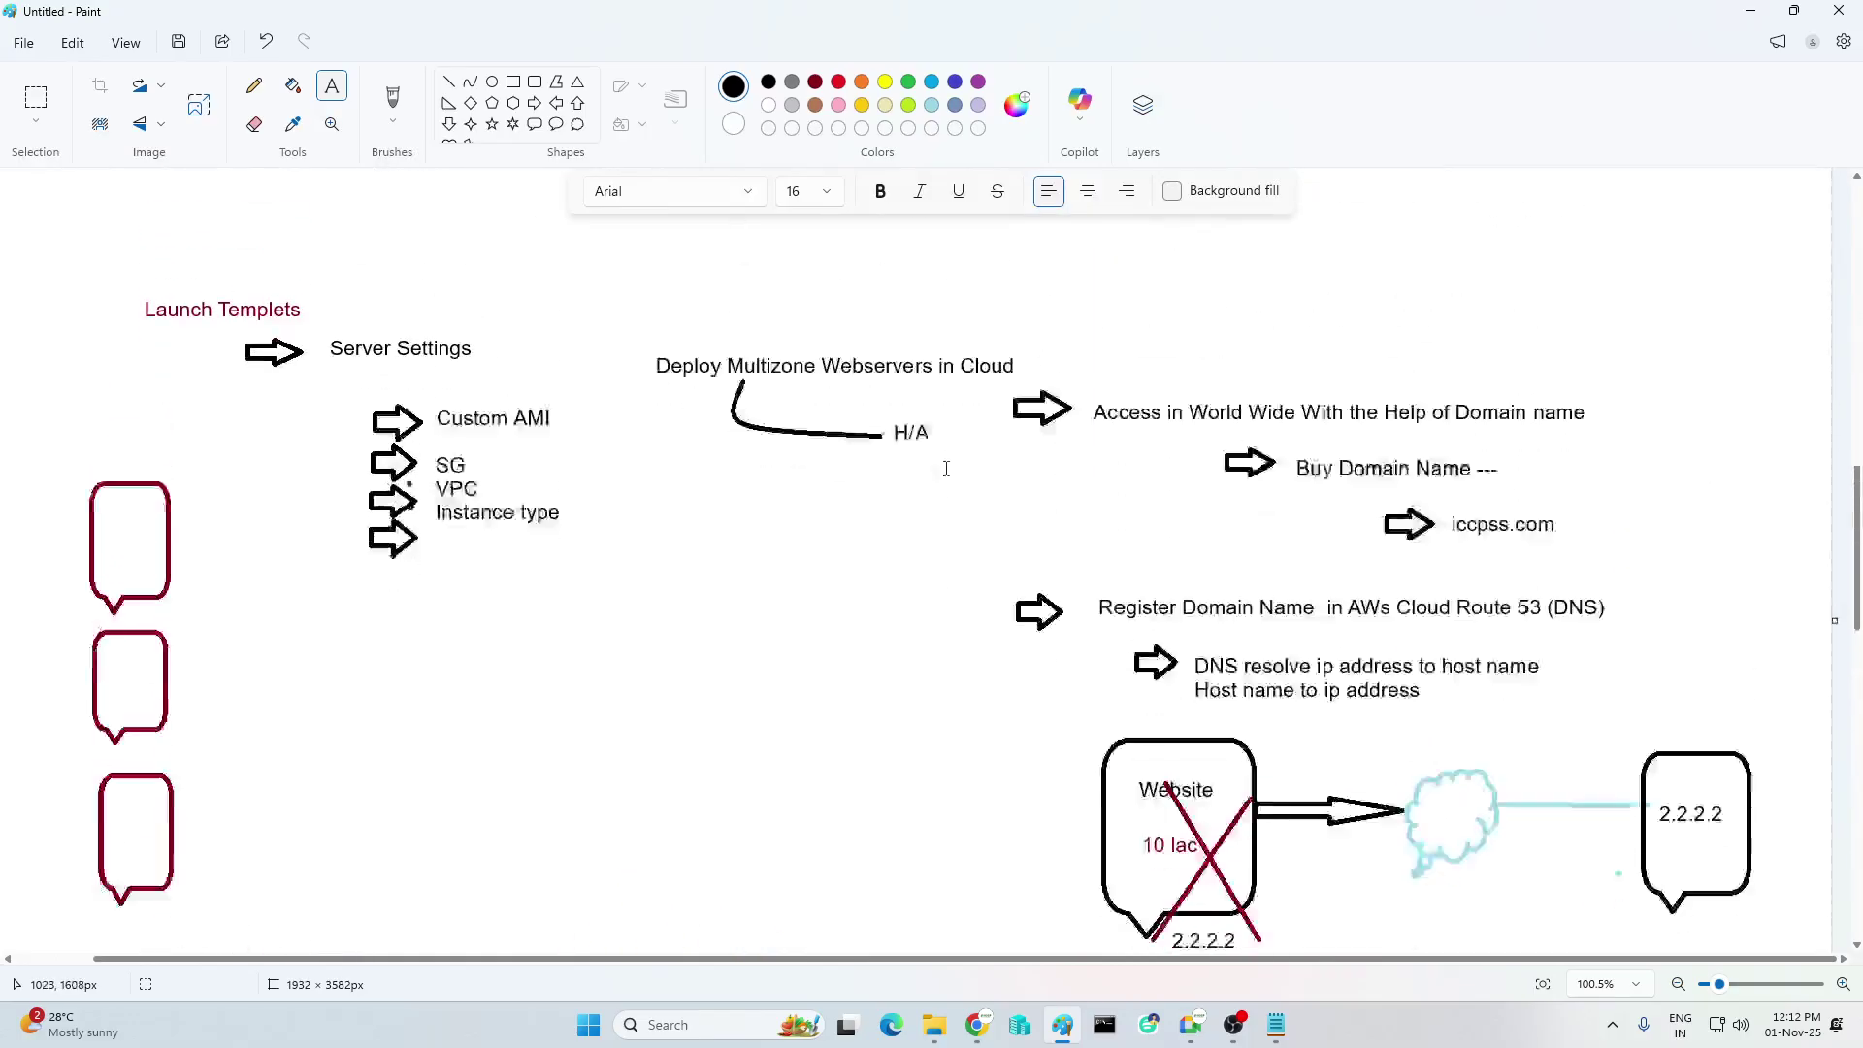
scroll(1165, 514, down, 3)
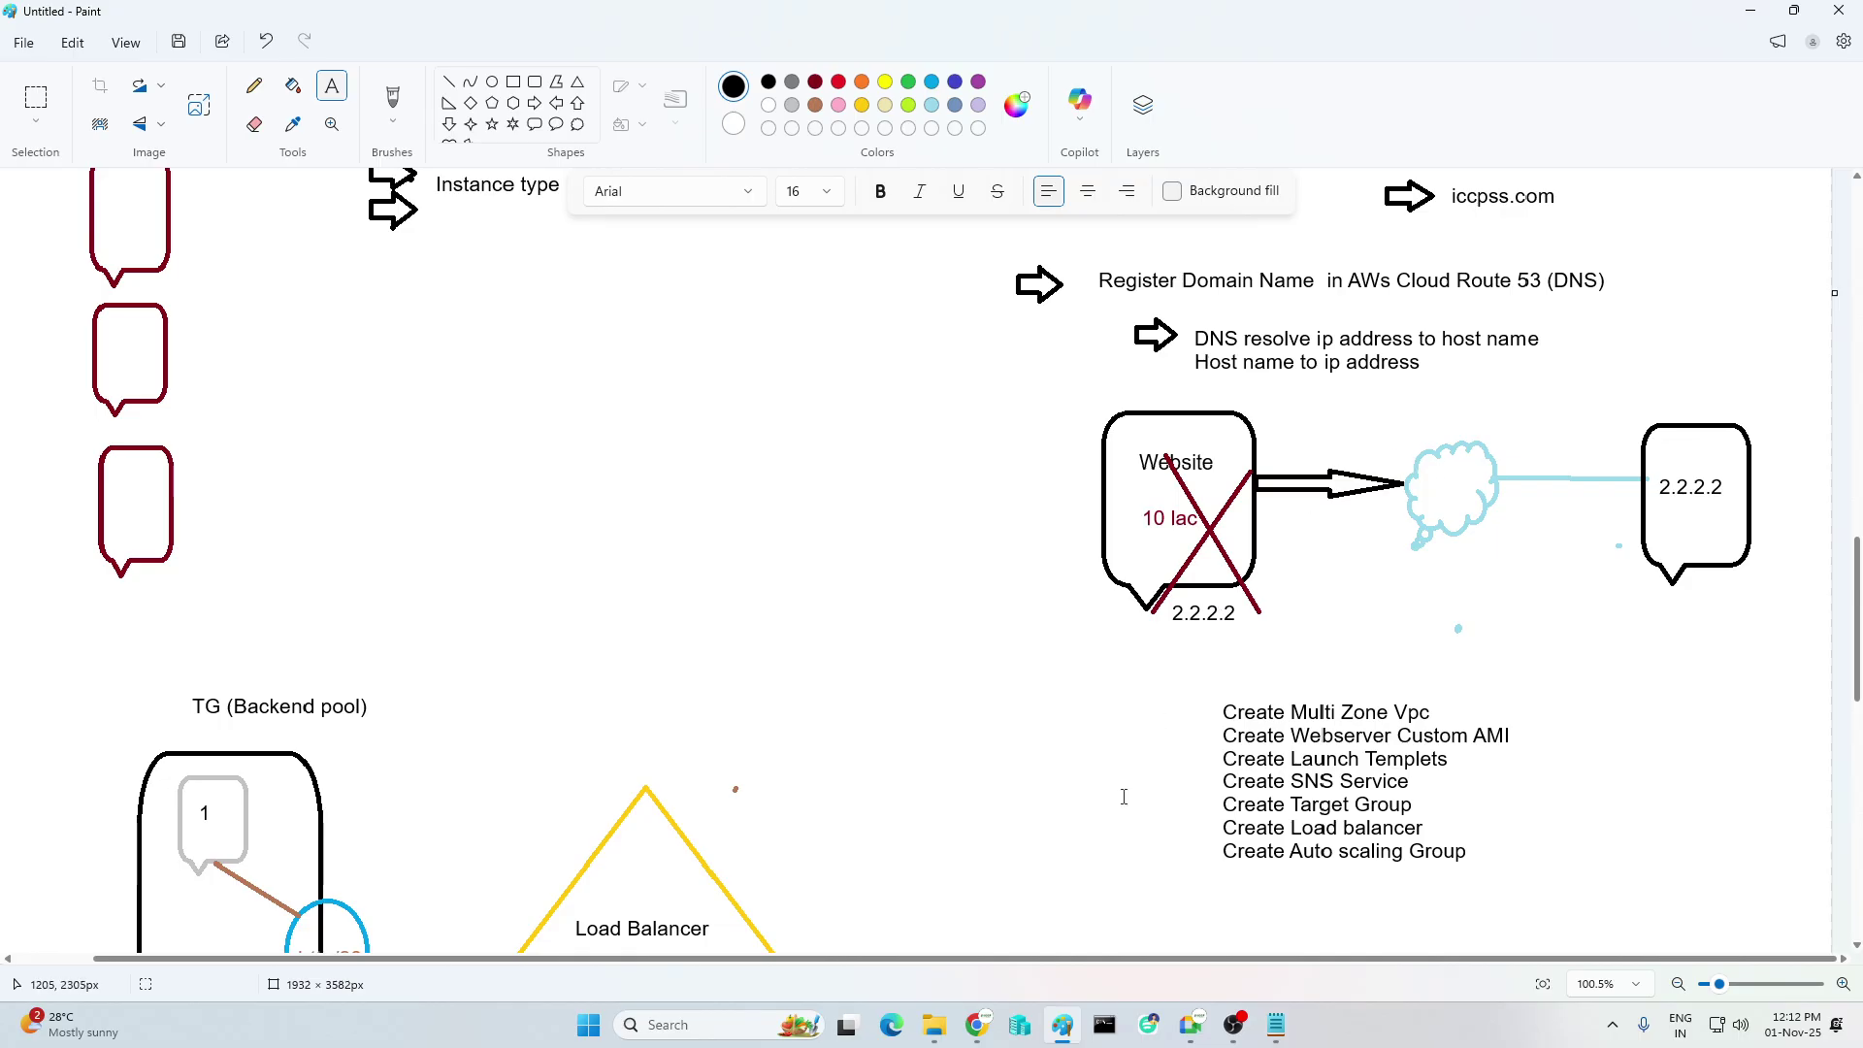
scroll(1136, 775, down, 2)
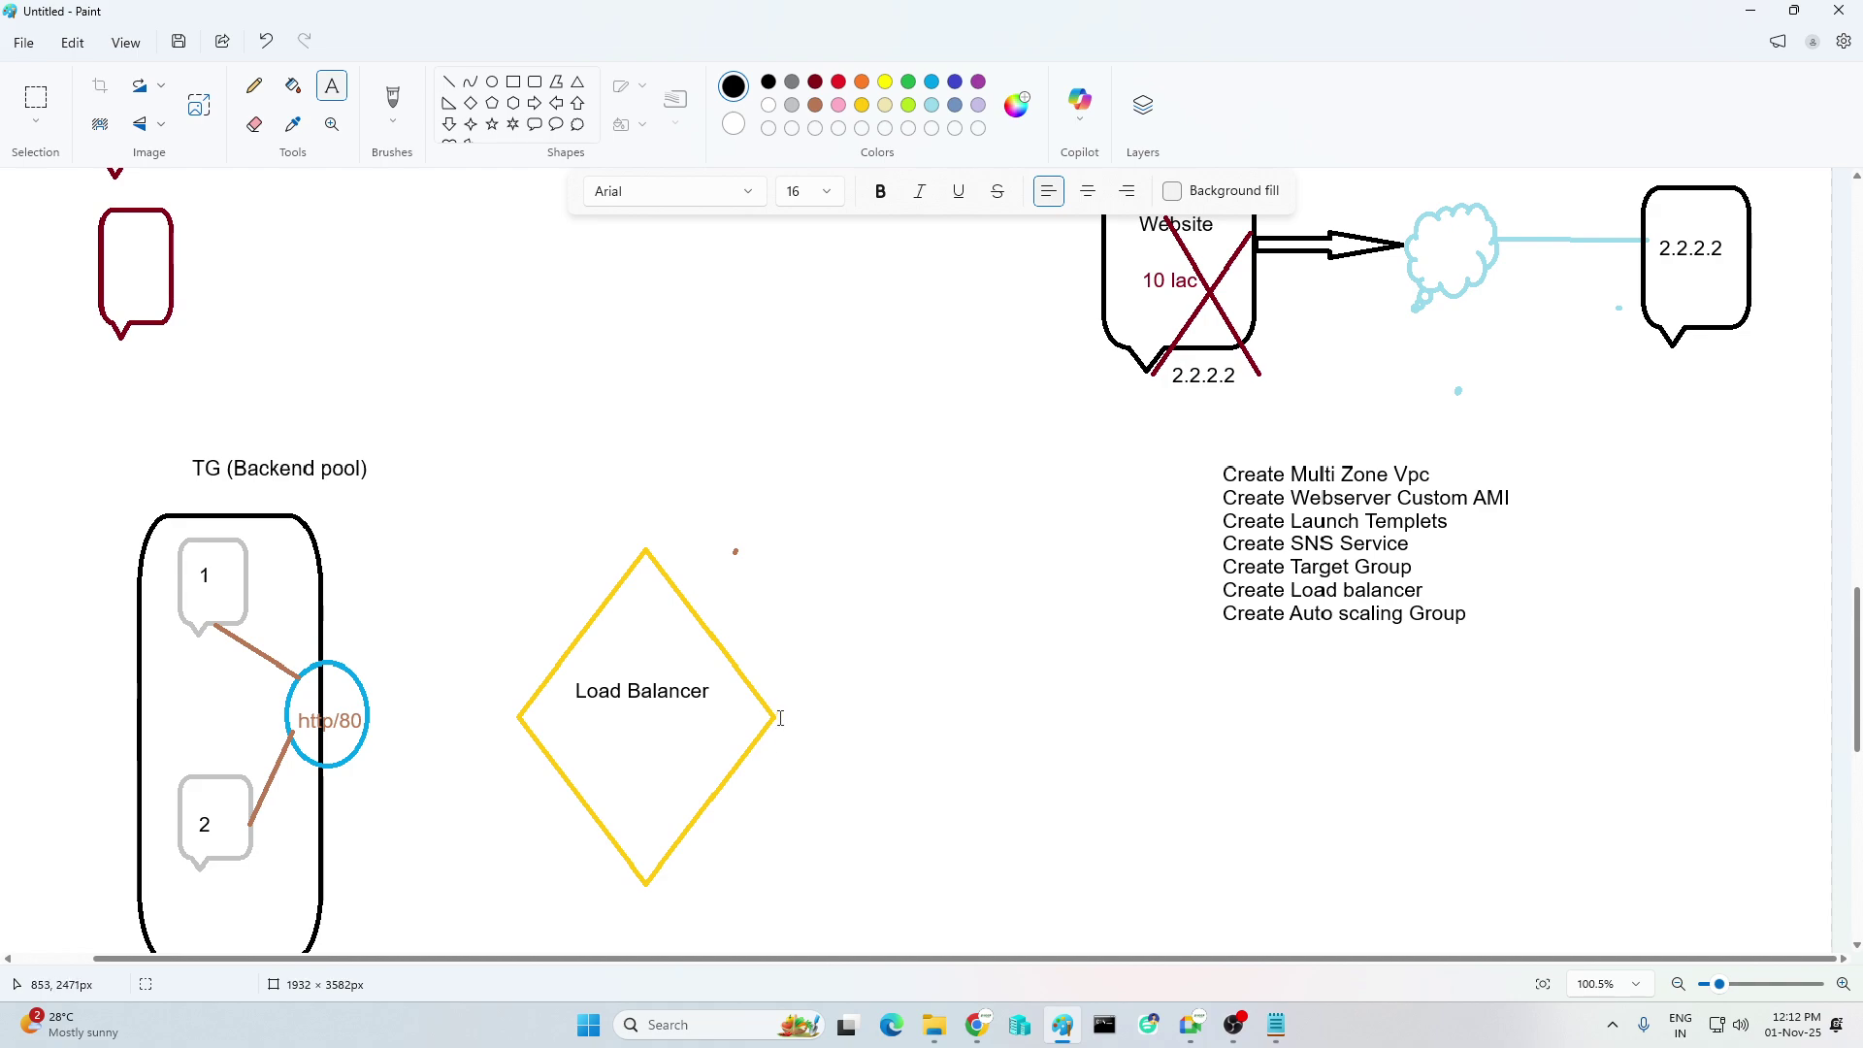
click(448, 81)
Step: Draw a black block arrow from the http/80 circle to the diamond's left corner
mouse_move(560, 726)
mouse_down()
mouse_move(455, 615)
mouse_move(179, 644)
mouse_move(237, 840)
mouse_move(255, 541)
mouse_move(262, 948)
mouse_move(311, 632)
mouse_move(632, 615)
mouse_move(175, 587)
mouse_move(321, 594)
mouse_move(281, 892)
mouse_move(382, 632)
mouse_move(204, 932)
mouse_move(223, 852)
mouse_move(685, 951)
mouse_move(433, 457)
mouse_move(74, 690)
mouse_move(289, 428)
mouse_move(200, 777)
mouse_move(194, 621)
mouse_move(241, 525)
mouse_move(213, 832)
mouse_move(249, 953)
mouse_move(292, 699)
mouse_move(208, 833)
mouse_move(234, 768)
mouse_move(615, 553)
mouse_move(553, 721)
mouse_up()
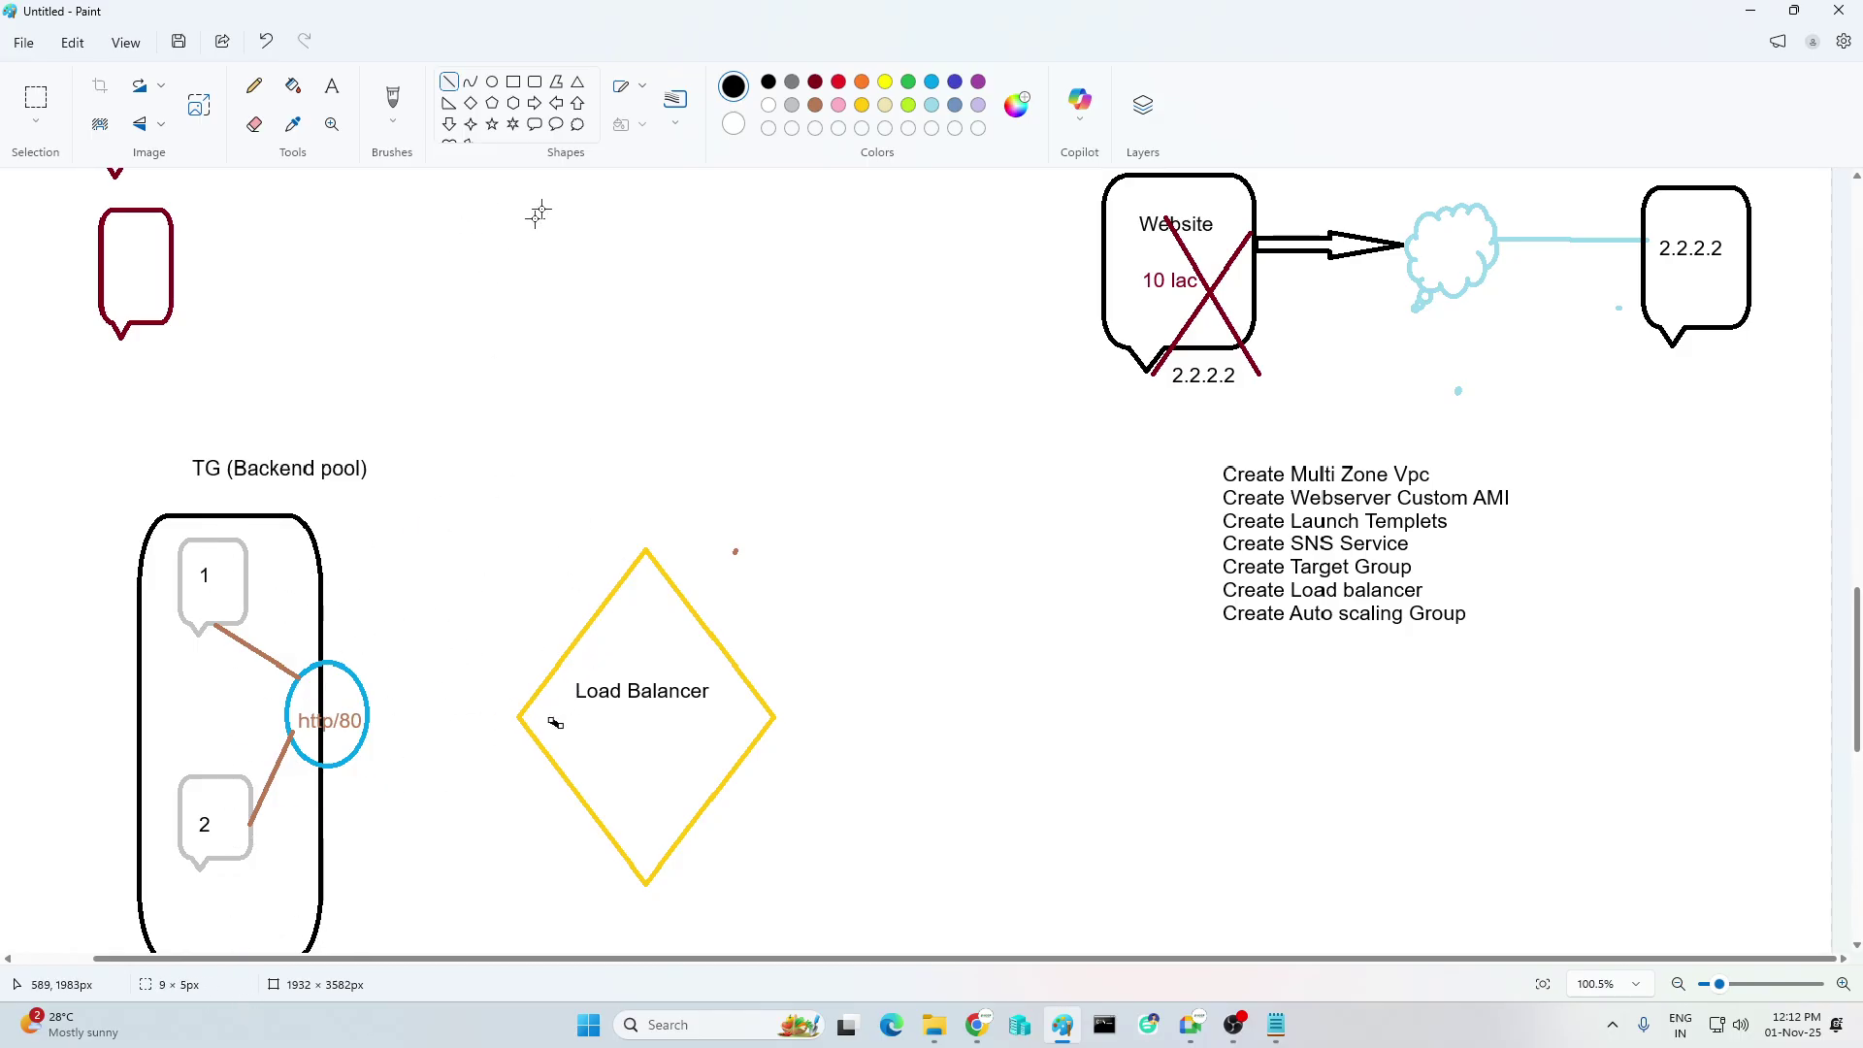
click(535, 102)
drag(367, 702, 523, 718)
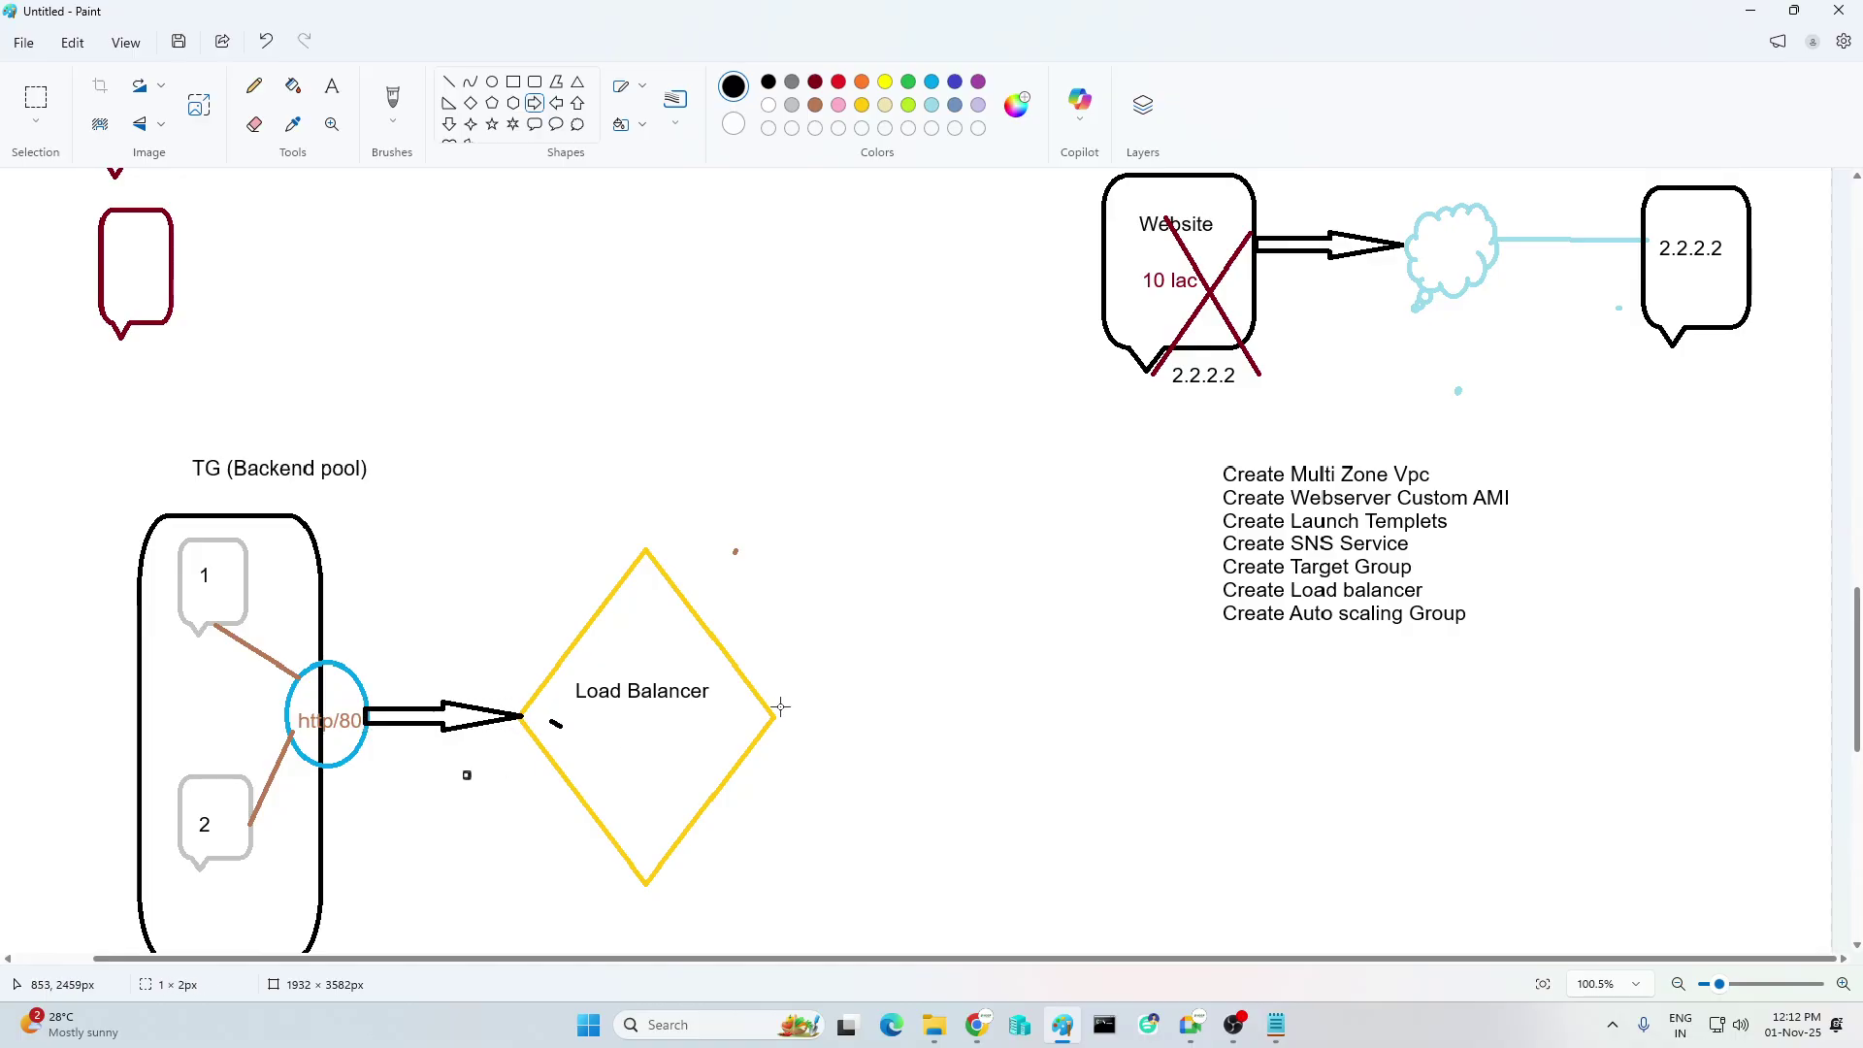
scroll(781, 706, down, 3)
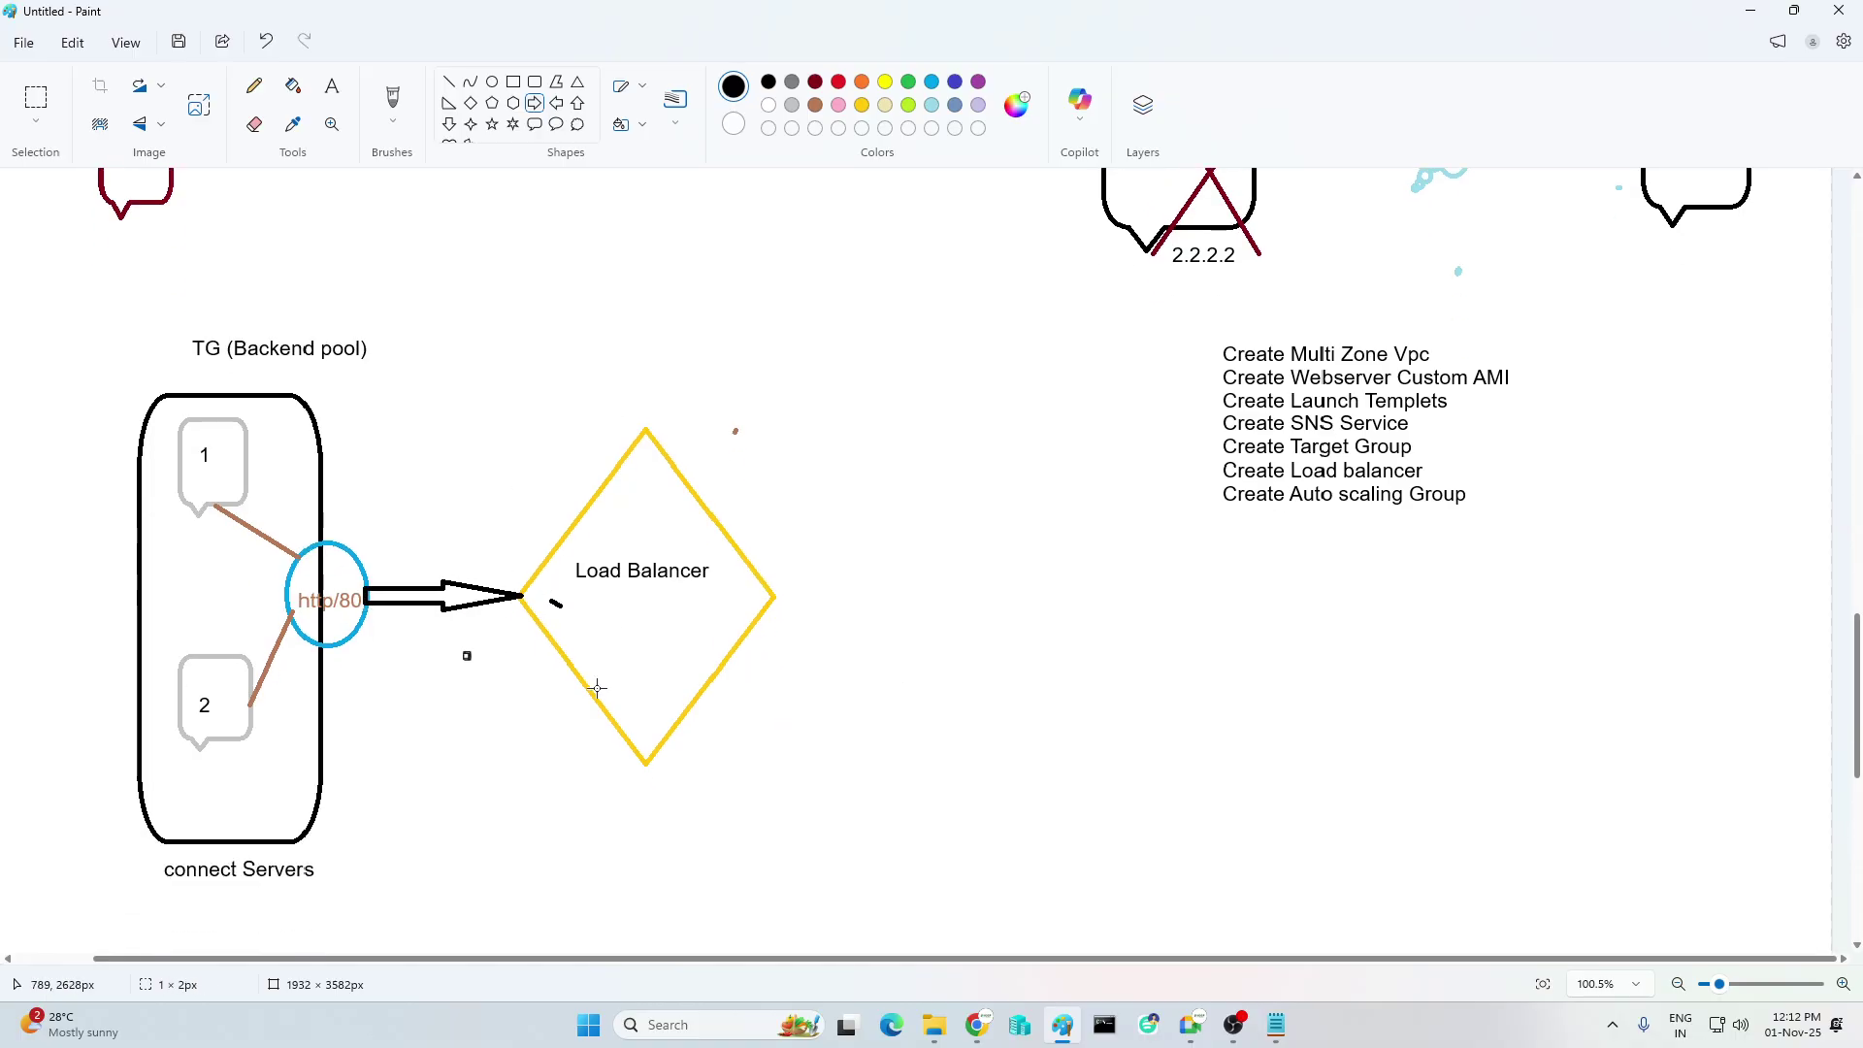
scroll(621, 601, up, 7)
scroll(631, 589, up, 8)
Step: Write a two-line note 'Application Load' / 'Network load' below the server settings list
click(331, 85)
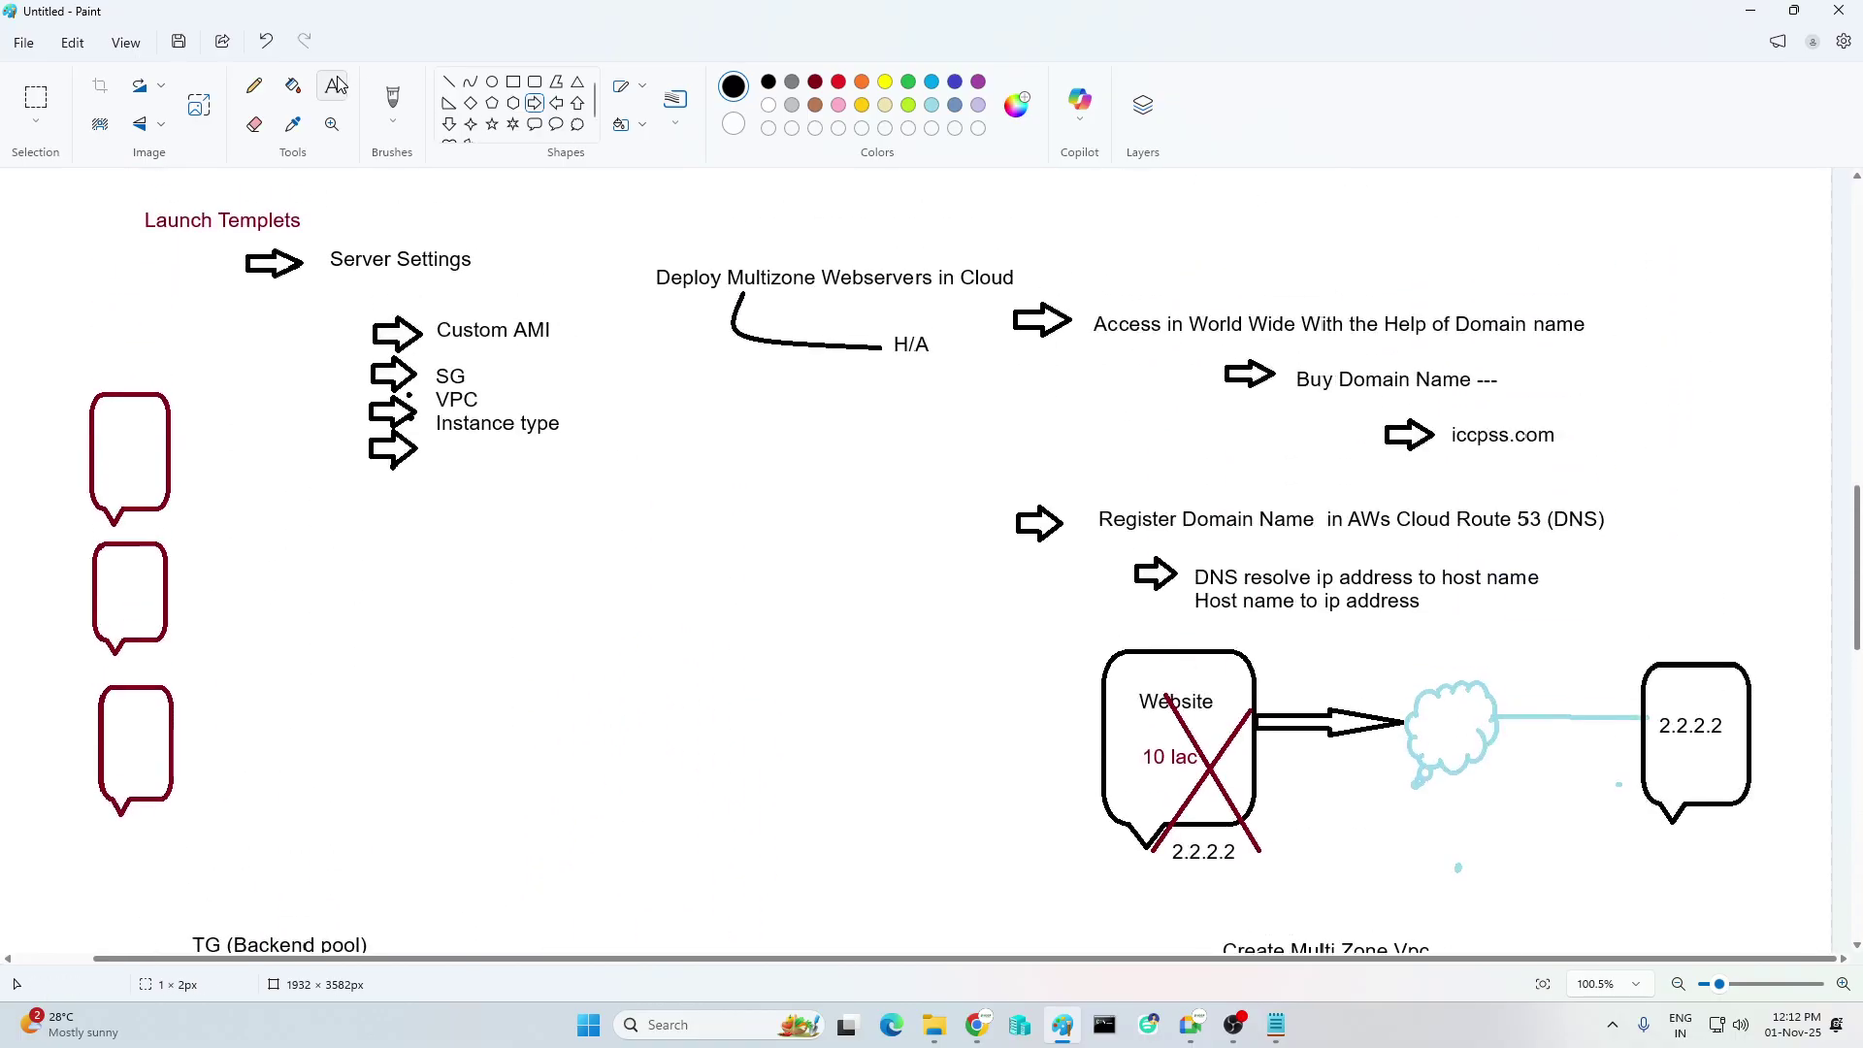
click(431, 533)
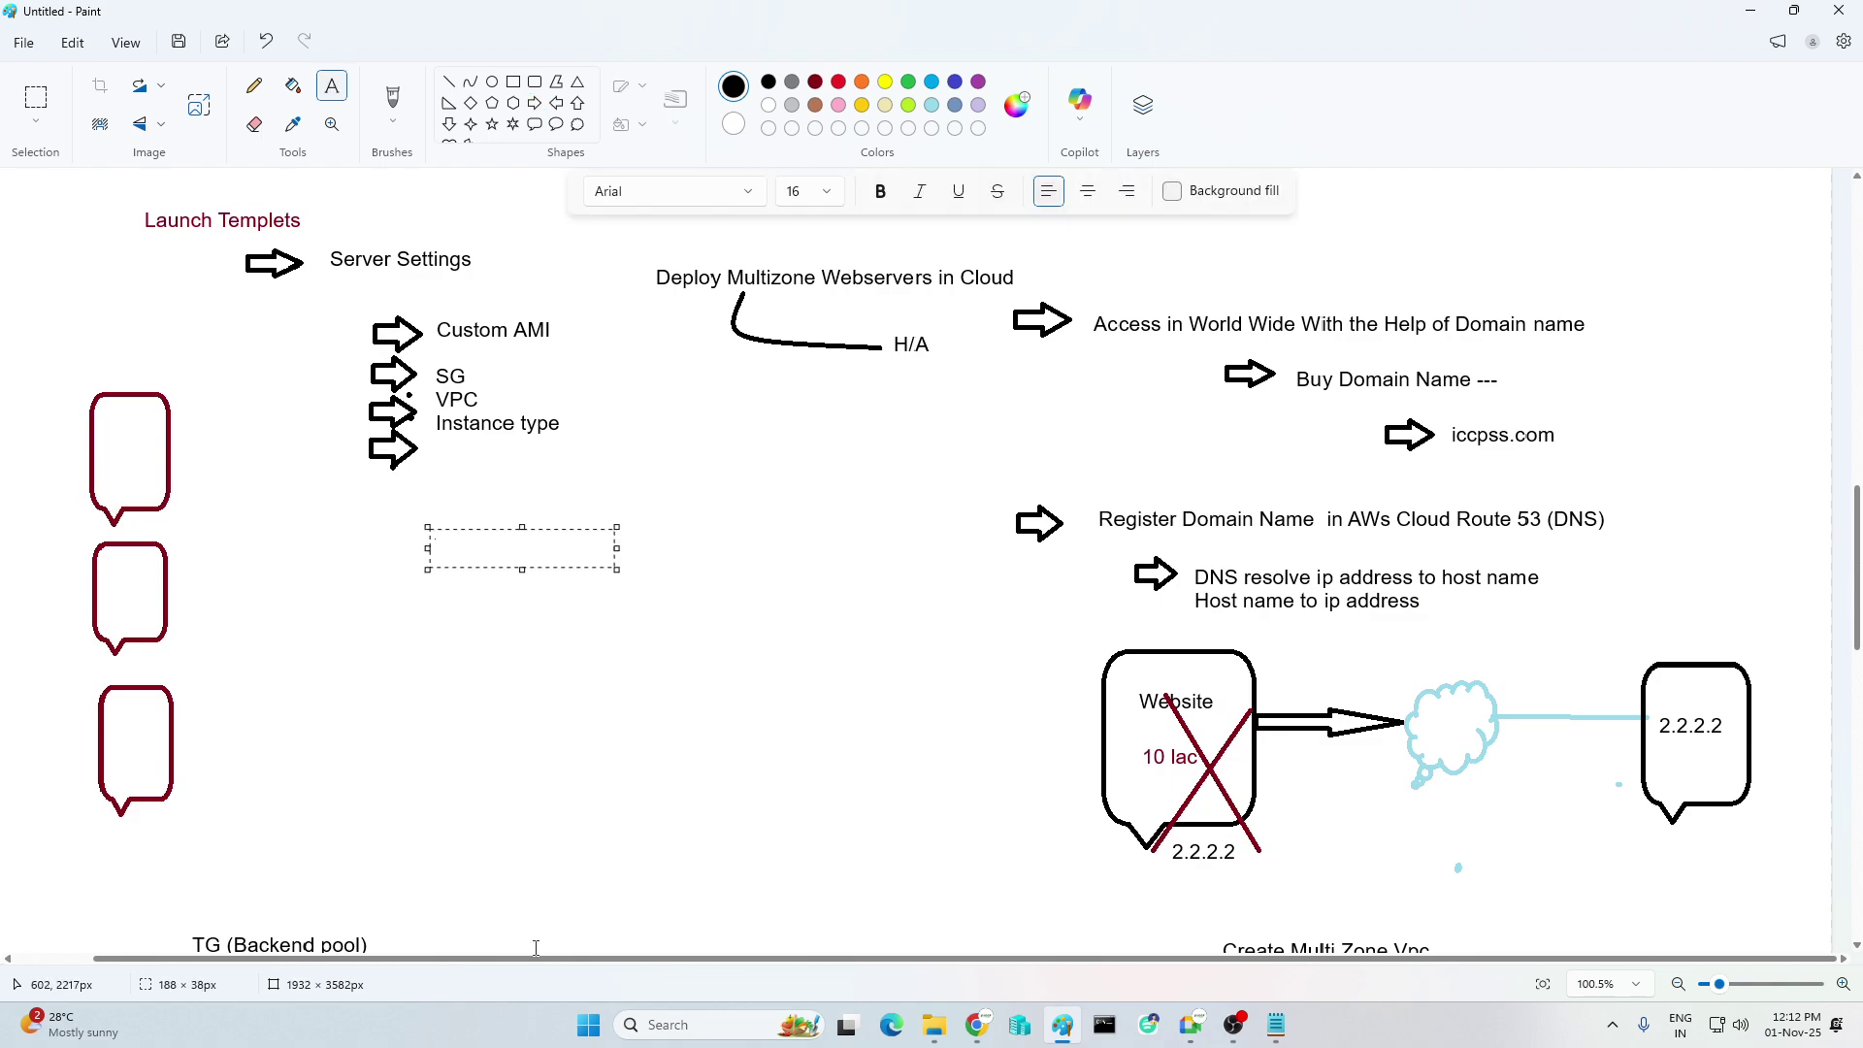
text(Applicat)
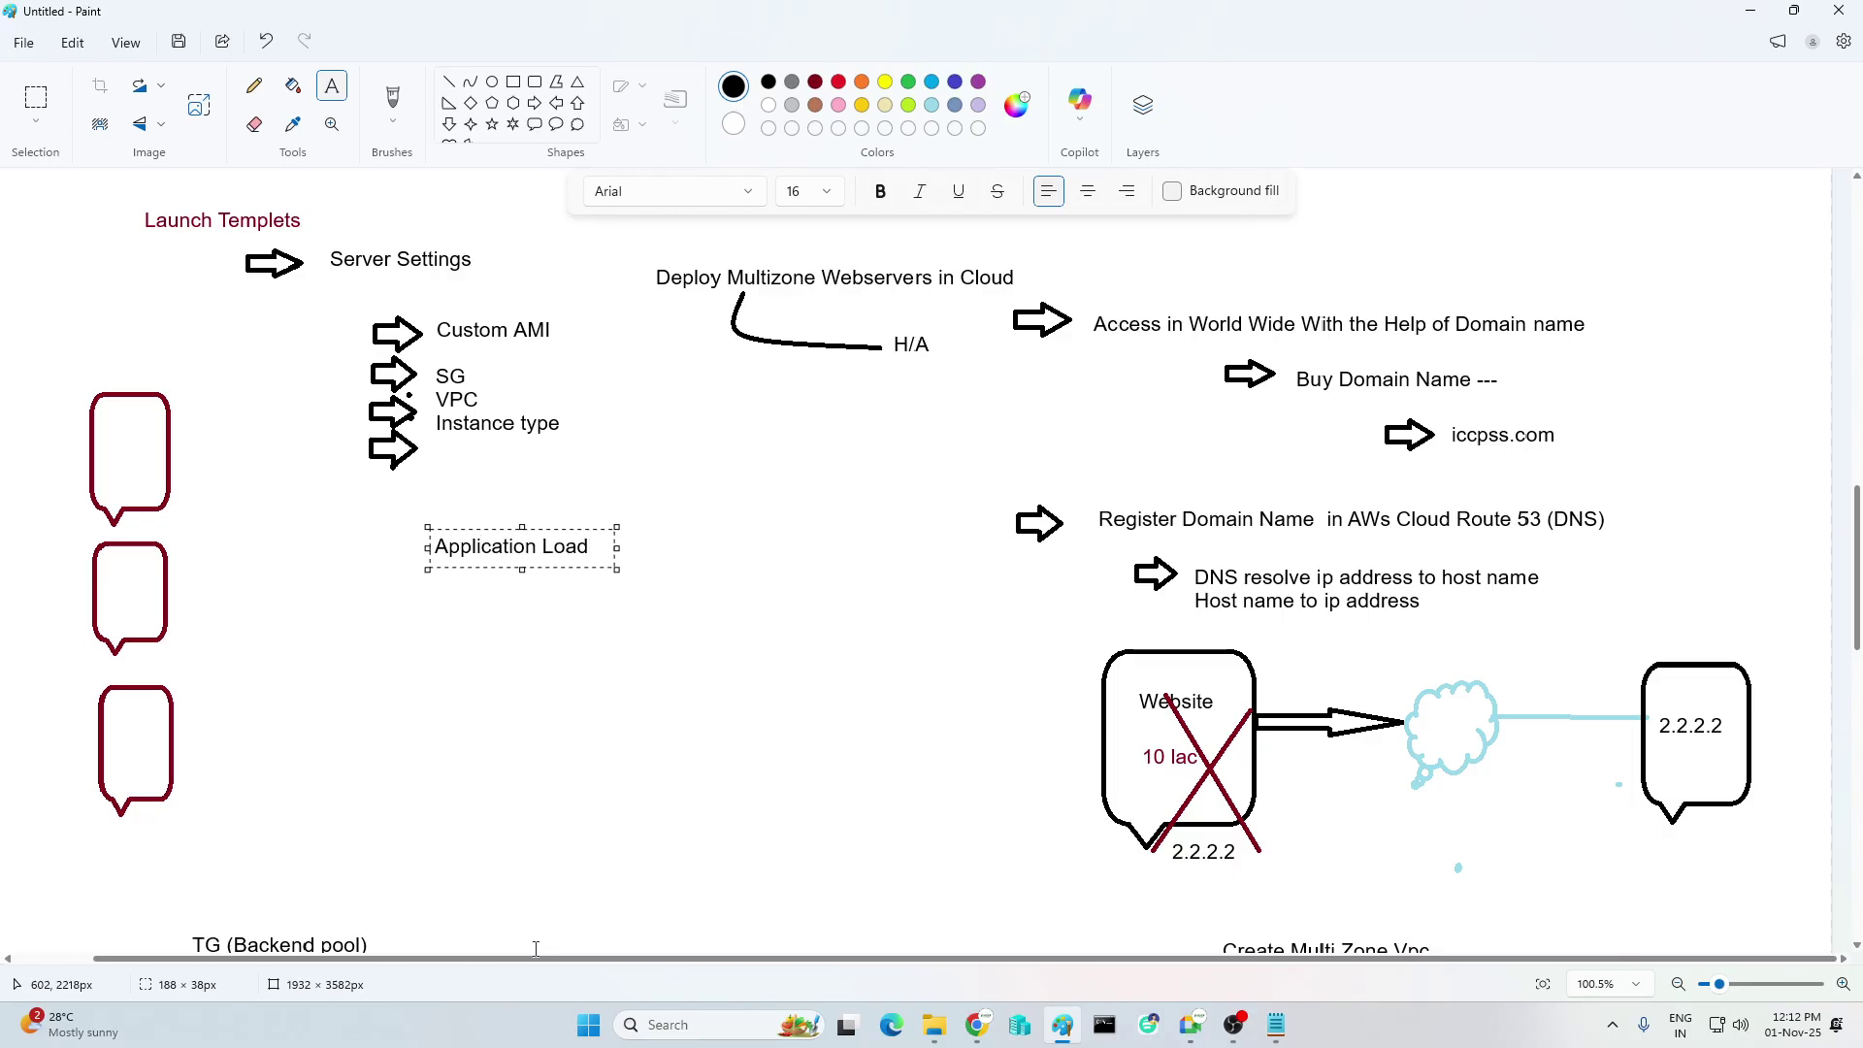
text(ion Load)
key(Return)
text(Network load)
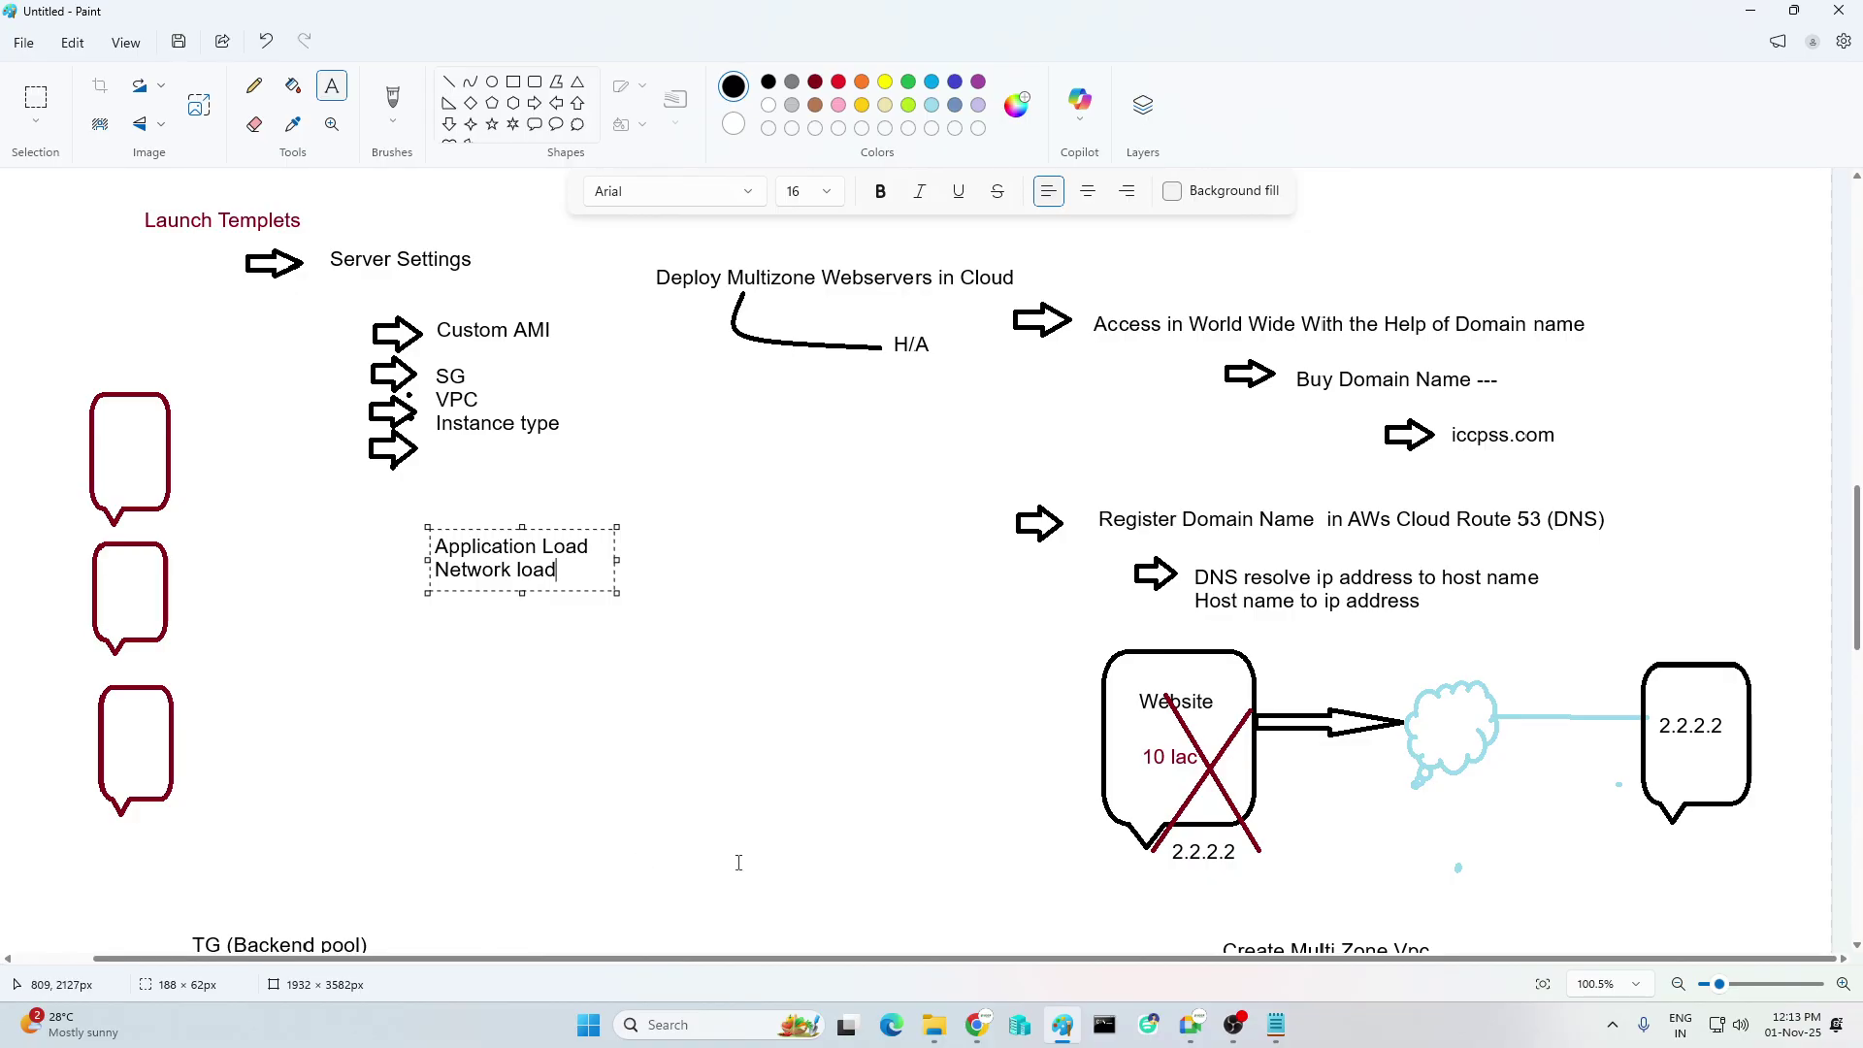
click(747, 605)
Step: Draw a branch line beside the note and label its upper end 'Internet facing'
click(454, 85)
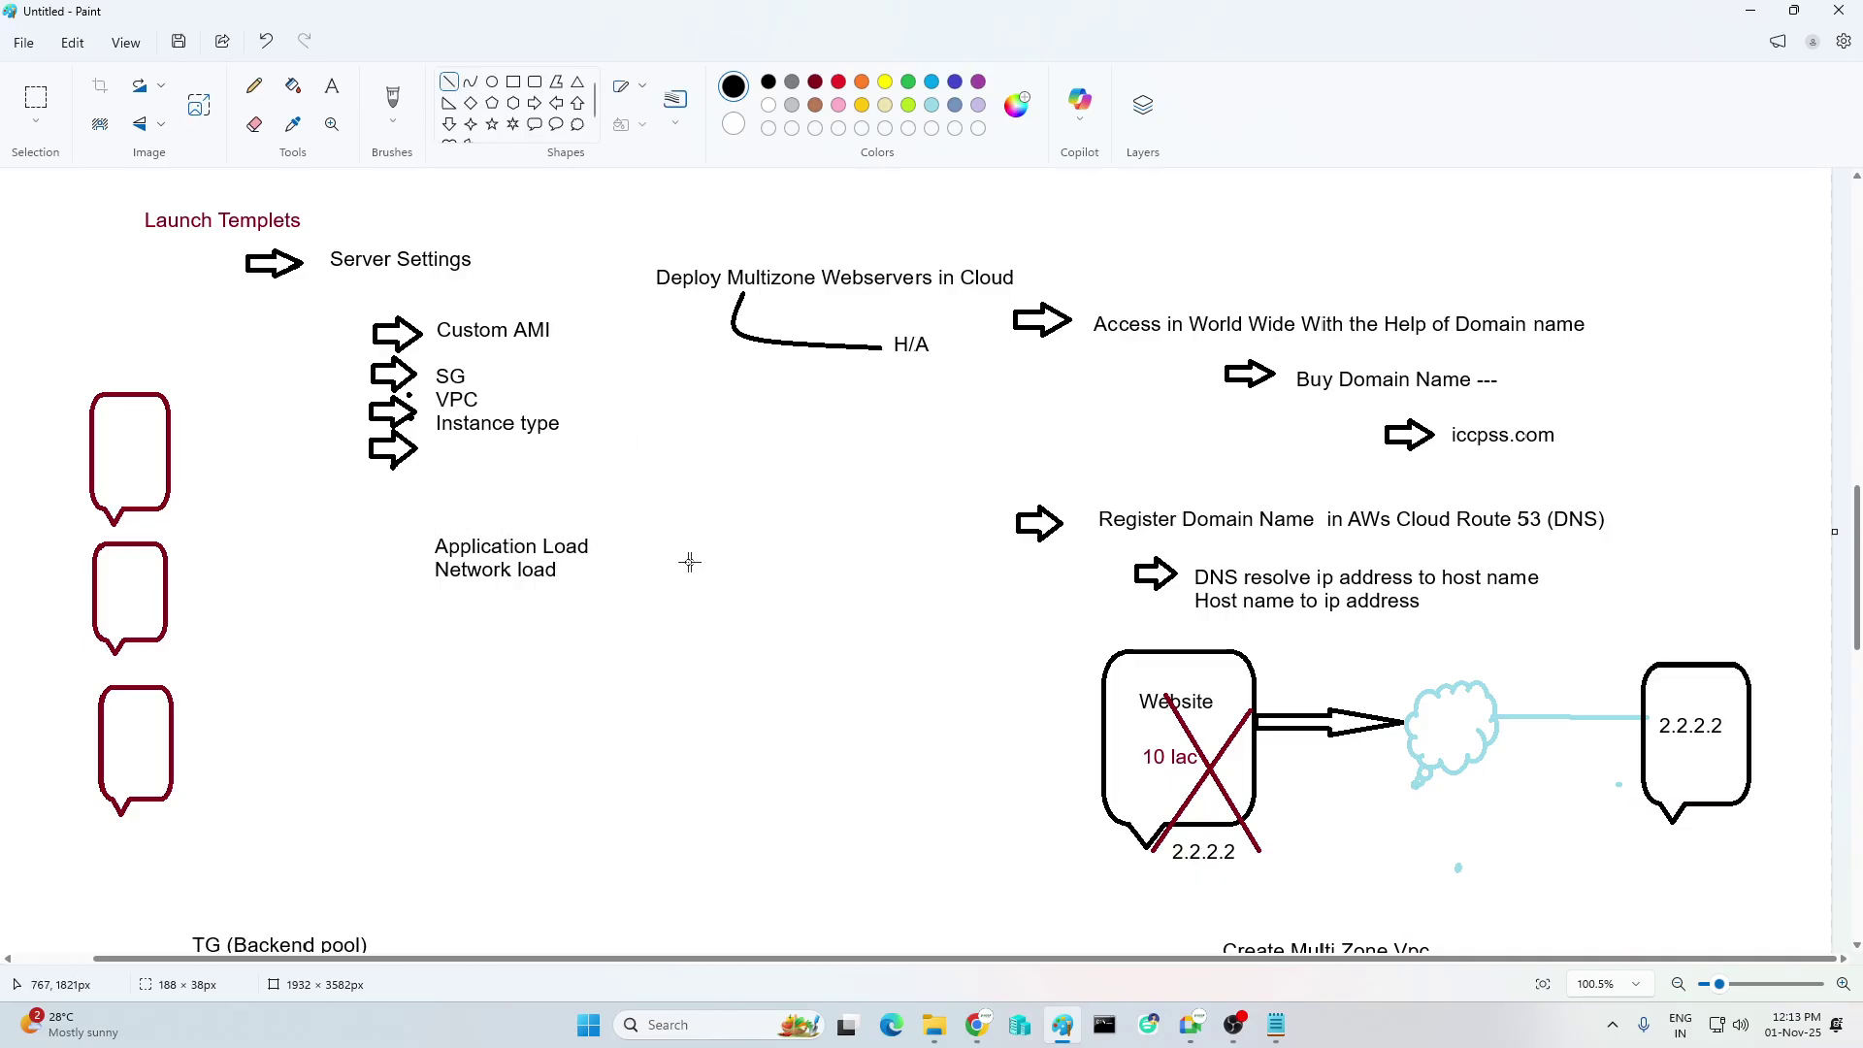
mouse_move(600, 558)
mouse_down()
mouse_move(670, 511)
mouse_move(669, 607)
mouse_up()
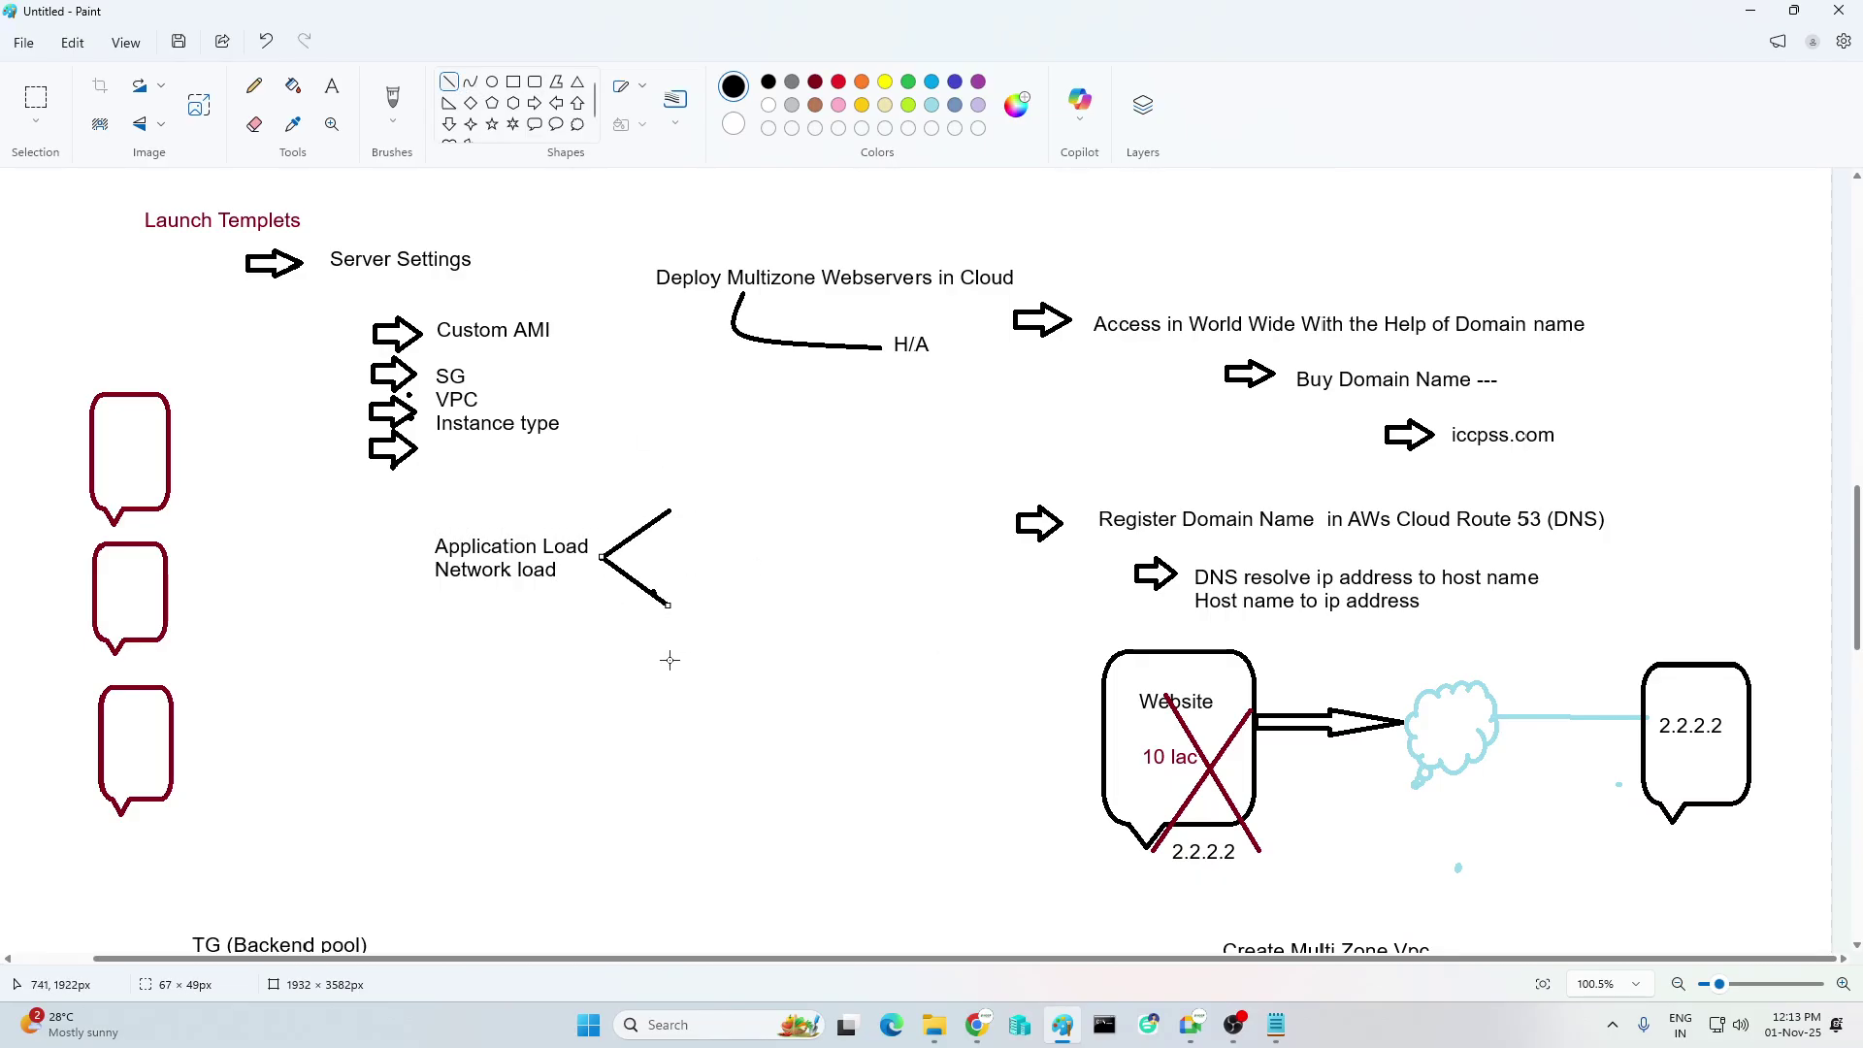
click(330, 85)
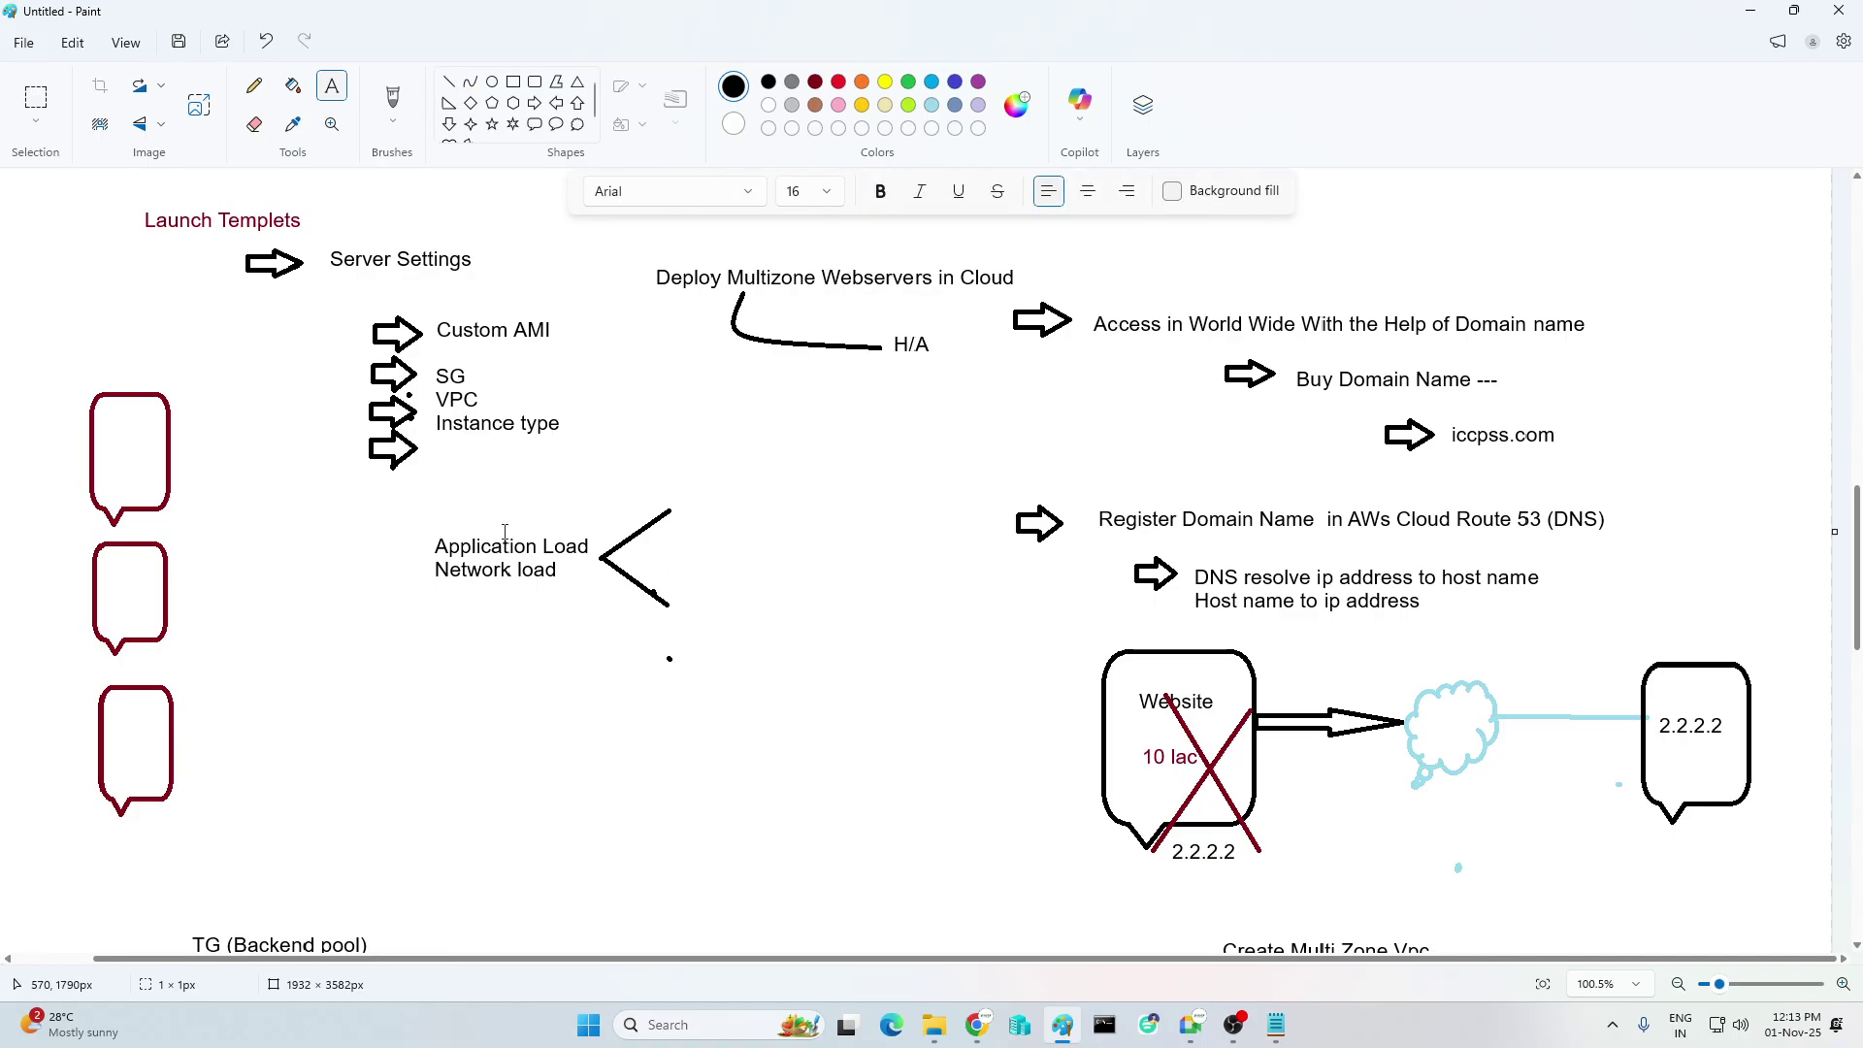
click(684, 487)
text(Internate)
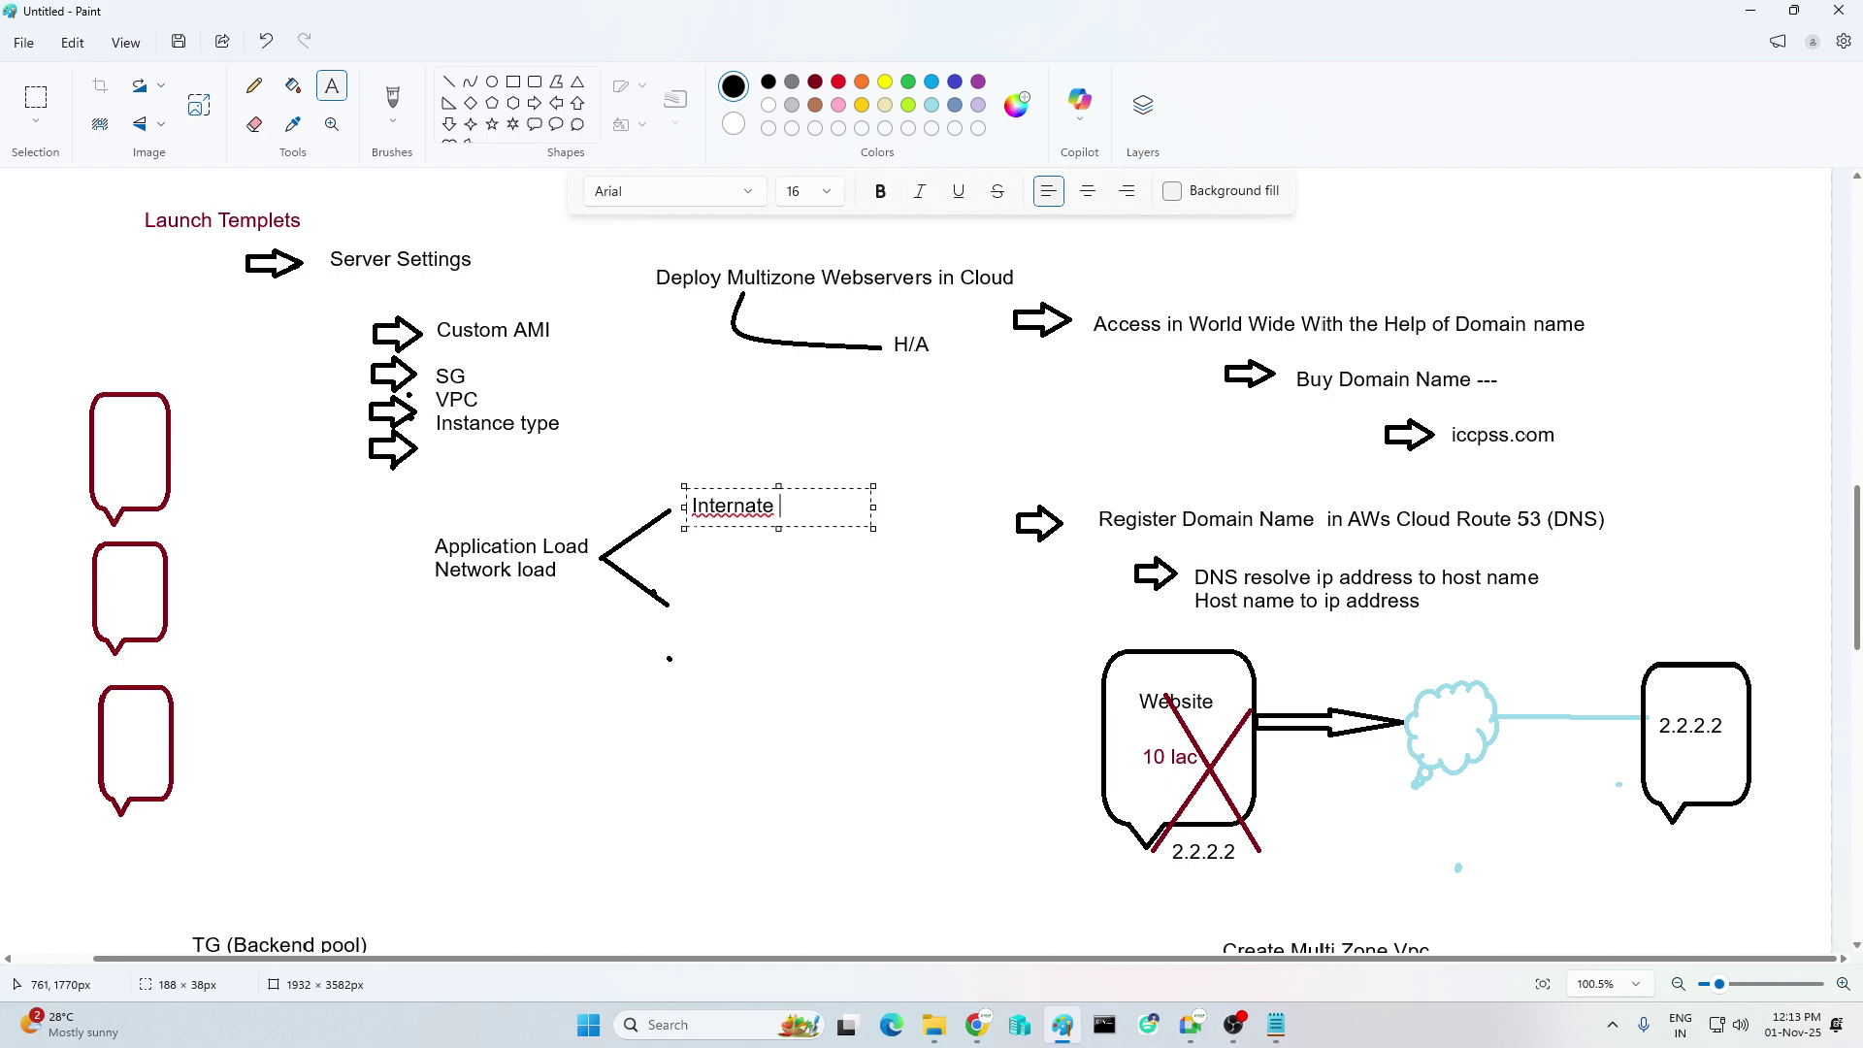
key(BackSpace)
key(BackSpace)
key(BackSpace)
key(BackSpace)
key(BackSpace)
text(rnet facing)
key(Return)
key(Return)
key(Return)
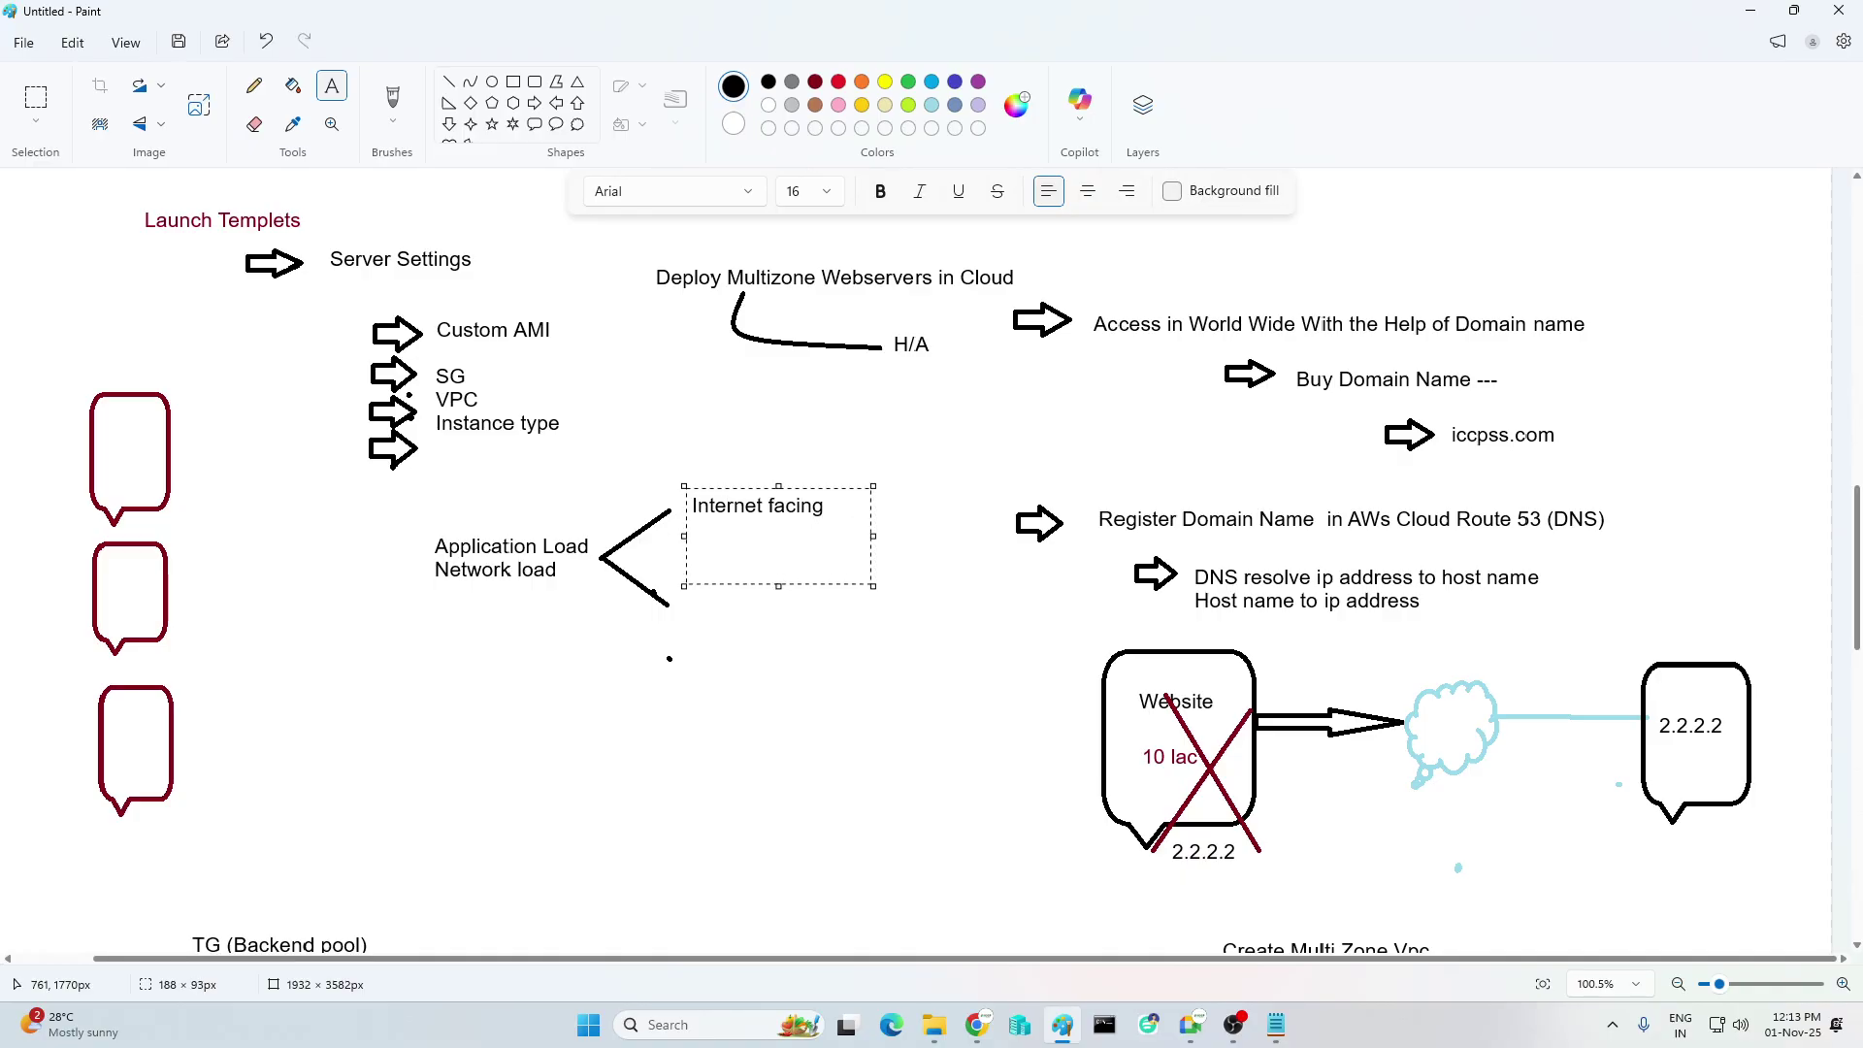
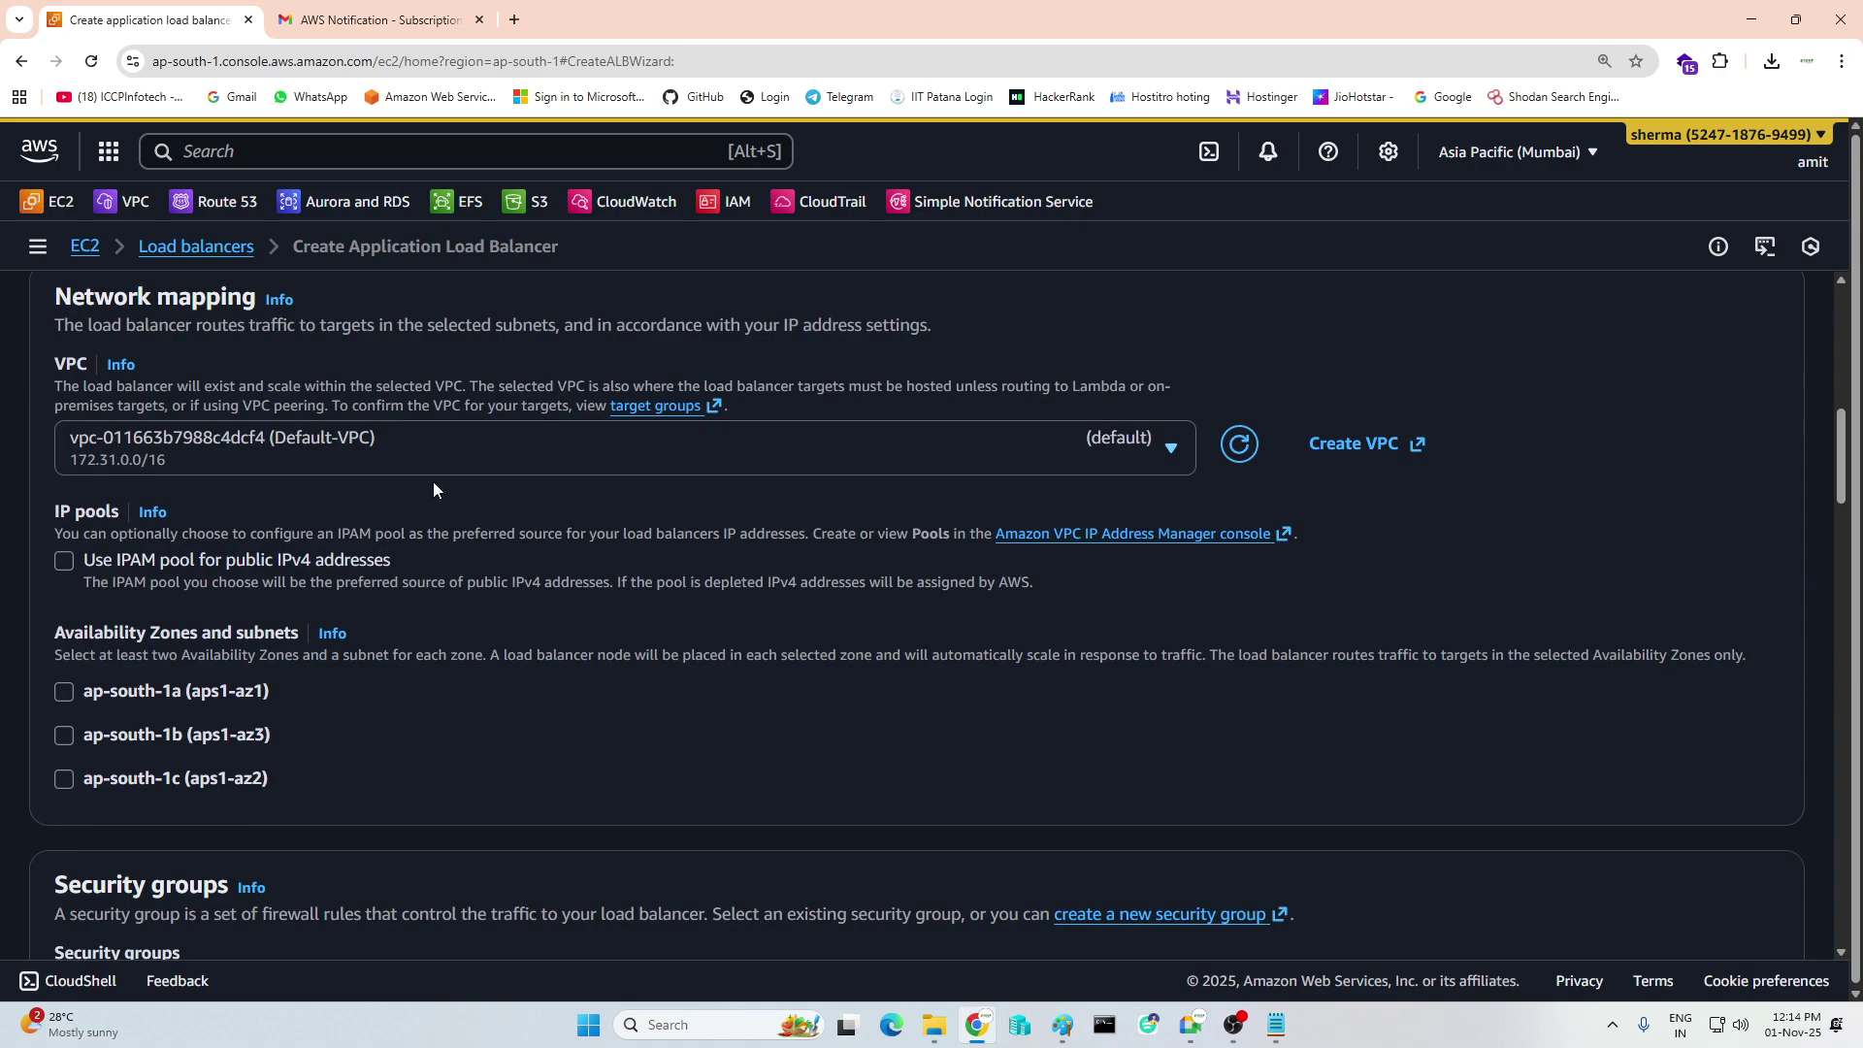
Step: Place the load balancer in project-vpc1 across zones ap-south-1a and ap-south-1b
click(537, 452)
click(276, 591)
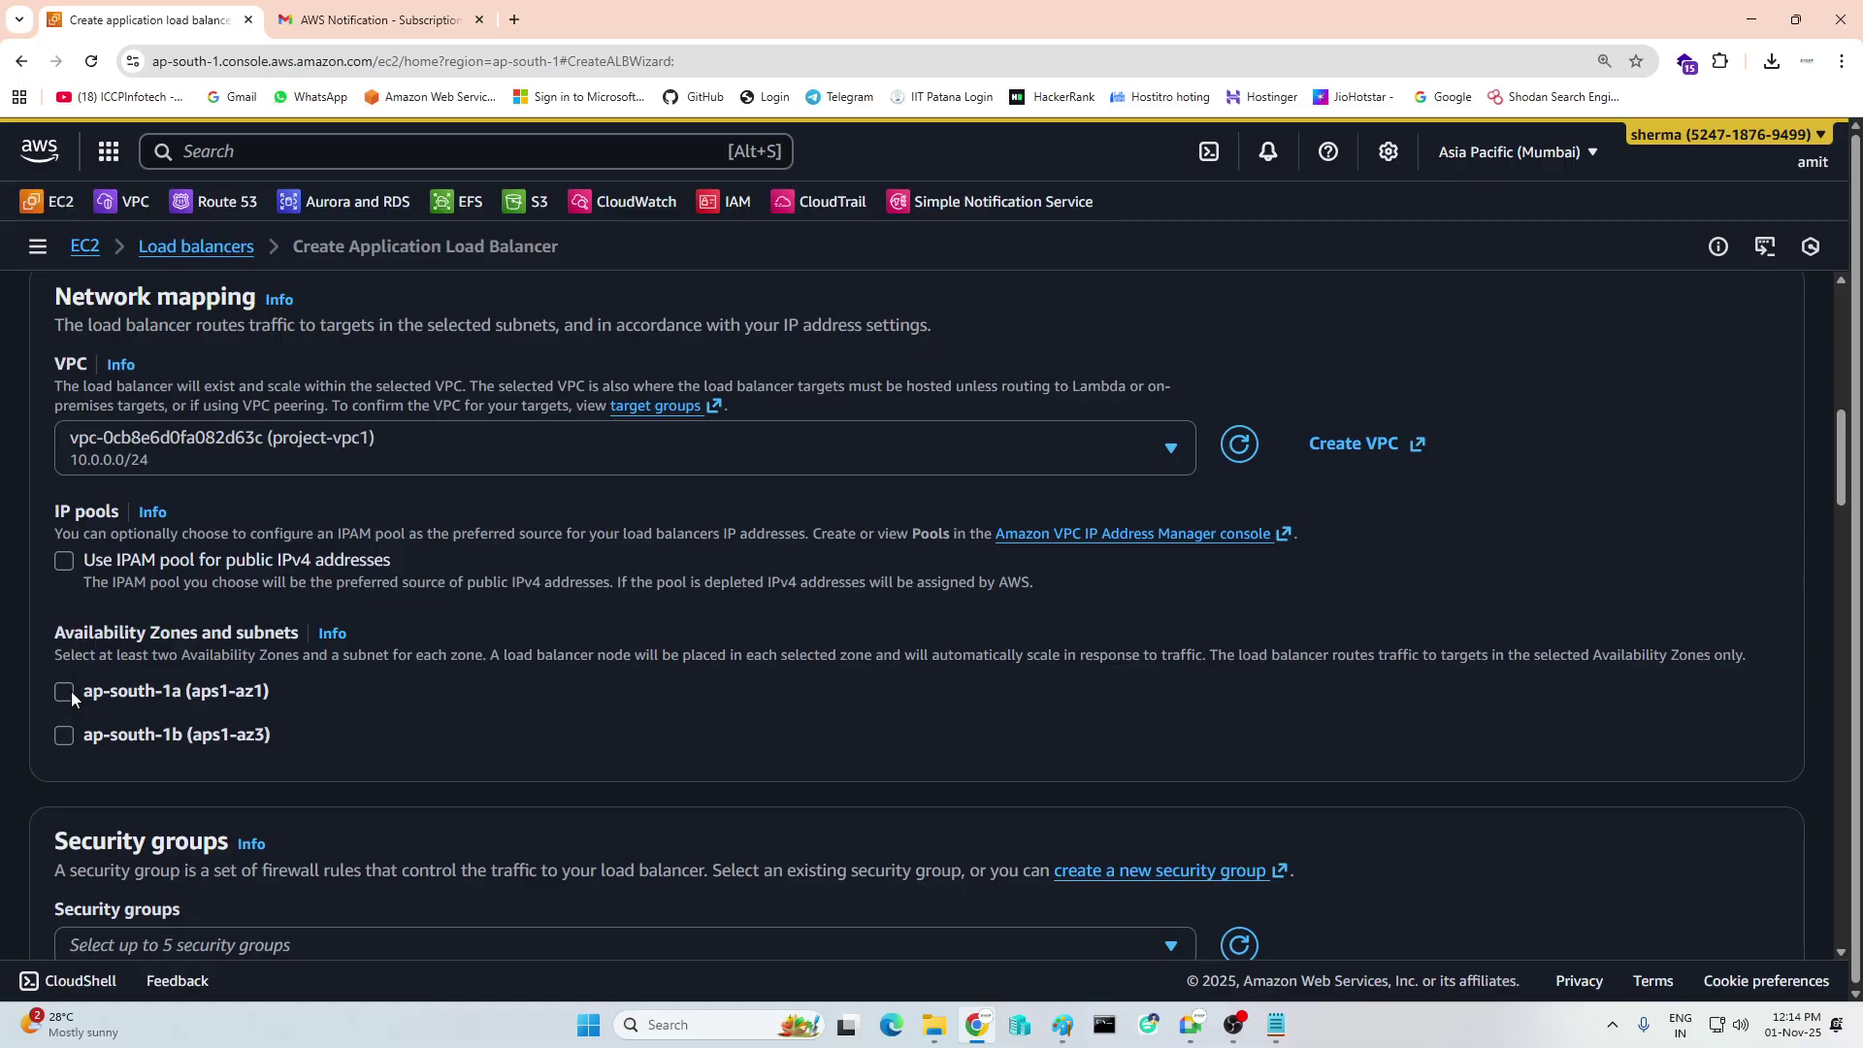
click(72, 691)
click(62, 843)
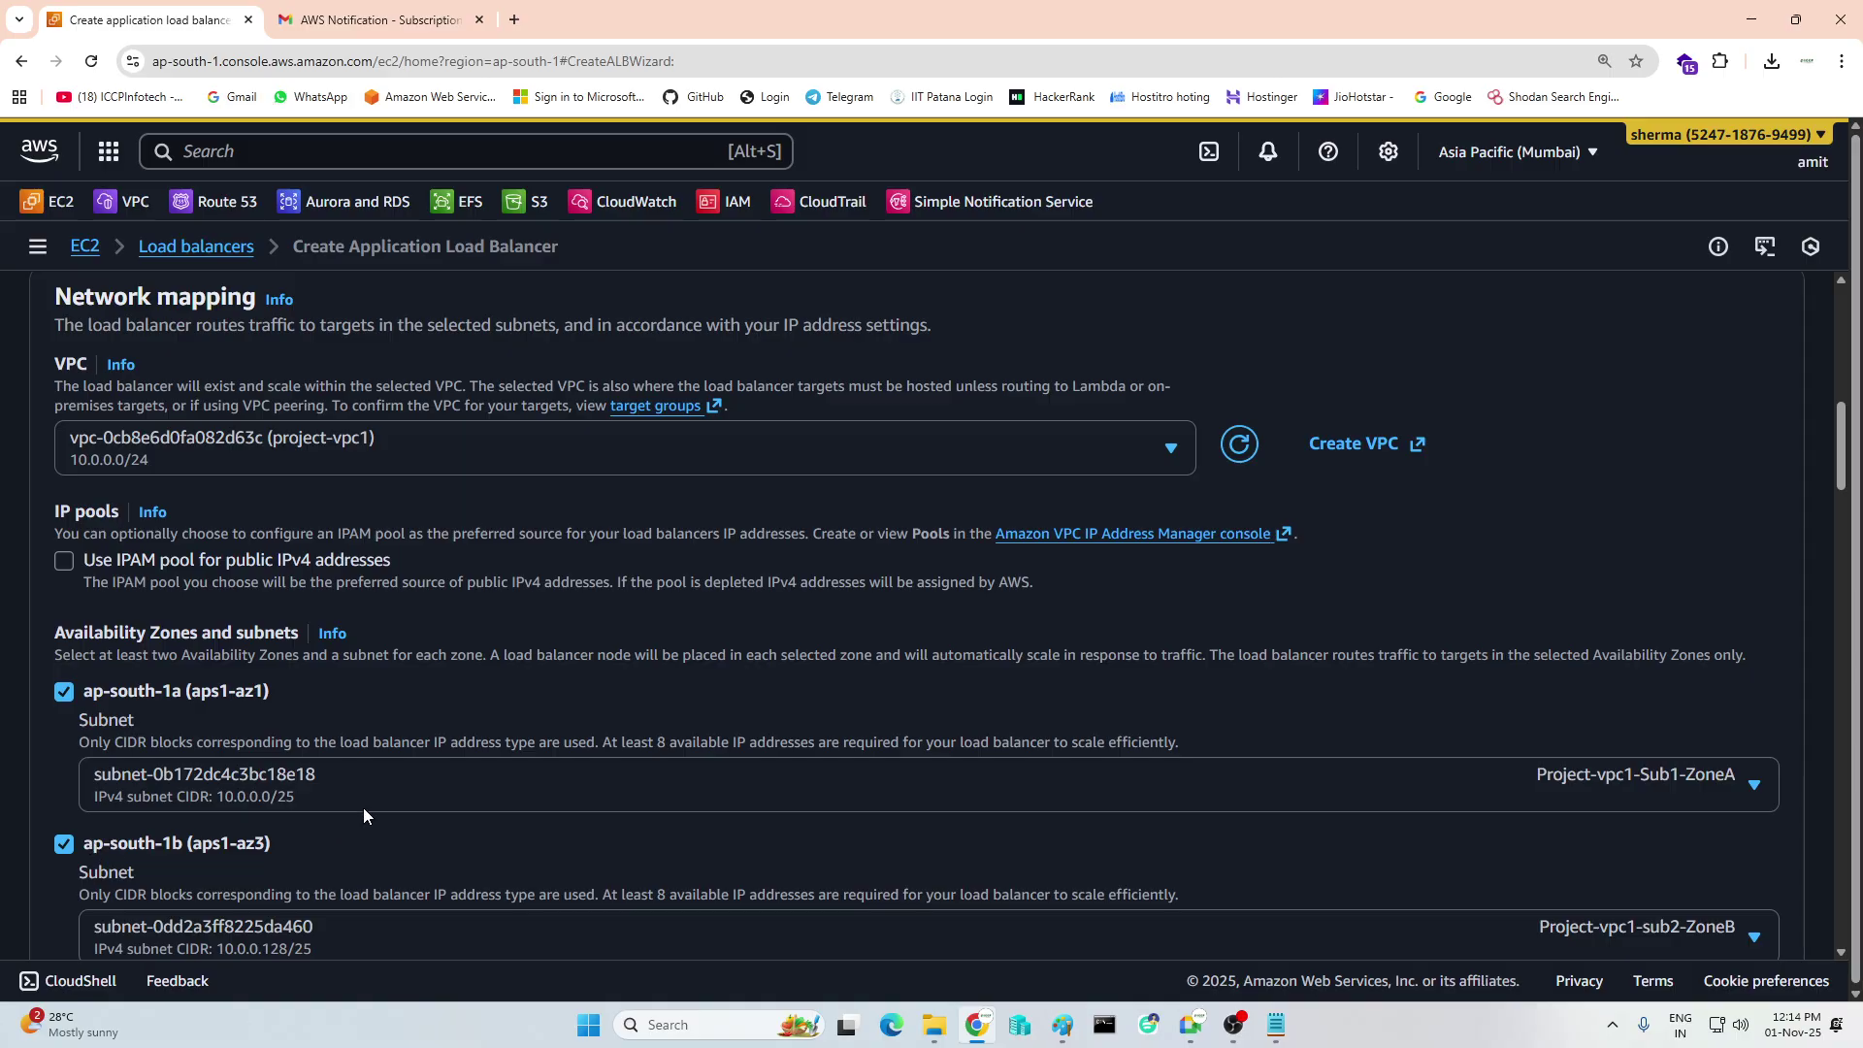
drag(61, 649, 441, 655)
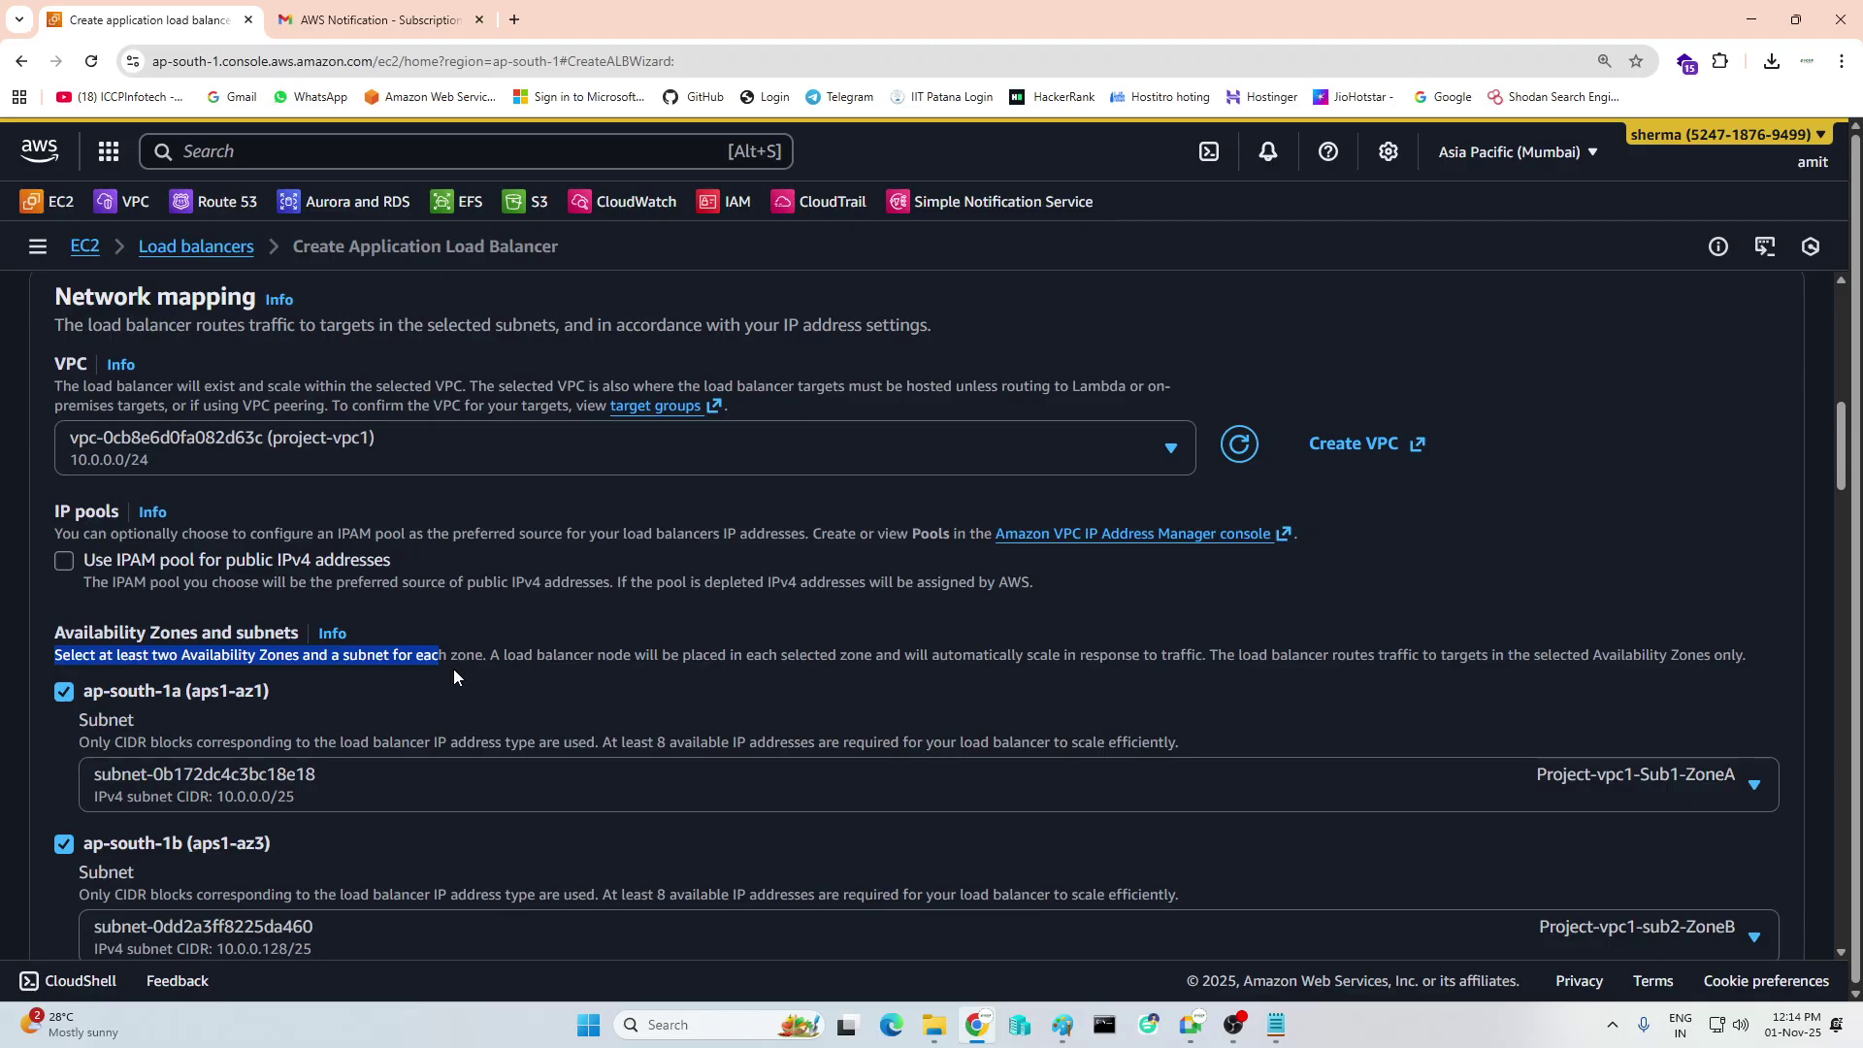
Step: Remove the default security group from the load balancer
scroll(490, 635, down, 6)
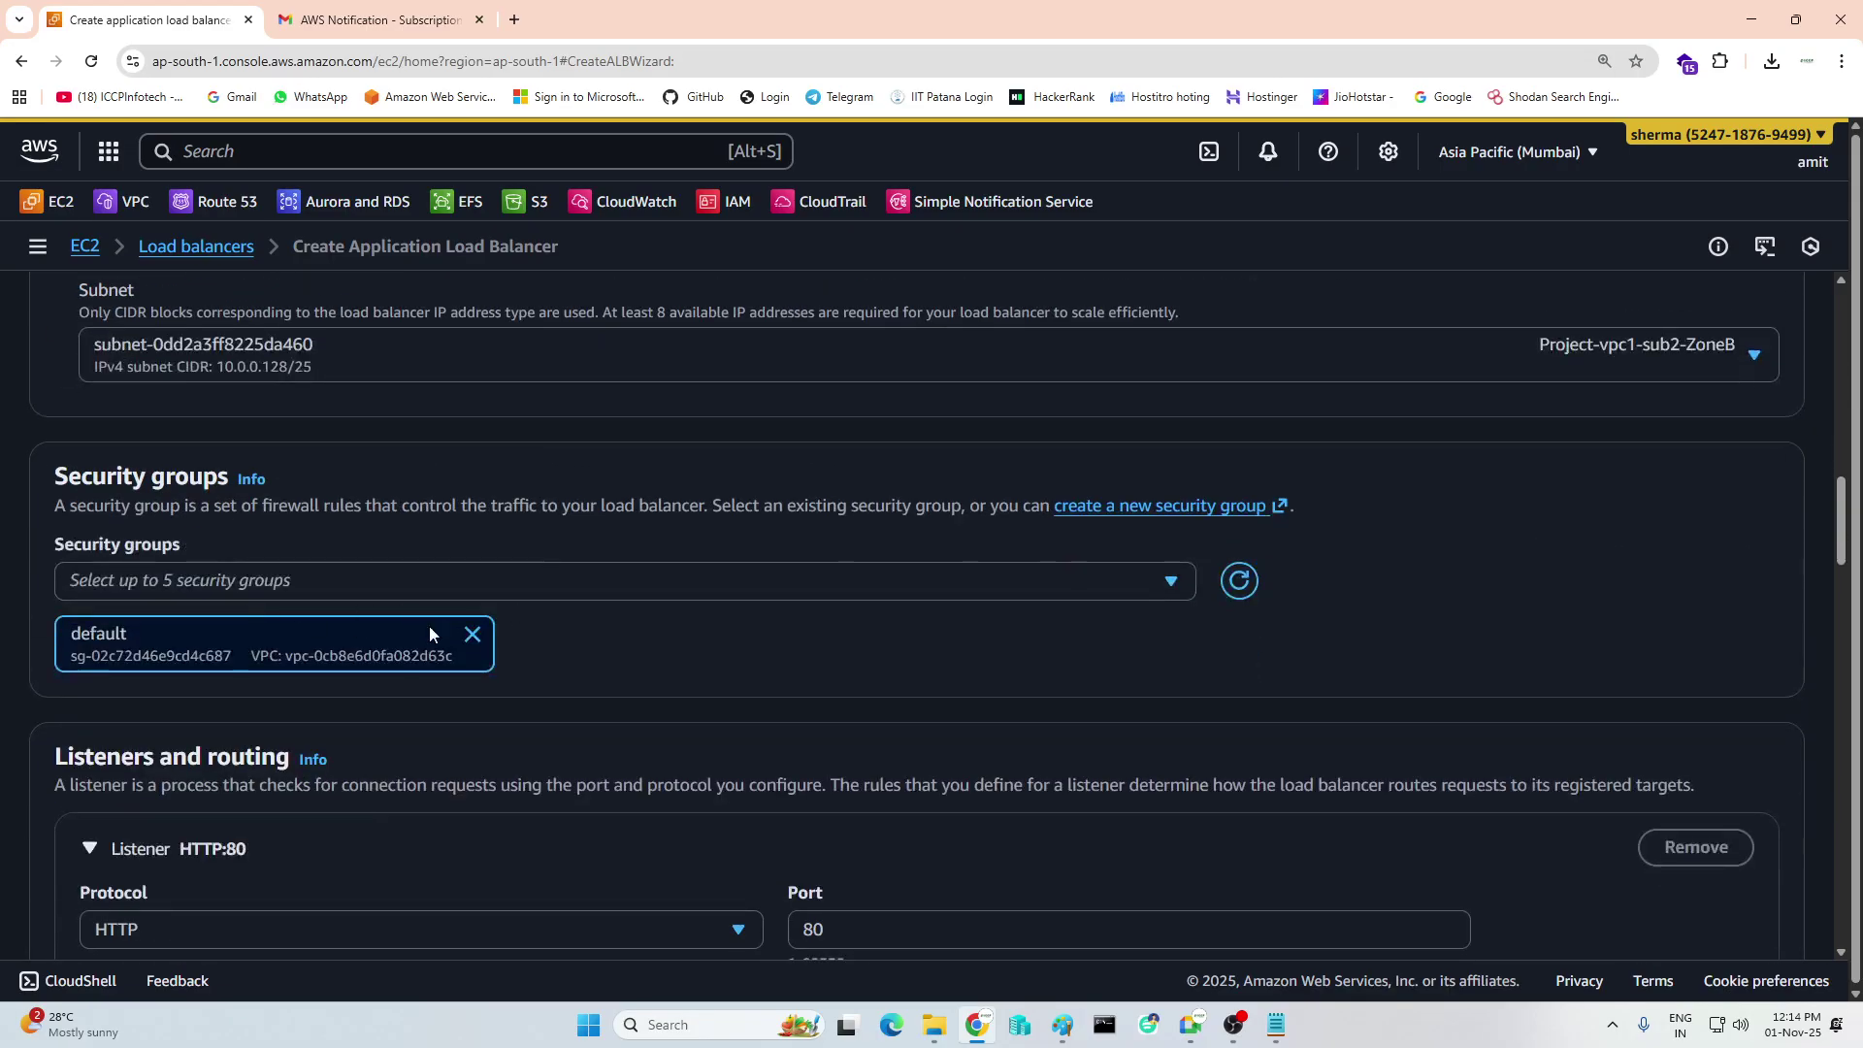
click(472, 635)
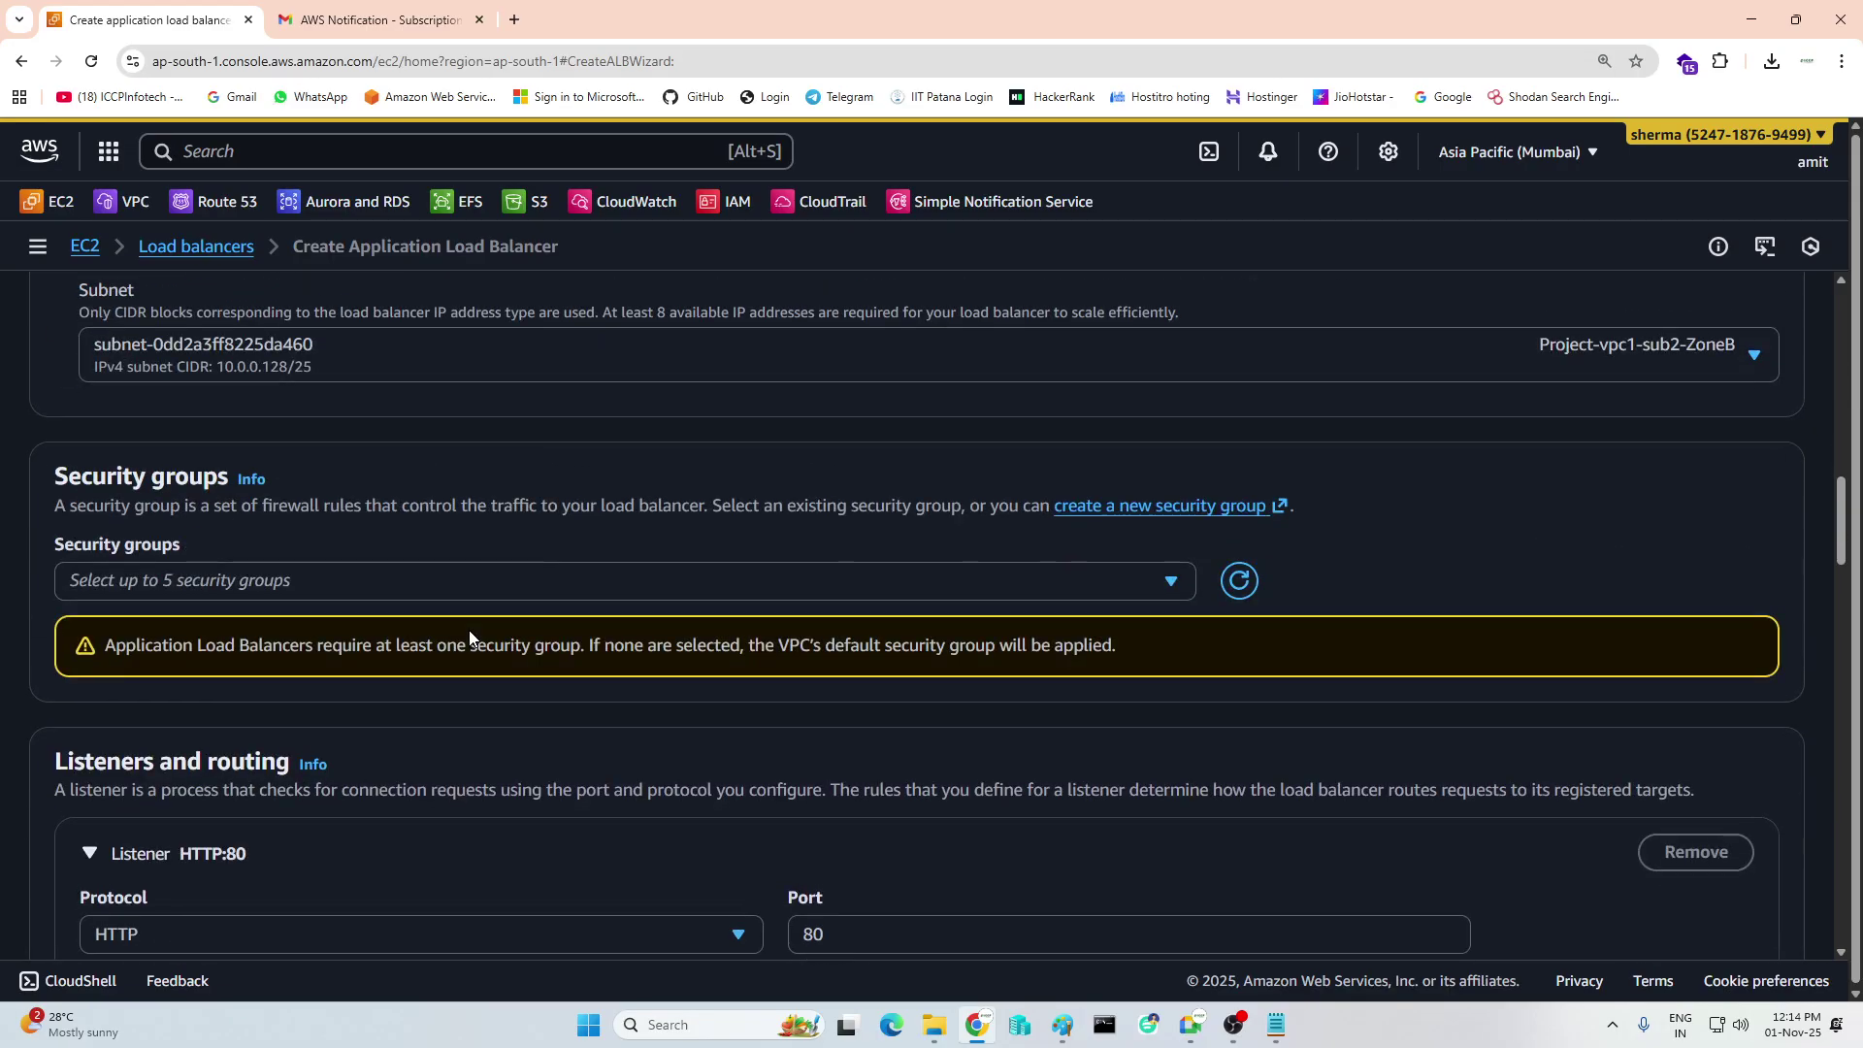
click(1118, 506)
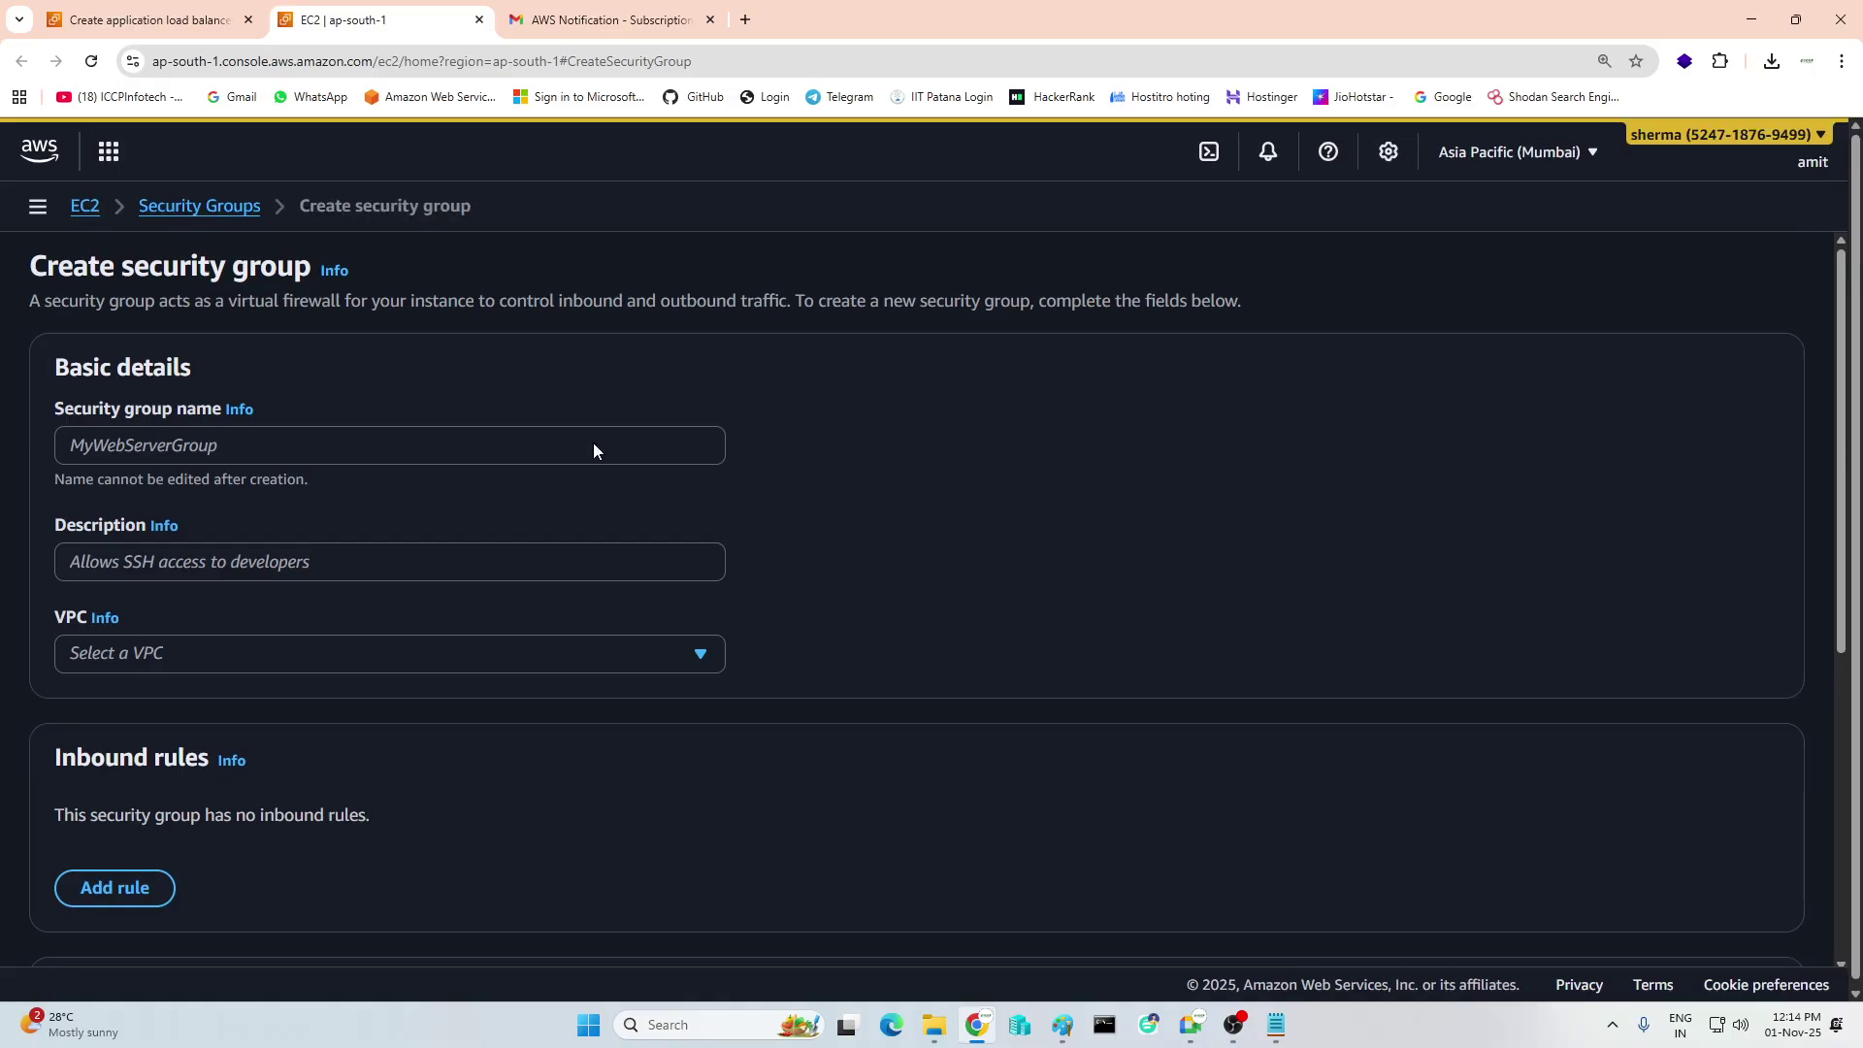
Step: Name the security group my-lb-sg, describe it 'all-traffi', and place it in project-vpc1
scroll(305, 450, down, 5)
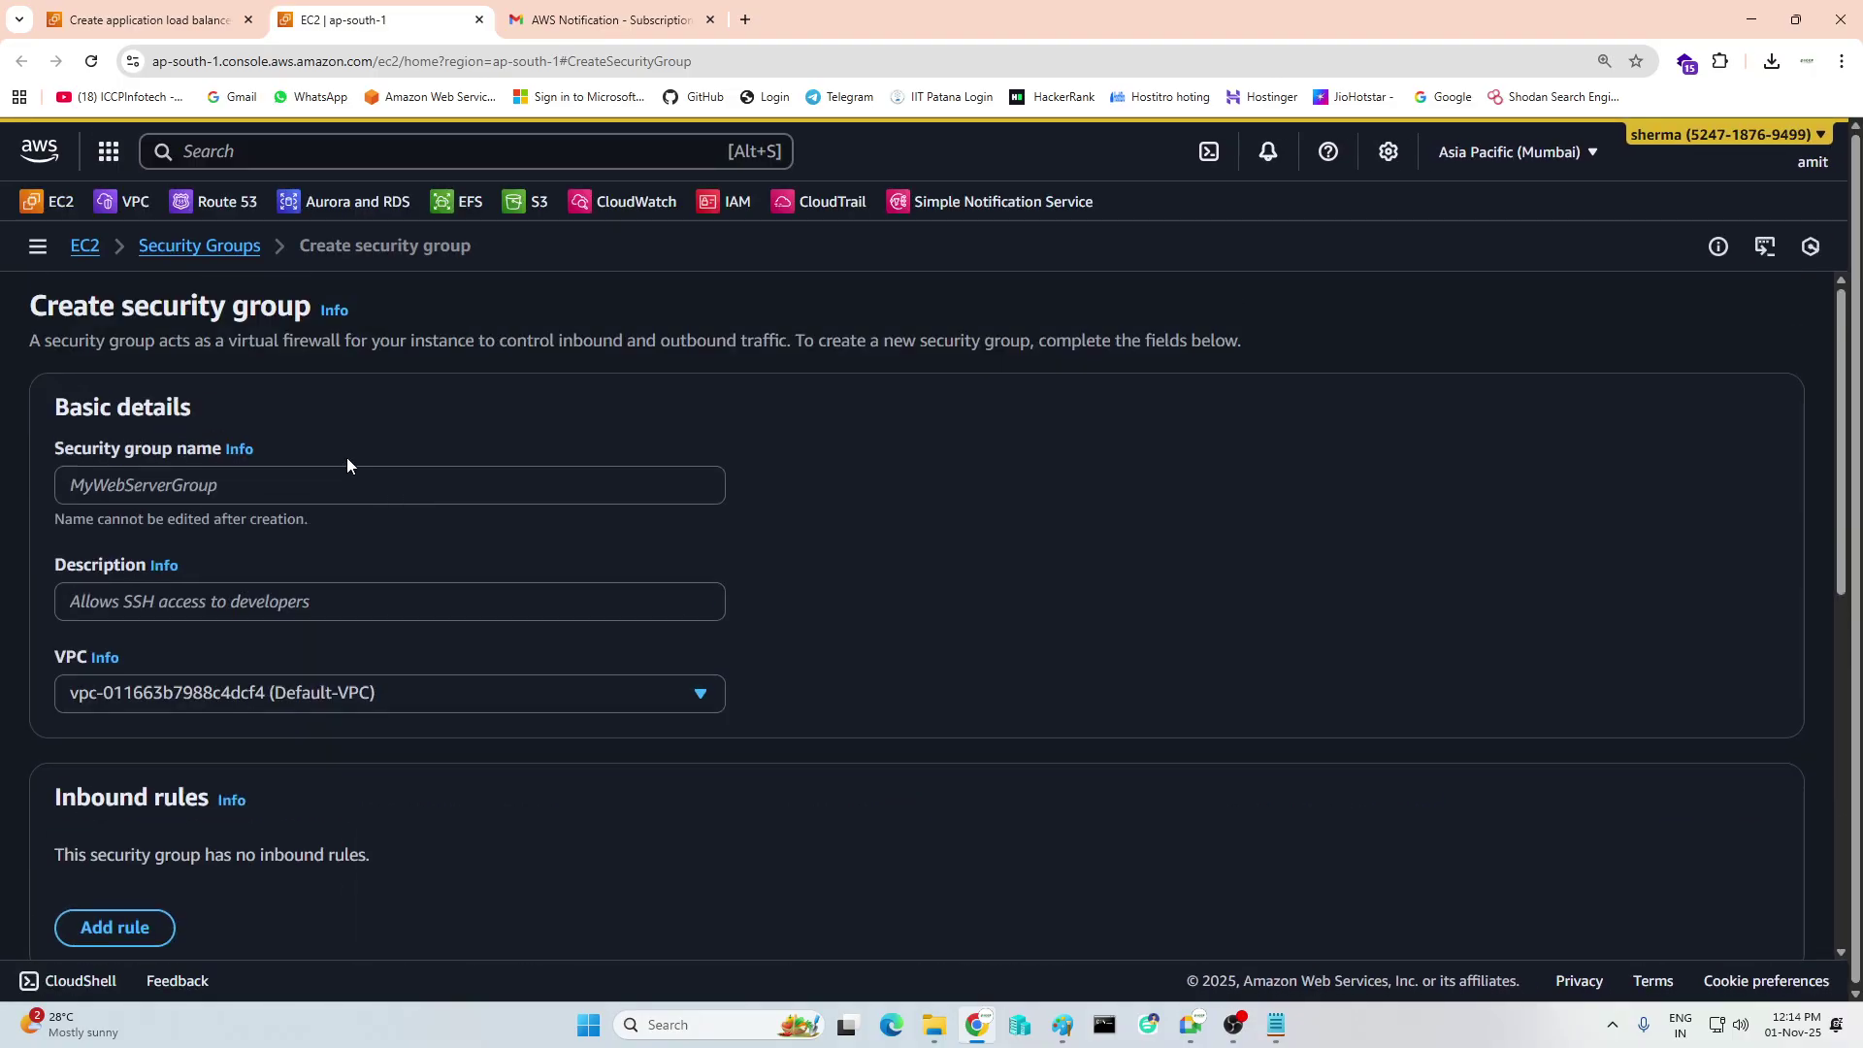
click(307, 481)
text(m)
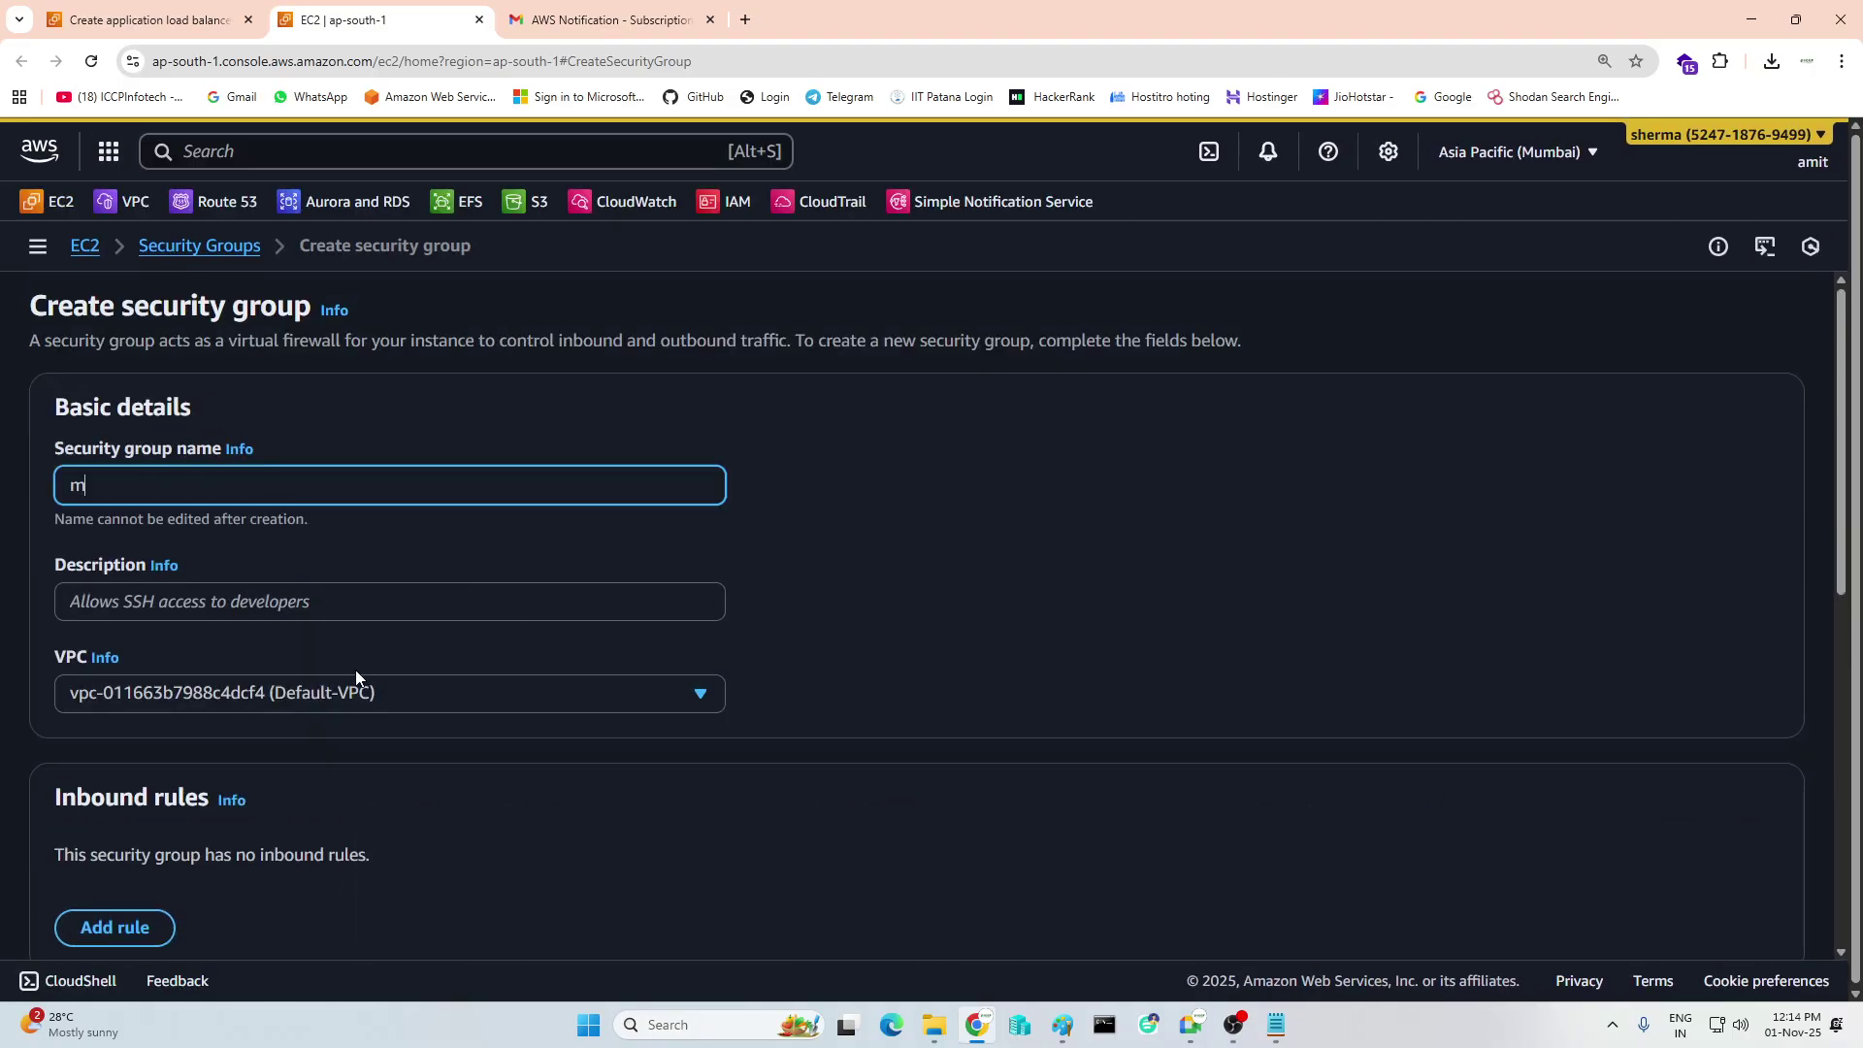
text(y-lb-sg)
click(317, 607)
text(a)
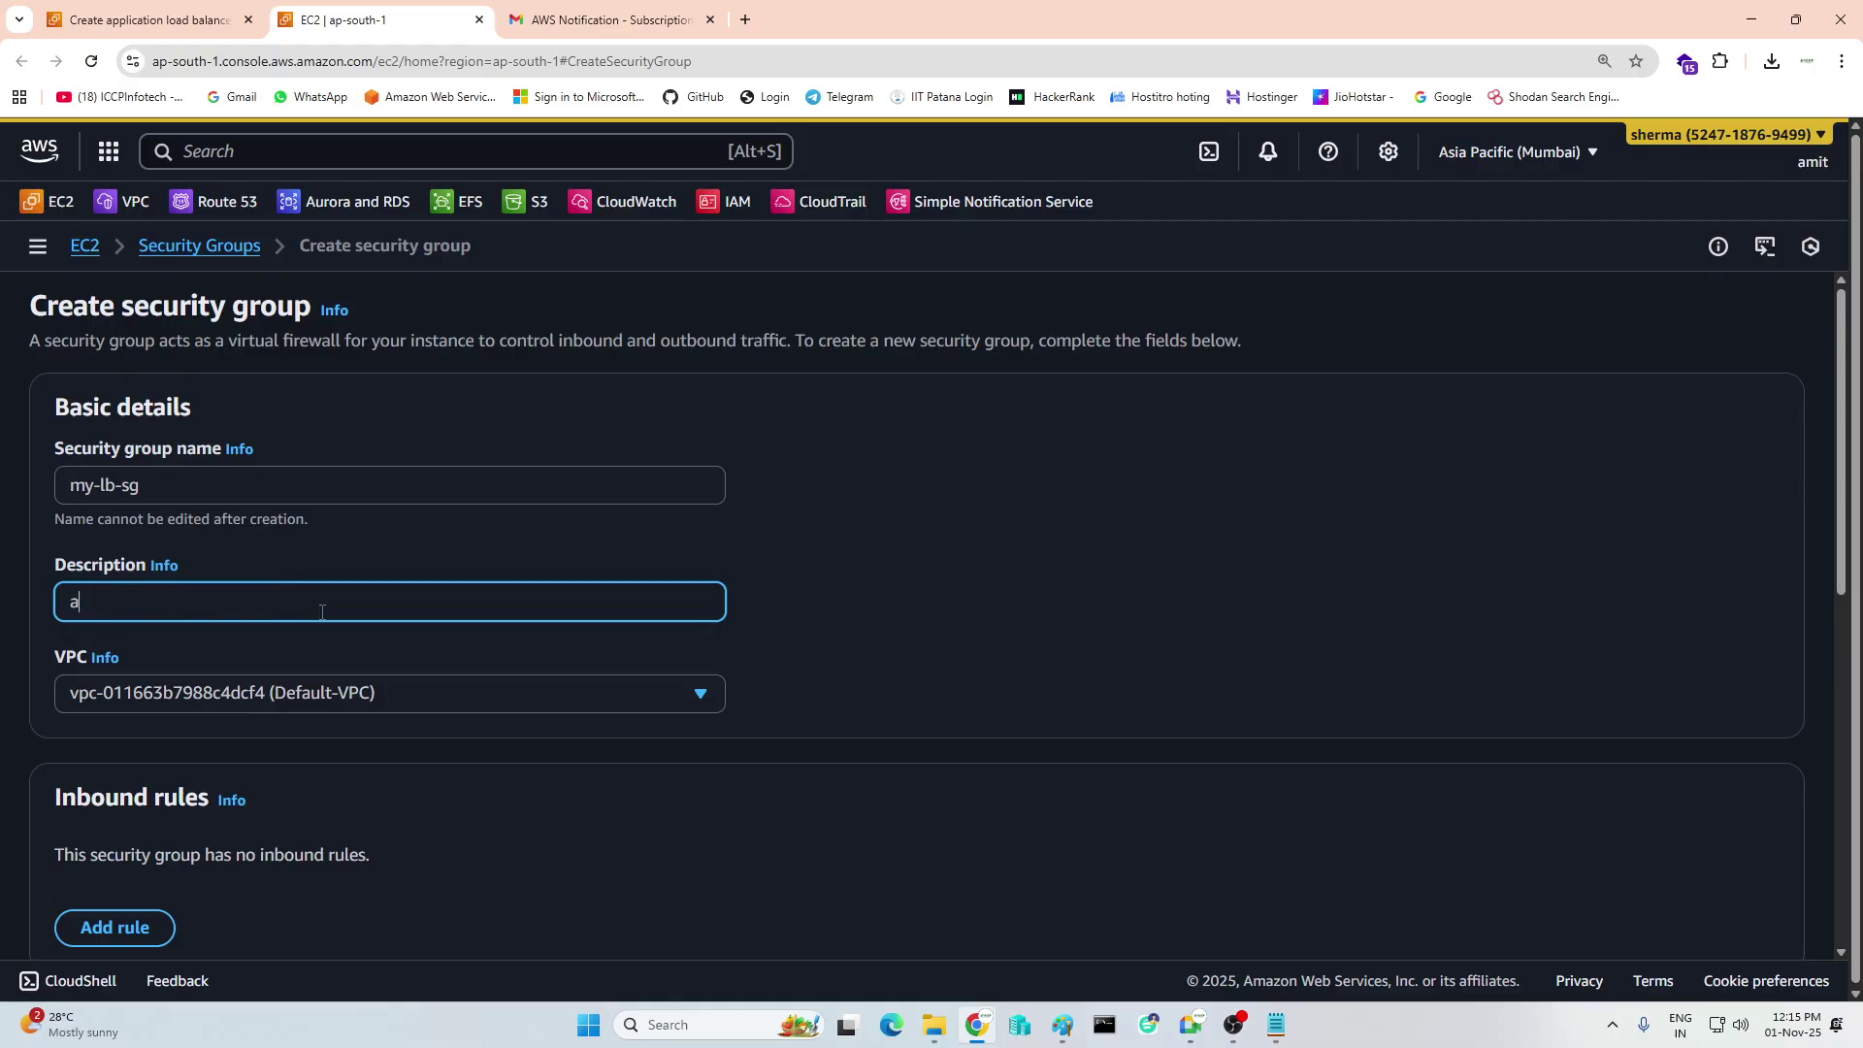
text(ll-traffic)
click(473, 687)
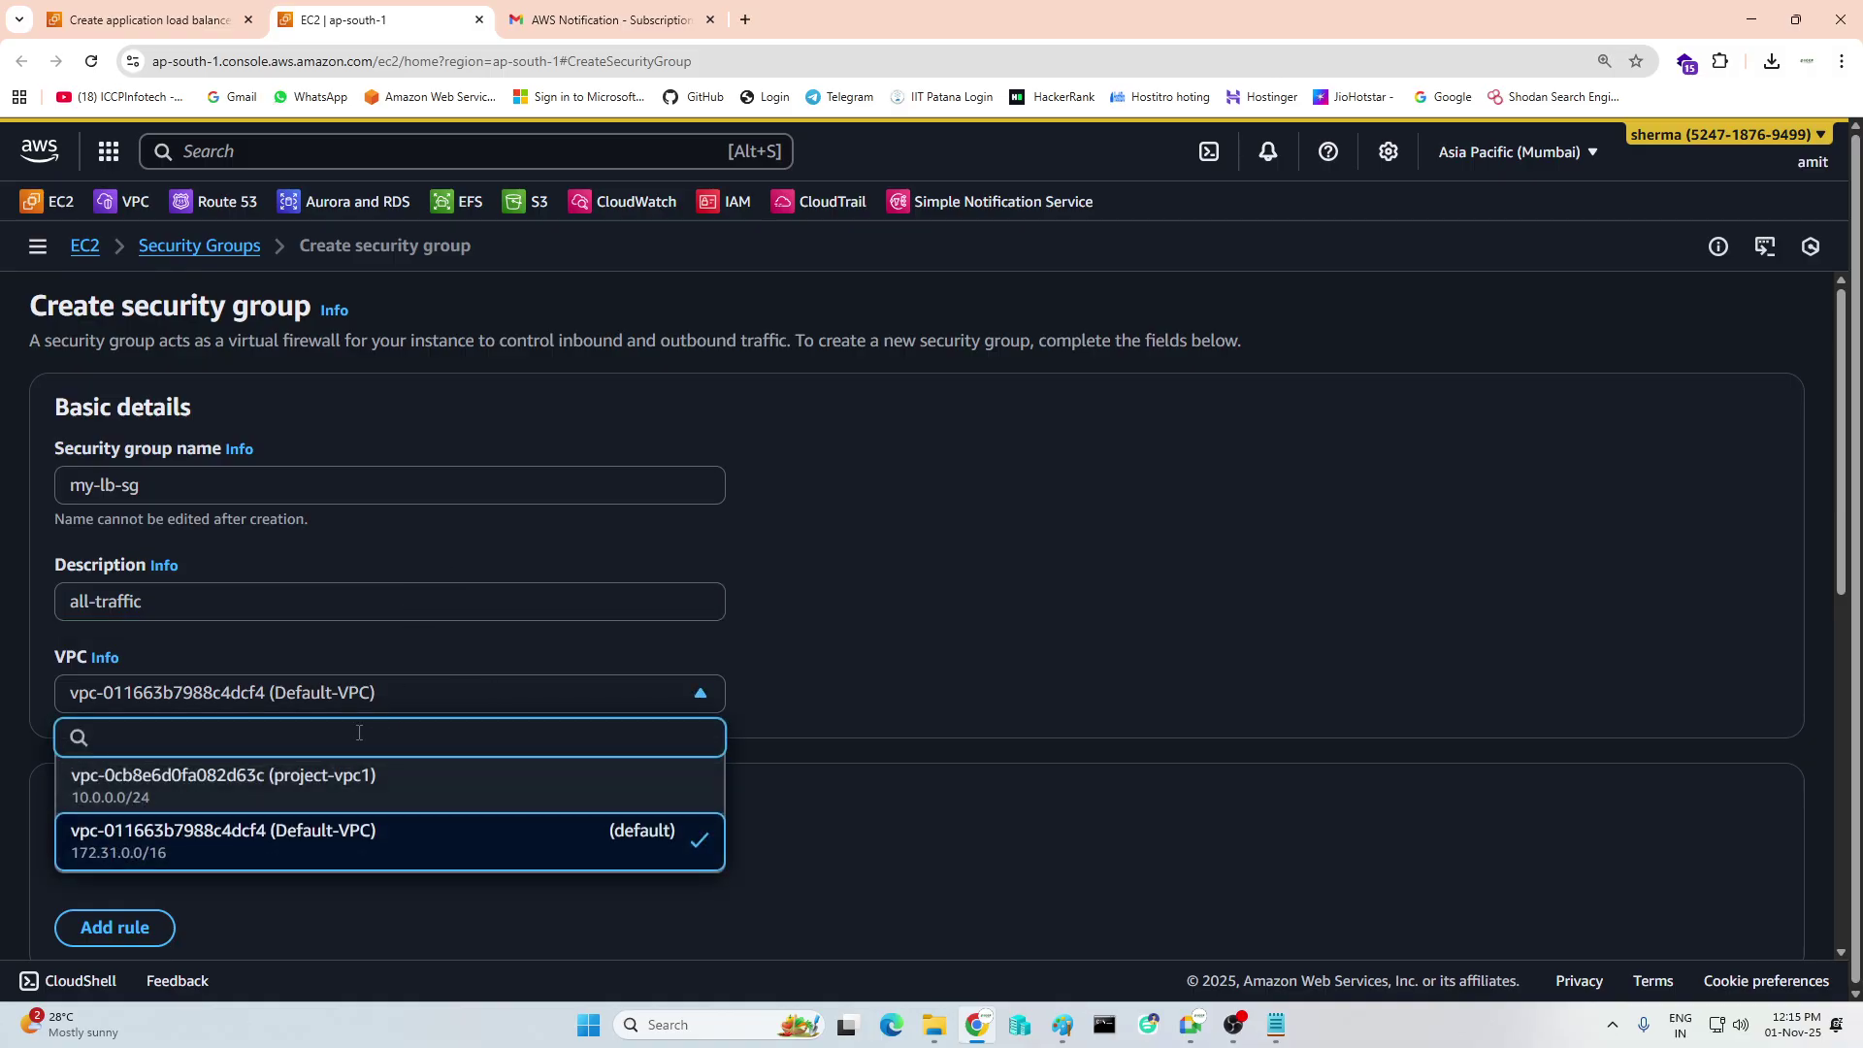
click(311, 788)
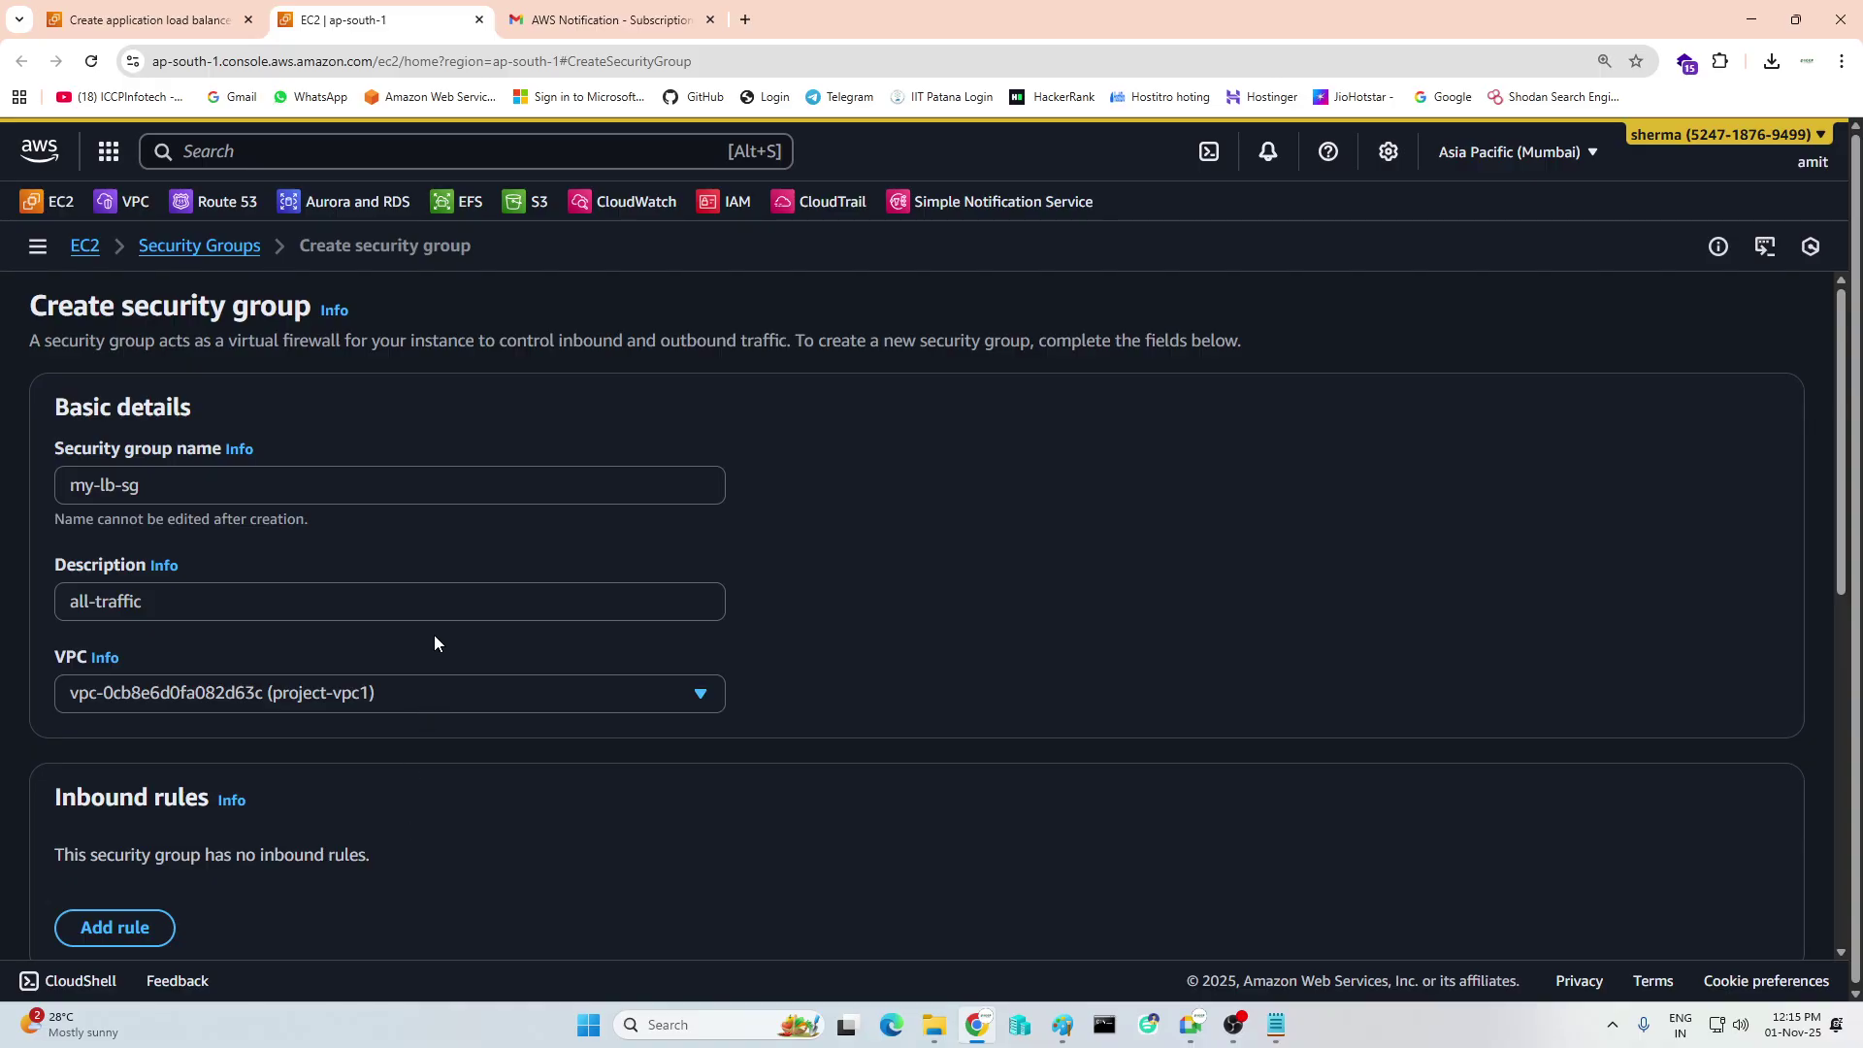
Step: Add two inbound rules, both of type All traffic
scroll(429, 623, down, 3)
click(101, 638)
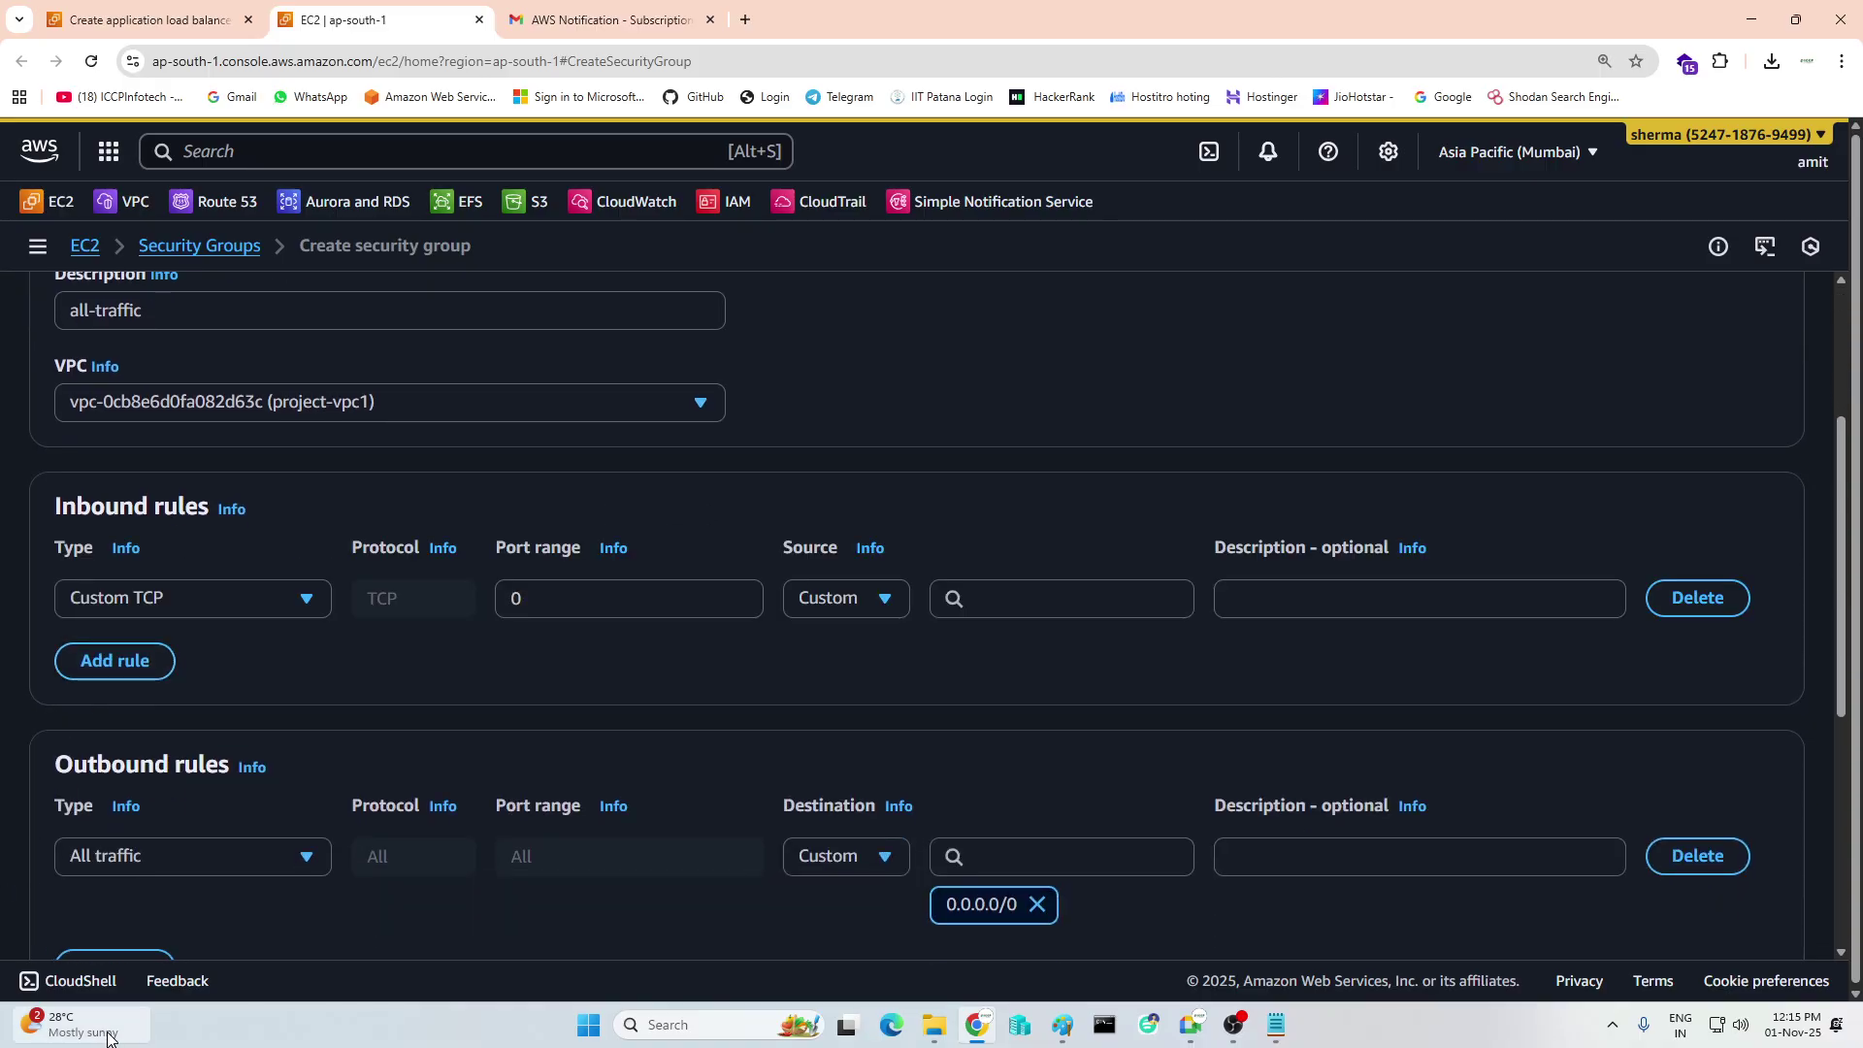
click(113, 660)
click(143, 596)
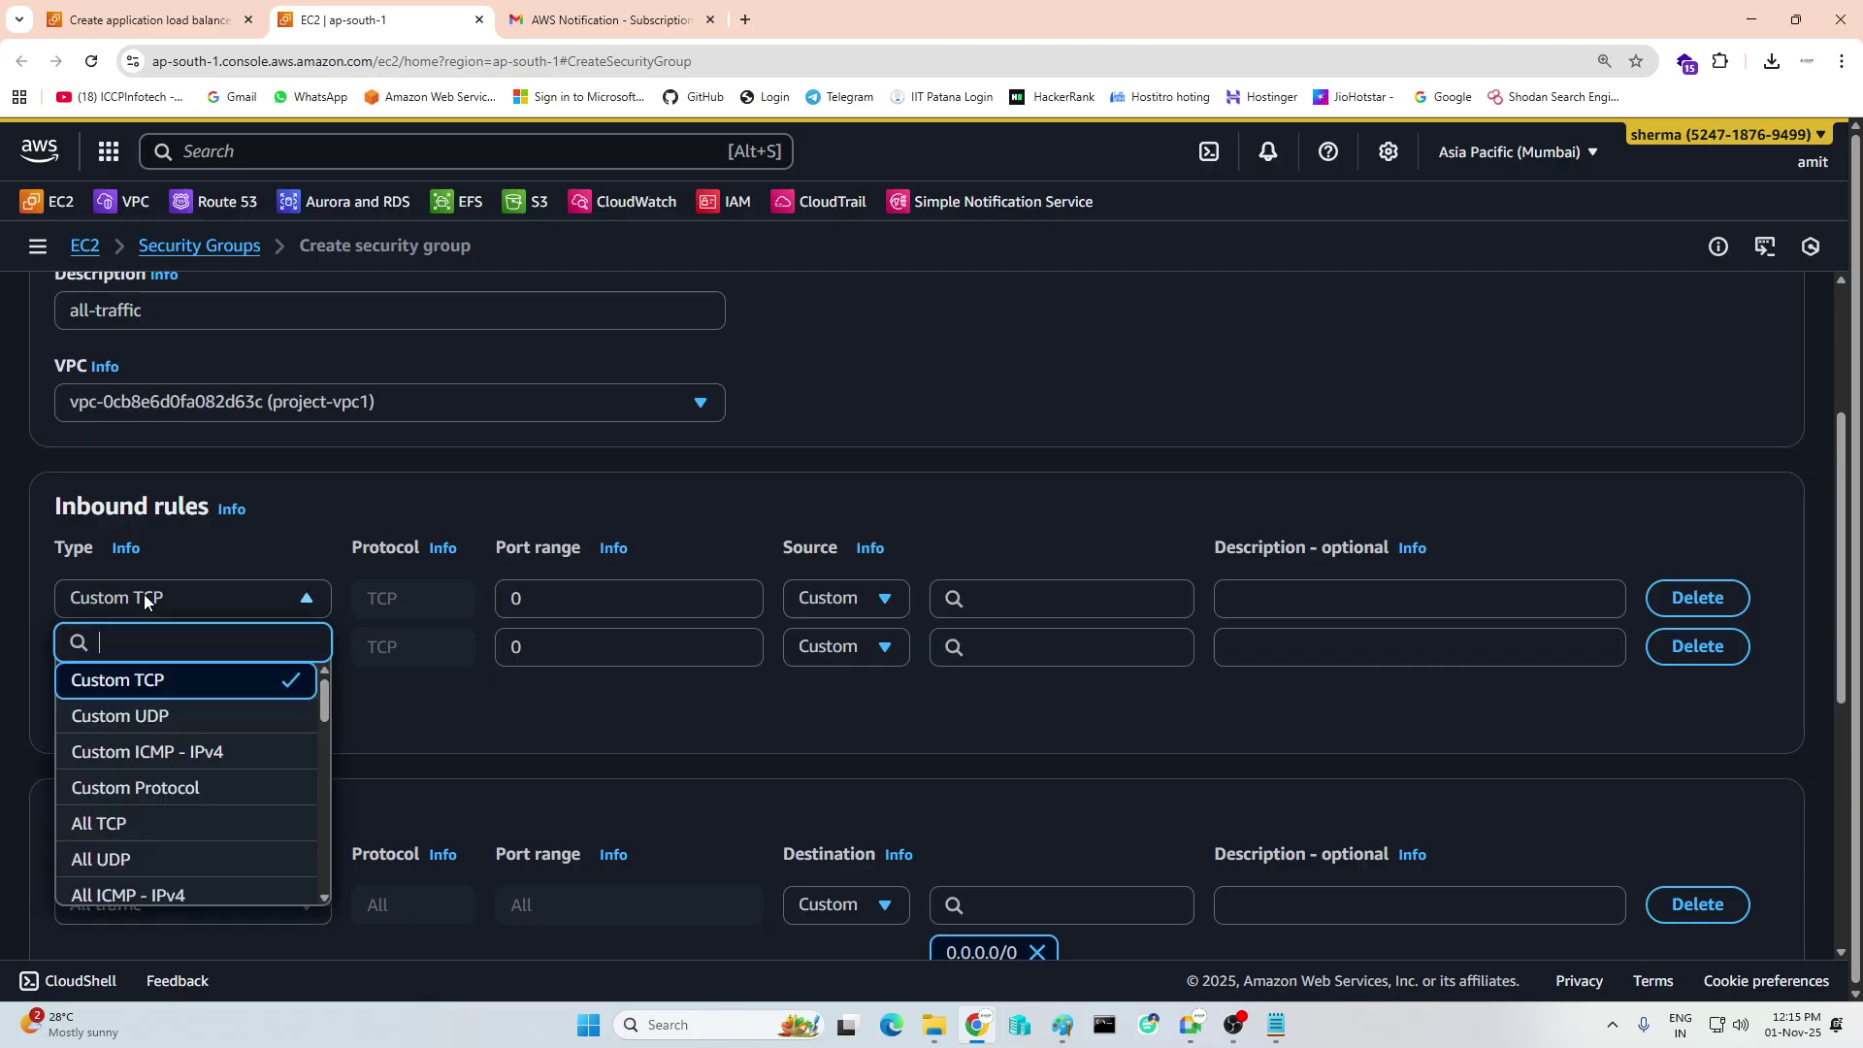
scroll(116, 873, up, 2)
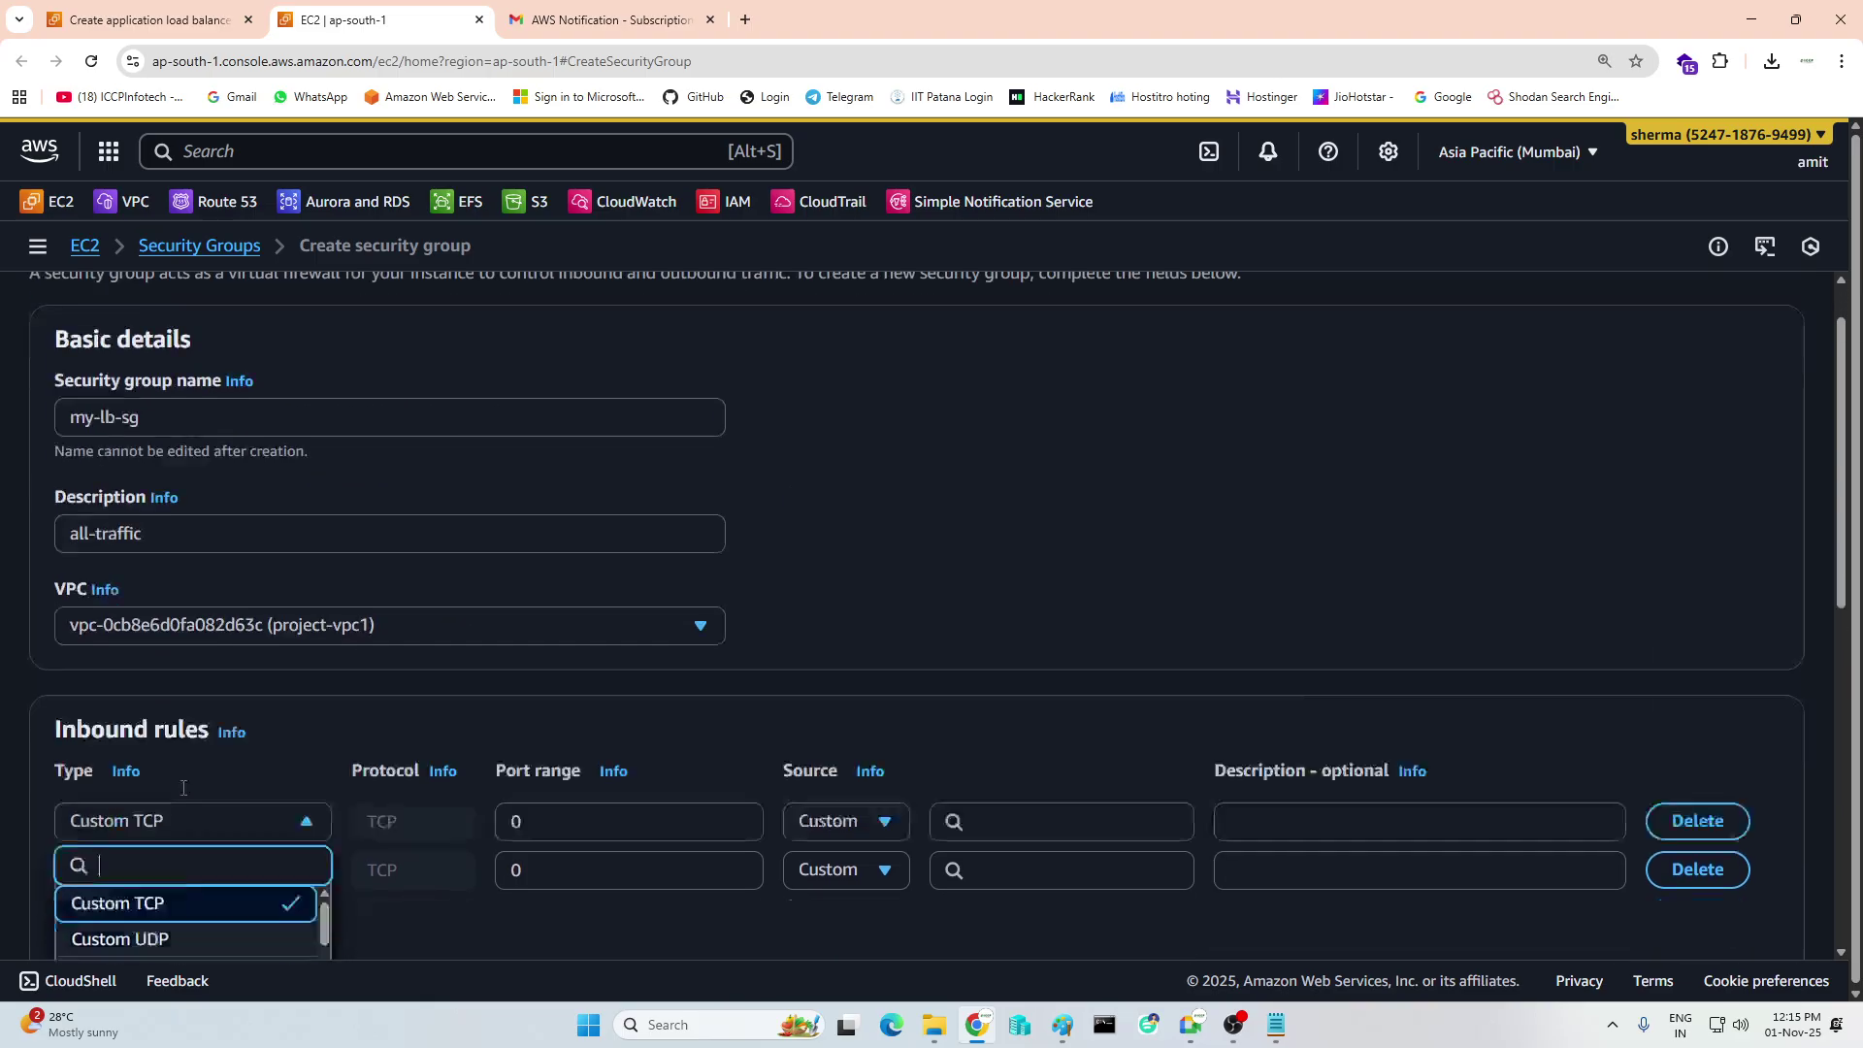
scroll(185, 782, down, 6)
scroll(160, 776, up, 1)
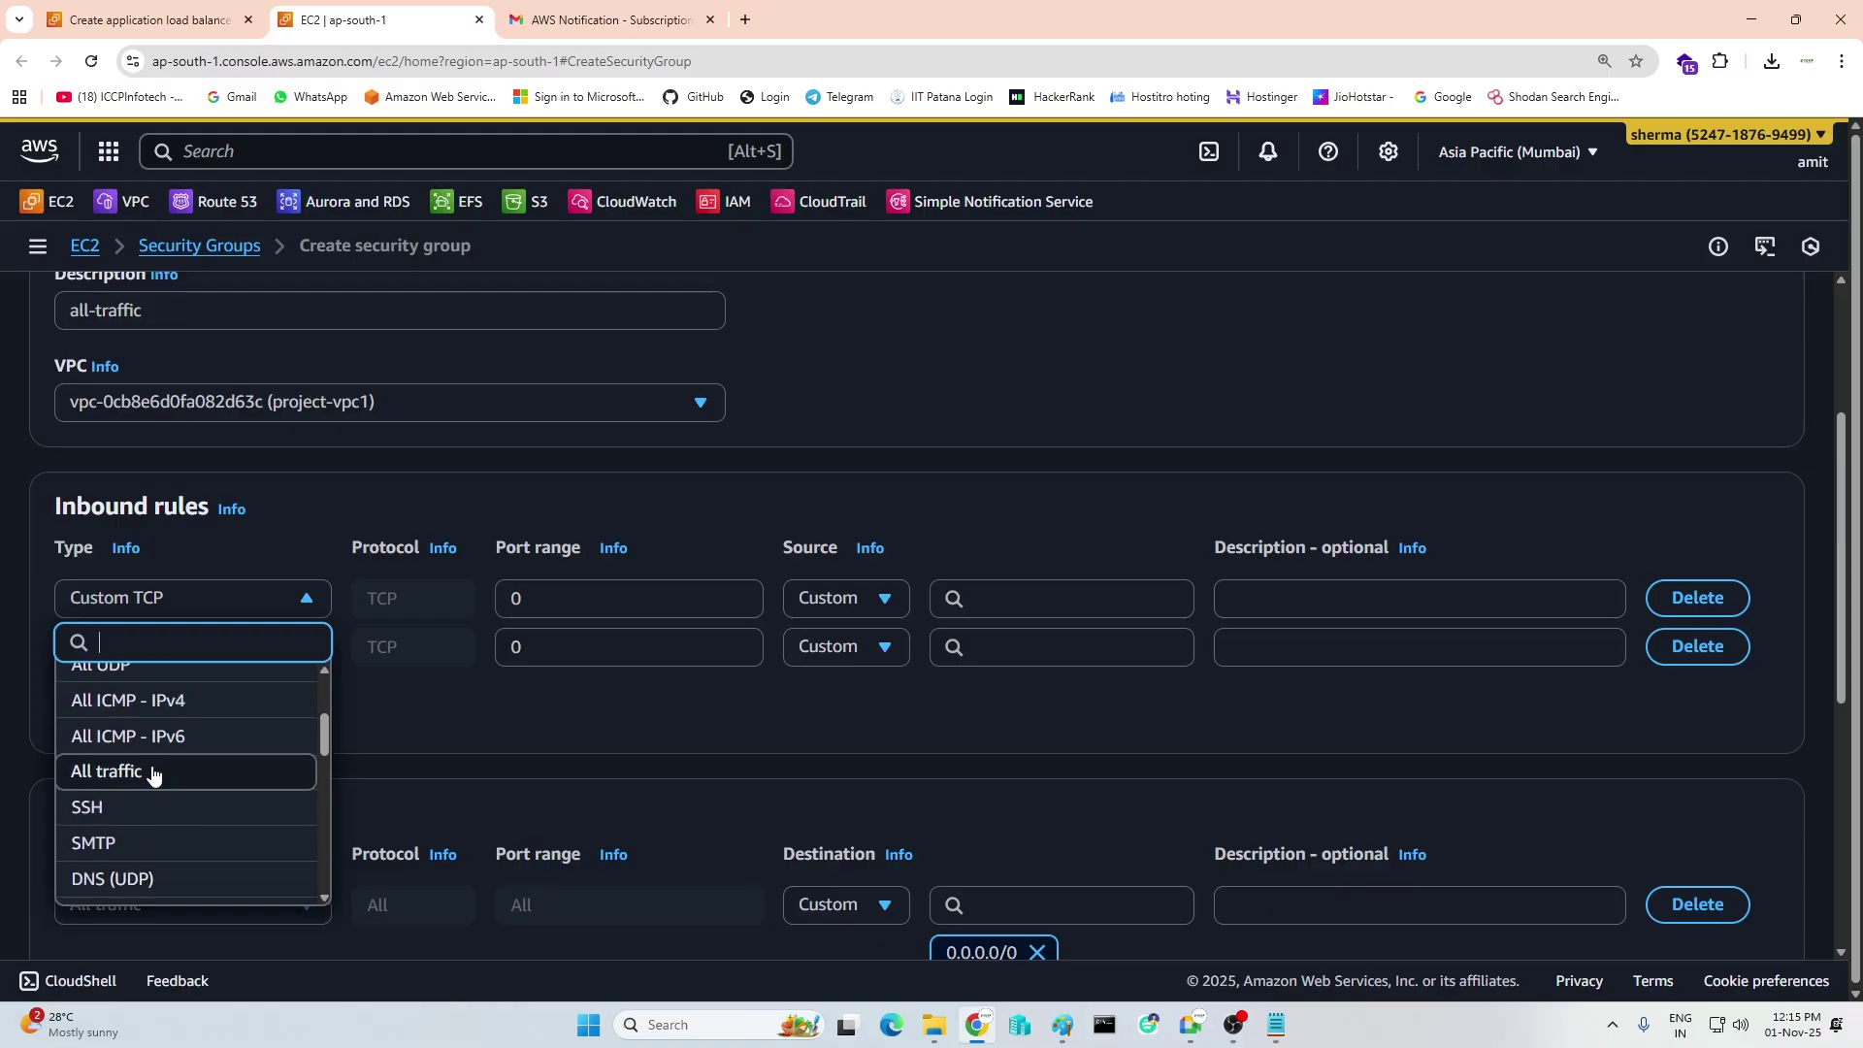
click(152, 774)
click(182, 644)
scroll(138, 548, down, 3)
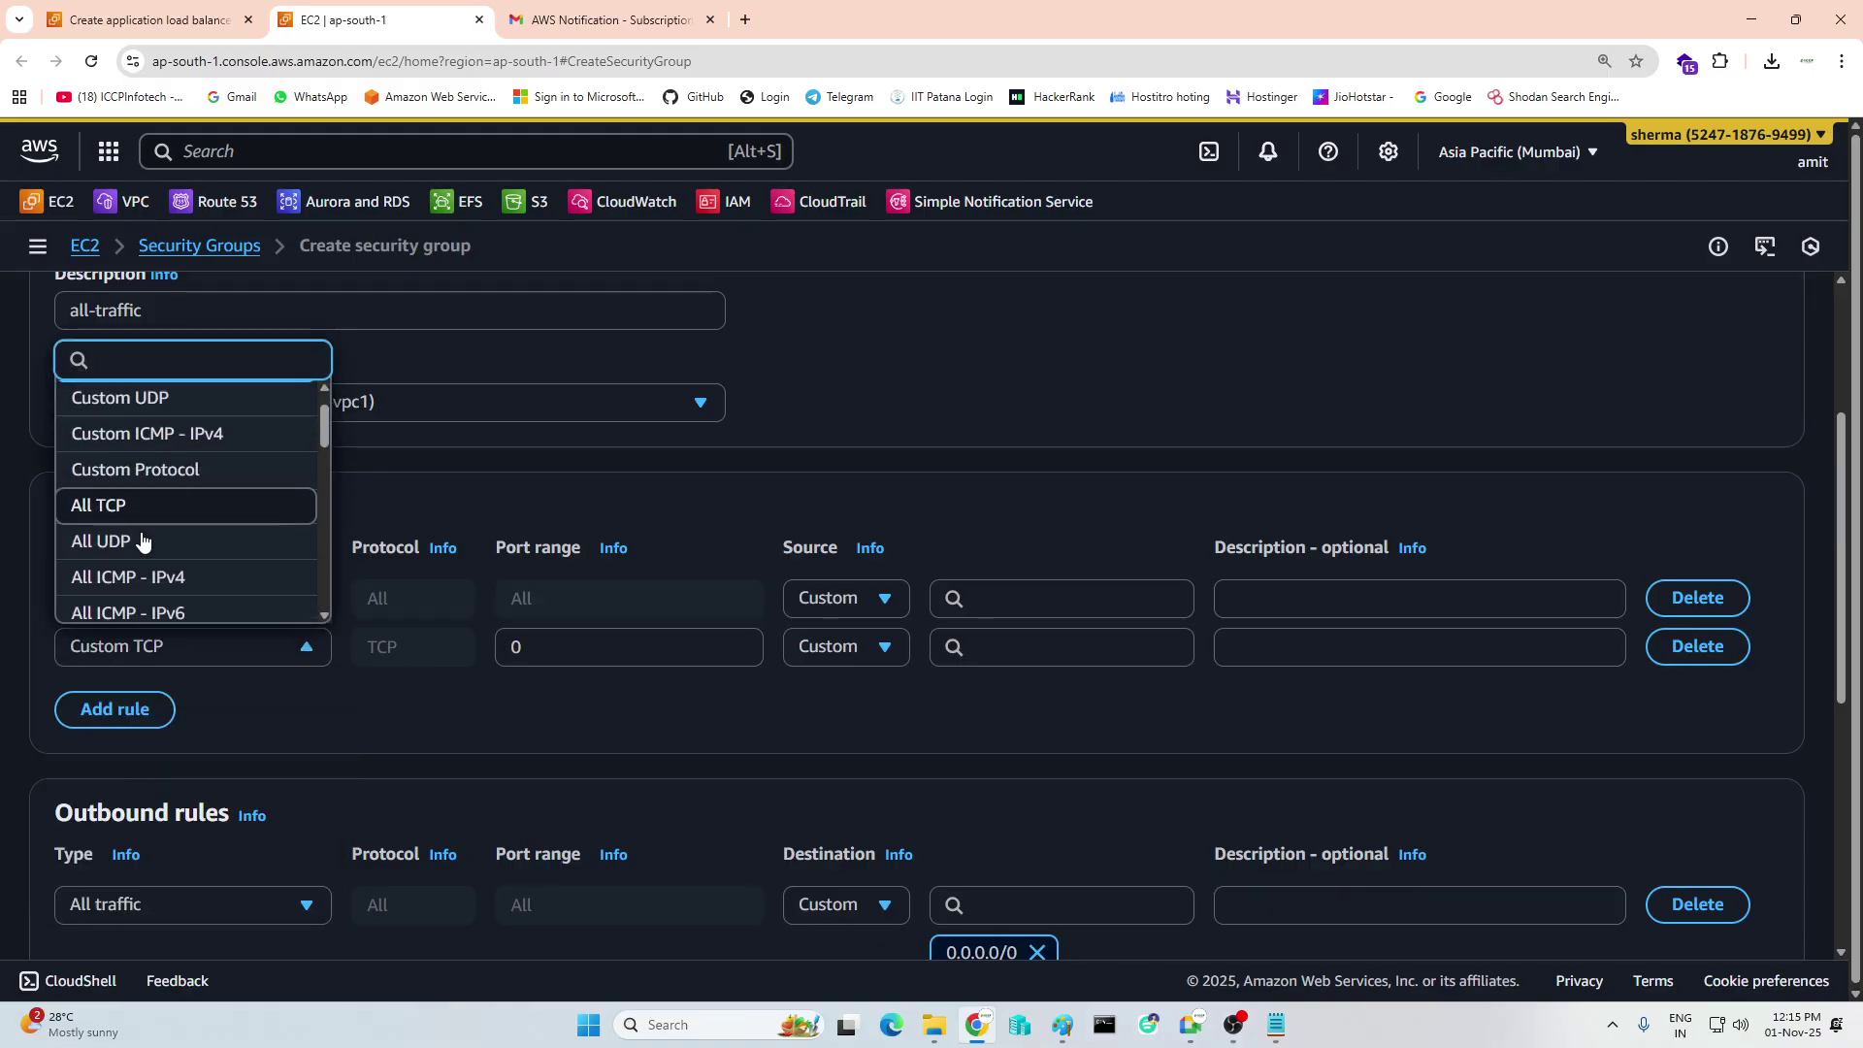
click(132, 587)
Step: Set both inbound rules' source to Anywhere-IPv4 and submit the security group
click(829, 598)
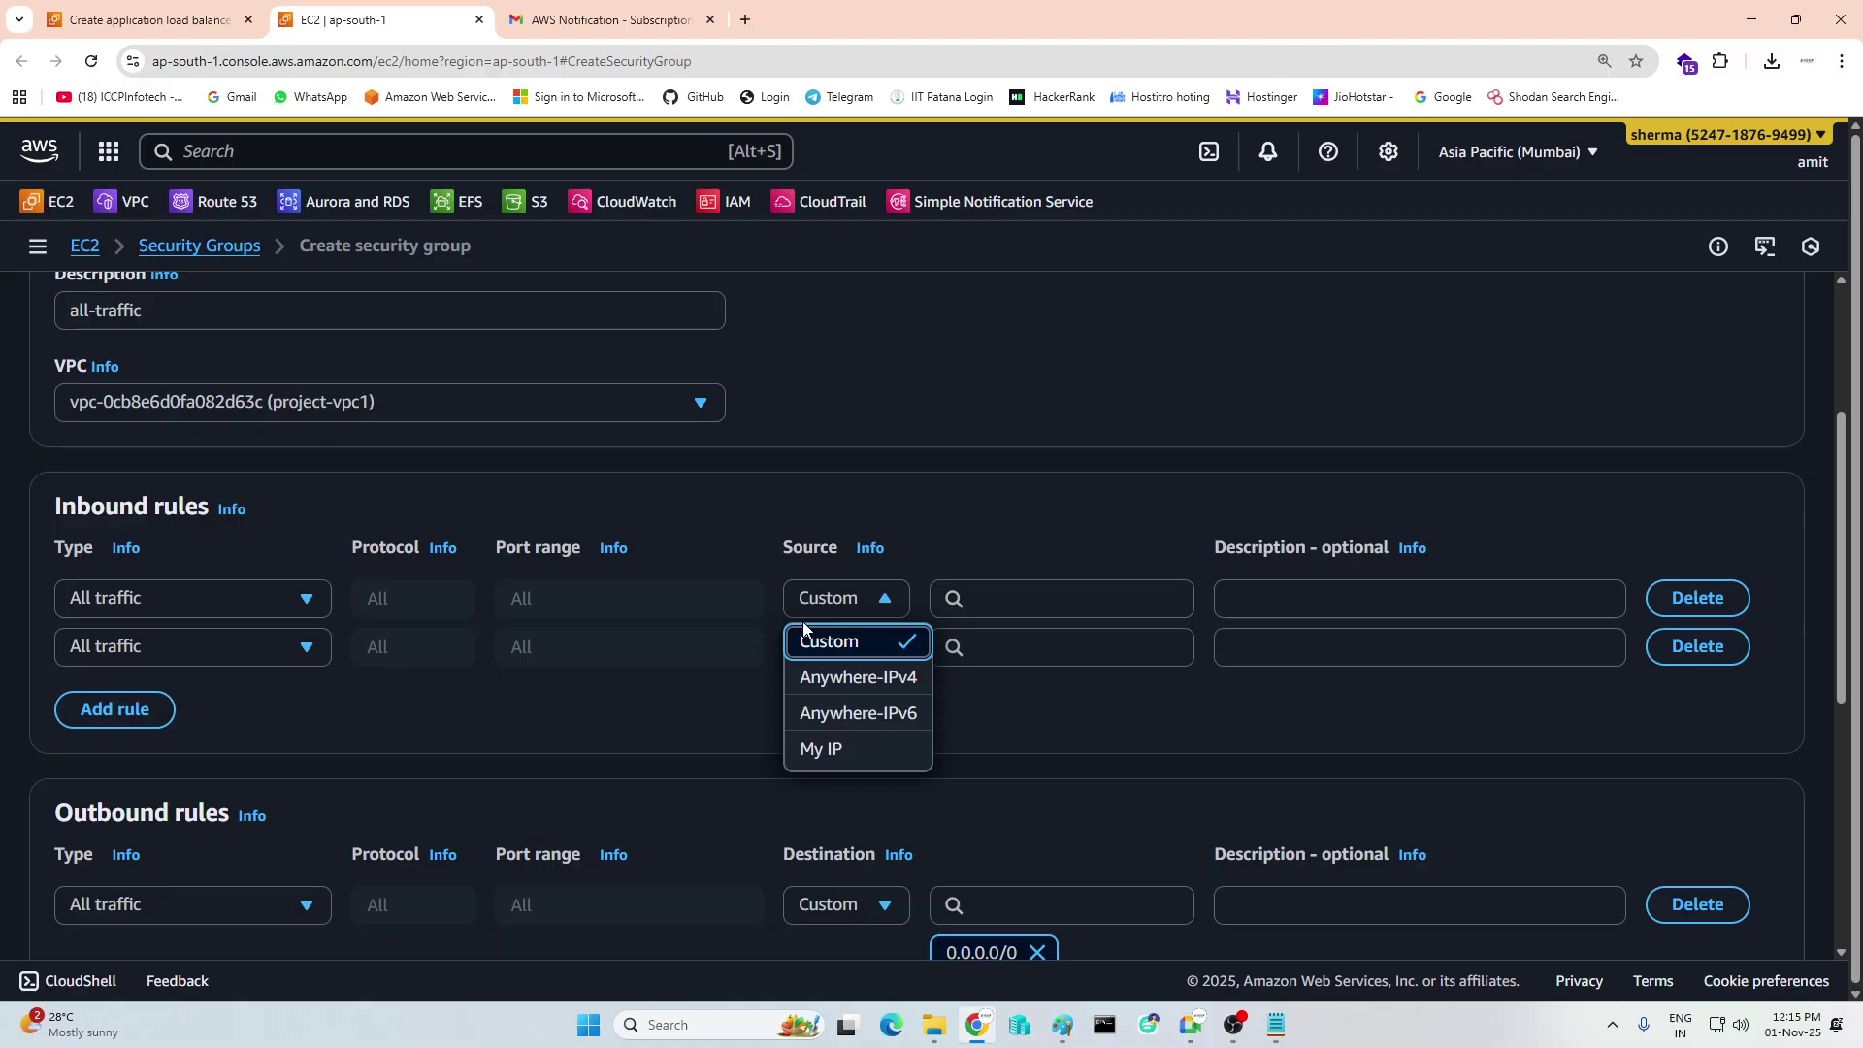
click(835, 676)
click(837, 694)
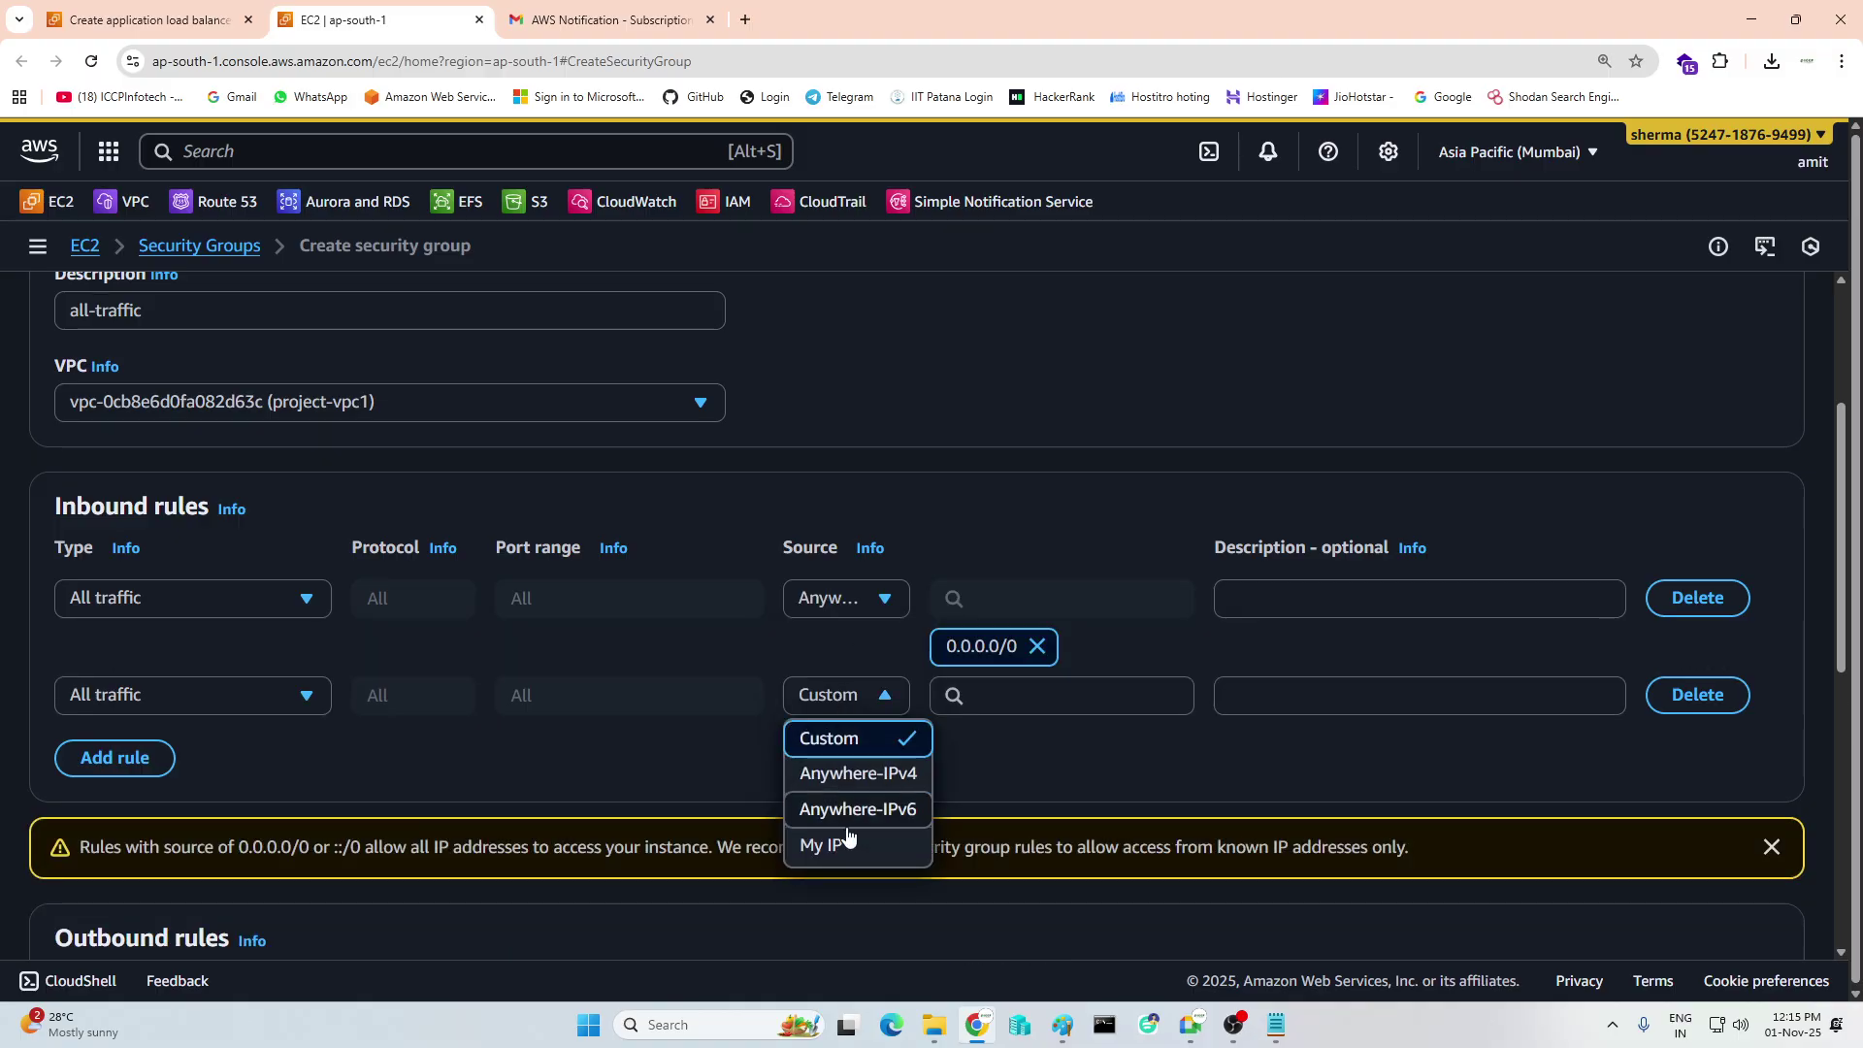
click(860, 774)
scroll(1207, 712, down, 4)
scroll(1110, 698, down, 4)
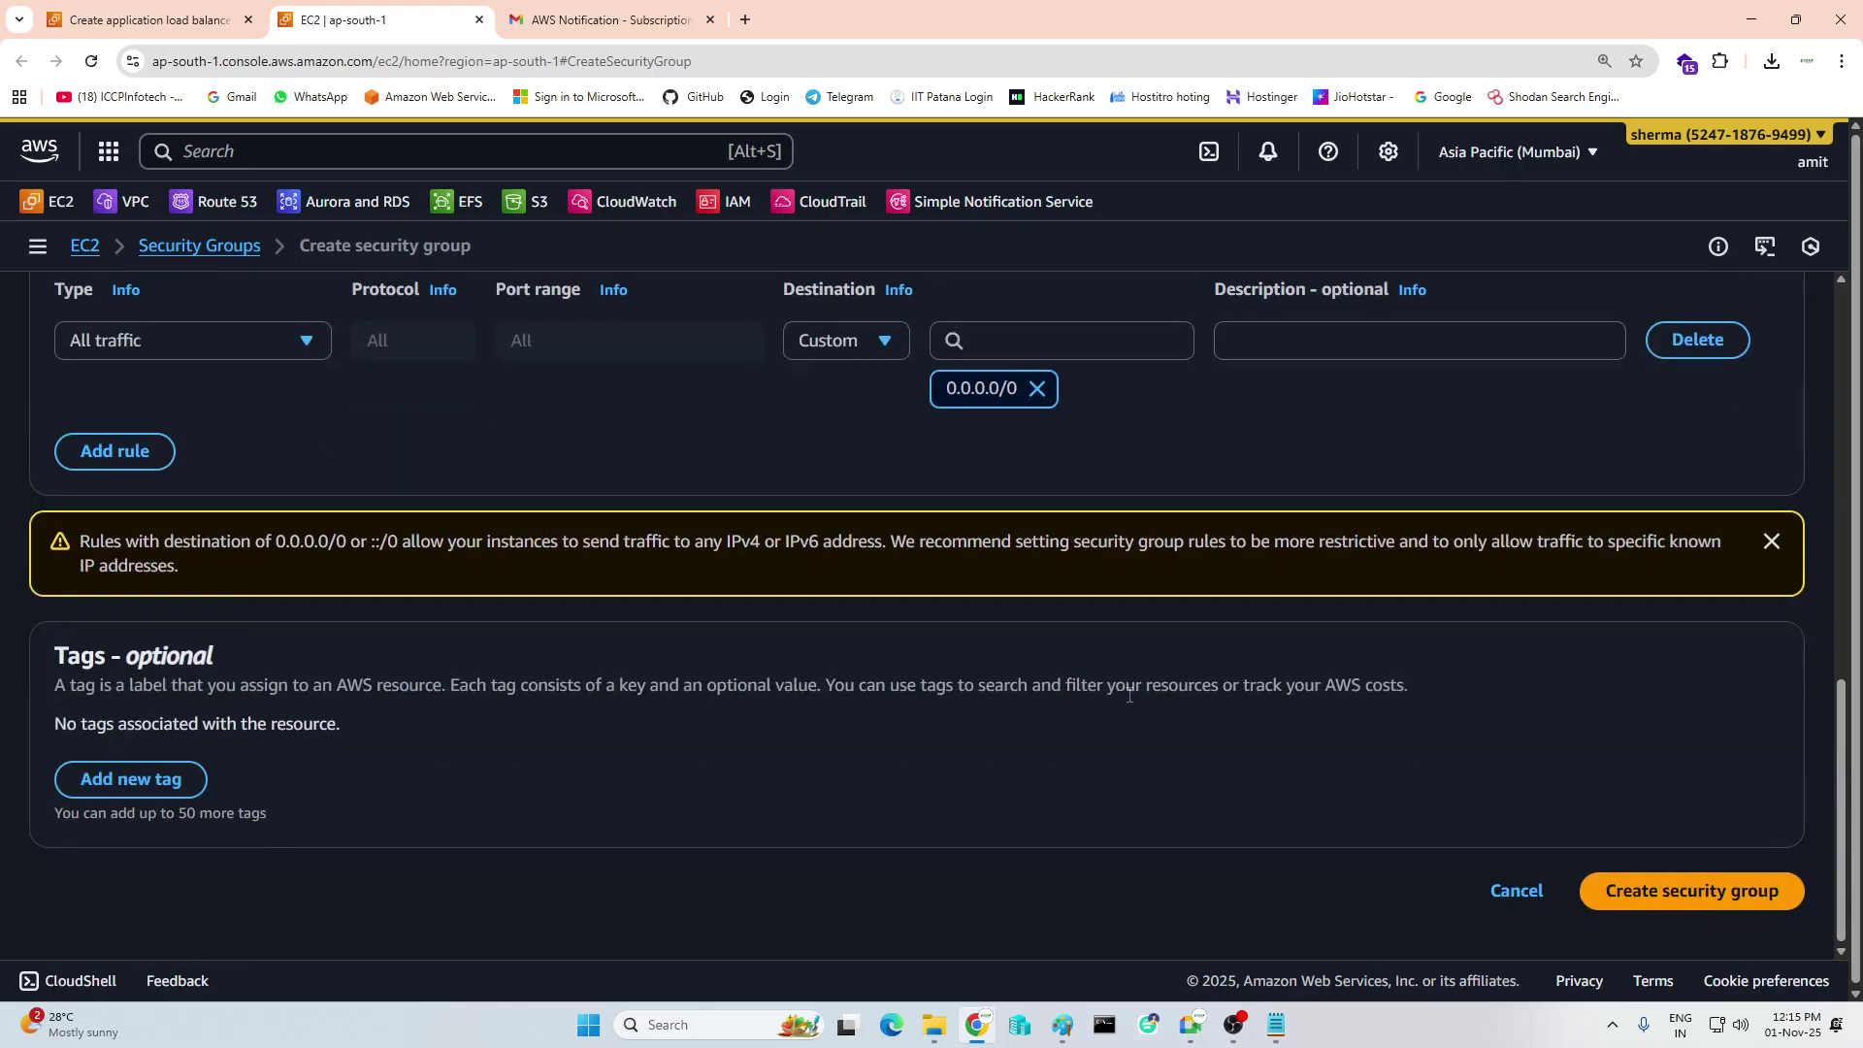
click(1638, 900)
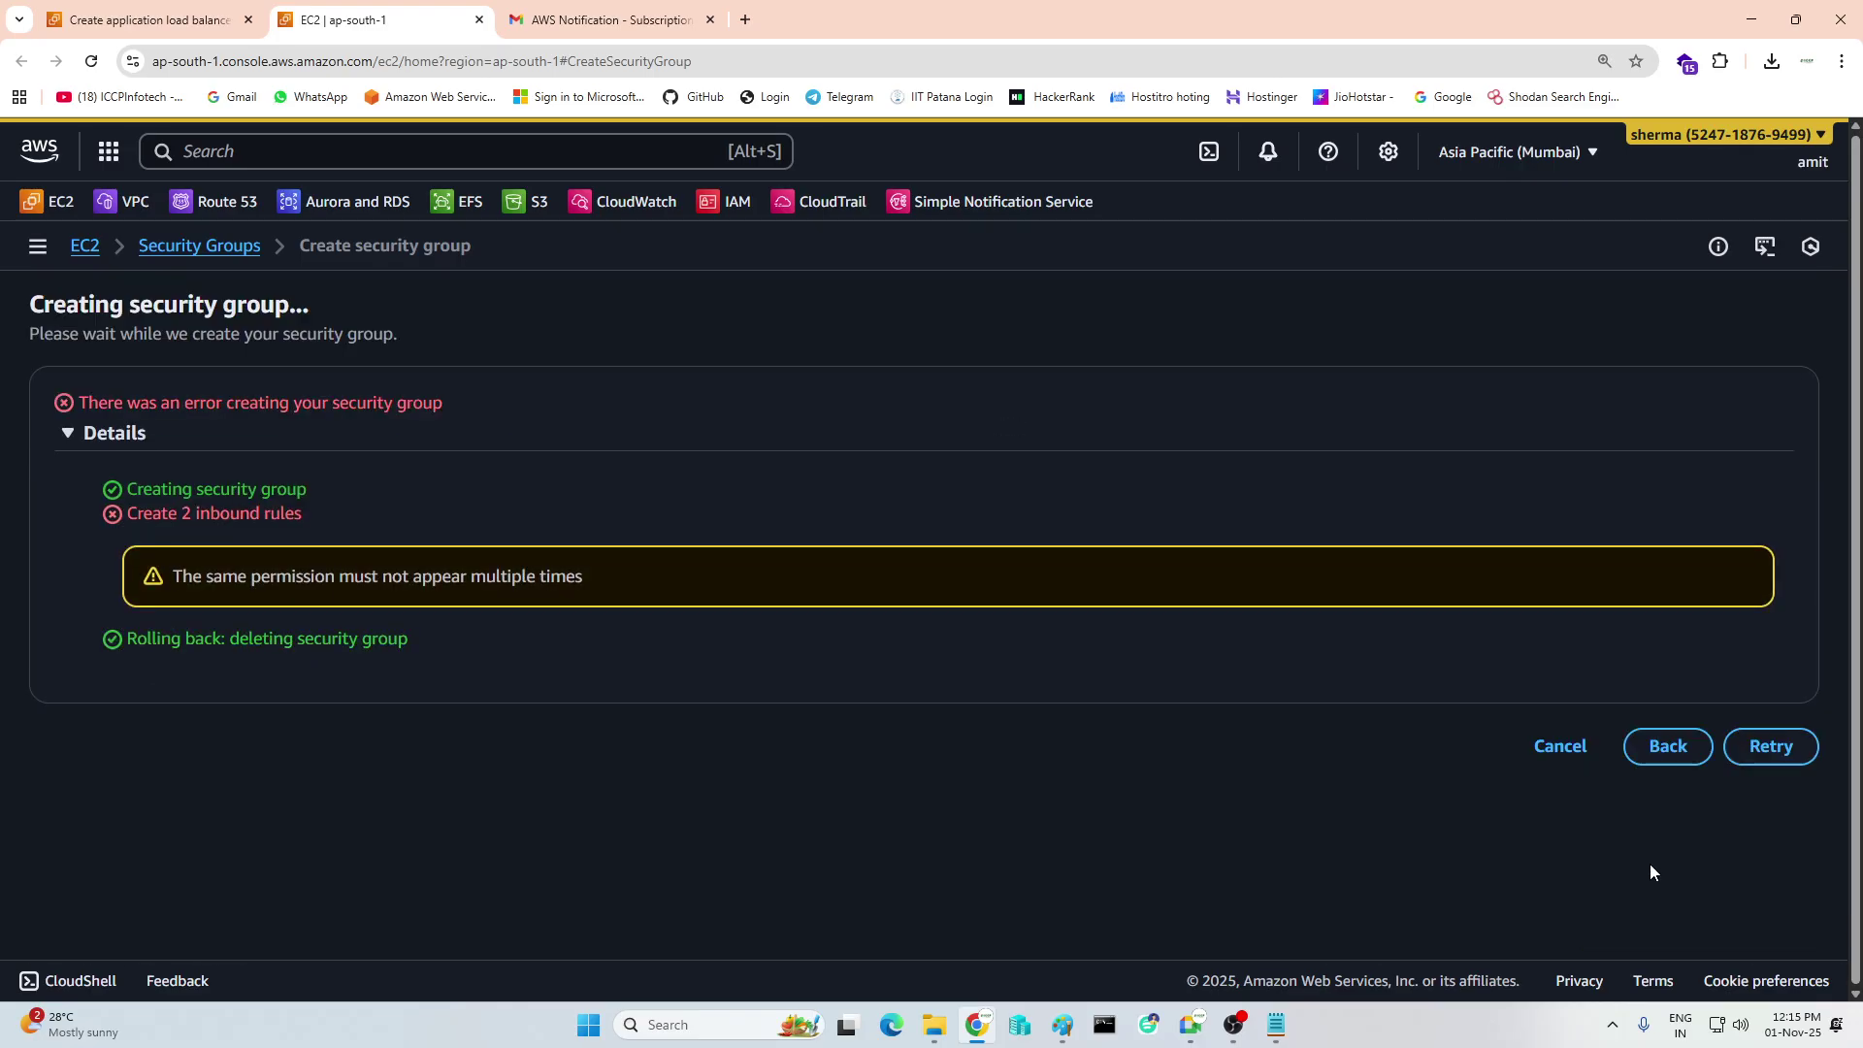
Step: Add an All traffic outbound rule with destination Anywhere-IPv6
click(1669, 747)
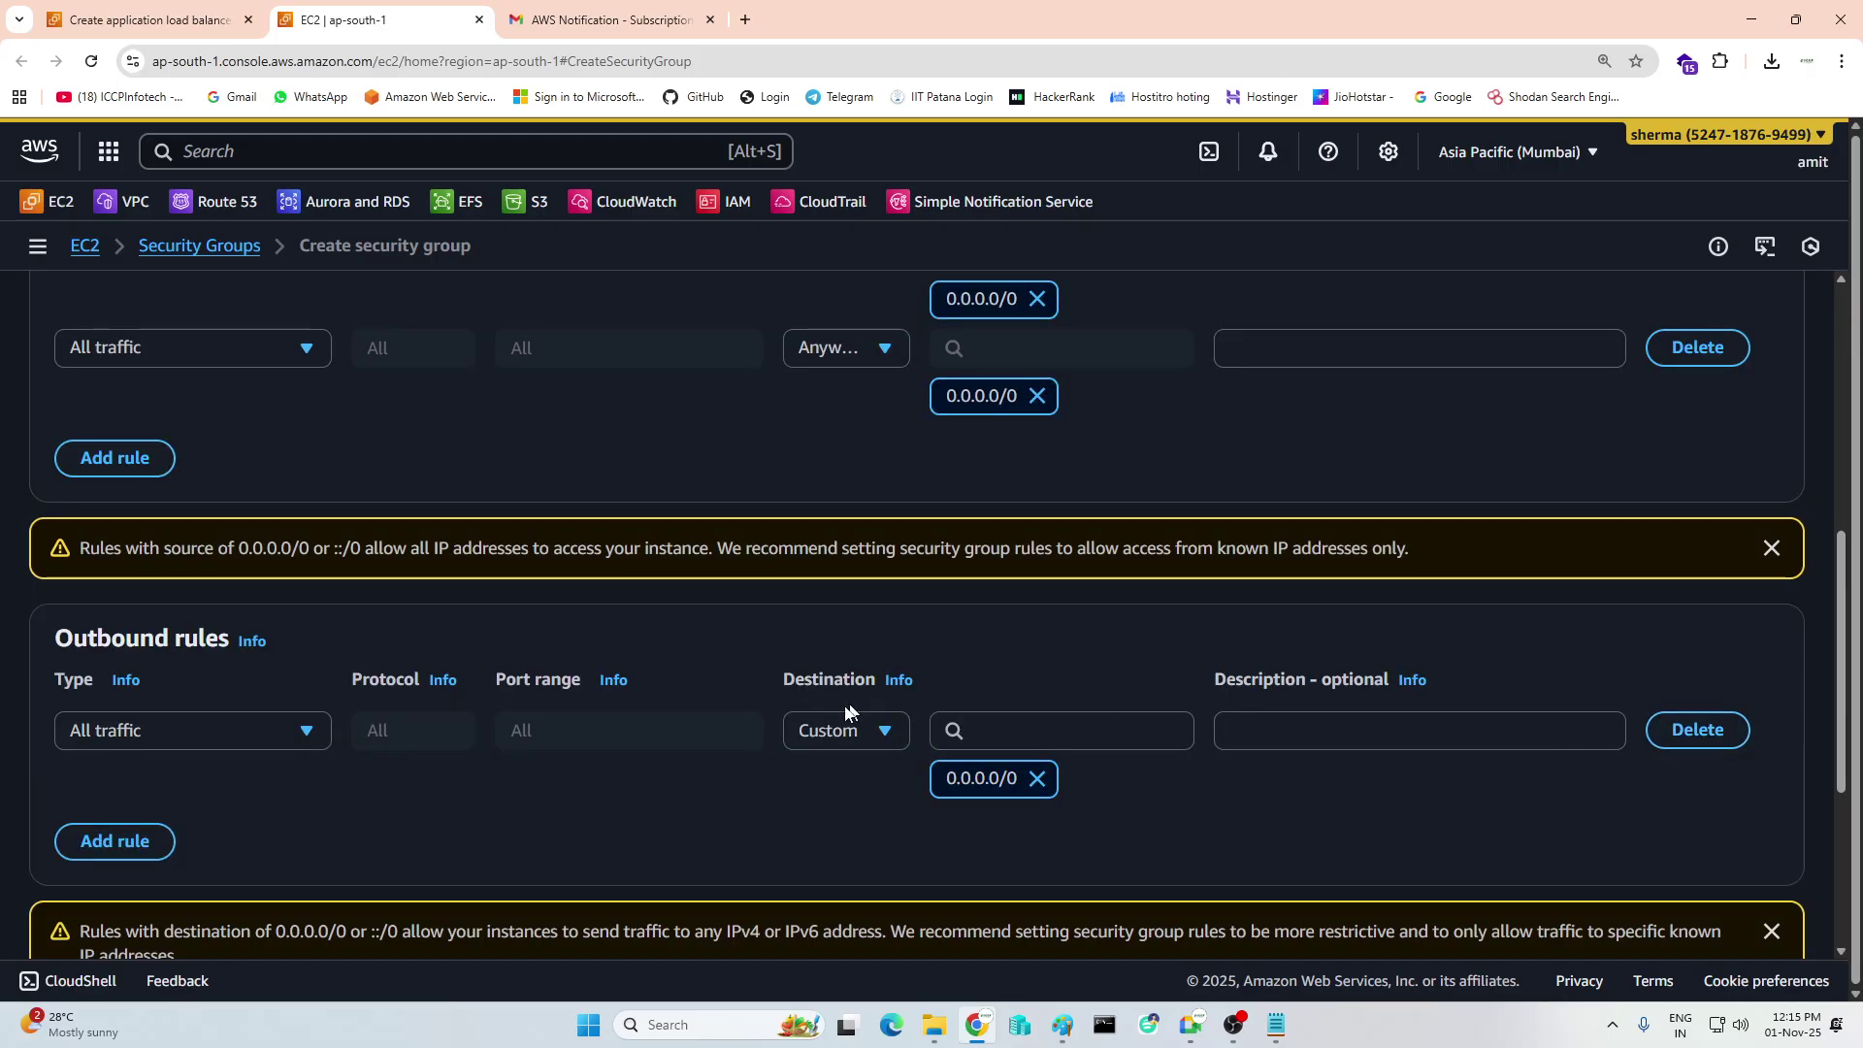
click(112, 840)
click(244, 810)
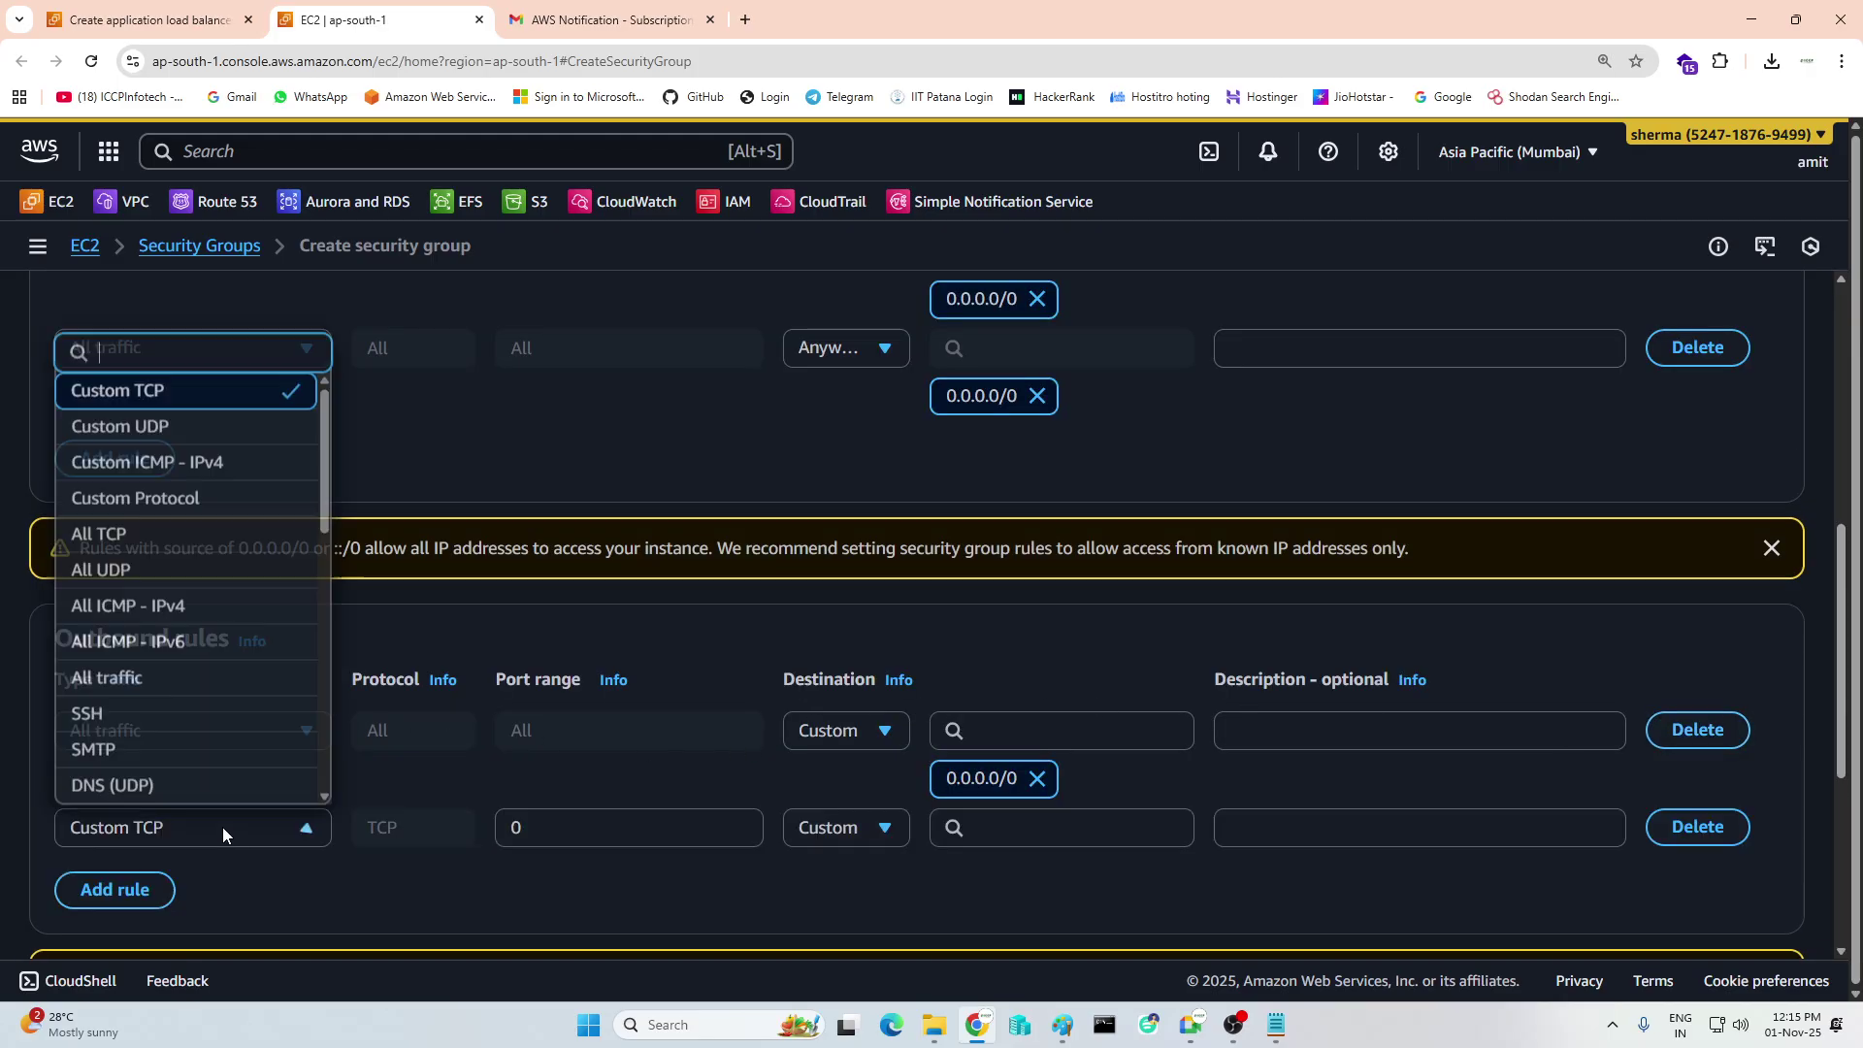
click(143, 676)
click(846, 827)
click(859, 745)
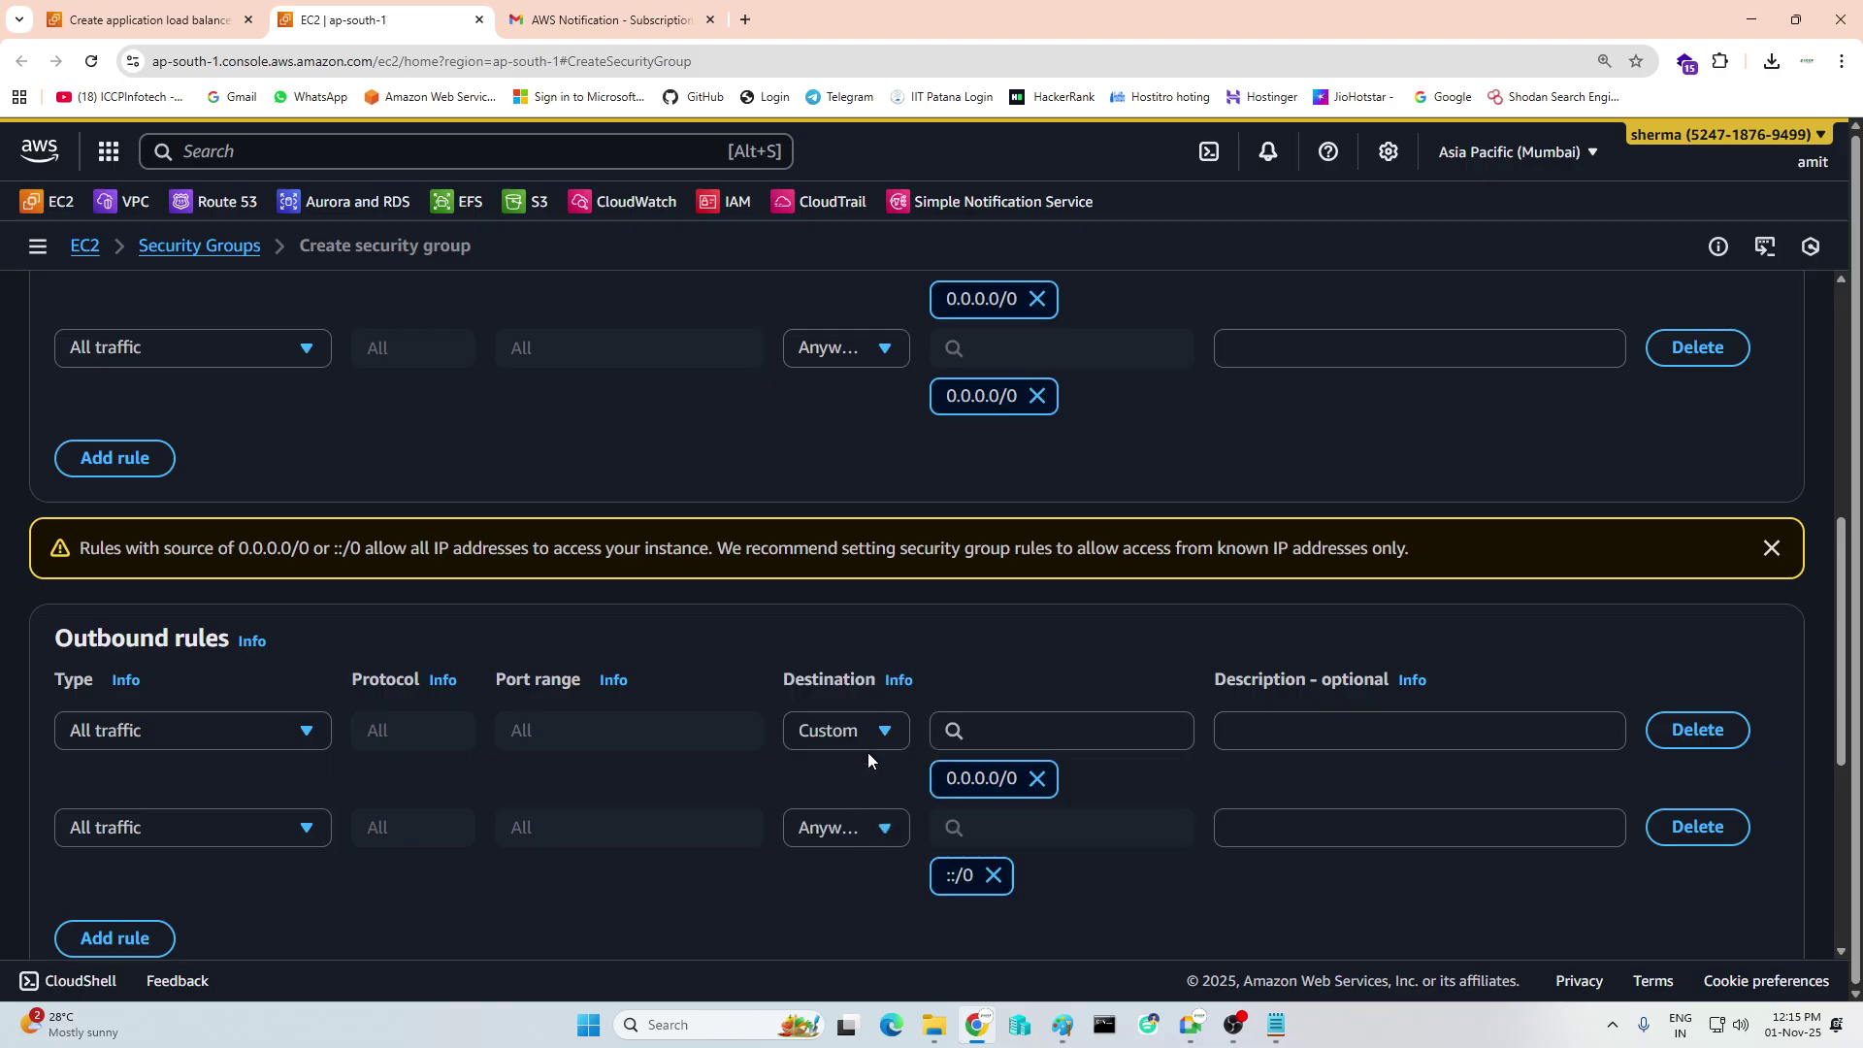
Step: Resubmit the security group, then go to the EC2 home page
scroll(1524, 867, down, 2)
scroll(1524, 866, down, 3)
click(1659, 897)
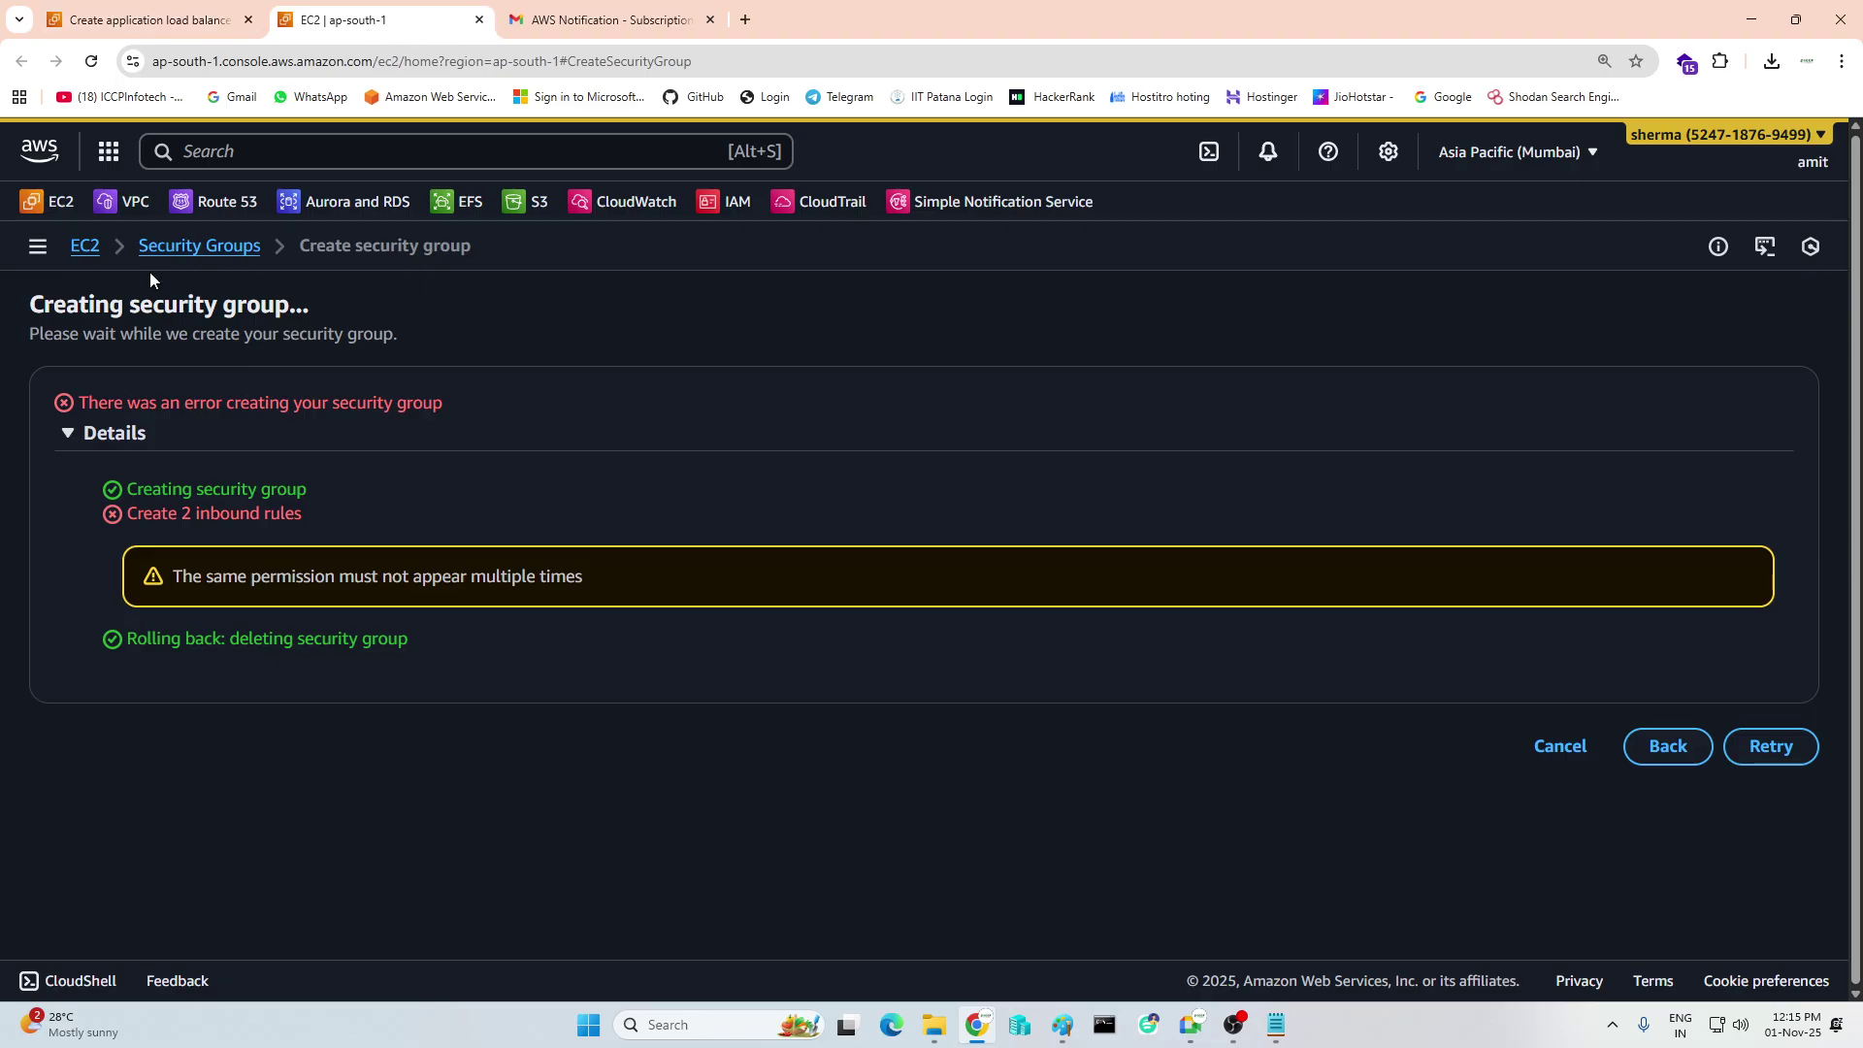
click(59, 201)
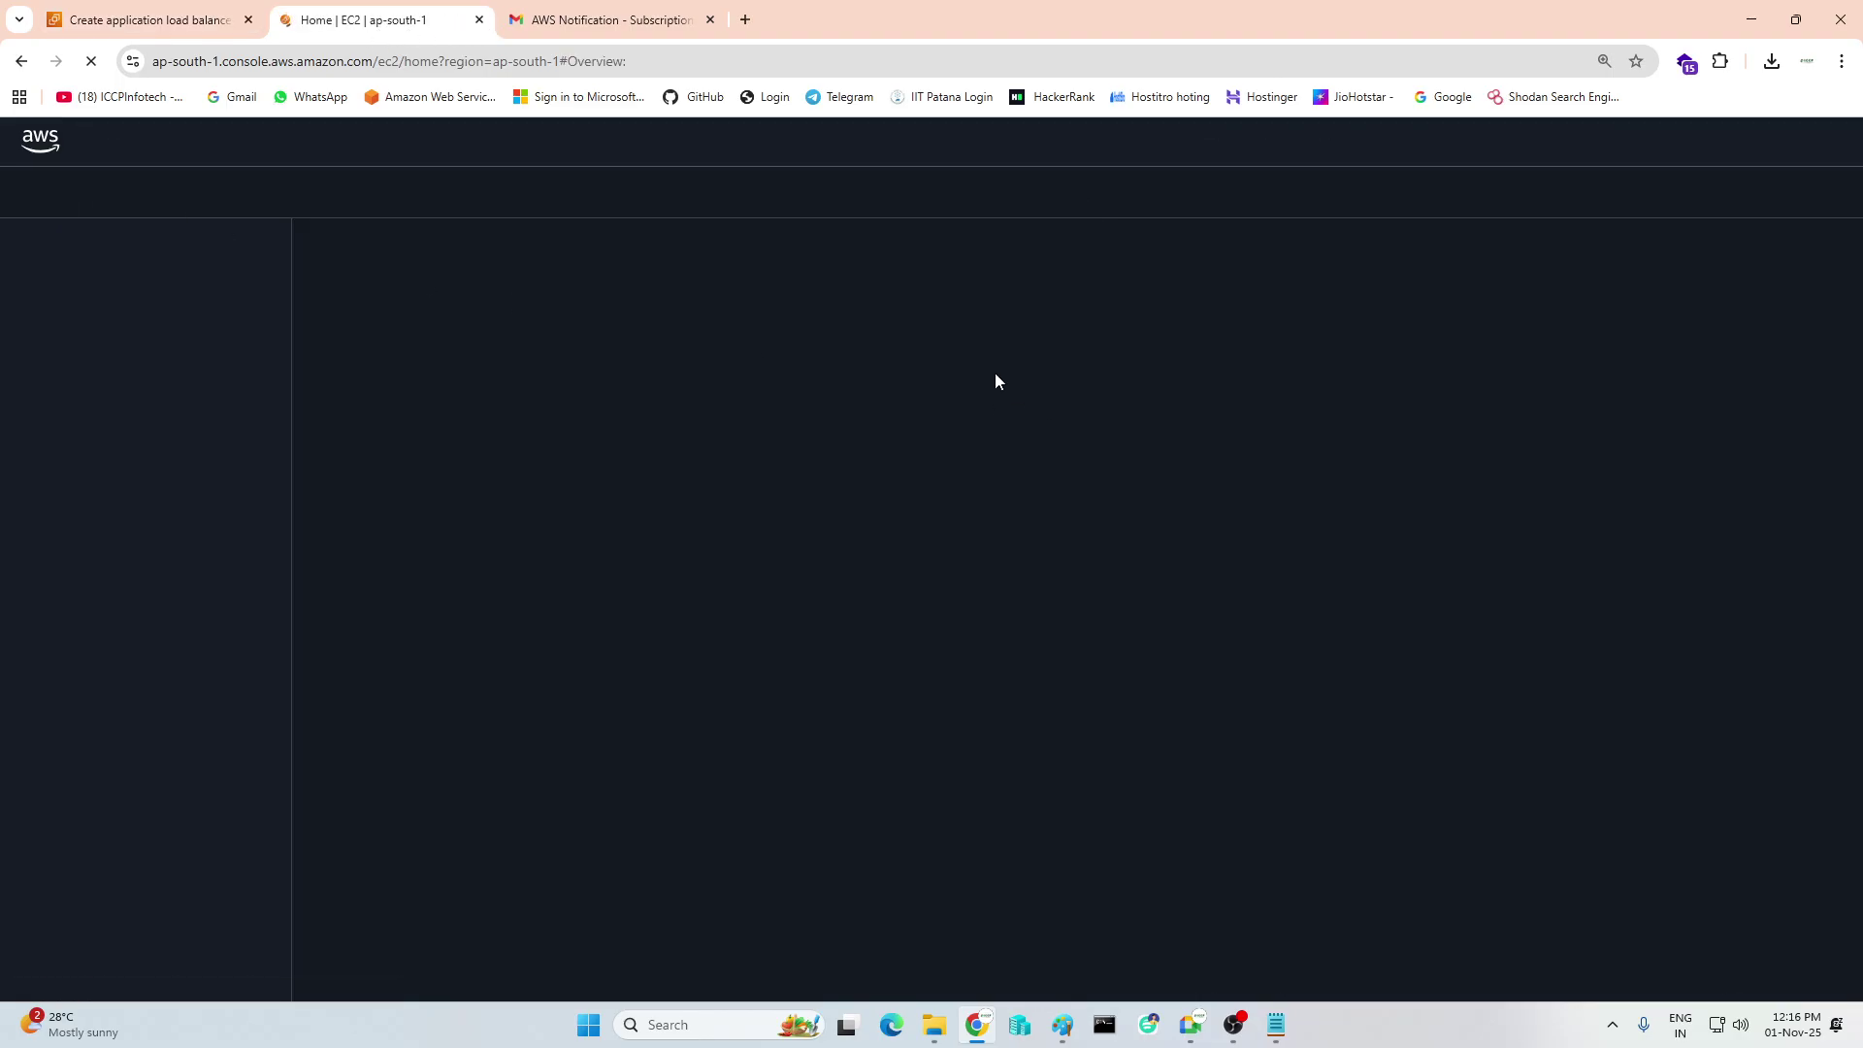
Step: Open the refreshed Security Groups list and begin a new security group
scroll(89, 823, down, 2)
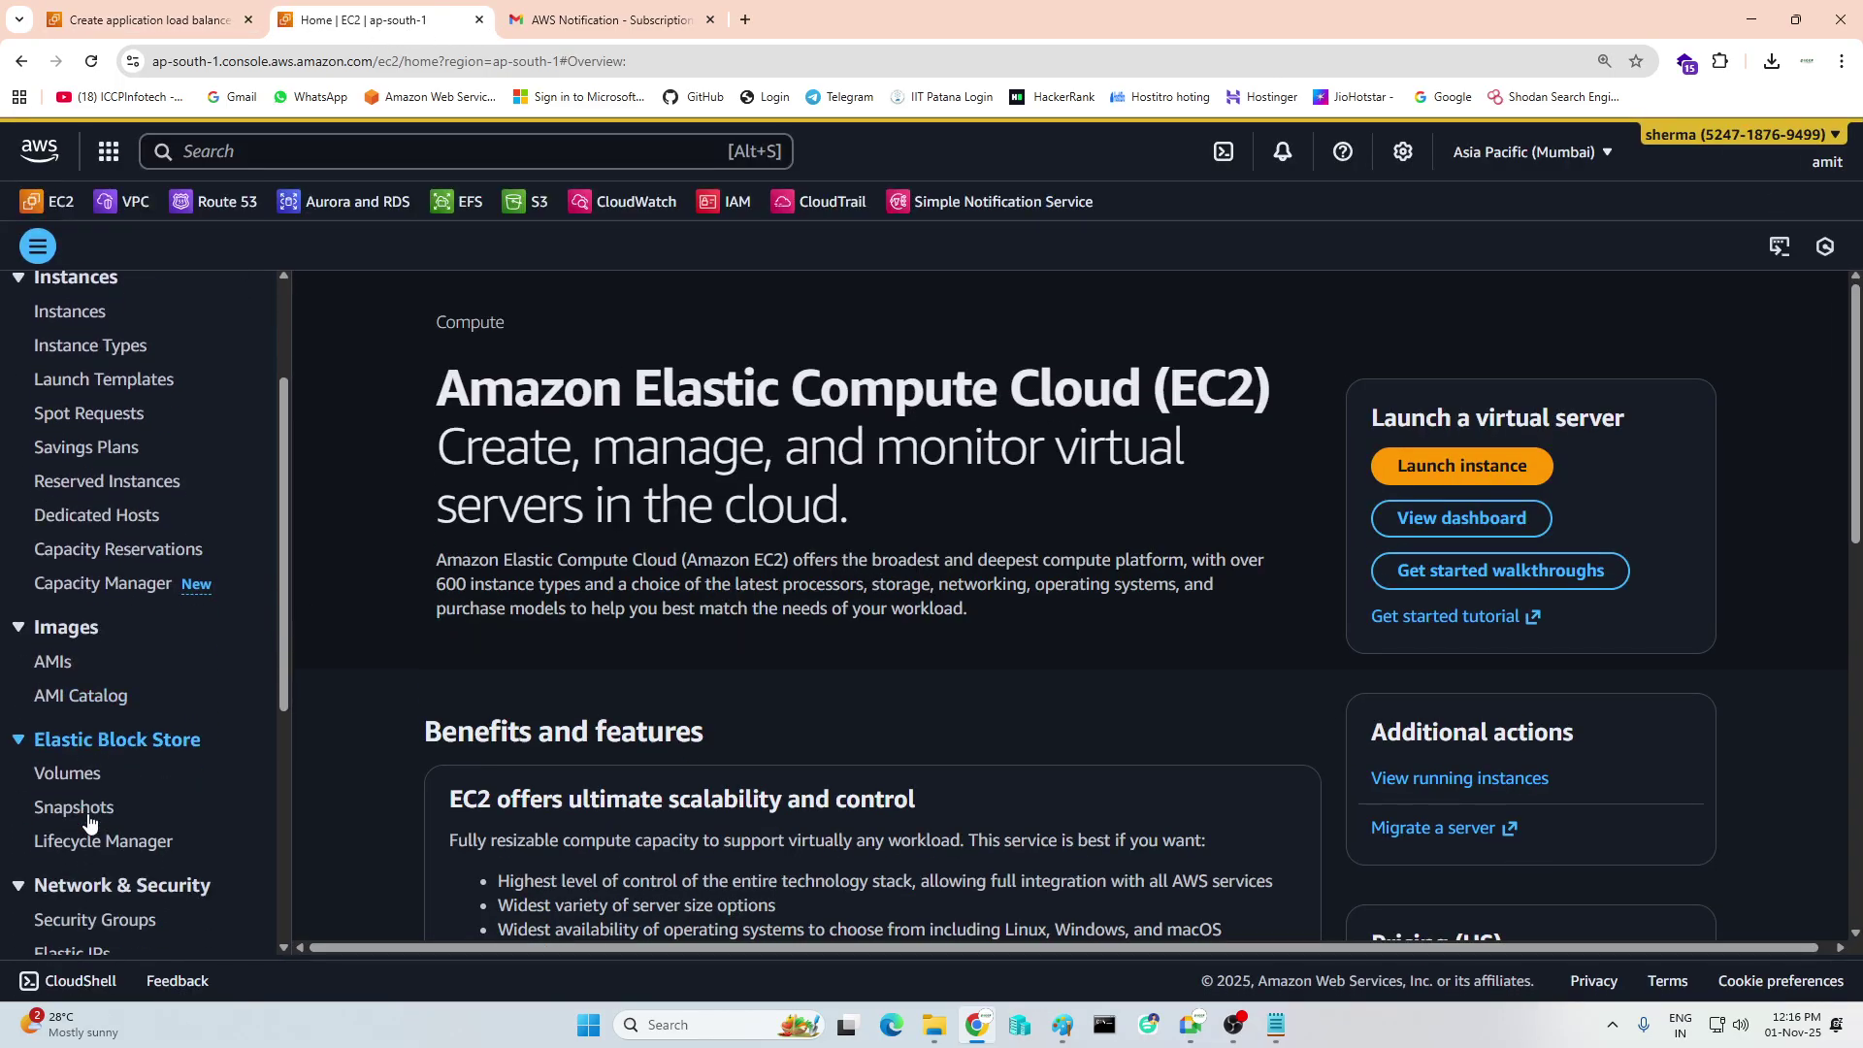
scroll(90, 812, down, 1)
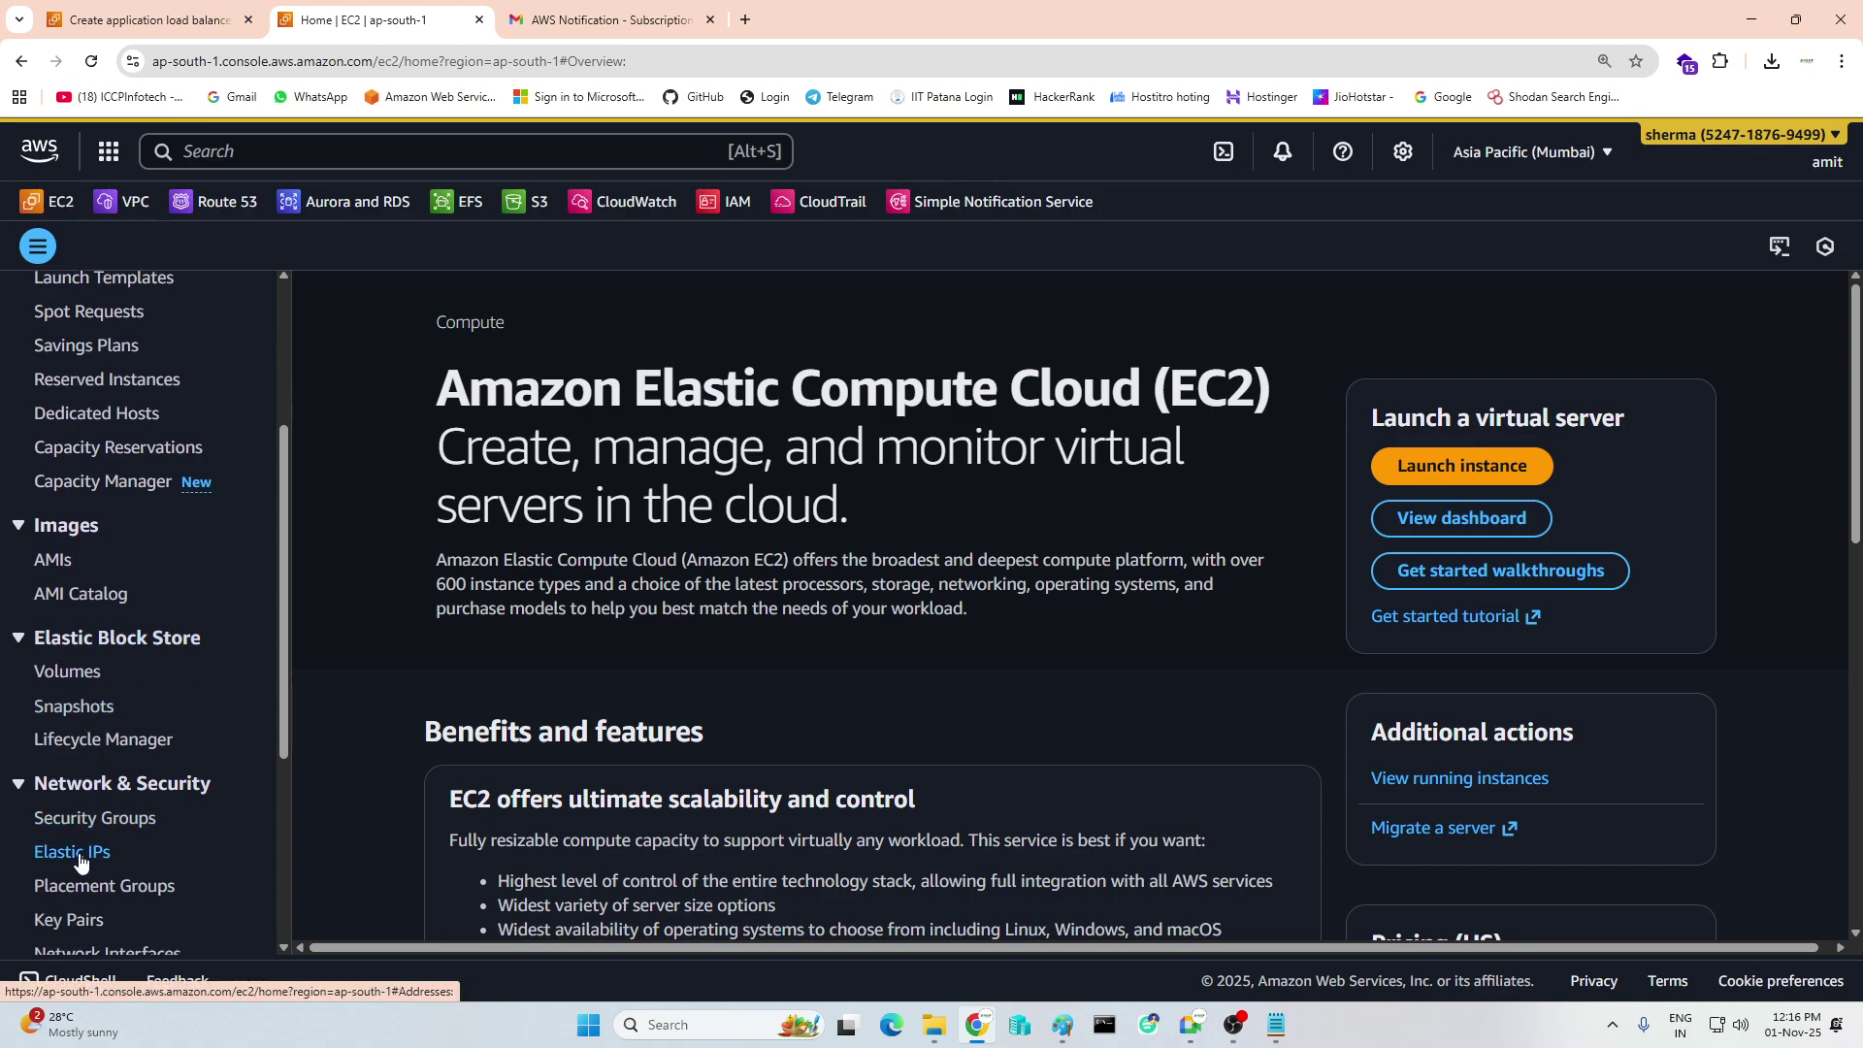
click(85, 820)
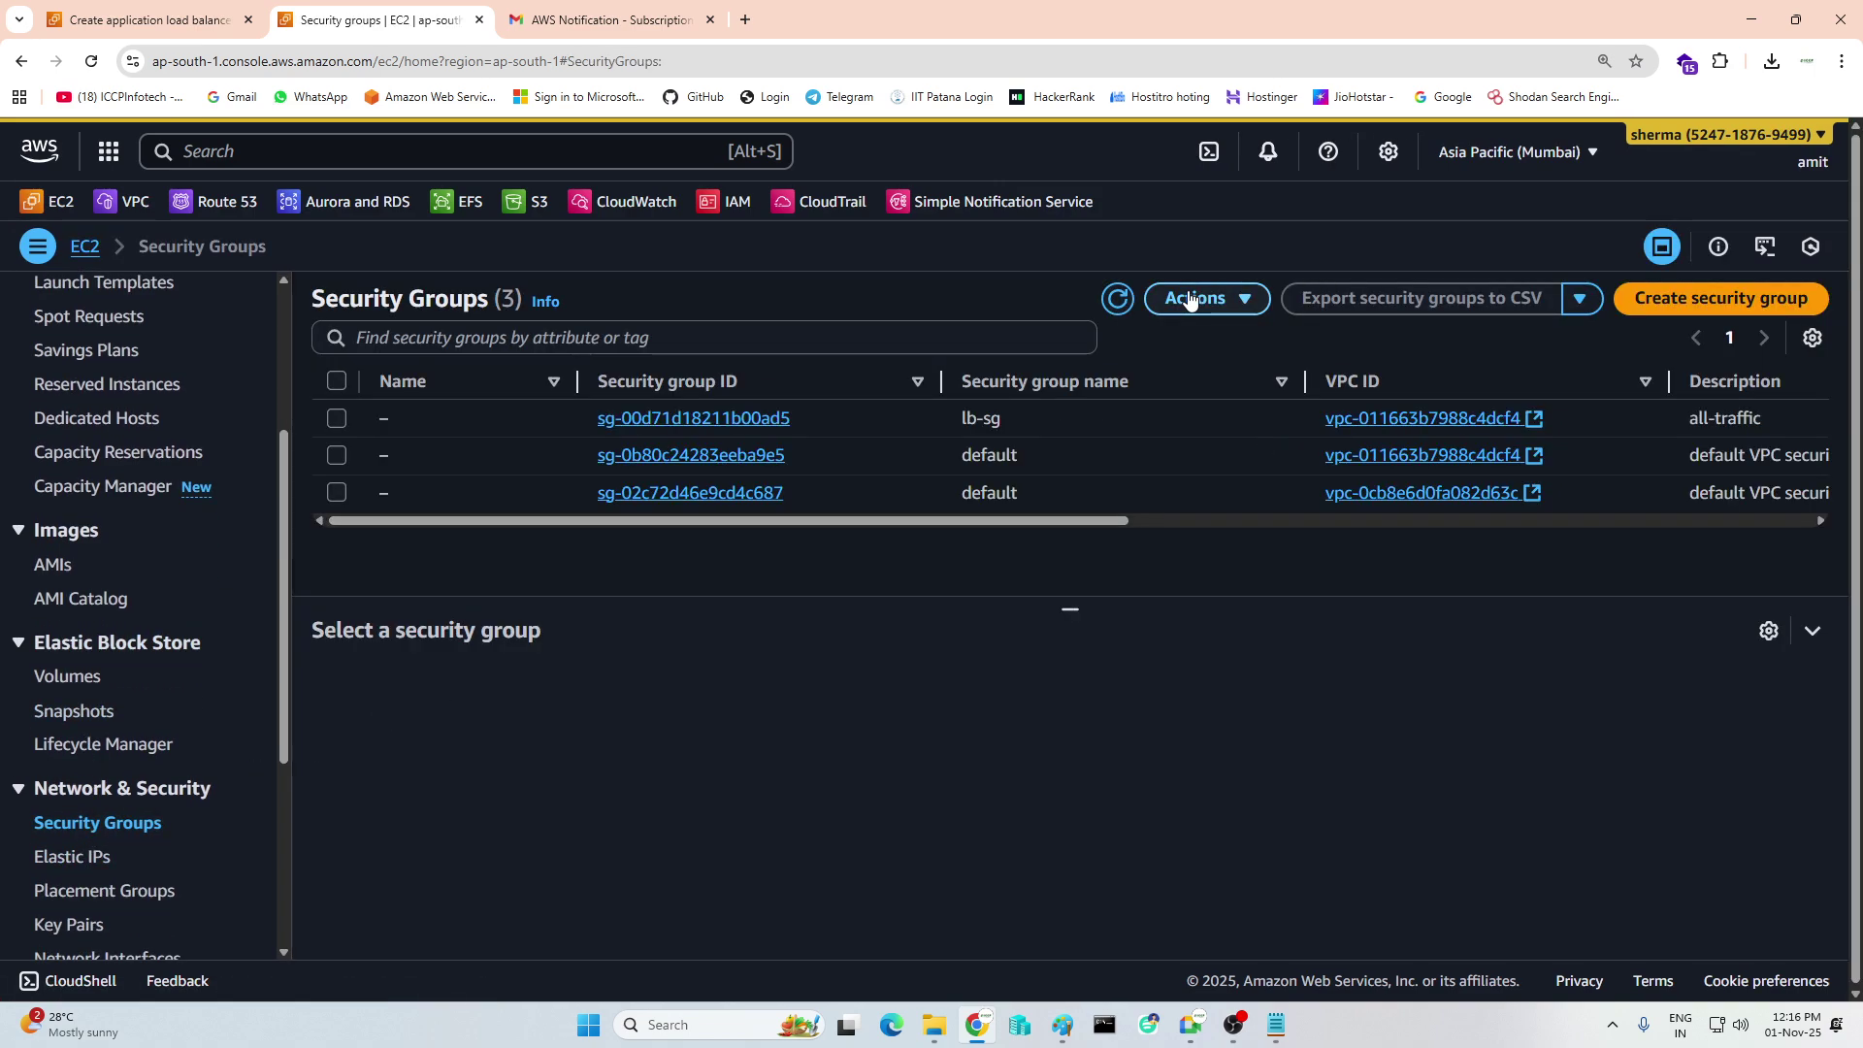
click(1118, 299)
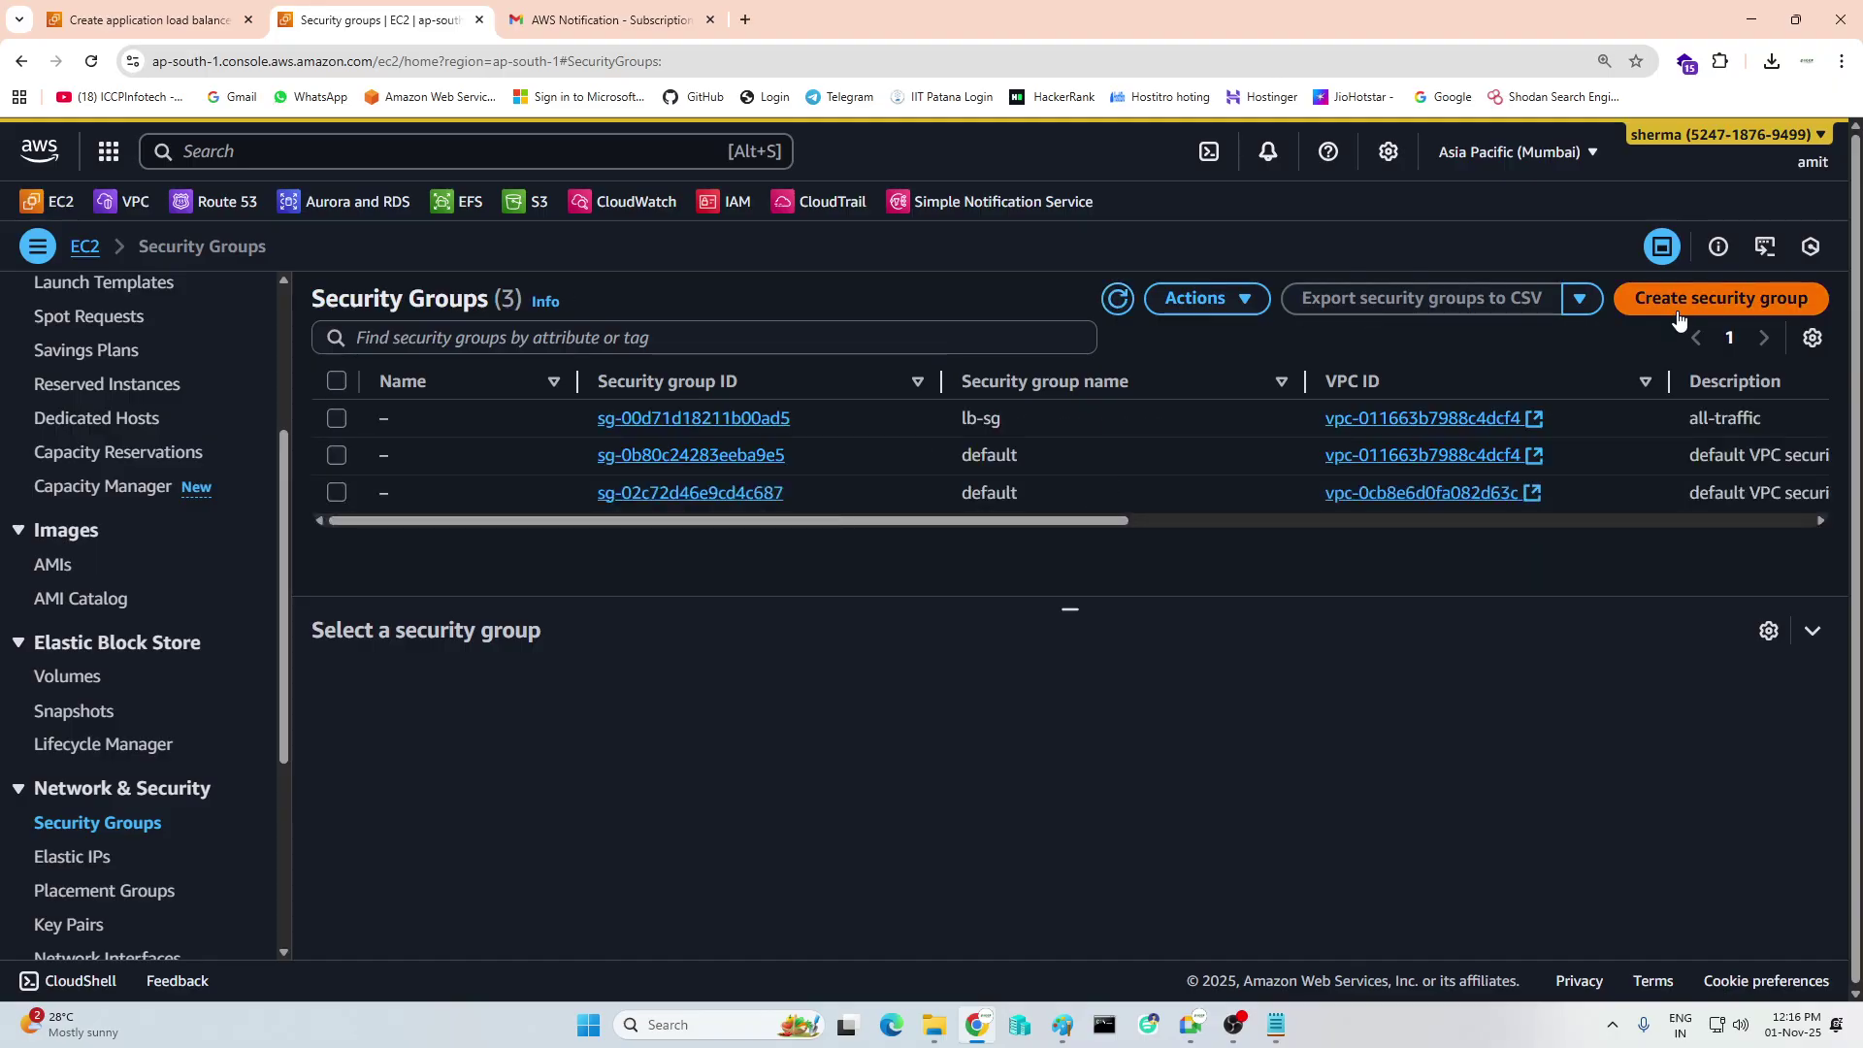
click(1682, 305)
Step: Name the group lbsg with description 'allow' in project-vpc1
scroll(215, 532, up, 4)
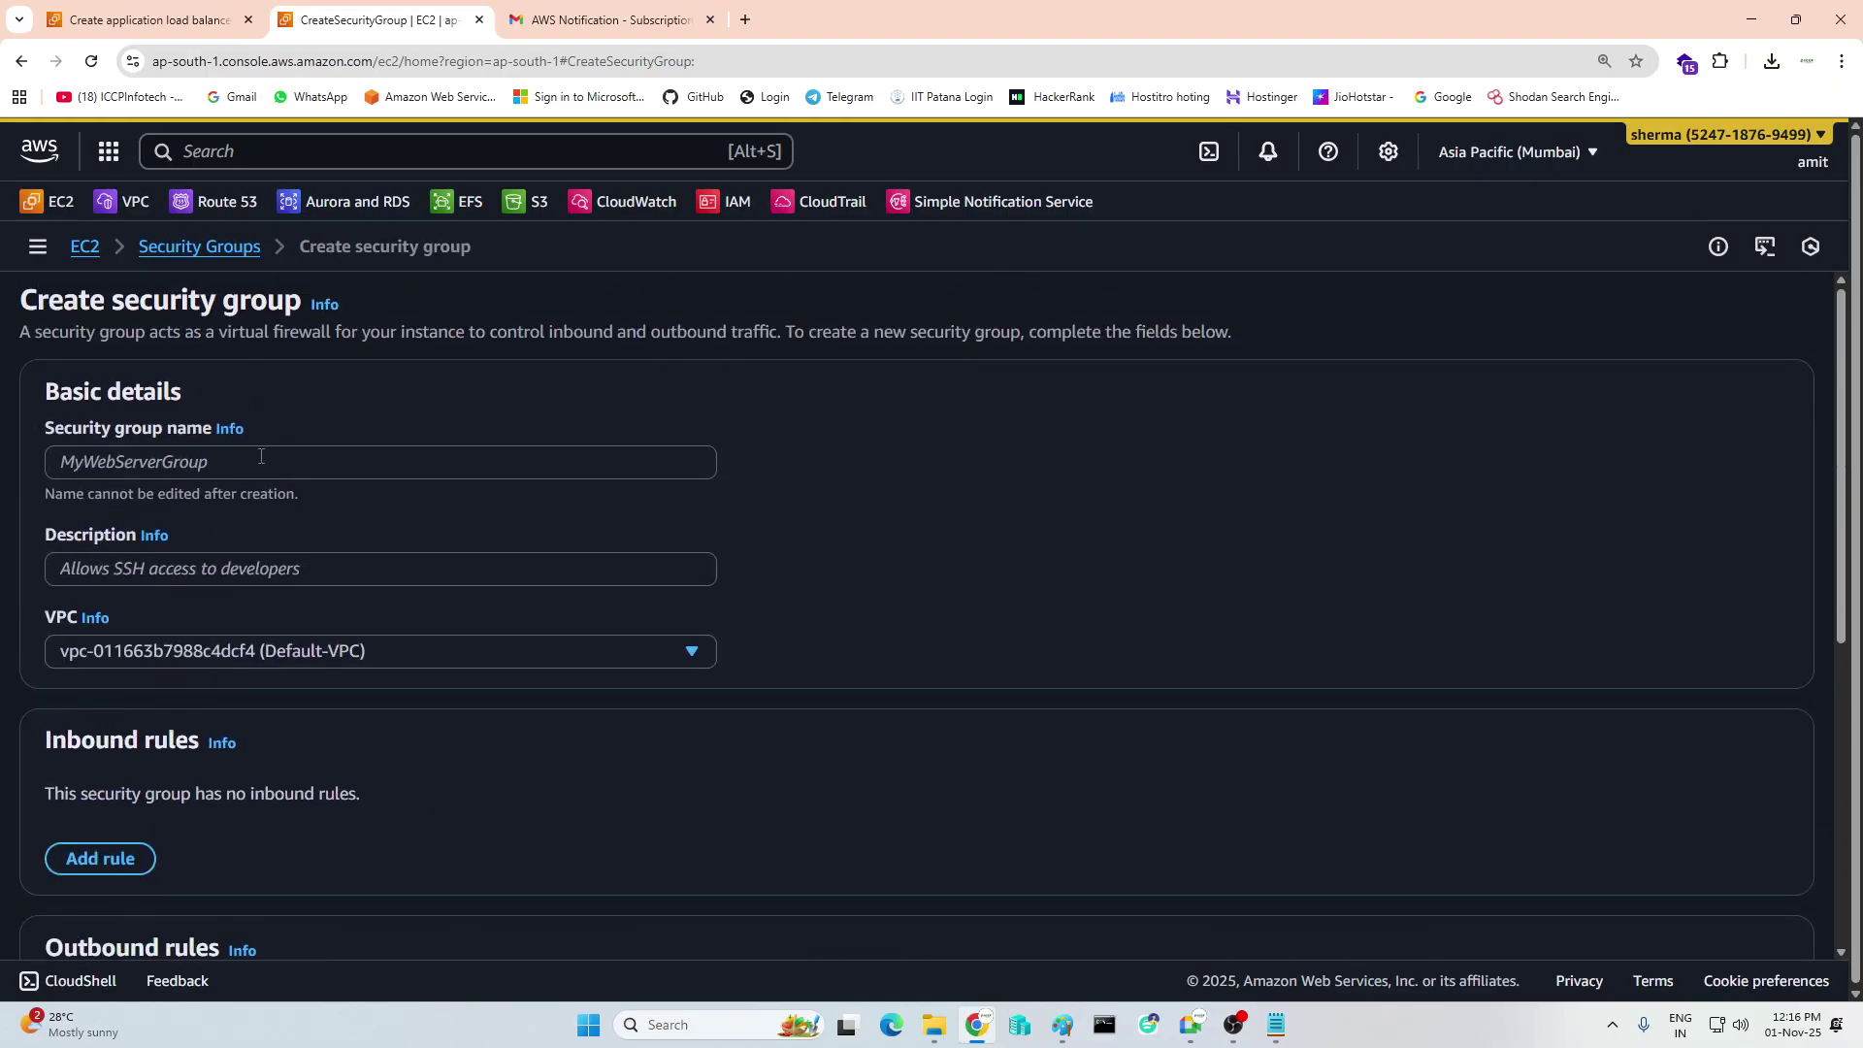
click(265, 463)
text(lbsg)
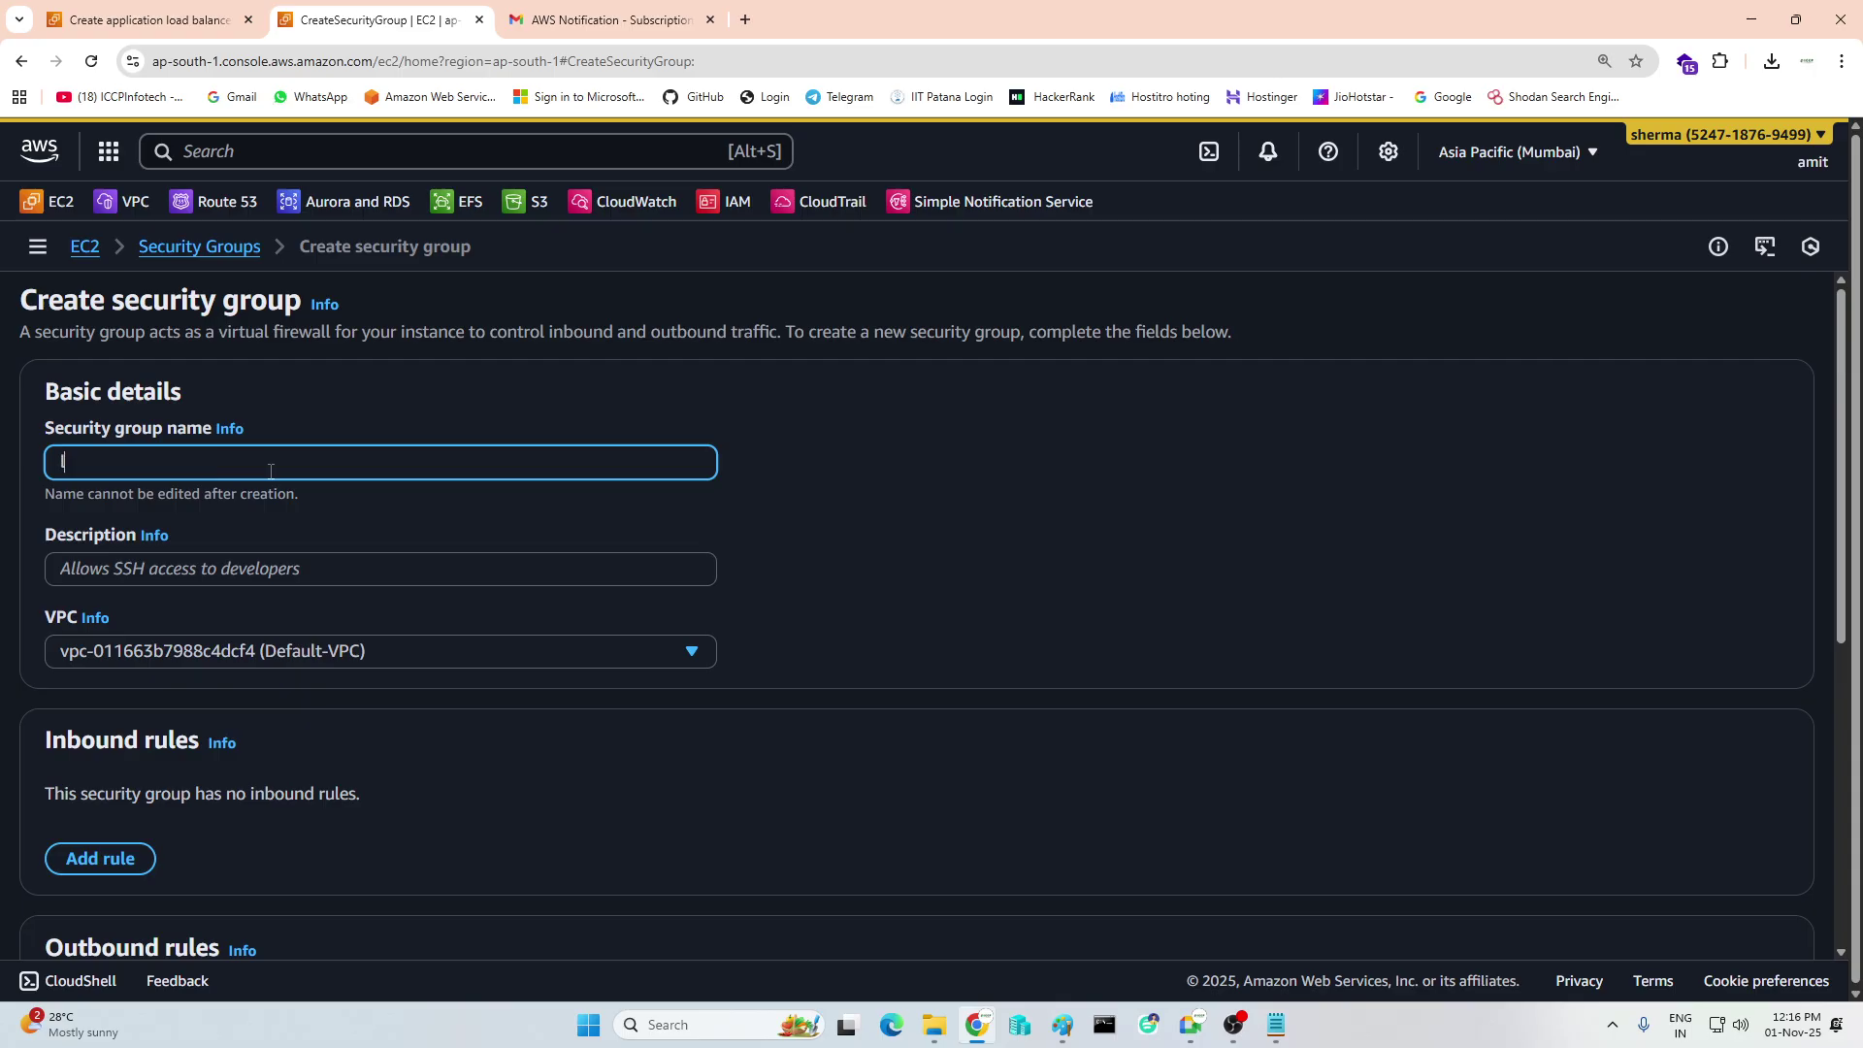
click(450, 571)
text(allow)
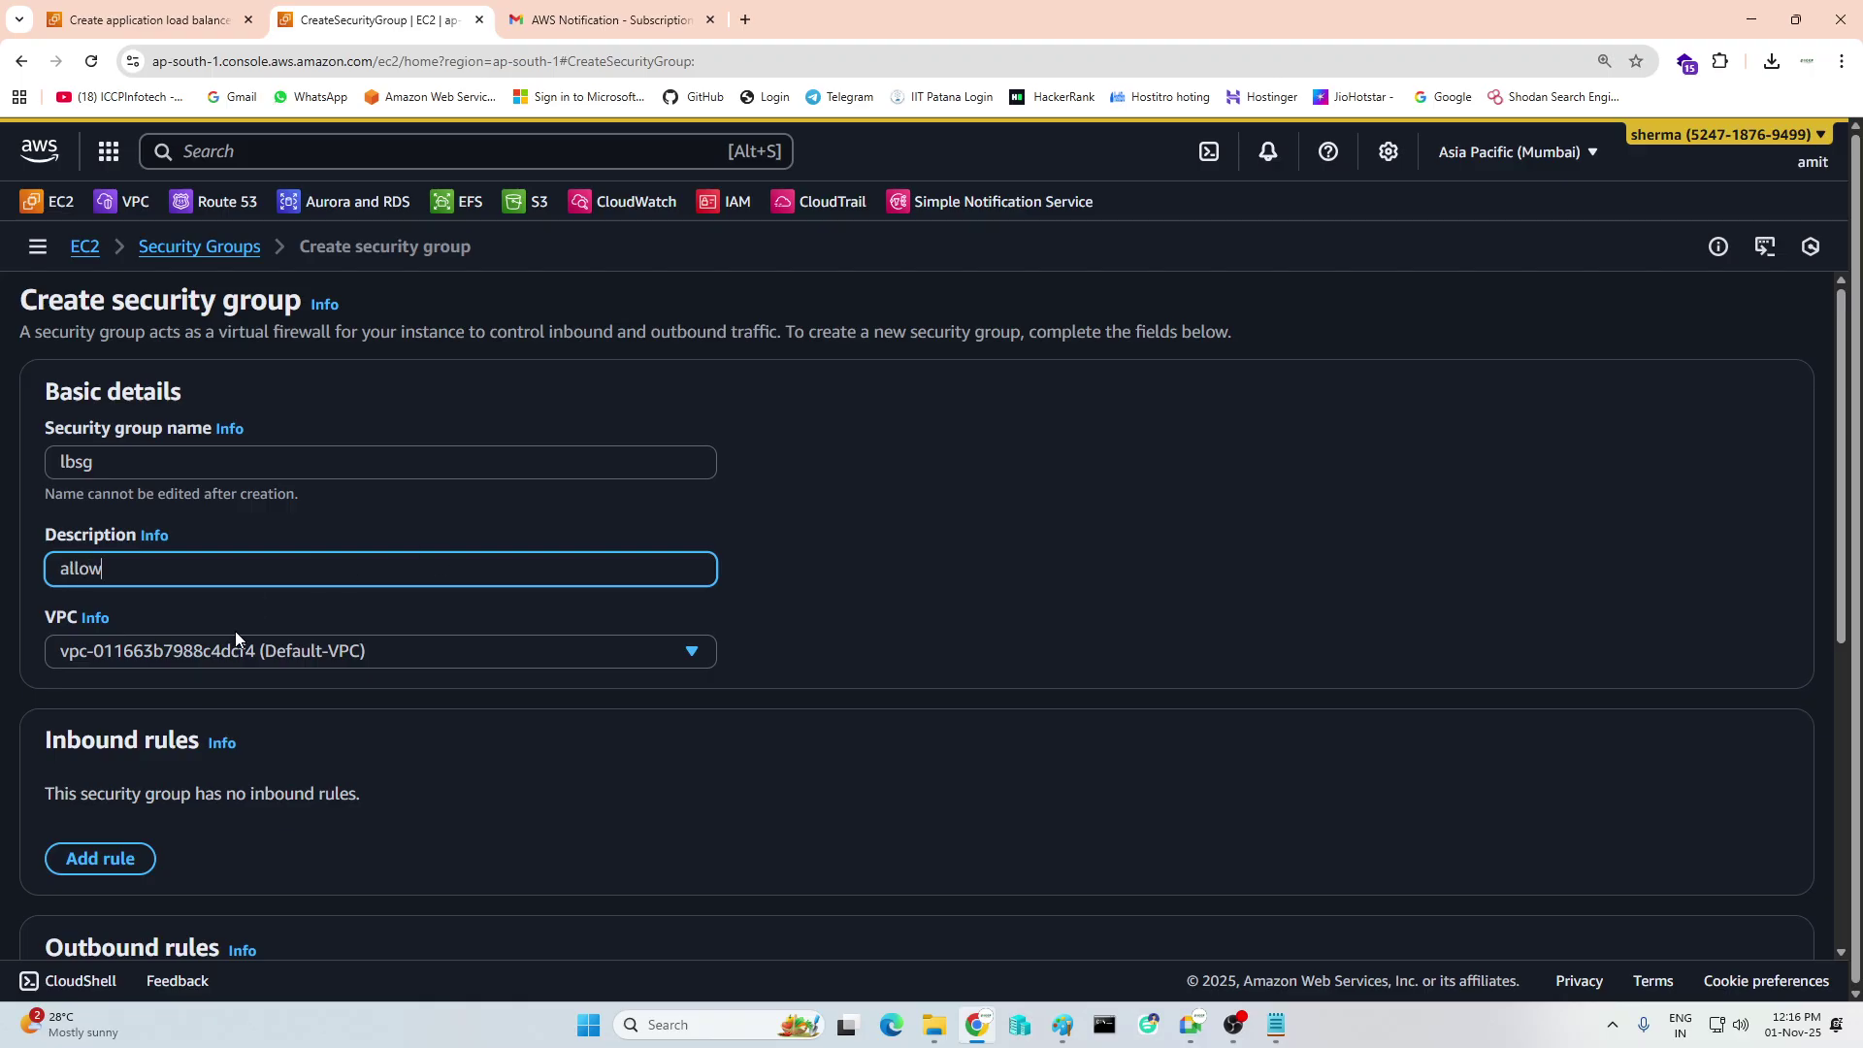
click(283, 658)
click(283, 745)
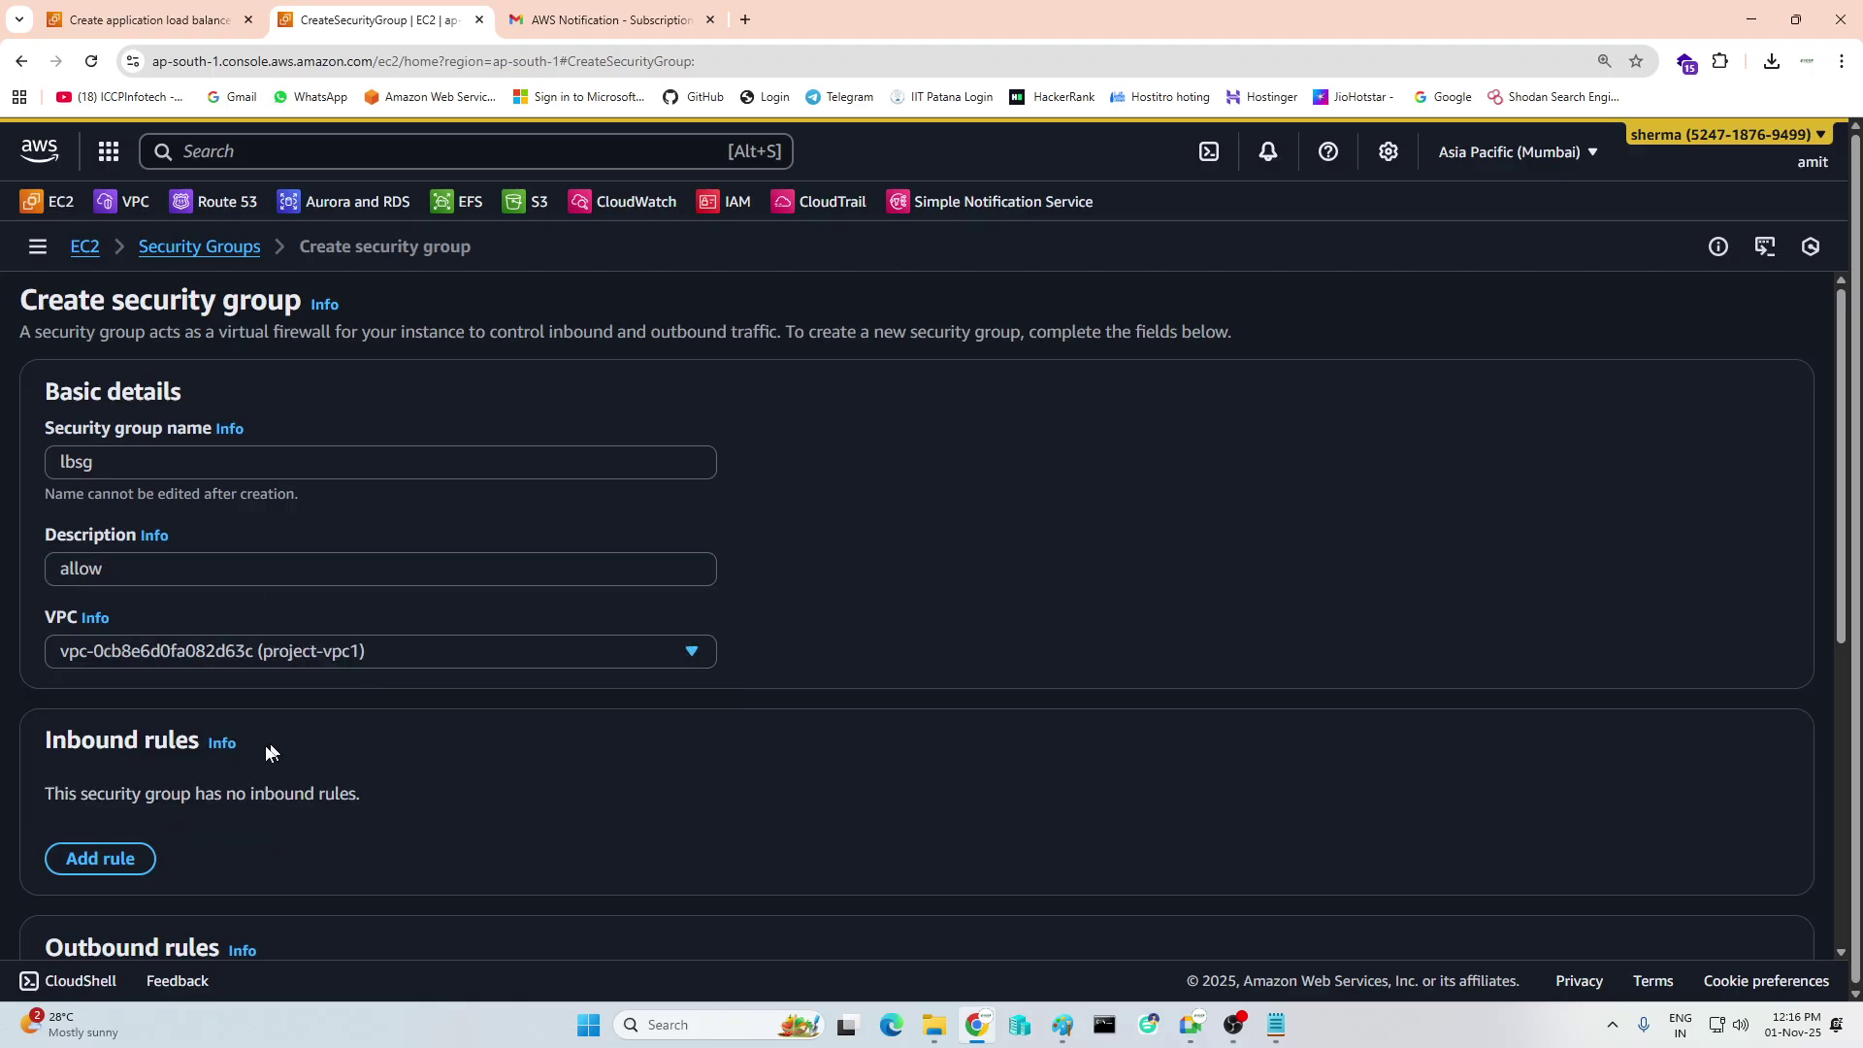
Step: Add two inbound rules, both of type All traffic
click(116, 868)
click(117, 869)
click(157, 813)
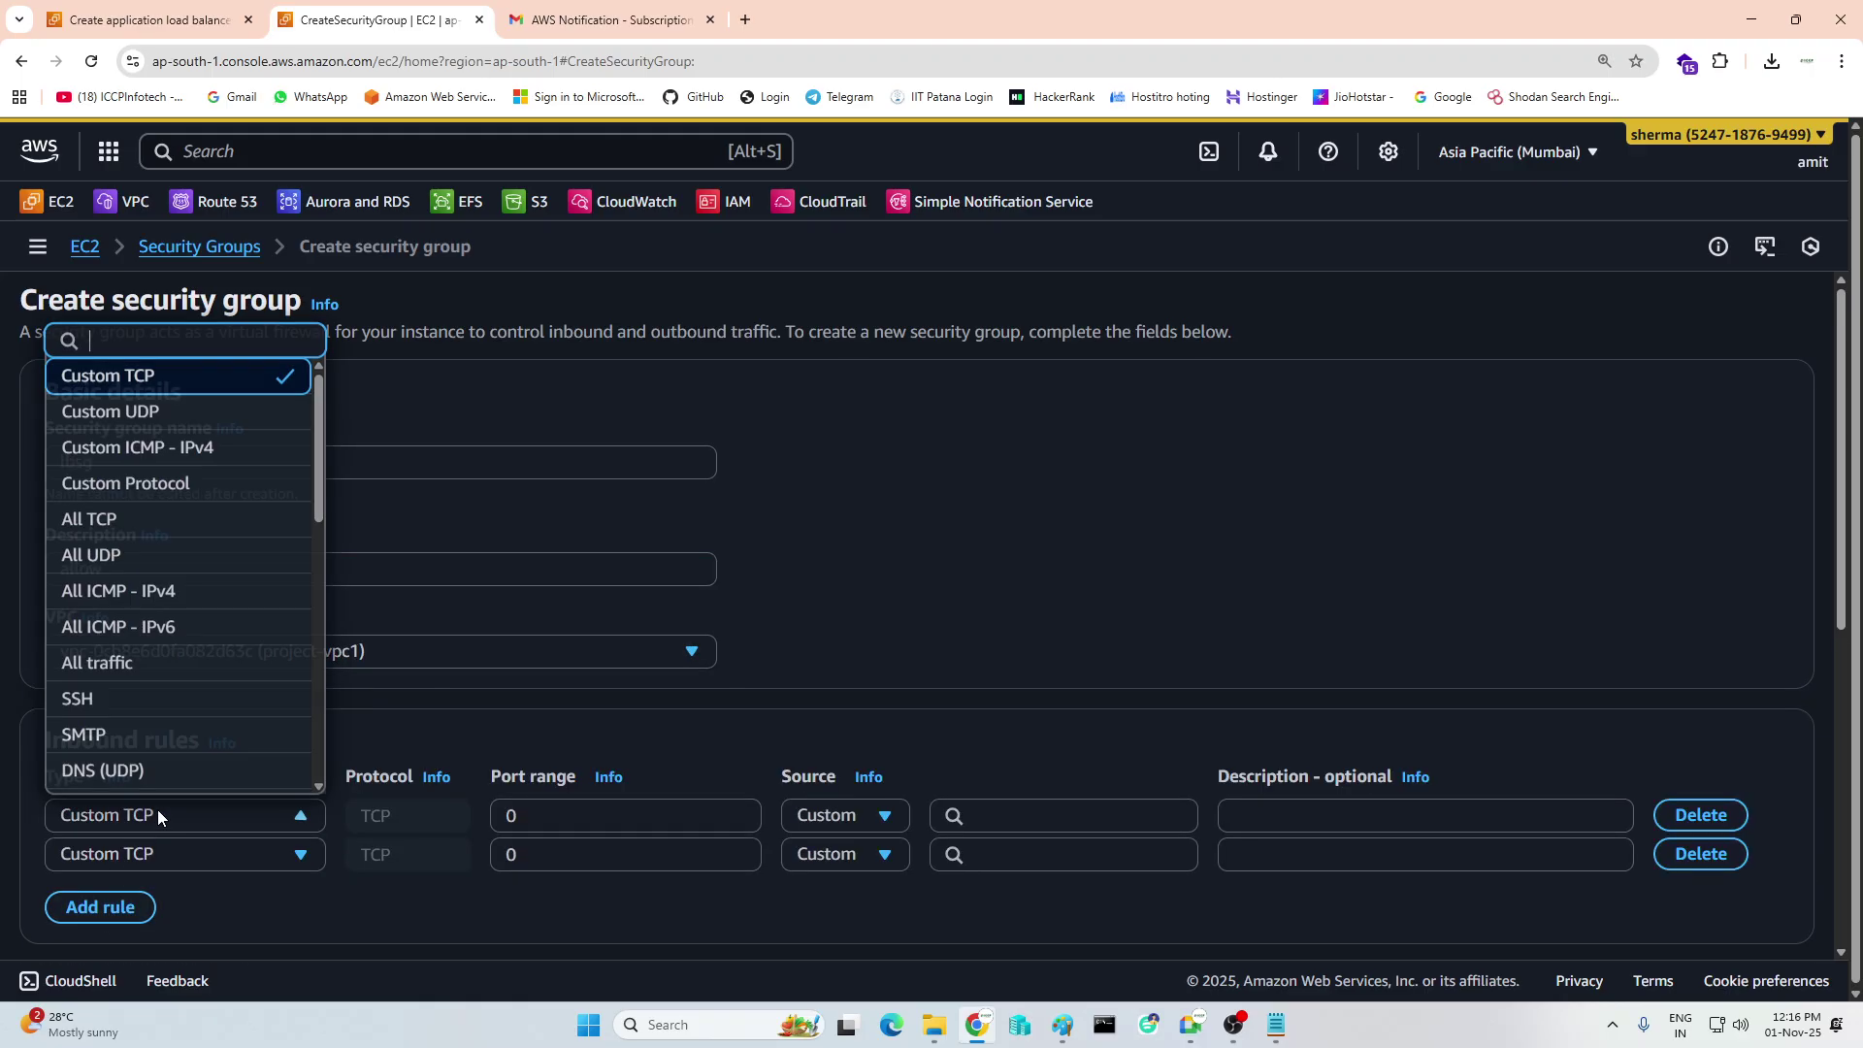
click(143, 662)
click(118, 854)
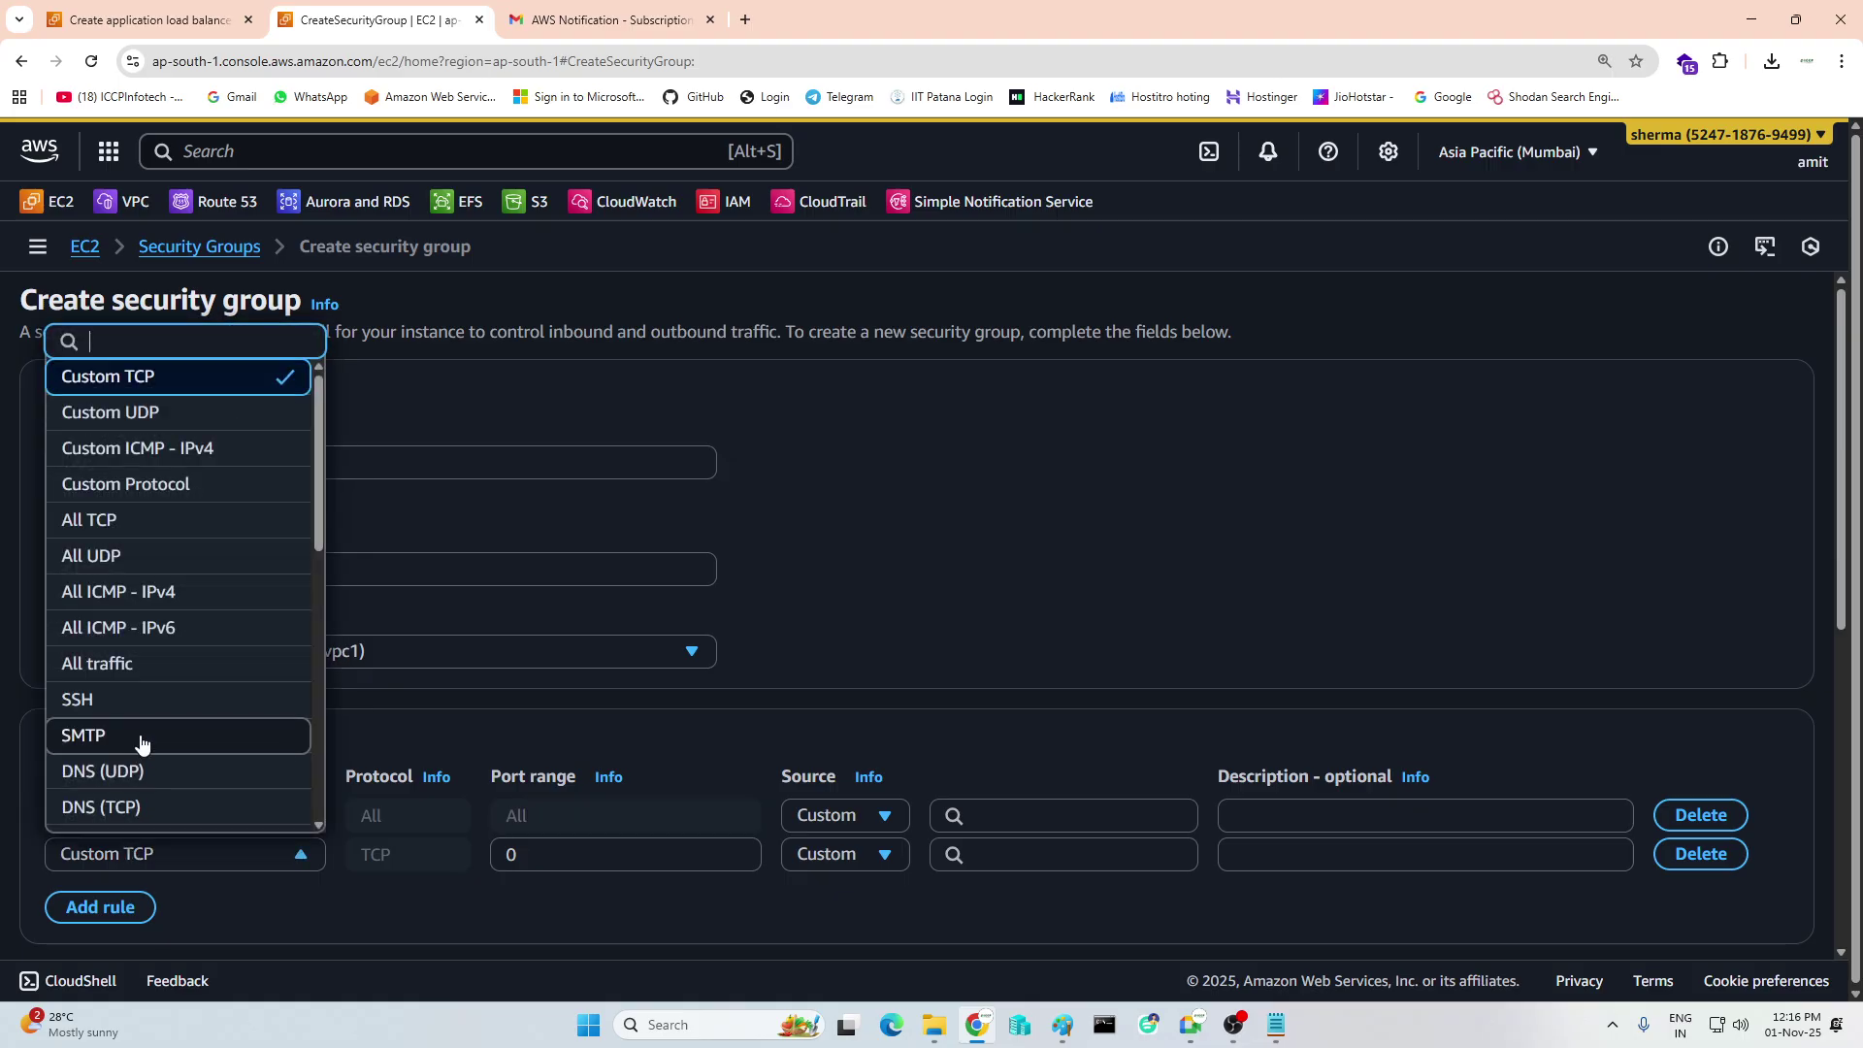
click(133, 661)
Step: Set the rule sources to Anywhere-IPv4 and Anywhere-IPv6, then create the group
click(860, 818)
click(860, 703)
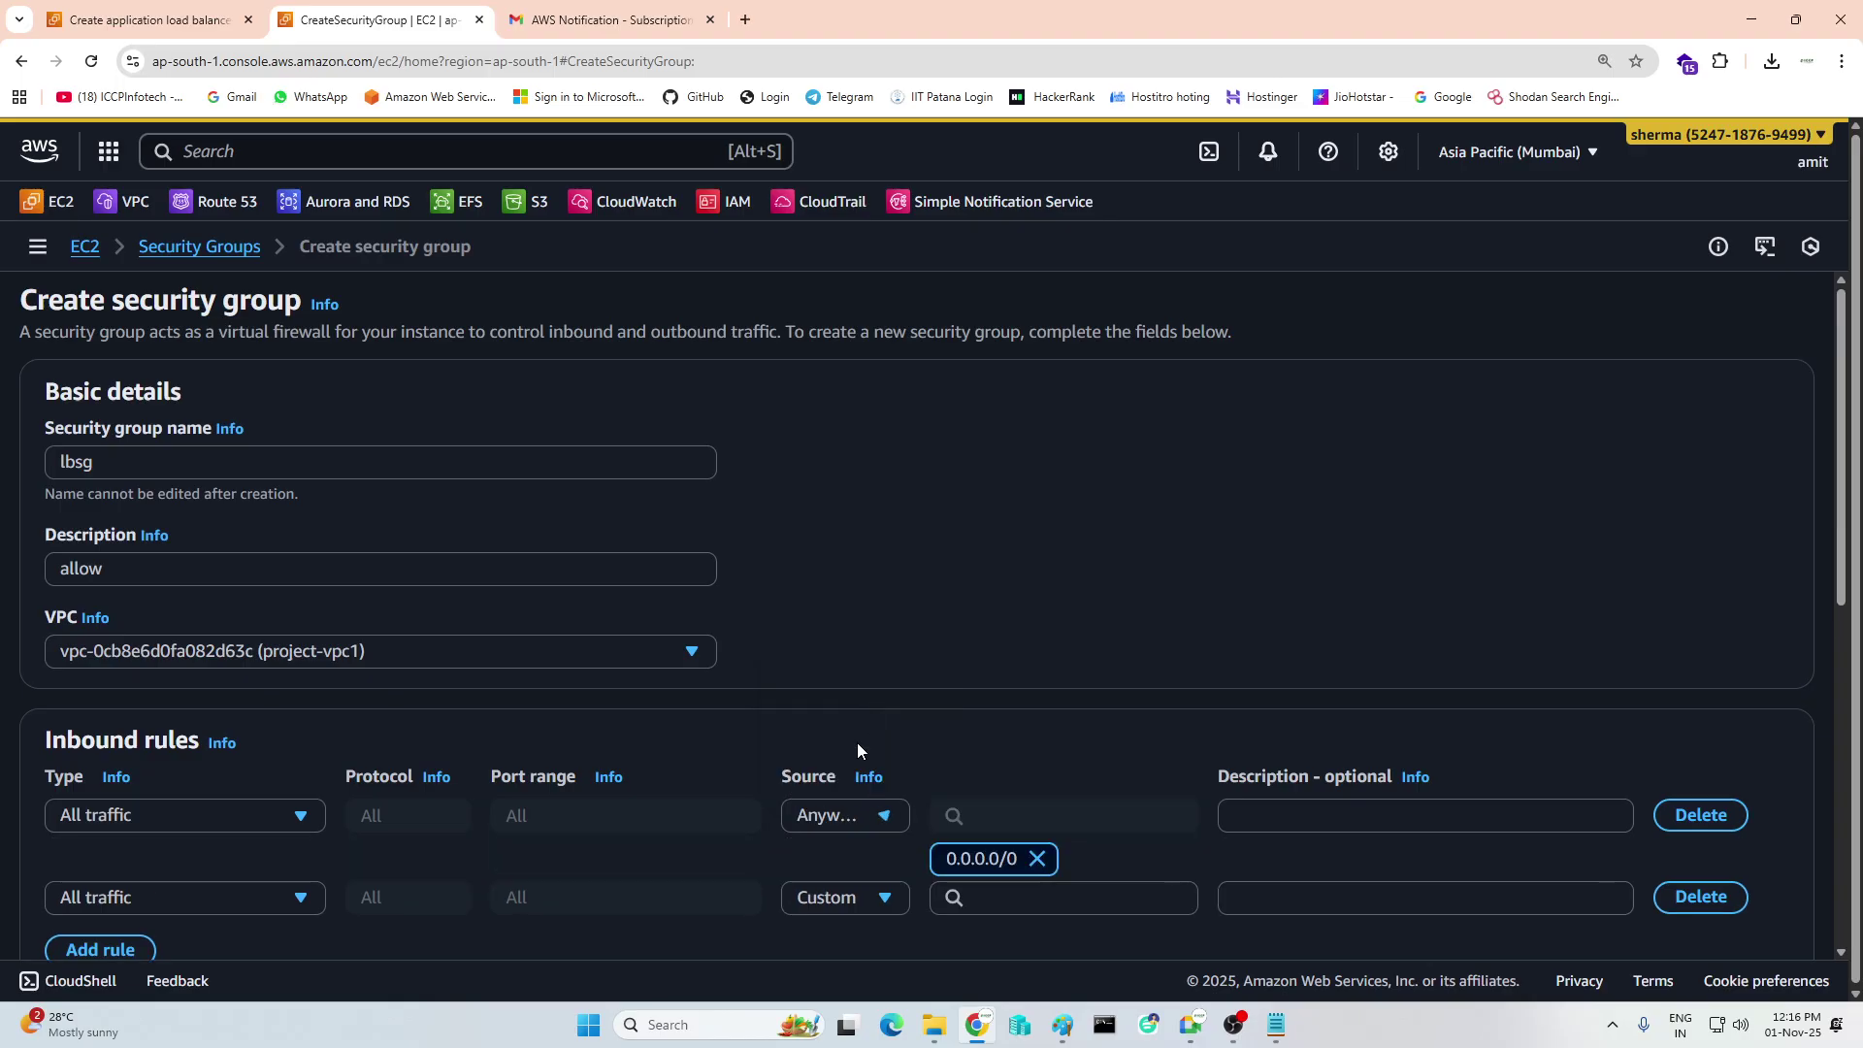
click(811, 912)
click(878, 818)
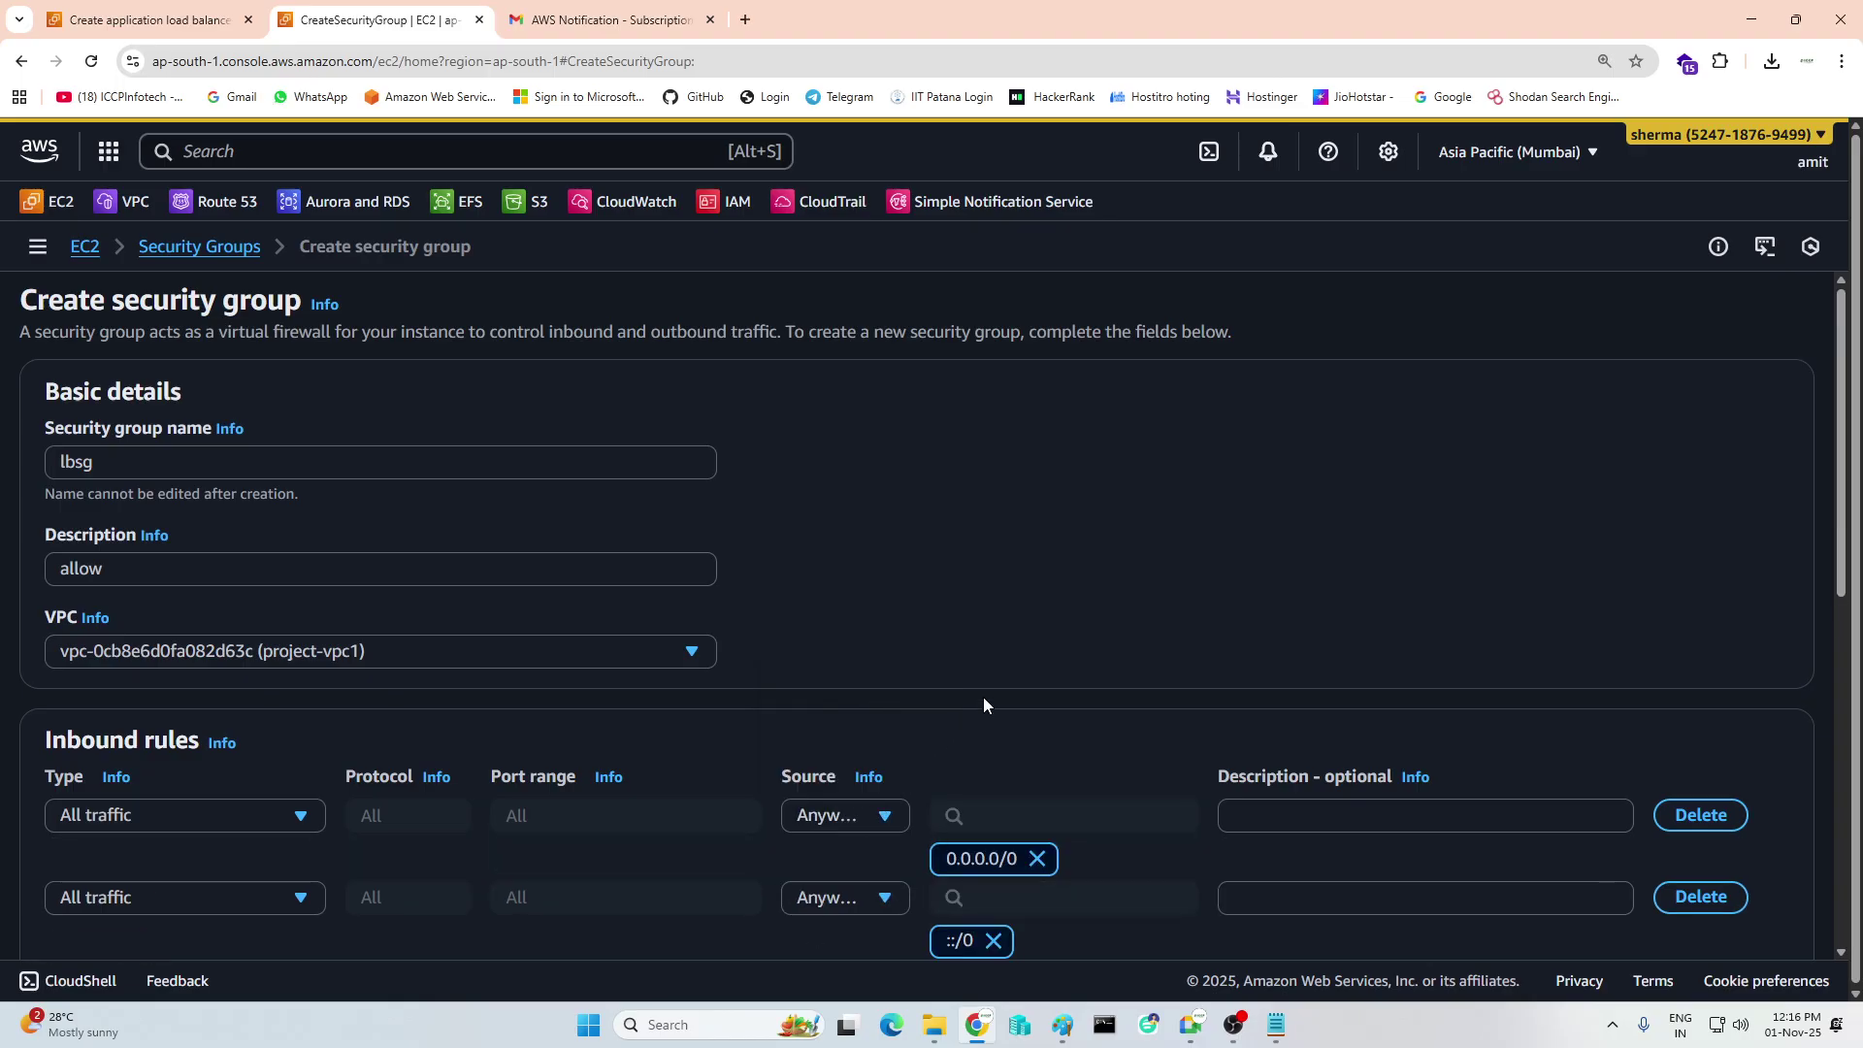
scroll(1067, 680, down, 5)
scroll(1750, 862, down, 3)
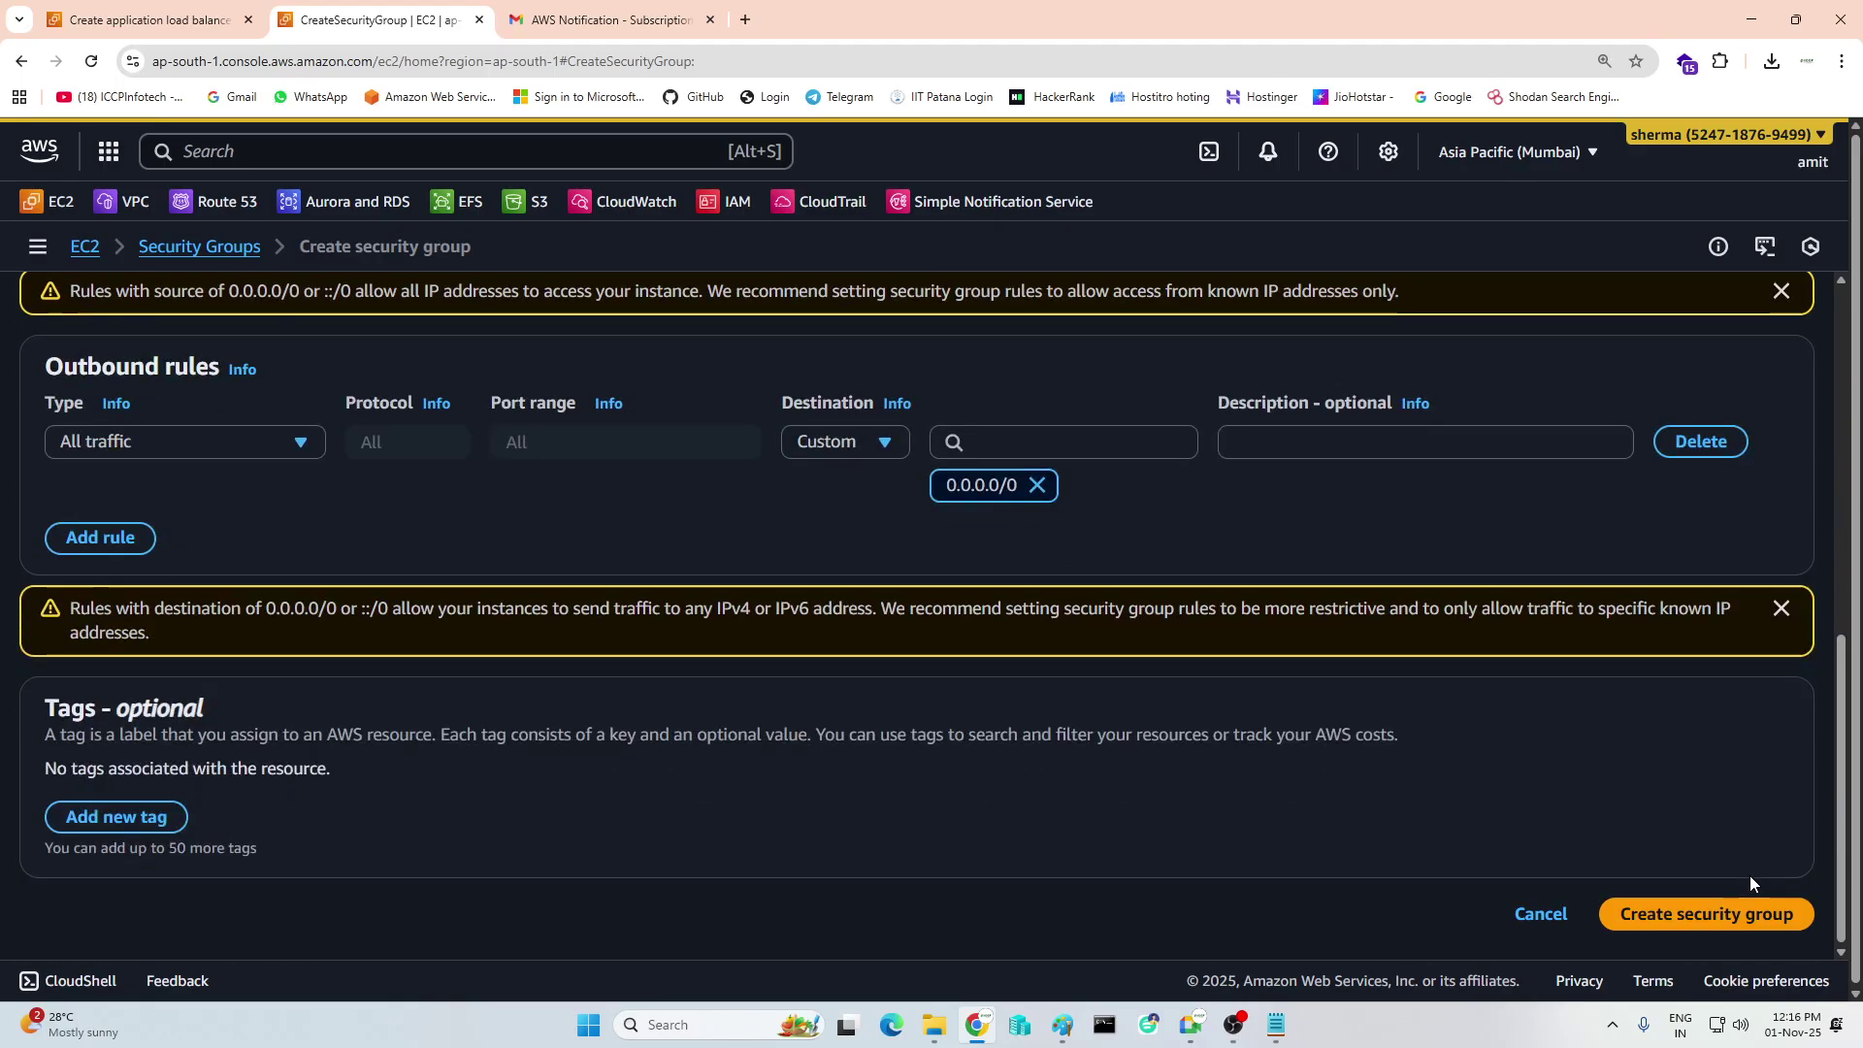
click(1735, 911)
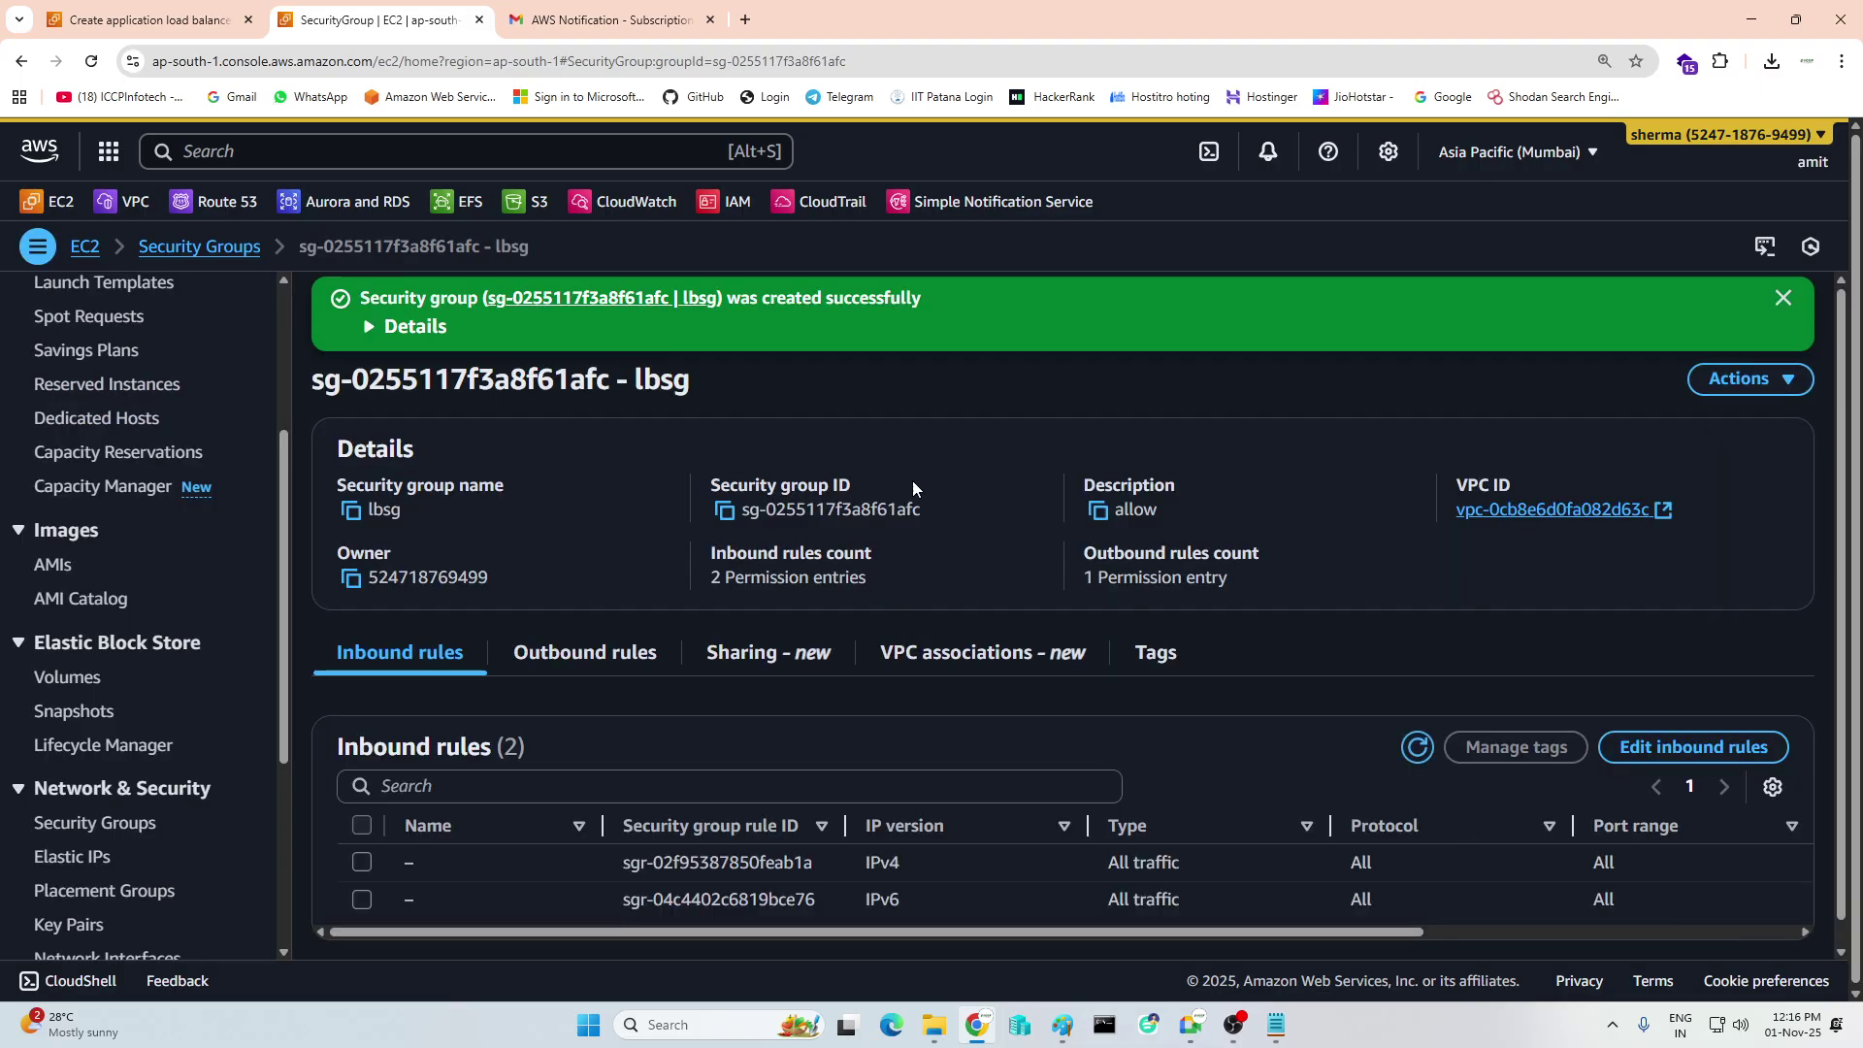
Step: Attach security group lbsg to the load balancer in place of default
click(478, 20)
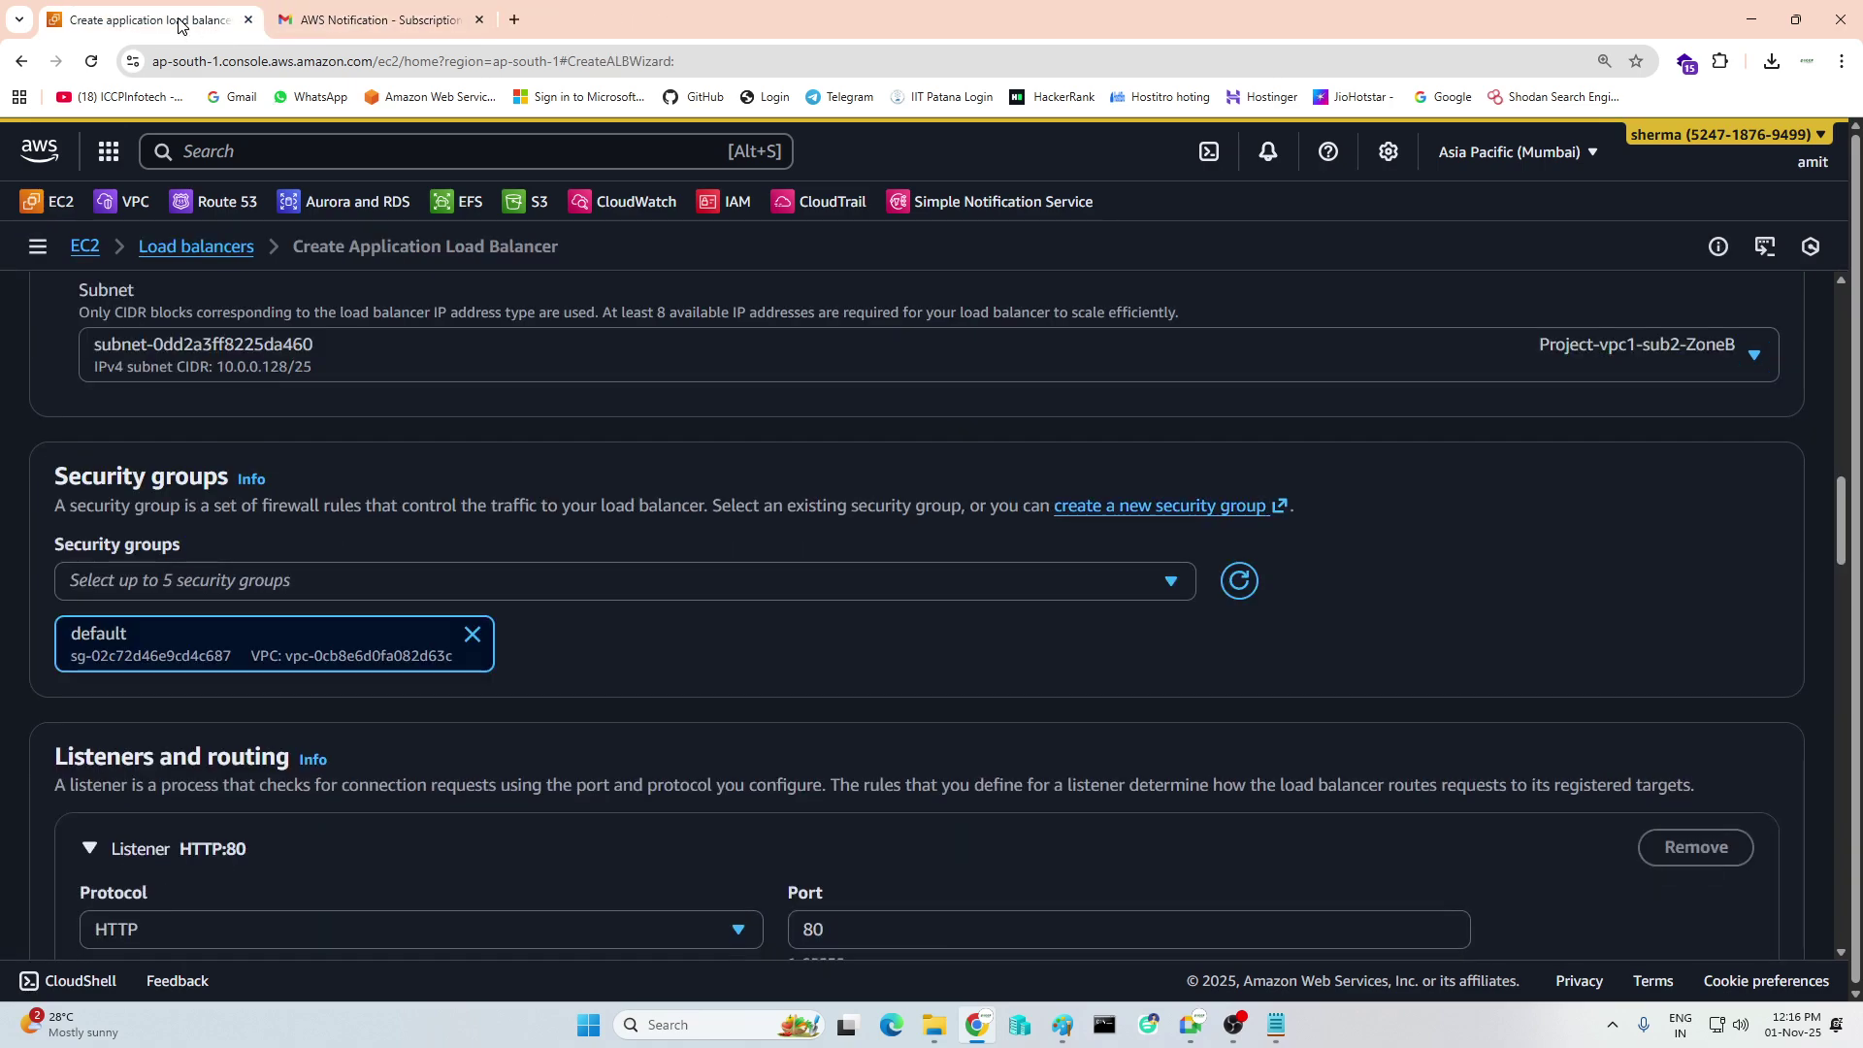
click(1240, 580)
click(1173, 579)
click(107, 672)
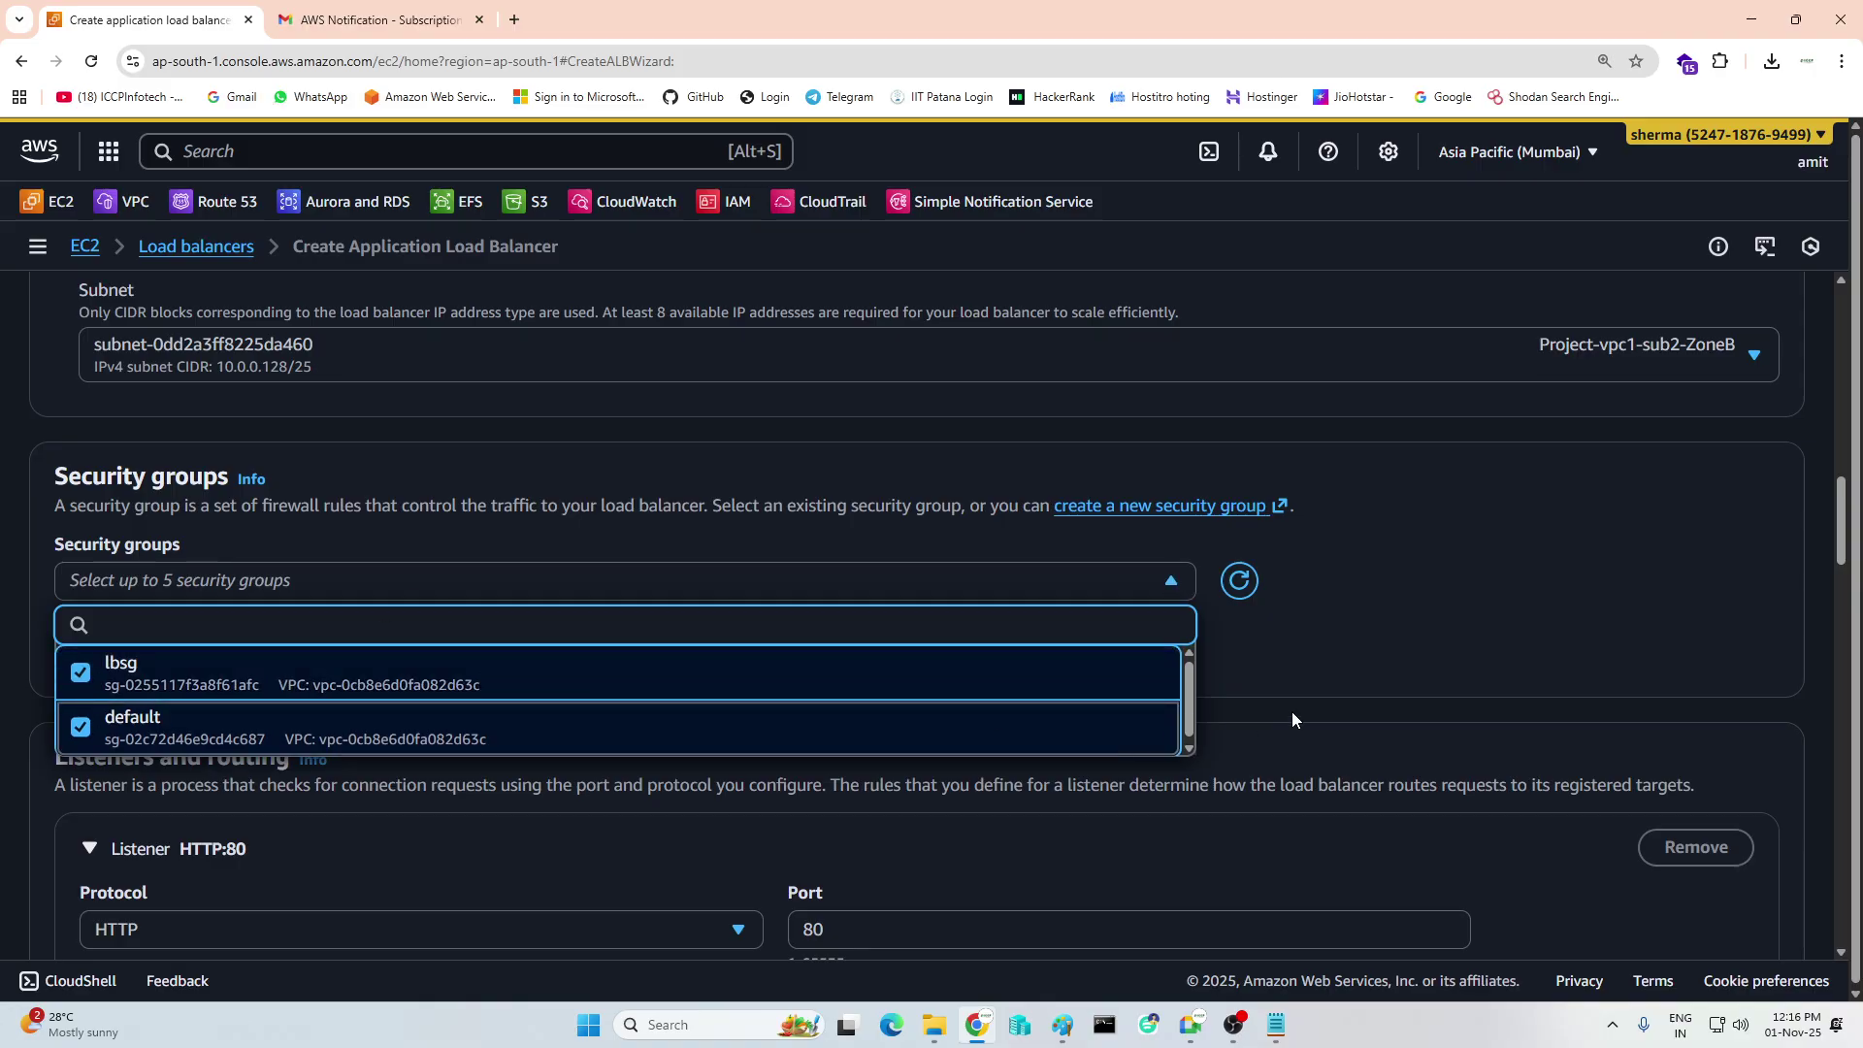
click(109, 724)
click(1329, 670)
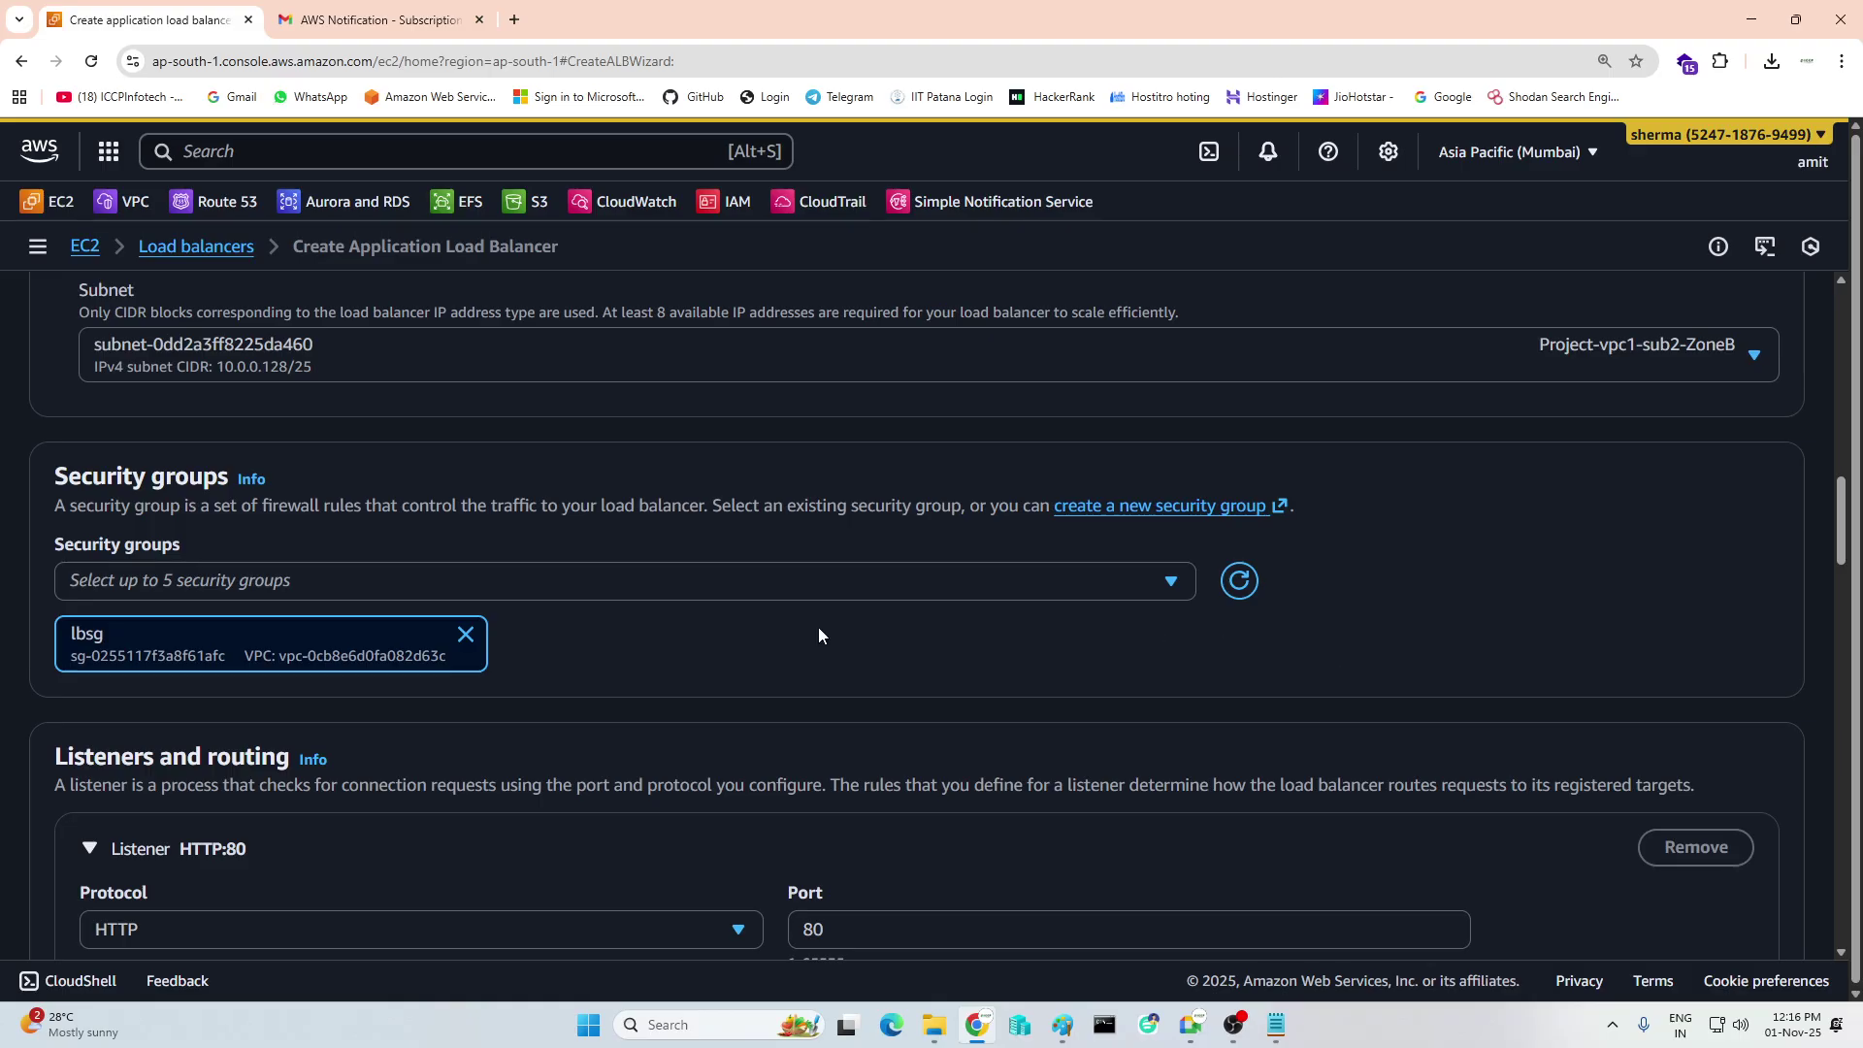
Step: Forward the HTTP:80 listener to my-backend-tg and create load balancer my-lb
scroll(1126, 592, down, 3)
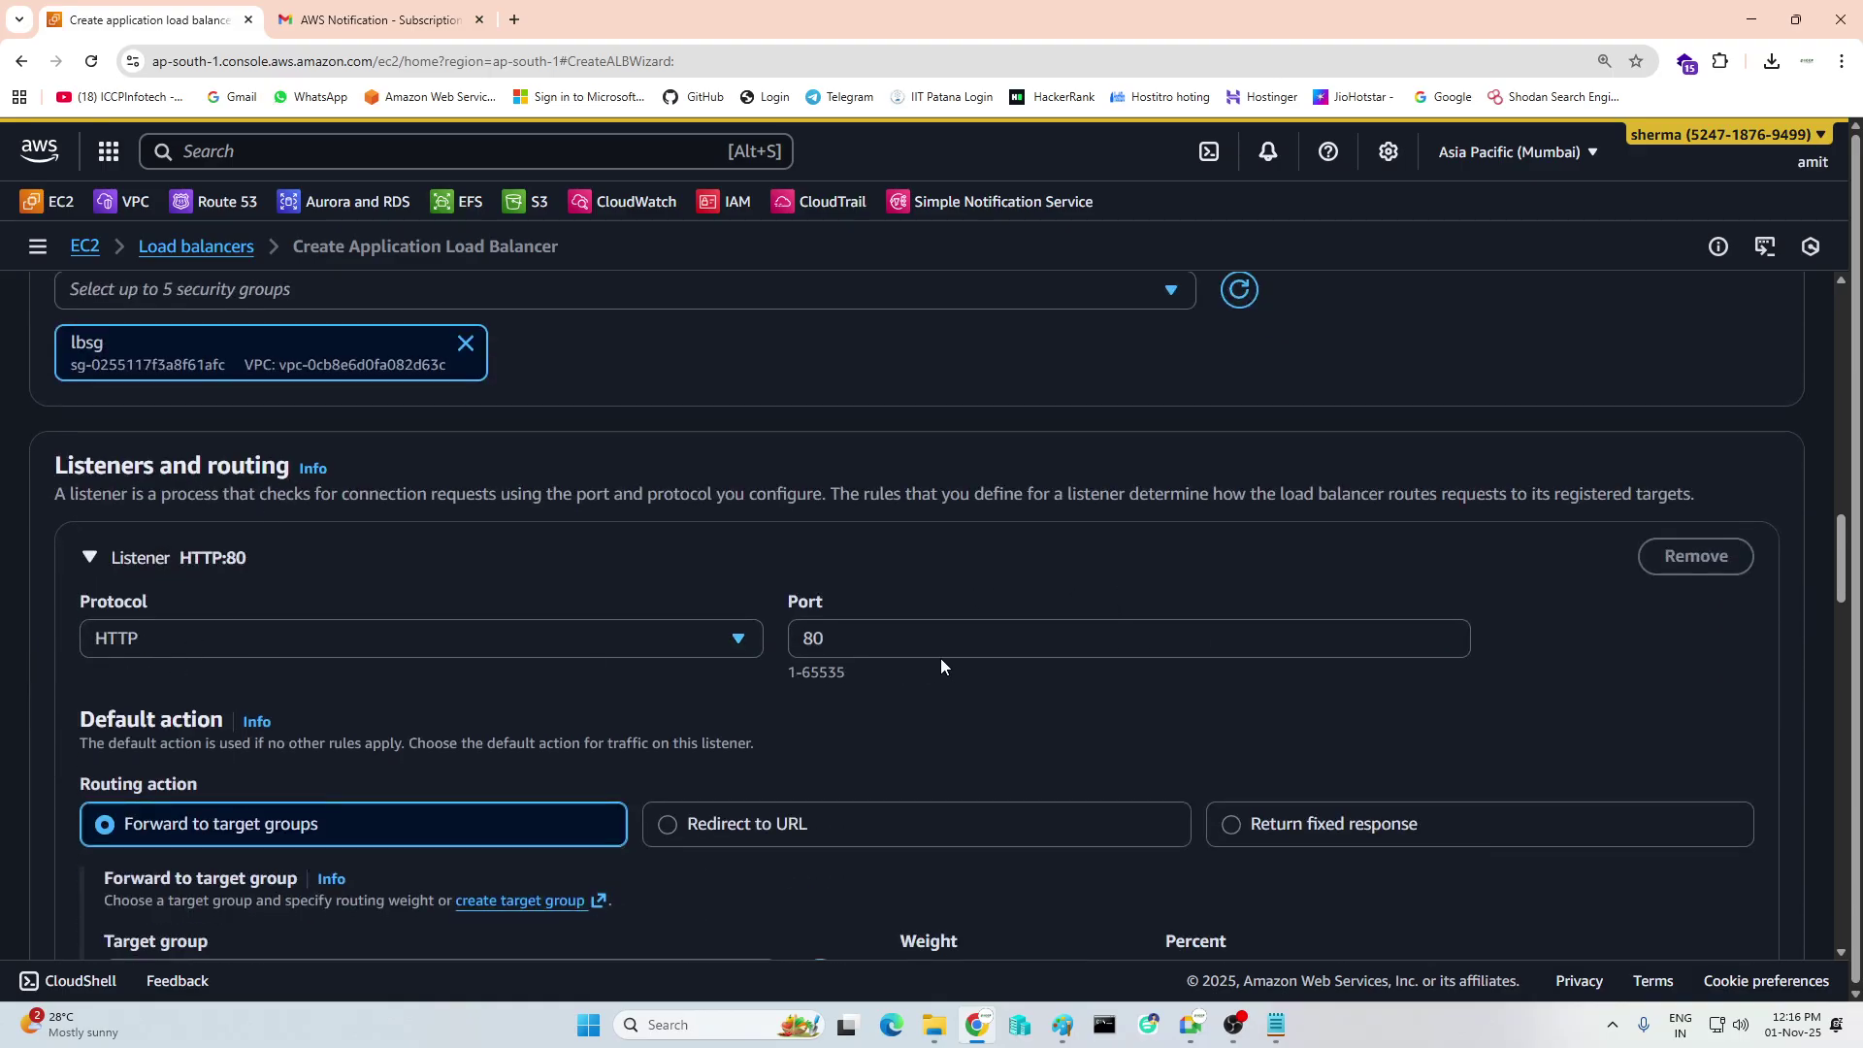
scroll(456, 601, down, 3)
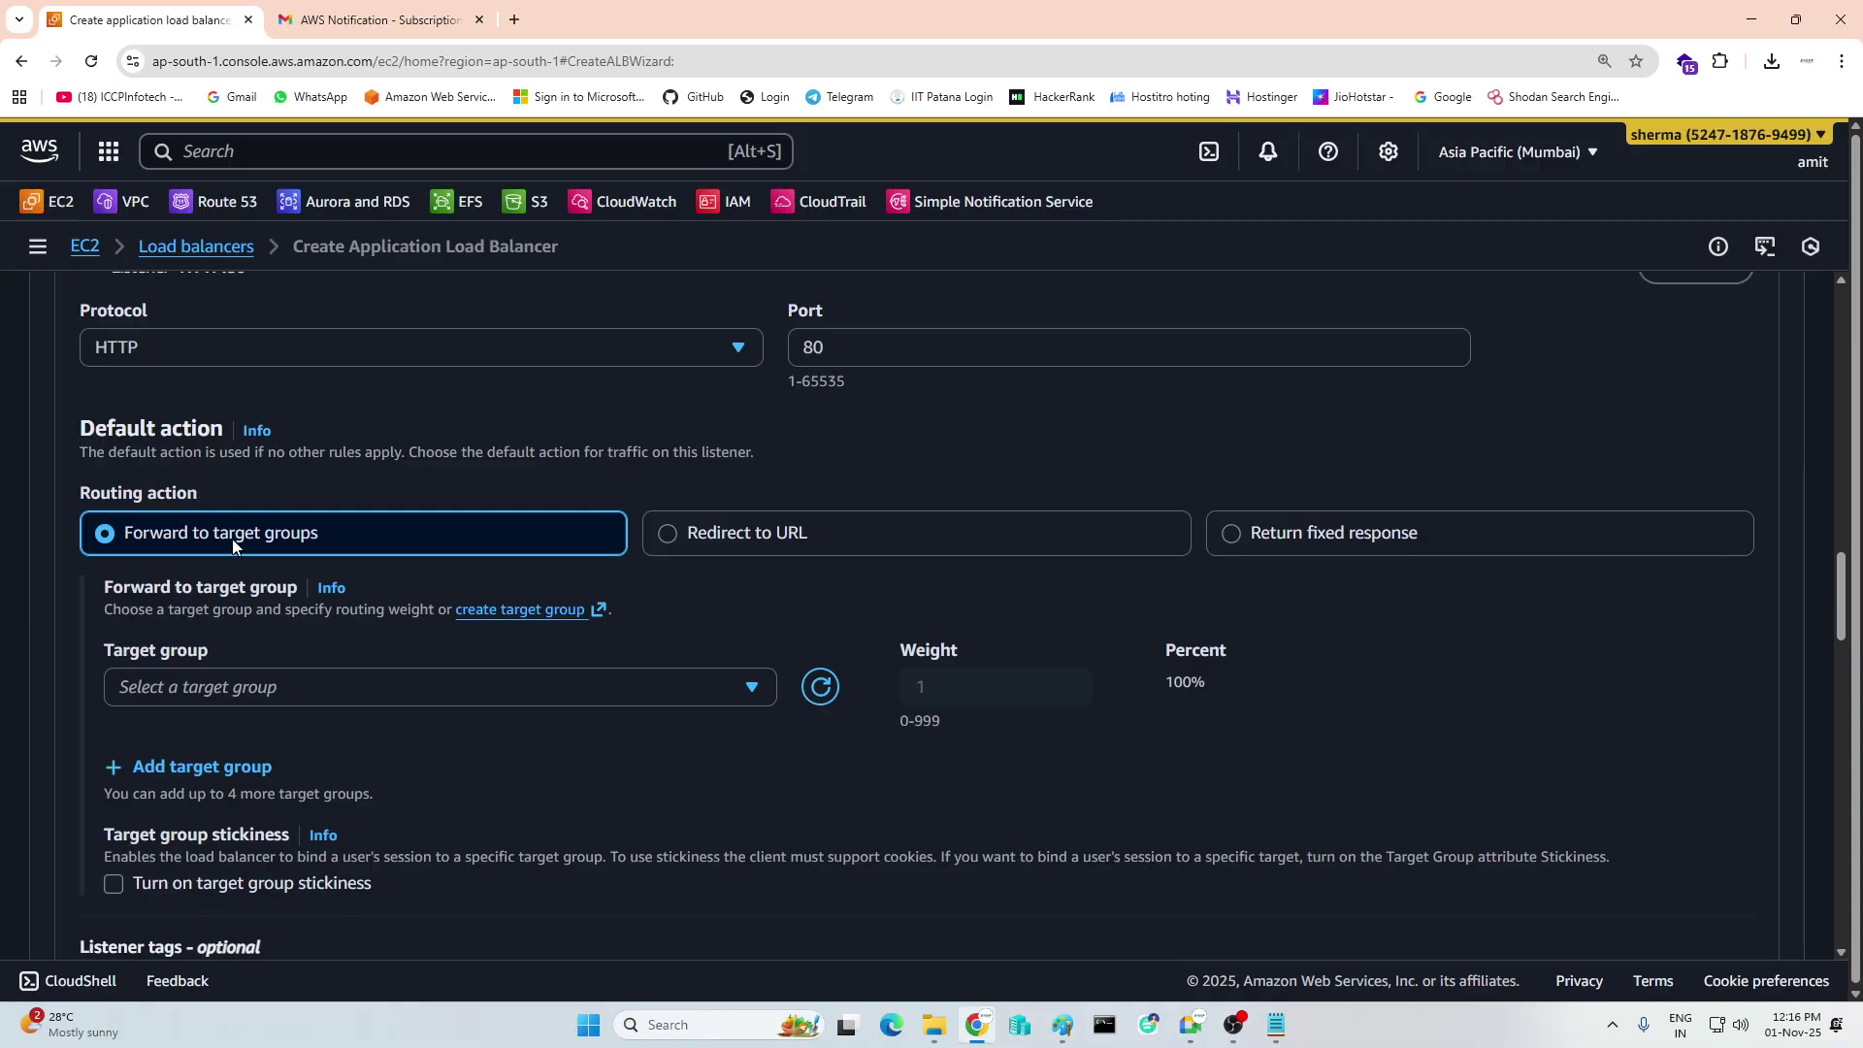
click(425, 690)
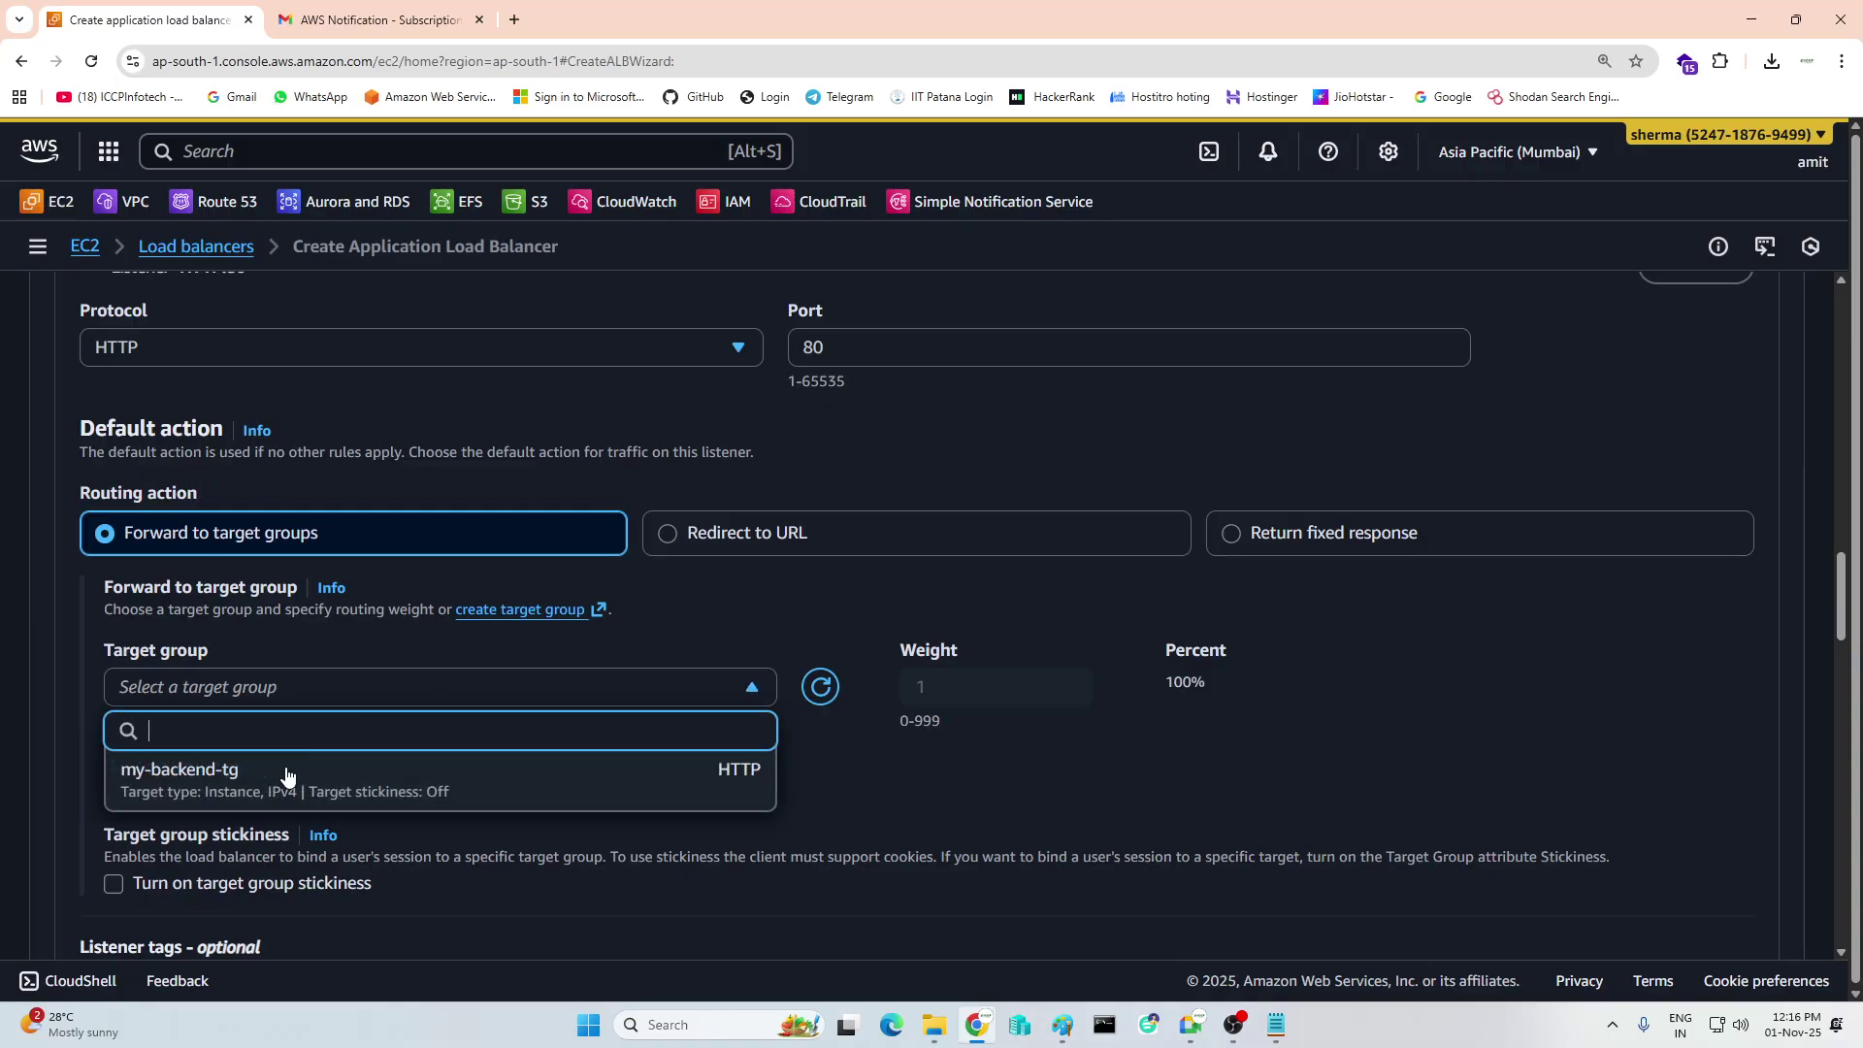
click(297, 790)
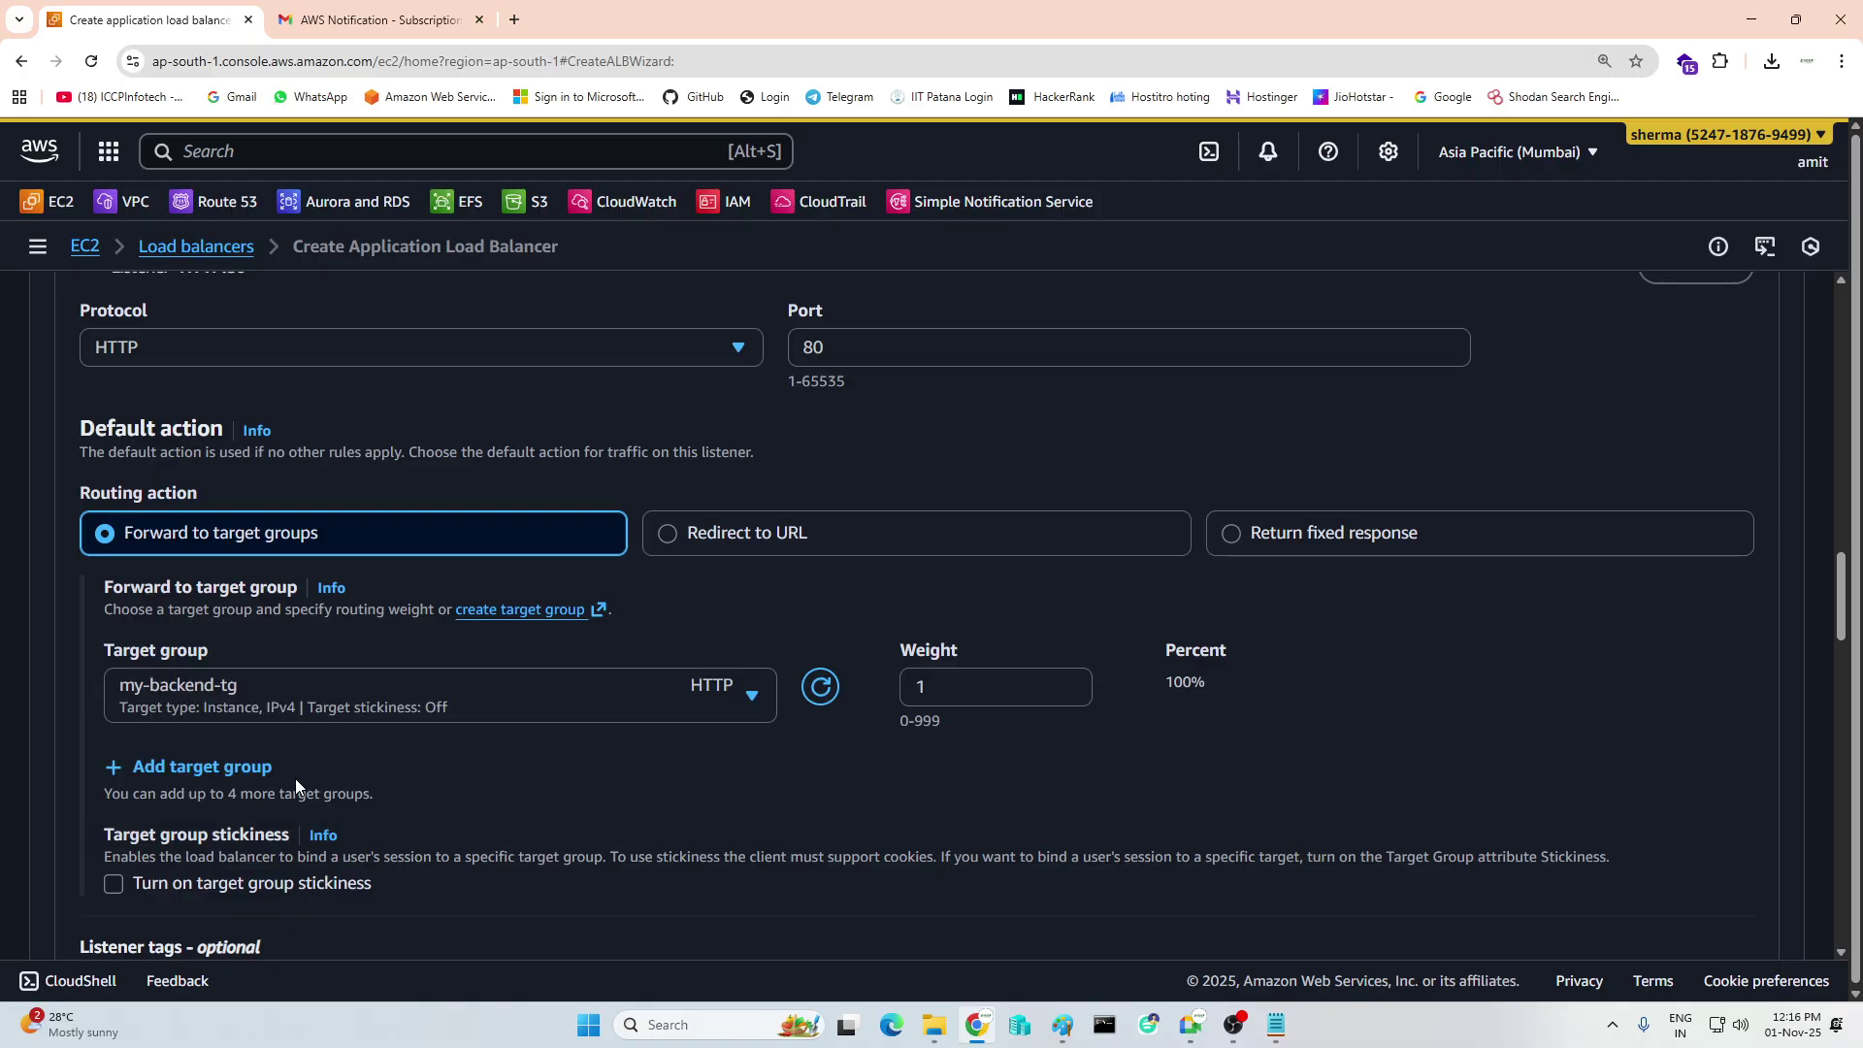
scroll(741, 732, down, 14)
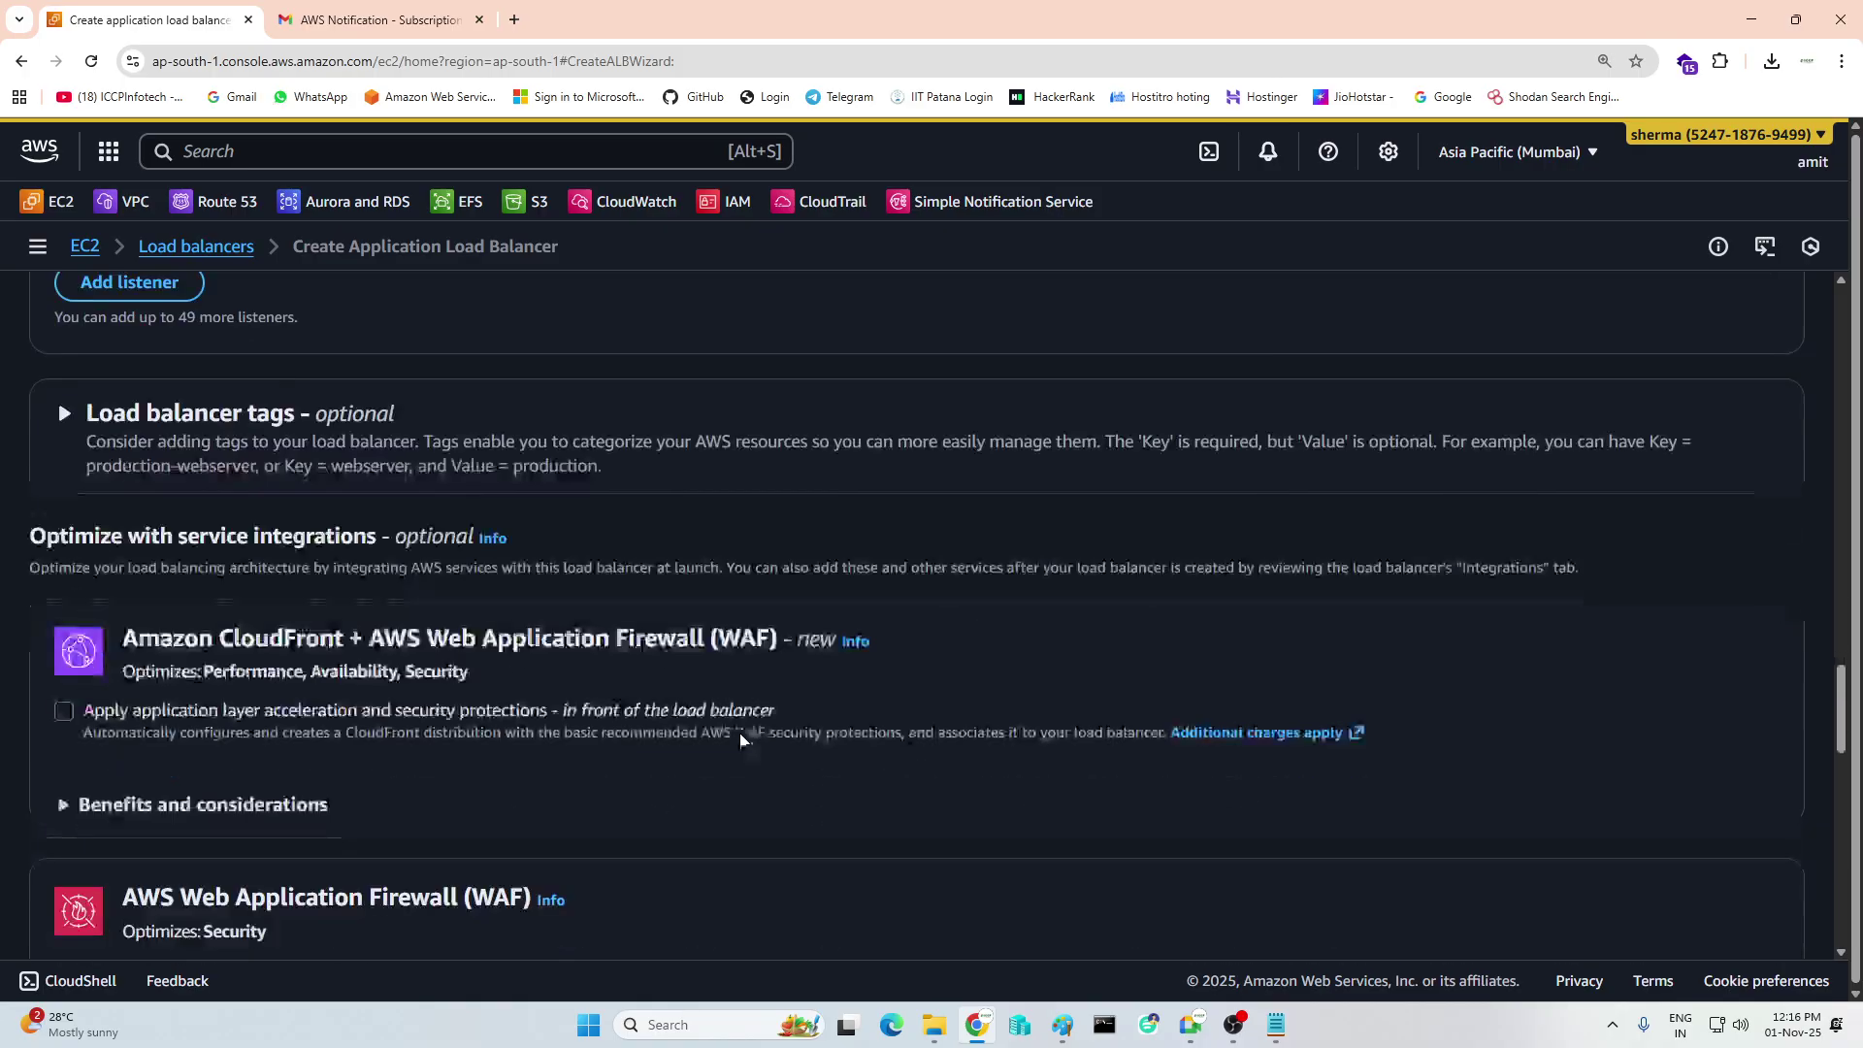
scroll(1615, 889, down, 10)
click(1643, 884)
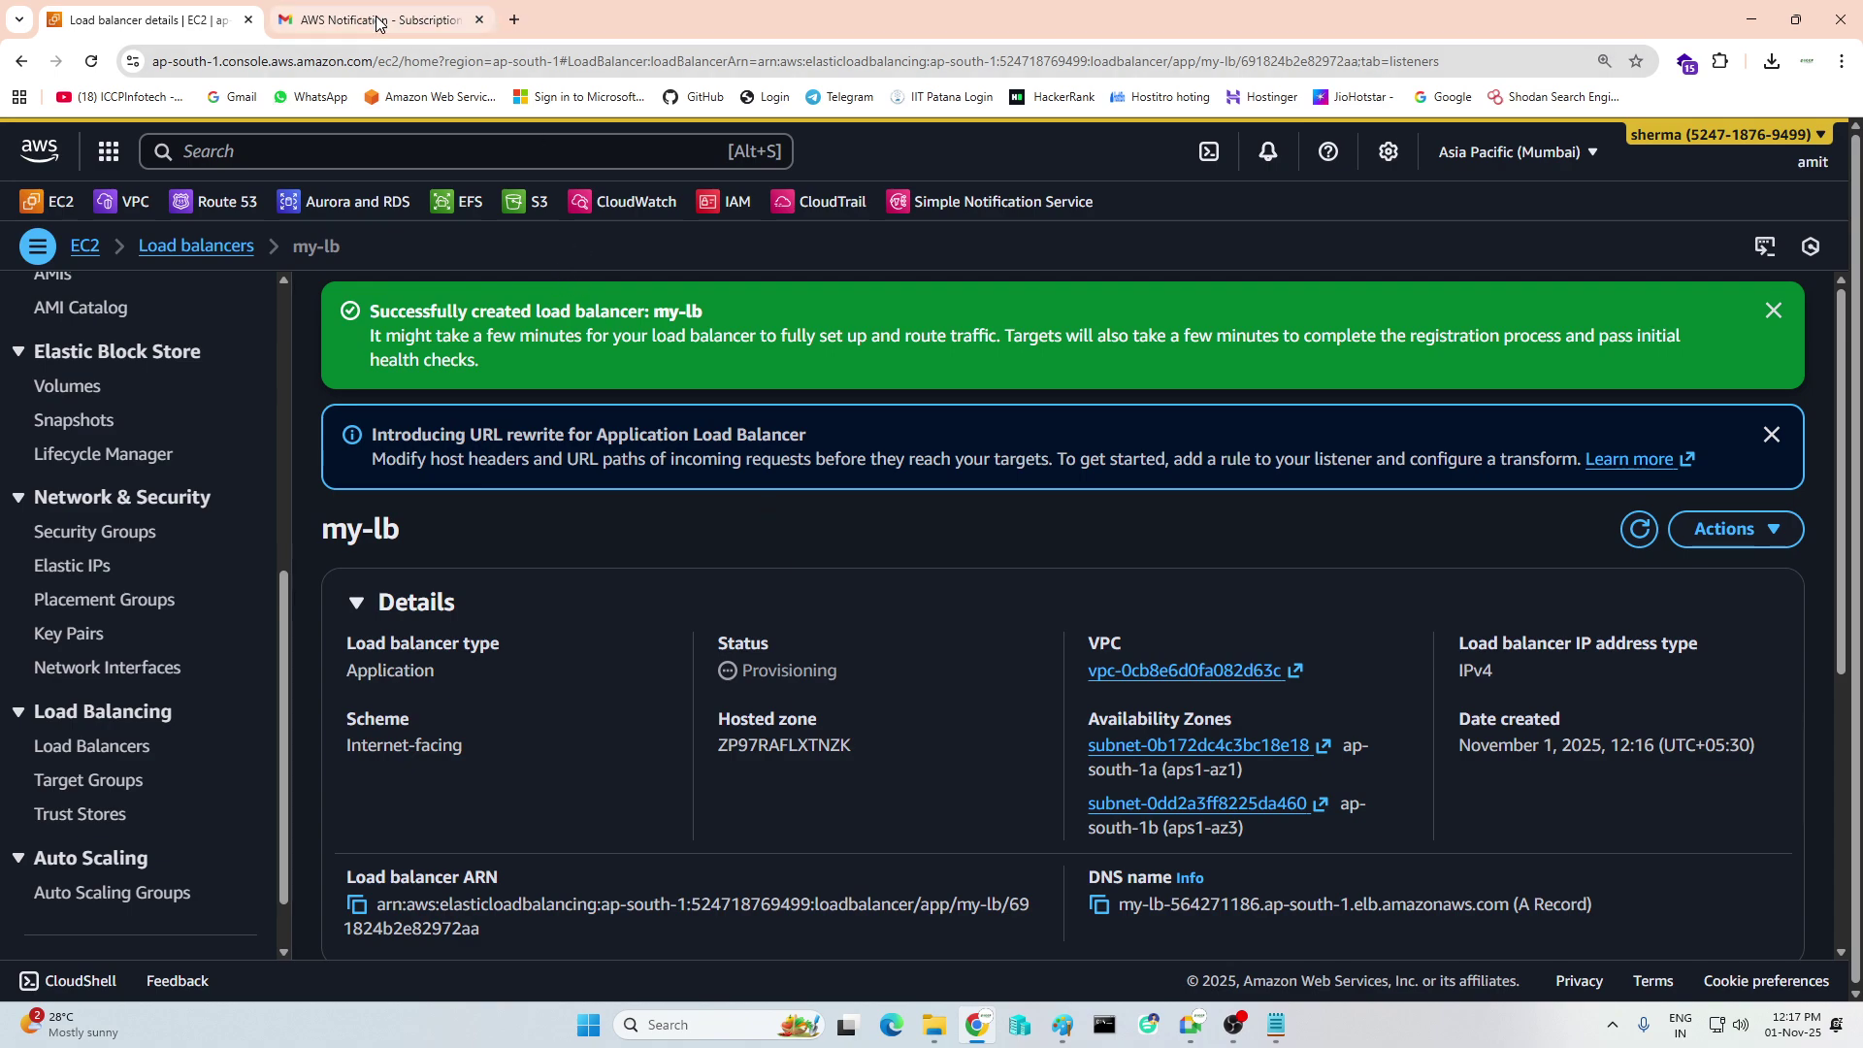
Step: Open WhatsApp Web in a new tab, then return to the my-lb details
click(515, 21)
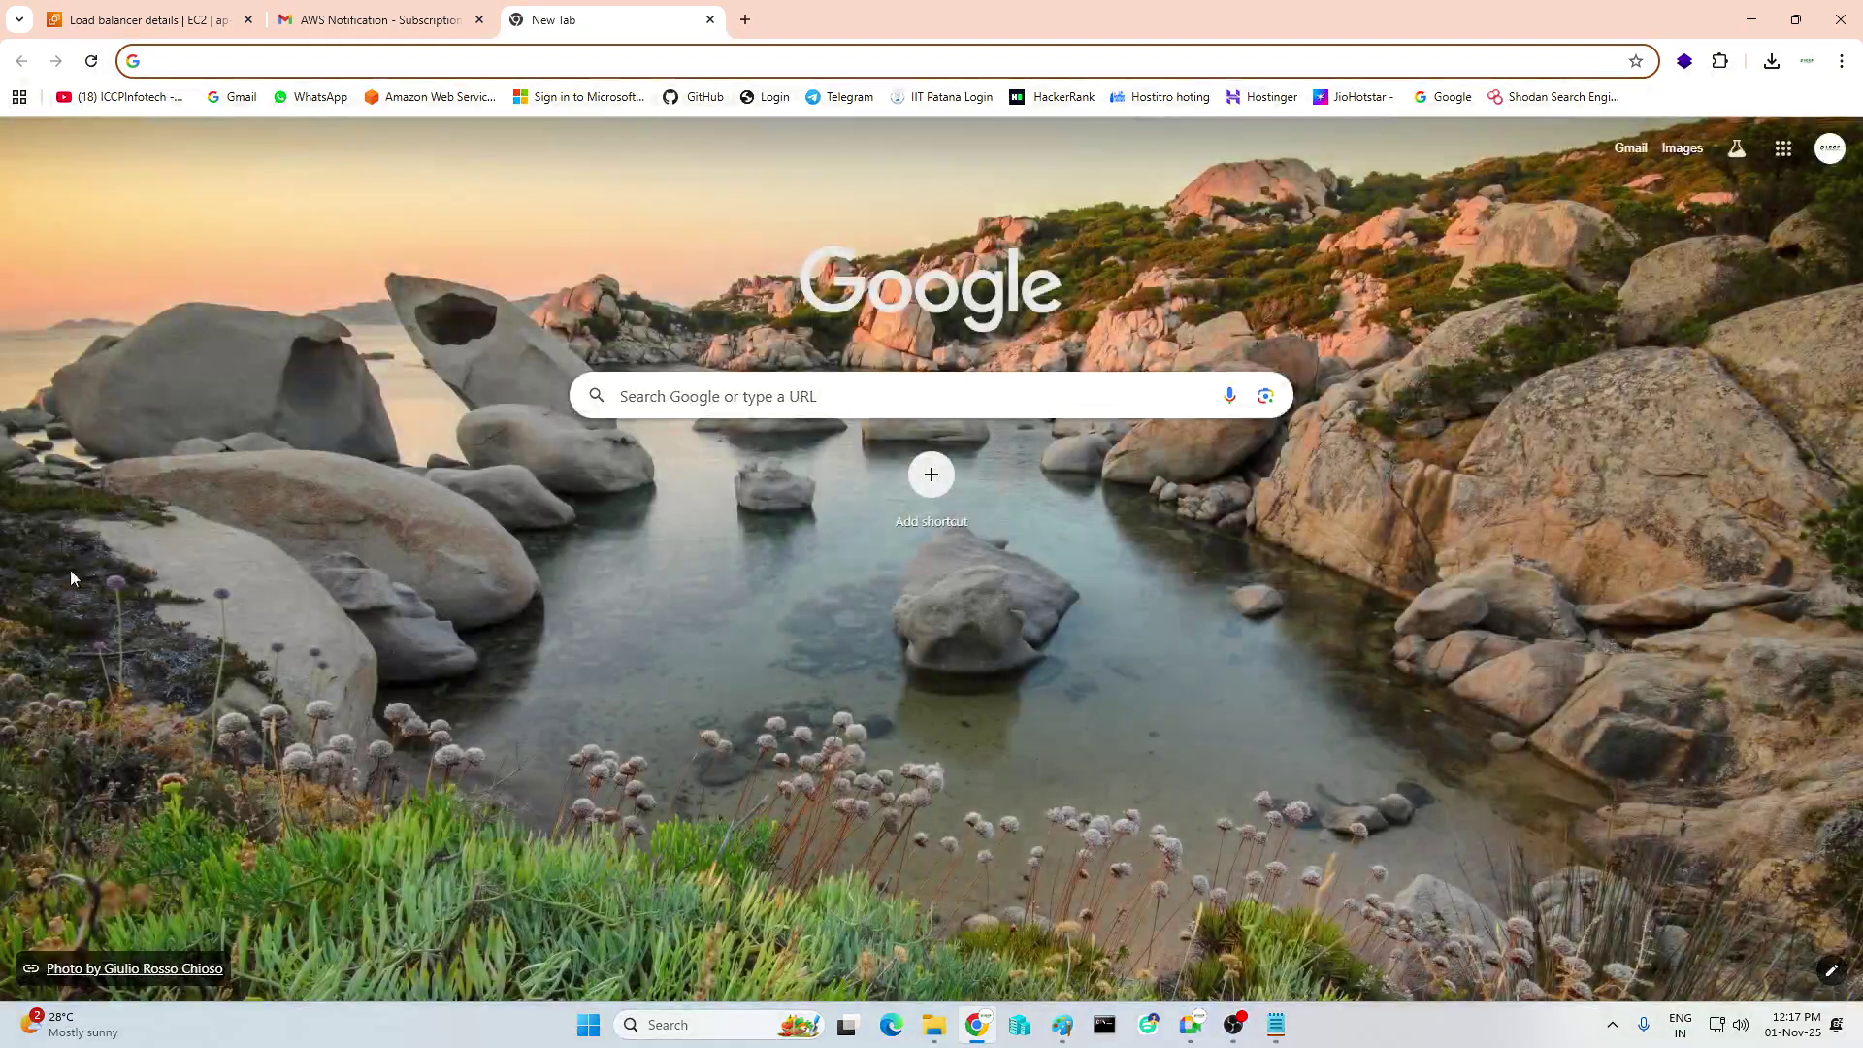
click(314, 101)
click(417, 16)
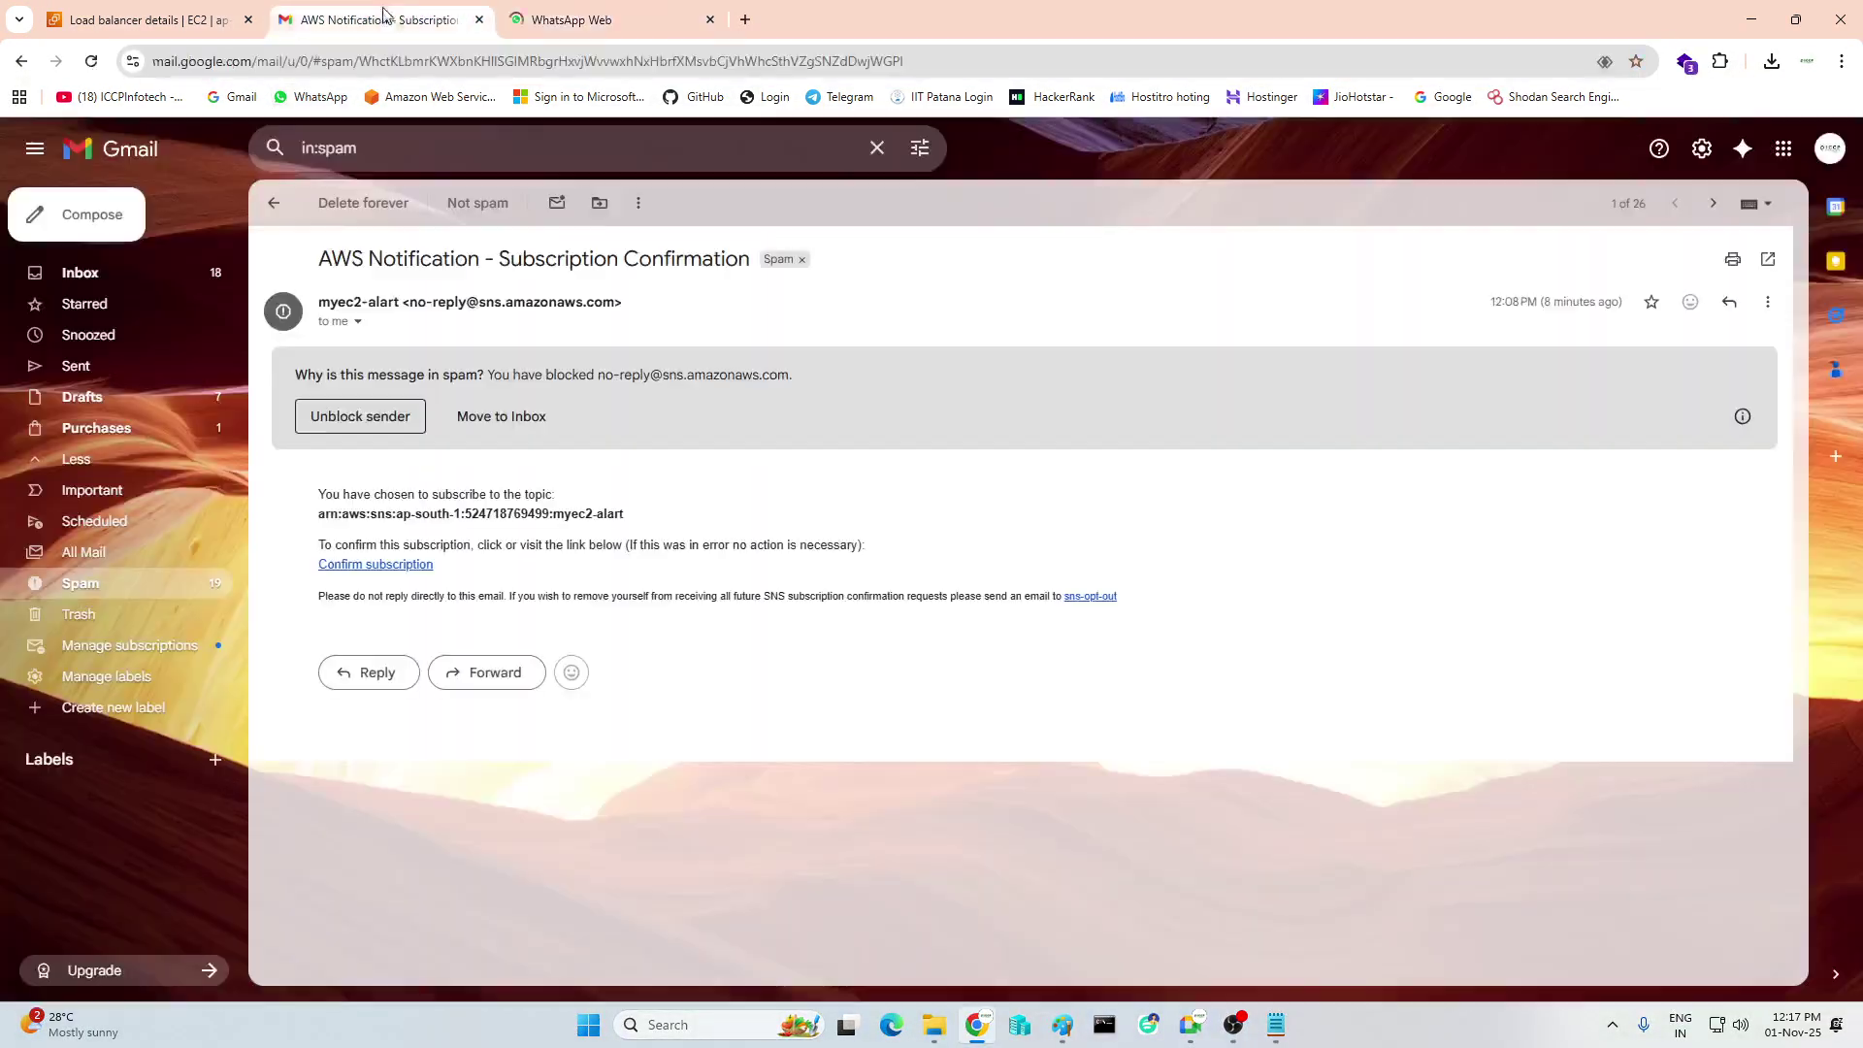
click(136, 8)
Step: Copy my-lb's DNS name, pointing out its amazonaws.com part
scroll(778, 540, down, 4)
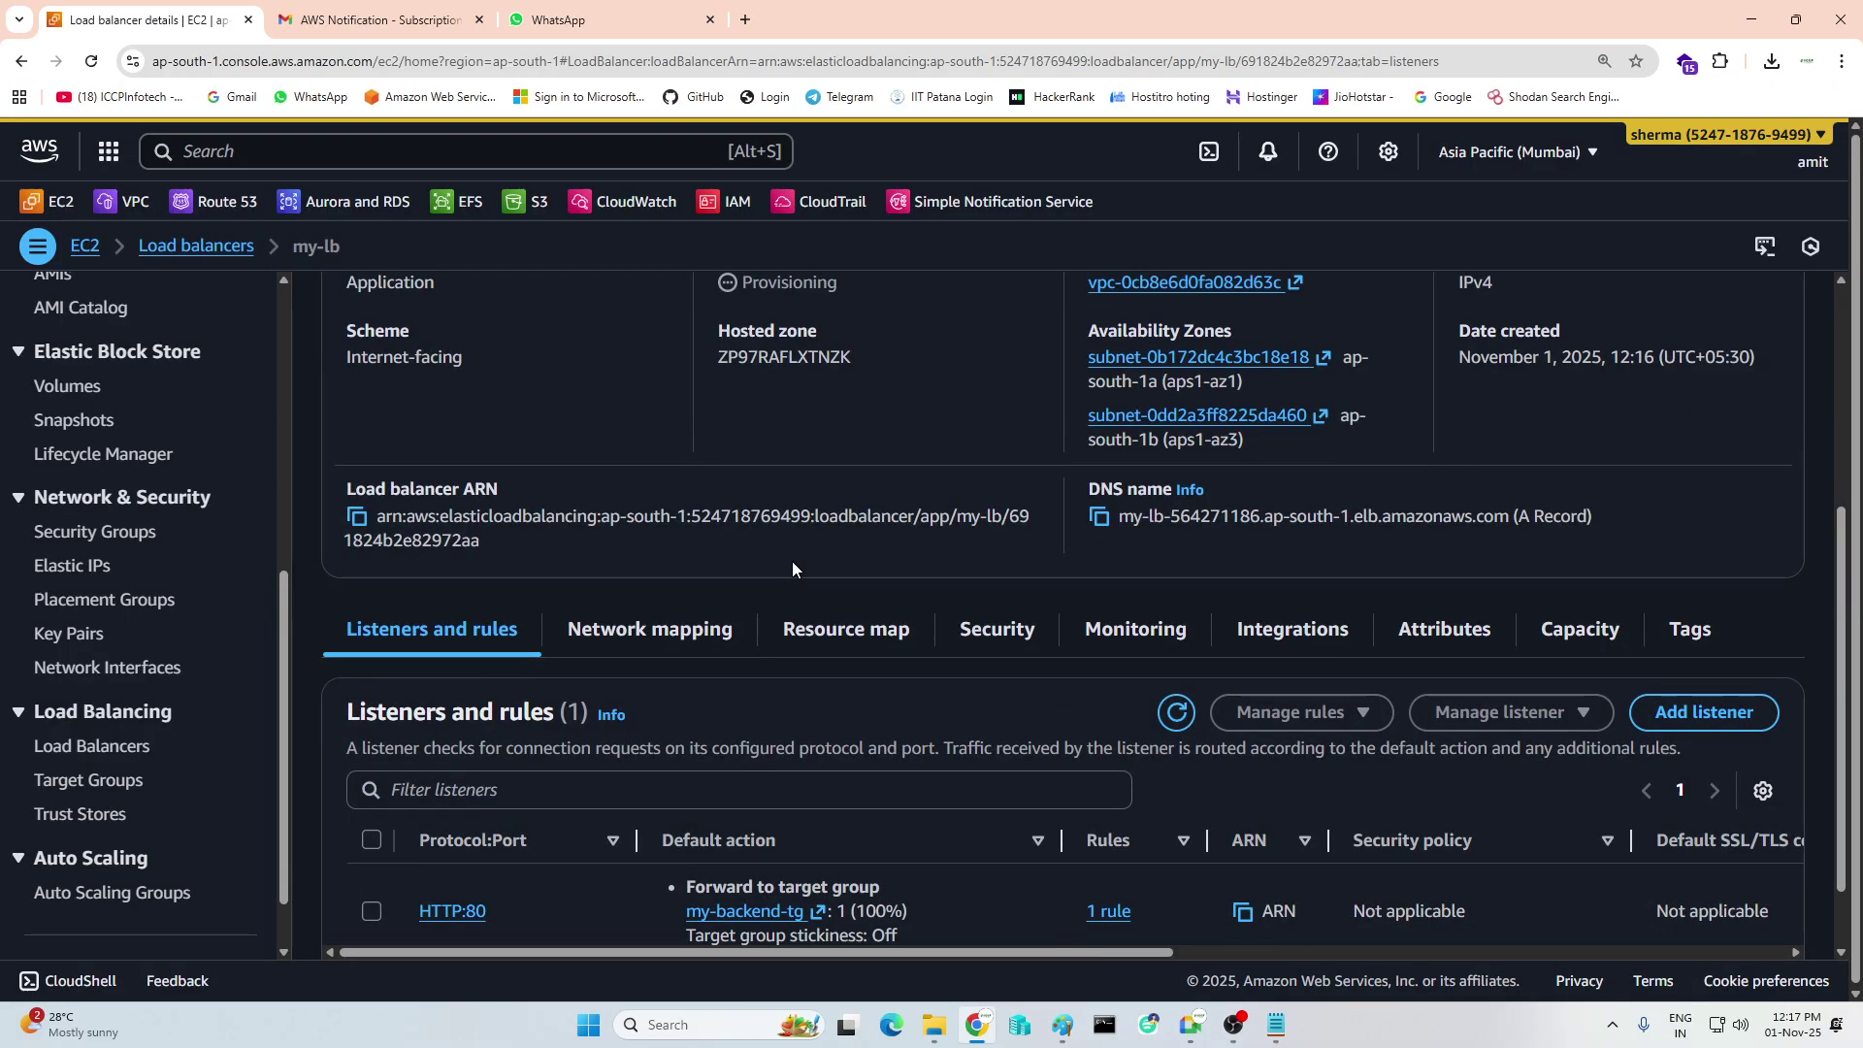
scroll(808, 570, up, 2)
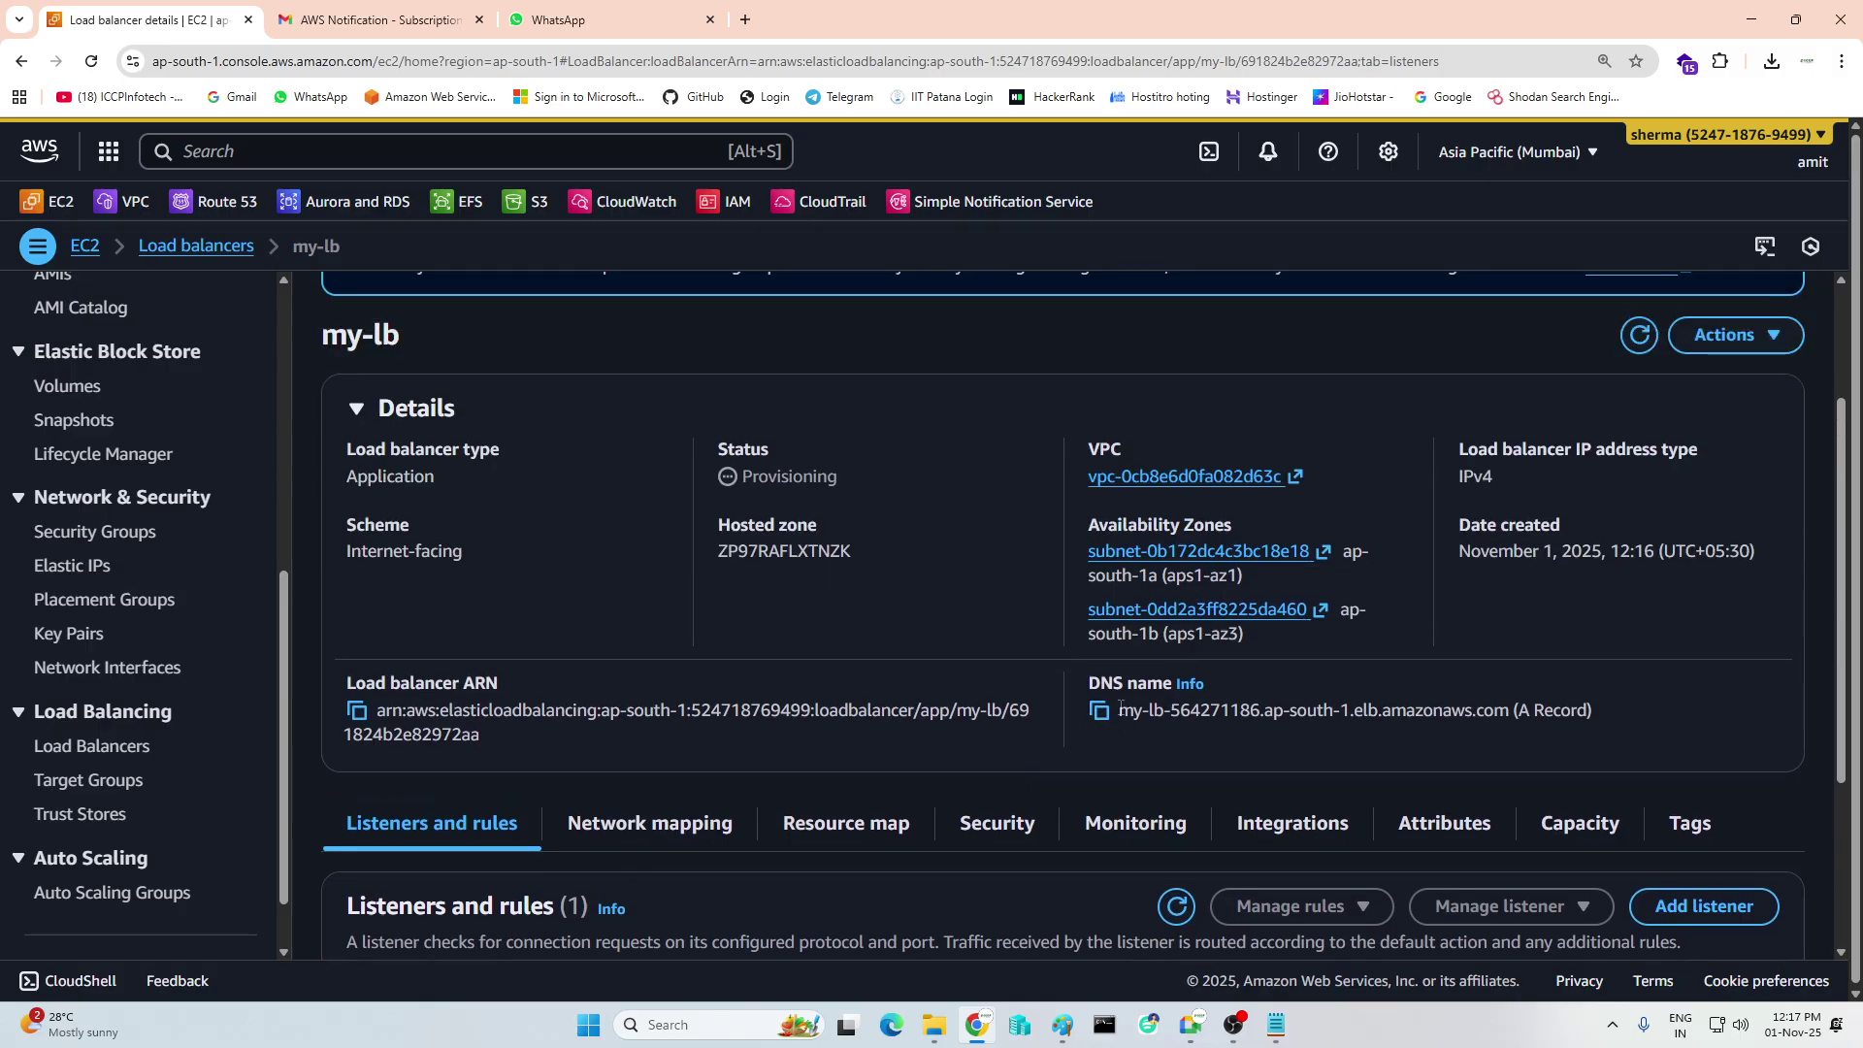
drag(1121, 709, 1512, 709)
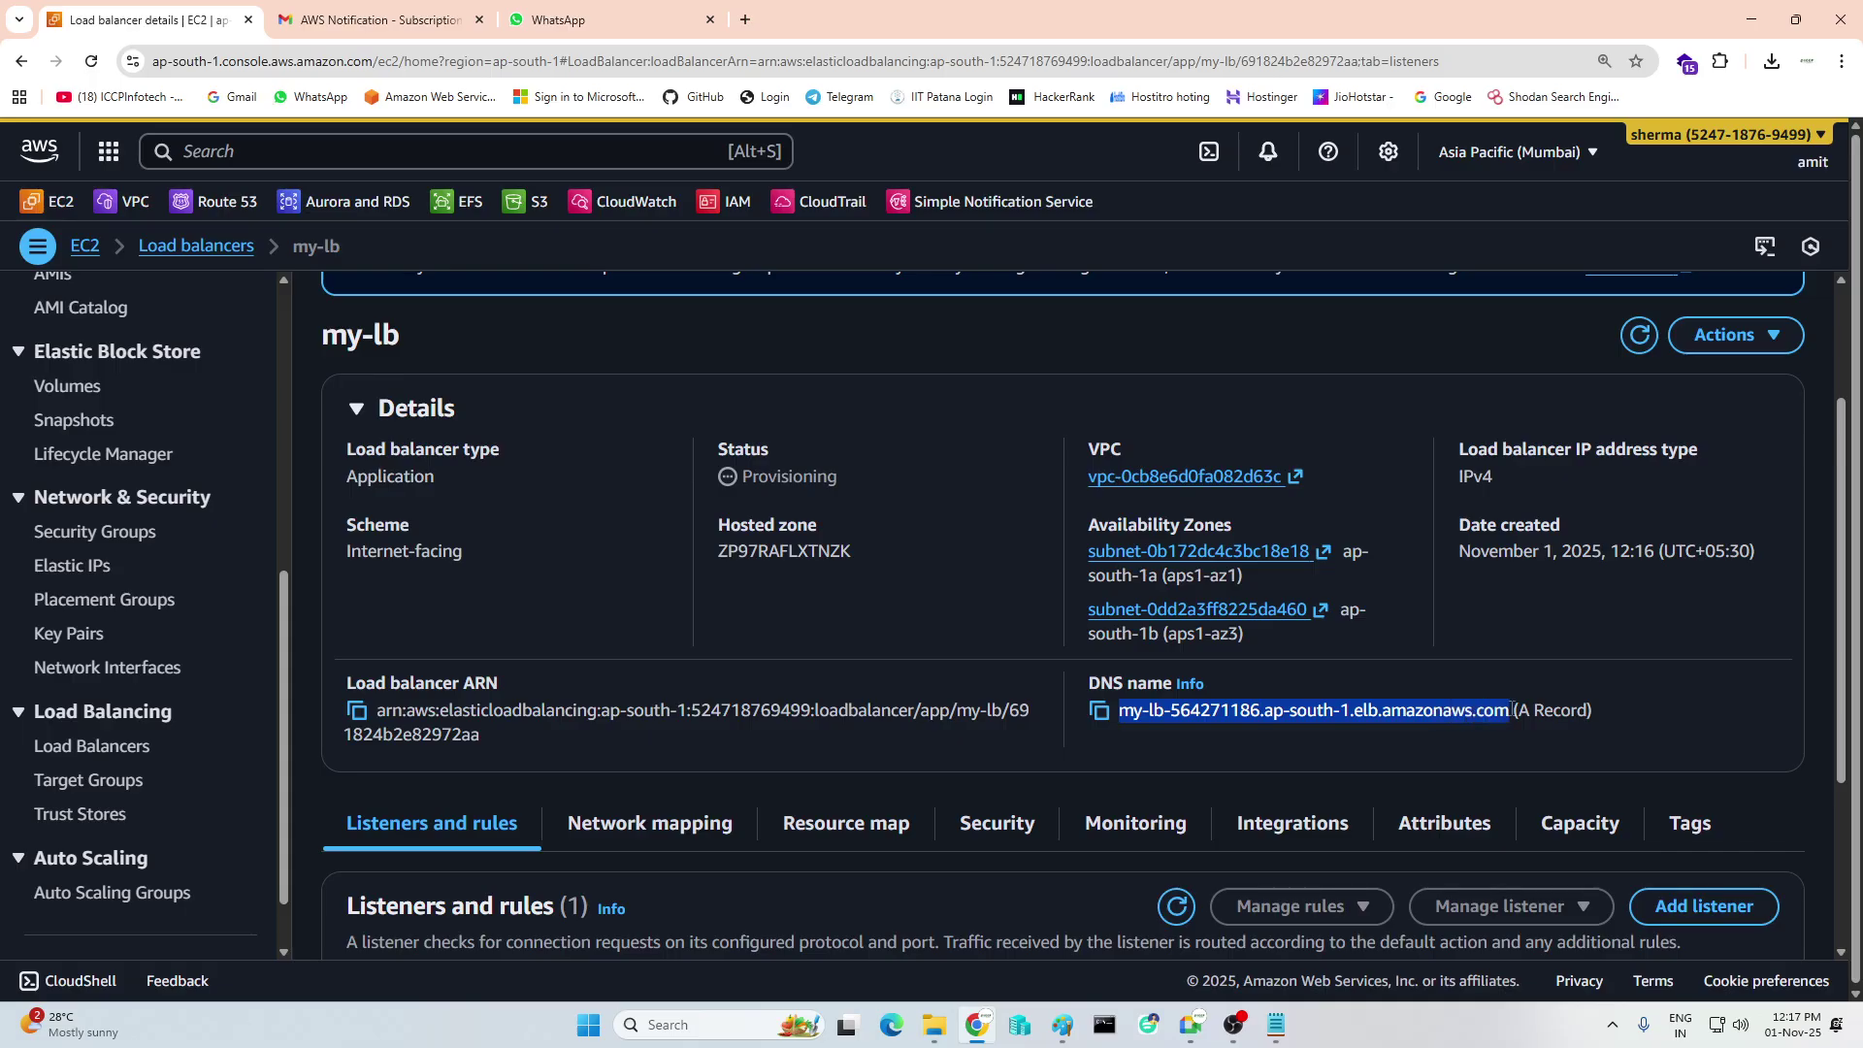
click(1100, 712)
click(1252, 735)
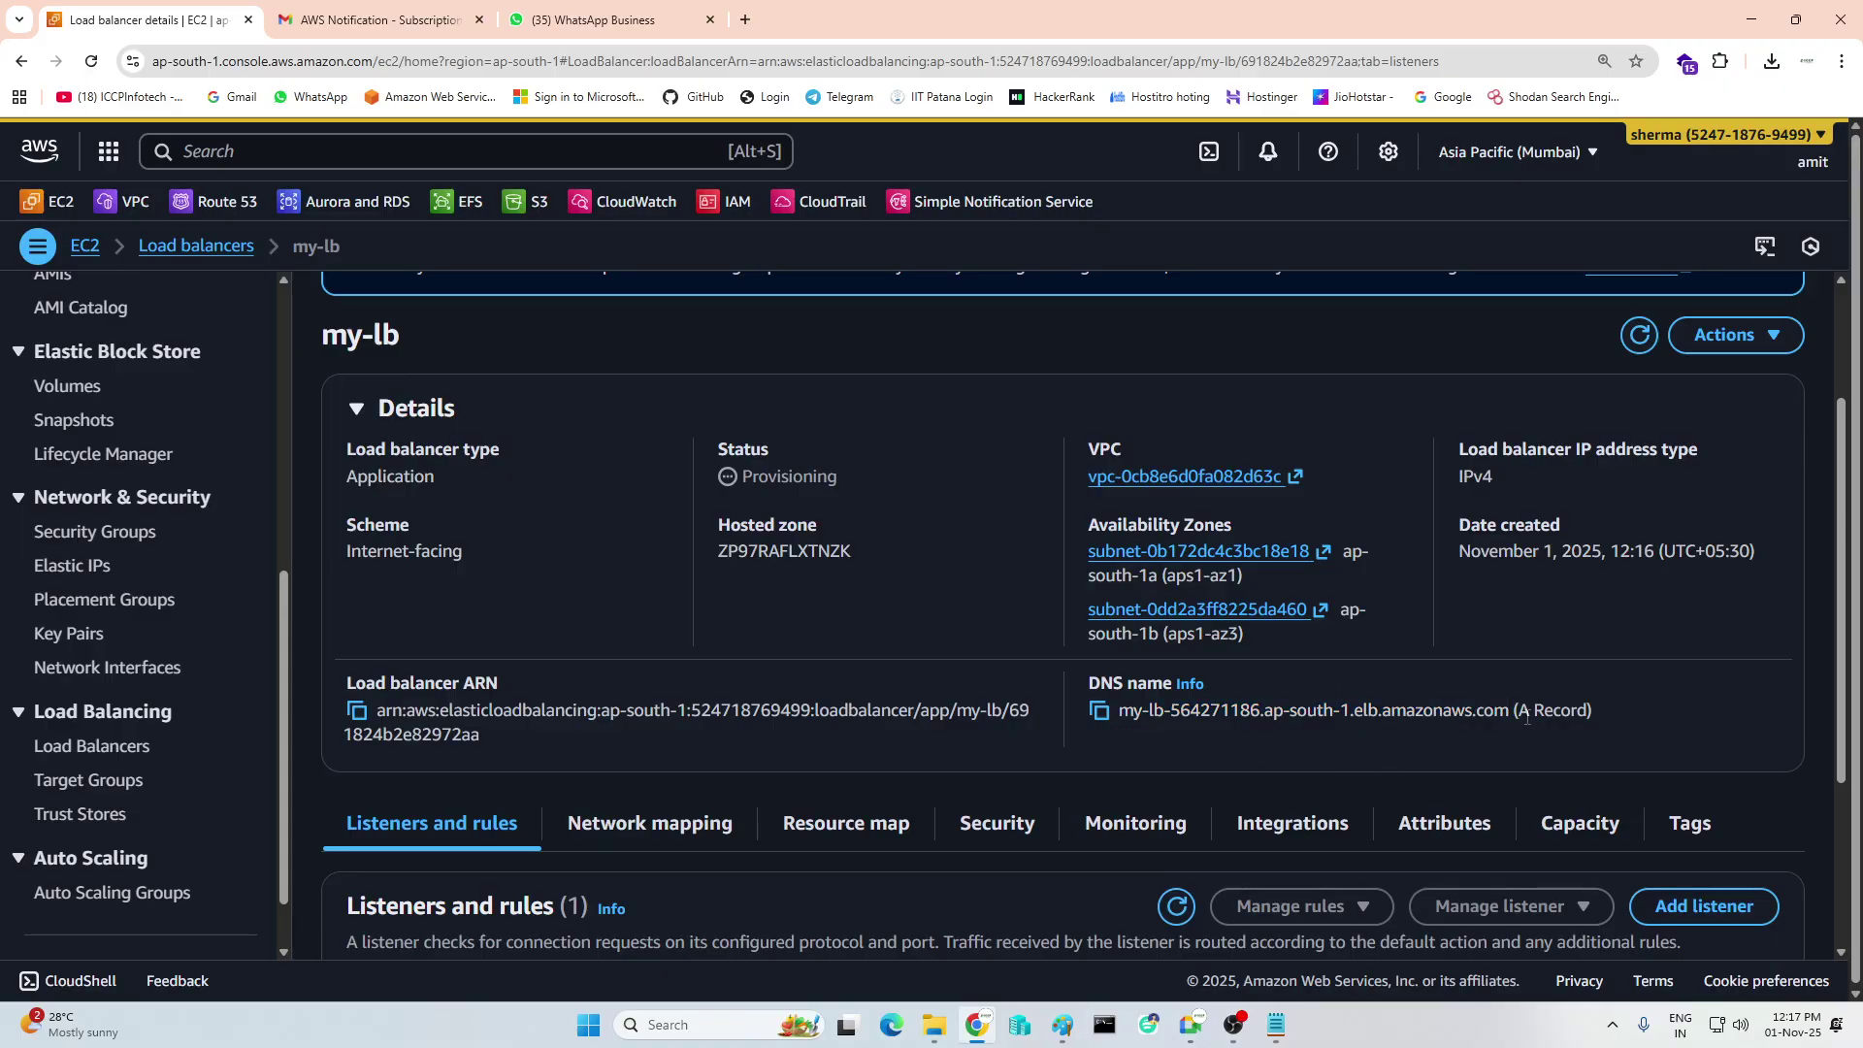
drag(1511, 713, 1386, 716)
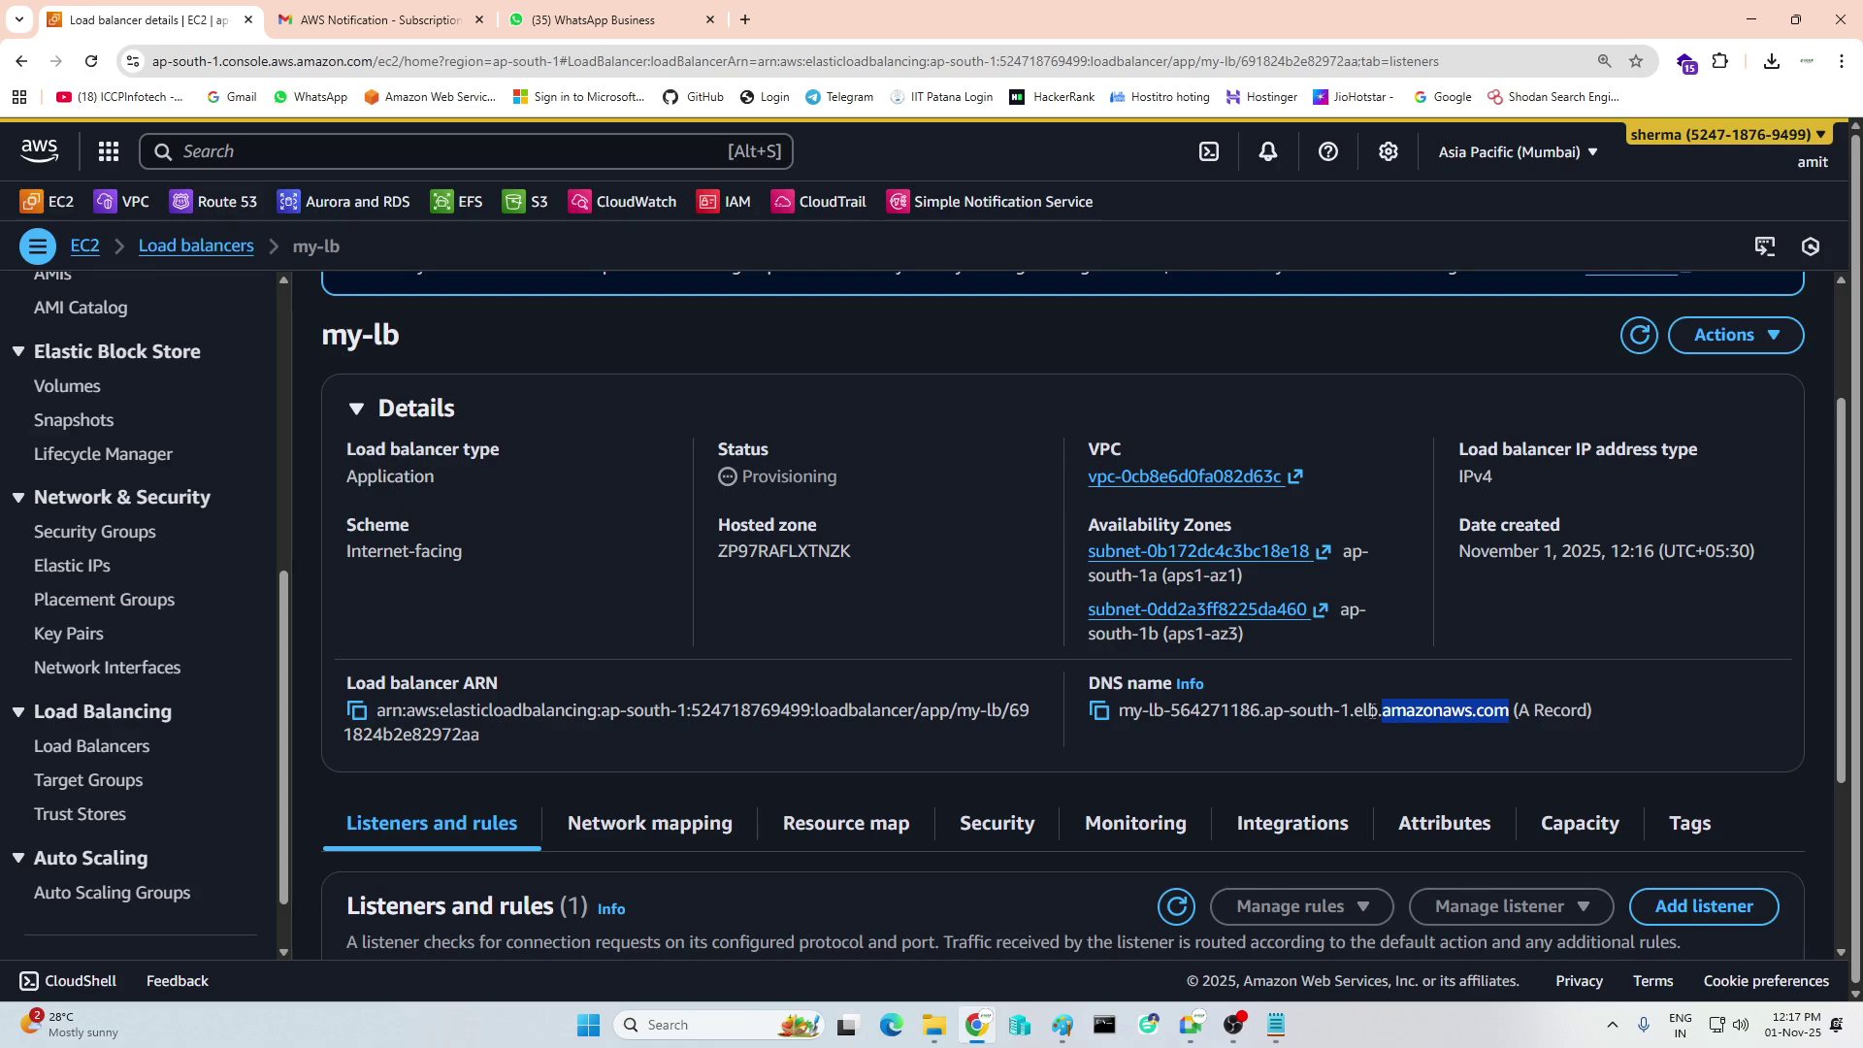
drag(1358, 713, 1157, 705)
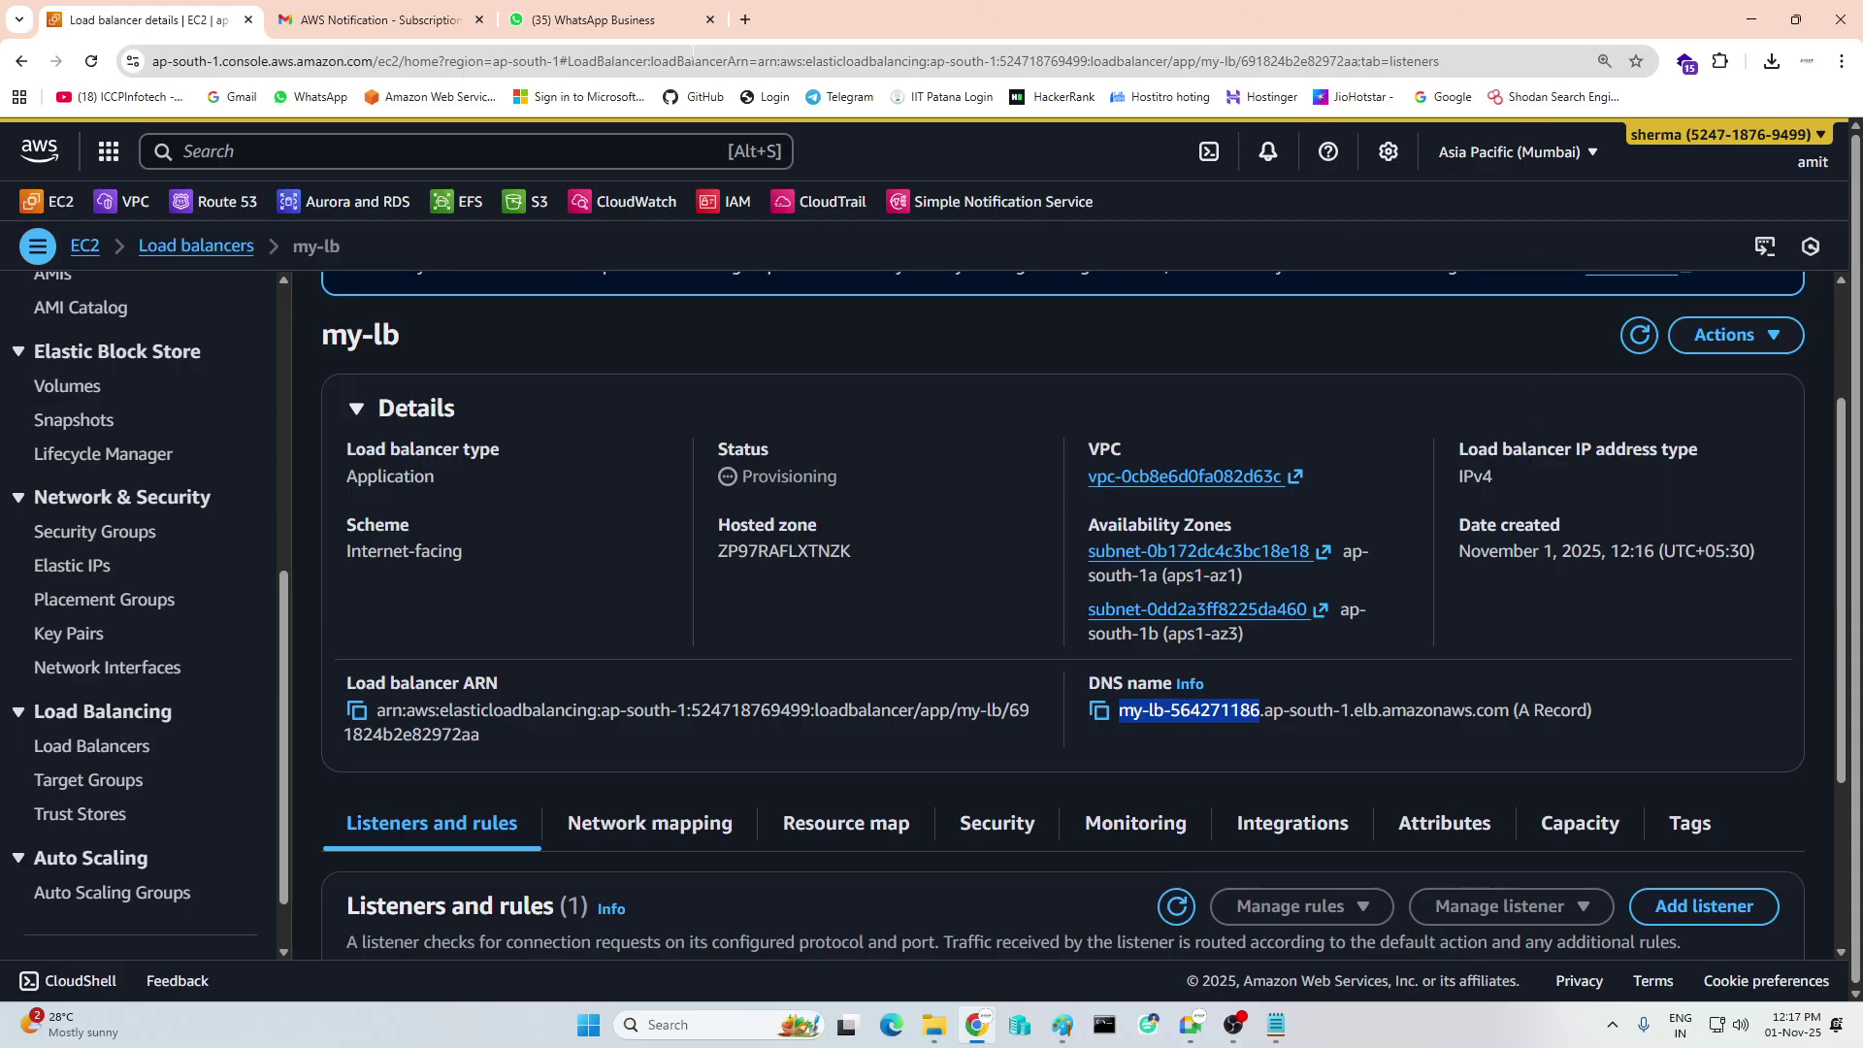
click(597, 21)
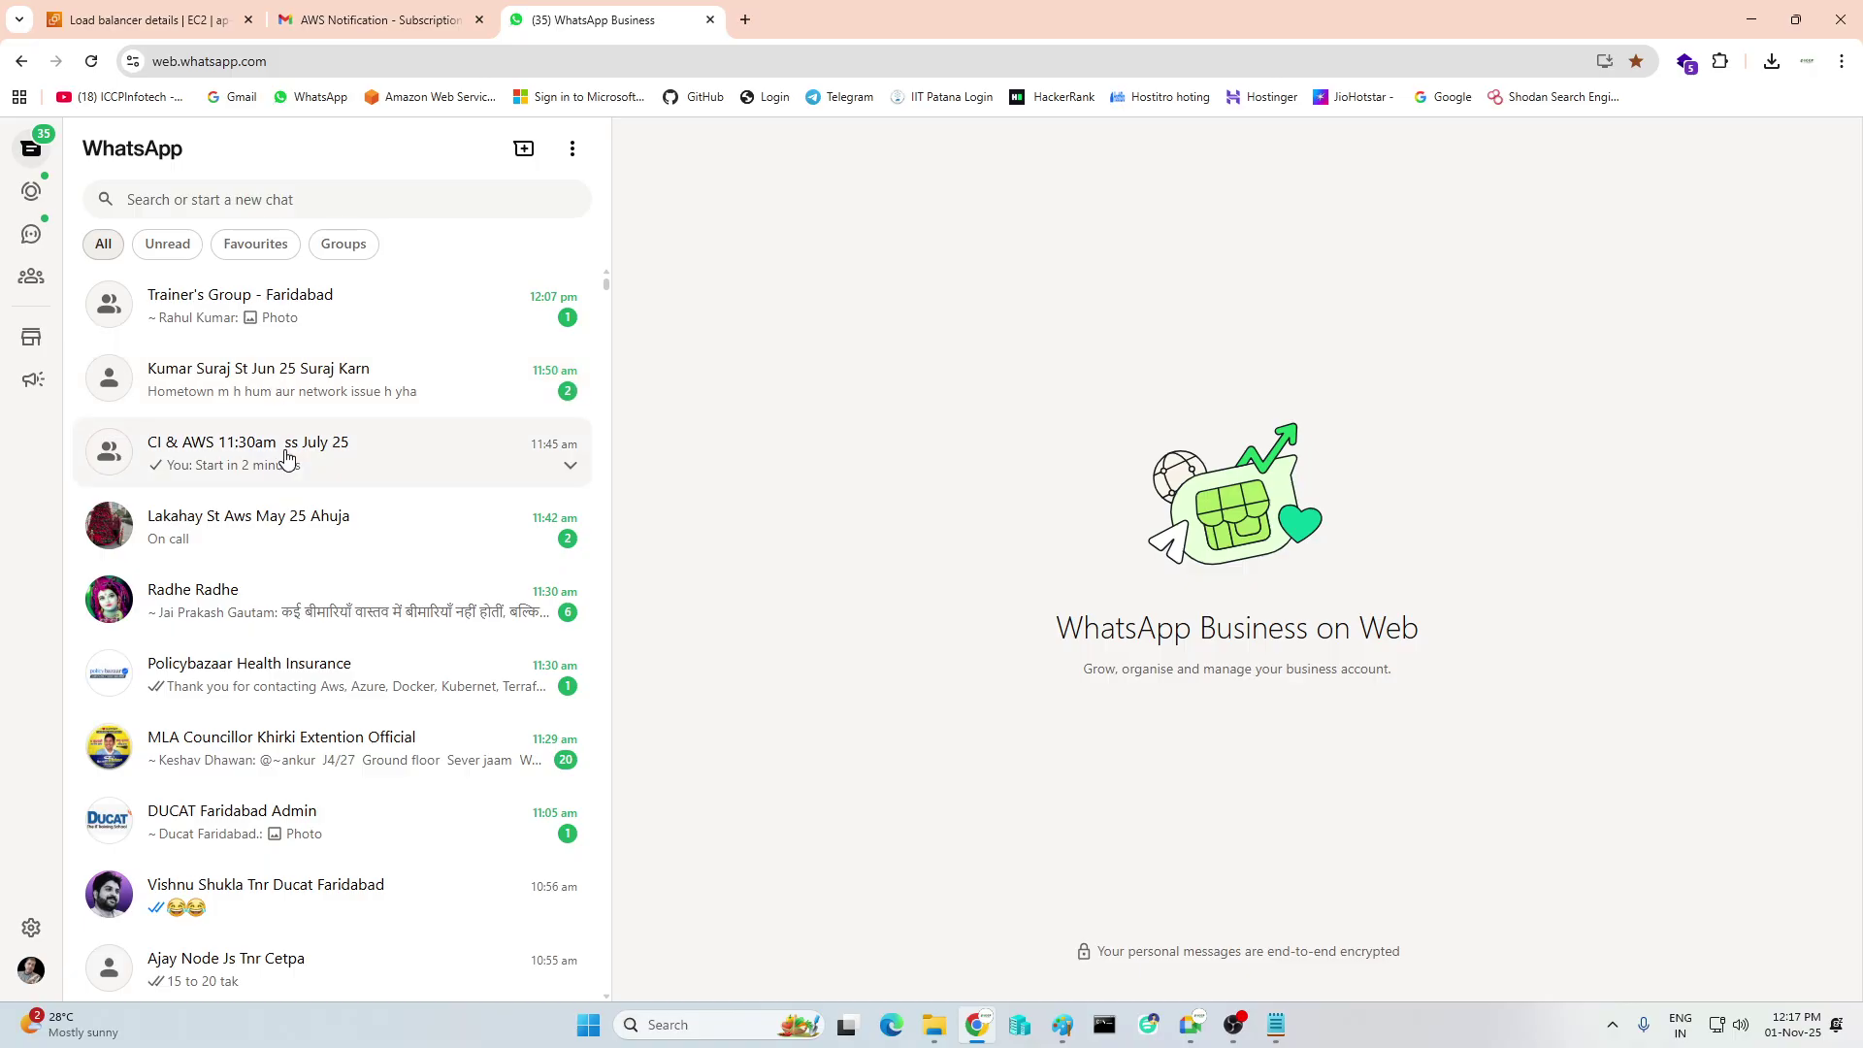
Step: Send the copied load balancer DNS name to the CI & AWS class chat
click(284, 458)
key(ctrl+v)
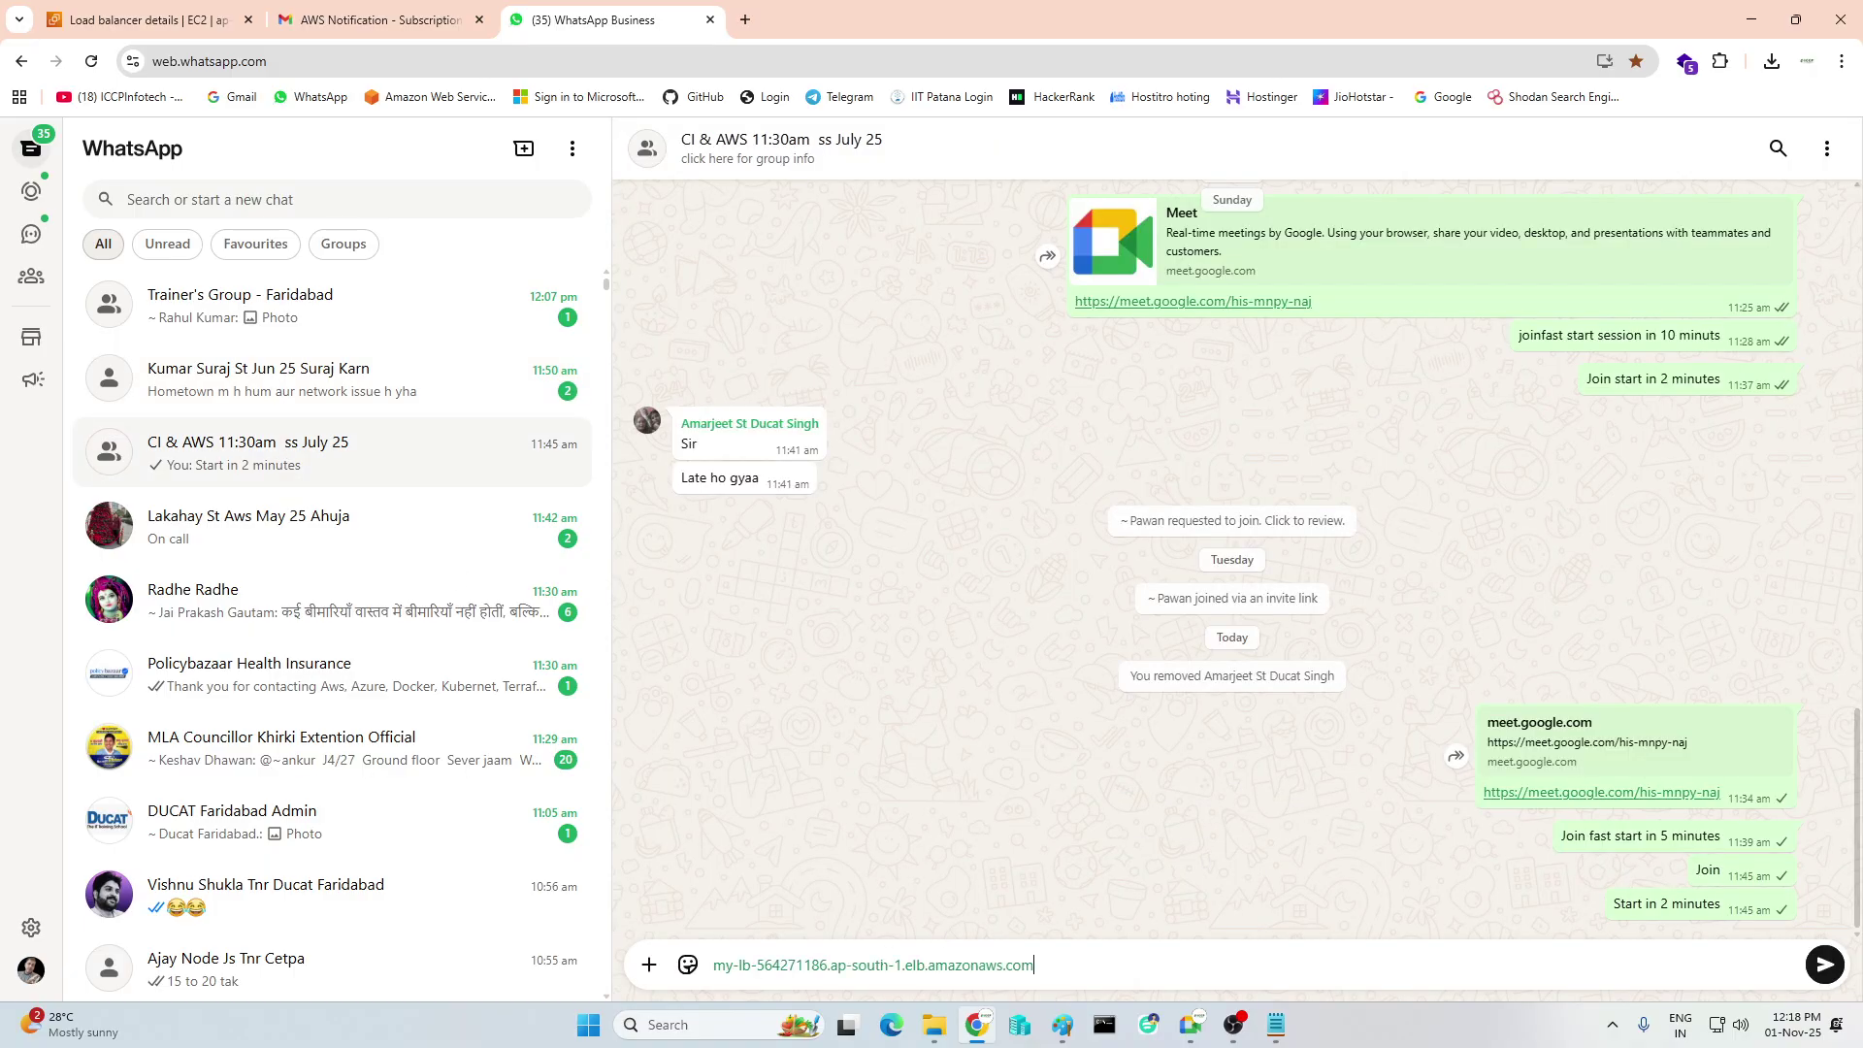
key(Return)
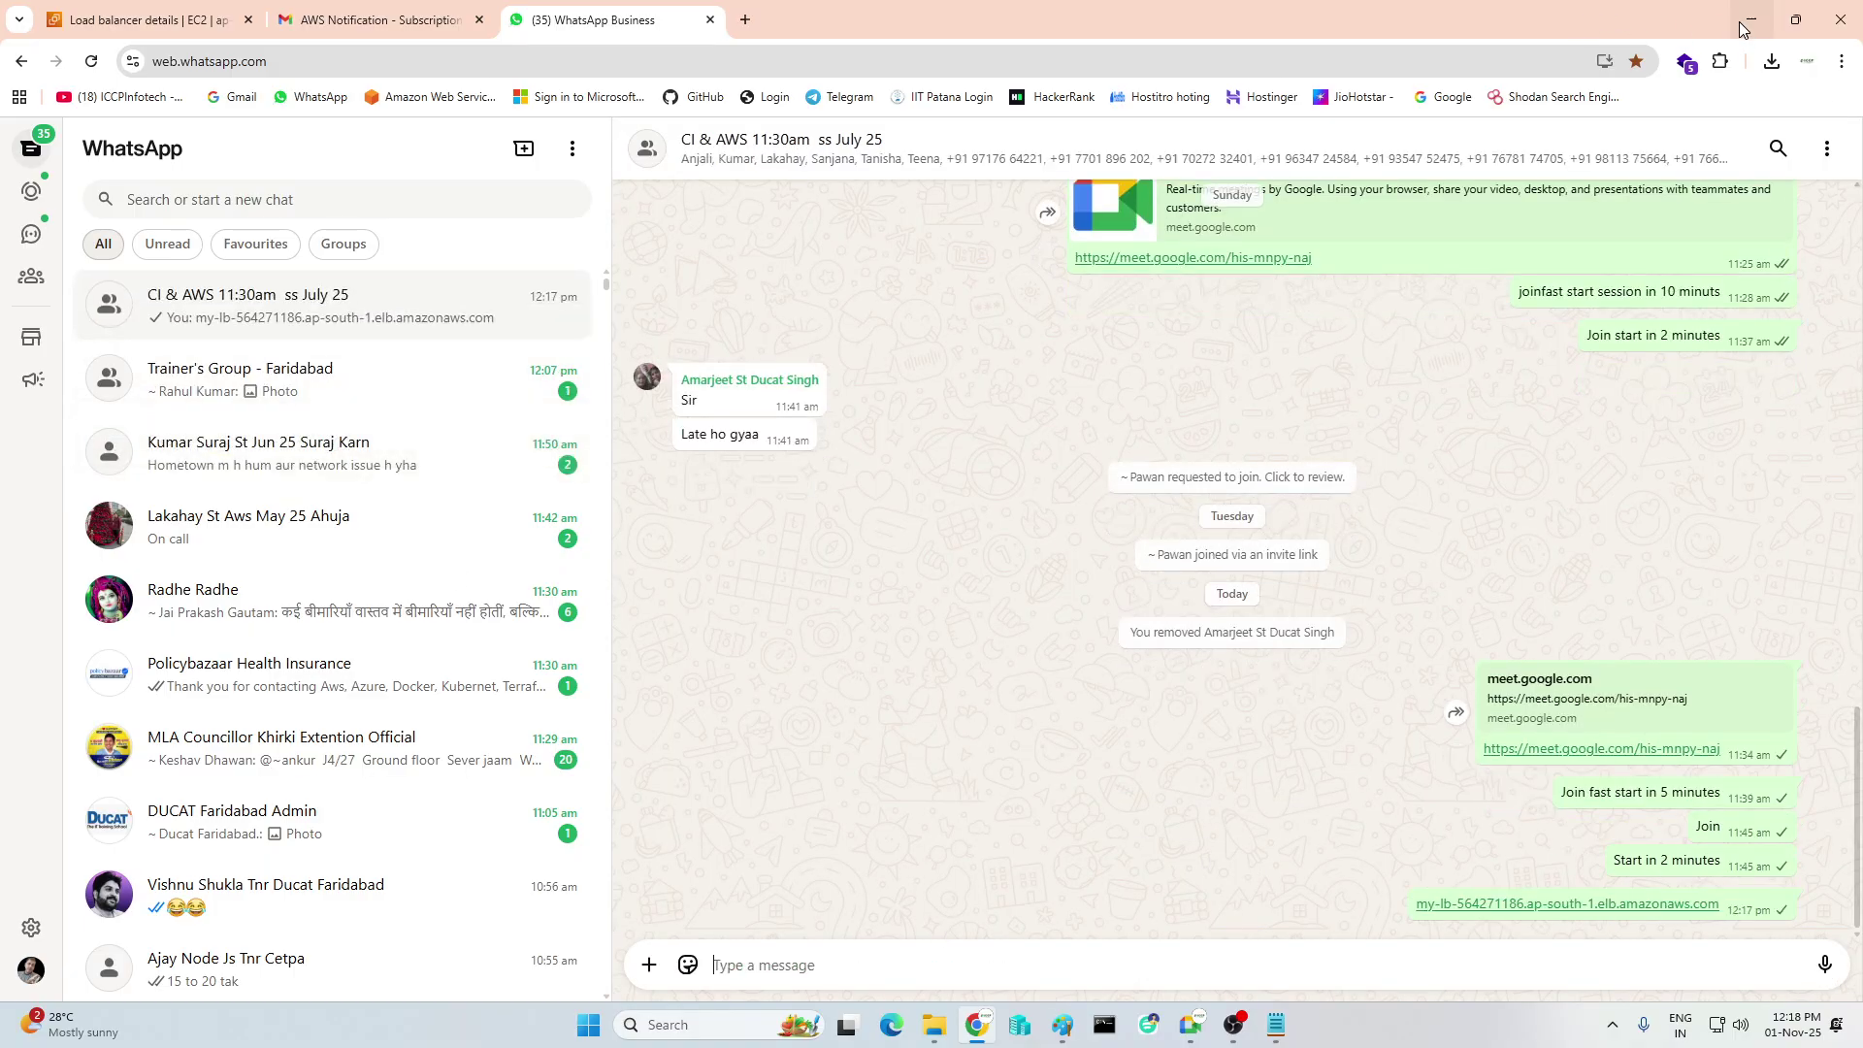
Step: Minimise Chrome and Paint, then return to the my-lb details tab
click(1748, 21)
click(1749, 11)
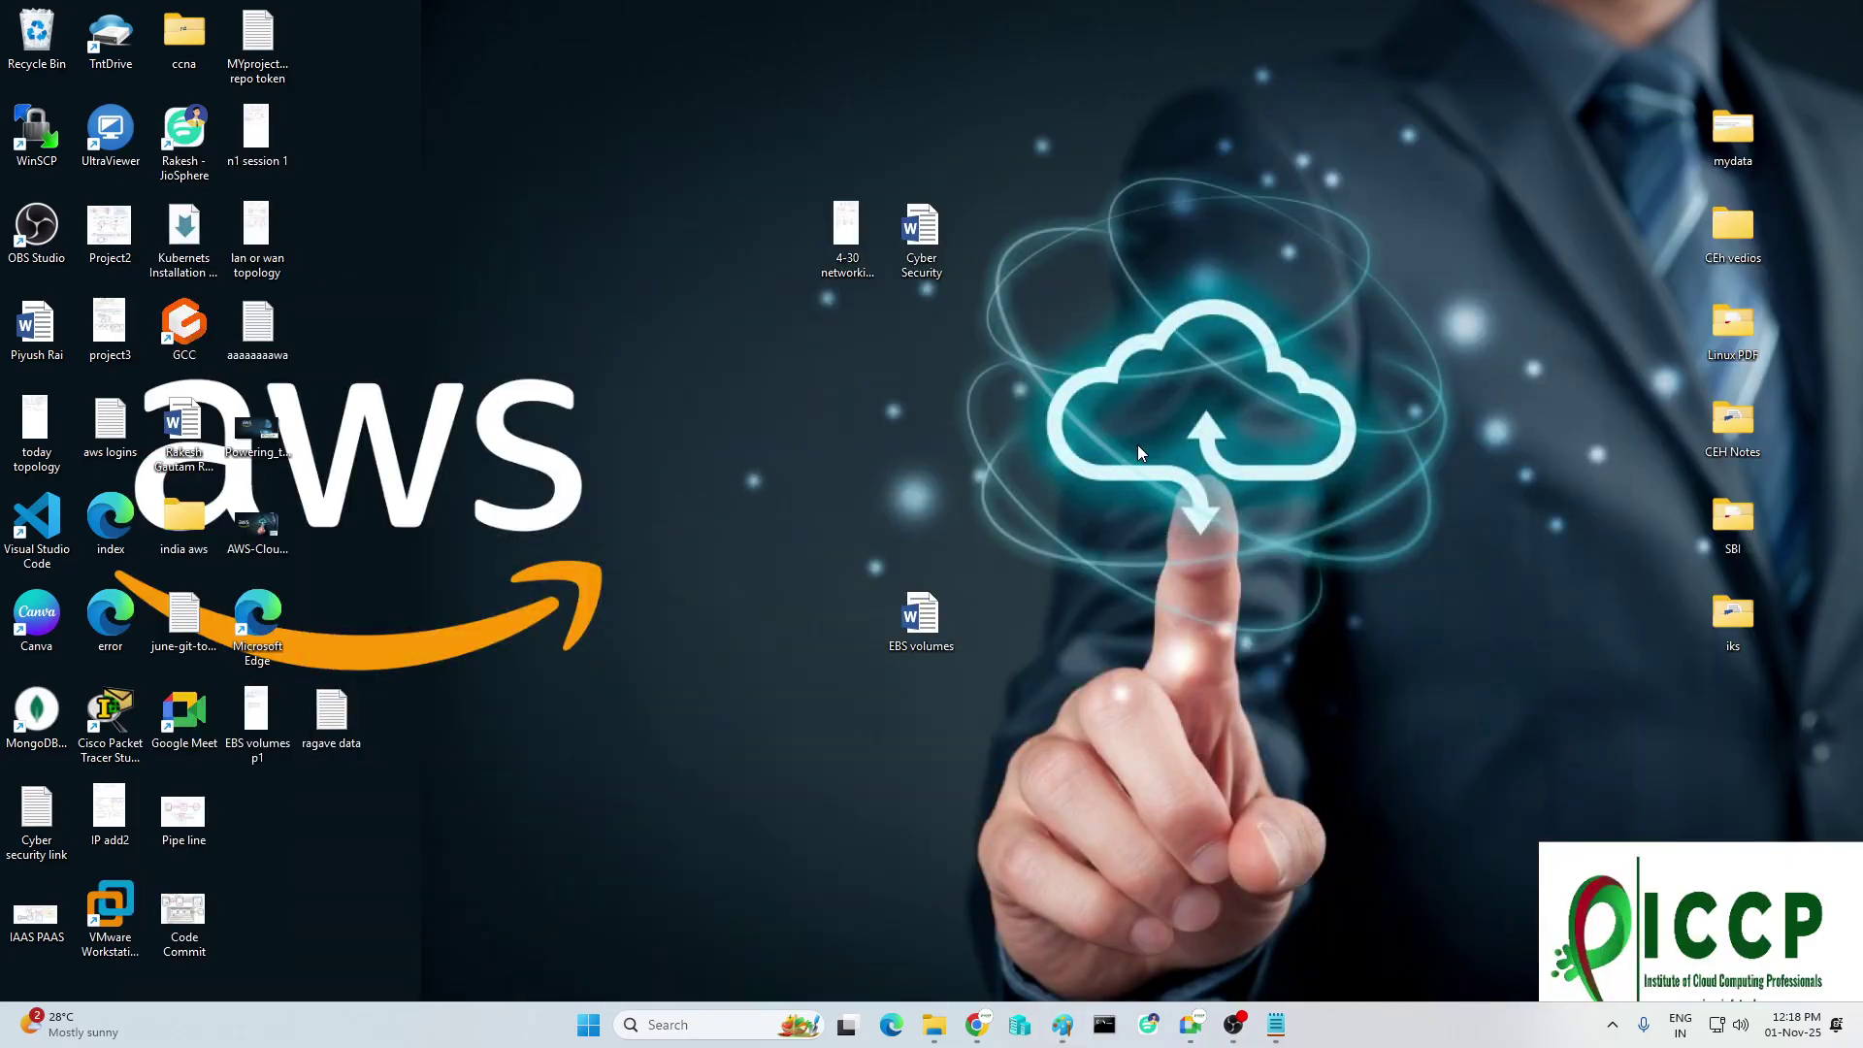
click(1058, 1023)
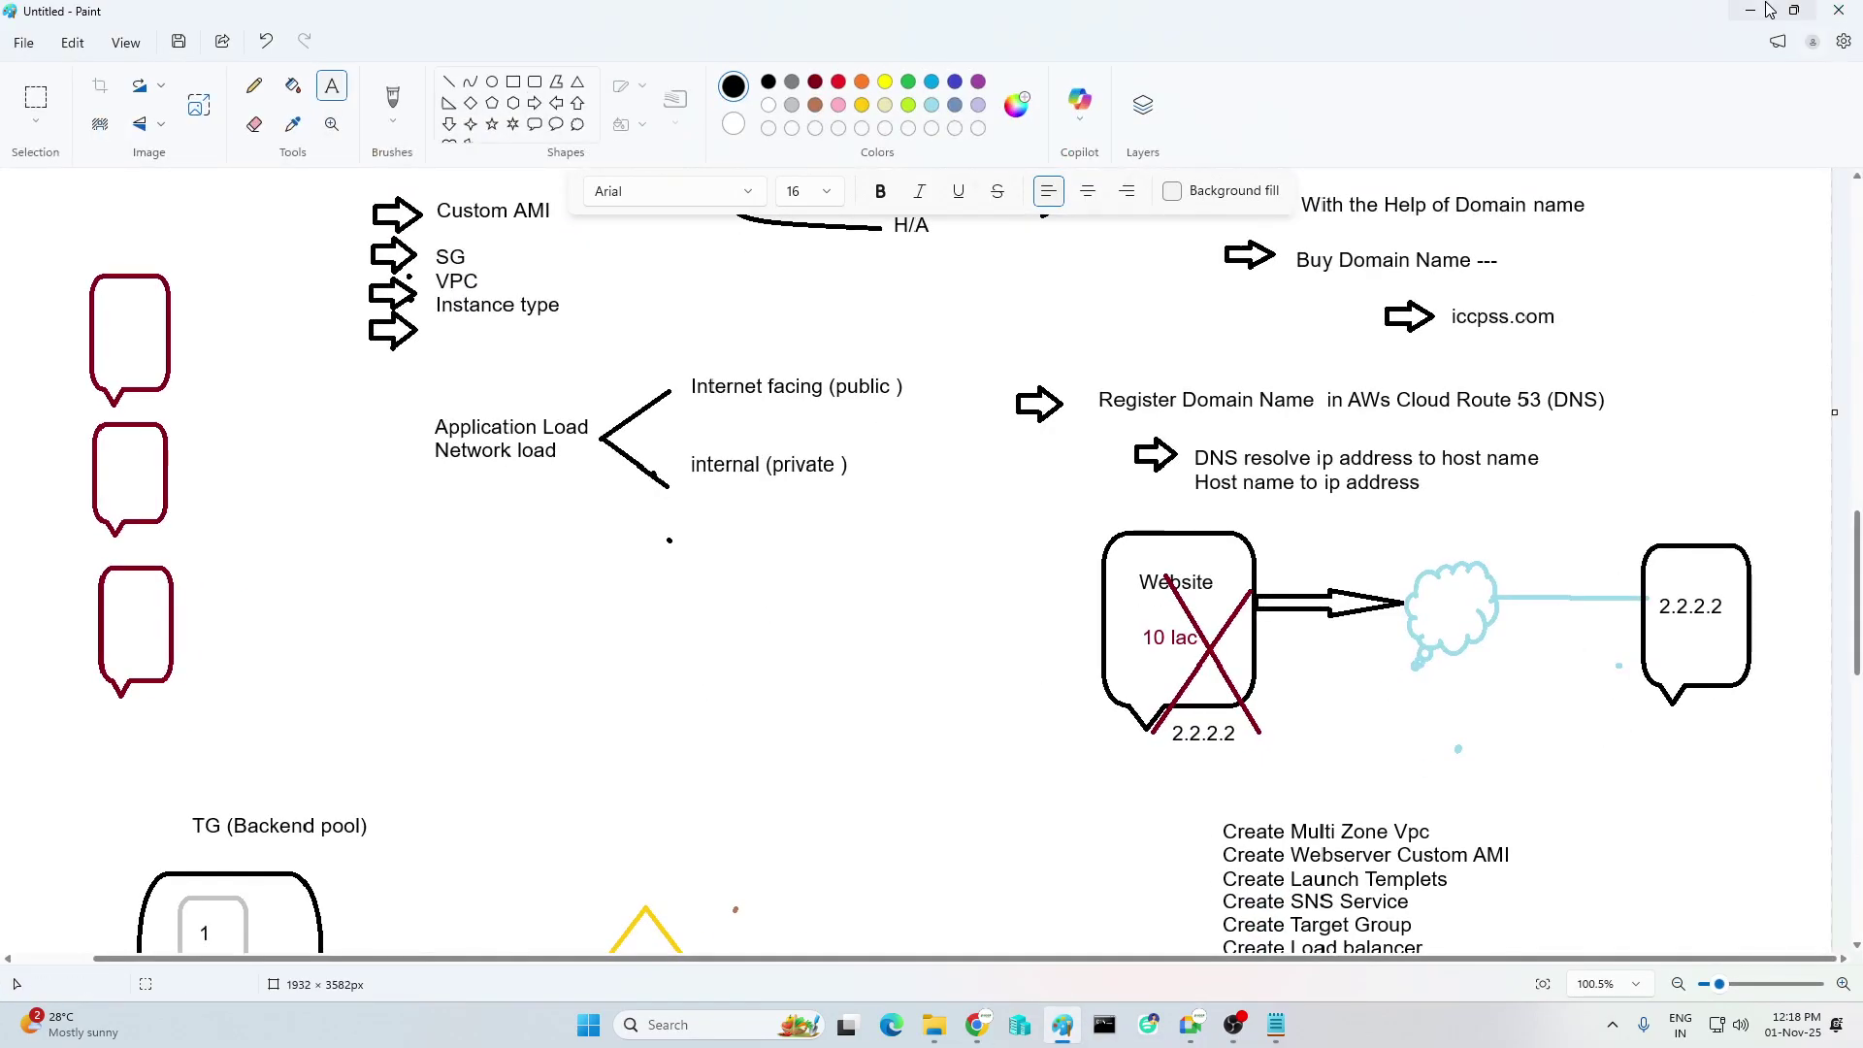
click(1766, 11)
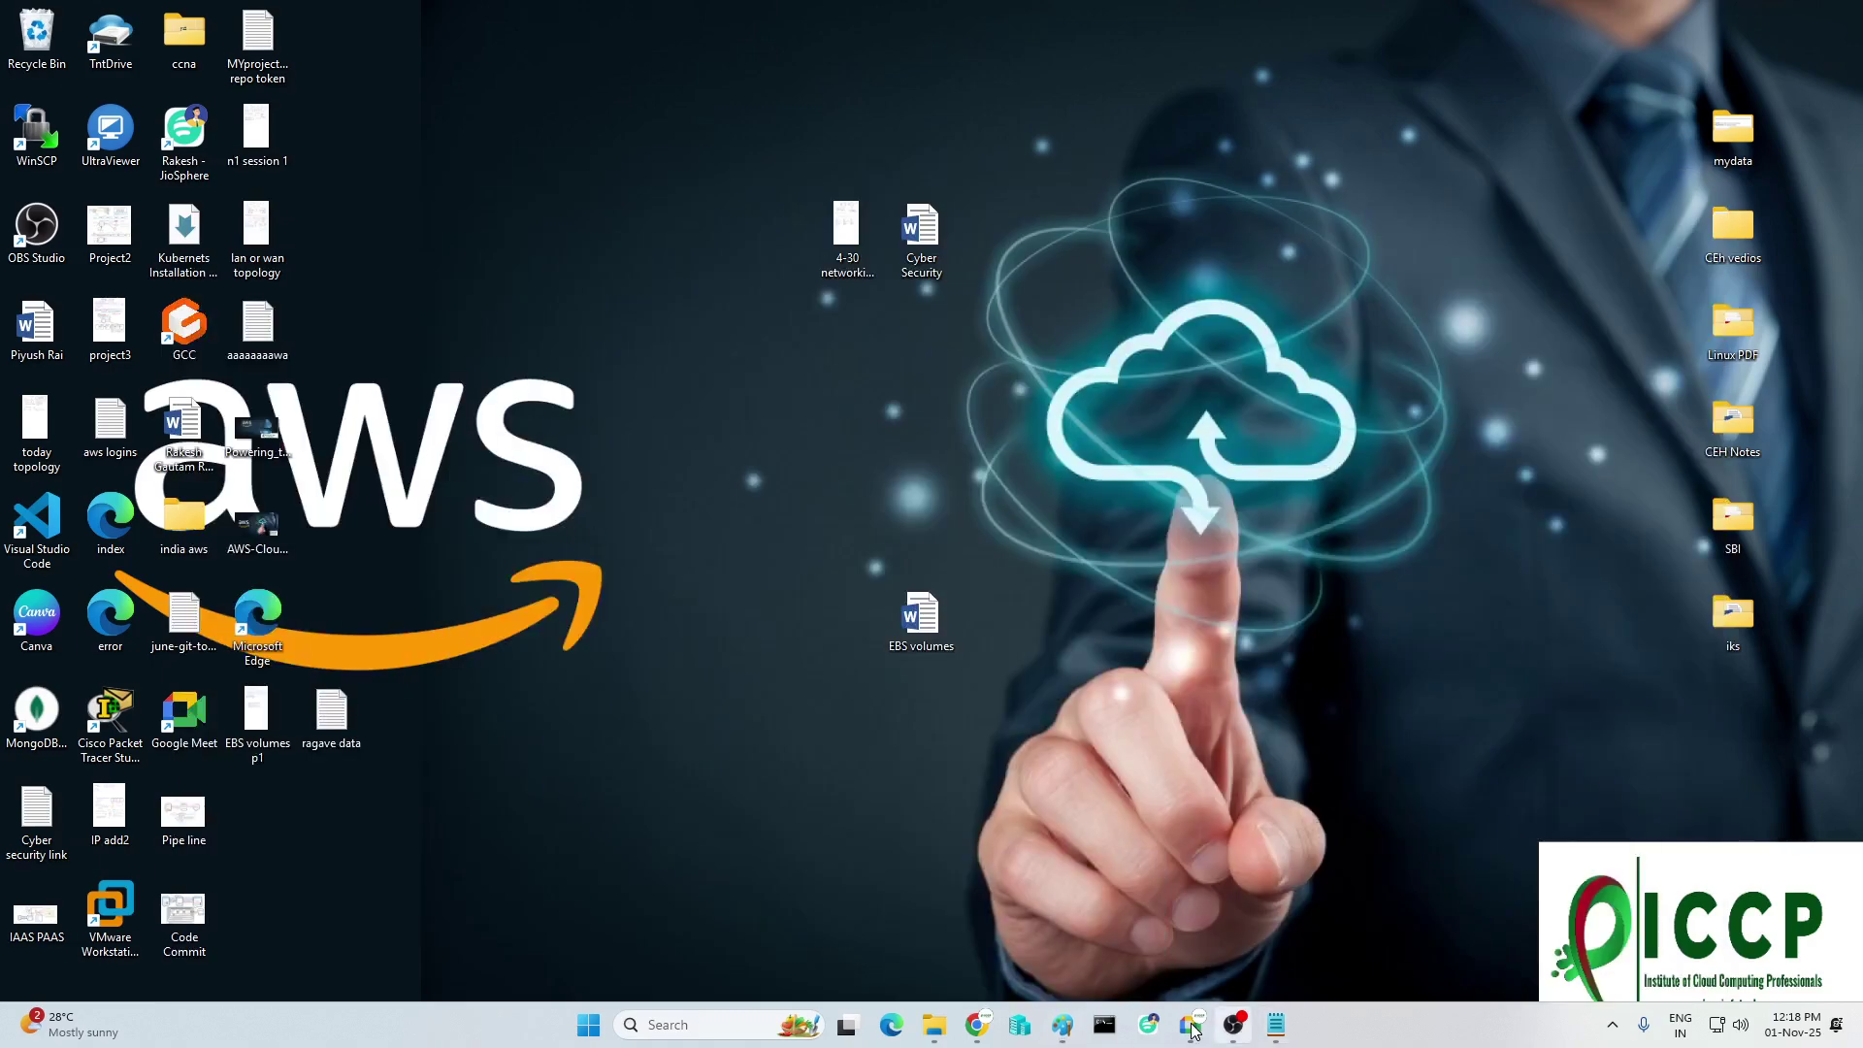
click(977, 1025)
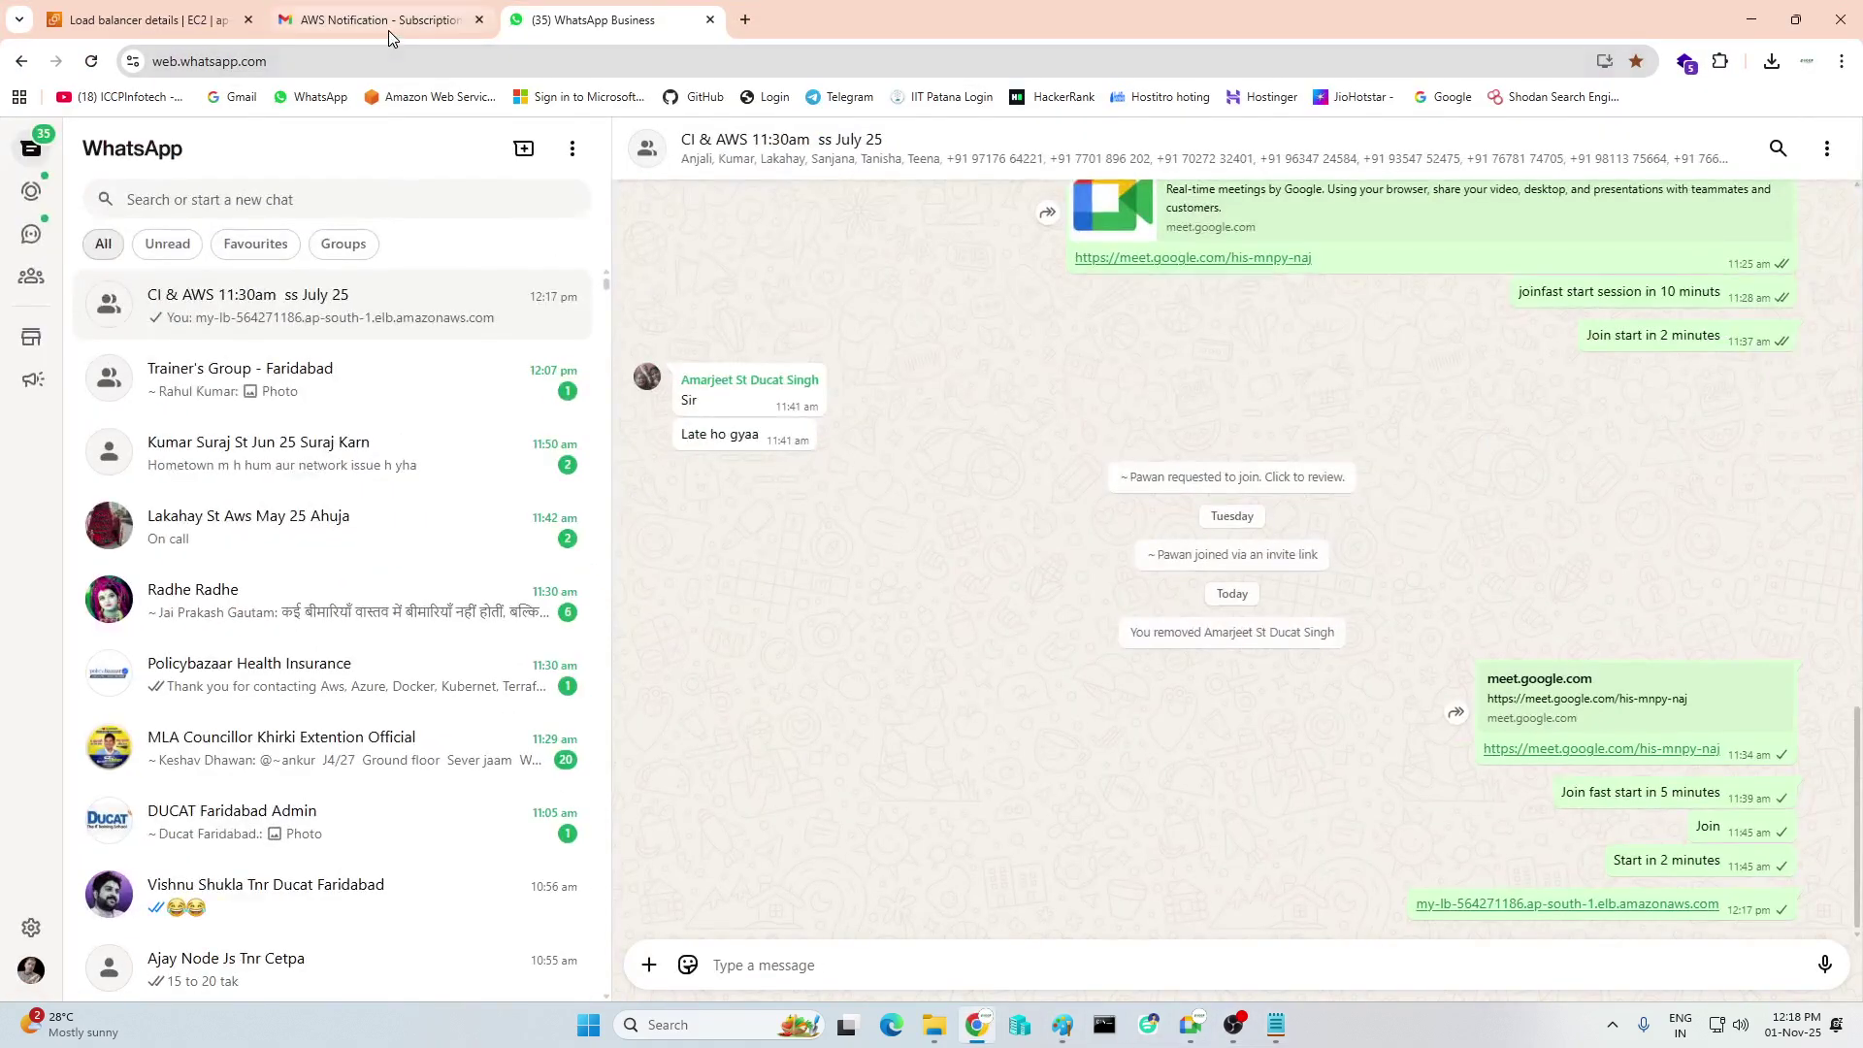
click(388, 32)
click(146, 19)
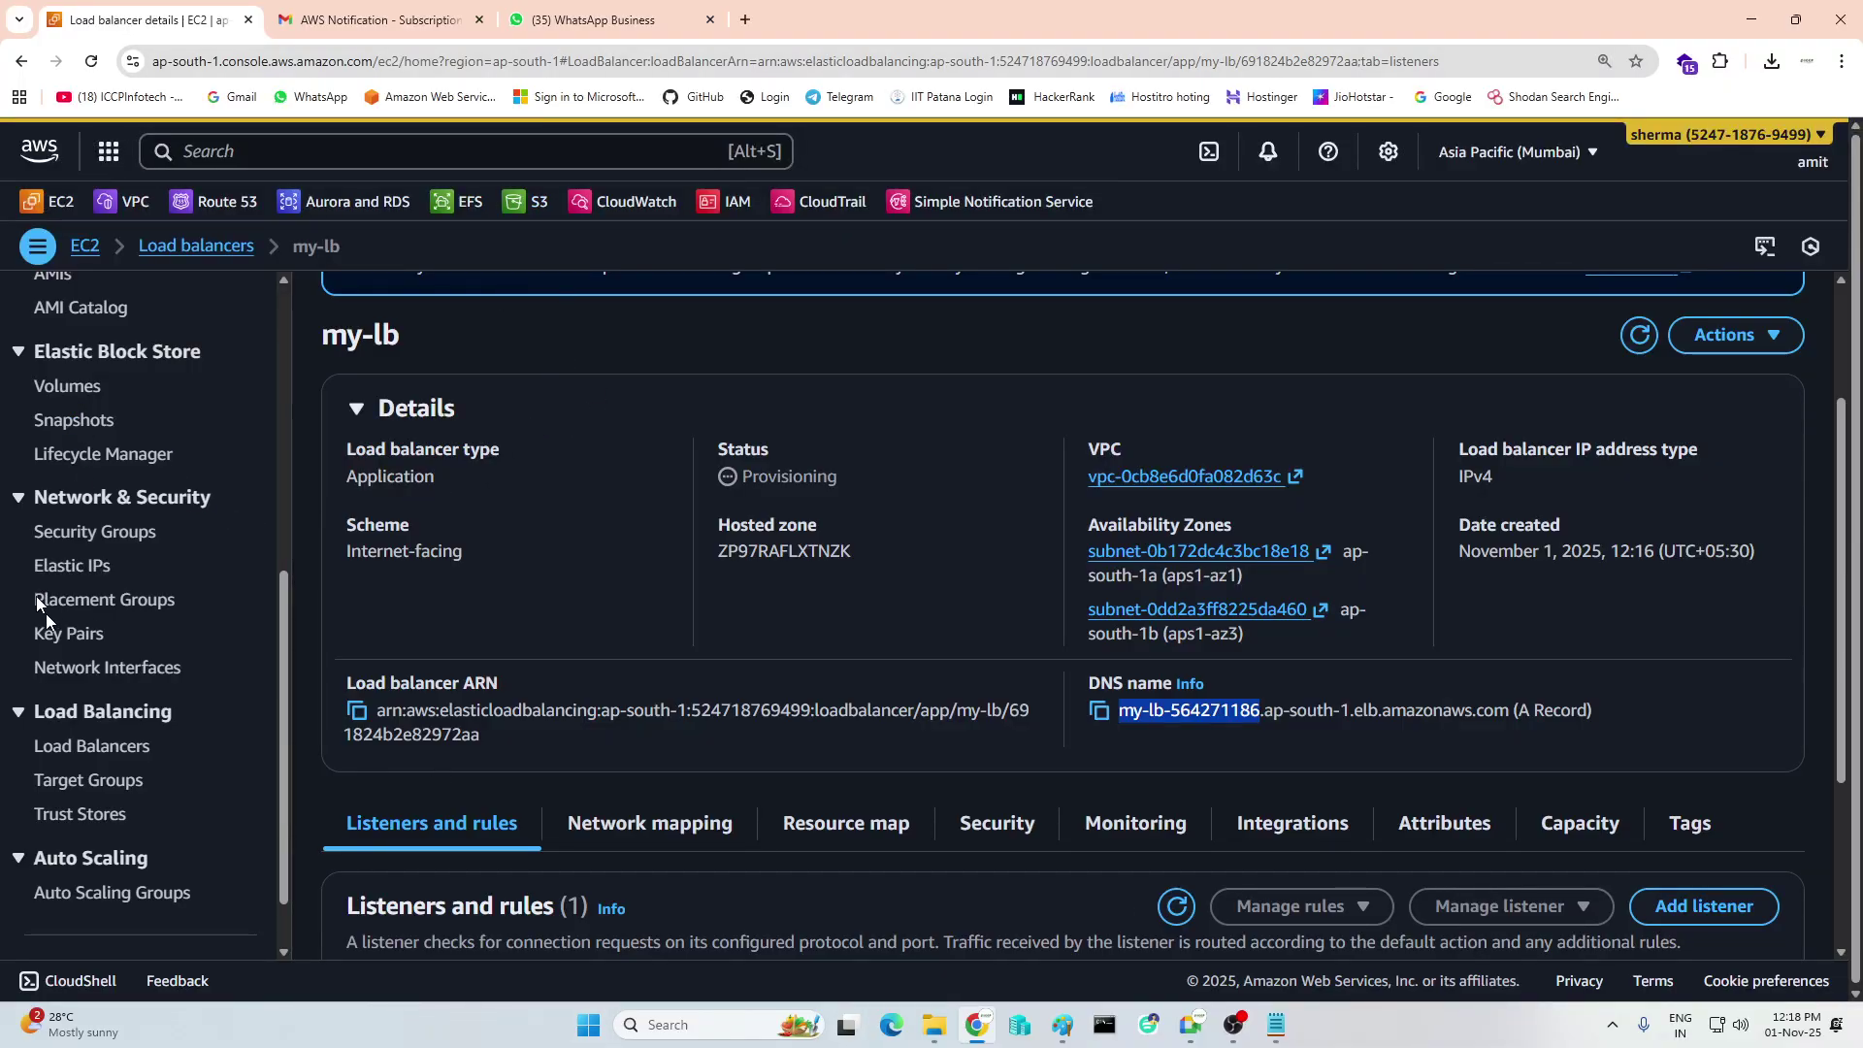
Step: Copy the public IPv4 address 3.108.215.10 of instance myserver from EC2 Instances
scroll(37, 596, up, 1)
scroll(71, 852, up, 2)
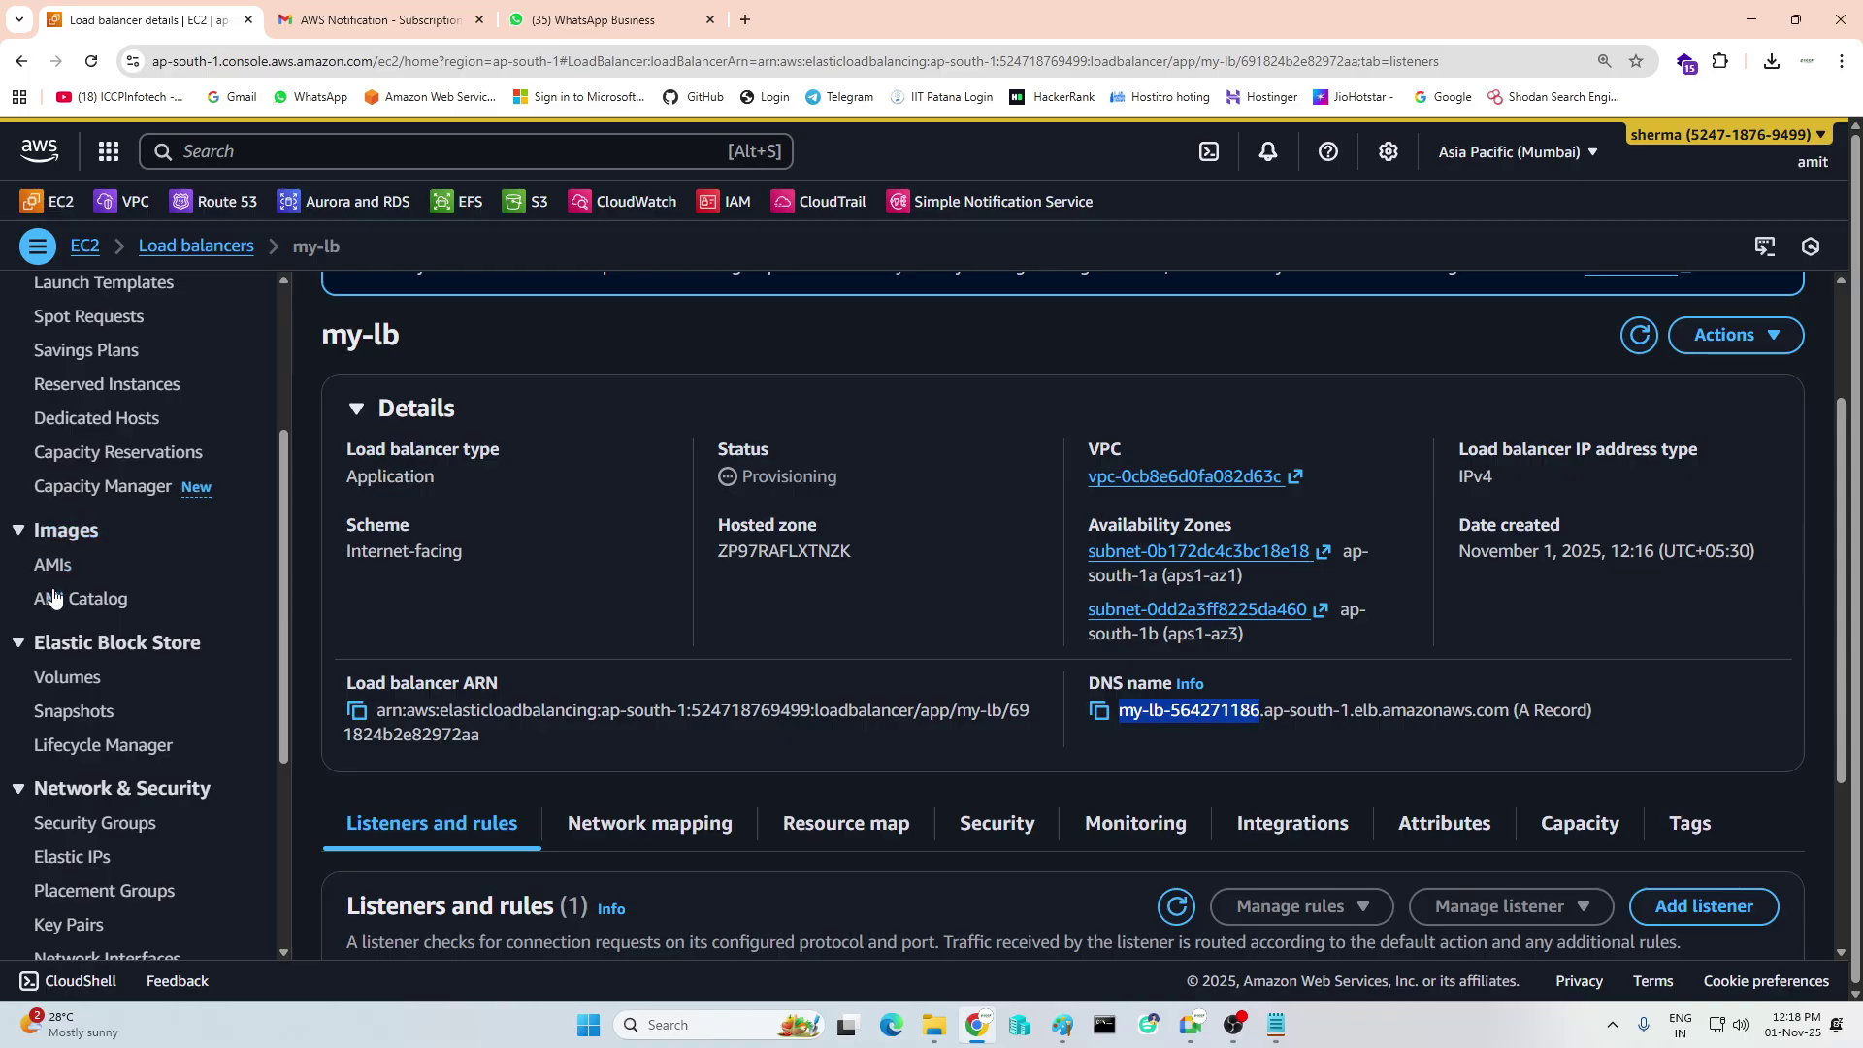
click(54, 567)
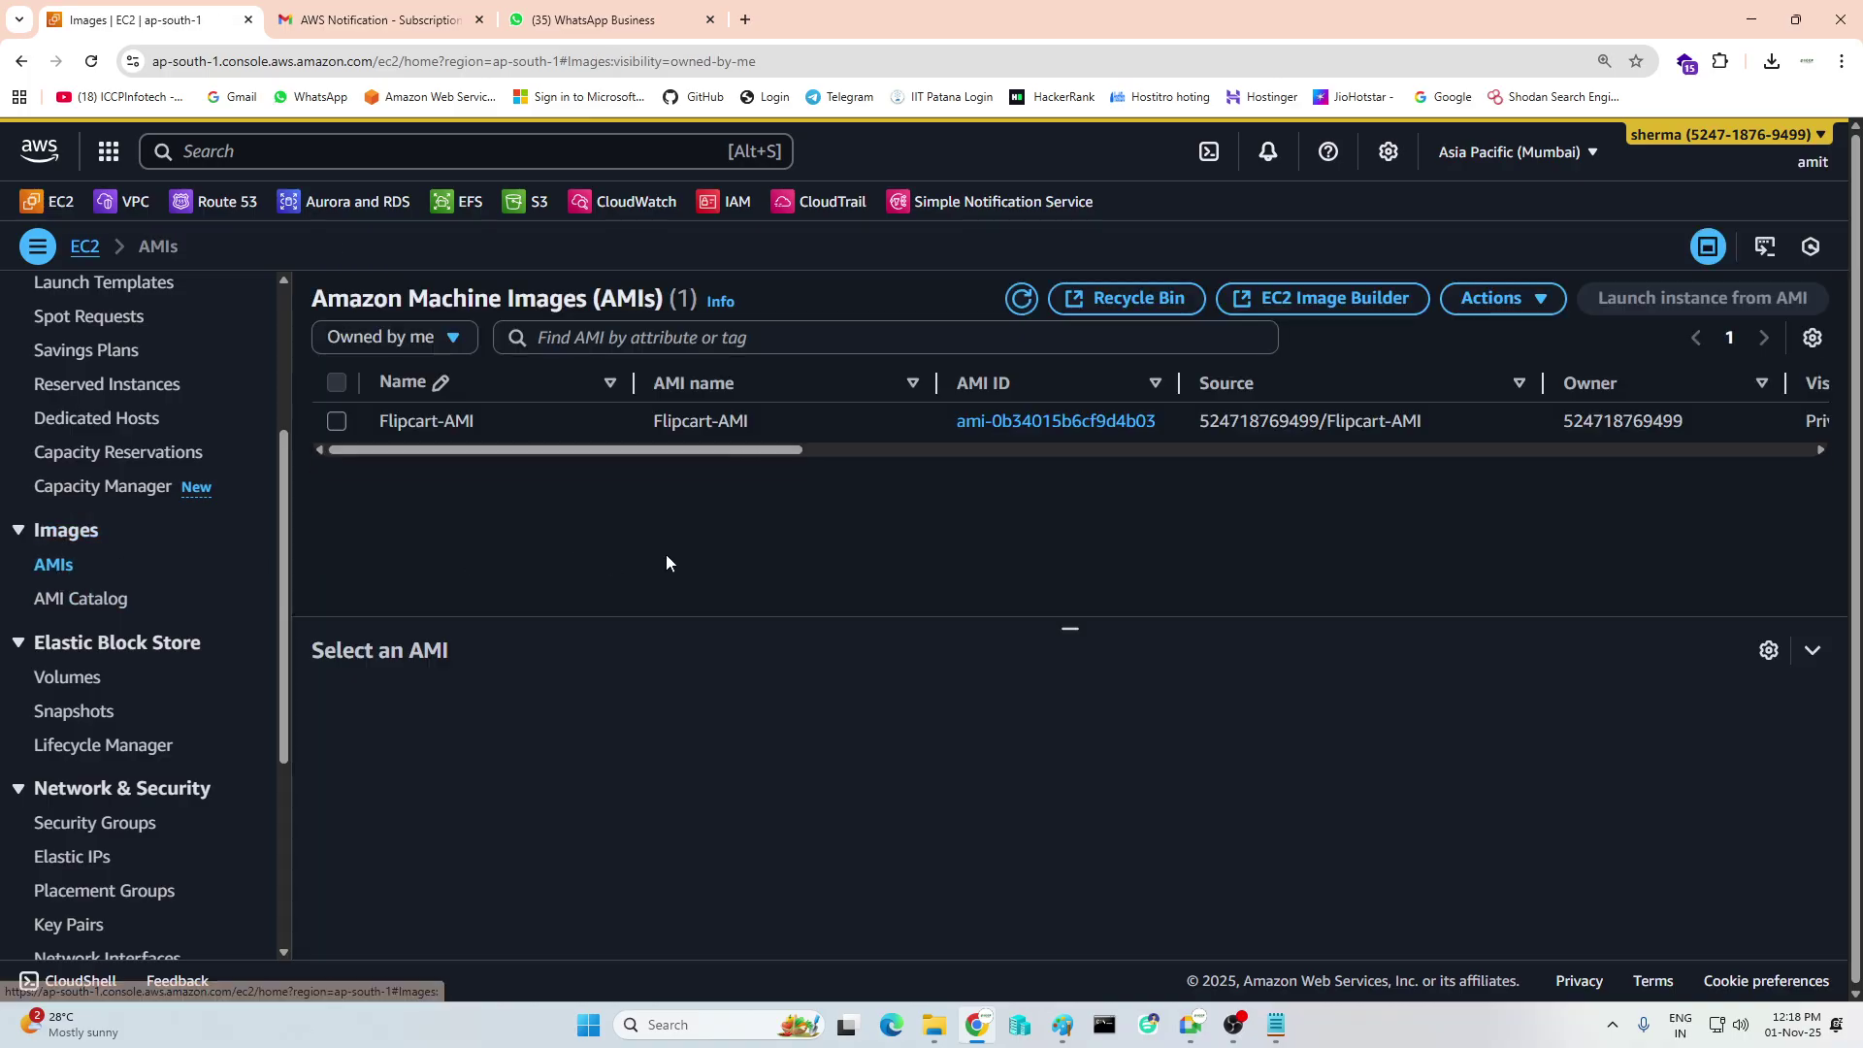
drag(648, 453, 540, 482)
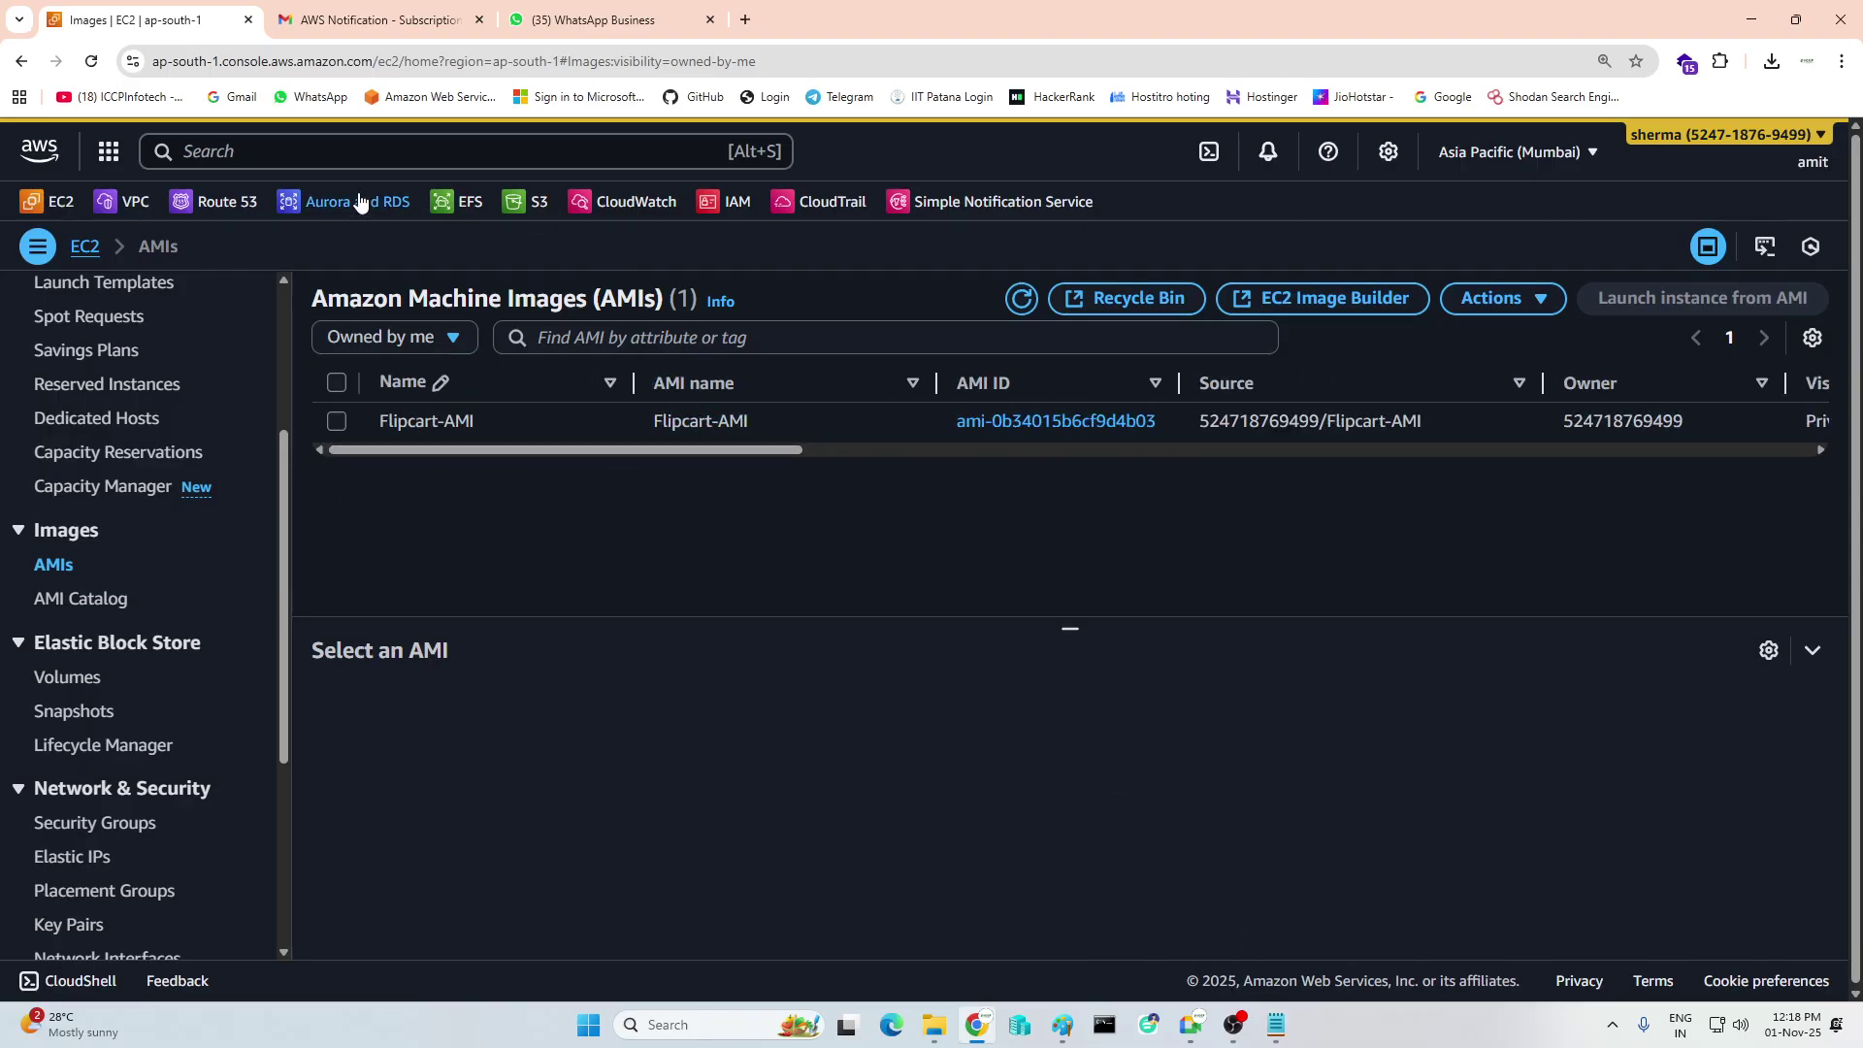
scroll(126, 398, up, 1)
click(83, 314)
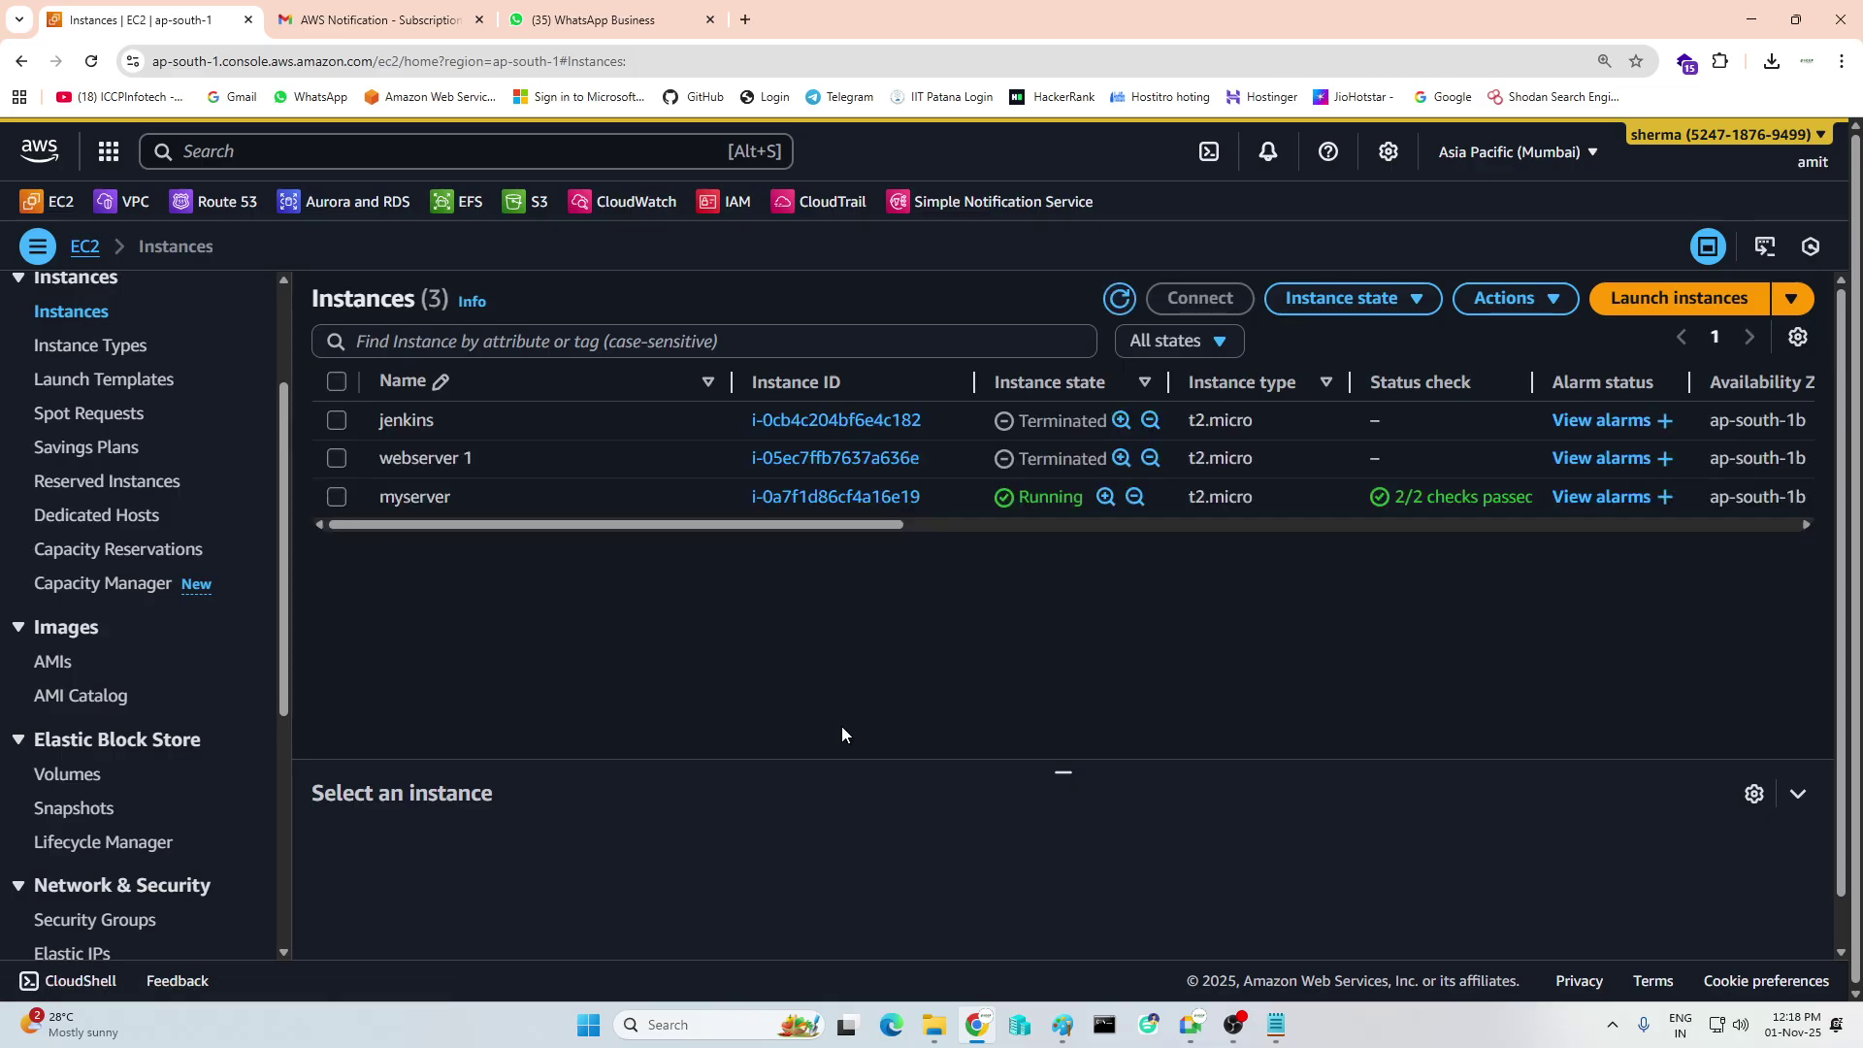
scroll(994, 742, down, 1)
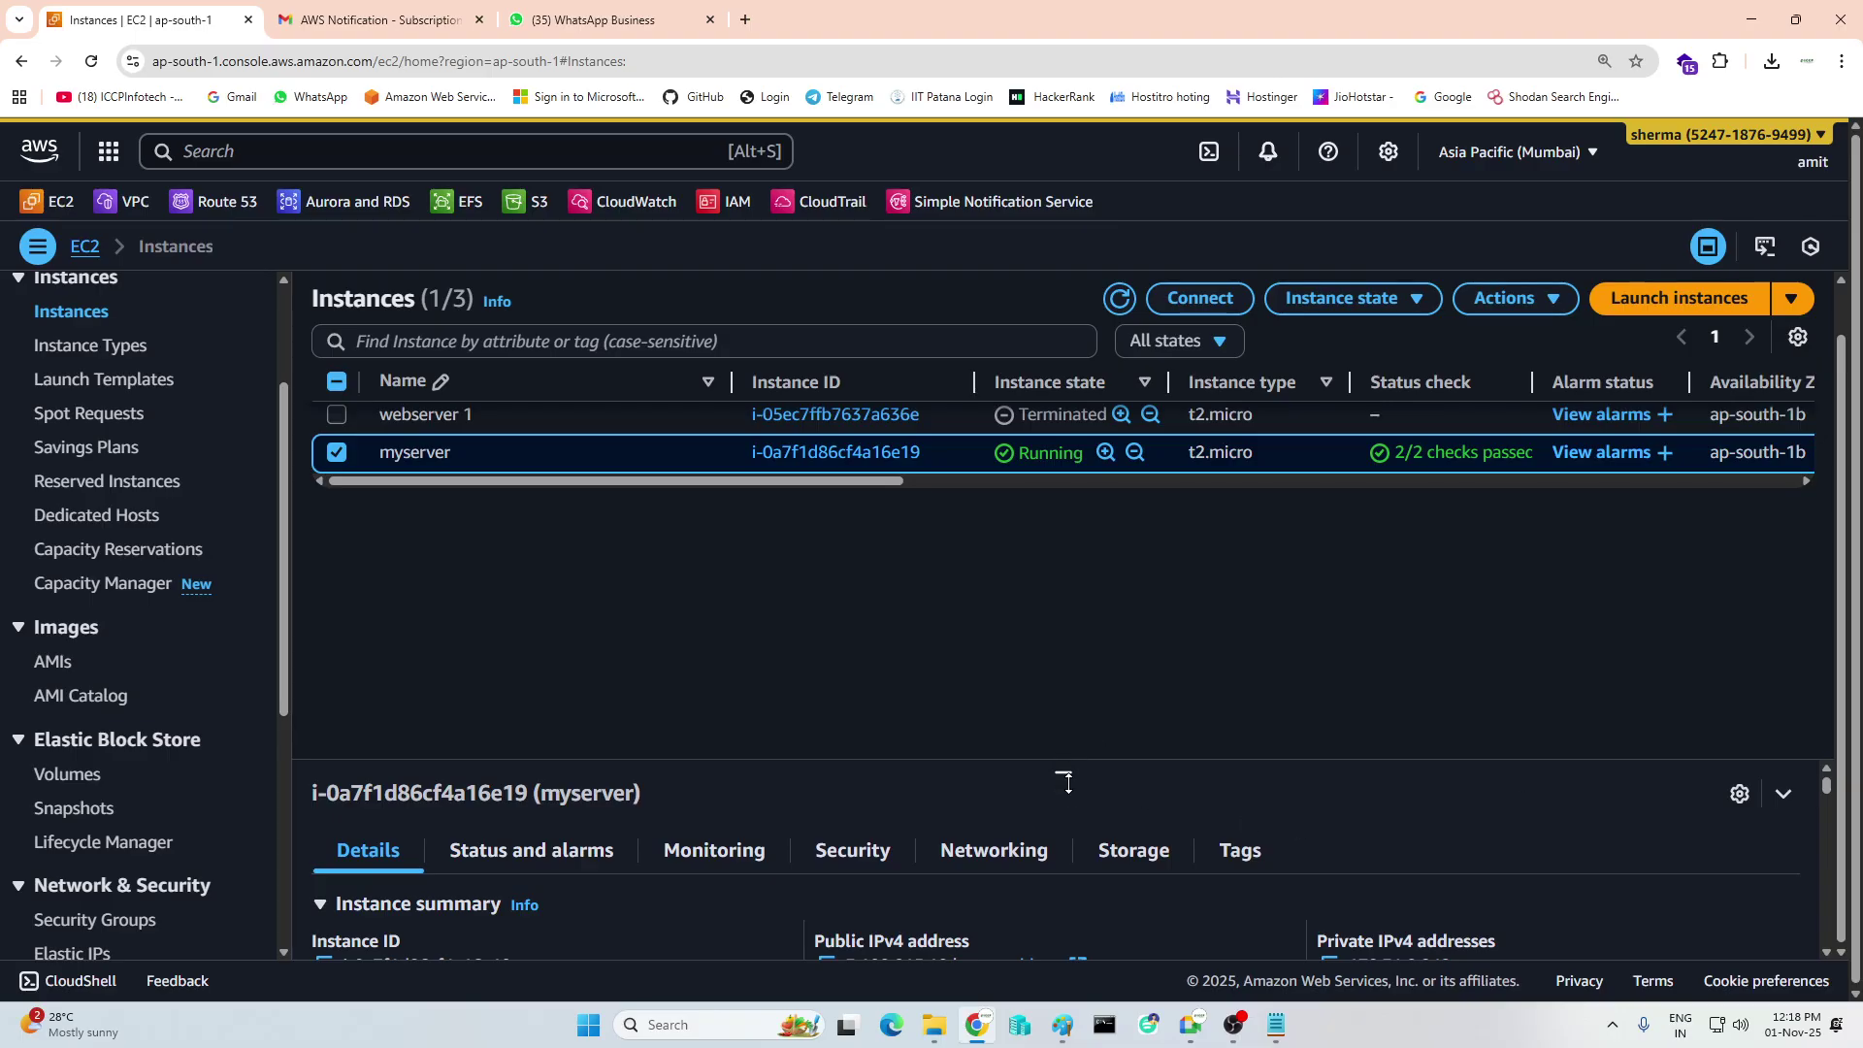
drag(1064, 777, 1063, 587)
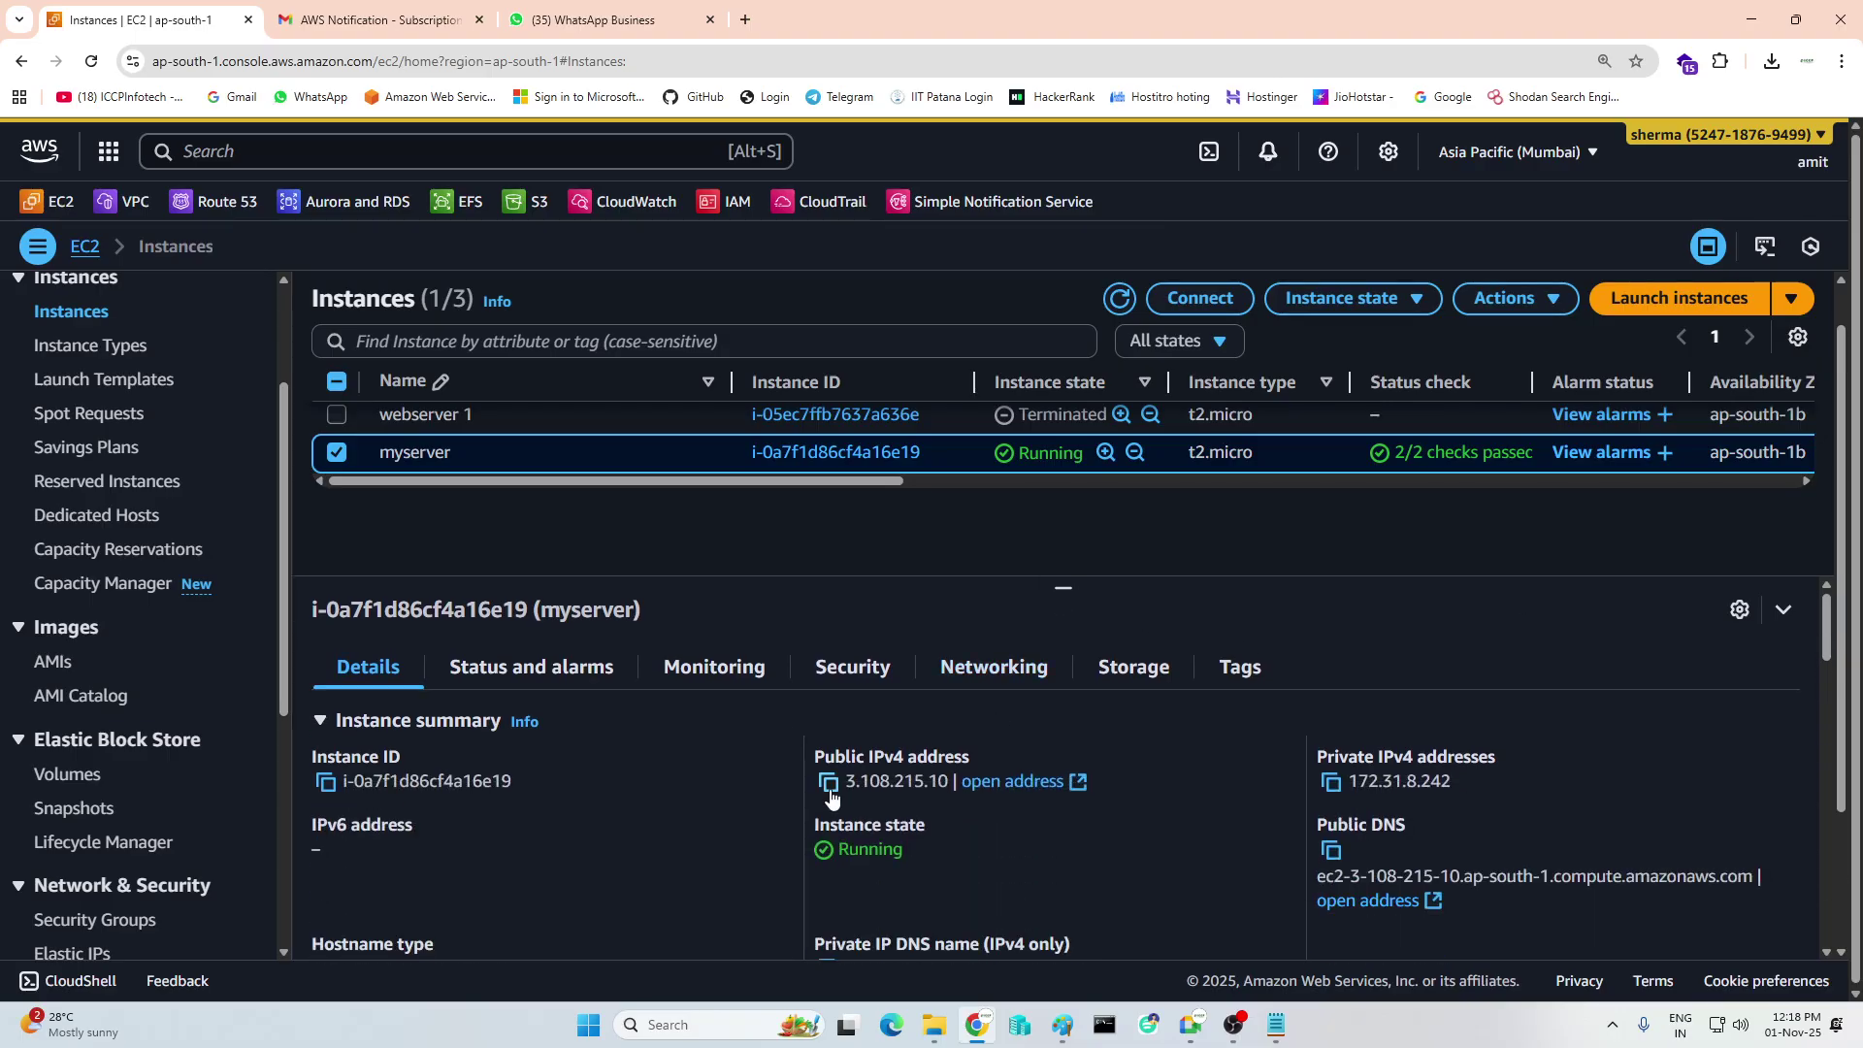
click(829, 783)
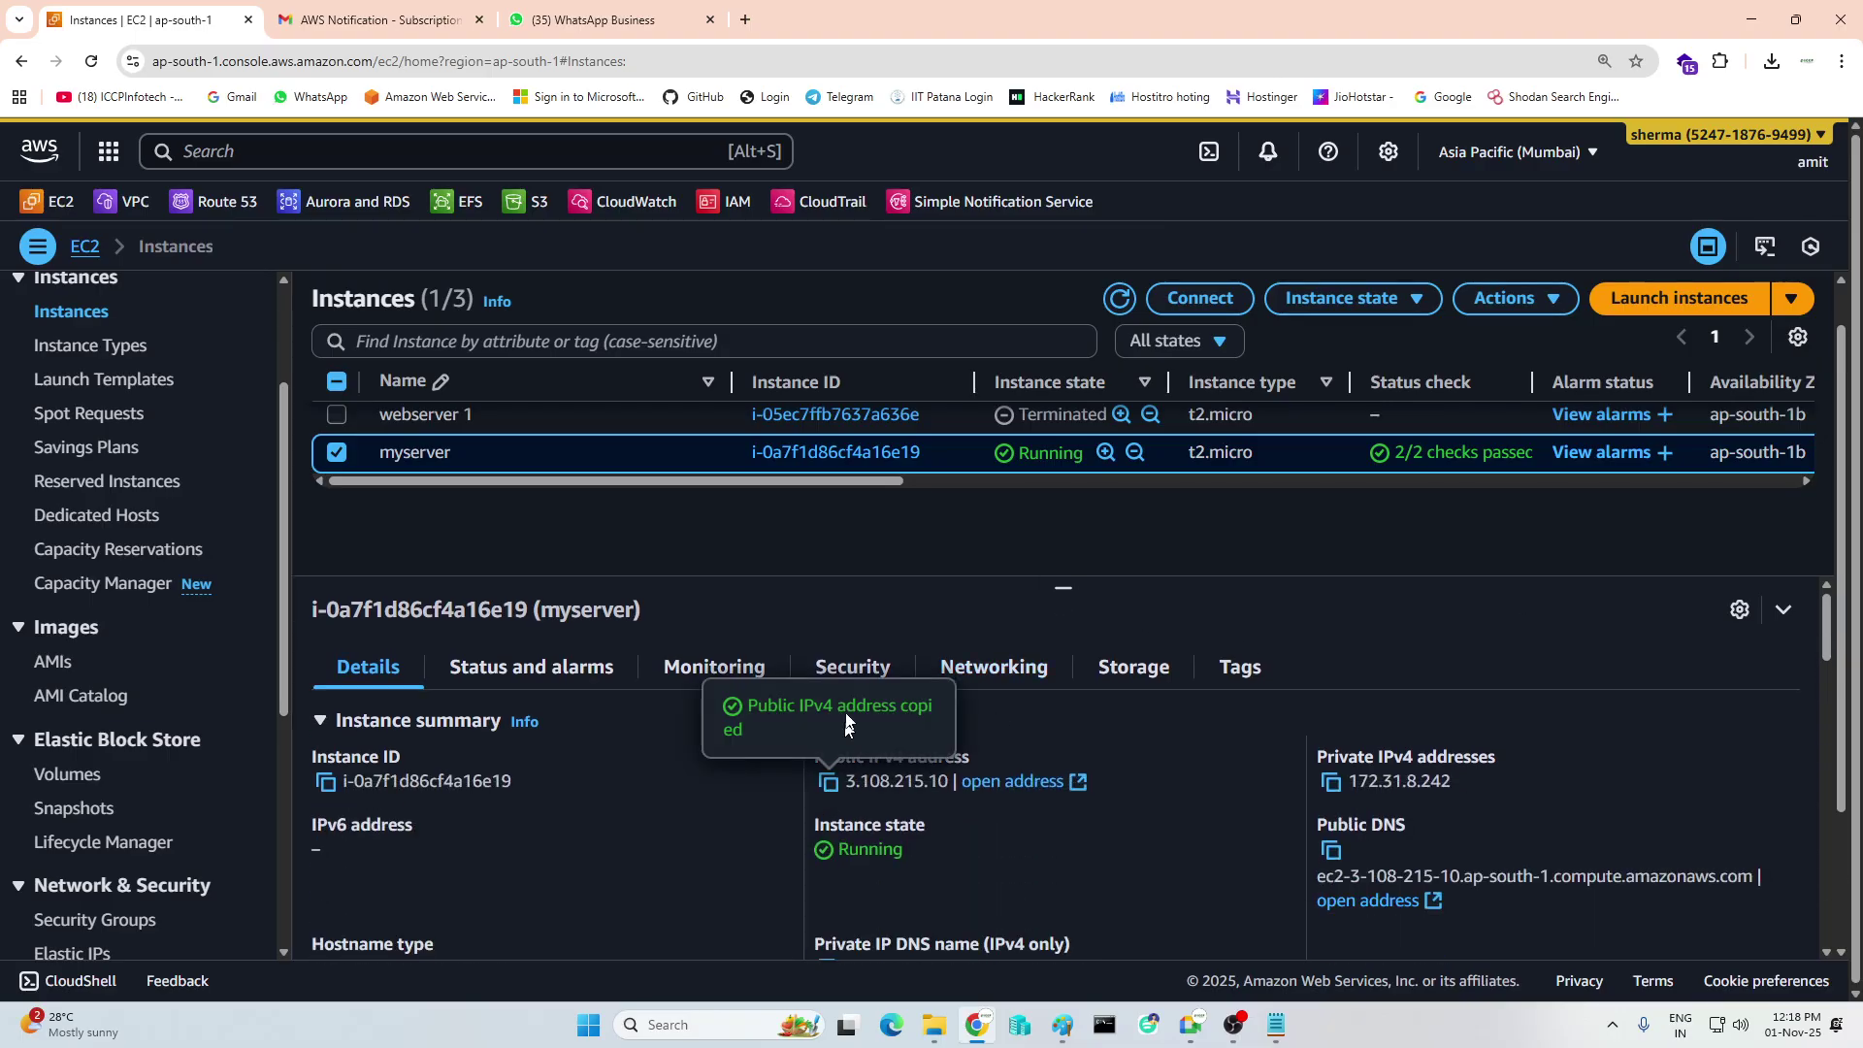
click(731, 1017)
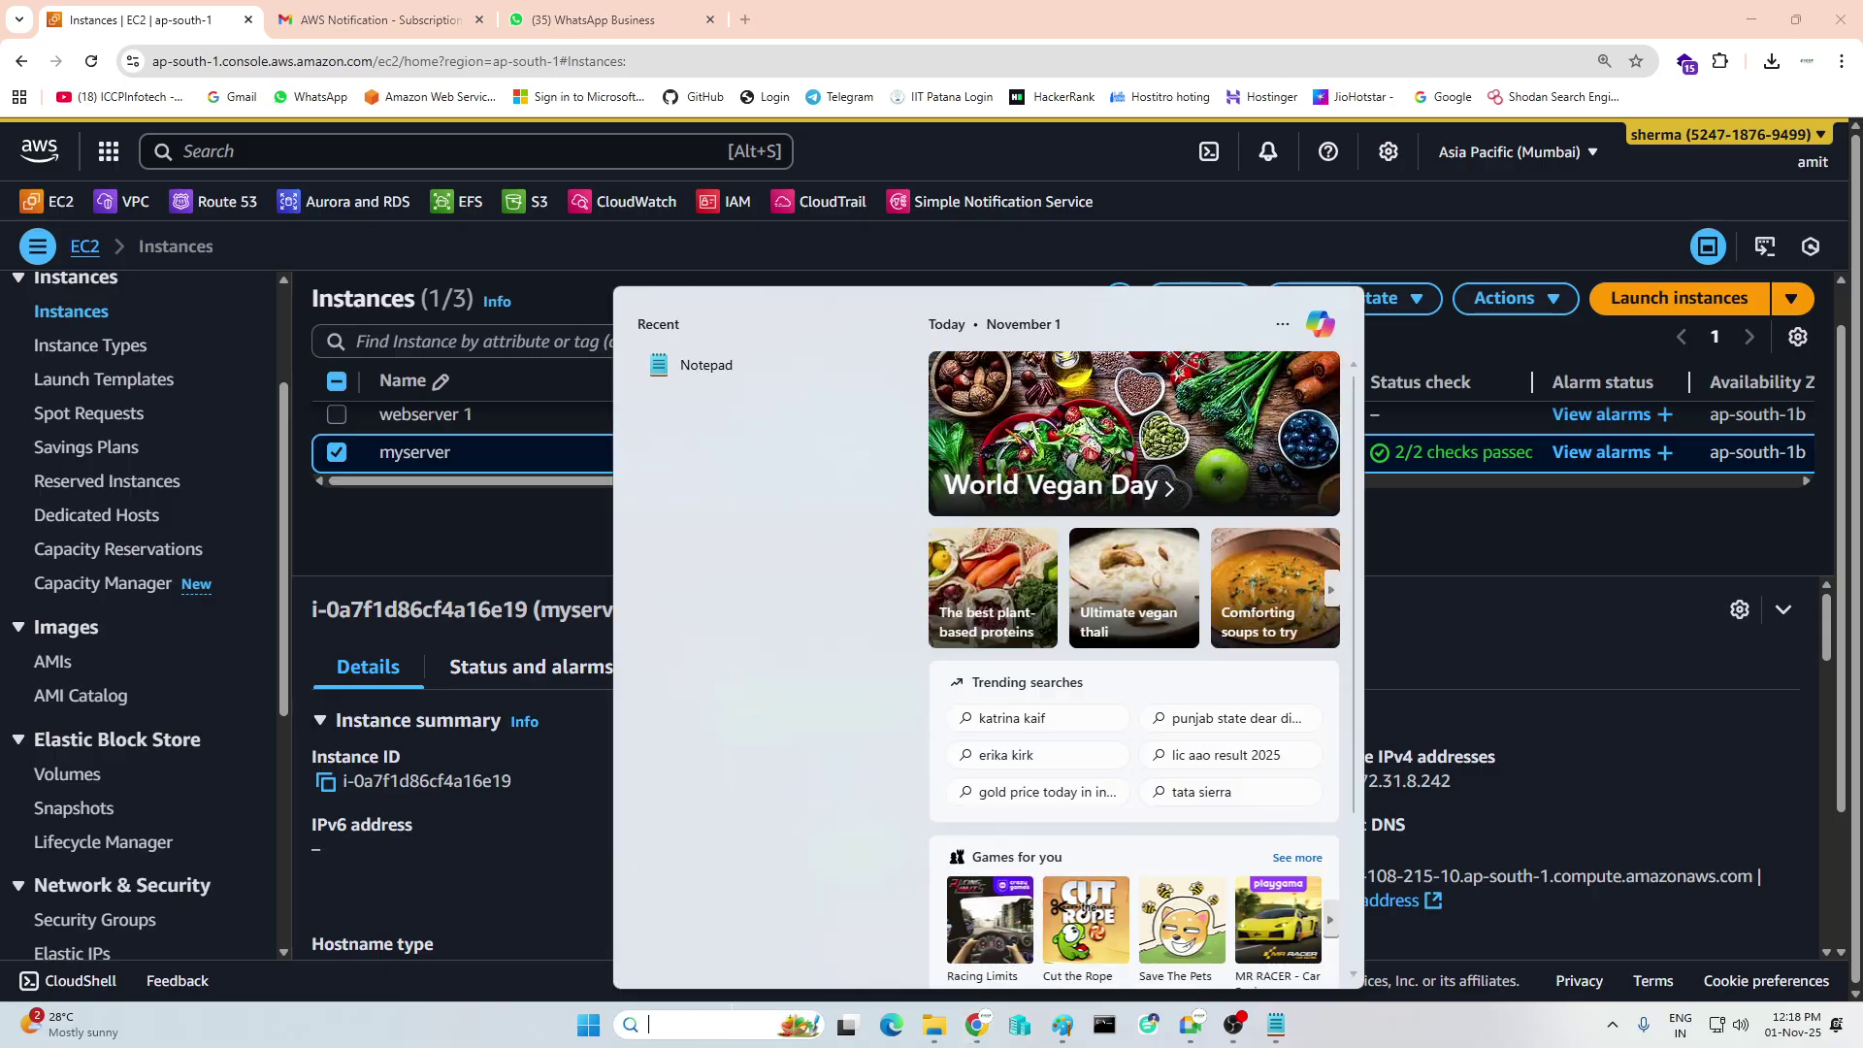
Step: Start a Remote Desktop Connection to 3.108.215.10
text(remote Desktop C)
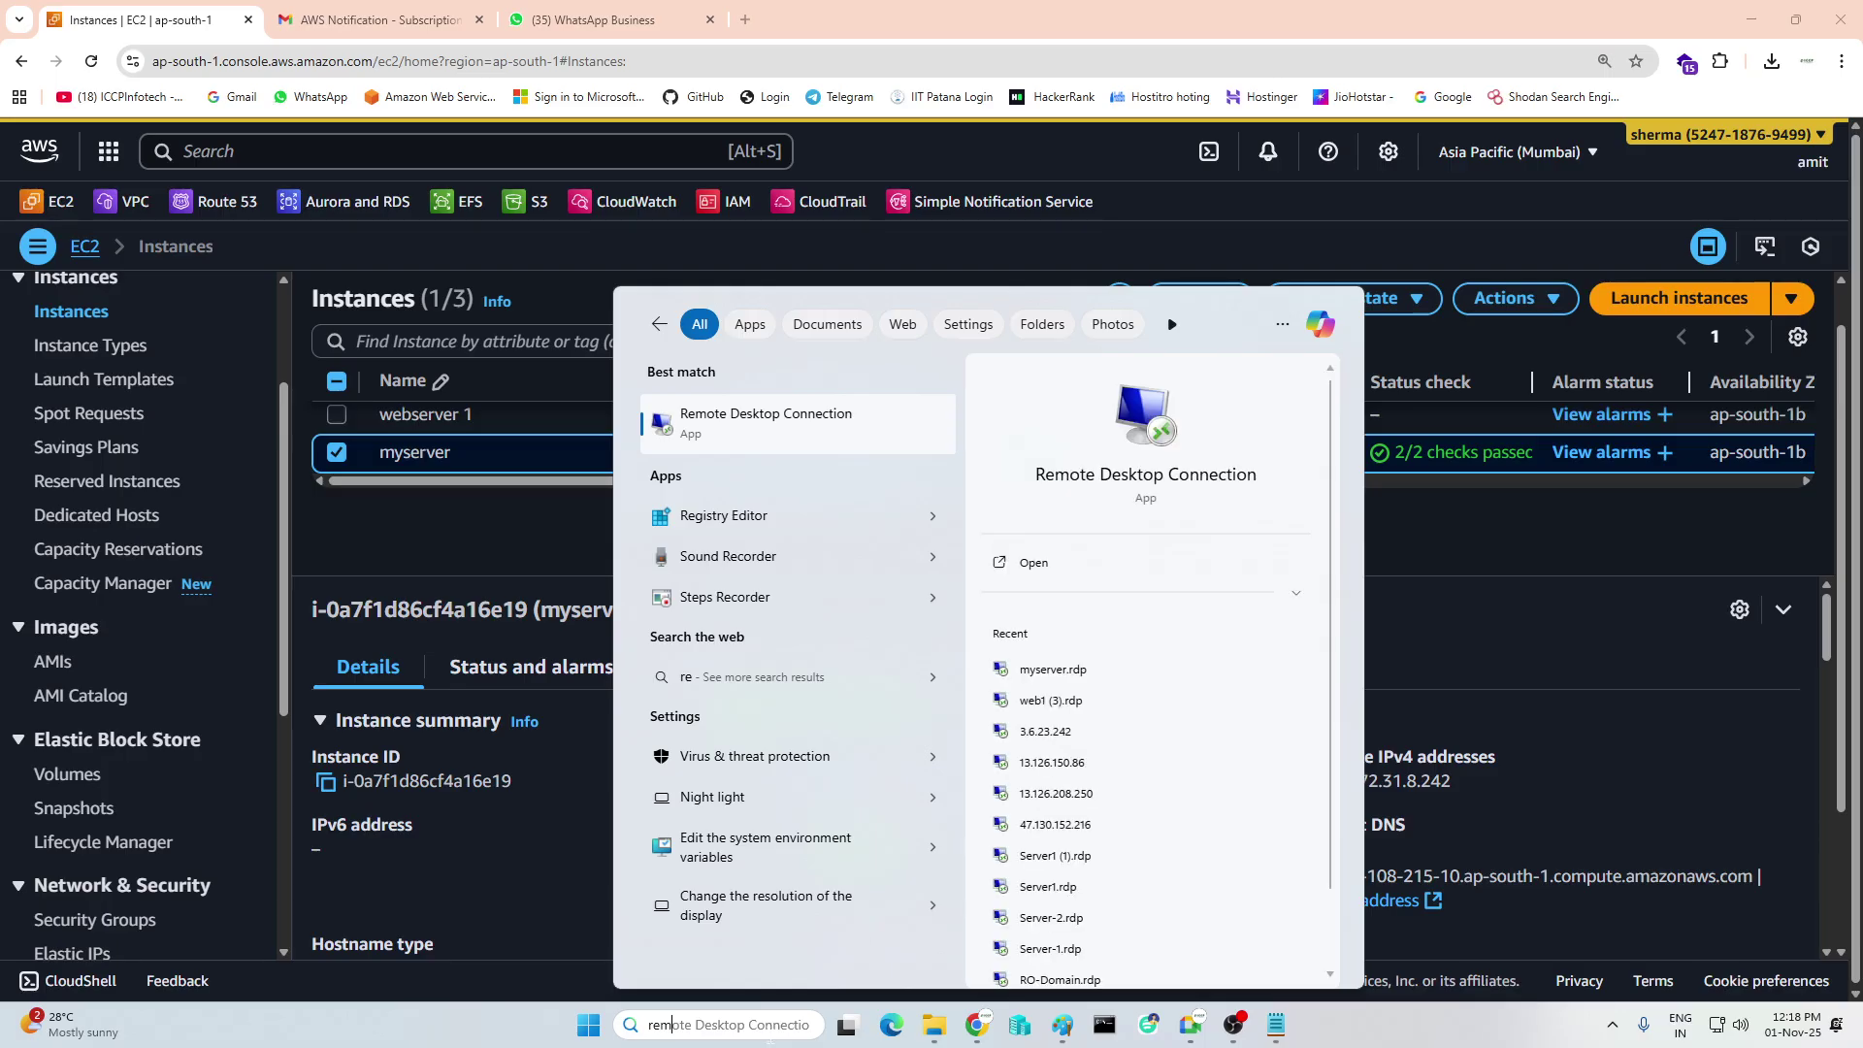
click(758, 404)
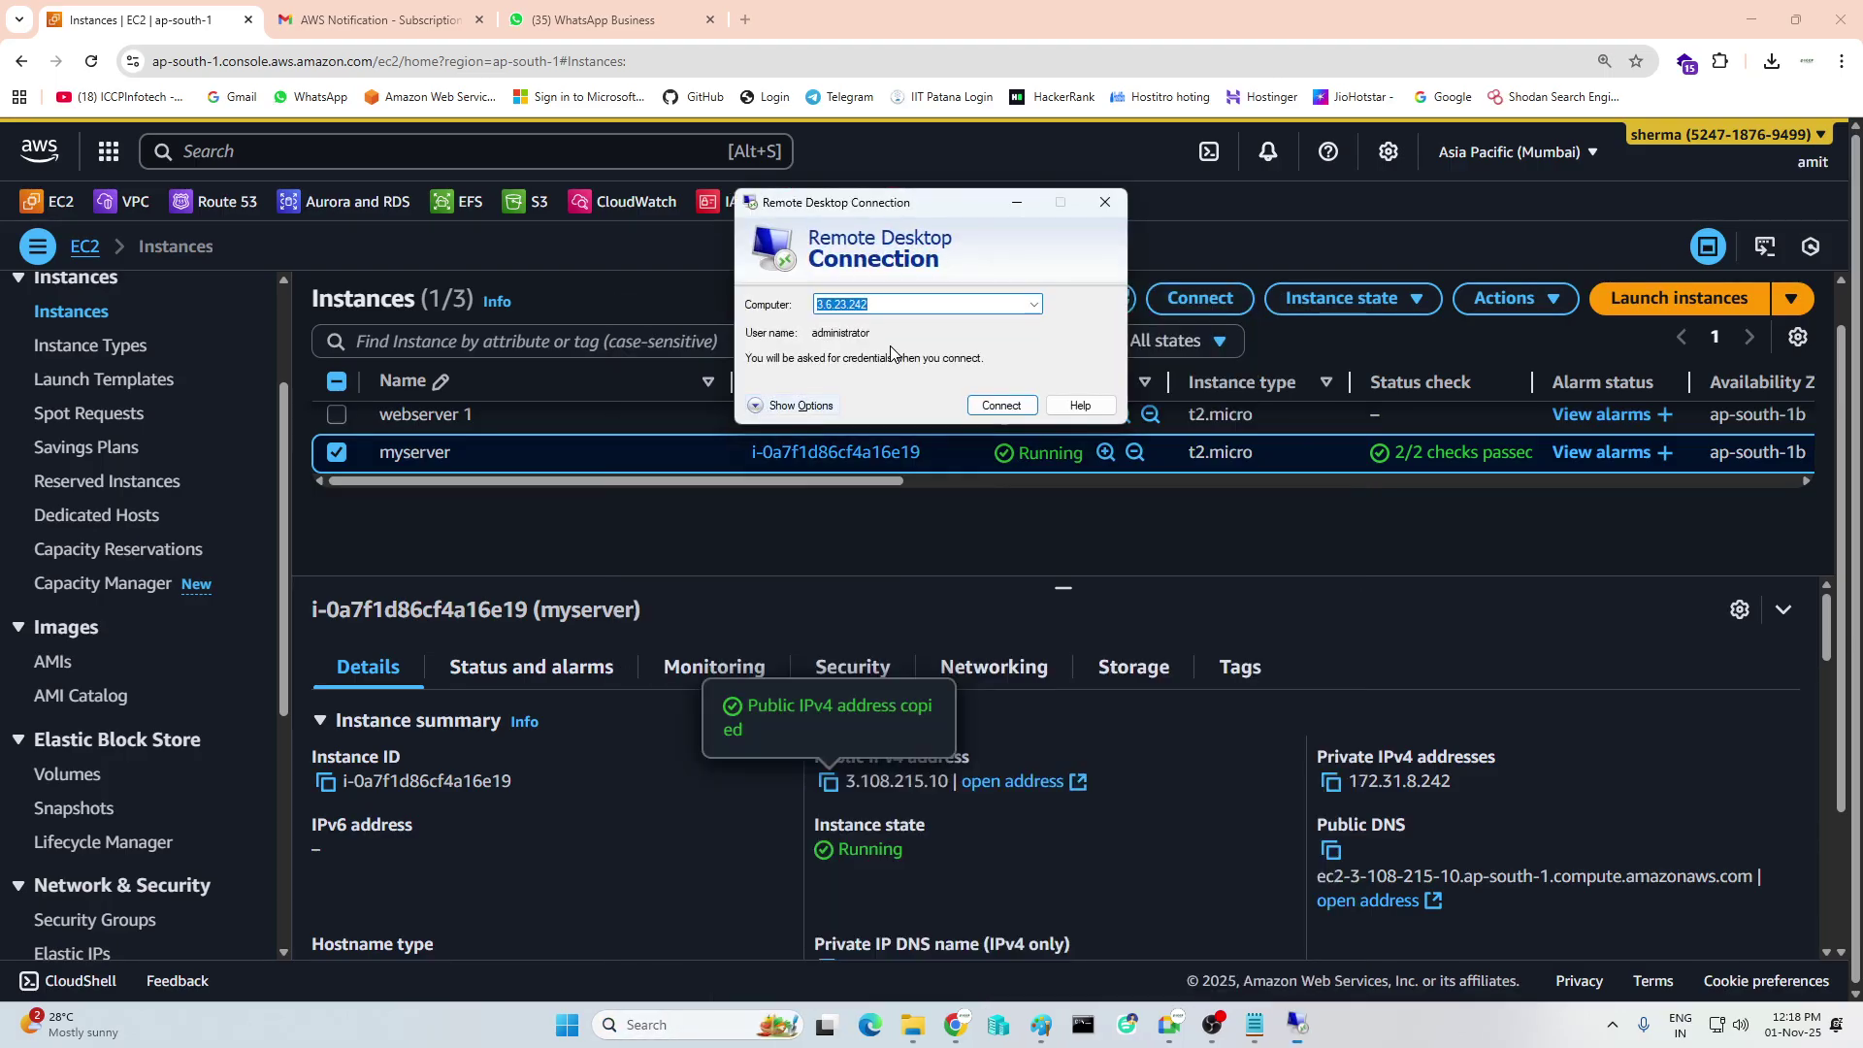
key(ctrl+v)
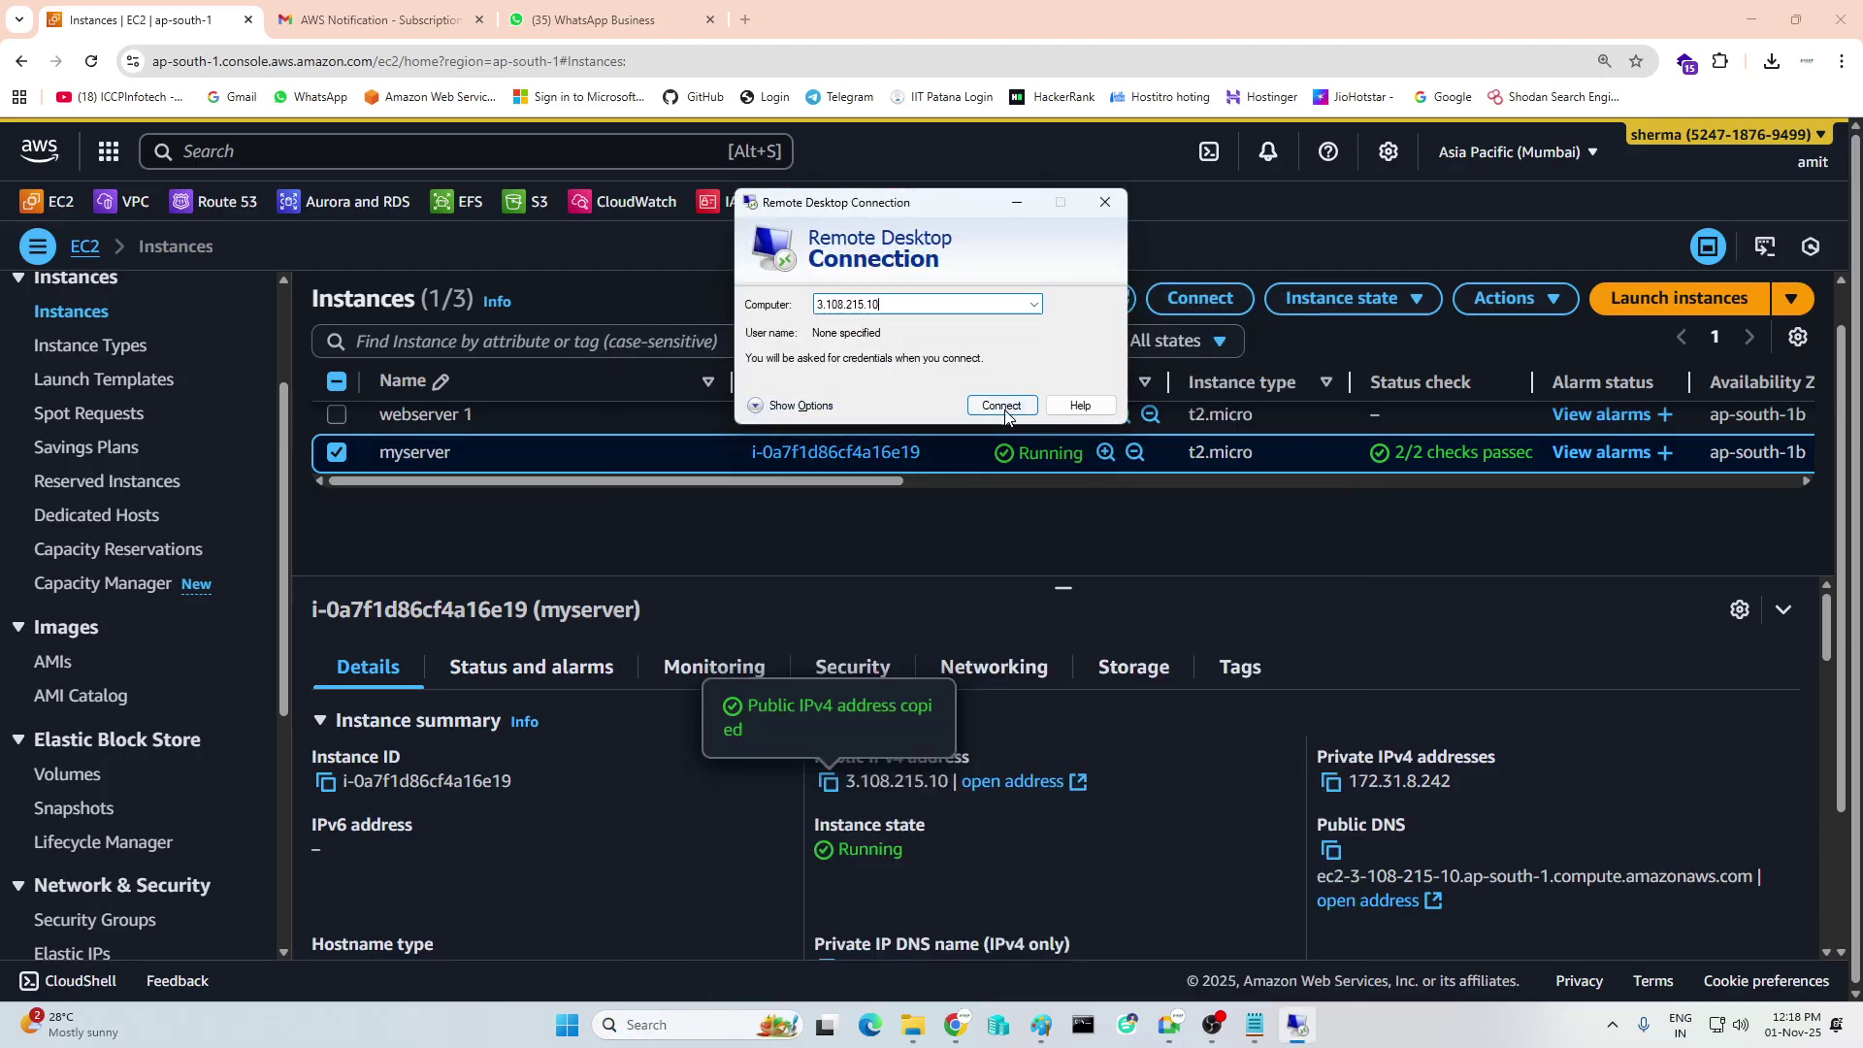
click(1001, 405)
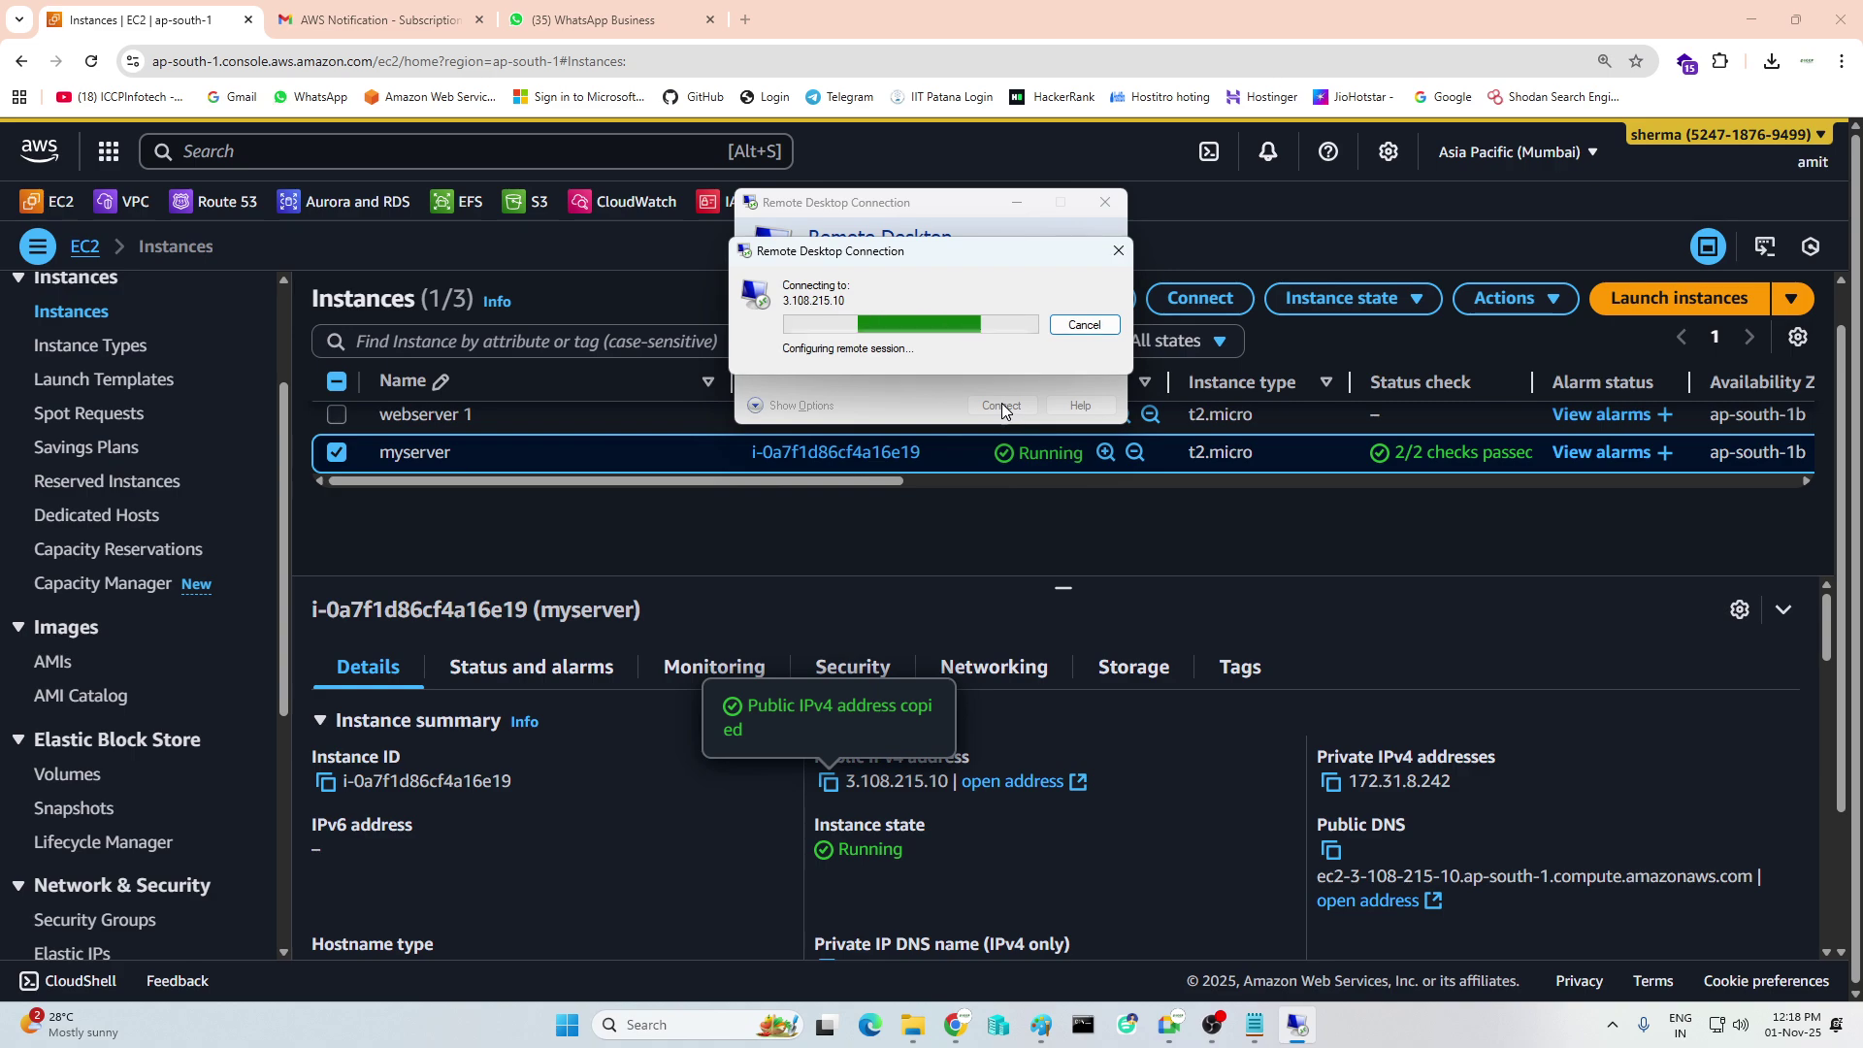
Step: Log in with the administrator username and password and accept the certificate warning
text(administrator)
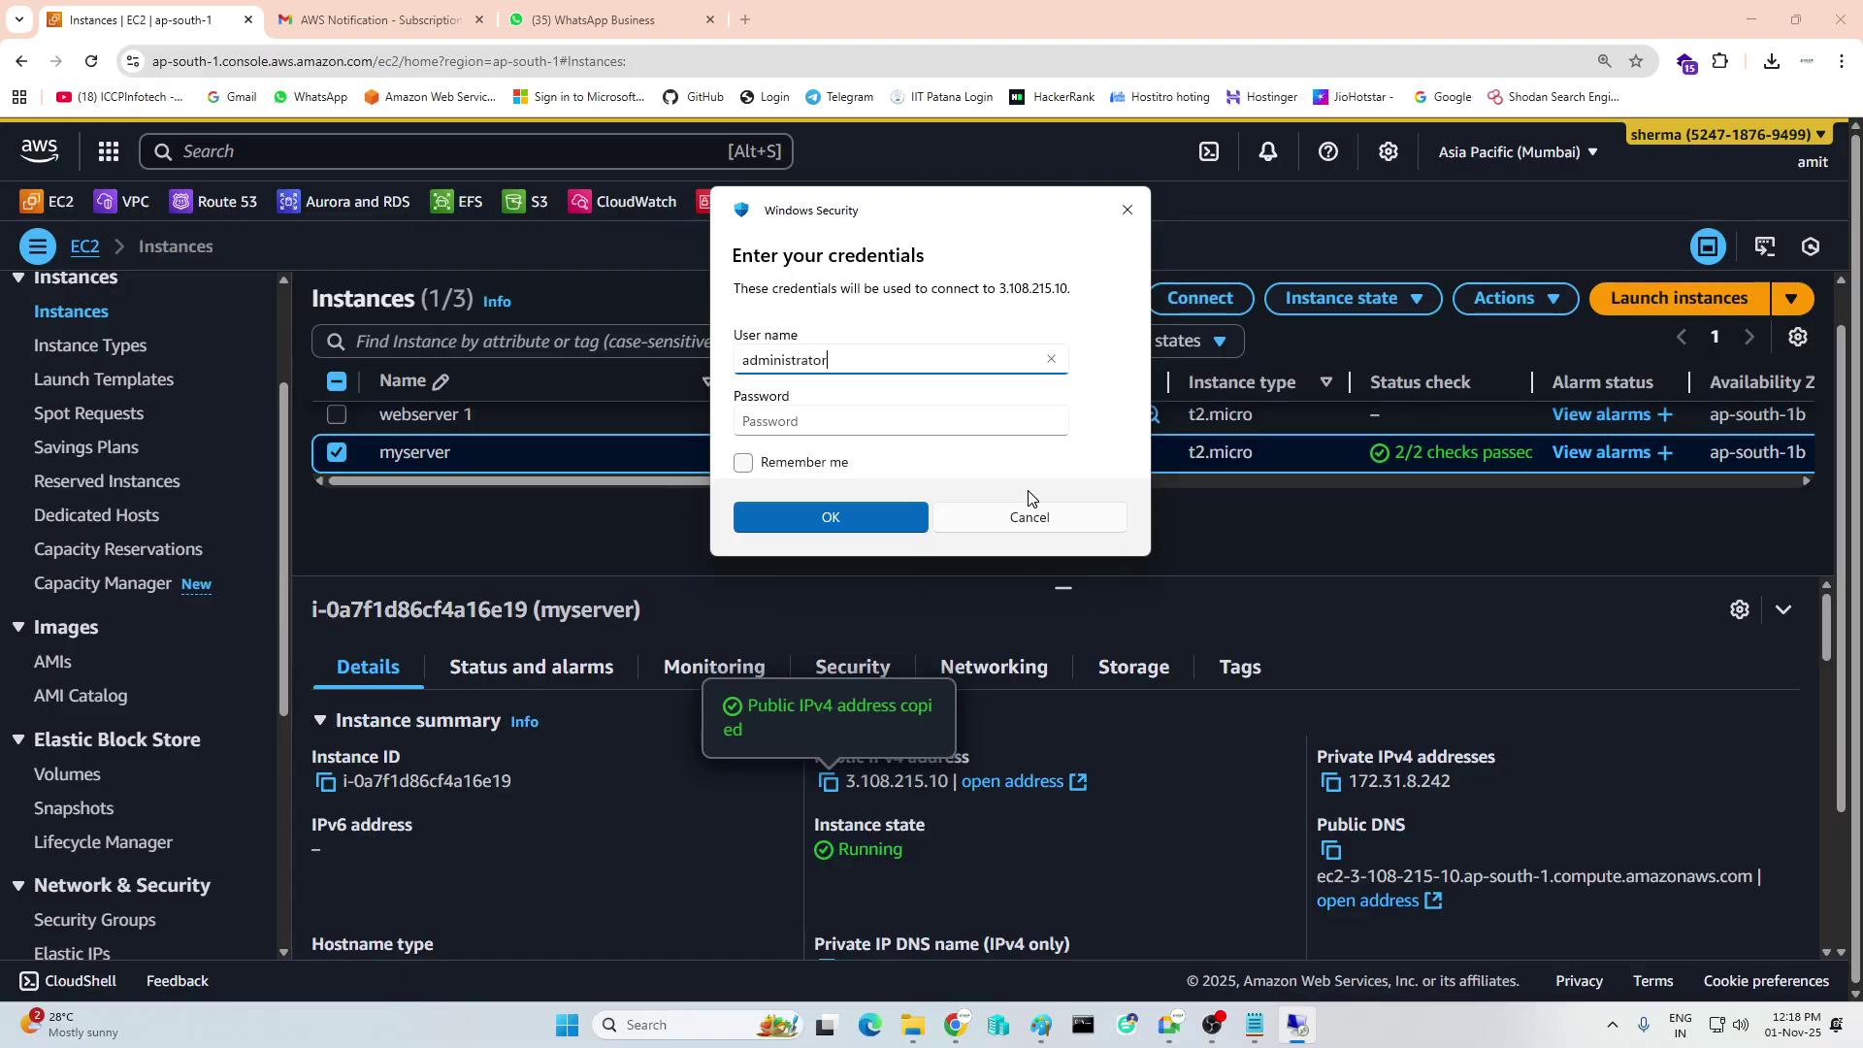
key(Tab)
text(*)
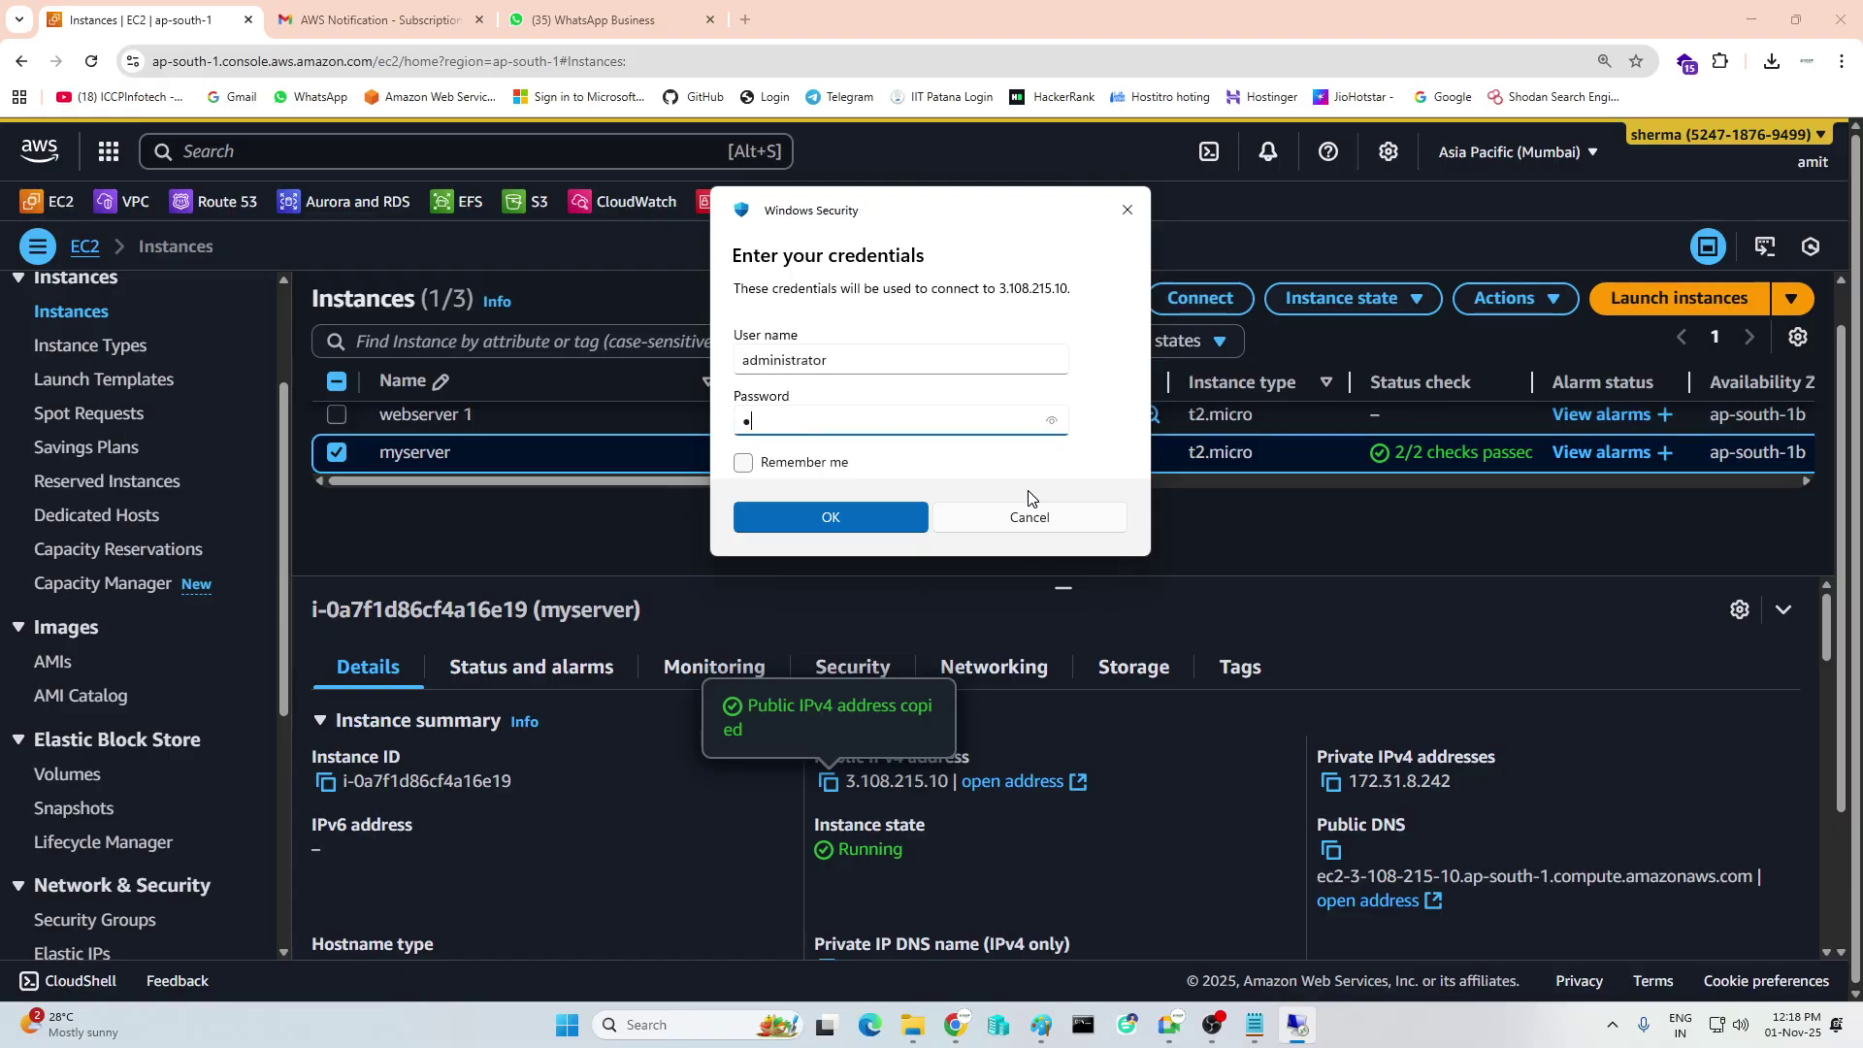
text(******)
key(Return)
click(975, 475)
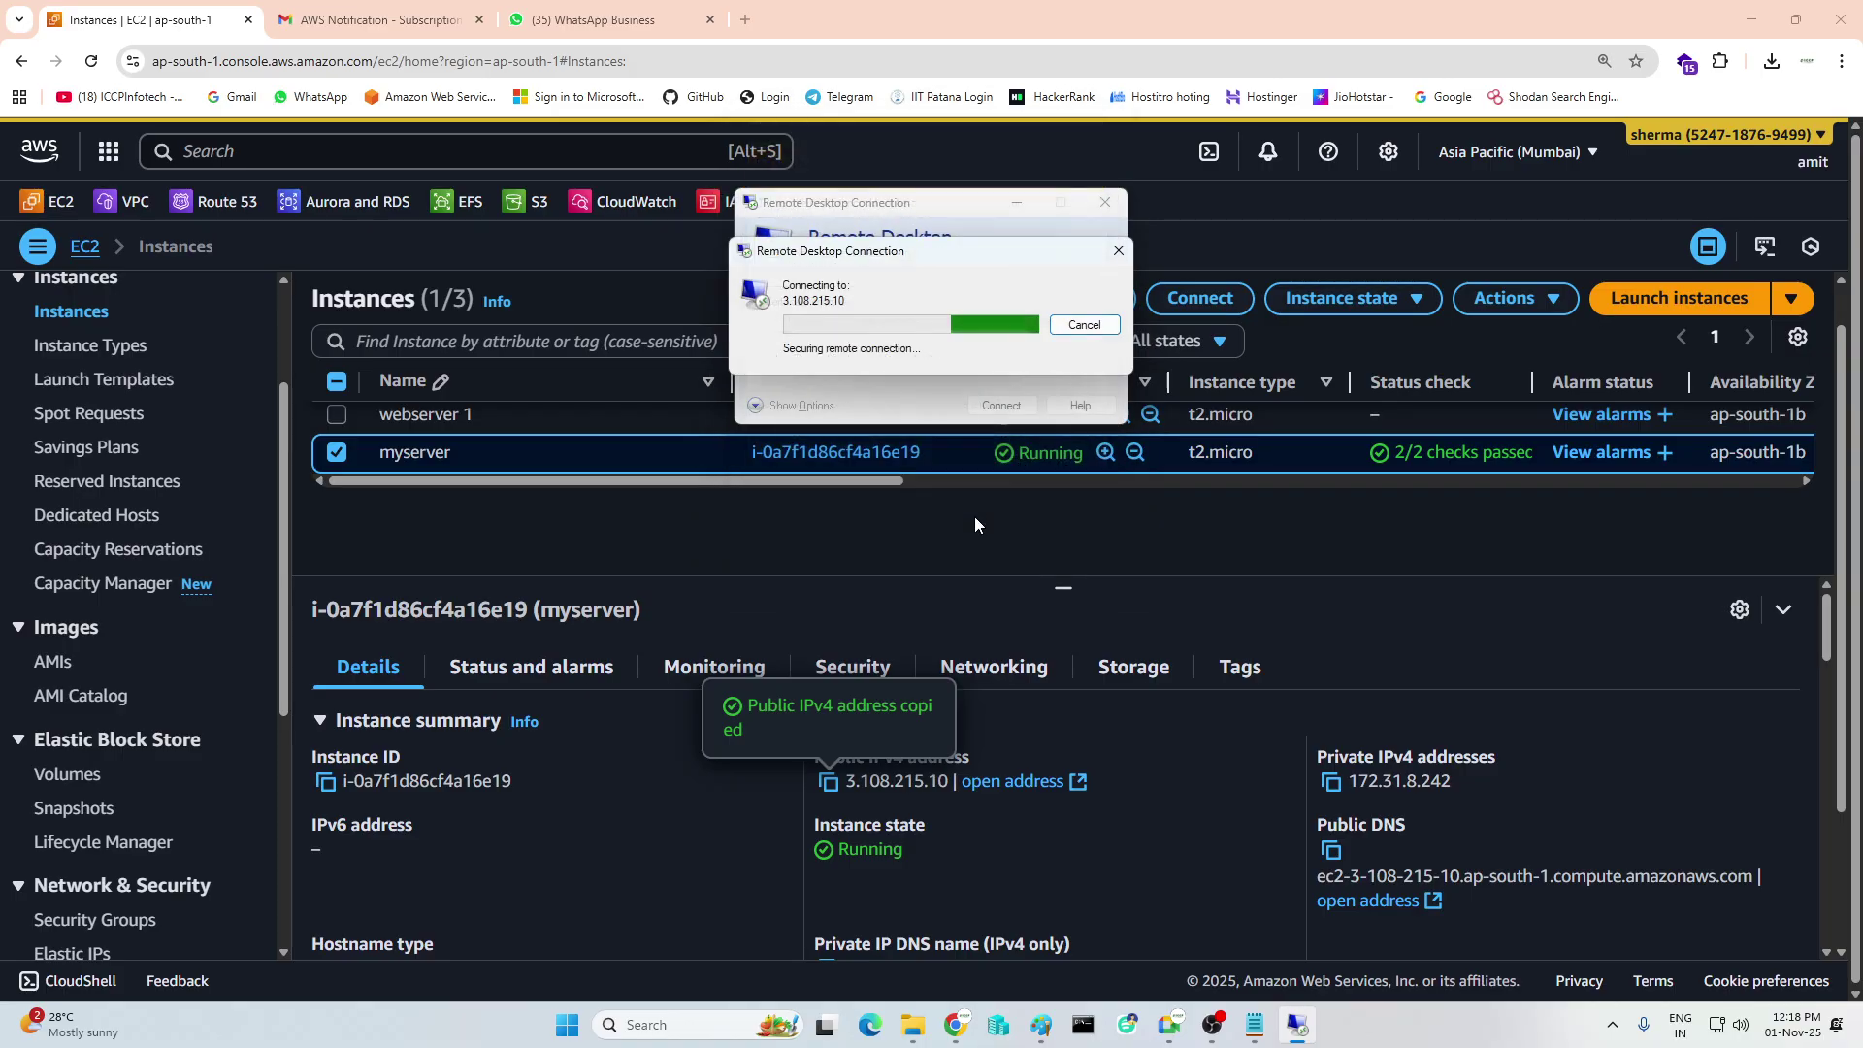
click(1751, 20)
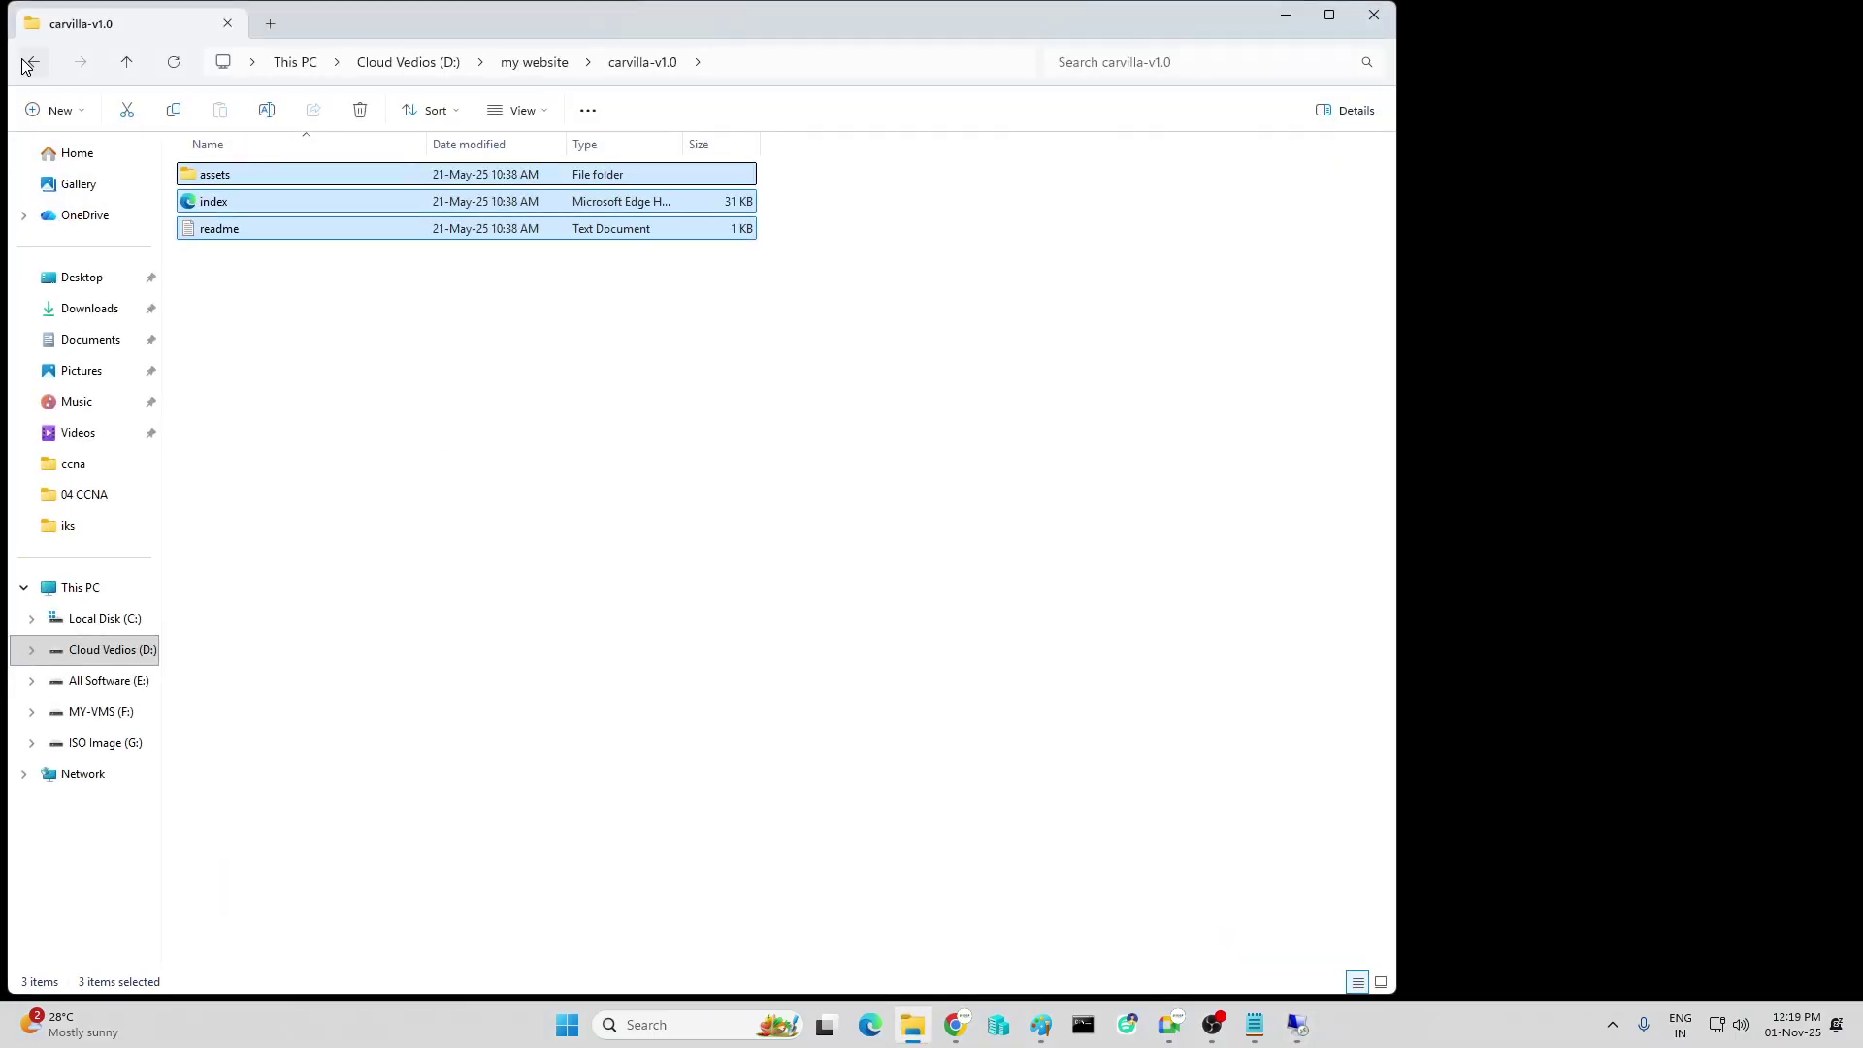
Step: Copy all eight oxer-html website items and reveal the remote desktop session
click(33, 62)
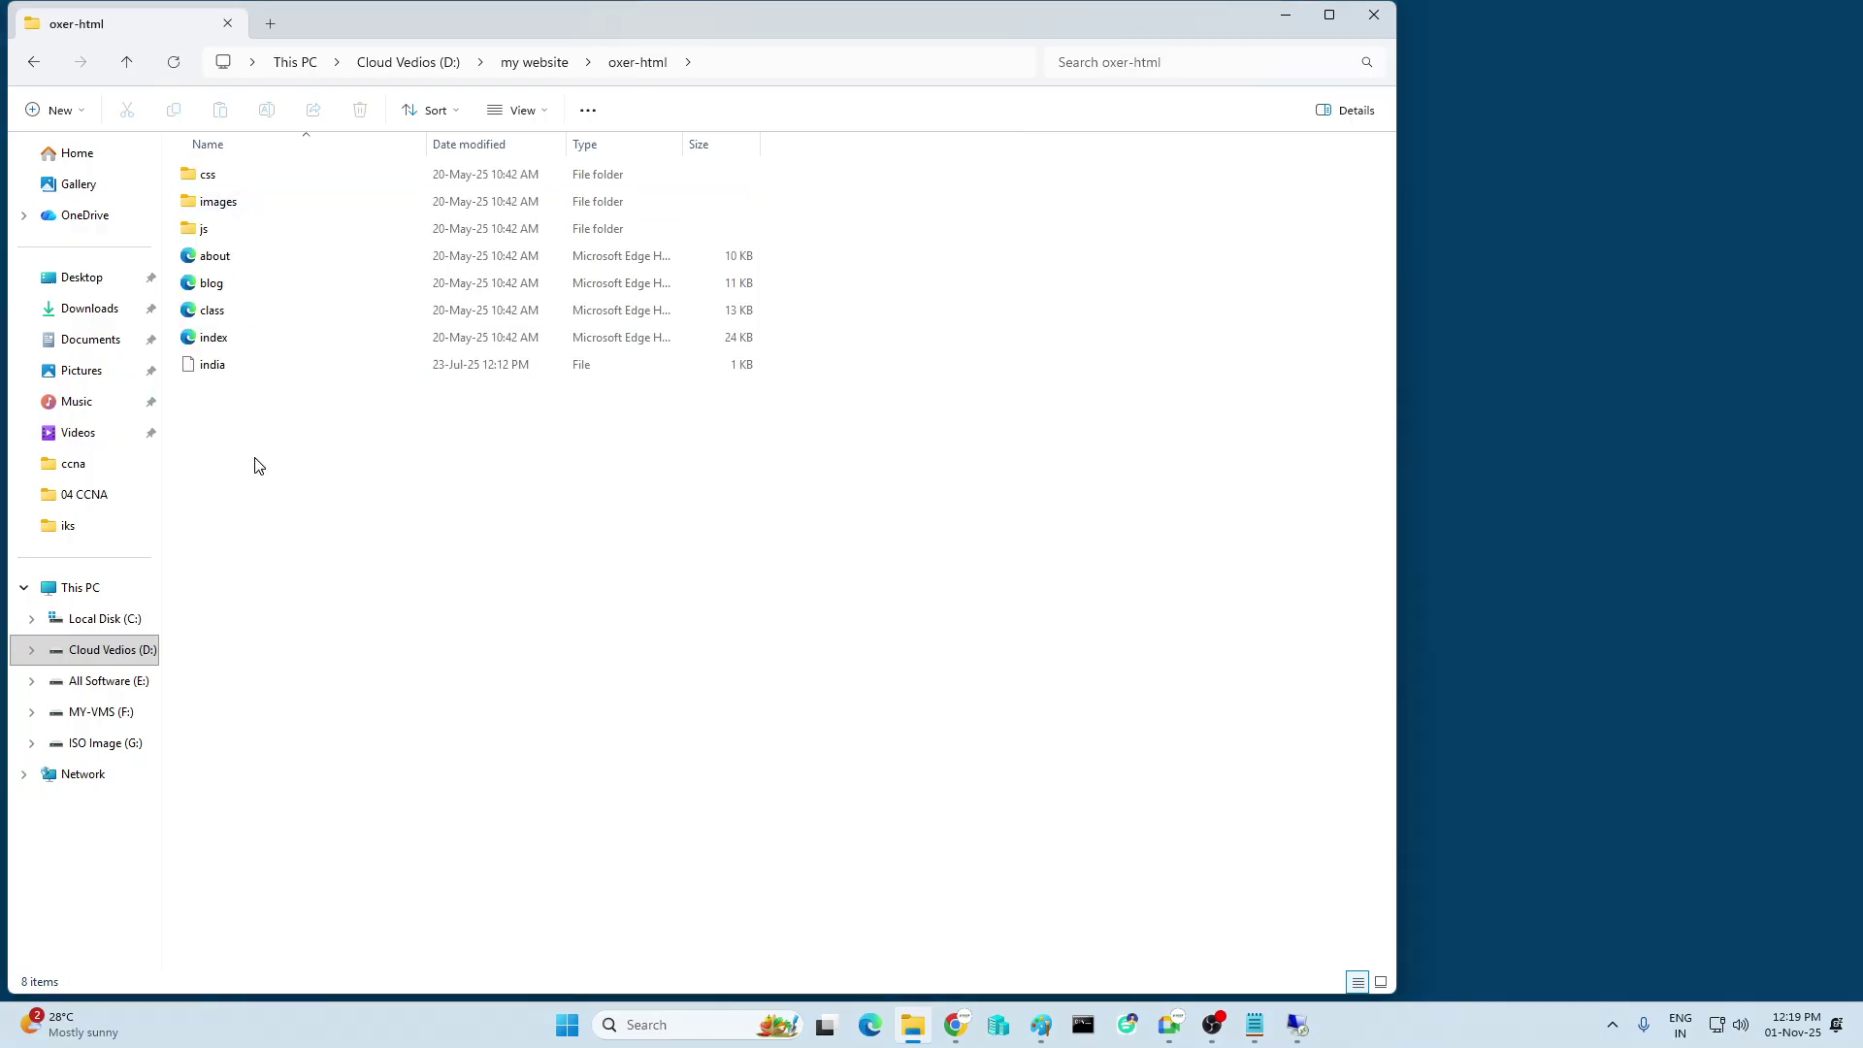
drag(256, 460, 285, 175)
key(ctrl+c)
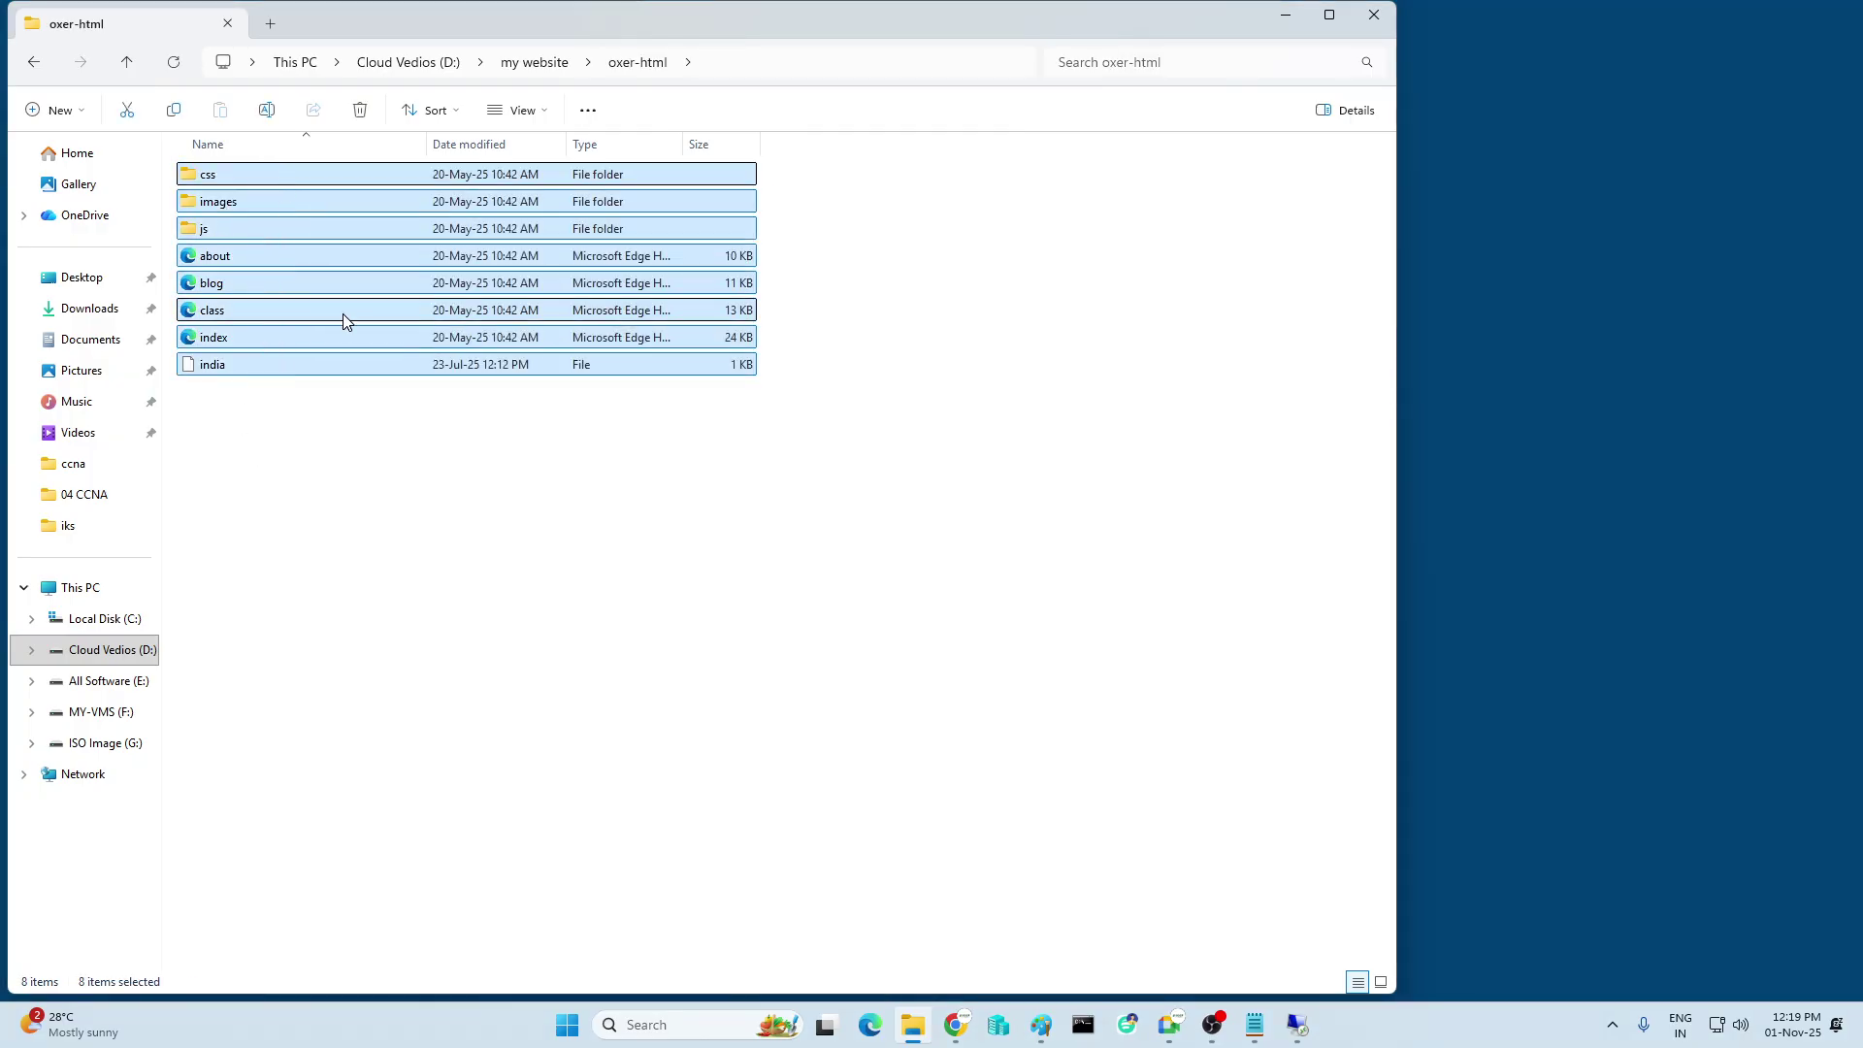
click(1294, 15)
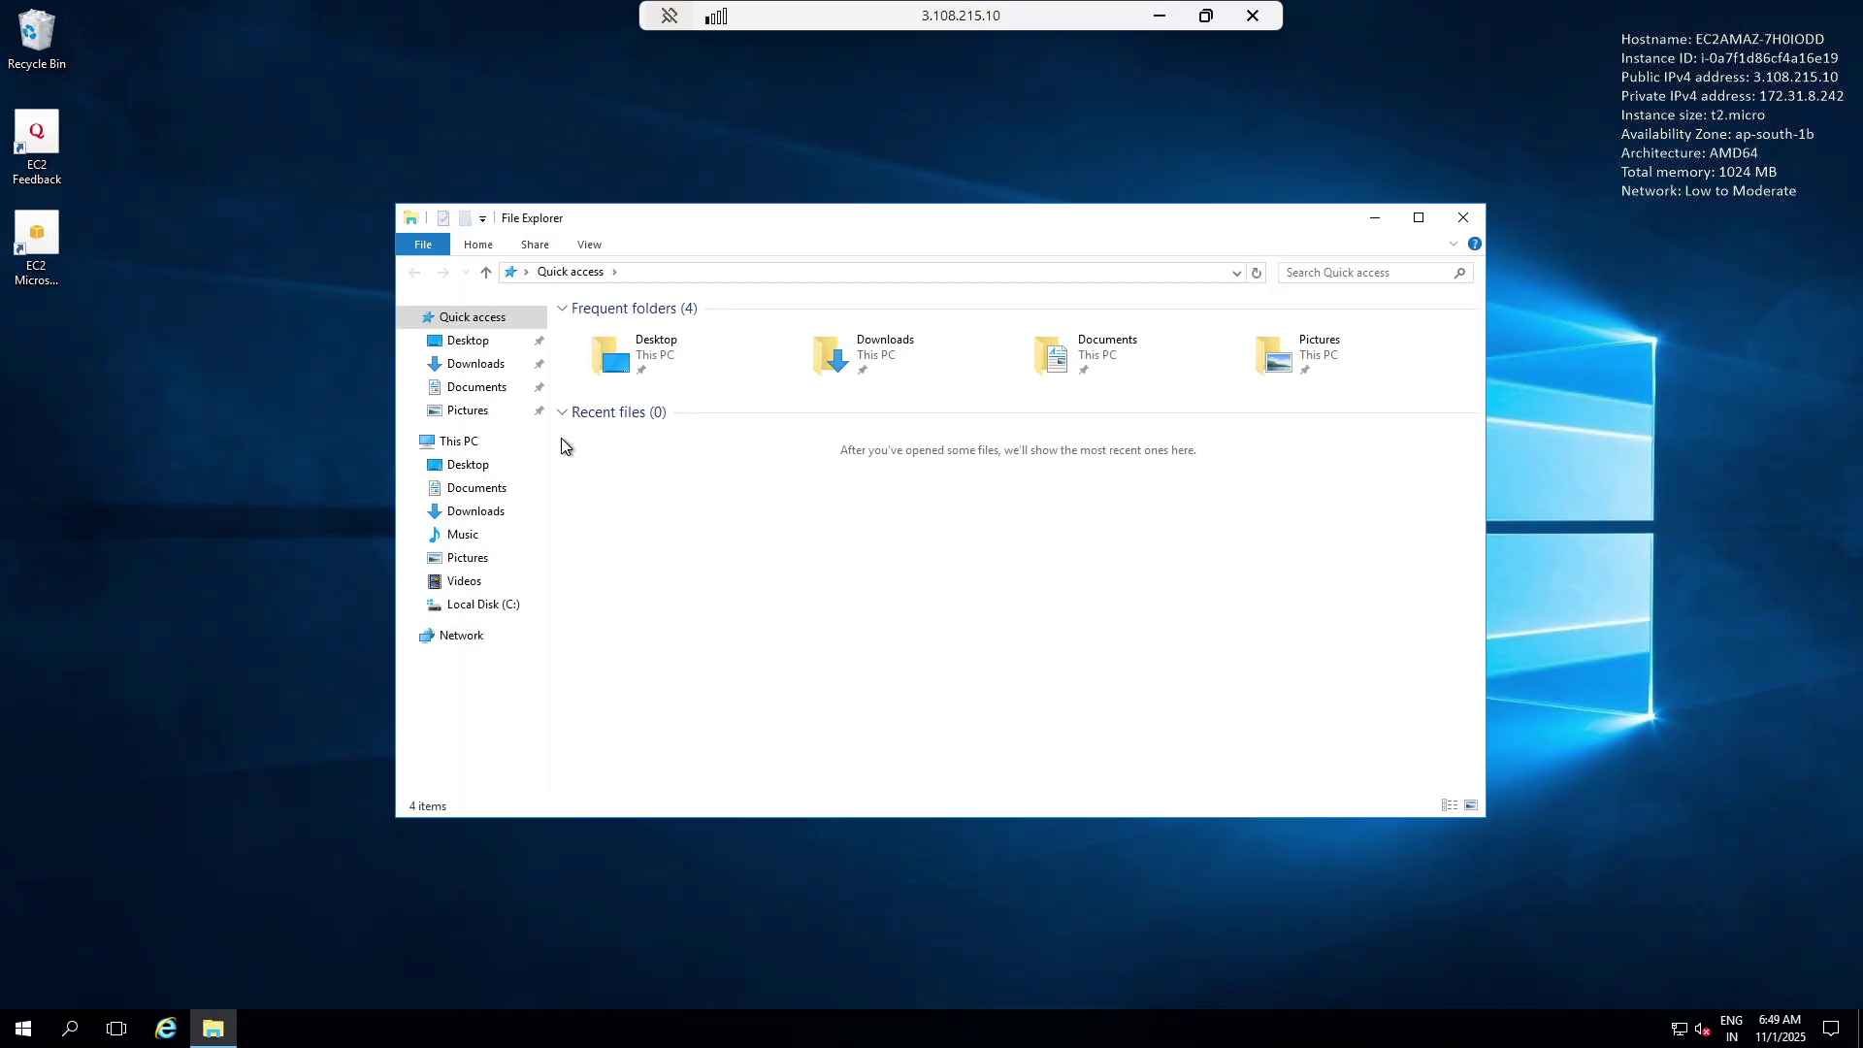
Step: Clear the old files from the server's C:\inetpub\wwwroot and paste in the website files
click(476, 605)
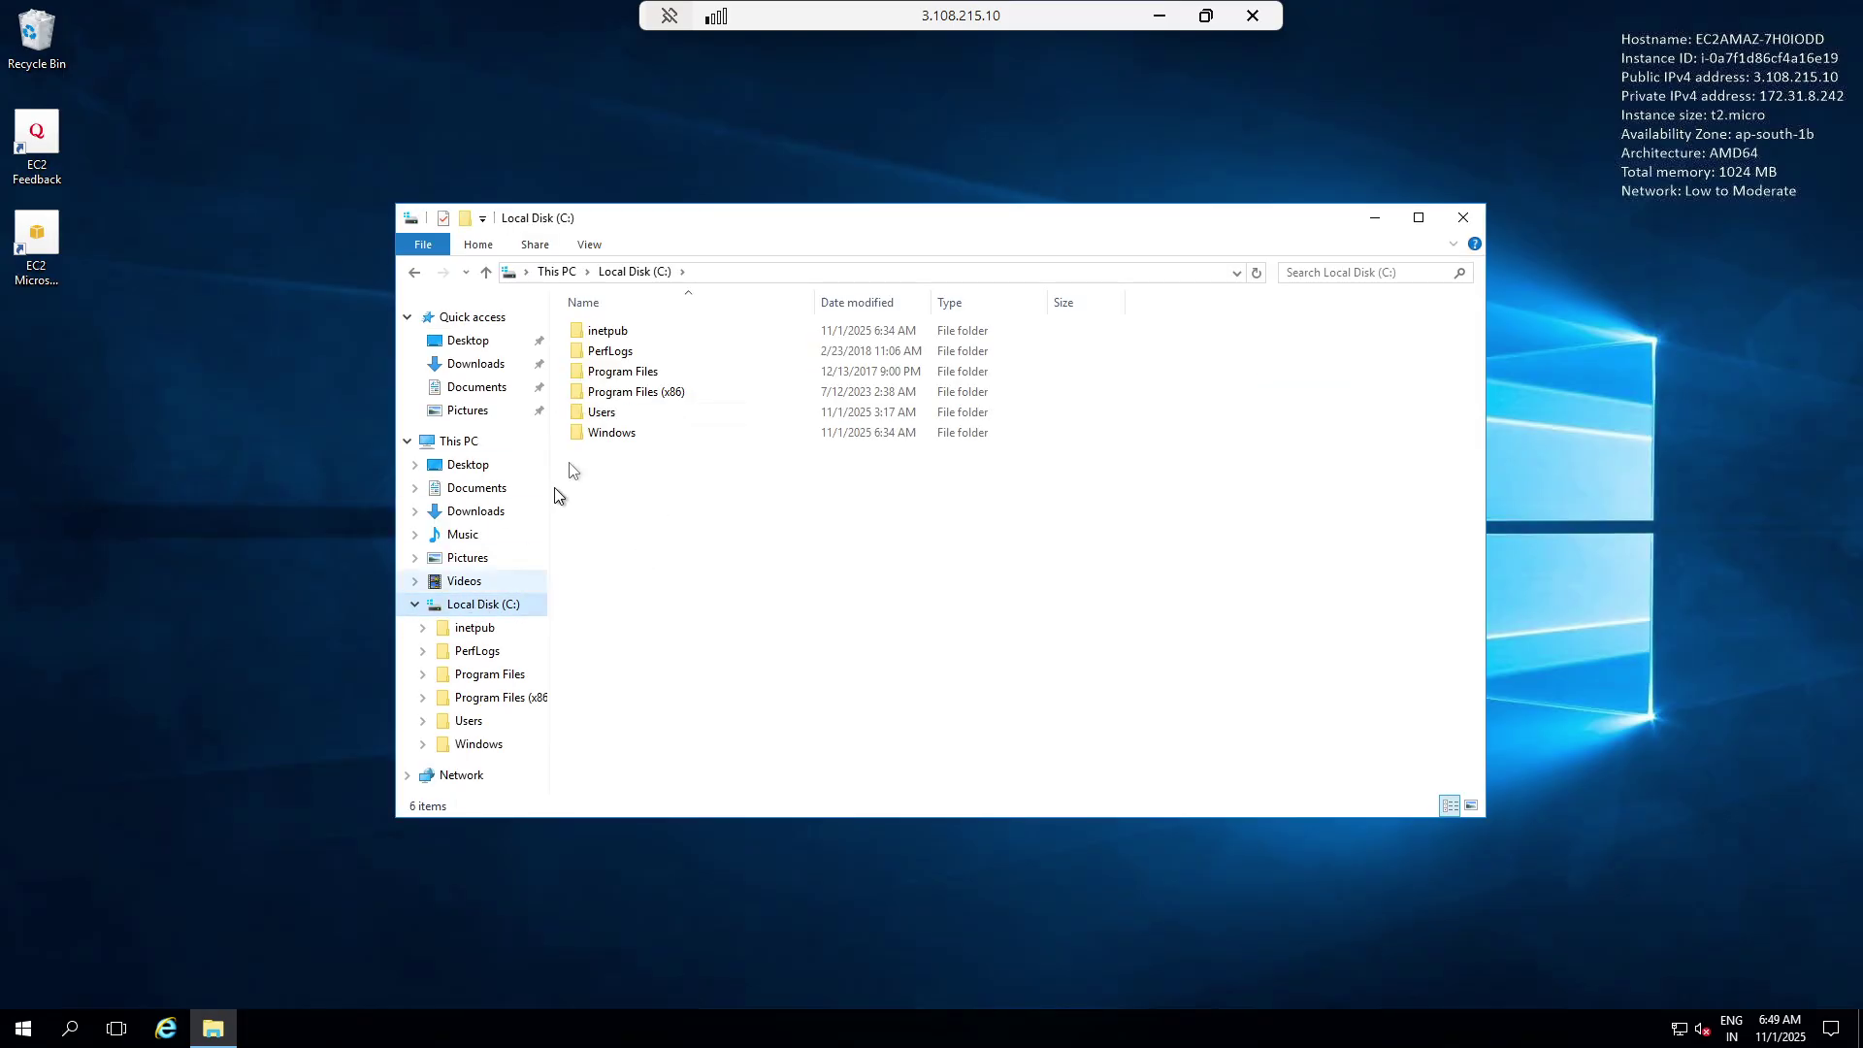
double_click(611, 332)
double_click(611, 413)
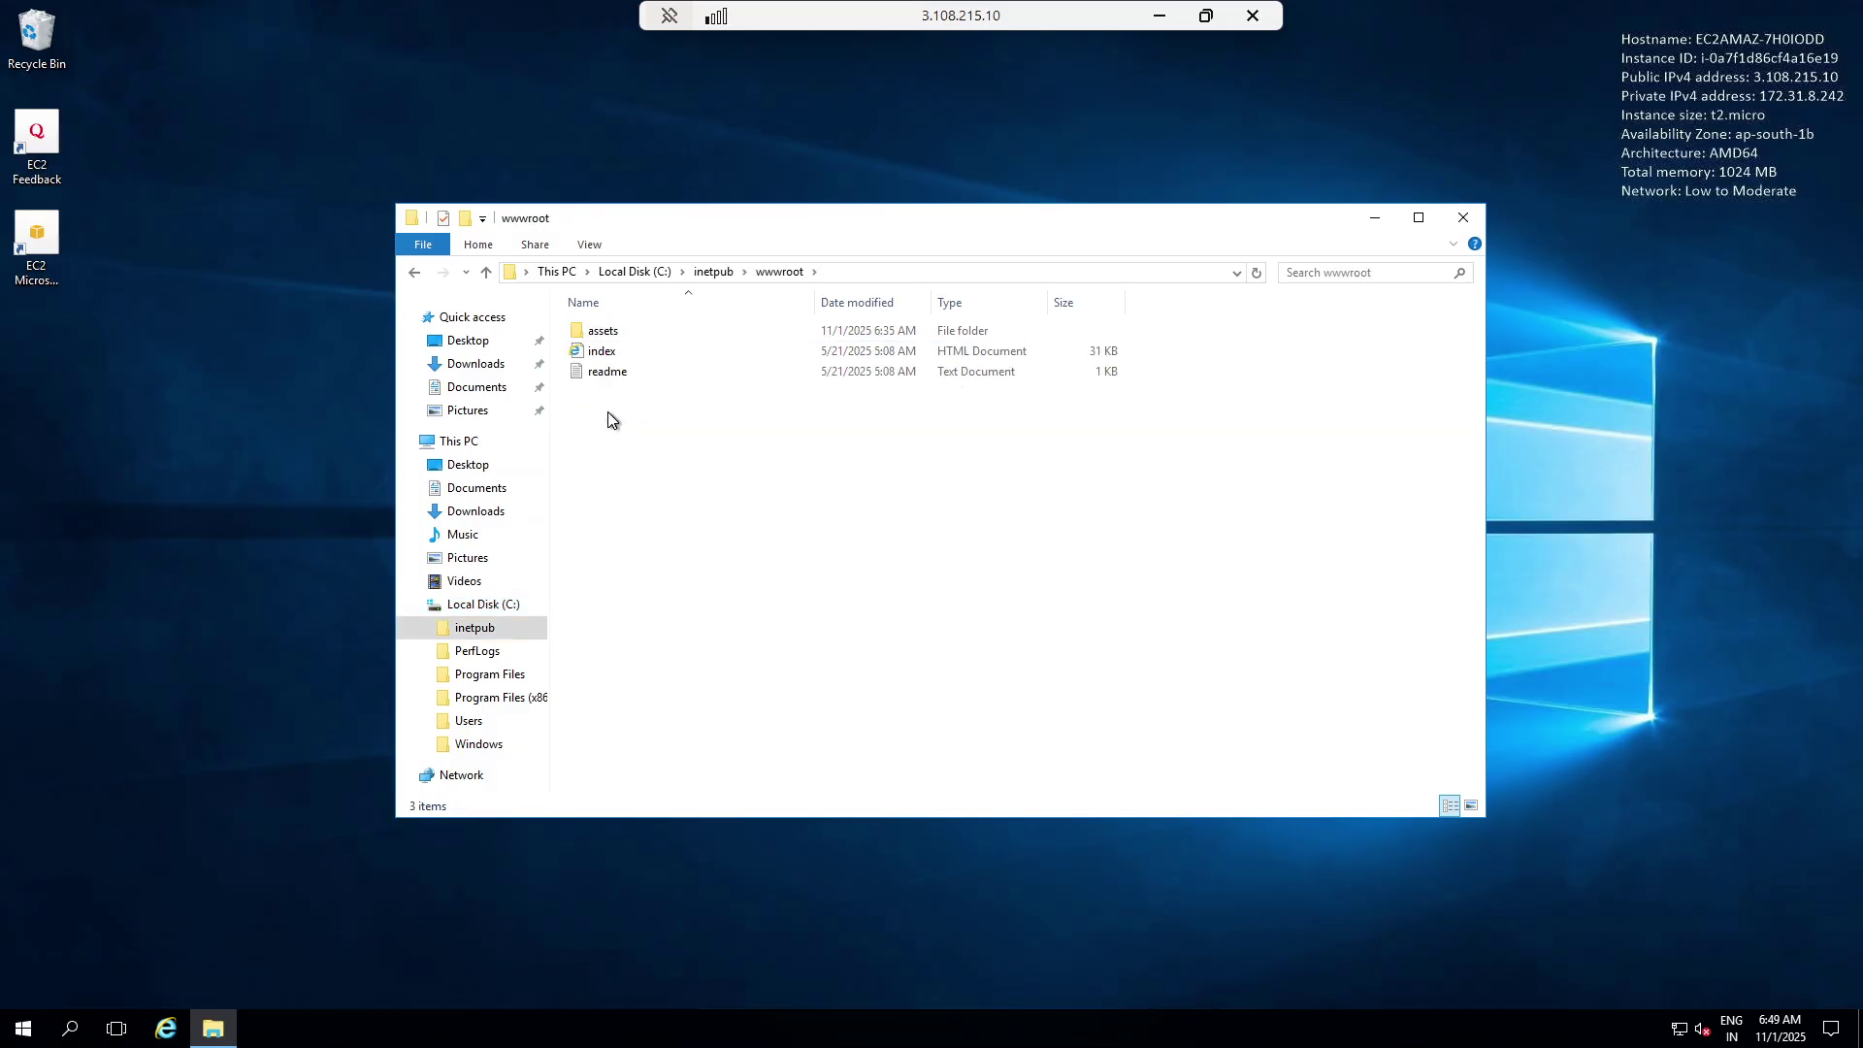
drag(630, 459, 654, 305)
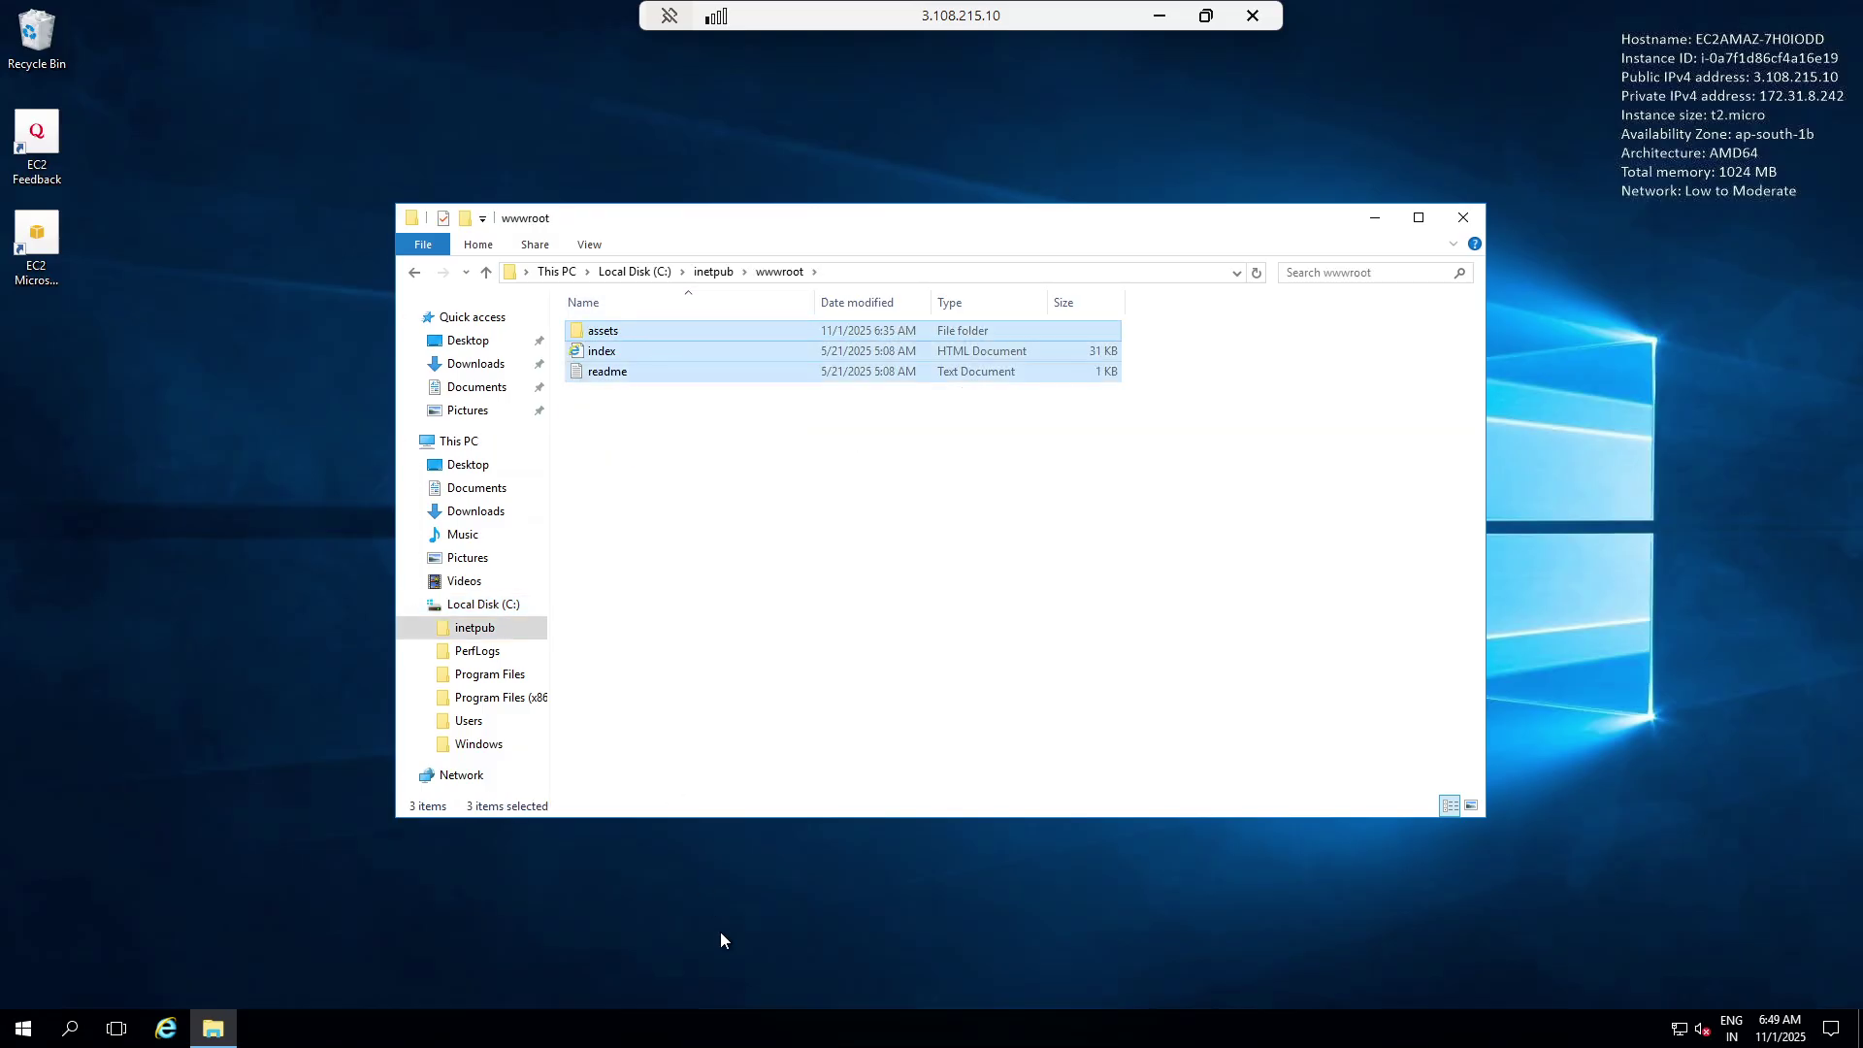
key(Delete)
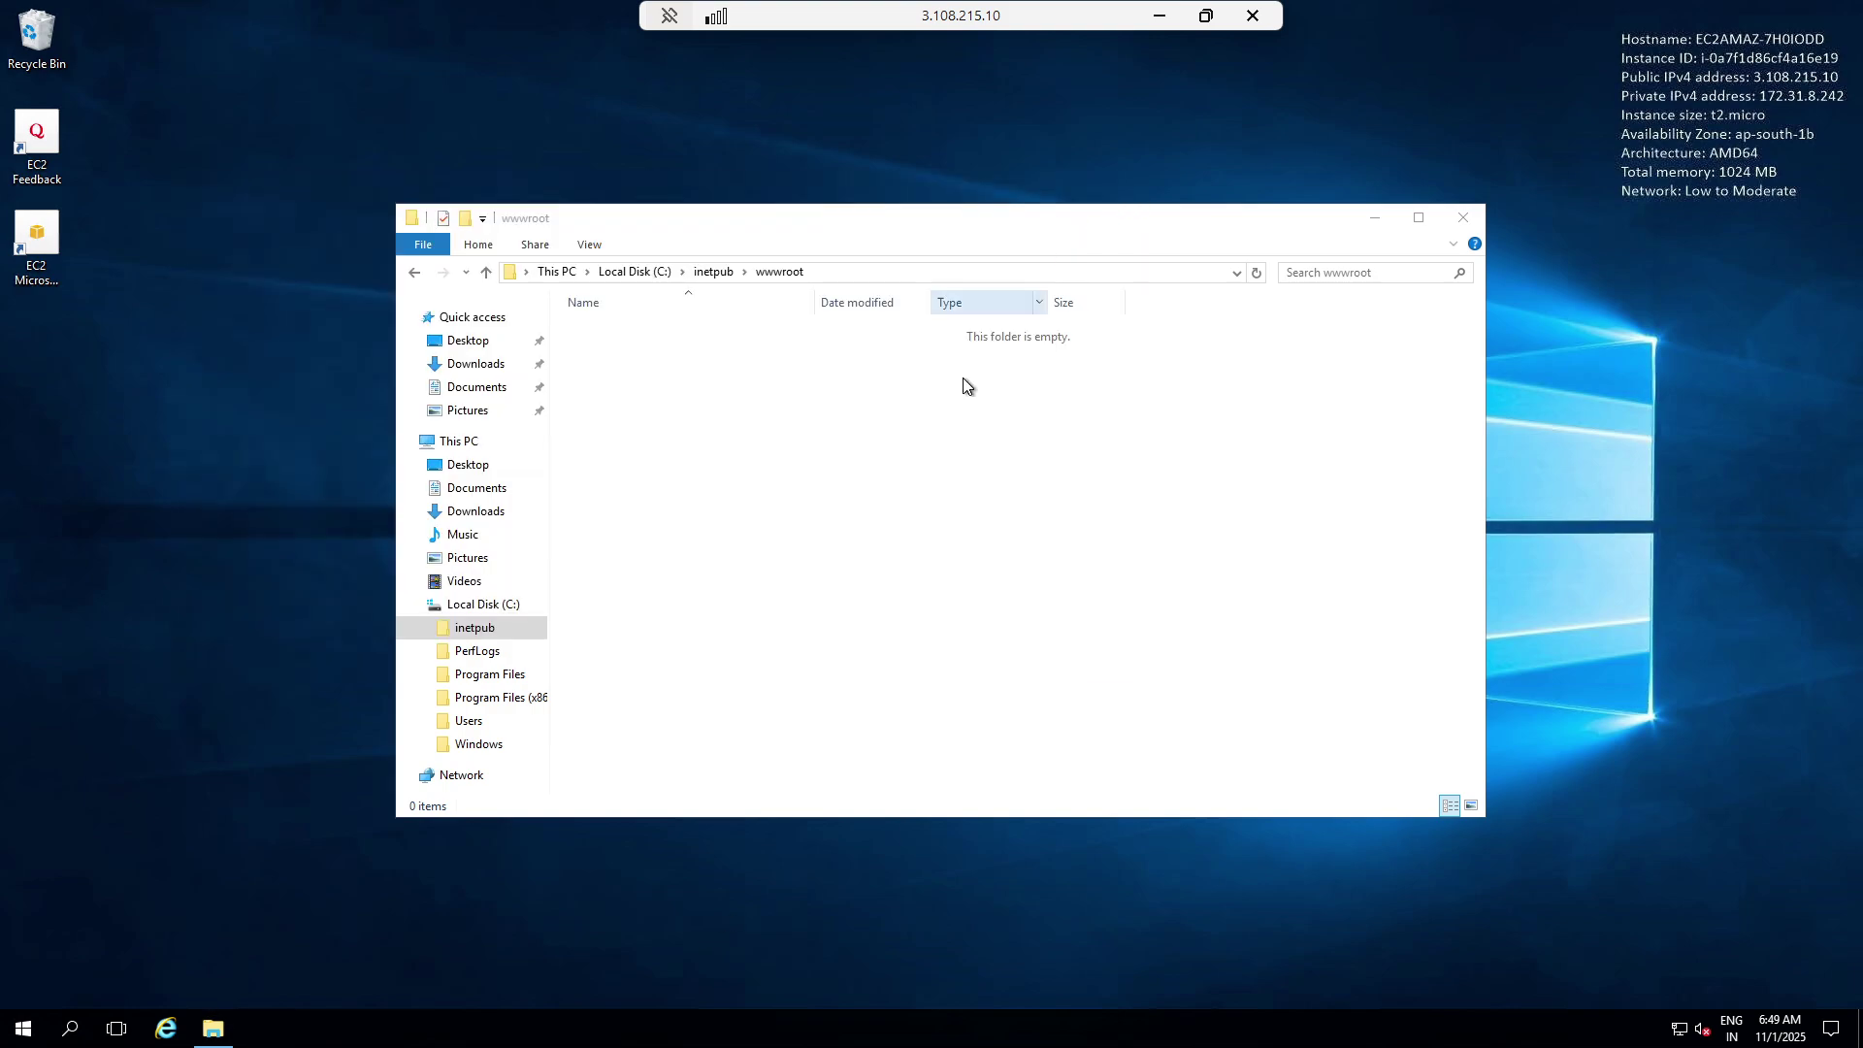
right_click(888, 441)
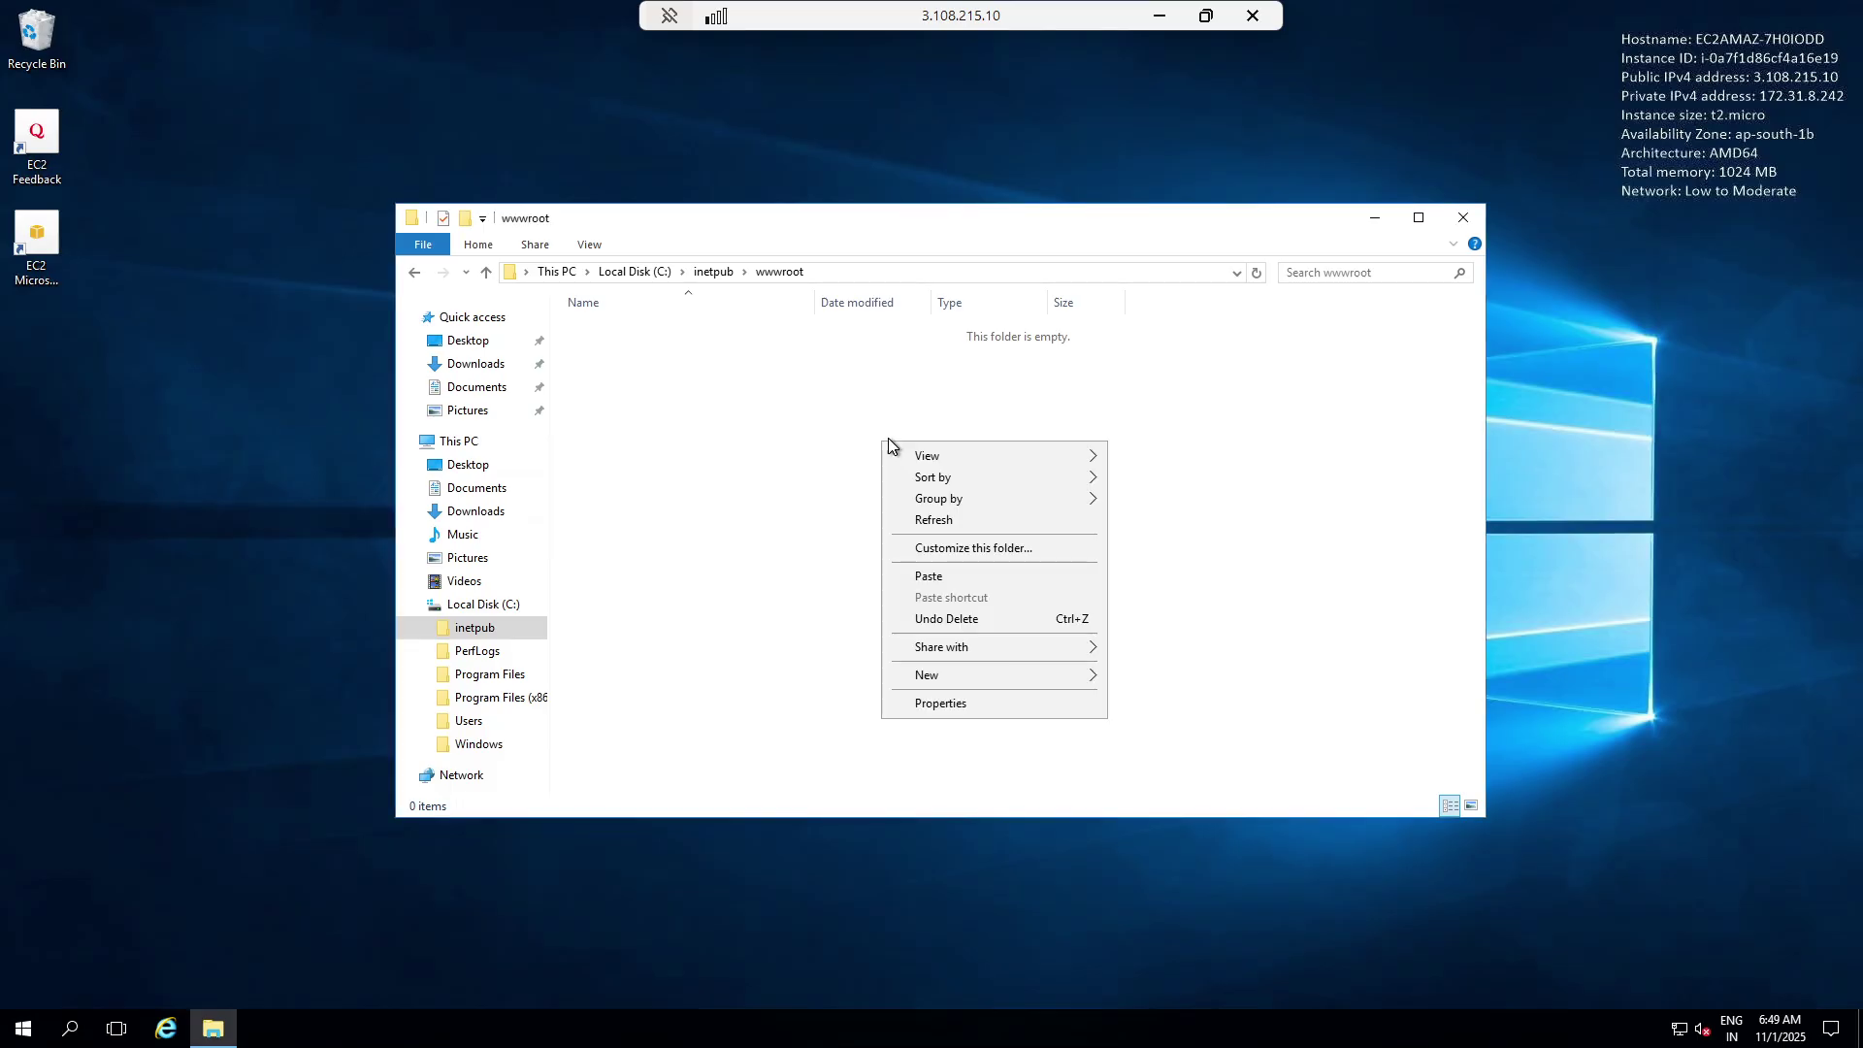
click(951, 576)
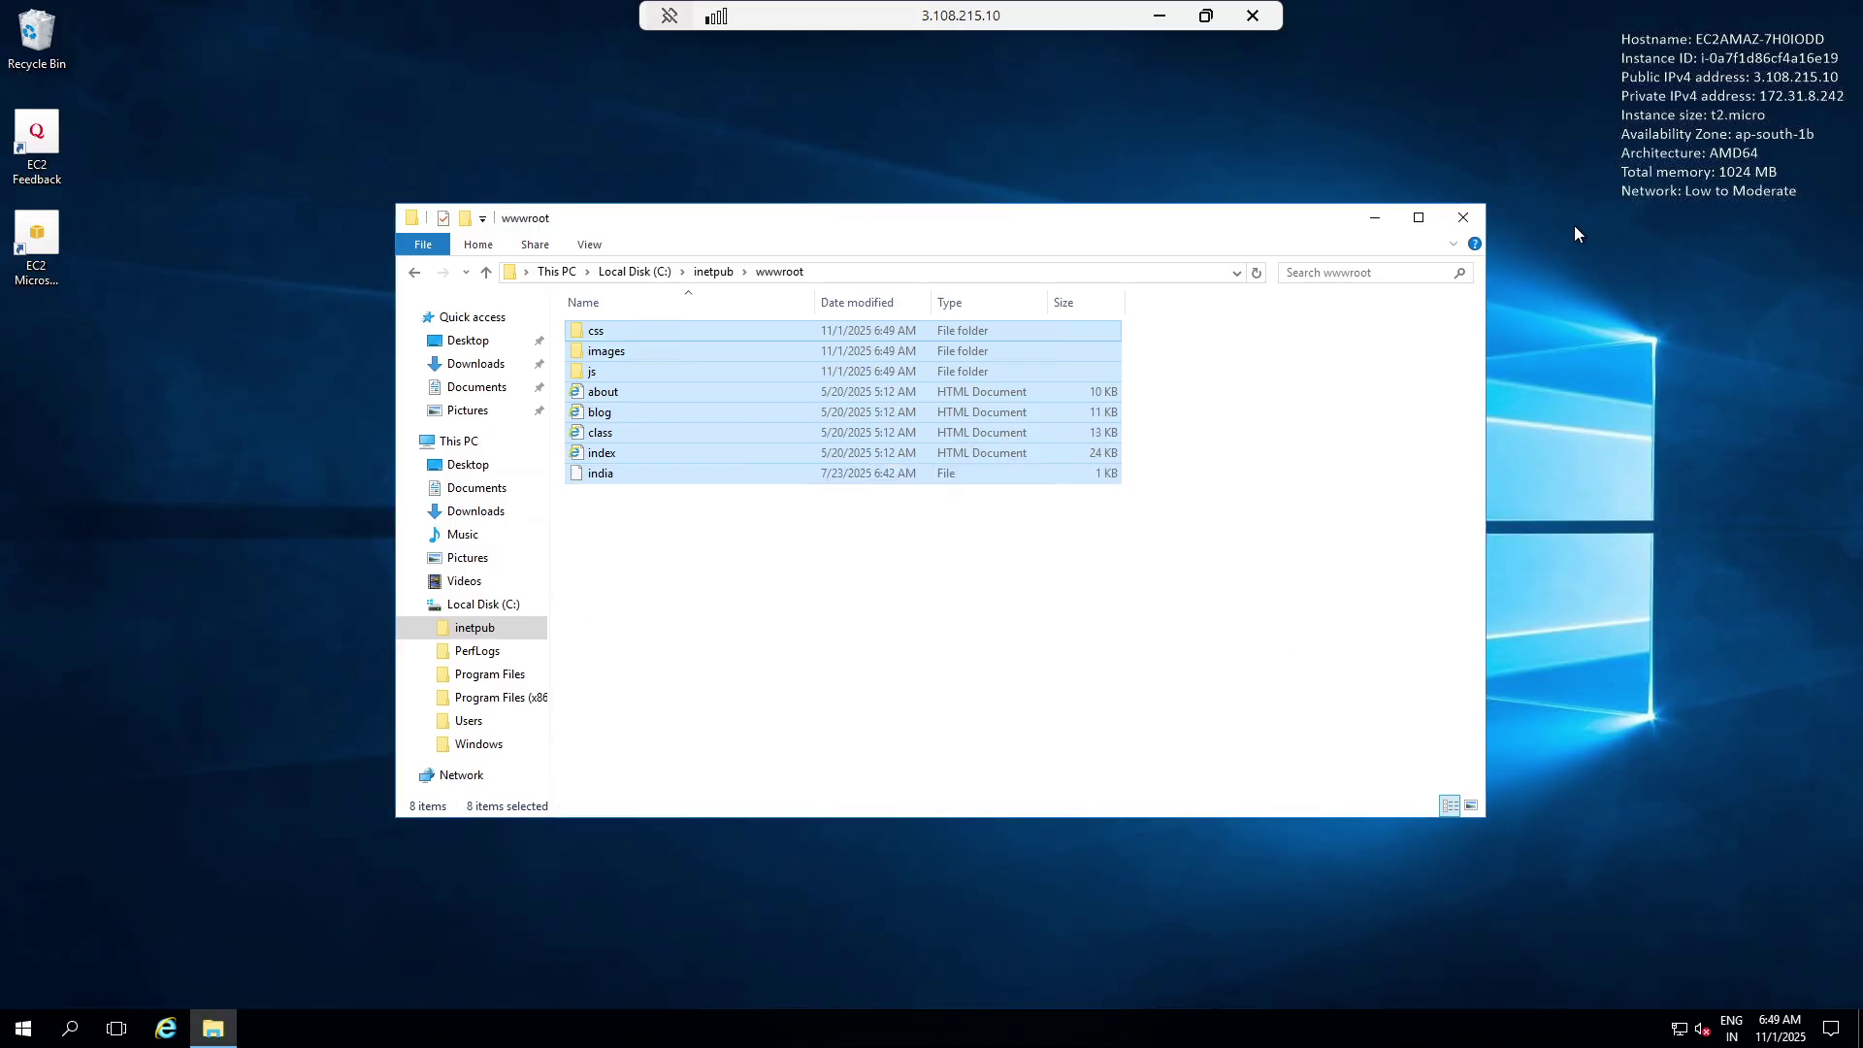
Step: Disconnect the Remote Desktop session and return to the EC2 Instances console
click(1252, 15)
click(992, 555)
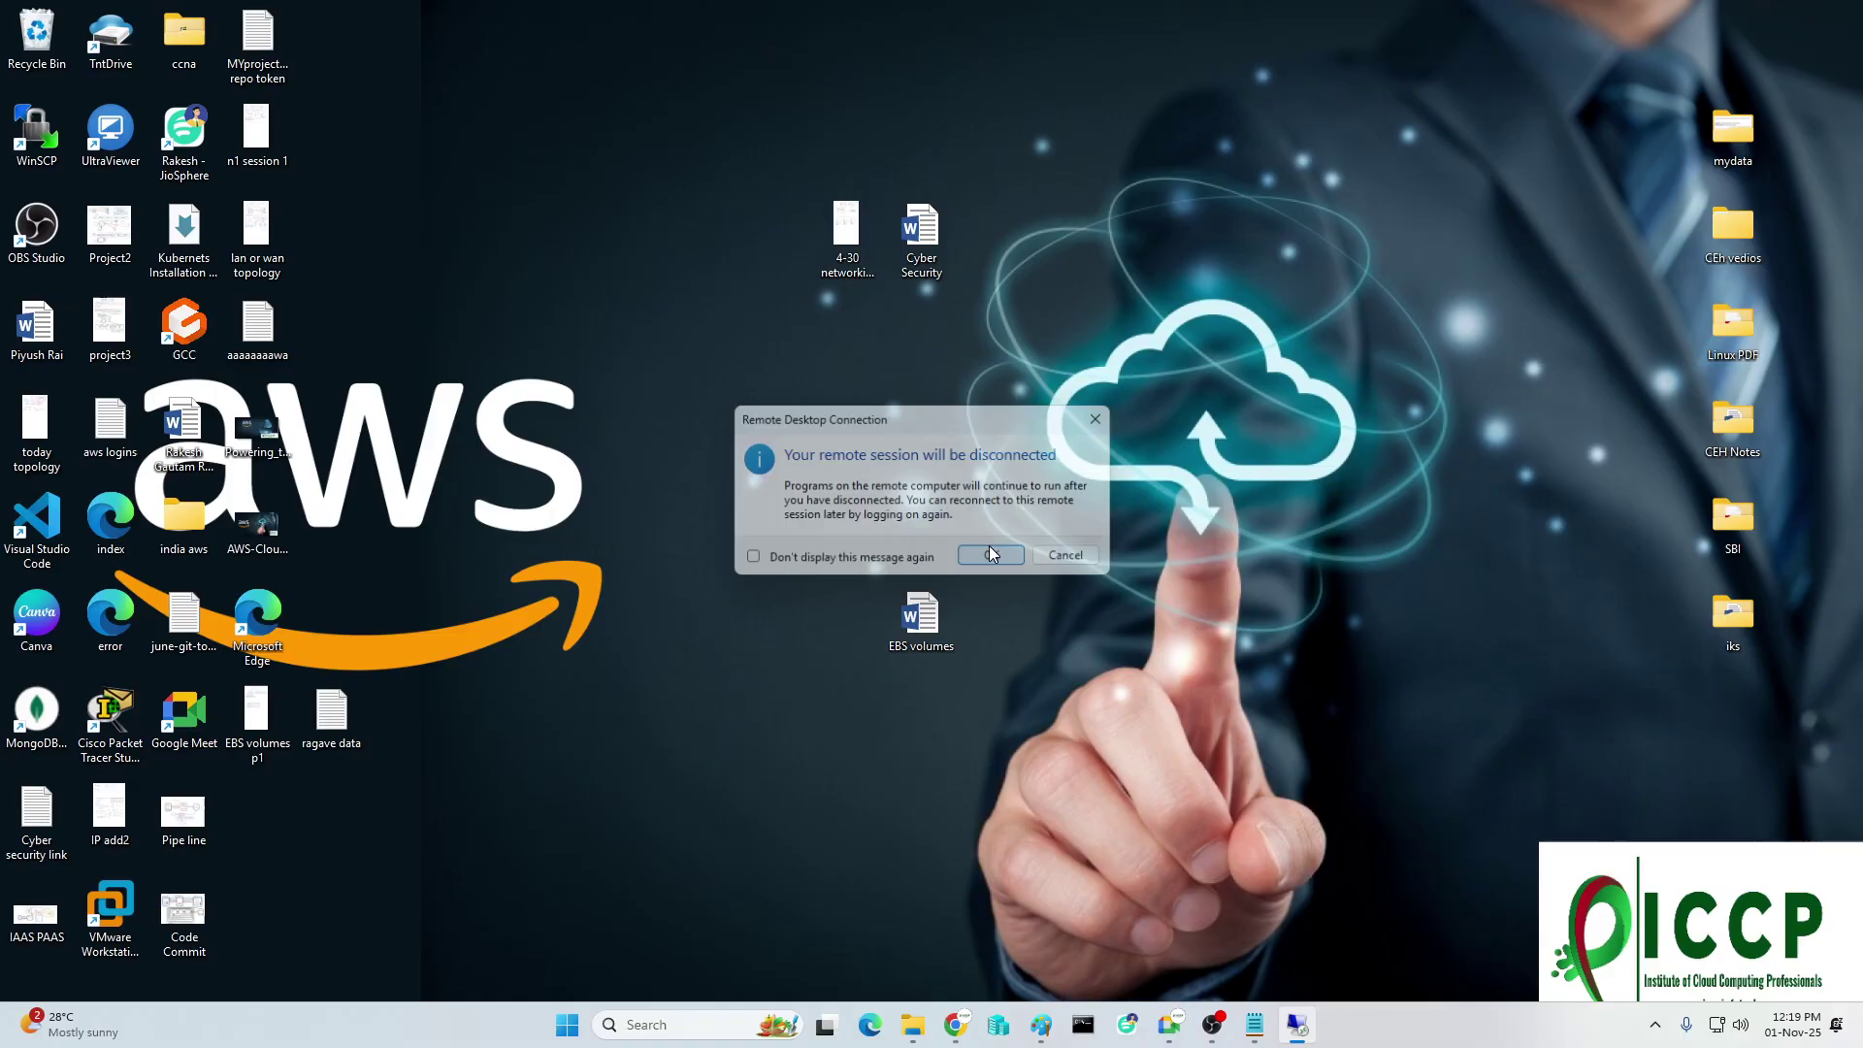
click(975, 1025)
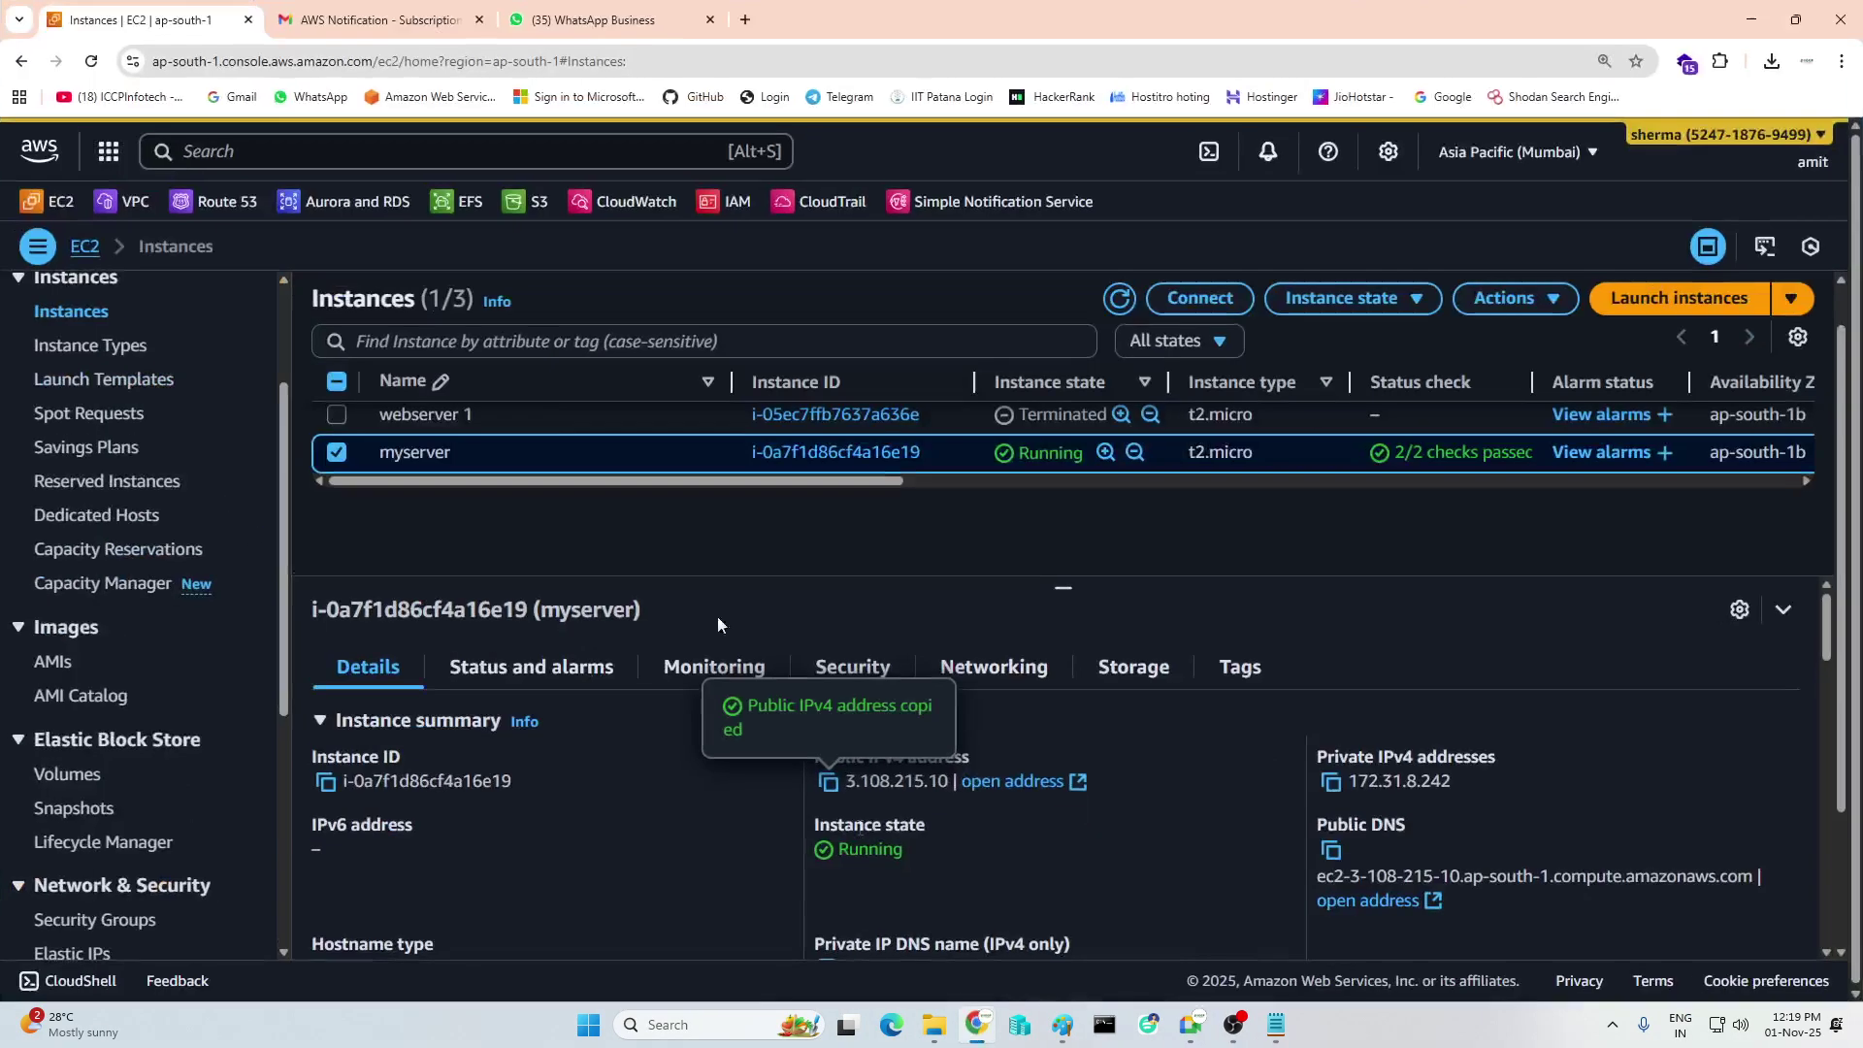
Step: Create an AMI named amazon-ami from the myserver instance, snapshotting its 30 GiB volume
click(1535, 307)
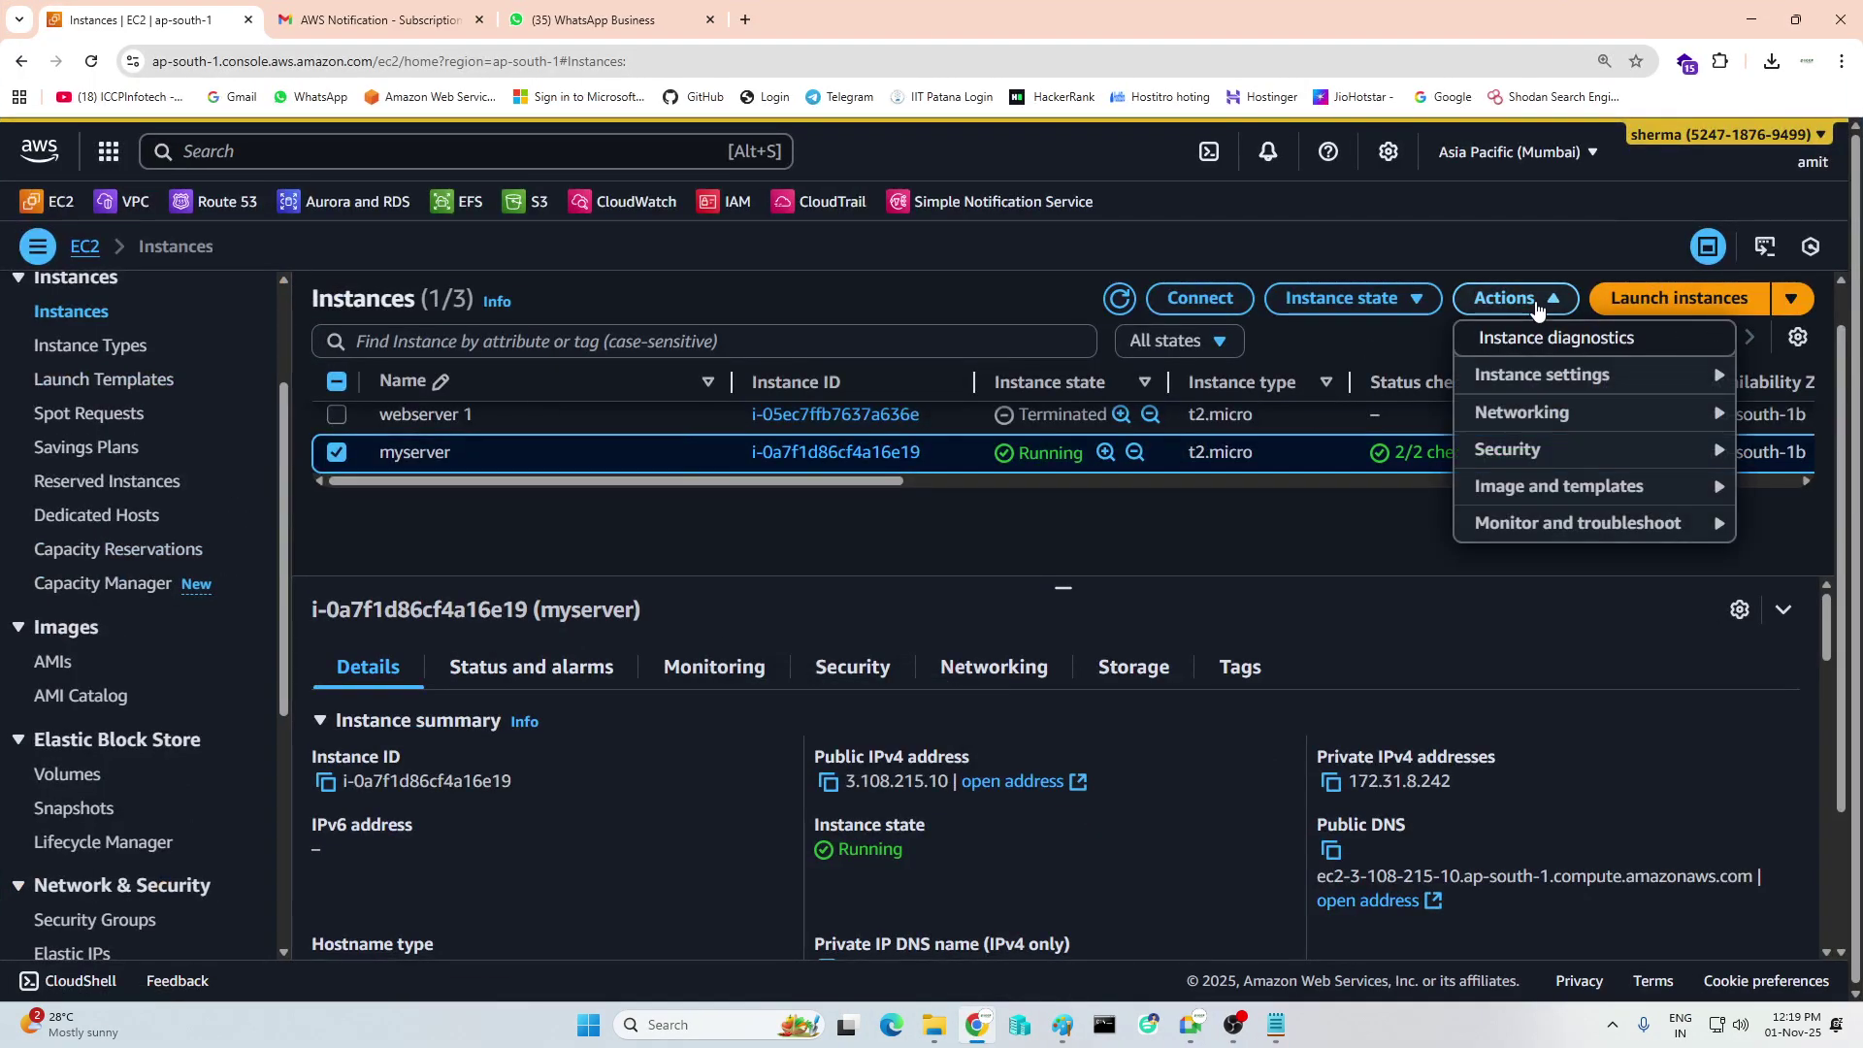
click(1528, 487)
click(1259, 487)
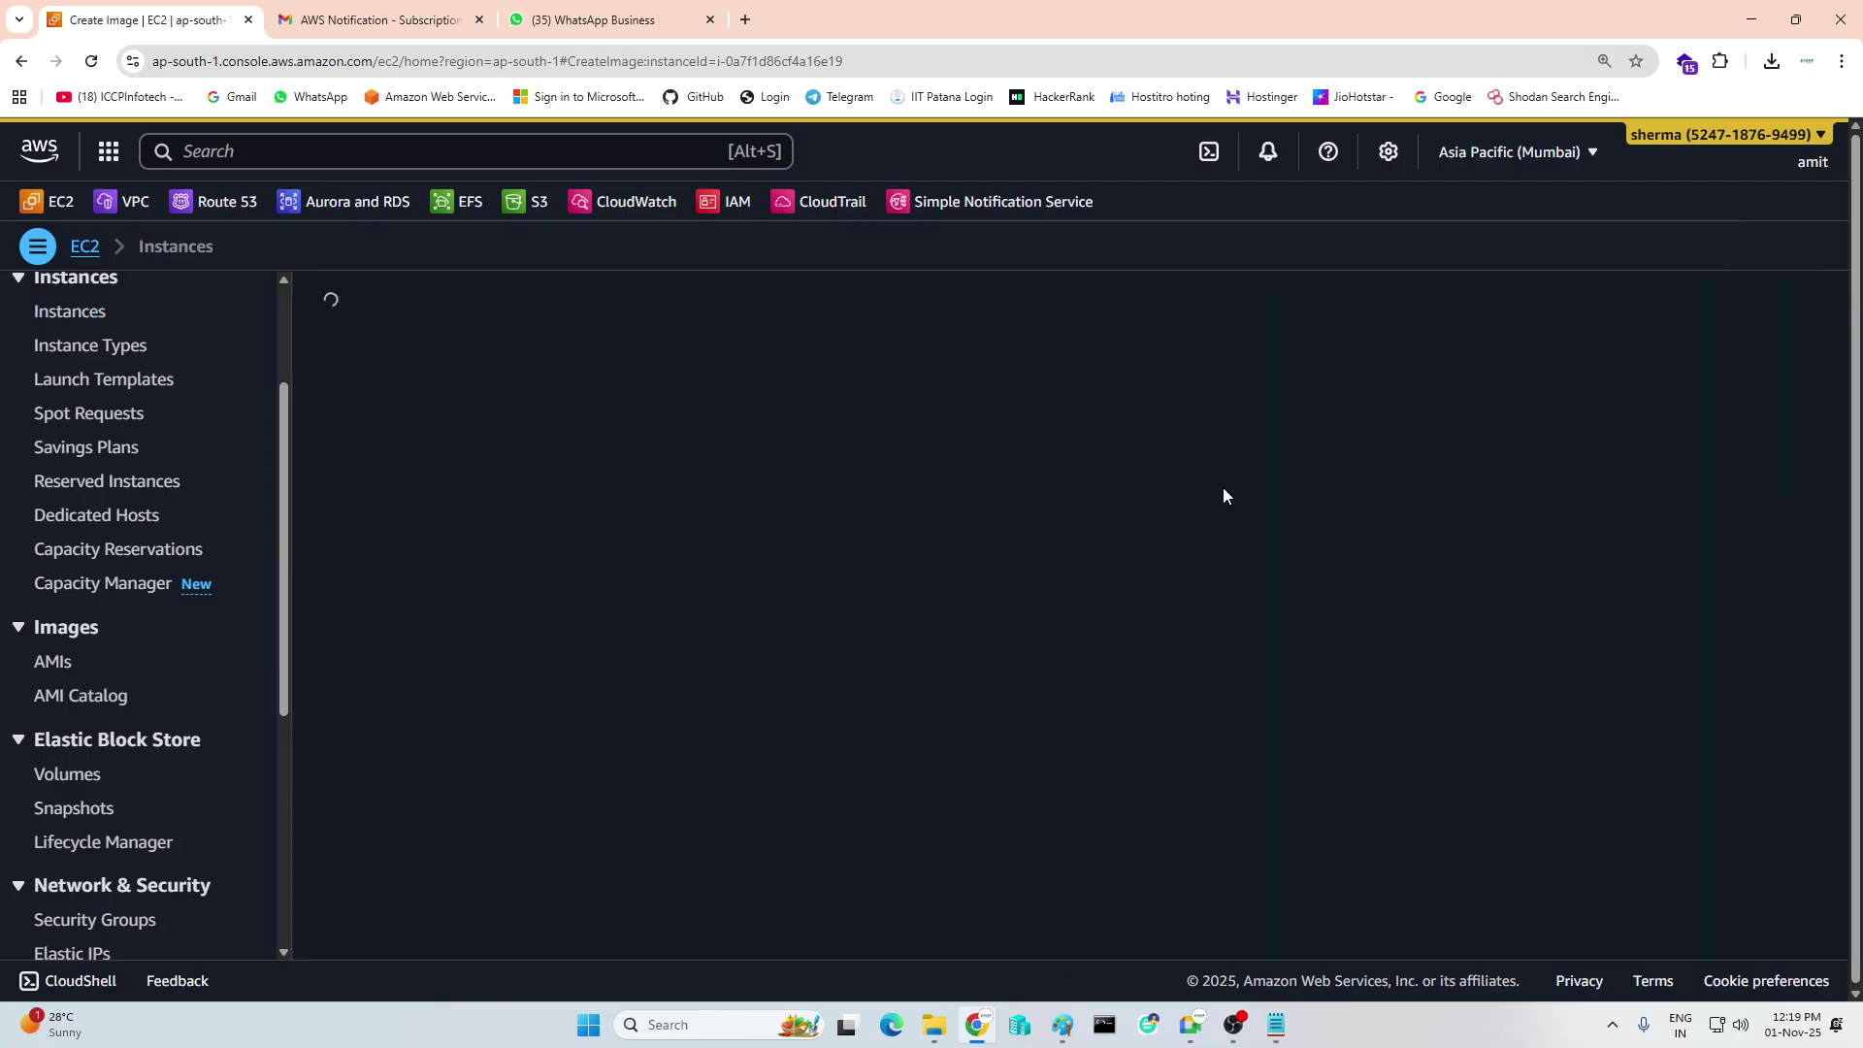
click(558, 551)
text(amazon-ami)
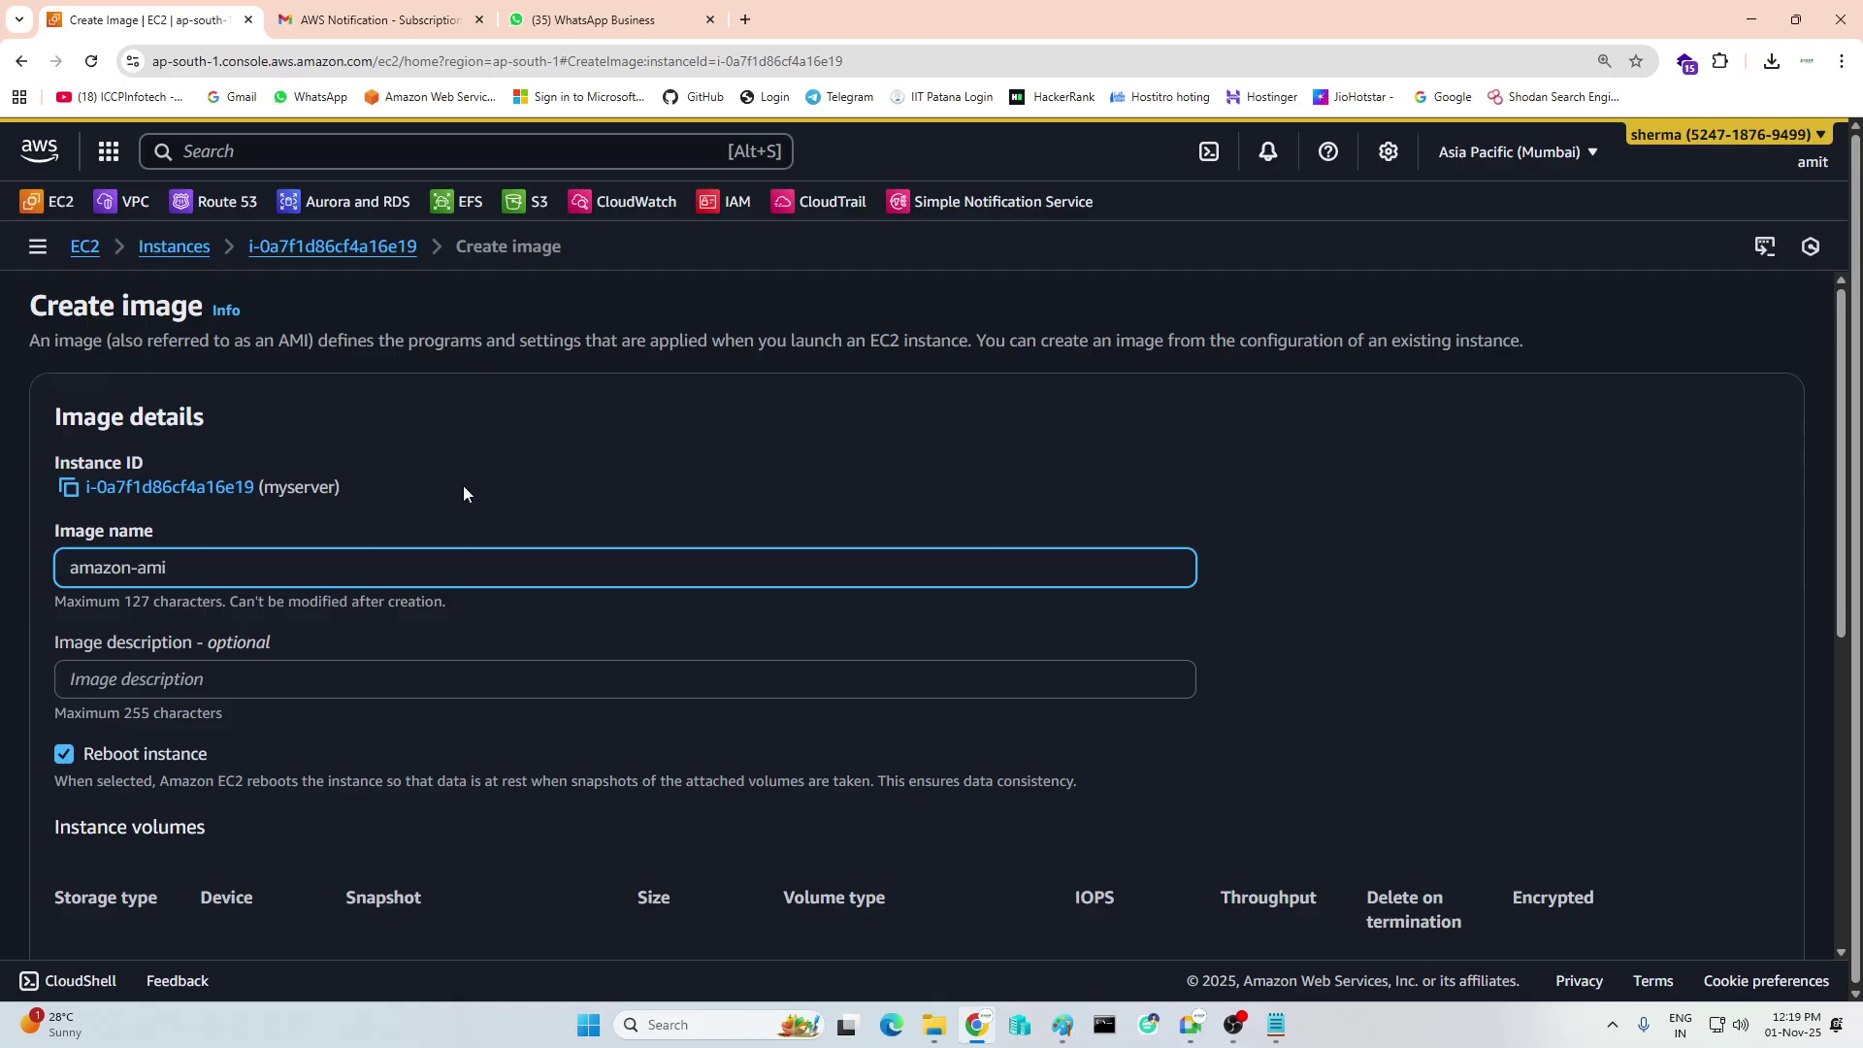
scroll(407, 578, down, 6)
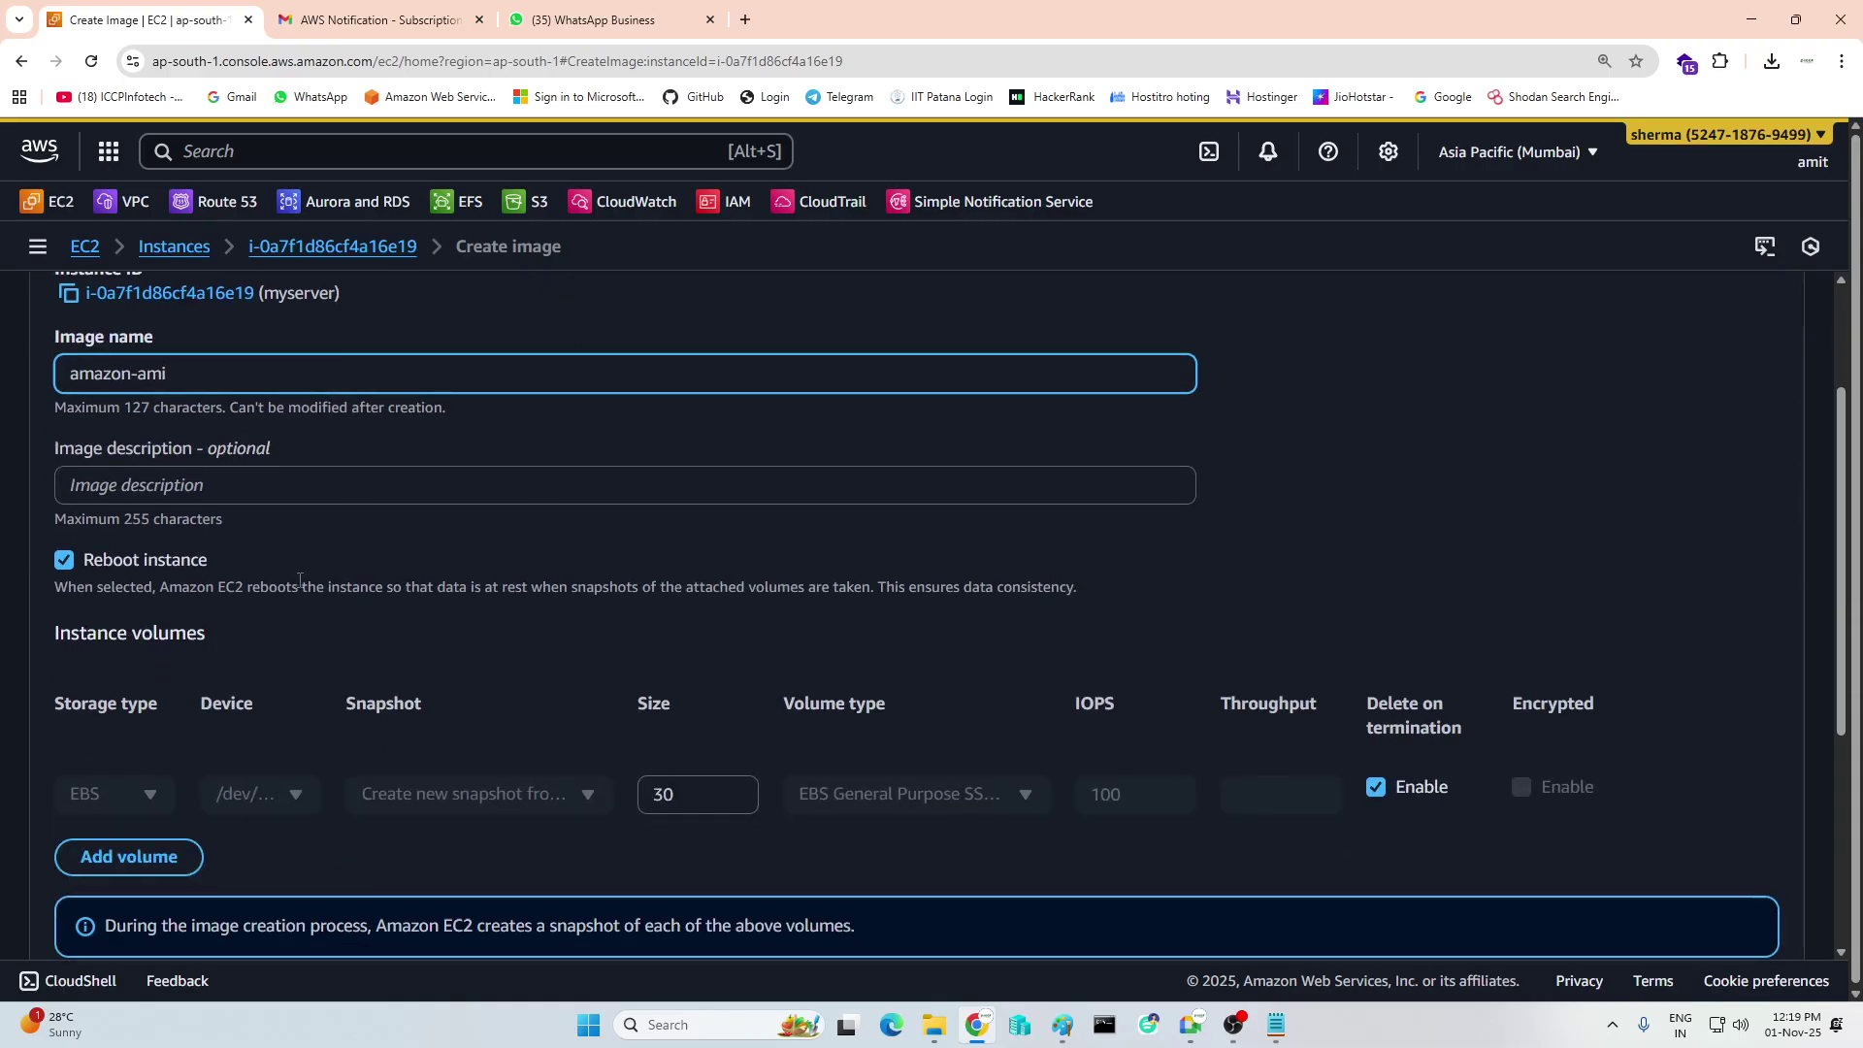
scroll(375, 393, up, 5)
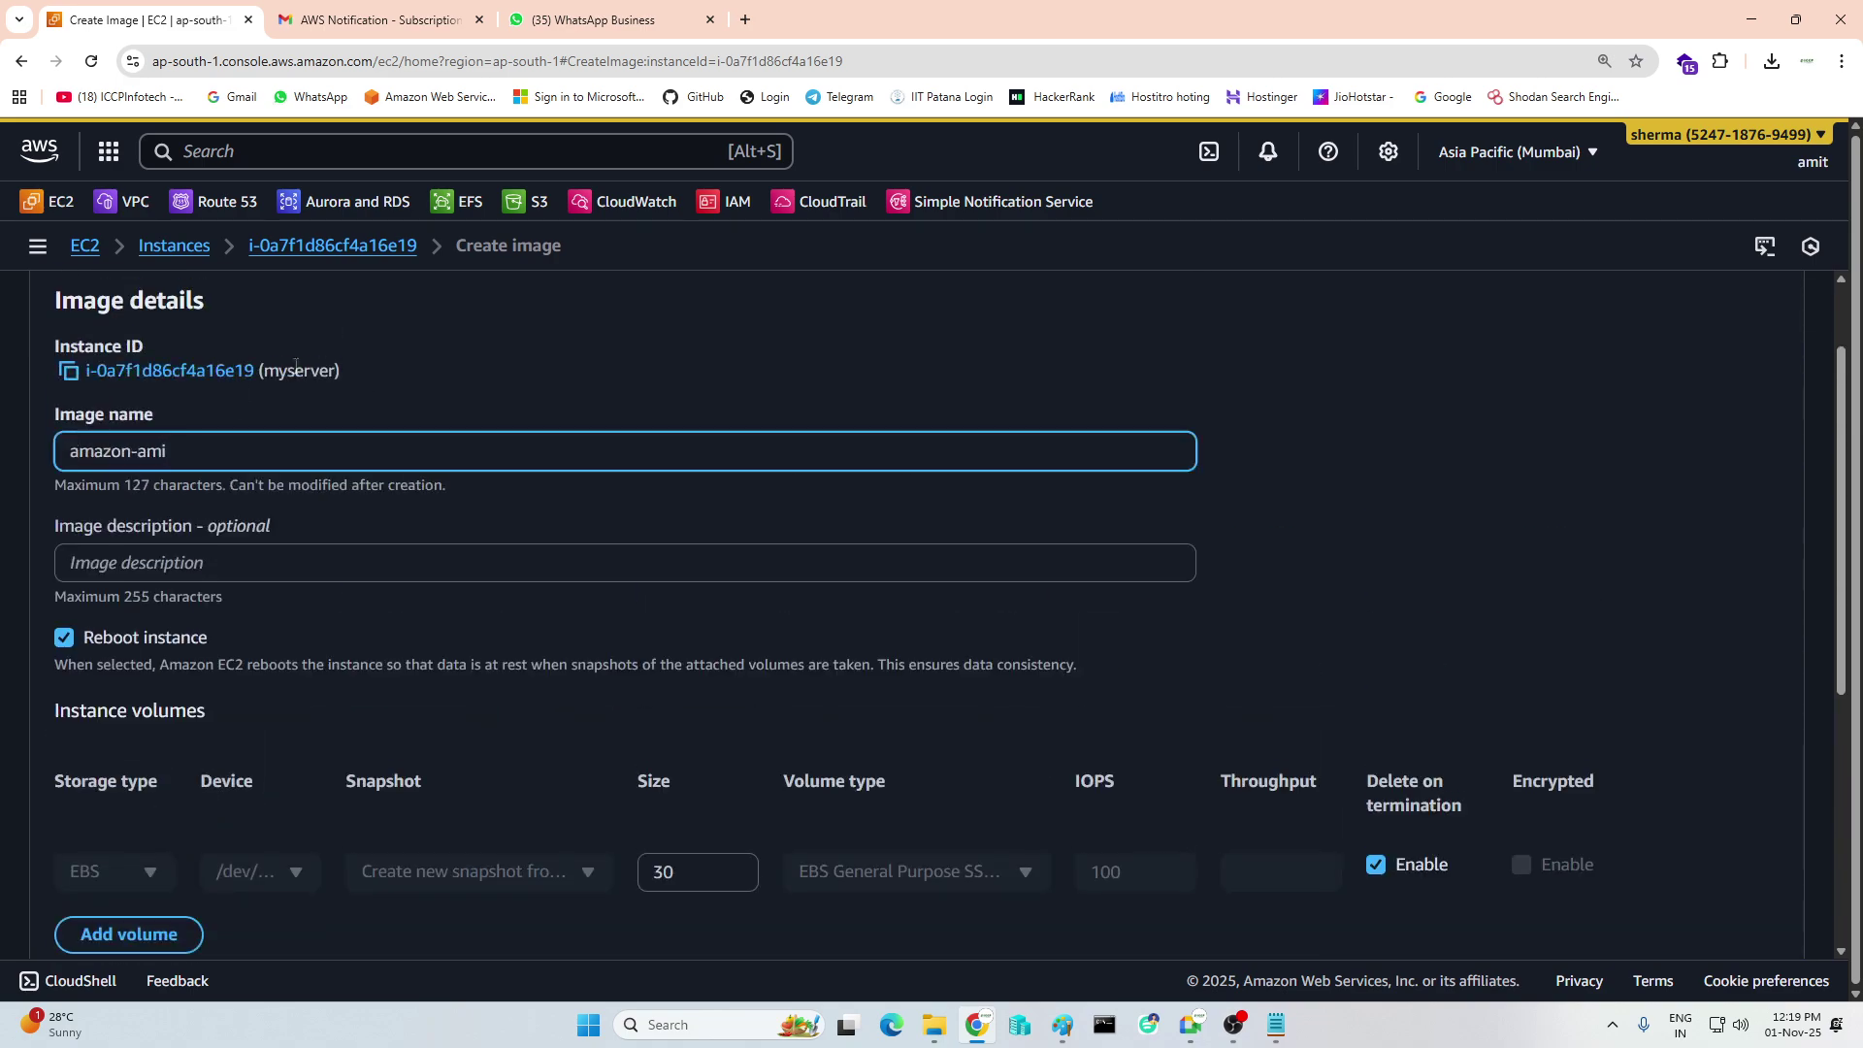
drag(169, 452, 19, 415)
key(ctrl+c)
scroll(1220, 701, down, 5)
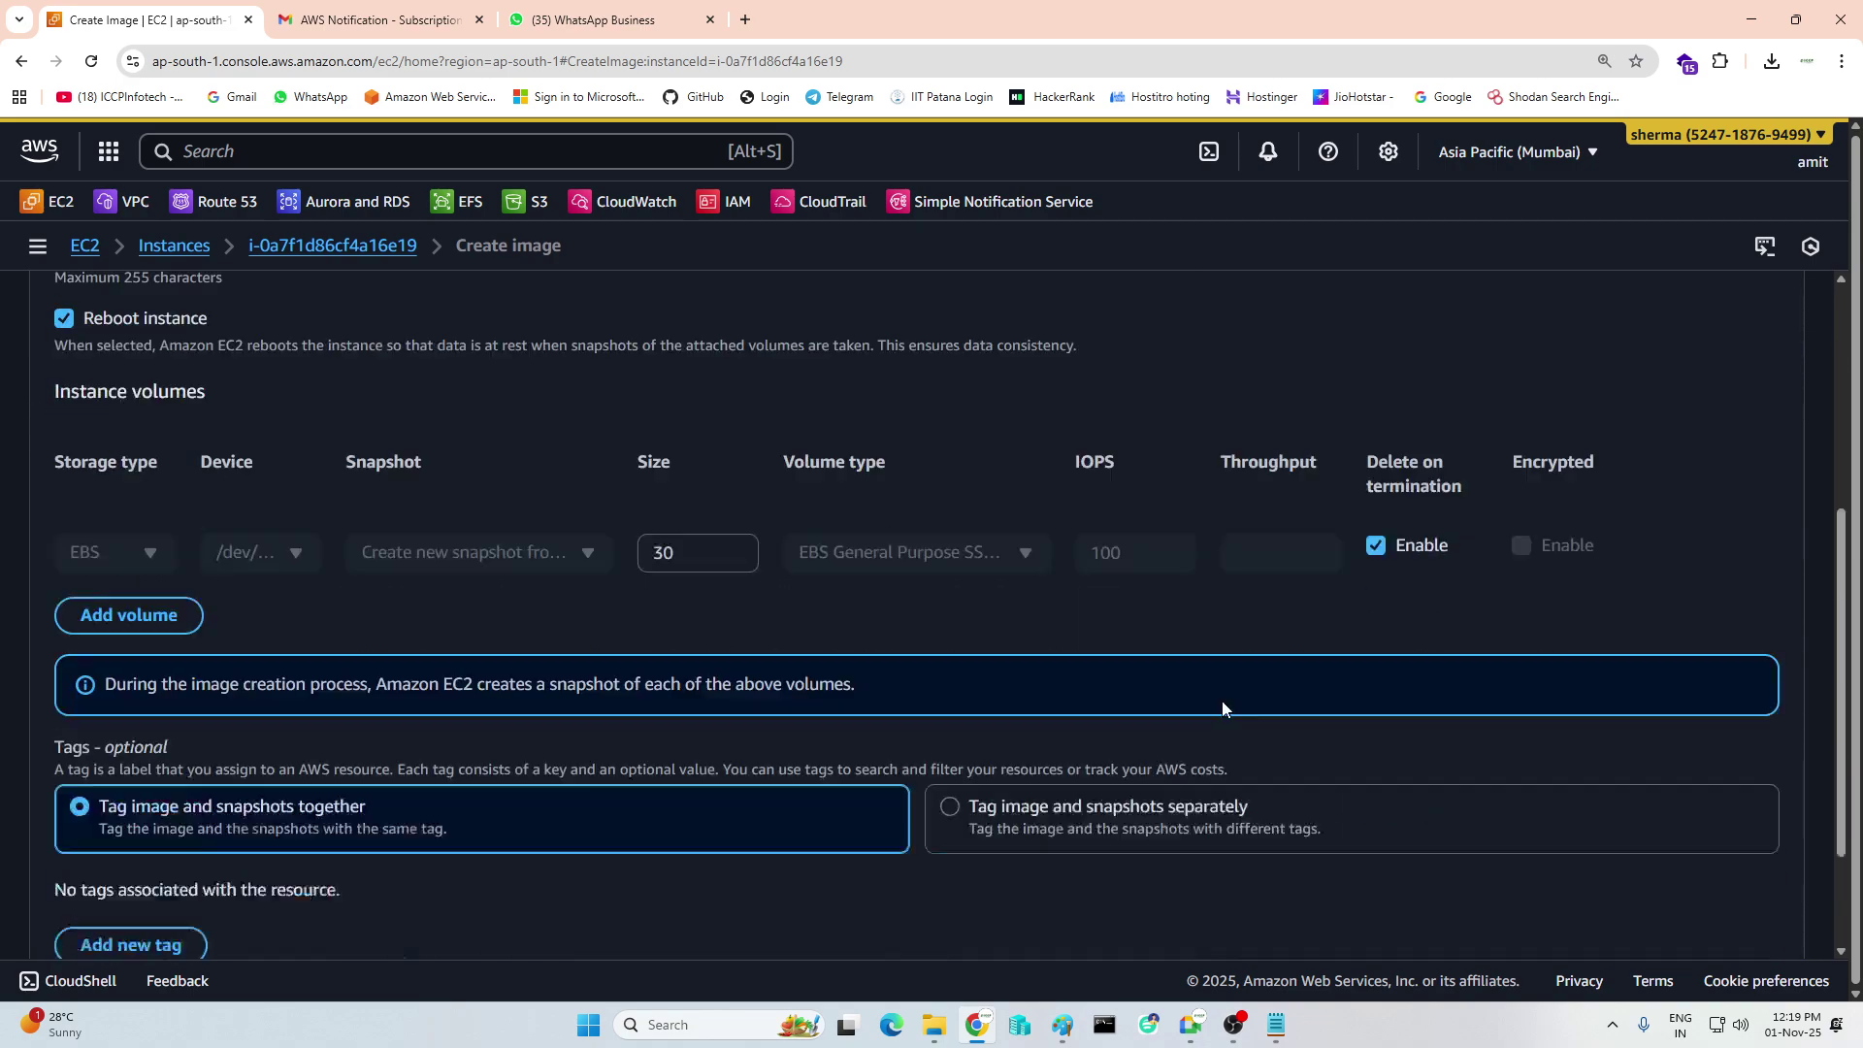
click(1748, 874)
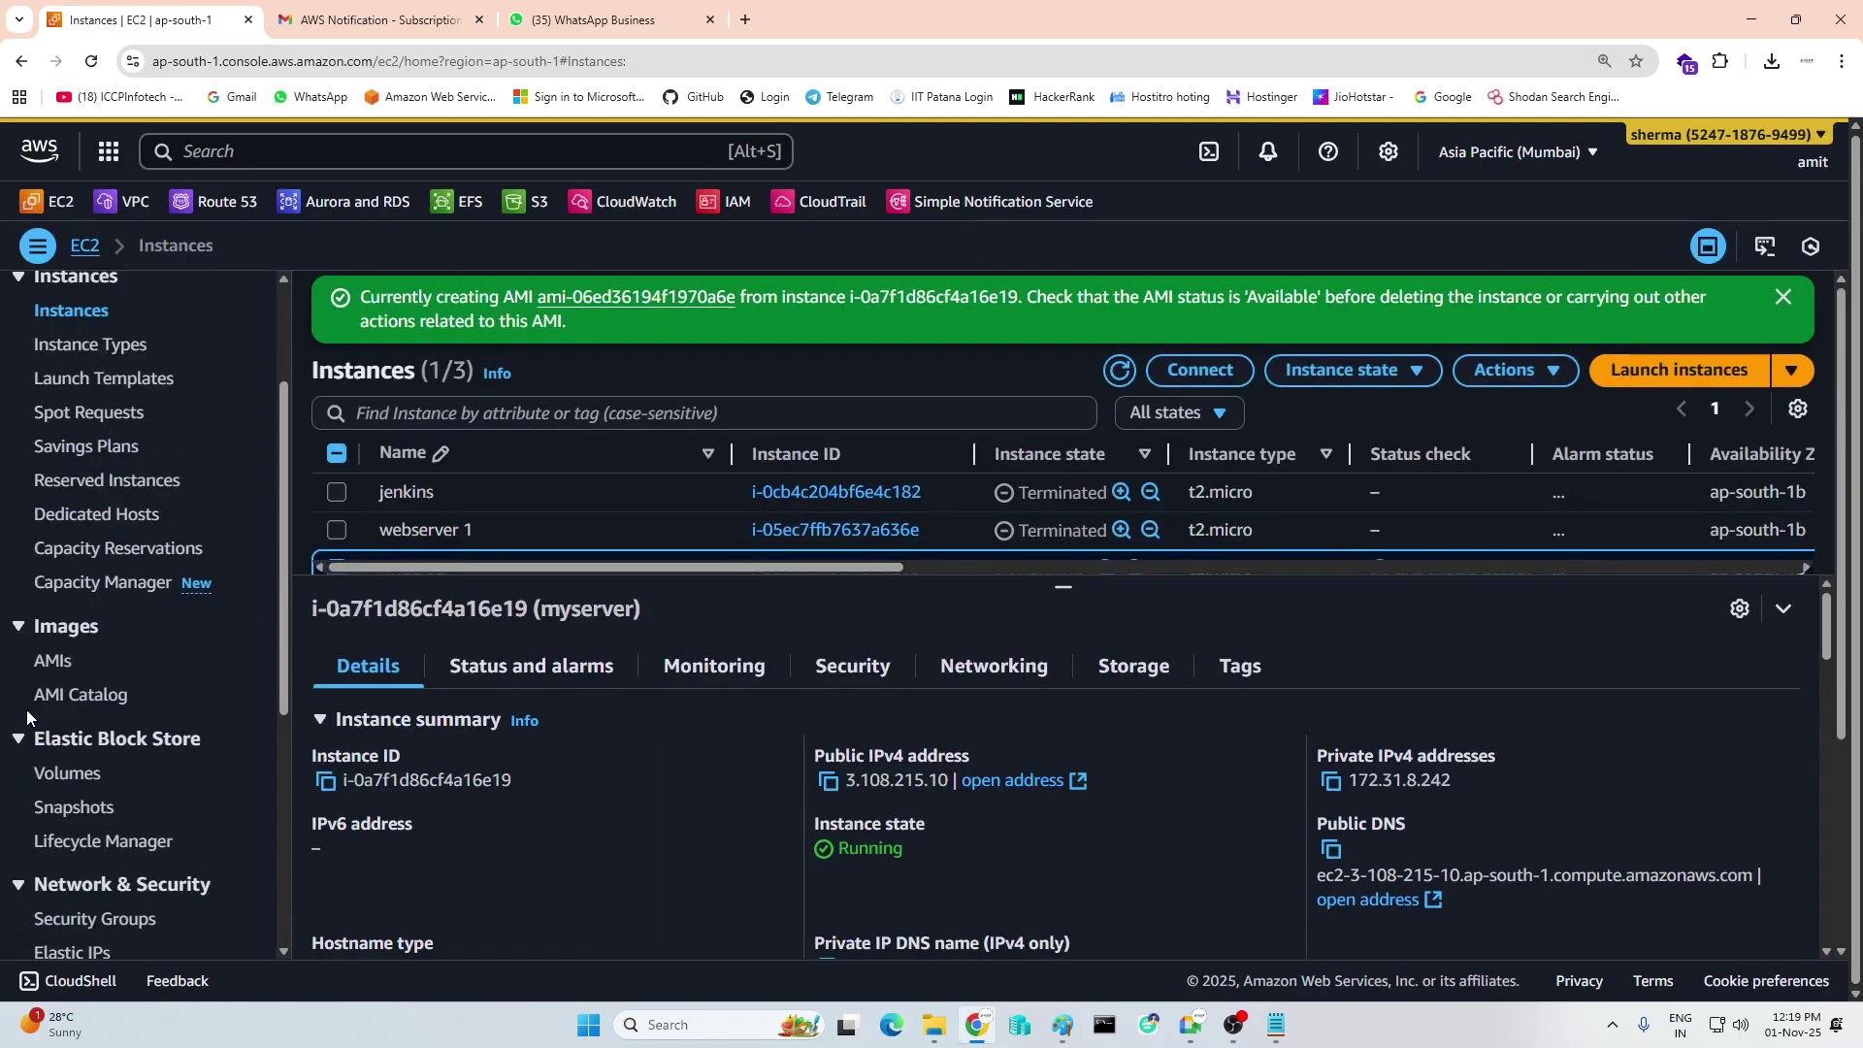
Step: In the AMIs list, set the new image's Name to amazon-ami
click(50, 662)
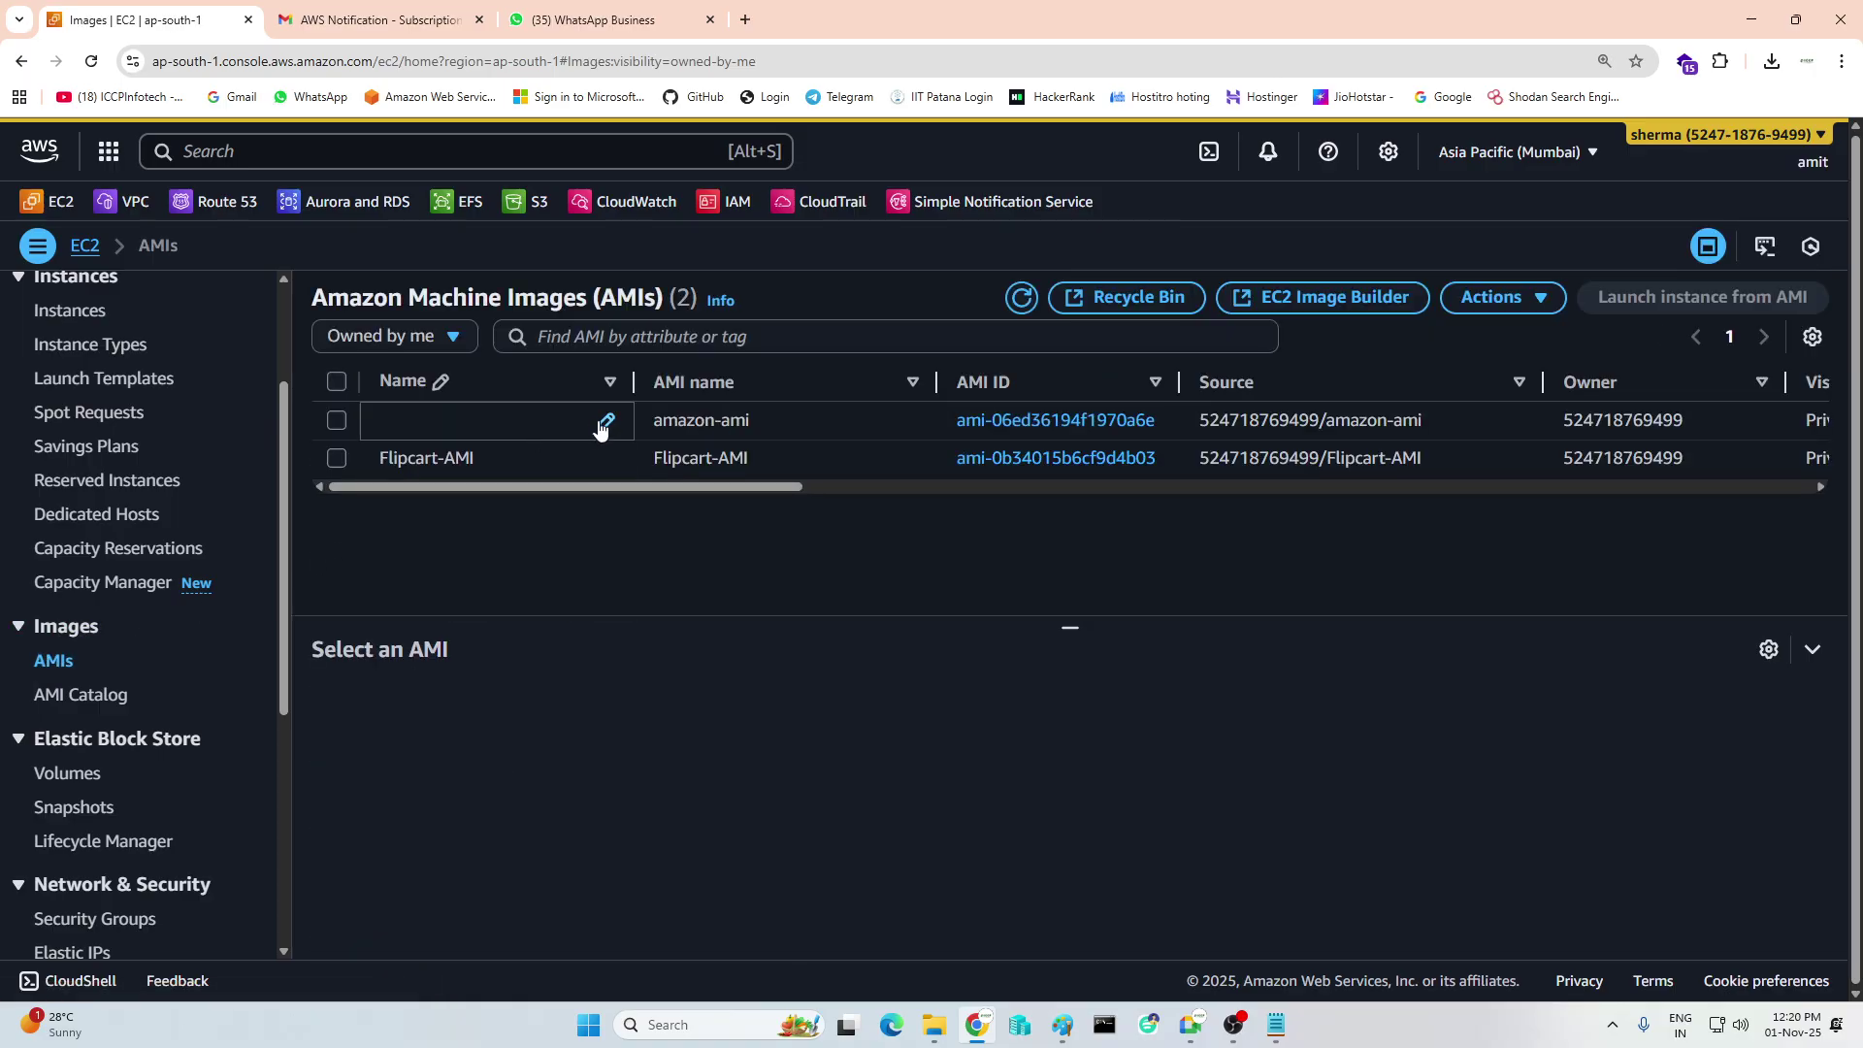
click(604, 424)
key(ctrl+v)
click(615, 420)
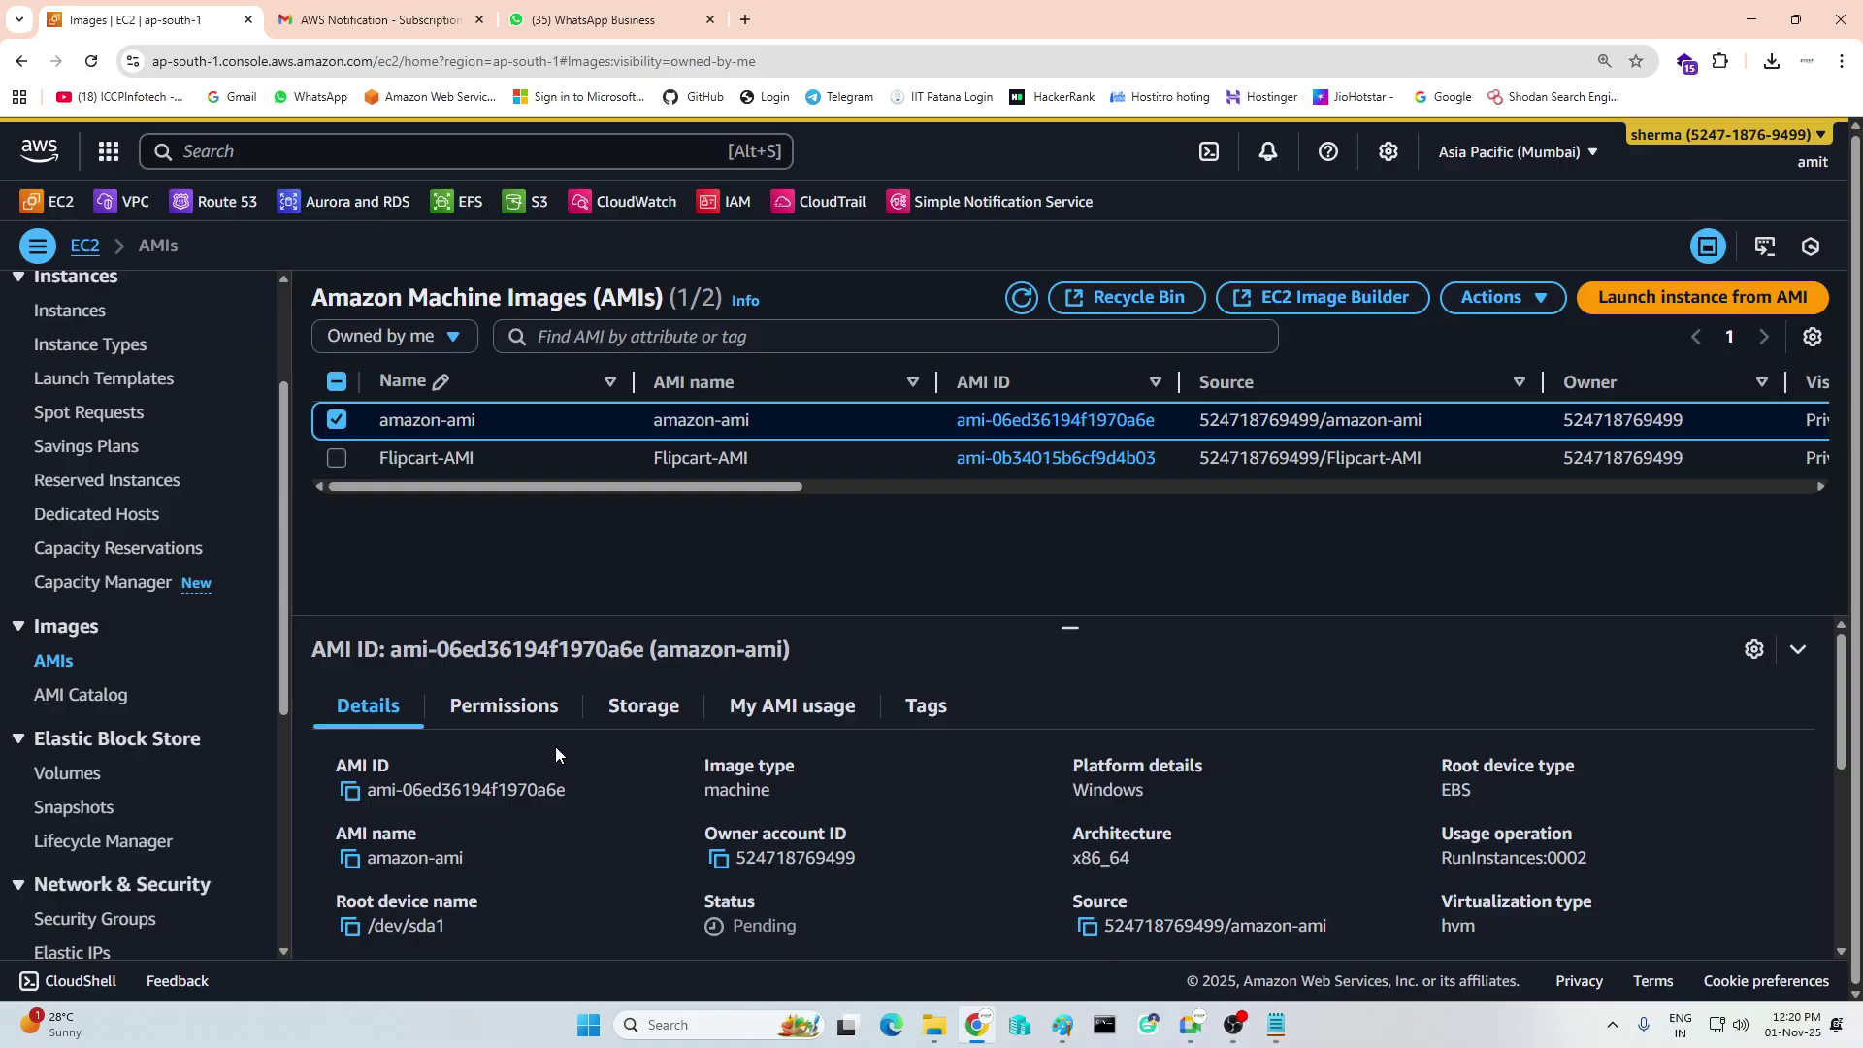
Step: Go to Launch Templates and start creating a new launch template
scroll(82, 365, up, 1)
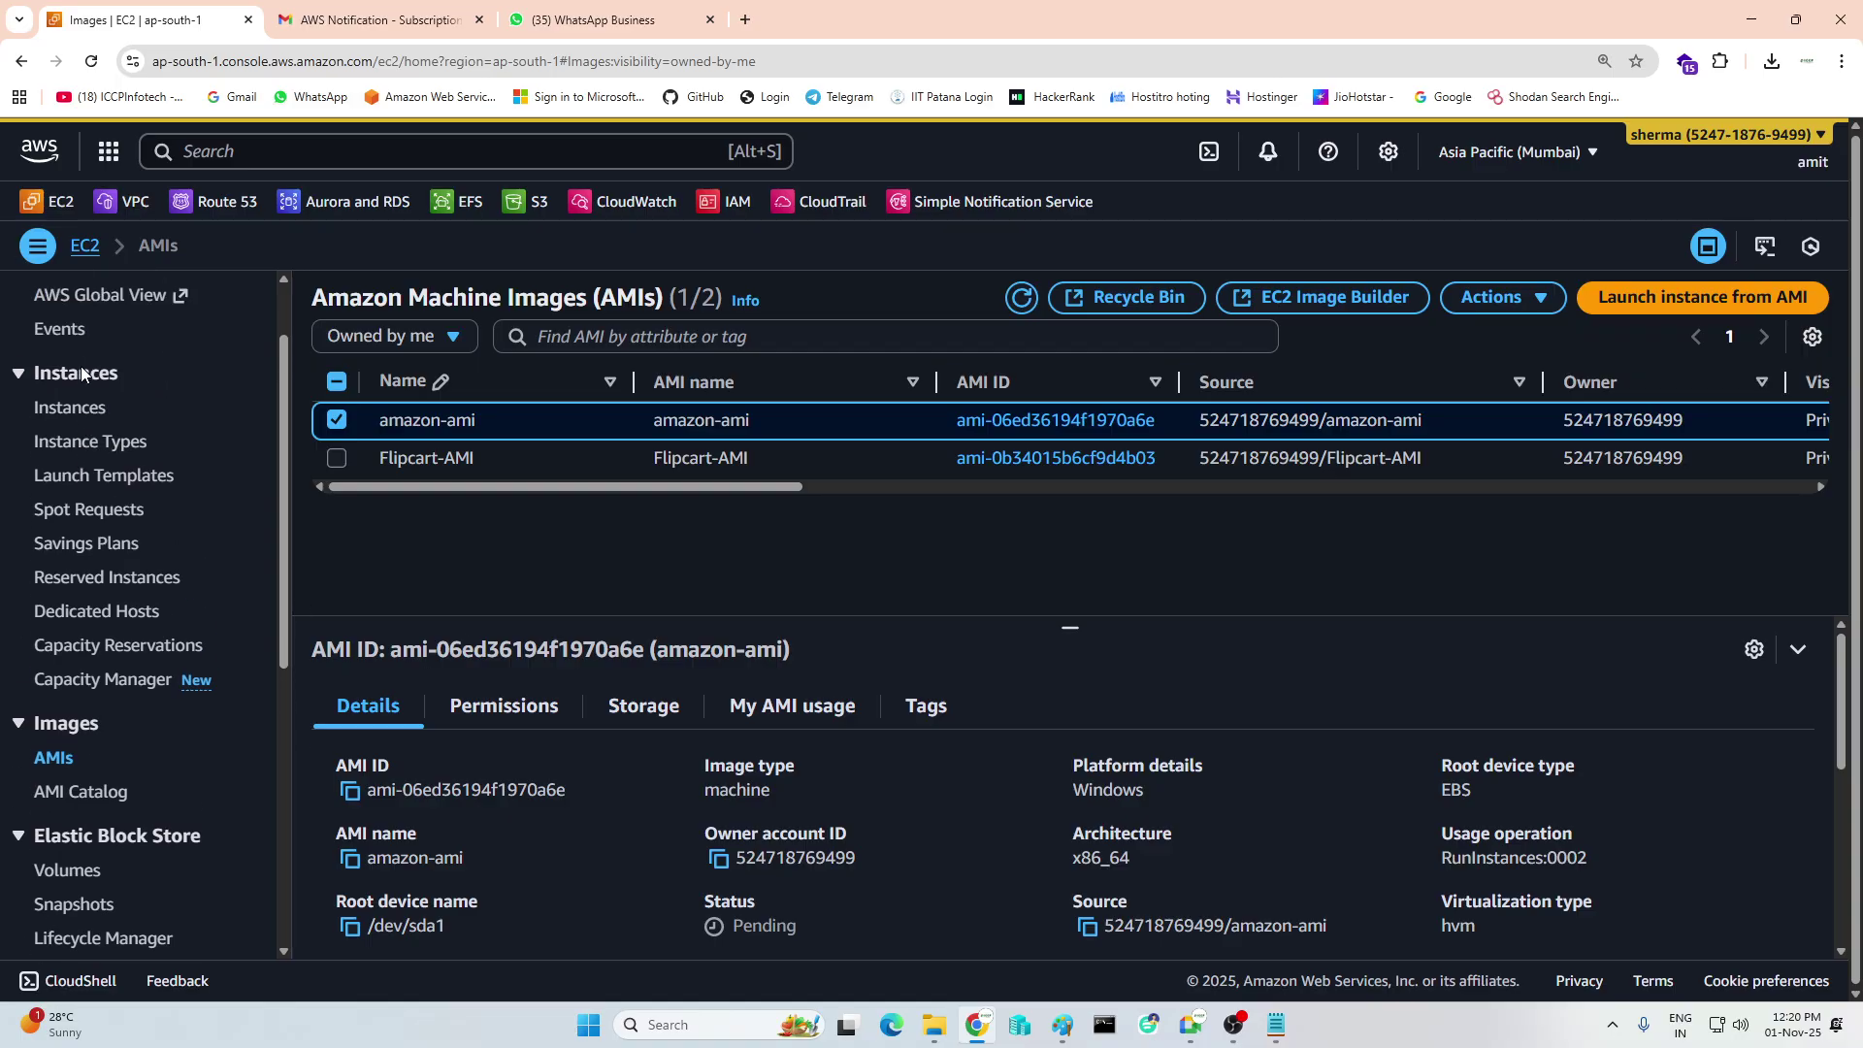
click(68, 480)
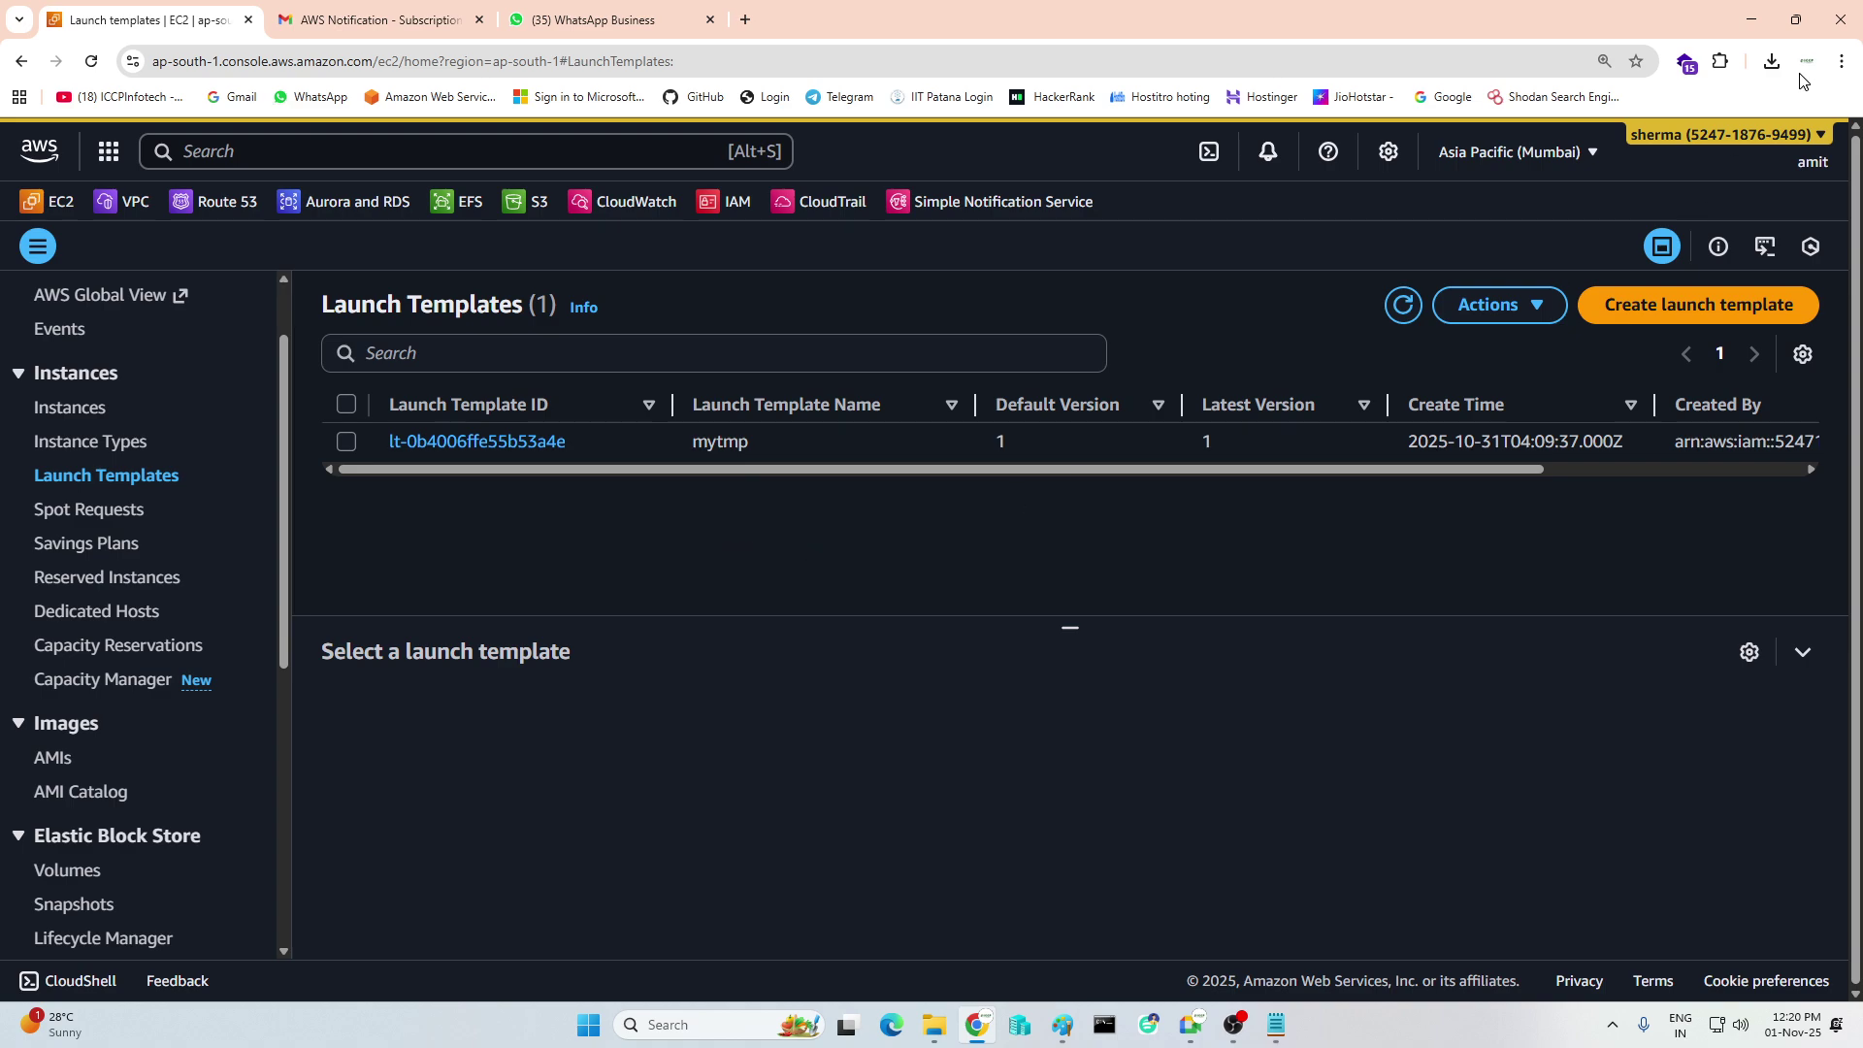
click(1689, 304)
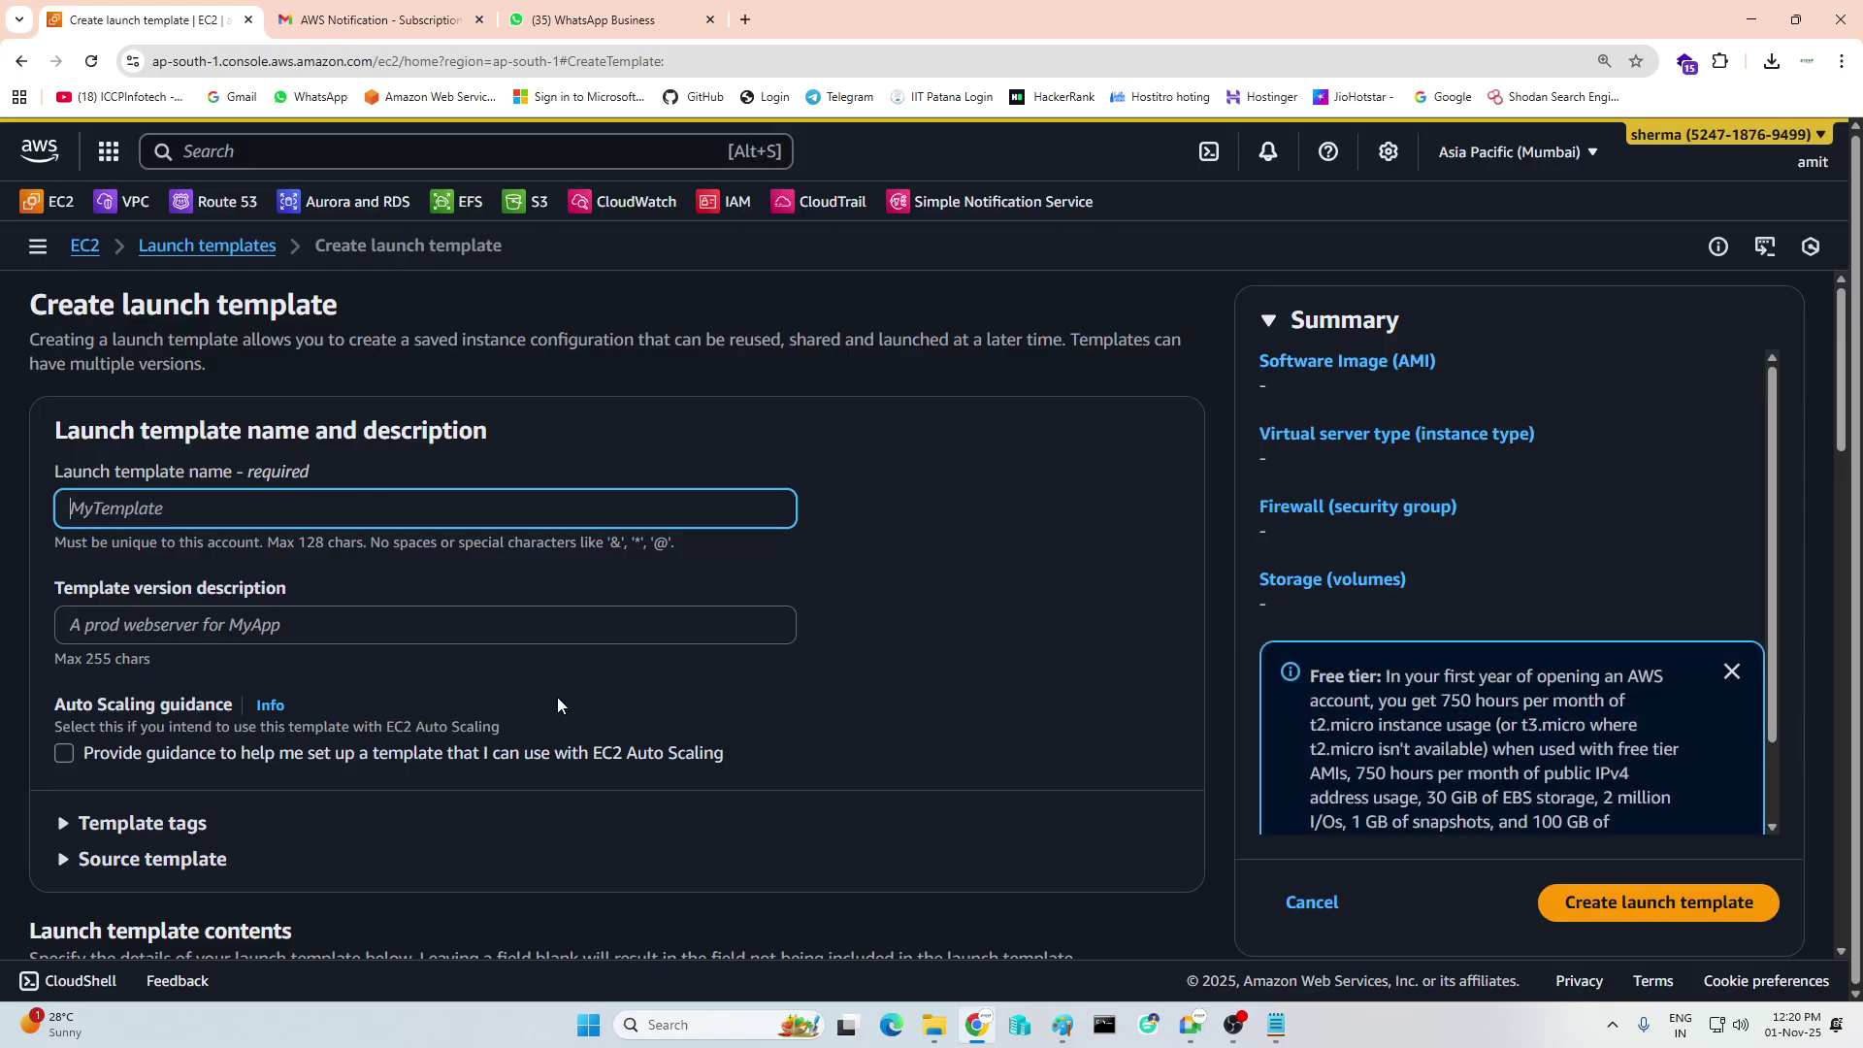
Step: Name the launch template Flipcart-Webapp and choose the owned AMI Flipcart-AMI
text(Flipcart-Webapp)
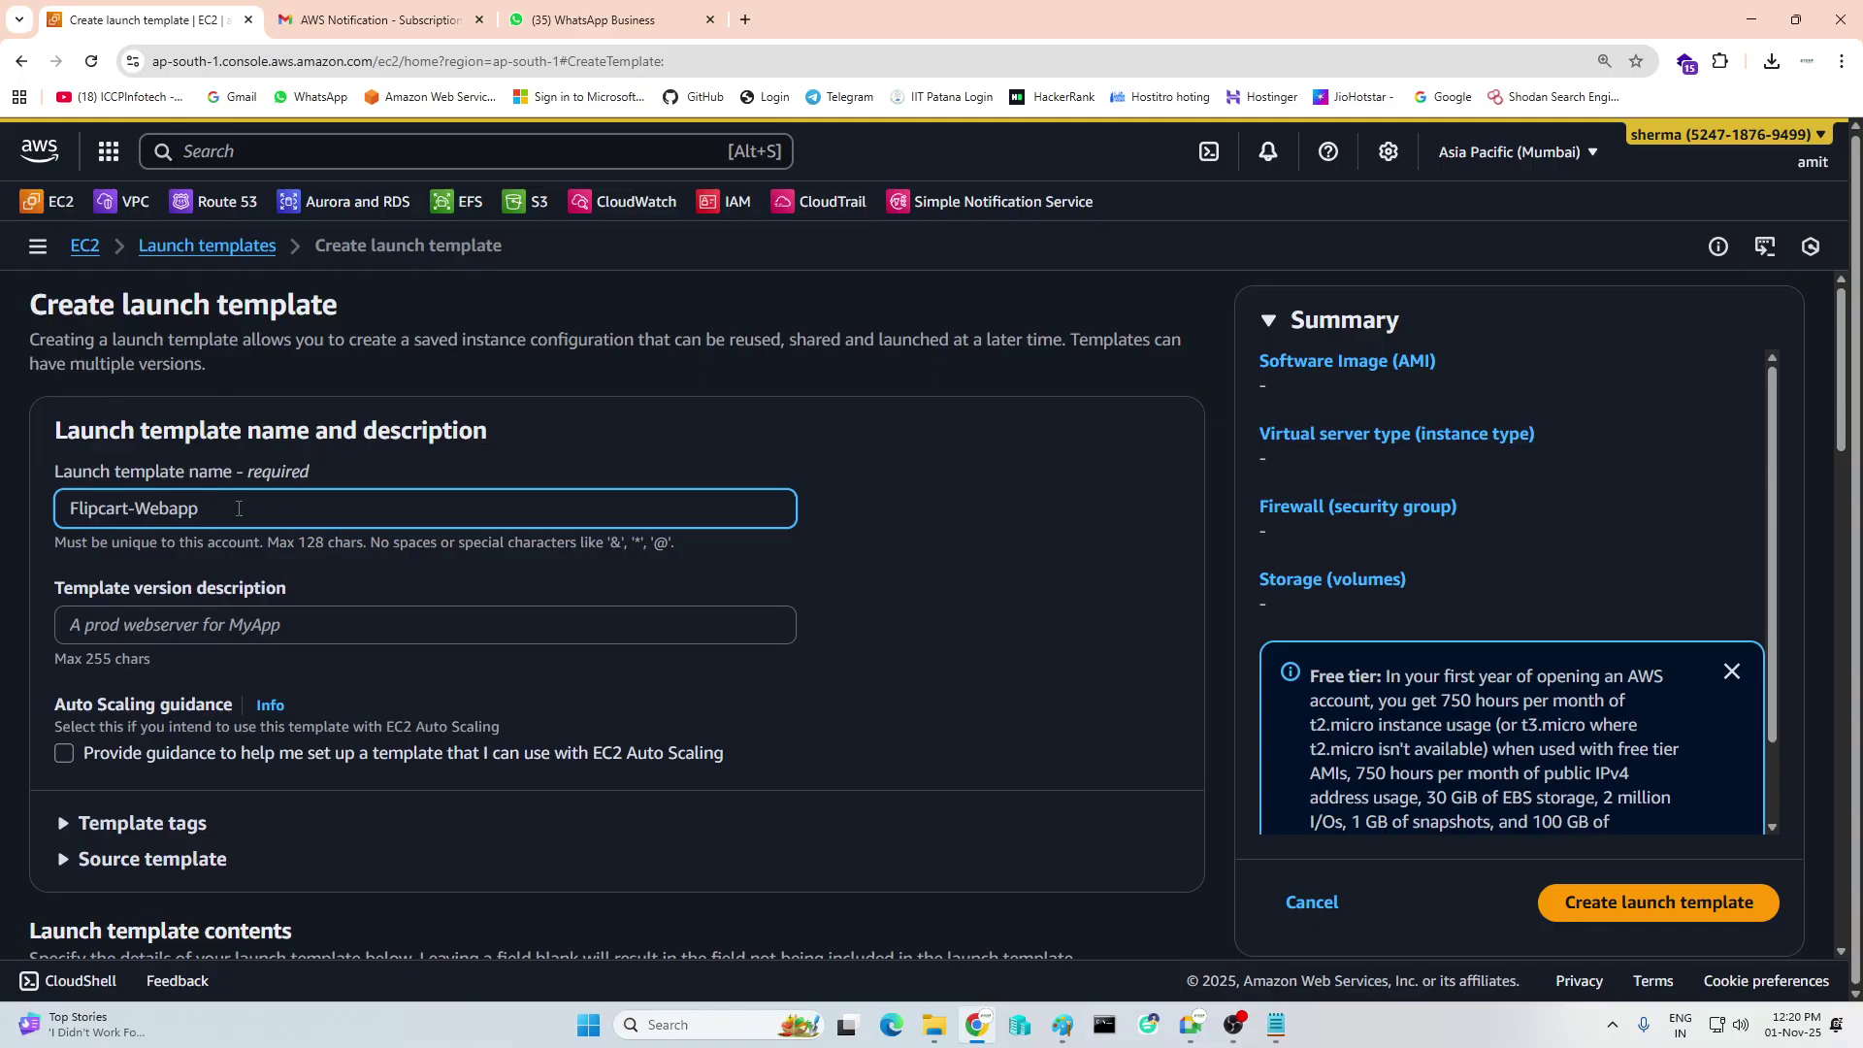
scroll(243, 501, down, 3)
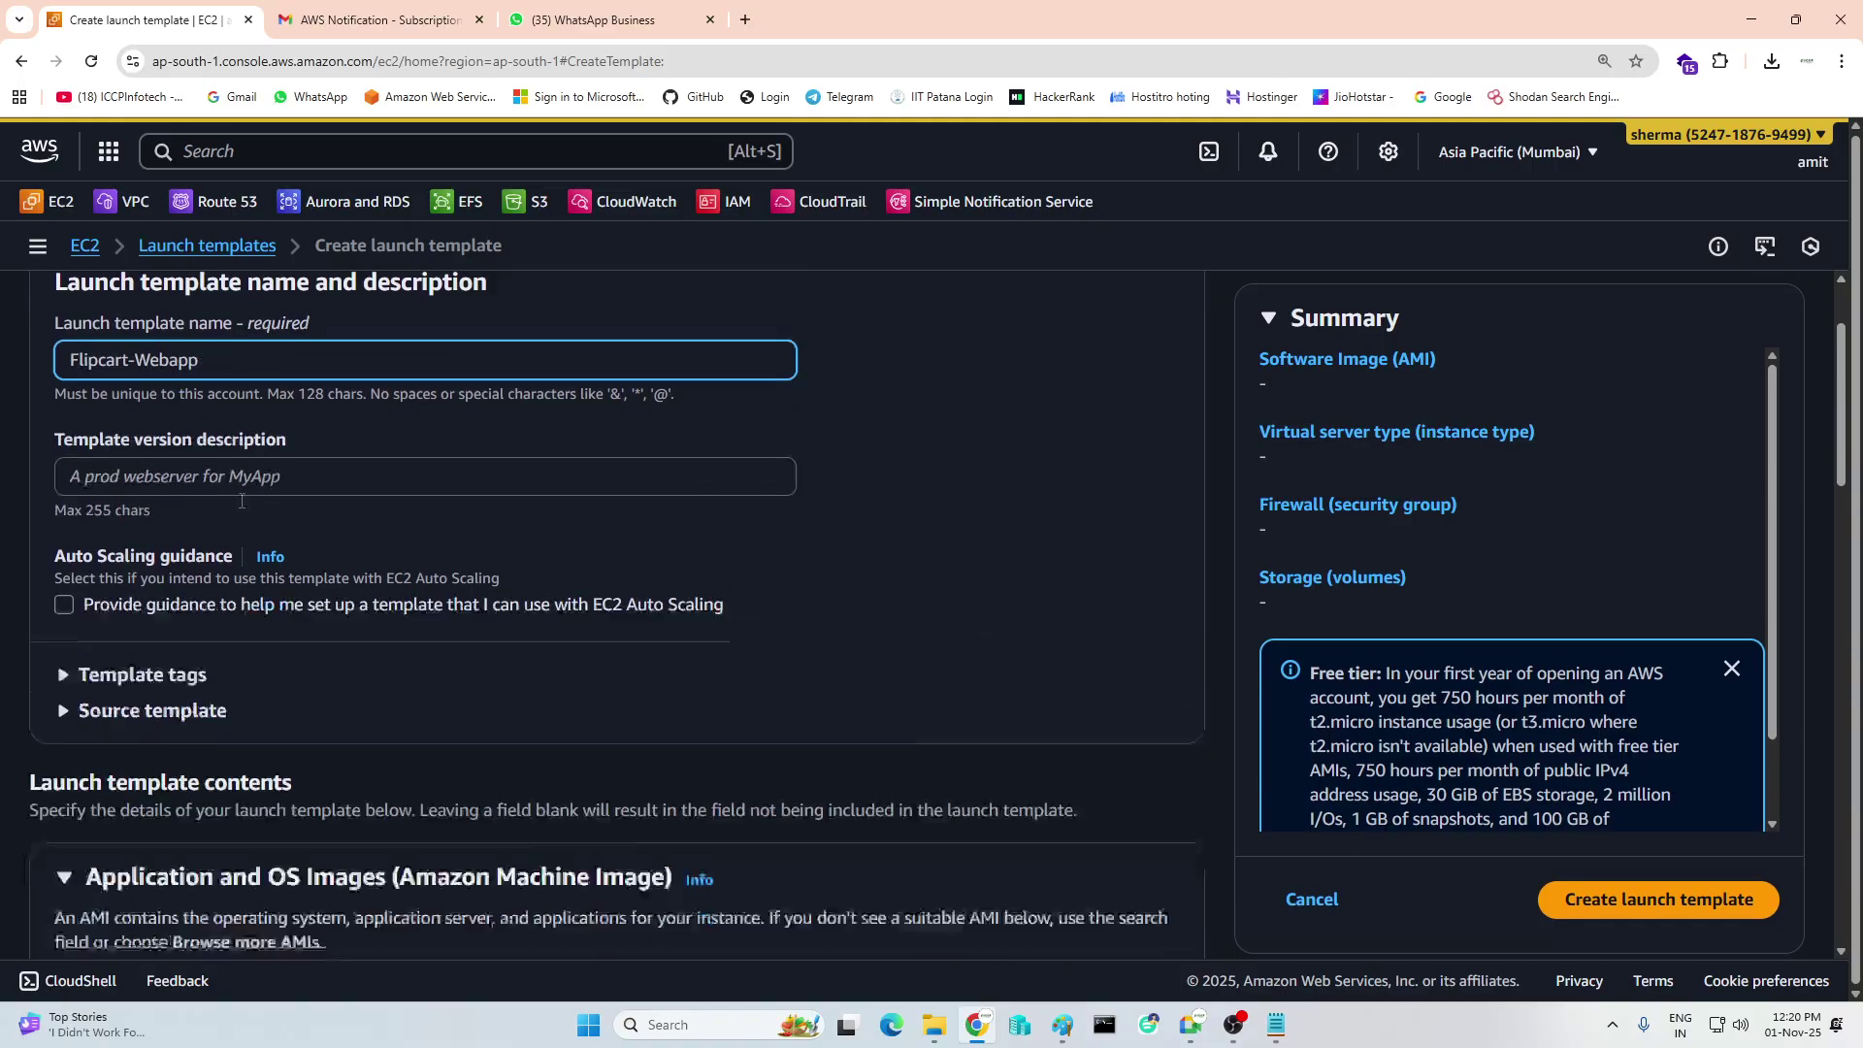
scroll(244, 502, down, 4)
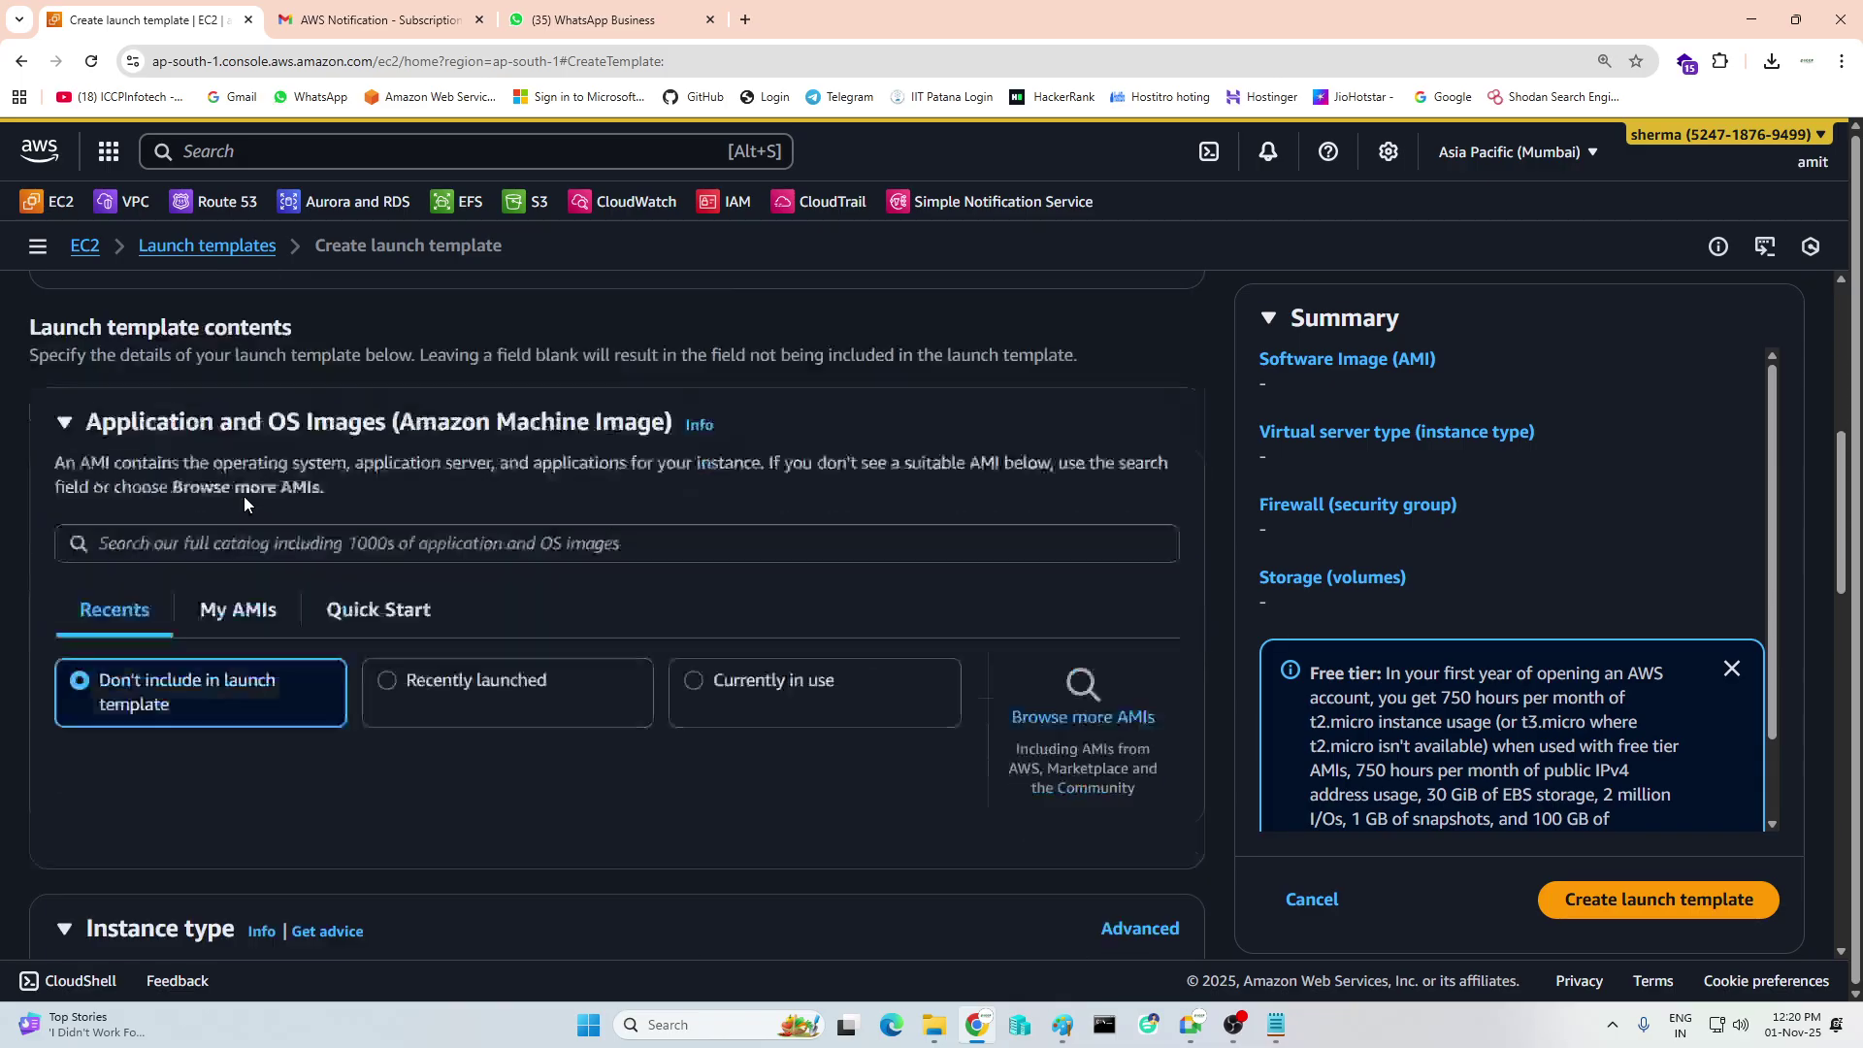
click(240, 533)
scroll(460, 559, down, 2)
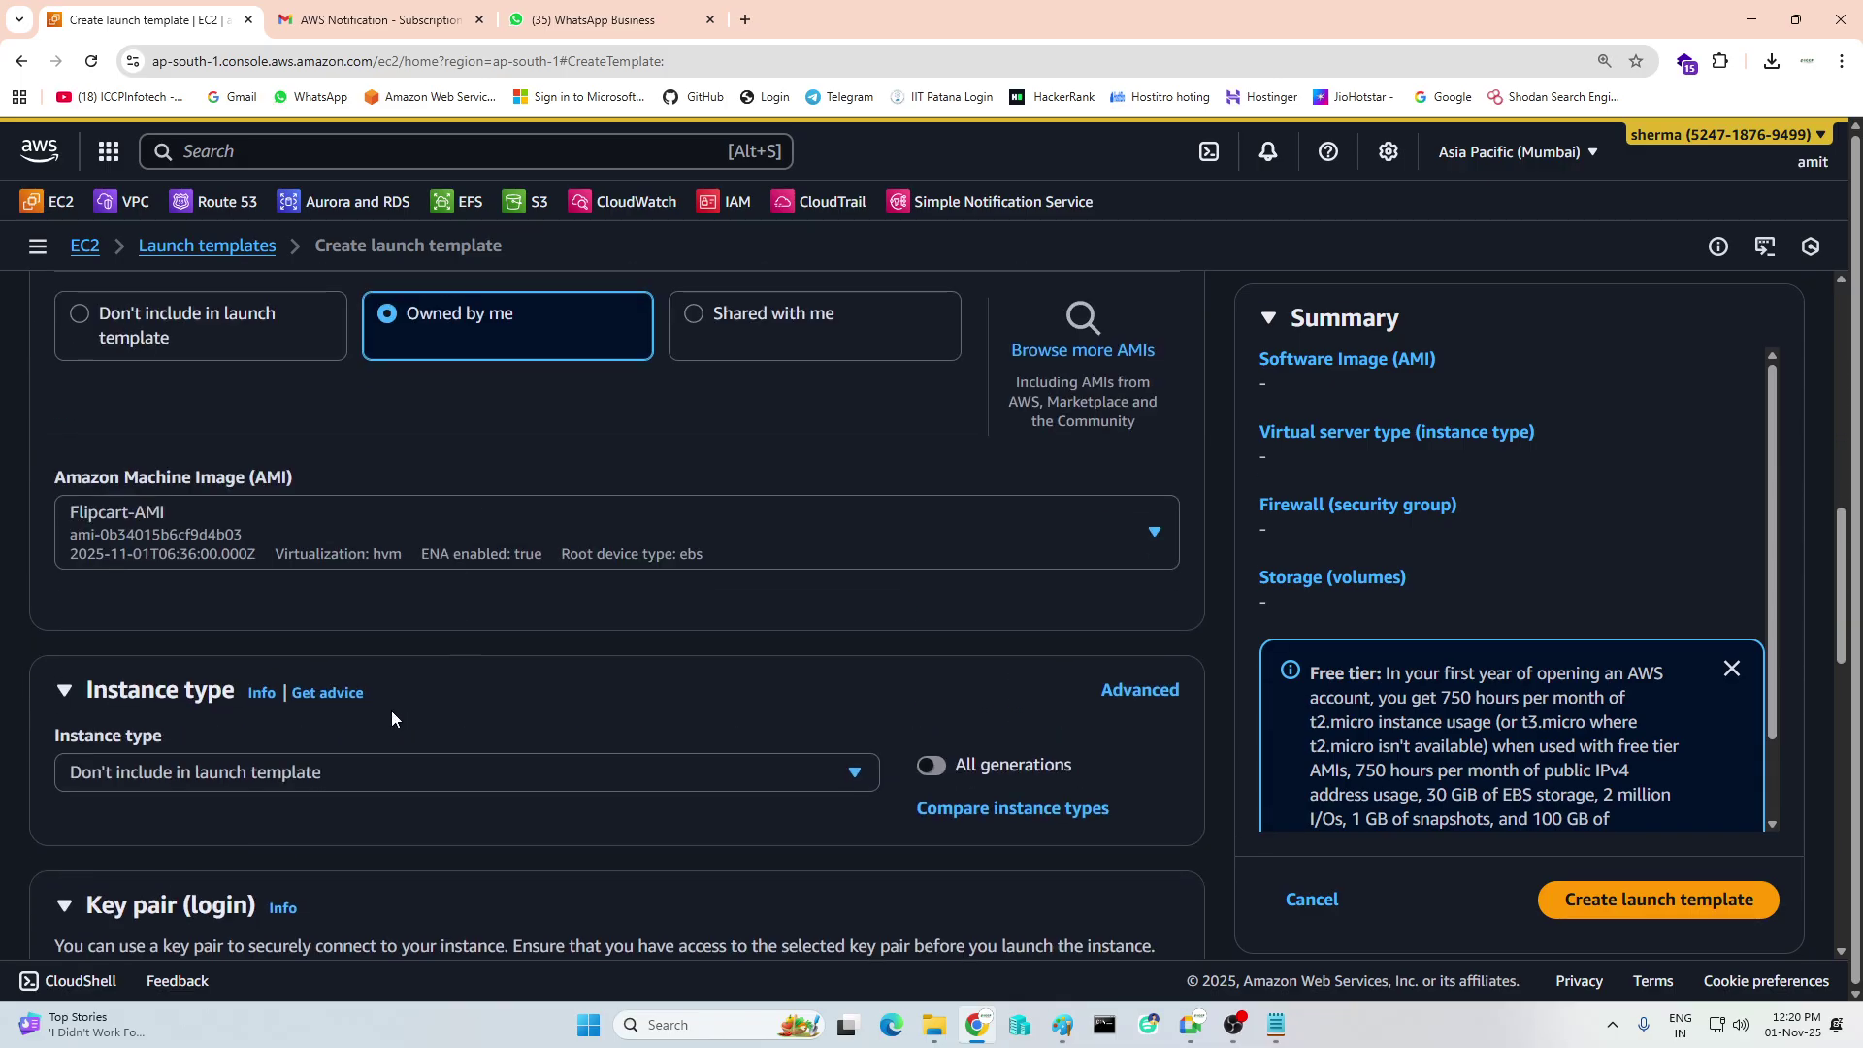
click(452, 524)
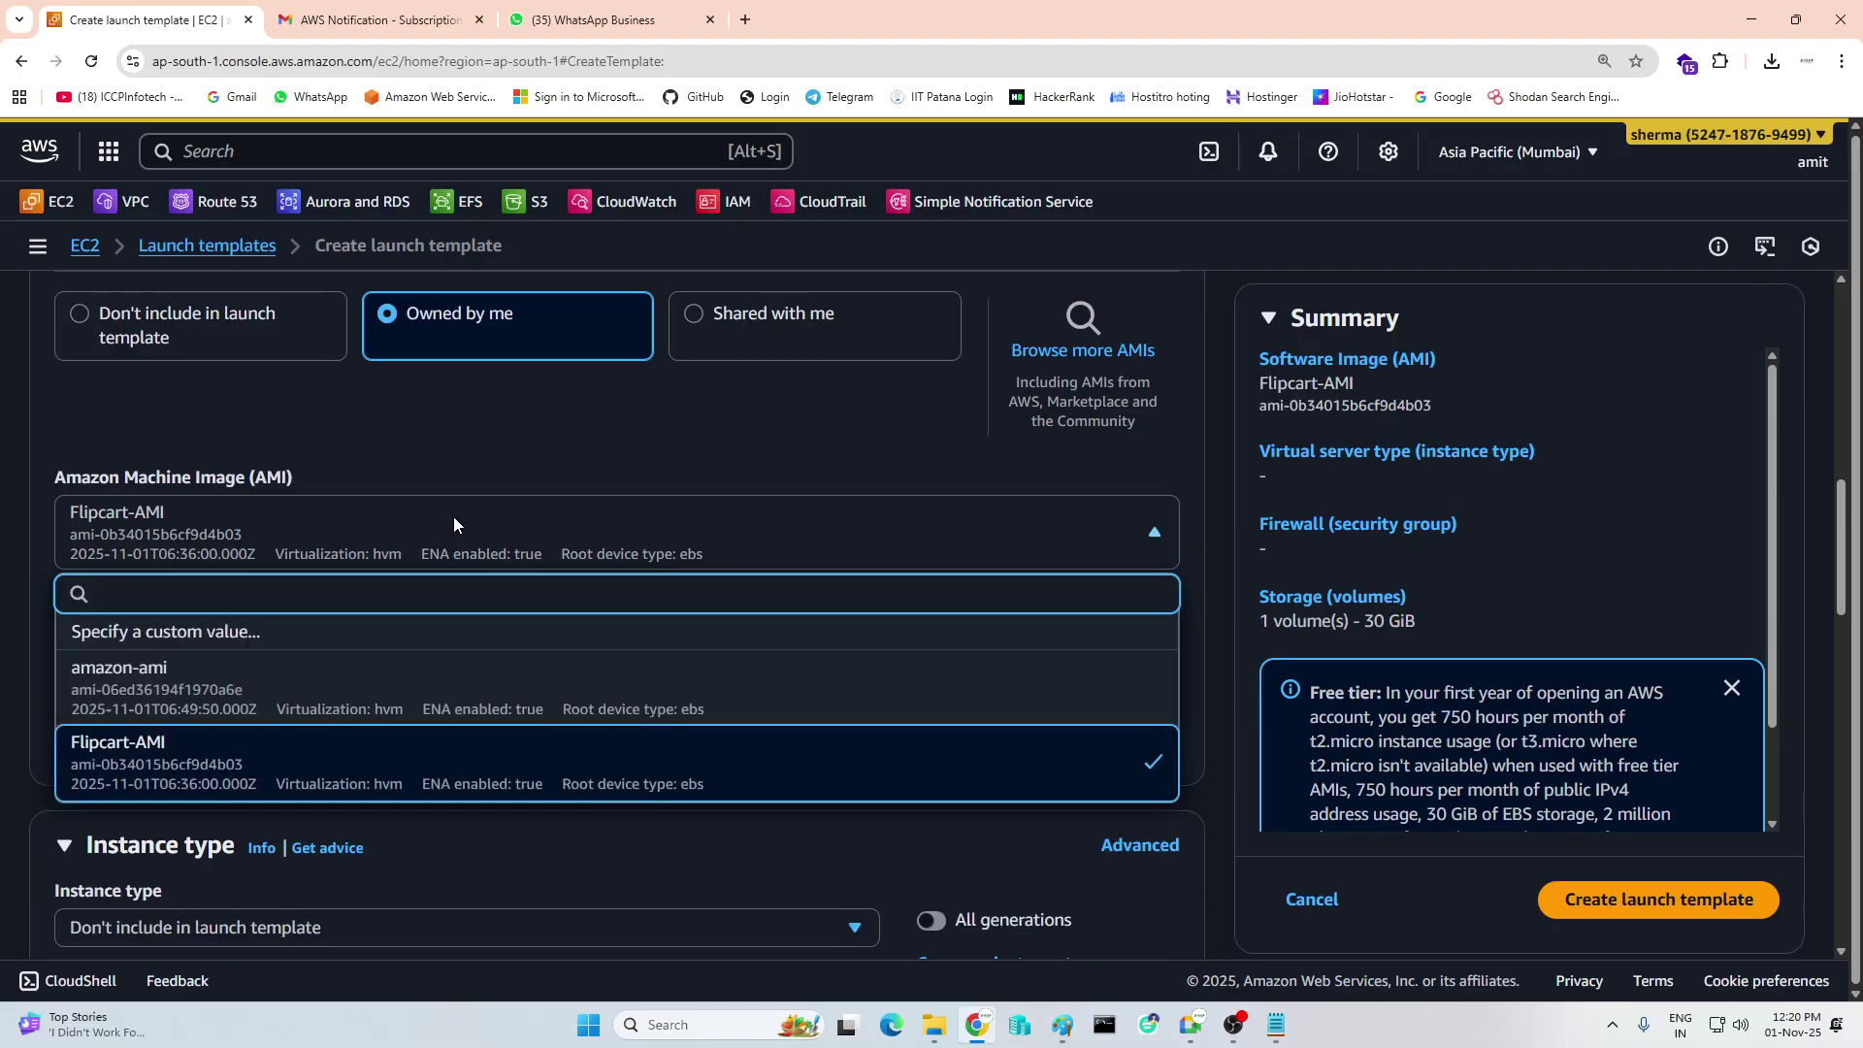
click(433, 522)
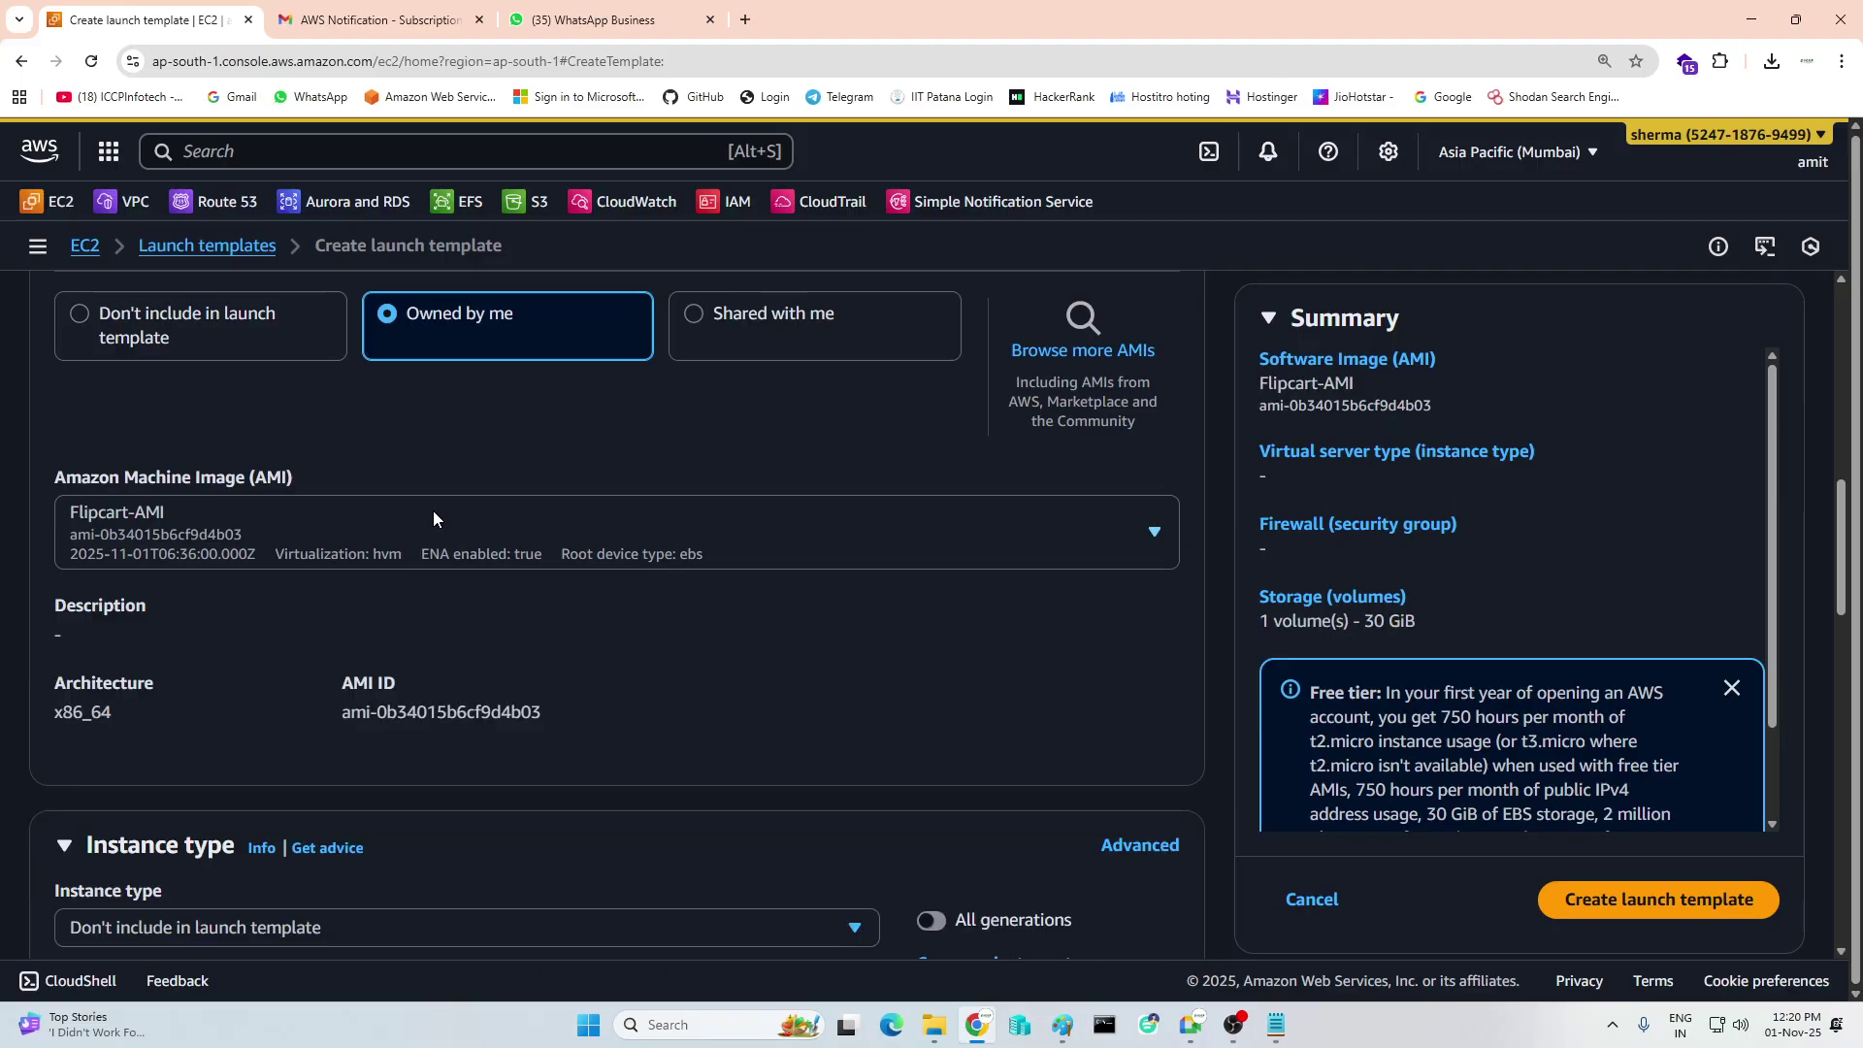
scroll(277, 539, down, 4)
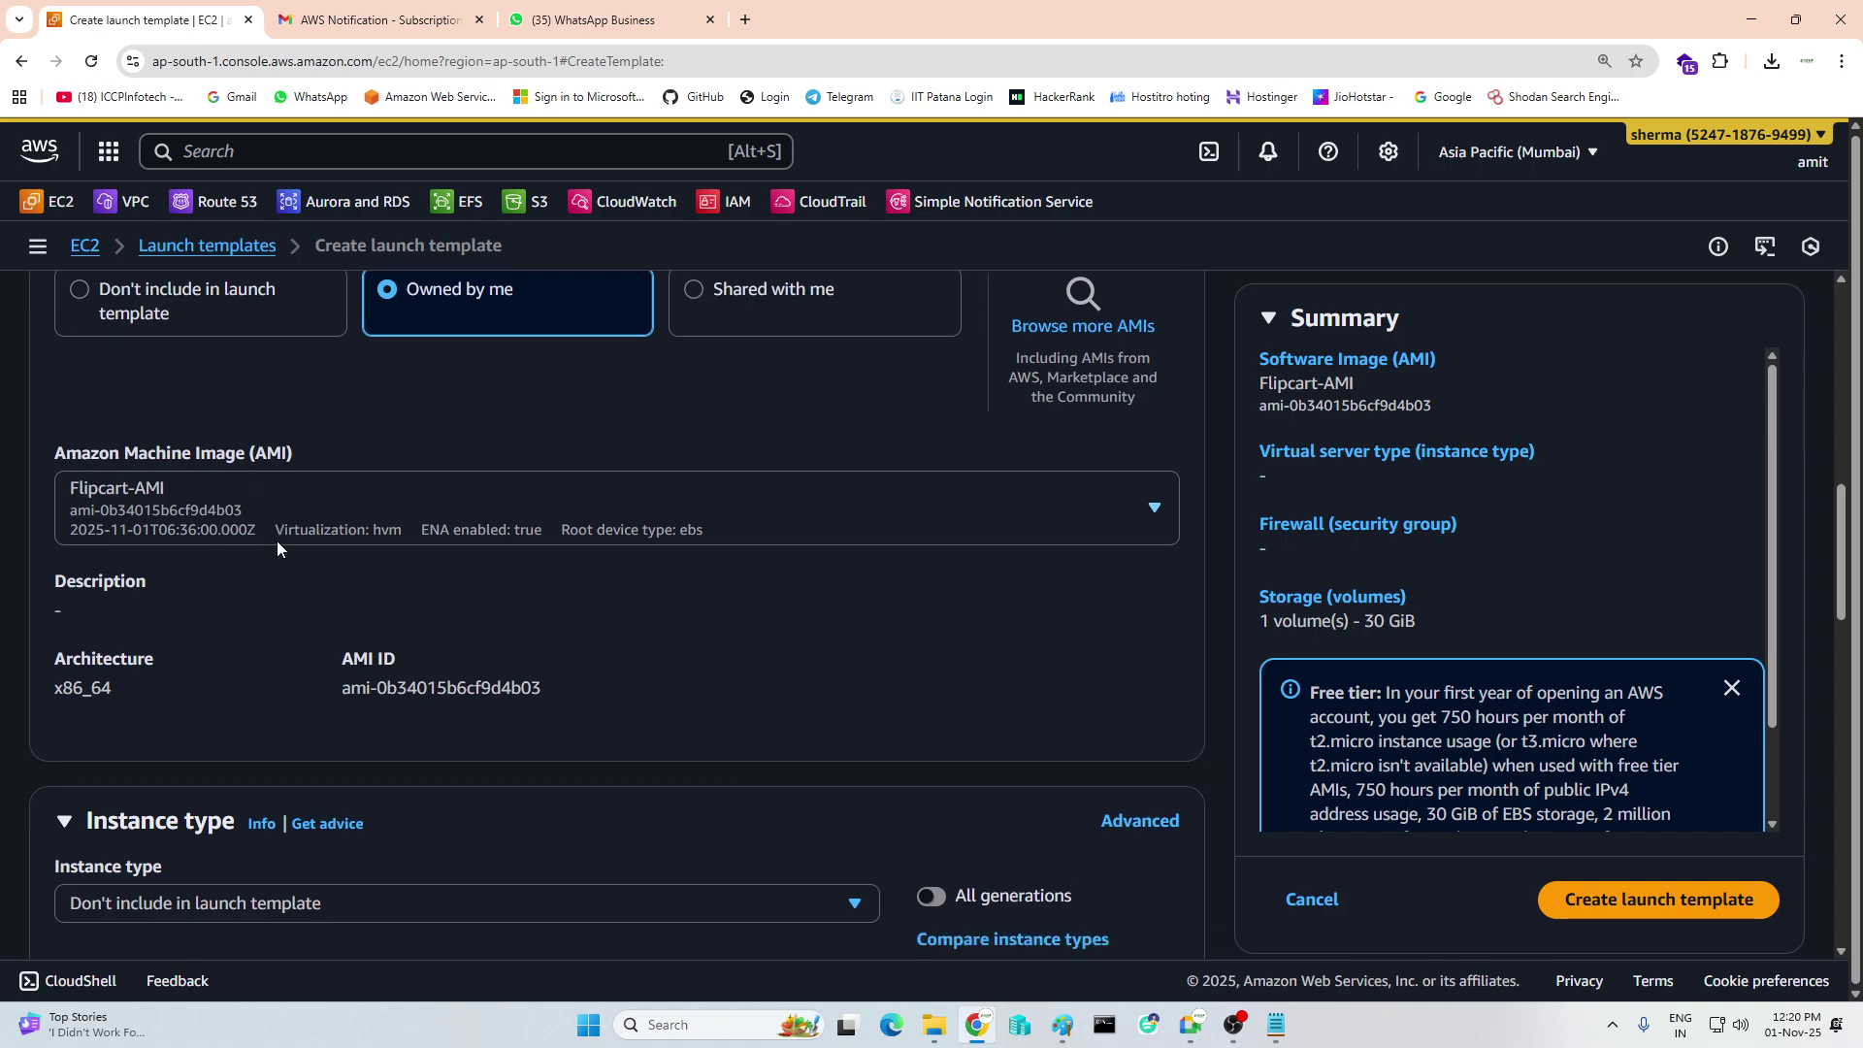
Step: Set the template's instance type to t2.micro, leaving the subnet unchanged
click(419, 540)
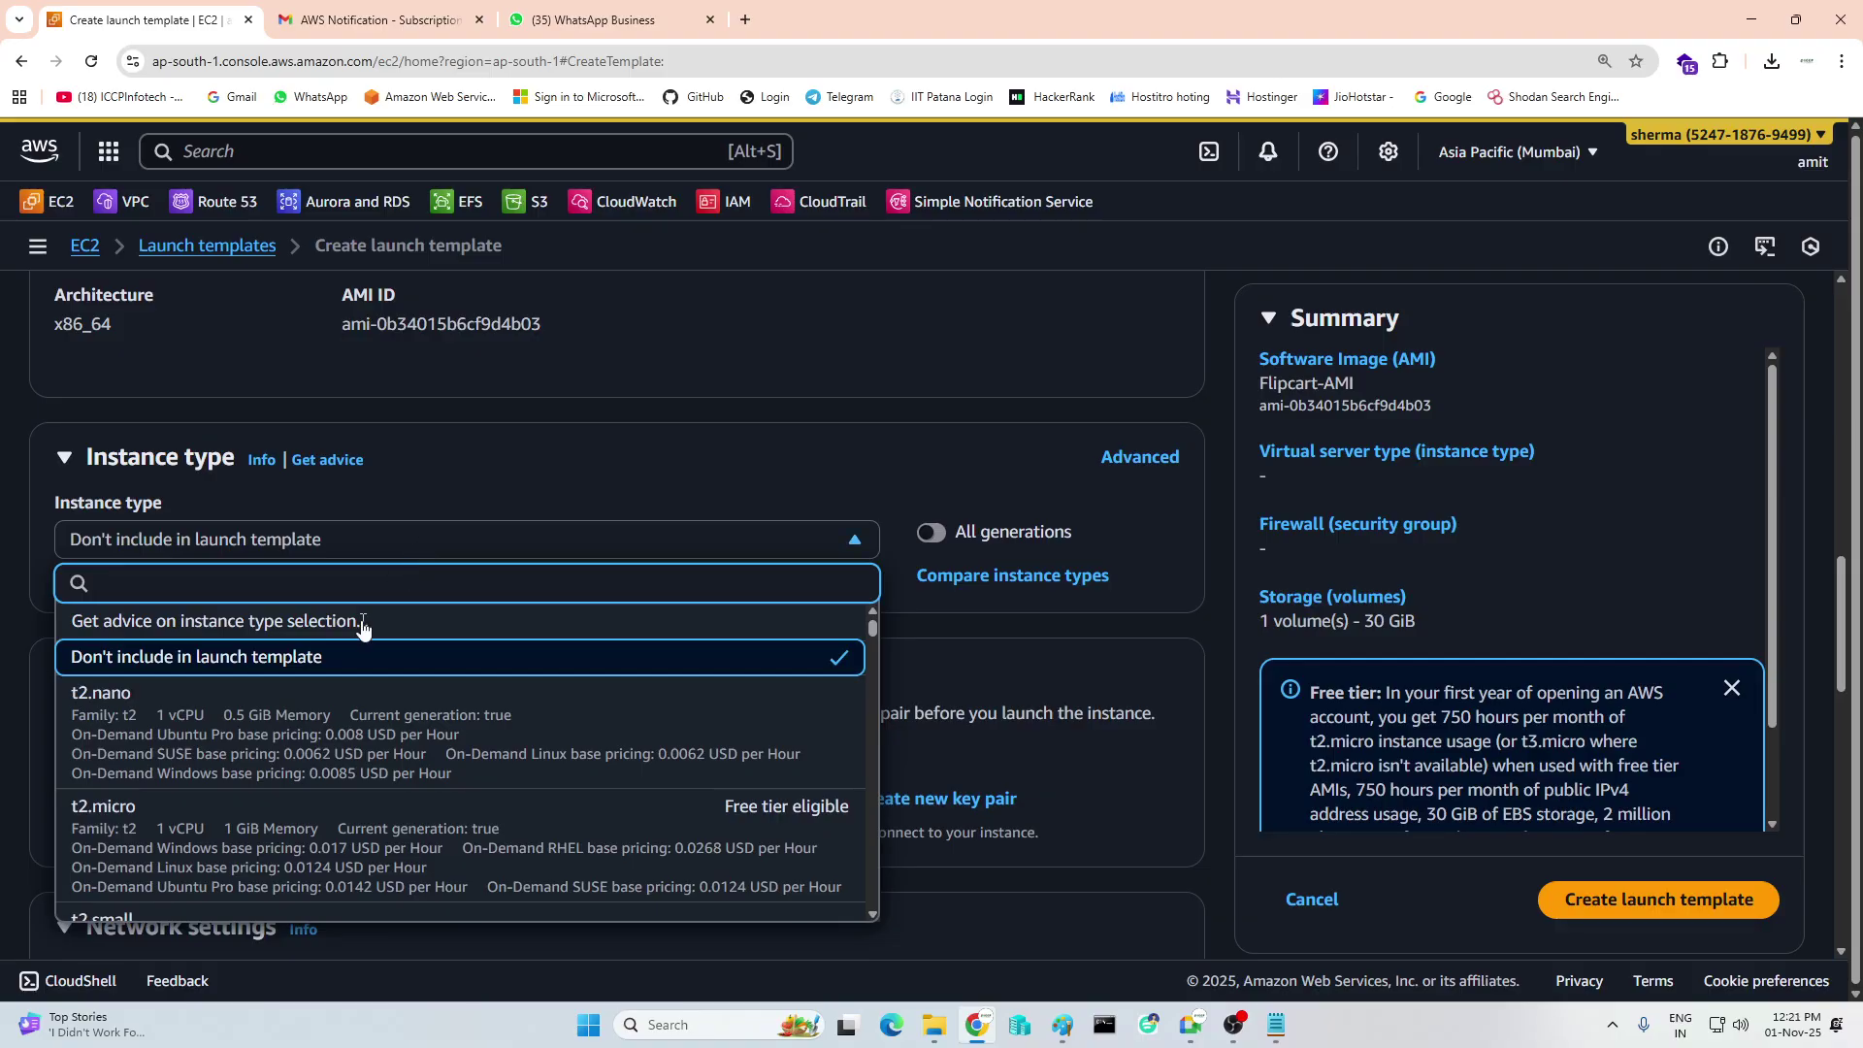
click(173, 835)
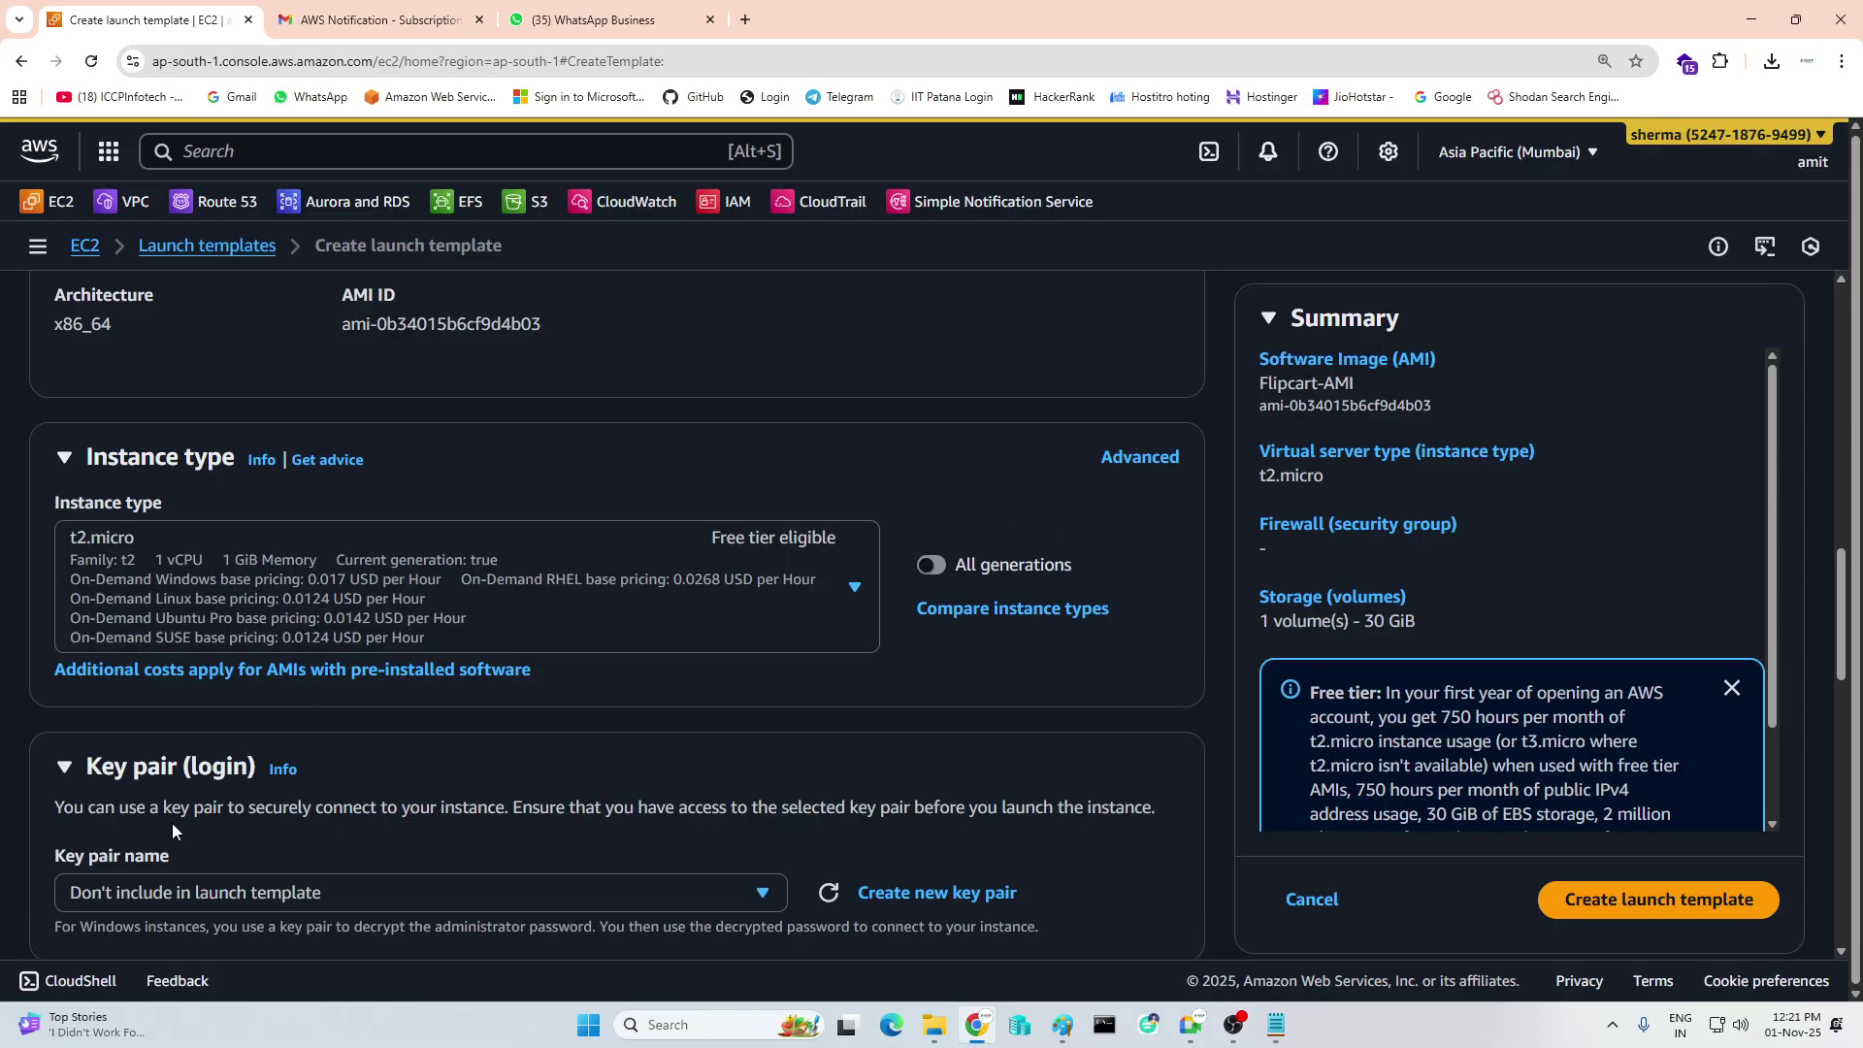
scroll(194, 737, down, 3)
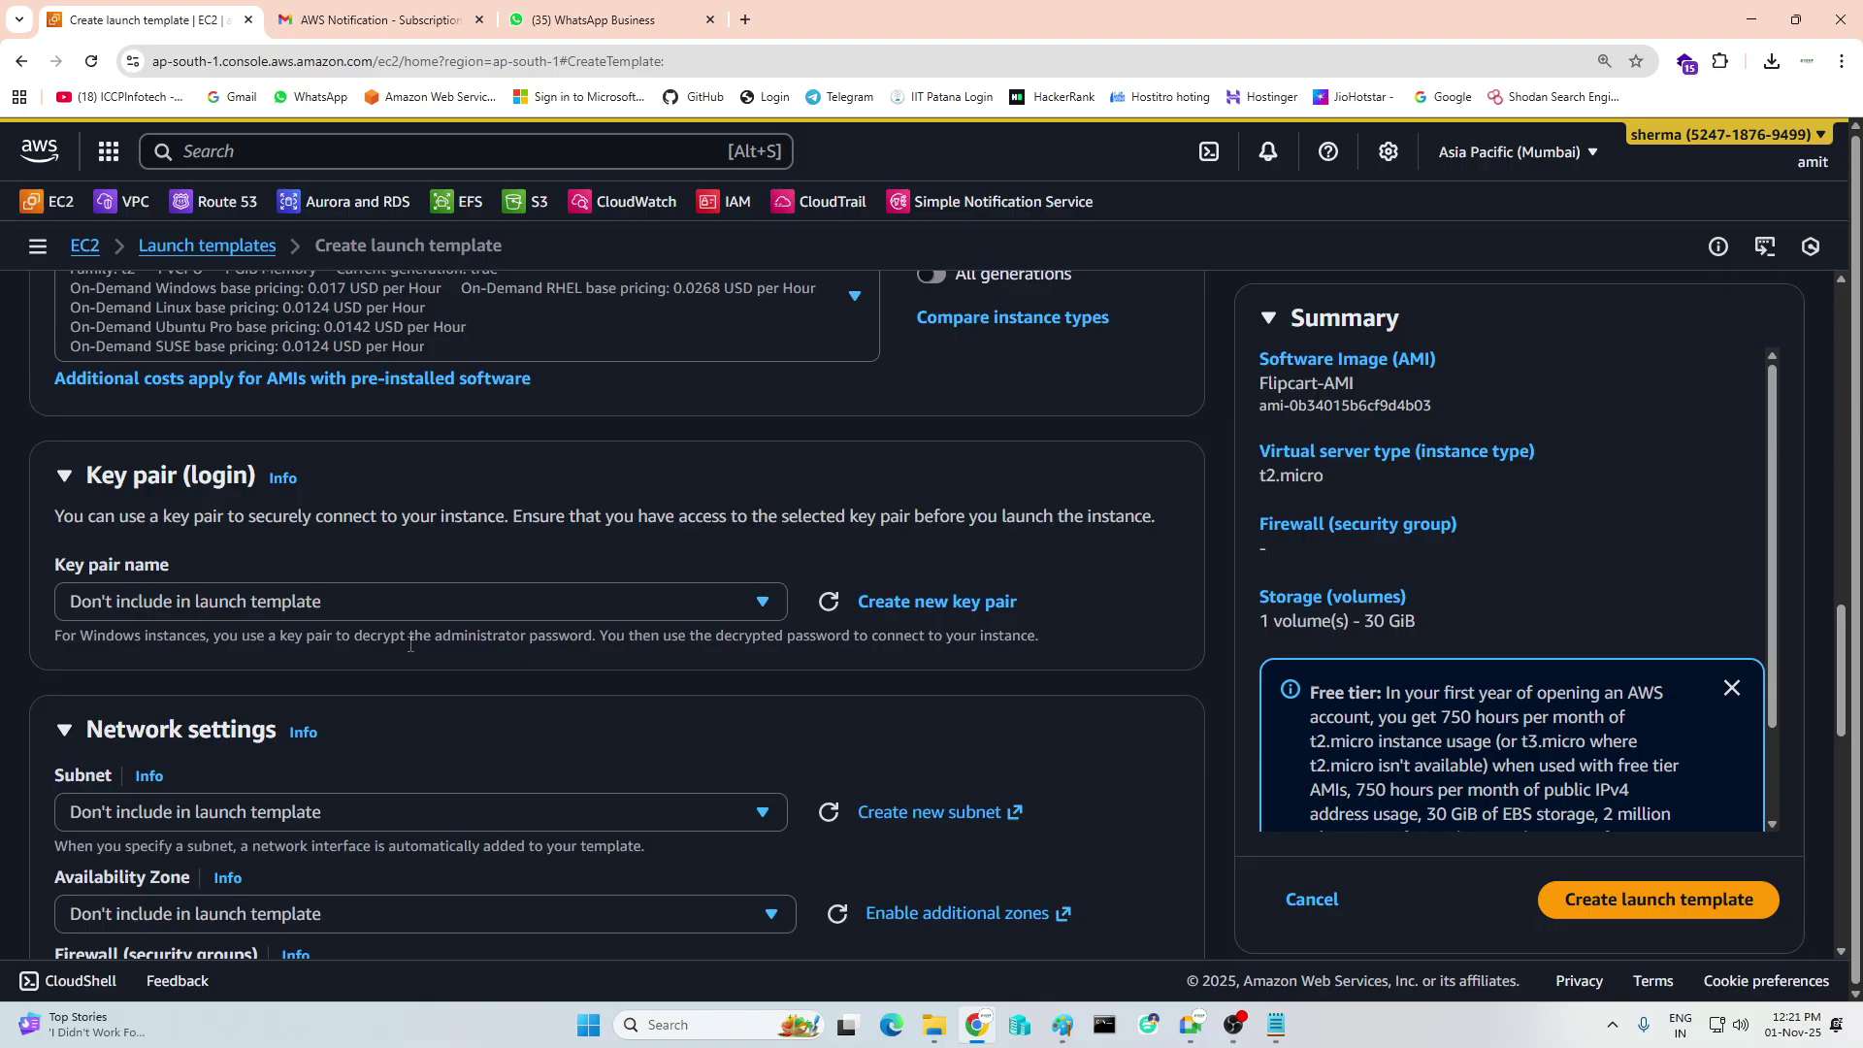
scroll(368, 640, down, 2)
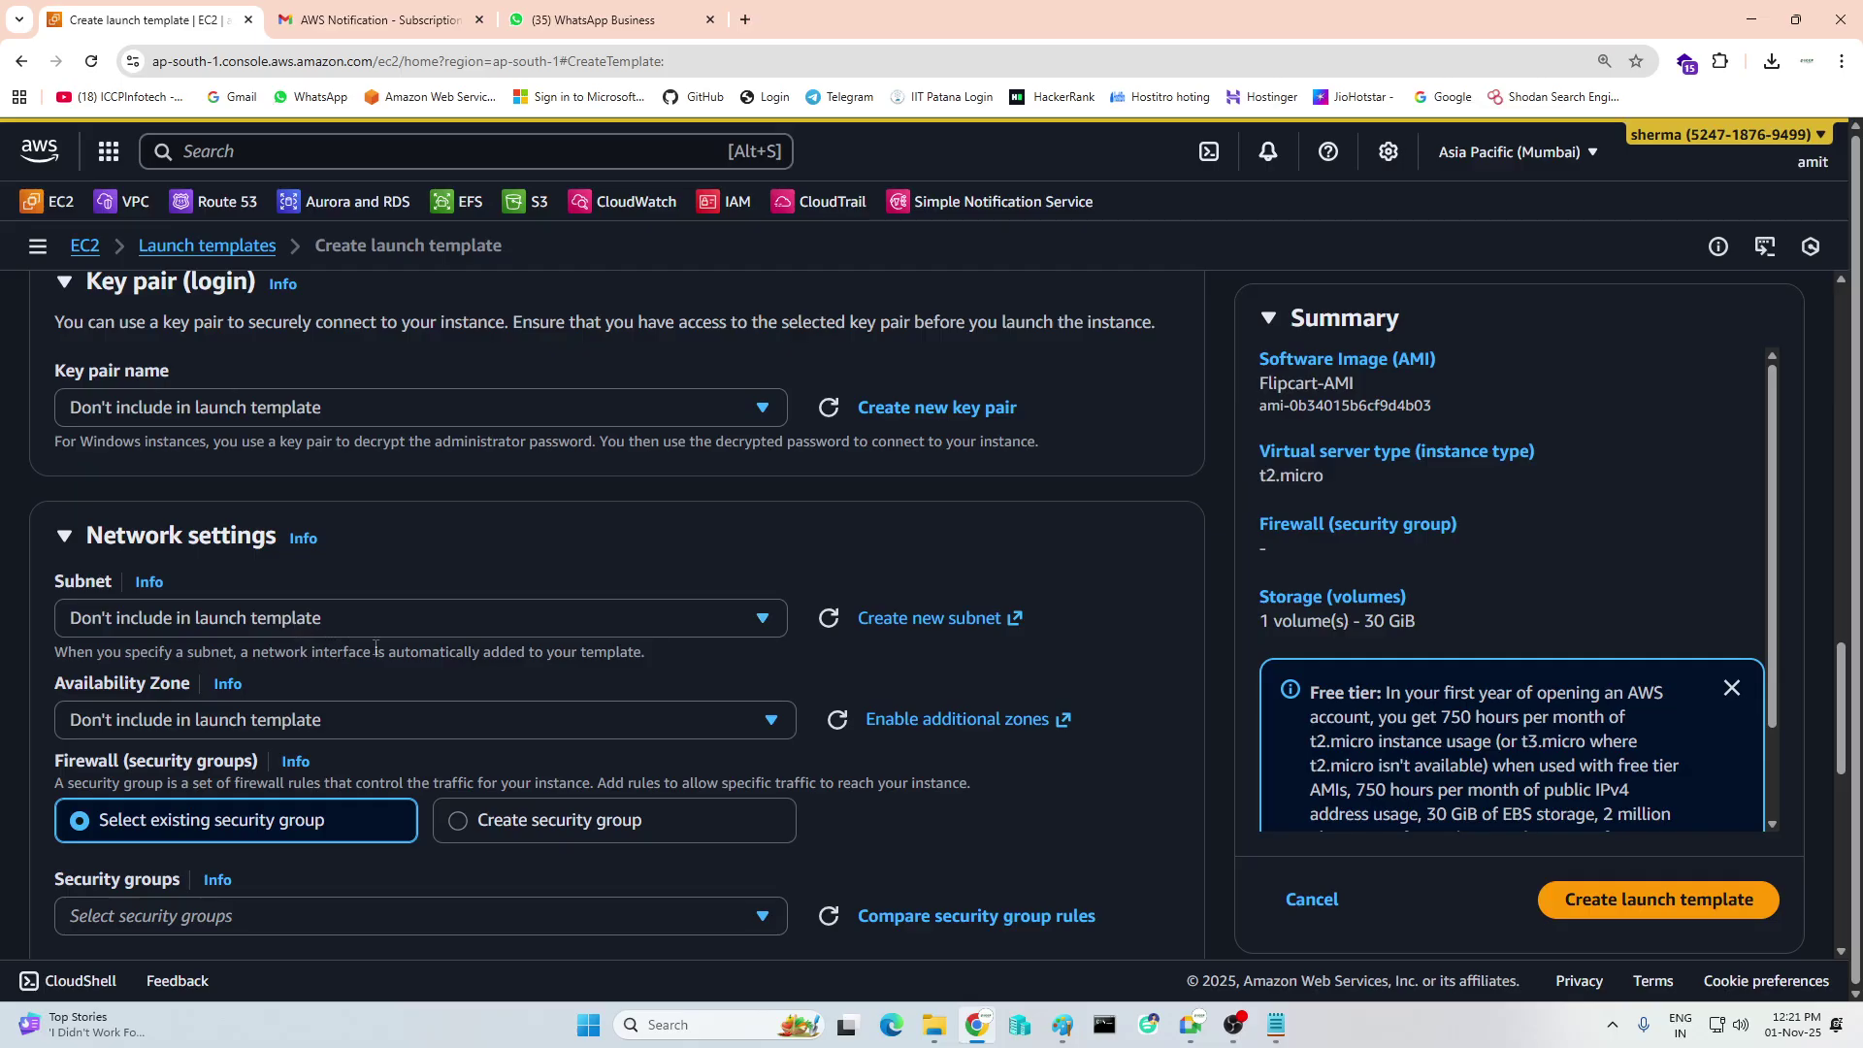
click(417, 618)
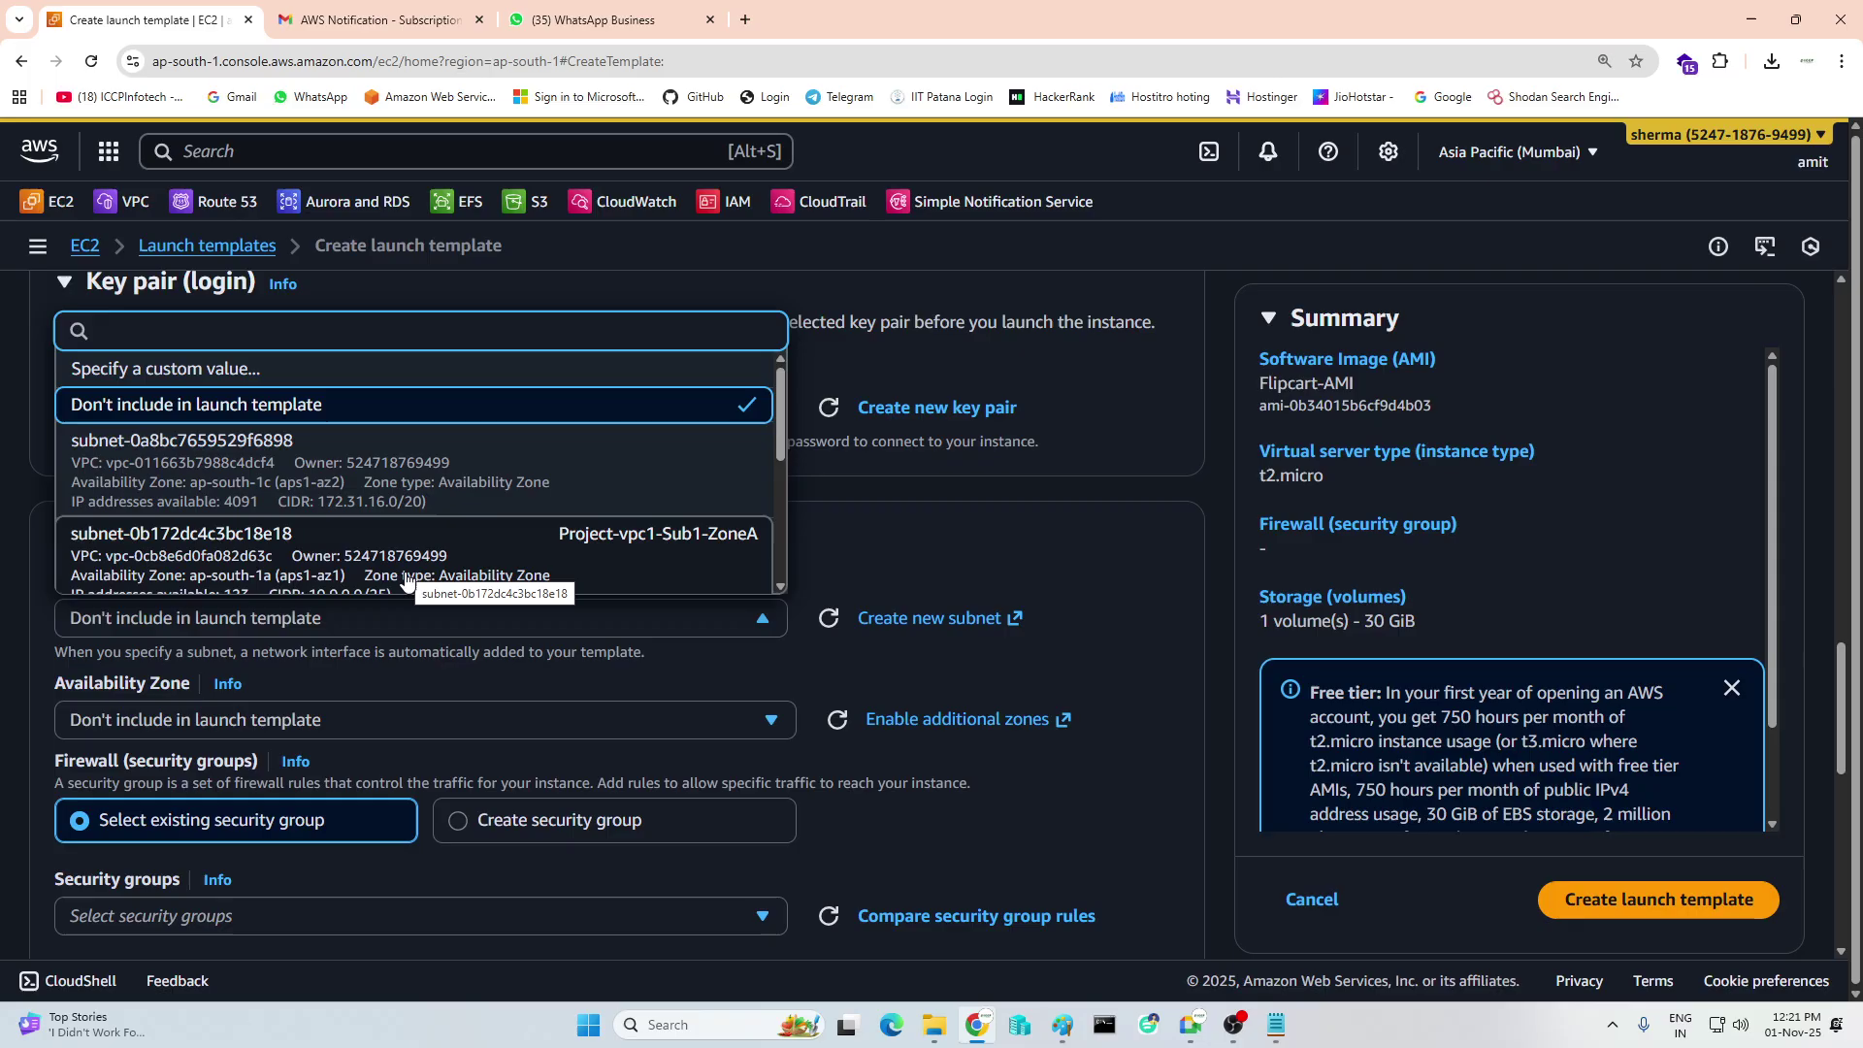
click(348, 620)
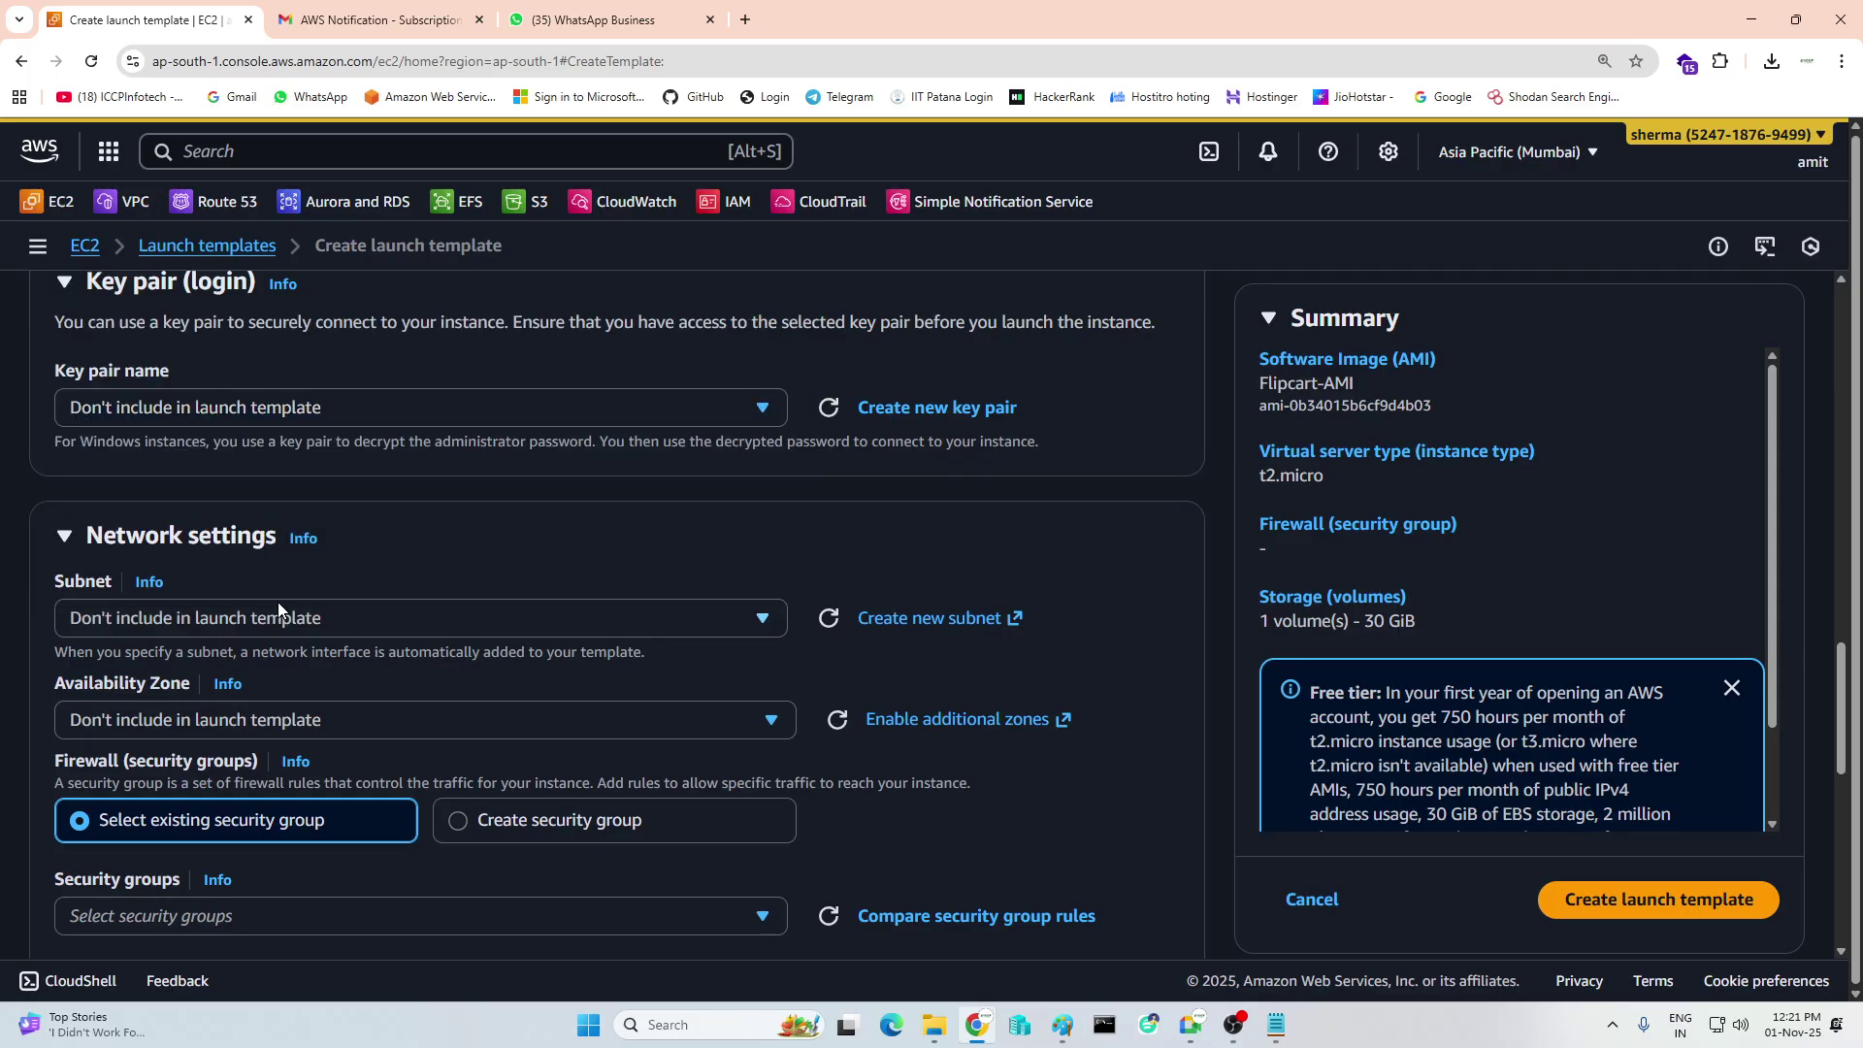
Step: Attach the existing lbsg security group under Network settings
scroll(252, 591, down, 2)
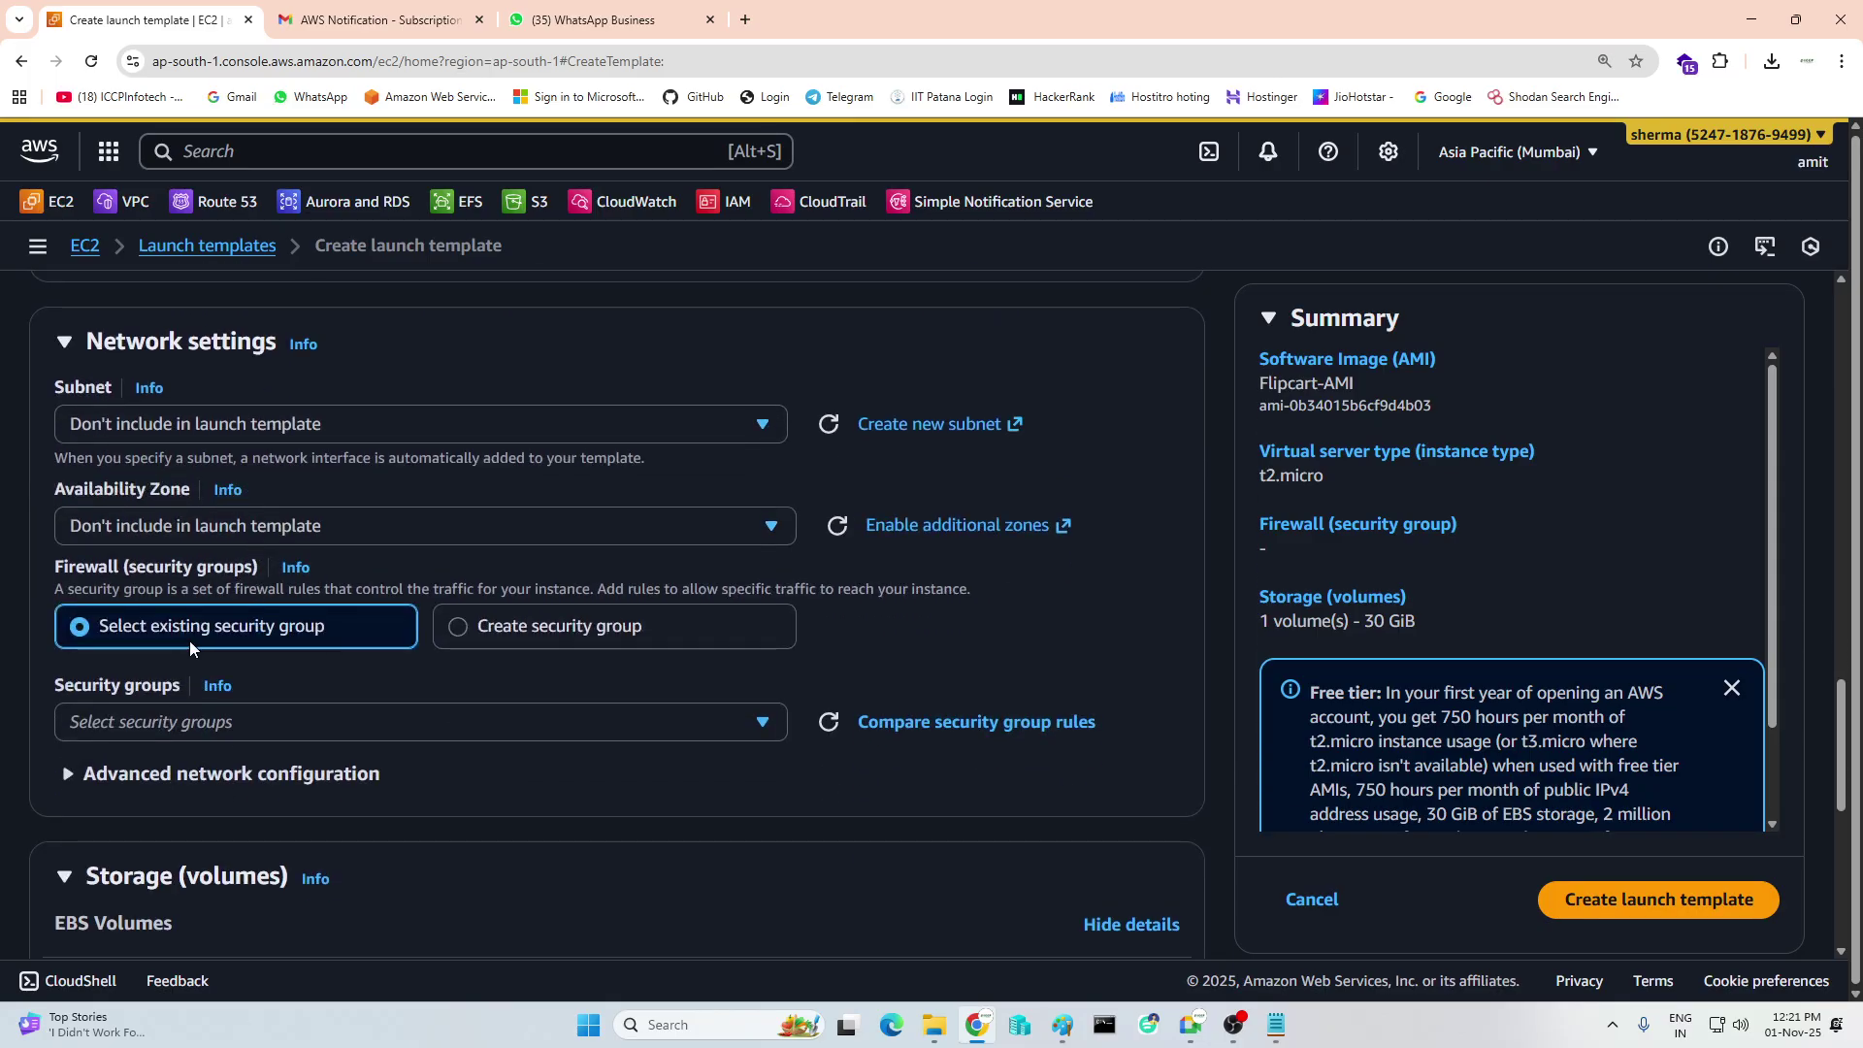
click(320, 723)
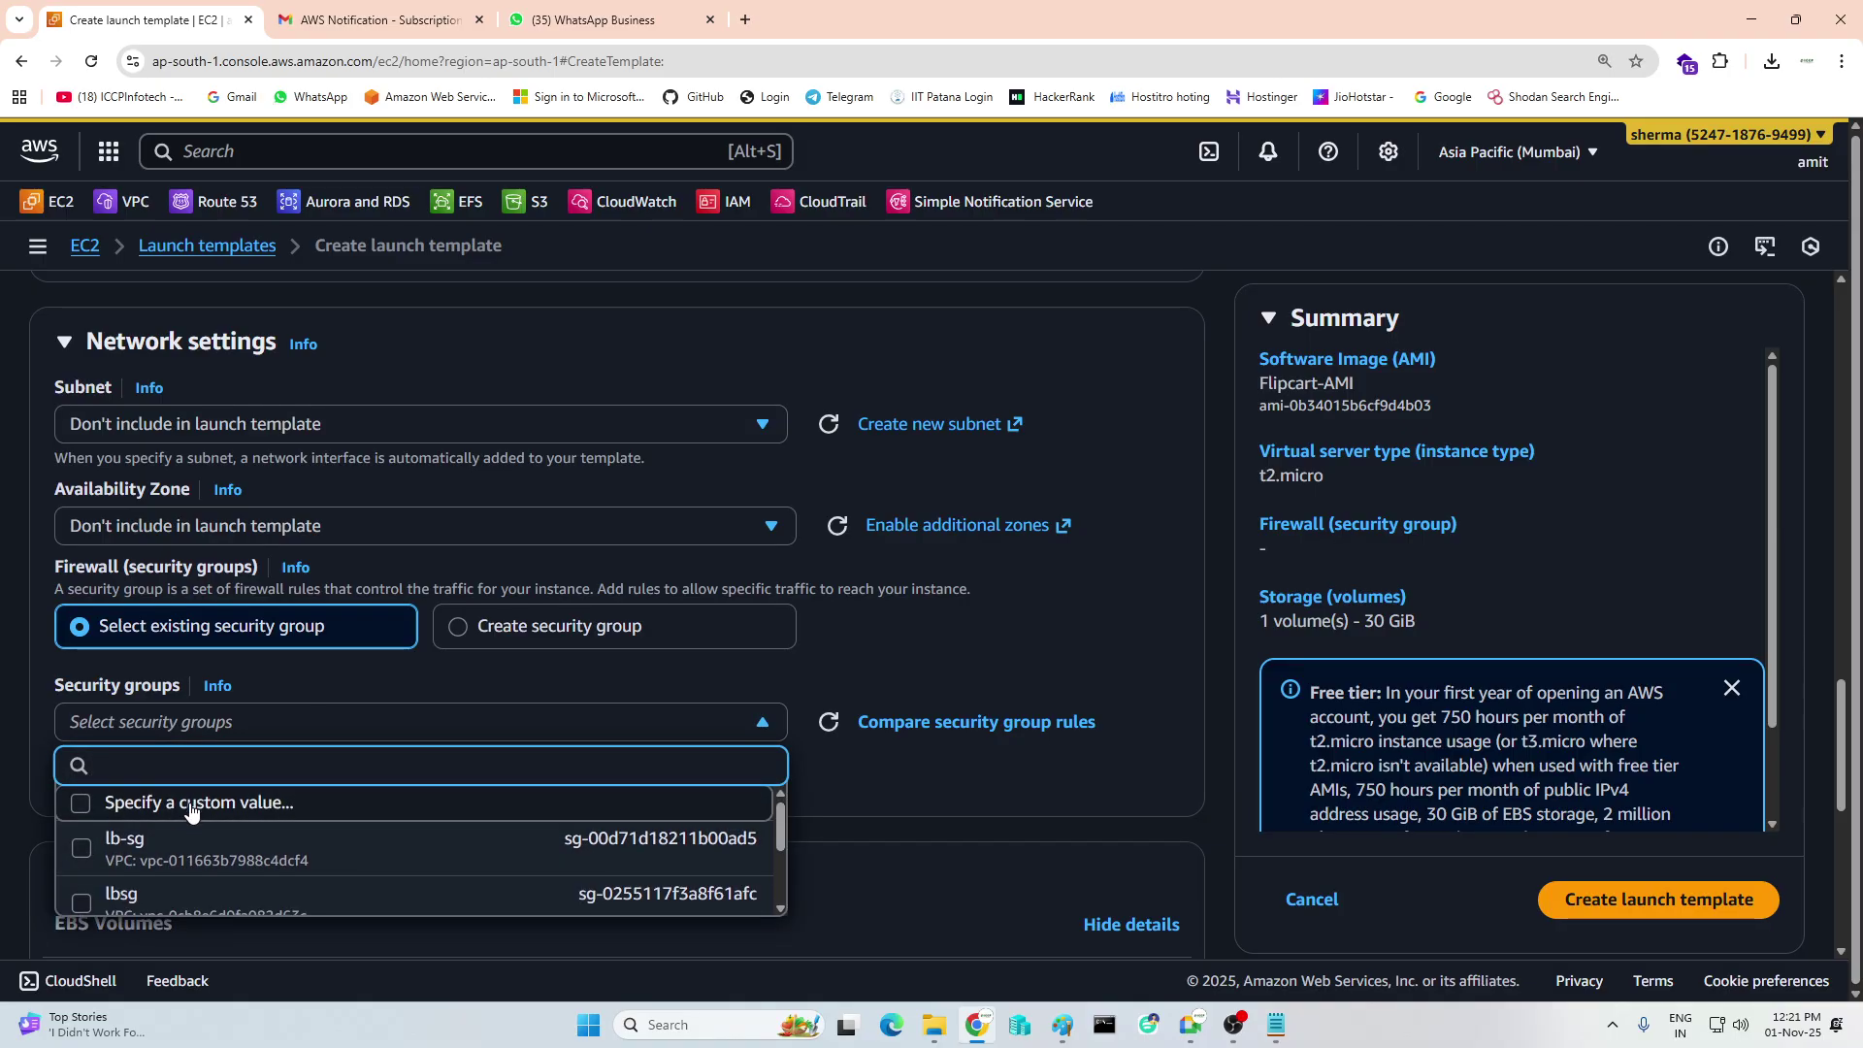
scroll(267, 856, down, 2)
scroll(272, 856, up, 2)
scroll(271, 856, down, 2)
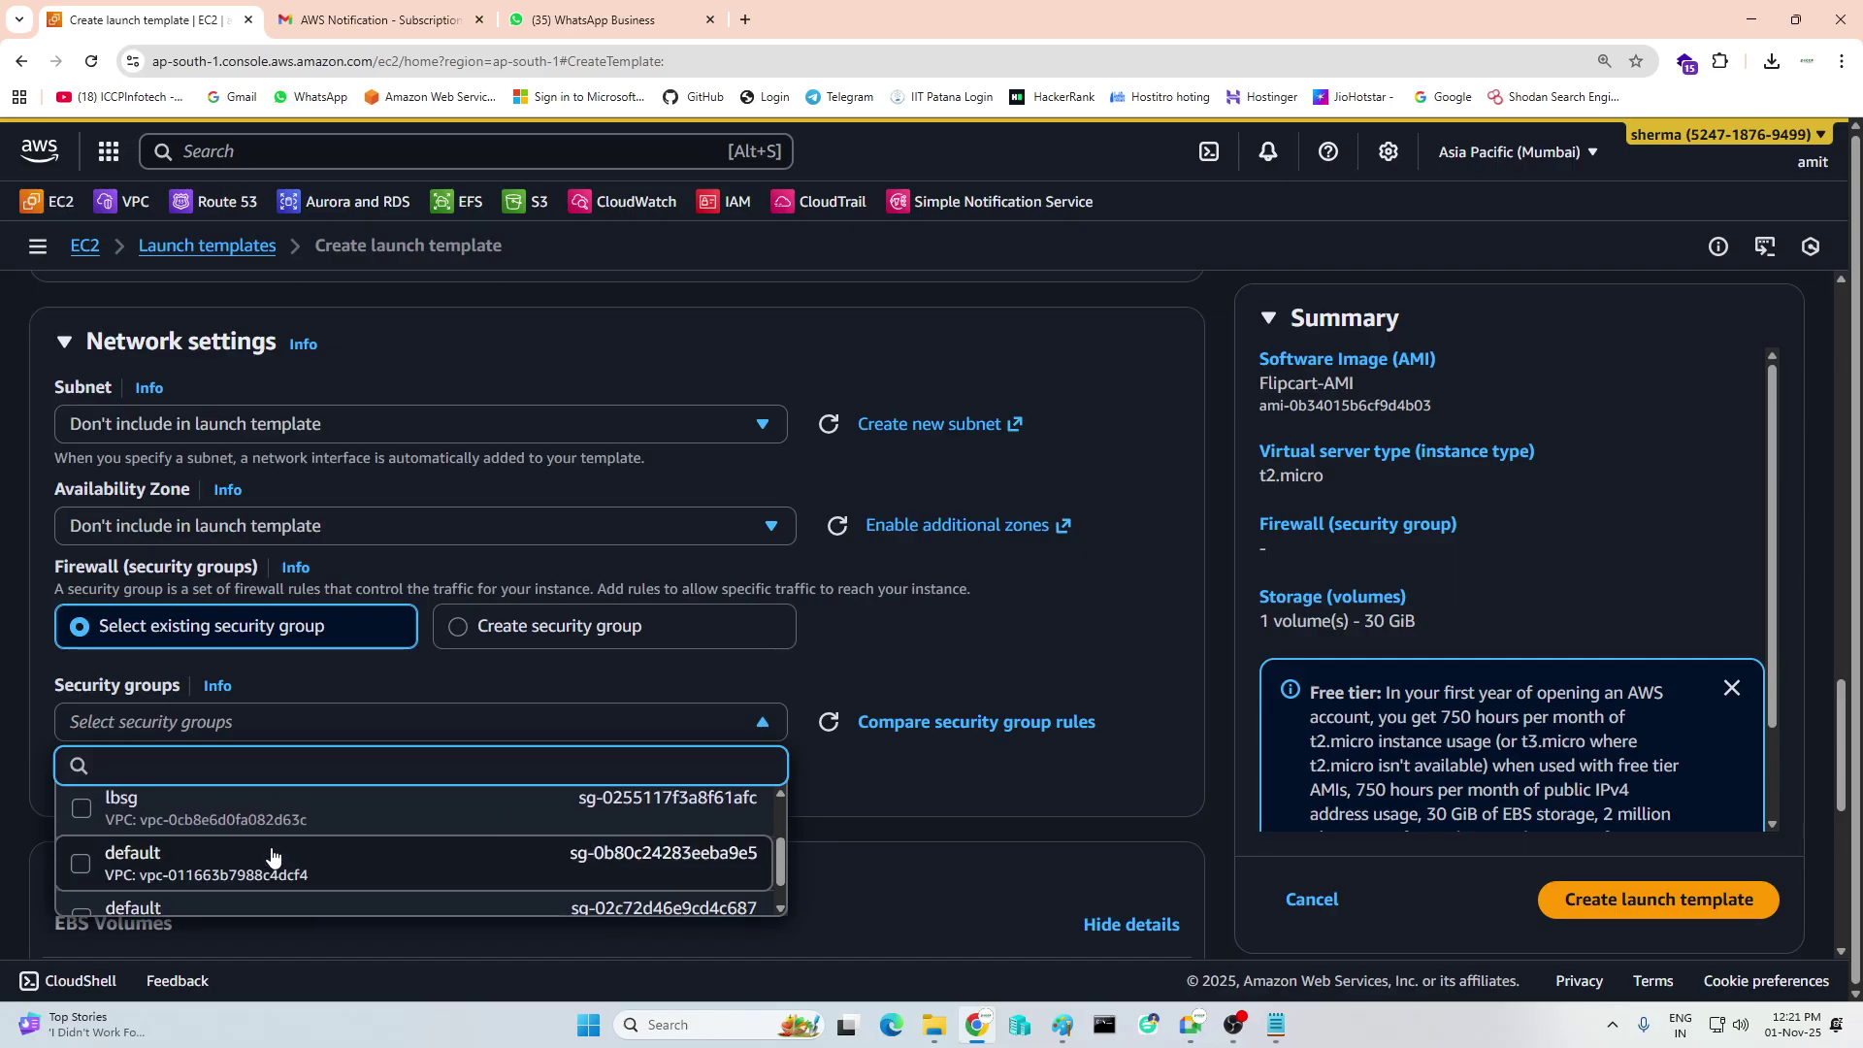
scroll(271, 856, down, 1)
scroll(269, 854, up, 2)
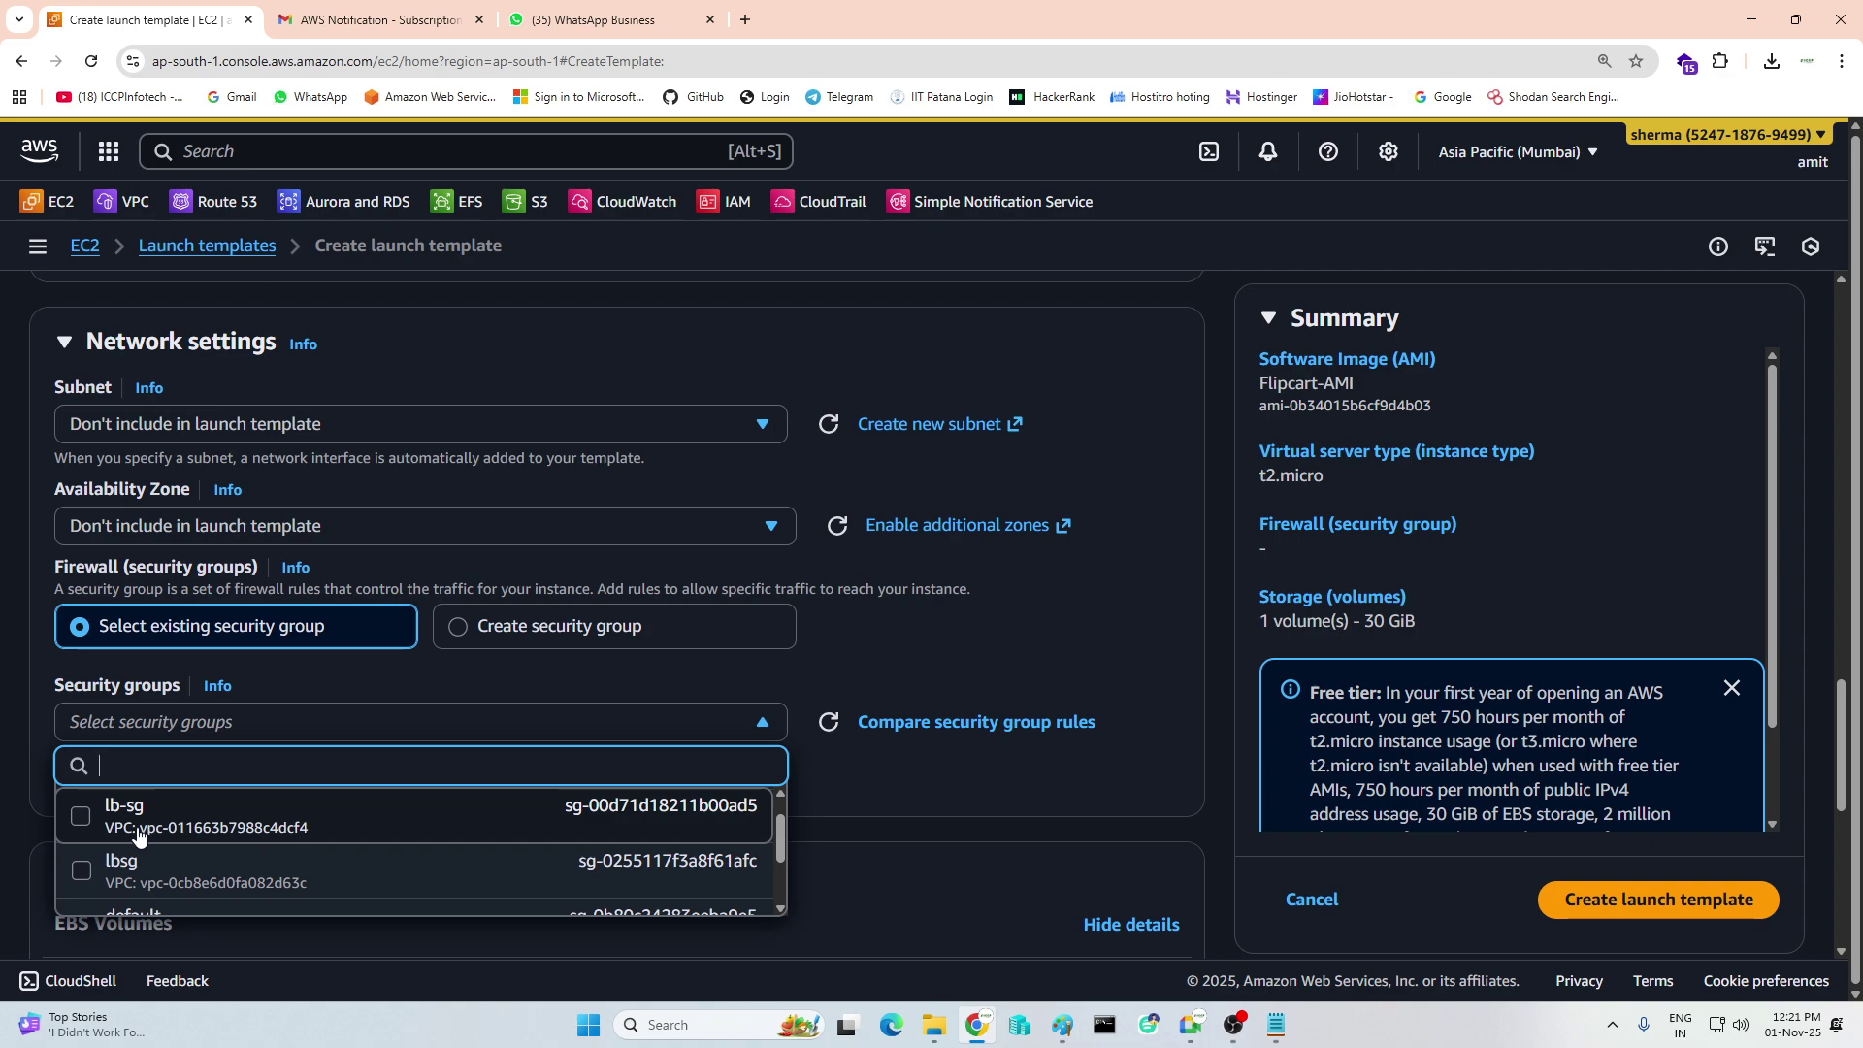
click(81, 871)
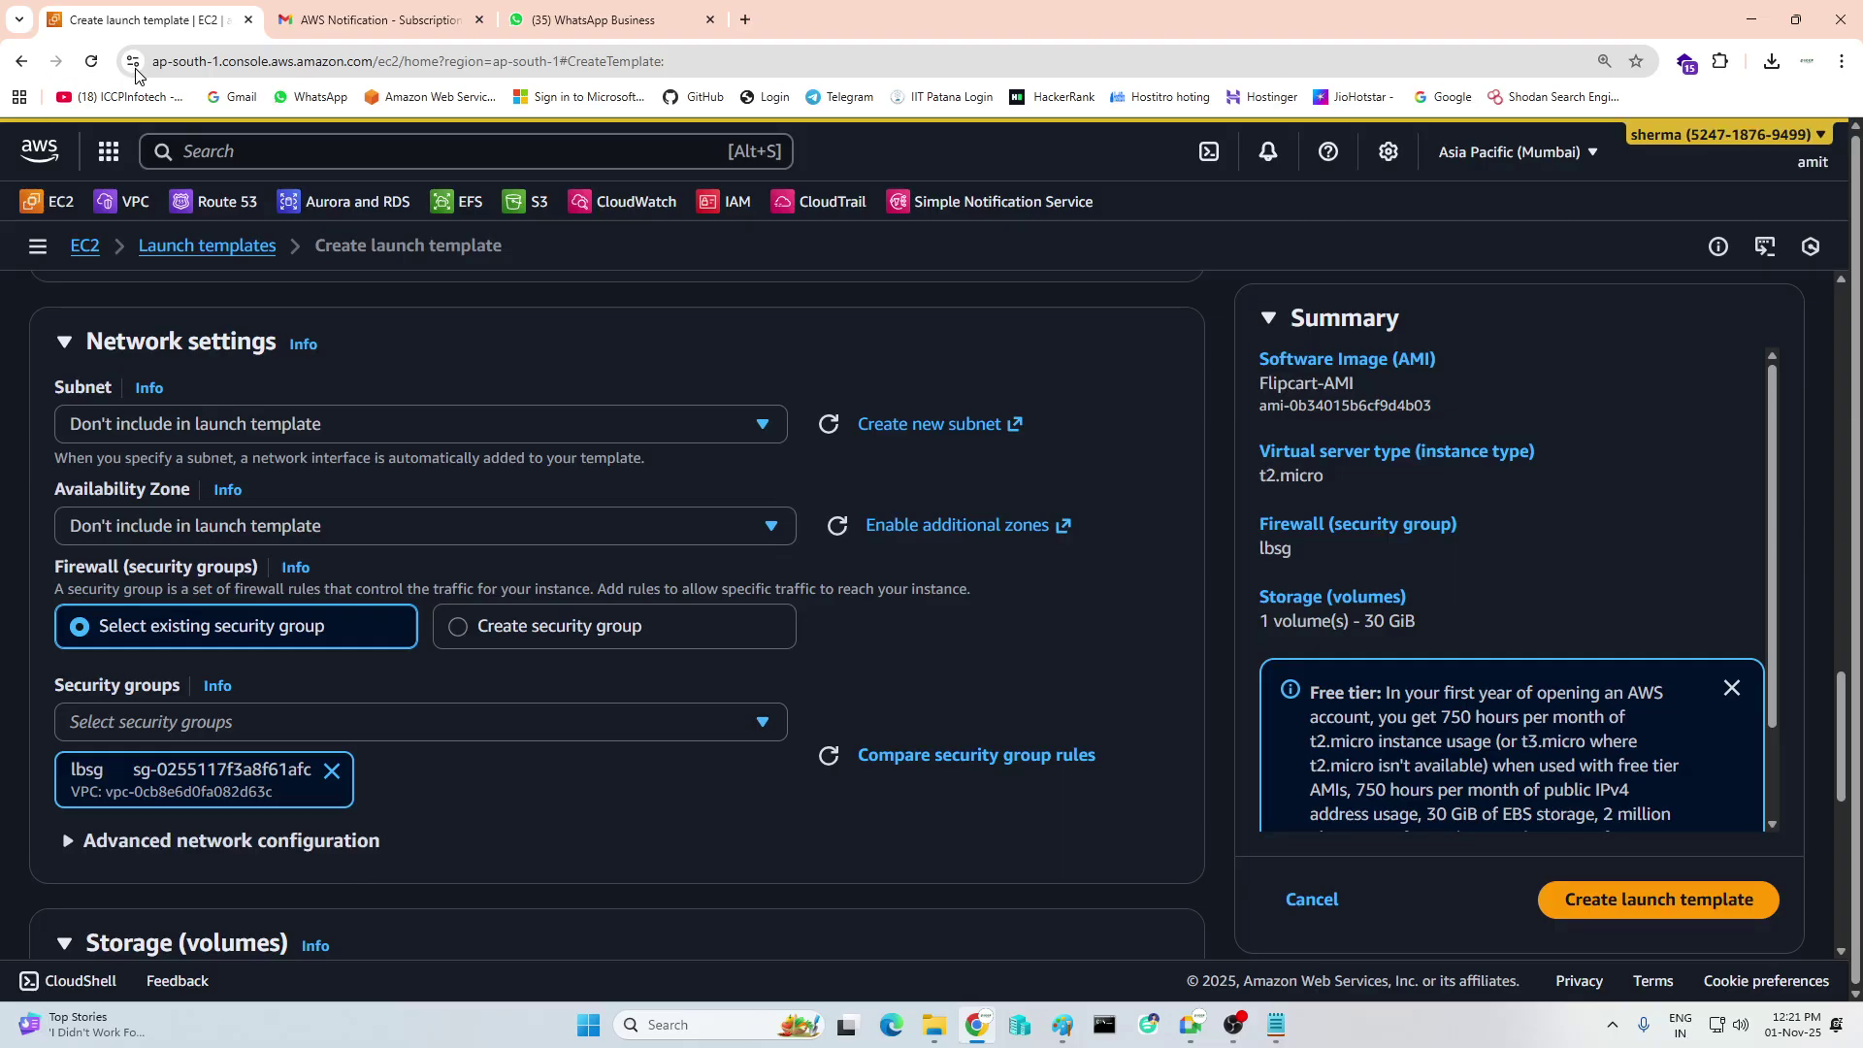
Step: Open the VPC and EC2 consoles in new tabs and show the EC2 Security Groups list
right_click(135, 204)
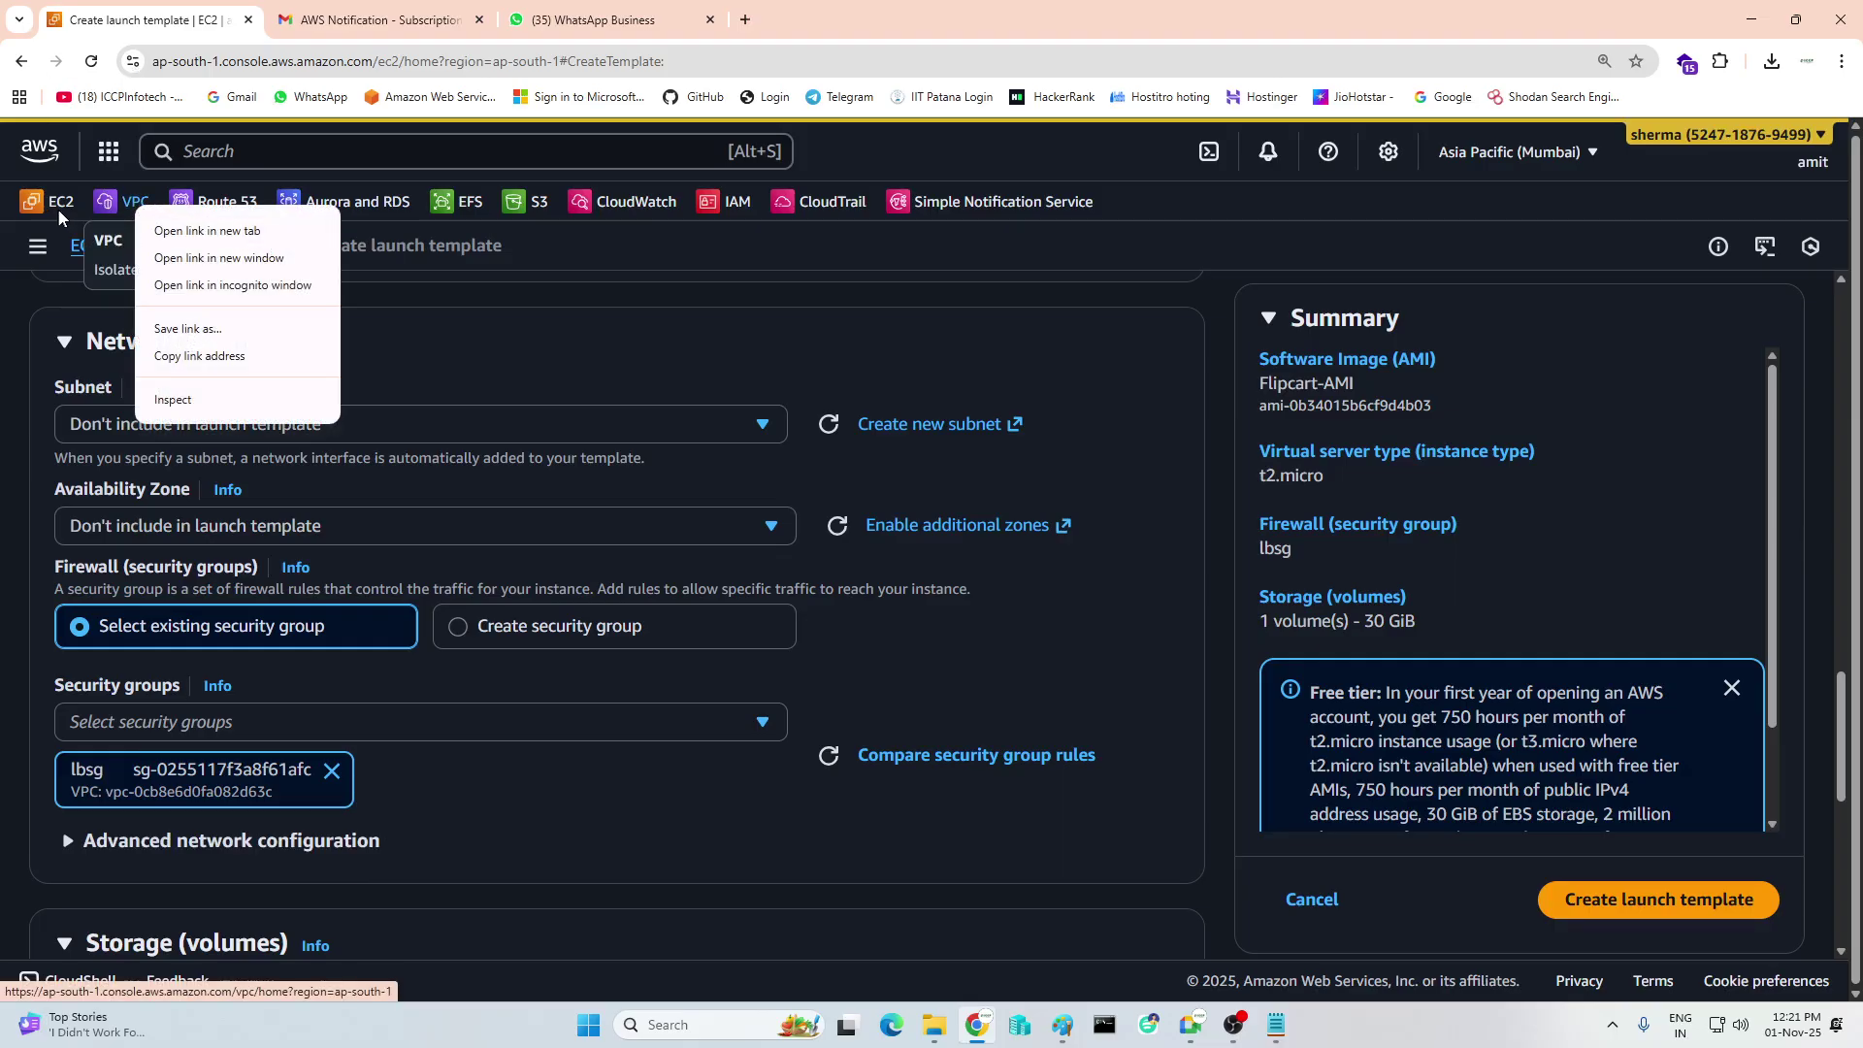
click(210, 231)
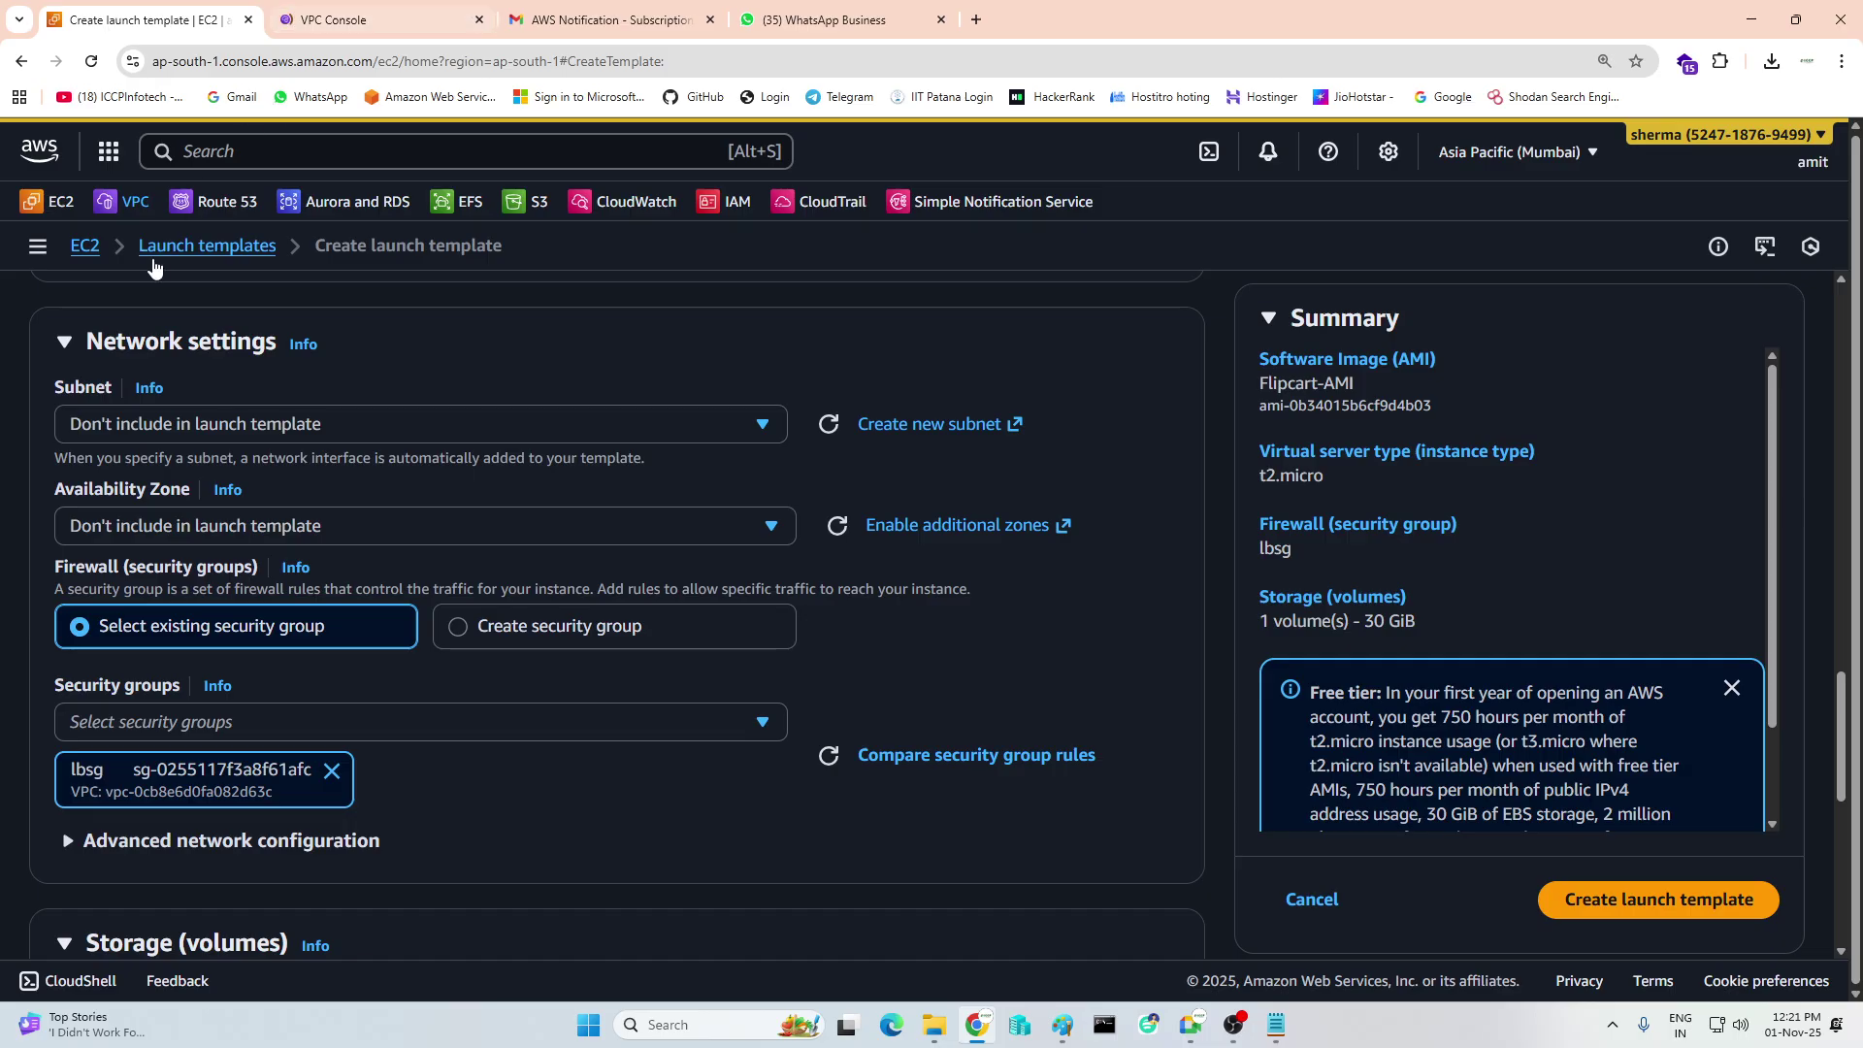
right_click(59, 201)
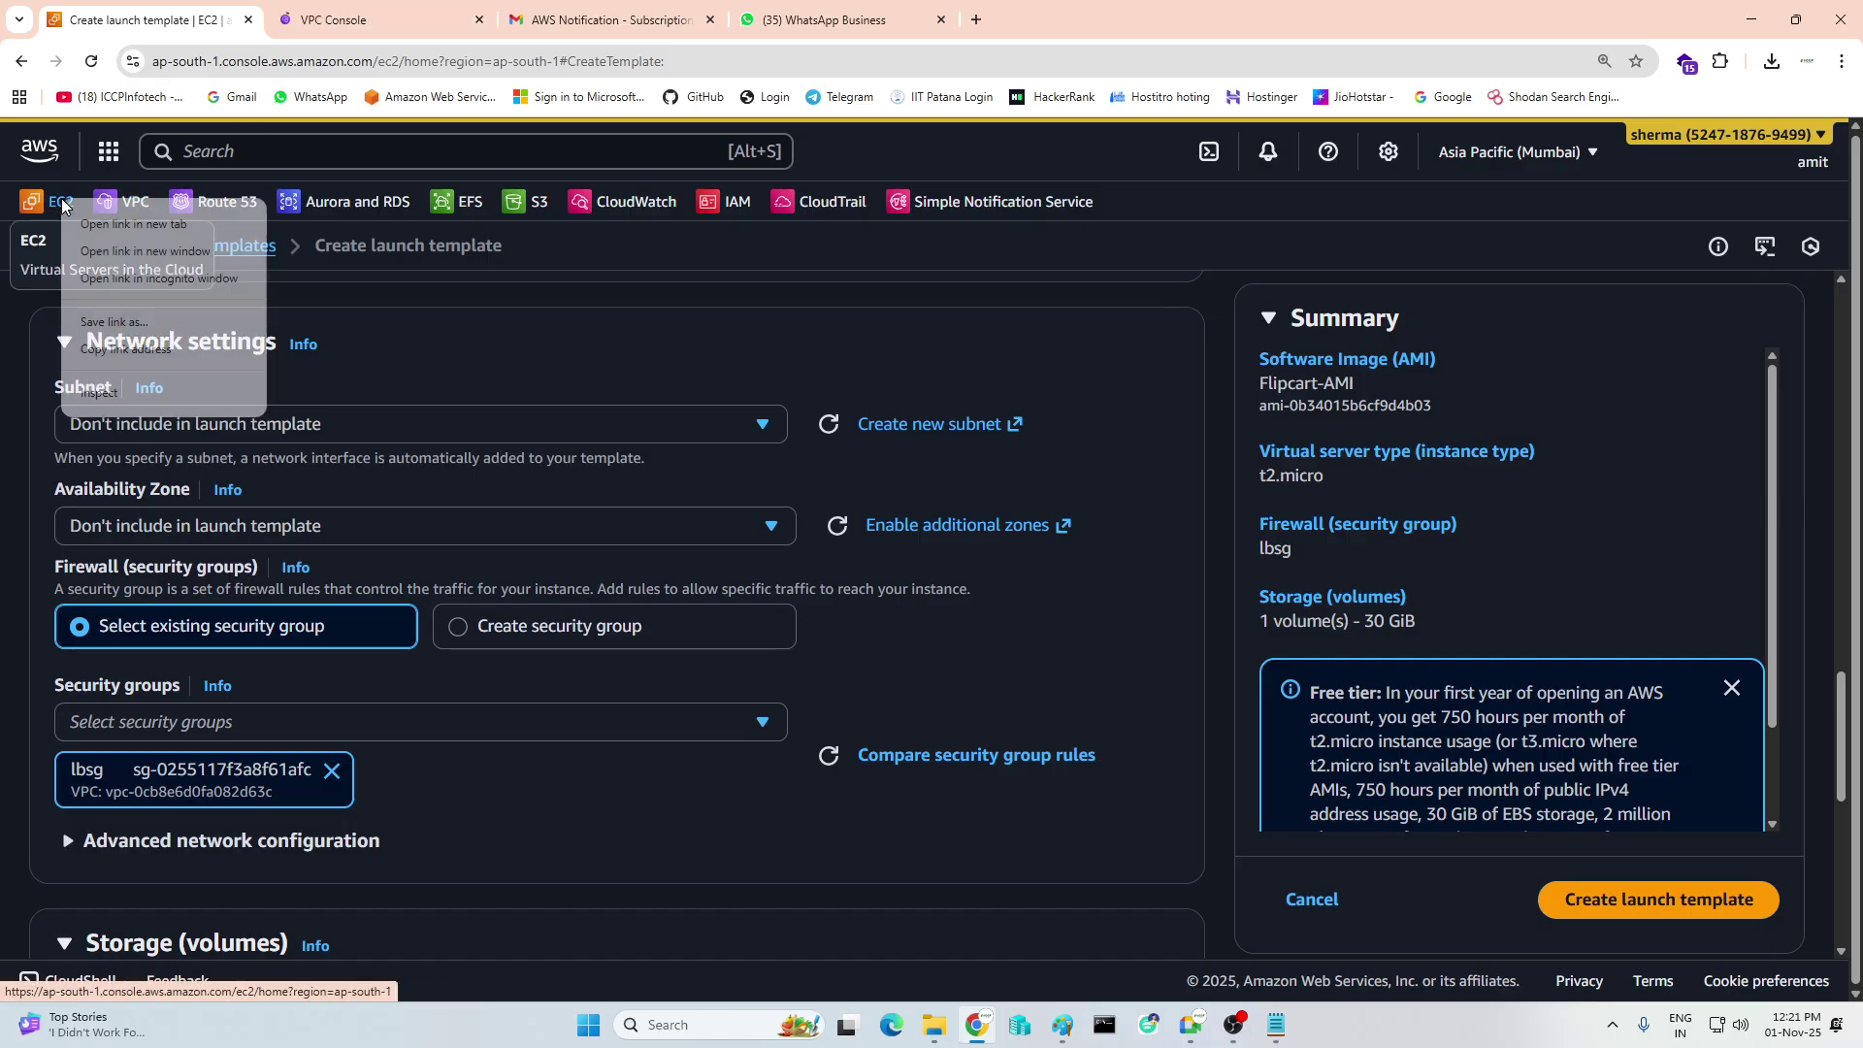
click(111, 223)
click(514, 17)
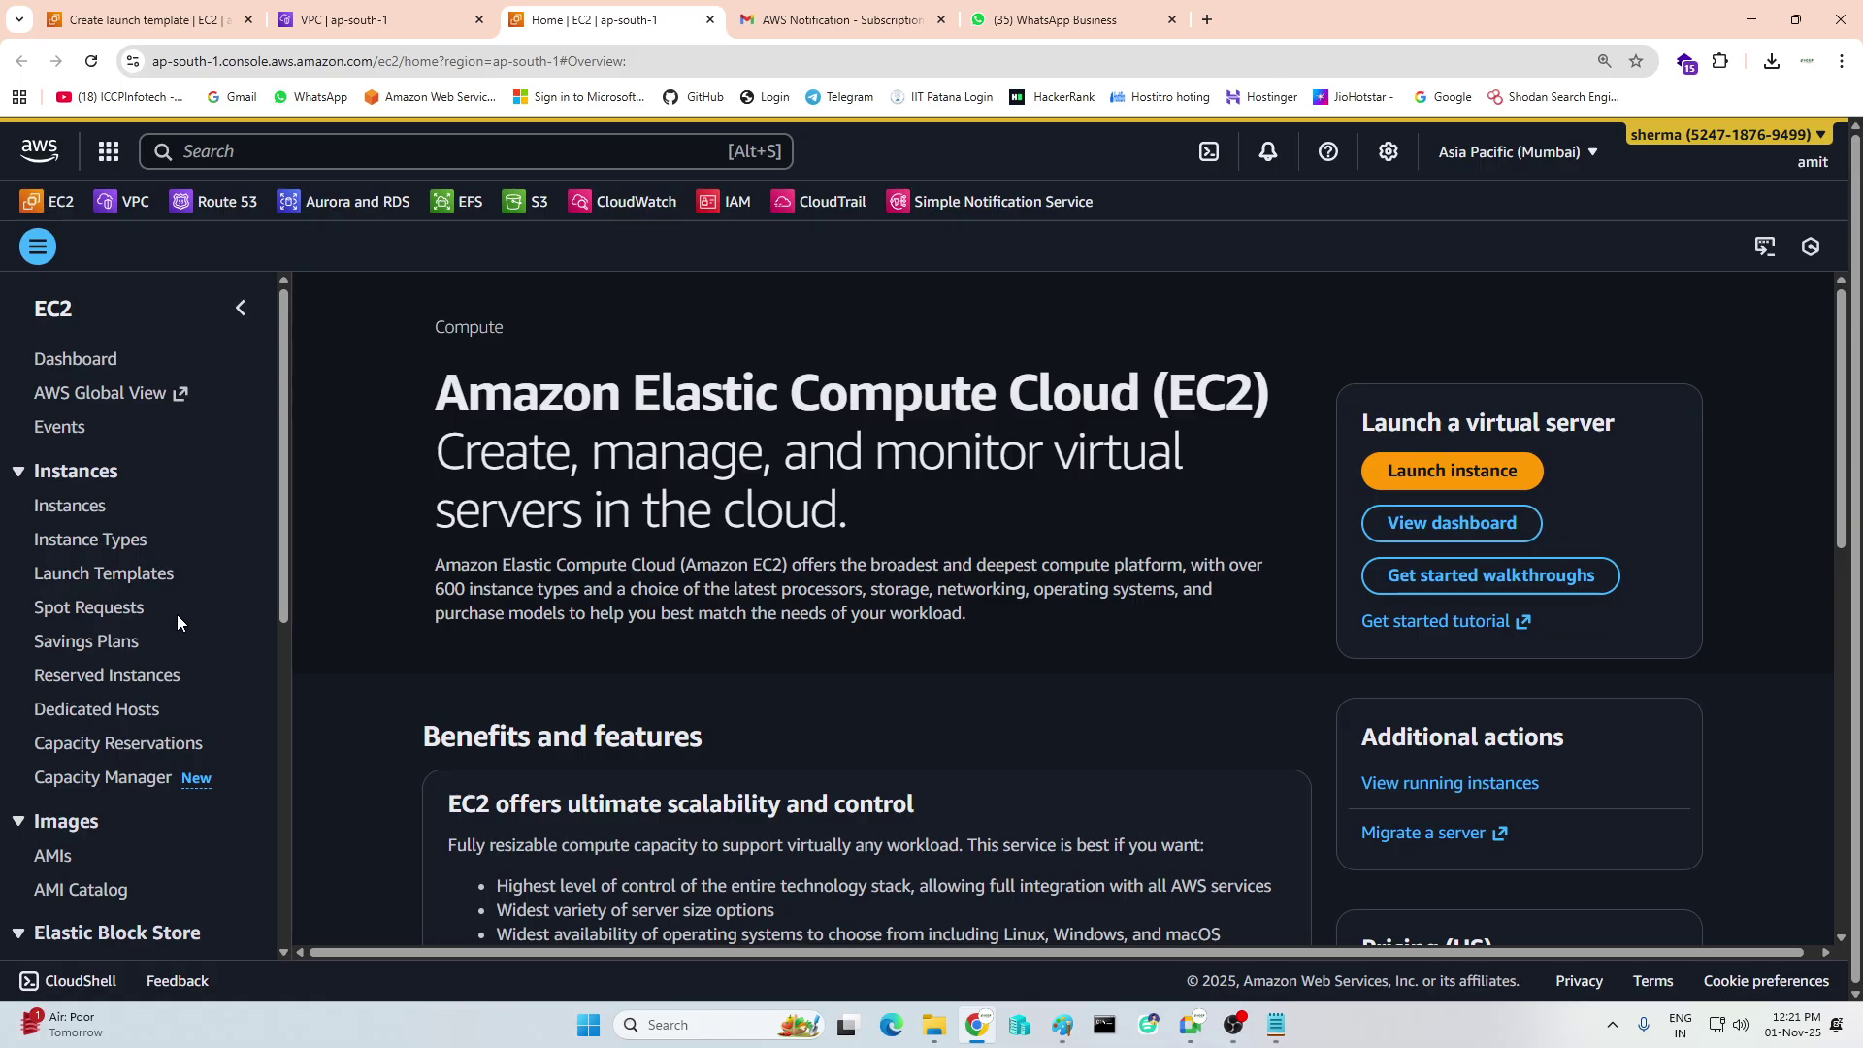
scroll(114, 774, down, 1)
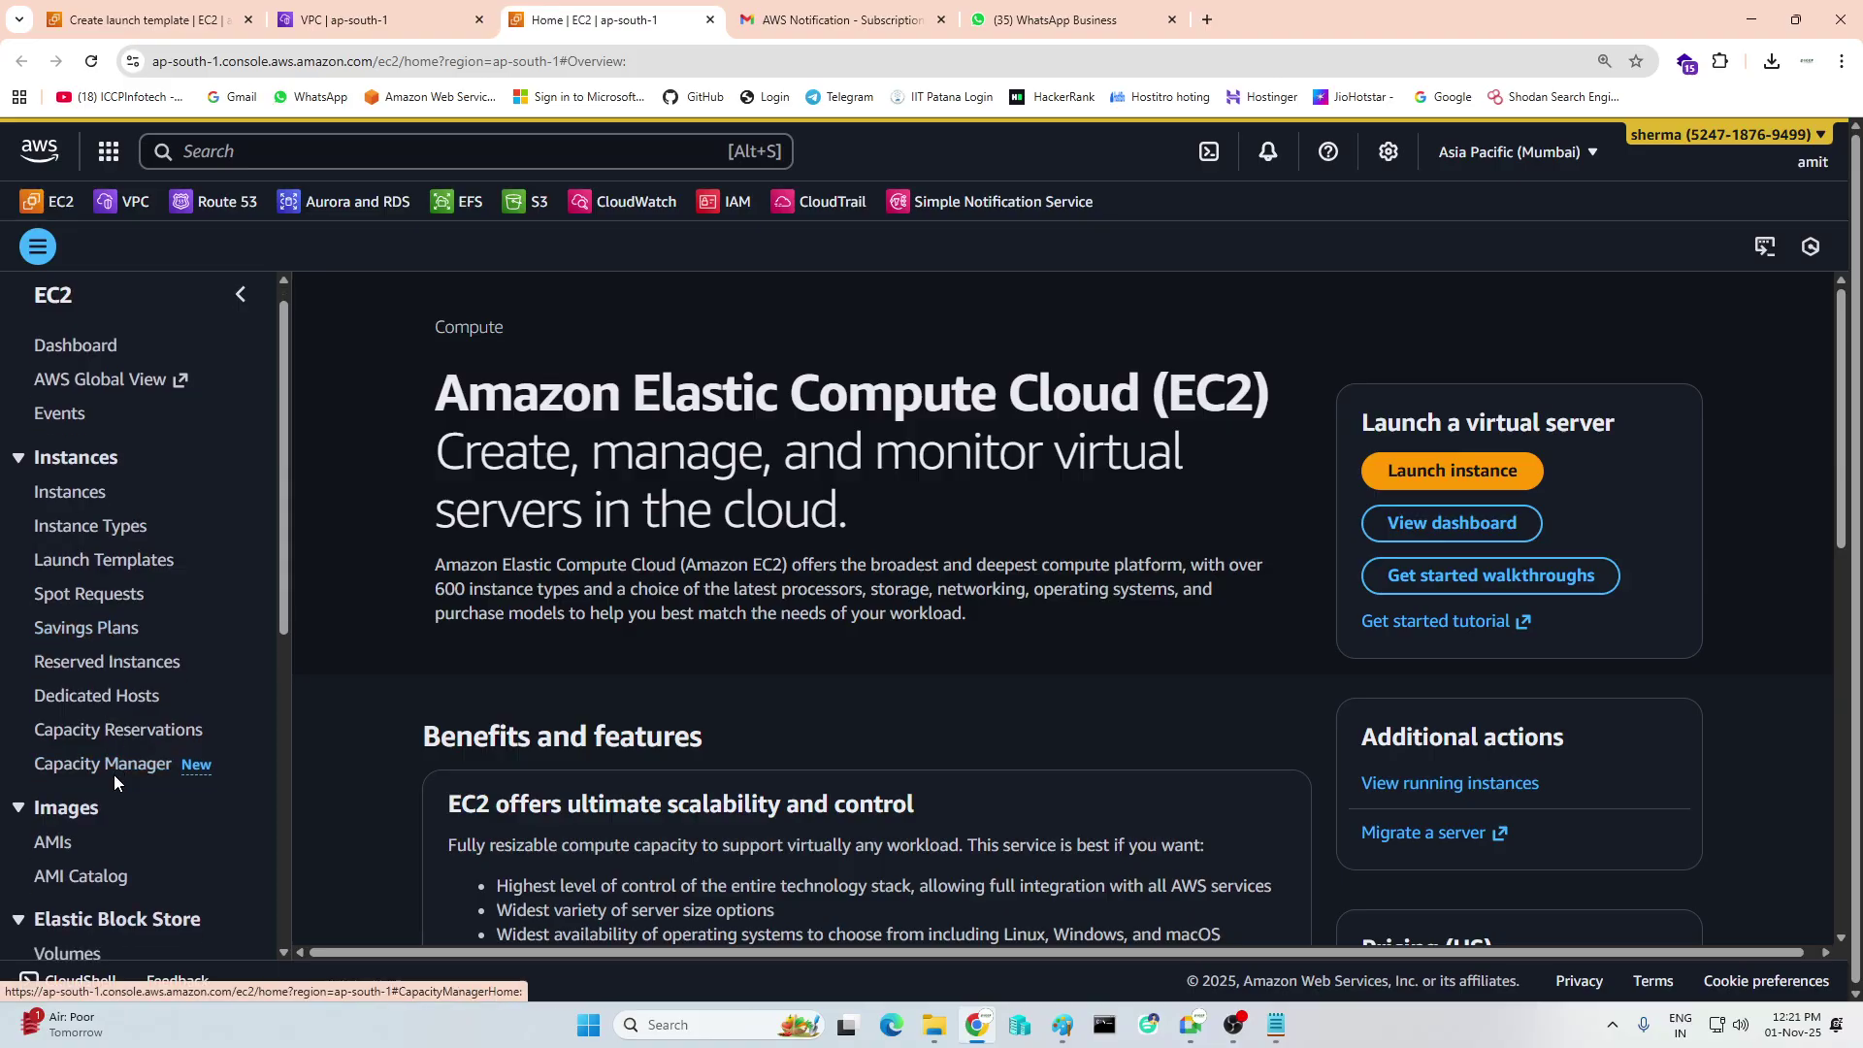
scroll(115, 764, down, 2)
scroll(107, 709, up, 2)
scroll(88, 724, down, 4)
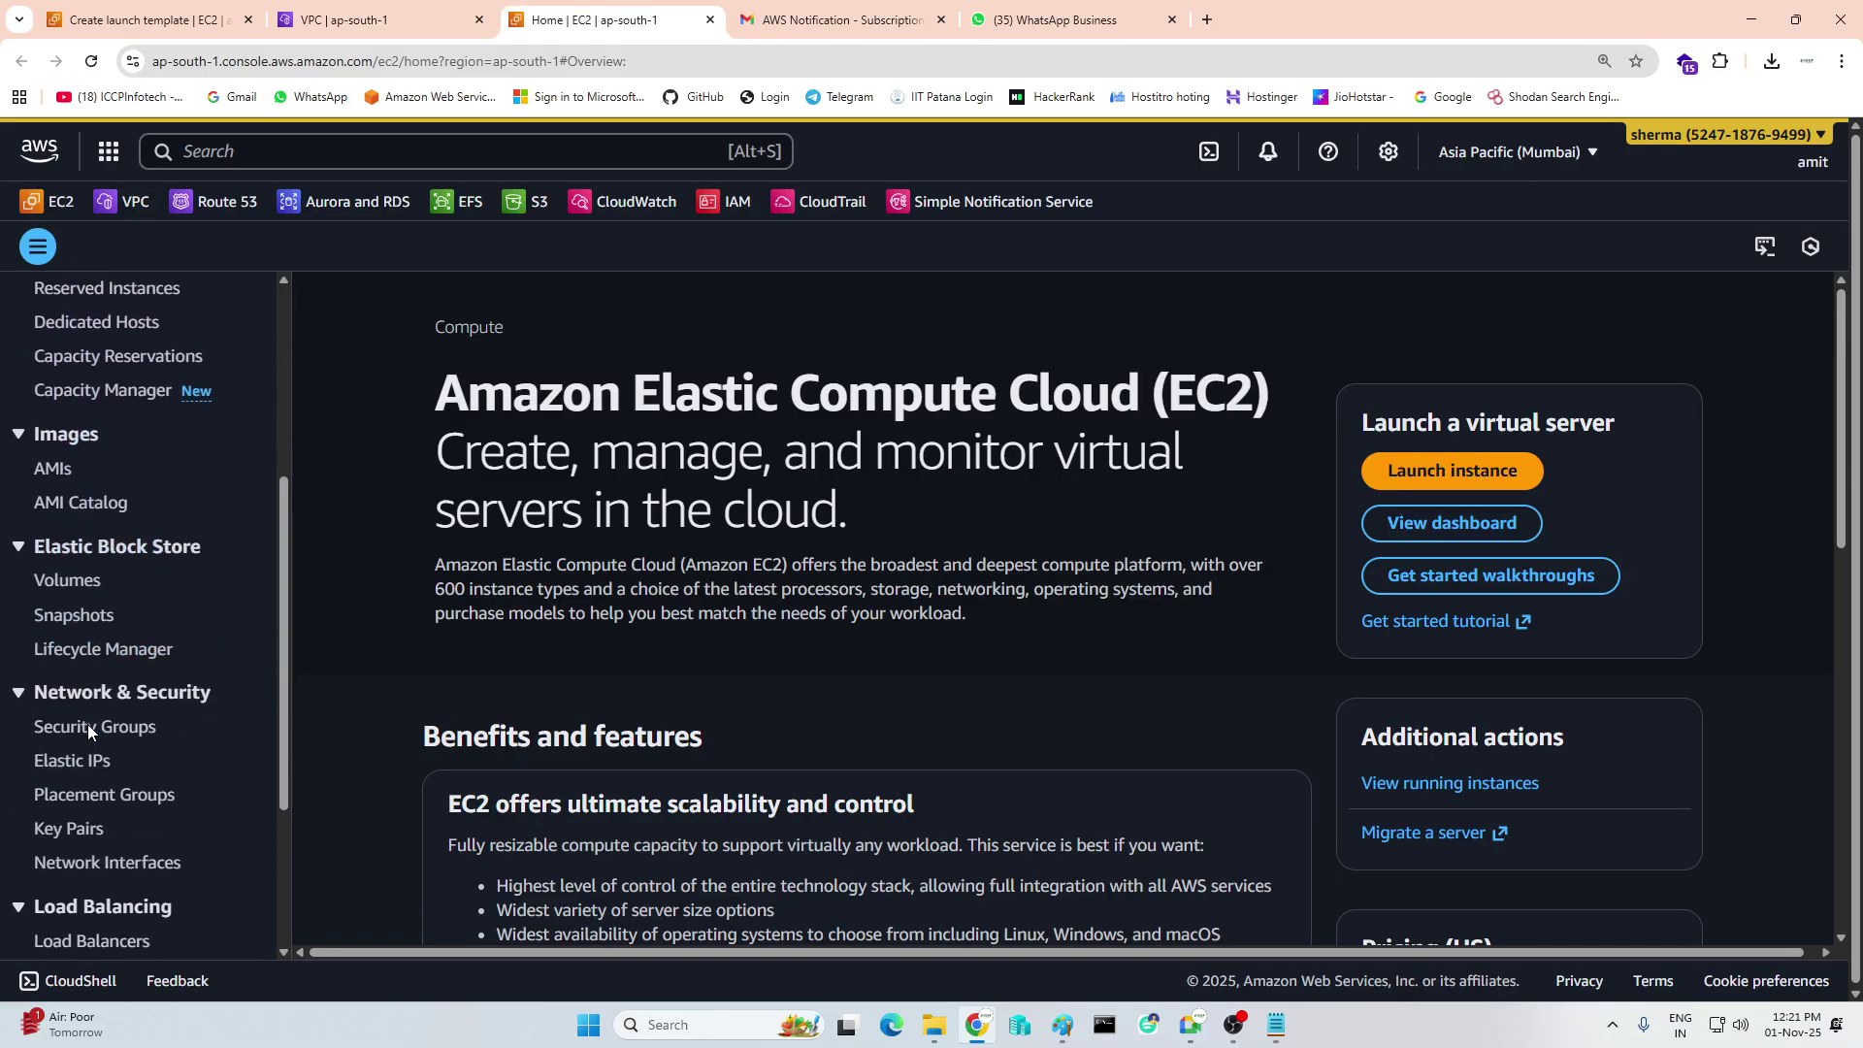
click(98, 727)
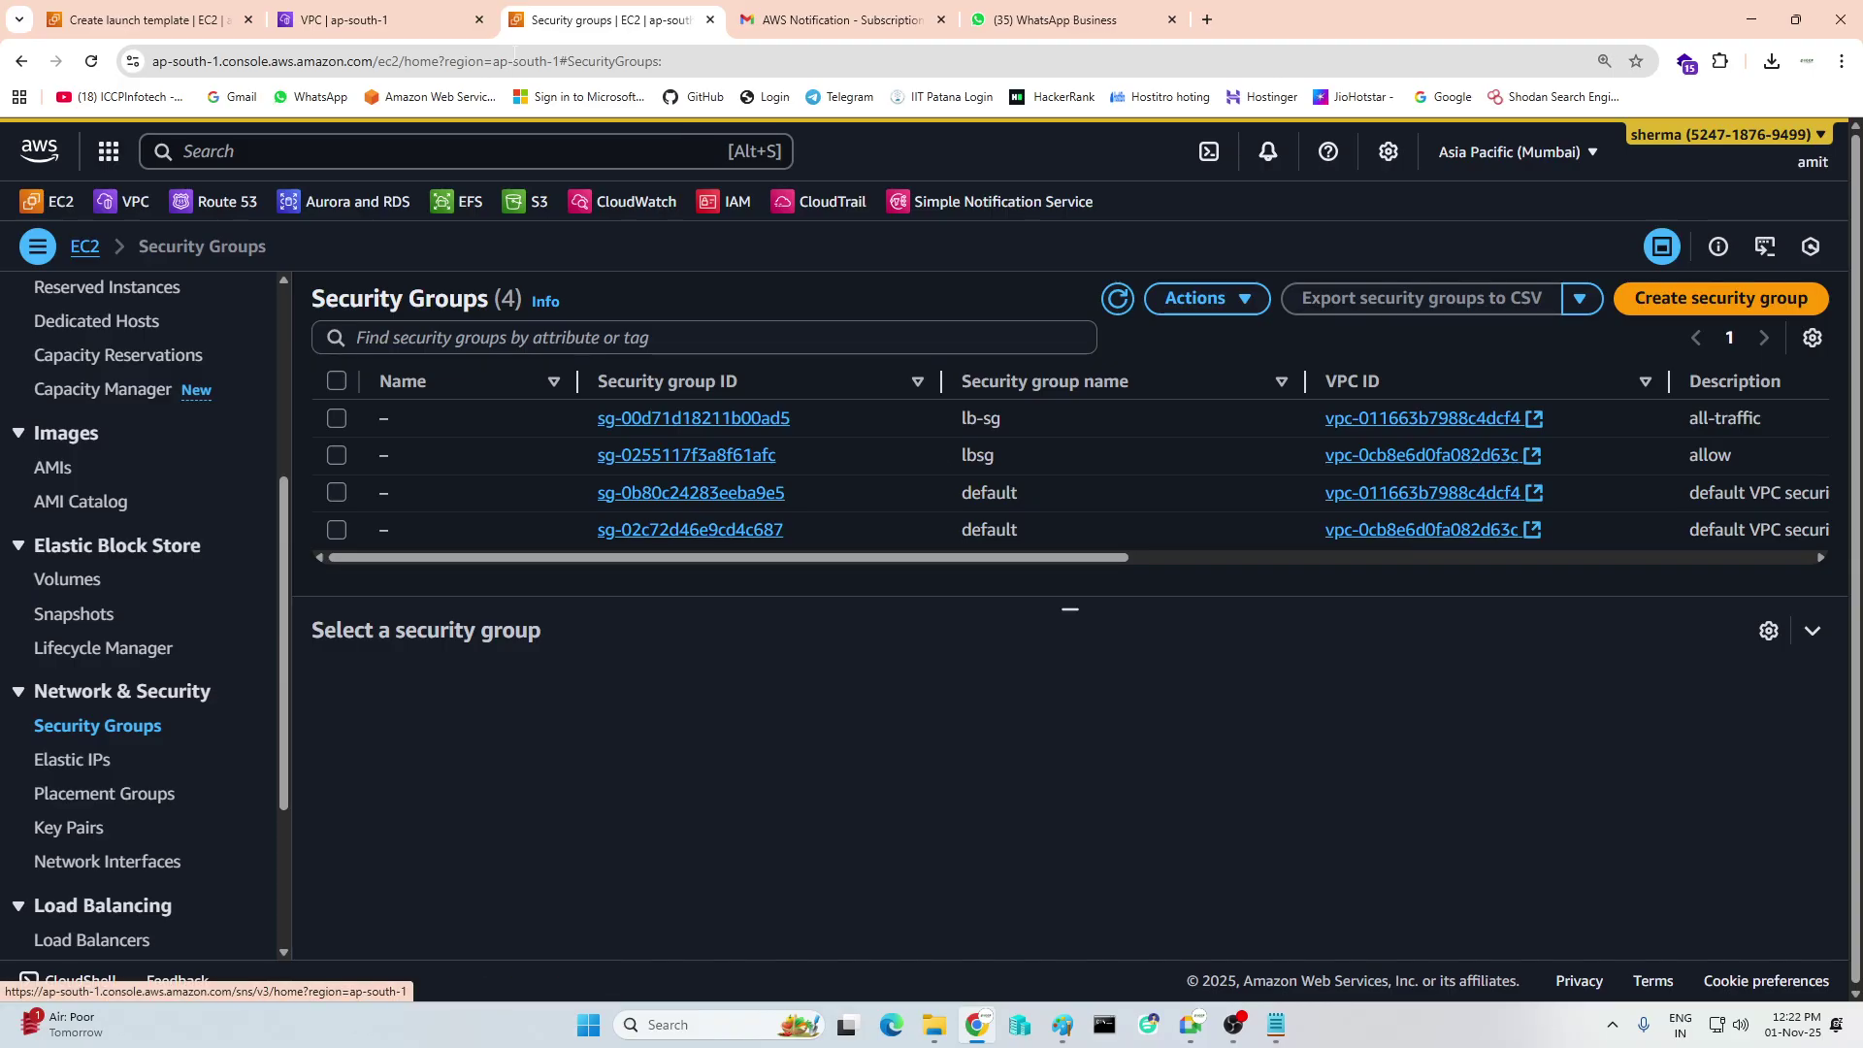
Step: Check the security groups and VPC tabs, then create the Flipcart-Webapp launch template
click(180, 20)
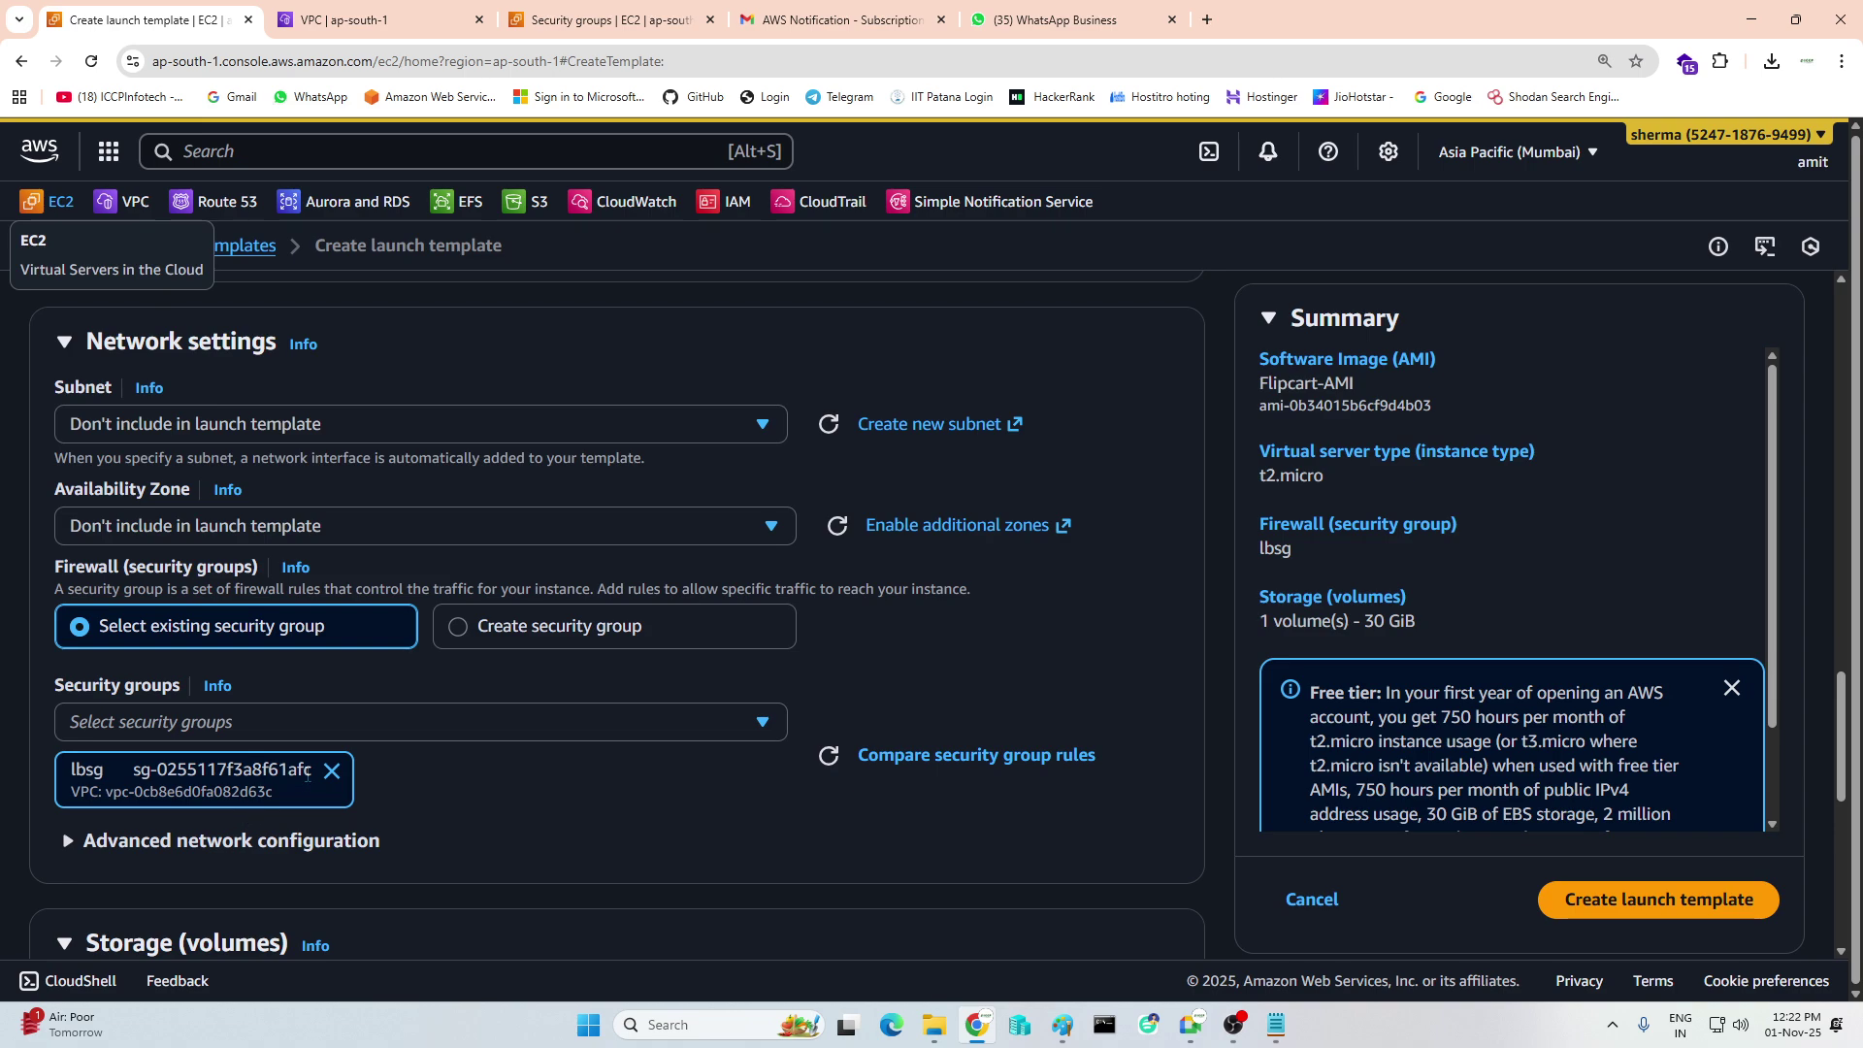
click(587, 20)
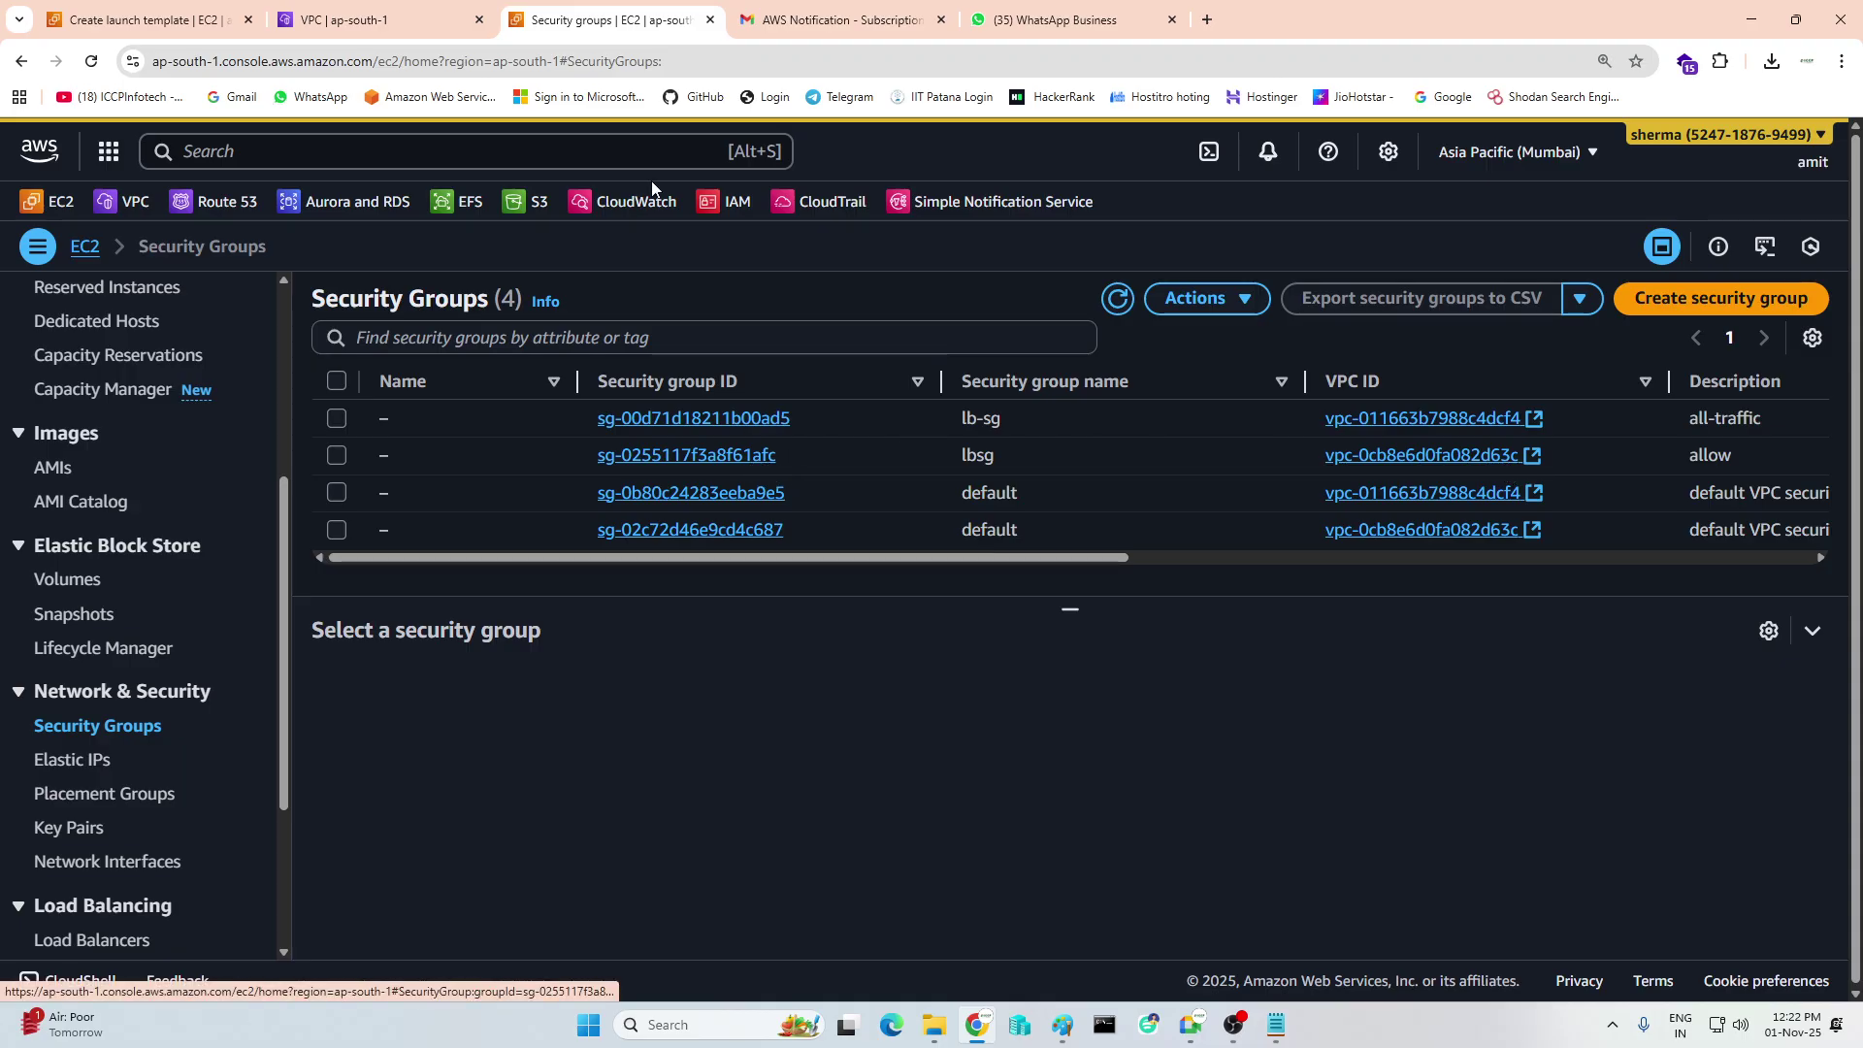
click(377, 10)
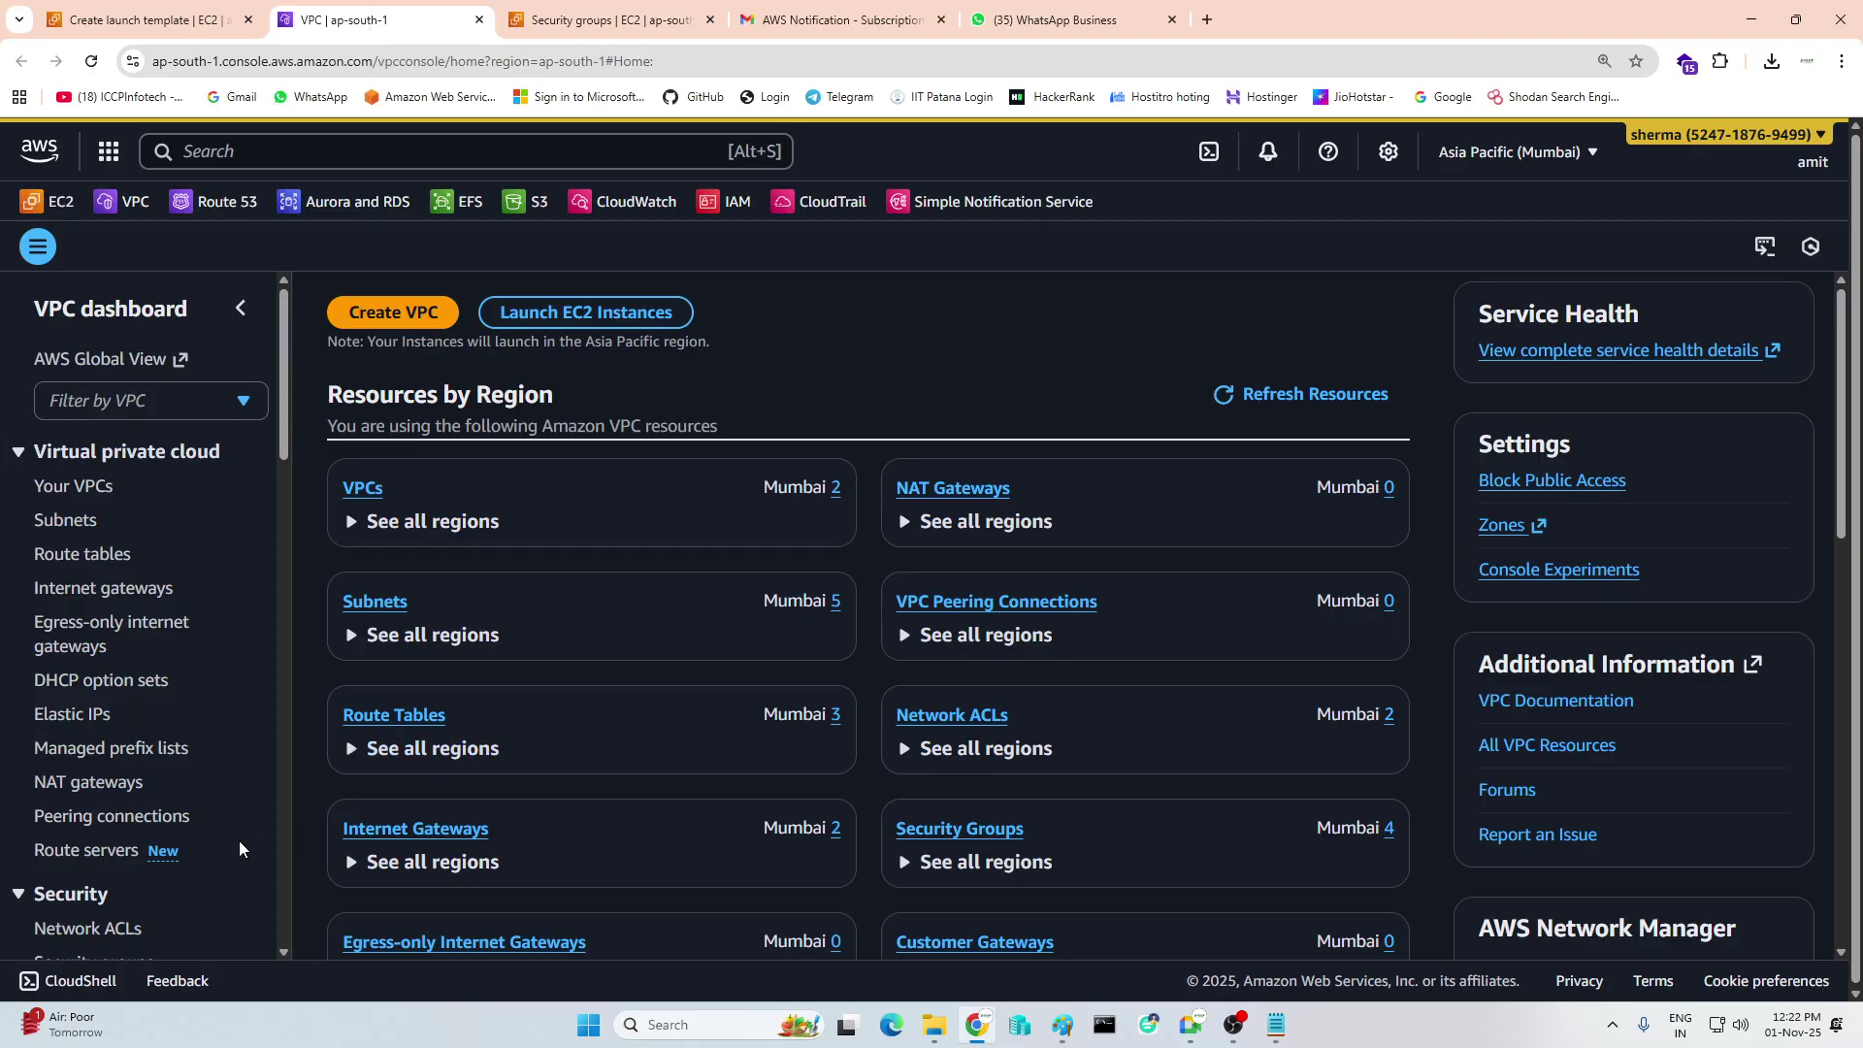
click(116, 14)
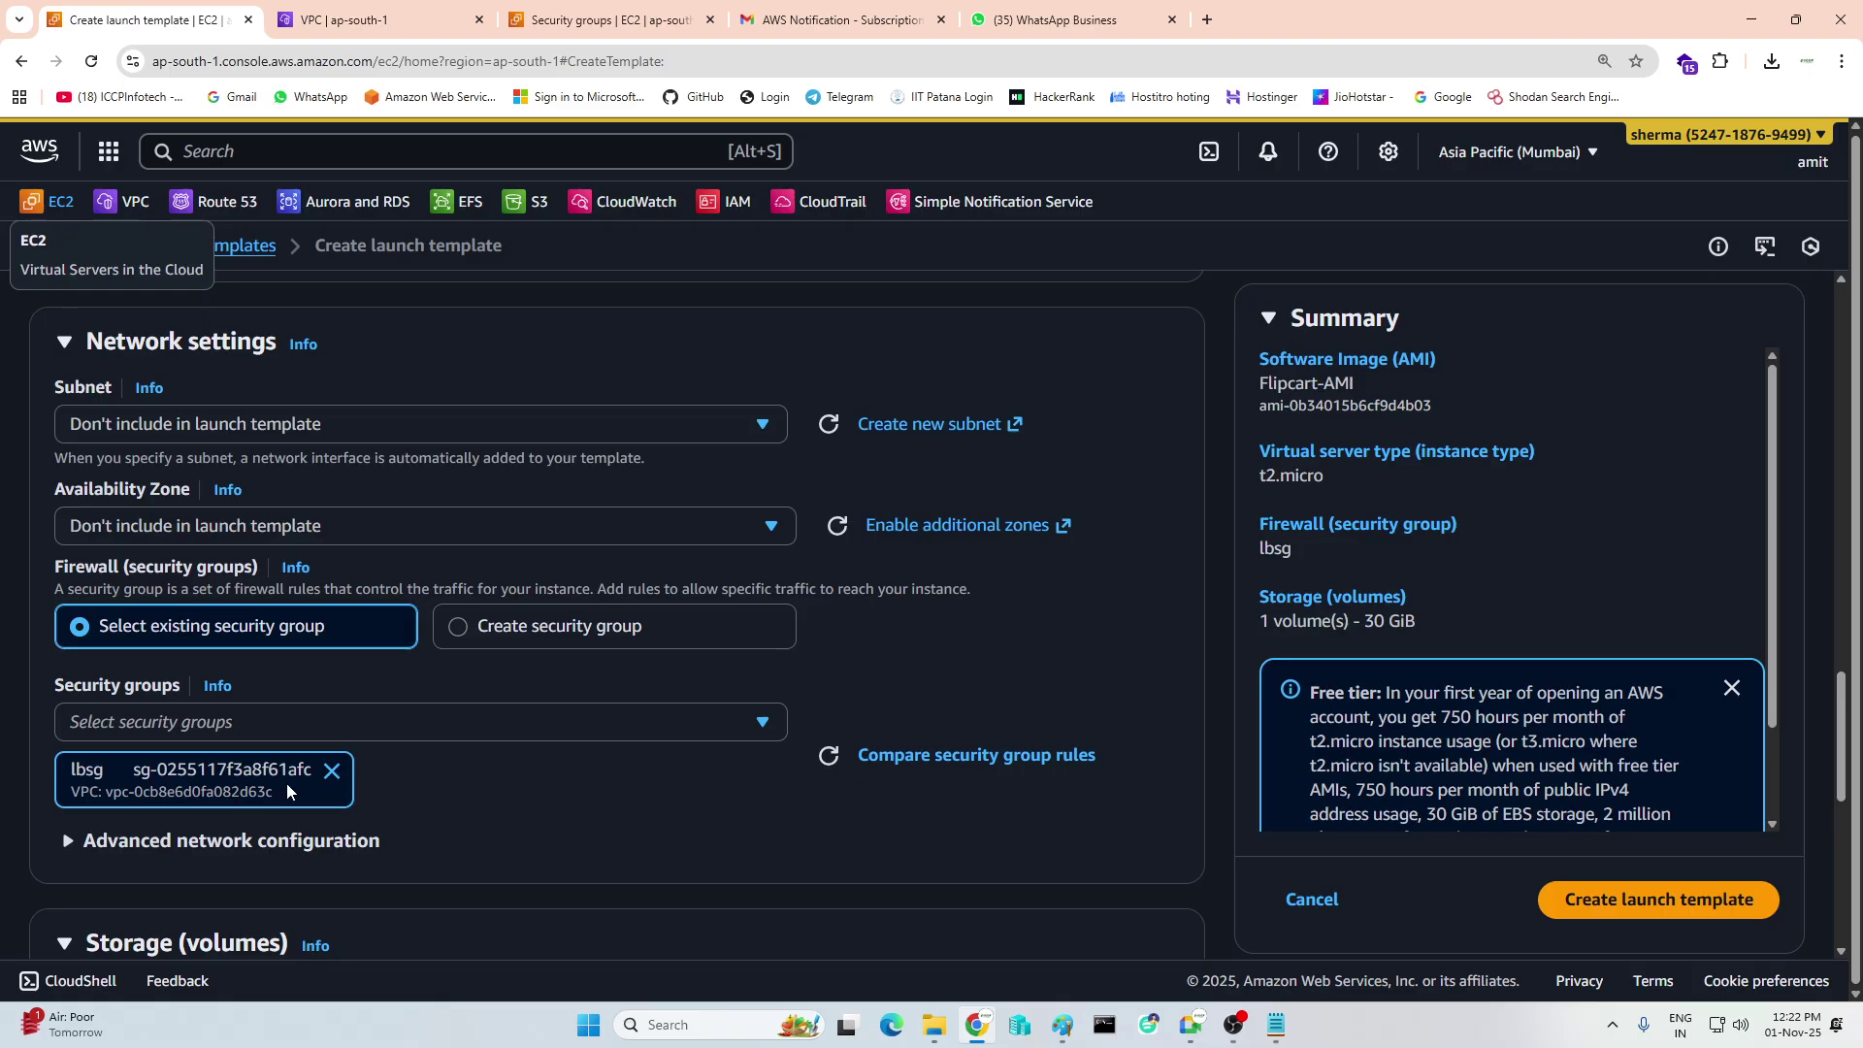
scroll(643, 771, down, 6)
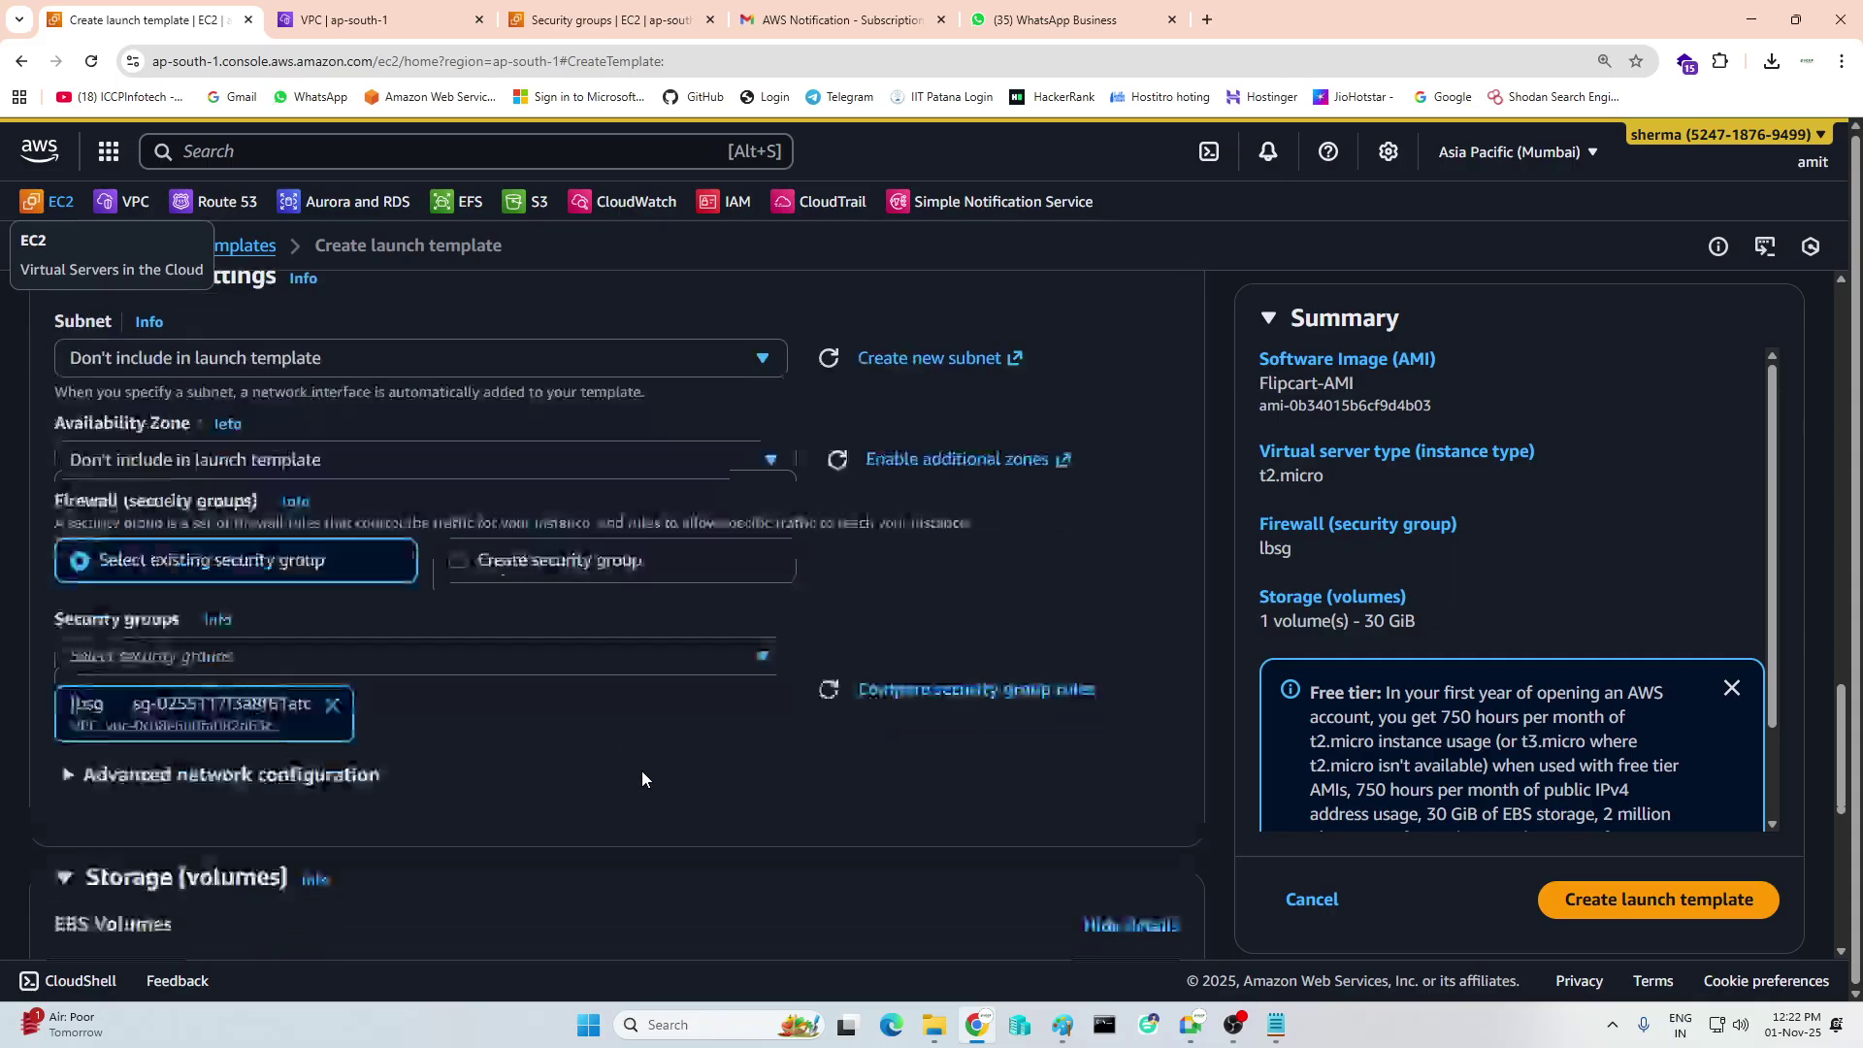
click(1621, 901)
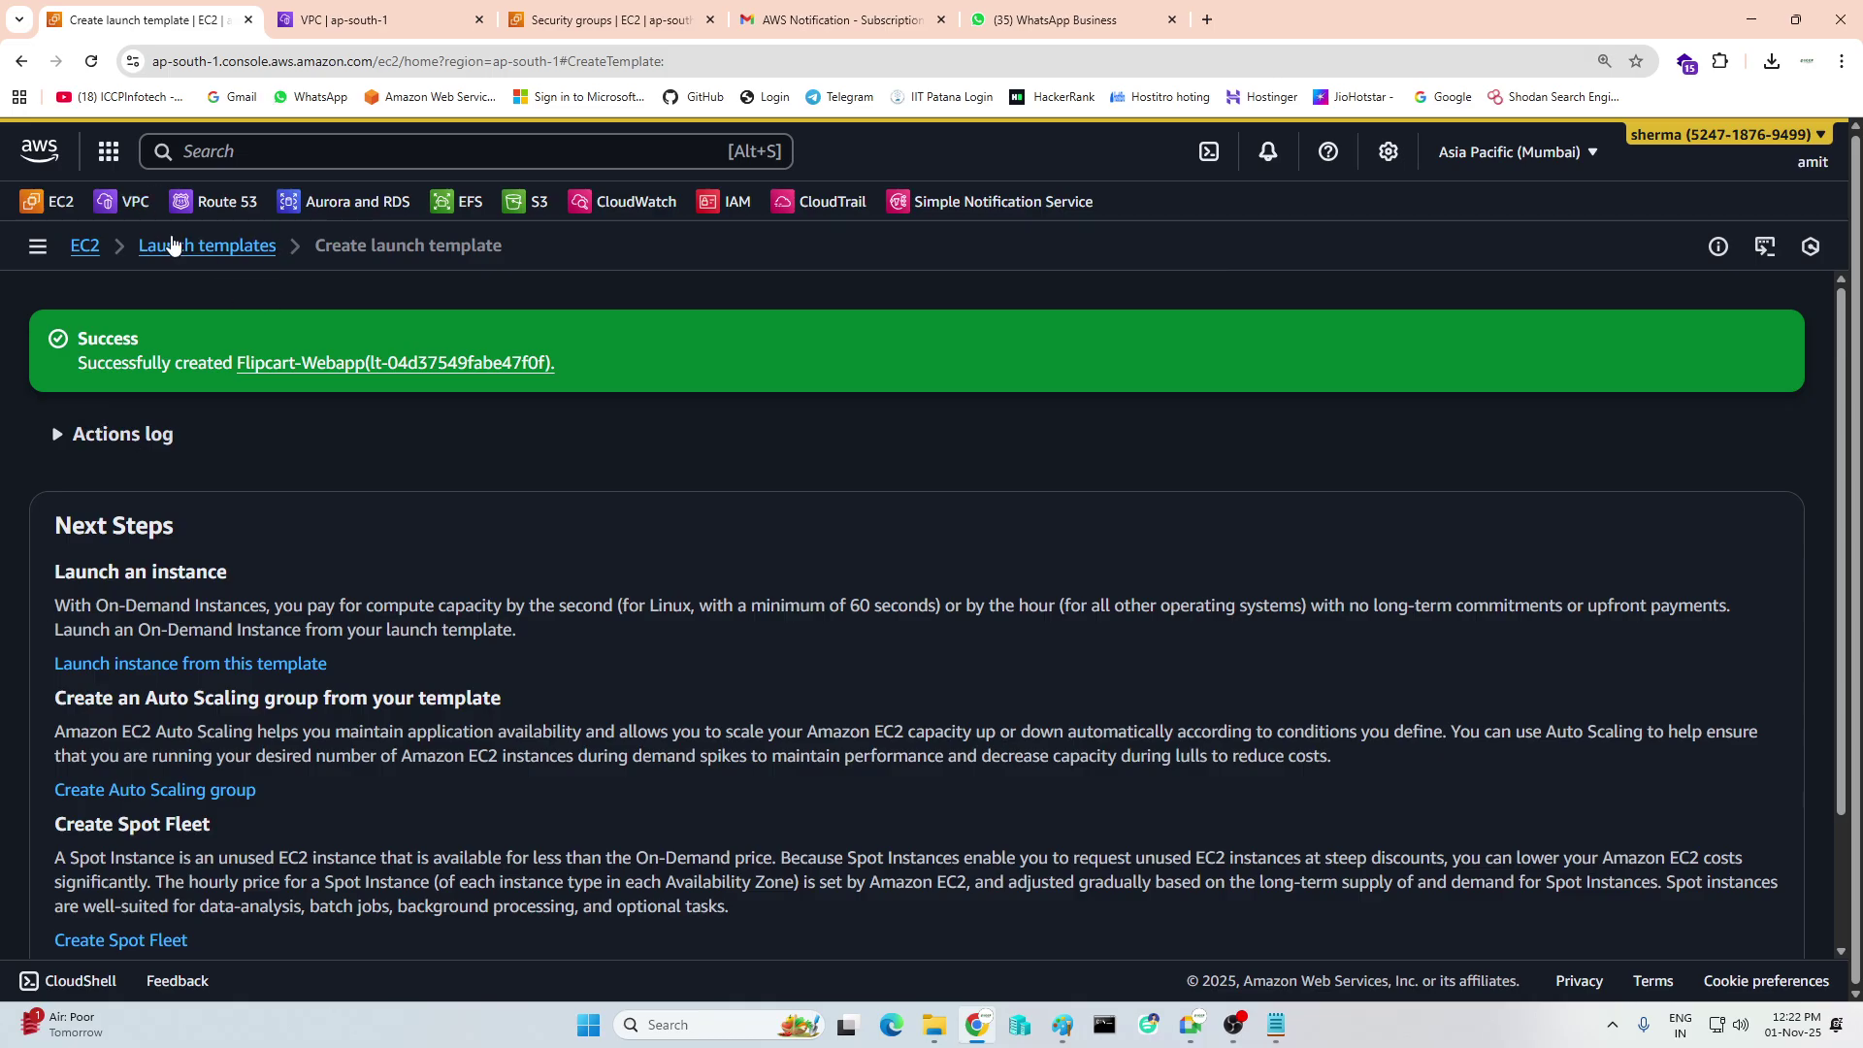
Step: In the Launch Templates list, select the old mytmp template and choose to delete it
click(165, 248)
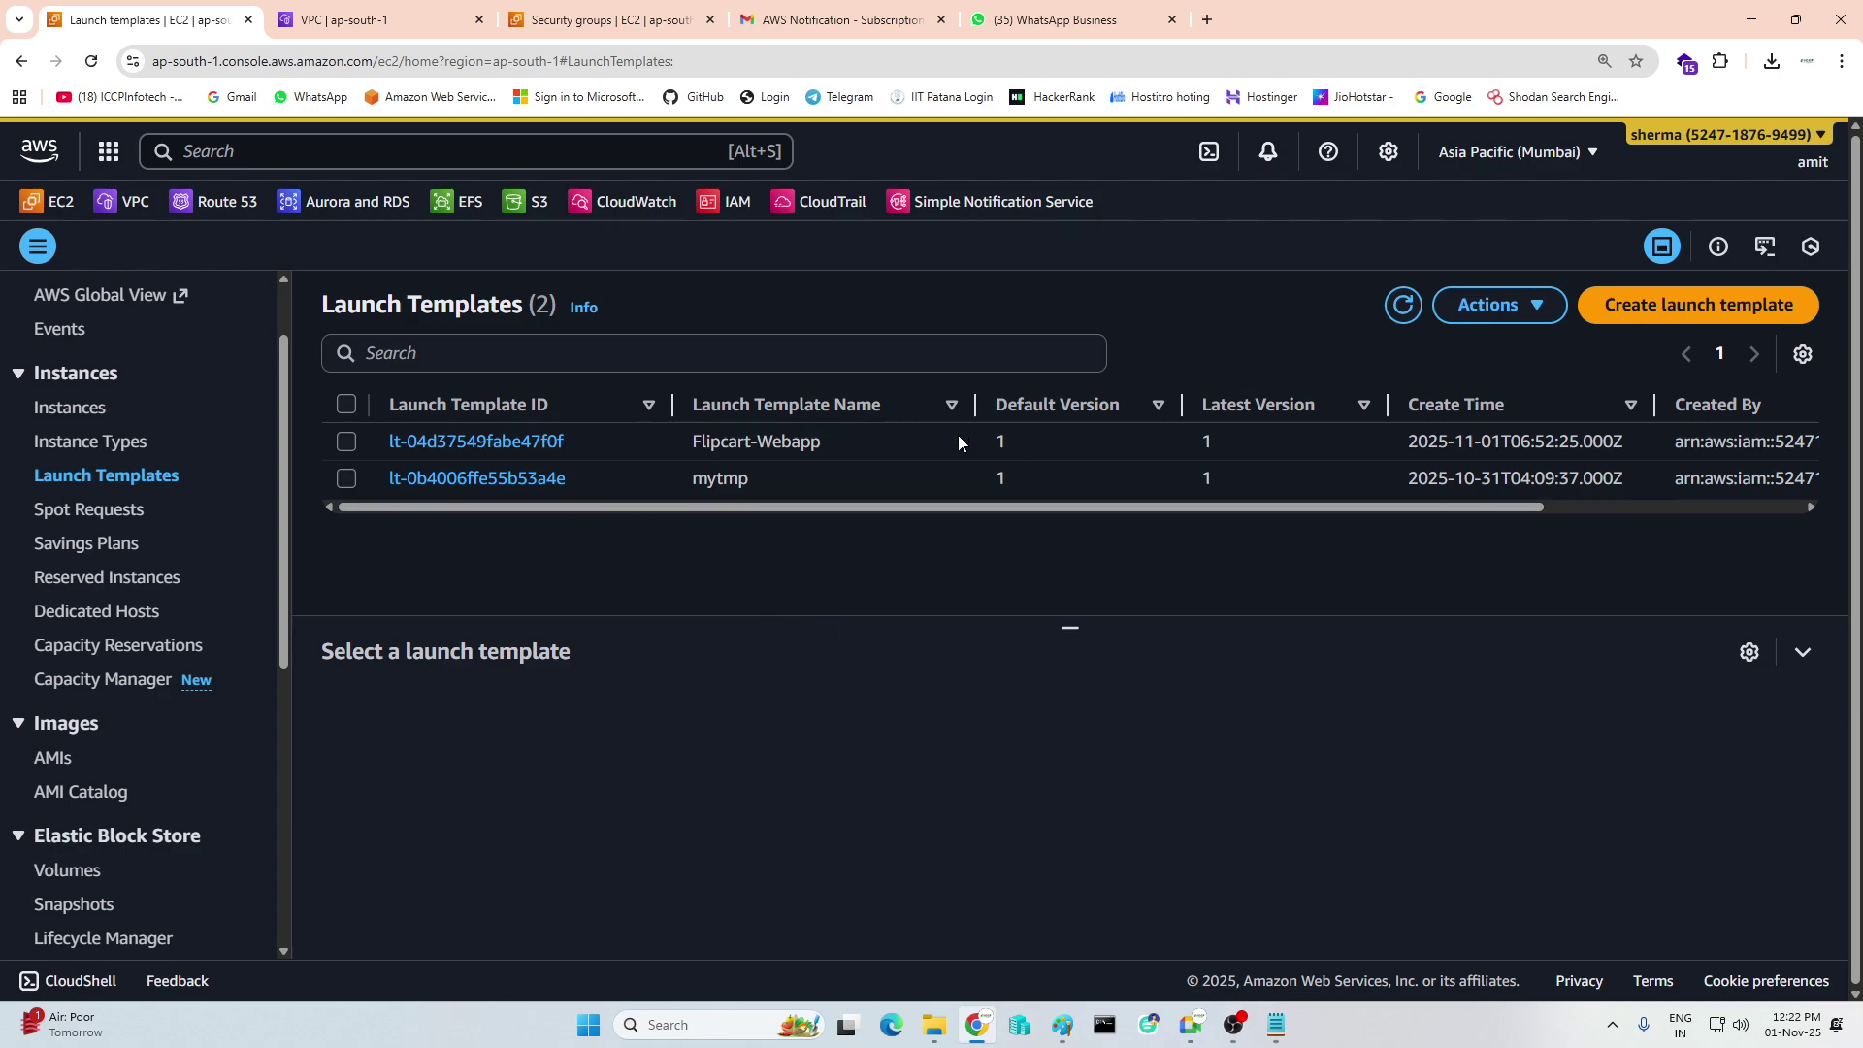
click(347, 478)
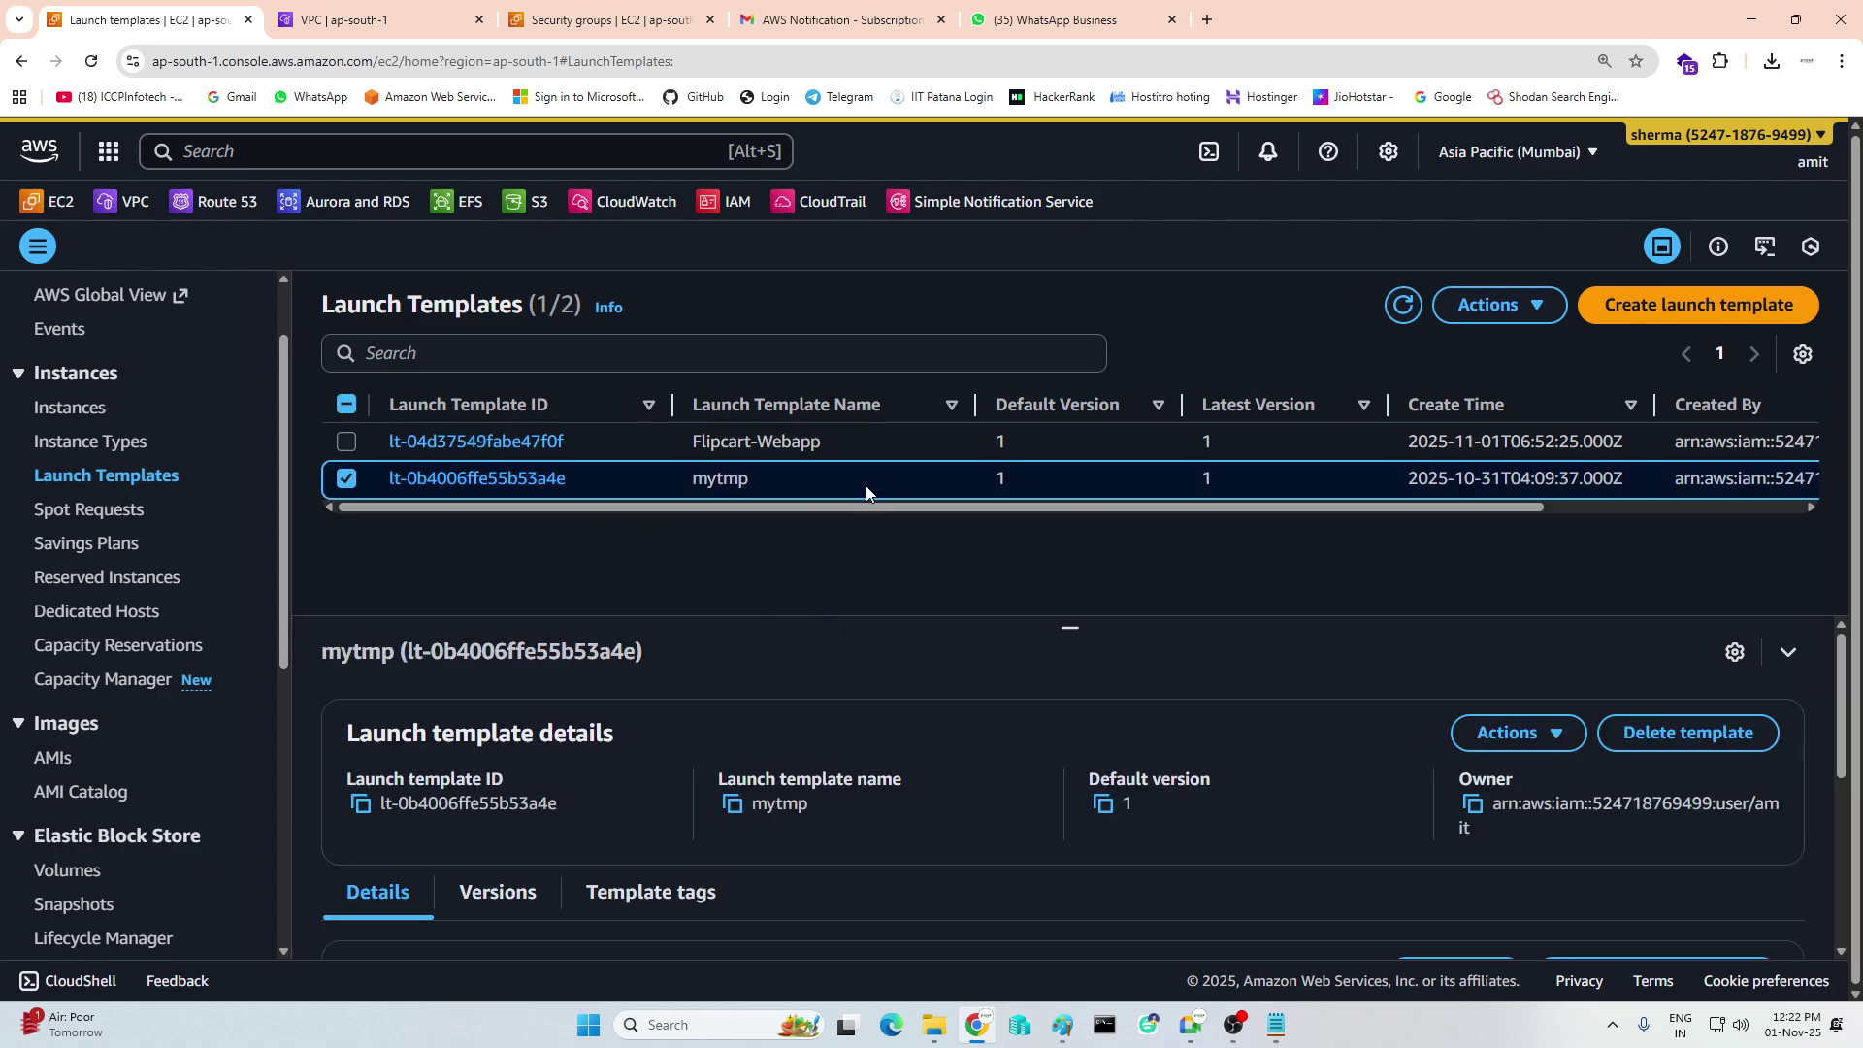
click(1524, 305)
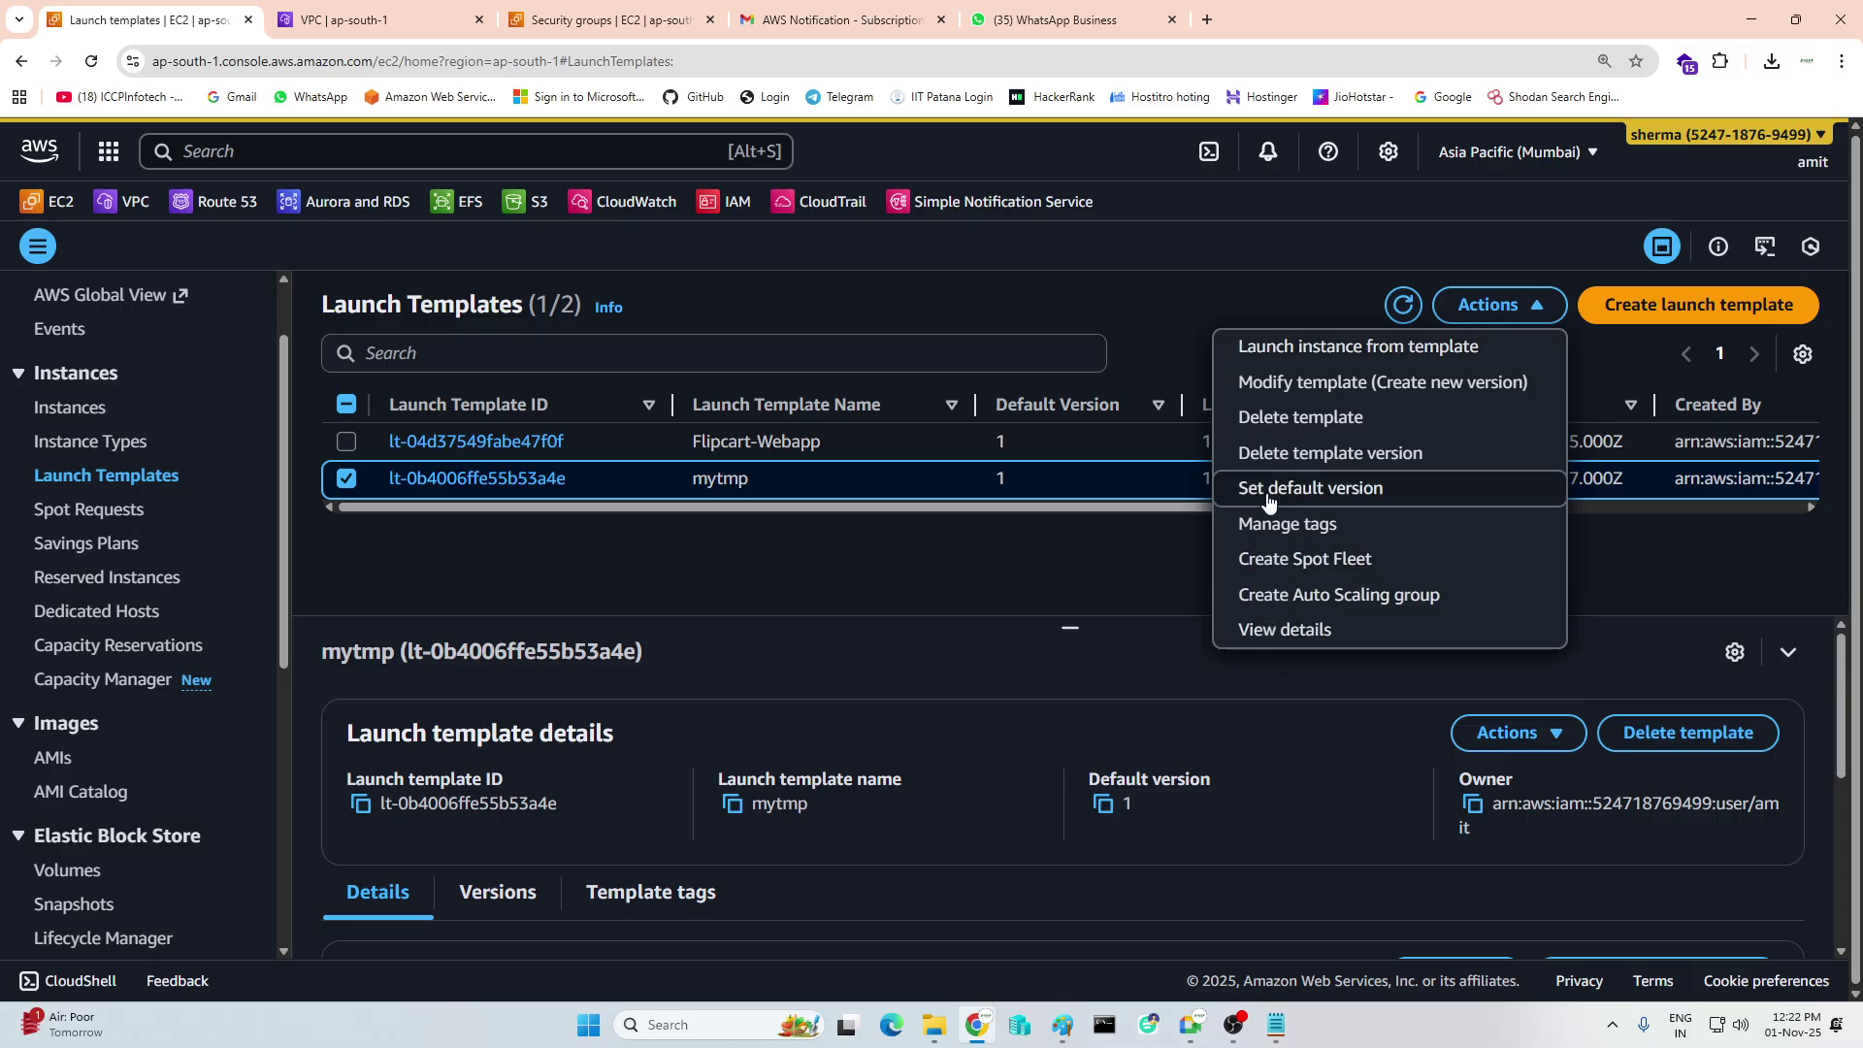
click(1271, 417)
Step: Confirm deleting mytmp by entering 'delete', then minimize the browser
click(1026, 641)
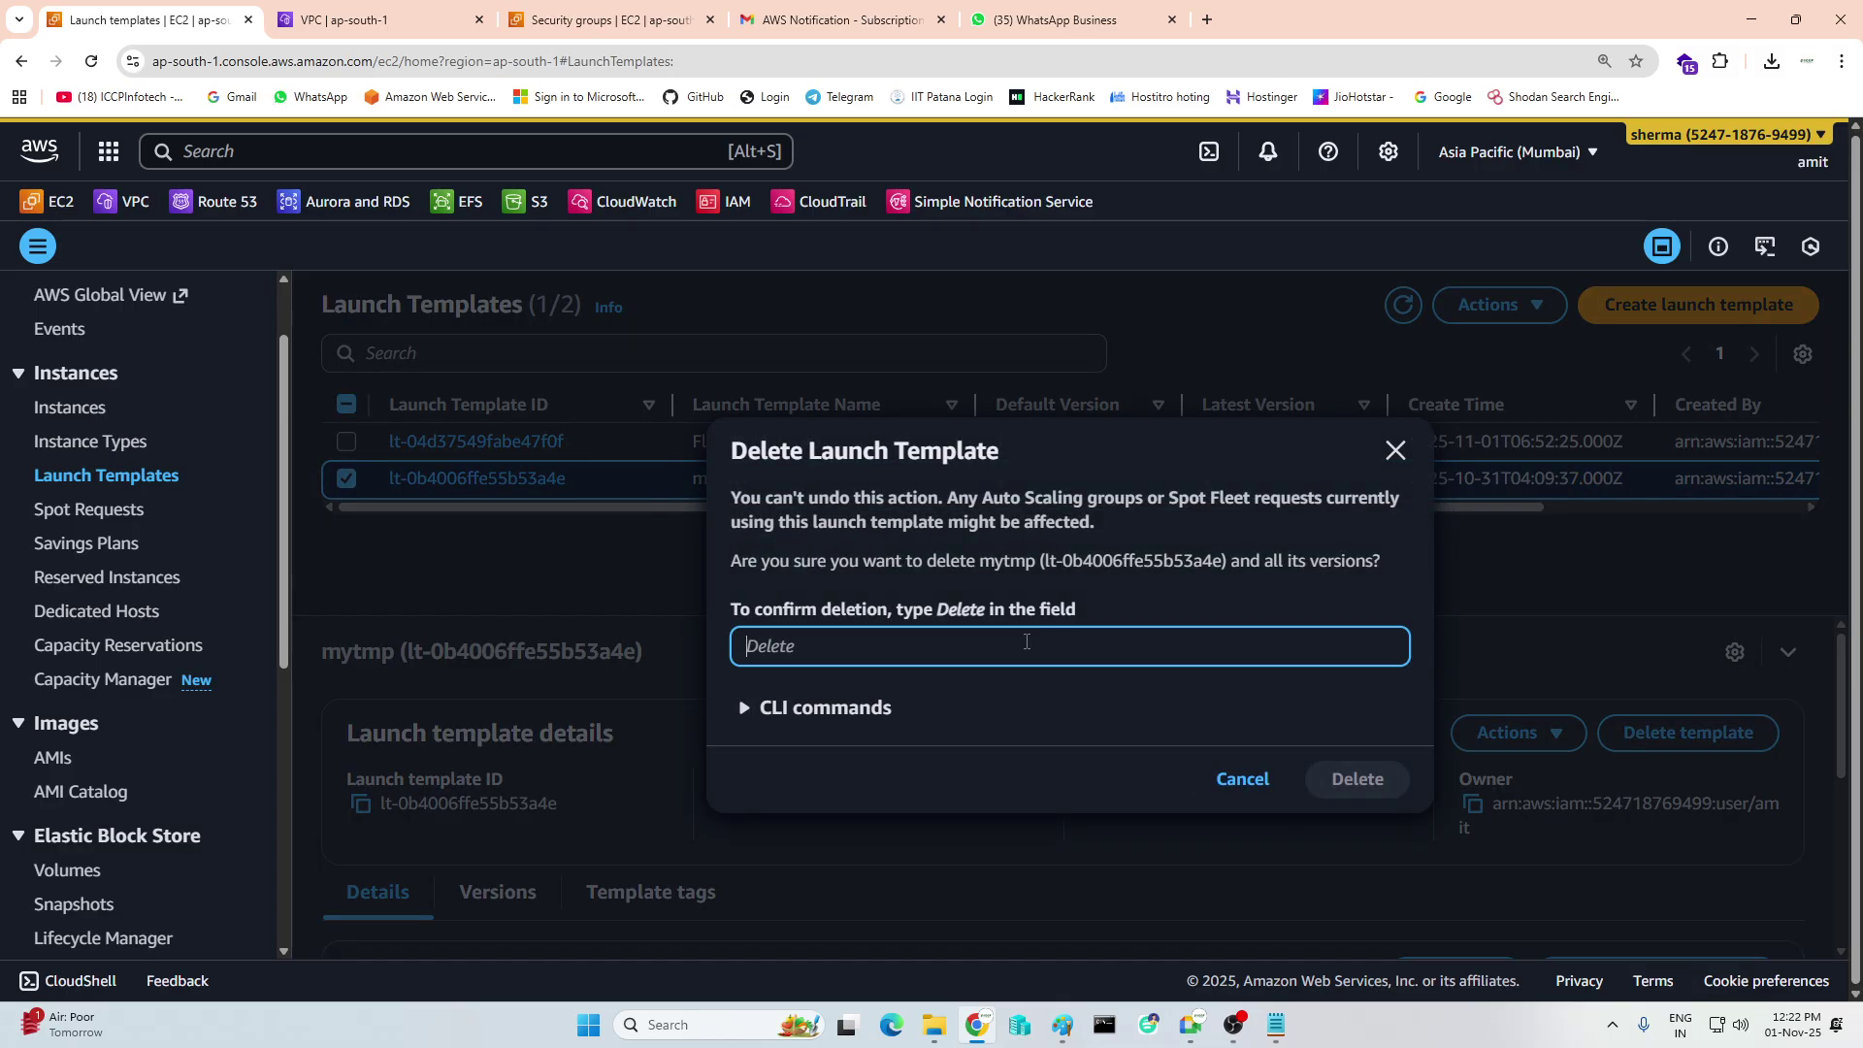
text(delete)
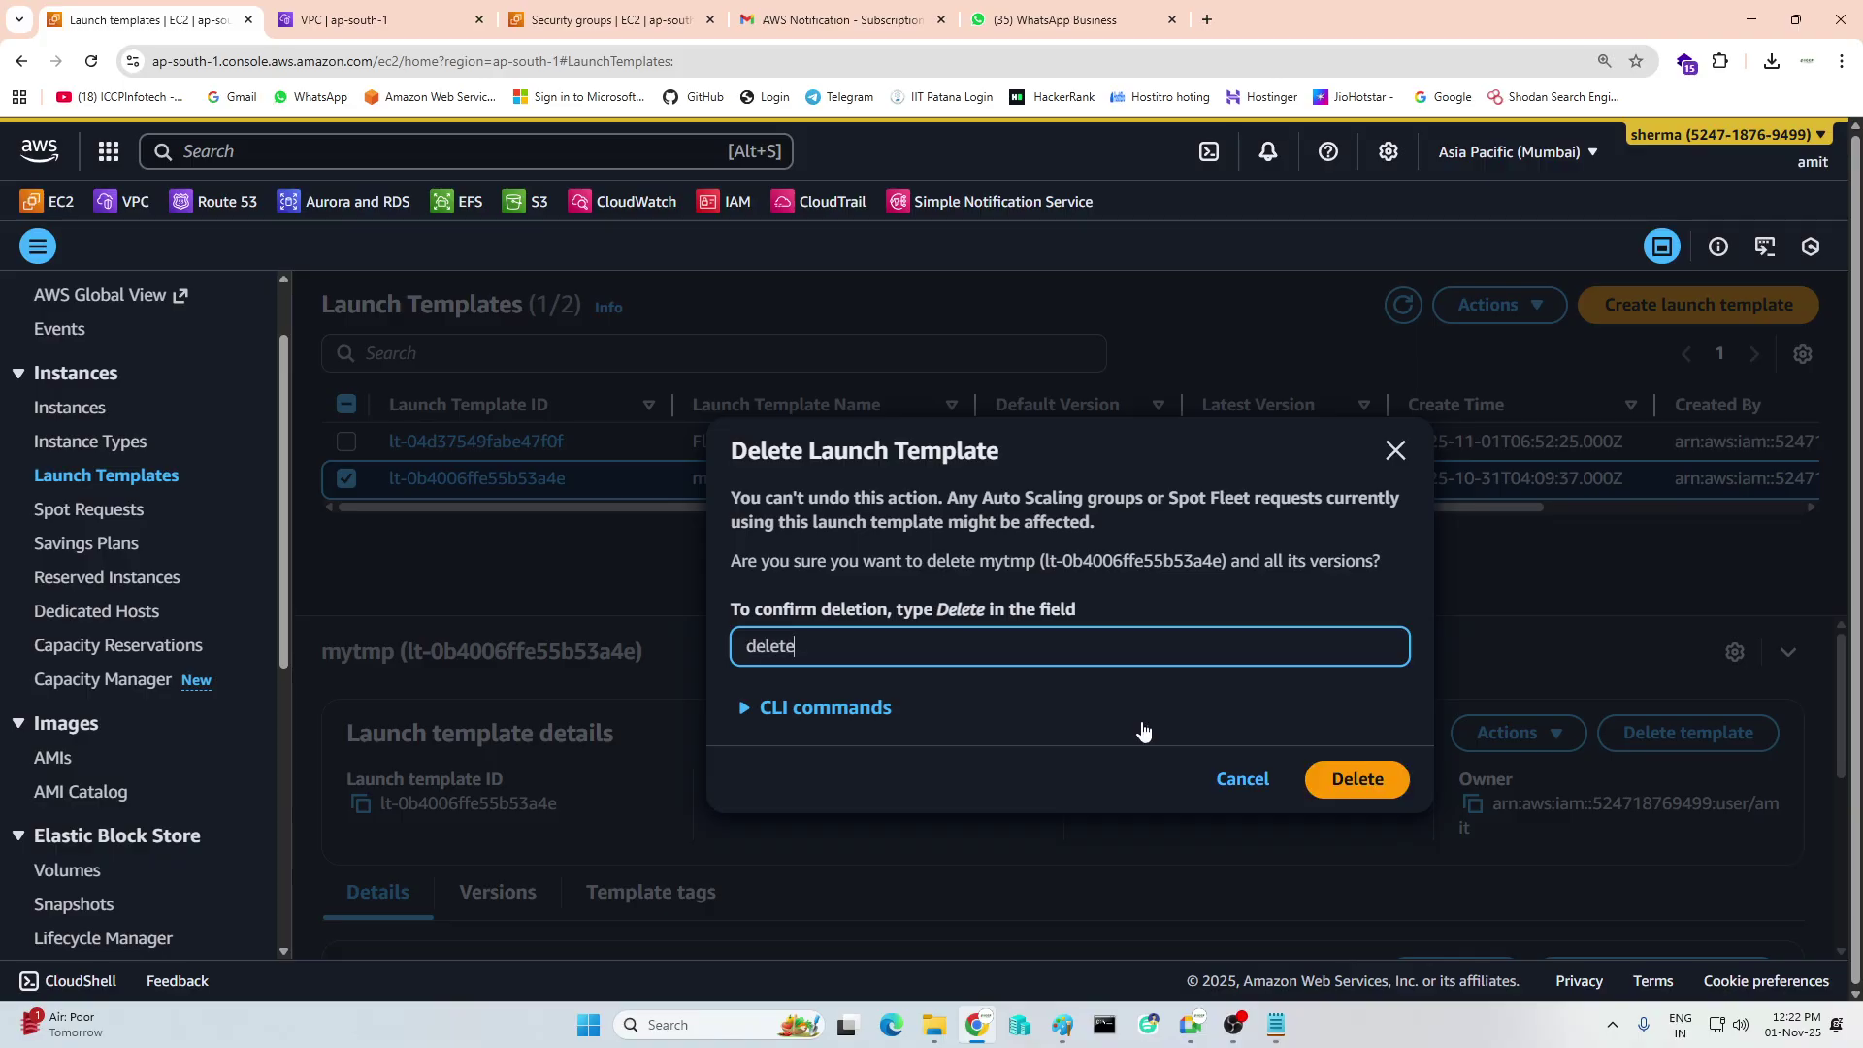
click(1371, 791)
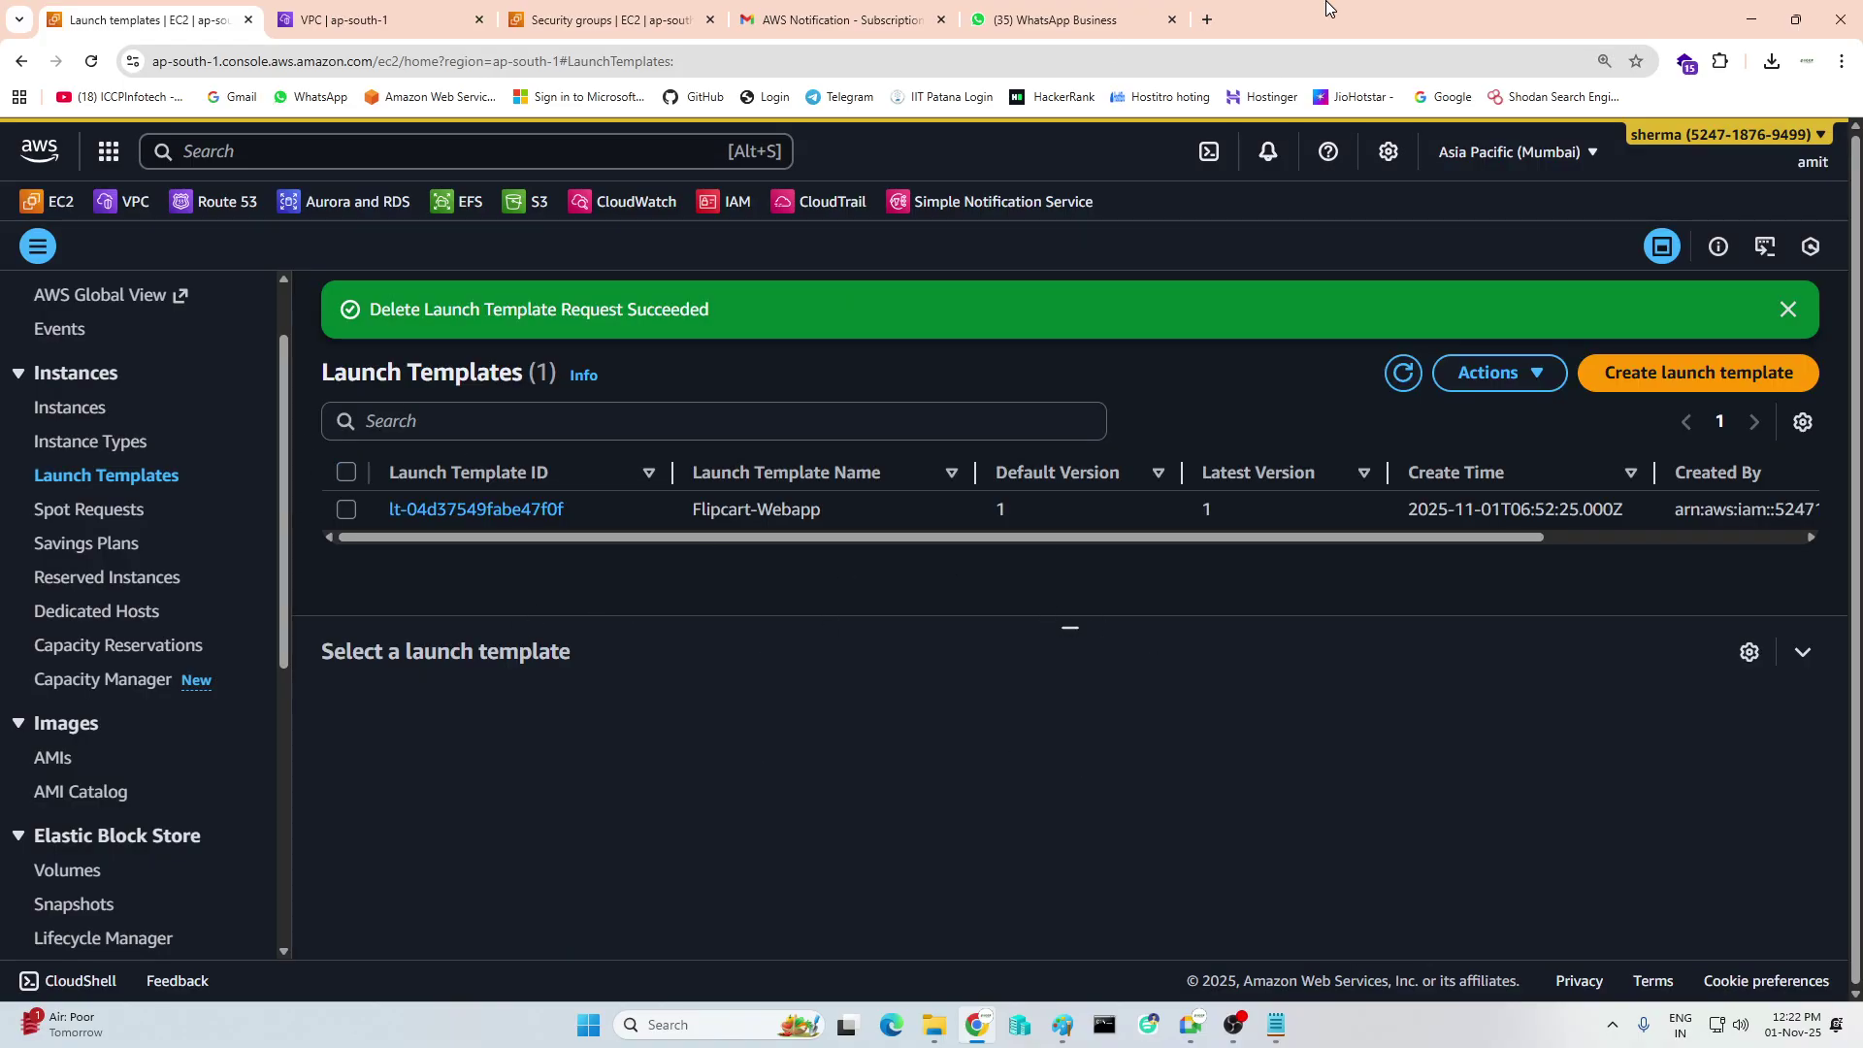
click(1752, 19)
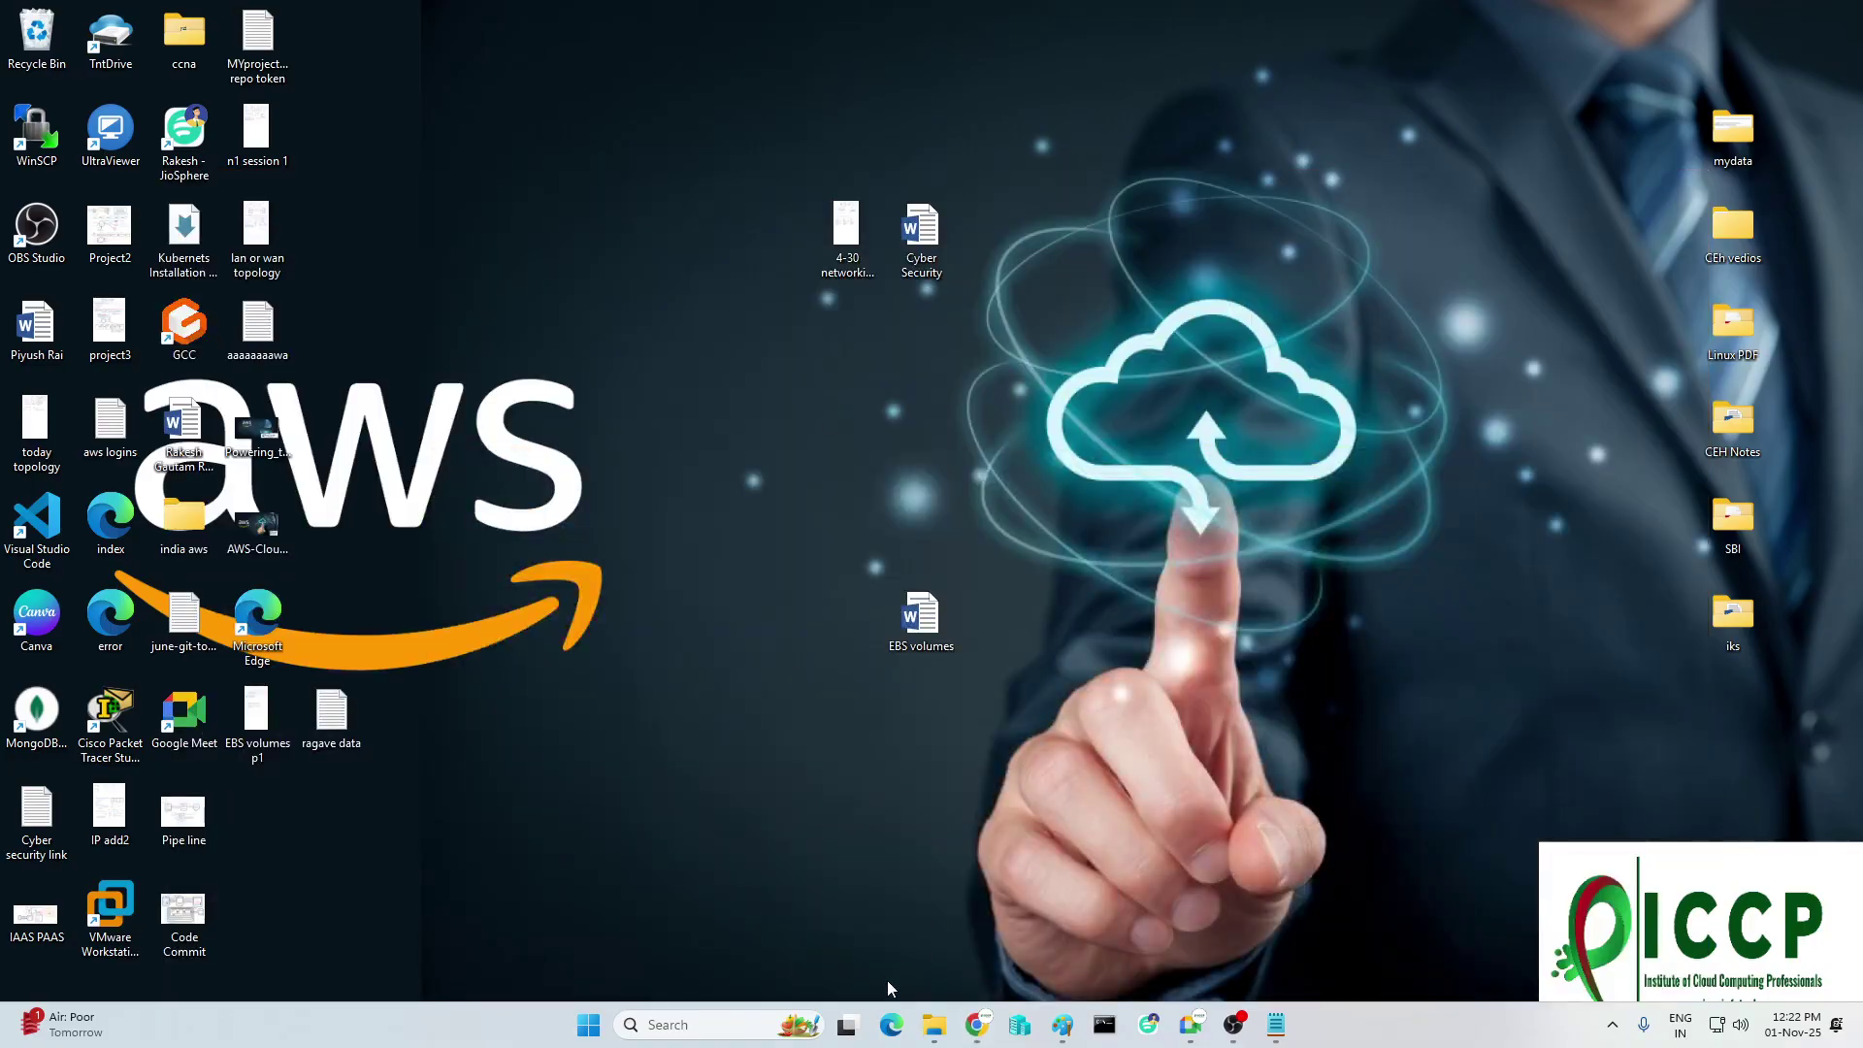
Step: Draw a lime-green hexagon to the right of the Load Balancer in the Paint diagram
click(1062, 1025)
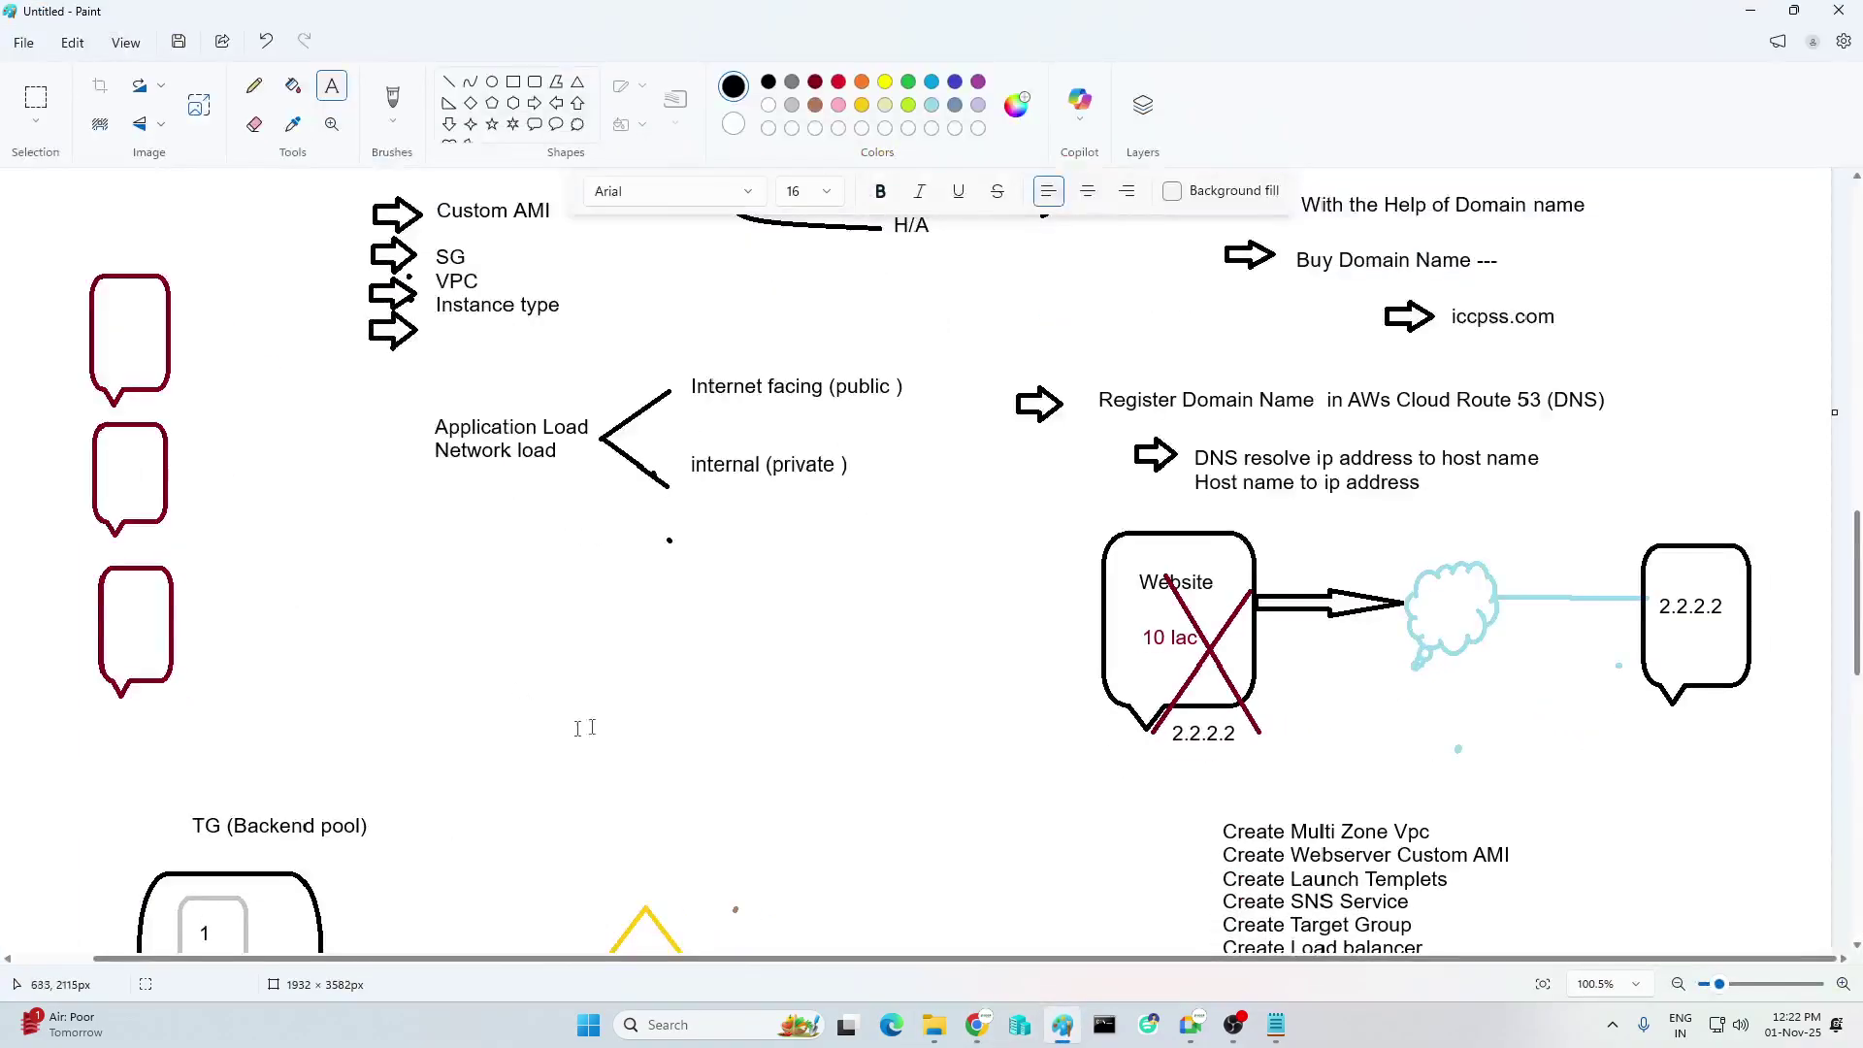
scroll(698, 718, down, 5)
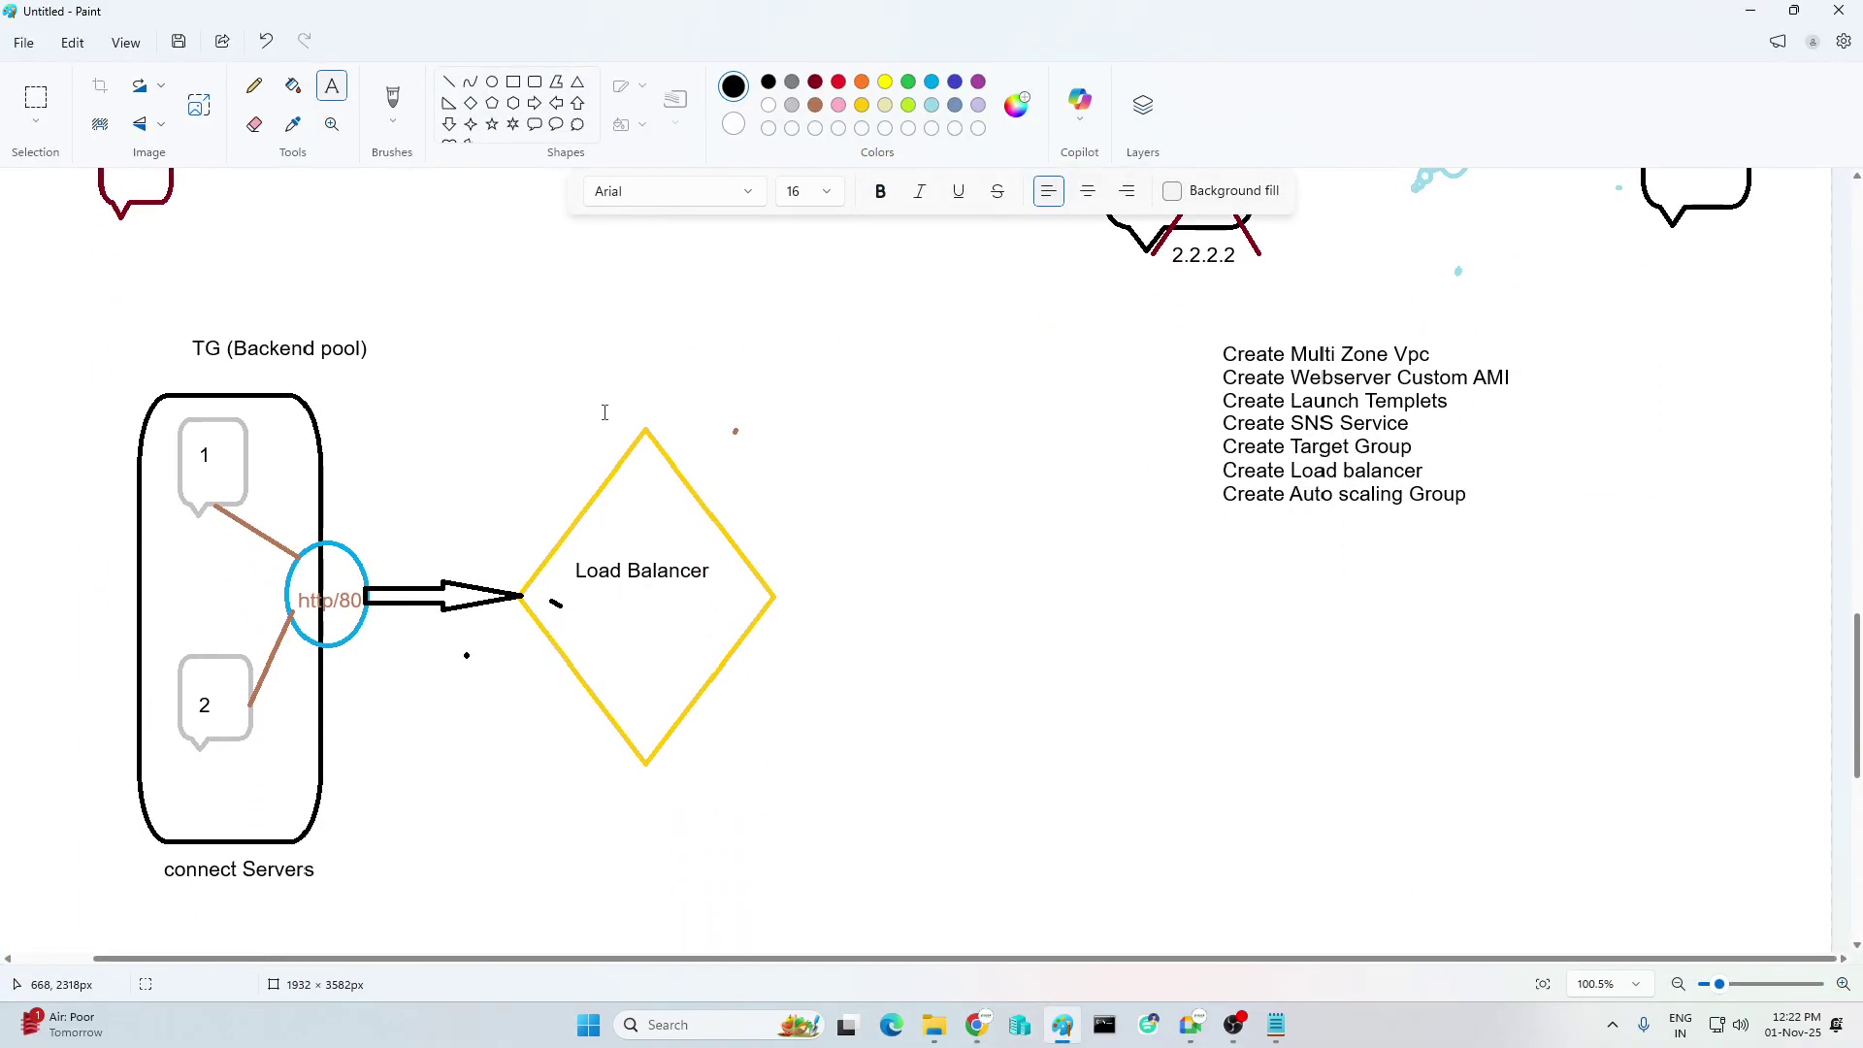
click(513, 104)
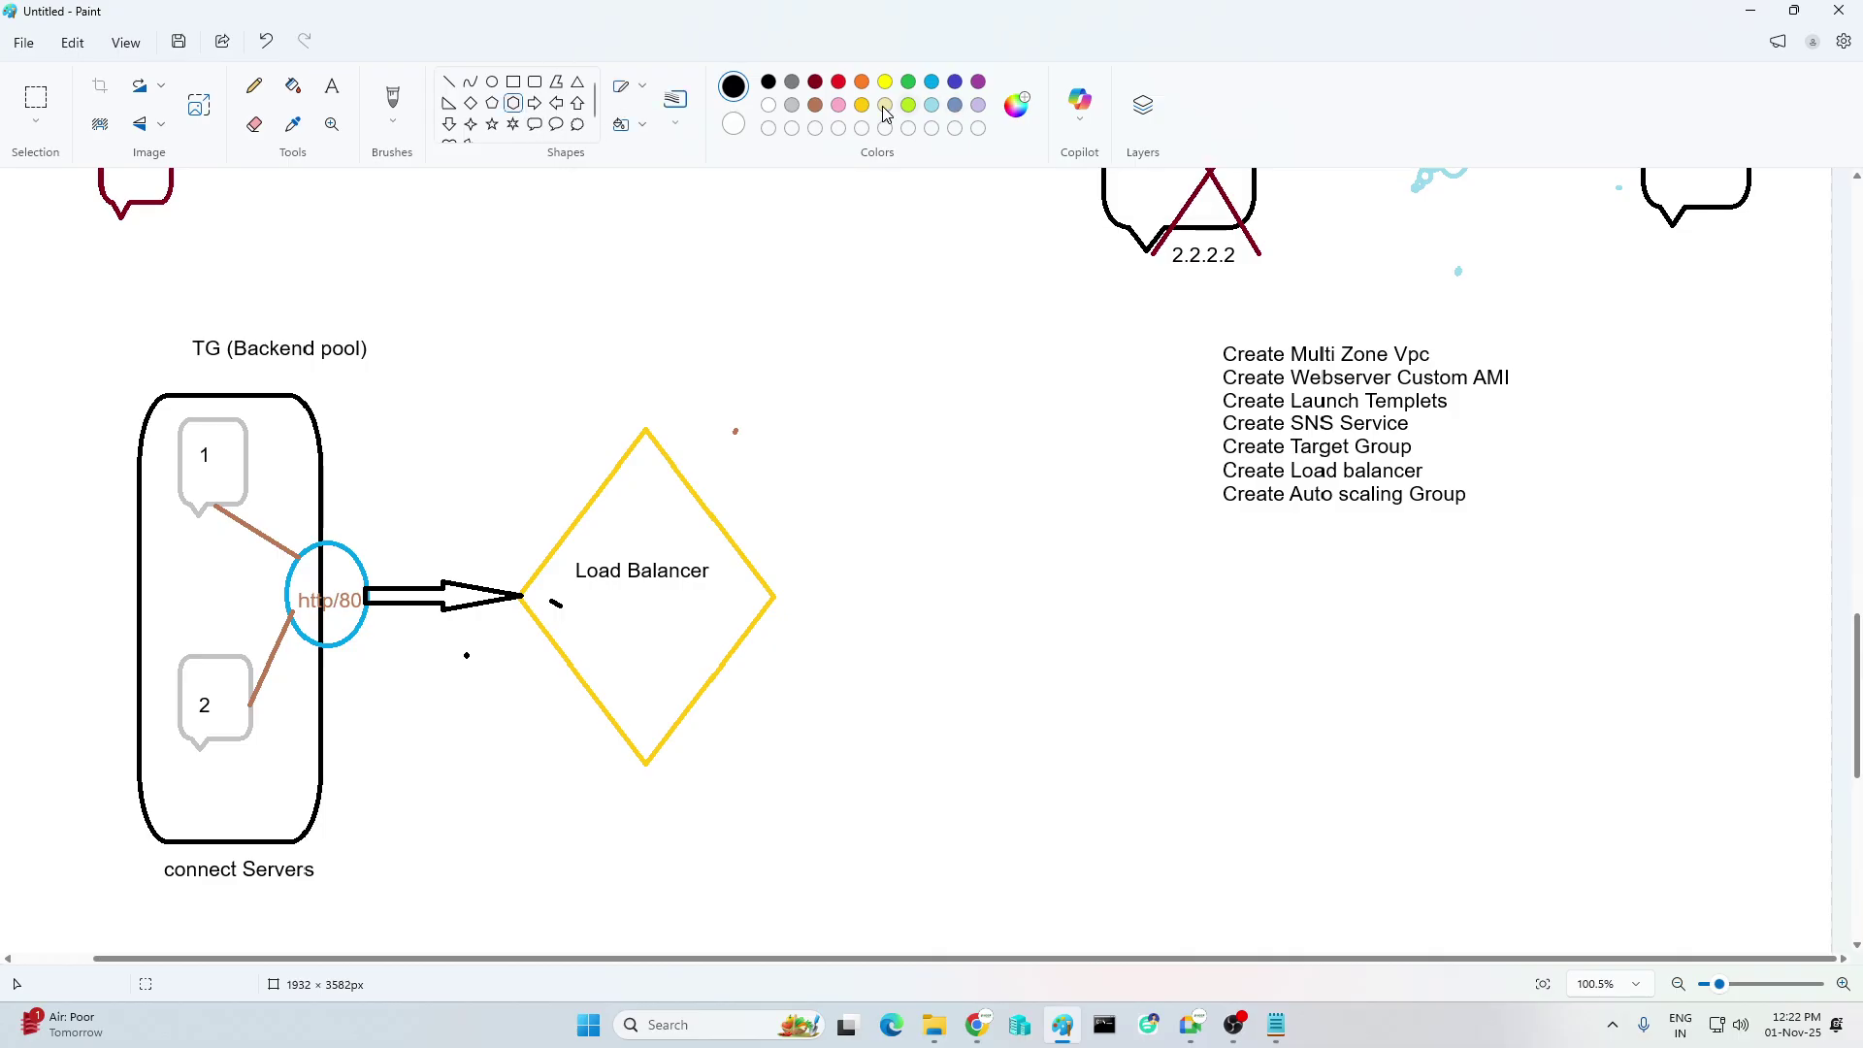
click(908, 104)
drag(943, 425, 1138, 775)
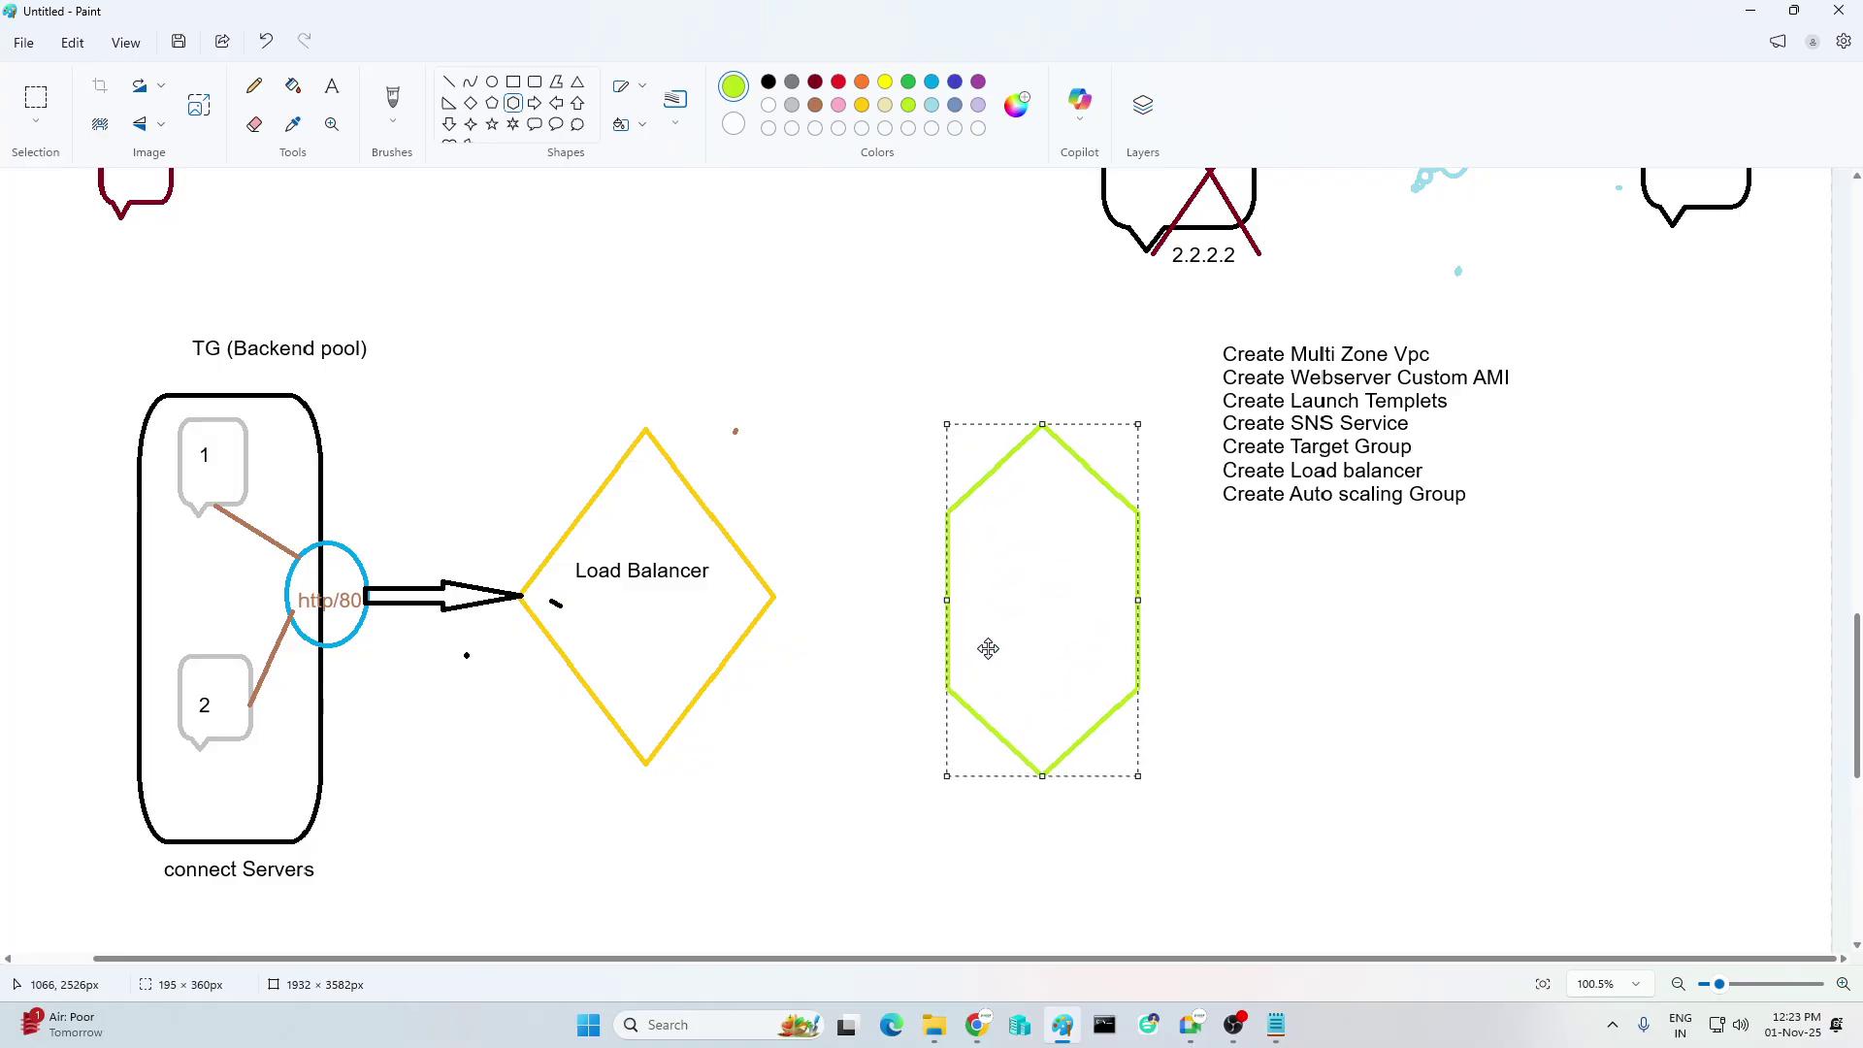
click(1200, 631)
Step: Label the hexagon 'Route 53', 'Configure', 'Doamin Name' in black text on separate lines
click(331, 85)
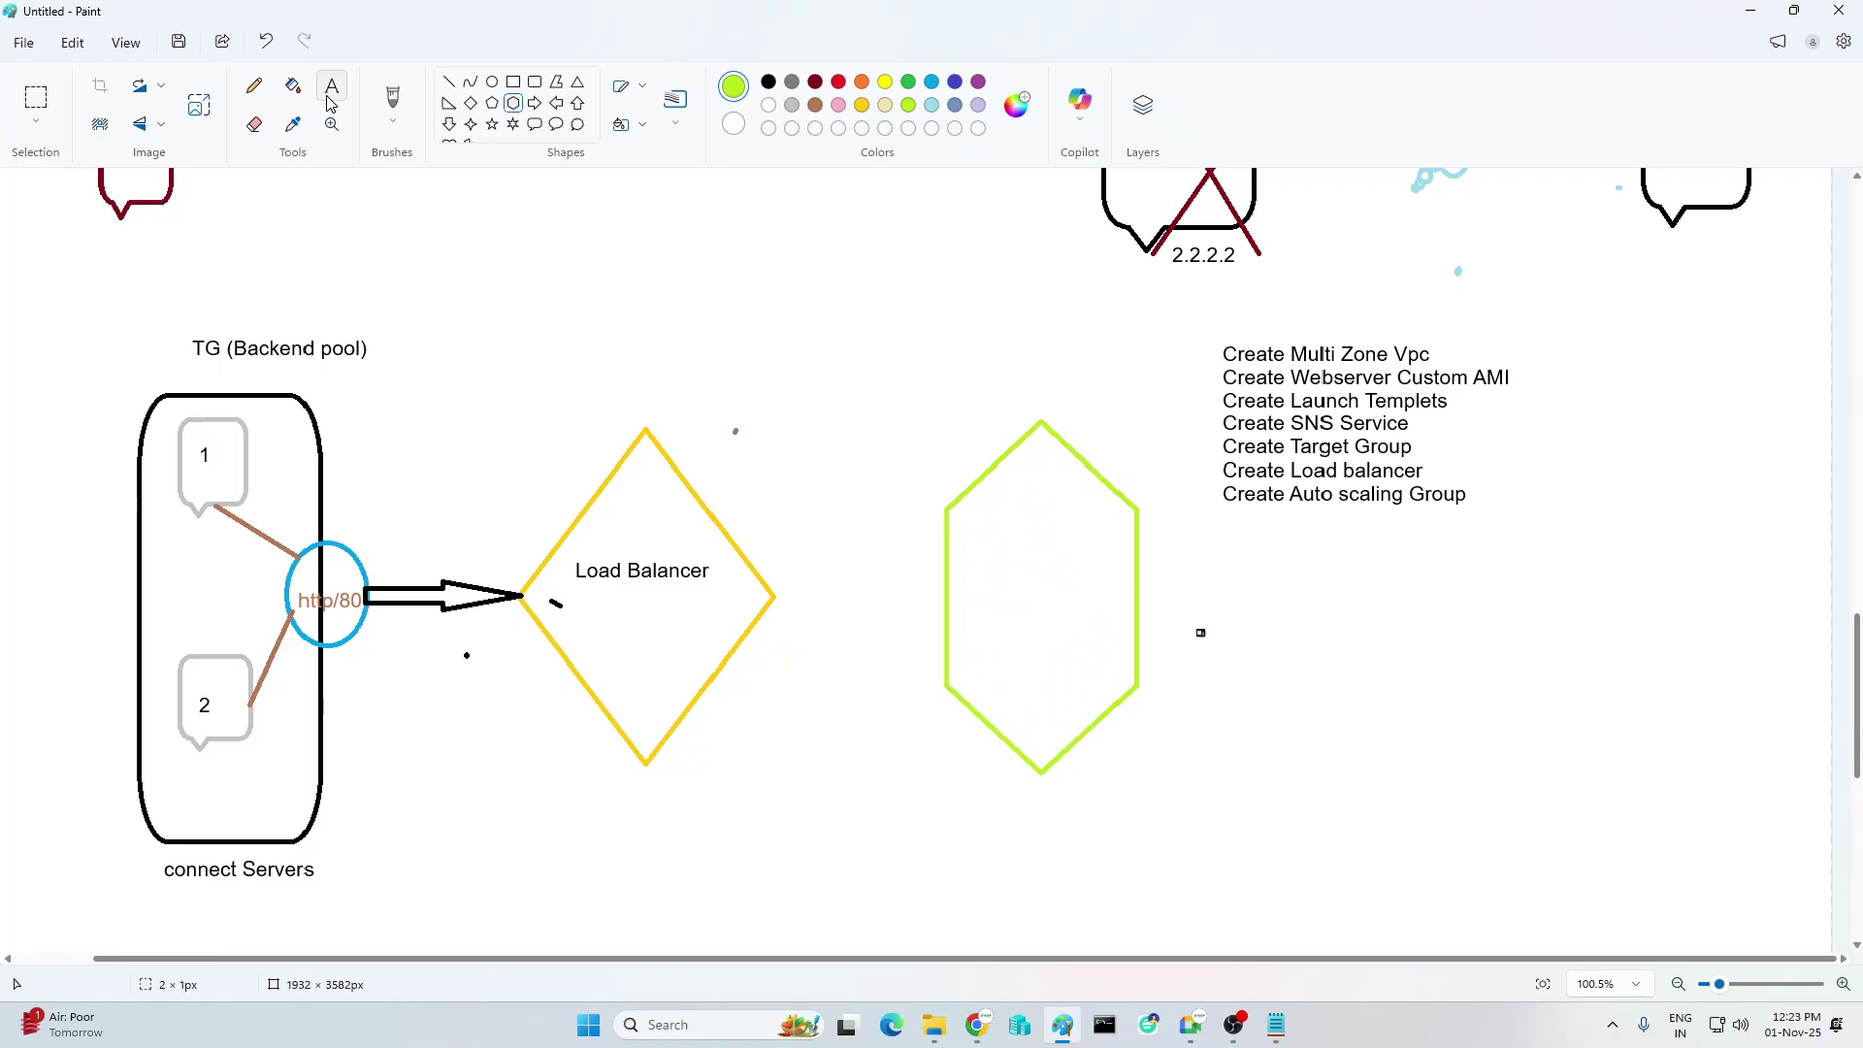
click(769, 82)
click(973, 504)
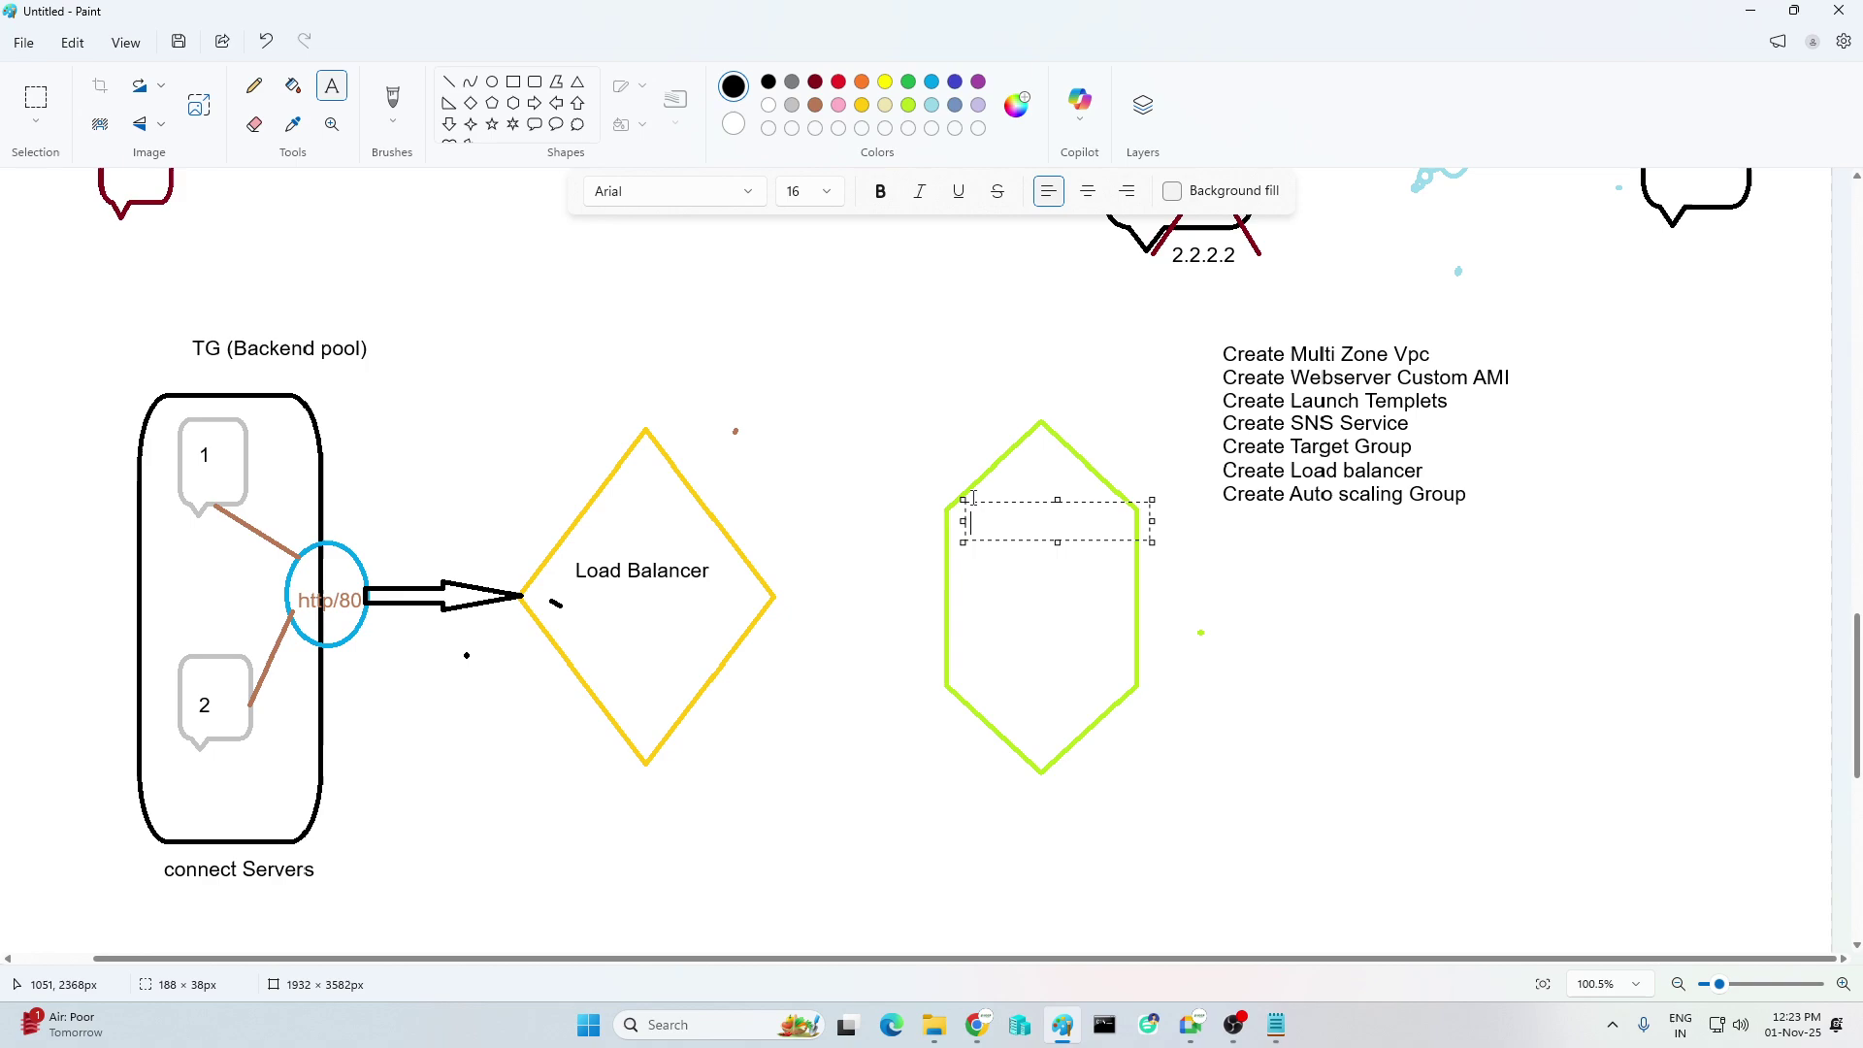
text(Route 53)
key(Return)
key(Return)
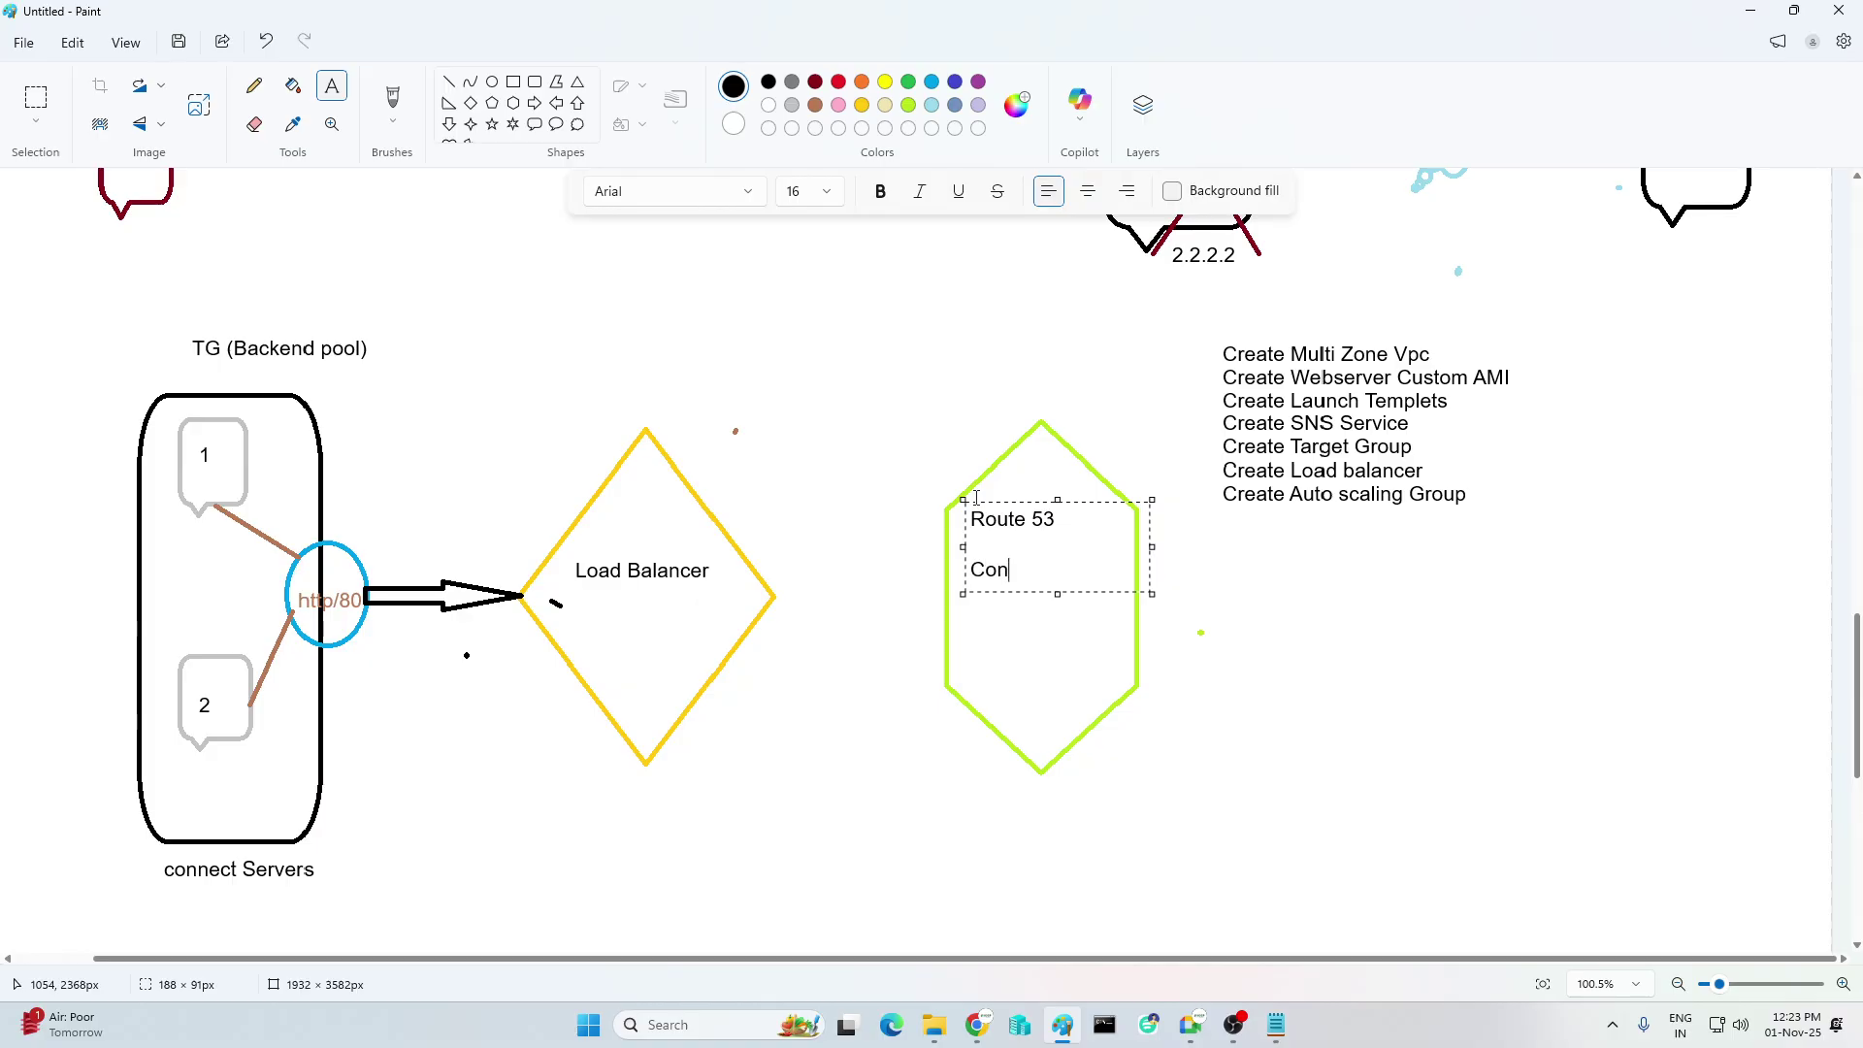
text(Configure)
key(Return)
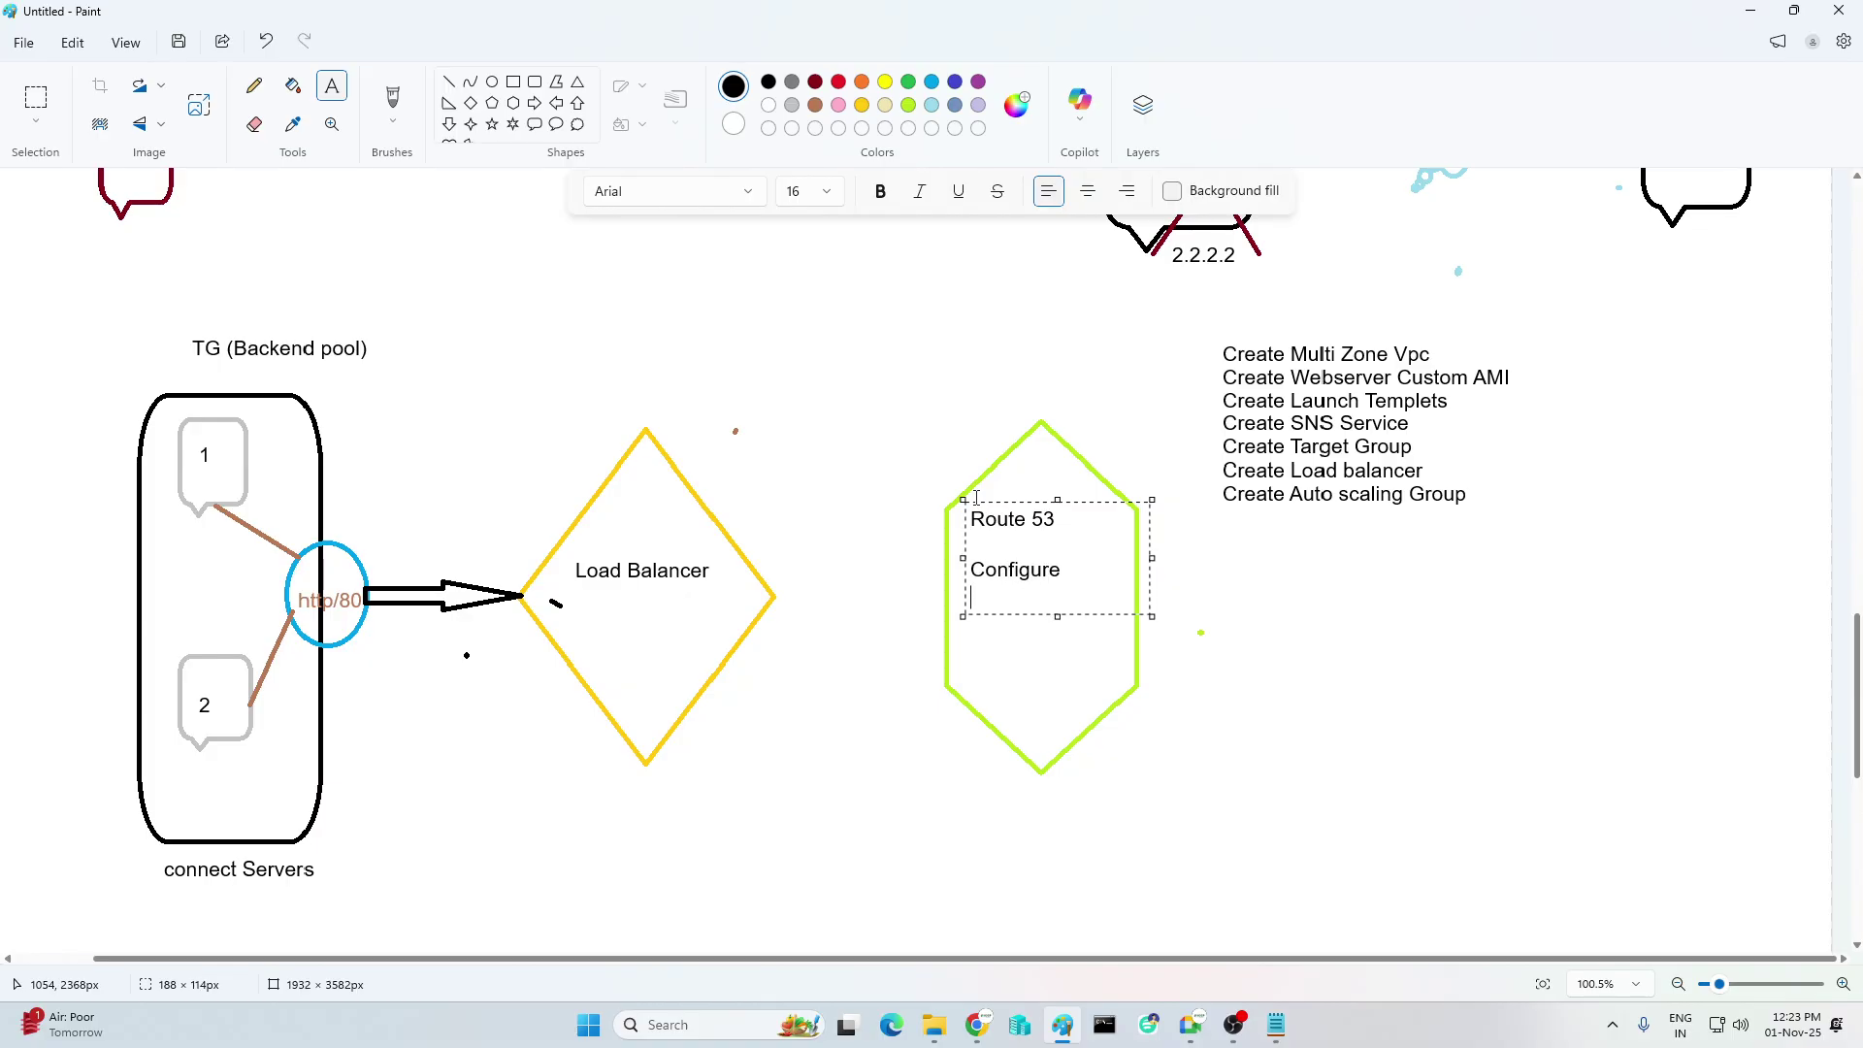
text(Doamin Name)
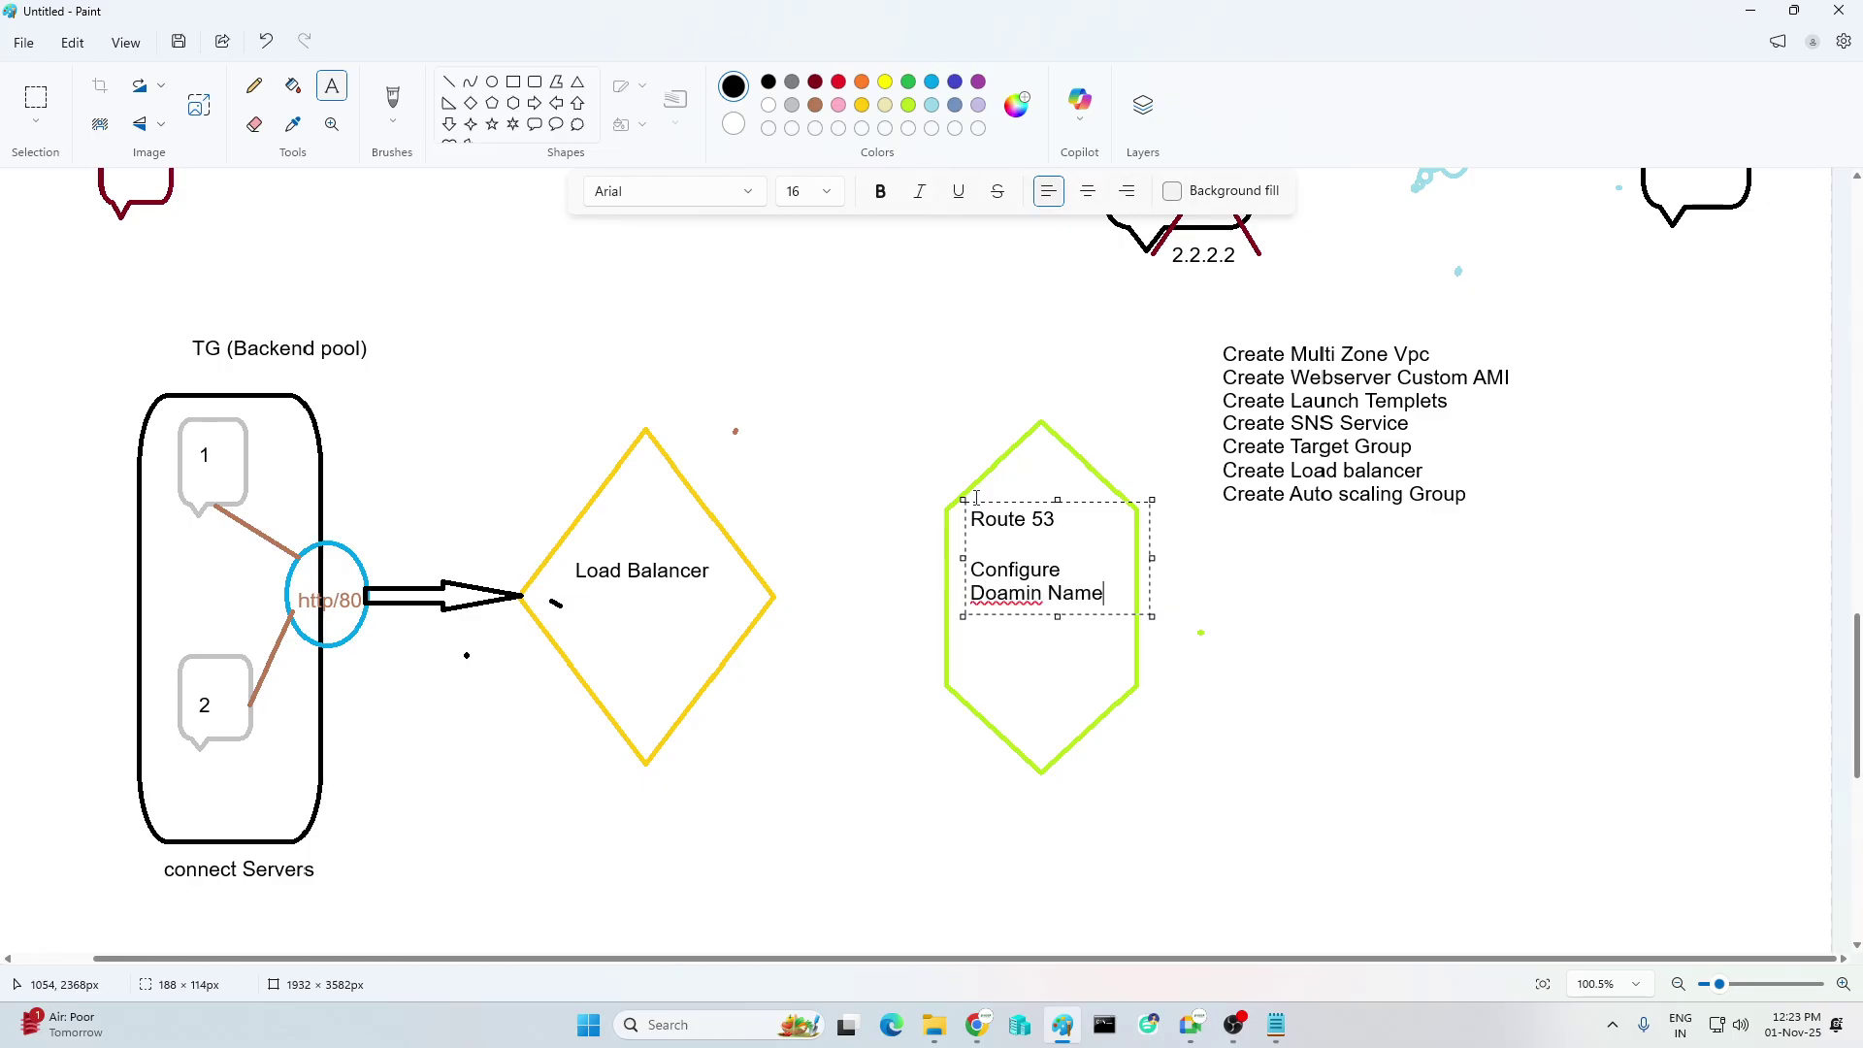
click(915, 613)
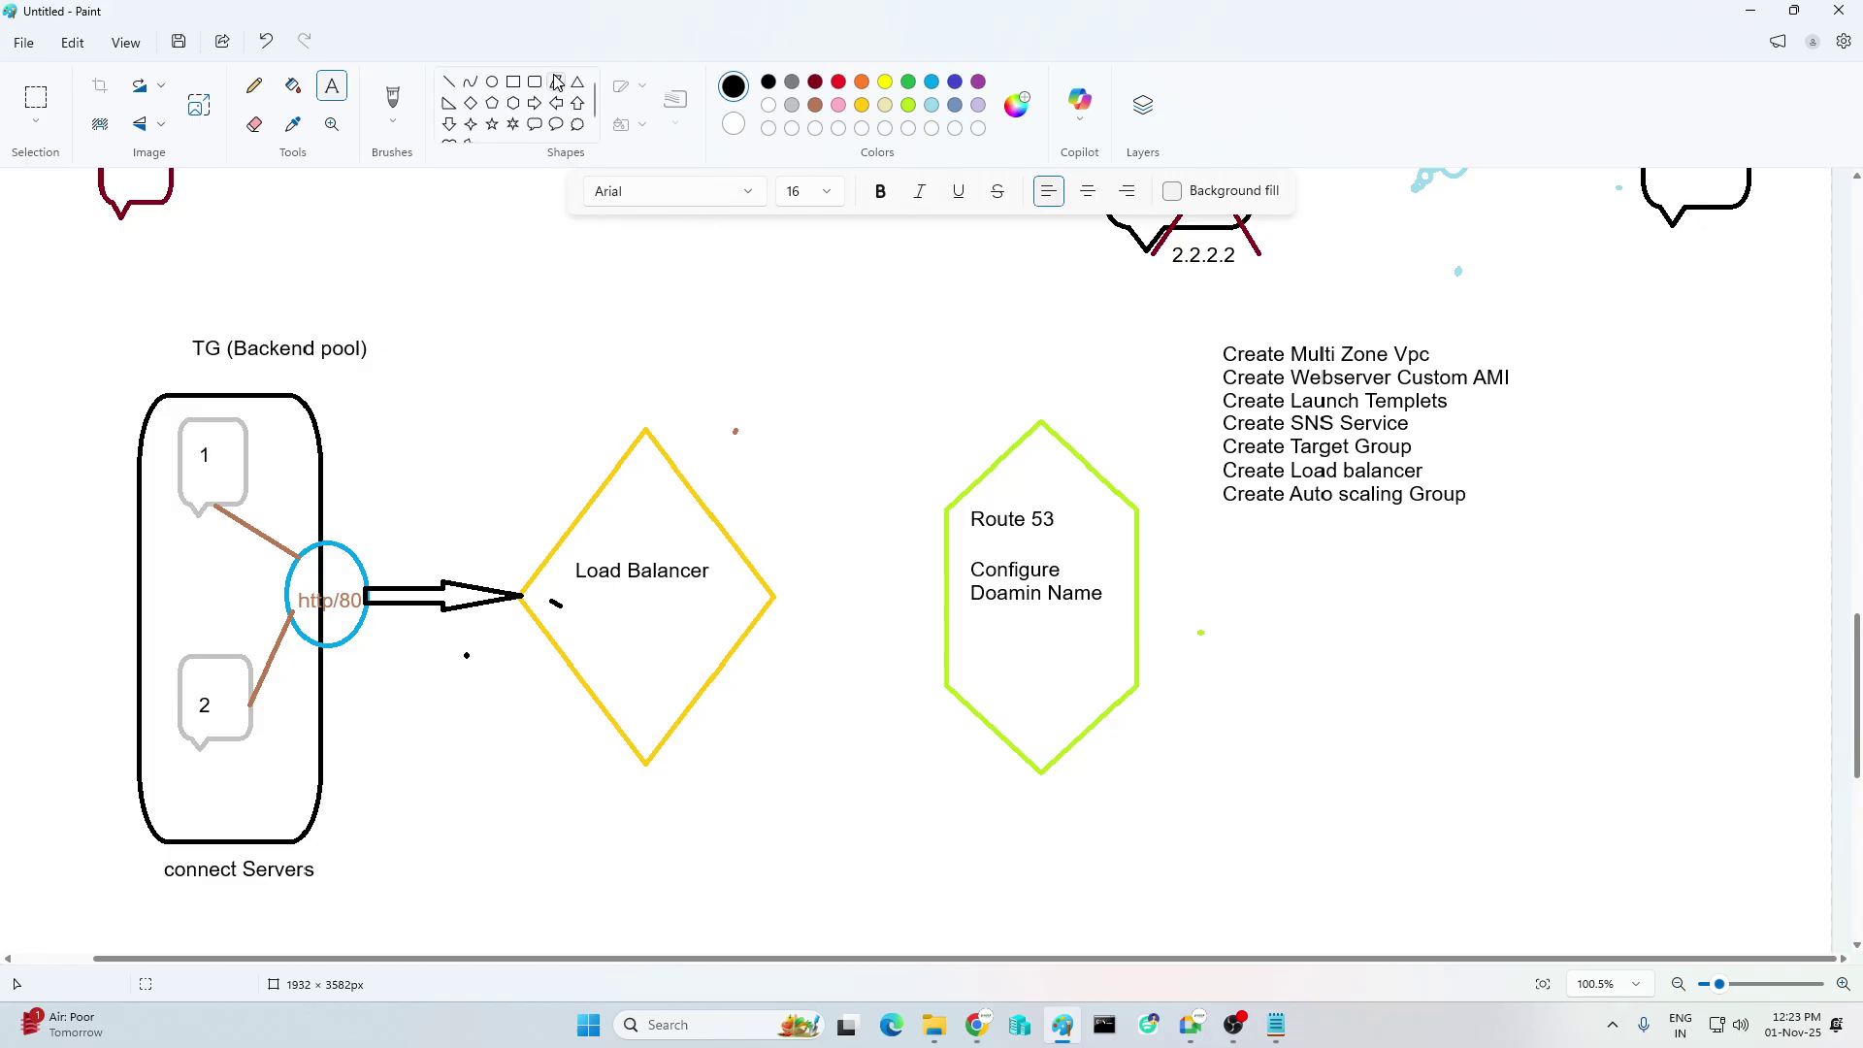
click(541, 105)
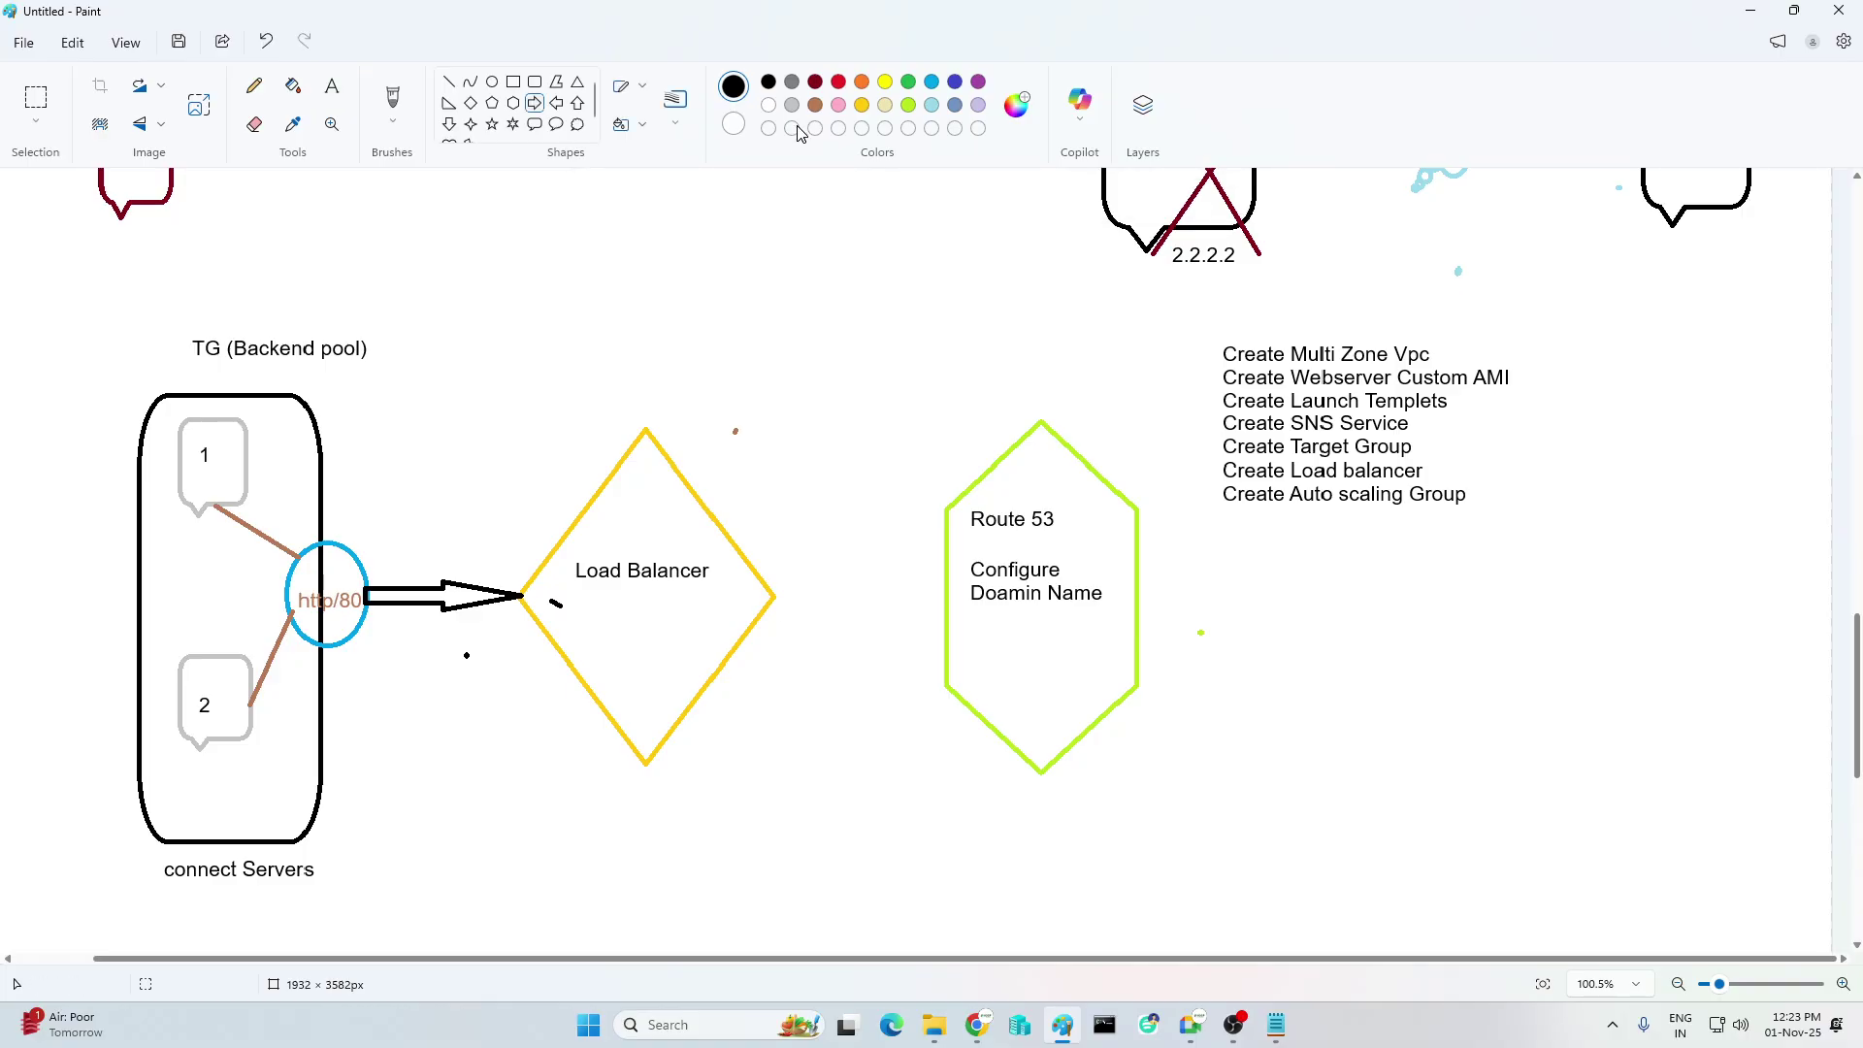
Step: Draw a grey arrow from the Load Balancer diamond to the Route 53 hexagon
click(791, 83)
drag(769, 571, 941, 618)
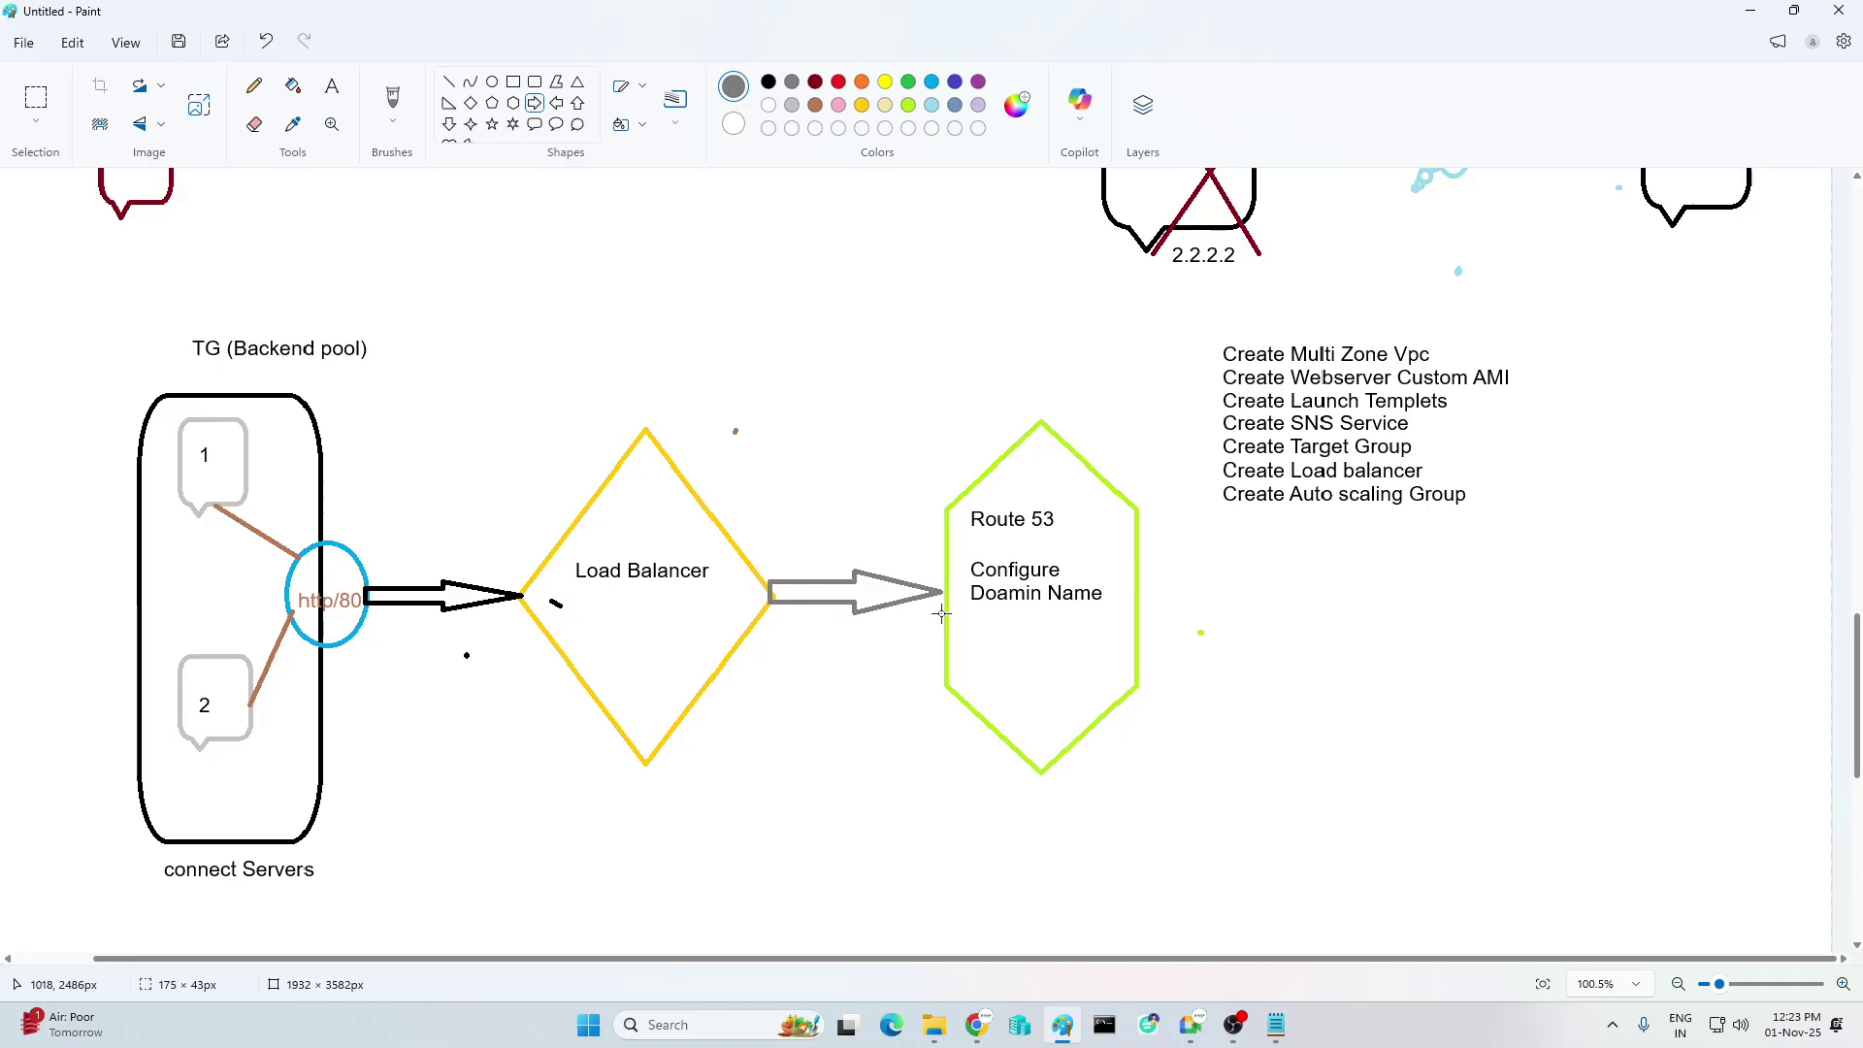
click(900, 674)
Step: Add the text 'iccpss.com' below 'Doamin Name' inside the hexagon
click(331, 85)
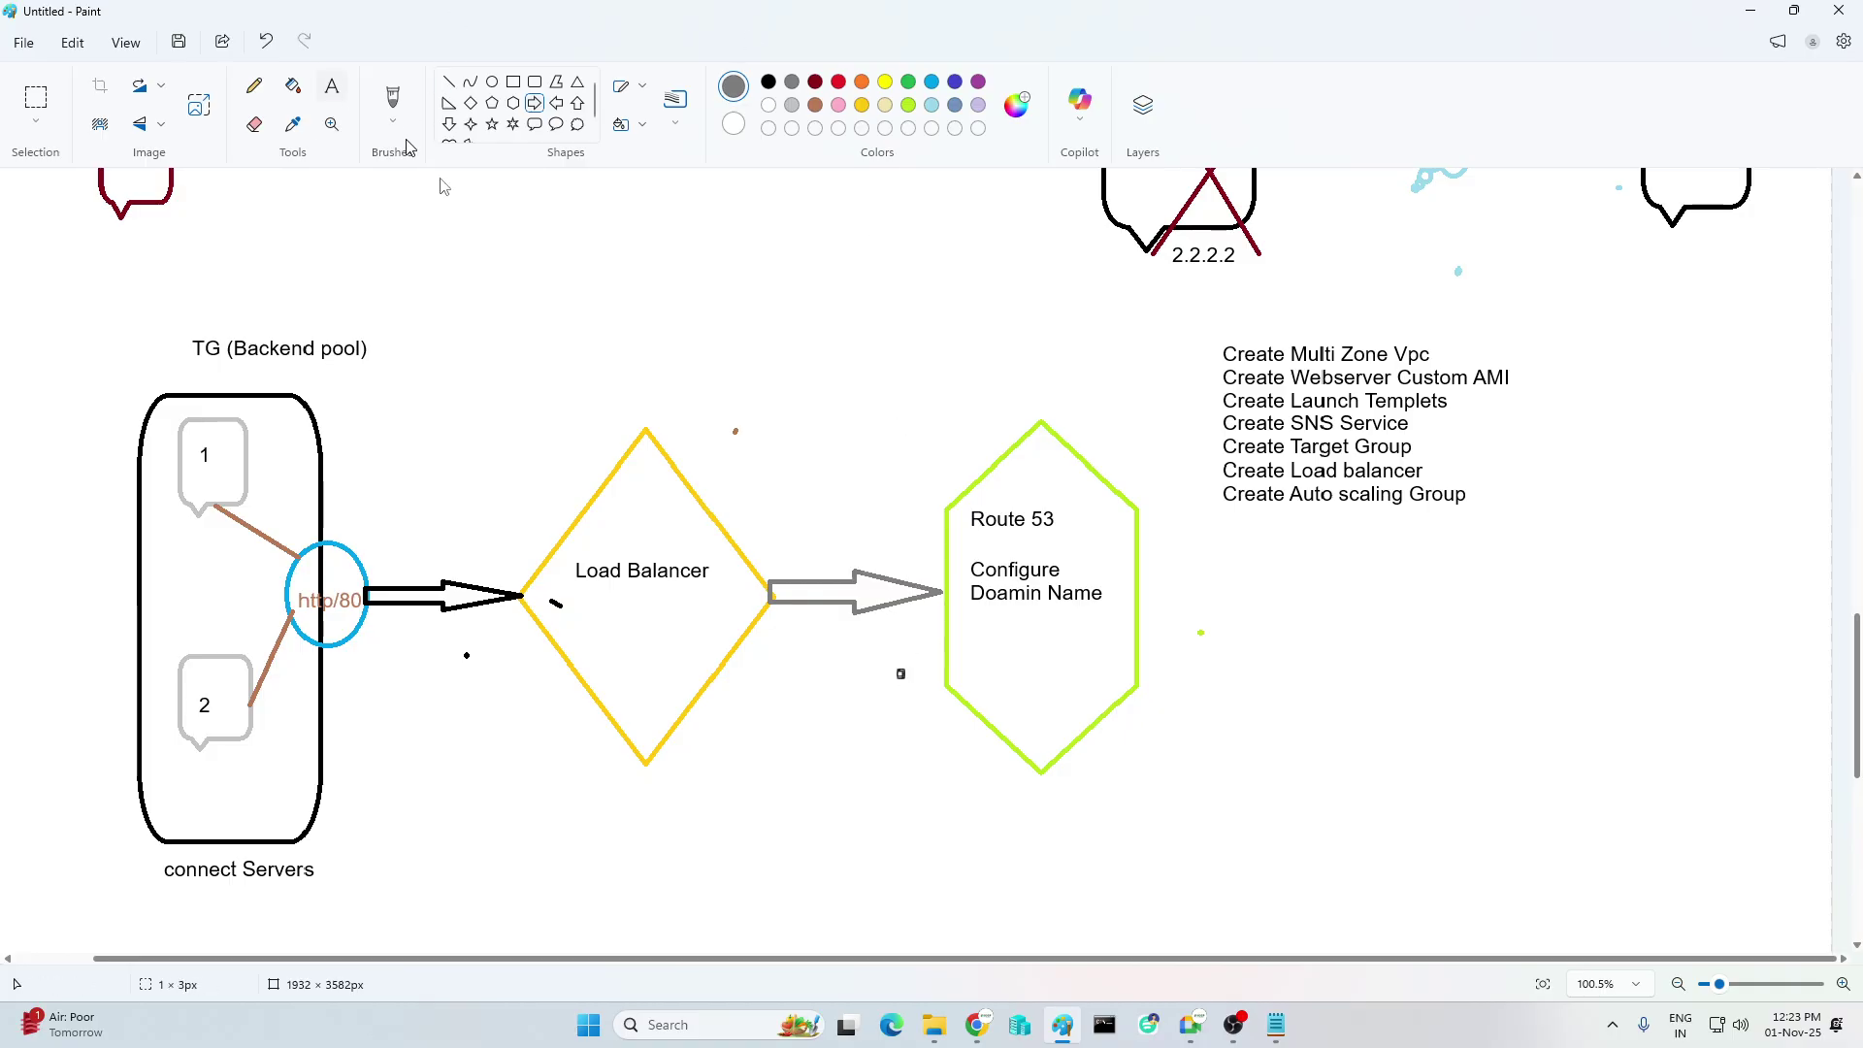
click(990, 616)
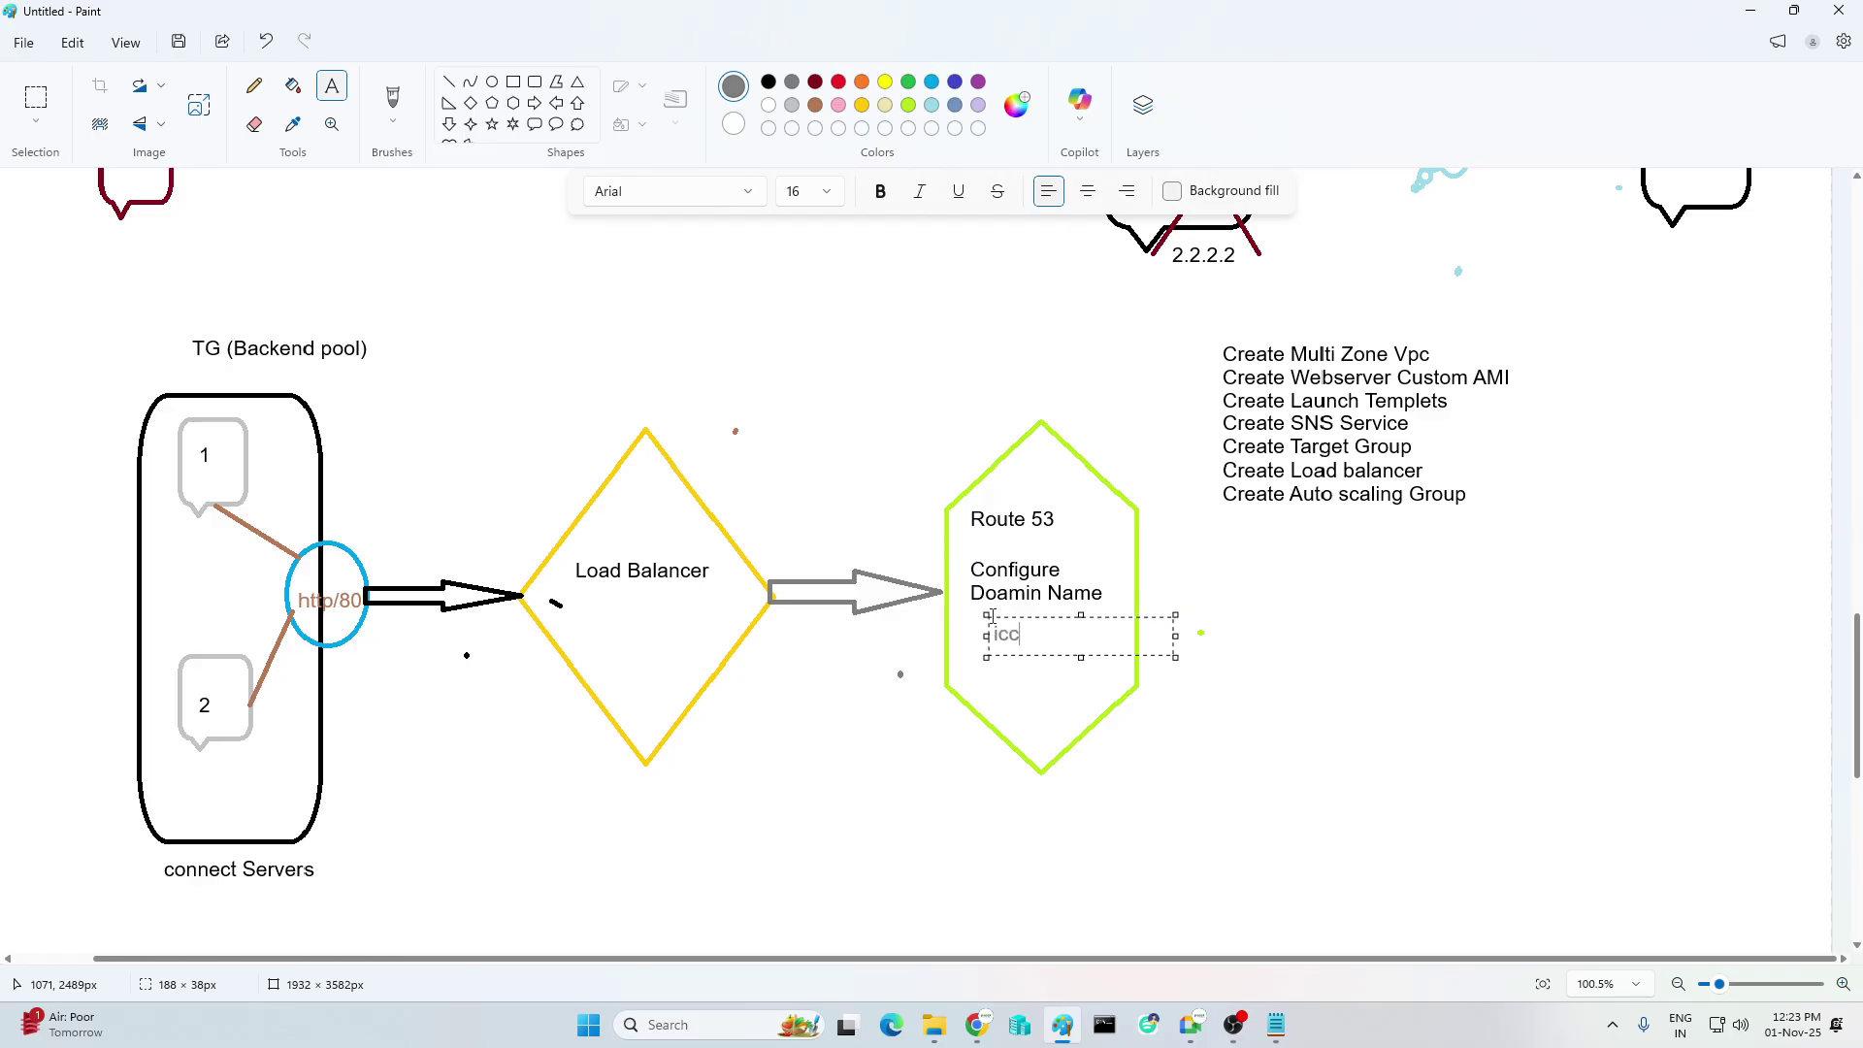
text(iccpss.com)
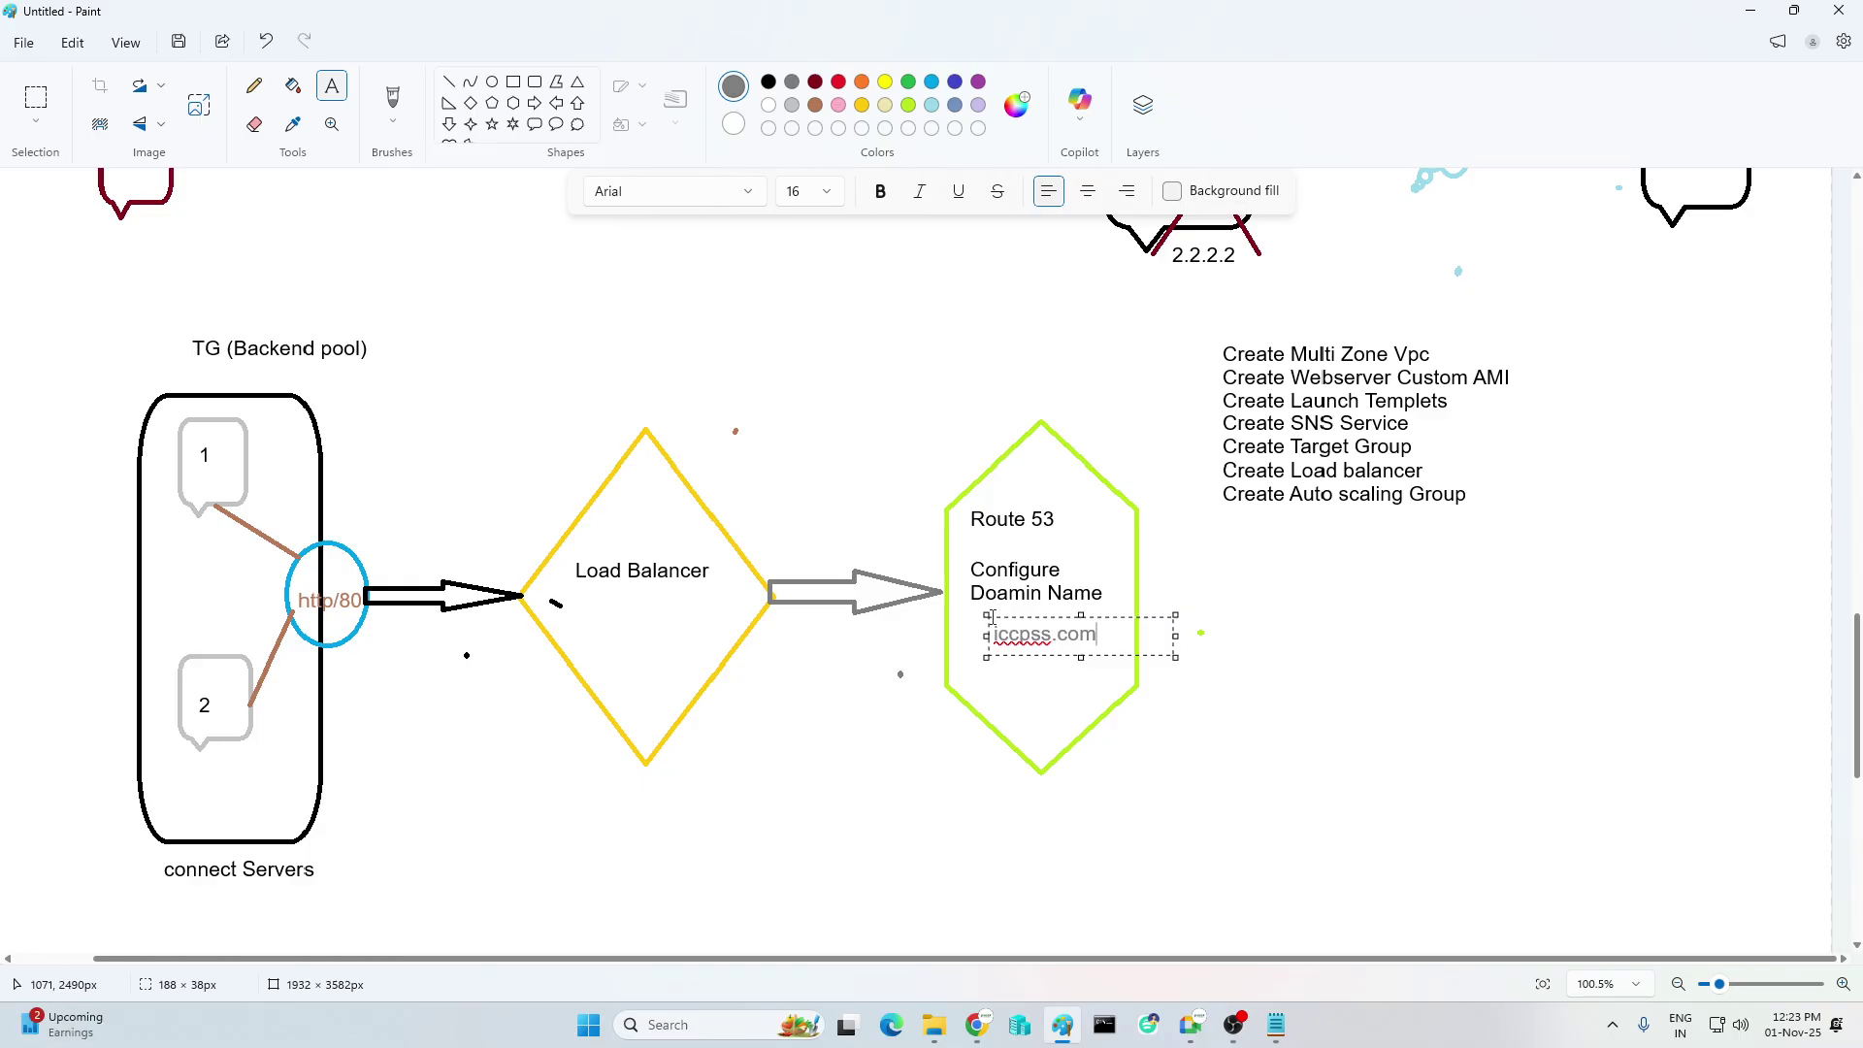
click(966, 781)
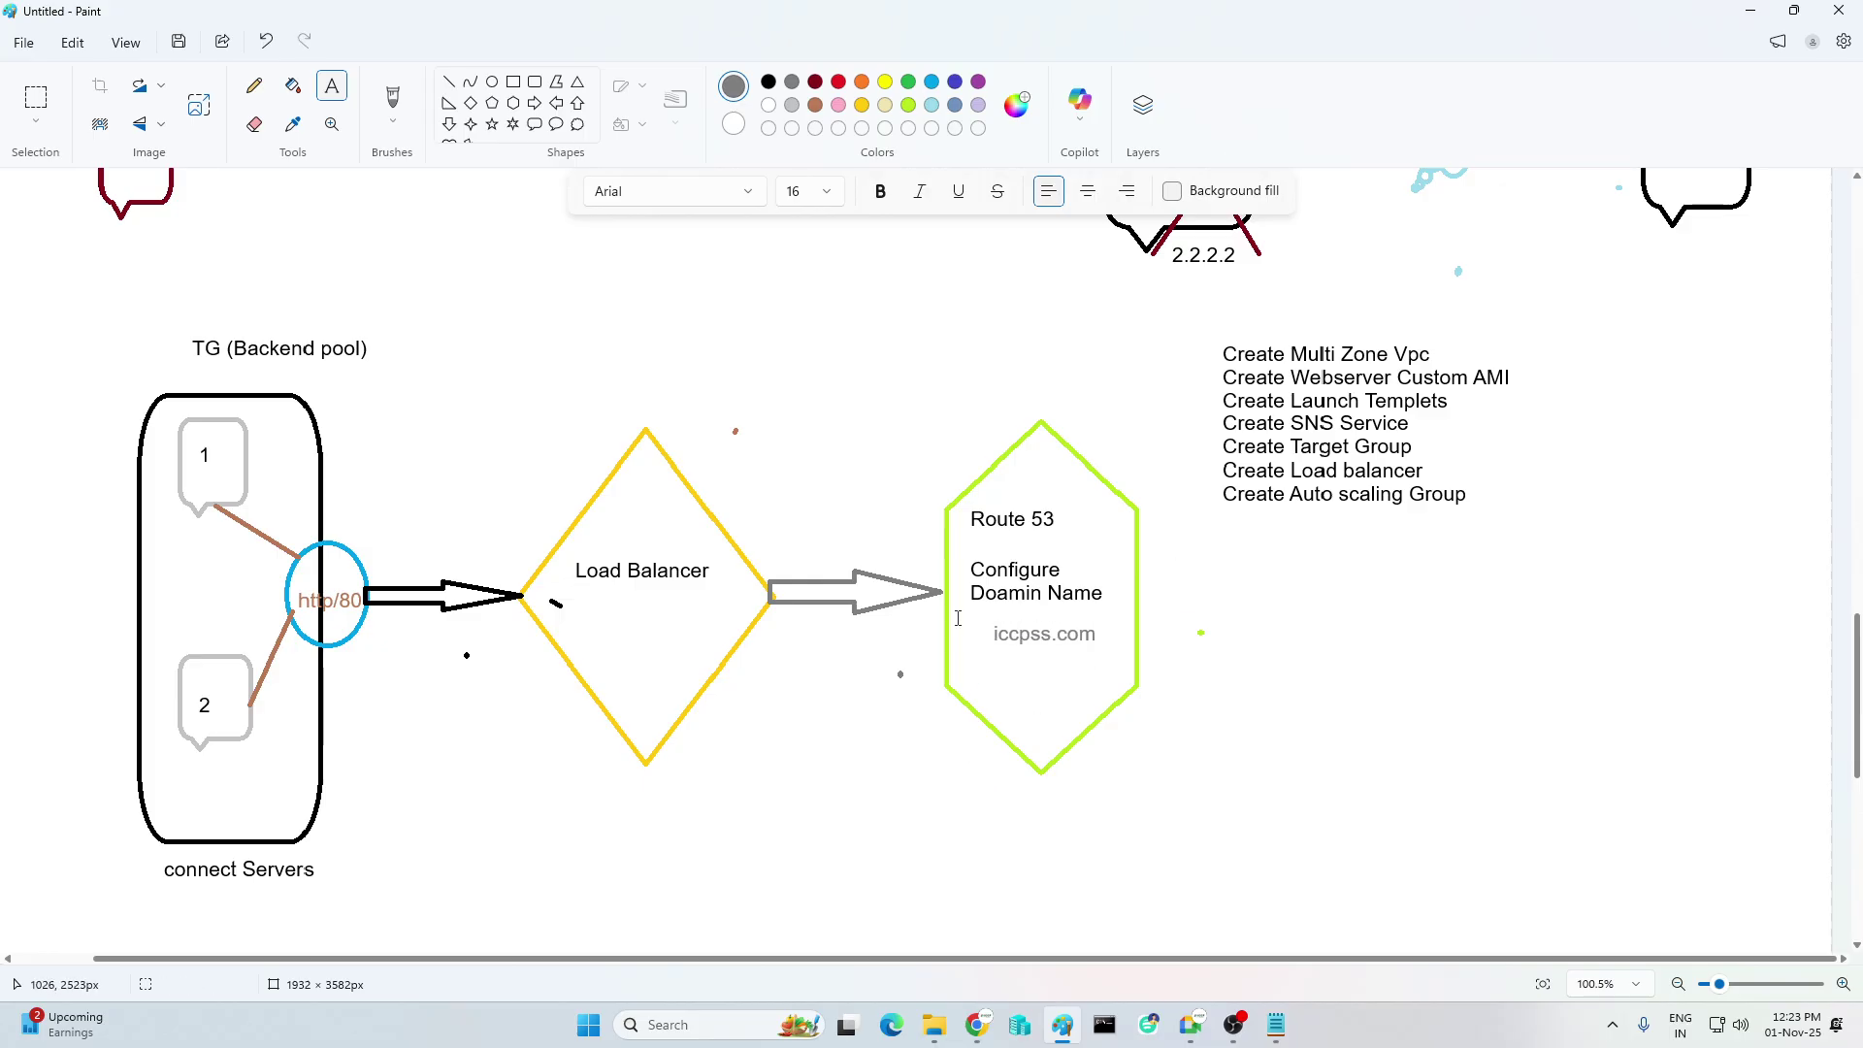
scroll(1476, 377, up, 5)
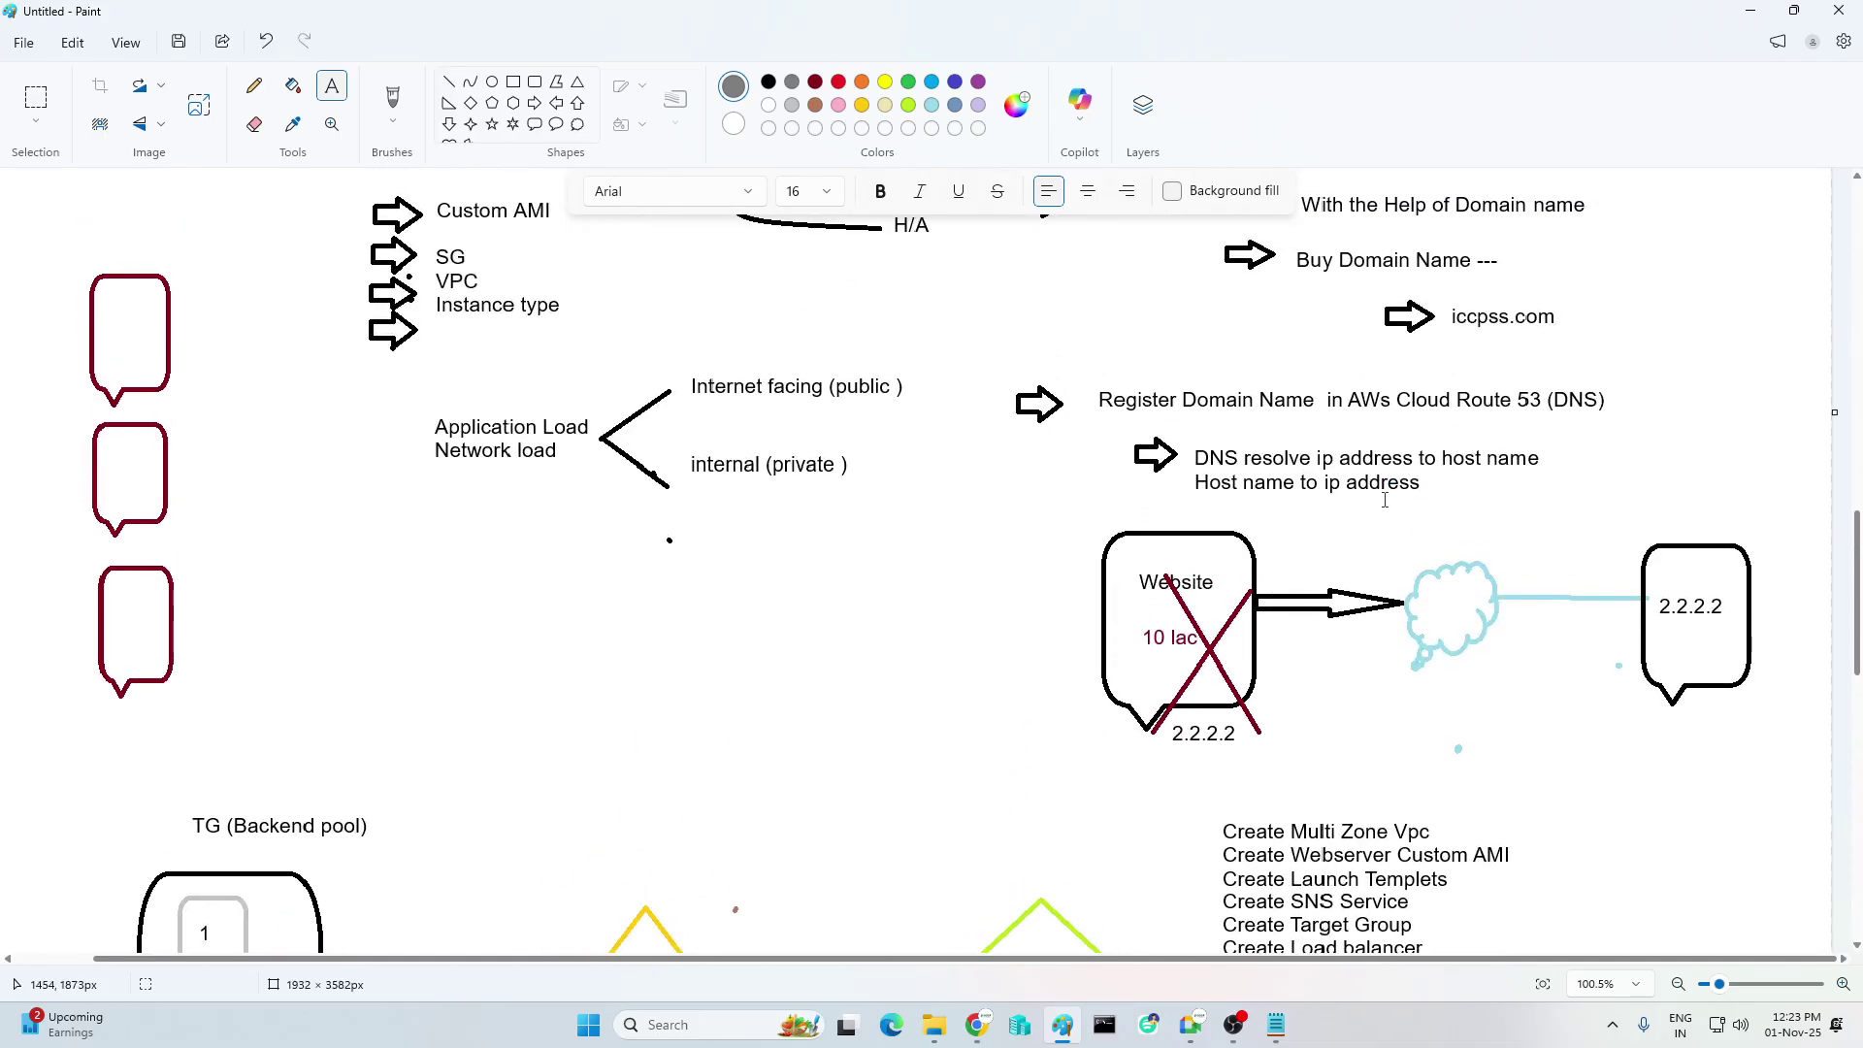
Step: Type 'Host record' and 'name to name alias' on two lines below the cloud, widening the text box
scroll(1394, 496, down, 1)
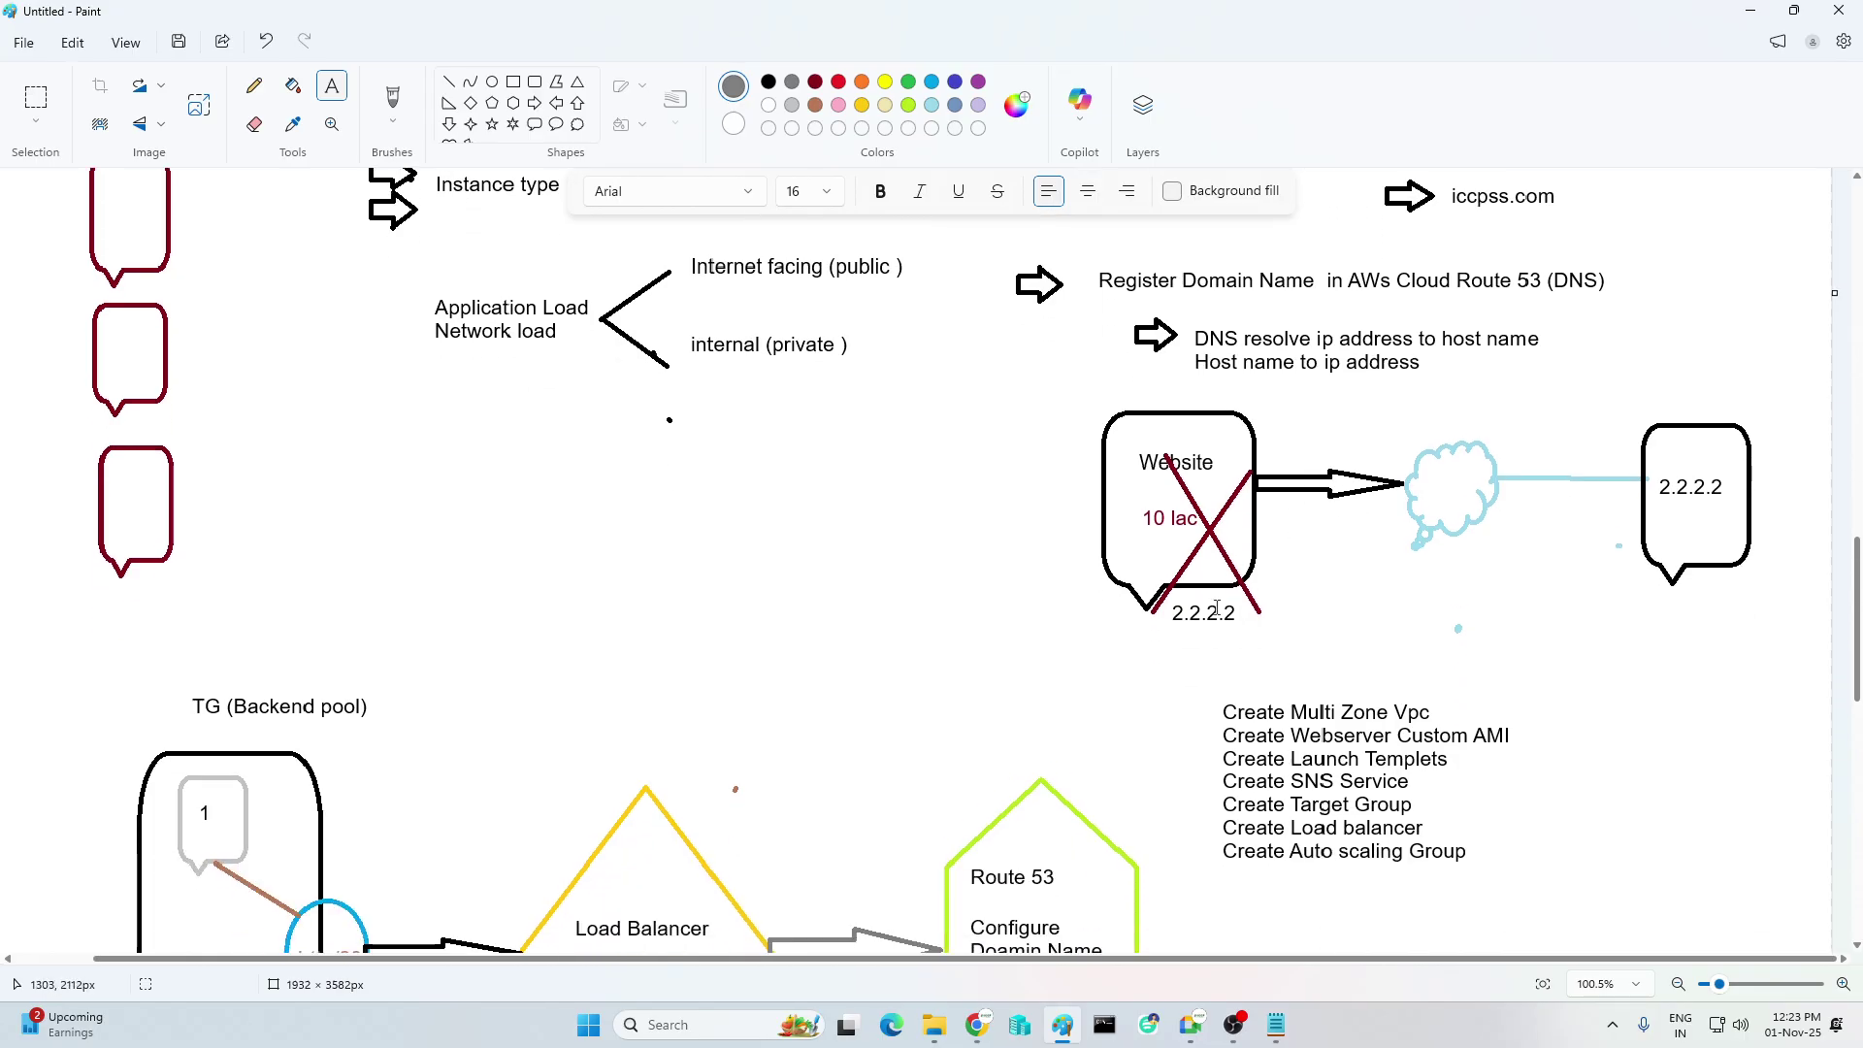
click(1345, 589)
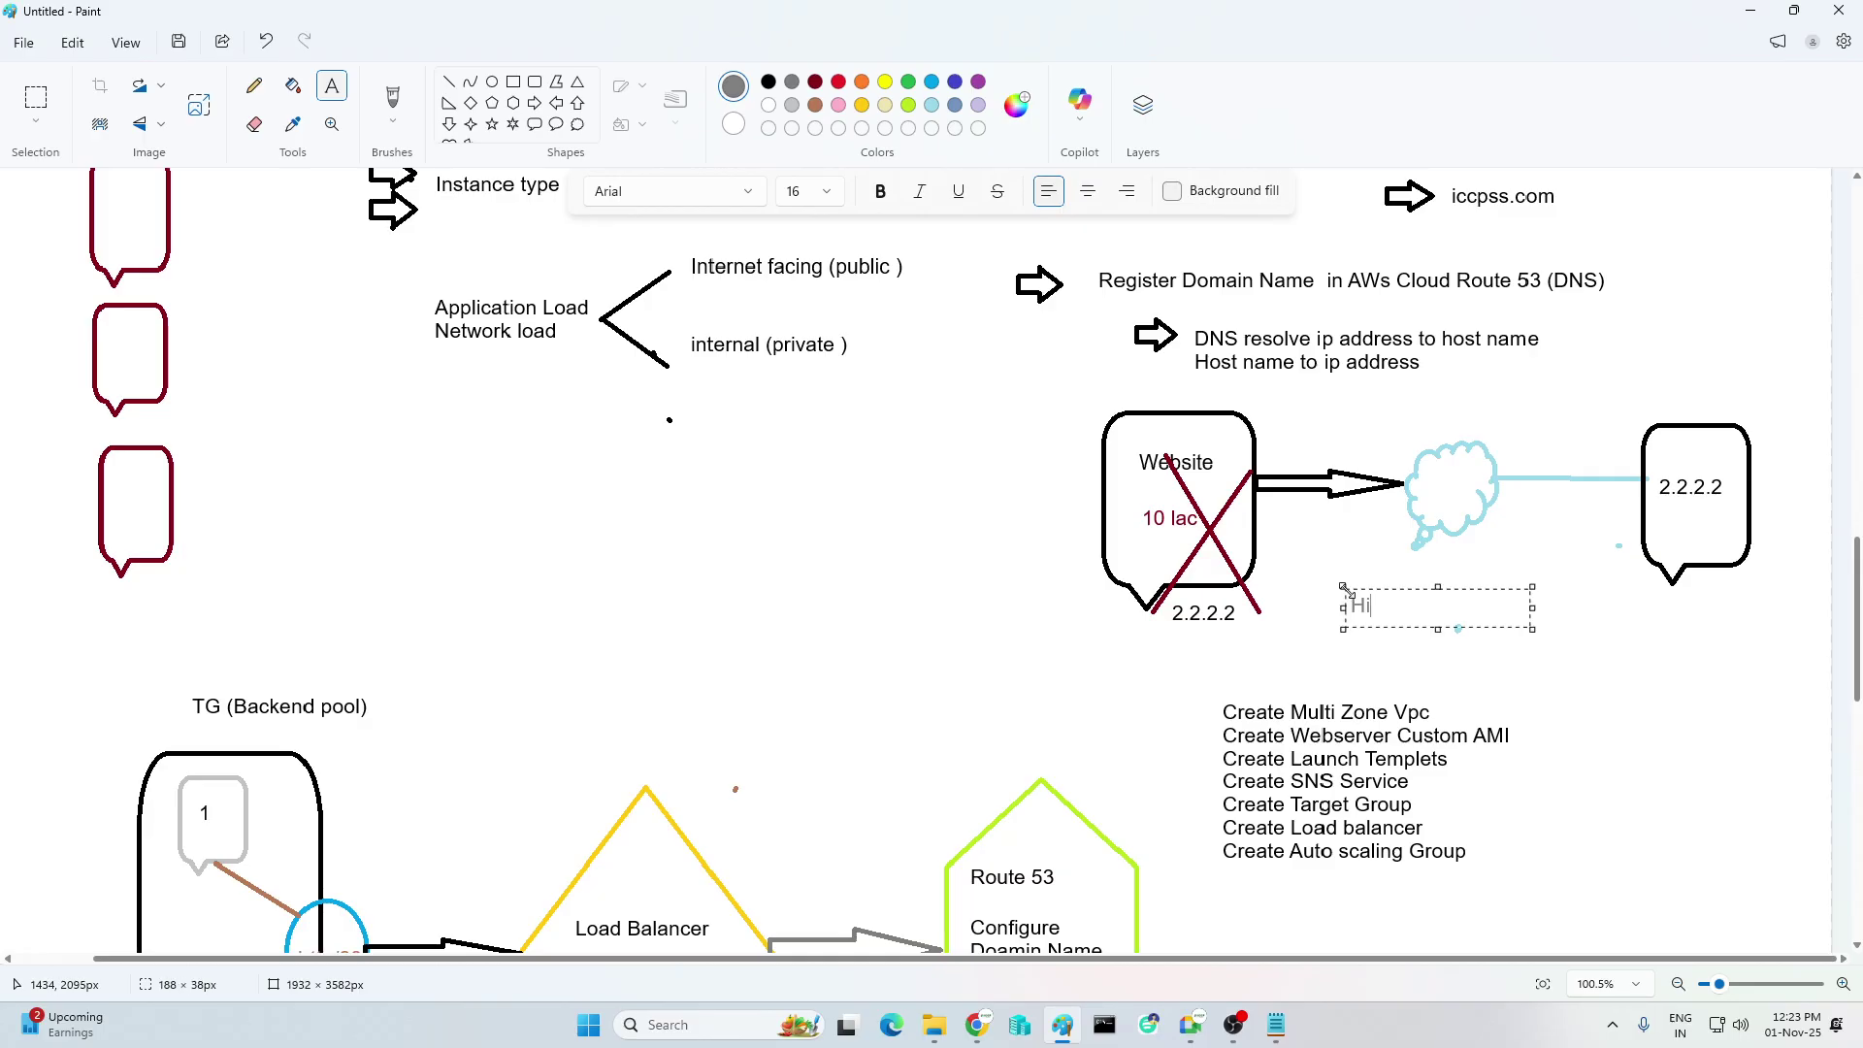
text(Hosy)
key(BackSpace)
text(y)
text(rd)
key(Return)
text(name to name)
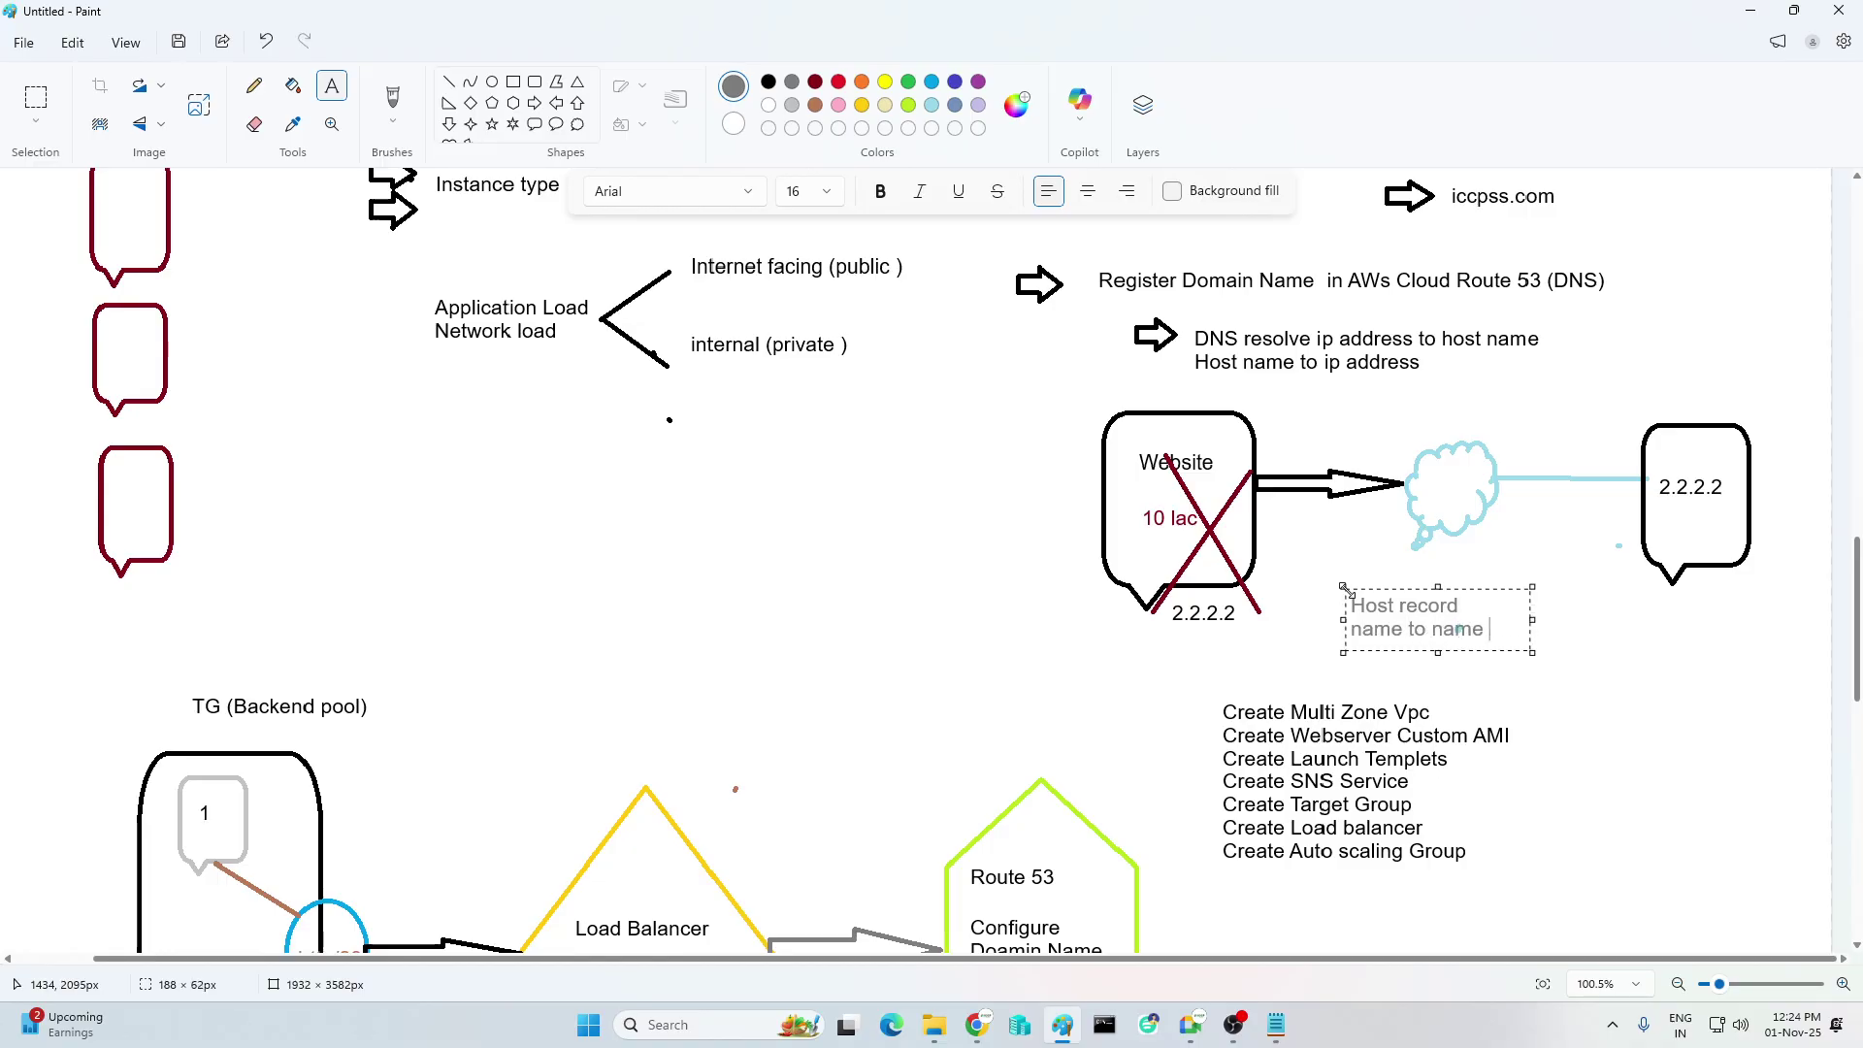
text( alias)
drag(1532, 629, 1643, 629)
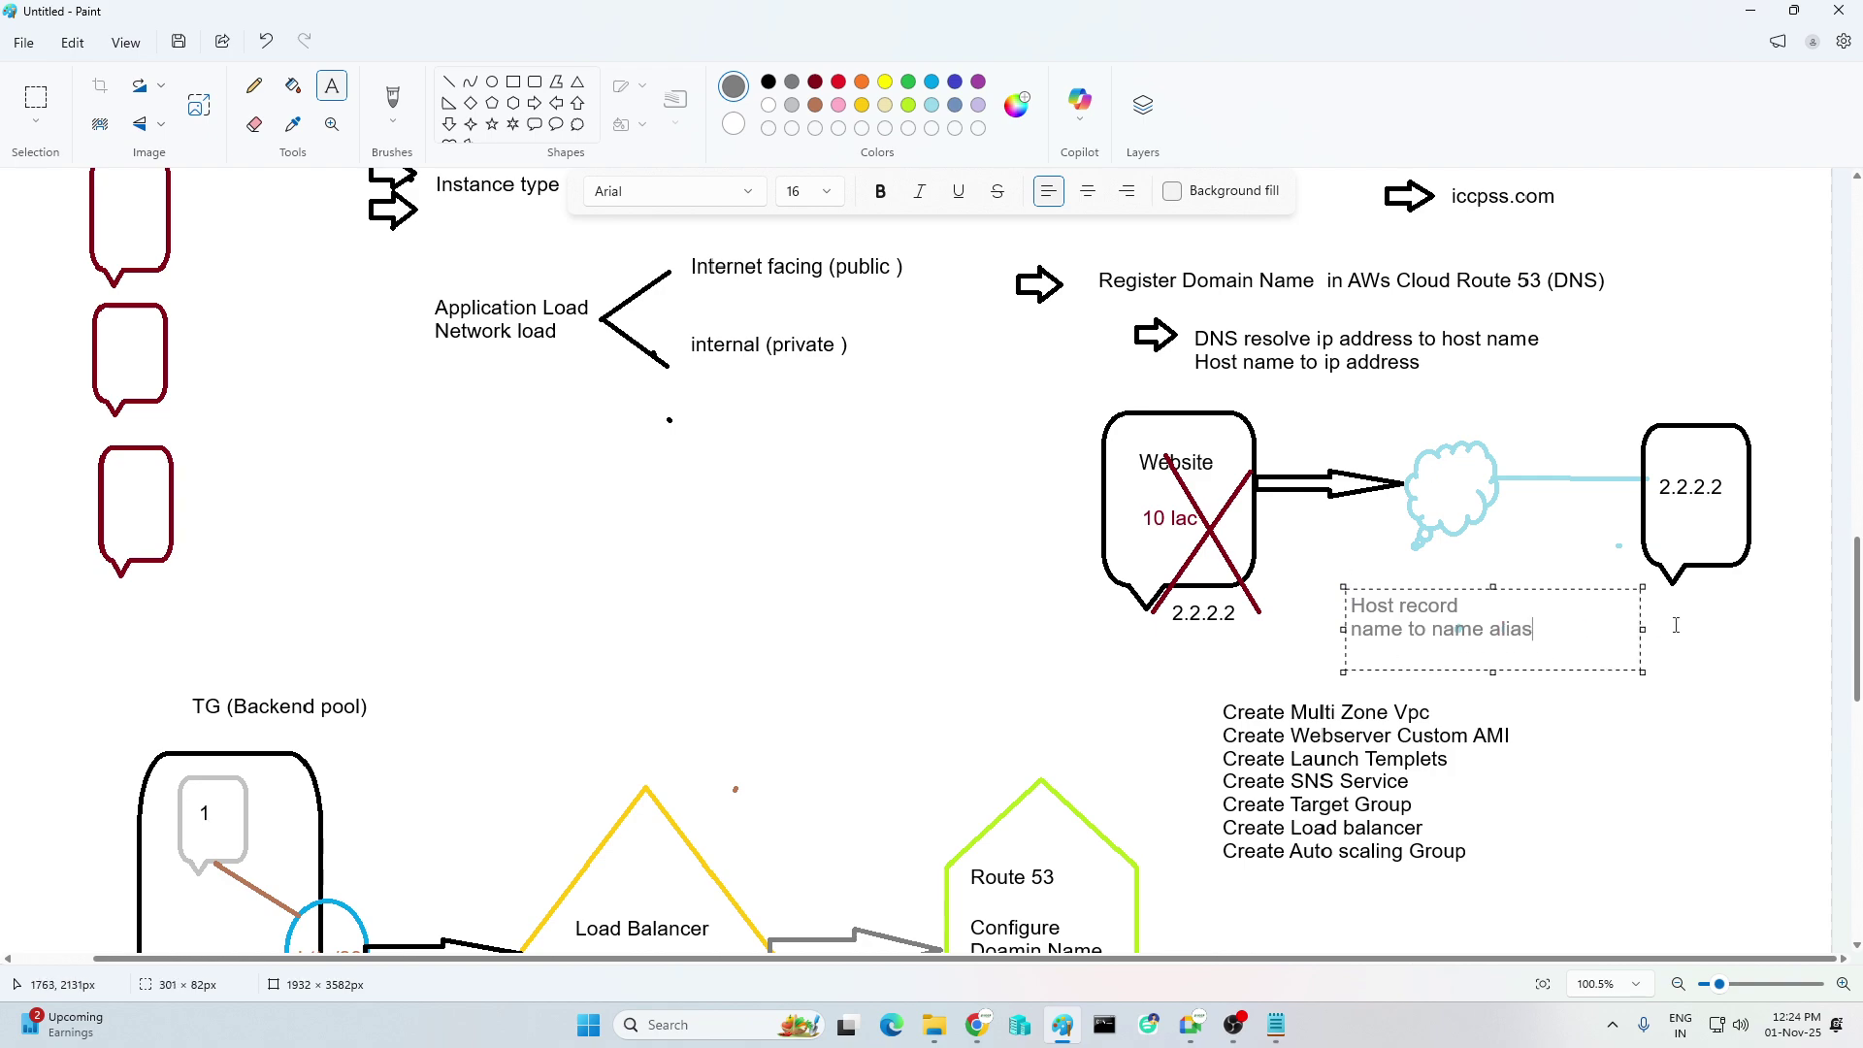
scroll(568, 820, down, 4)
click(544, 764)
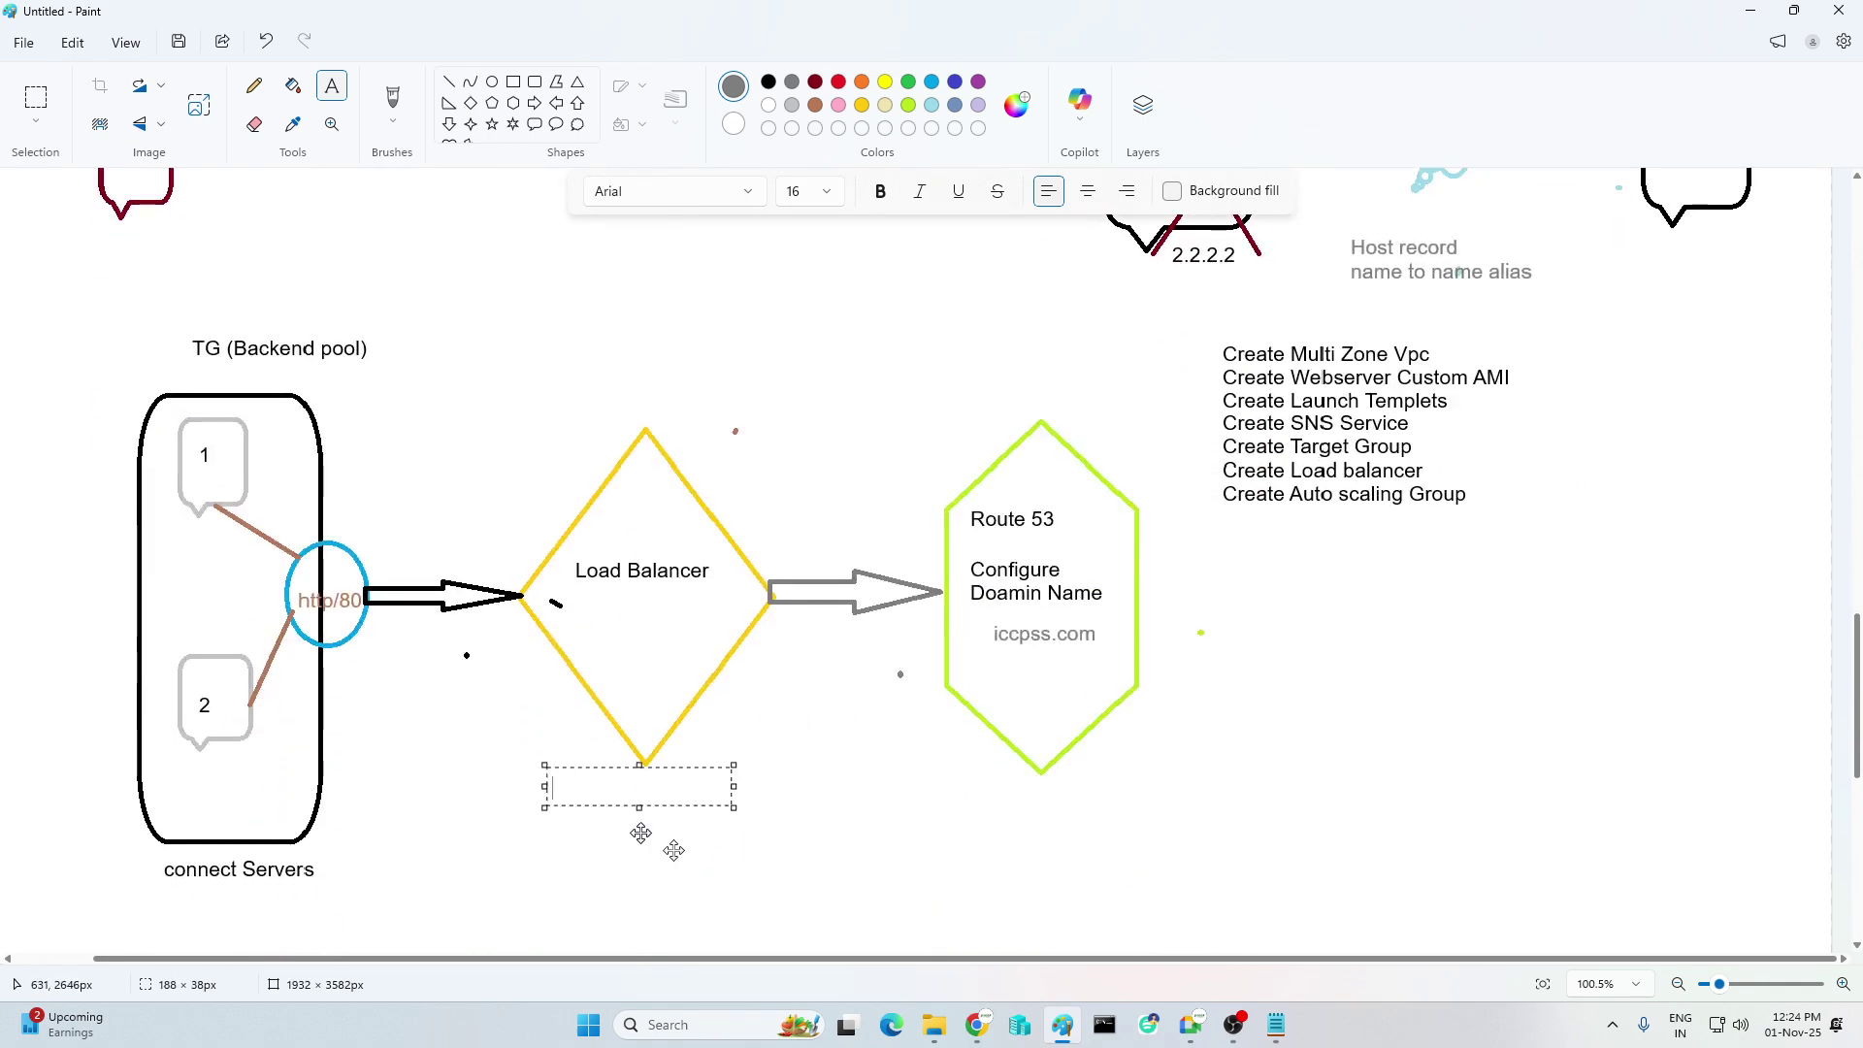
Step: Copy load balancer my-lb's DNS name from the EC2 Load Balancers details panel
click(971, 1026)
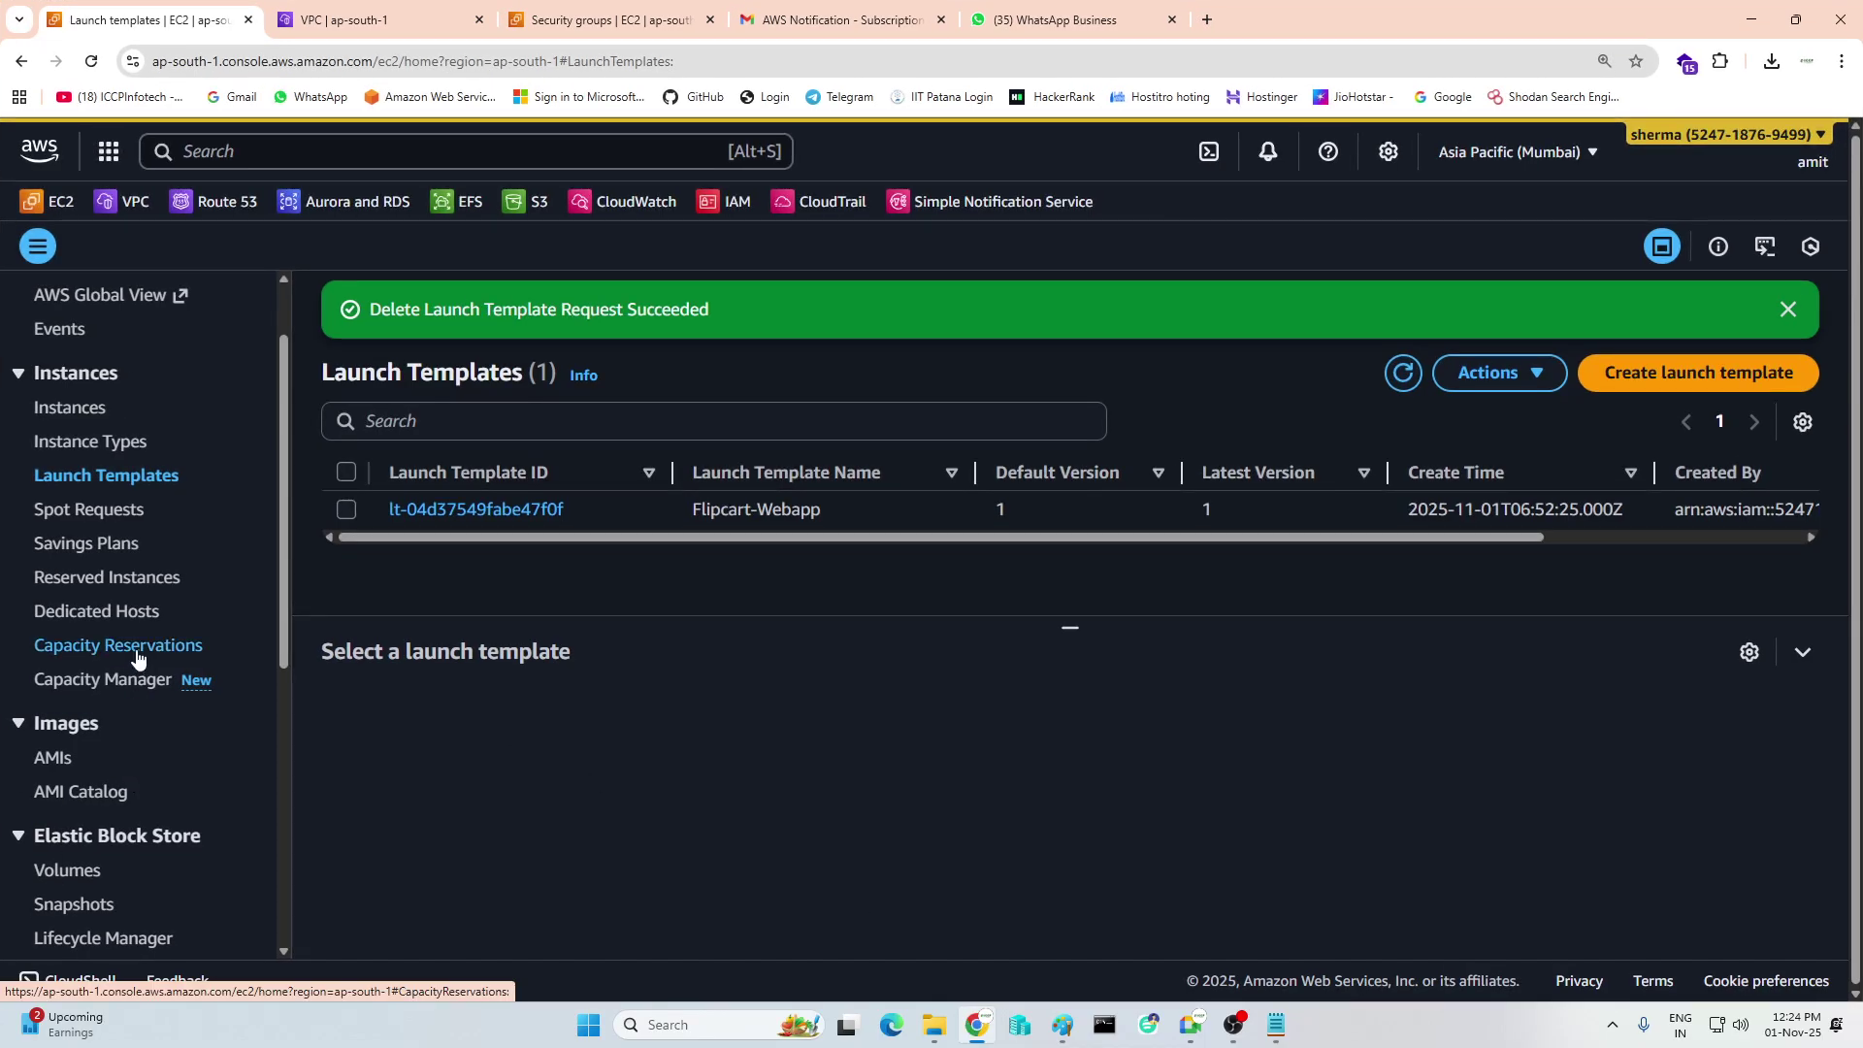
scroll(136, 657, down, 6)
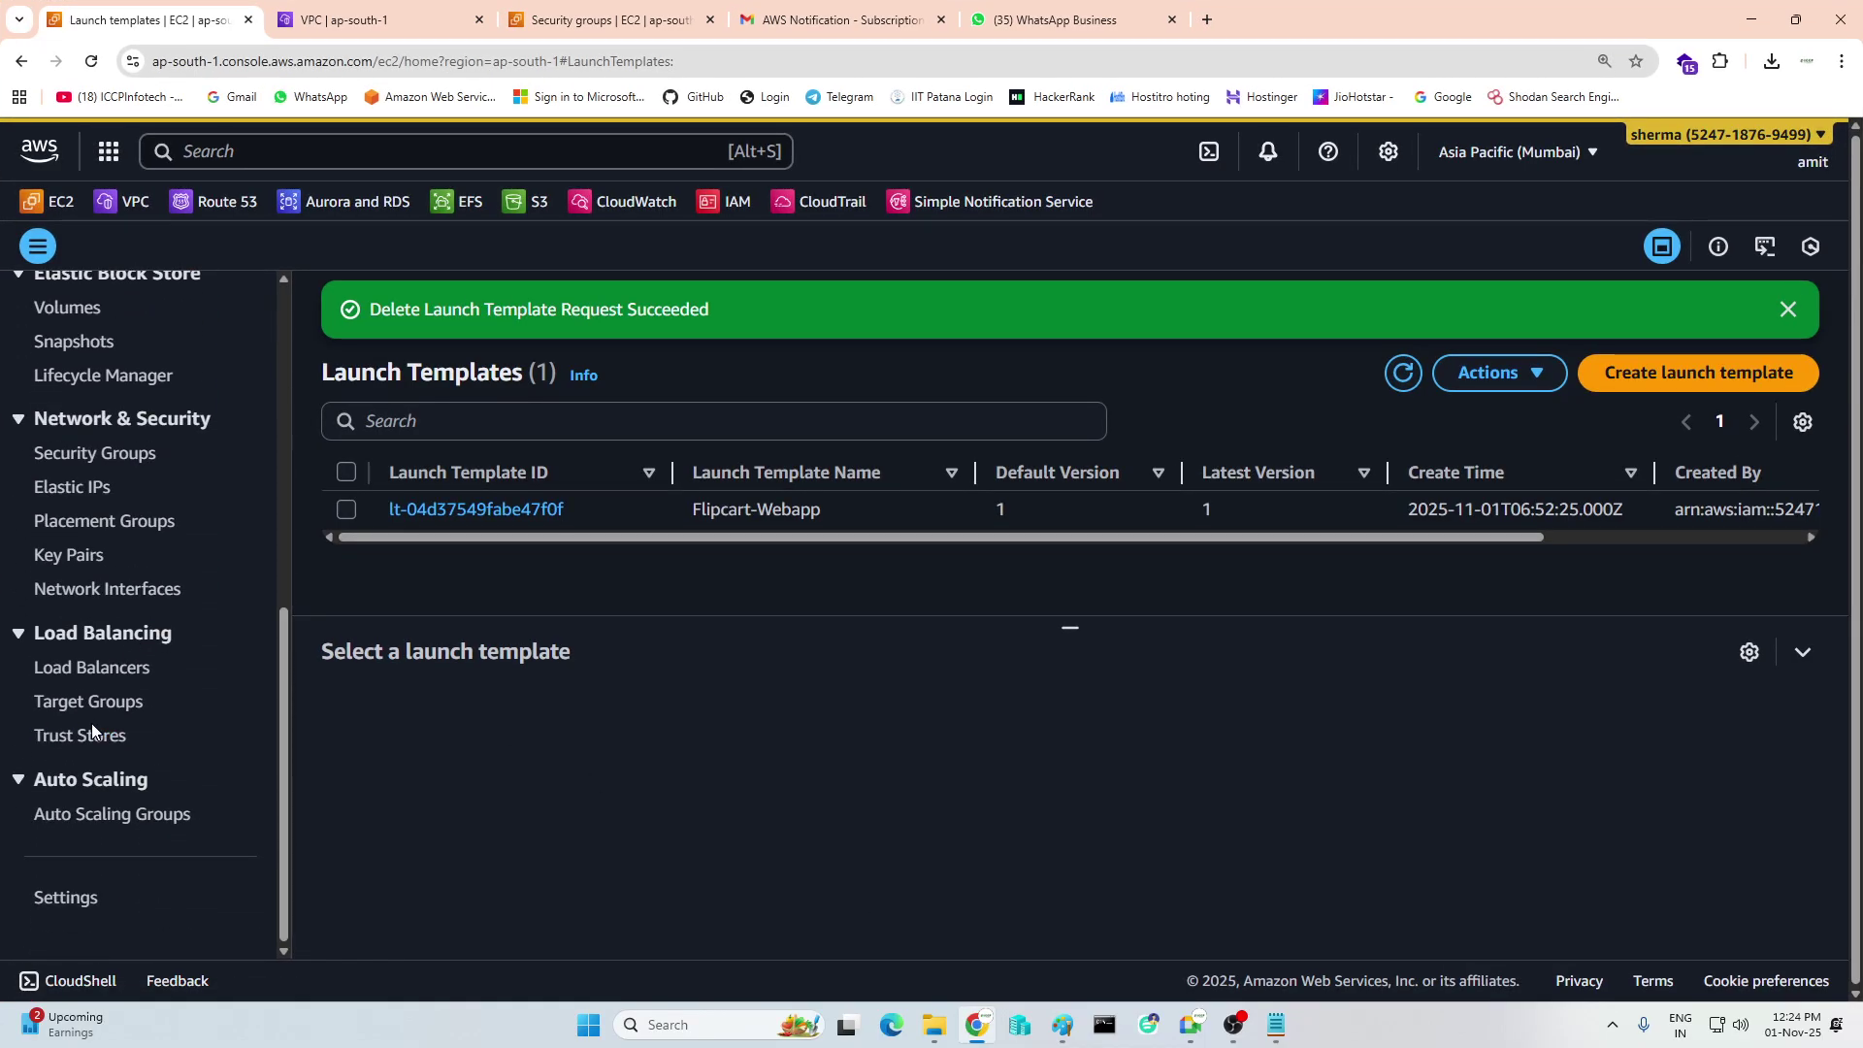
click(97, 669)
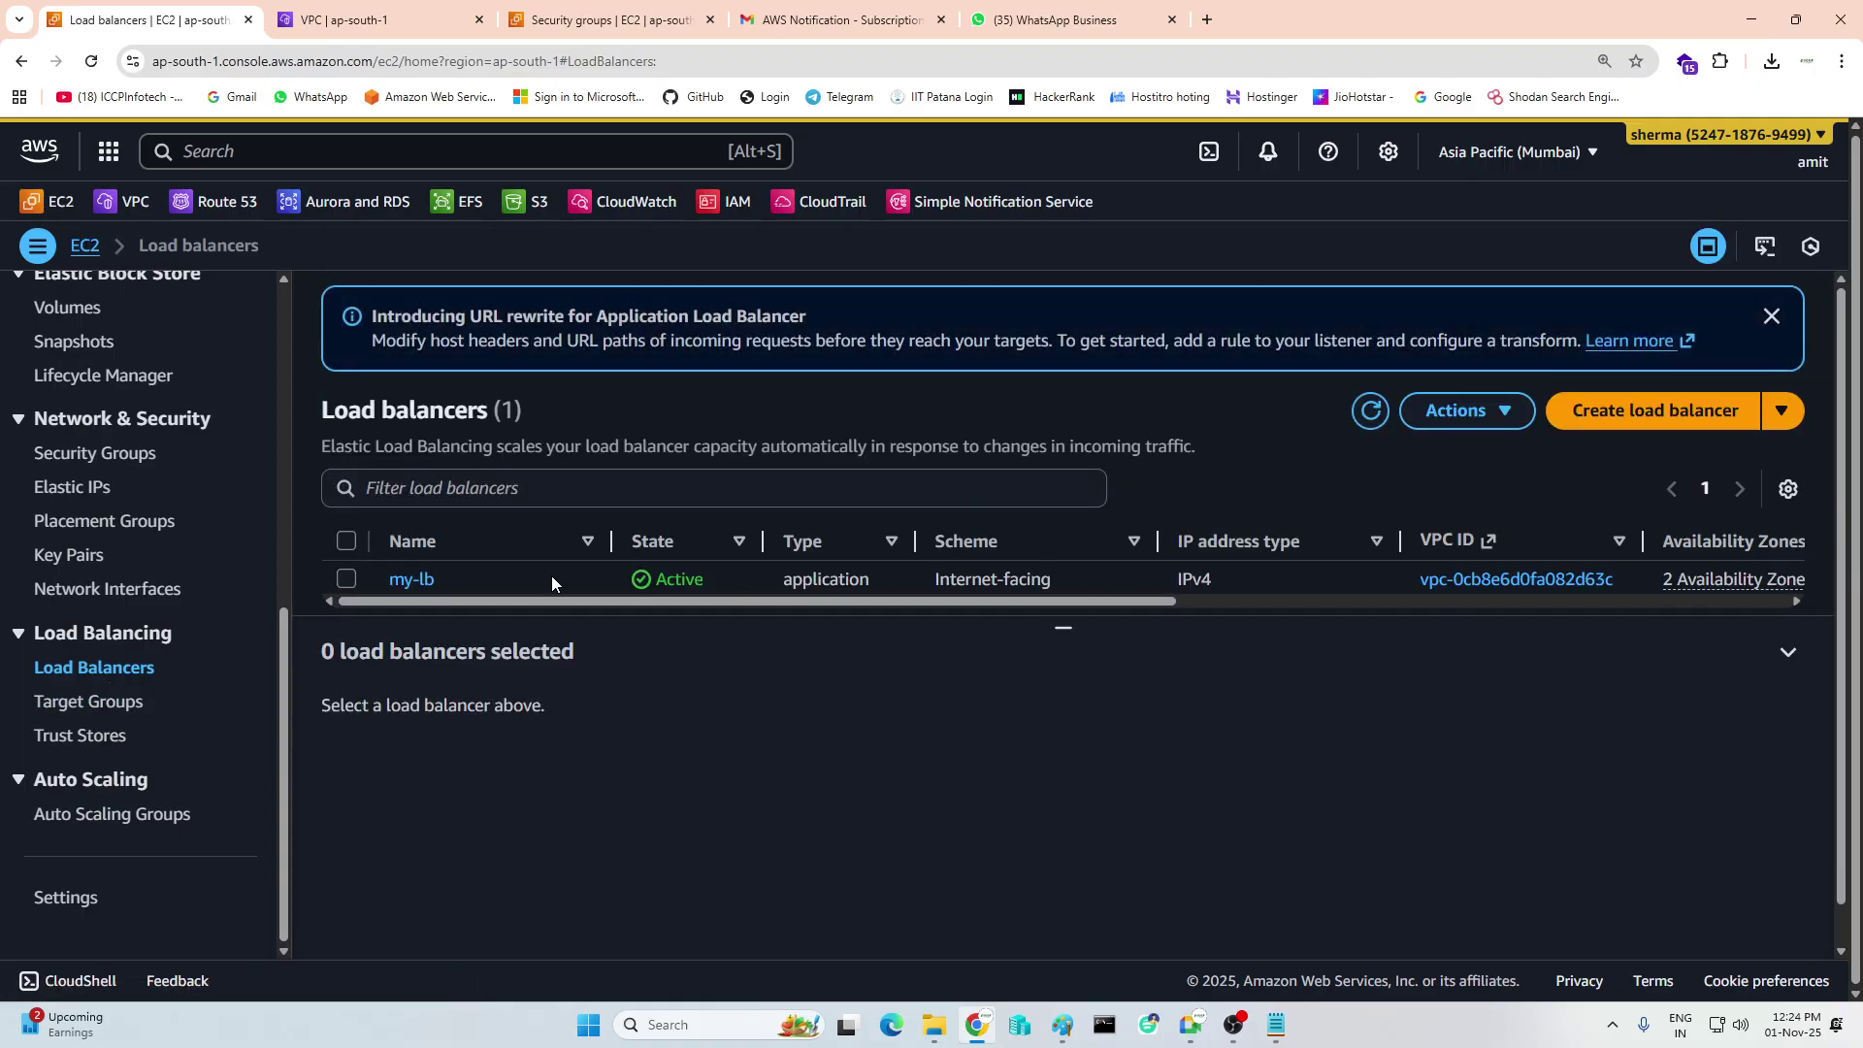
click(387, 578)
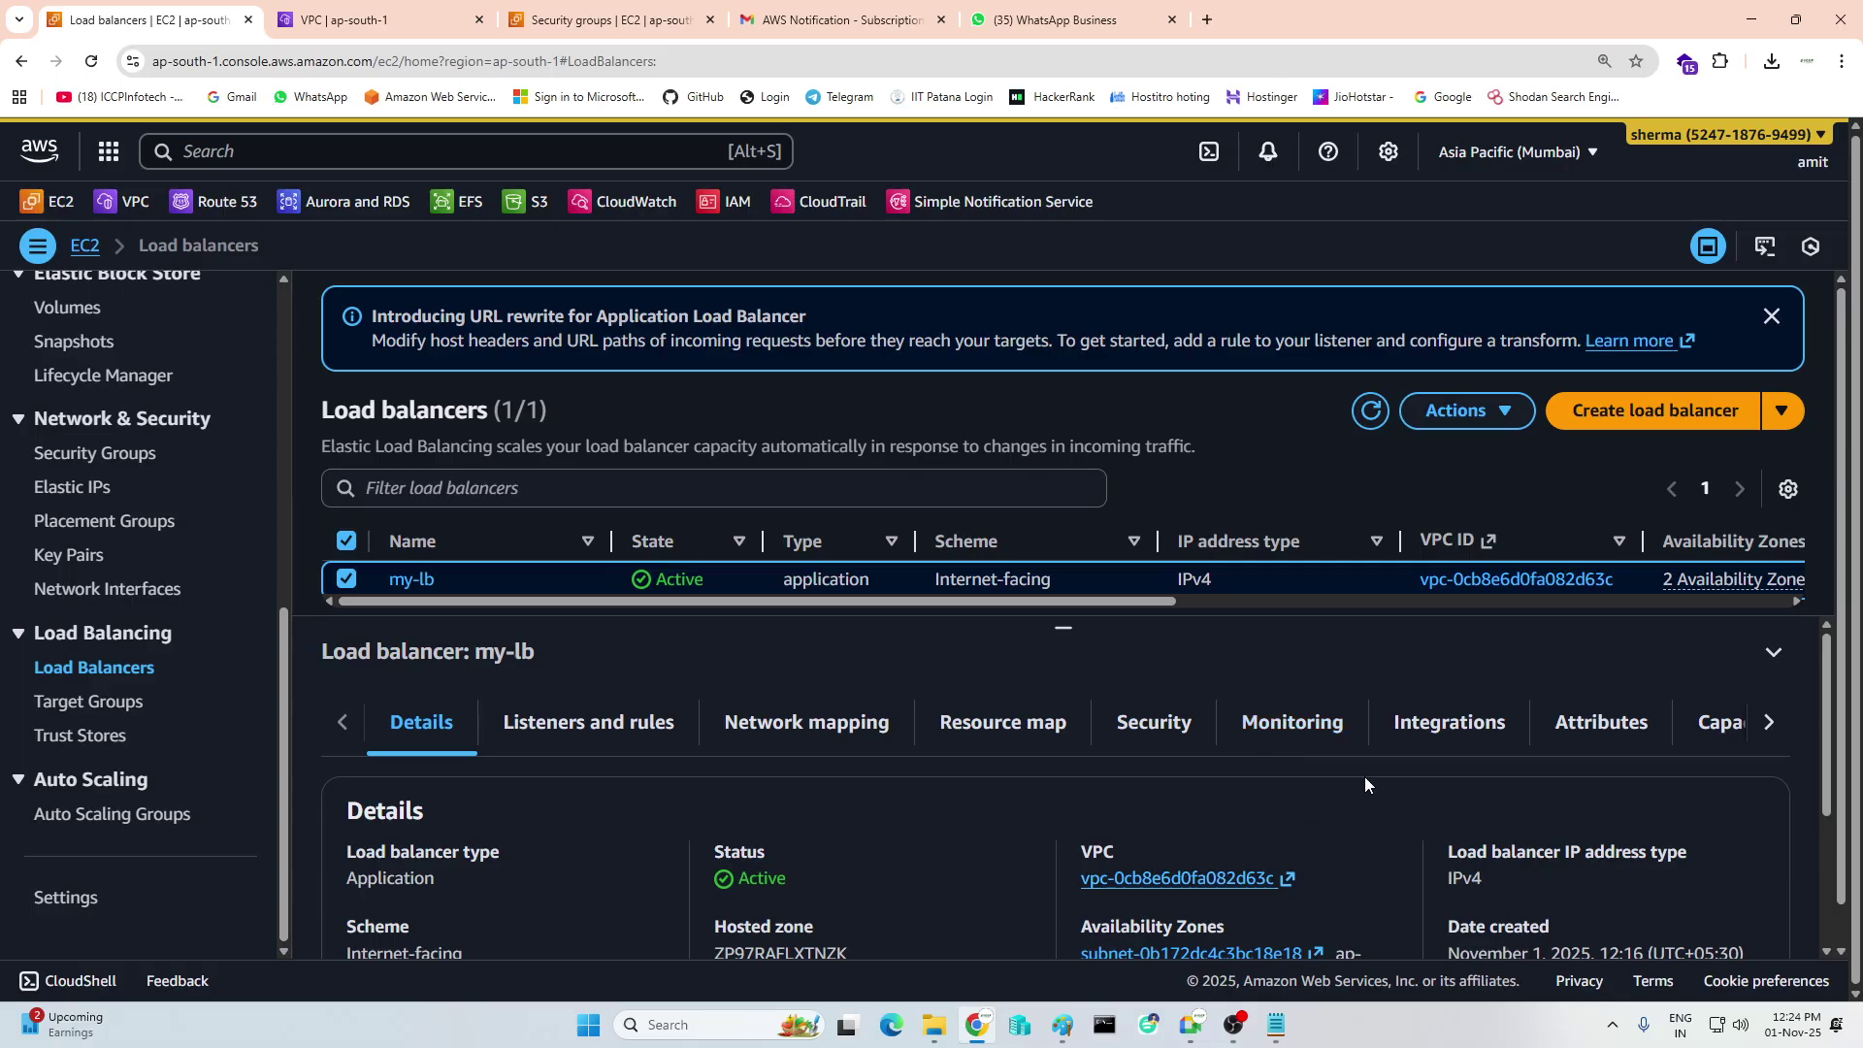
scroll(1359, 796, down, 2)
scroll(1335, 810, up, 3)
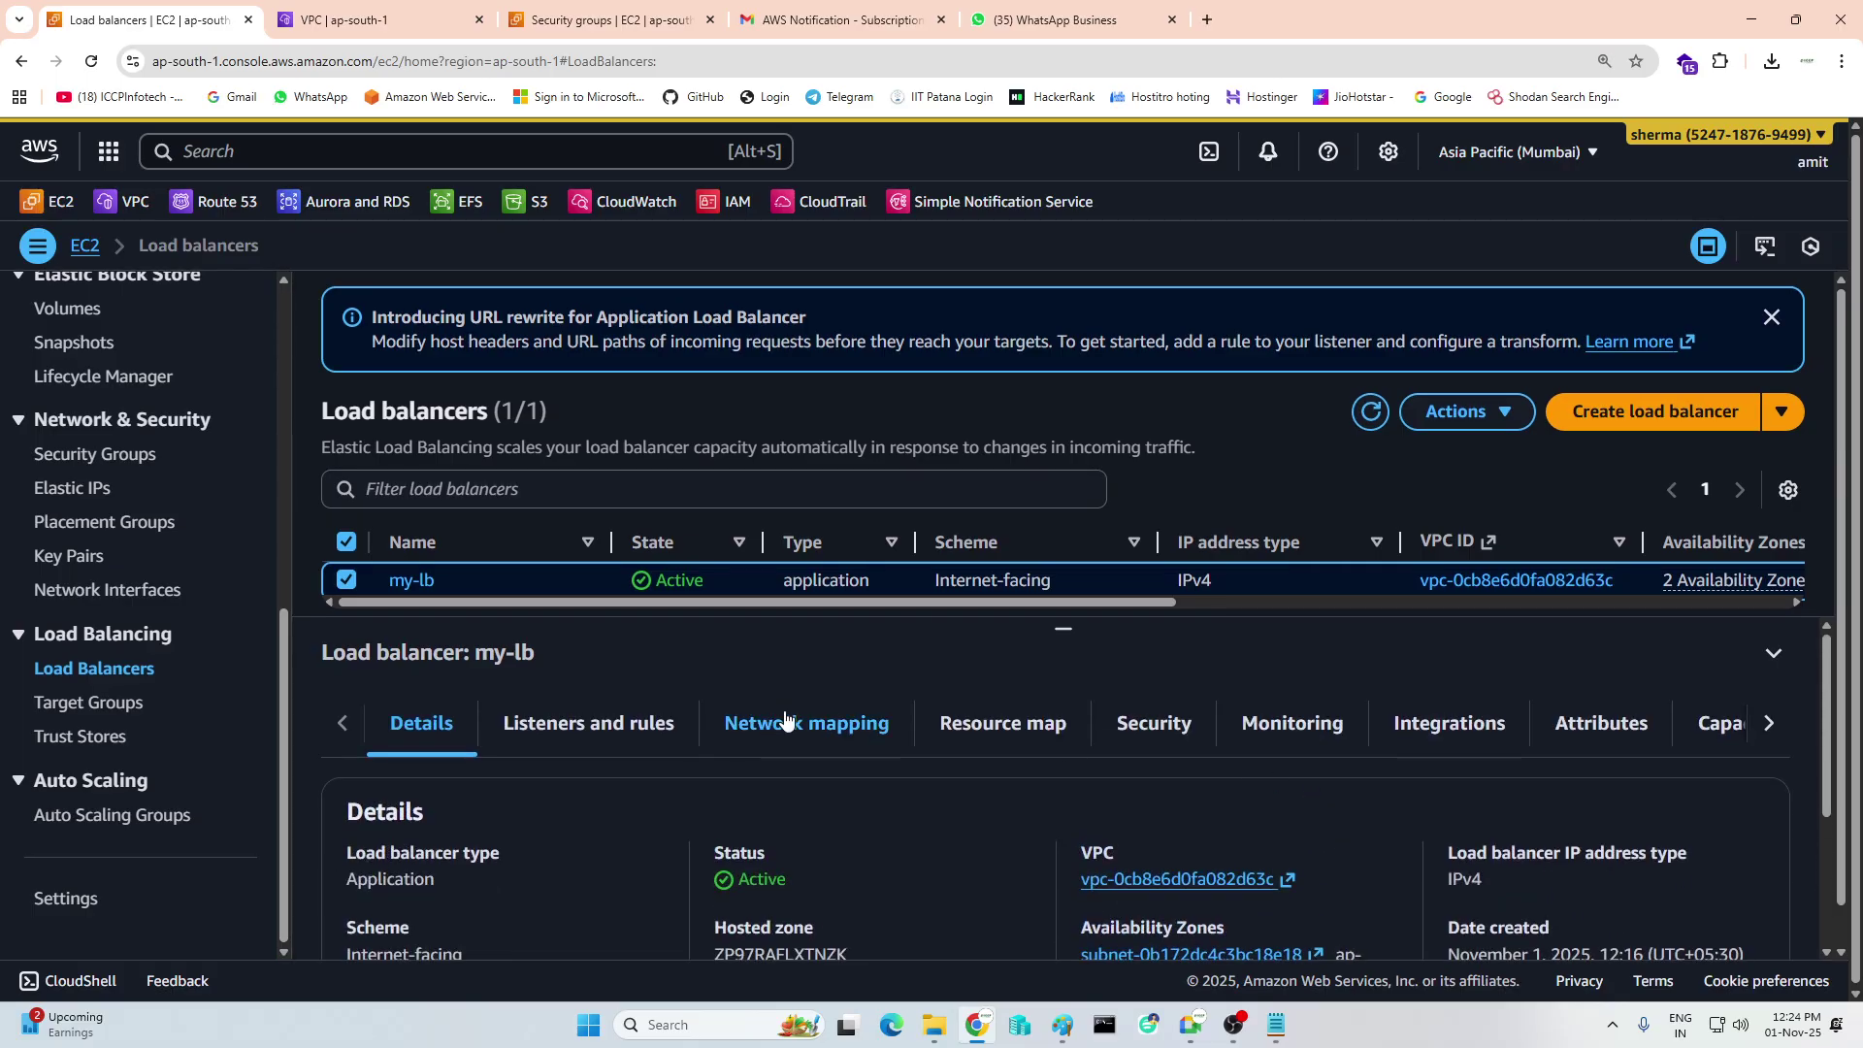
scroll(970, 691, down, 3)
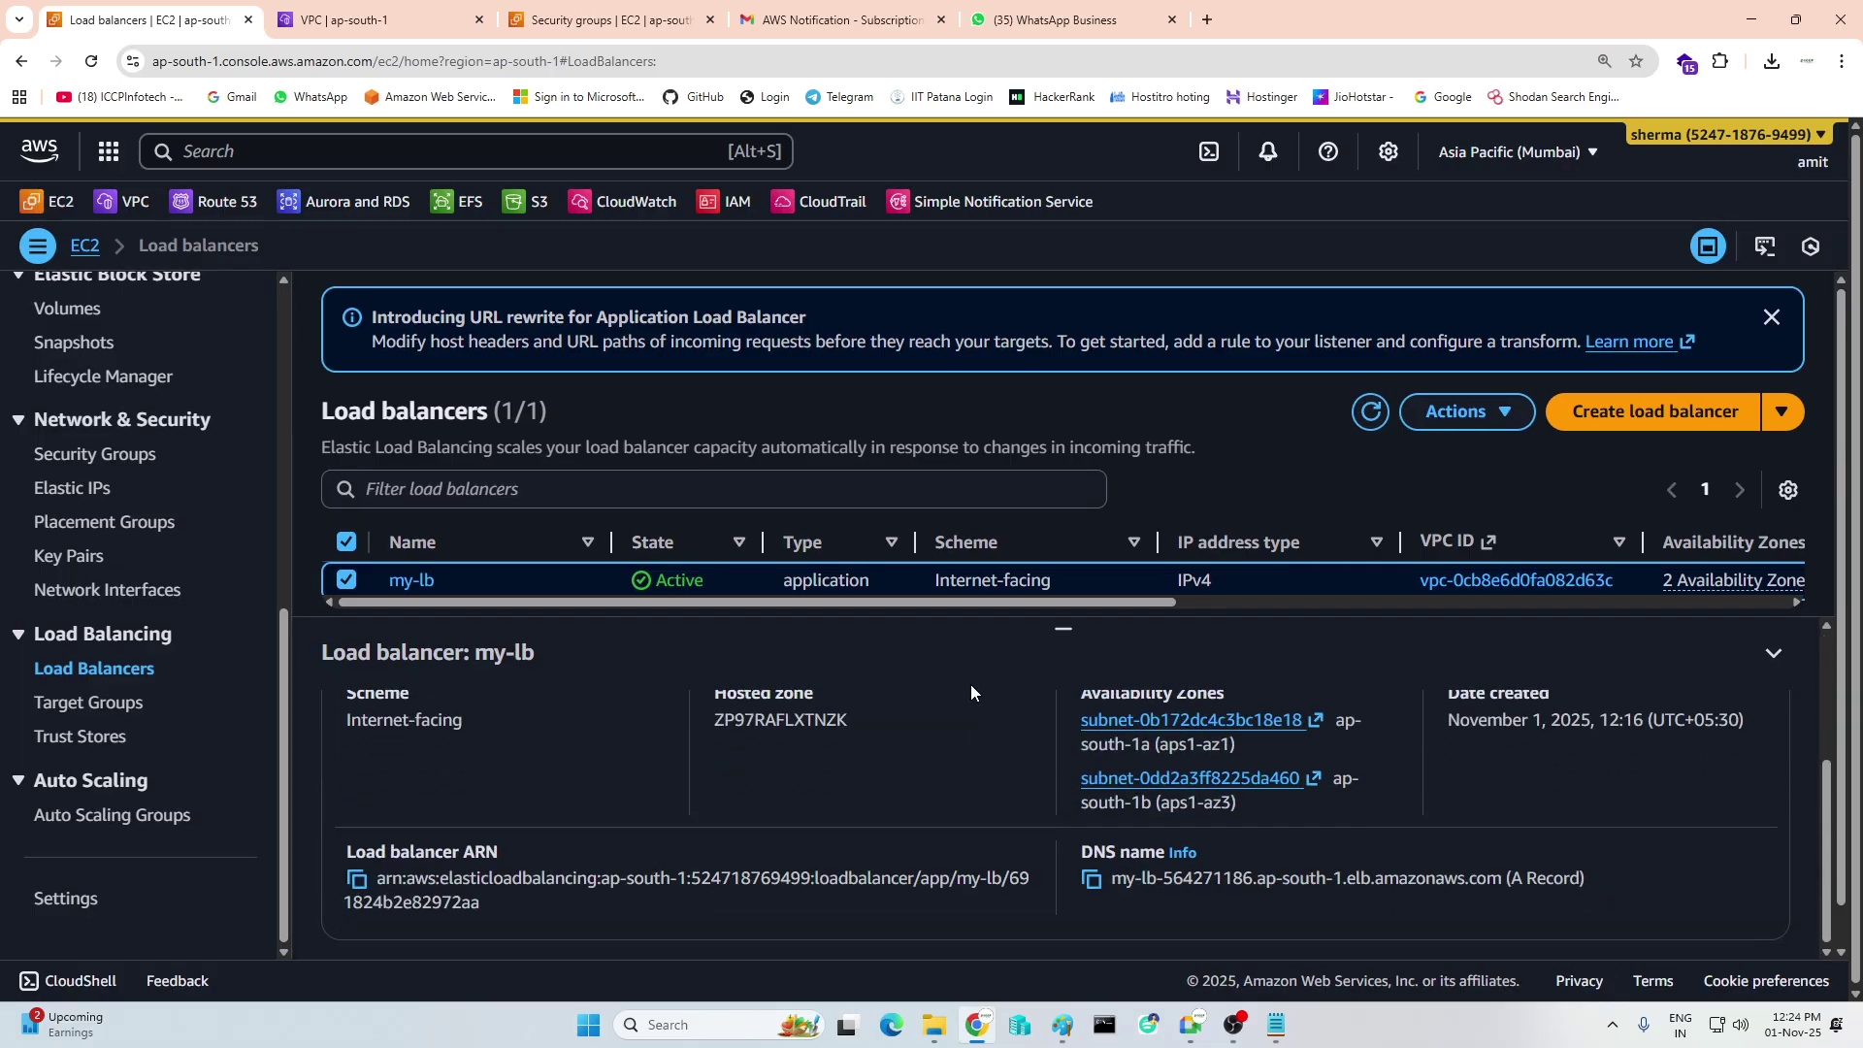
click(1091, 881)
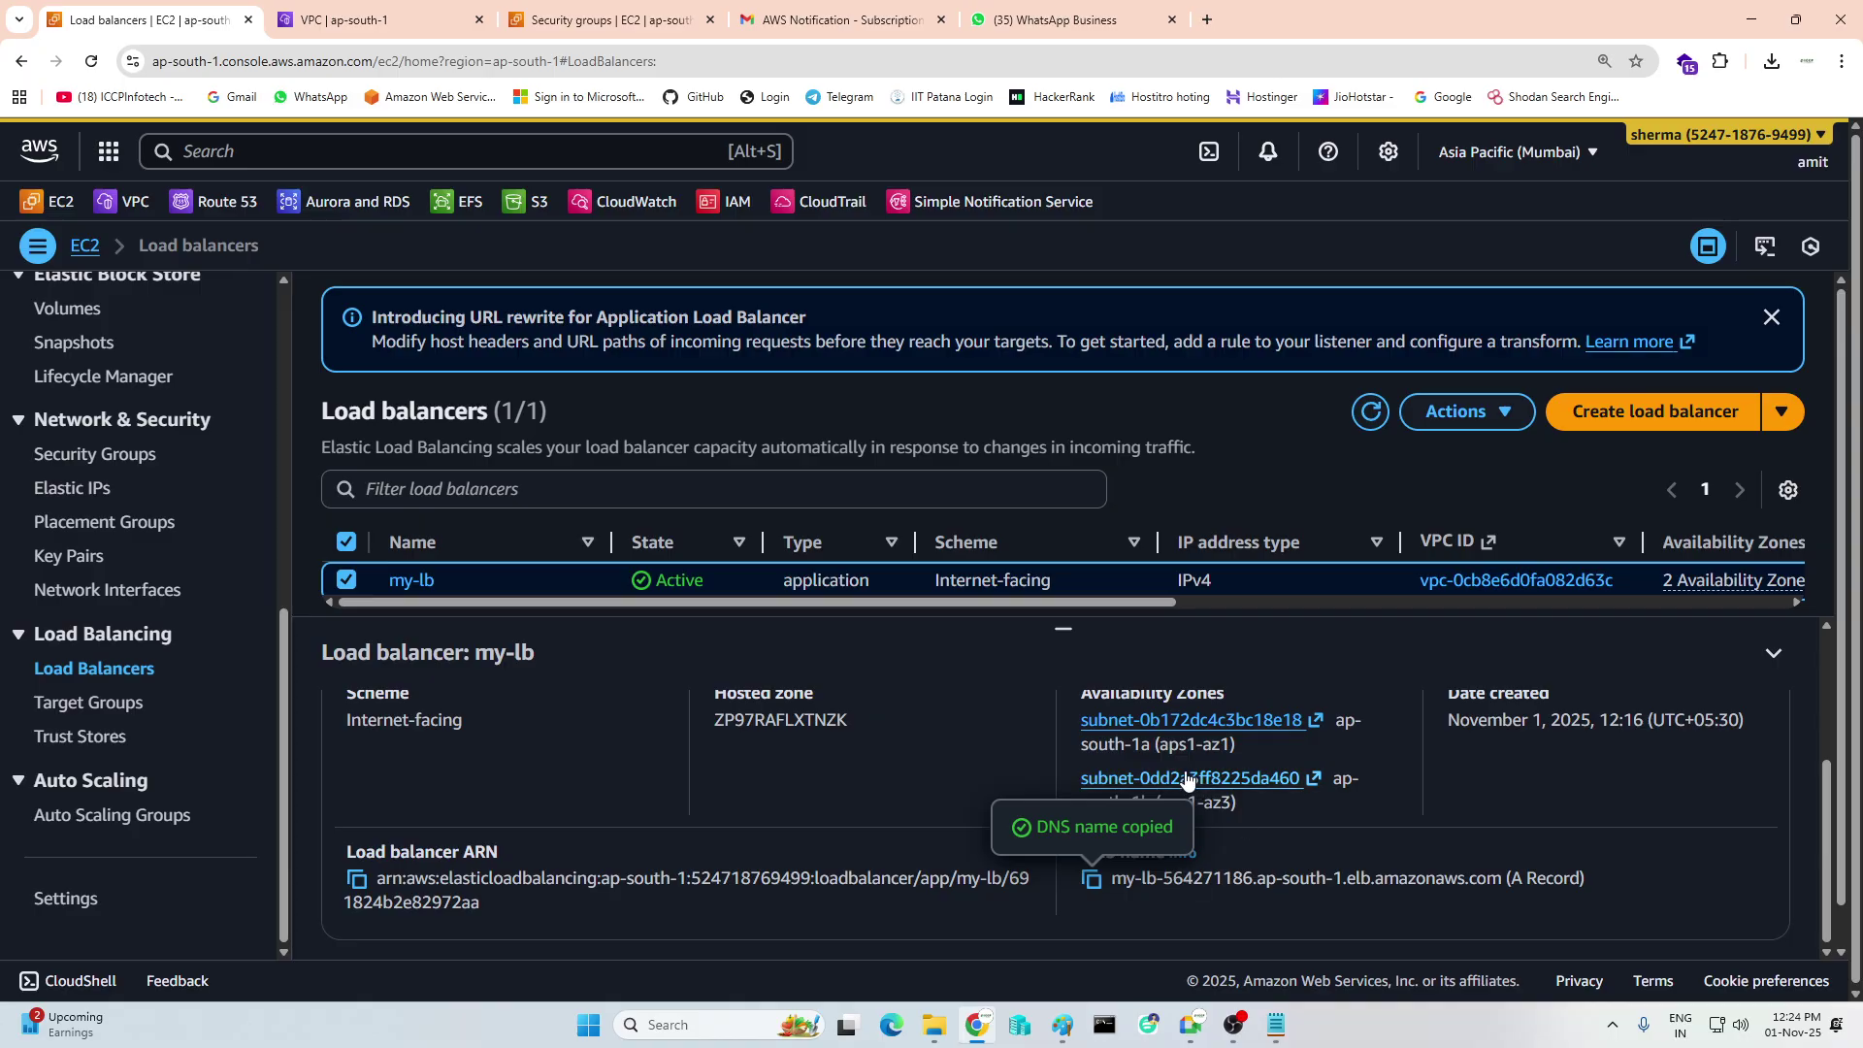
click(1063, 1036)
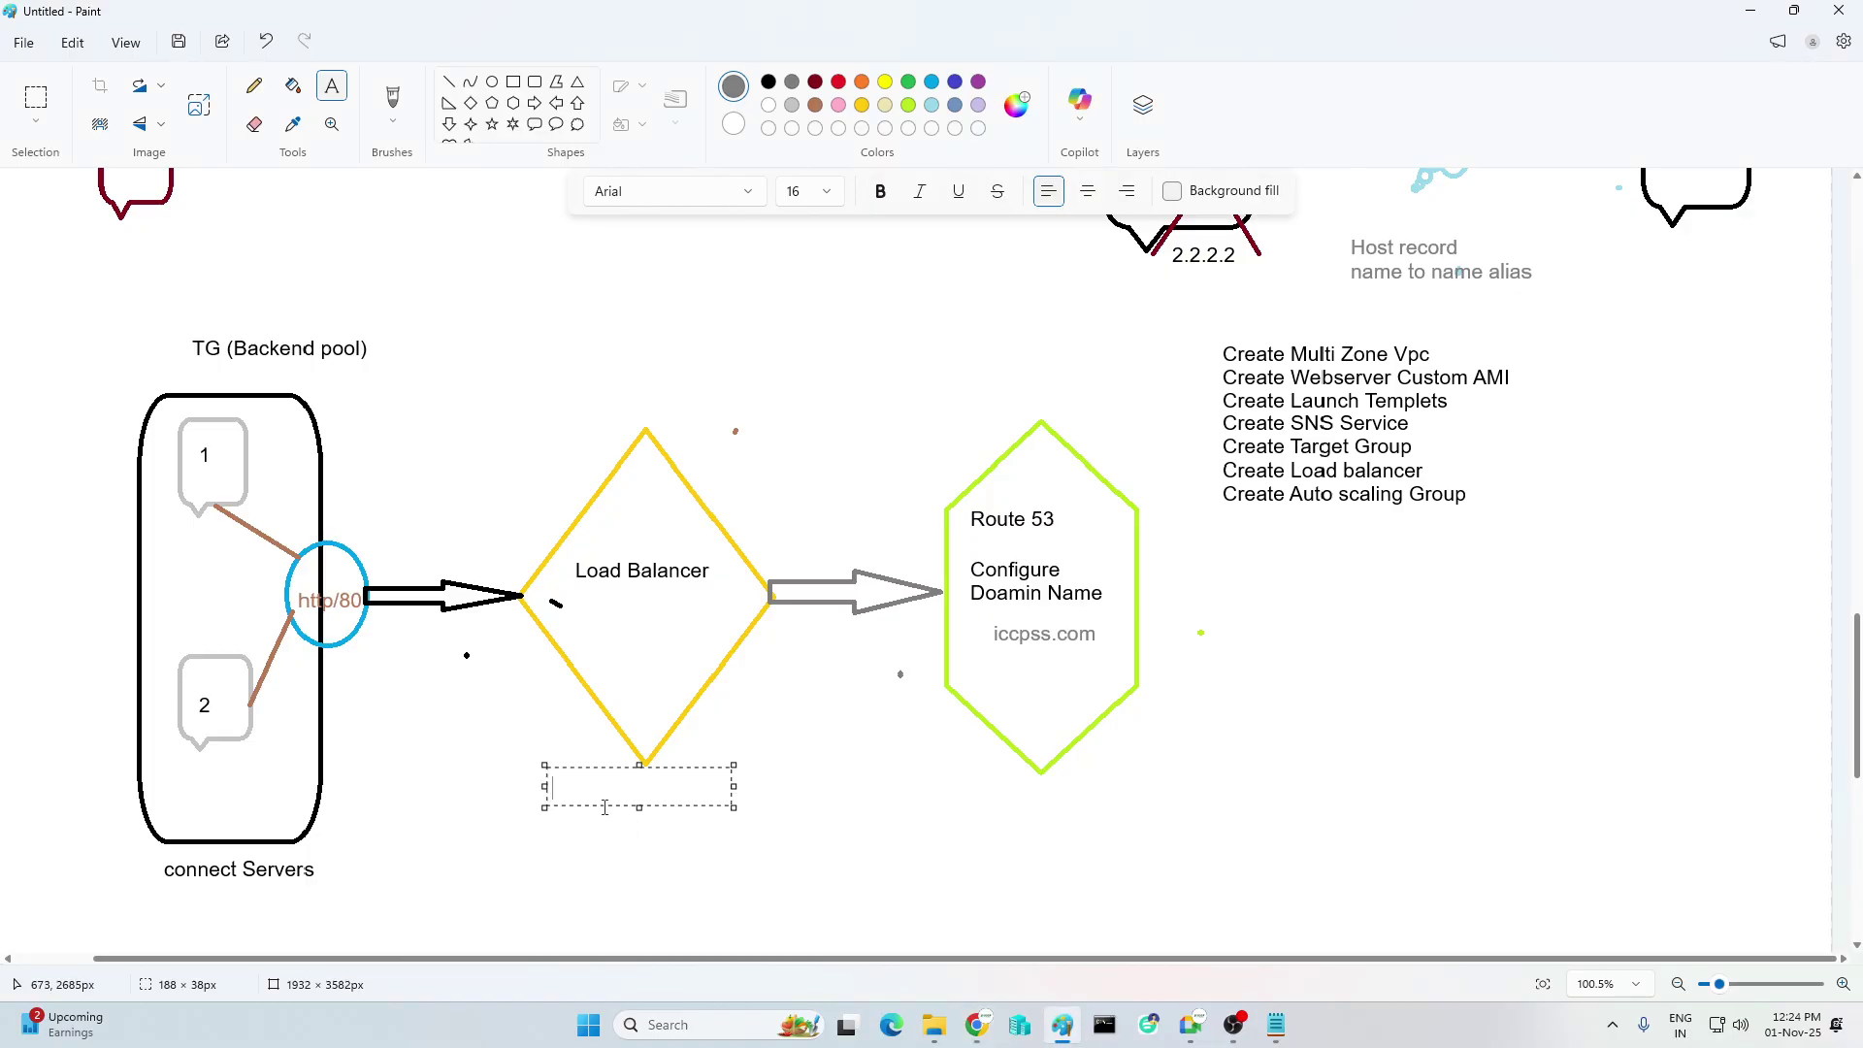
Step: Paste my-lb's DNS name as text below the Load Balancer diamond
key(ctrl+v)
click(1023, 815)
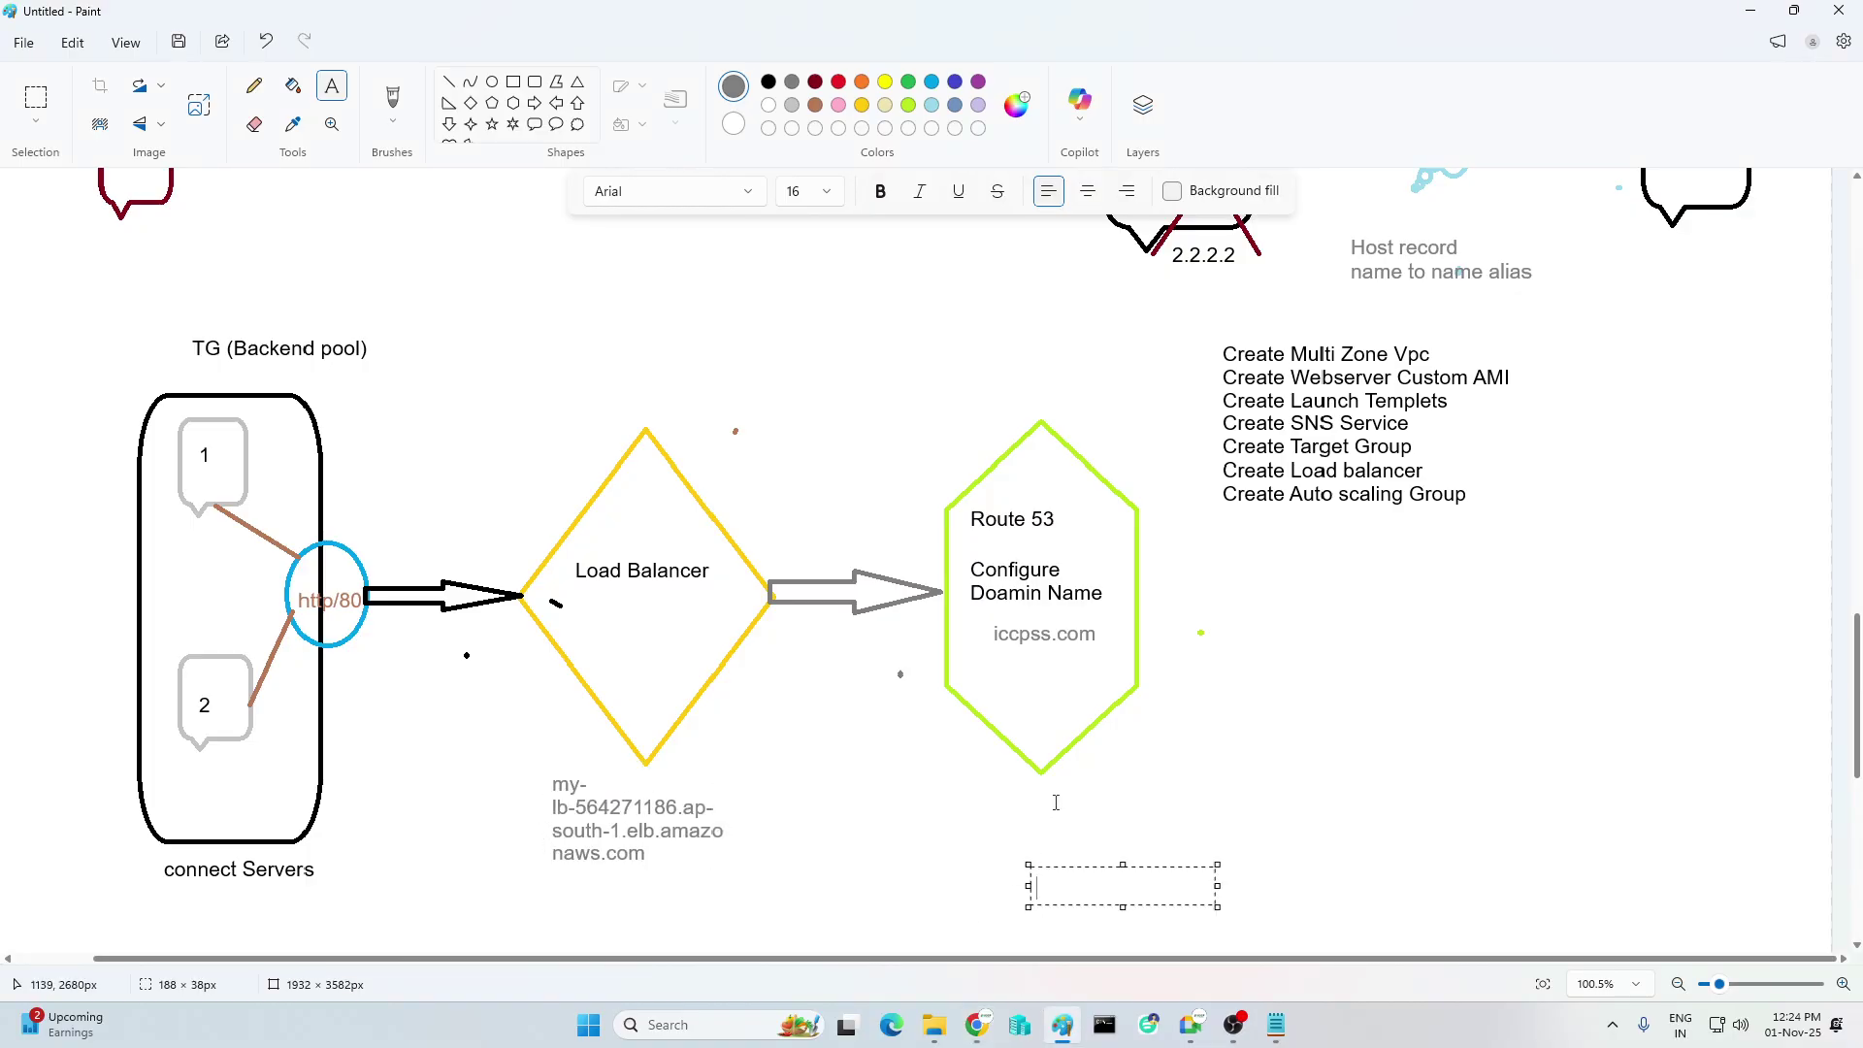
click(1000, 786)
click(996, 789)
text(w)
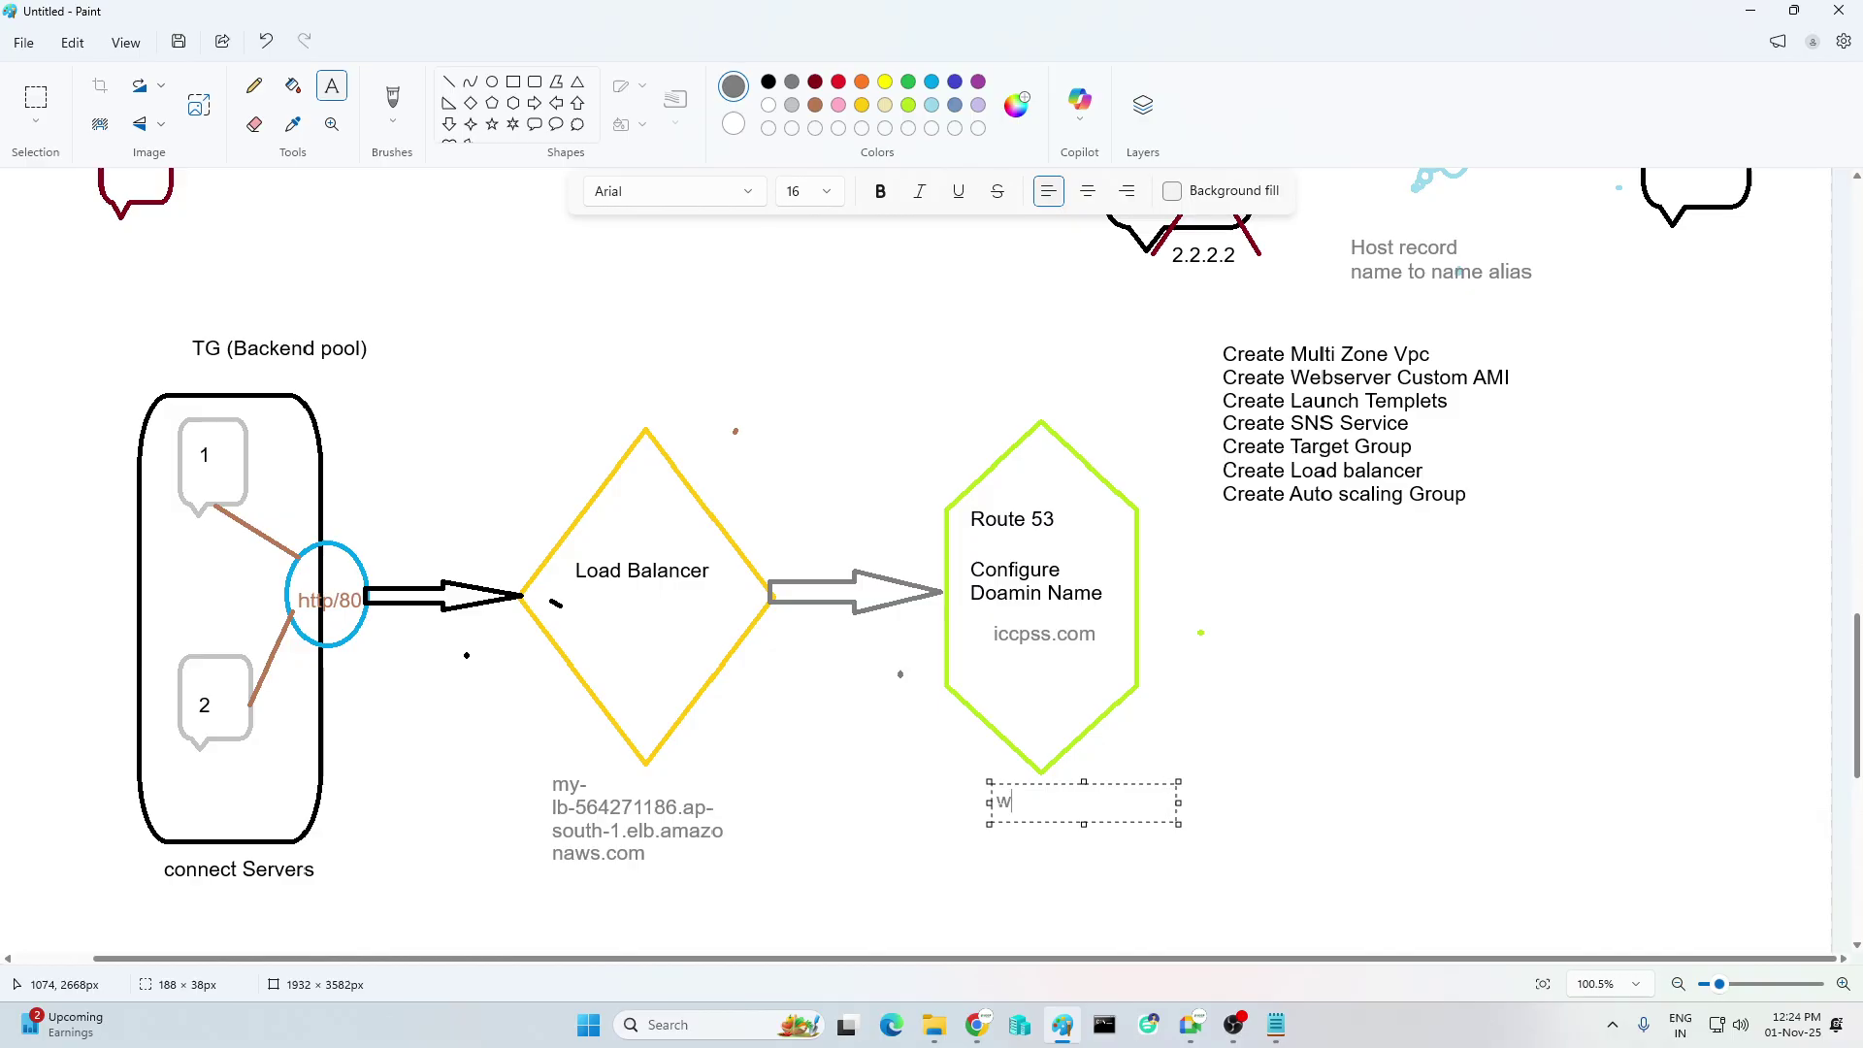
text(ww.iccpss.com)
key(Return)
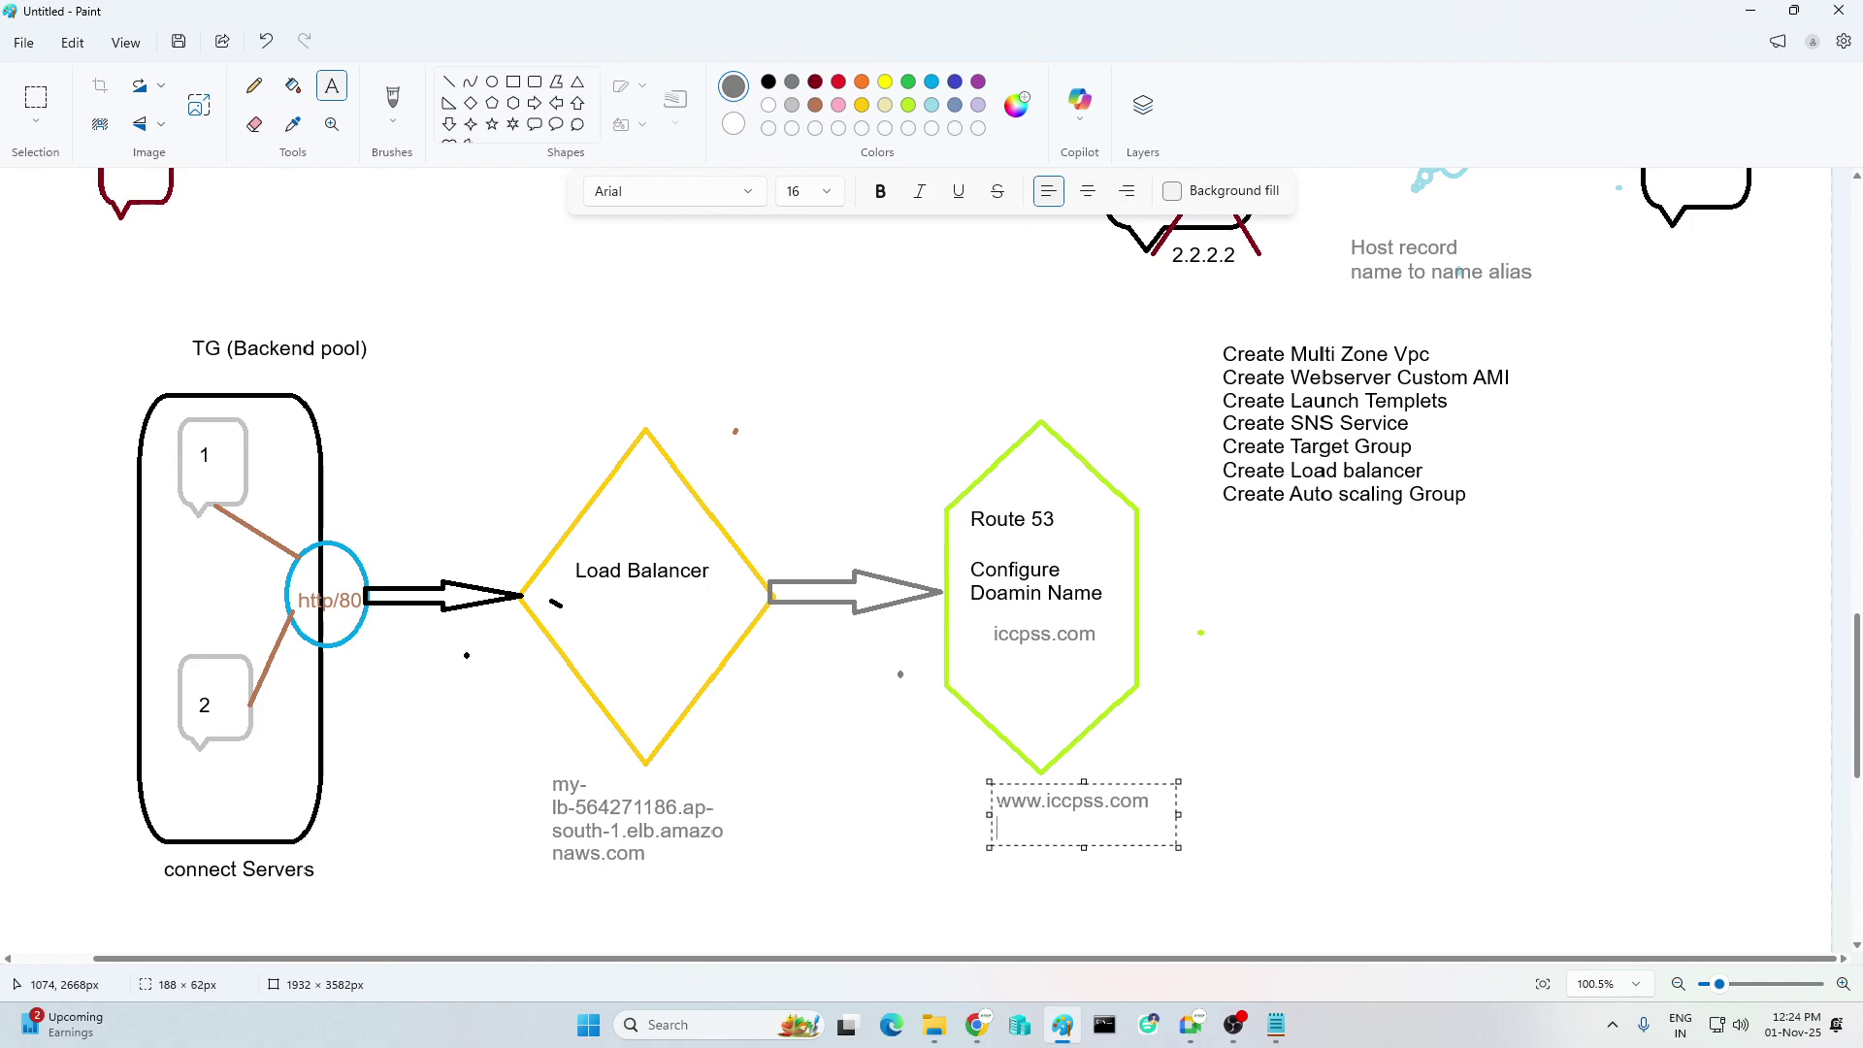
text(del.iccpss.com)
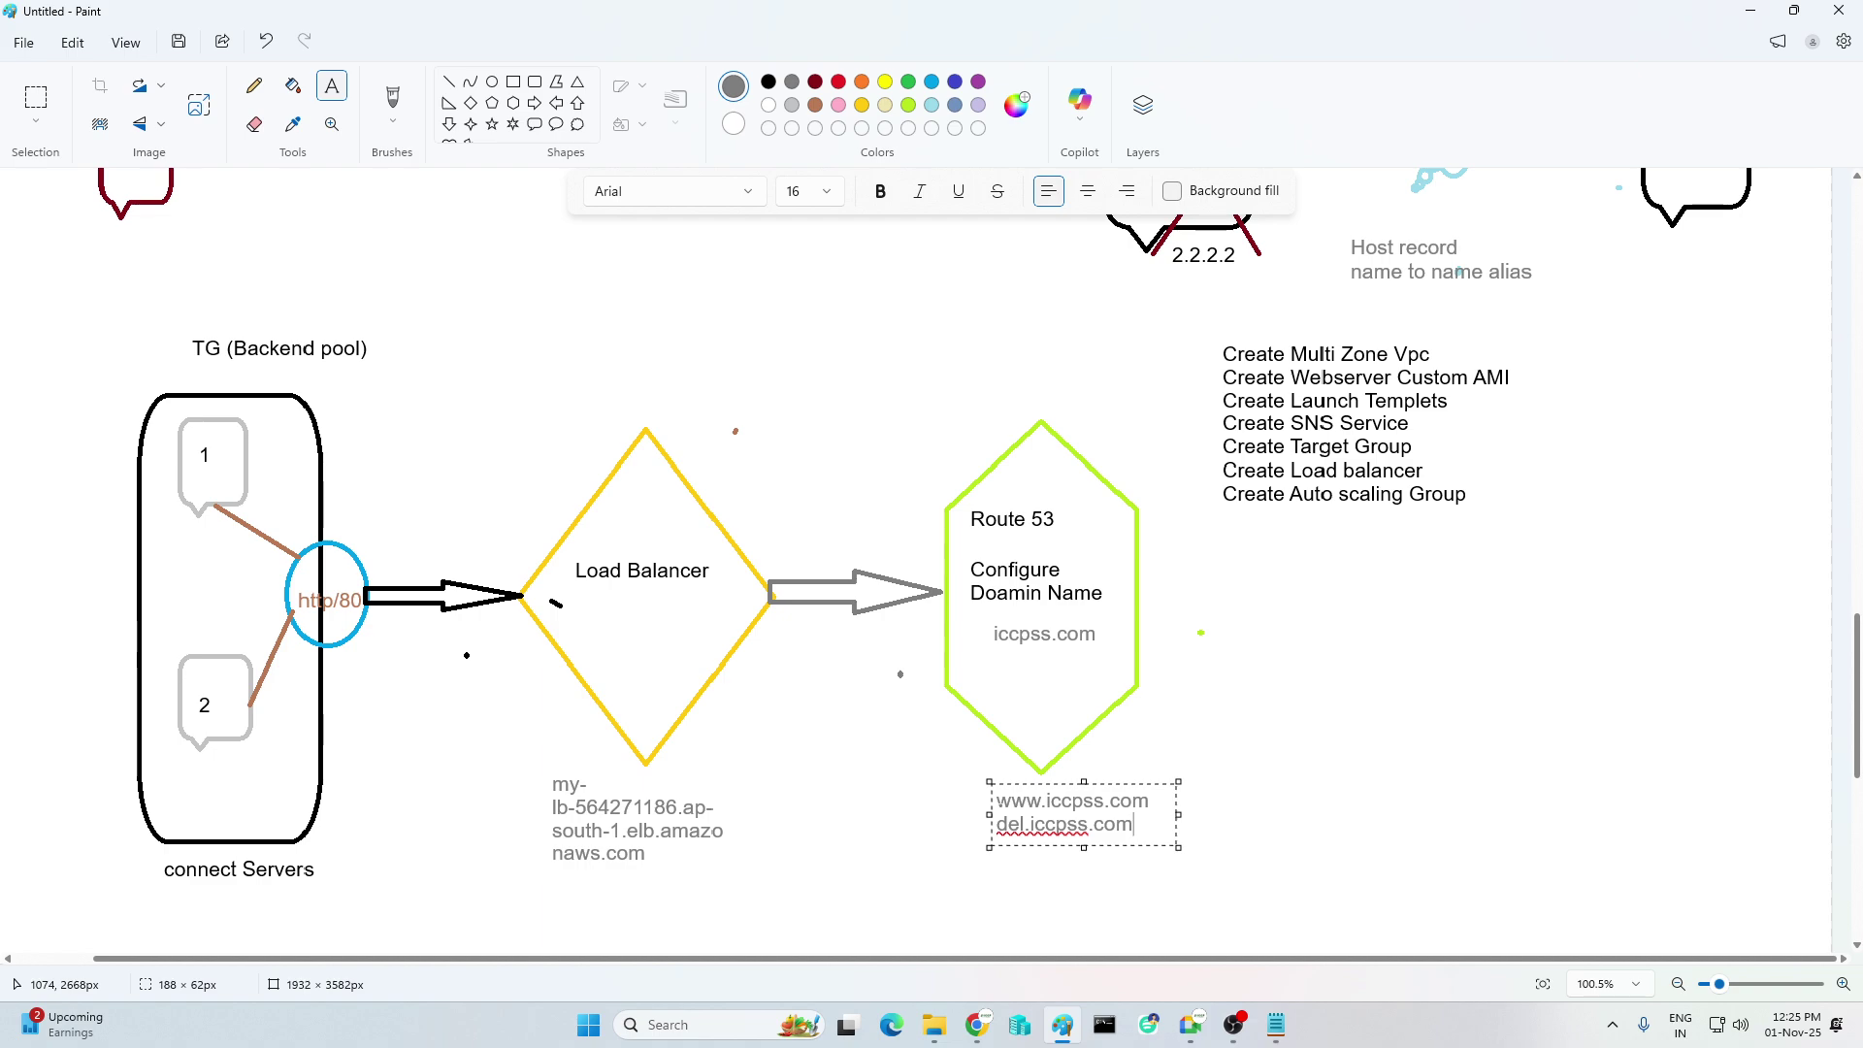
click(1301, 757)
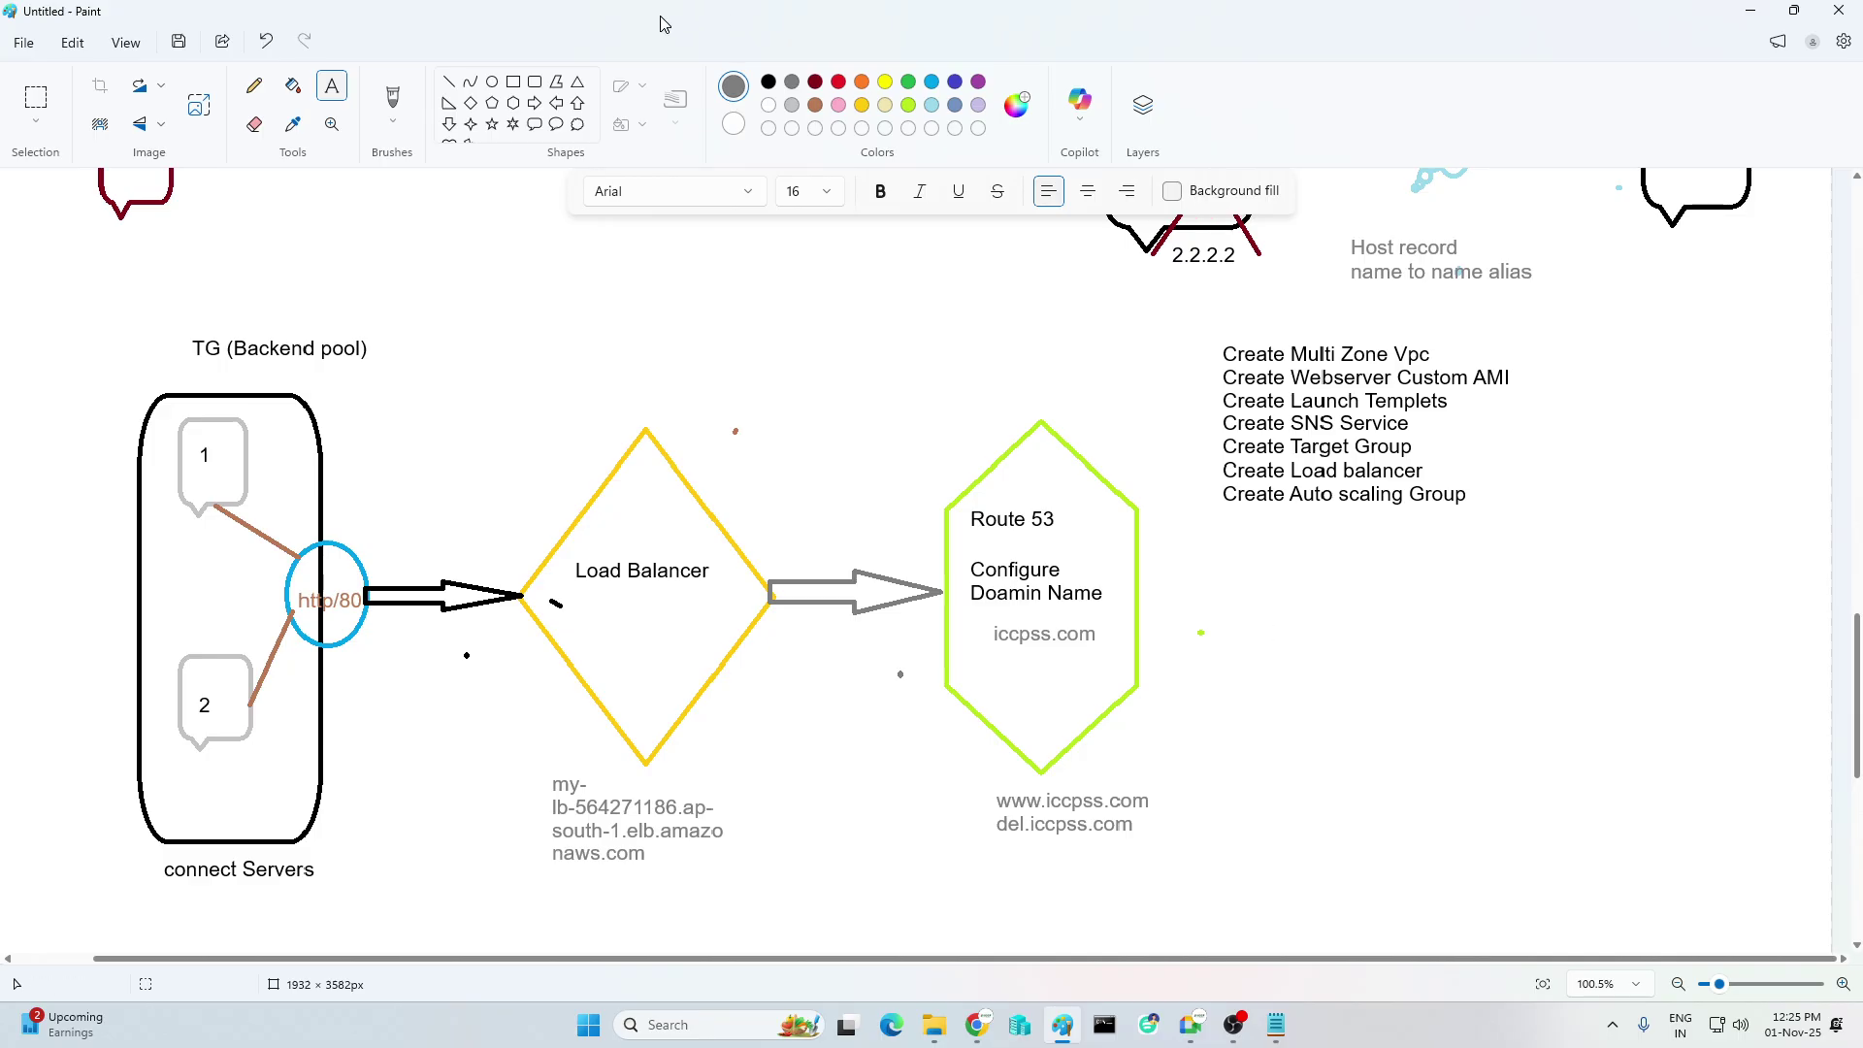
click(521, 104)
Step: Draw a brown hexagon right of Route 53, labelled 'Buy domain' and 'register domain' on two lines
click(815, 105)
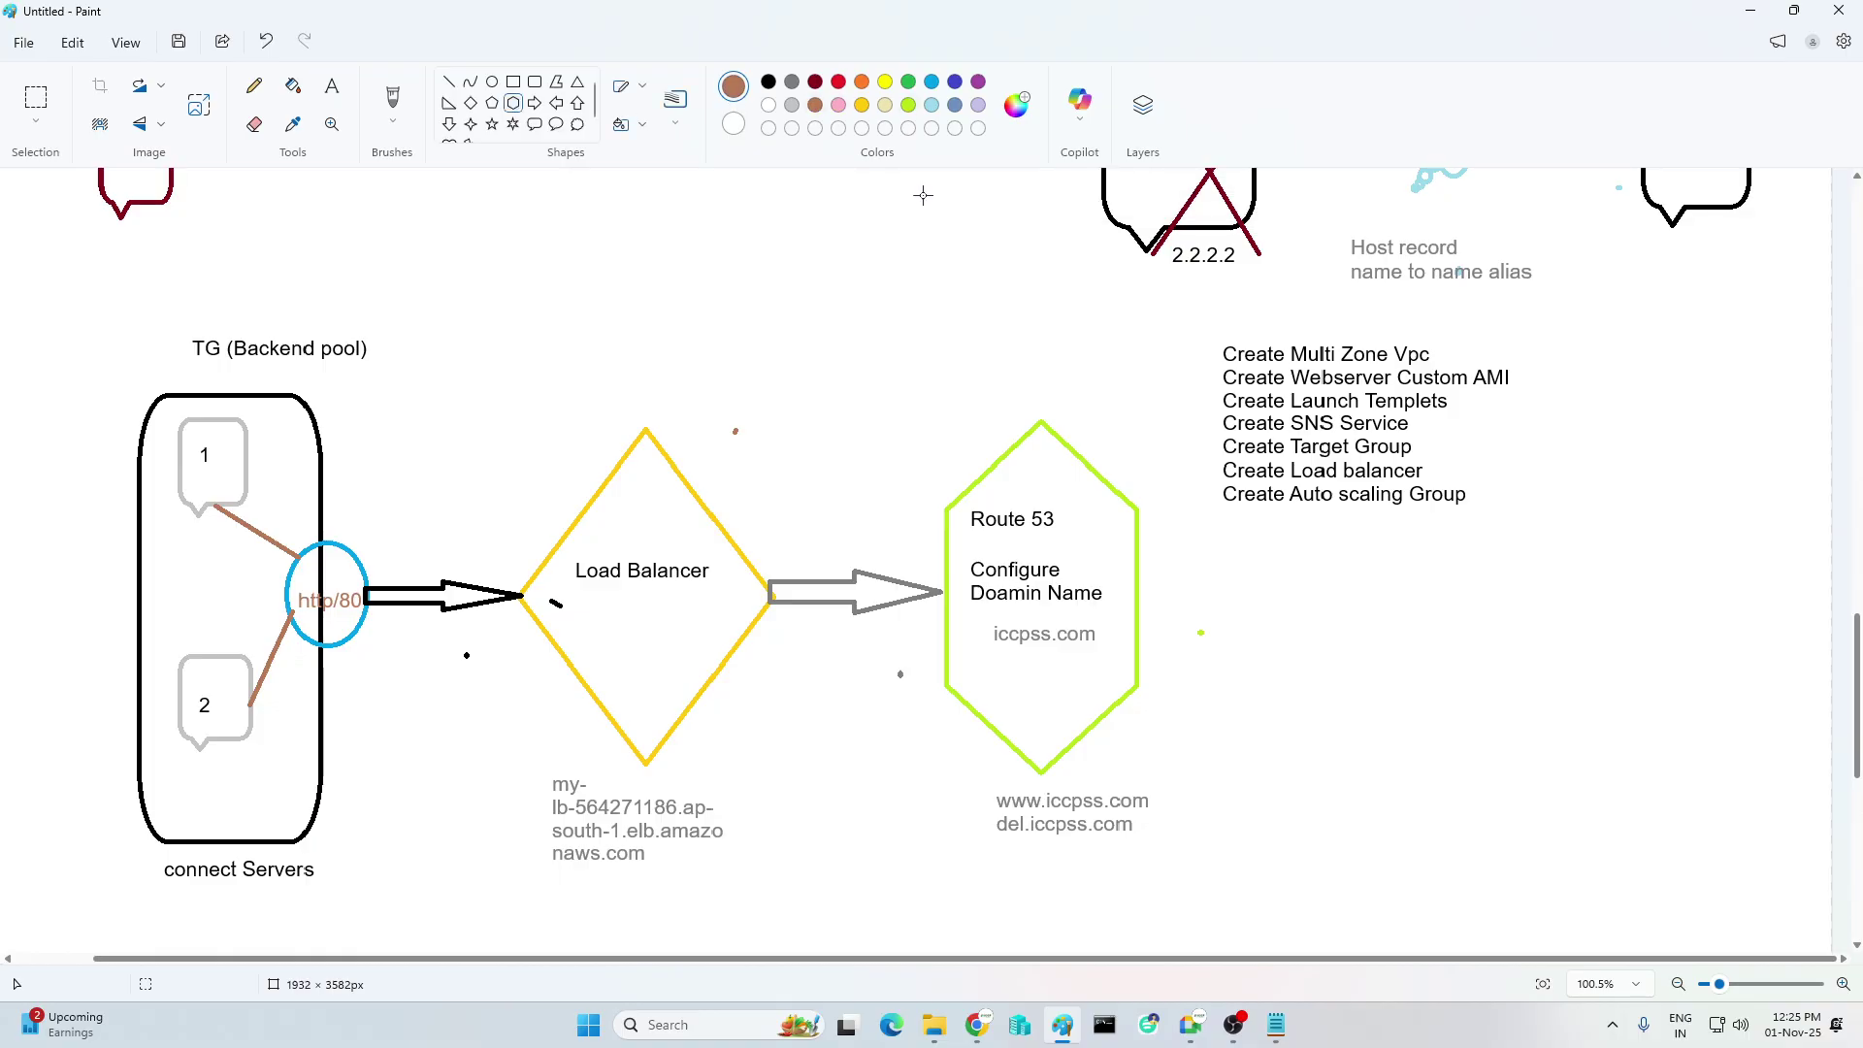
mouse_move(1316, 532)
mouse_down()
mouse_move(1426, 773)
mouse_move(1519, 841)
mouse_up()
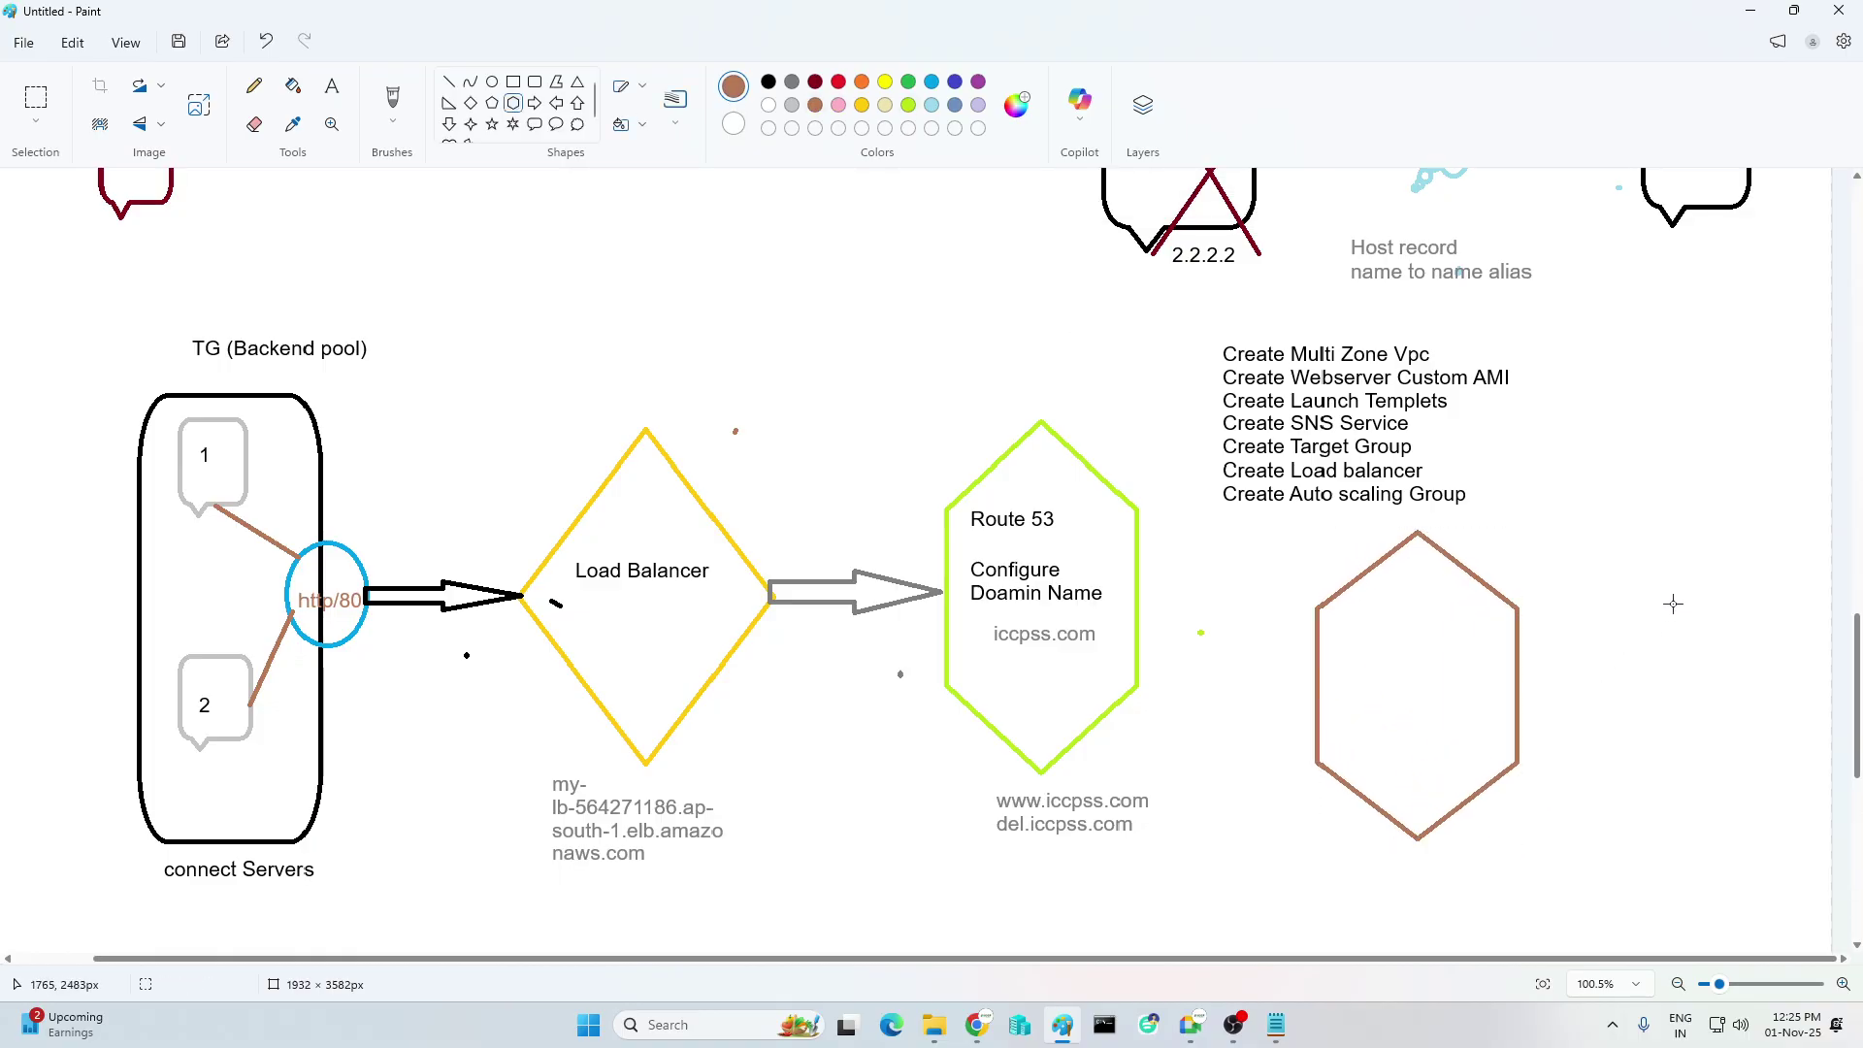
click(331, 85)
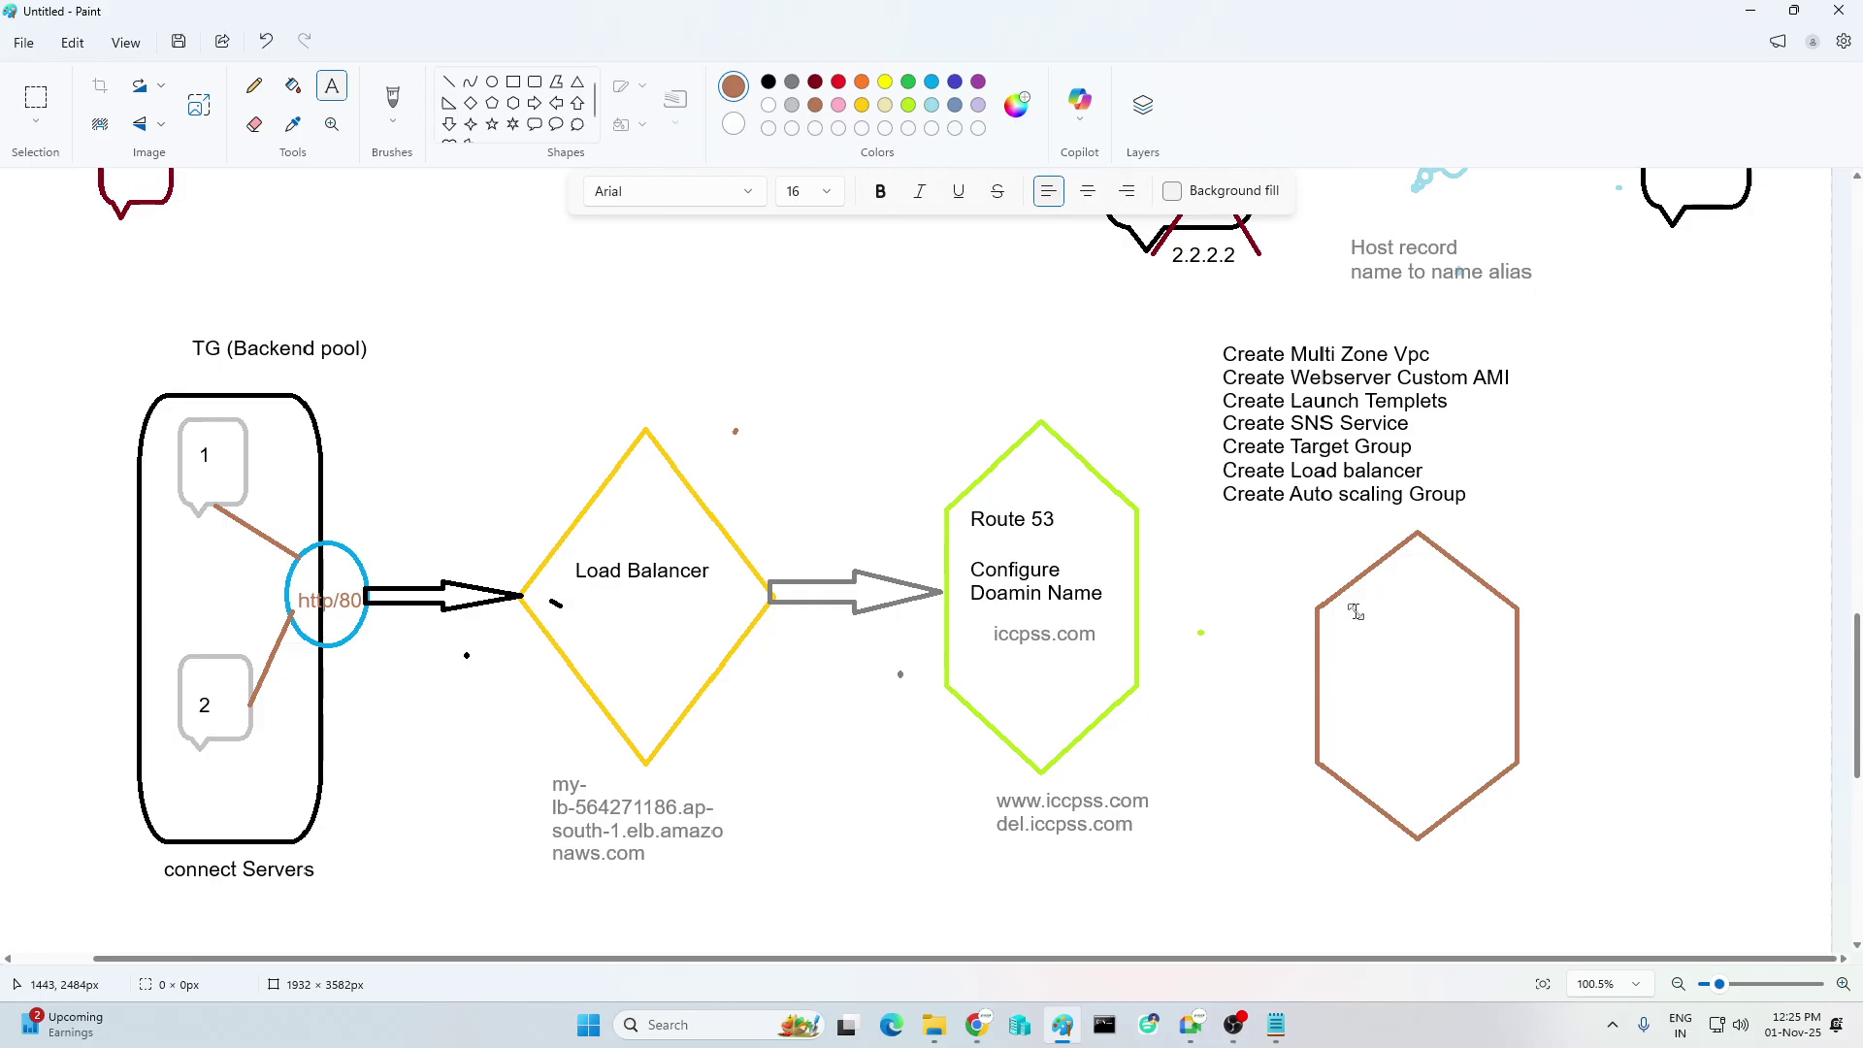
click(1354, 609)
text(Buy domain)
key(Return)
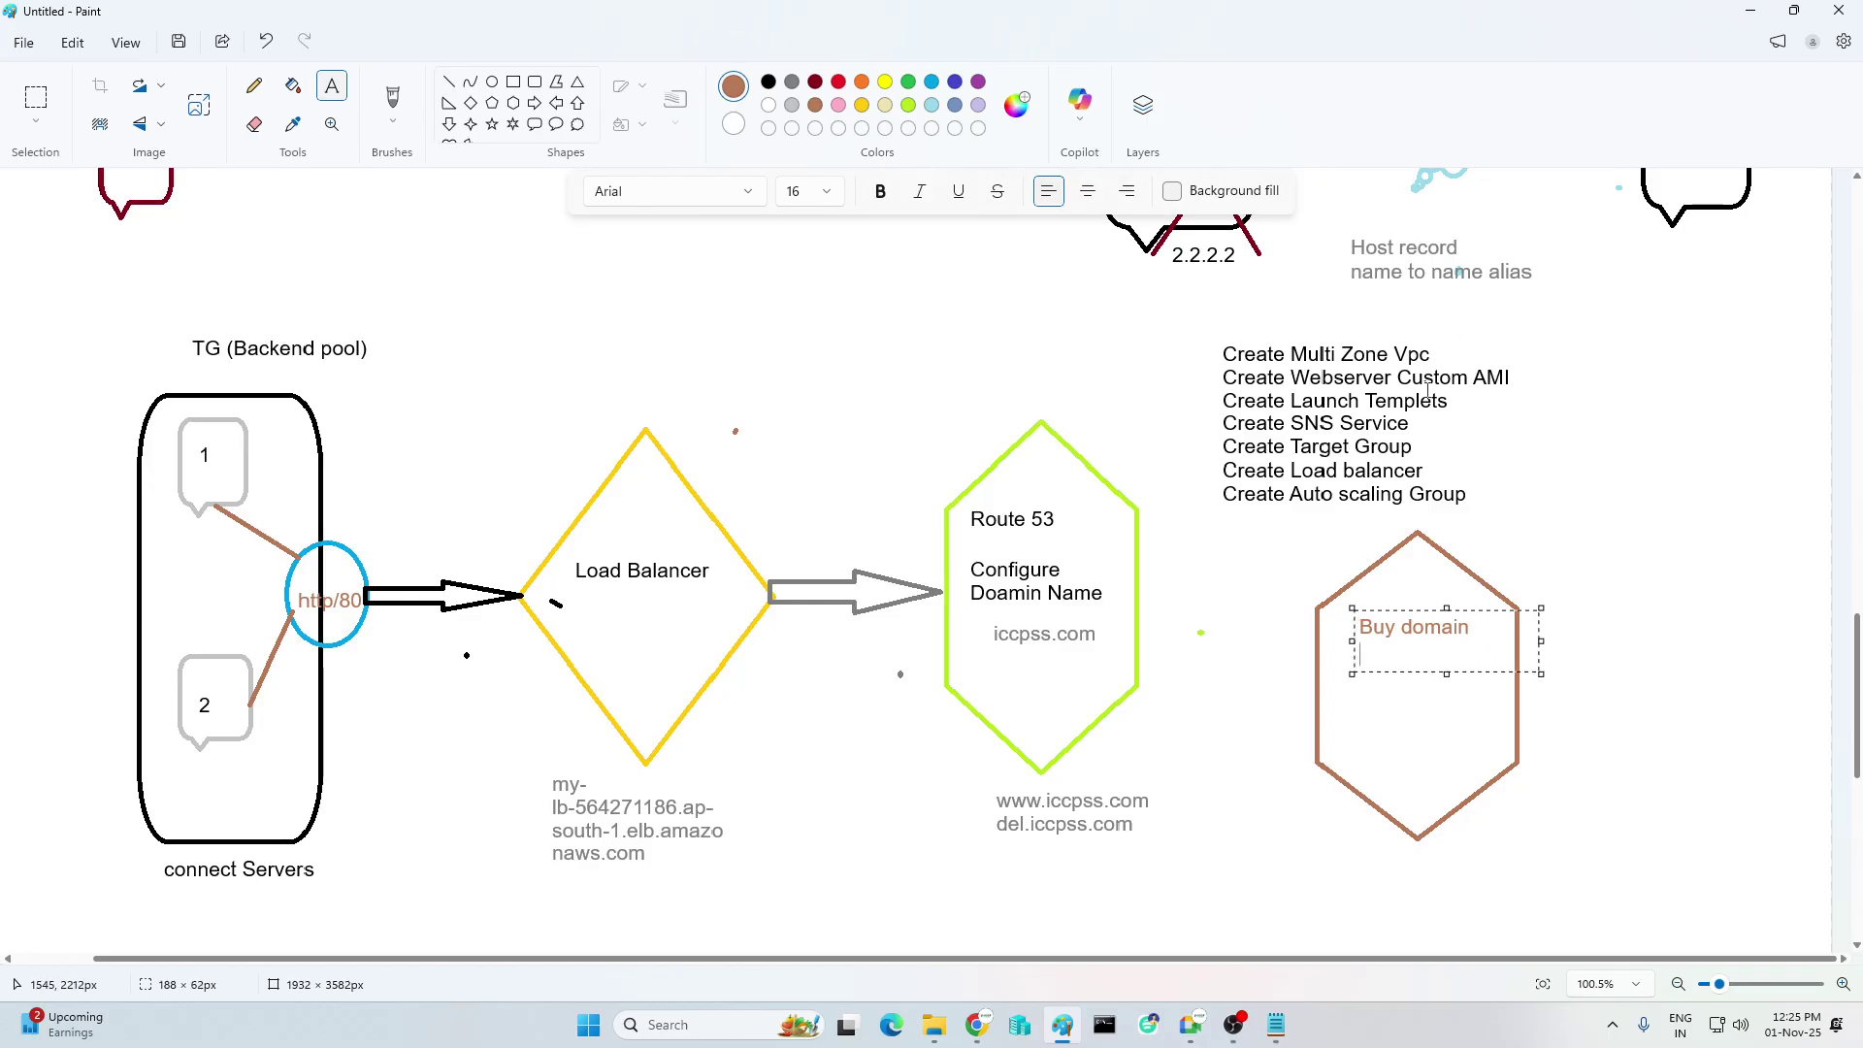
text(register domai)
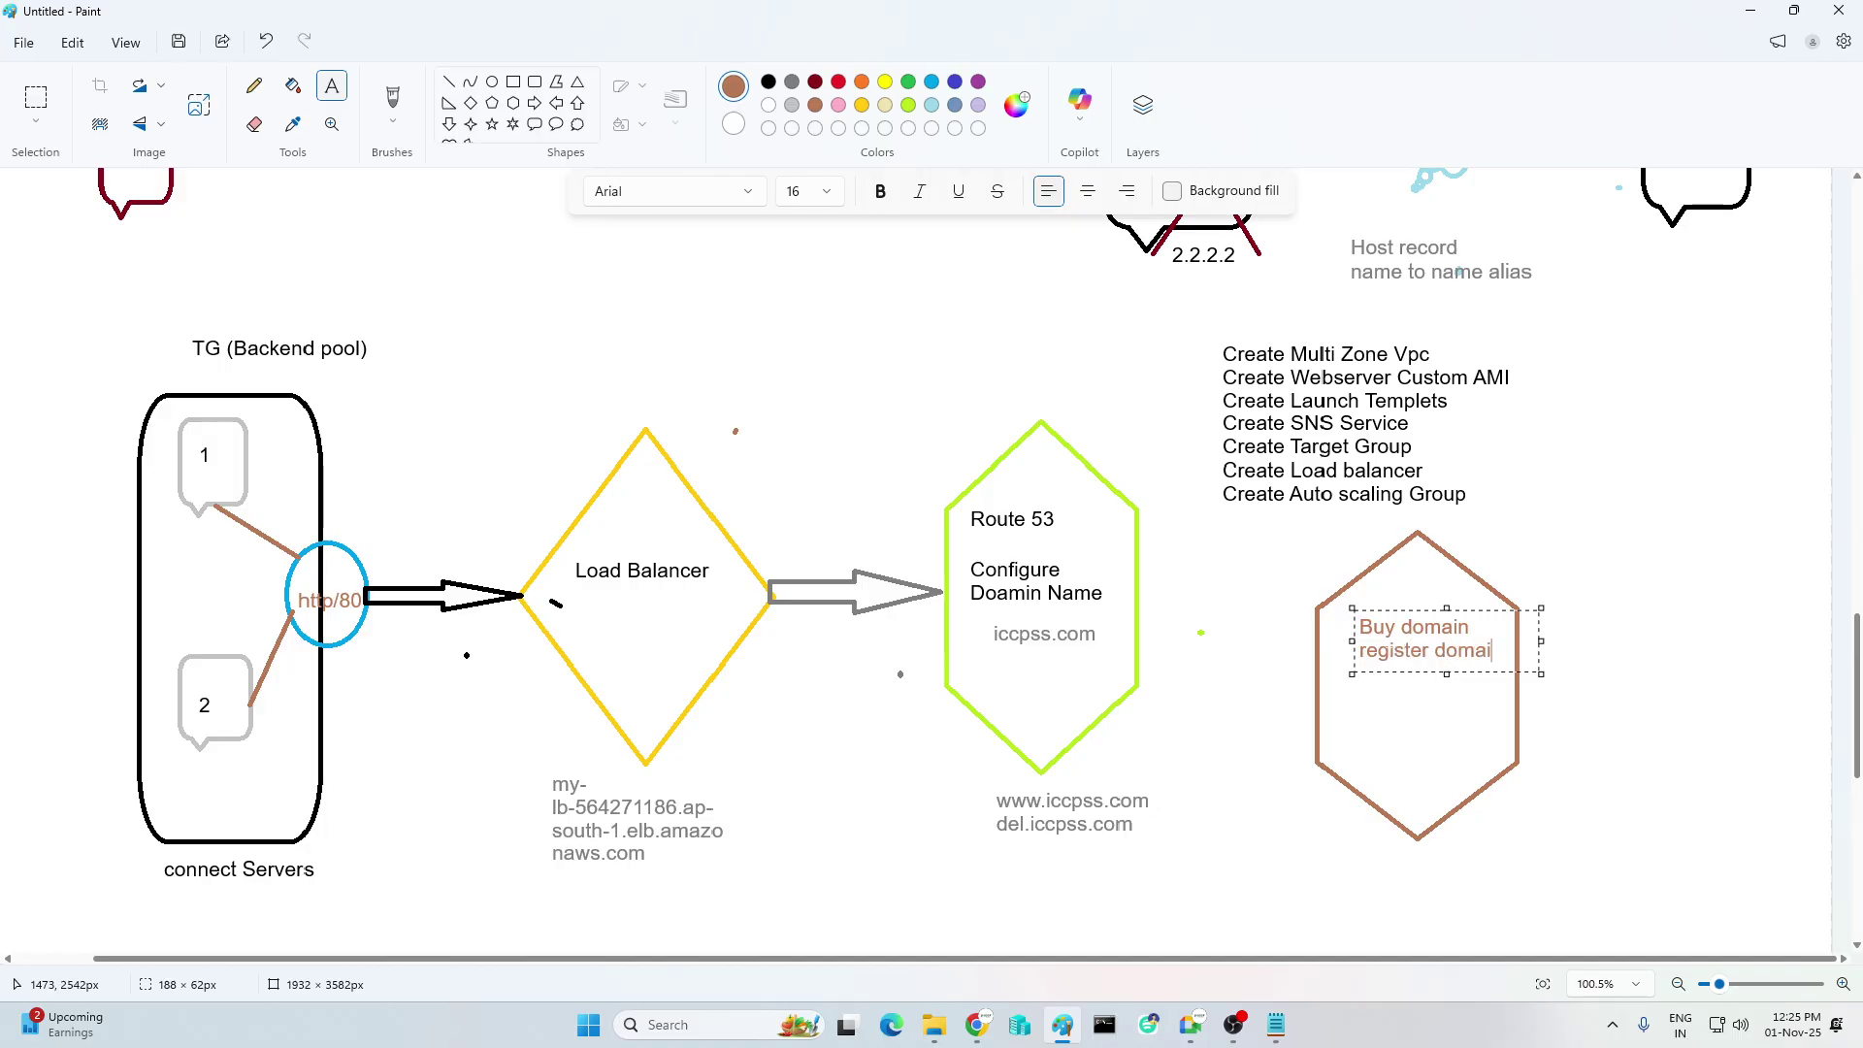
text(n)
click(1650, 541)
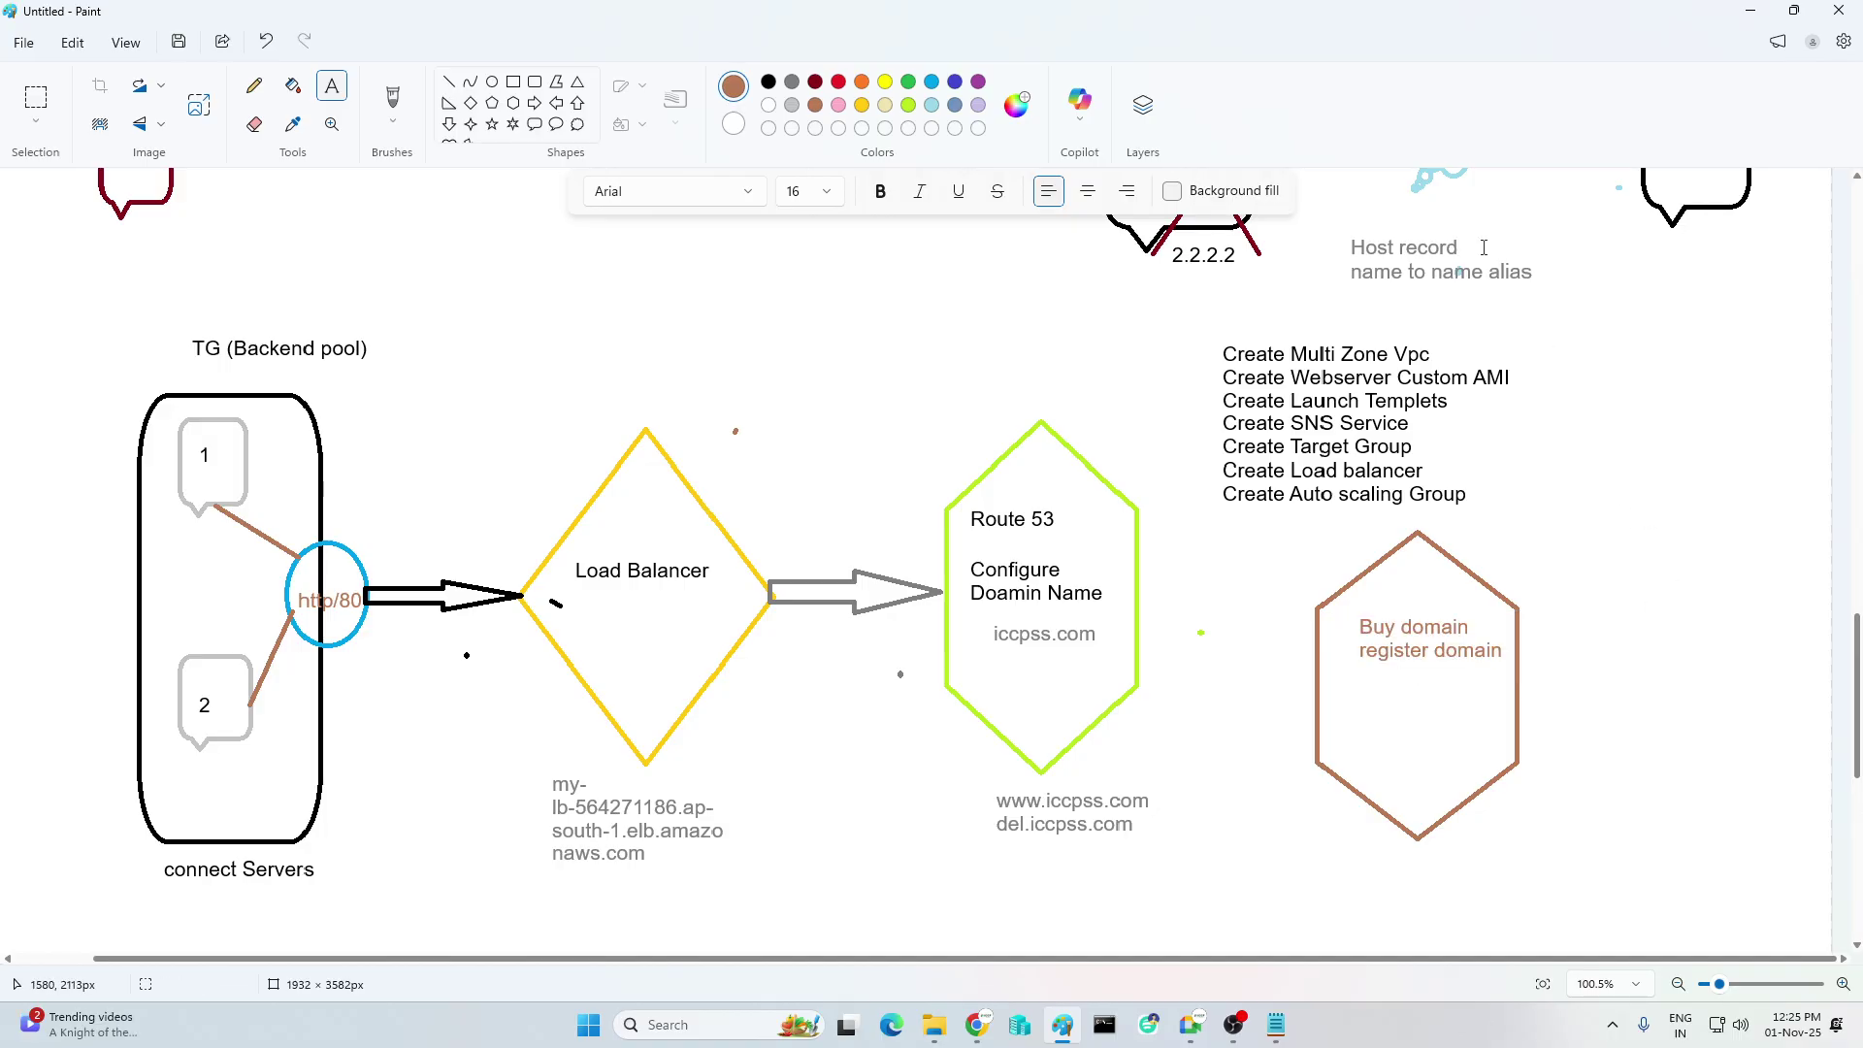
click(1750, 10)
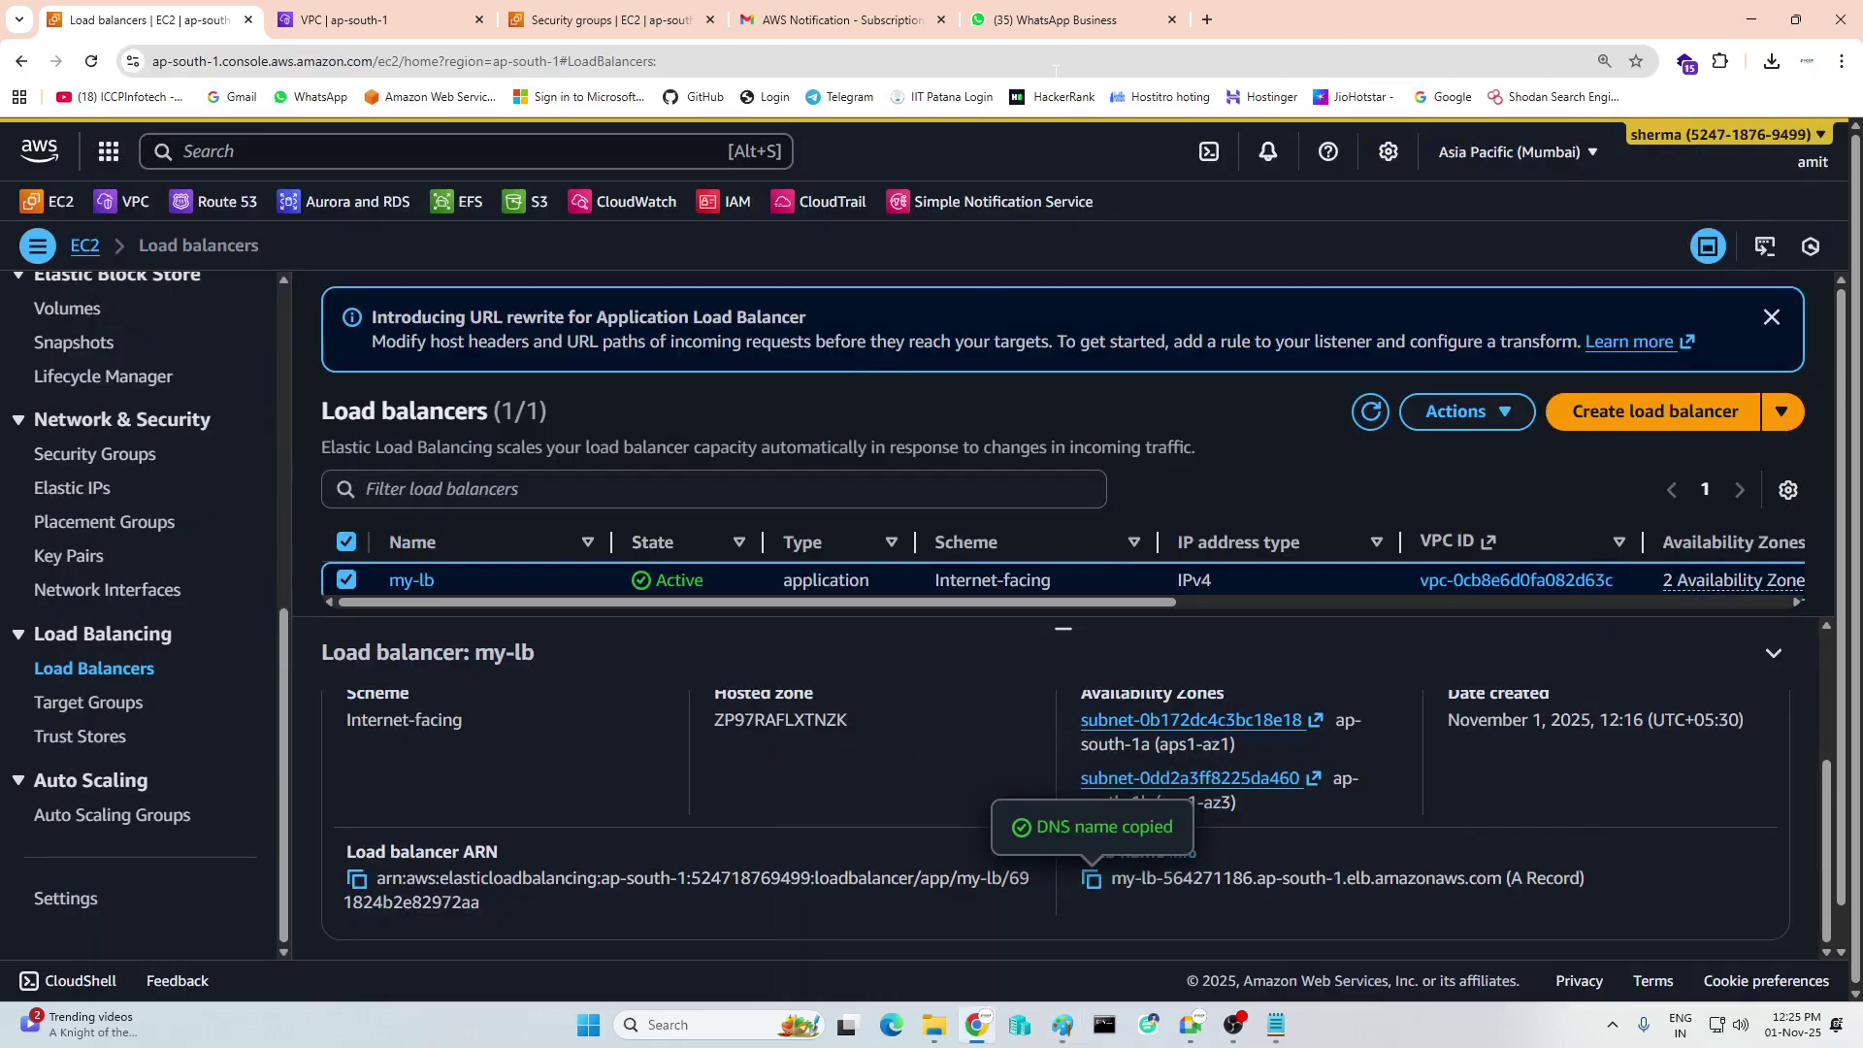
Step: Copy iccpss.com from the Domains list on the Hostinger hPanel home page
click(1208, 20)
click(1262, 96)
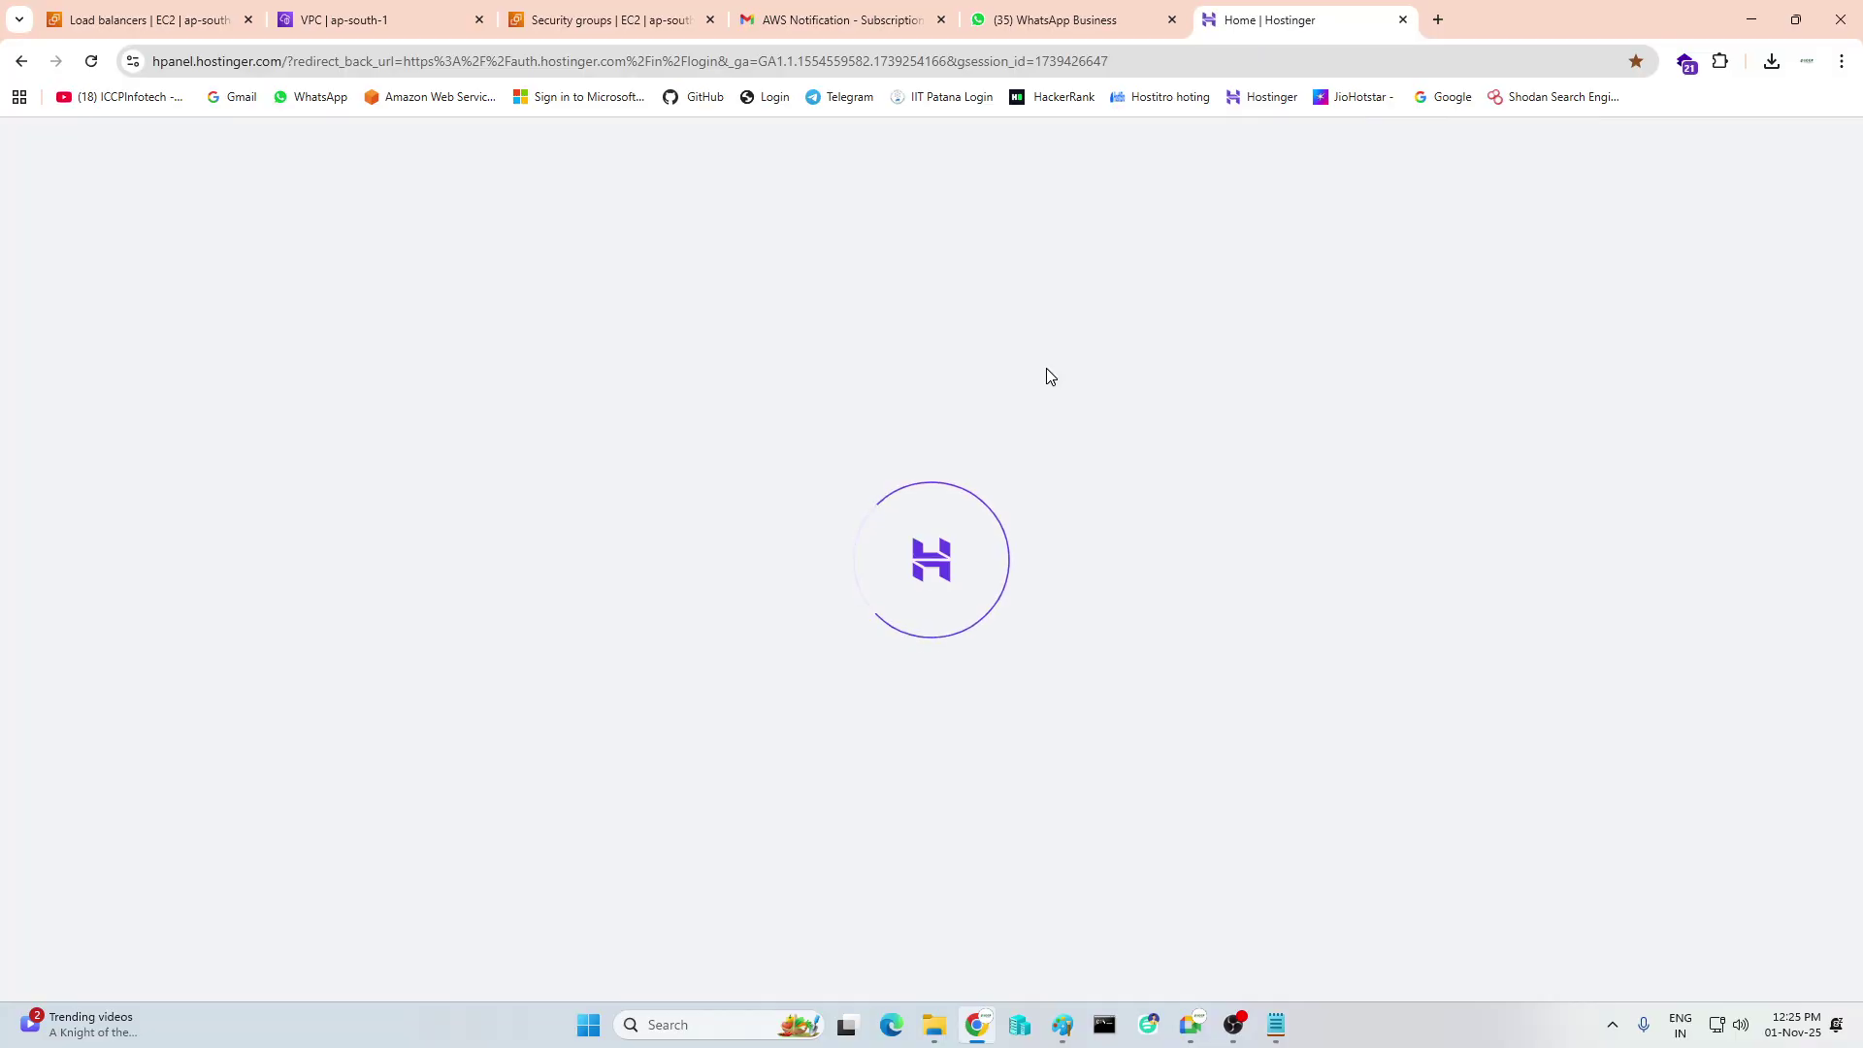
scroll(417, 476, down, 3)
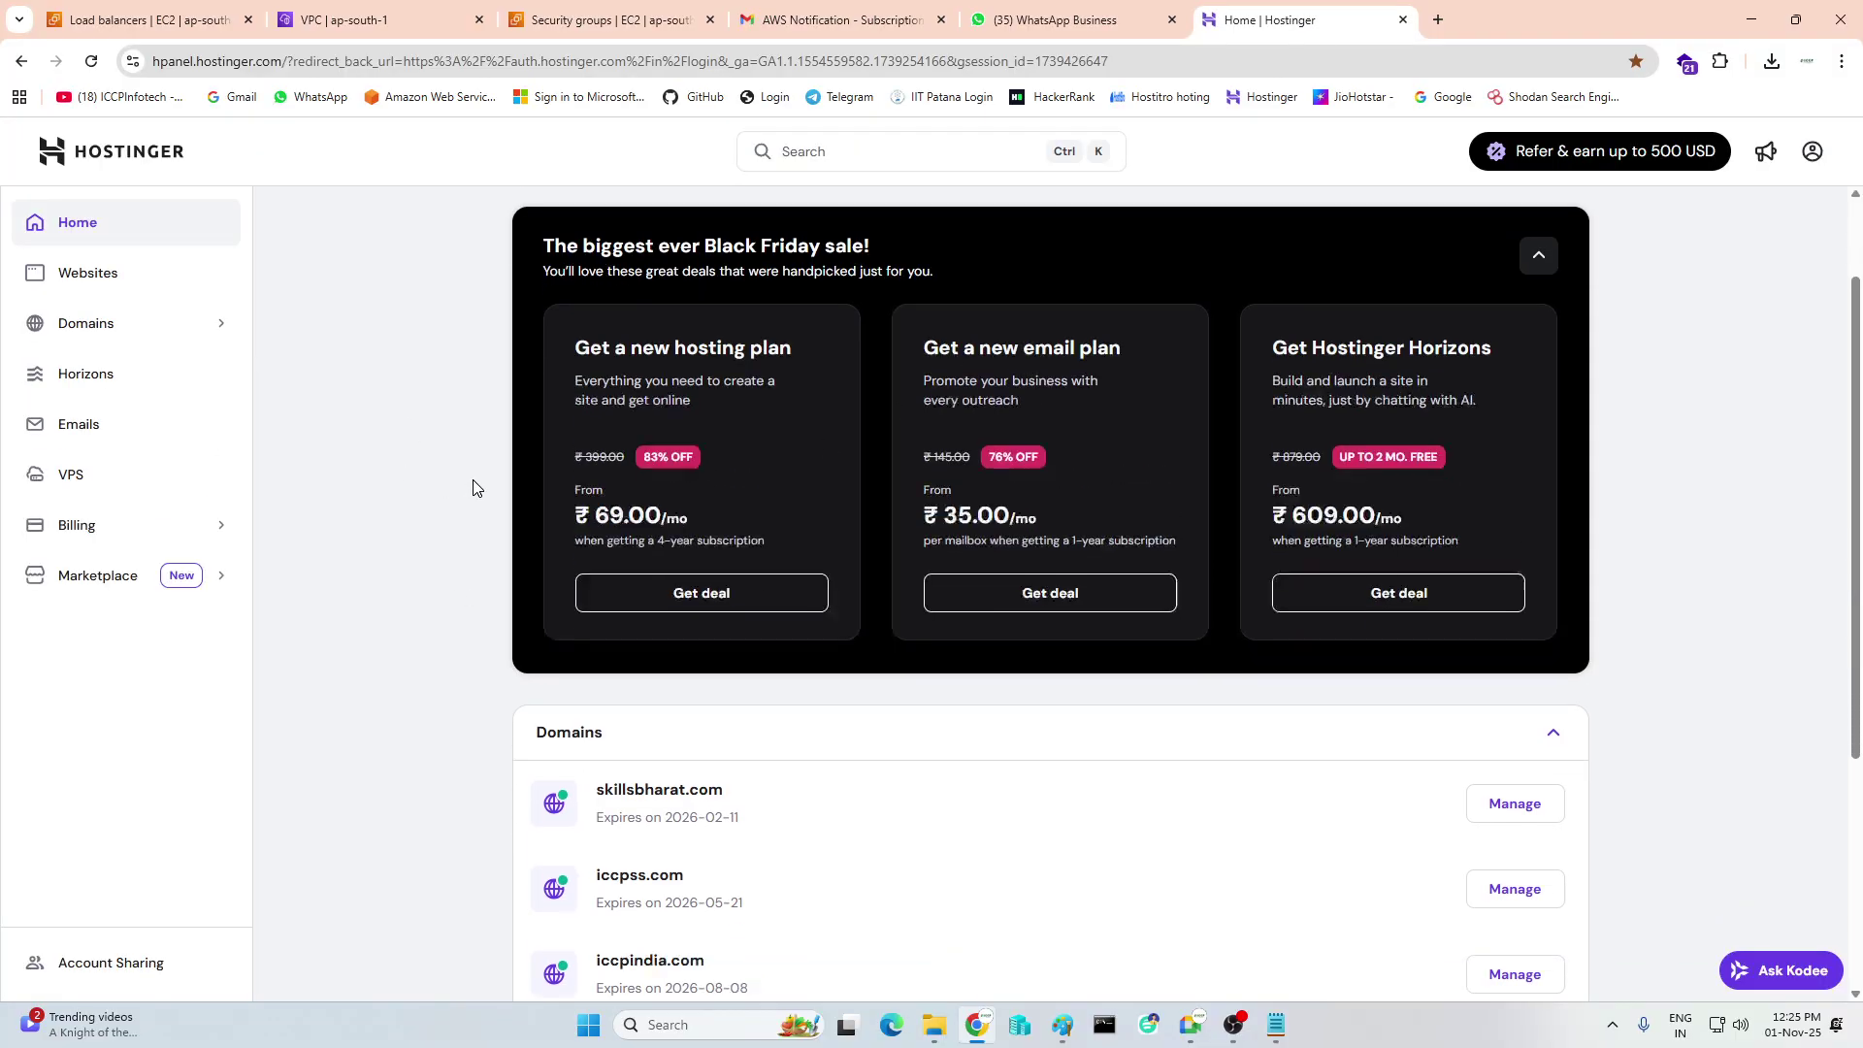
scroll(796, 602, down, 1)
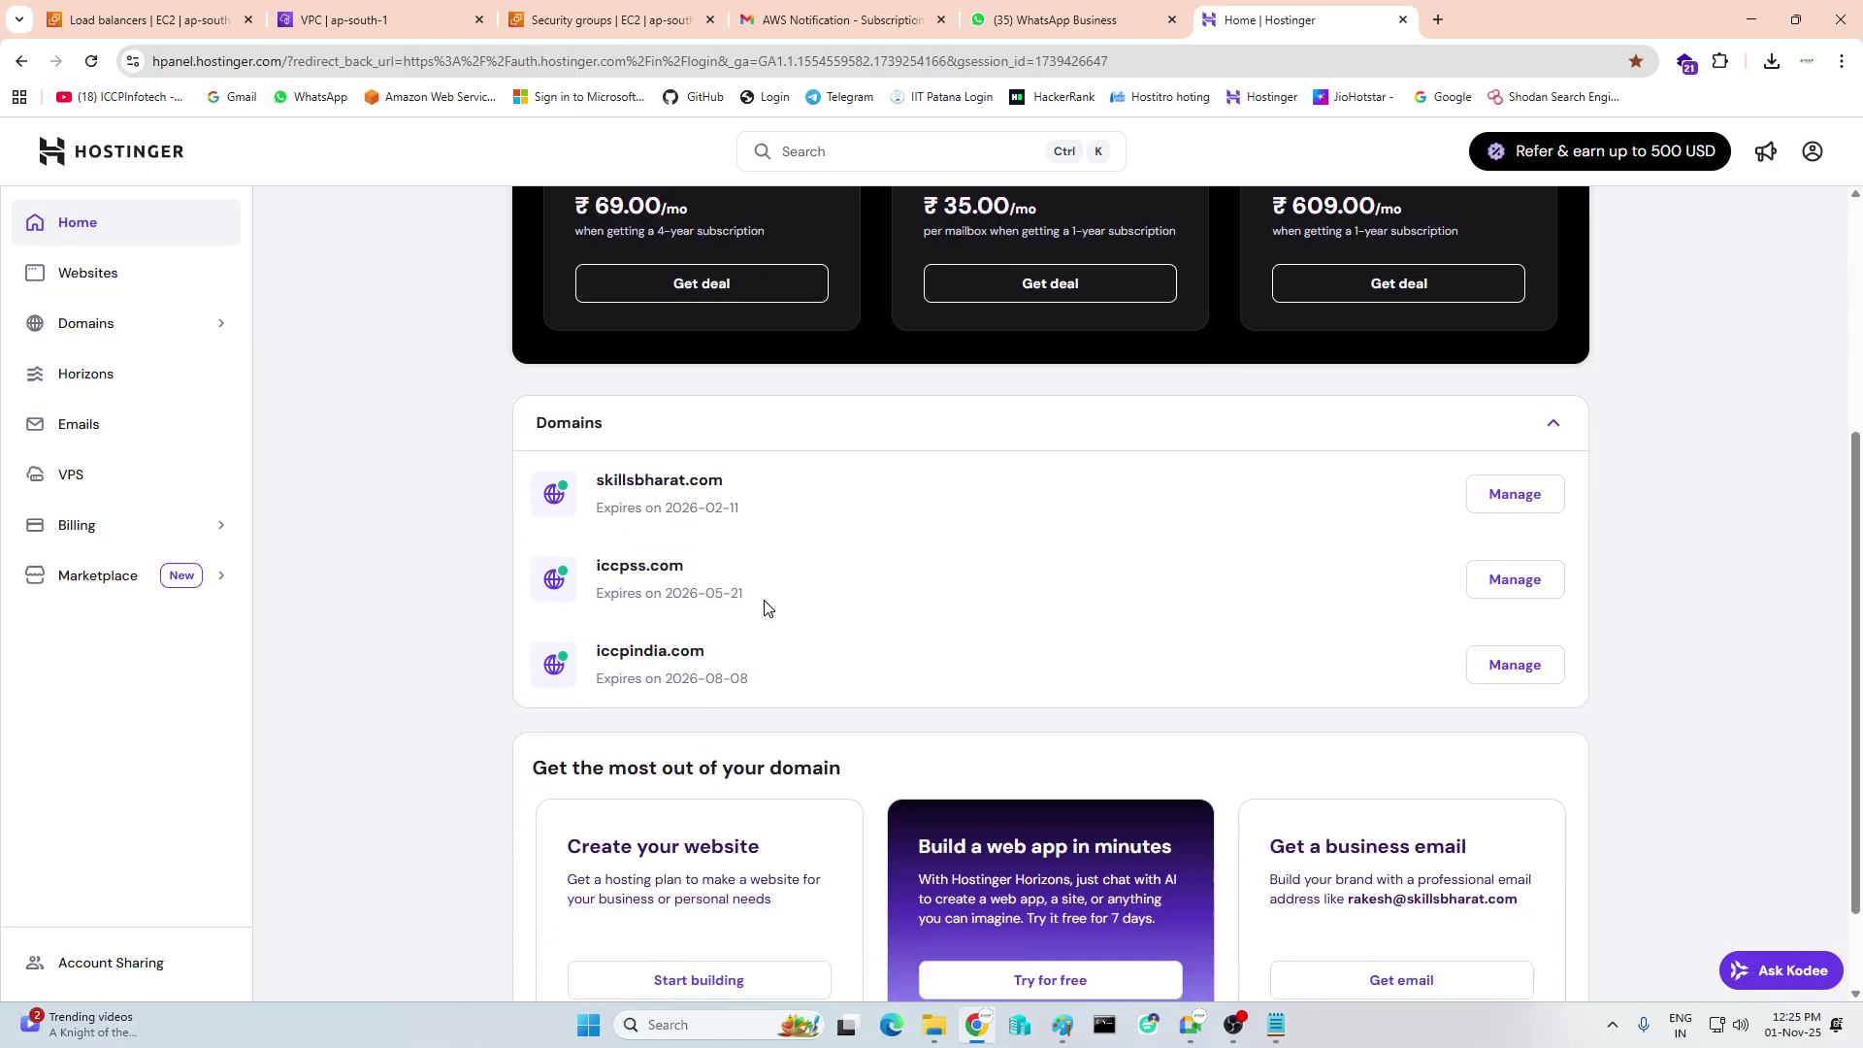
scroll(764, 606, down, 1)
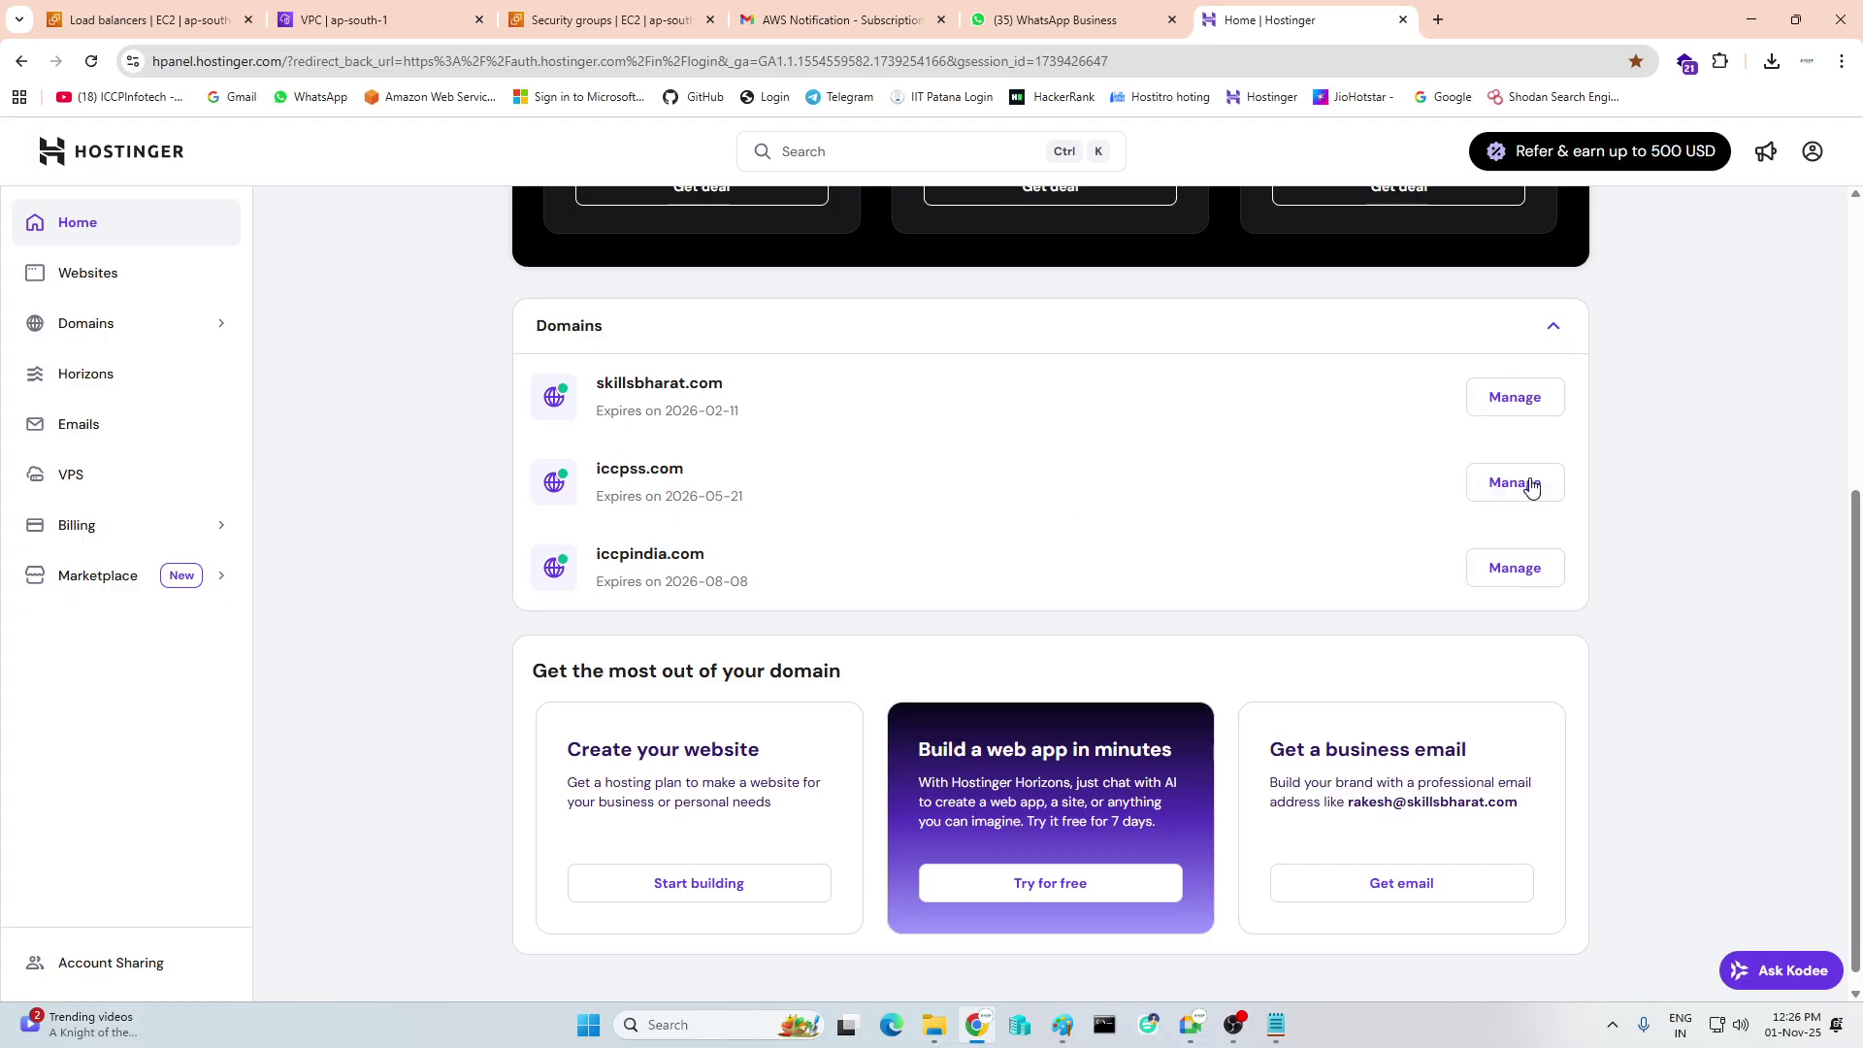
drag(693, 471, 595, 469)
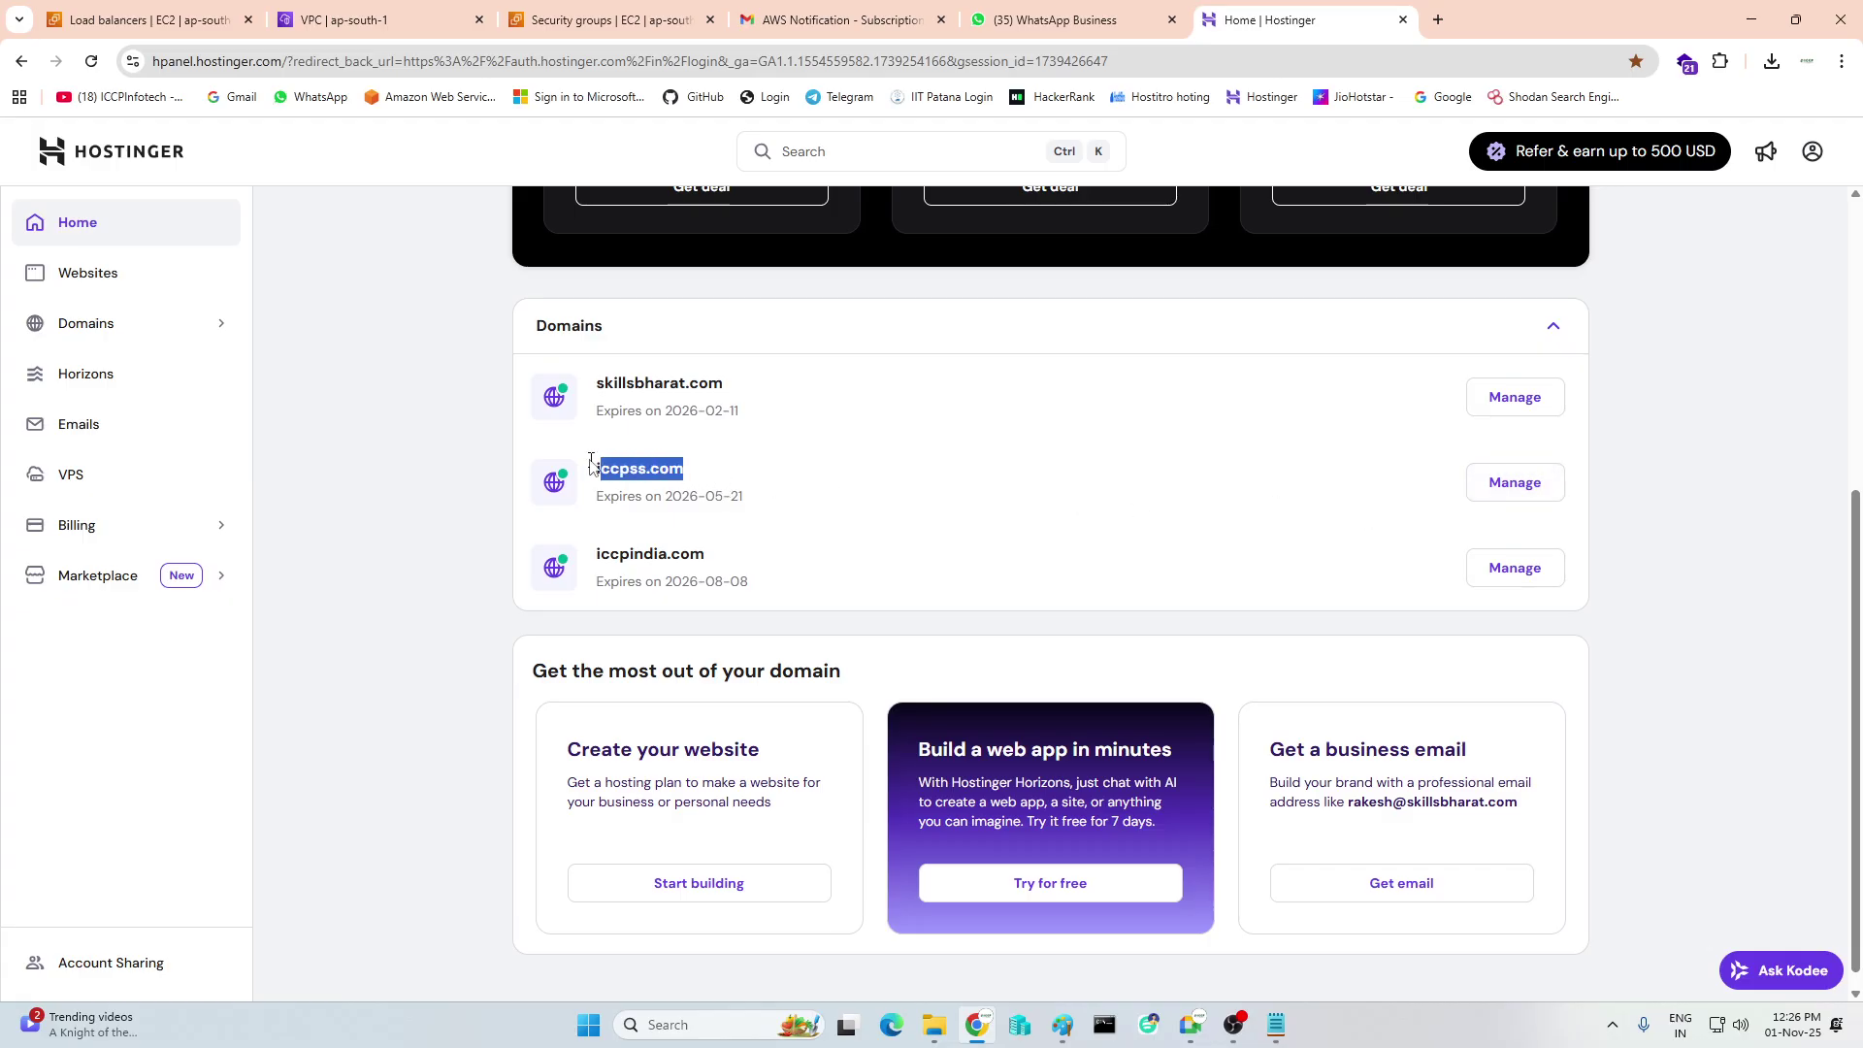
right_click(623, 469)
click(645, 500)
click(647, 19)
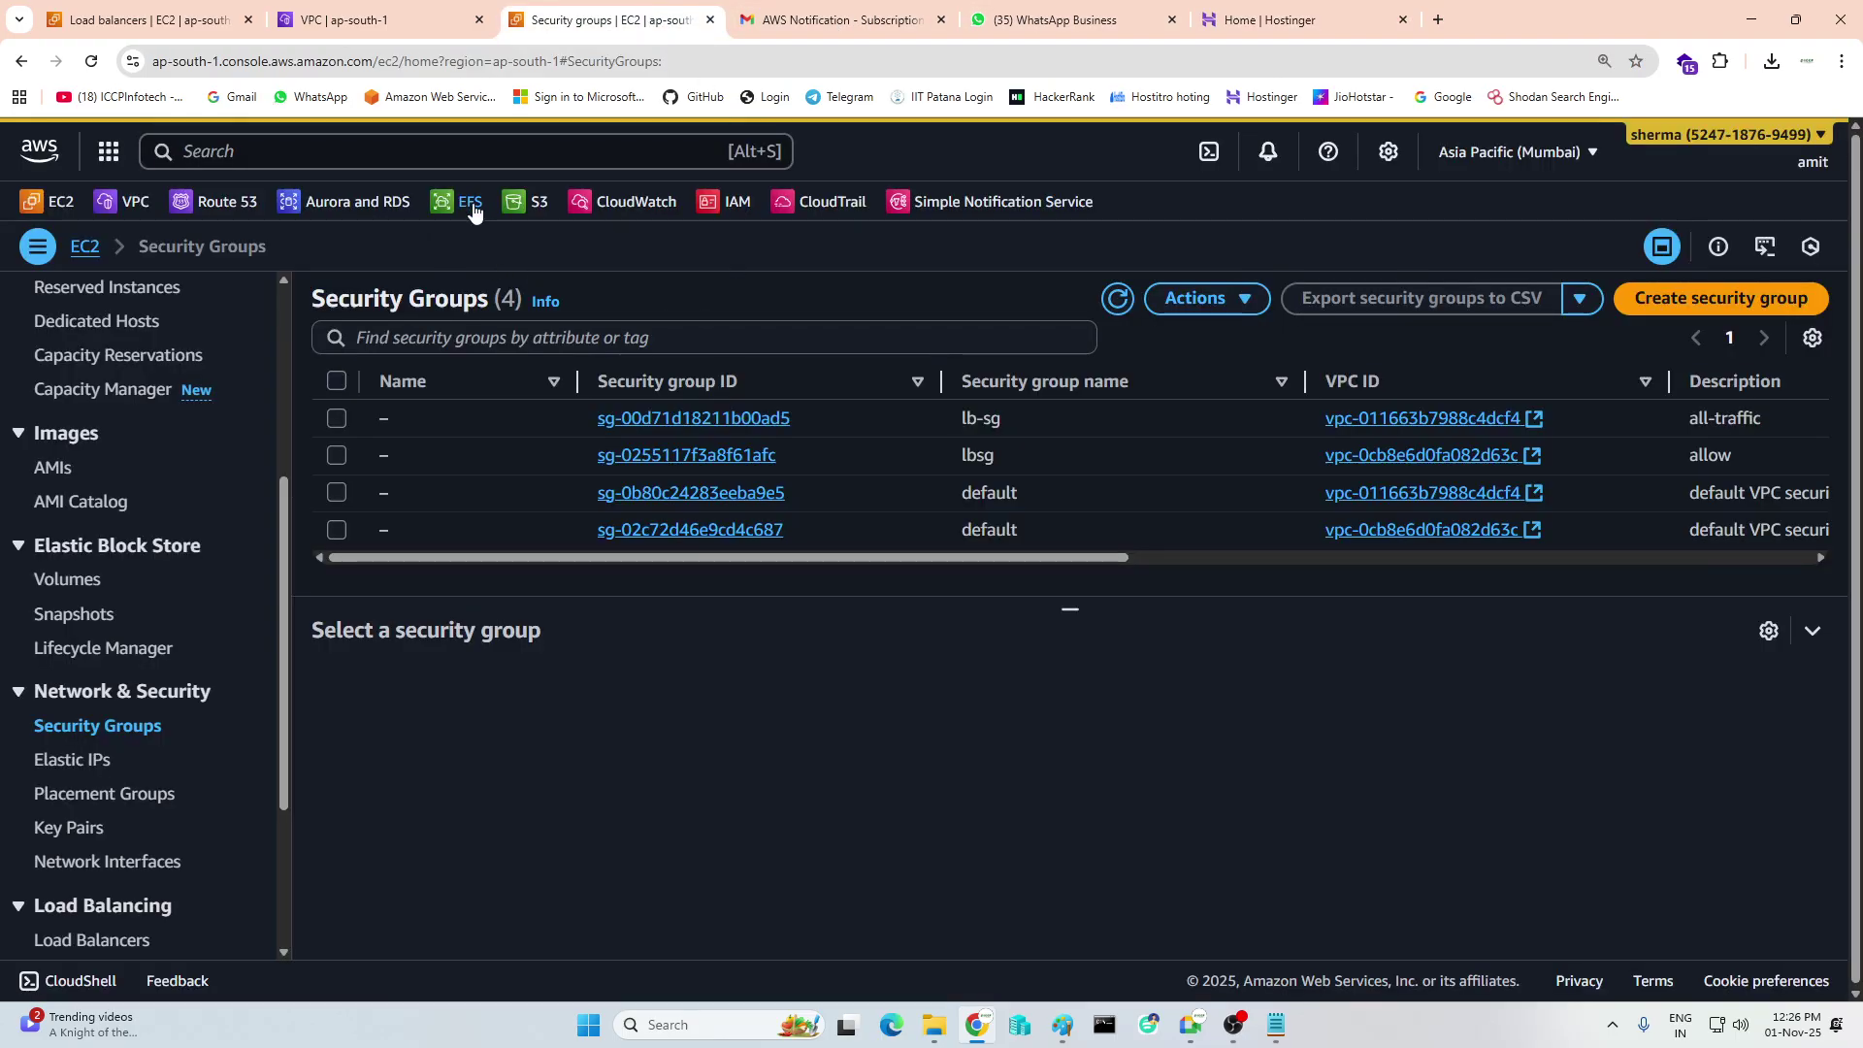
Step: Go to the Hosted zones list in Route 53
click(218, 208)
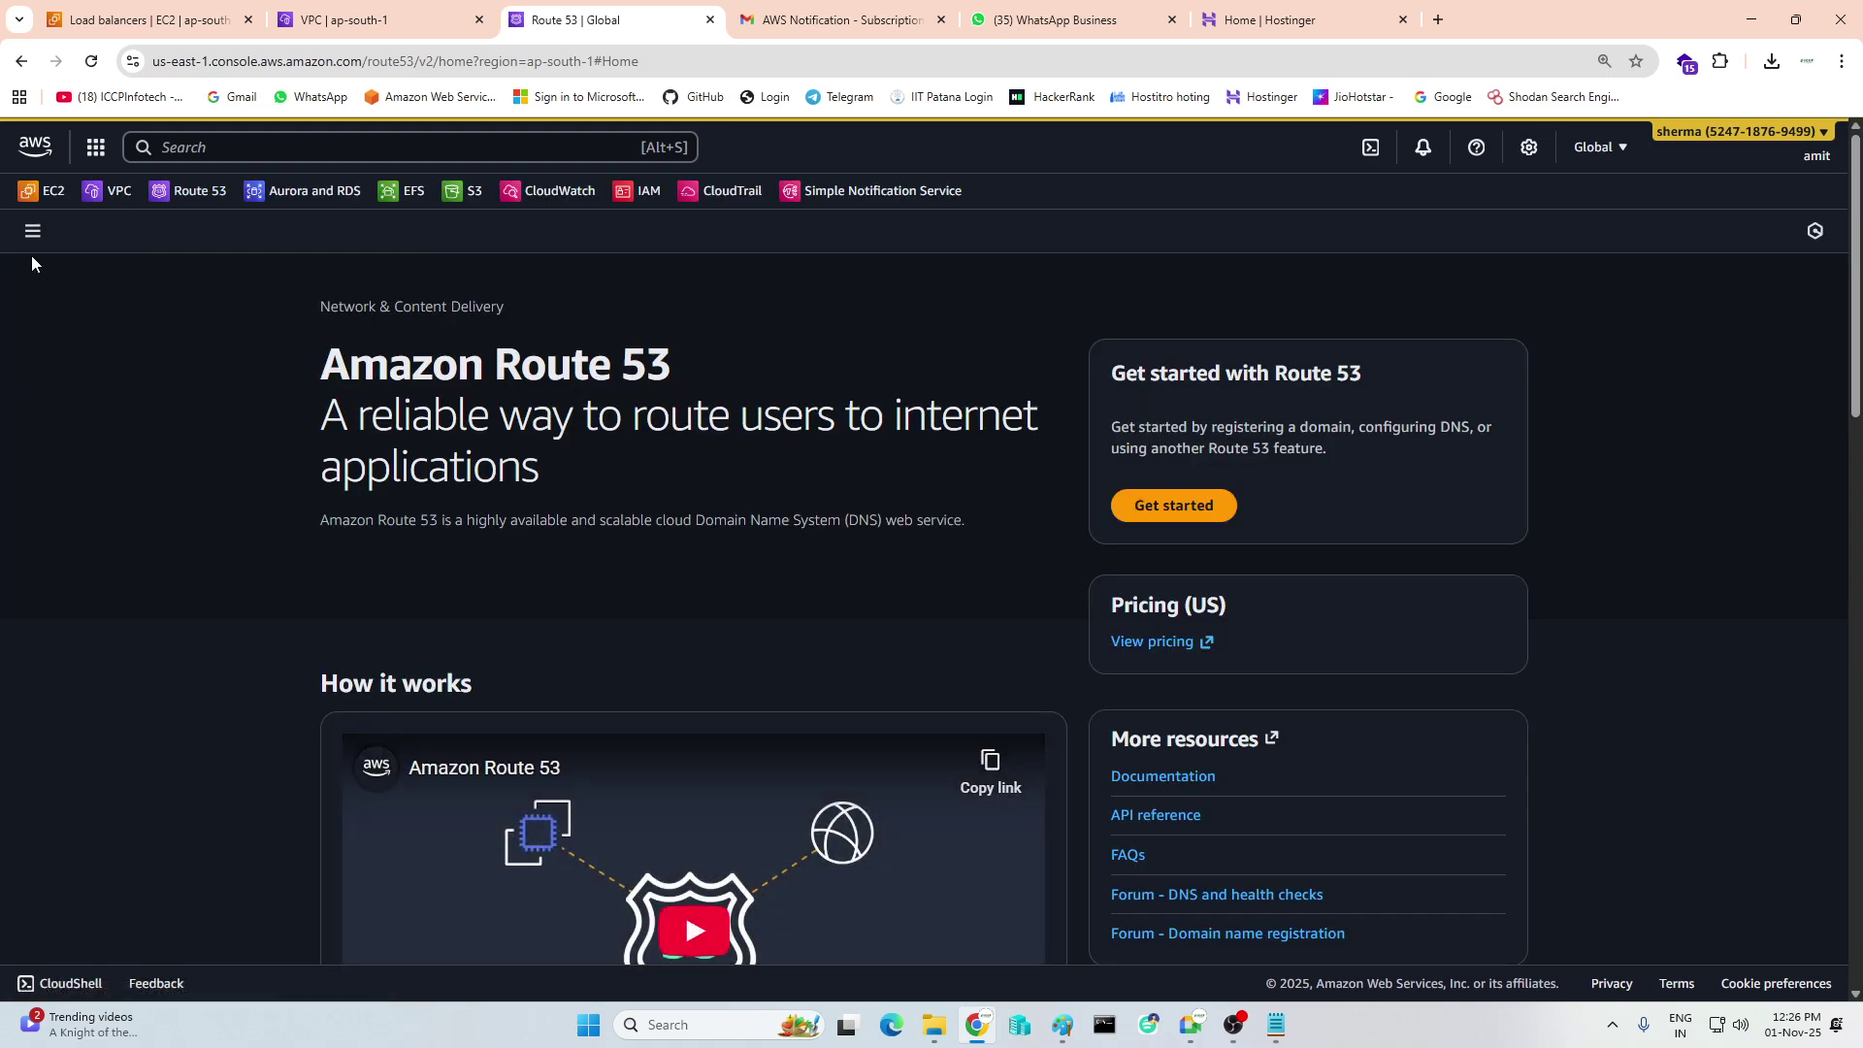
click(33, 233)
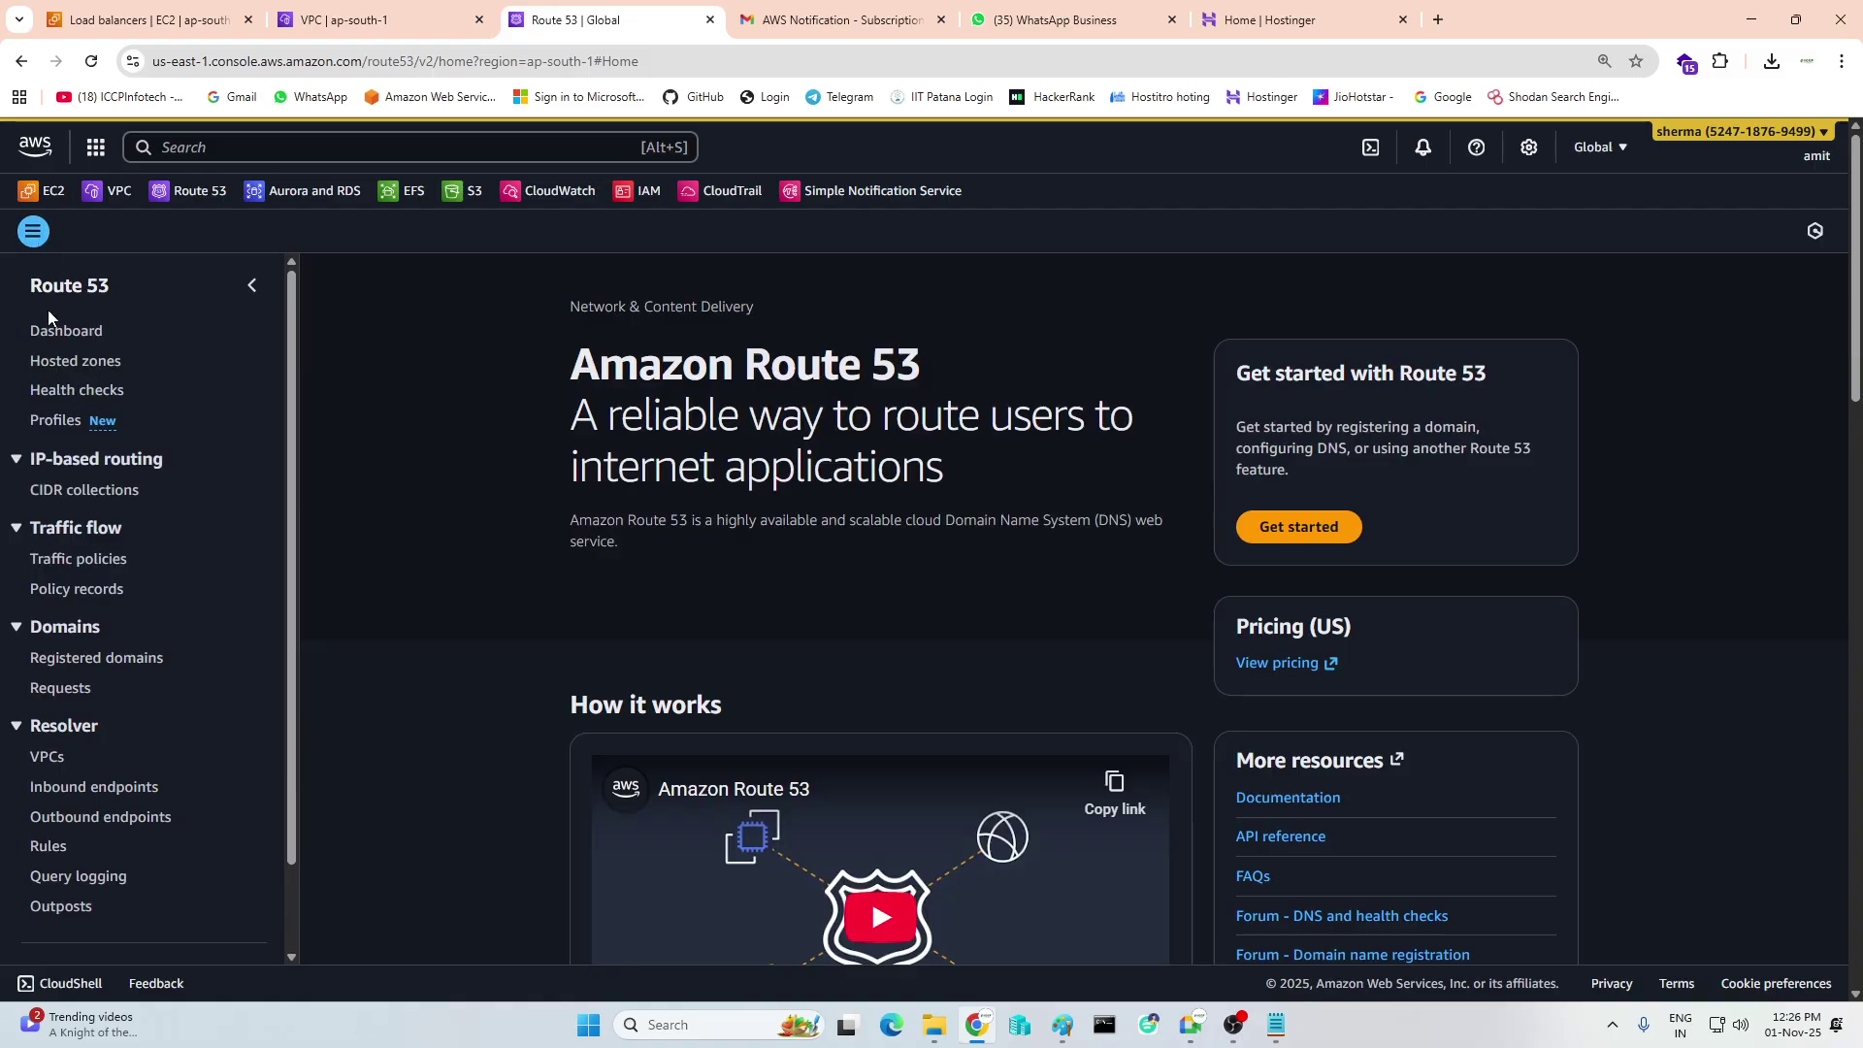
click(60, 560)
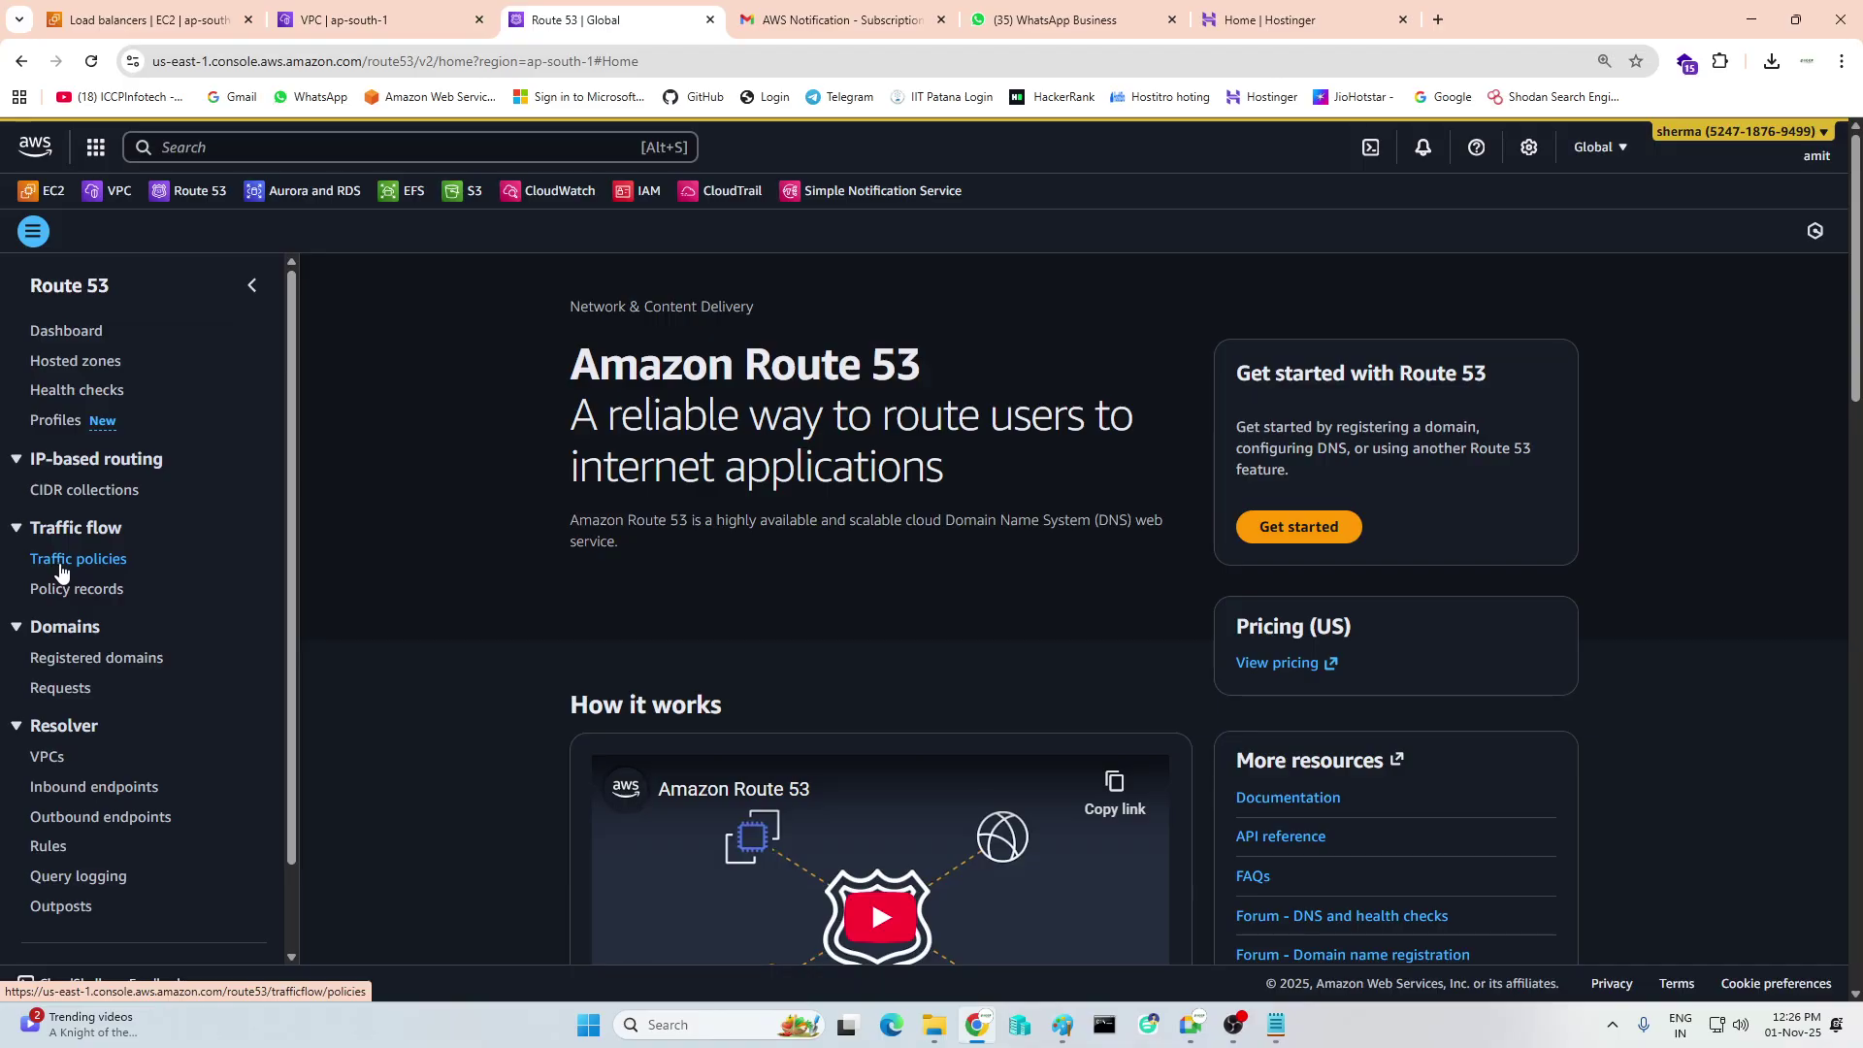
click(102, 371)
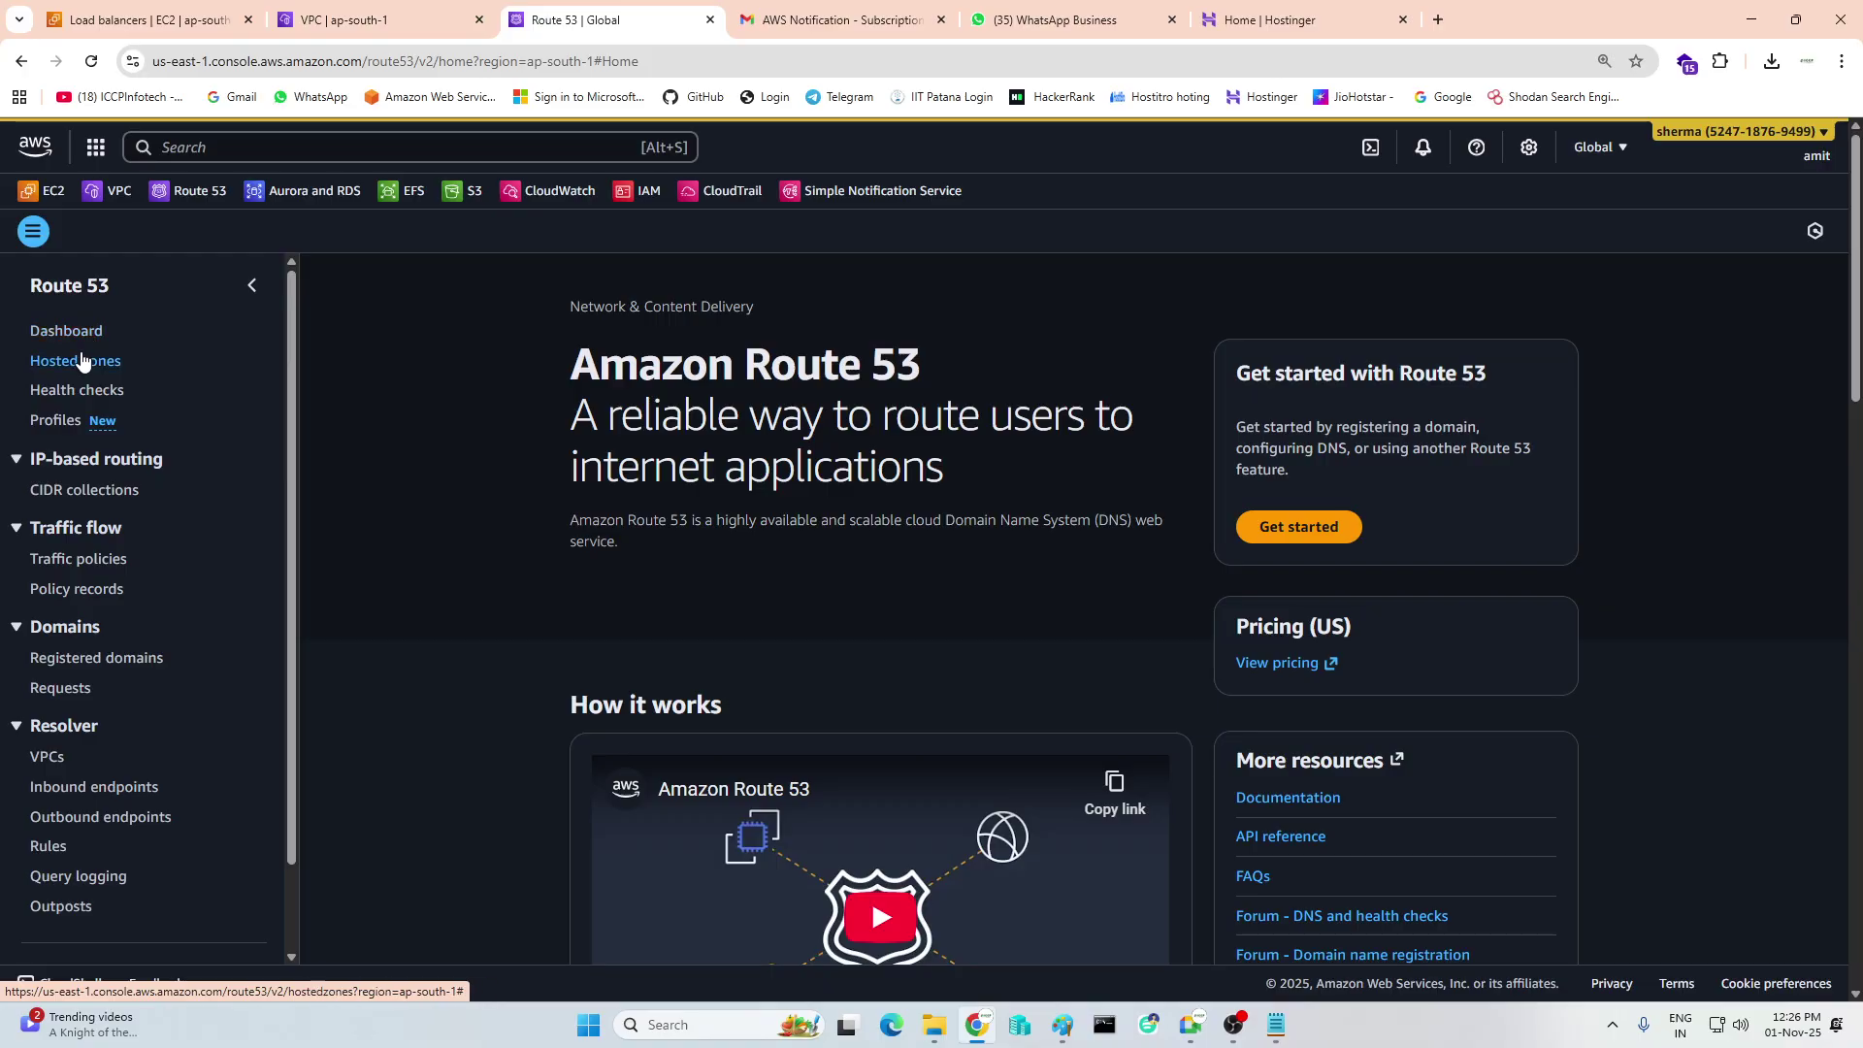
click(80, 361)
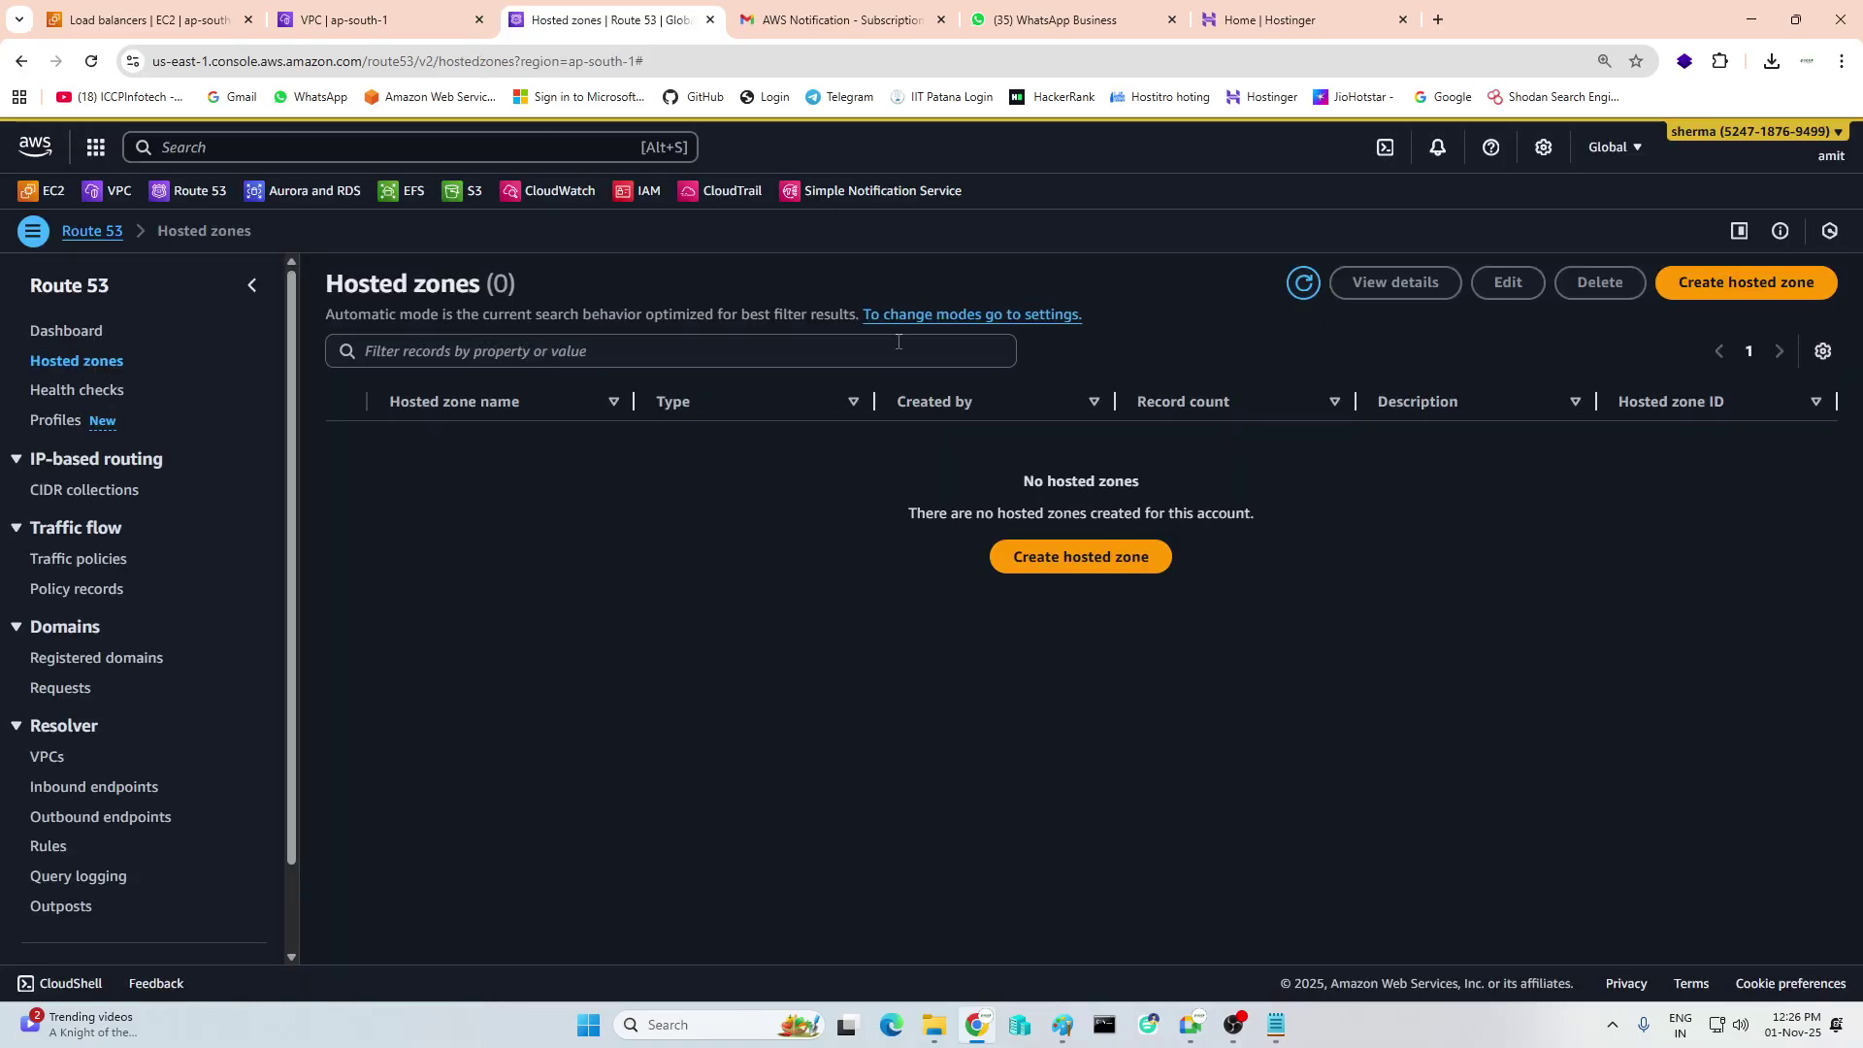
Step: Start a new public hosted zone with iccpss.com pasted as the domain name
click(1740, 283)
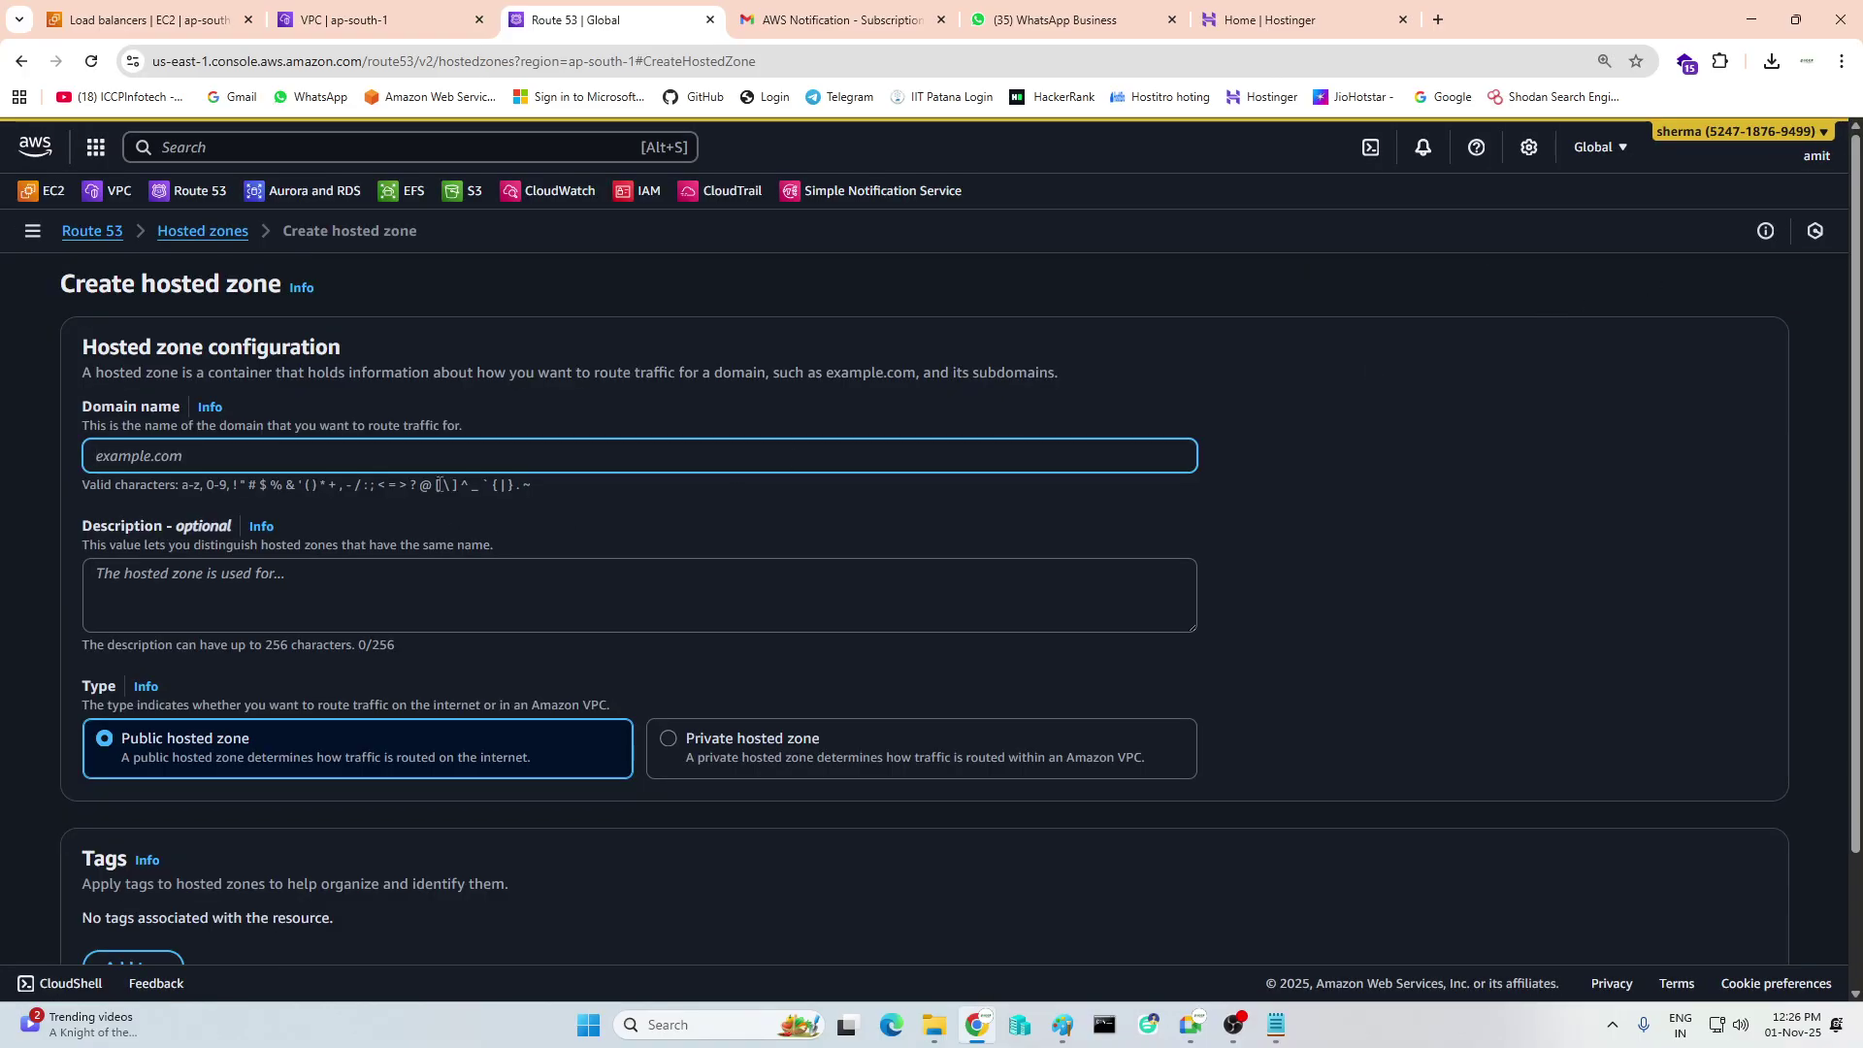
key(ctrl+v)
click(93, 456)
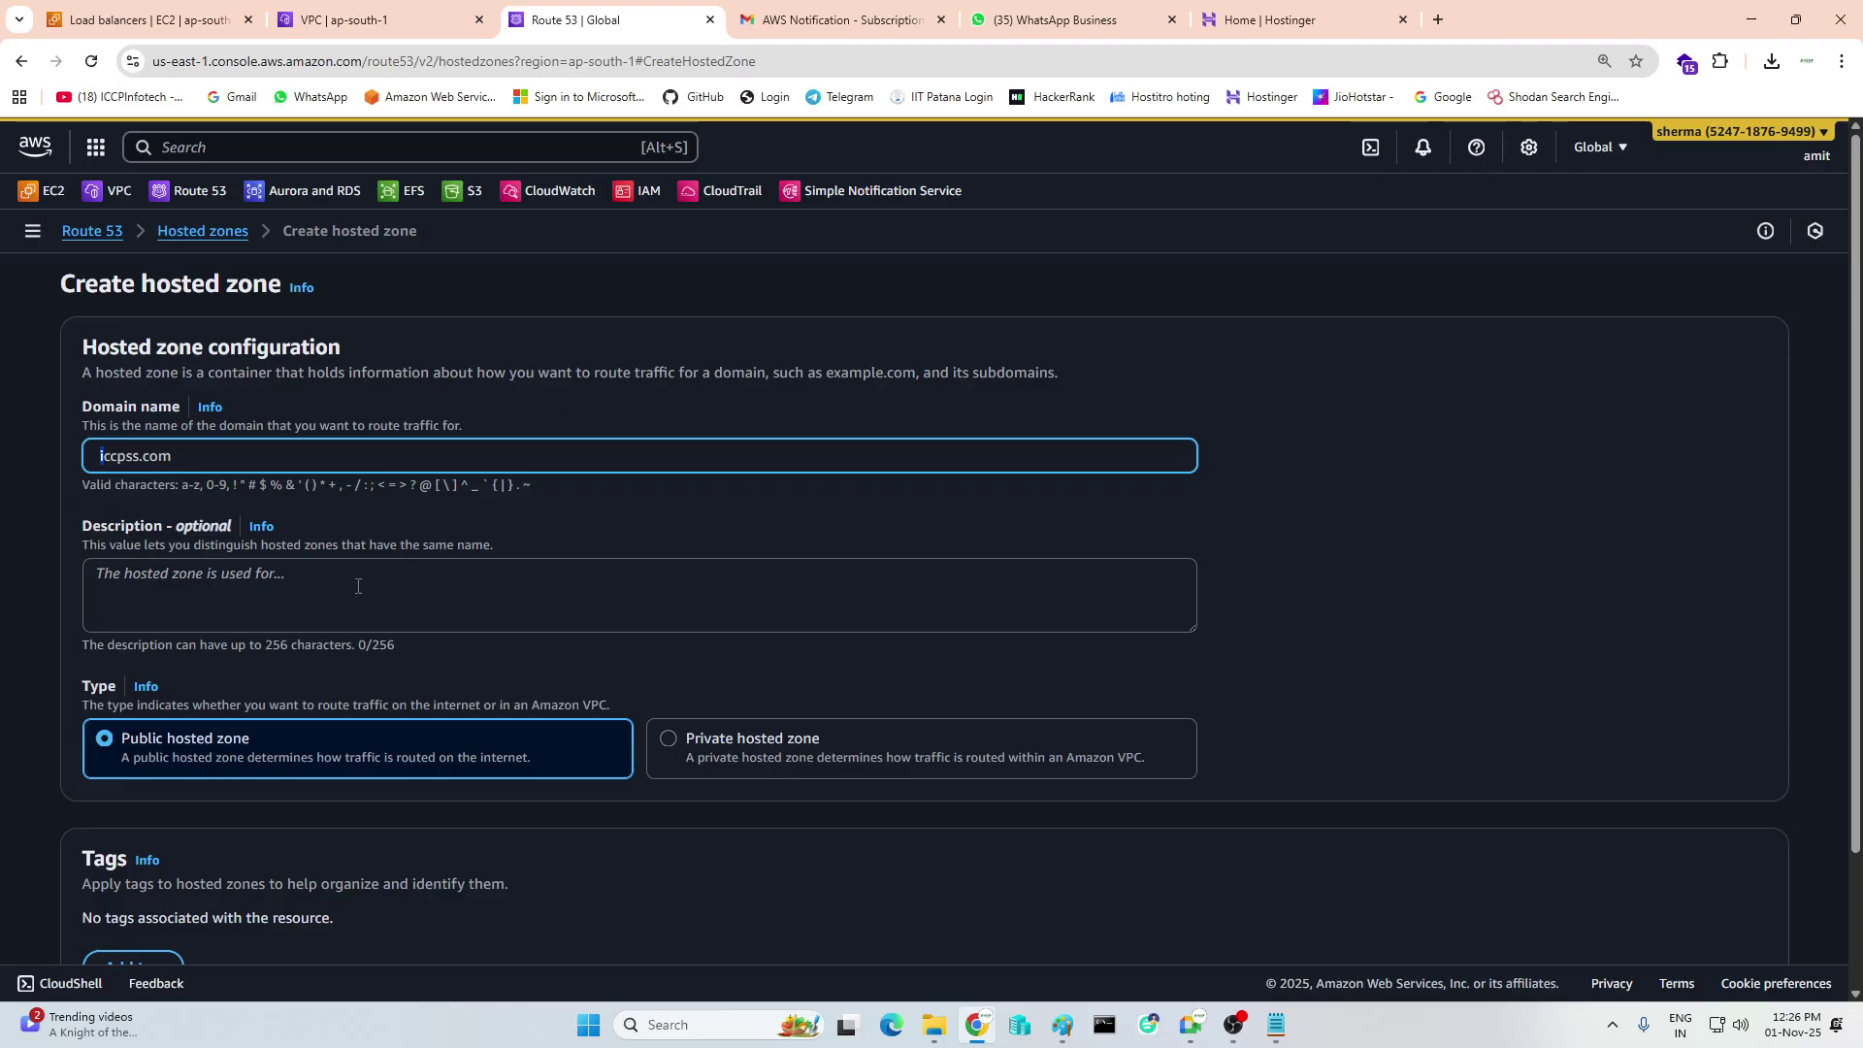
key(Delete)
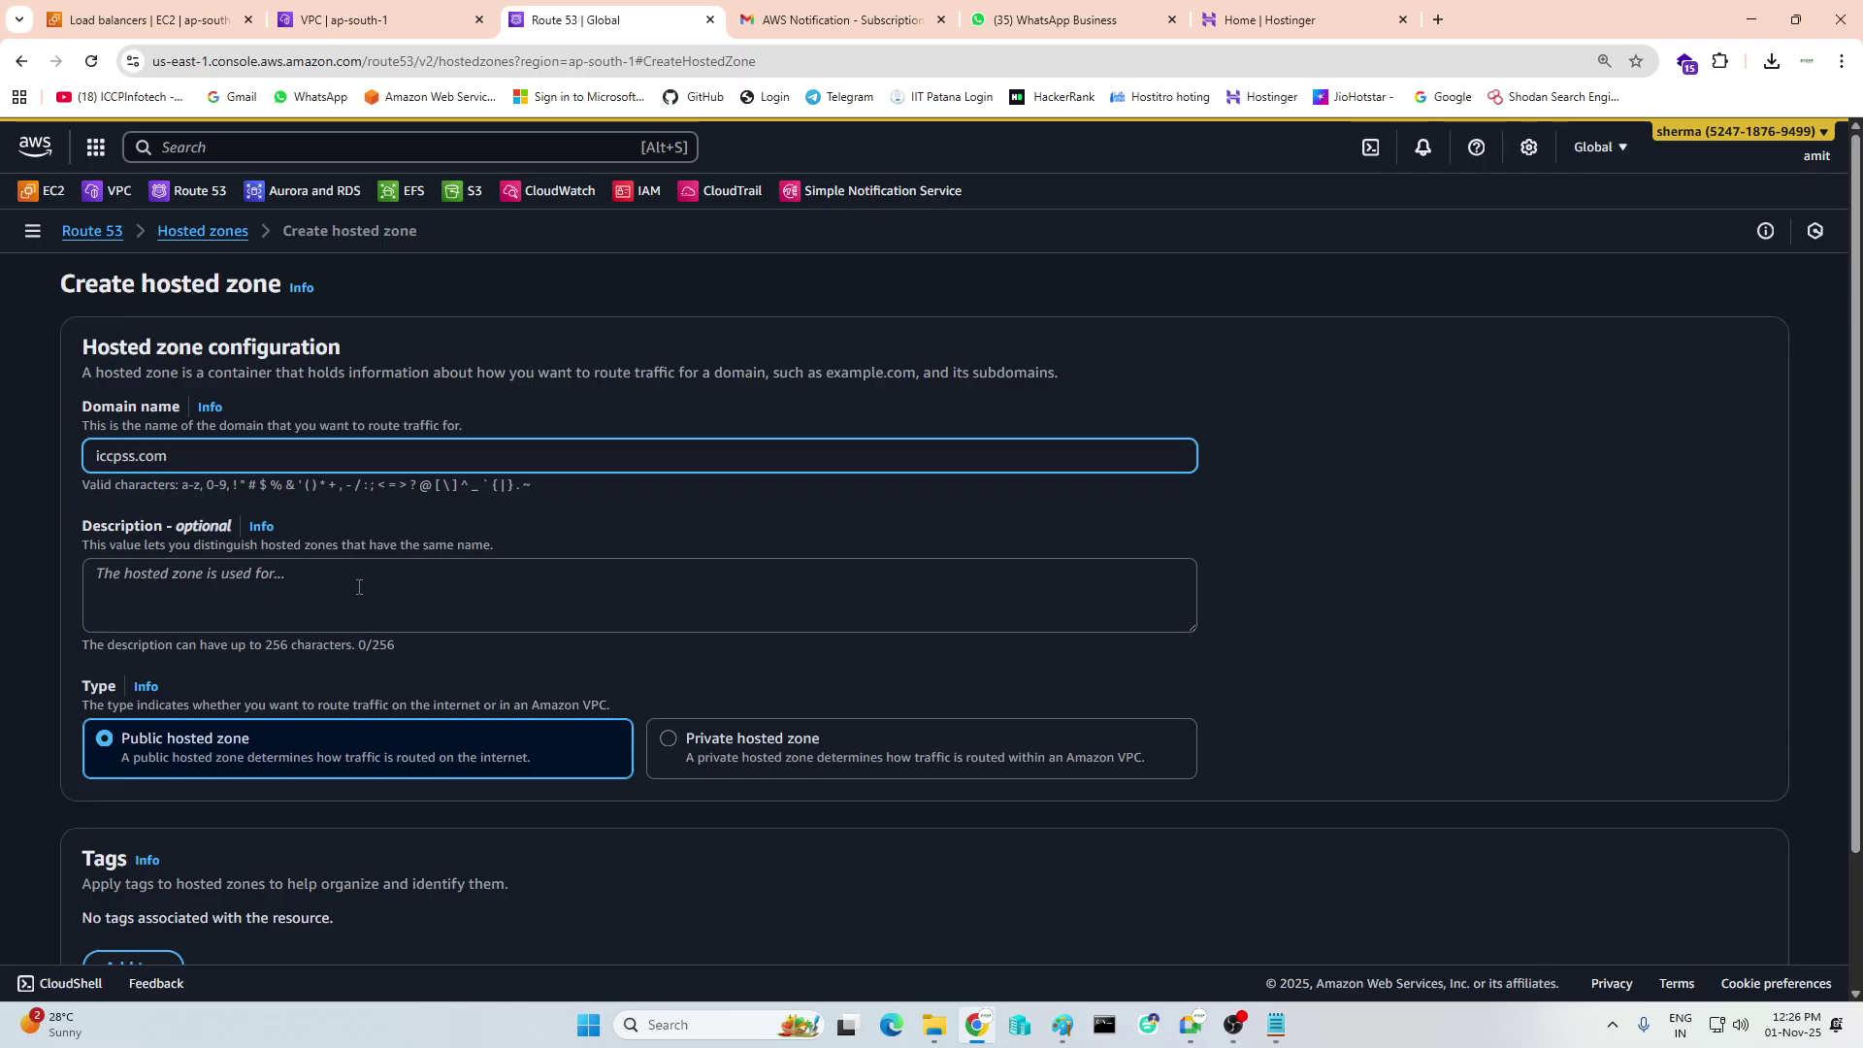
scroll(292, 695, down, 2)
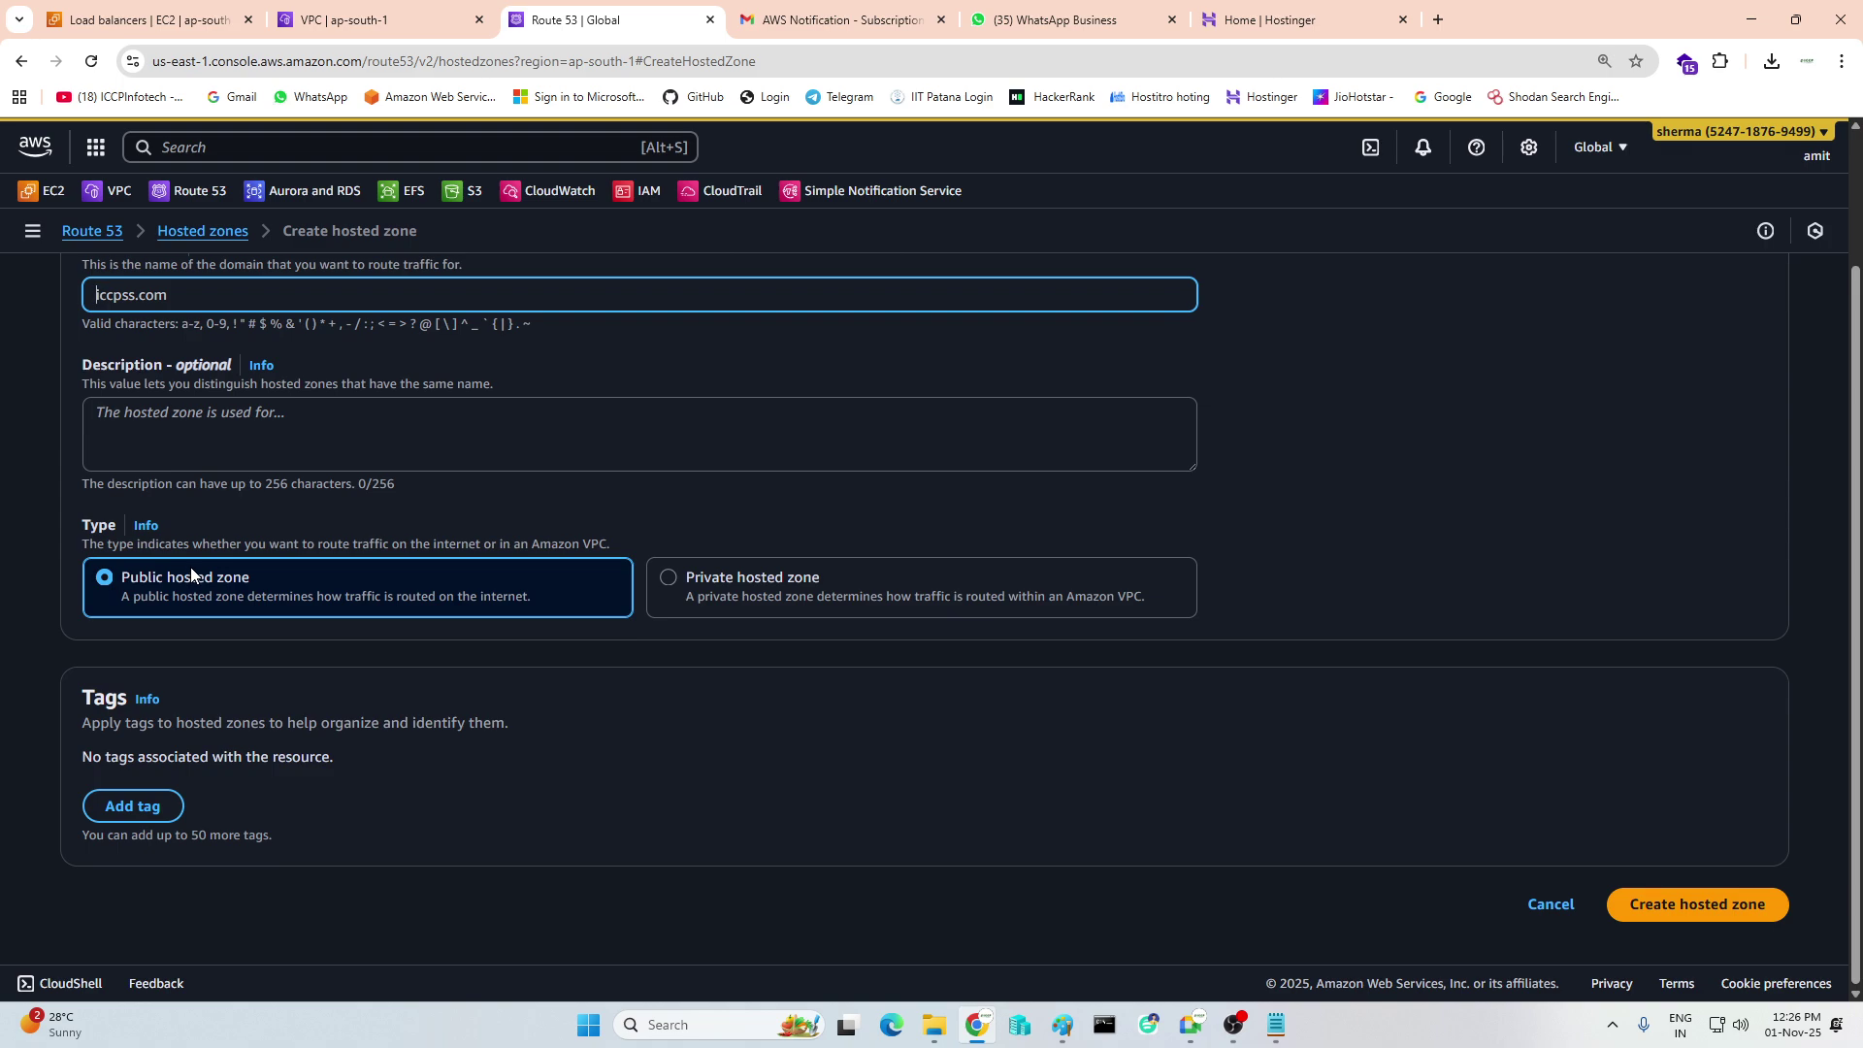
Step: Create the iccpss.com public hosted zone and copy its first NS value
click(1671, 912)
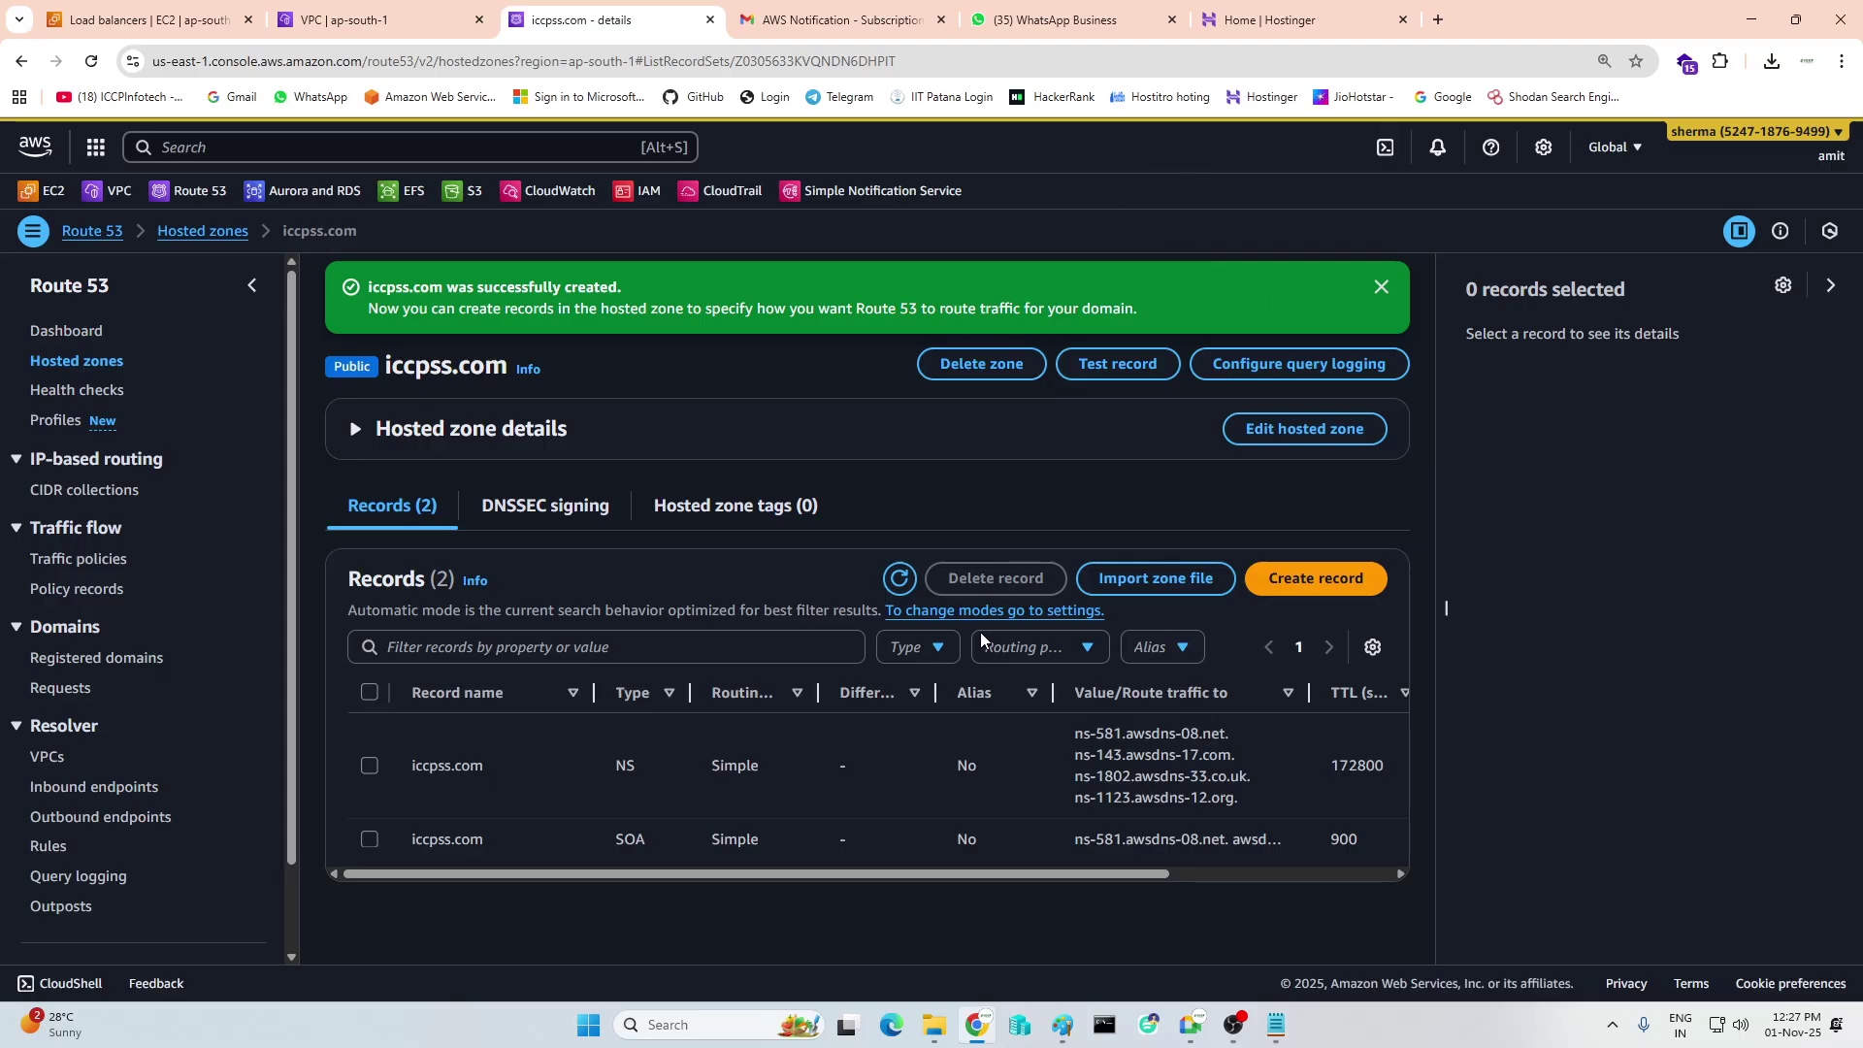
drag(1074, 734, 1225, 730)
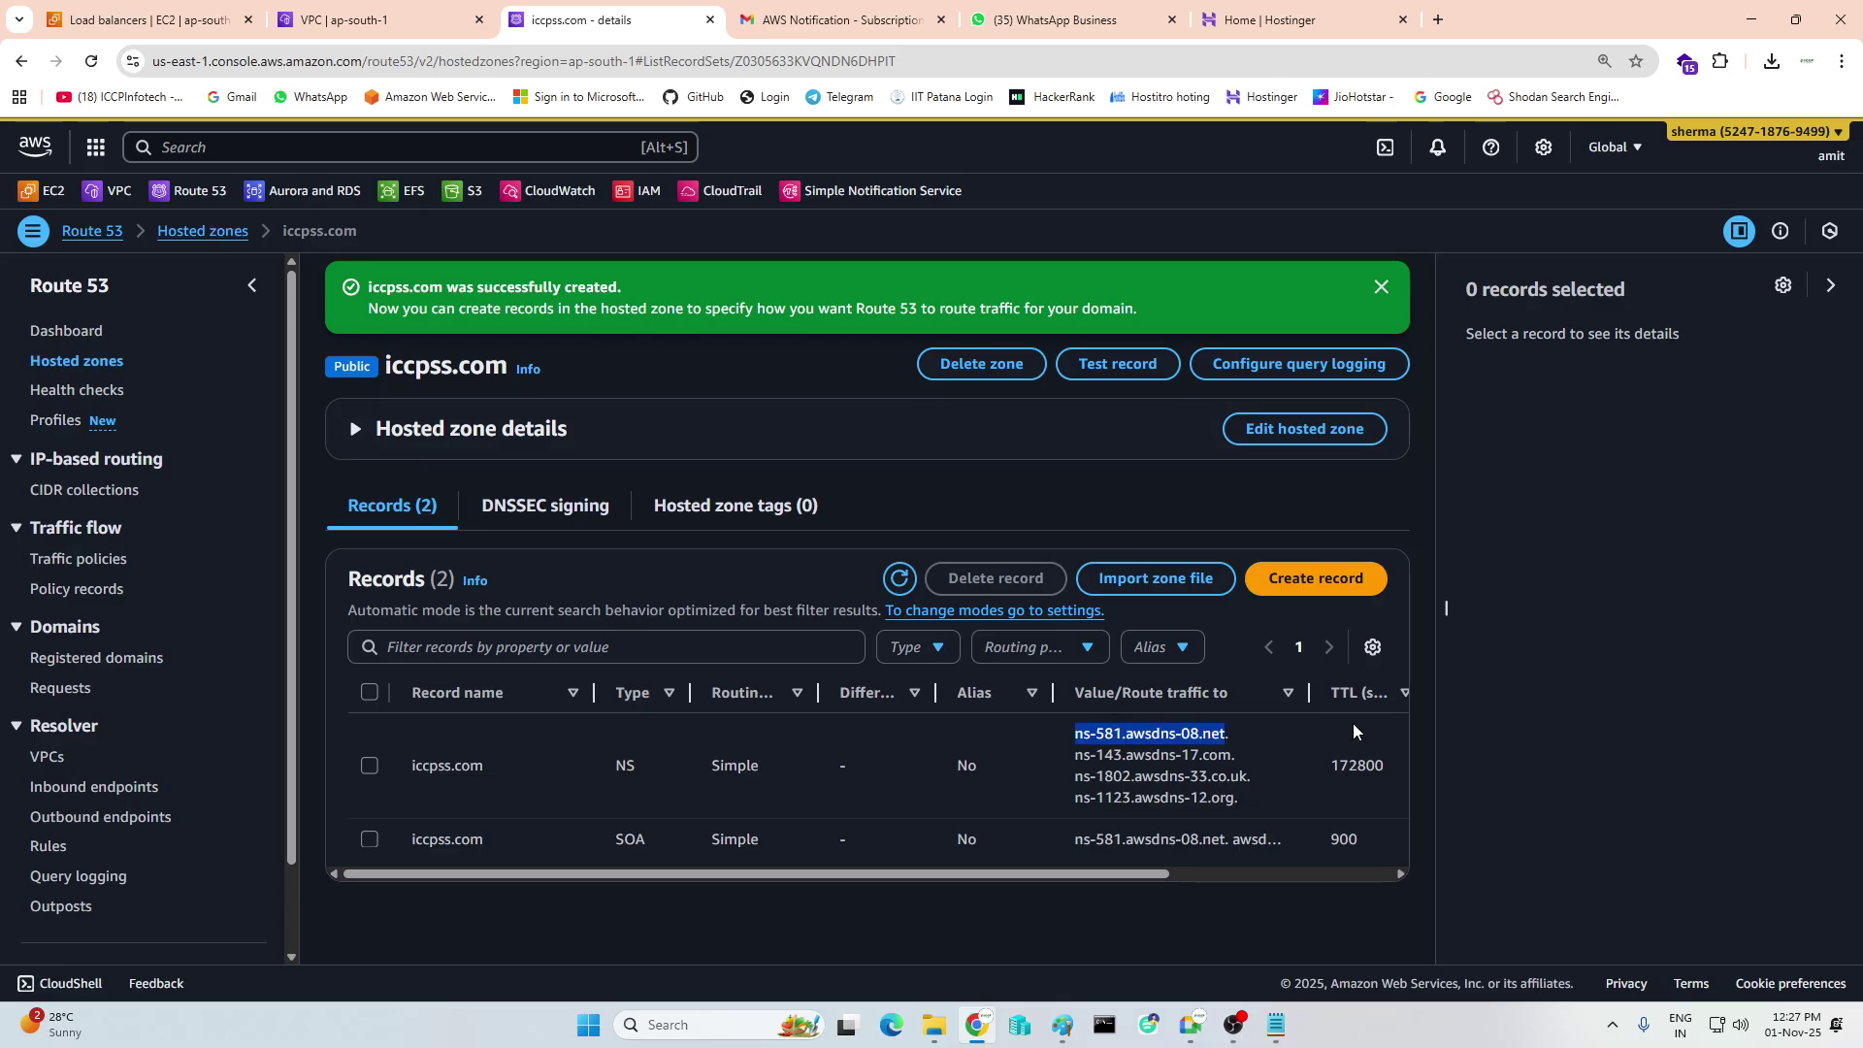
key(ctrl+c)
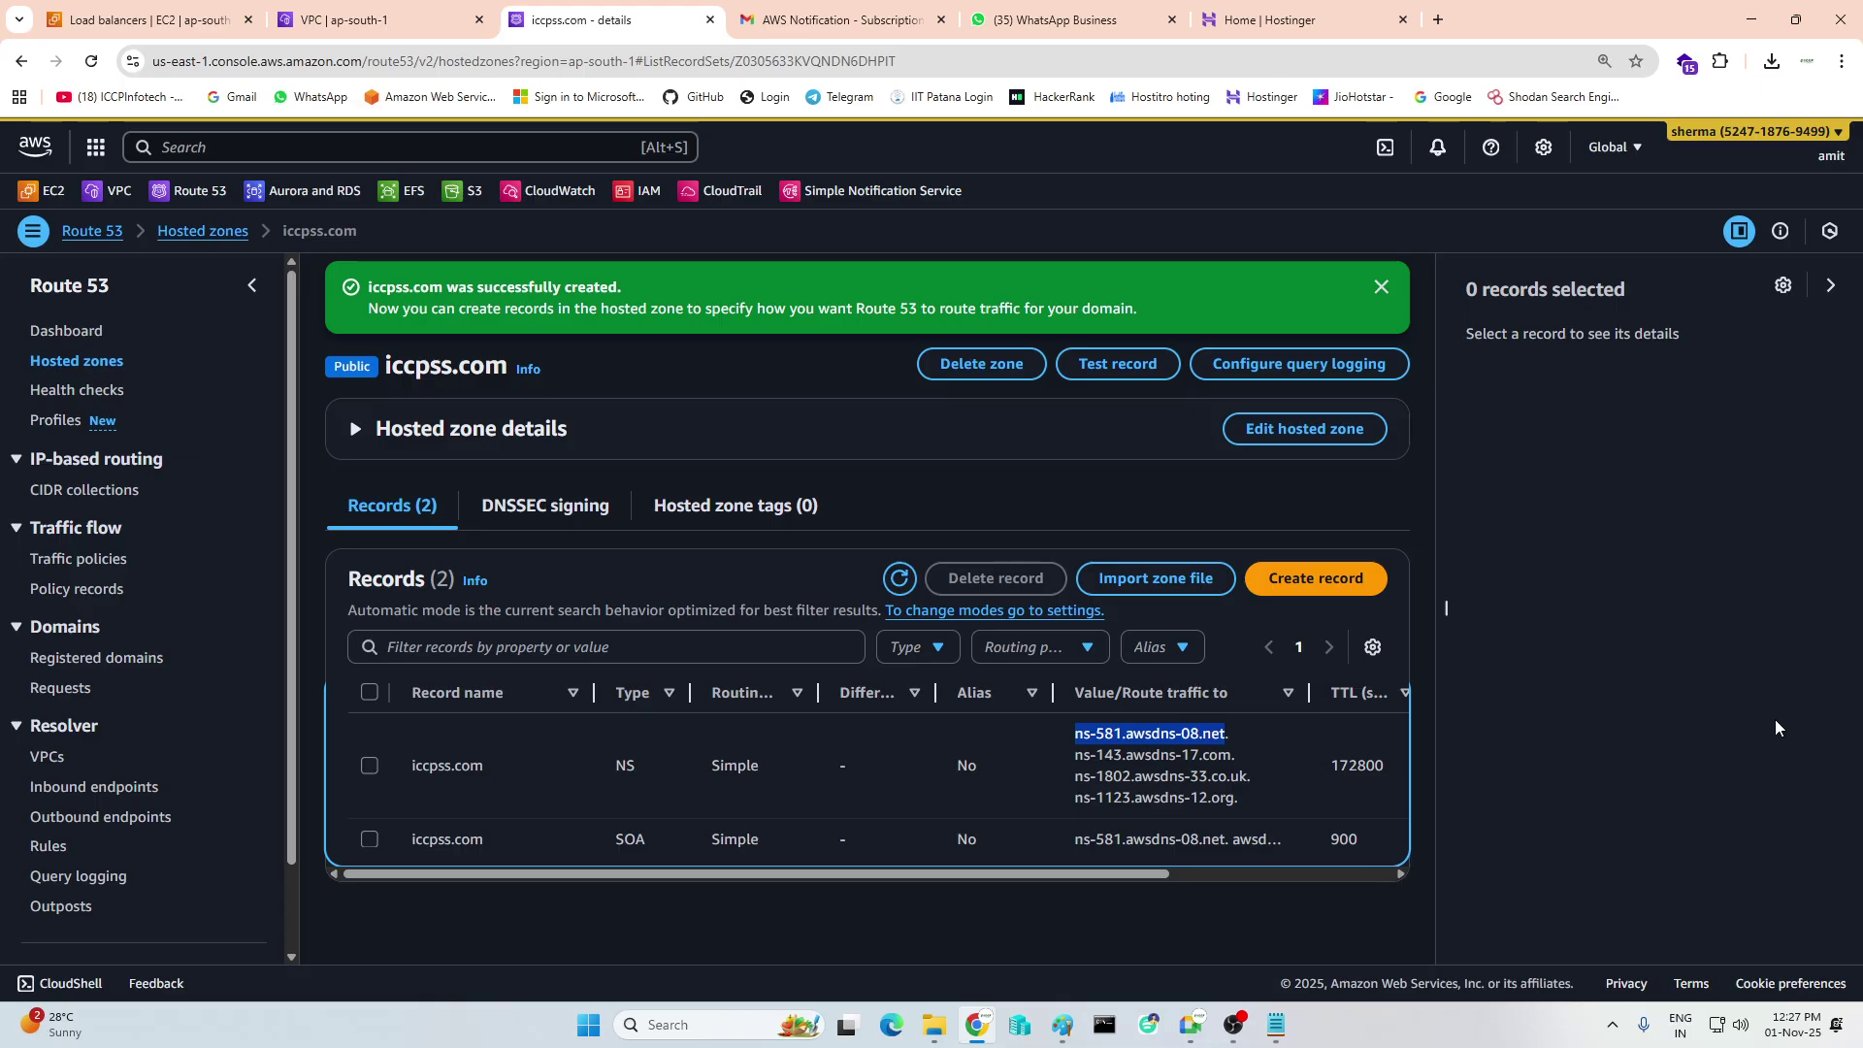
click(1268, 19)
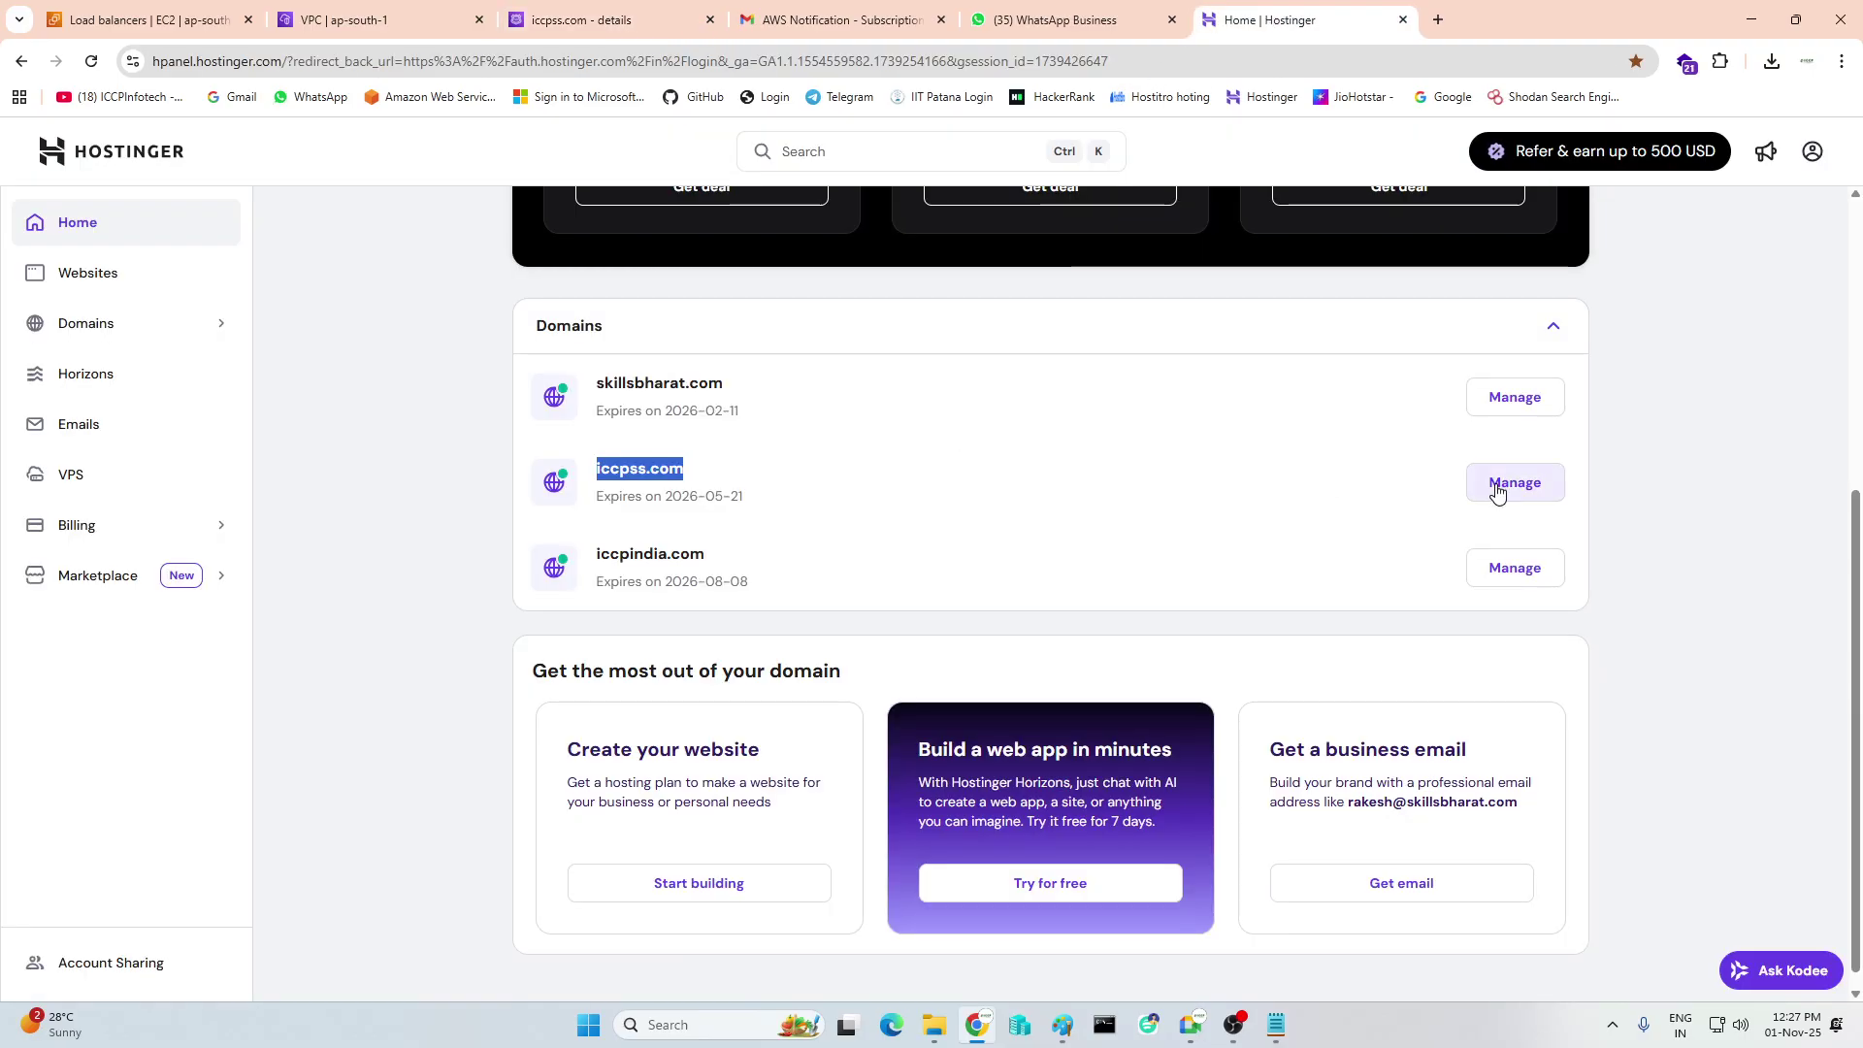
Step: Open Change Nameservers for iccpss.com and paste ns-581.awsdns-08.net as the first nameserver
scroll(799, 540, up, 2)
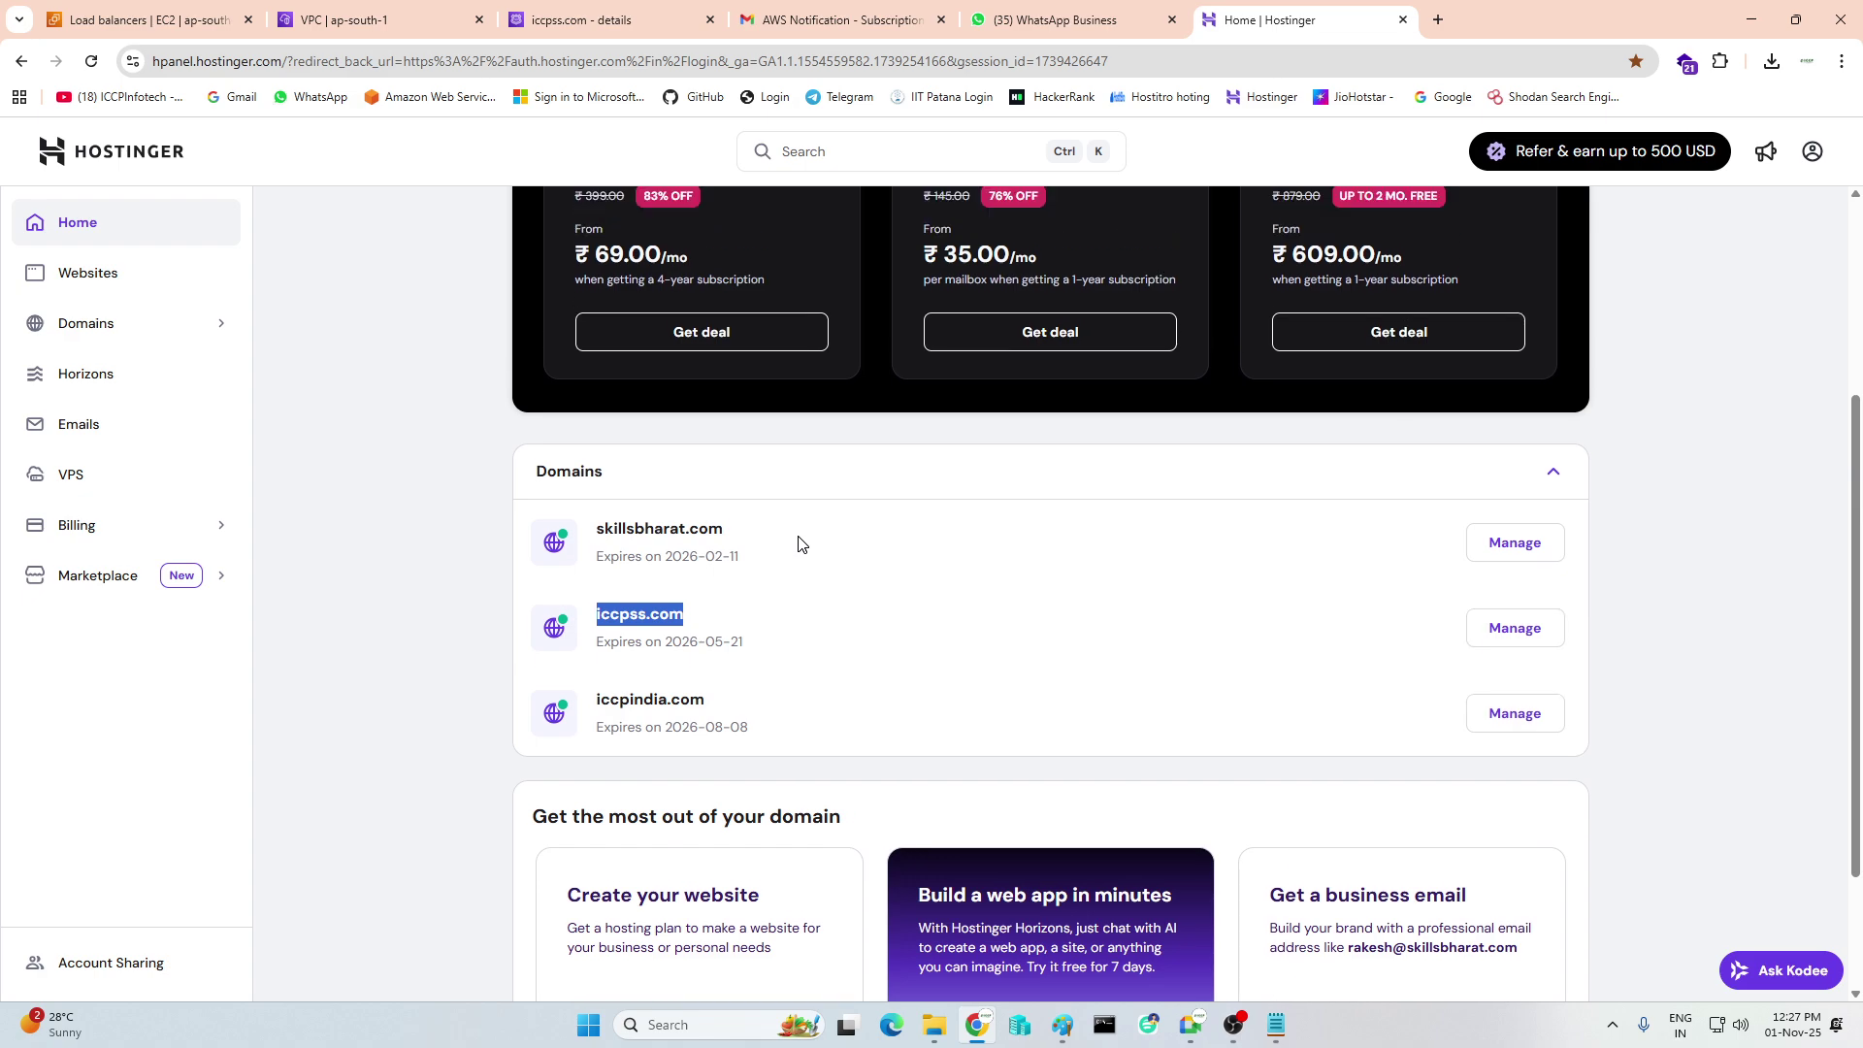
click(1533, 673)
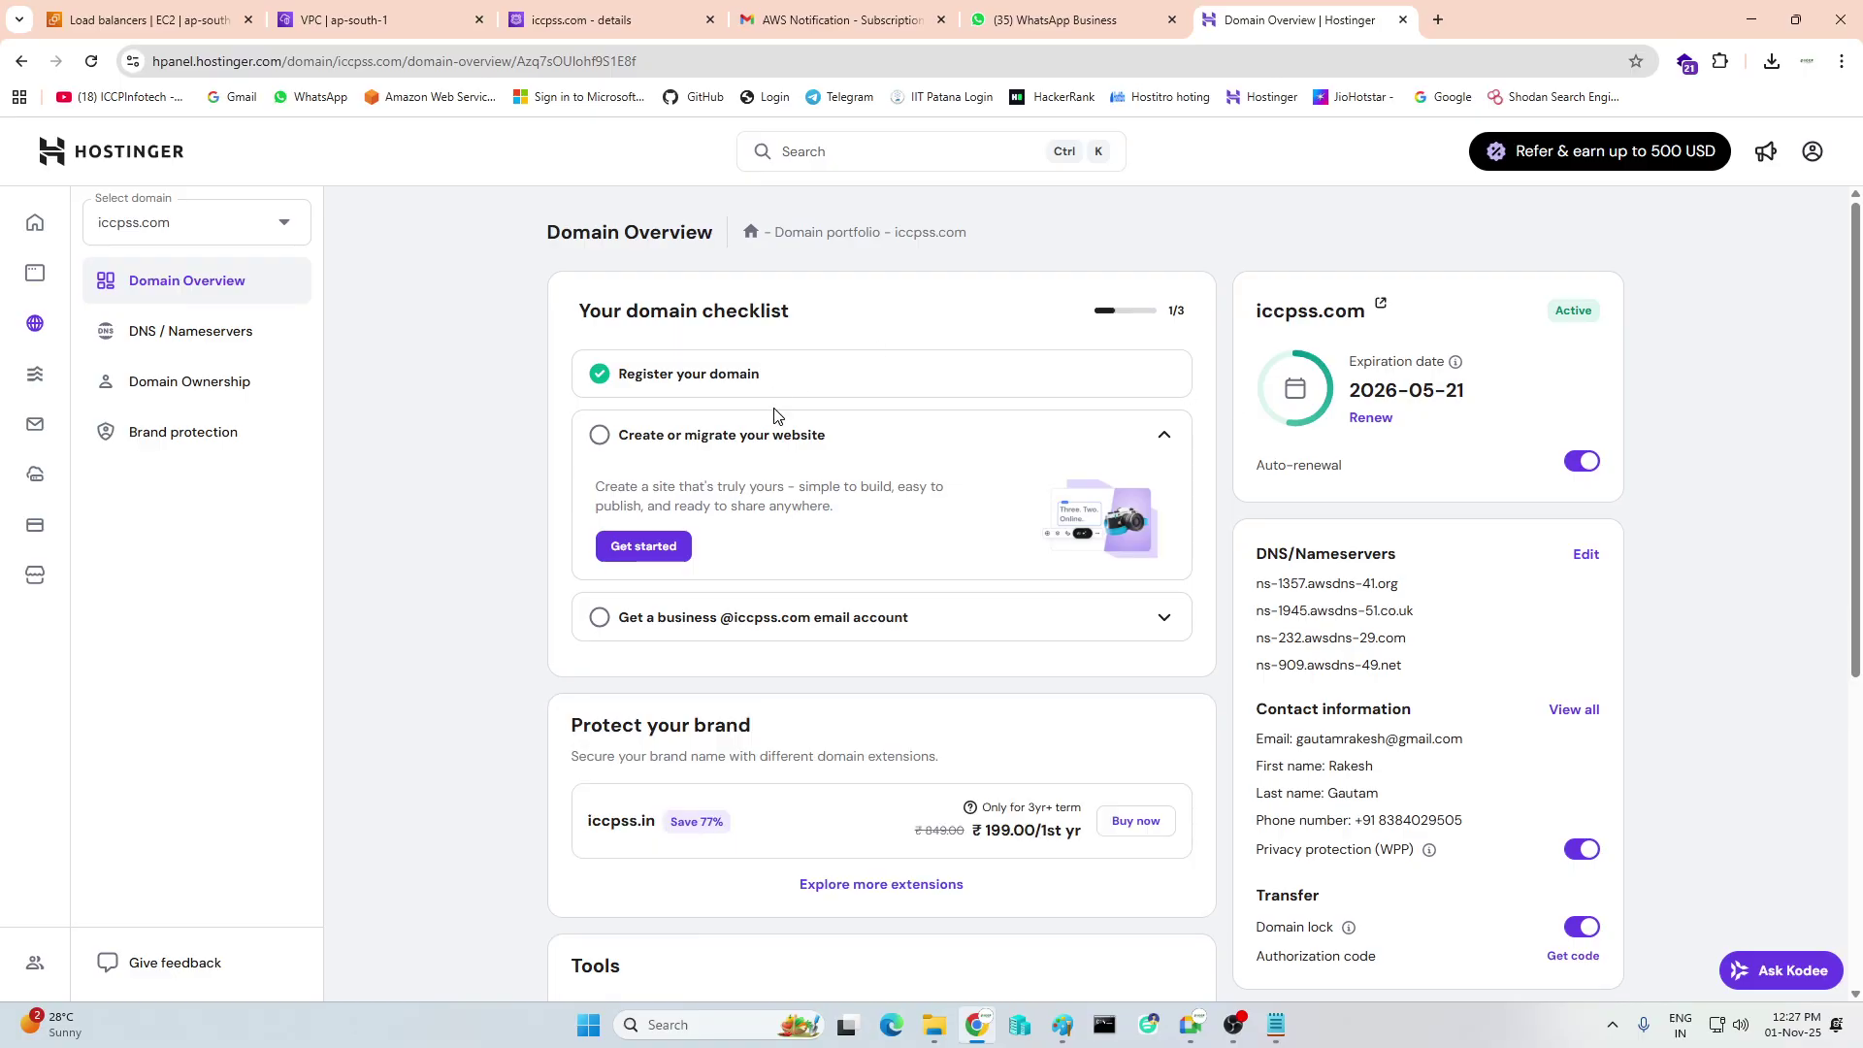
click(235, 331)
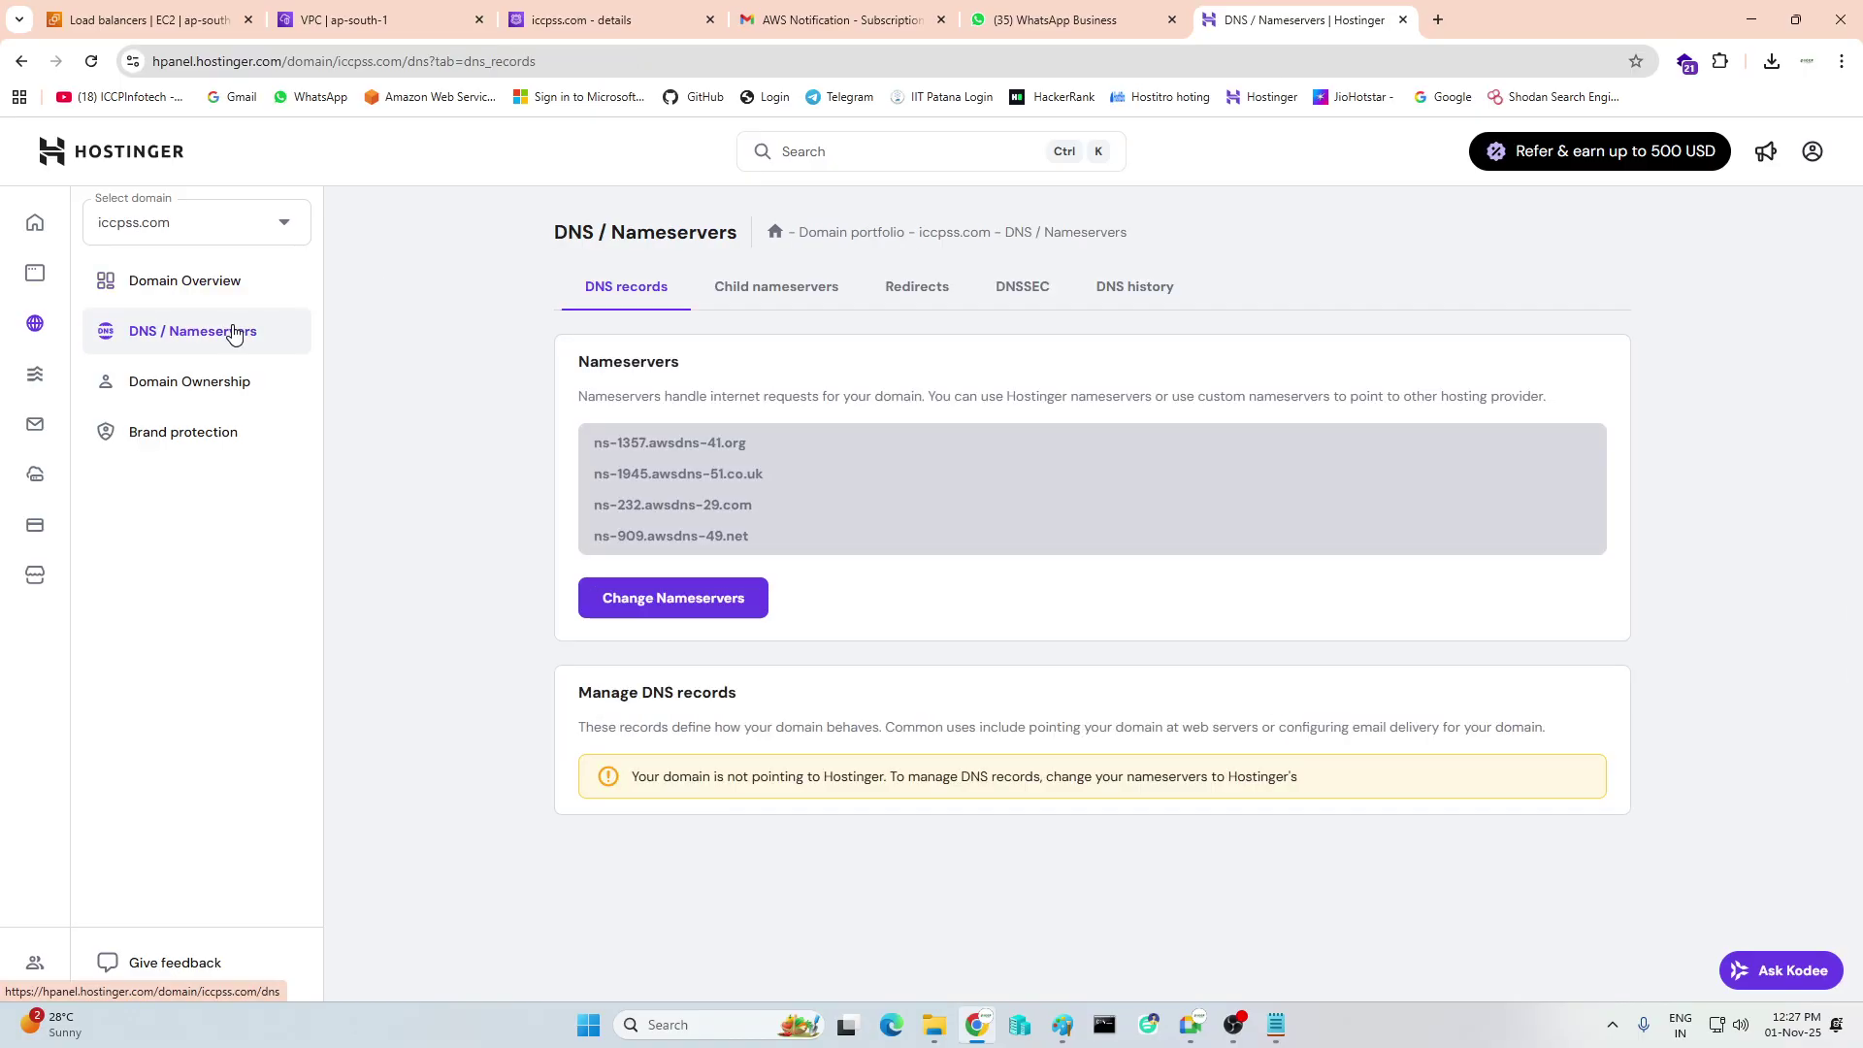
click(680, 601)
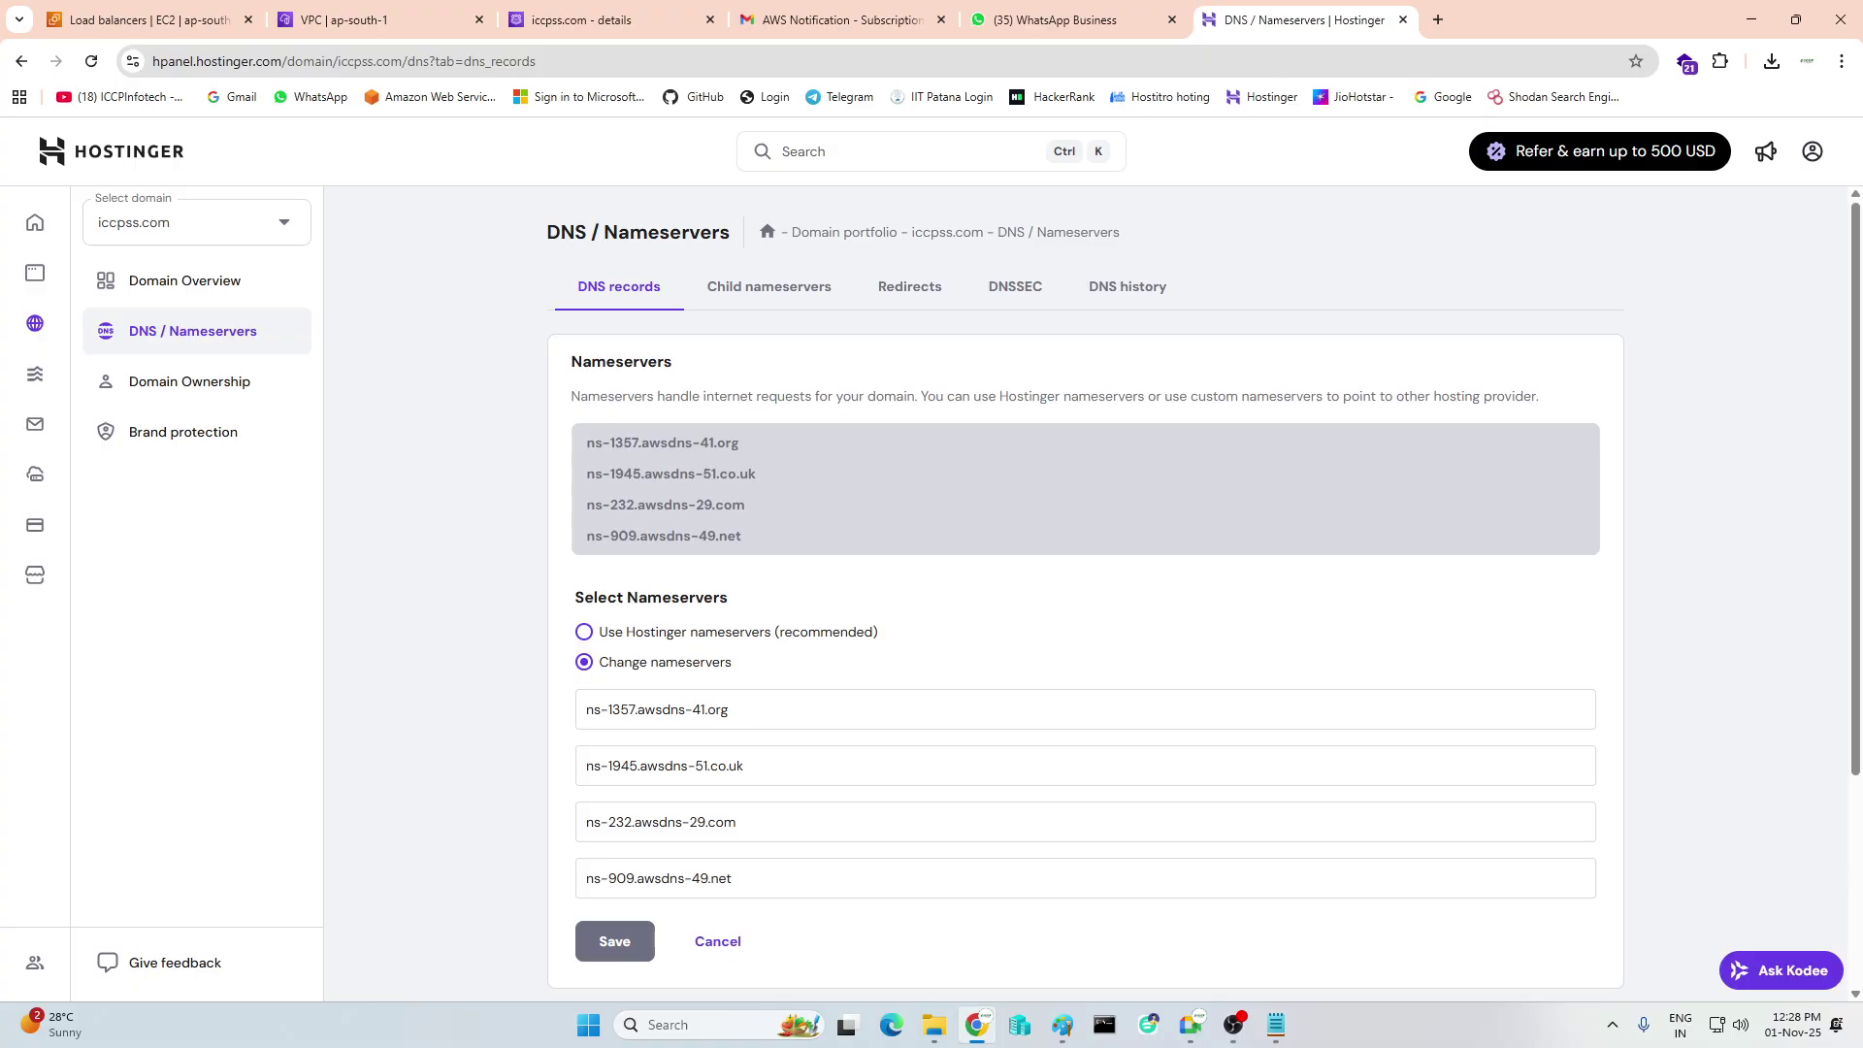
drag(730, 709, 335, 701)
key(ctrl+v)
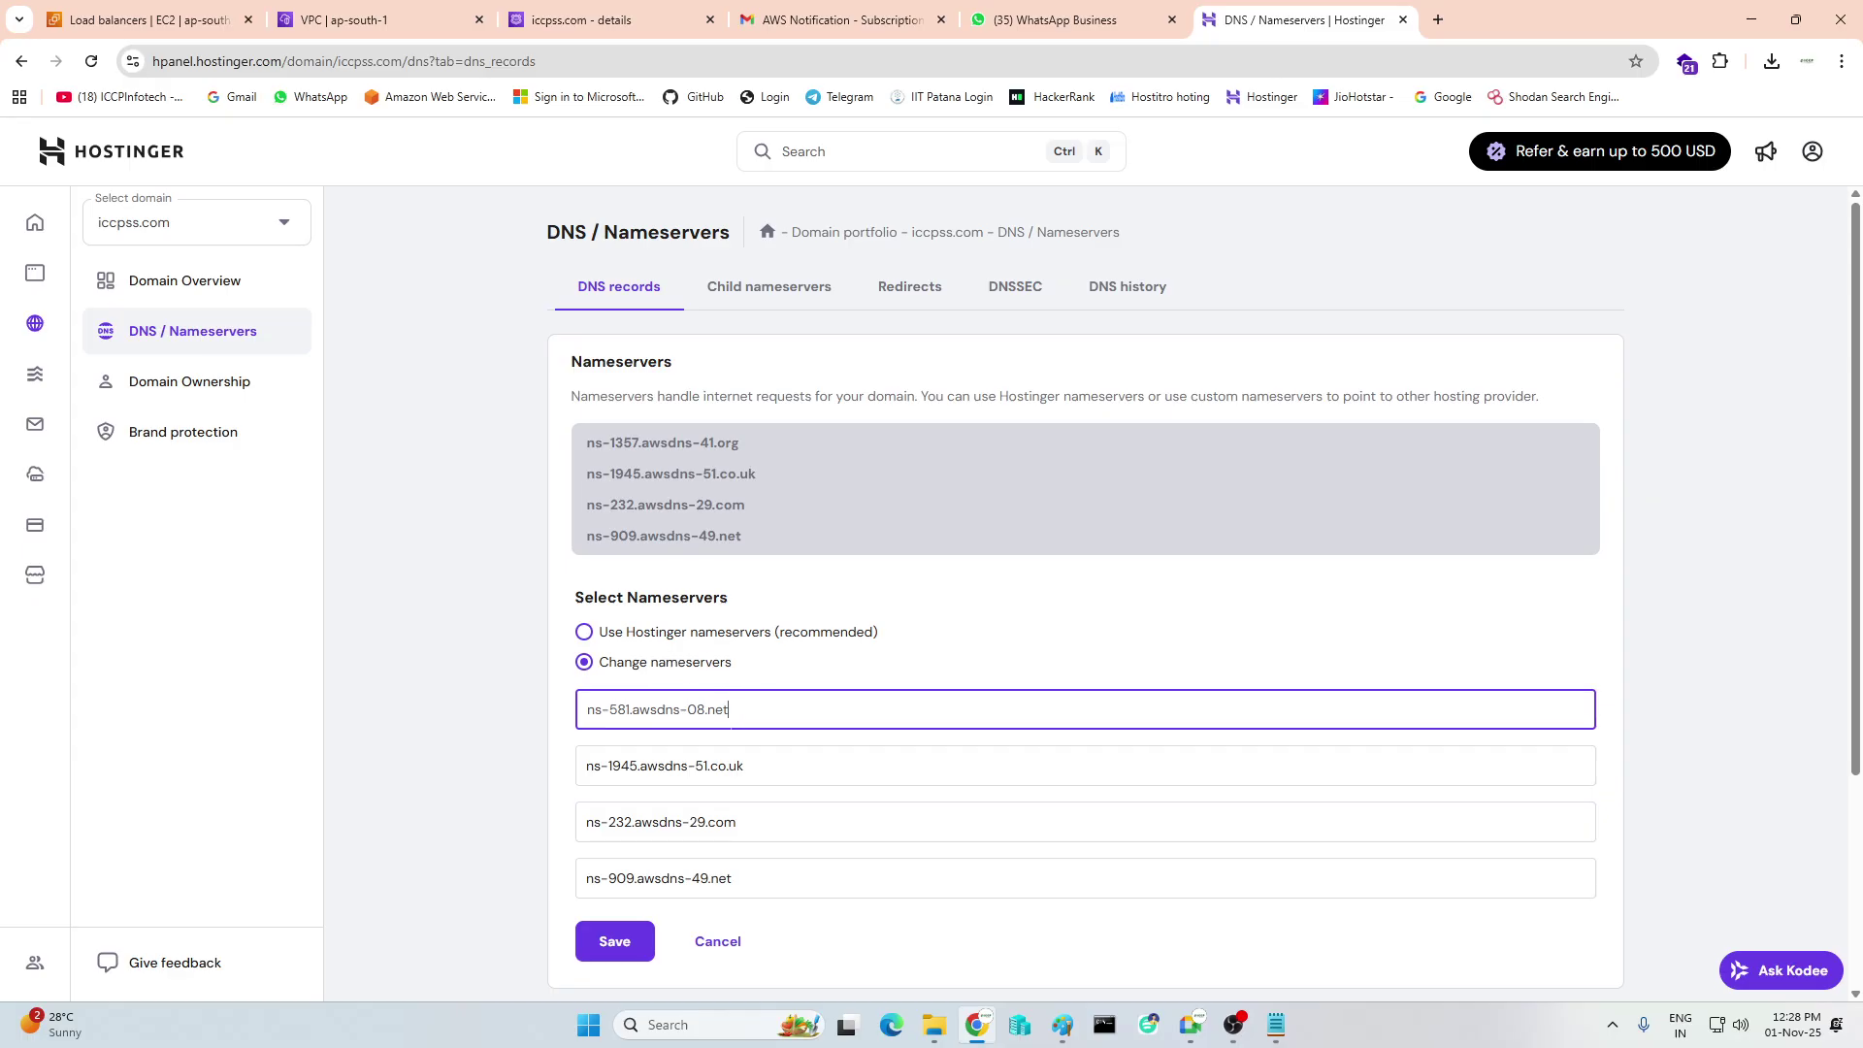
Step: Enter ns-143.awsdns-17.com and ns-1802.awsdns-33.co.uk as the second and third nameservers
click(603, 19)
drag(1230, 757, 1071, 766)
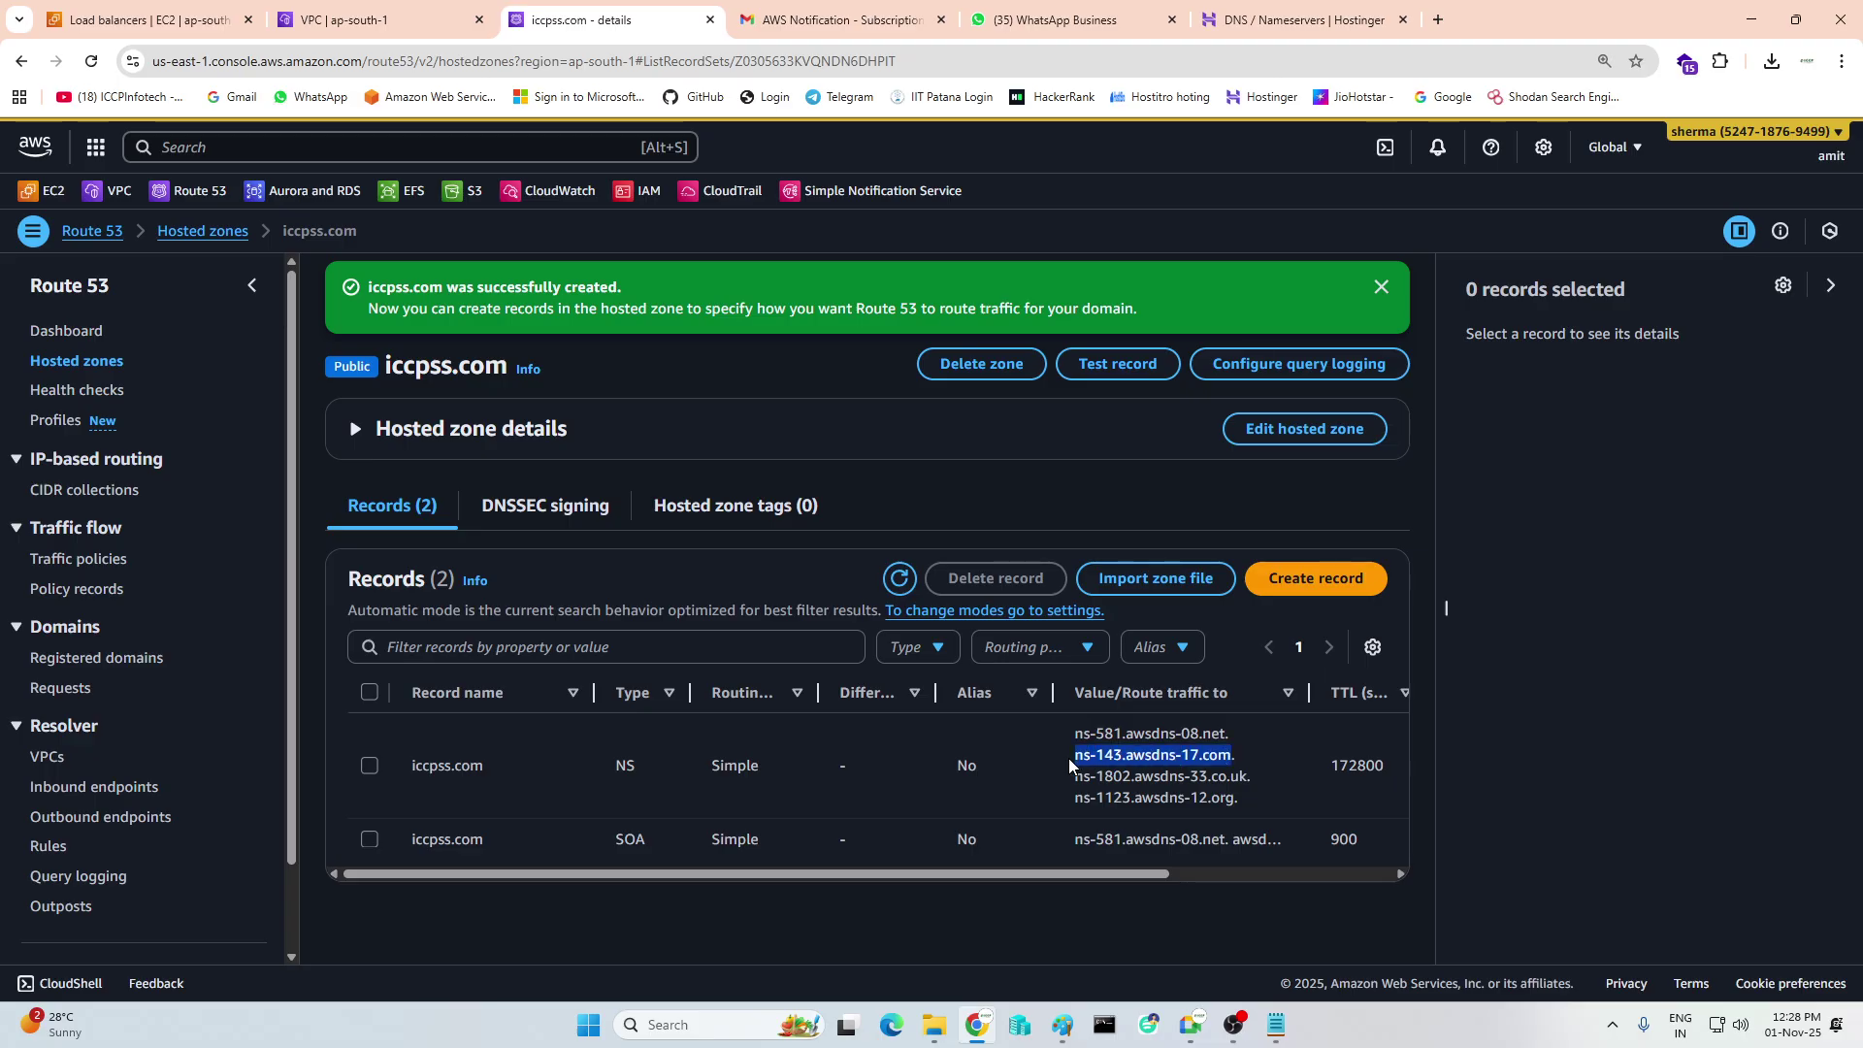
key(ctrl+c)
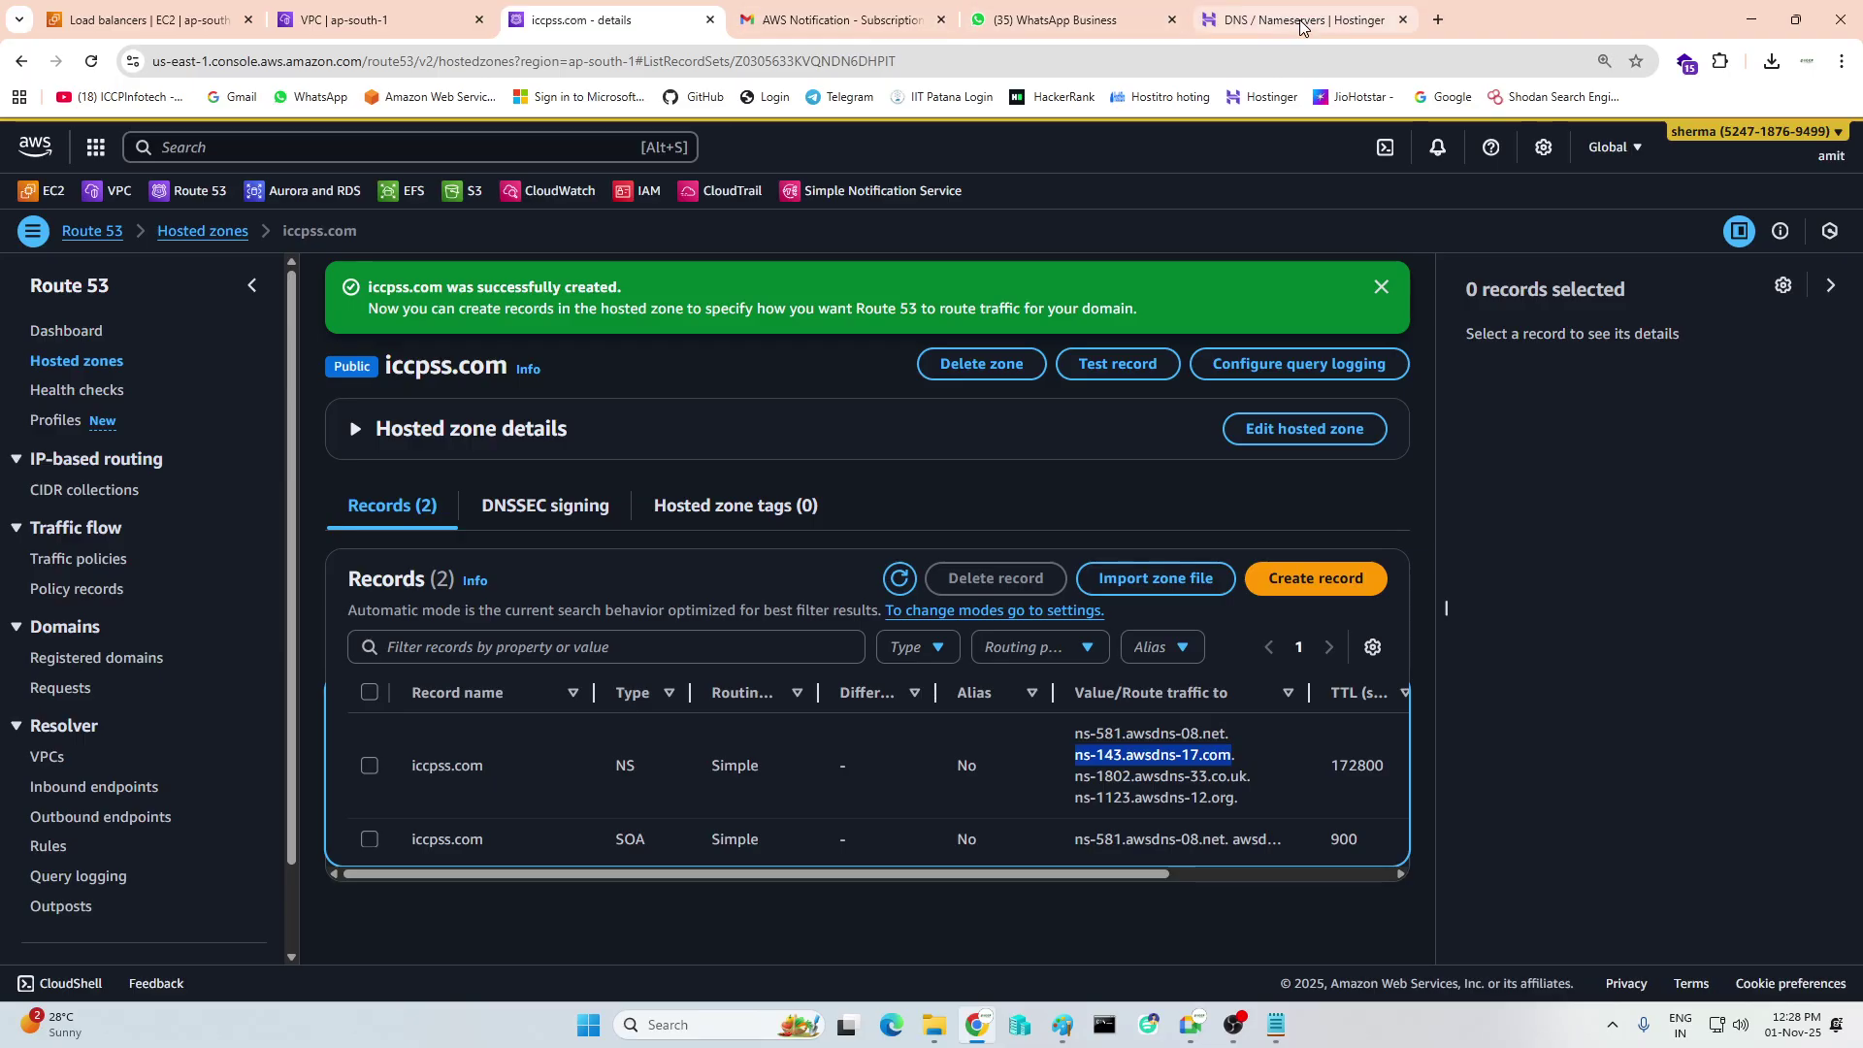
click(1300, 22)
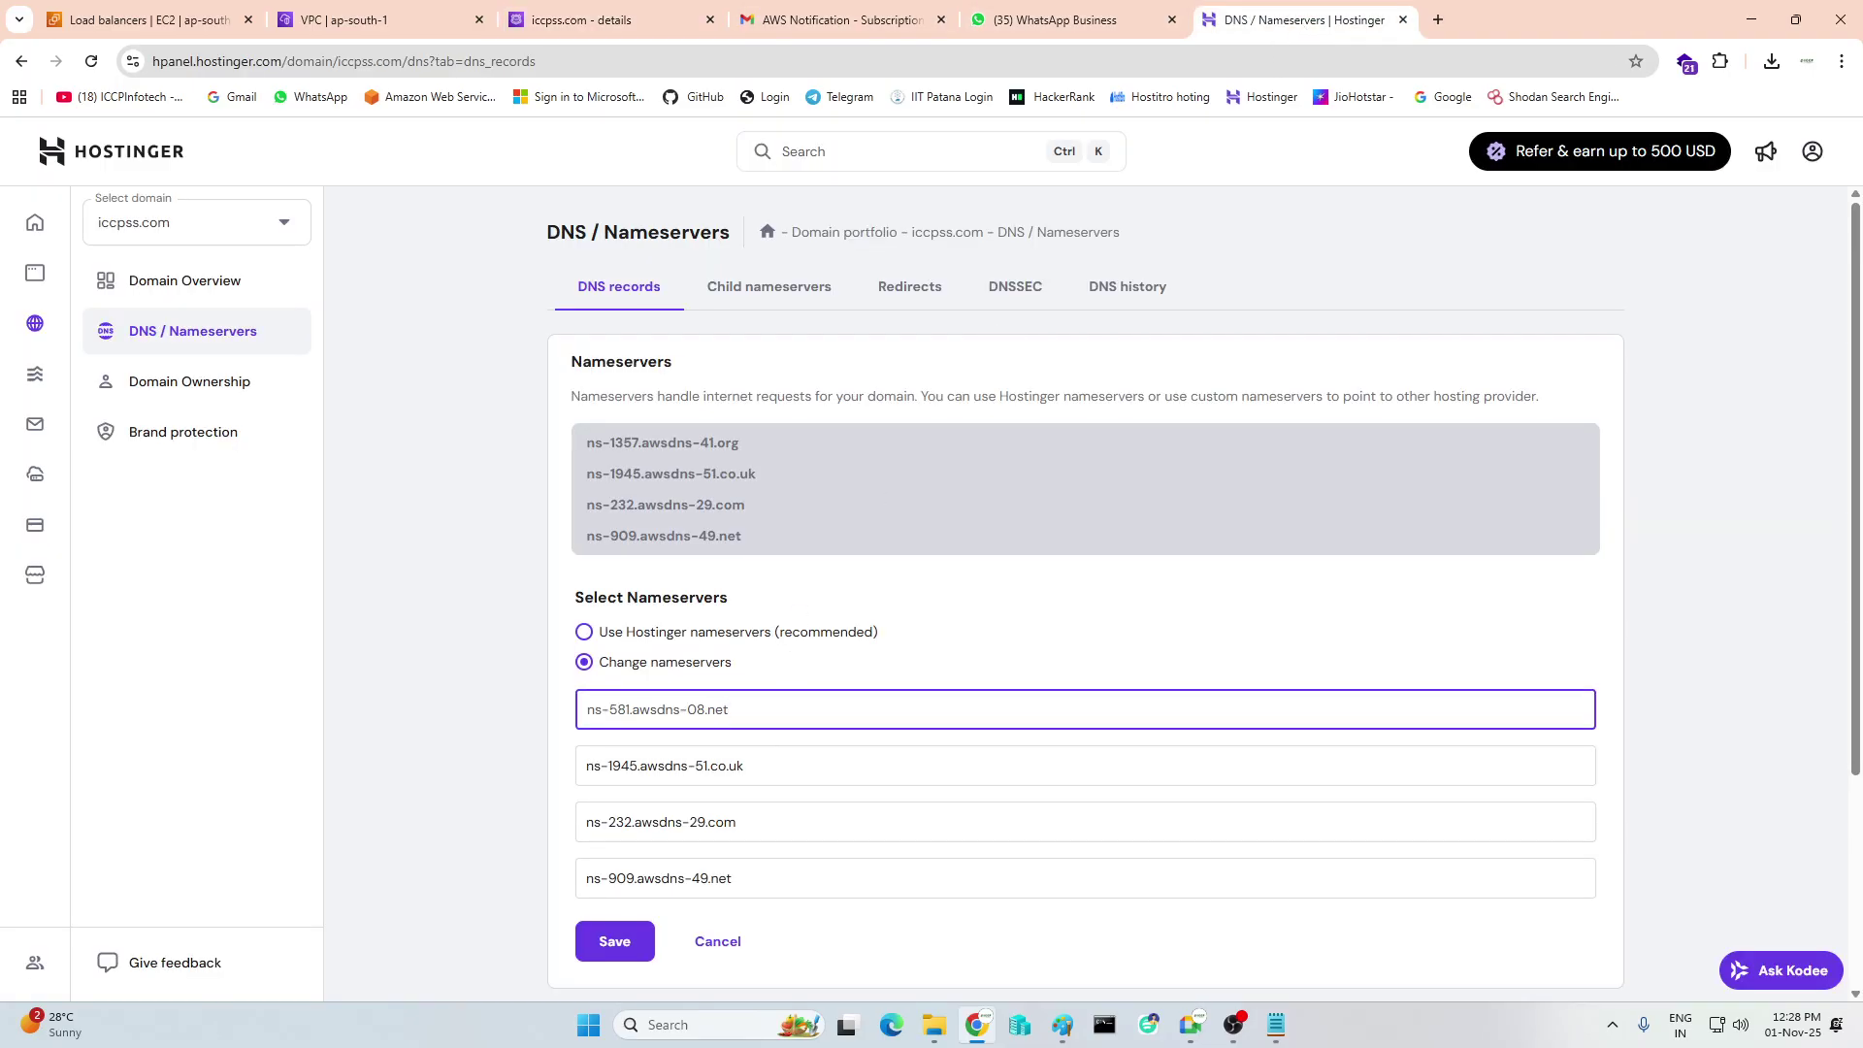
key(Tab)
key(ctrl+v)
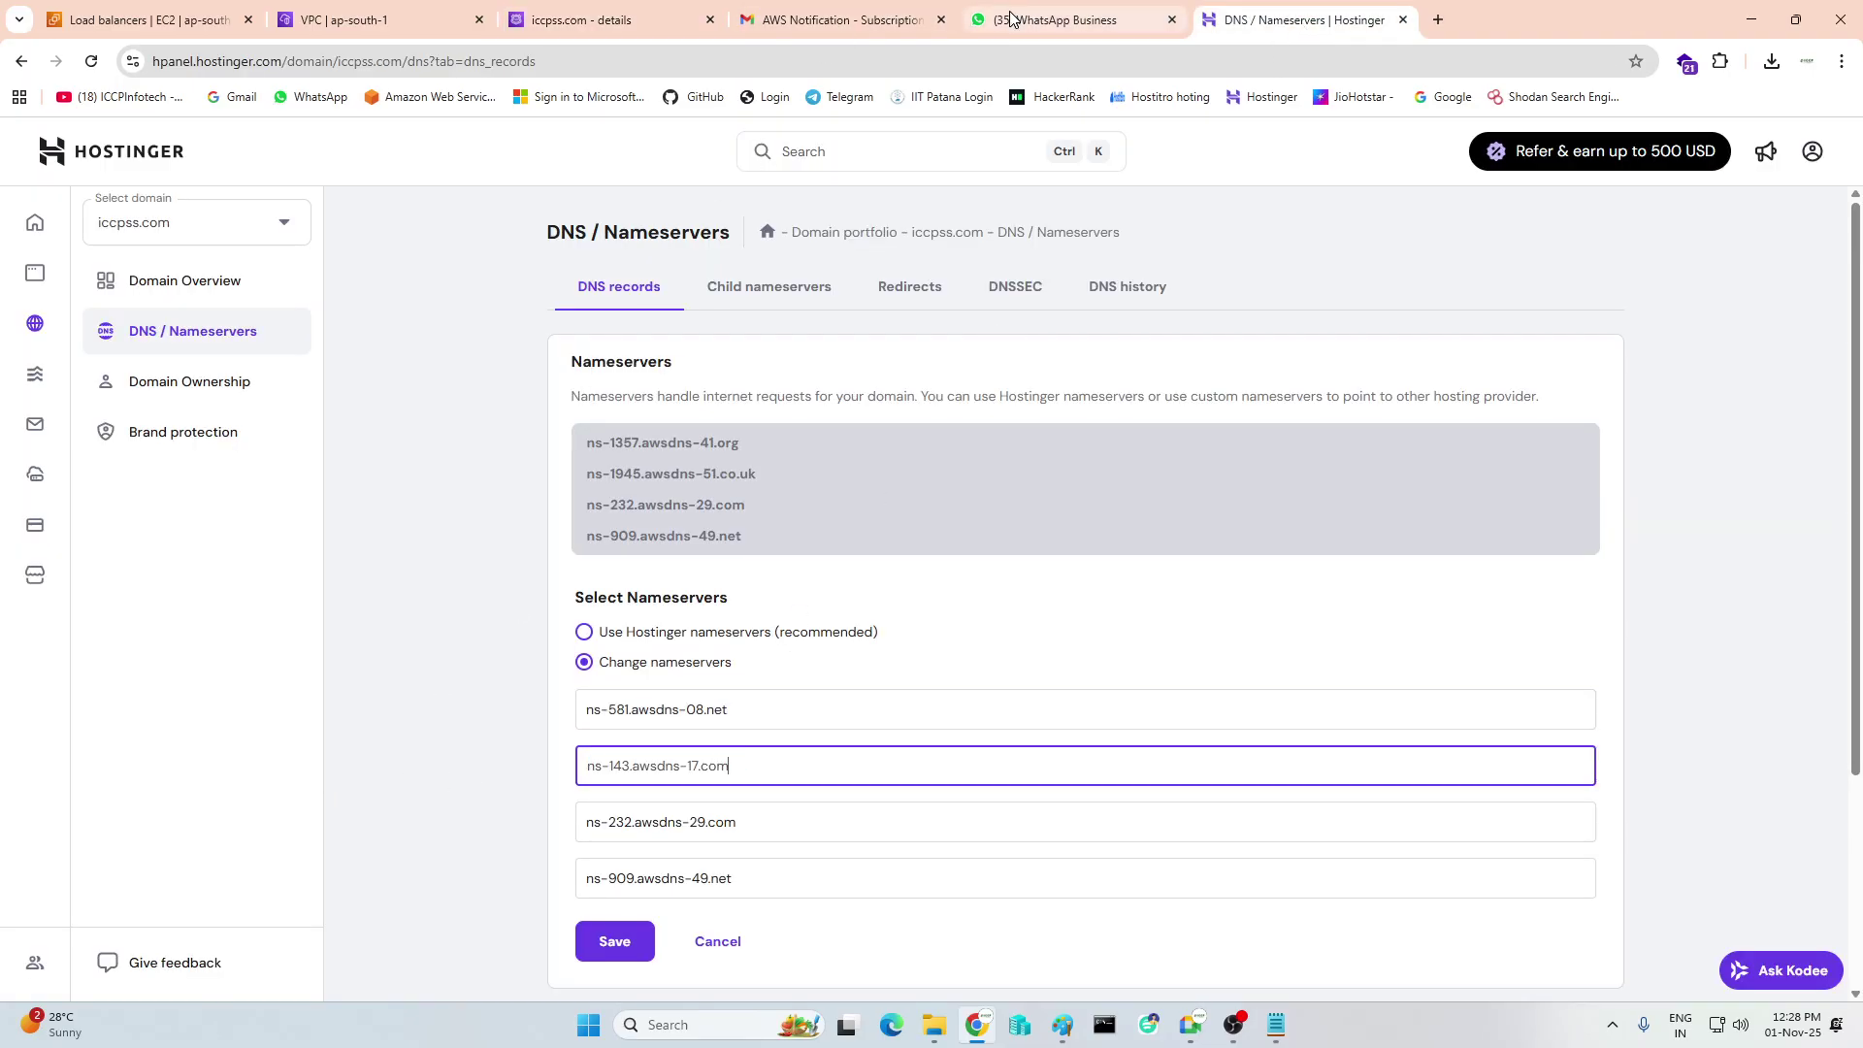
click(558, 25)
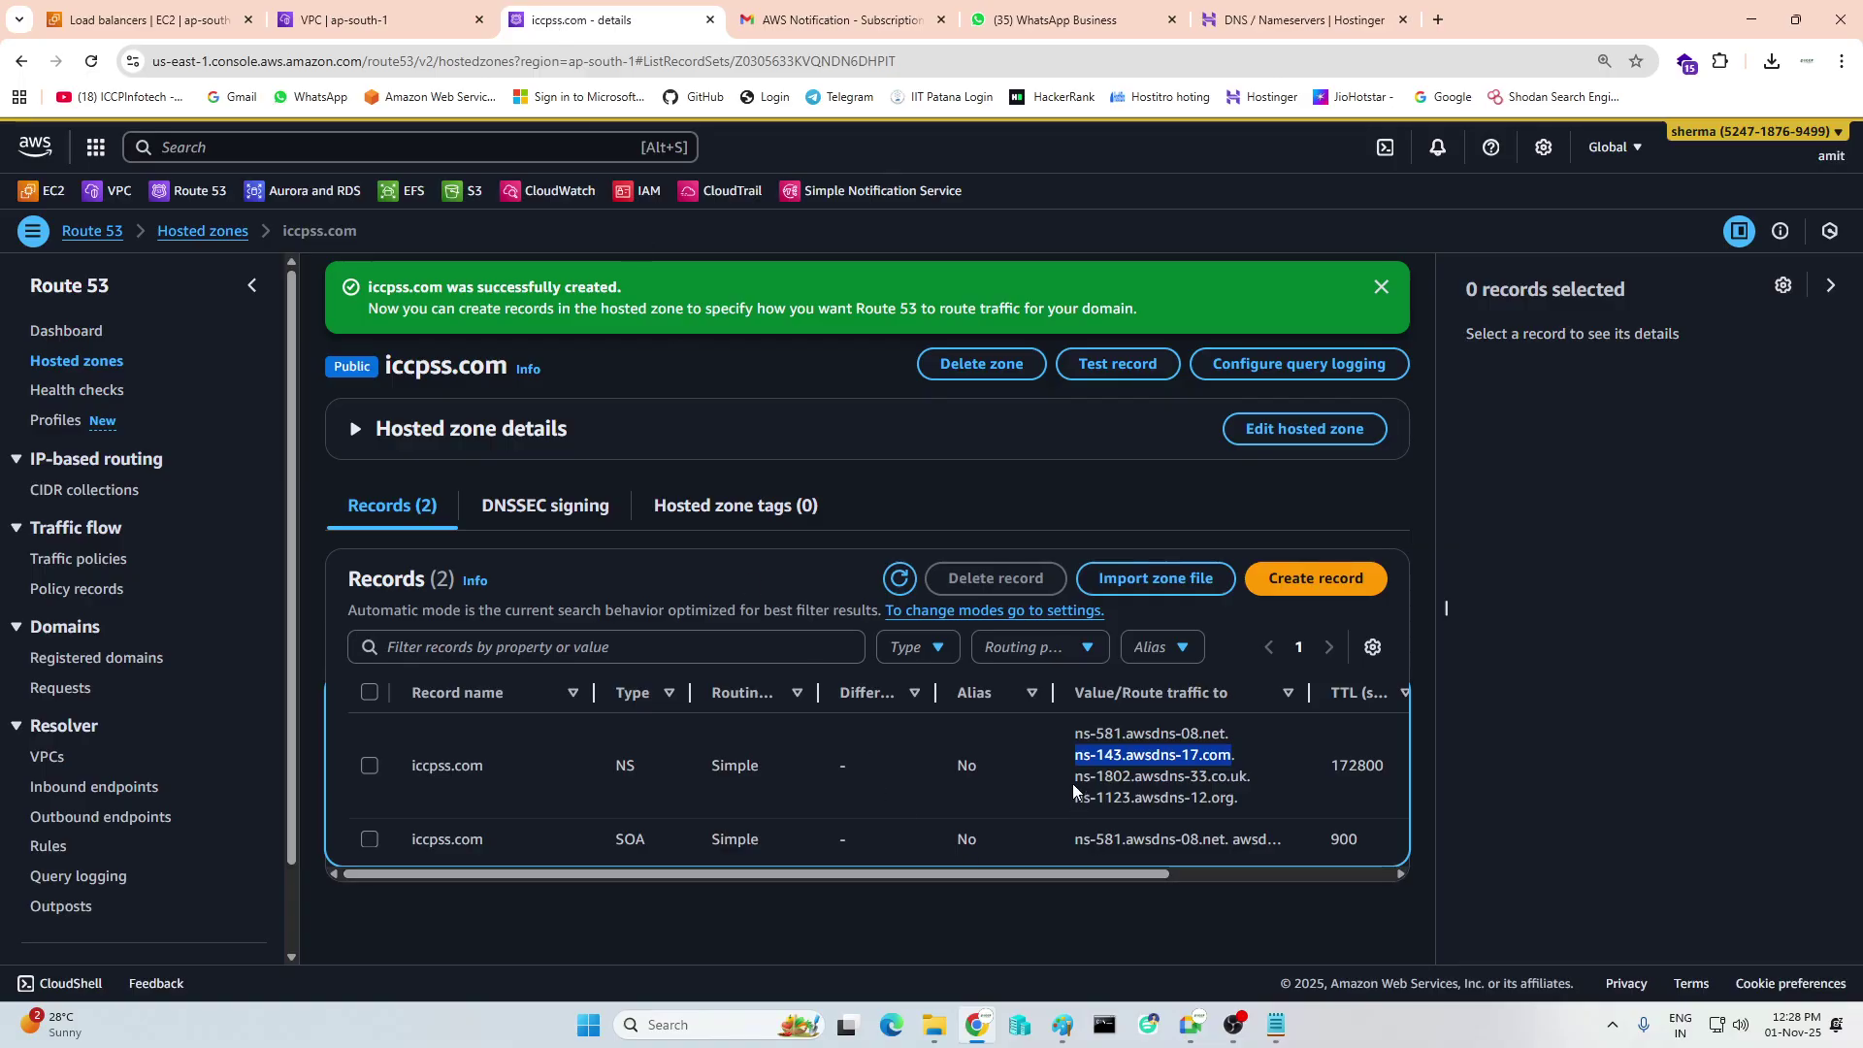
drag(1074, 777, 1250, 777)
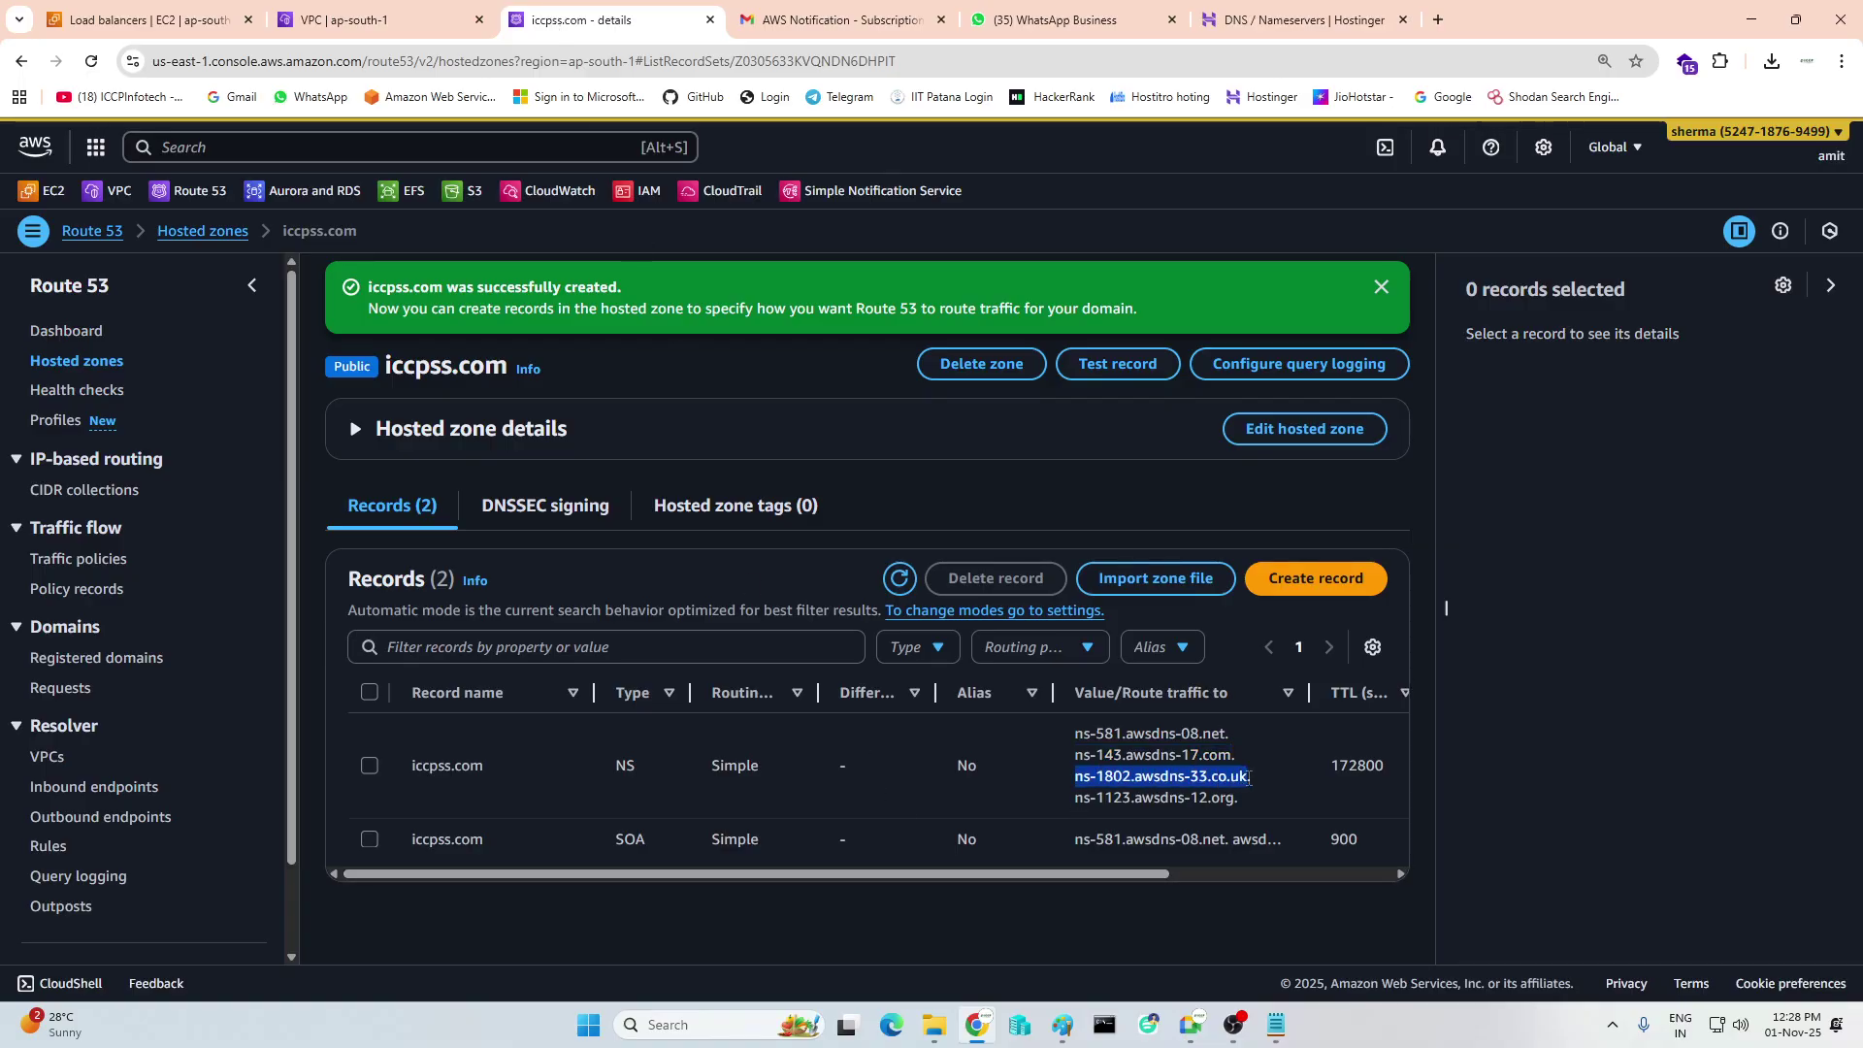
click(1303, 22)
triple_click(755, 836)
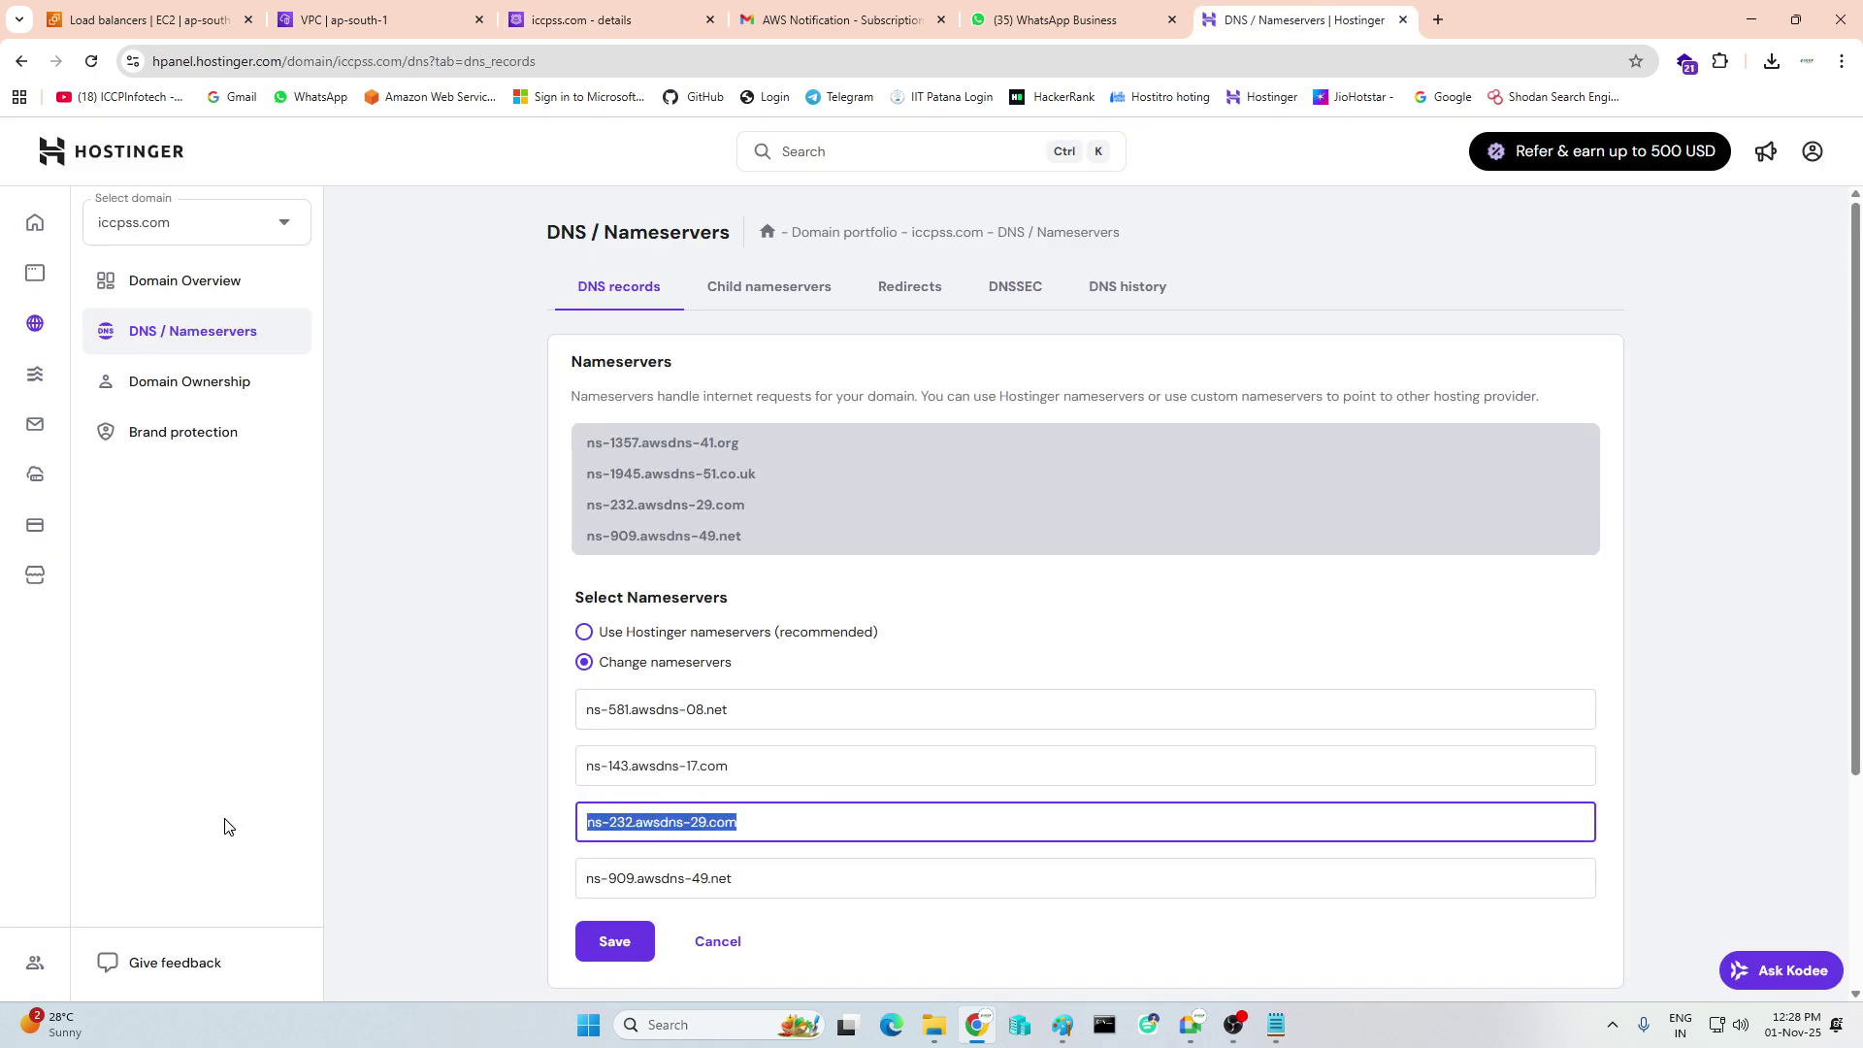
key(ctrl+v)
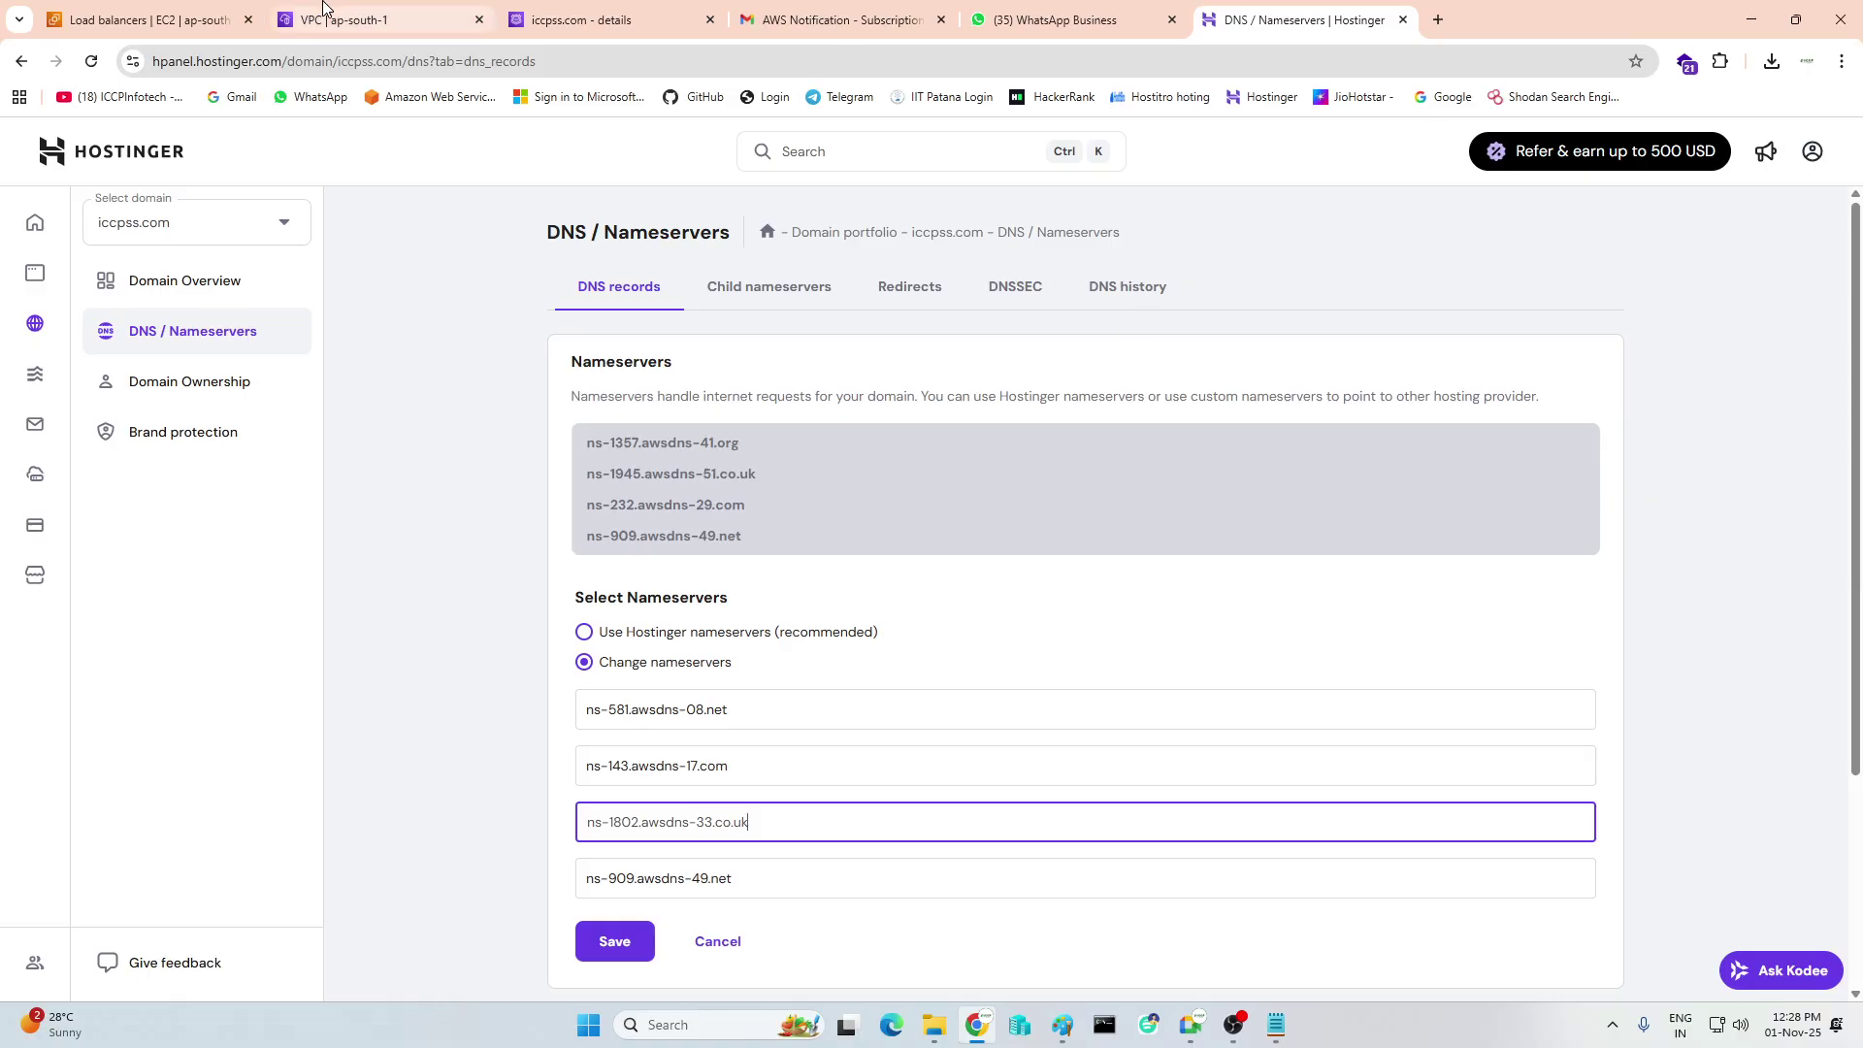
Step: Enter ns-1123.awsdns-12.org as the fourth nameserver and save the new nameservers
click(636, 13)
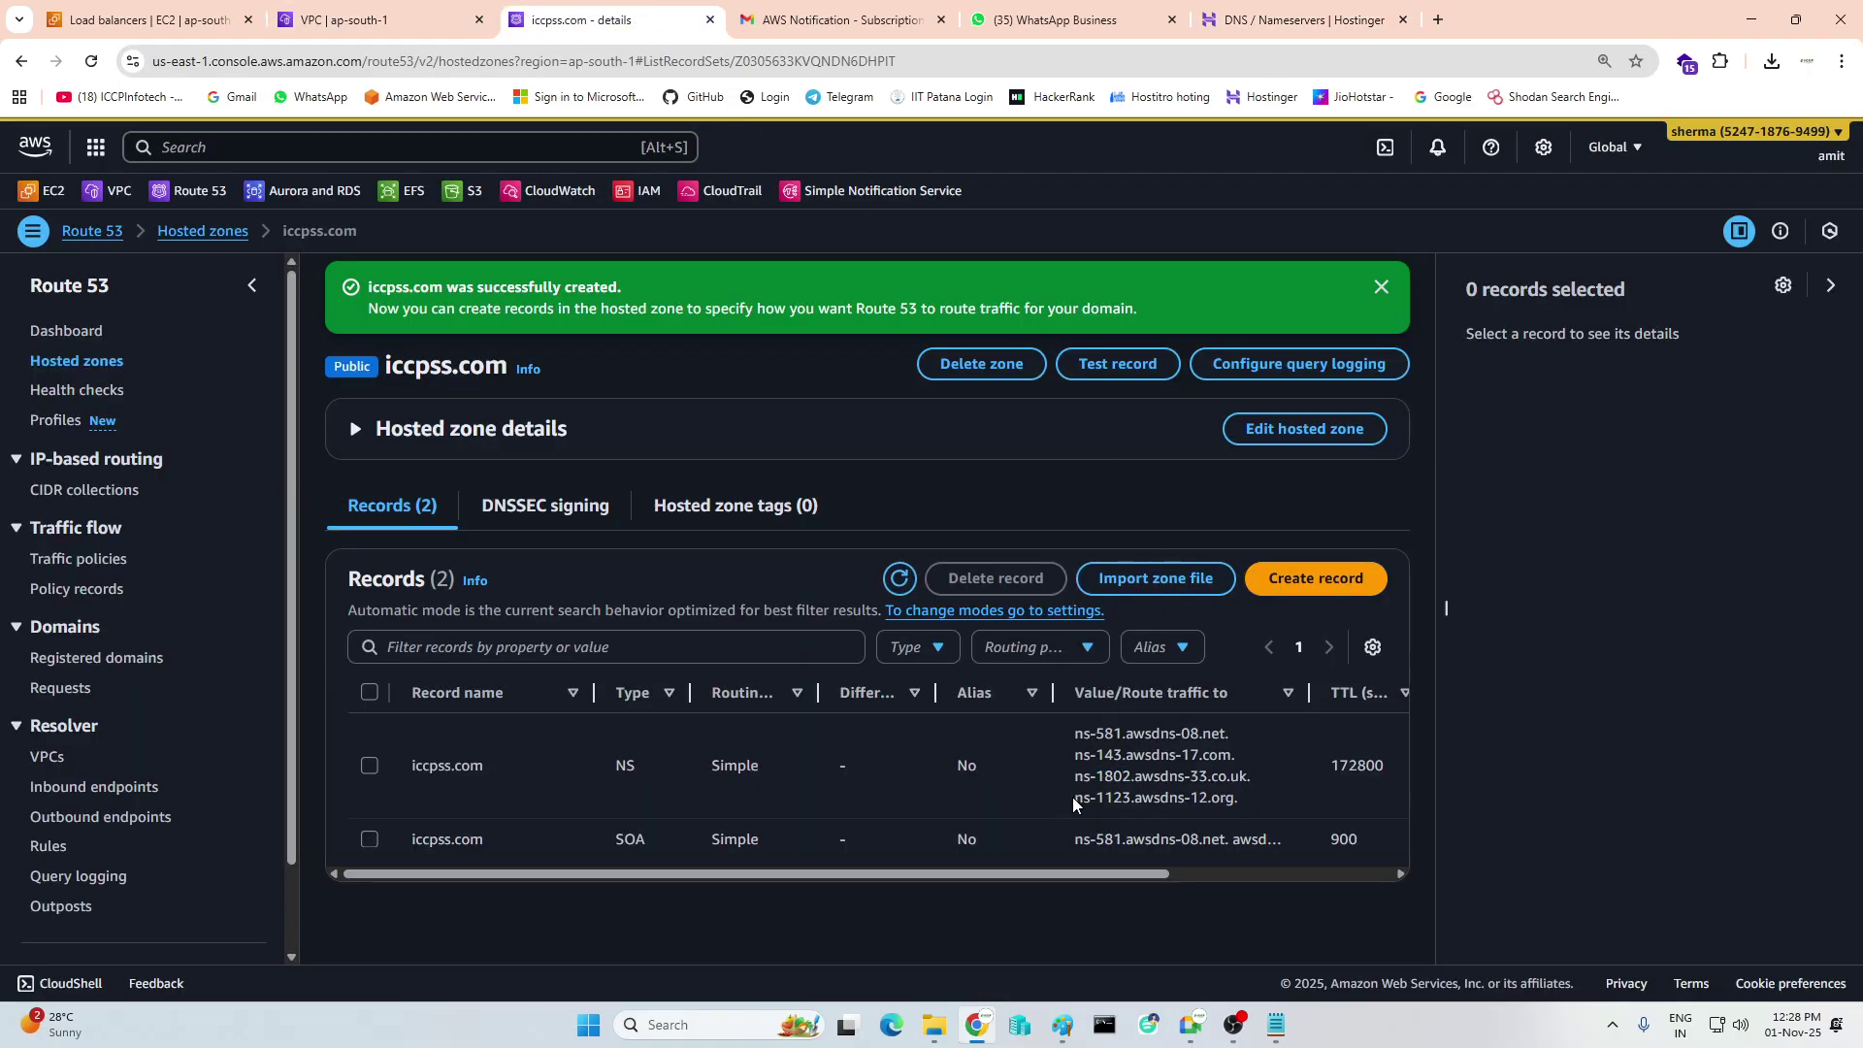
drag(1074, 798, 1236, 805)
key(ctrl+c)
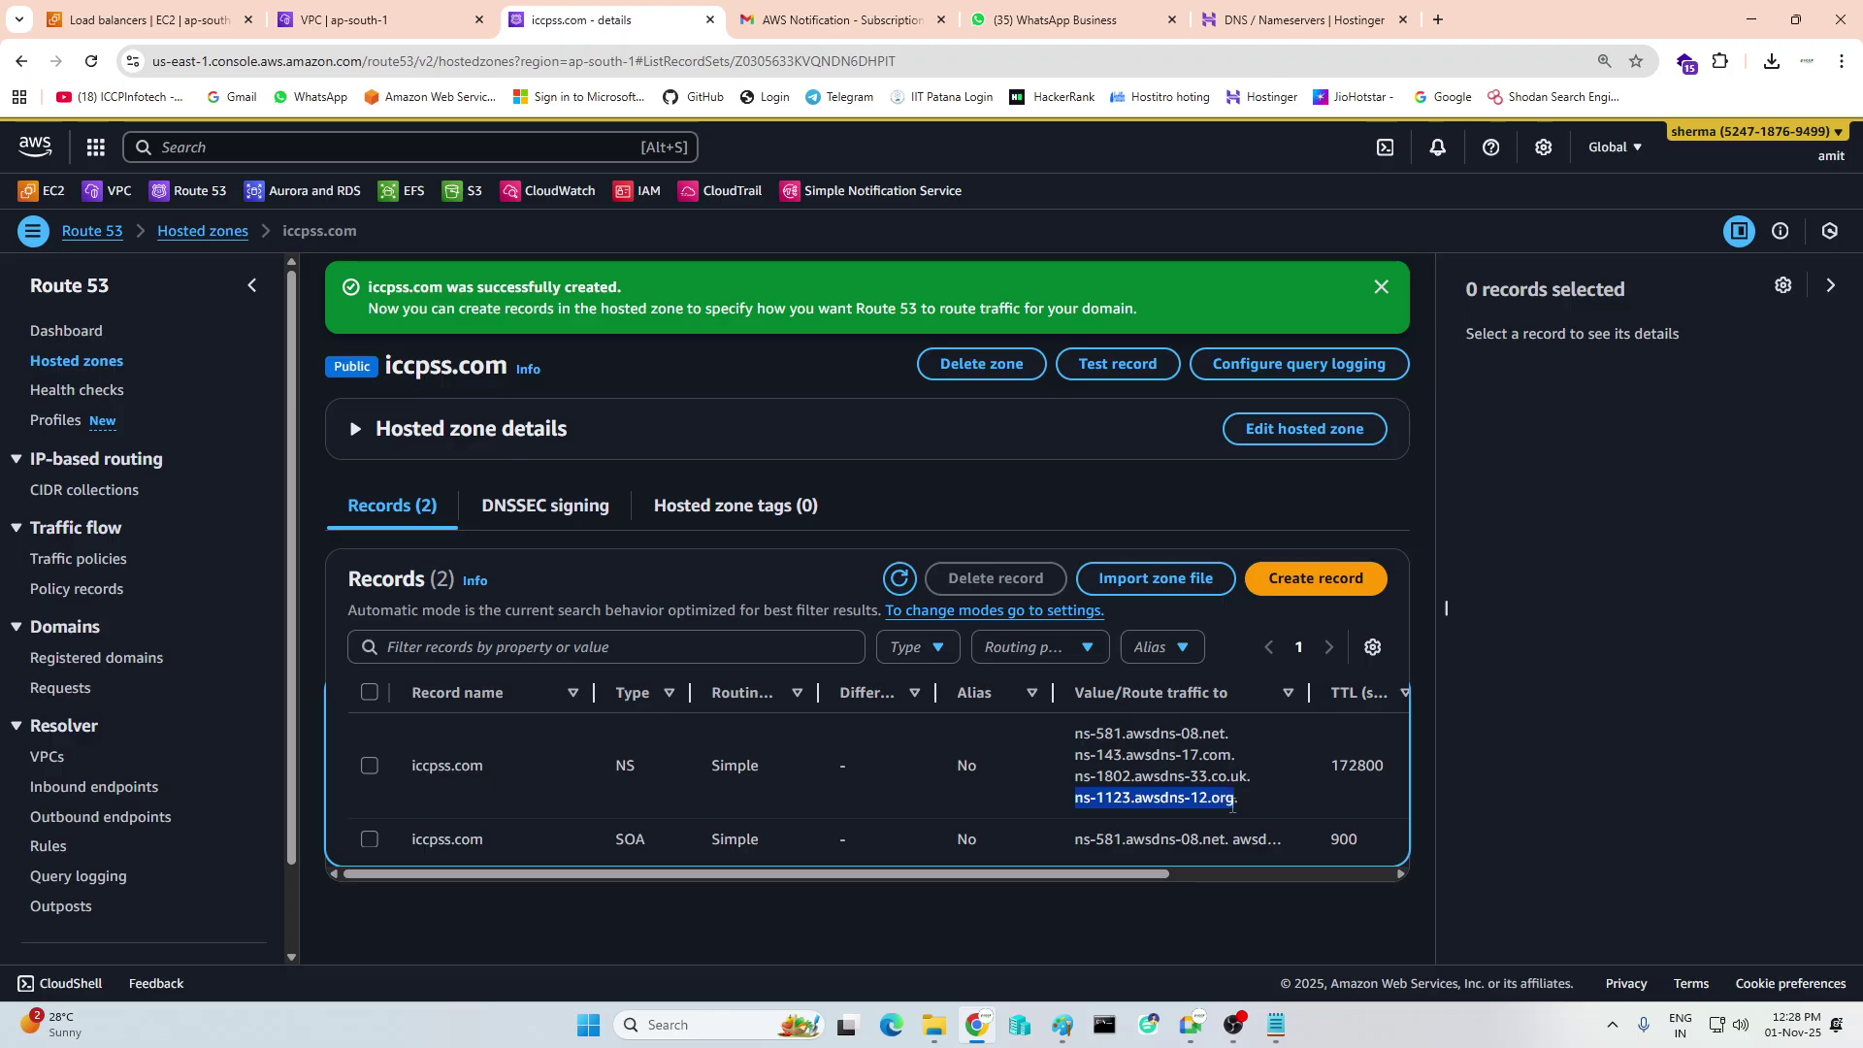
click(1291, 19)
key(Tab)
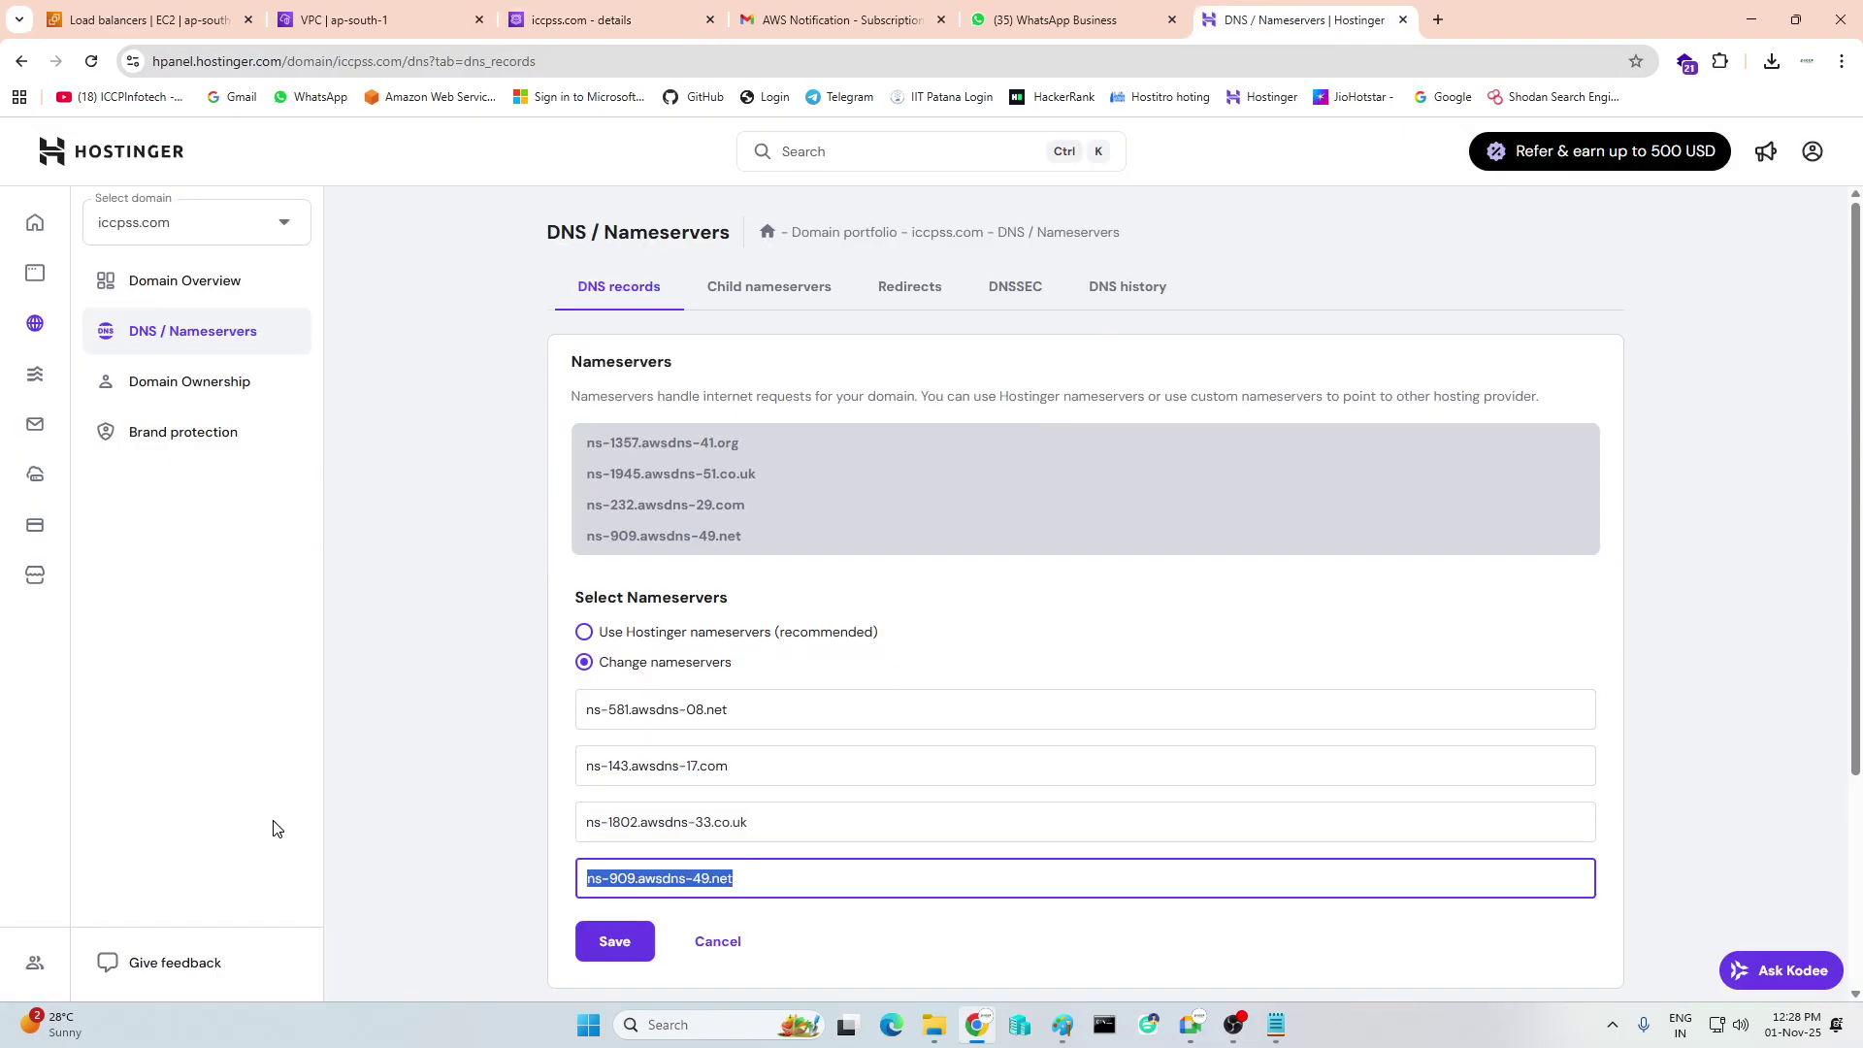
key(ctrl+v)
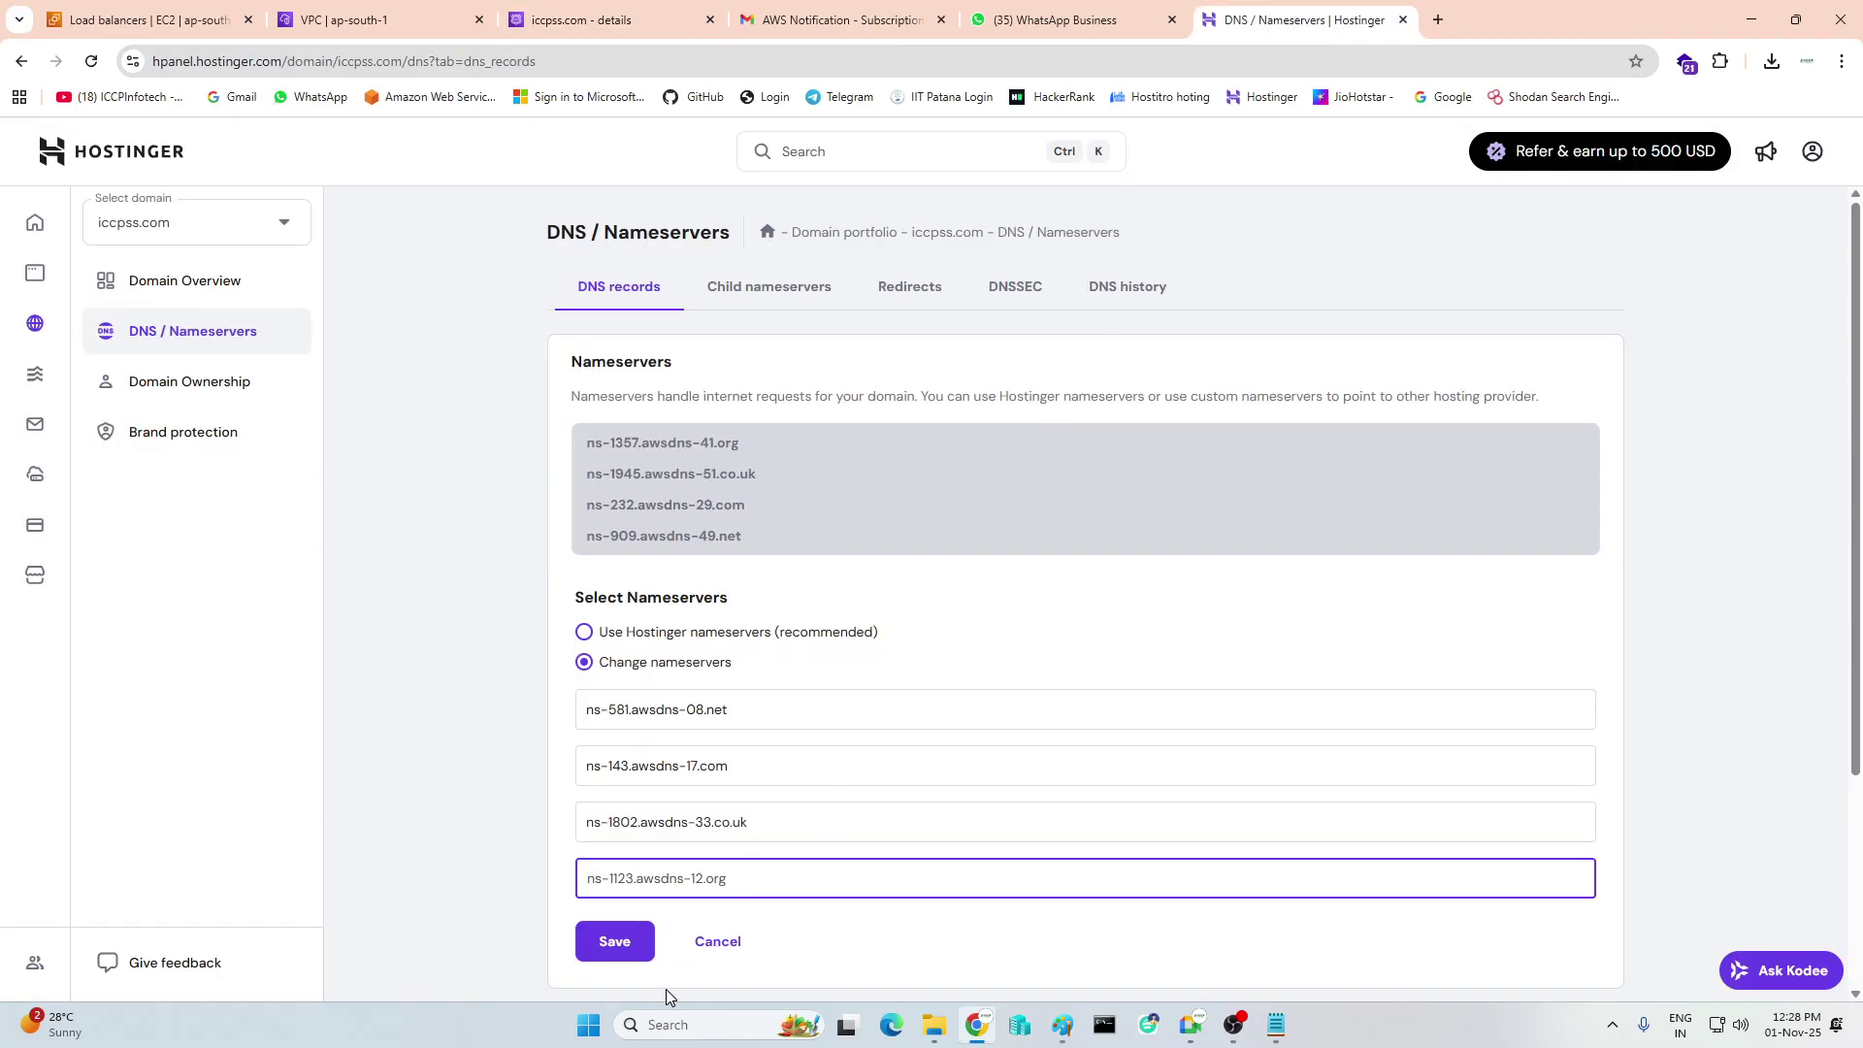
click(648, 953)
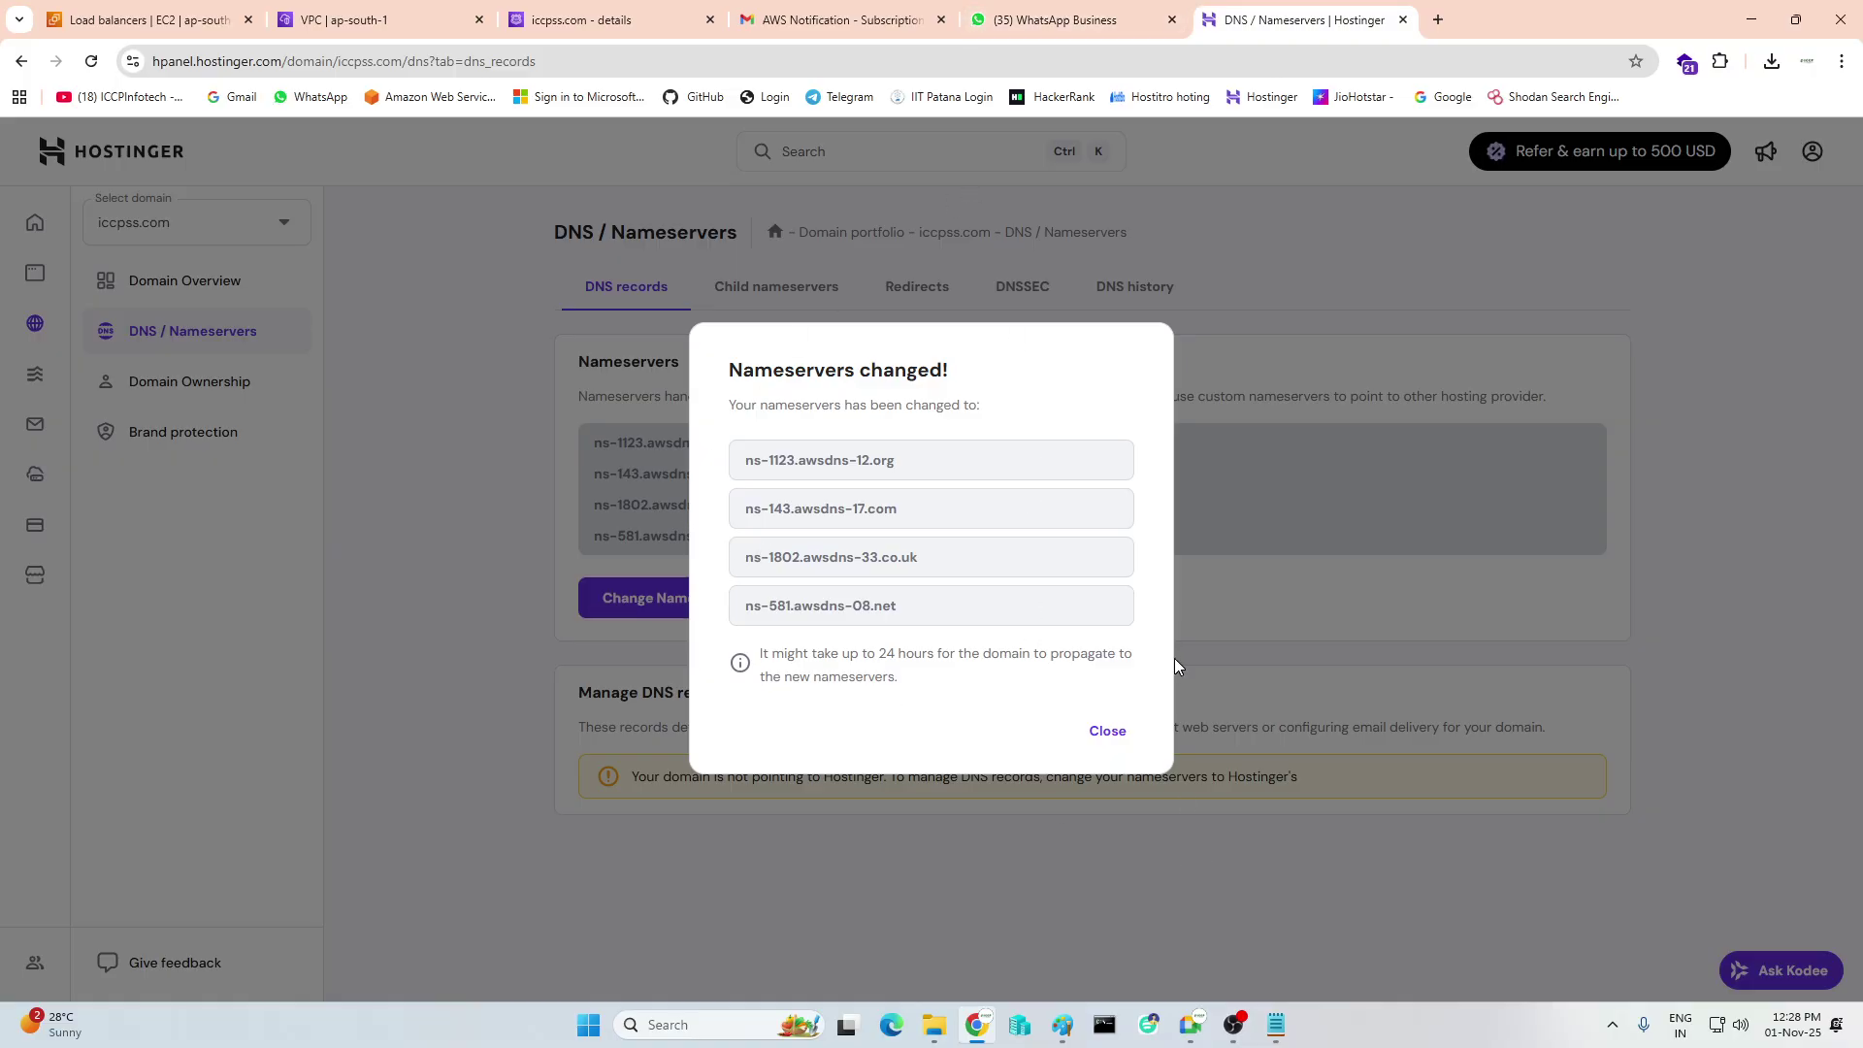
click(1107, 731)
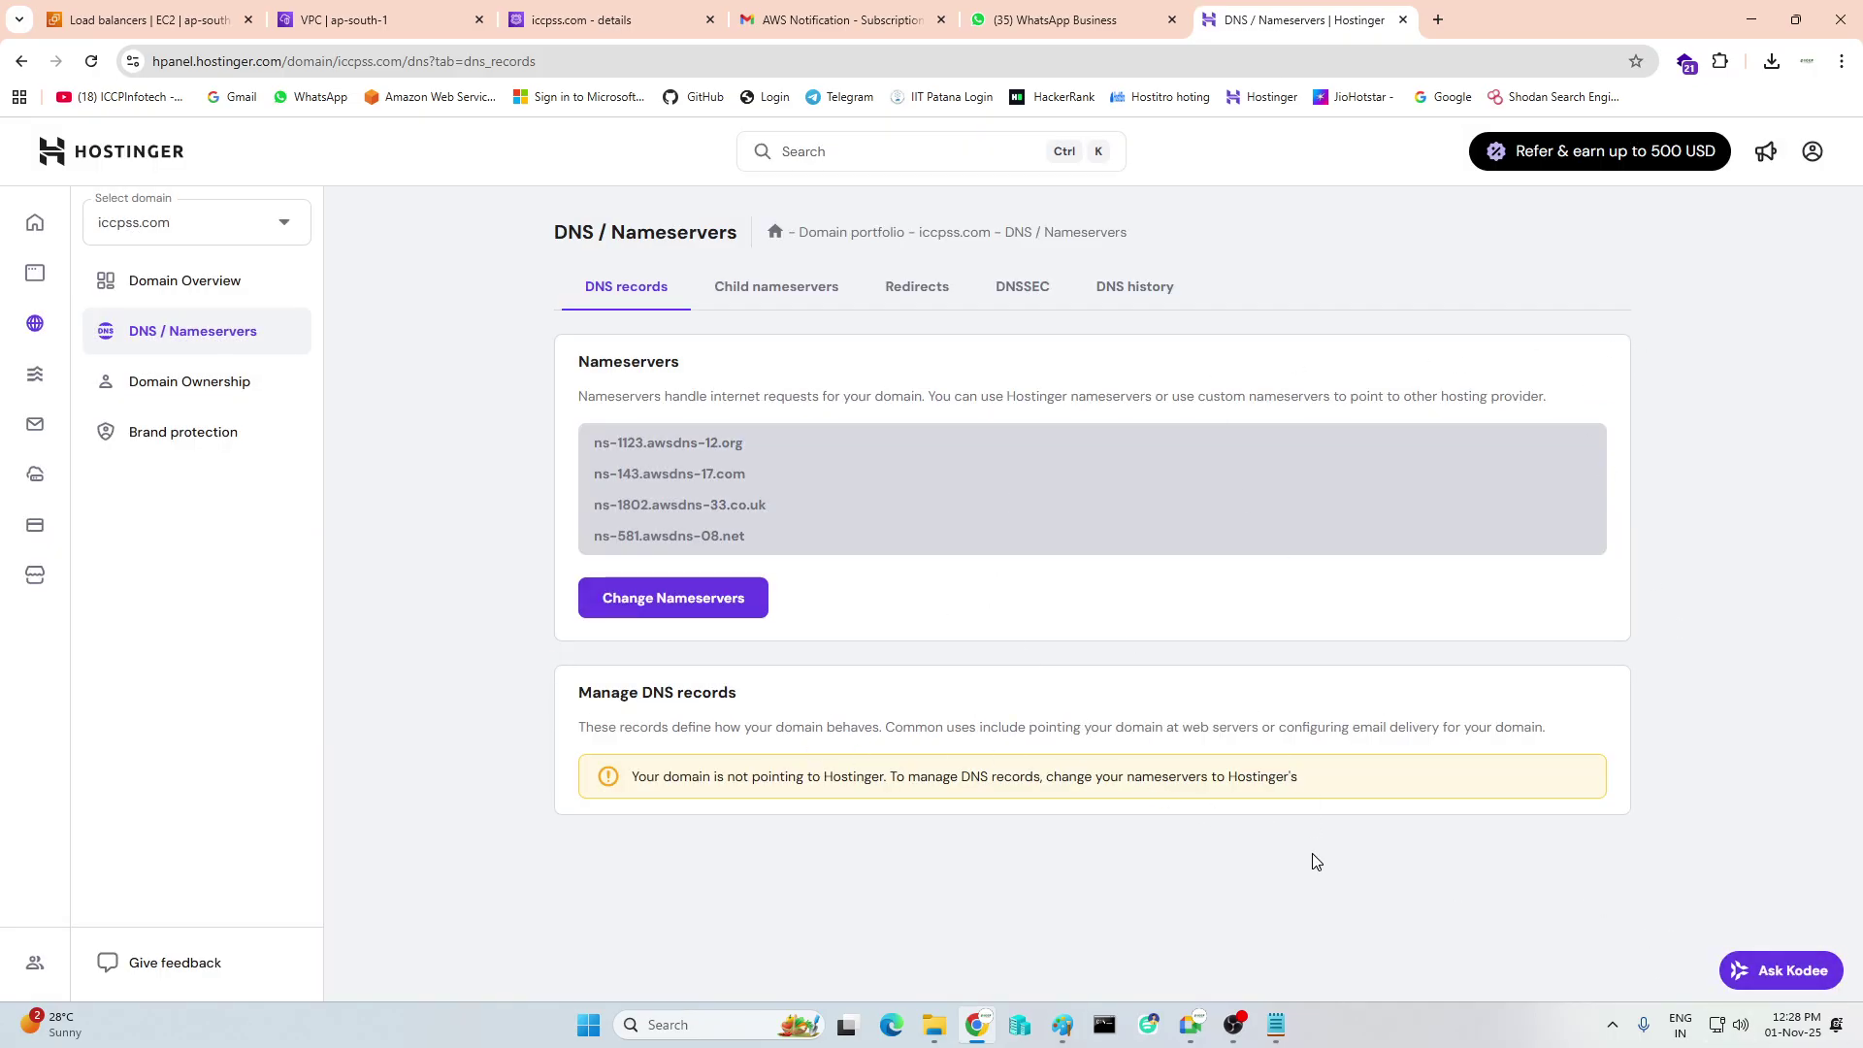
Step: Start a Route 53 A record named uk with Alias switched on
click(635, 22)
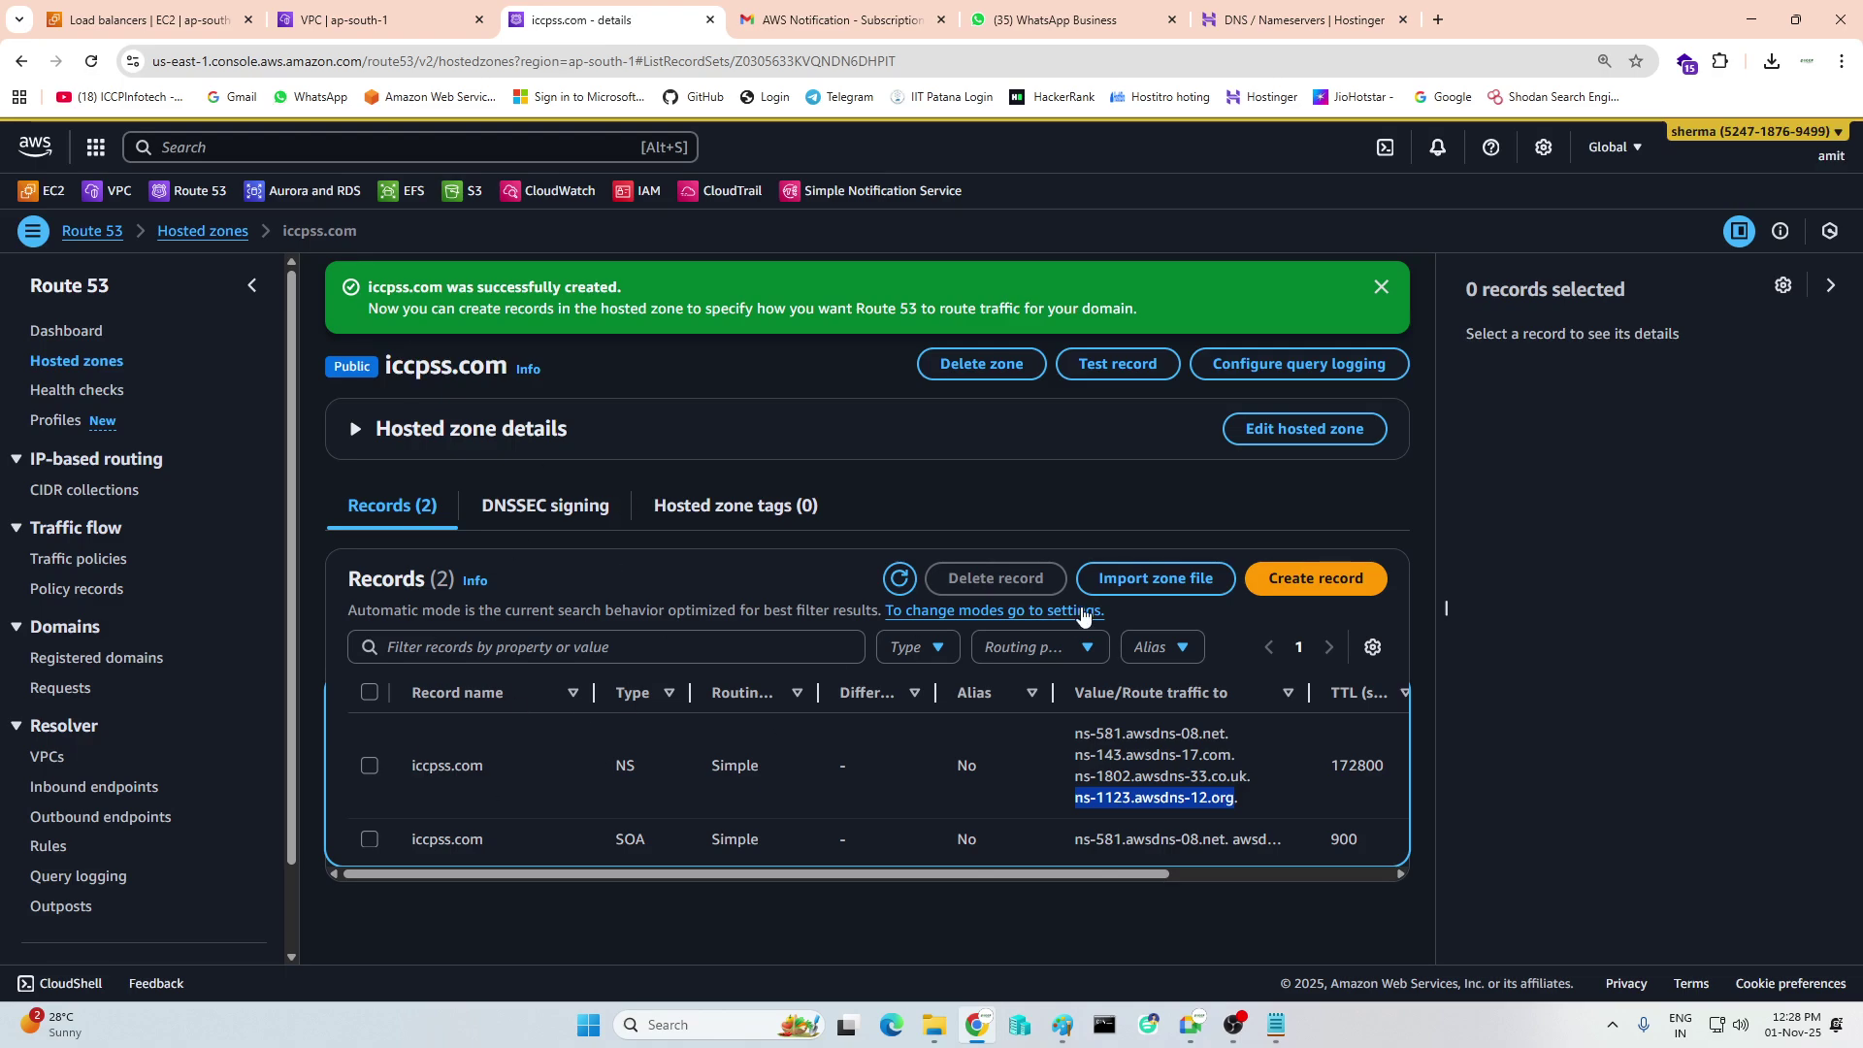
click(1317, 581)
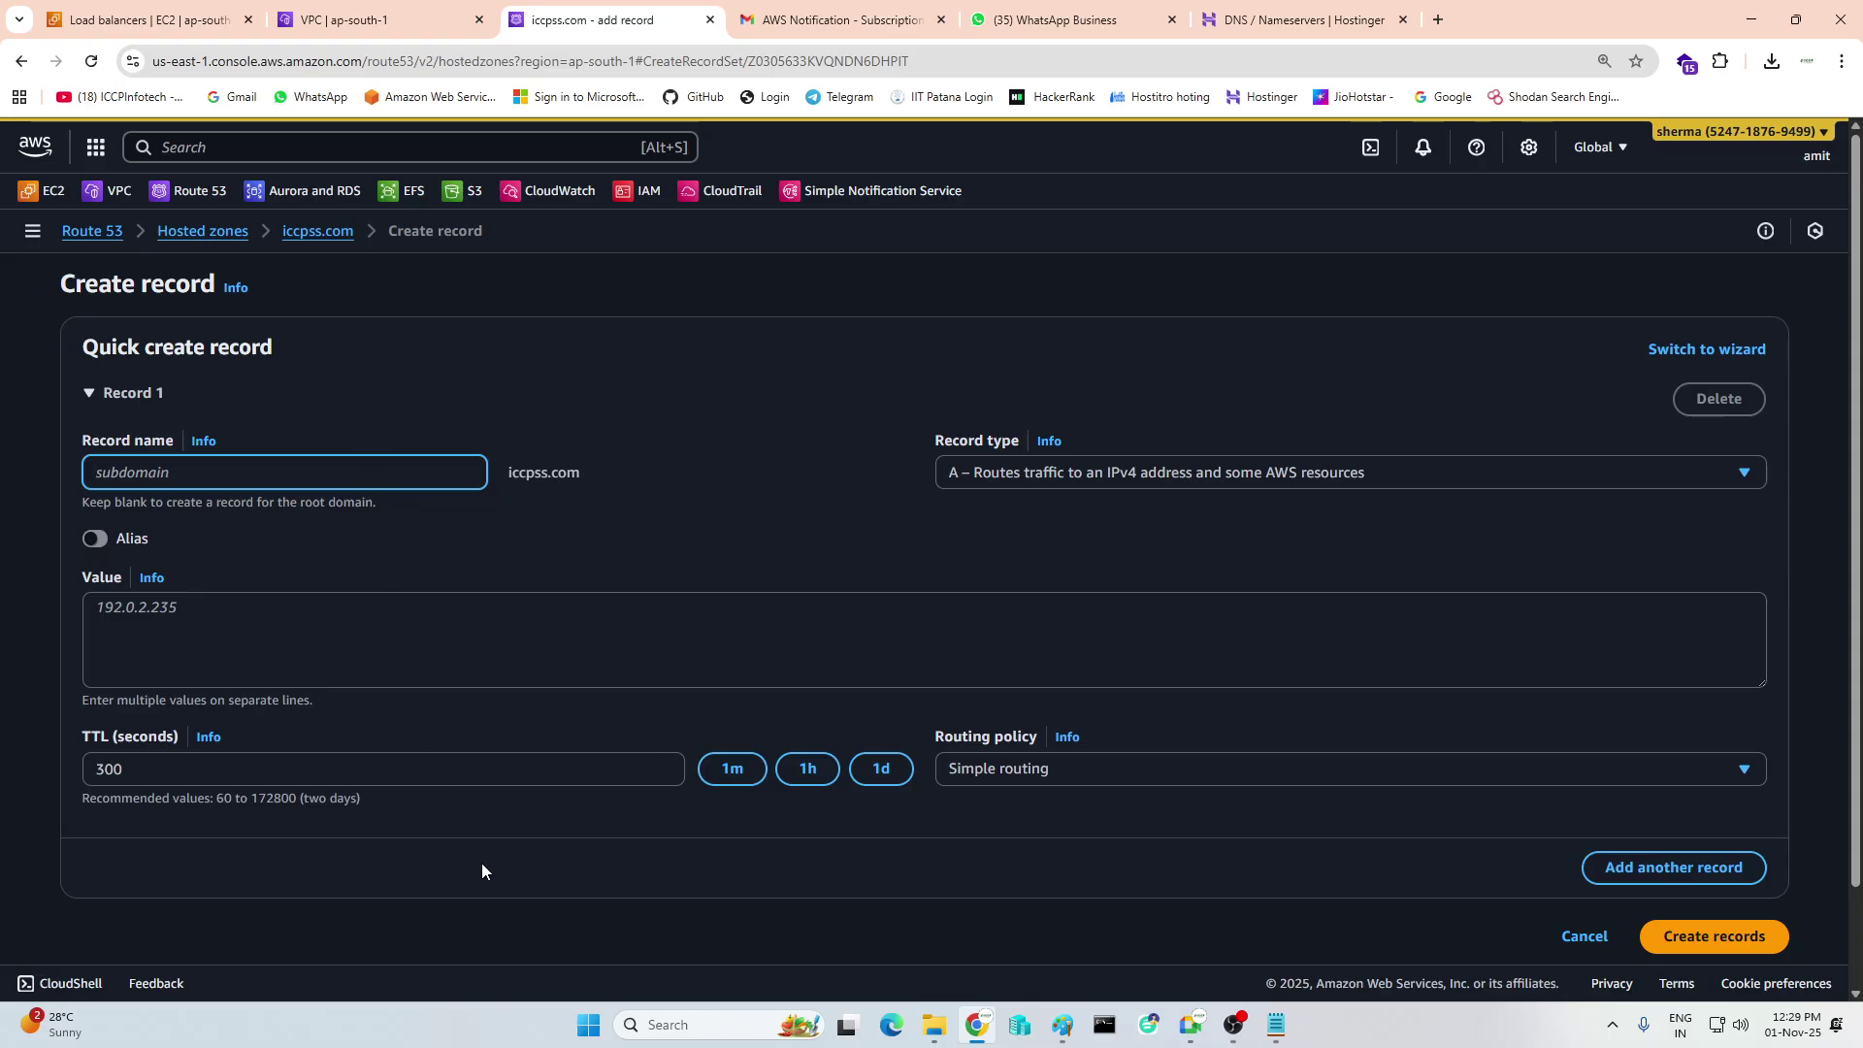
text(uk)
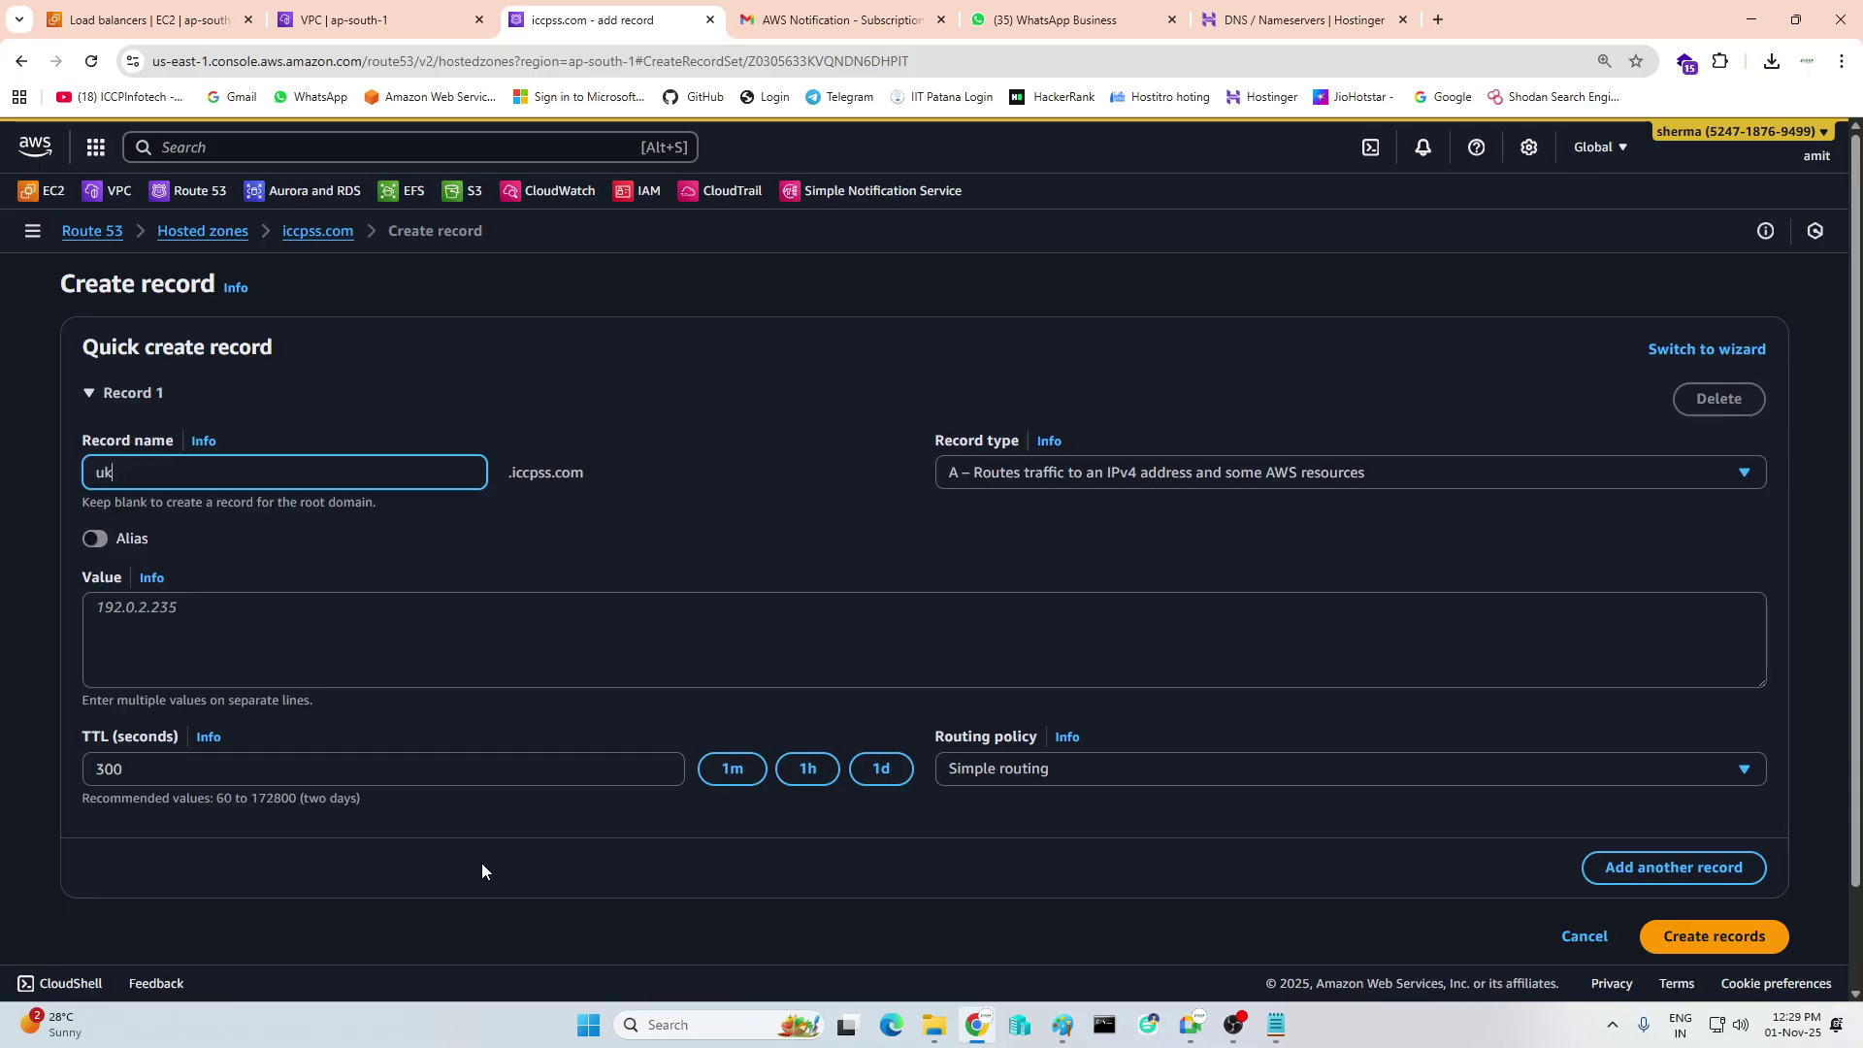
click(95, 539)
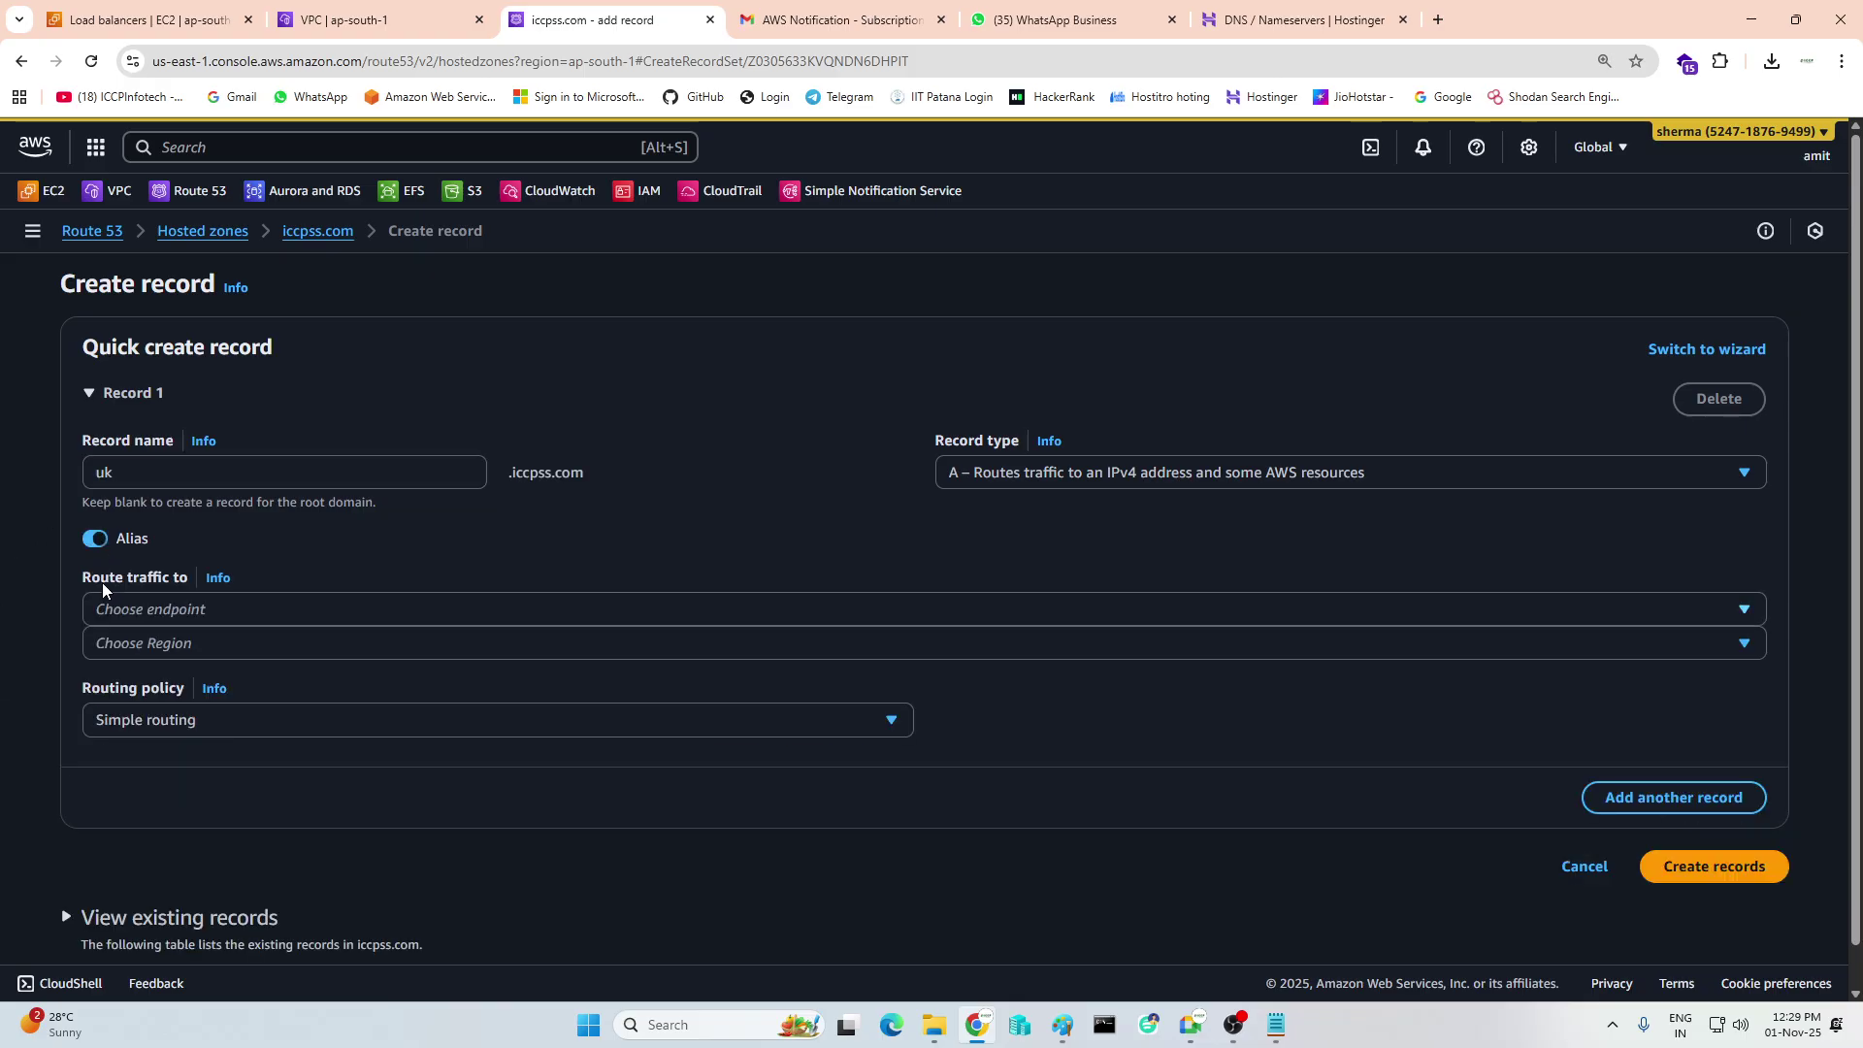
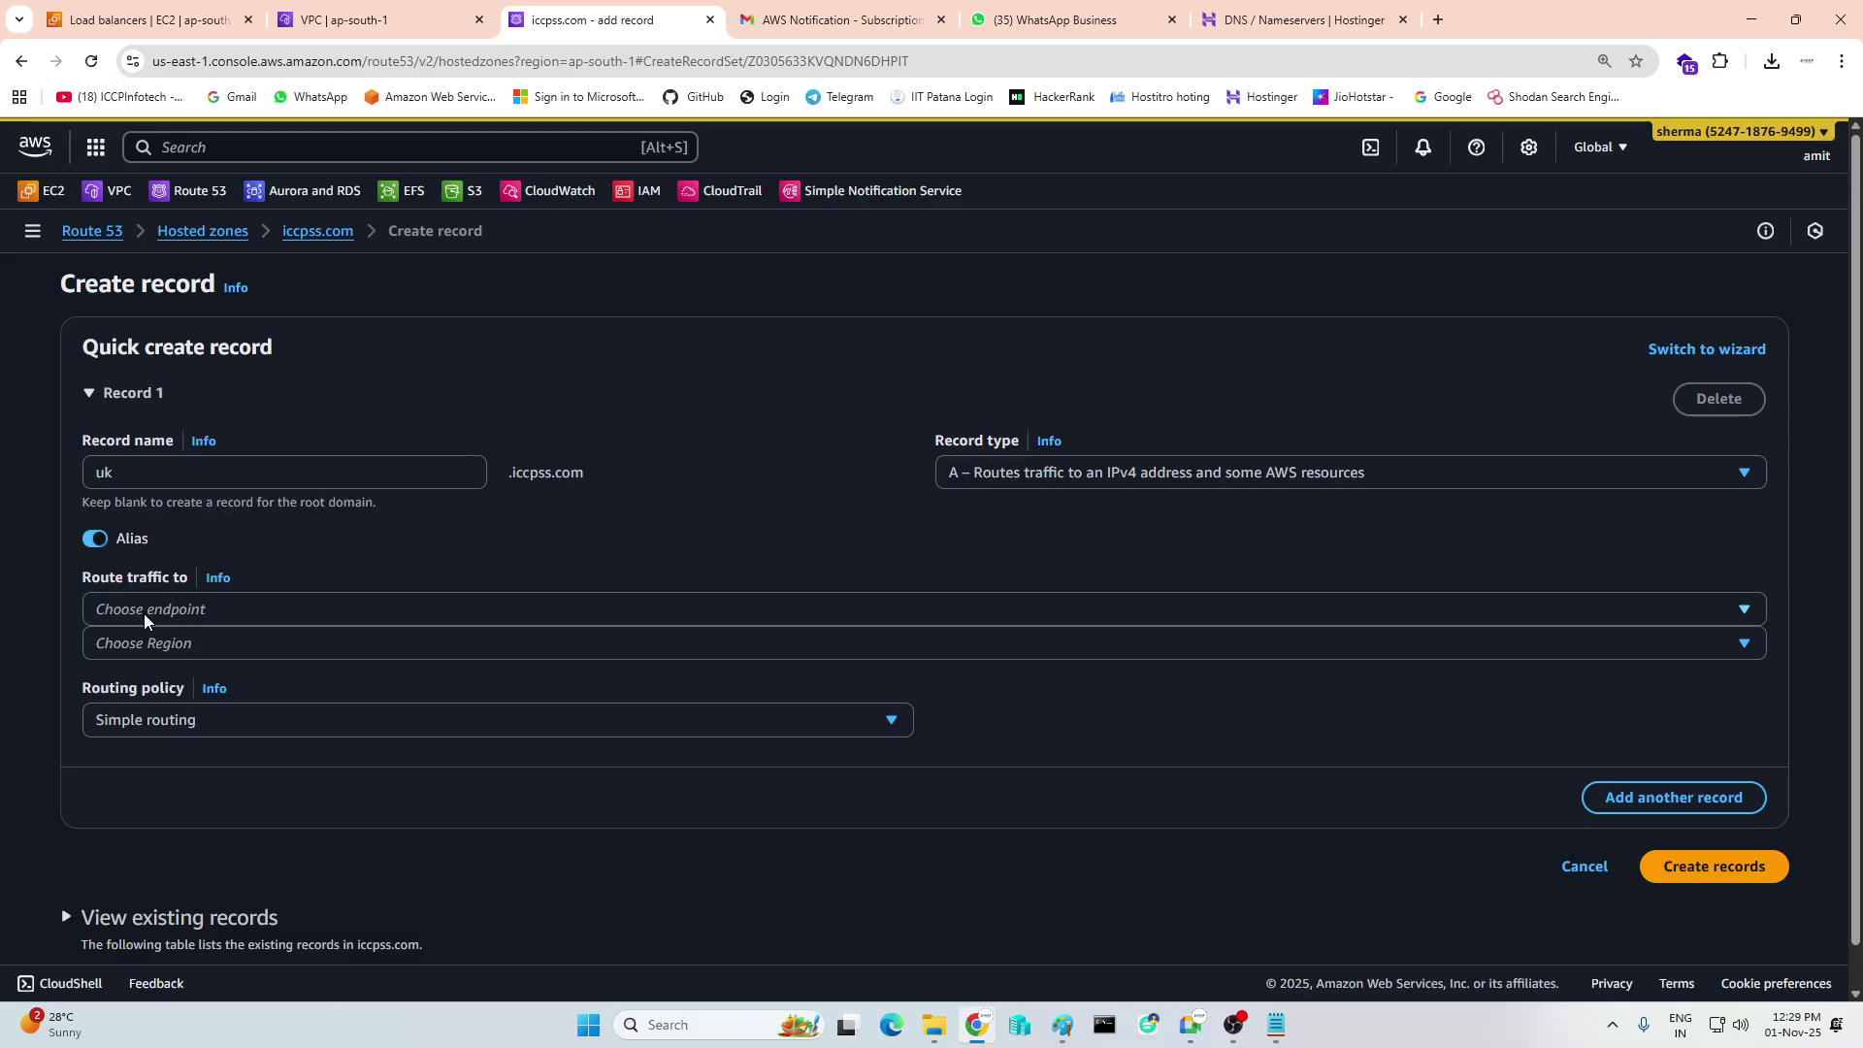
Step: Point the uk alias A record at dualstack.my-lb in Asia Pacific (Mumbai) and create it
click(215, 612)
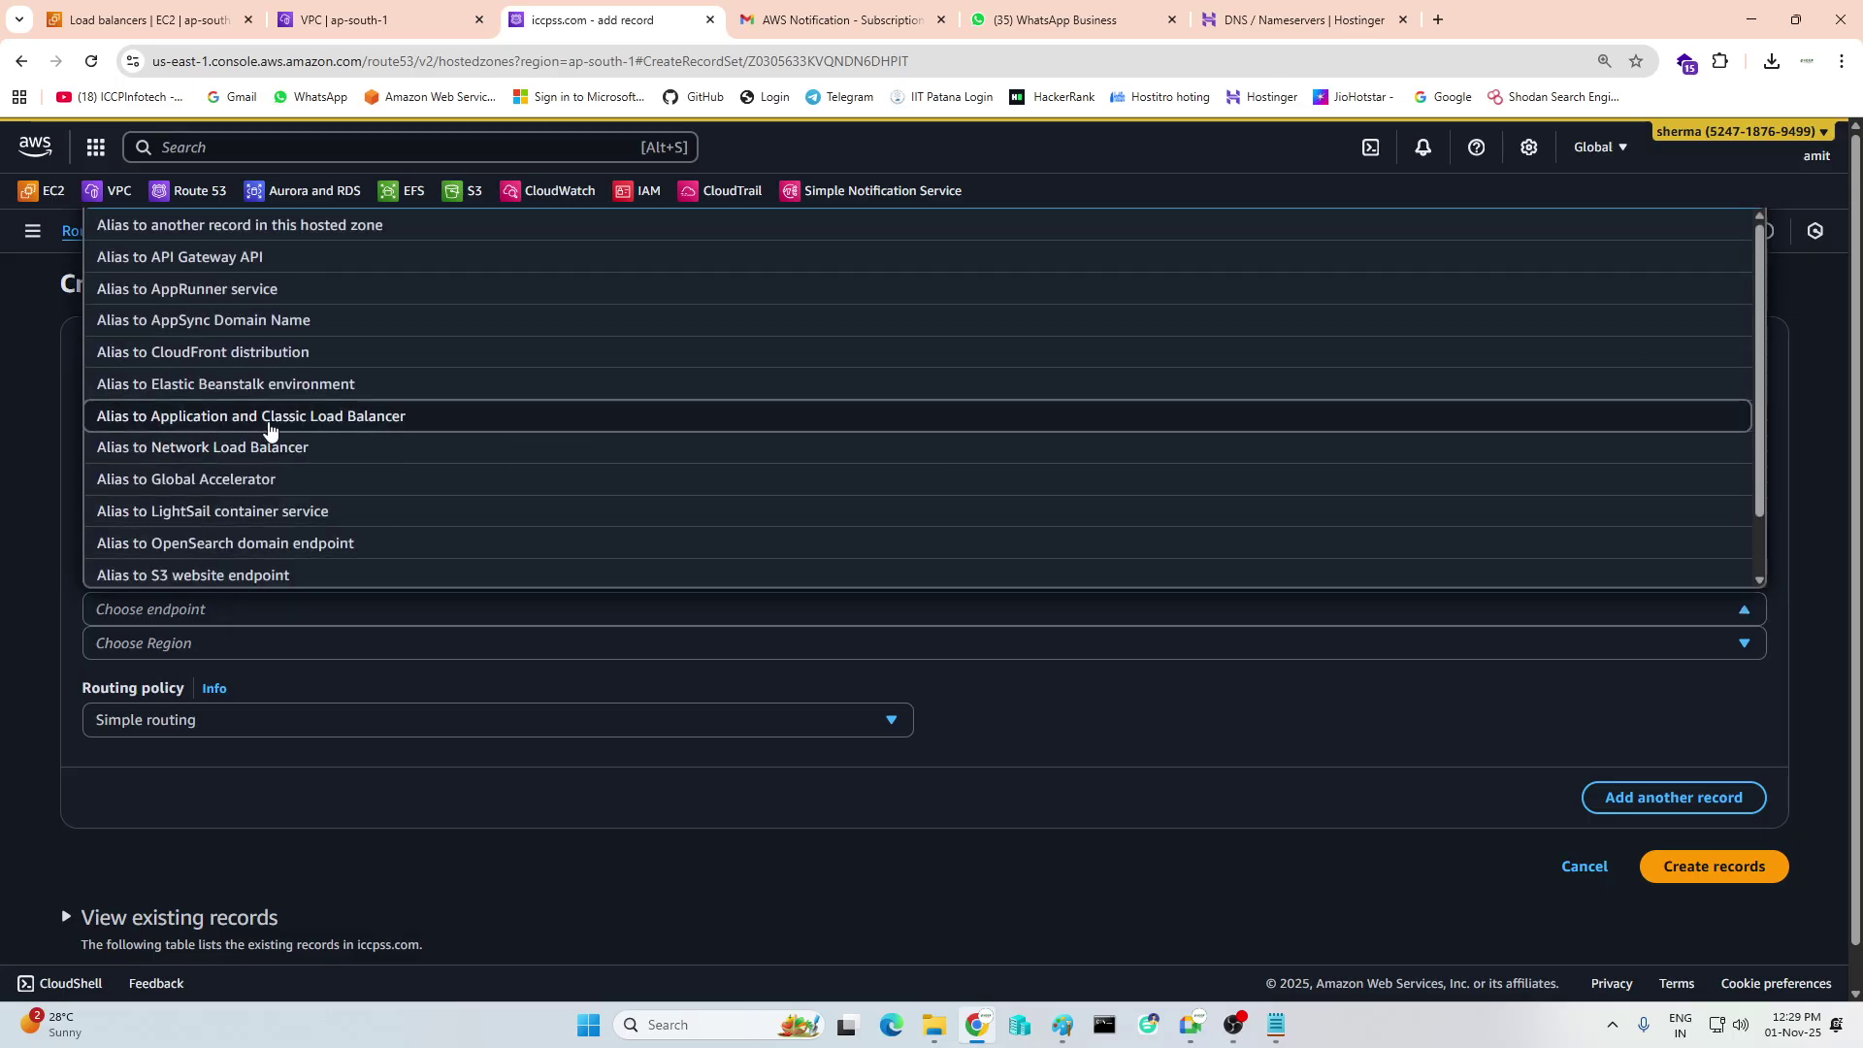
click(355, 419)
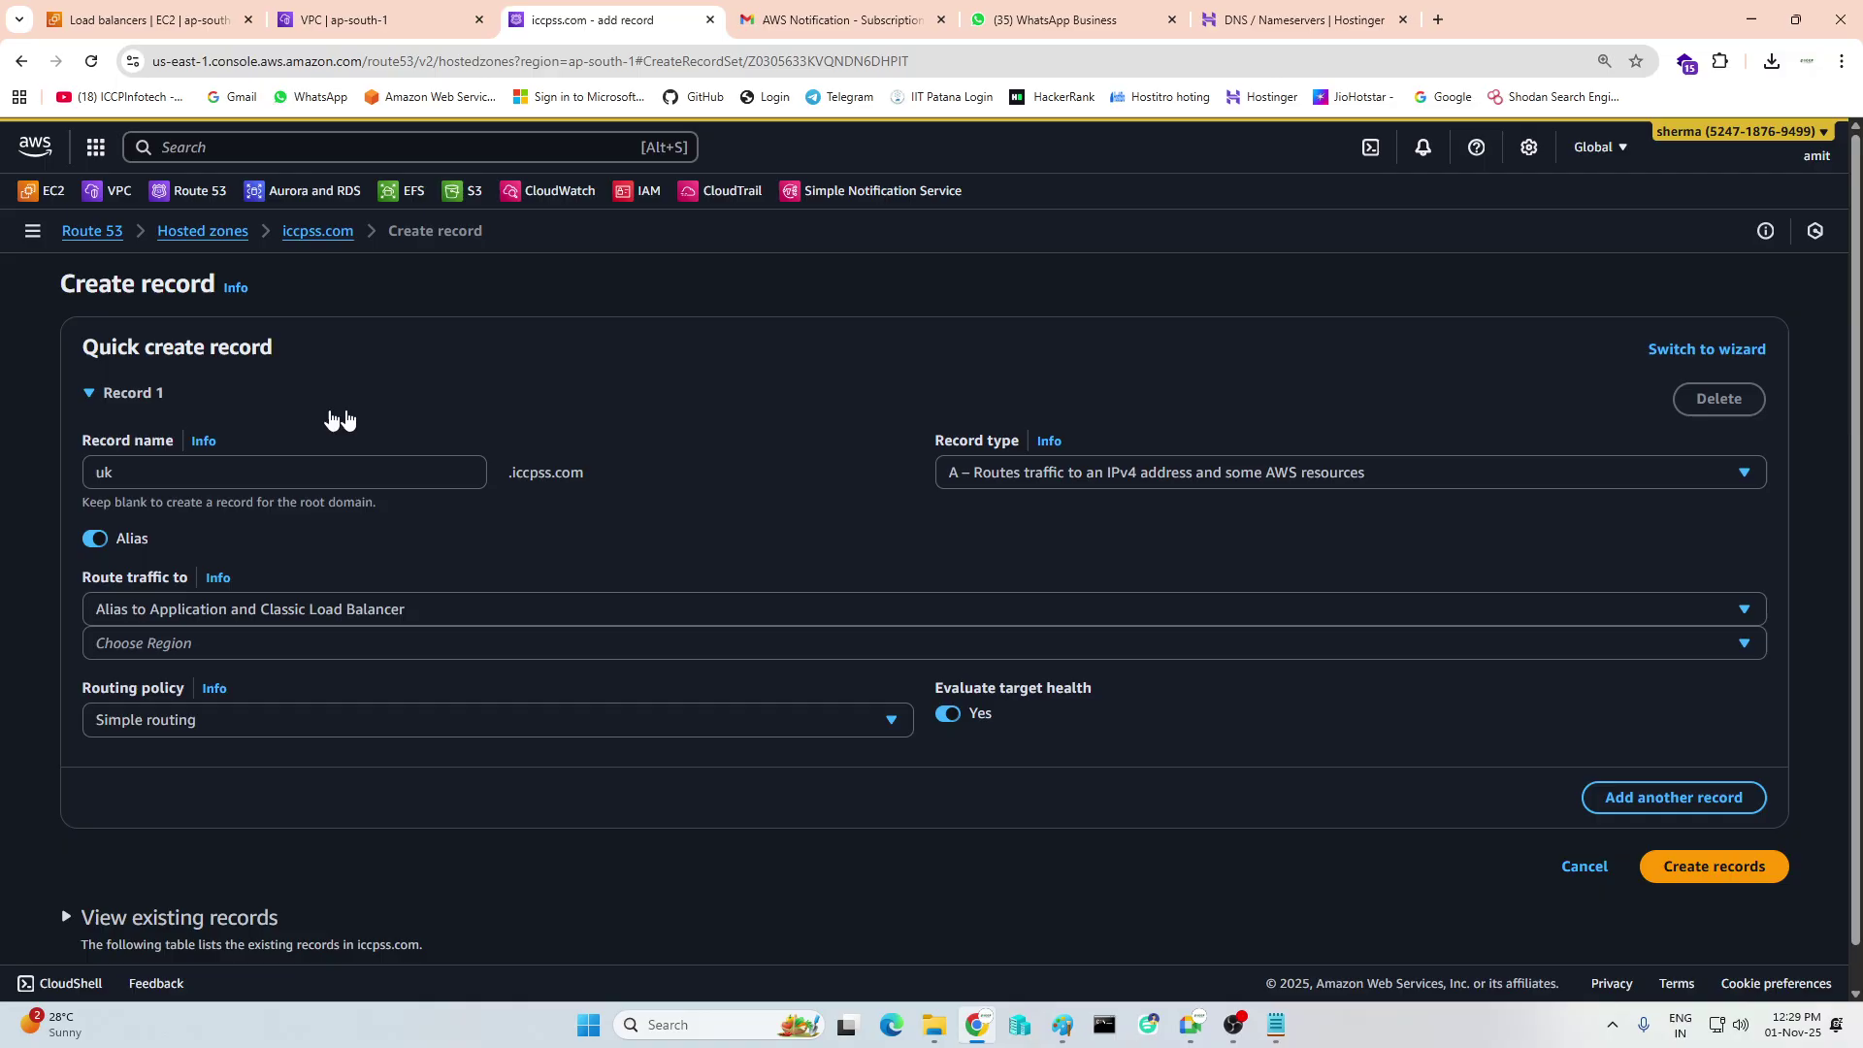
click(192, 644)
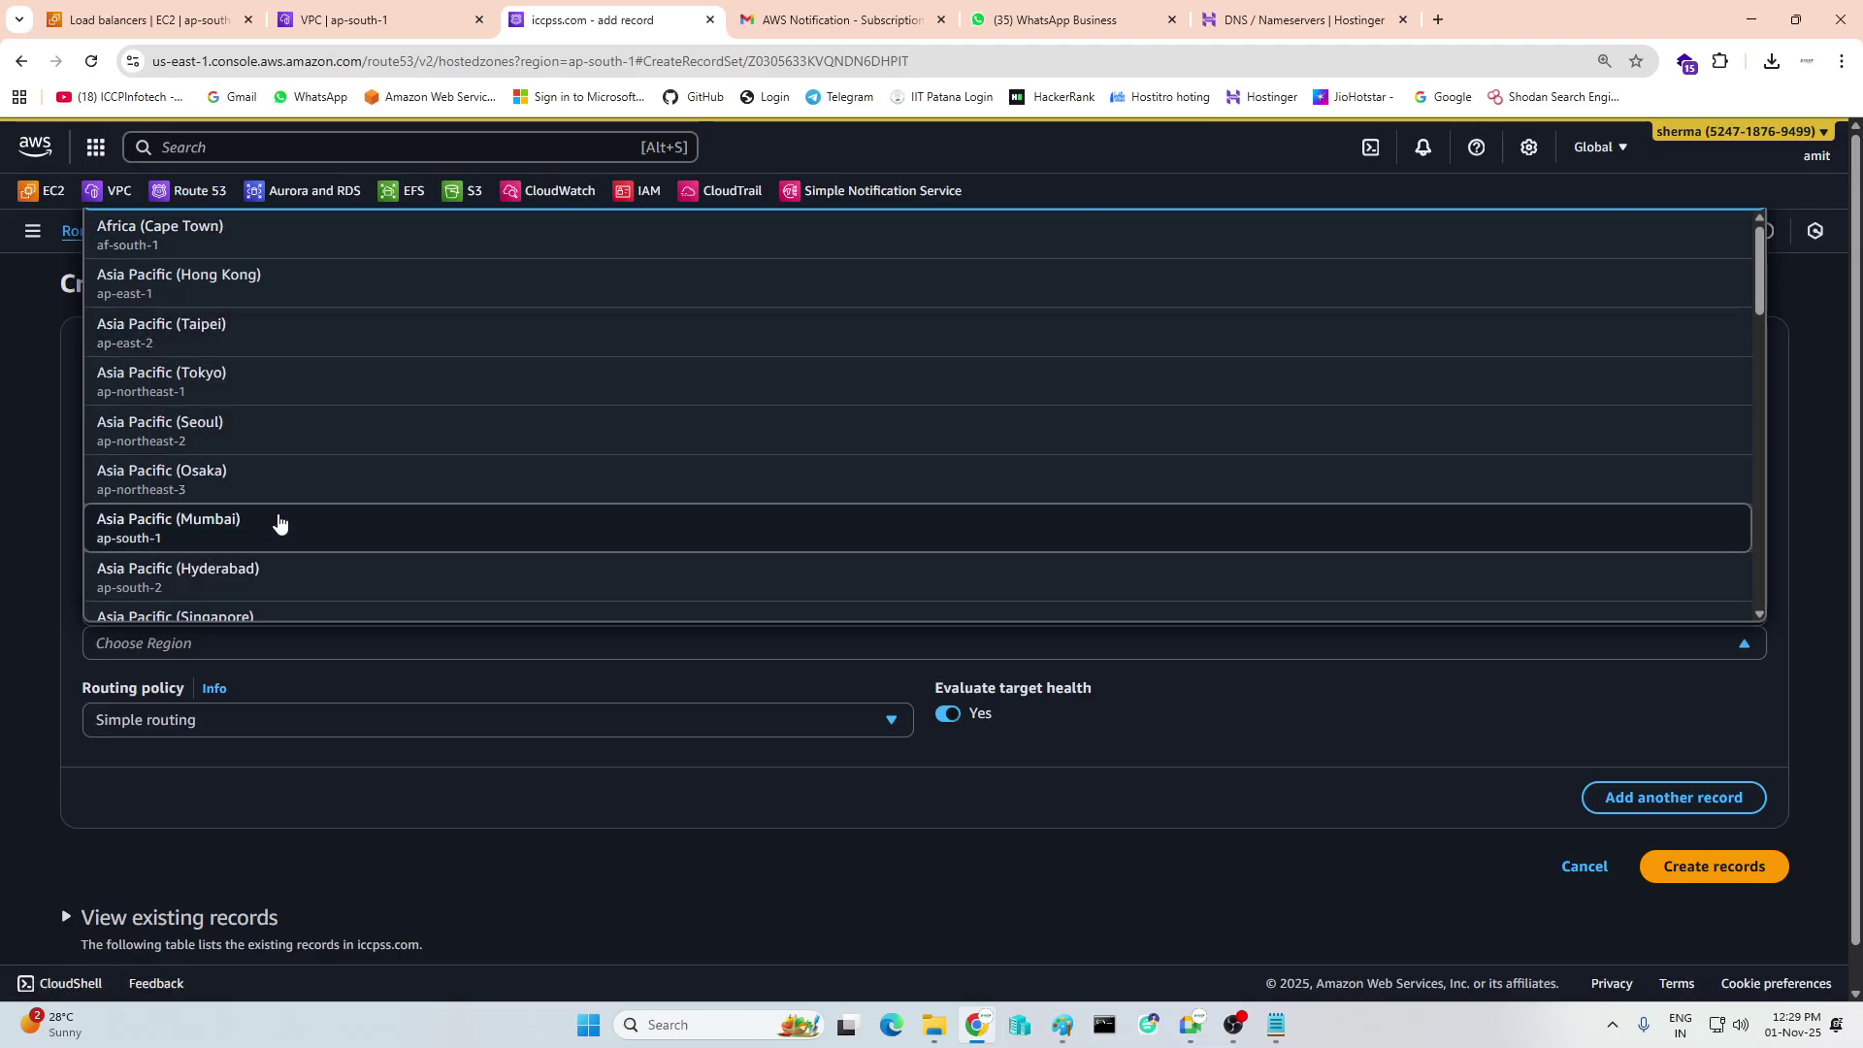
click(228, 537)
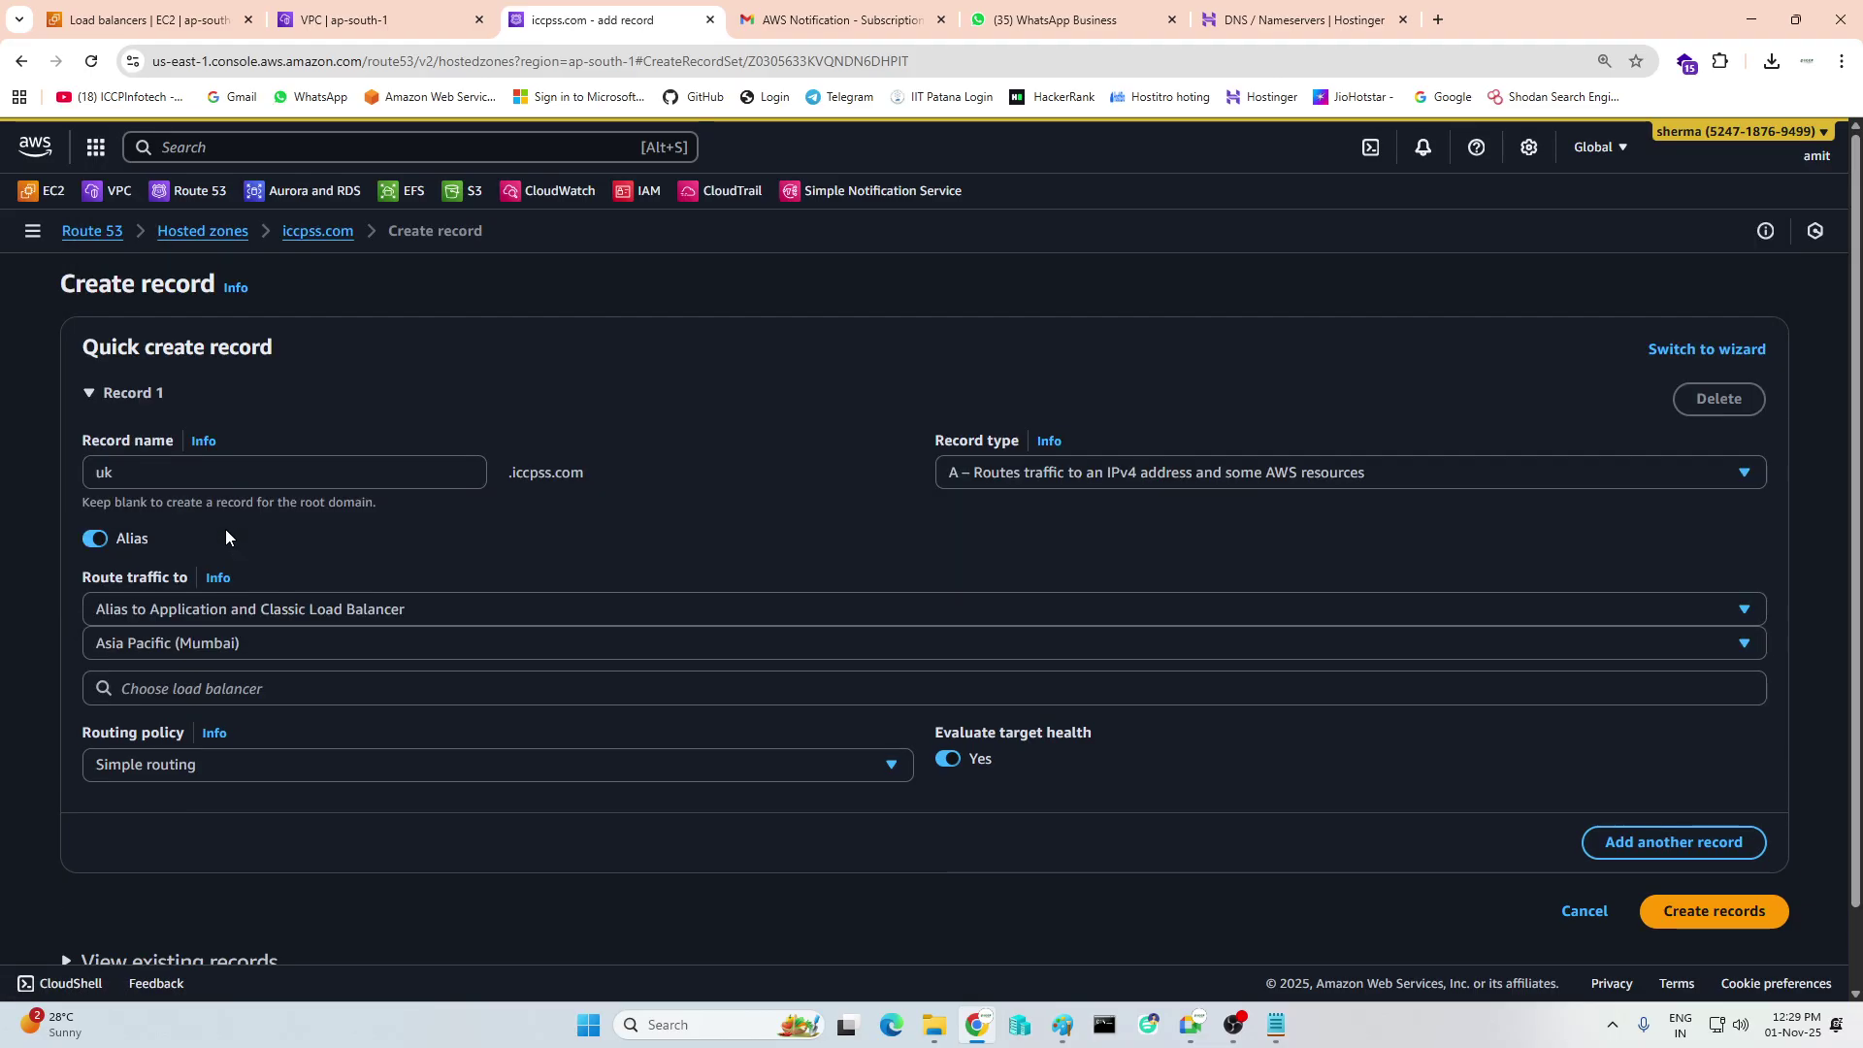
click(244, 690)
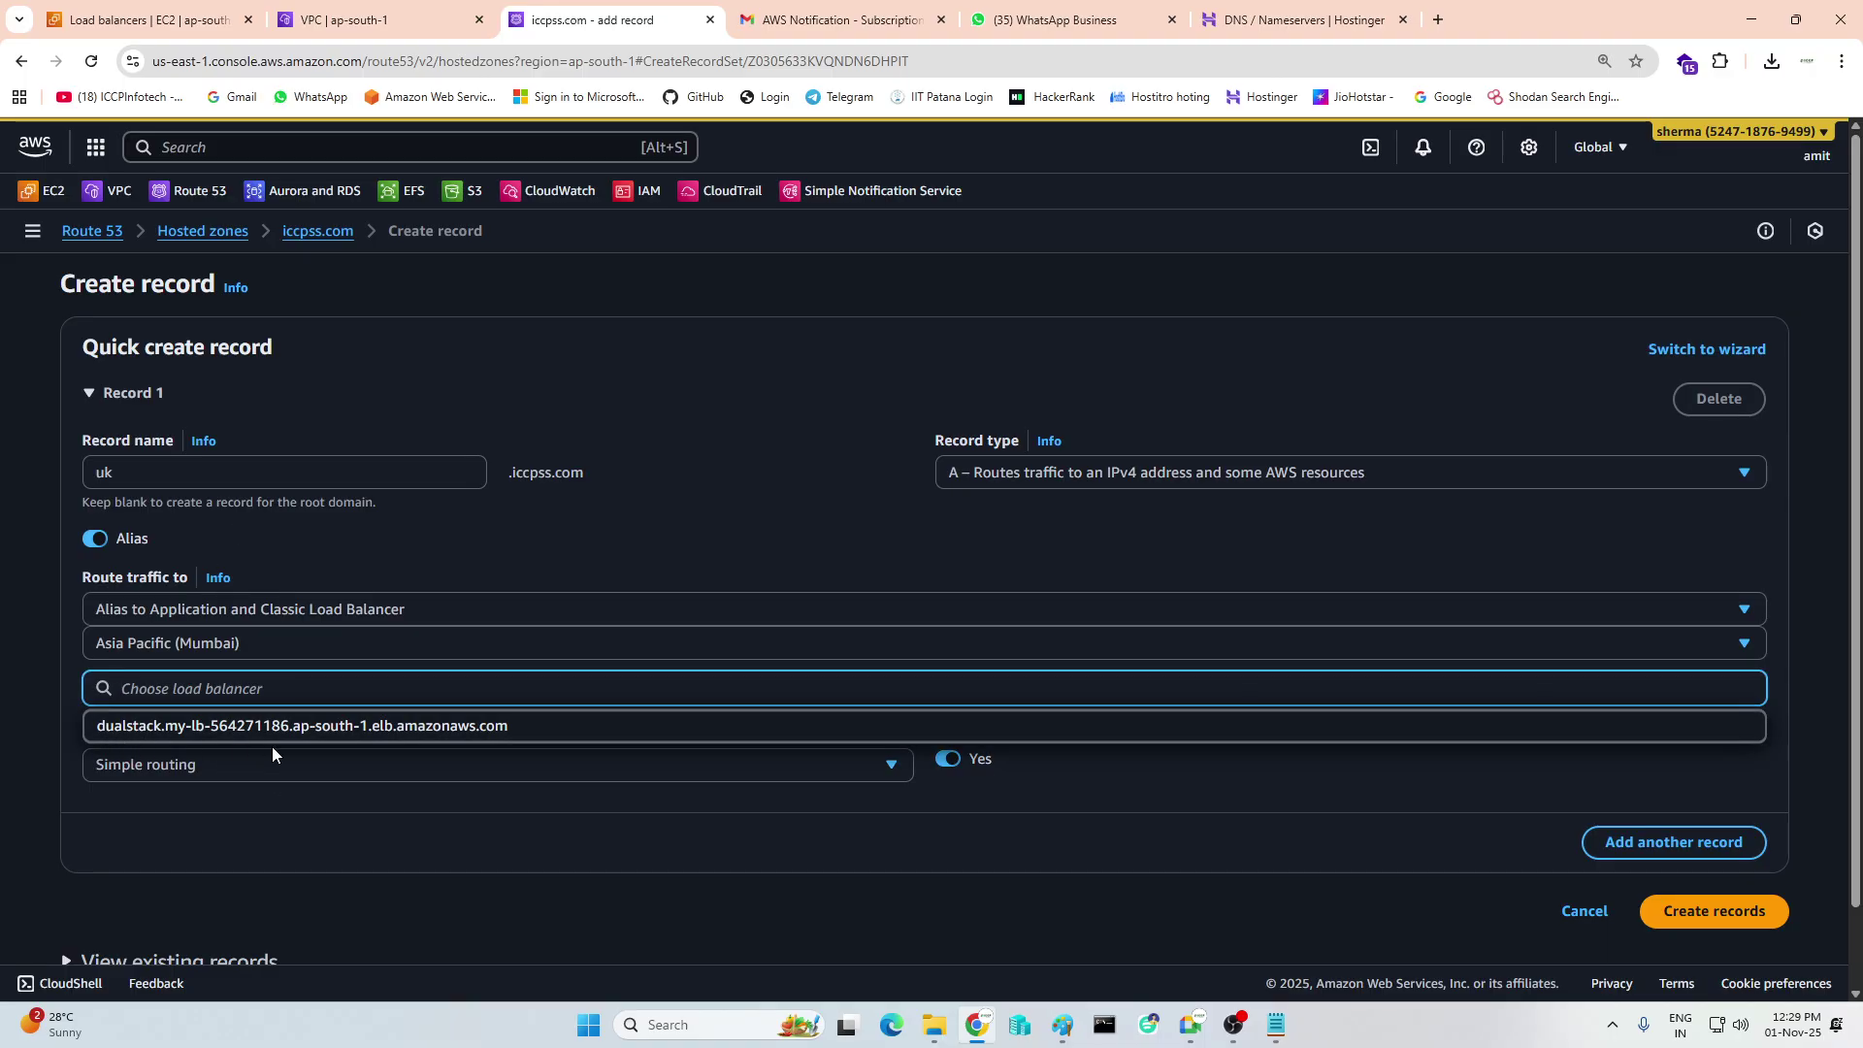
click(229, 734)
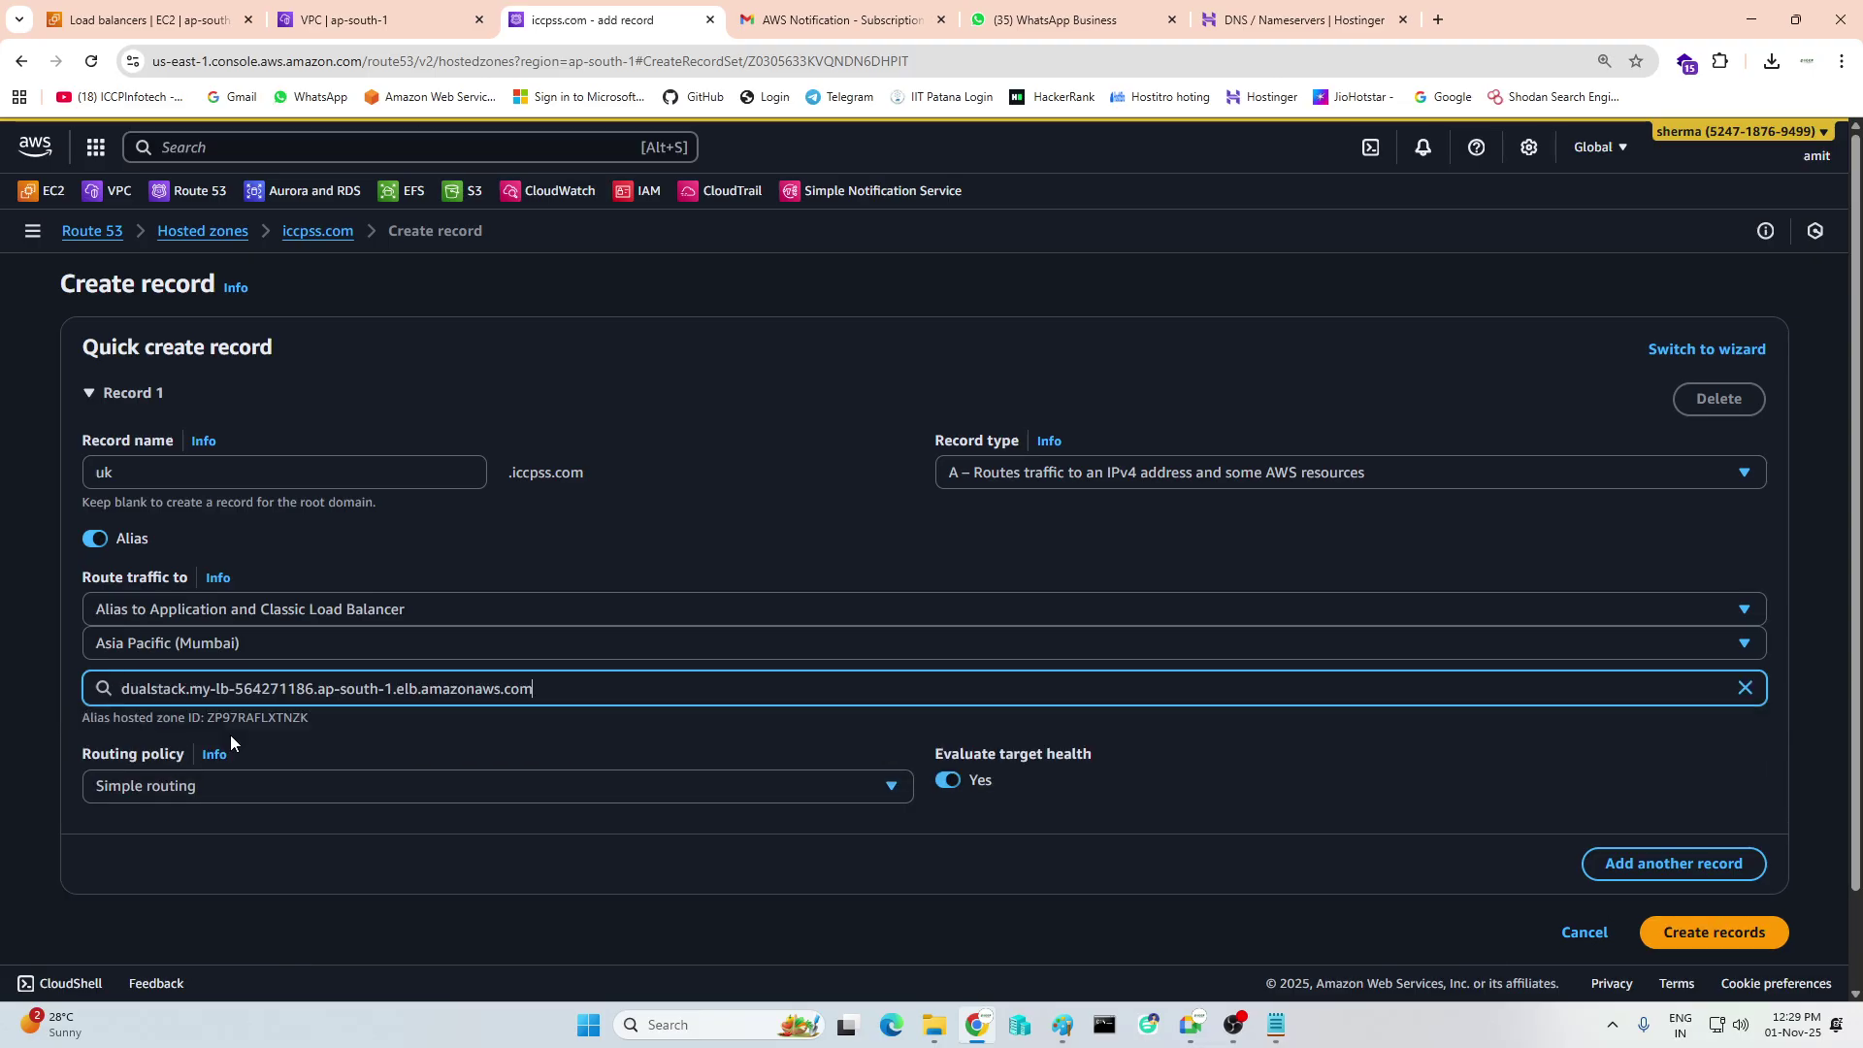
scroll(924, 766, down, 2)
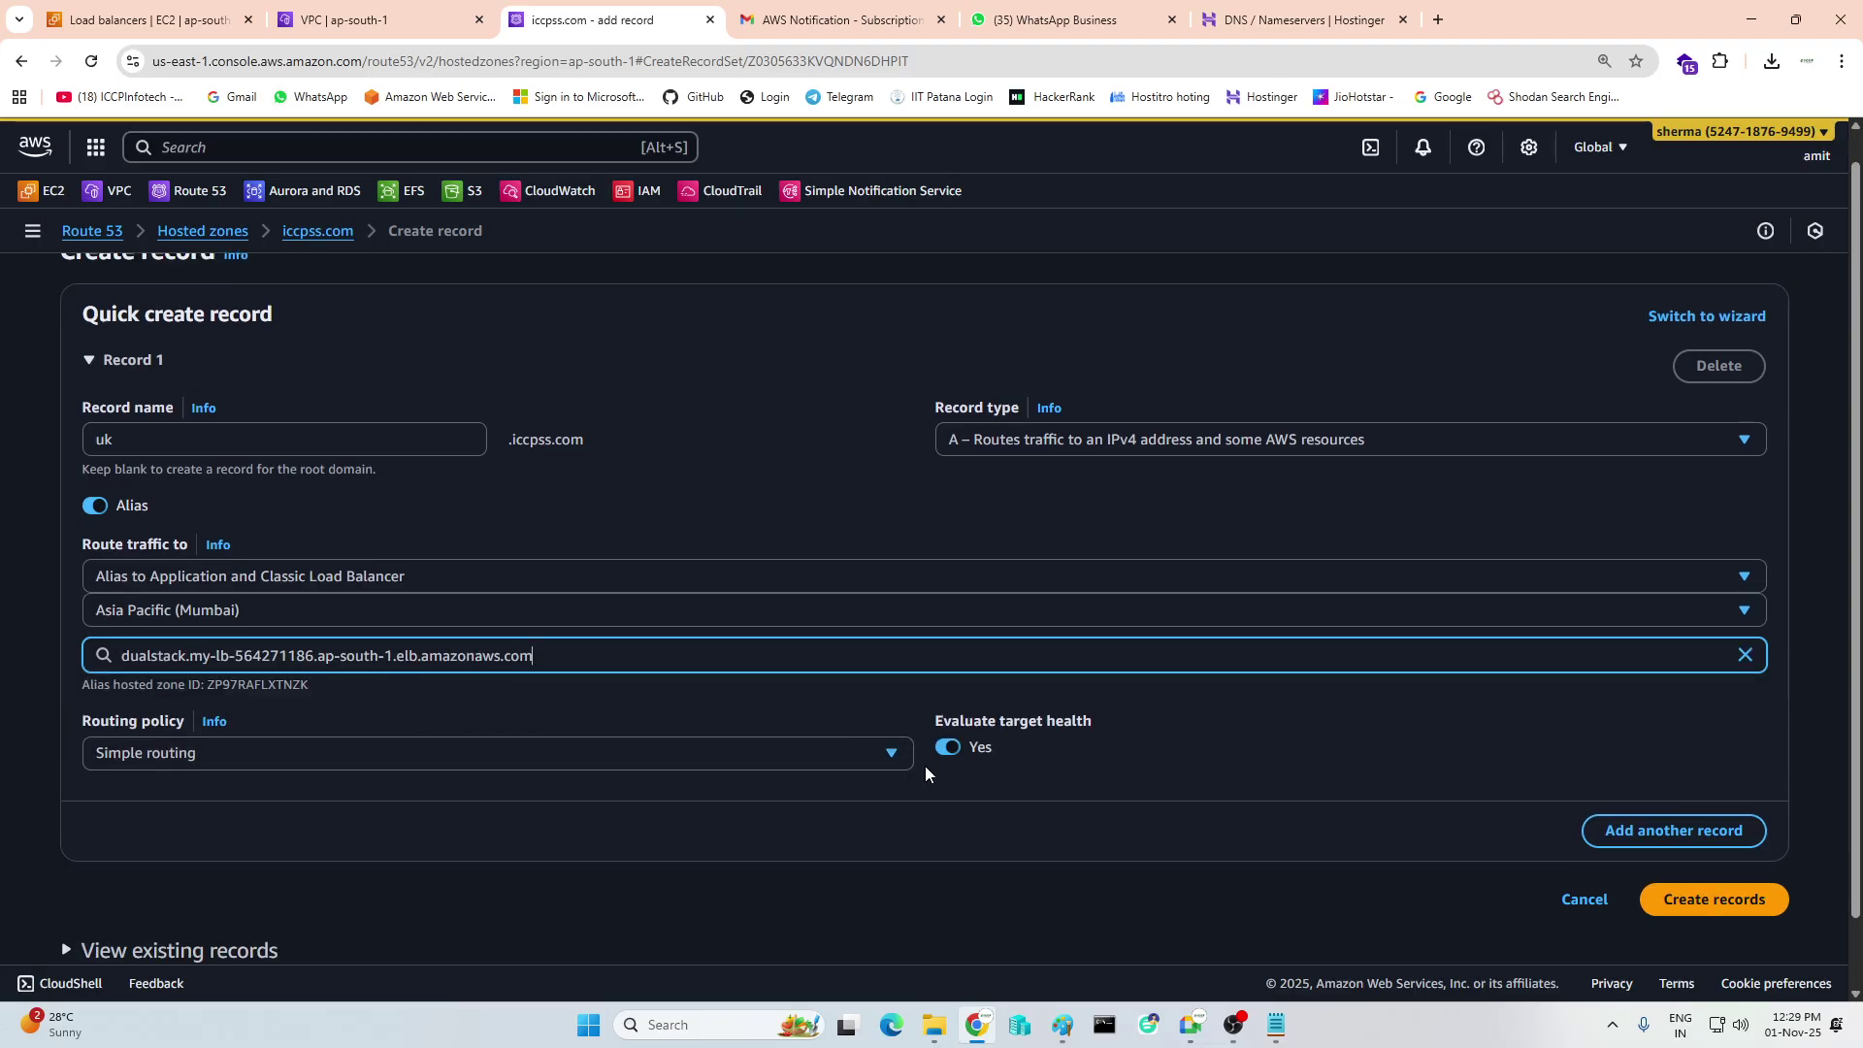
click(1740, 835)
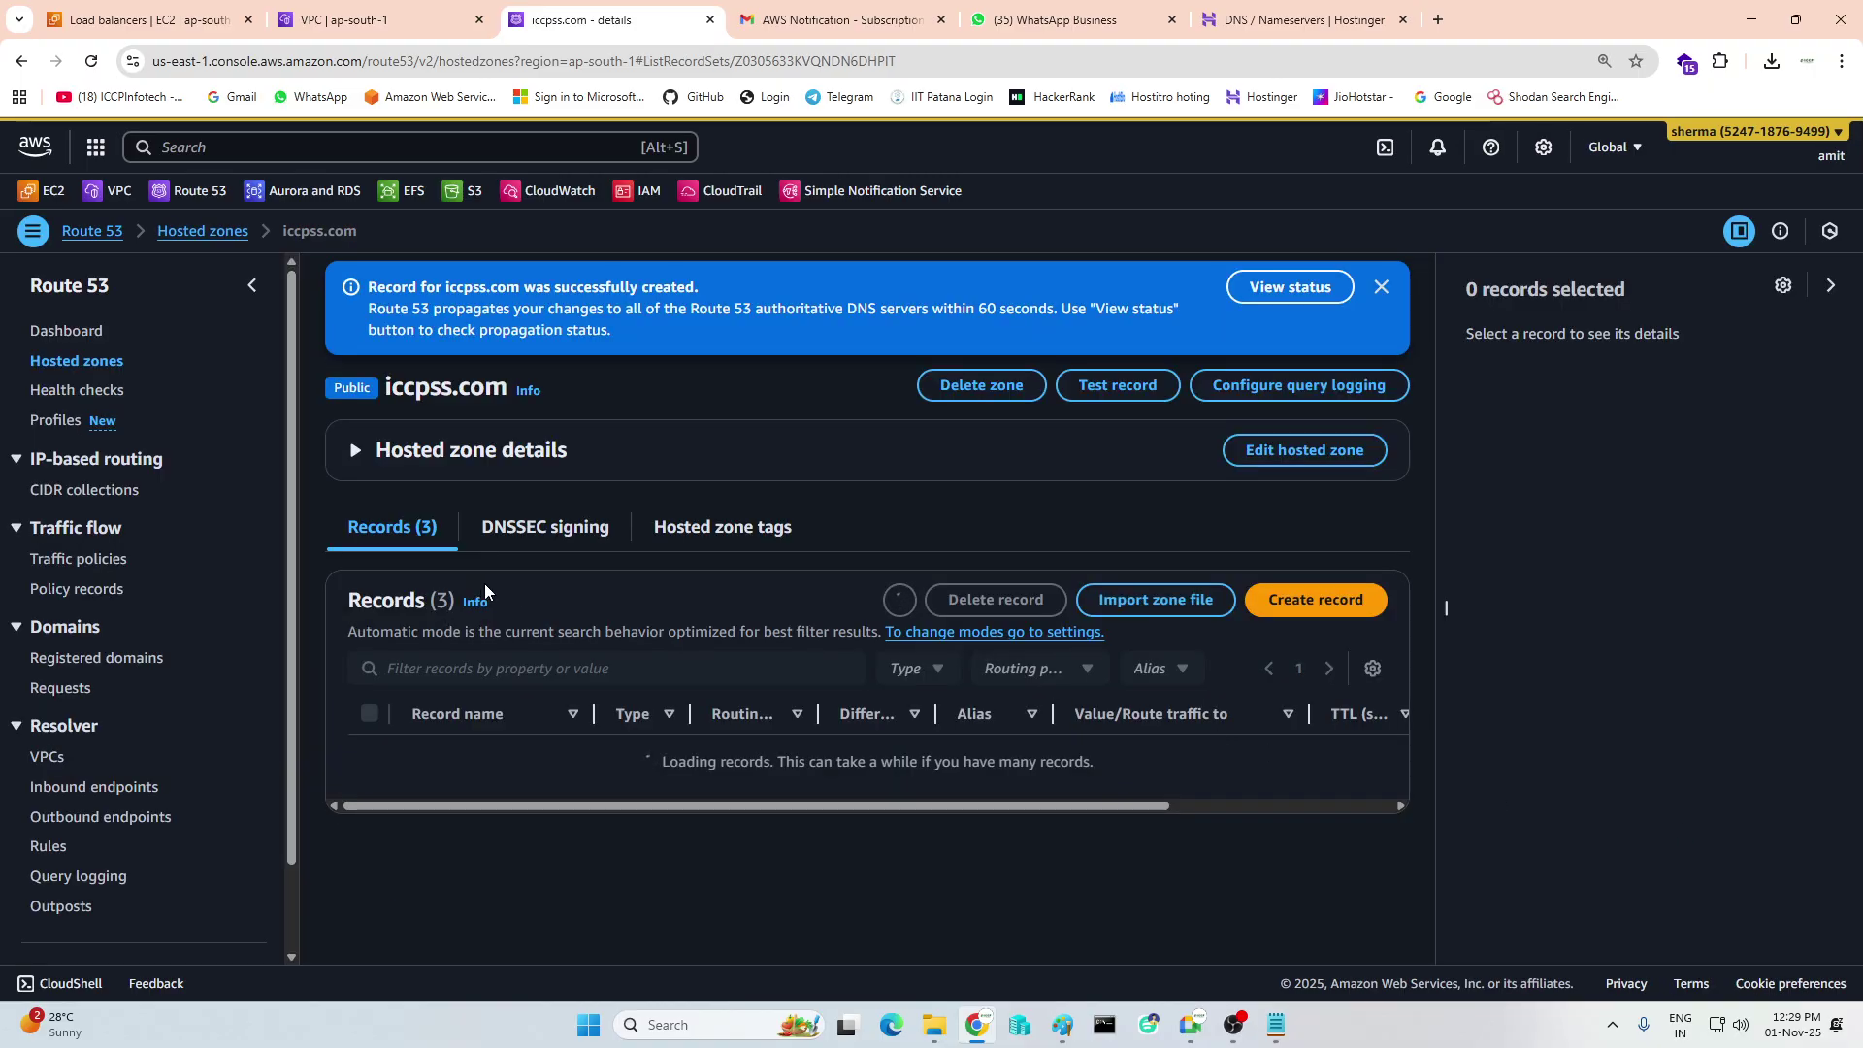
click(1290, 602)
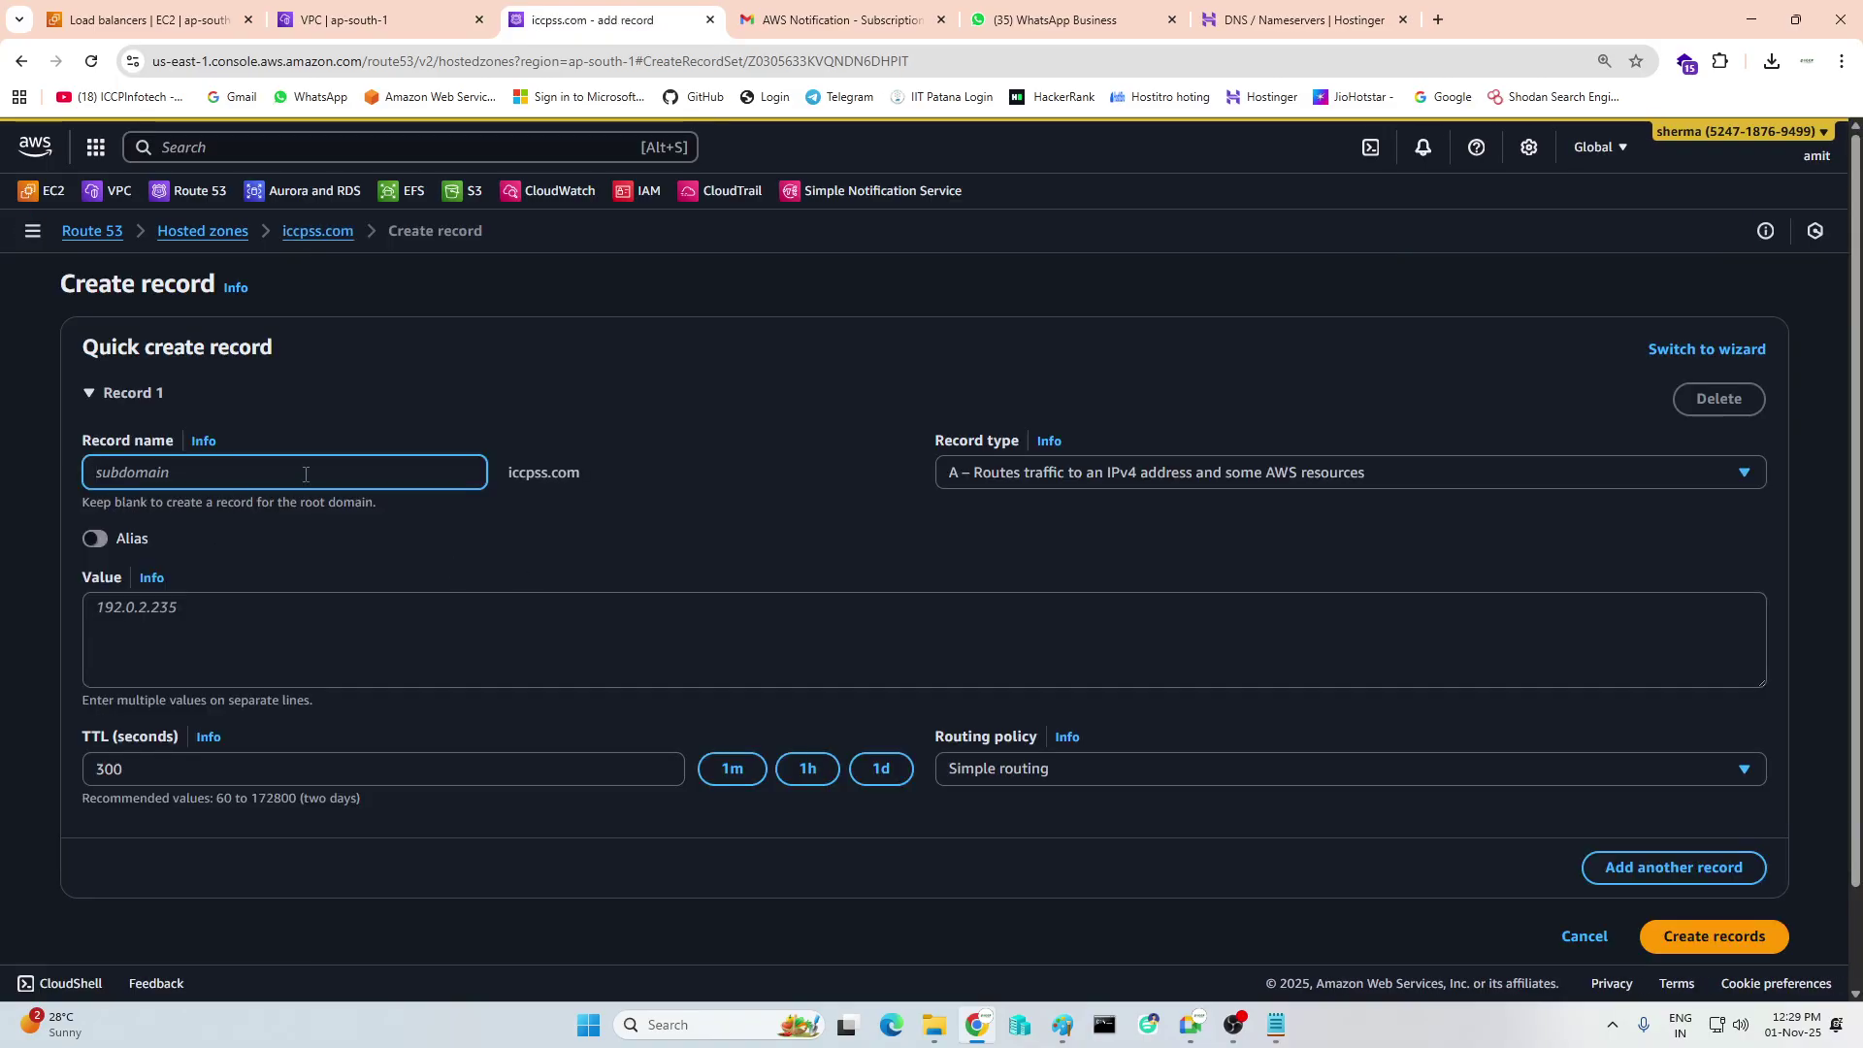
Step: Create a delhi alias A record targeting the dualstack.my-lb Application Load Balancer in Asia Pacific (Mumbai)
text(delhi)
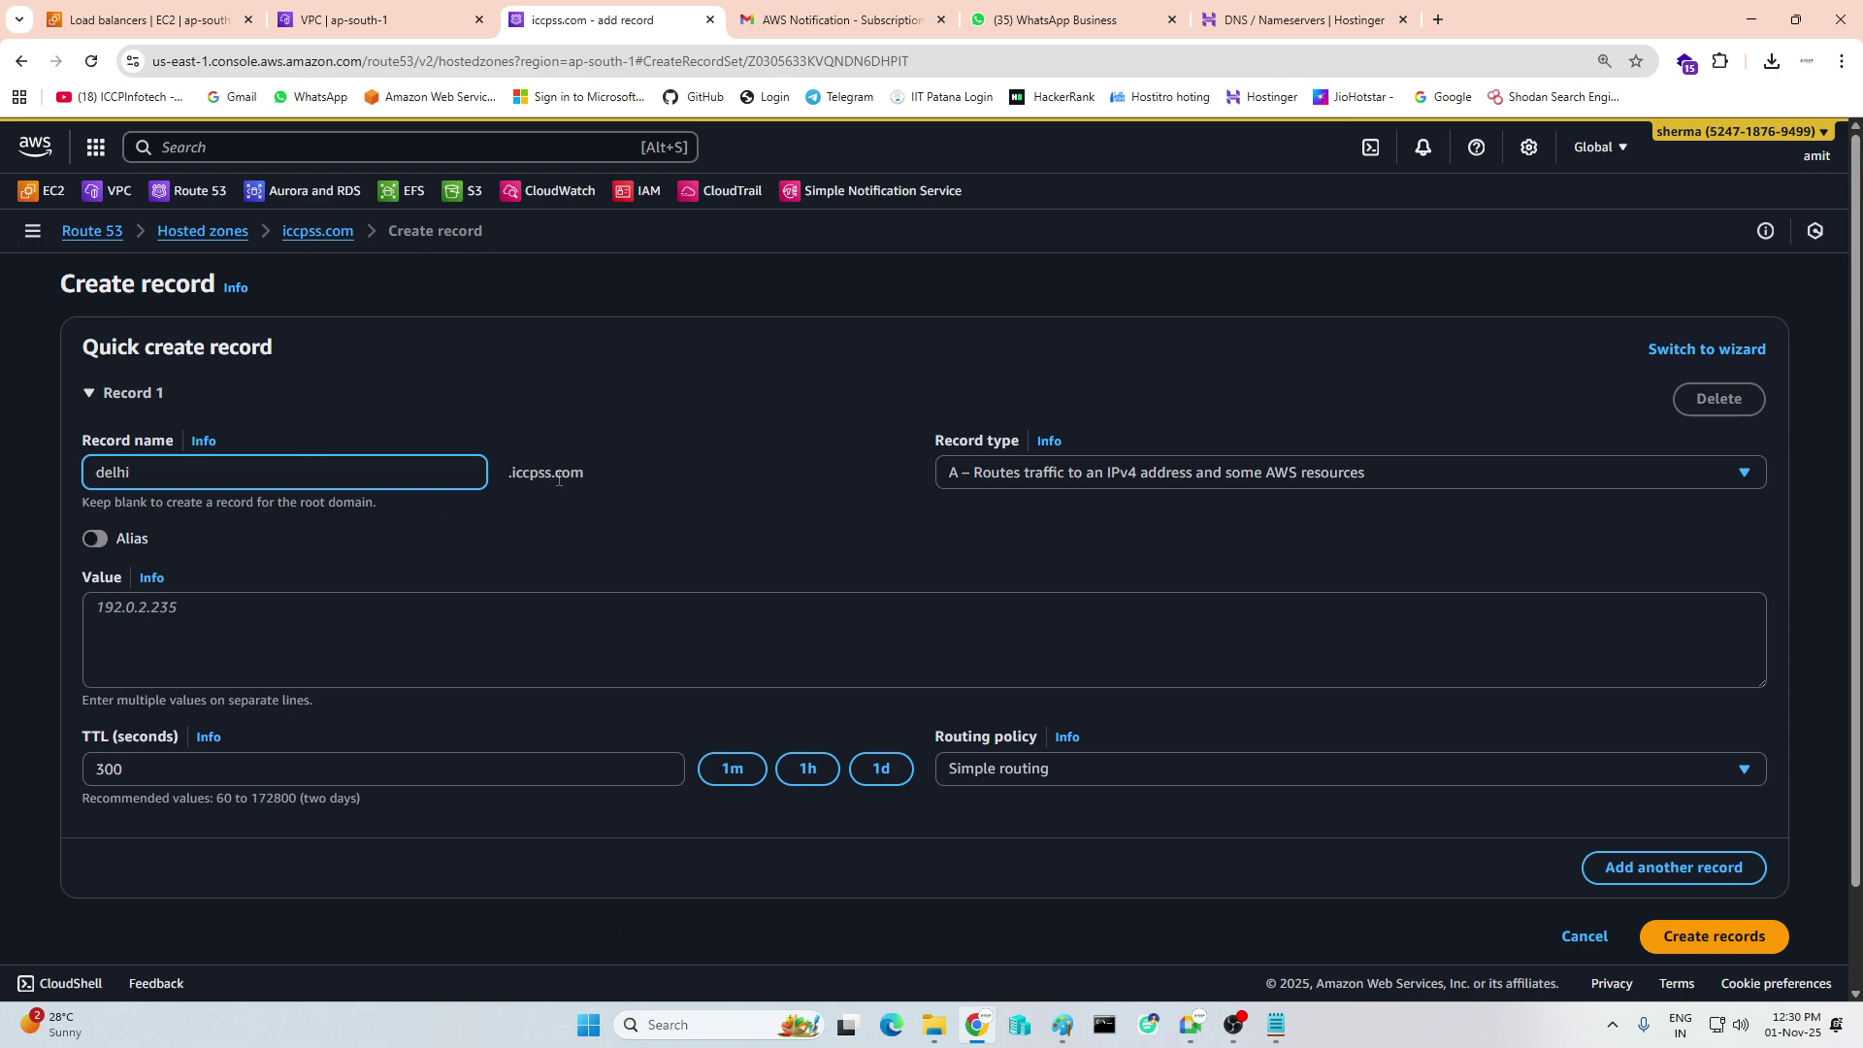
click(97, 539)
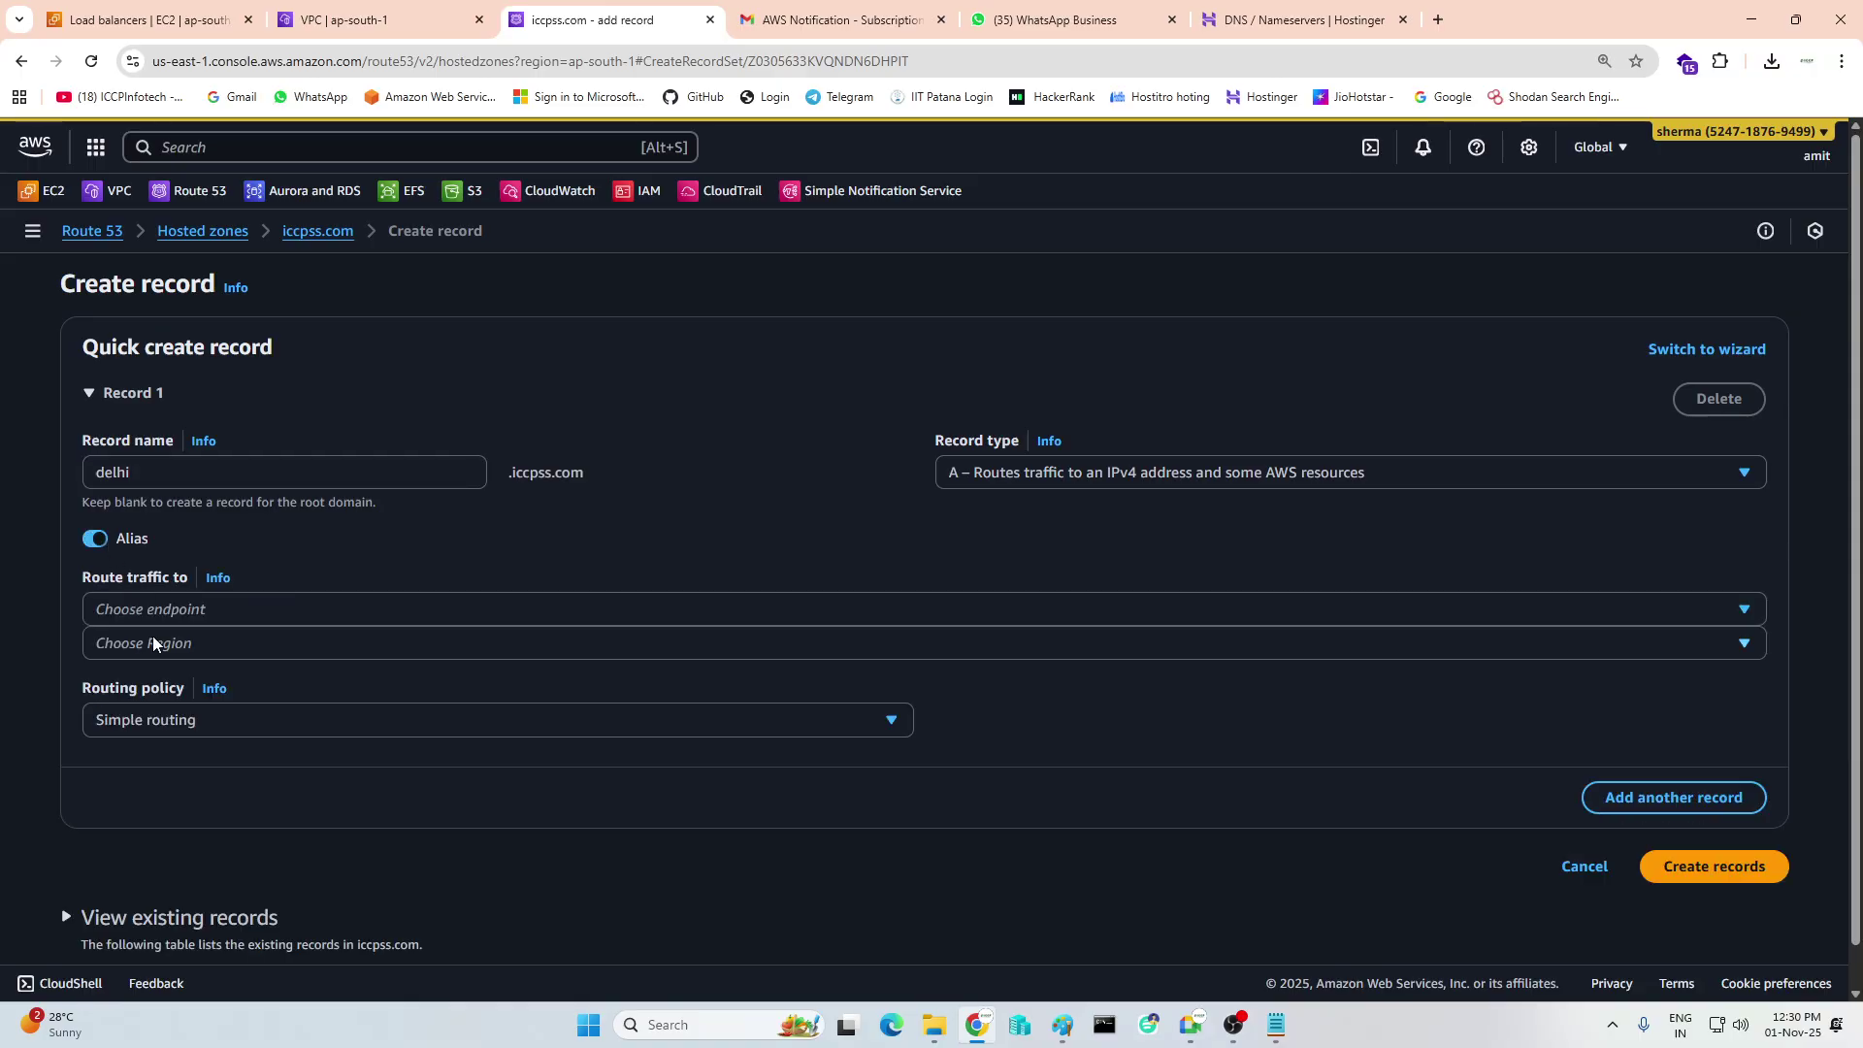
click(175, 608)
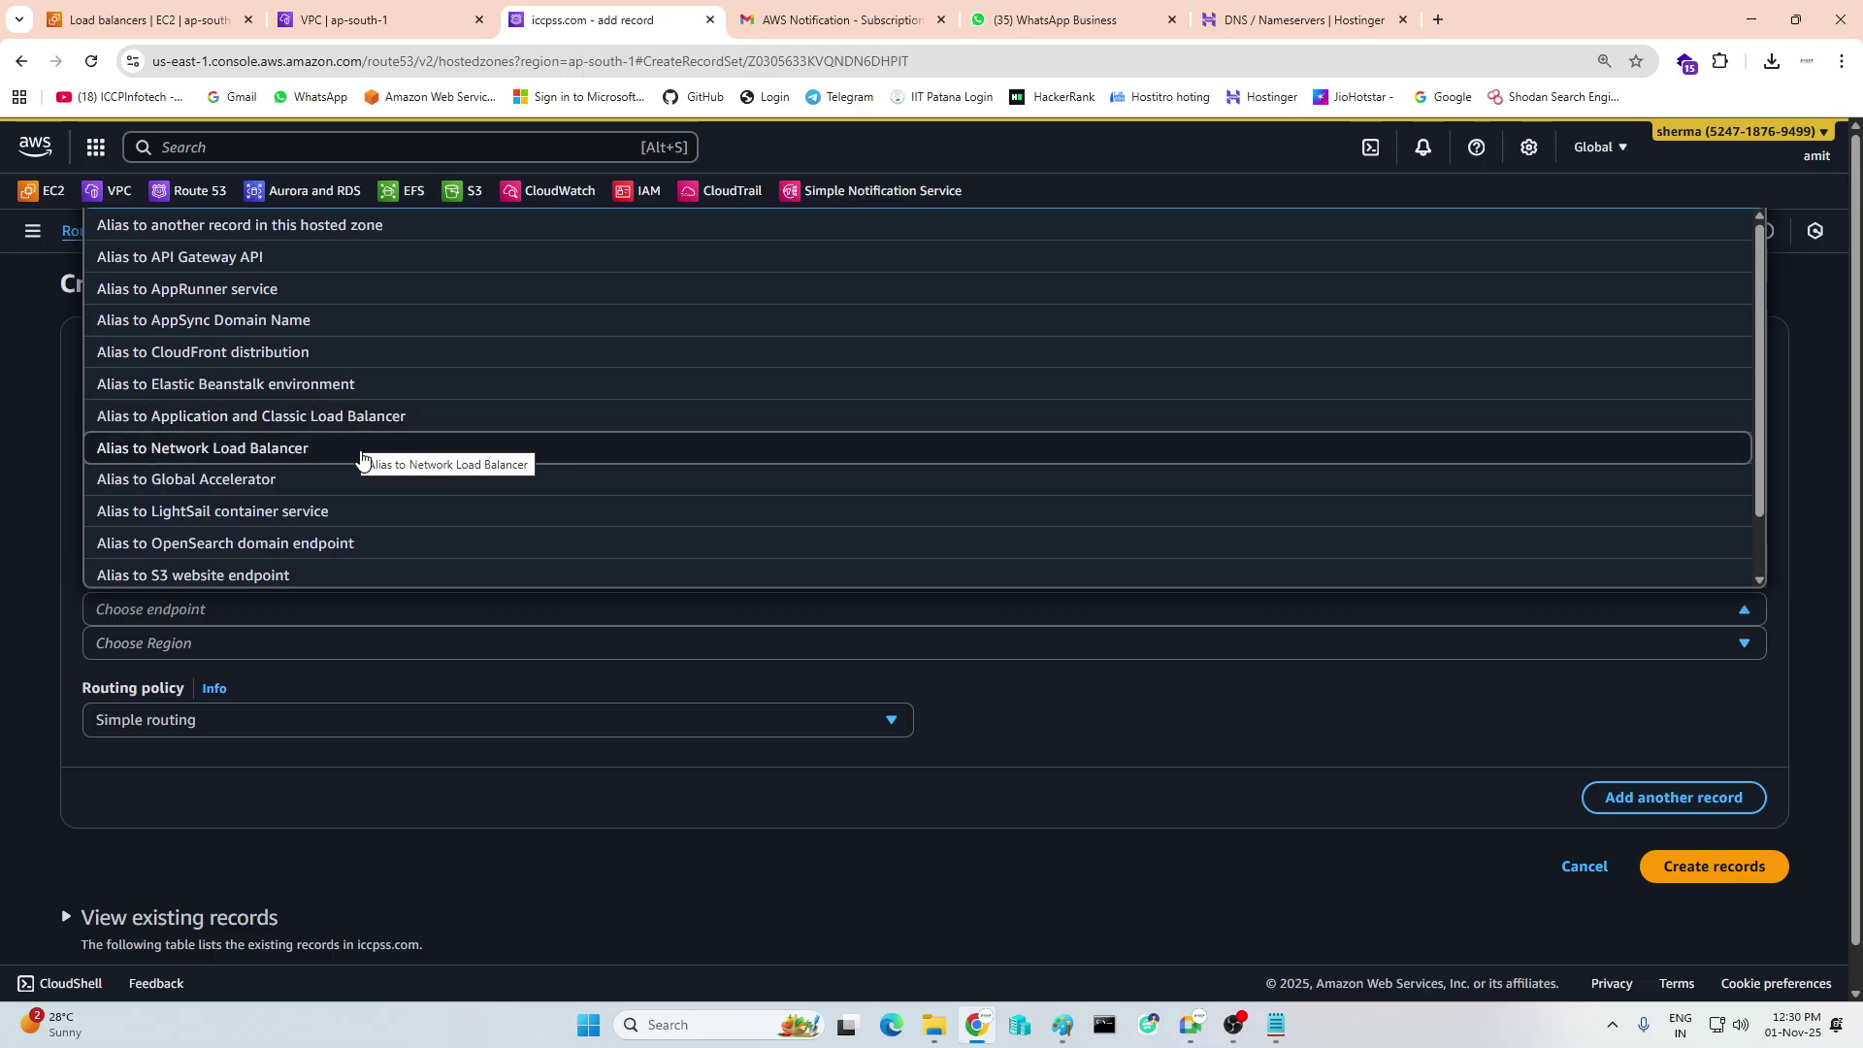
click(296, 427)
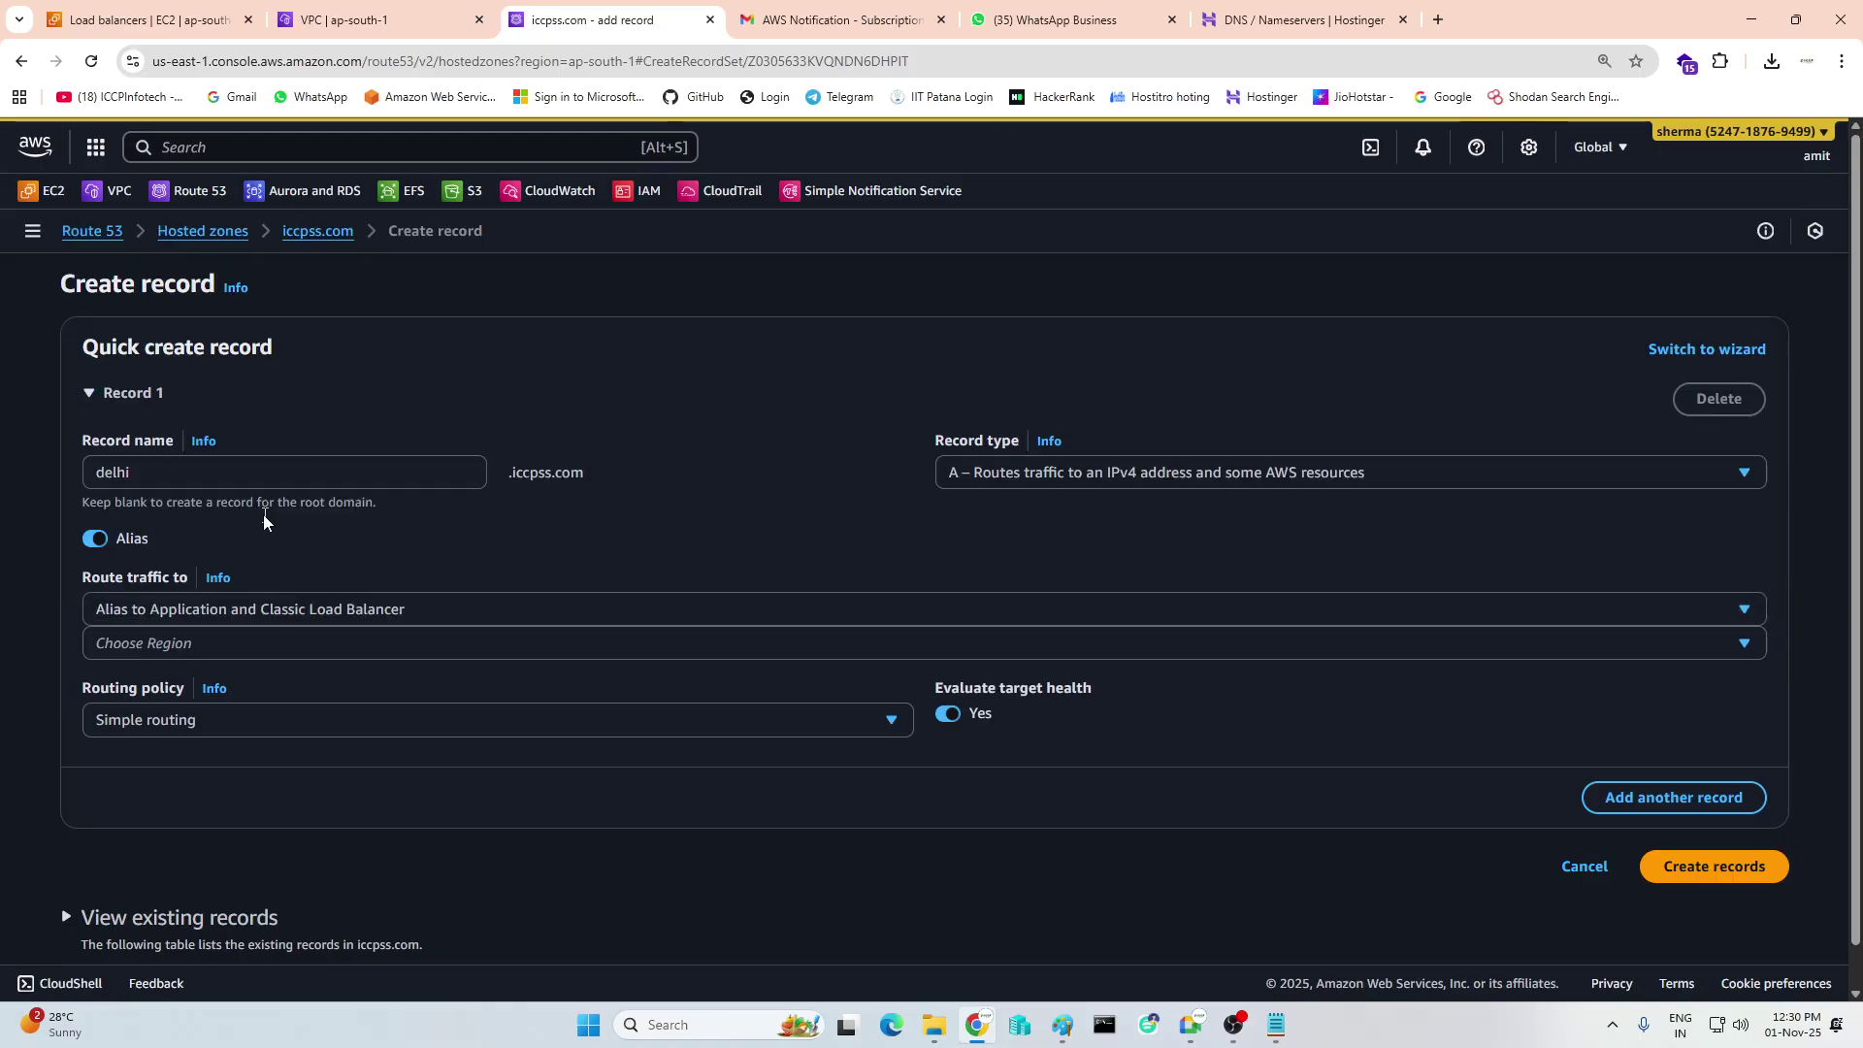
click(221, 645)
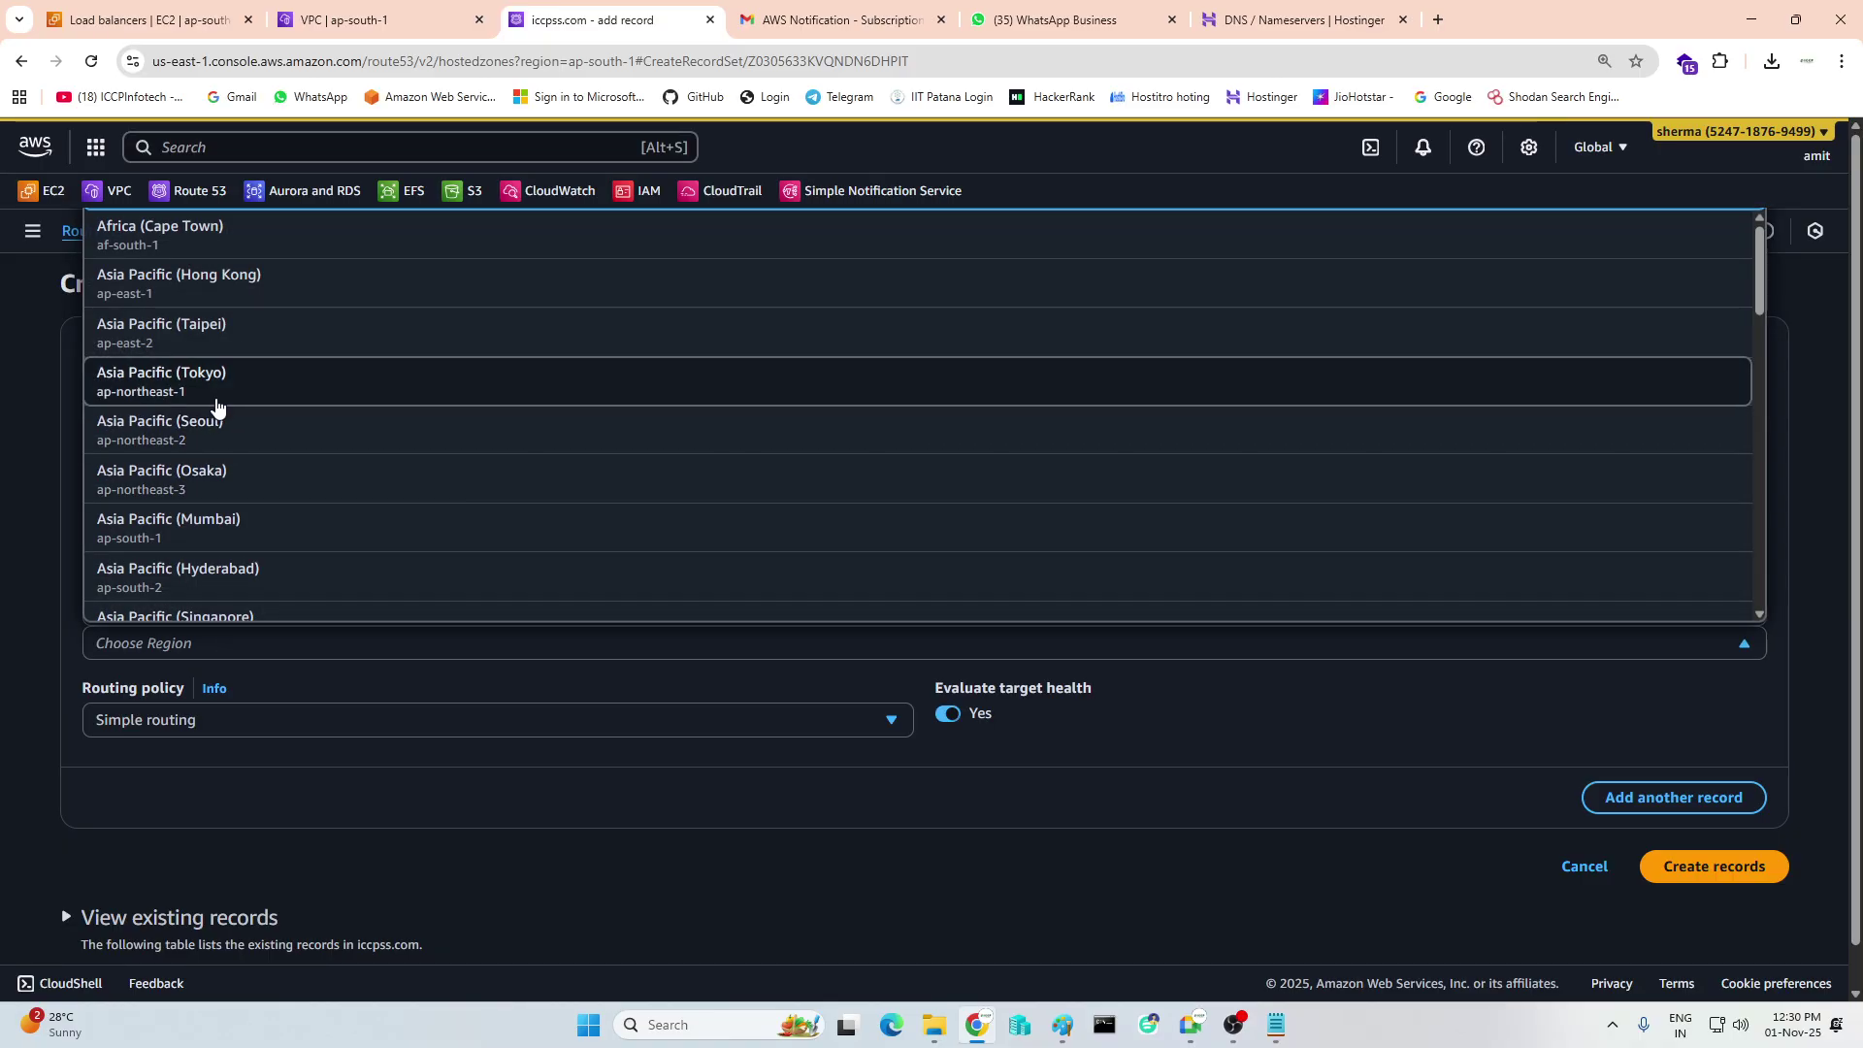
click(238, 533)
click(243, 689)
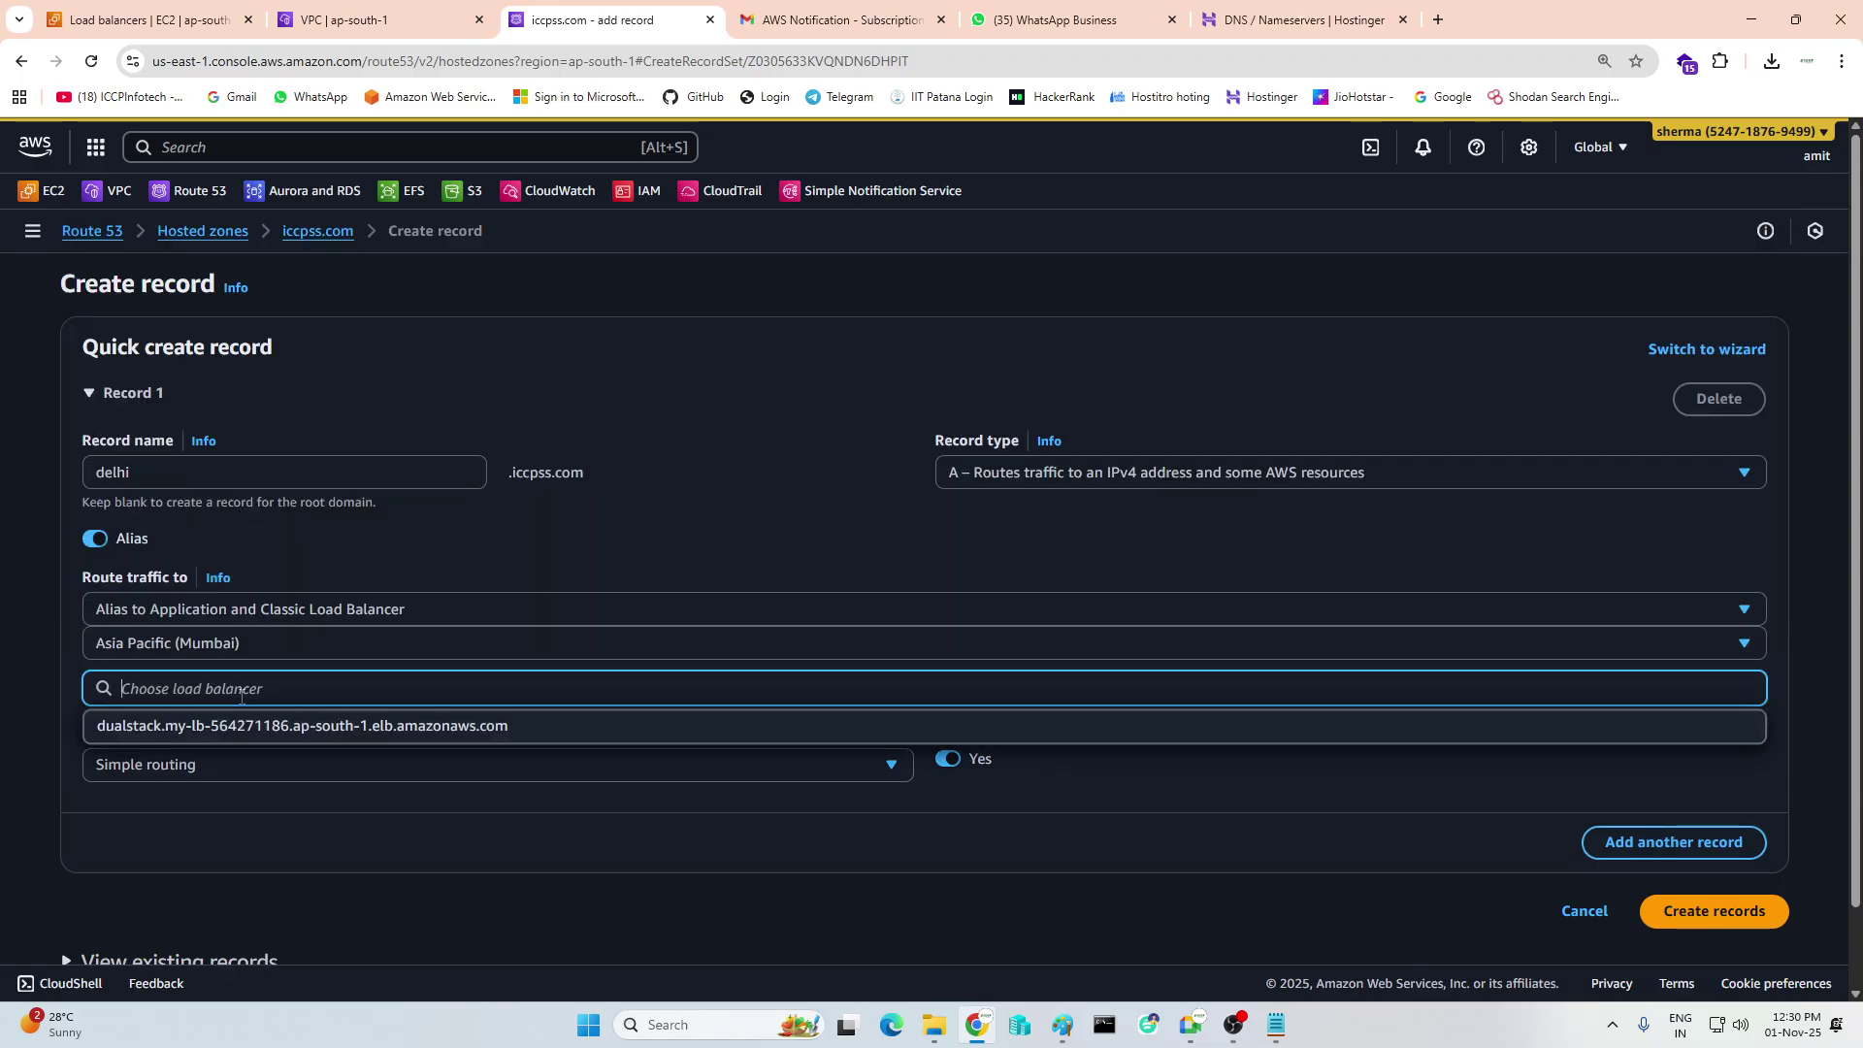
click(242, 735)
click(1679, 947)
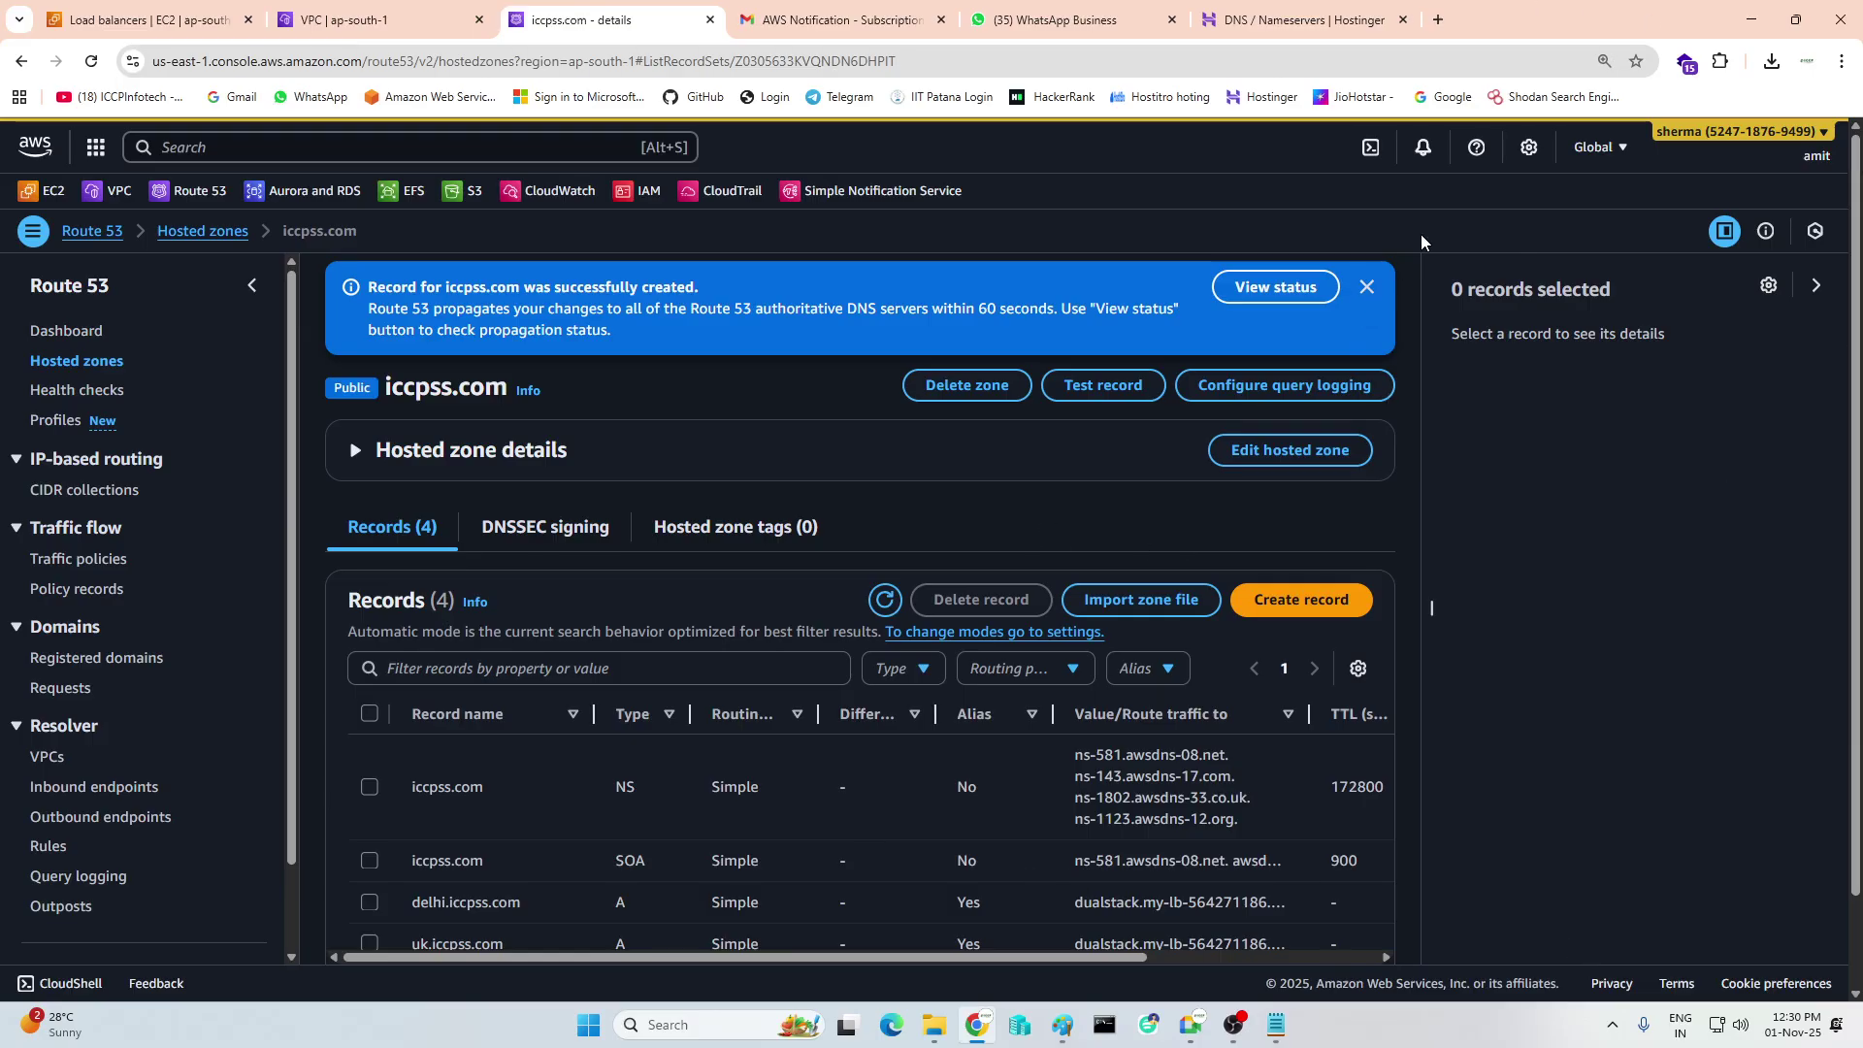
Step: Bring up the Paint diagram and draw a brown right arrow just below H/A
click(1751, 20)
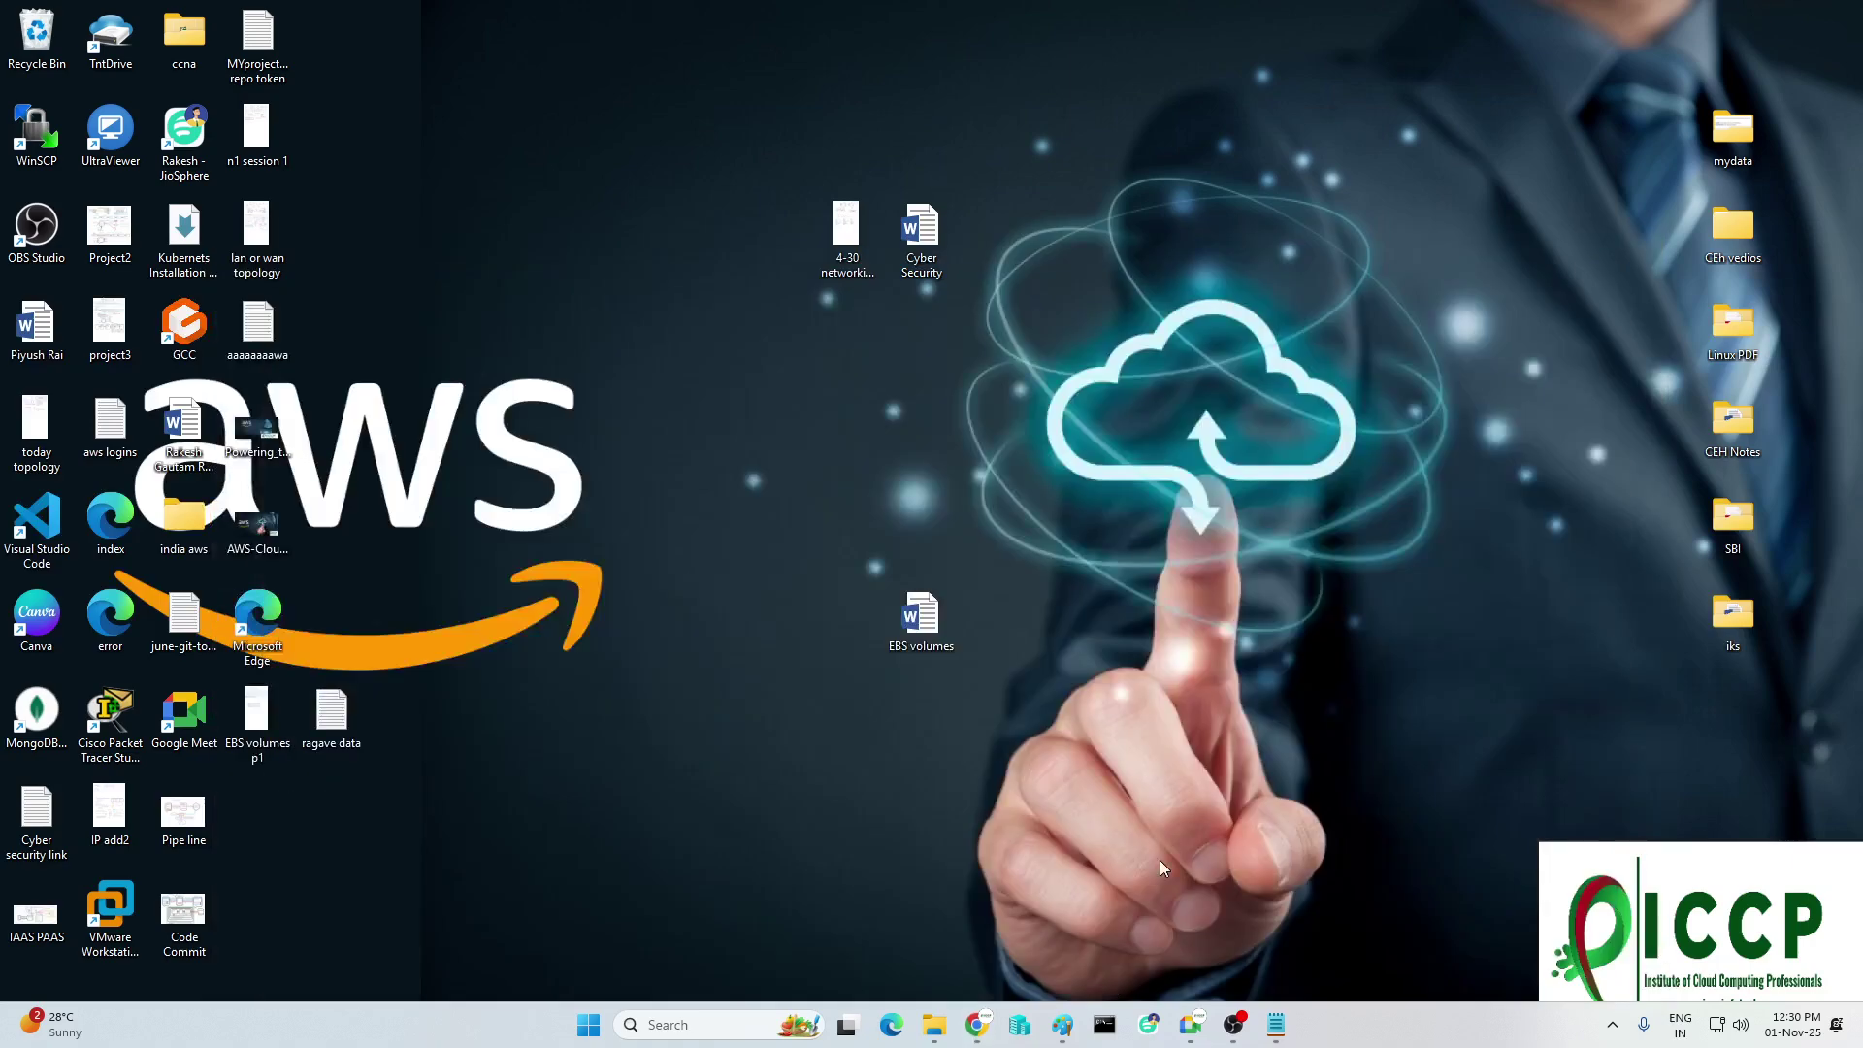
click(1062, 1025)
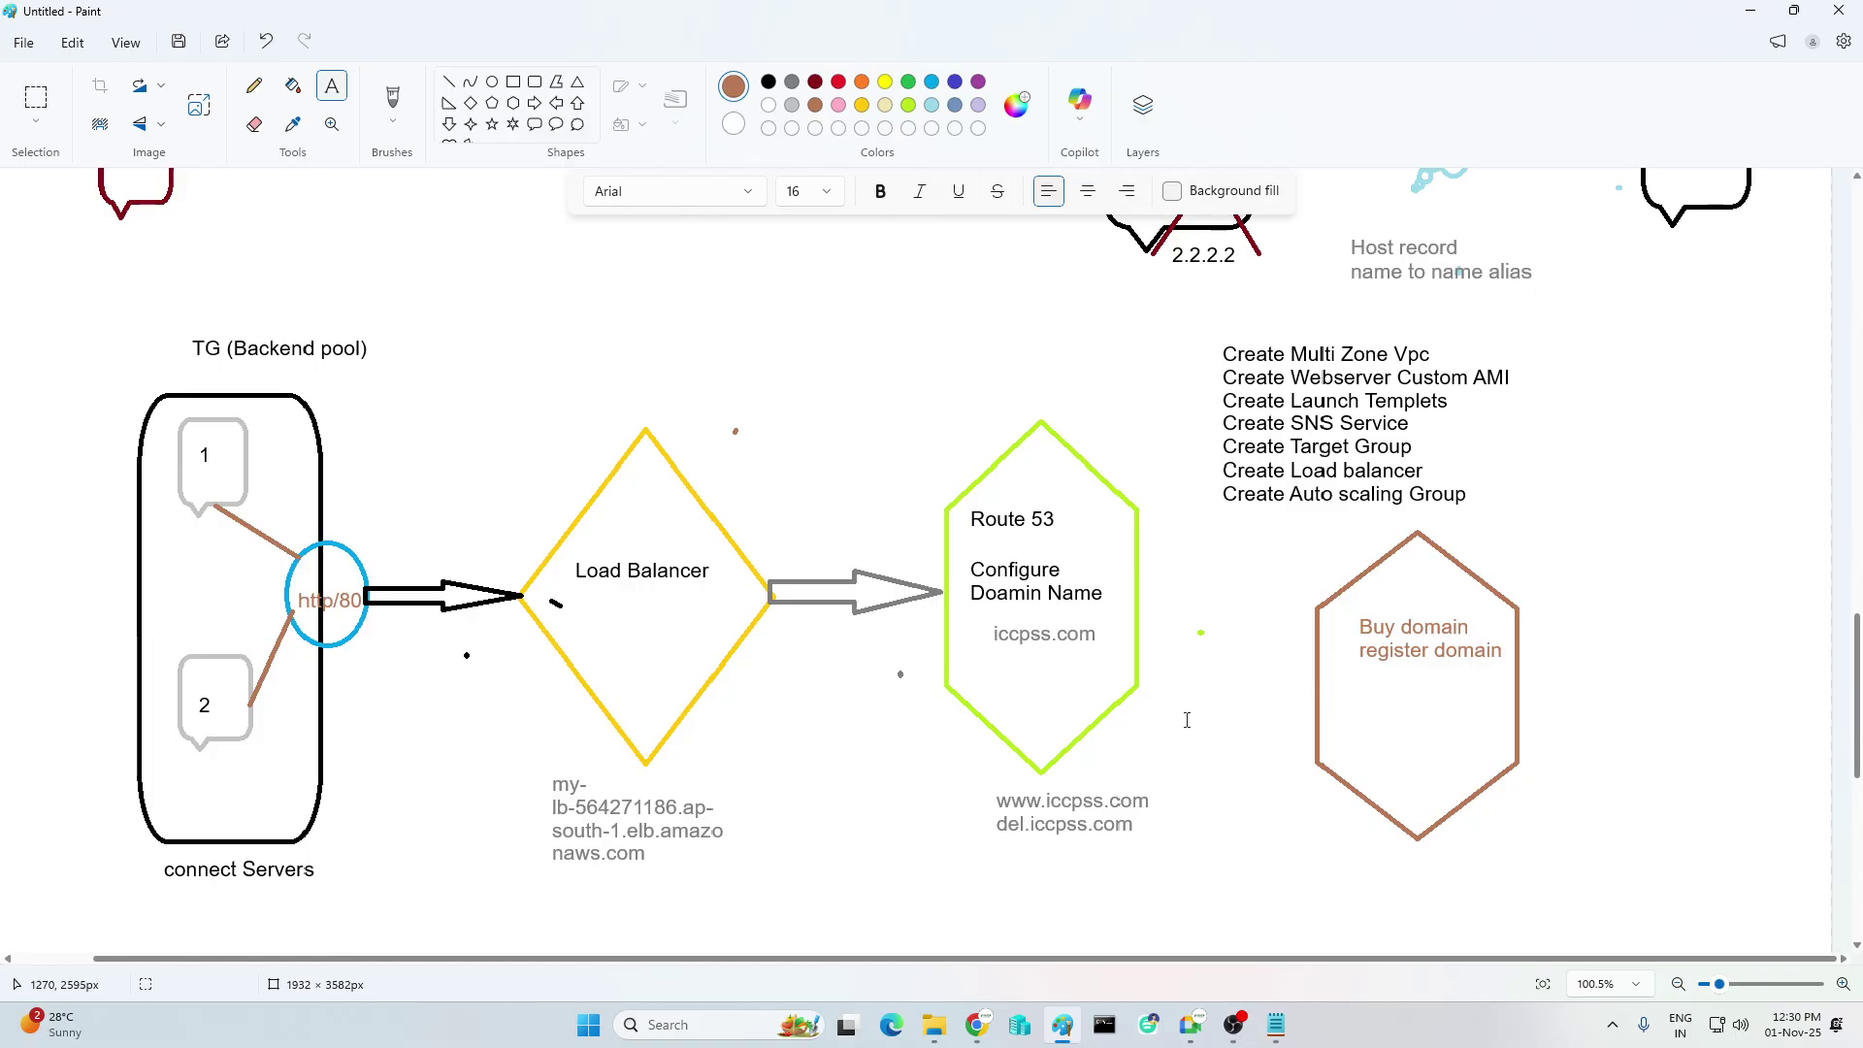
scroll(1479, 360, up, 6)
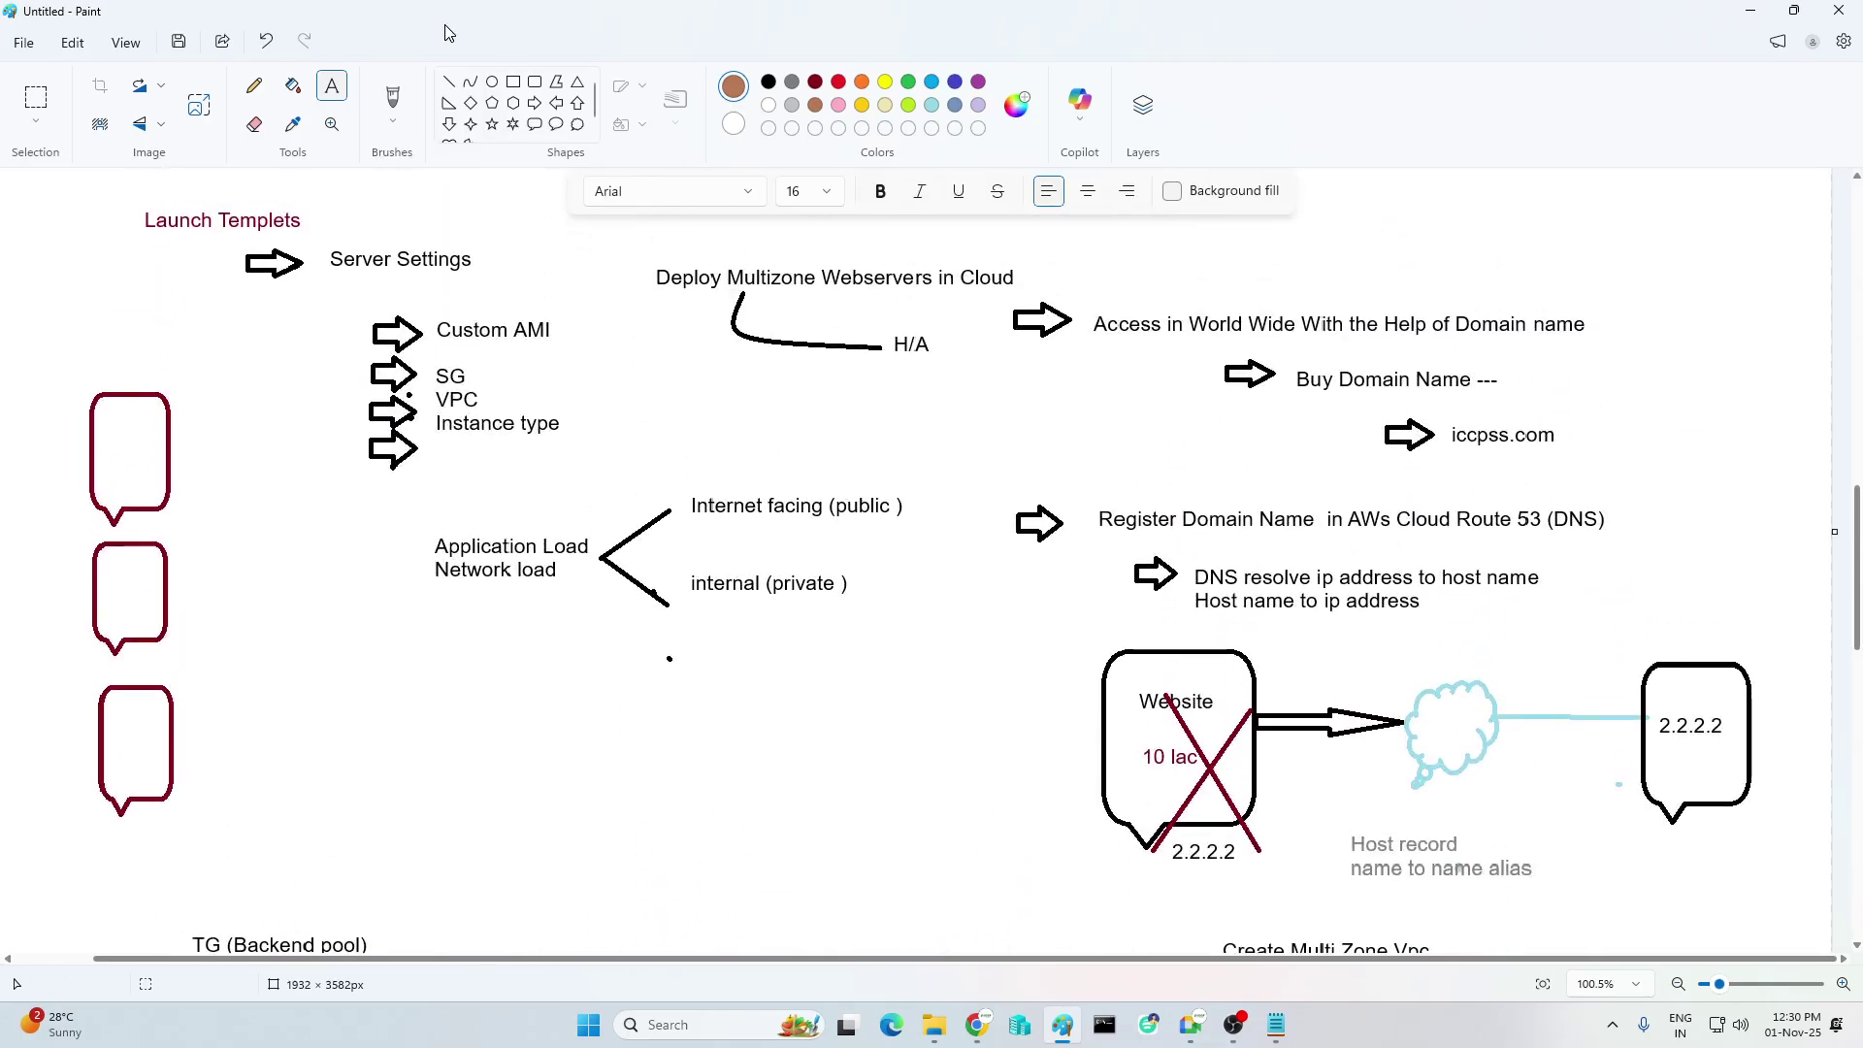
click(534, 103)
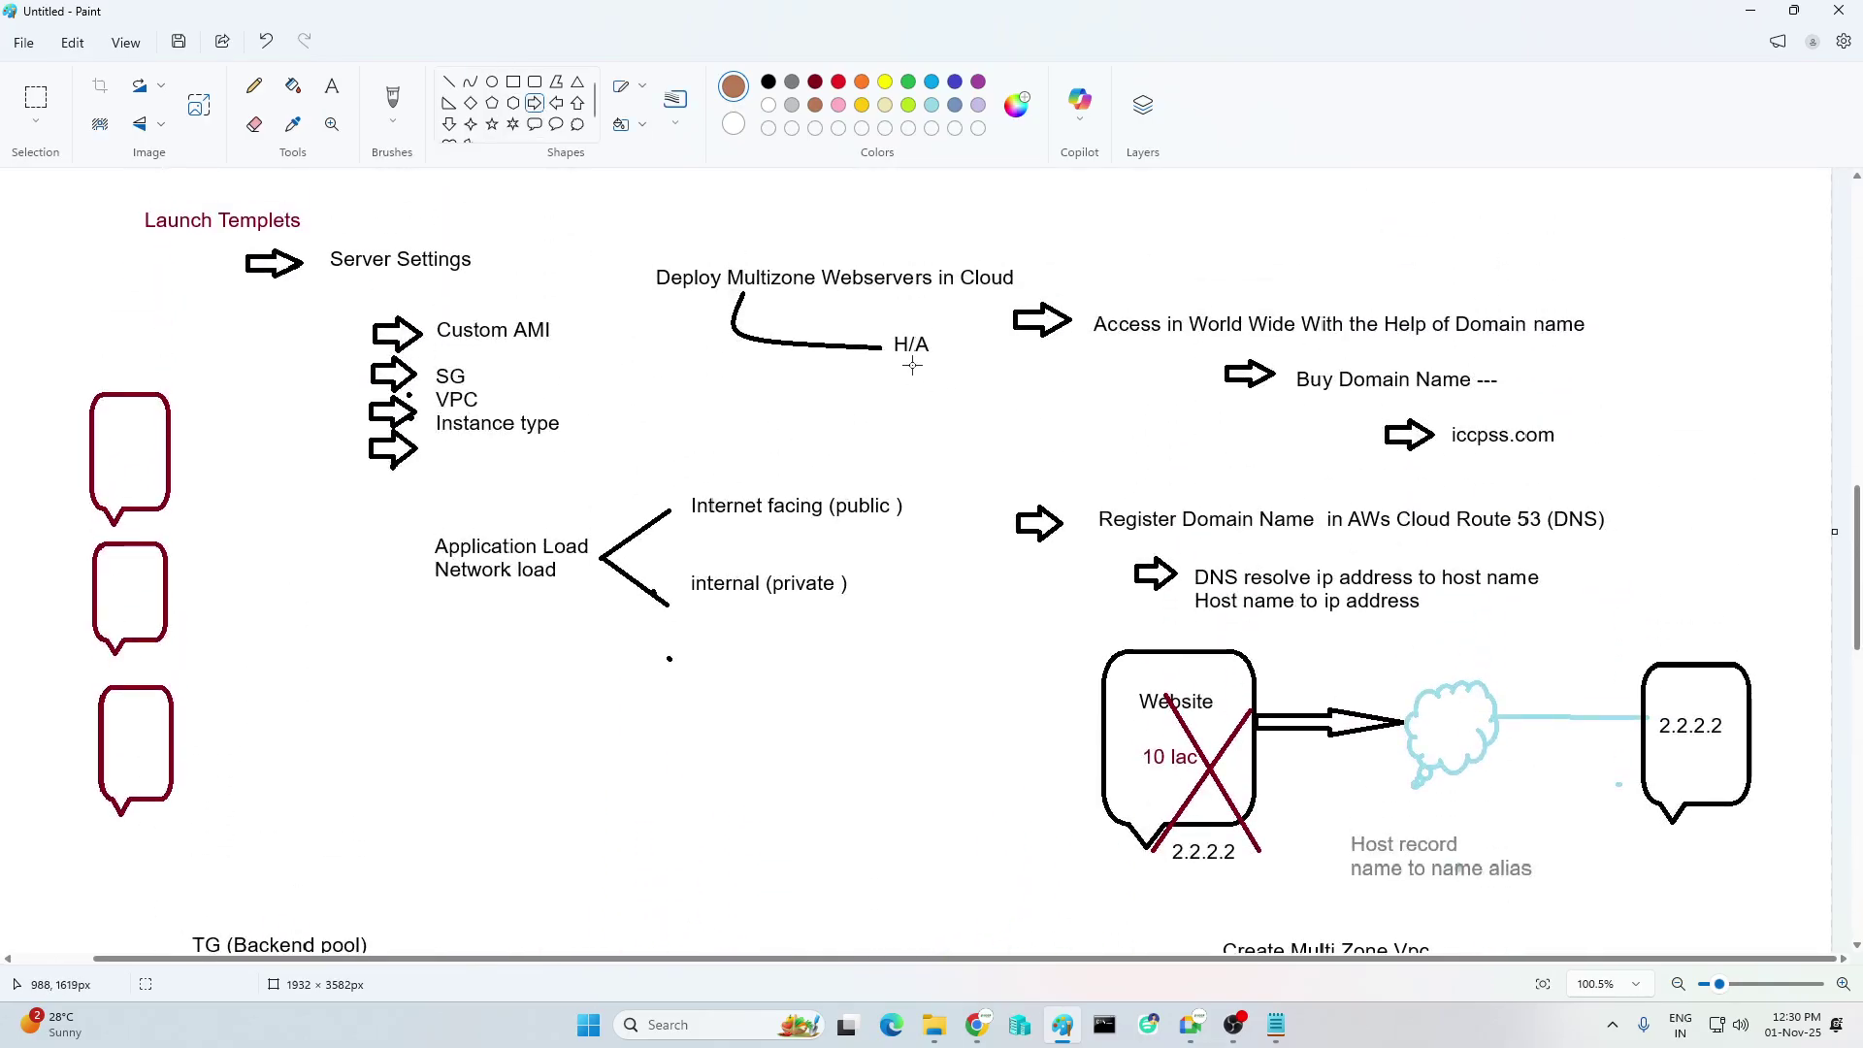
drag(908, 367, 970, 398)
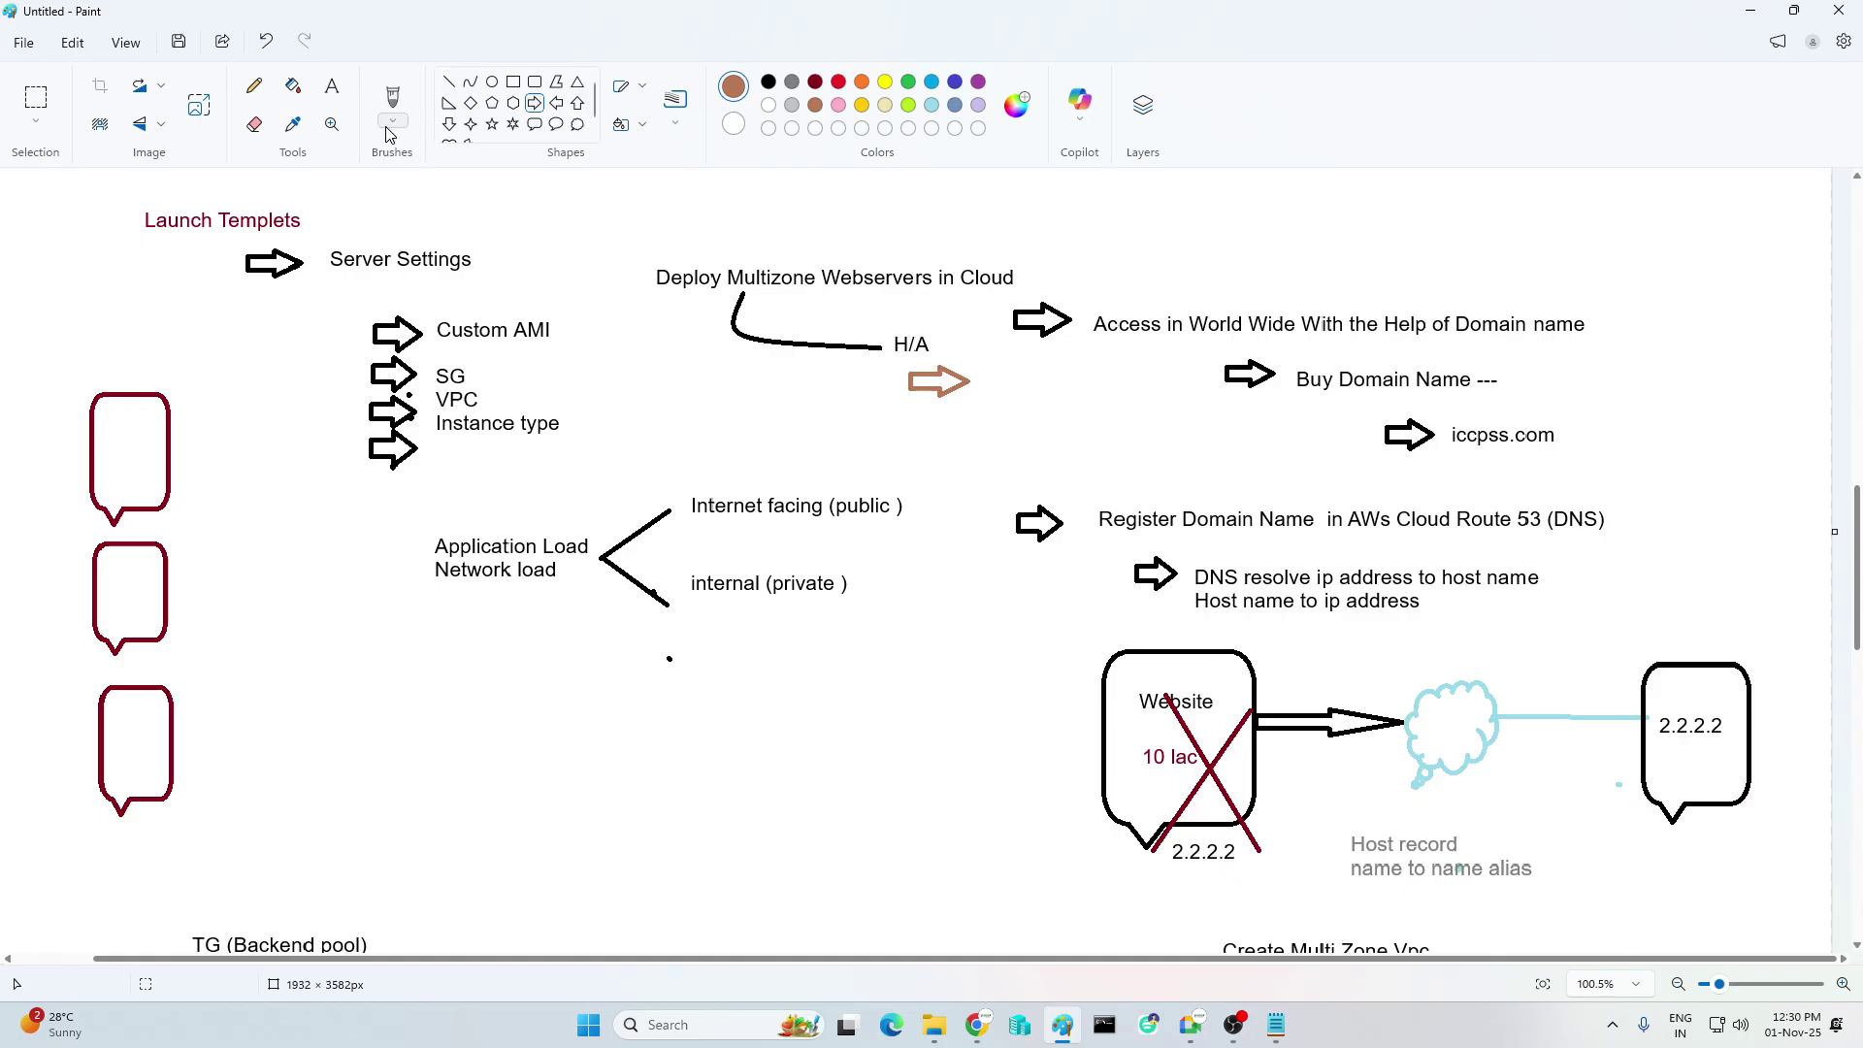
Step: Add the note 'with fail over' beside the arrow, then return to the browser
click(330, 86)
click(981, 370)
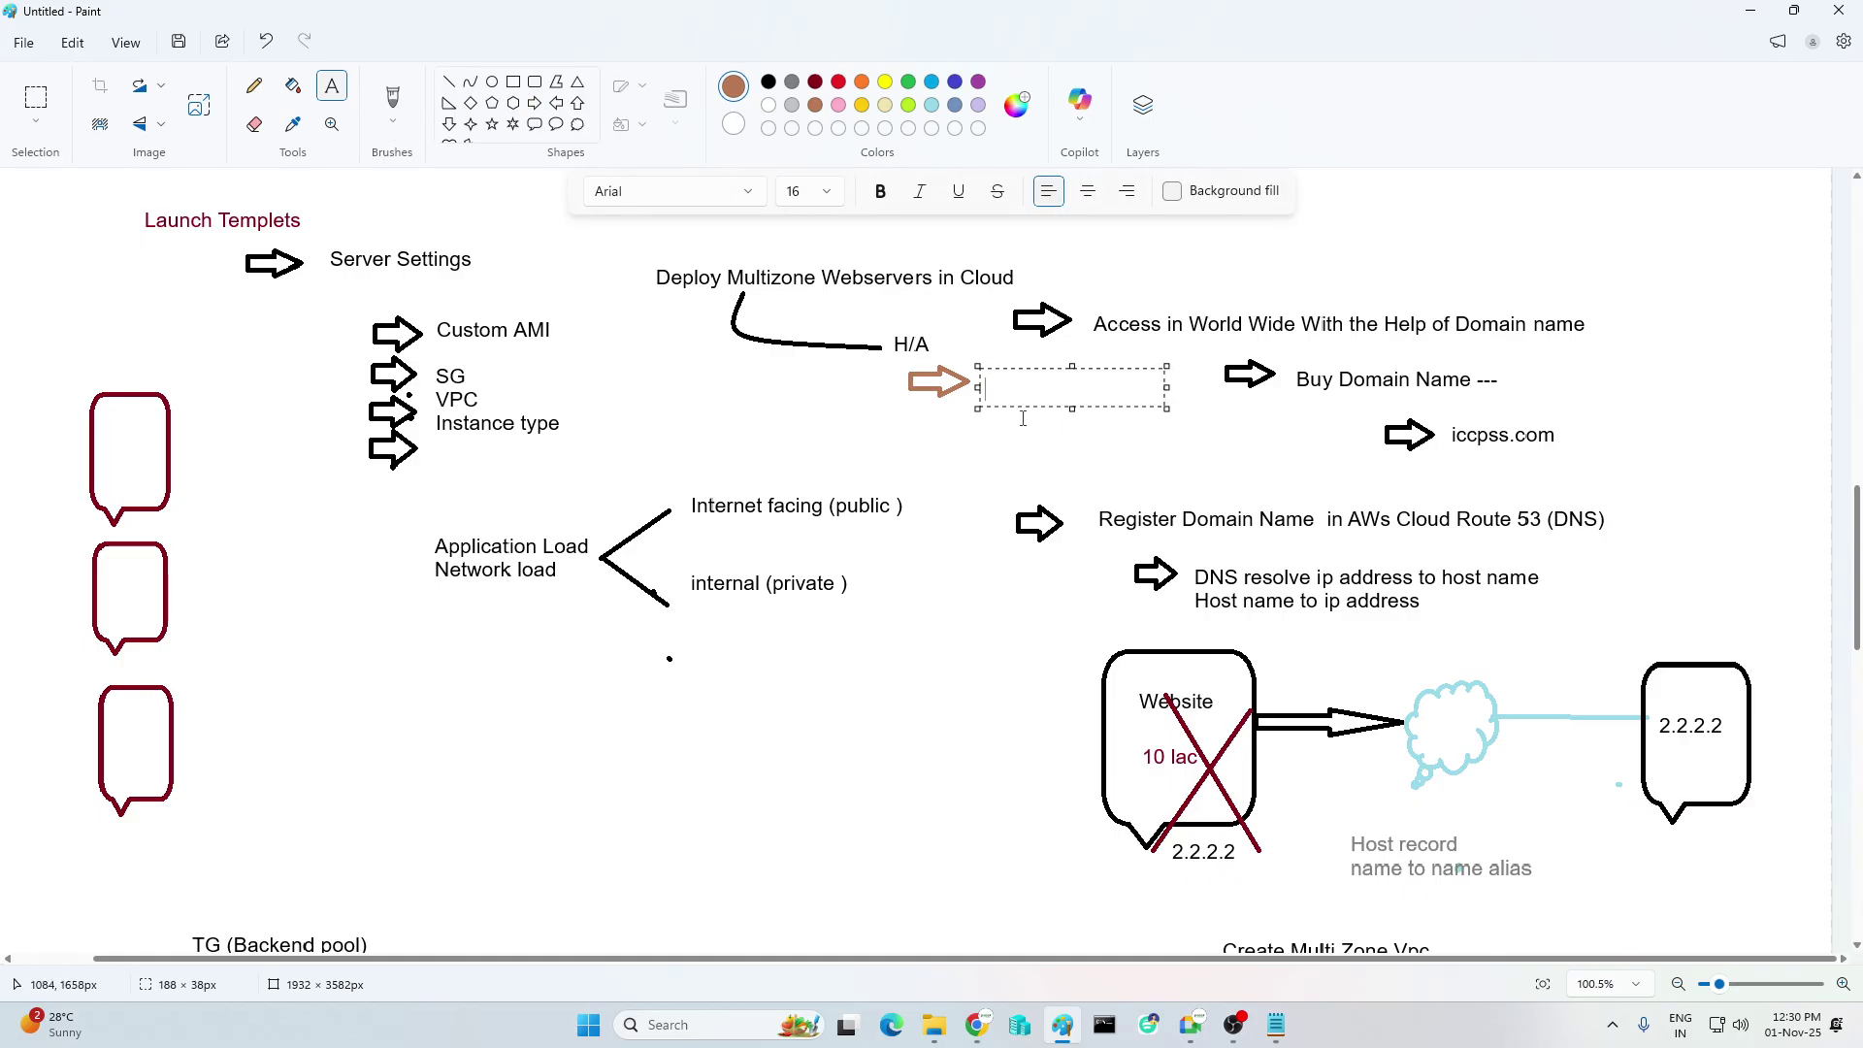
text(with fail over)
click(1158, 469)
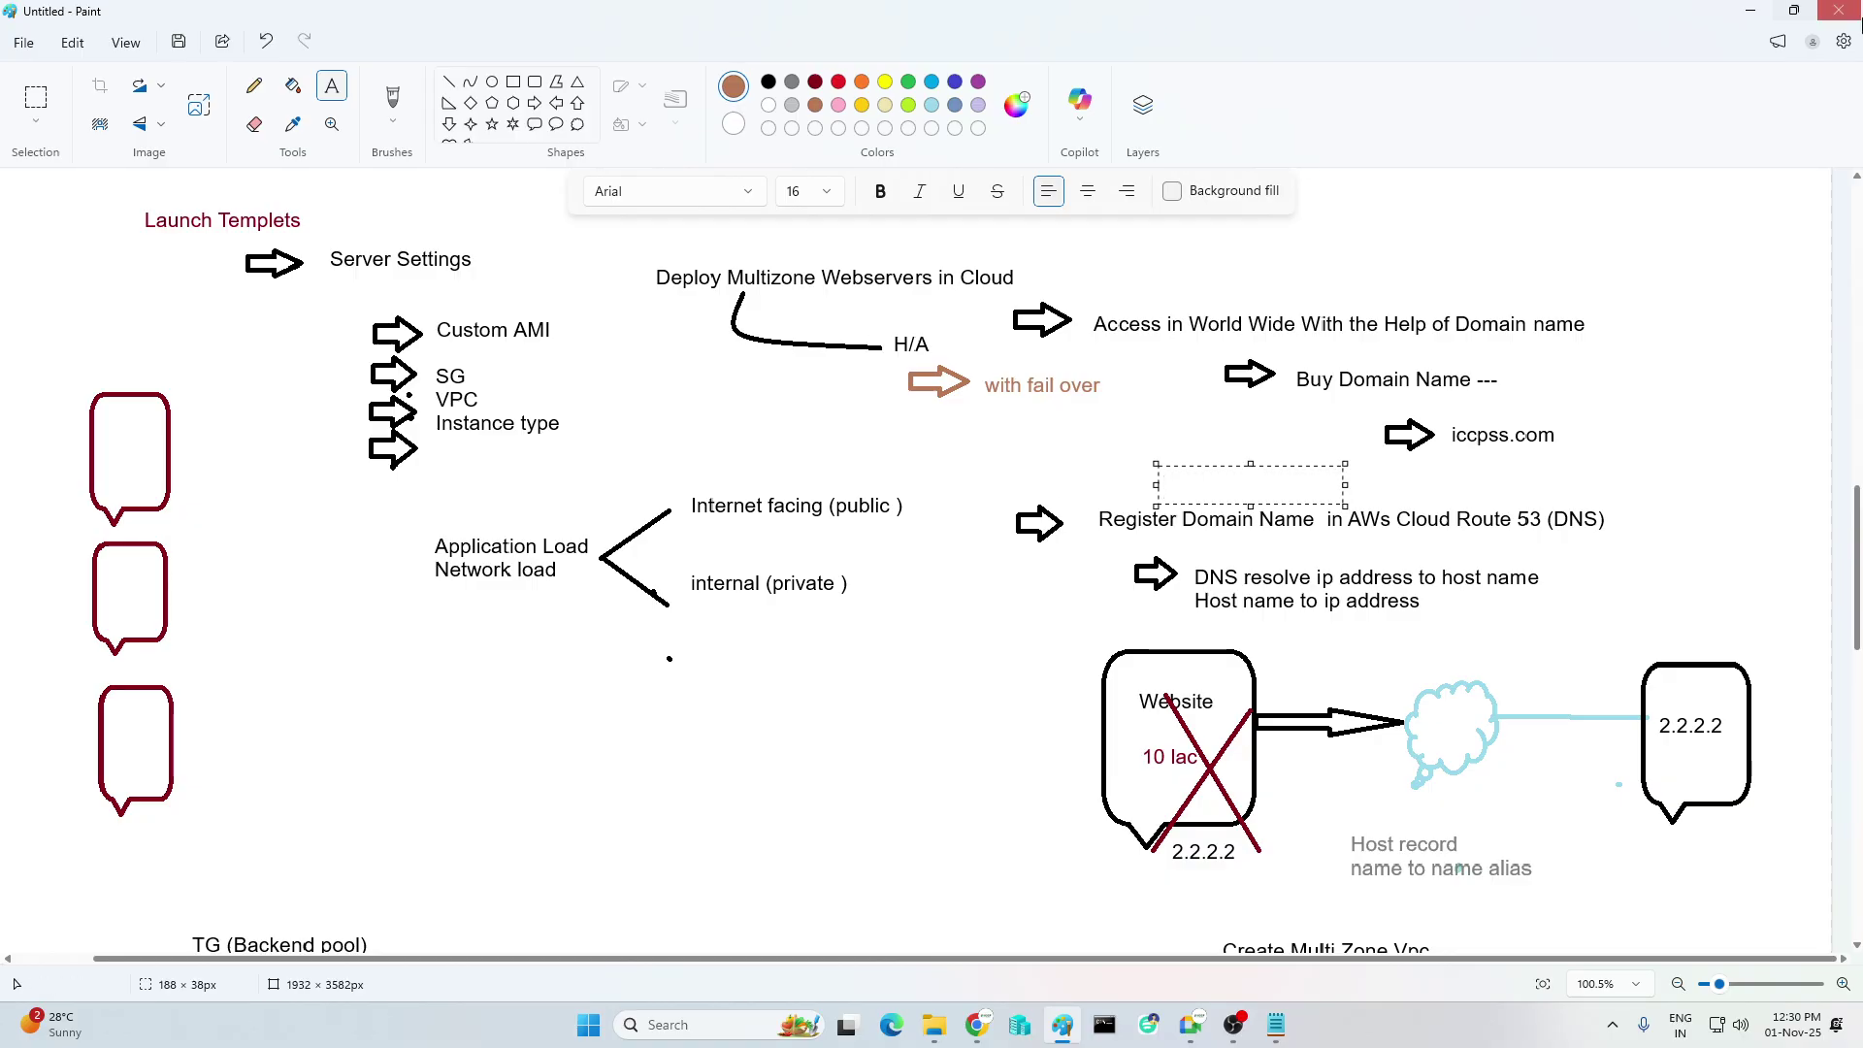
click(1750, 11)
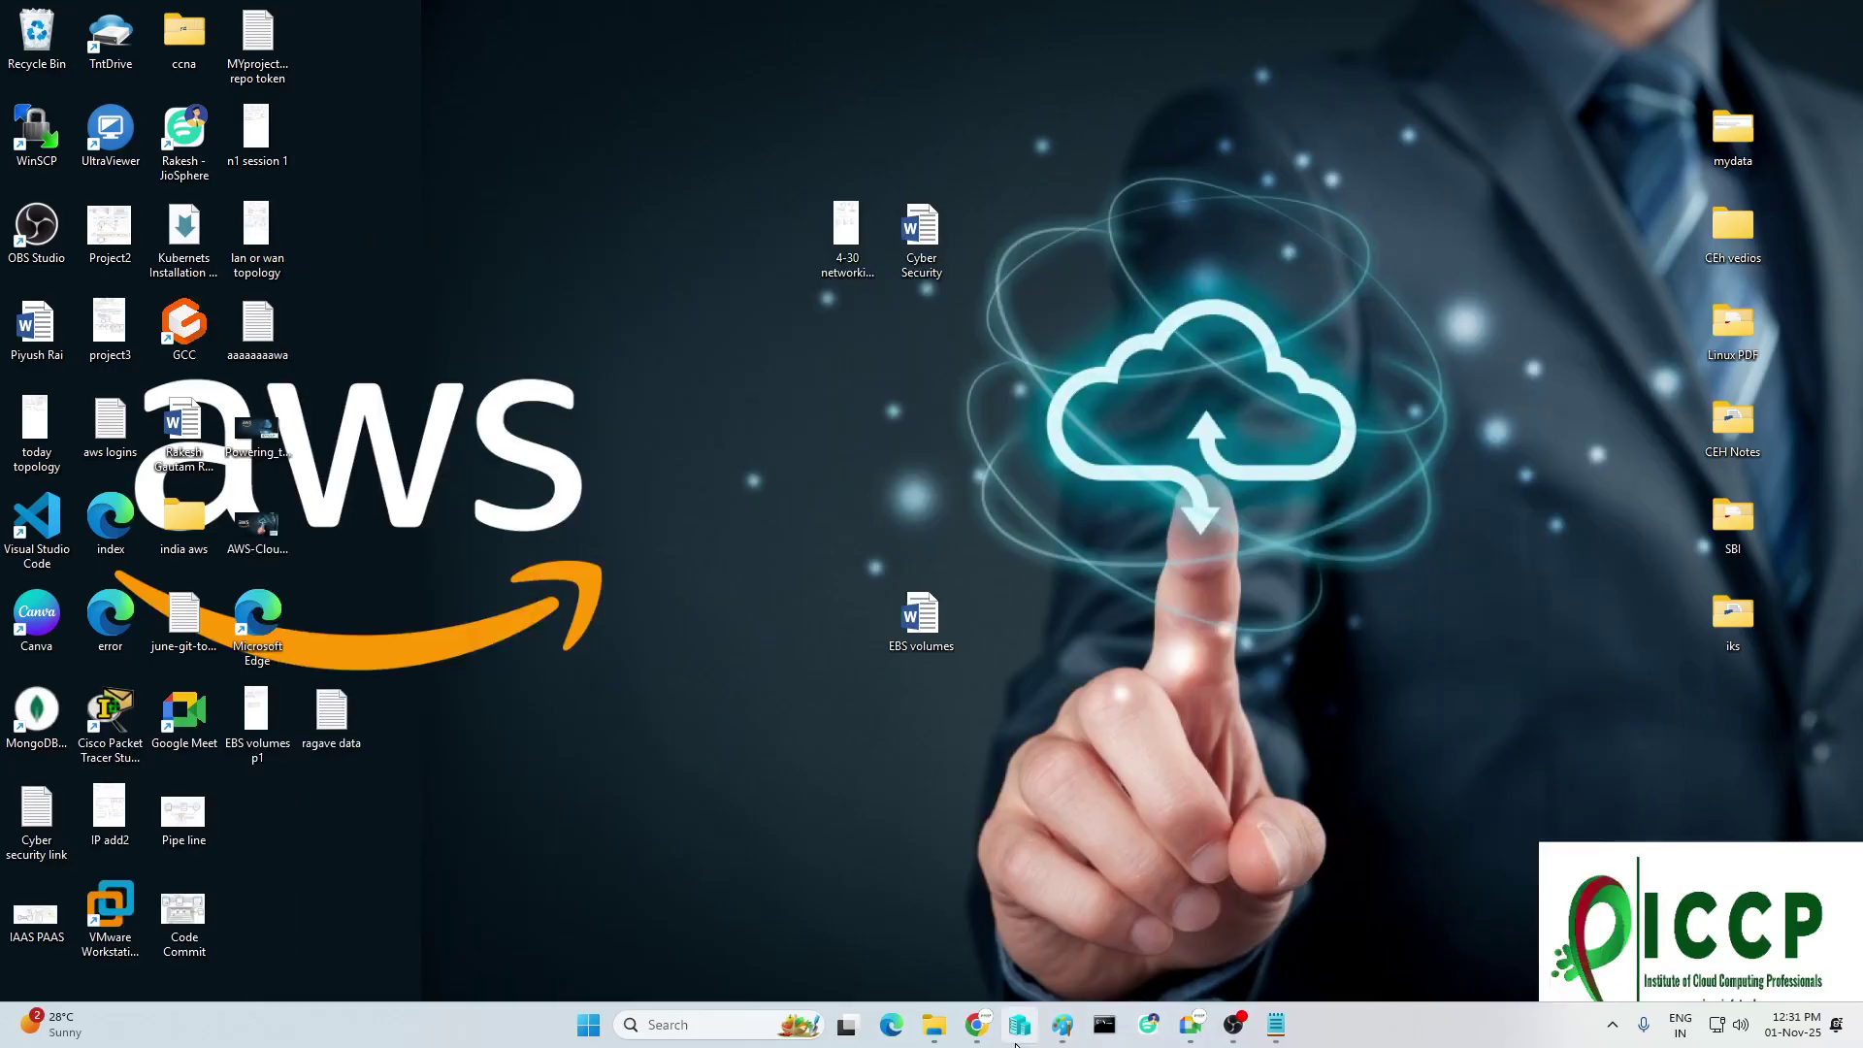
click(977, 1025)
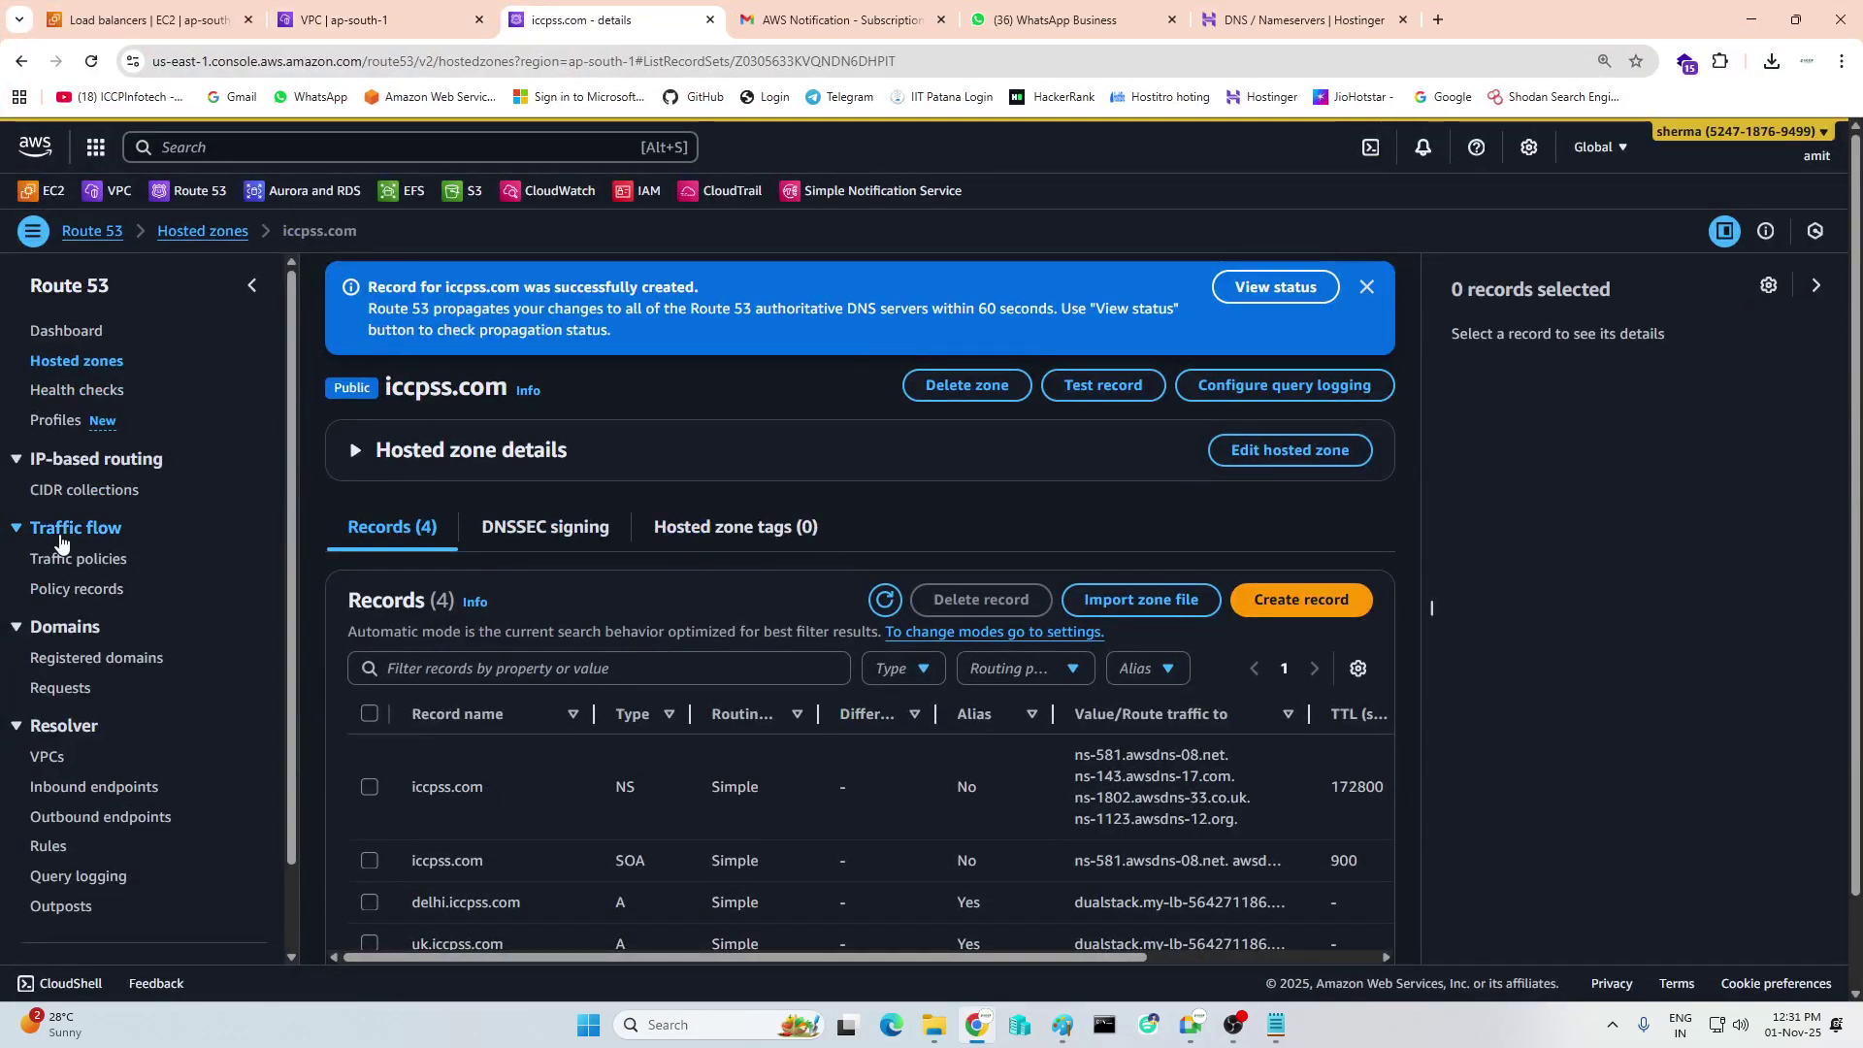
Step: In the EC2 AMIs list, clear the amazon-ami selection and refresh the list
scroll(95, 676, down, 1)
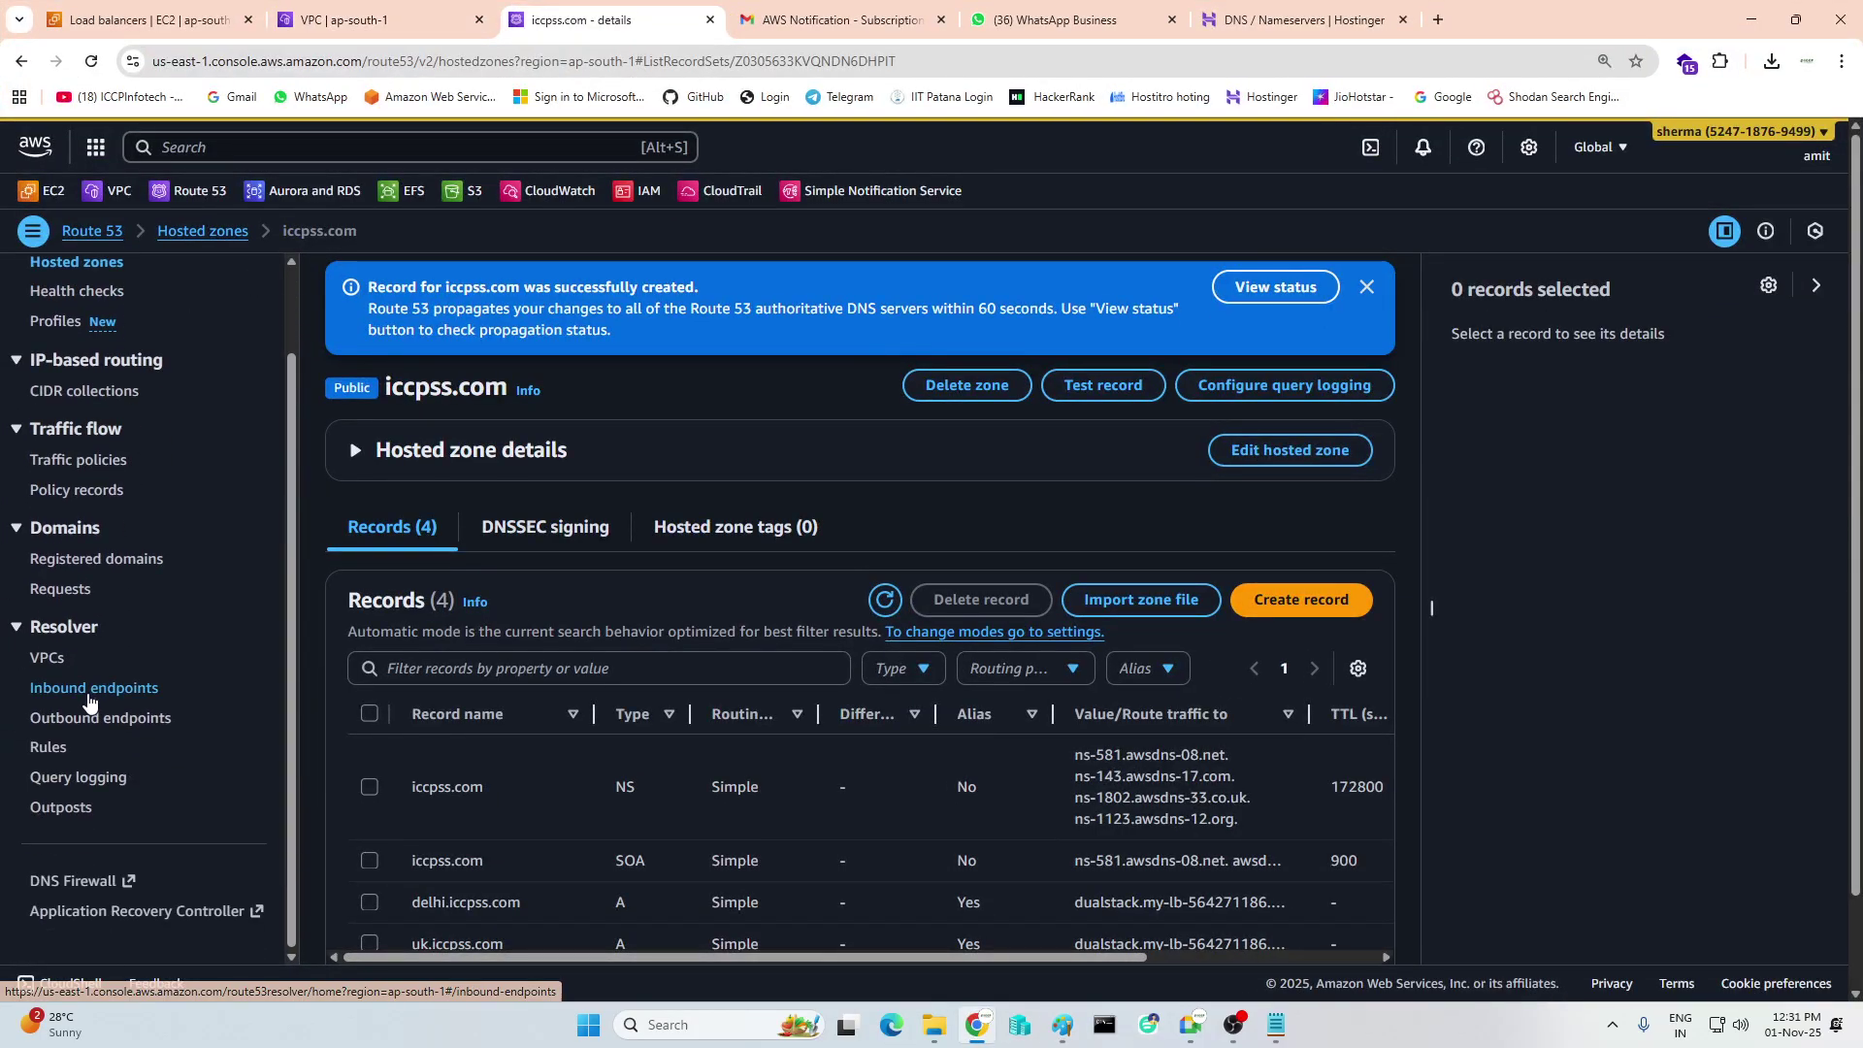
scroll(68, 630, up, 1)
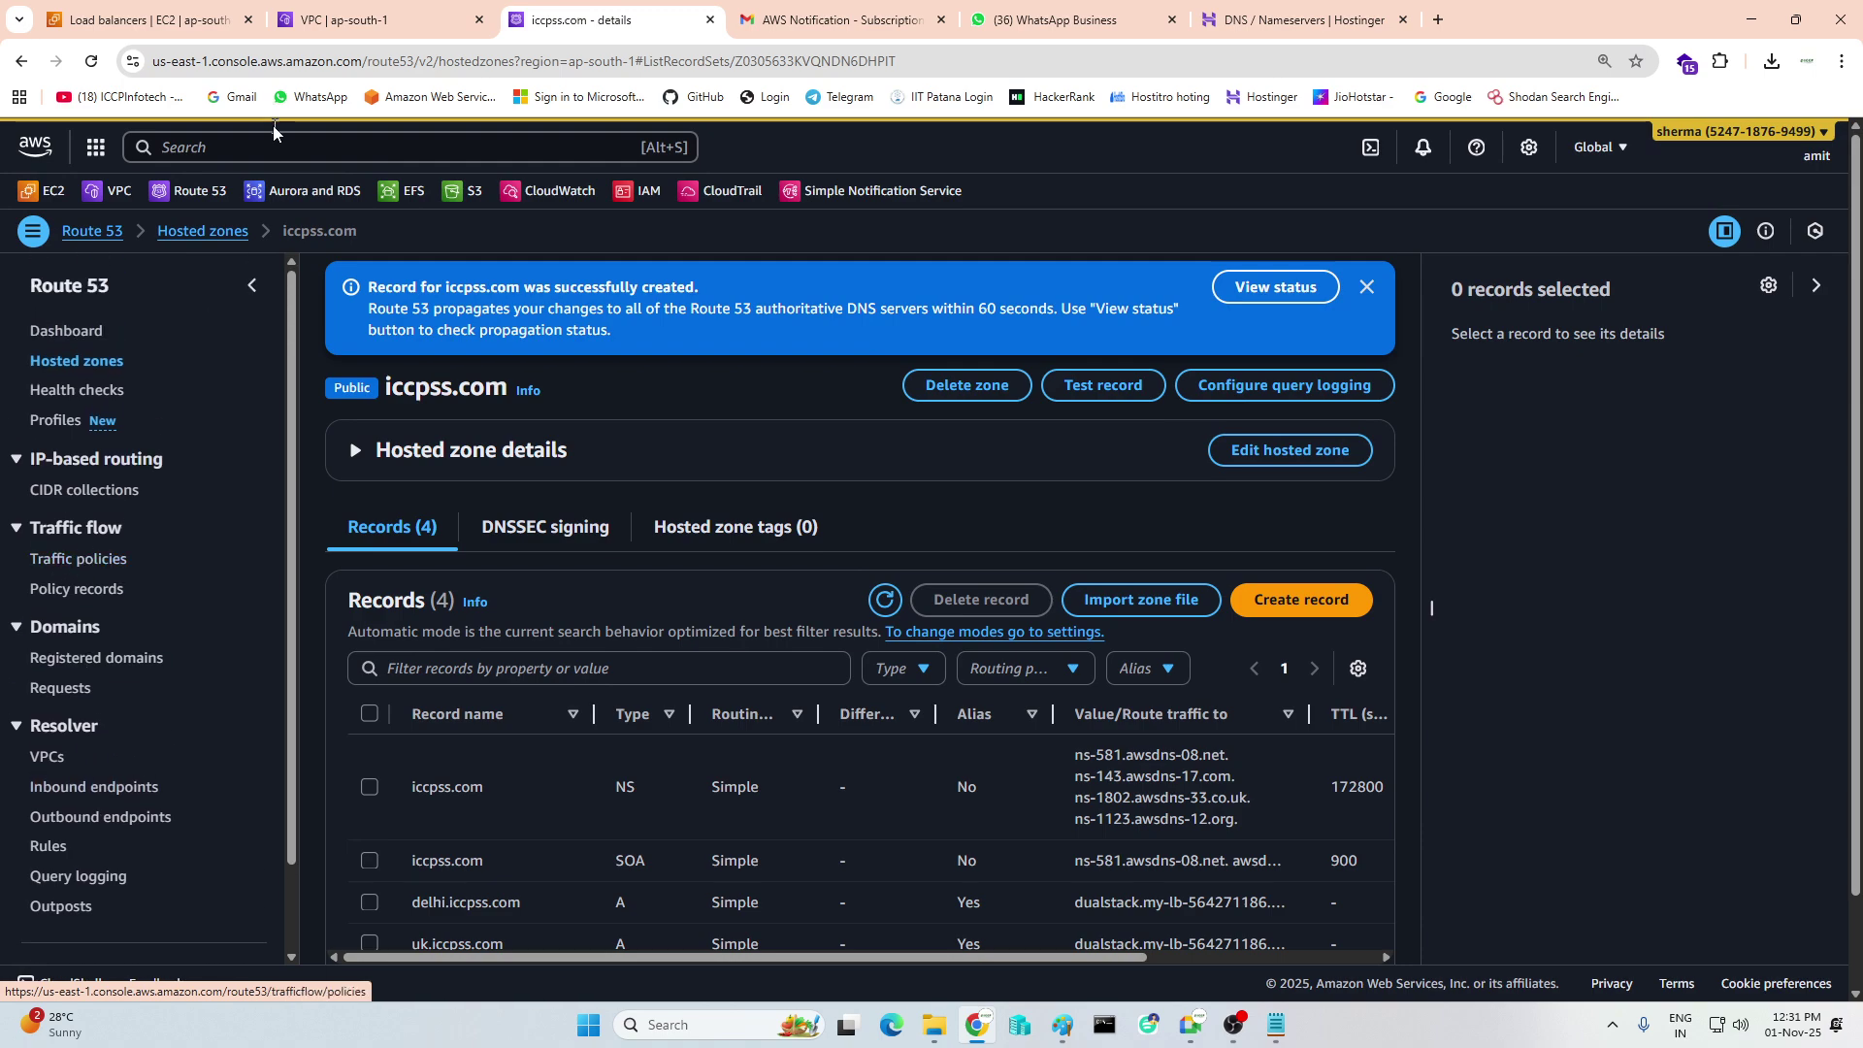
click(145, 20)
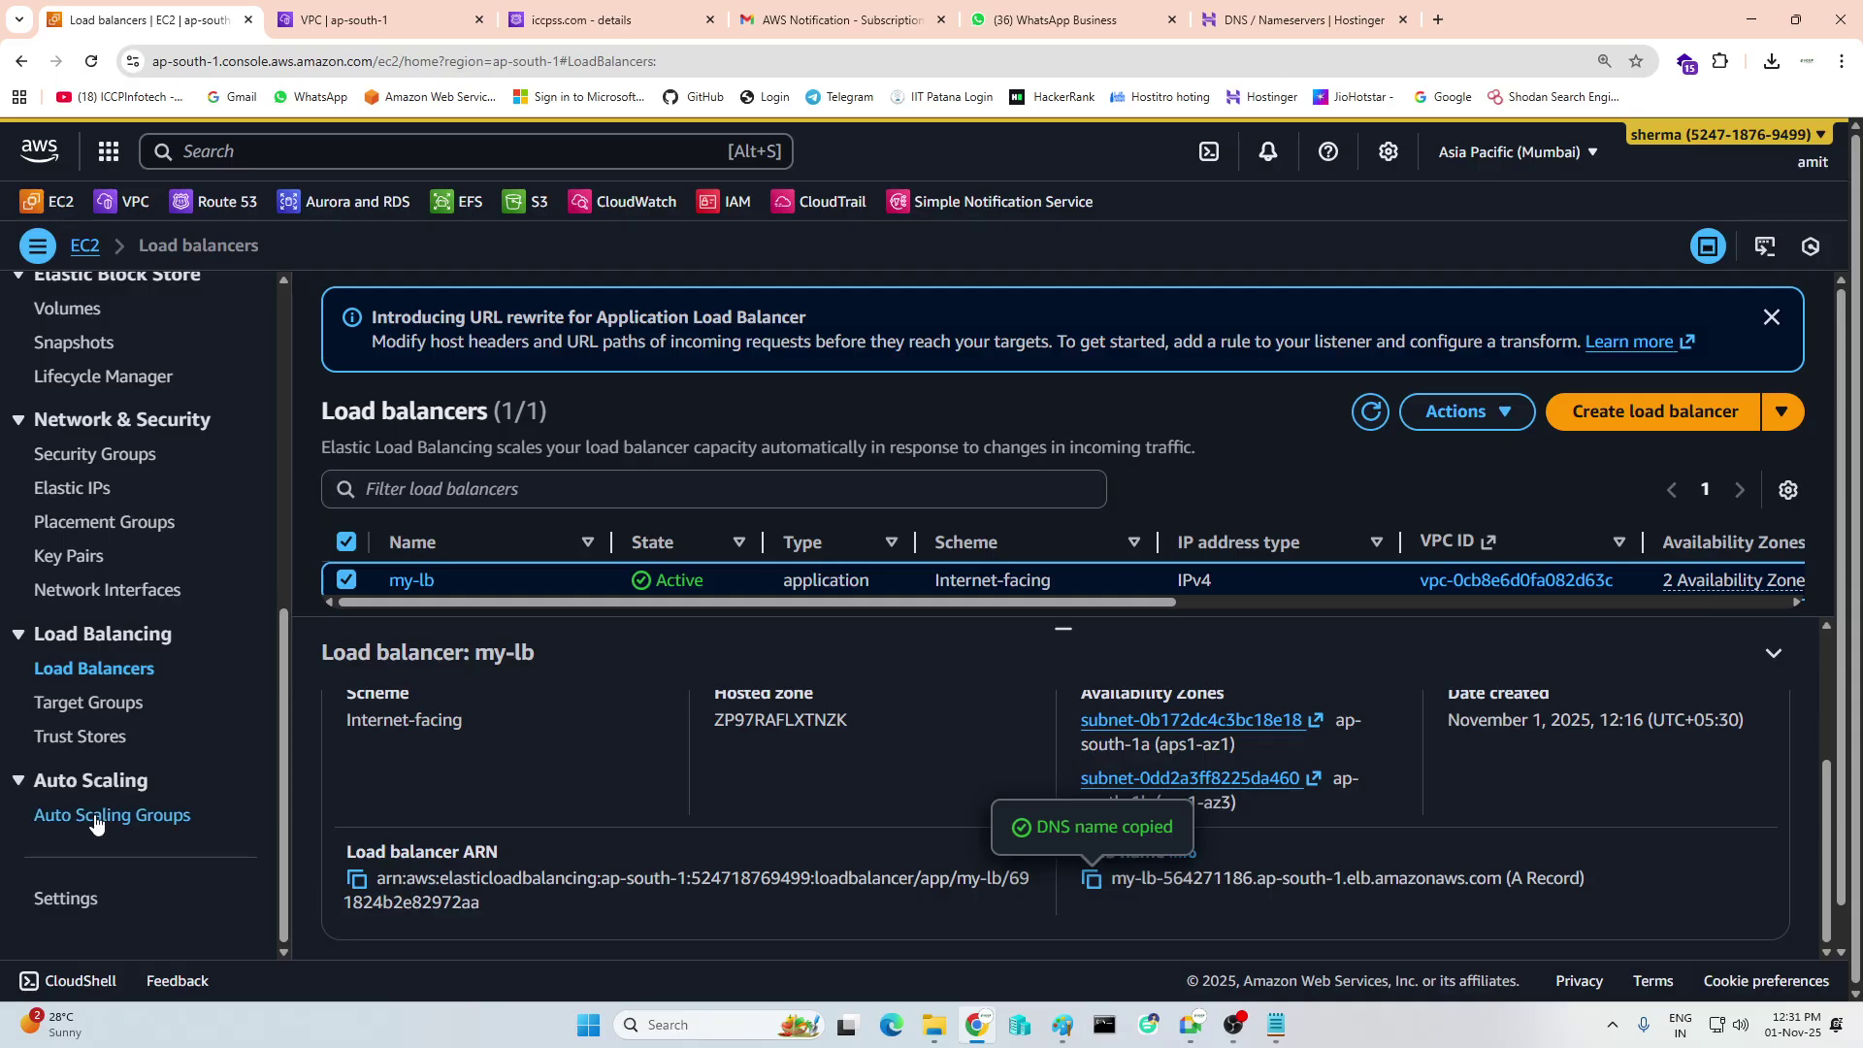
scroll(68, 574, up, 4)
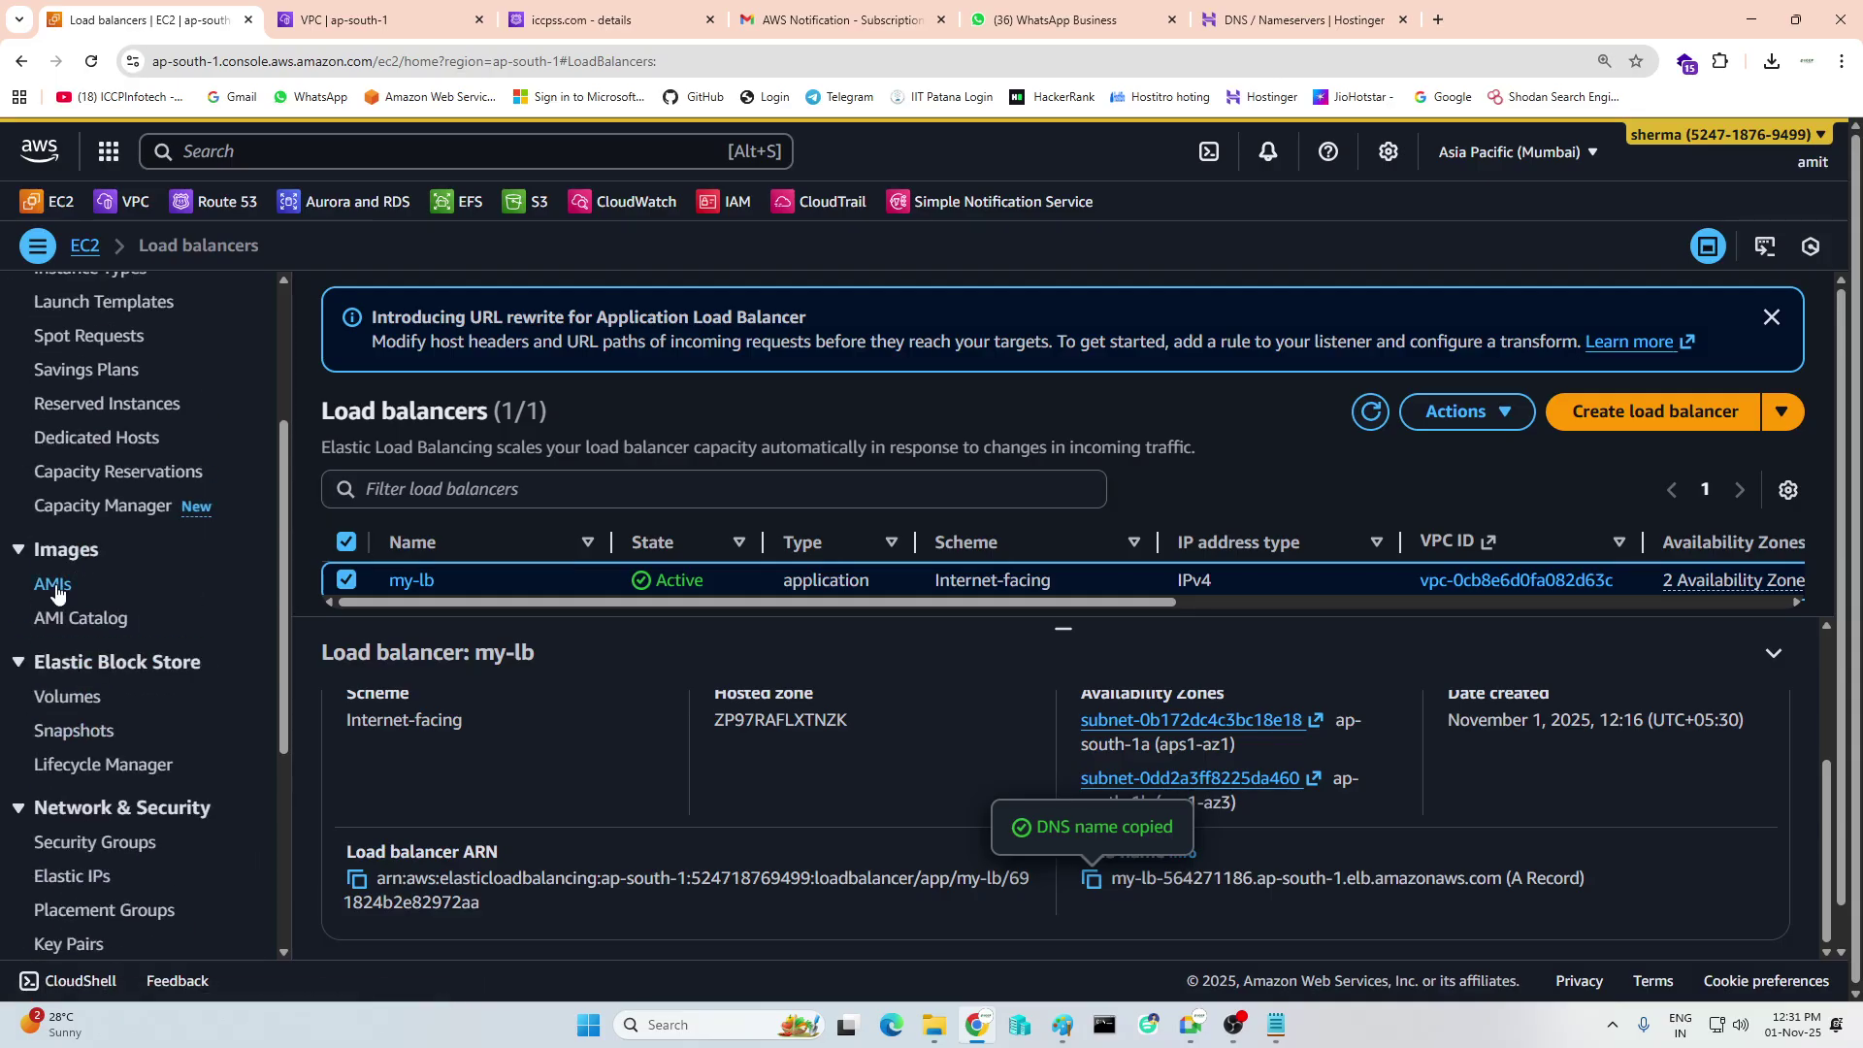
click(54, 583)
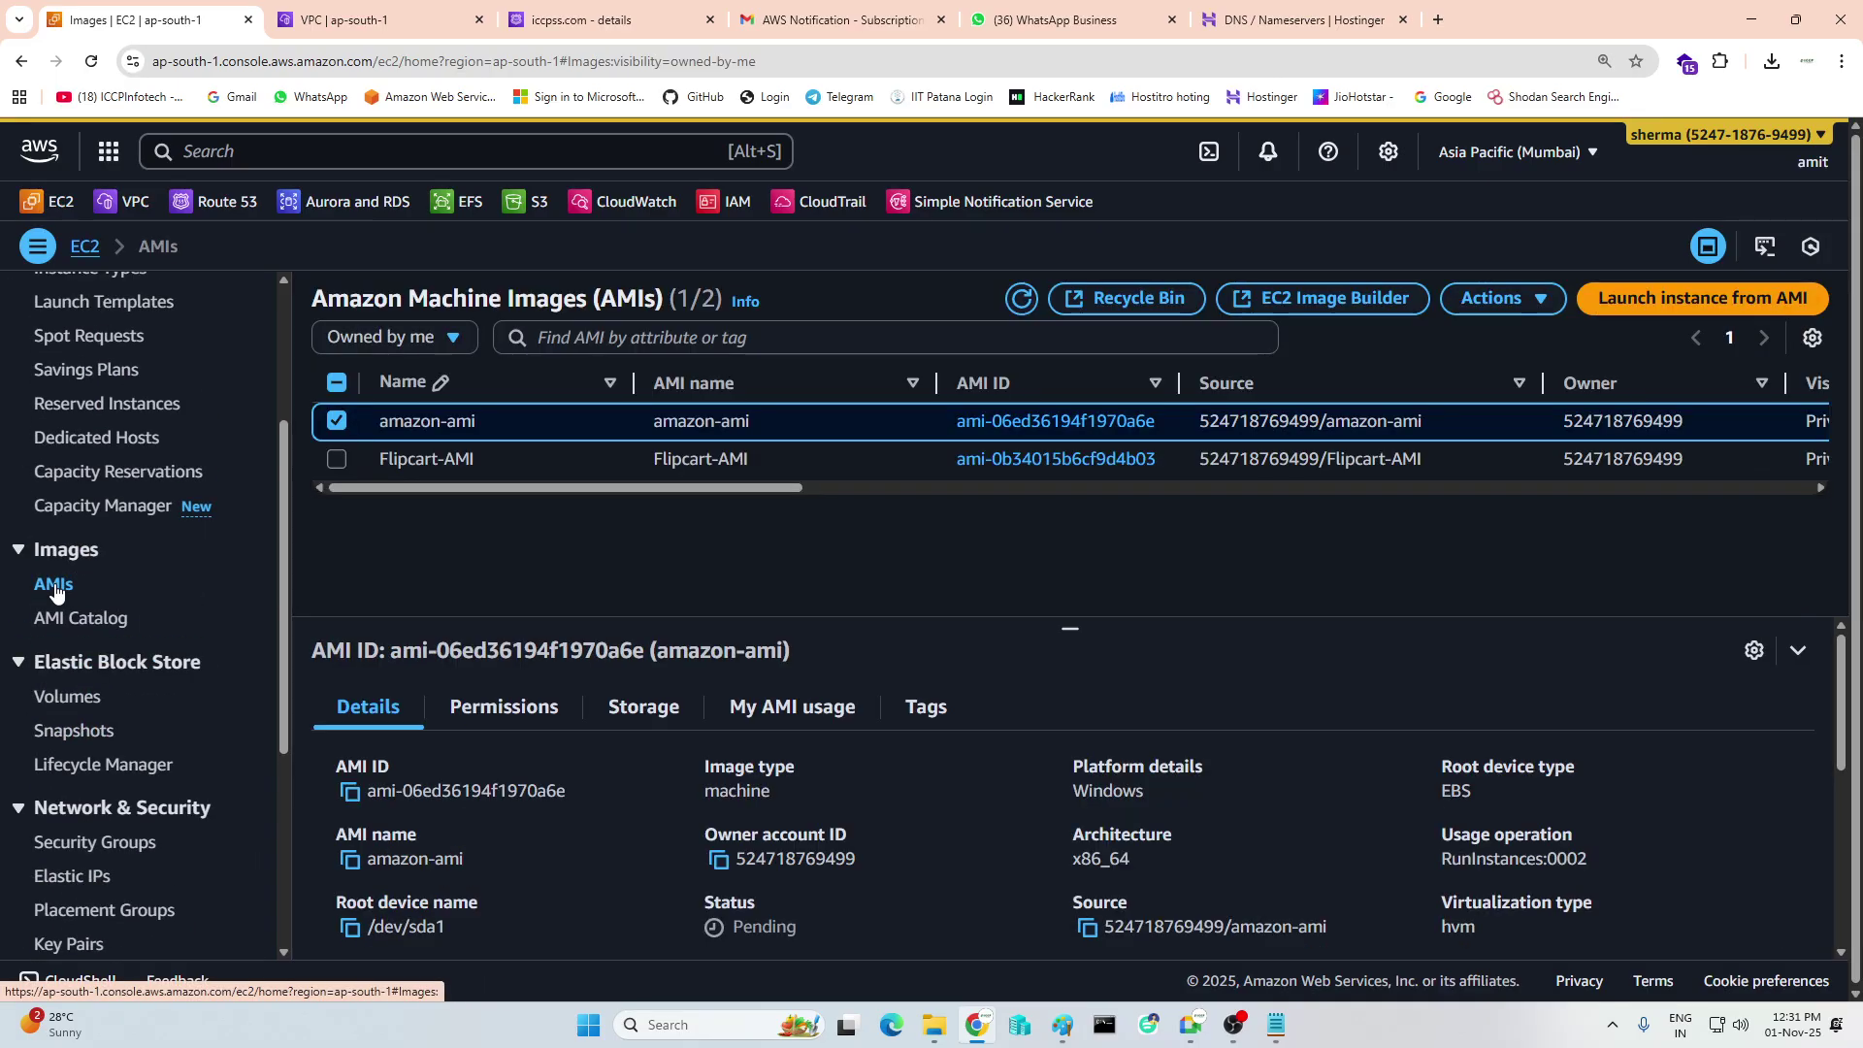
click(337, 420)
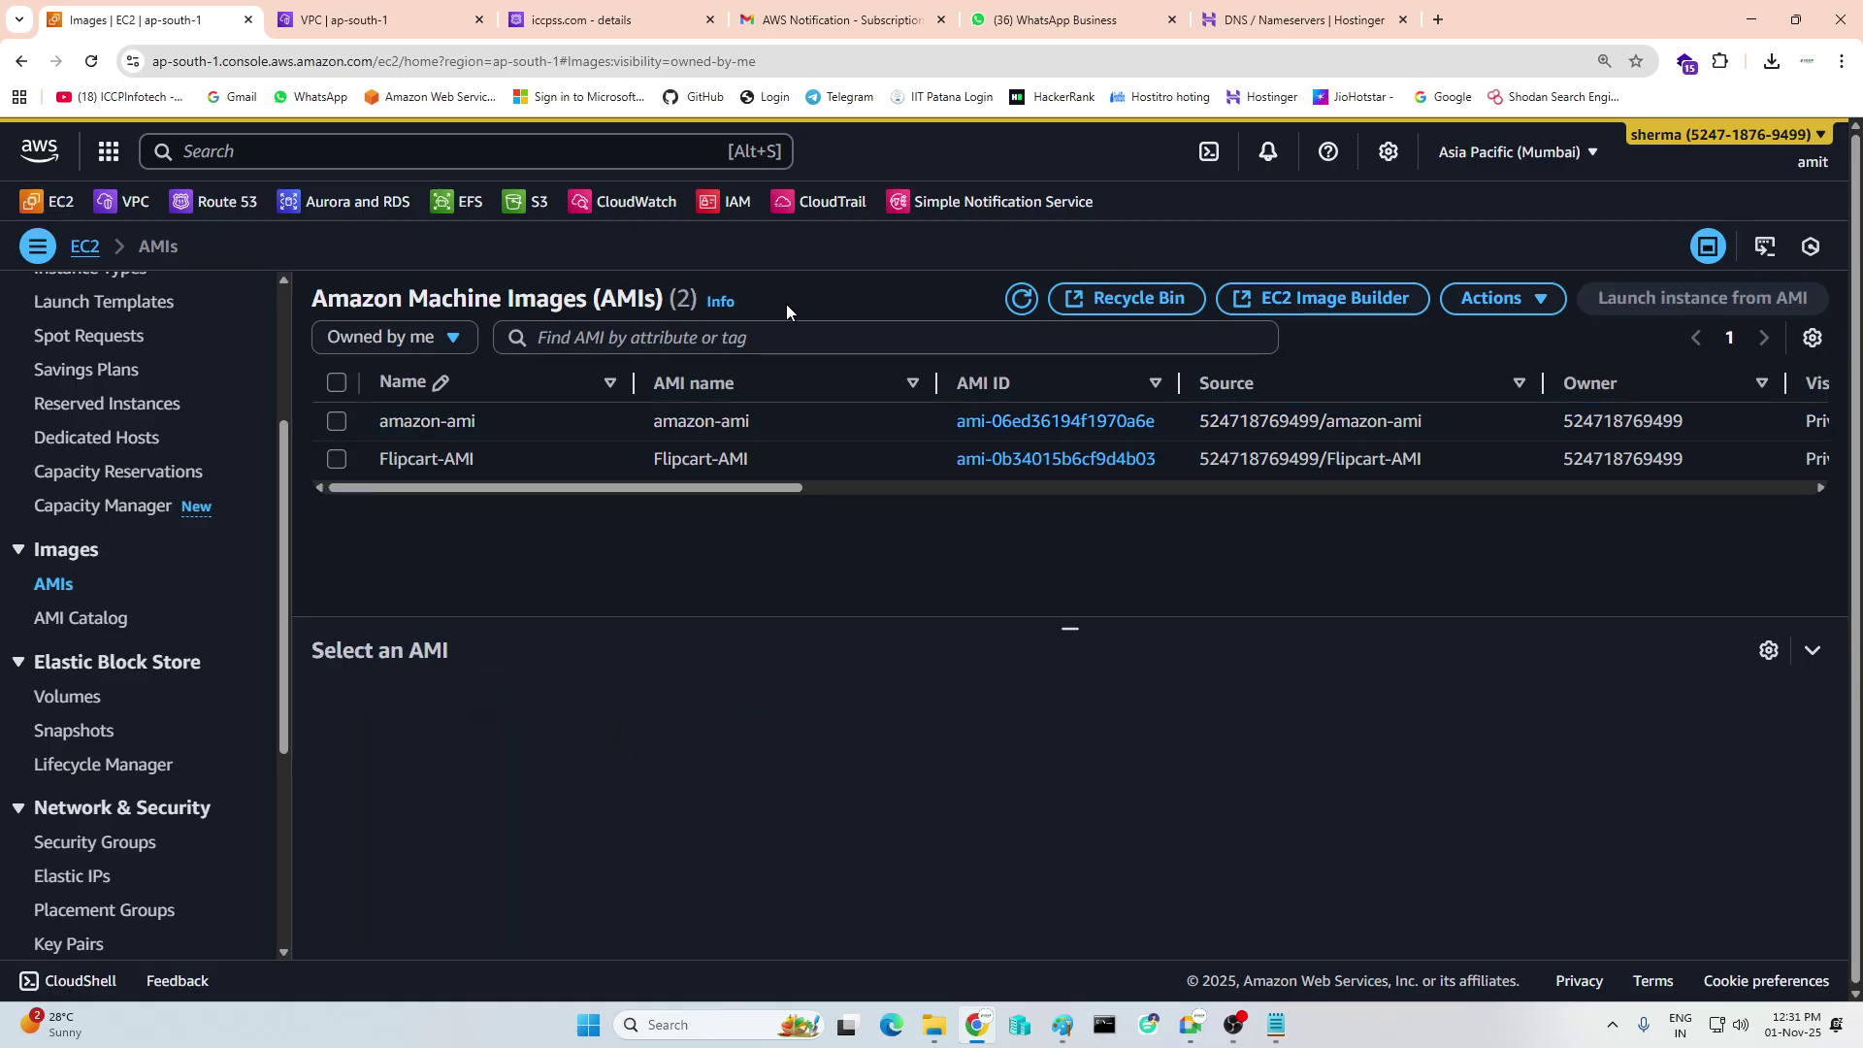
click(1021, 298)
Step: Go to the EC2 Instances list and bring up the instance state options for myserver
drag(798, 489, 573, 499)
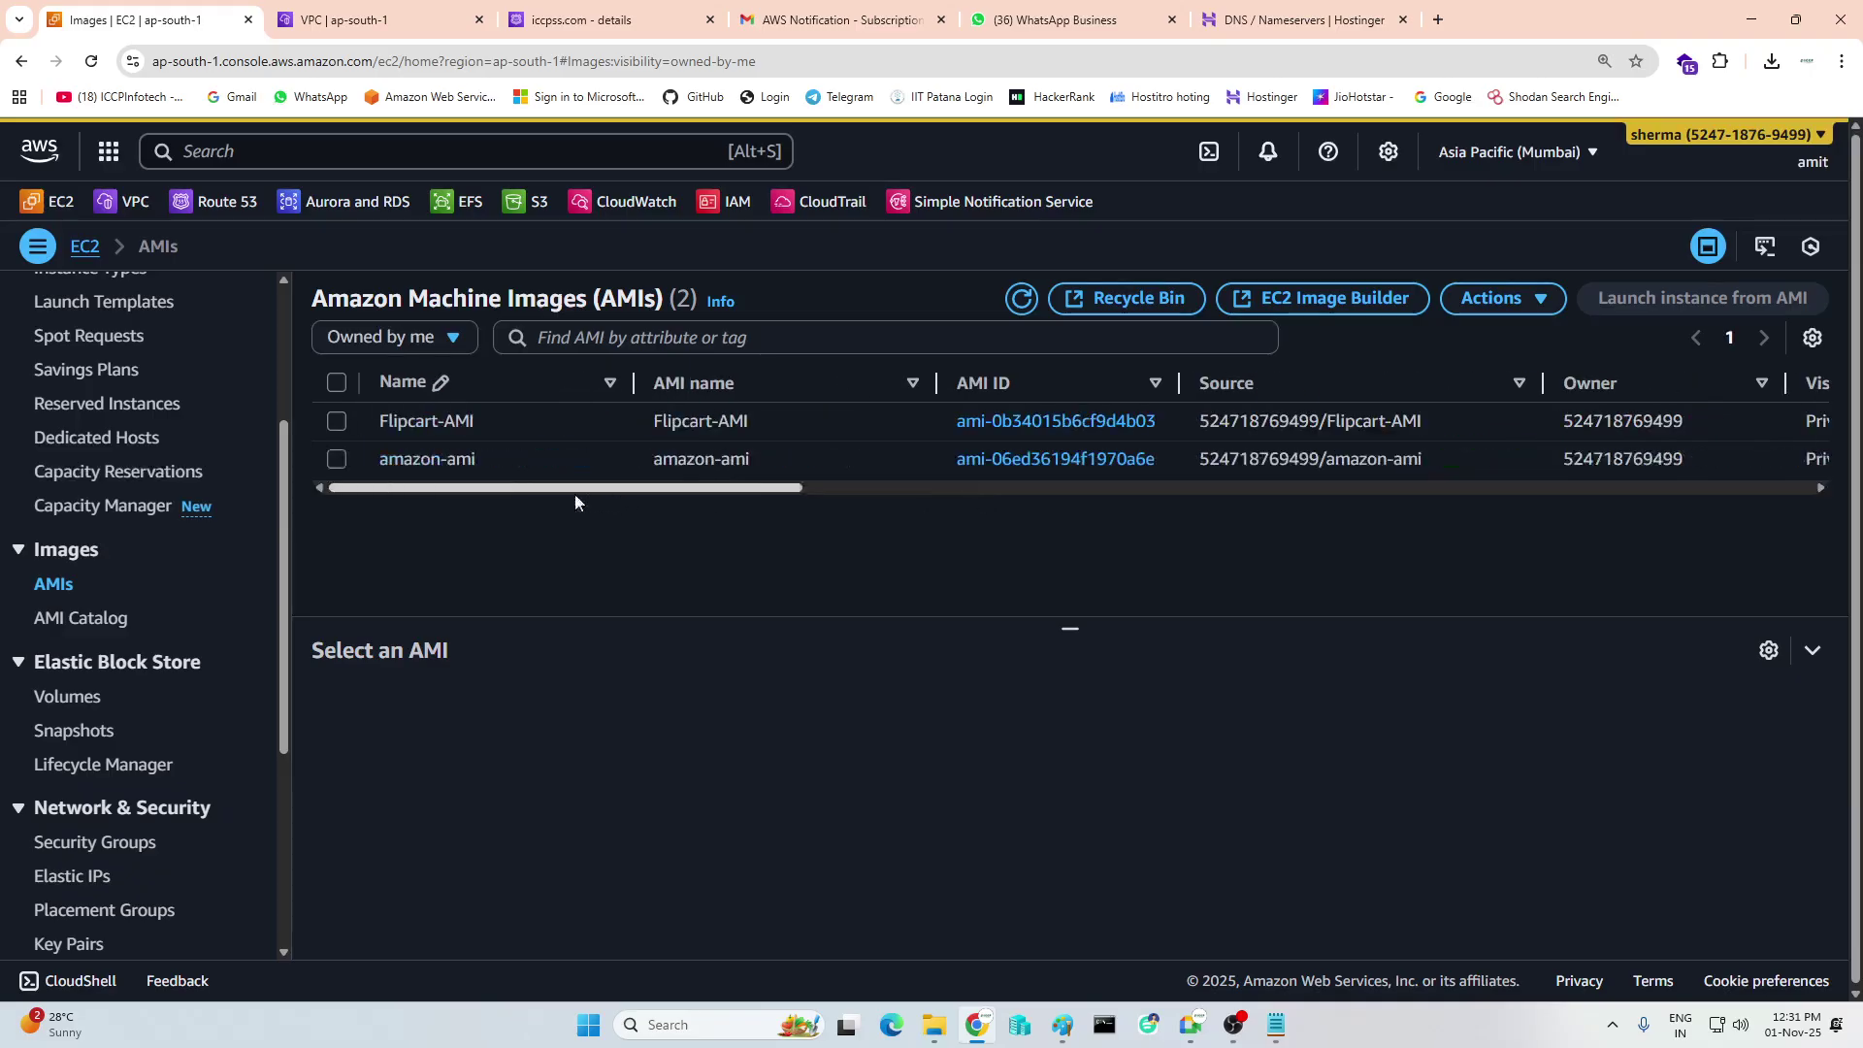
scroll(101, 487, up, 3)
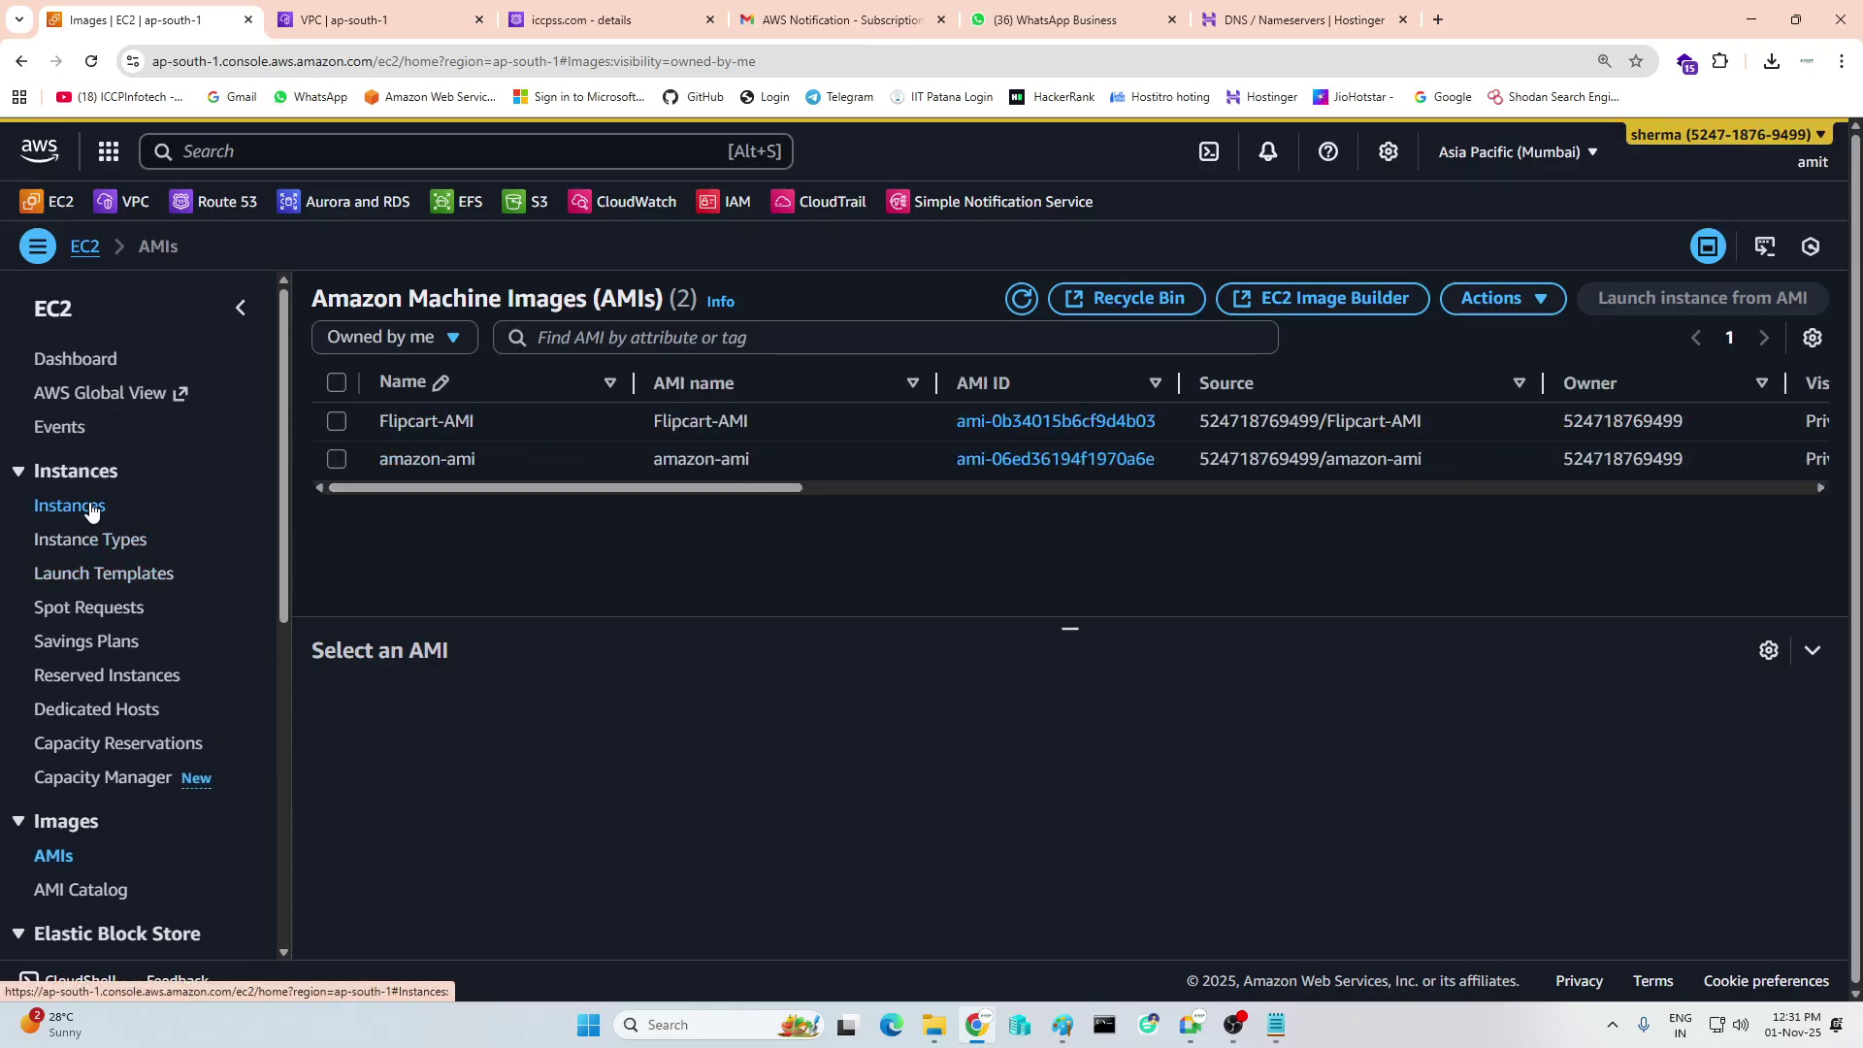
click(91, 502)
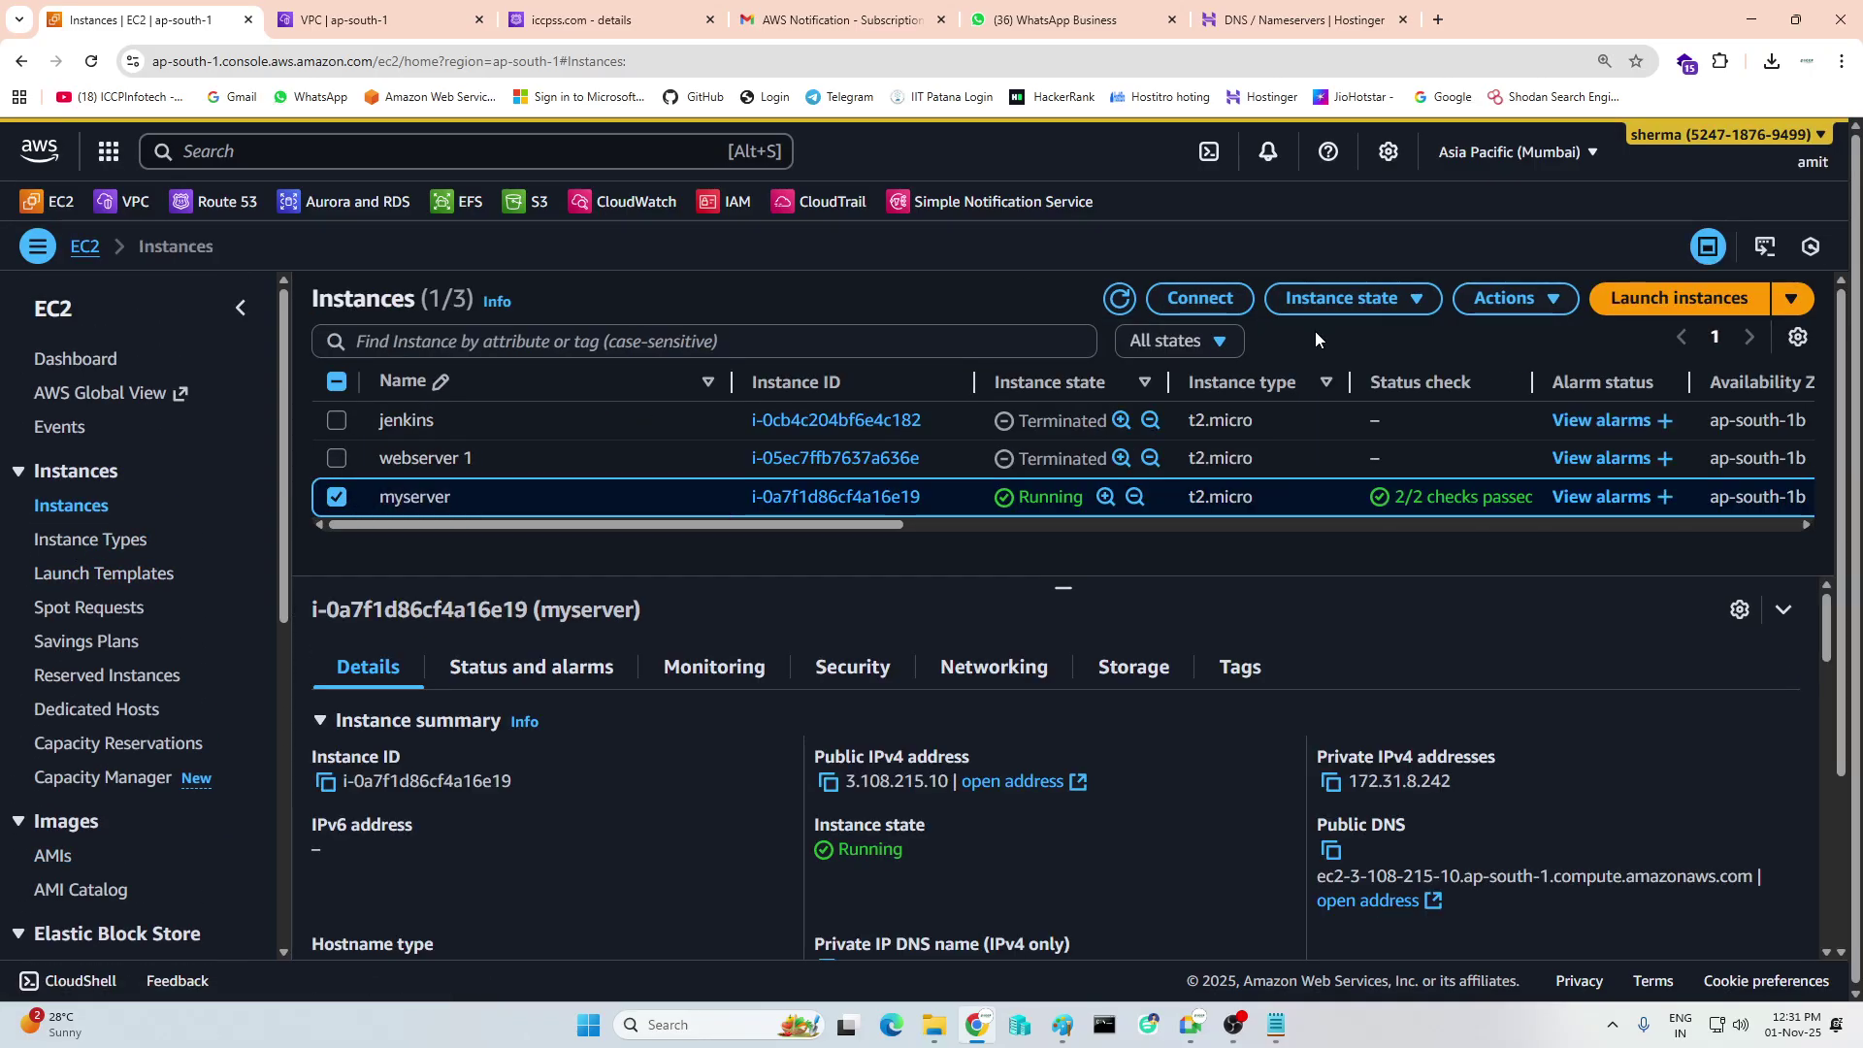
click(1368, 299)
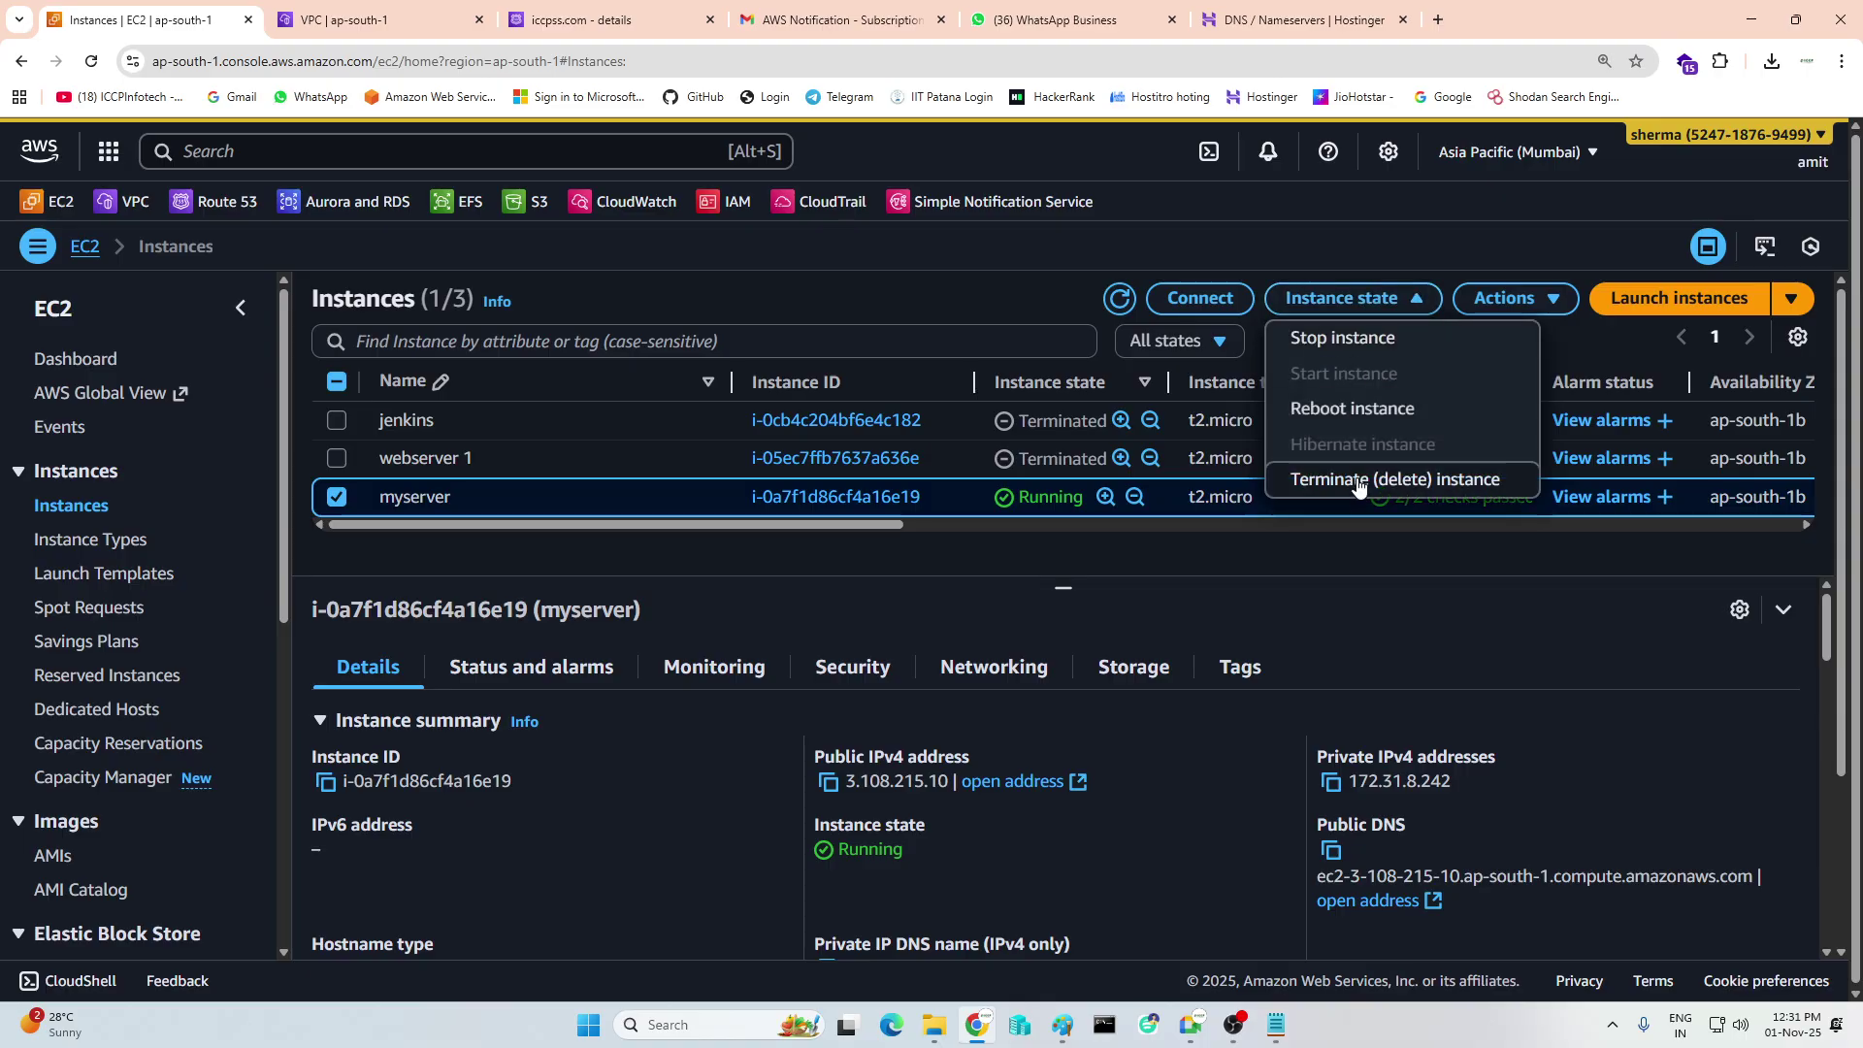
Step: Terminate the myserver instance and refresh the list to watch it shut down
click(1360, 479)
click(1460, 824)
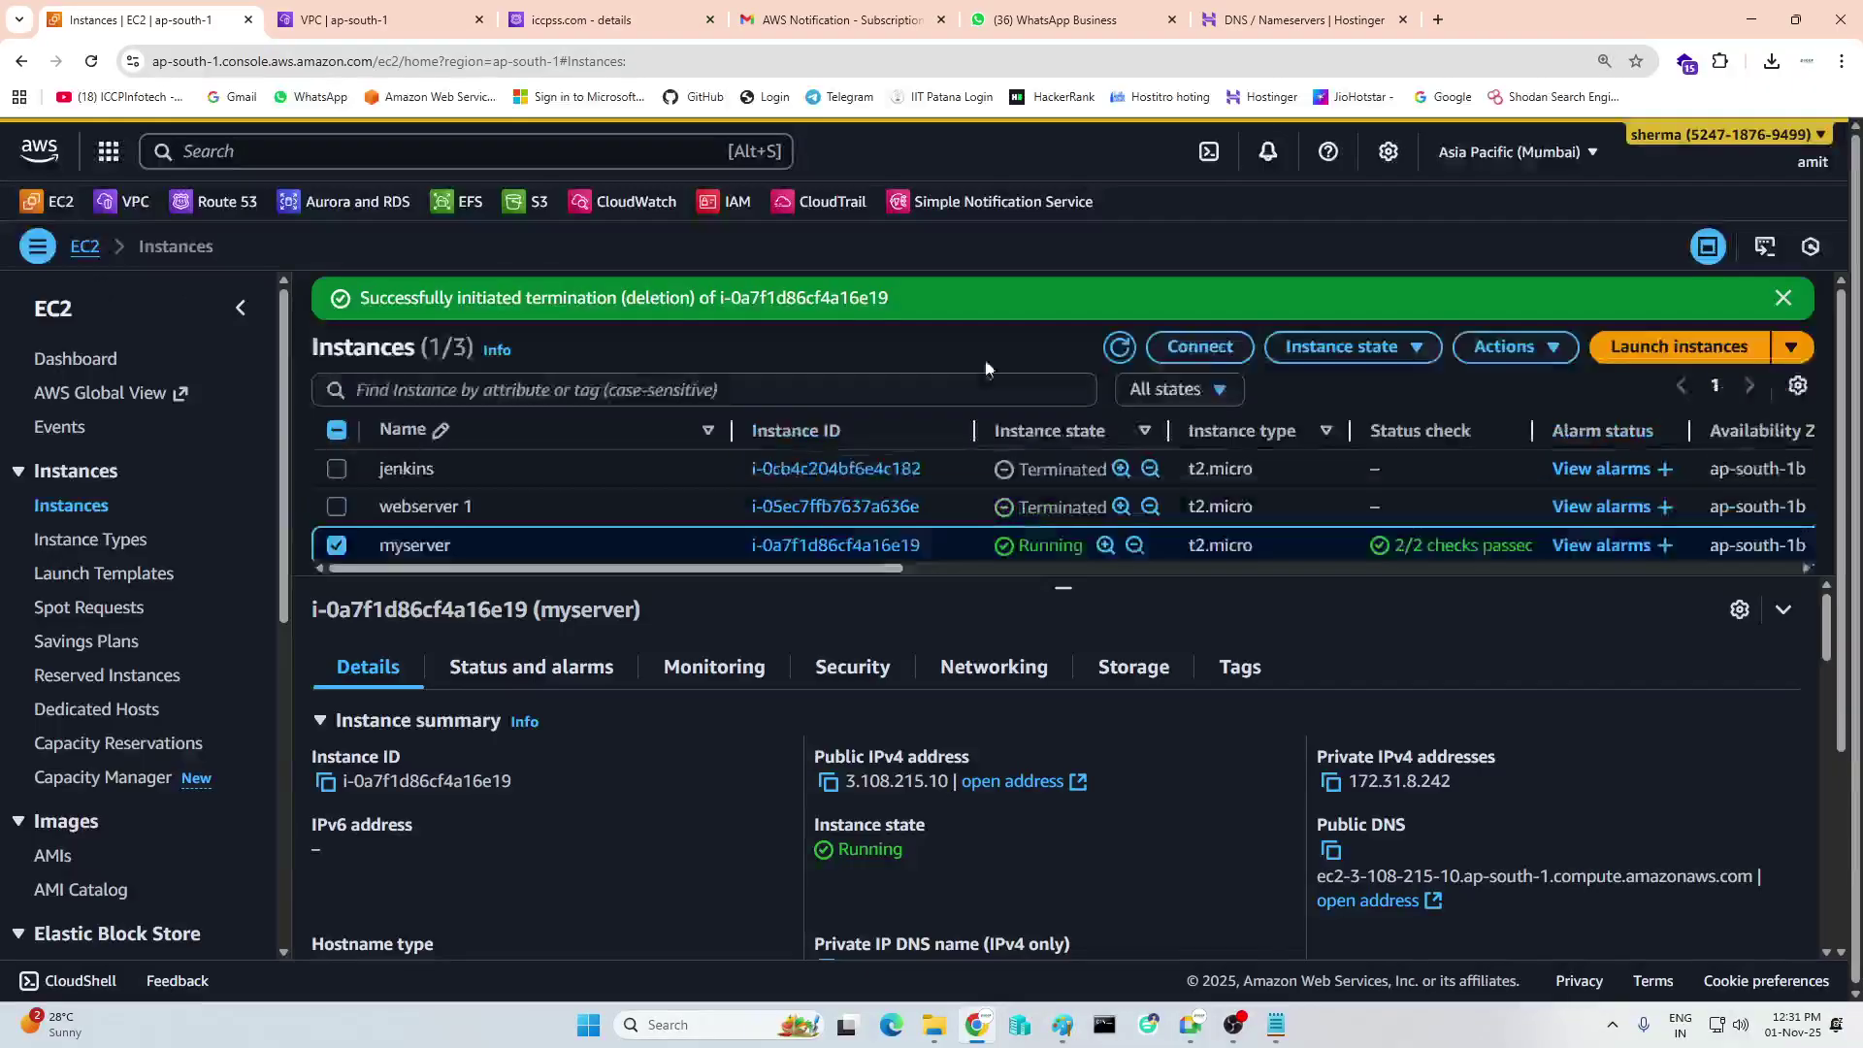
click(1118, 346)
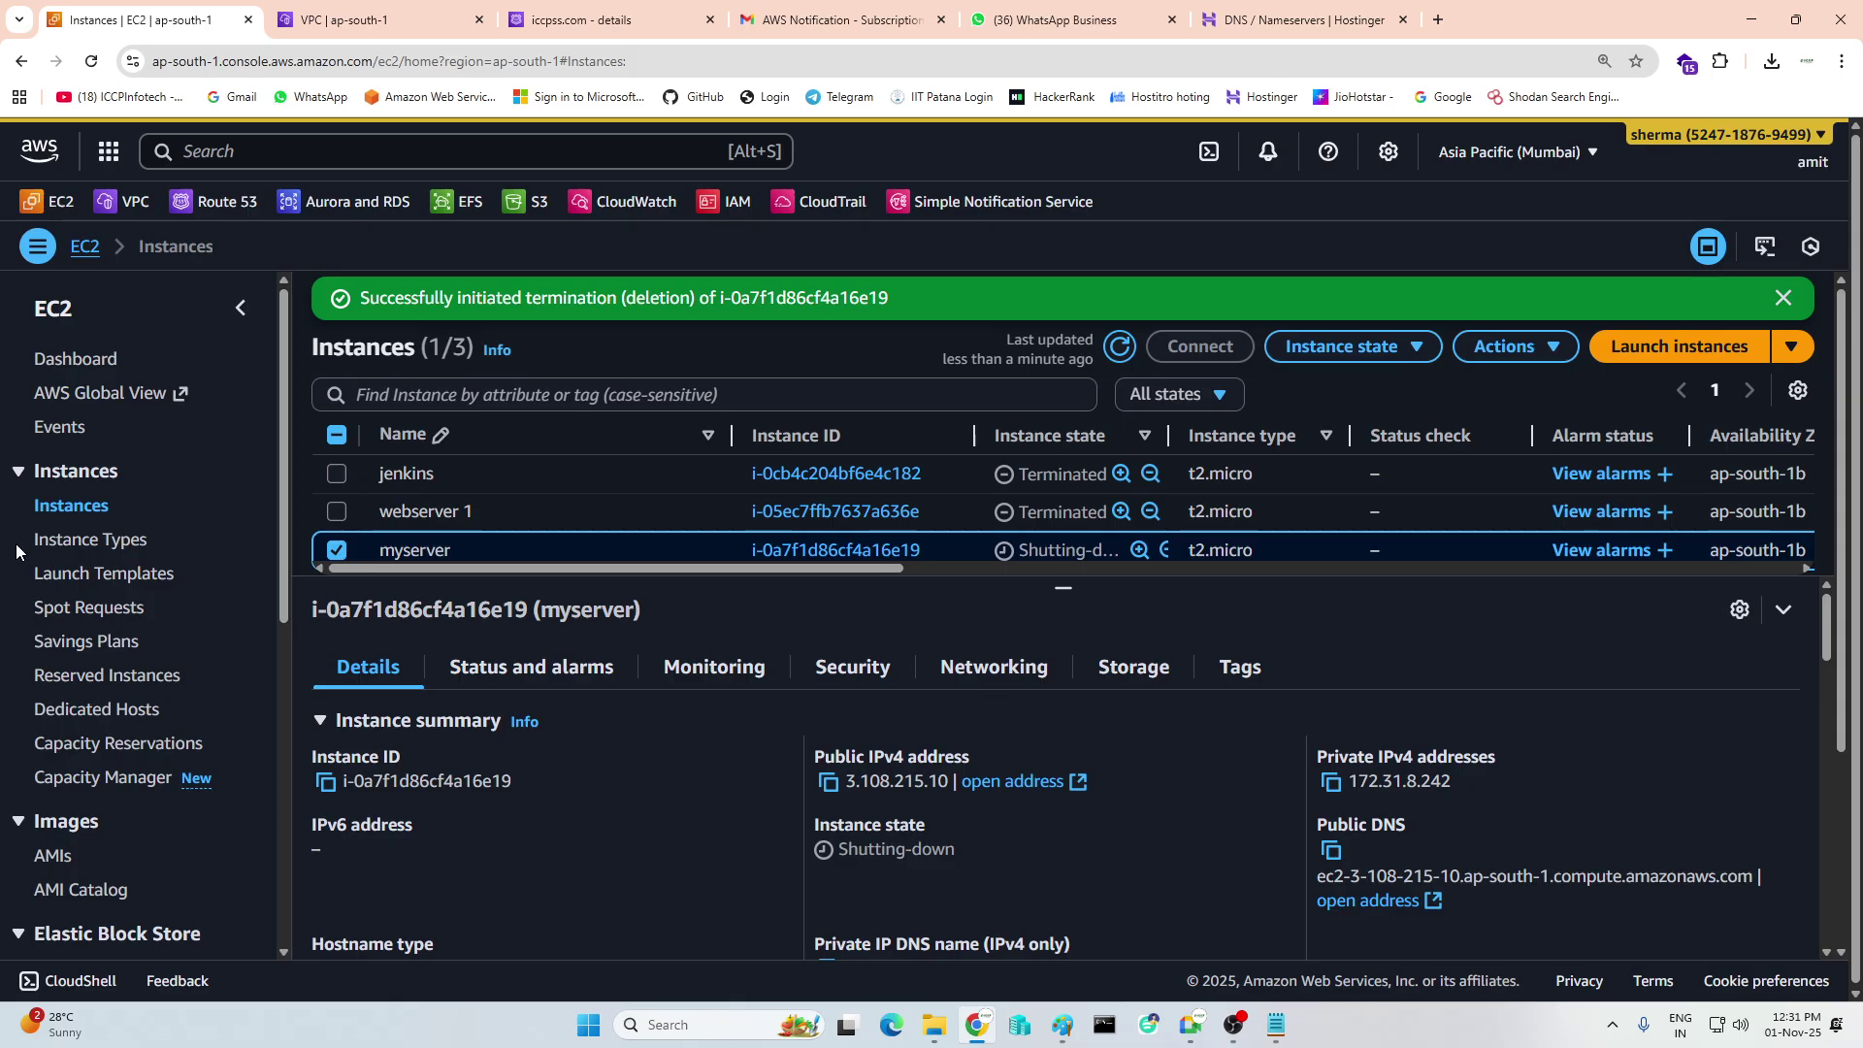
click(104, 574)
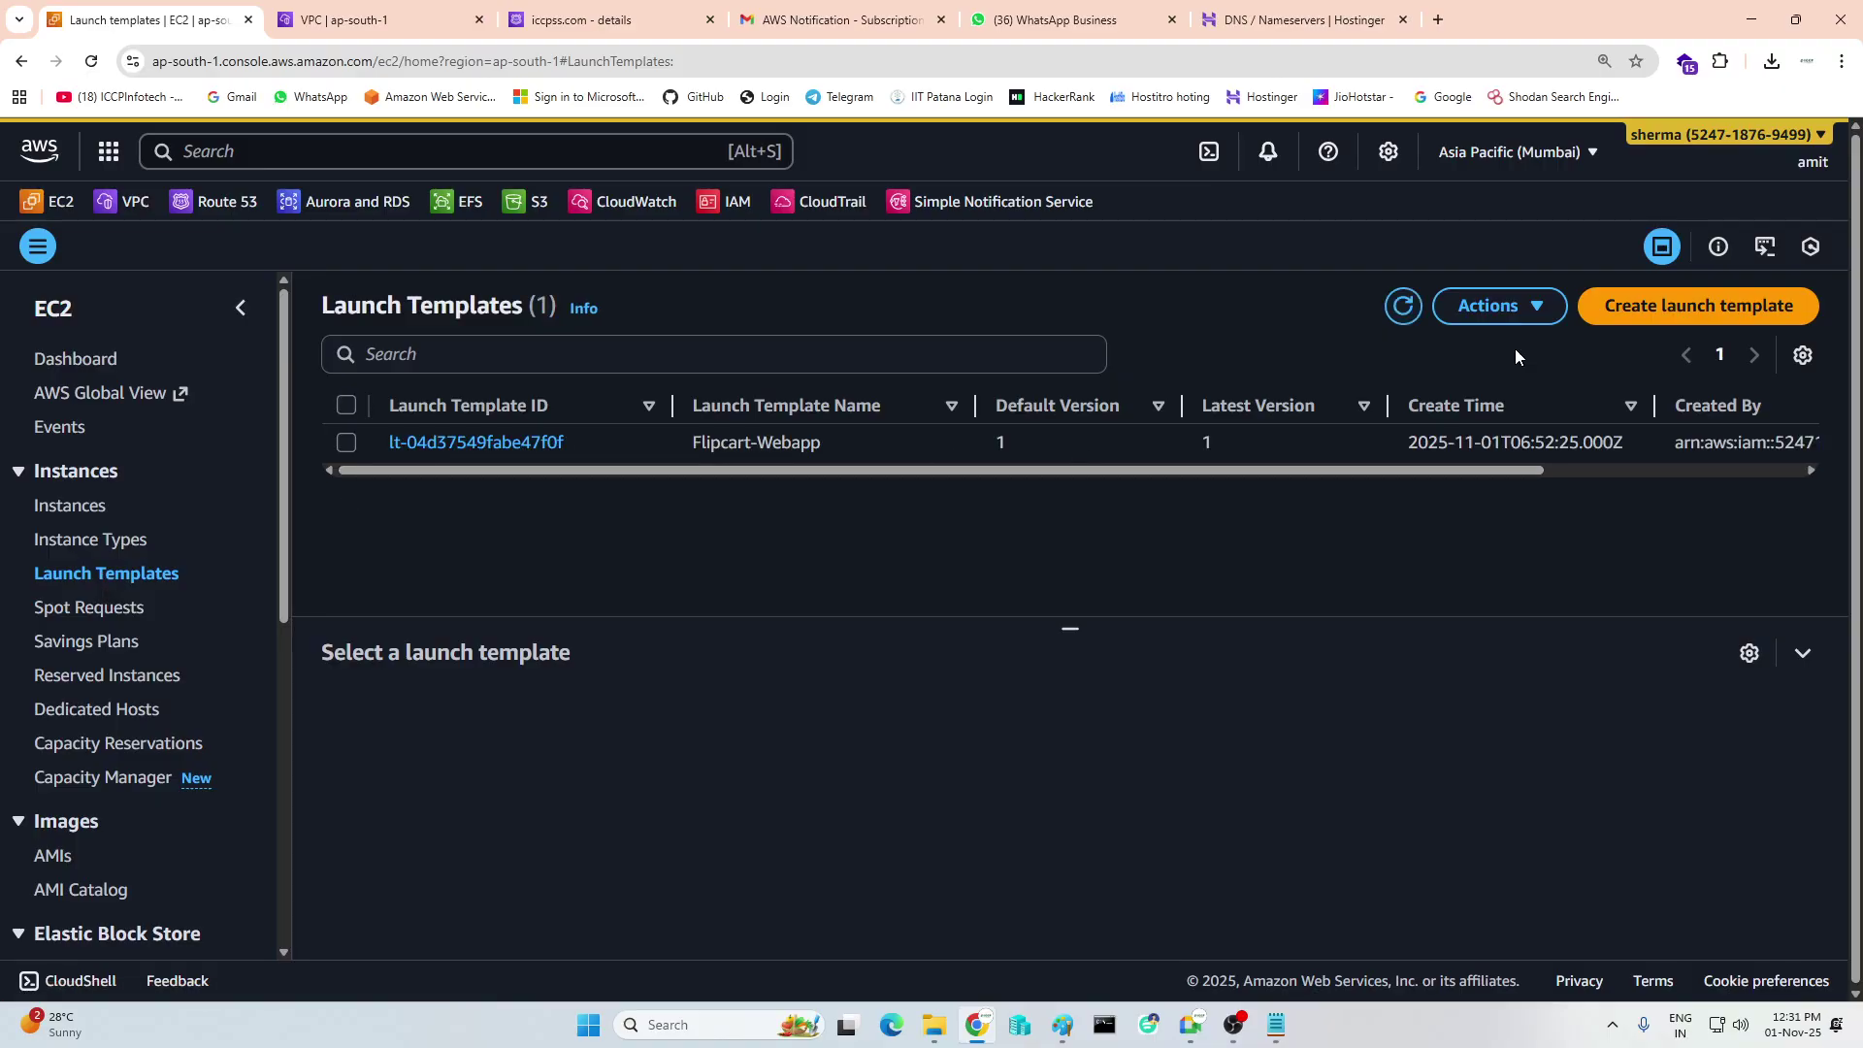
Step: Start a launch template named amazon-webapp using the amazon-ami image from My AMIs
click(1752, 307)
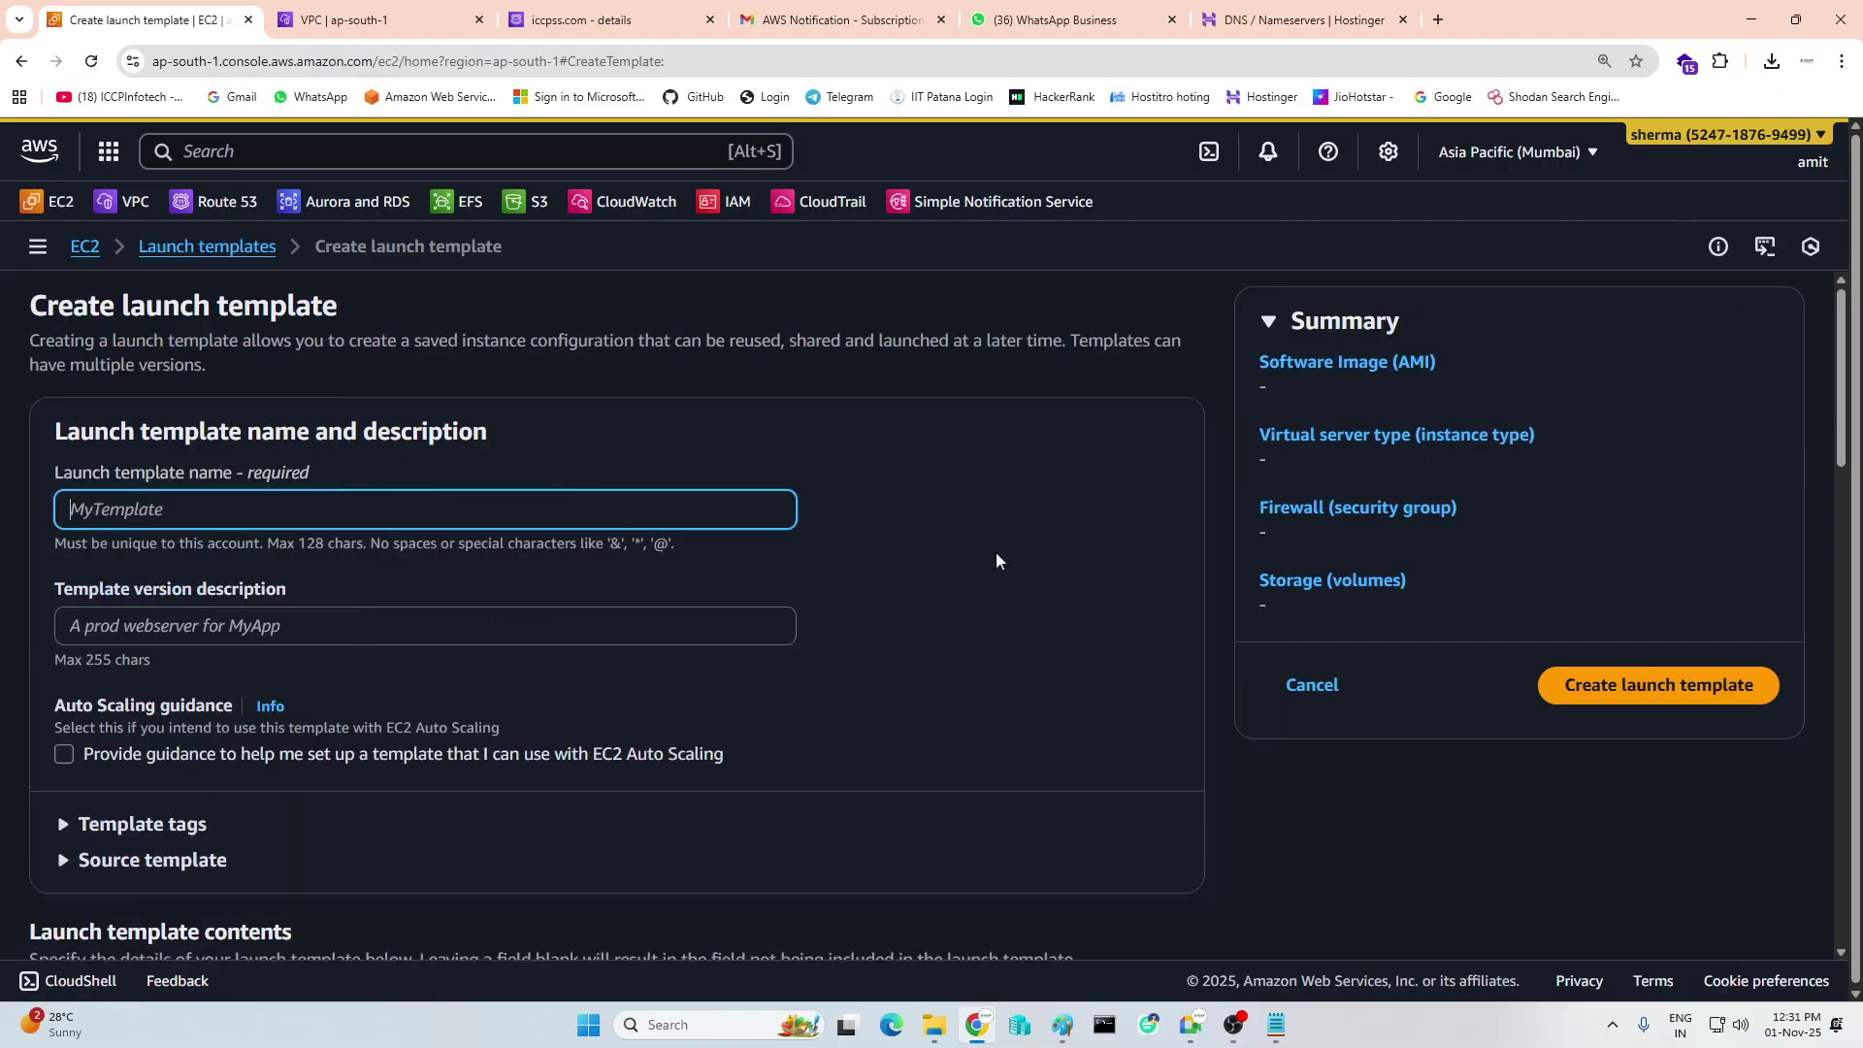
text(amazon-webapp)
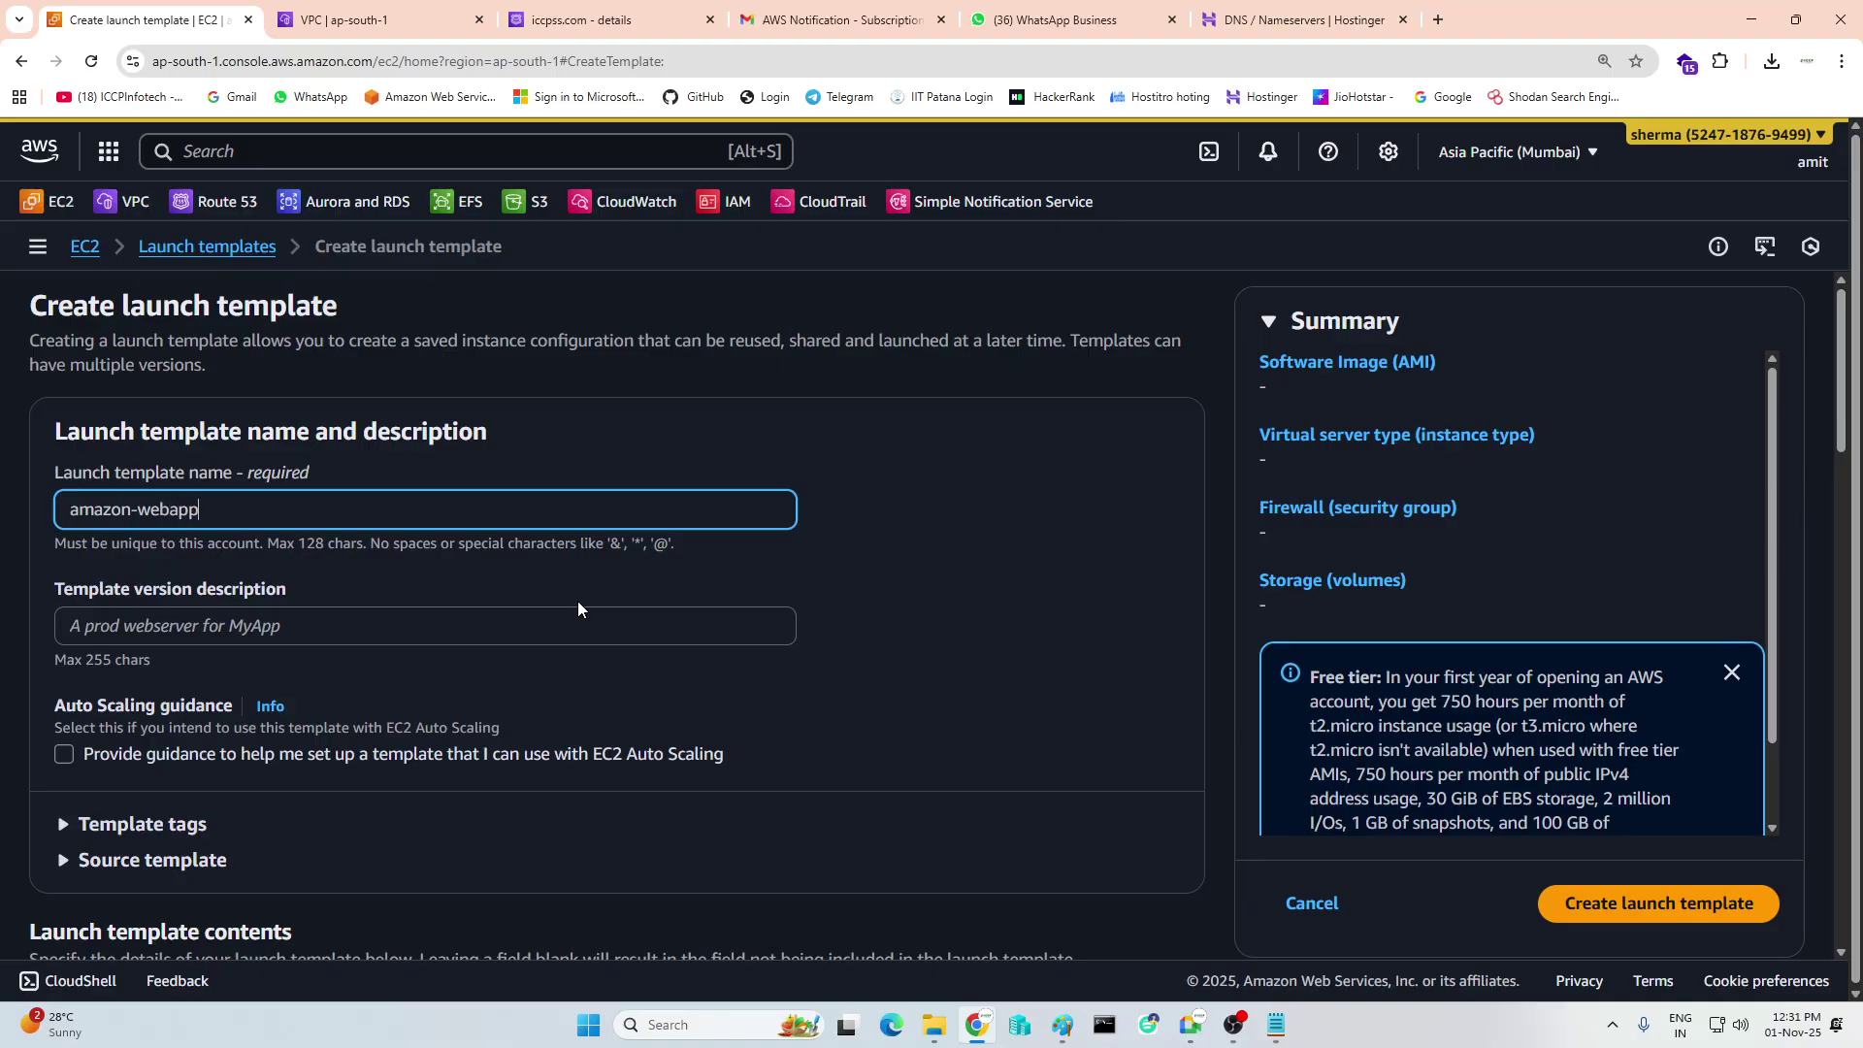
scroll(601, 545, down, 5)
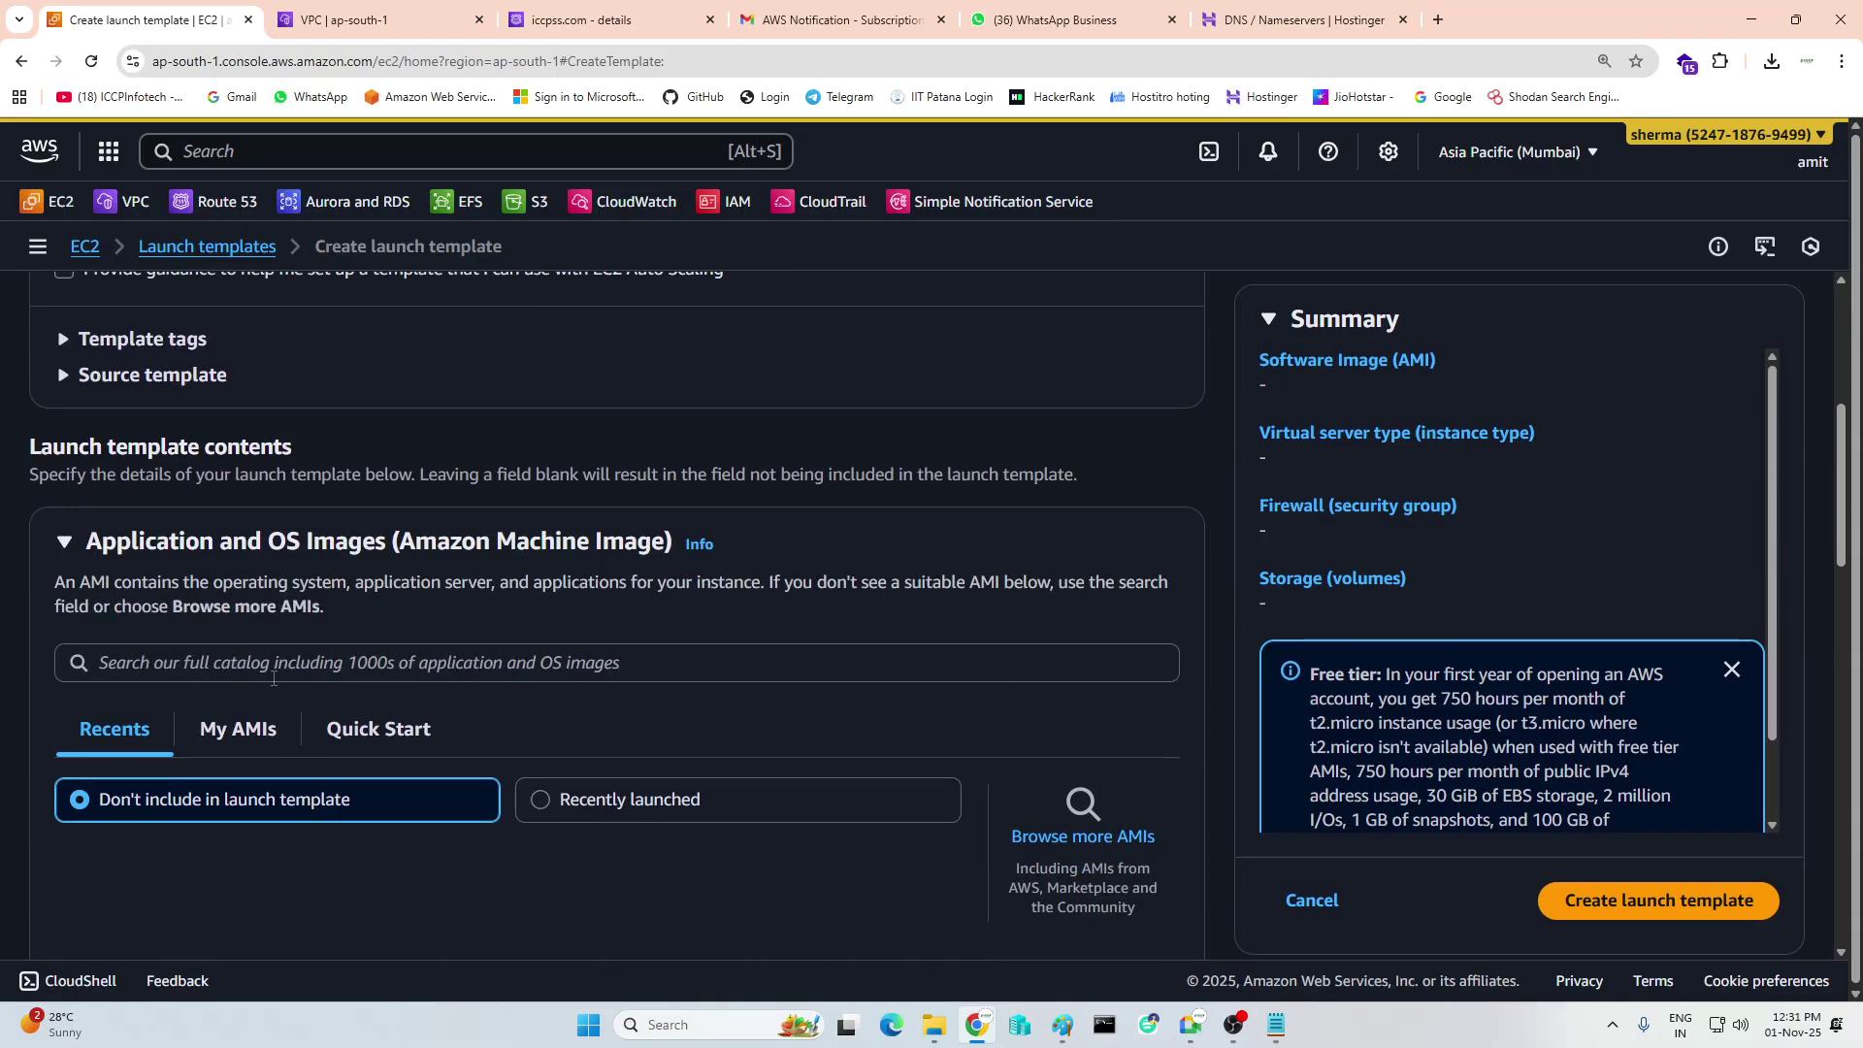
click(237, 732)
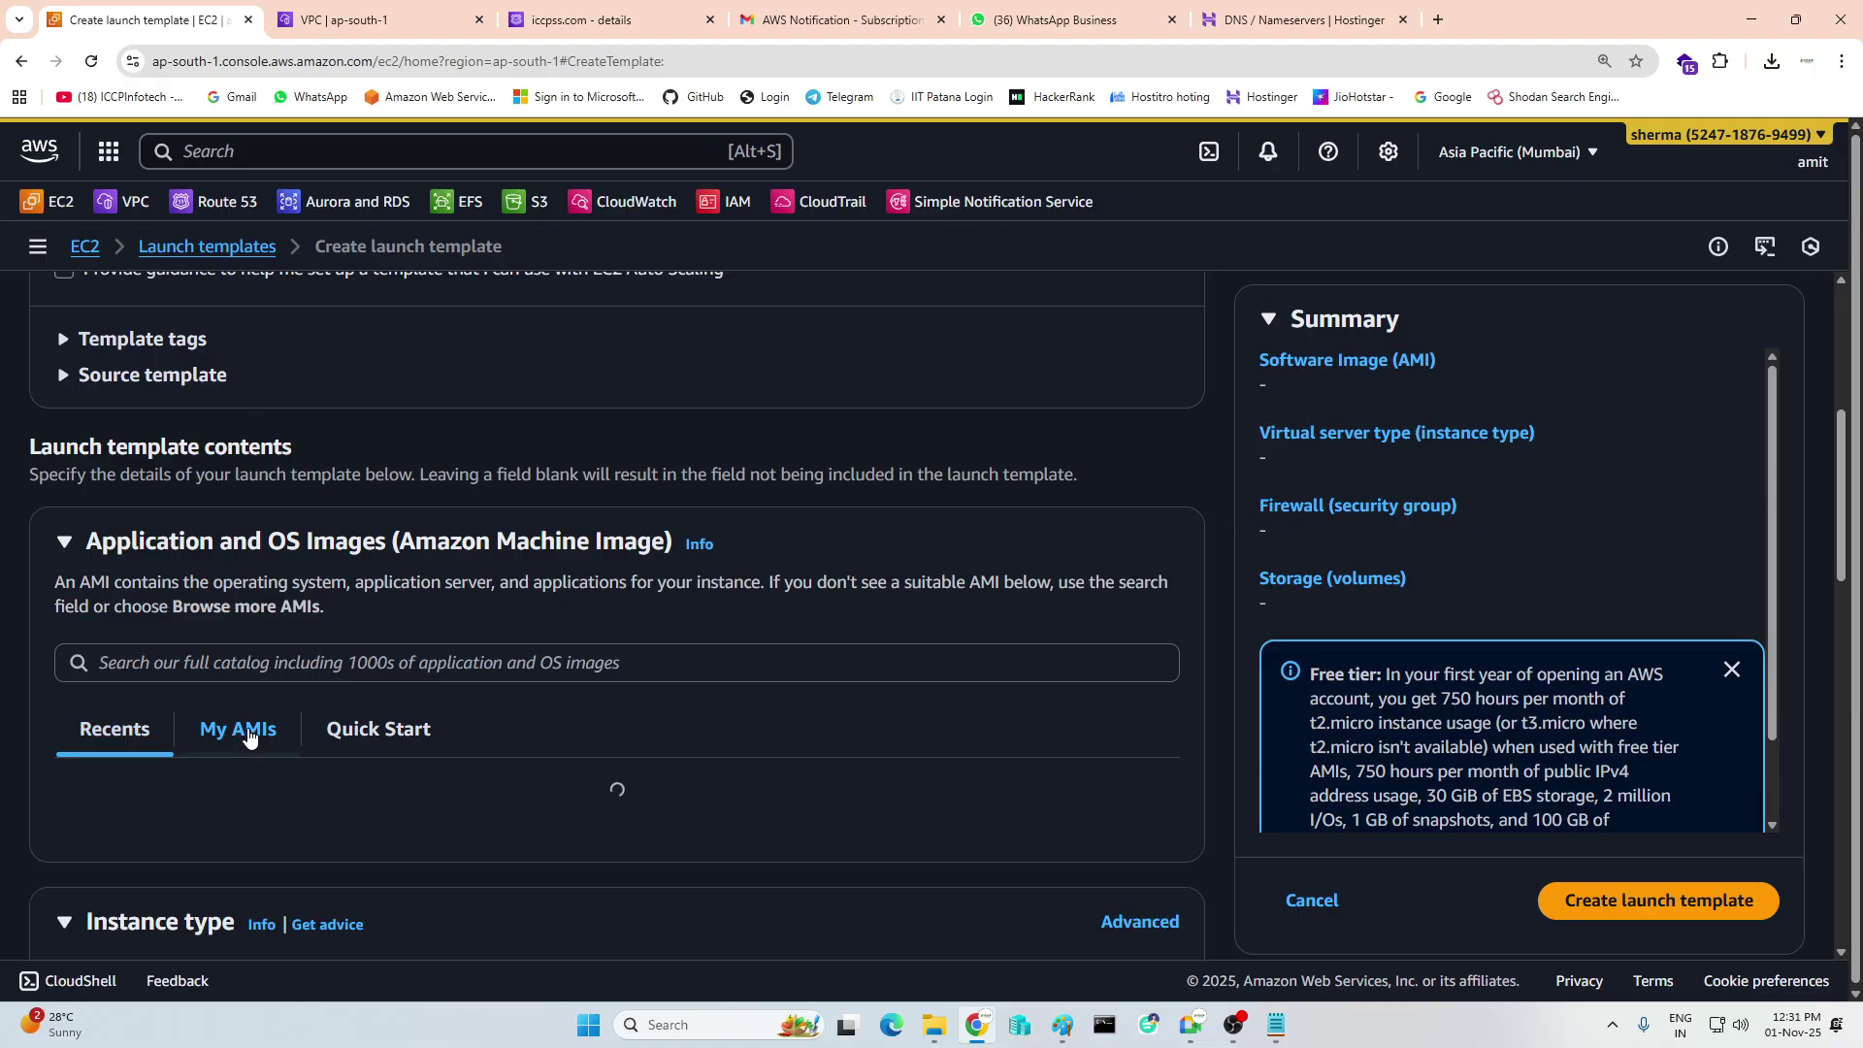
scroll(695, 590, down, 3)
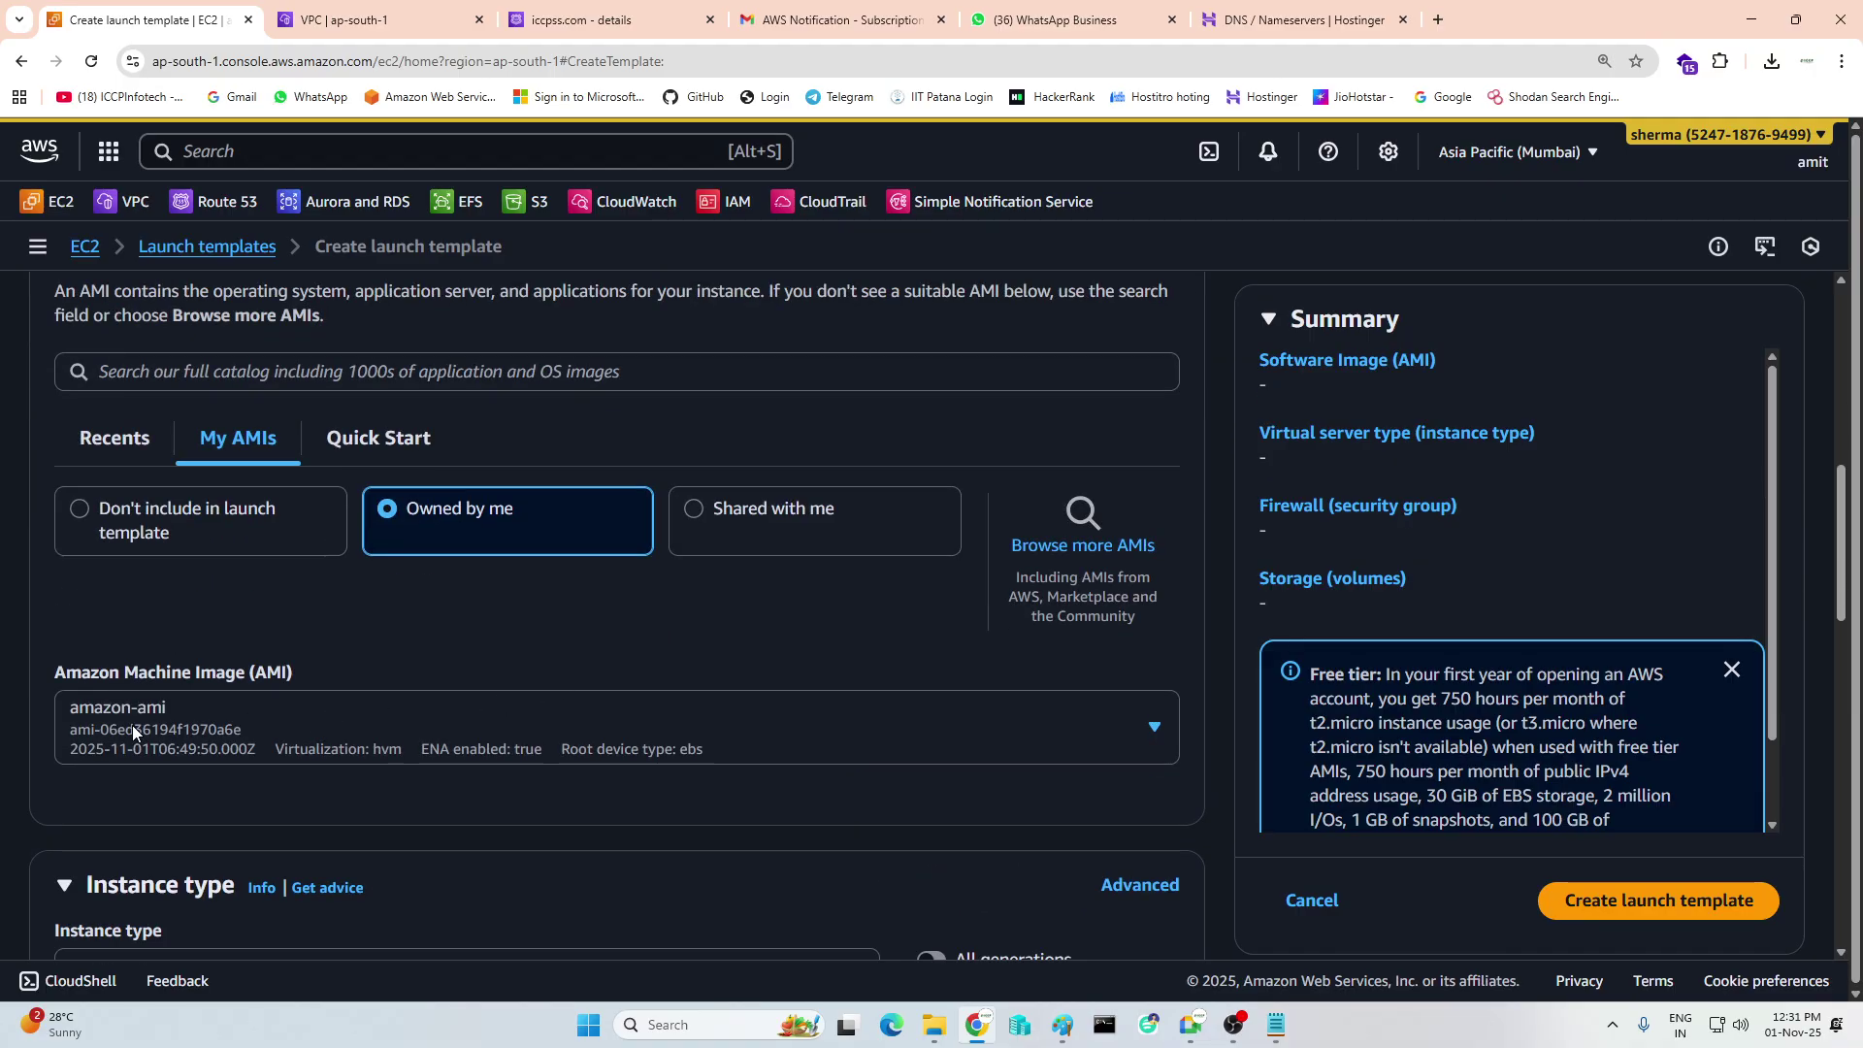
click(132, 725)
click(965, 824)
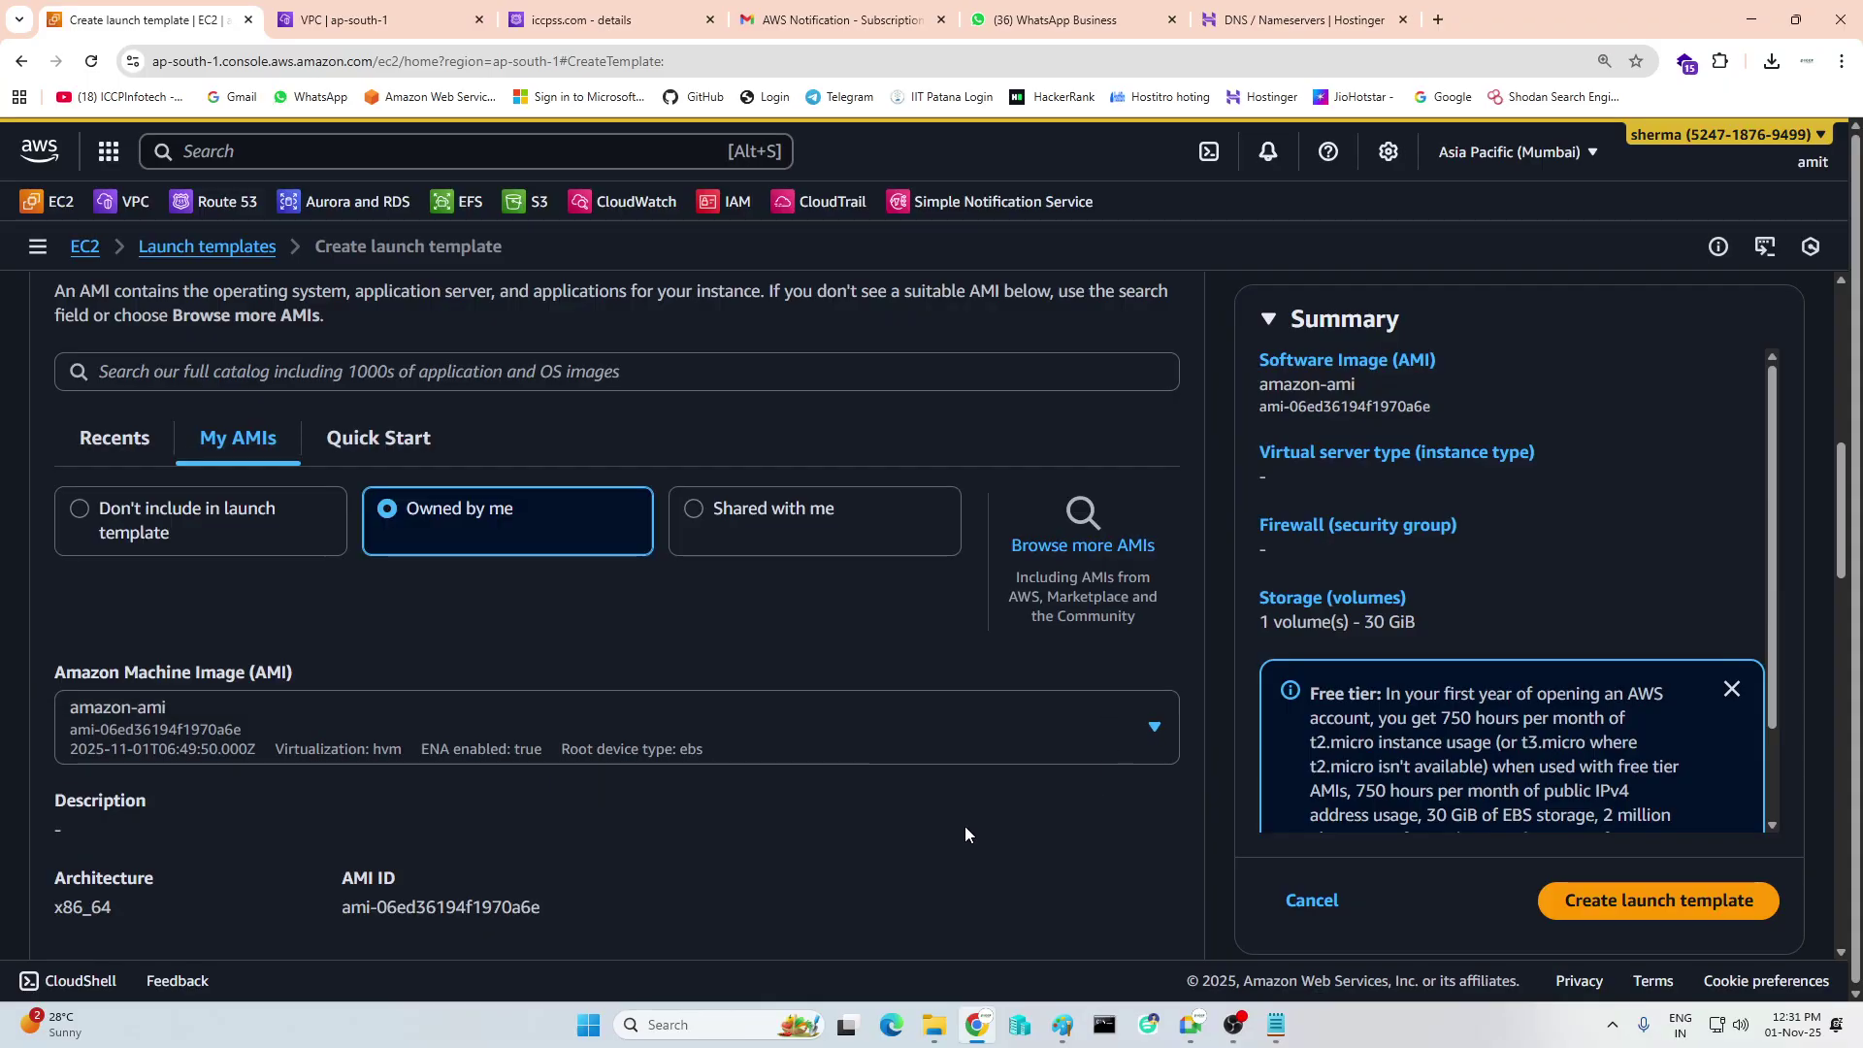
Step: Choose t2.micro as the template's instance type
scroll(870, 683, down, 4)
click(387, 739)
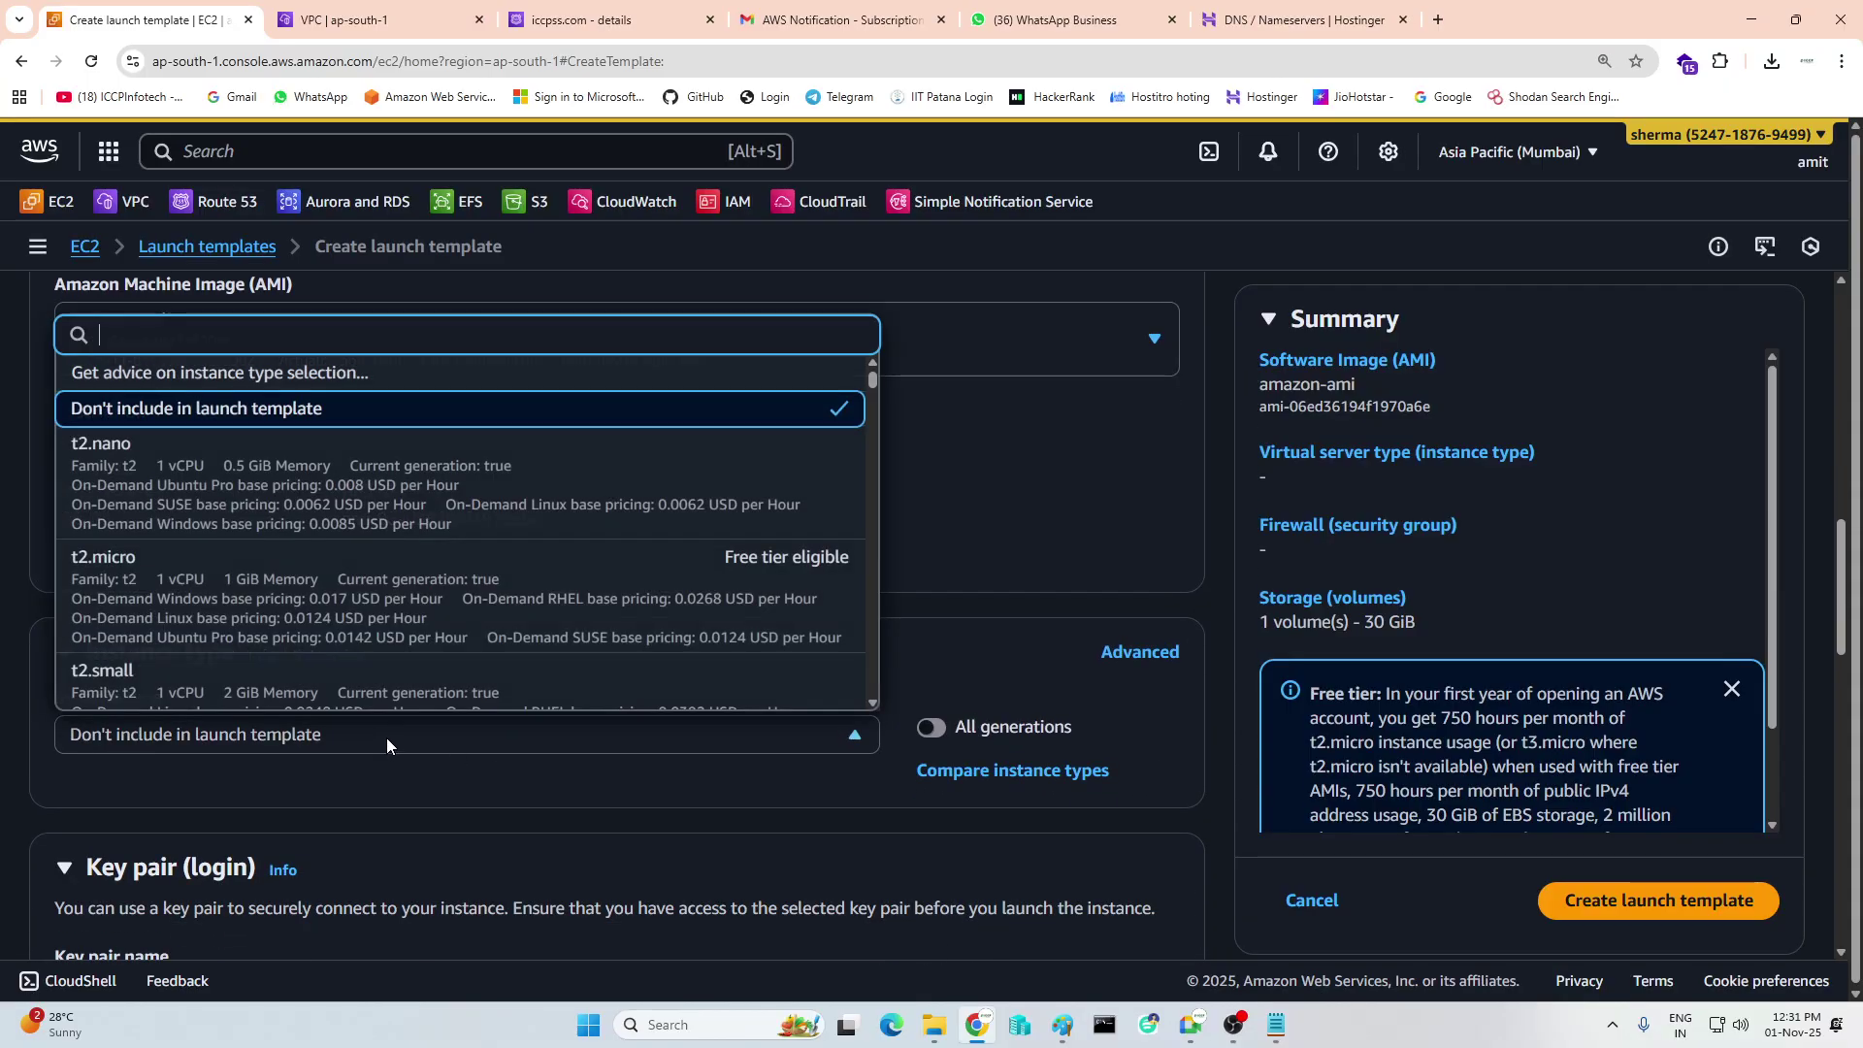
click(608, 577)
scroll(666, 691, down, 4)
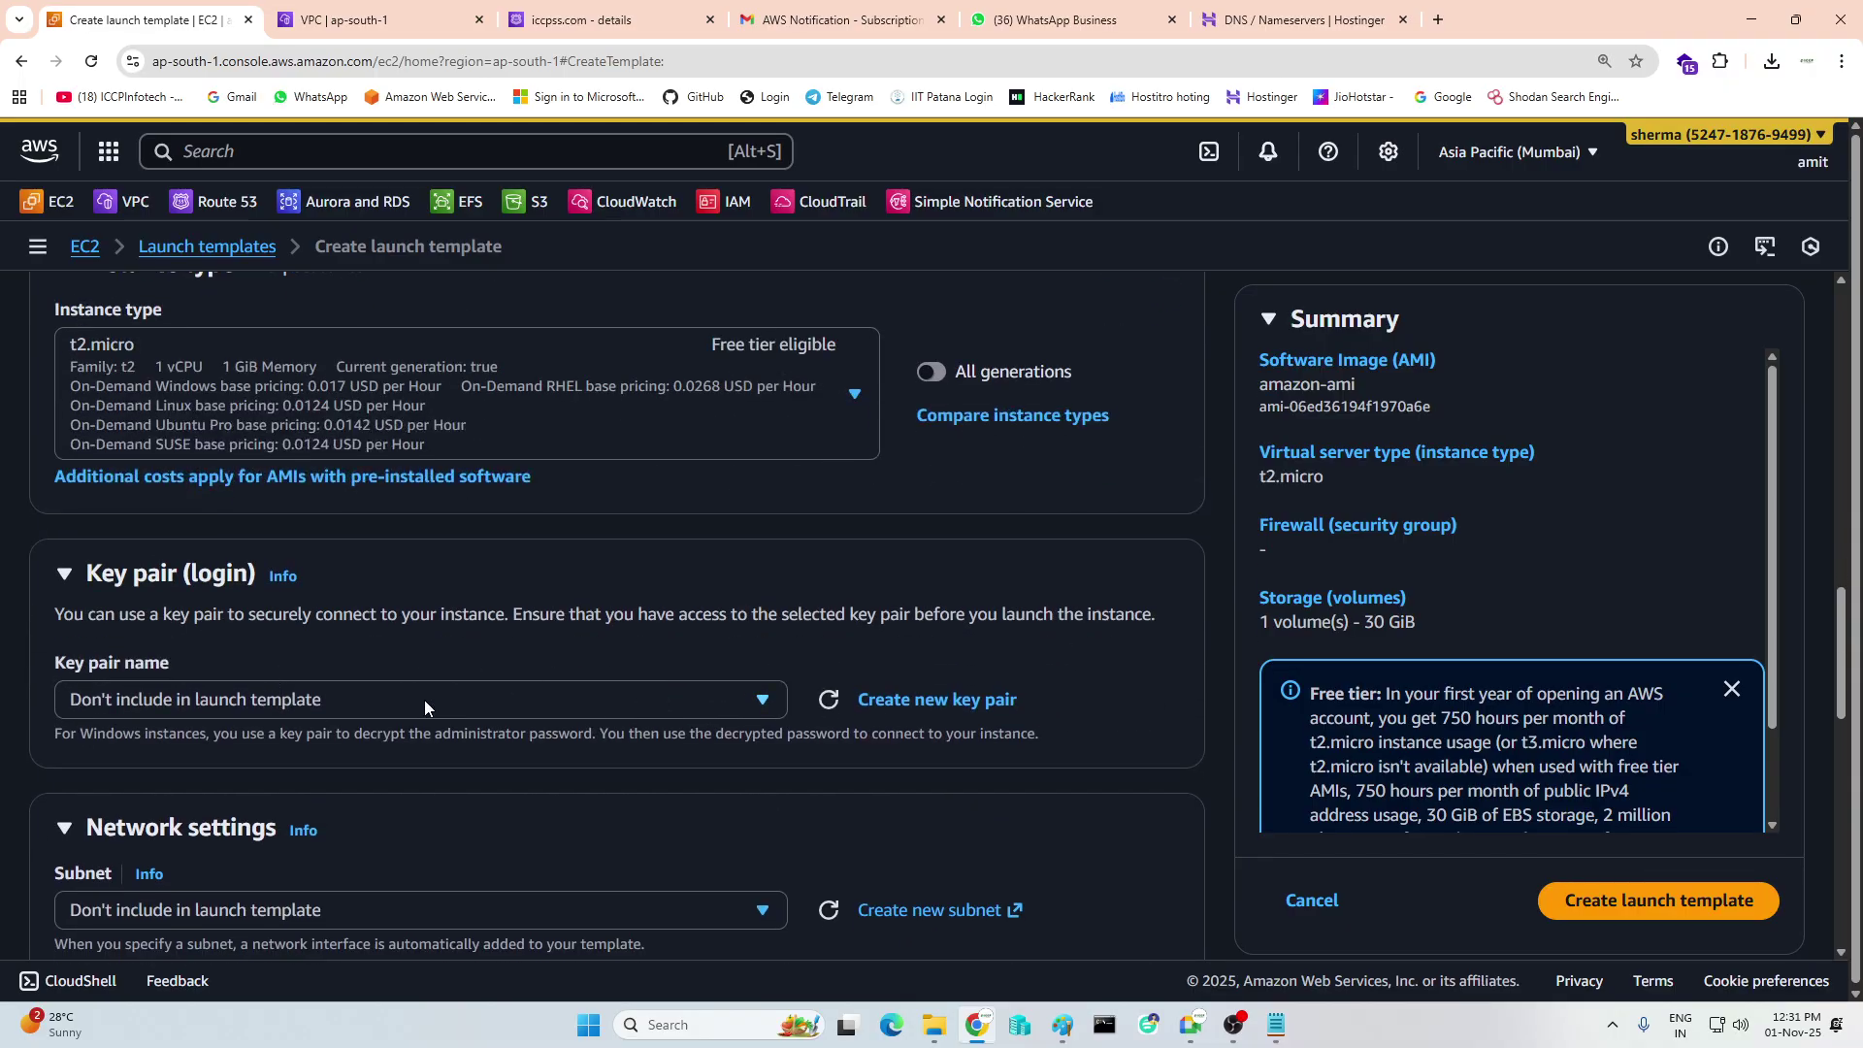
scroll(425, 706, down, 6)
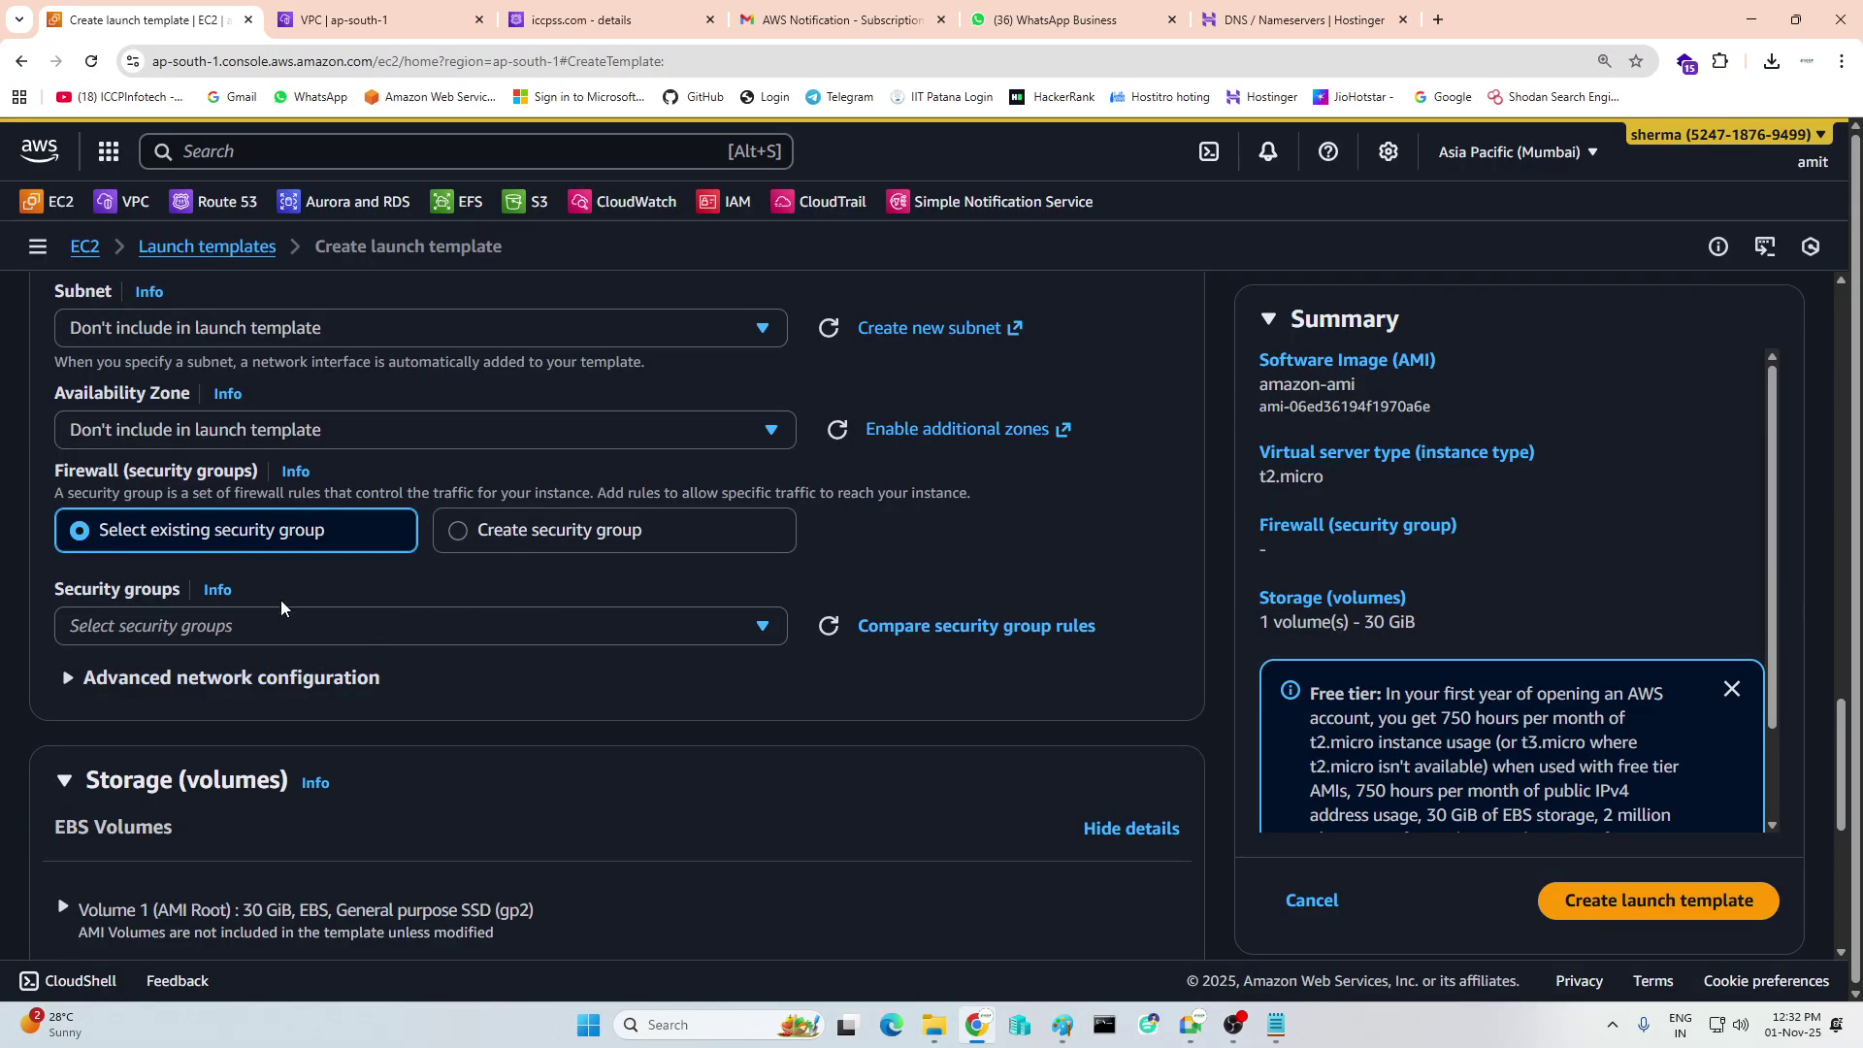
Step: Attach the existing lbsg security group to the amazon-webapp template
click(276, 625)
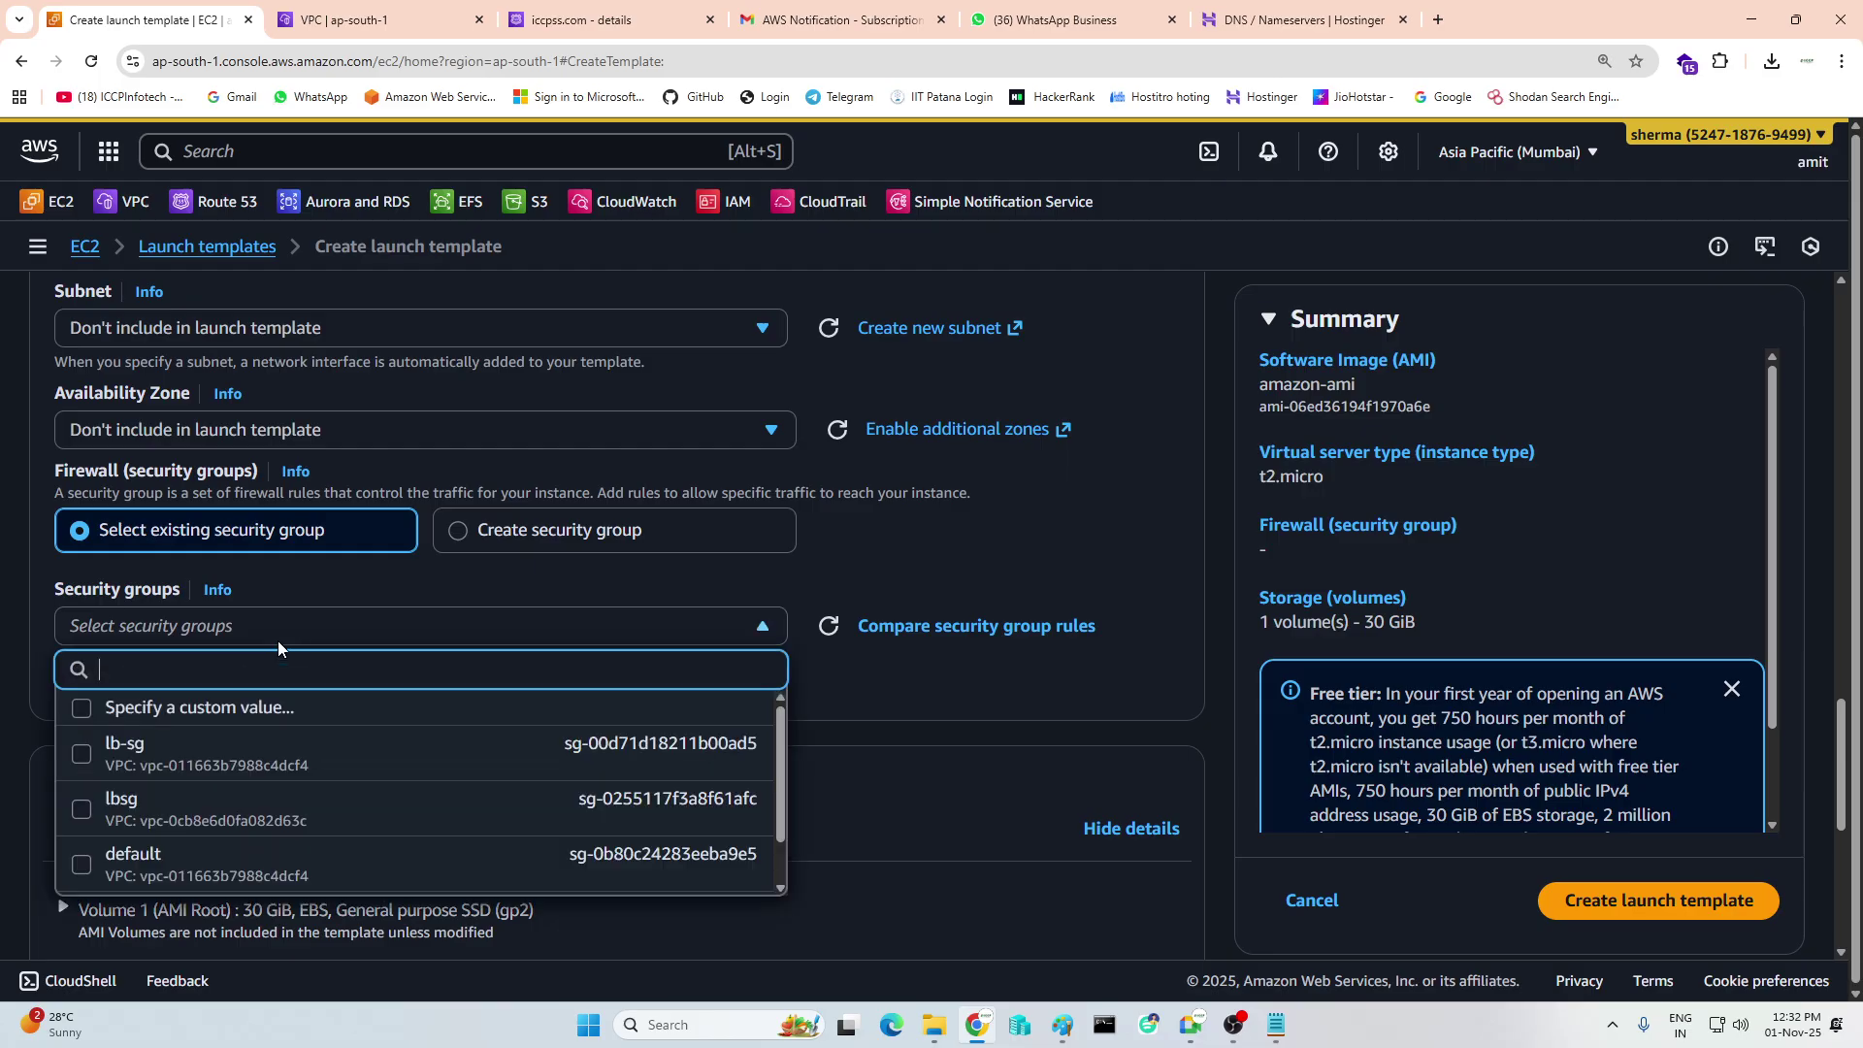
click(80, 811)
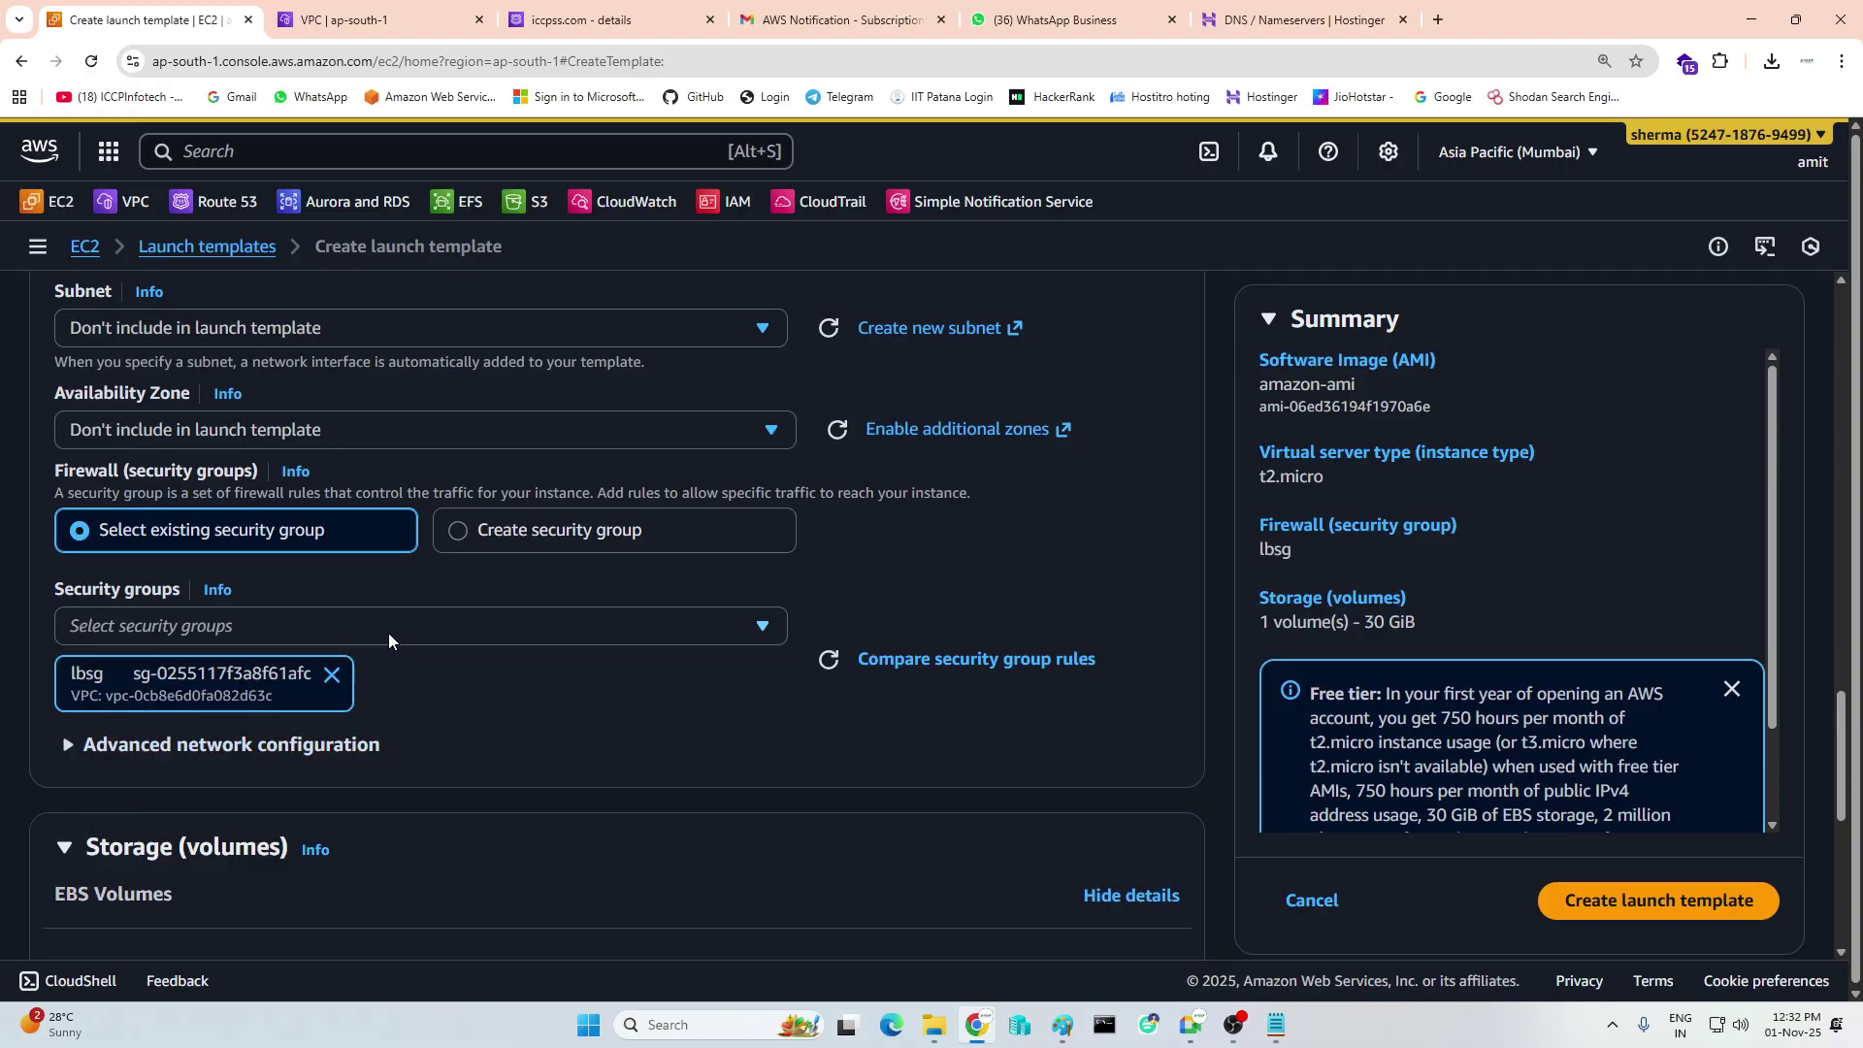
click(411, 625)
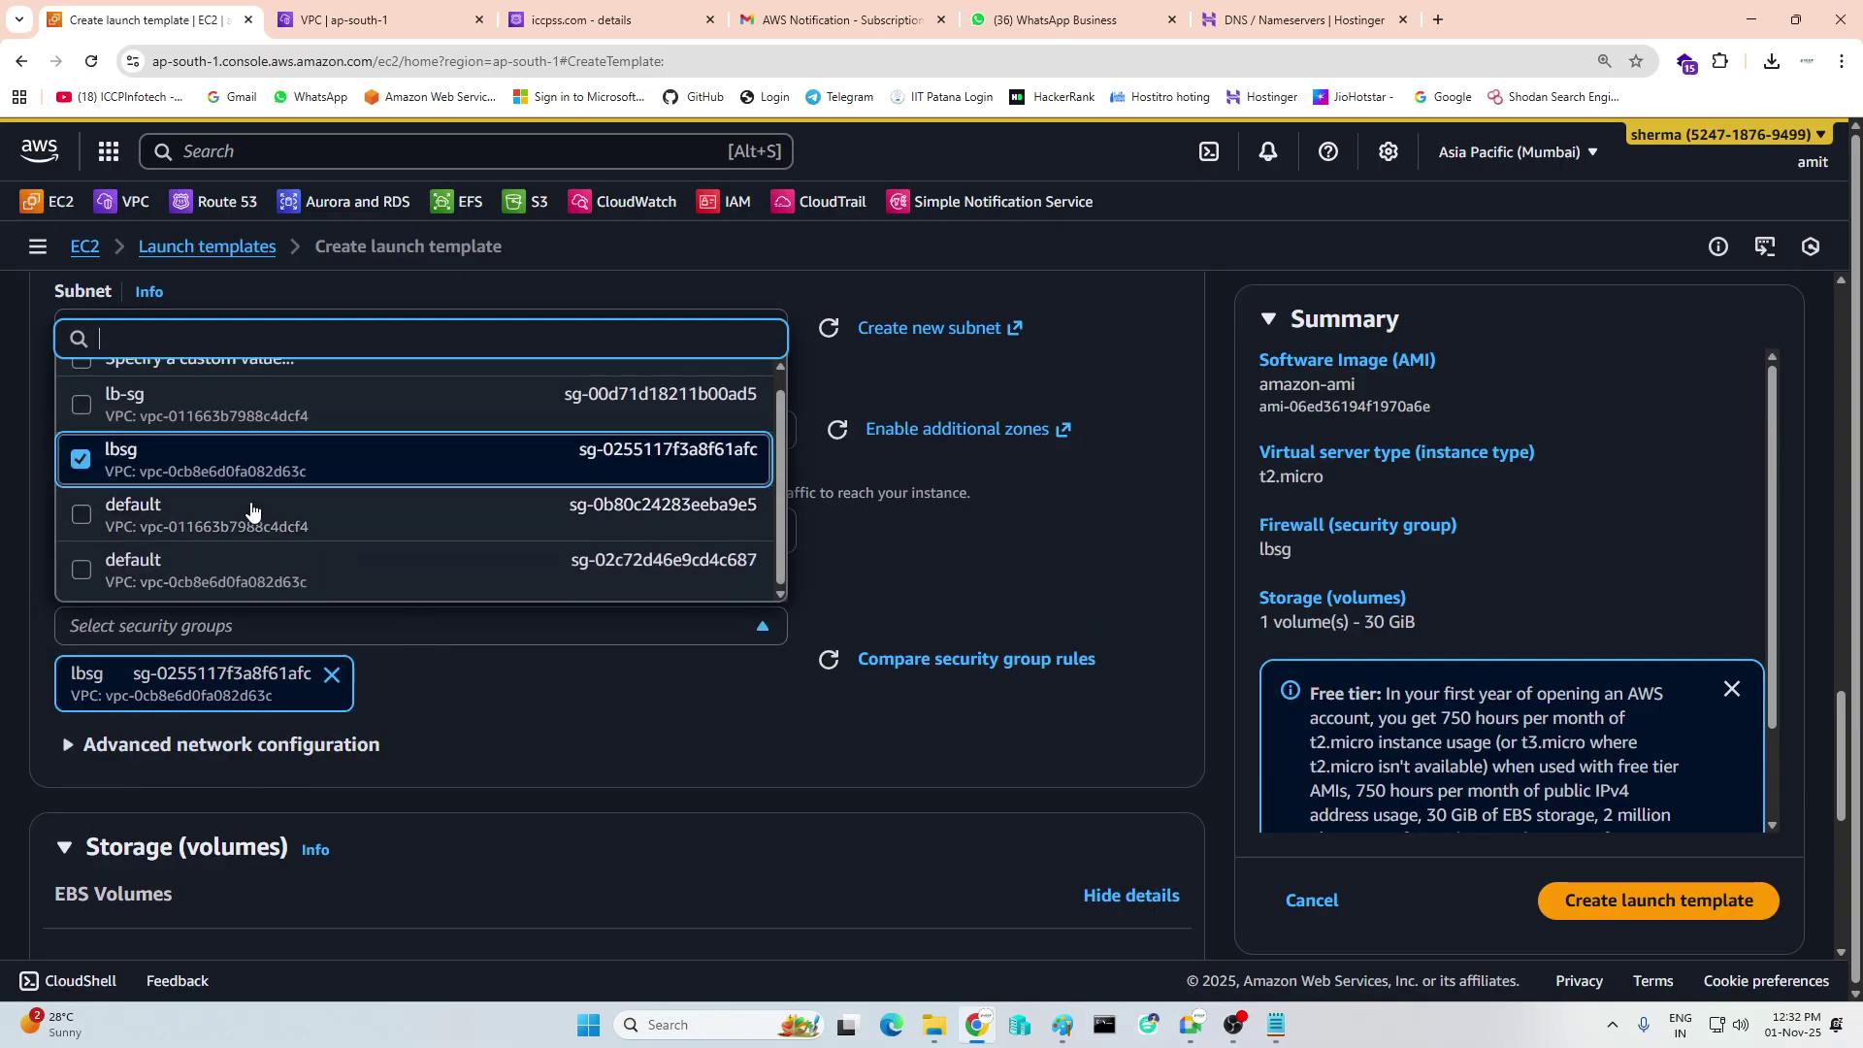
scroll(251, 510, up, 1)
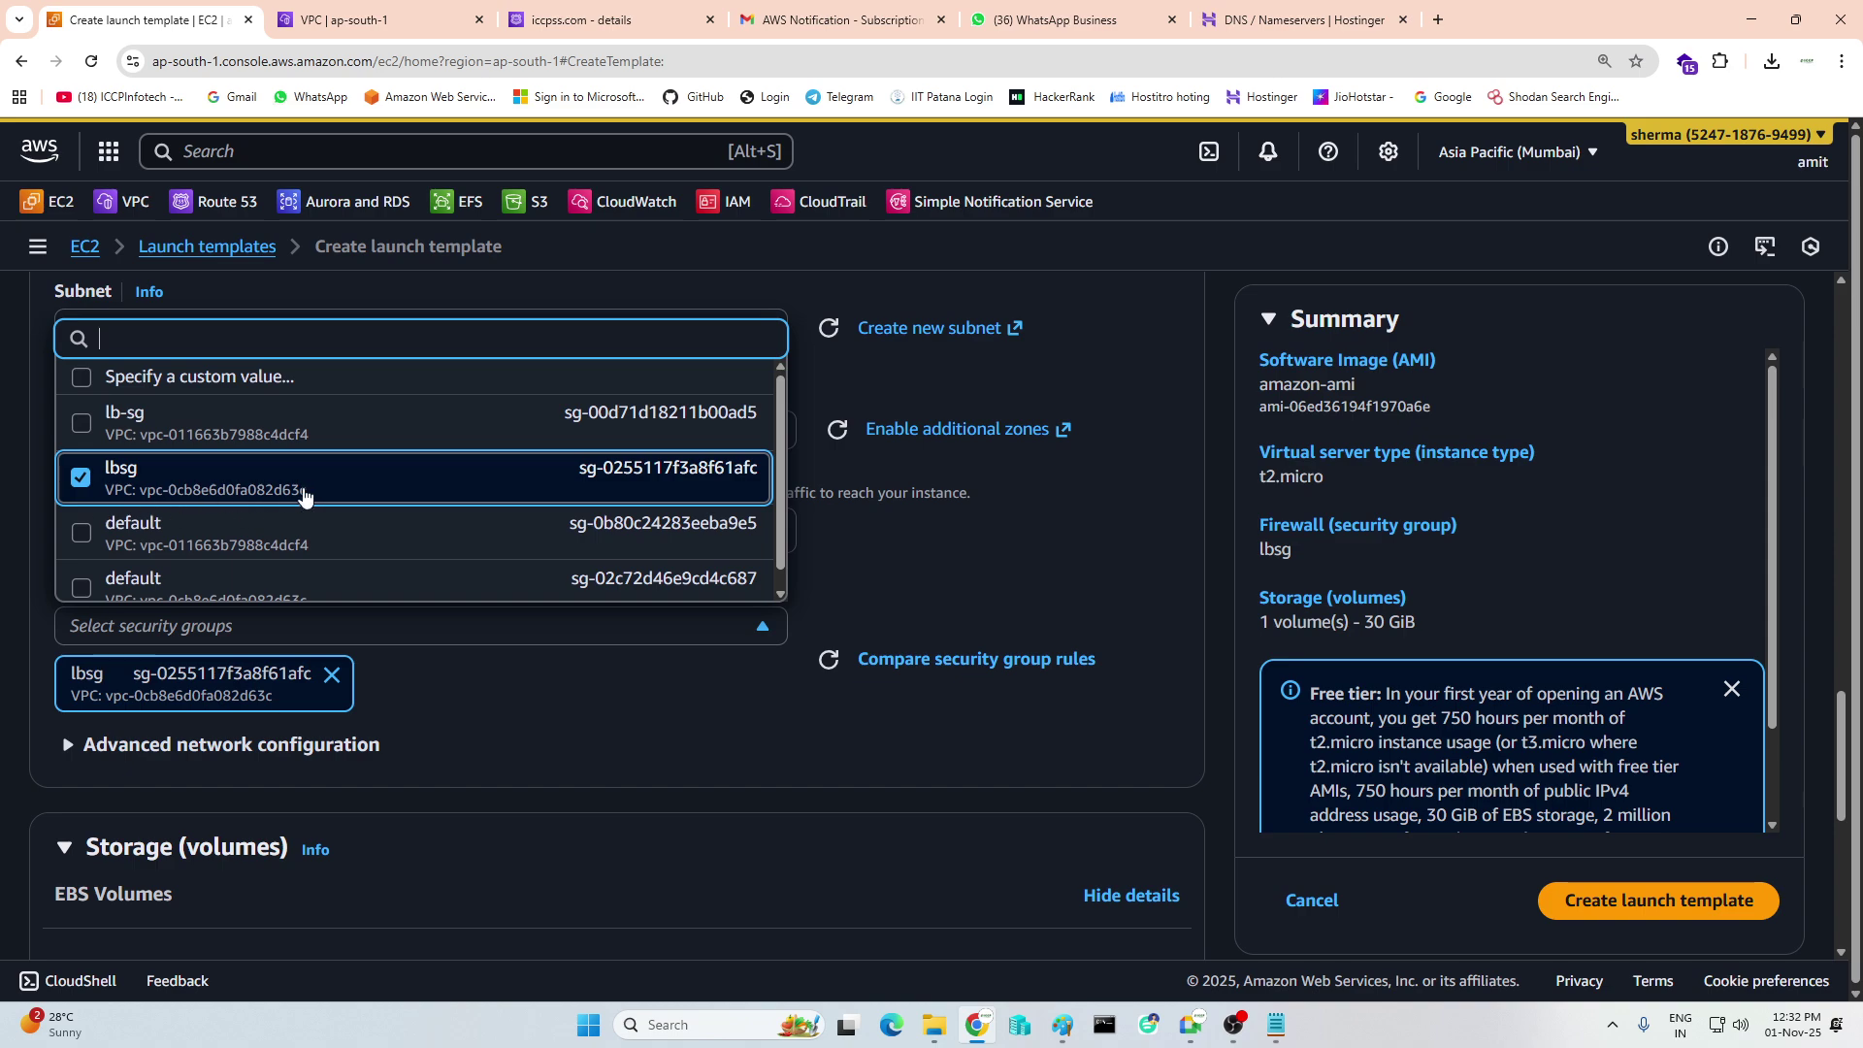
click(746, 480)
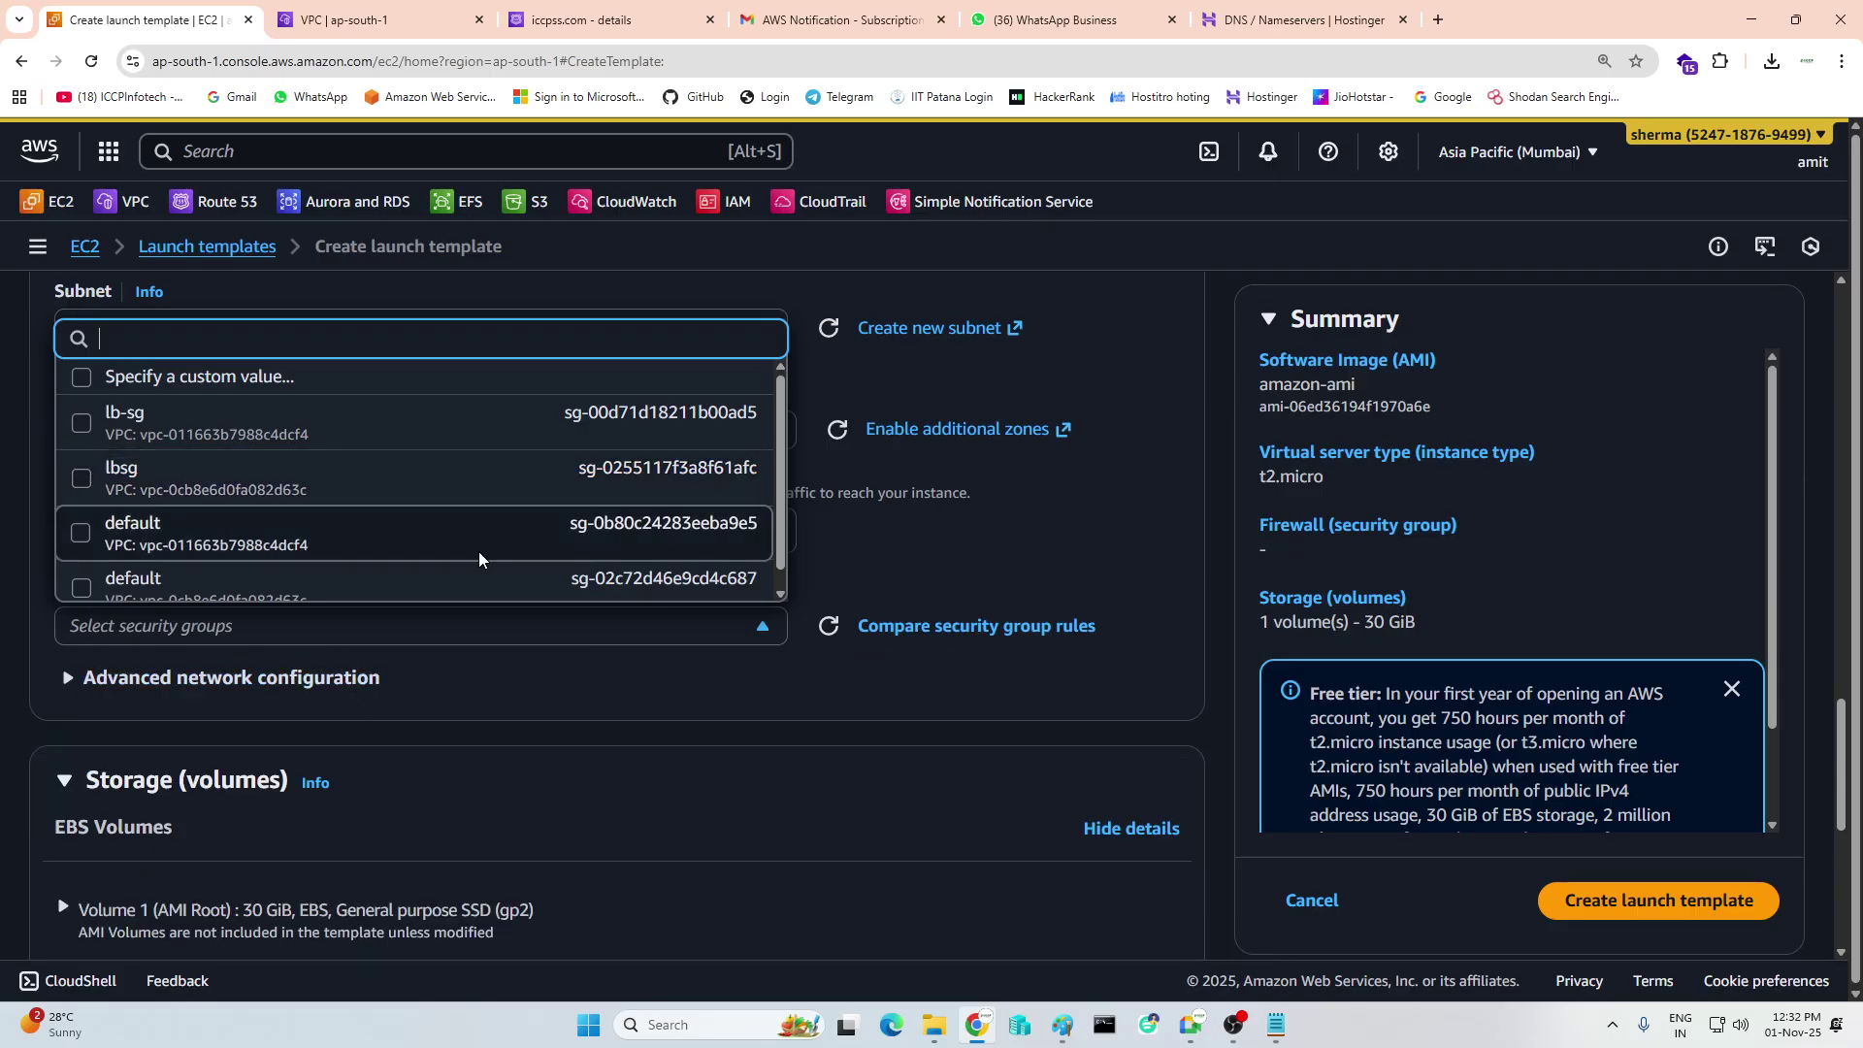
click(146, 477)
key(Escape)
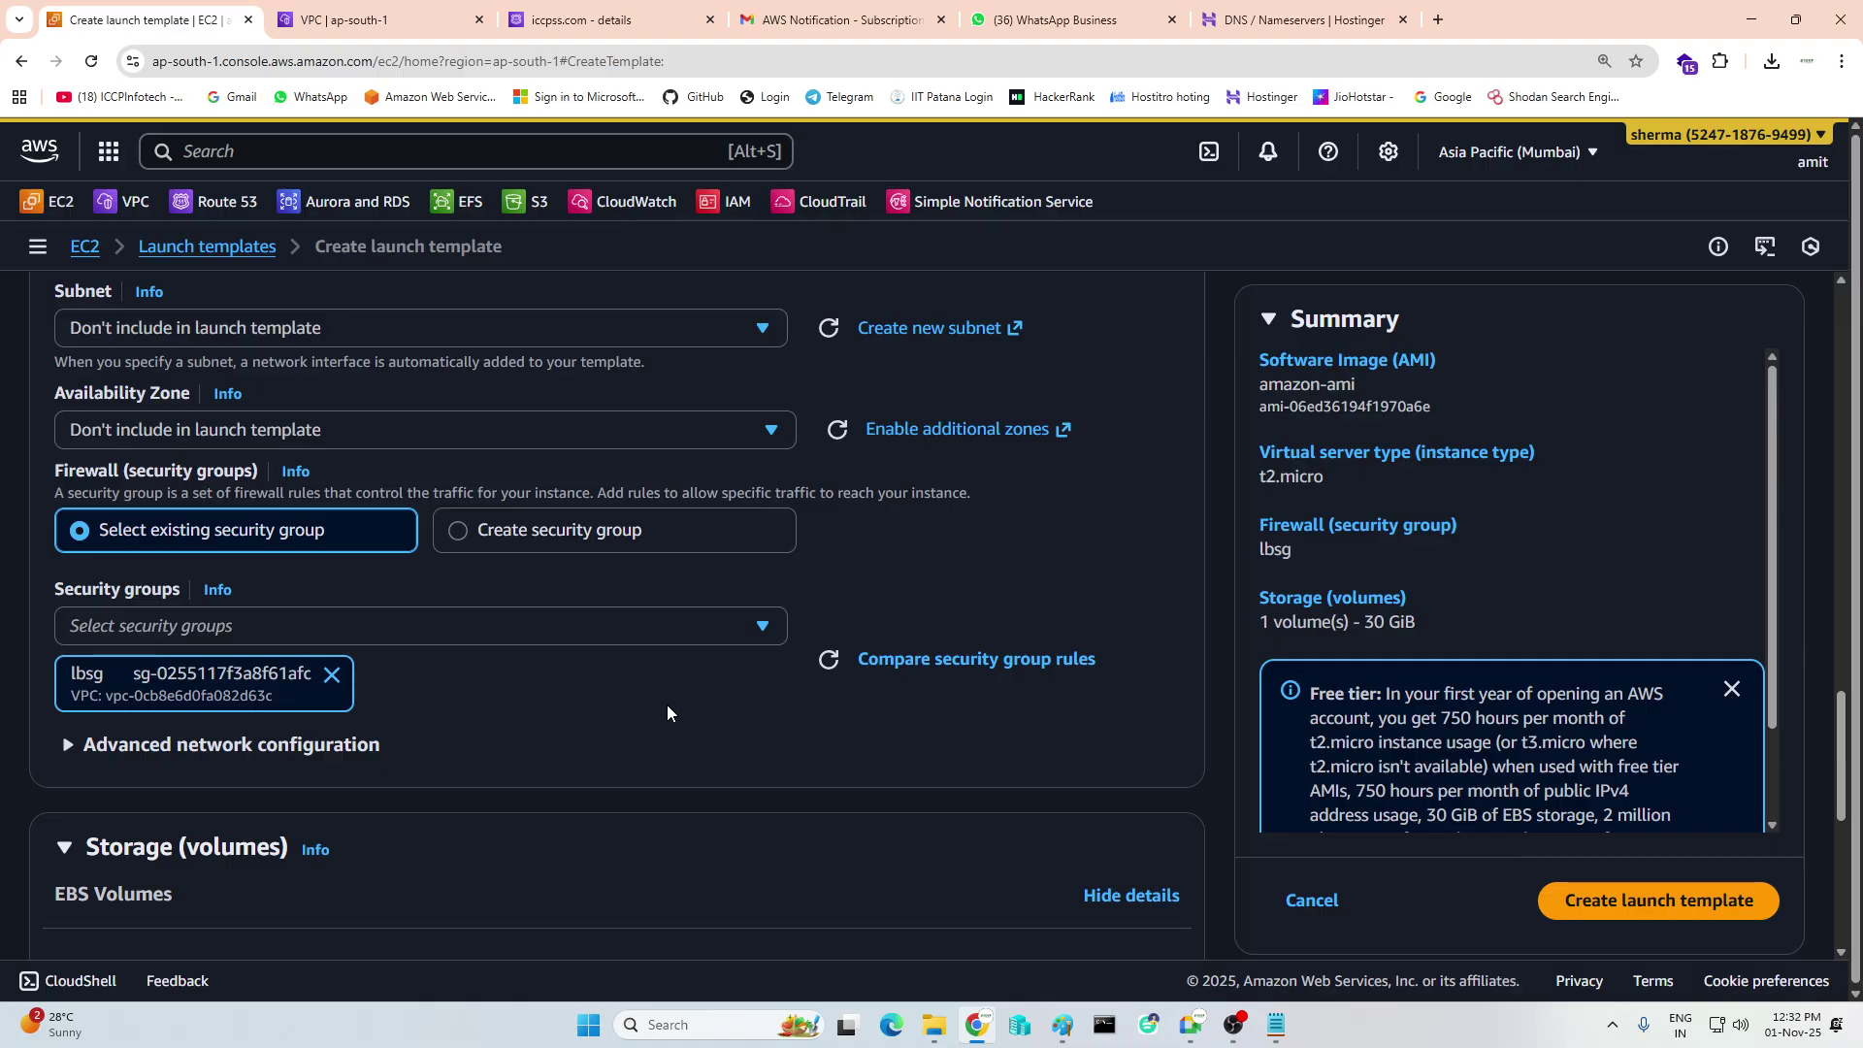
scroll(570, 702, down, 3)
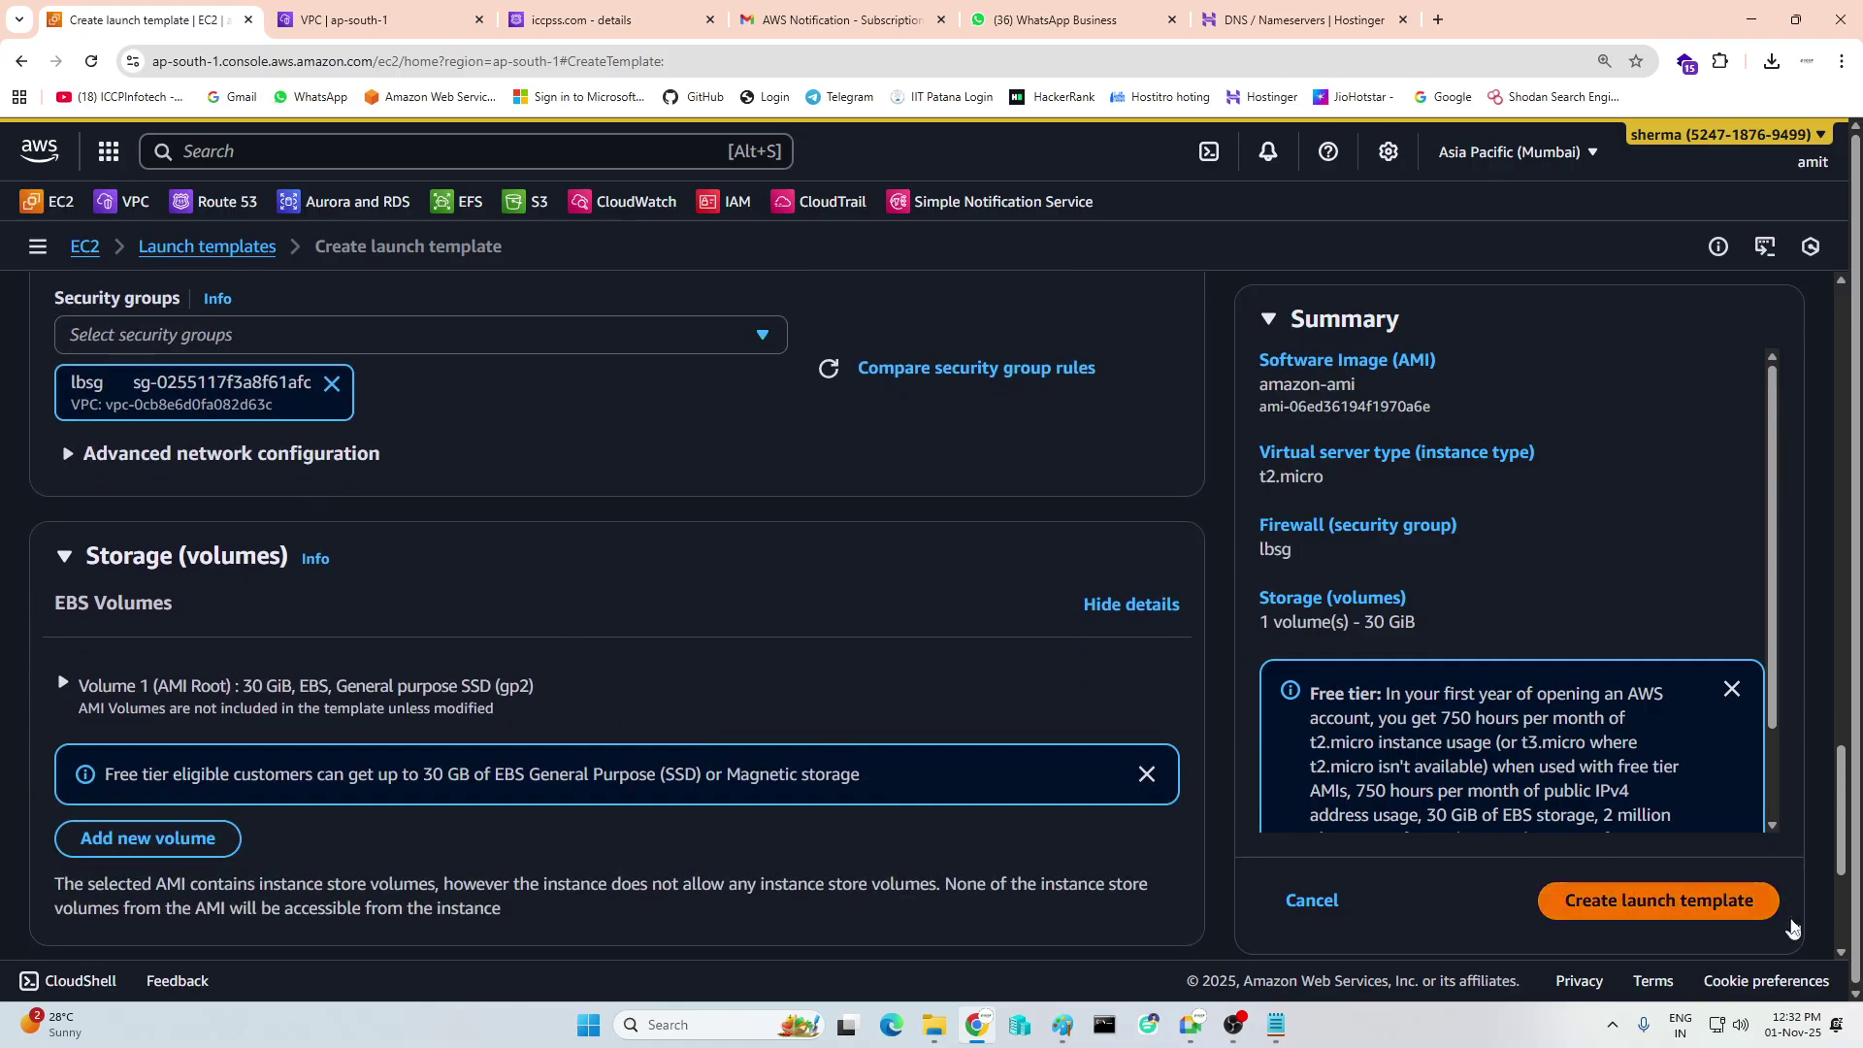
Step: Submit the amazon-webapp launch template and wait for the Success banner
click(1661, 899)
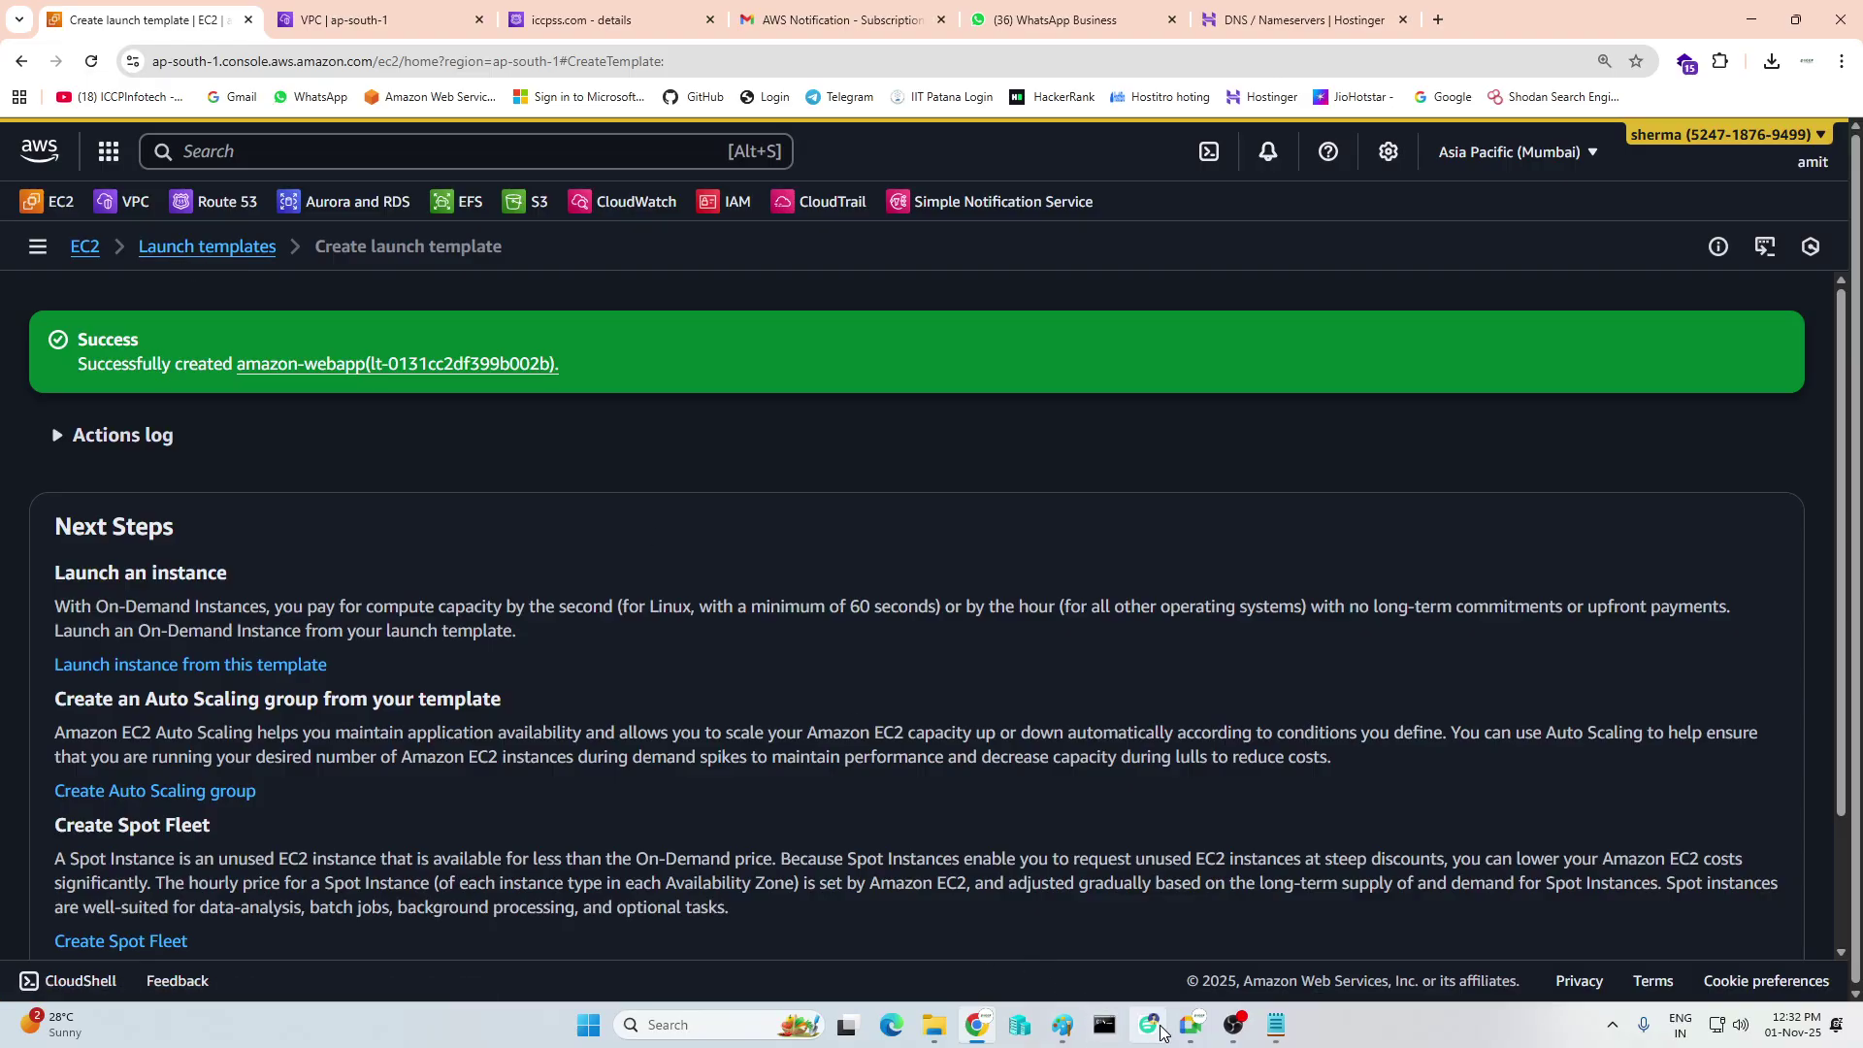
click(1063, 1025)
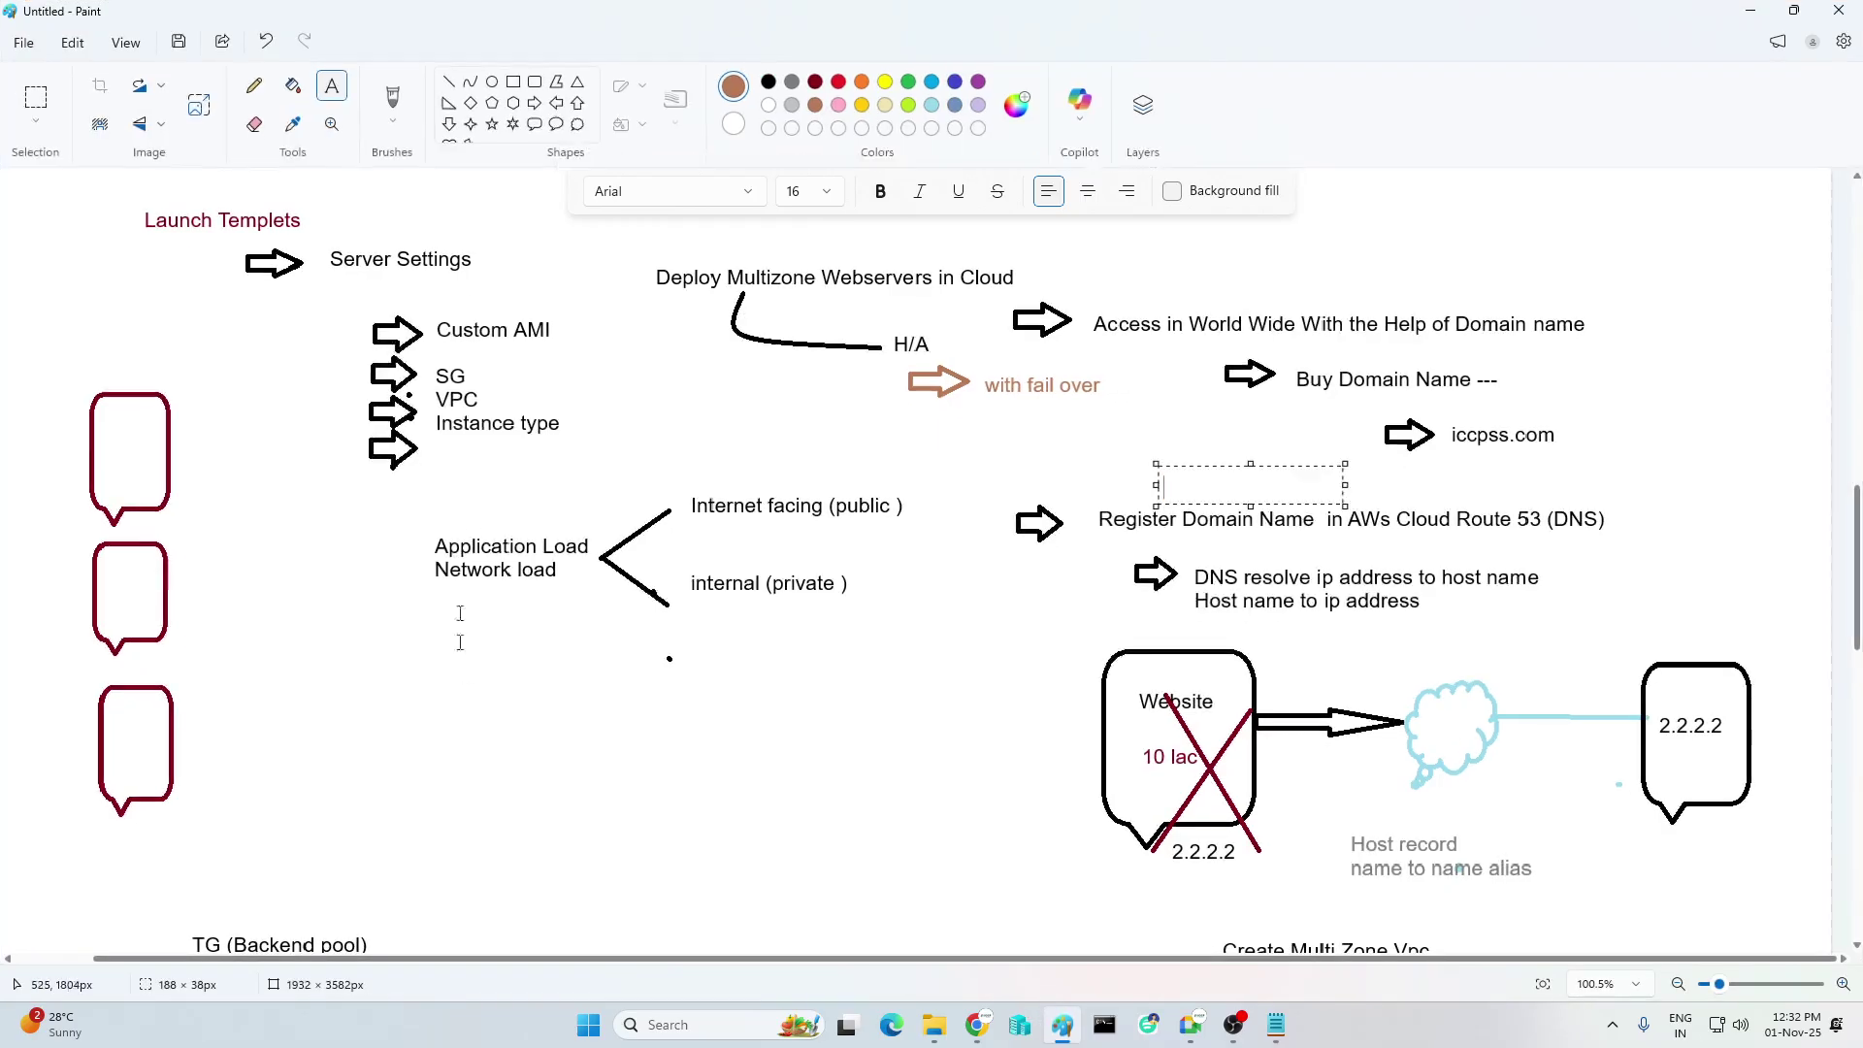
scroll(460, 642, down, 5)
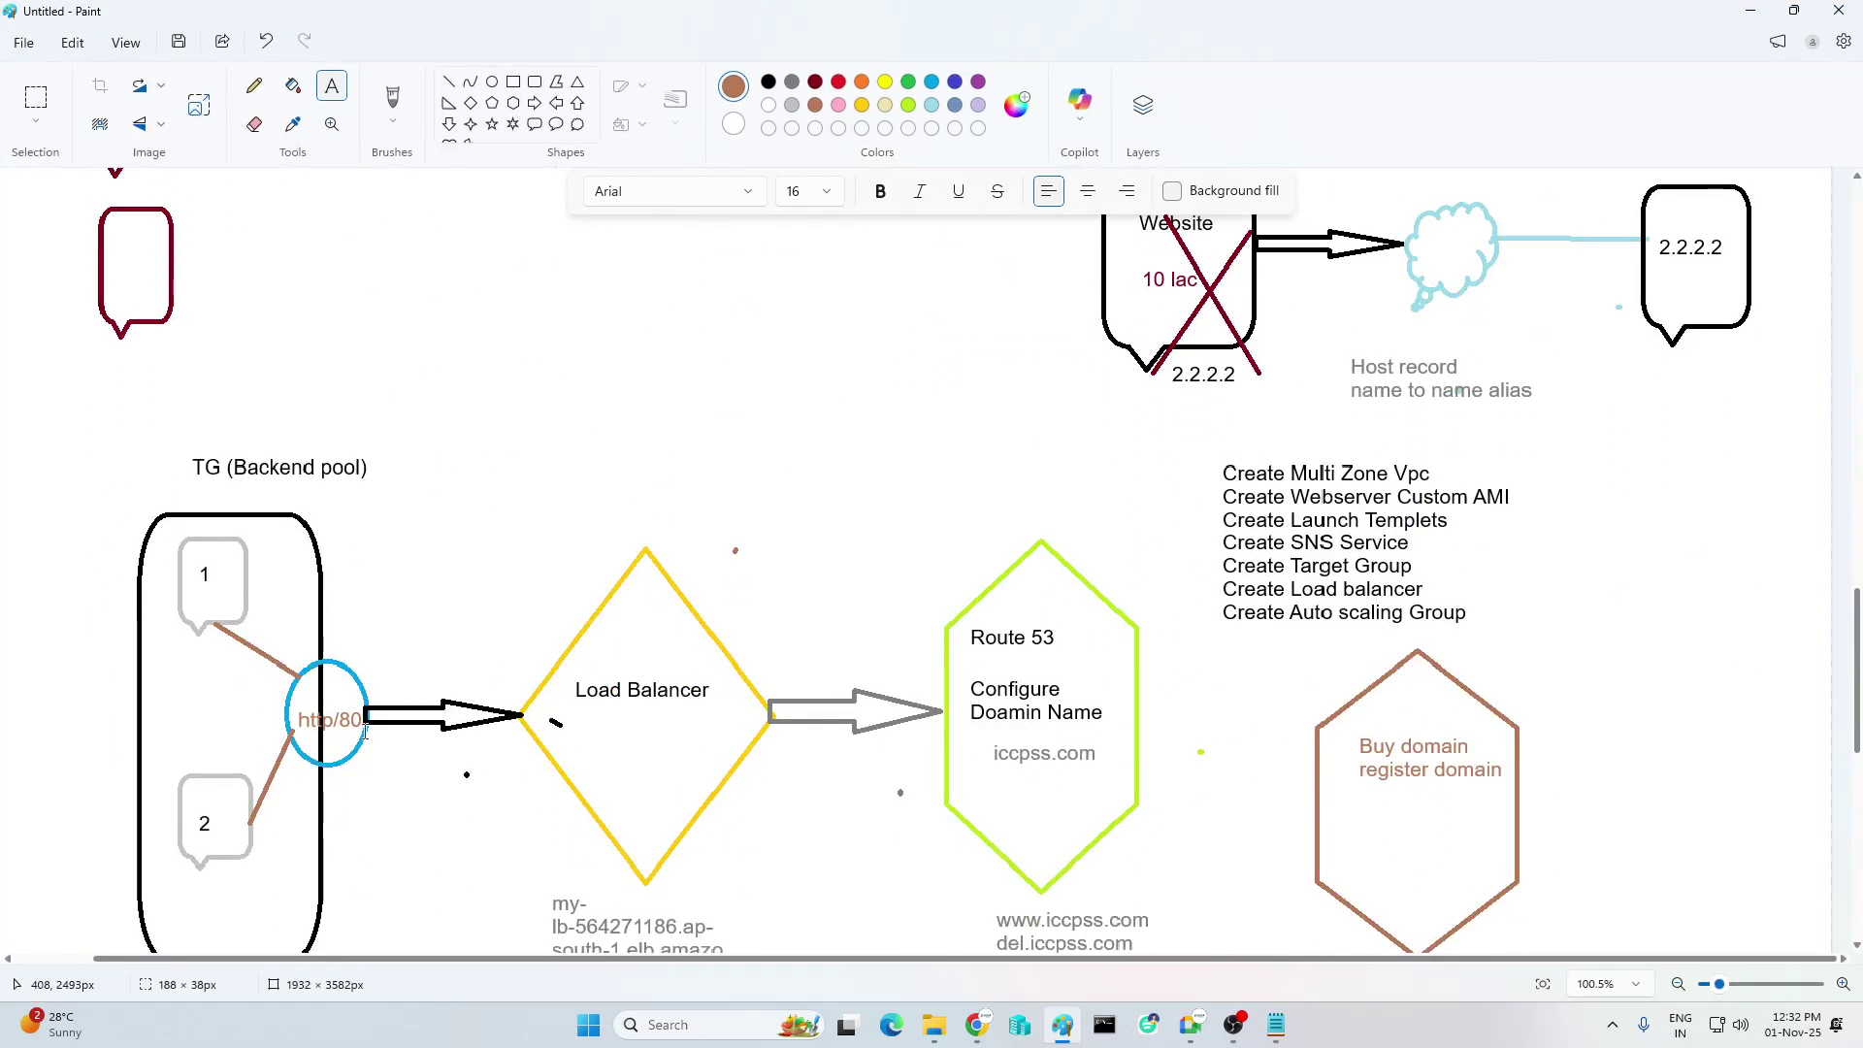
scroll(365, 733, down, 1)
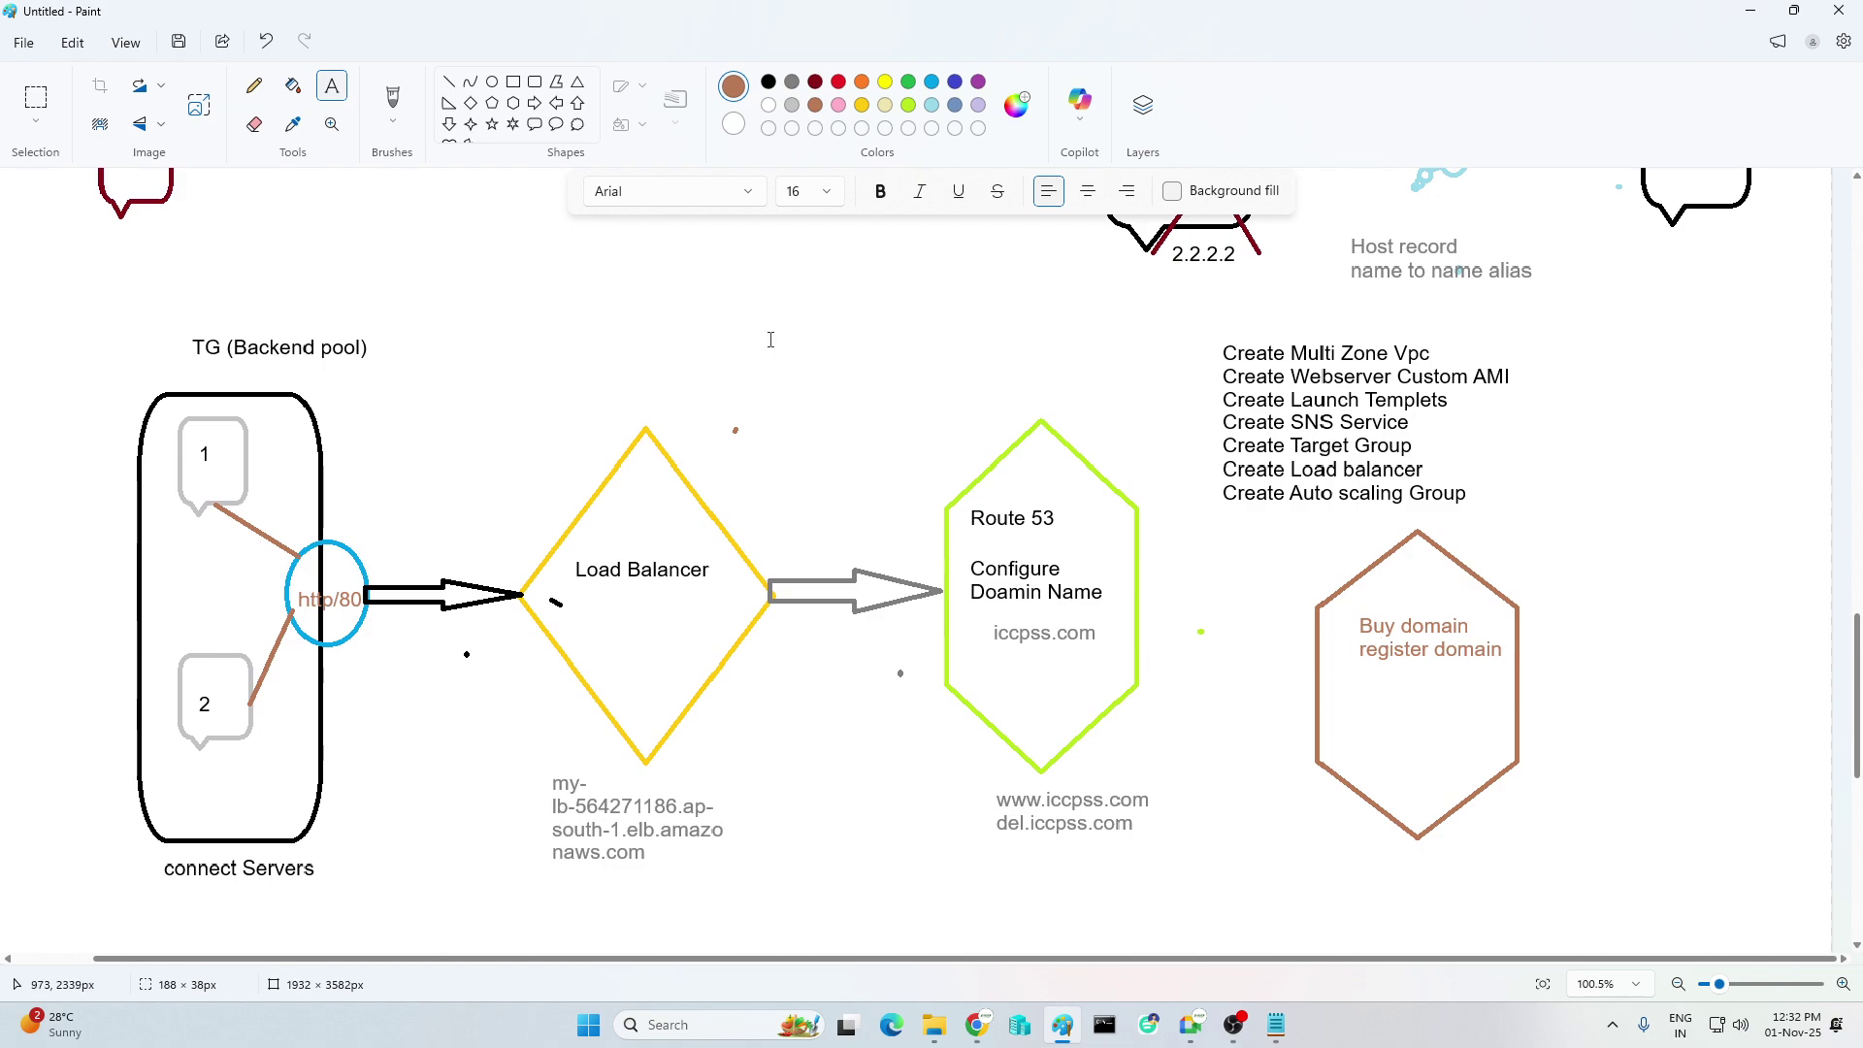
click(556, 103)
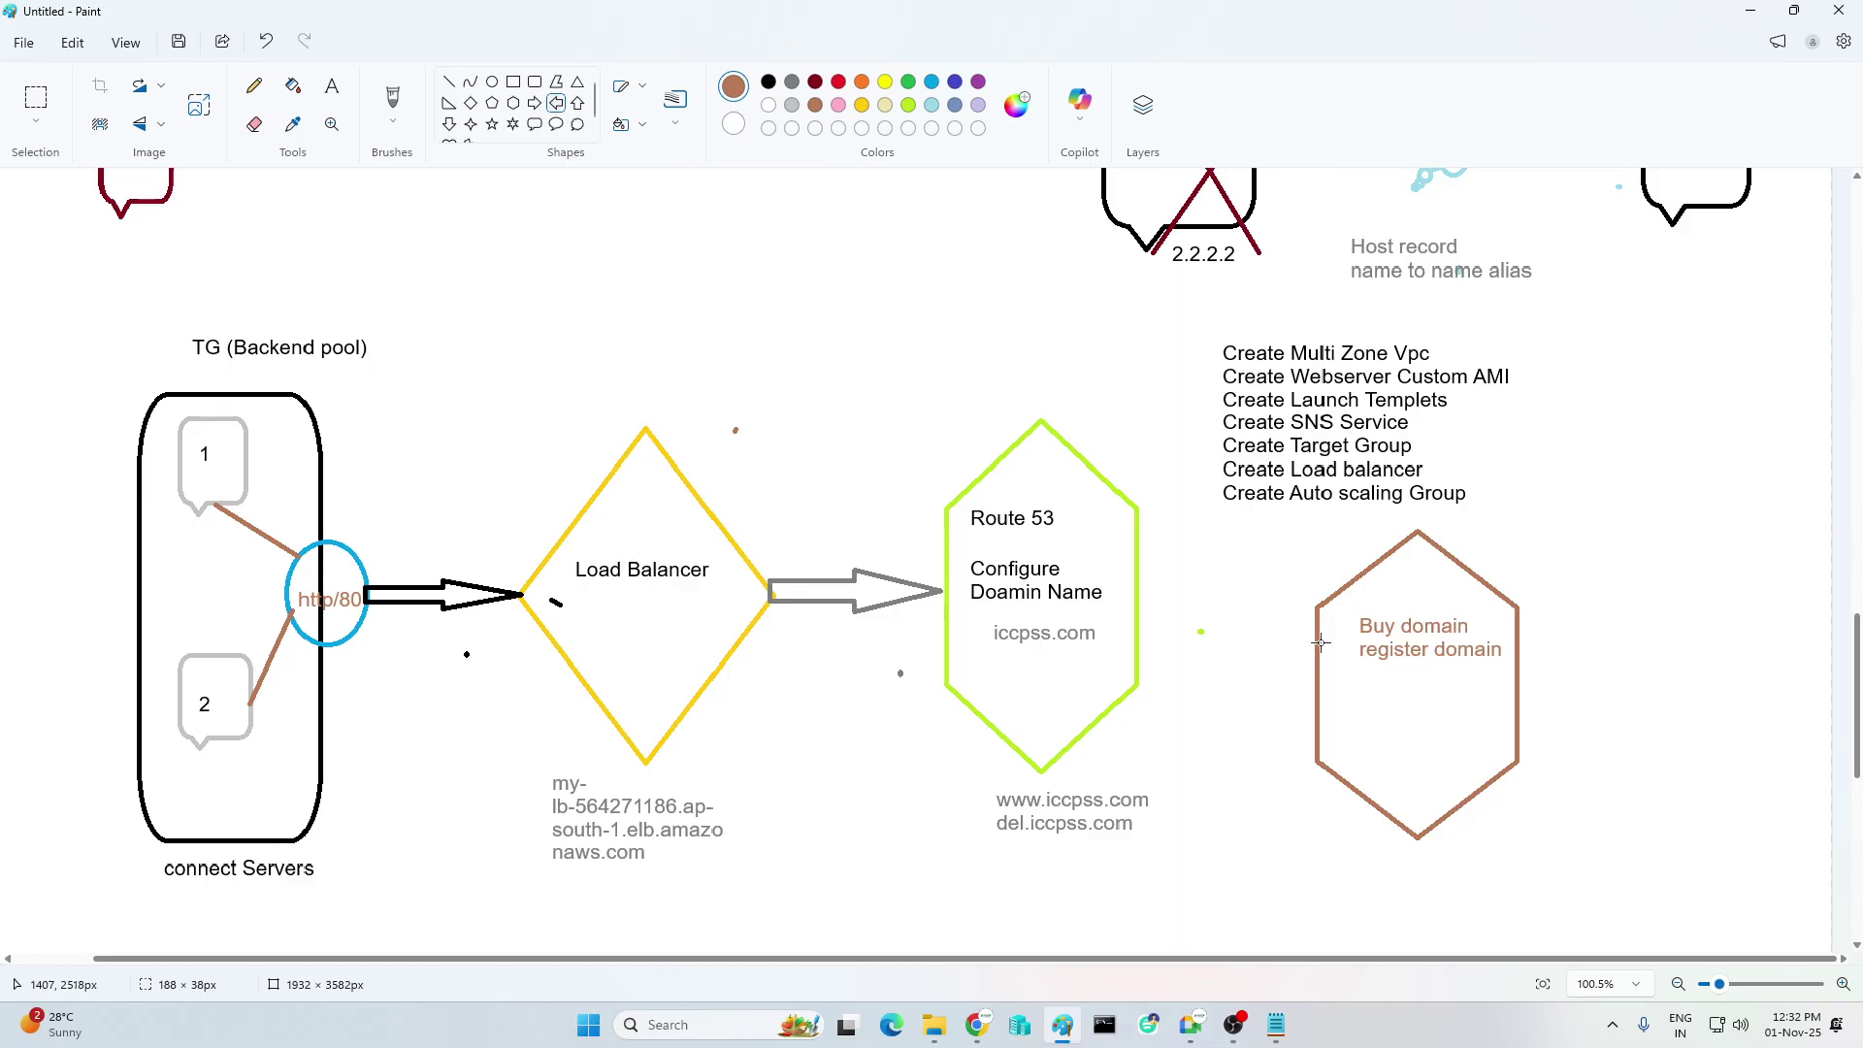
mouse_move(1321, 642)
mouse_down()
mouse_move(1122, 670)
mouse_move(1143, 663)
mouse_up()
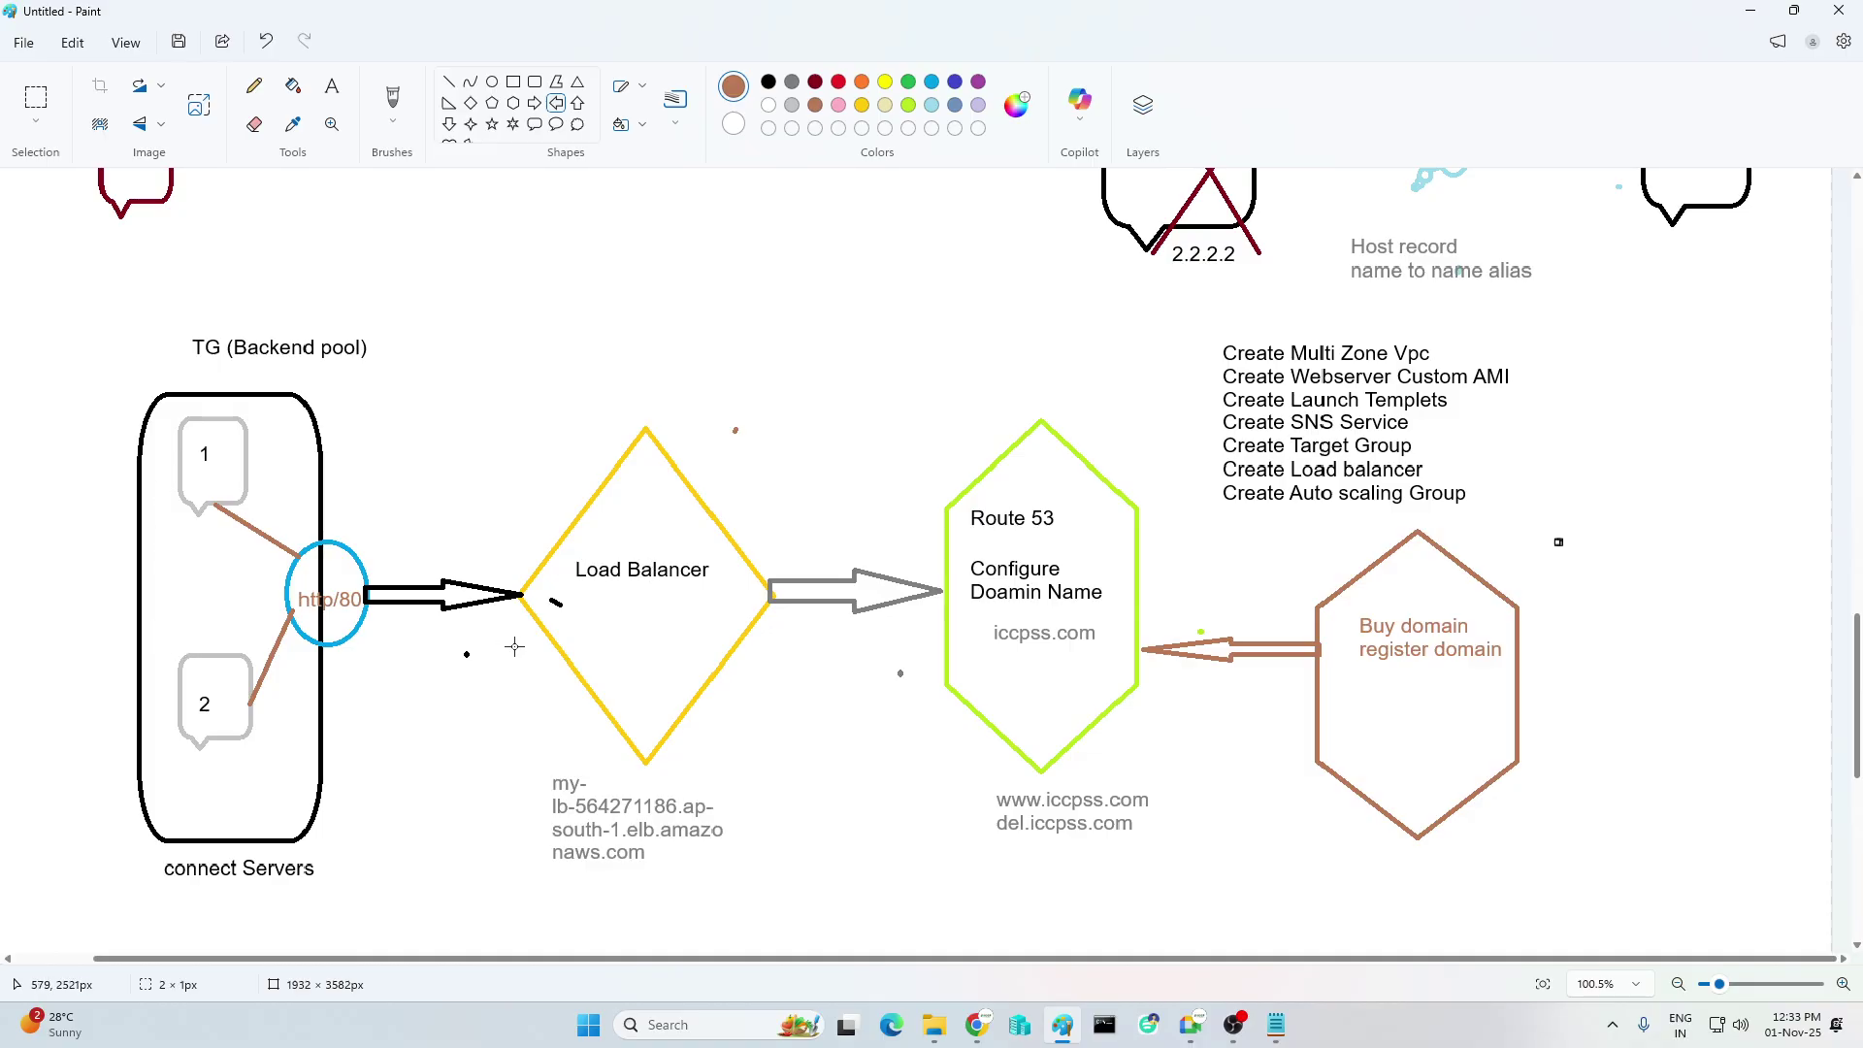
scroll(553, 624, up, 6)
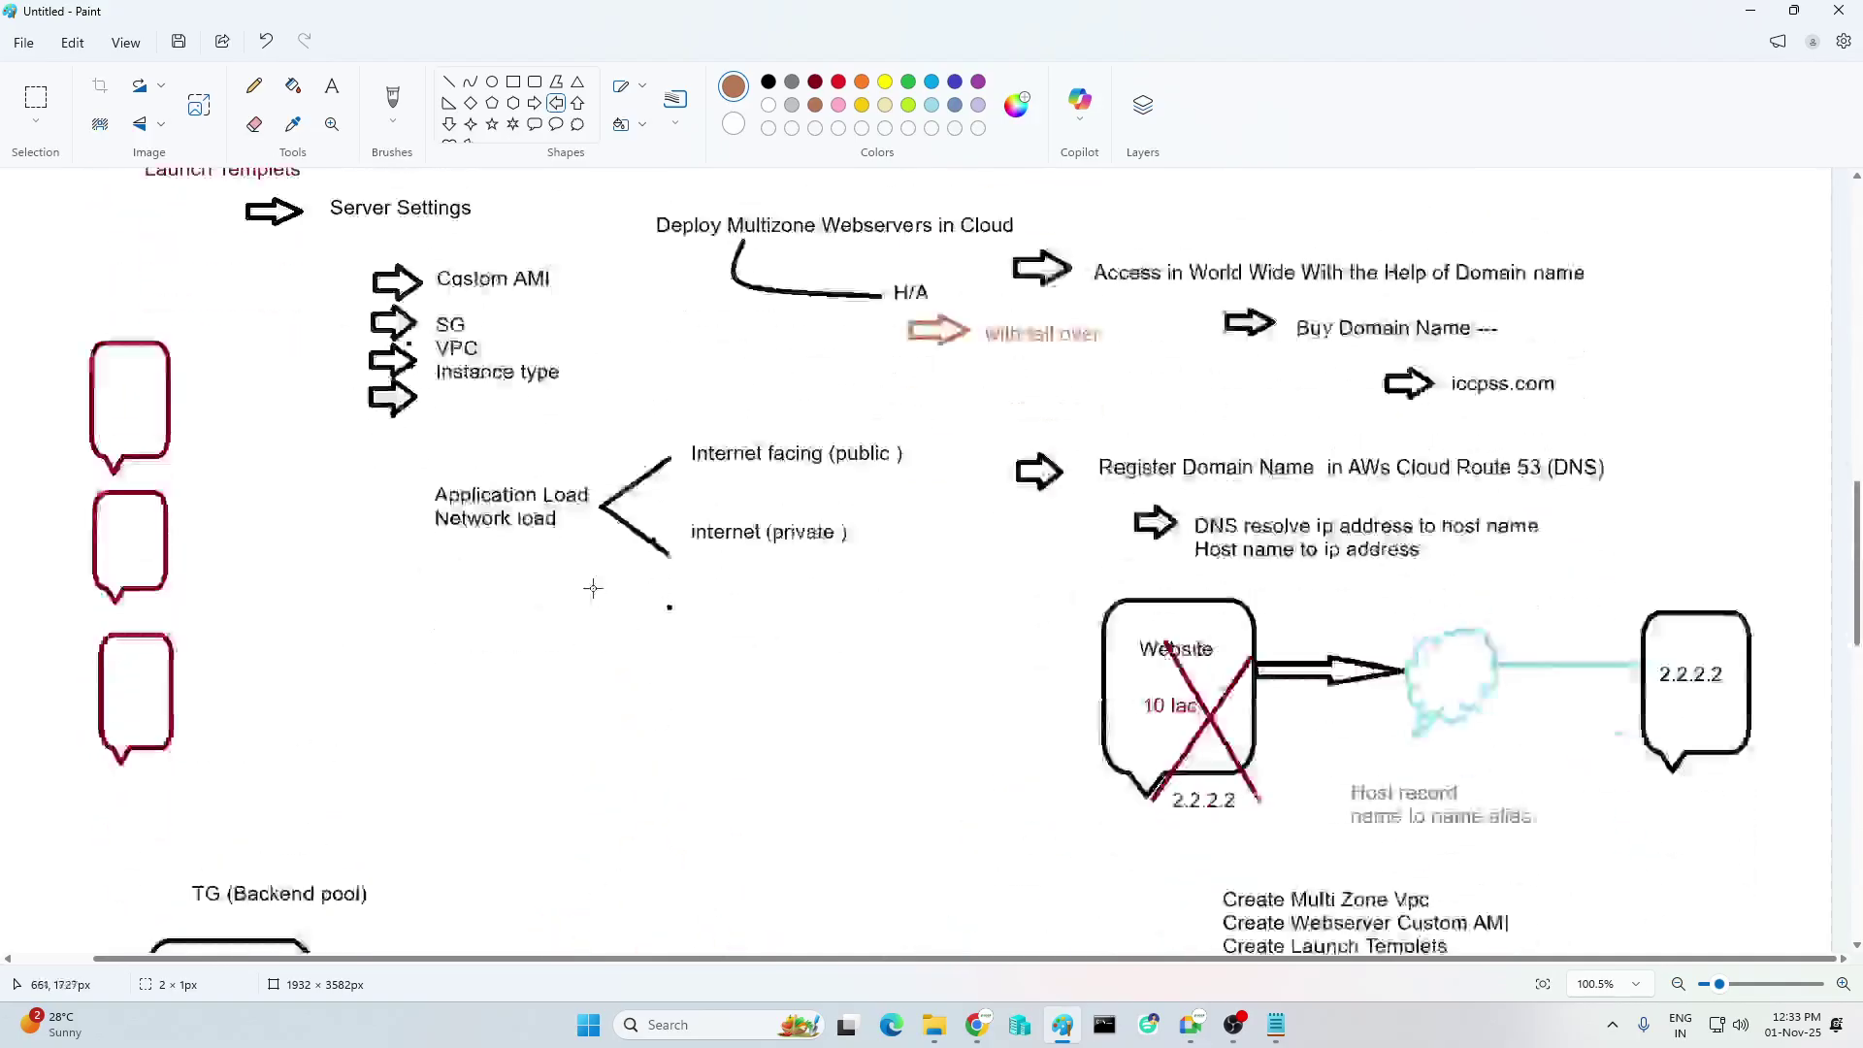
scroll(592, 589, down, 3)
scroll(586, 582, up, 4)
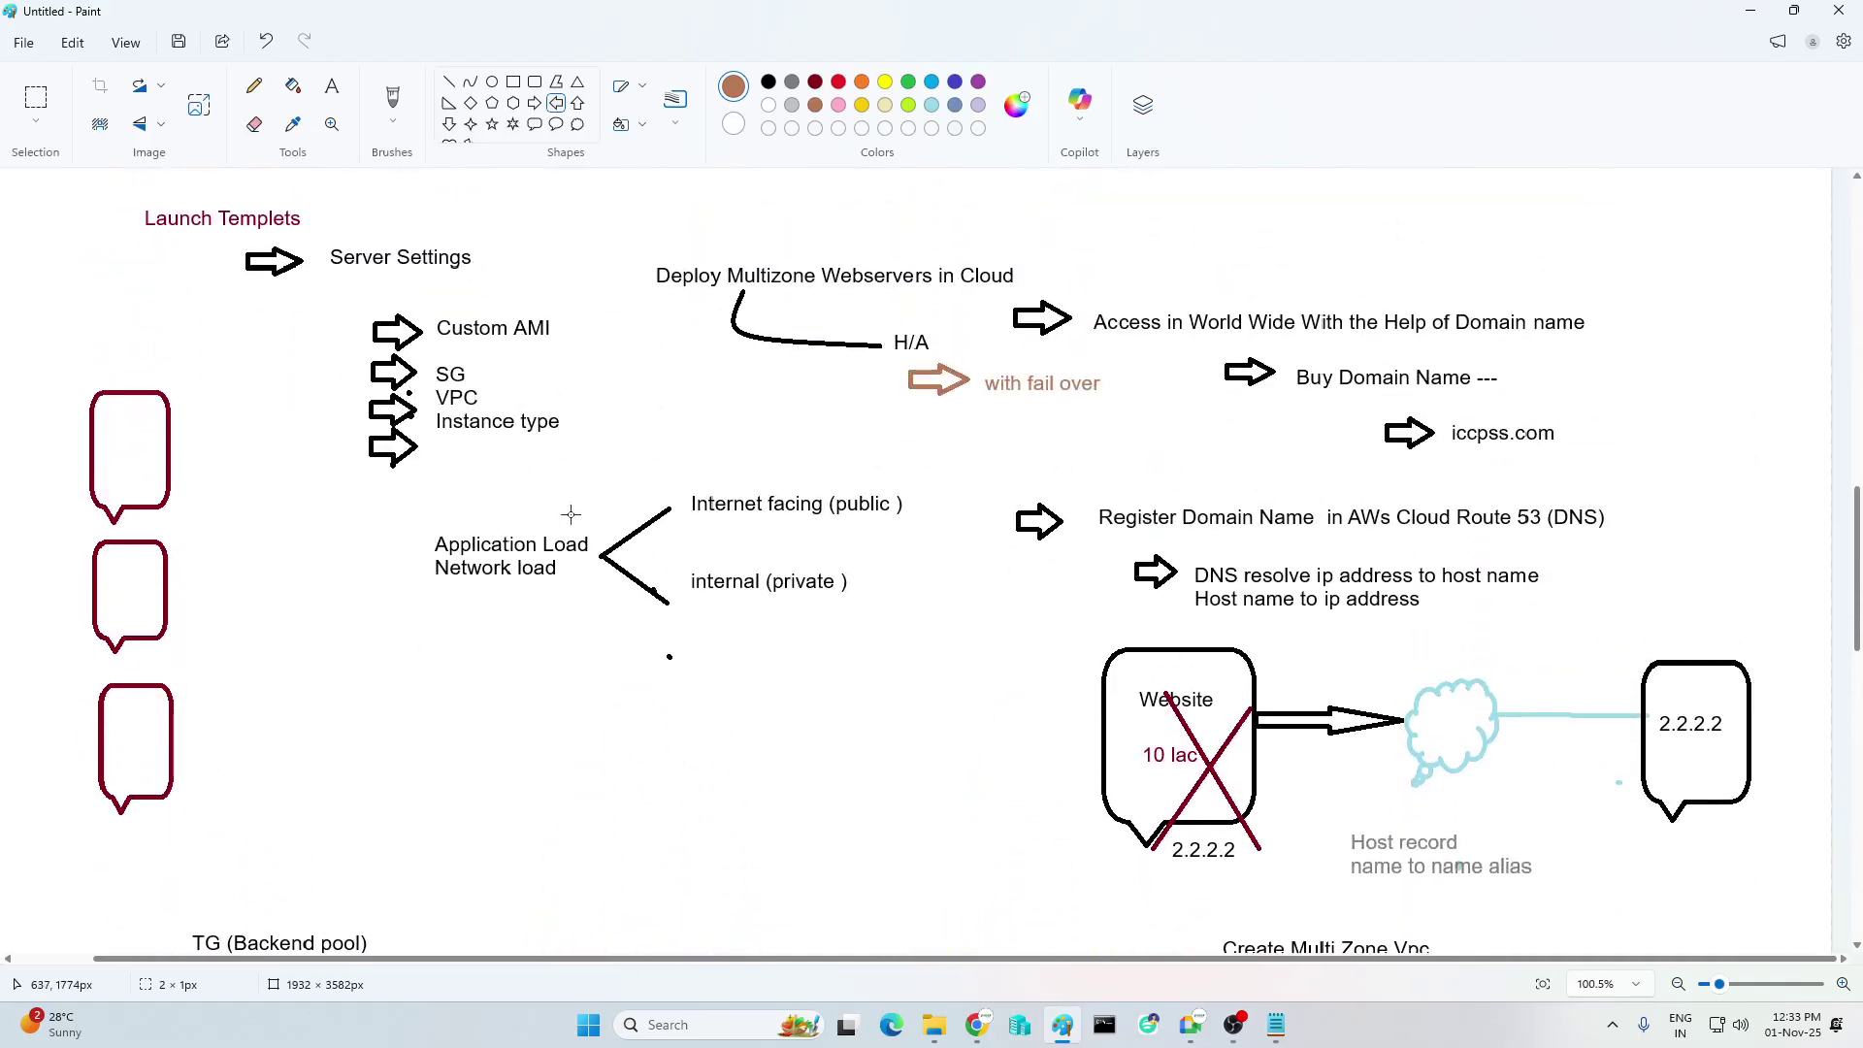
scroll(570, 520, down, 5)
scroll(571, 510, down, 3)
scroll(177, 607, up, 2)
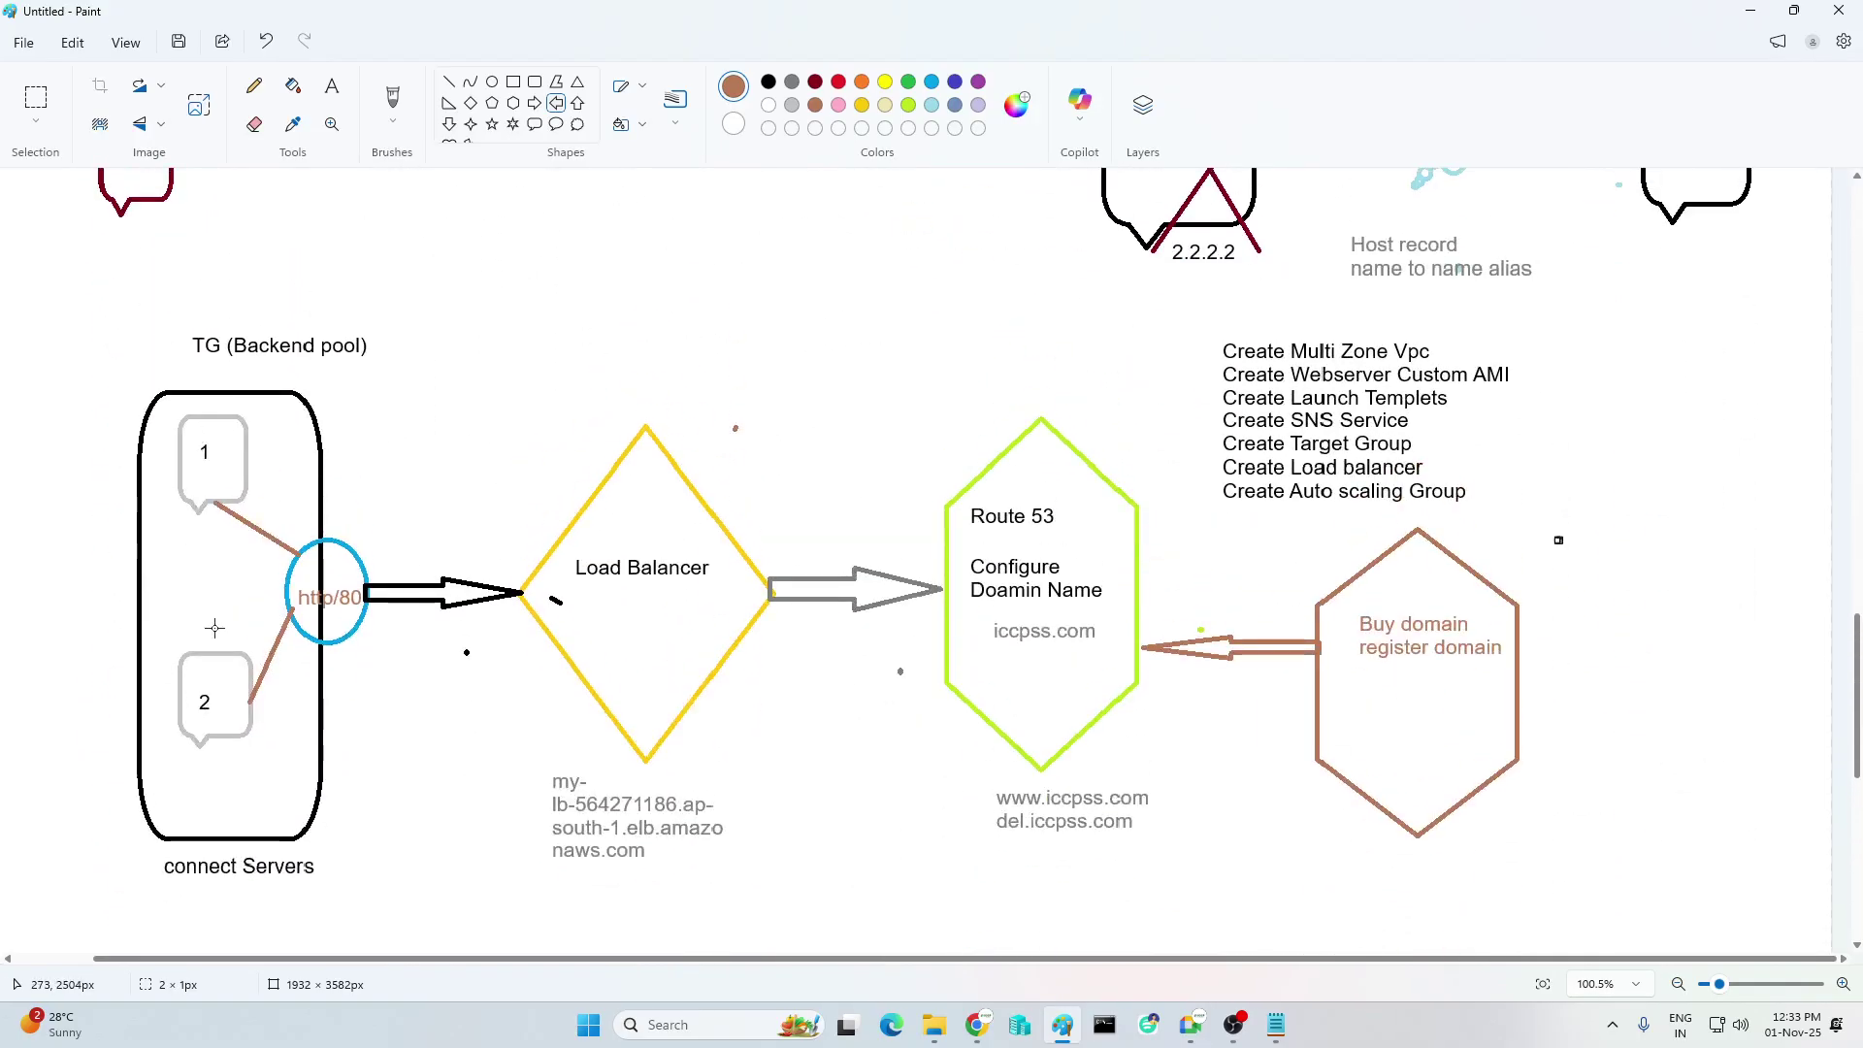
scroll(1275, 316, up, 4)
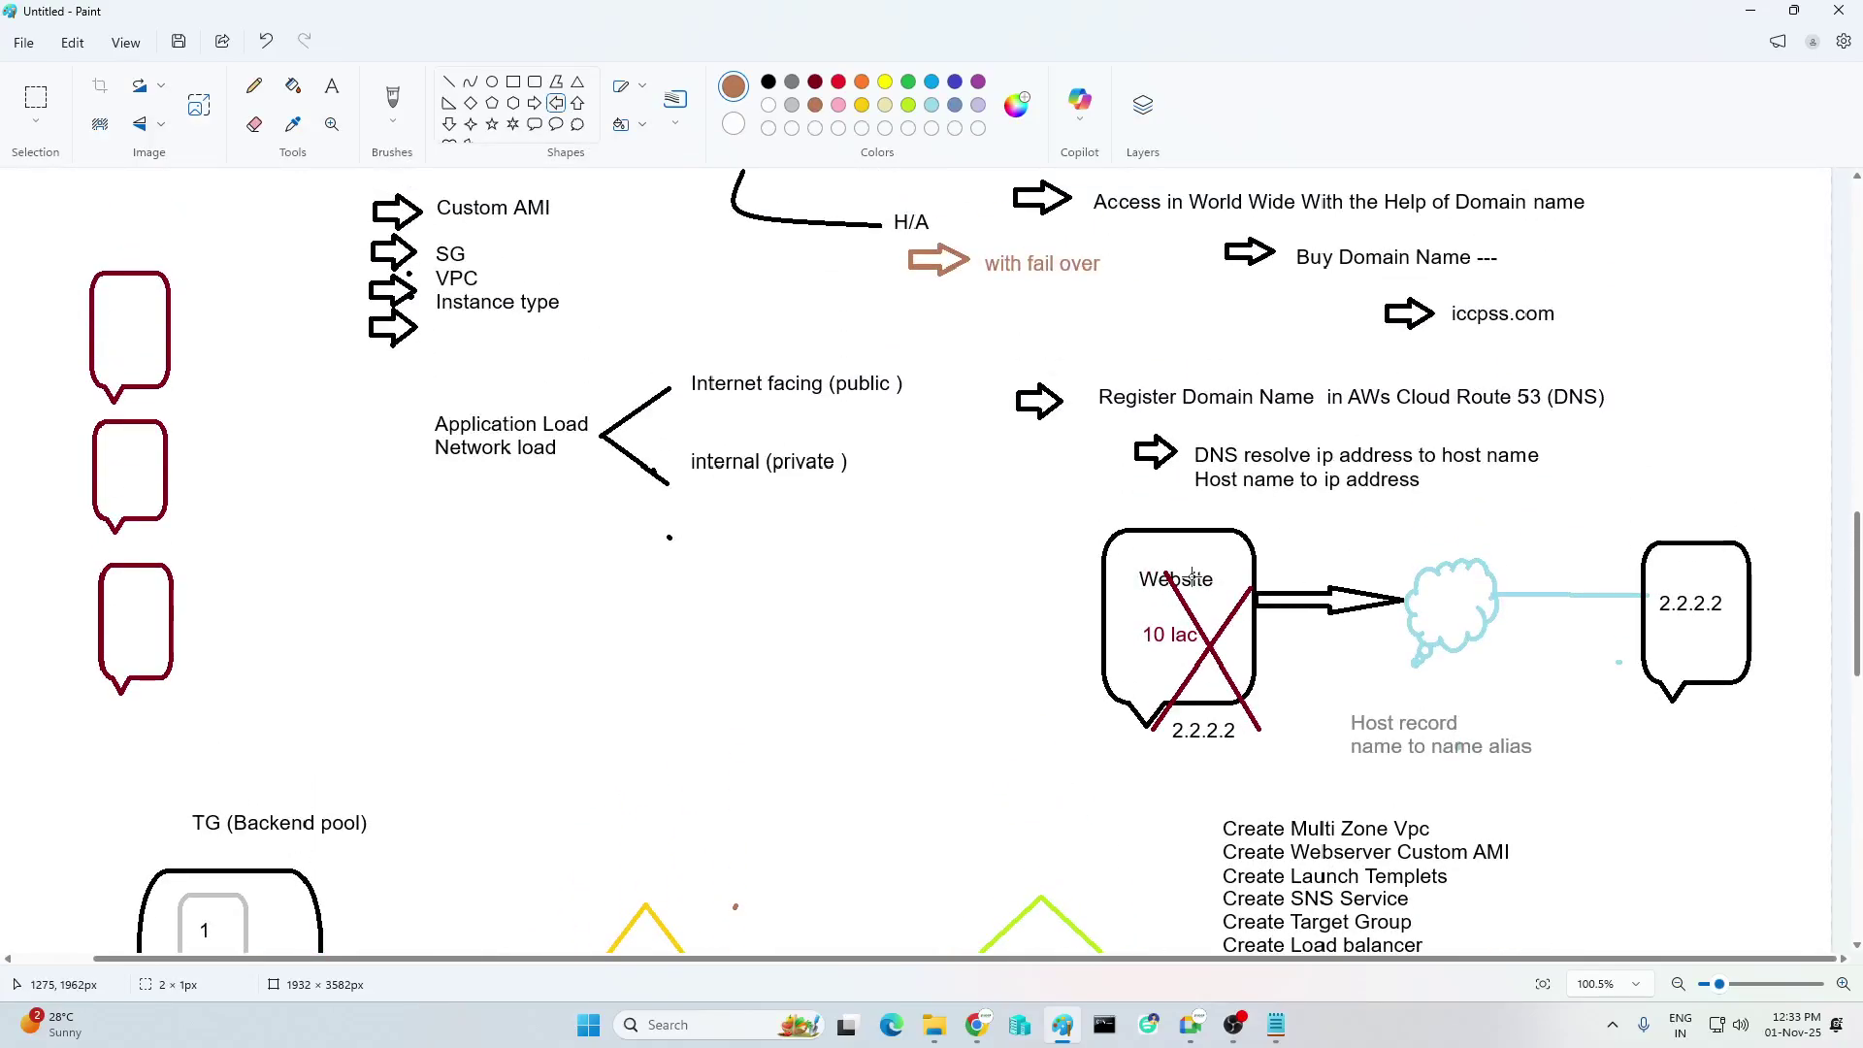
scroll(806, 495, down, 6)
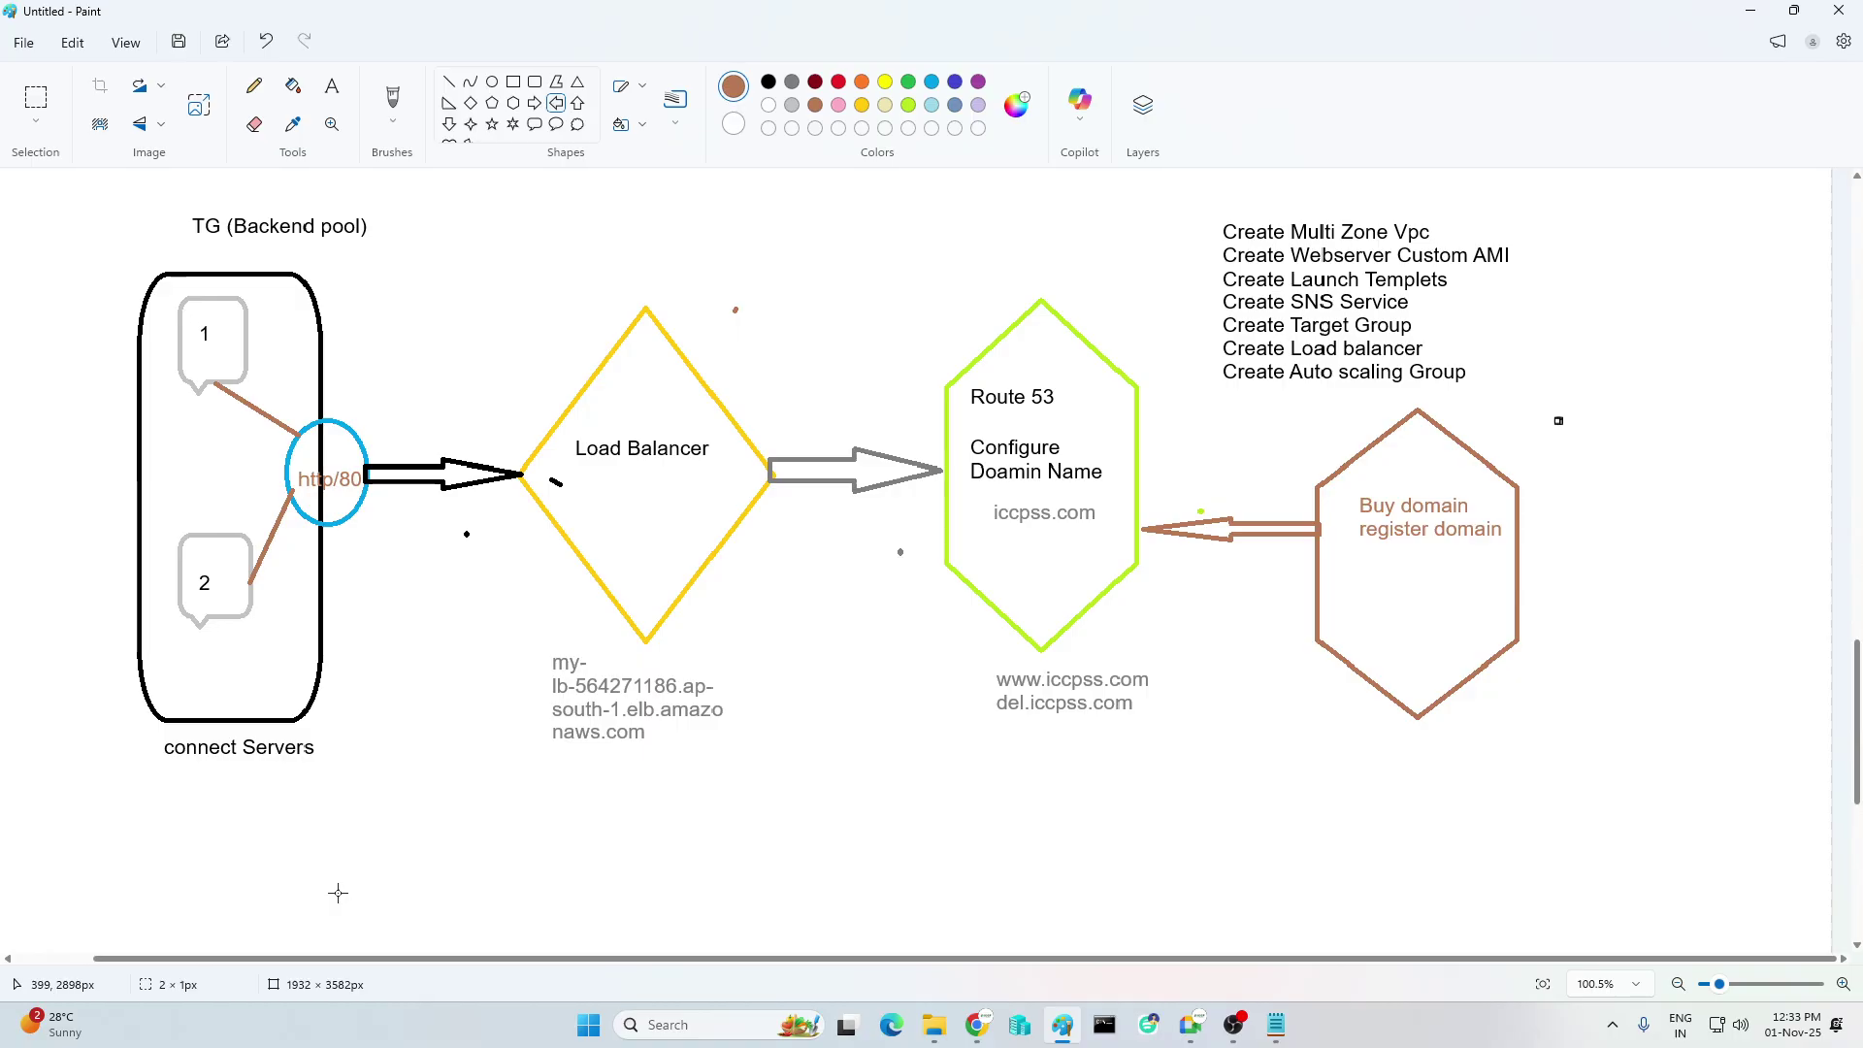
scroll(350, 815, up, 3)
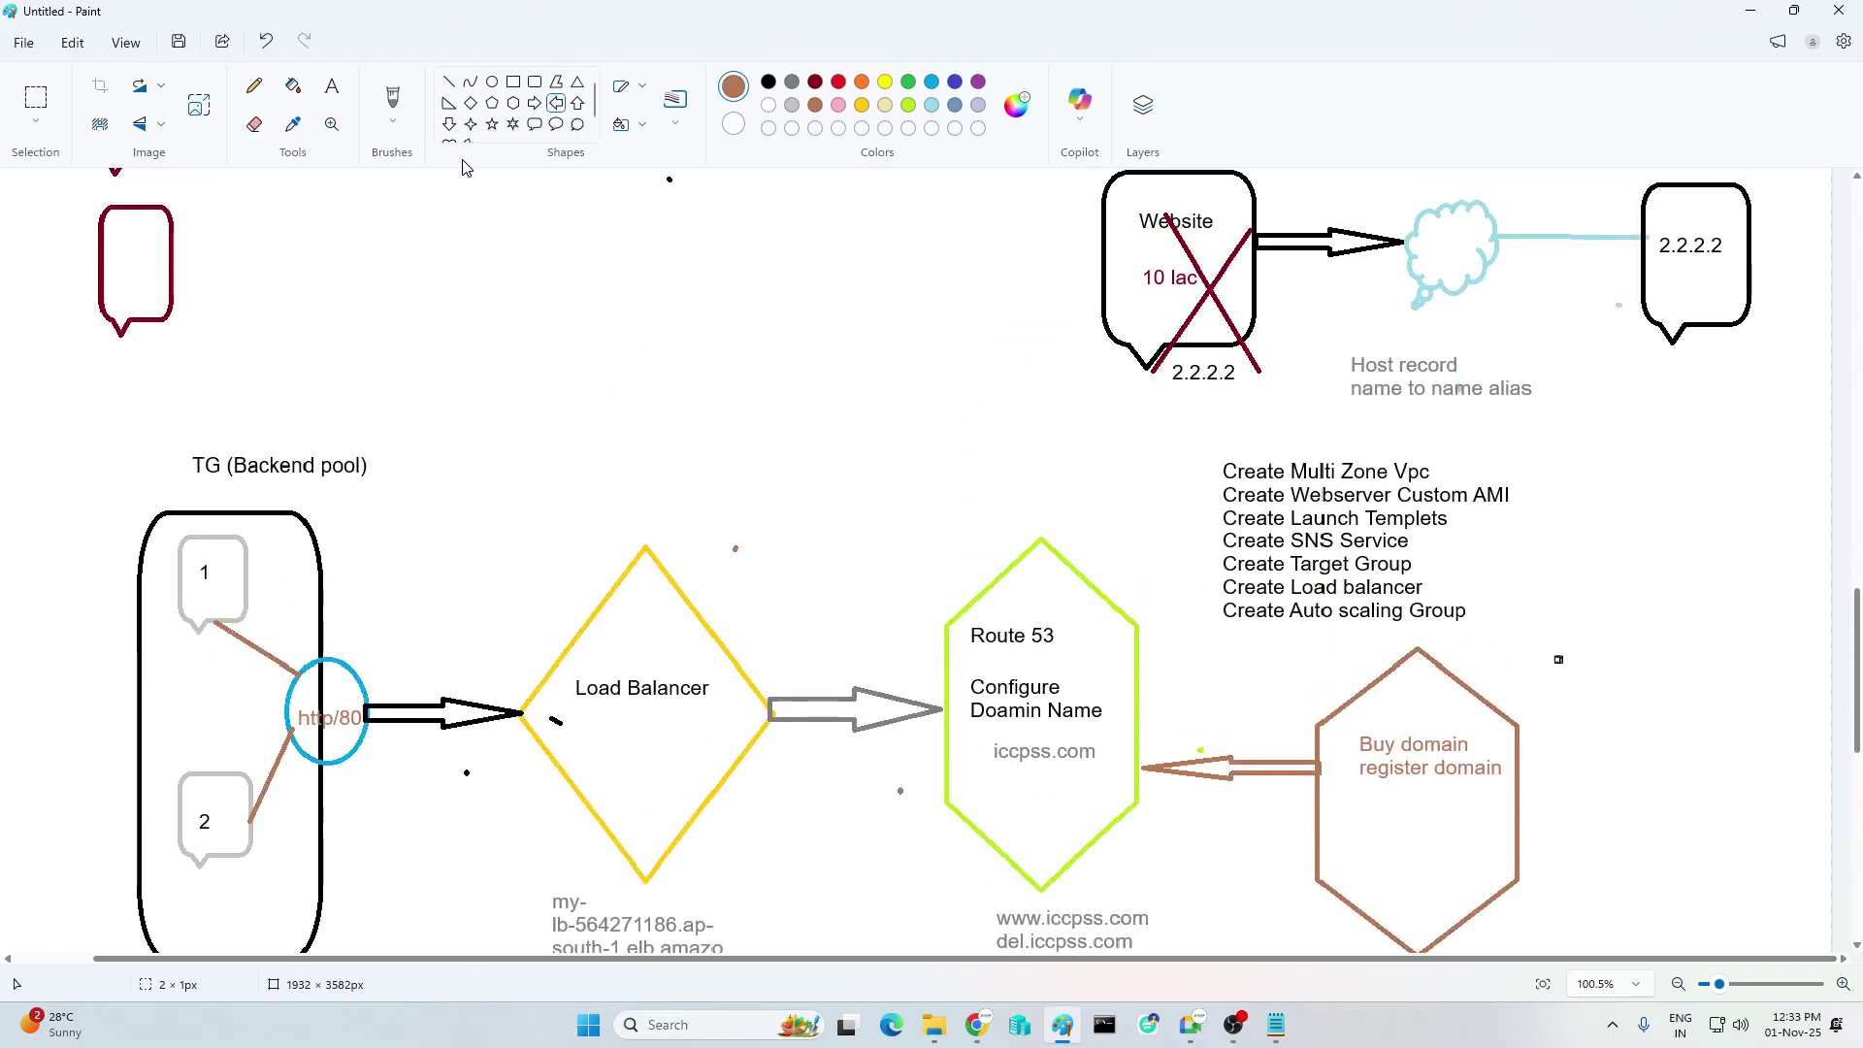
Step: Add a brown 'DC --- 2' label in the empty space below the load balancer notes
click(331, 85)
click(493, 256)
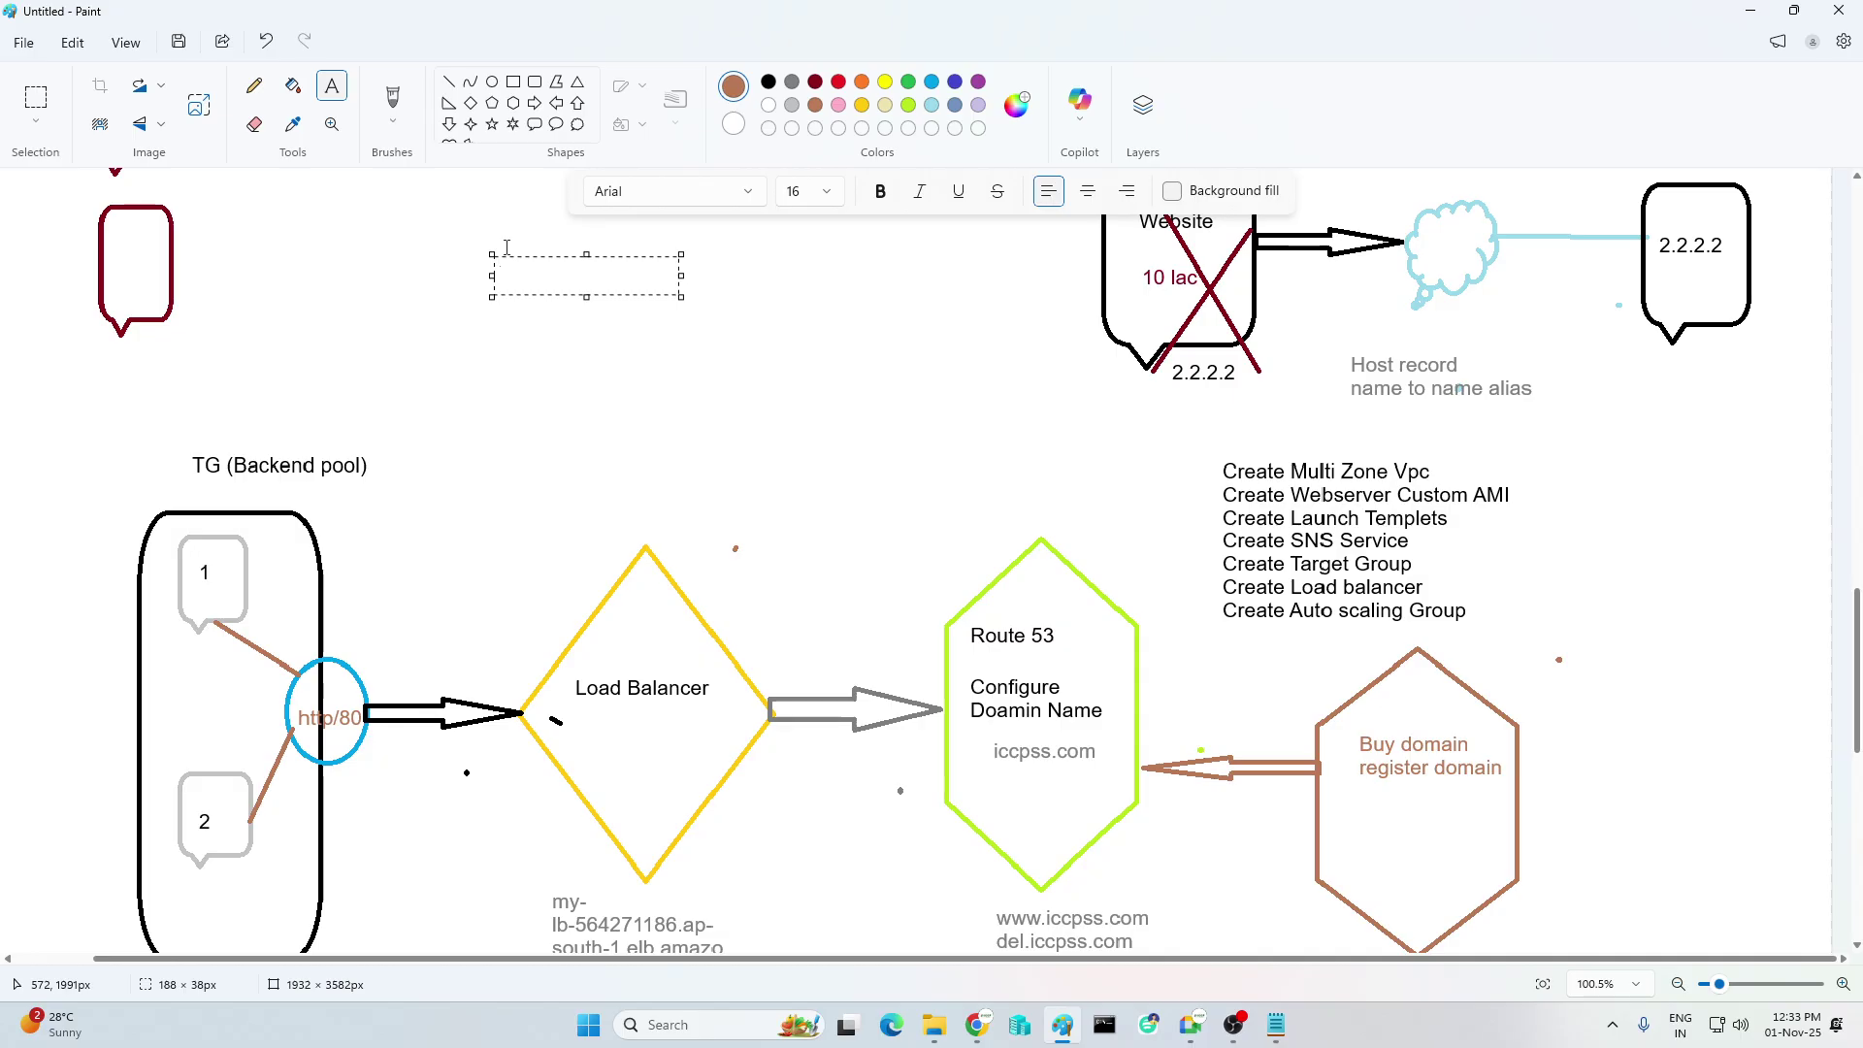
text(DC --- @)
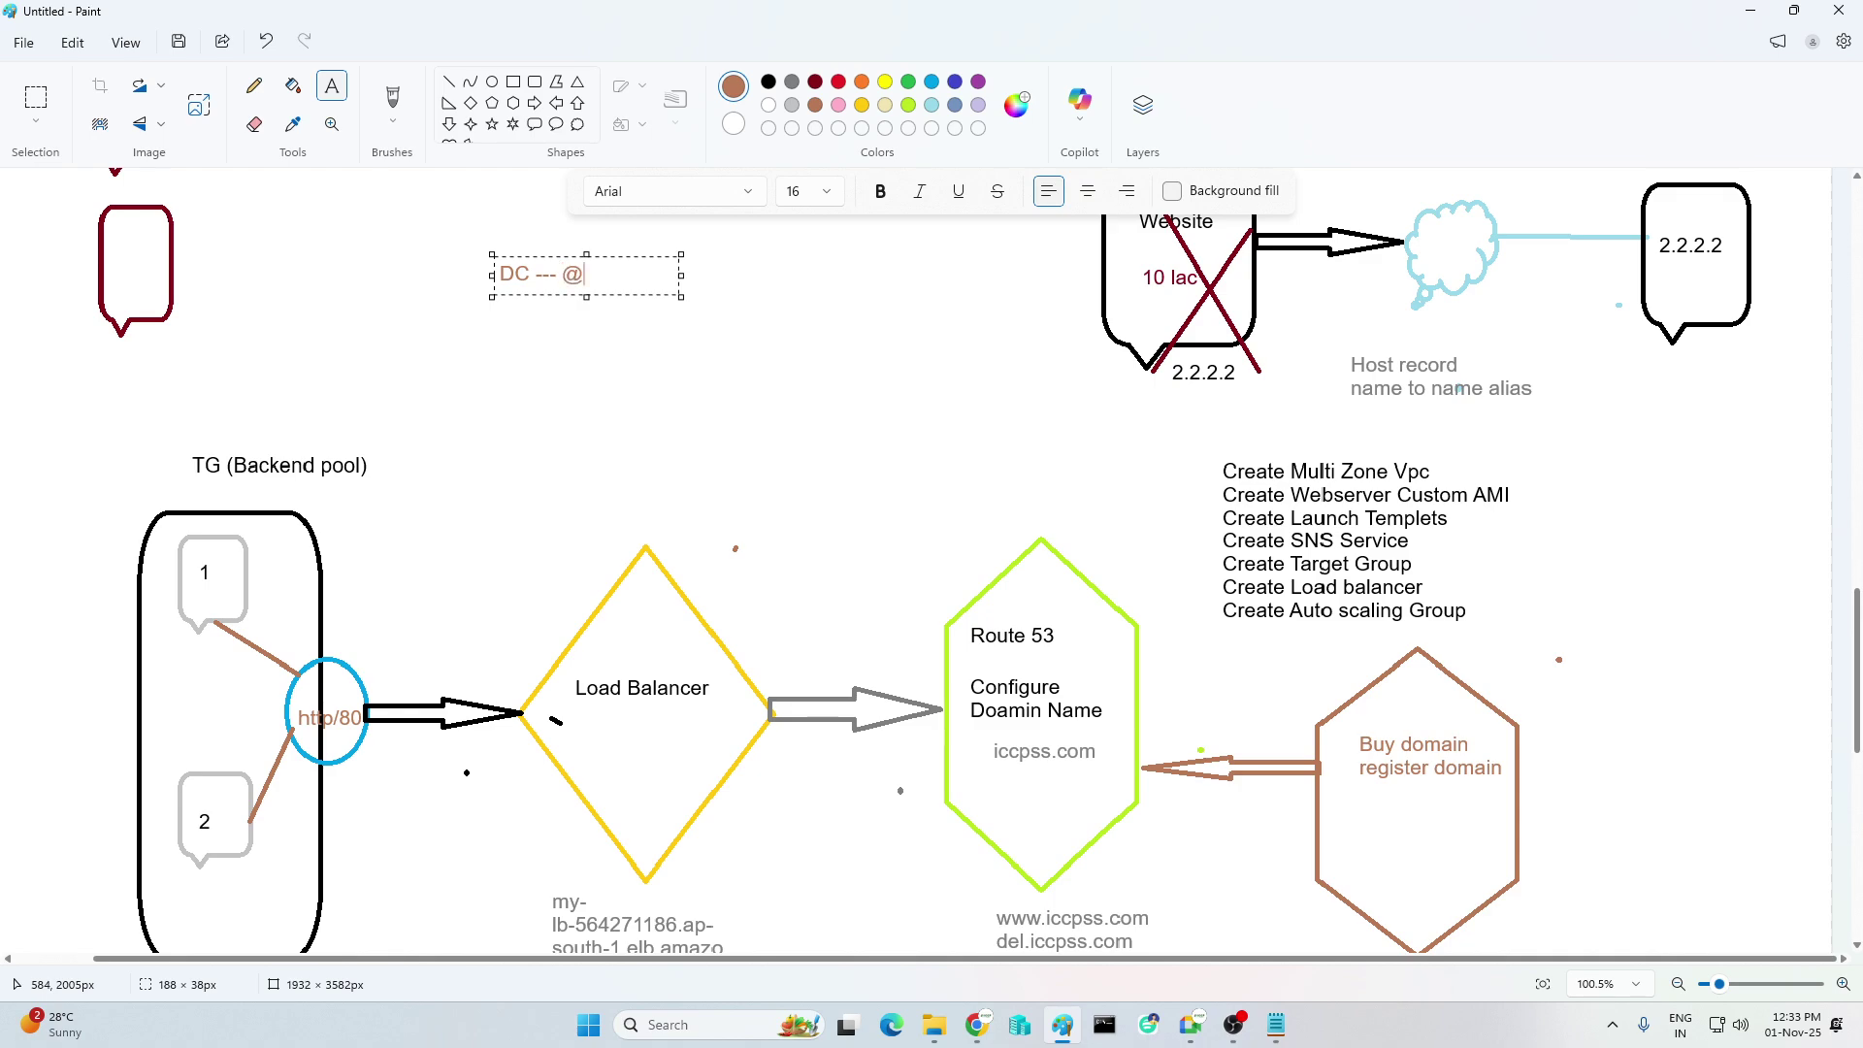
key(BackSpace)
click(1125, 521)
scroll(1178, 469, down, 5)
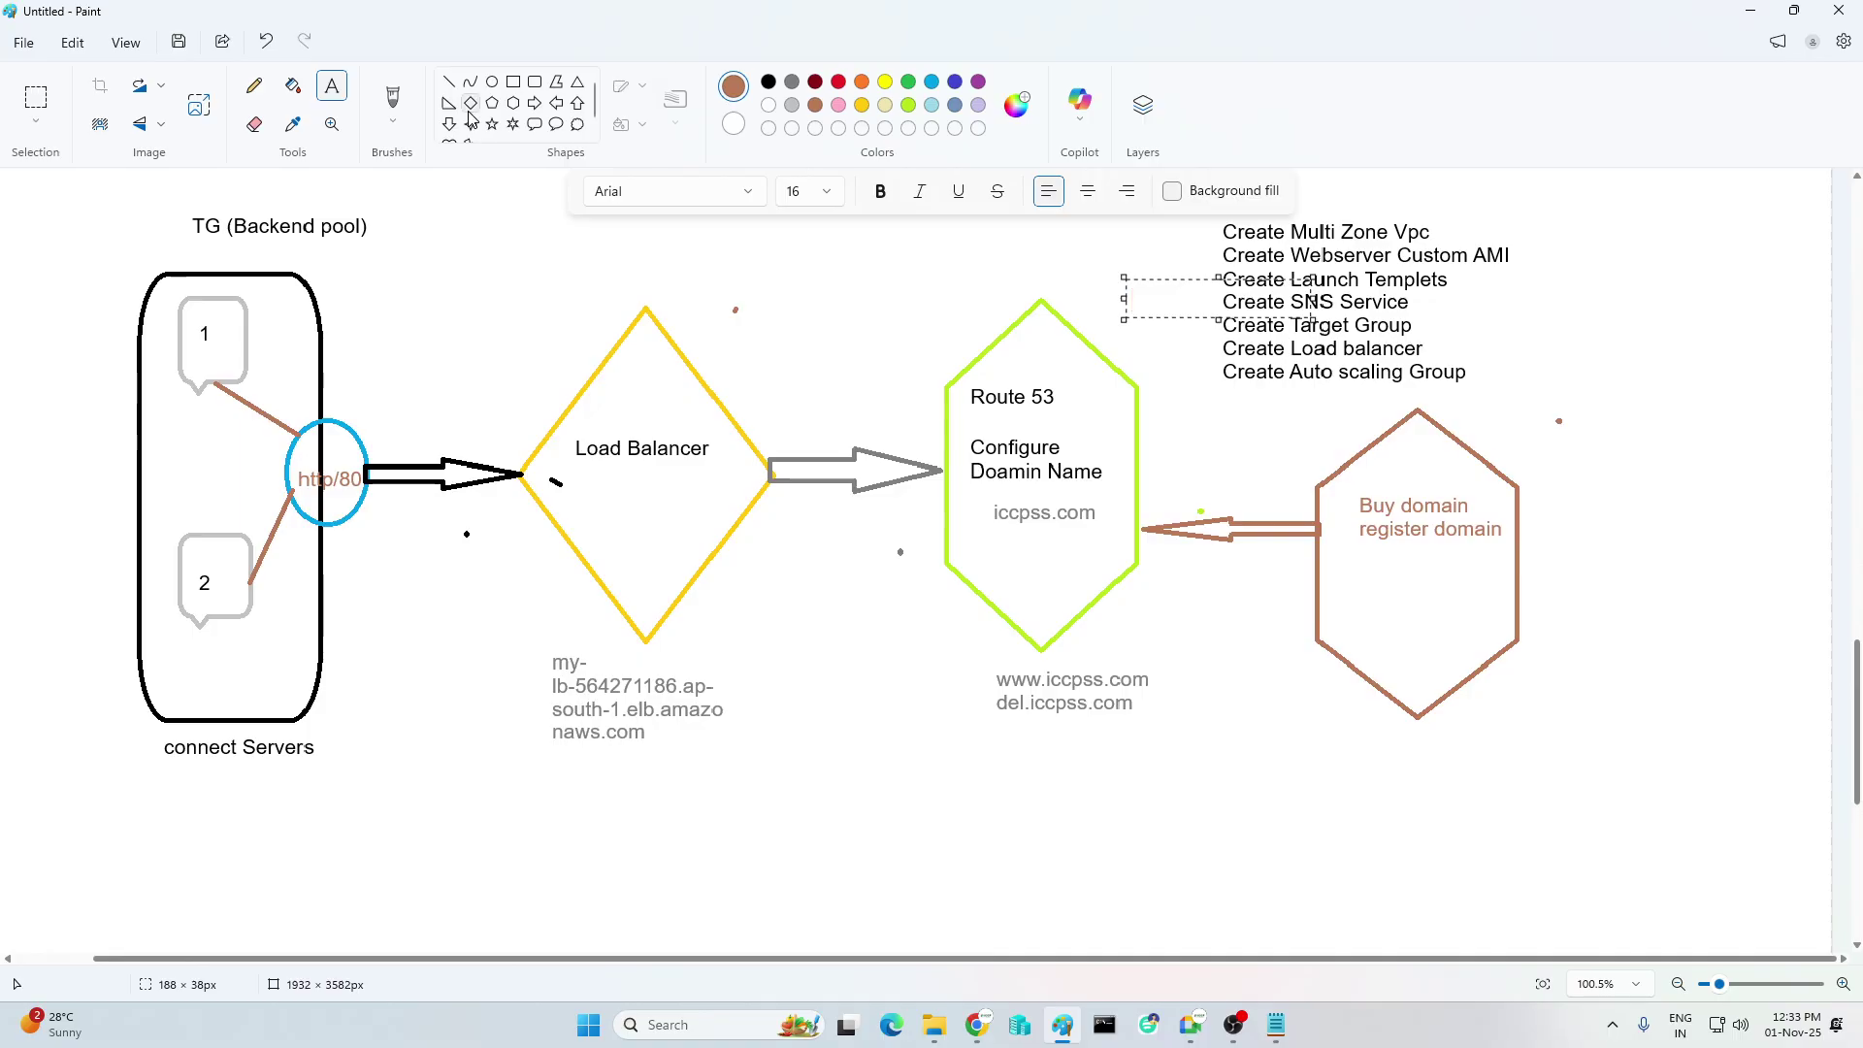
Step: Draw dark red X marks across server boxes 1 and 2
click(449, 81)
click(815, 82)
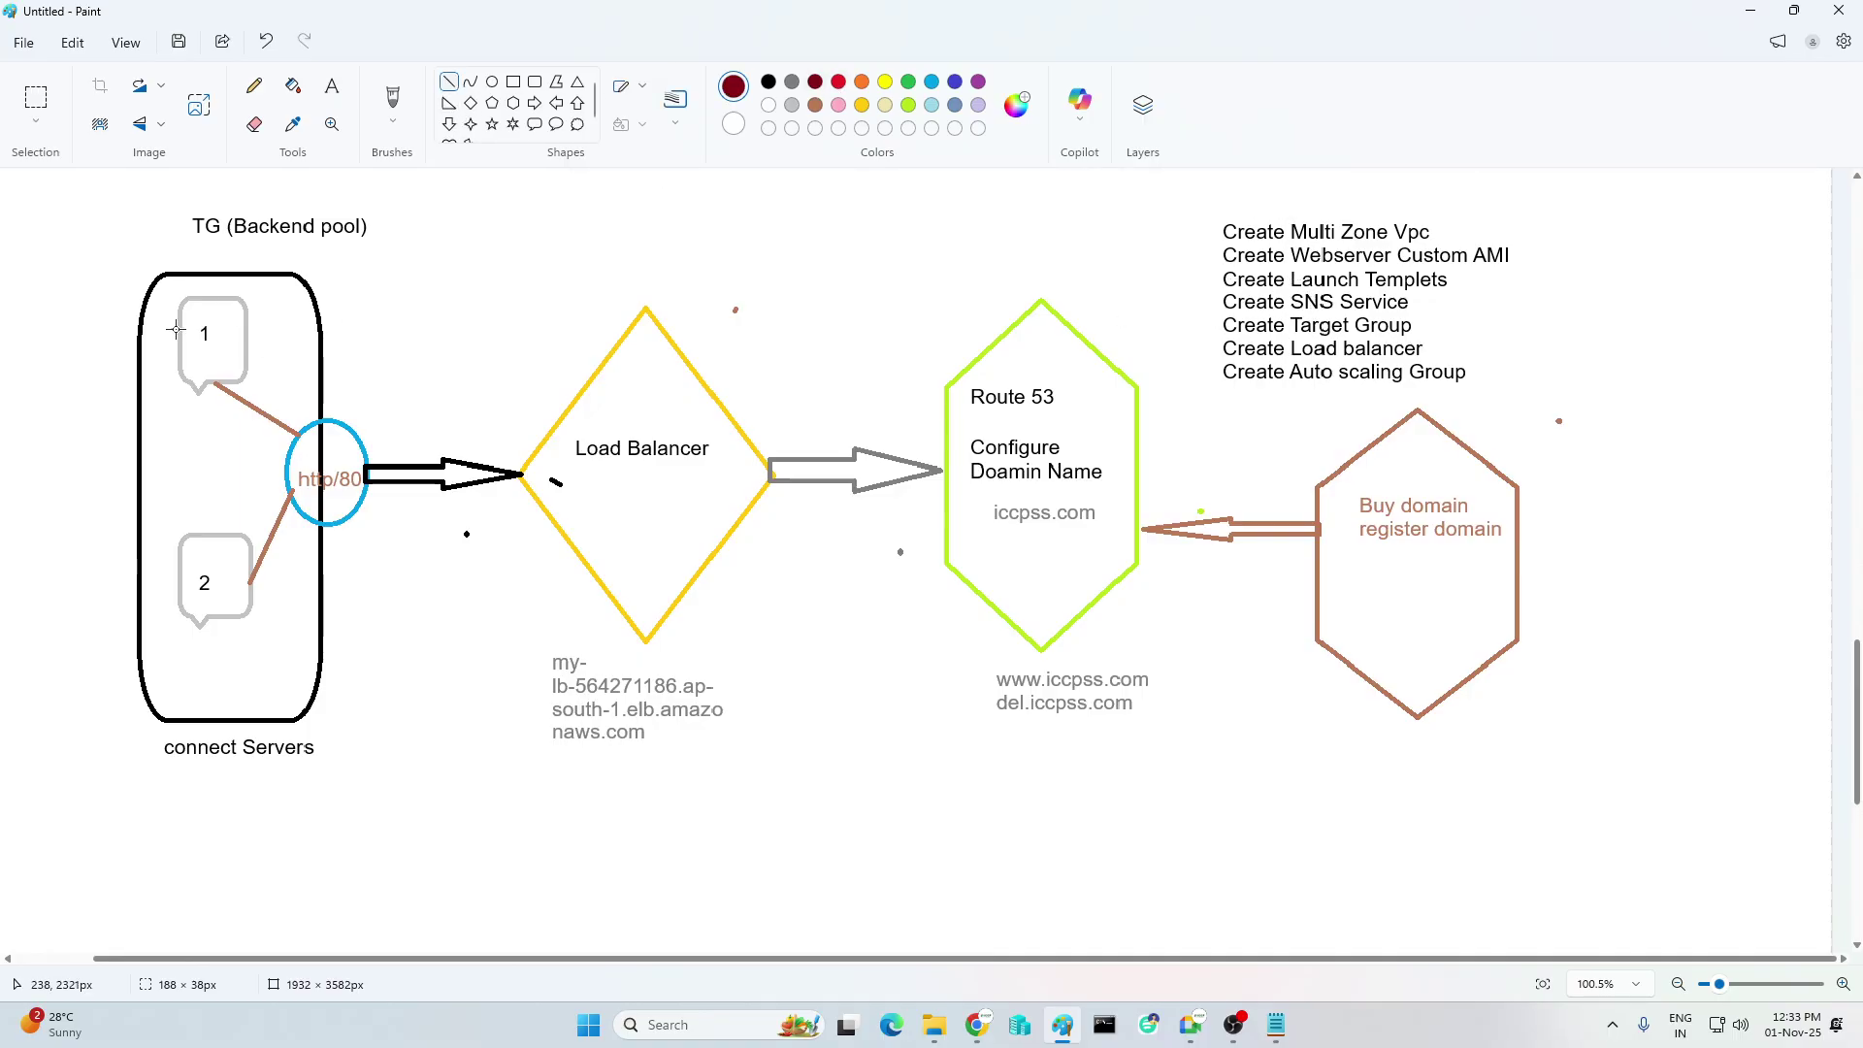
drag(178, 318, 240, 380)
drag(229, 296, 184, 408)
drag(236, 532, 190, 617)
drag(159, 516, 233, 589)
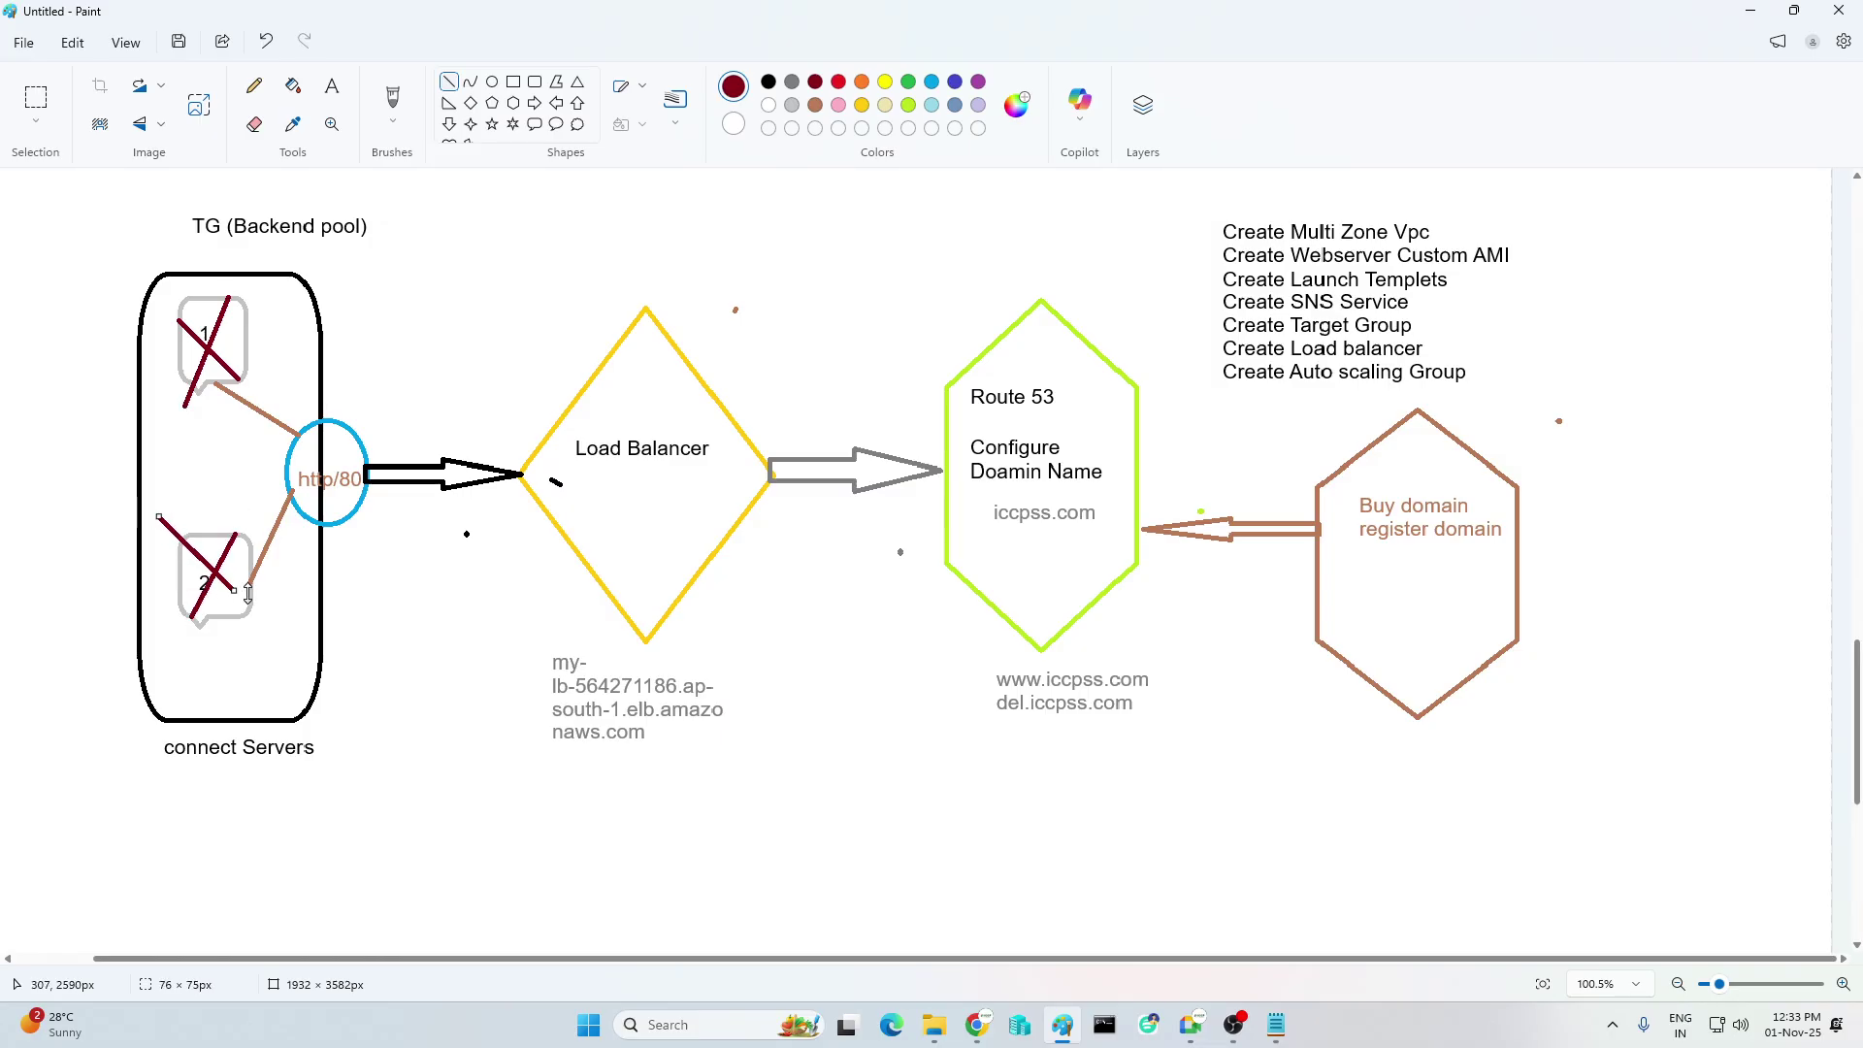
Step: Draw lime green callouts over both server boxes, then undo the callouts and red crosses
click(534, 124)
click(908, 104)
drag(194, 294, 269, 386)
drag(189, 463, 269, 619)
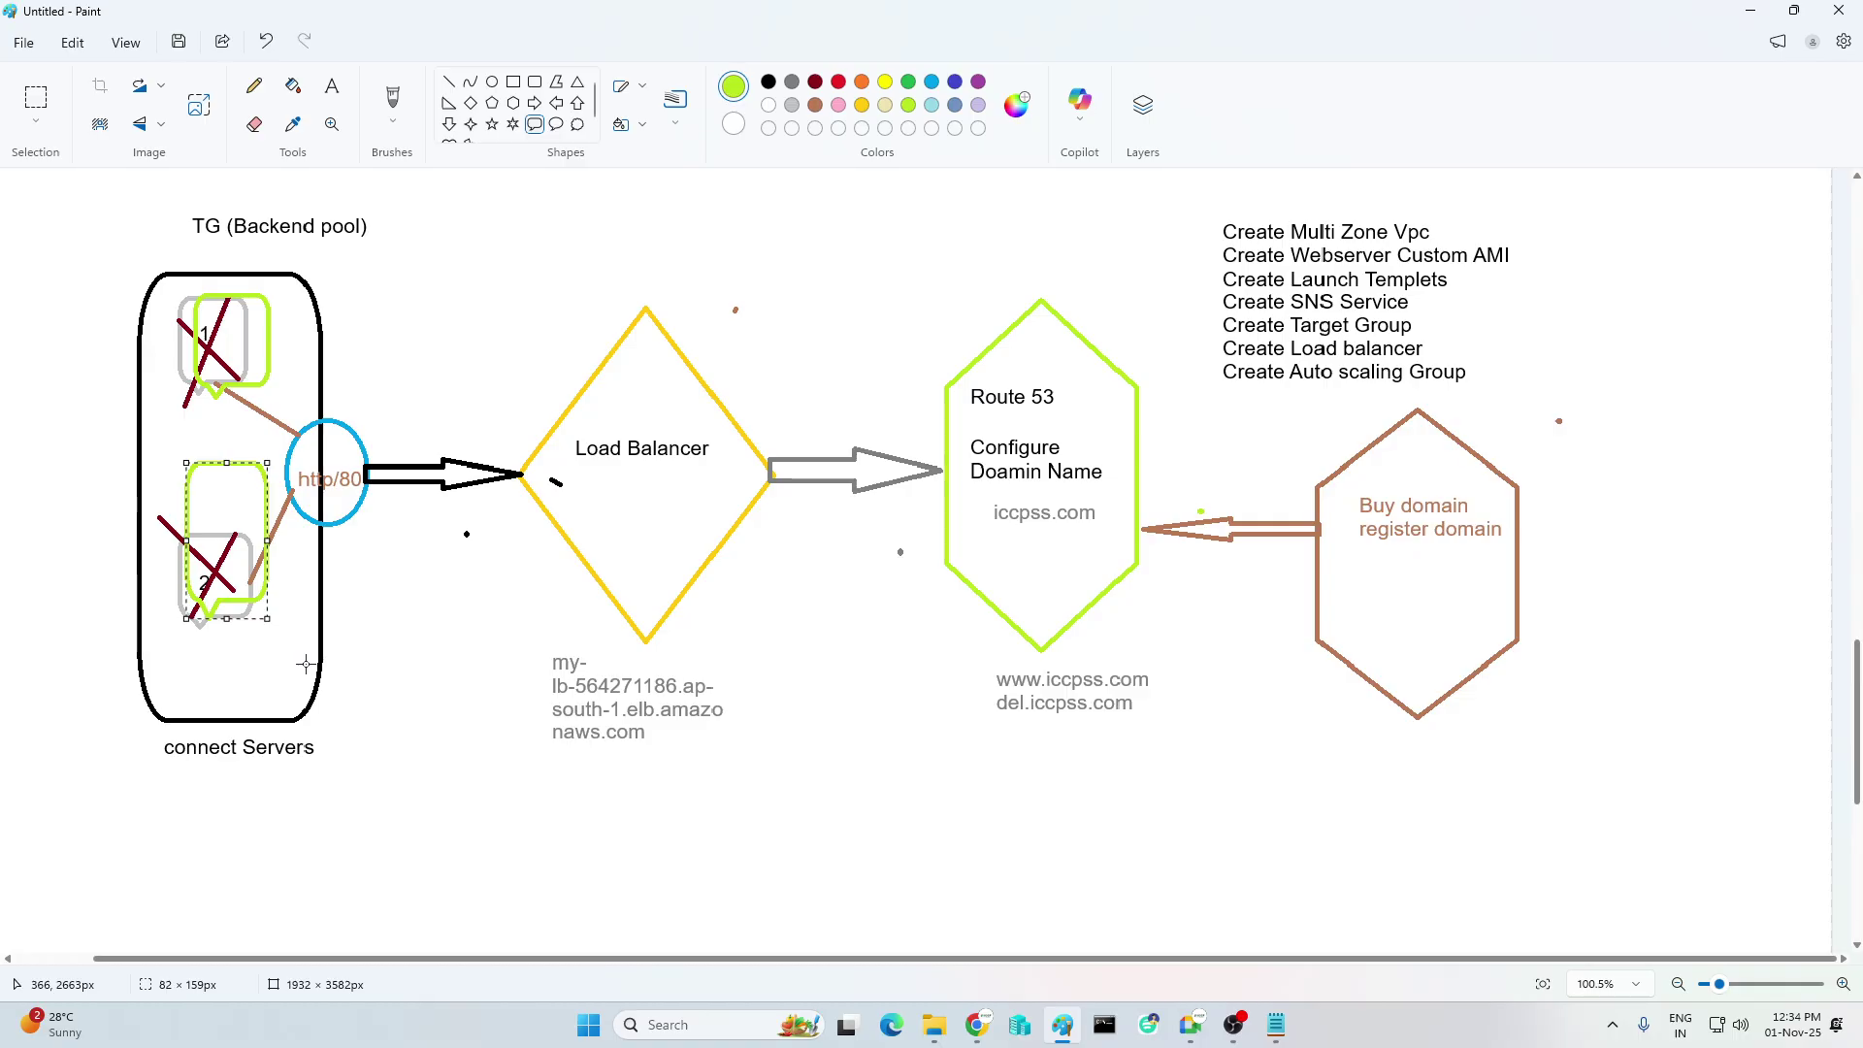
key(ctrl+z)
key(ctrl+z)
key(ctrl+z)
key(ctrl+z)
key(ctrl+z)
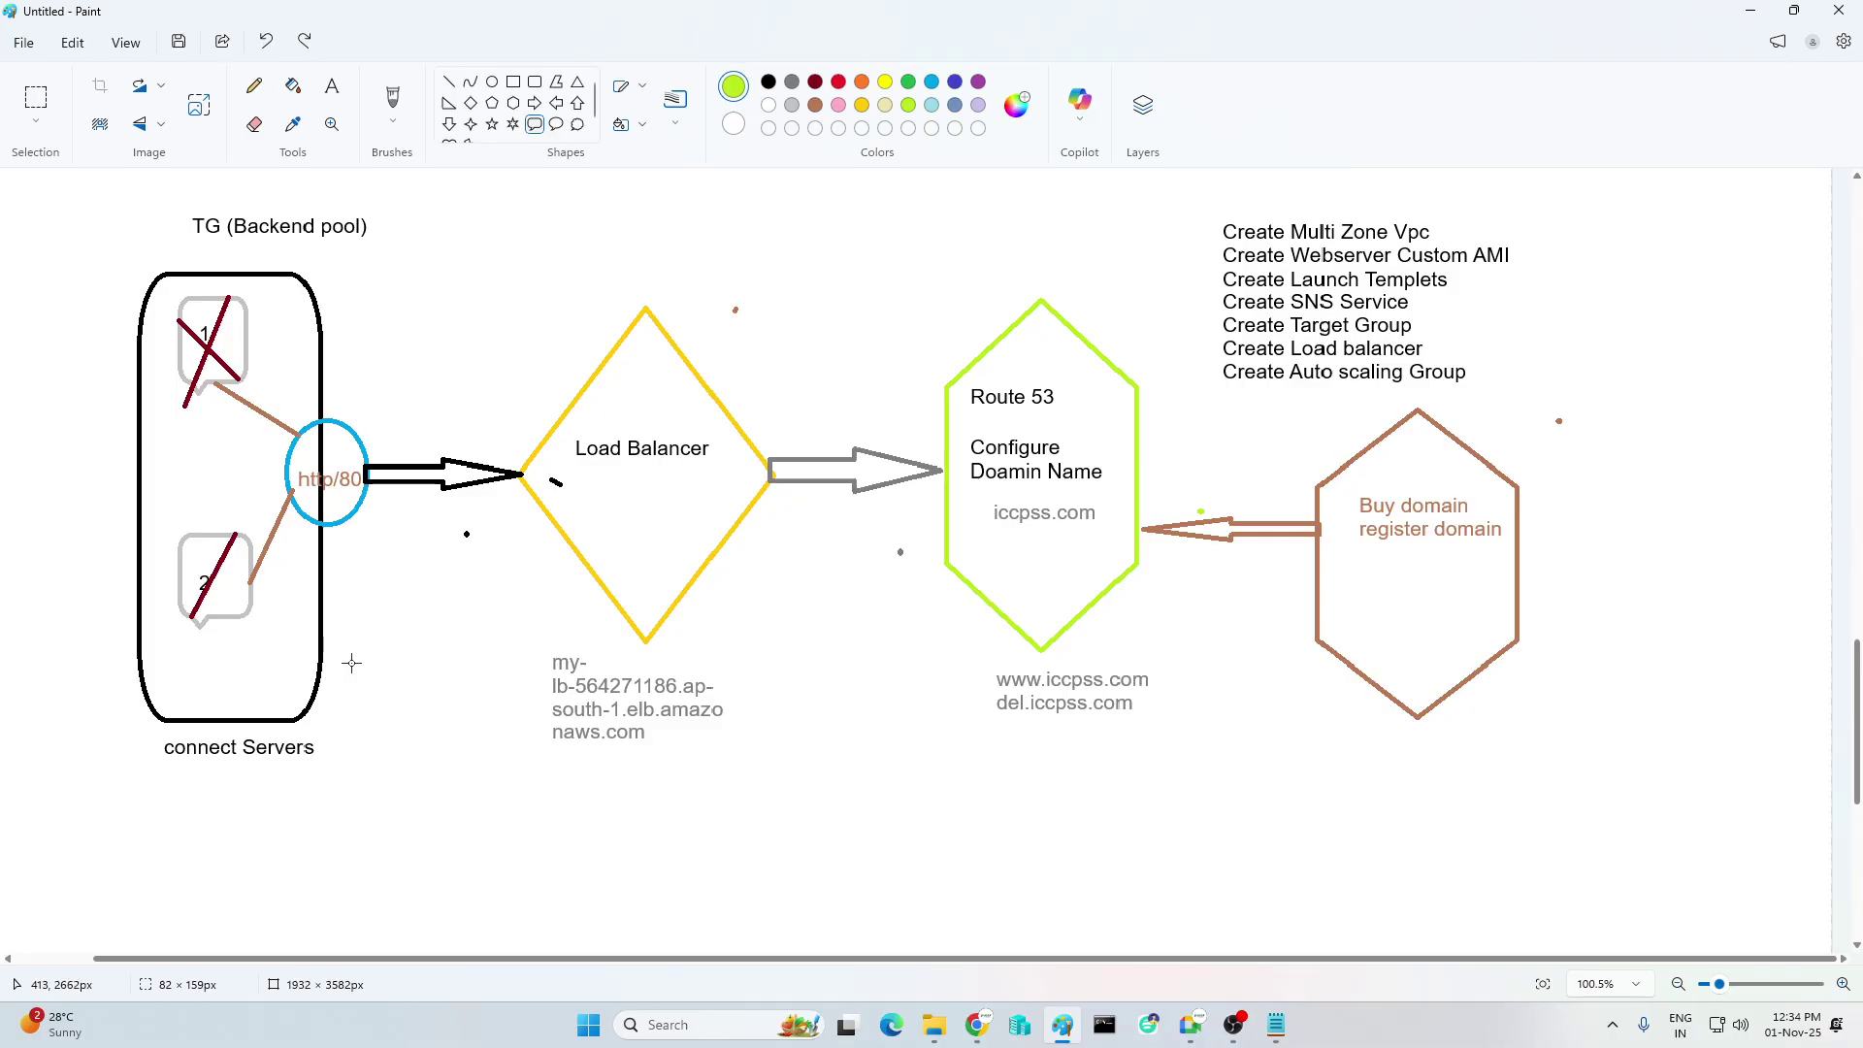
key(ctrl+z)
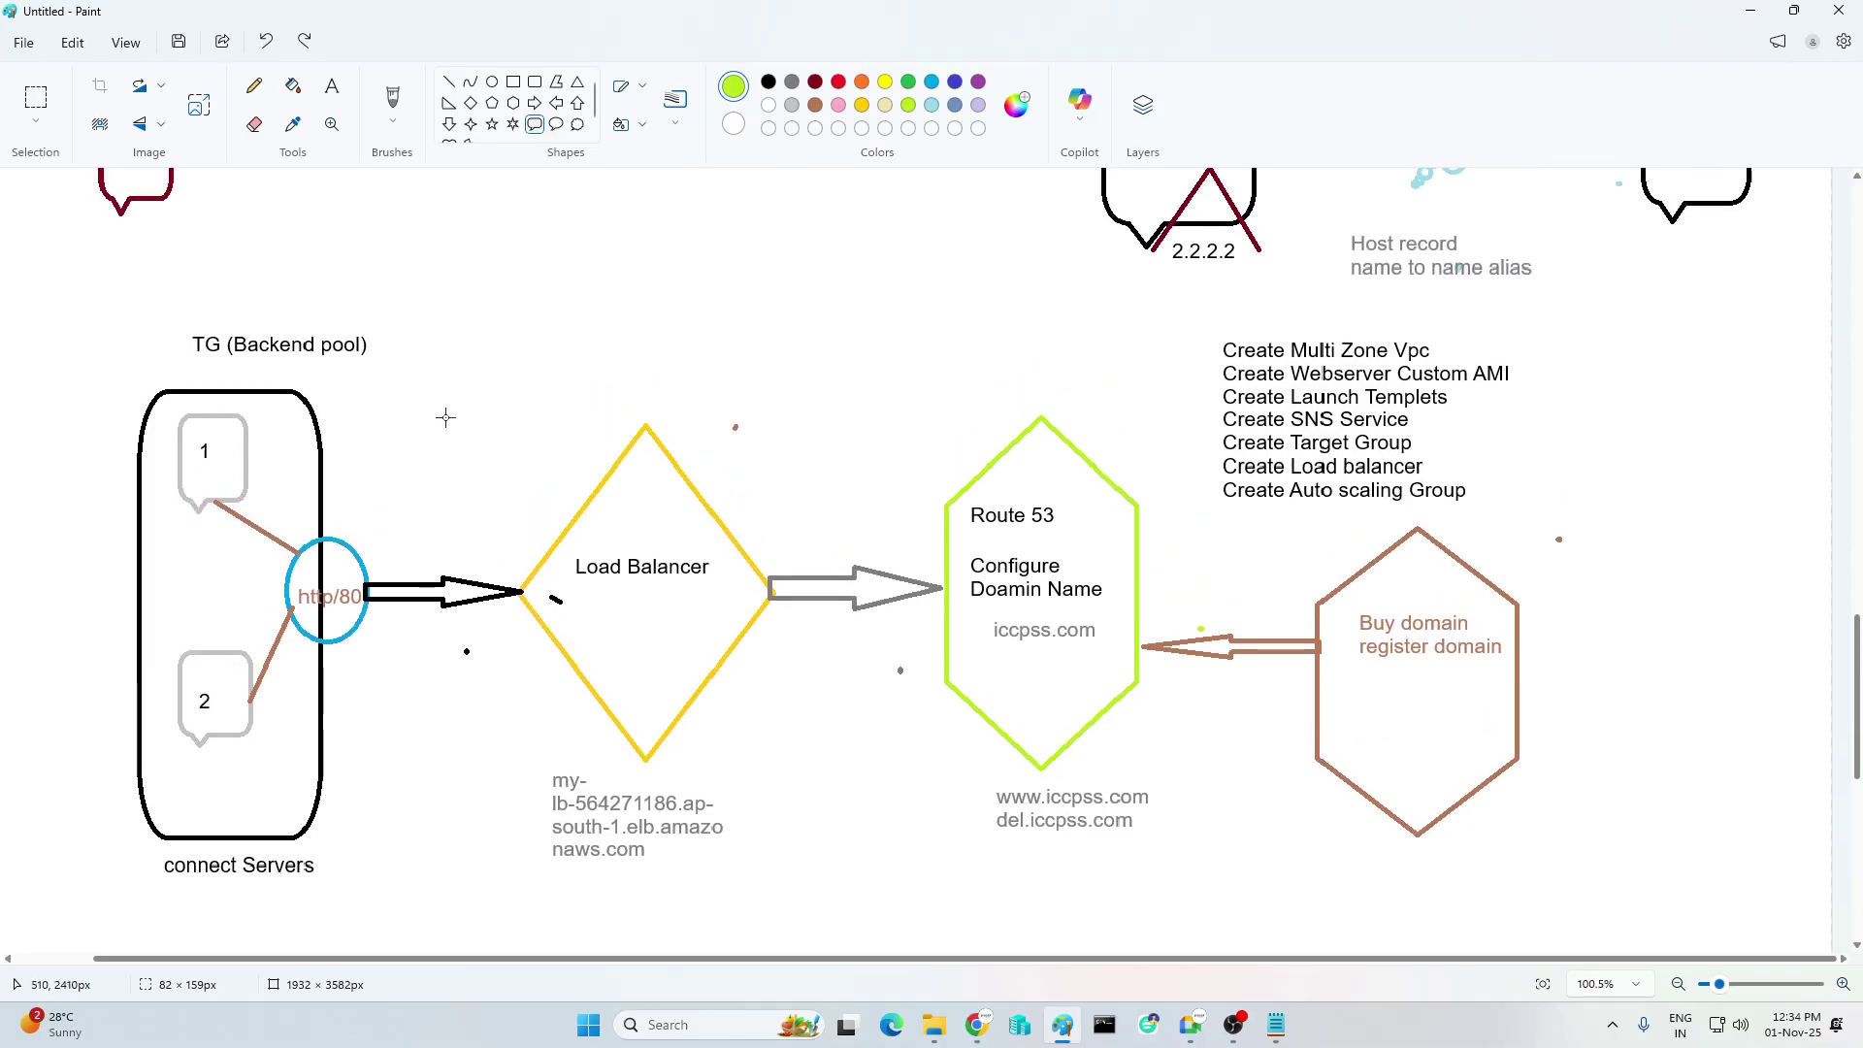
Step: Type '>= 70' in a text box below 'DC --- 2' and make it black
scroll(445, 415, up, 5)
click(331, 85)
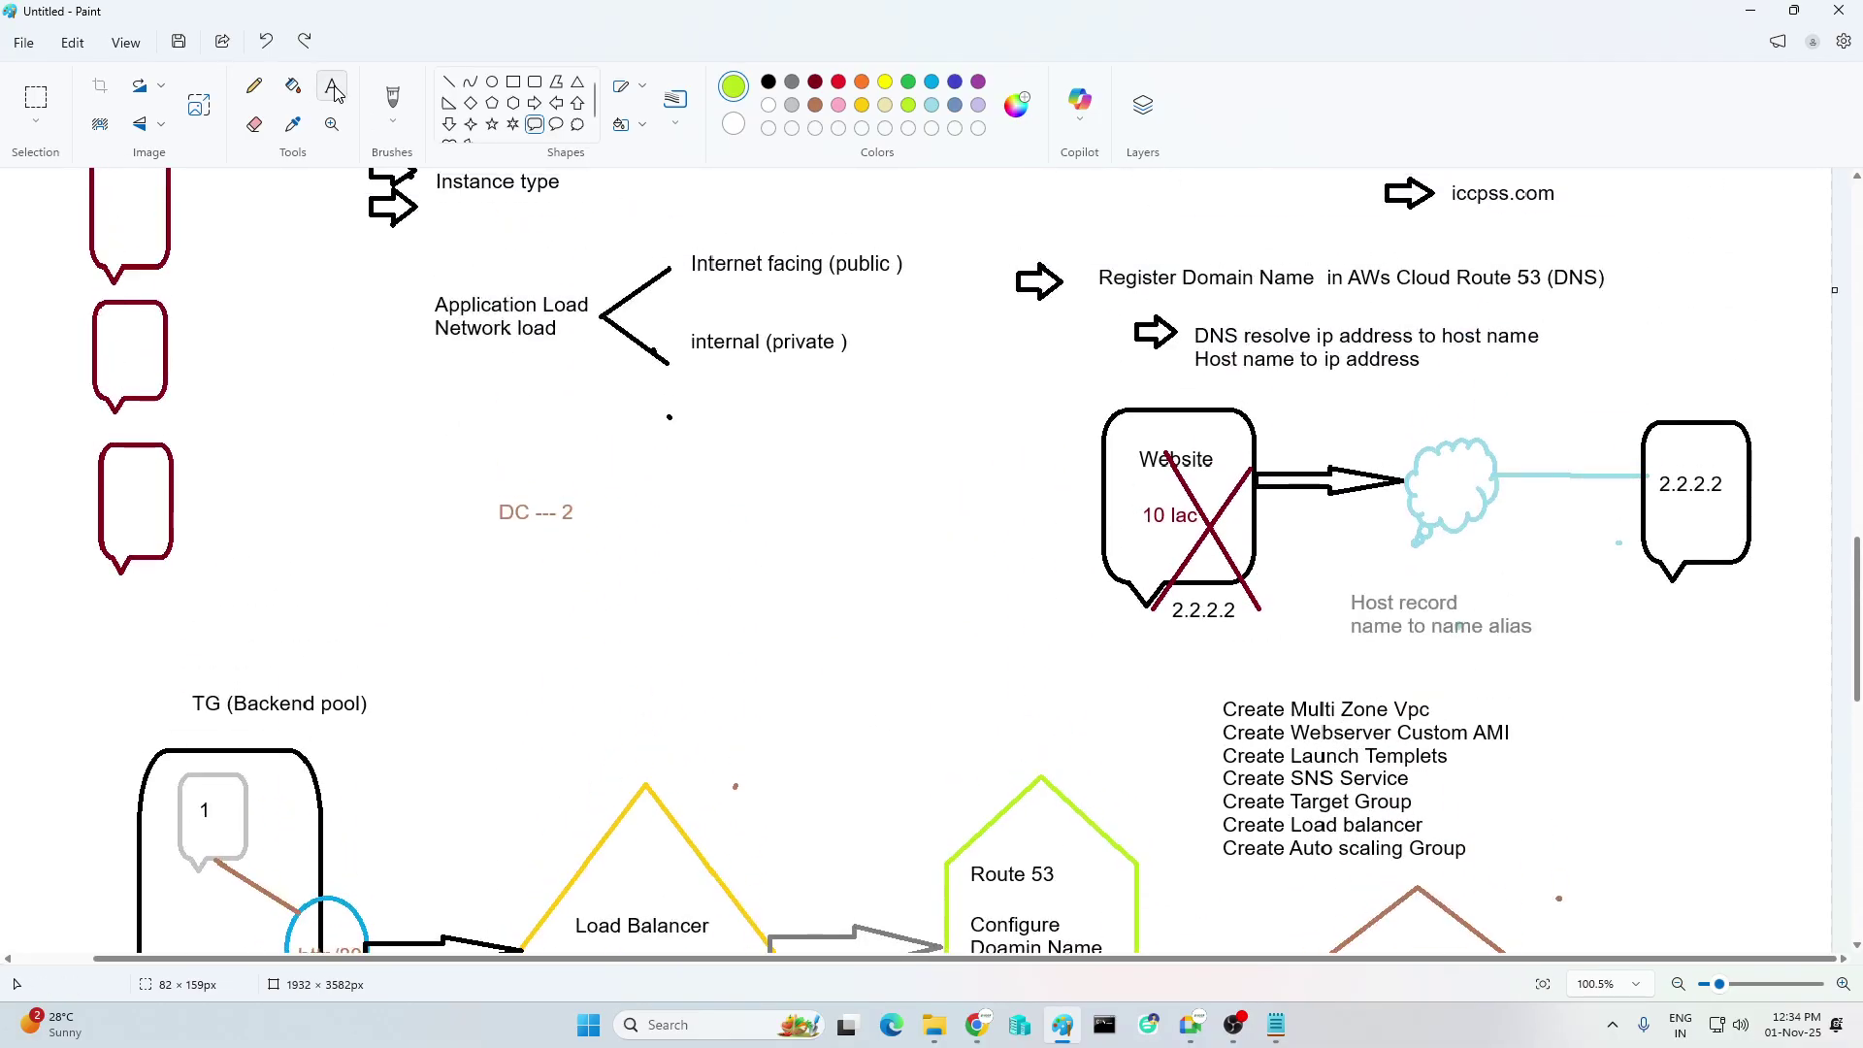
click(508, 539)
click(509, 538)
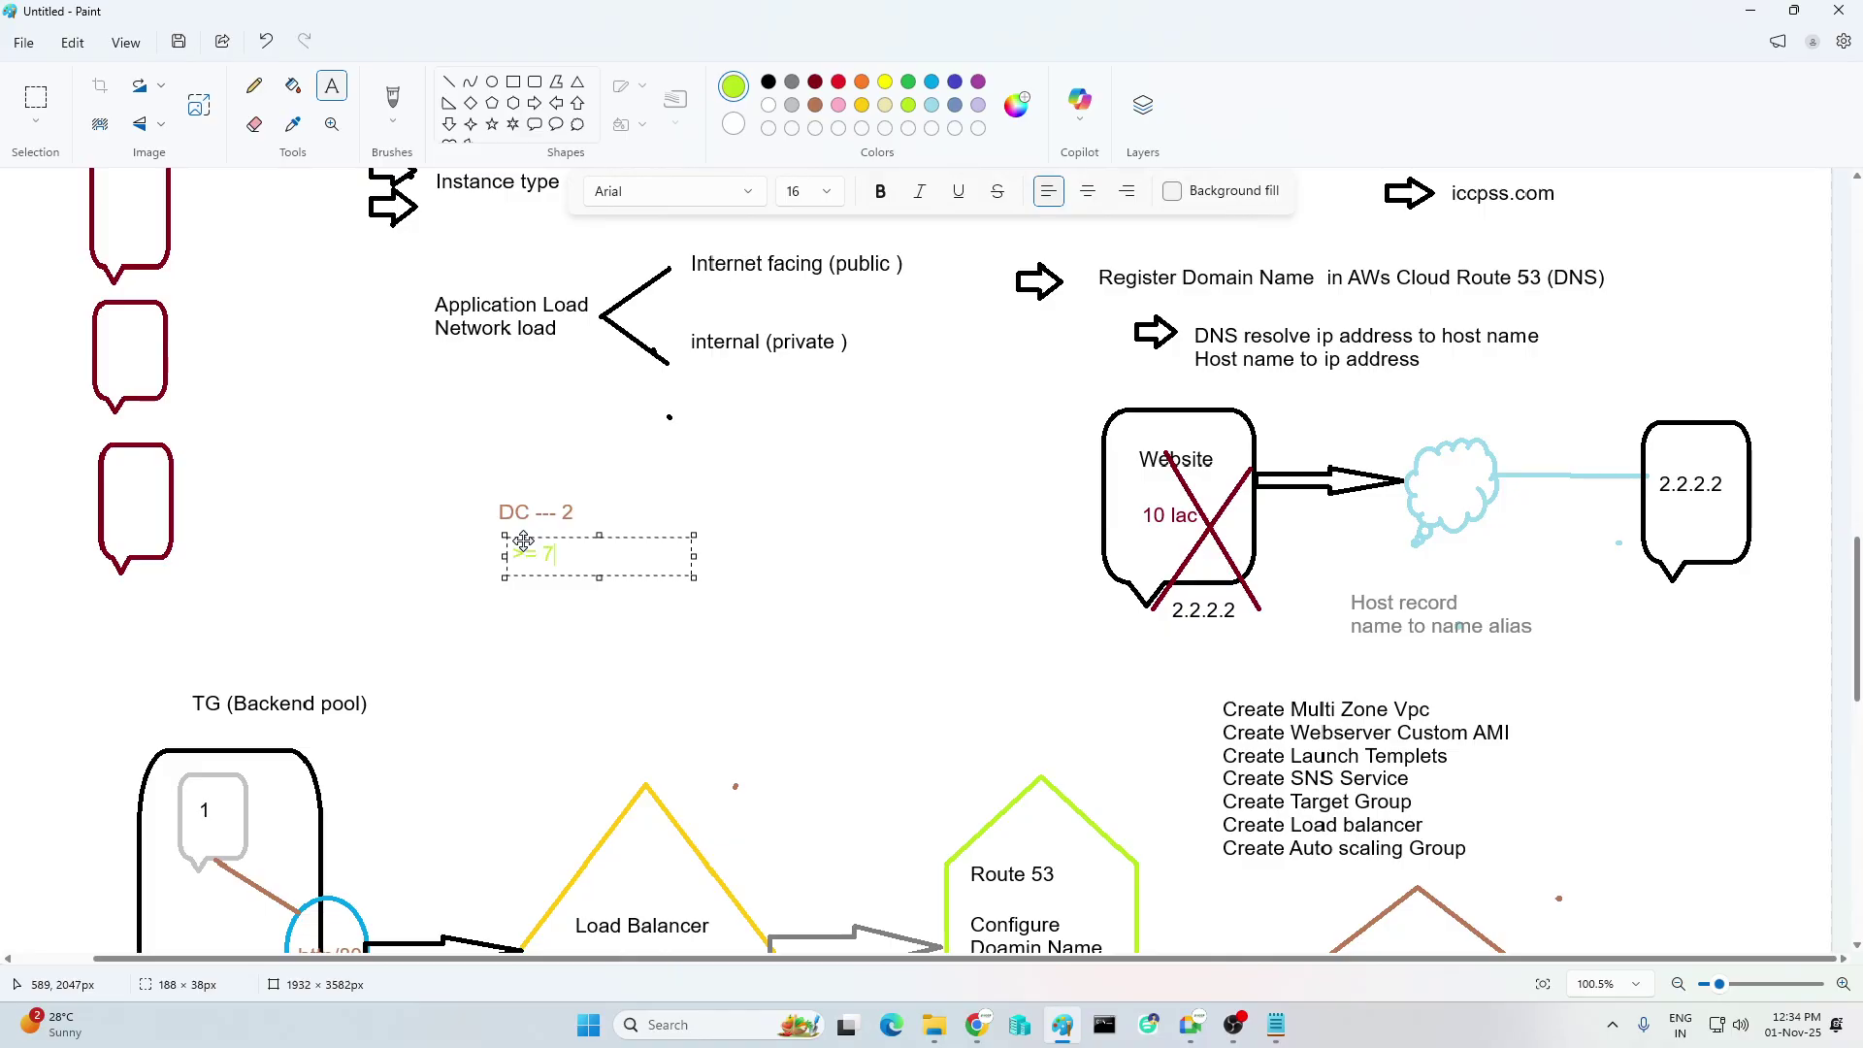
text(>= 70%)
drag(512, 554, 591, 554)
click(769, 81)
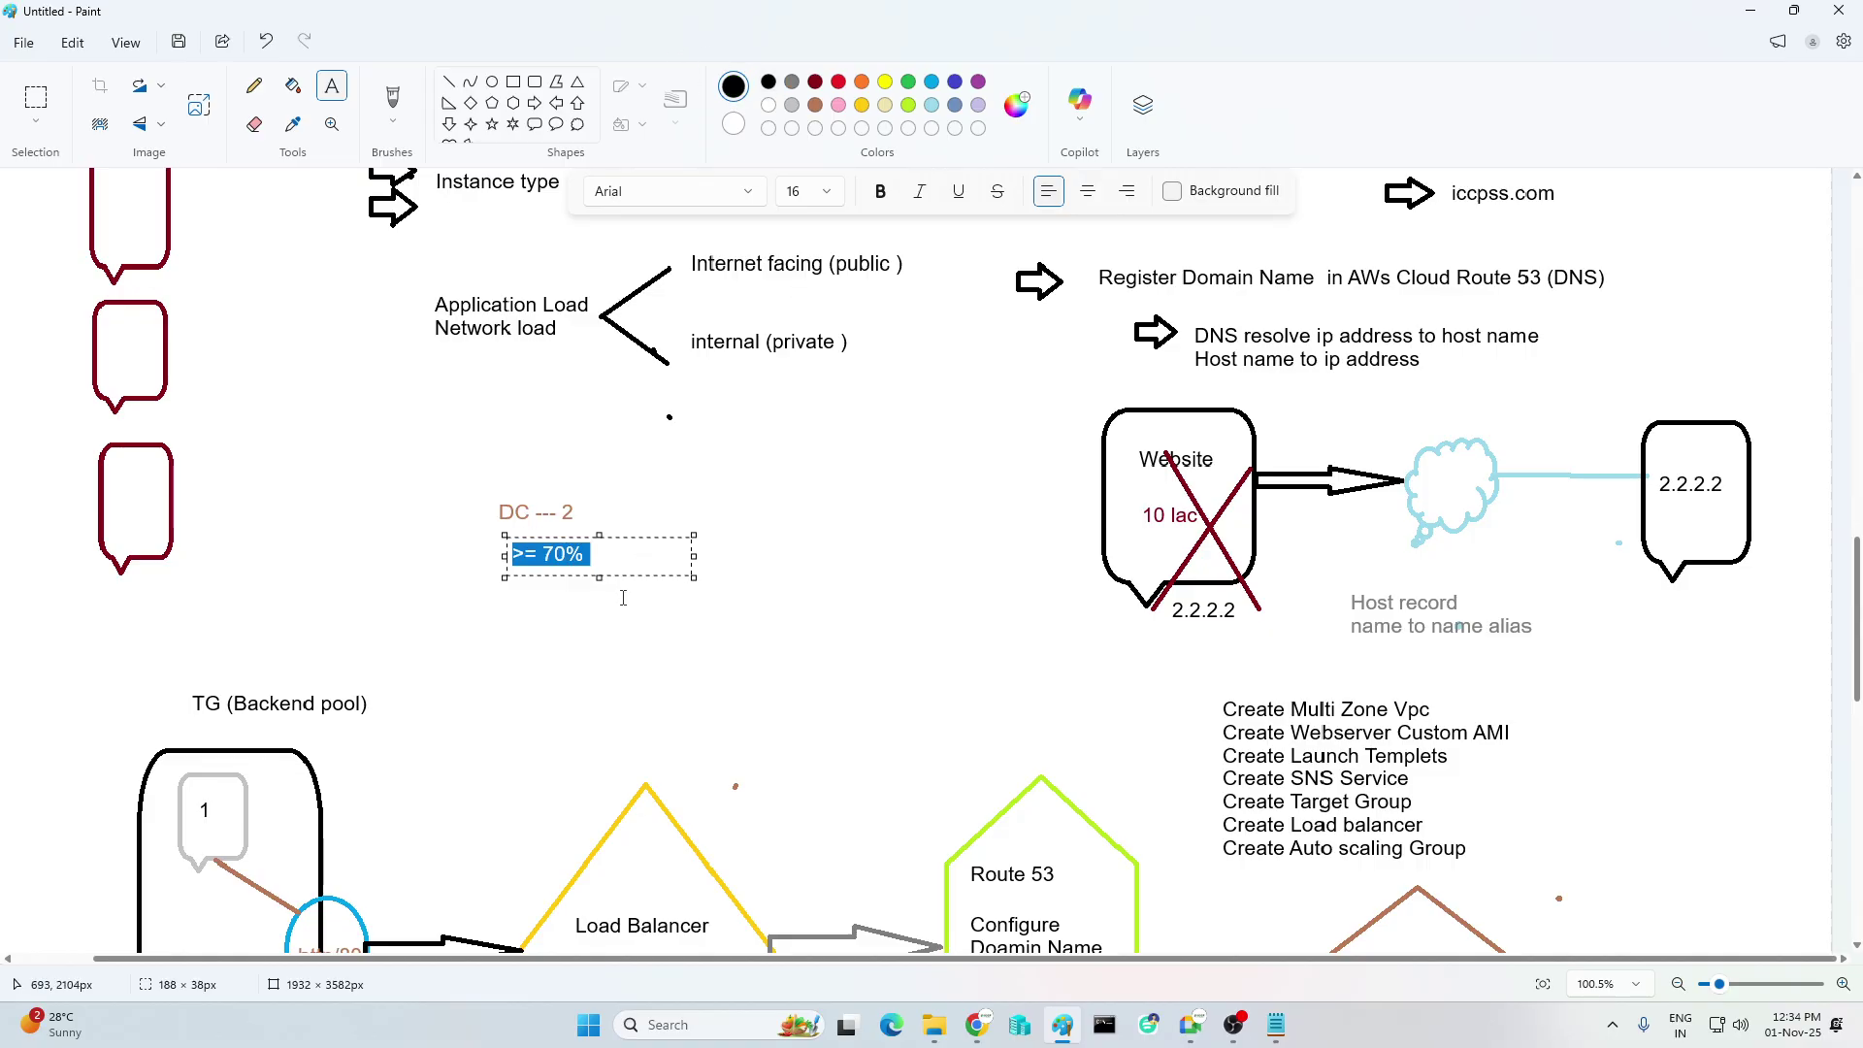
click(685, 555)
Step: Complete the note to read '>= 70% --add 1' and commit it
scroll(356, 708, down, 1)
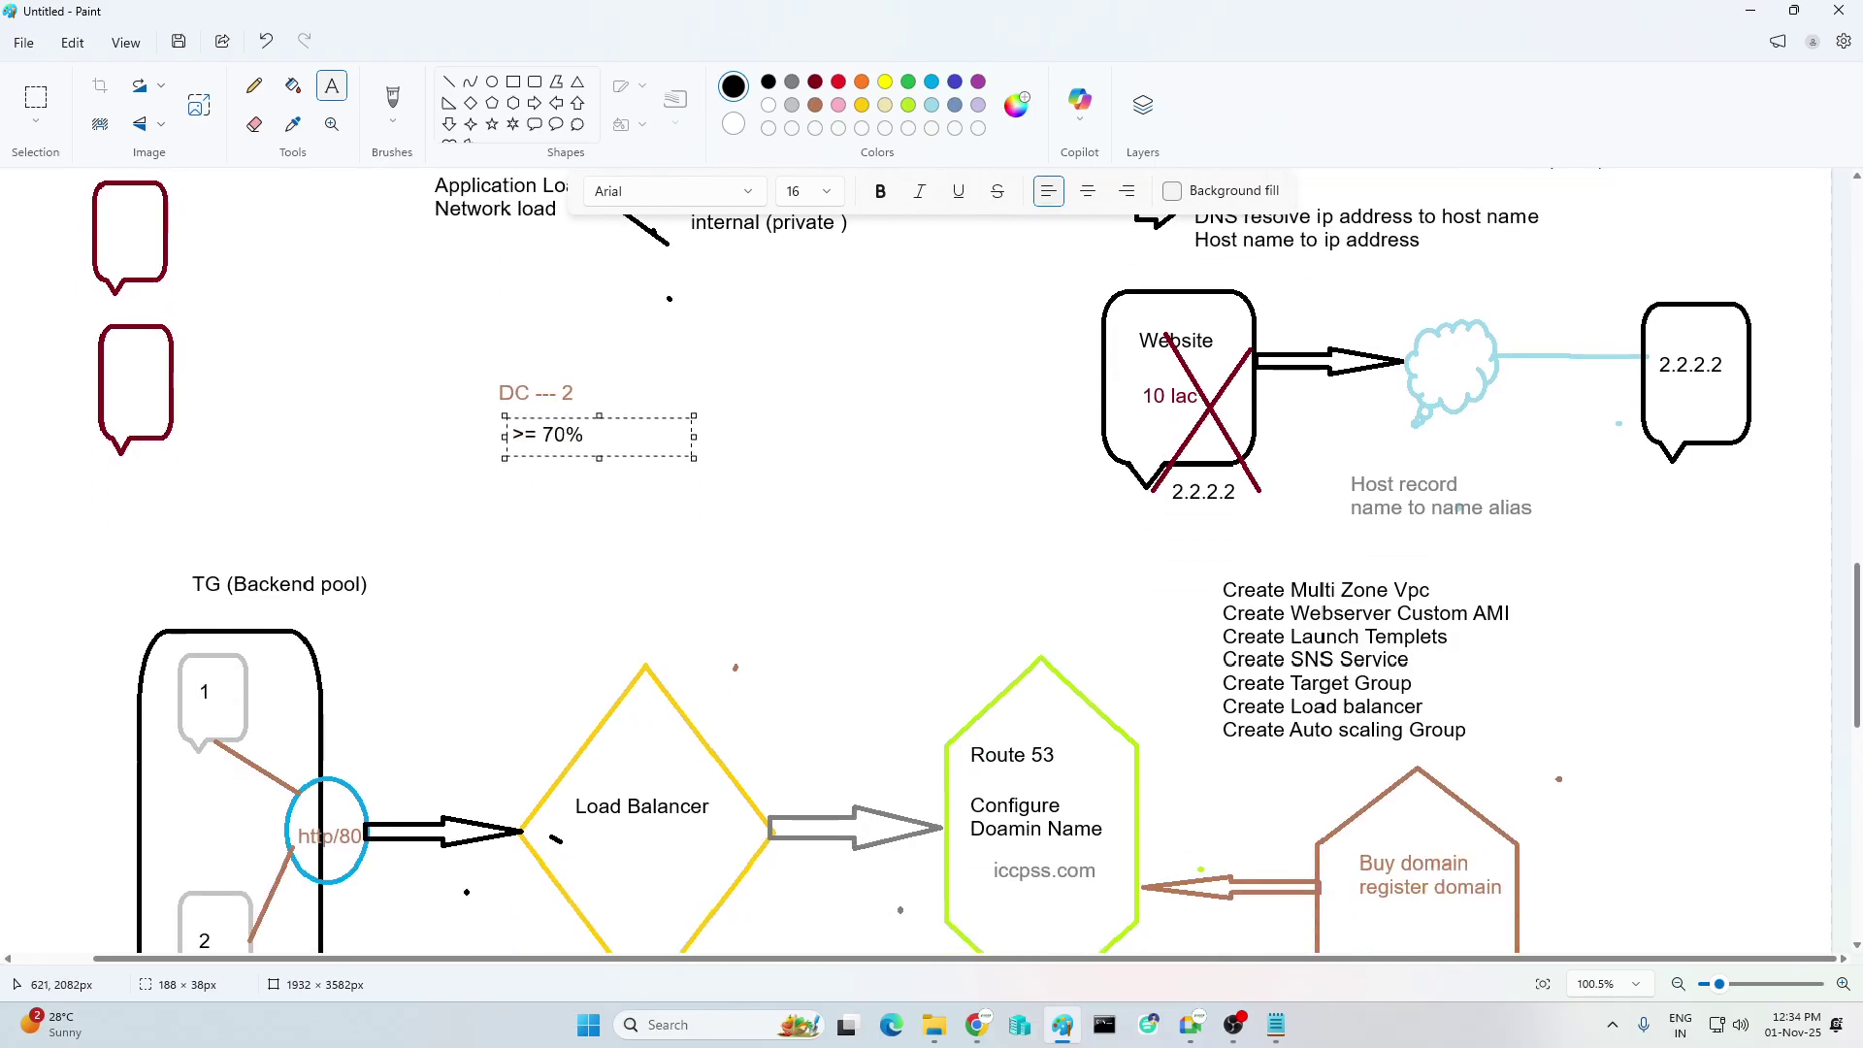
scroll(512, 540, down, 3)
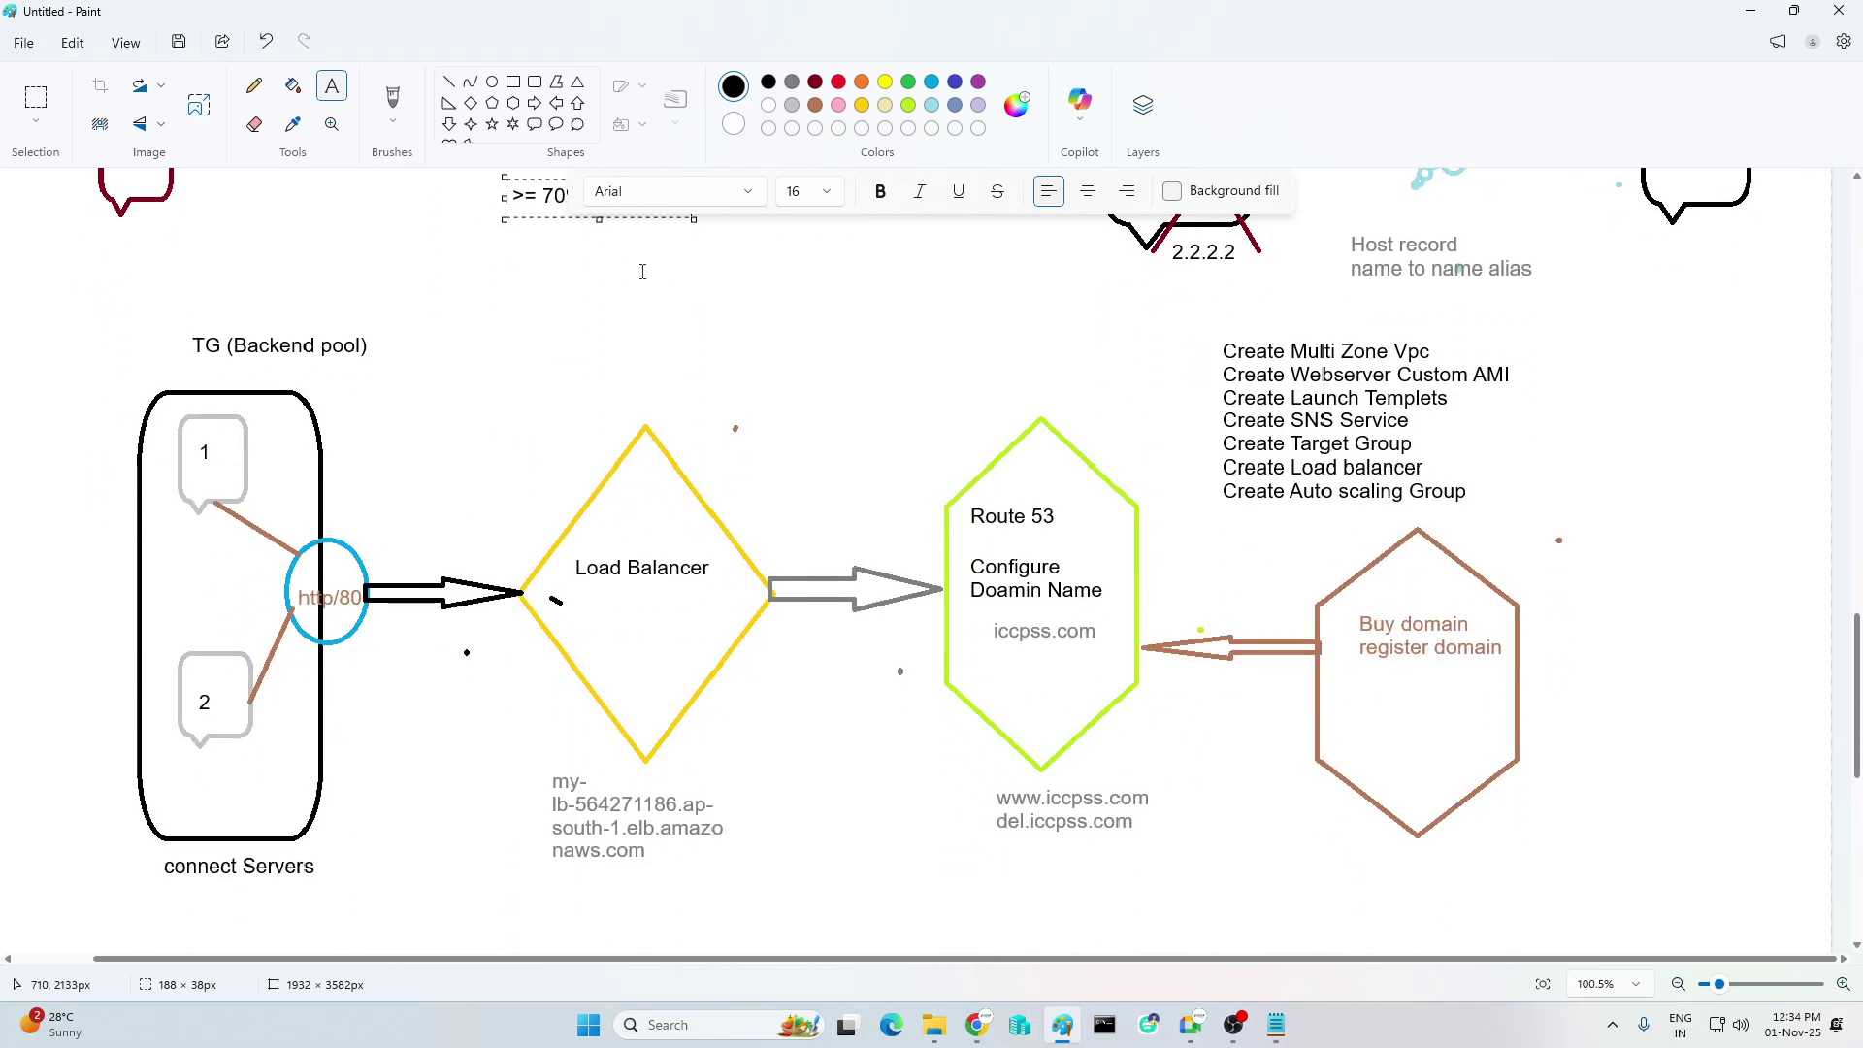
scroll(642, 272, up, 3)
text(-)
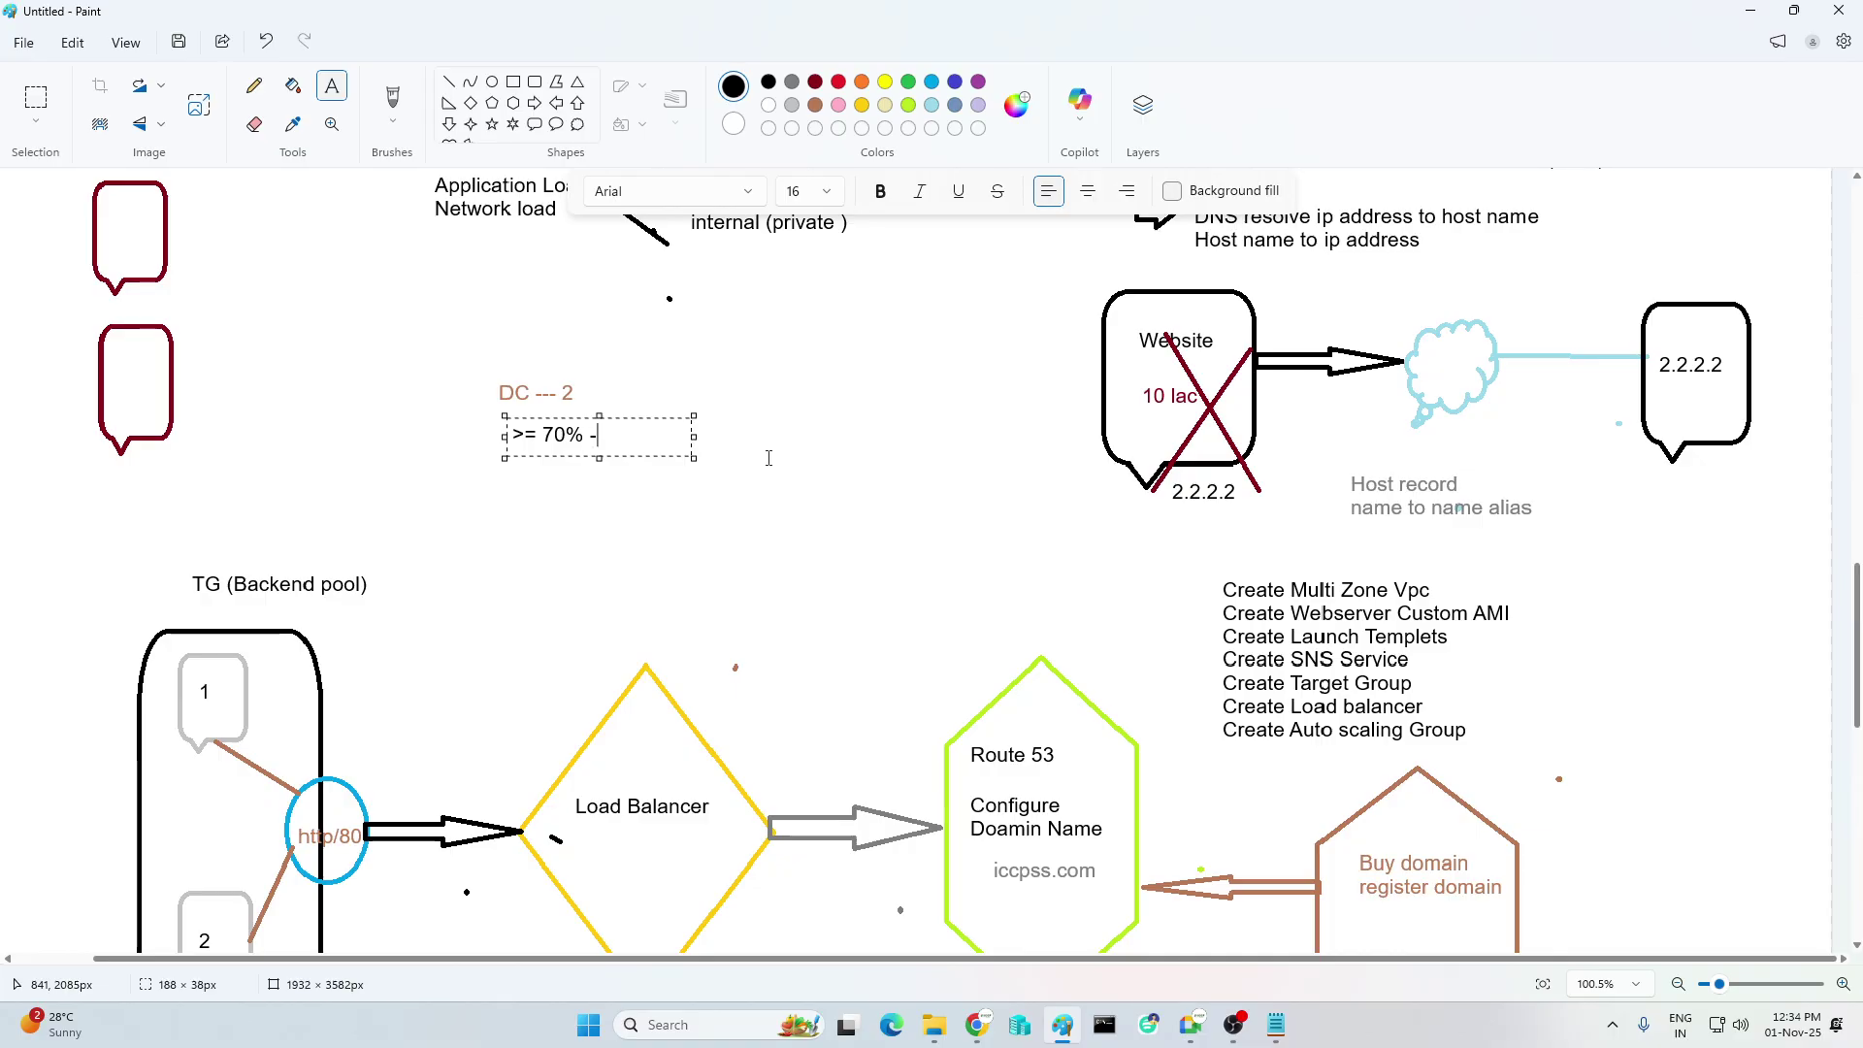
text(-add 1)
click(773, 539)
scroll(774, 538, down, 4)
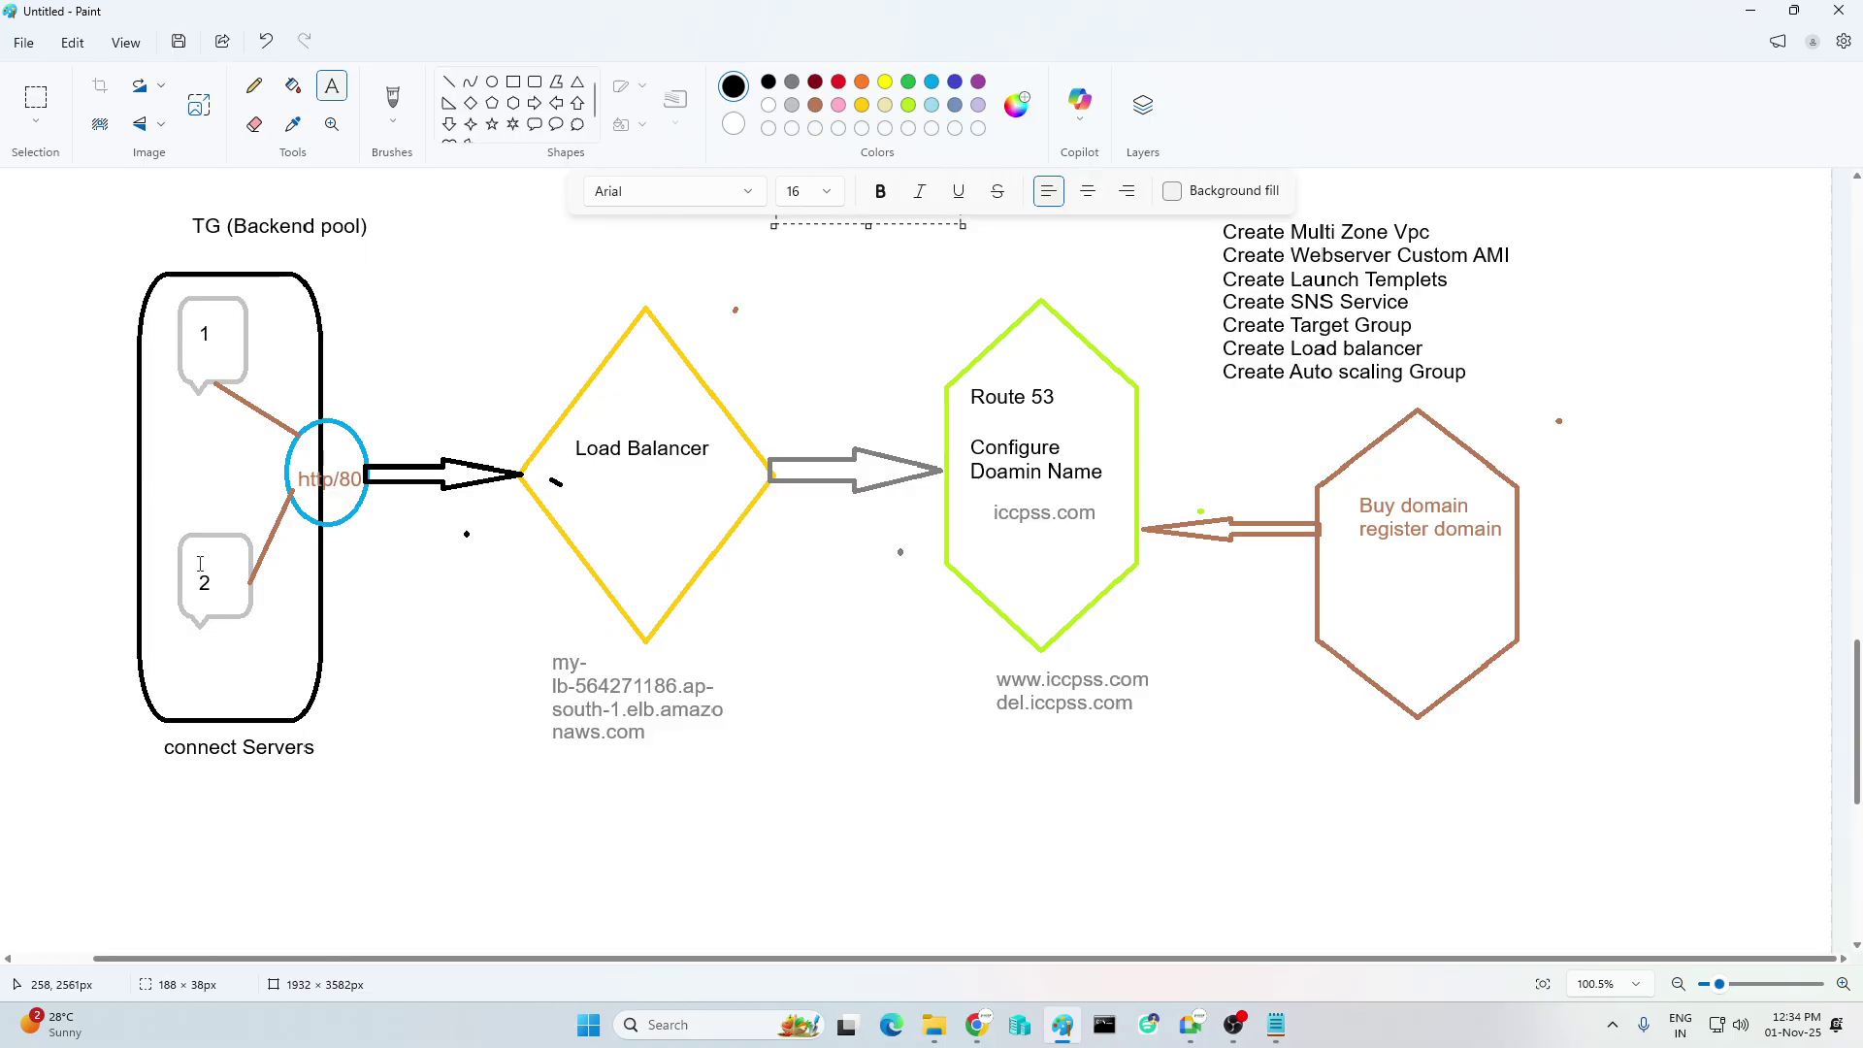
click(535, 124)
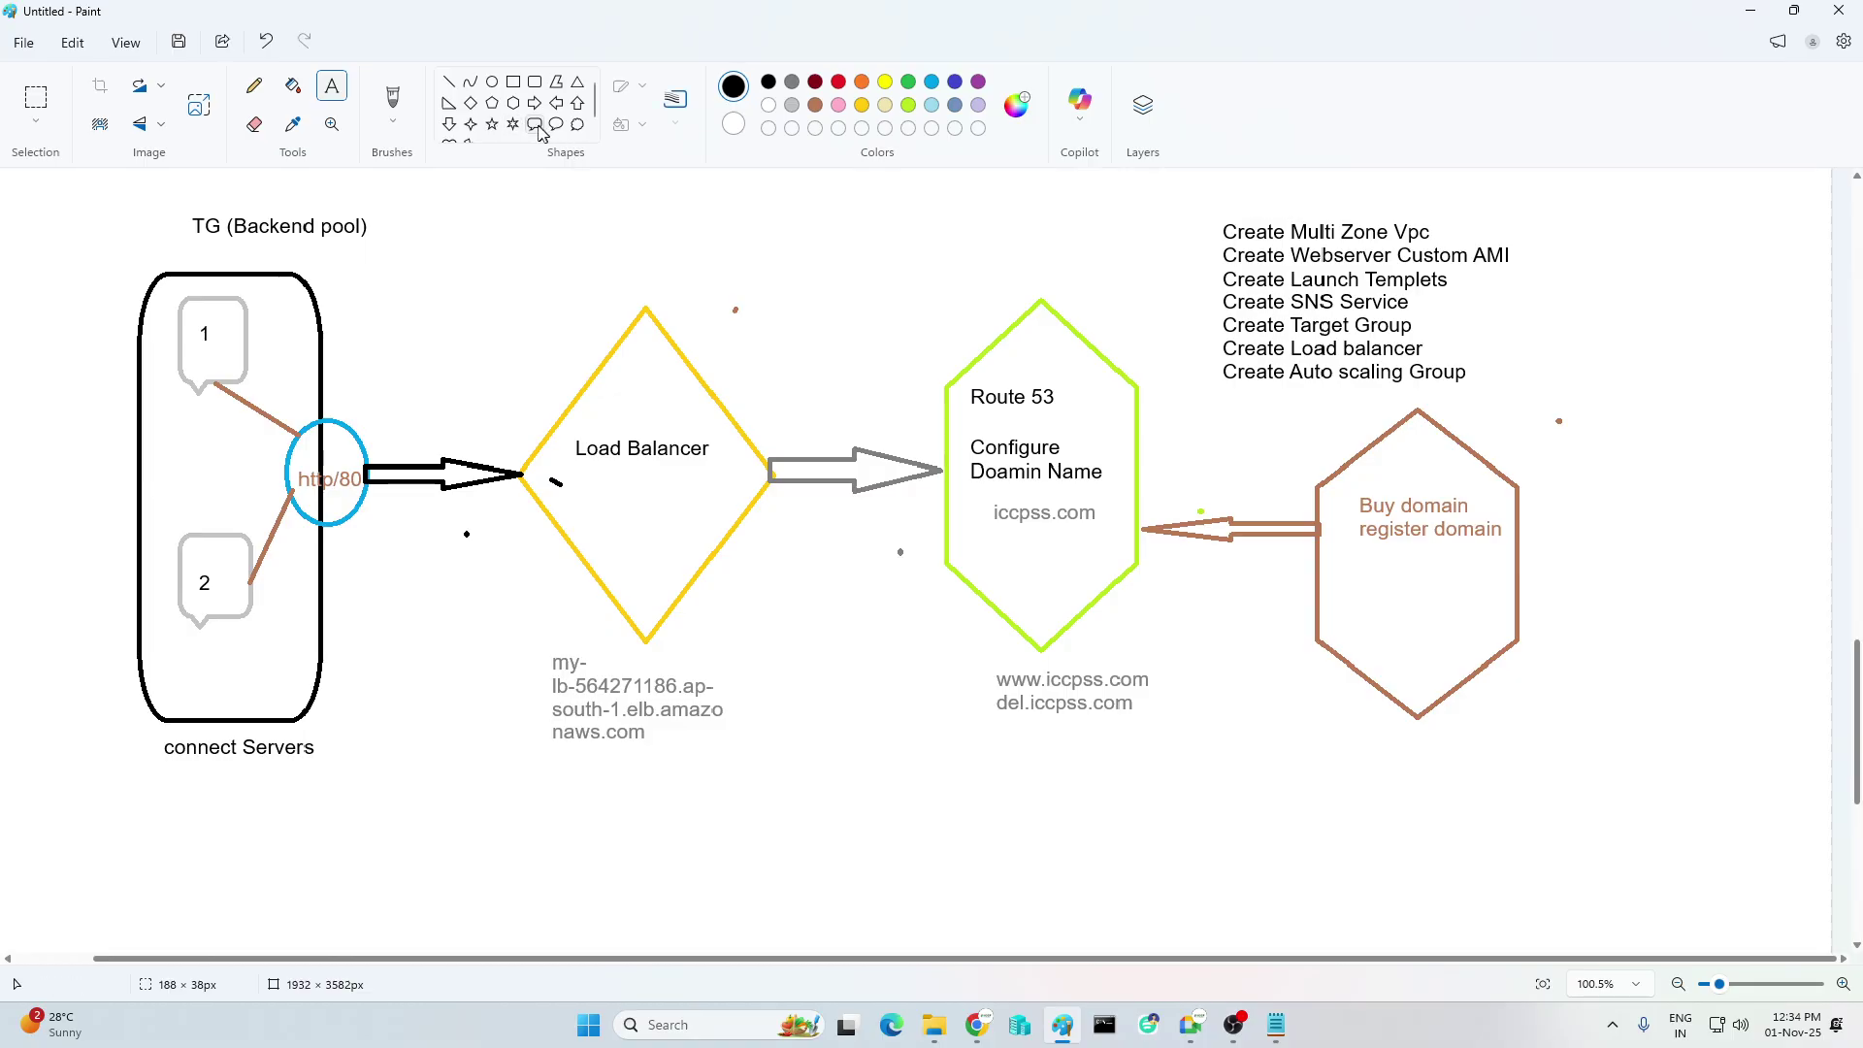
click(932, 83)
mouse_move(170, 322)
mouse_down()
mouse_move(226, 384)
mouse_move(278, 353)
mouse_move(308, 403)
mouse_up()
drag(190, 399, 255, 476)
drag(162, 428, 210, 514)
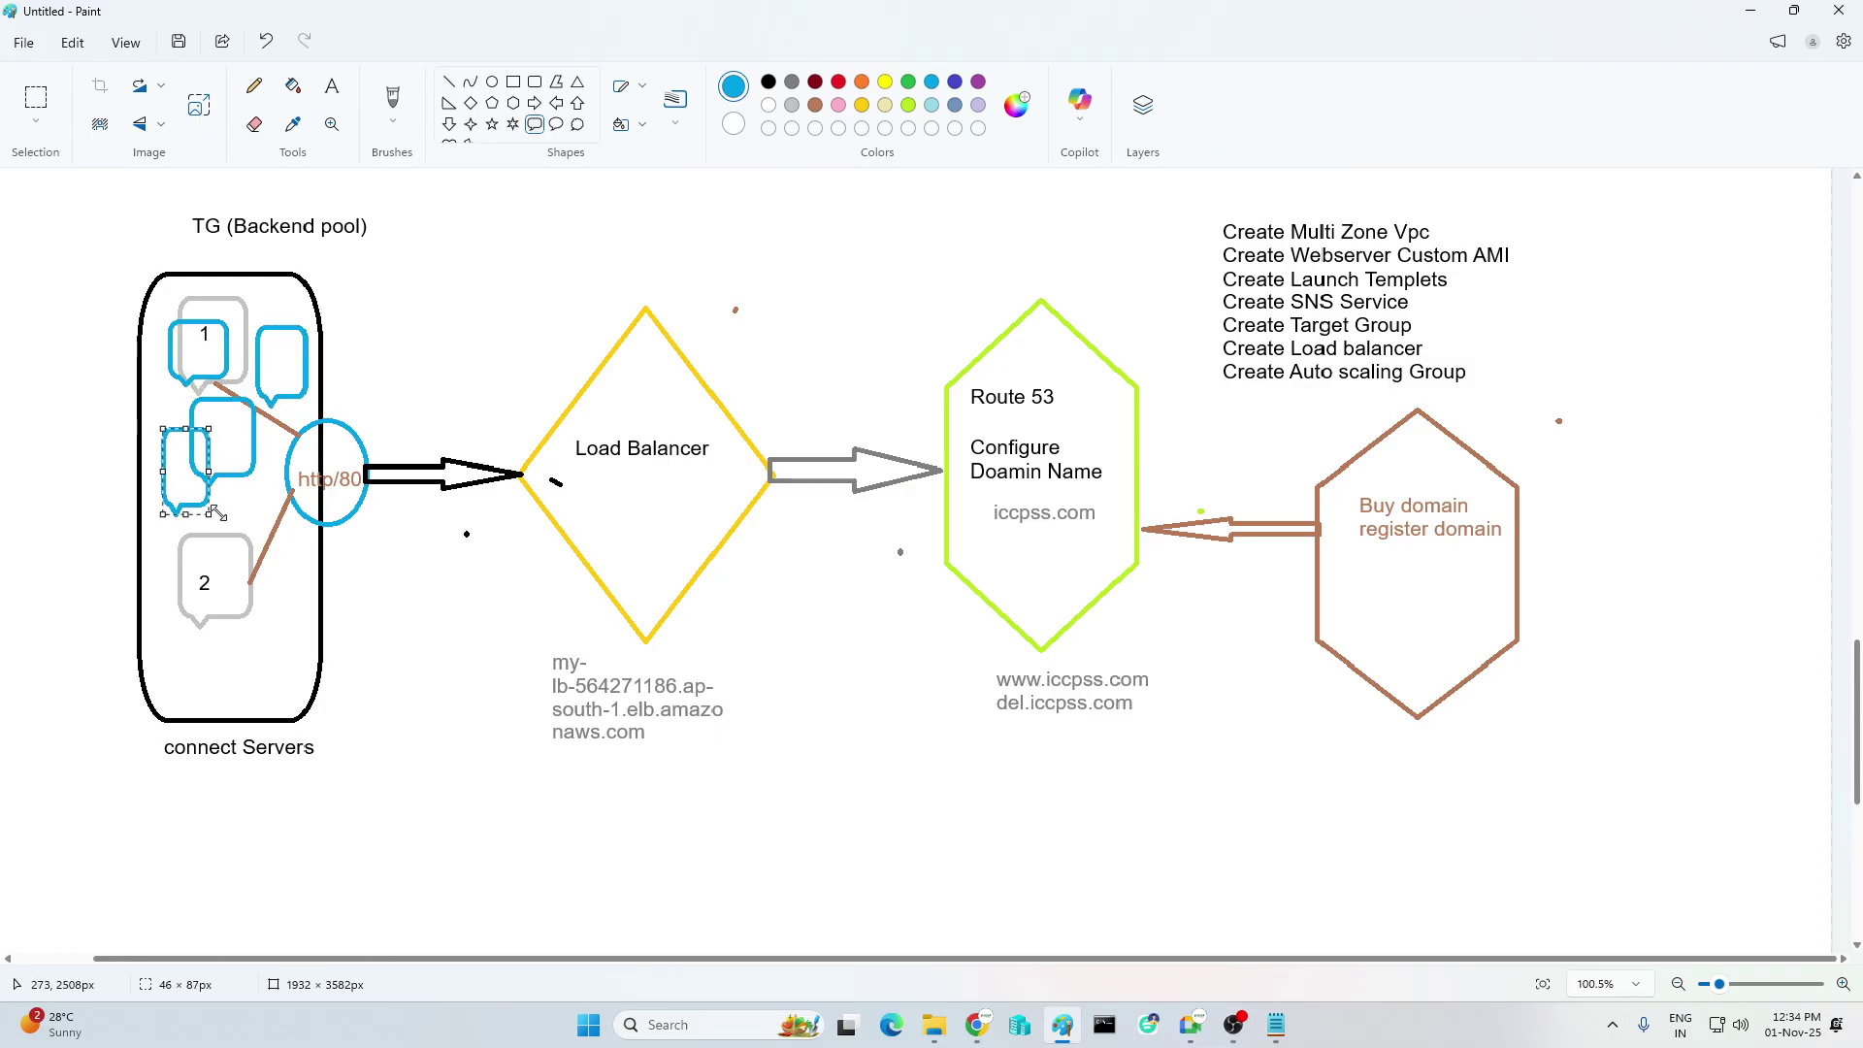
drag(240, 445, 291, 519)
mouse_move(181, 506)
mouse_down()
mouse_move(230, 562)
mouse_move(289, 574)
mouse_move(230, 642)
mouse_move(293, 692)
mouse_up()
drag(166, 642, 225, 699)
drag(236, 579, 282, 641)
drag(190, 498, 255, 571)
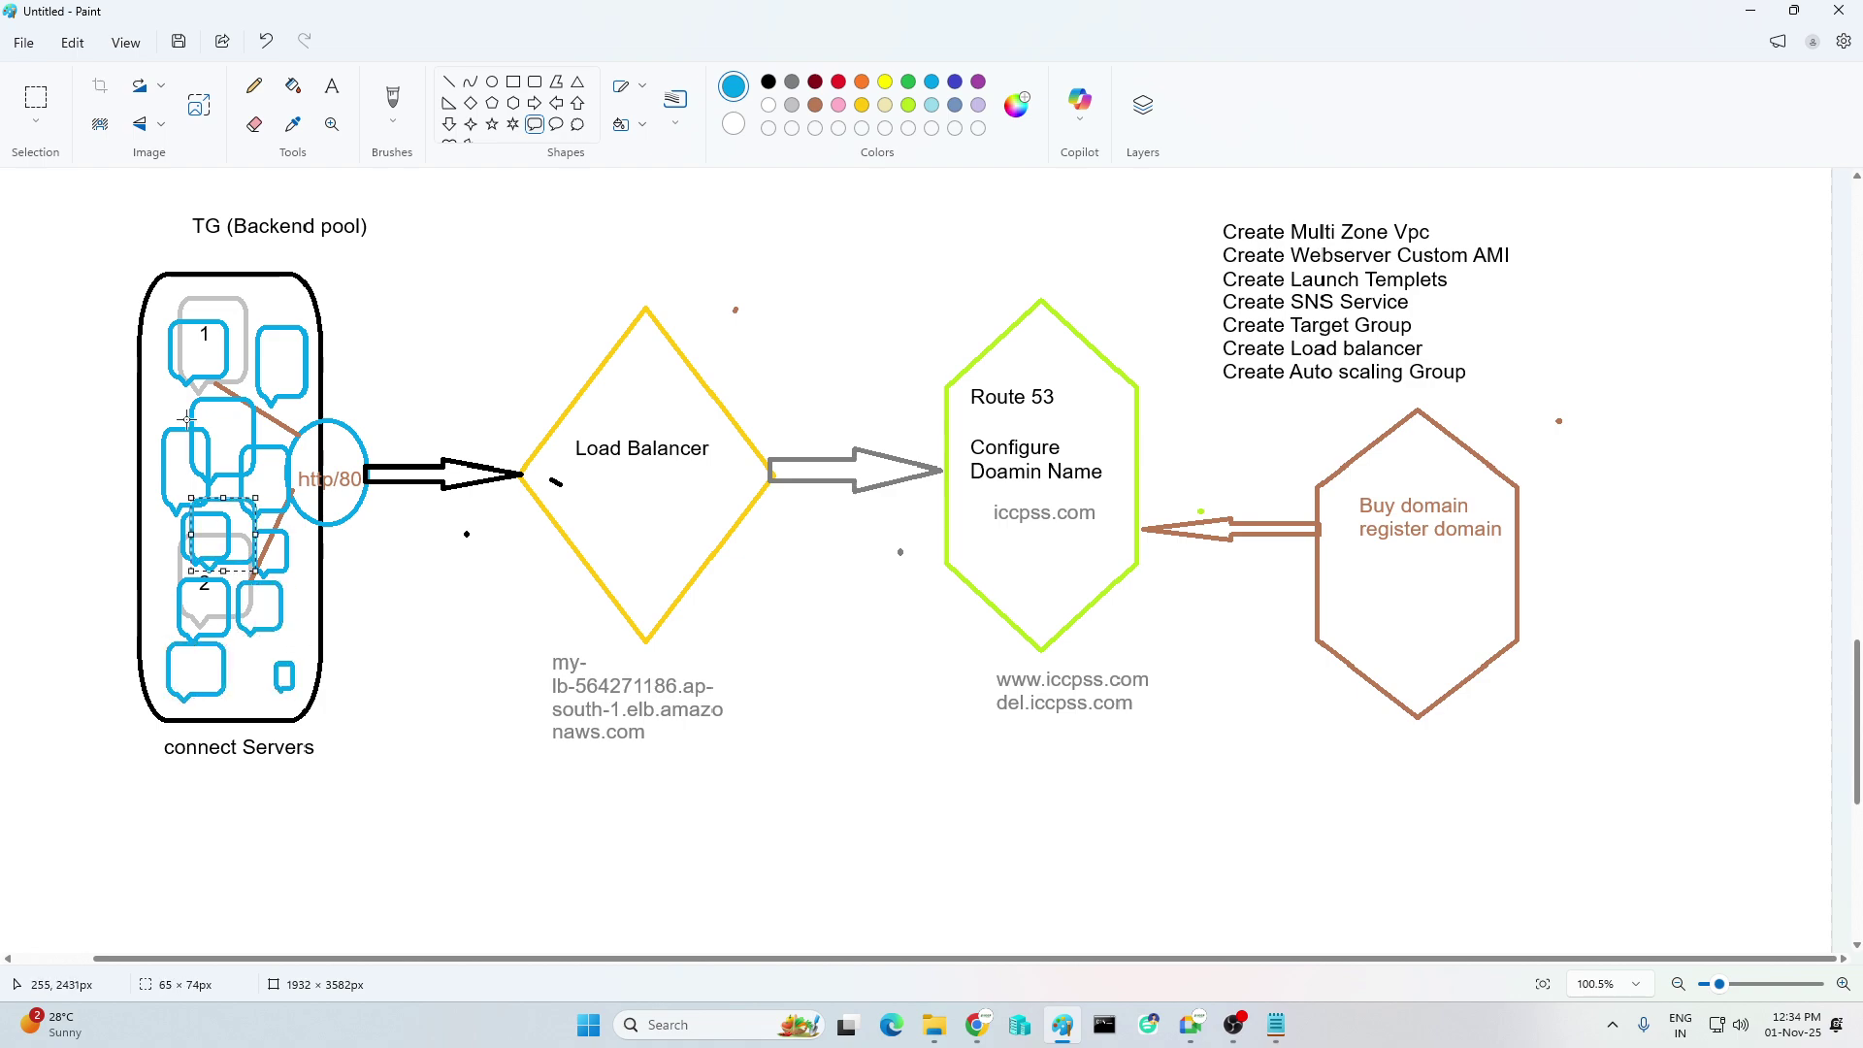
drag(202, 447, 257, 512)
drag(199, 383, 243, 422)
key(ctrl+z)
key(ctrl+z)
key(ctrl+z)
key(ctrl+z)
key(ctrl+z)
key(ctrl+z)
key(ctrl+z)
key(ctrl+z)
key(ctrl+z)
key(ctrl+z)
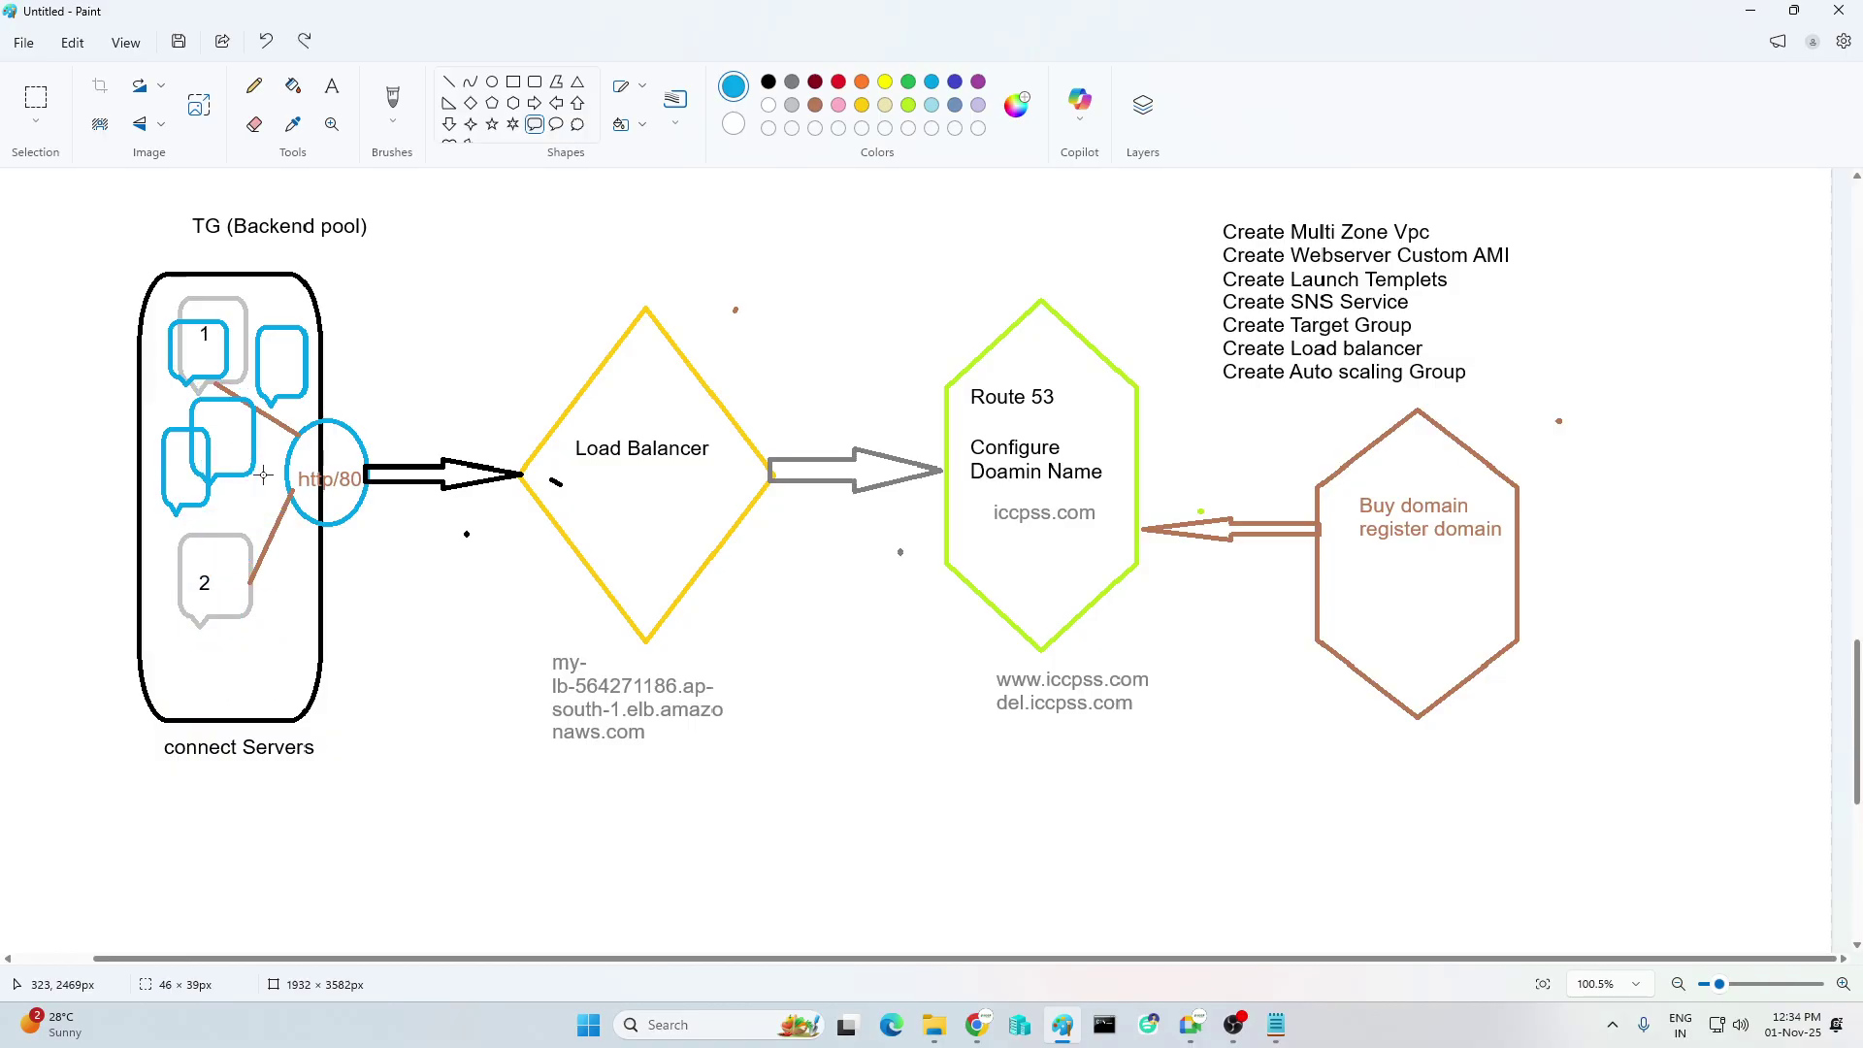
key(ctrl+z)
key(ctrl+z)
key(ctrl+z)
key(ctrl+z)
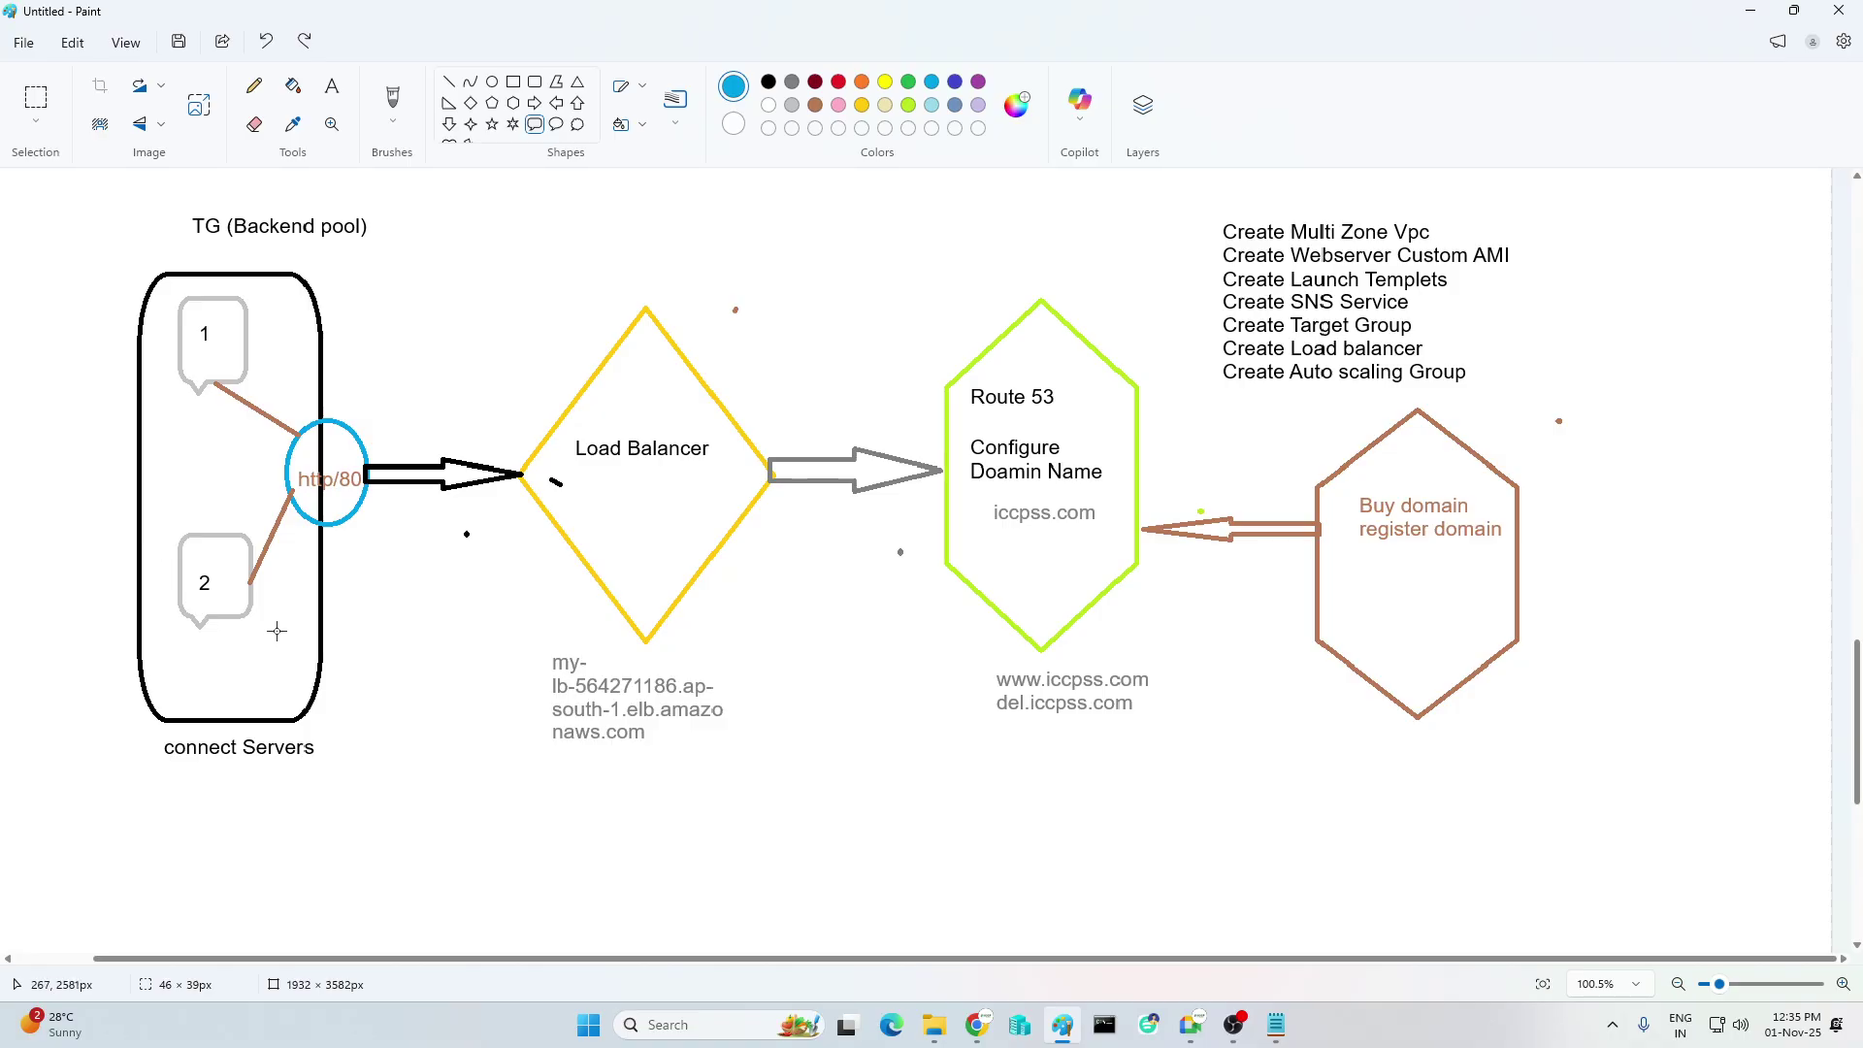
click(977, 1025)
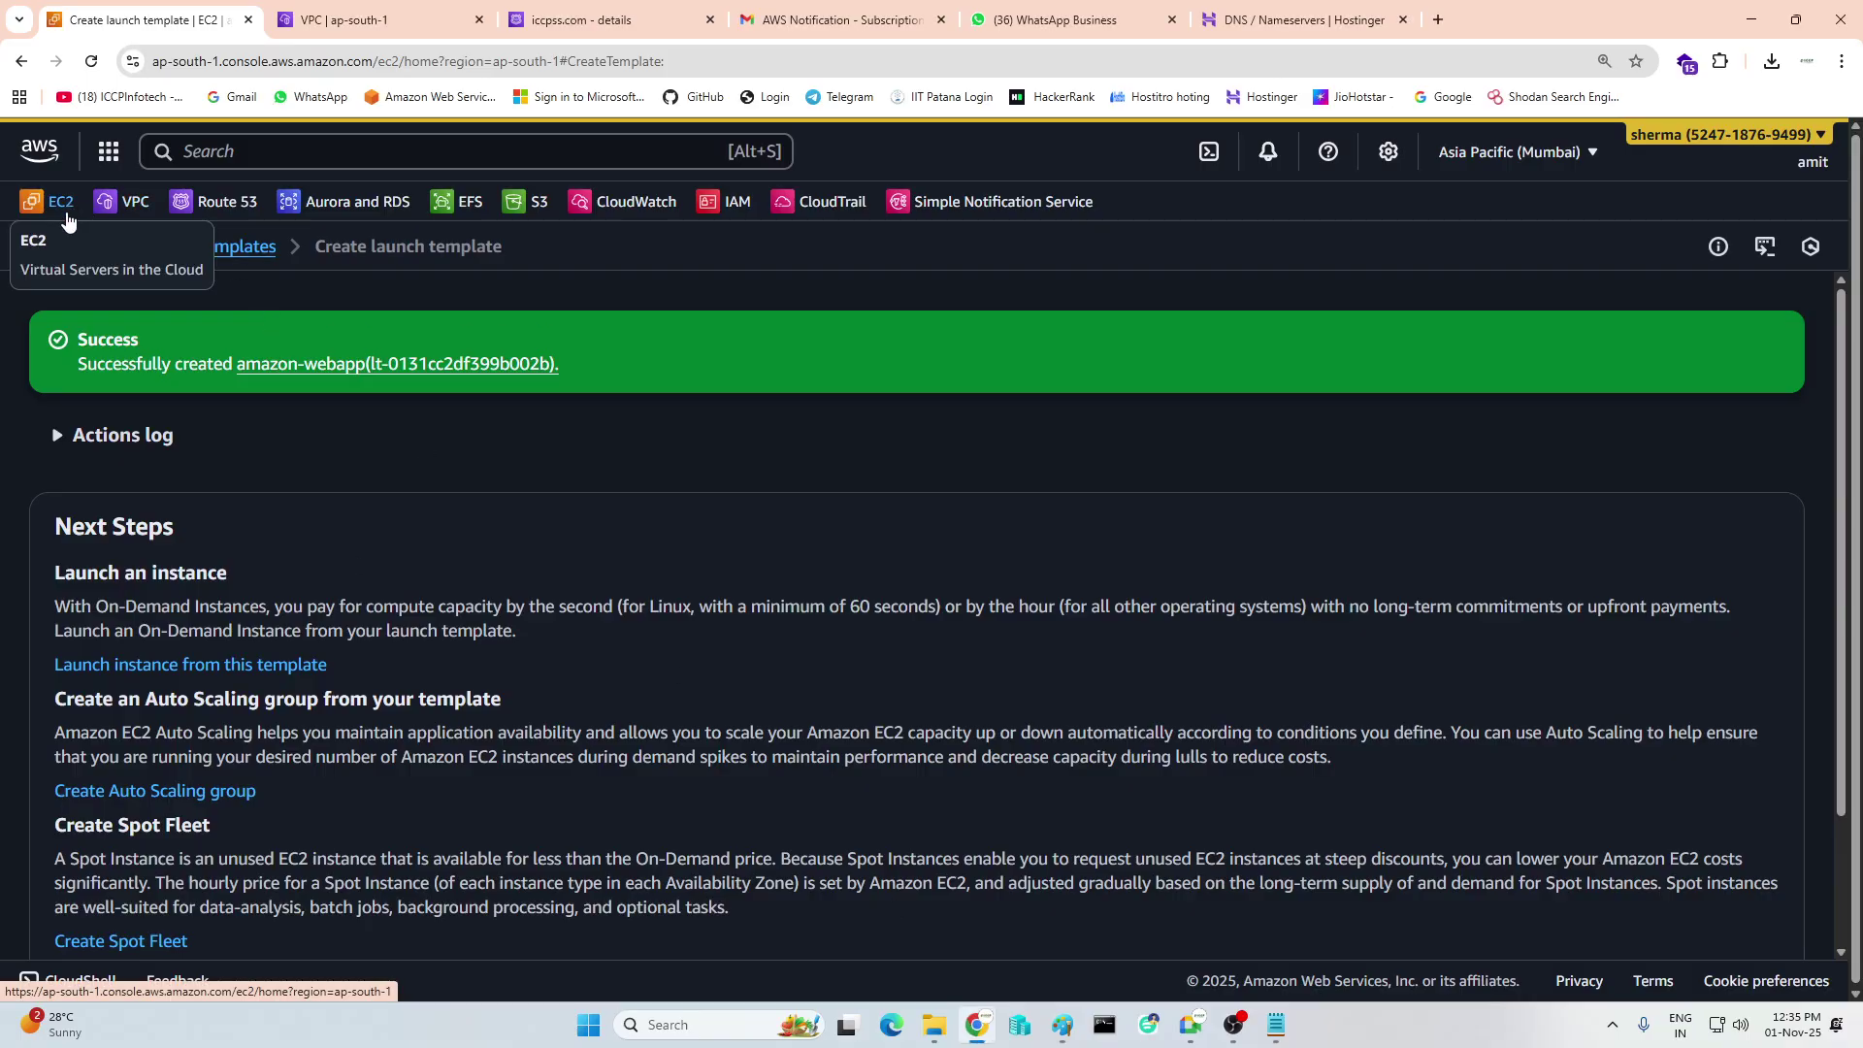
Step: From the EC2 Auto Scaling groups list, start a new group named myscaling
click(78, 211)
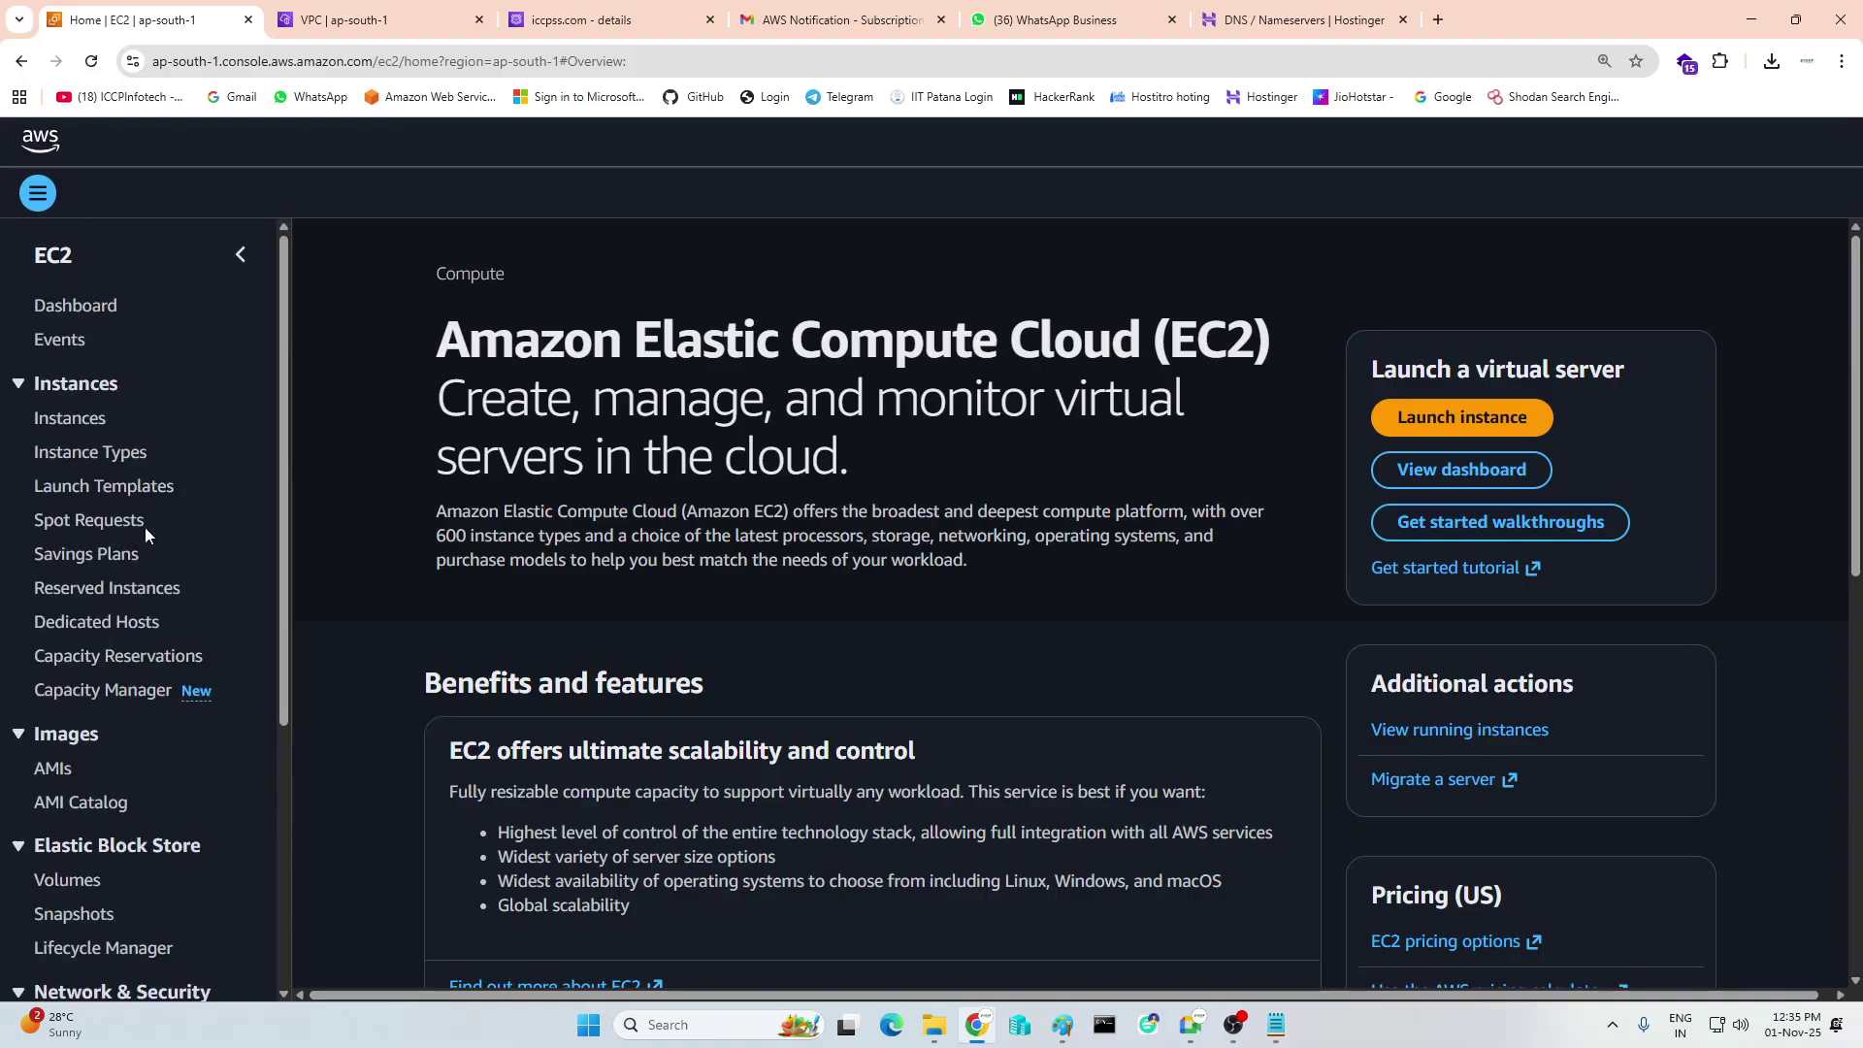
scroll(165, 582, down, 5)
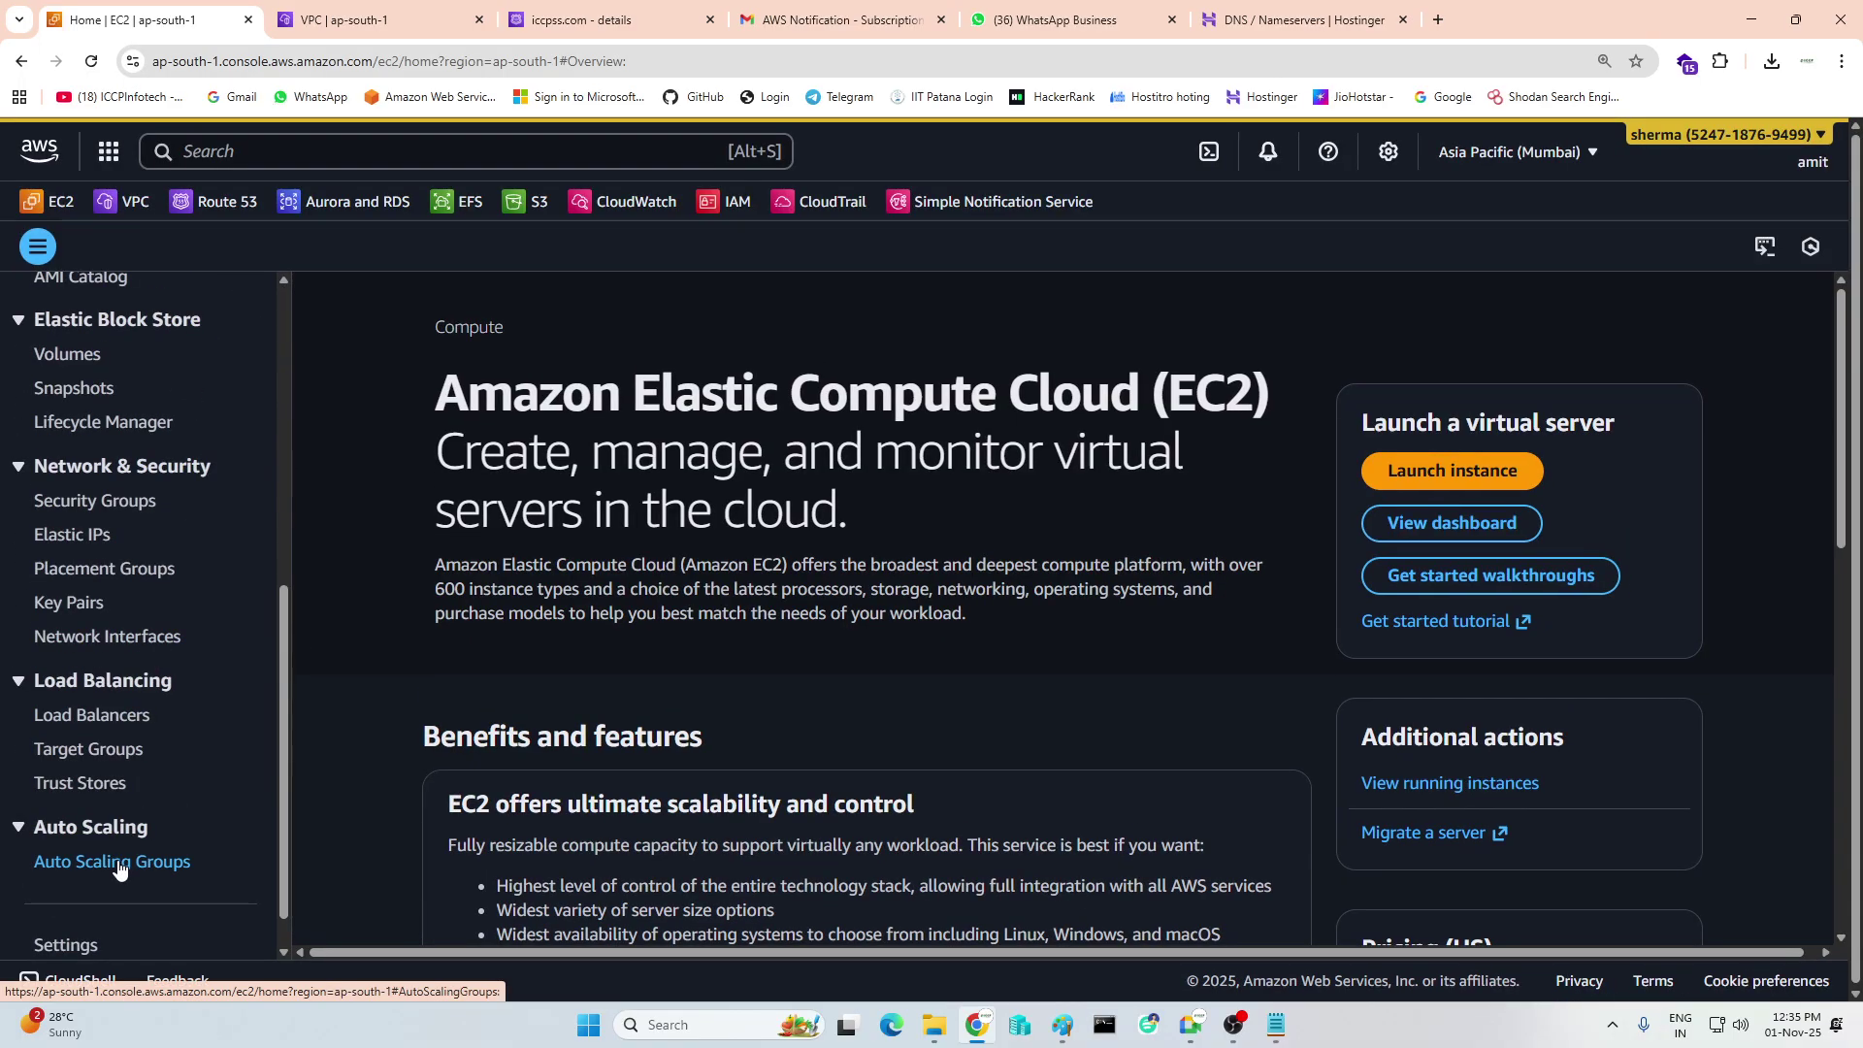
click(112, 867)
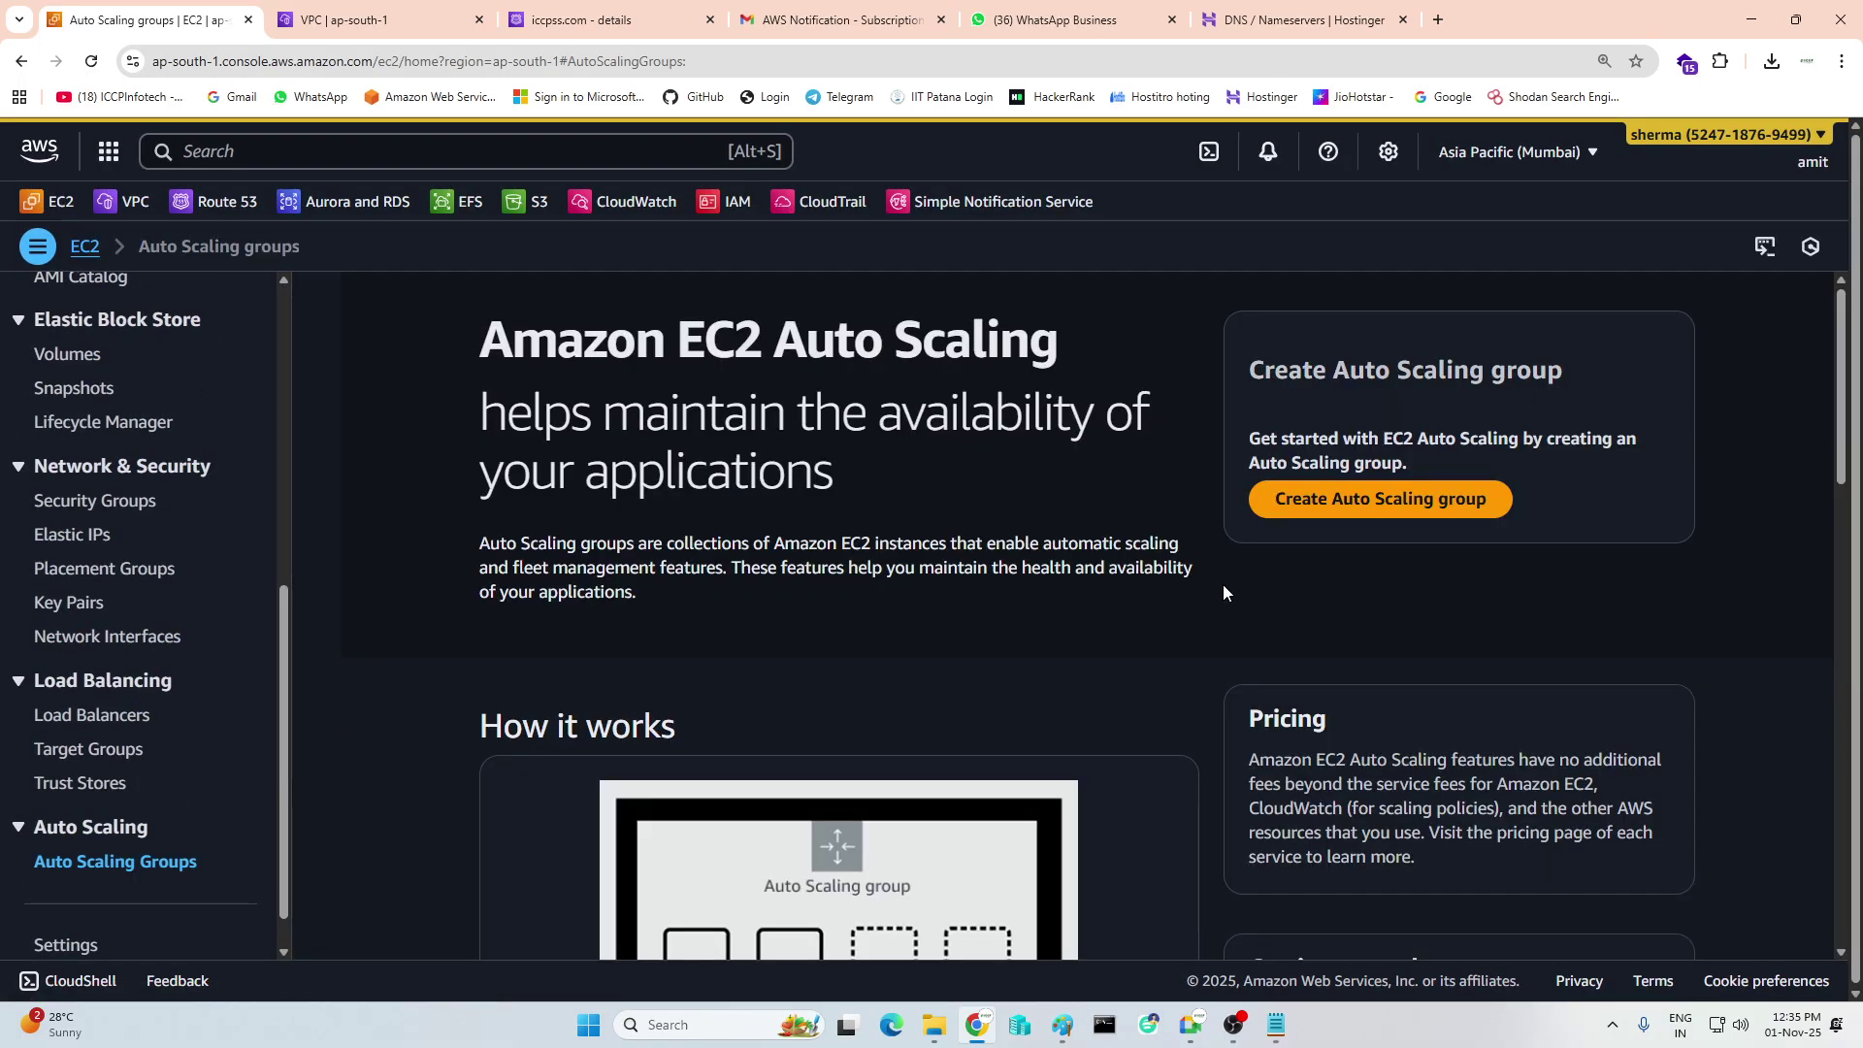
click(1428, 503)
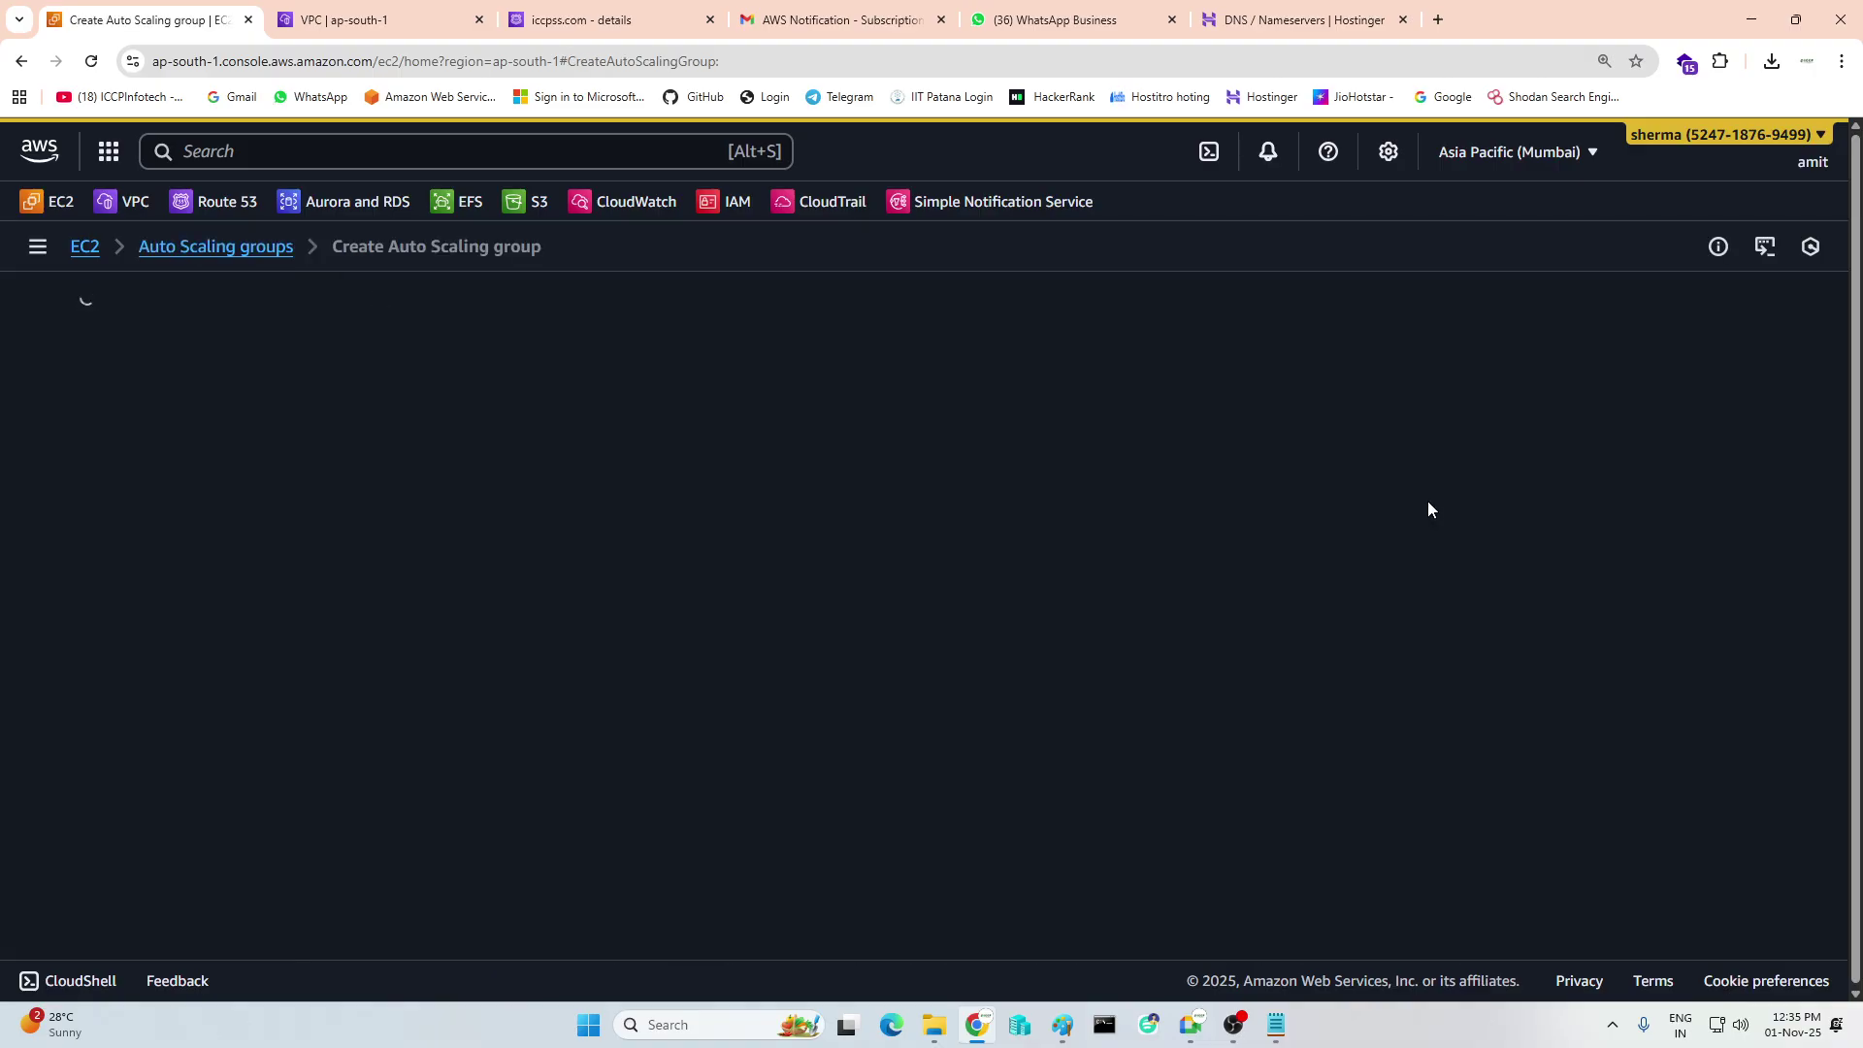
click(493, 537)
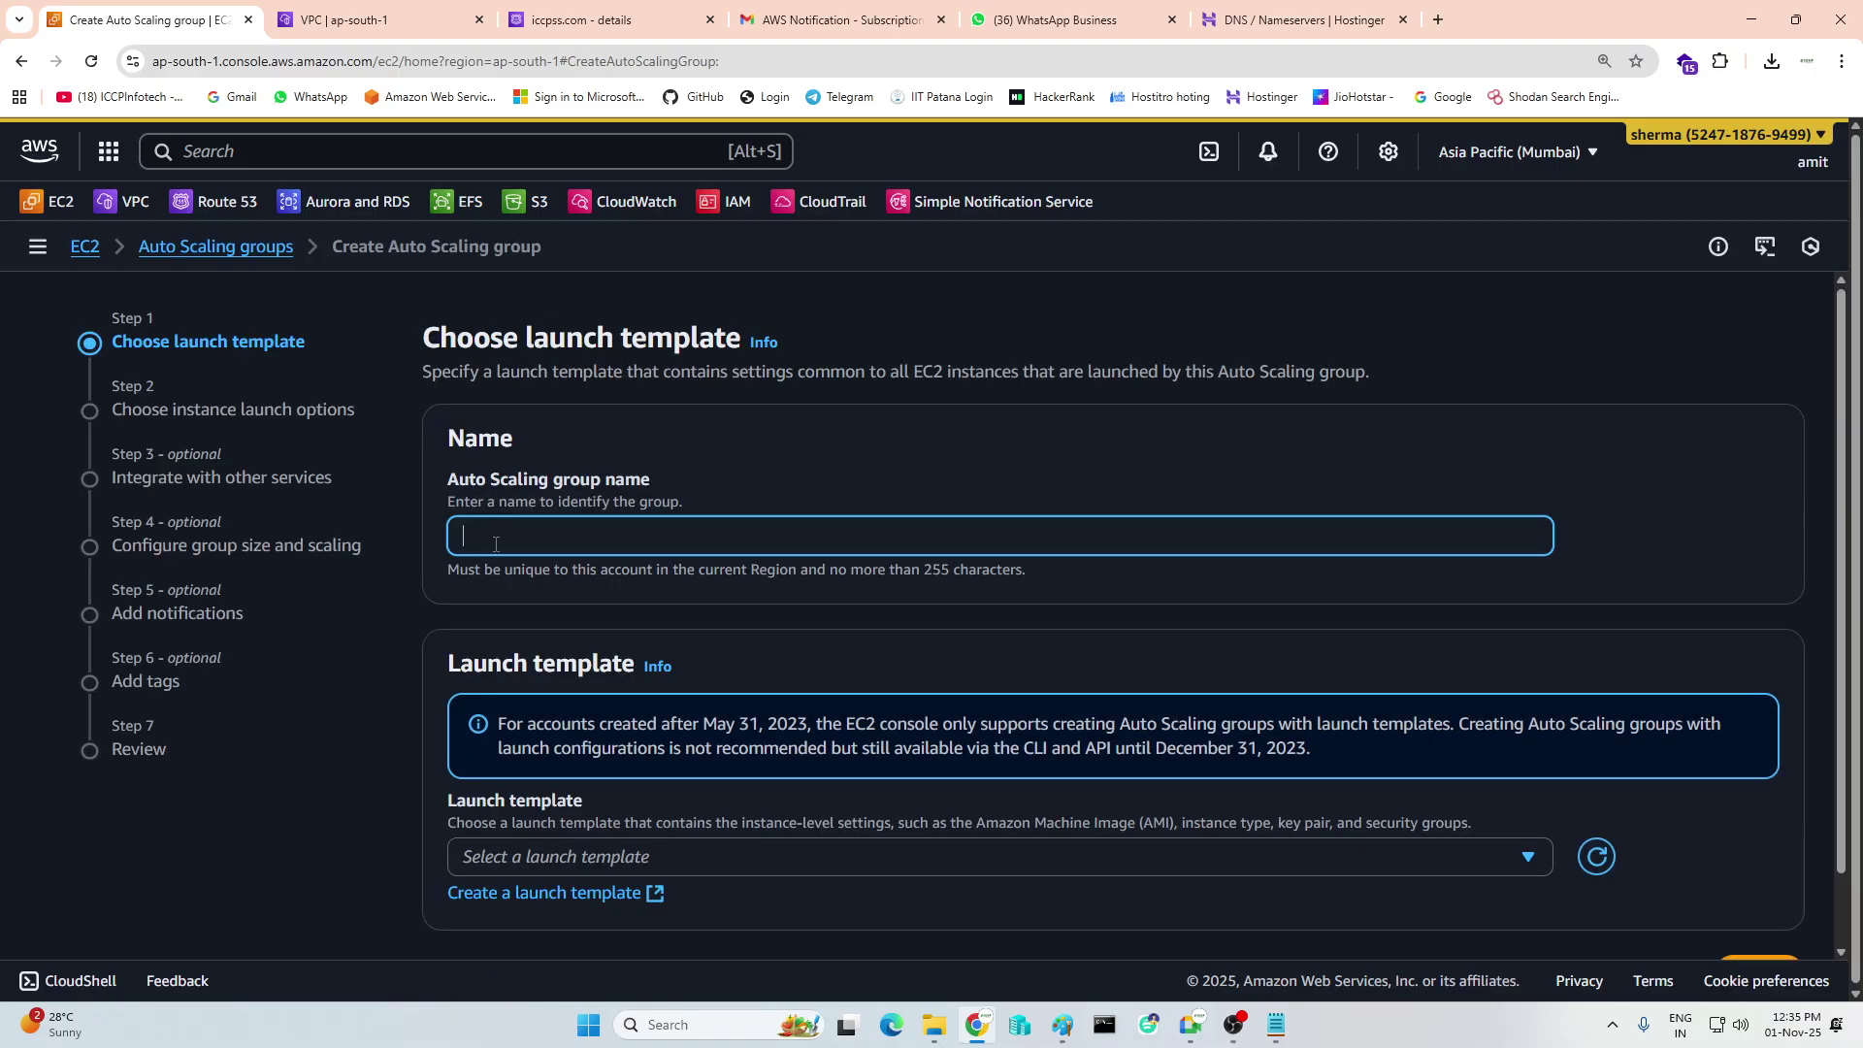
text(myscaling)
scroll(1135, 457, down, 1)
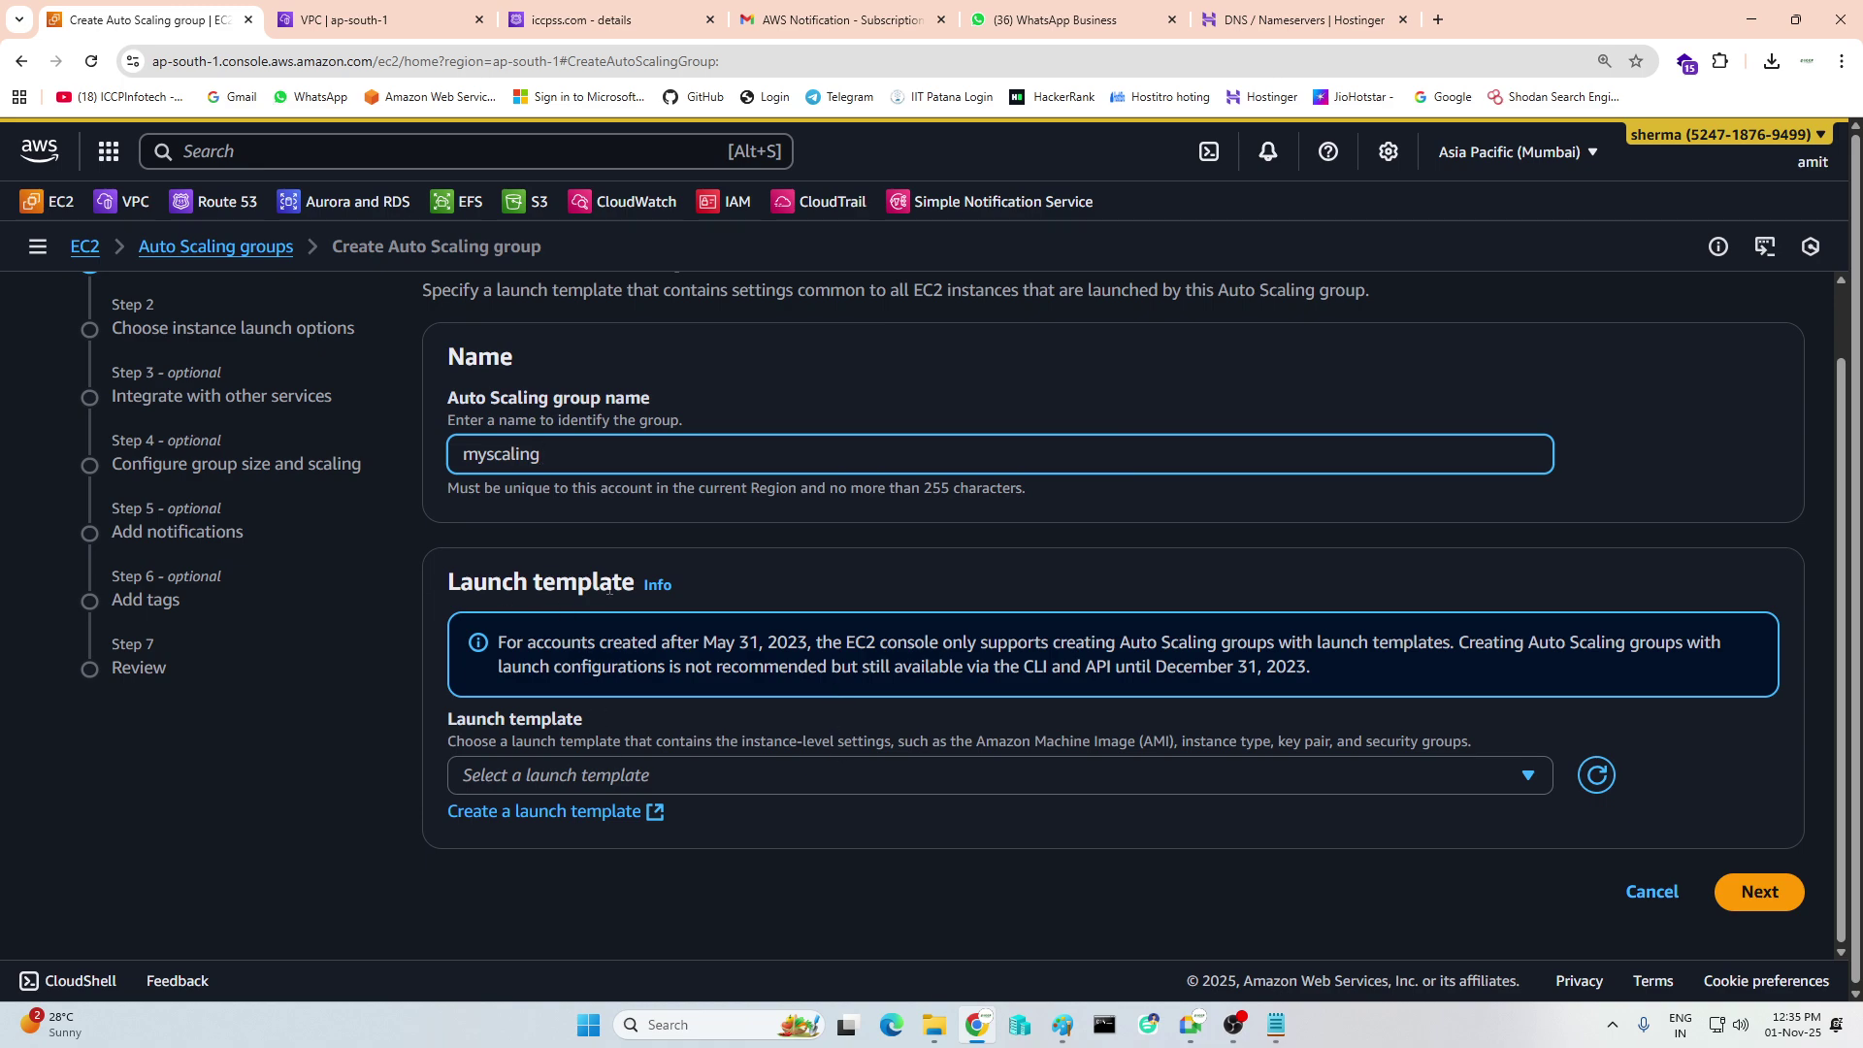
click(1514, 774)
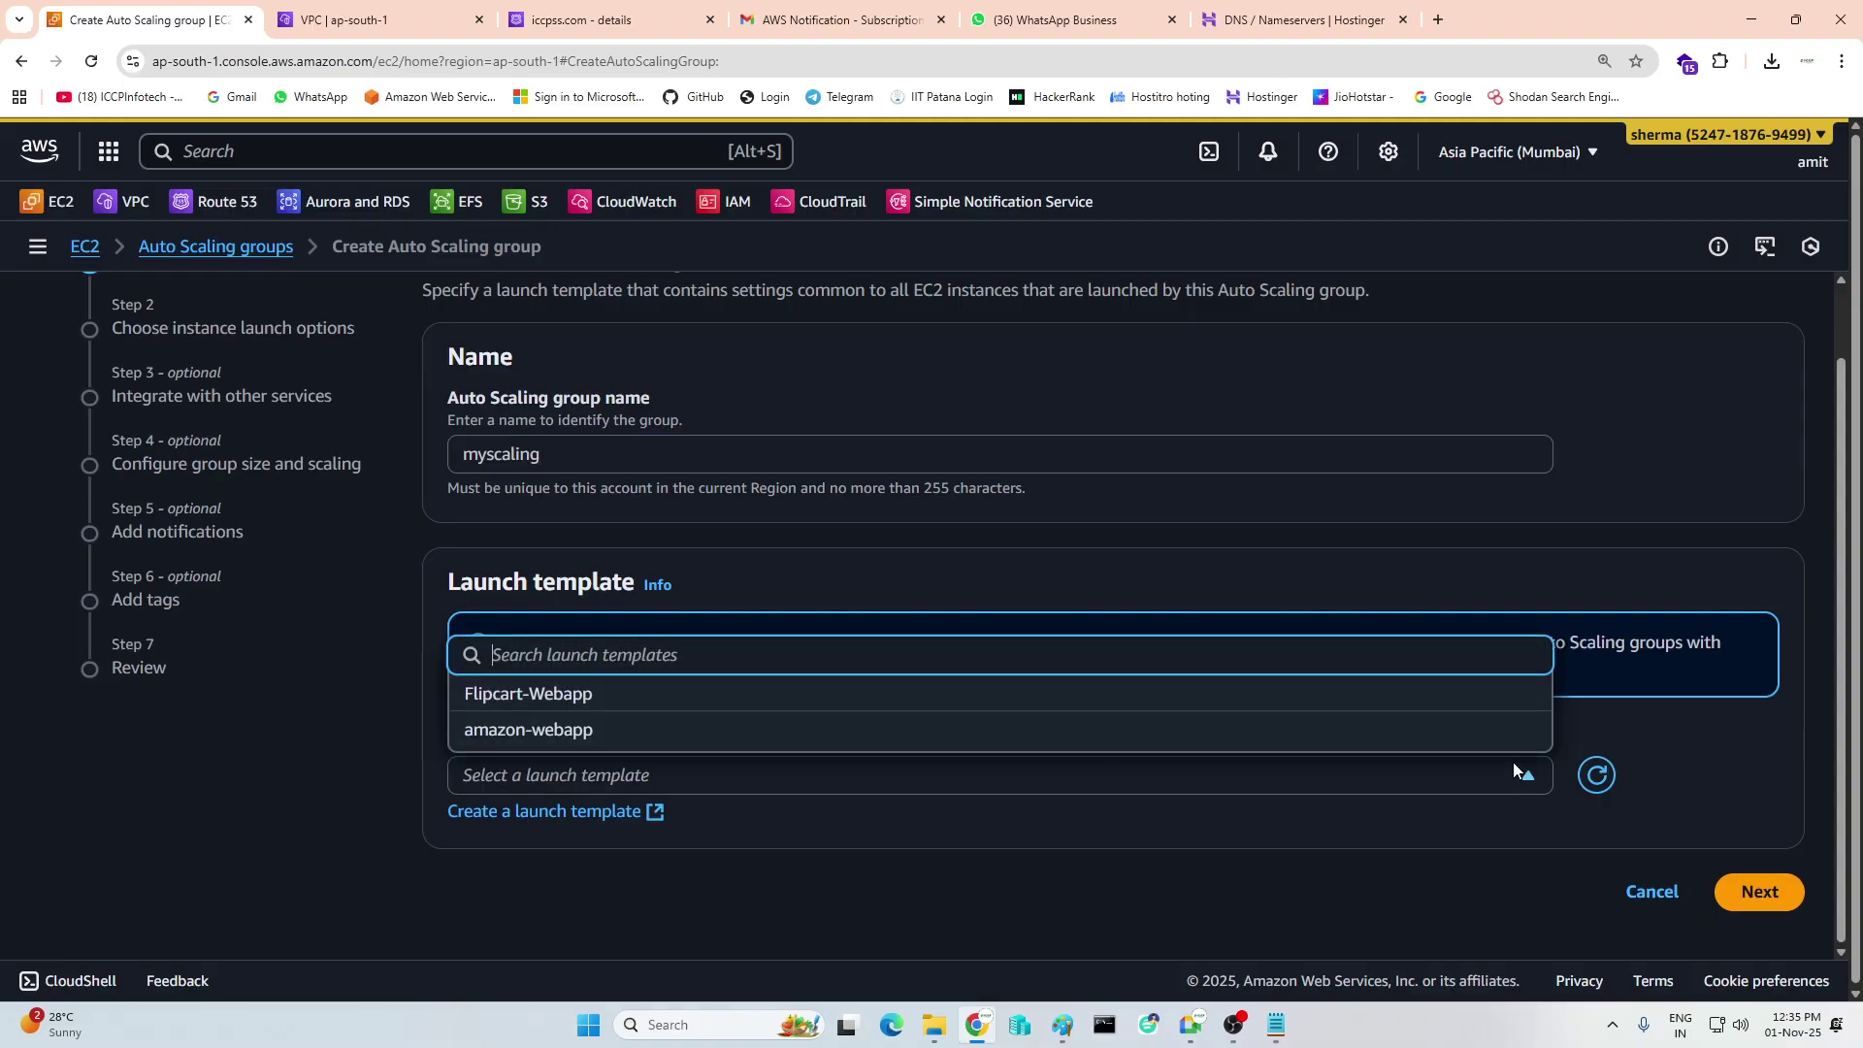
Step: Choose the Flipcart-Webapp launch template and continue to network settings
click(647, 698)
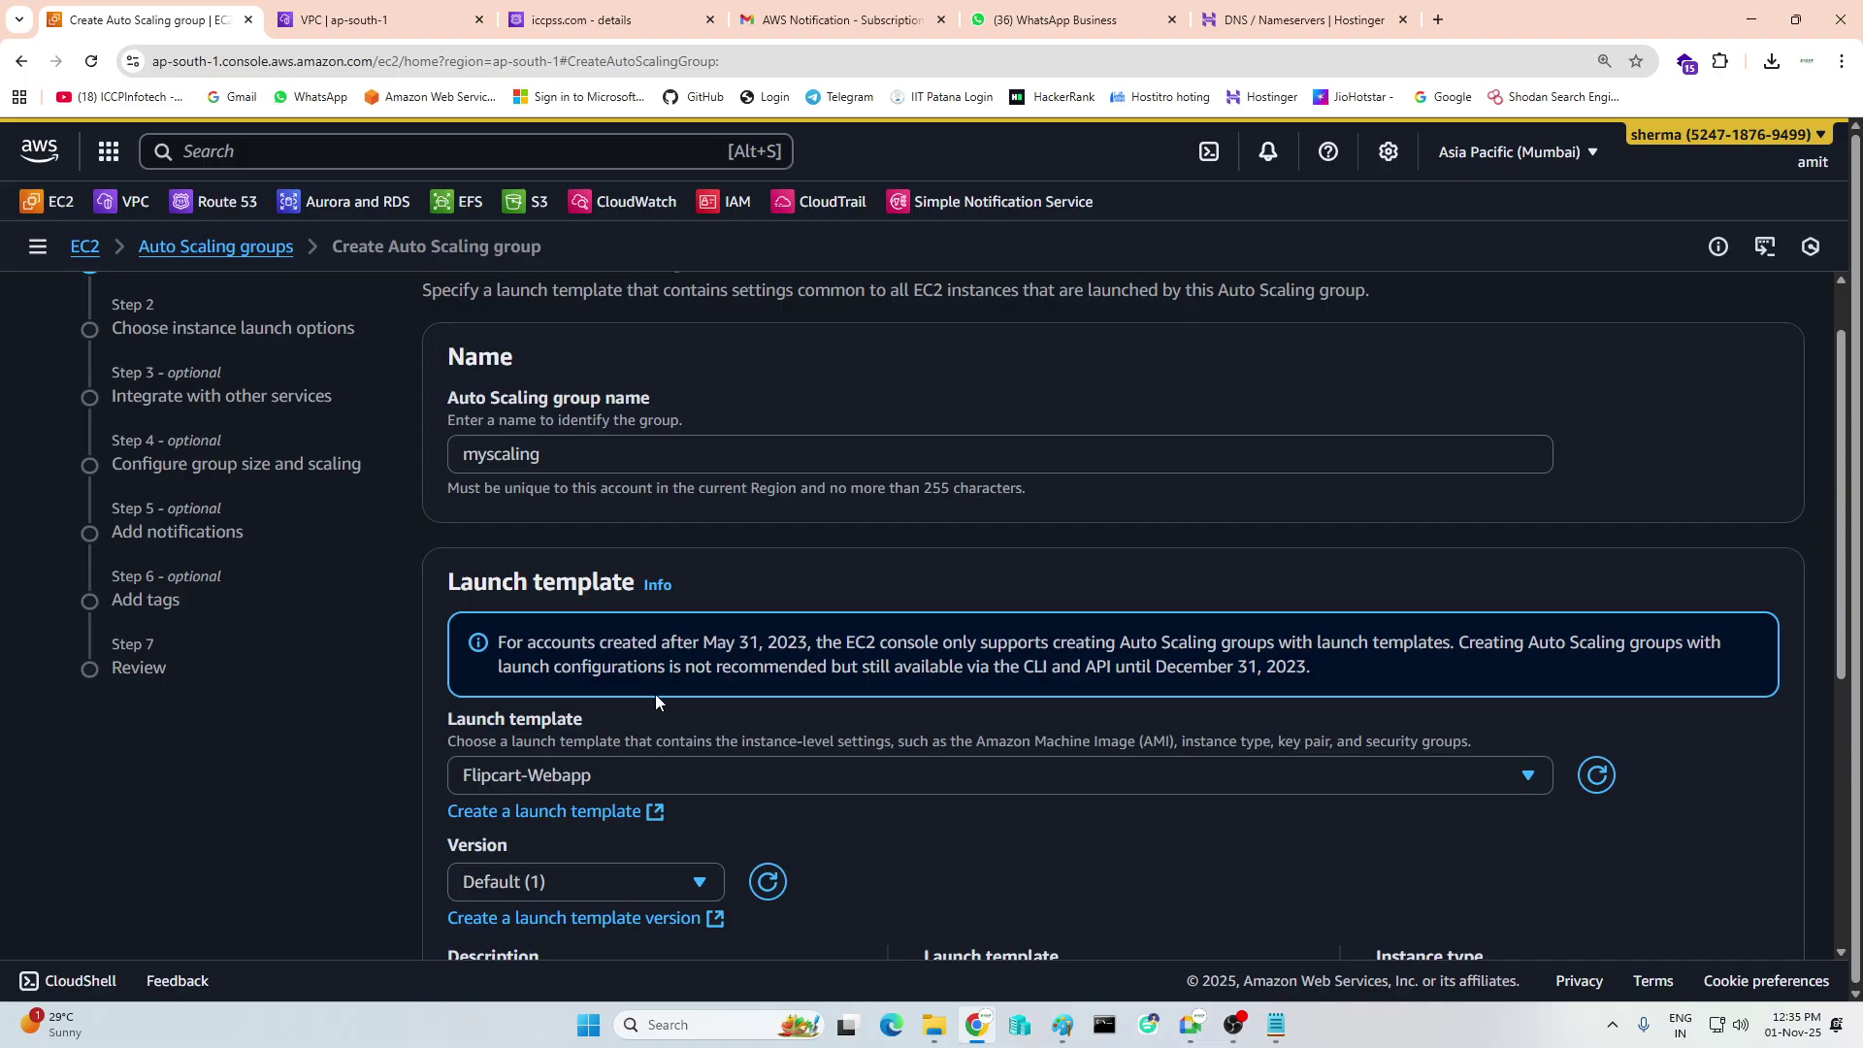
scroll(757, 679, down, 5)
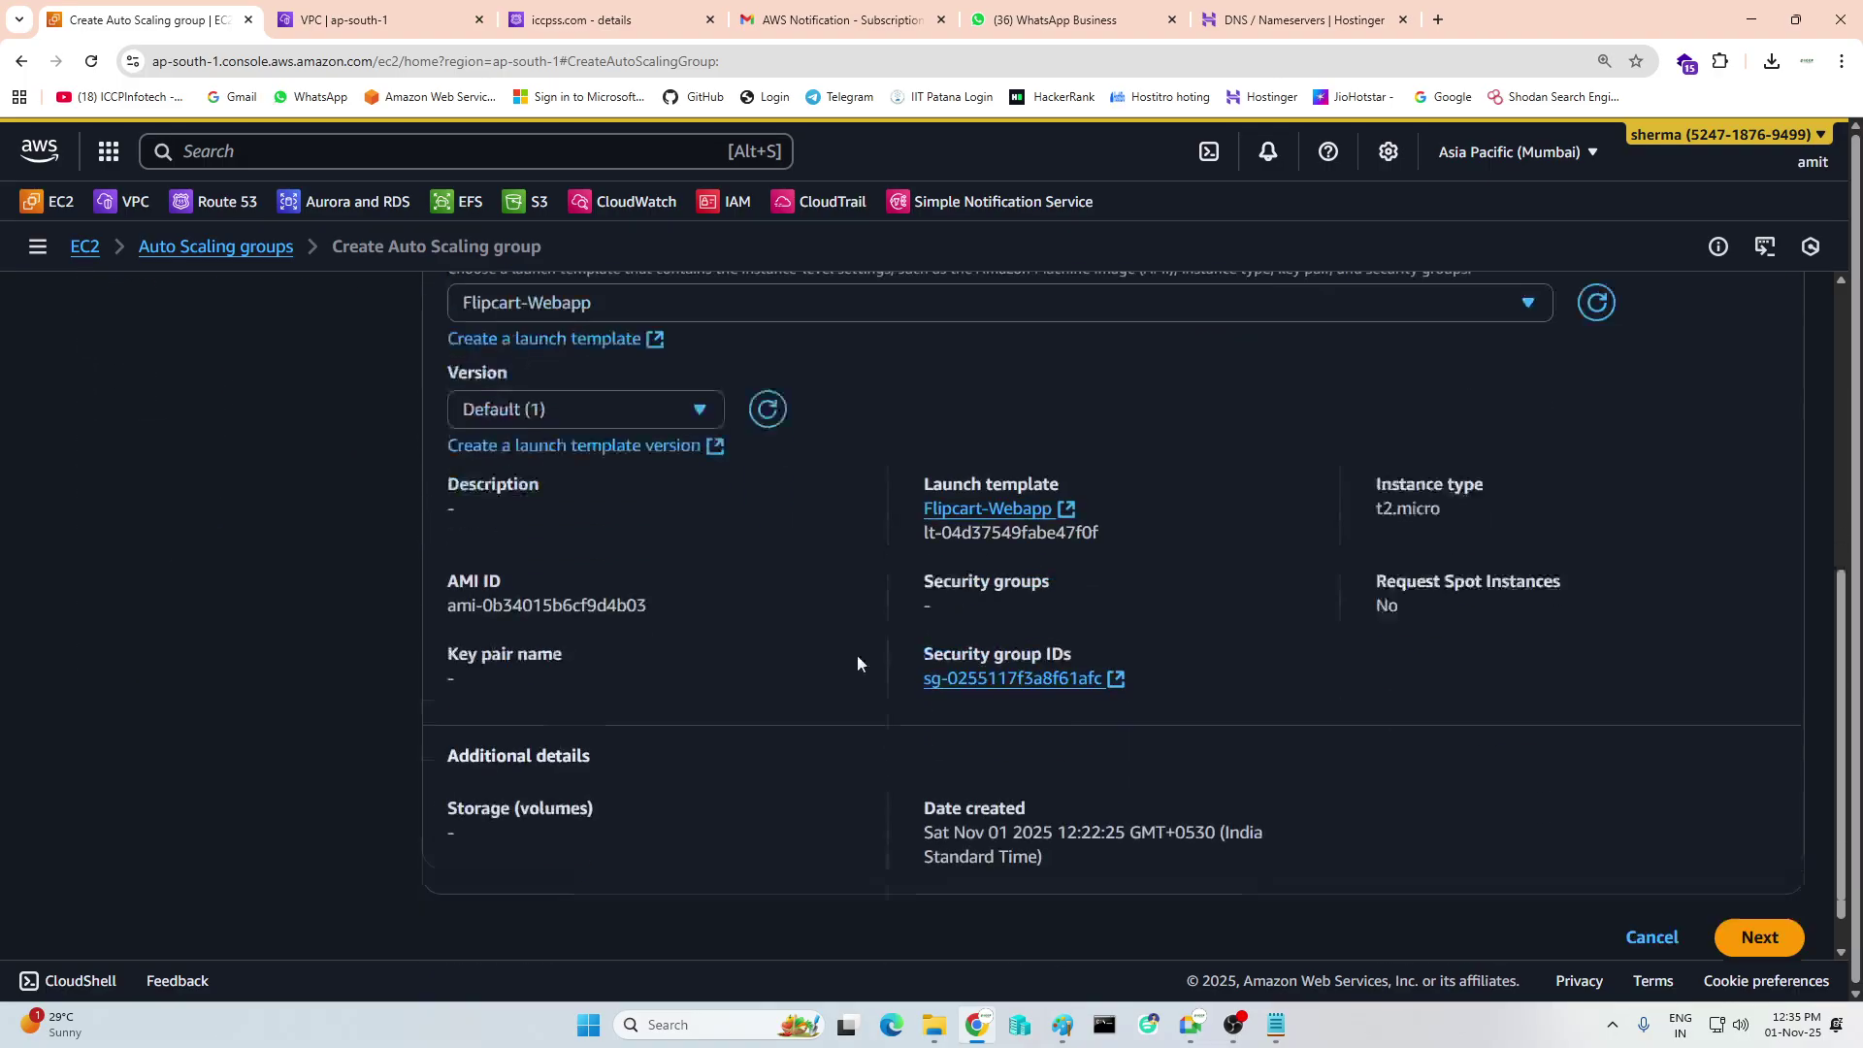
scroll(858, 663, down, 1)
click(1757, 891)
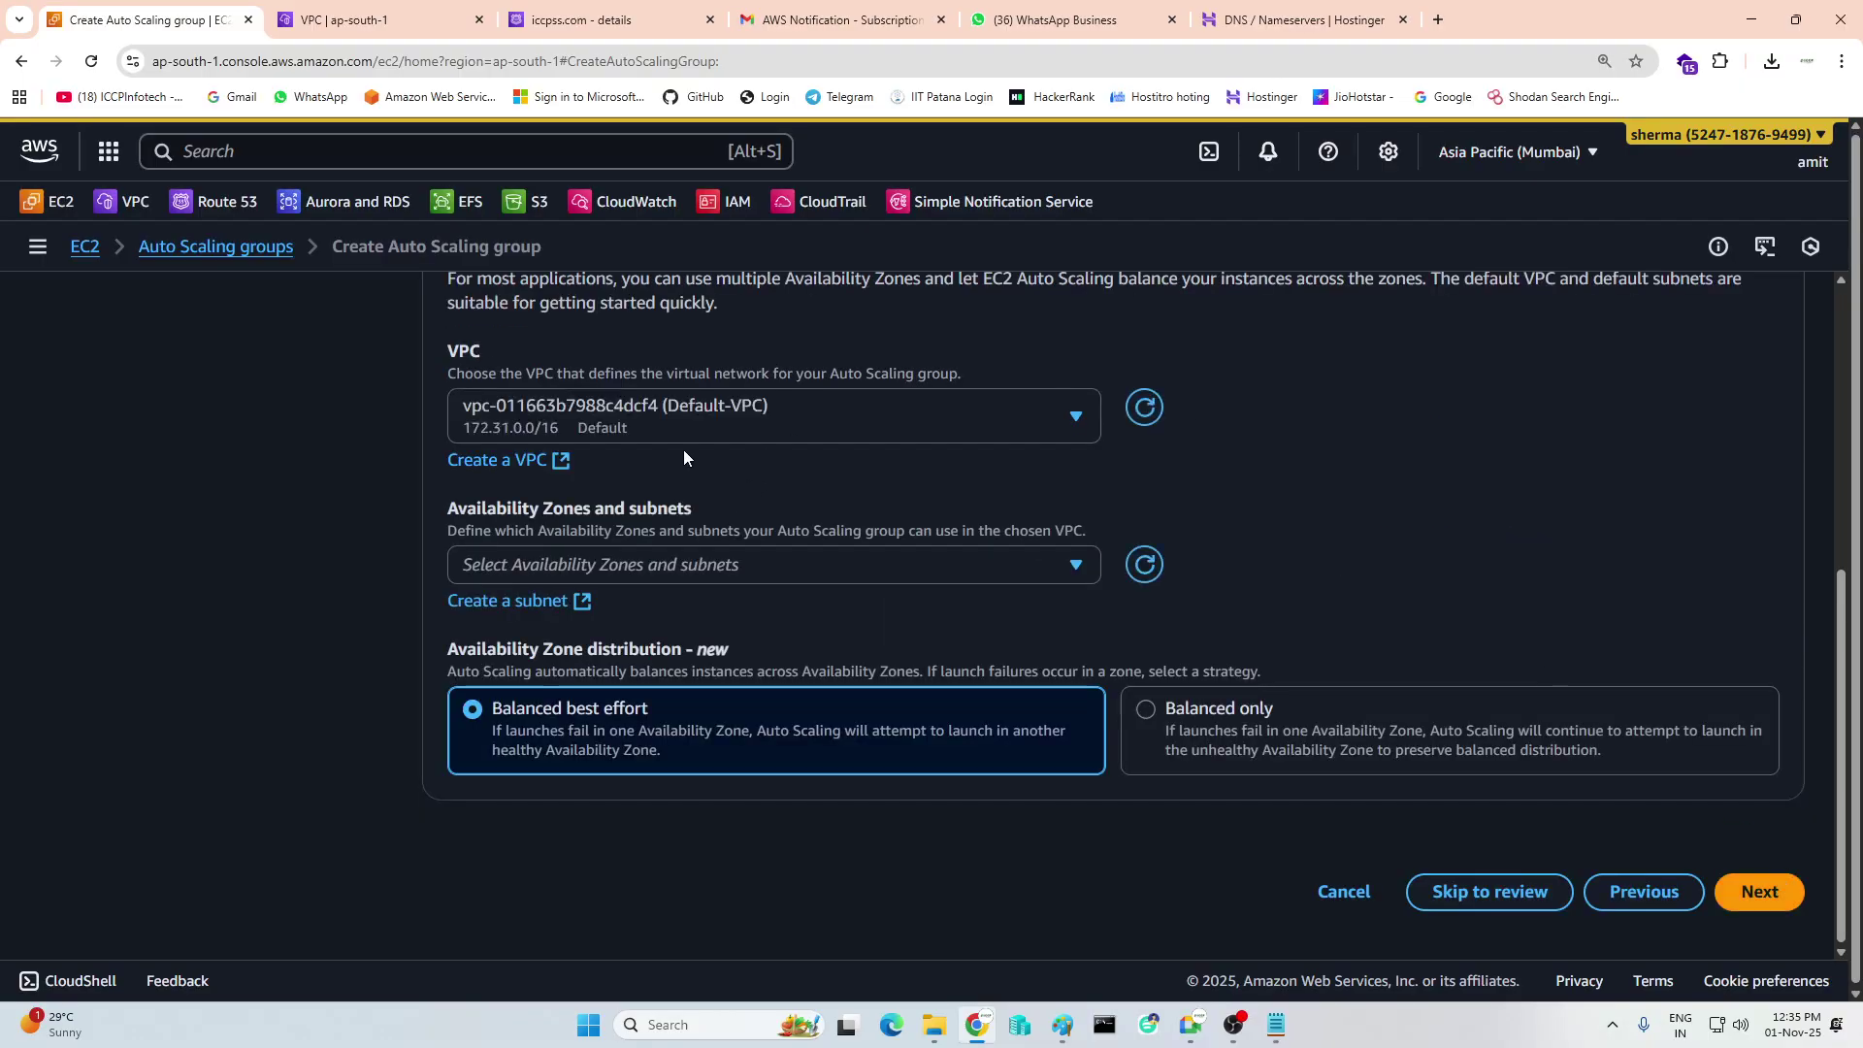
Step: Place the group in project-vpc1 using both the ZoneA and ZoneB subnets
click(724, 408)
click(663, 512)
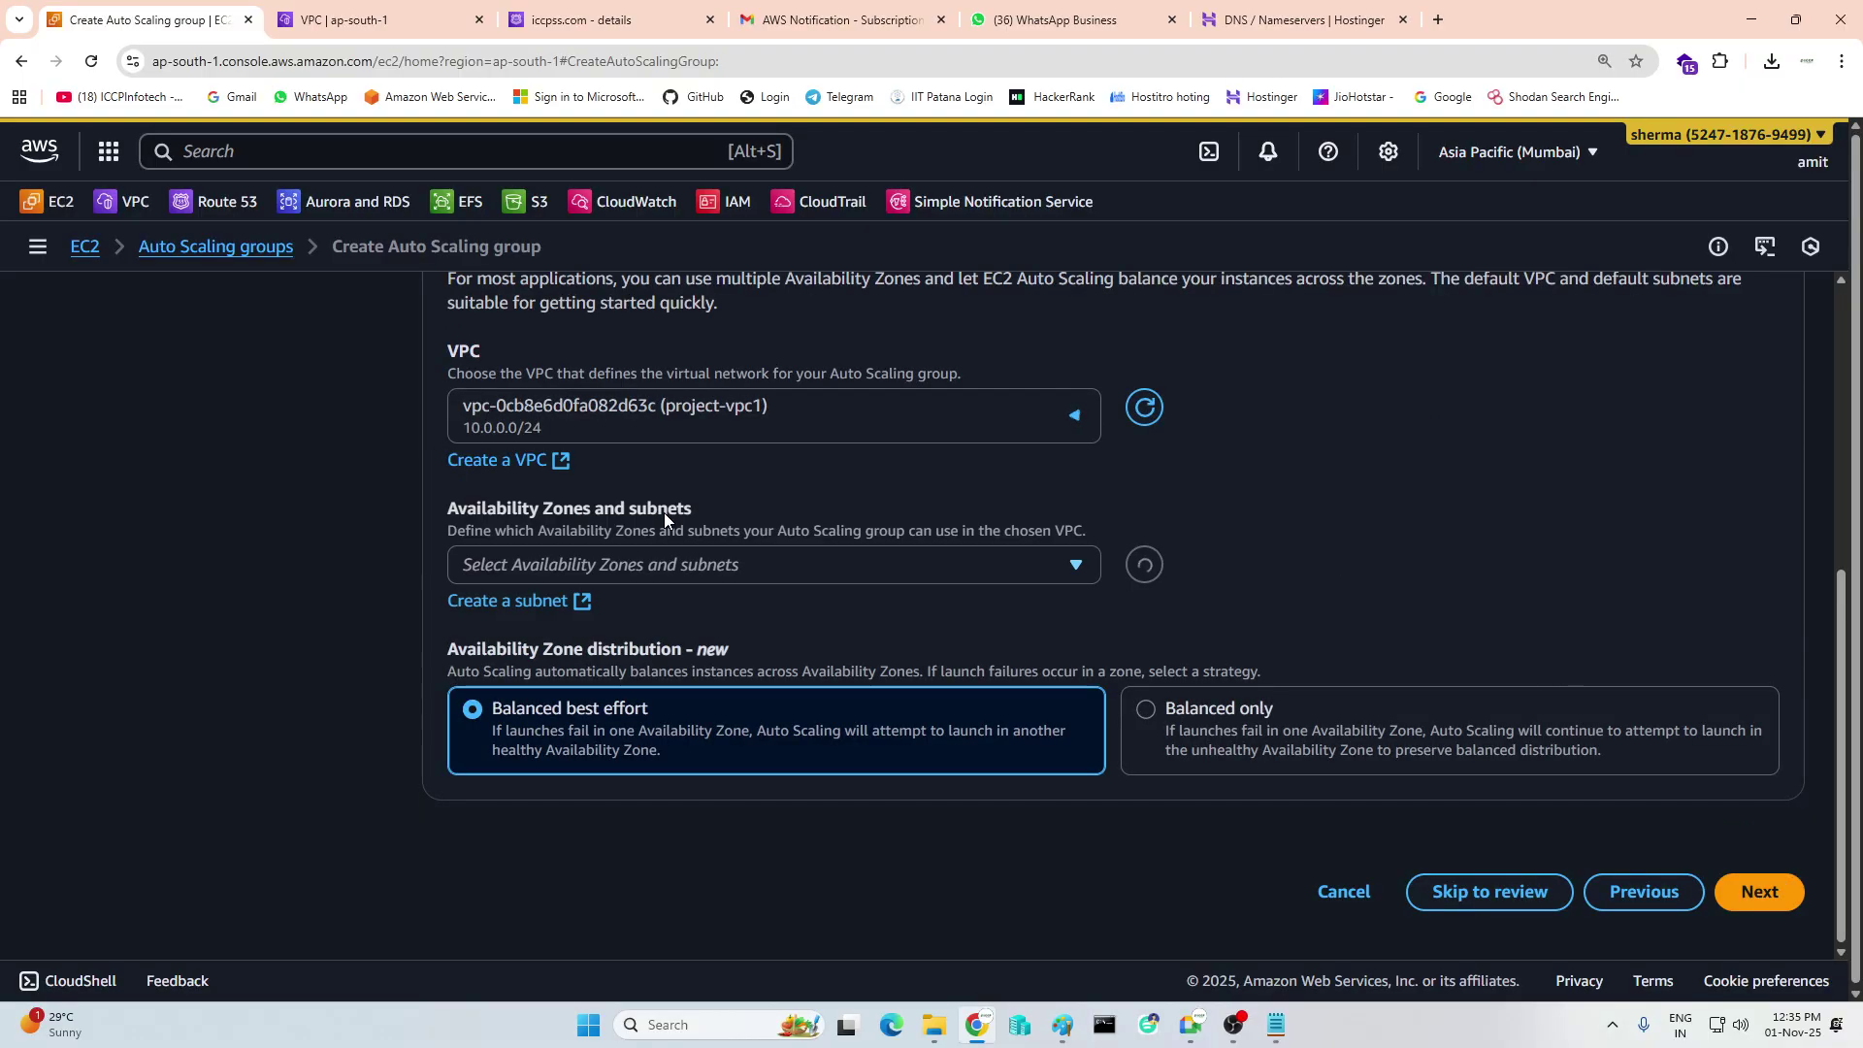
click(650, 566)
click(475, 669)
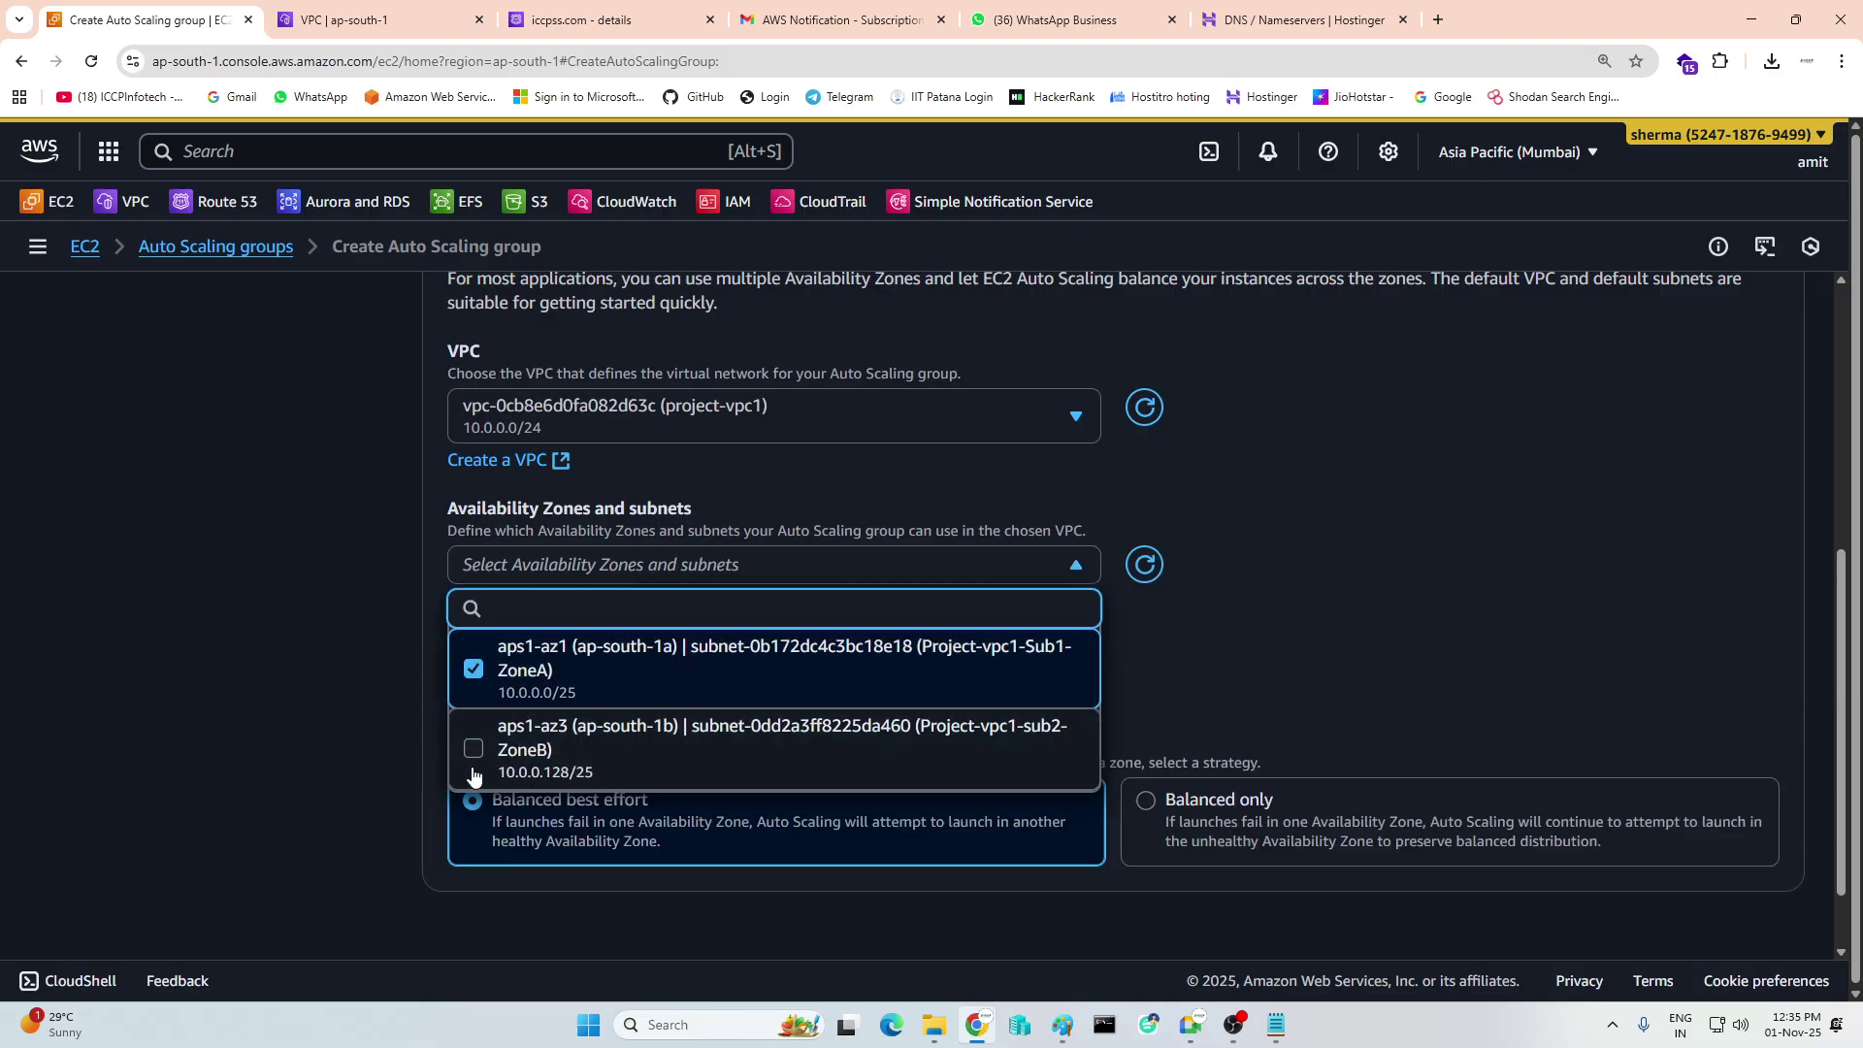
click(475, 748)
click(320, 723)
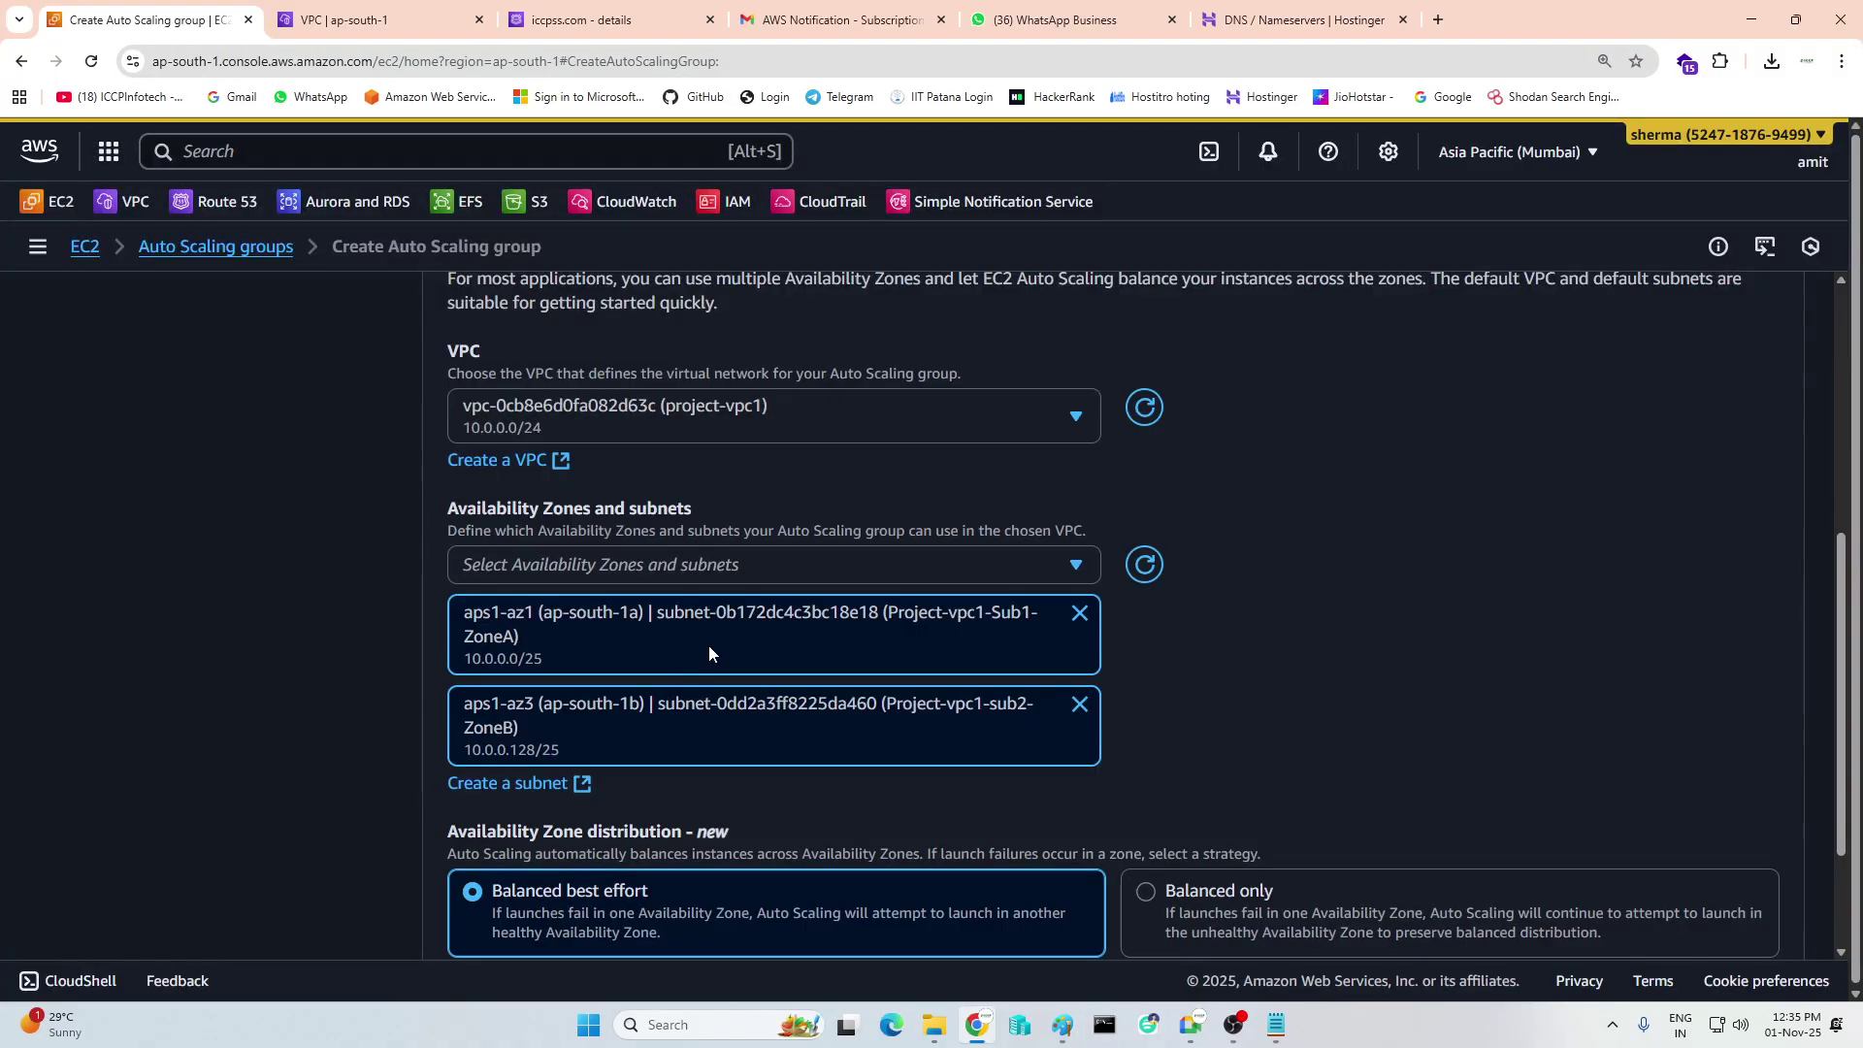
scroll(718, 639, down, 2)
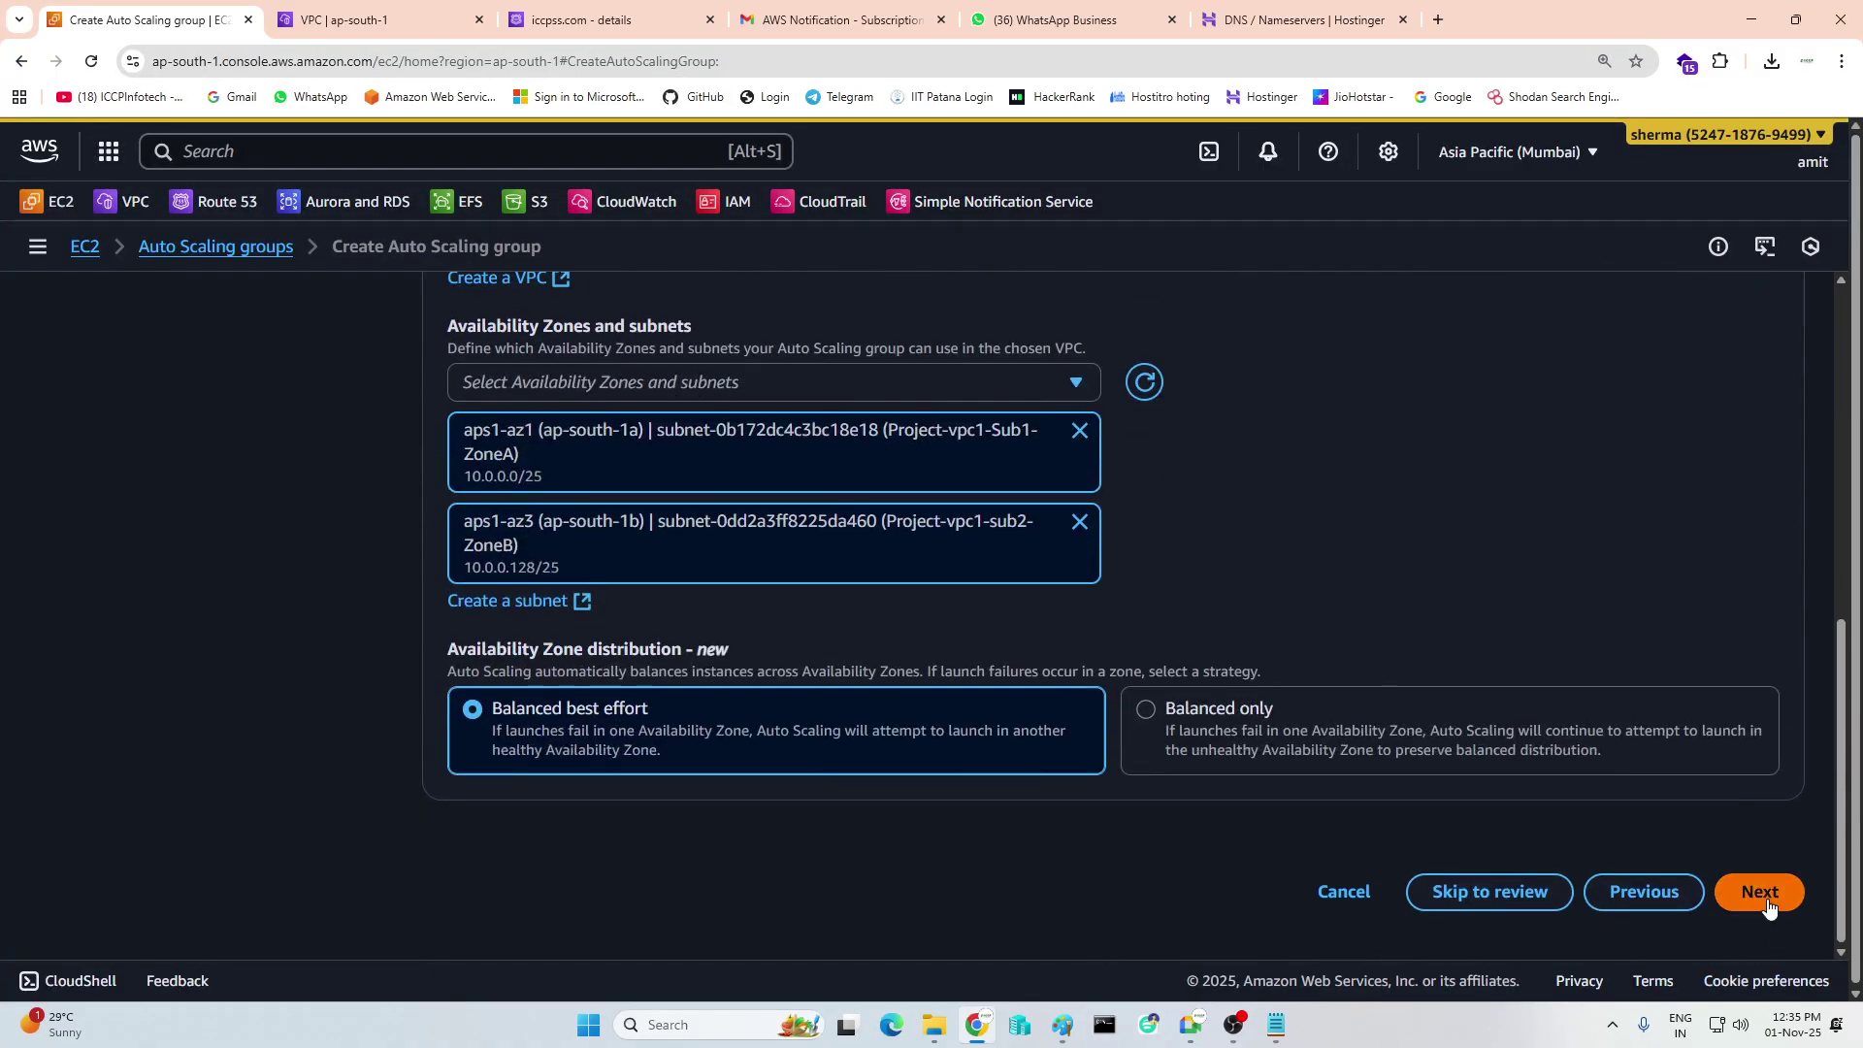
Step: Attach the group to the existing load balancer's target group my-backend-tg
click(1759, 892)
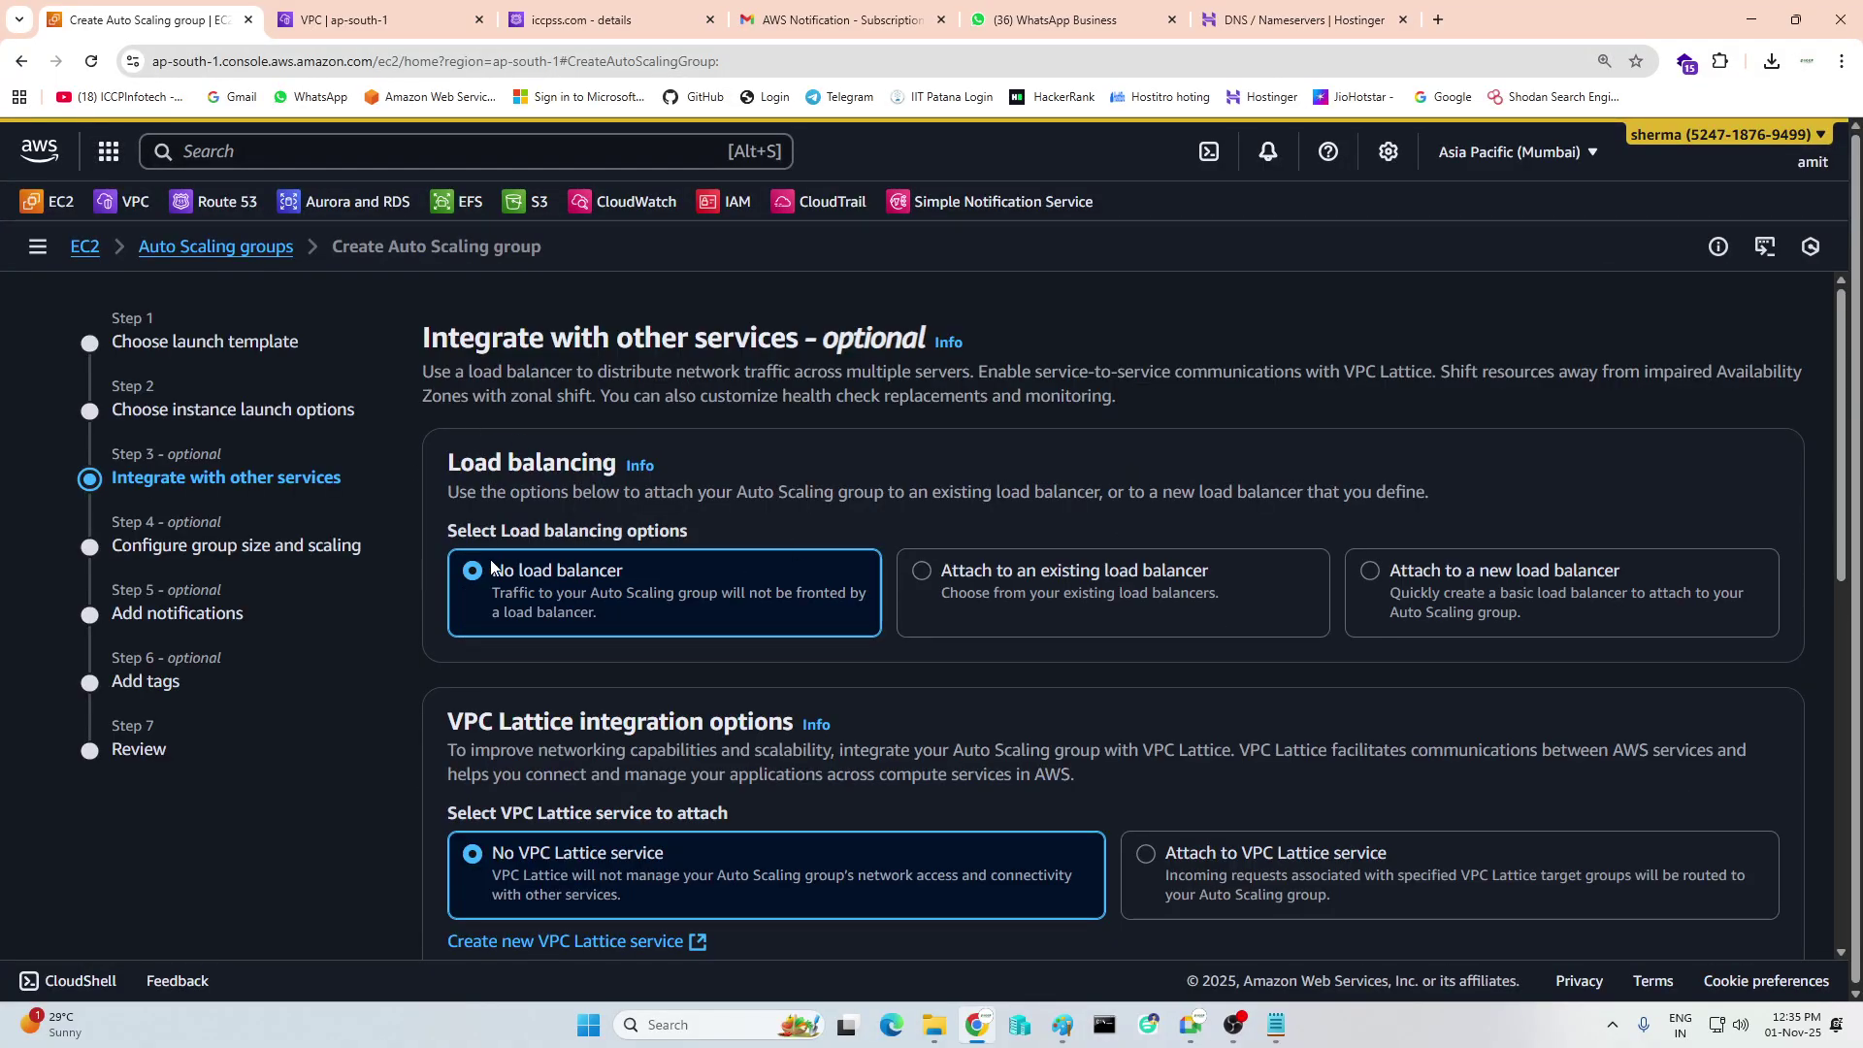
click(961, 572)
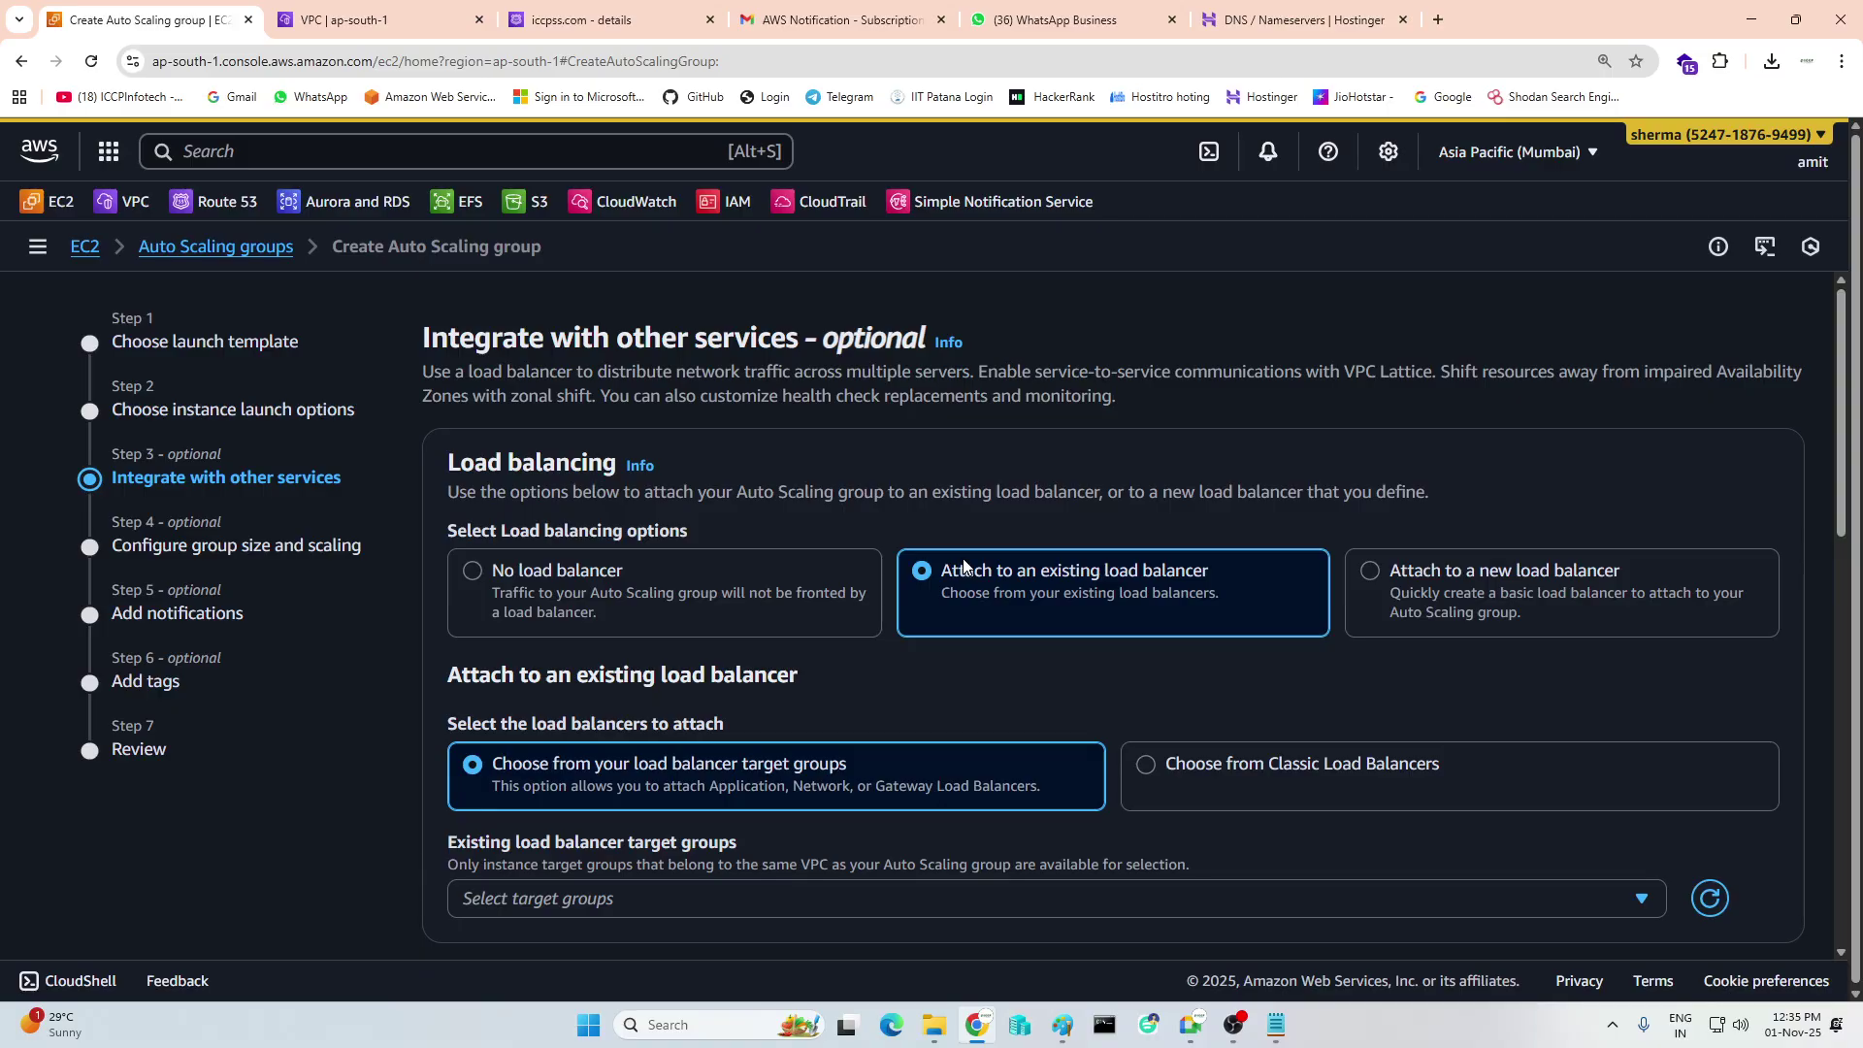
click(587, 903)
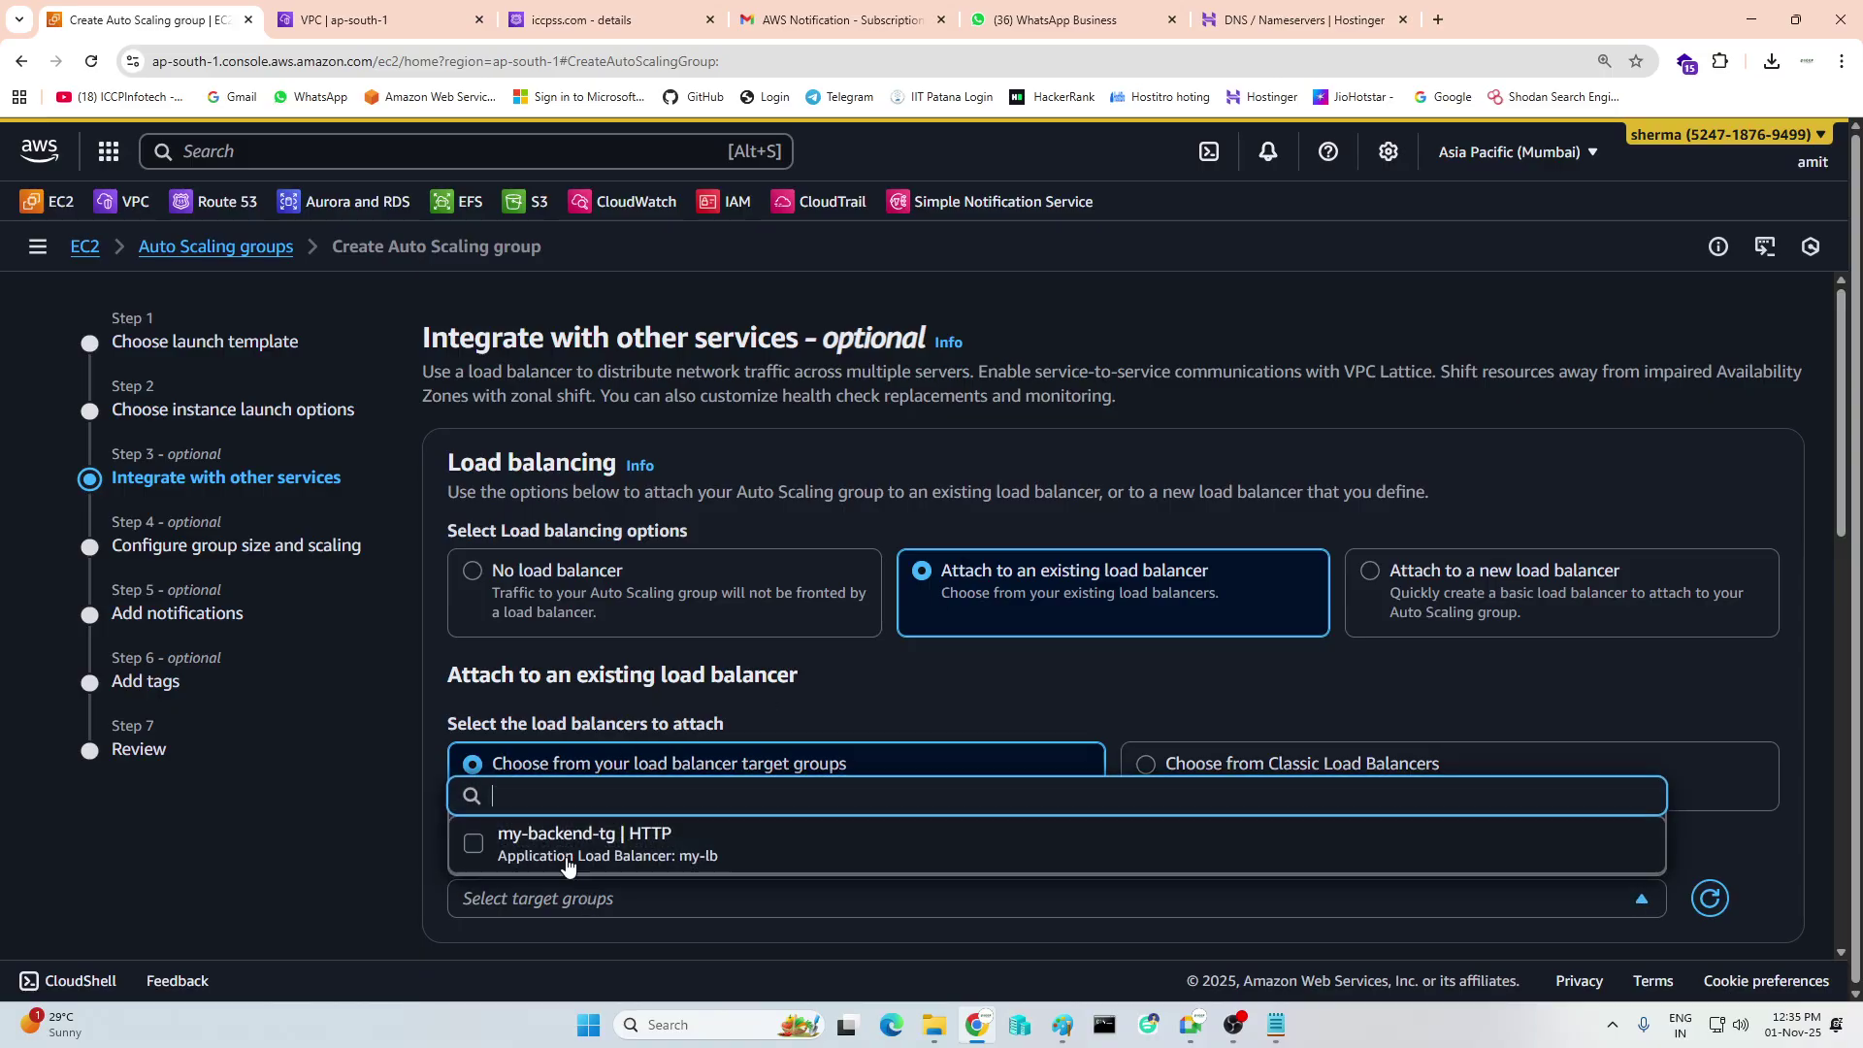
click(475, 840)
scroll(1299, 691, down, 12)
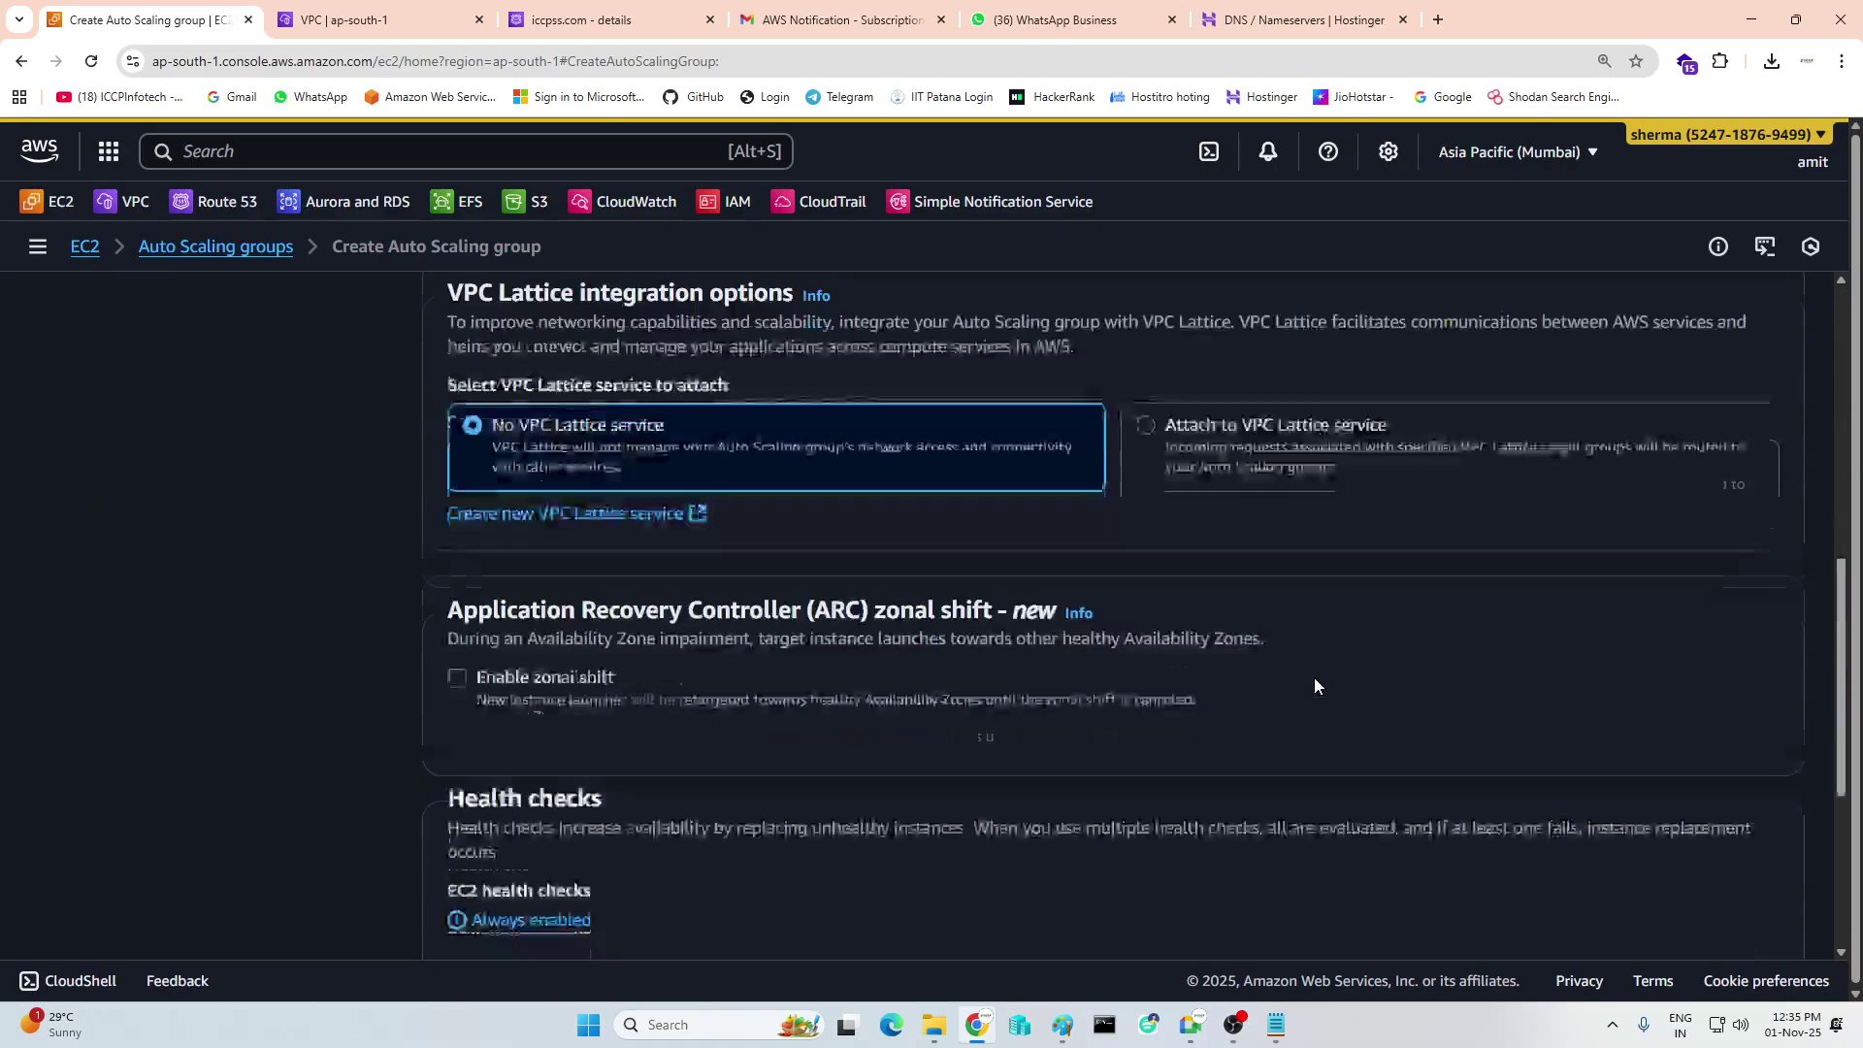
click(1775, 918)
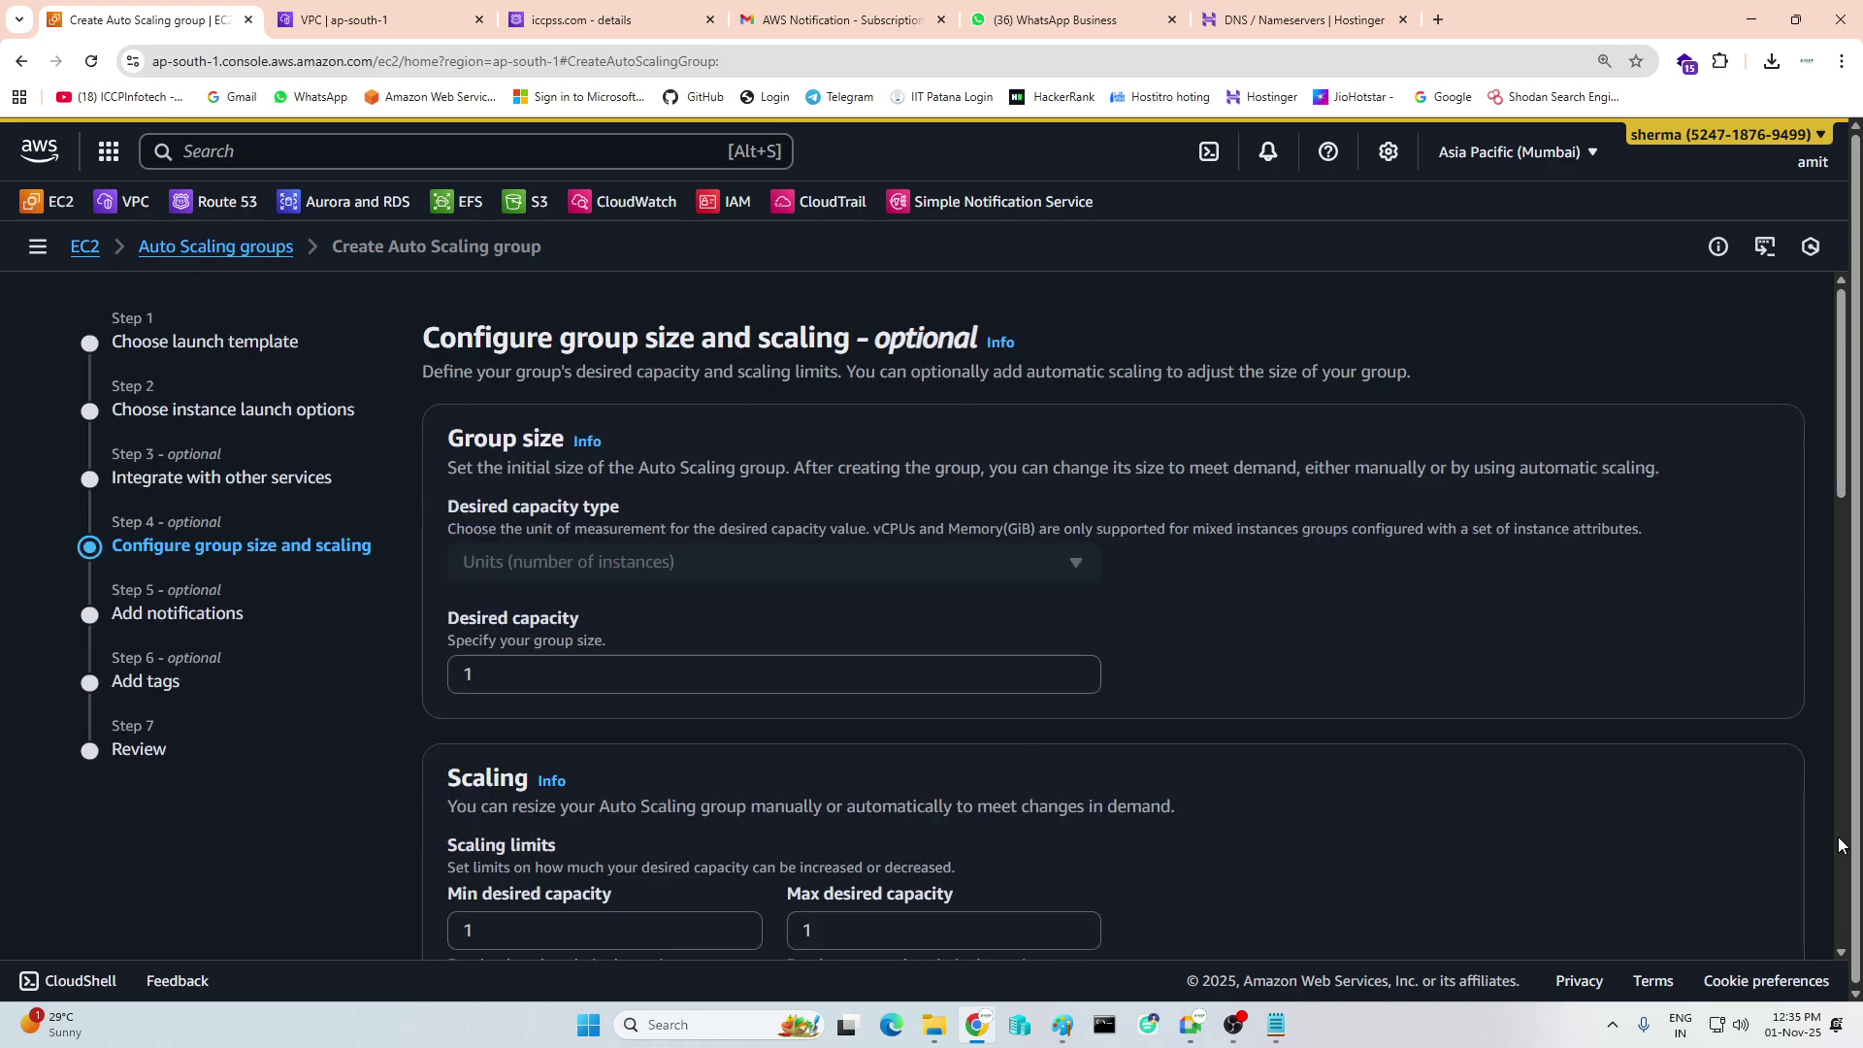
Step: Set group capacity to desired 2, minimum 2 and maximum 10
drag(510, 673, 405, 671)
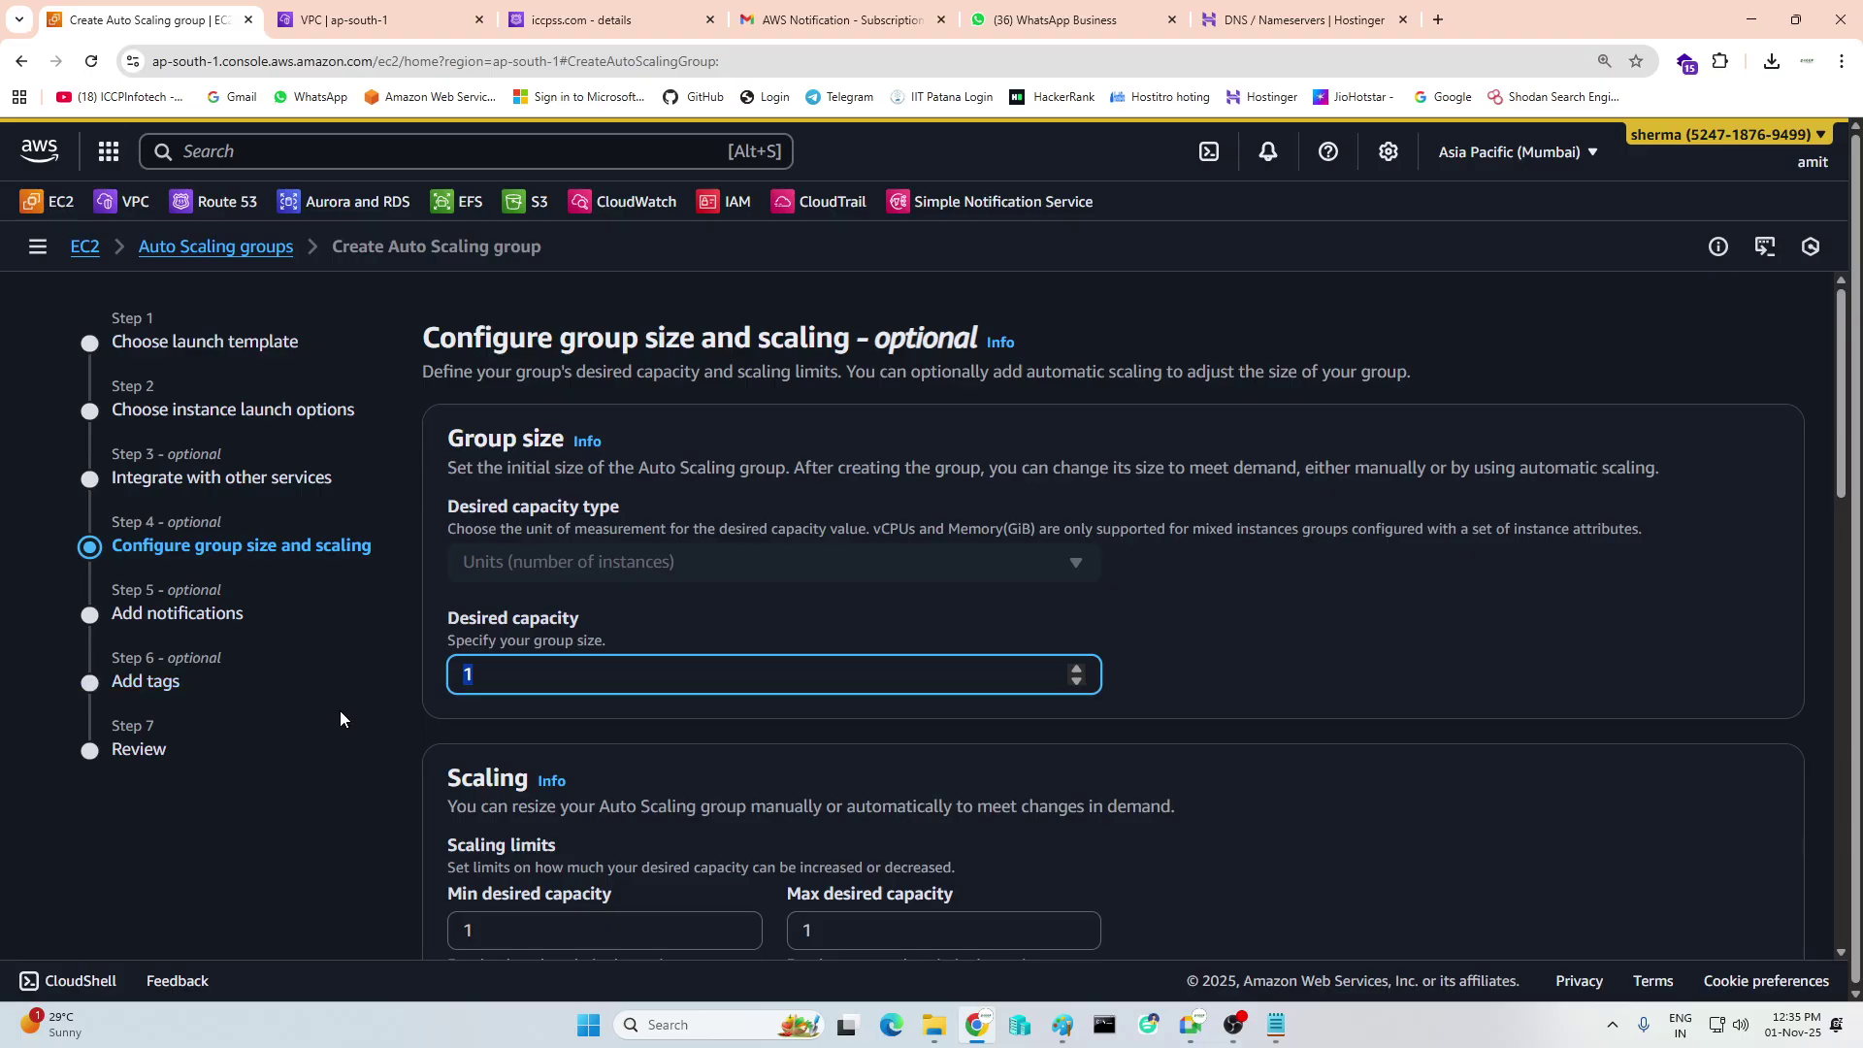
text(2)
scroll(691, 590, down, 3)
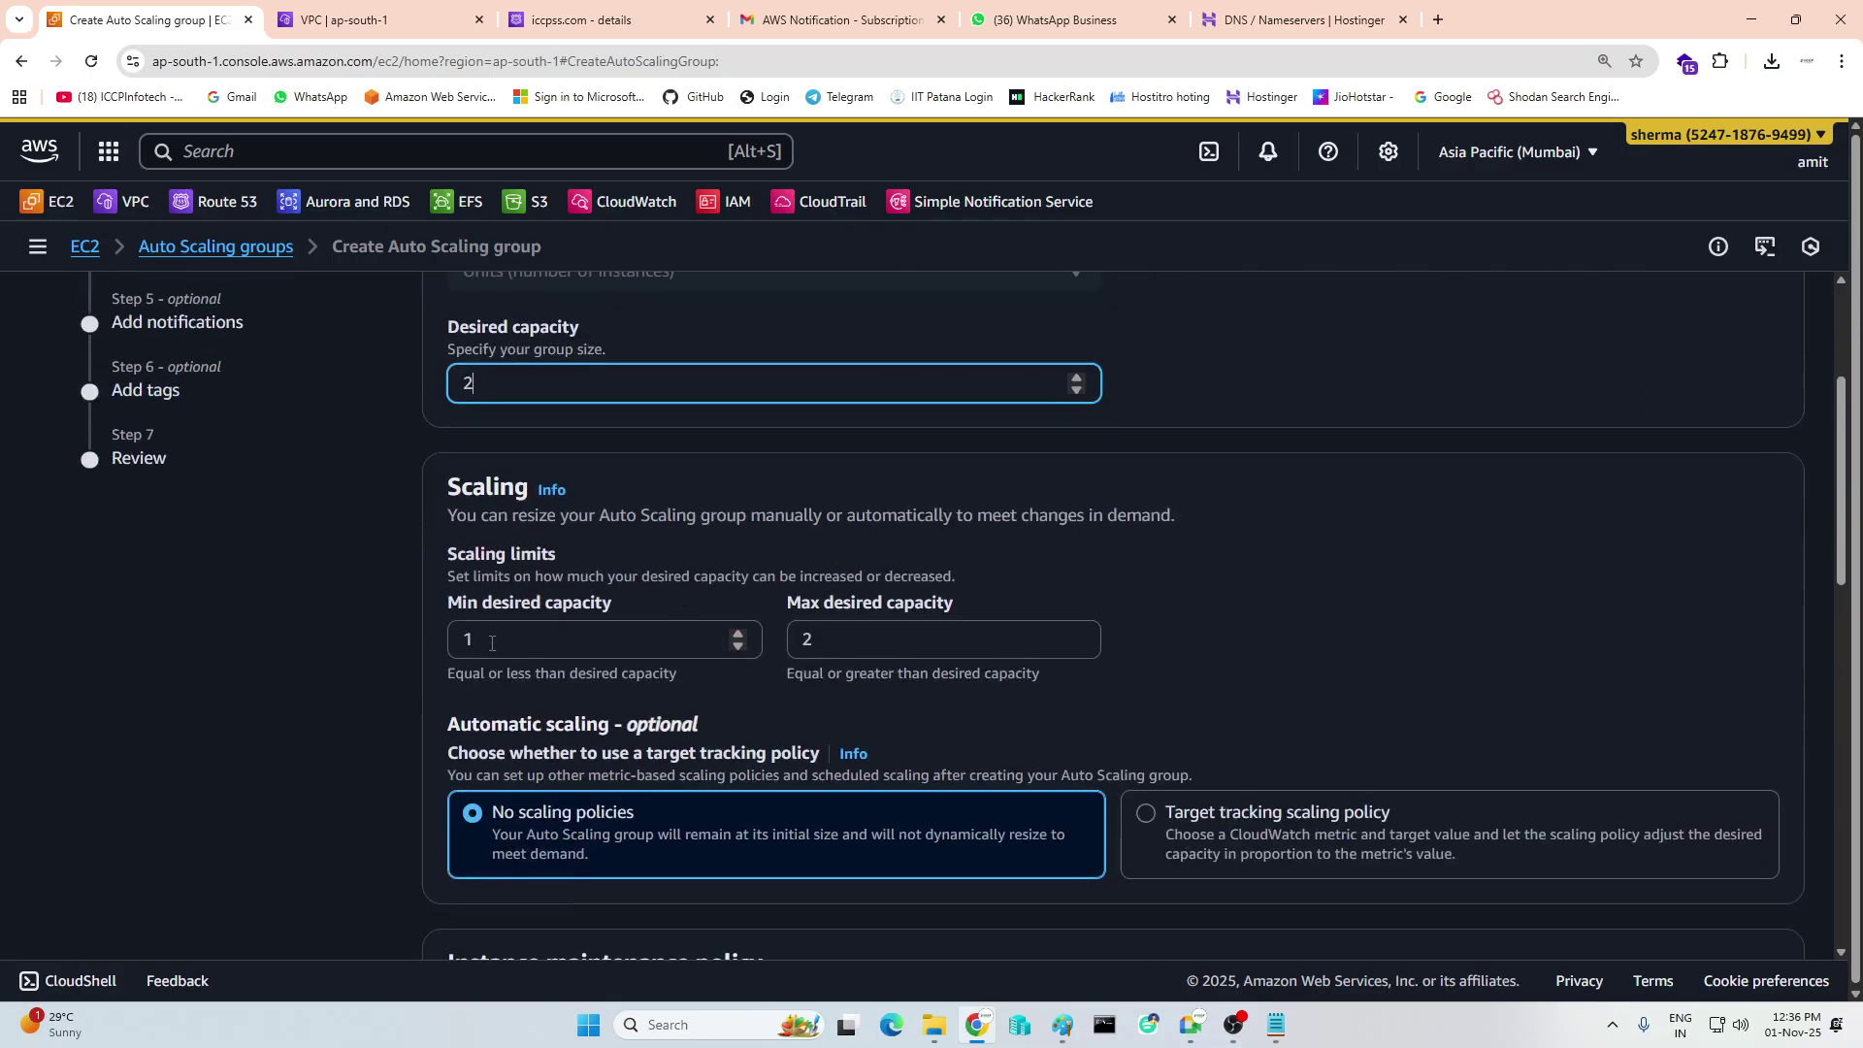
key(Tab)
text(2)
click(841, 631)
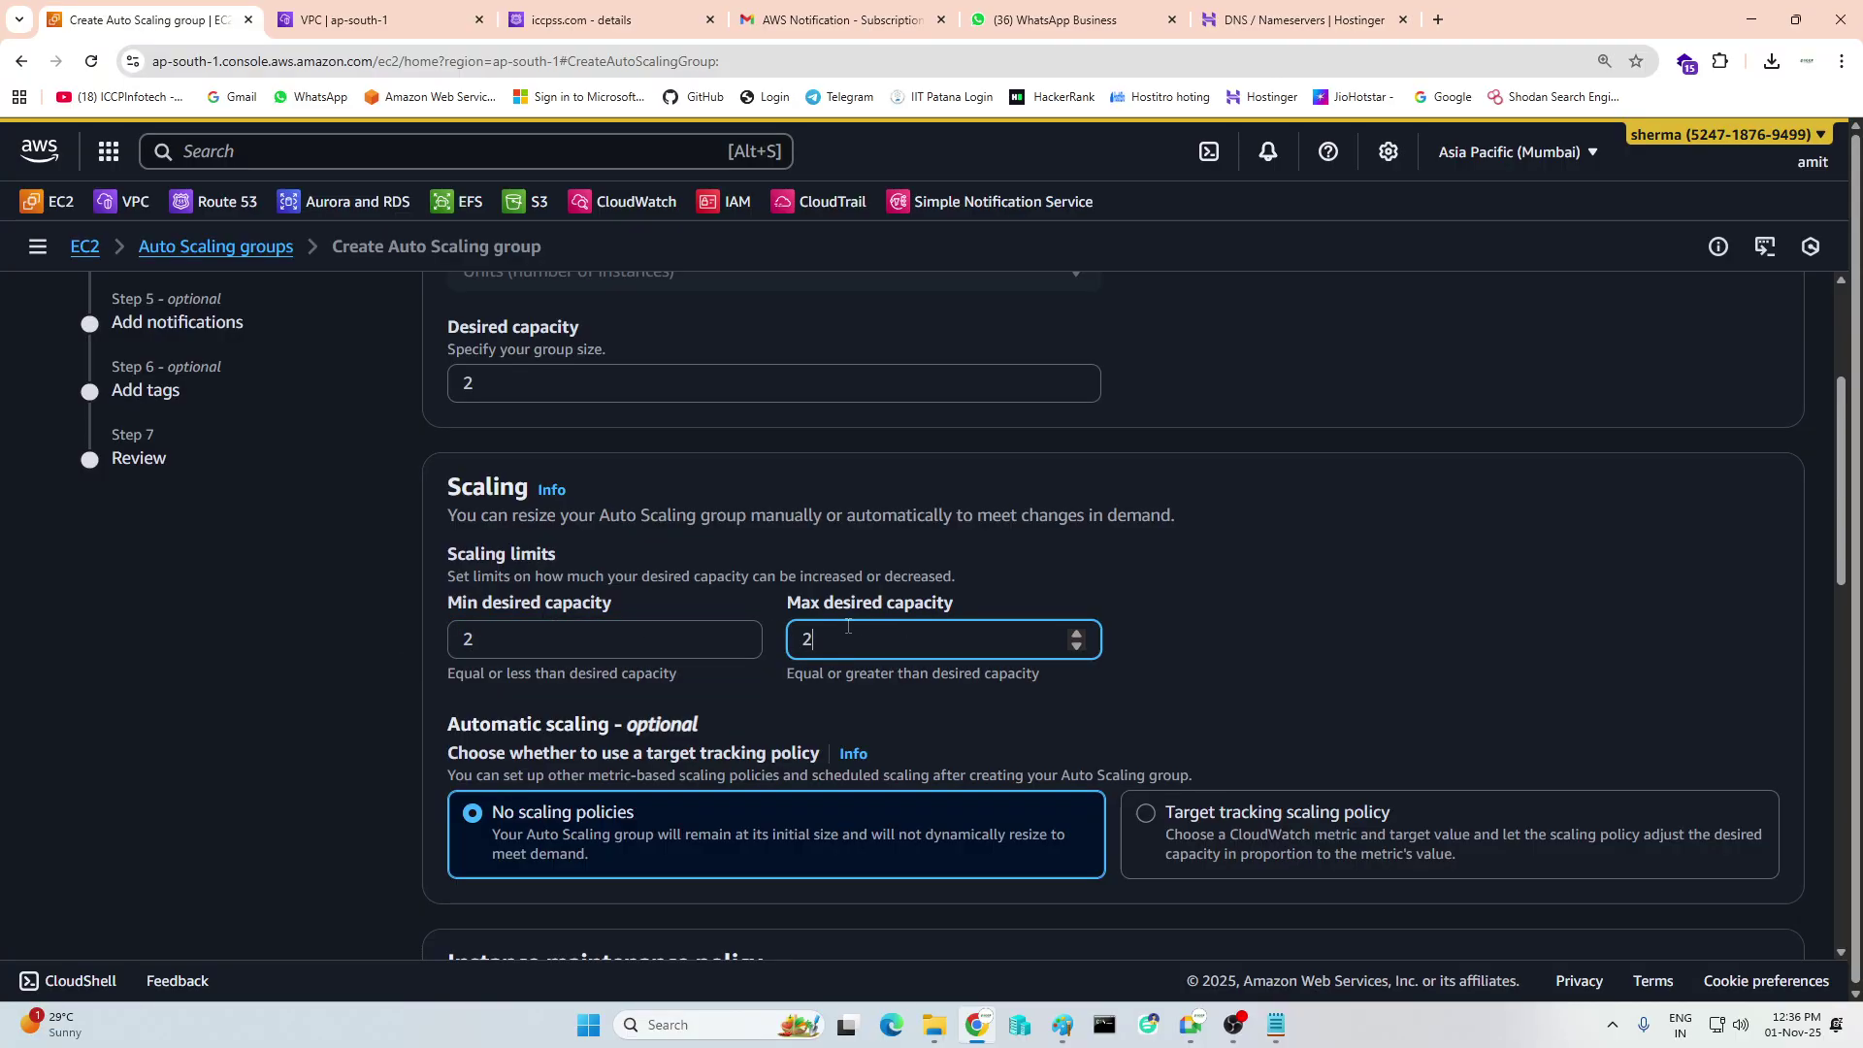
key(BackSpace)
text(10)
Step: Enable target tracking scaling with target value 70 and a 60-second instance warmup
click(1266, 824)
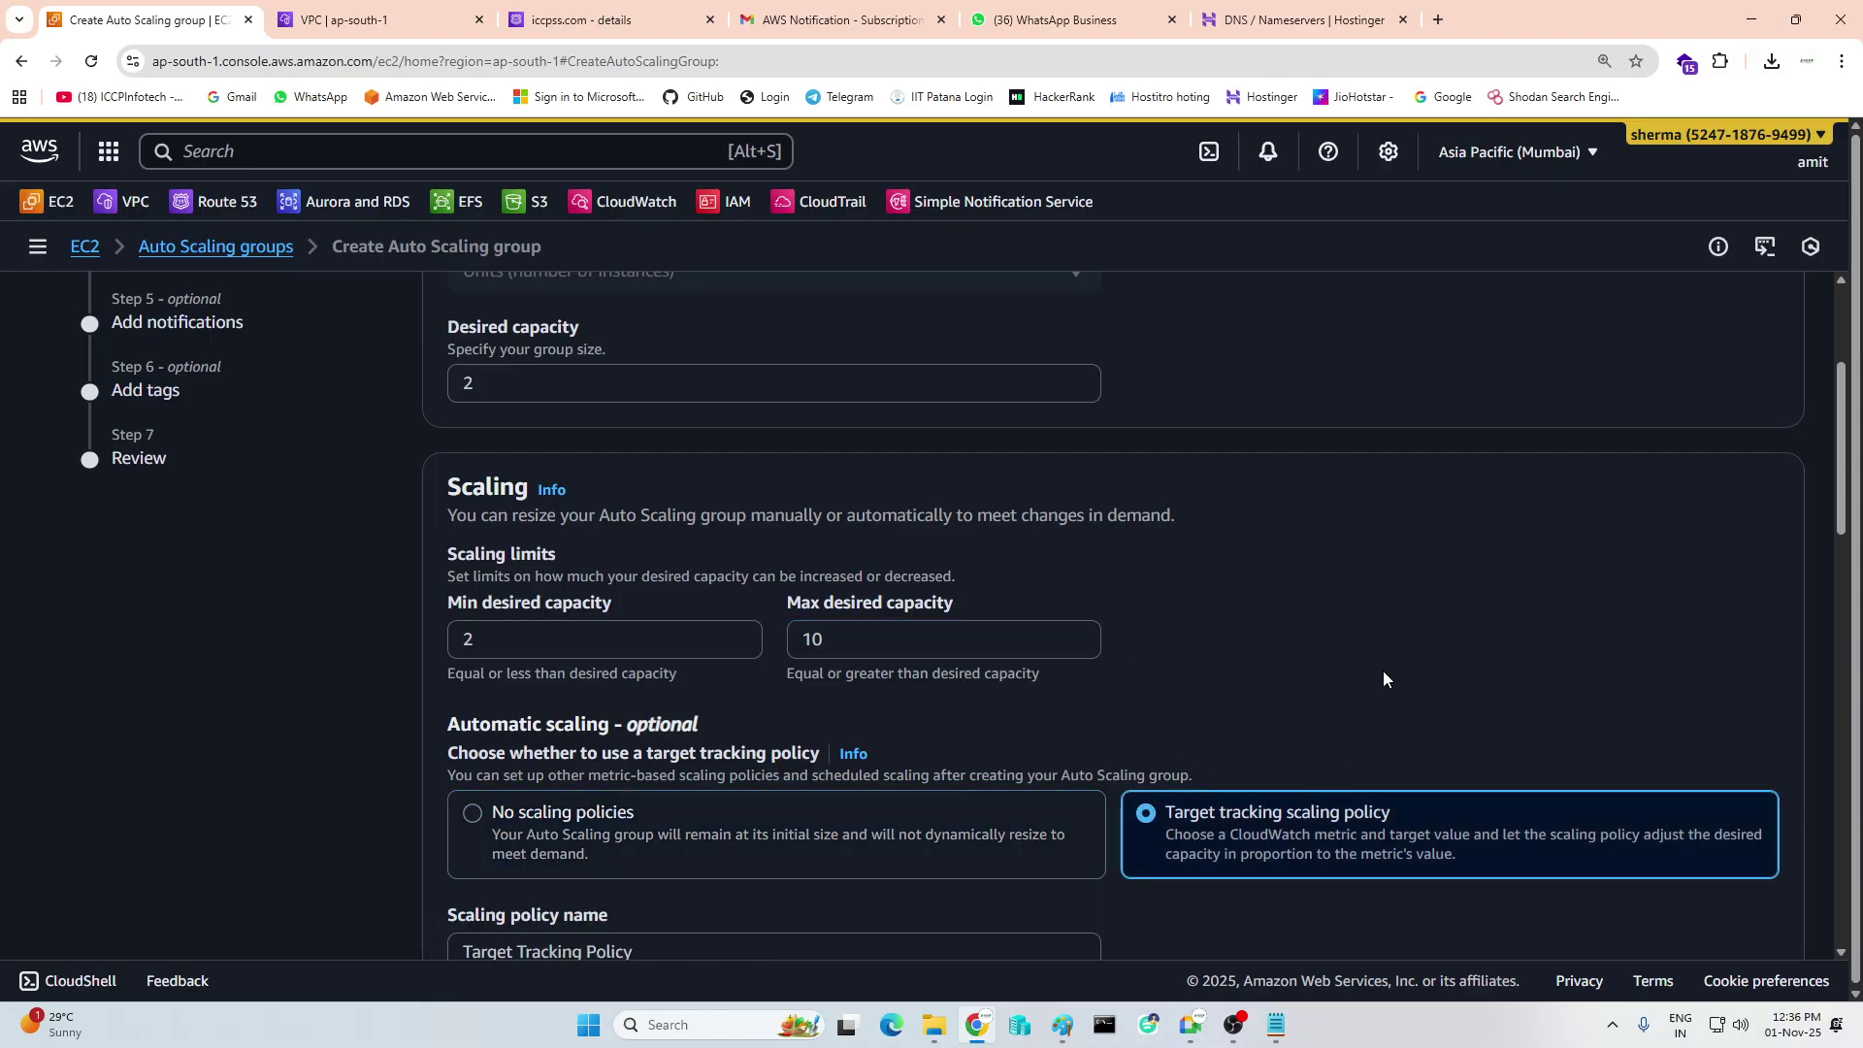
scroll(1368, 670, down, 4)
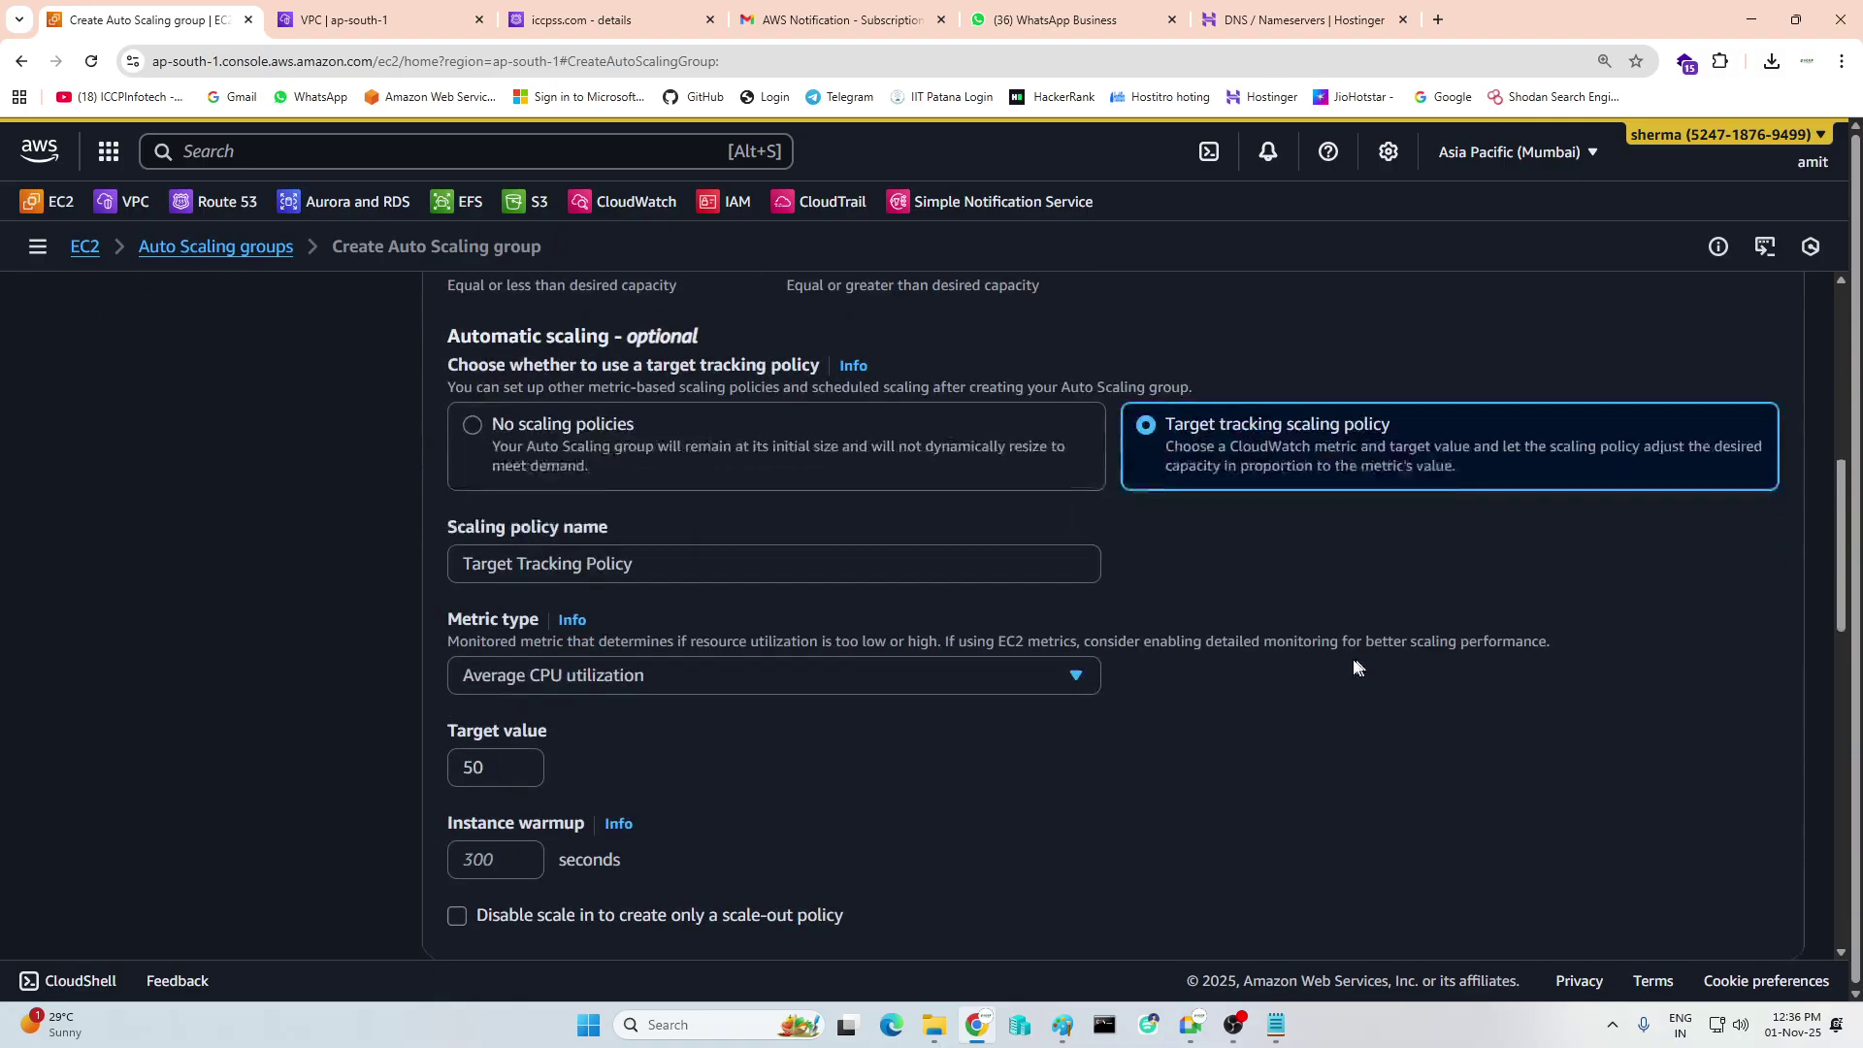
double_click(509, 756)
text(70)
key(Tab)
text(100)
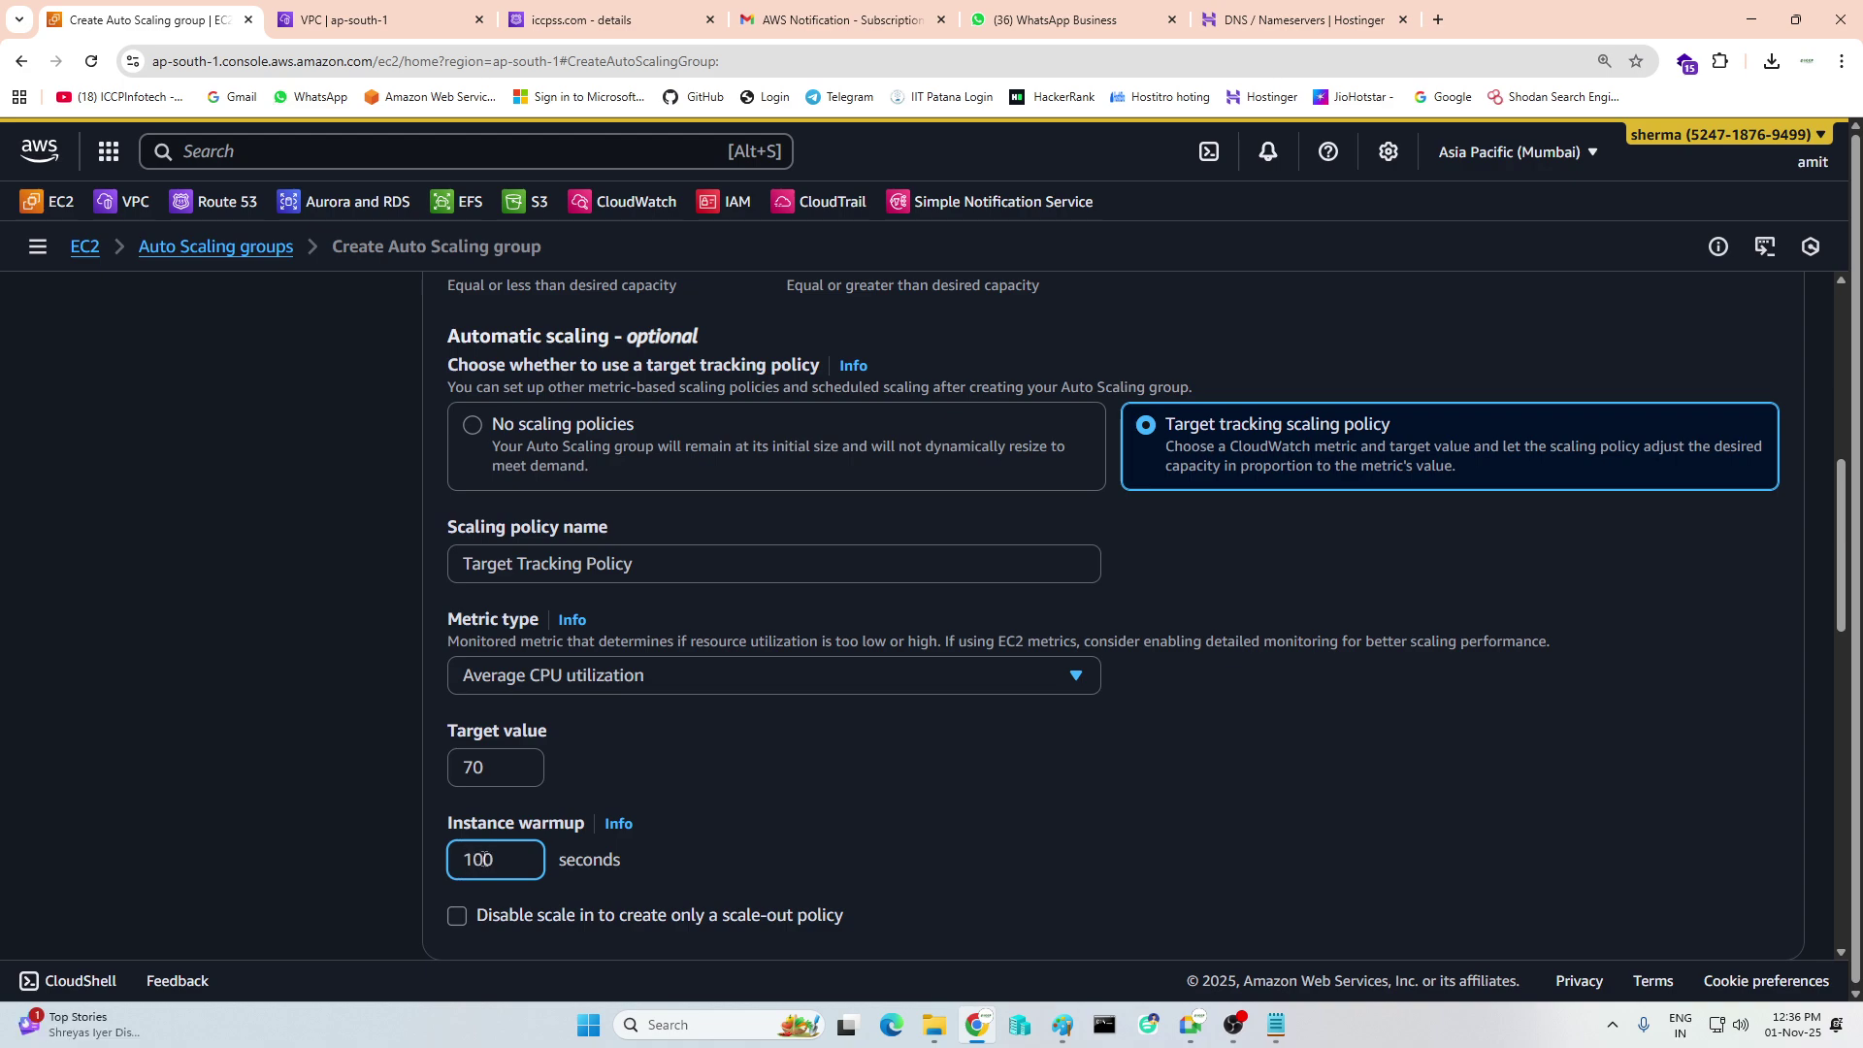
key(BackSpace)
key(BackSpace)
key(BackSpace)
text(60)
click(951, 830)
scroll(599, 718, down, 8)
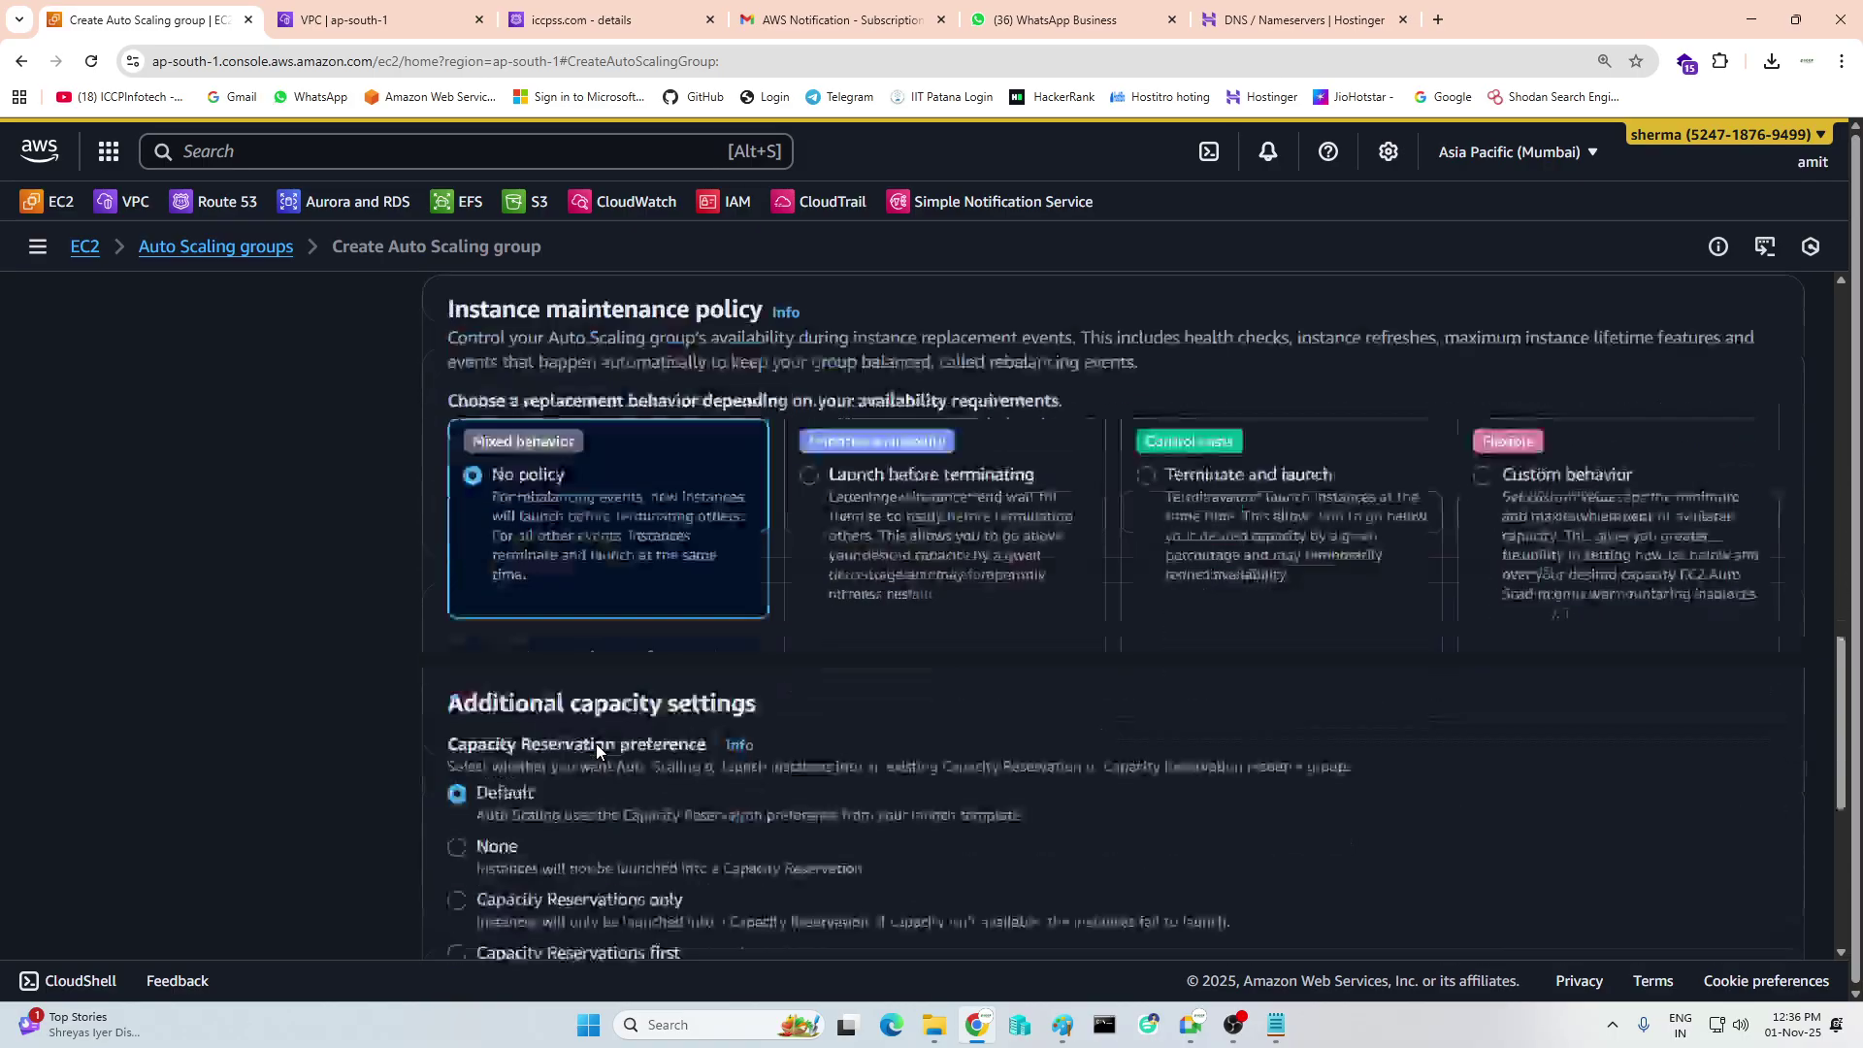
scroll(598, 743, down, 5)
click(1780, 887)
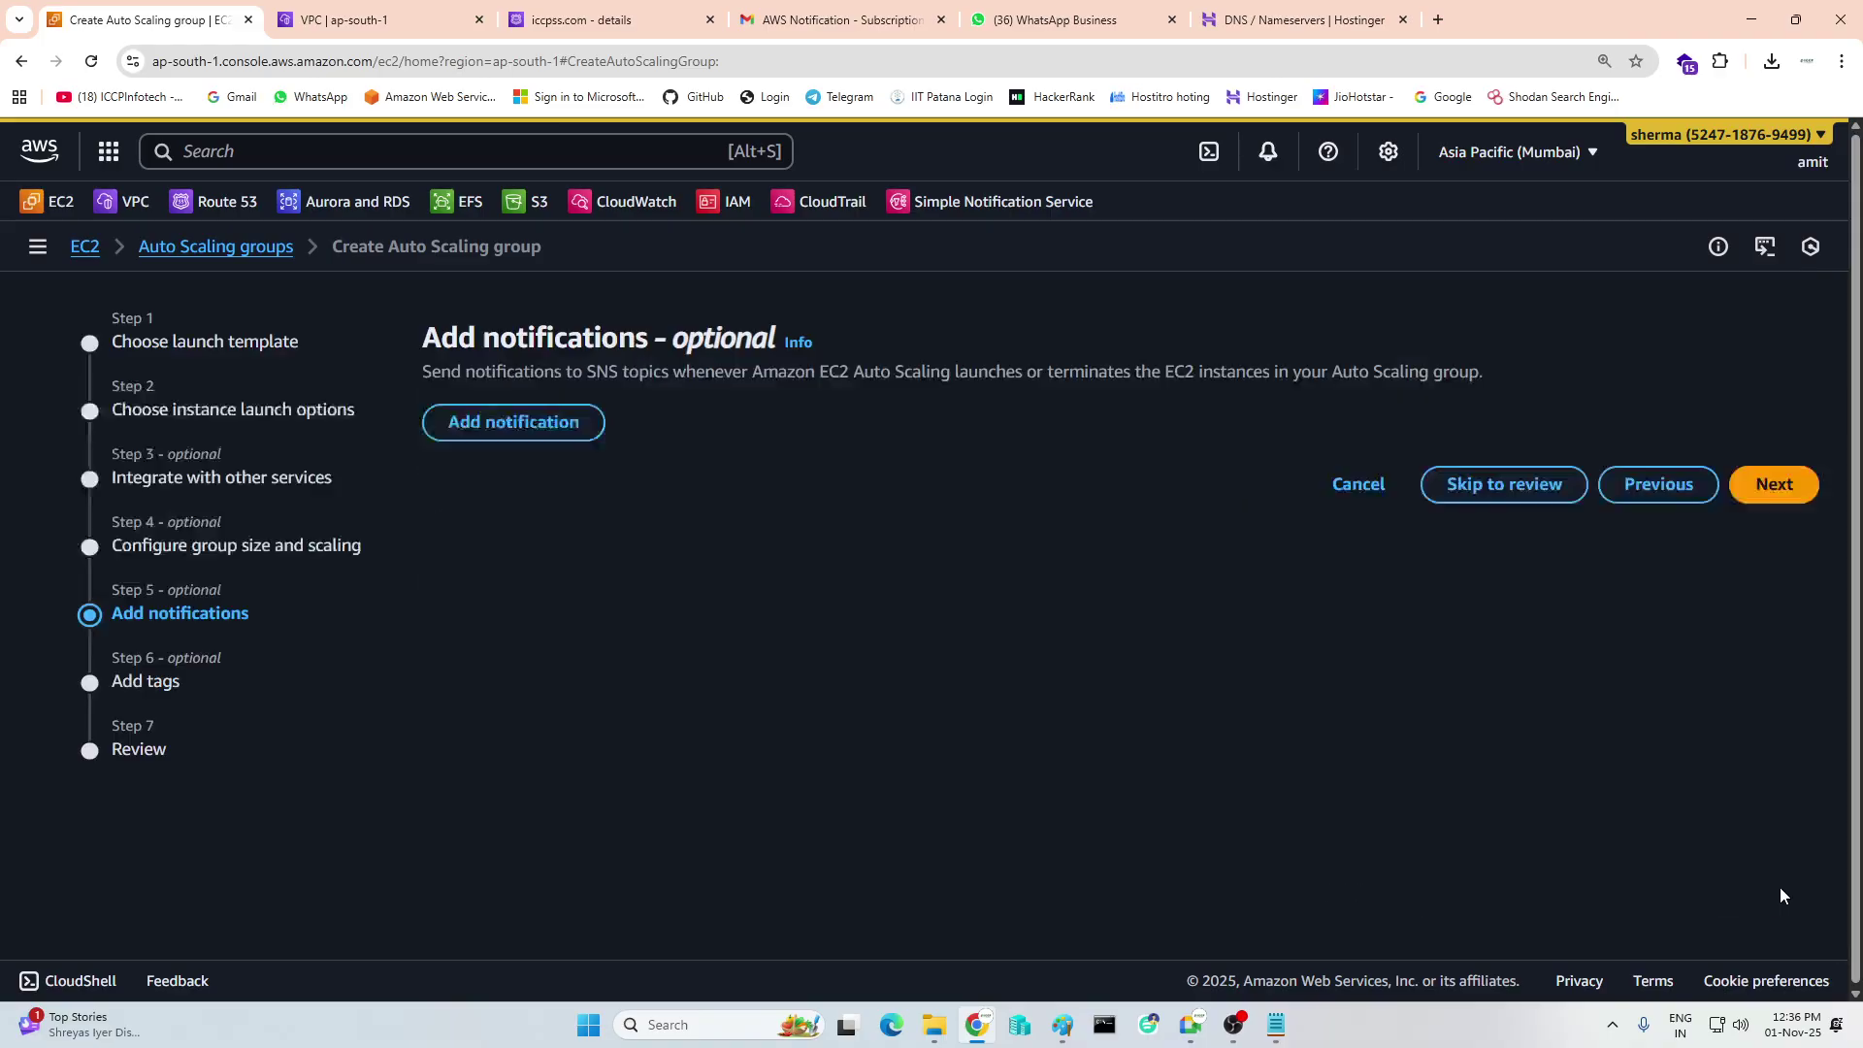
Step: Send only launch and terminate notifications to the myec2-alart SNS topic
click(530, 434)
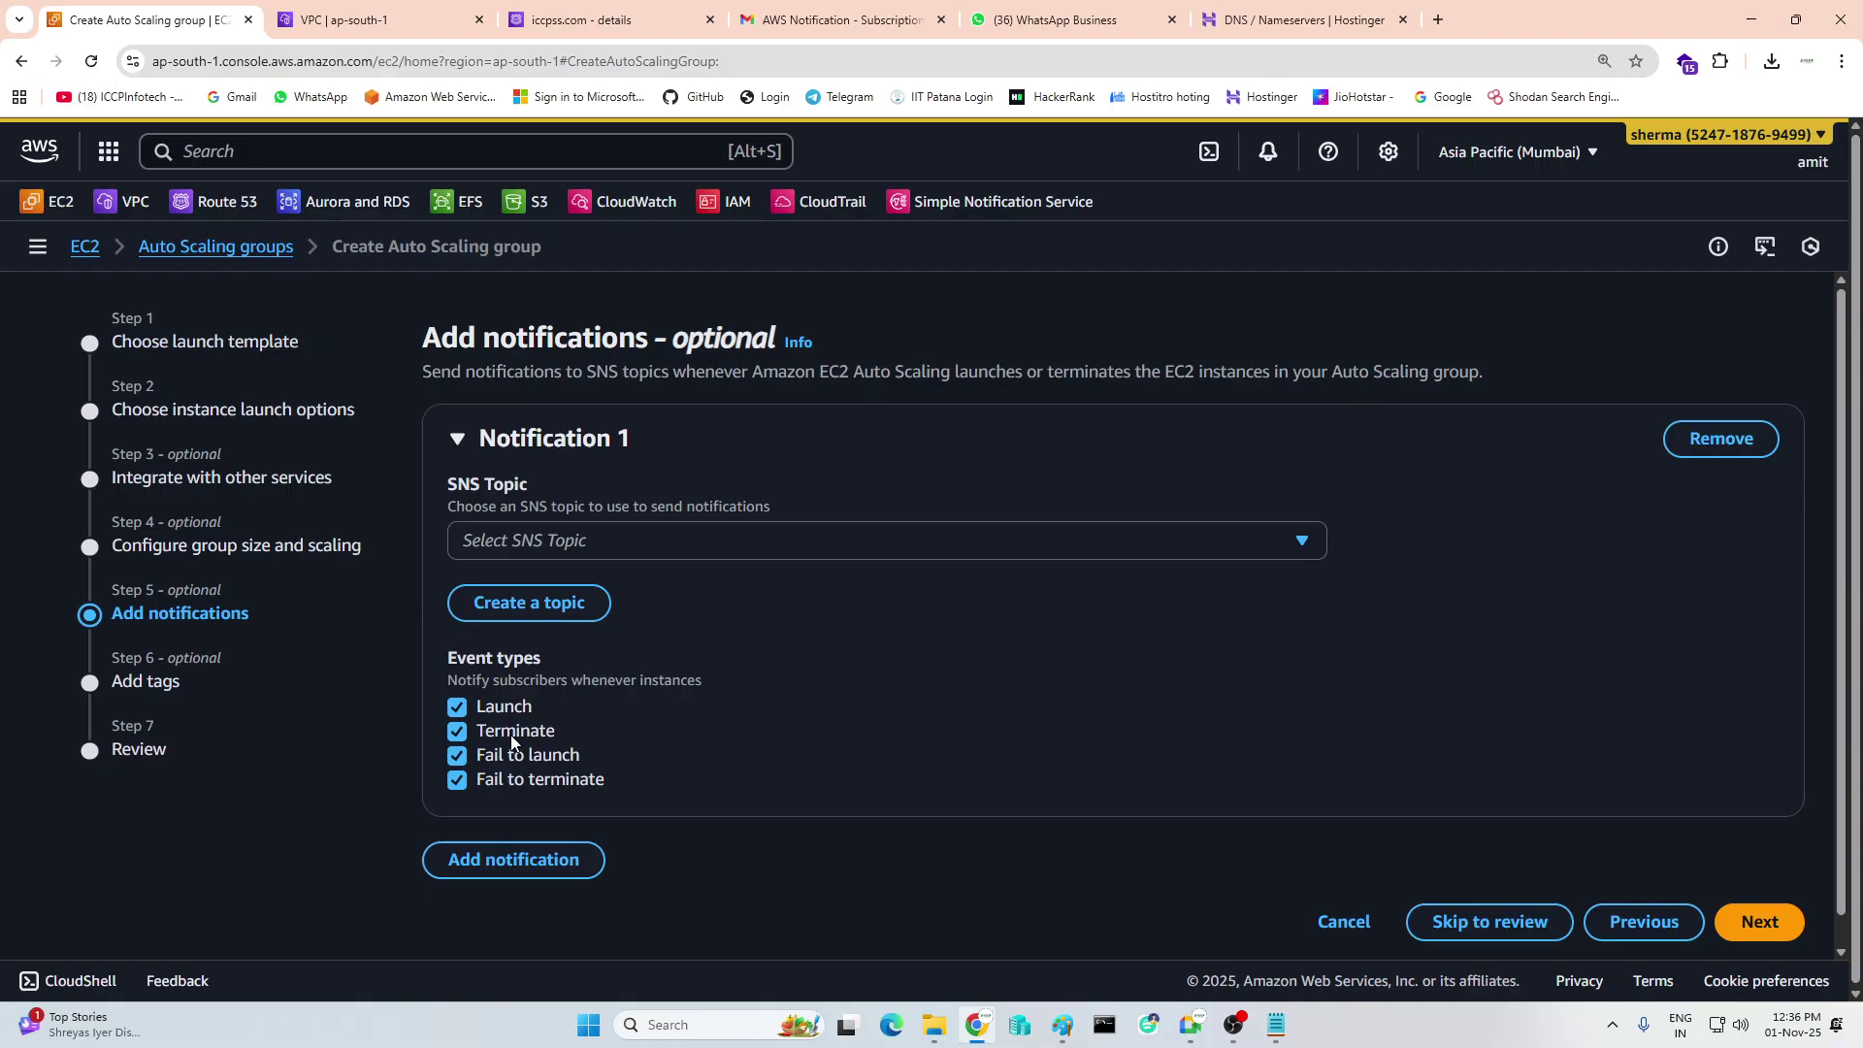
click(457, 755)
click(457, 779)
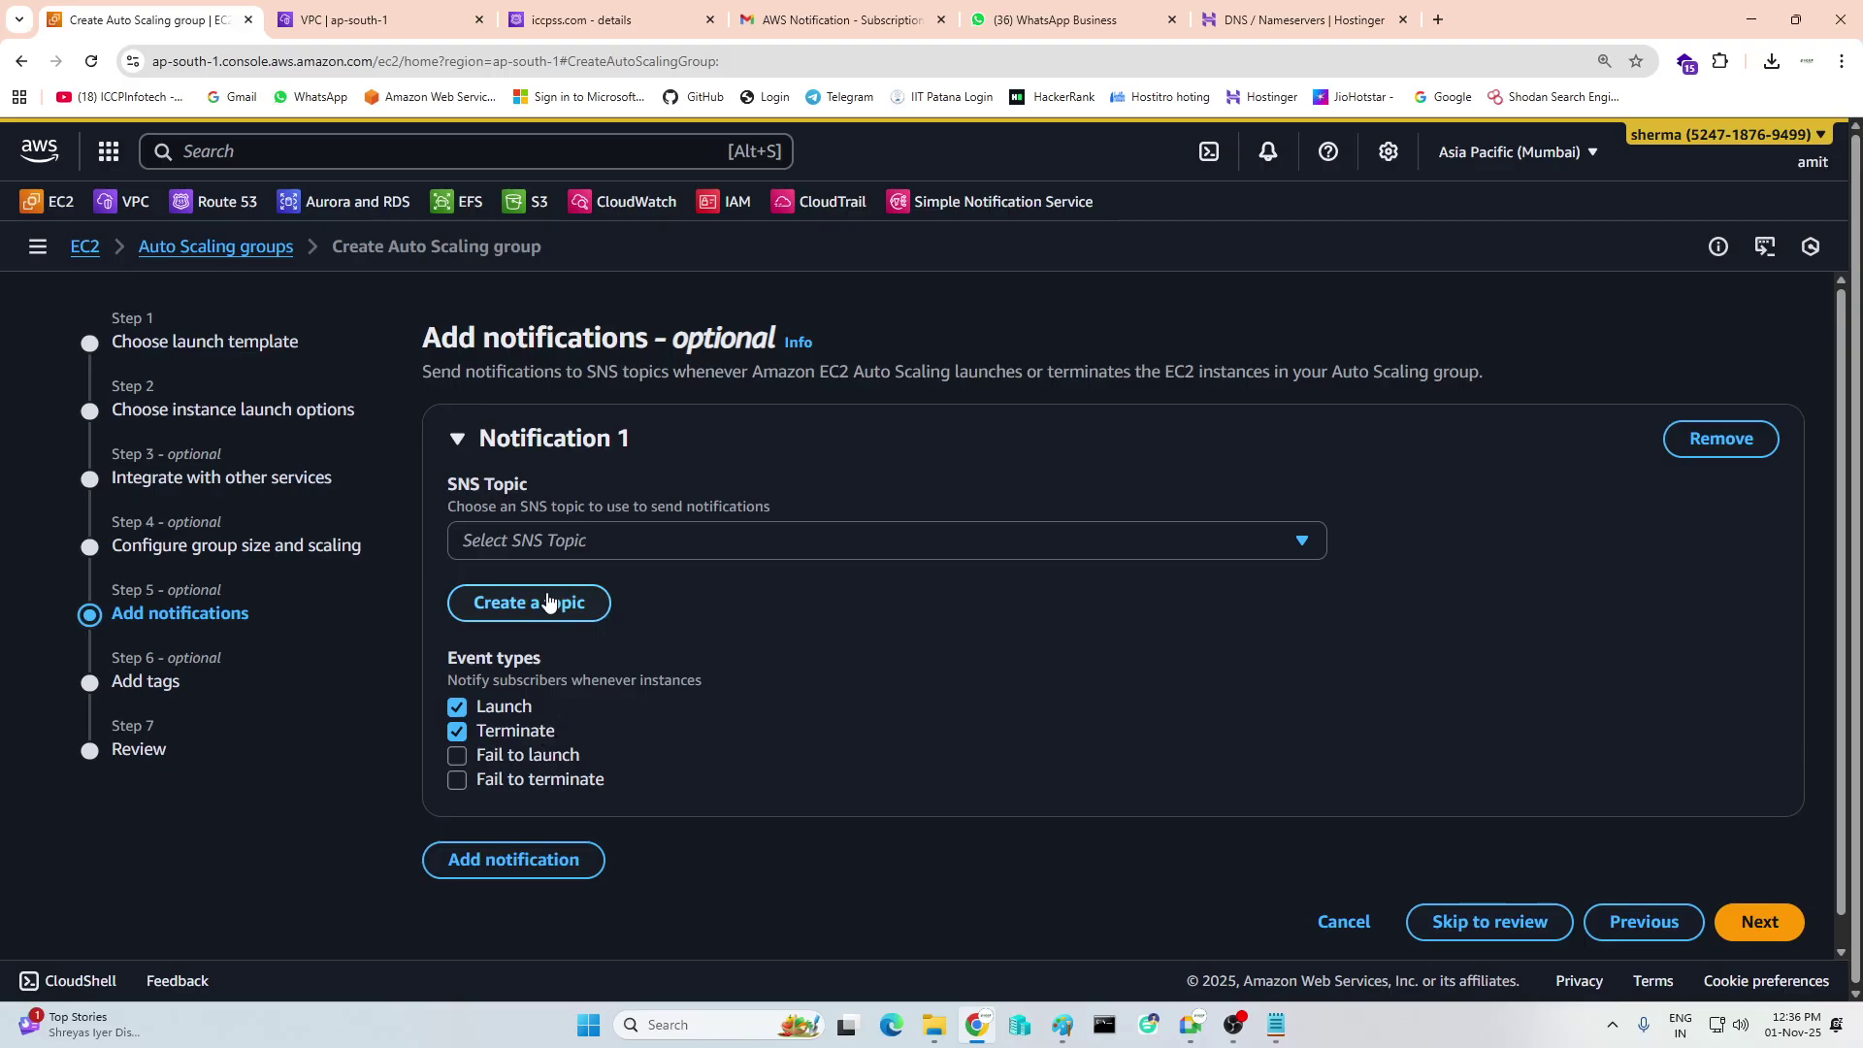
click(625, 539)
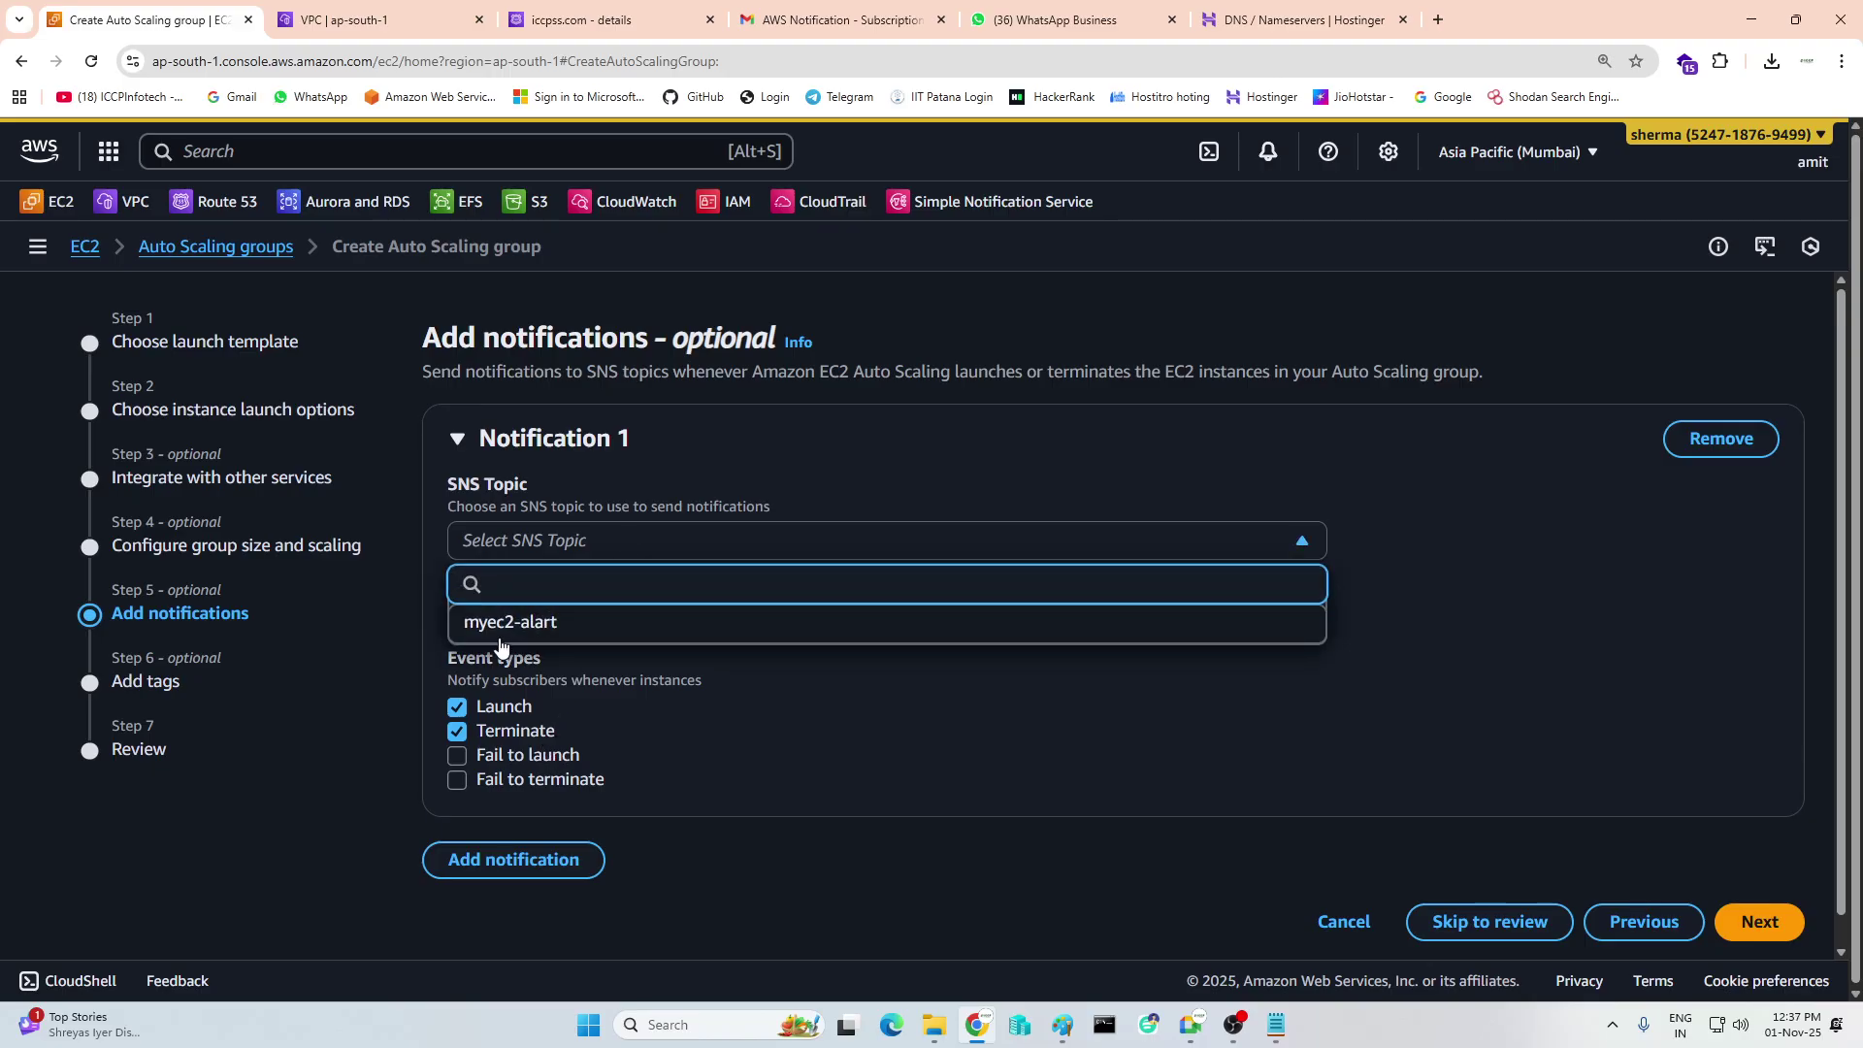
click(556, 626)
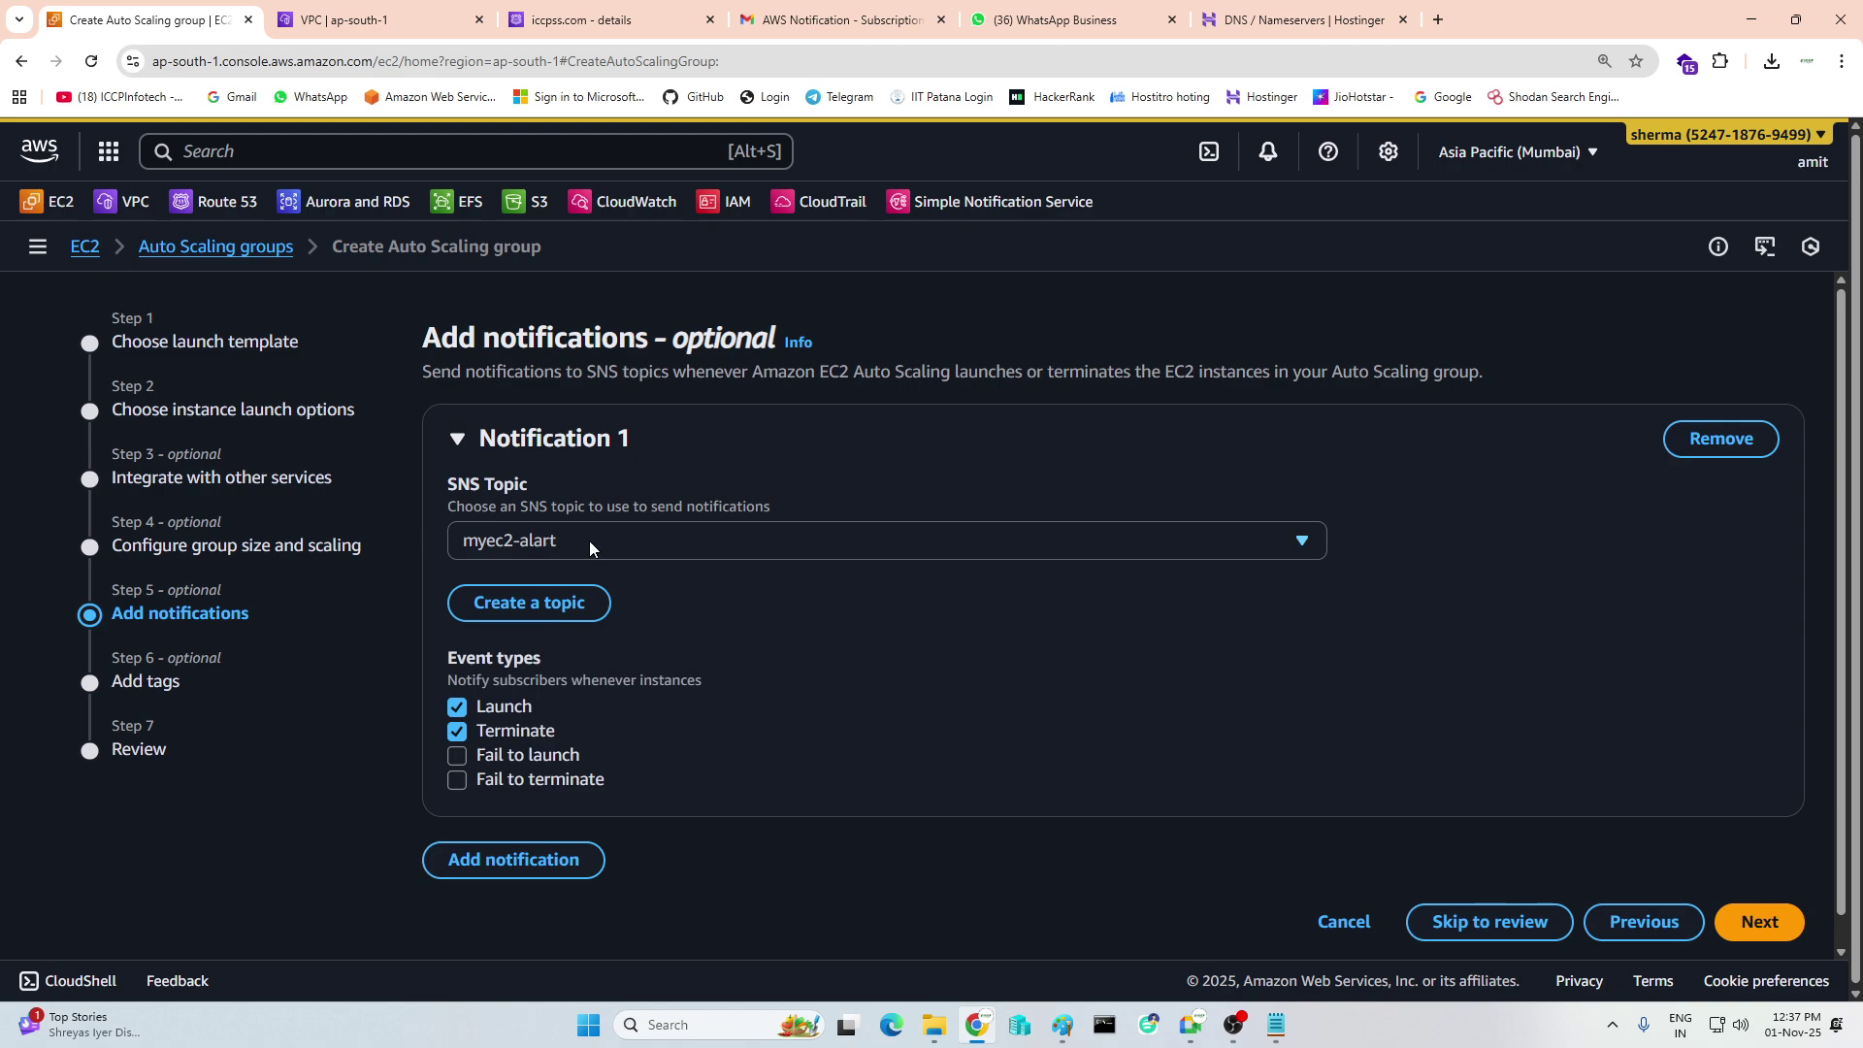
Step: Add a tag to the group with key NAME
click(1773, 922)
click(536, 646)
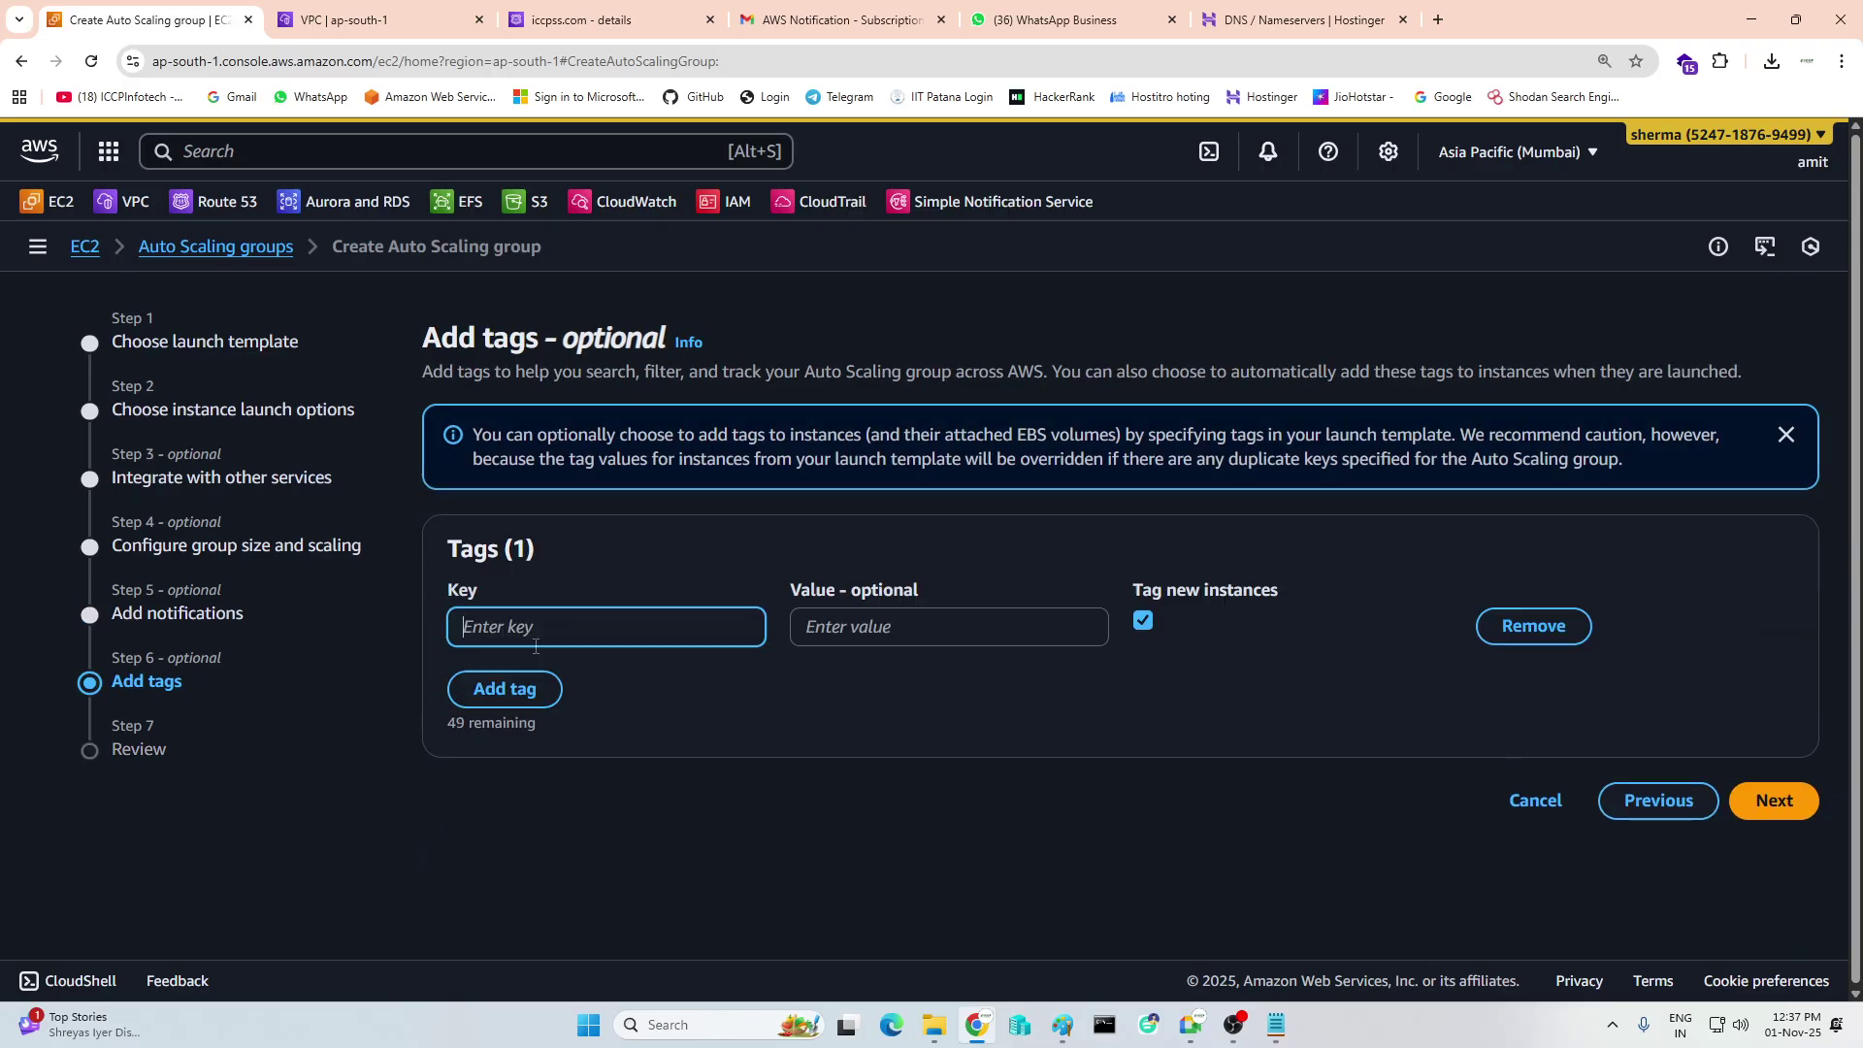
text(NAME)
Step: Give the NAME tag the value myscalingvms, review the settings, and create the group
click(923, 625)
text(m)
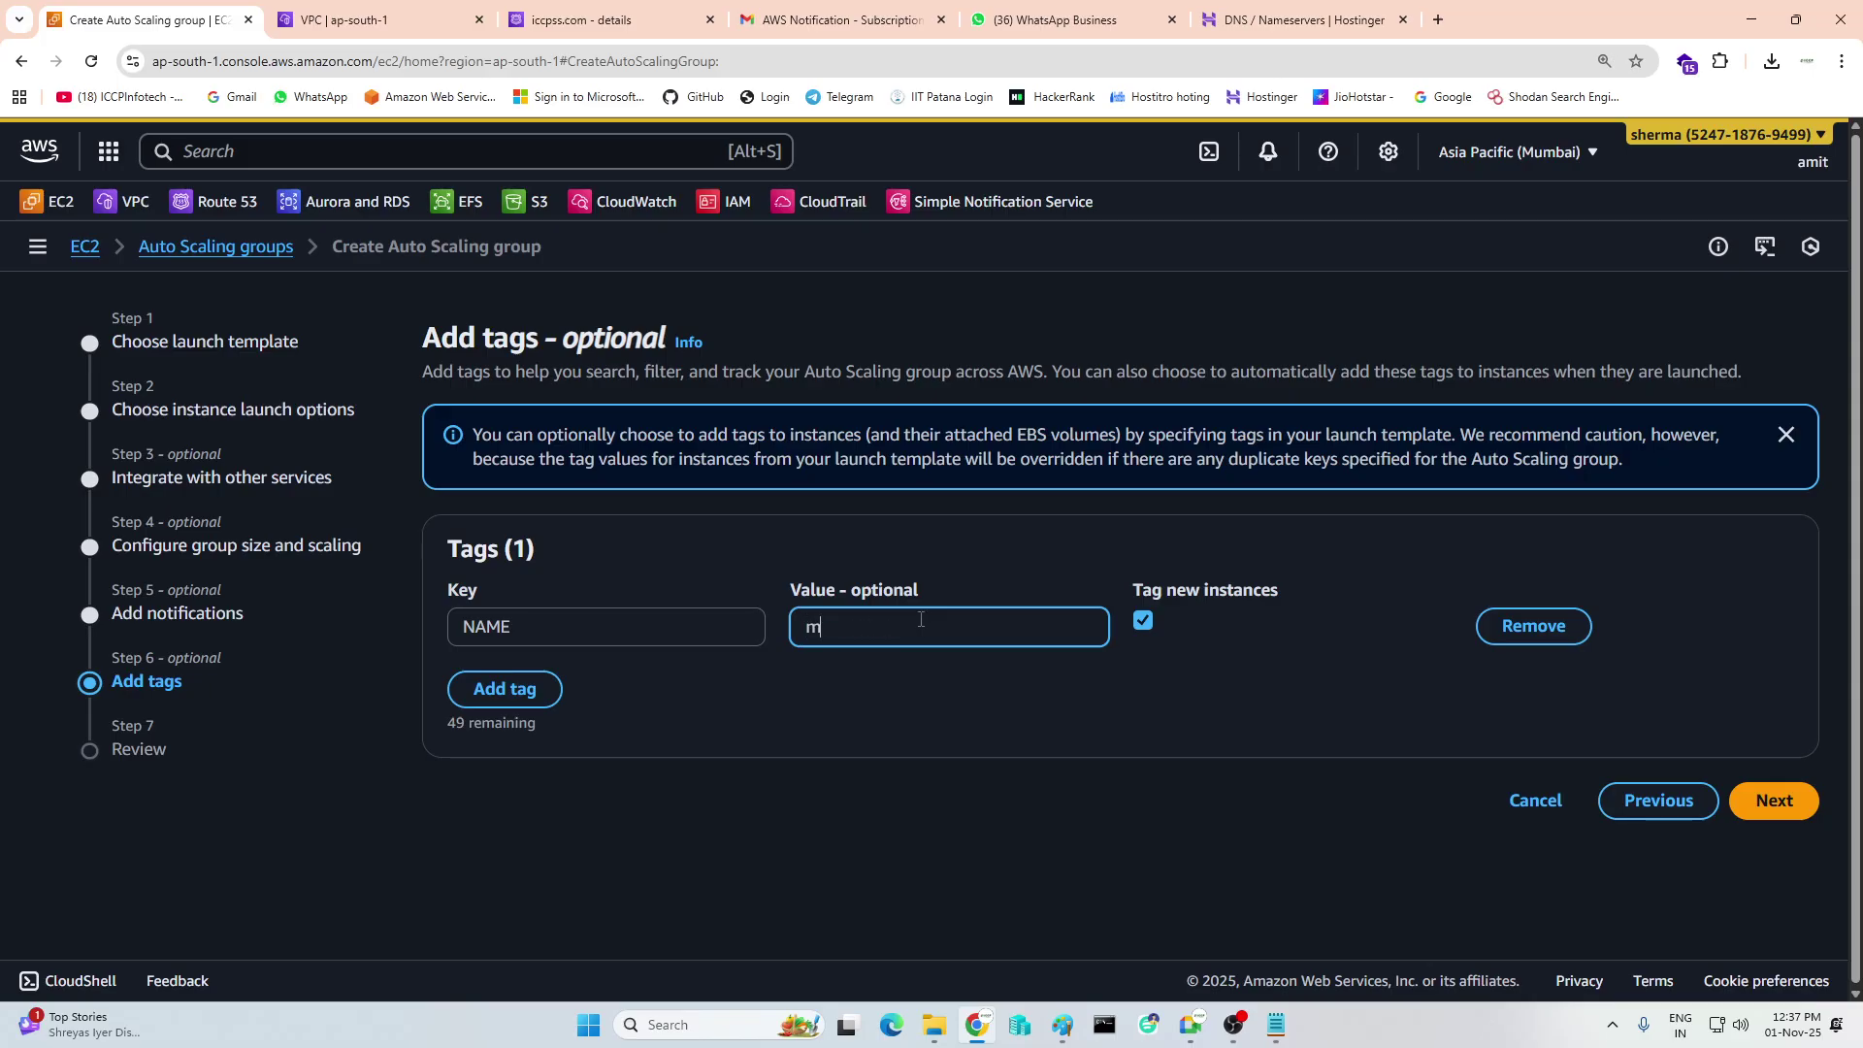
text(yscalingvms)
click(1750, 804)
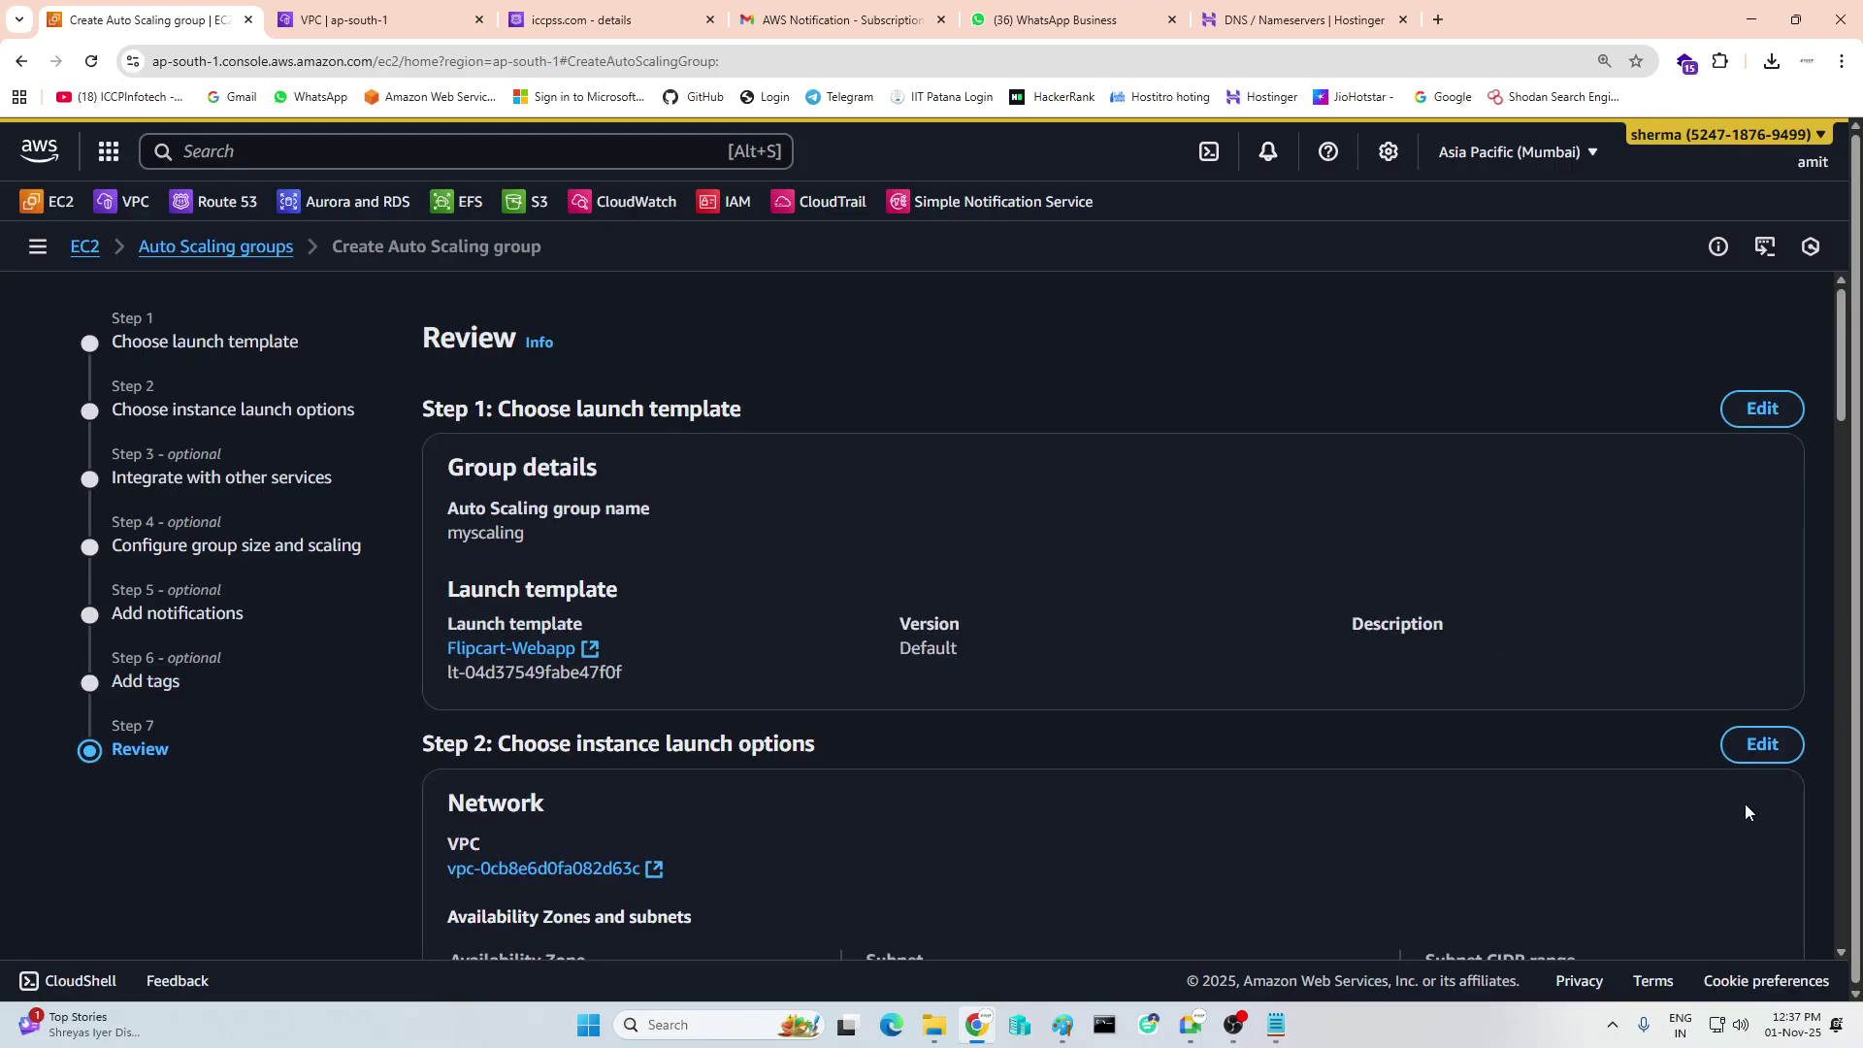
scroll(1525, 773, down, 4)
scroll(1524, 772, down, 20)
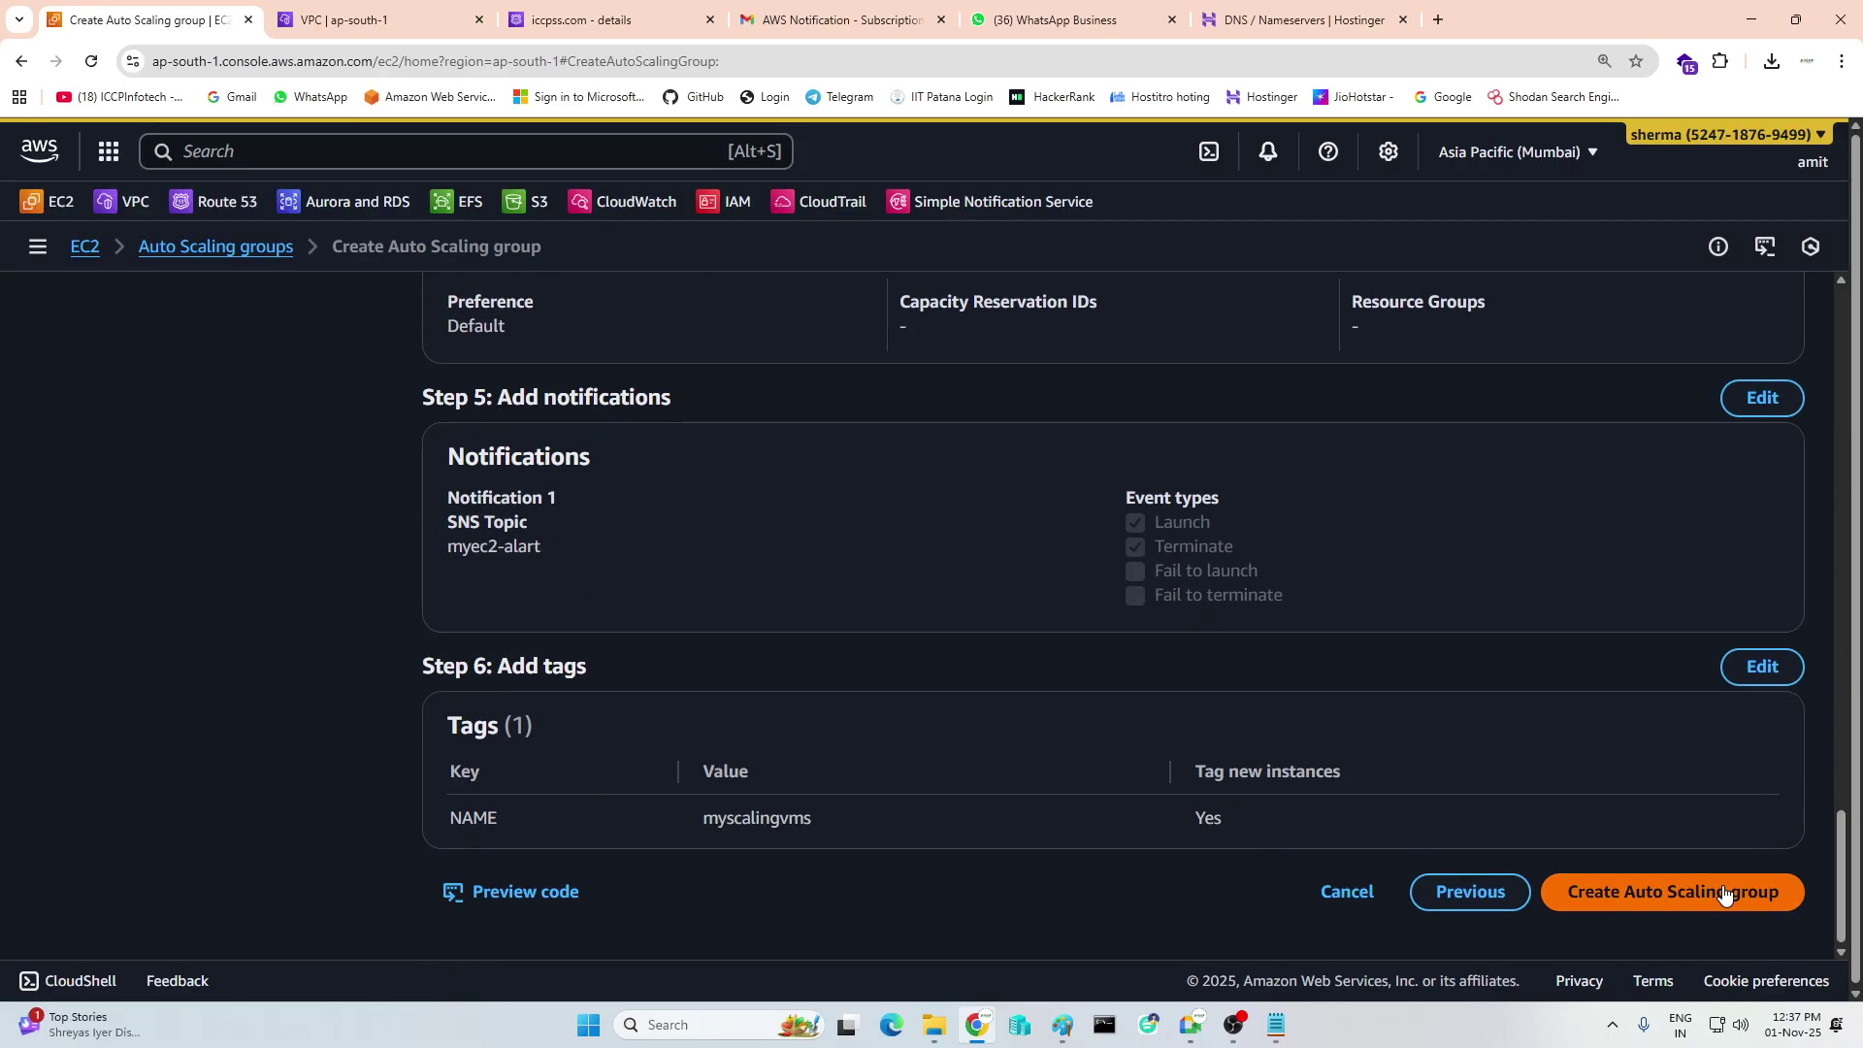
click(1725, 894)
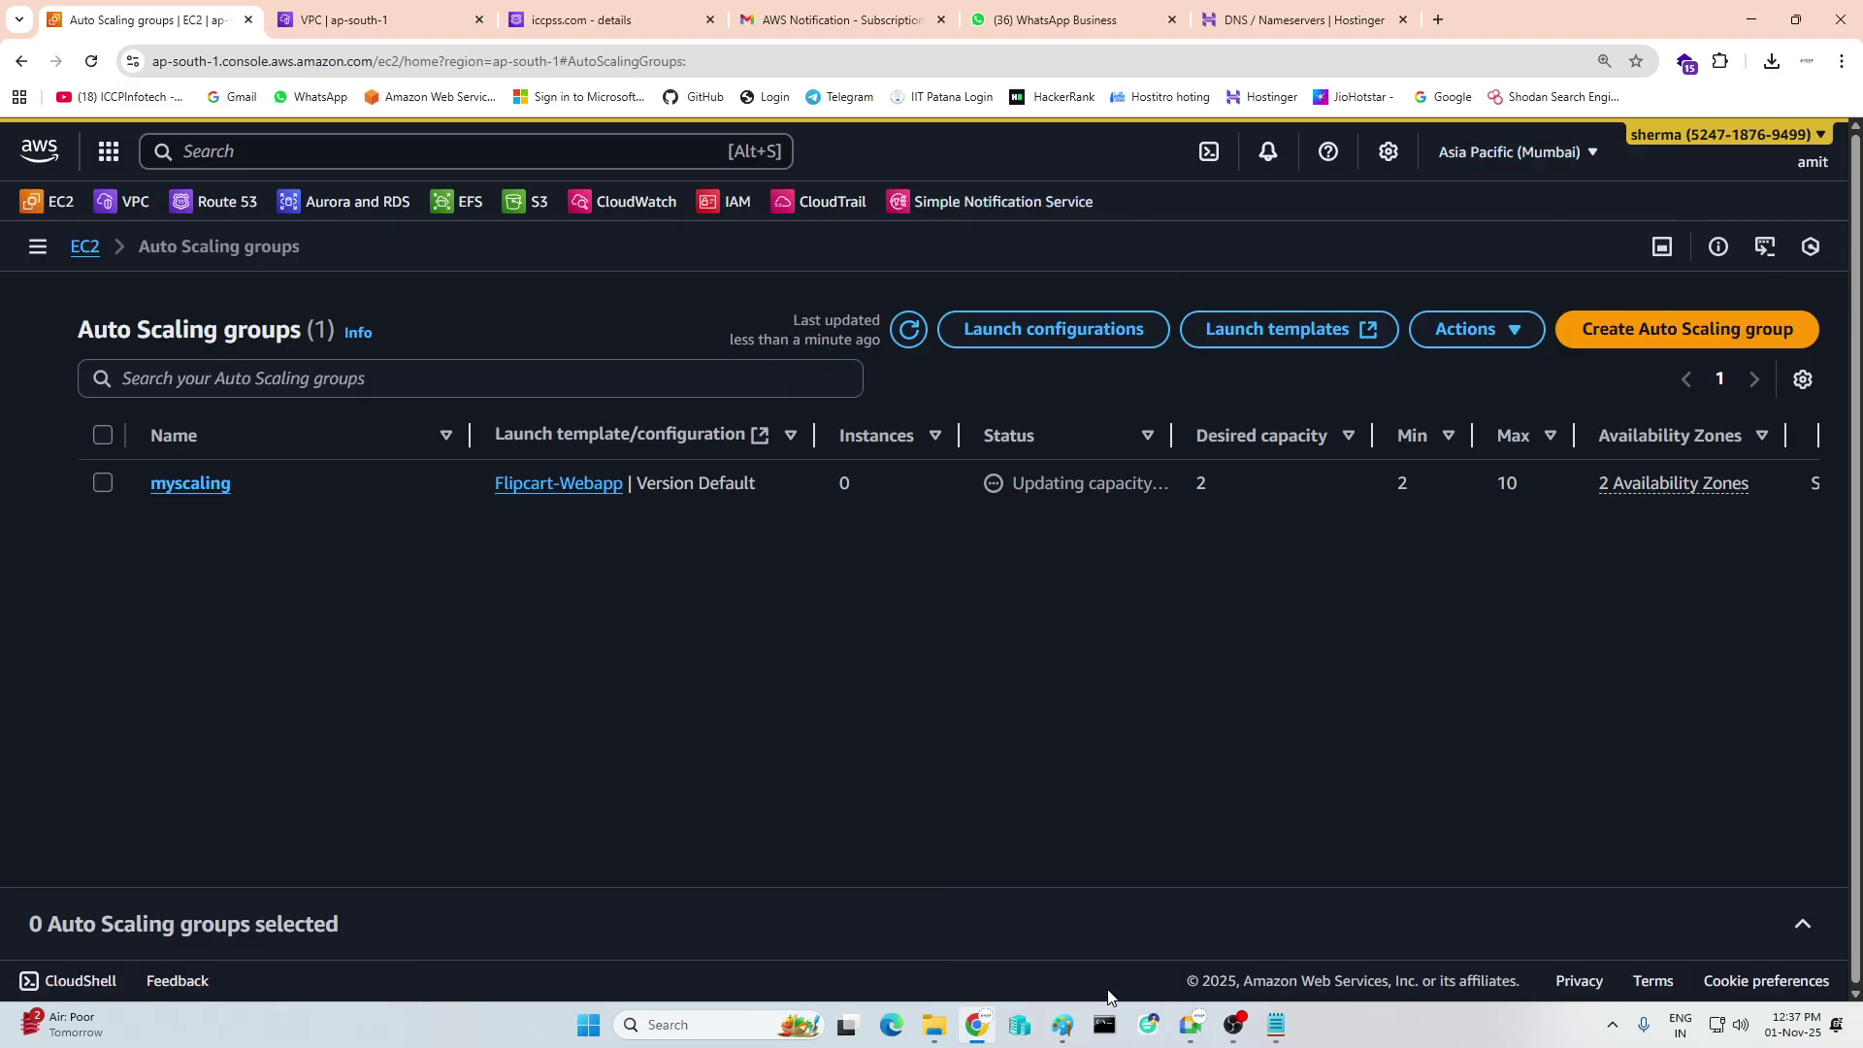
Step: In Paint, add a 'Configure Route 53' text line below the Create Auto scaling Group line
click(1063, 1036)
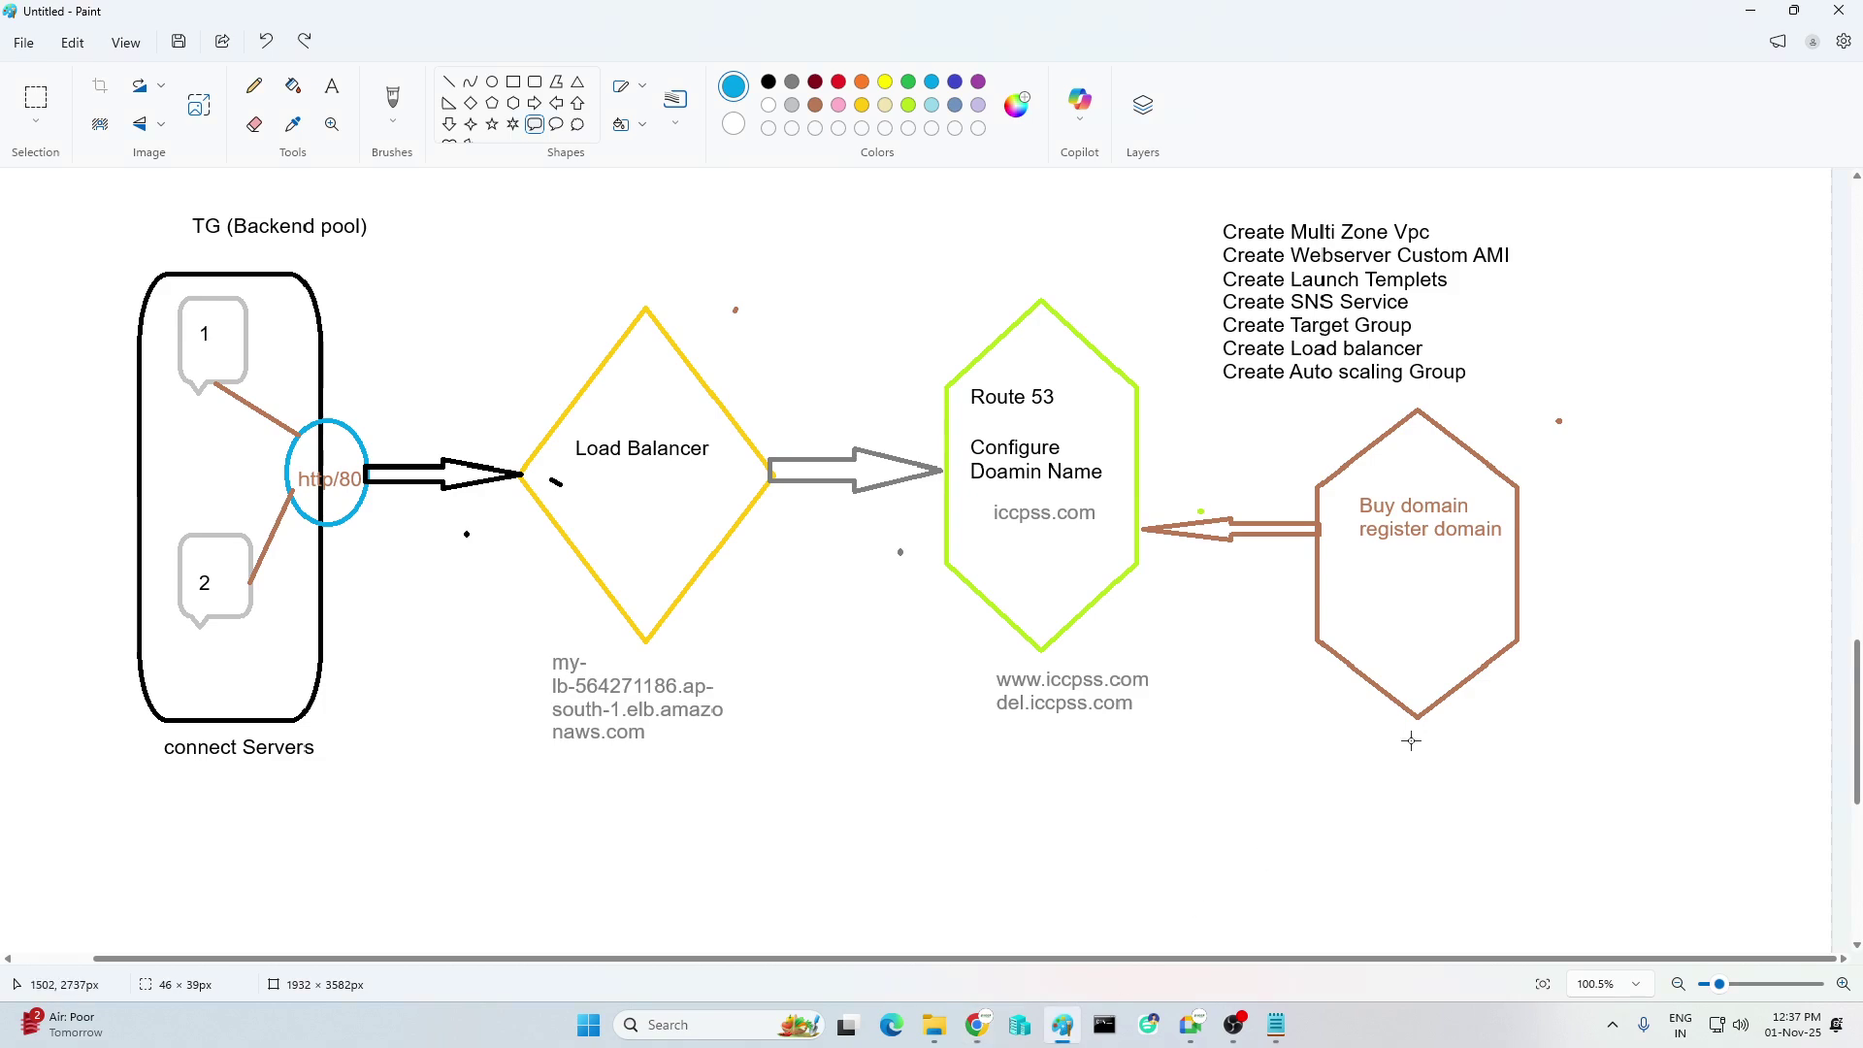
scroll(1310, 358, up, 2)
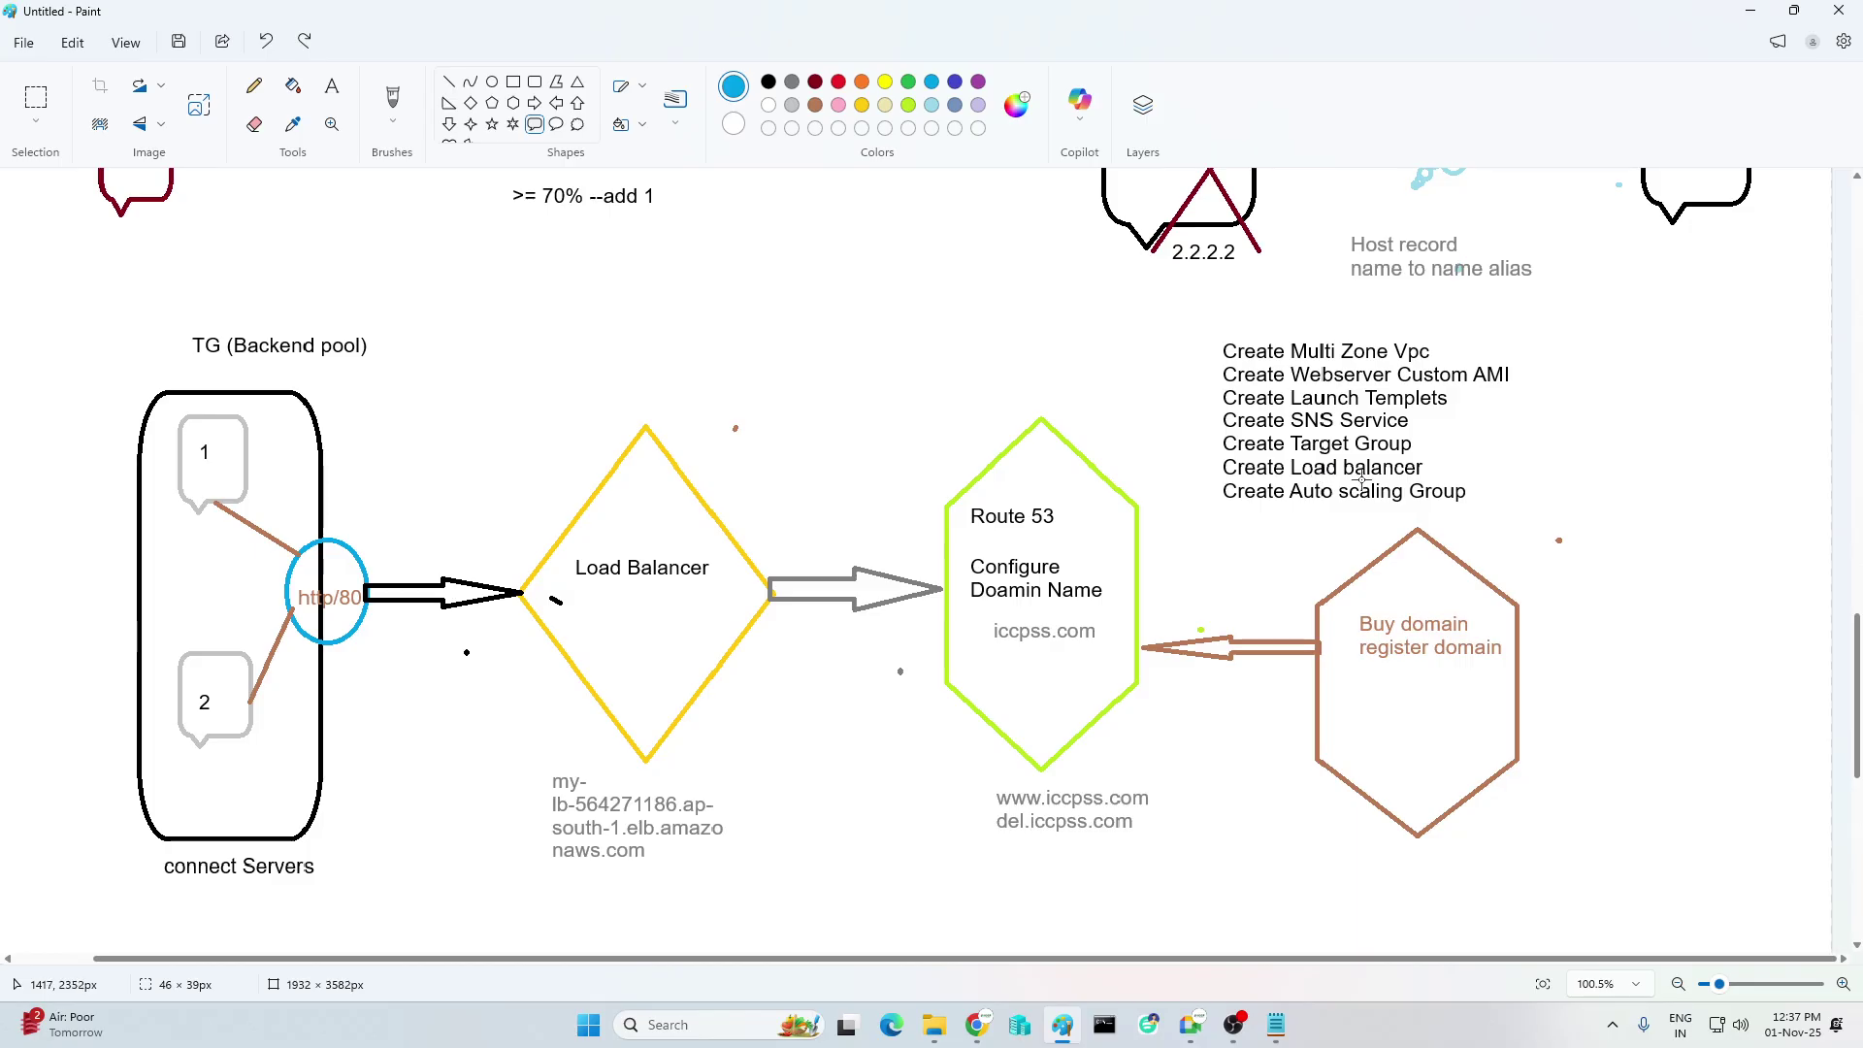
click(331, 86)
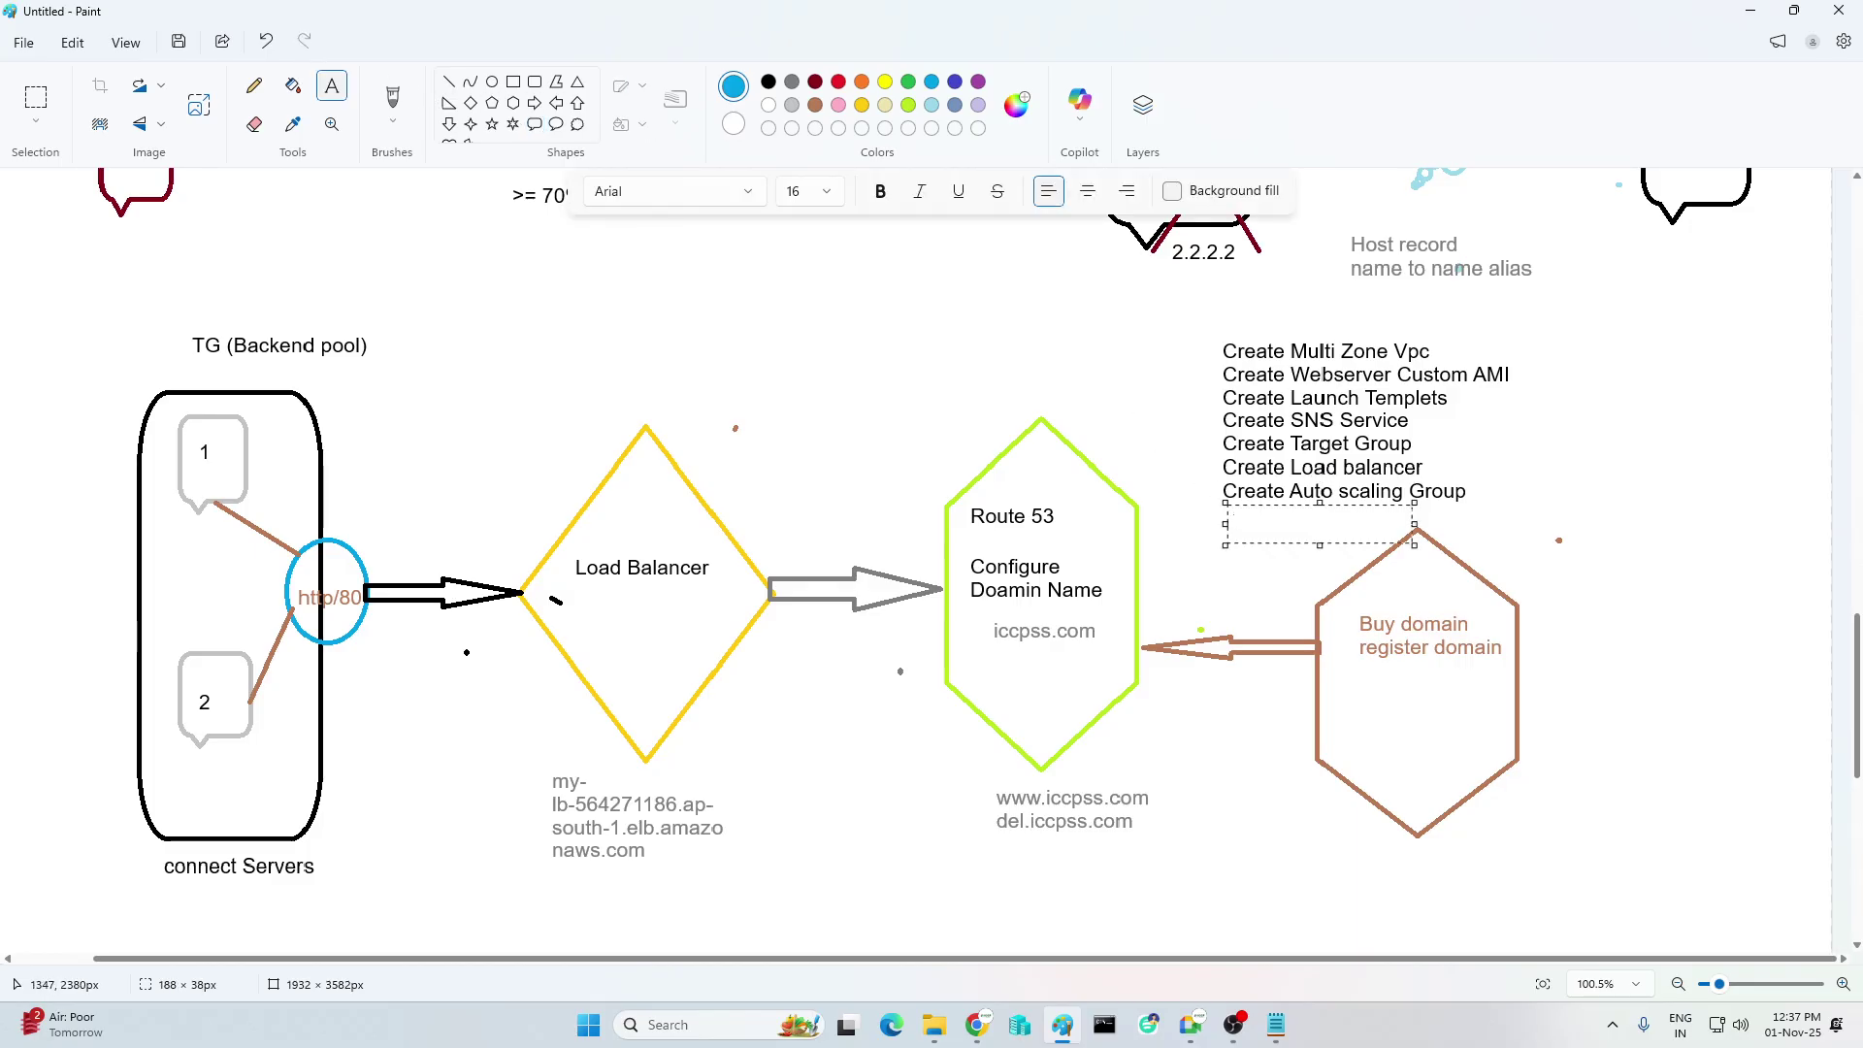
drag(1414, 545, 1507, 551)
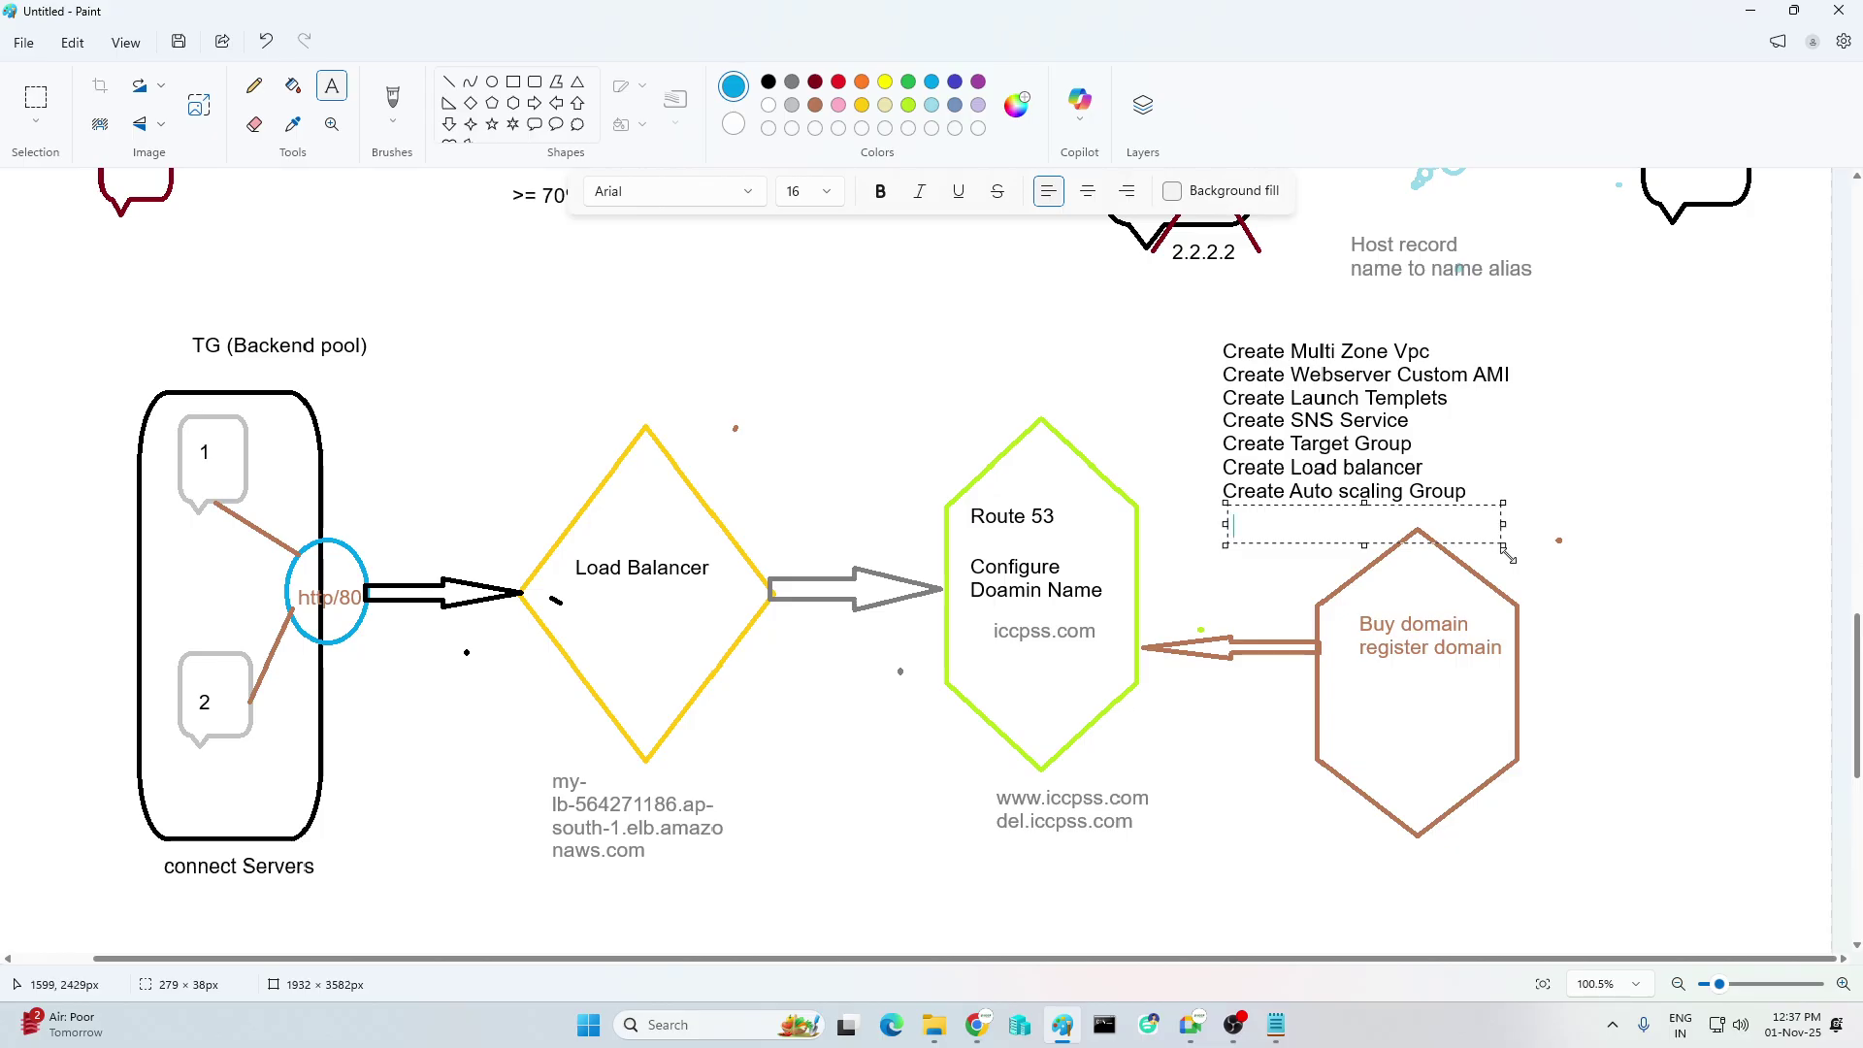
text(Configure )
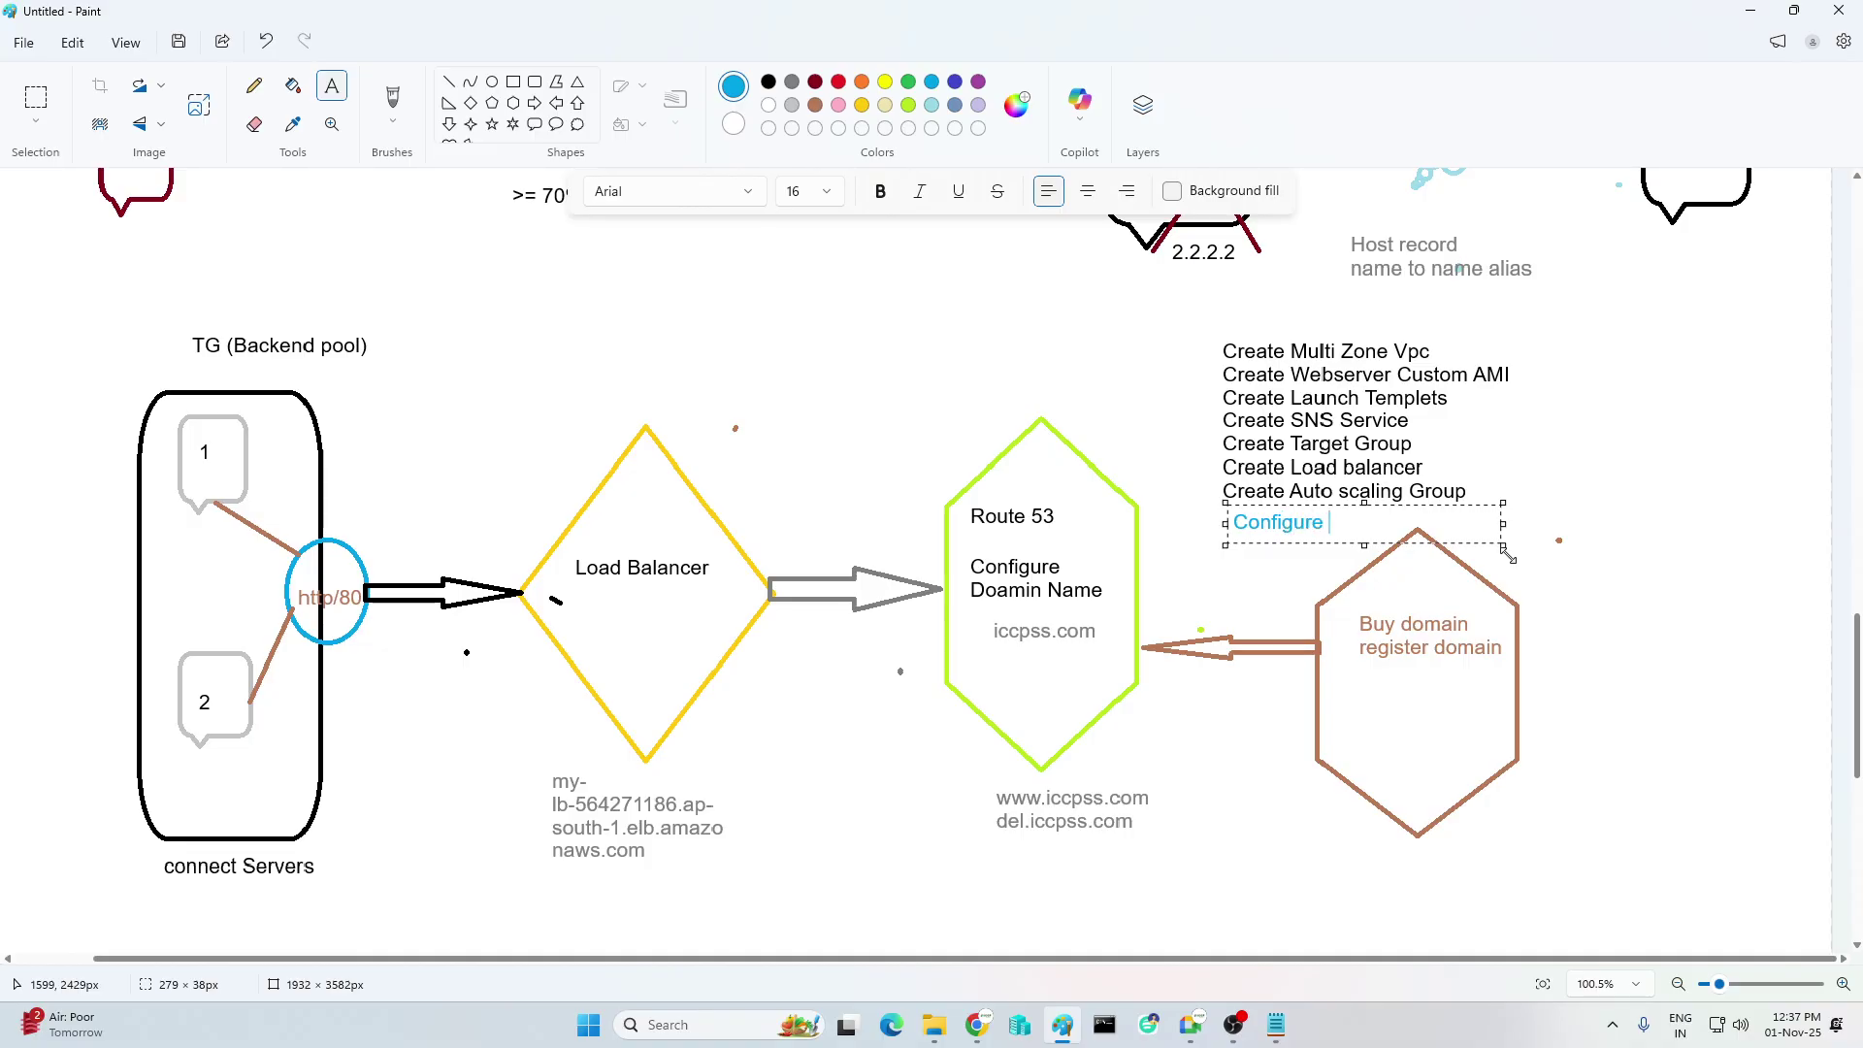
text(Route 53)
Step: Draw a light-blue cloud with an arrow from the domain hexagon to it
click(1261, 793)
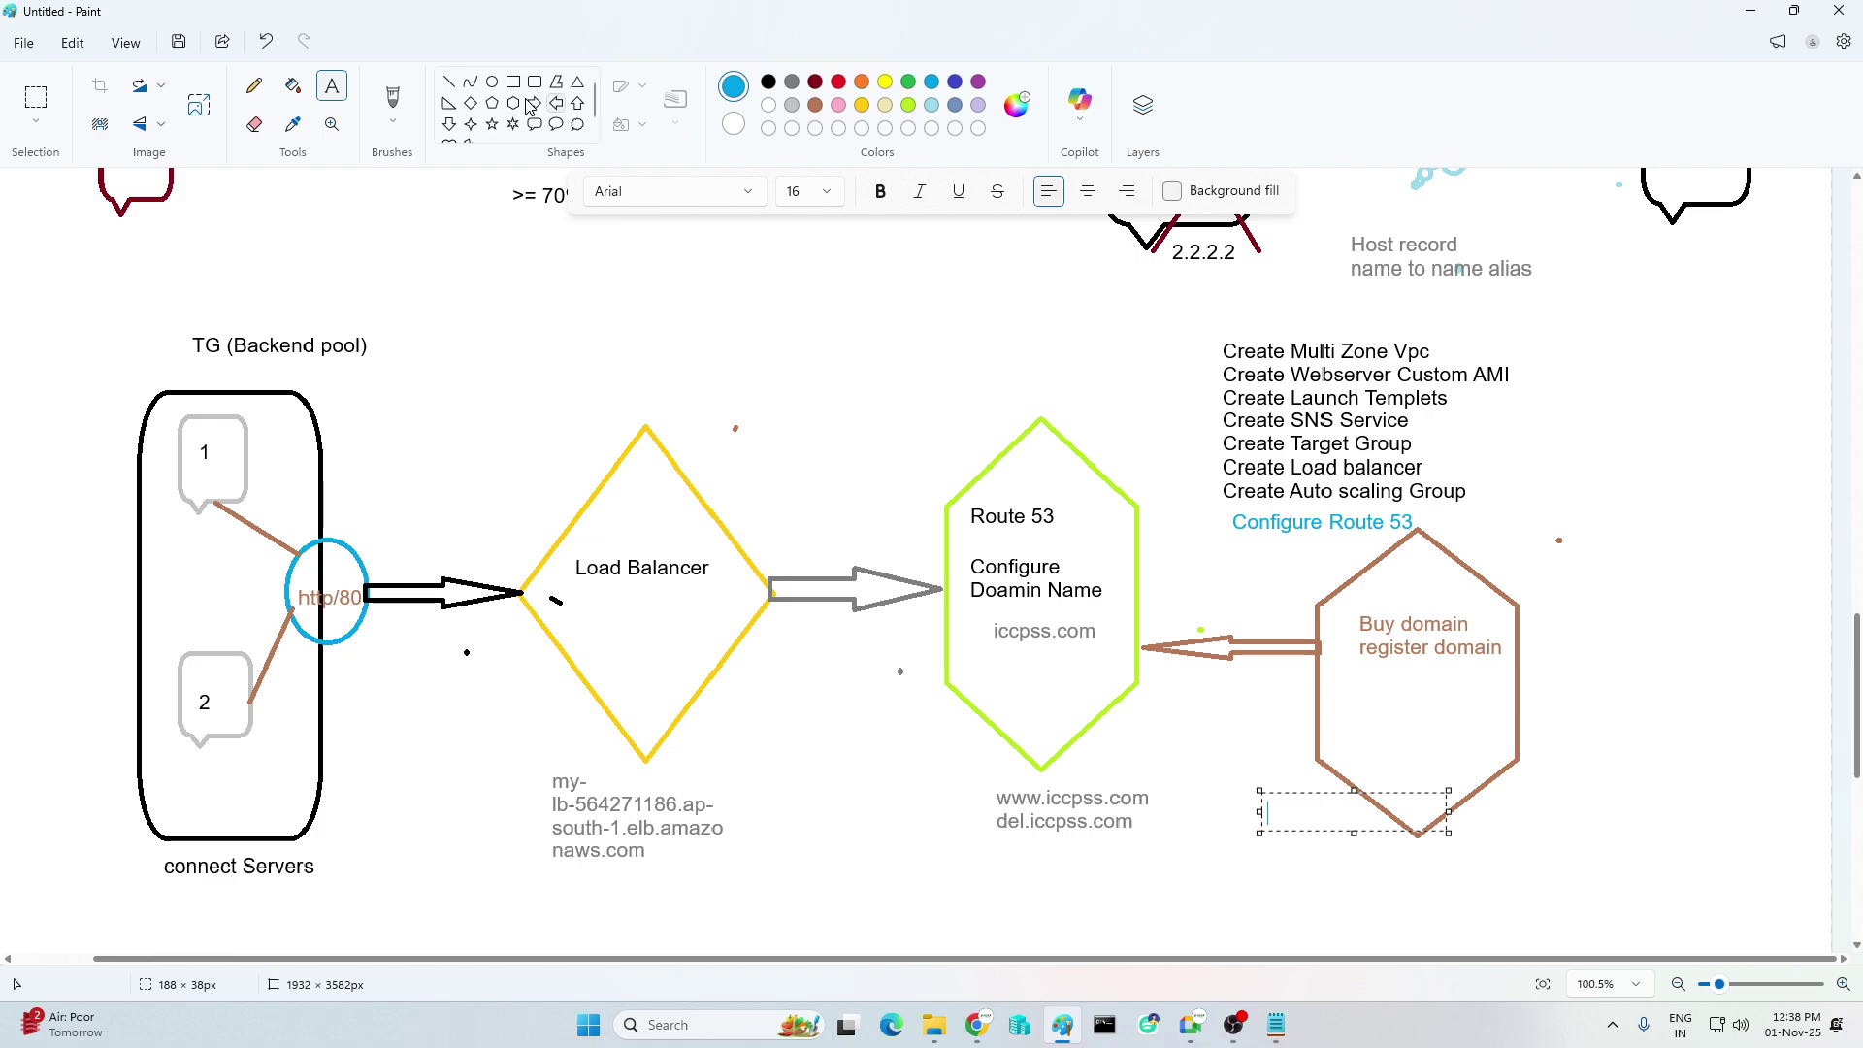
click(578, 126)
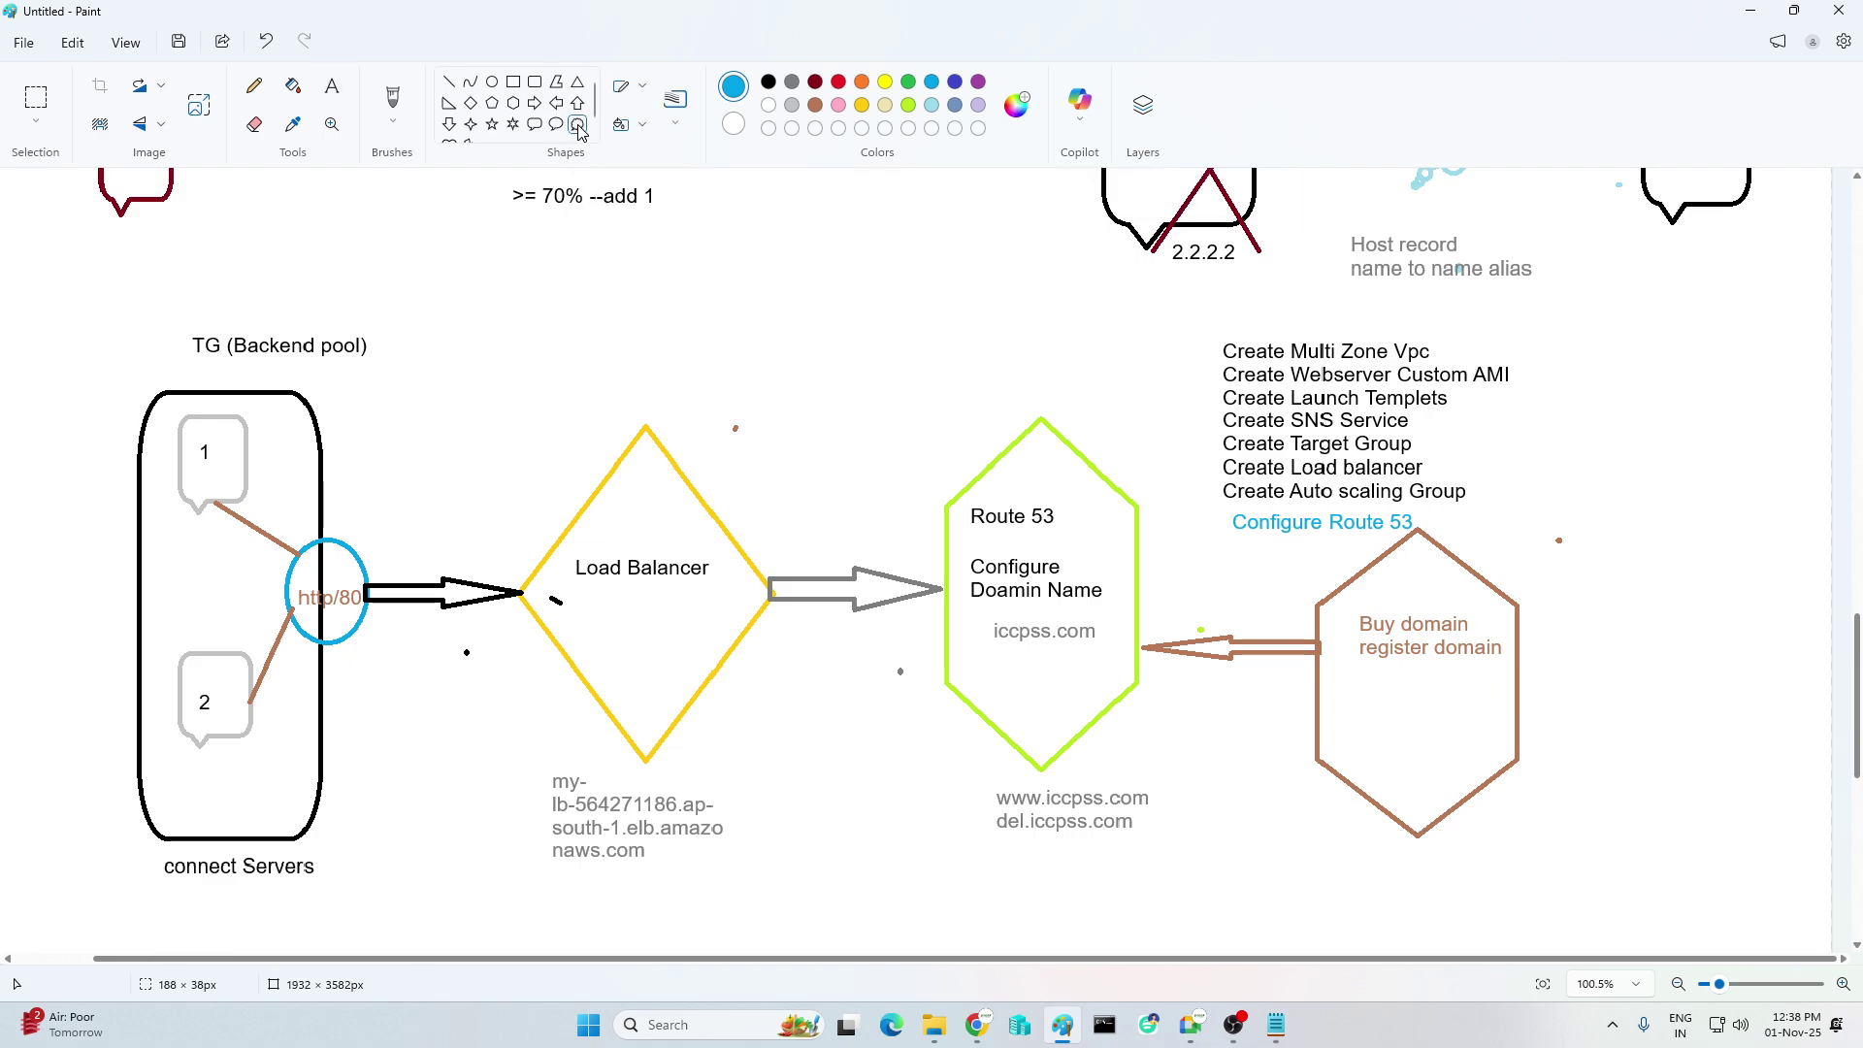
click(933, 106)
drag(1611, 612, 1701, 723)
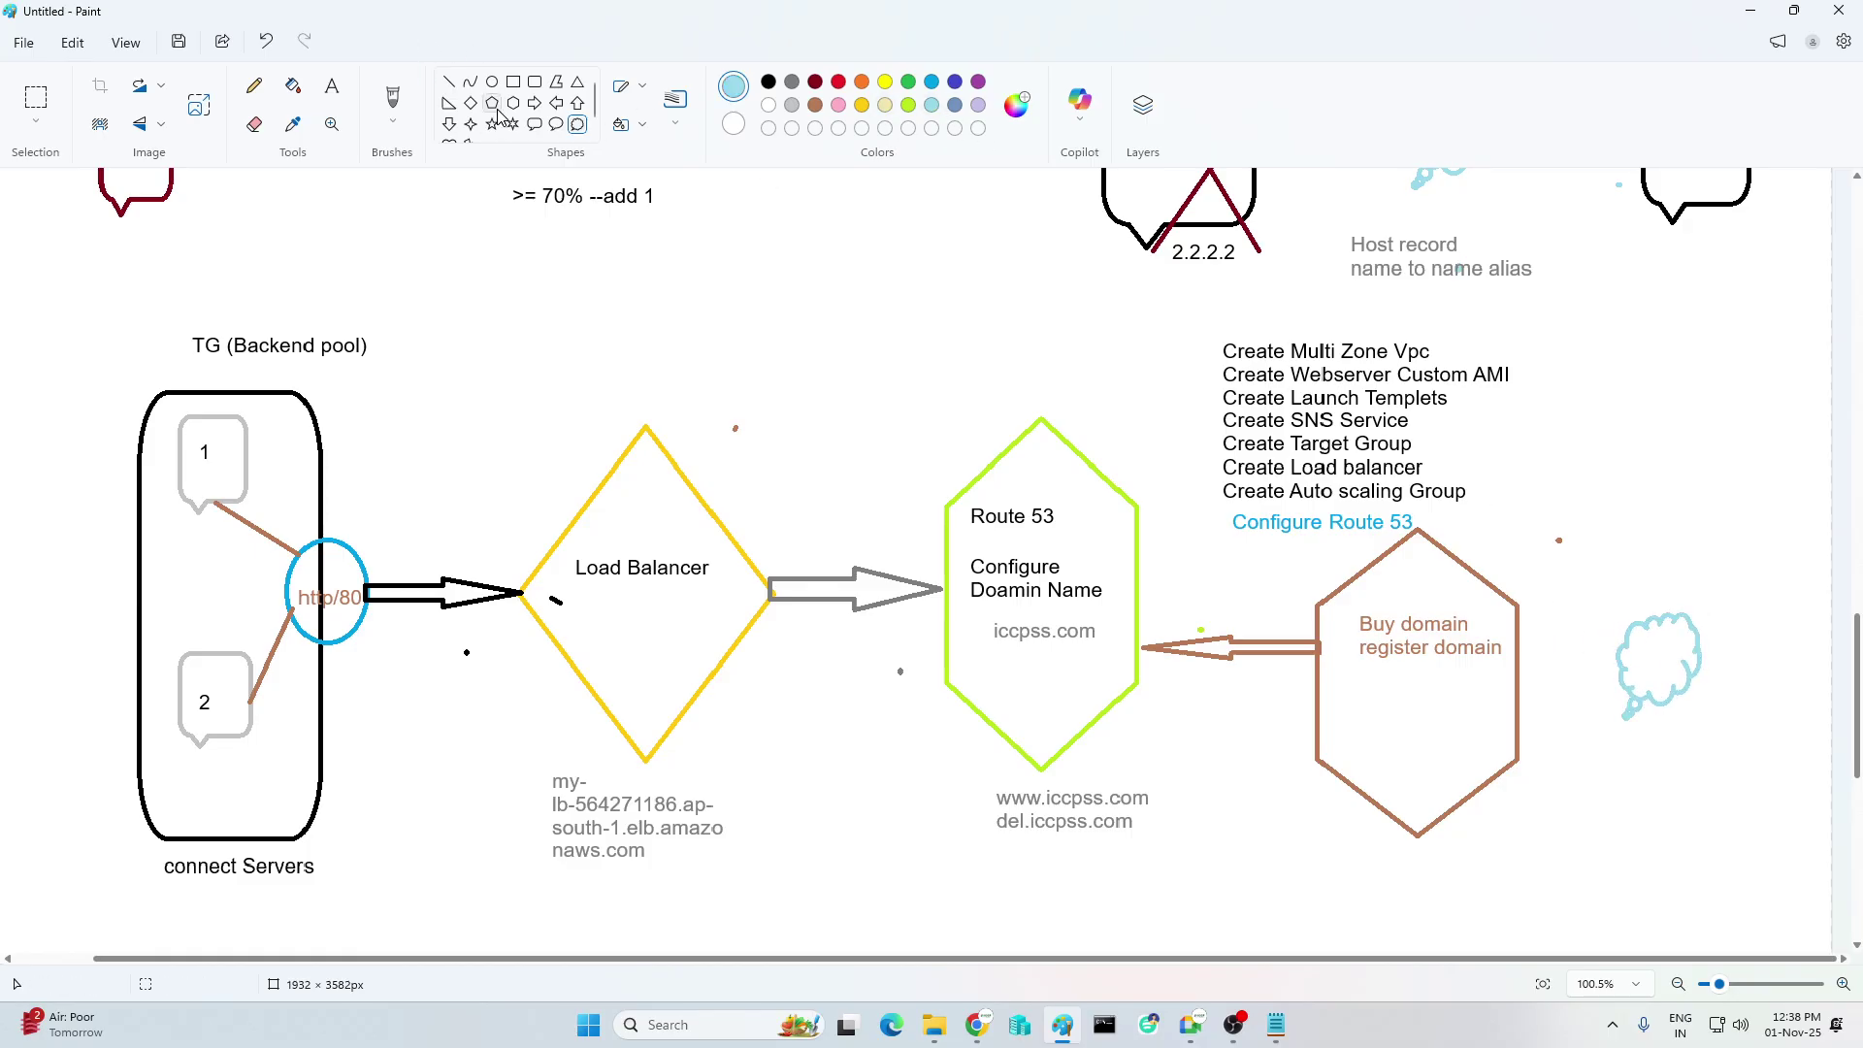
click(534, 103)
drag(1507, 661, 1626, 675)
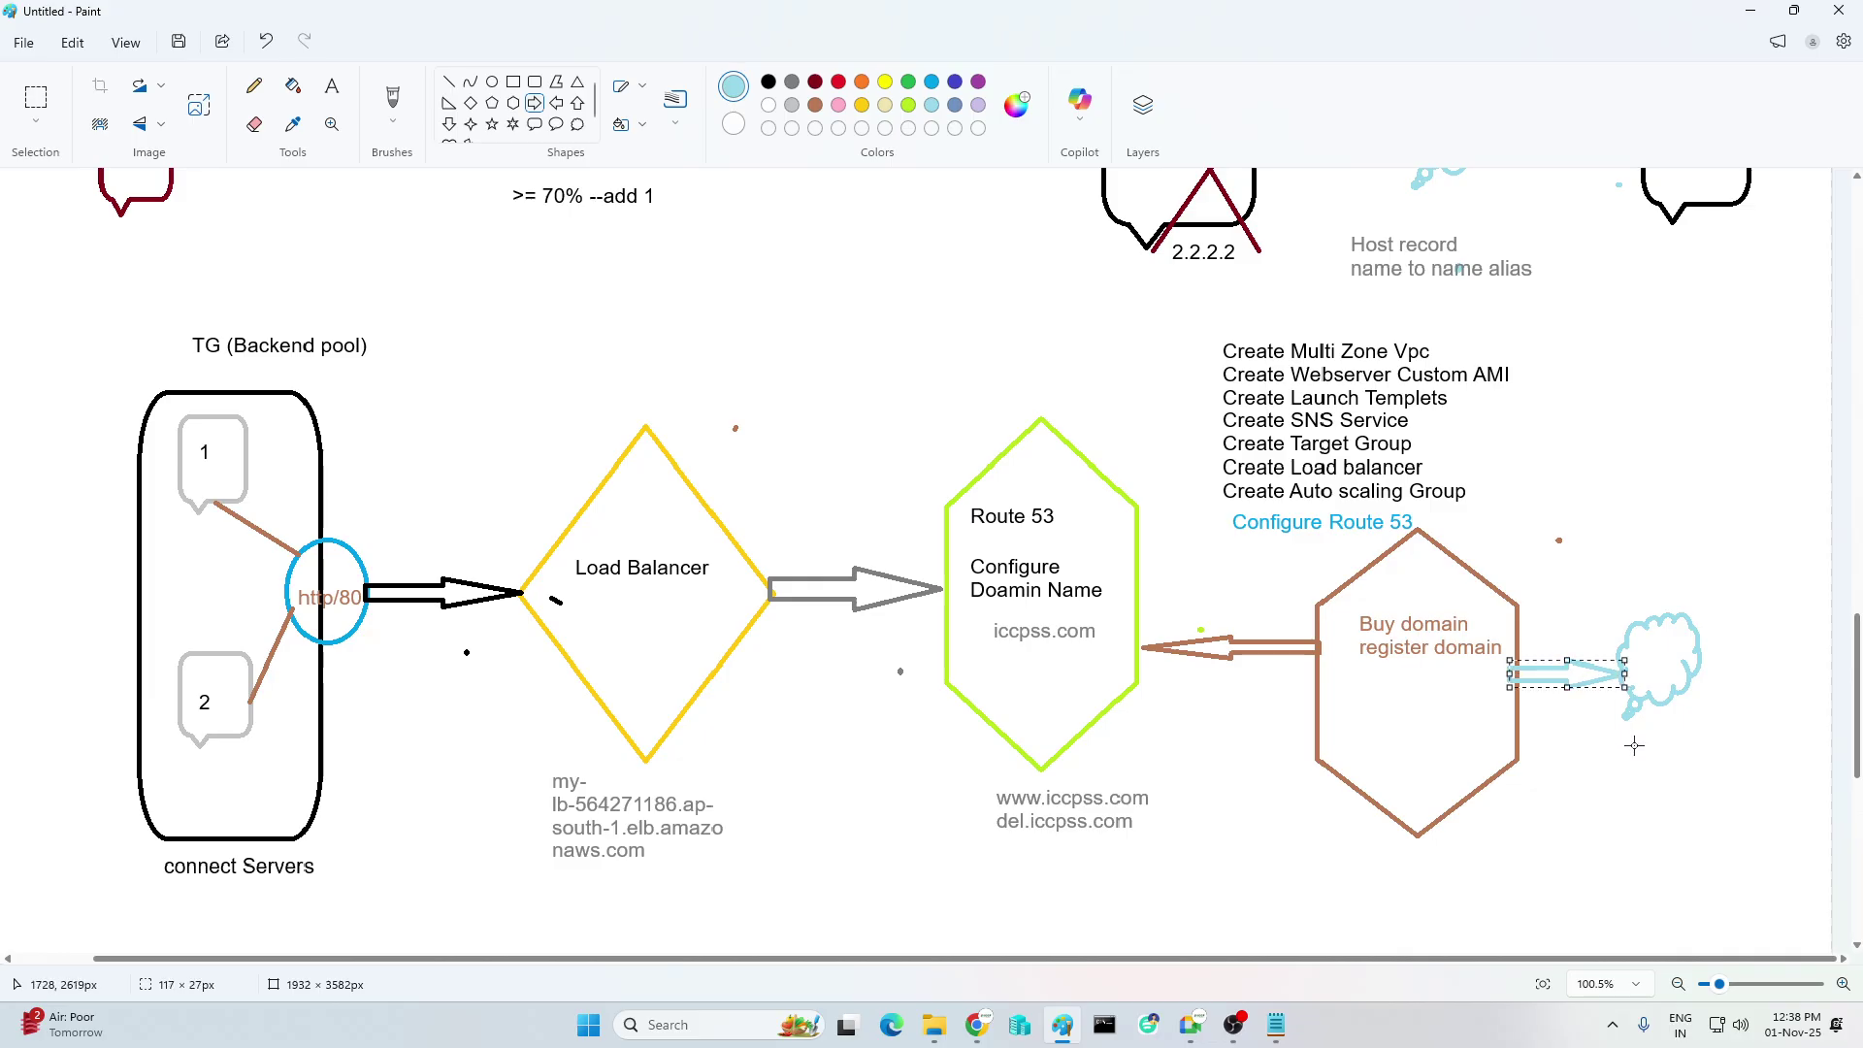
Step: Add three black server callouts around the cloud, connected to it by lines
click(535, 124)
click(769, 82)
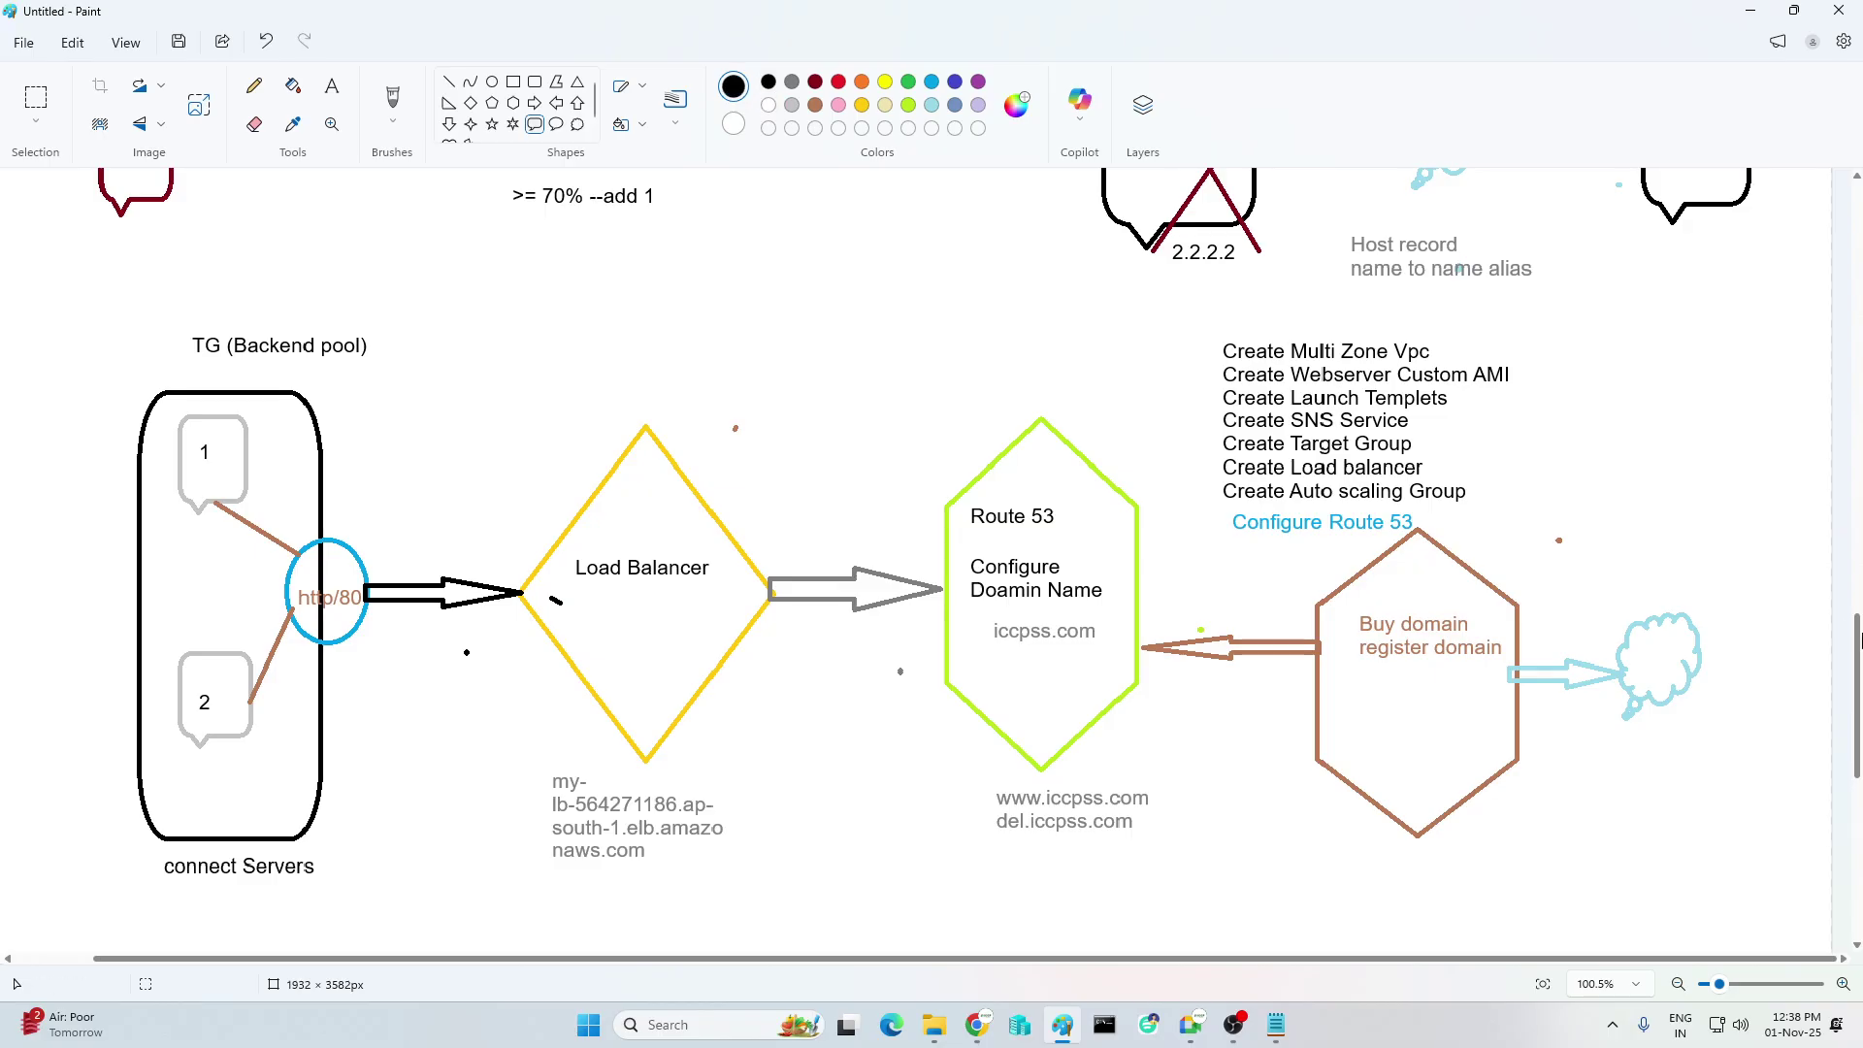
drag(1689, 491, 1757, 573)
drag(1741, 649, 1770, 720)
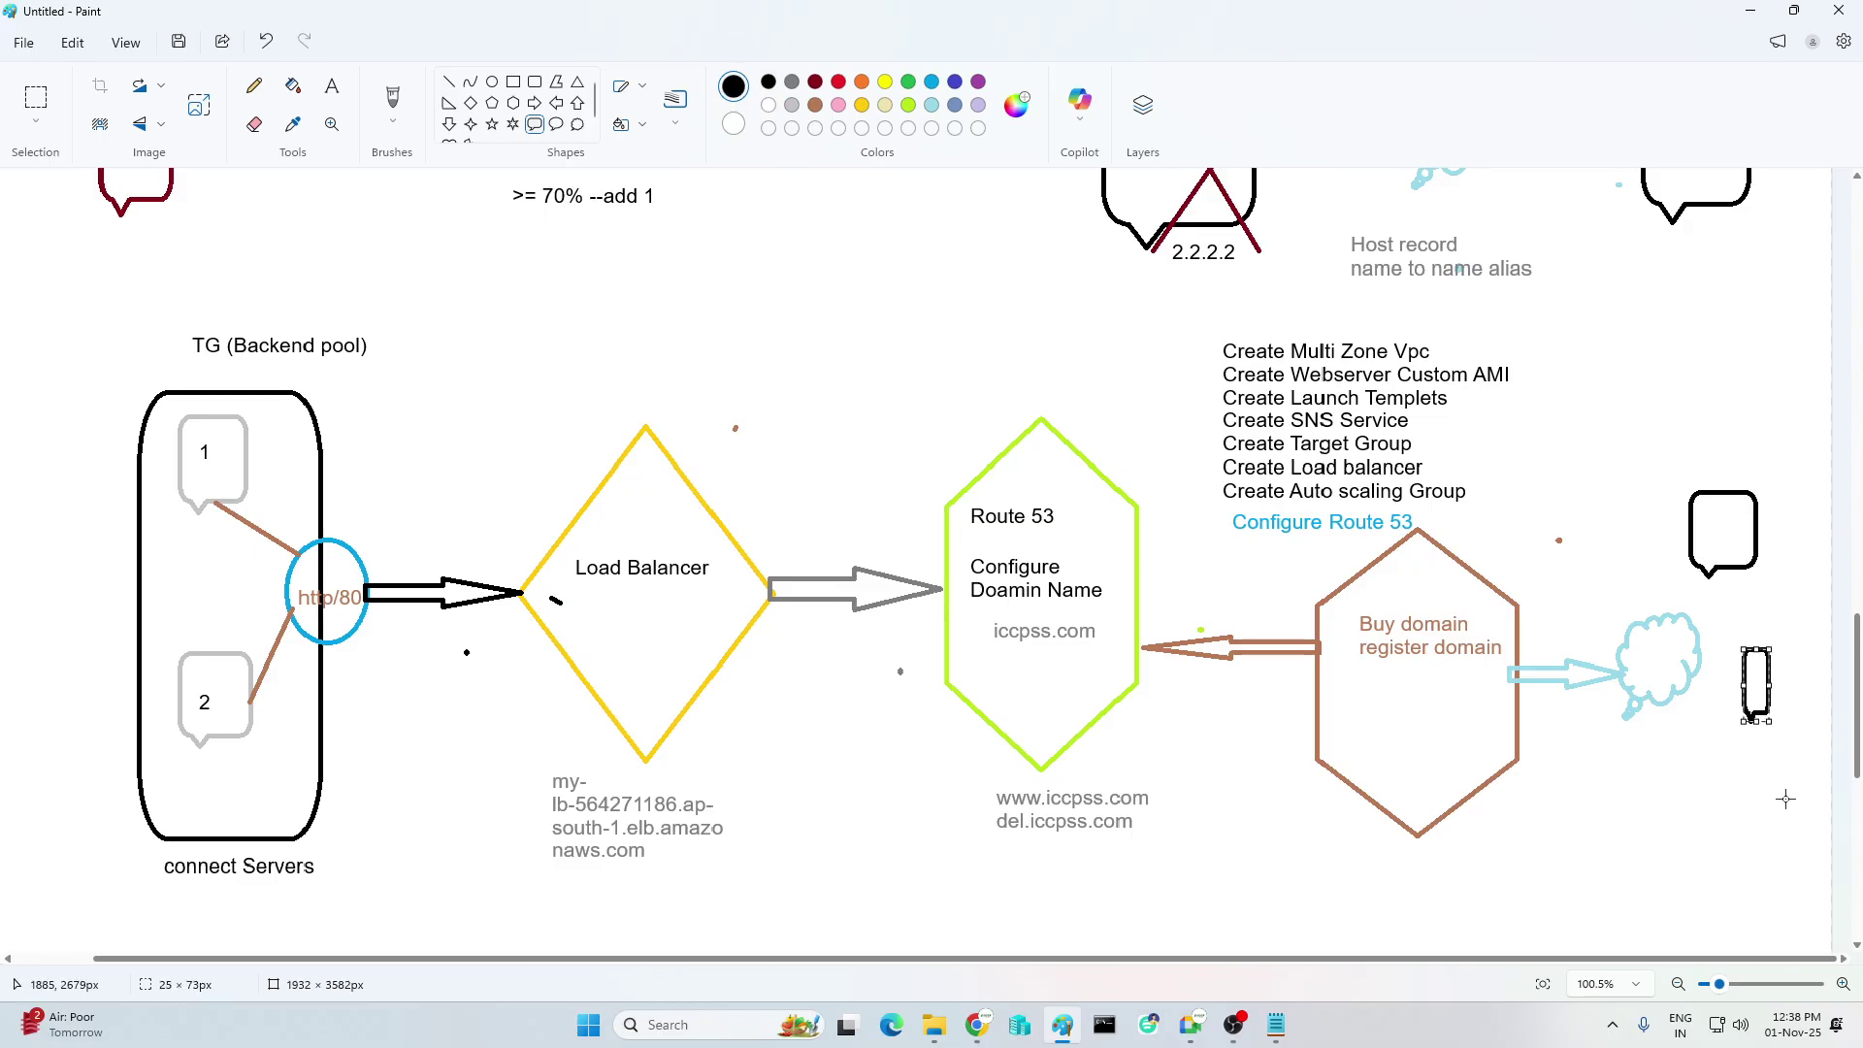
drag(1699, 779, 1752, 859)
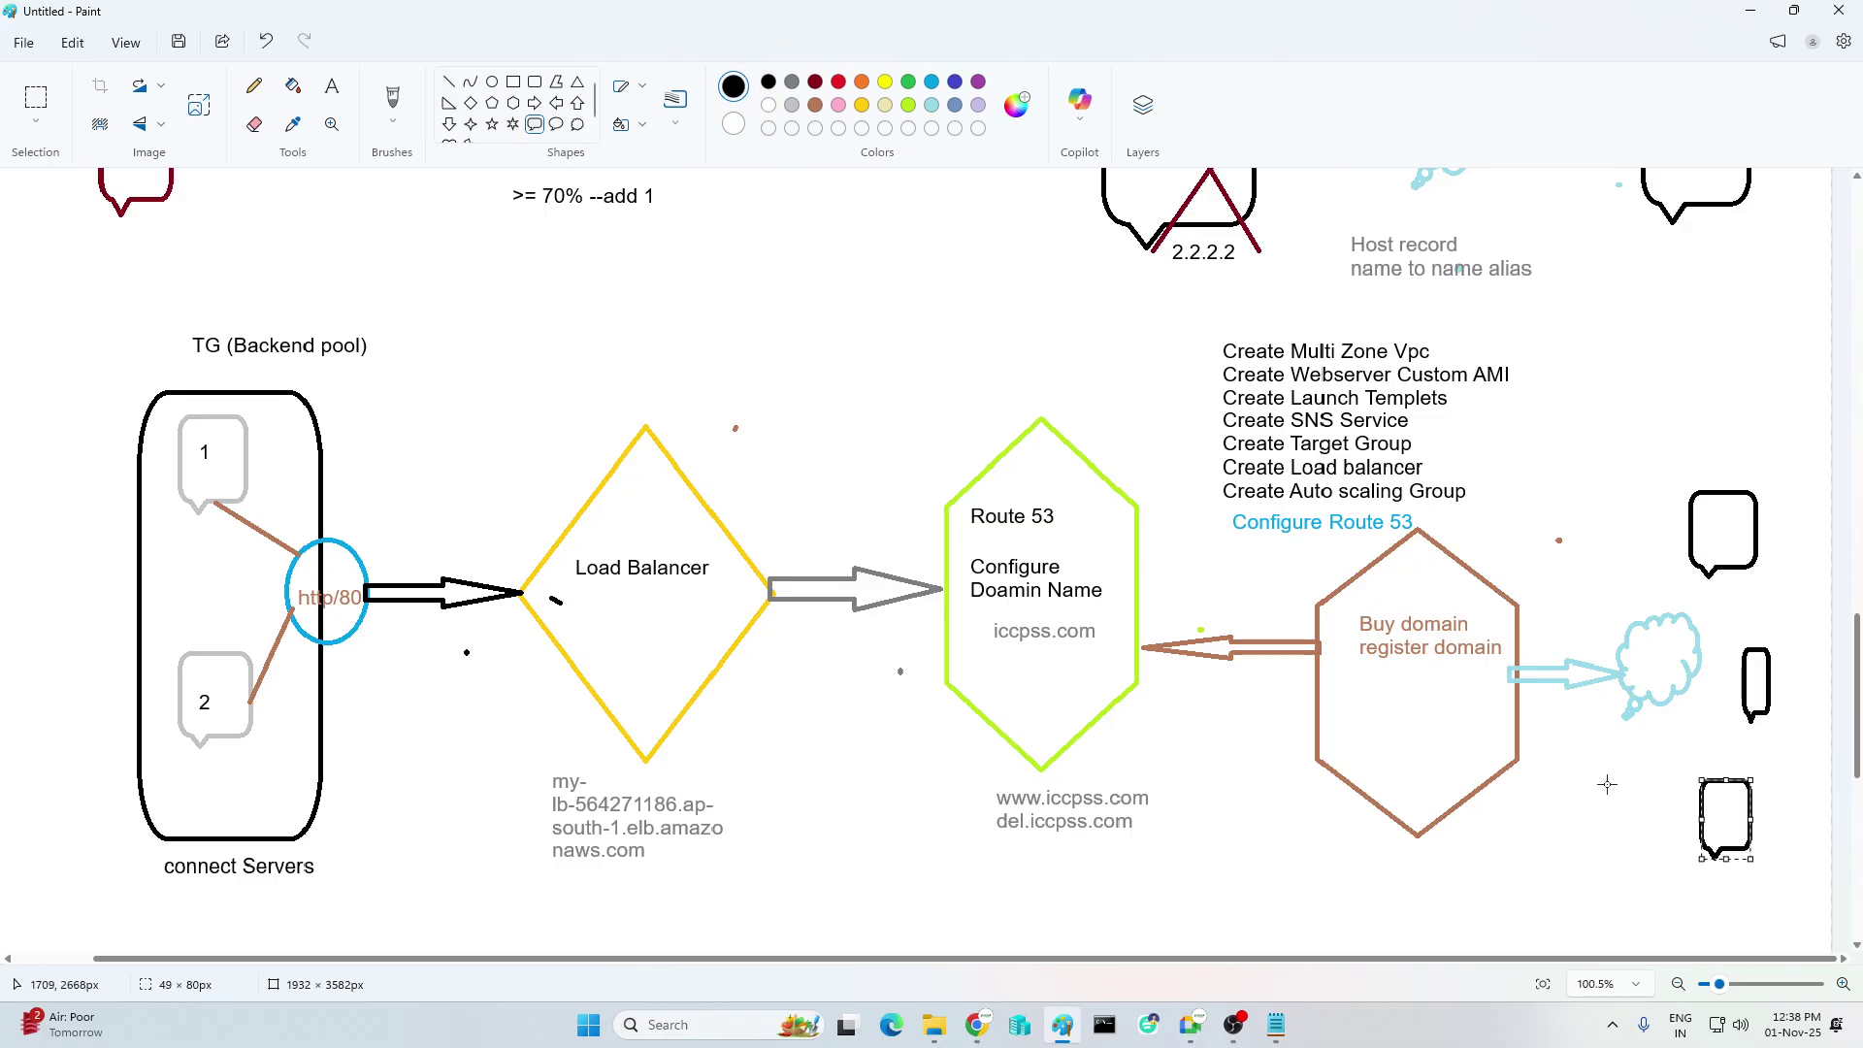
click(448, 82)
drag(1667, 638, 1703, 551)
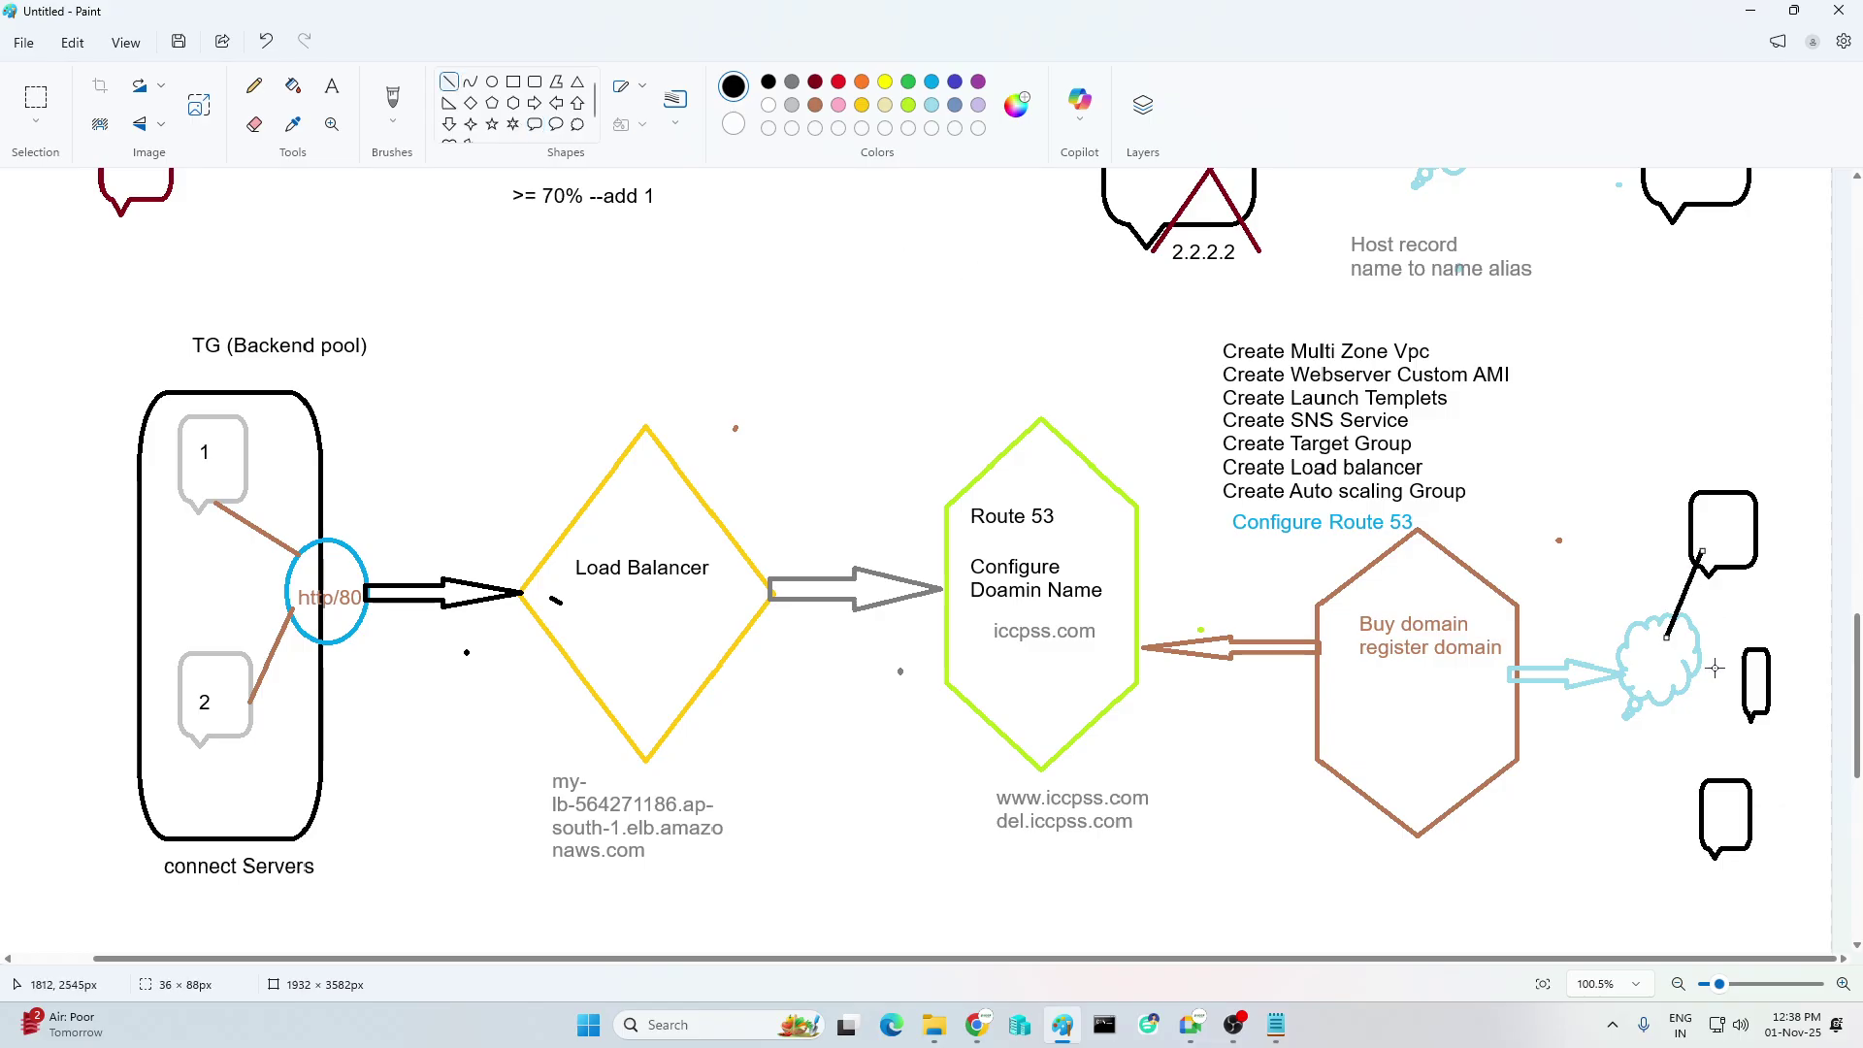
mouse_move(1688, 645)
mouse_down()
mouse_move(1758, 697)
mouse_move(1705, 798)
mouse_up()
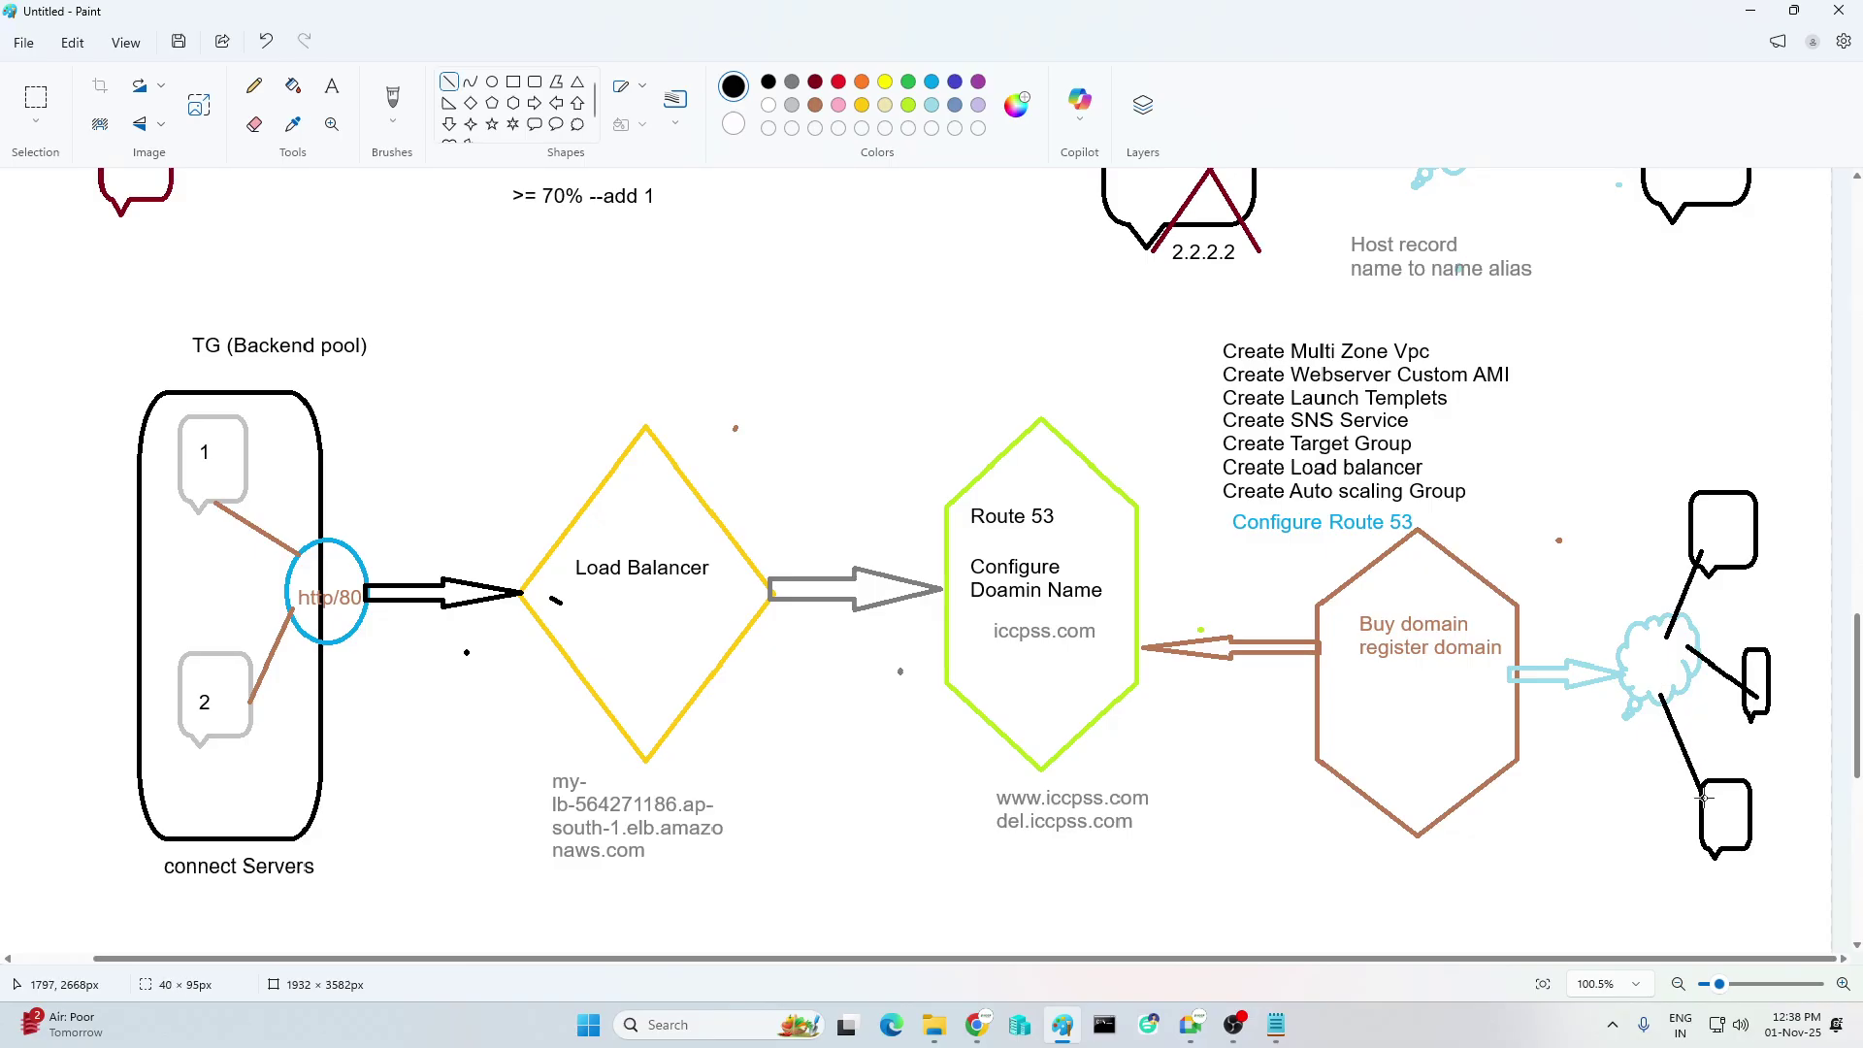
Step: Label the server callouts uk.iccpss.com and delhi.iccpss.com
click(332, 85)
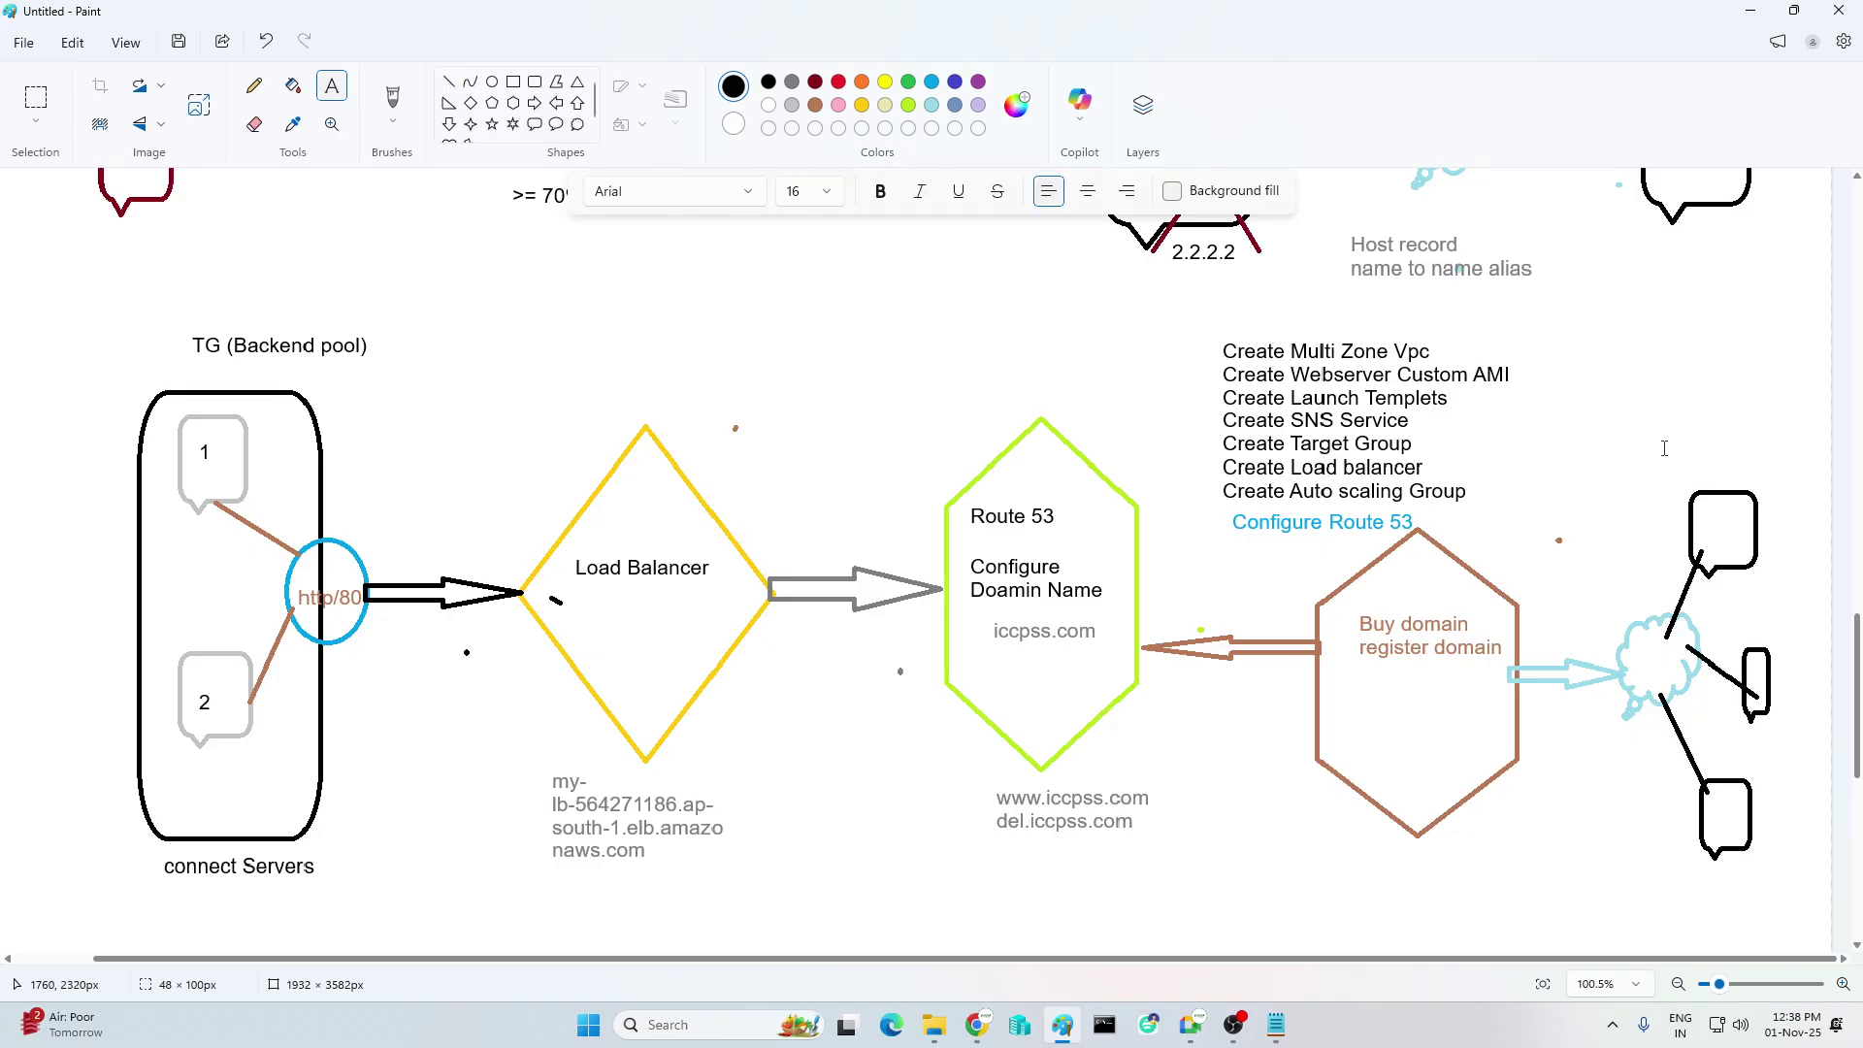
click(1664, 449)
text(uk)
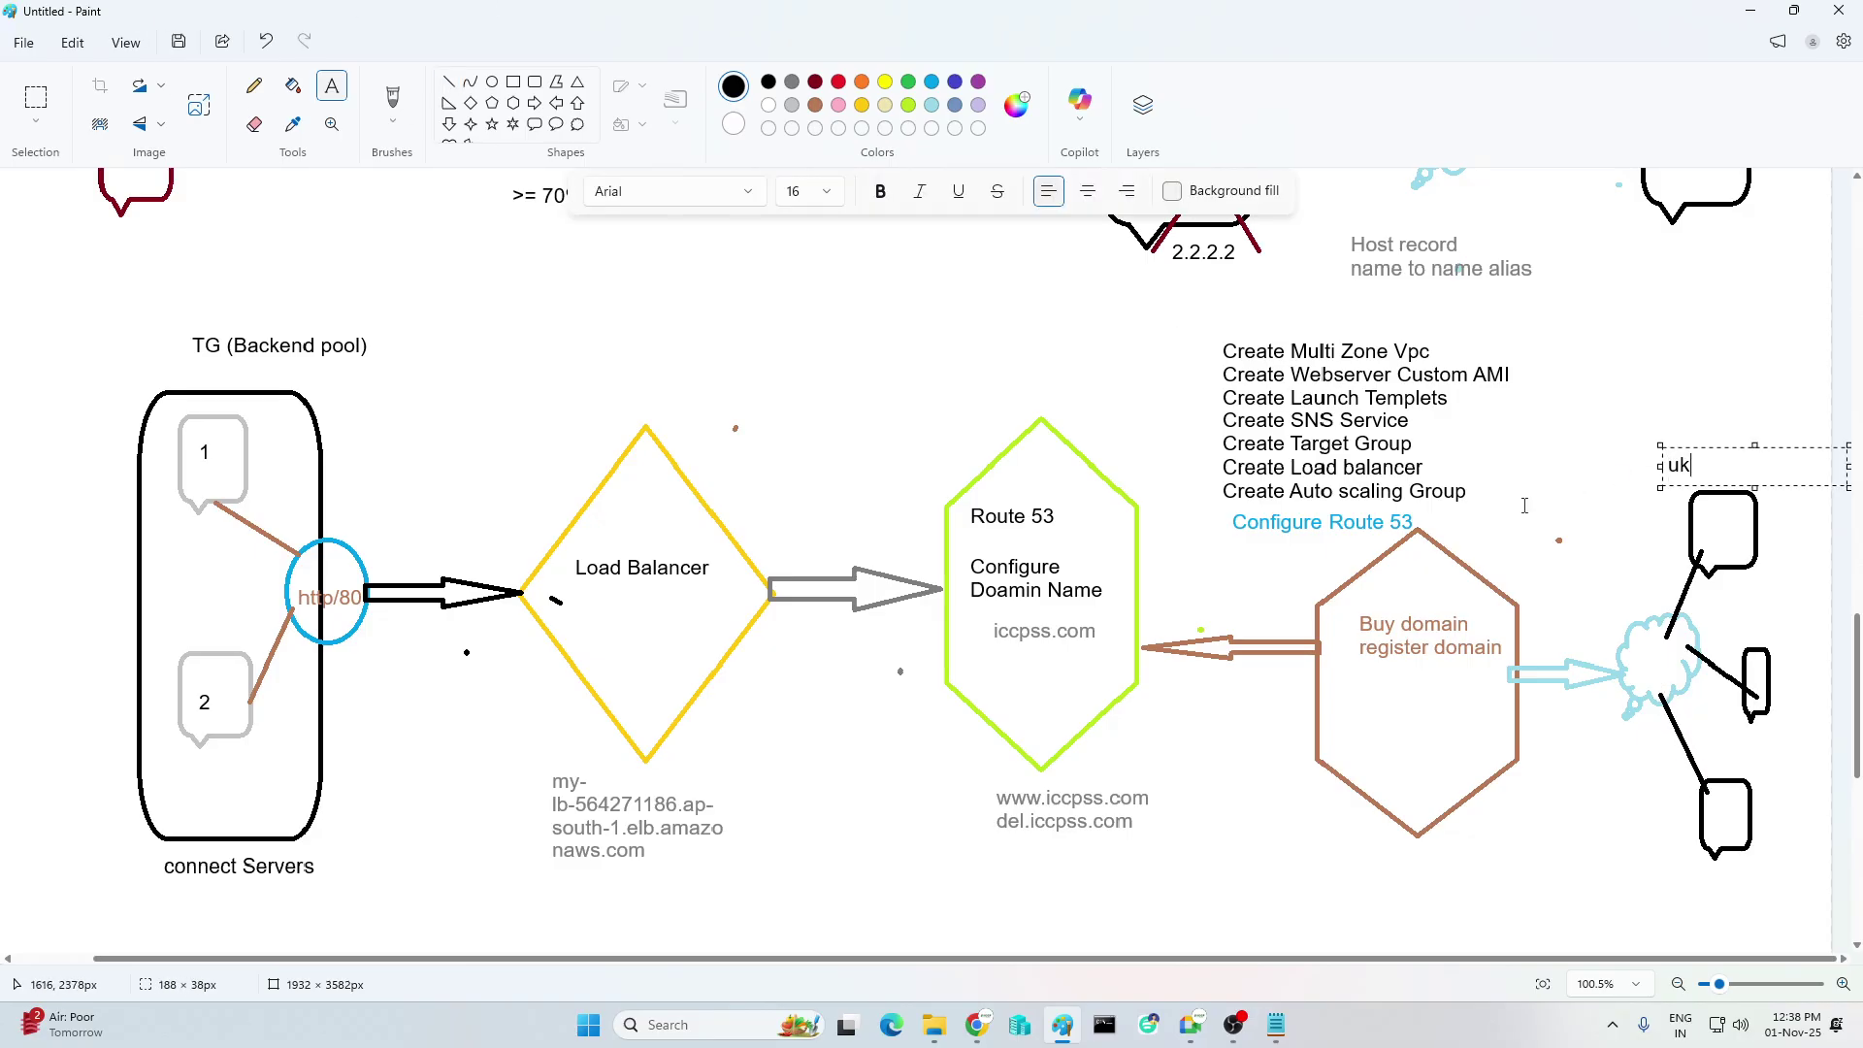
text(.iccpss.com)
scroll(1523, 506, up, 2)
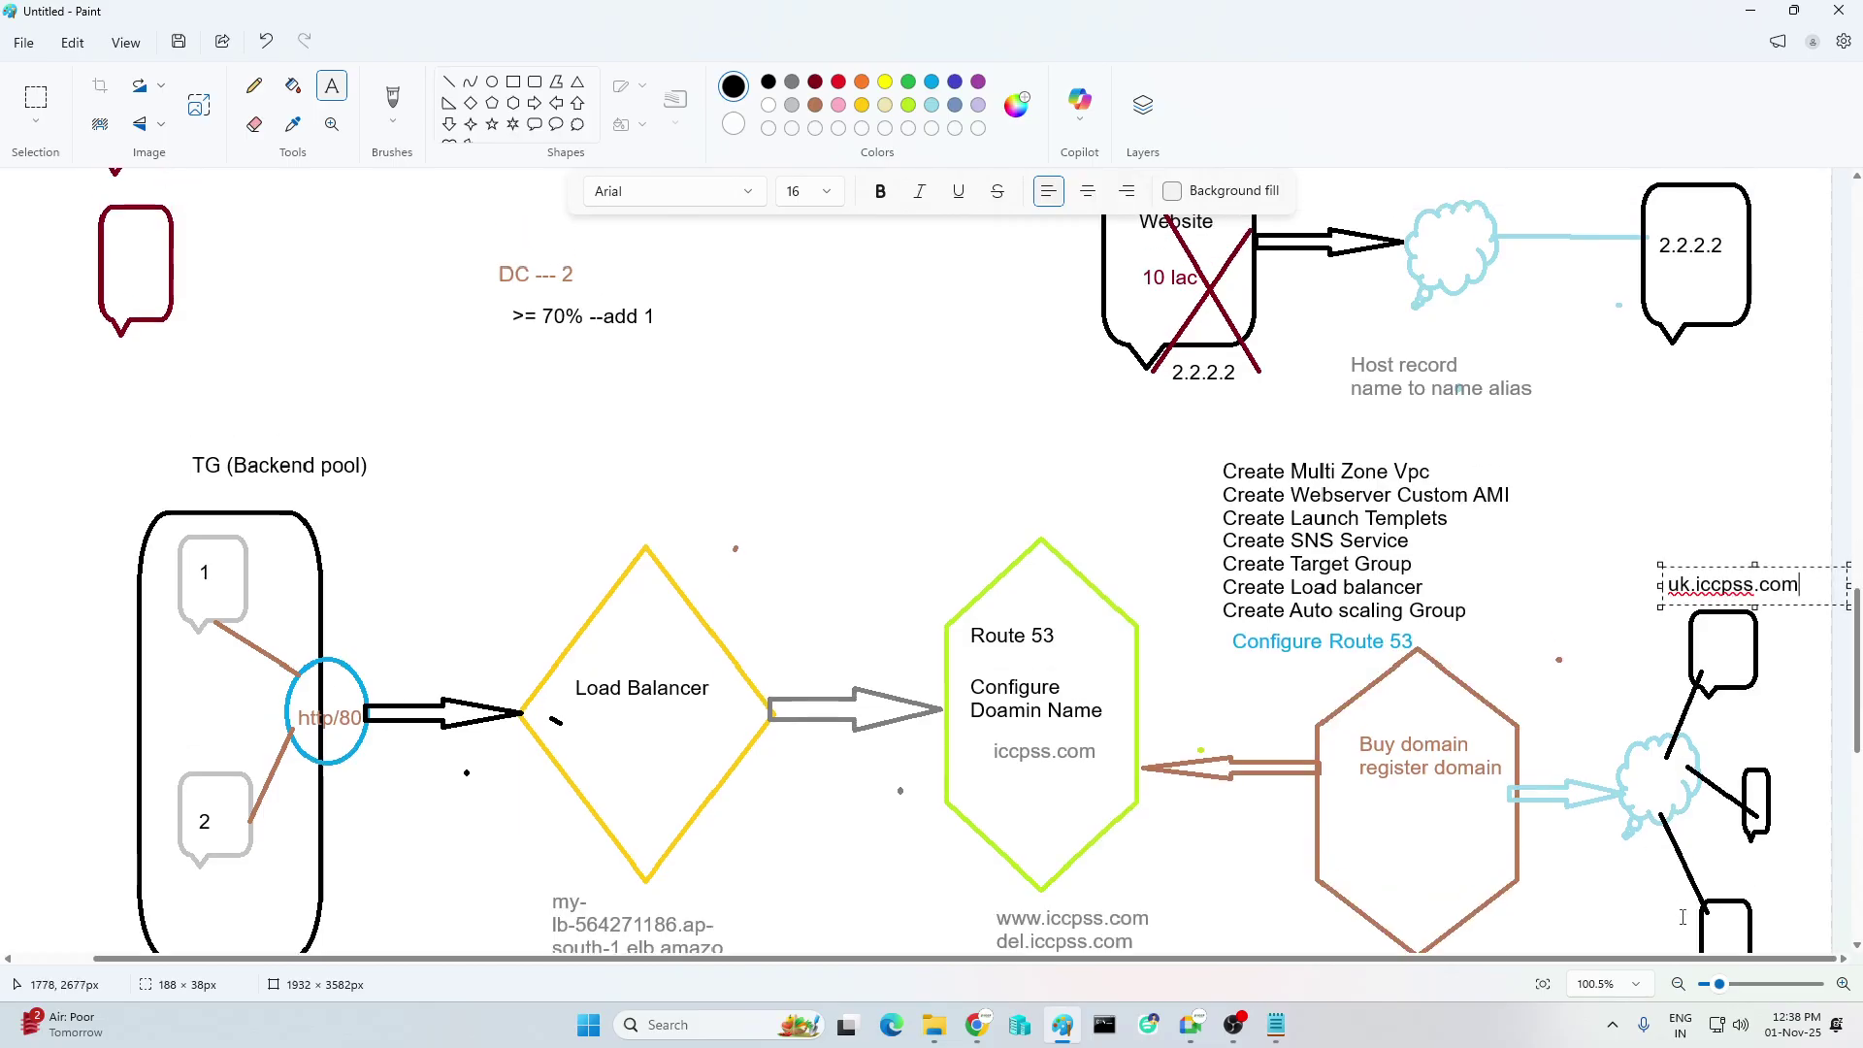
scroll(1667, 638, down, 4)
click(1667, 639)
click(1641, 644)
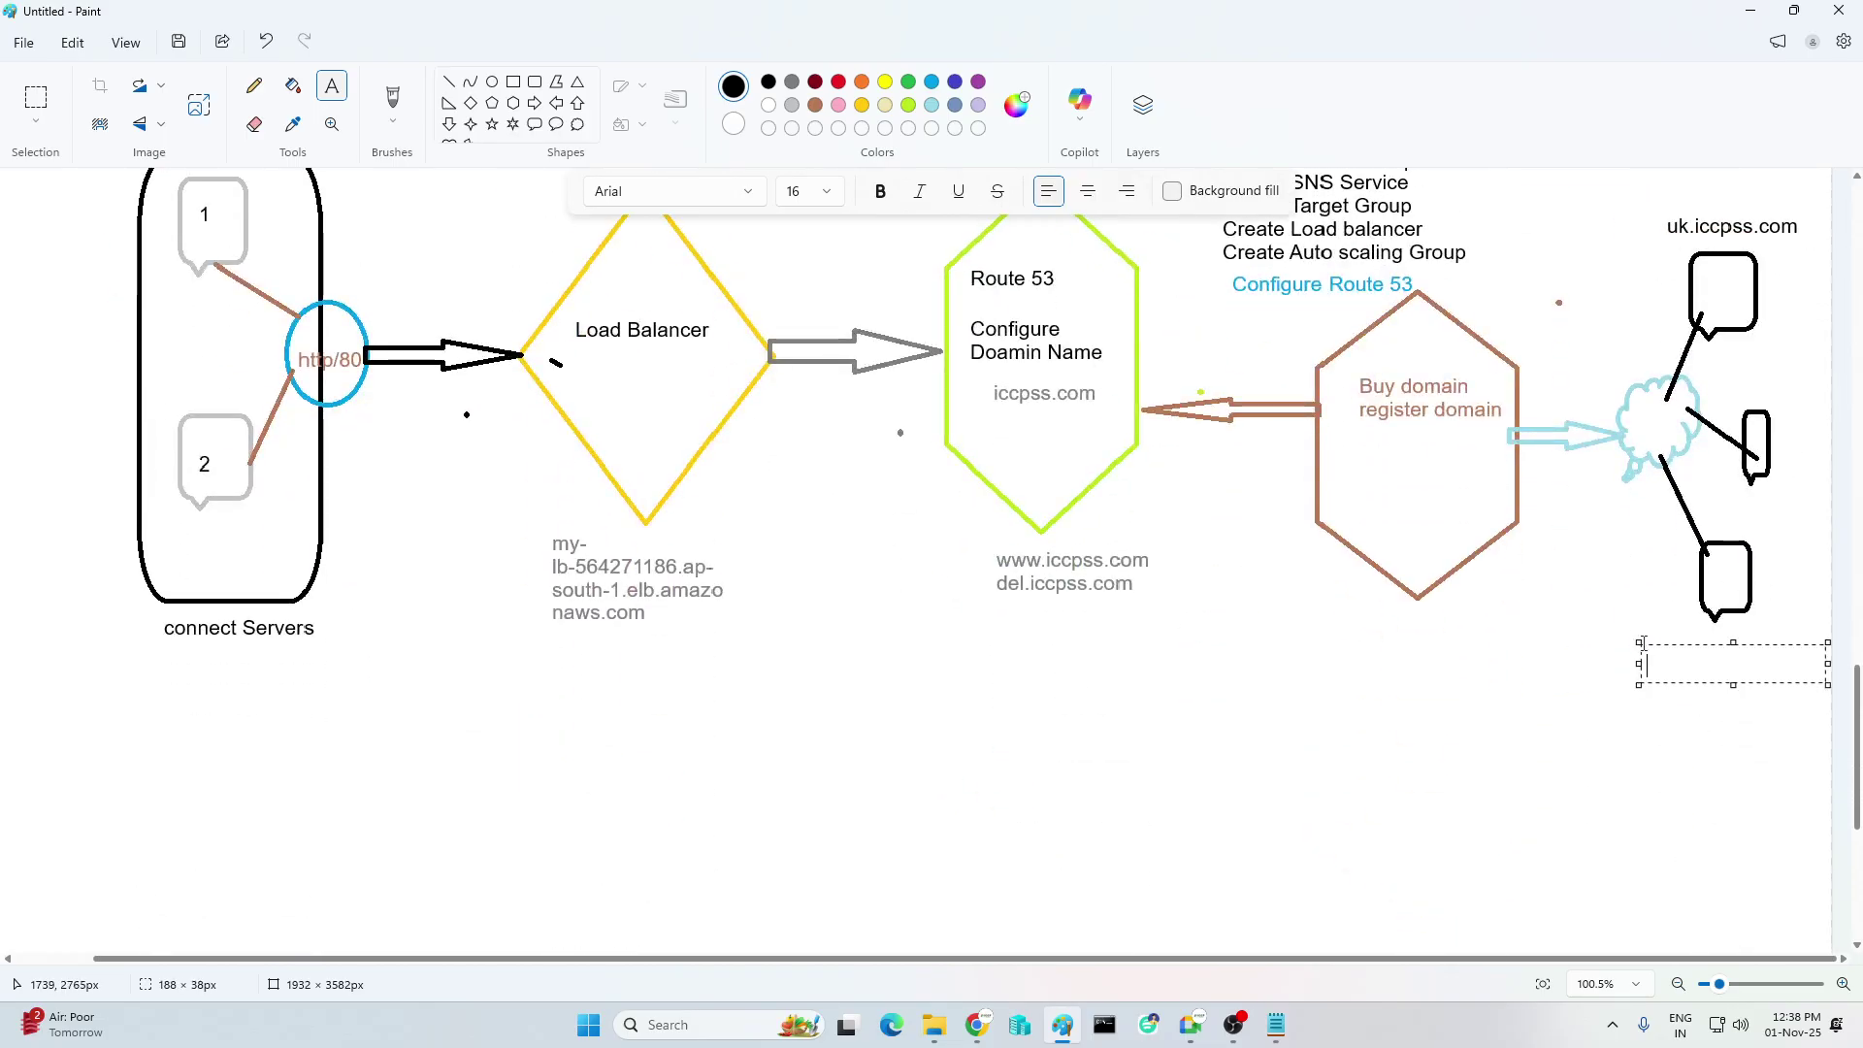
text(delhi.i)
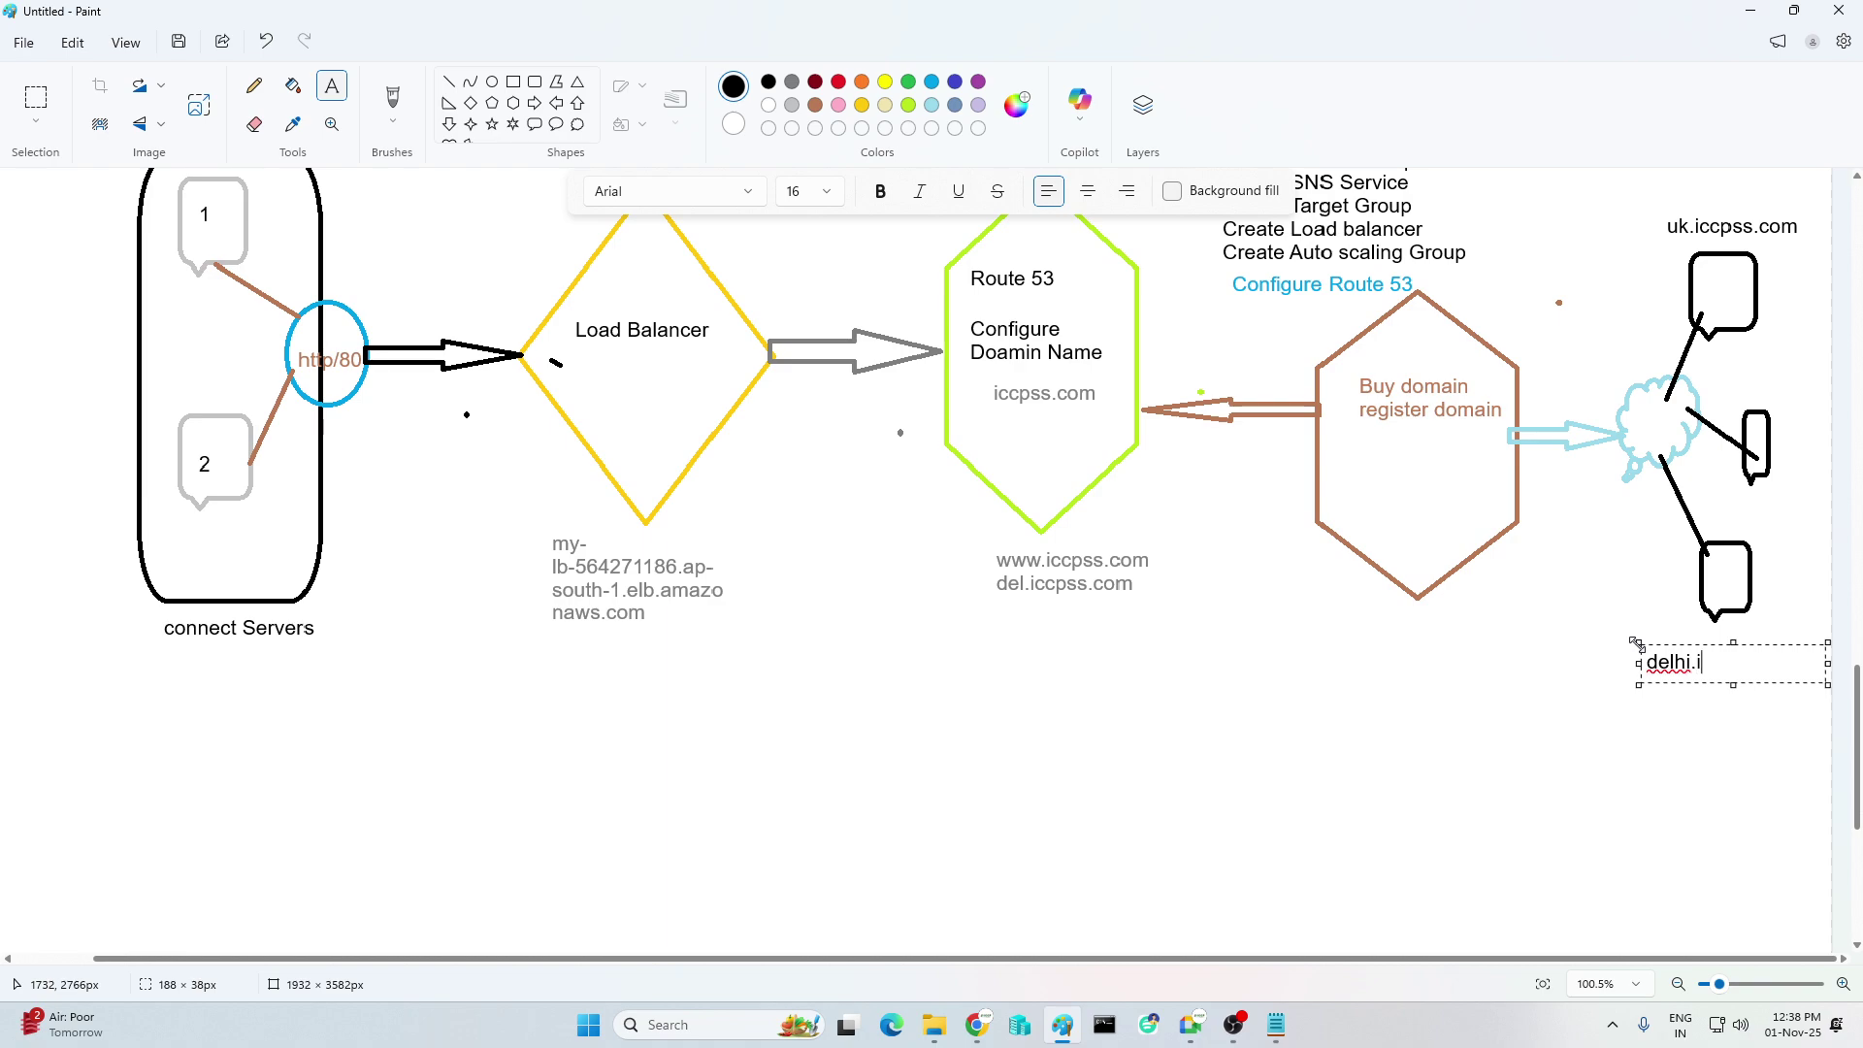
text(ccpss.com)
click(1337, 641)
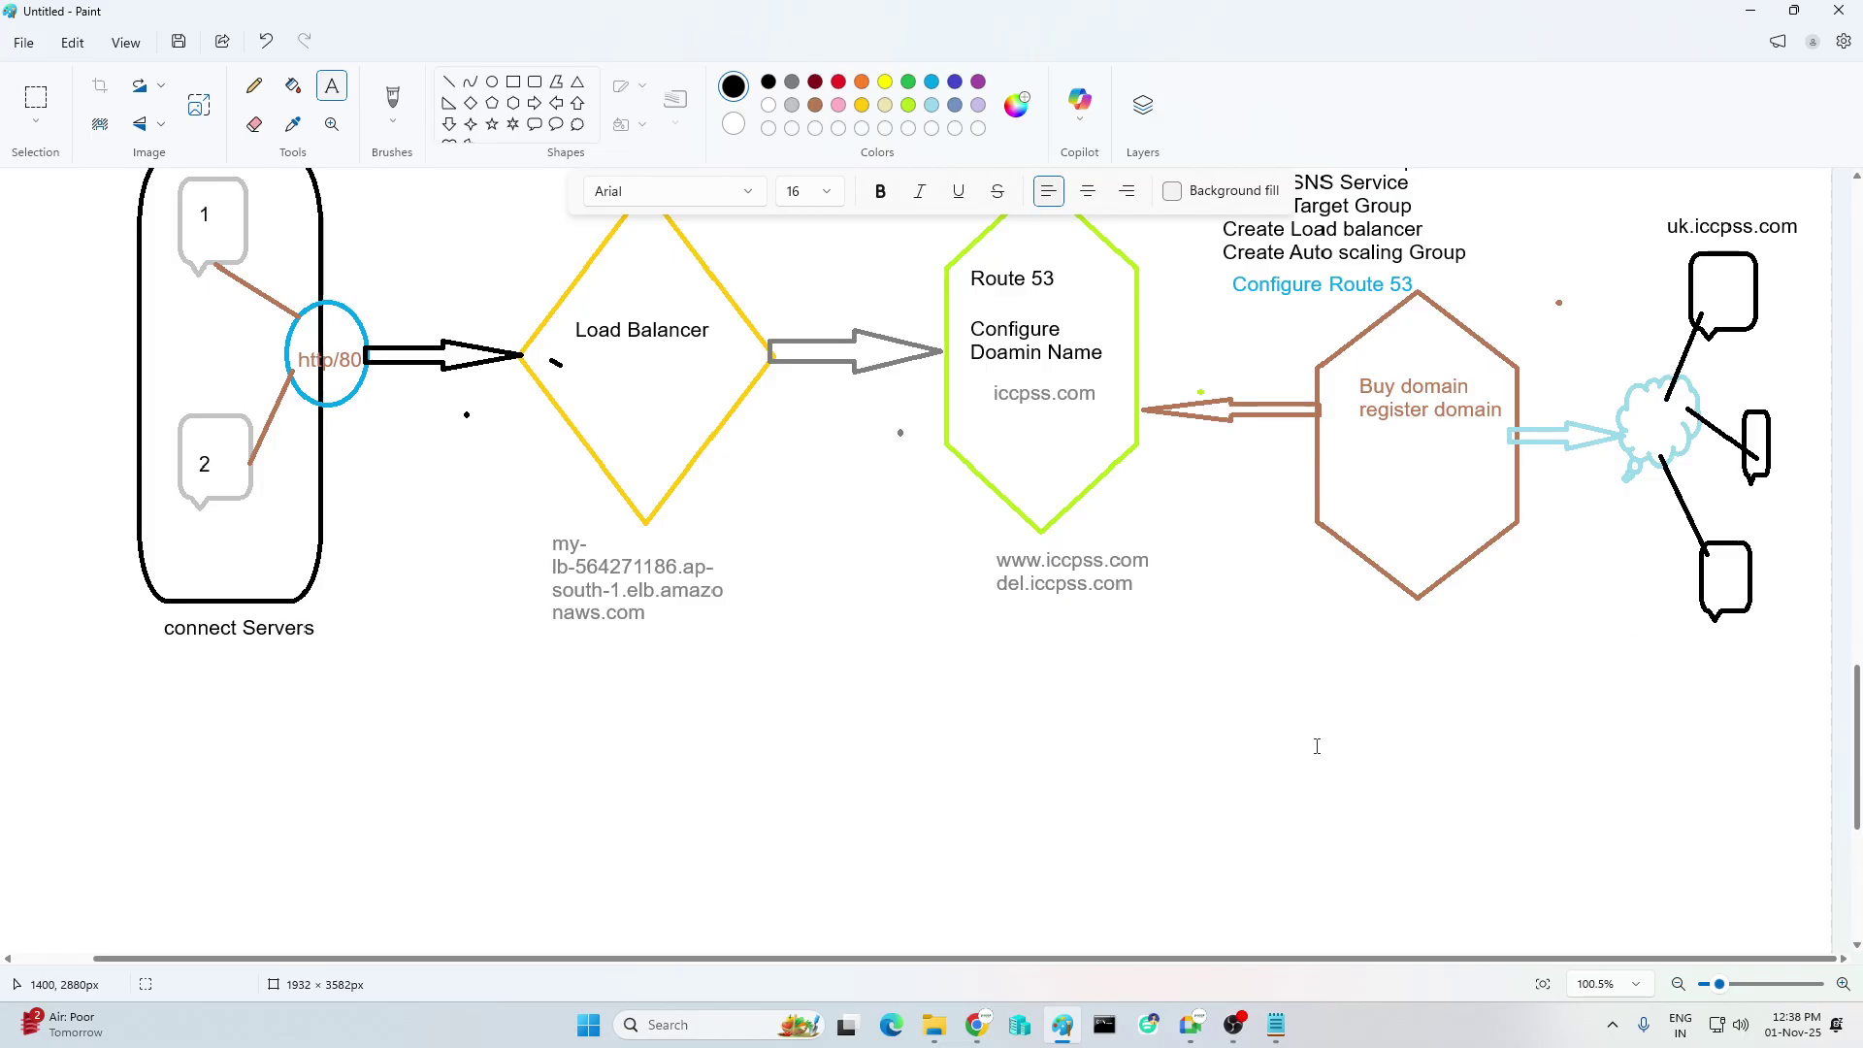
click(254, 86)
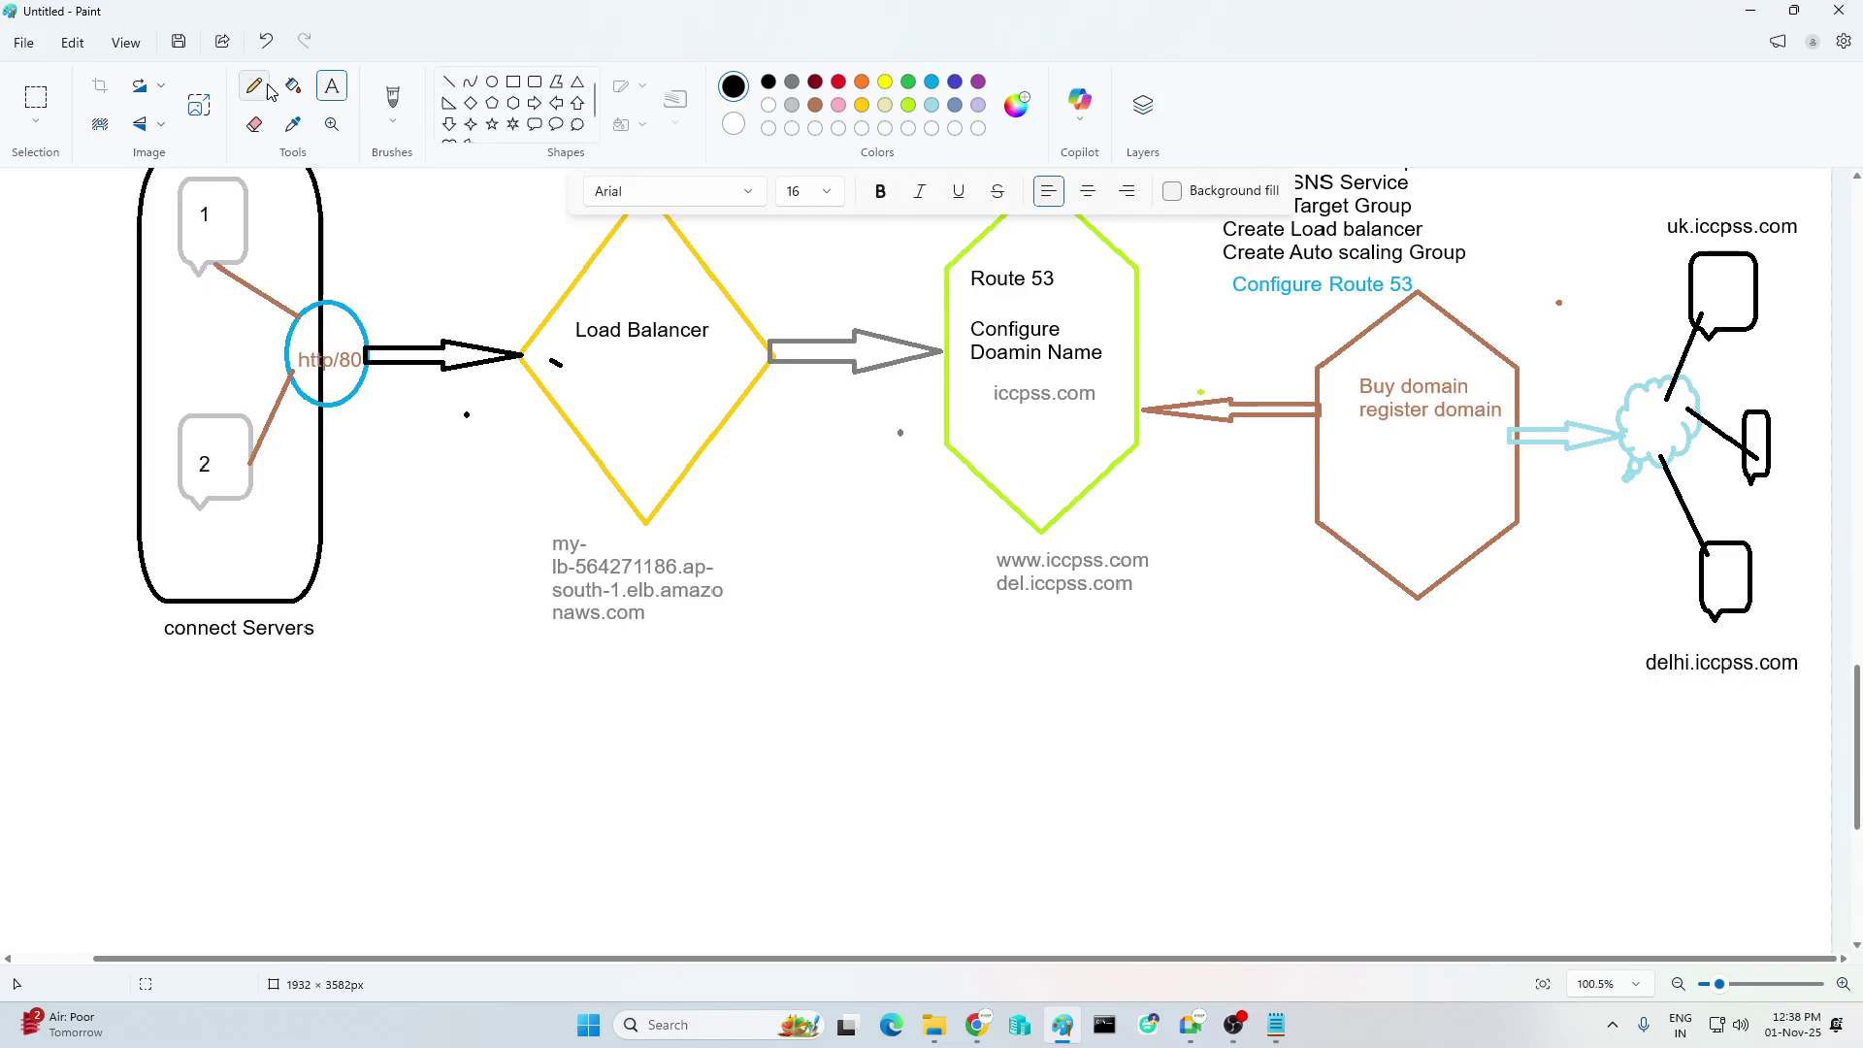
Step: Draw a red pencil path from the cloud to the servers and cross out server box 2
click(838, 81)
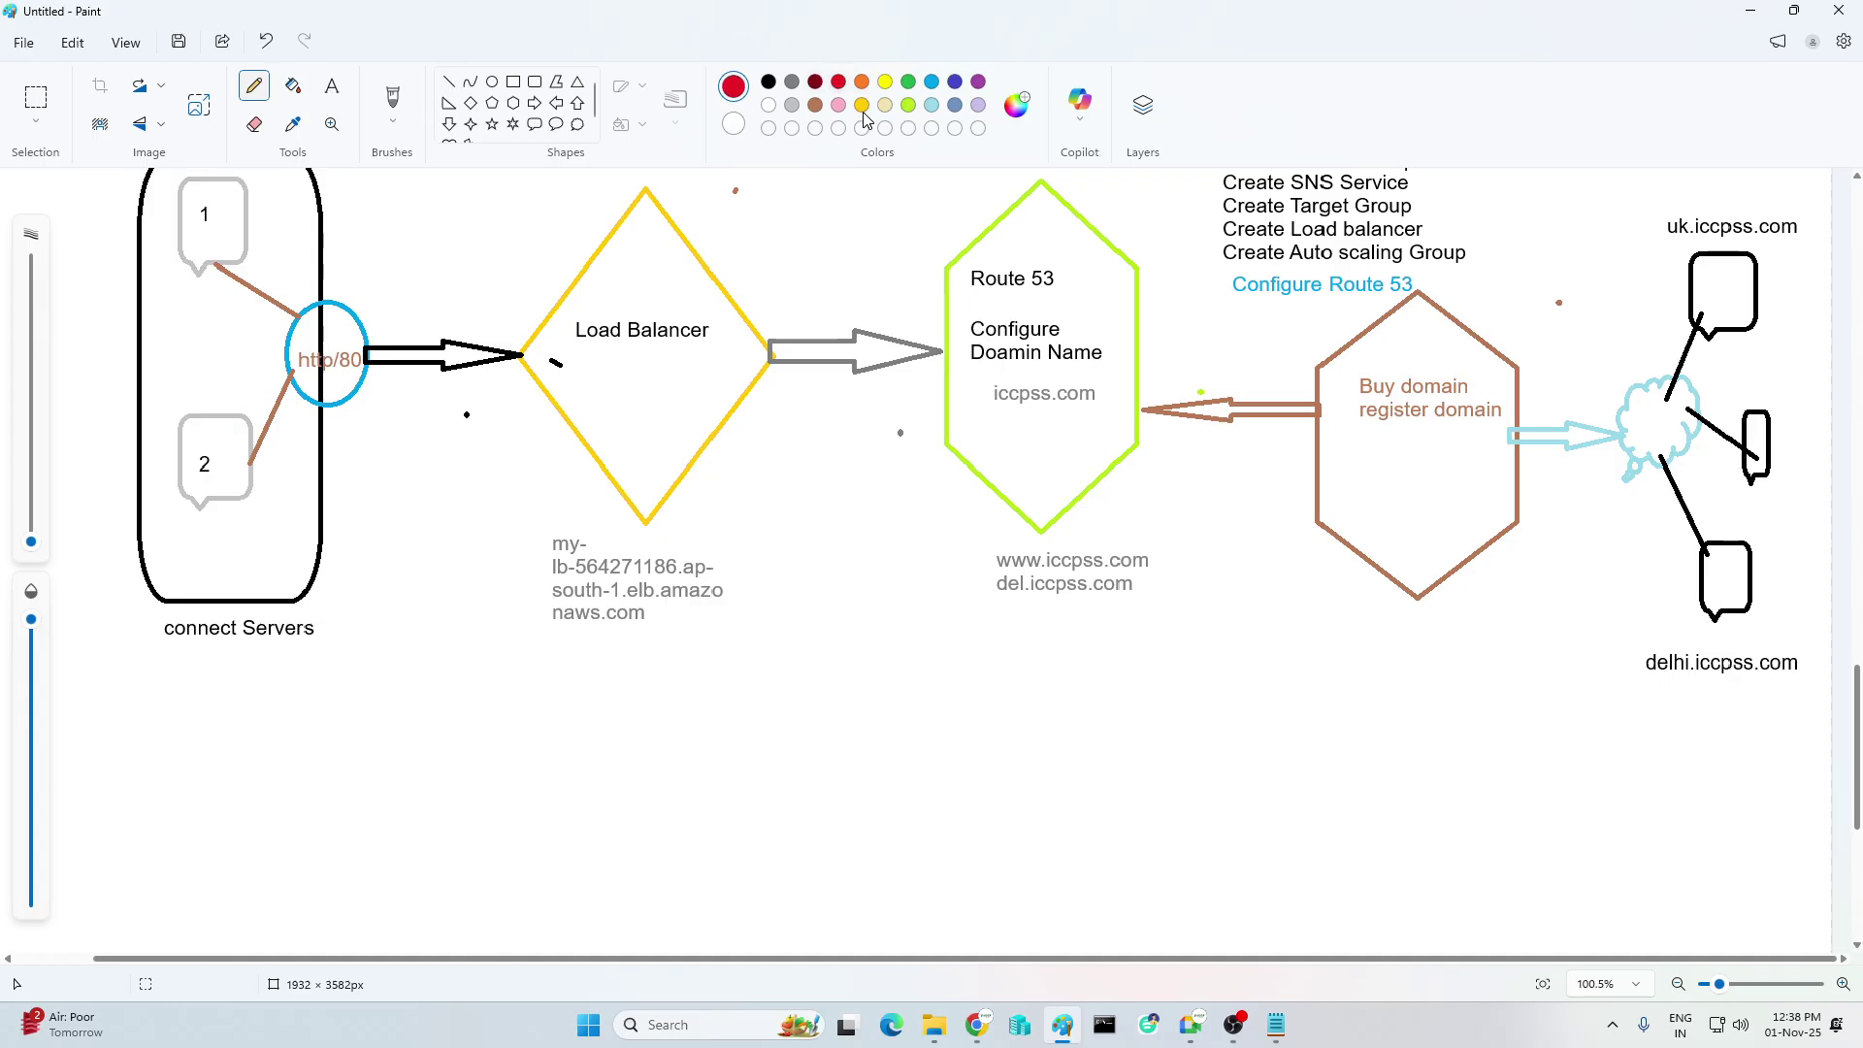
mouse_move(1640, 427)
mouse_down()
mouse_move(1586, 388)
mouse_move(1436, 386)
mouse_move(1398, 425)
mouse_move(1293, 364)
mouse_move(1094, 359)
mouse_move(1053, 393)
mouse_move(756, 260)
mouse_move(558, 348)
mouse_move(286, 193)
mouse_move(461, 271)
mouse_move(549, 359)
mouse_move(260, 490)
mouse_up()
click(251, 565)
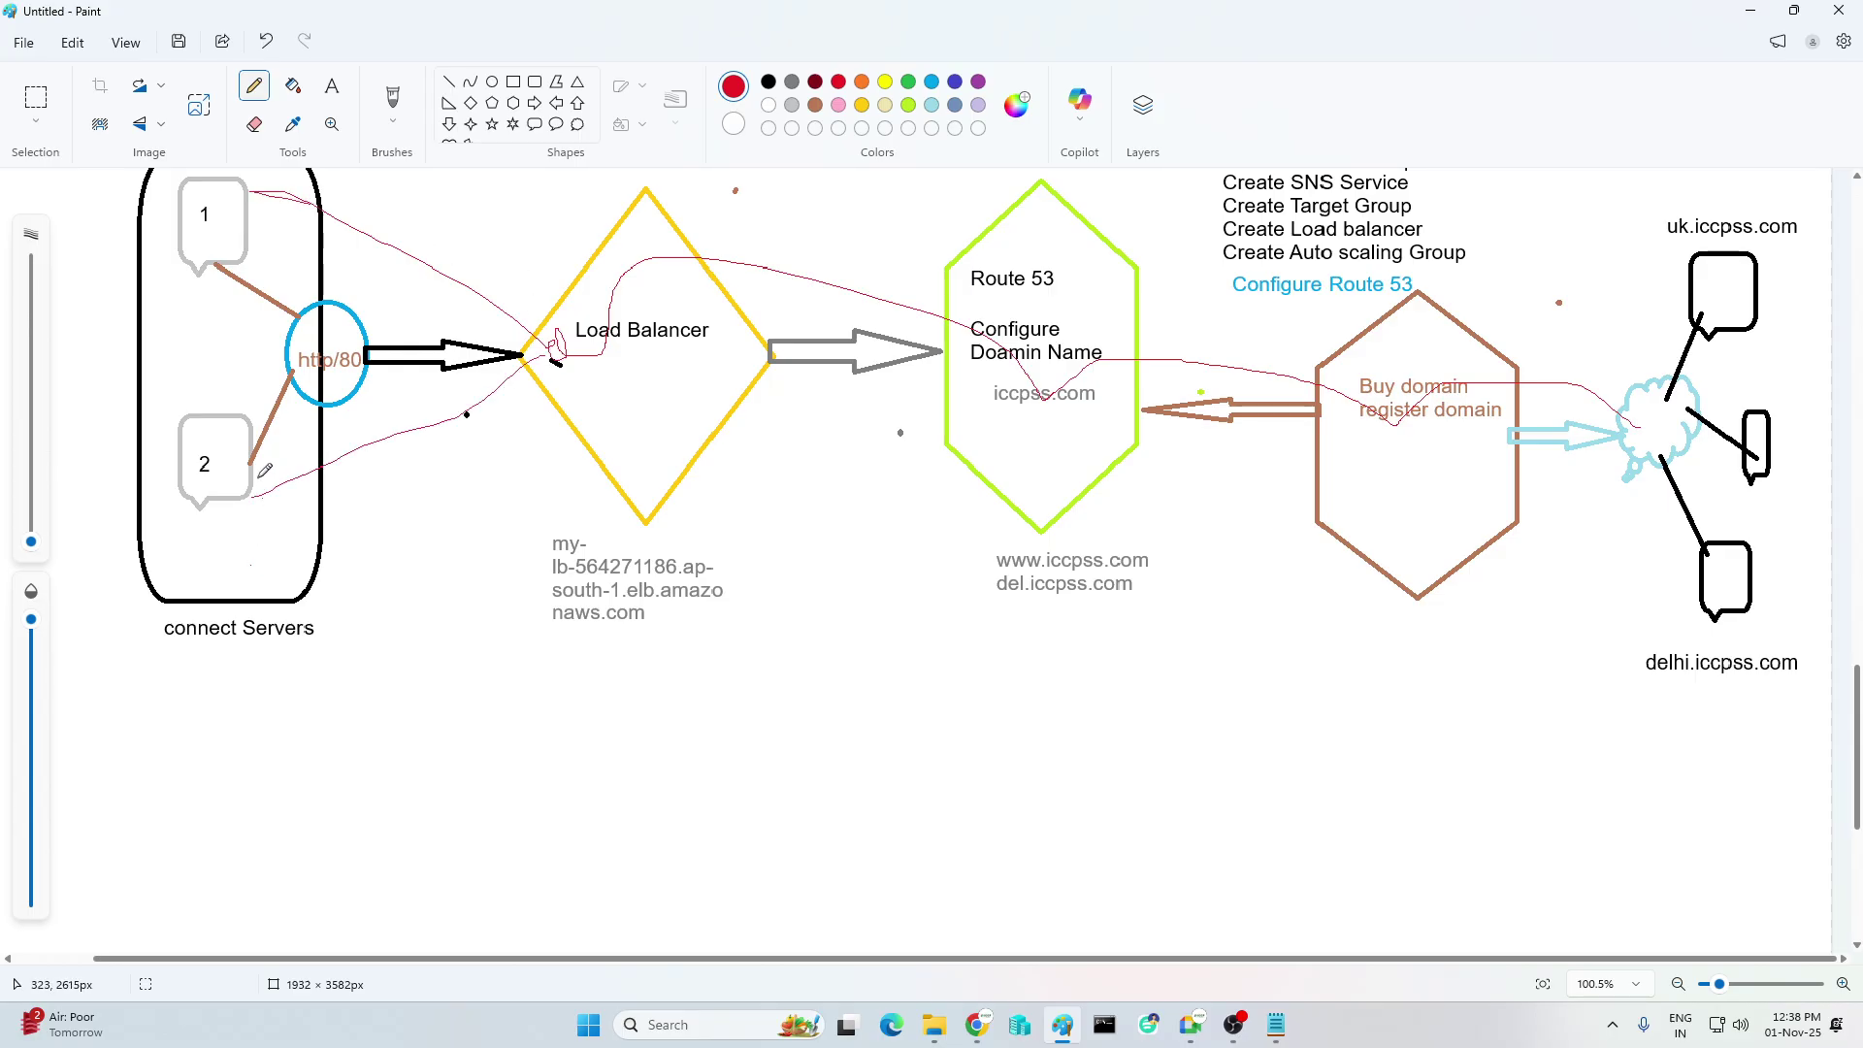
mouse_move(249, 417)
mouse_down()
mouse_move(203, 492)
mouse_move(267, 496)
mouse_up()
Step: Outline server box 2 with a dark-red callout shape
click(542, 133)
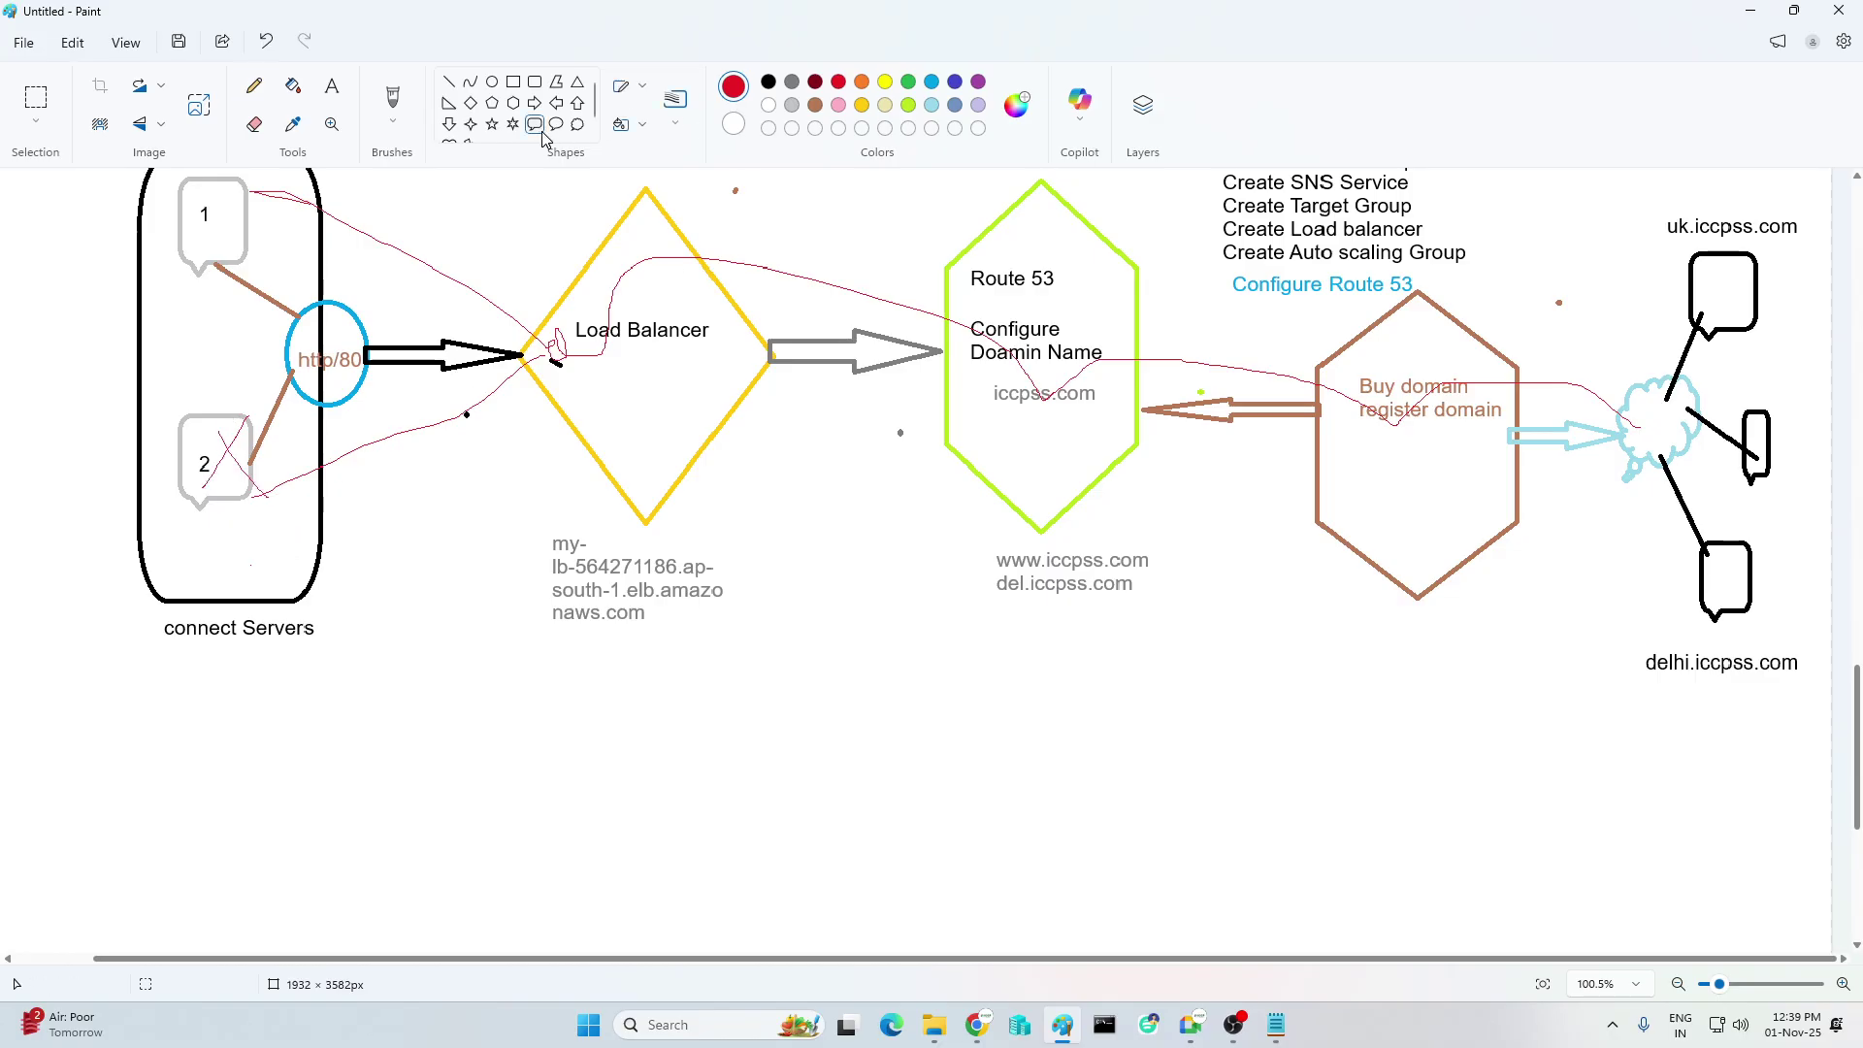
click(815, 82)
click(177, 417)
drag(177, 417, 279, 529)
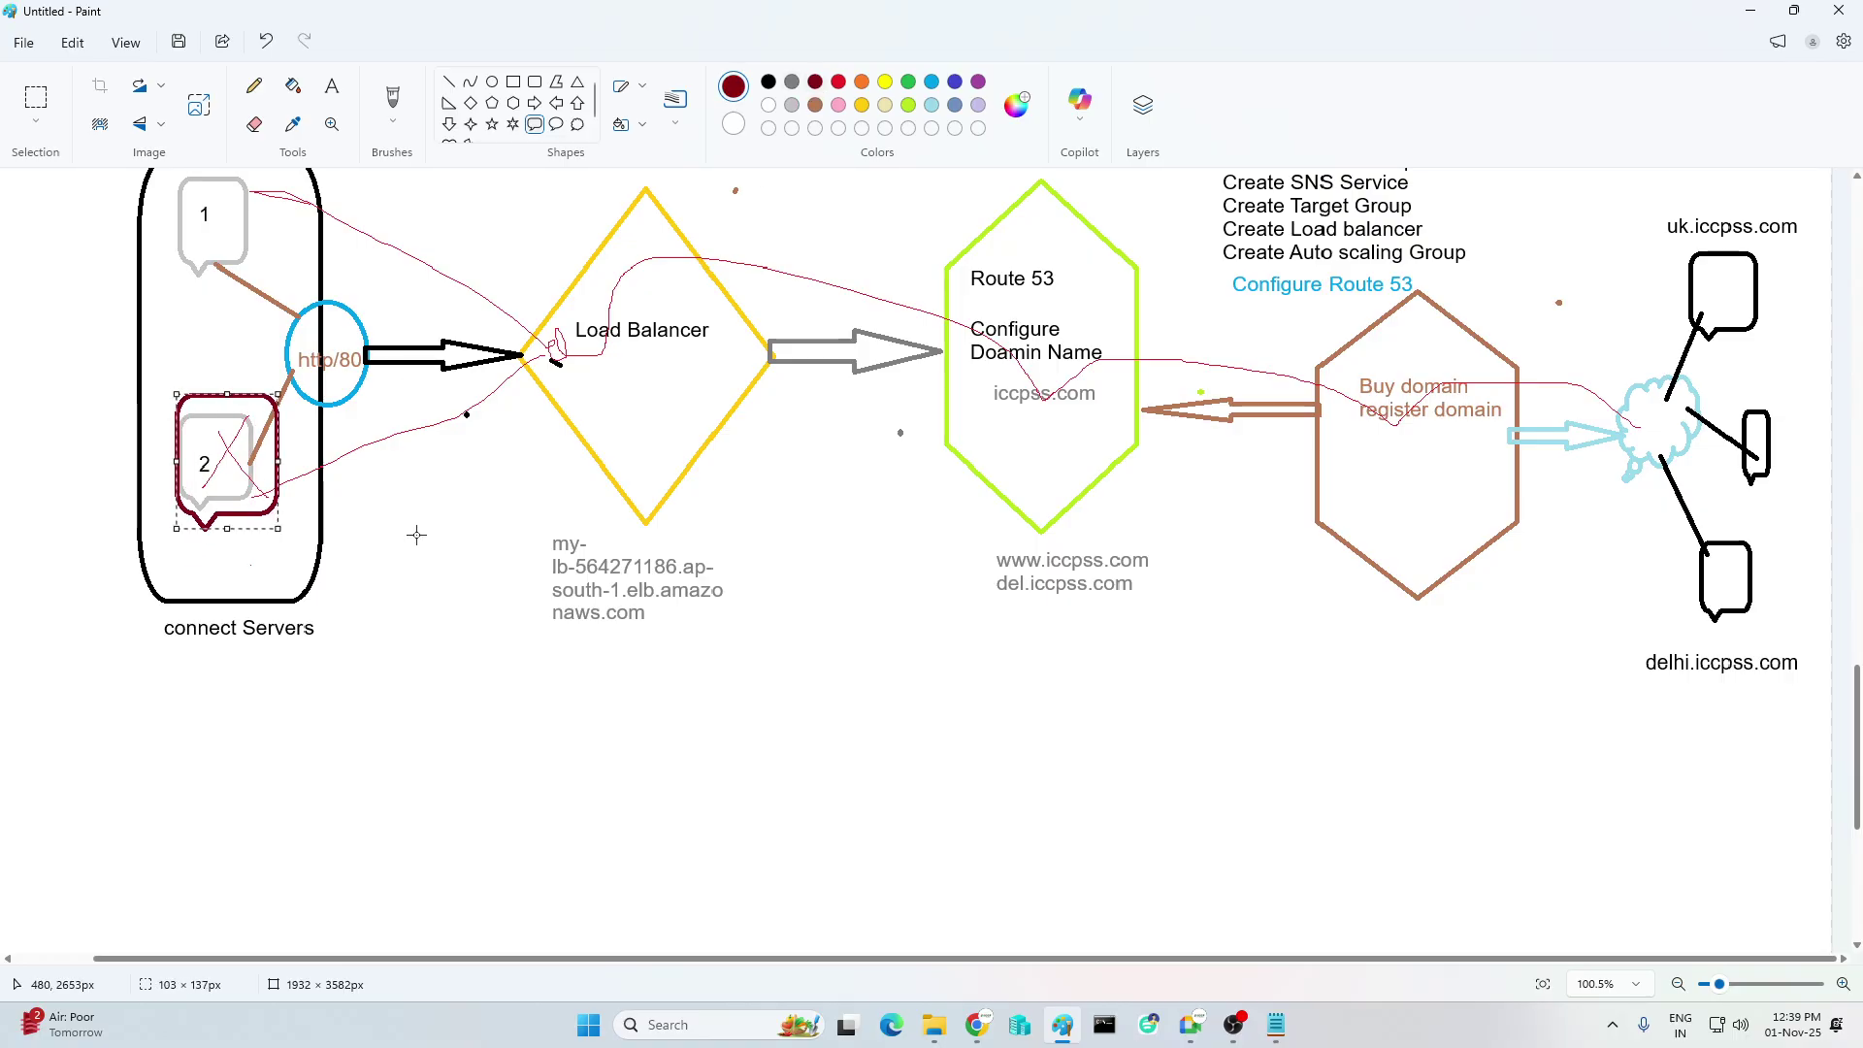
click(415, 531)
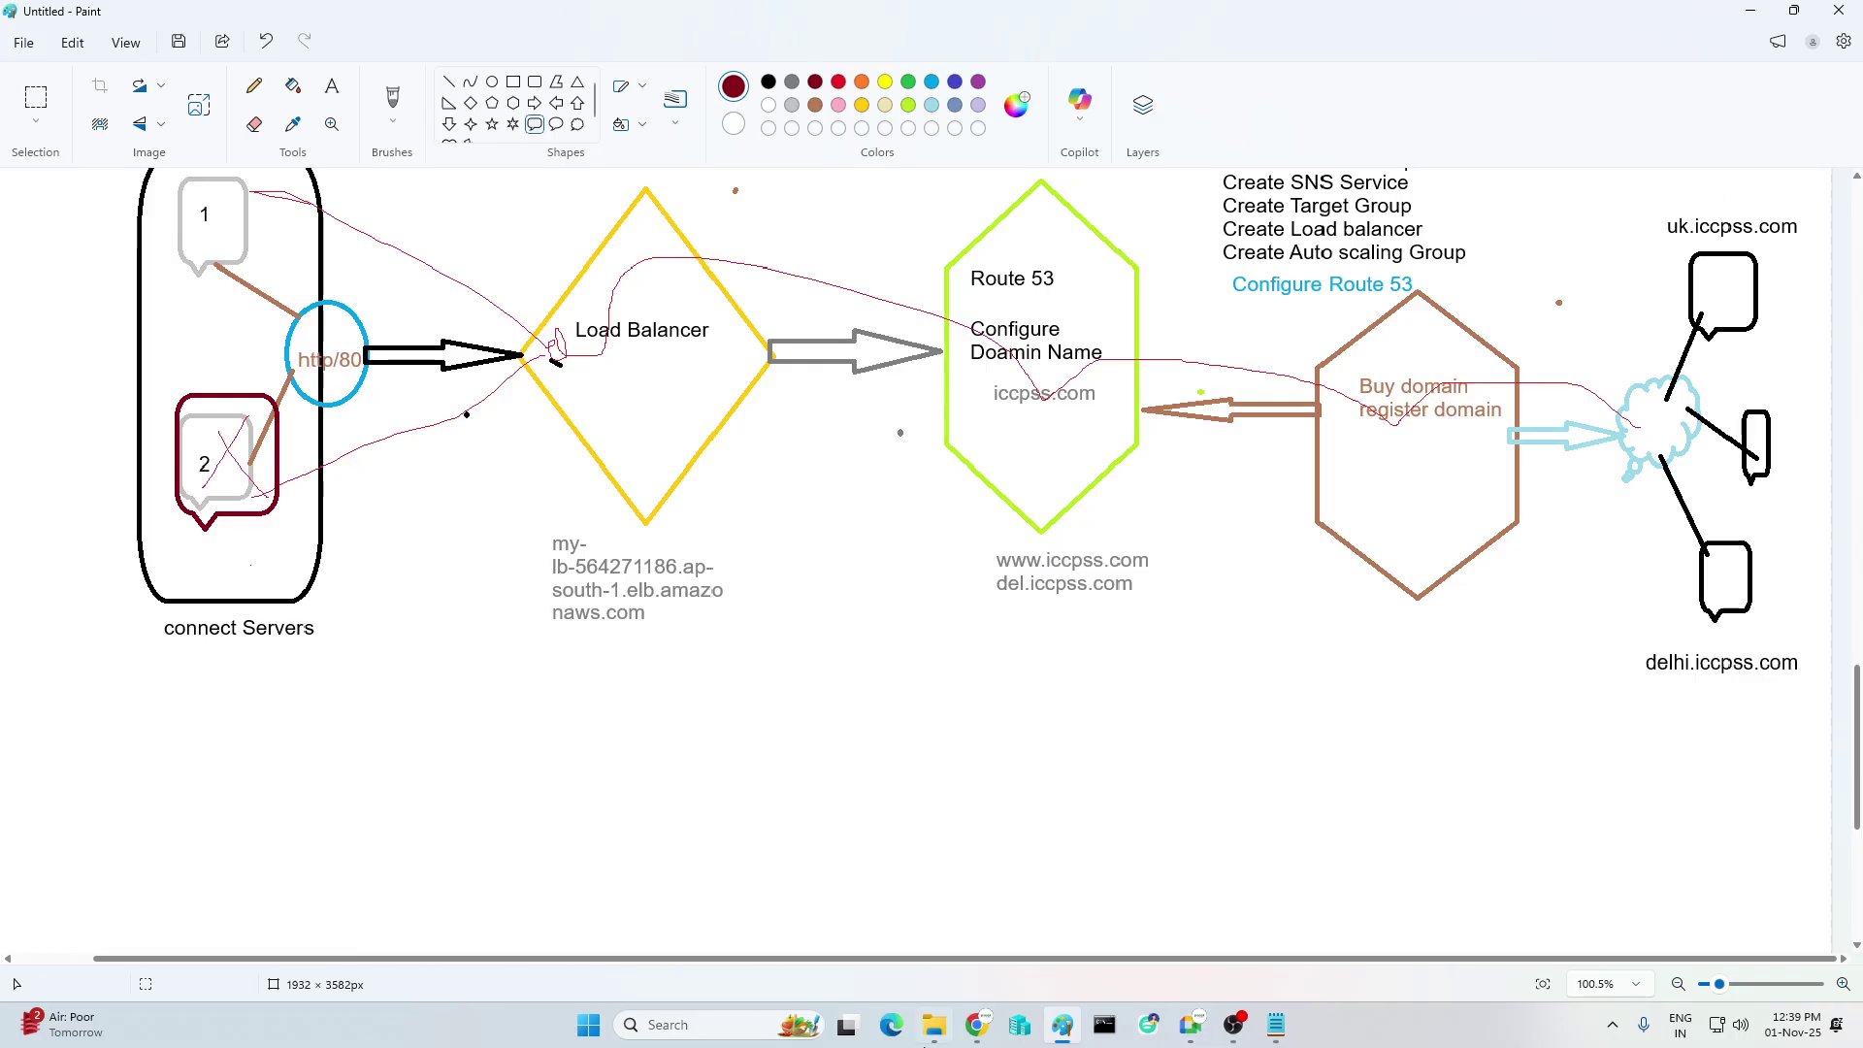
Step: Load delhi.iccpss.com in a new incognito window, proceeding past the HTTPS warning
click(980, 1035)
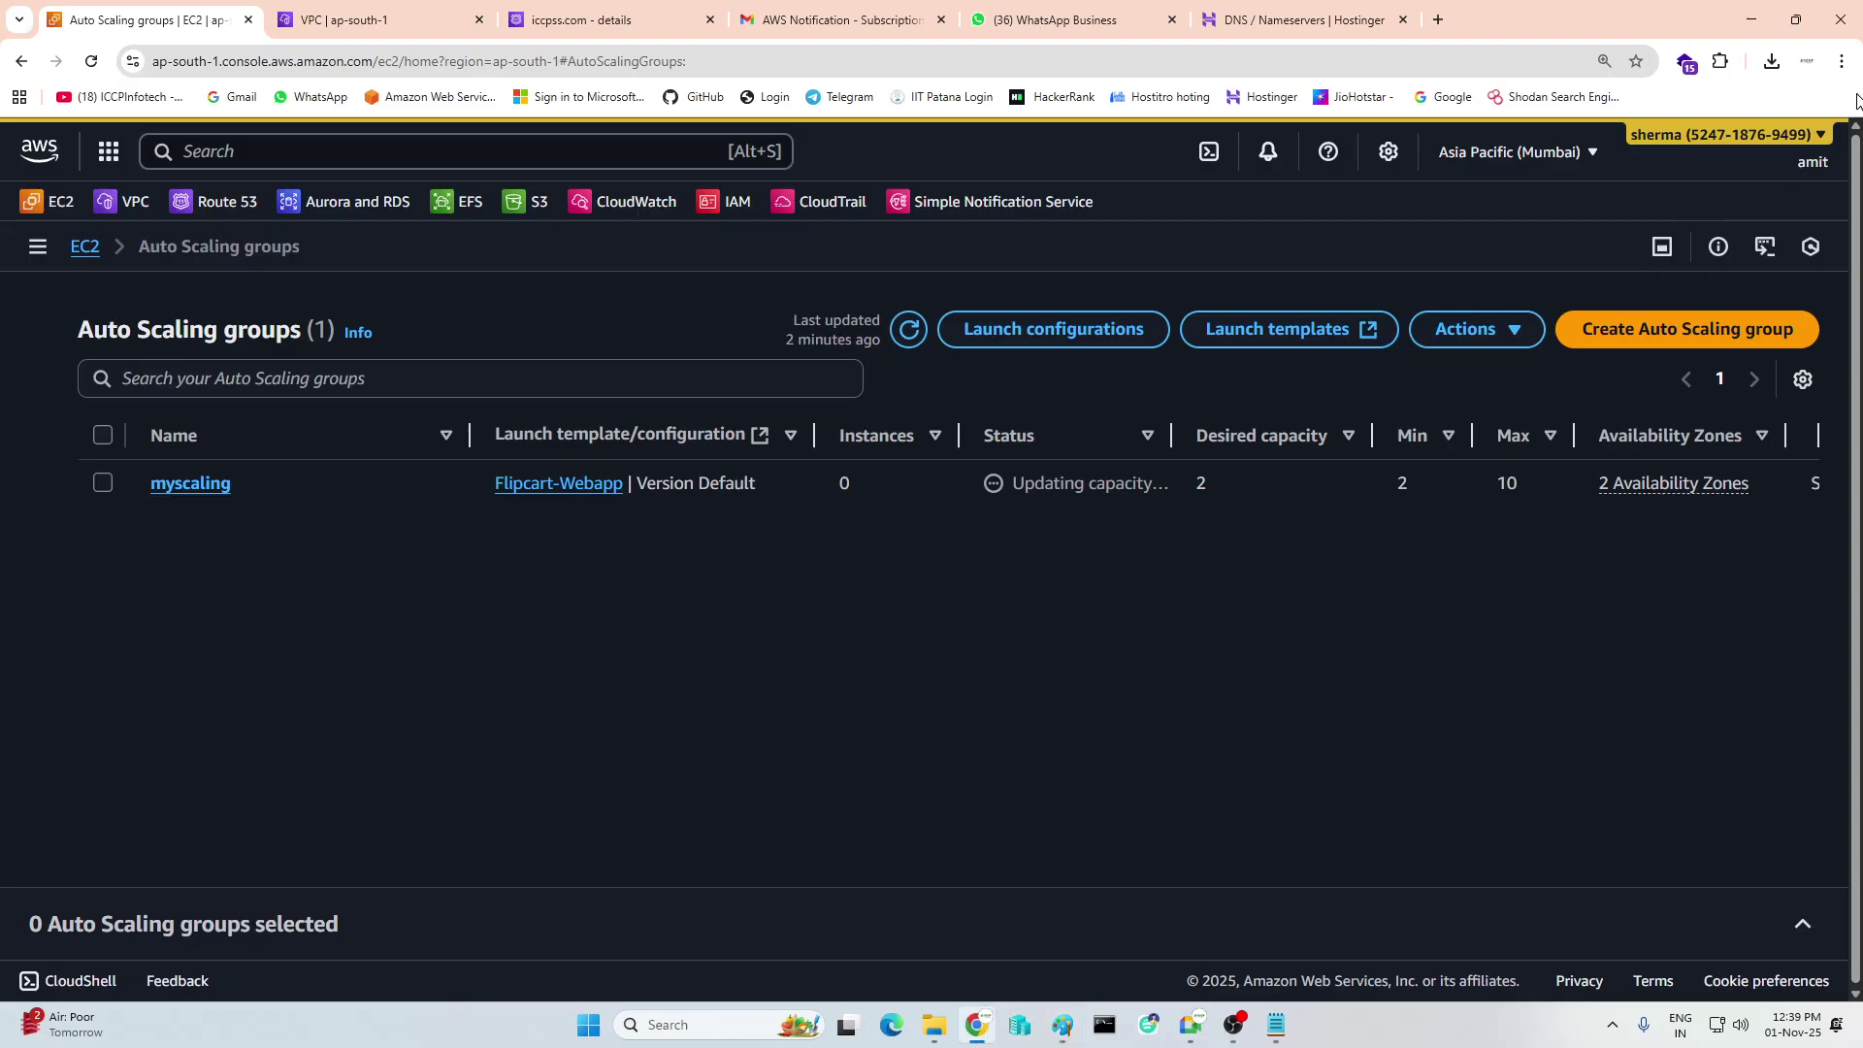
click(1841, 61)
click(1649, 210)
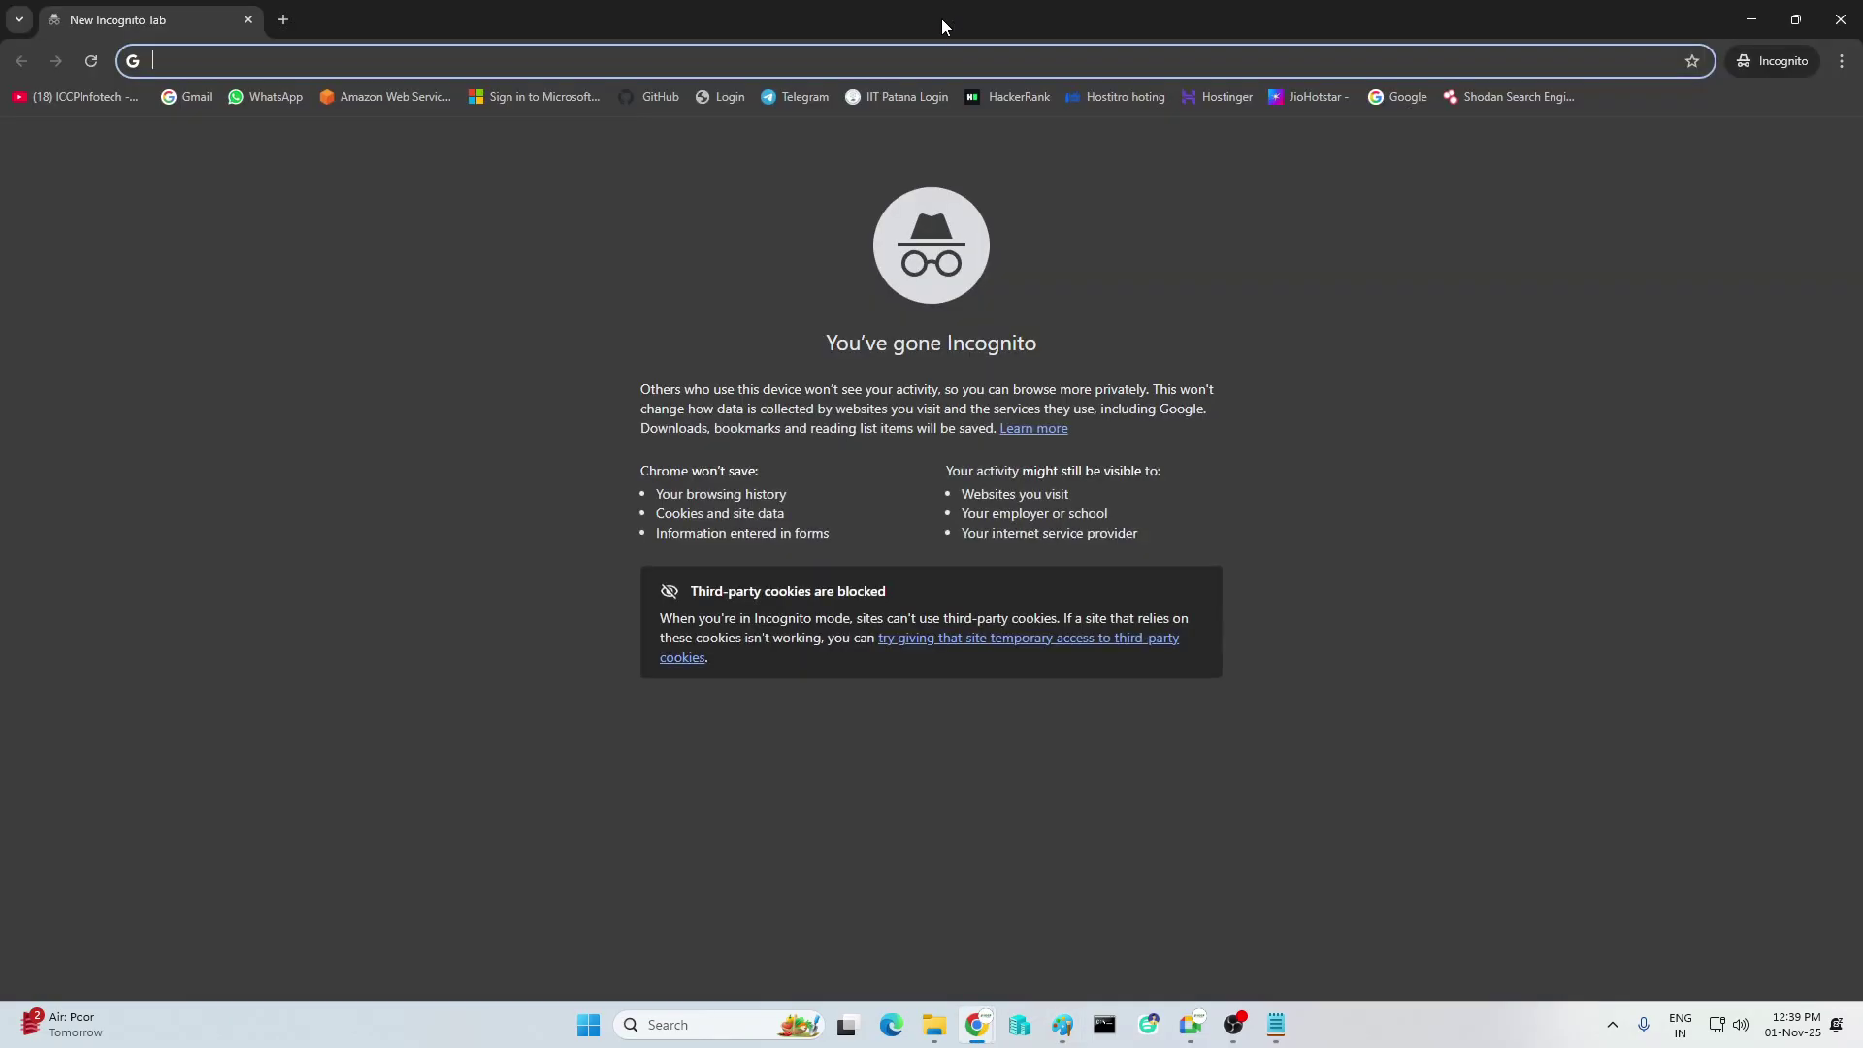
text(del)
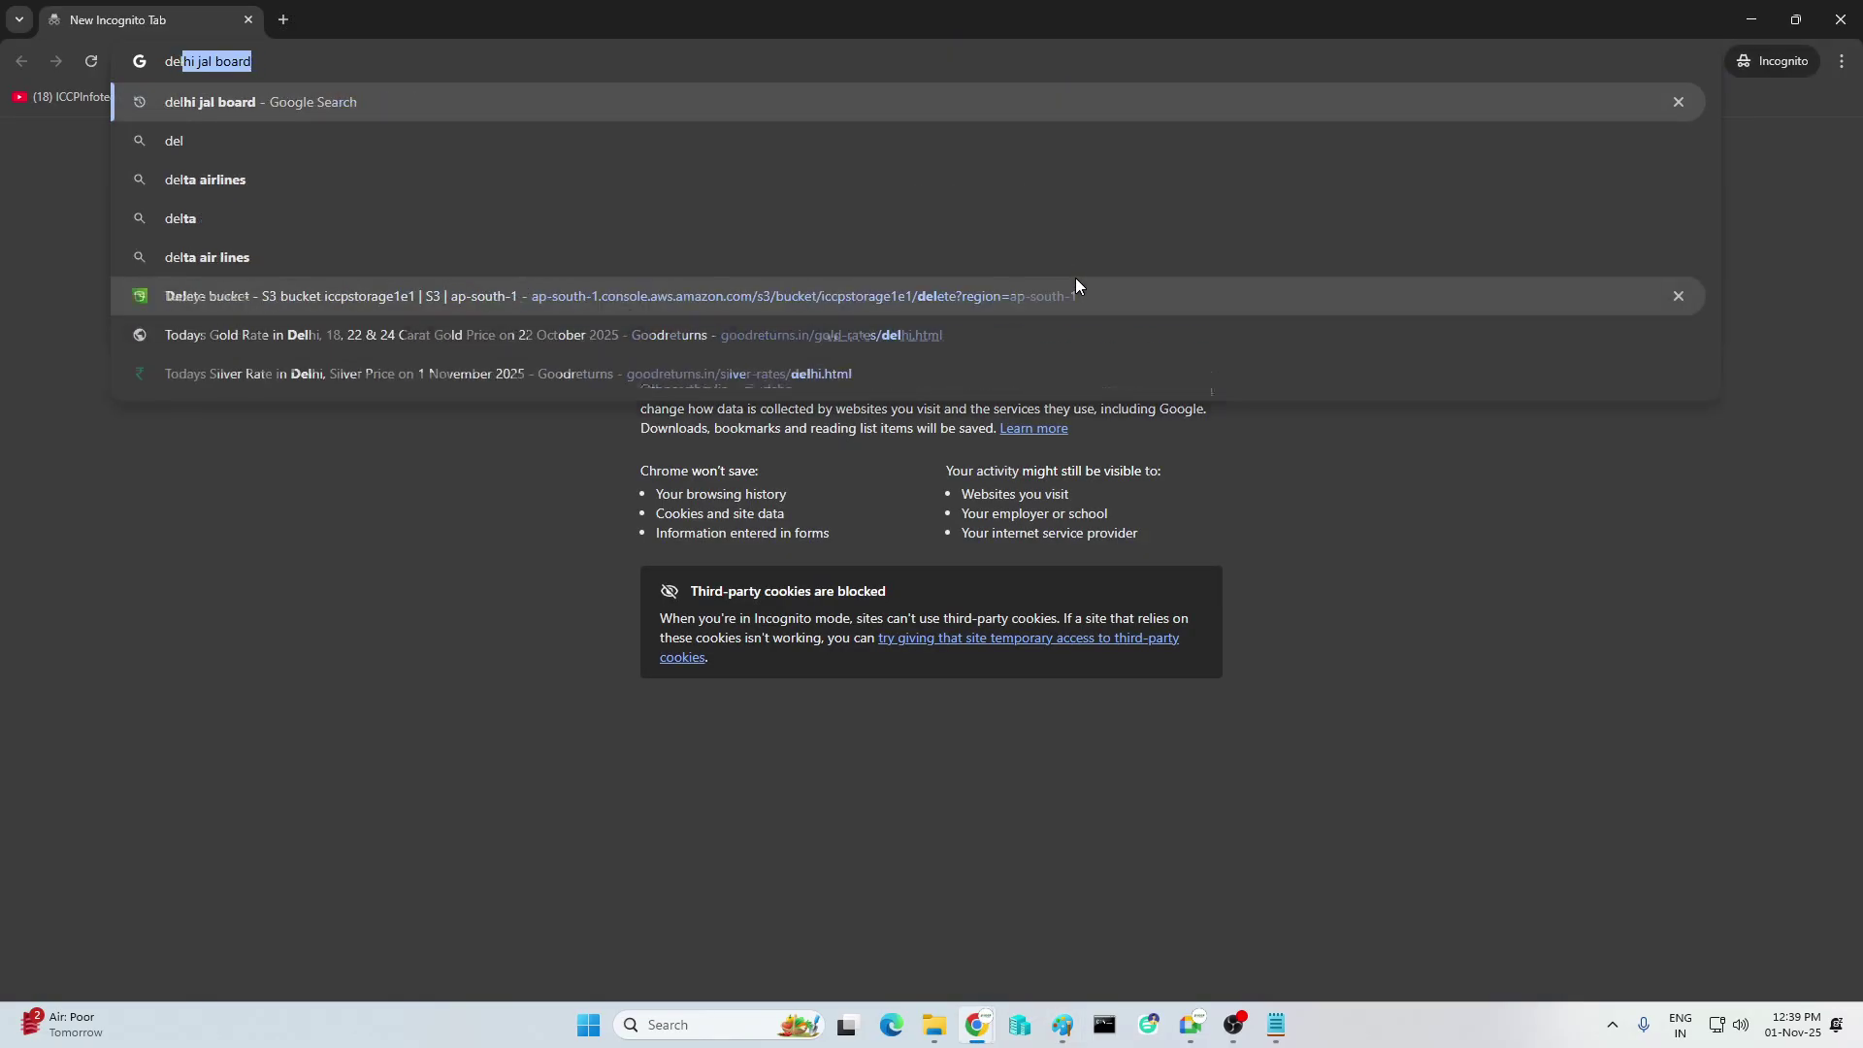
text(hi.i)
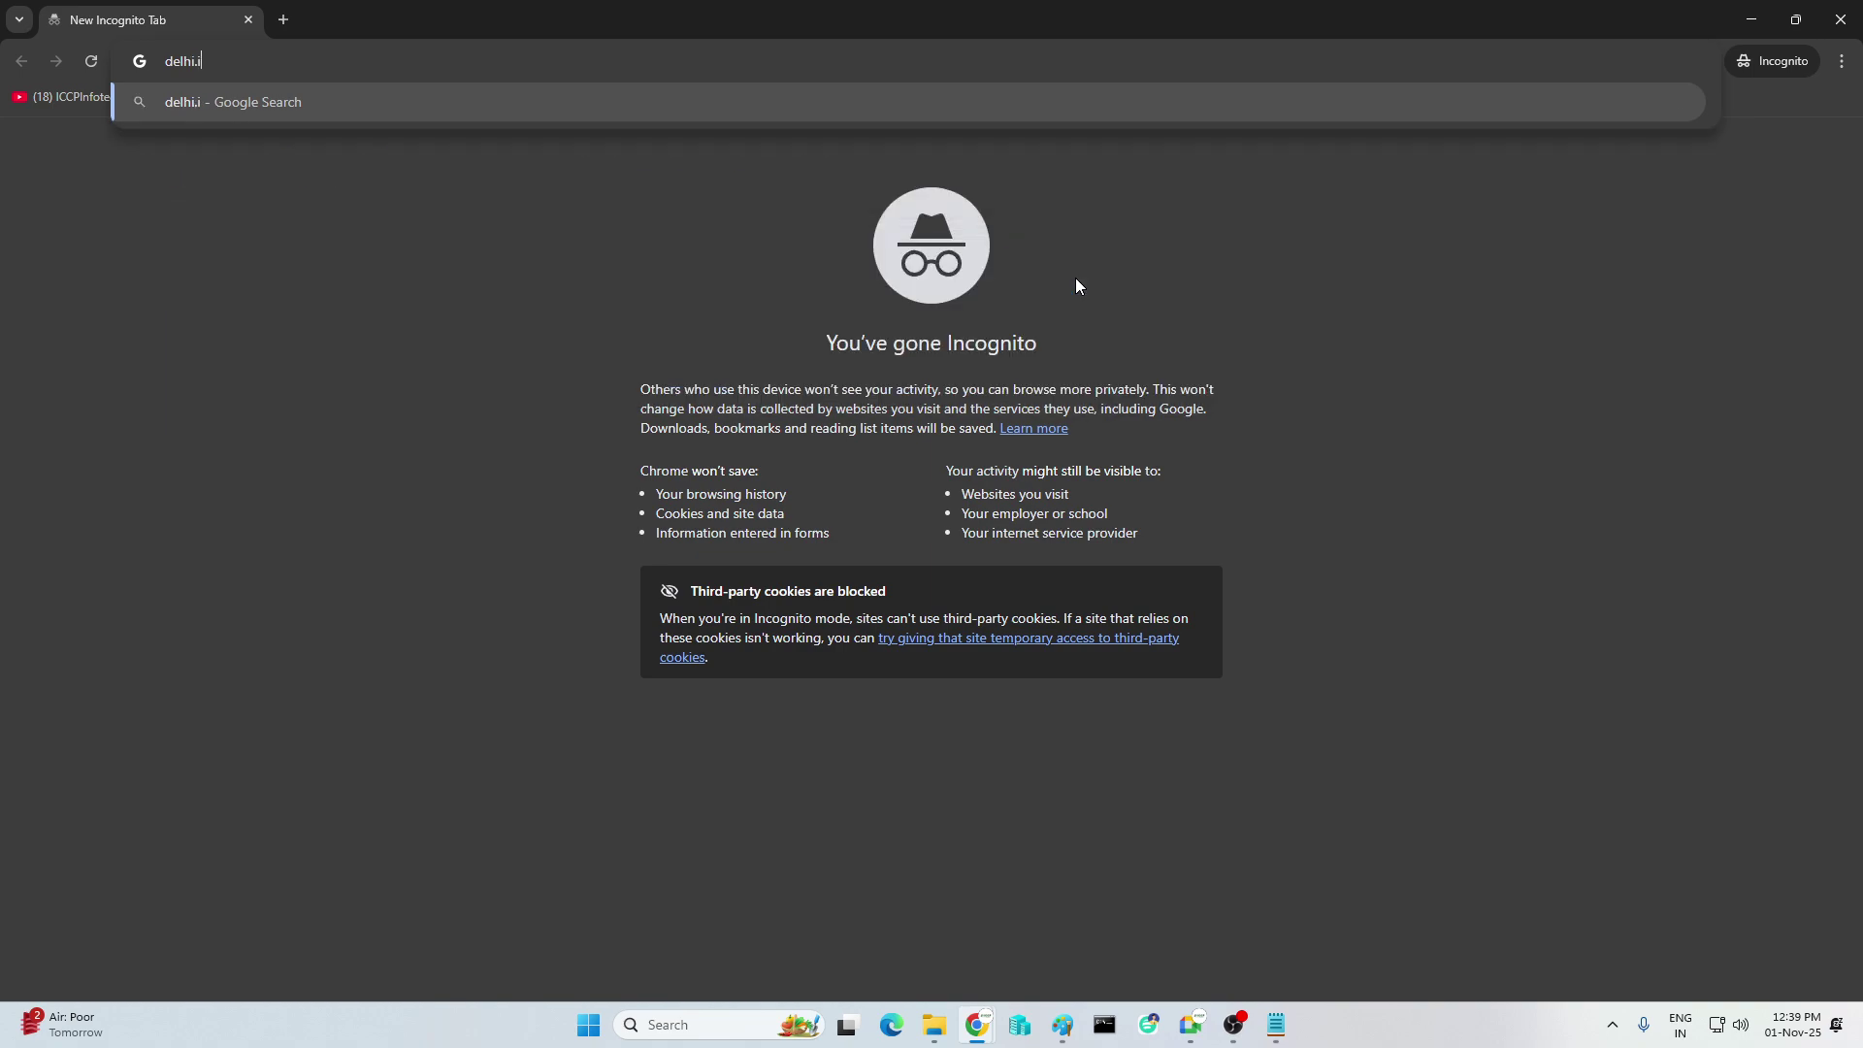
text(ccpss.com)
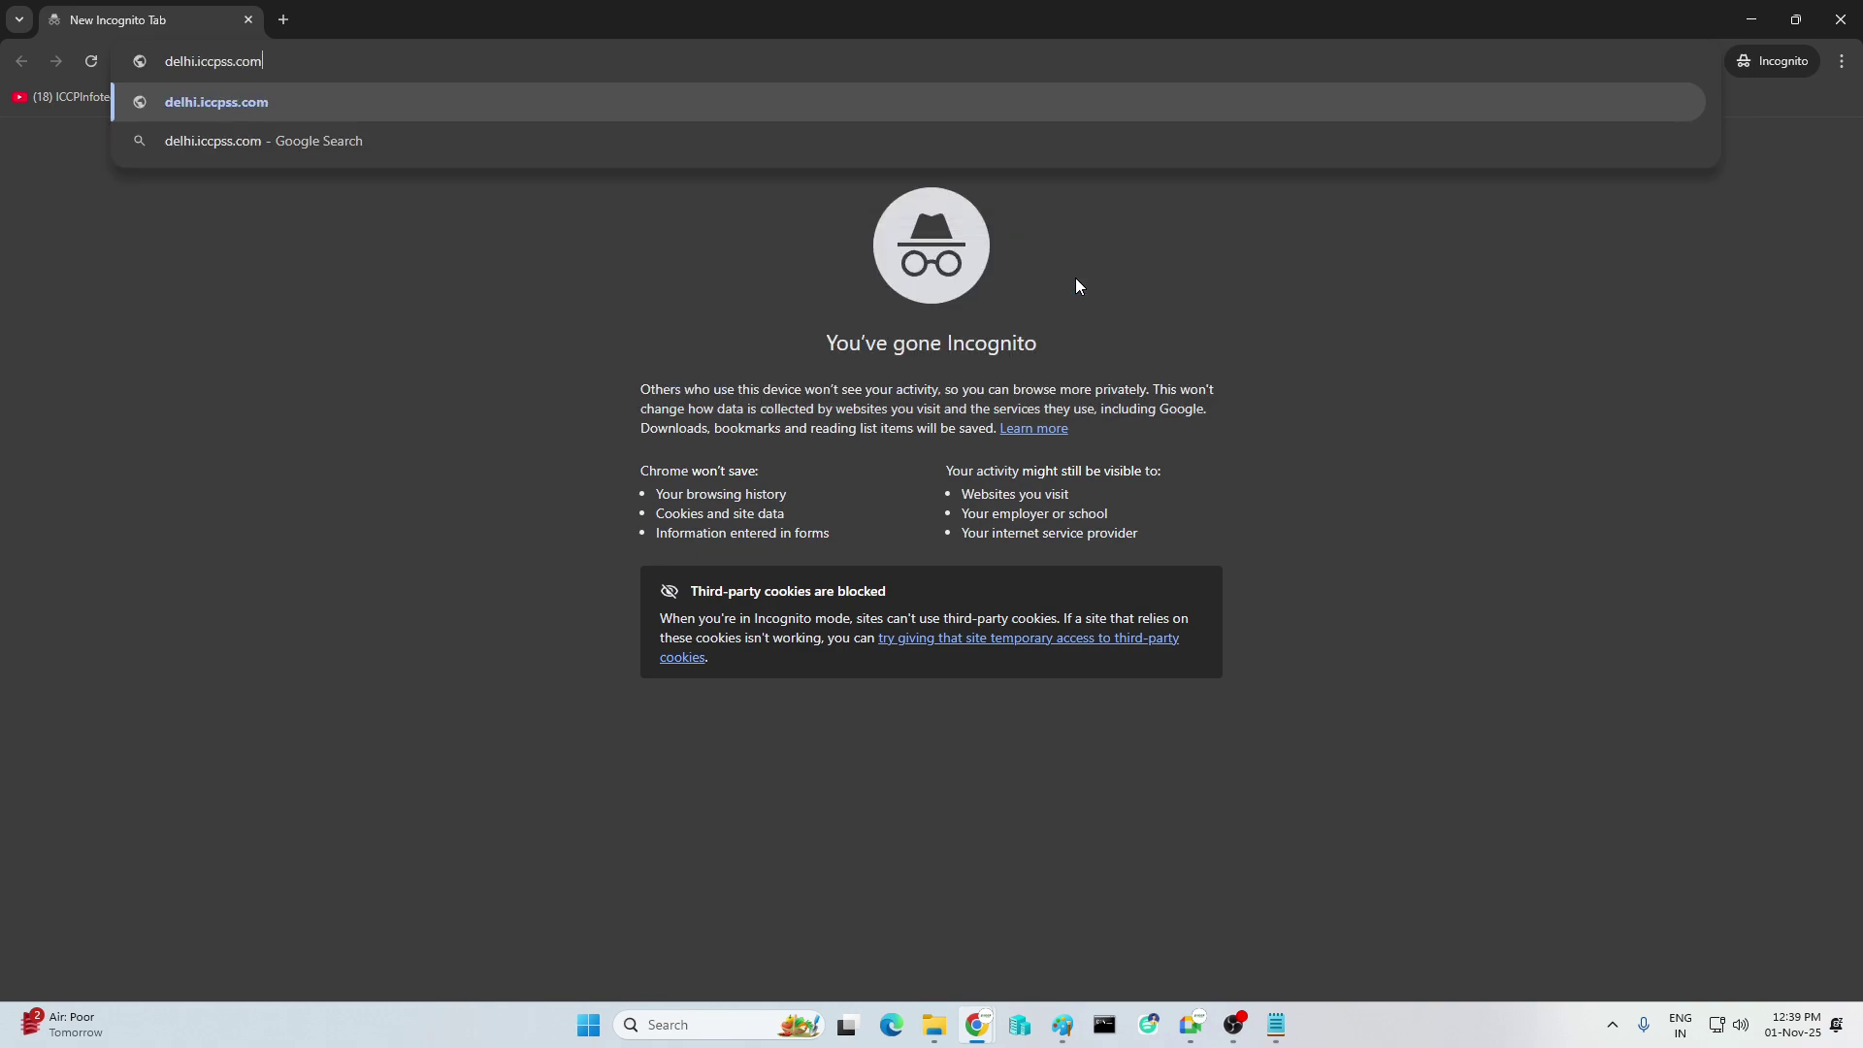
key(Return)
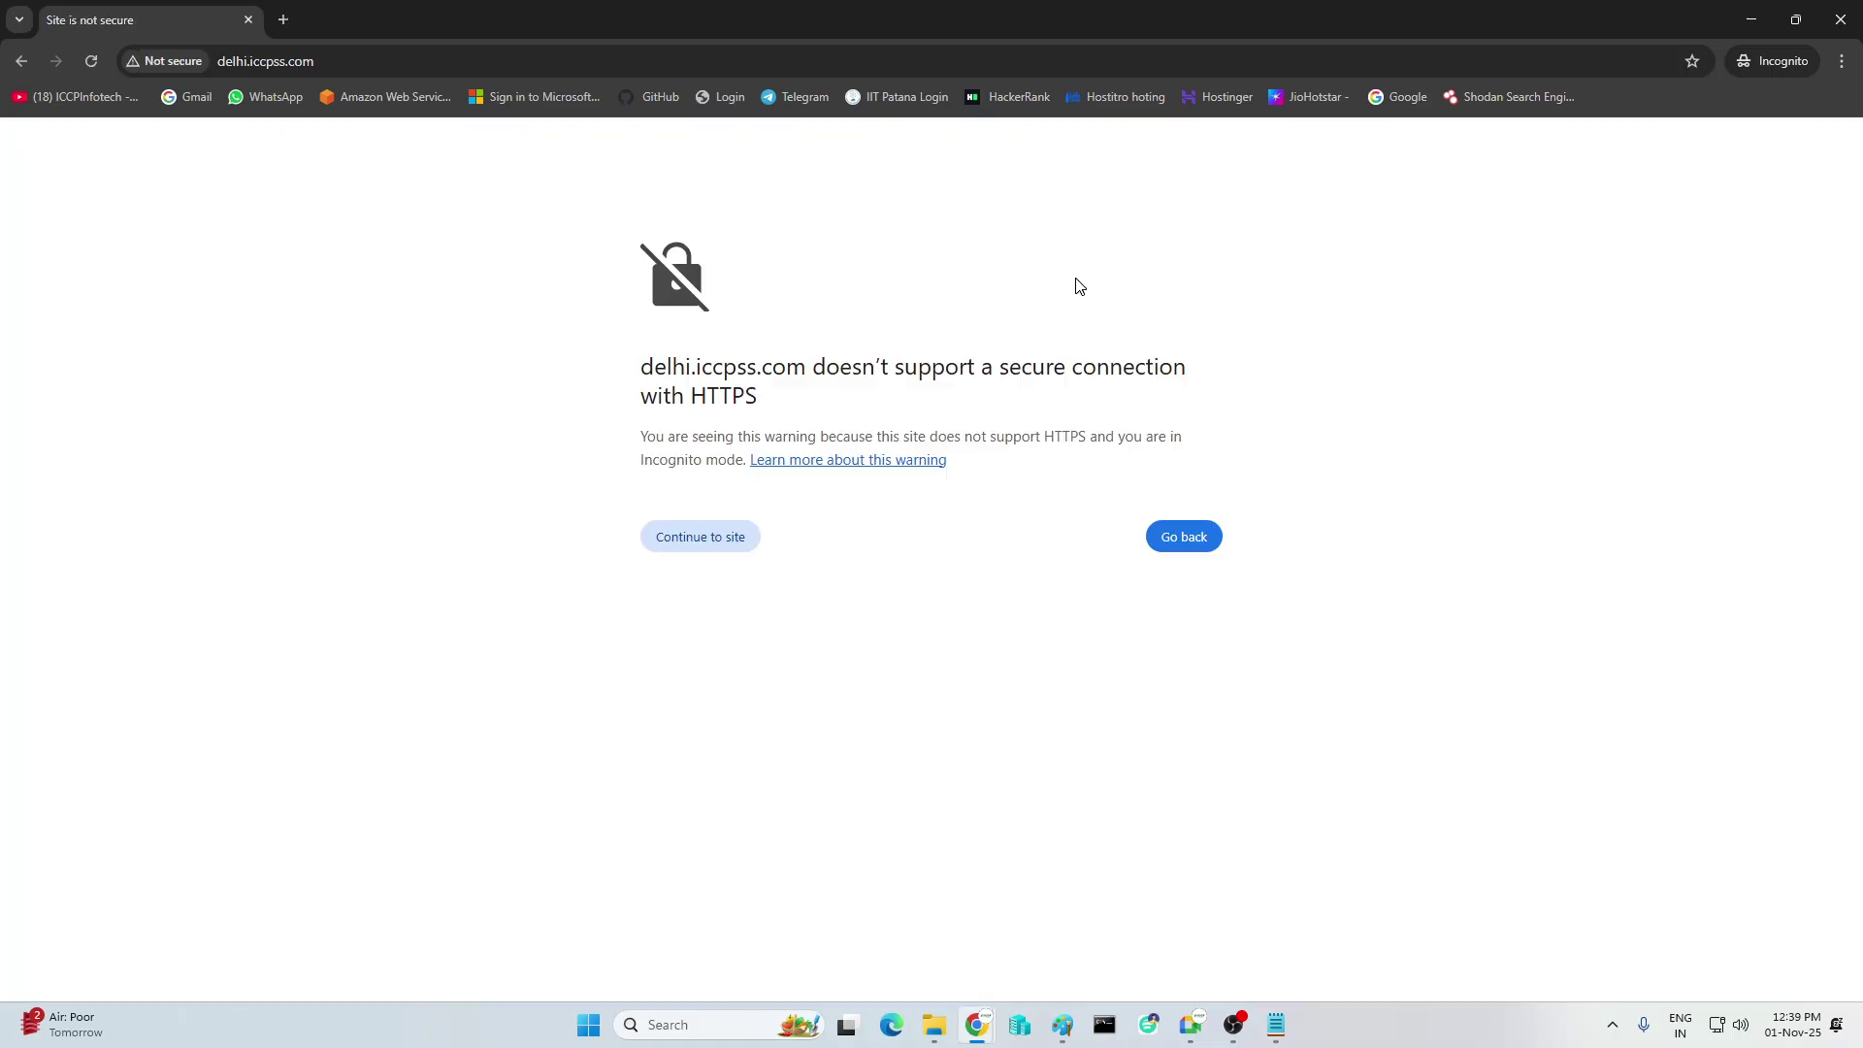
click(737, 547)
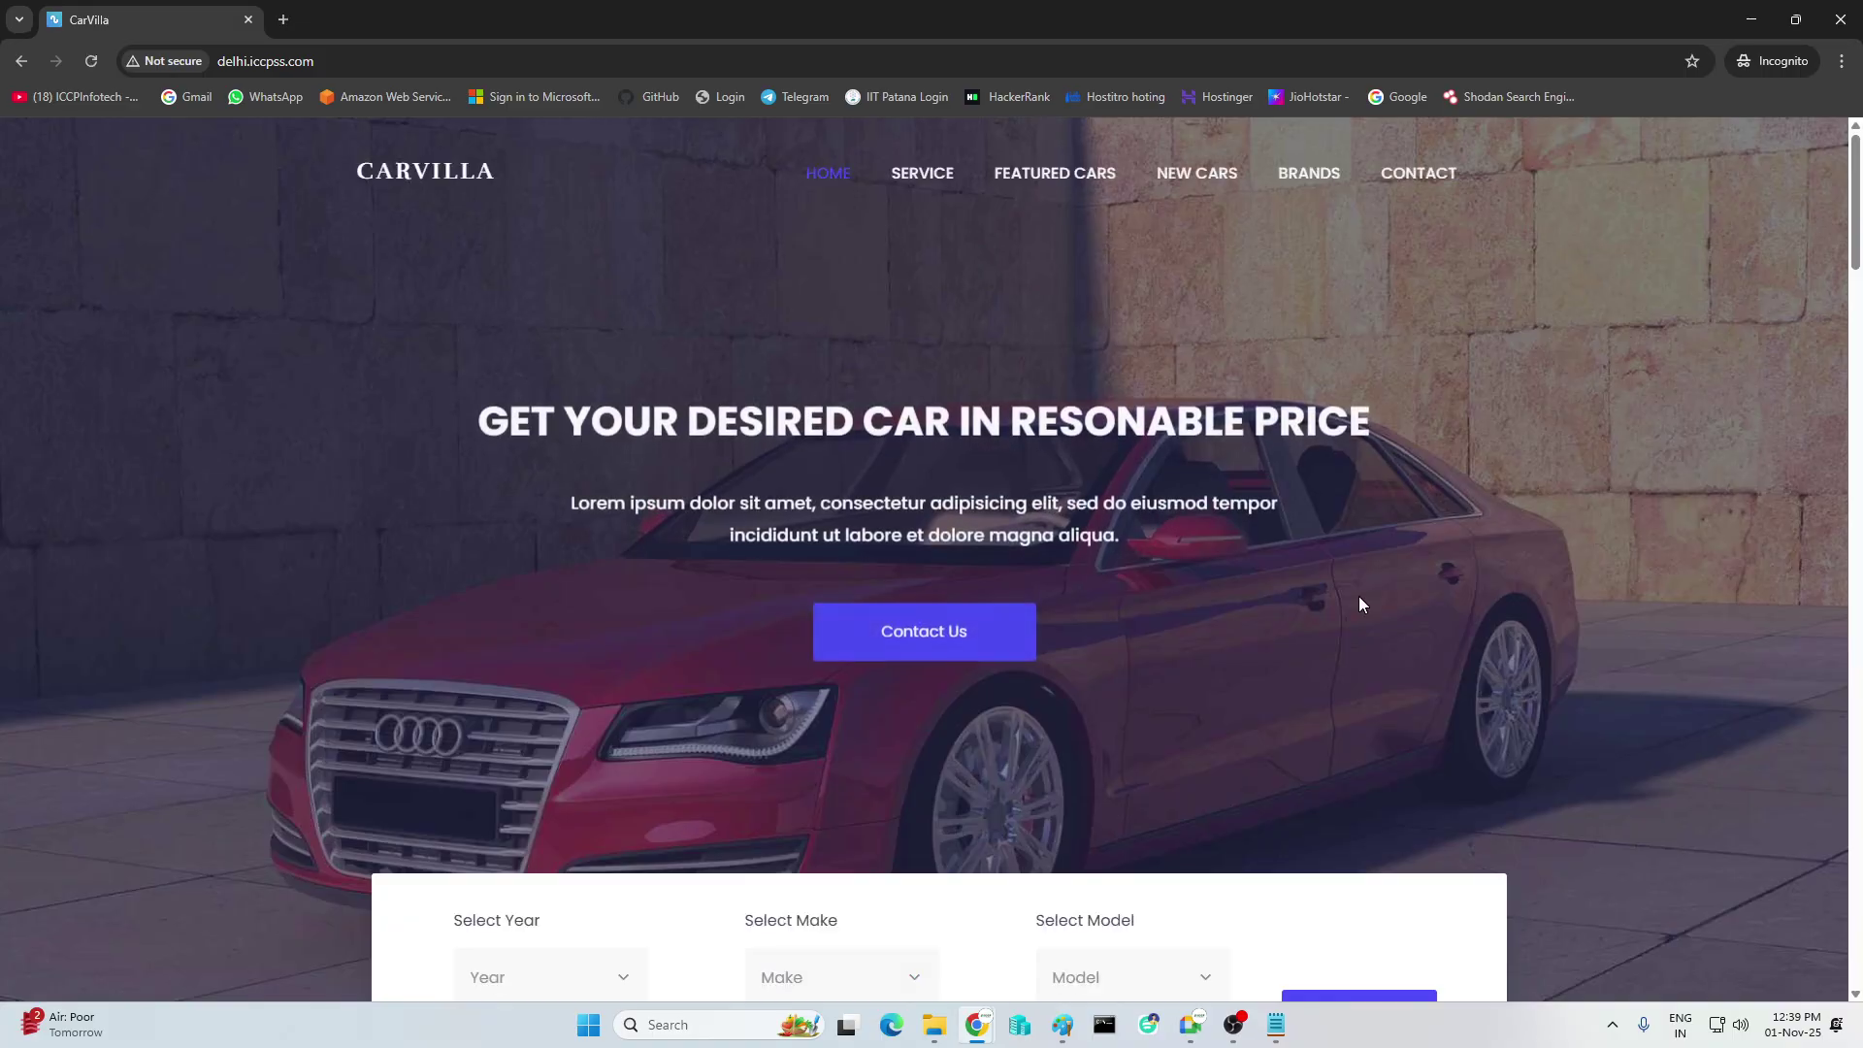
Step: Scroll through the CarVilla site on delhi.iccpss.com and back up, then return to the AWS console
scroll(1465, 602, down, 10)
scroll(1467, 594, down, 20)
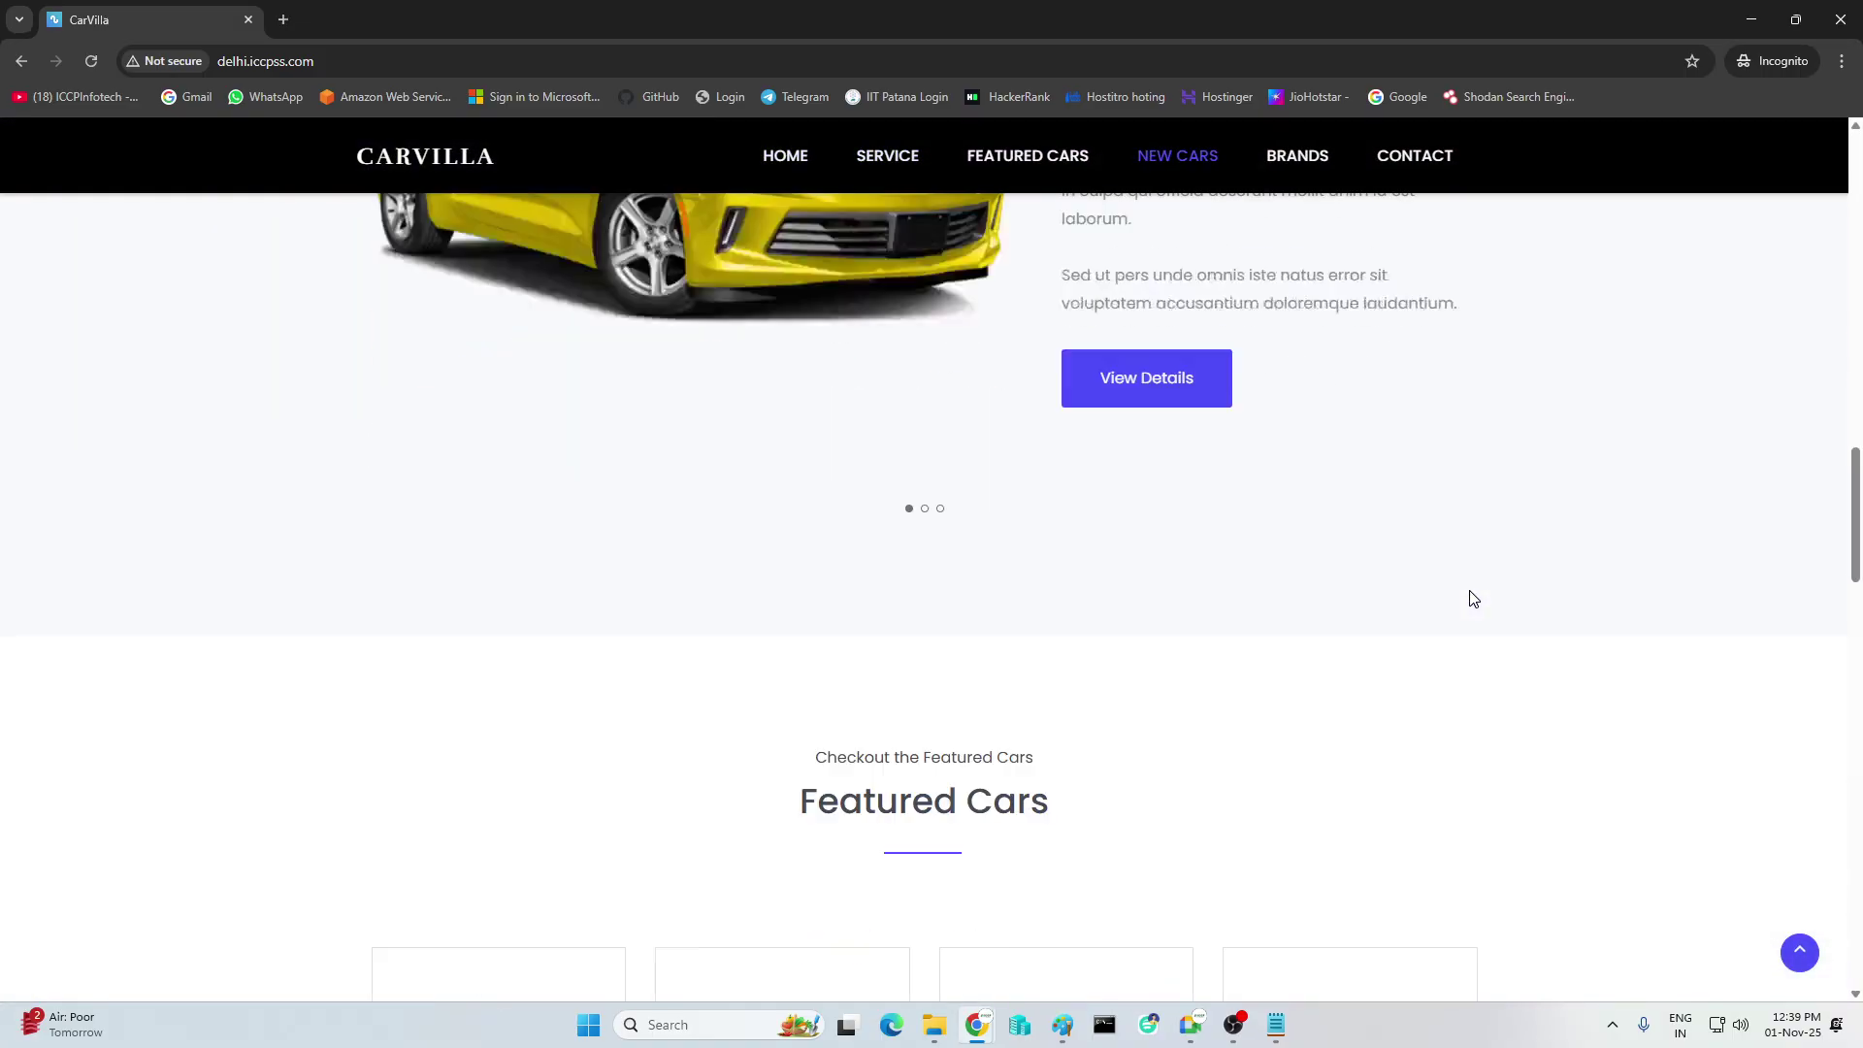
scroll(1473, 598, down, 4)
scroll(1480, 592, up, 15)
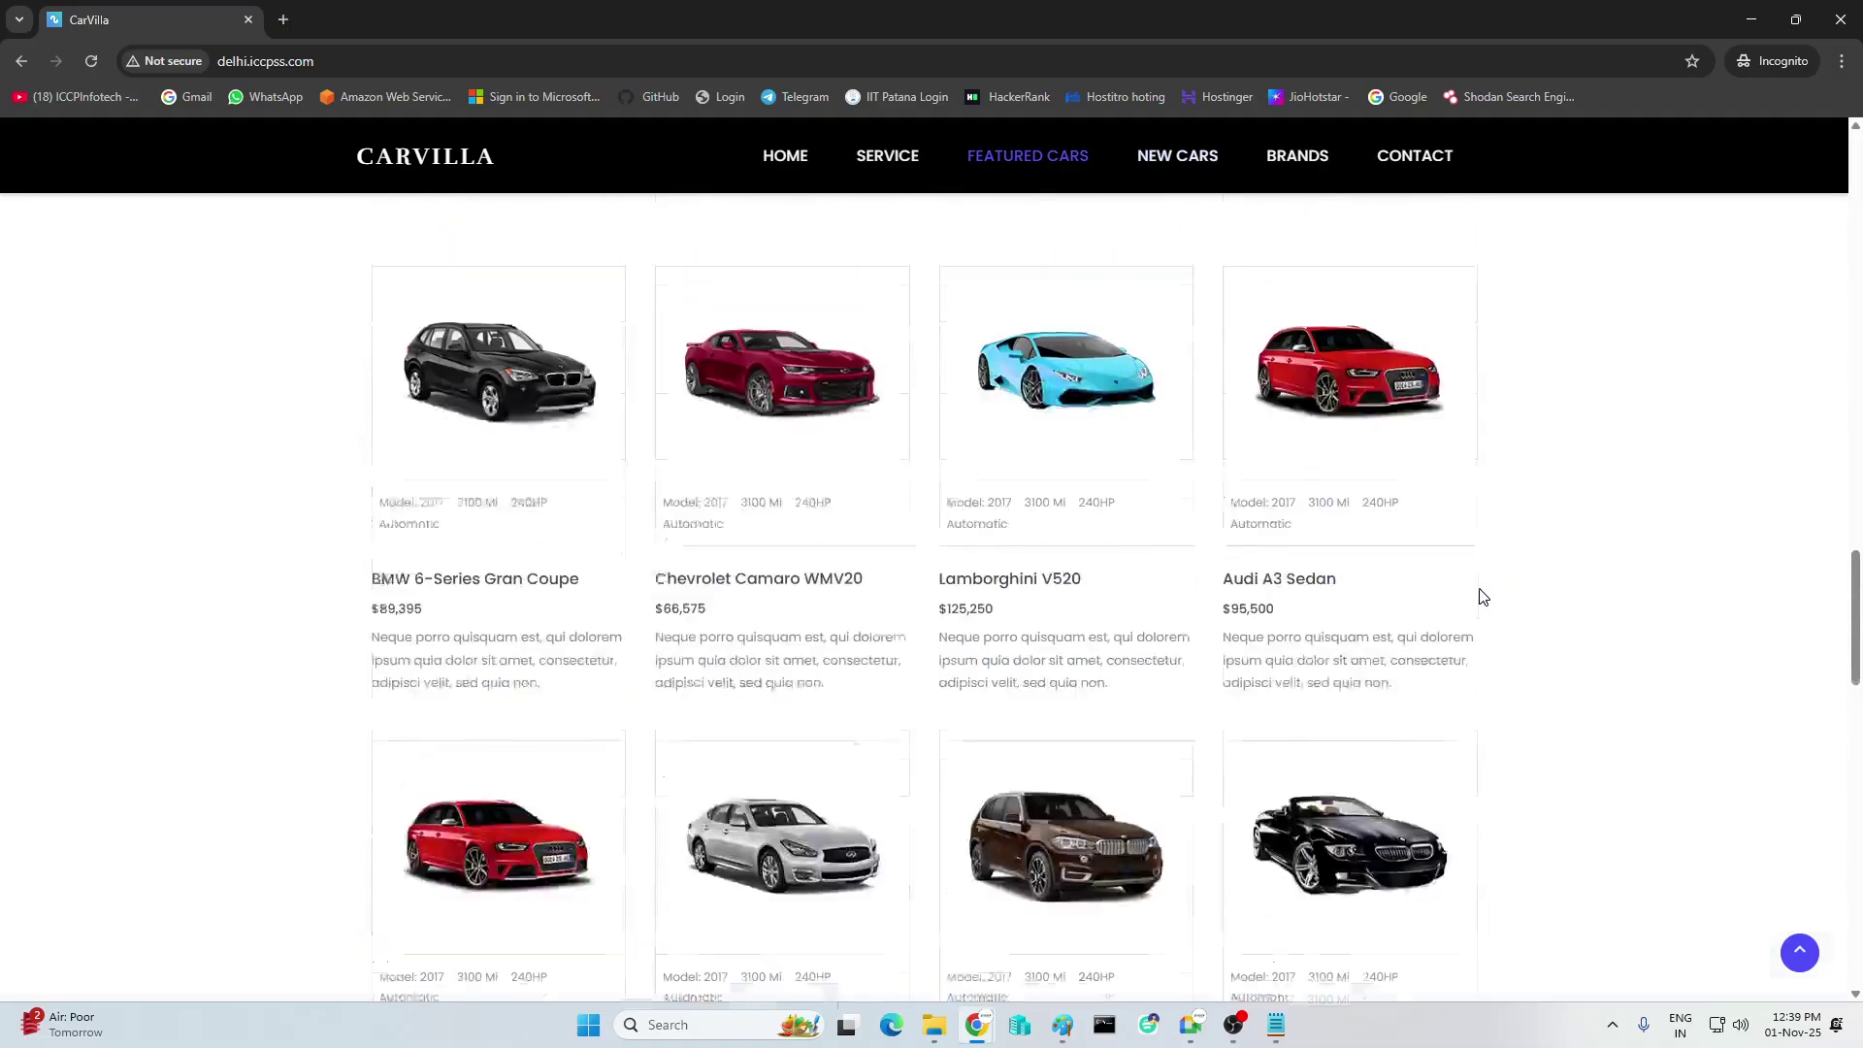
scroll(1480, 583, up, 15)
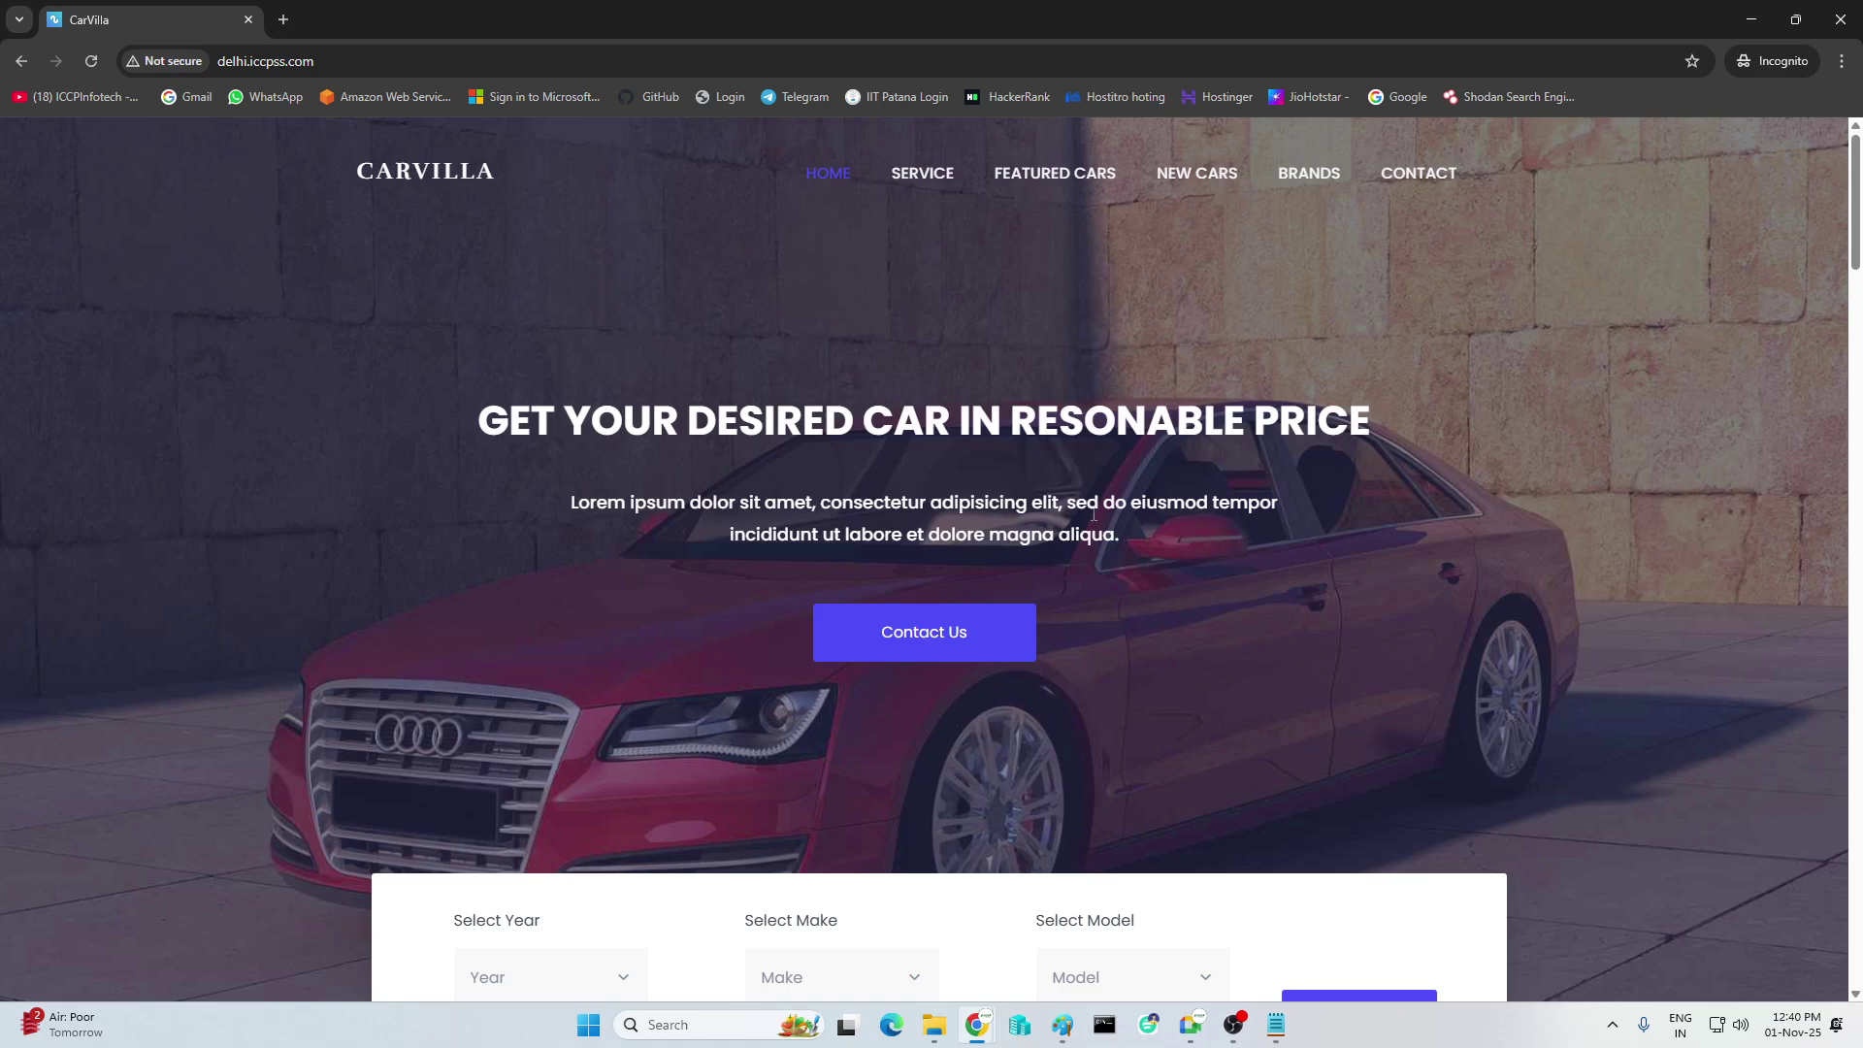
mouse_move(977, 1024)
click(875, 961)
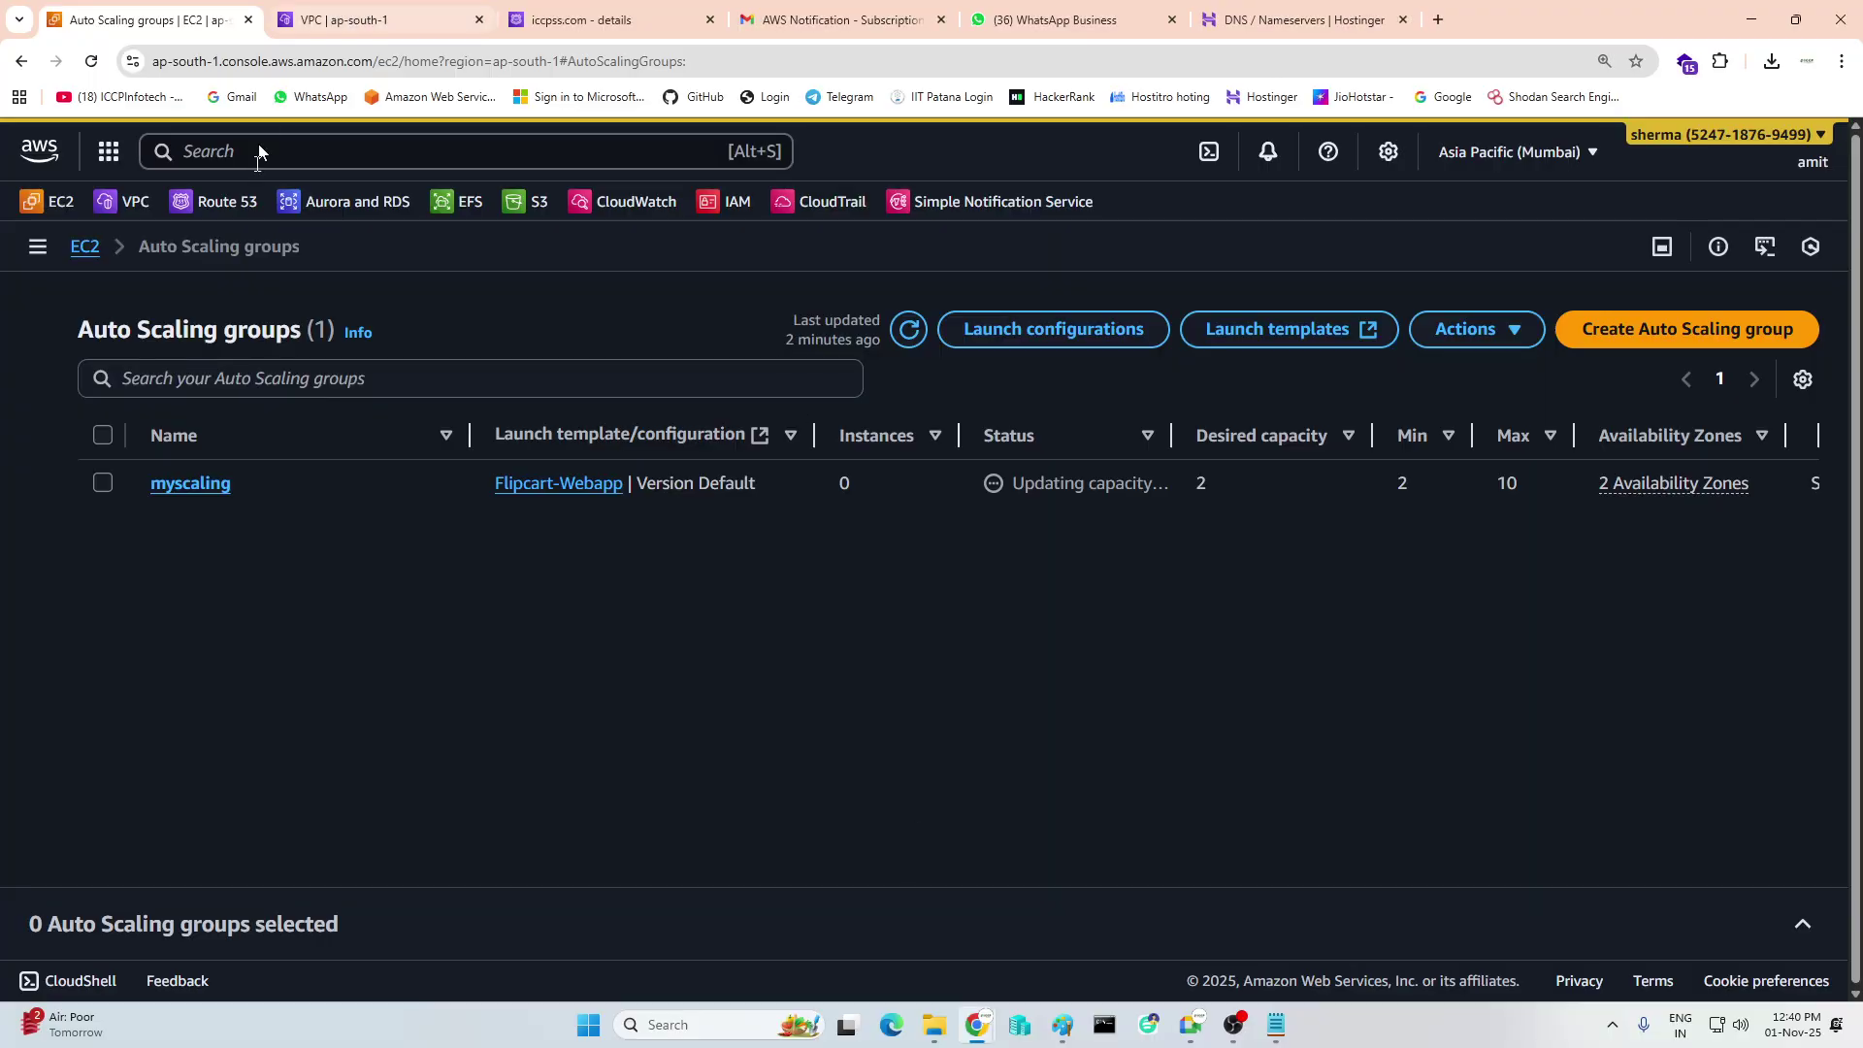
Step: Open the EC2 Instances list showing two running and three terminated instances, then Auto Scaling Groups
click(69, 204)
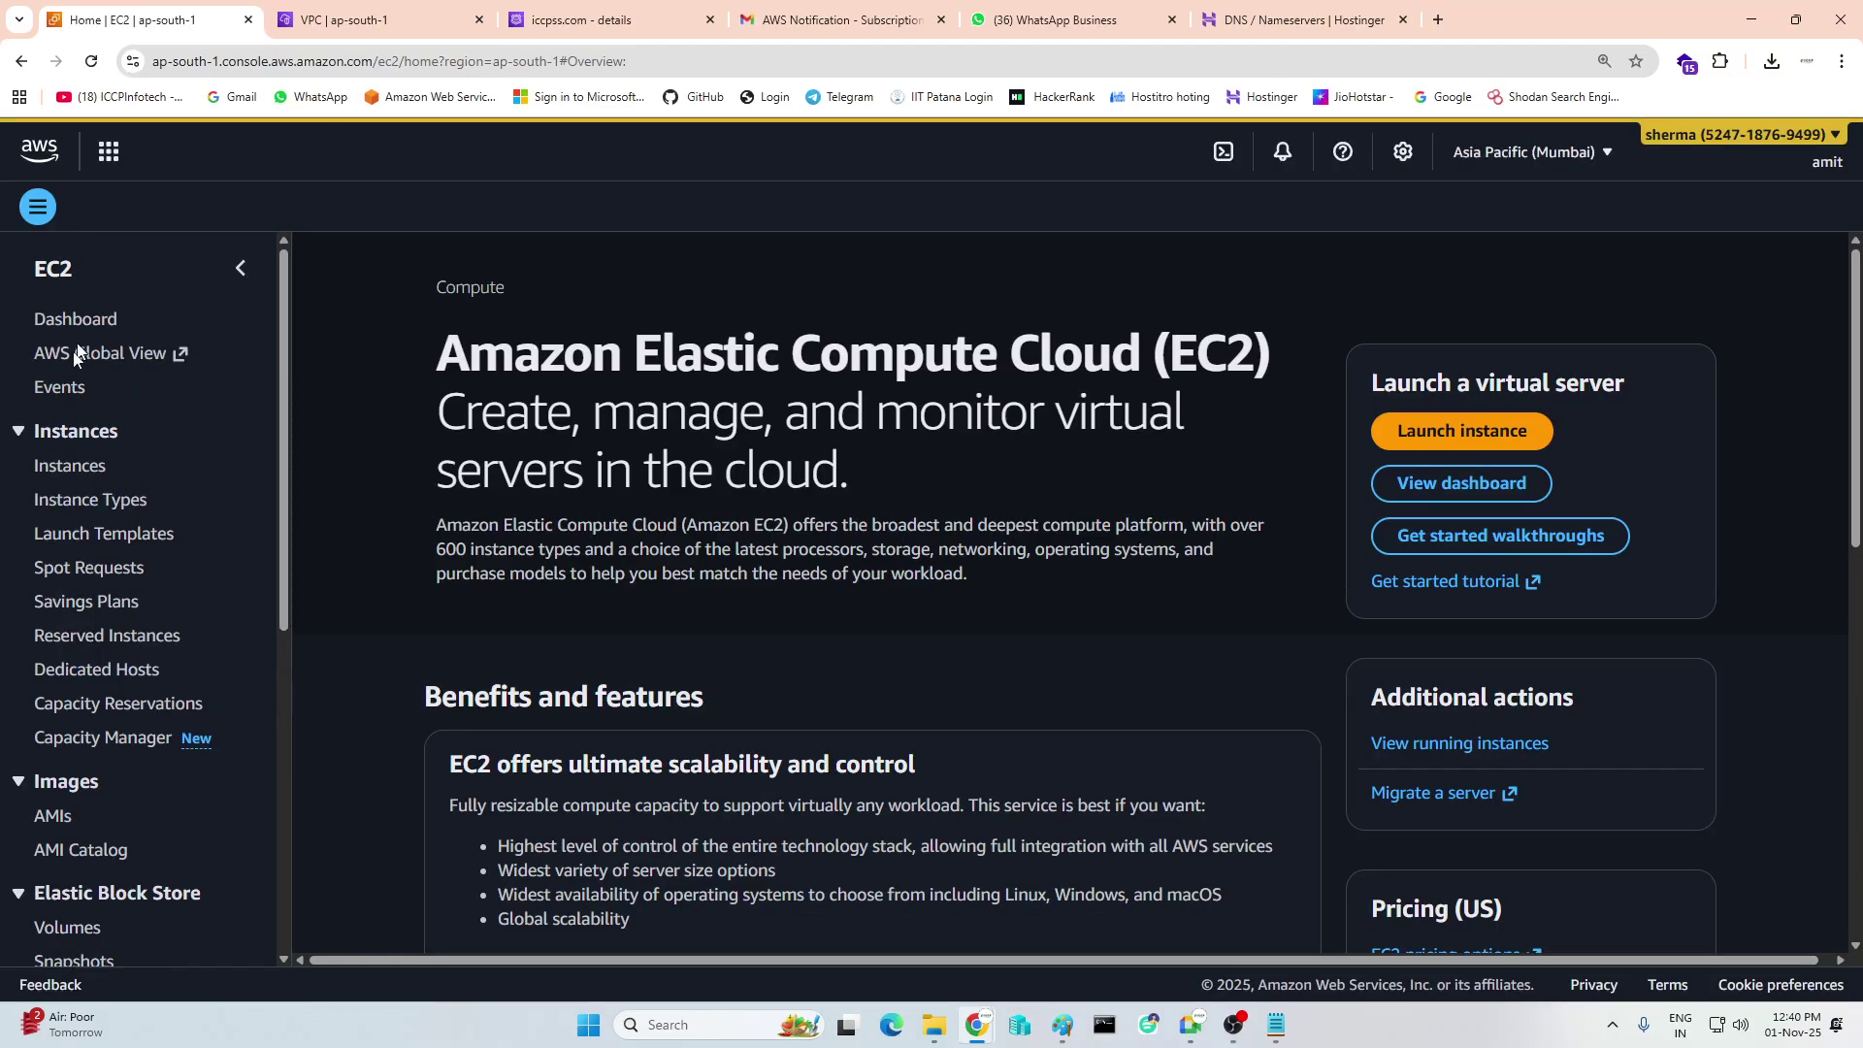
click(73, 472)
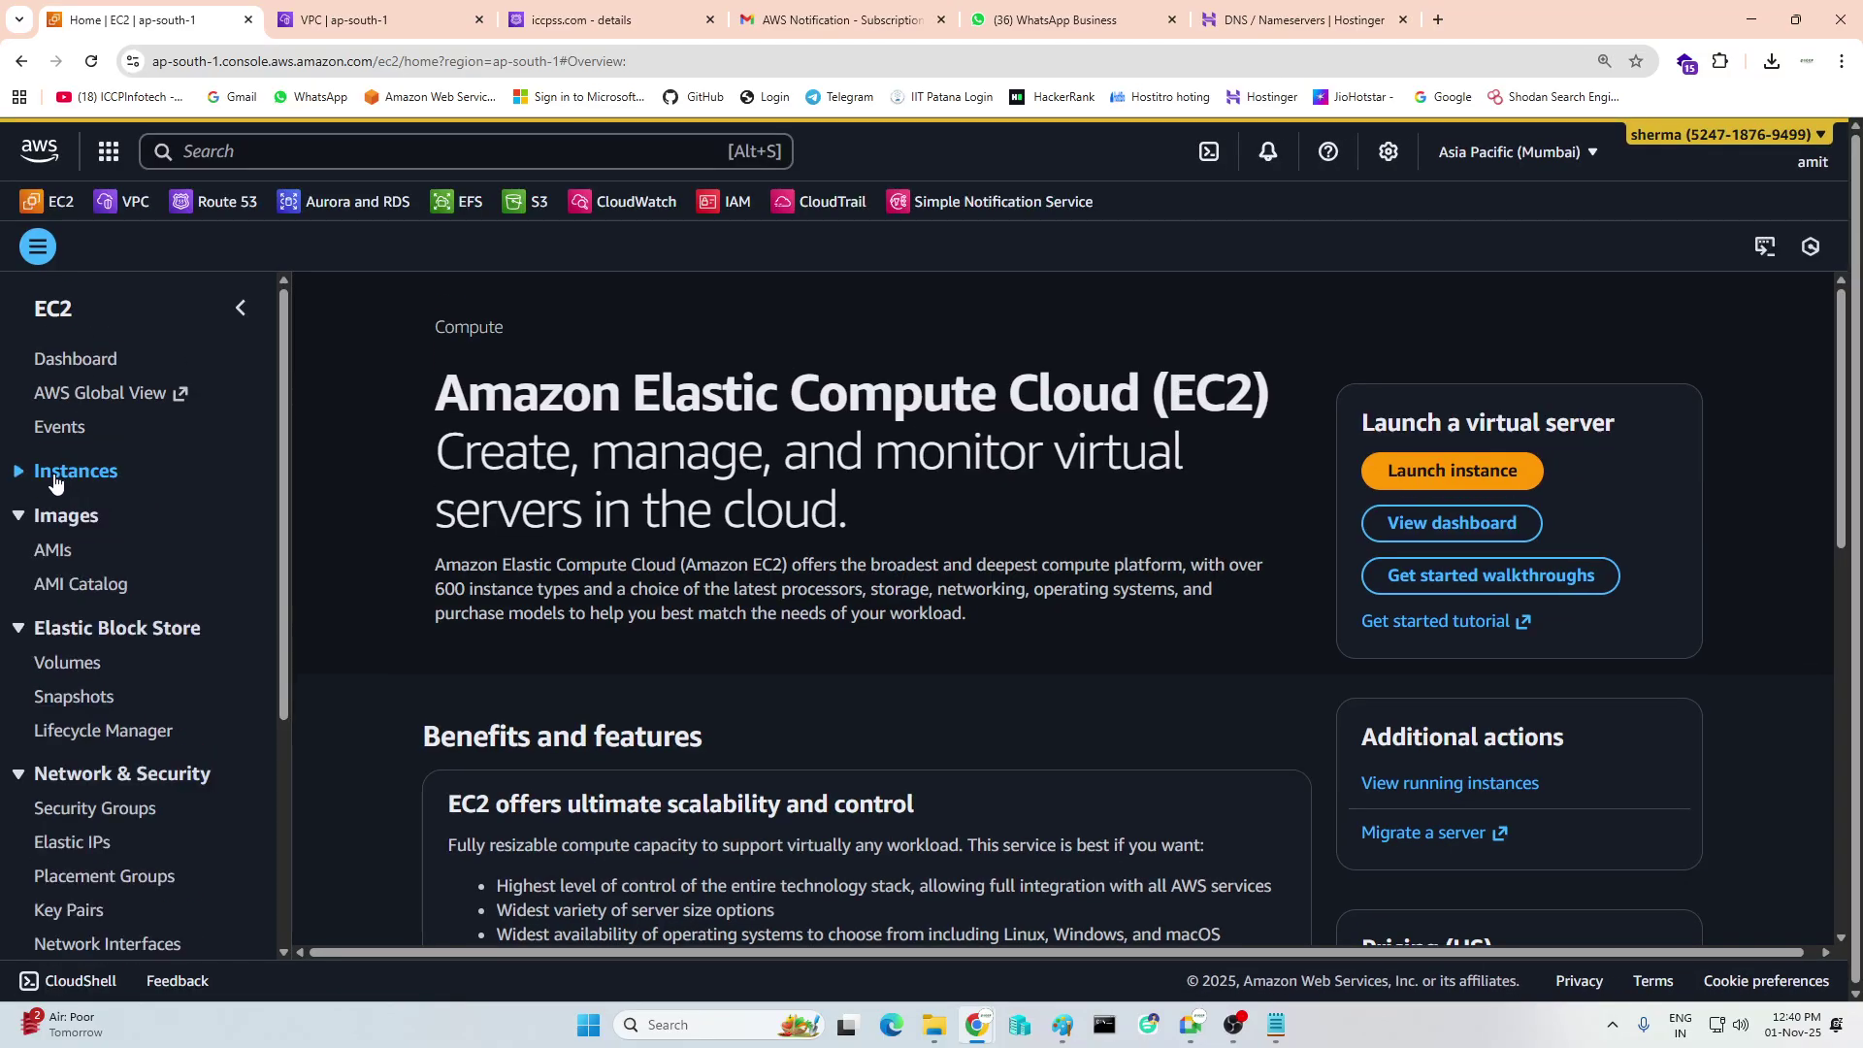
click(73, 472)
click(72, 505)
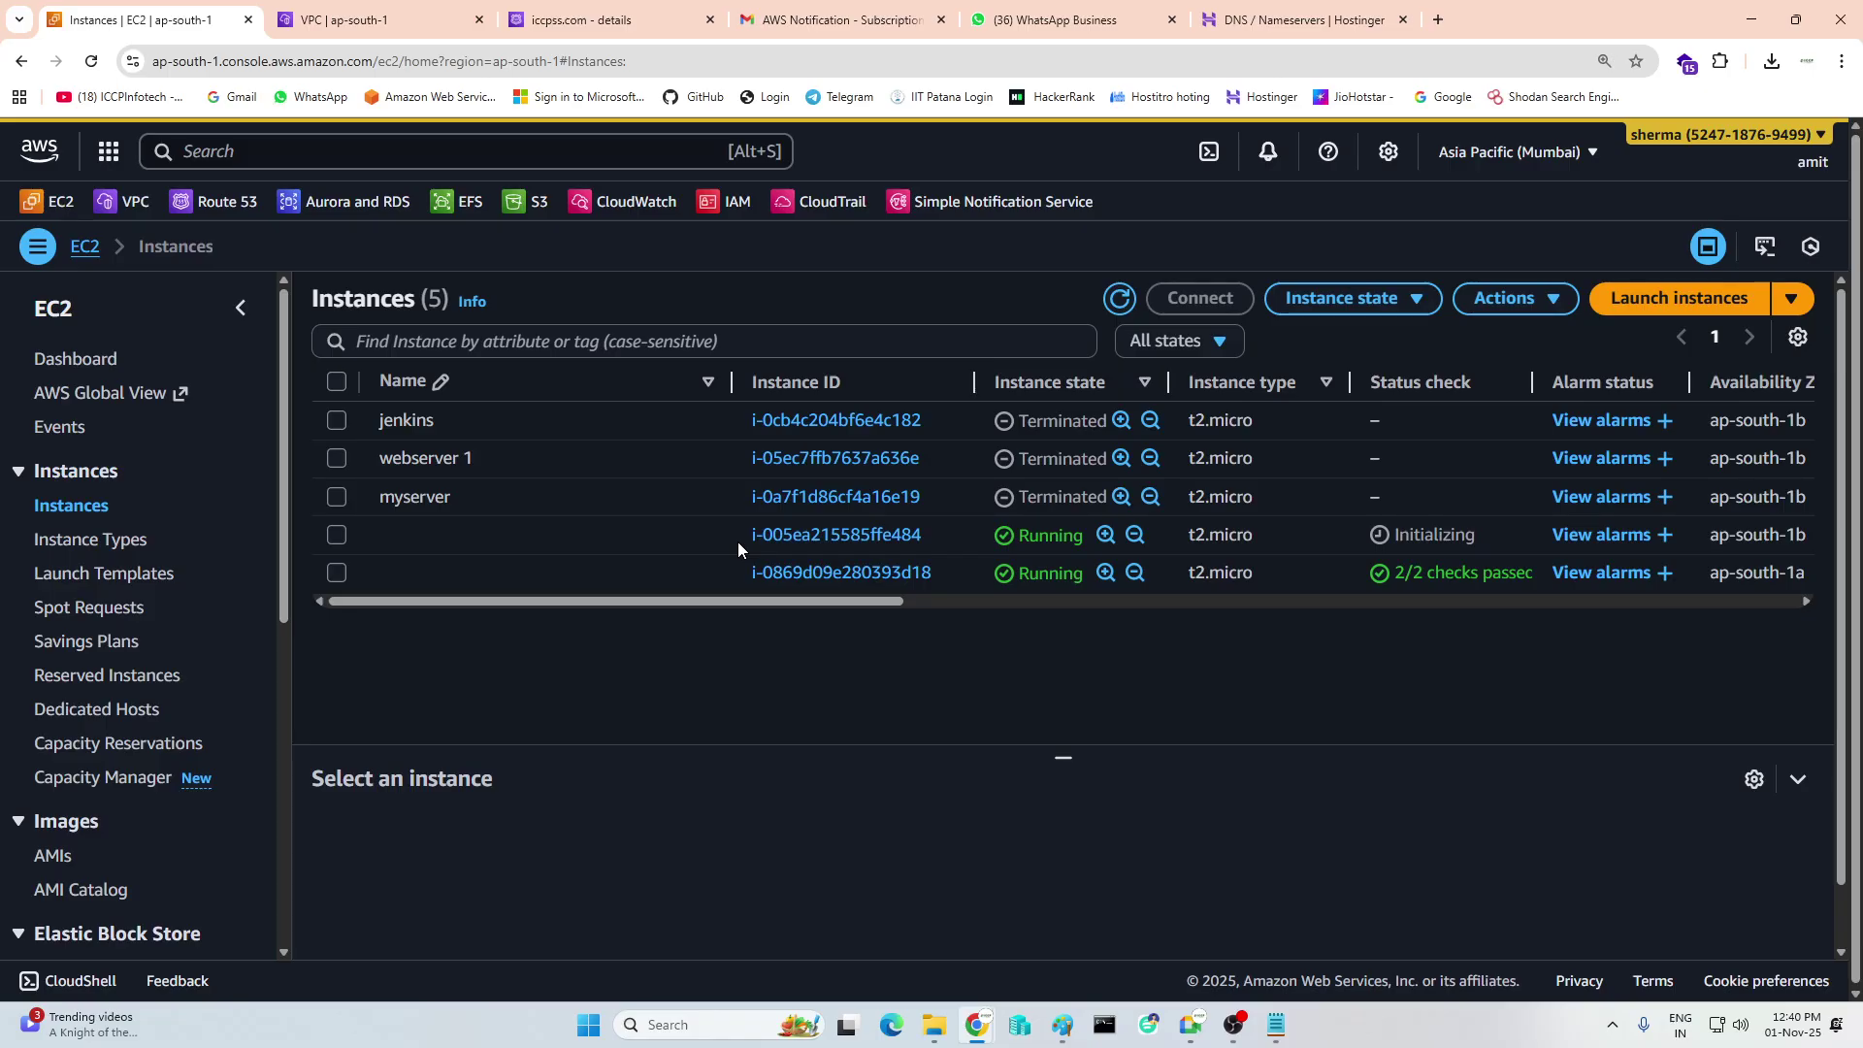
scroll(223, 778, down, 6)
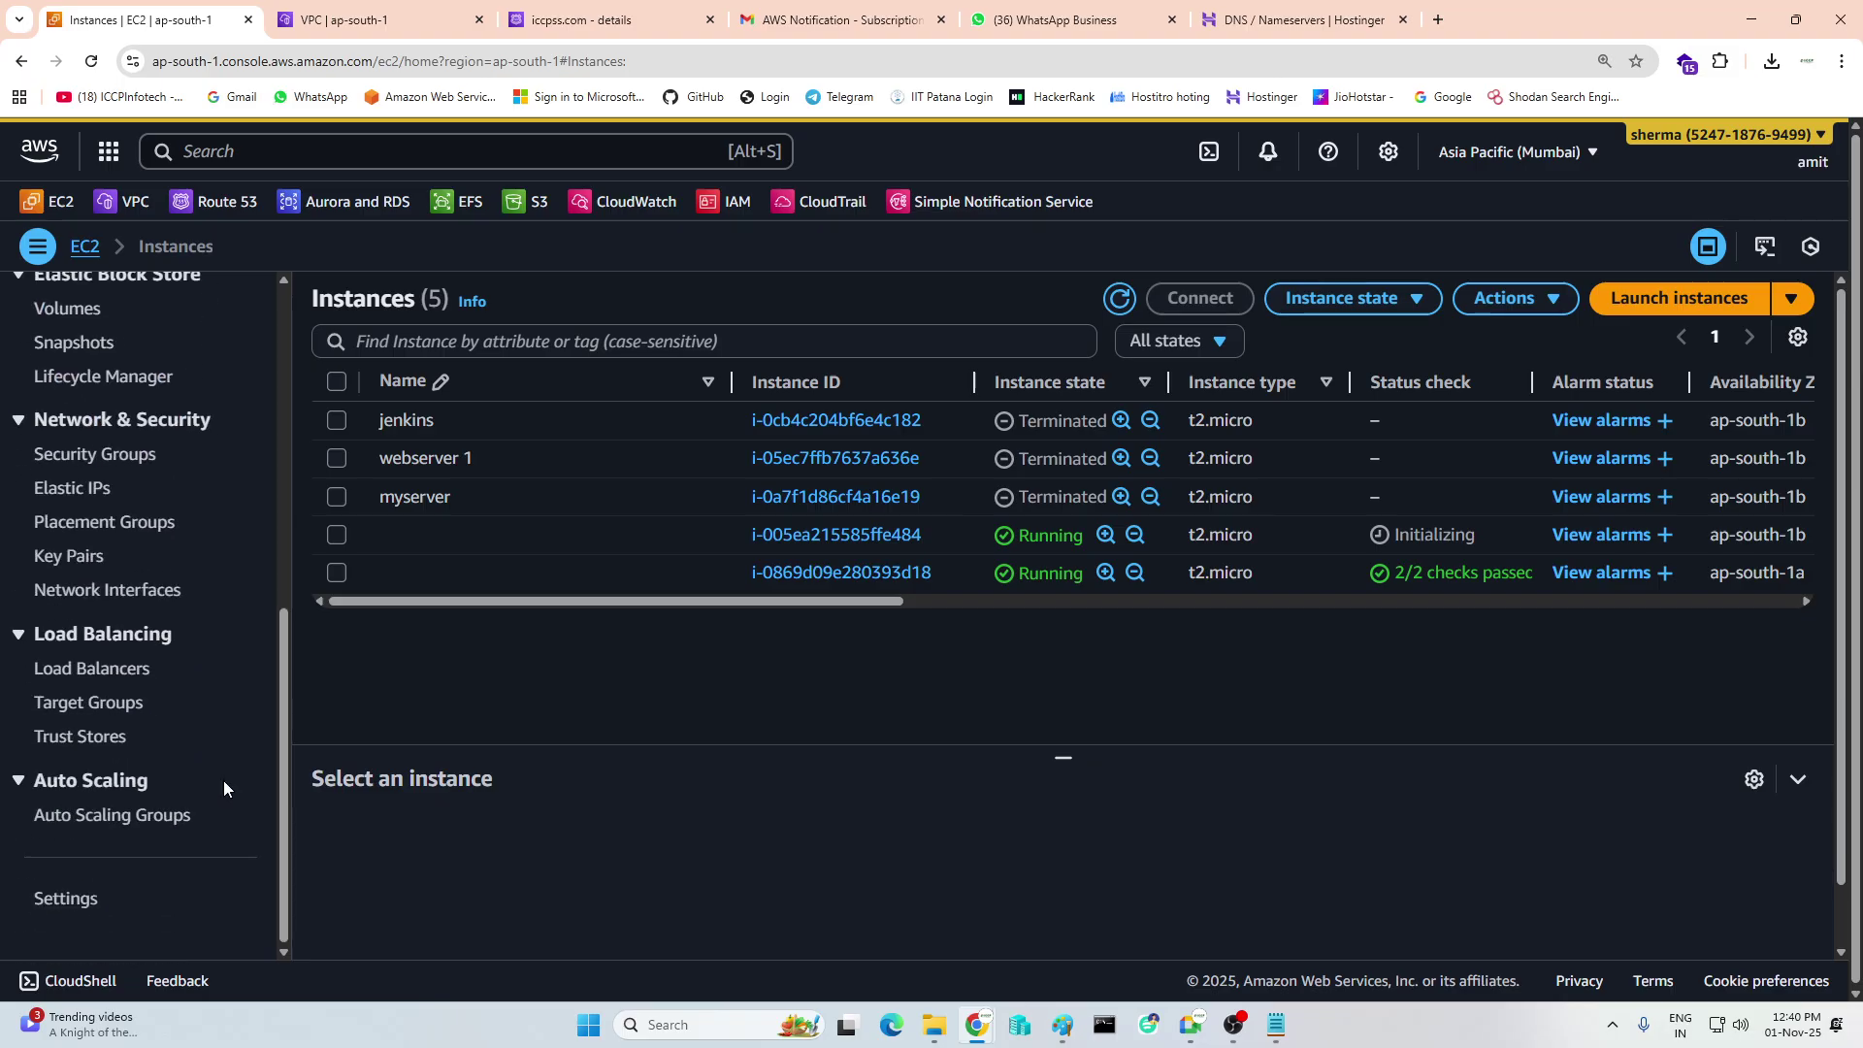
click(121, 821)
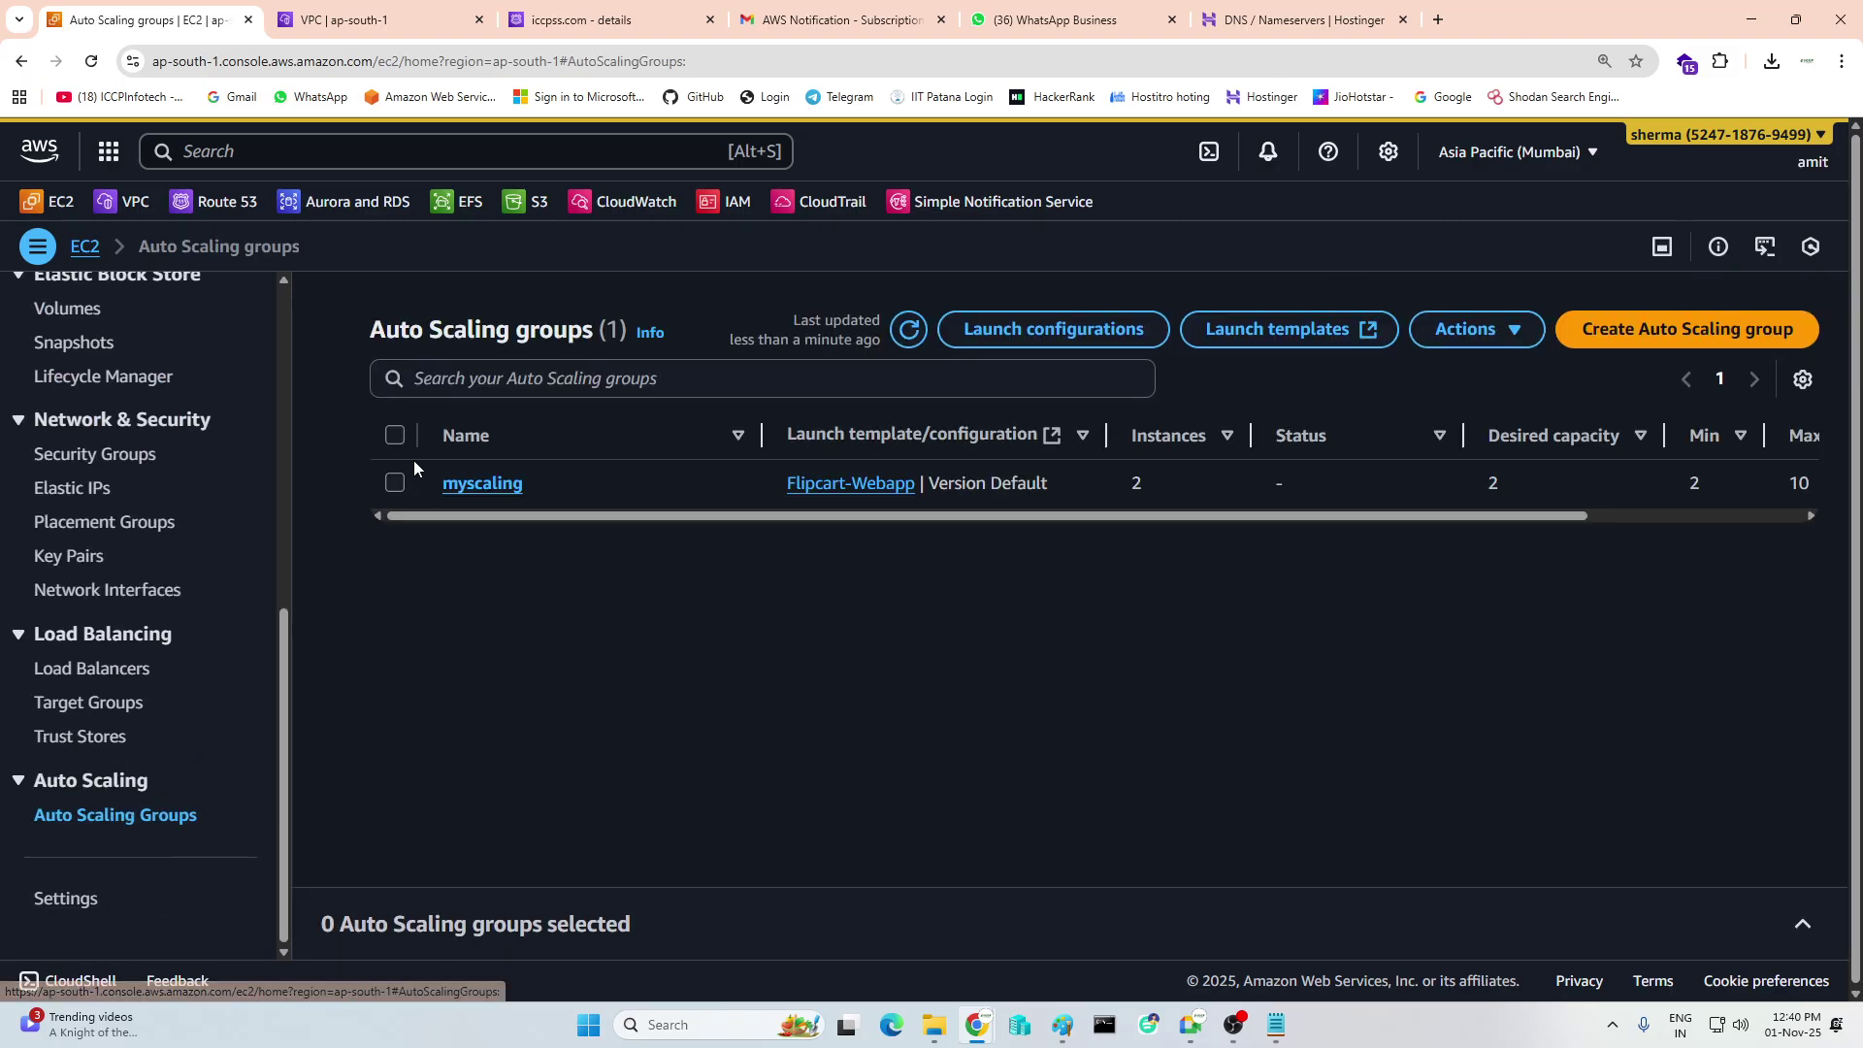
Step: Edit myscaling to use the amazon-webapp launch template instead of Flipcart-Webapp and save the update
click(393, 483)
click(1444, 304)
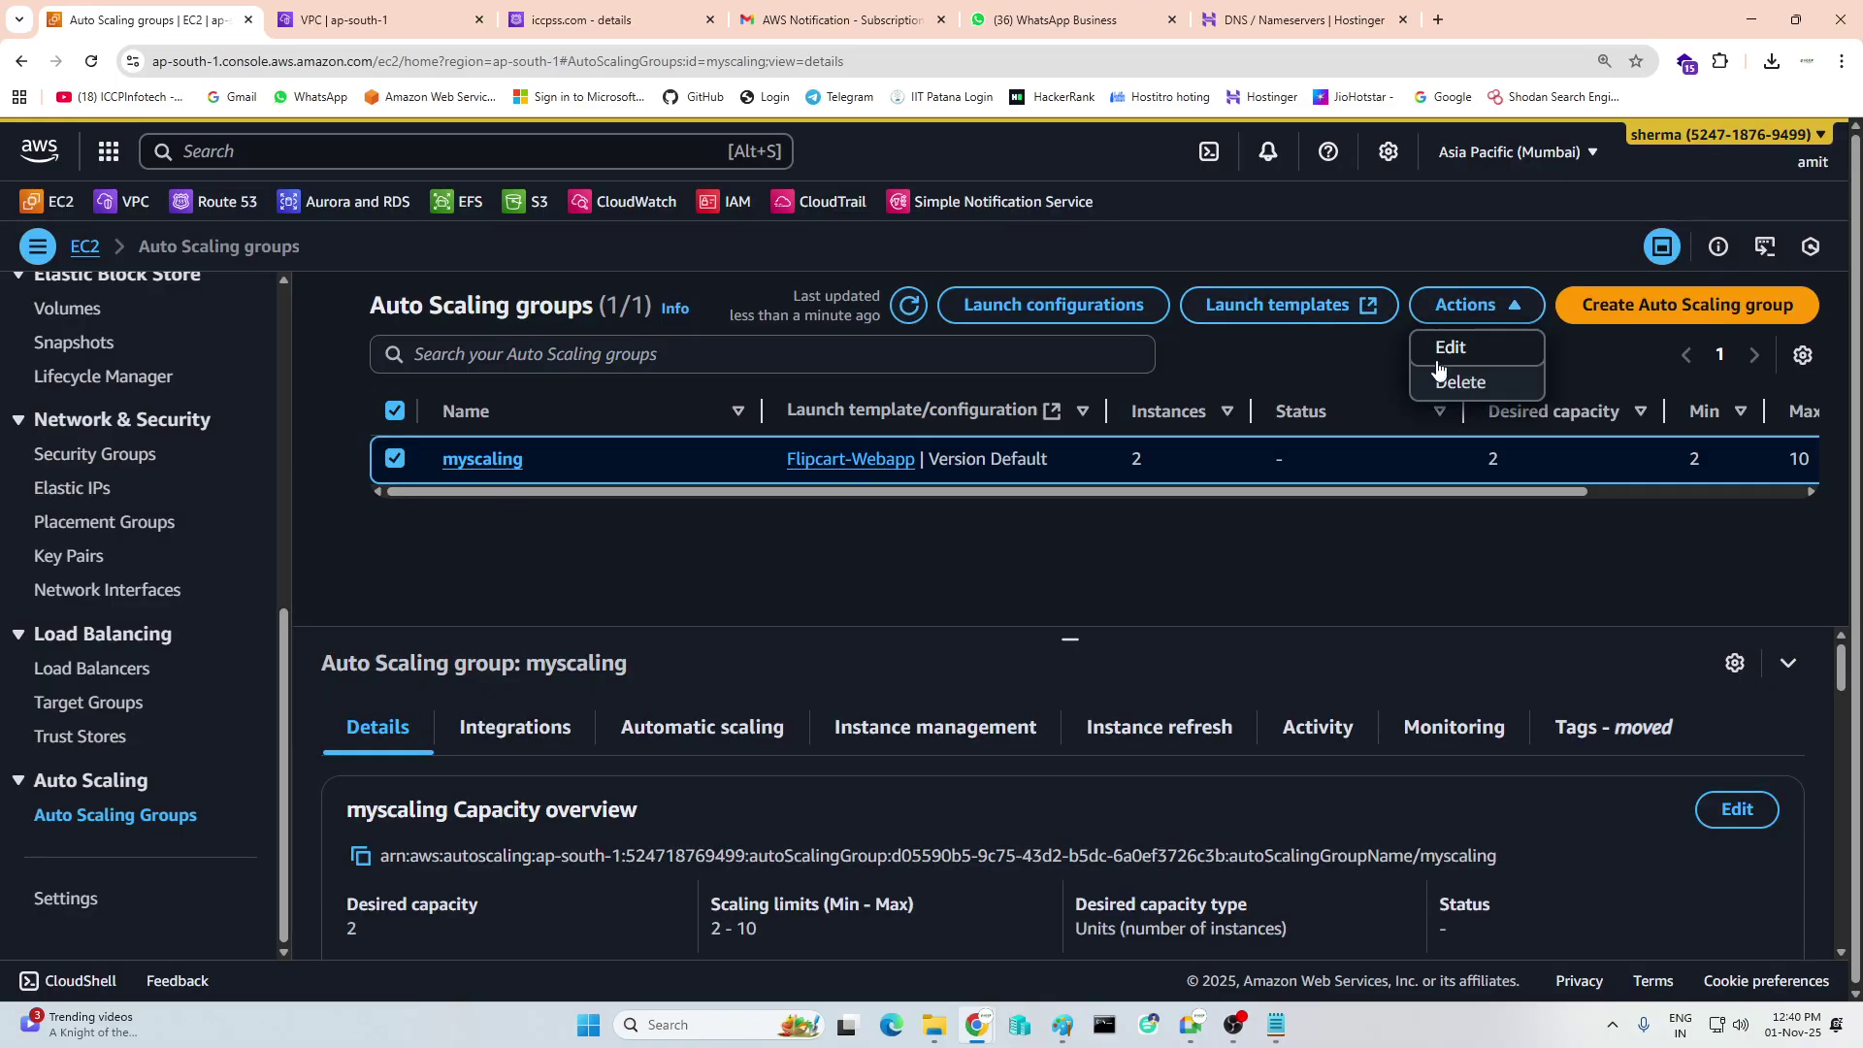
click(1450, 351)
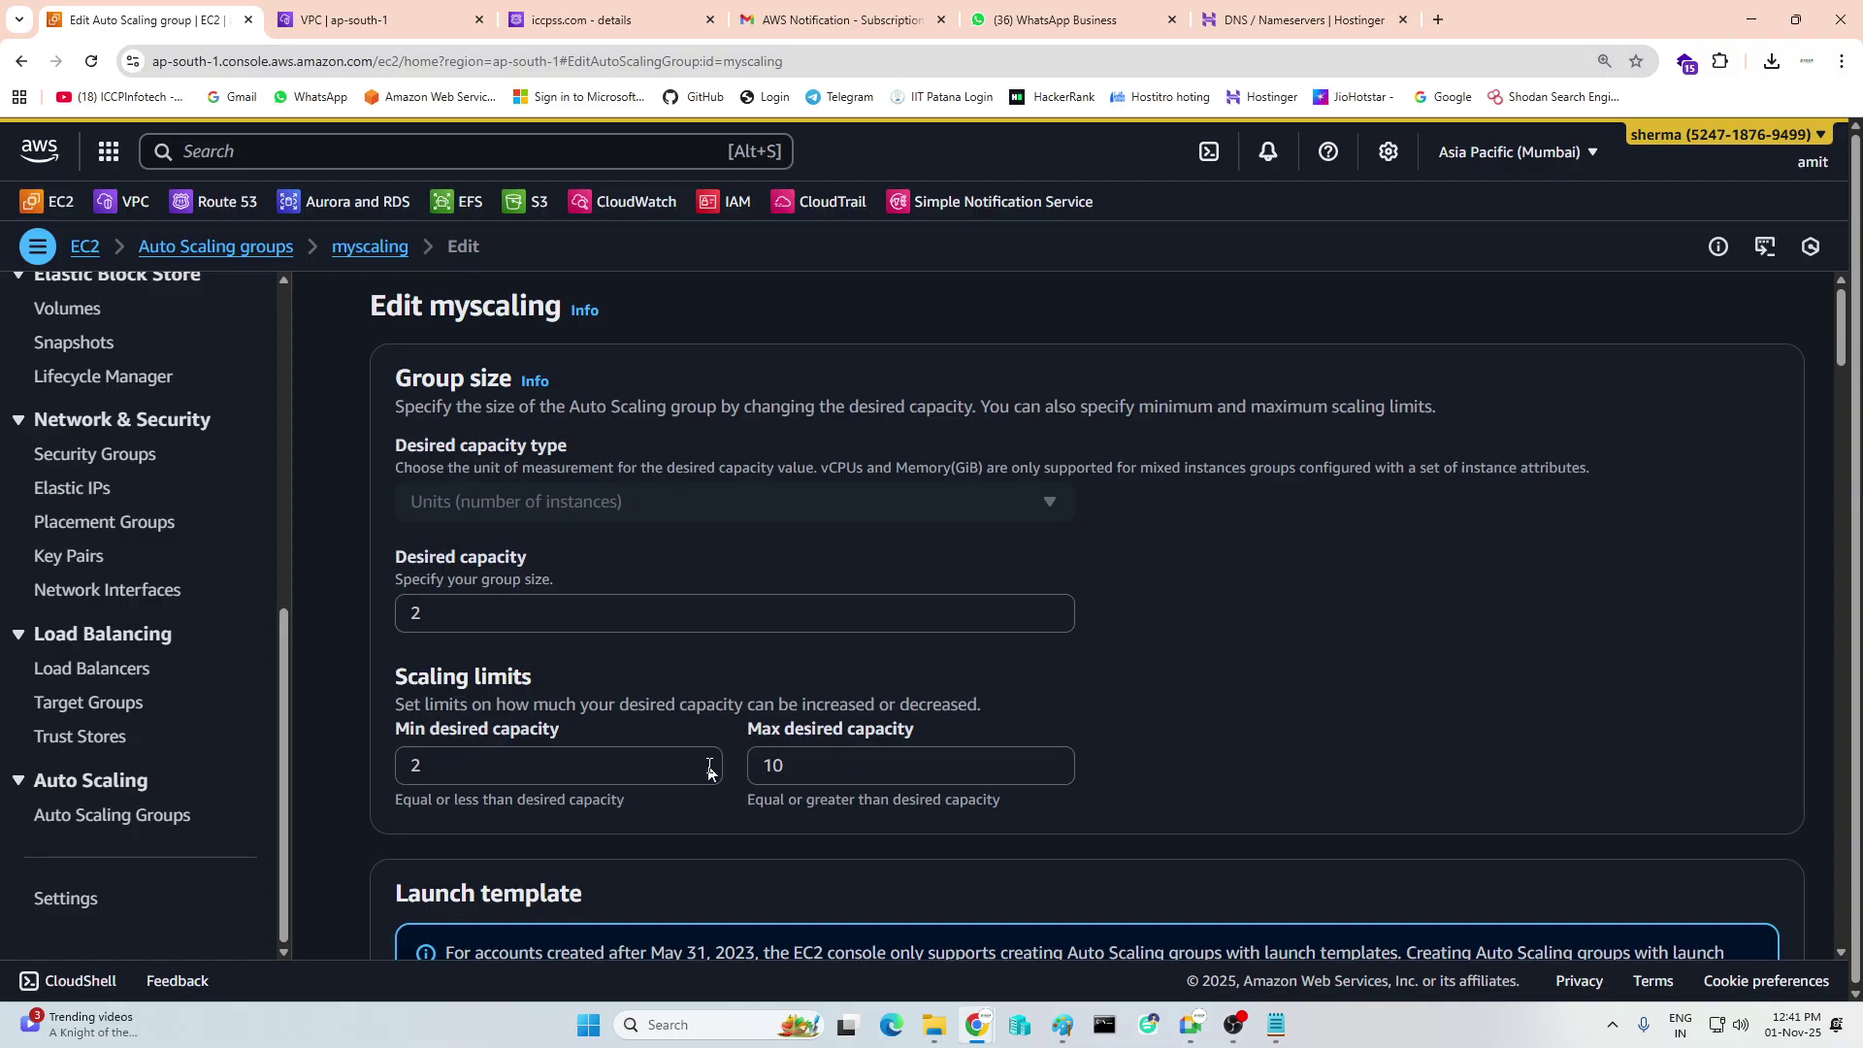
scroll(648, 677, down, 4)
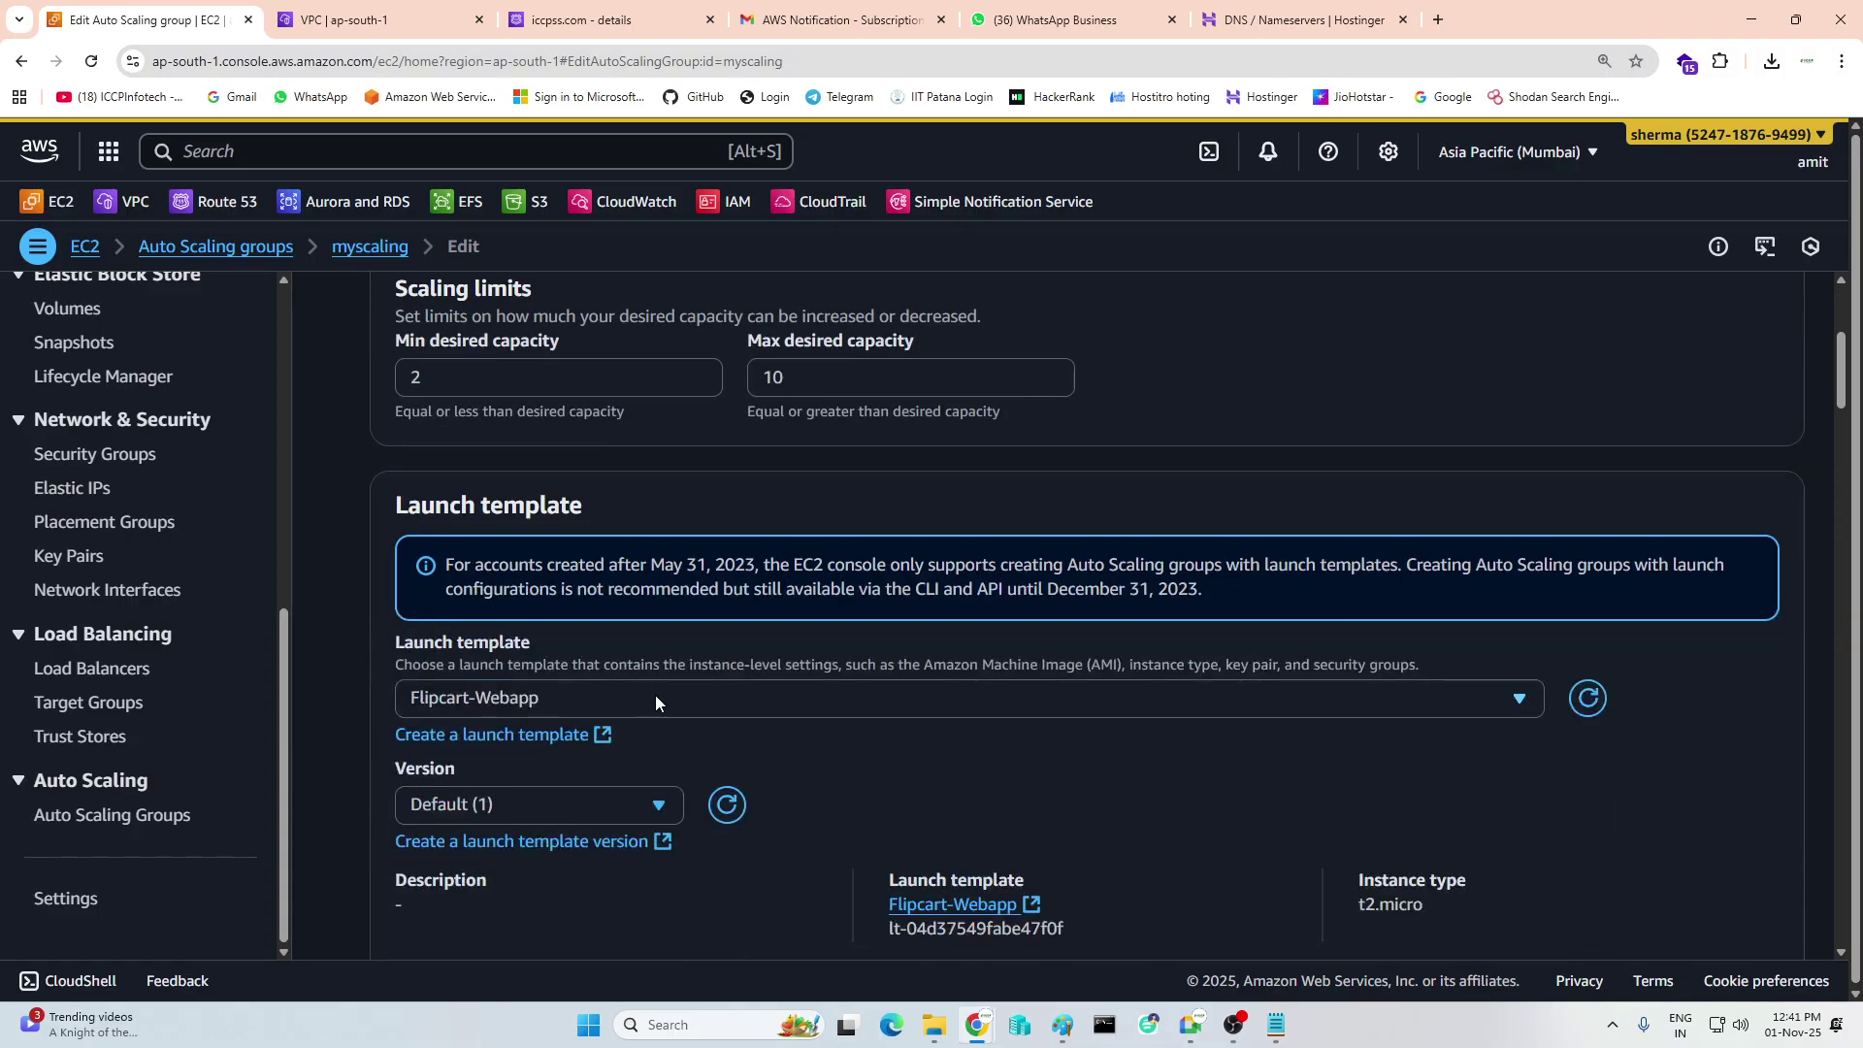
click(655, 695)
click(502, 818)
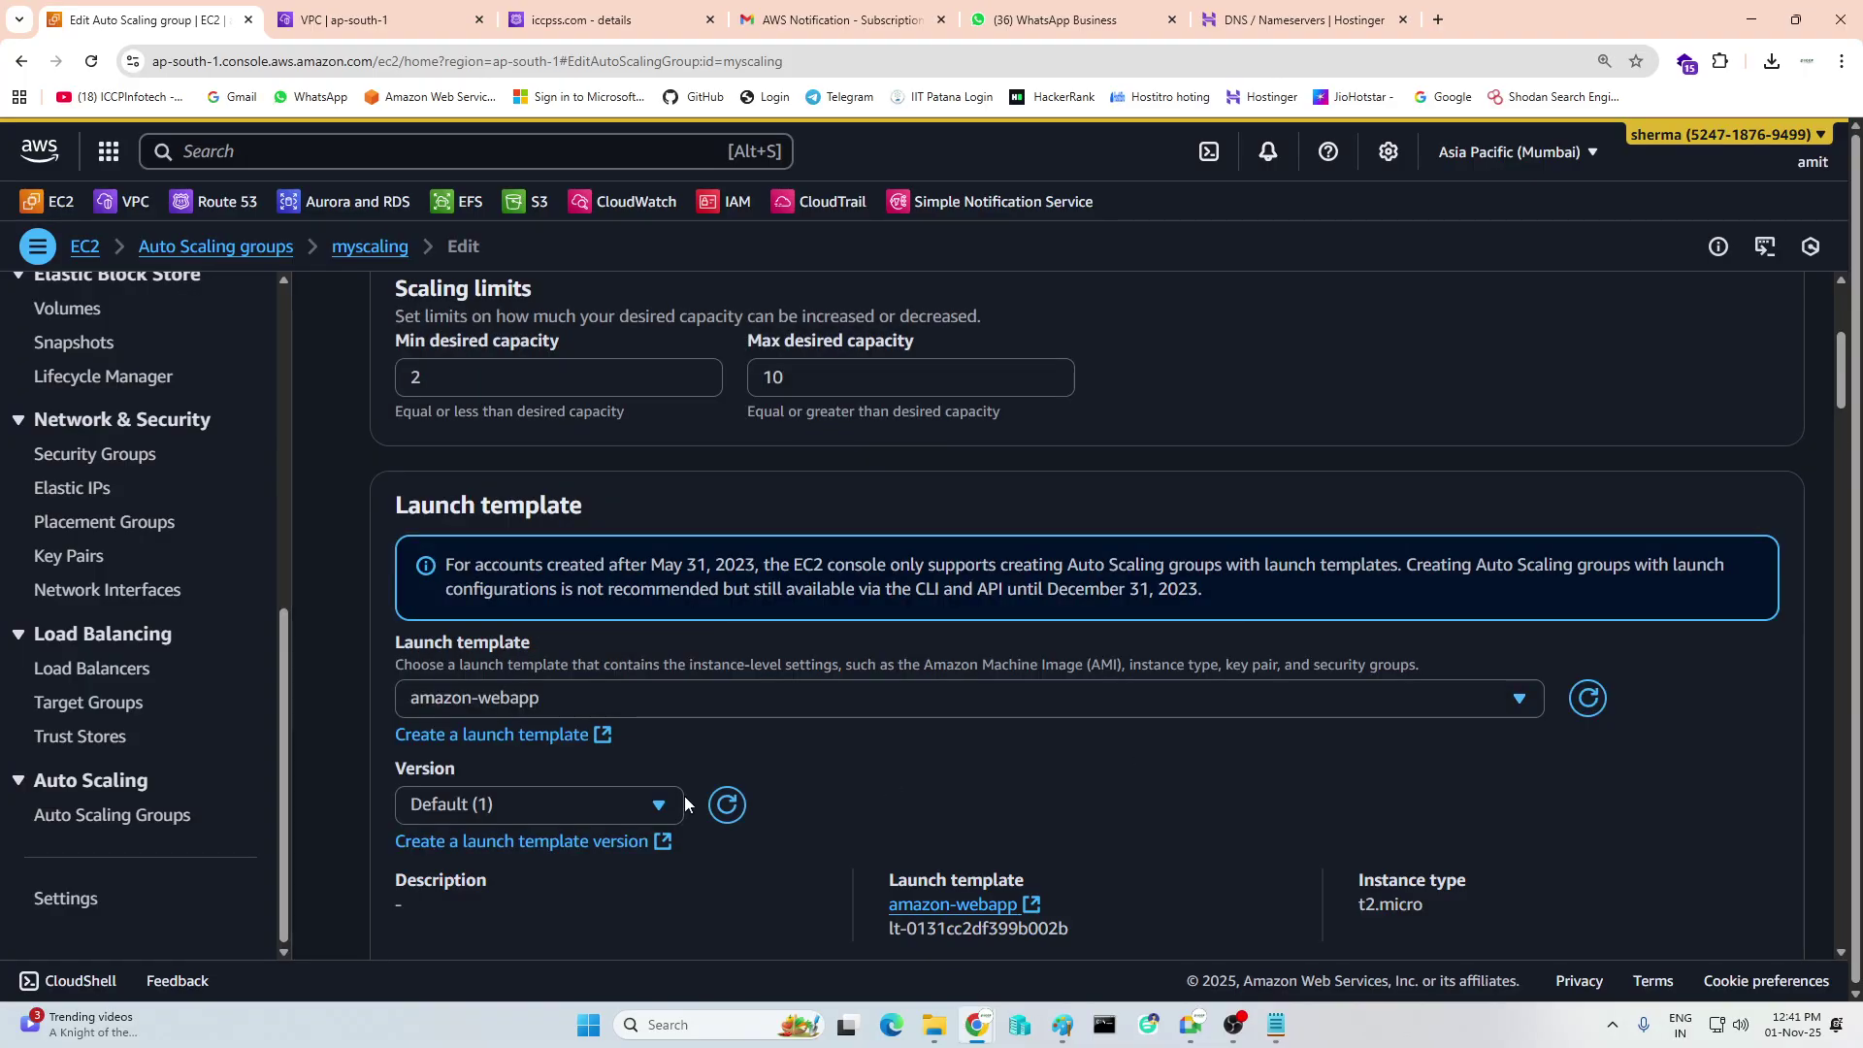
scroll(1228, 683, down, 20)
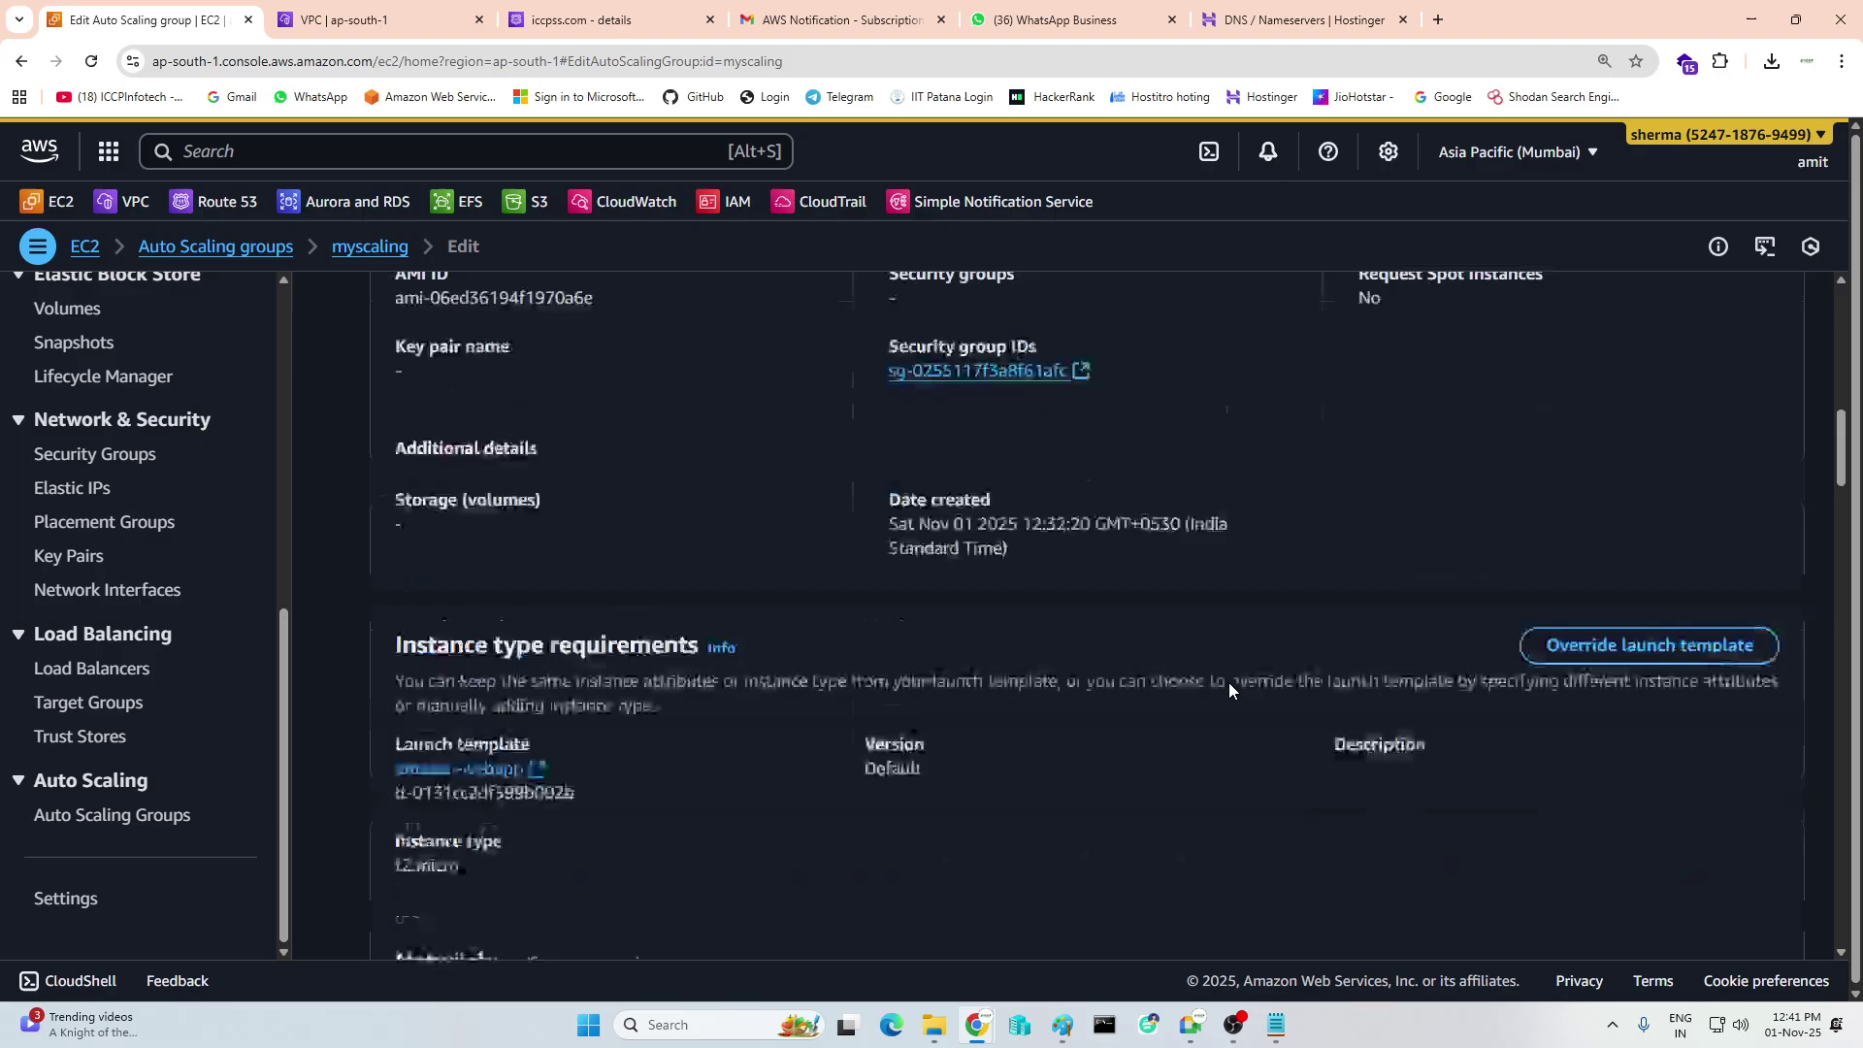
scroll(1231, 681, down, 20)
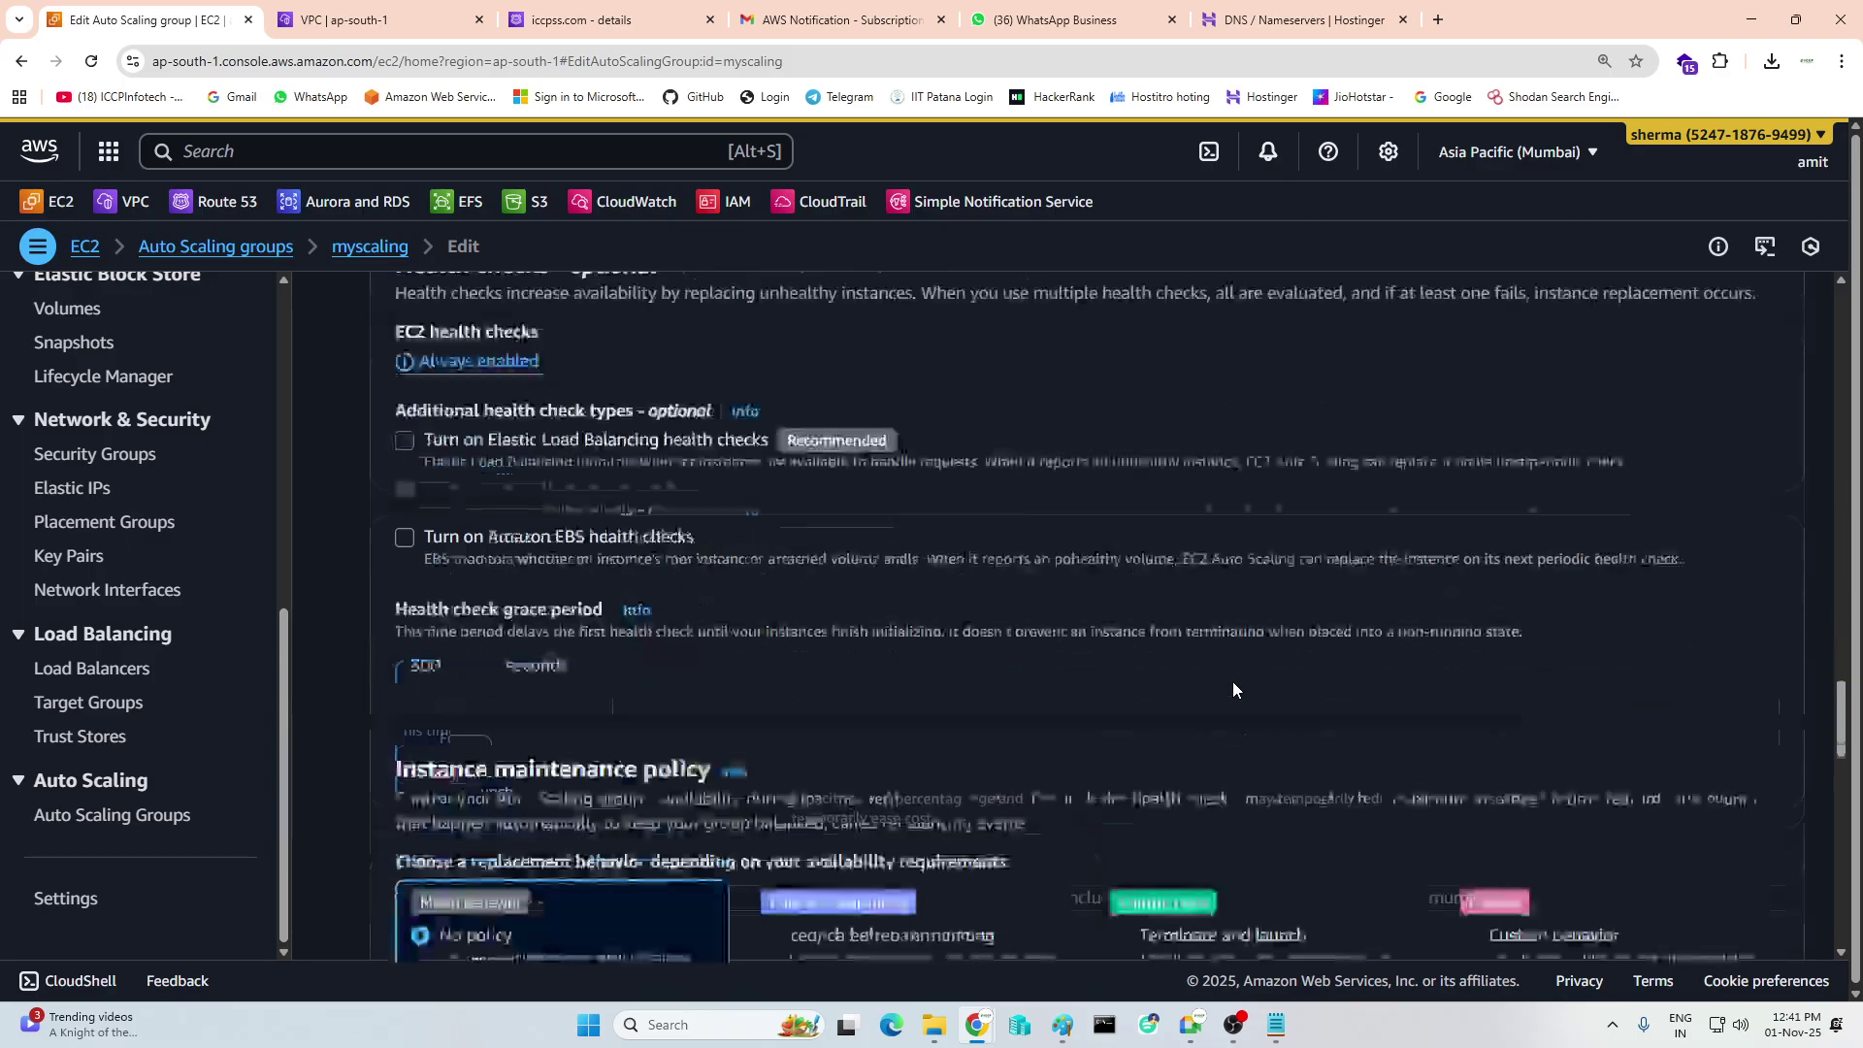
scroll(1237, 679, down, 5)
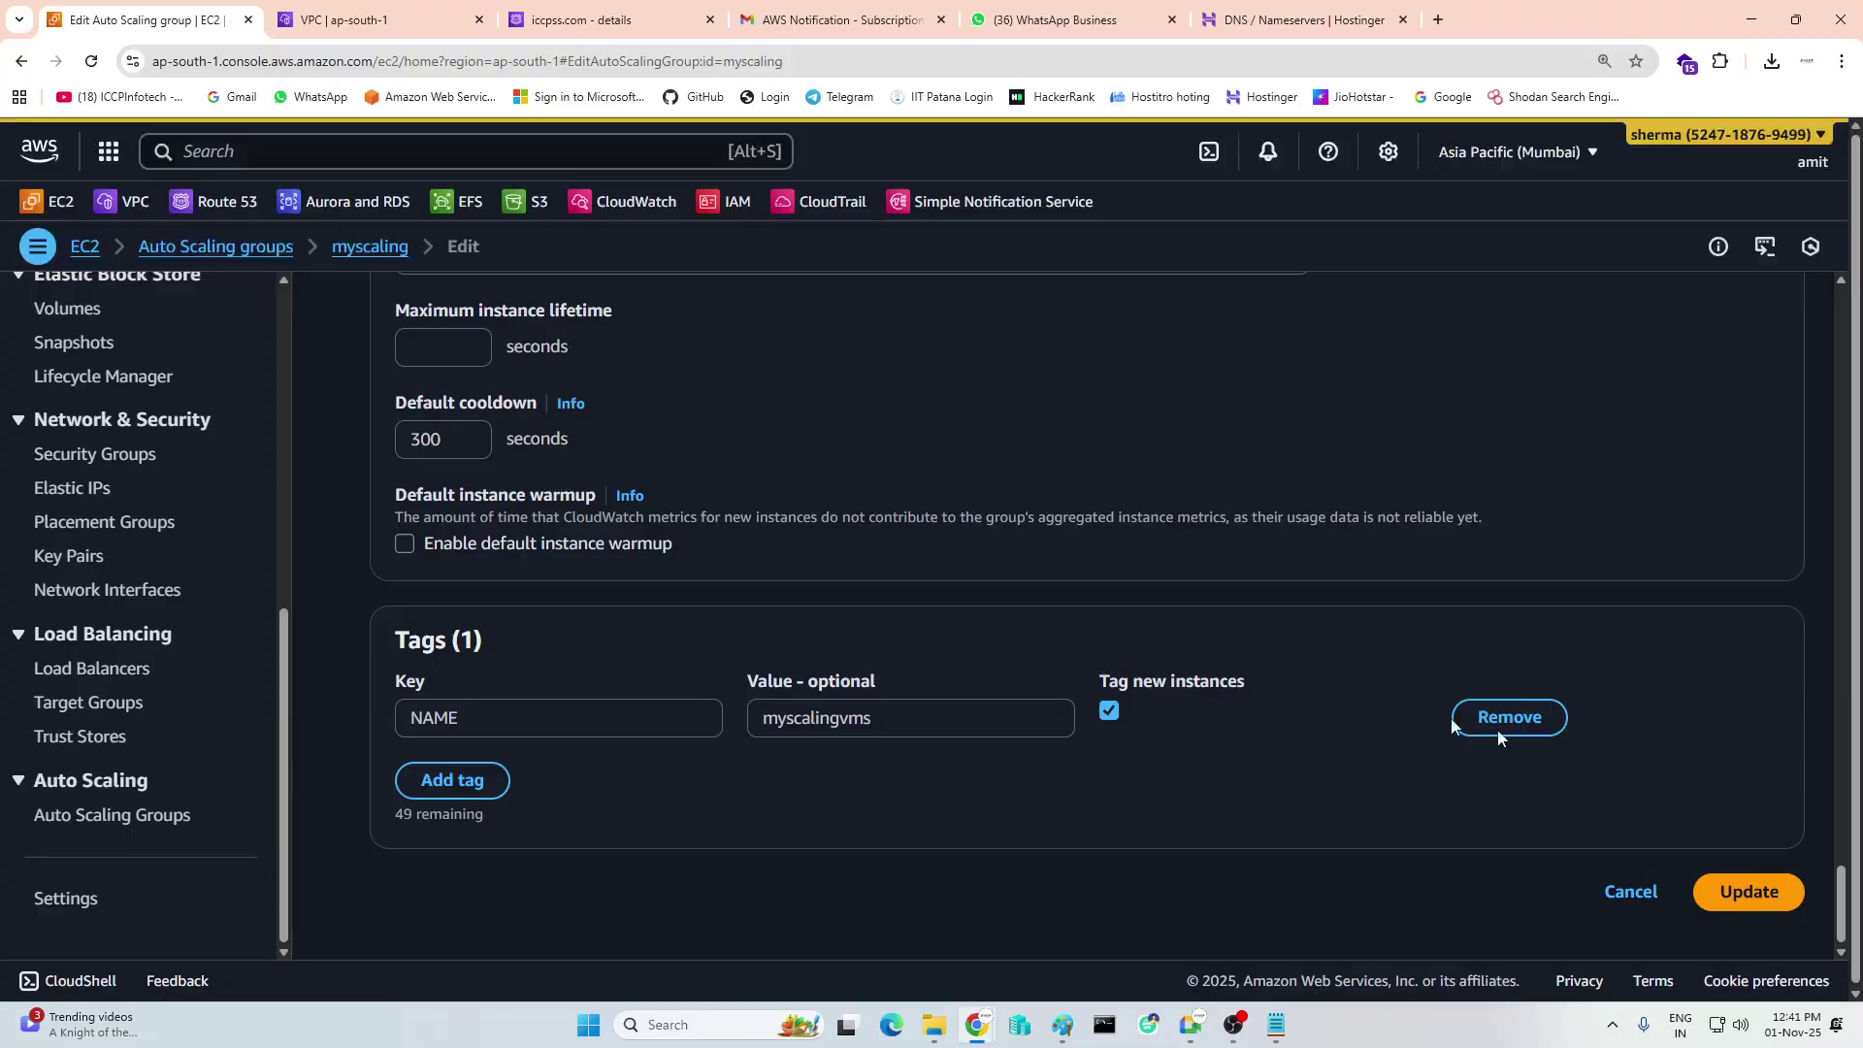
click(1752, 893)
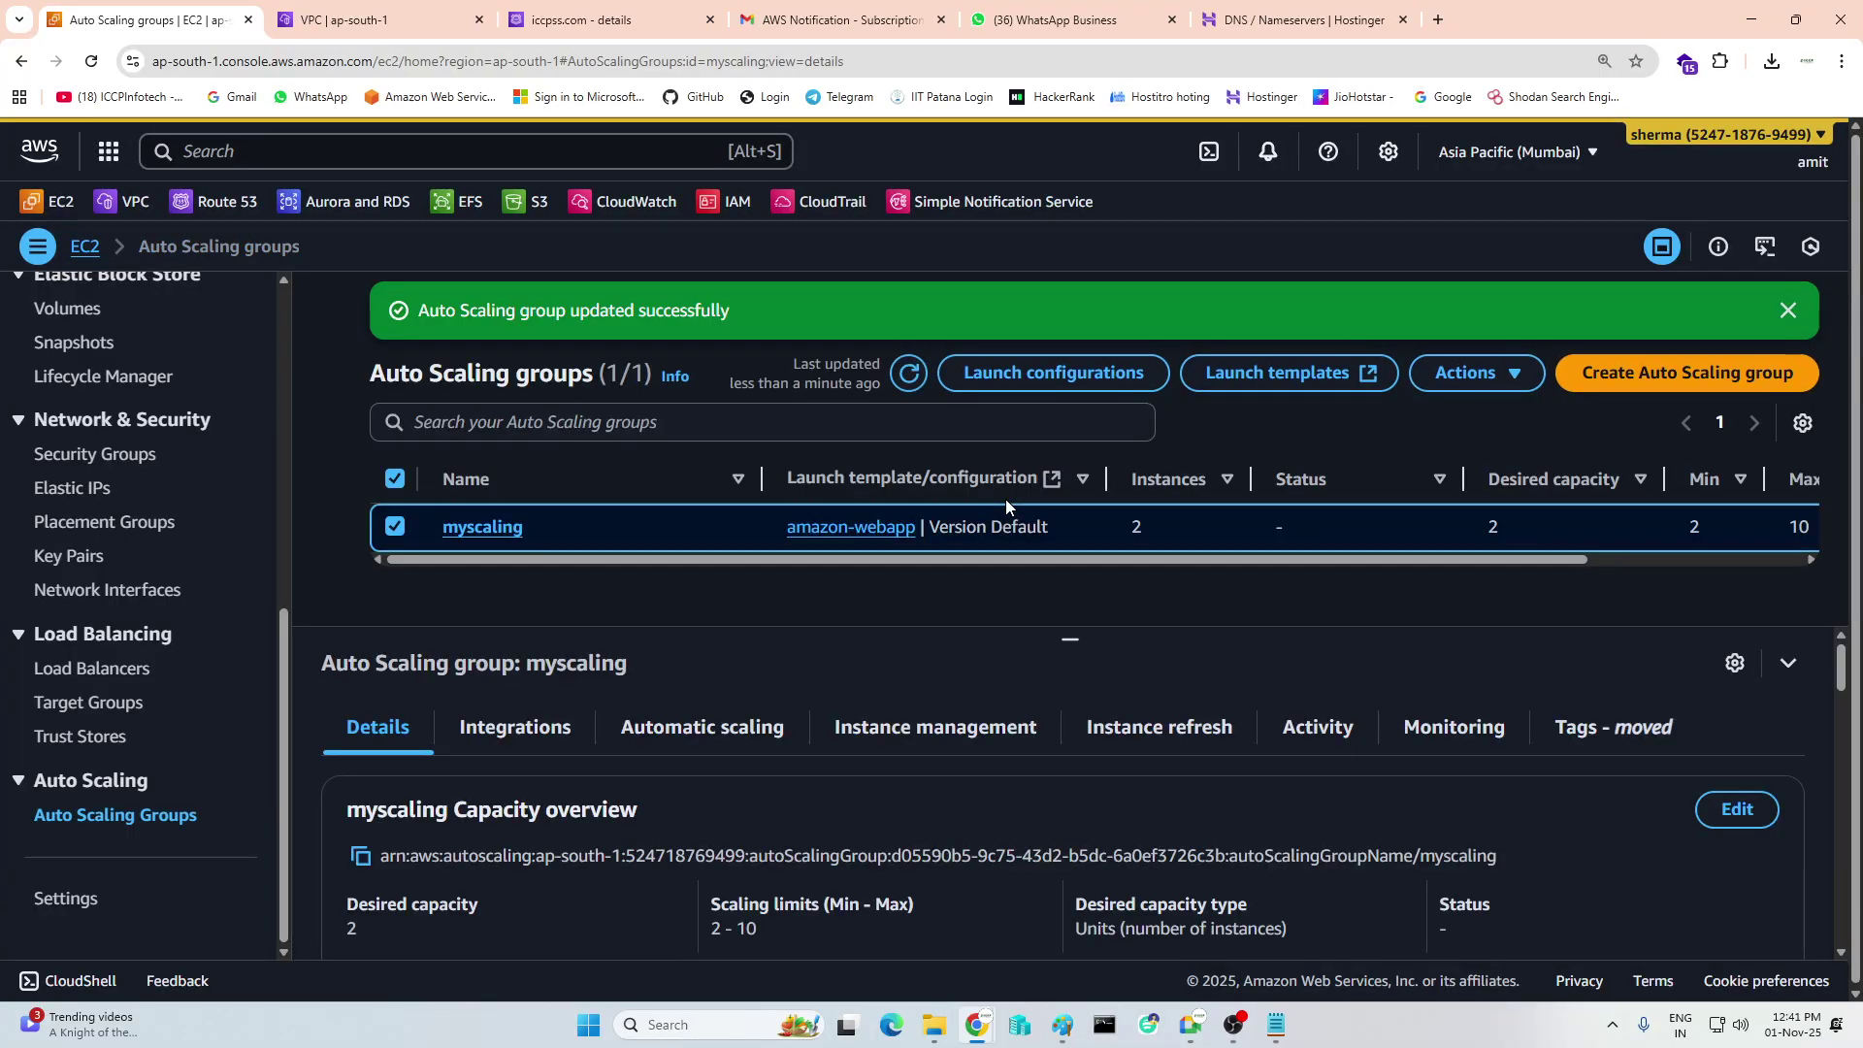
scroll(58, 534, up, 7)
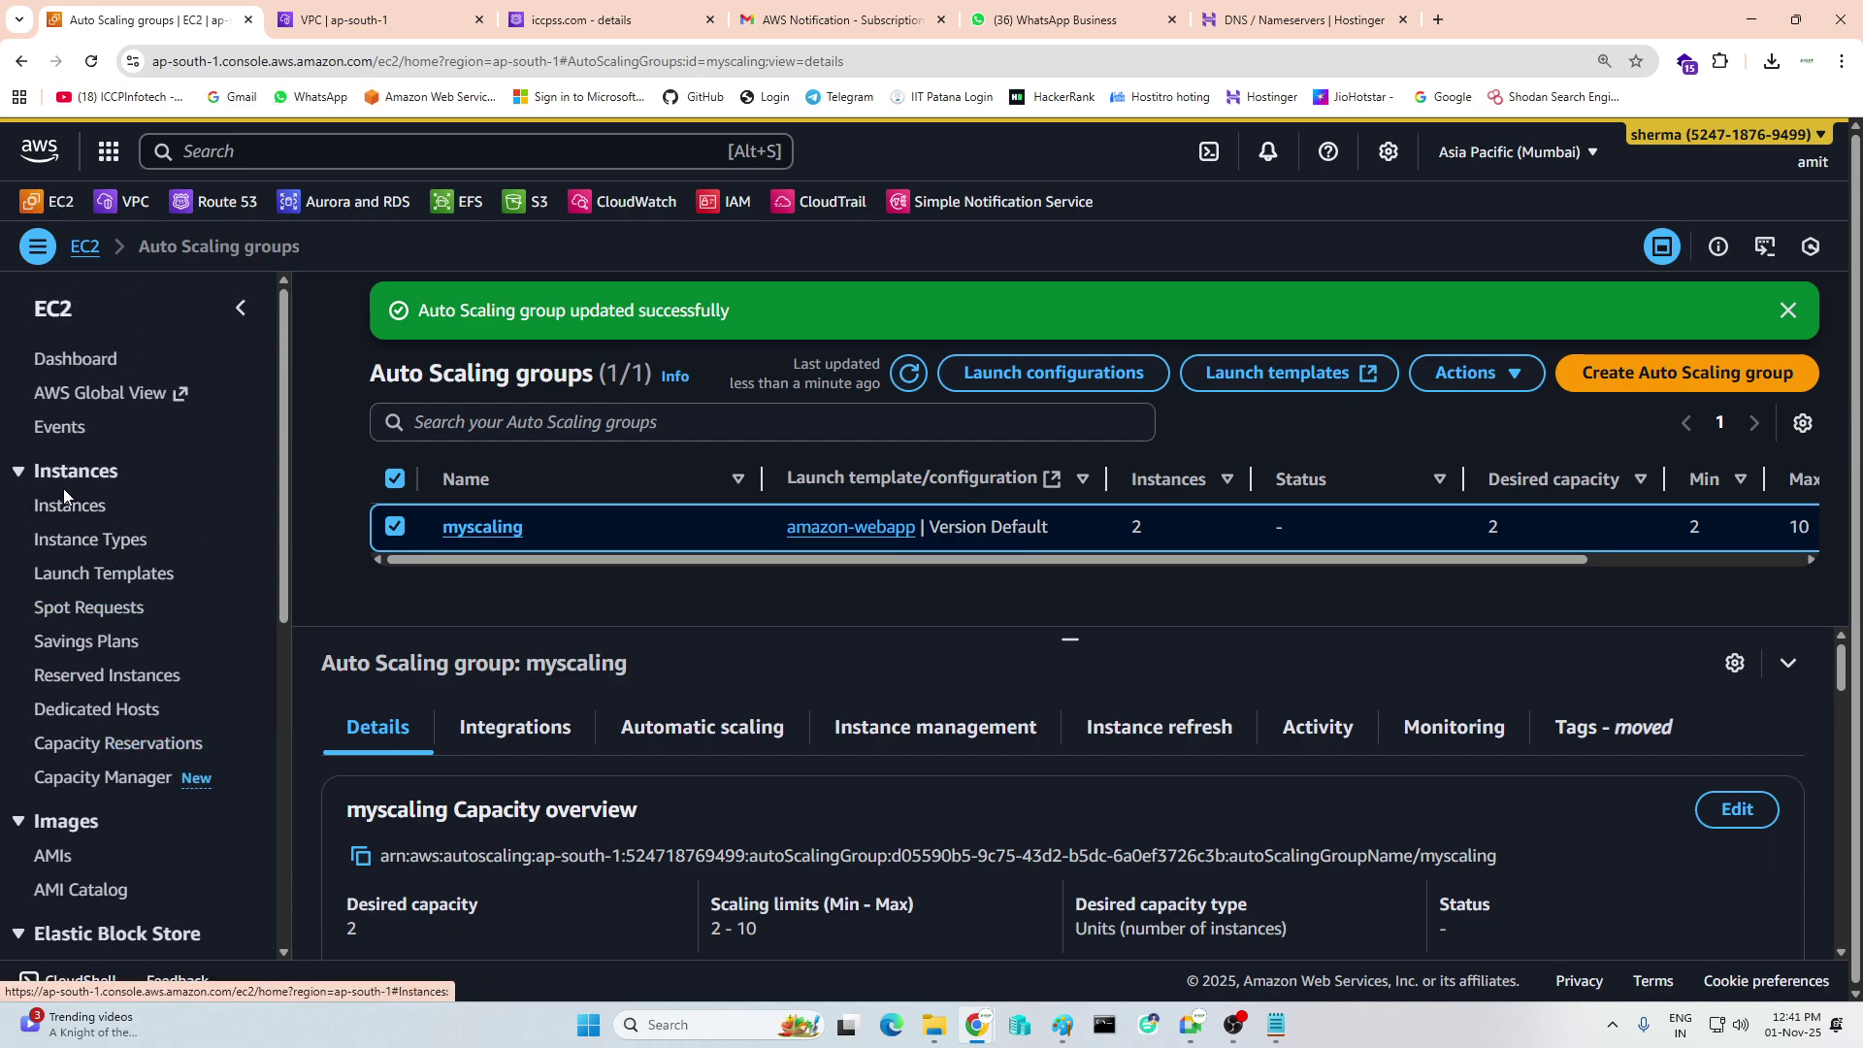
click(67, 507)
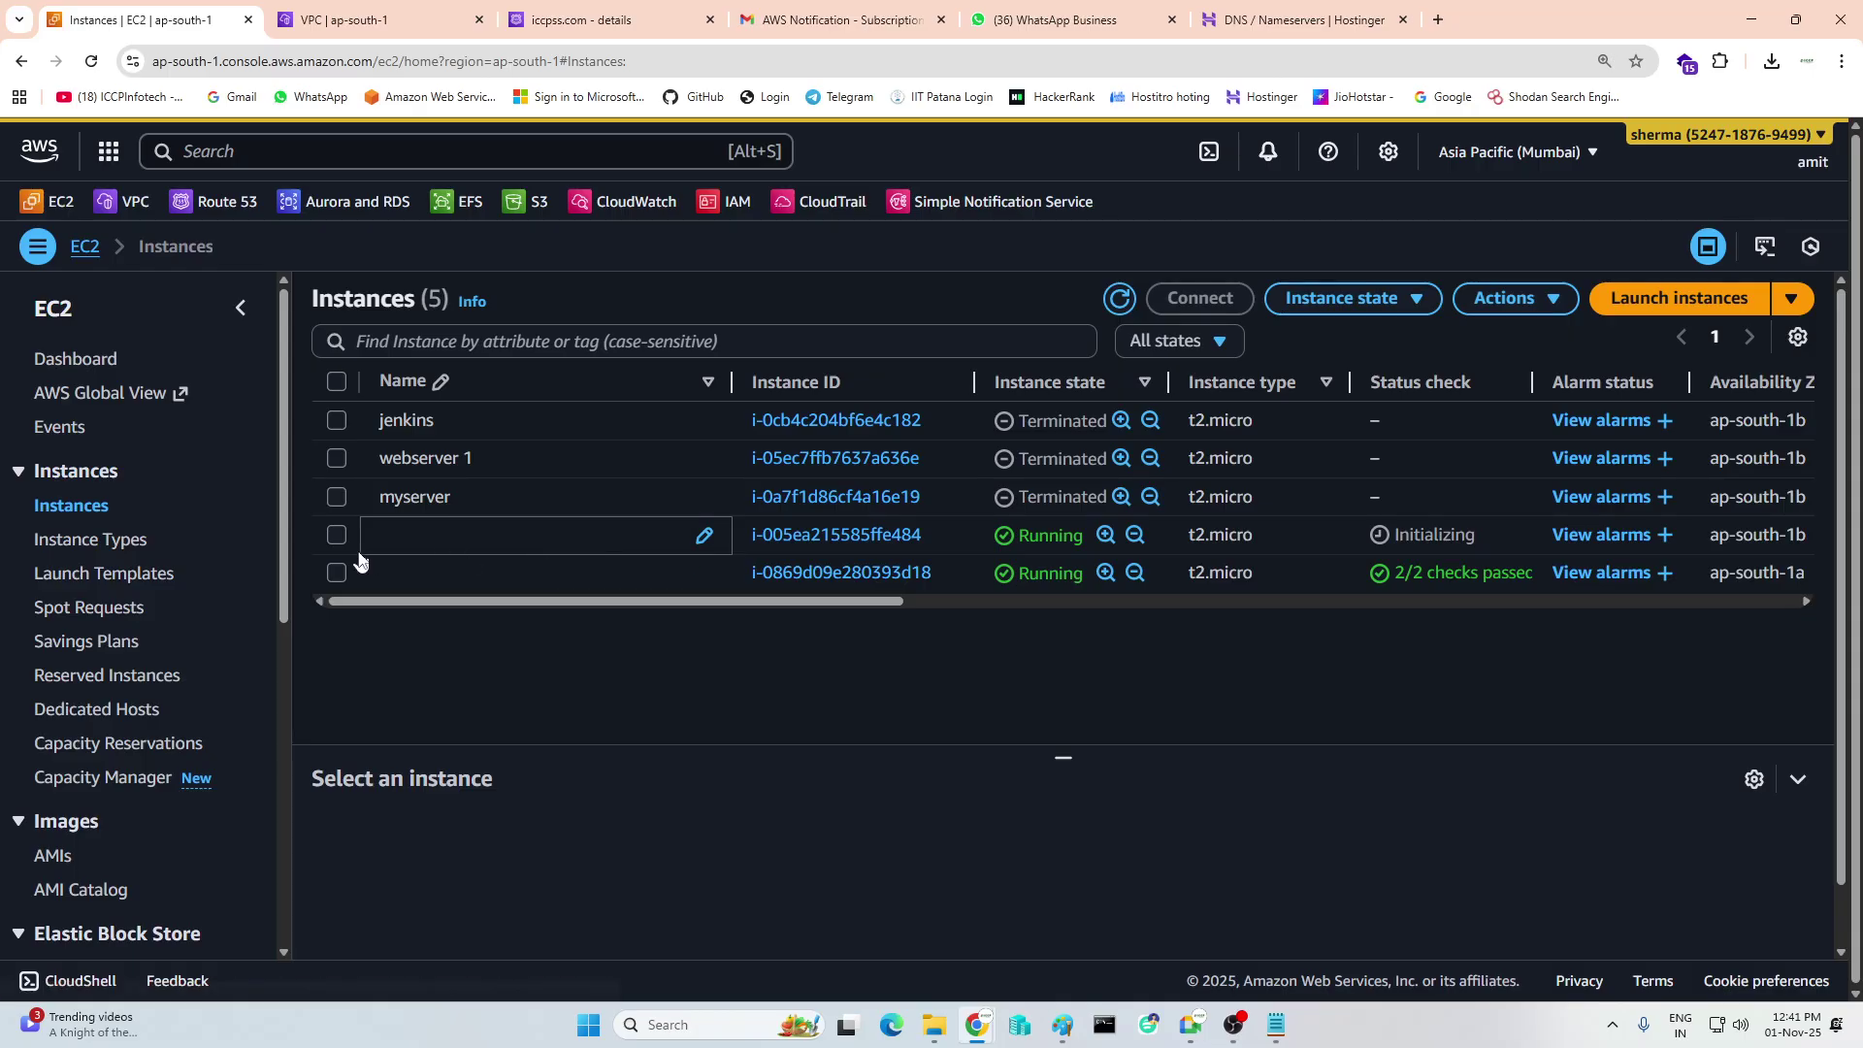
Step: Select both running unnamed instances and terminate them
click(336, 534)
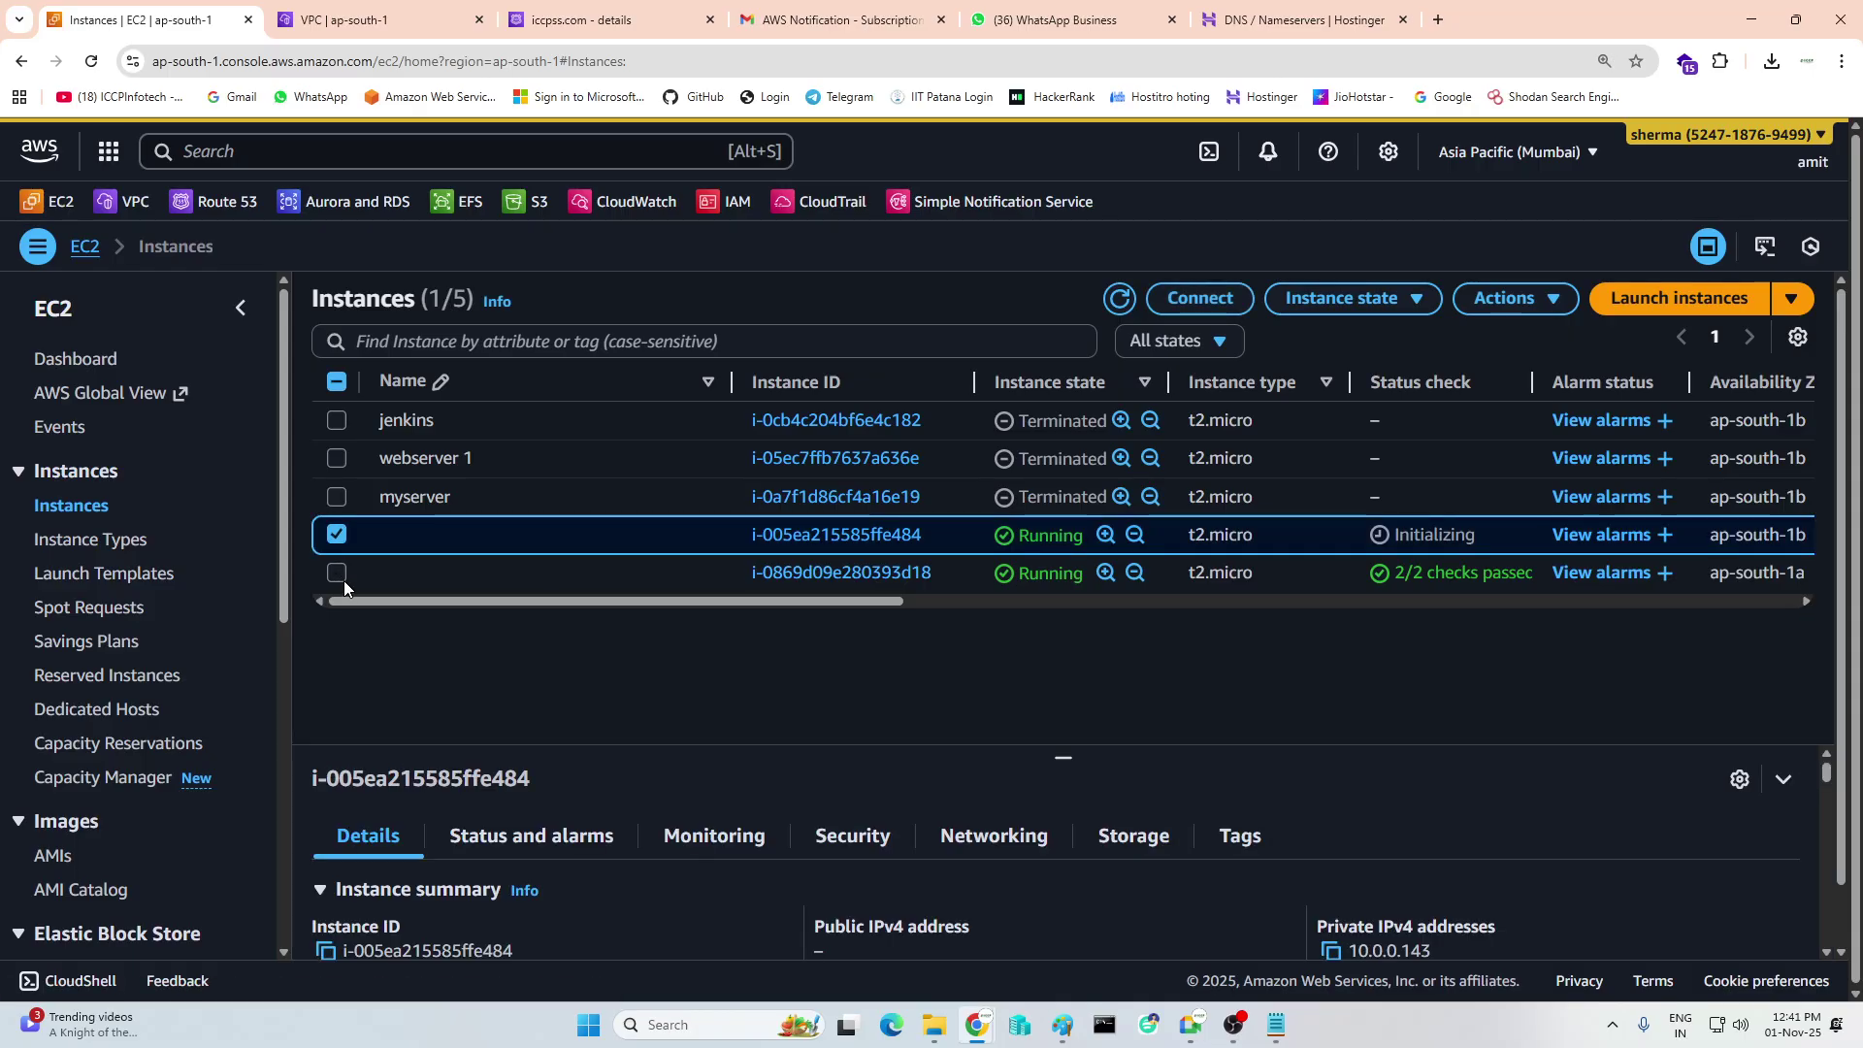
click(337, 573)
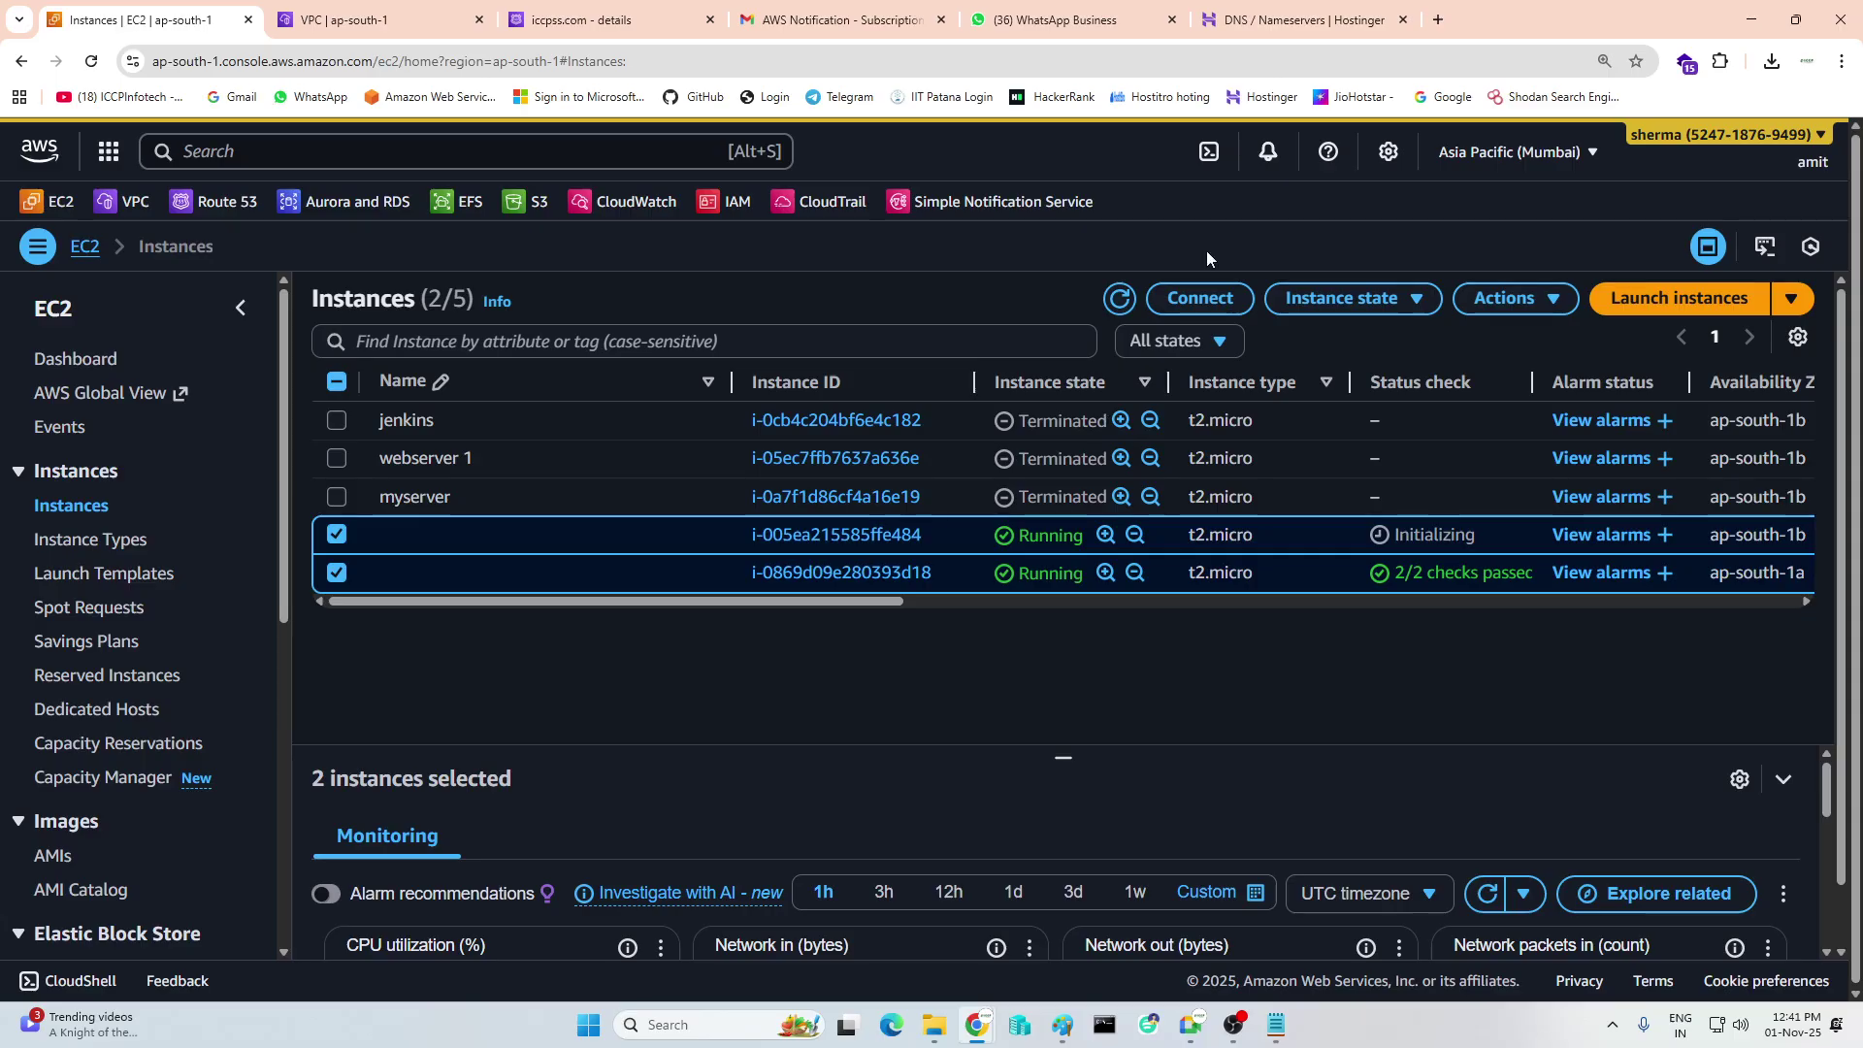
click(1378, 301)
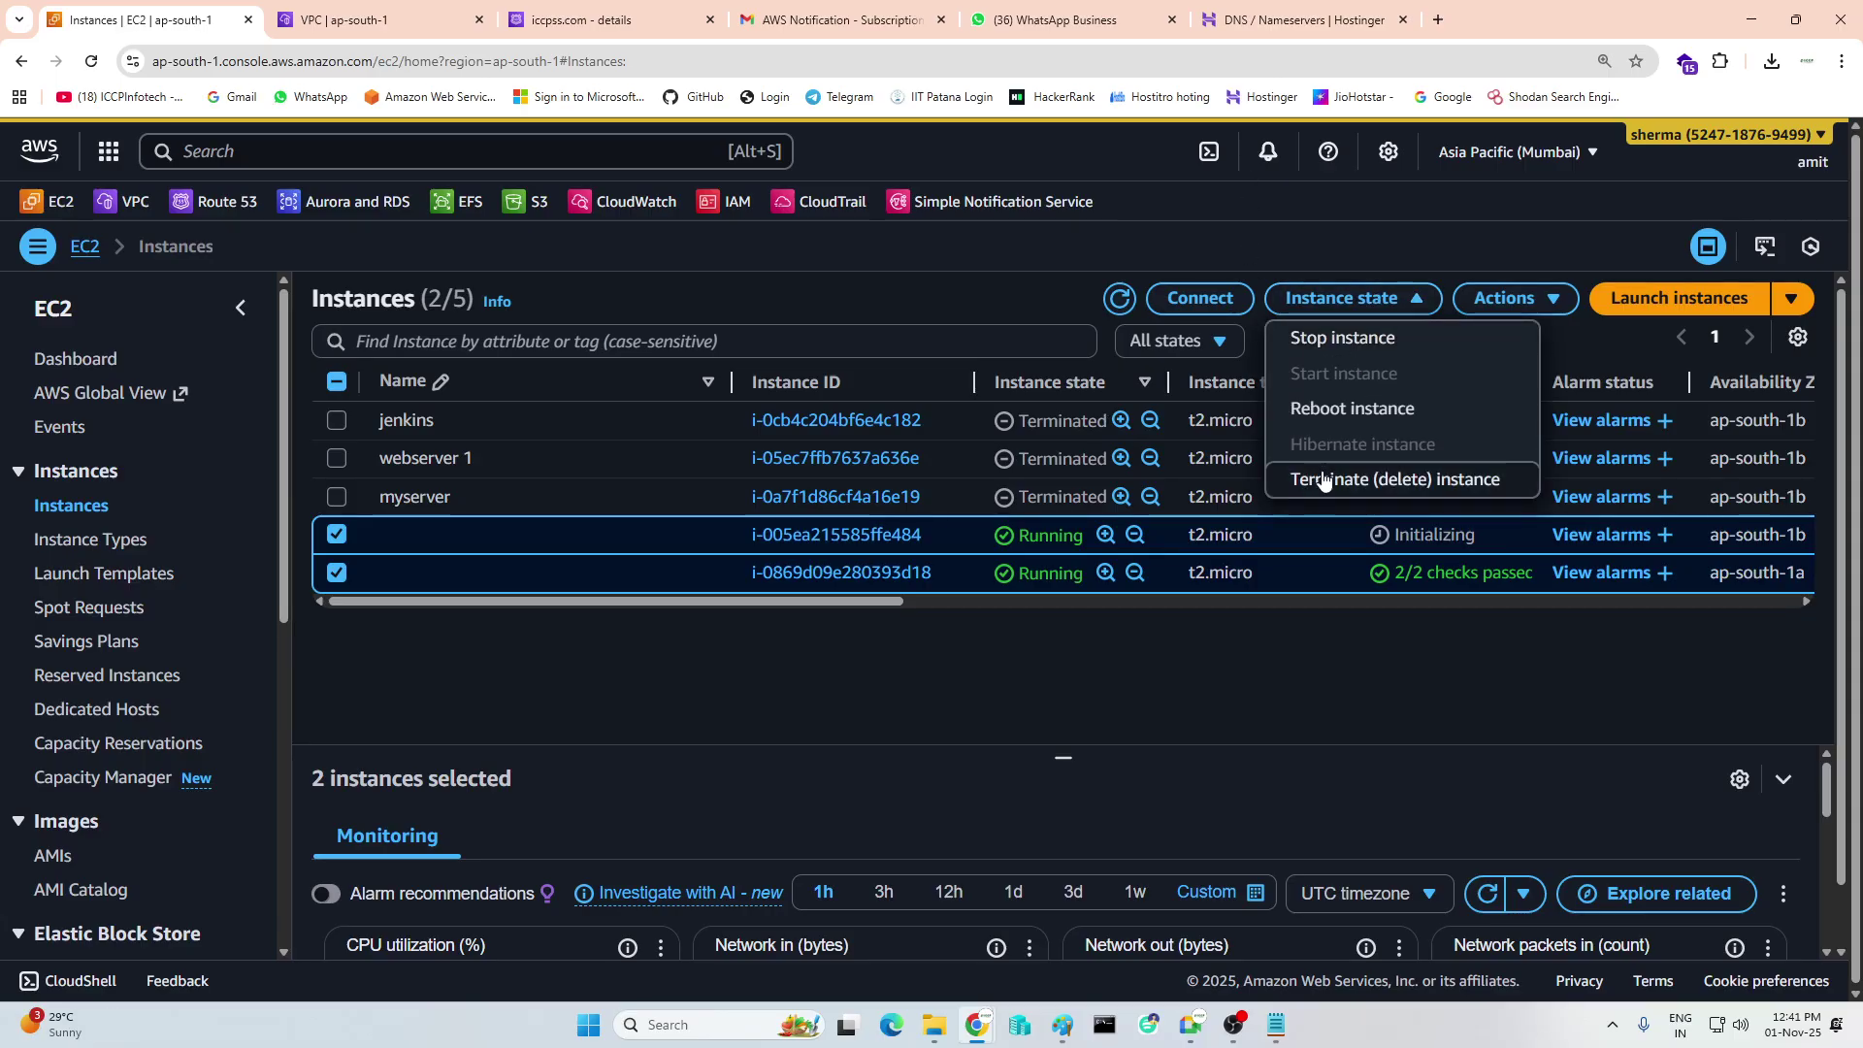
click(1322, 480)
click(1409, 854)
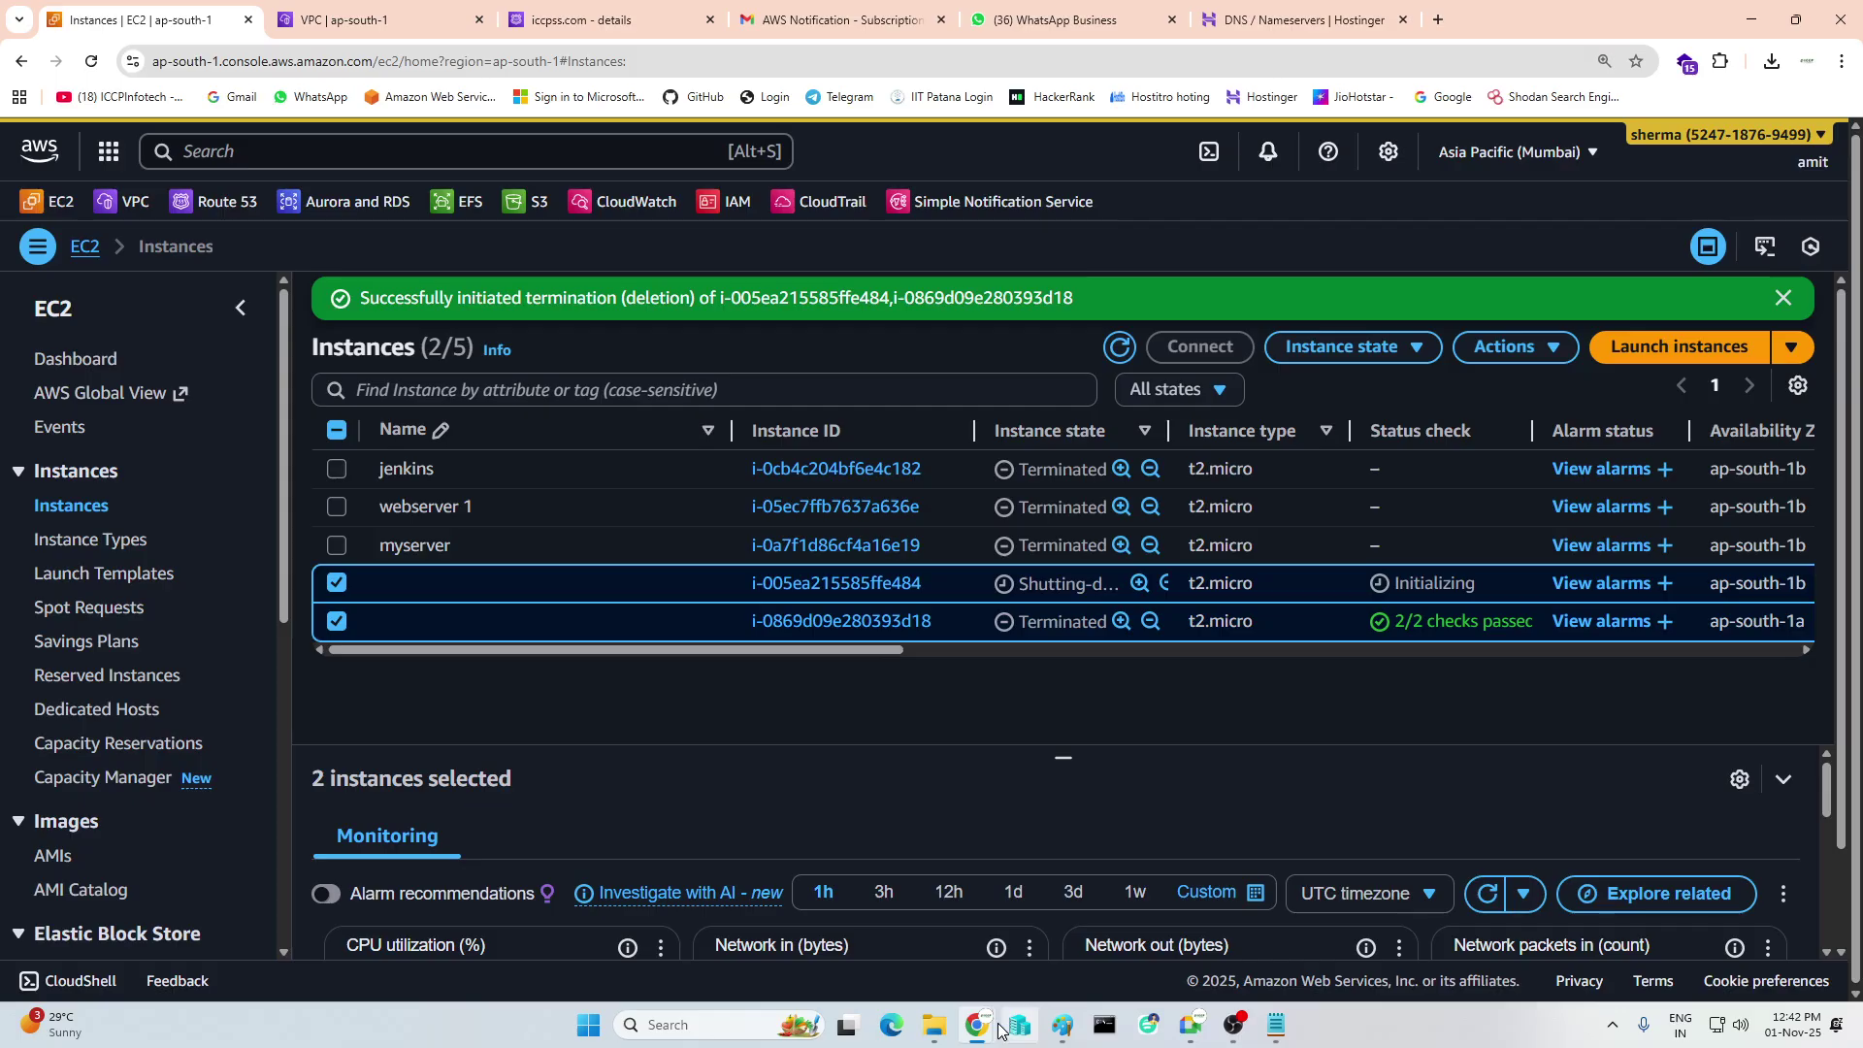
Step: Reload delhi.iccpss.com in the incognito window, still a 503 error, then minimise it to reveal EC2
mouse_move(1000, 1030)
click(1101, 922)
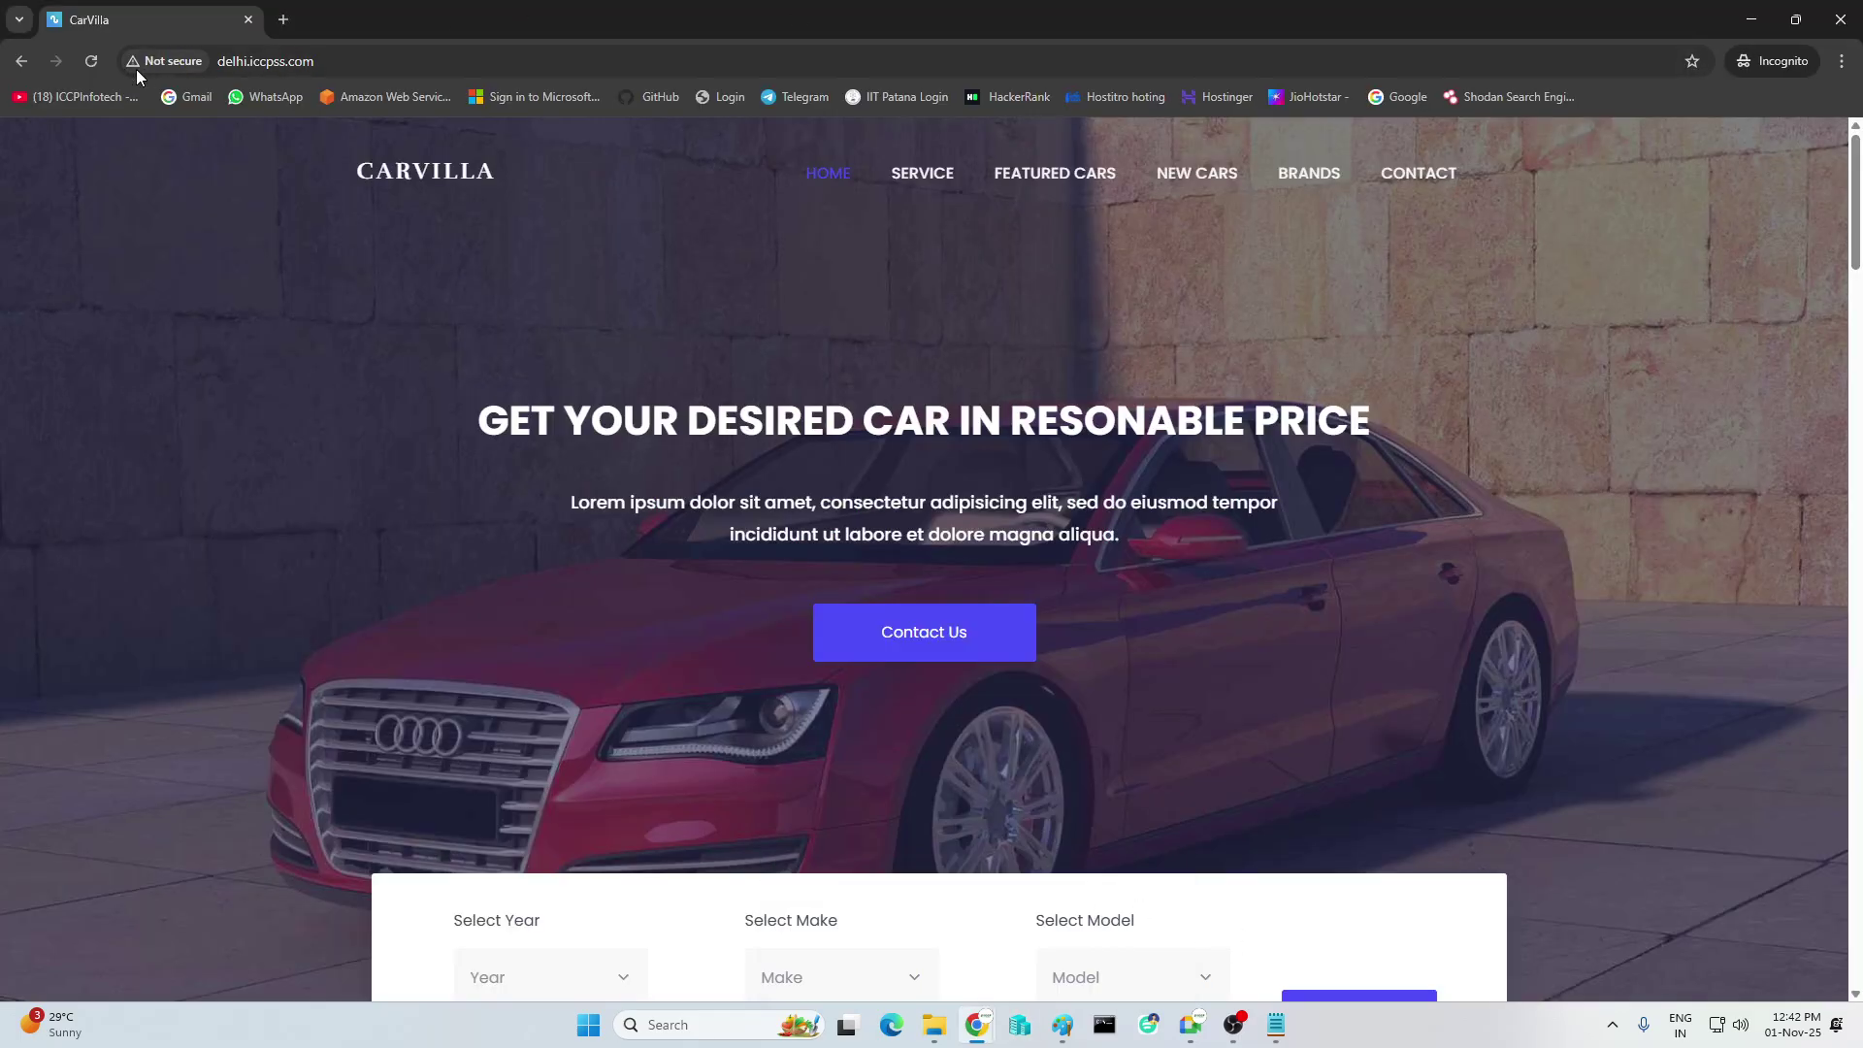
click(86, 62)
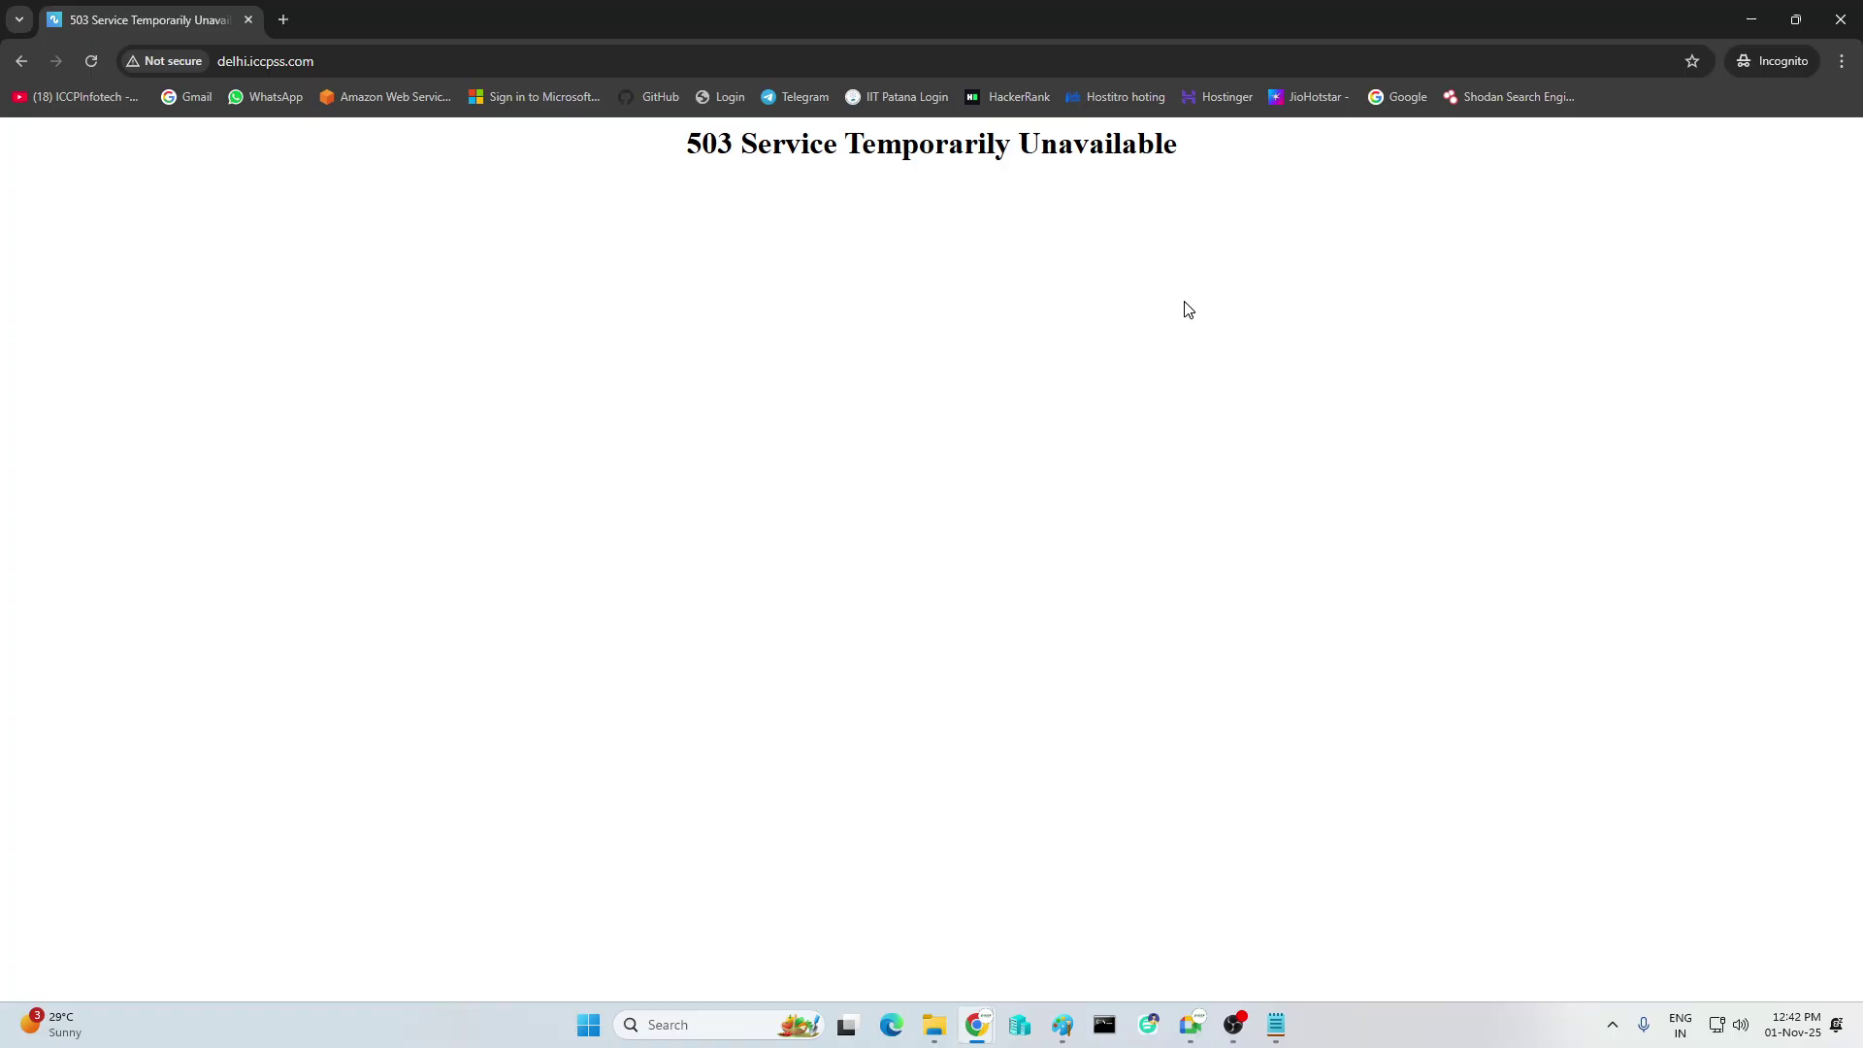
click(1752, 20)
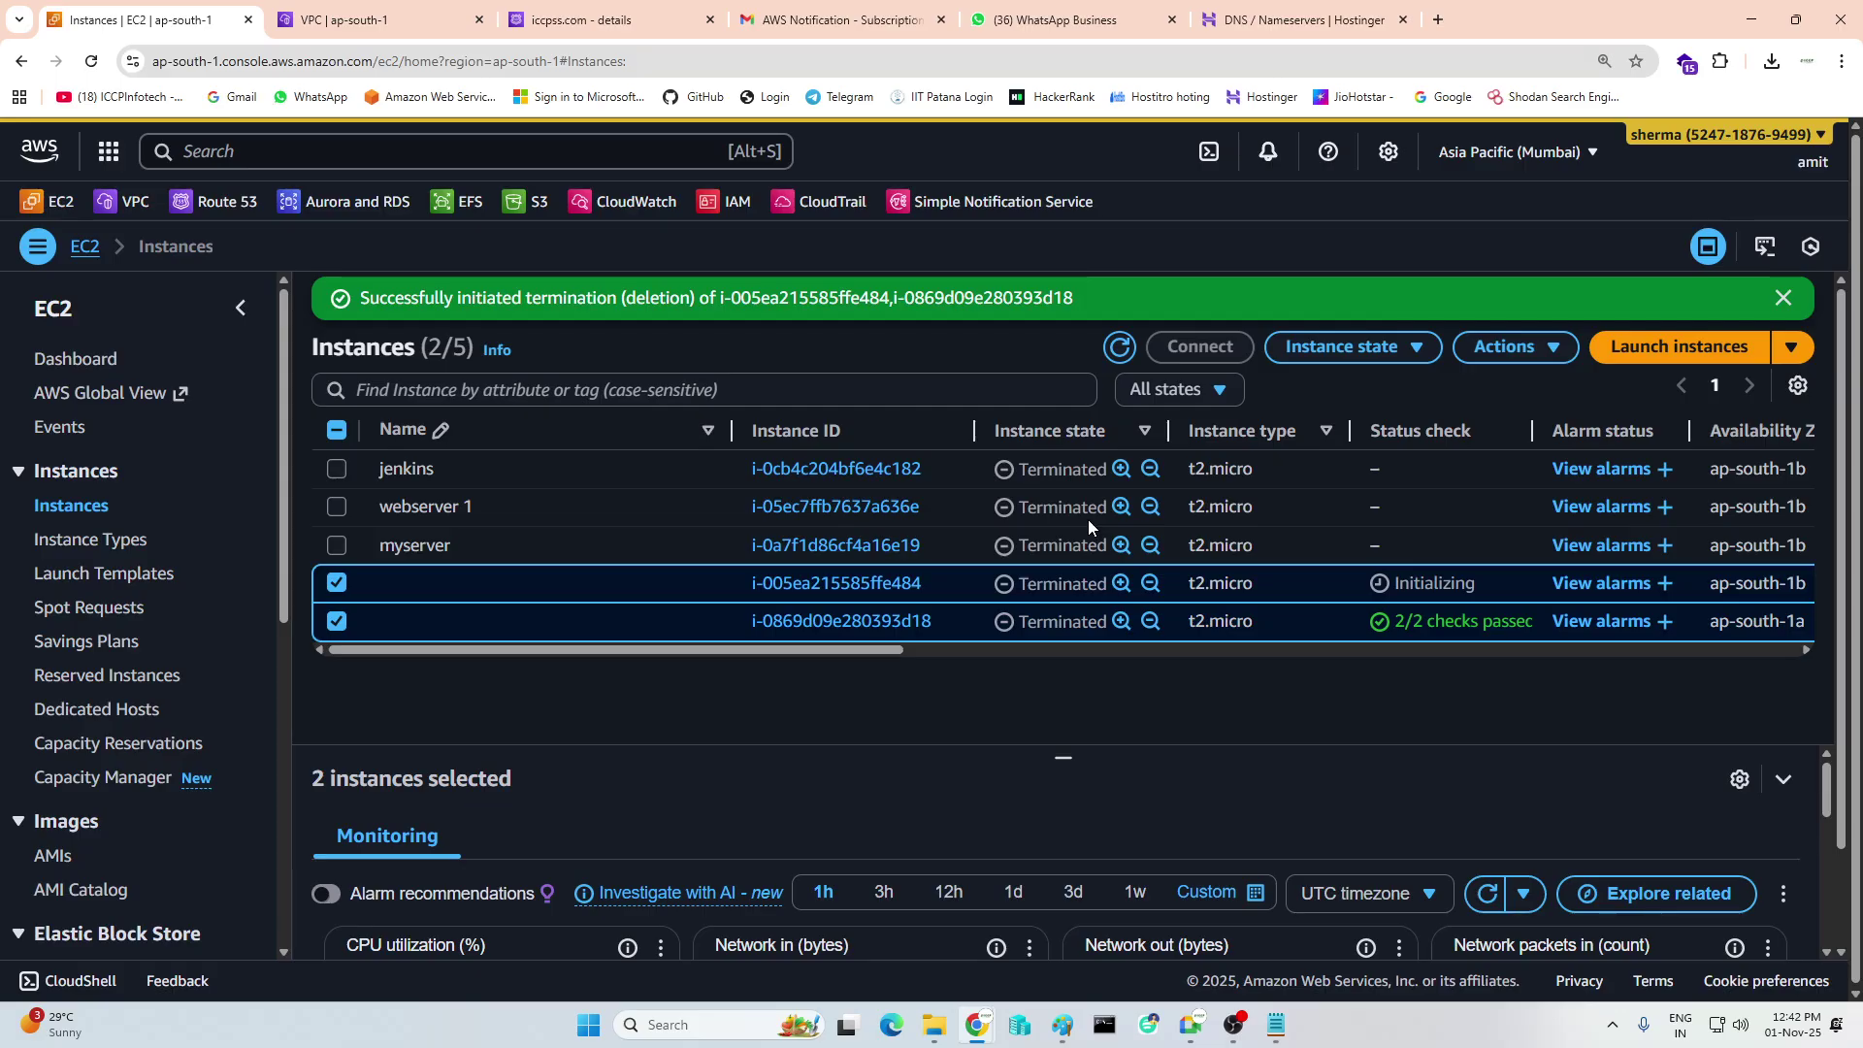
Step: Refresh the Instances list repeatedly, deselecting the two terminated instances, until a replacement instance appears
click(1122, 349)
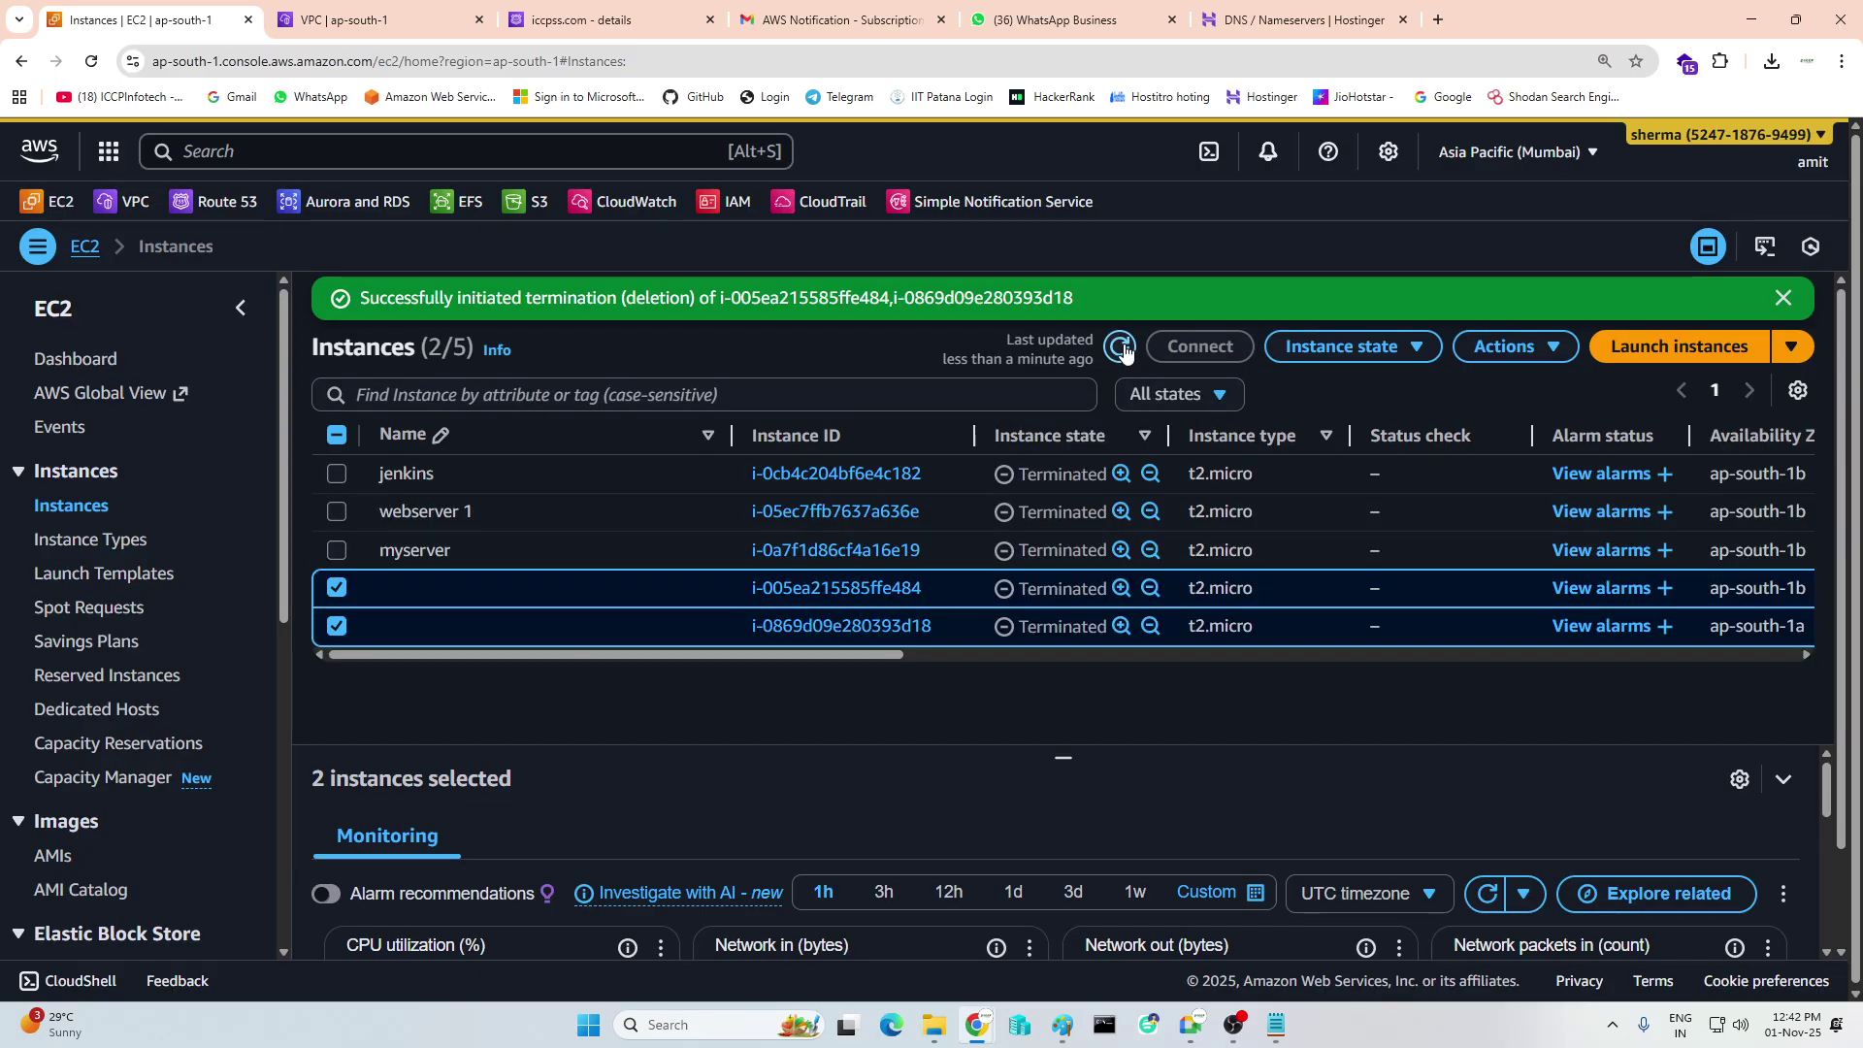
click(1121, 349)
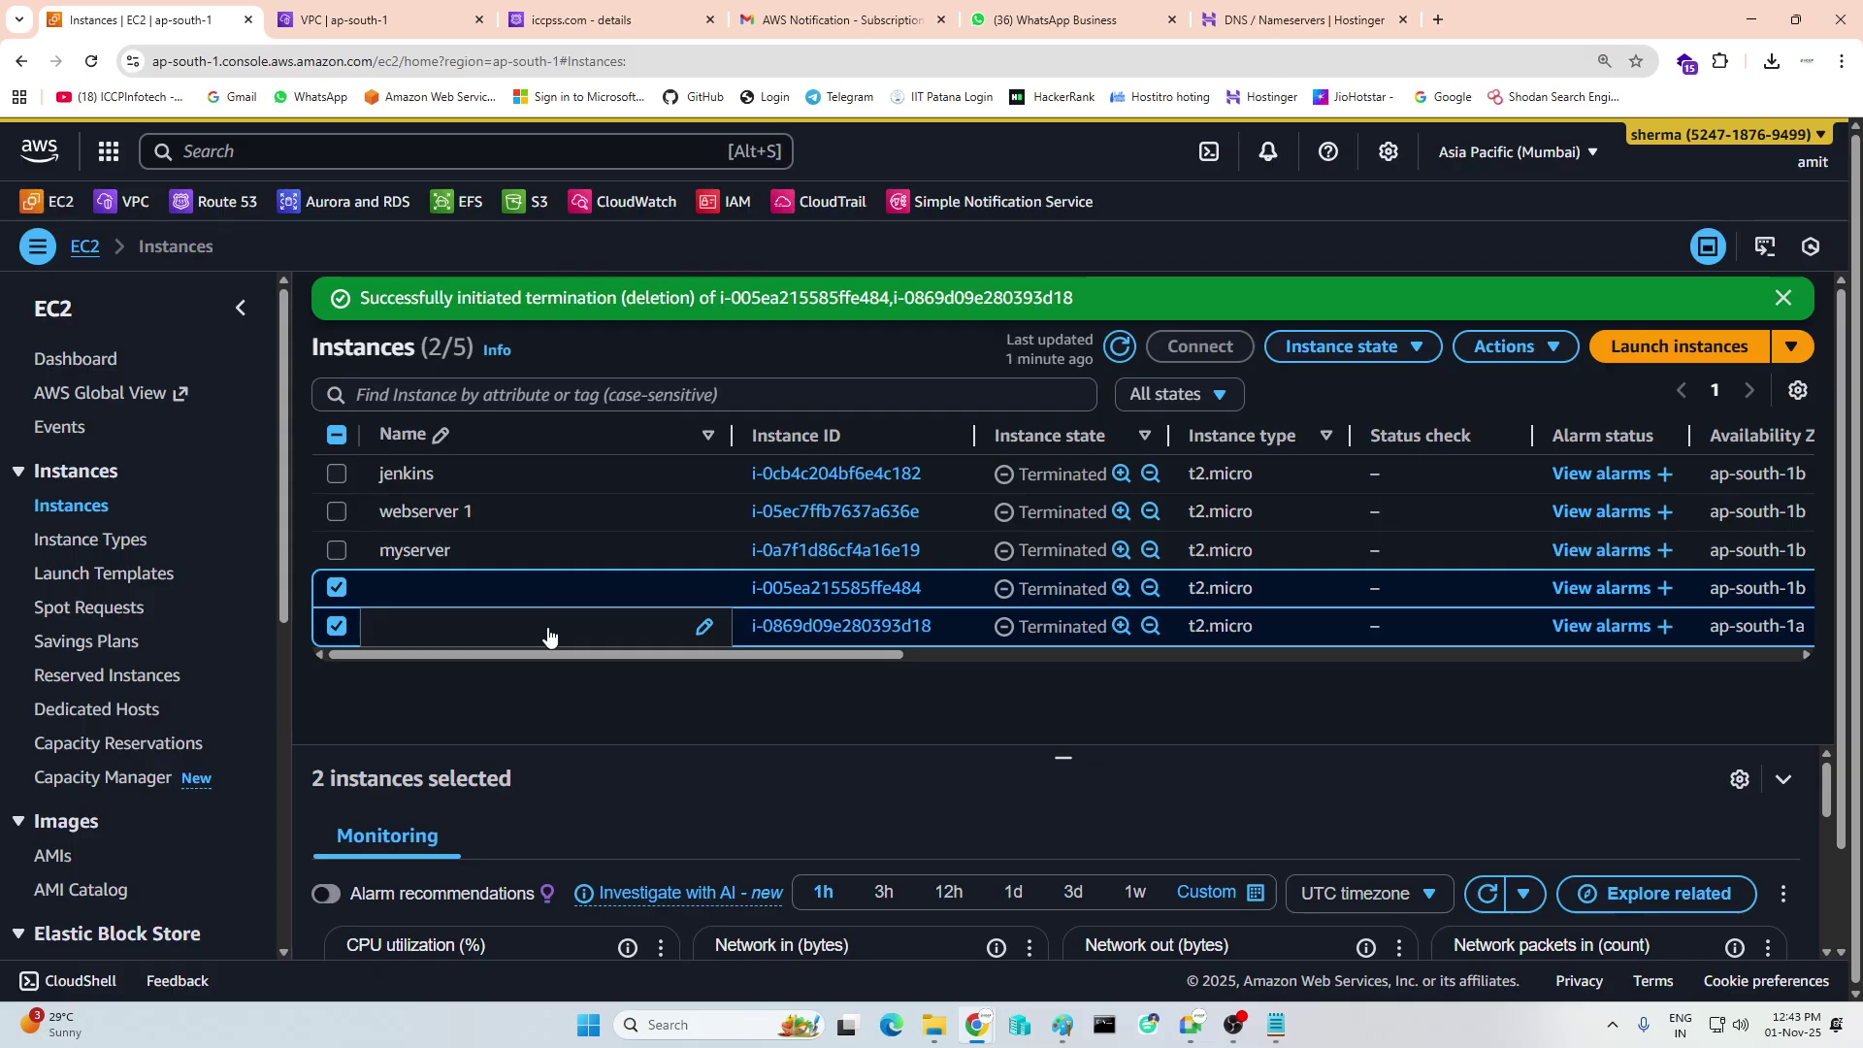
click(1123, 349)
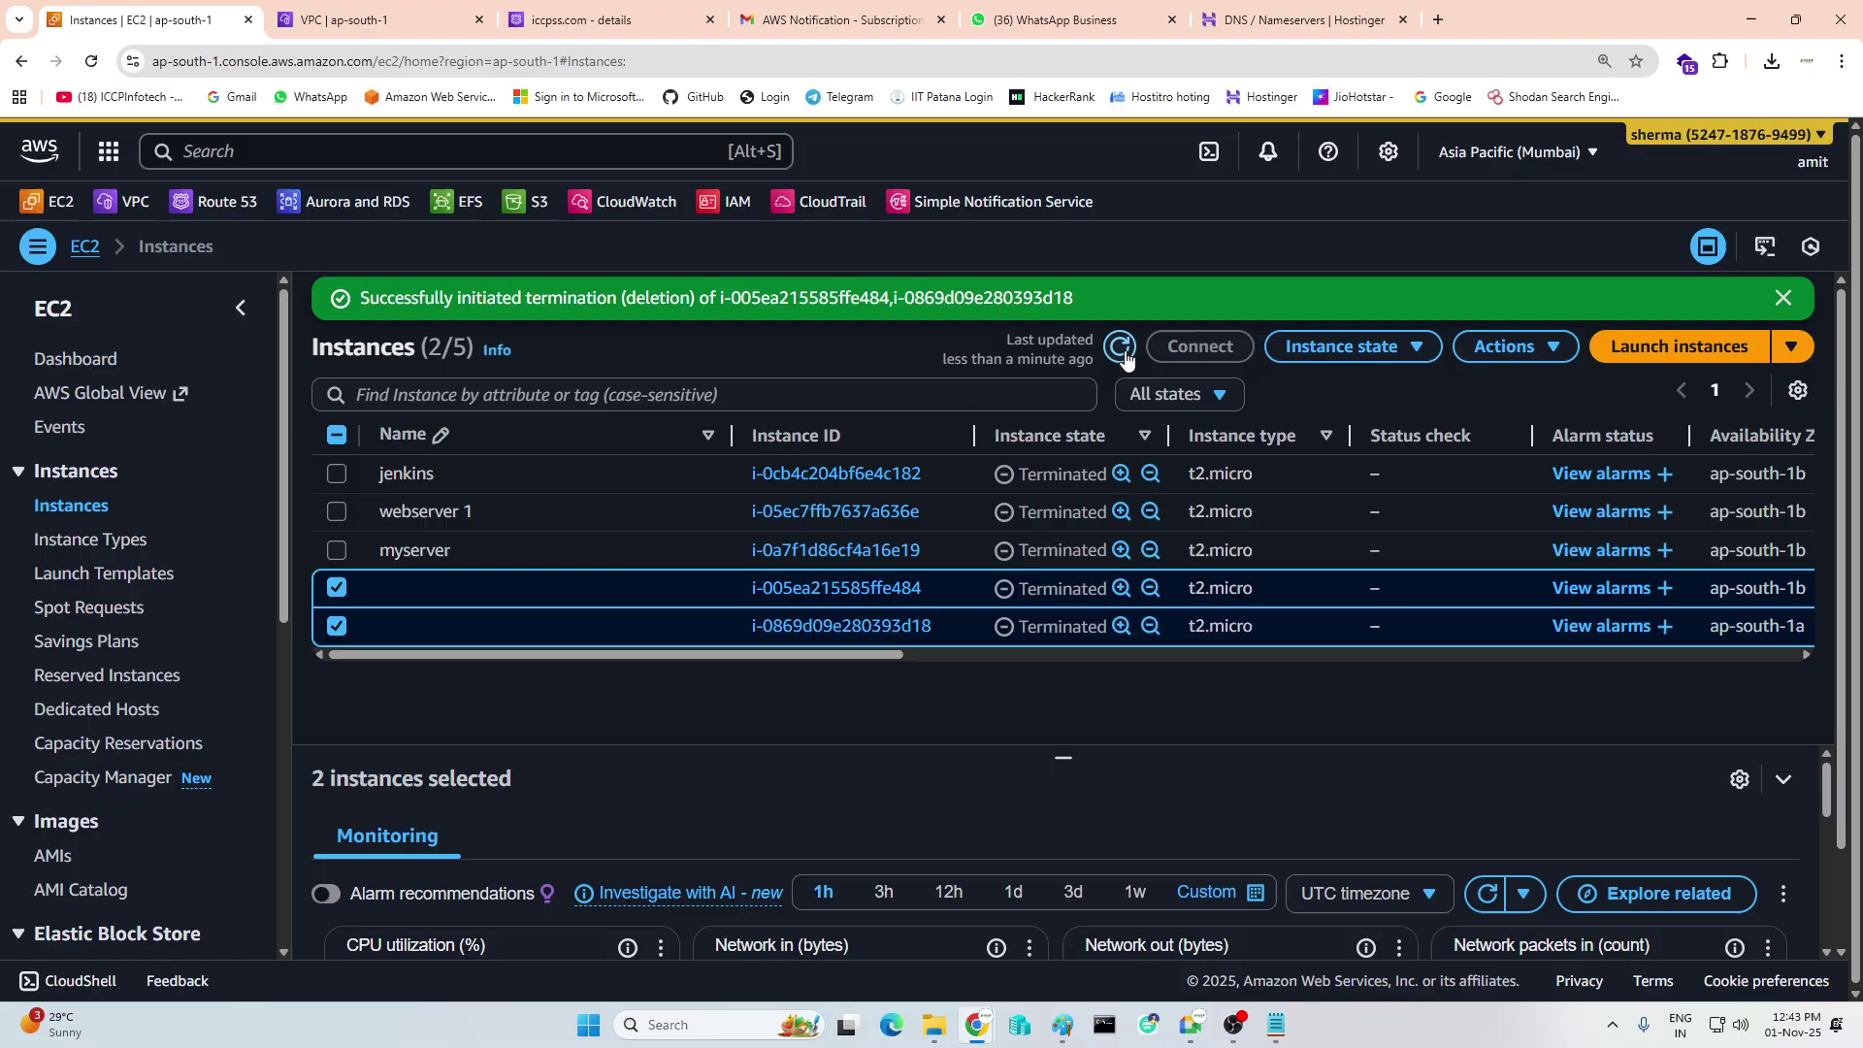
click(337, 590)
click(335, 627)
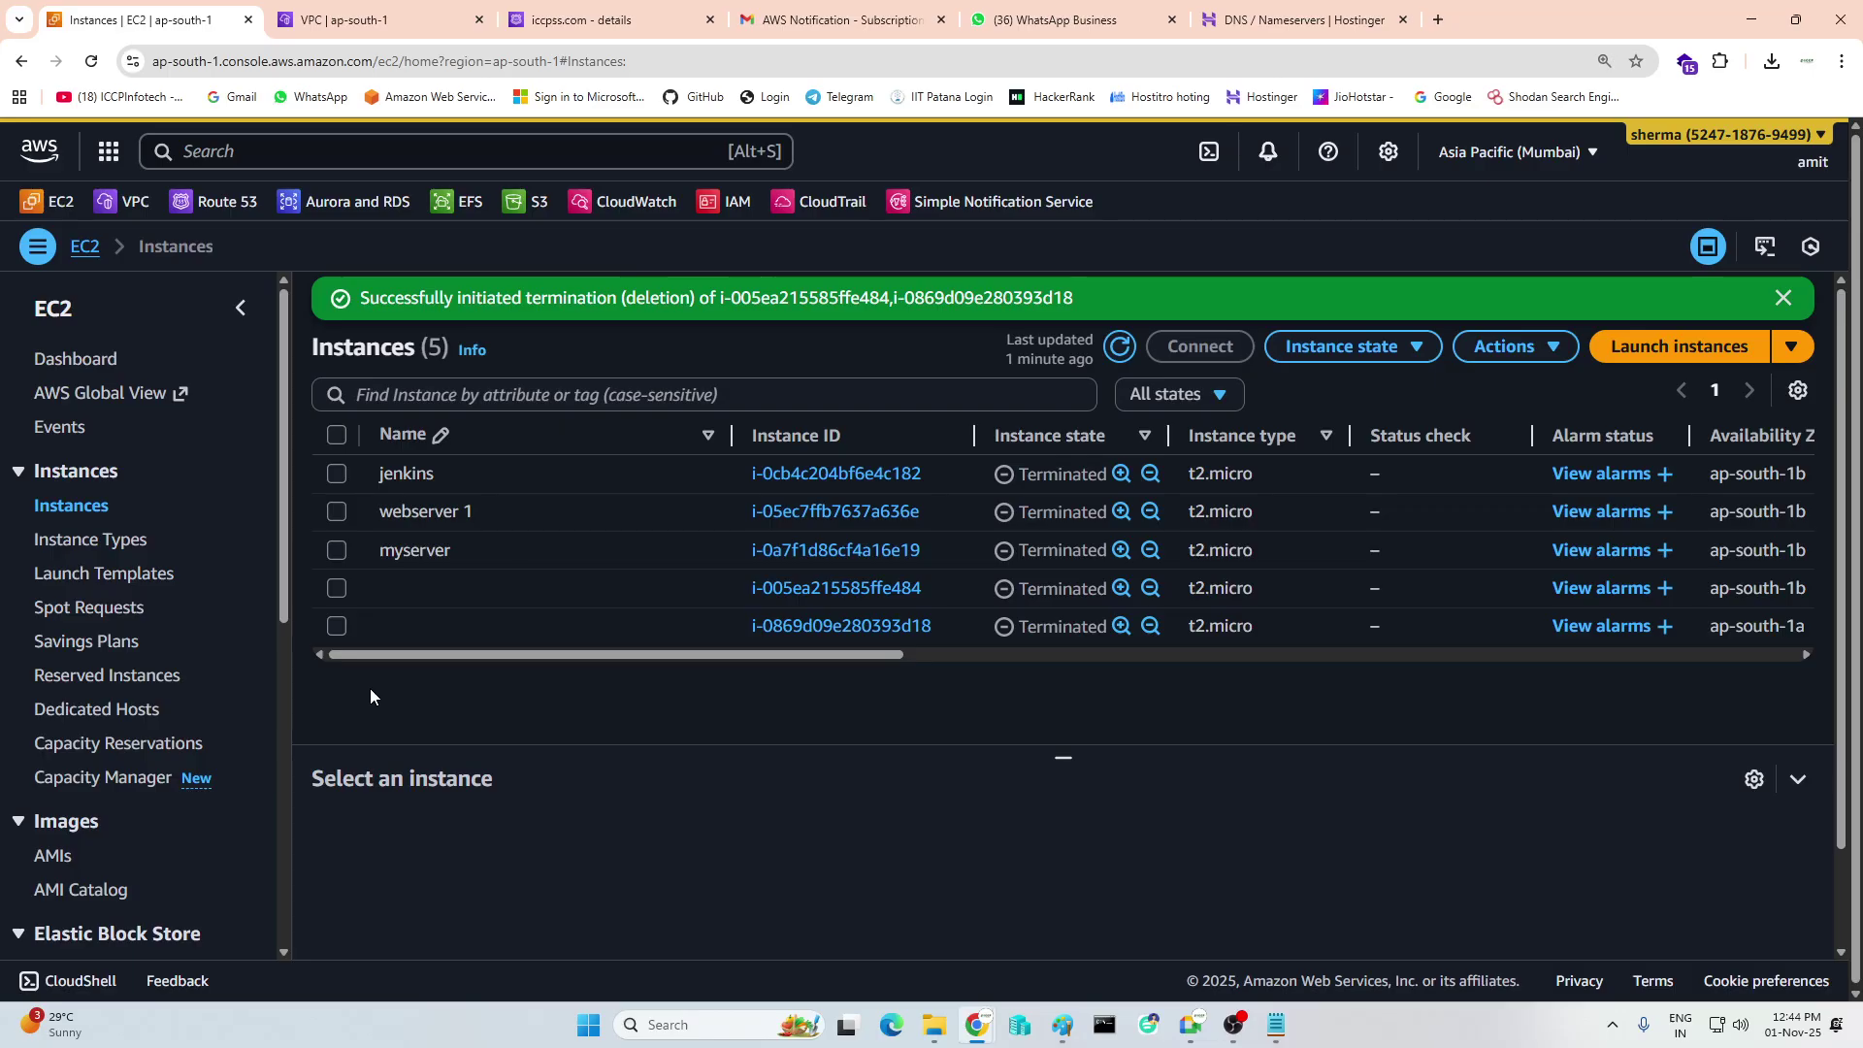
click(1121, 349)
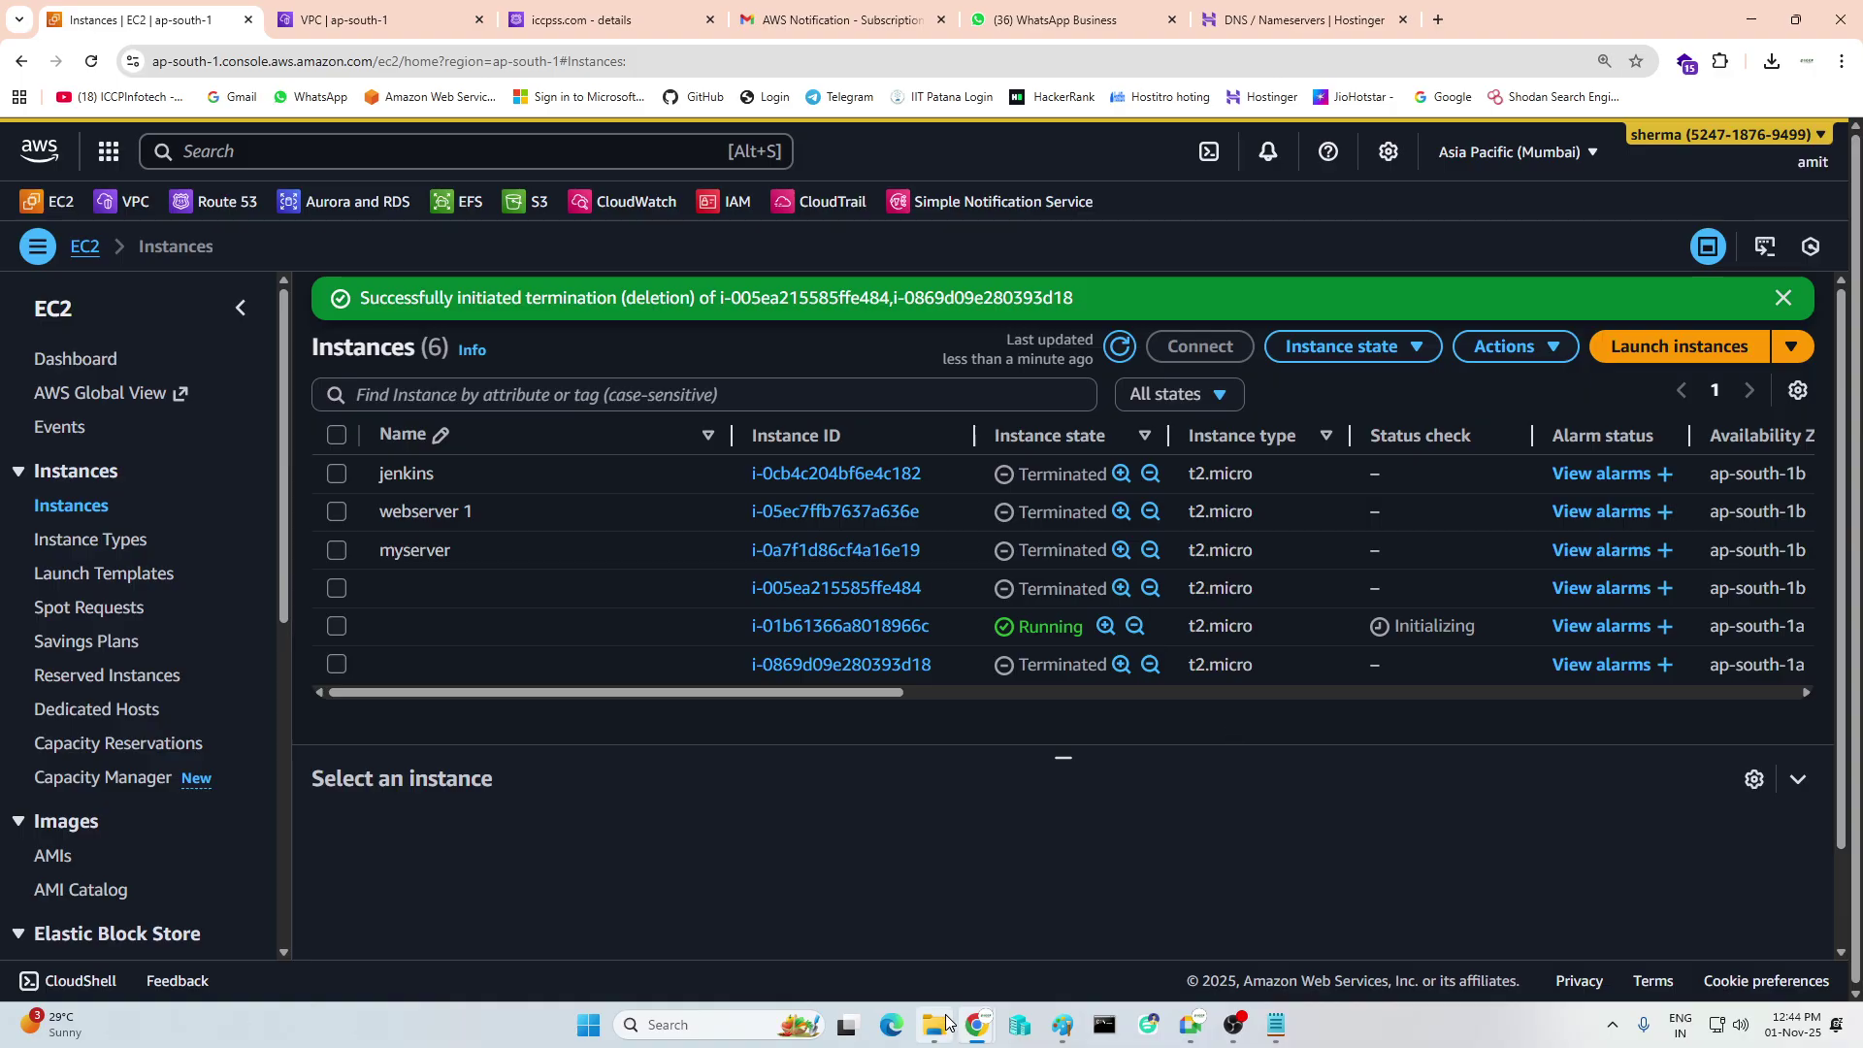
Step: Reload delhi.iccpss.com, open uk.iccpss.com in a new incognito tab, then refresh EC2 Instances
mouse_move(970, 1025)
click(1043, 920)
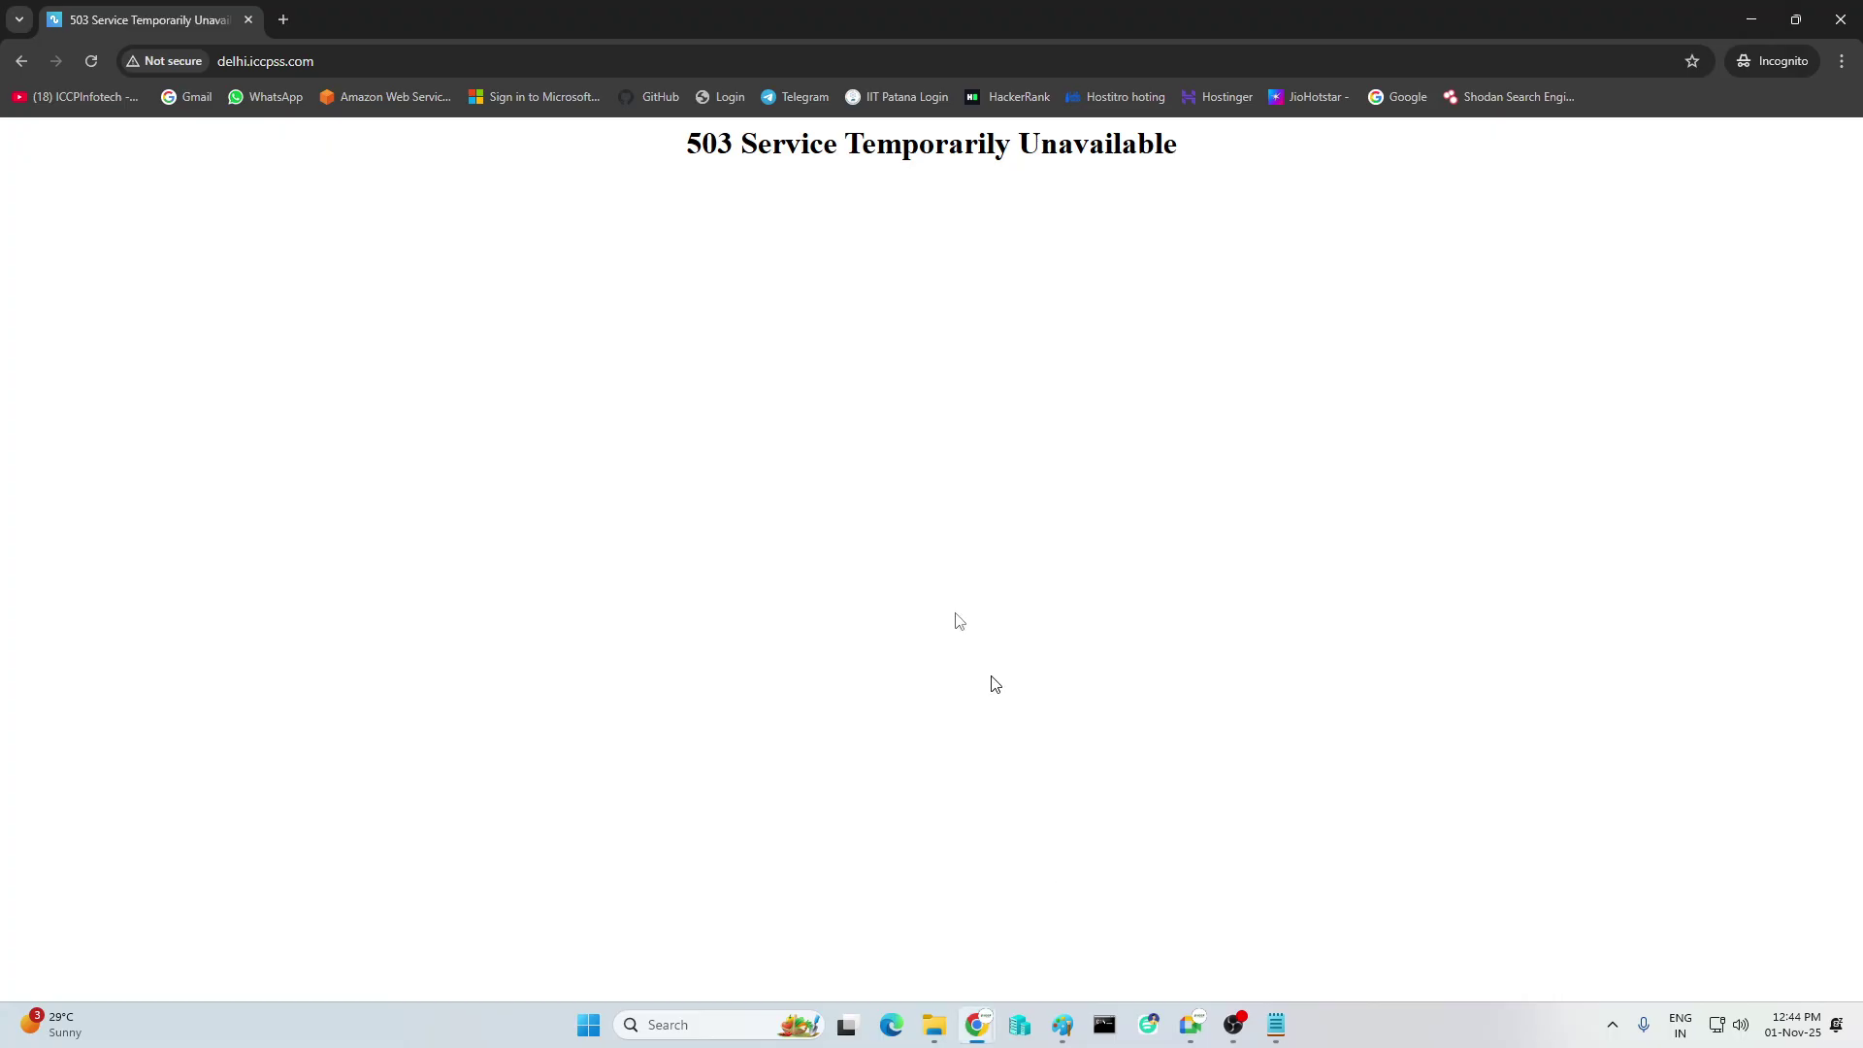
click(92, 61)
click(285, 20)
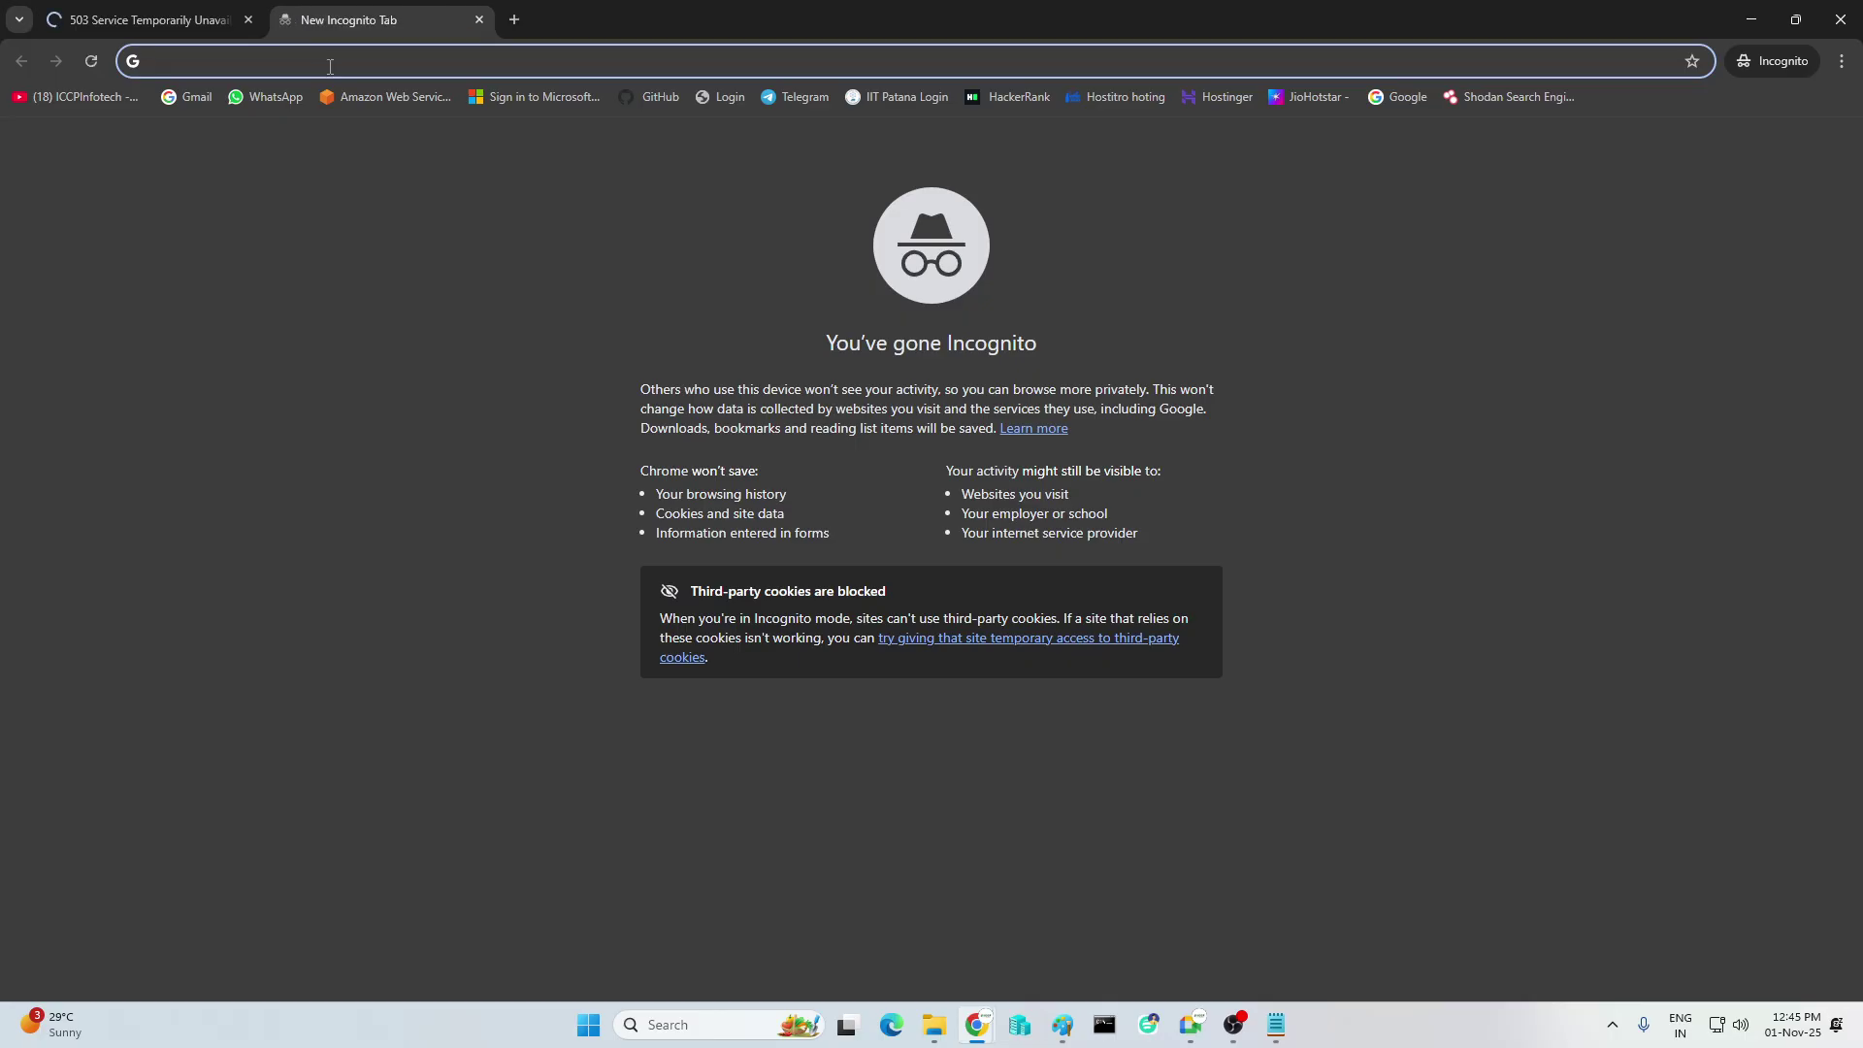
text(uk.)
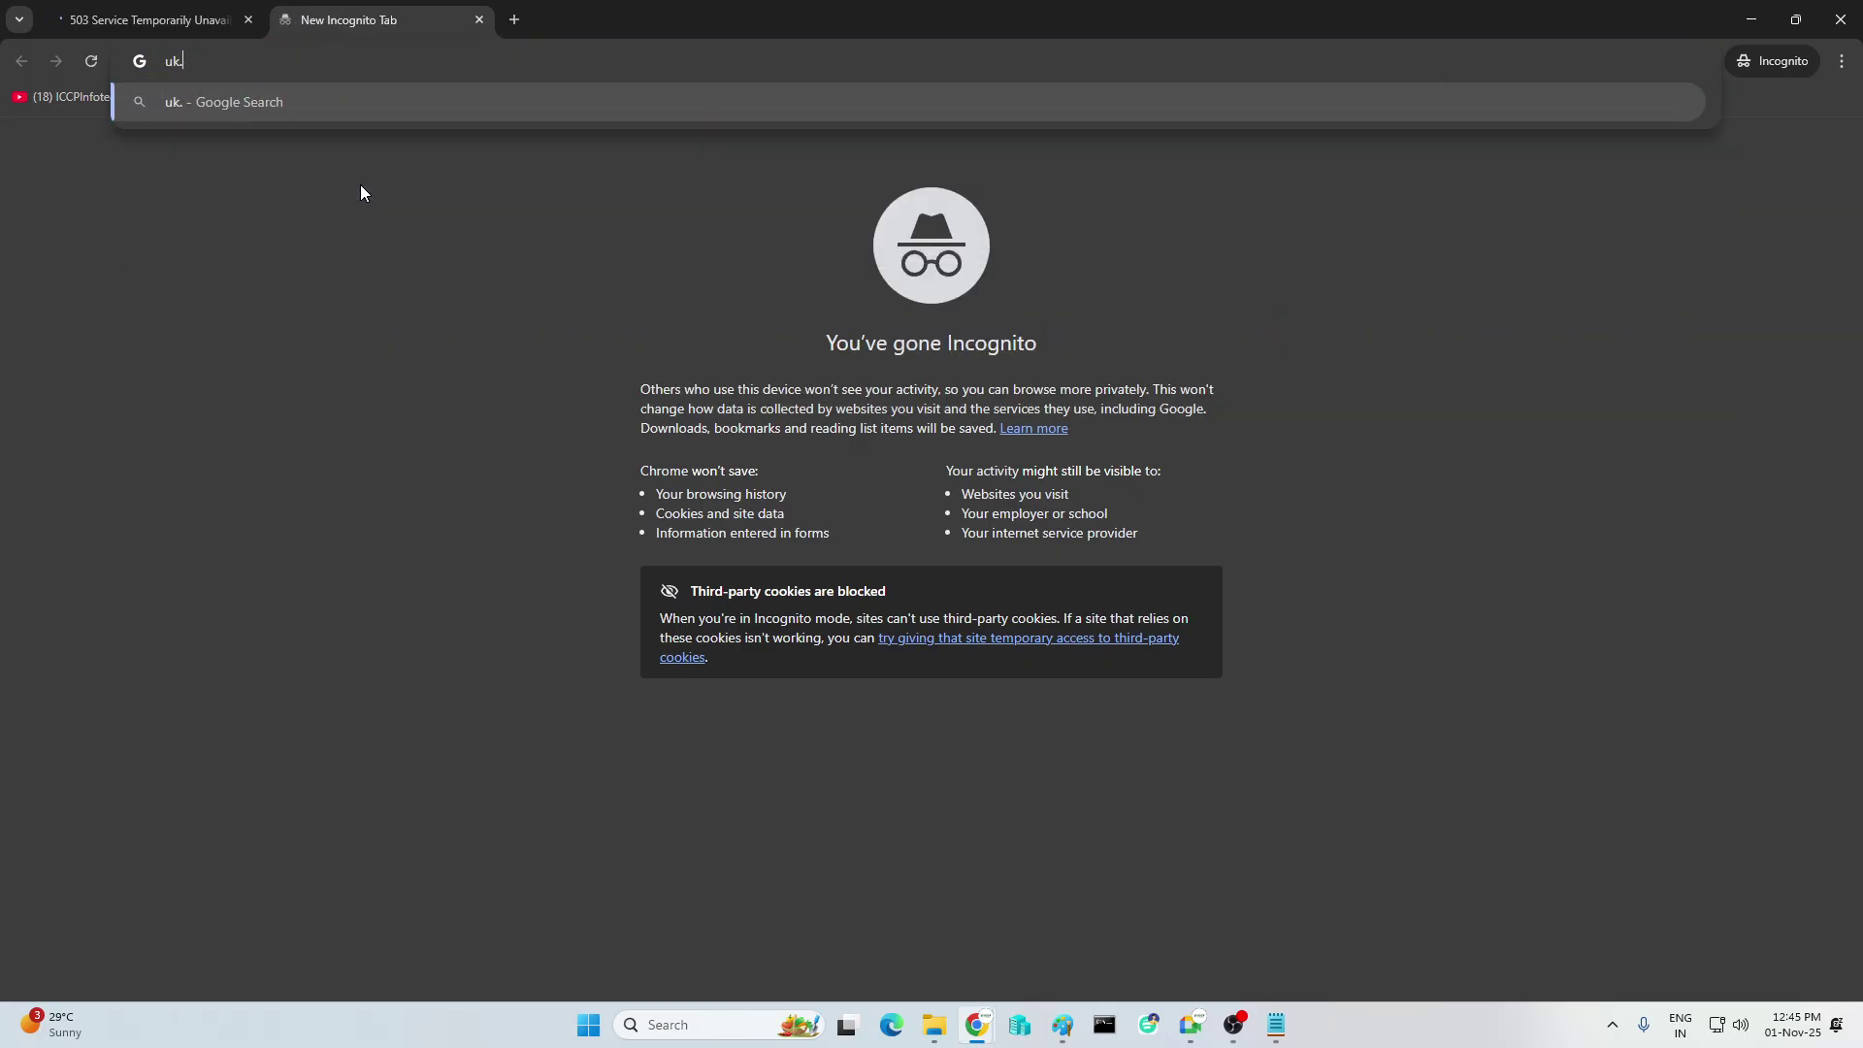
text(iccpss.)
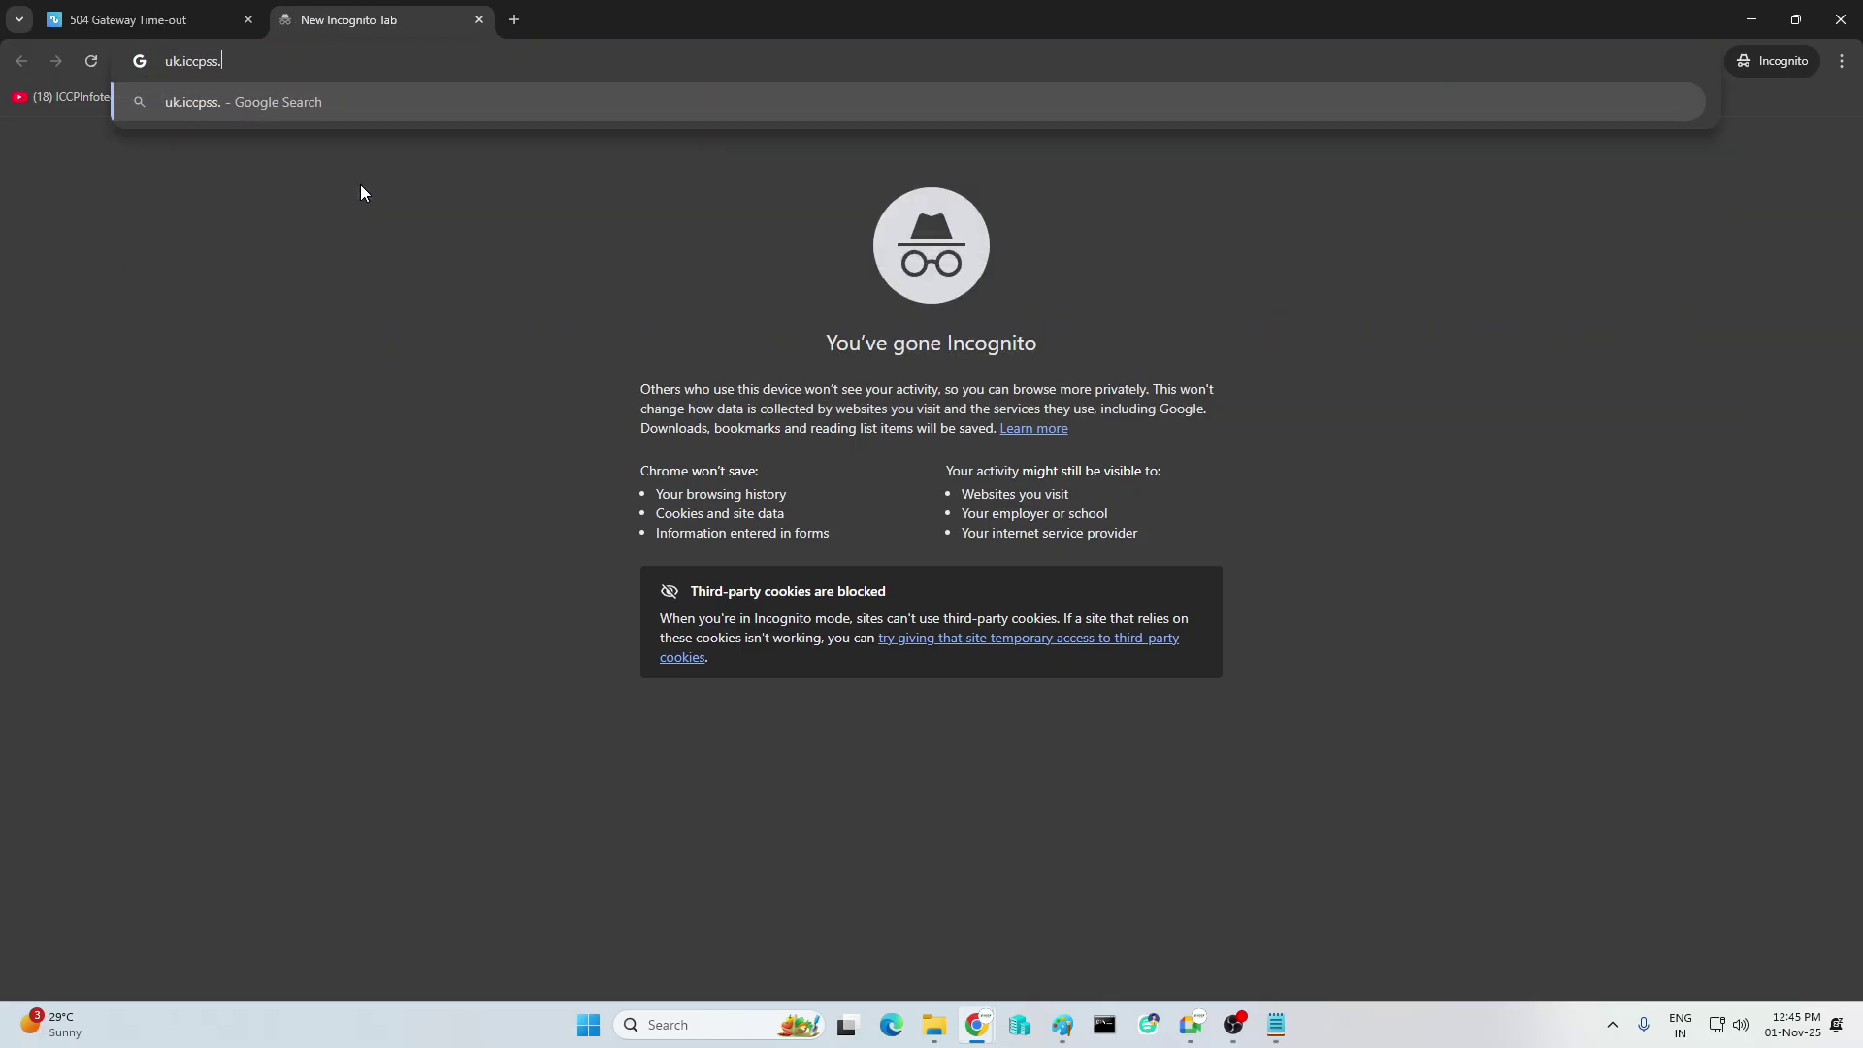
text(com)
key(Return)
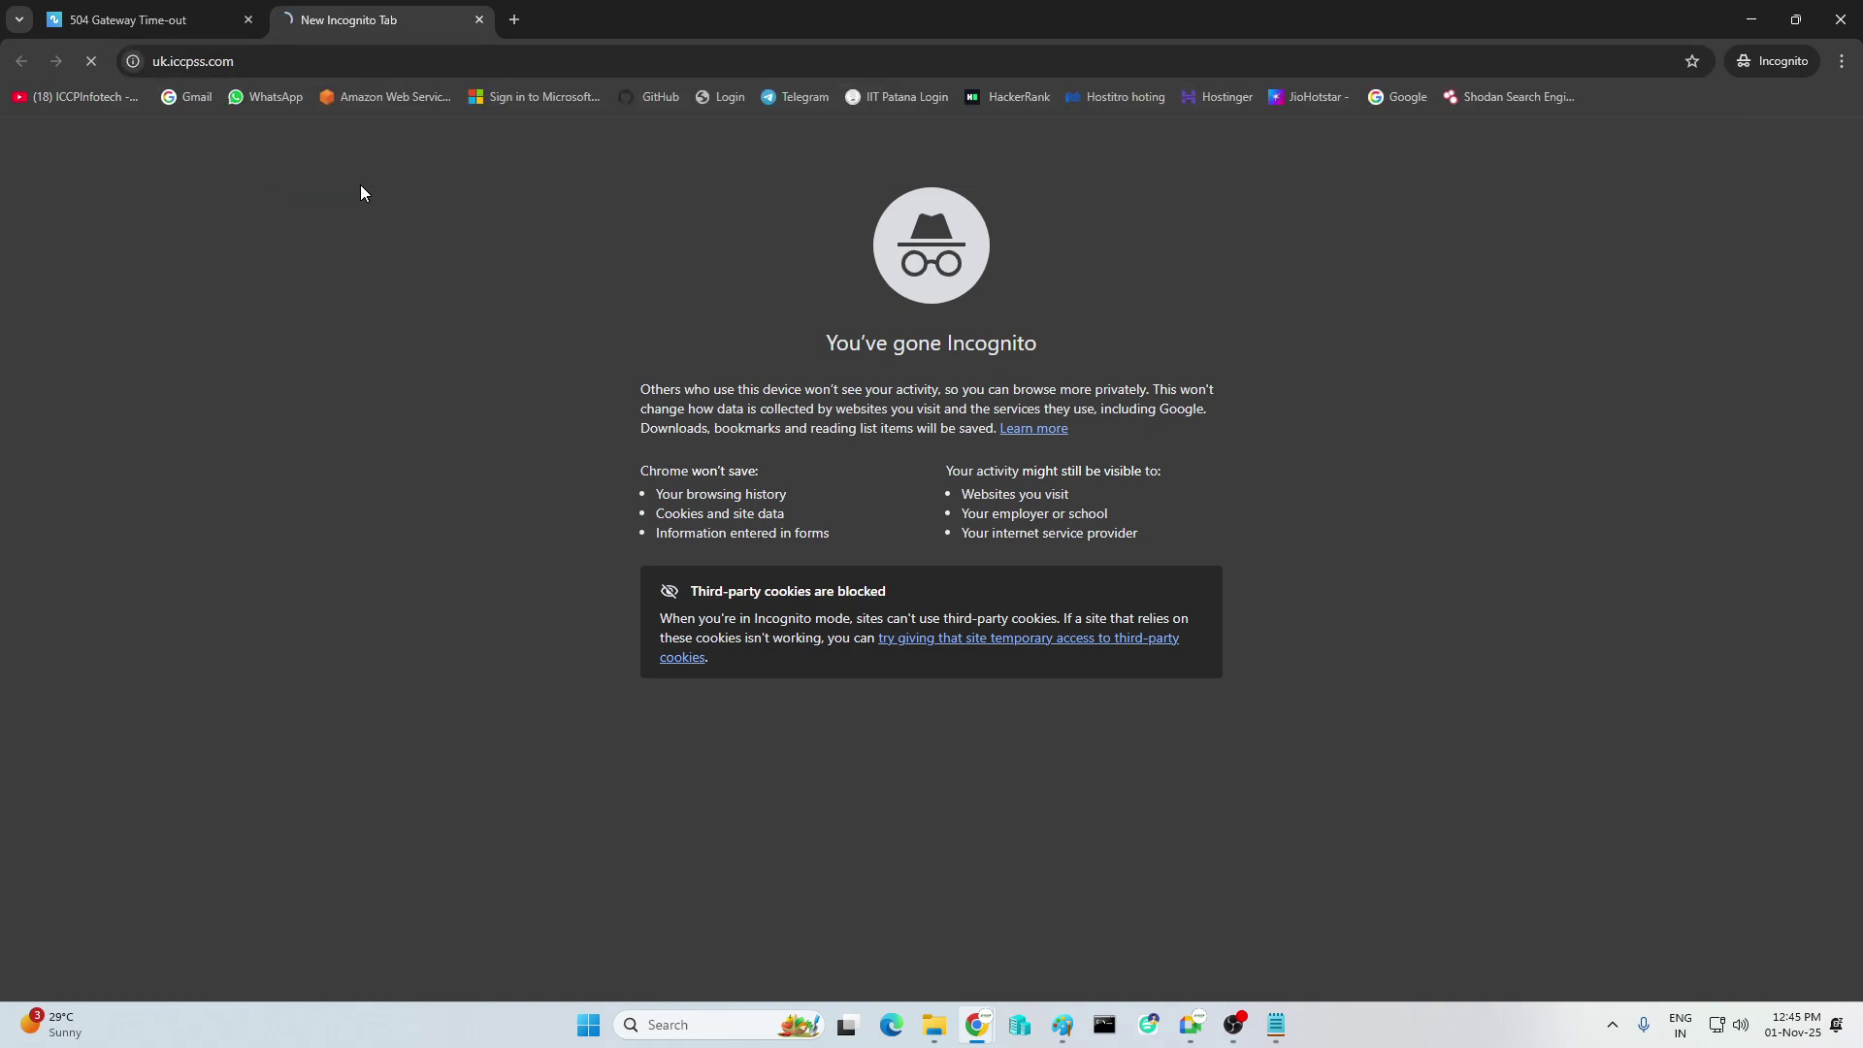
click(128, 14)
mouse_move(956, 1014)
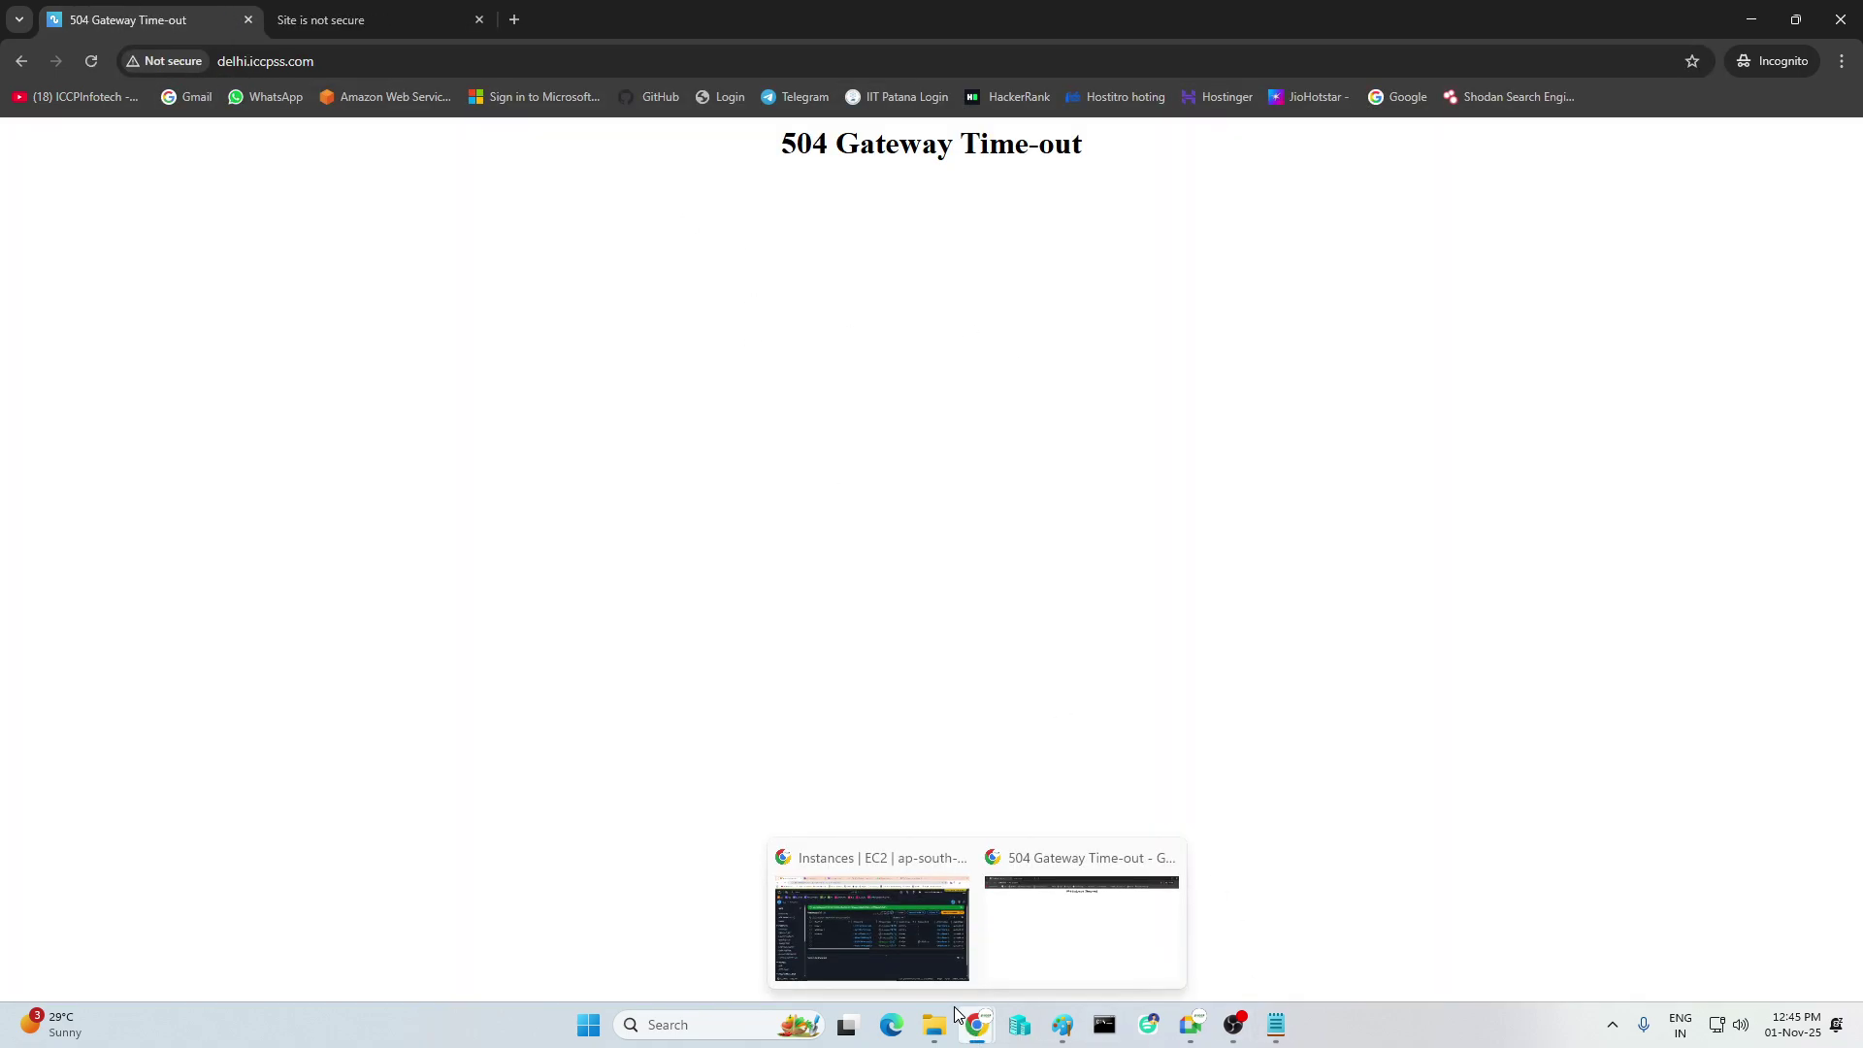
click(876, 892)
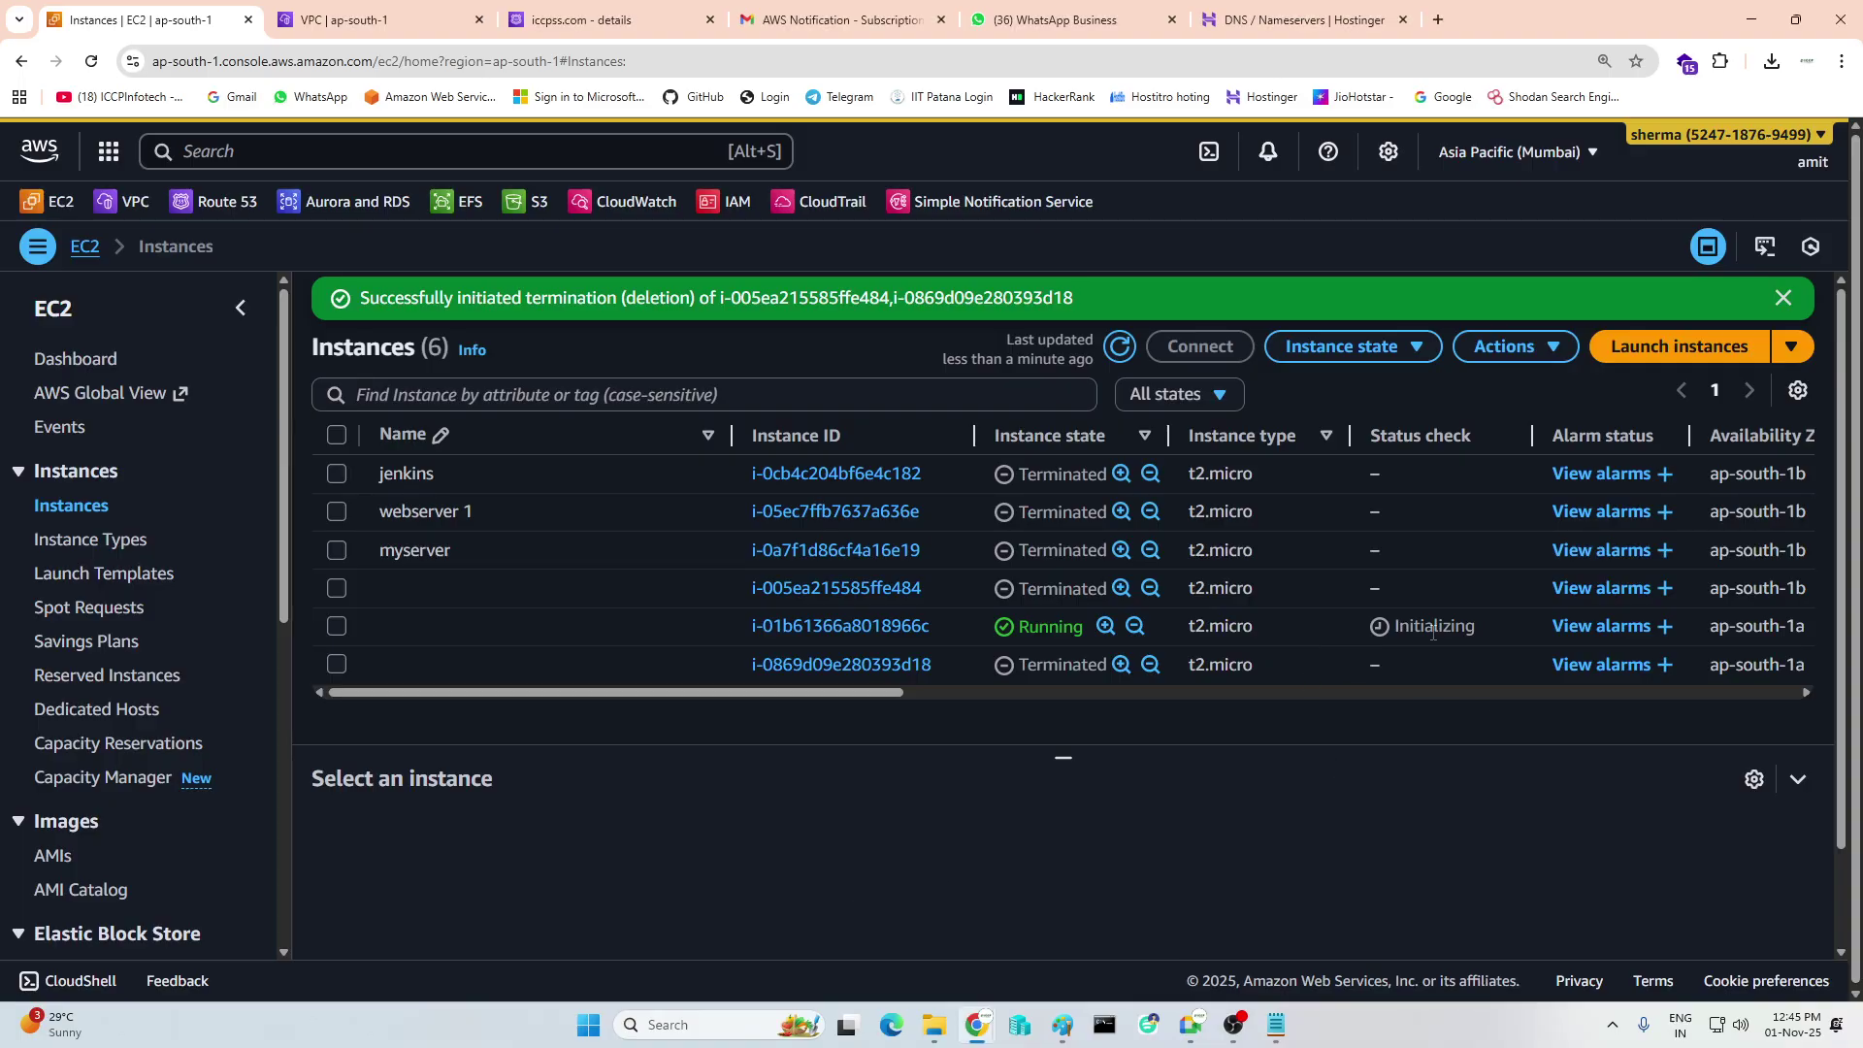
click(1120, 347)
Step: Reload both sites and continue past uk.iccpss.com's HTTPS warning, getting 504 Gateway Time-out
click(977, 1028)
mouse_move(977, 1025)
click(1076, 912)
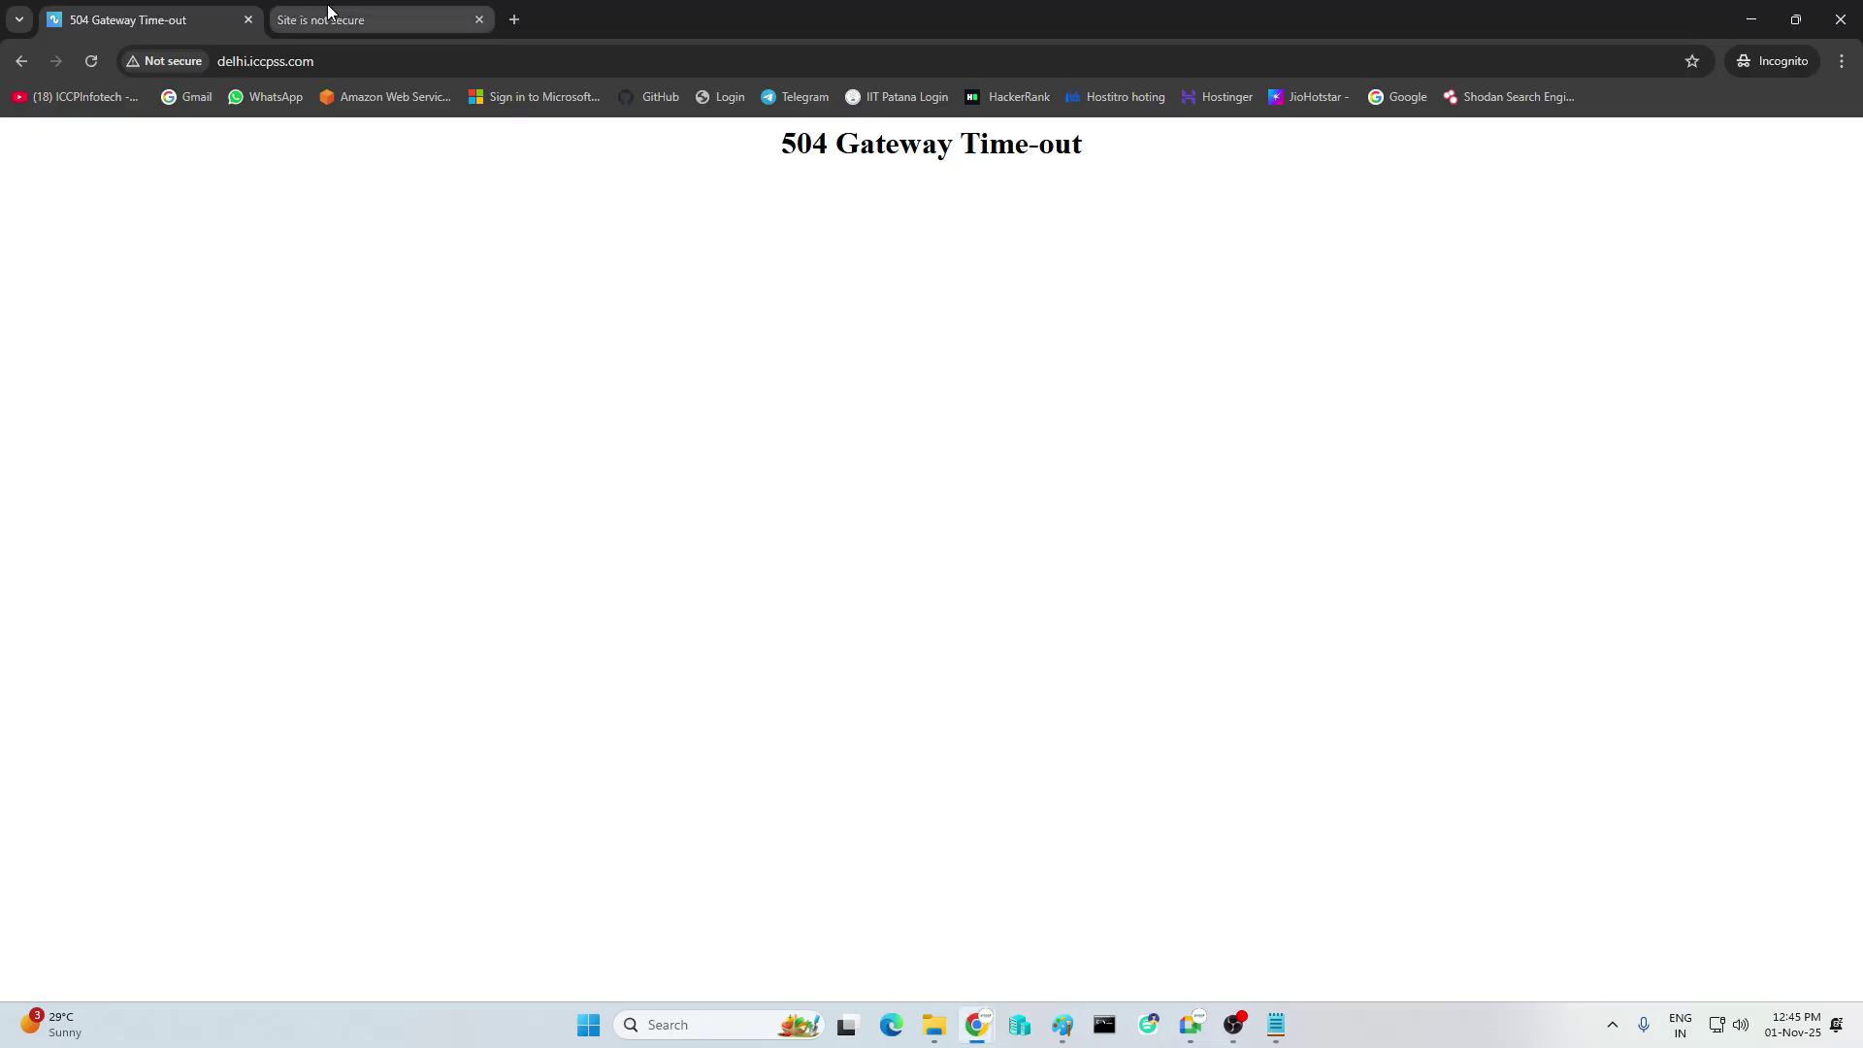
click(92, 62)
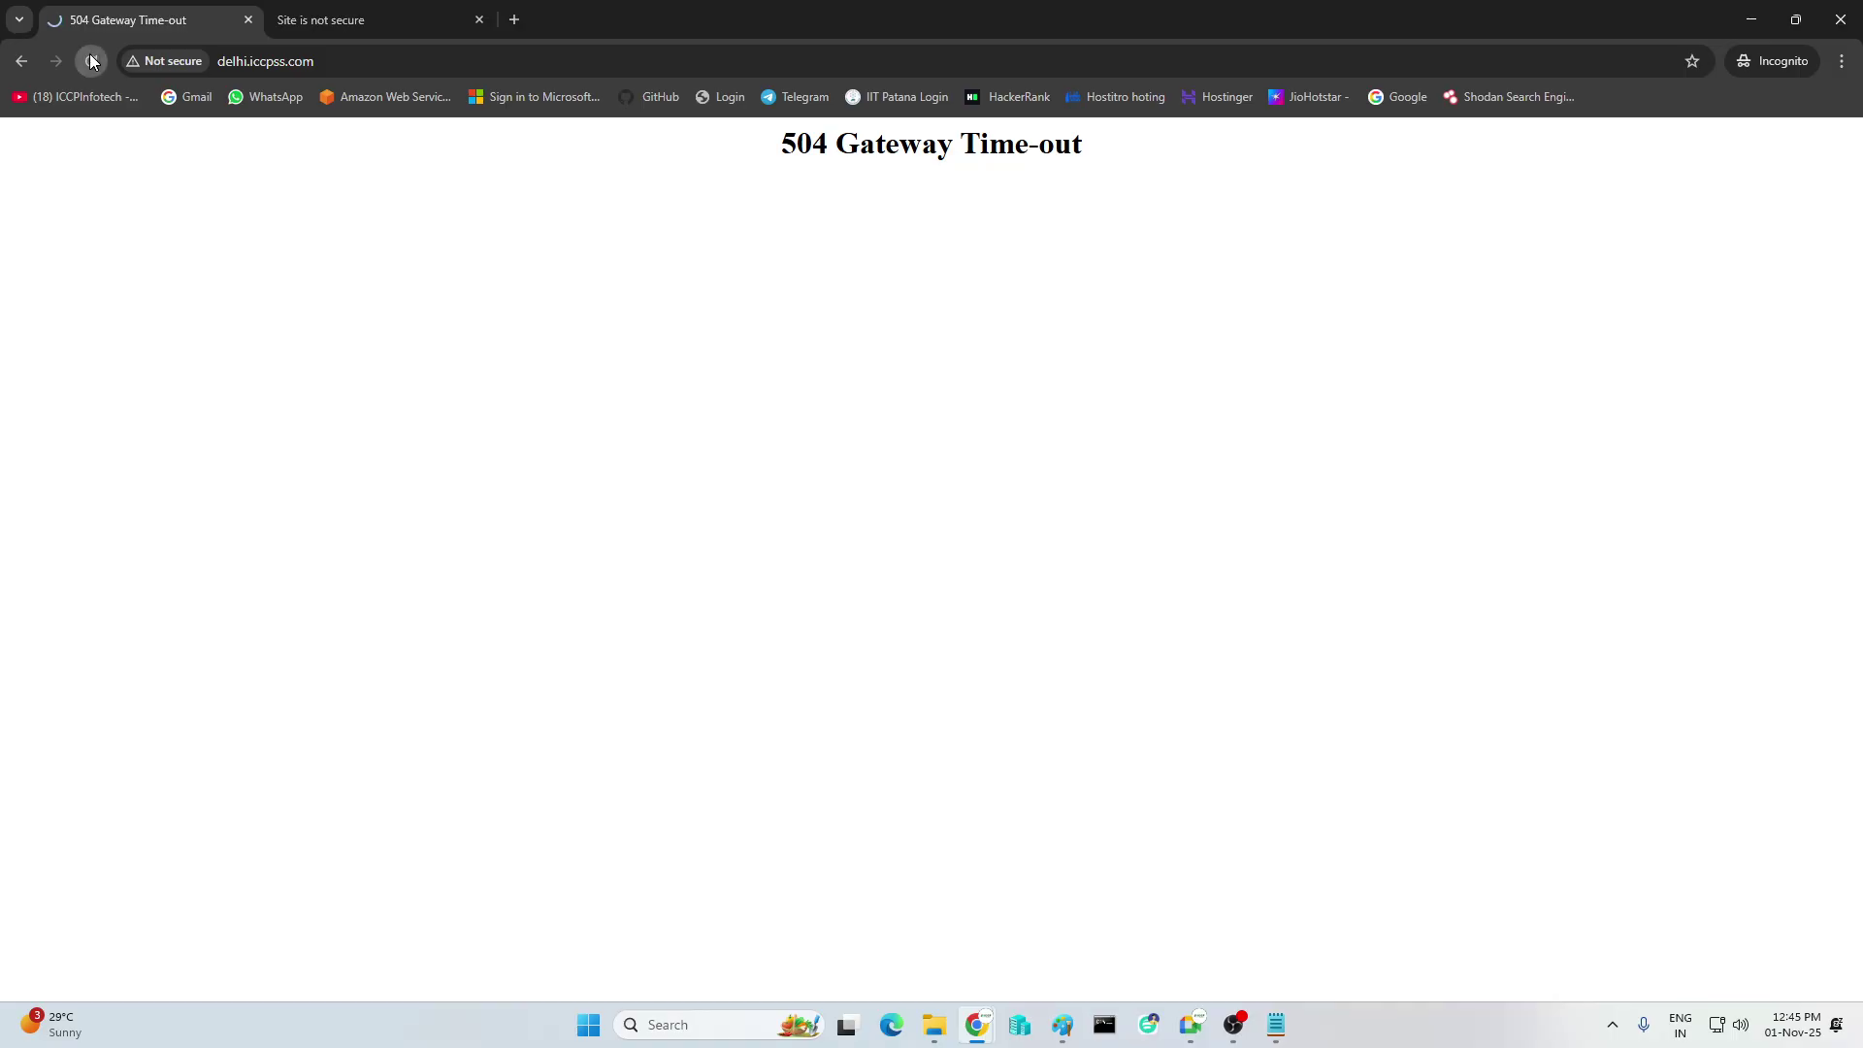
click(342, 21)
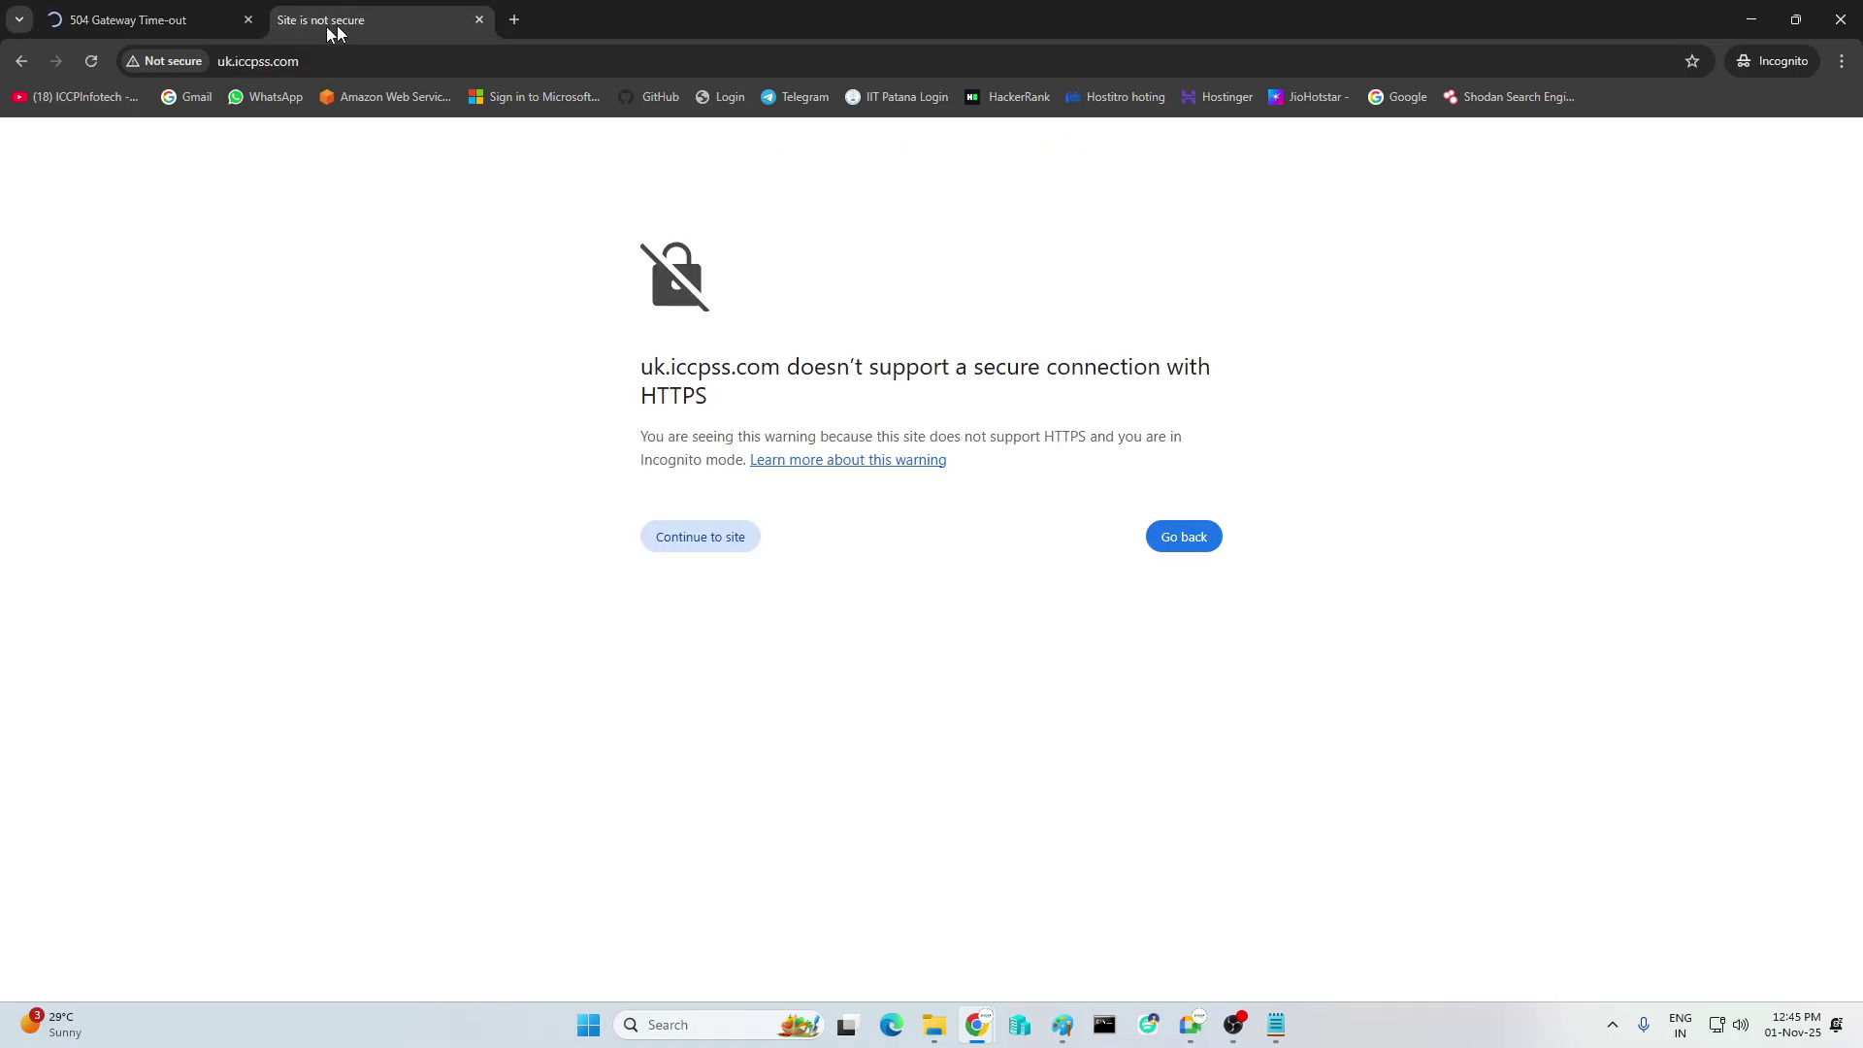
click(93, 60)
click(709, 538)
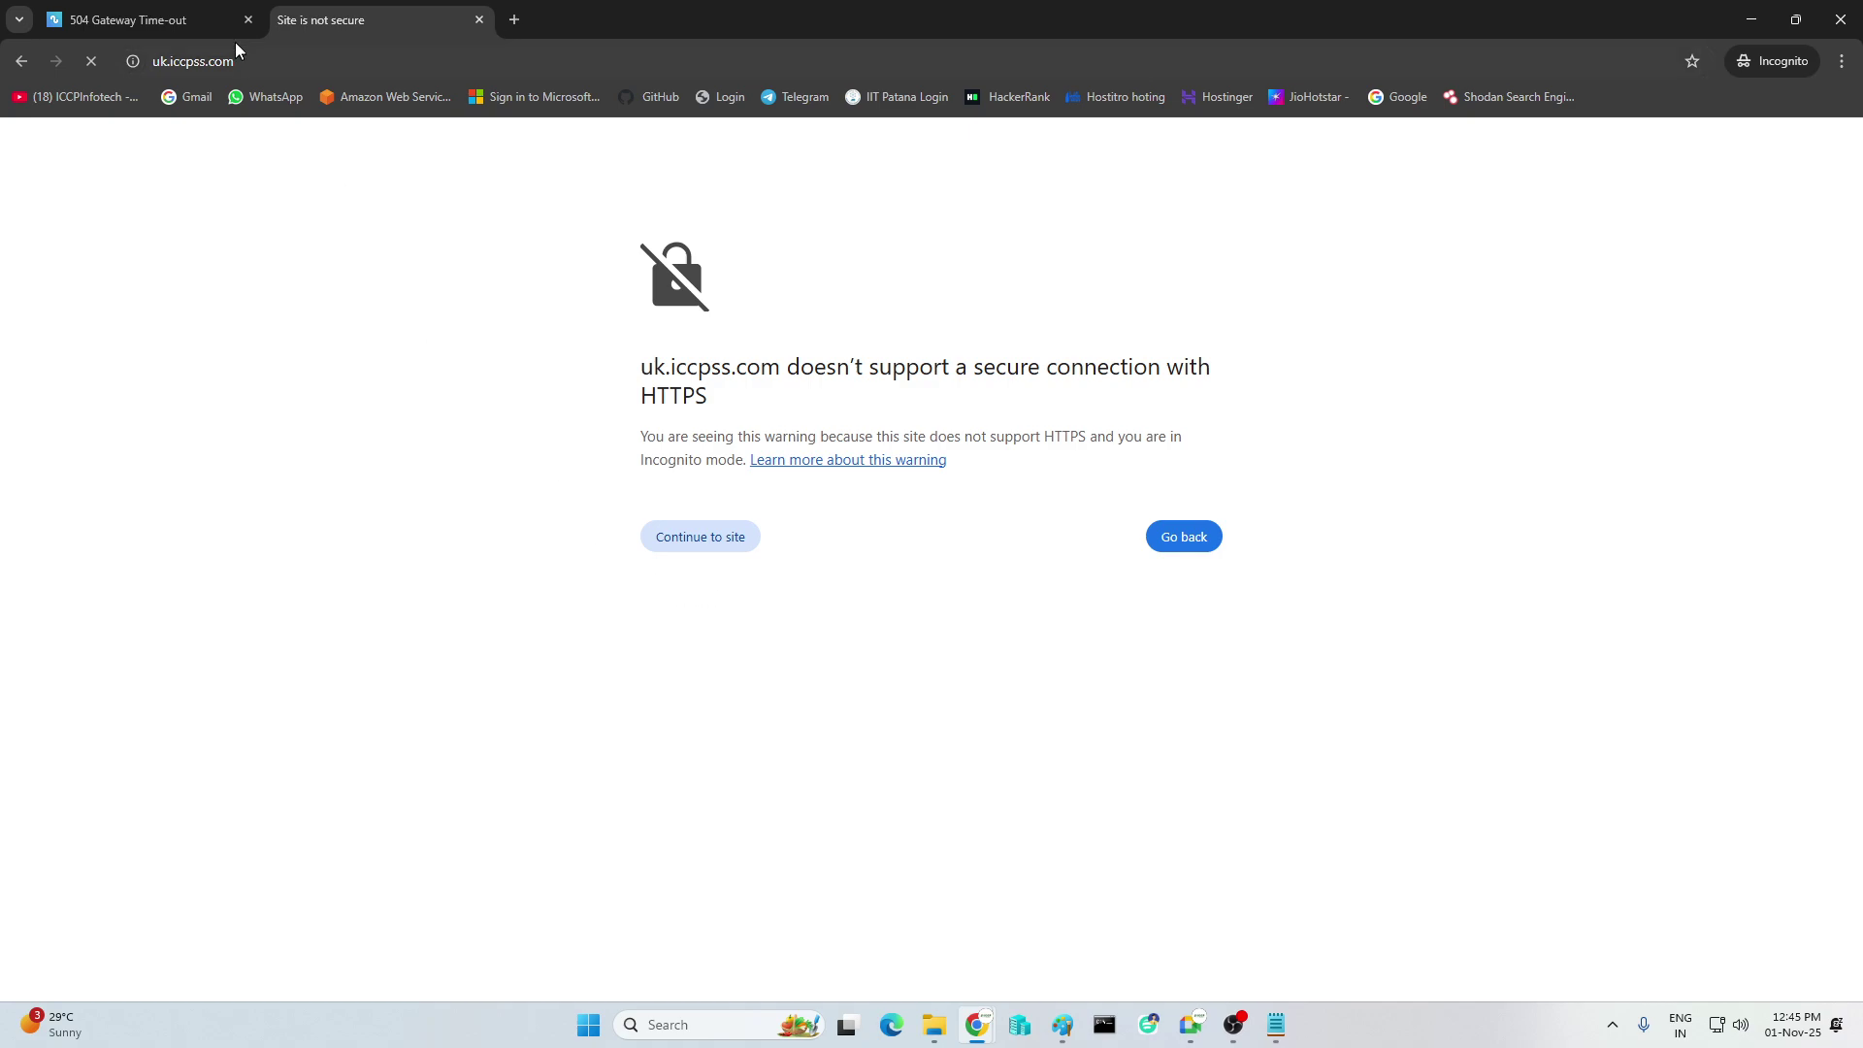
Step: Reload delhi.iccpss.com once more, then minimise incognito and refresh the EC2 Instances list
click(140, 22)
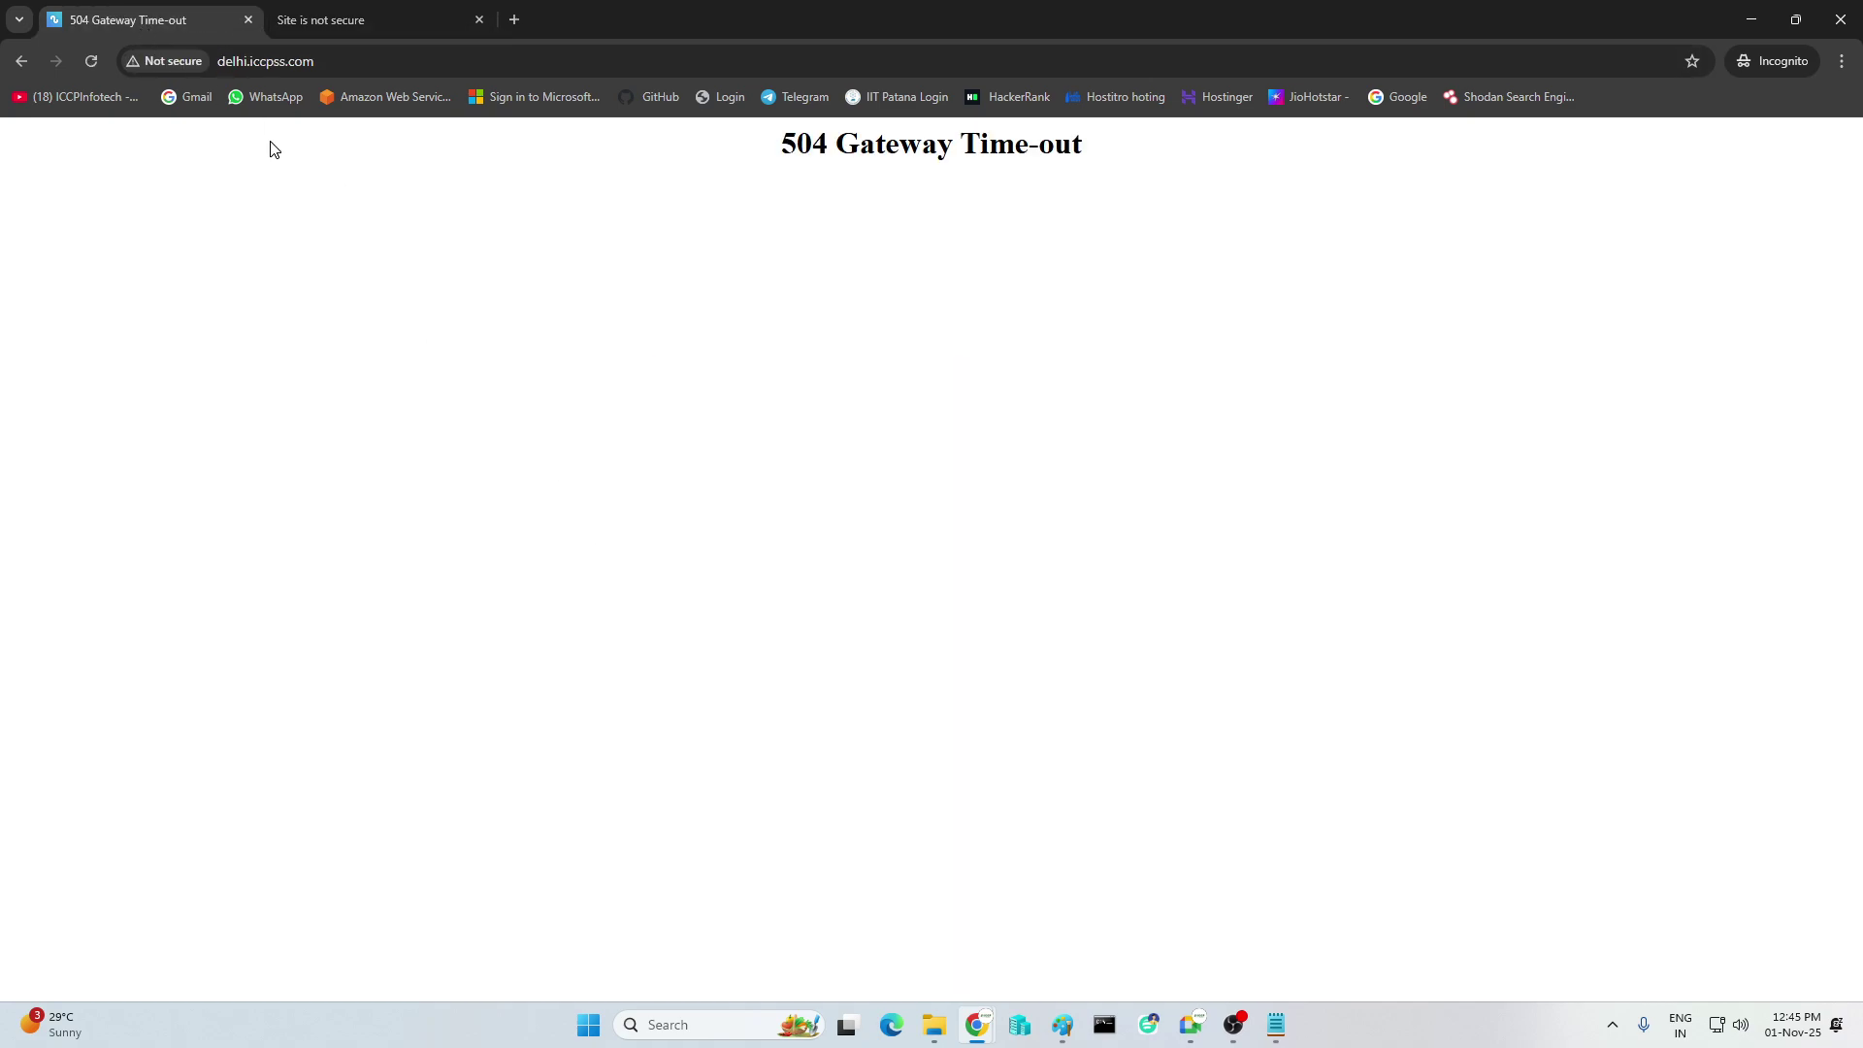
click(90, 62)
click(398, 19)
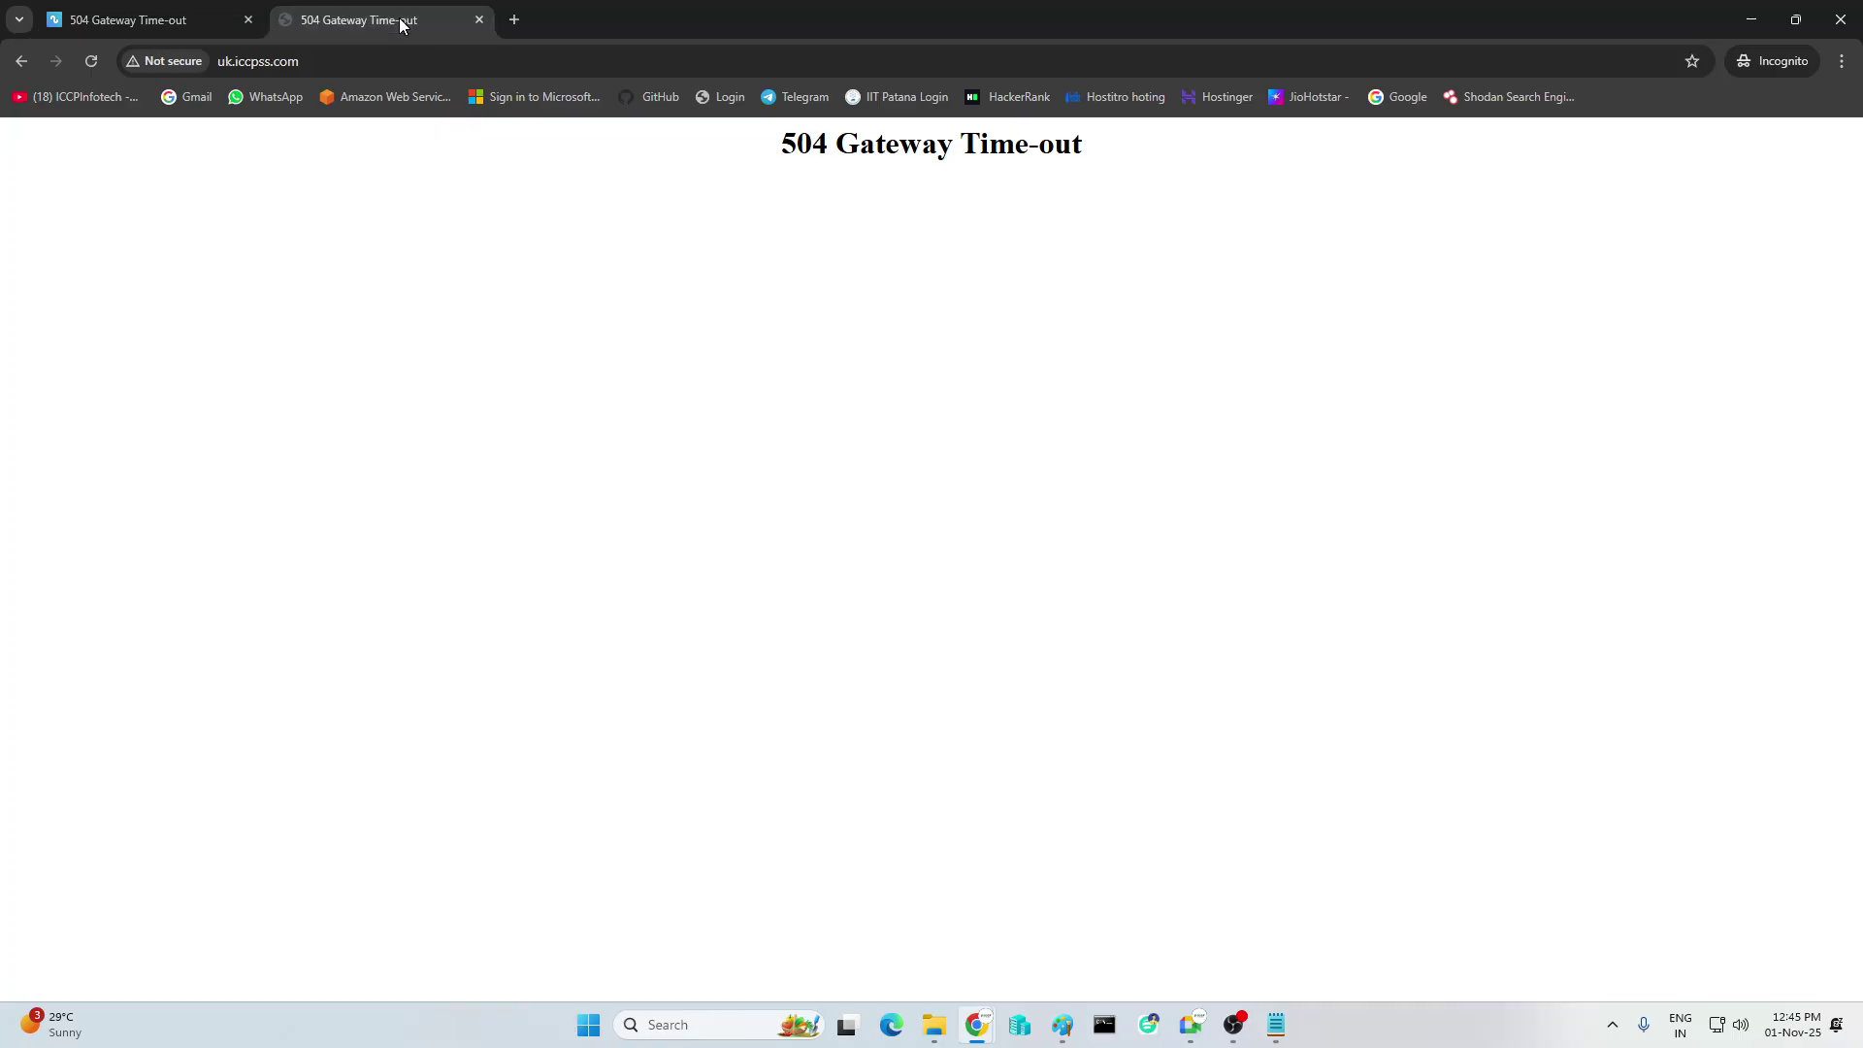
click(129, 22)
click(1751, 19)
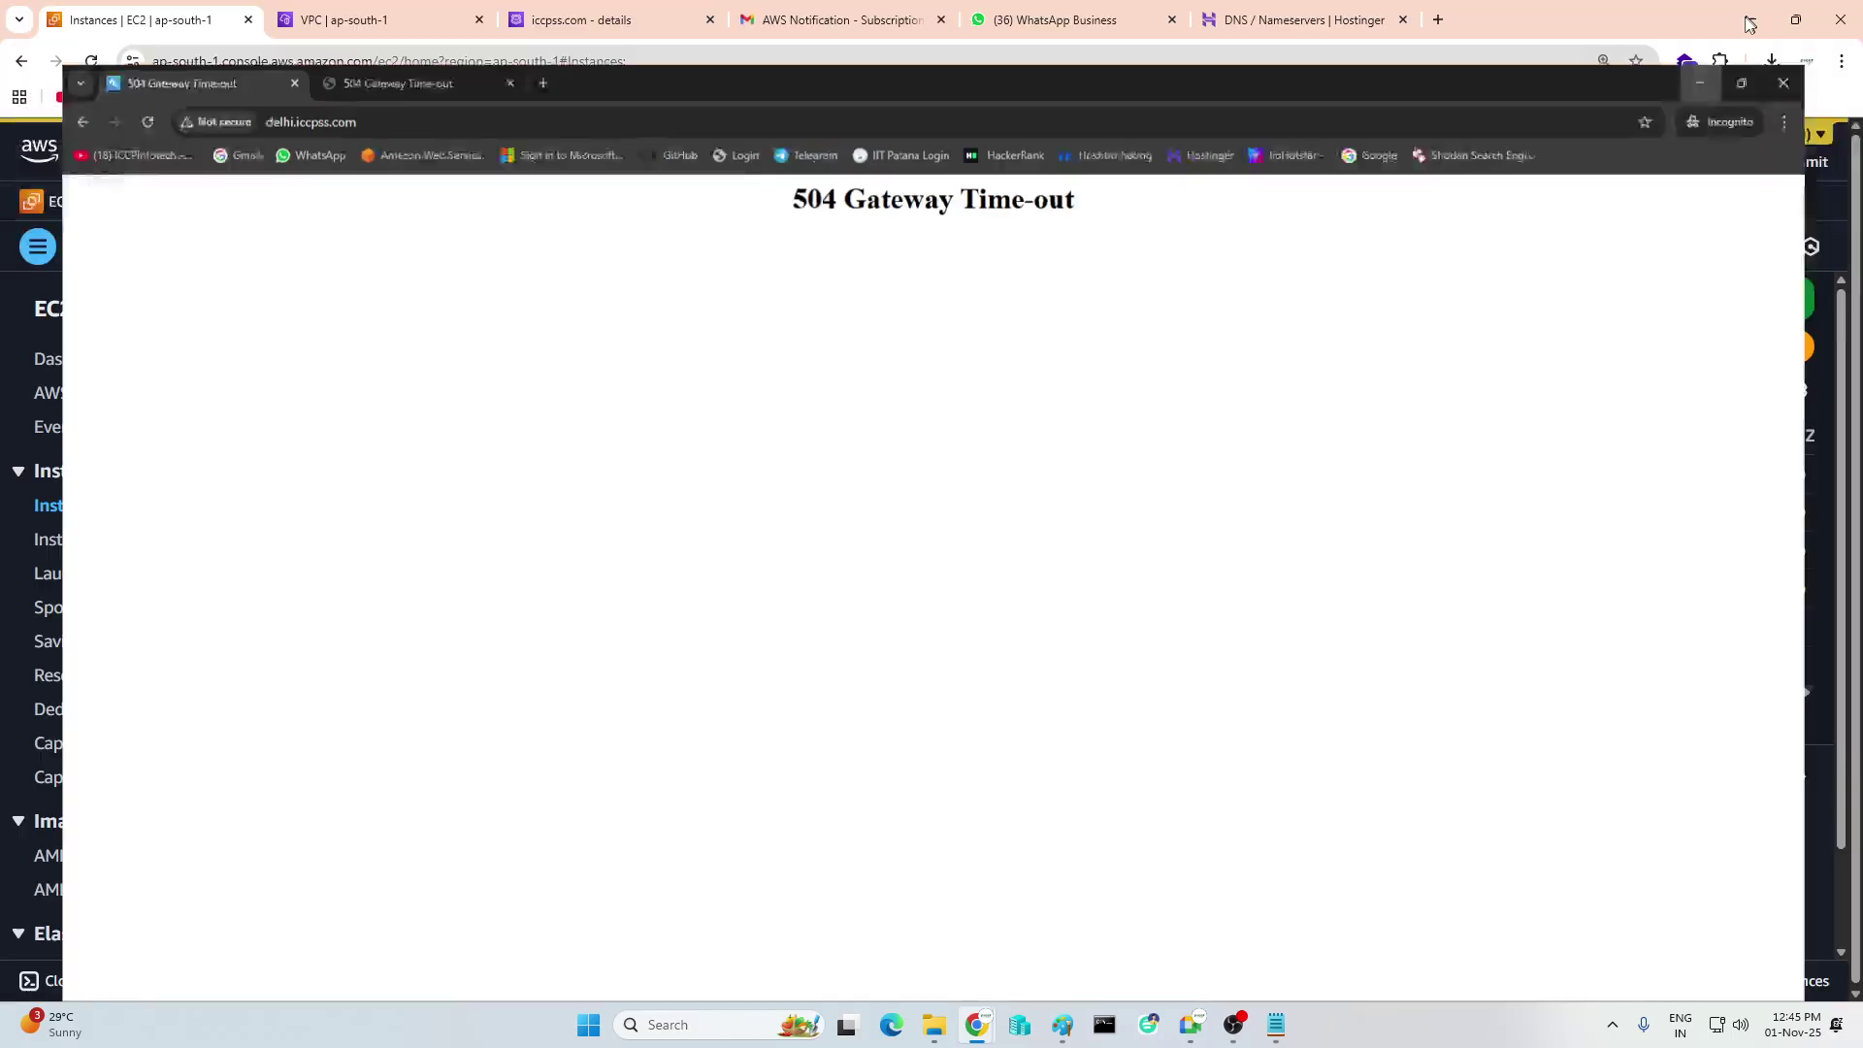
click(1123, 347)
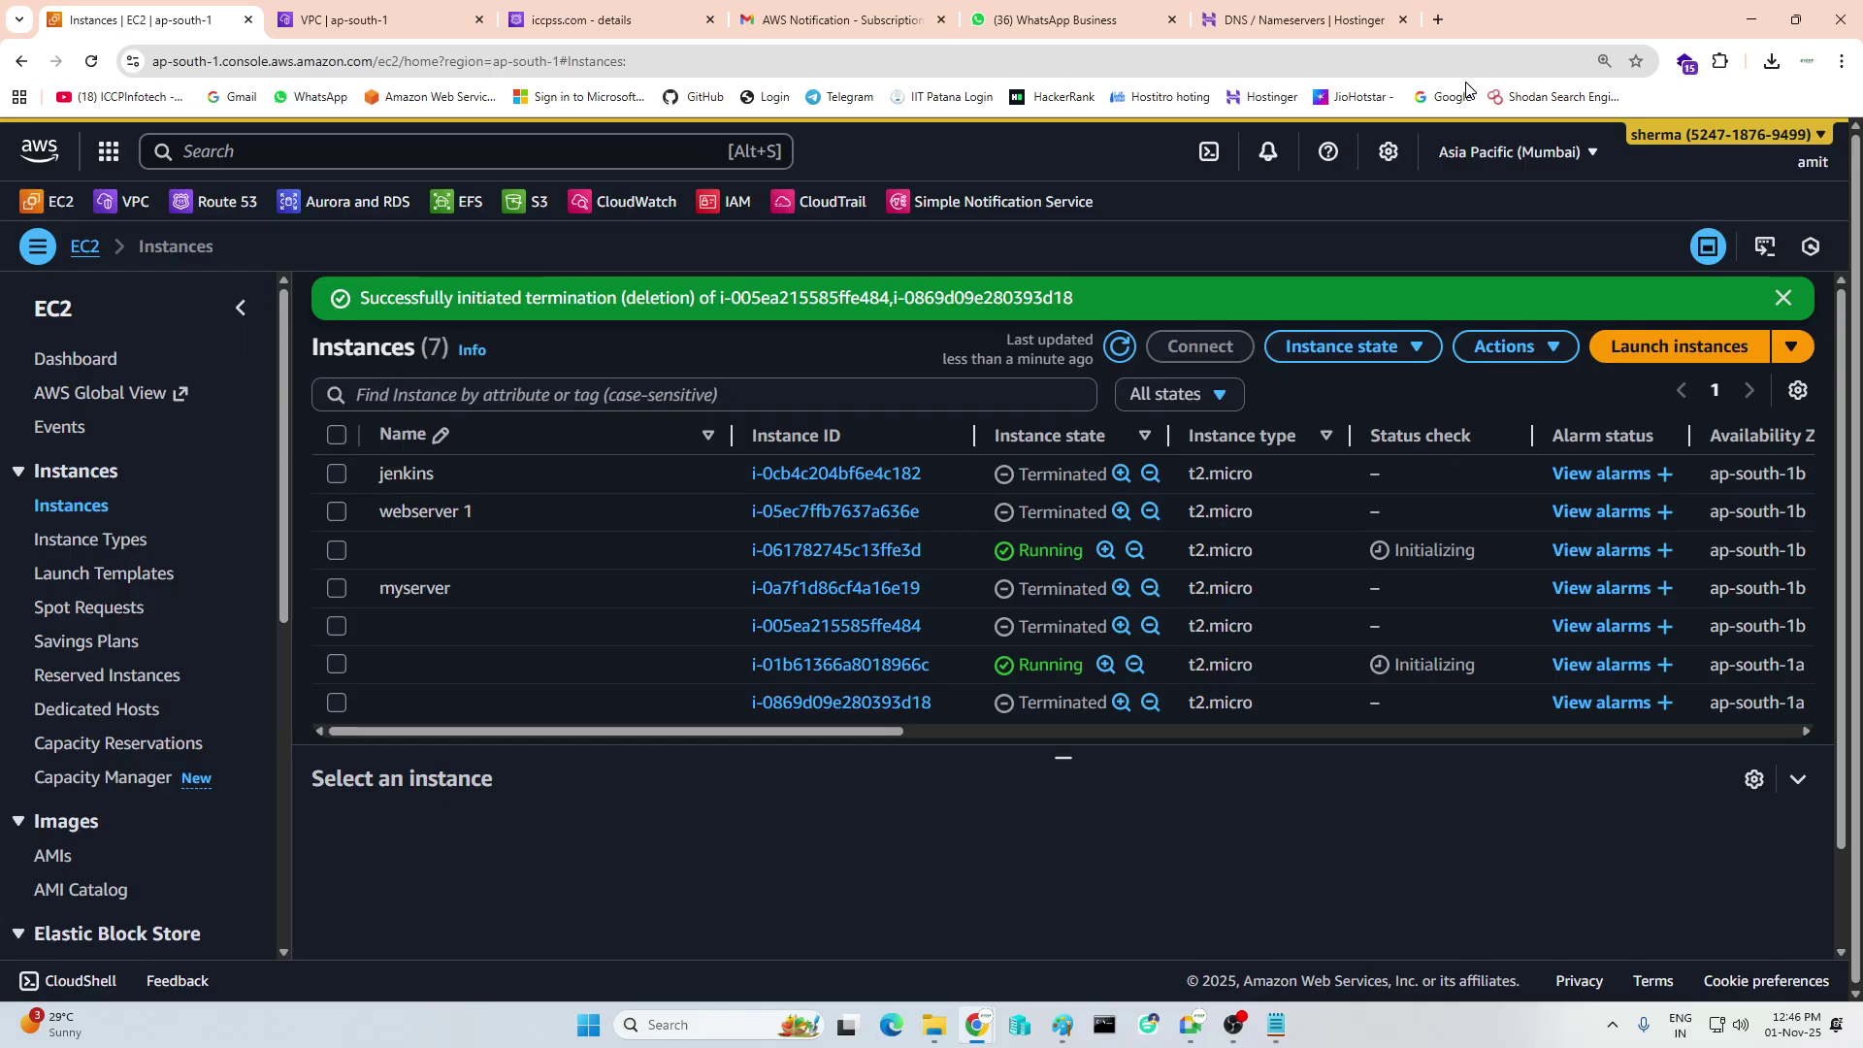
Step: Reload delhi.iccpss.com (502) and uk.iccpss.com (504), then refresh EC2 to see two running replacements
mouse_move(978, 1022)
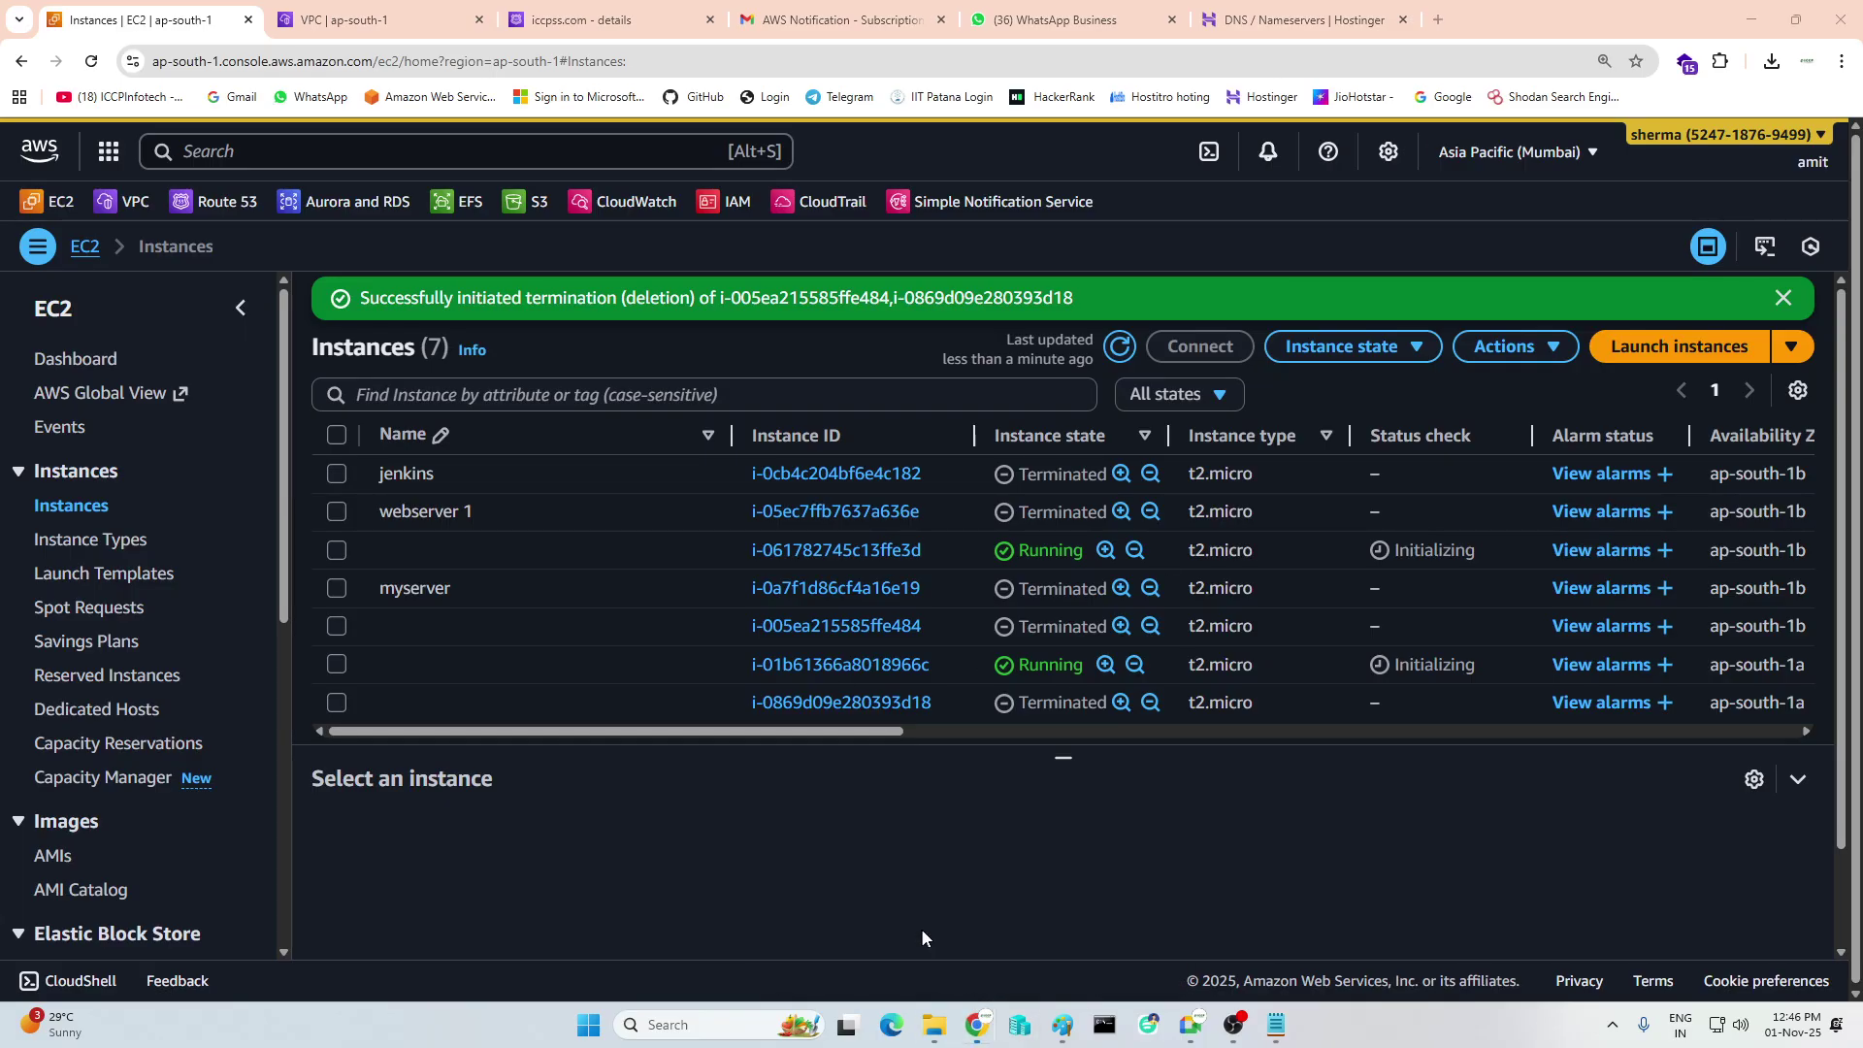
click(1103, 896)
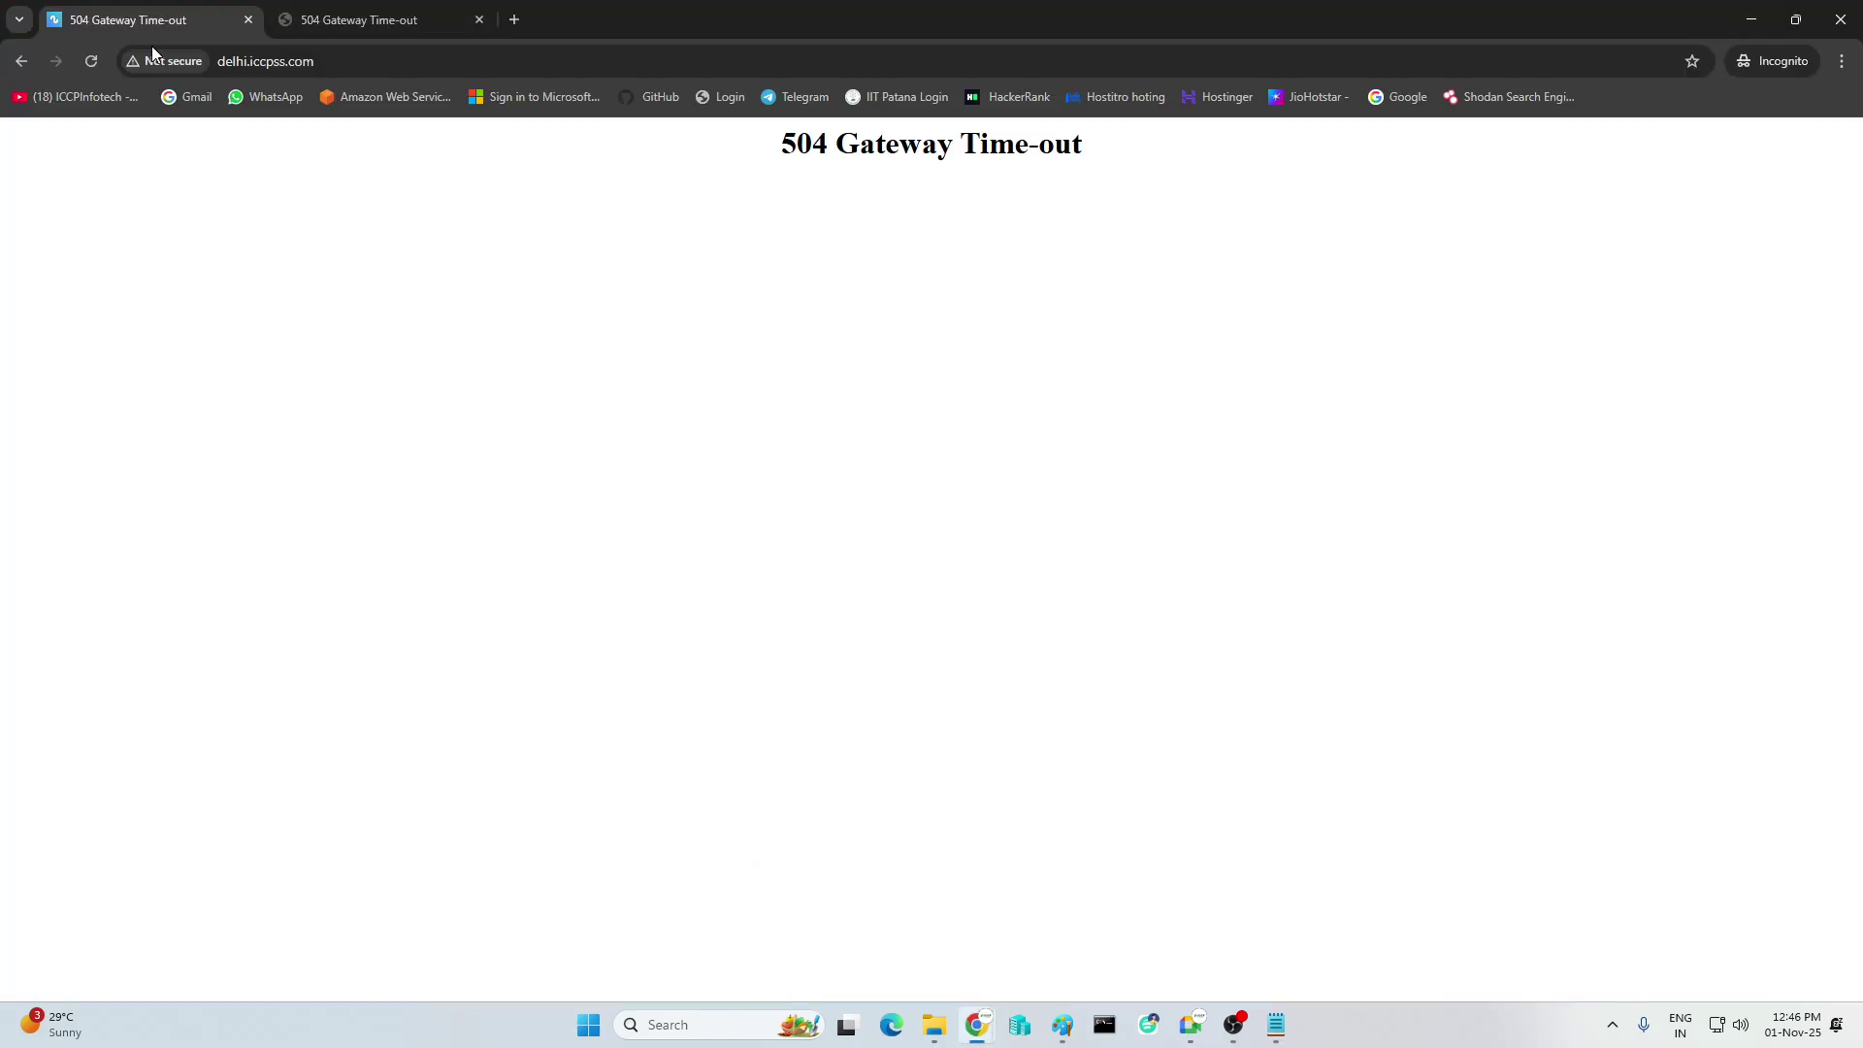
click(89, 60)
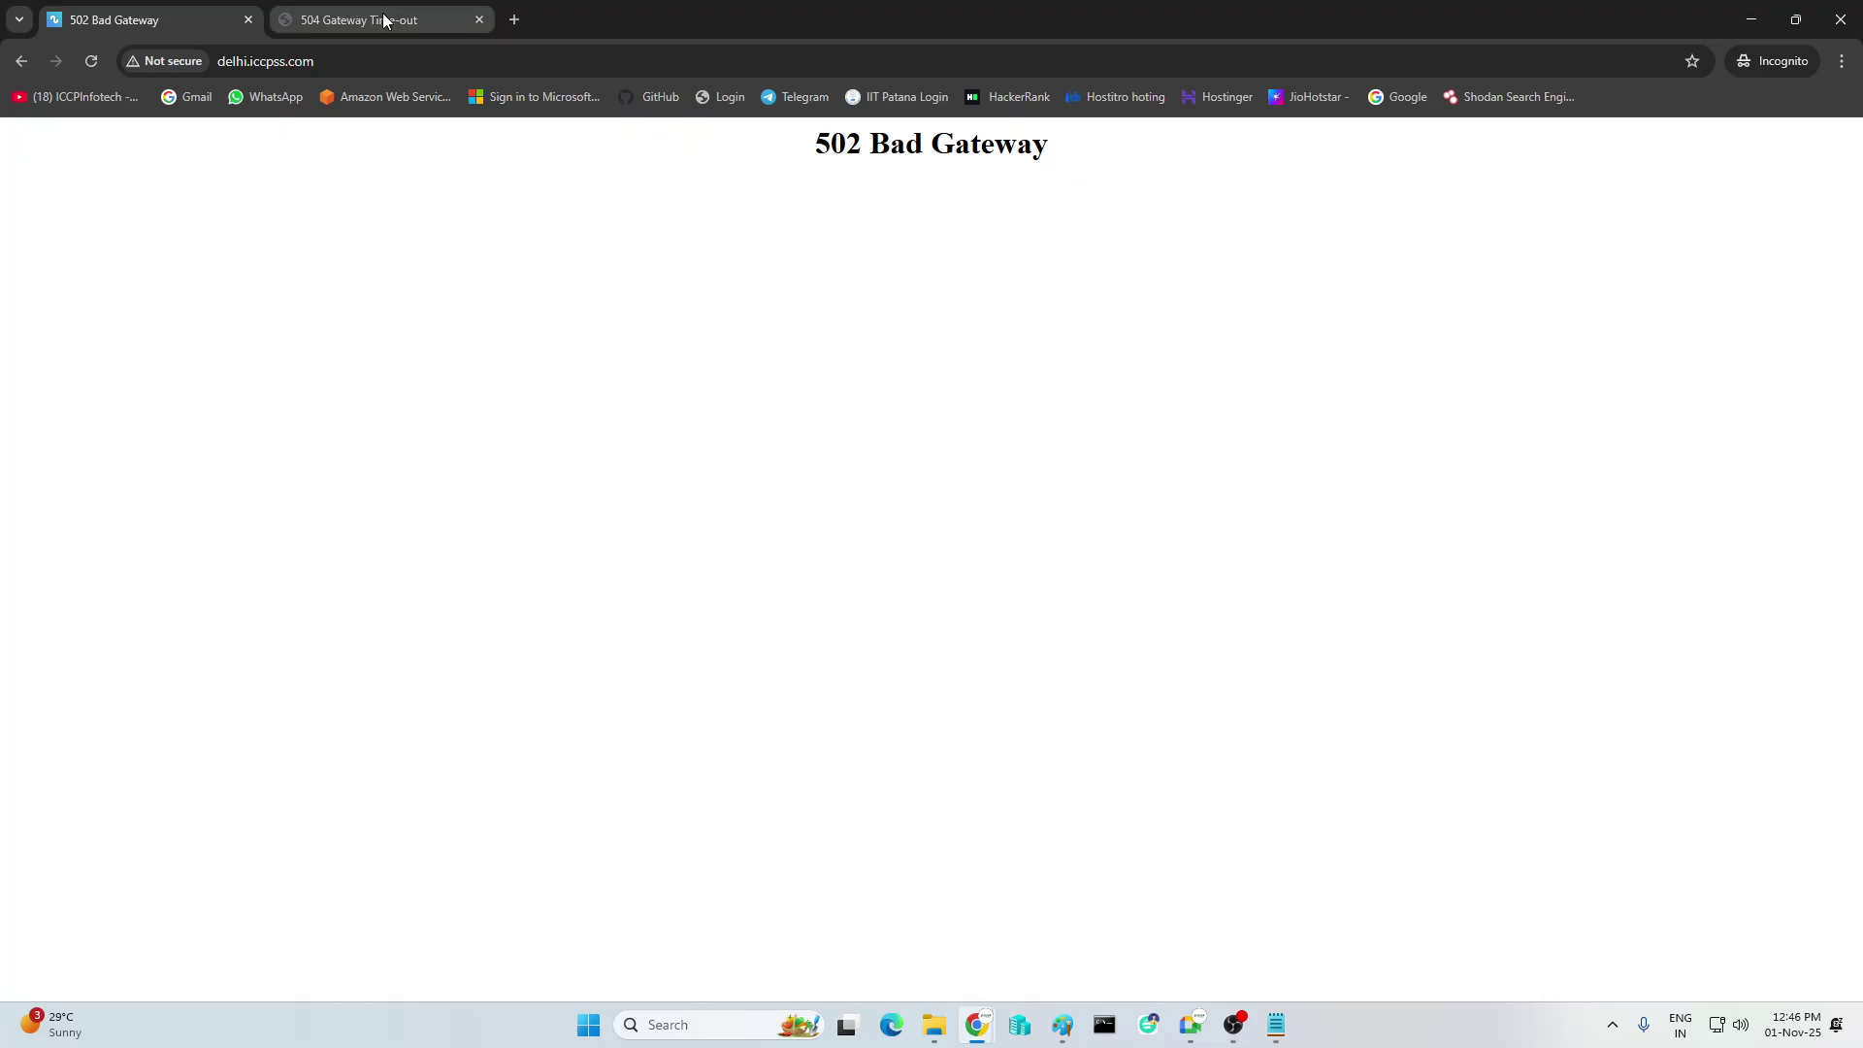
click(384, 19)
click(93, 61)
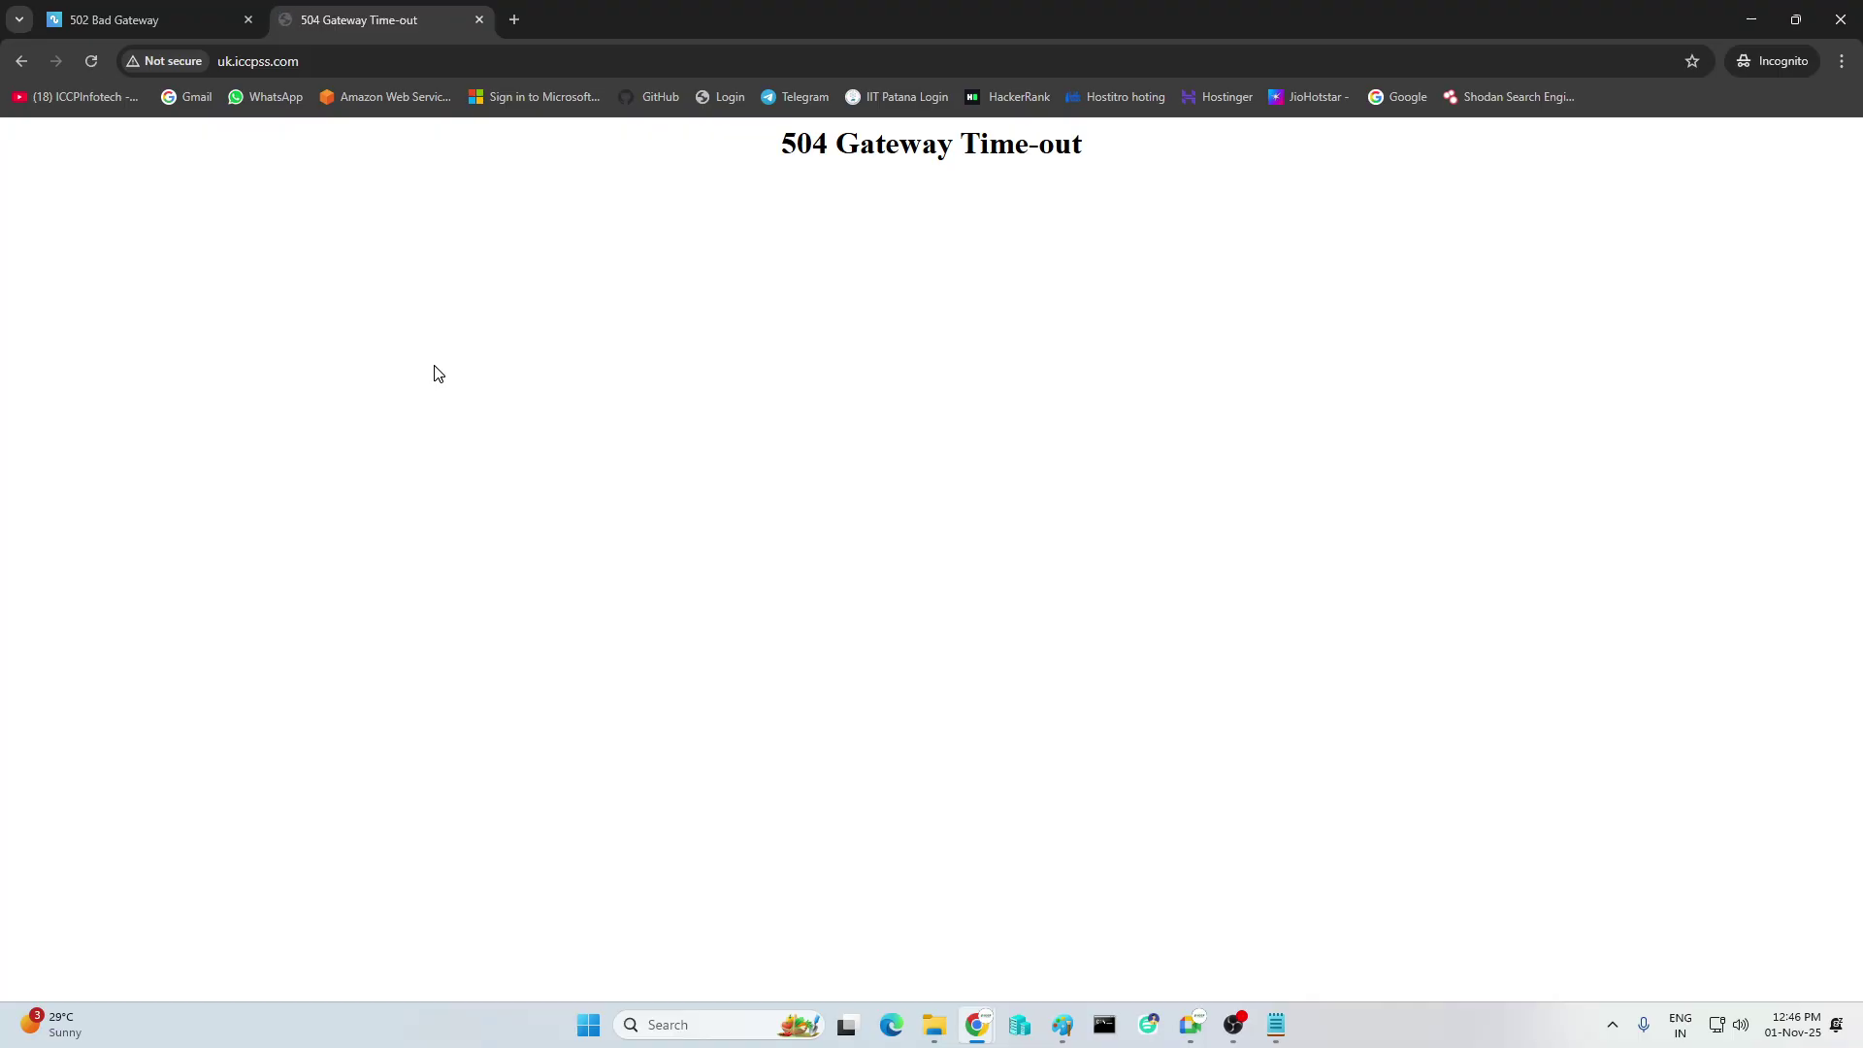
click(1752, 20)
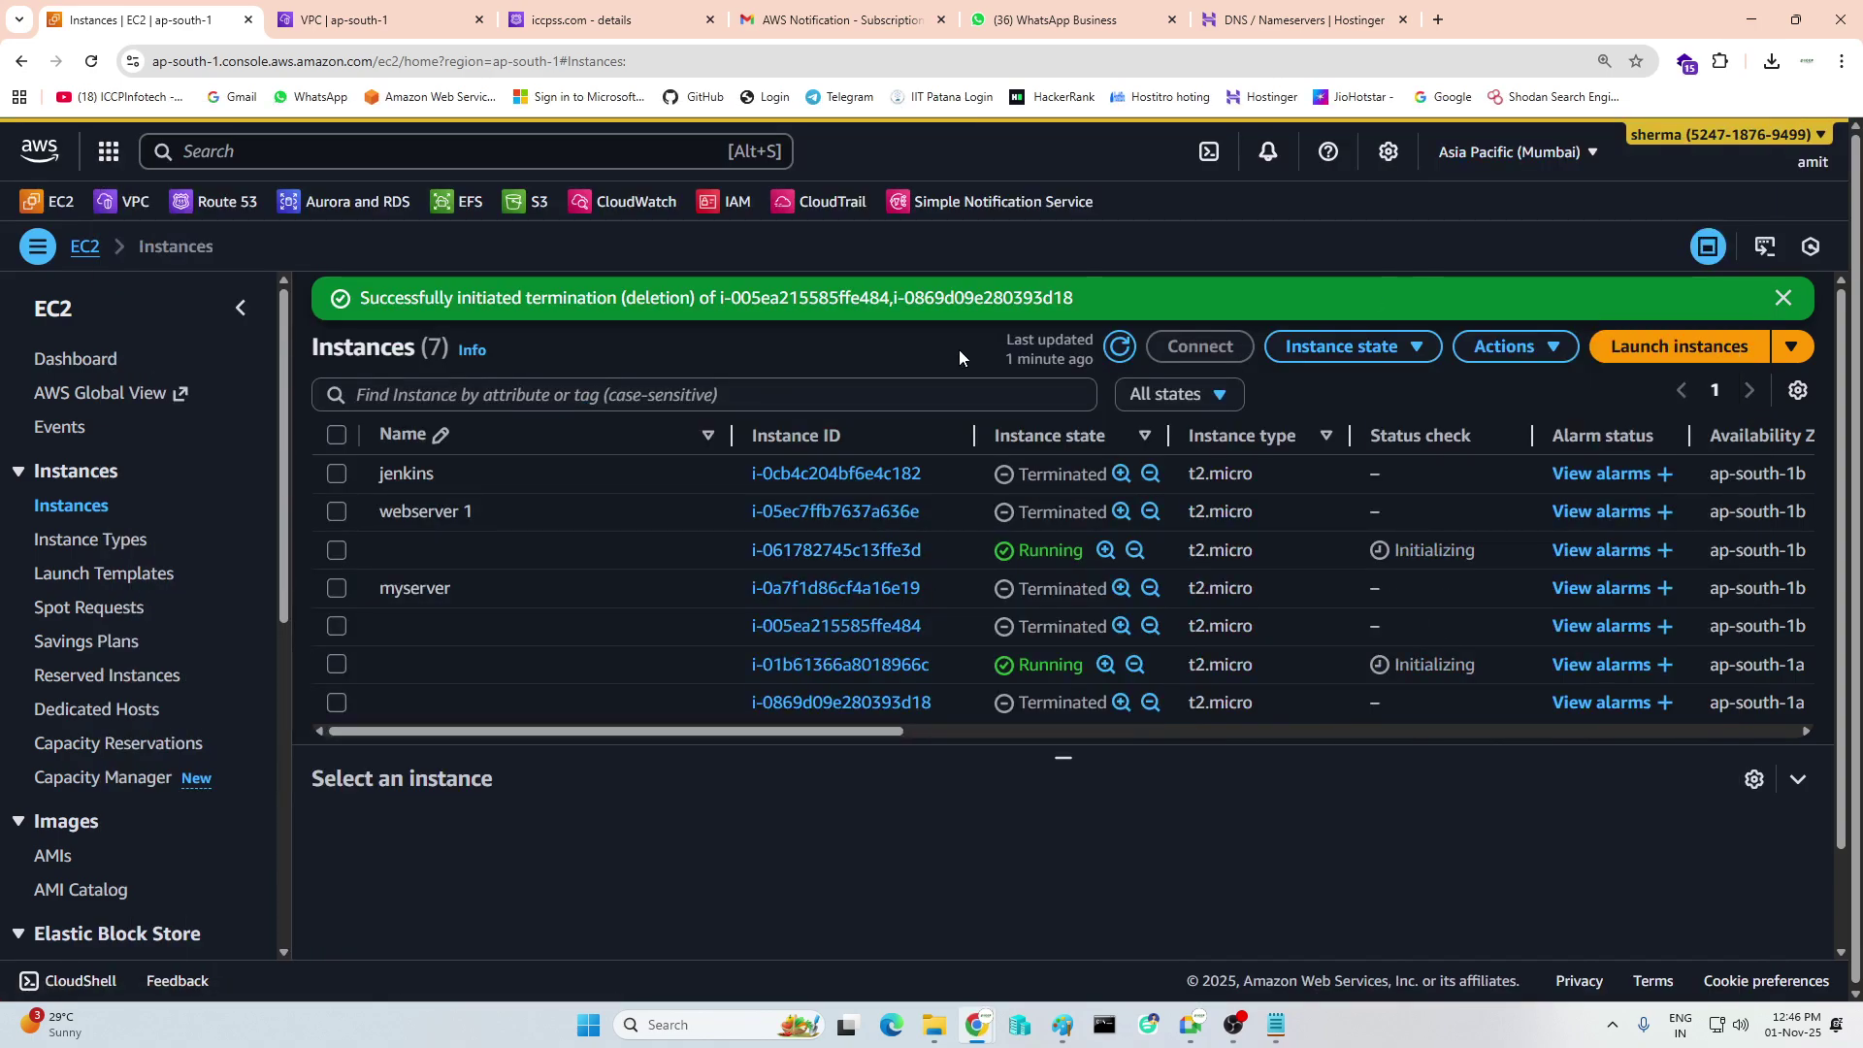
click(1126, 350)
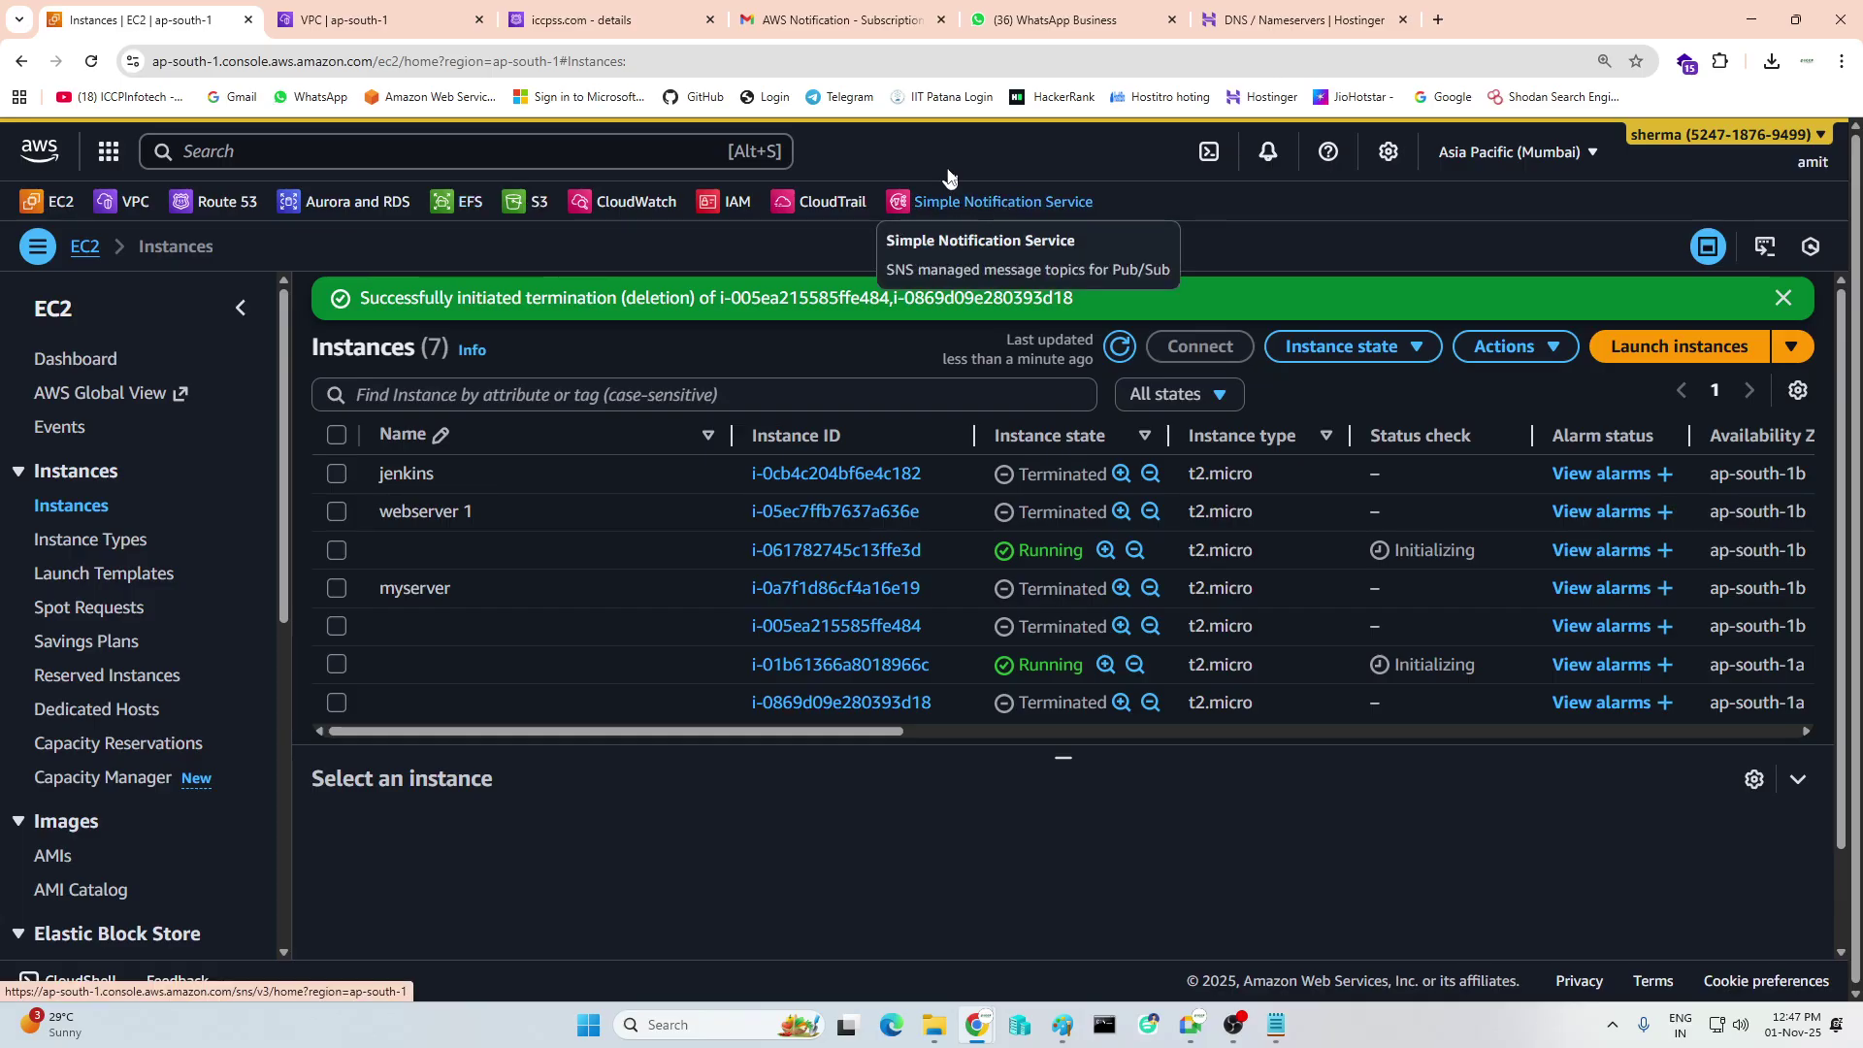
click(834, 20)
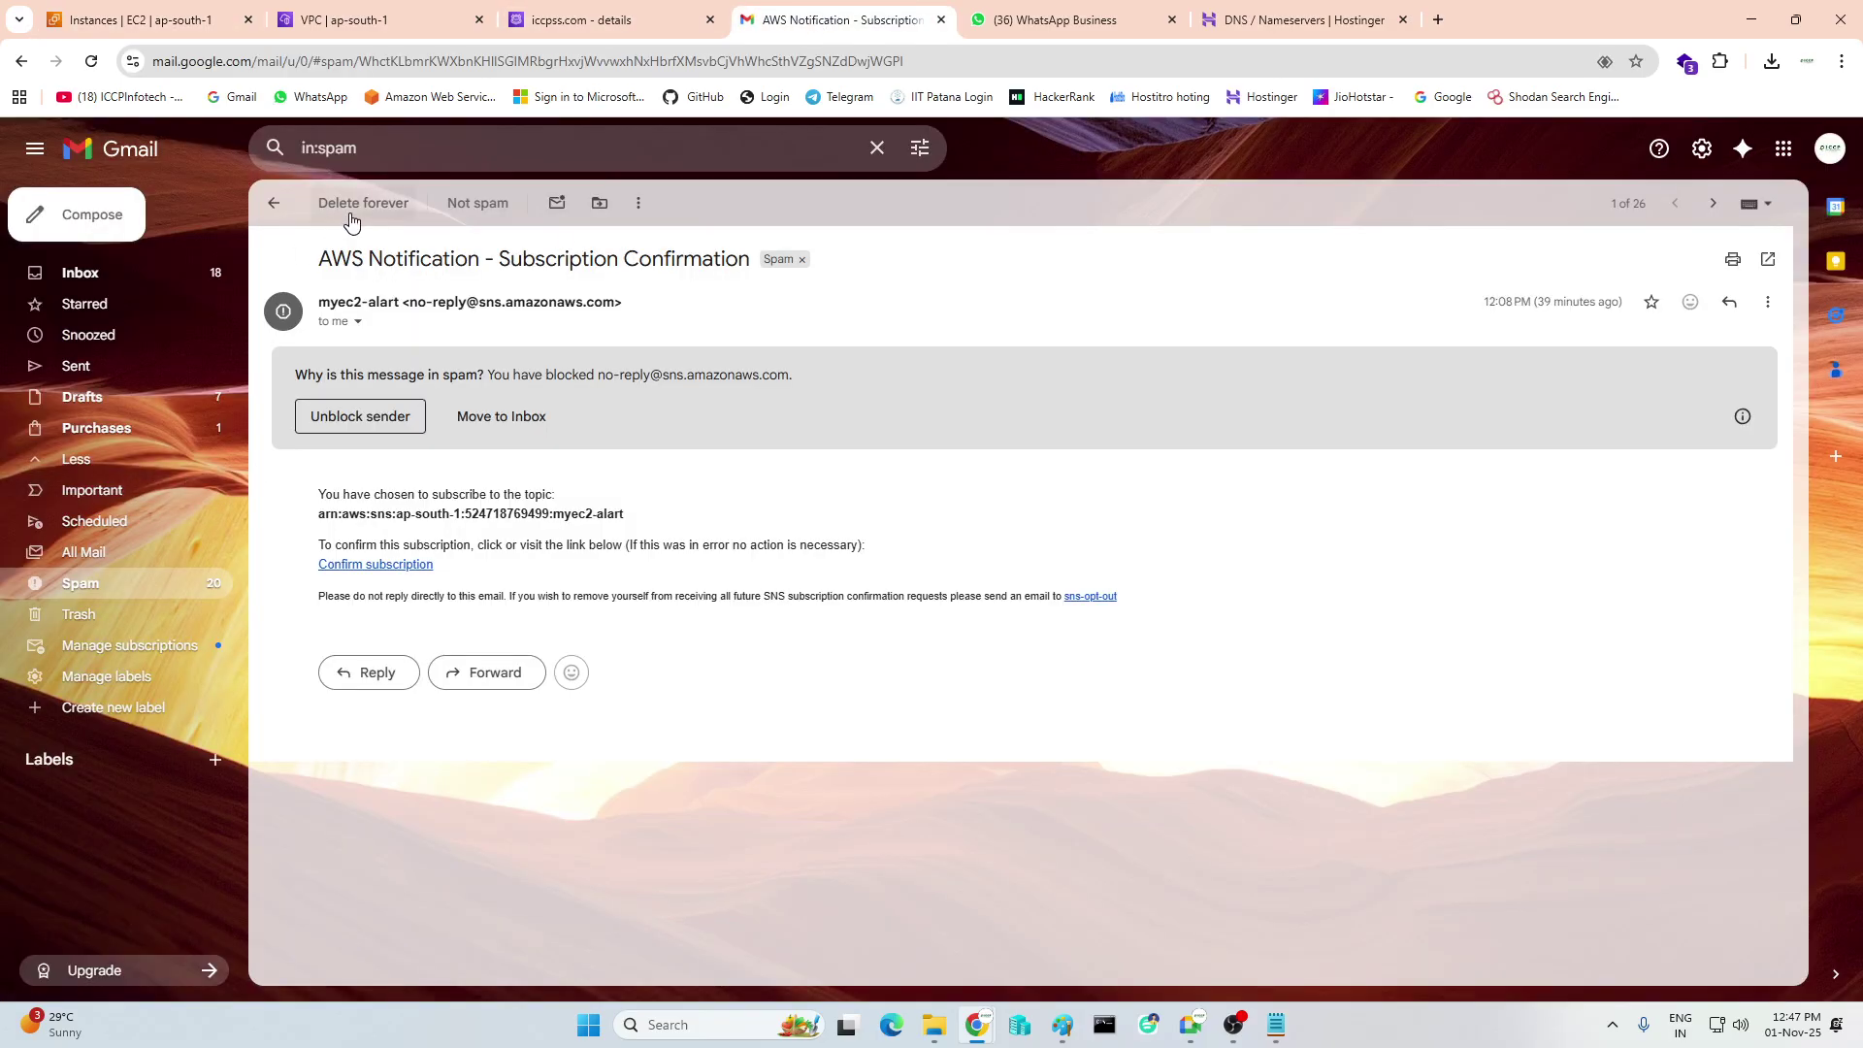
Step: Read the AWS alert email in Gmail Spam, browse Updates and Promotions, then reopen Spam
click(273, 203)
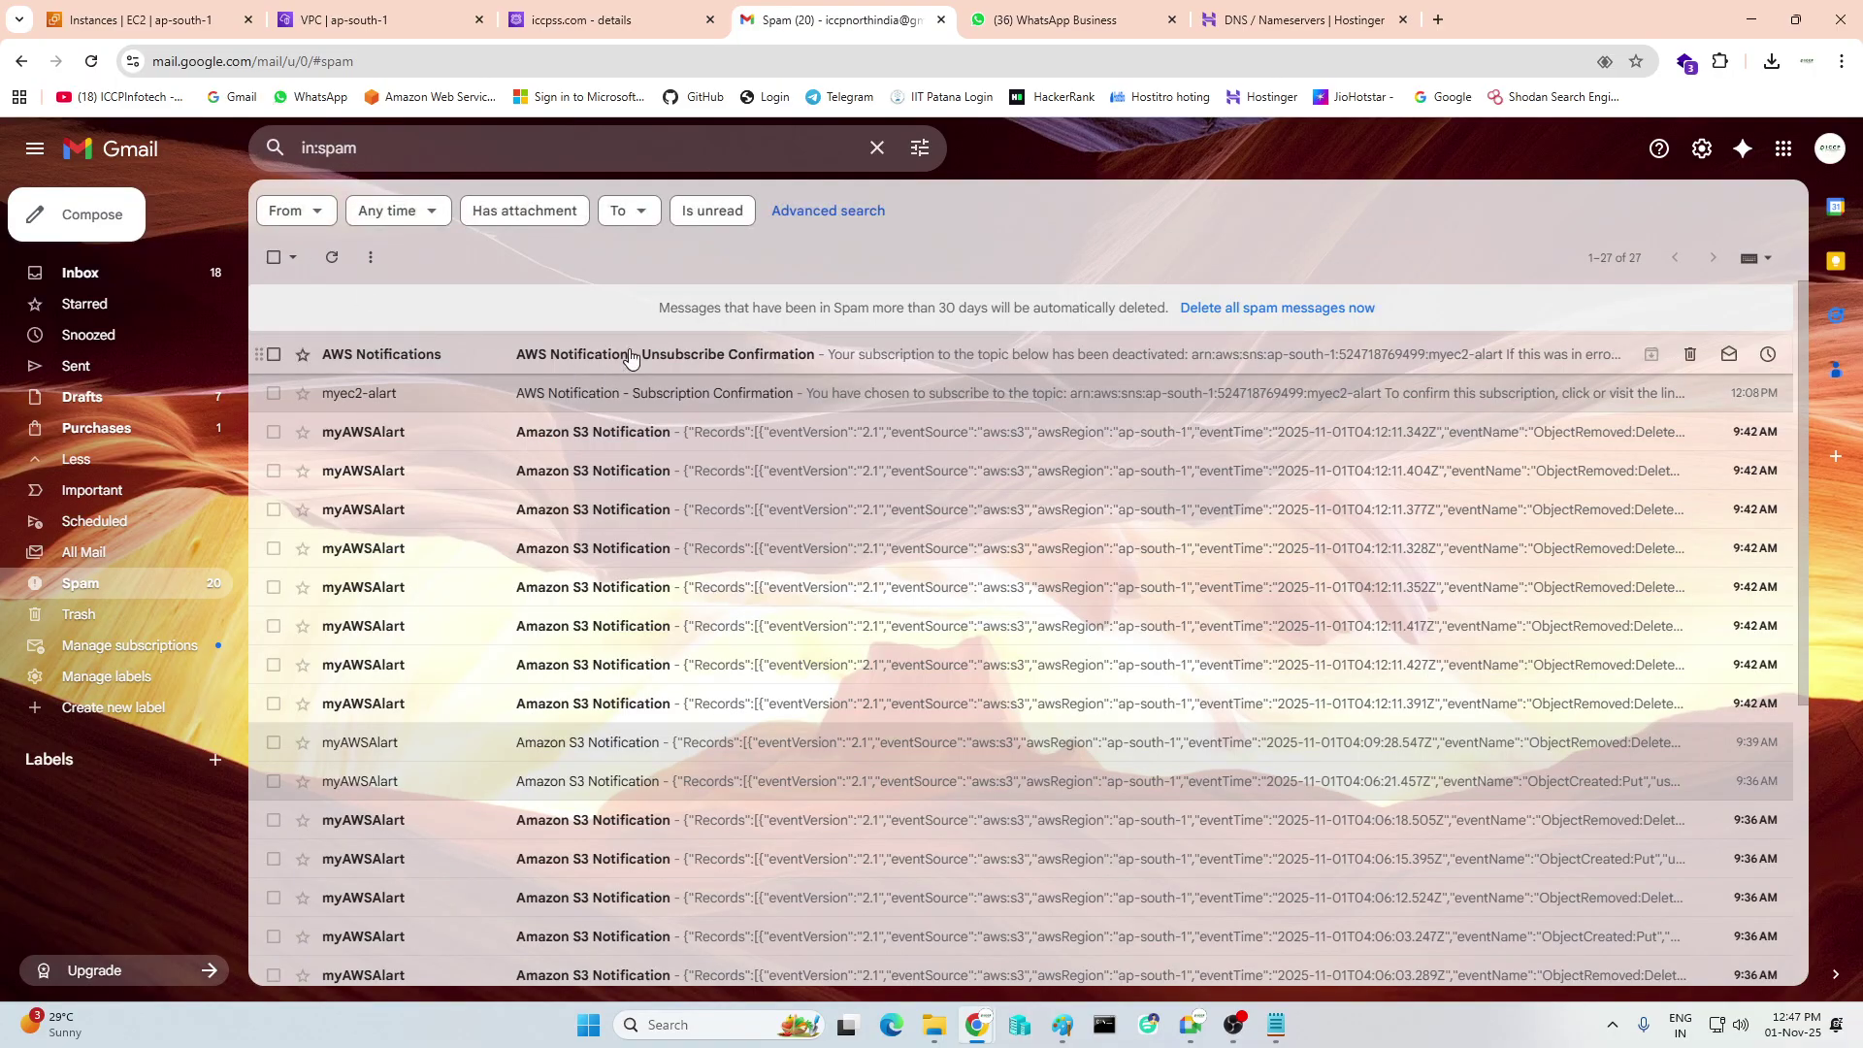
click(332, 259)
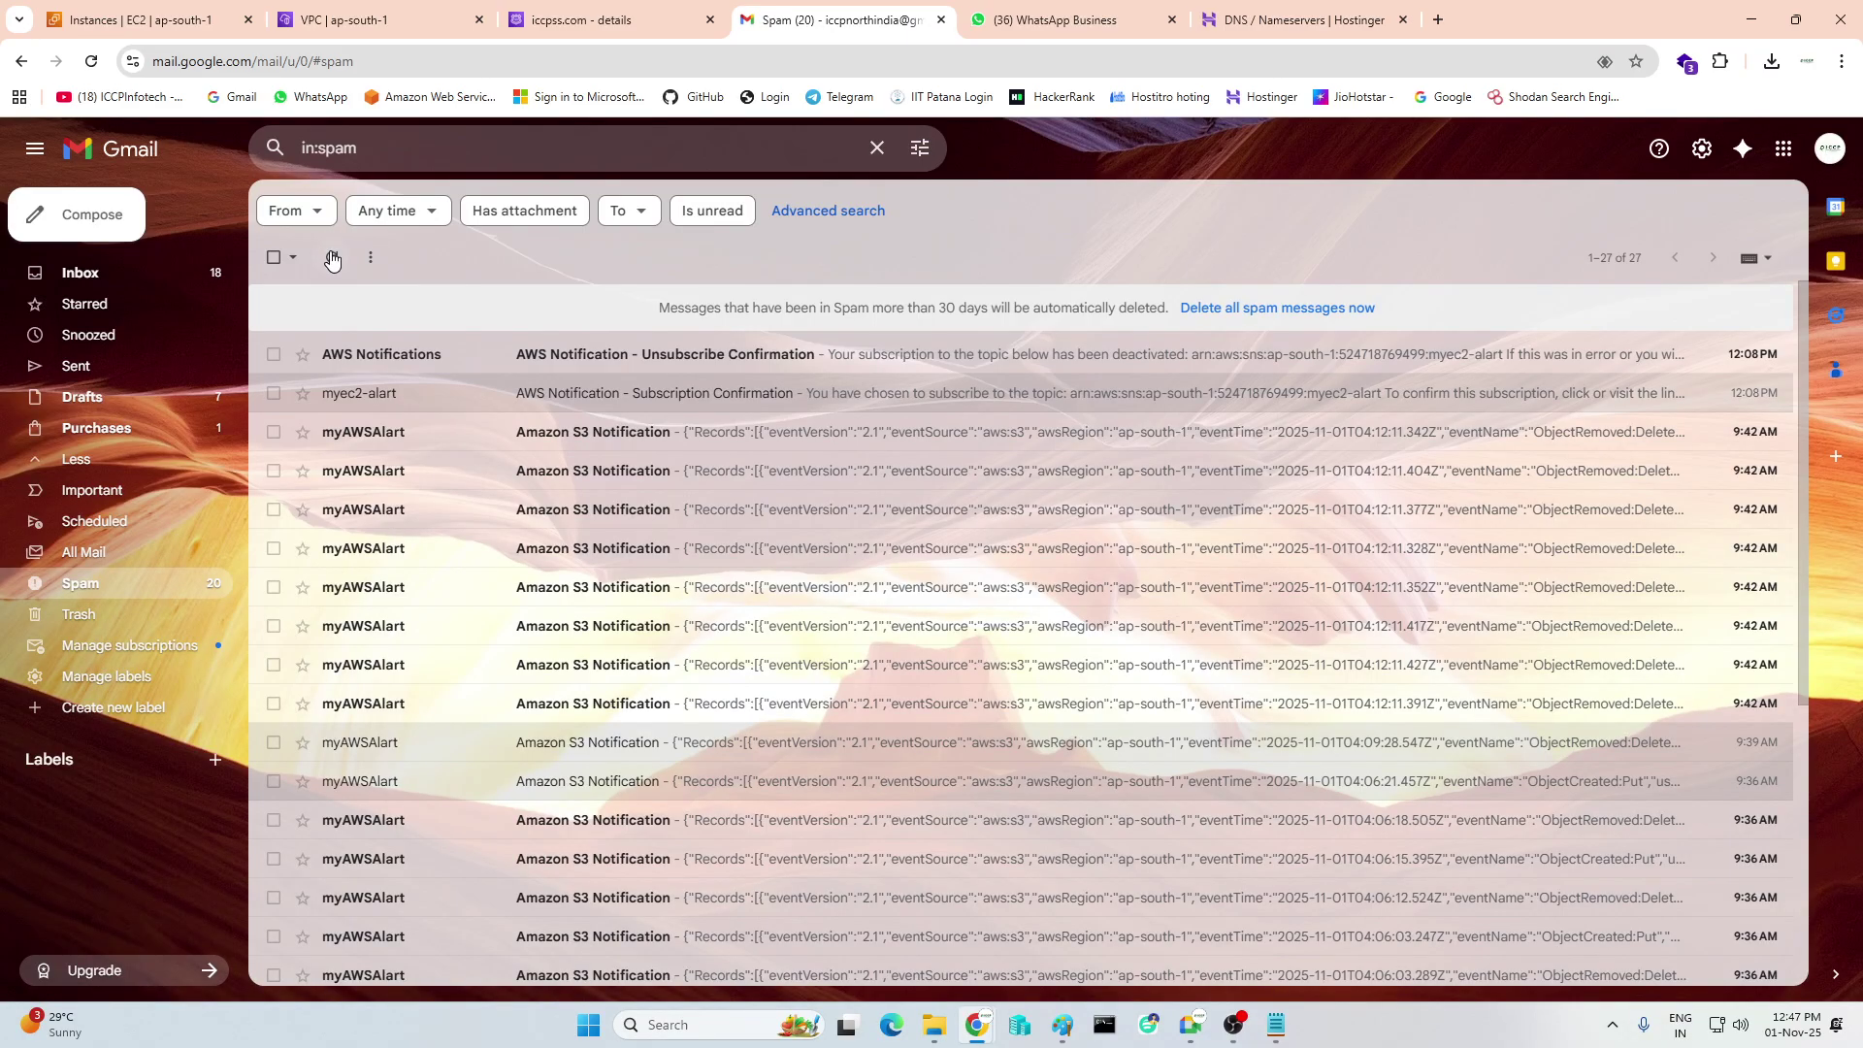
click(571, 442)
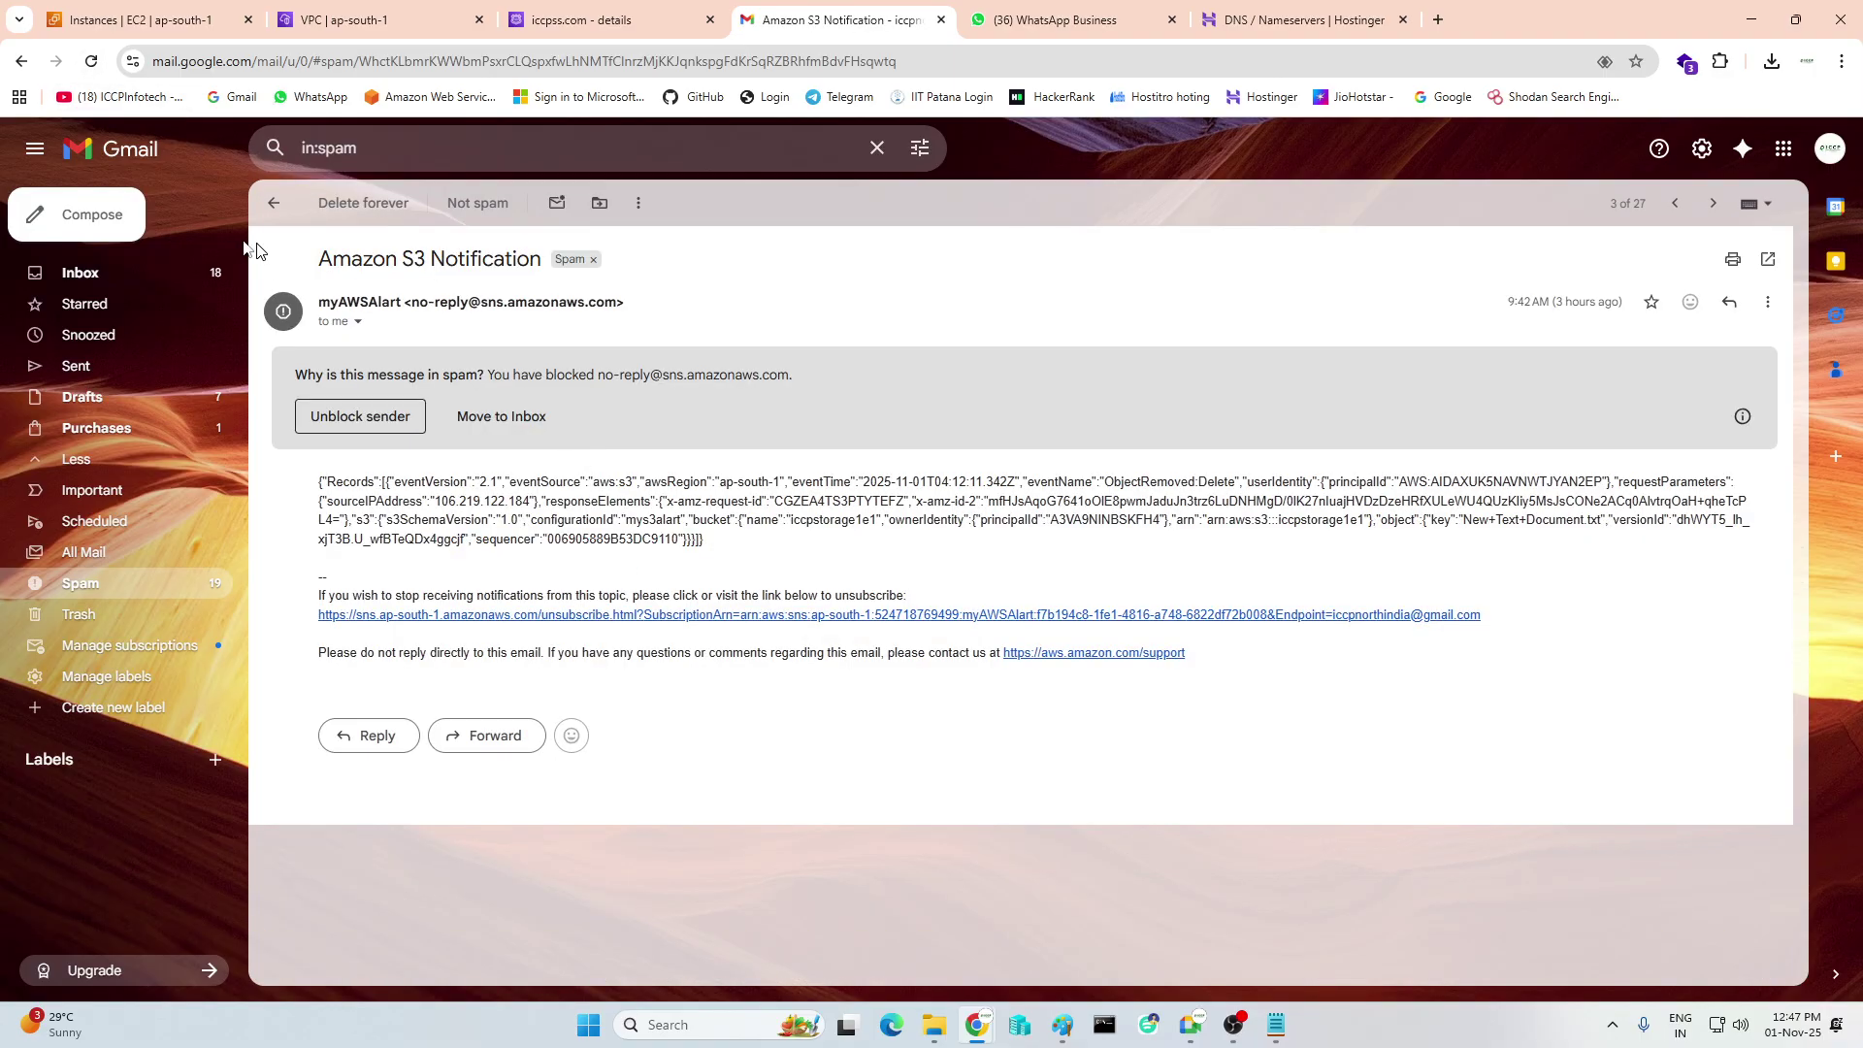
click(277, 202)
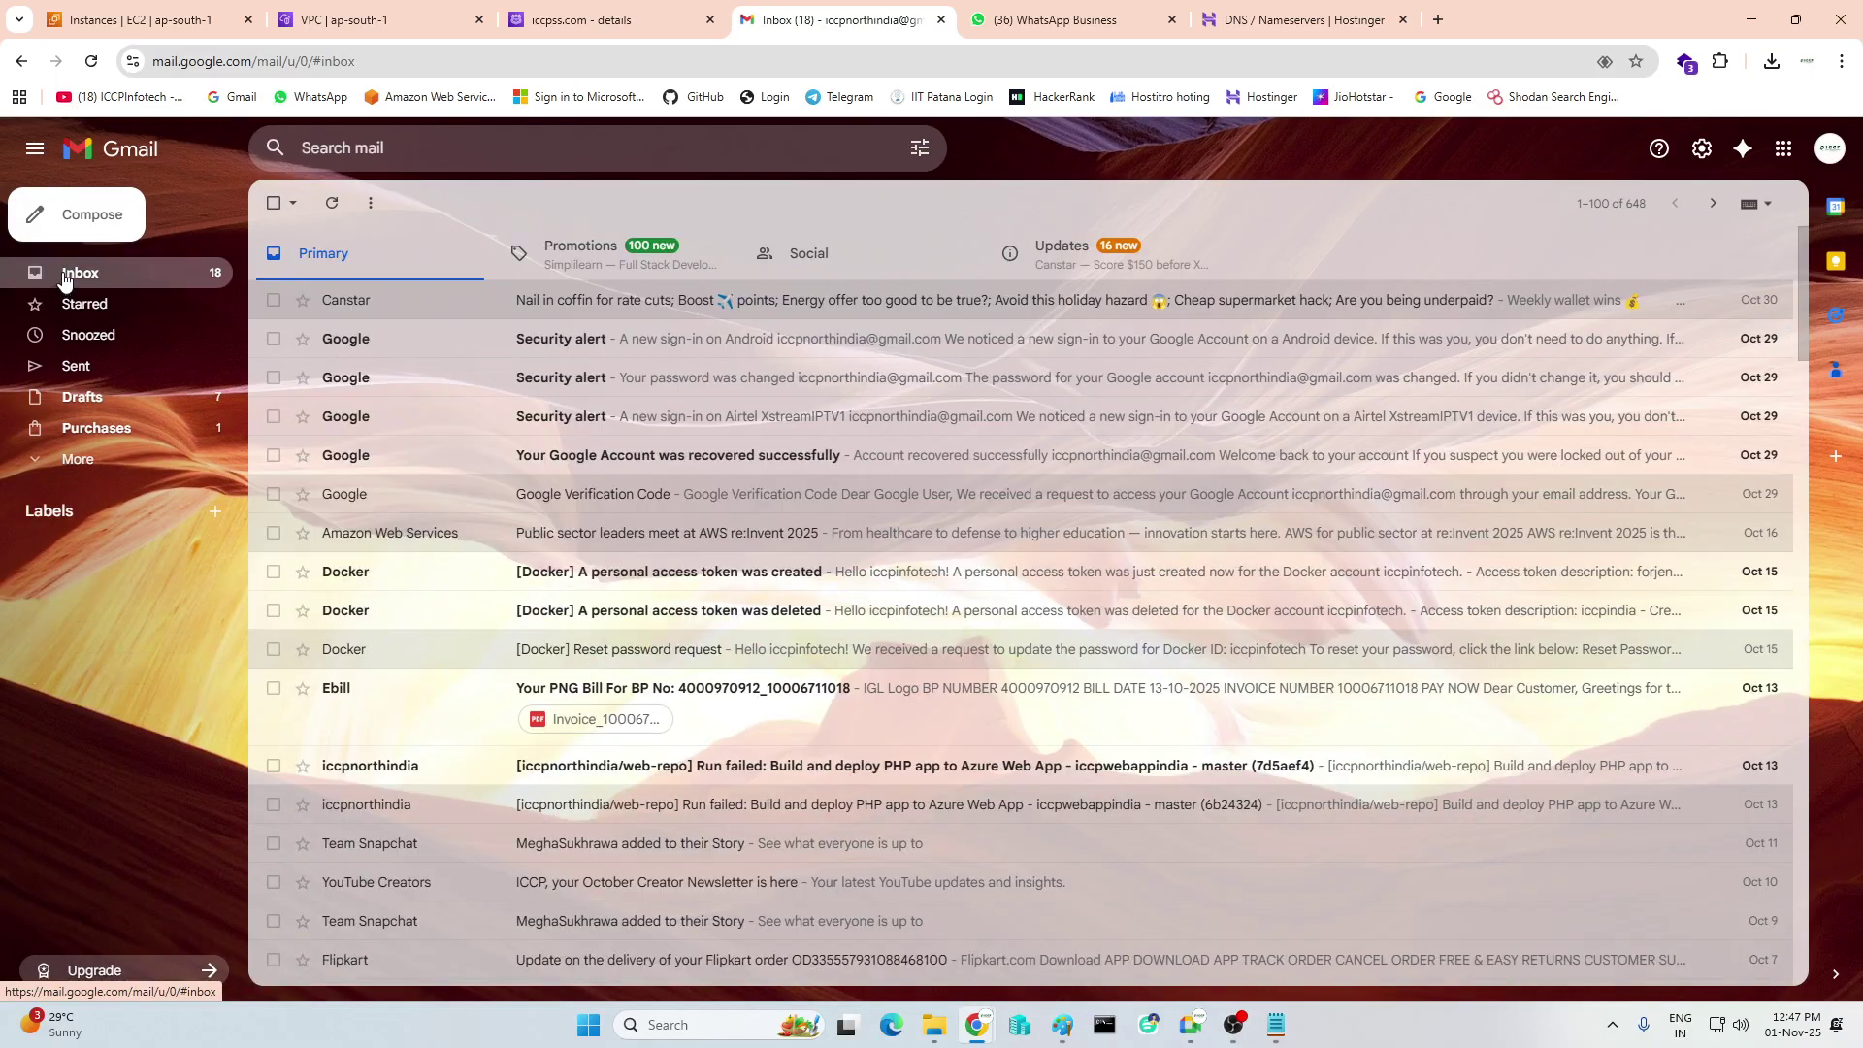
click(1072, 273)
click(596, 254)
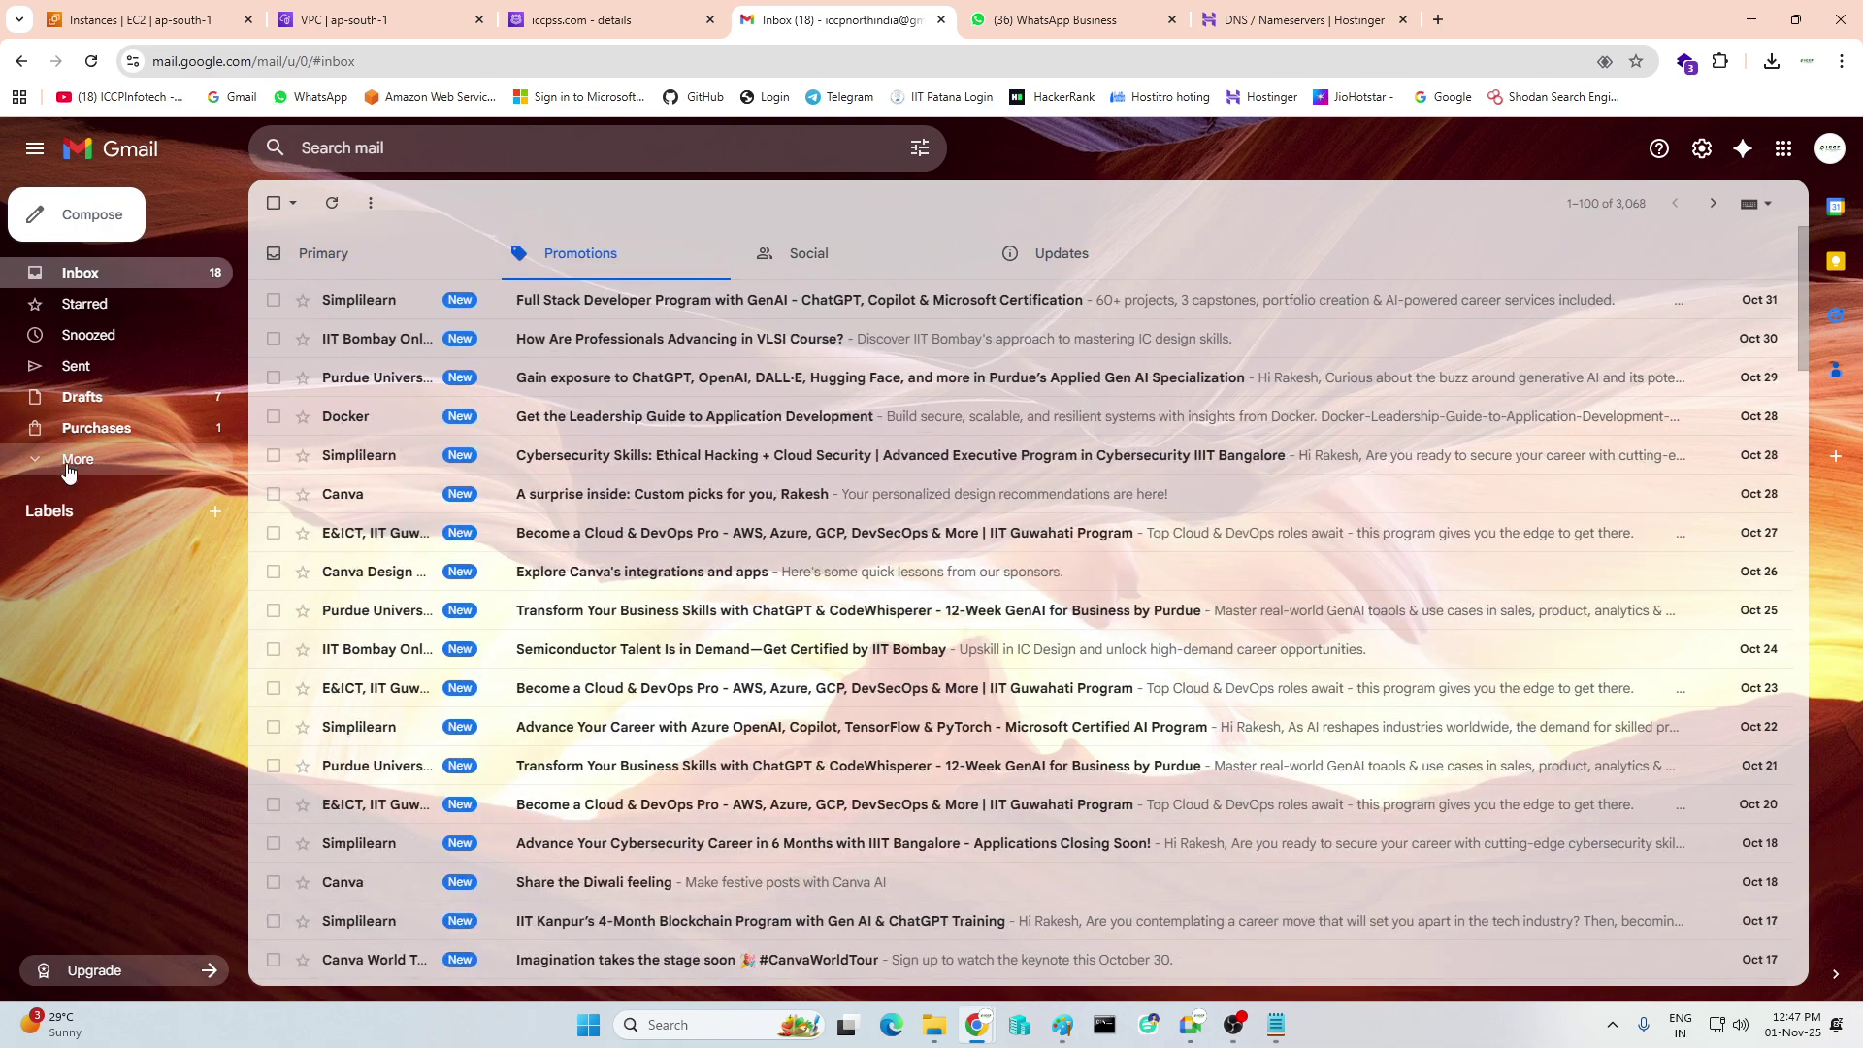
click(32, 466)
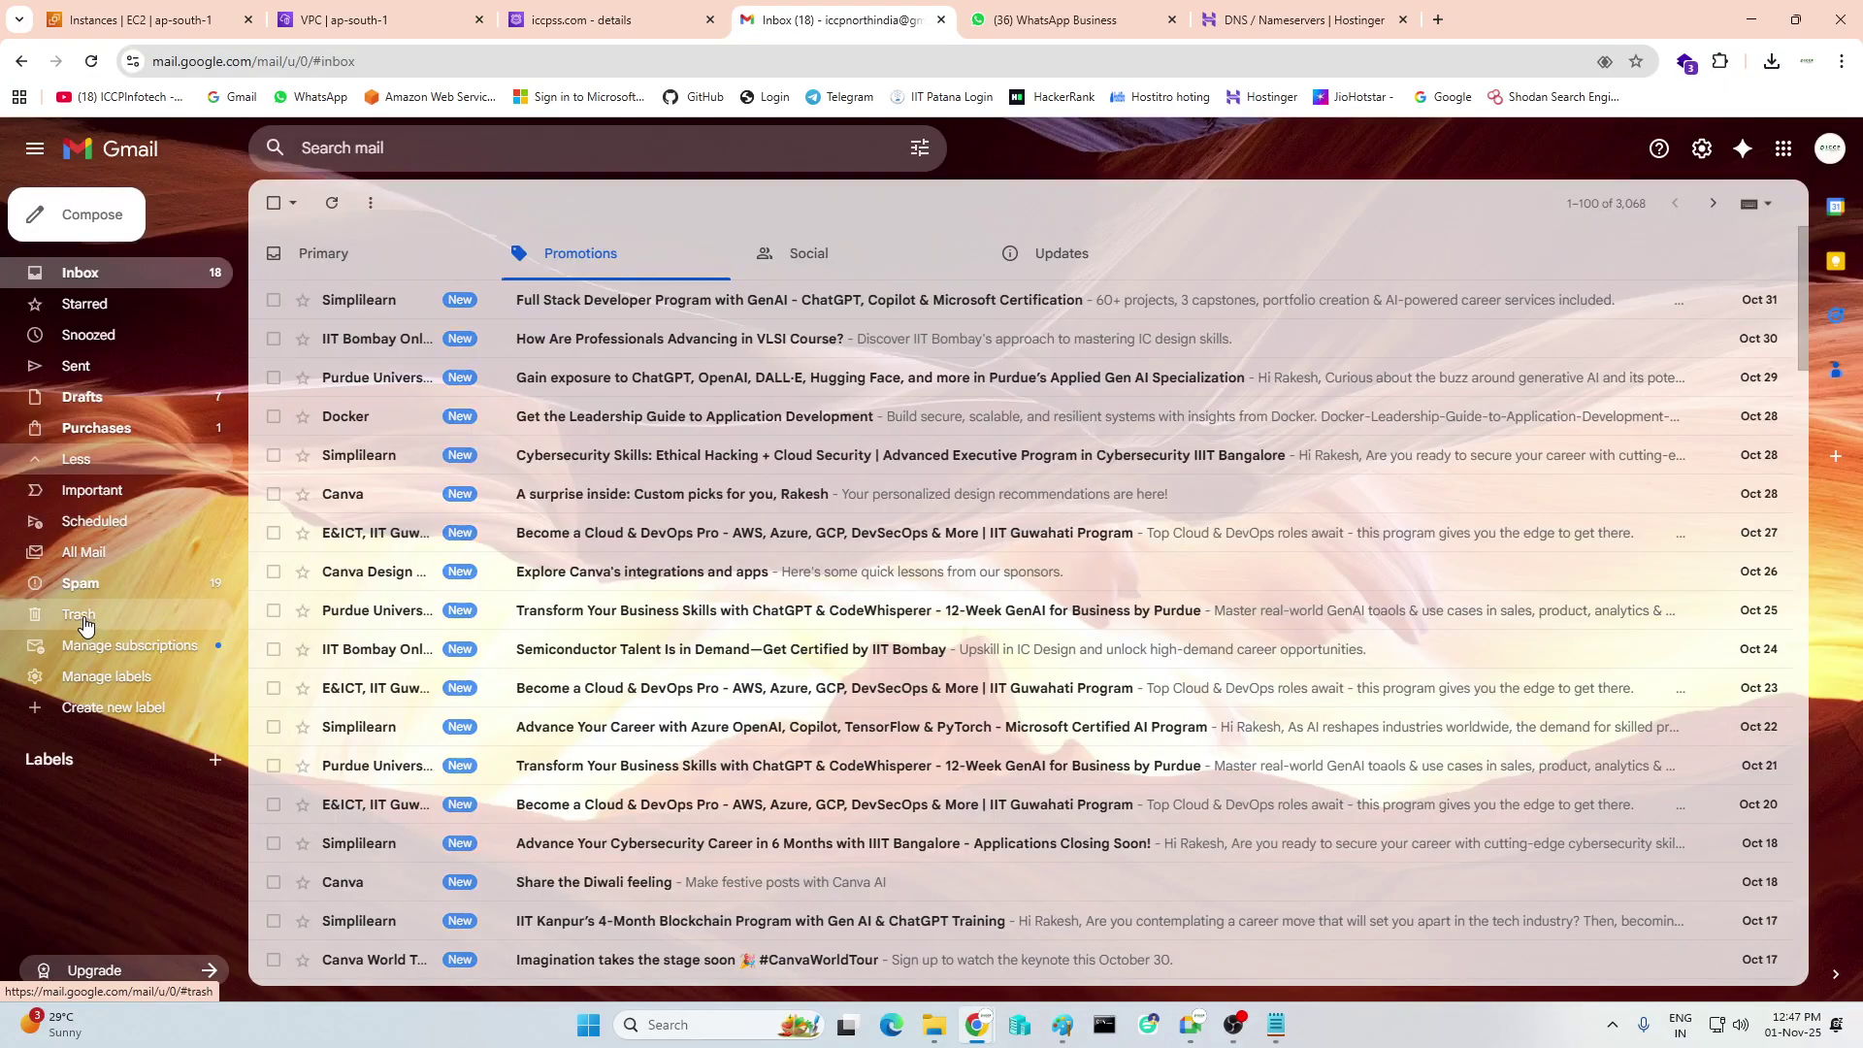
click(77, 583)
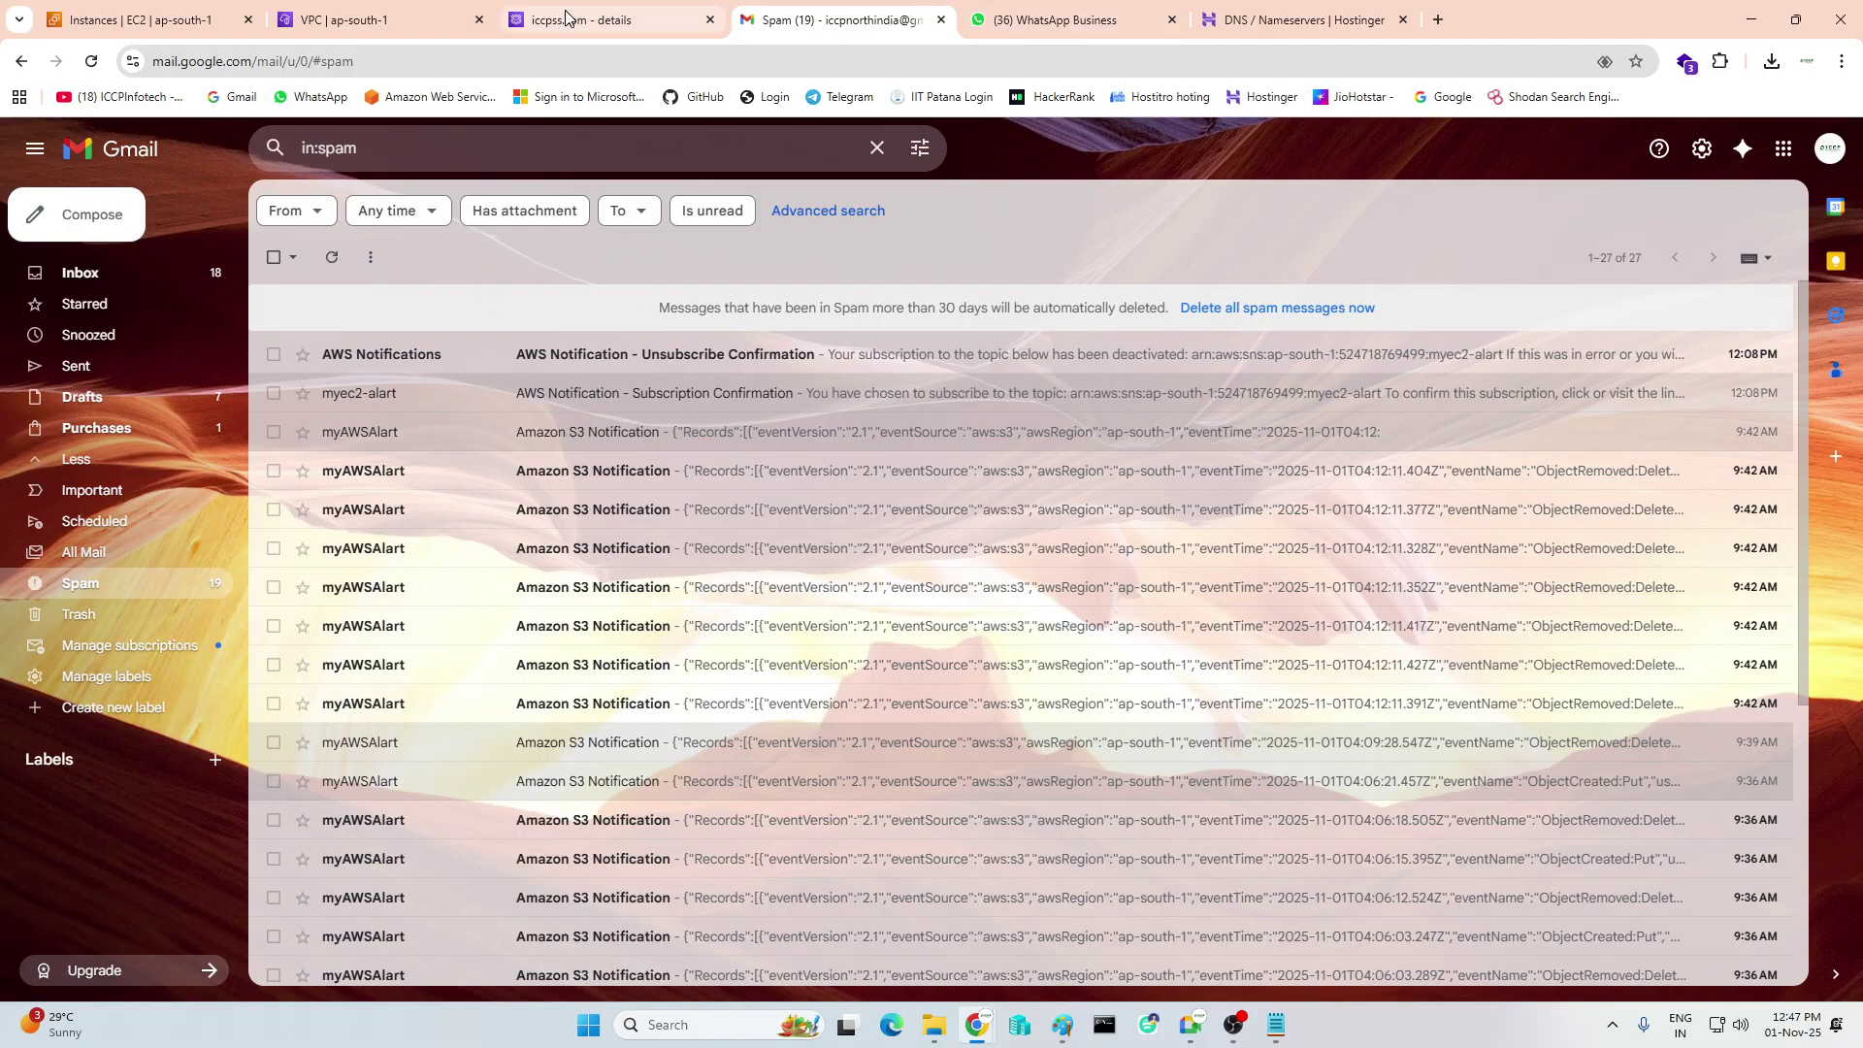
Step: Refresh the EC2 Instances list twice, then bring back the incognito window showing uk.iccpss.com
click(165, 25)
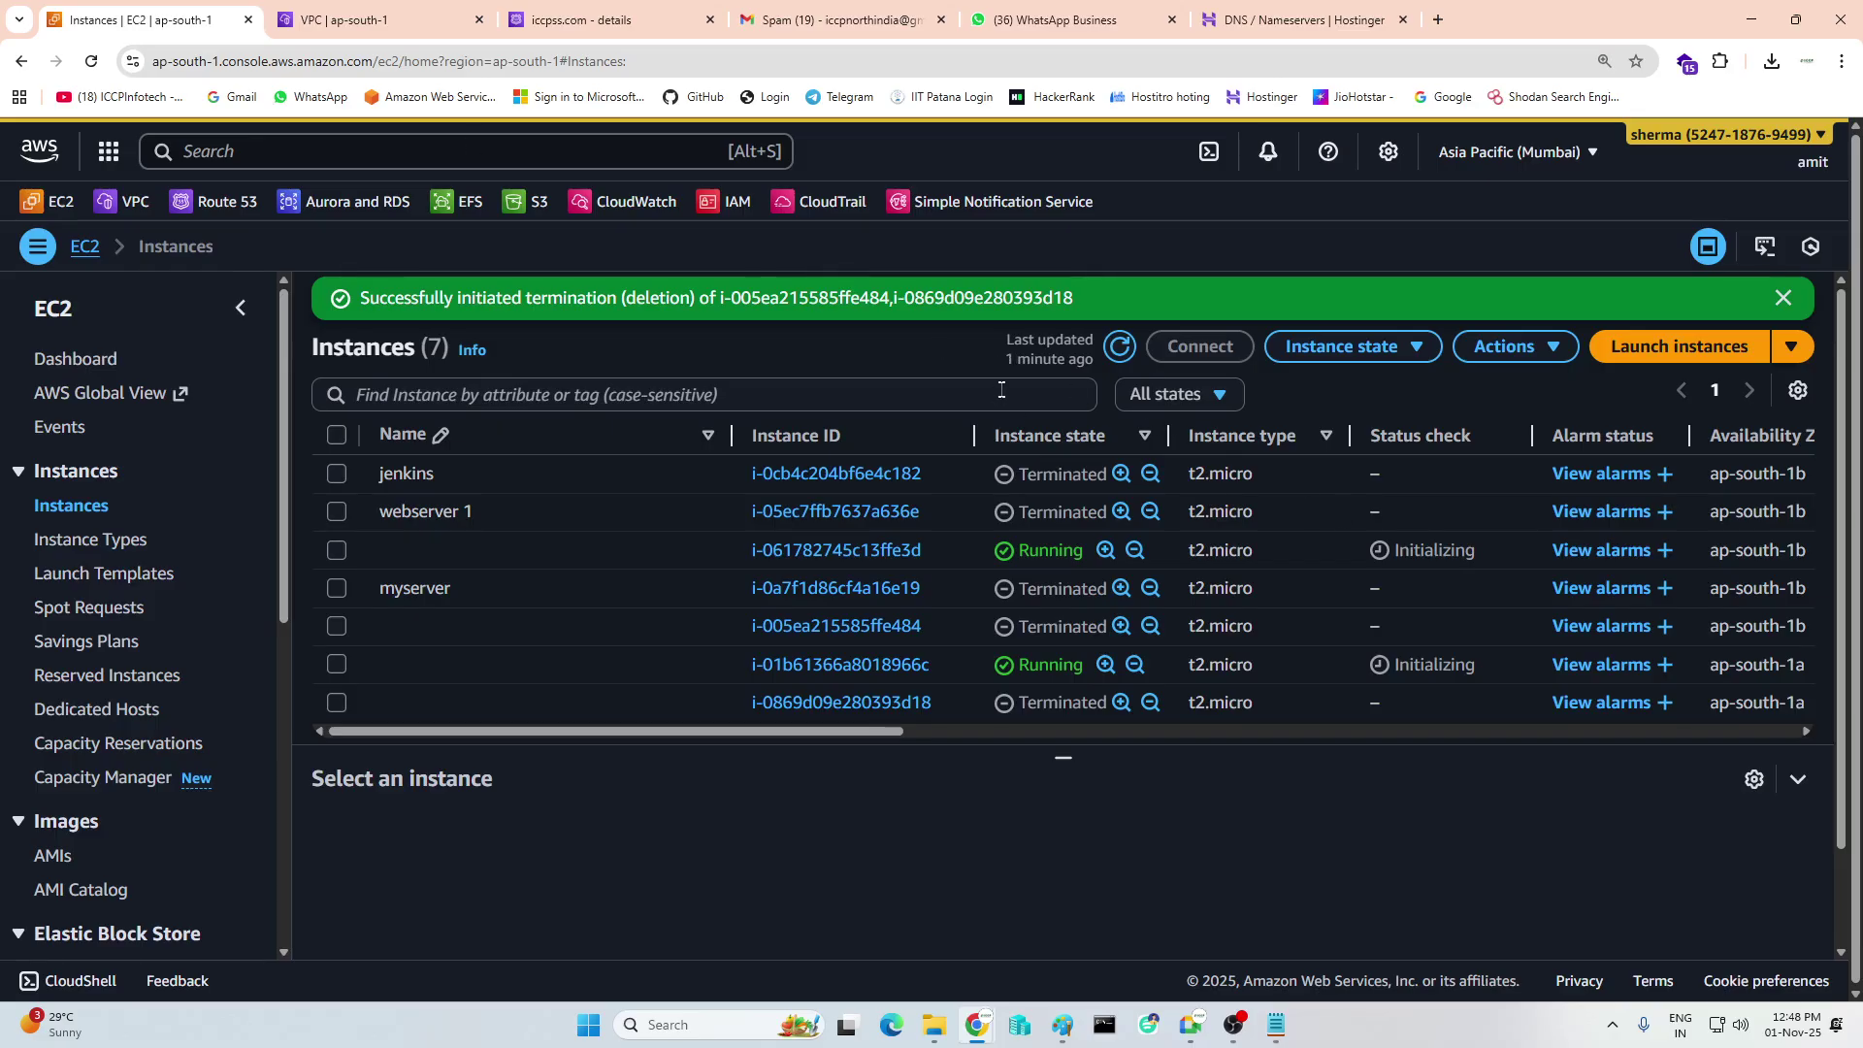
click(1122, 348)
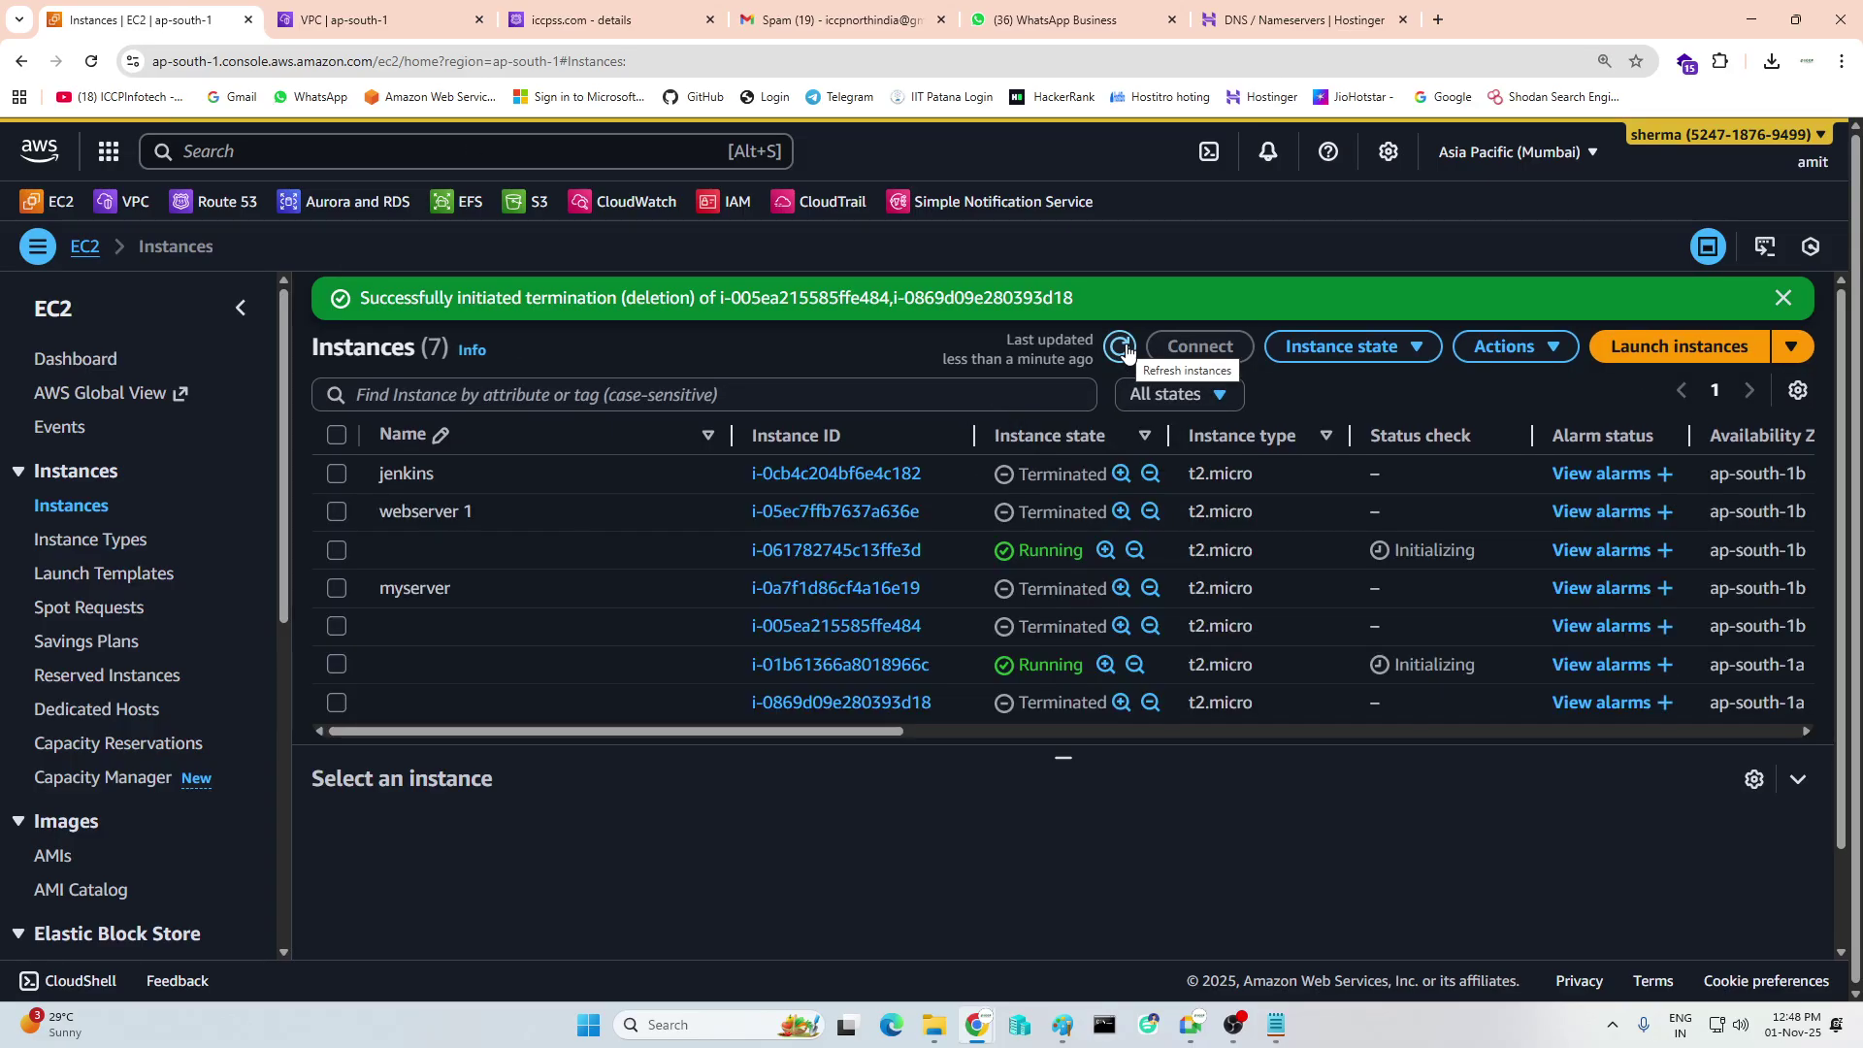
click(1121, 348)
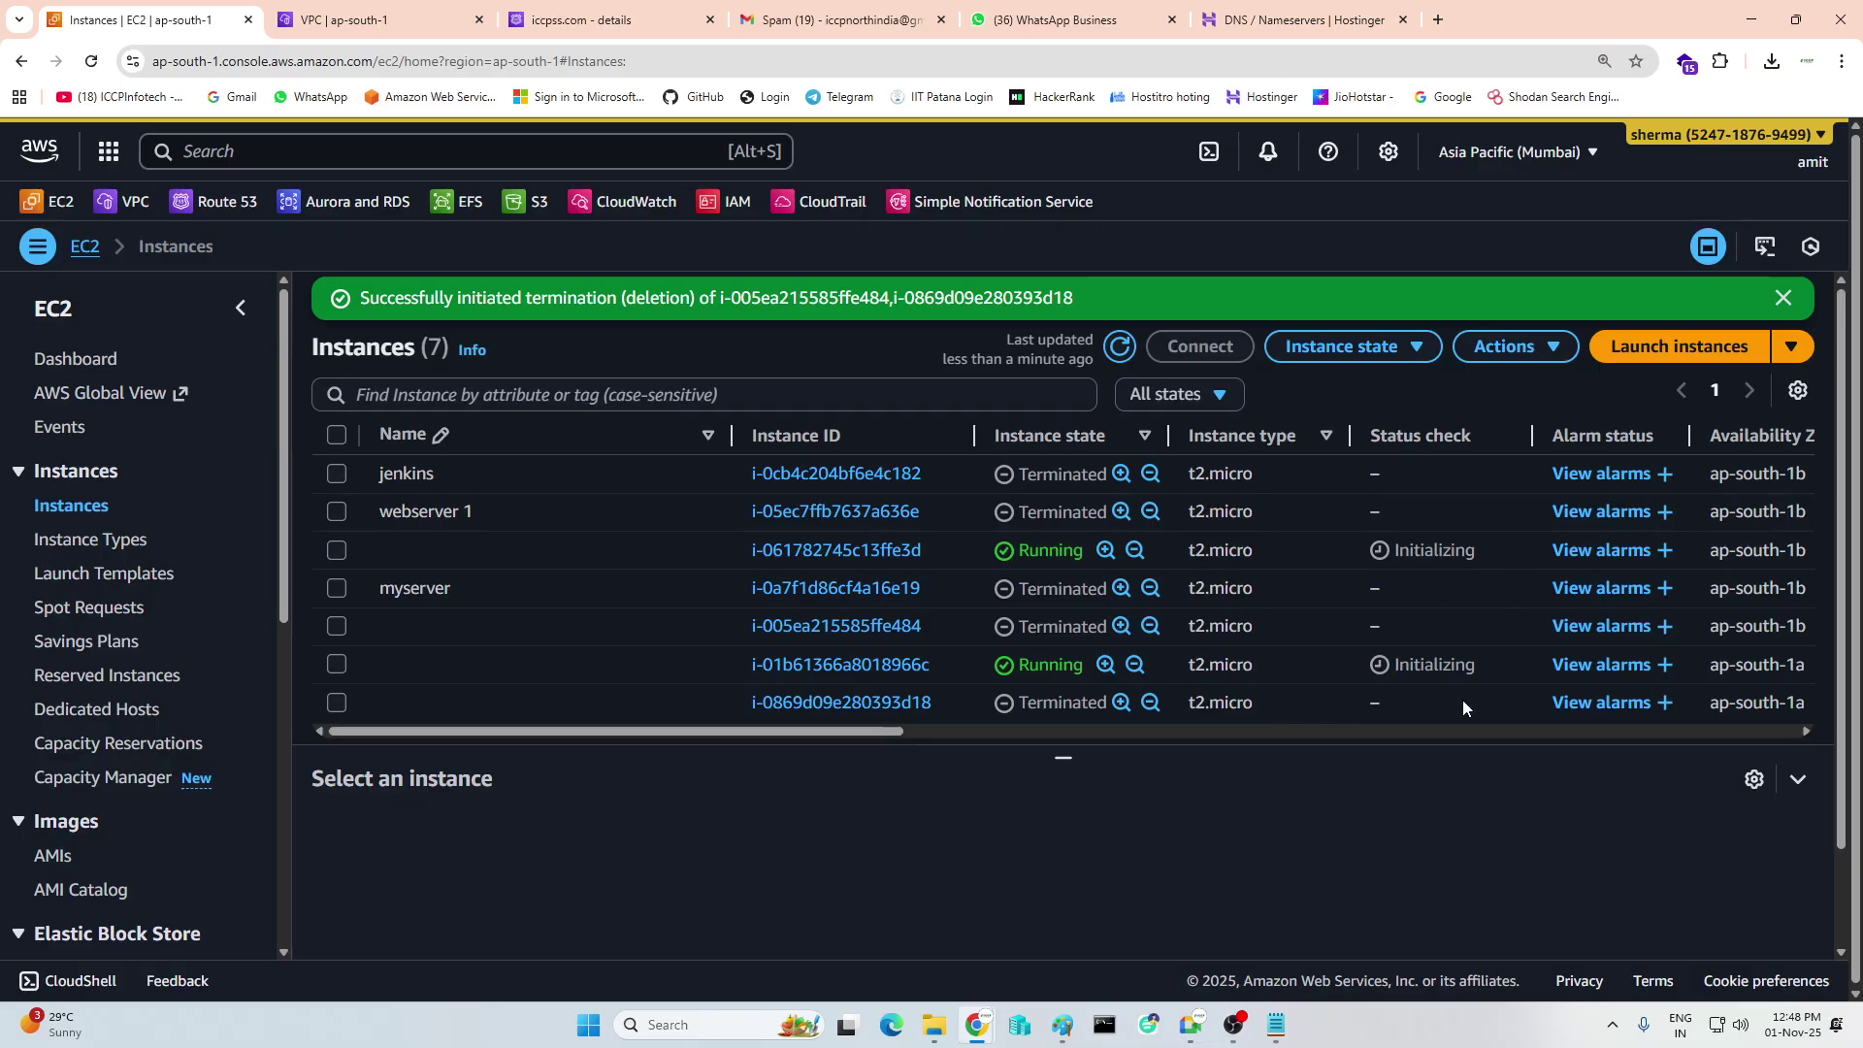
click(1056, 19)
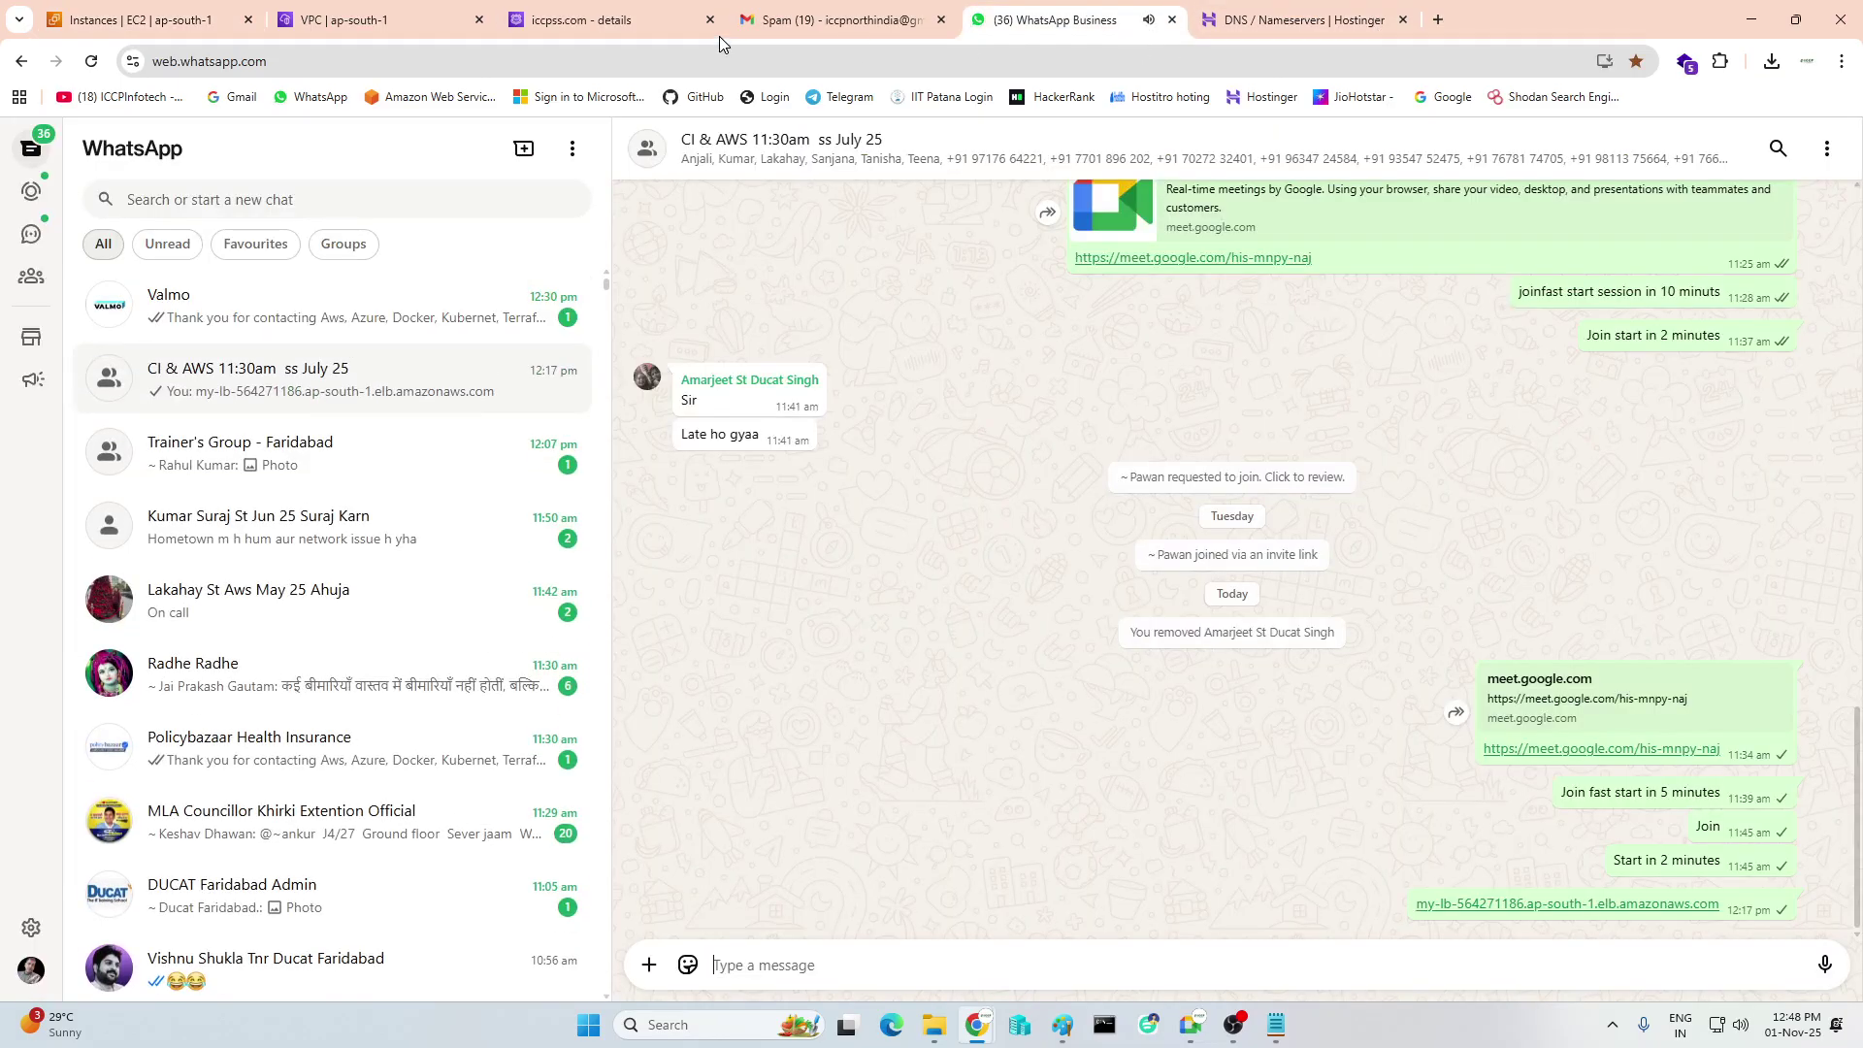
click(864, 21)
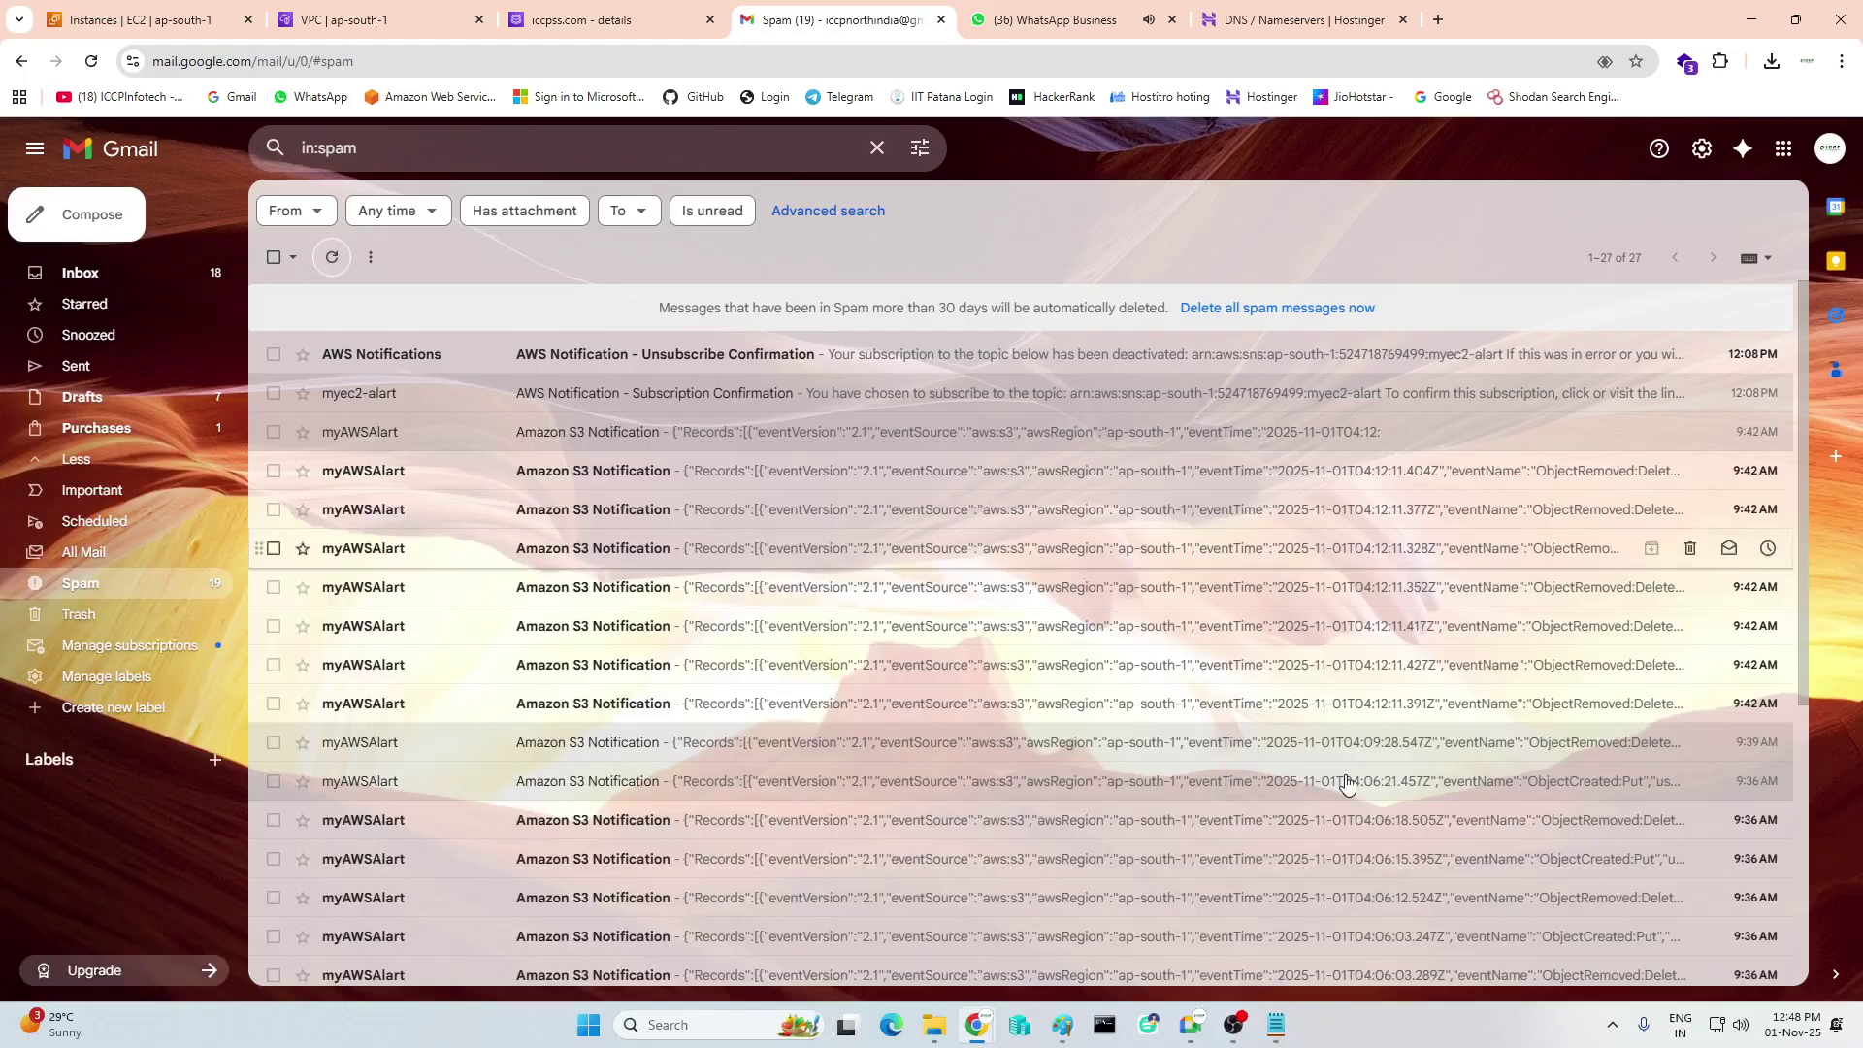
mouse_move(977, 1024)
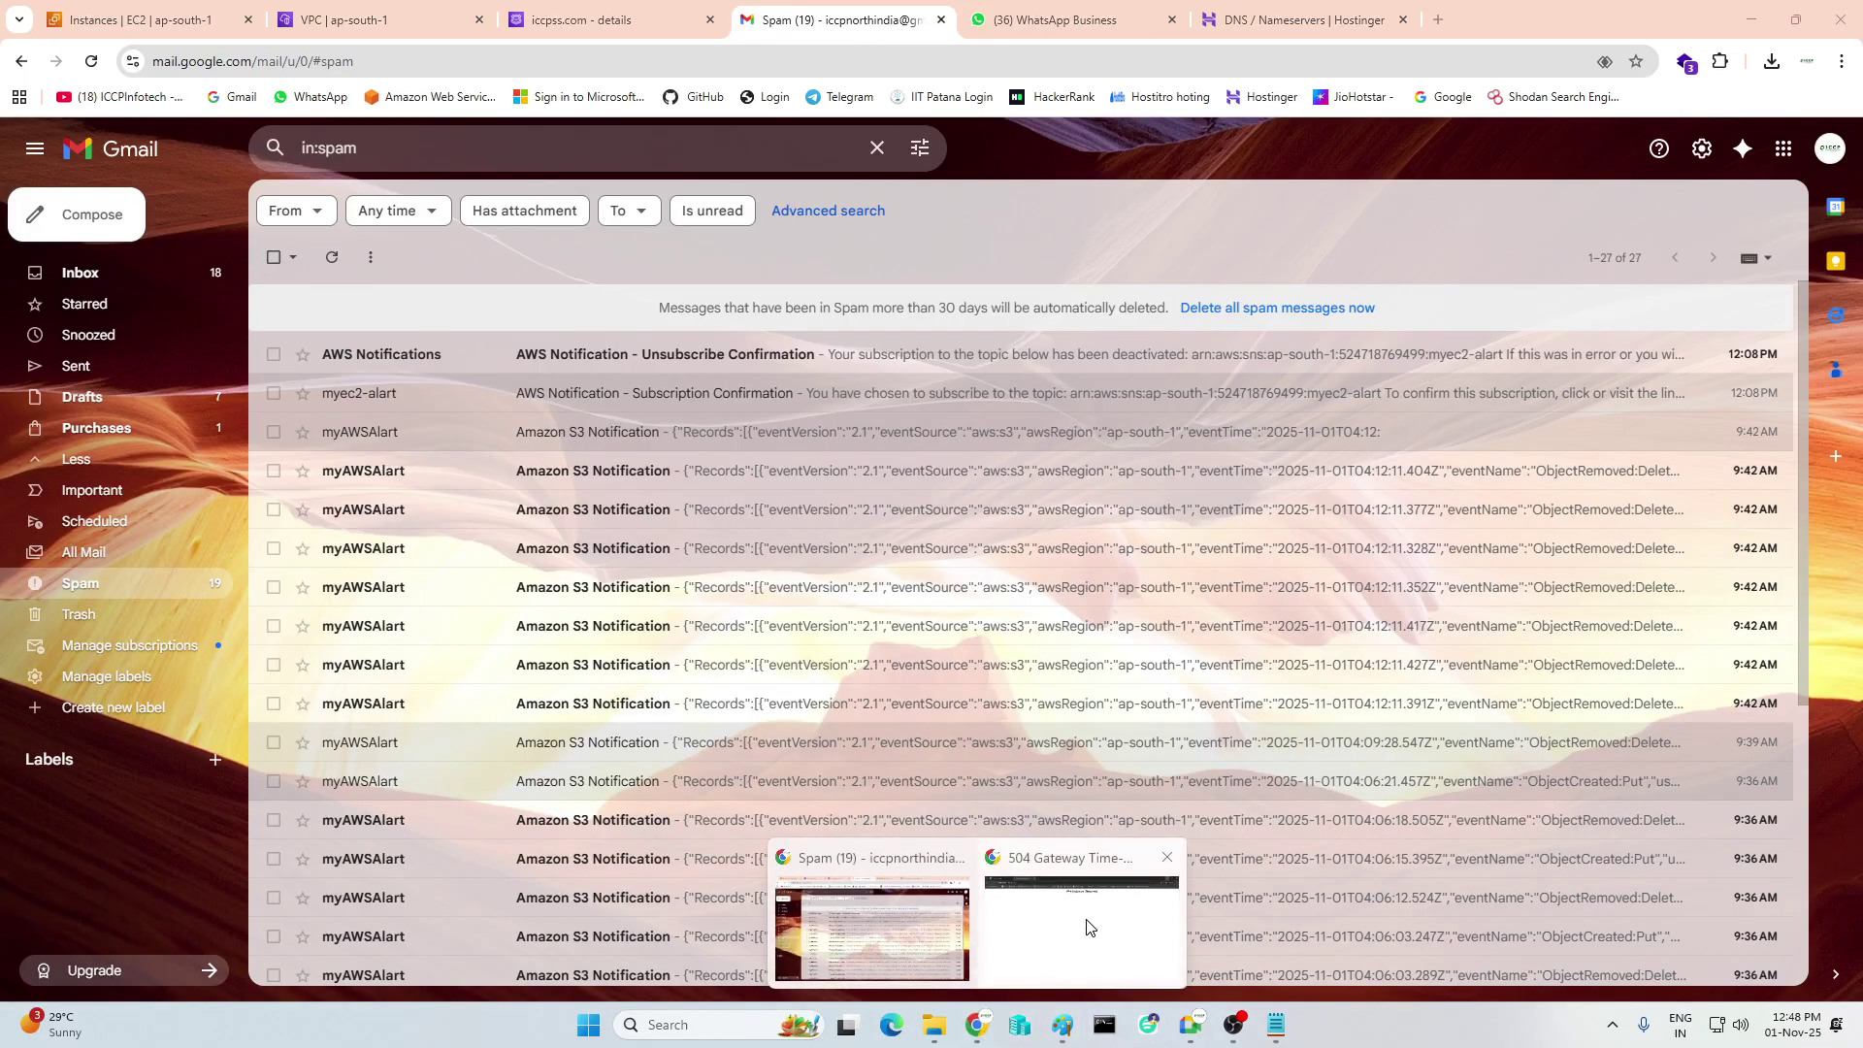
click(1082, 922)
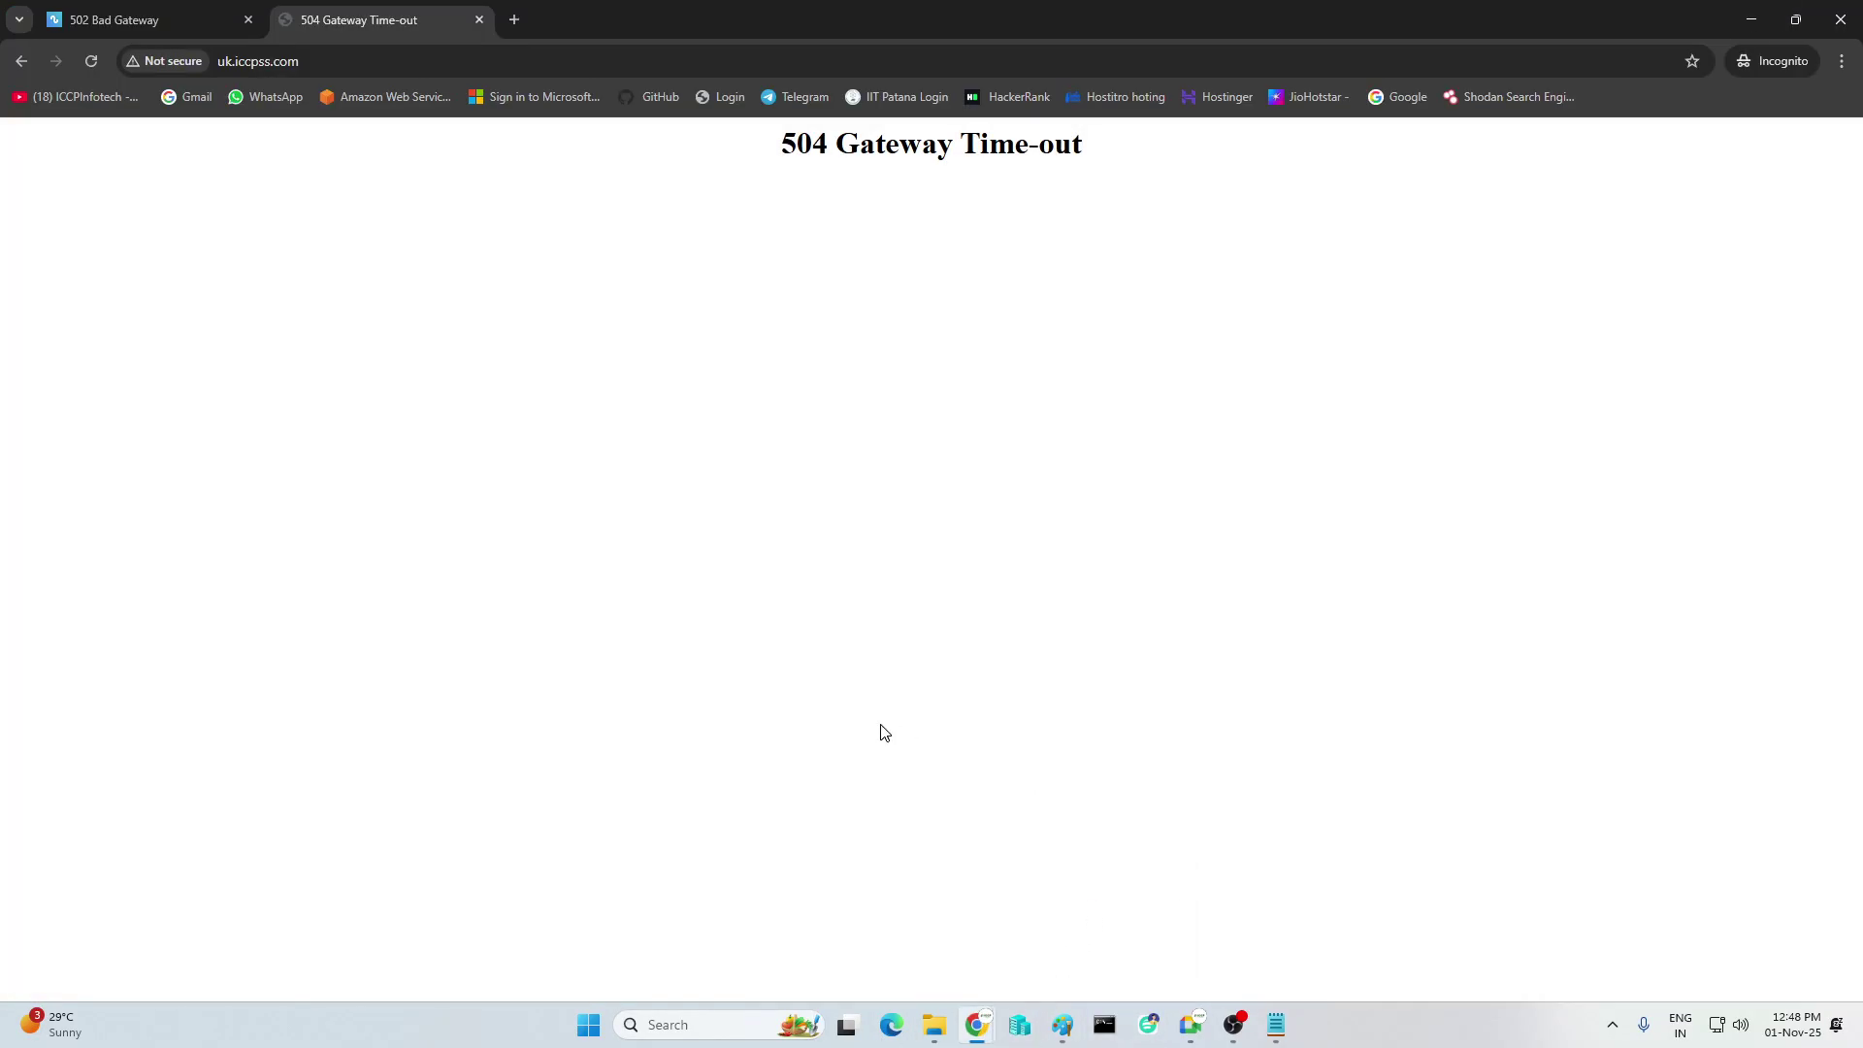
Step: Reload uk.iccpss.com and delhi.iccpss.com so both show the Oxer boxing site, then minimise incognito
click(92, 60)
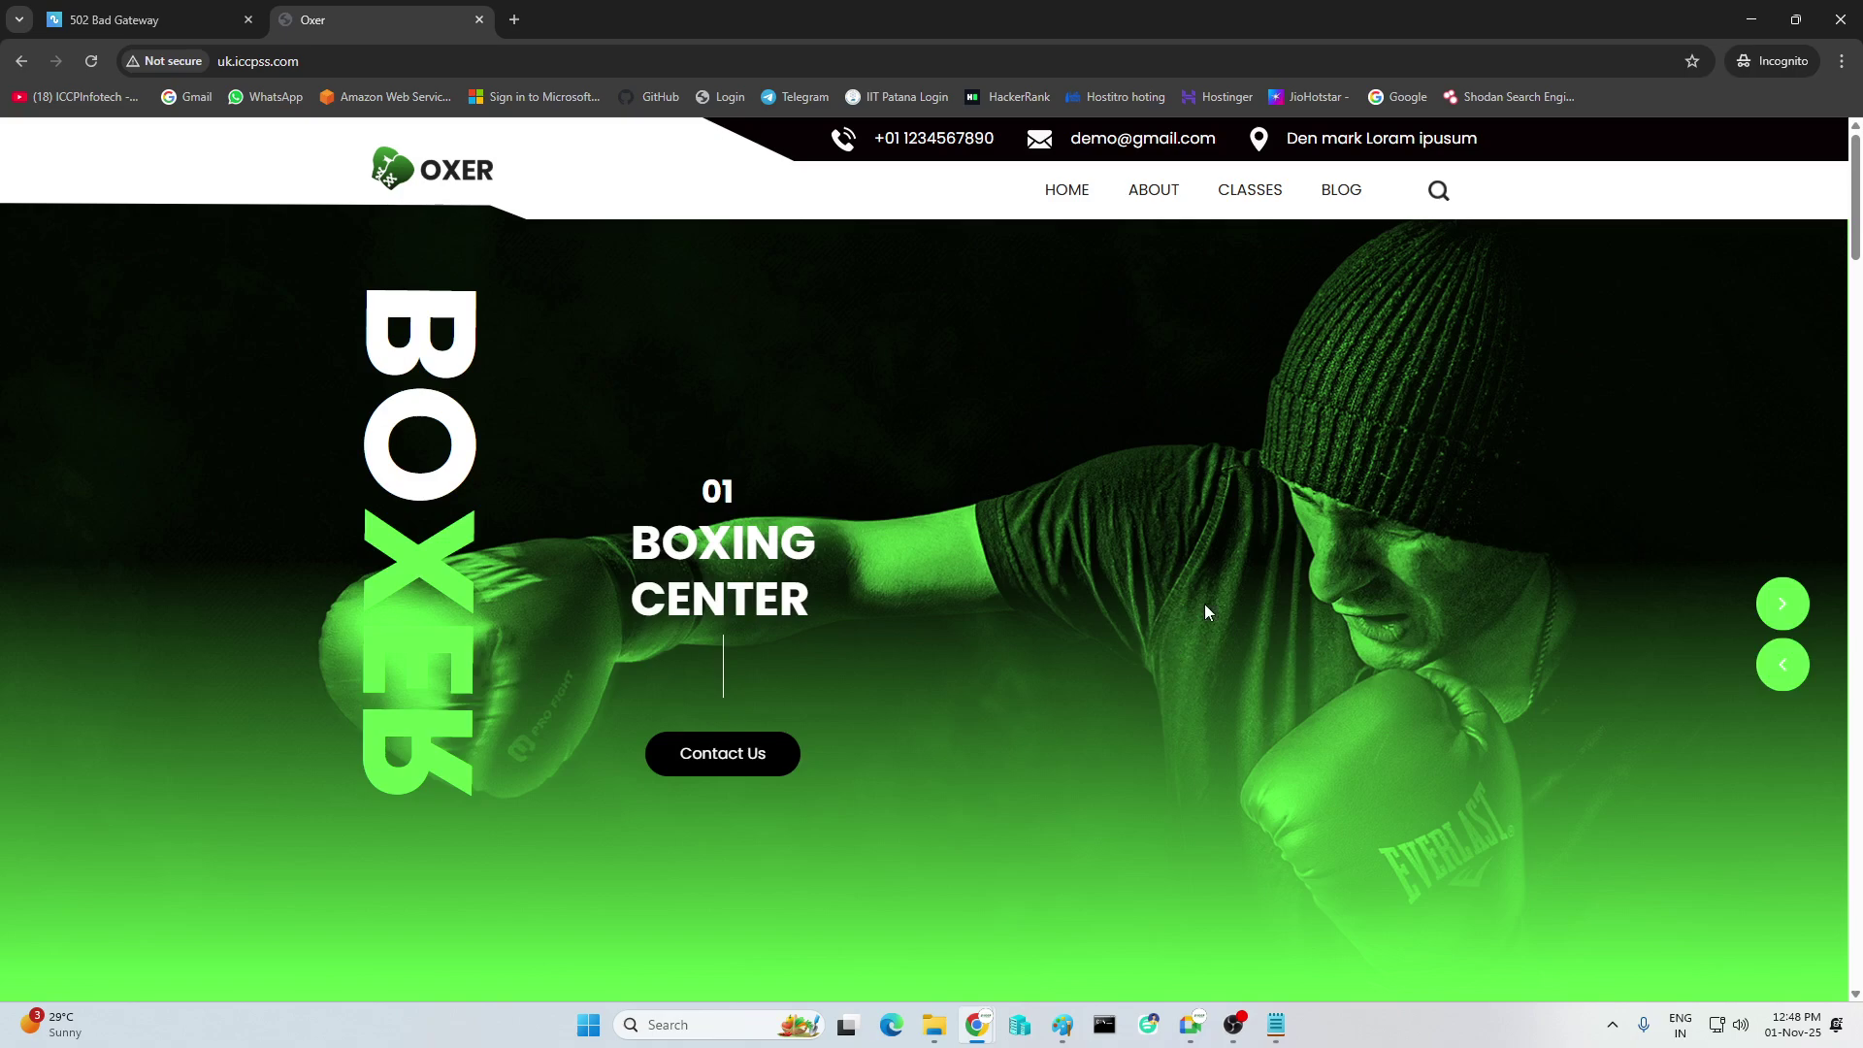
click(101, 19)
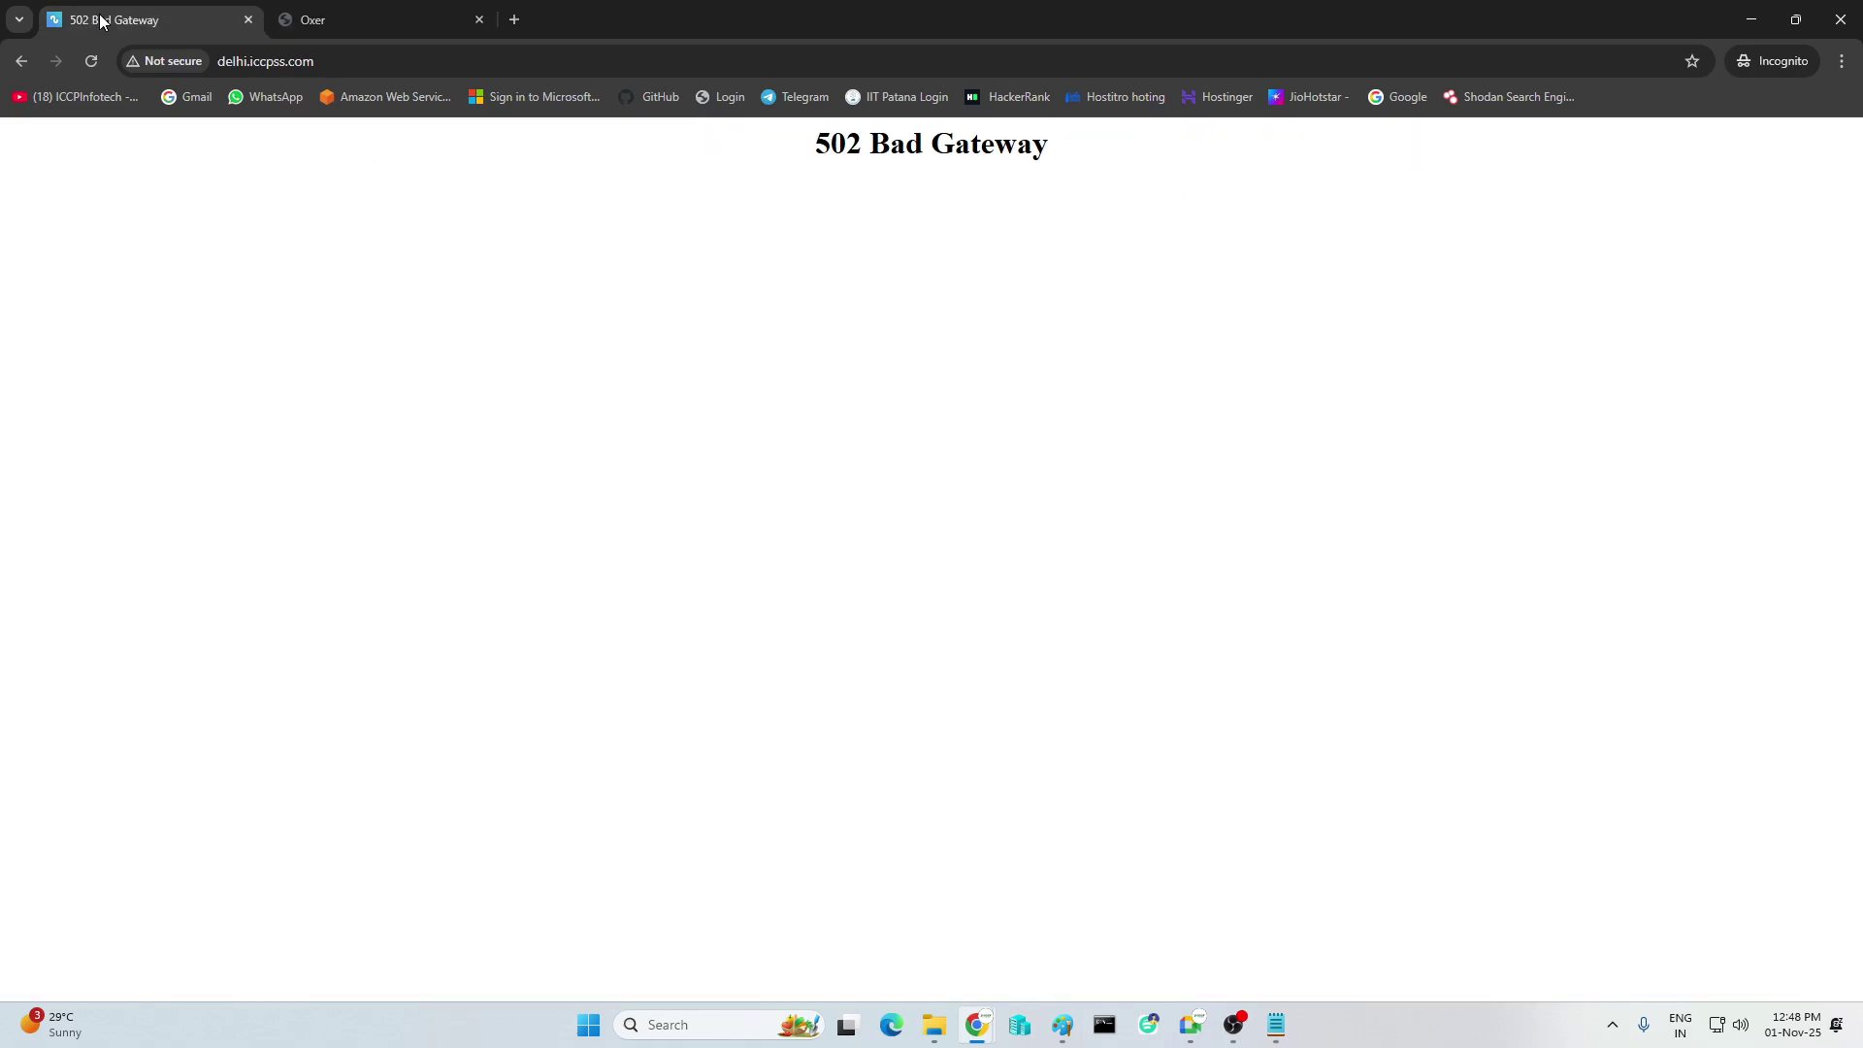
click(97, 63)
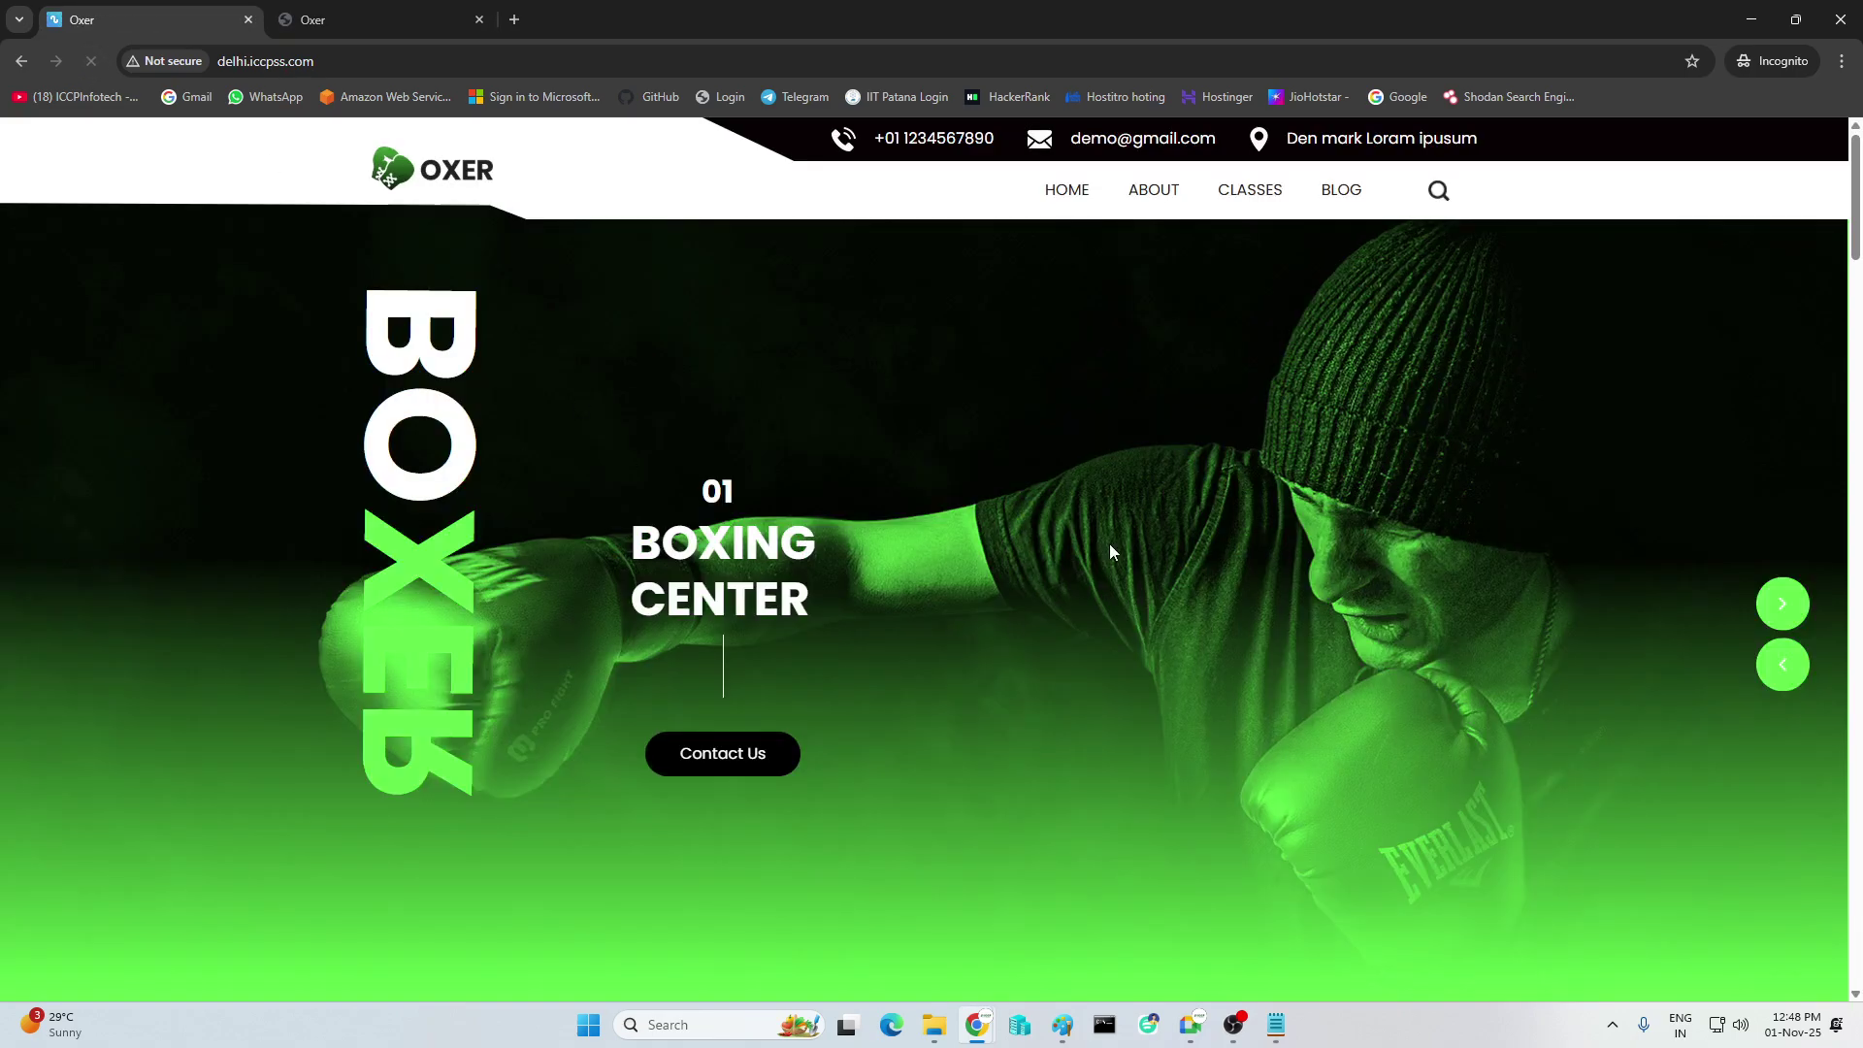
click(1754, 20)
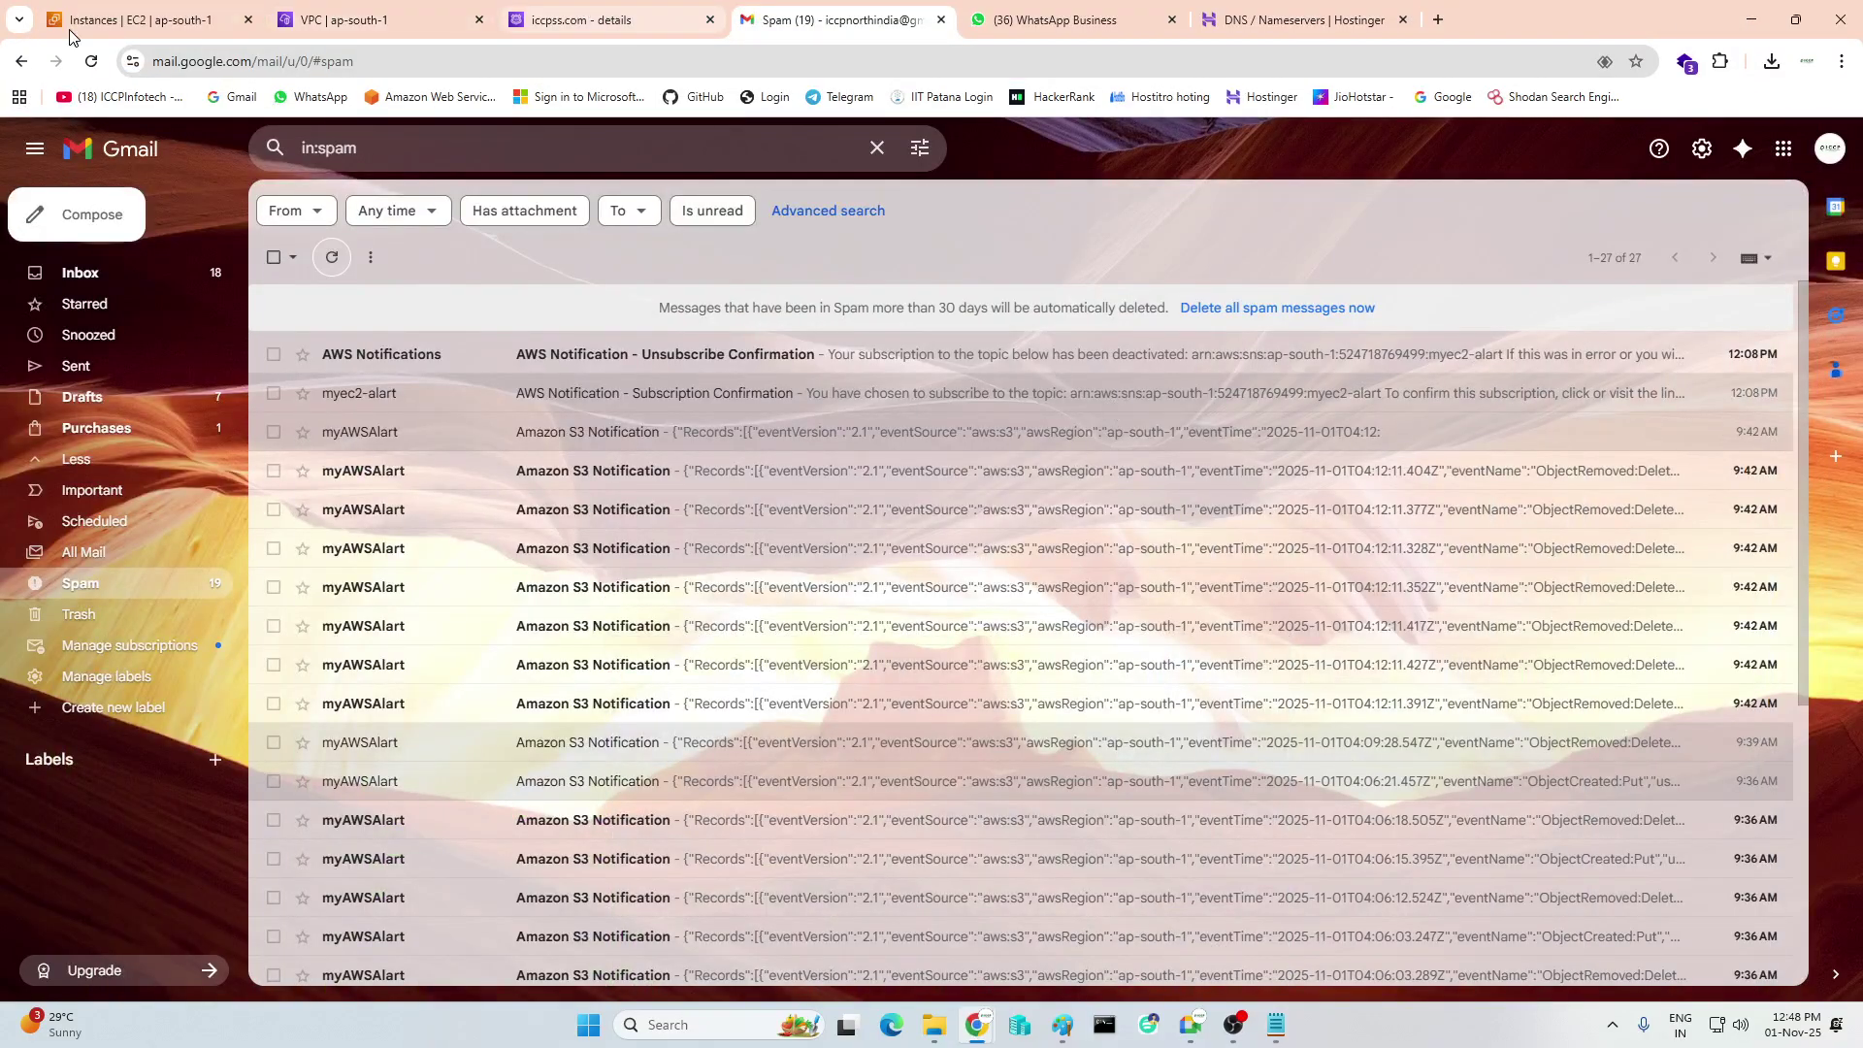
click(109, 19)
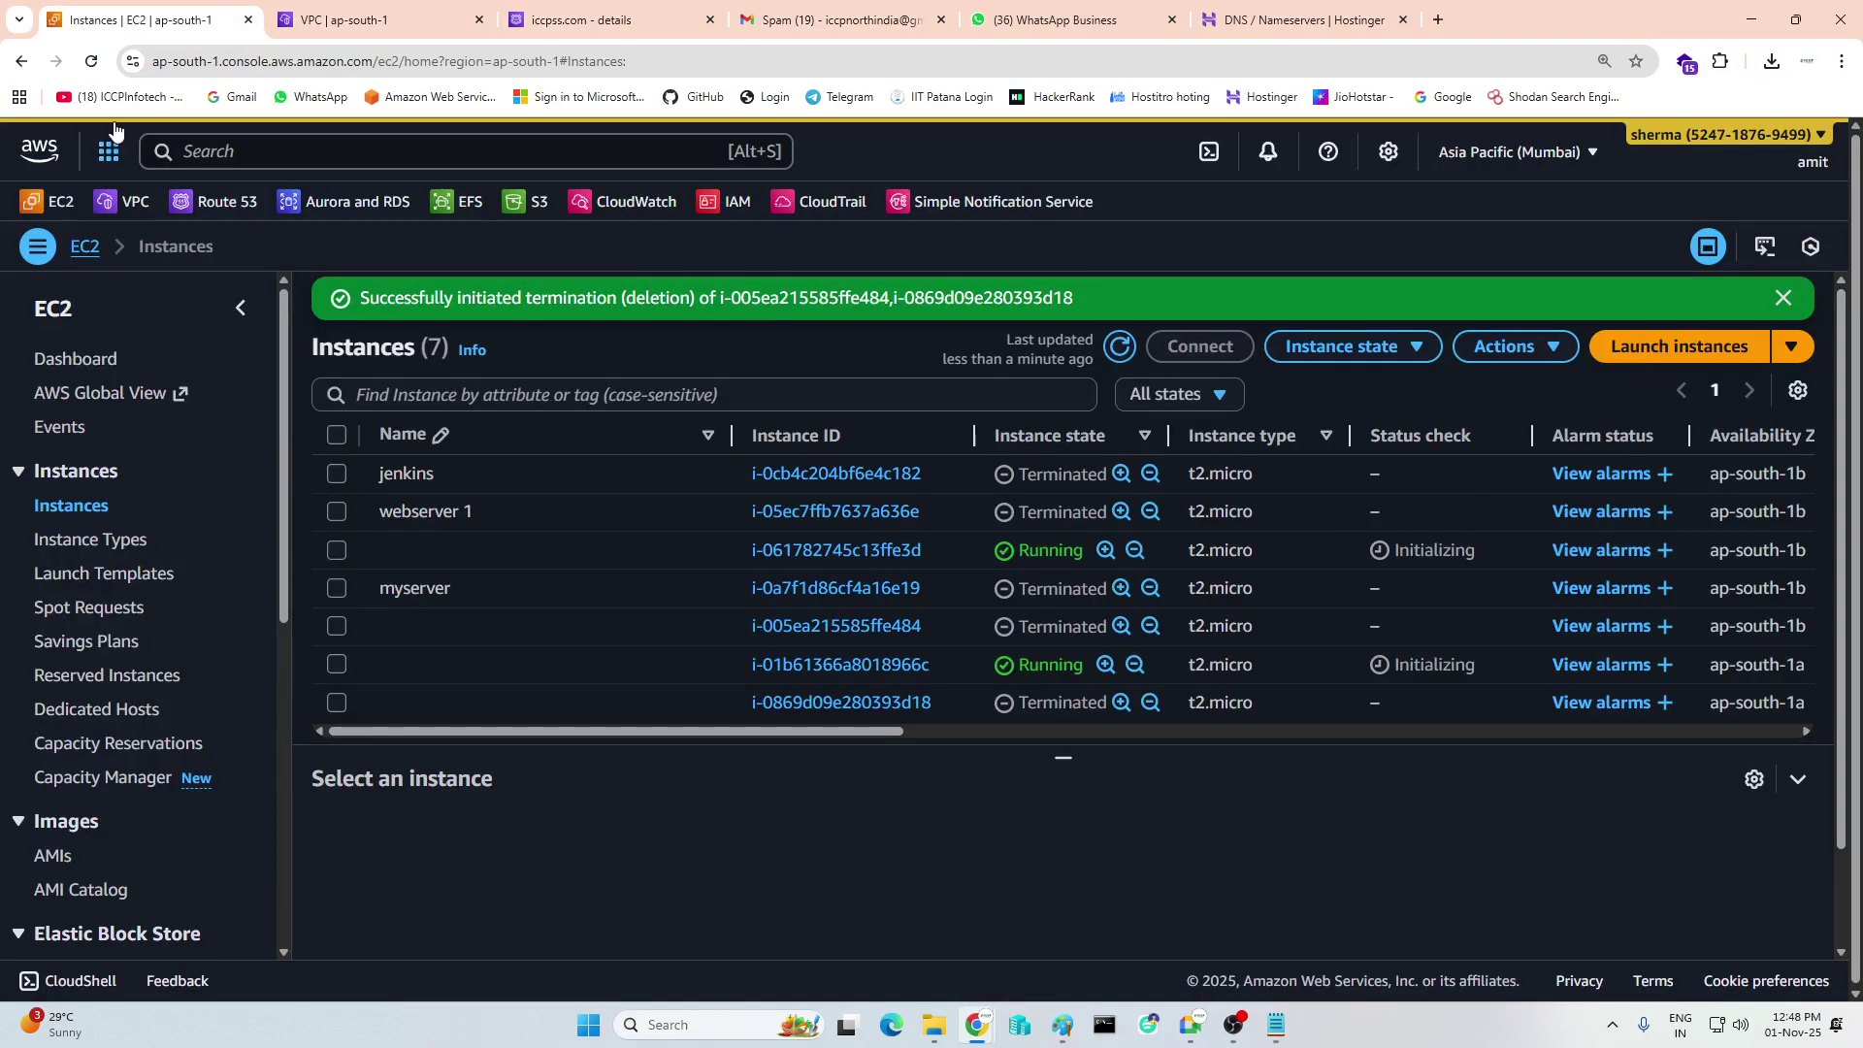
Step: Reload the EC2 console and select myscaling in the Auto Scaling Groups list
click(91, 60)
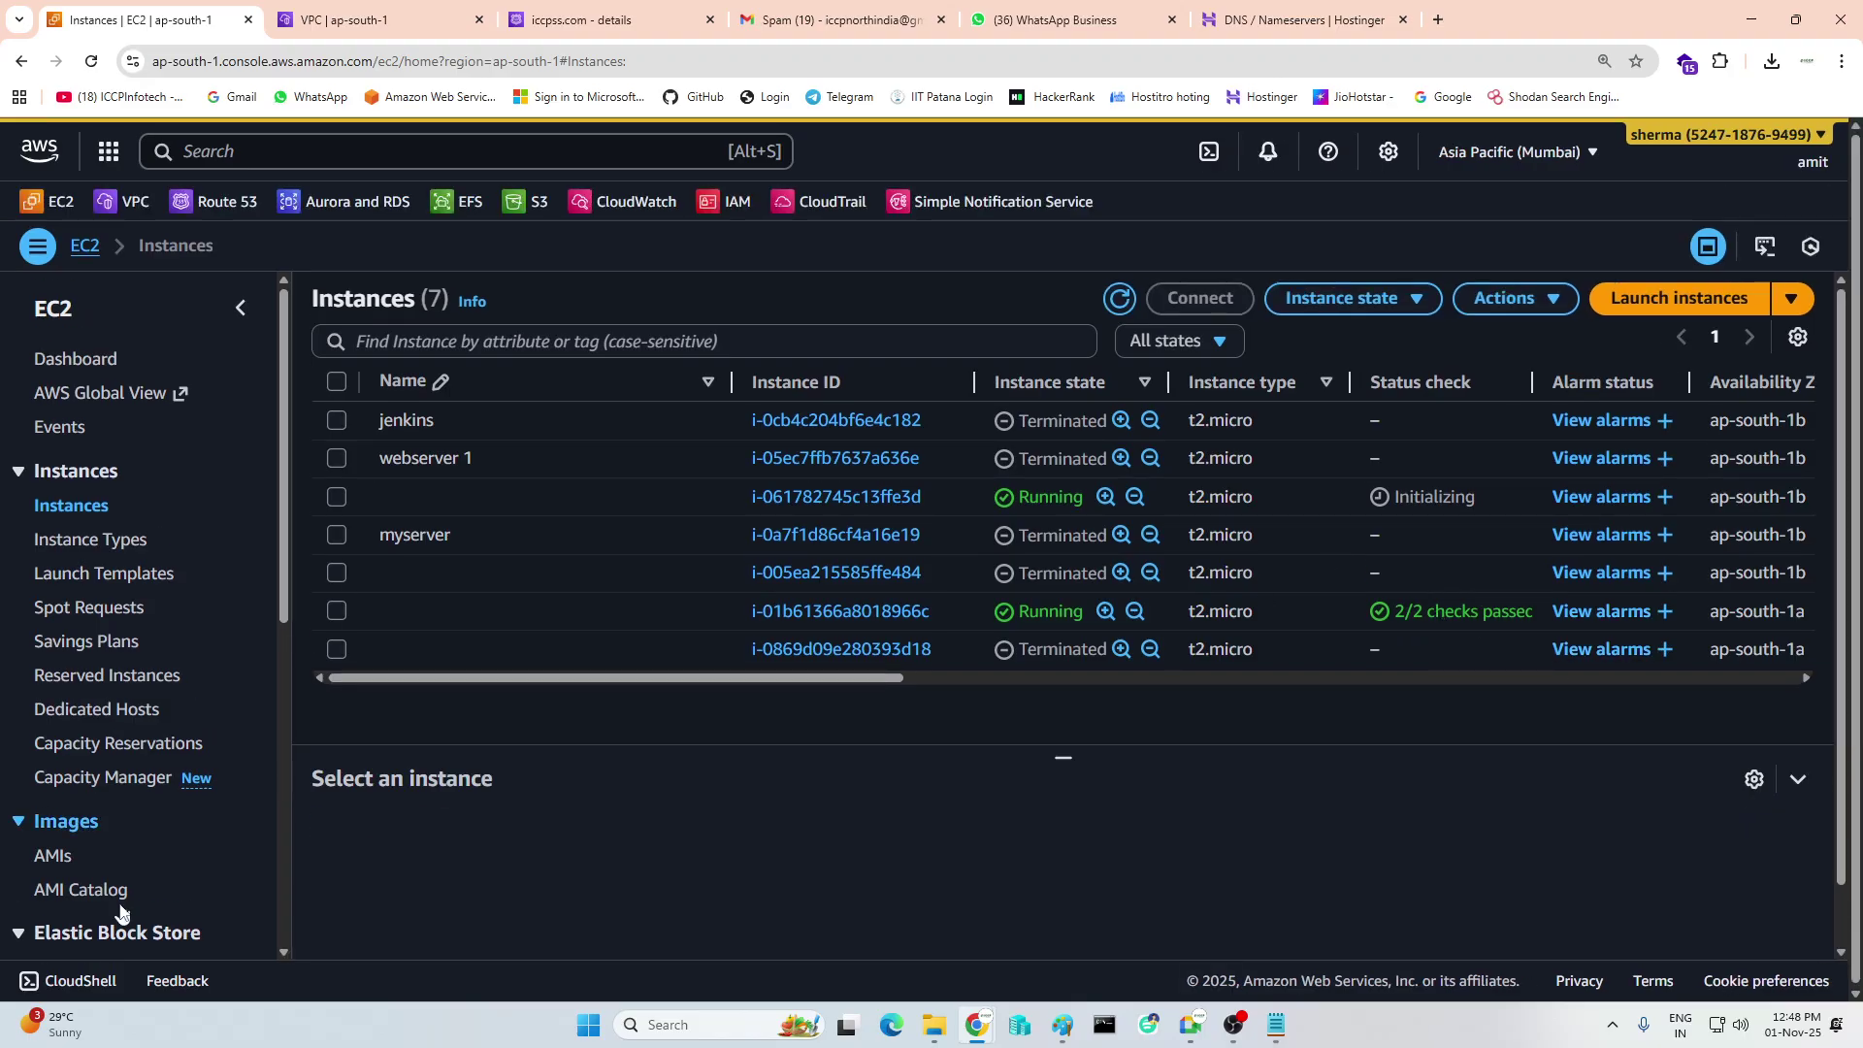
scroll(194, 678, down, 6)
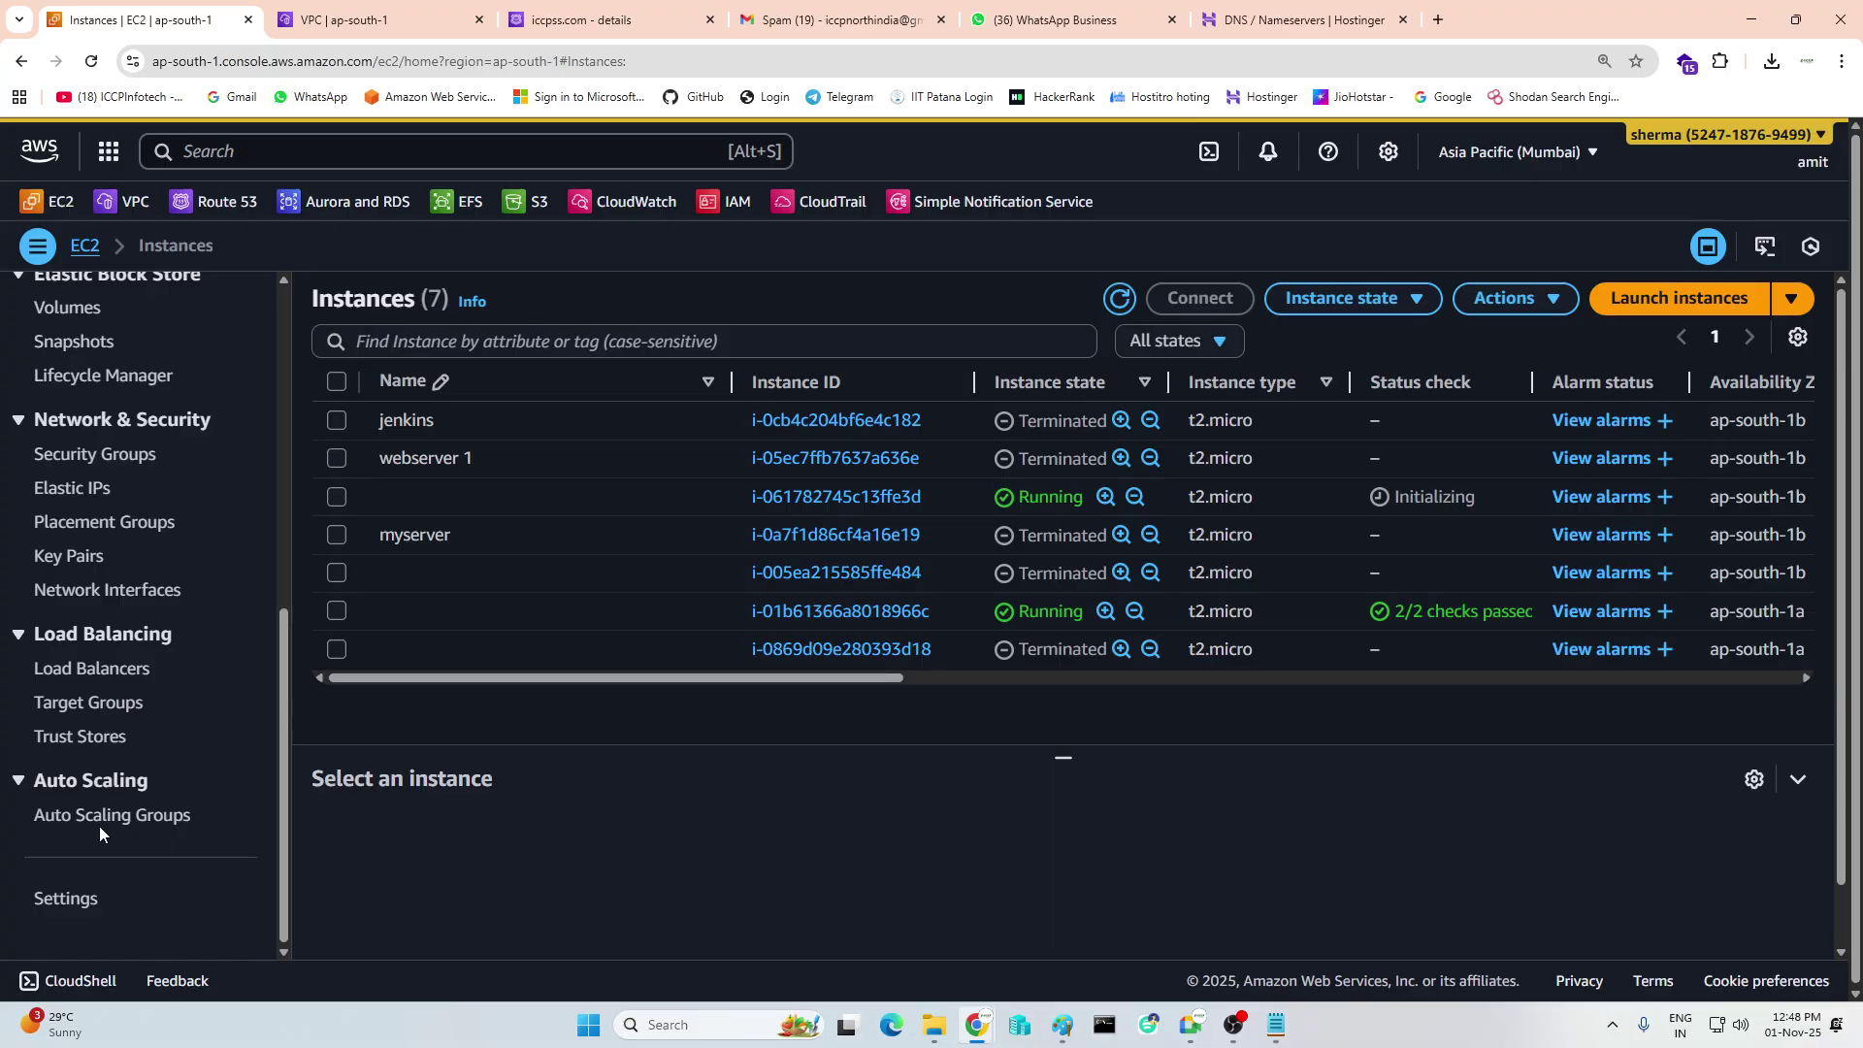
click(103, 823)
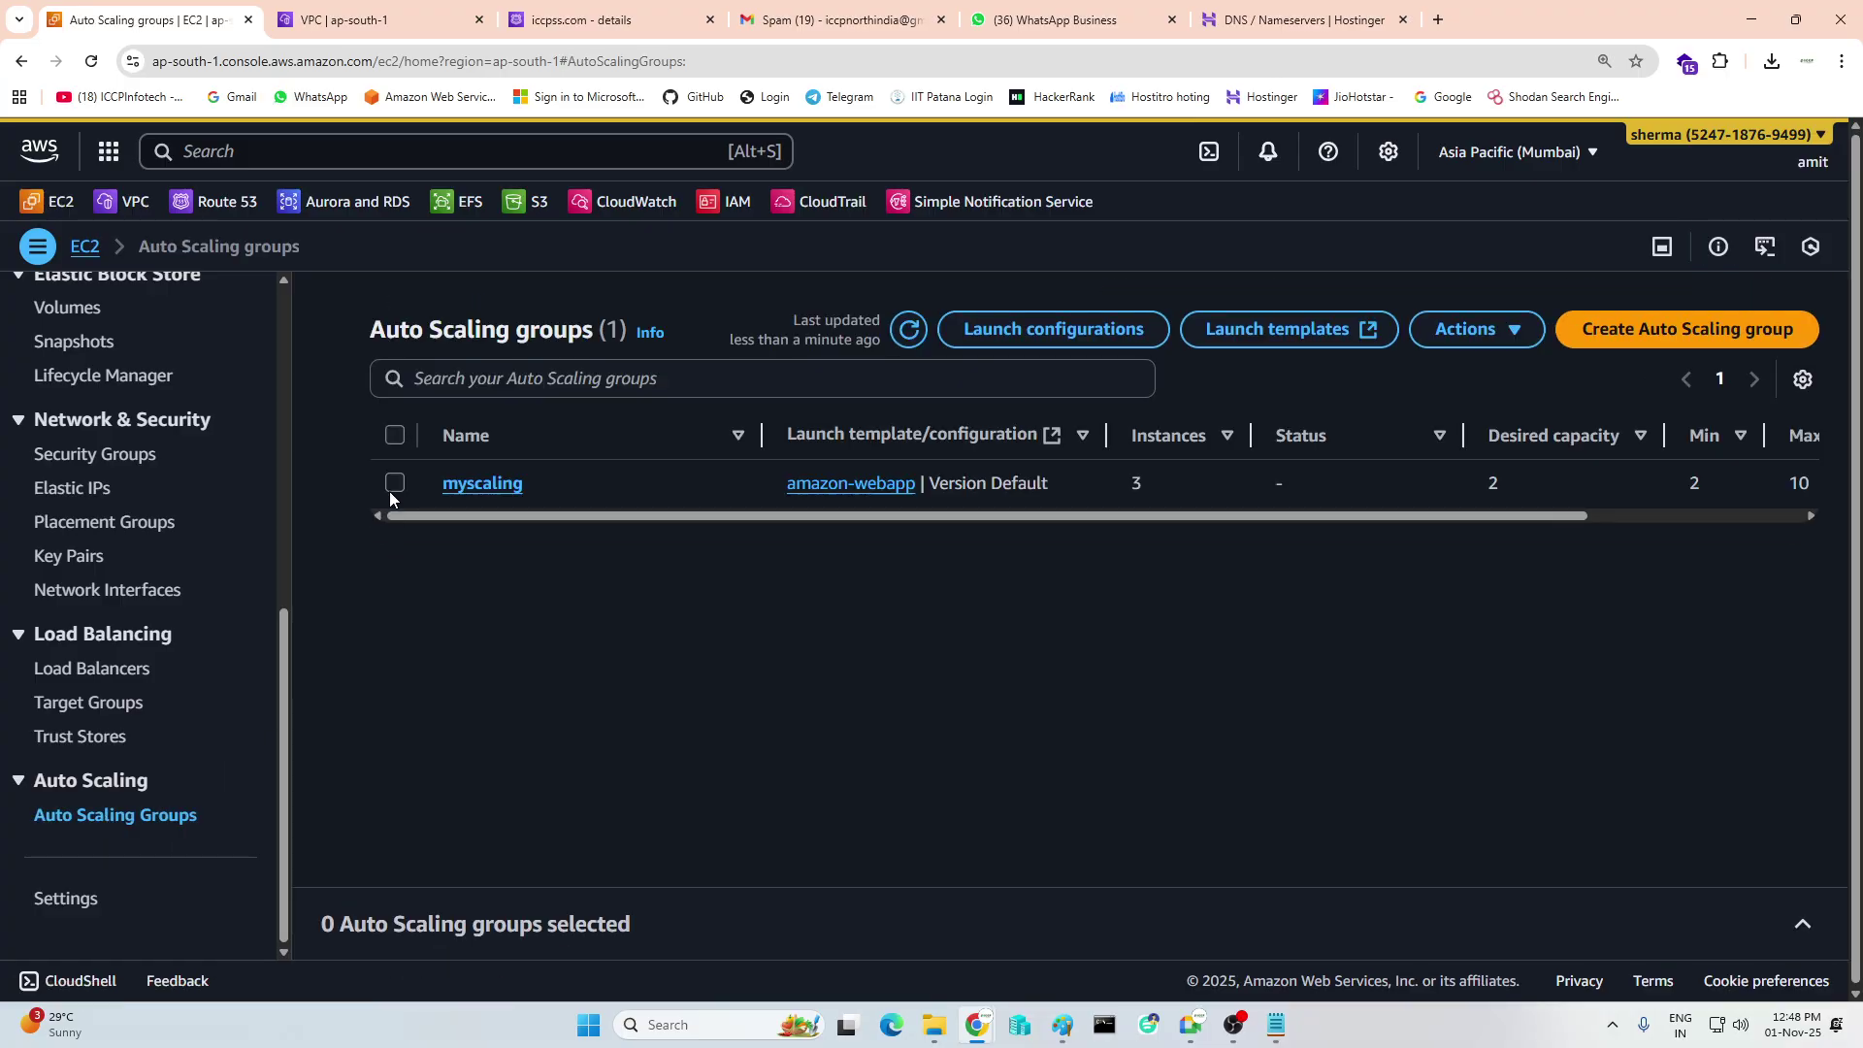
click(392, 485)
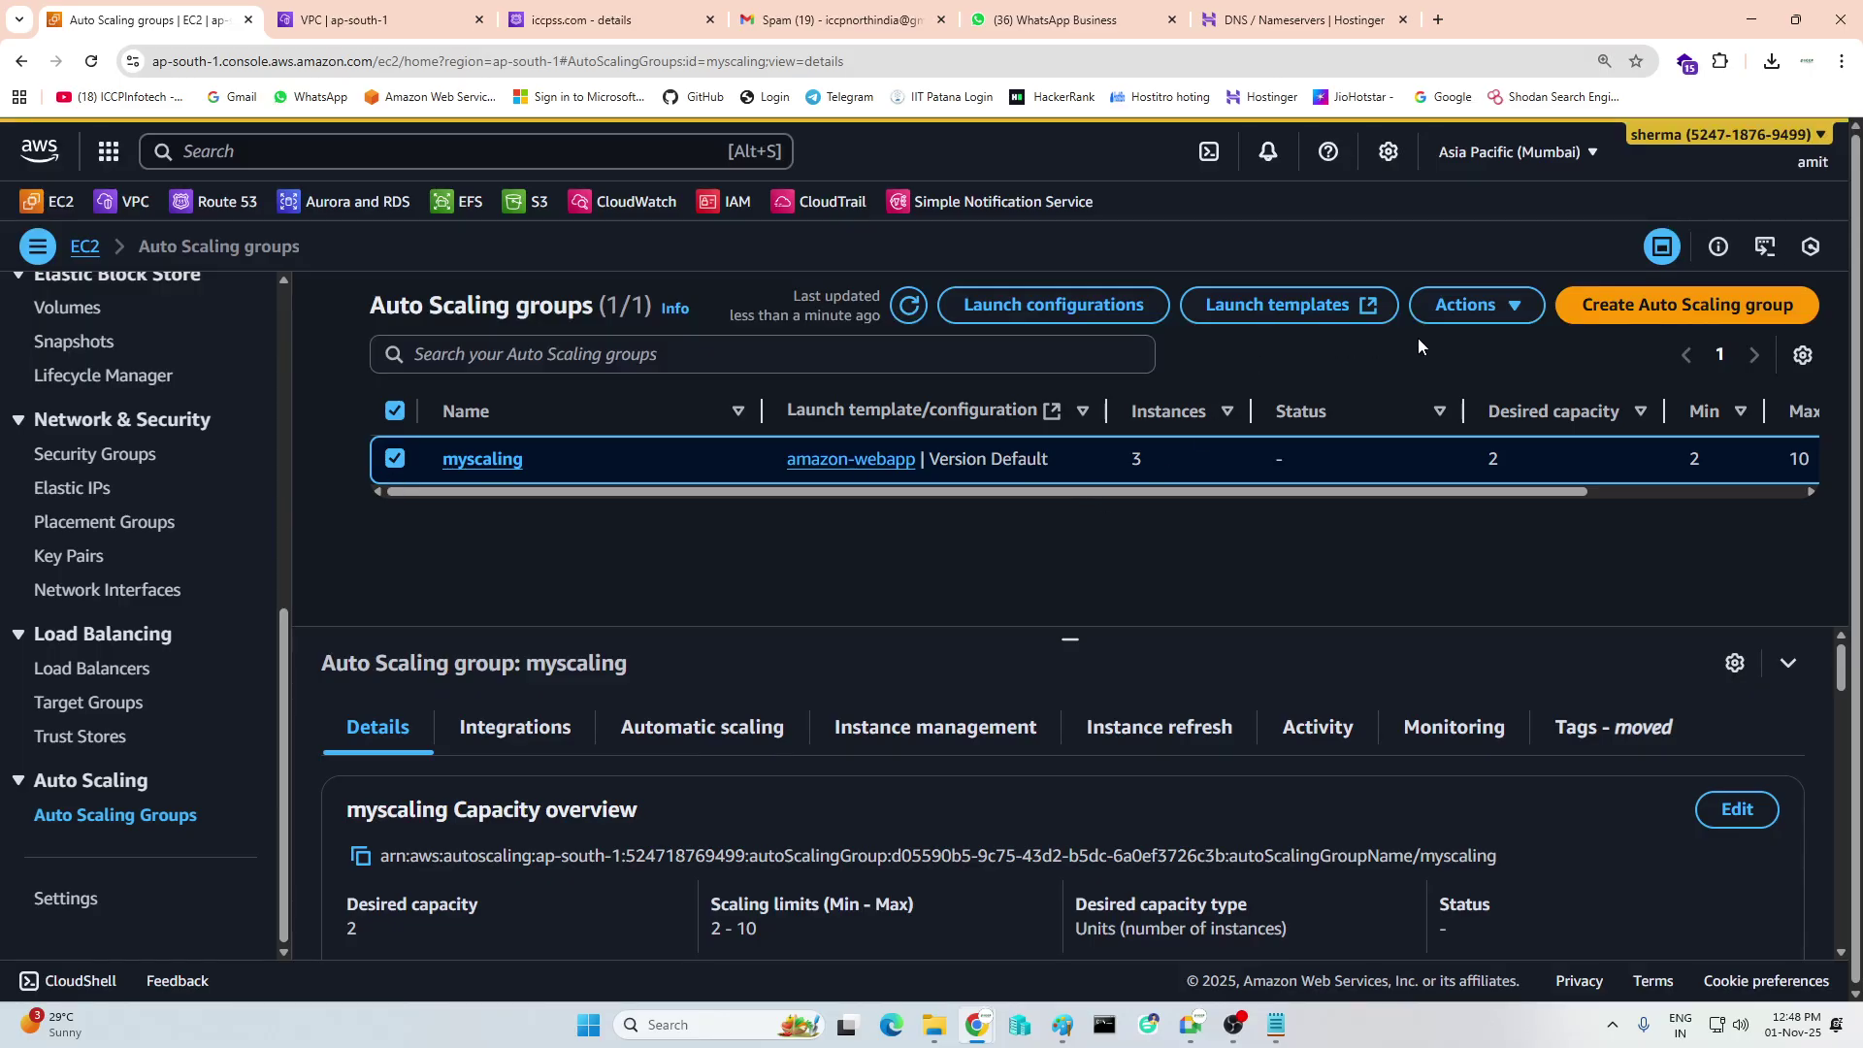
Step: Delete the myscaling group, confirming with the word 'delete'
click(1465, 306)
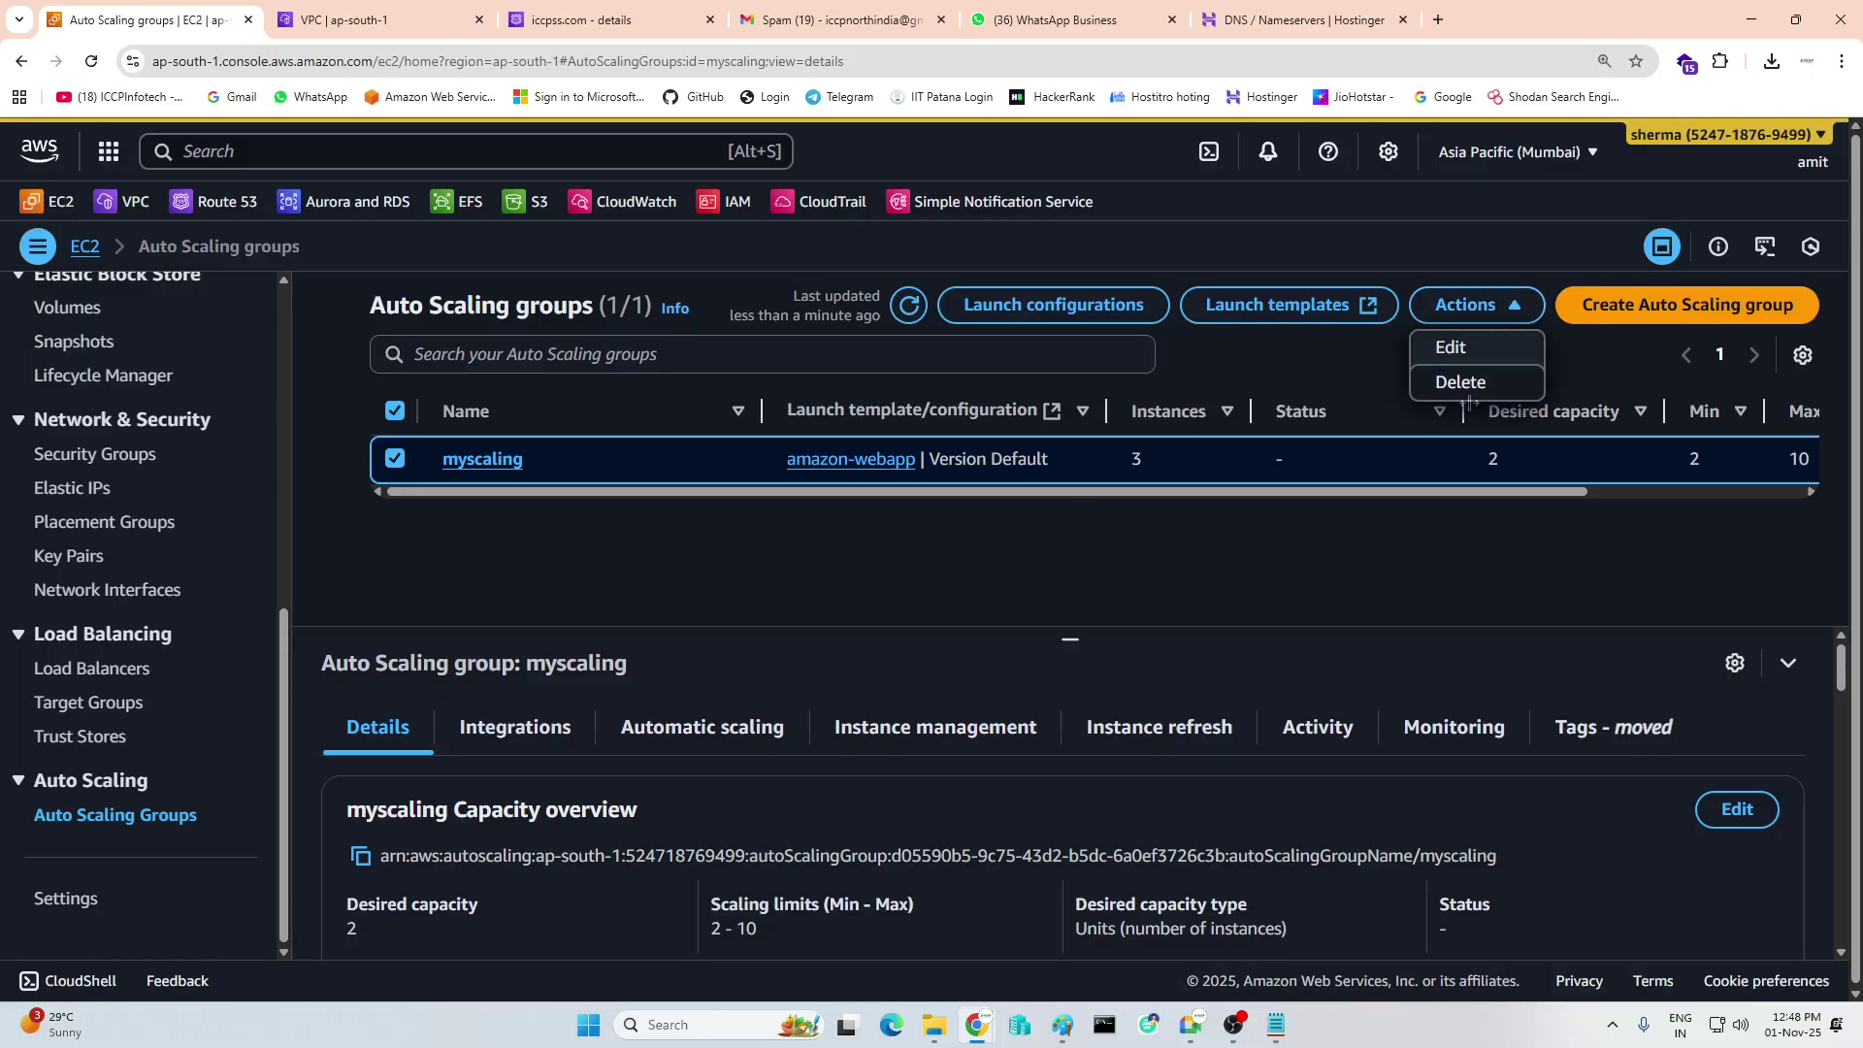
click(1466, 382)
click(914, 726)
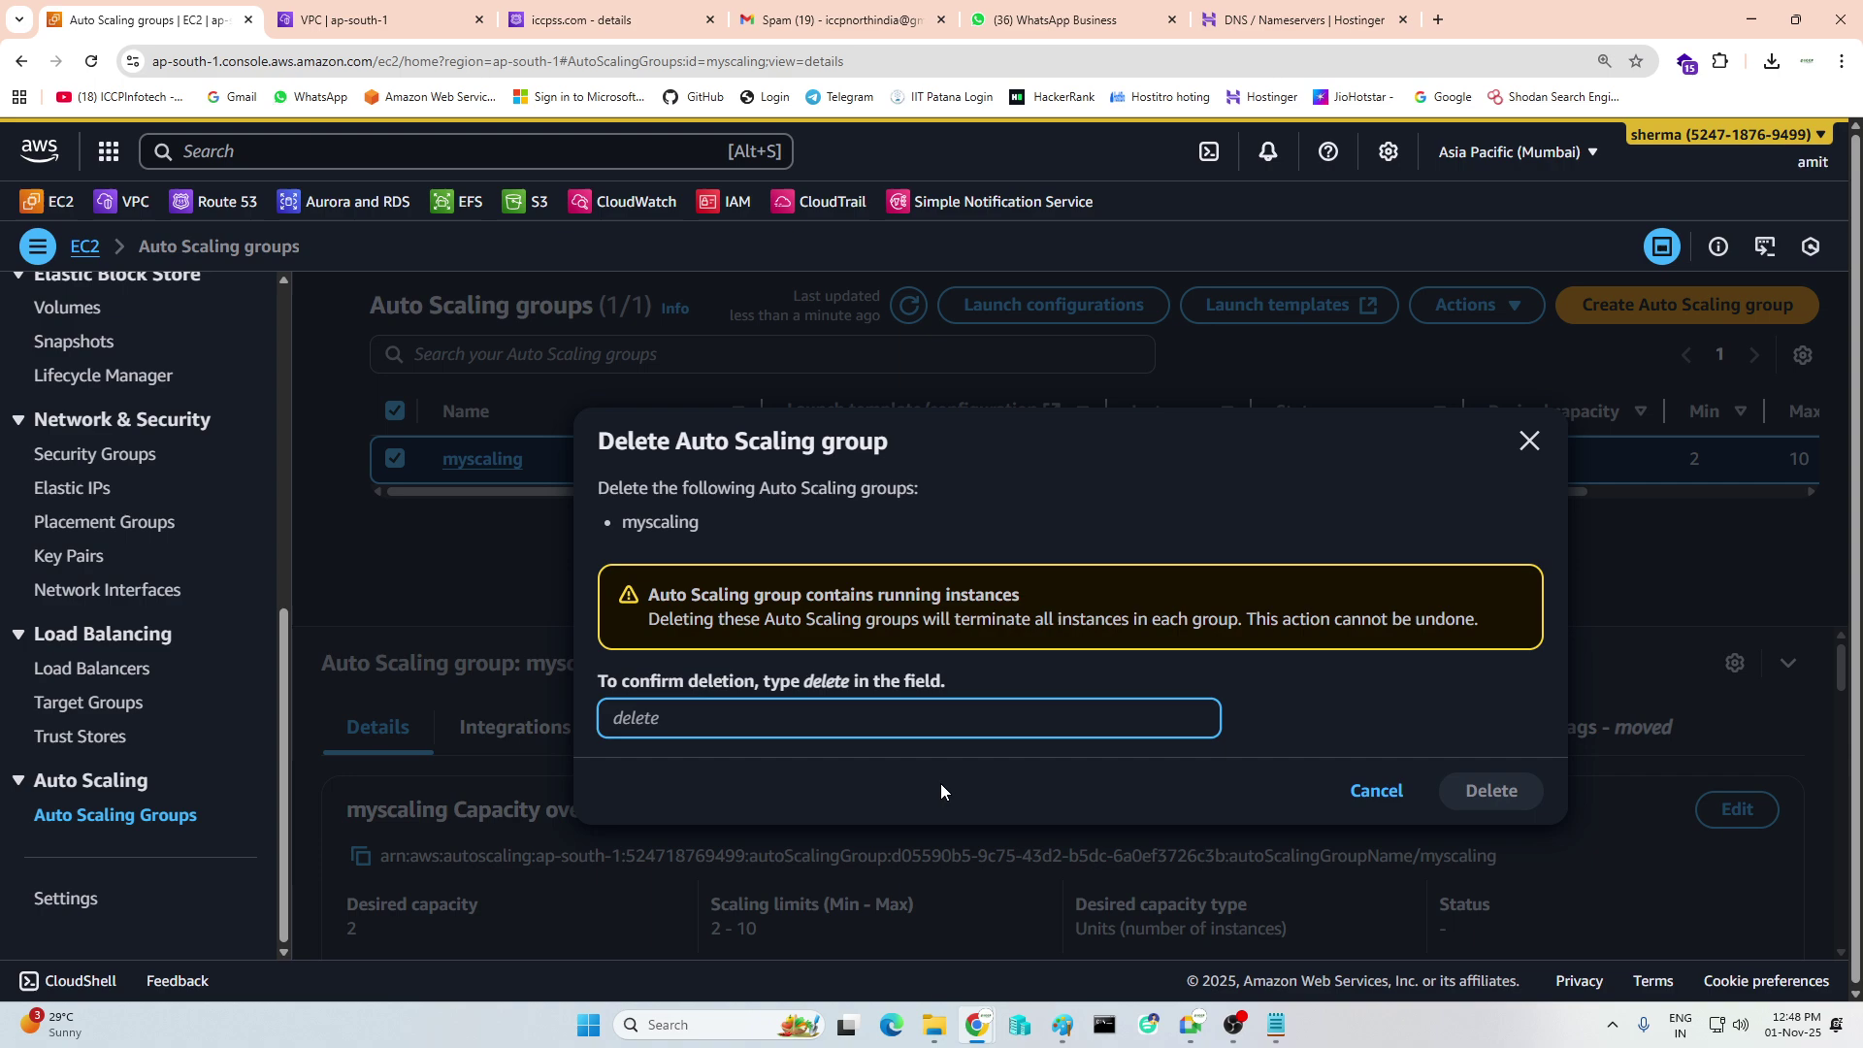
text(delete)
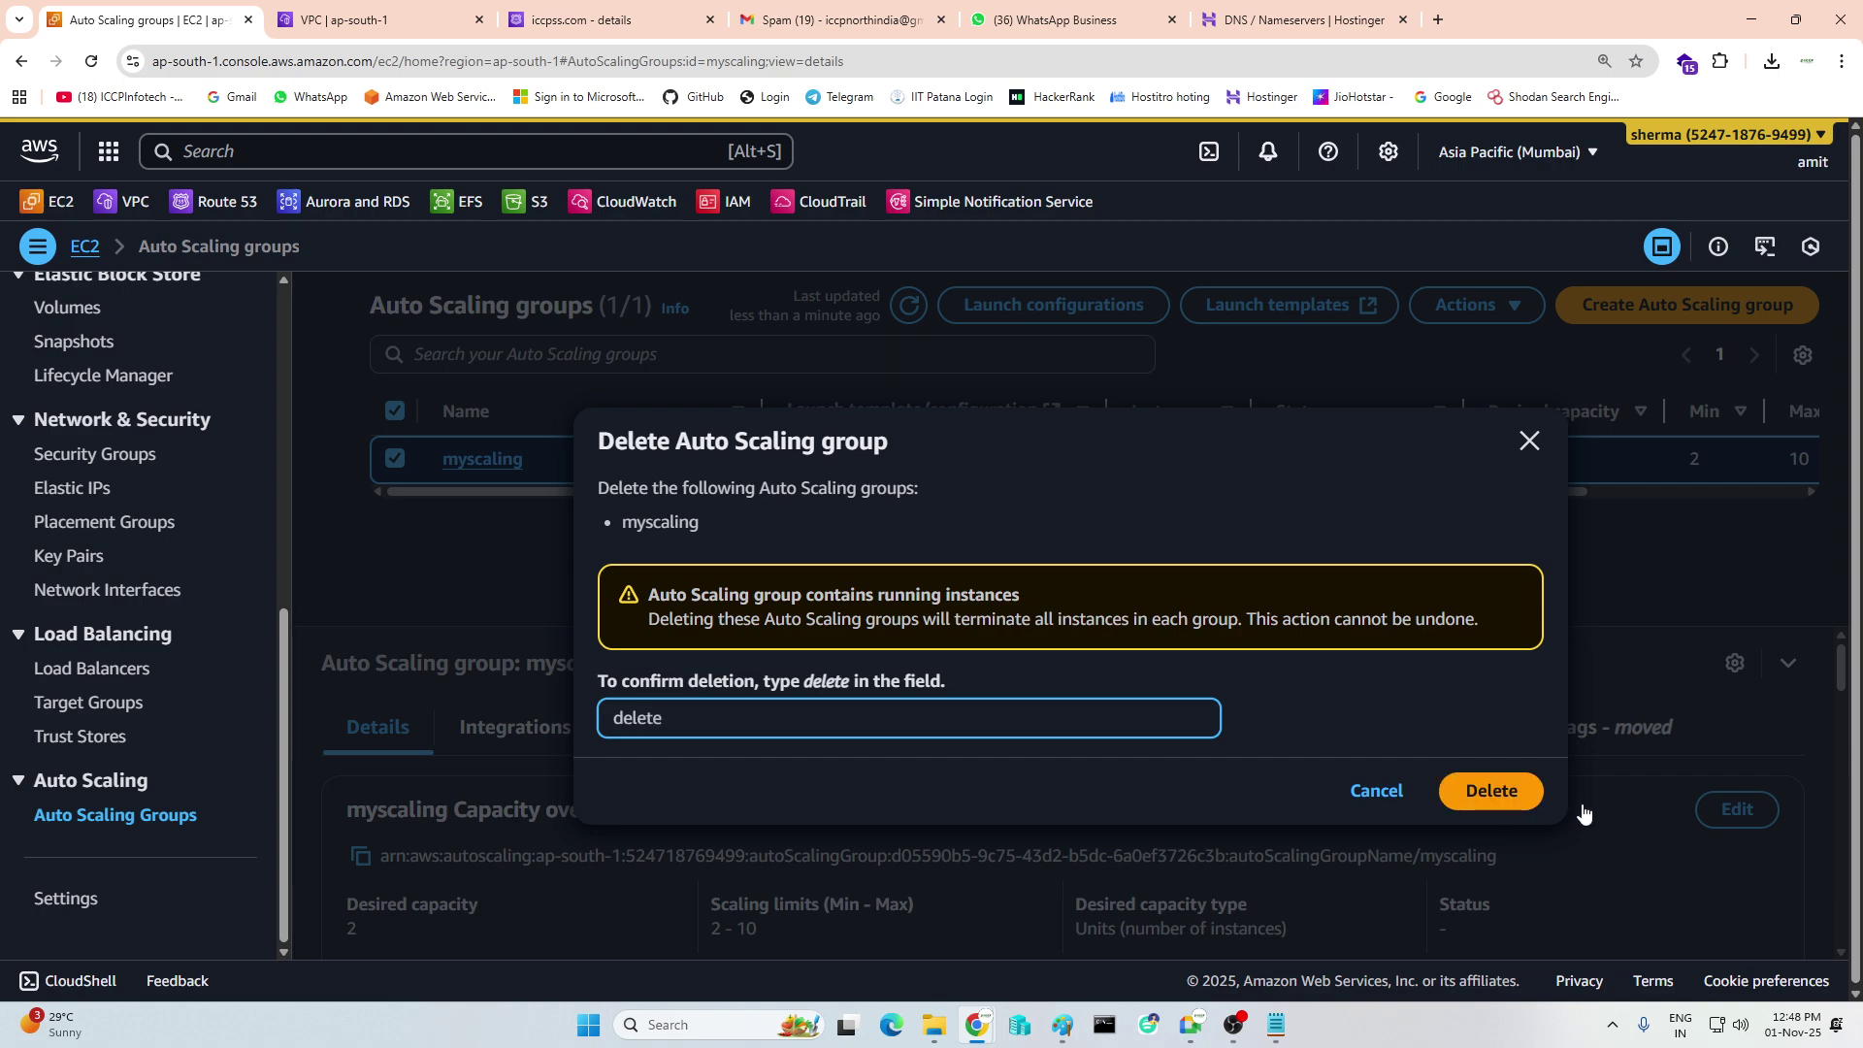
click(1491, 790)
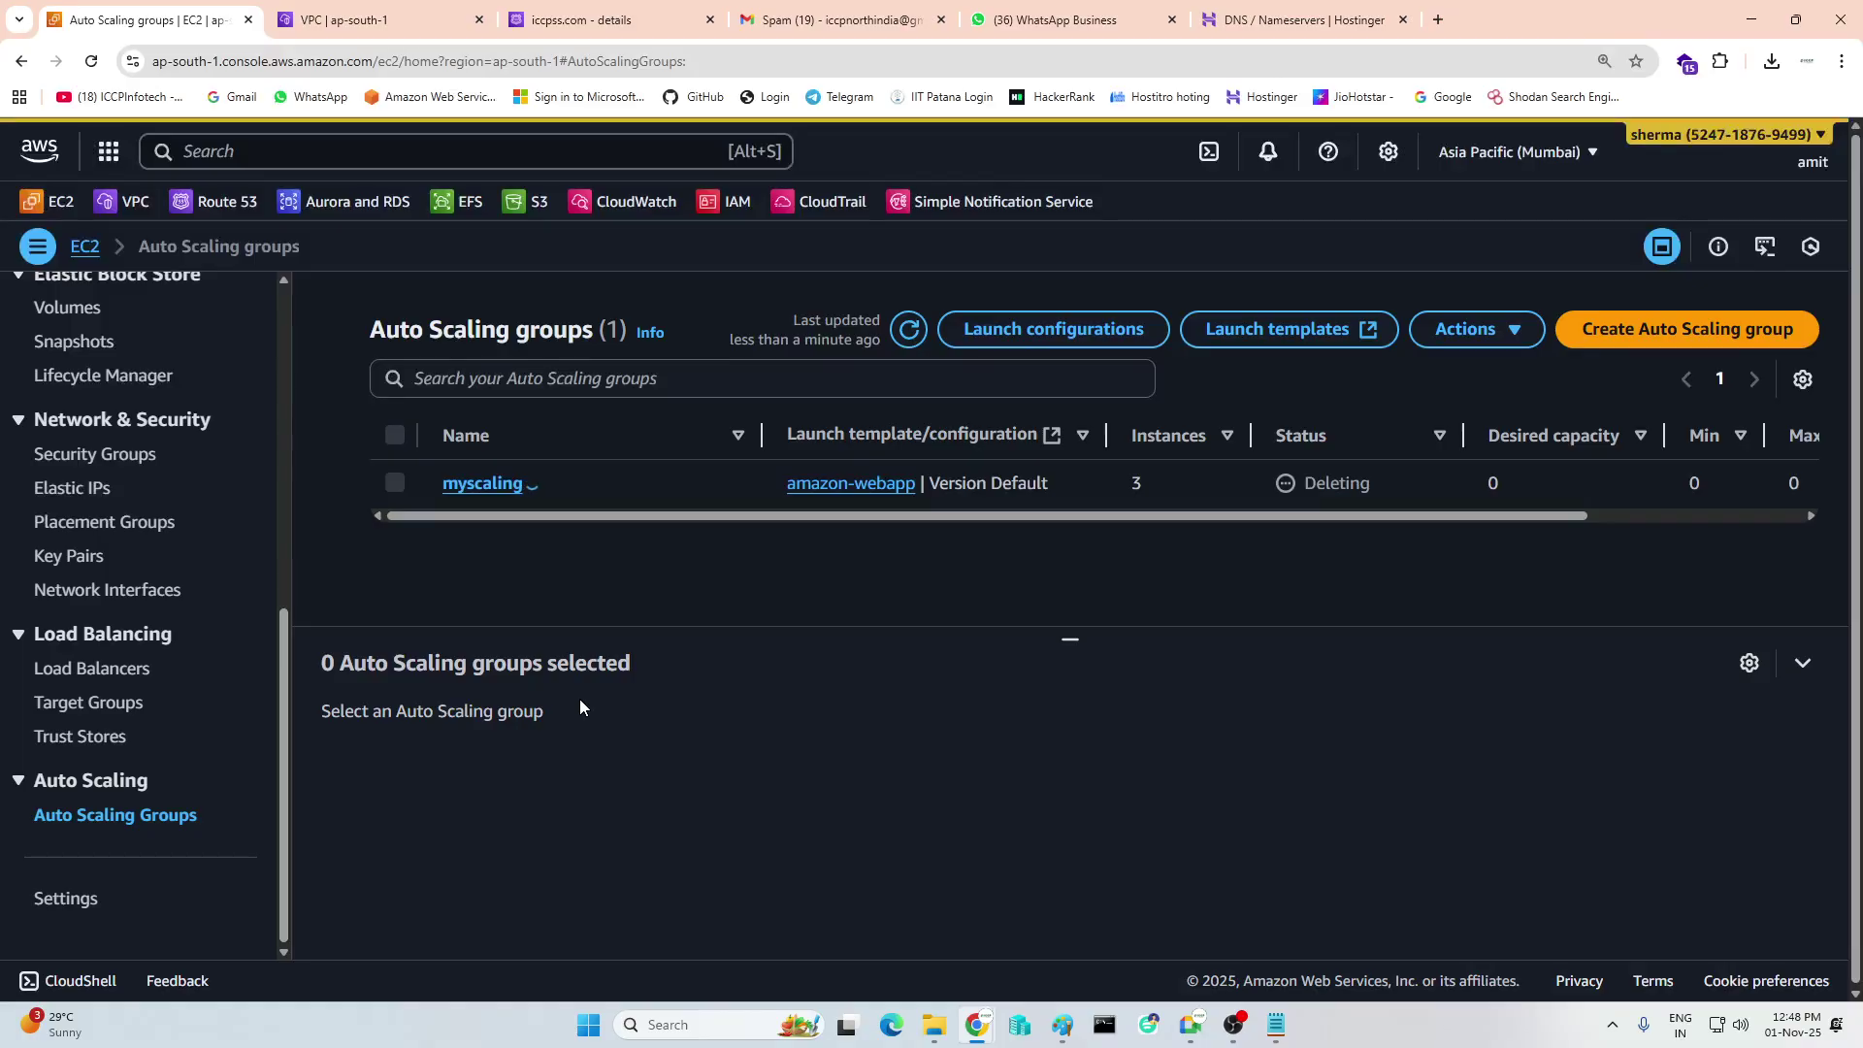
click(1243, 1034)
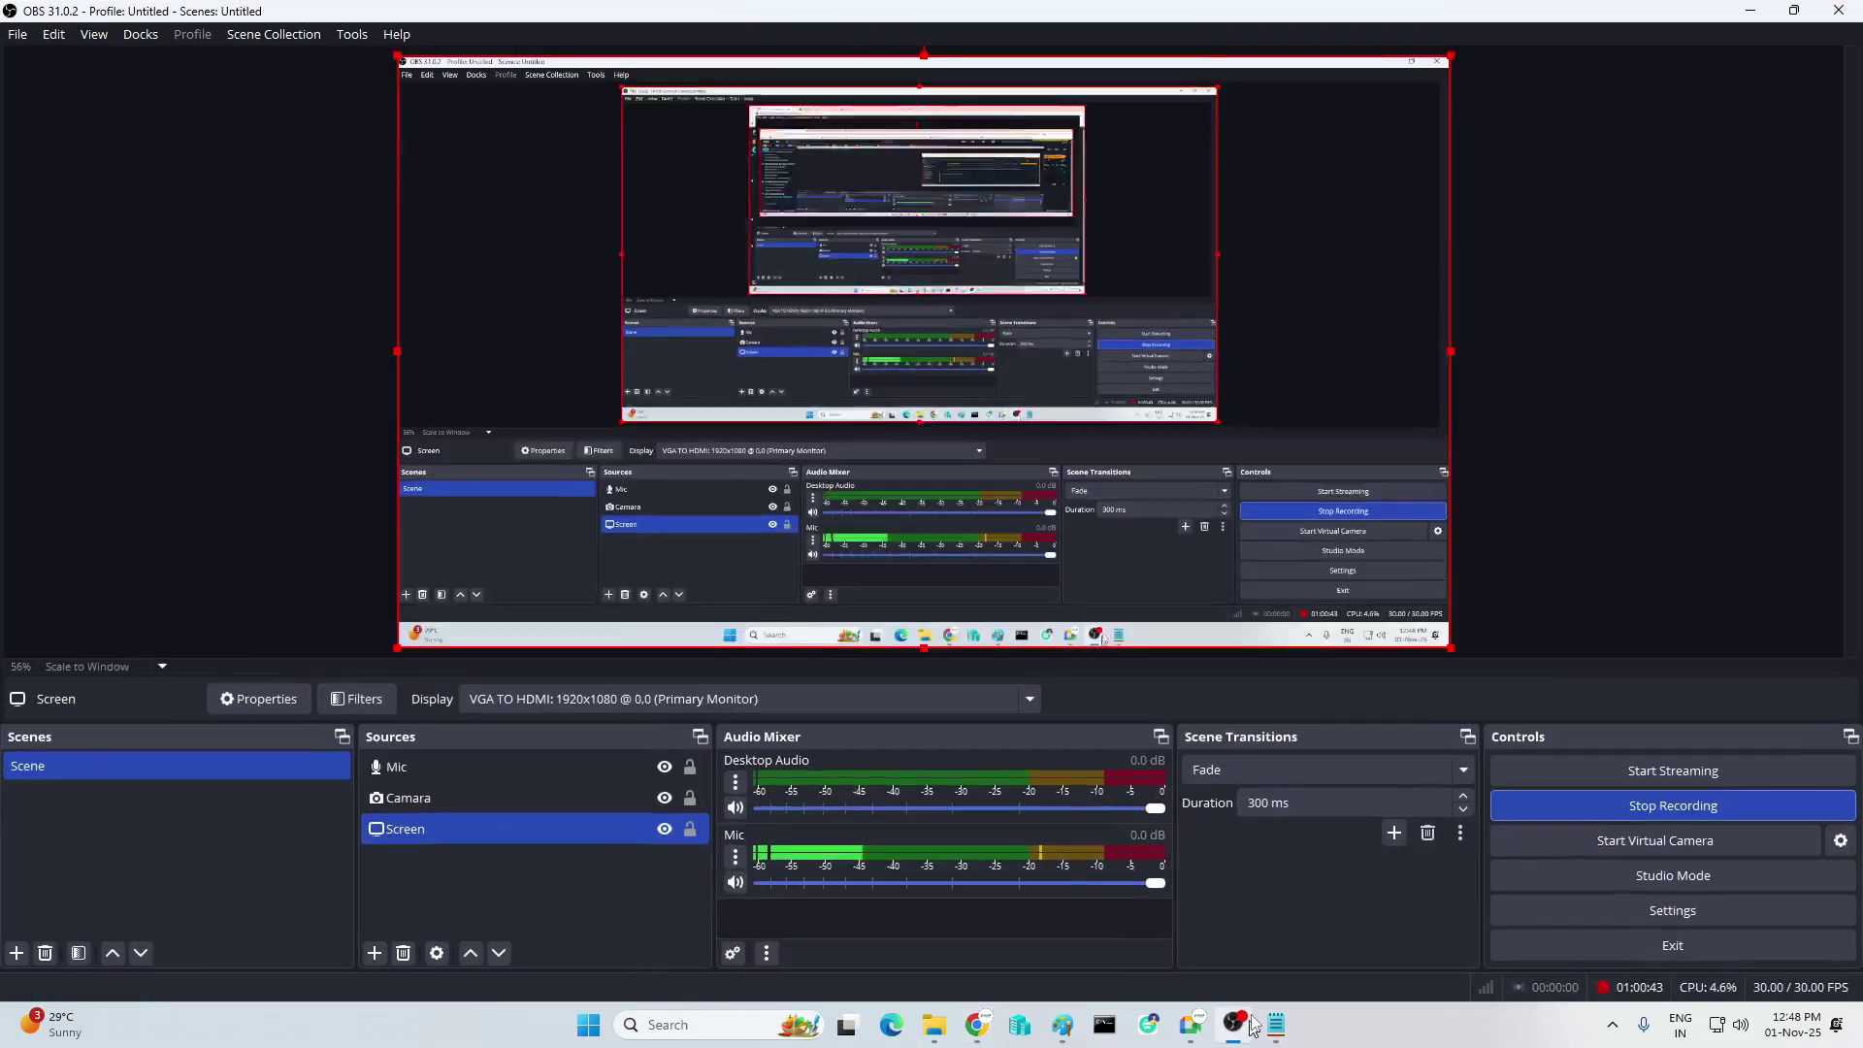